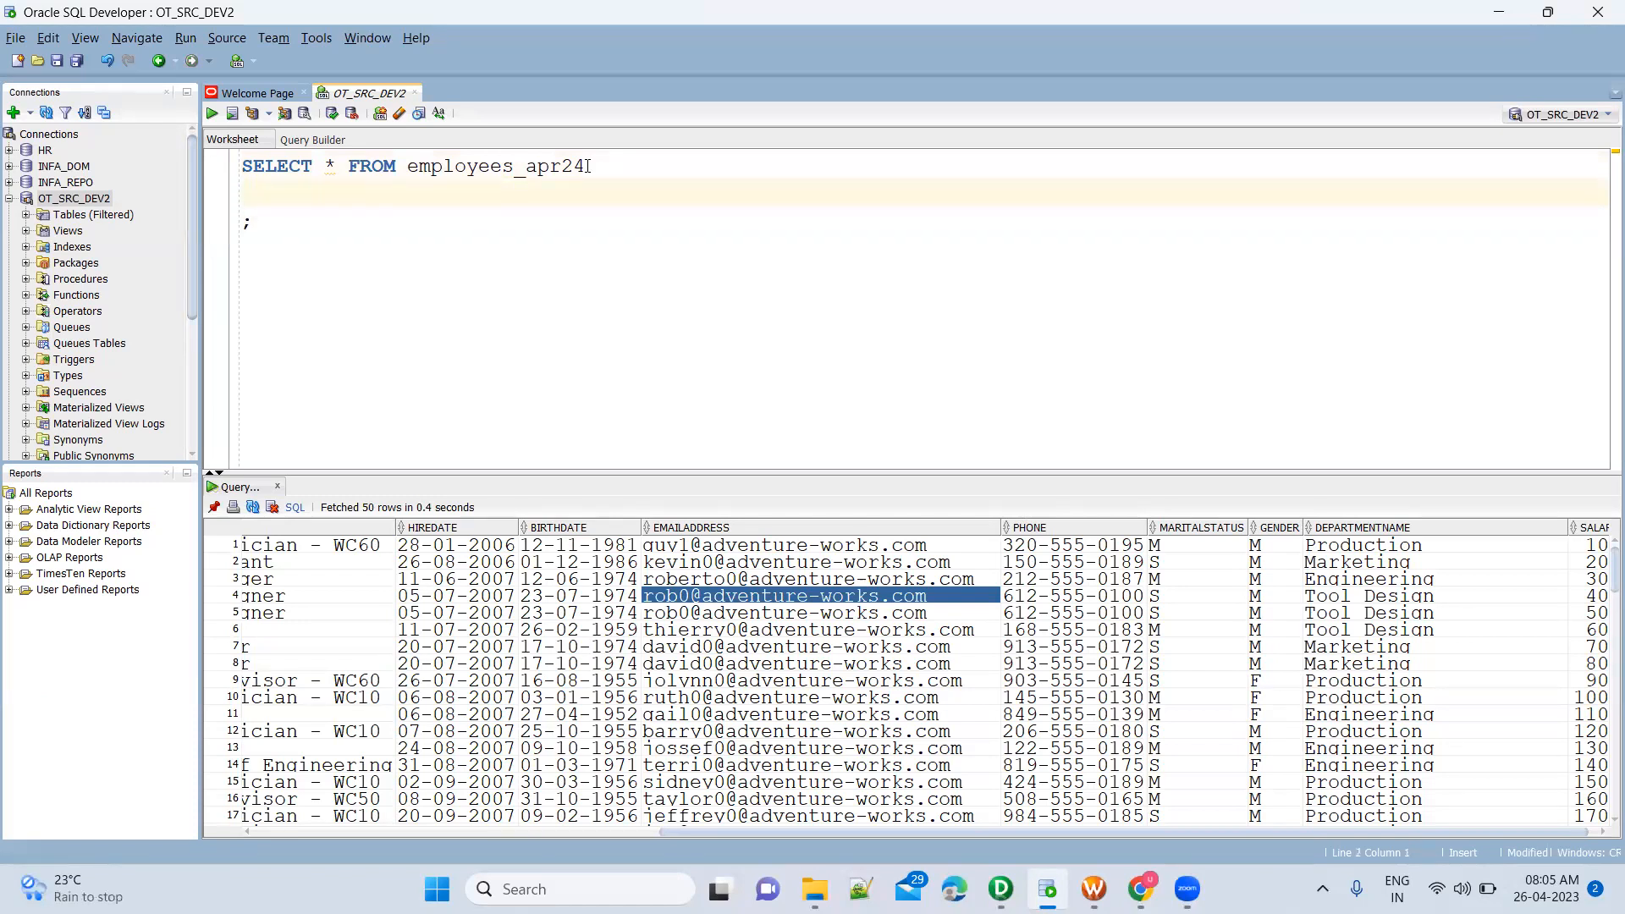
Change the query to SELECT DISTINCT DepartmentName FROM employees_apr24 and run it
{"action": "key", "text": "ctrl+Right"}
{"action": "key", "text": "shift+Right"}
{"action": "type", "text": "DISTINCT "}
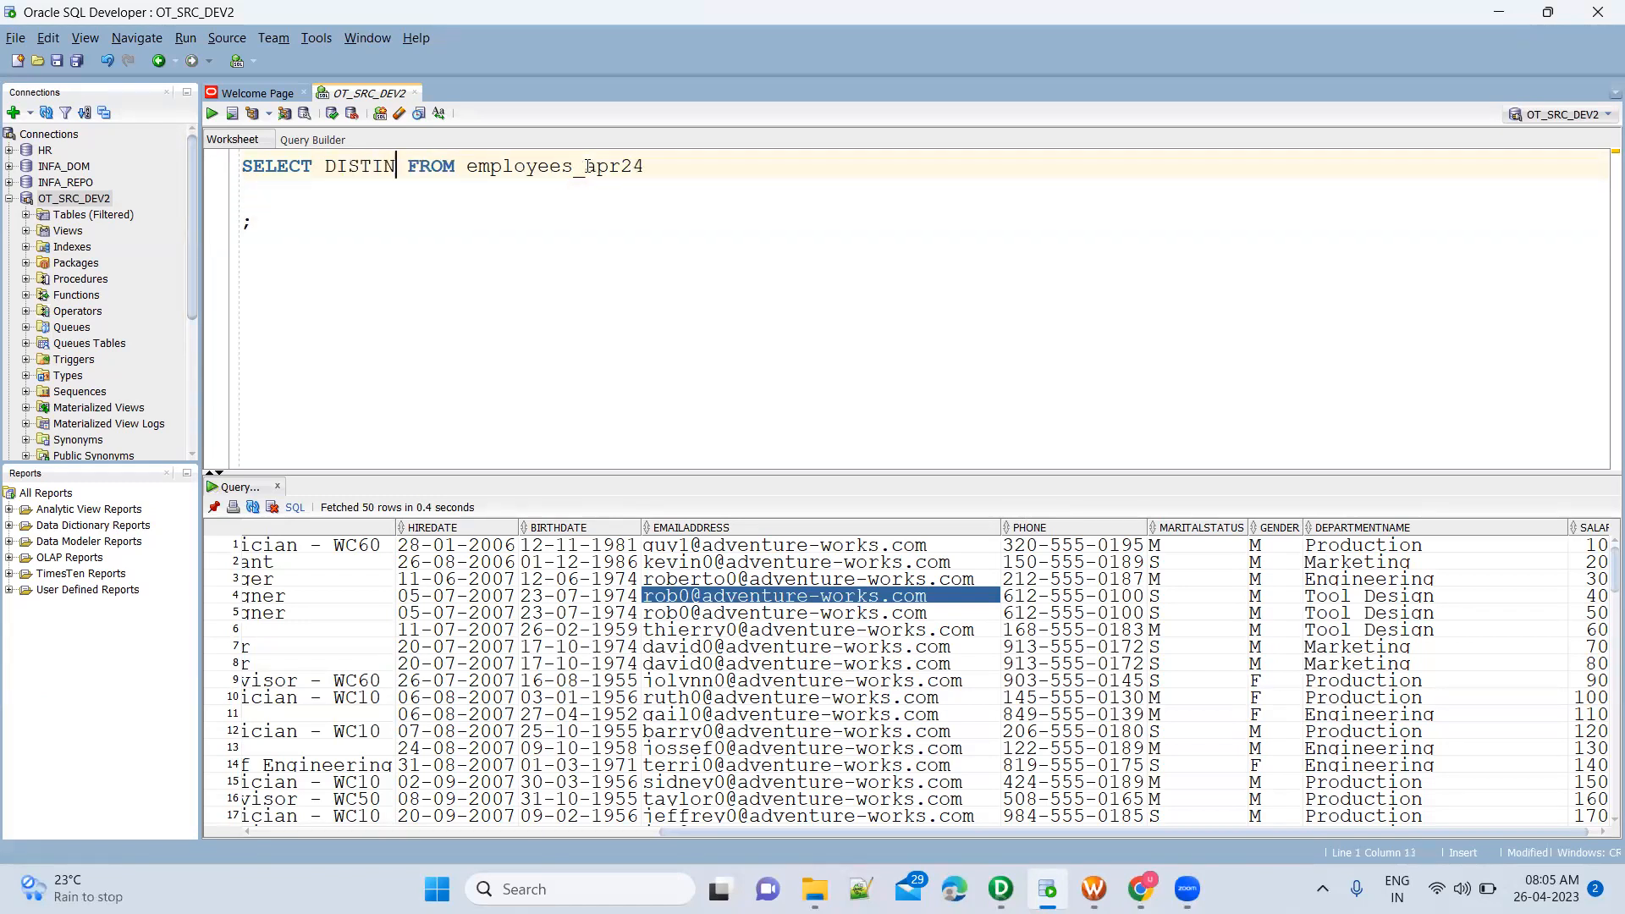
{"action": "type", "text": "Department"}
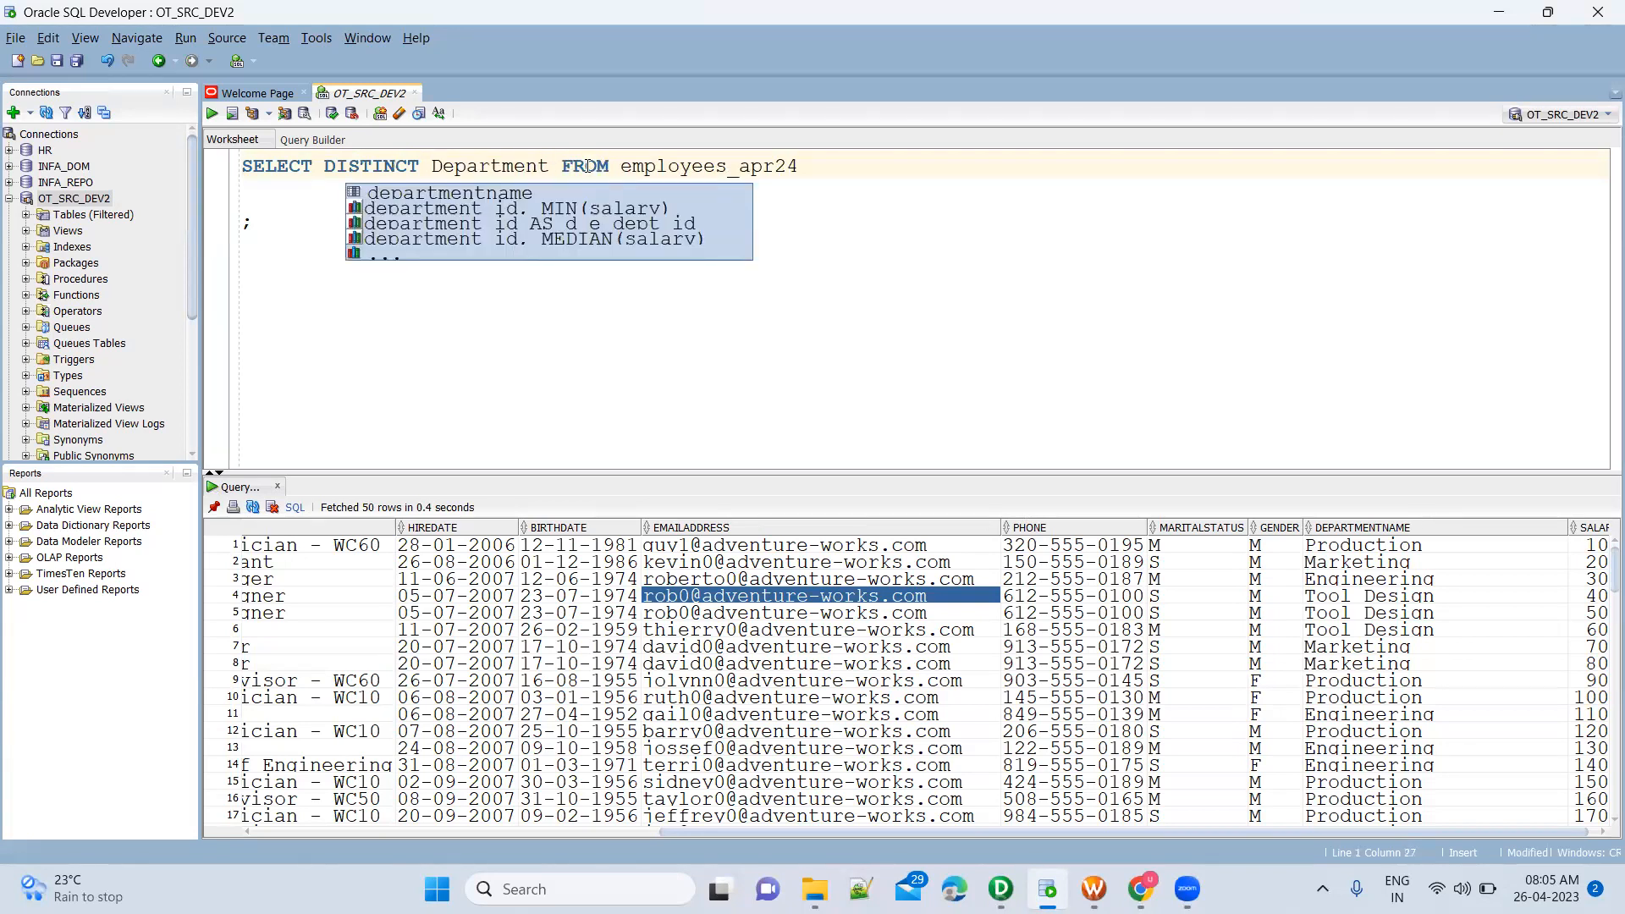
{"action": "type", "text": "Na"}
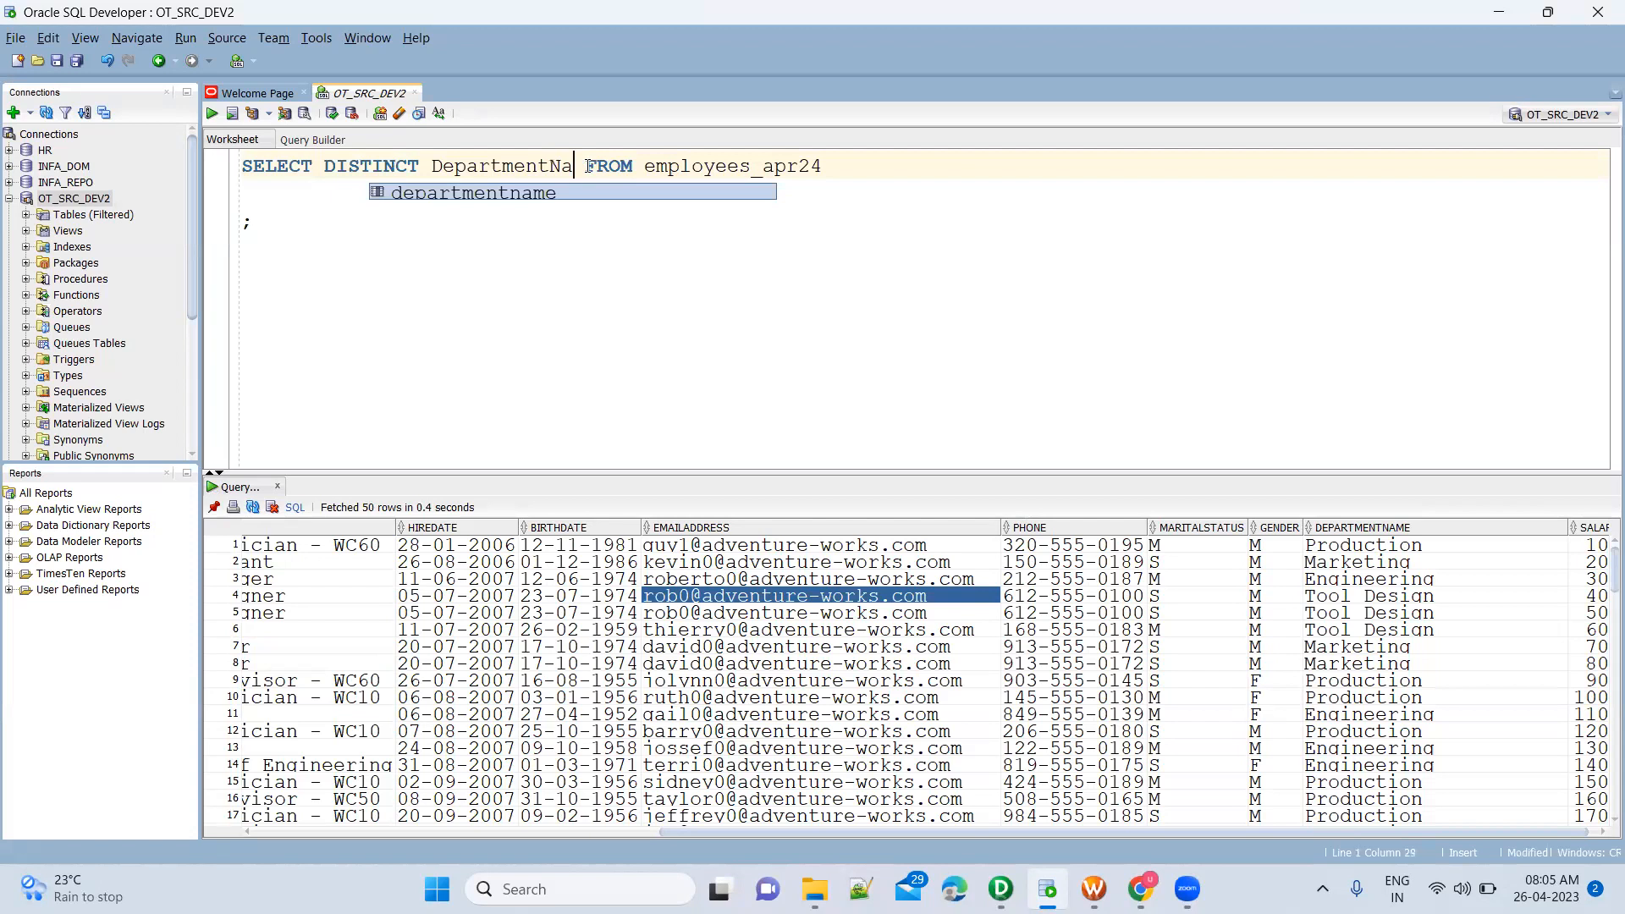
{"action": "key", "text": "BackSpace"}
{"action": "key", "text": "BackSpace"}
{"action": "key", "text": "BackSpace"}
{"action": "key", "text": "BackSpace"}
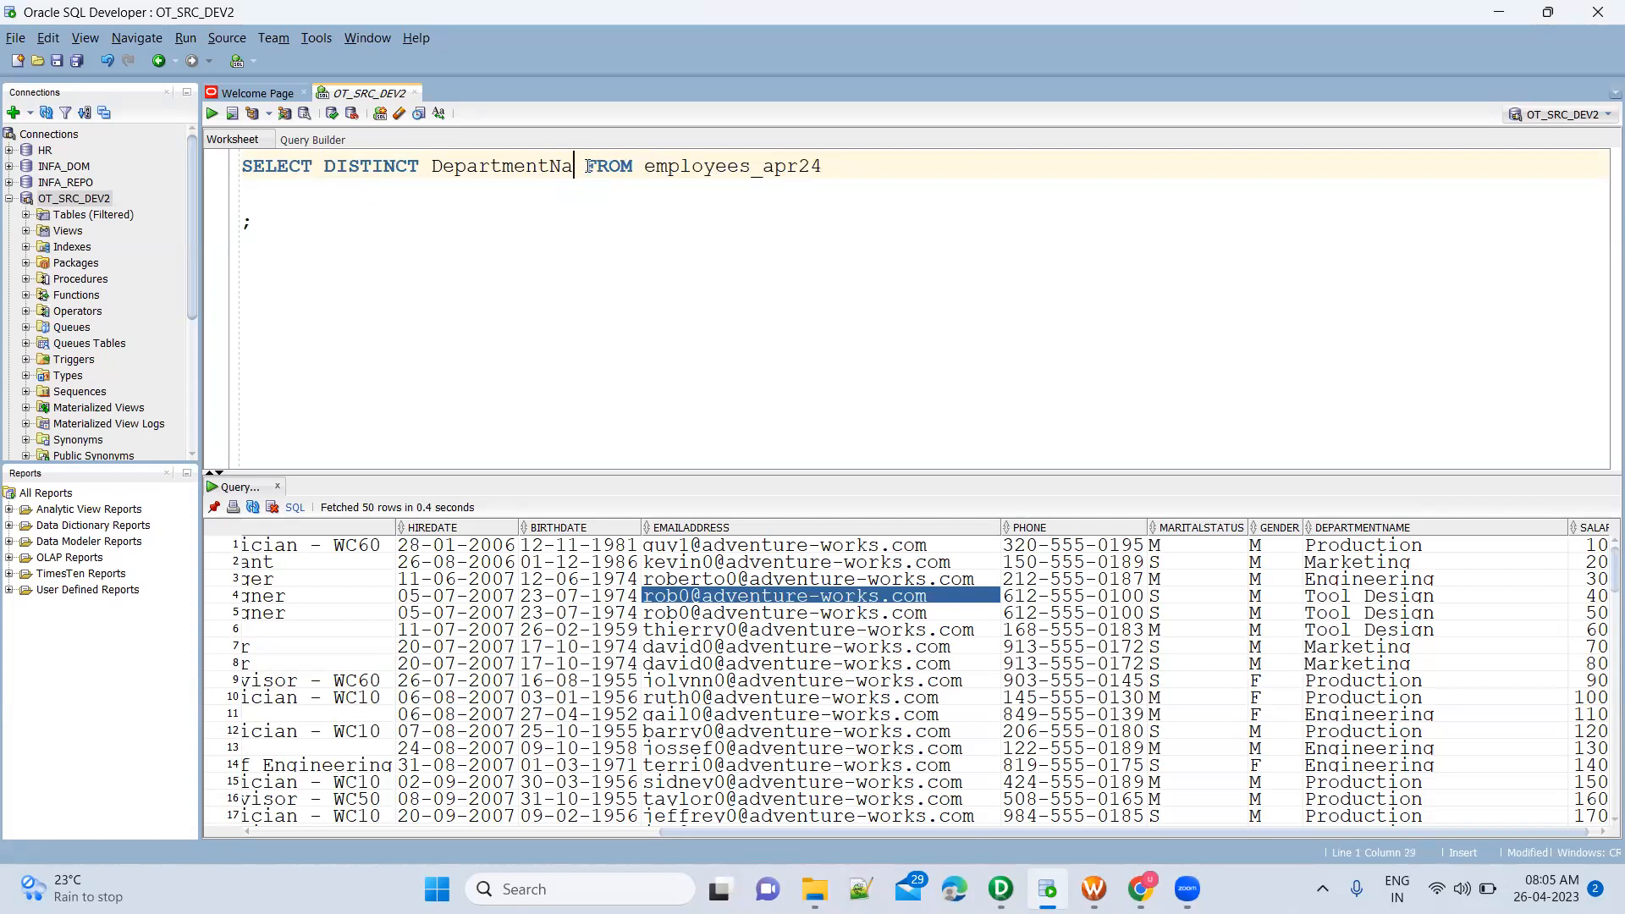
{"action": "type", "text": "me"}
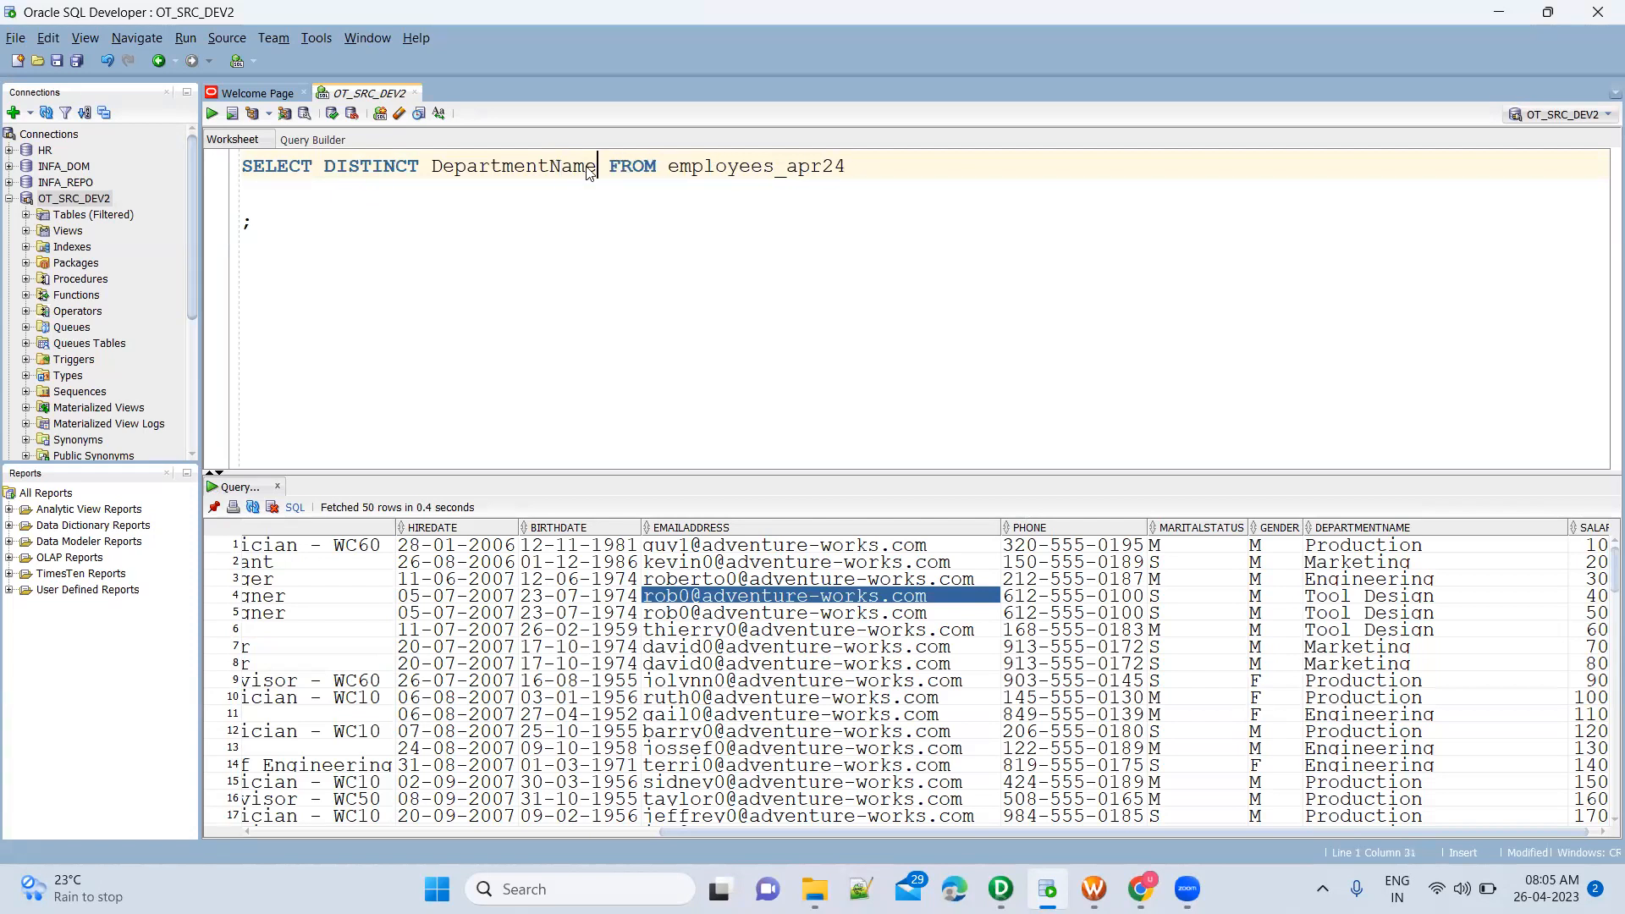
{"action": "key", "text": "ctrl+Return"}
Copy Human Resources, Document Control and Facilities and Maintenance from the query result and paste them into the worksheet below the query
{"action": "left_click", "coordinate": [375, 748]}
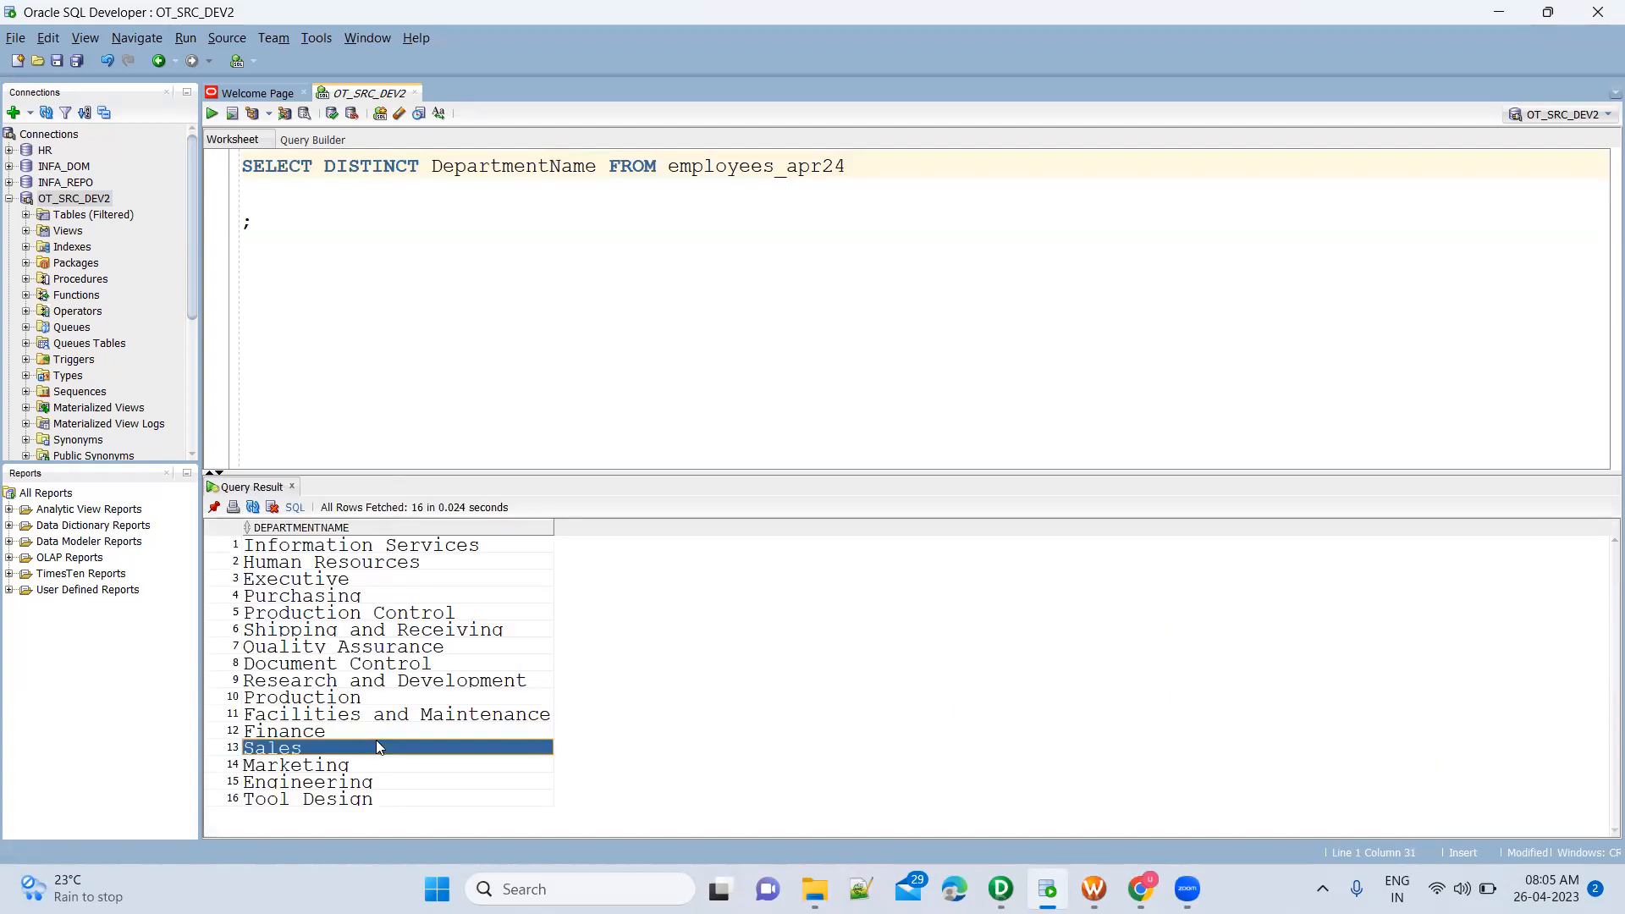
{"action": "left_click", "coordinate": [446, 614]}
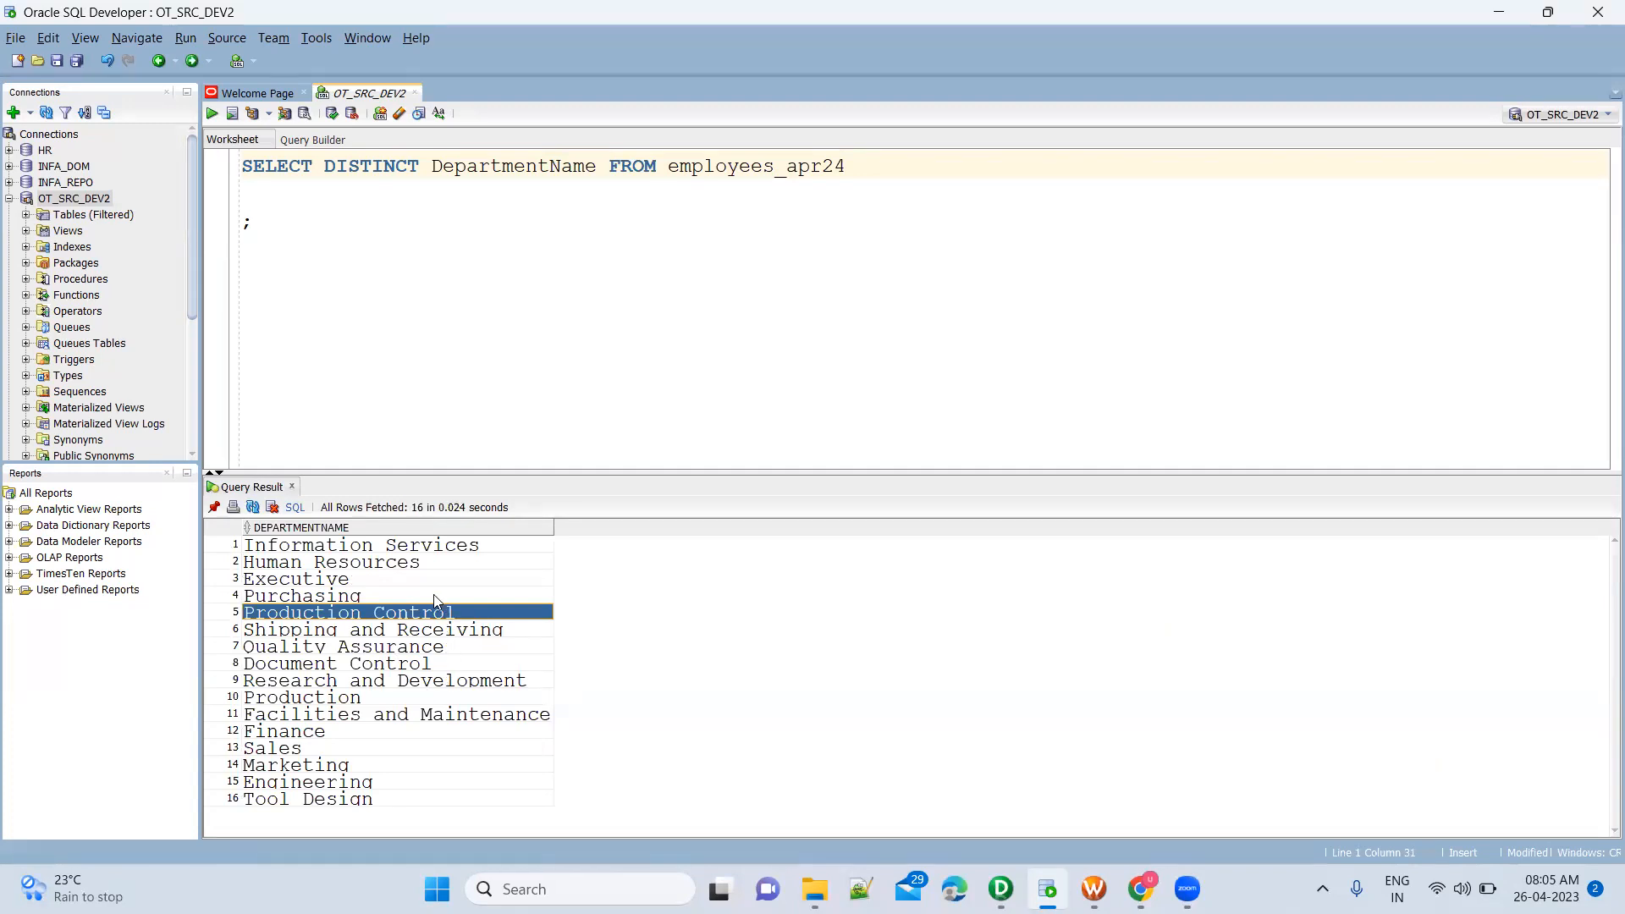
{"action": "left_click", "coordinate": [435, 565]}
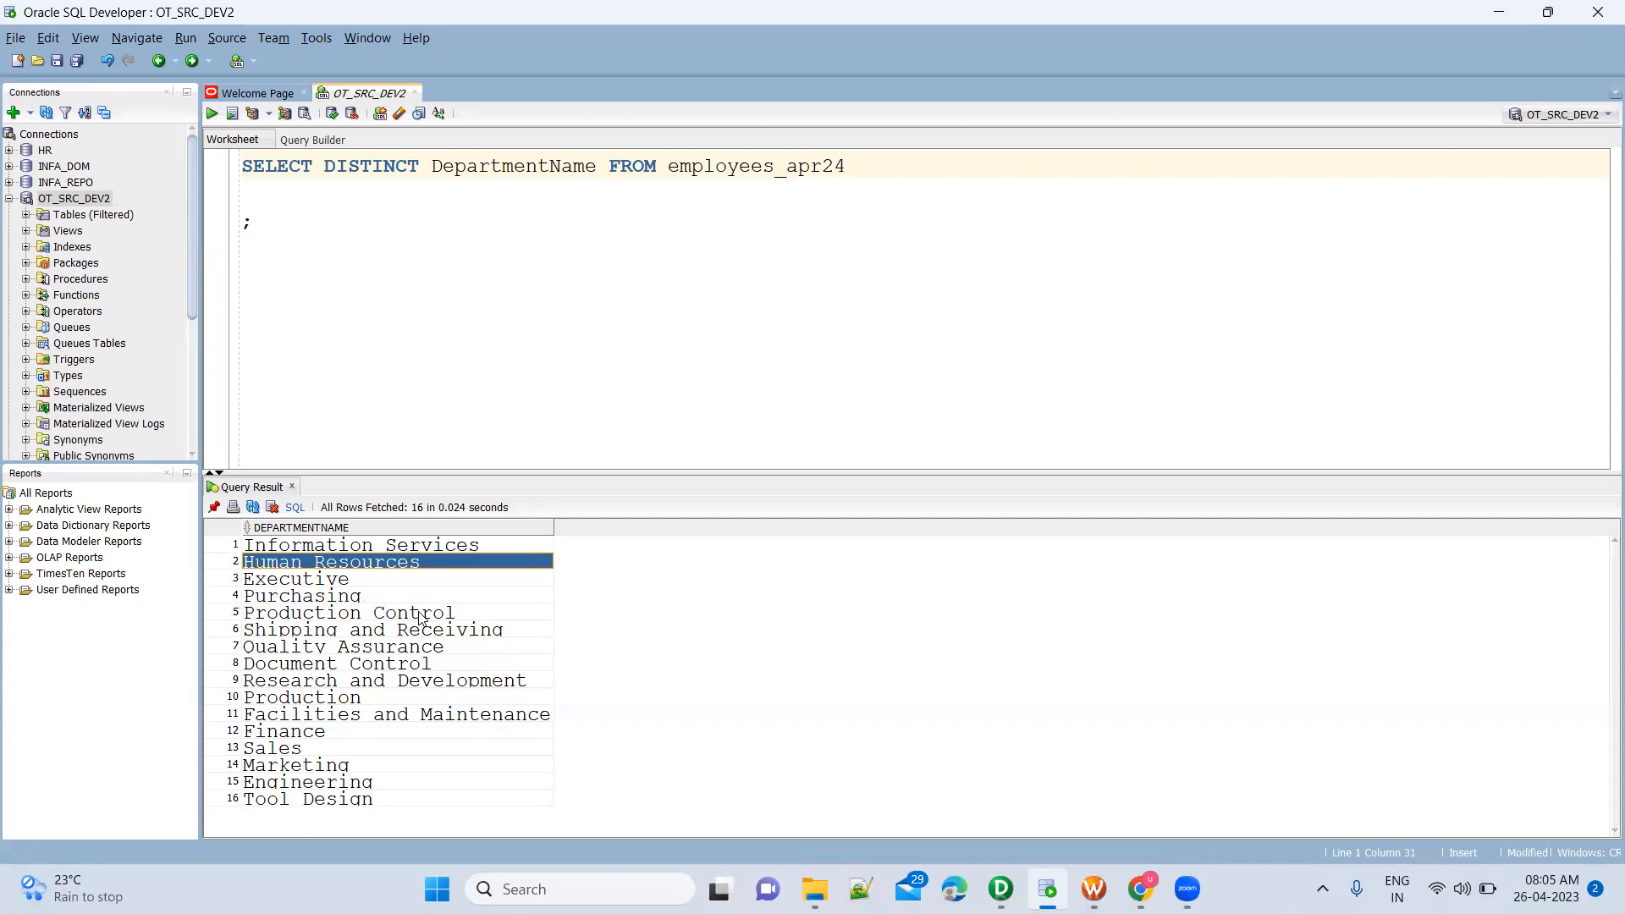
{"action": "left_click", "coordinate": [392, 667]}
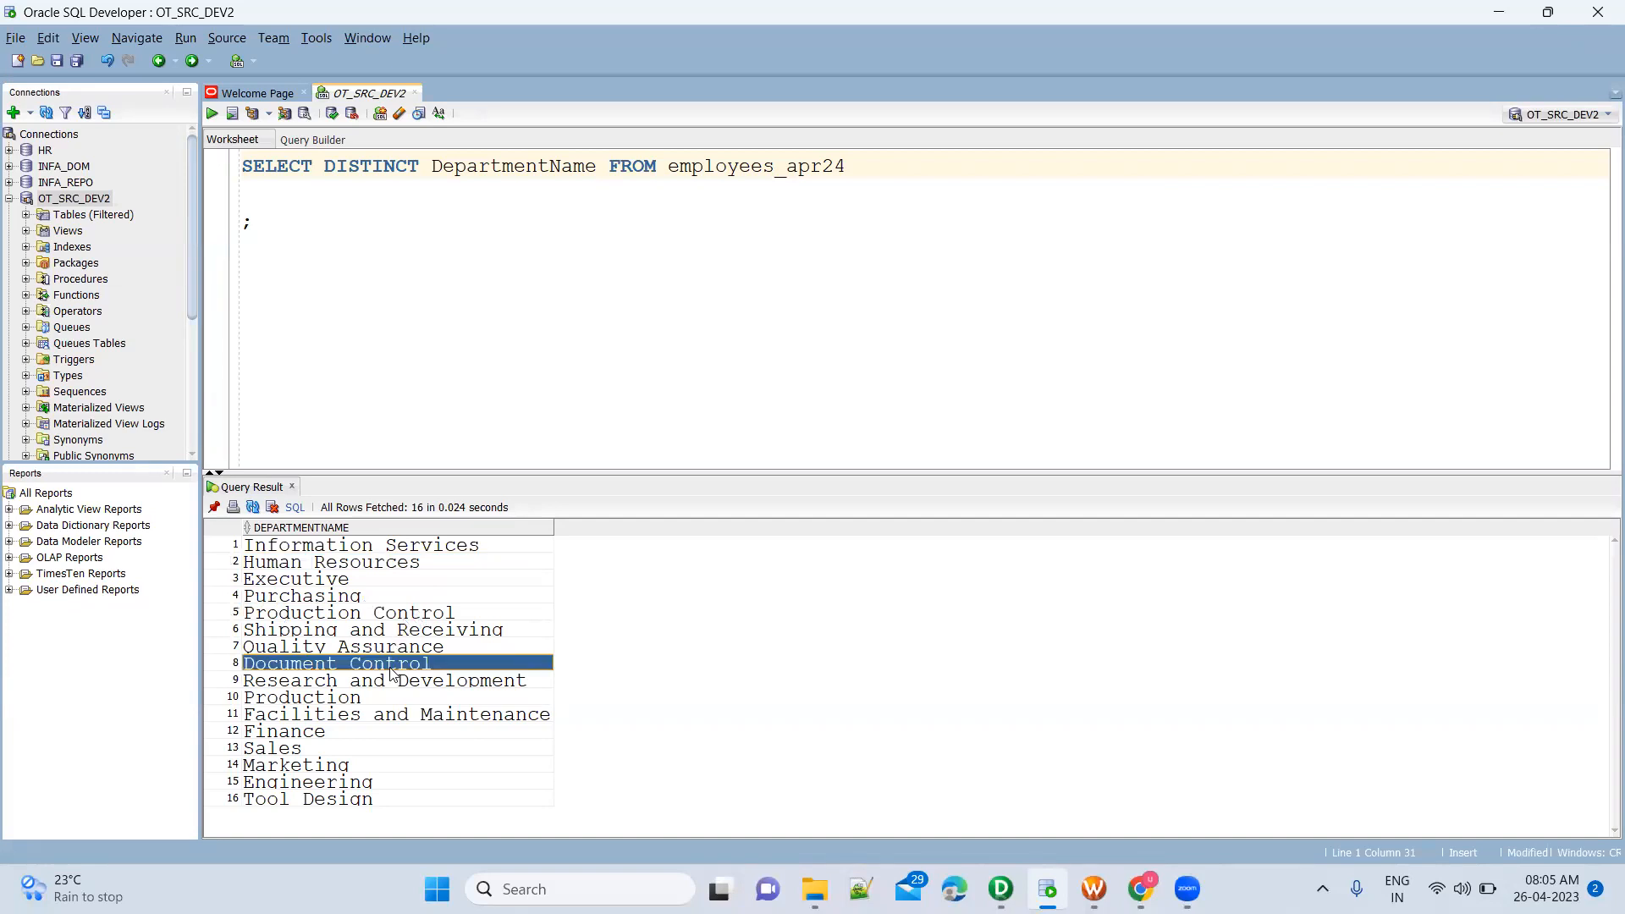
{"action": "left_click", "coordinate": [384, 565], "text": "ctrl"}
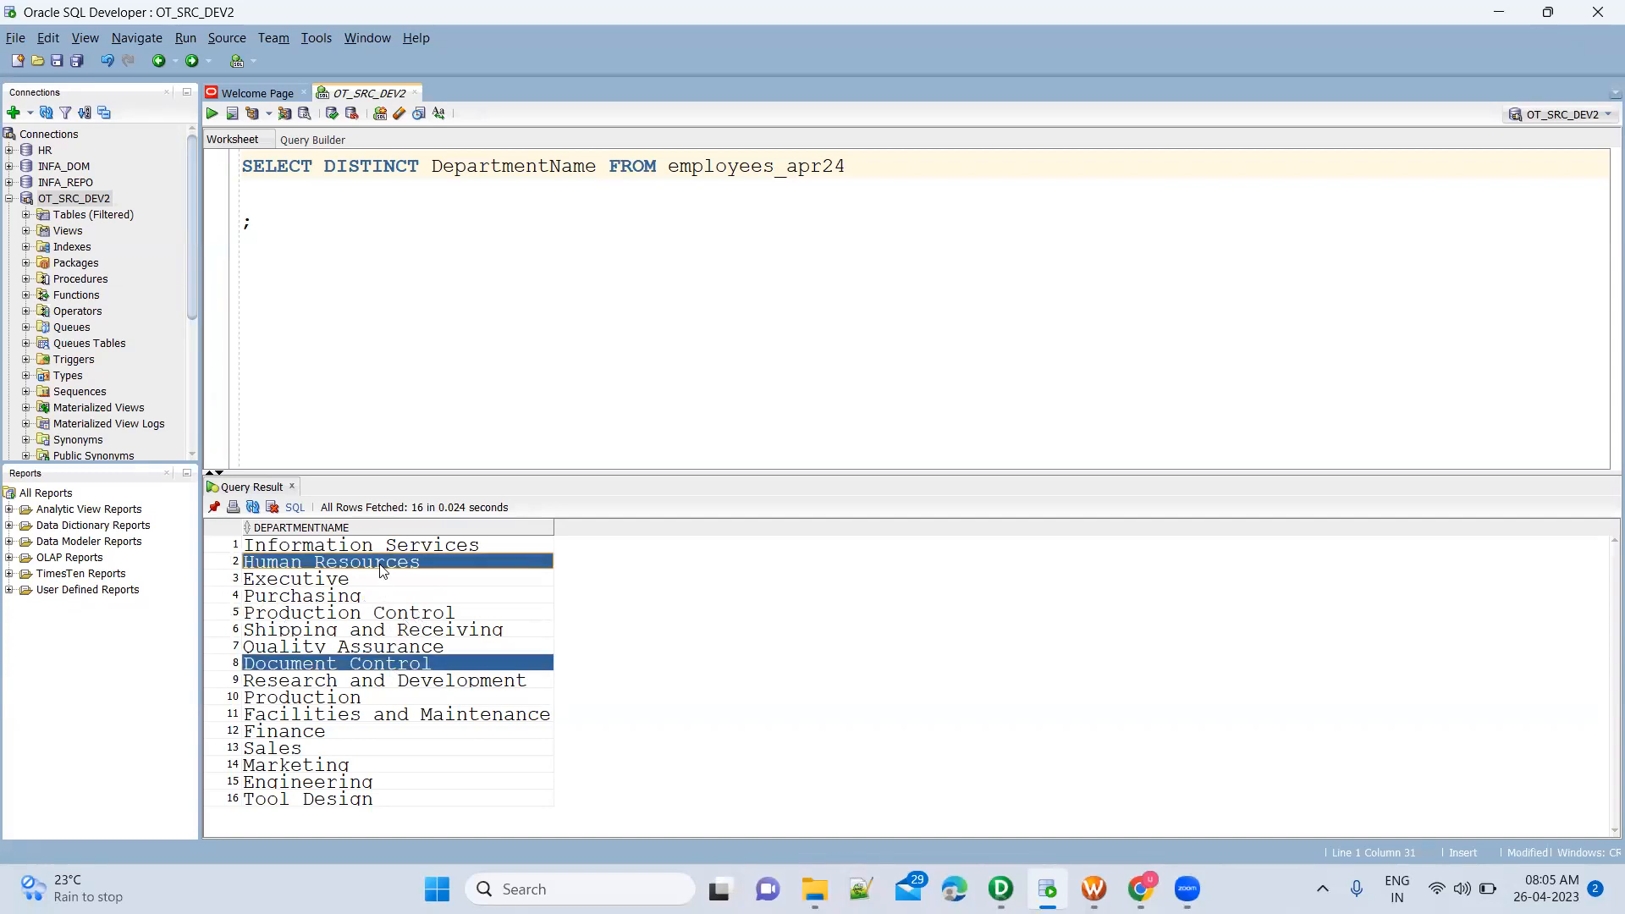
{"action": "left_click", "coordinate": [365, 717], "text": "ctrl"}
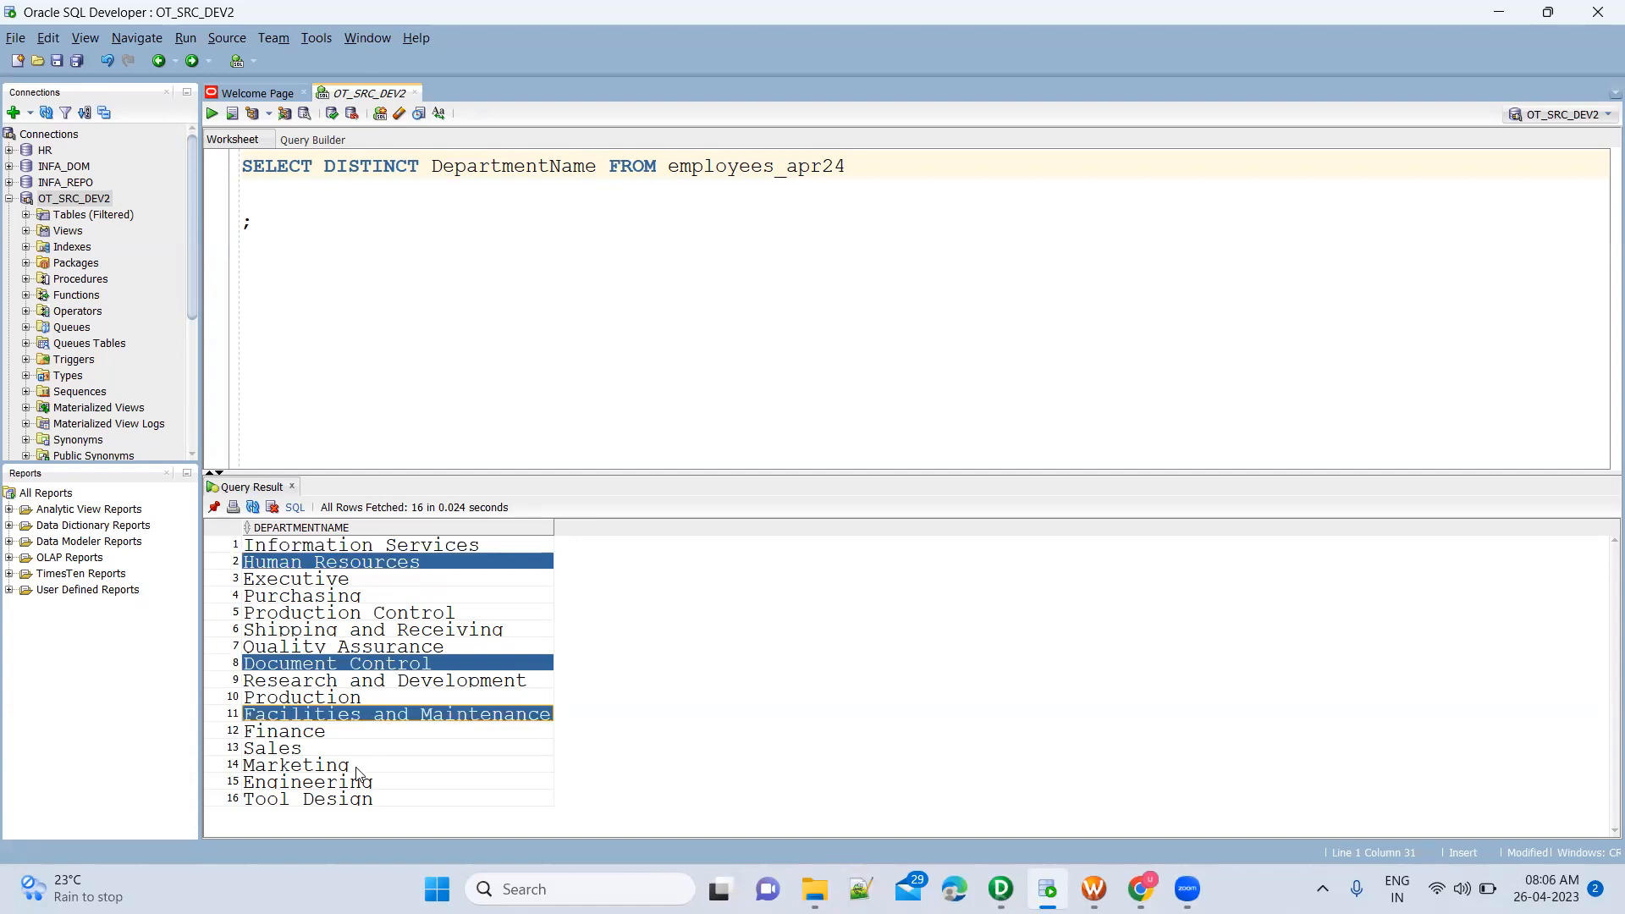
{"action": "left_click", "coordinate": [559, 294]}
{"action": "key", "text": "Return"}
{"action": "key", "text": "Return"}
{"action": "key", "text": "Return"}
{"action": "type", "text": "Human Resources Document Control Facilities and Maintenance"}
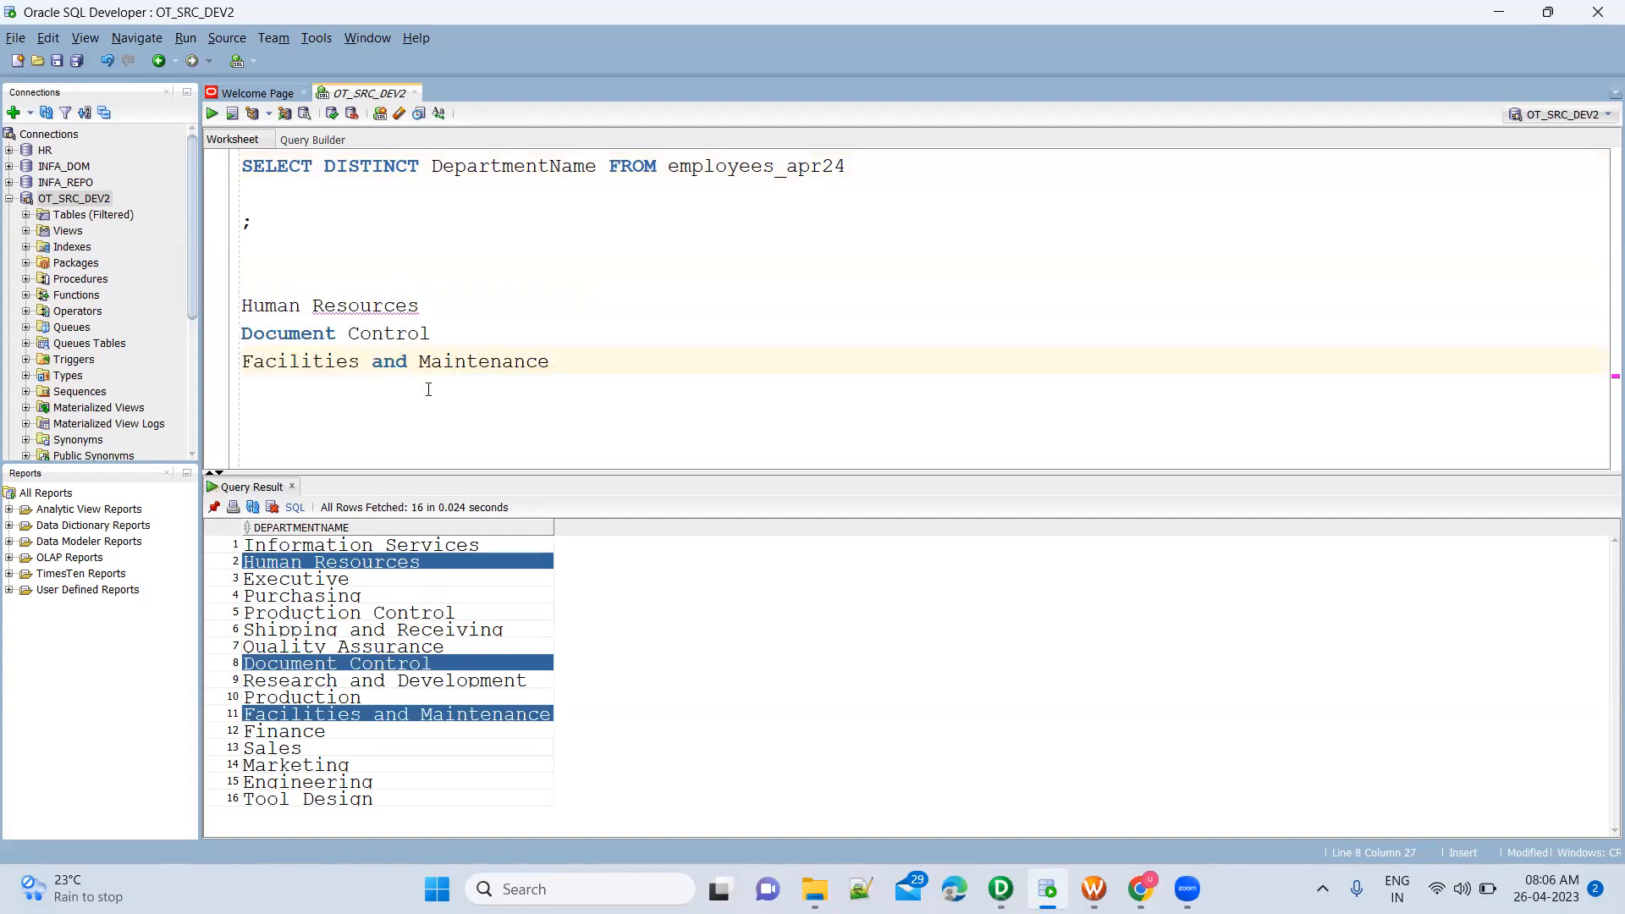
Switch to File Explorer and open the InformaticaInstallation folder under Training\Informatica\Software on drive D
{"action": "key", "text": "alt+Tab"}
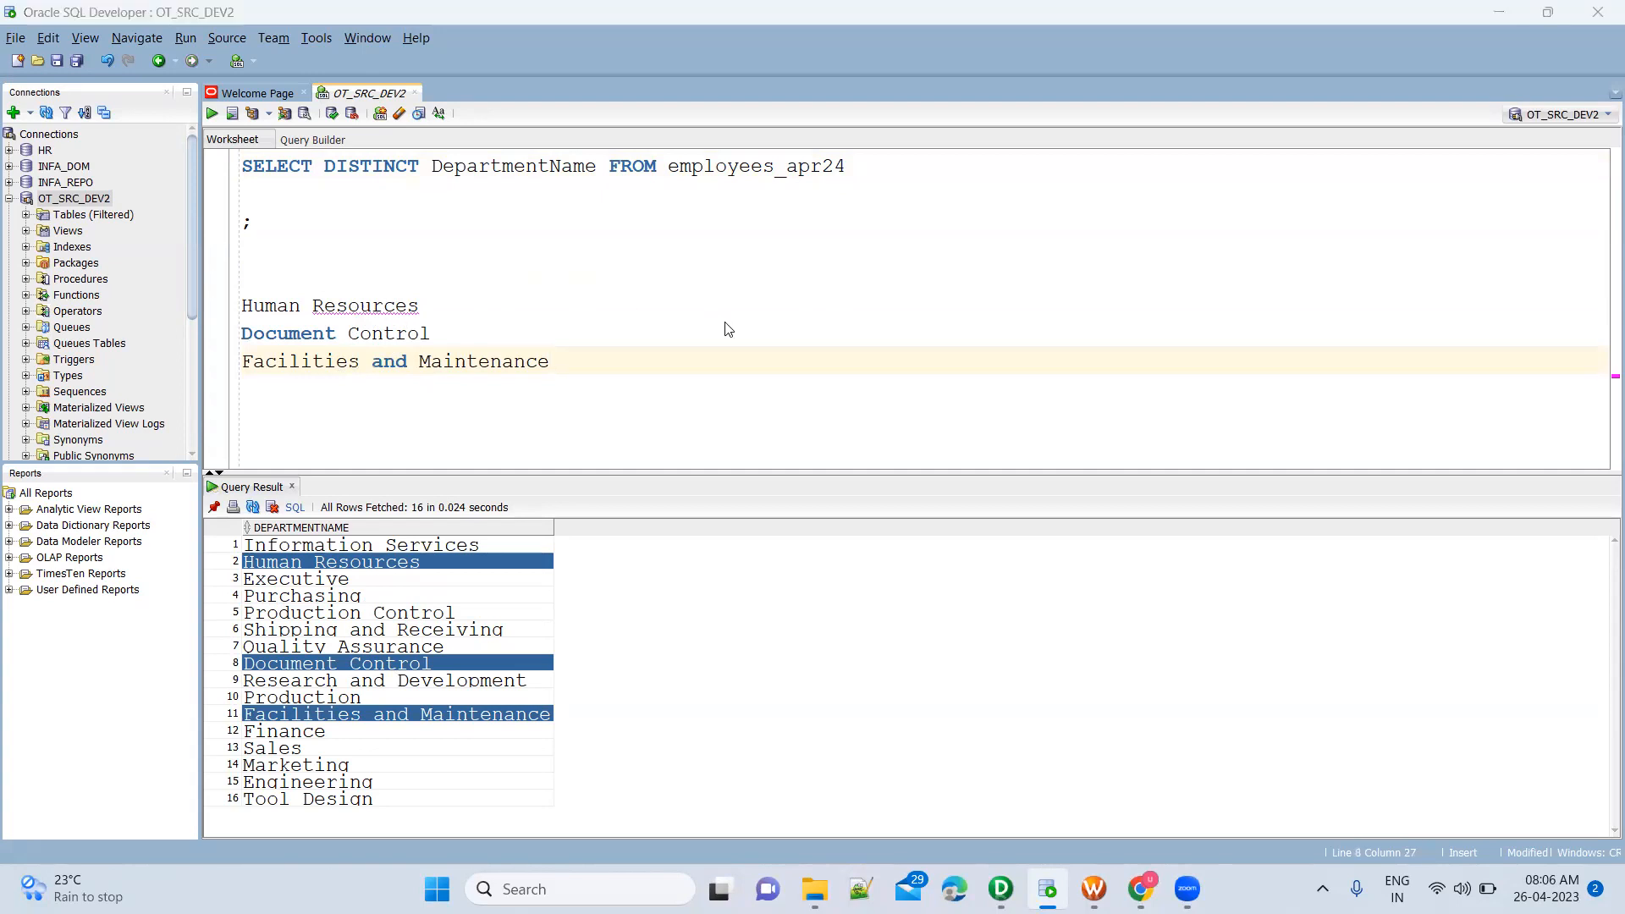
{"action": "key", "text": "alt+Tab"}
{"action": "left_click", "coordinate": [815, 888]}
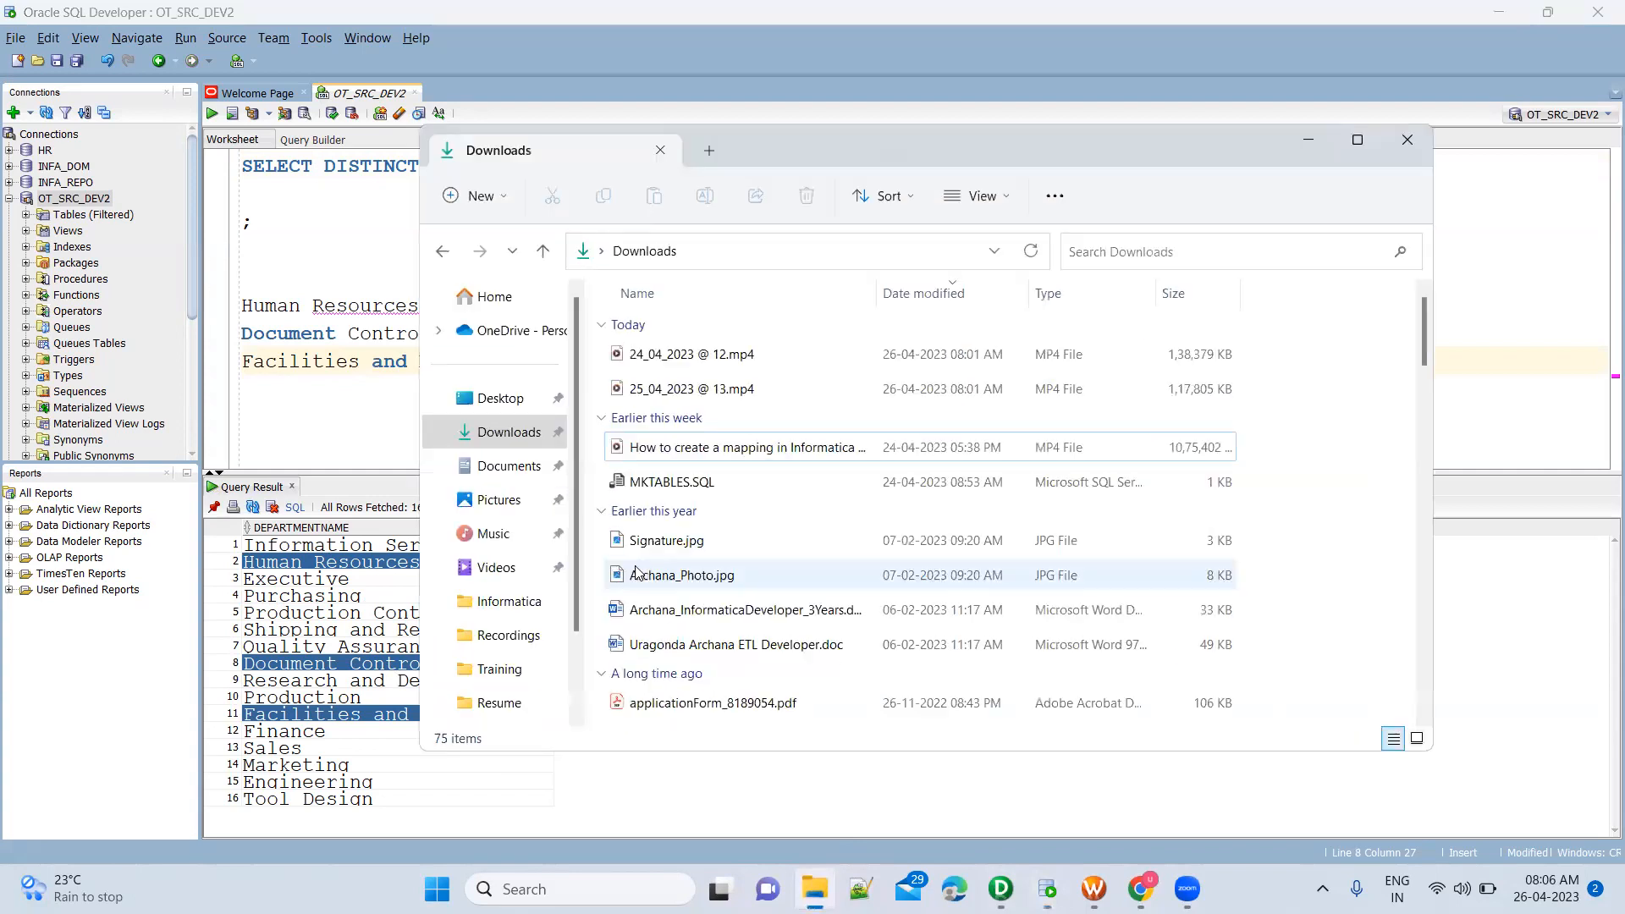
{"action": "left_click", "coordinate": [511, 603]}
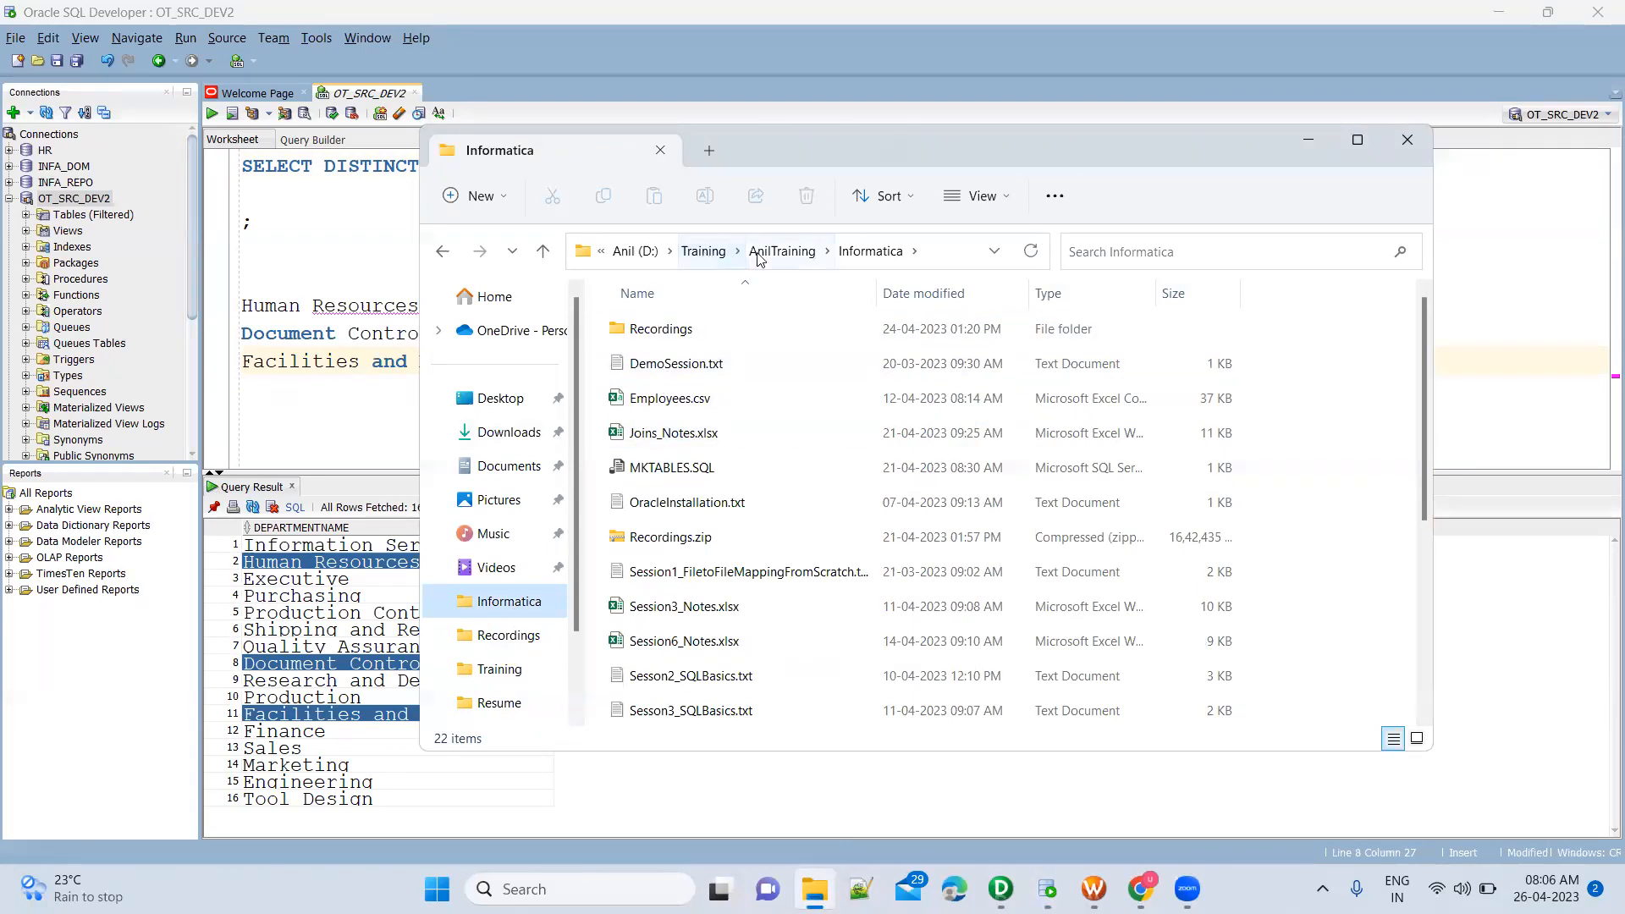
{"action": "left_click", "coordinate": [684, 256]}
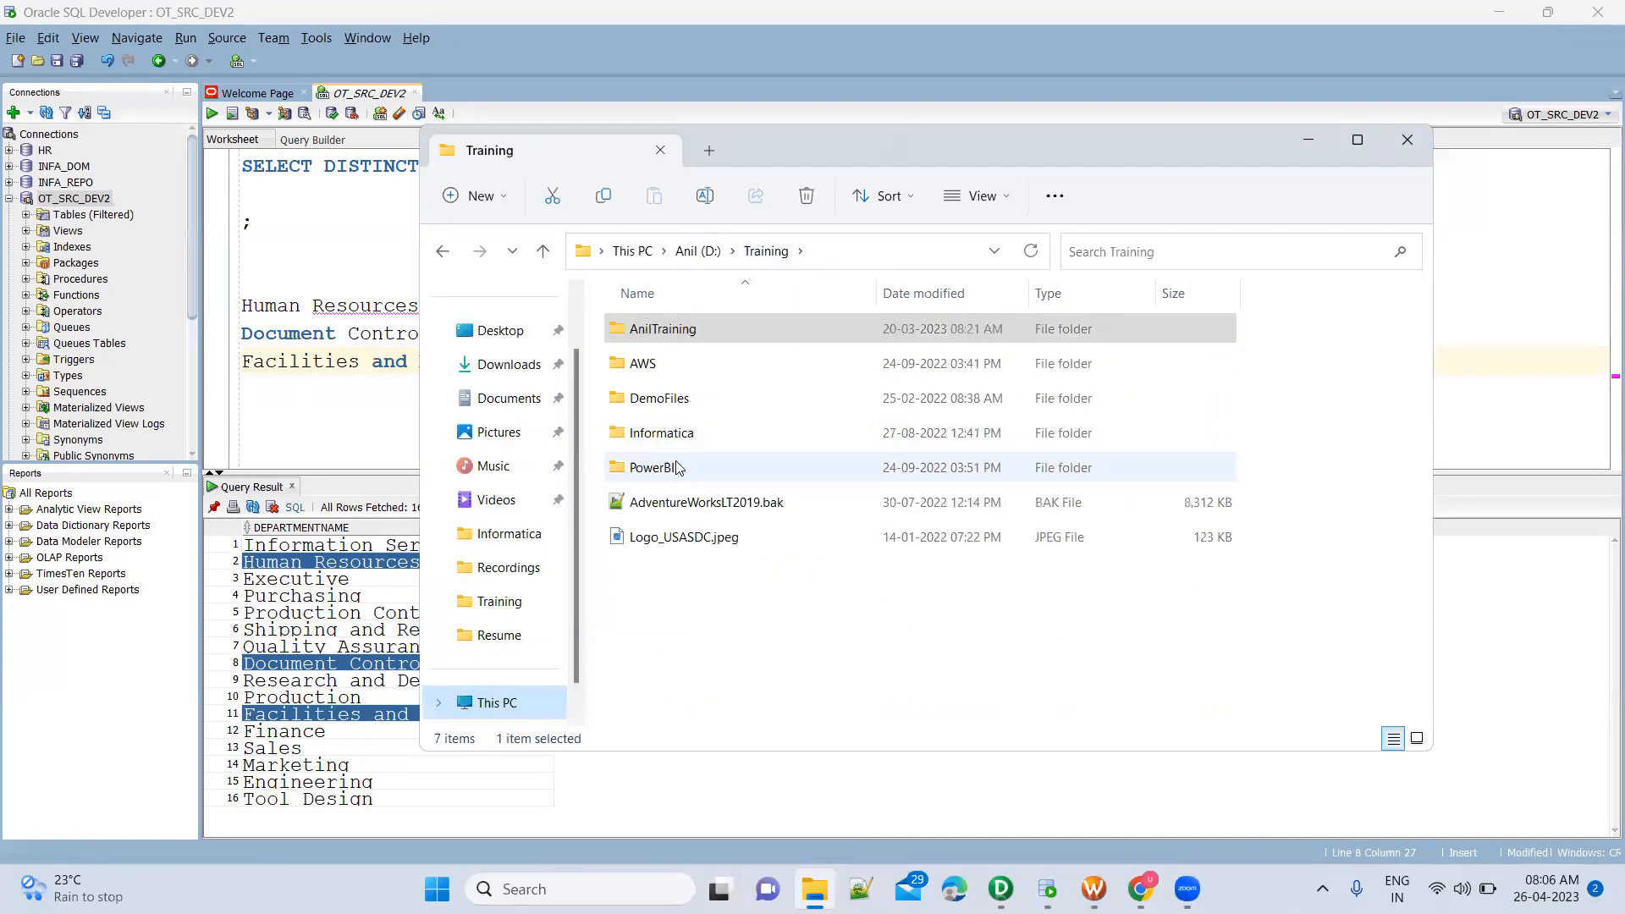
{"action": "double_click", "coordinate": [691, 431]}
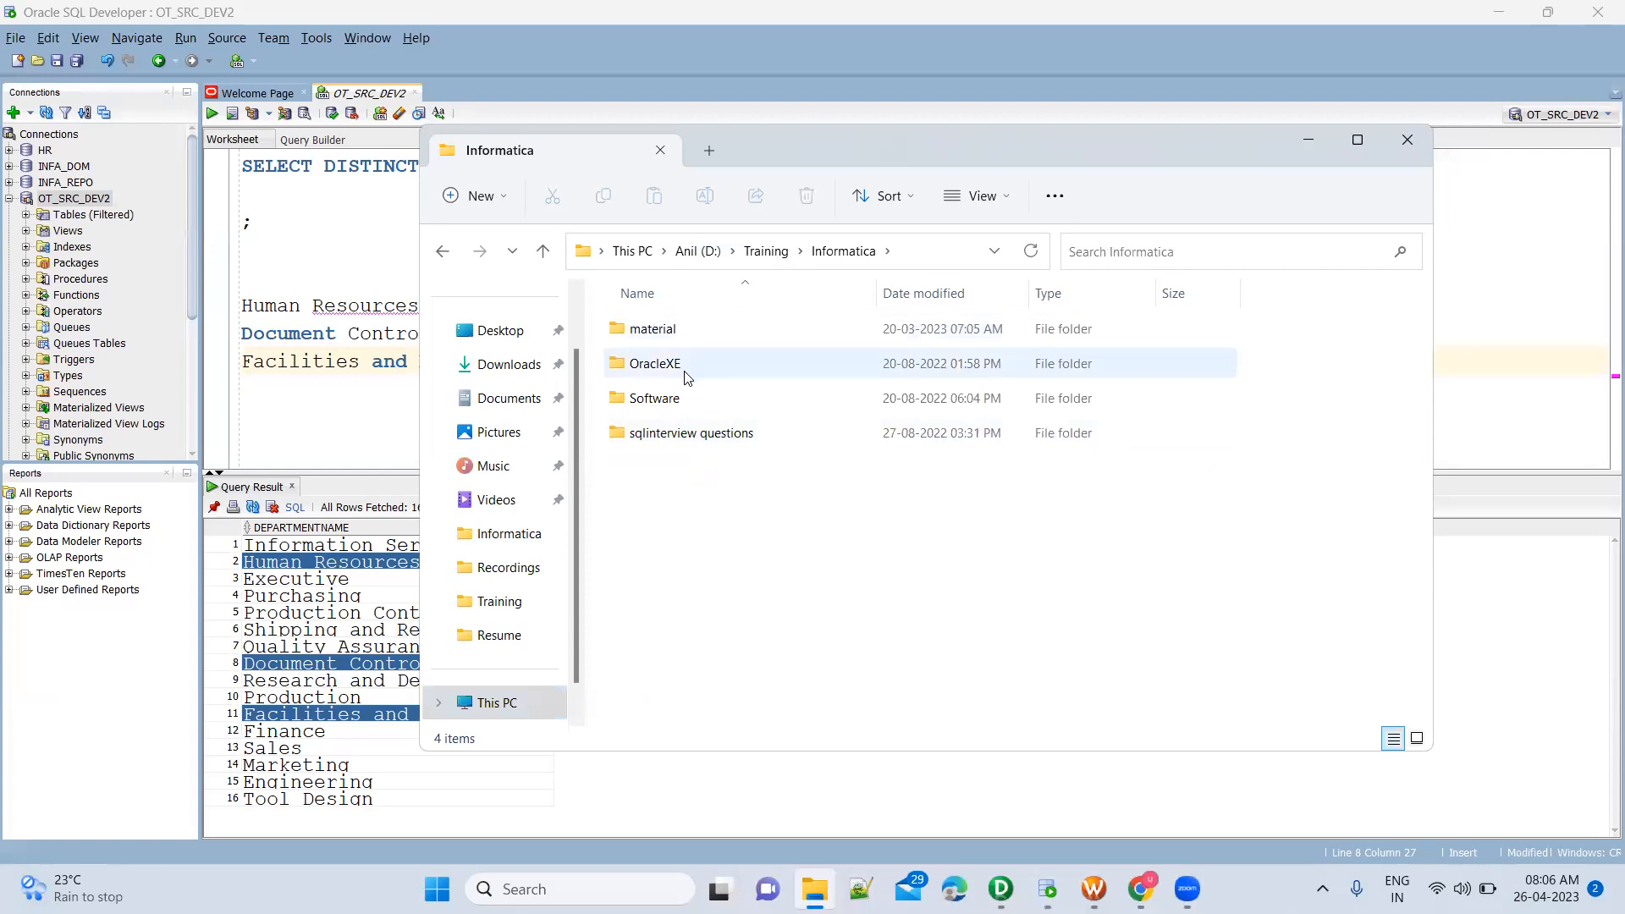
{"action": "double_click", "coordinate": [685, 413]}
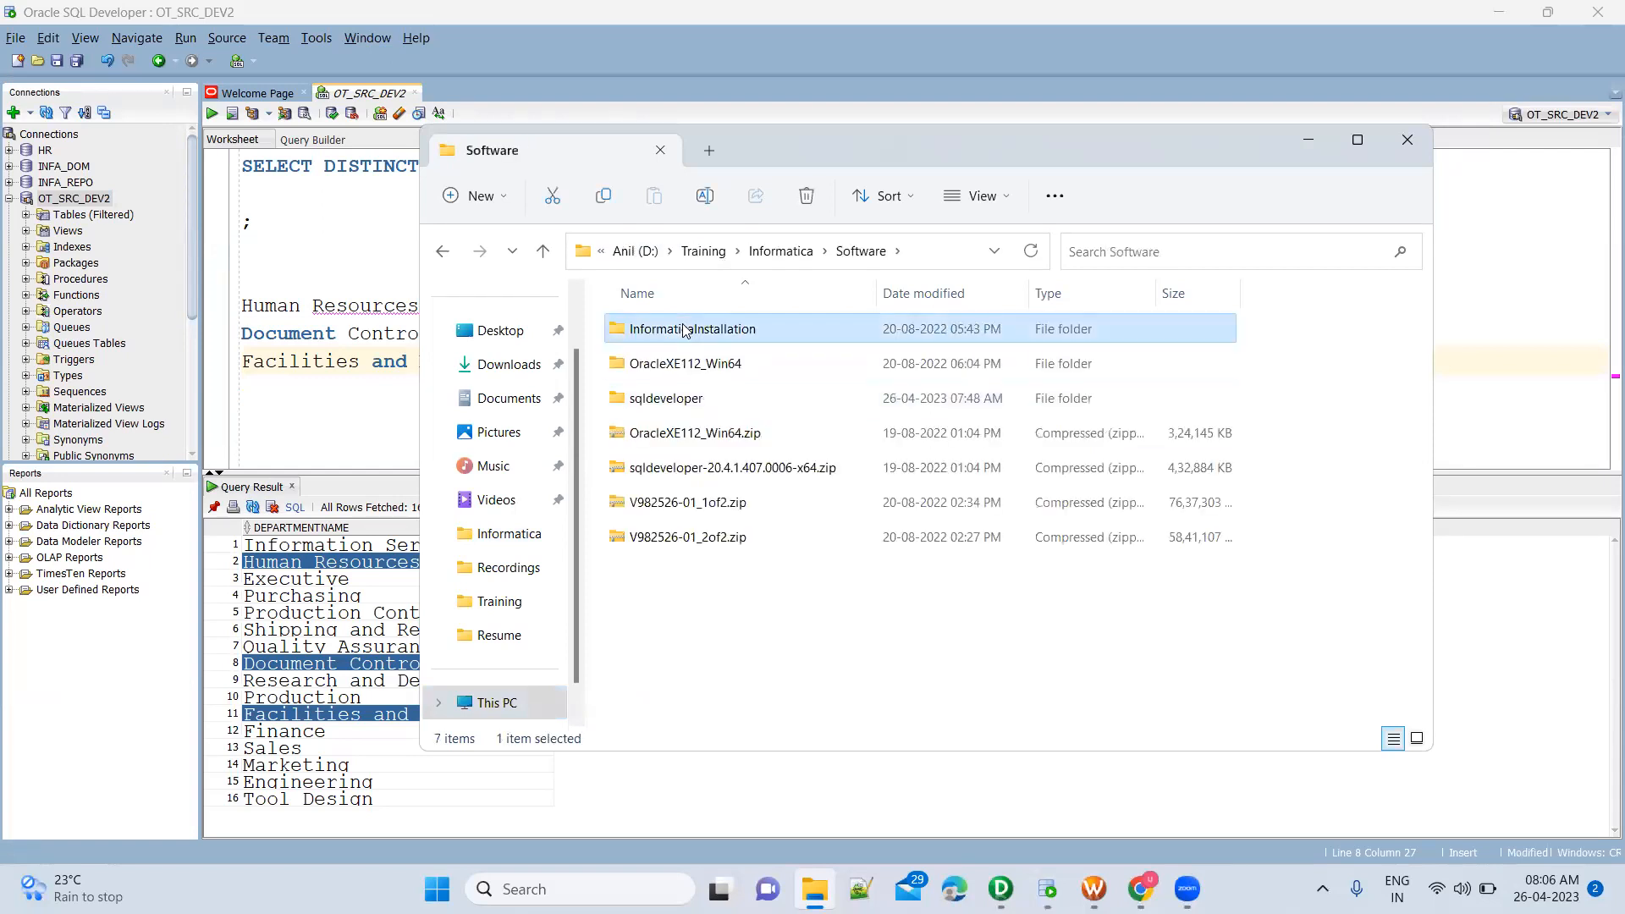
{"action": "double_click", "coordinate": [677, 330]}
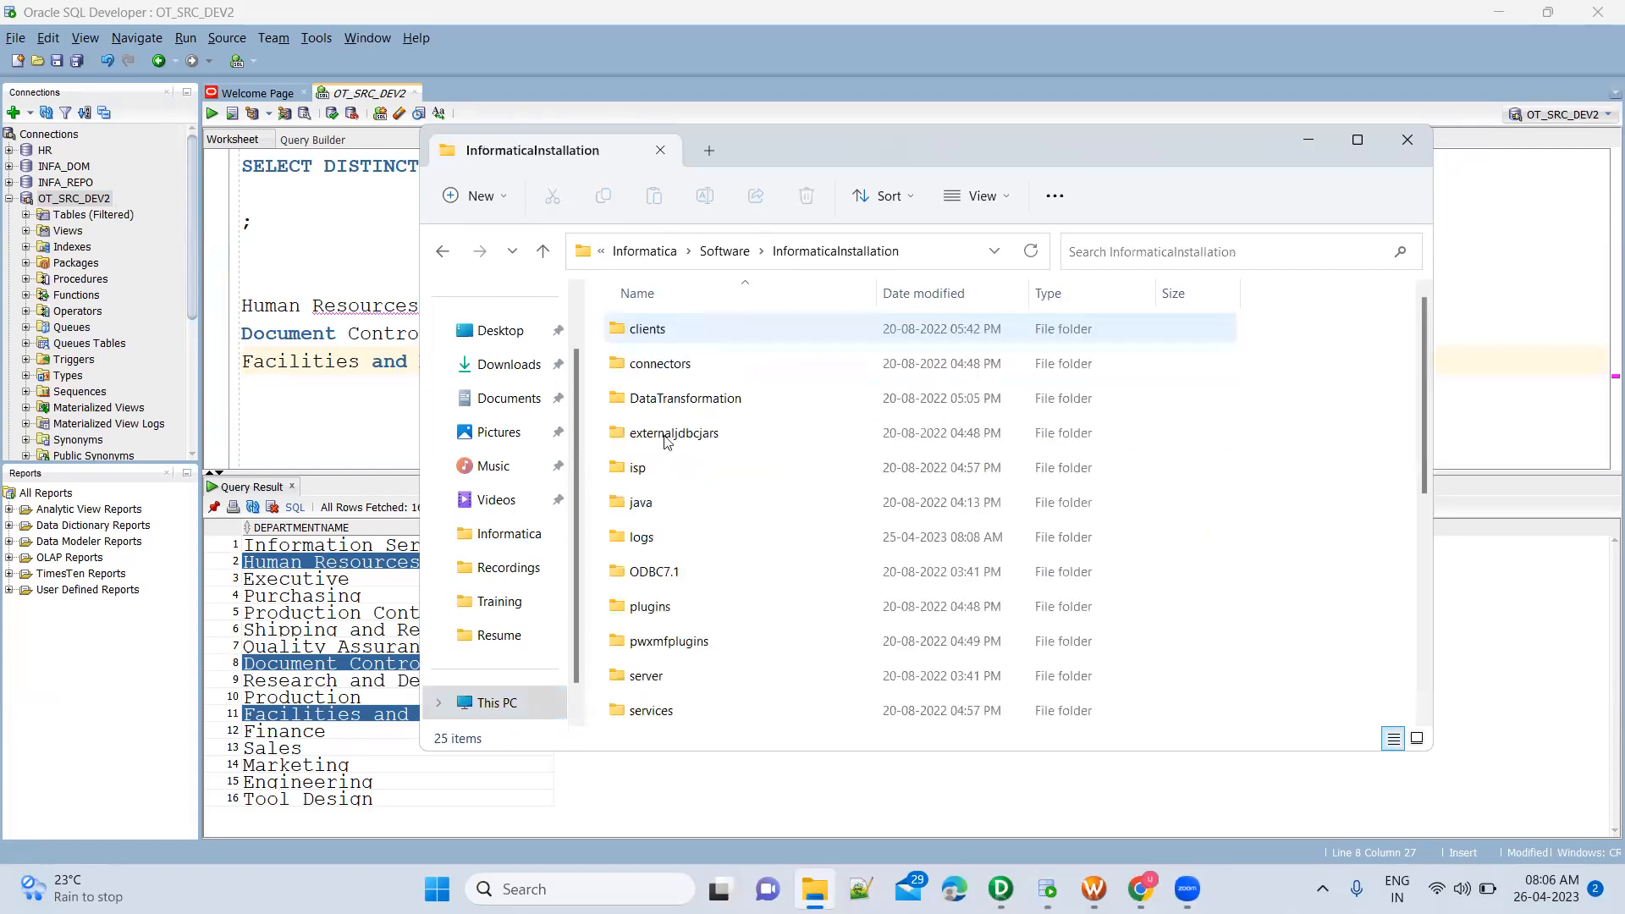
Open Employees.csv from the server\infa_shared\SrcFiles\Training folder in Excel
{"action": "double_click", "coordinate": [681, 677]}
{"action": "double_click", "coordinate": [670, 399]}
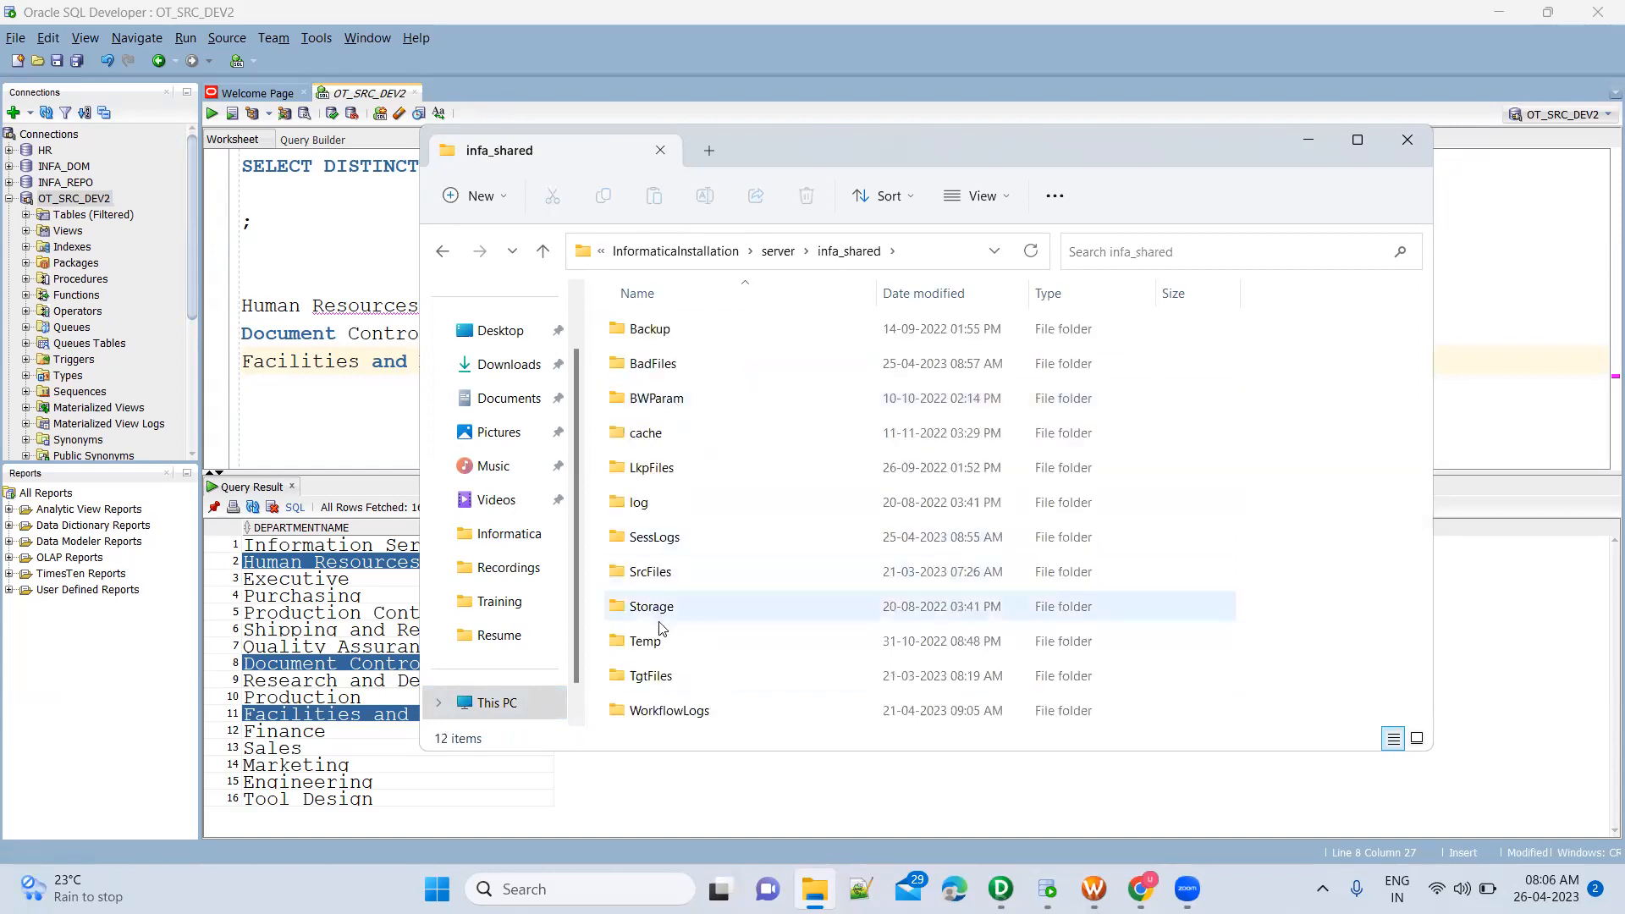
{"action": "double_click", "coordinate": [660, 572]}
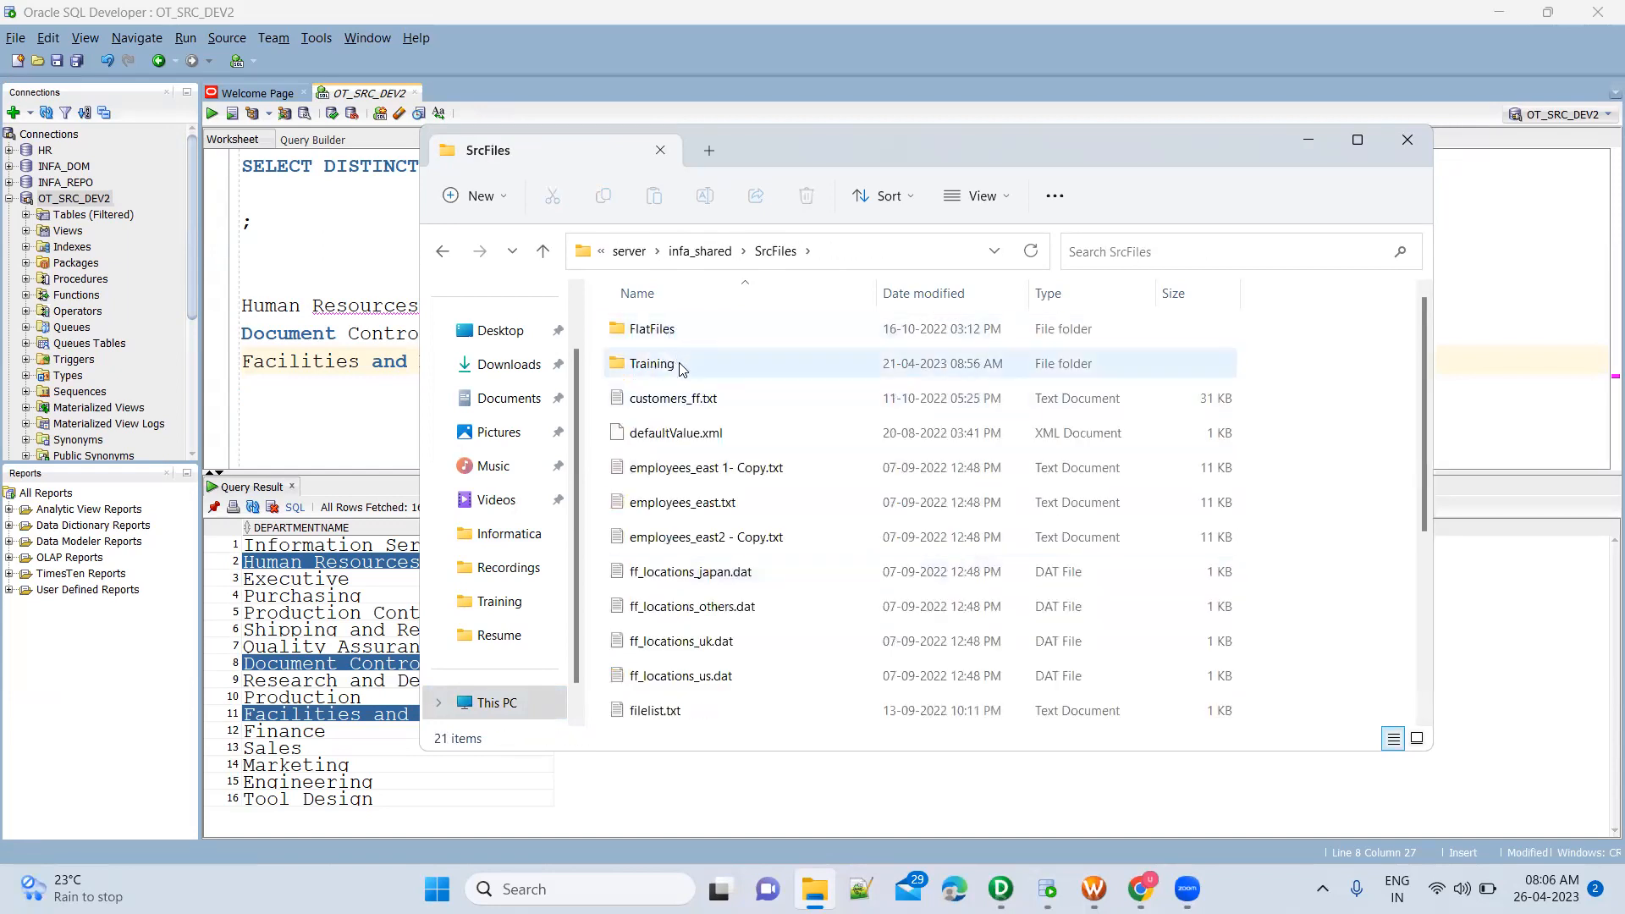
{"action": "double_click", "coordinate": [674, 365]}
{"action": "left_click", "coordinate": [690, 333]}
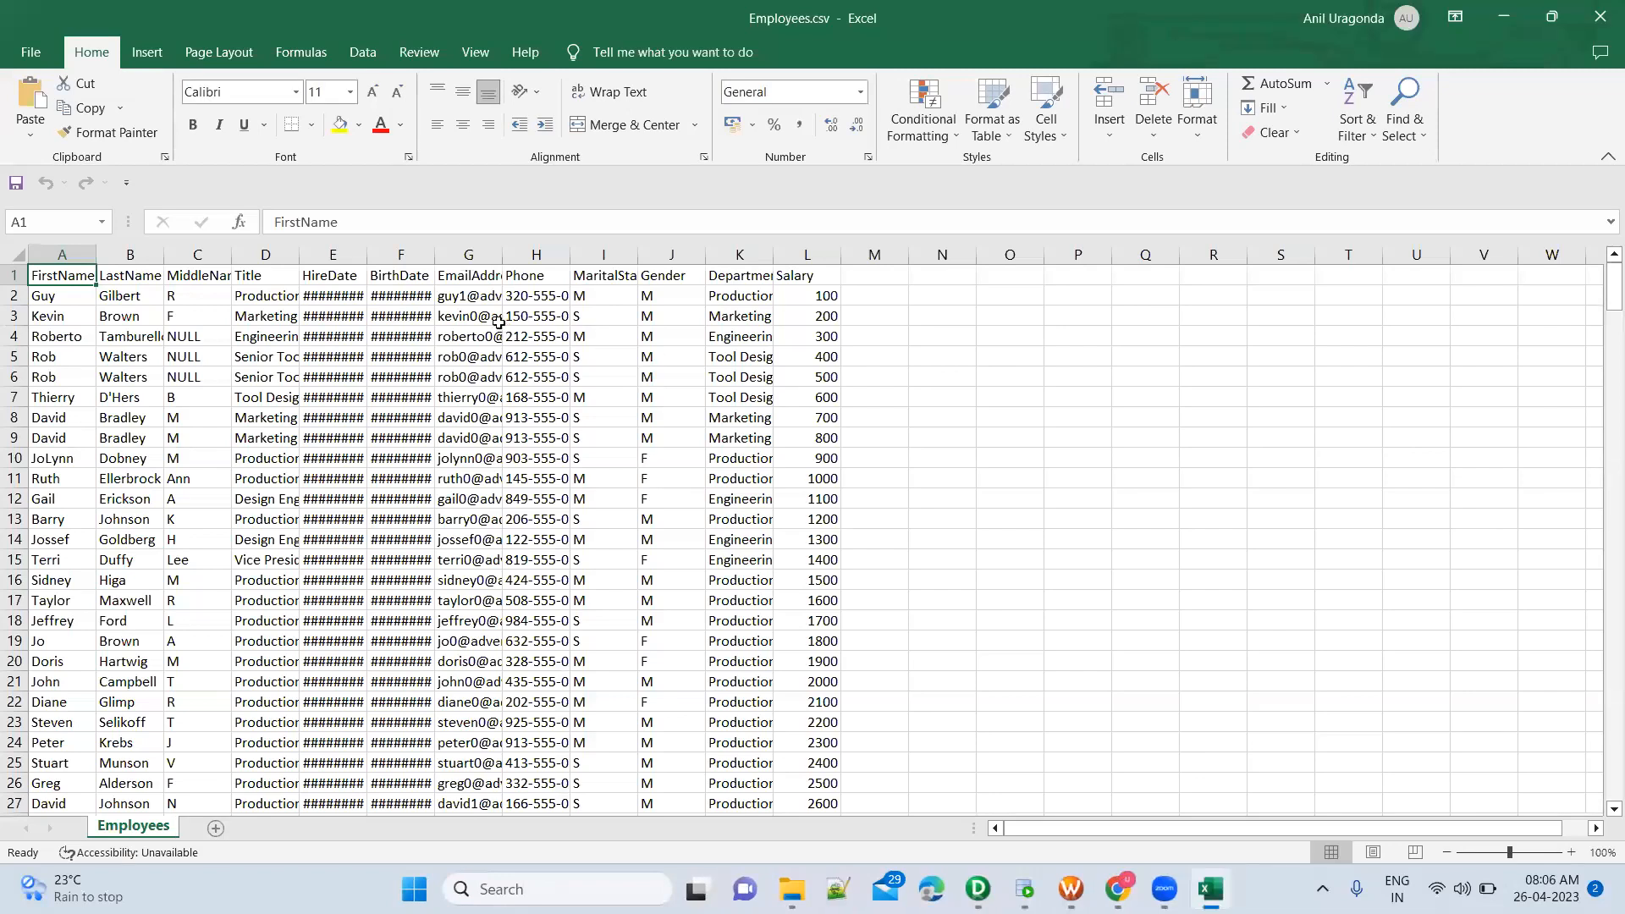
Fit the DepartmentName column's width to its contents and examine the department values in the employee rows
{"action": "left_click", "coordinate": [740, 297]}
{"action": "double_click", "coordinate": [775, 254]}
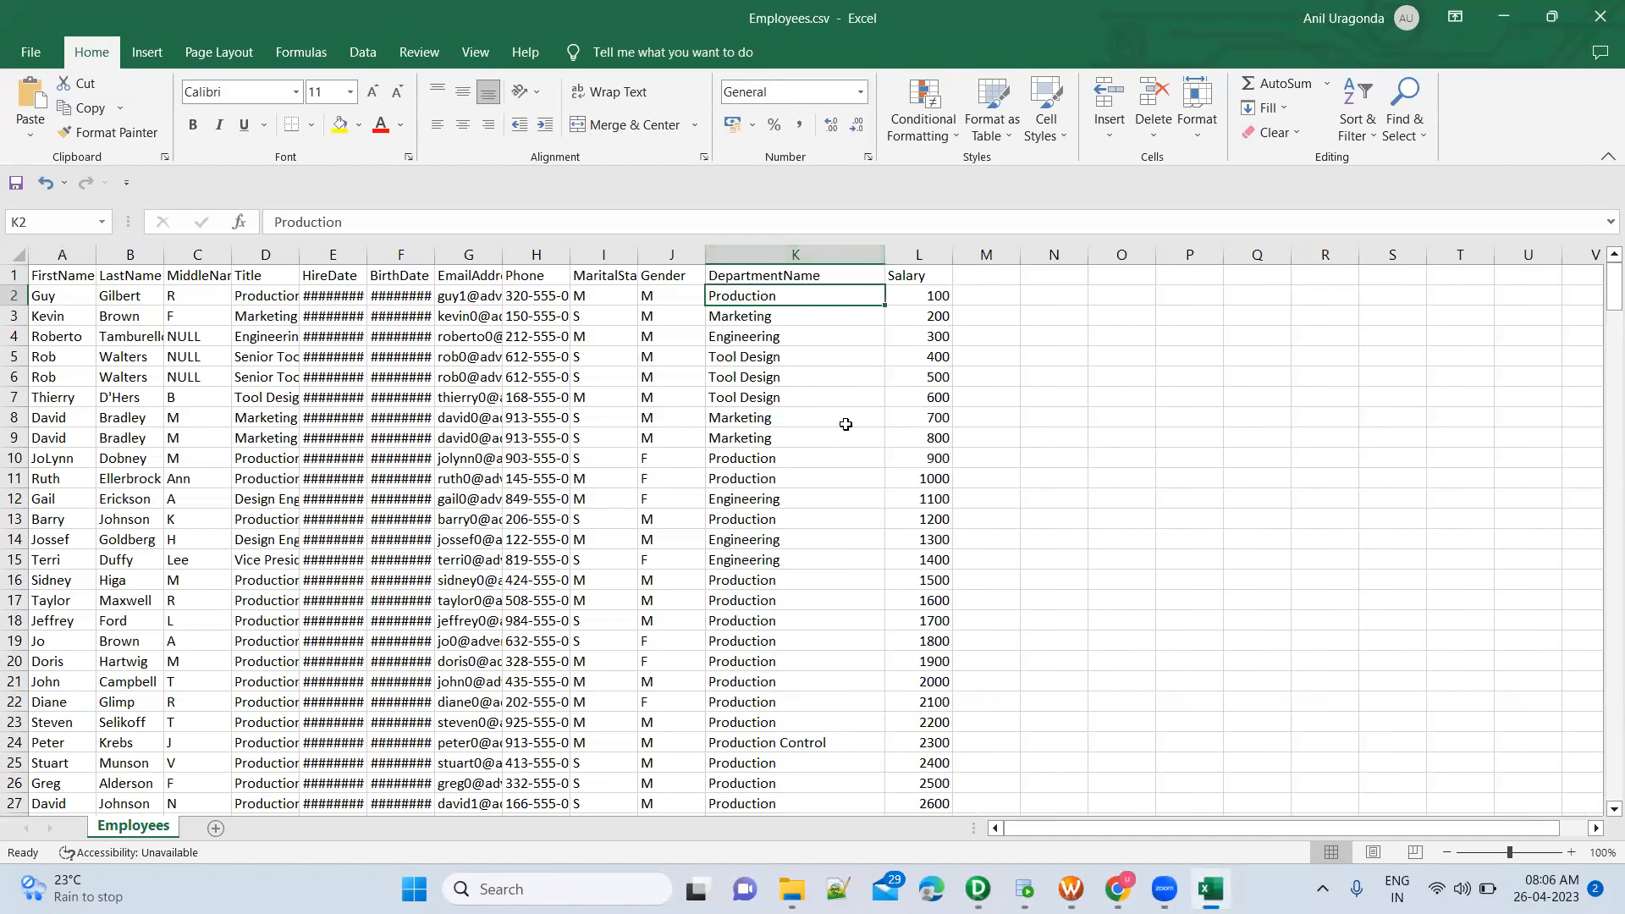
{"action": "scroll", "coordinate": [831, 493], "scroll_direction": "down", "scroll_amount": 10}
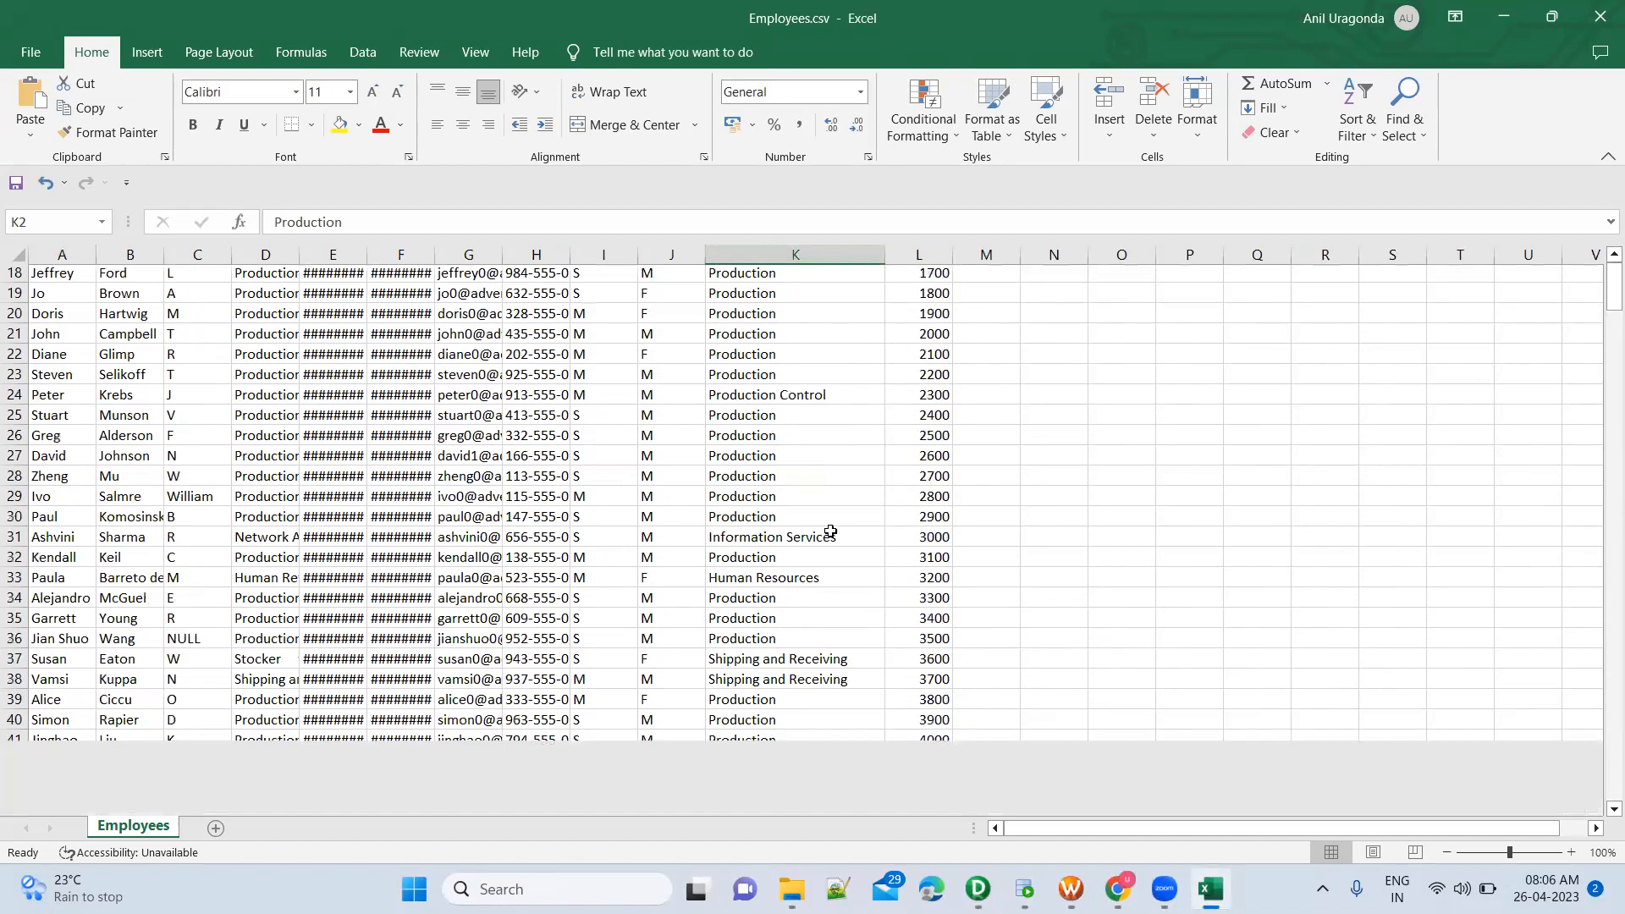
{"action": "scroll", "coordinate": [830, 531], "scroll_direction": "down", "scroll_amount": 20}
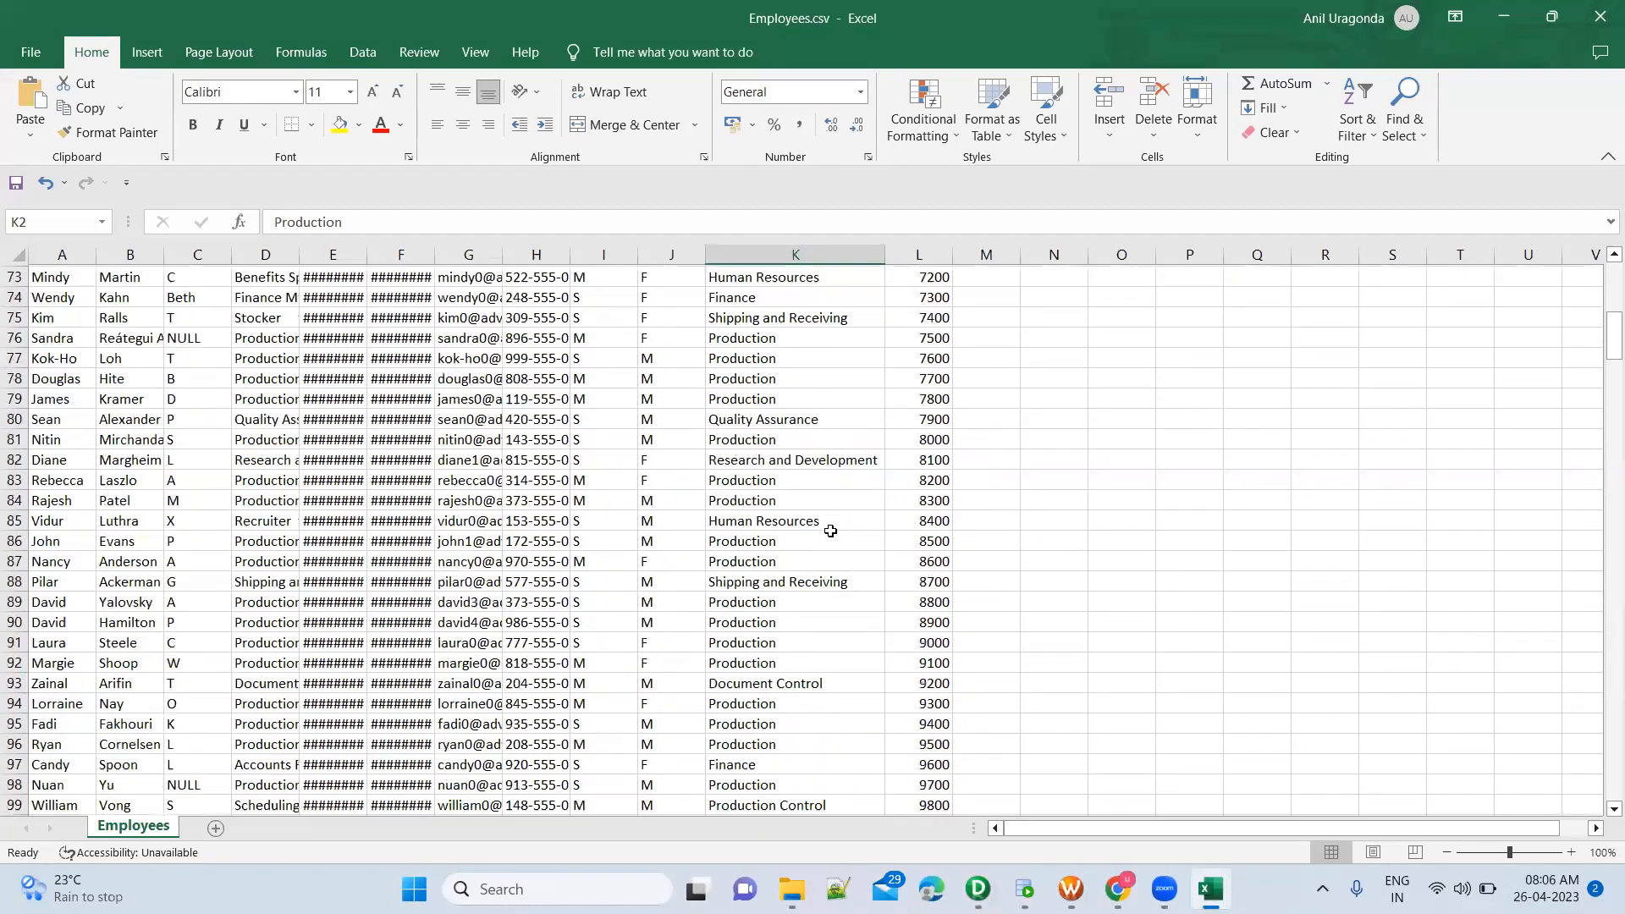
{"action": "scroll", "coordinate": [830, 530], "scroll_direction": "down", "scroll_amount": 2}
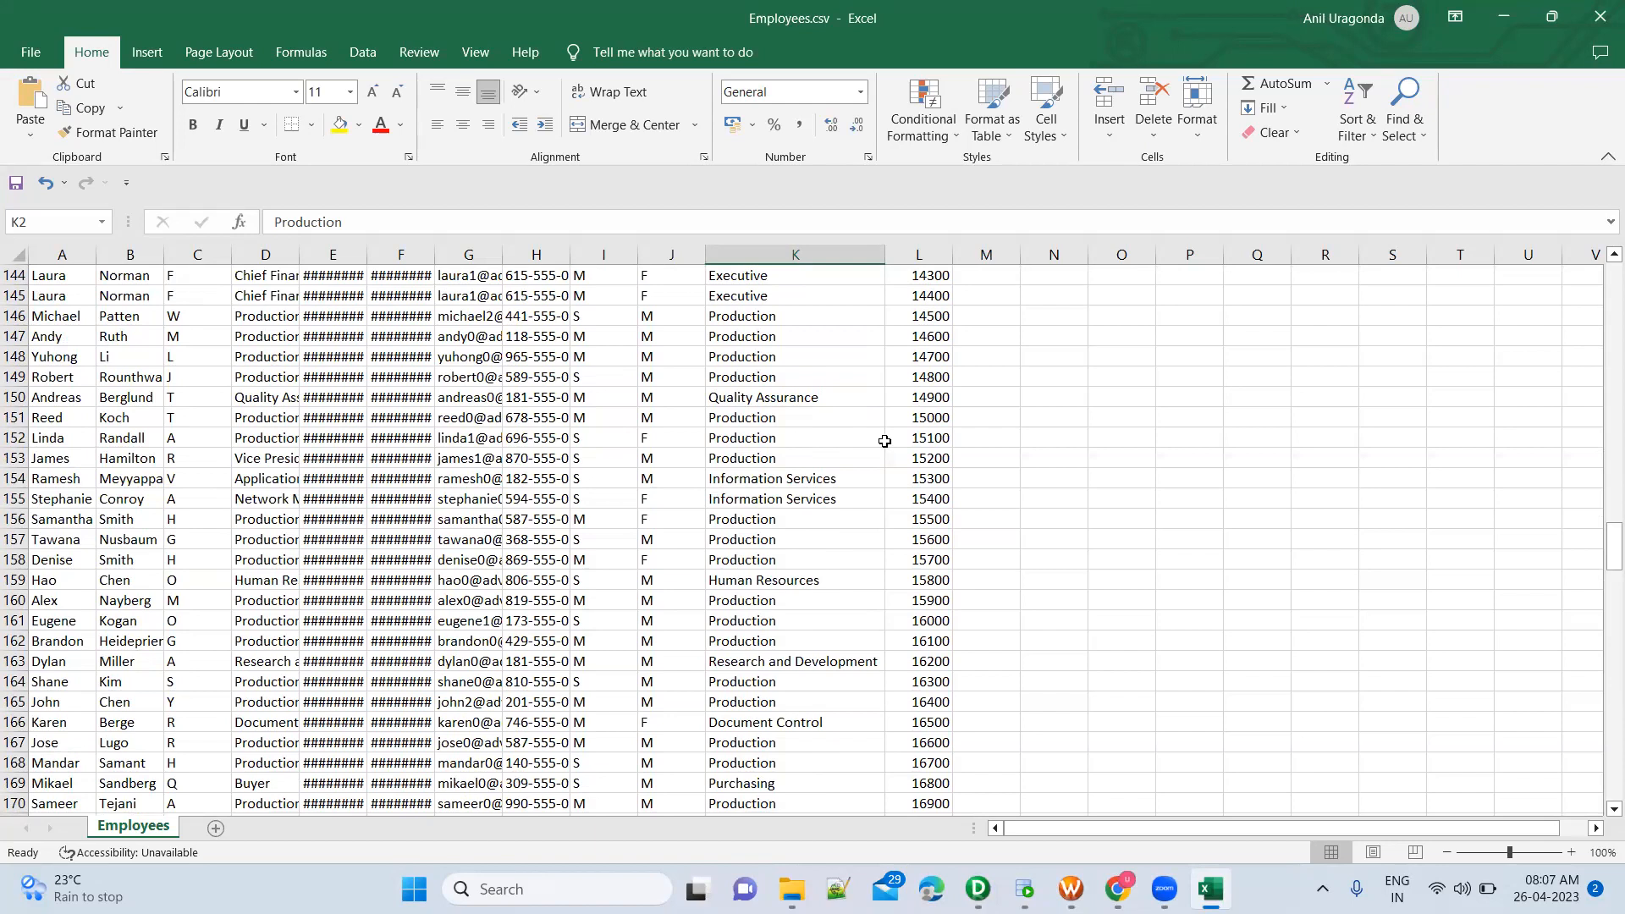
{"action": "left_click", "coordinate": [770, 453]}
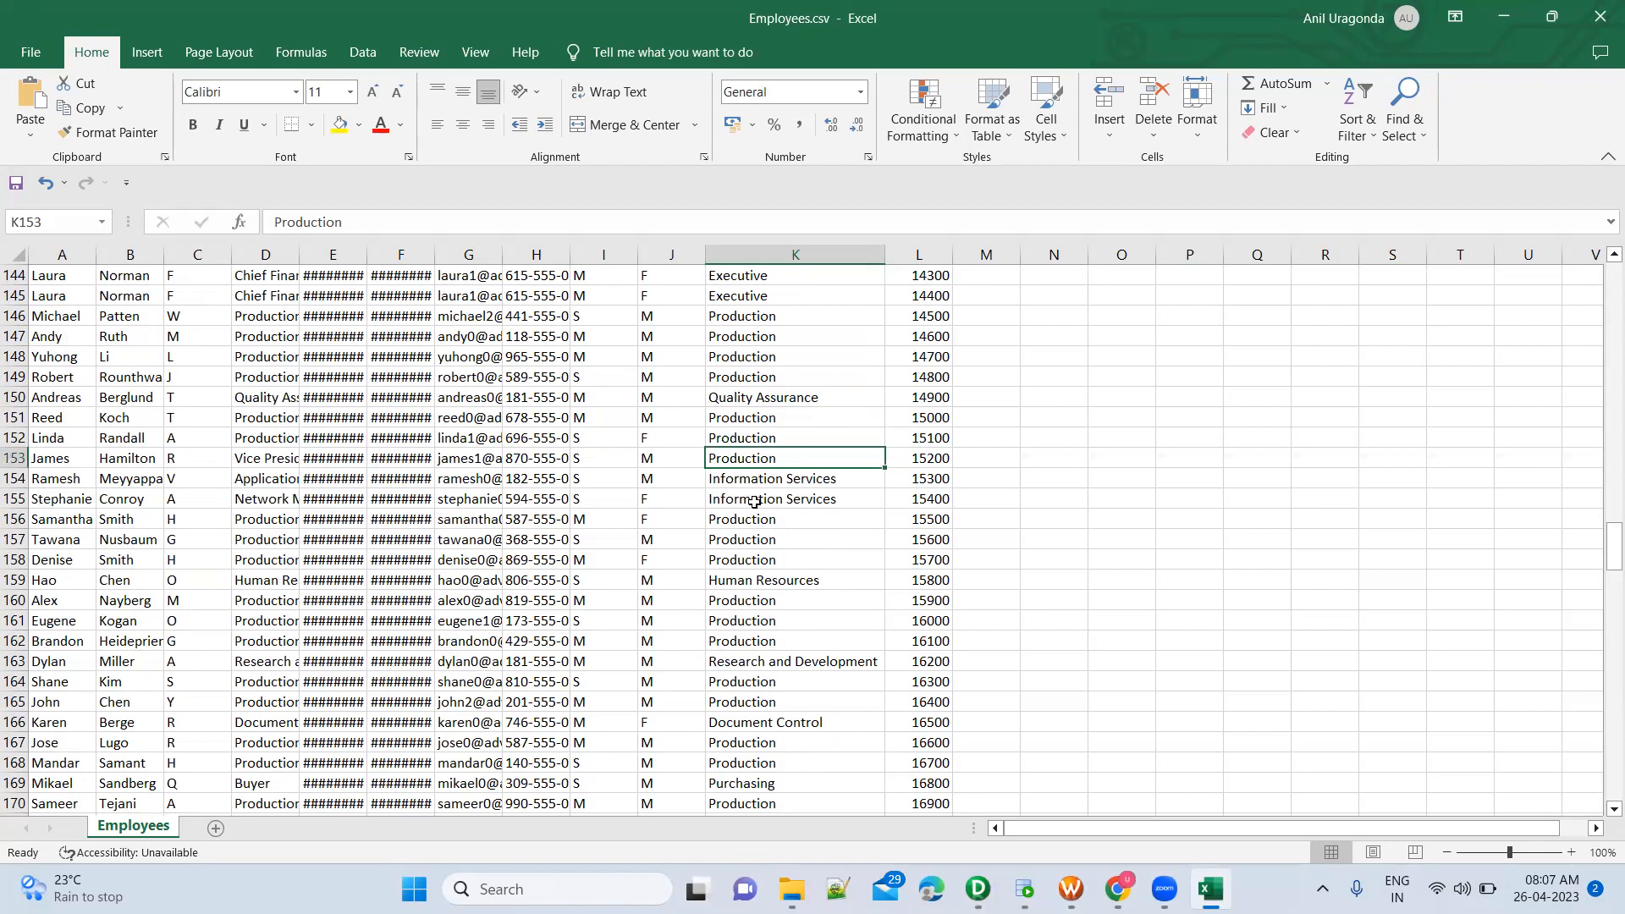
{"action": "left_click", "coordinate": [780, 483]}
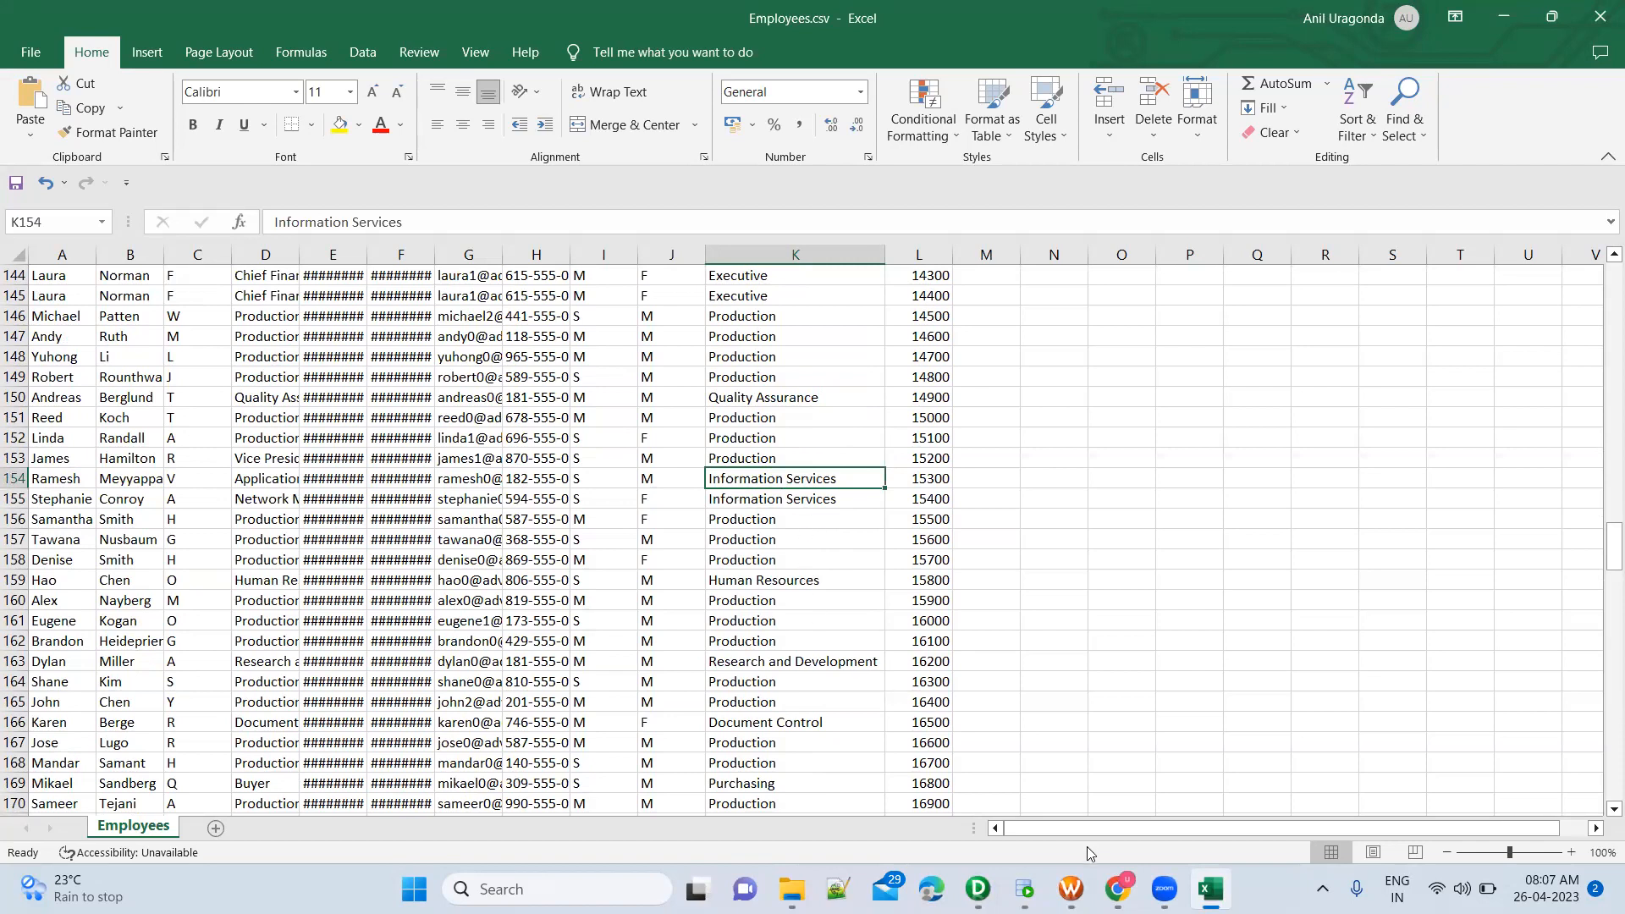
Compare the three department names pasted in the SQL Developer worksheet with the DepartmentName column of Employees.csv in Excel
{"action": "left_click", "coordinate": [1024, 889]}
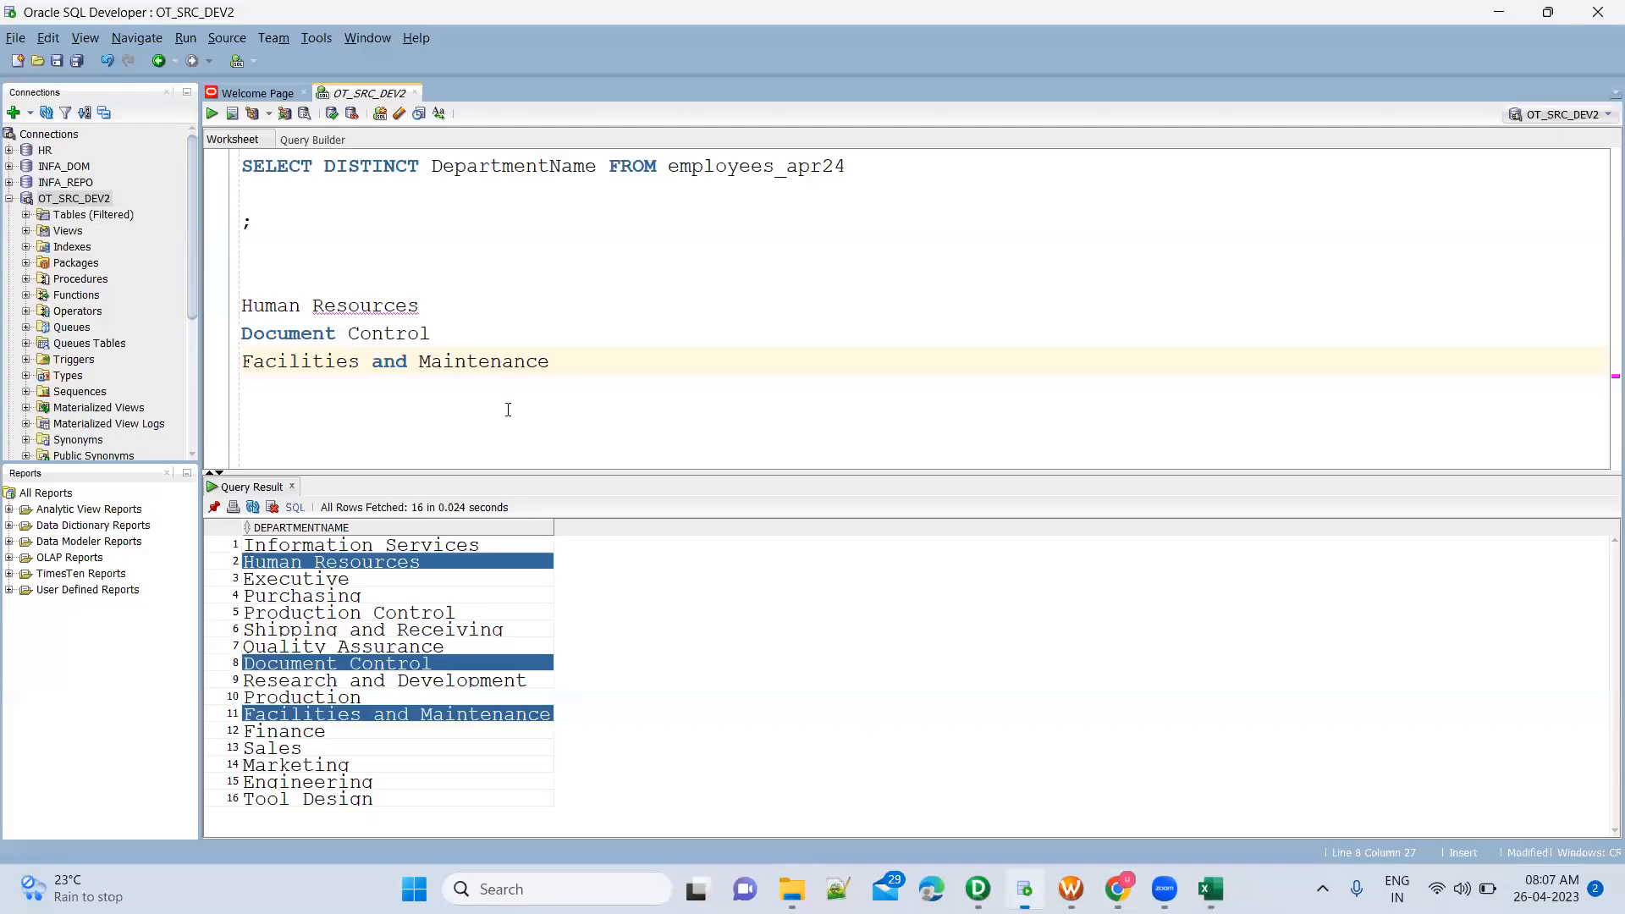
{"action": "left_click_drag", "start_coordinate": [572, 364], "coordinate": [227, 313]}
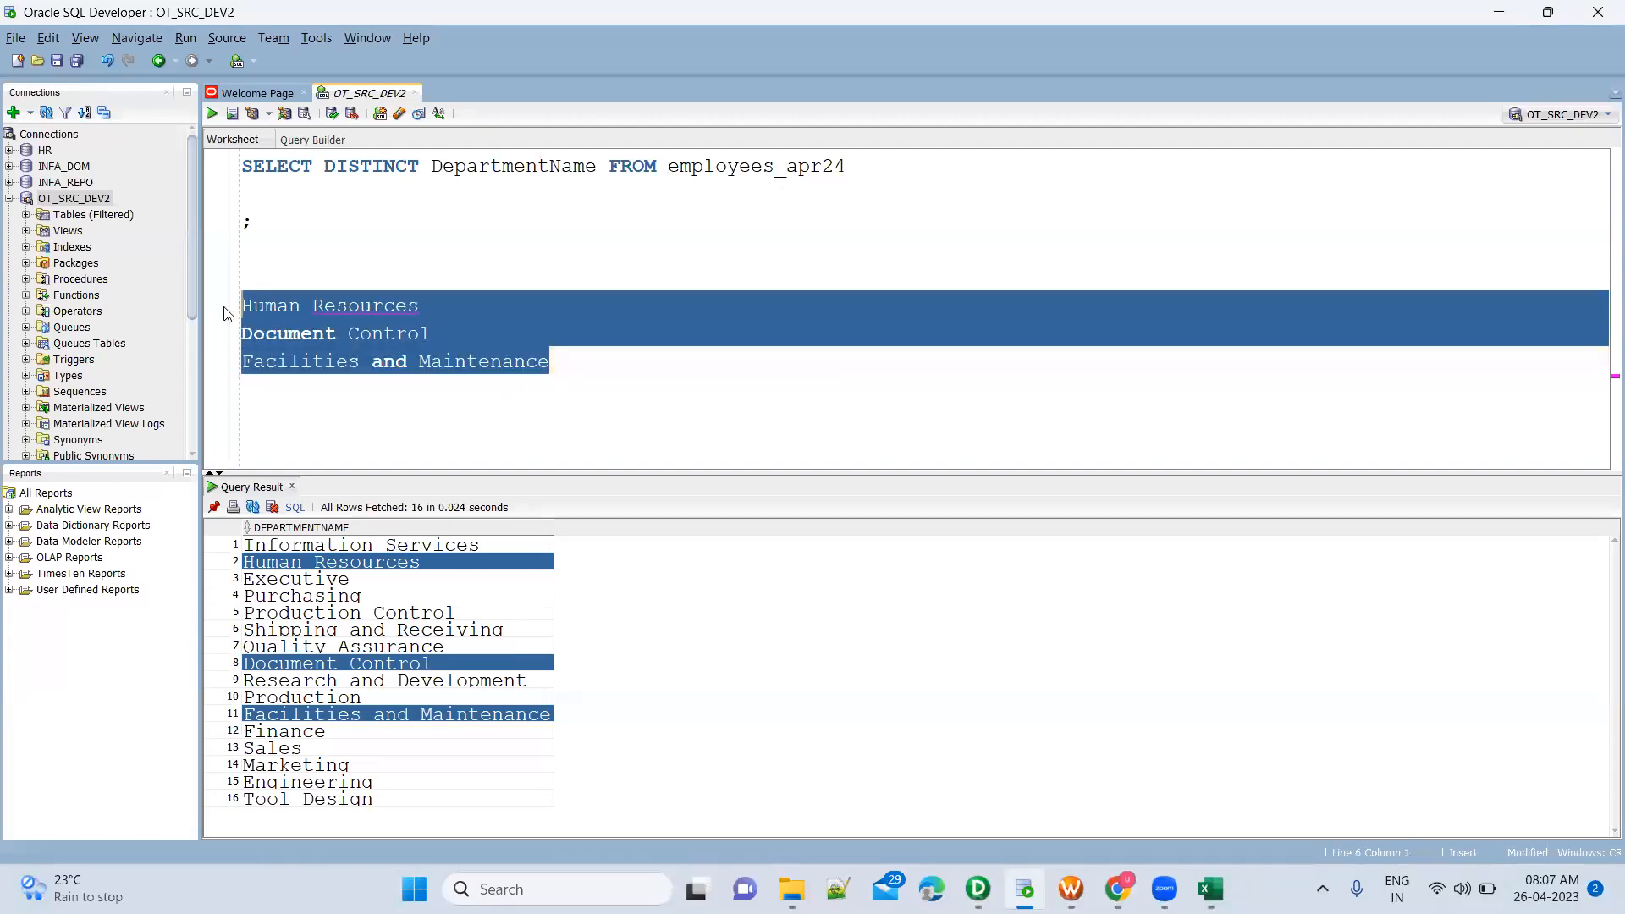
{"action": "left_click", "coordinate": [377, 356]}
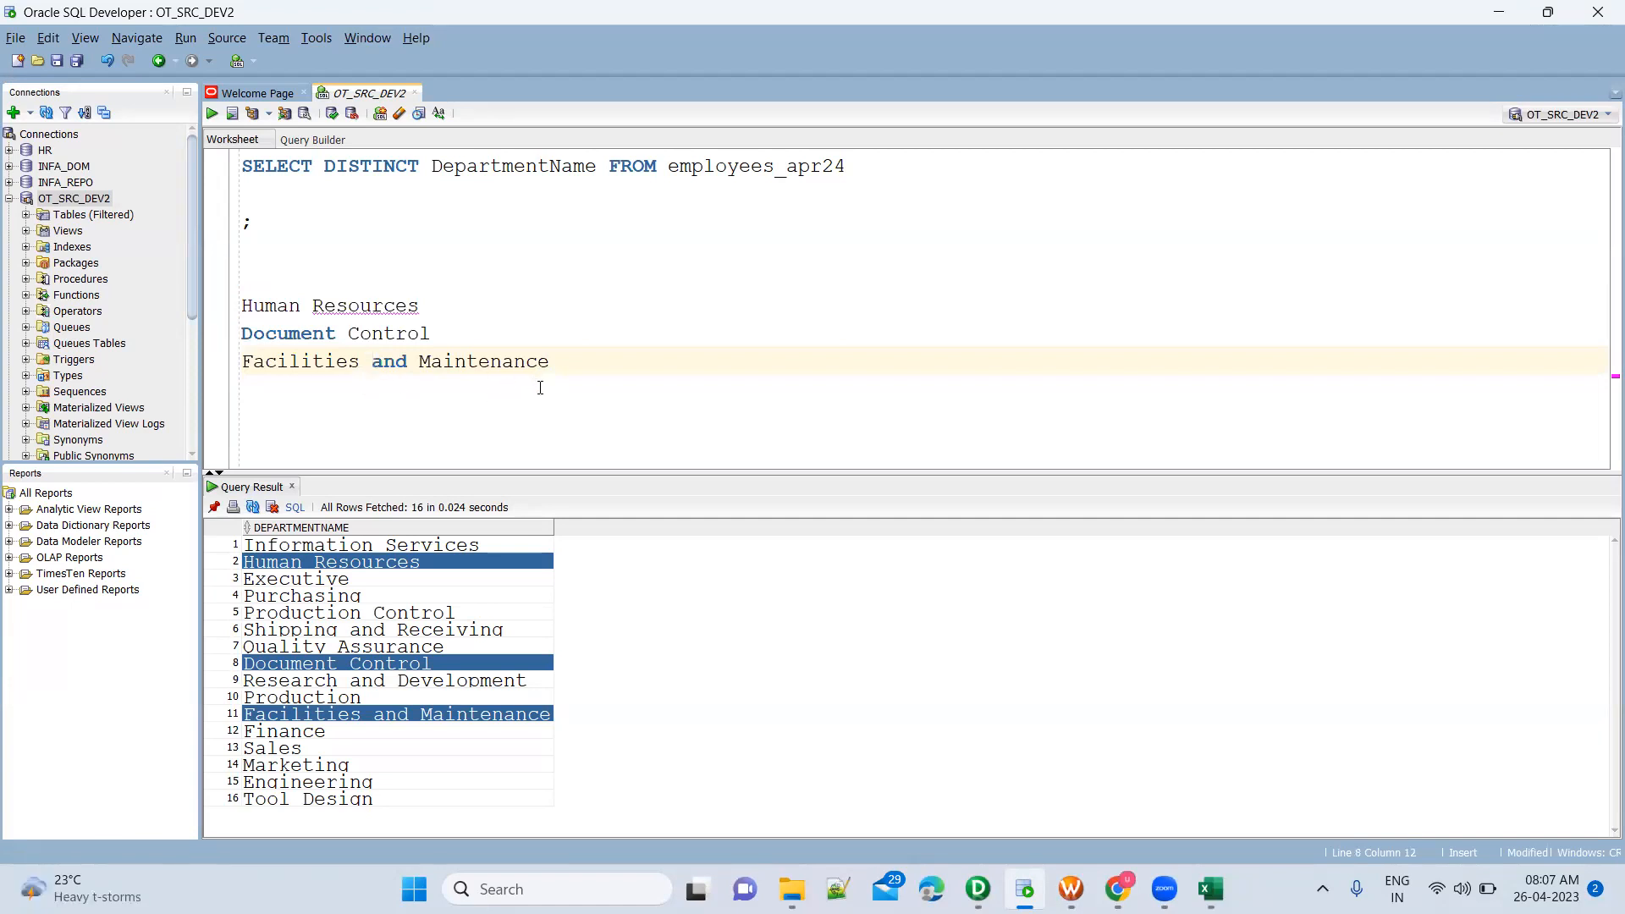
{"action": "mouse_move", "coordinate": [1211, 889]}
{"action": "left_click", "coordinate": [1210, 787]}
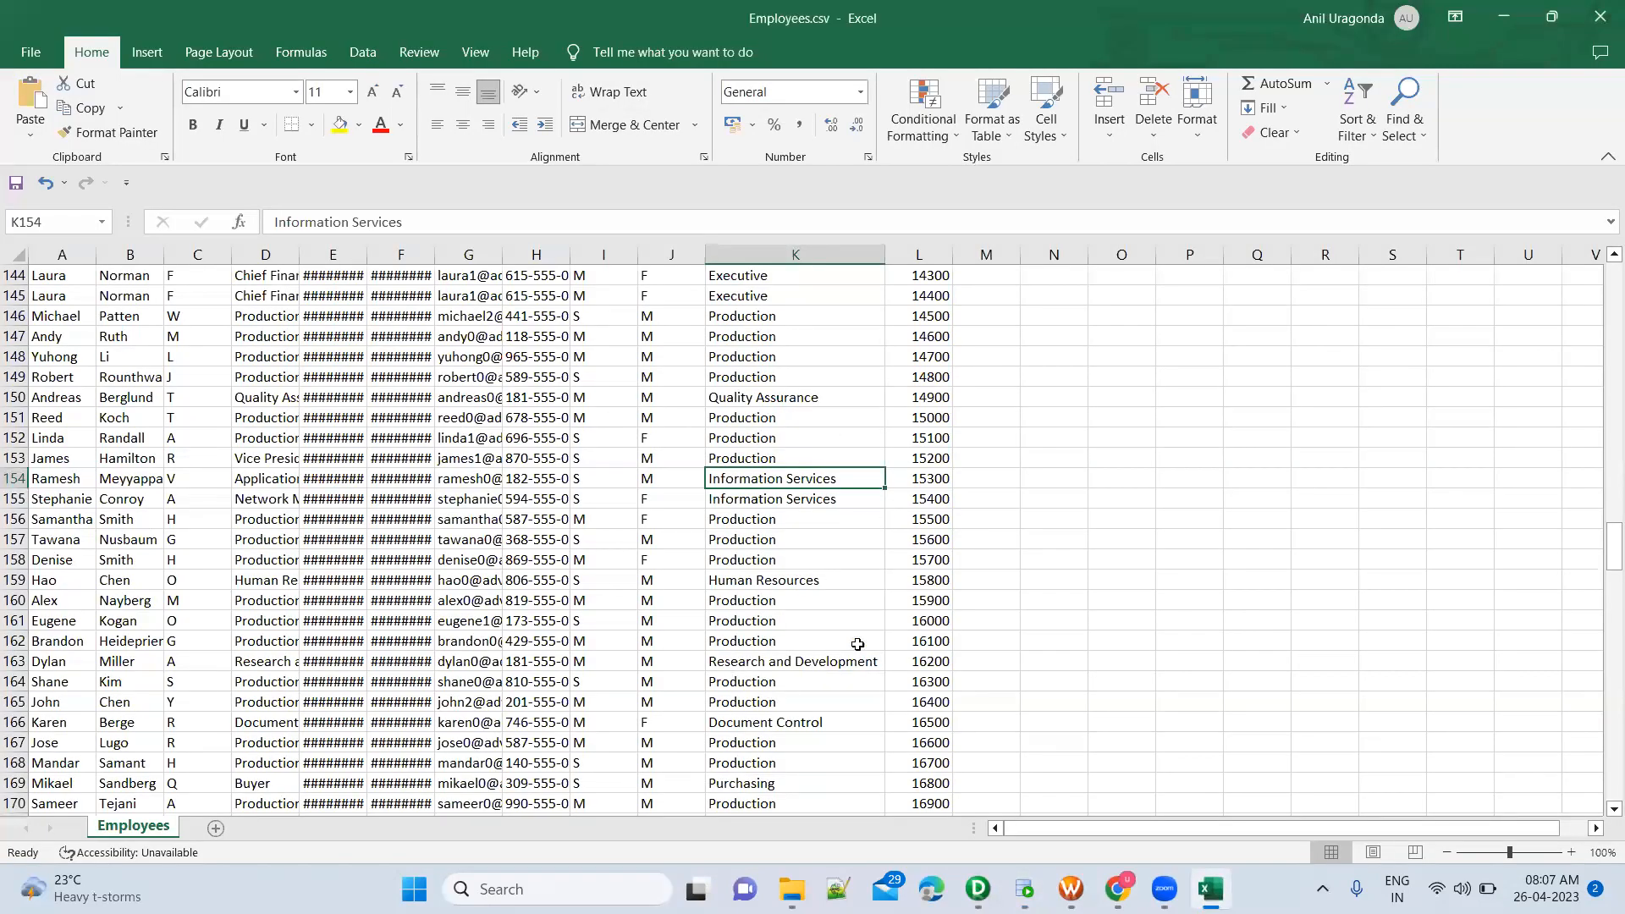
{"action": "left_click", "coordinate": [869, 437]}
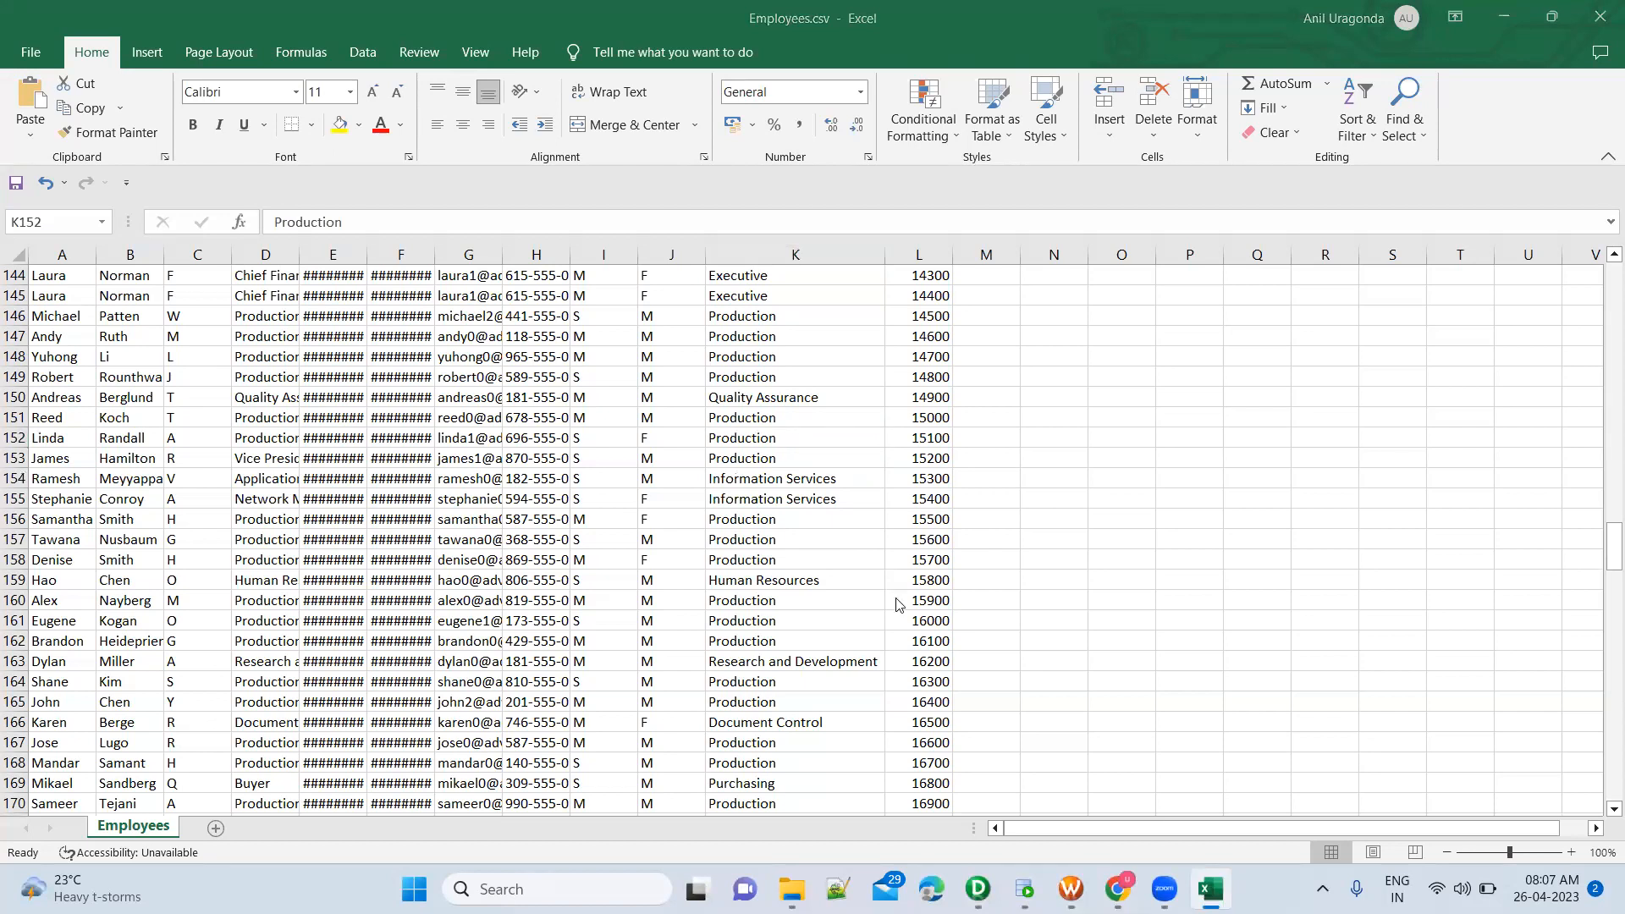
{"action": "key", "text": "alt+Tab"}
{"action": "left_click", "coordinate": [587, 364]}
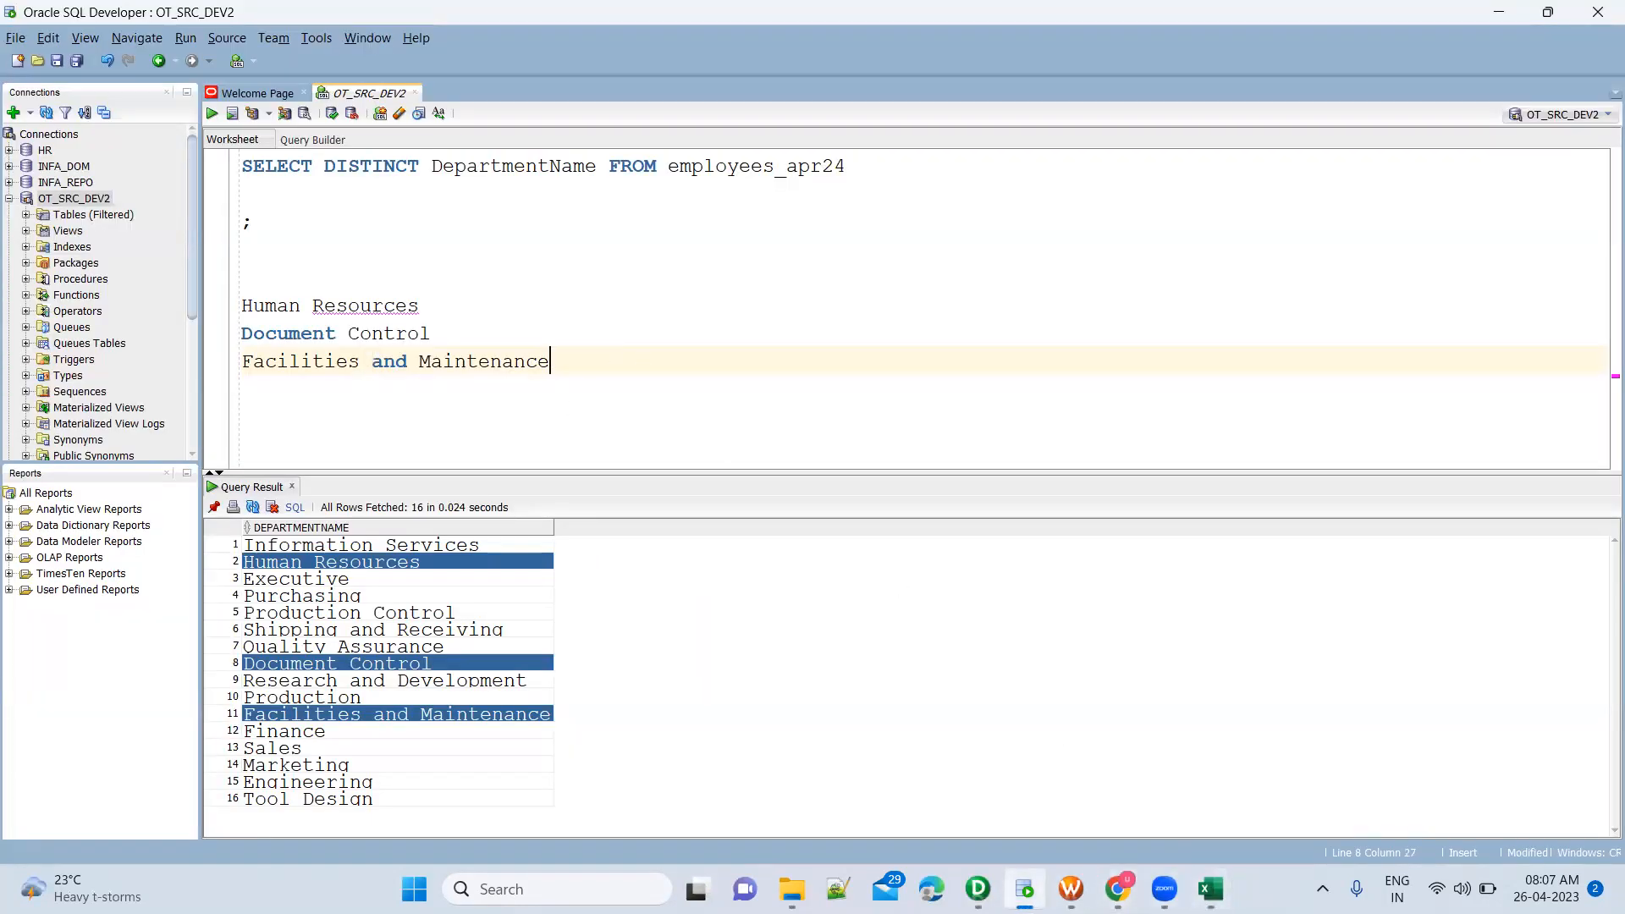
Switch to Informatica PowerCenter Designer and examine the source definition and source qualifier in the m_FileEmployee_TgtEmpFile_Exp mapping
{"action": "left_click", "coordinate": [977, 888]}
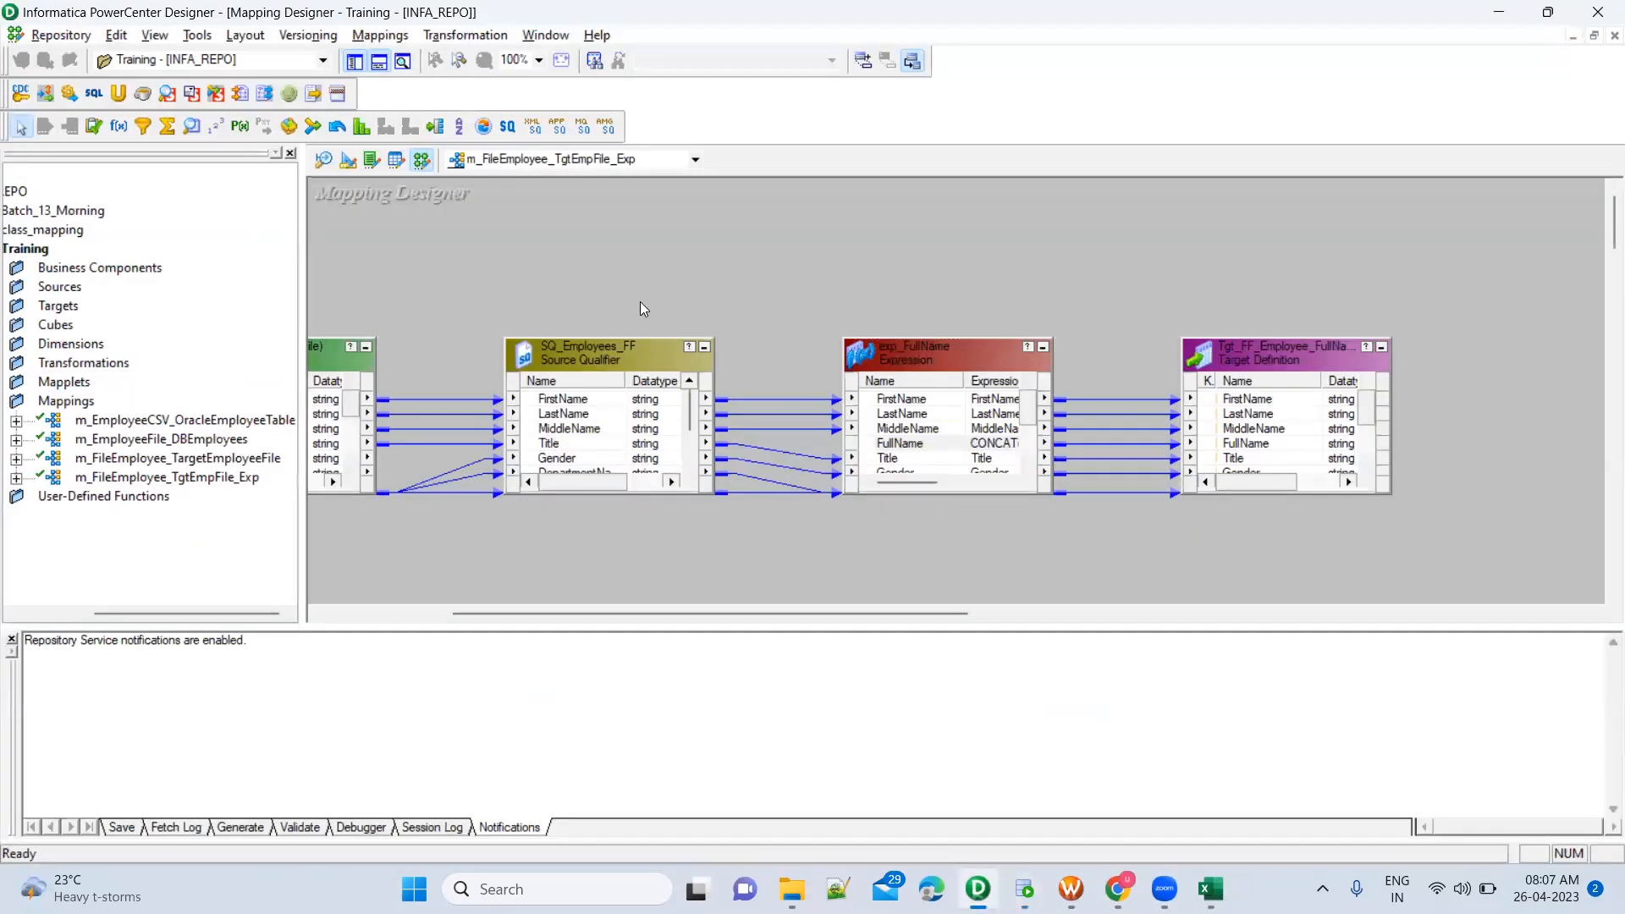
{"action": "left_click_drag", "start_coordinate": [623, 611], "coordinate": [476, 611]}
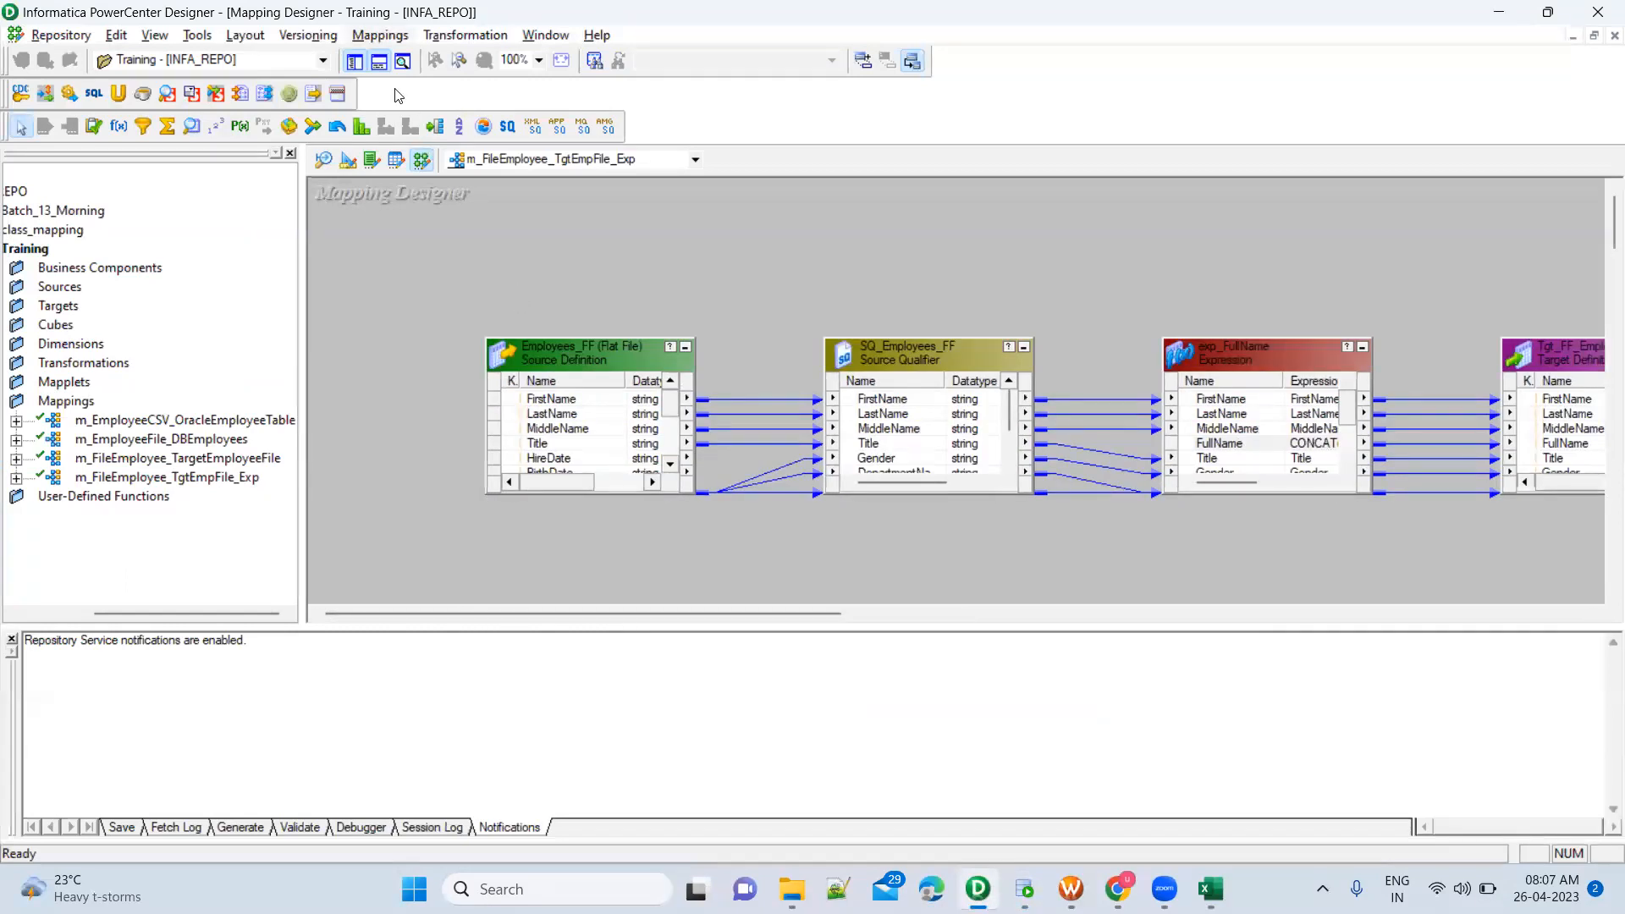
{"action": "key", "text": "alt+m"}
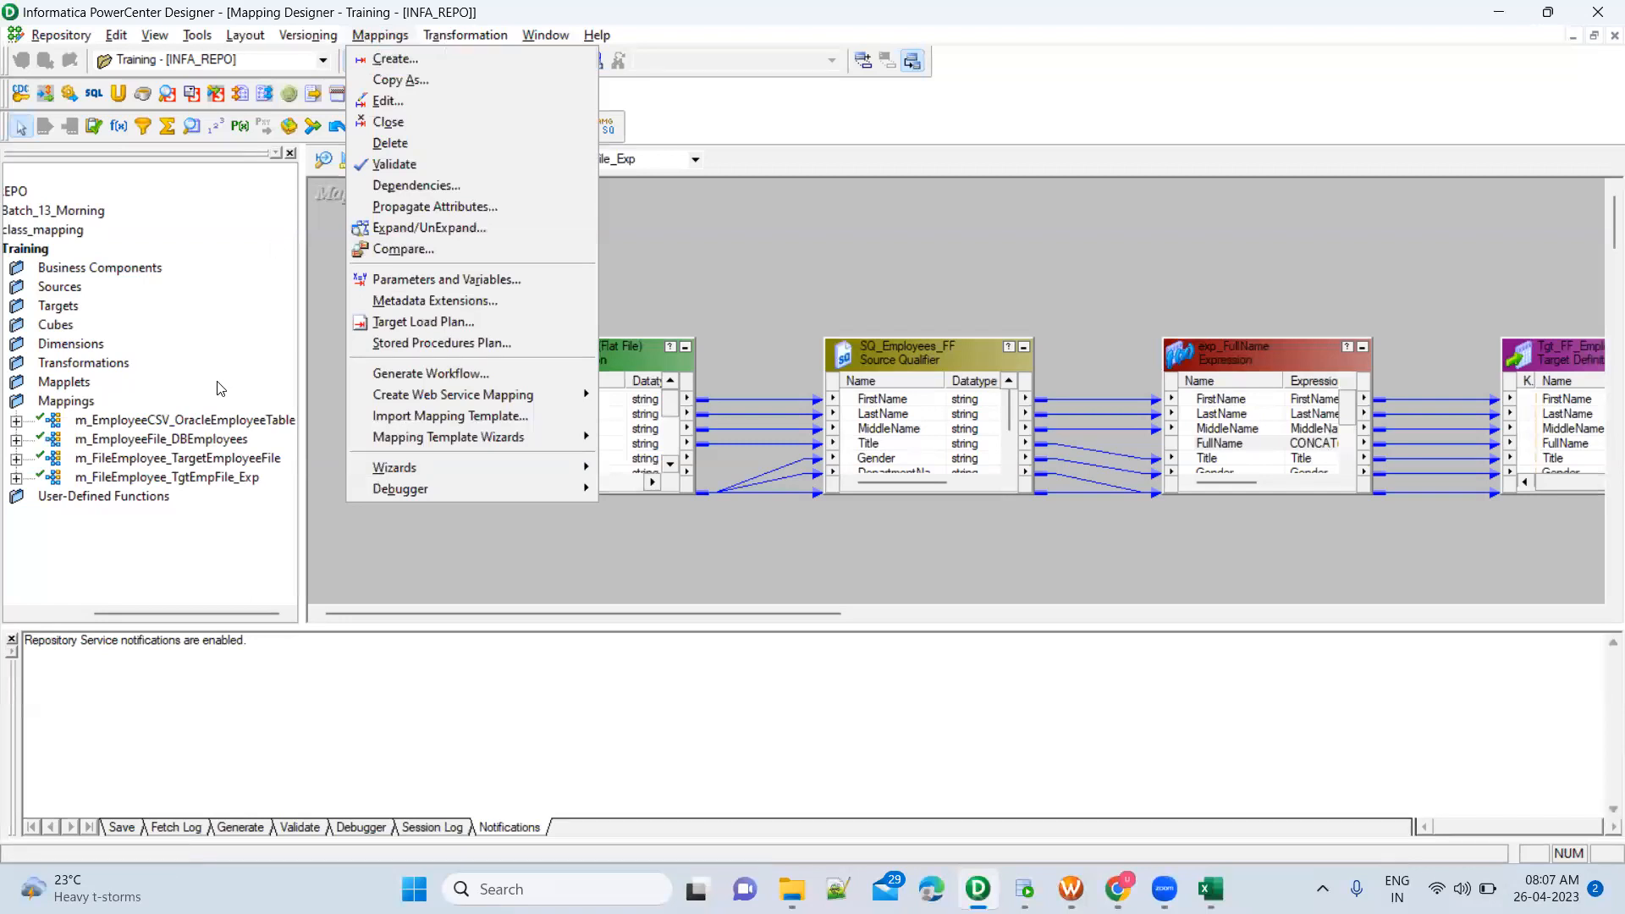
{"action": "left_click", "coordinate": [699, 323]}
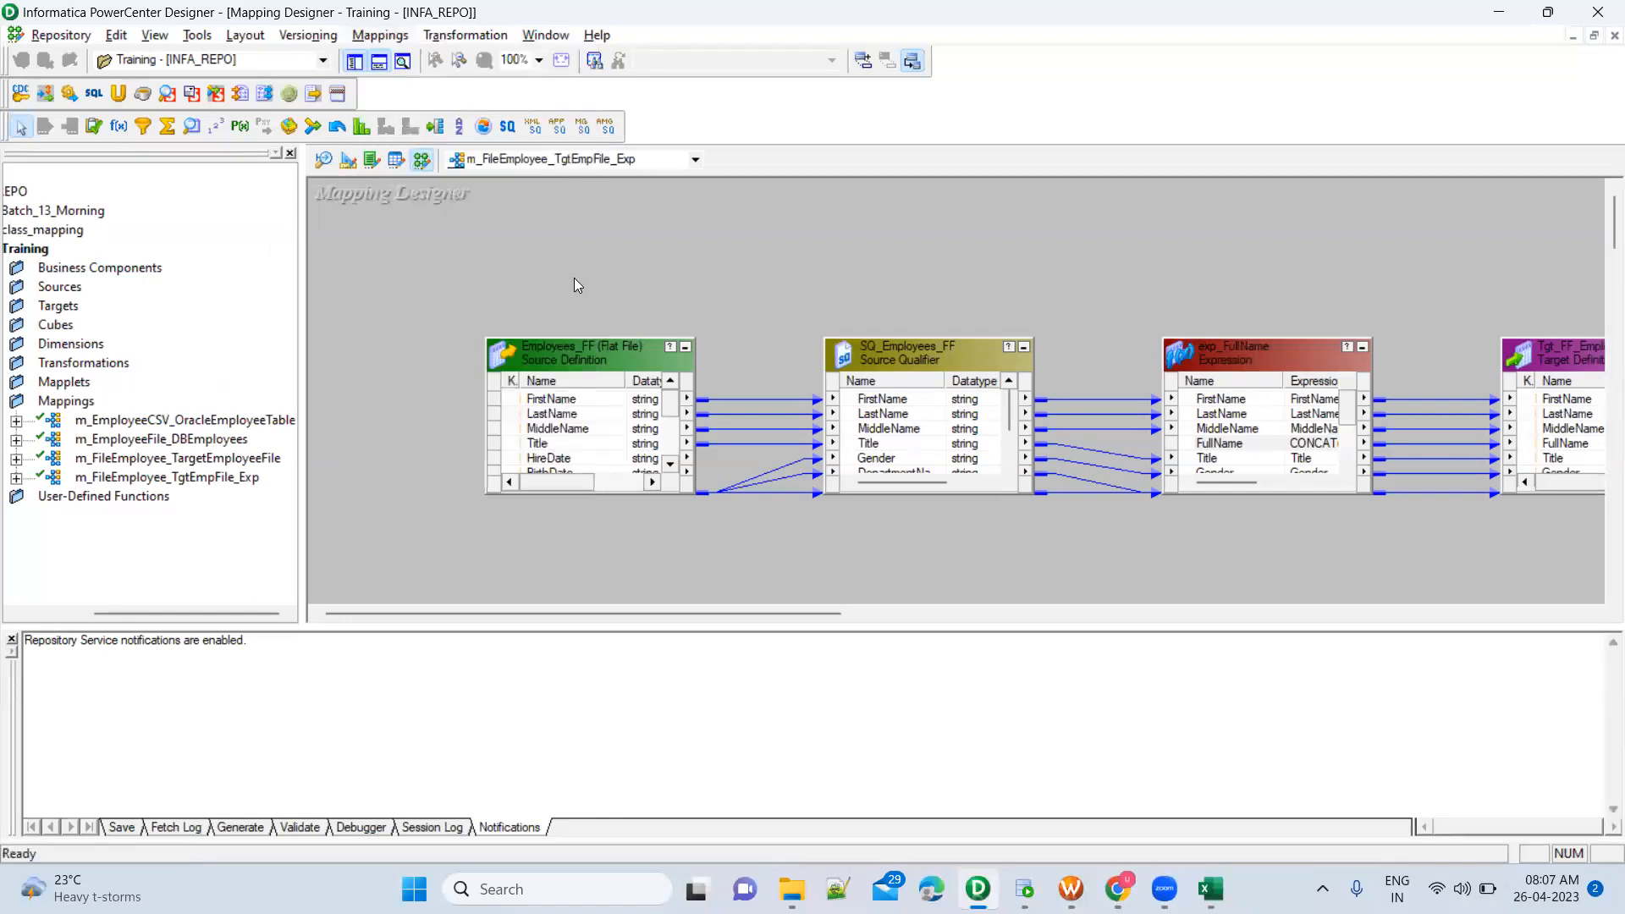
{"action": "left_click_drag", "start_coordinate": [464, 306], "coordinate": [1064, 543]}
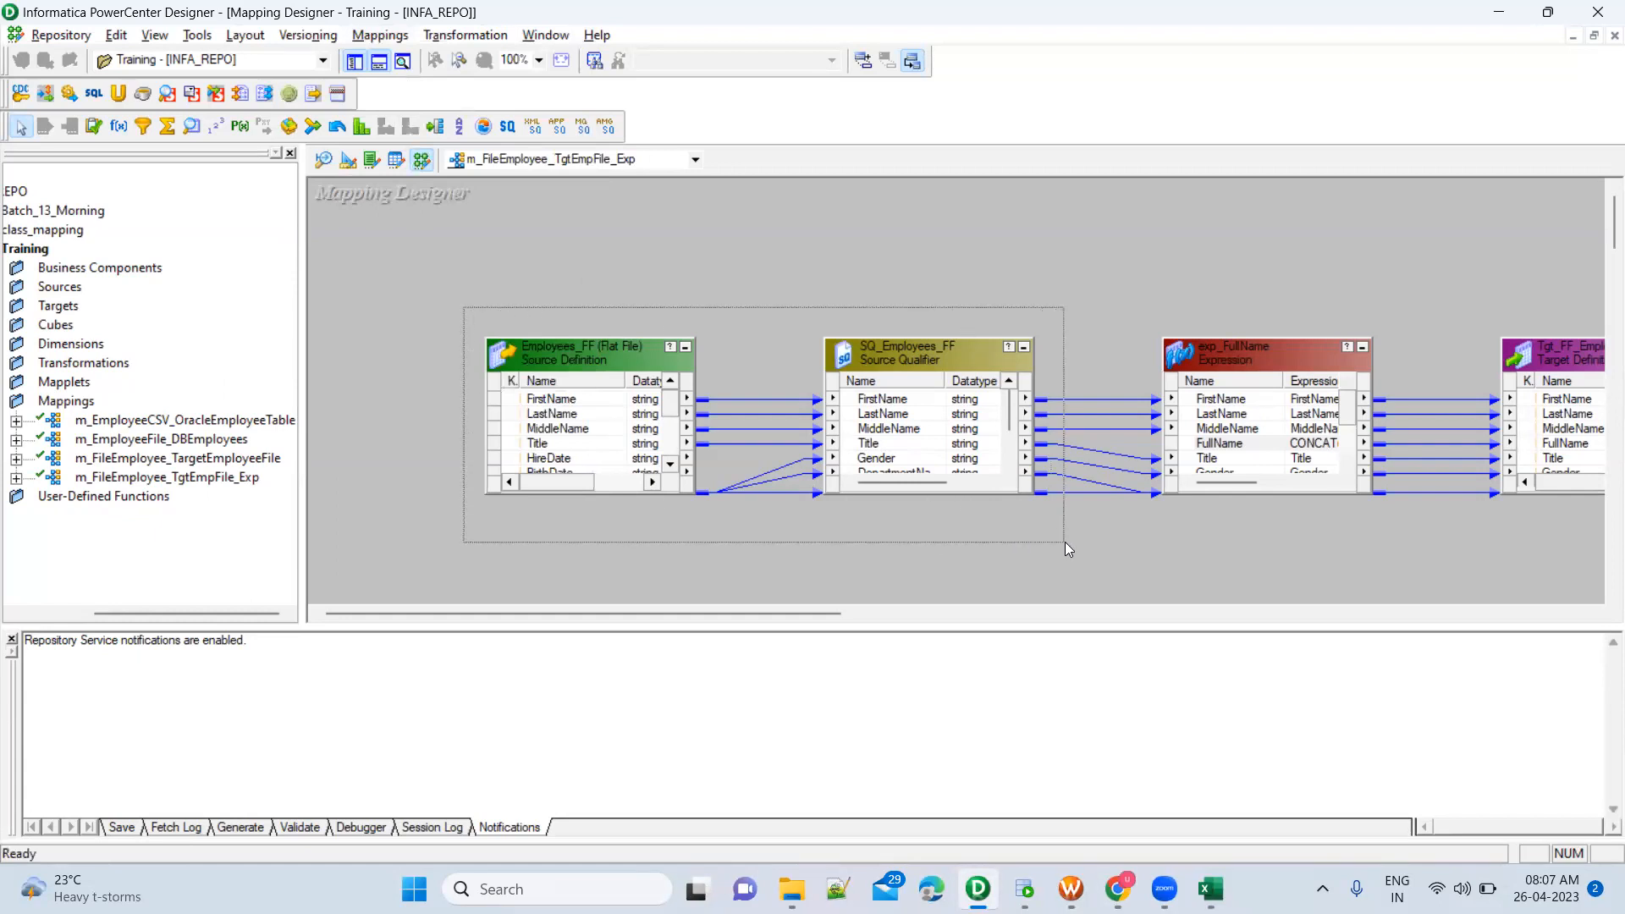
{"action": "left_click", "coordinate": [1098, 260]}
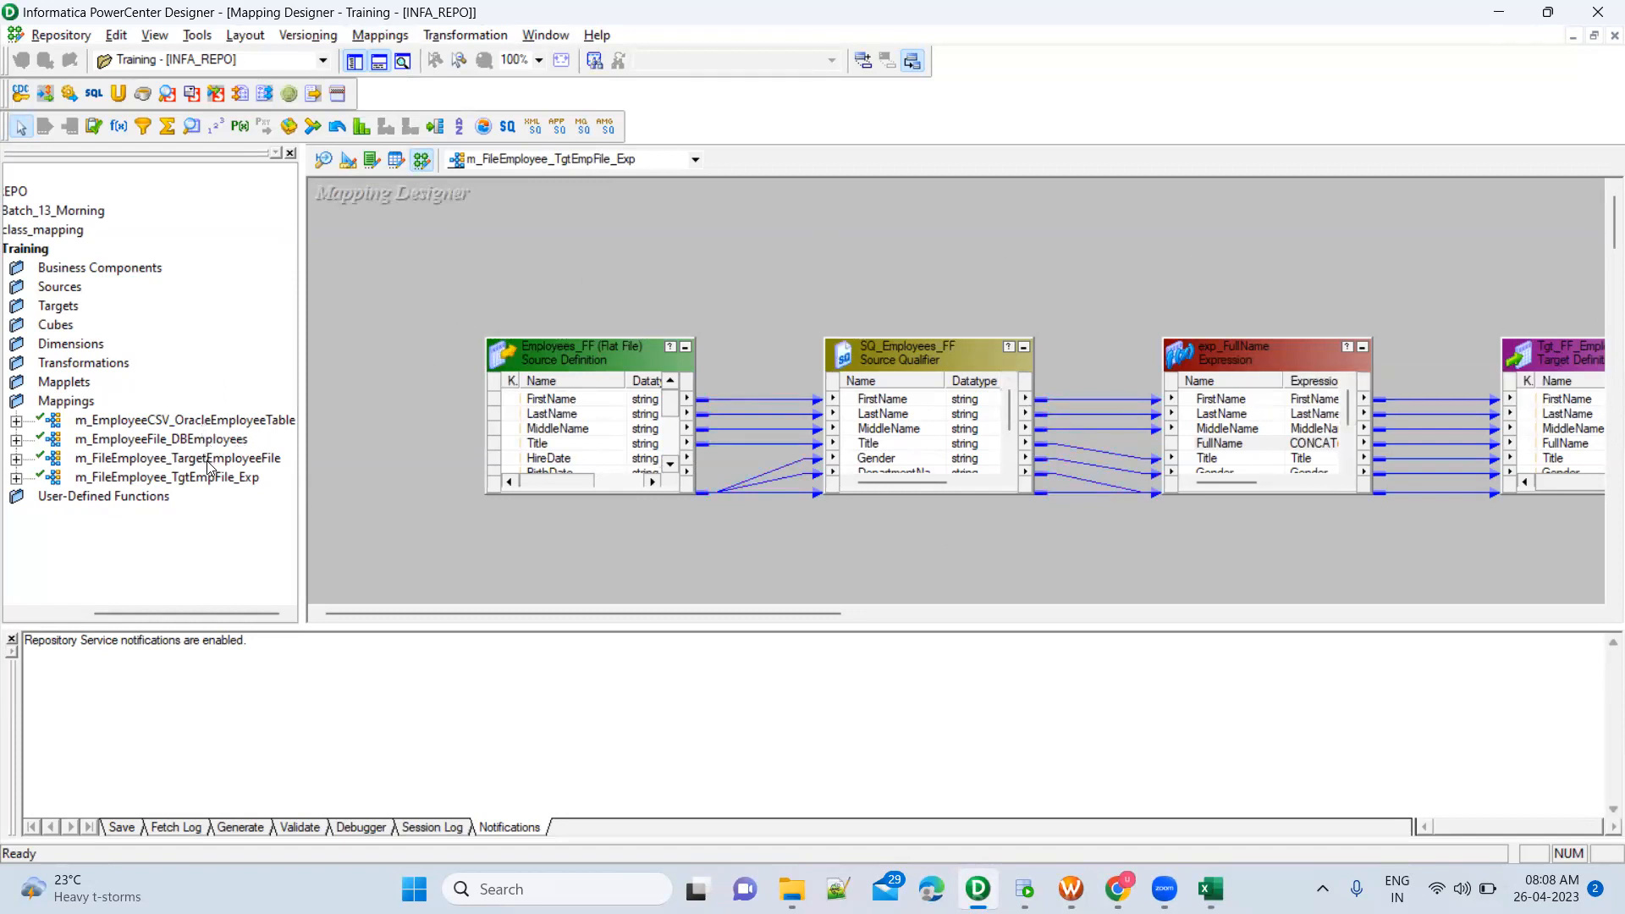
Open the m_FileEmployee_TargetEmployeeFile mapping in the Mapping Designer and compare its source with Employees.csv in Excel
{"action": "left_click_drag", "start_coordinate": [207, 464], "coordinate": [479, 308]}
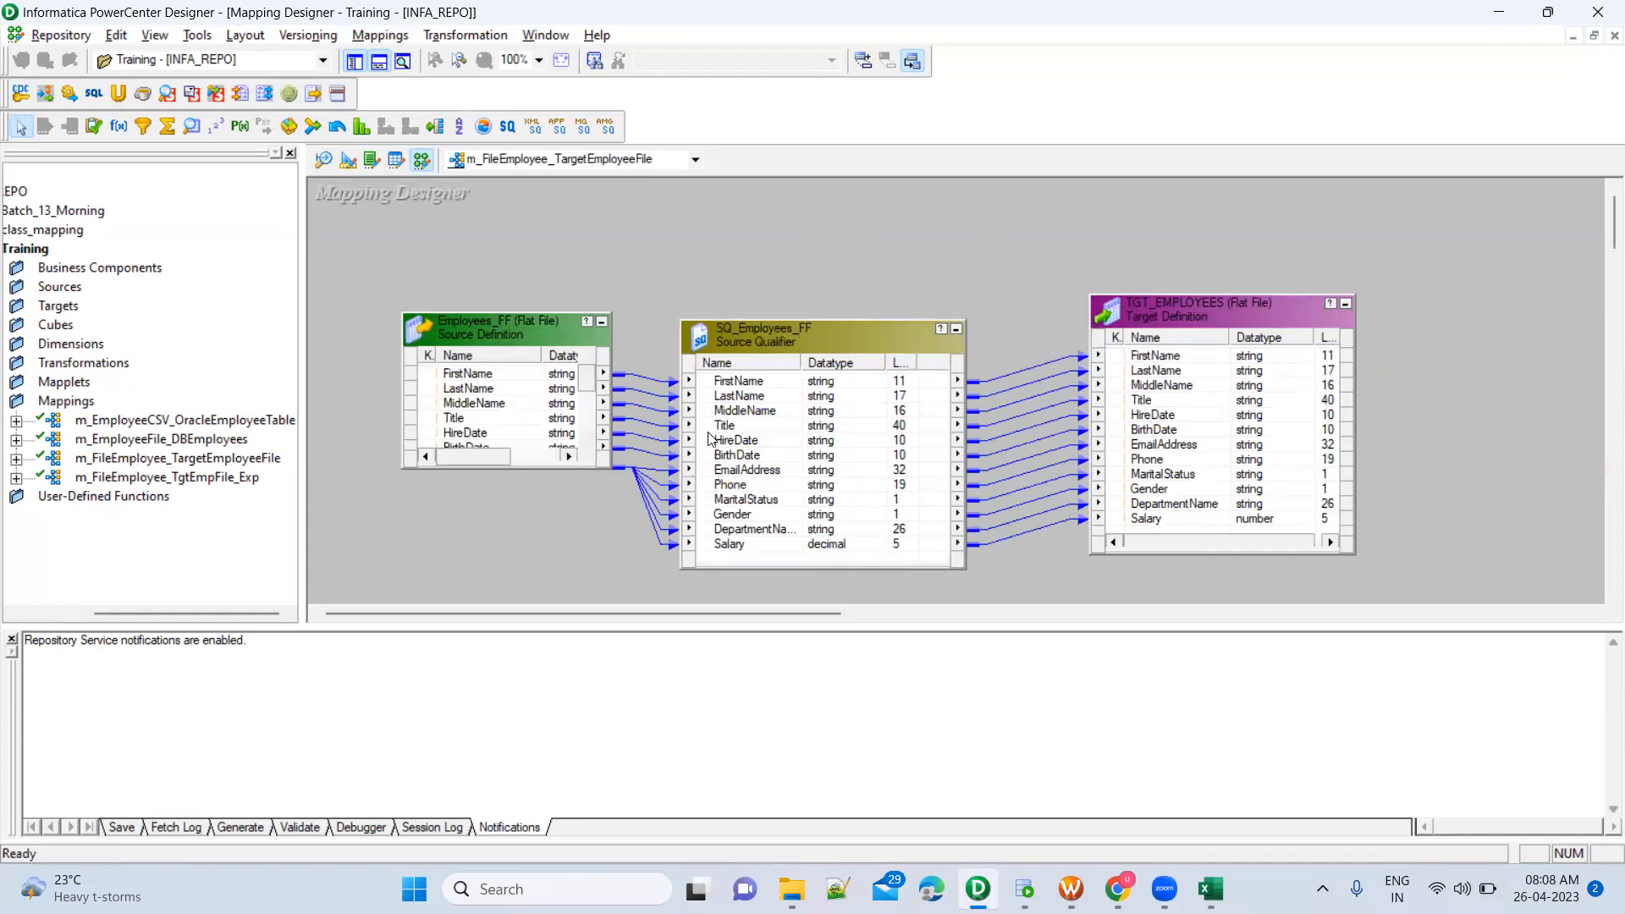
{"action": "left_click_drag", "start_coordinate": [373, 269], "coordinate": [1013, 586]}
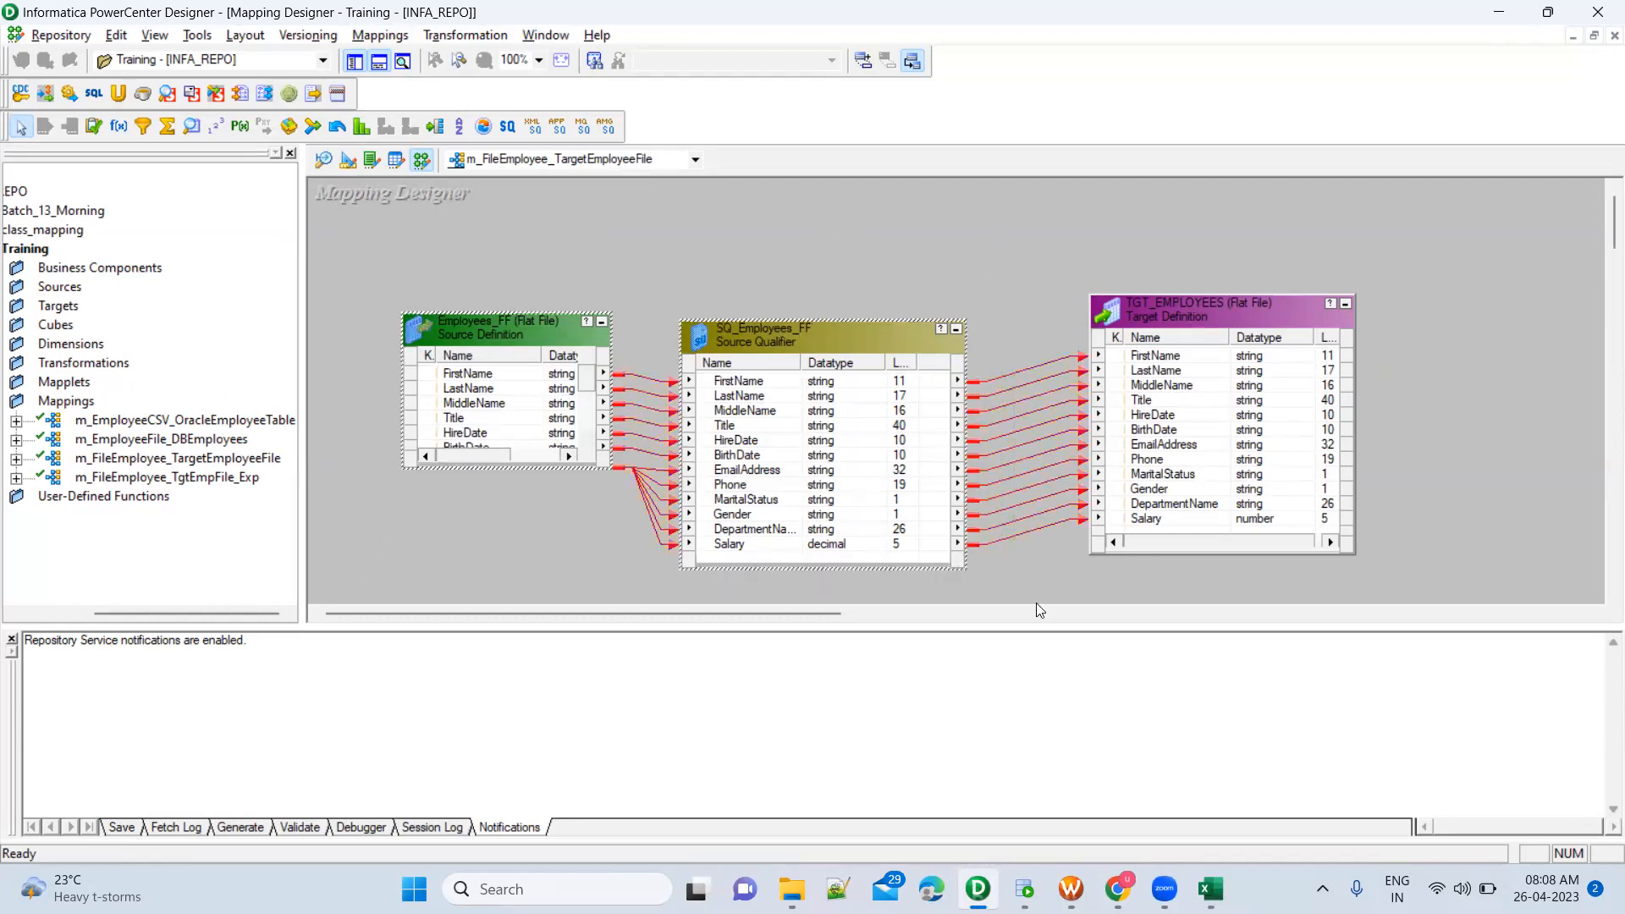
{"action": "left_click", "coordinate": [1210, 890]}
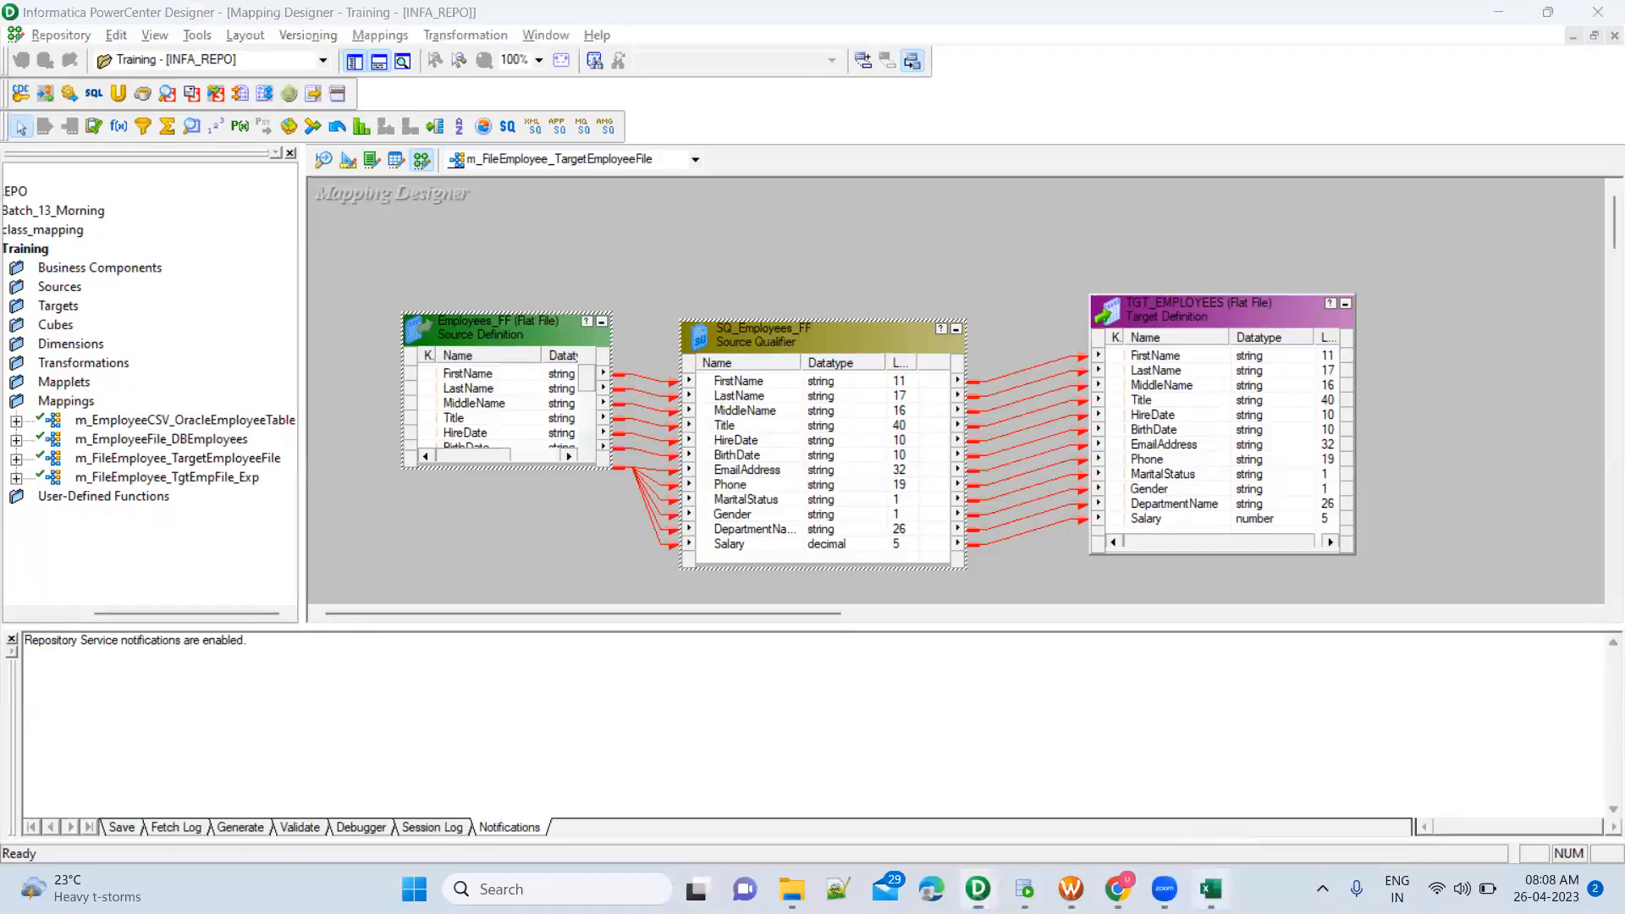
{"action": "key", "text": "alt+Tab"}
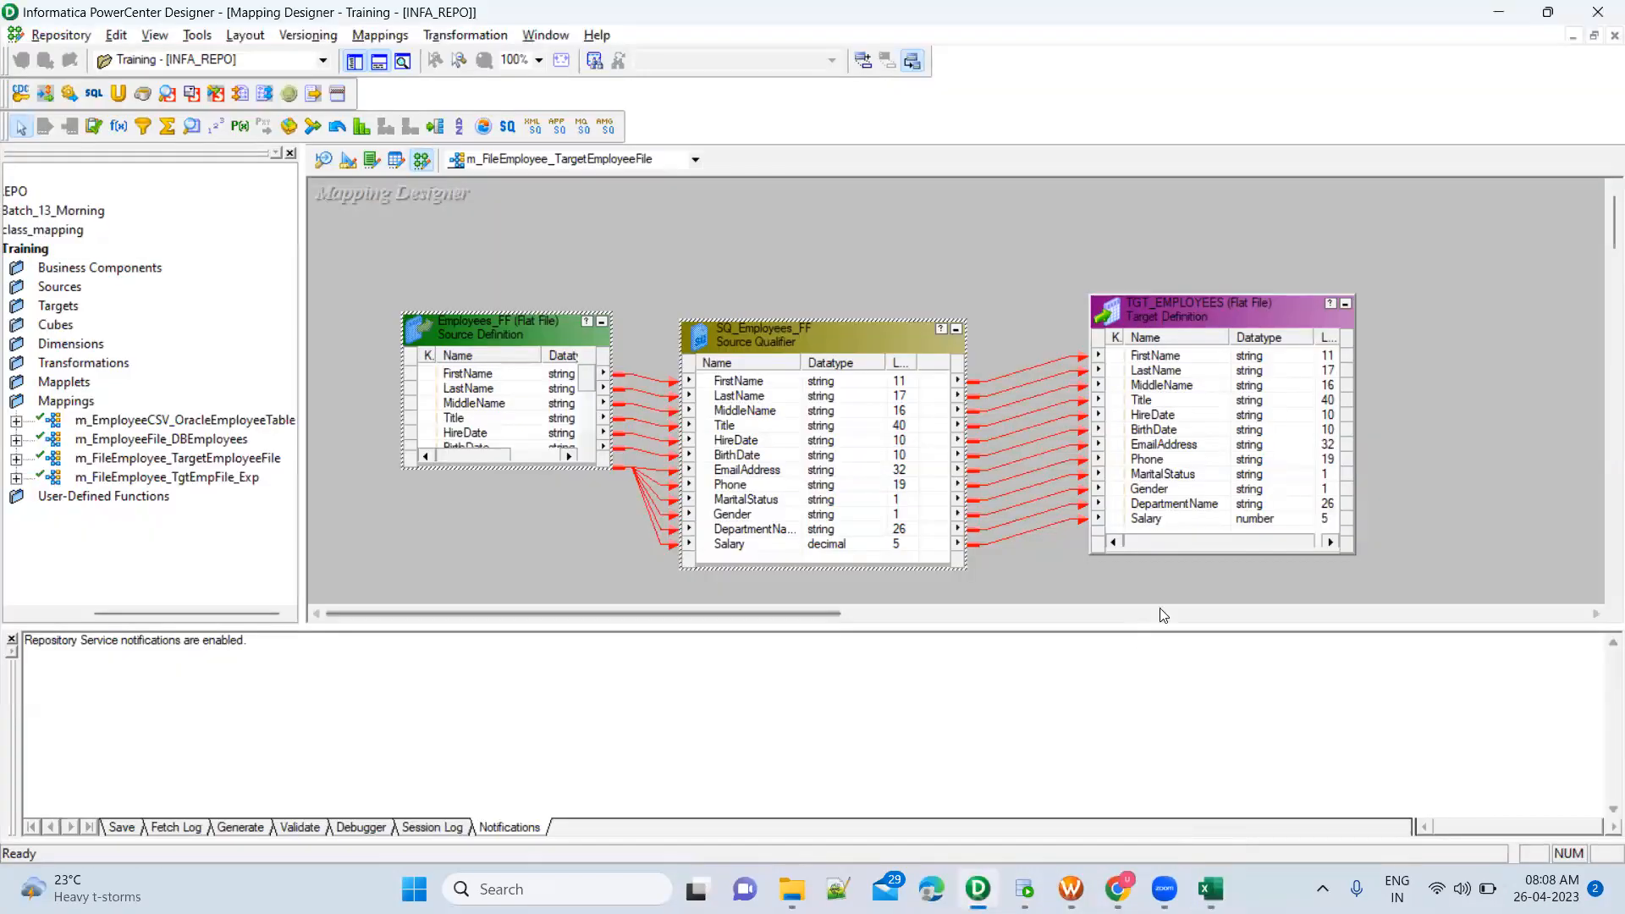
{"action": "key", "text": "alt+Tab"}
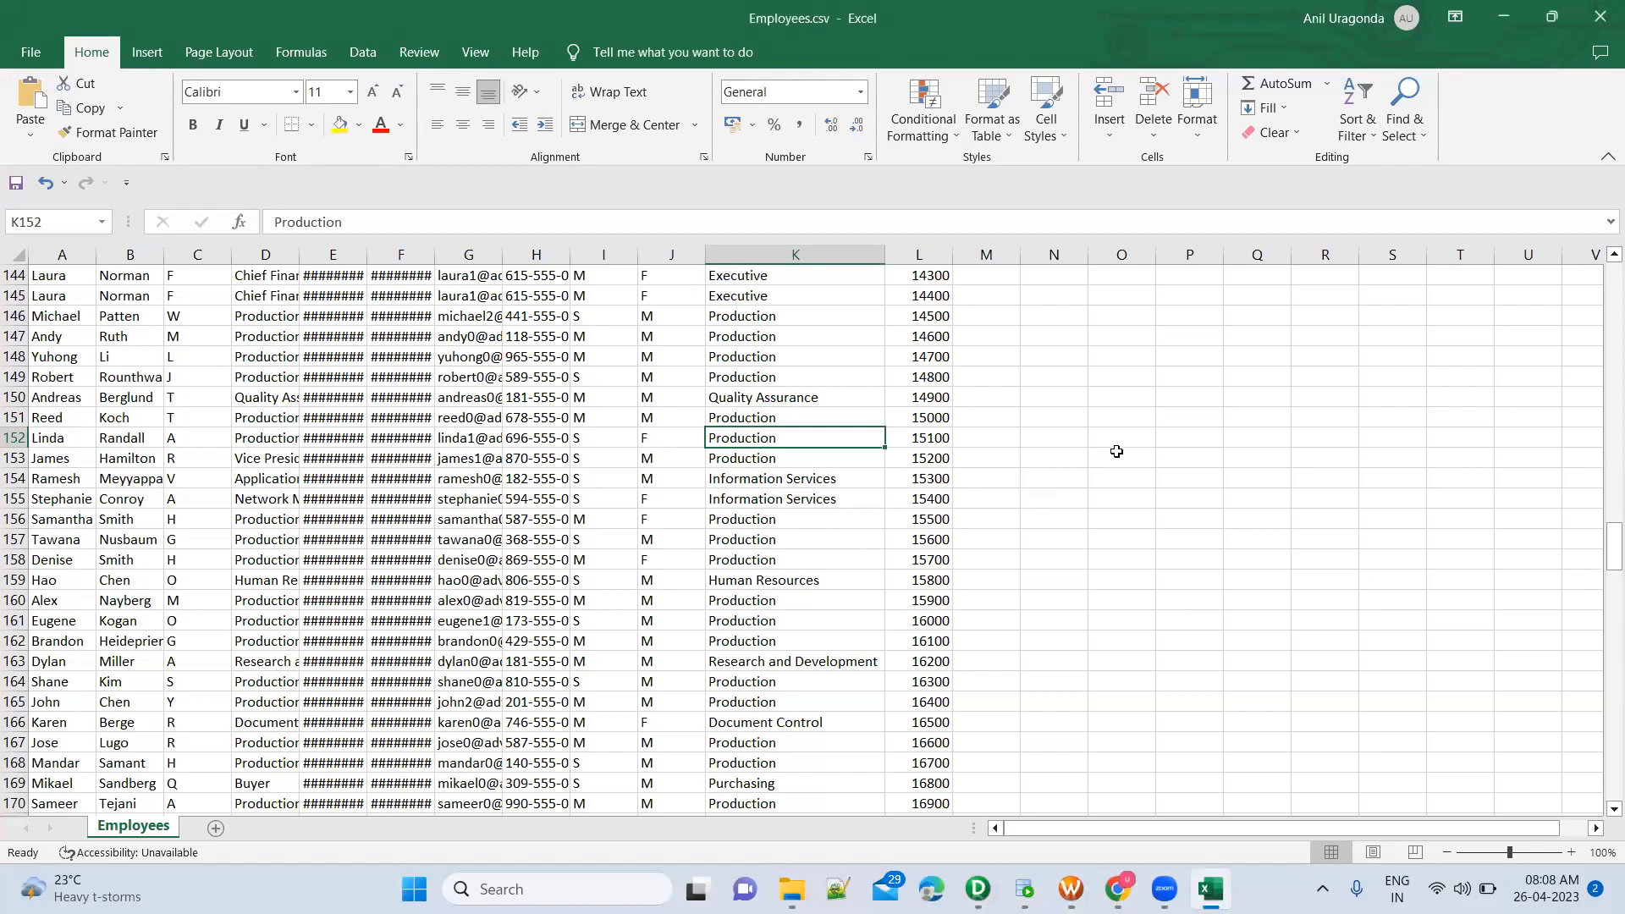
{"action": "key", "text": "alt+Tab"}
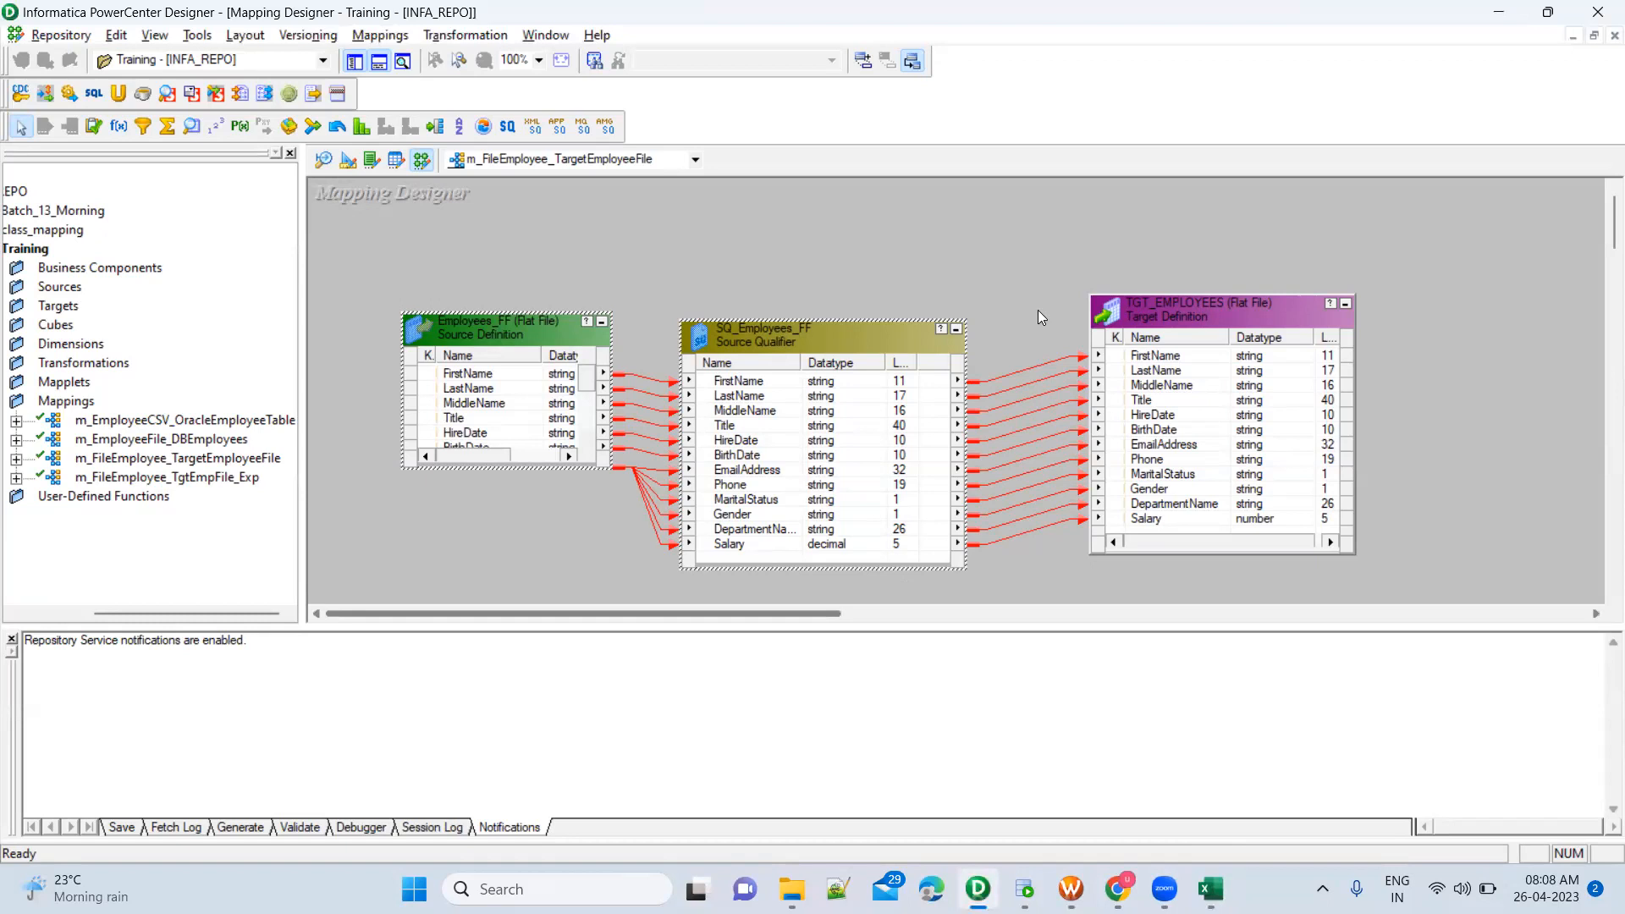
Examine the Employees_FF source, the SQ_Employees_FF source qualifier and the TGT_EMPLOYEES target in the open mapping
{"action": "mouse_move", "coordinate": [1049, 258]}
{"action": "left_mouse_down"}
{"action": "mouse_move", "coordinate": [1140, 533]}
{"action": "mouse_move", "coordinate": [1384, 579]}
{"action": "left_mouse_up"}
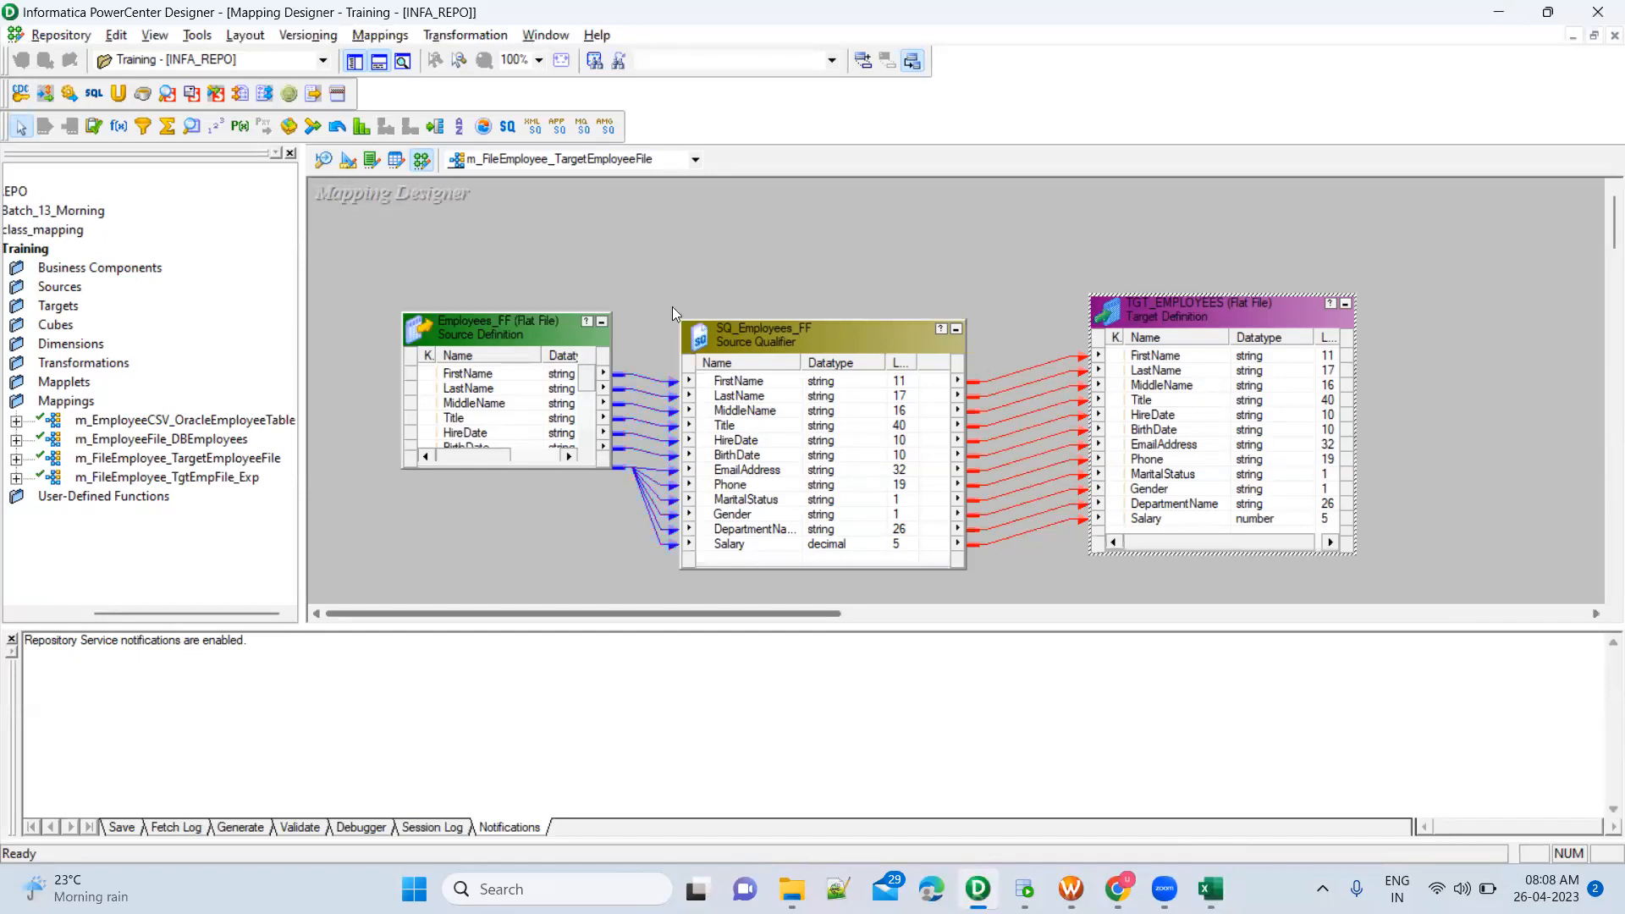
{"action": "left_click_drag", "start_coordinate": [369, 262], "coordinate": [978, 583]}
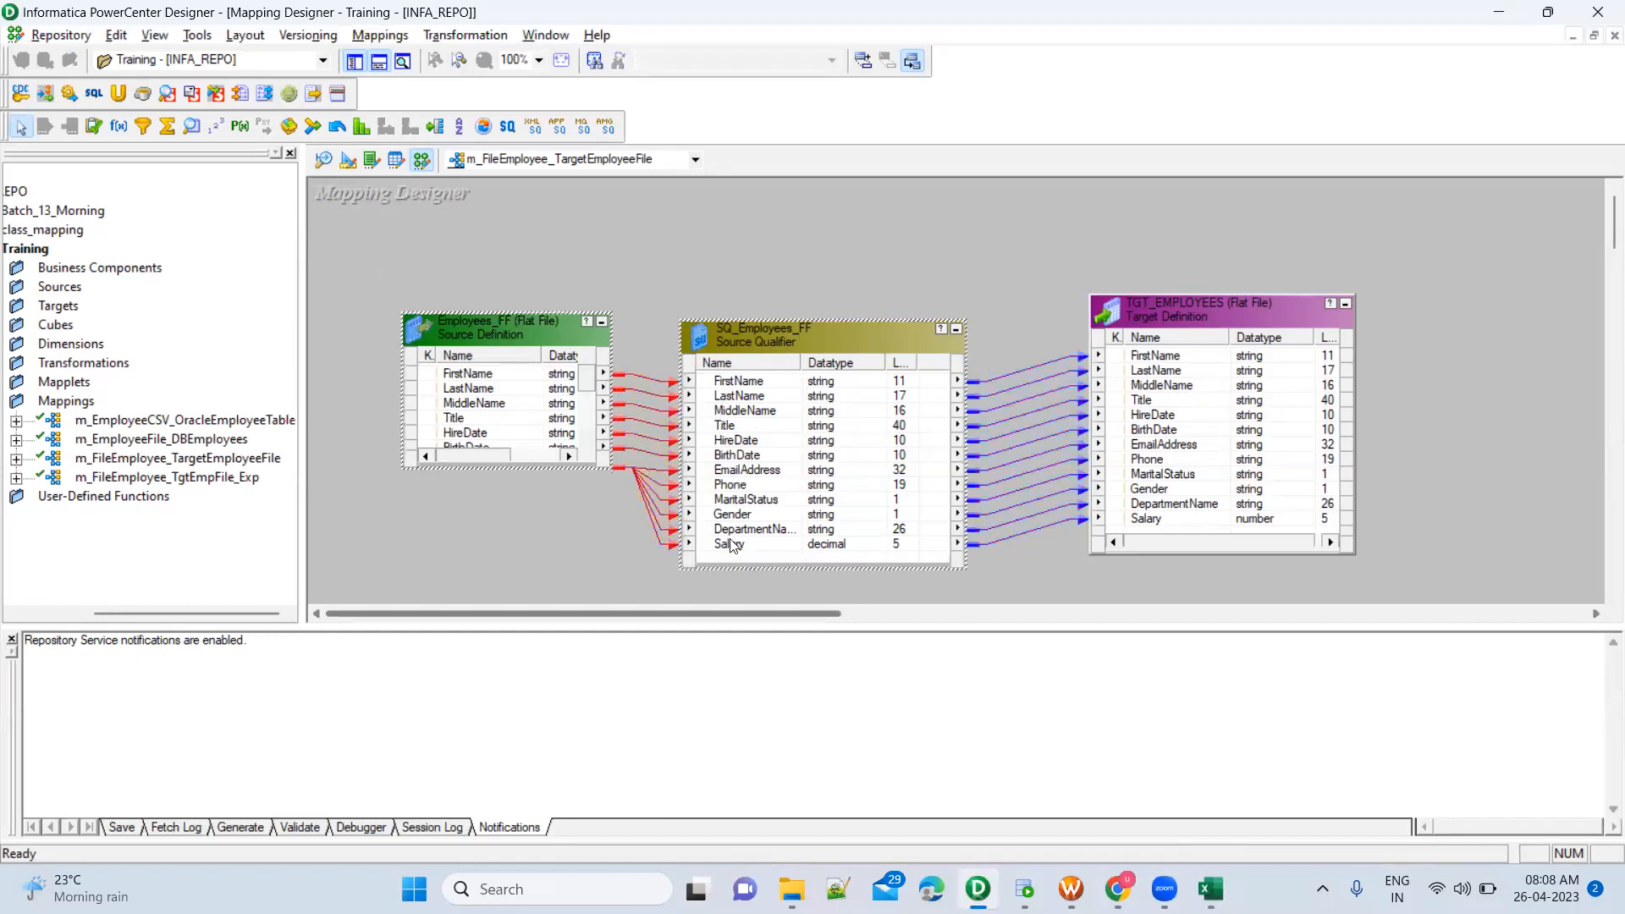
{"action": "mouse_move", "coordinate": [1063, 233]}
{"action": "left_mouse_down"}
{"action": "mouse_move", "coordinate": [1202, 449]}
{"action": "mouse_move", "coordinate": [1427, 575]}
{"action": "left_mouse_up"}
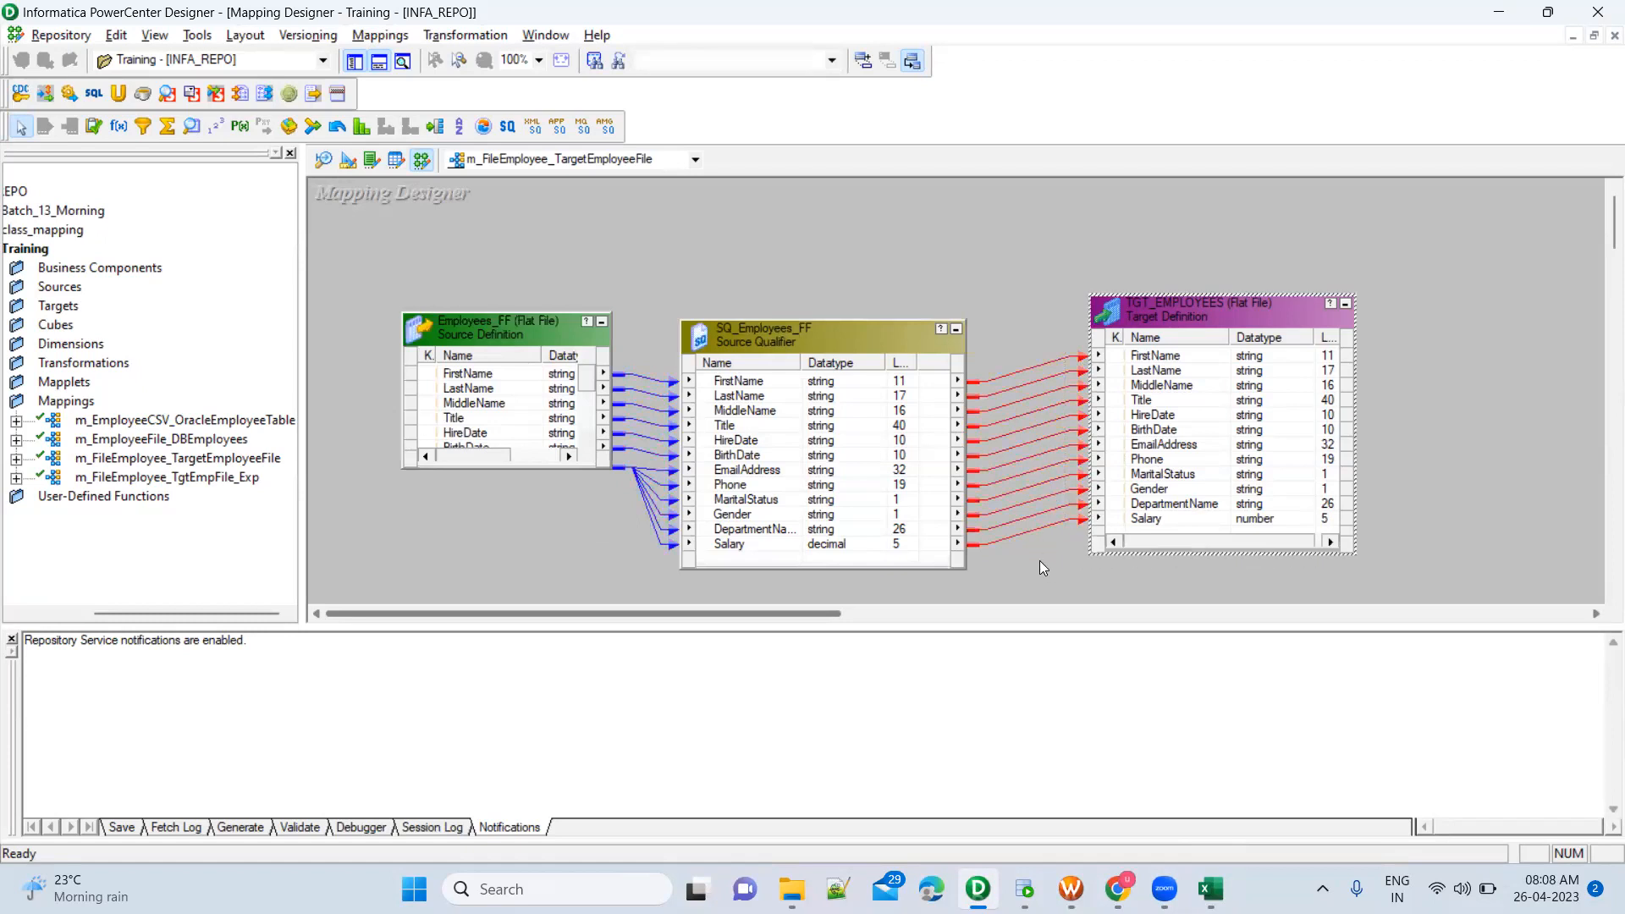
{"action": "left_click", "coordinate": [782, 259]}
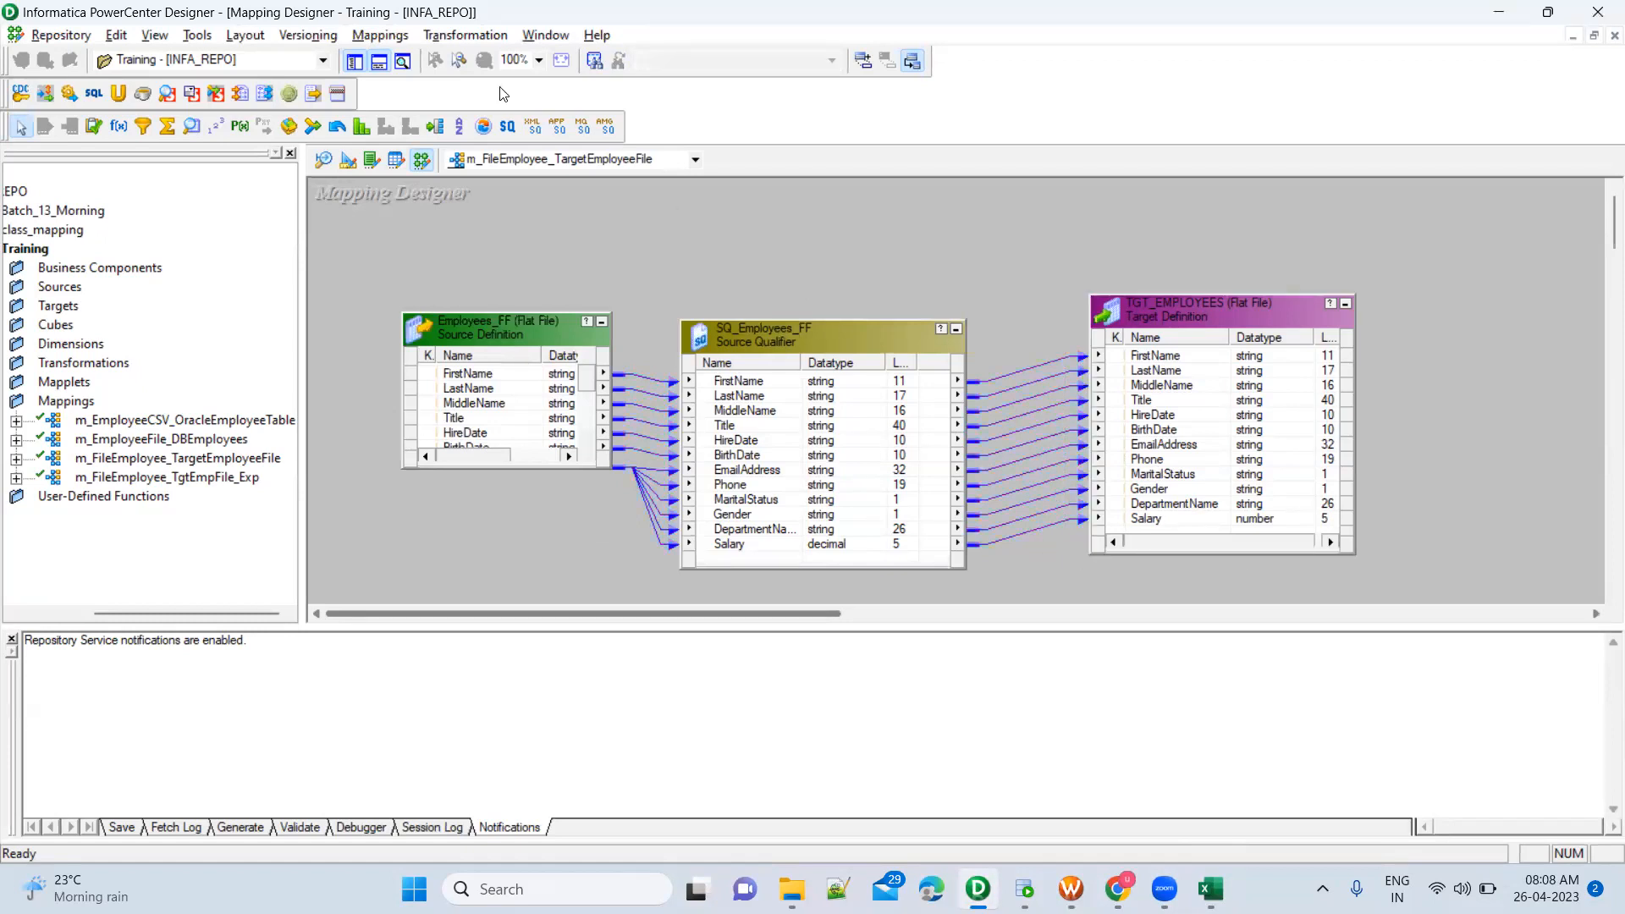
{"action": "key", "text": "alt+m"}
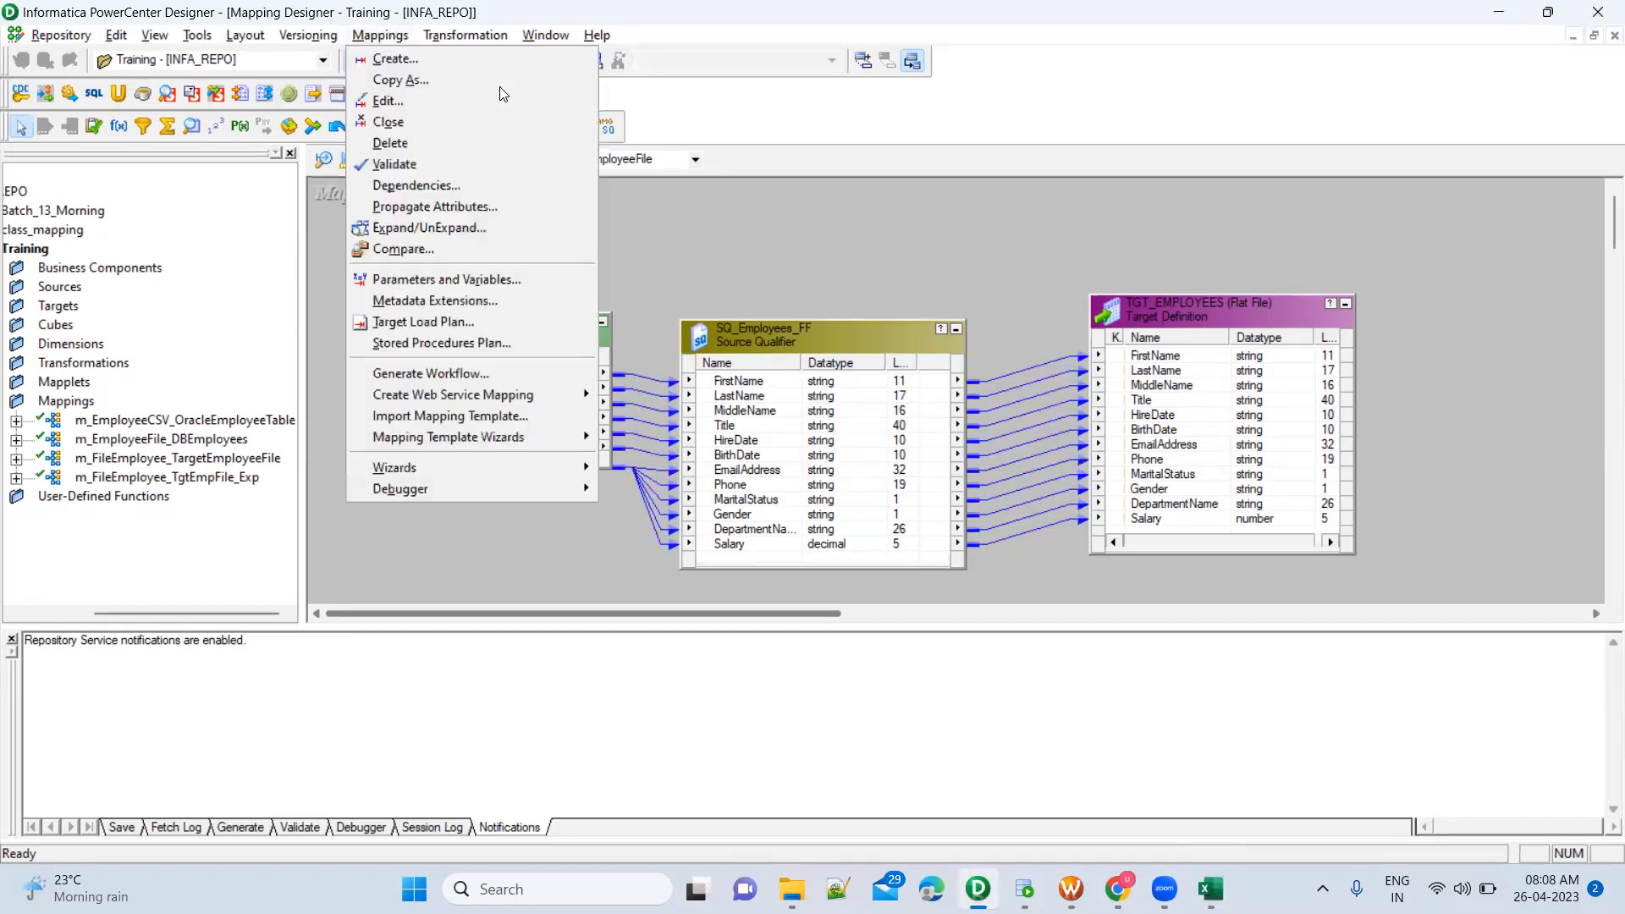
{"action": "left_click", "coordinate": [781, 214]}
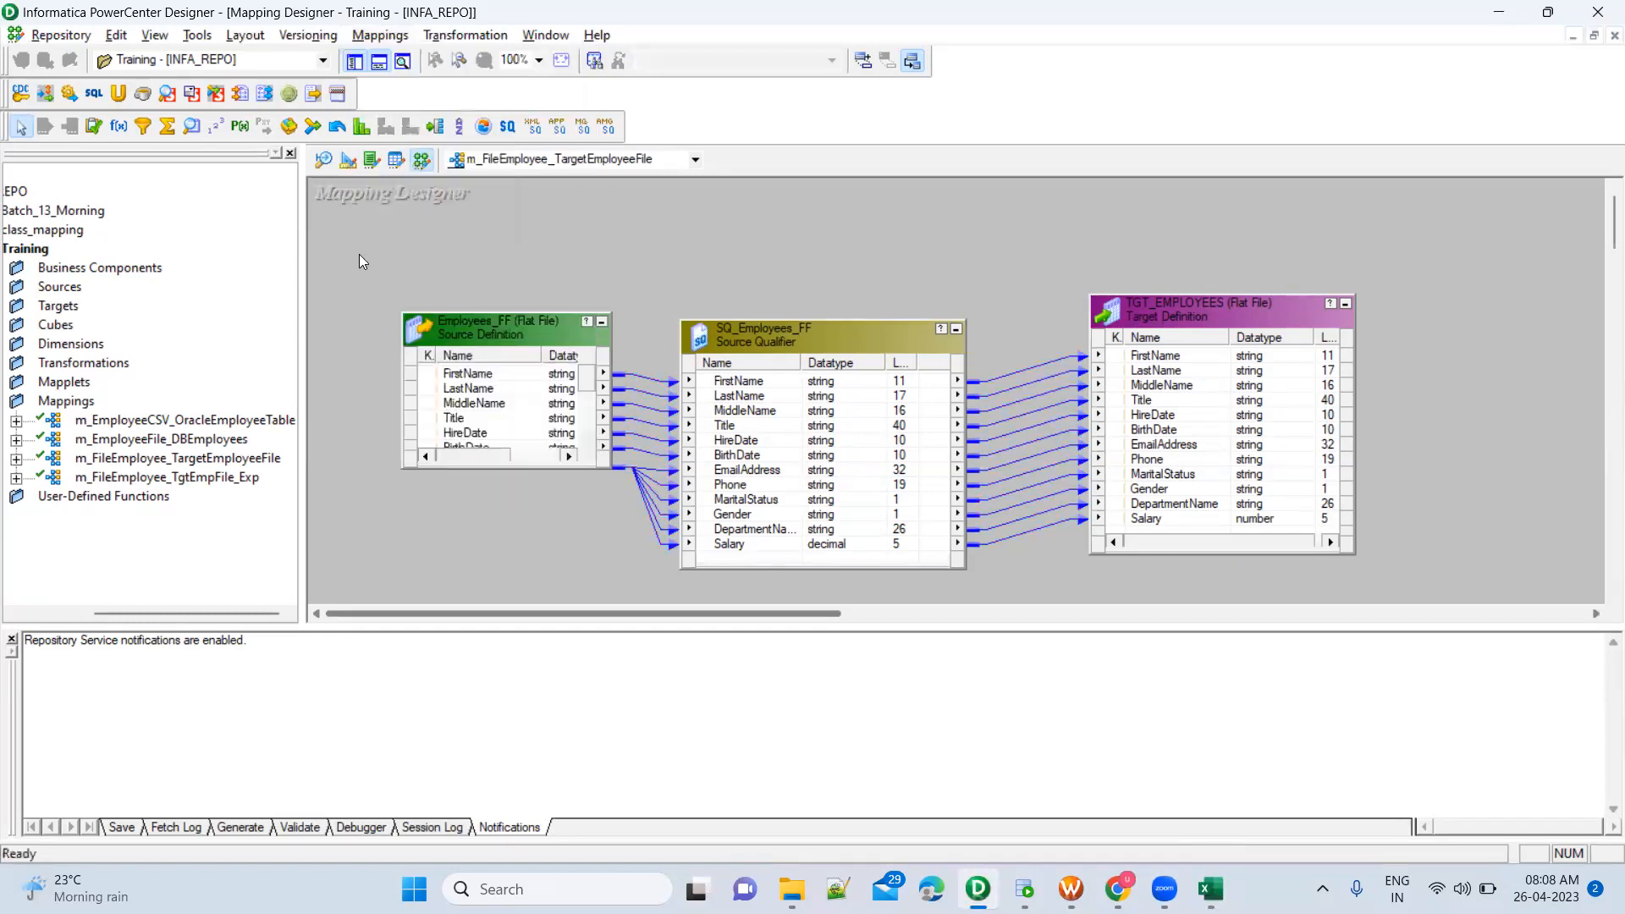
{"action": "left_click_drag", "start_coordinate": [365, 256], "coordinate": [1021, 585]}
{"action": "left_click", "coordinate": [560, 234]}
Copy the m_FileEmployee_TargetEmployeeFile mapping under the new name m_FileEmployee_TargetDepartmentFiles
{"action": "key", "text": "alt+m"}
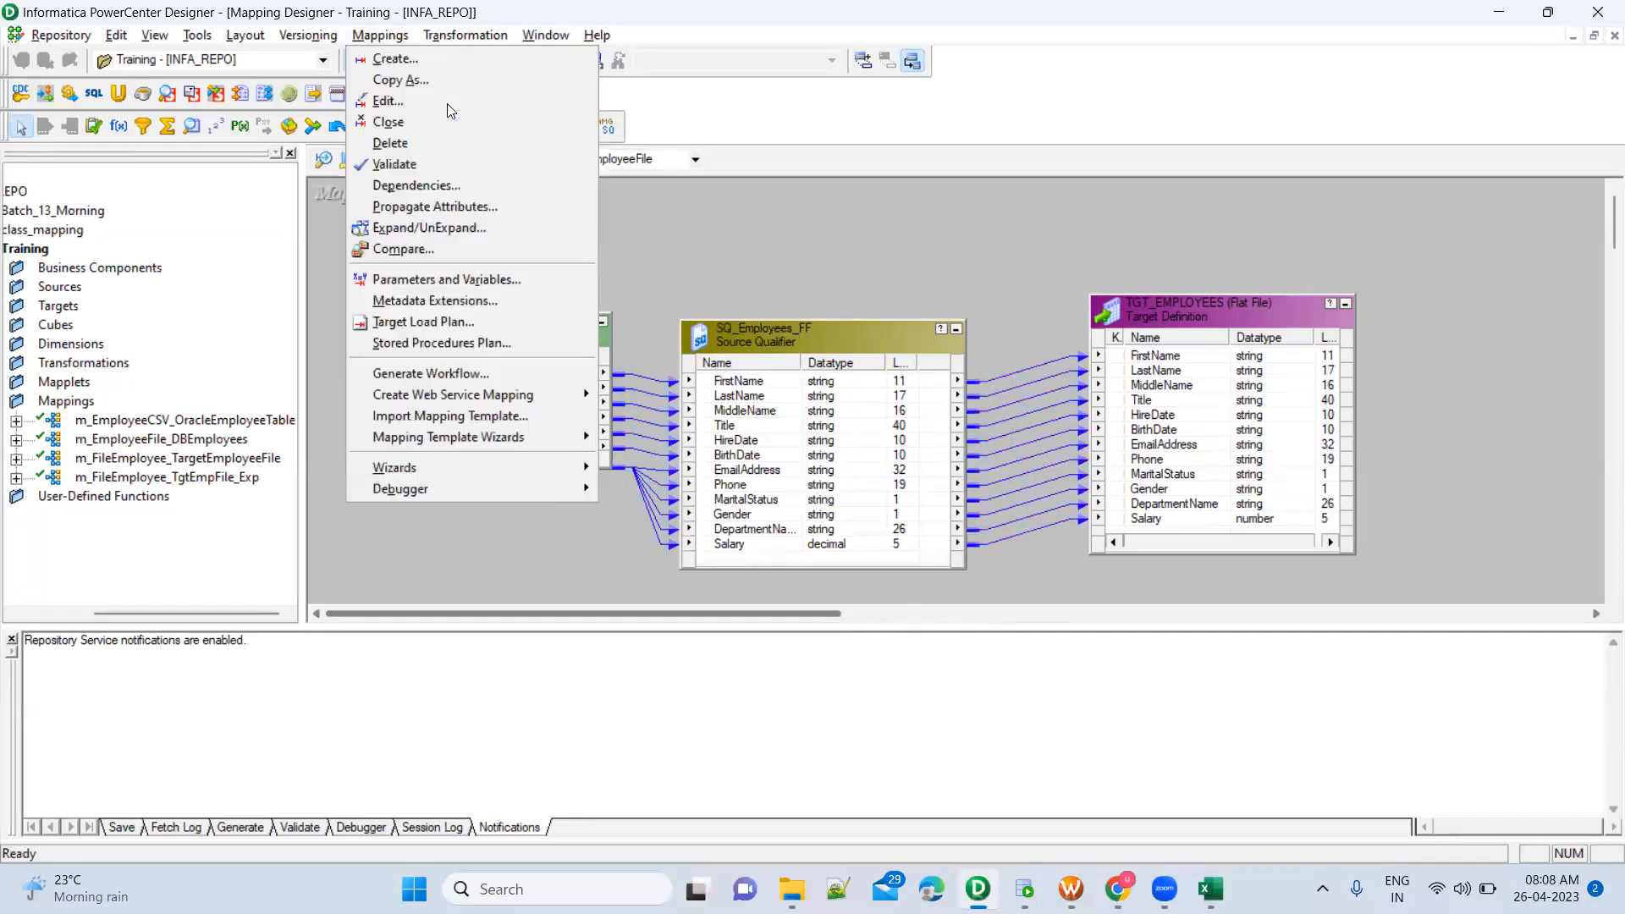
{"action": "left_click", "coordinate": [406, 78]}
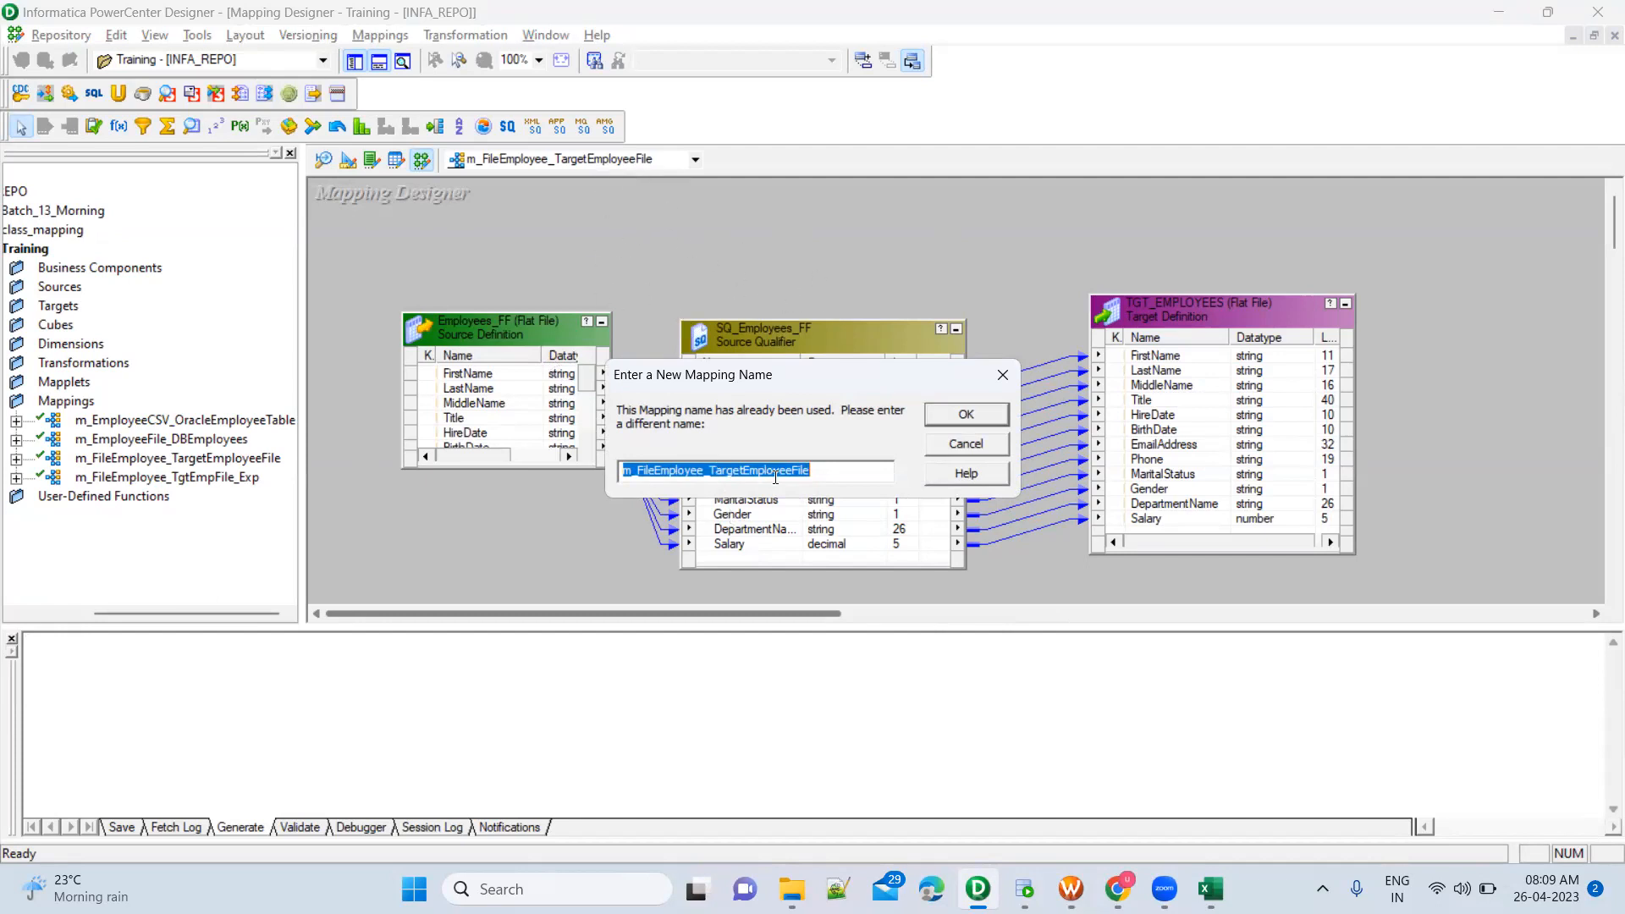
{"action": "left_click", "coordinate": [814, 478]}
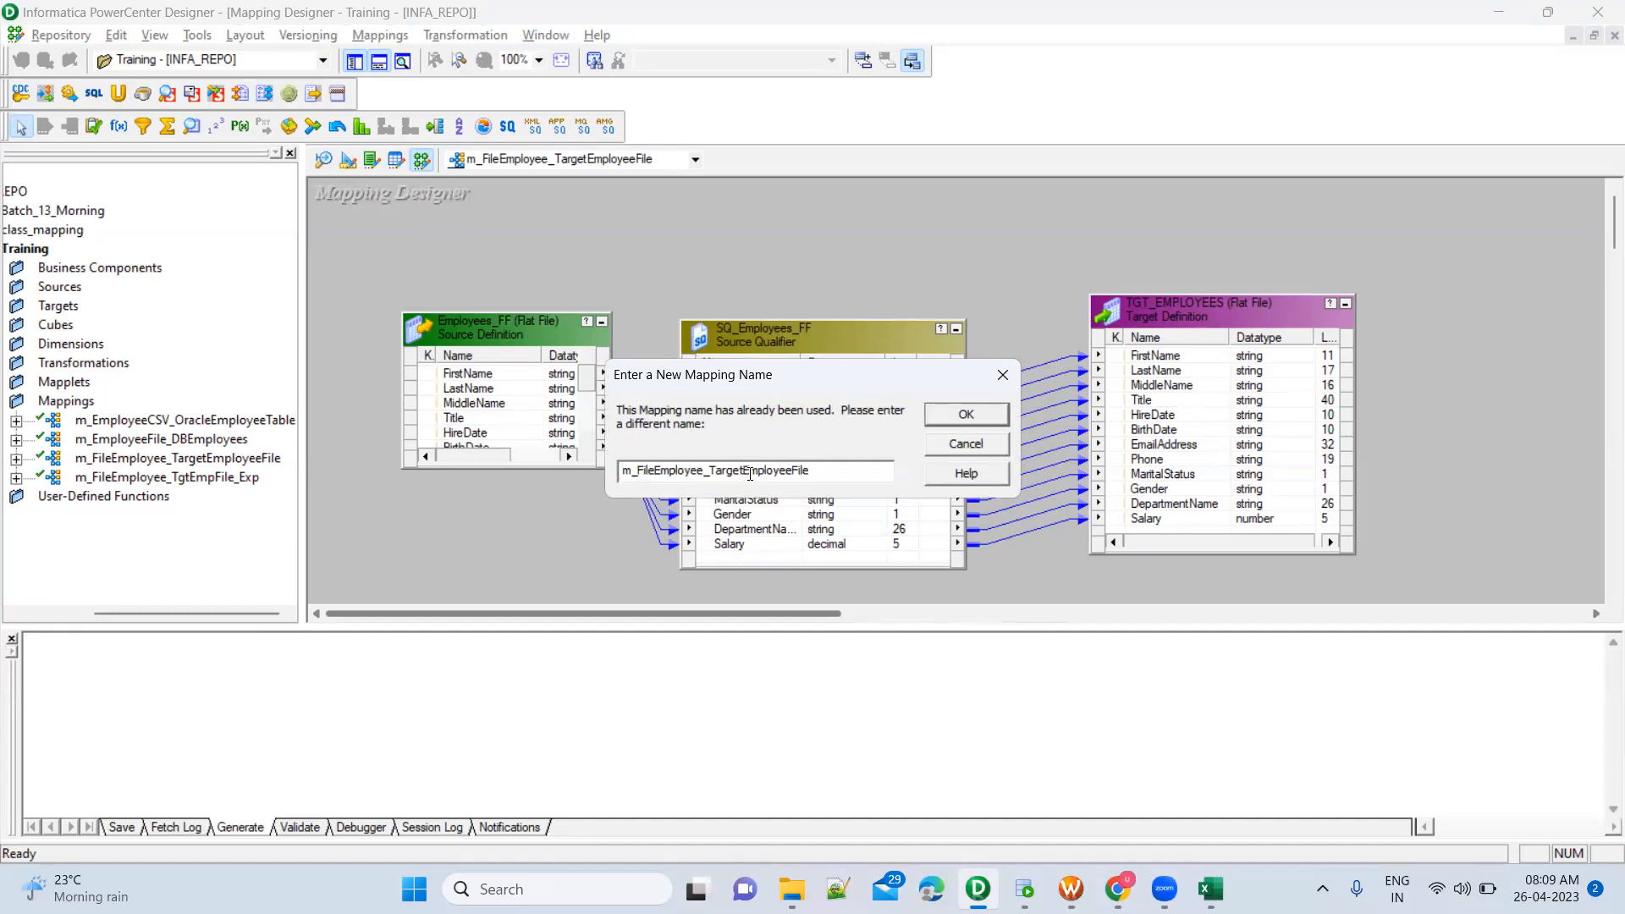
{"action": "left_click", "coordinate": [744, 472]}
{"action": "left_click", "coordinate": [827, 476], "text": "shift"}
{"action": "type", "text": "DepartmentFiles"}
{"action": "left_click", "coordinate": [950, 416]}
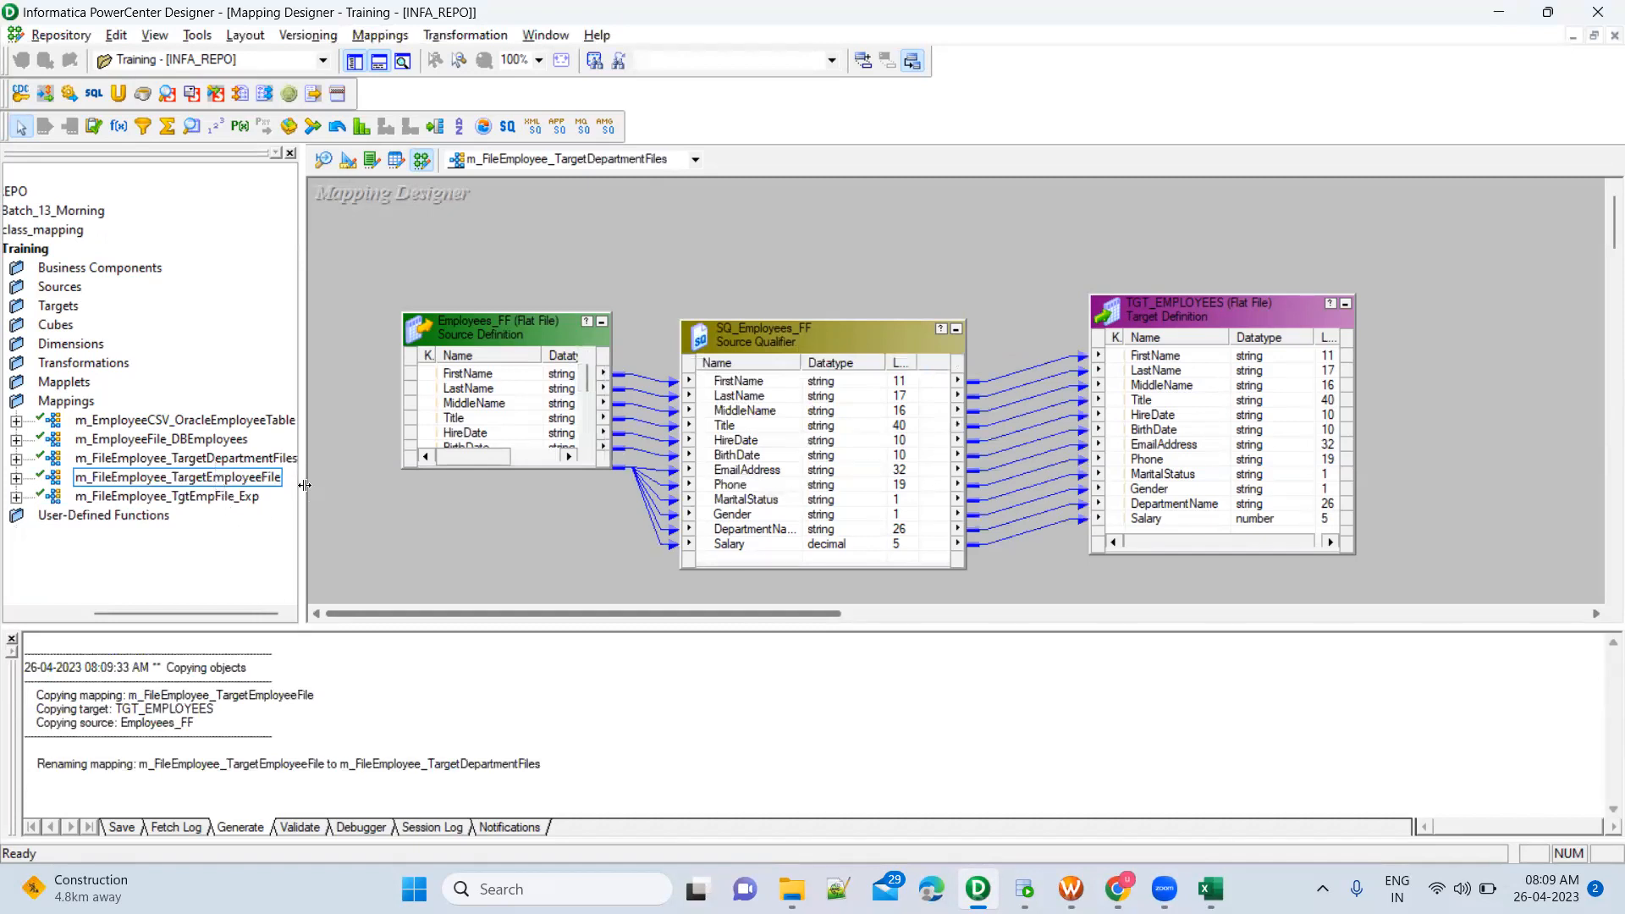
Check the copied m_FileEmployee_TargetDepartmentFiles mapping and its transformations against the original mapping in the Training folder
{"action": "left_click", "coordinate": [265, 461]}
{"action": "left_click_drag", "start_coordinate": [375, 277], "coordinate": [1408, 570]}
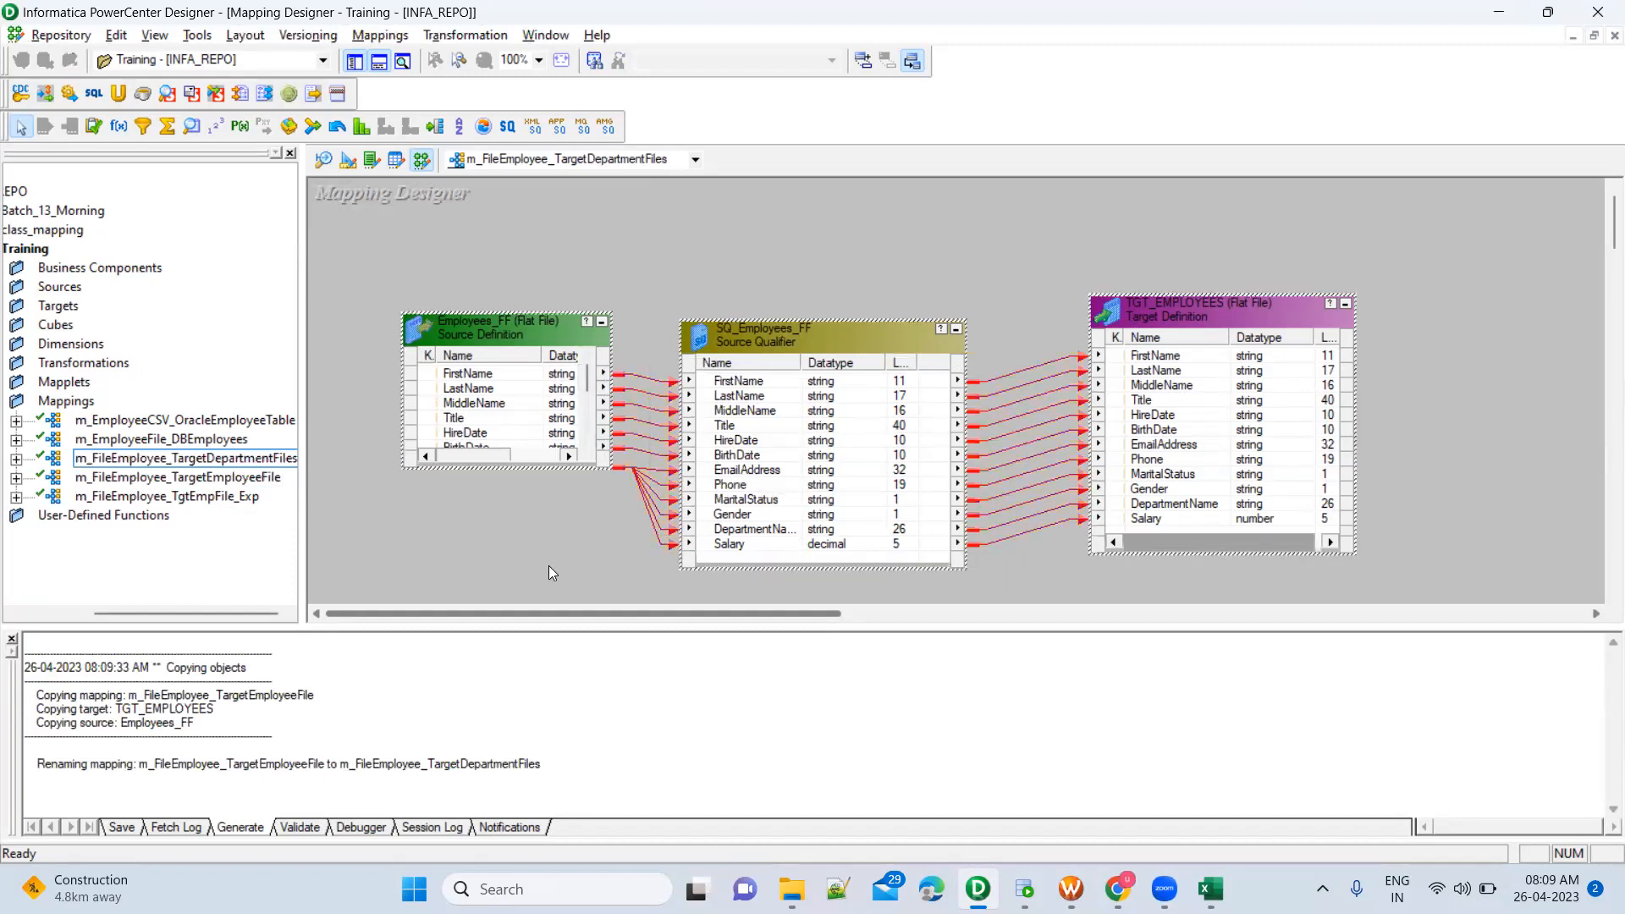
{"action": "left_click", "coordinate": [267, 477]}
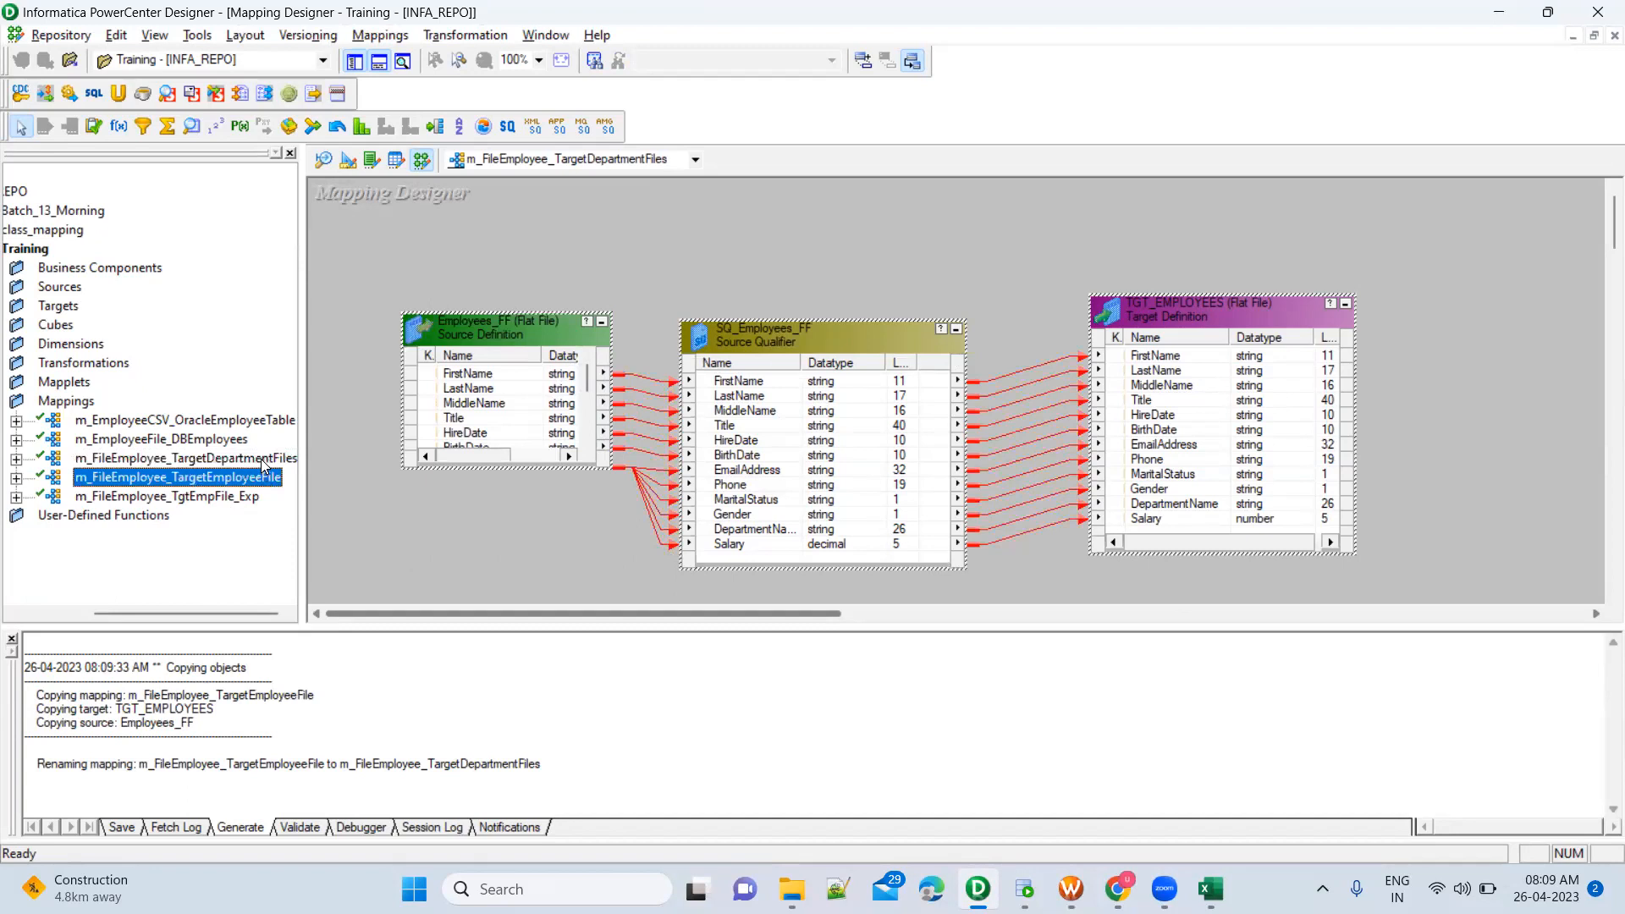
{"action": "left_click", "coordinate": [261, 458]}
{"action": "mouse_move", "coordinate": [372, 269]}
{"action": "left_mouse_down"}
{"action": "mouse_move", "coordinate": [623, 575]}
{"action": "mouse_move", "coordinate": [1411, 582]}
{"action": "left_mouse_up"}
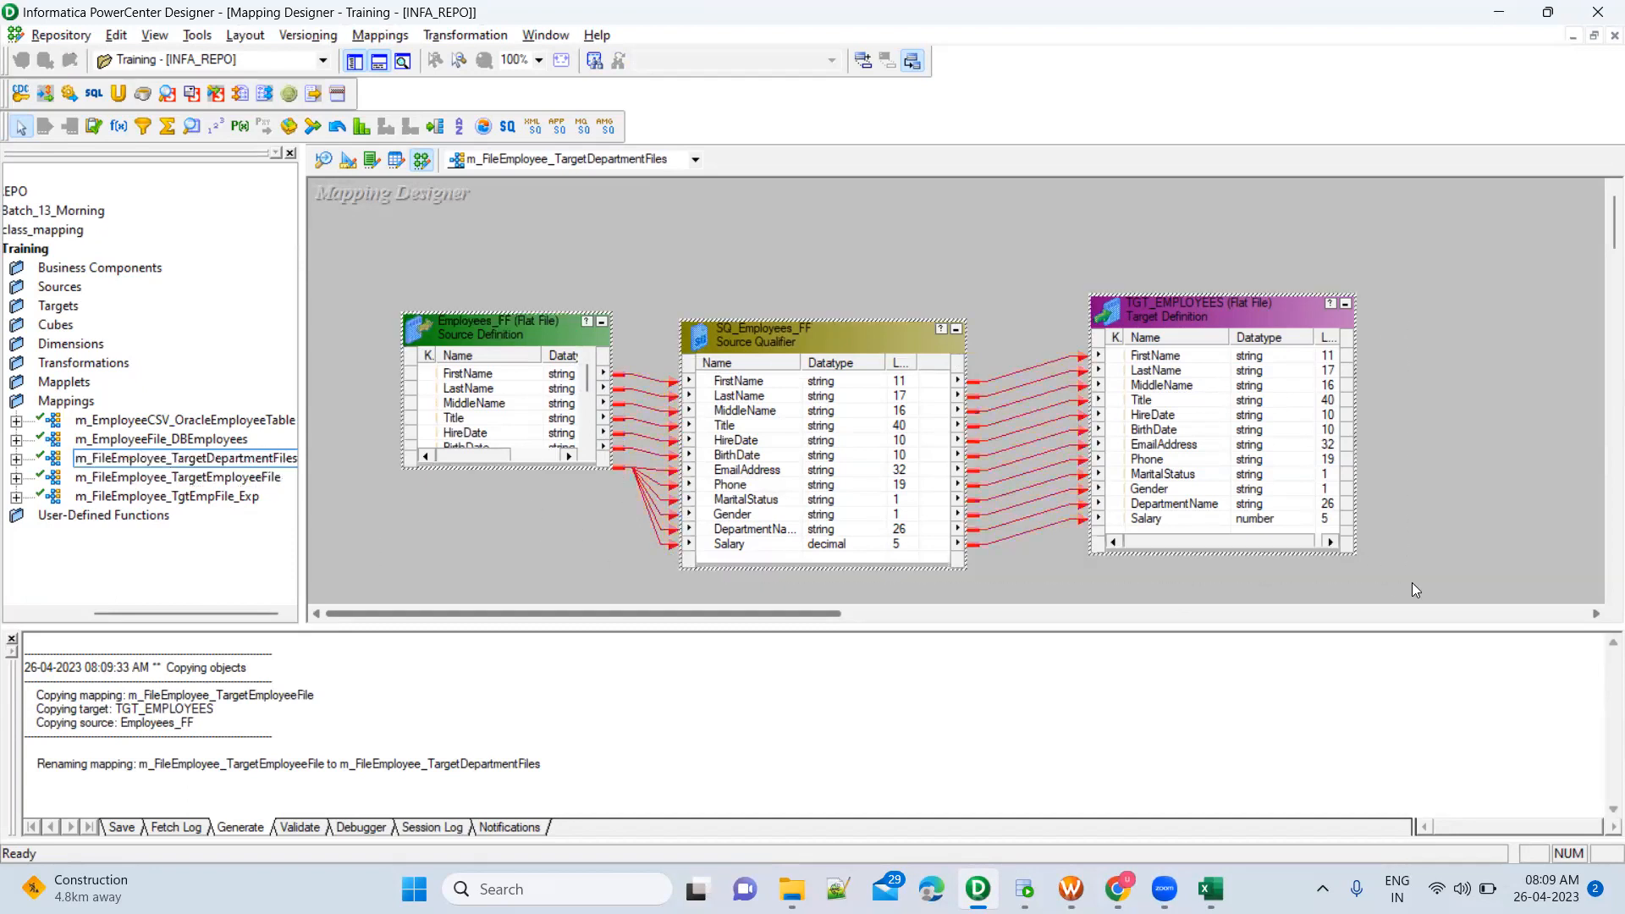
{"action": "left_click", "coordinate": [1417, 495]}
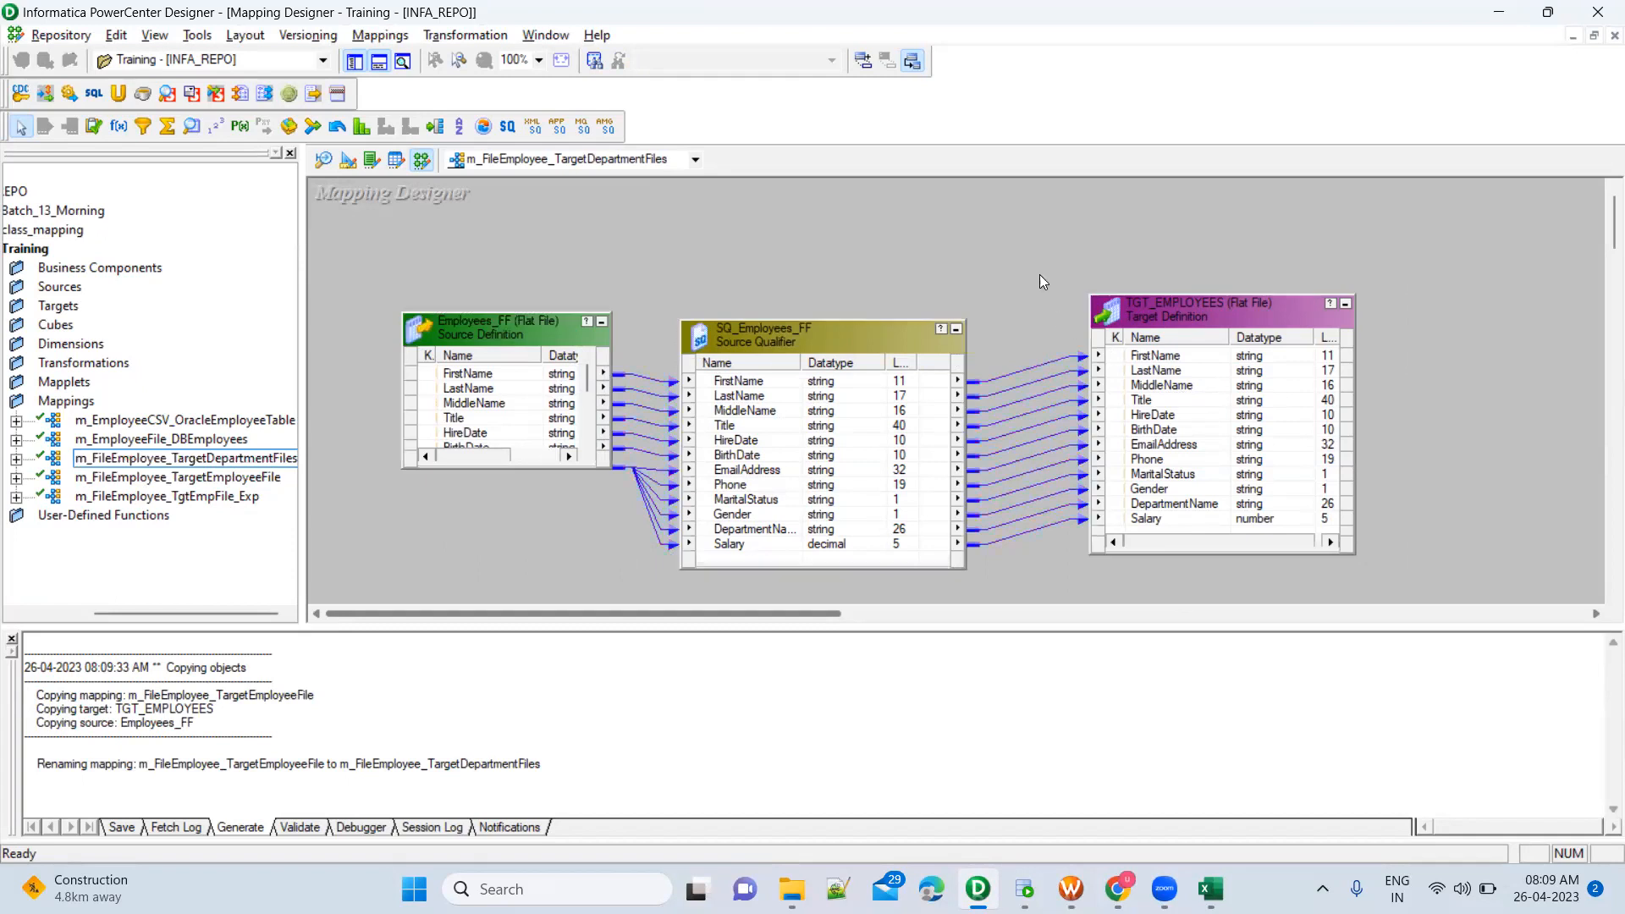
Delete the TGT_EMPLOYEES target definition from the m_FileEmployee_TargetDepartmentFiles mapping
{"action": "mouse_move", "coordinate": [1045, 263]}
{"action": "left_mouse_down"}
{"action": "mouse_move", "coordinate": [1286, 518]}
{"action": "mouse_move", "coordinate": [1396, 582]}
{"action": "left_mouse_up"}
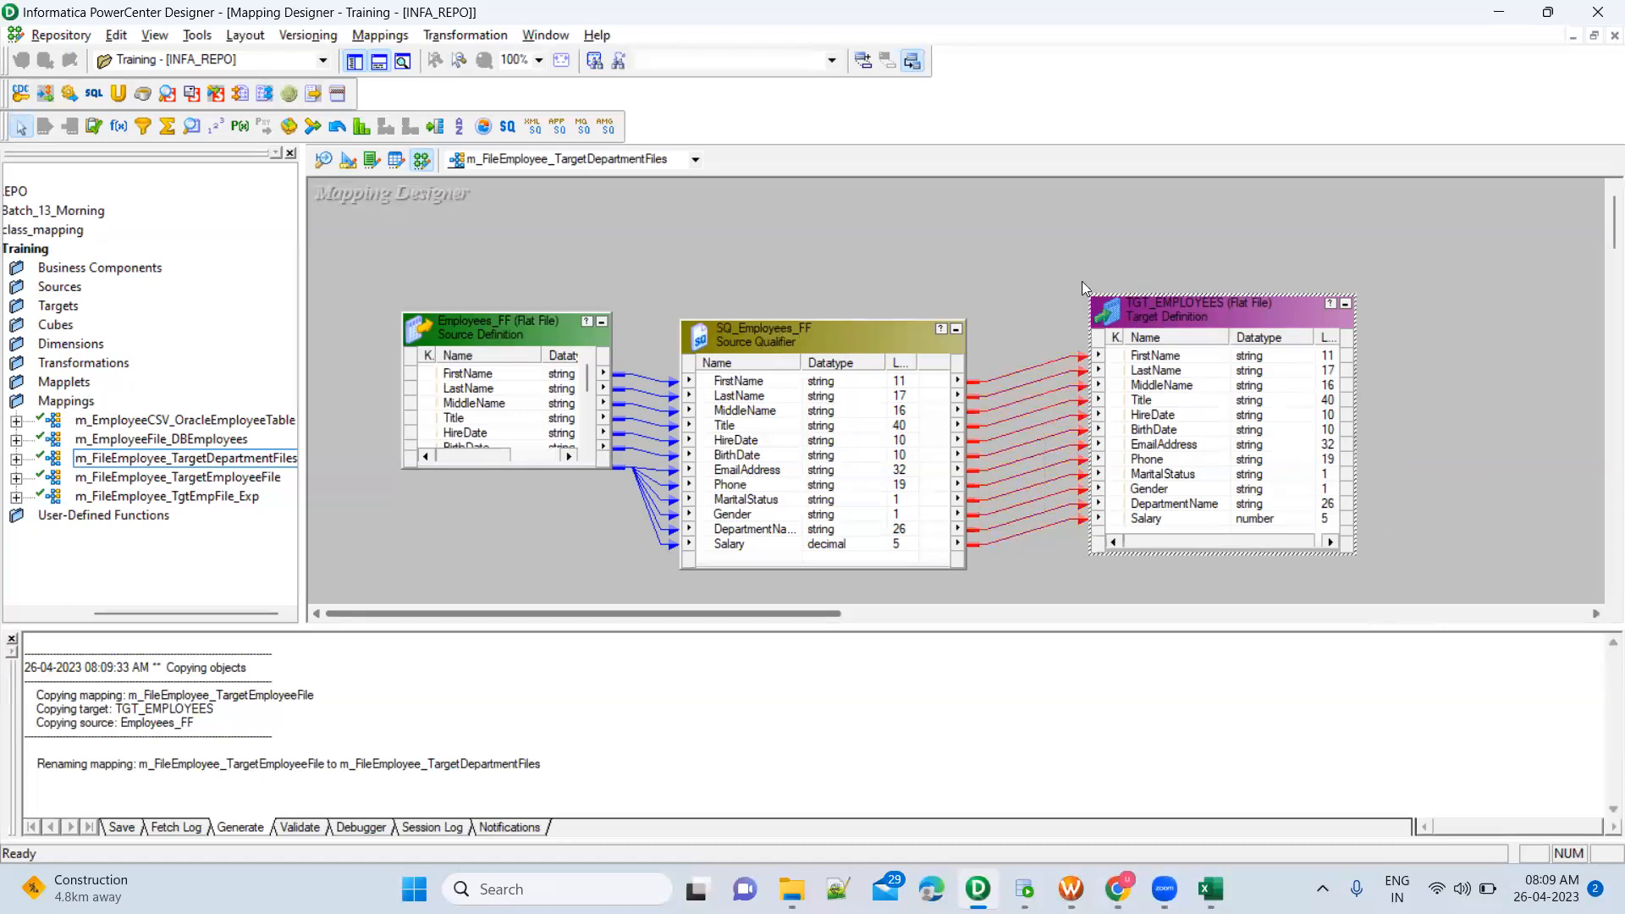
{"action": "left_click_drag", "start_coordinate": [1031, 259], "coordinate": [1445, 597]}
{"action": "key", "text": "Delete"}
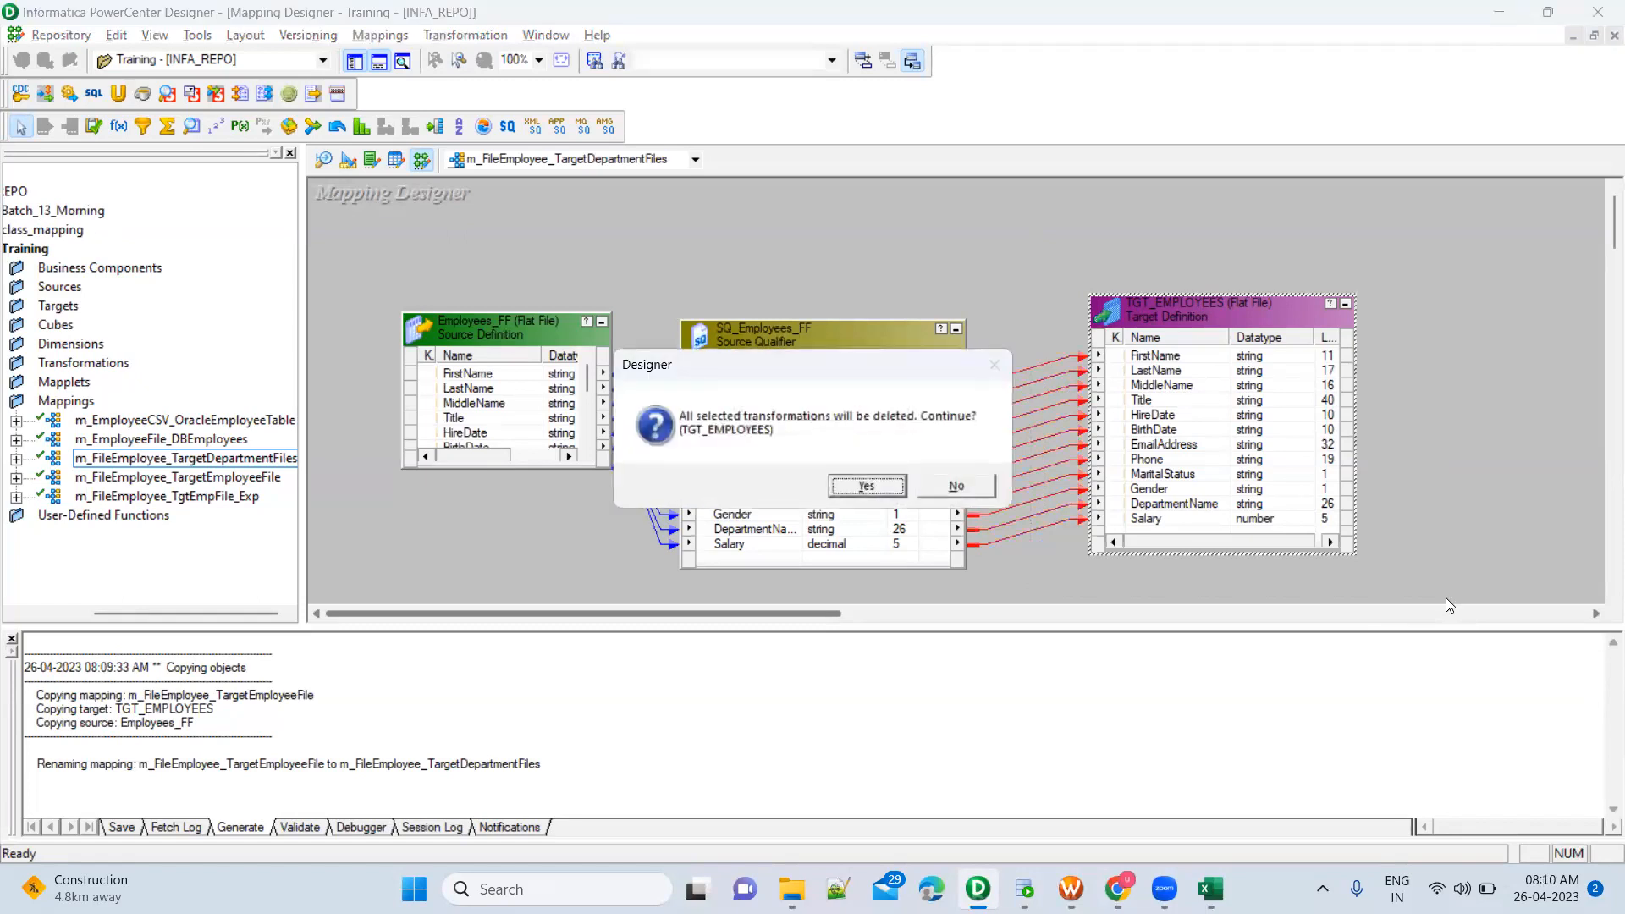
{"action": "left_click", "coordinate": [875, 486]}
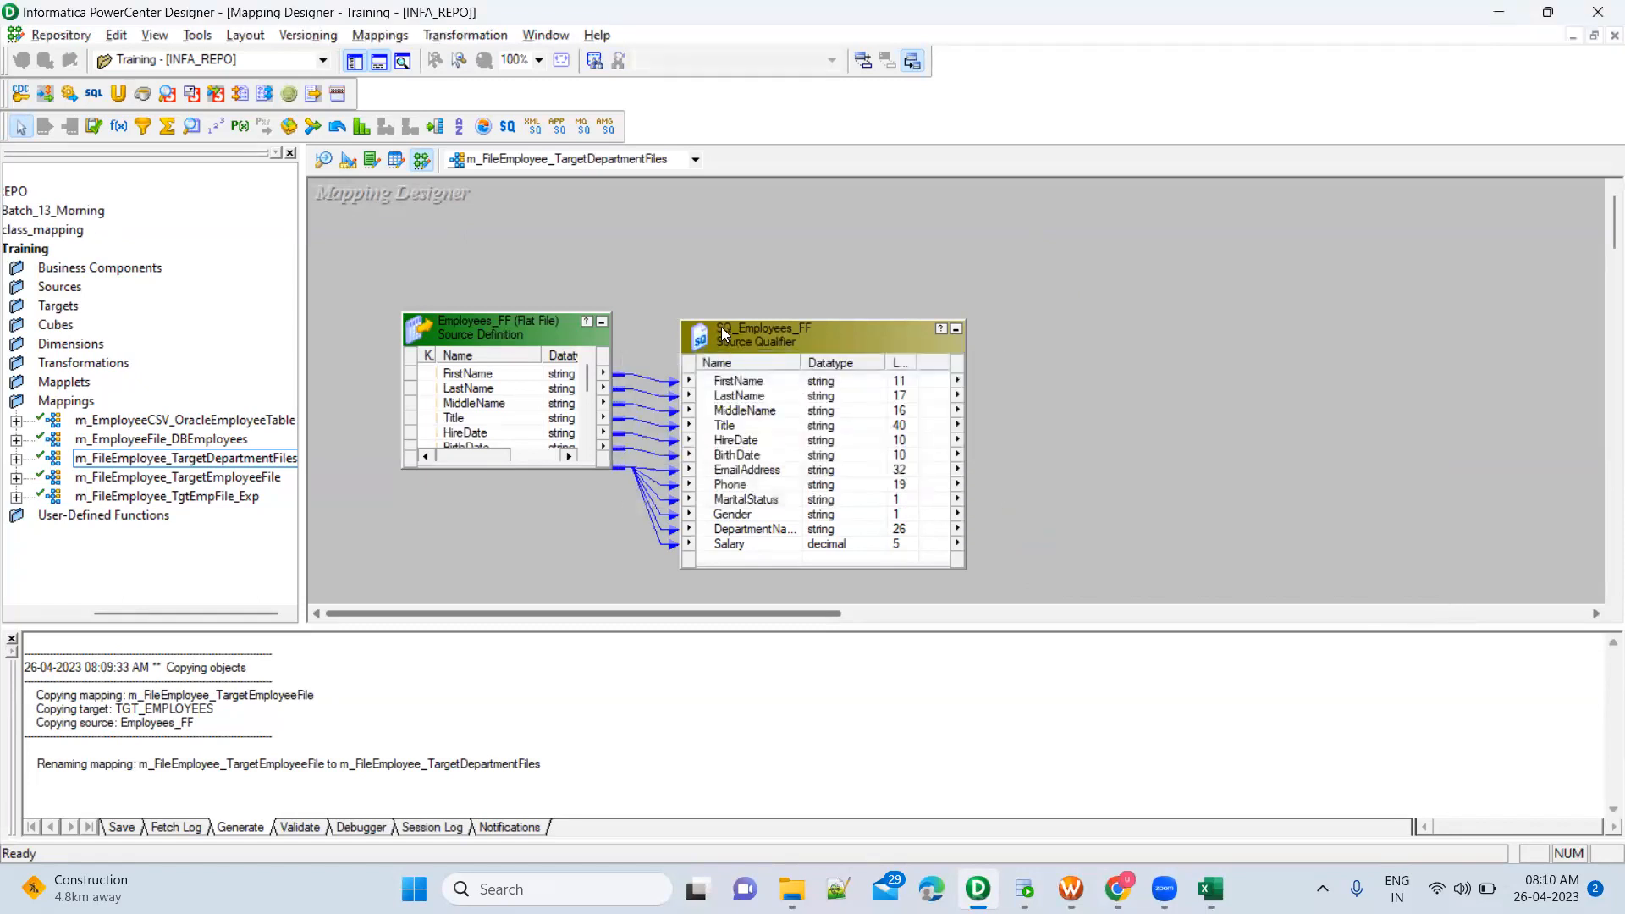
Review the remaining source and source qualifier alongside Employees.csv in Excel, and switch to SQL Developer to check the three listed department names
{"action": "left_click_drag", "start_coordinate": [358, 262], "coordinate": [1021, 584]}
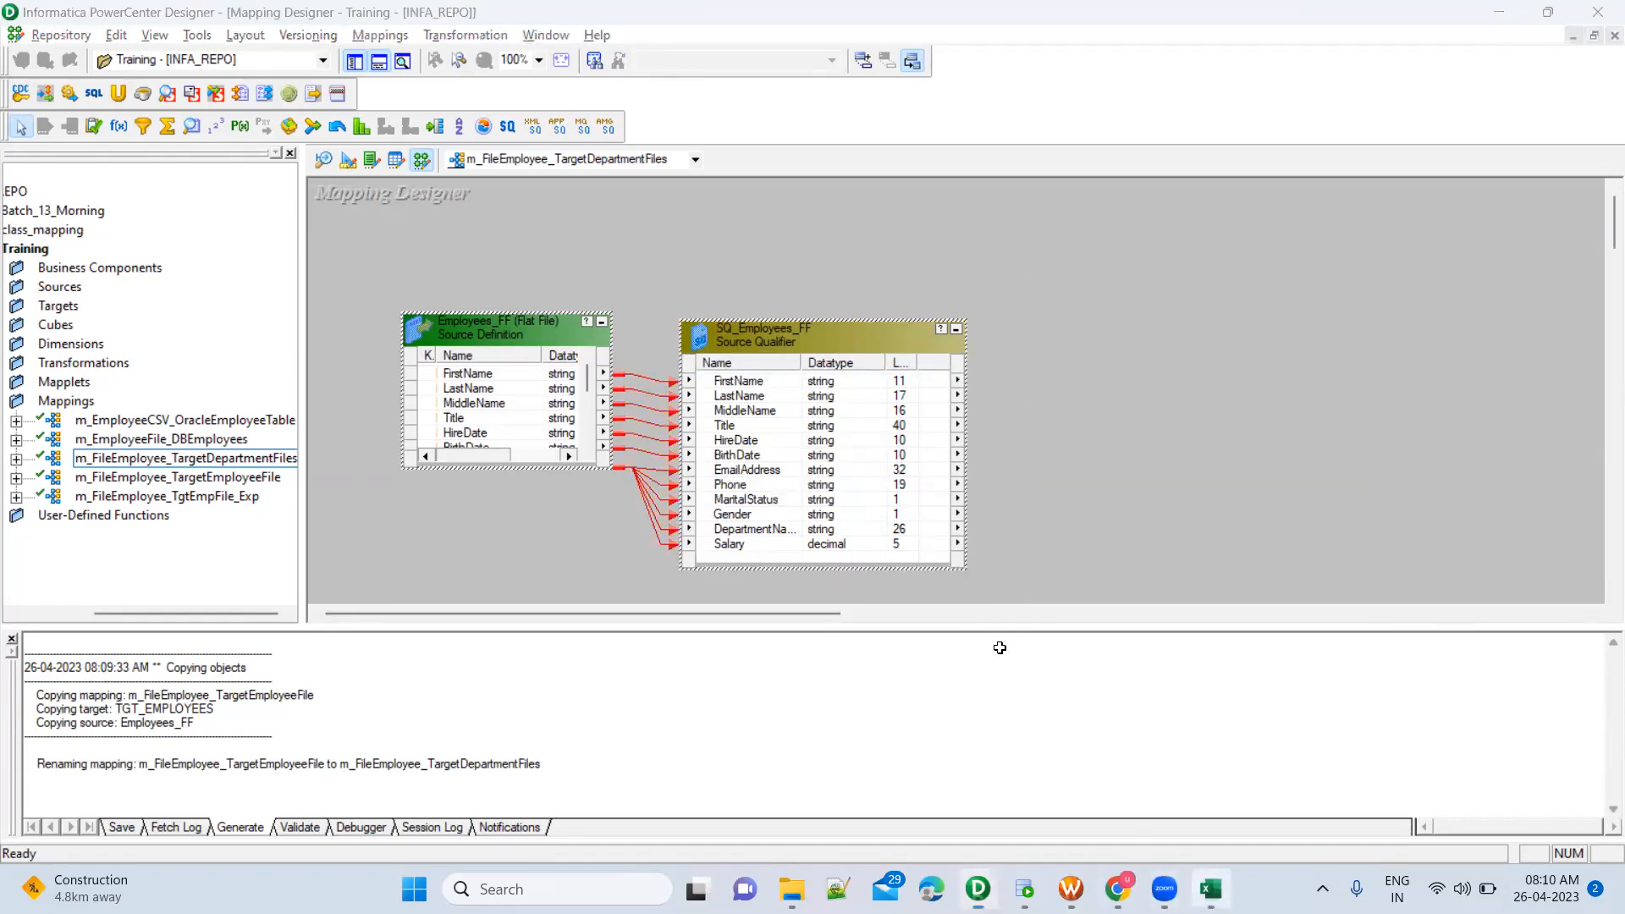
{"action": "key", "text": "alt+Tab"}
{"action": "scroll", "coordinate": [605, 554], "scroll_direction": "up", "scroll_amount": 2}
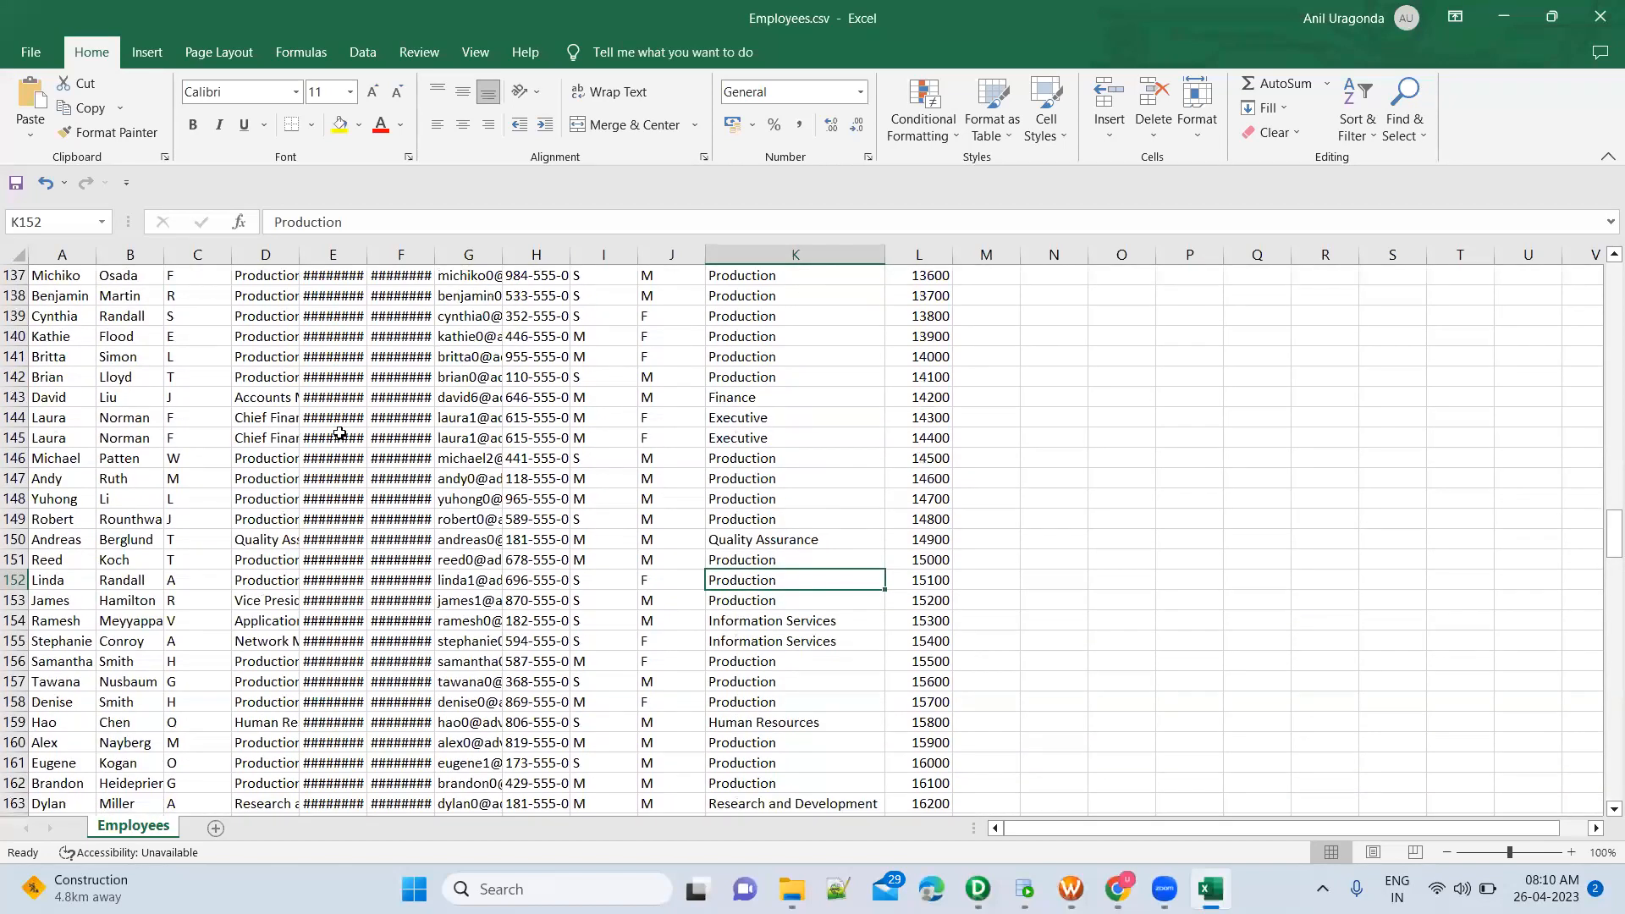
{"action": "key", "text": "alt+Tab"}
{"action": "left_click_drag", "start_coordinate": [372, 256], "coordinate": [1021, 591]}
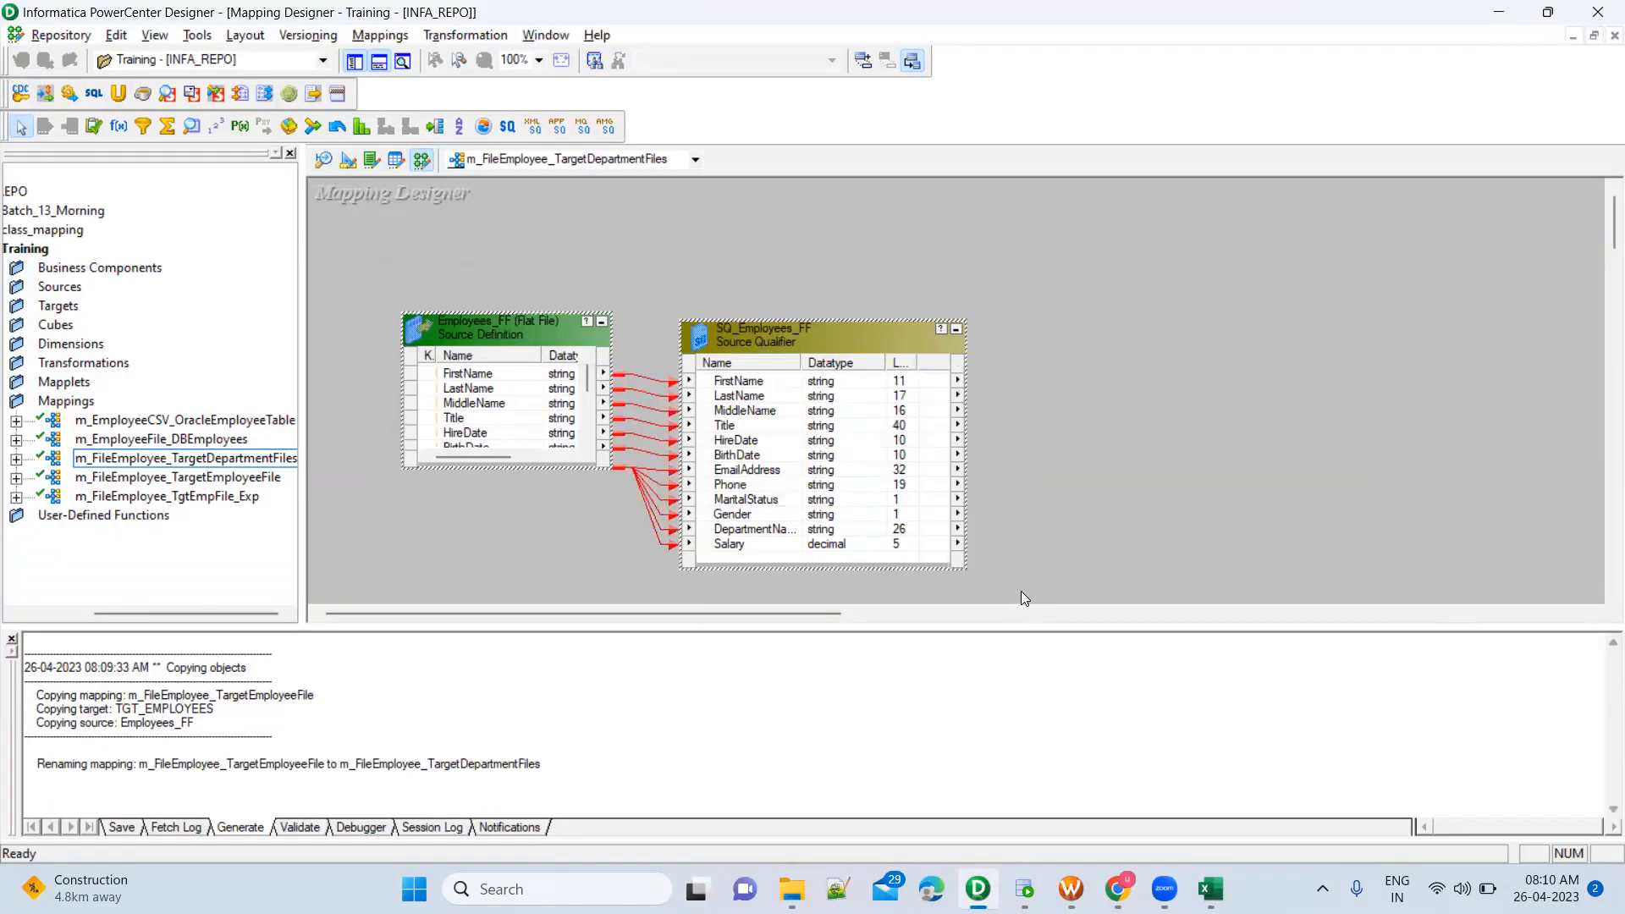
{"action": "key", "text": "alt+Tab"}
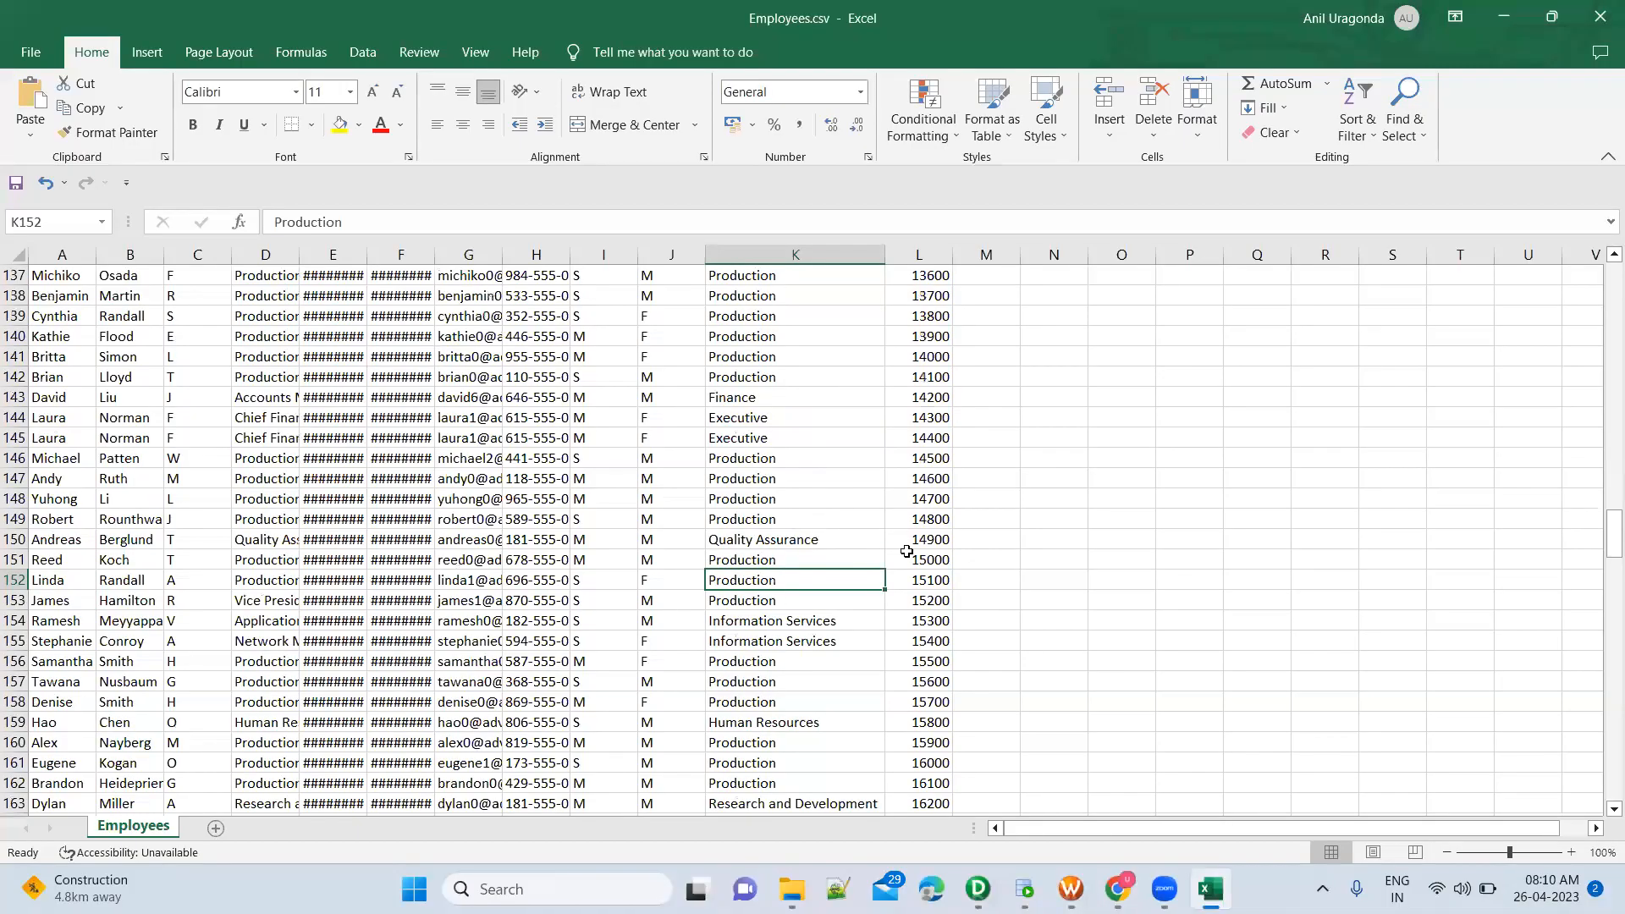
{"action": "key", "text": "alt+Tab"}
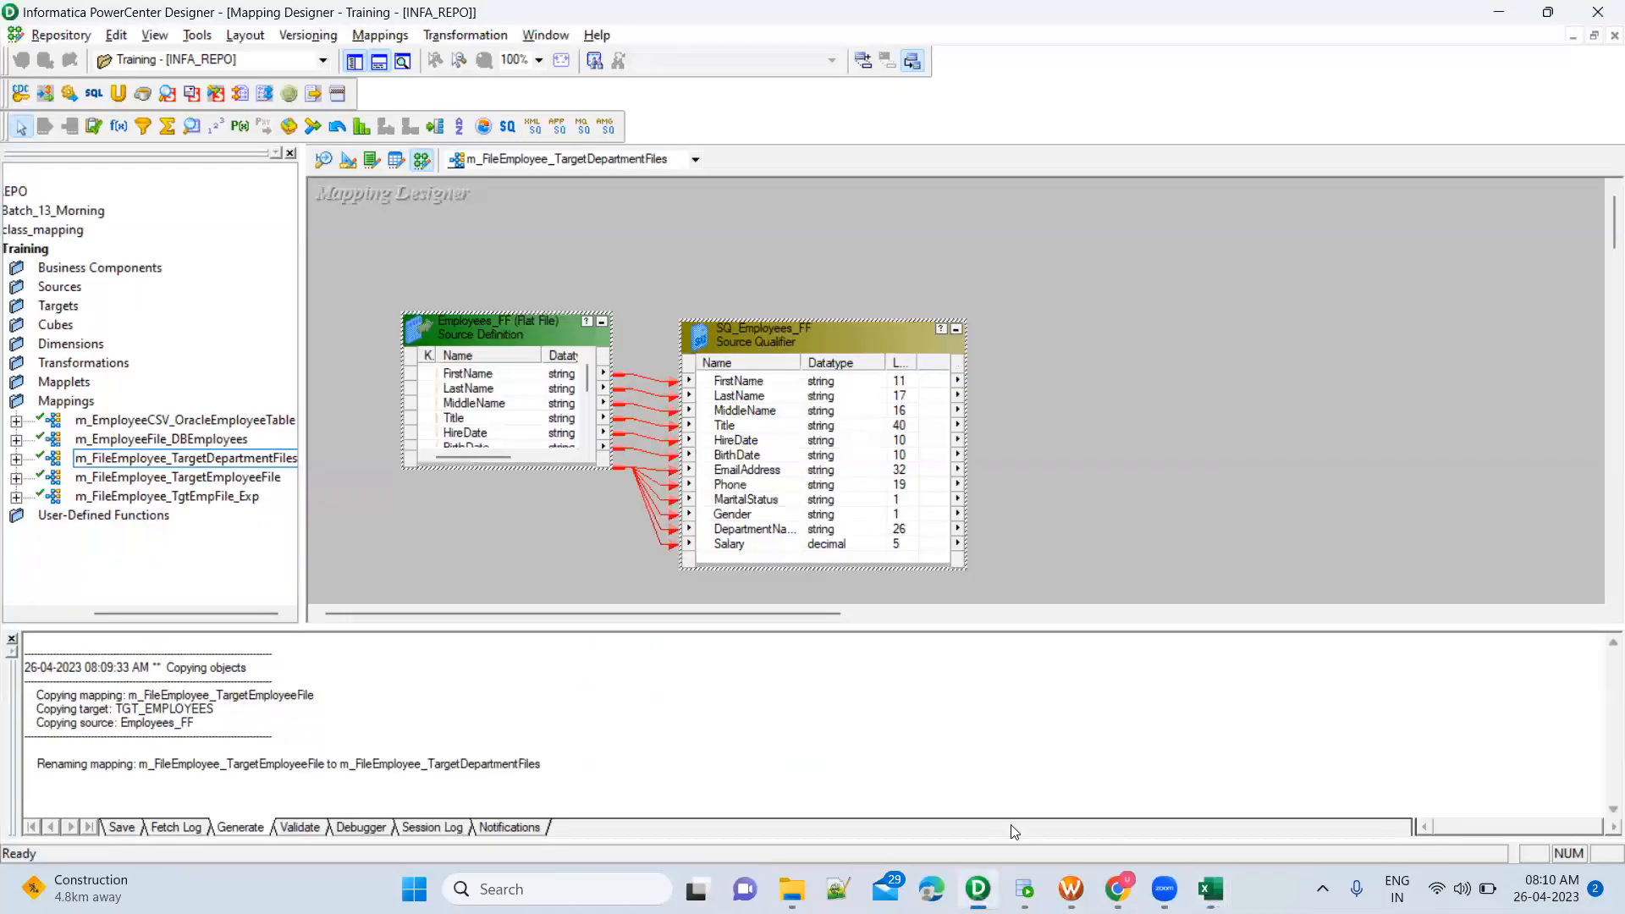
{"action": "mouse_move", "coordinate": [1022, 889]}
{"action": "left_click", "coordinate": [1024, 785]}
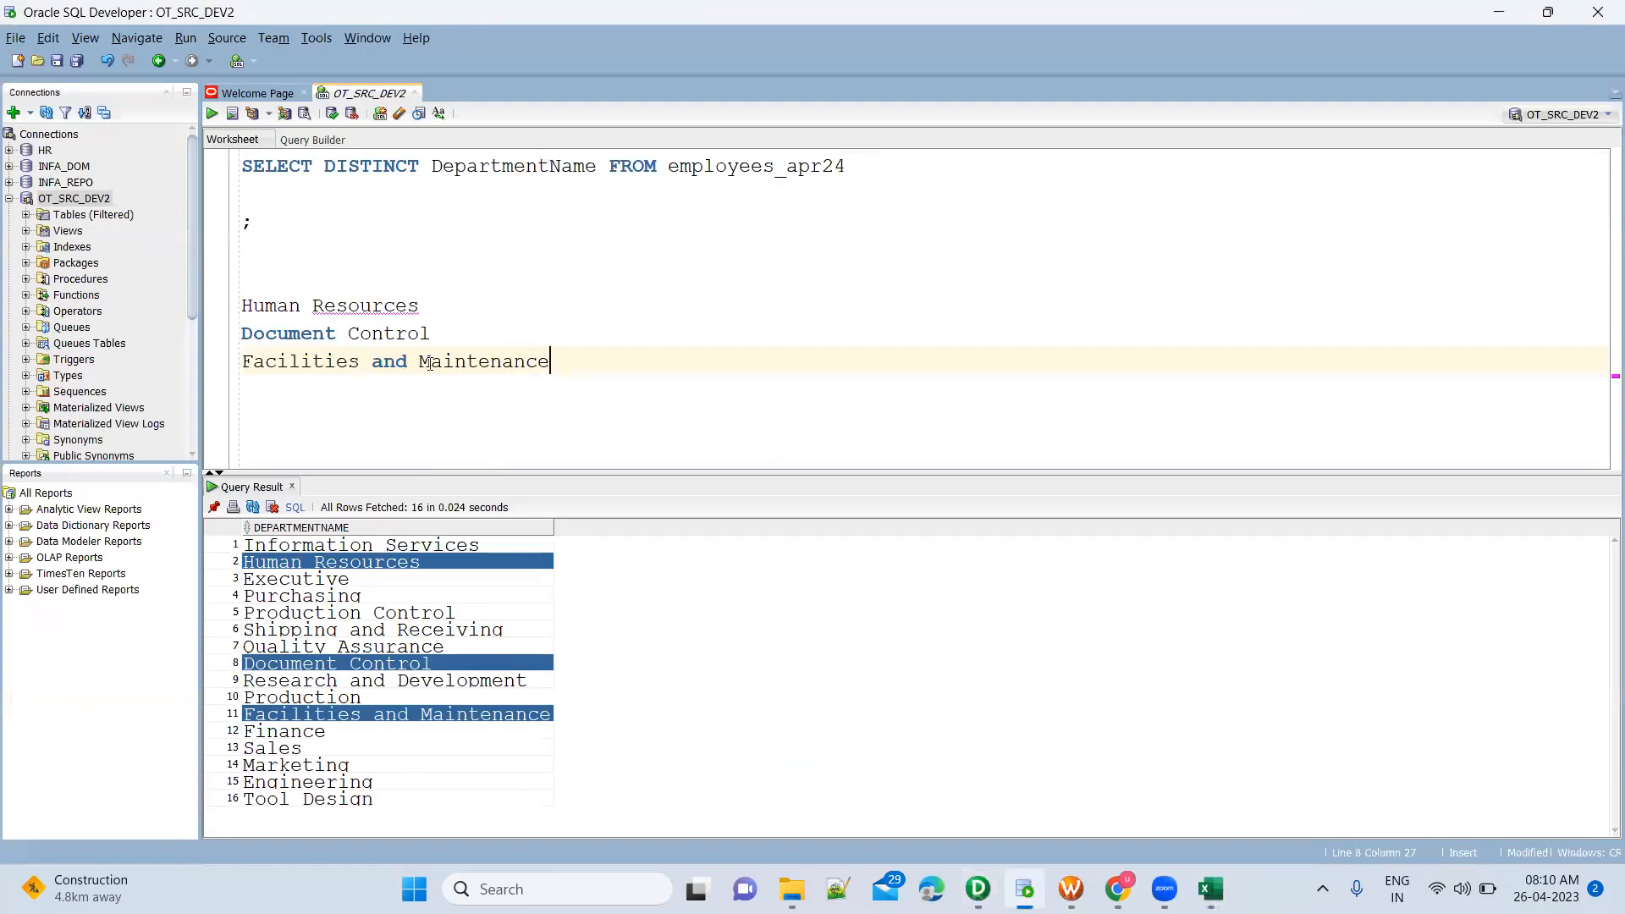
Change the employees_apr24 query to select all columns instead of the distinct department names
{"action": "left_click_drag", "start_coordinate": [423, 305], "coordinate": [236, 312]}
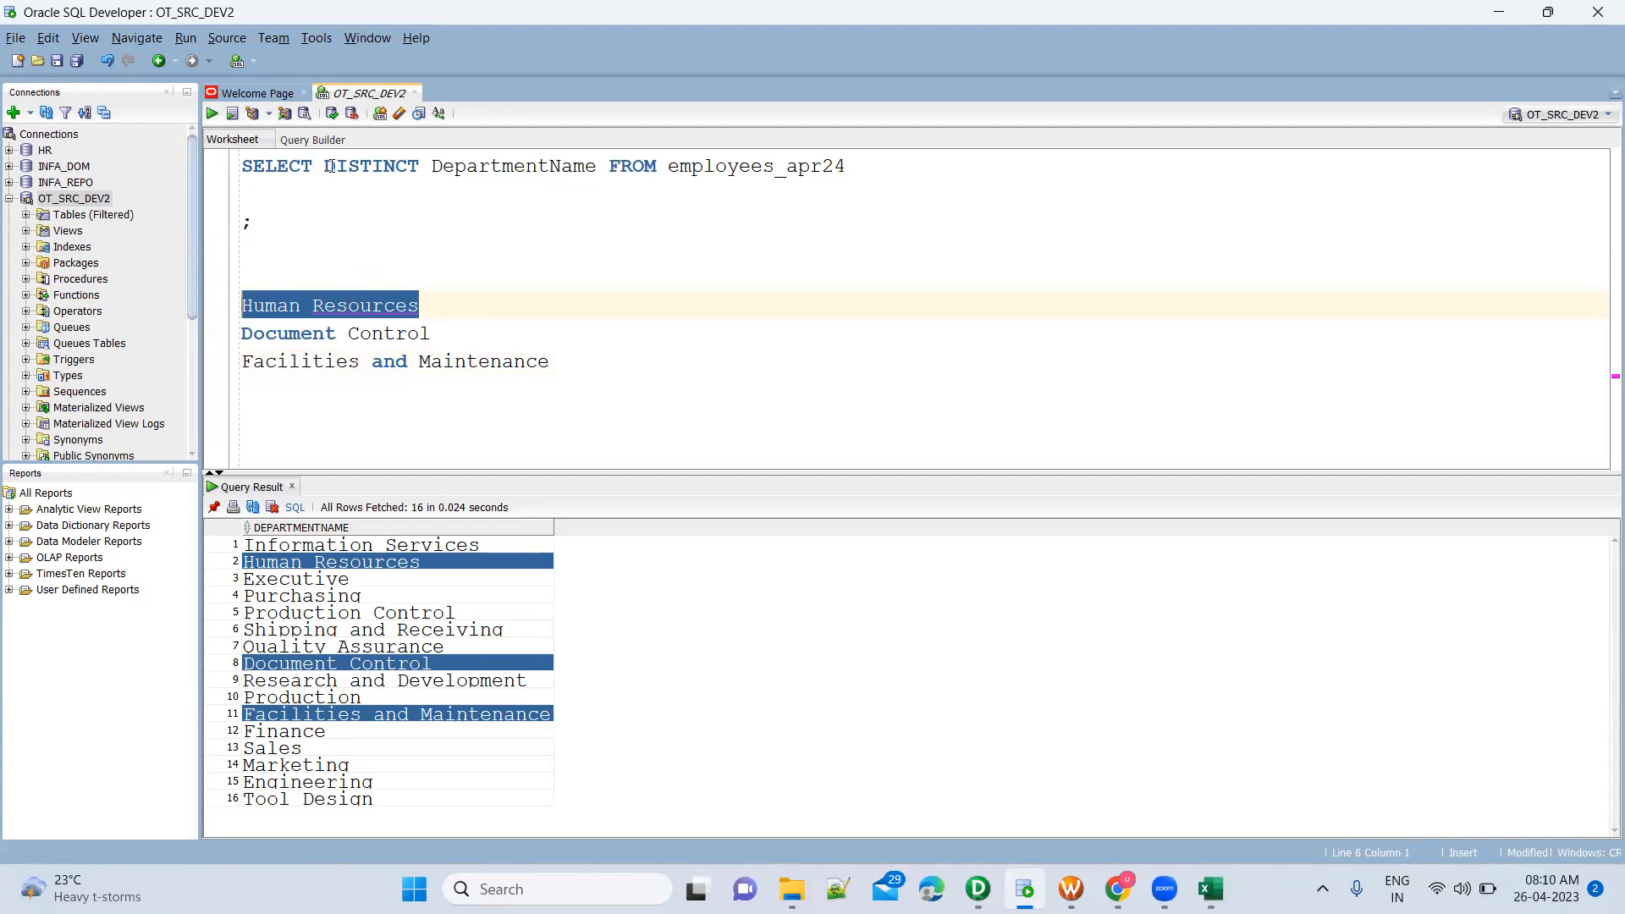
{"action": "left_click_drag", "start_coordinate": [330, 166], "coordinate": [597, 170]}
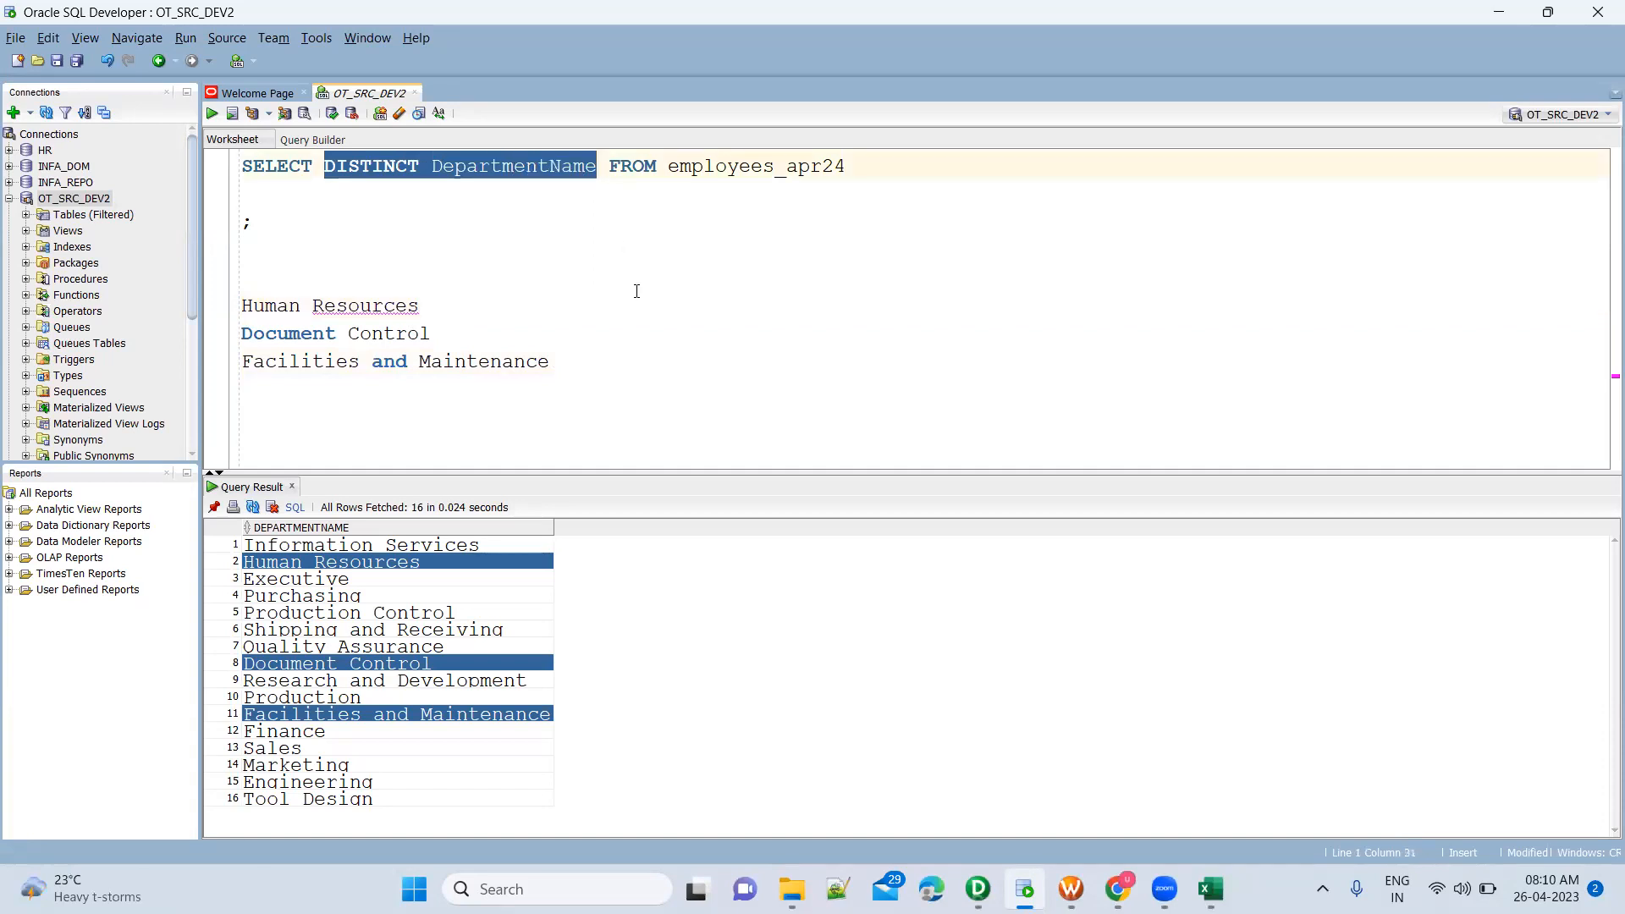
{"action": "type", "text": "*"}
{"action": "key", "text": "Escape"}
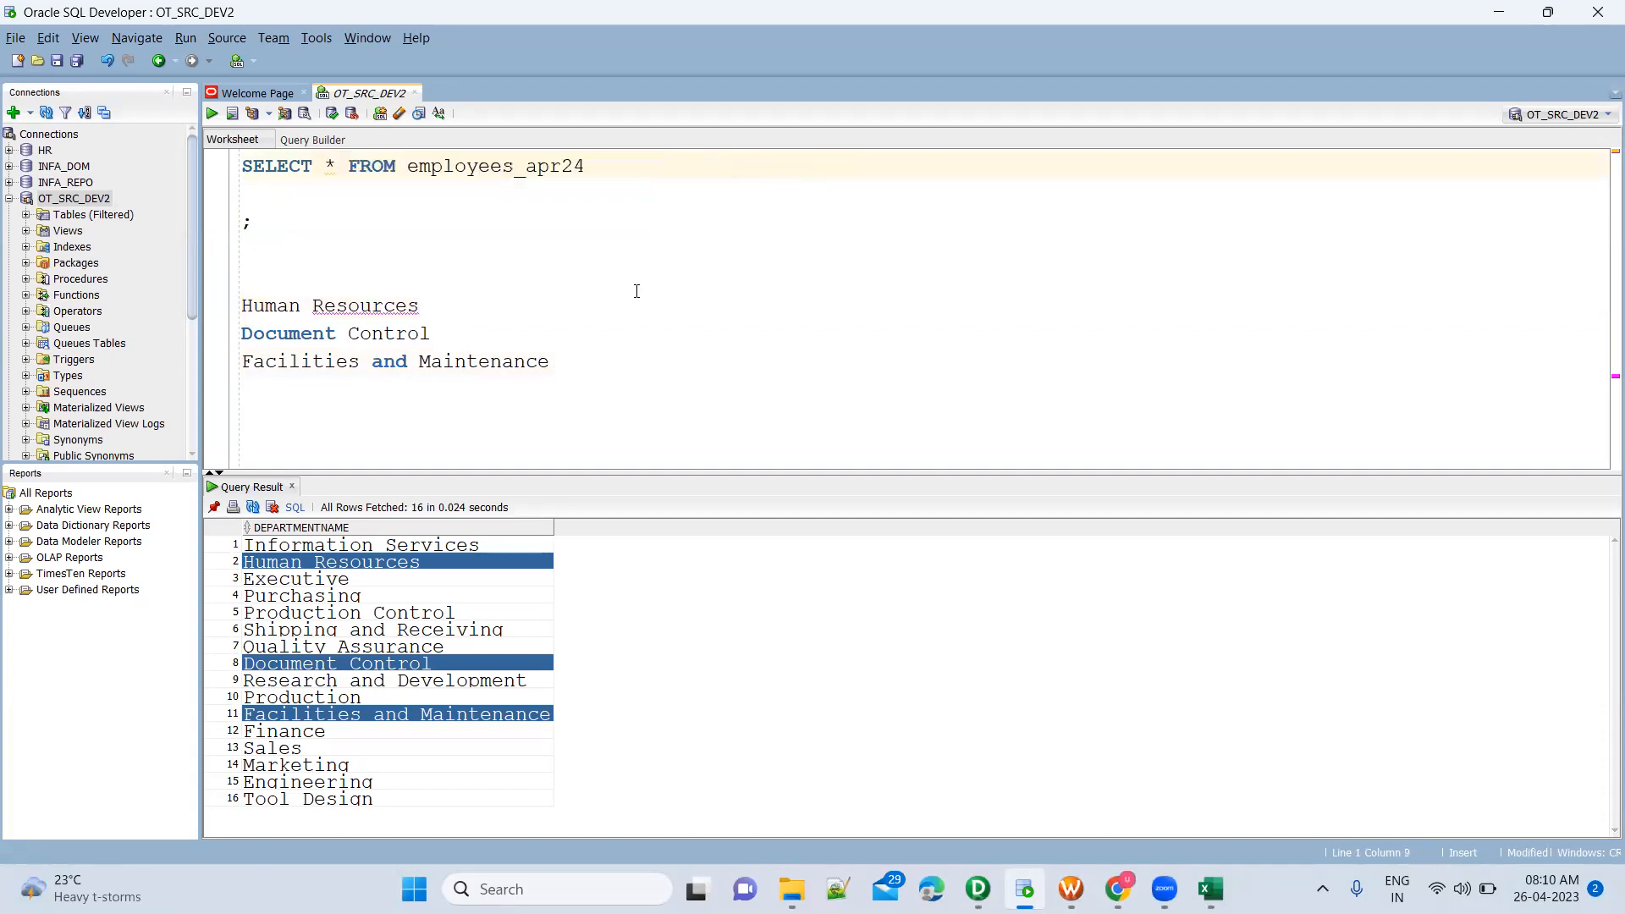
Add the condition WHERE departmentname = 'Human Resources' to the employees_apr24 query and run it
{"action": "key", "text": "Down"}
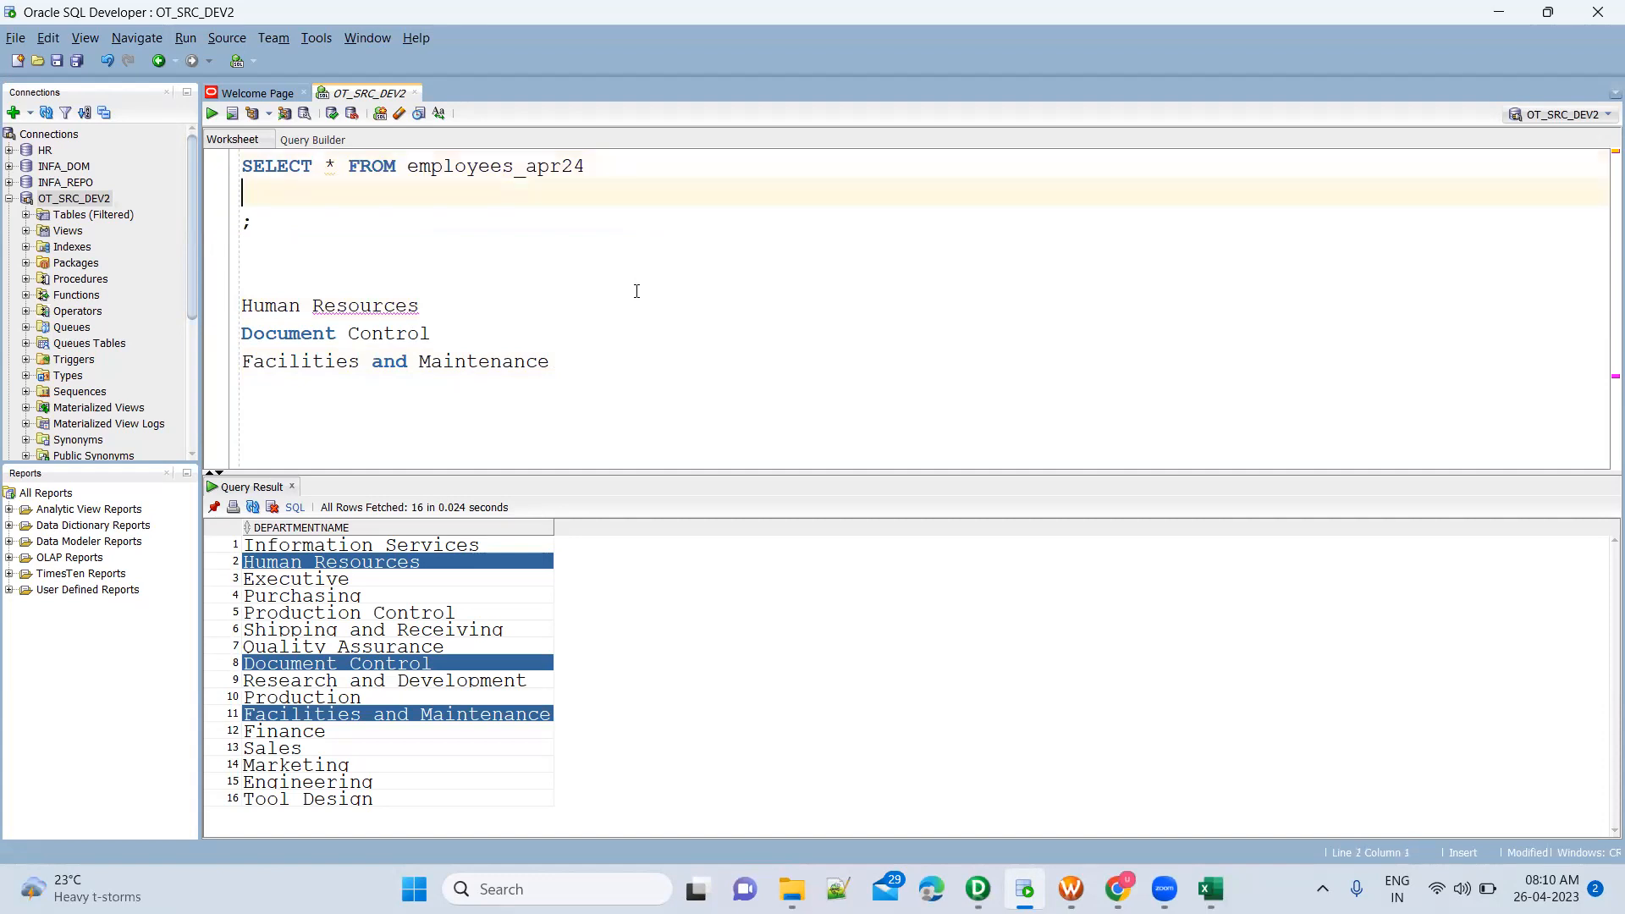
{"action": "type", "text": "WHERE depart"}
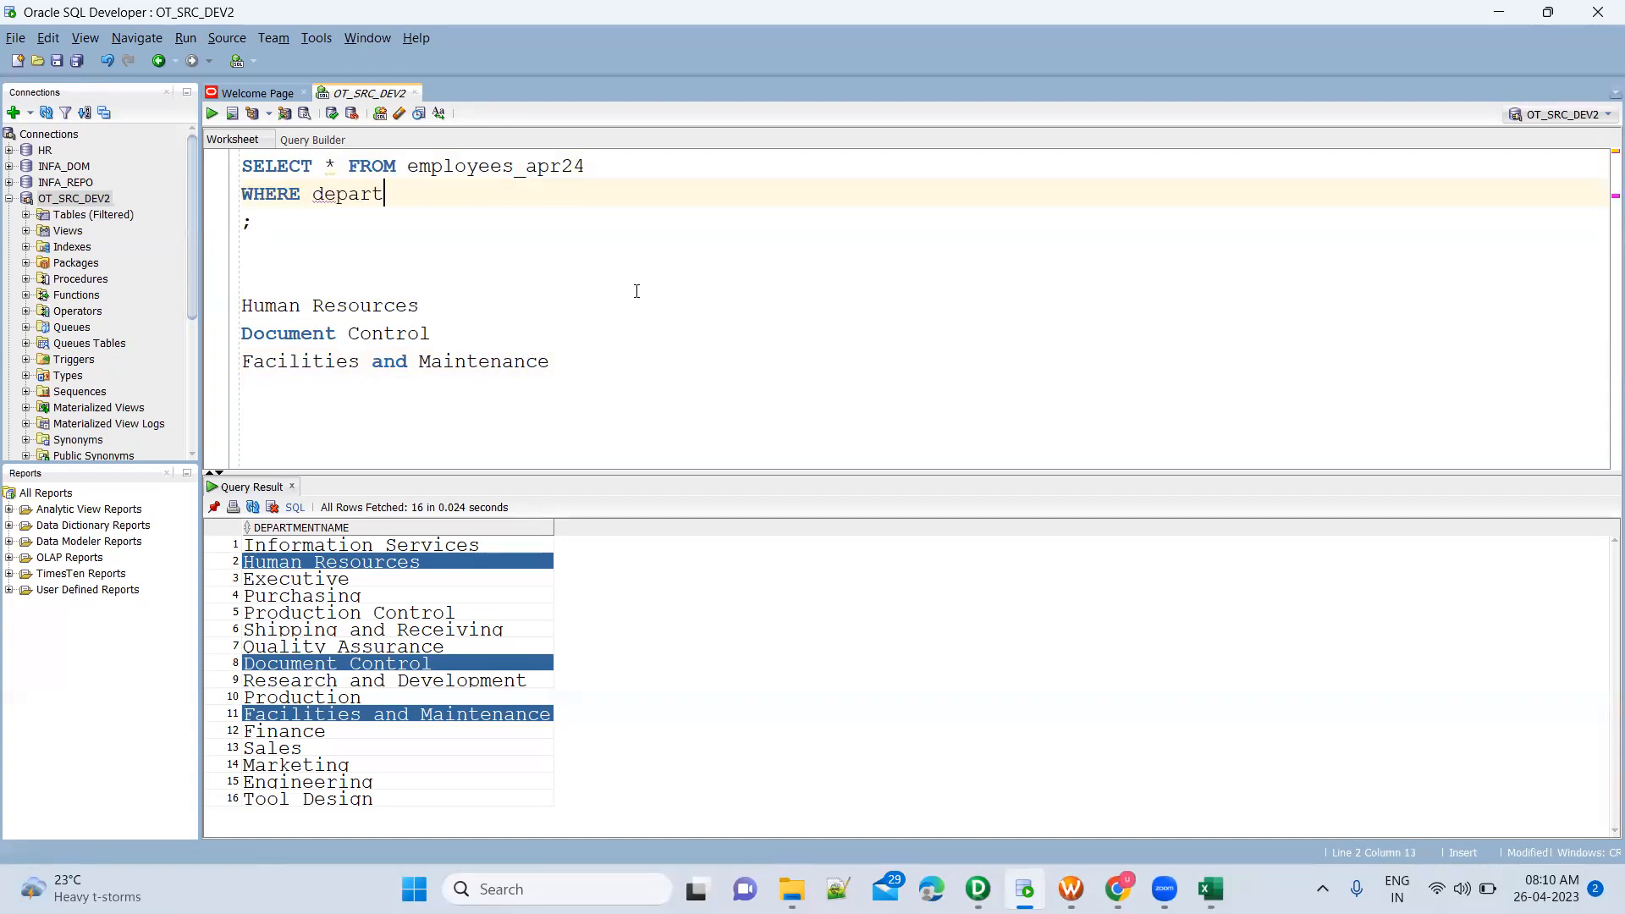
{"action": "key", "text": "Return"}
{"action": "type", "text": "= ''"}
{"action": "left_click_drag", "start_coordinate": [420, 306], "coordinate": [242, 306]}
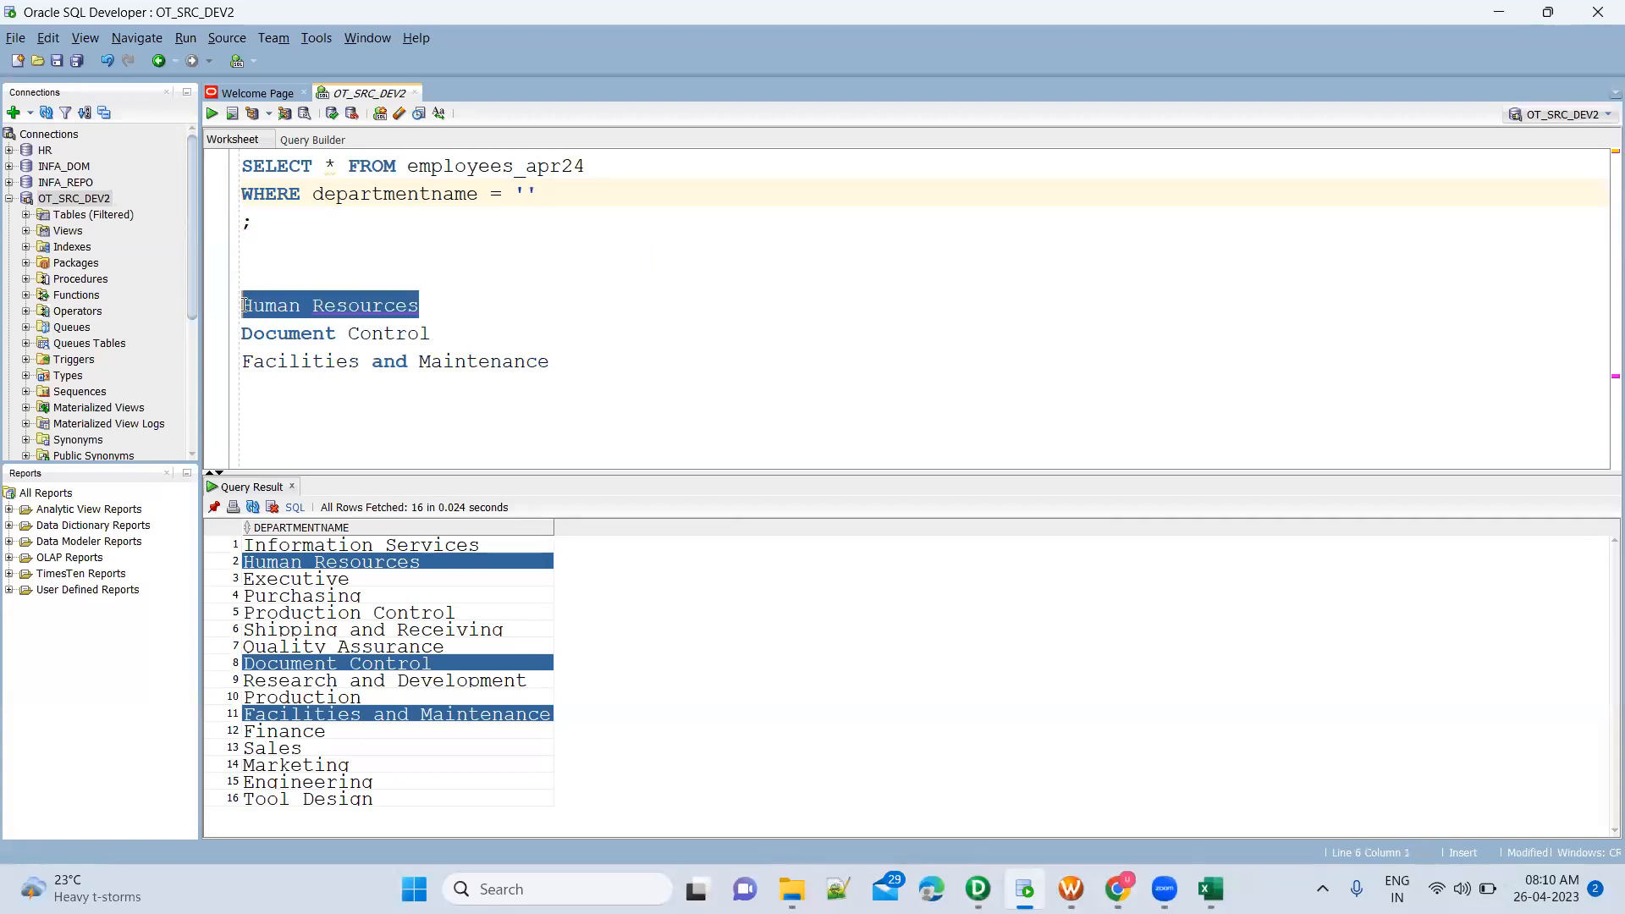
{"action": "key", "text": "ctrl+c"}
{"action": "left_click", "coordinate": [525, 194]}
{"action": "key", "text": "ctrl+v"}
{"action": "key", "text": "ctrl+Return"}
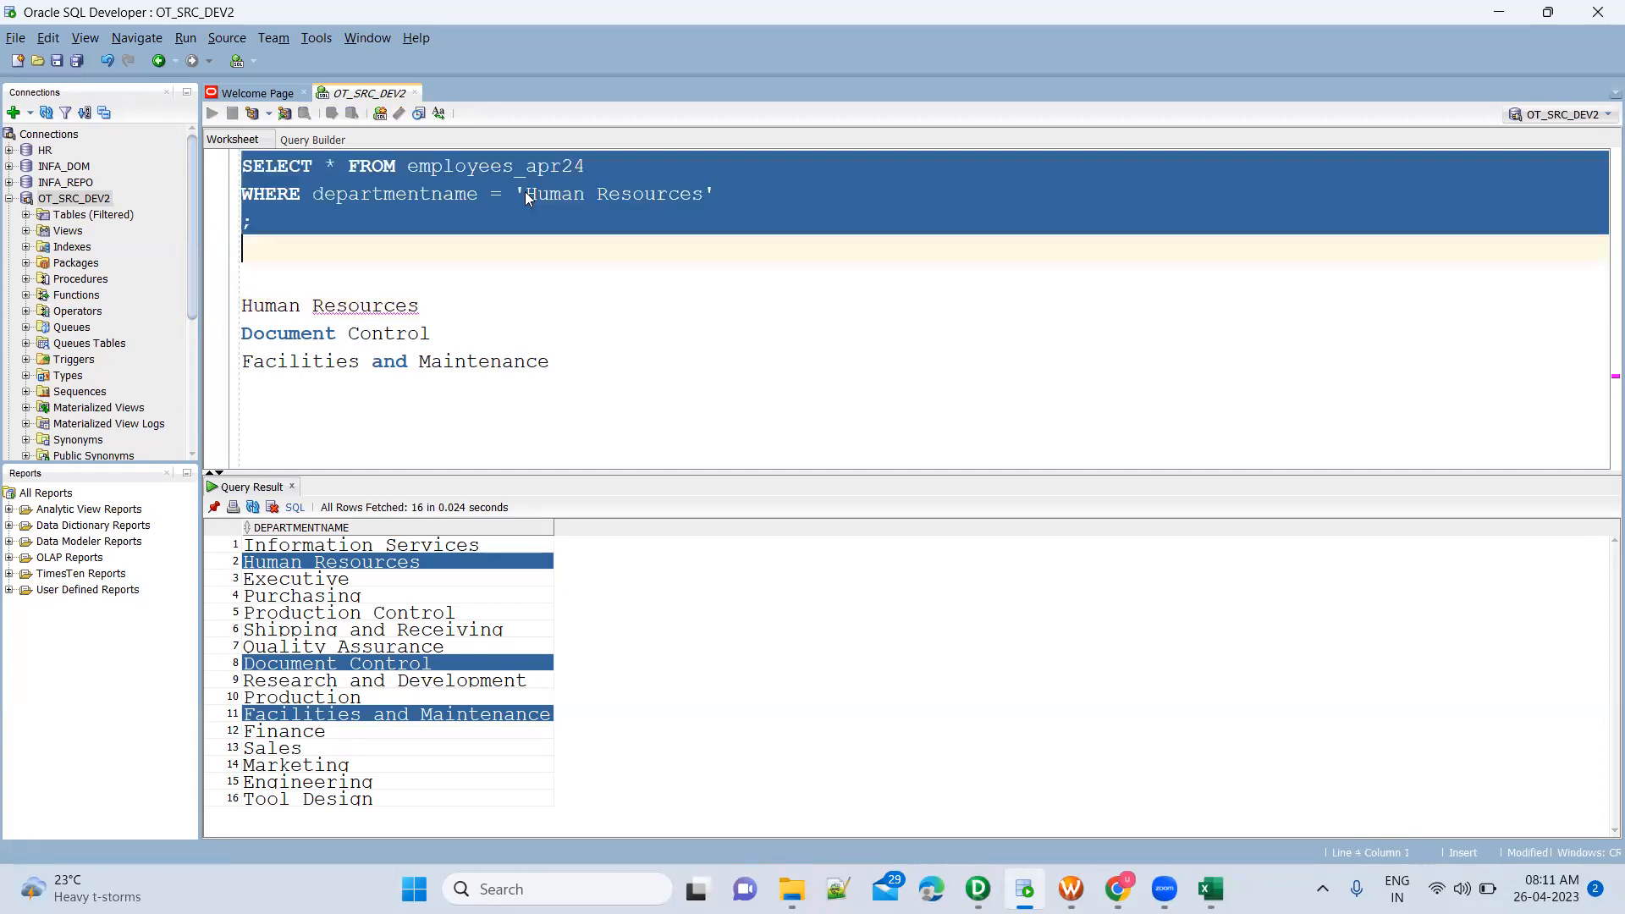
Review the returned employee rows across to the department name and salary columns
{"action": "left_click", "coordinate": [920, 637]}
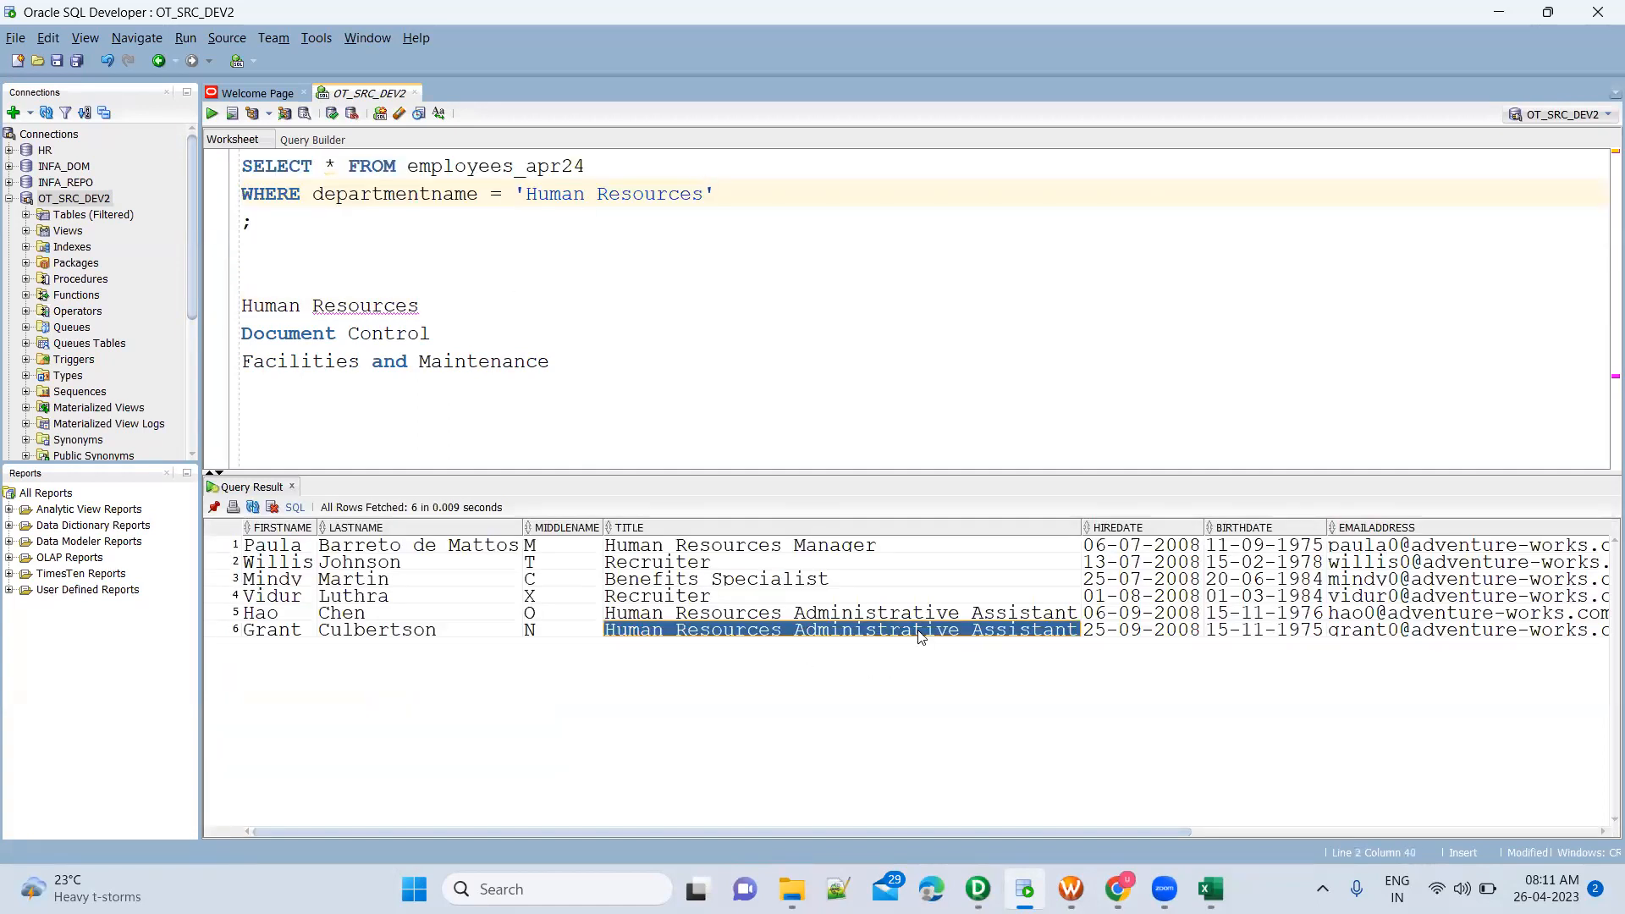
{"action": "left_click", "coordinate": [1195, 603]}
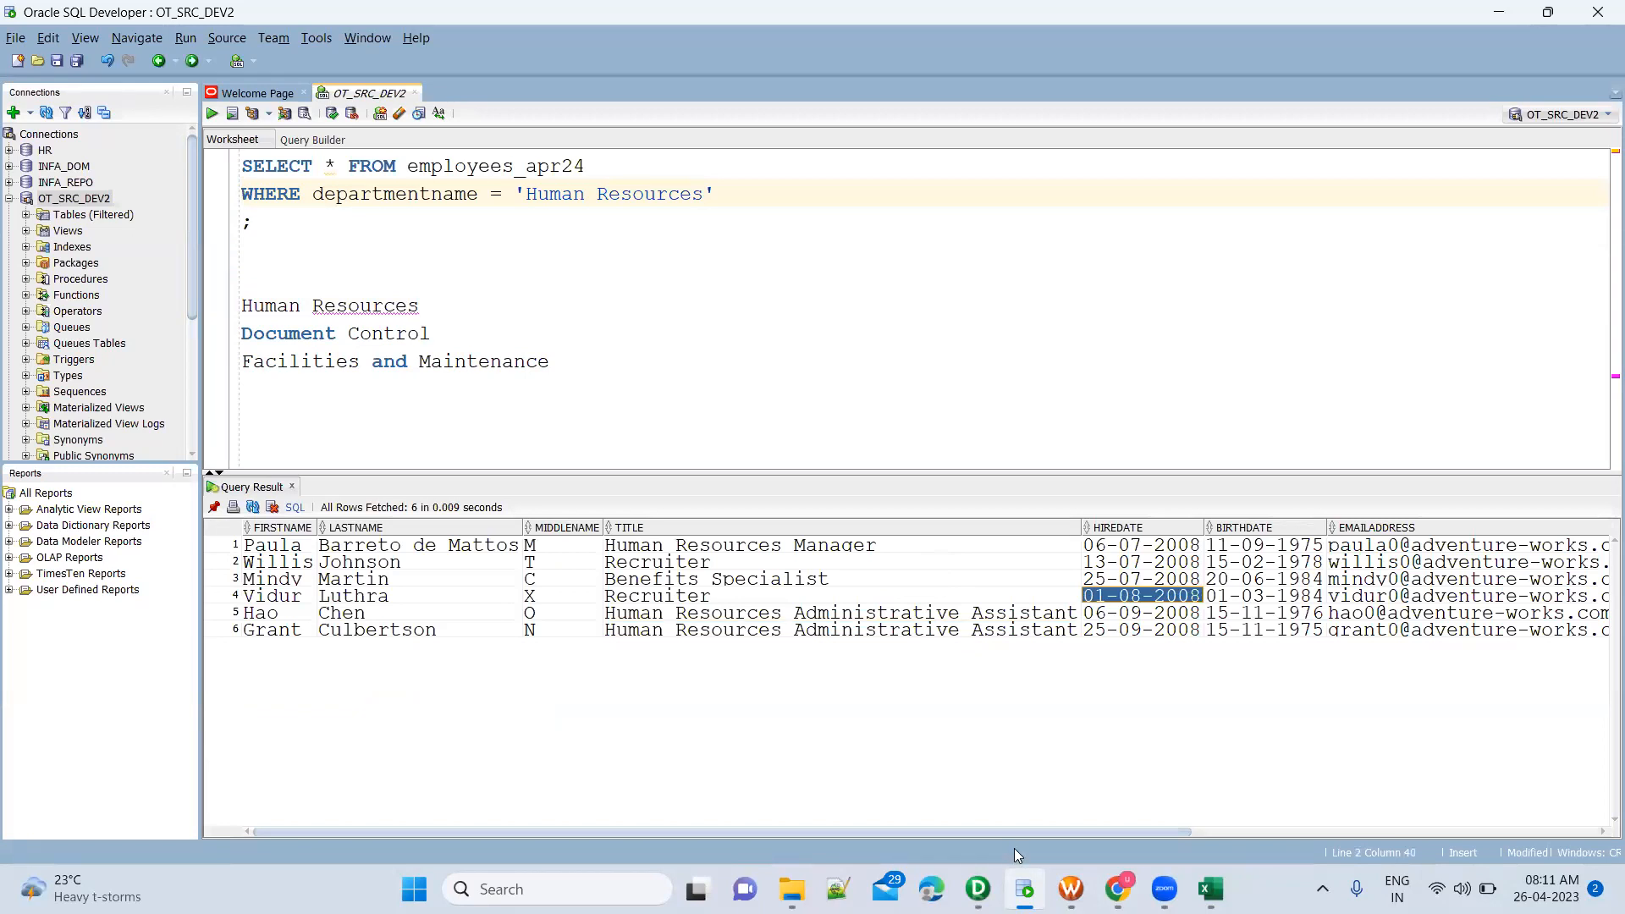
{"action": "left_click", "coordinate": [1258, 828]}
{"action": "left_click_drag", "start_coordinate": [1440, 828], "coordinate": [1519, 830]}
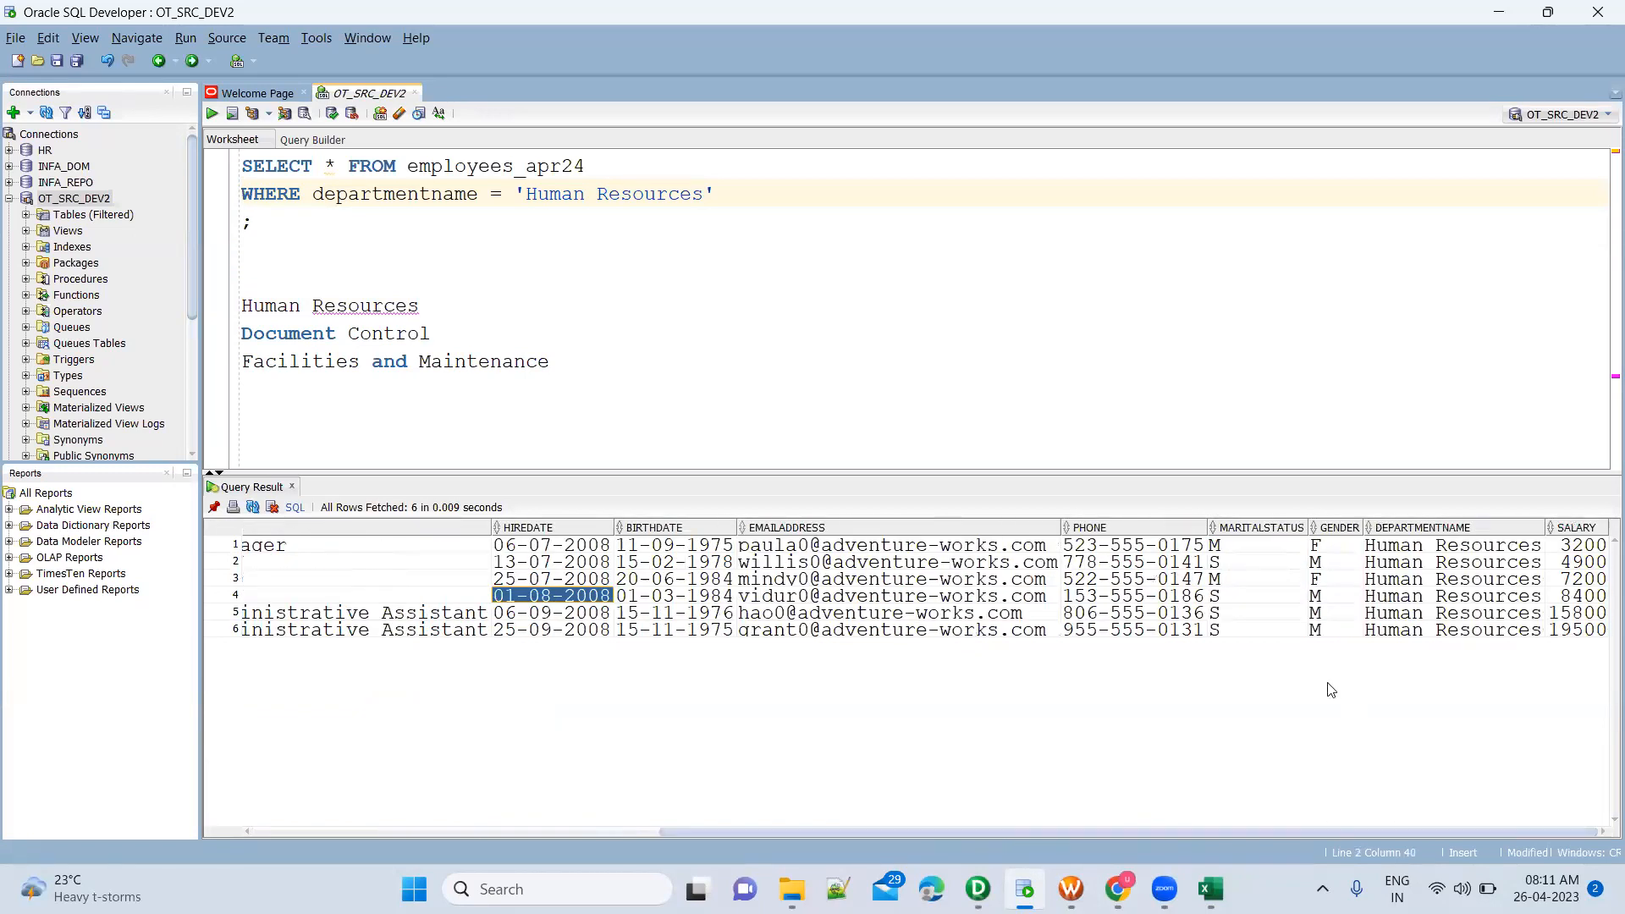
Switch to PowerCenter Designer and add a Filter transformation to the right of the SQ_Employees_FF source qualifier
{"action": "key", "text": "alt+Tab"}
{"action": "left_click", "coordinate": [1026, 397]}
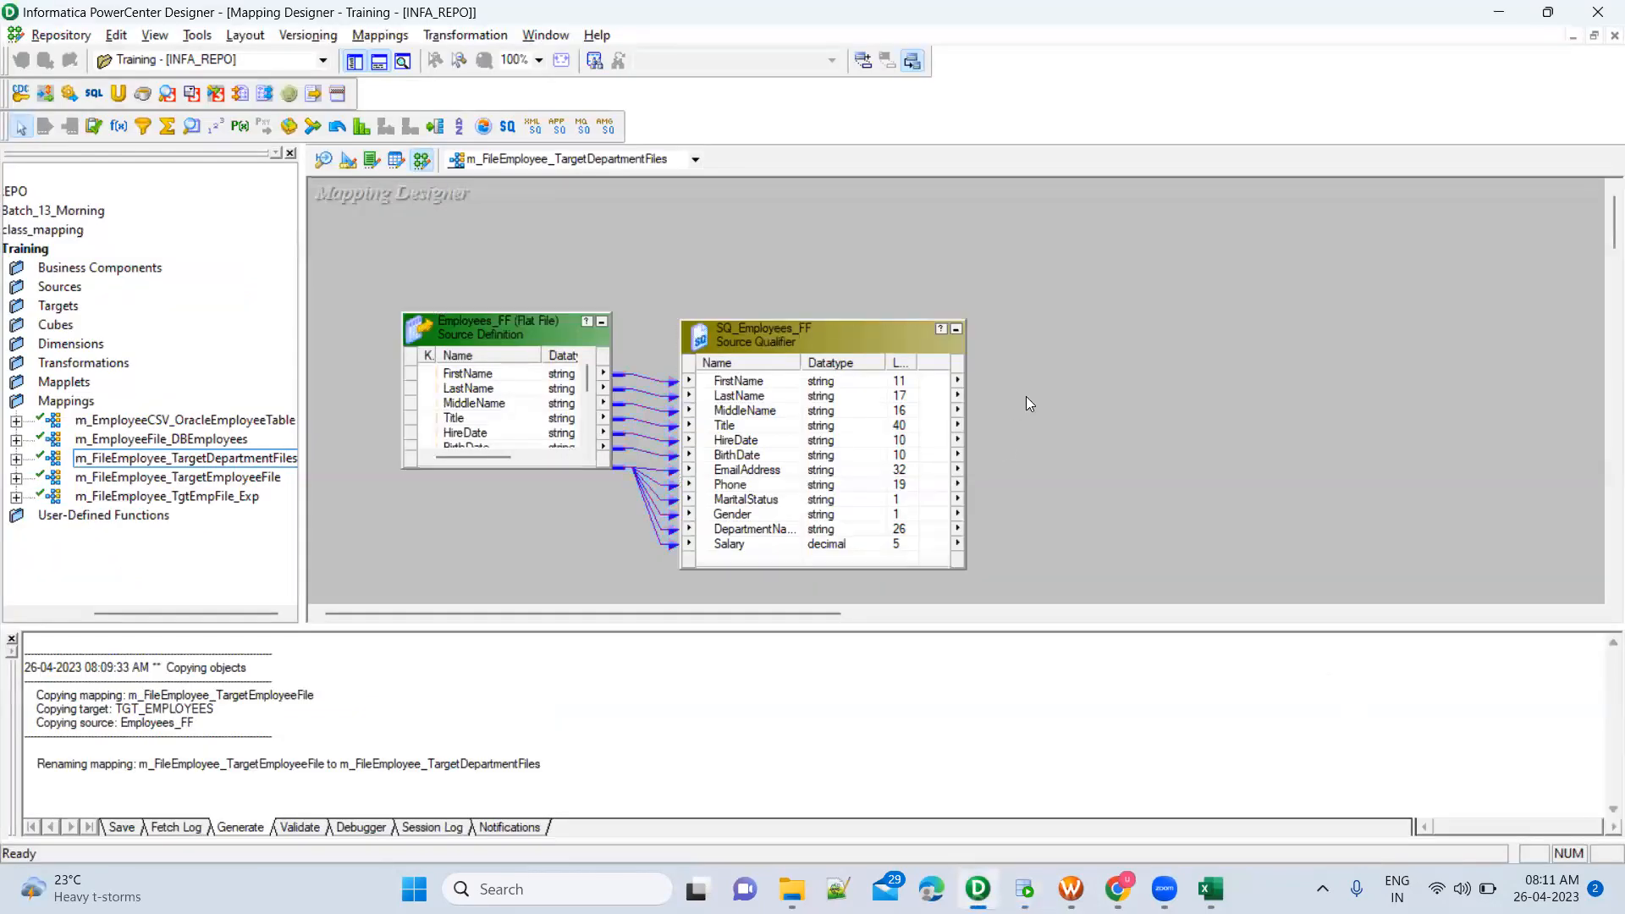
{"action": "left_click", "coordinate": [144, 128]}
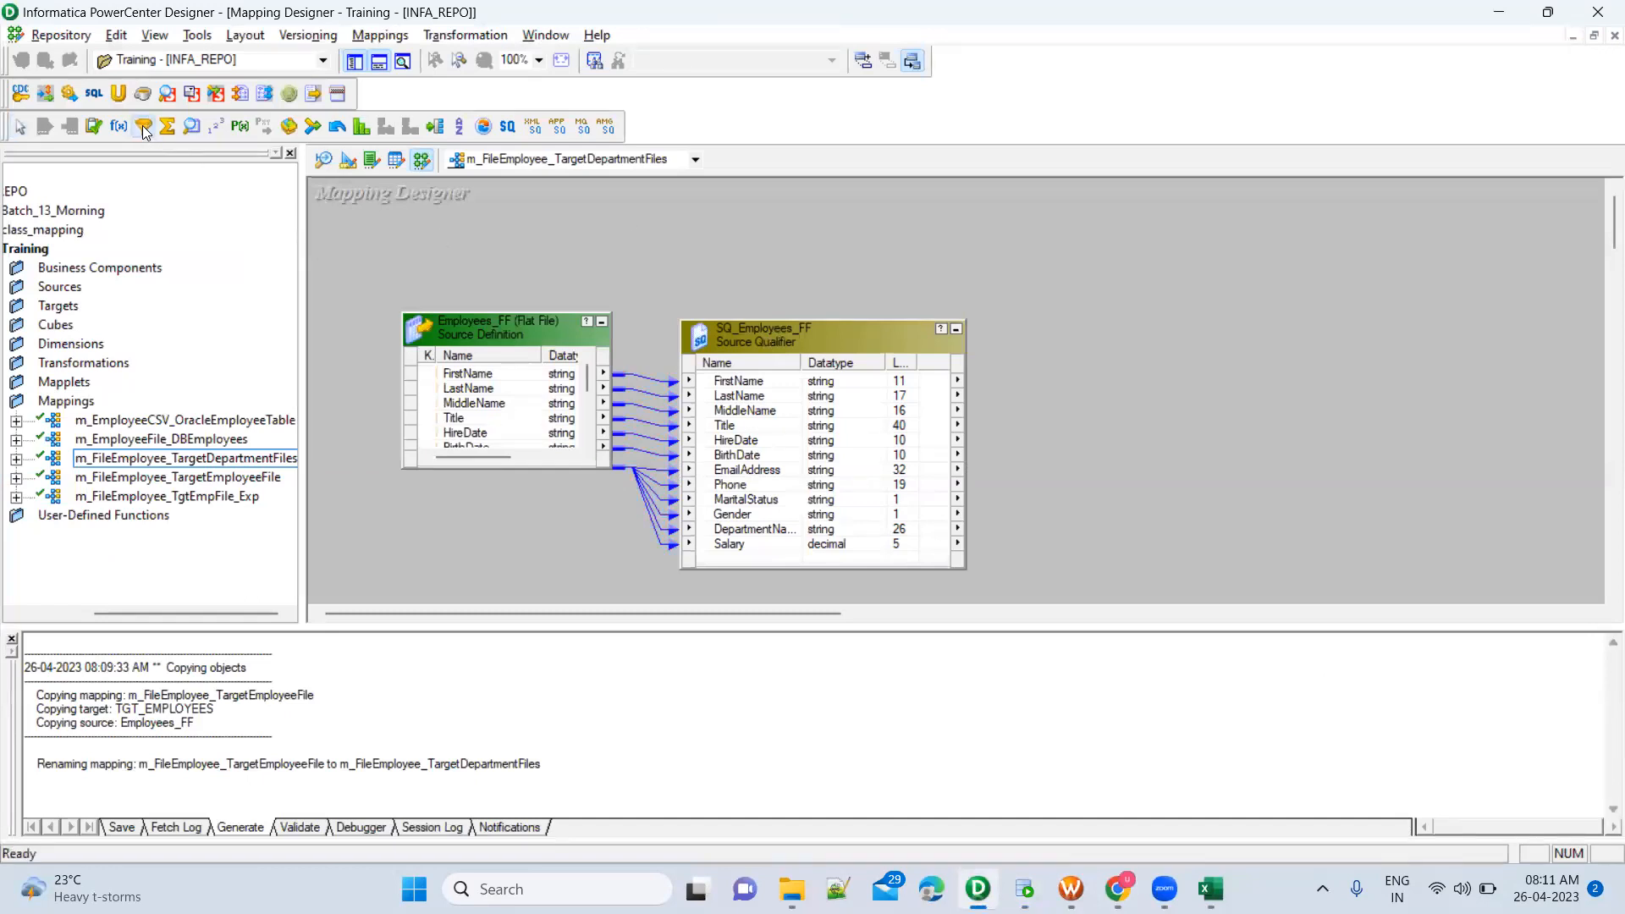
{"action": "left_click", "coordinate": [1137, 292]}
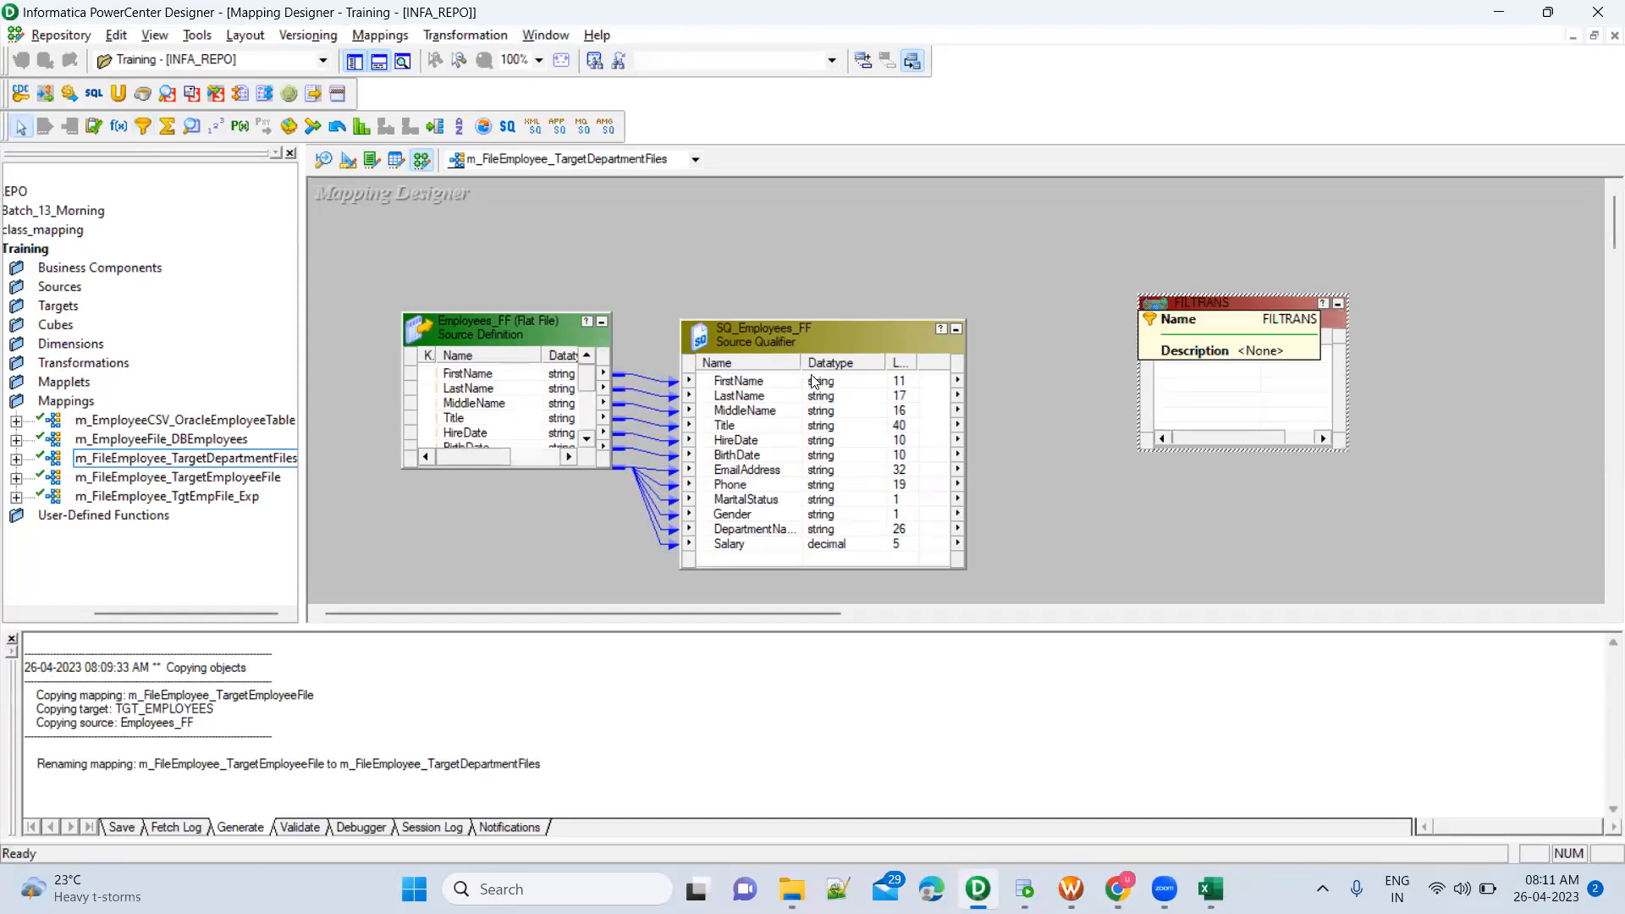
Link all SQ_Employees_FF ports, from FirstName through Salary, to the new Filter transformation
{"action": "left_click", "coordinate": [758, 390]}
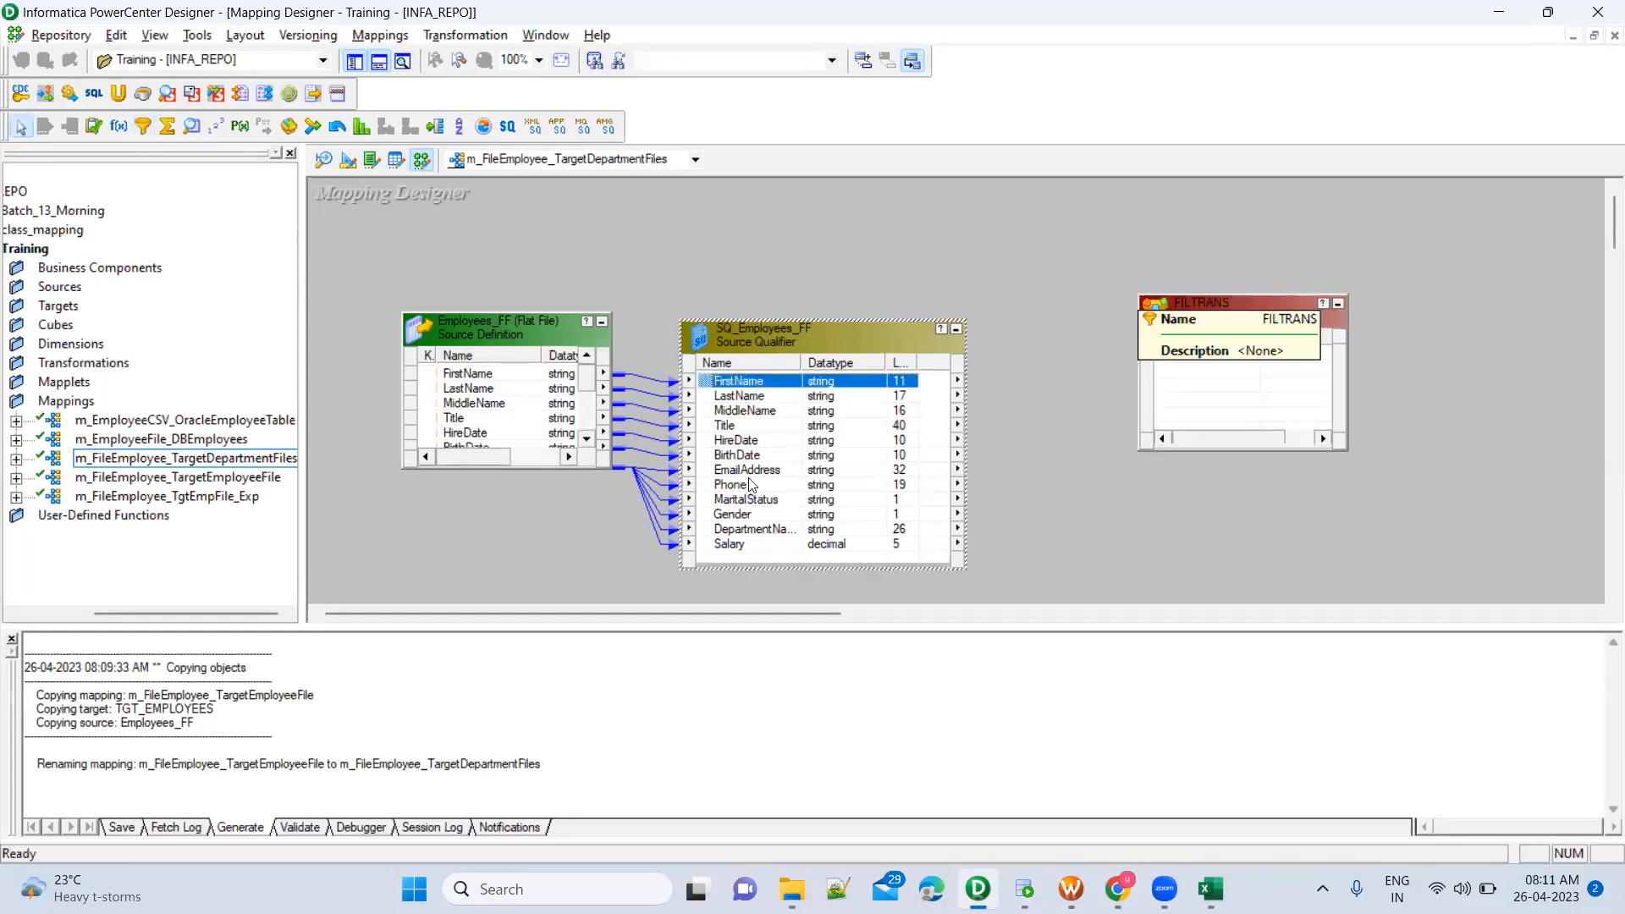
{"action": "left_click", "coordinate": [765, 544], "text": "shift"}
{"action": "left_click_drag", "start_coordinate": [709, 383], "coordinate": [1239, 359]}
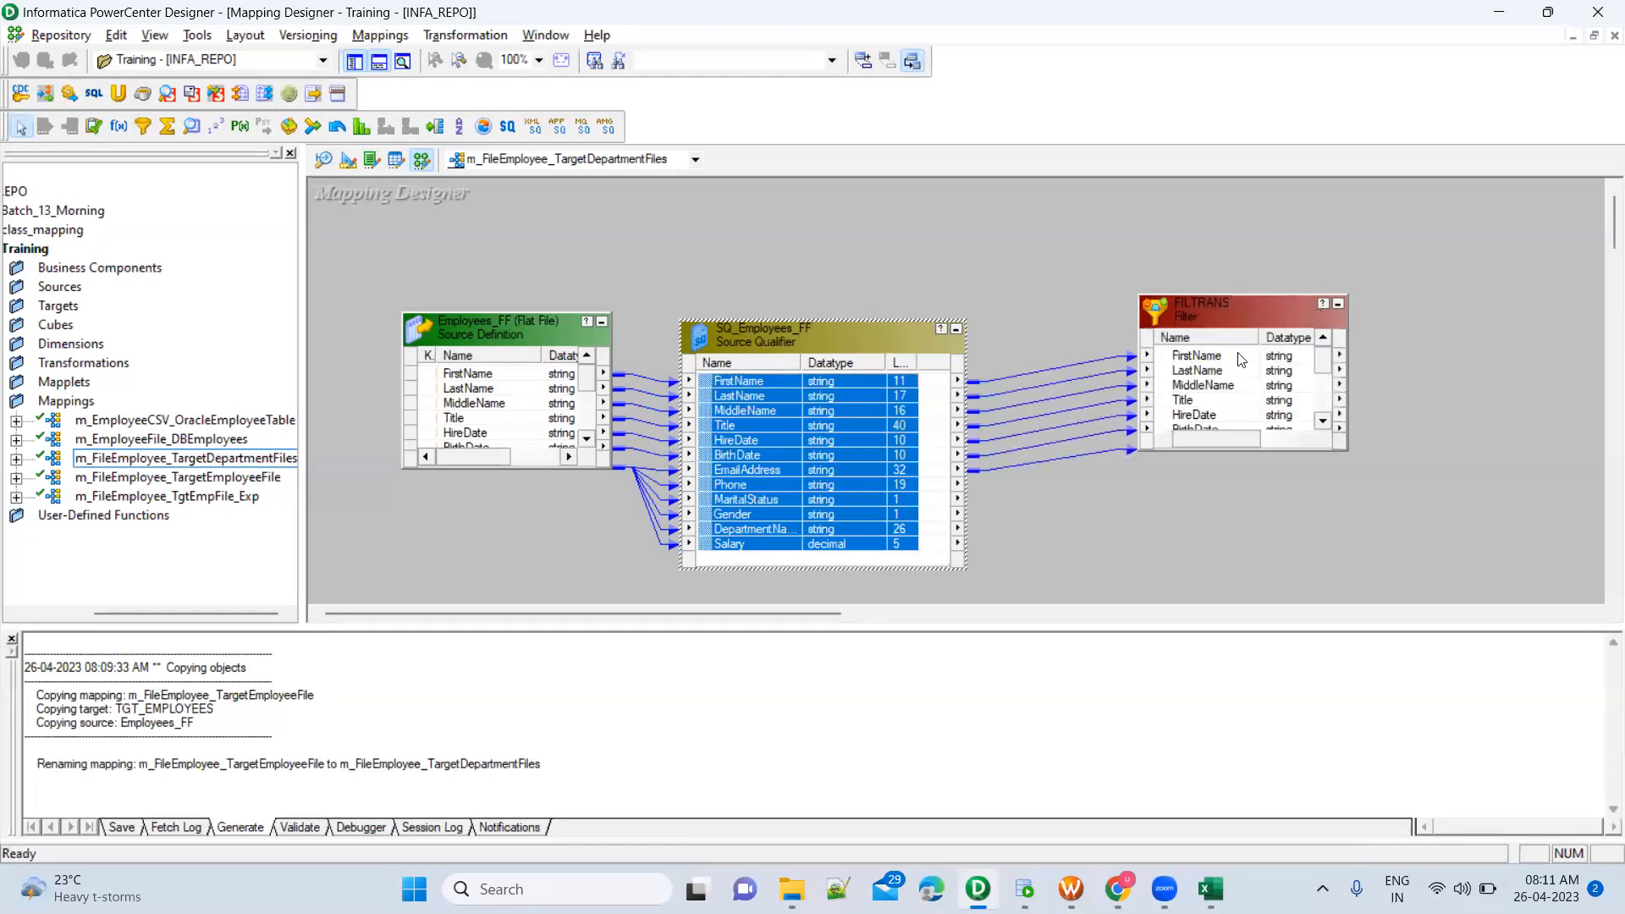
Rename the Filter transformation as FTR_HumanaResources
{"action": "double_click", "coordinate": [1212, 307]}
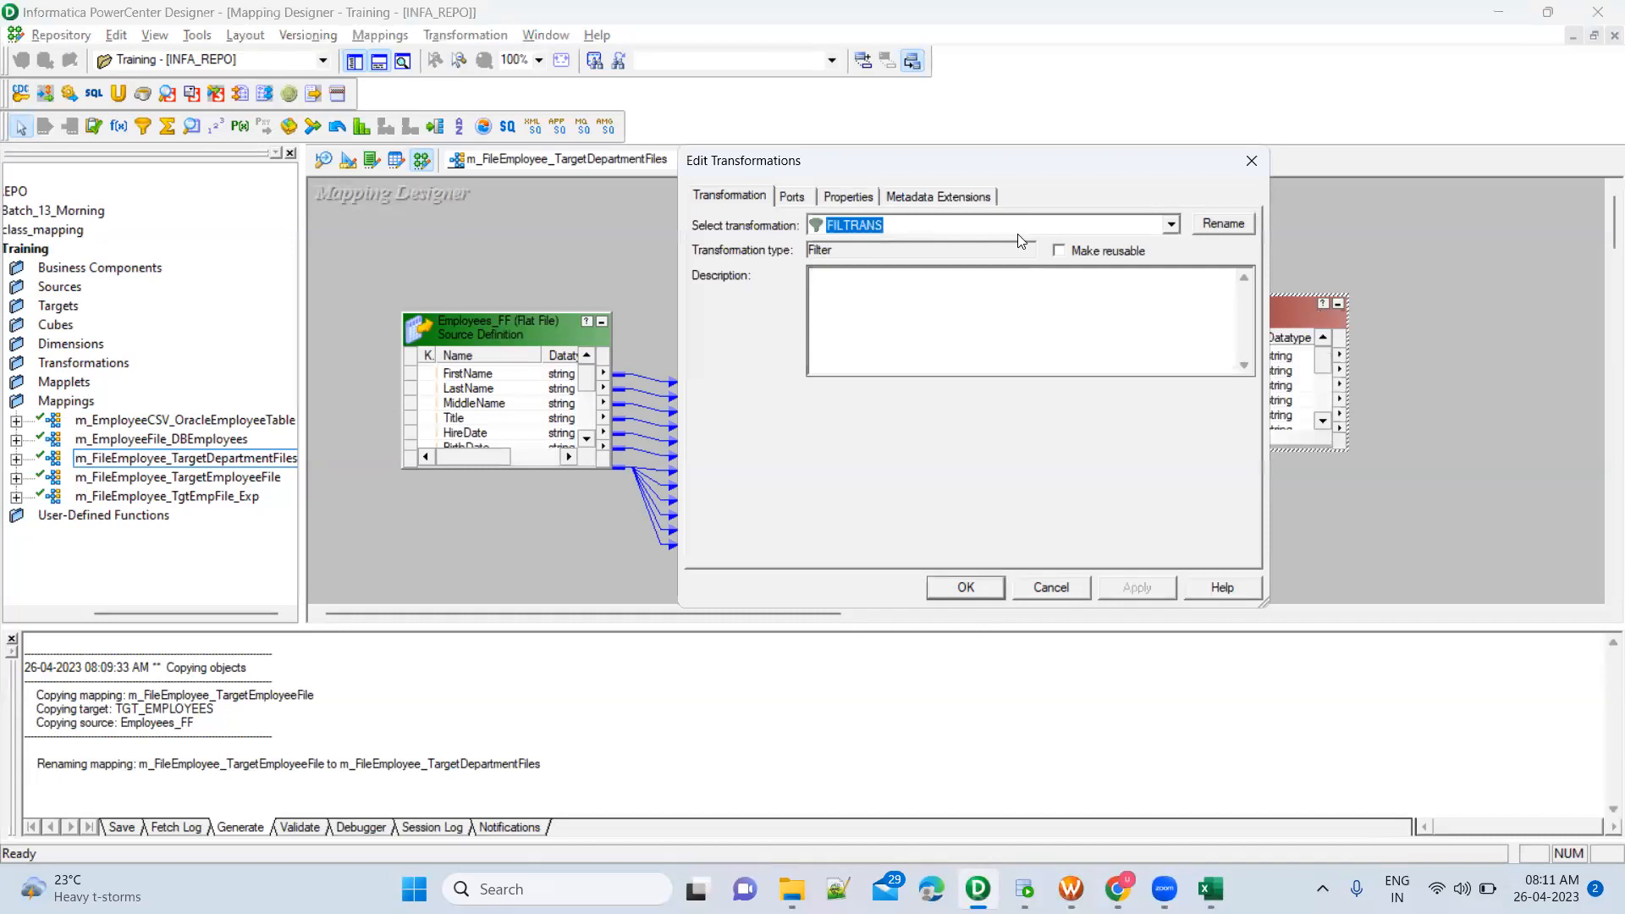
{"action": "left_click", "coordinate": [1223, 224]}
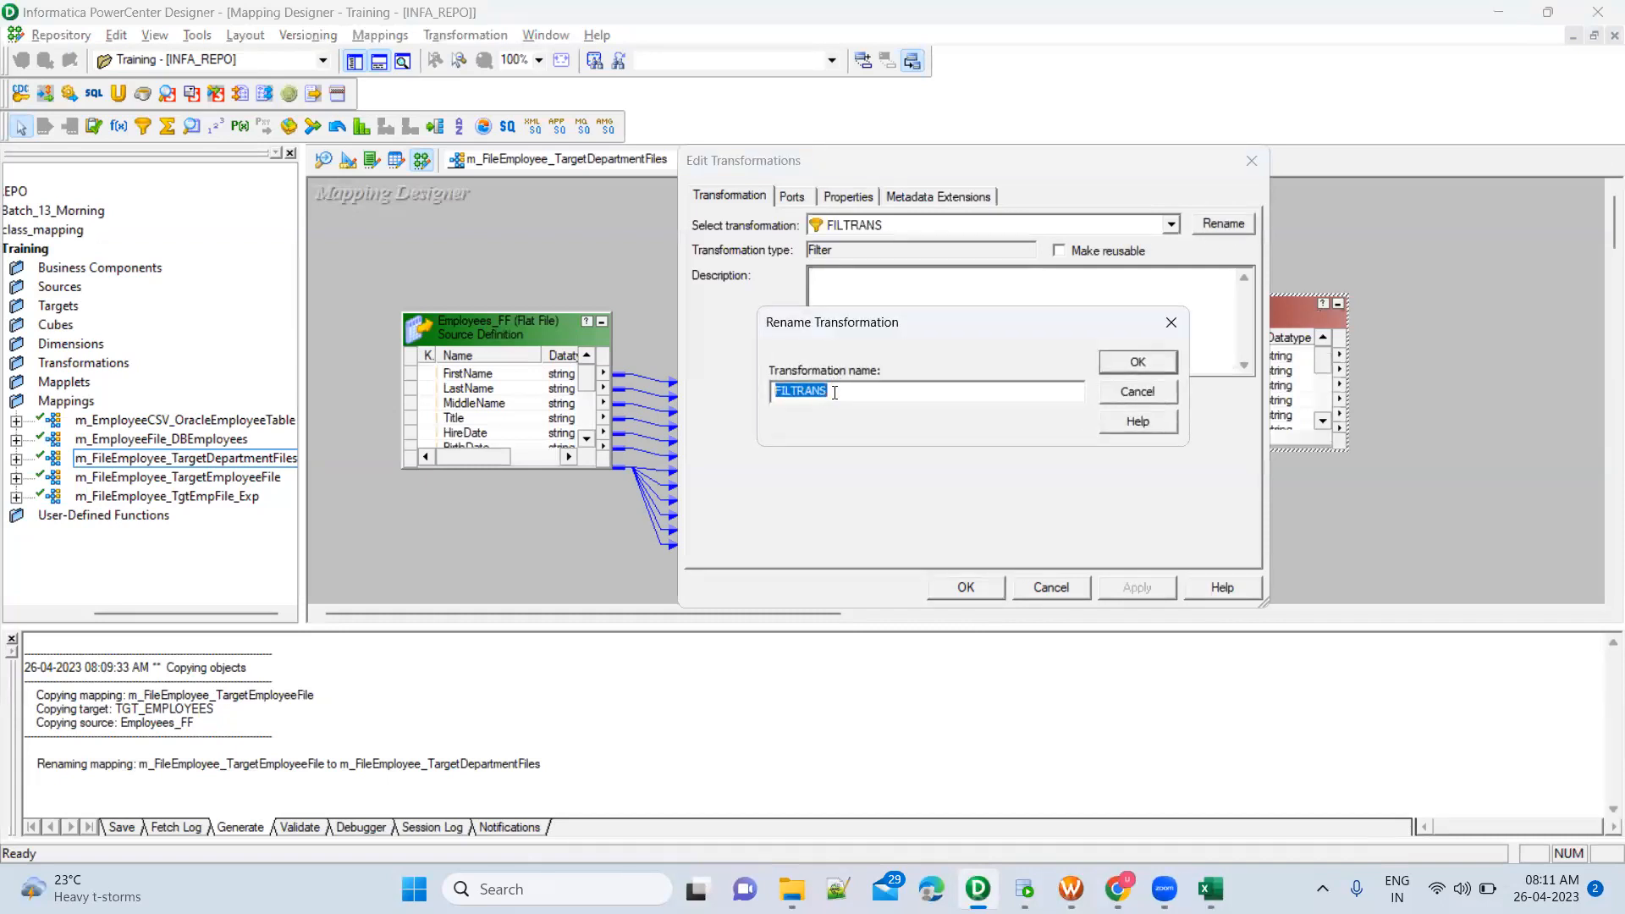
{"action": "type", "text": "FTR_HumanaResources"}
{"action": "left_click", "coordinate": [1154, 364]}
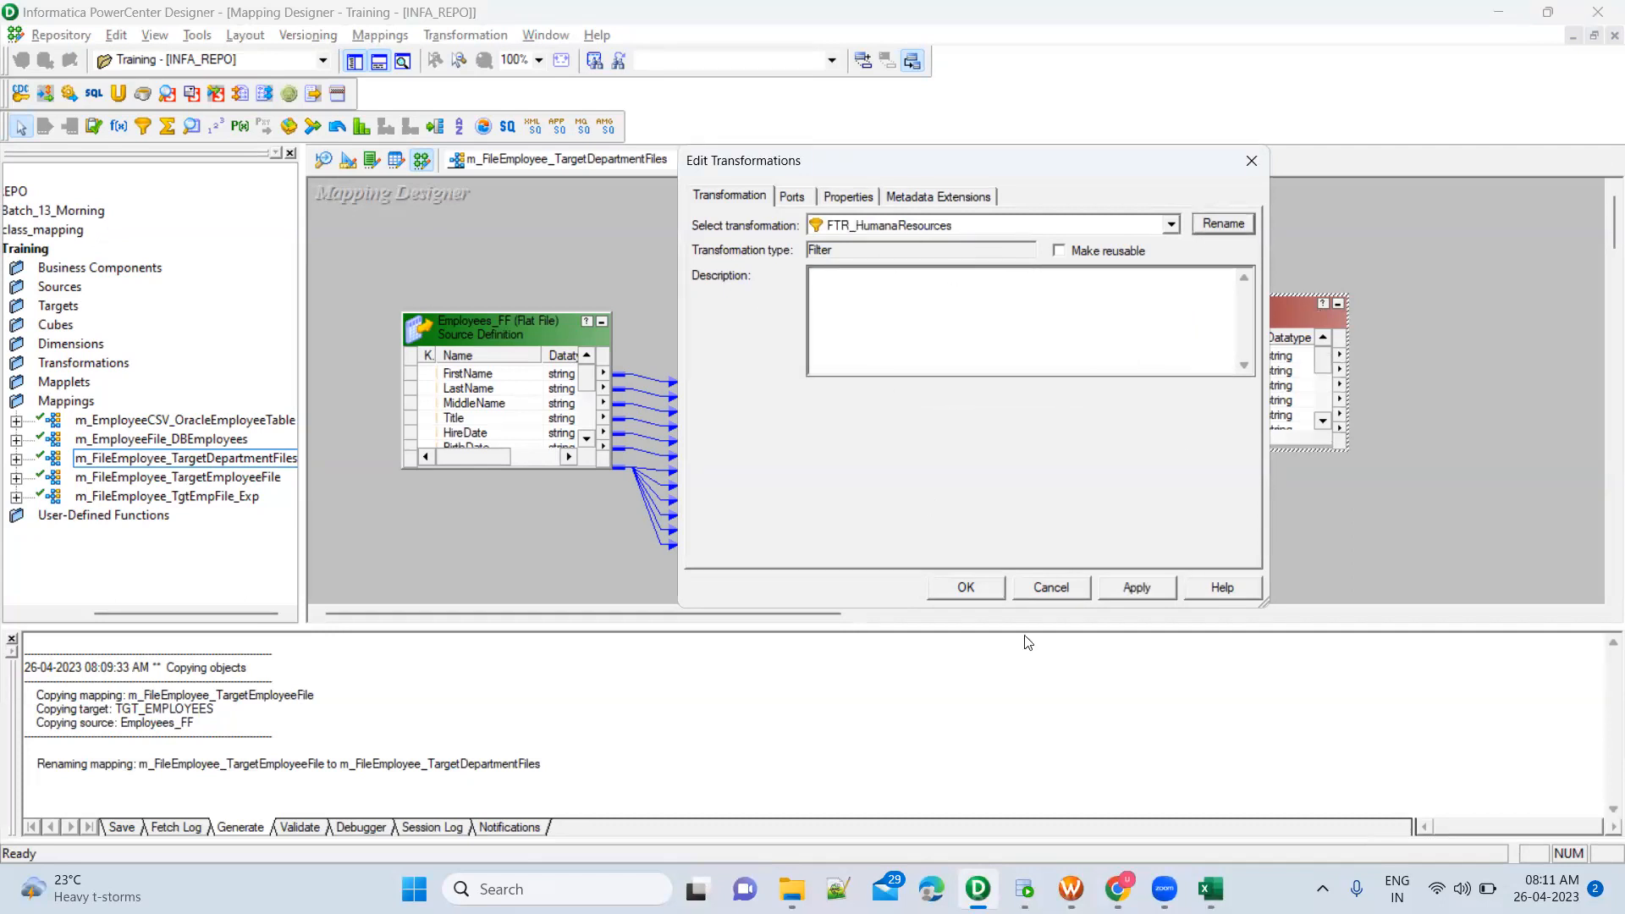
Copy the Human Resources department name from the SQL Developer worksheet and return to PowerCenter Designer
{"action": "left_click", "coordinate": [1024, 889]}
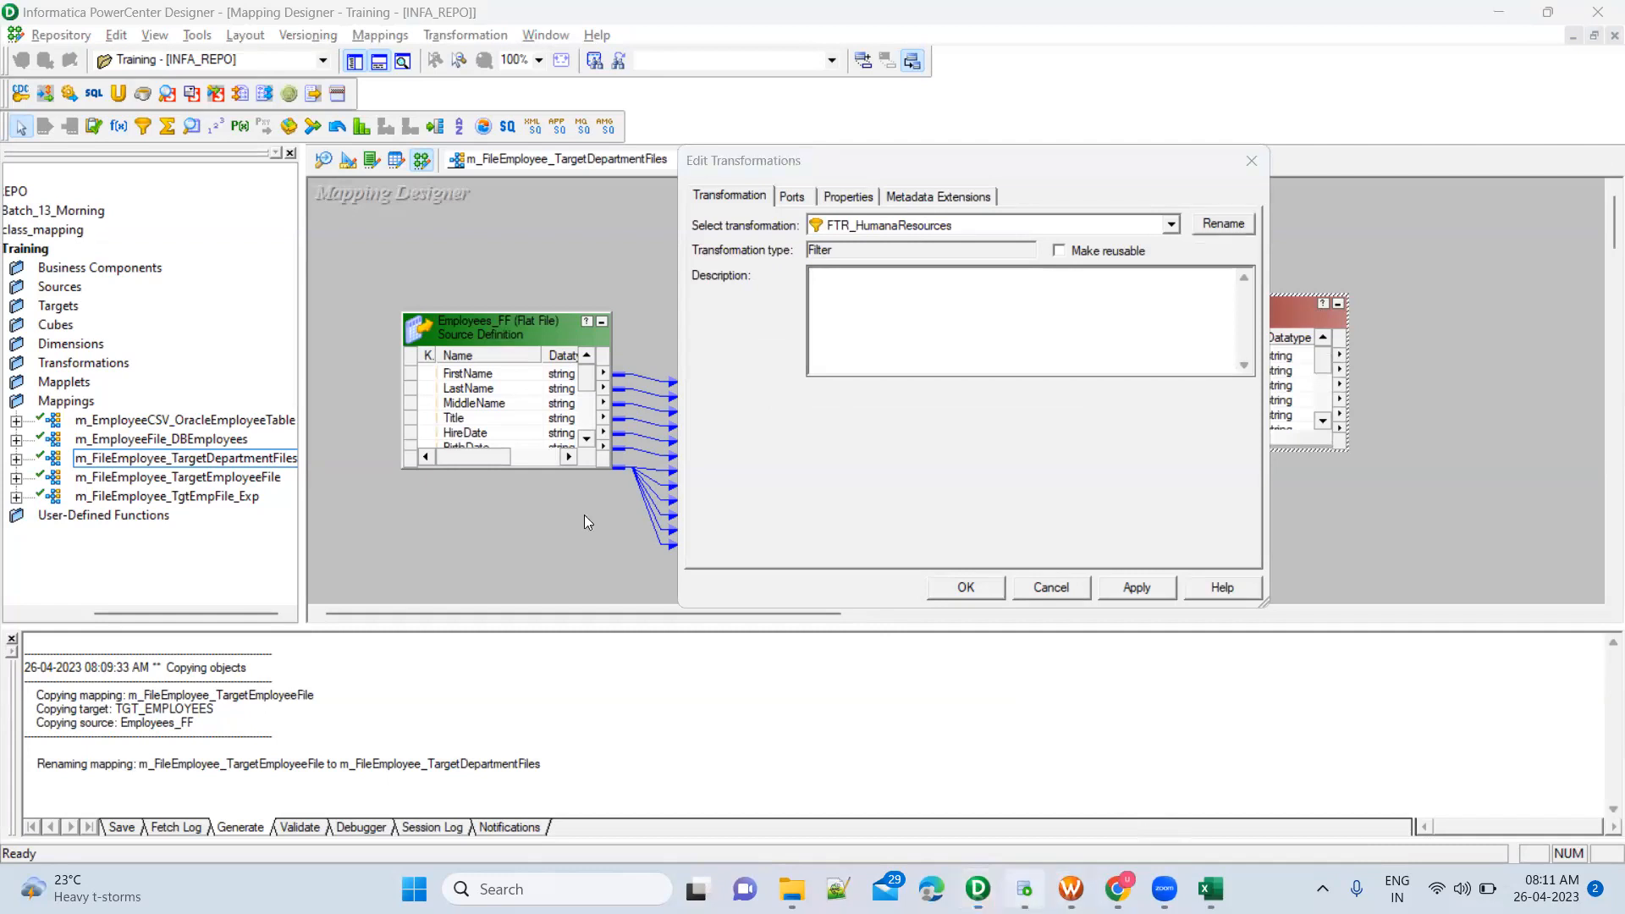
{"action": "left_click_drag", "start_coordinate": [419, 305], "coordinate": [238, 307]}
{"action": "key", "text": "ctrl+c"}
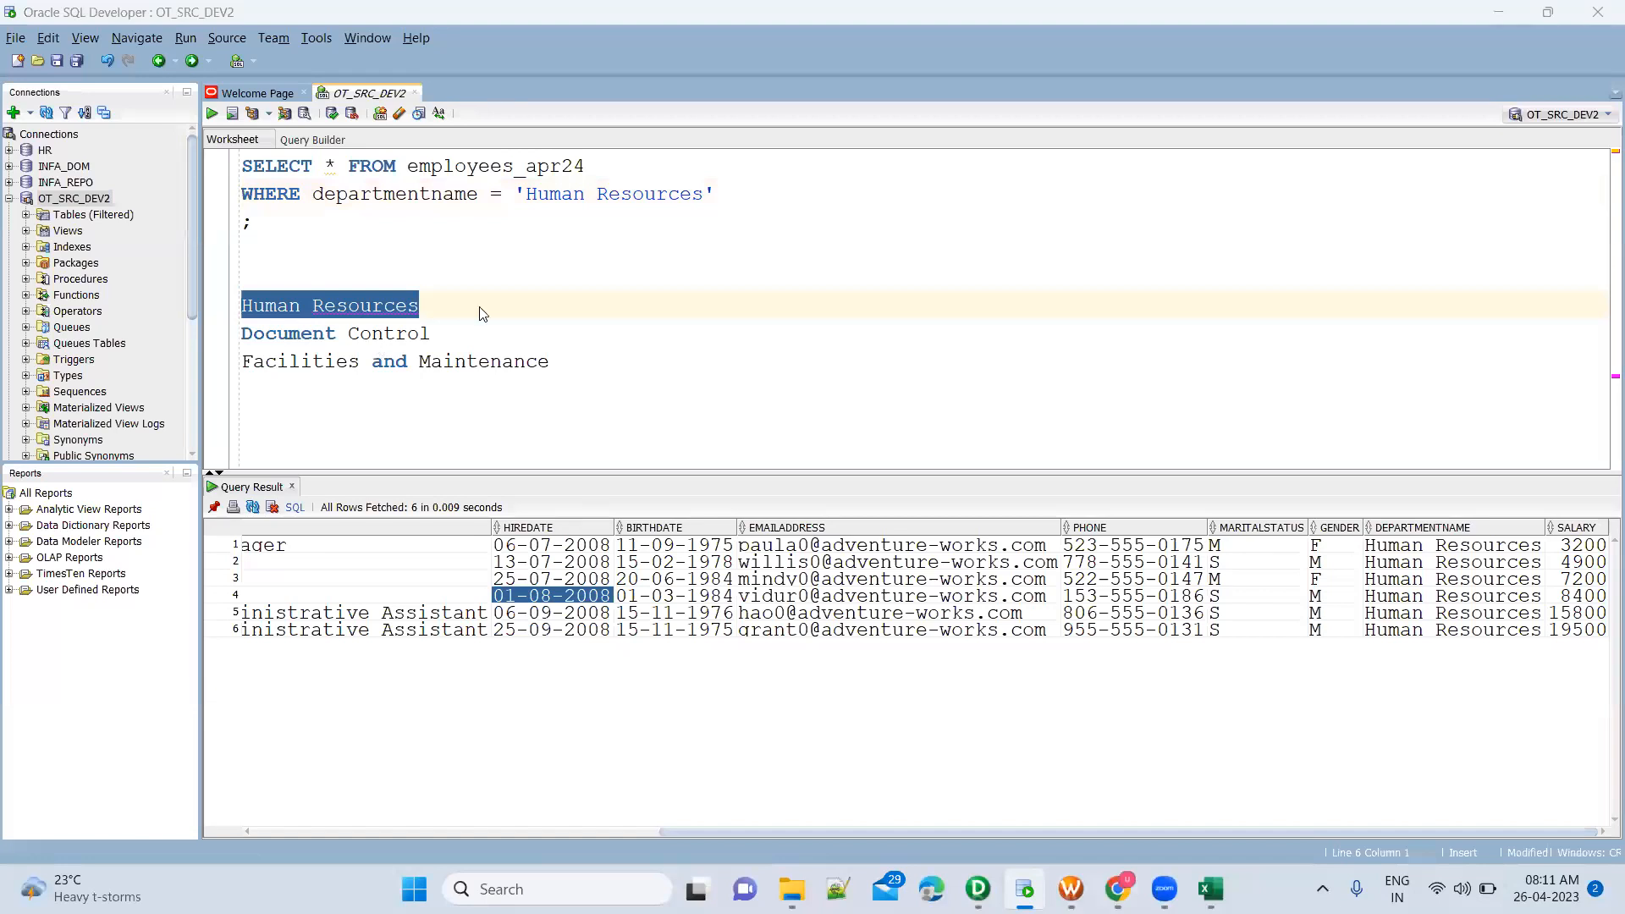
{"action": "key", "text": "alt+Tab"}
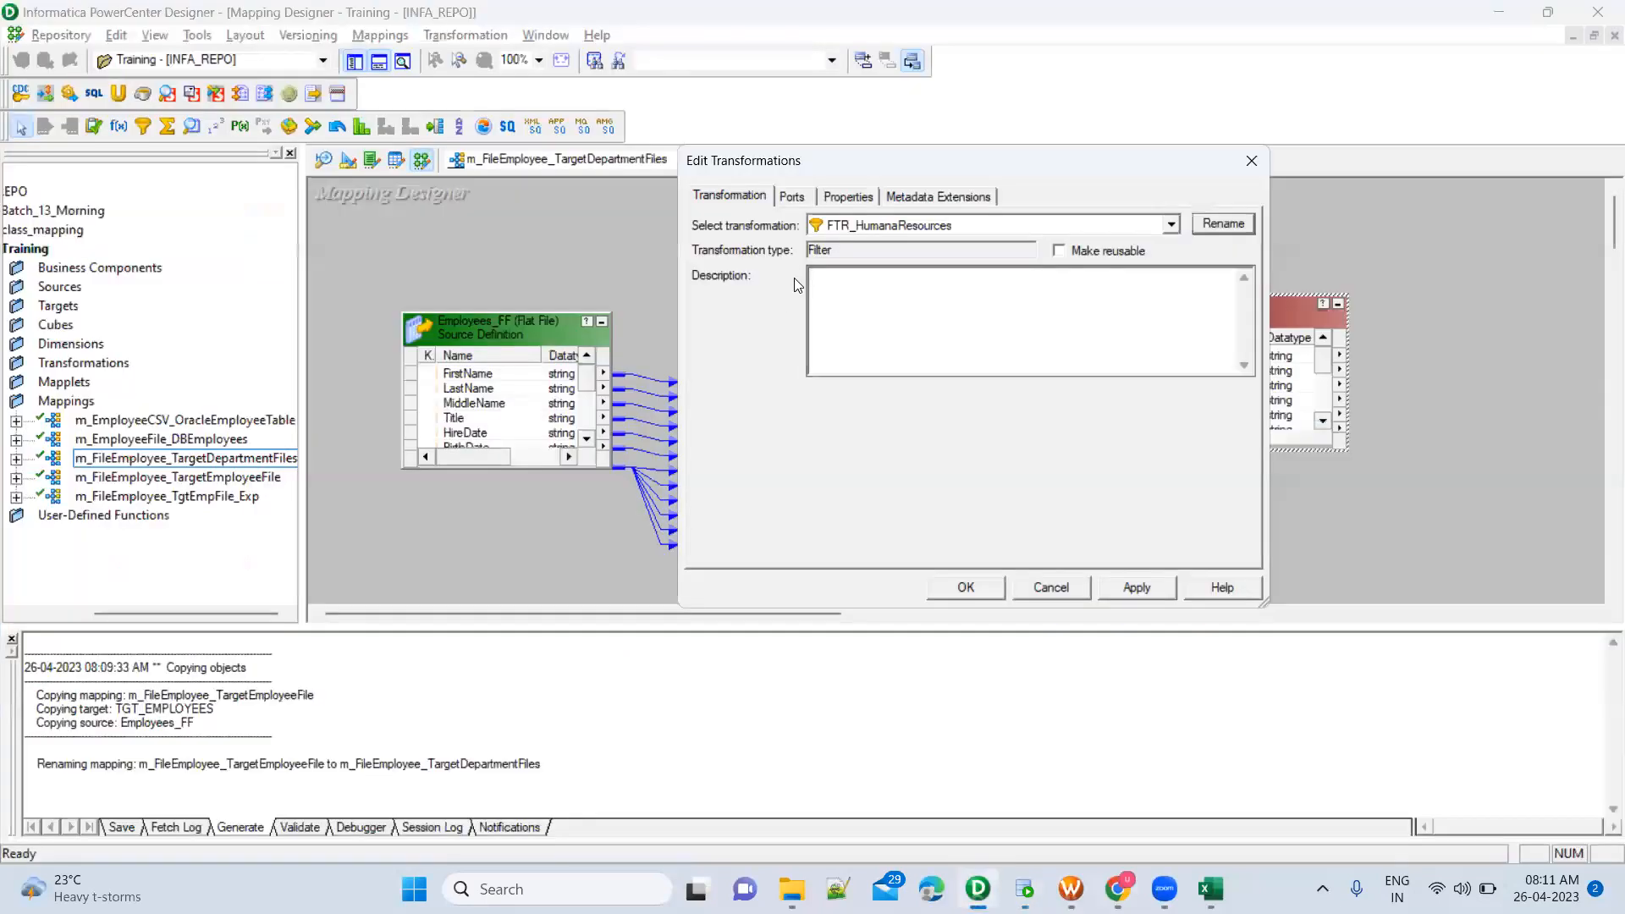
Set the filter condition of FTR_HumanaResources to DepartmentName = 'Human Resources'
{"action": "left_click", "coordinate": [795, 197]}
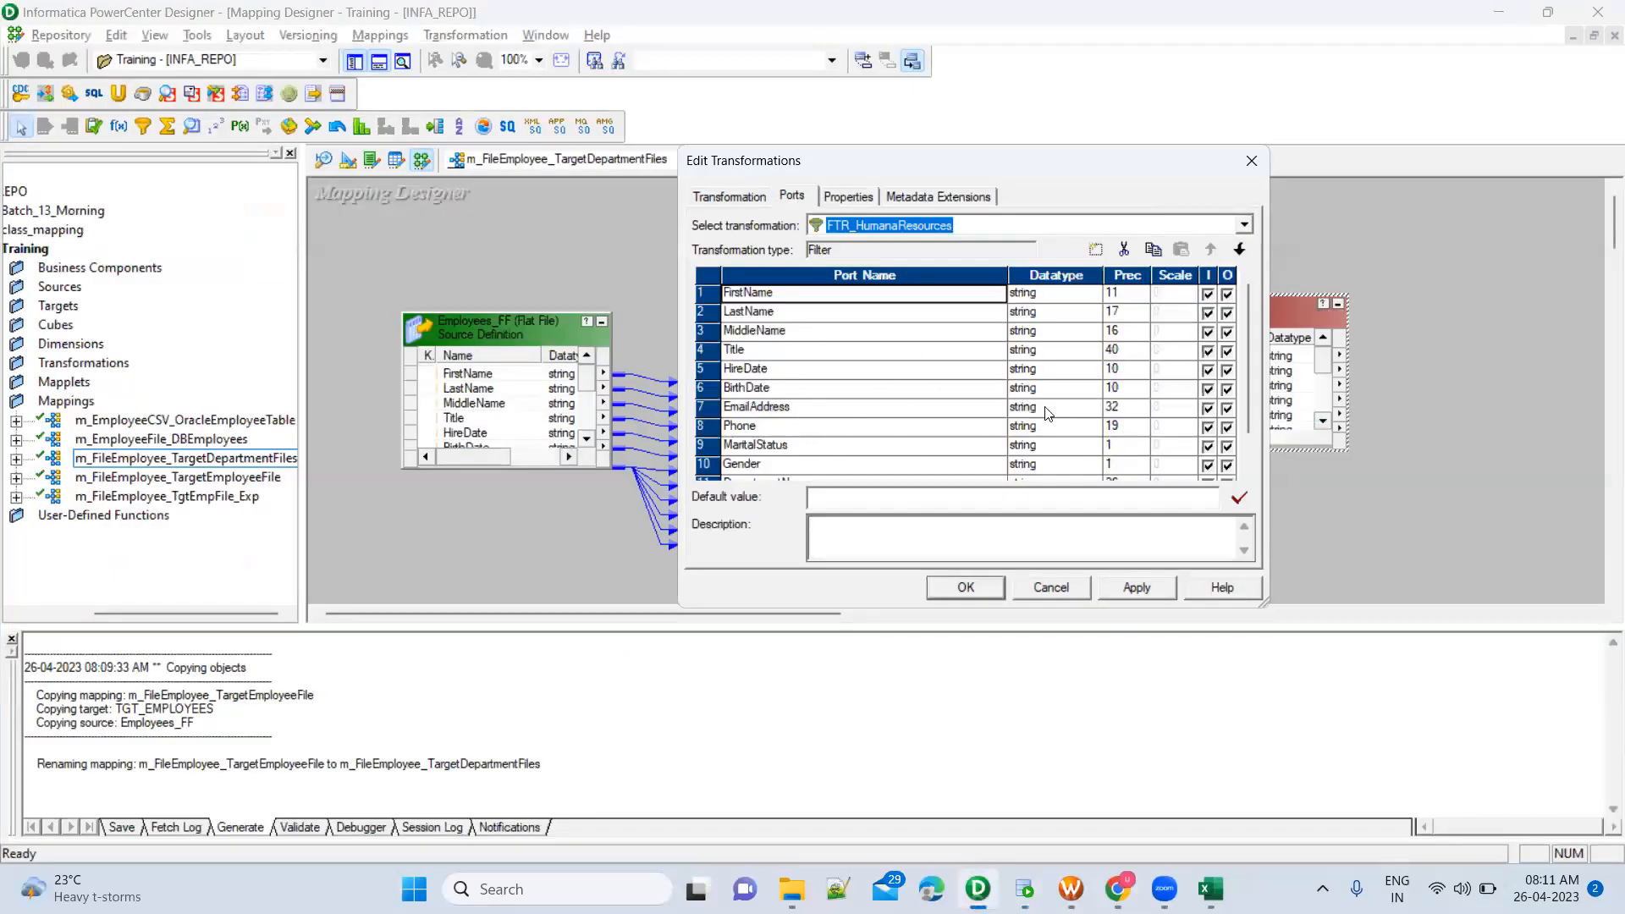
{"action": "left_click", "coordinate": [854, 199]}
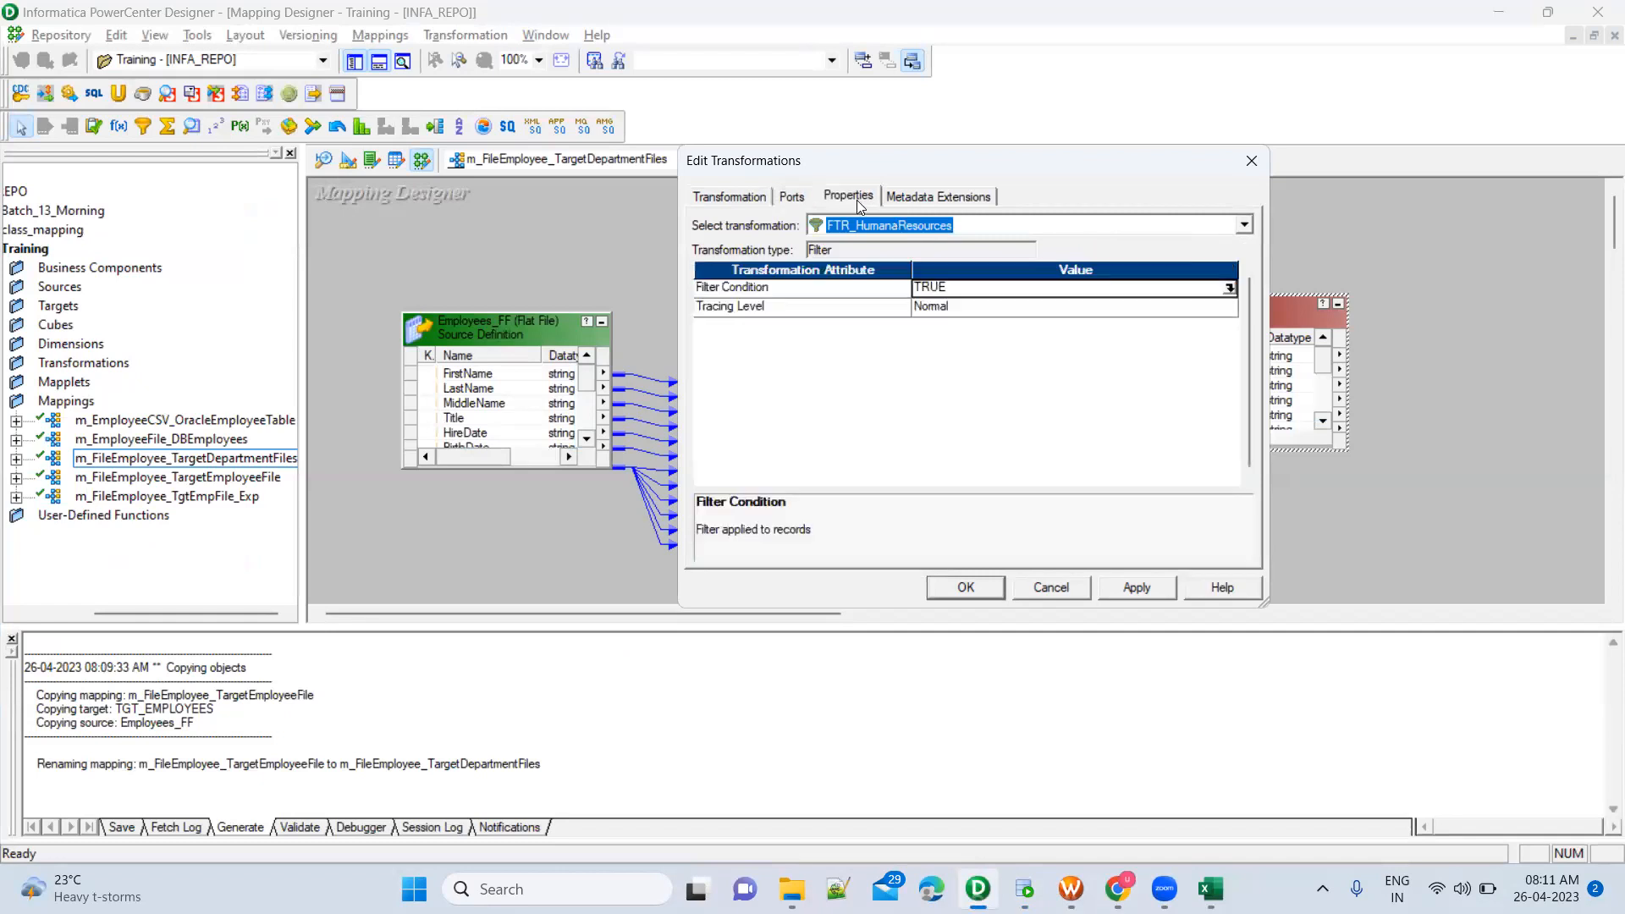
{"action": "left_click", "coordinate": [1229, 289]}
{"action": "left_click", "coordinate": [1229, 288]}
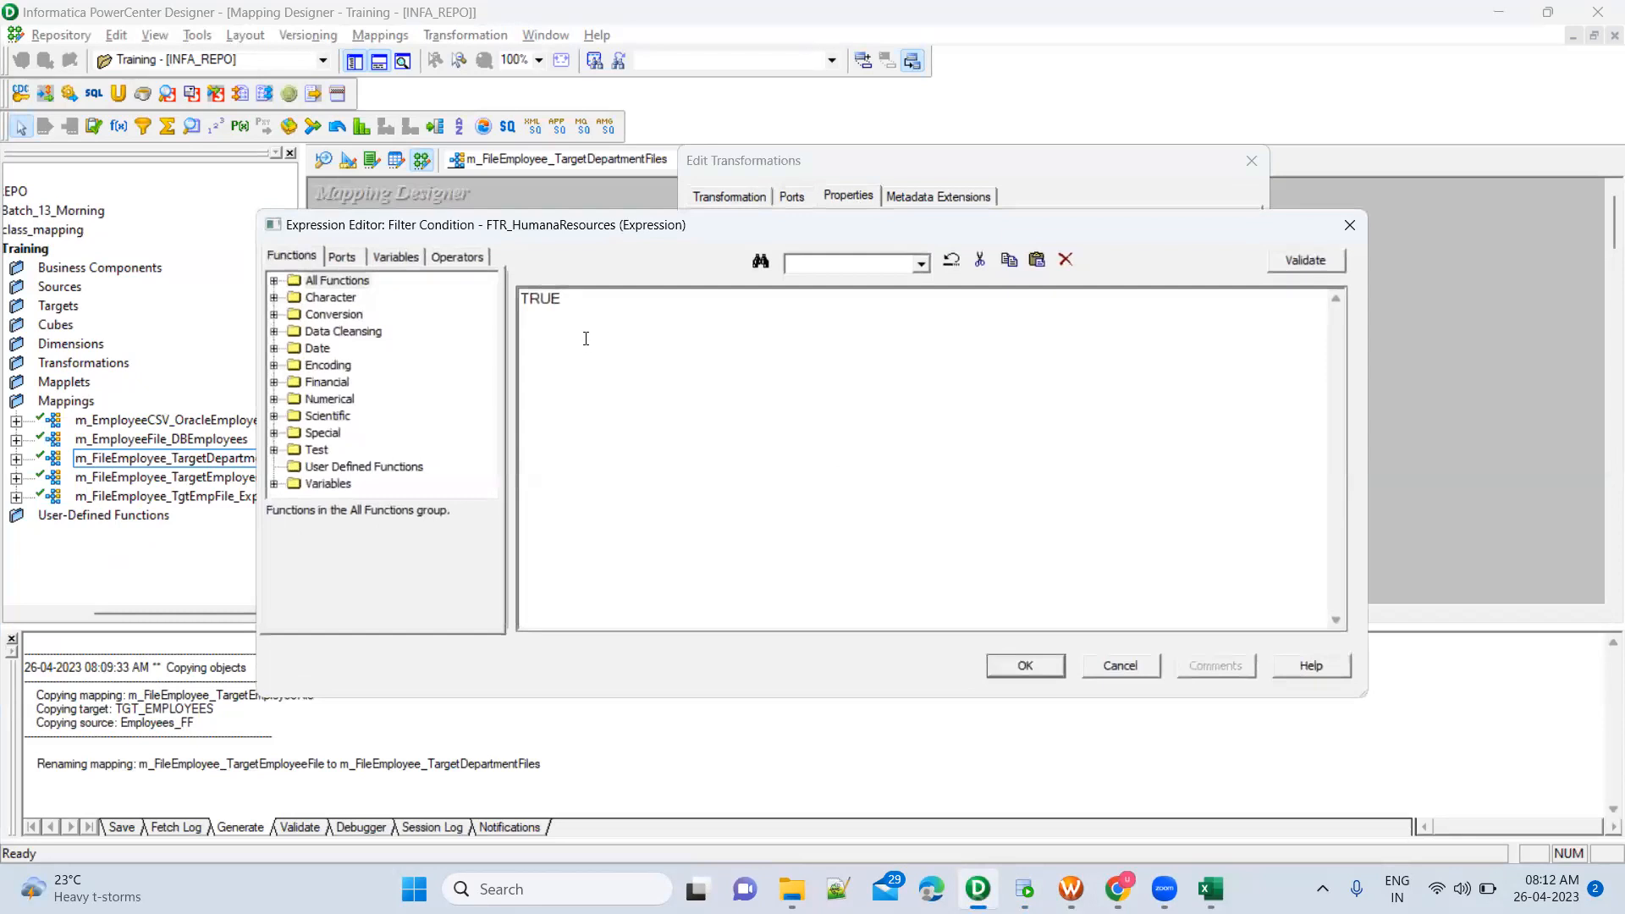
{"action": "double_click", "coordinate": [572, 300]}
{"action": "left_click", "coordinate": [343, 258]}
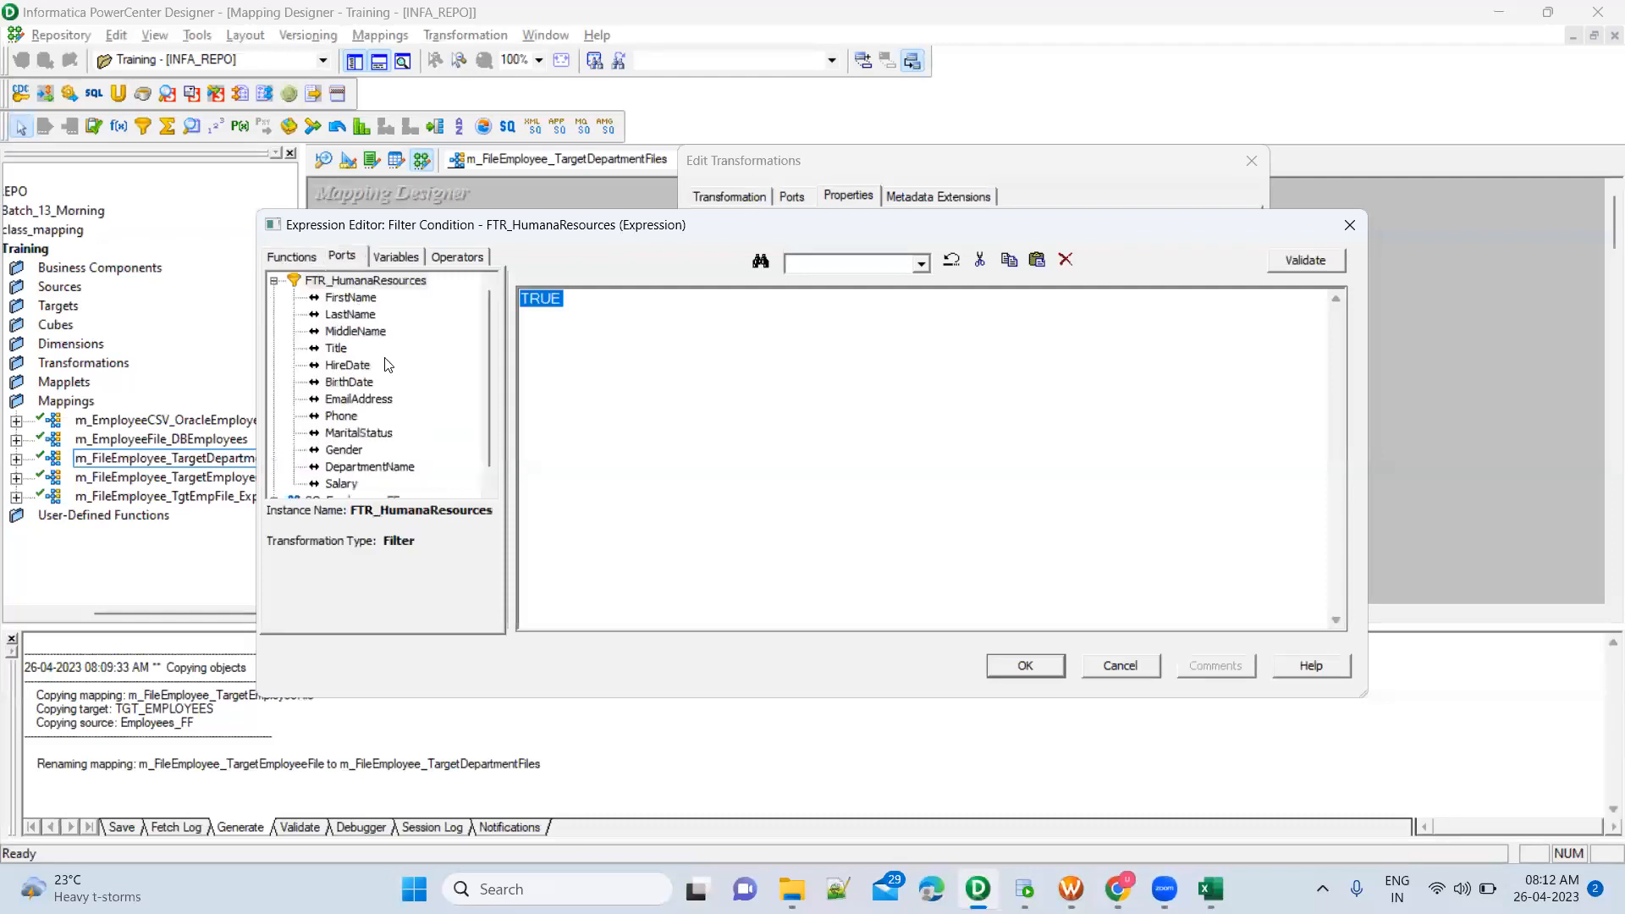
{"action": "double_click", "coordinate": [406, 472]}
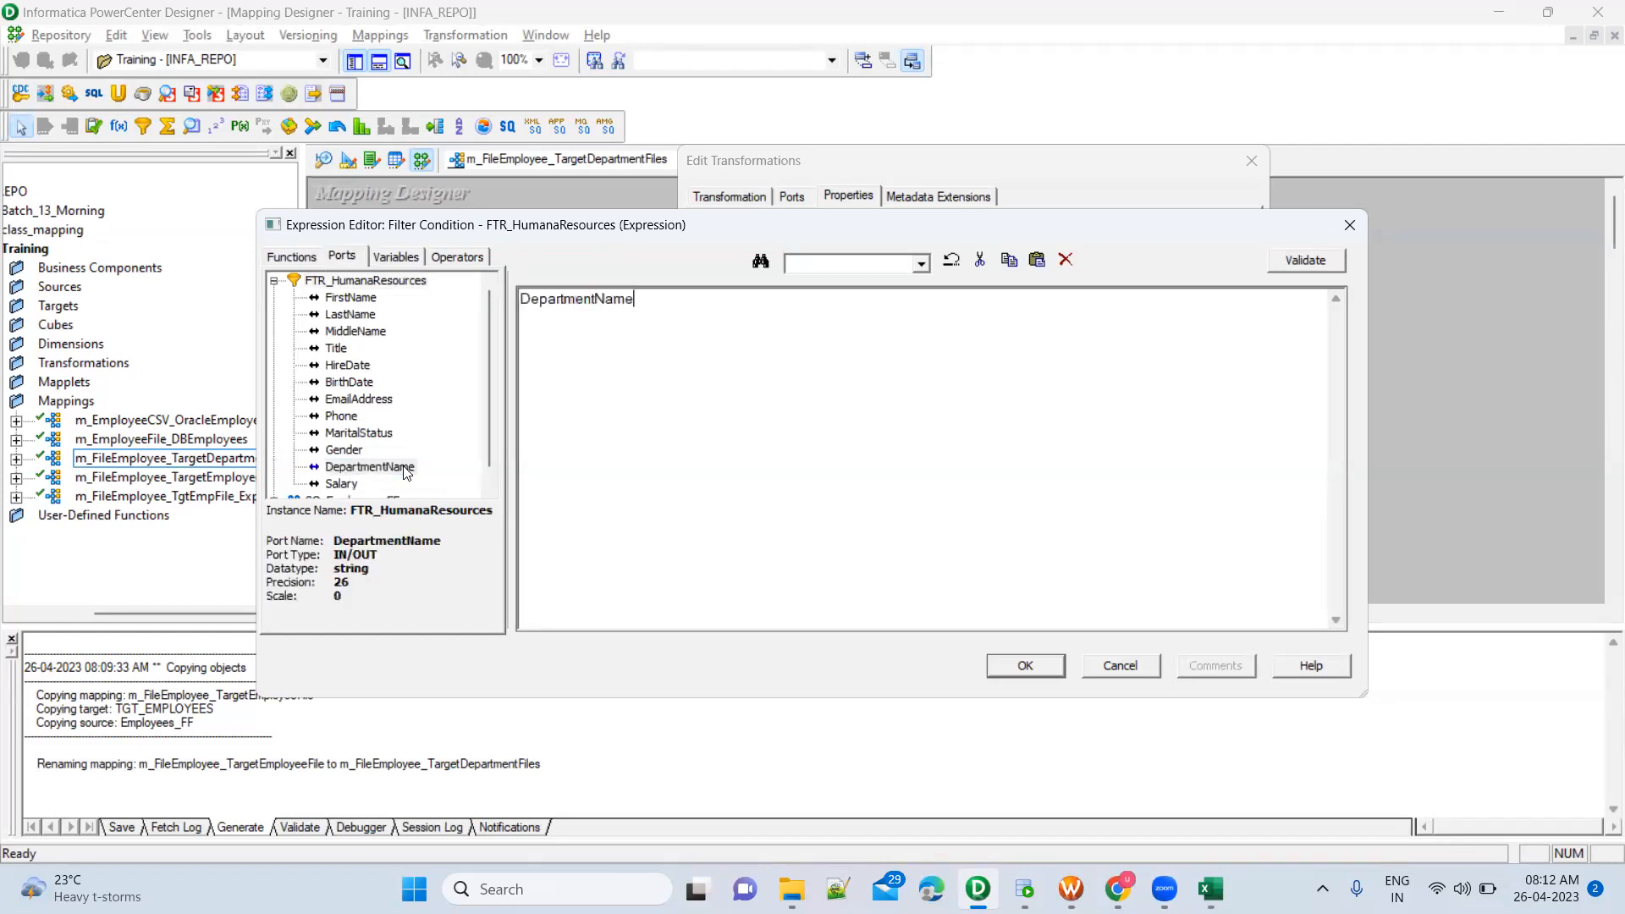
{"action": "type", "text": "= '"}
{"action": "key", "text": "ctrl+v"}
Validate the filter condition expression, accept it and apply the changes to FTR_HumanaResources
{"action": "left_click", "coordinate": [1325, 263]}
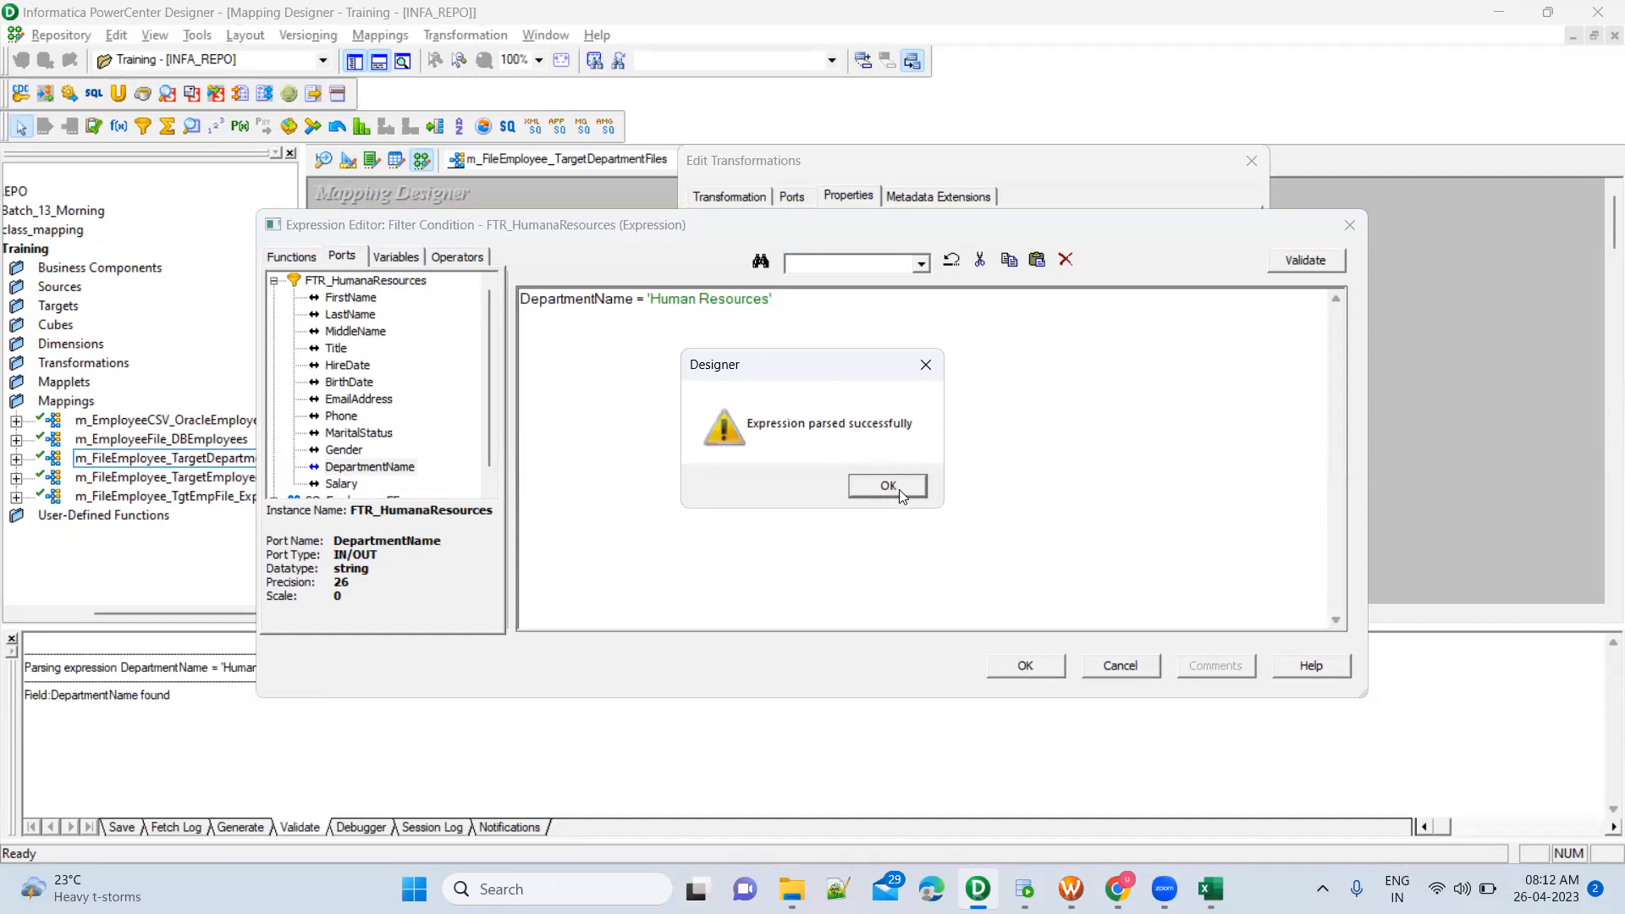
{"action": "left_click", "coordinate": [898, 489]}
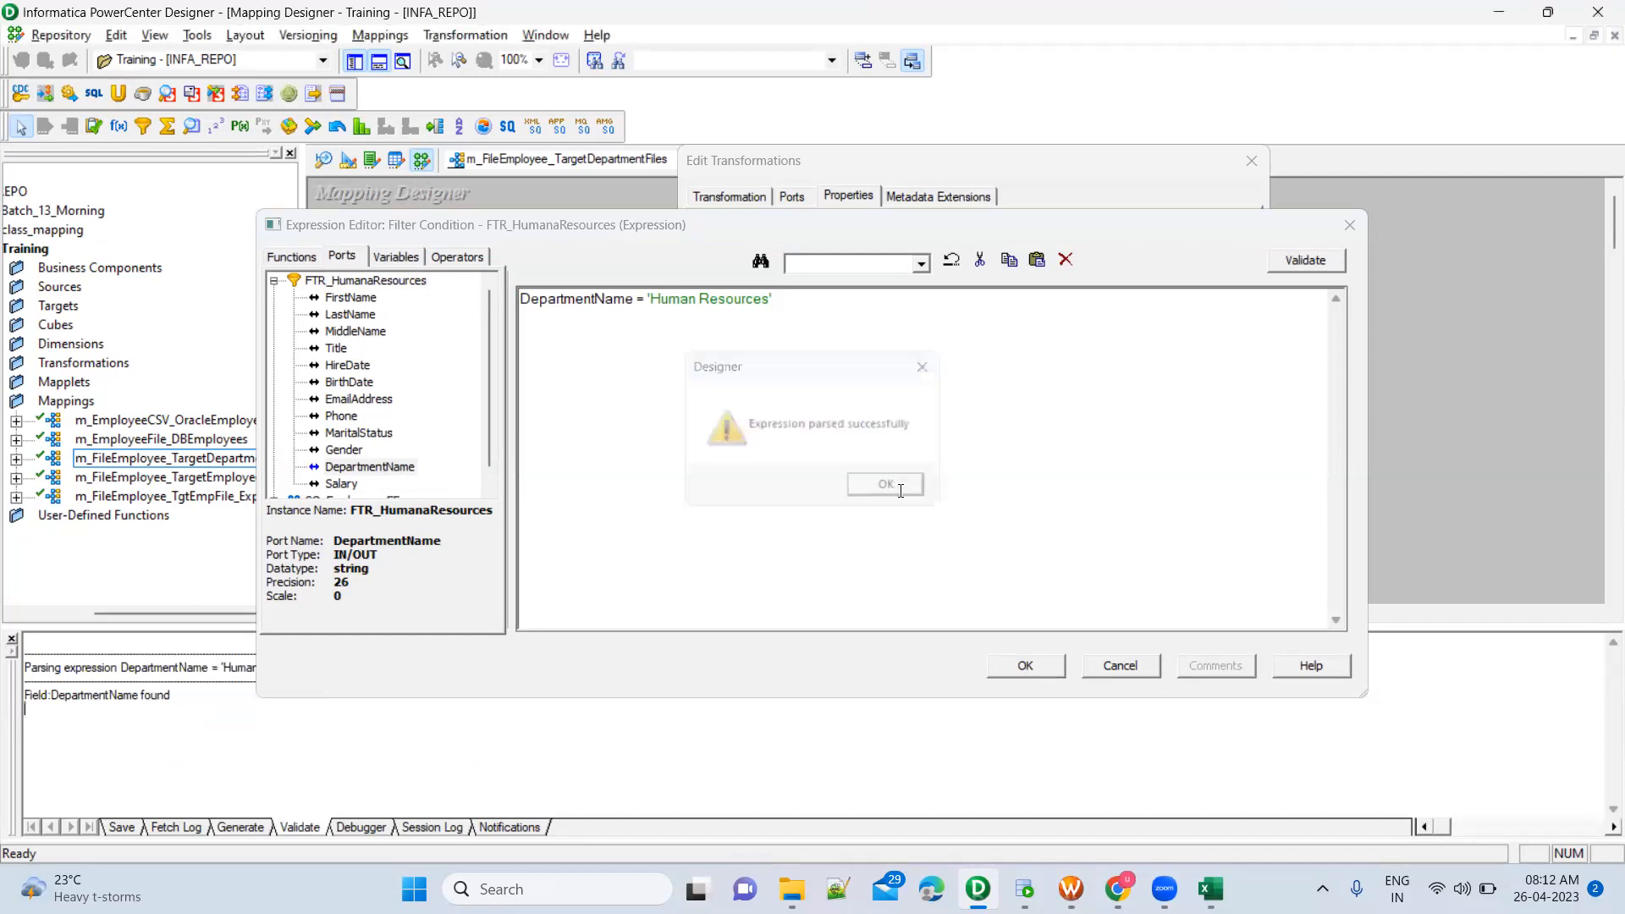
{"action": "left_click", "coordinate": [1041, 668]}
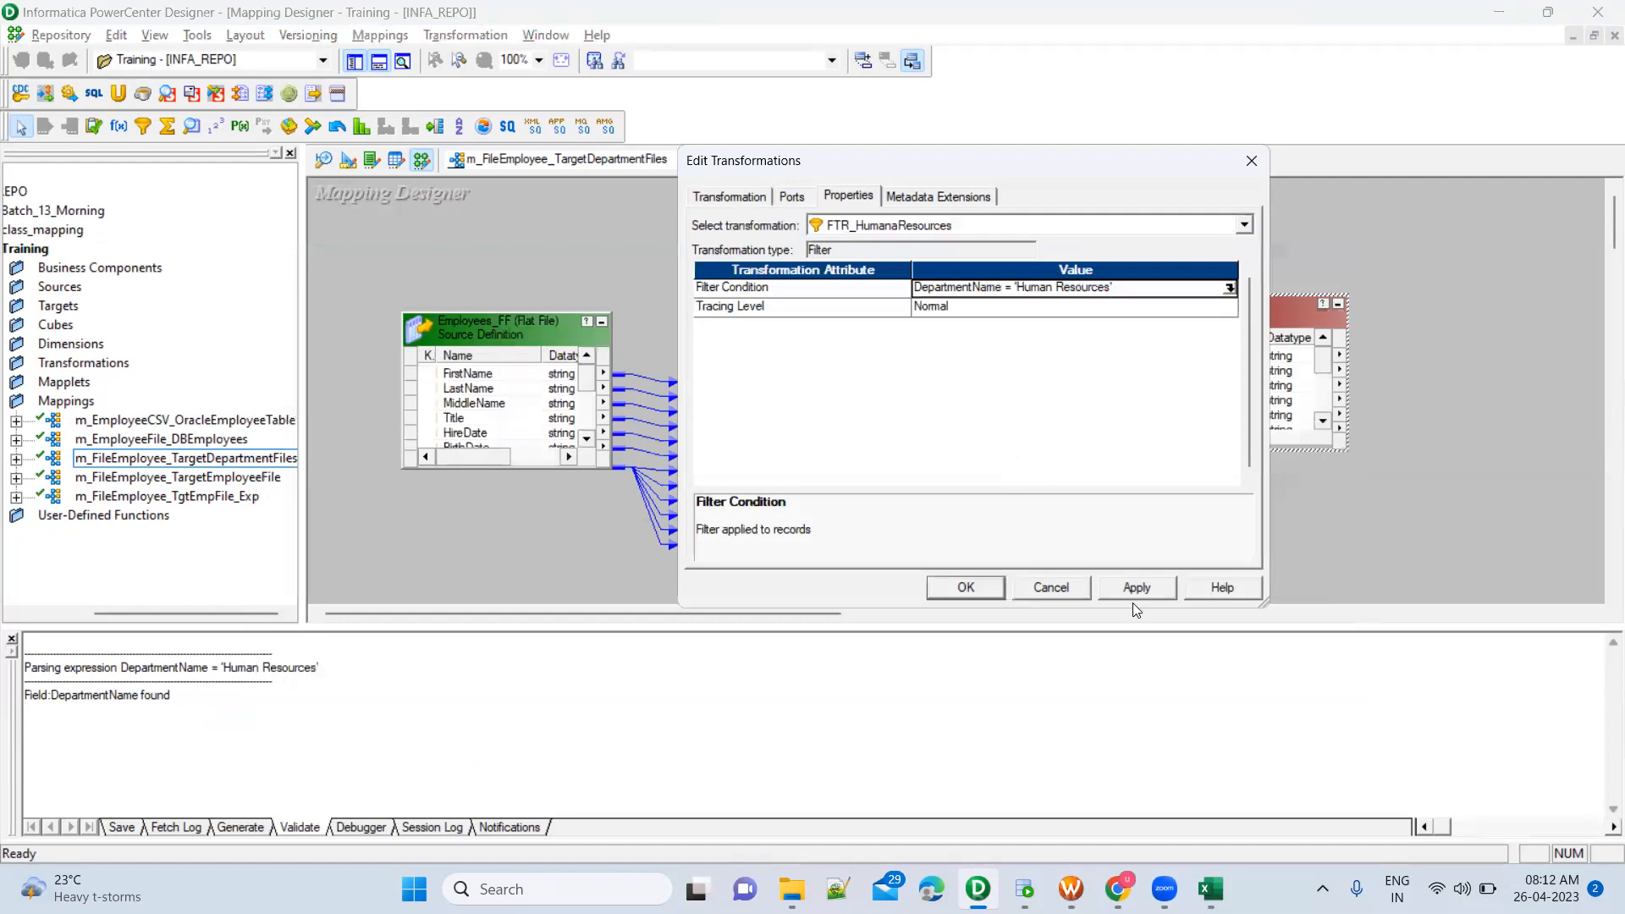
{"action": "left_click", "coordinate": [1138, 590]}
{"action": "left_click", "coordinate": [950, 587]}
Move FTR_HumanaResources higher in the mapping and enlarge it to show all ports down to Salary
{"action": "left_click_drag", "start_coordinate": [1229, 303], "coordinate": [1193, 222]}
{"action": "left_click_drag", "start_coordinate": [1071, 200], "coordinate": [1351, 395]}
{"action": "left_click", "coordinate": [1217, 304]}
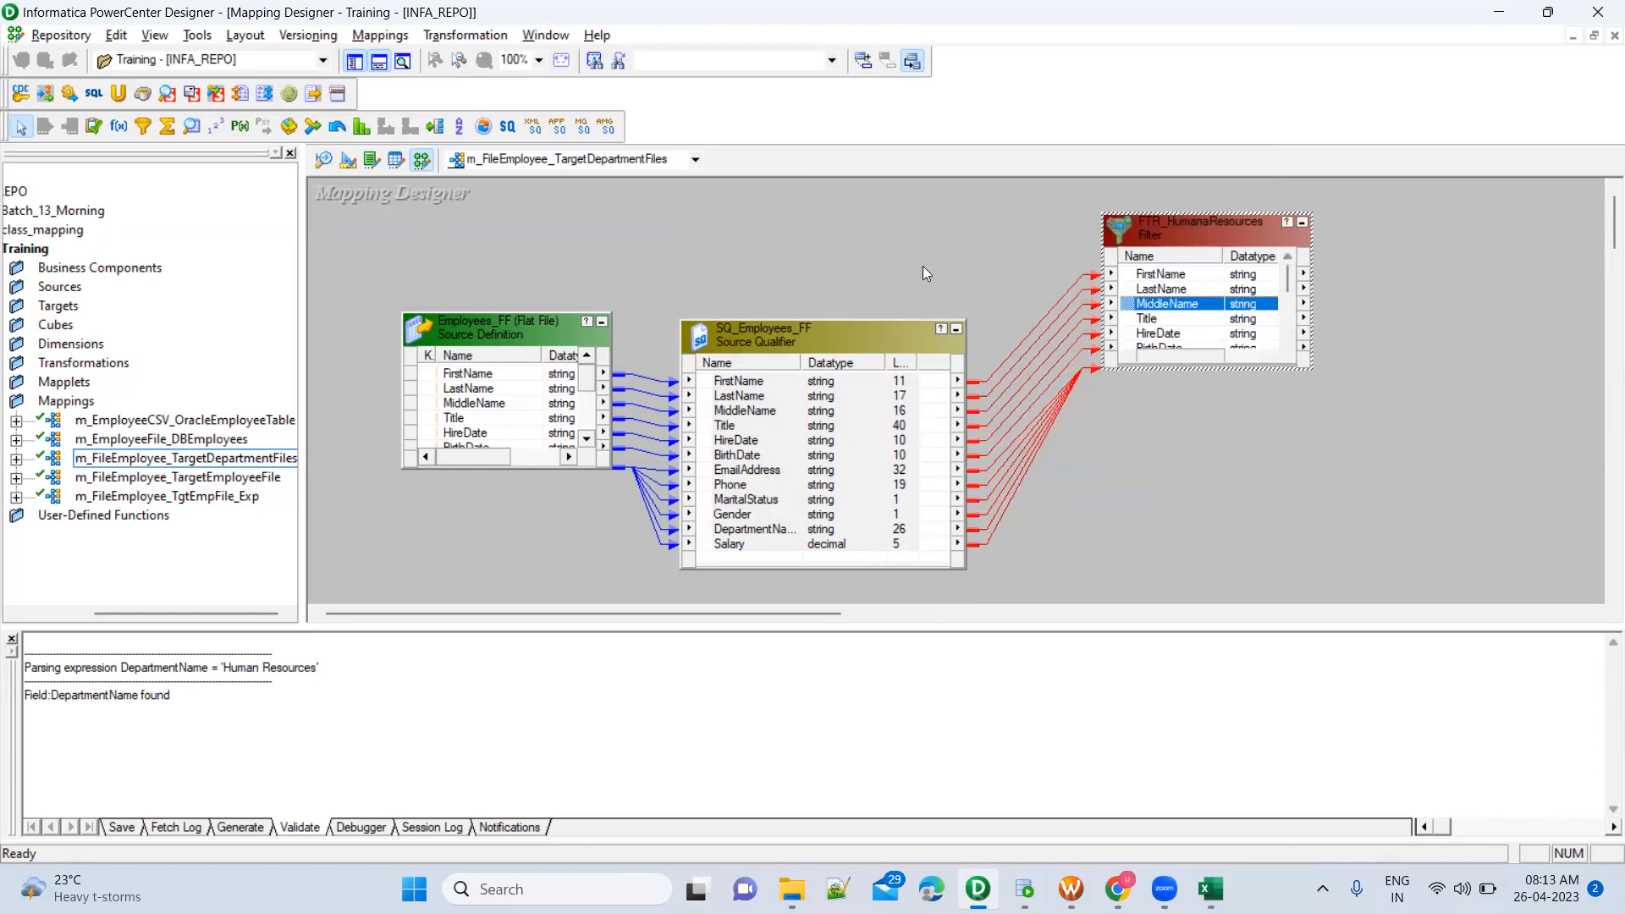
{"action": "key", "text": "Up"}
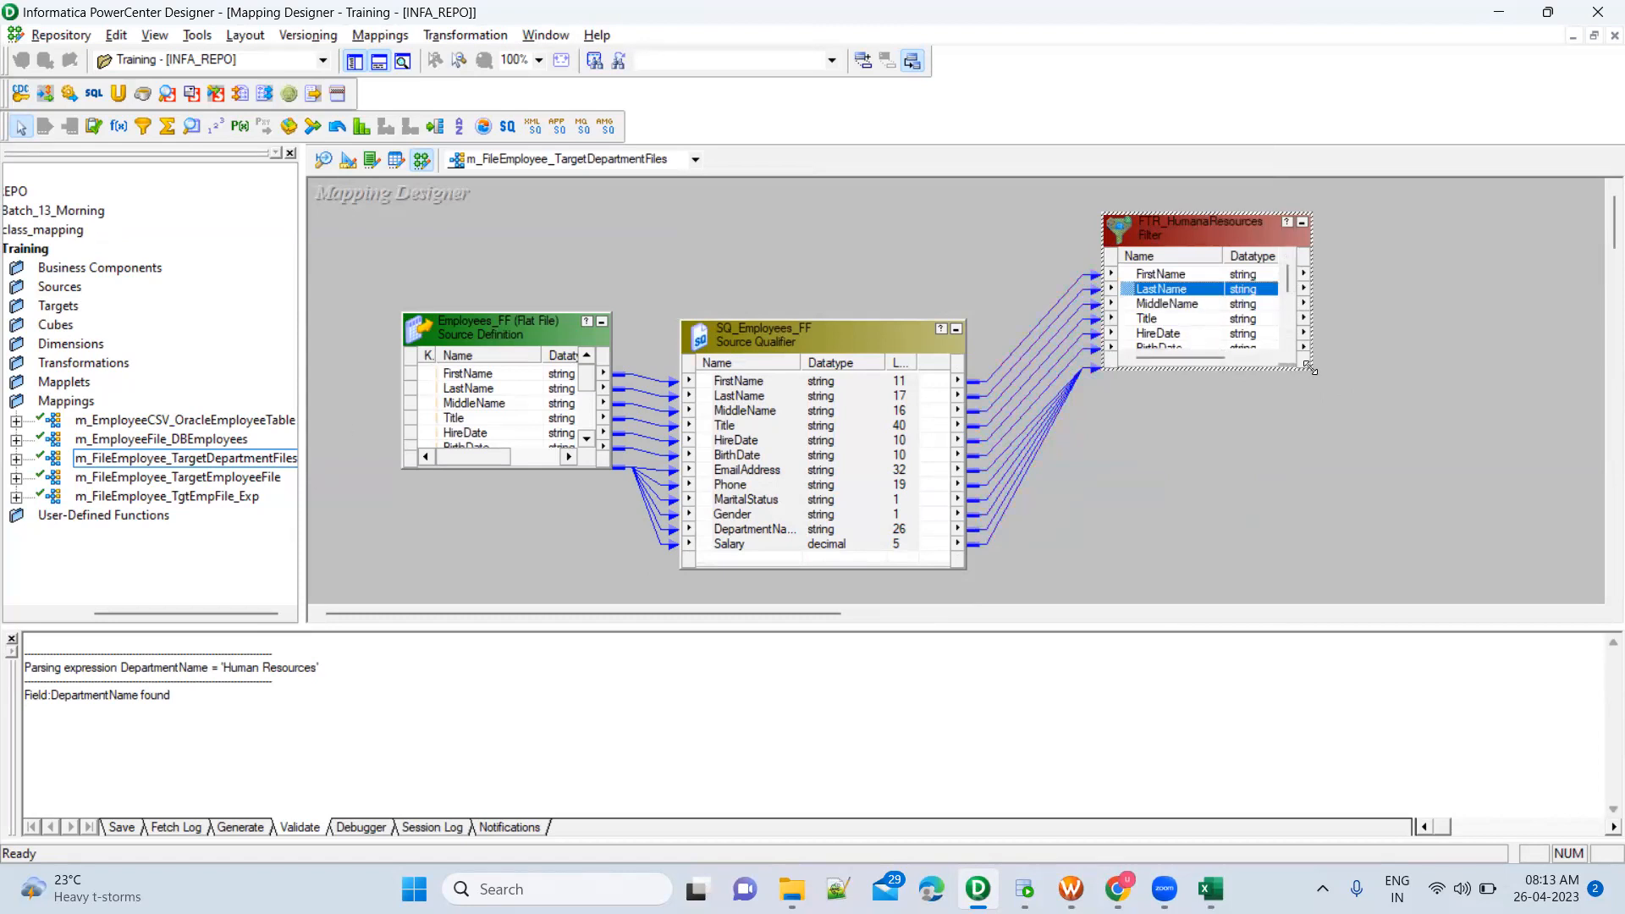
{"action": "left_click_drag", "start_coordinate": [1310, 369], "coordinate": [1357, 469]}
{"action": "left_click", "coordinate": [1270, 423]}
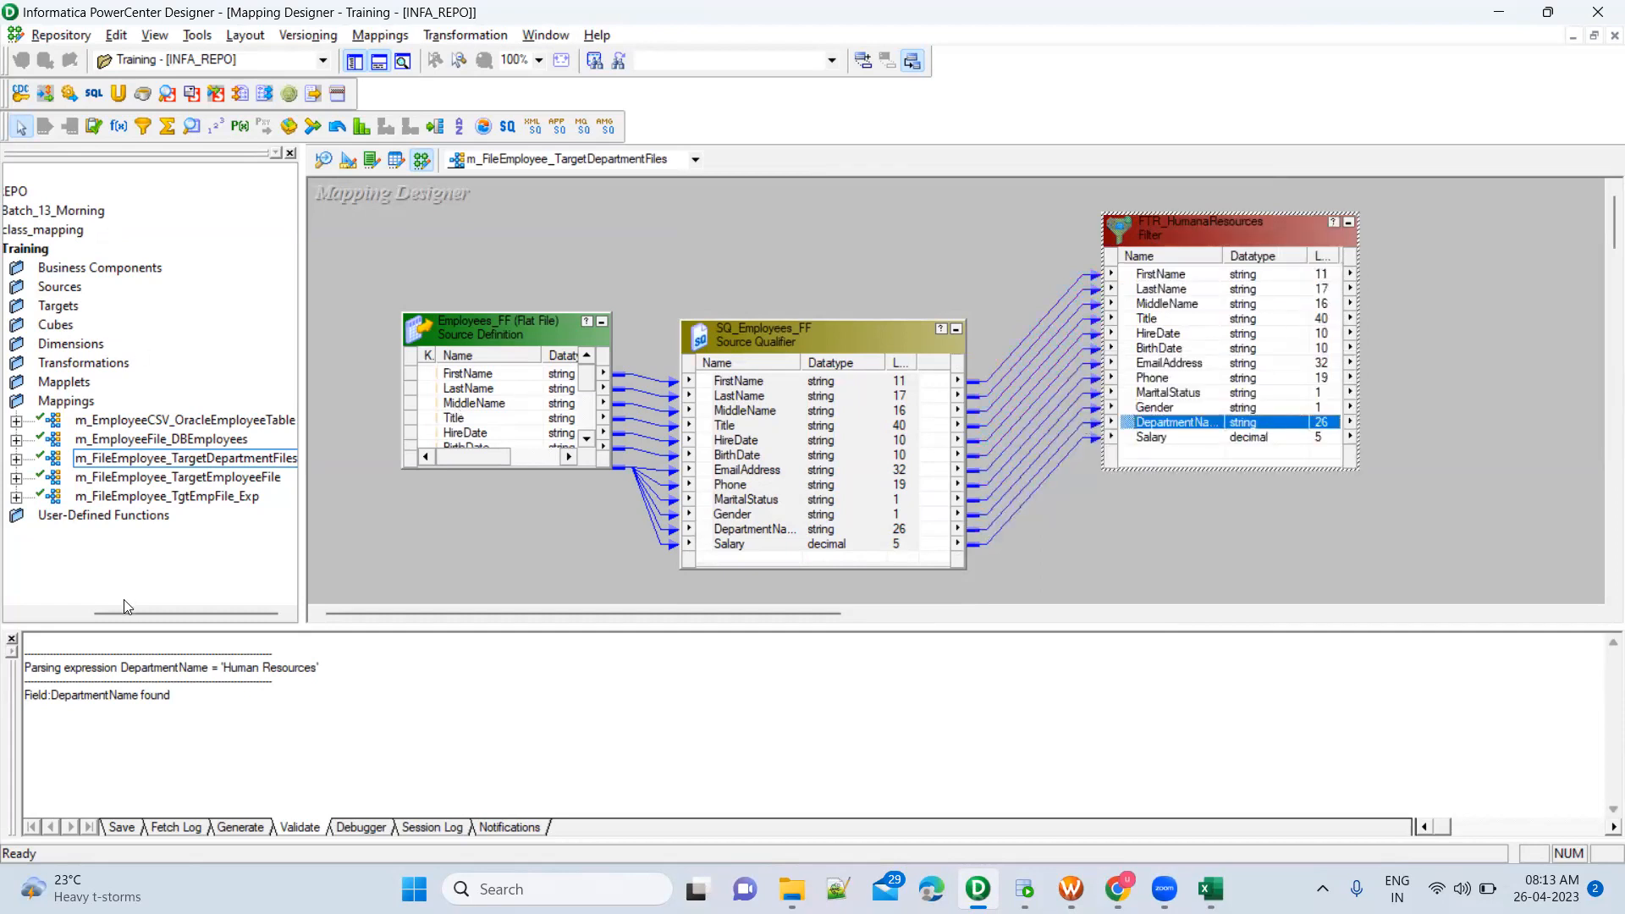
Expand the Training folder's Sources and Targets to examine the available target definitions for the filter output
{"action": "left_click_drag", "start_coordinate": [124, 611], "coordinate": [36, 607]}
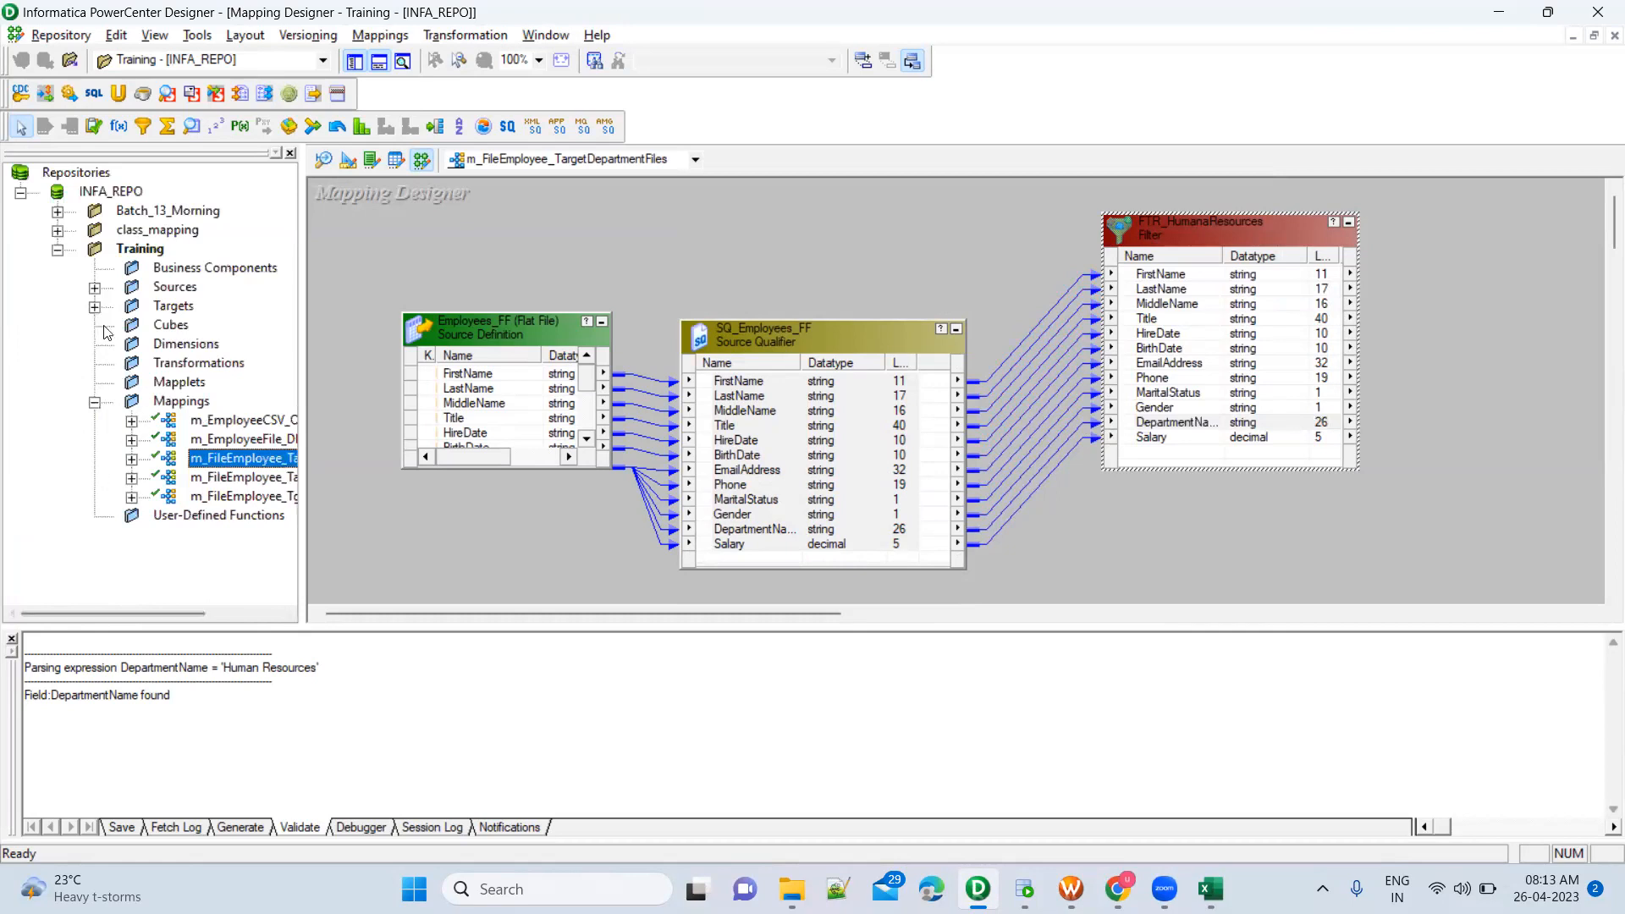
{"action": "left_click", "coordinate": [95, 288]}
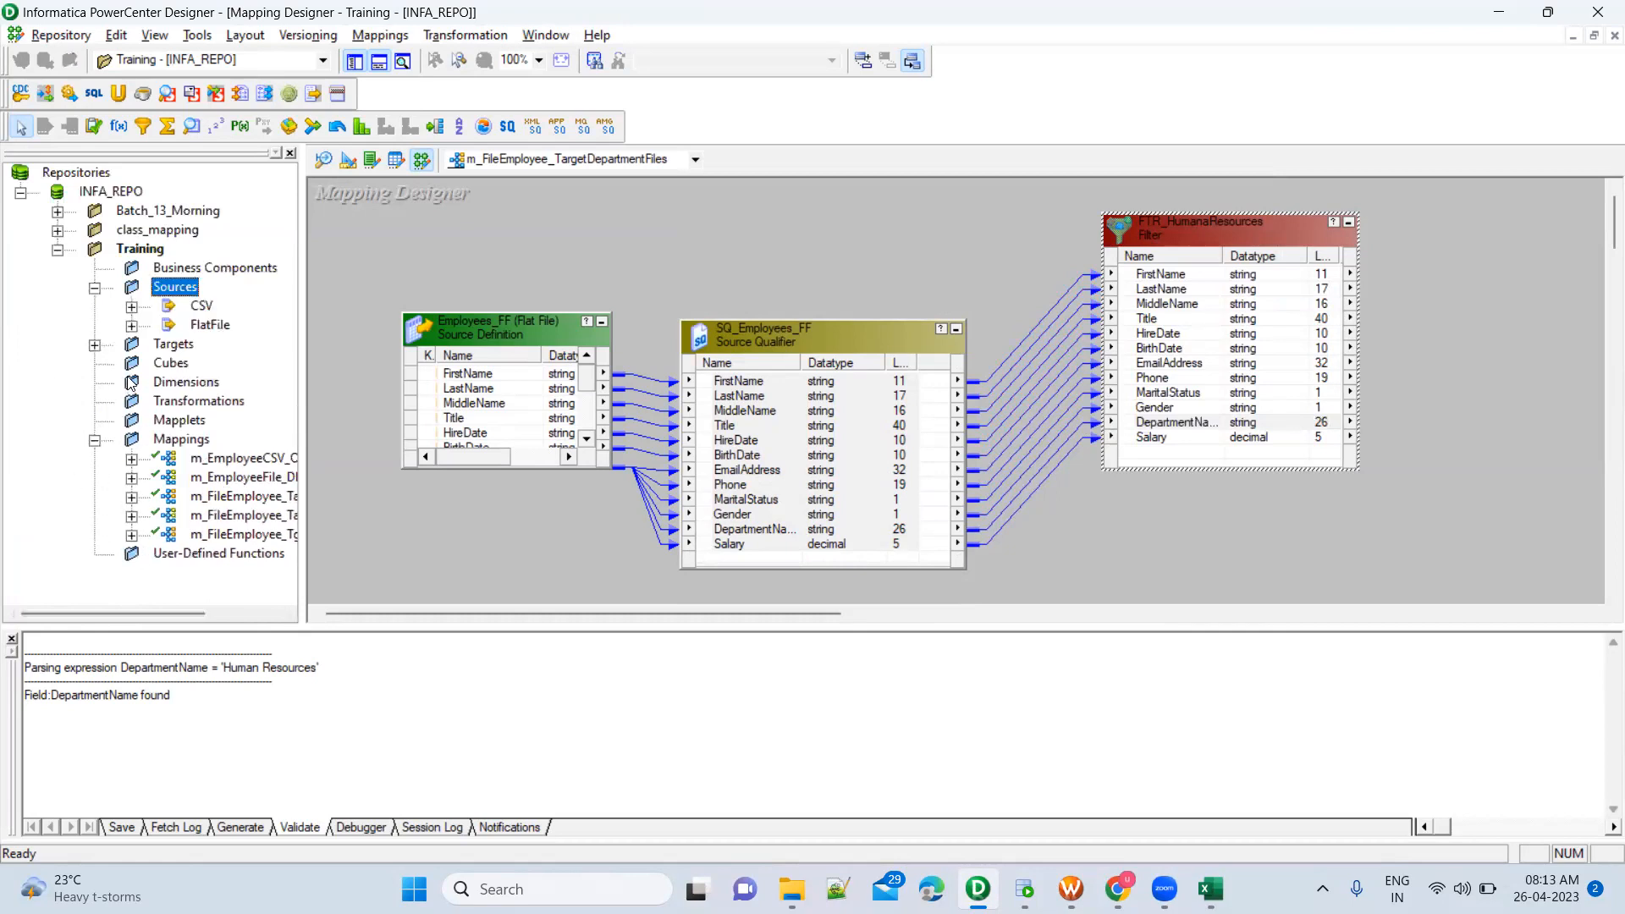
{"action": "left_click", "coordinate": [94, 346]}
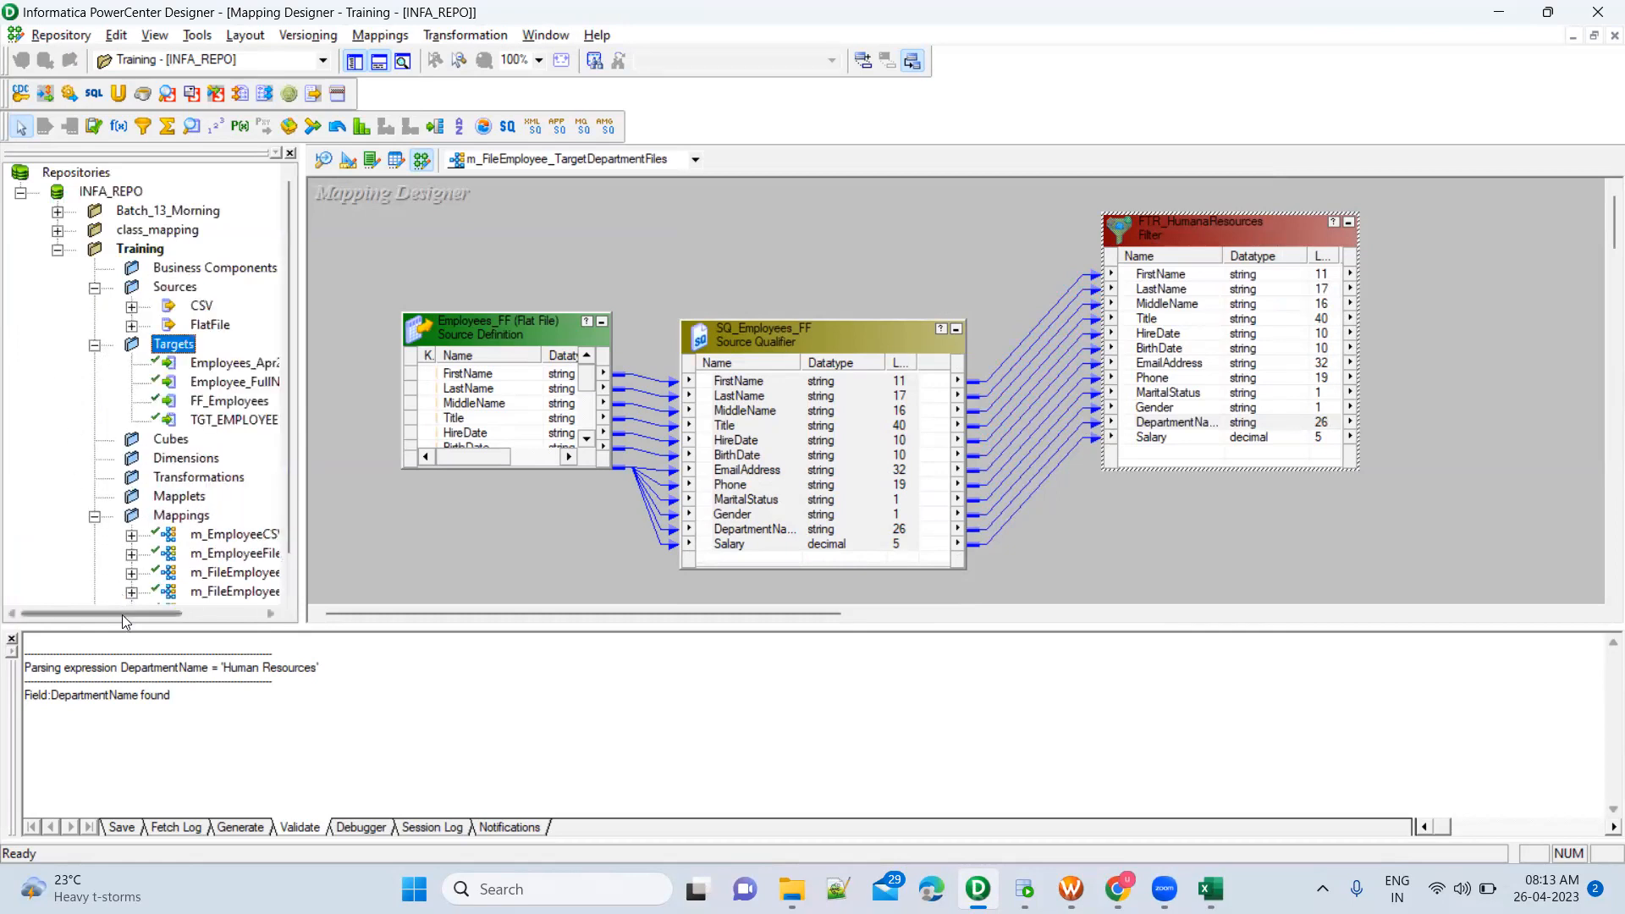
{"action": "left_click_drag", "start_coordinate": [130, 615], "coordinate": [185, 614]}
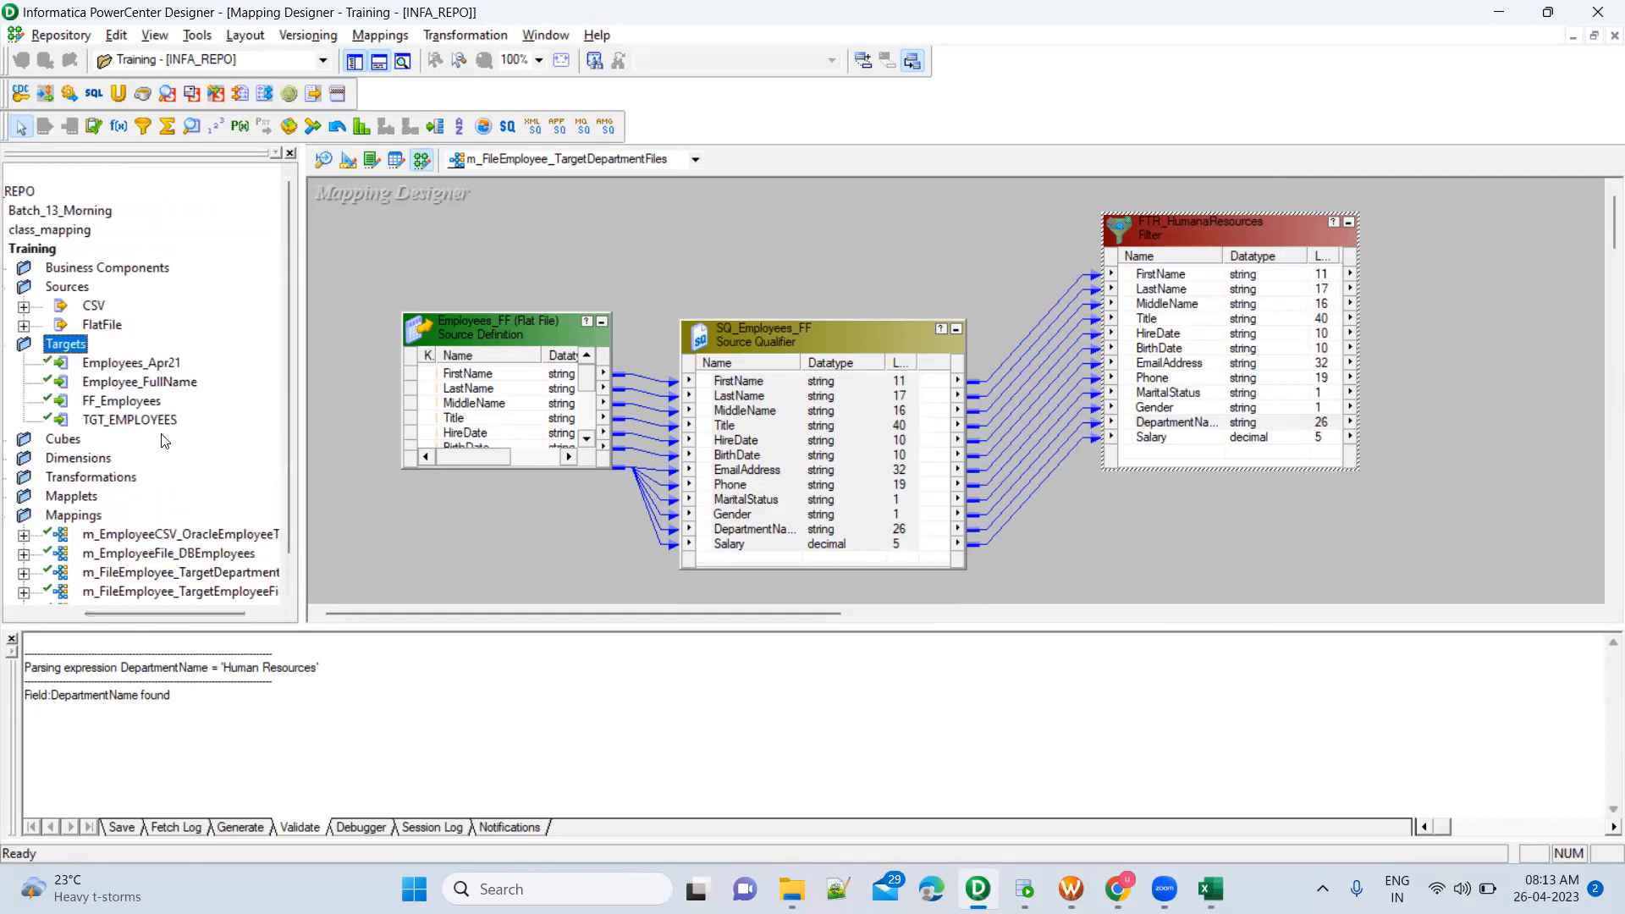
{"action": "left_click", "coordinate": [1290, 348]}
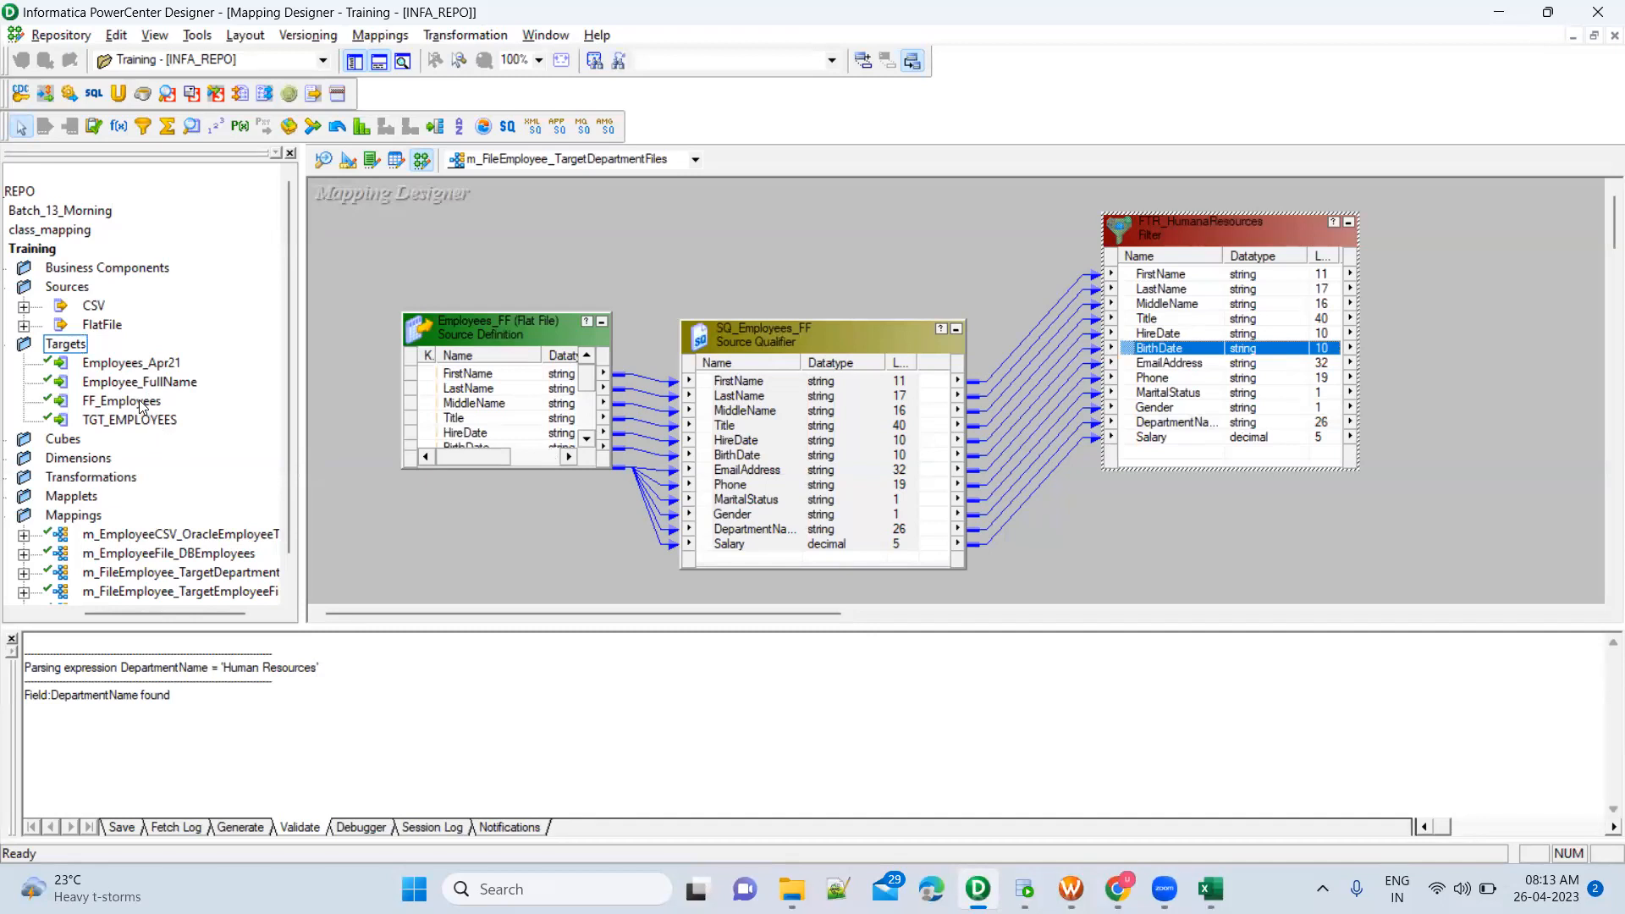
Compare the ports of the FF_Employees and TGT_EMPLOYEES target definitions with the ports of FTR_HumanaResources
{"action": "left_click", "coordinate": [348, 159]}
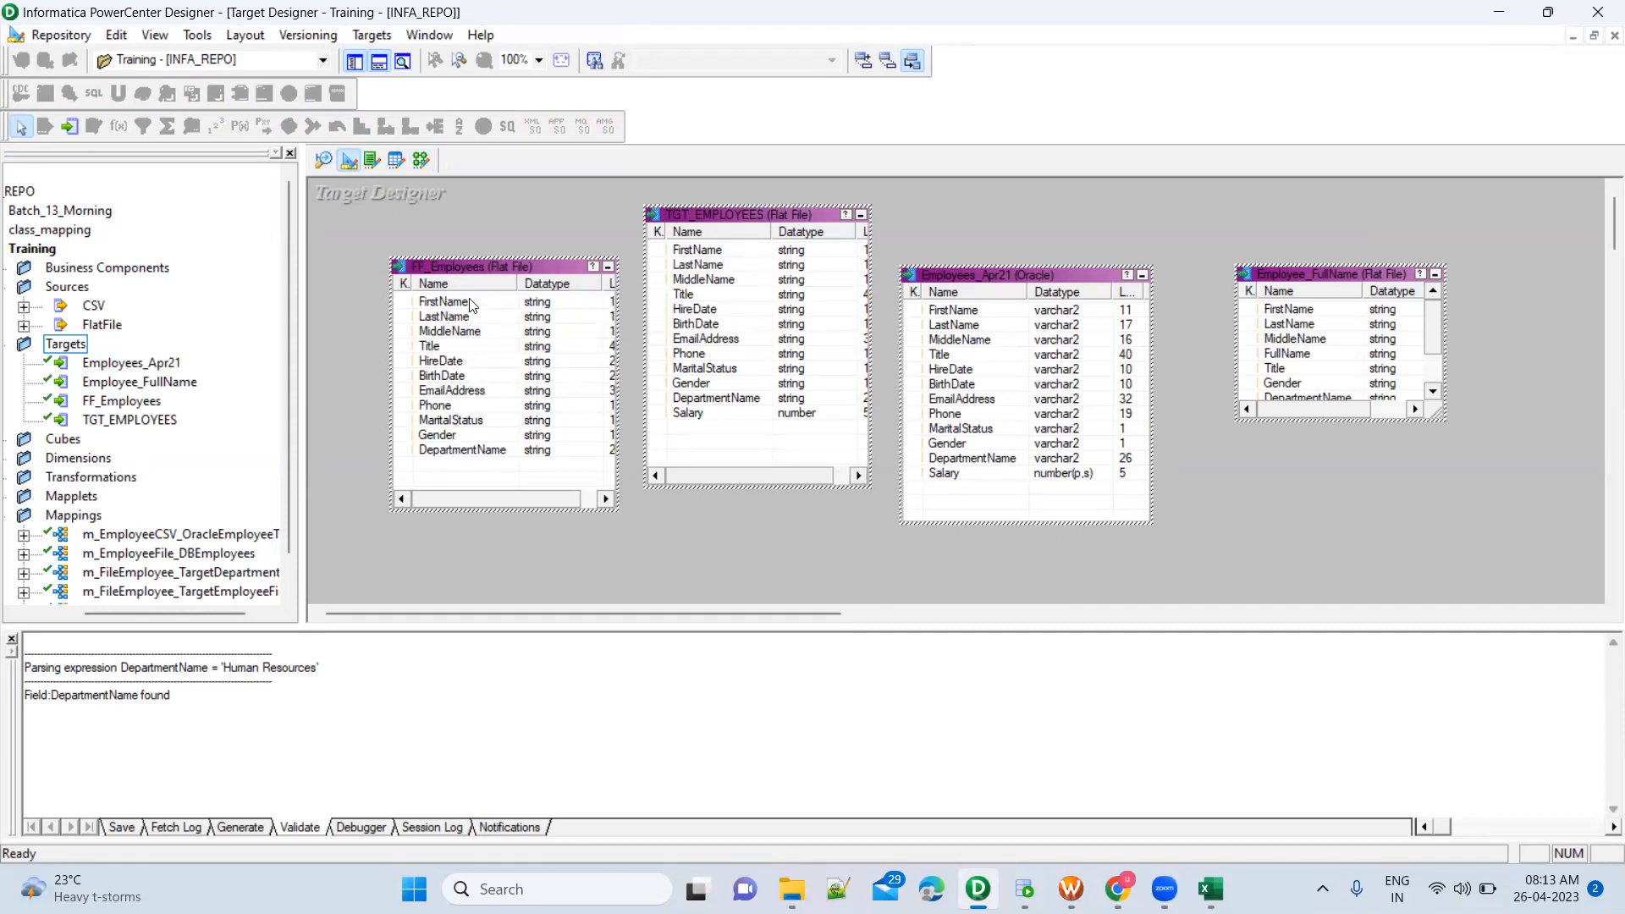
{"action": "left_click", "coordinate": [450, 451]}
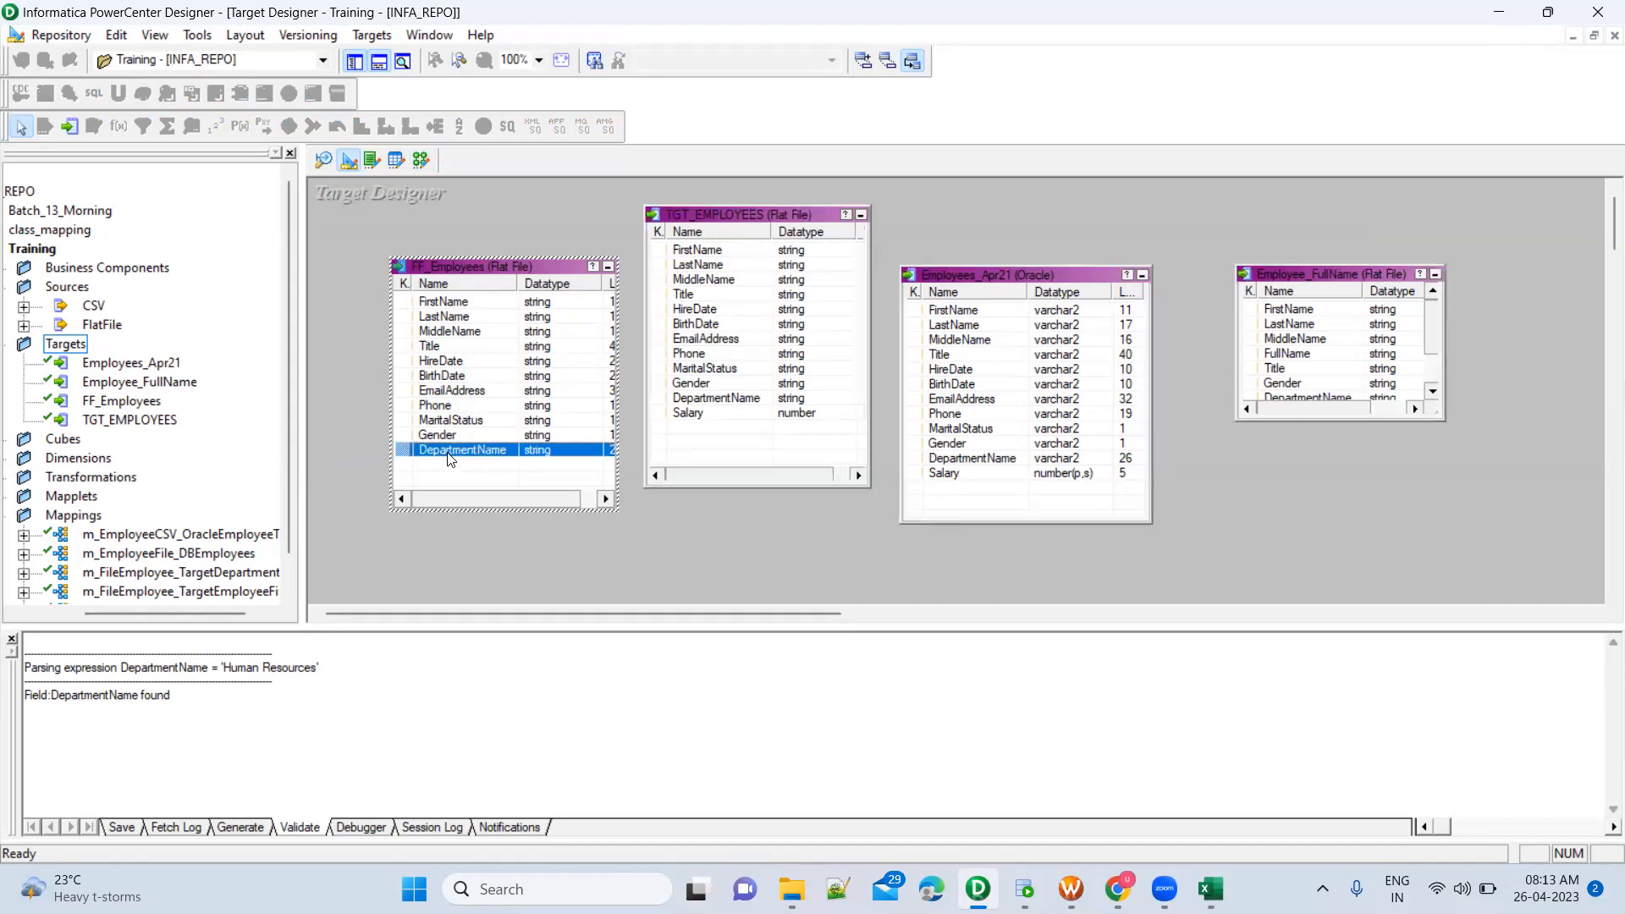
{"action": "left_click", "coordinate": [701, 425]}
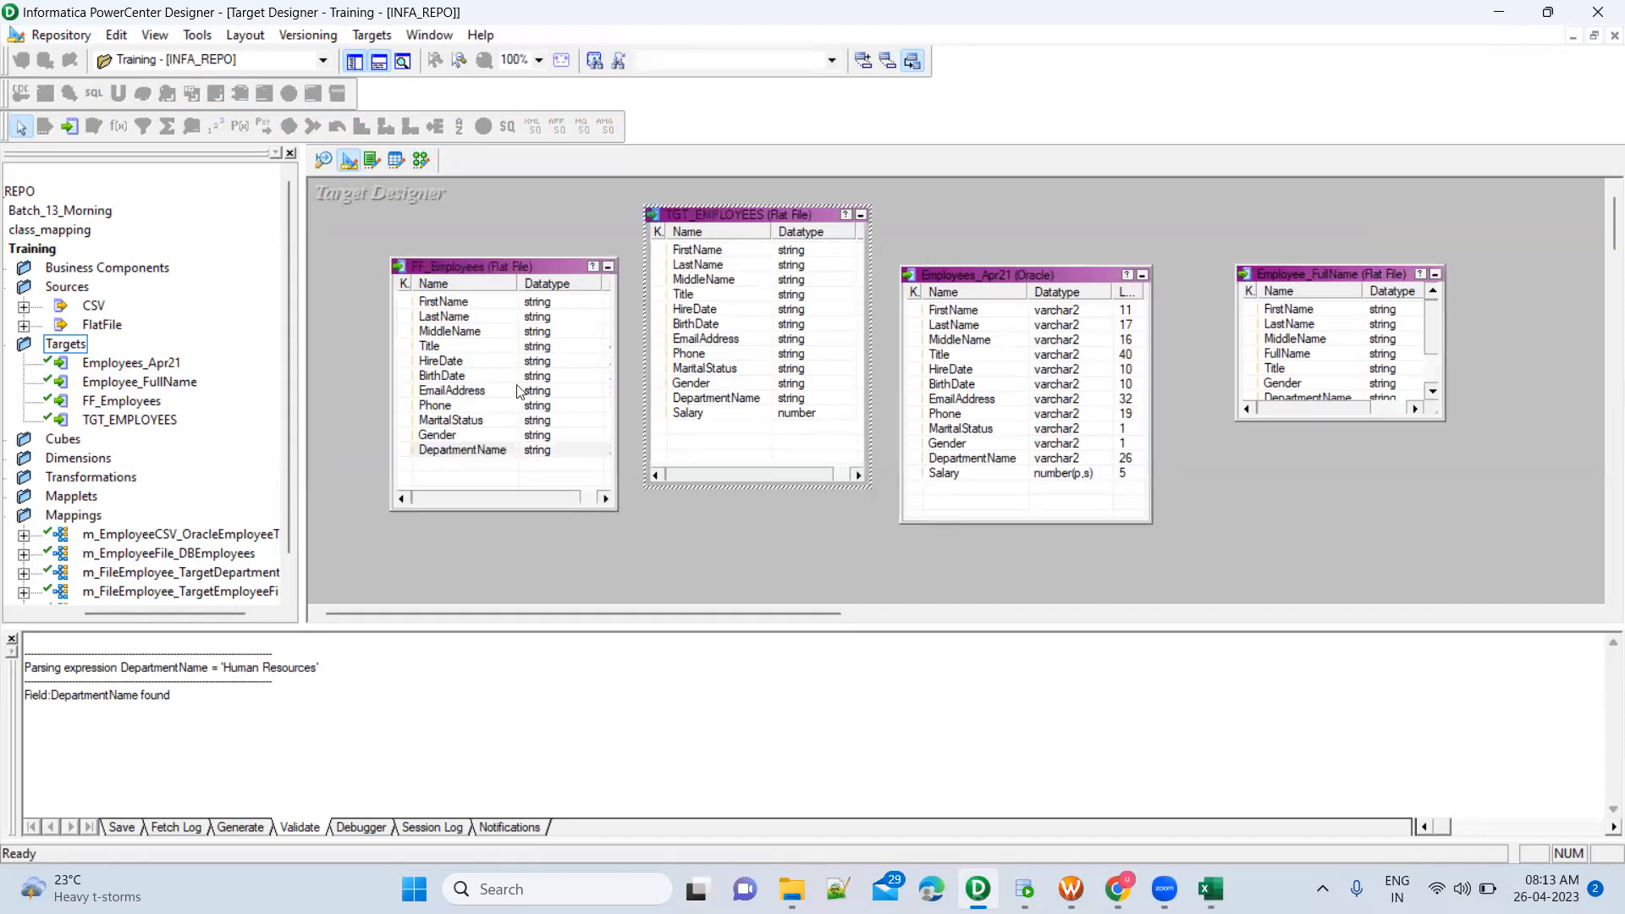
{"action": "left_click", "coordinate": [423, 158]}
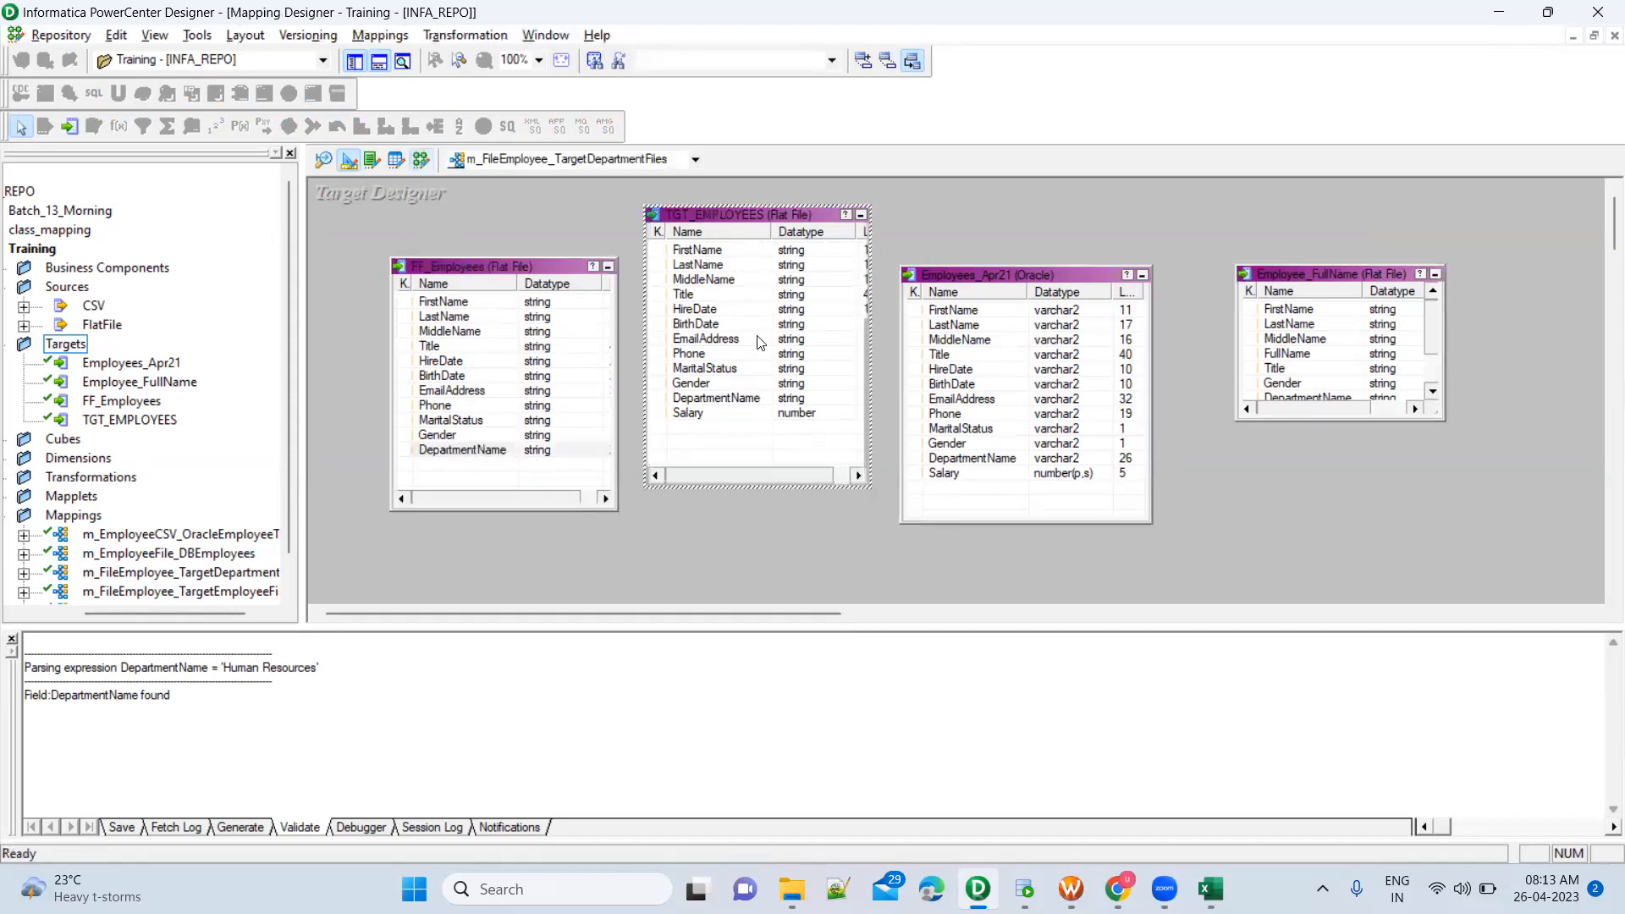
{"action": "left_click", "coordinate": [1171, 423]}
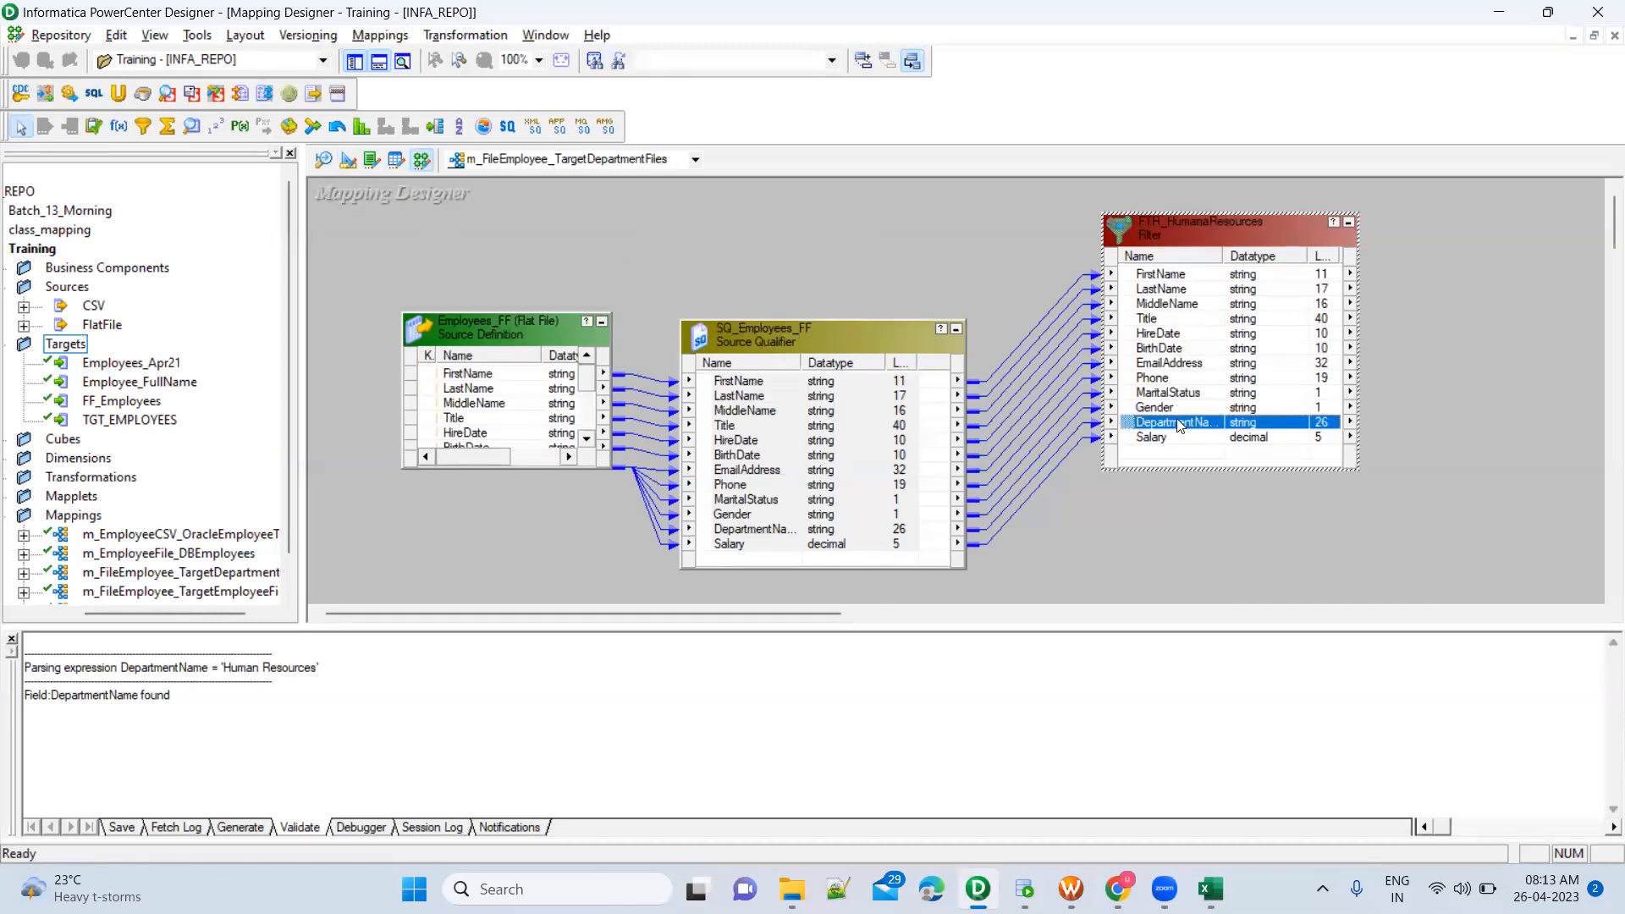
{"action": "left_click", "coordinate": [348, 169]}
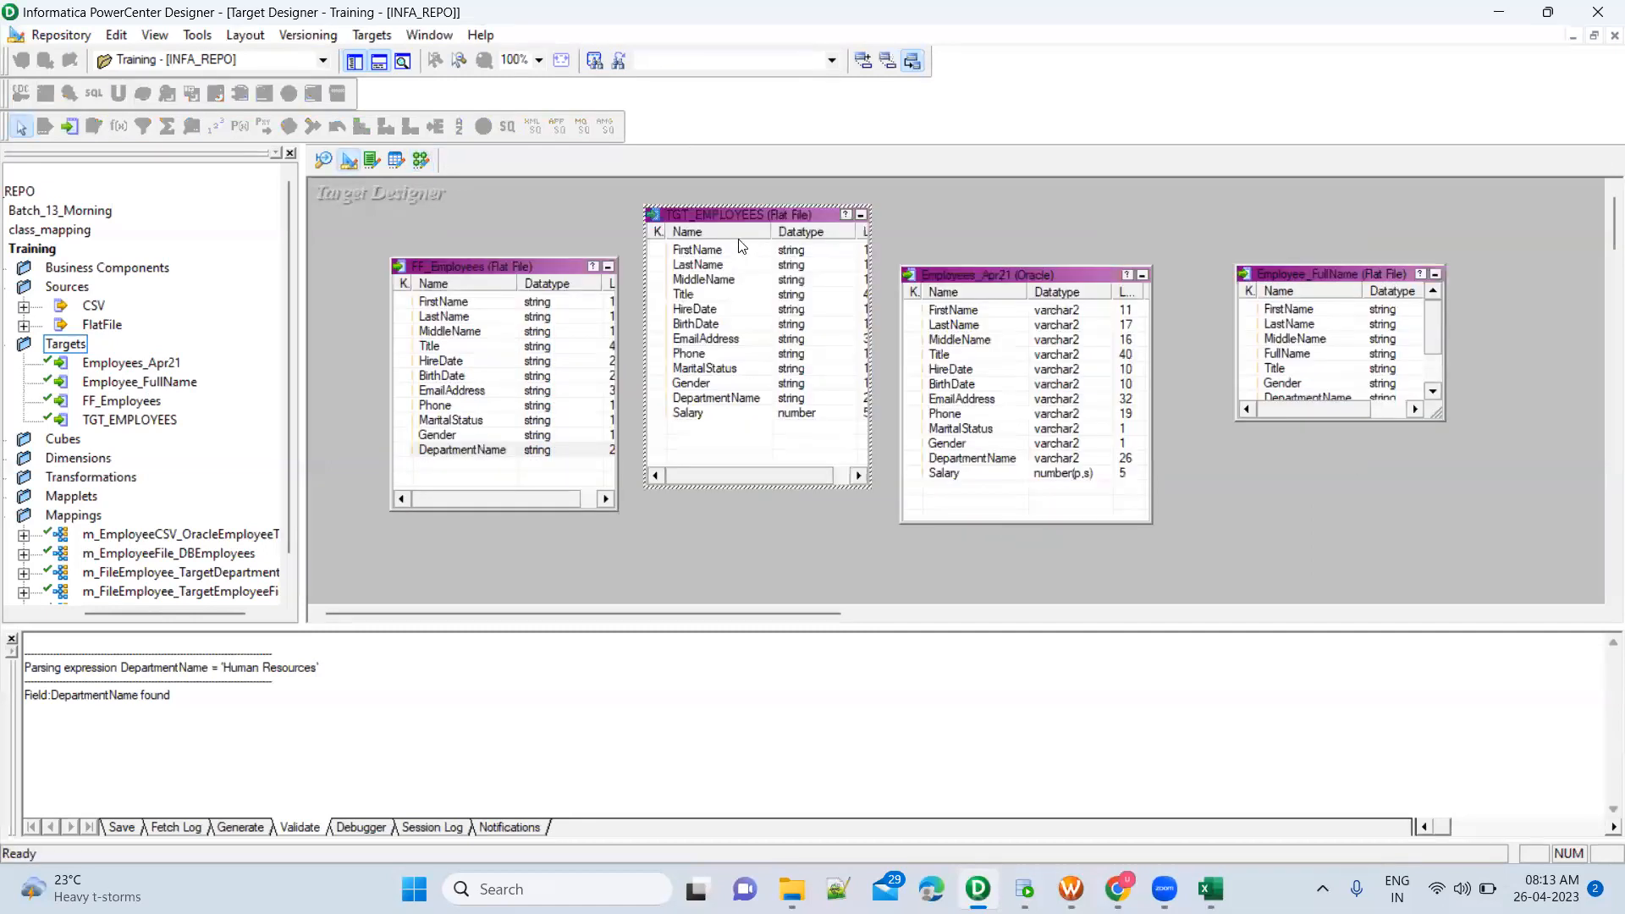
{"action": "left_click", "coordinate": [751, 283]}
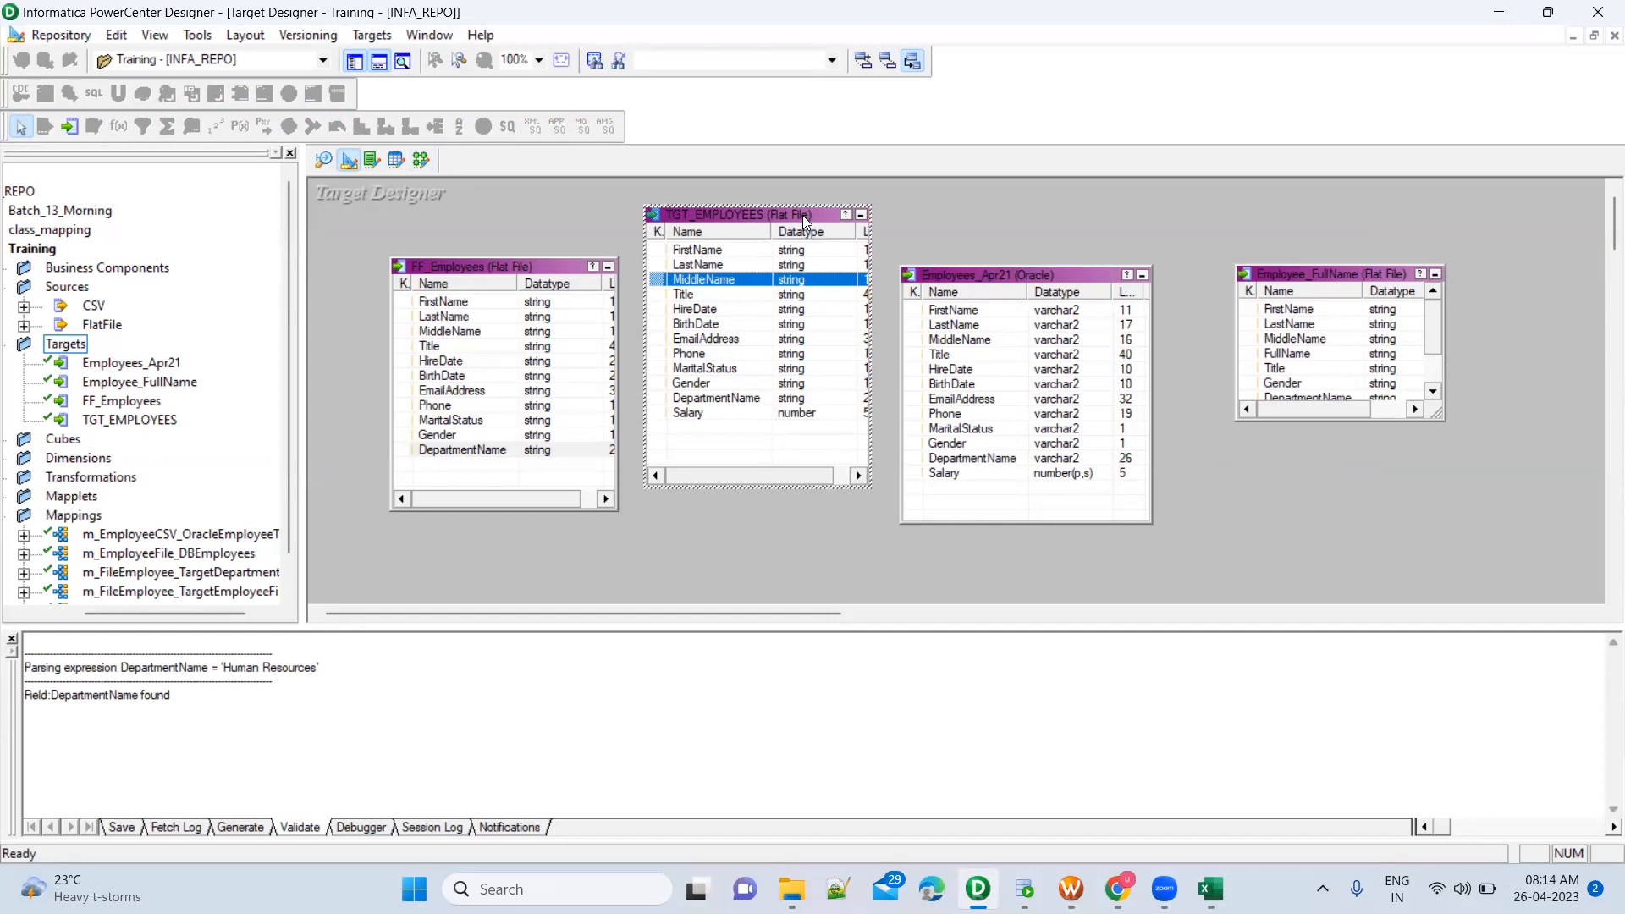
{"action": "left_click", "coordinate": [749, 252]}
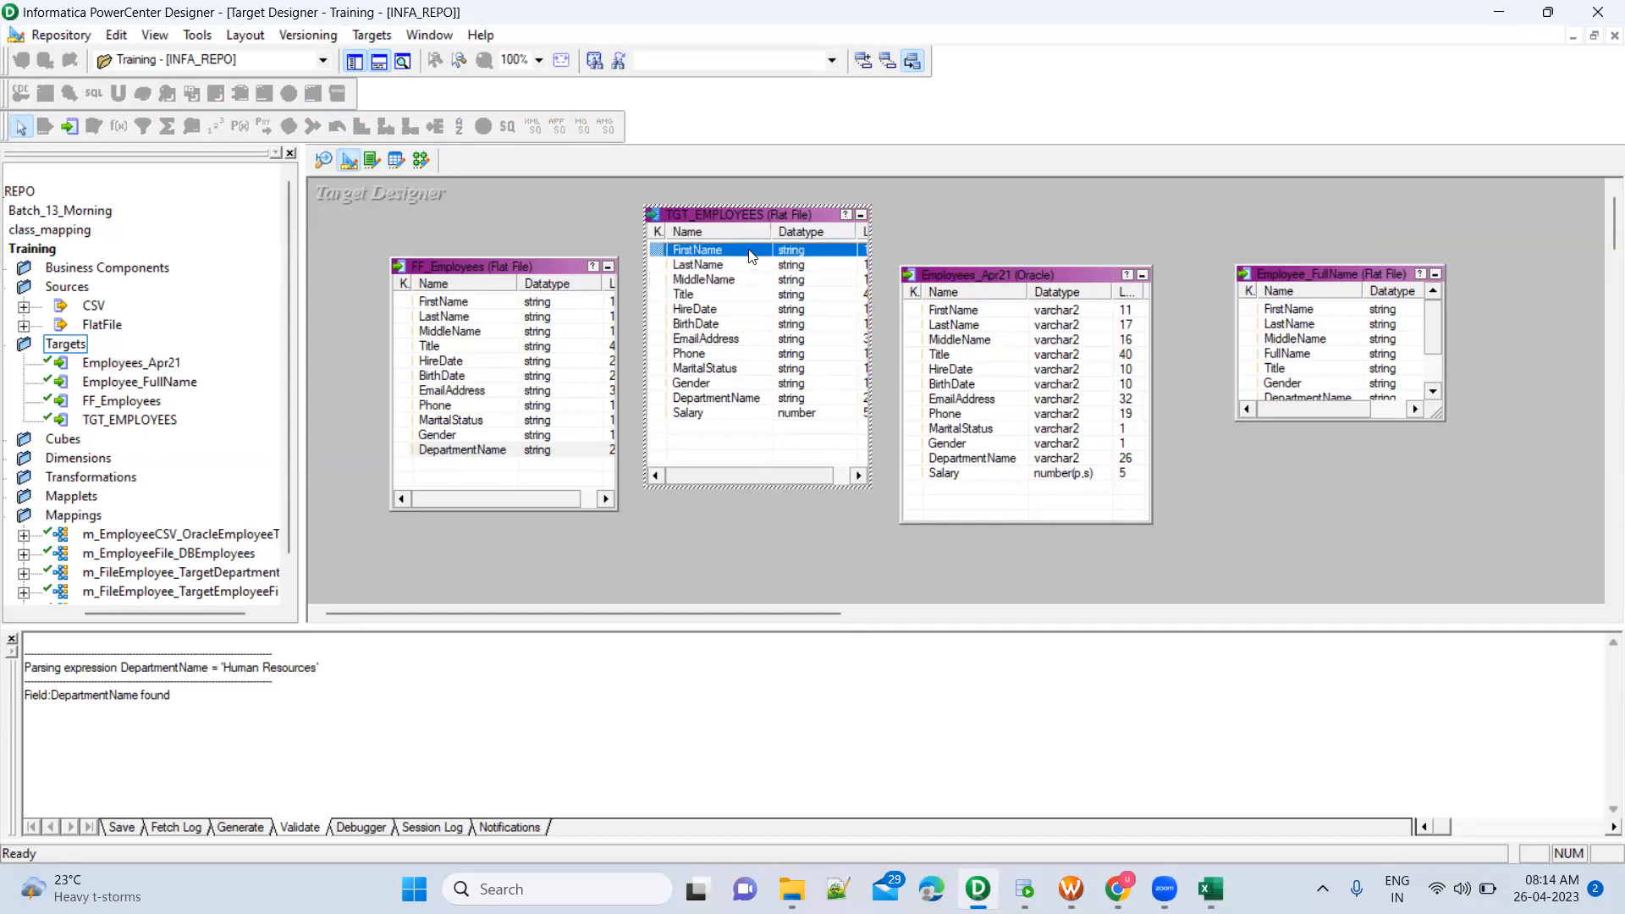
{"action": "left_click", "coordinate": [711, 415], "text": "shift"}
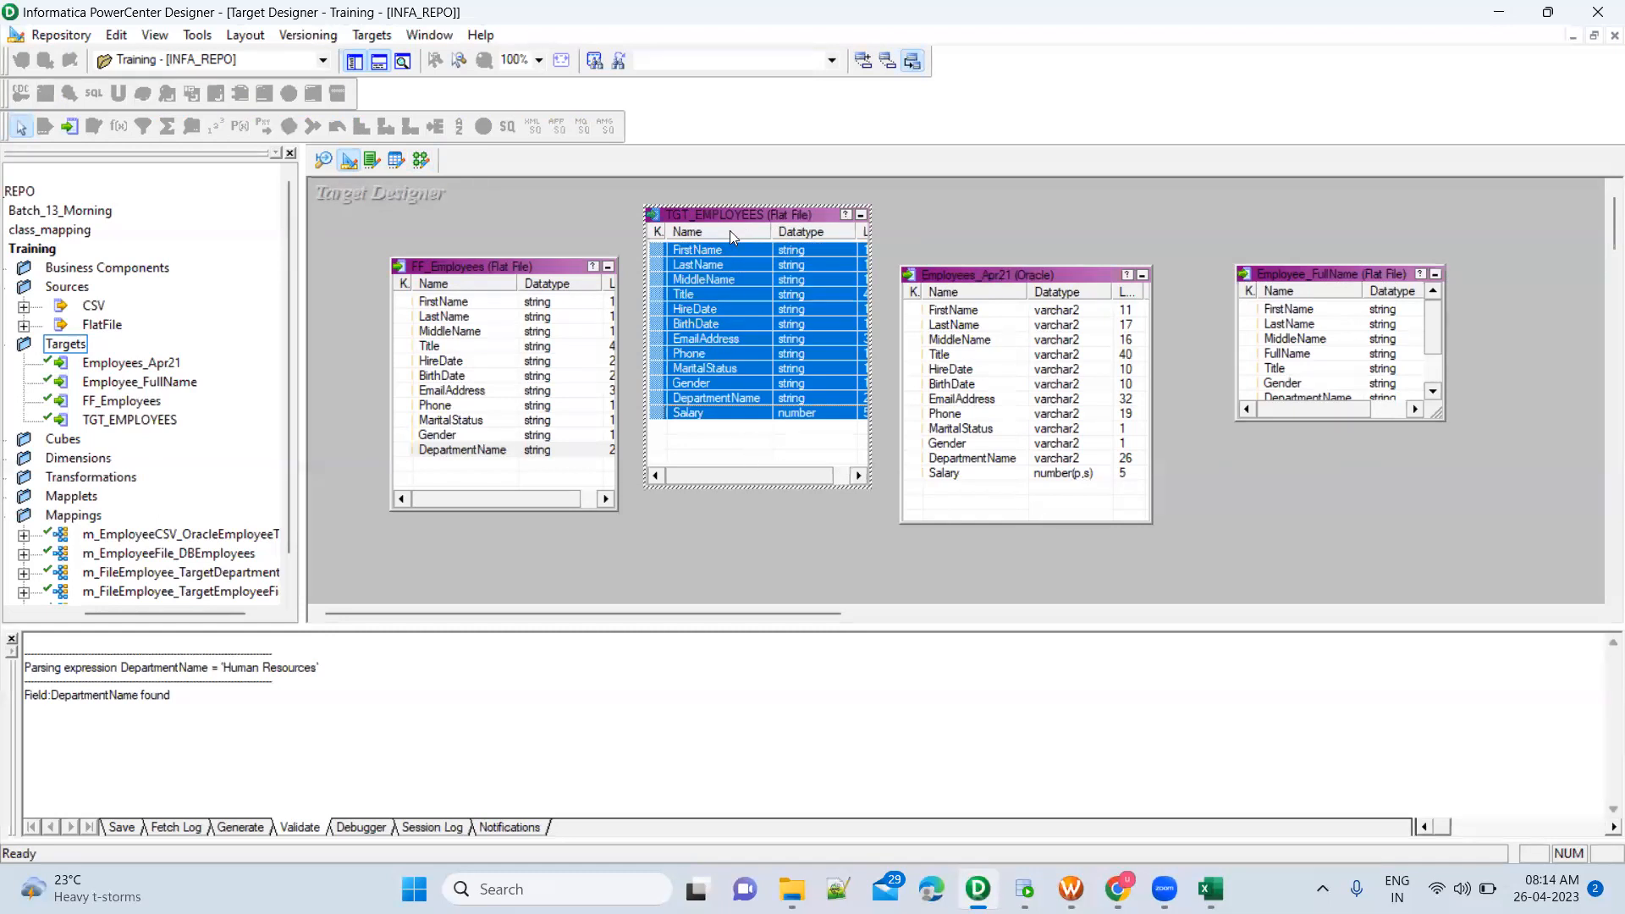
Add the TGT_EMPLOYEES target to the mapping after FTR_HumanaResources and move the filter closer to the source qualifier
{"action": "left_click", "coordinate": [421, 160]}
{"action": "left_click_drag", "start_coordinate": [127, 420], "coordinate": [1450, 238]}
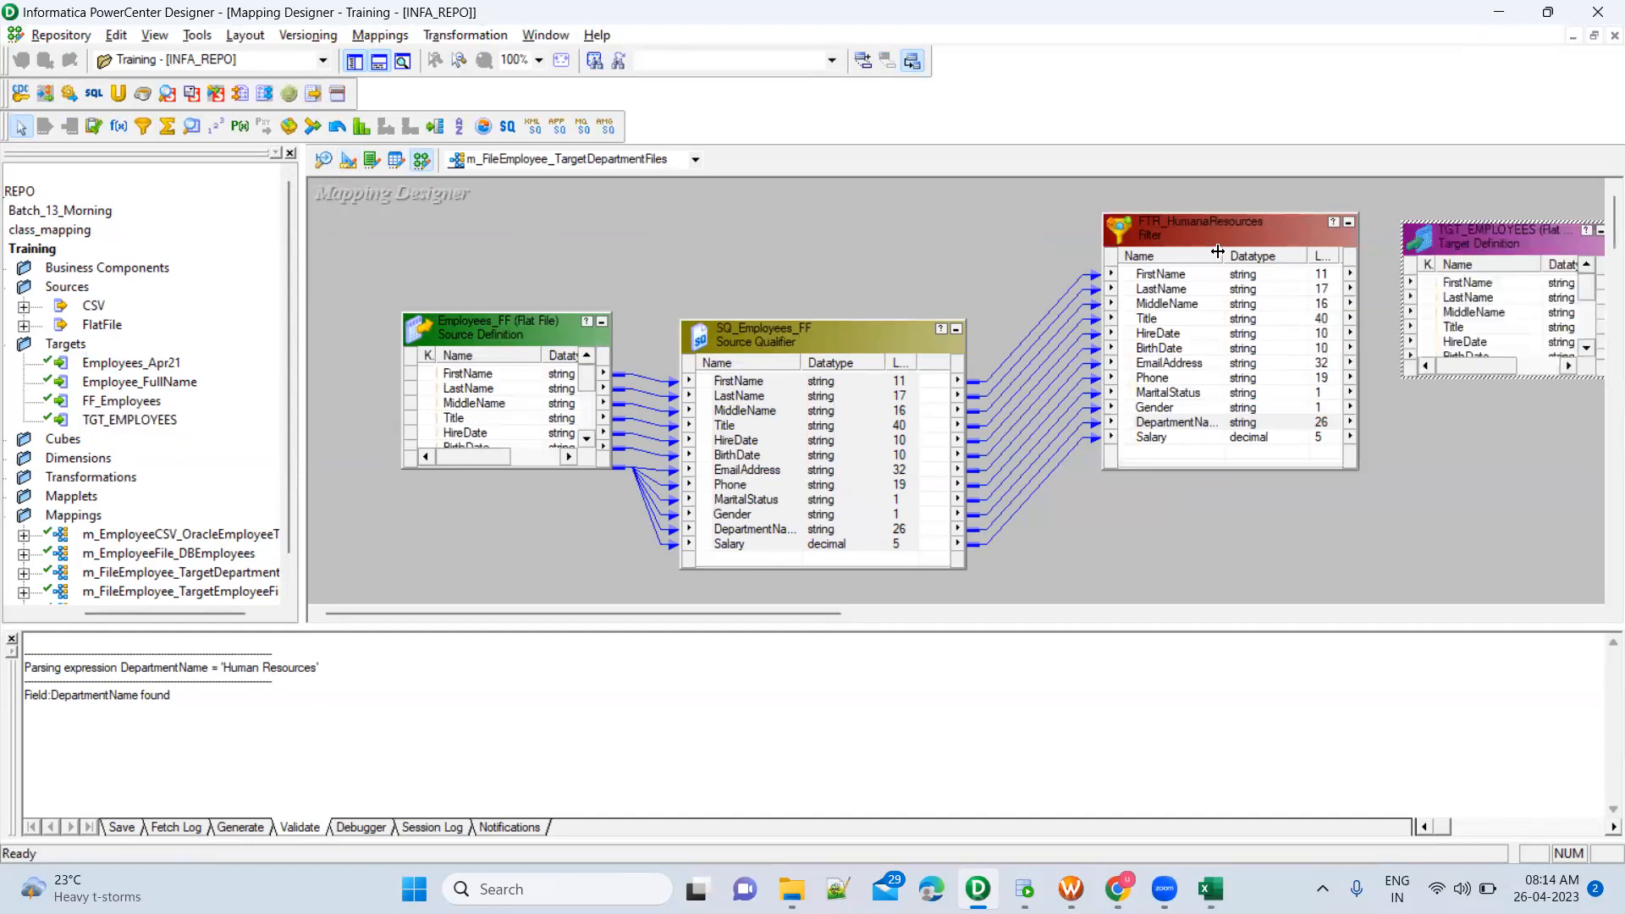
{"action": "left_click_drag", "start_coordinate": [1217, 251], "coordinate": [1119, 248]}
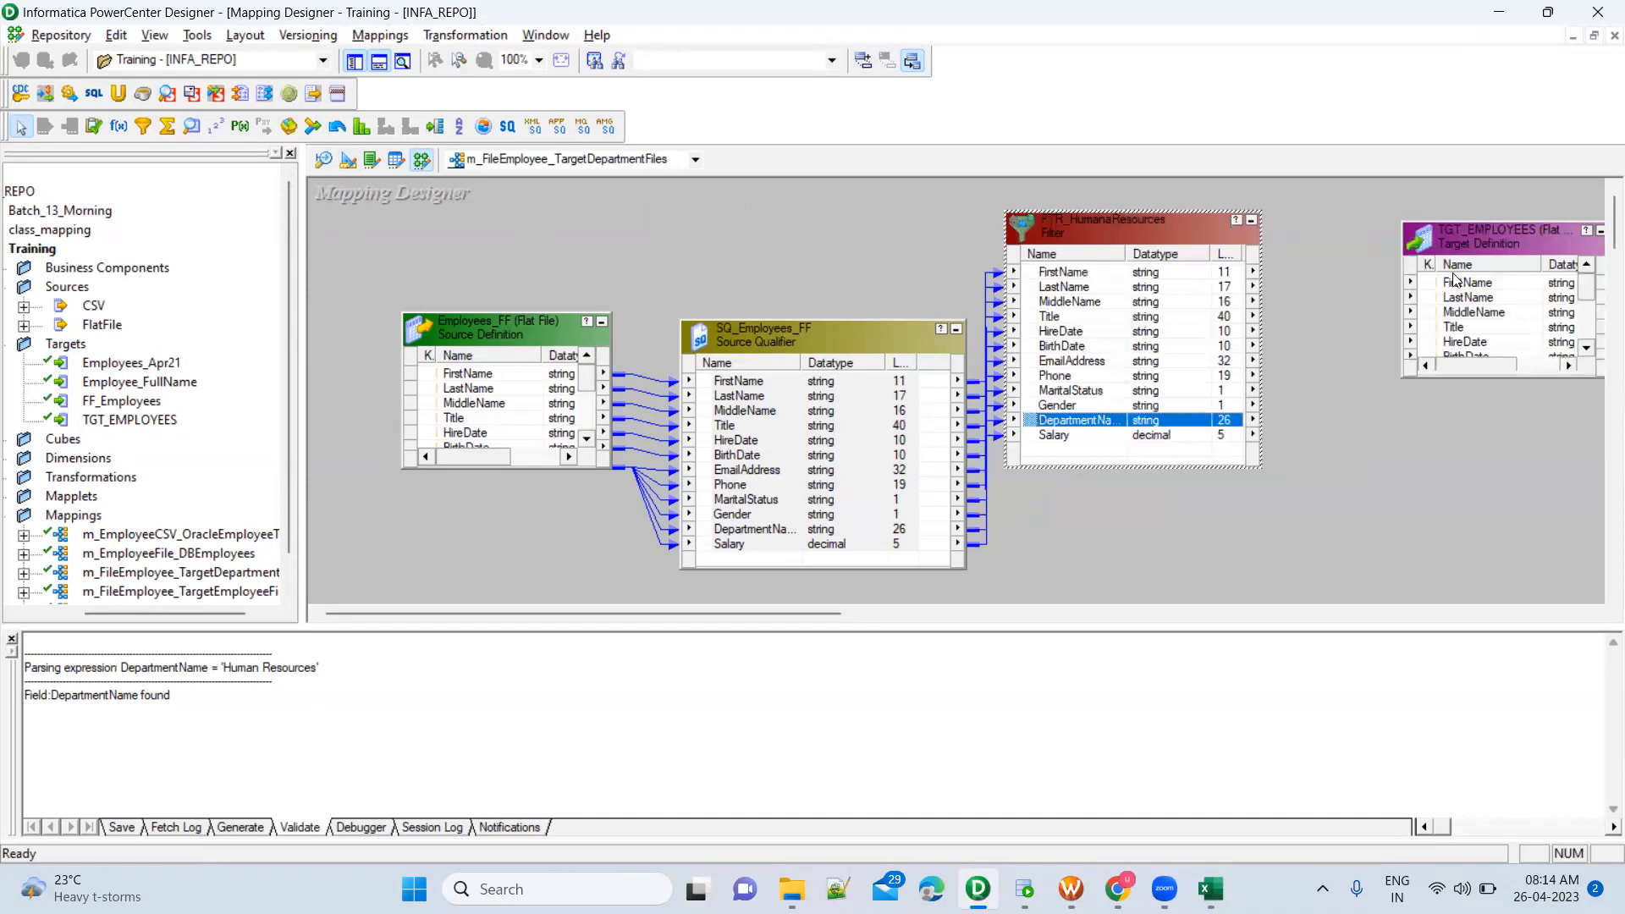
Enlarge TGT_EMPLOYEES to show all its ports and link the FTR_HumanaResources ports FirstName through Salary to it
{"action": "left_click", "coordinate": [1463, 233]}
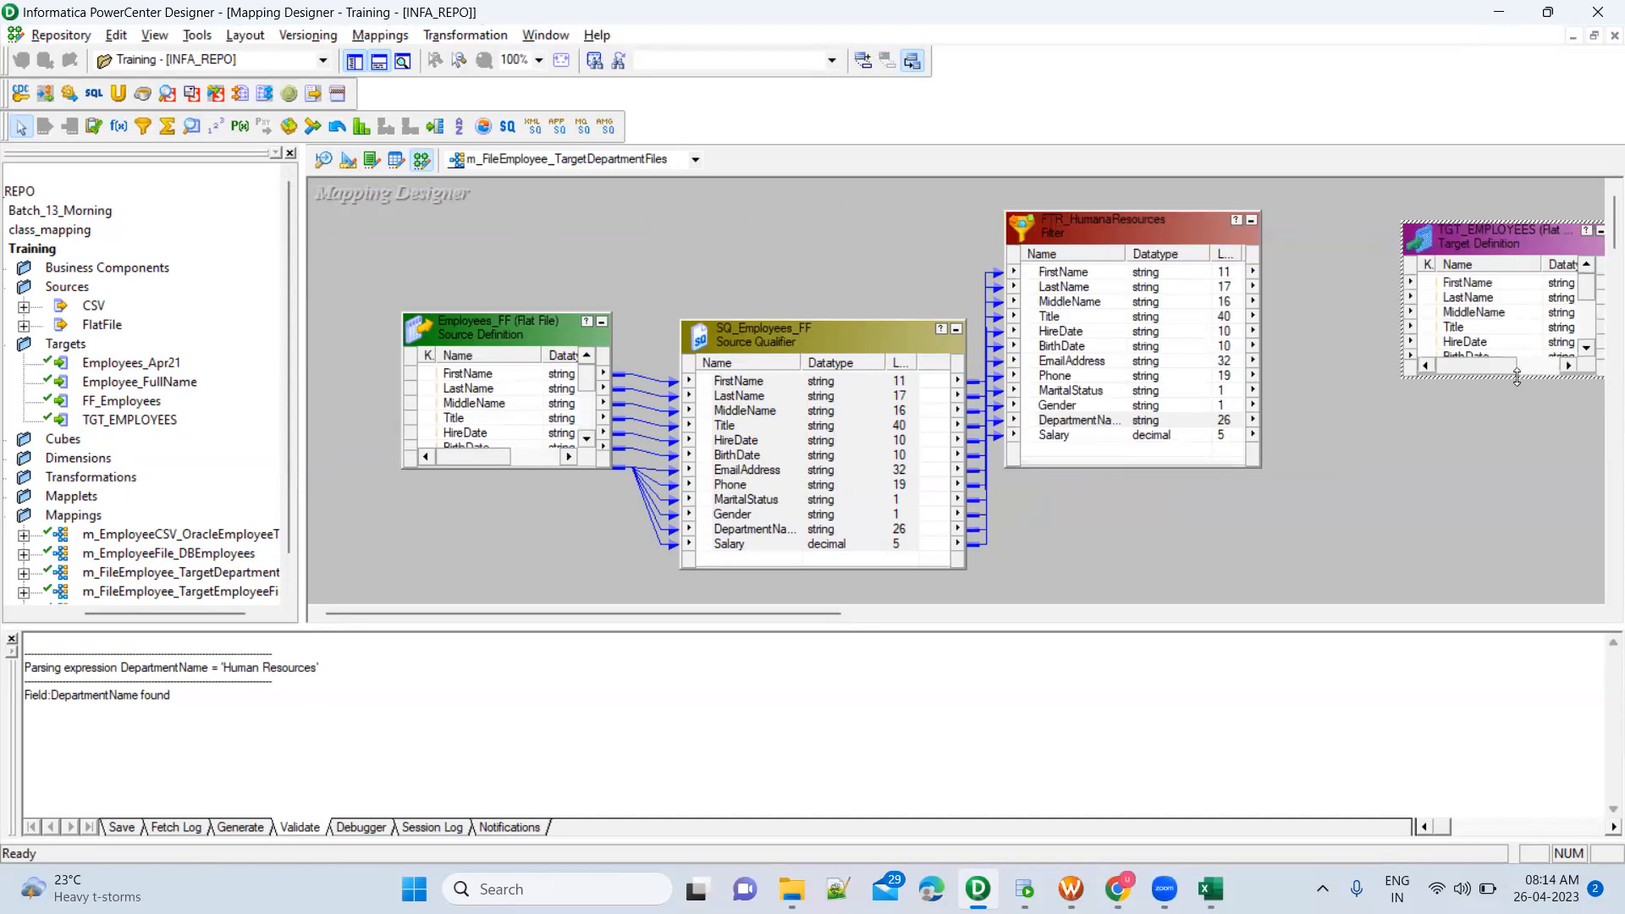
{"action": "left_click_drag", "start_coordinate": [1517, 377], "coordinate": [1516, 495]}
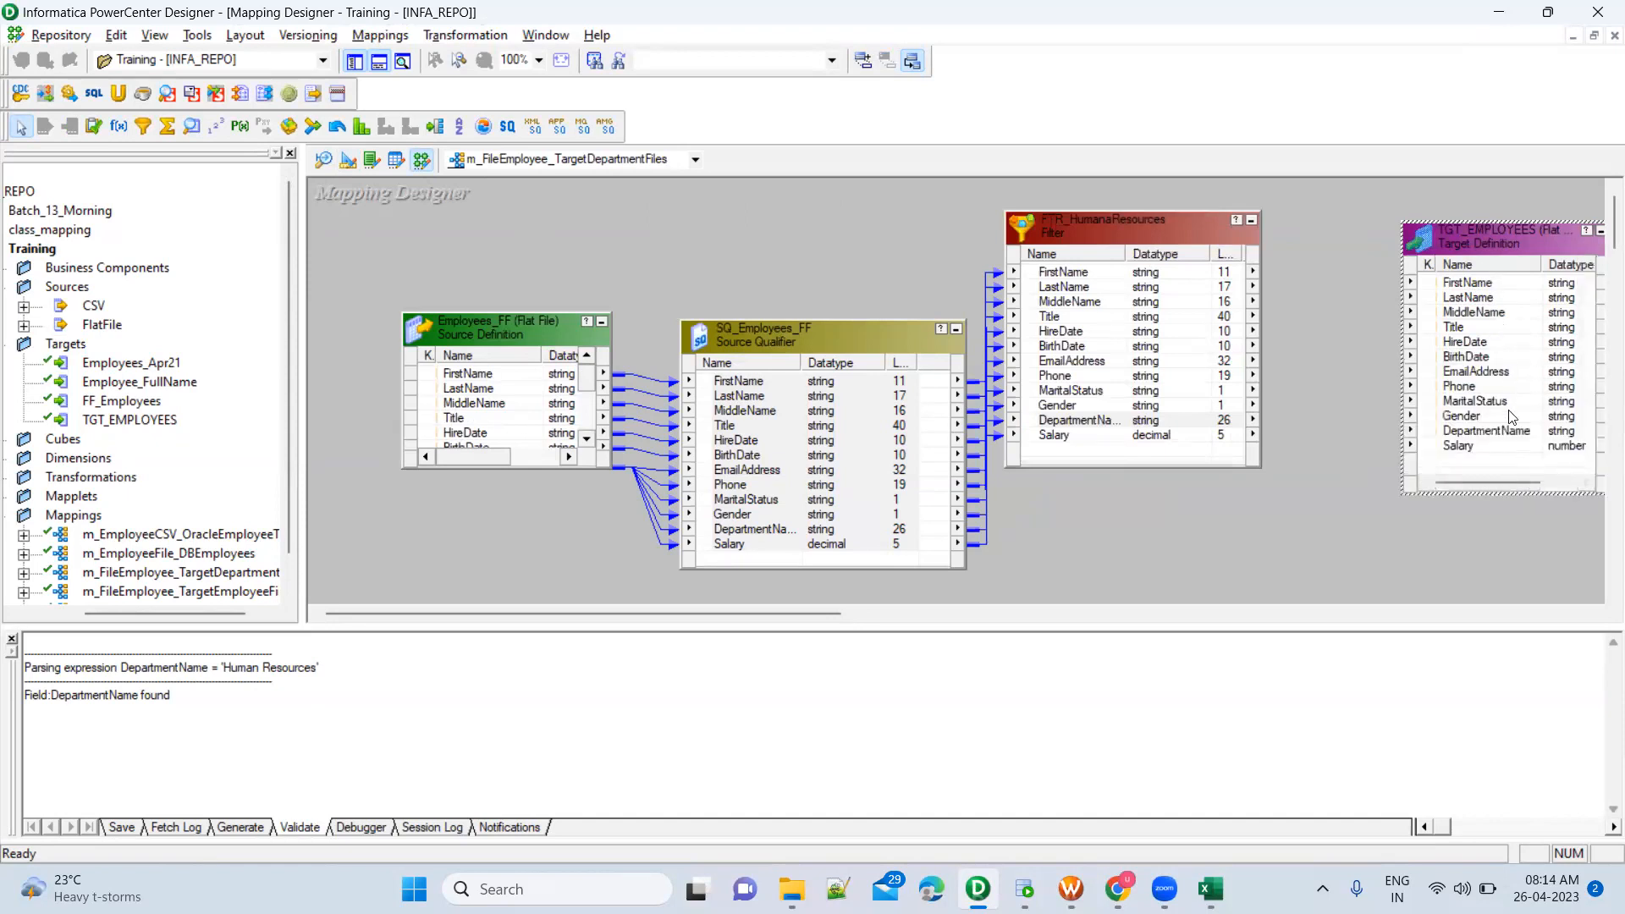
{"action": "left_click", "coordinate": [1065, 272]}
{"action": "left_click", "coordinate": [1068, 435], "text": "shift"}
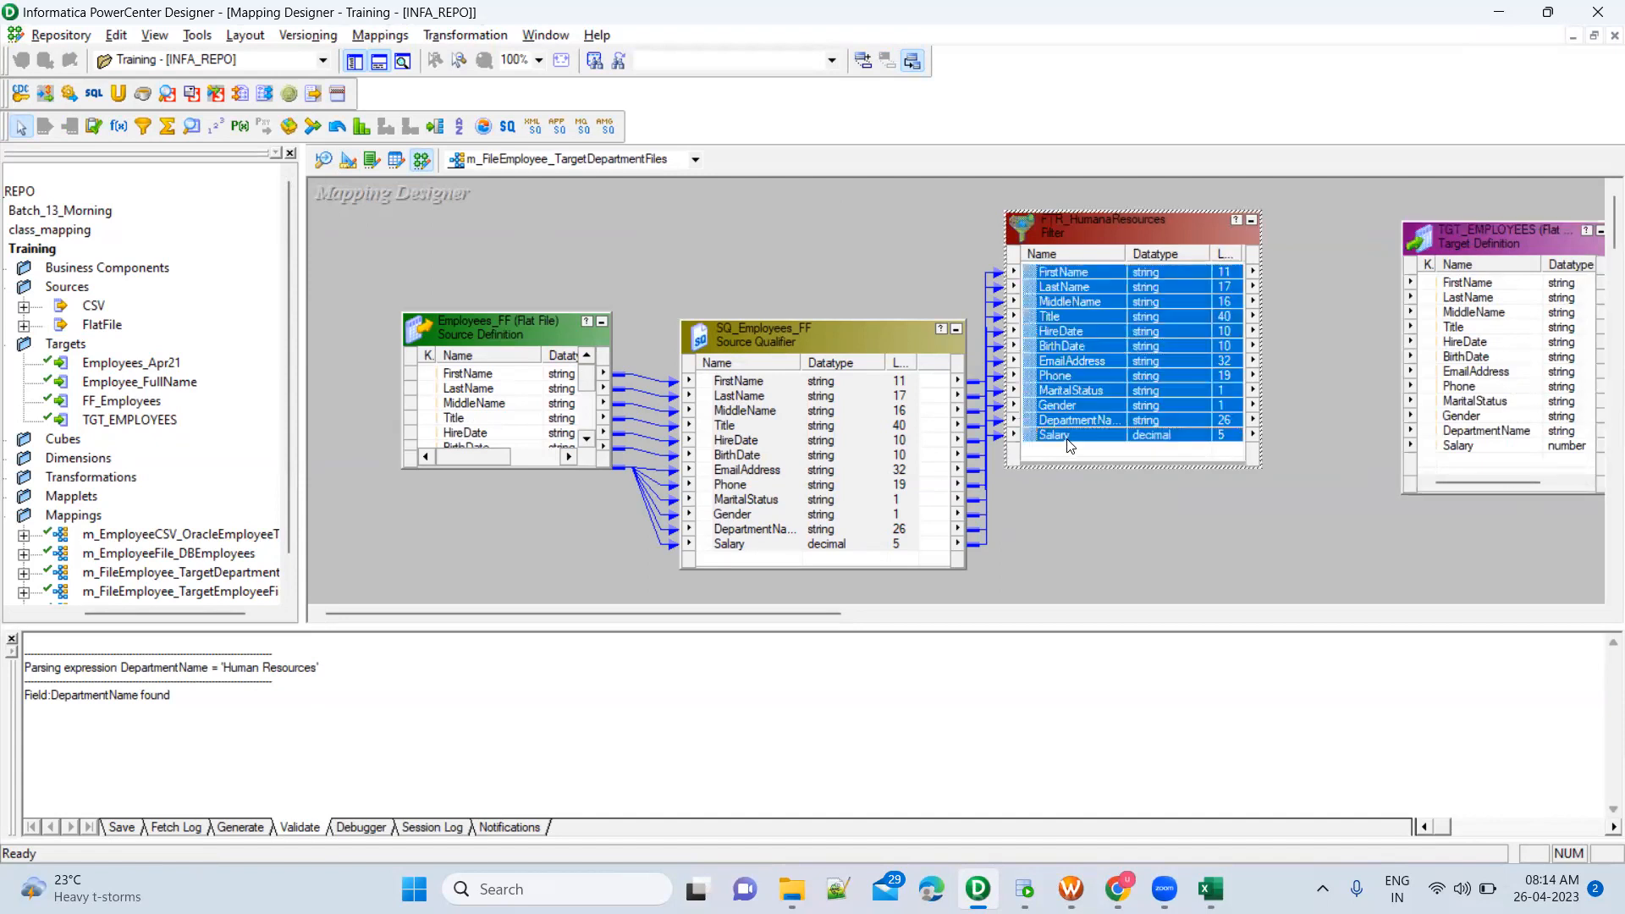
{"action": "left_click_drag", "start_coordinate": [1034, 282], "coordinate": [1485, 284]}
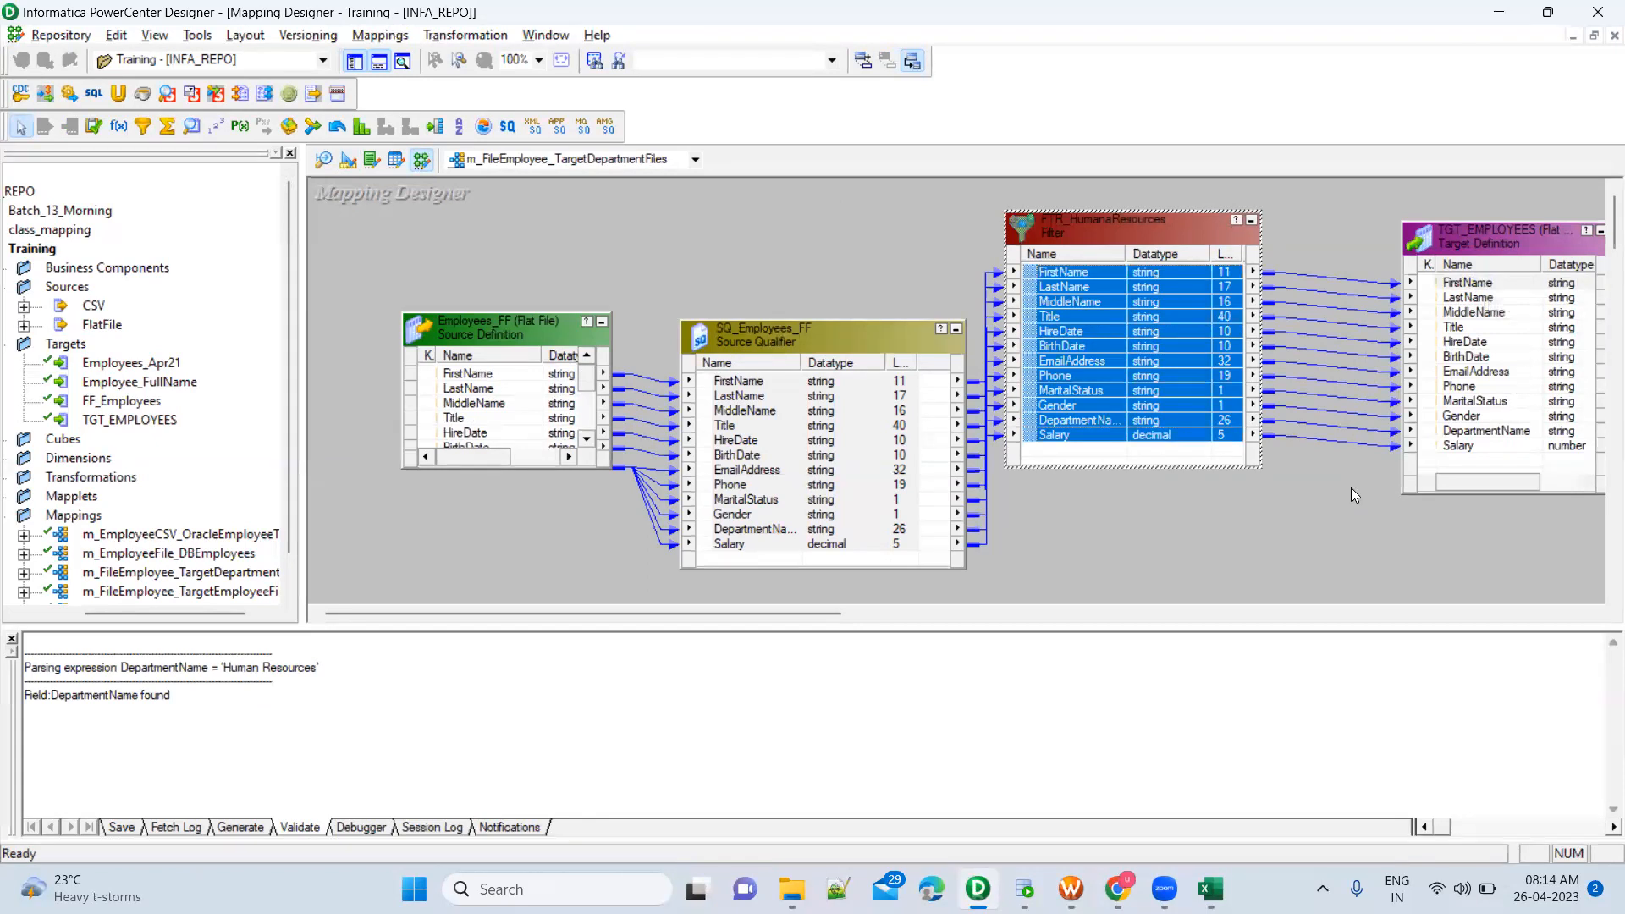
{"action": "left_click", "coordinate": [1351, 487]}
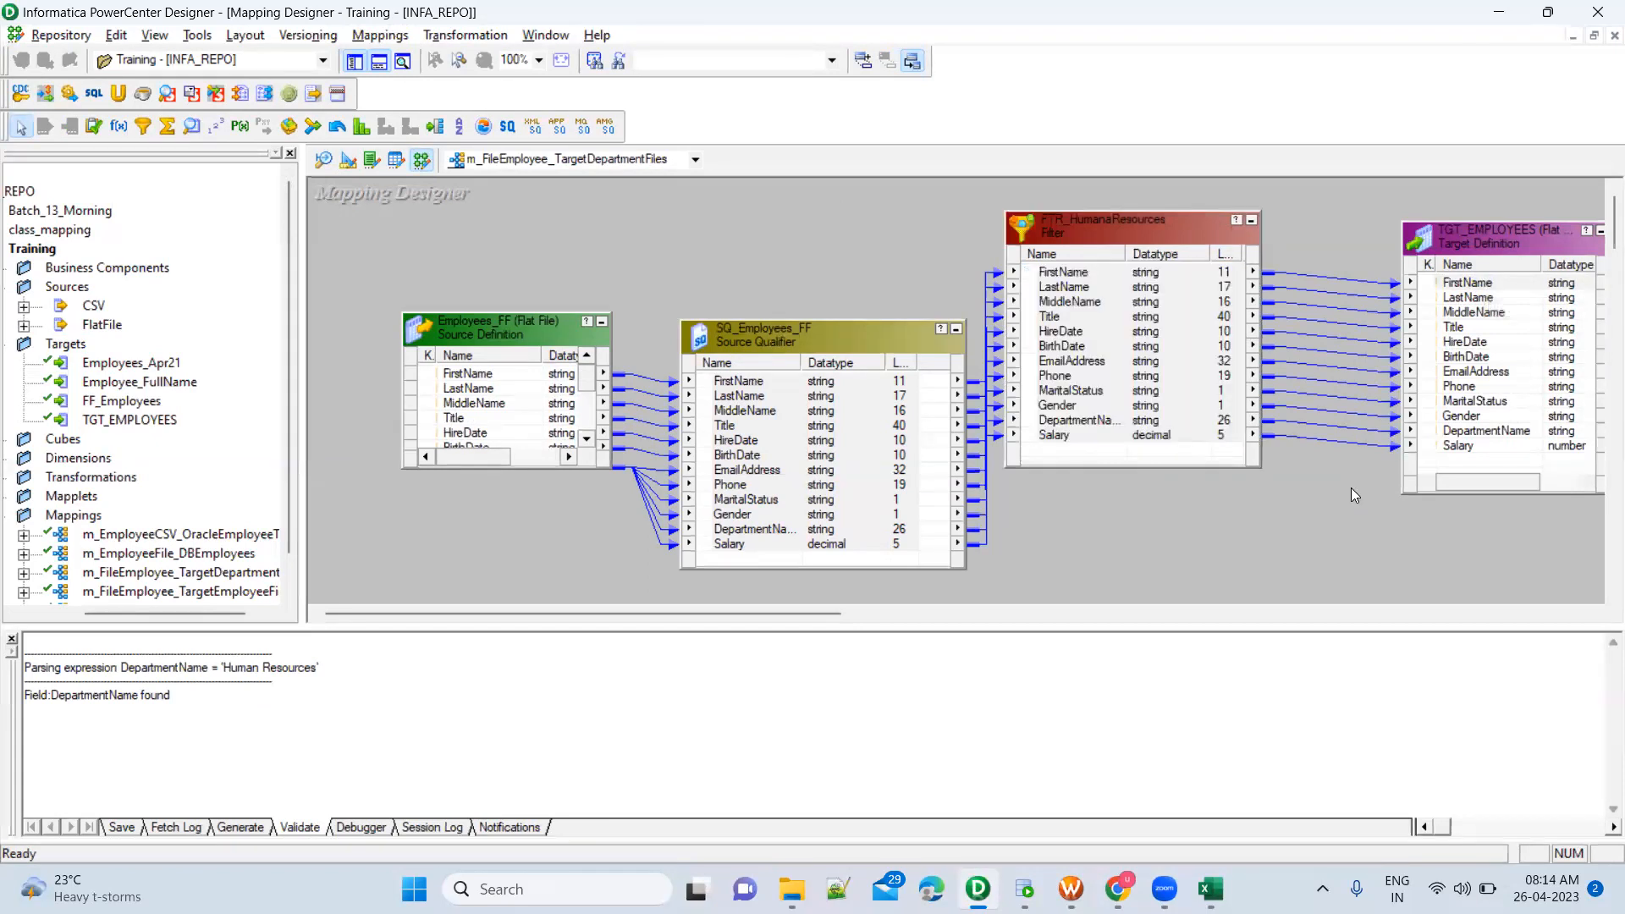
Arrange all objects of the mapping as icons
{"action": "right_click", "coordinate": [825, 259]}
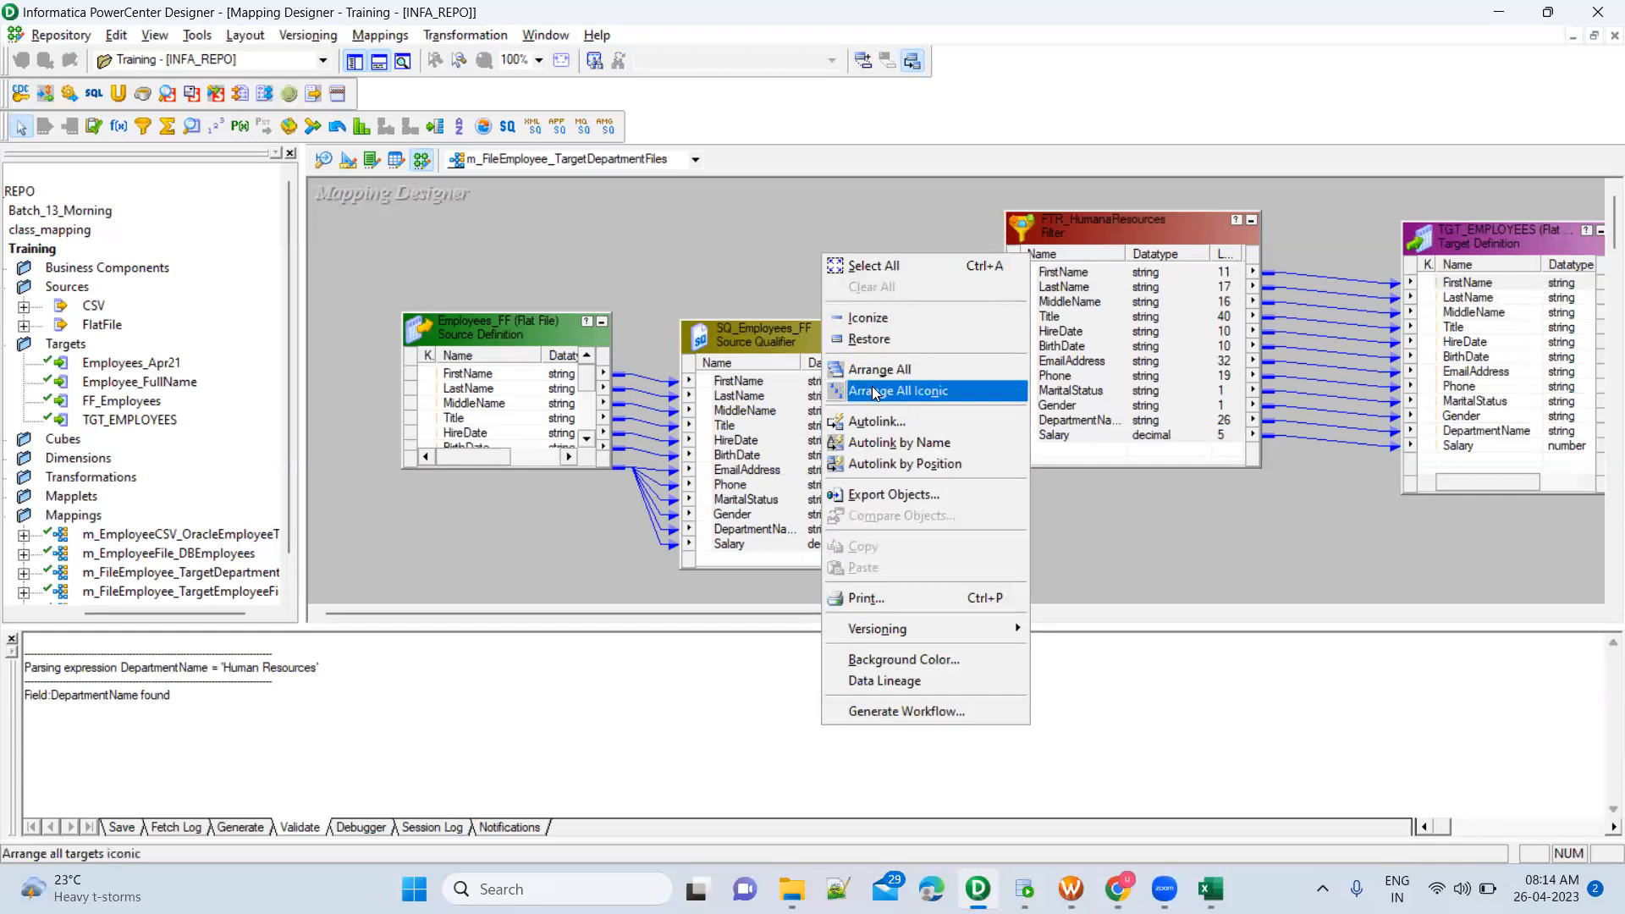
{"action": "left_click", "coordinate": [875, 392]}
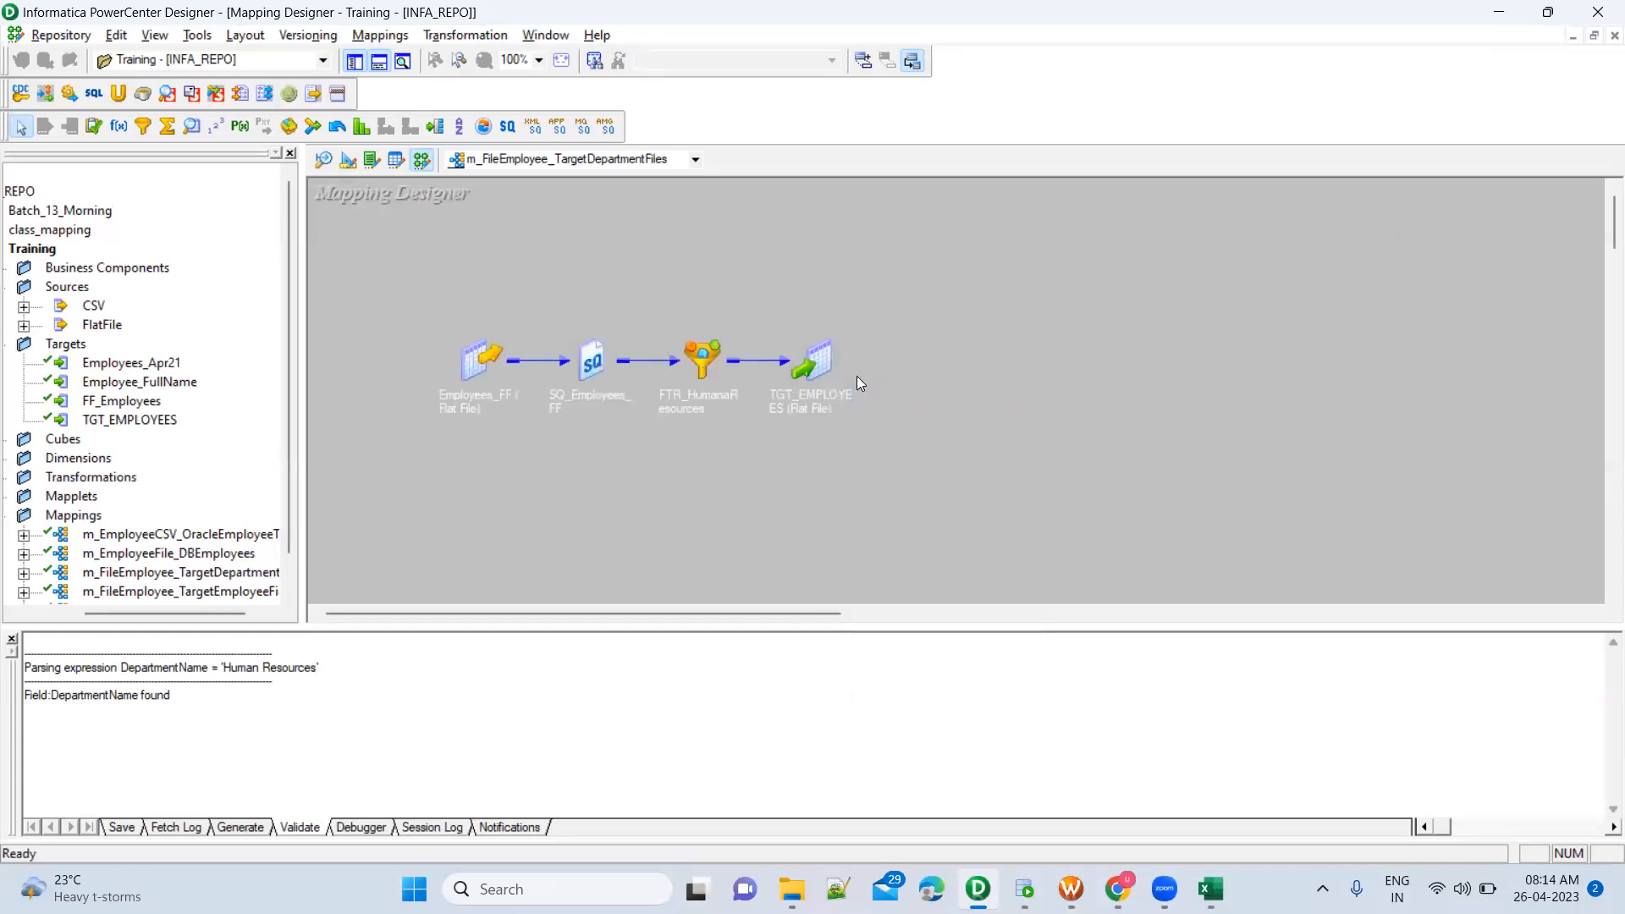
{"action": "left_click", "coordinate": [475, 369]}
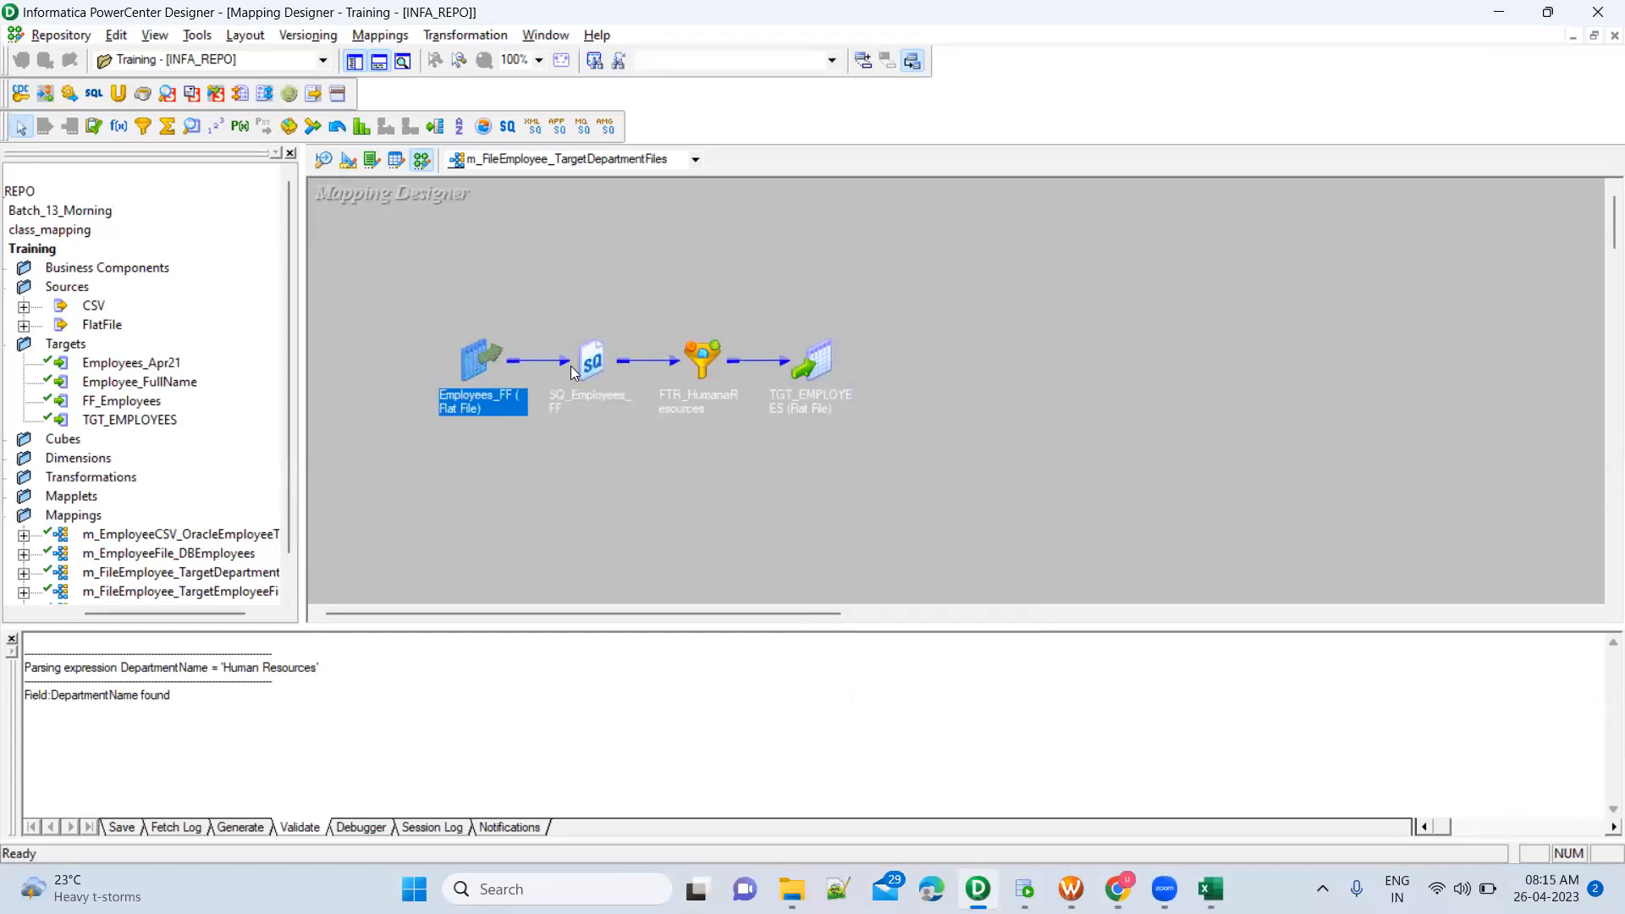
{"action": "left_click", "coordinate": [593, 362]}
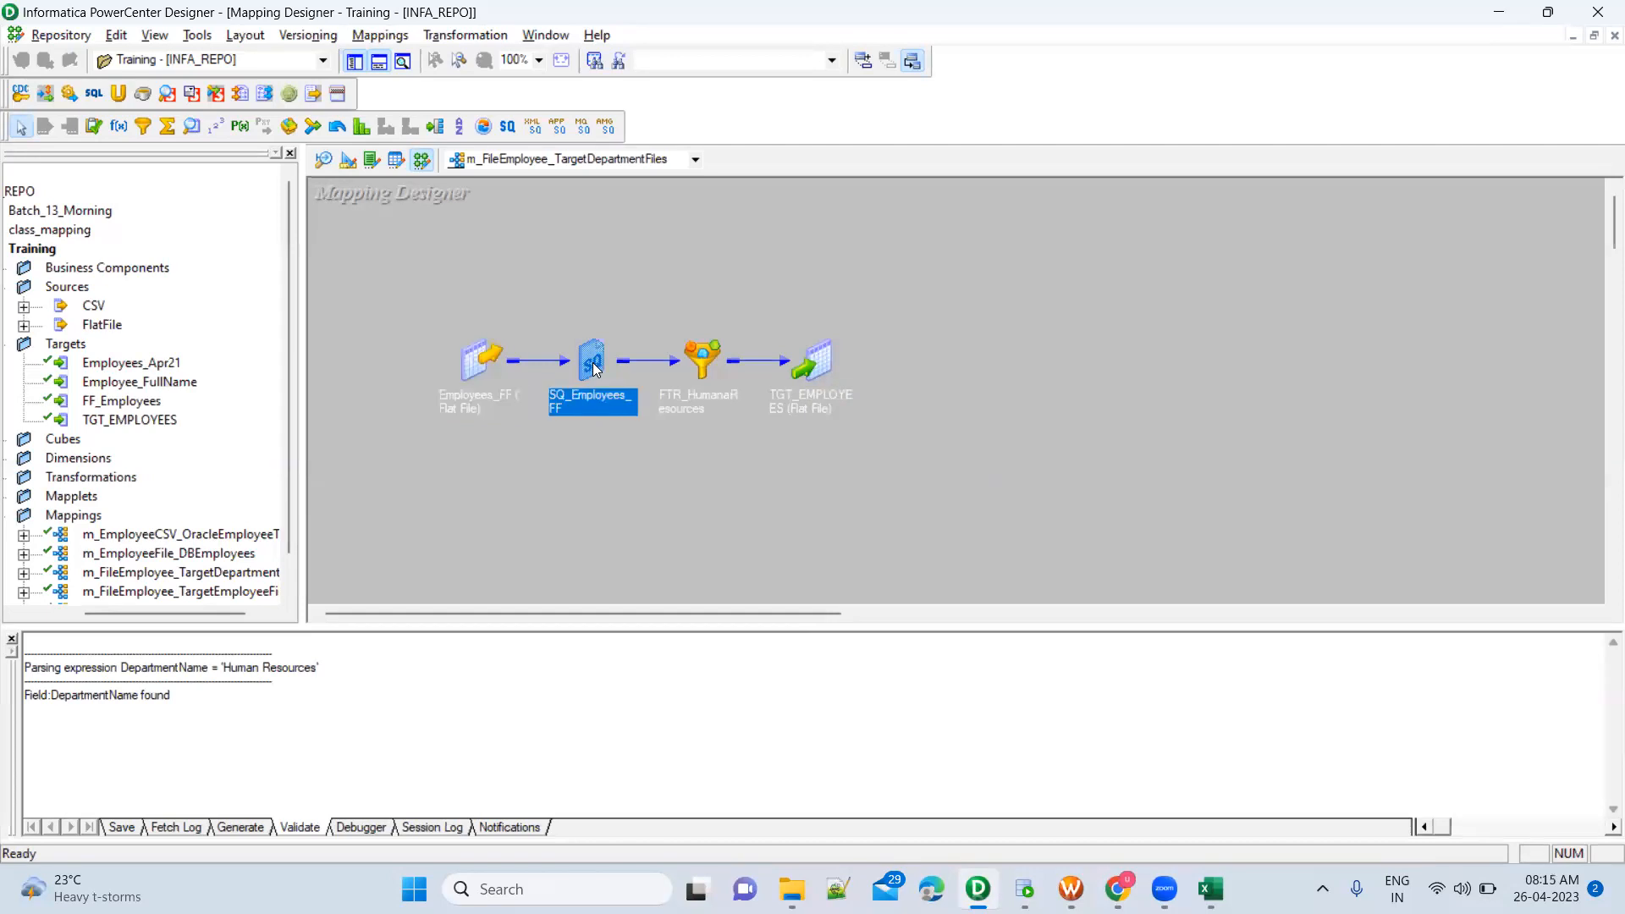
{"action": "left_click", "coordinate": [703, 359]}
{"action": "left_click", "coordinate": [662, 347]}
{"action": "left_click_drag", "start_coordinate": [648, 284], "coordinate": [755, 460]}
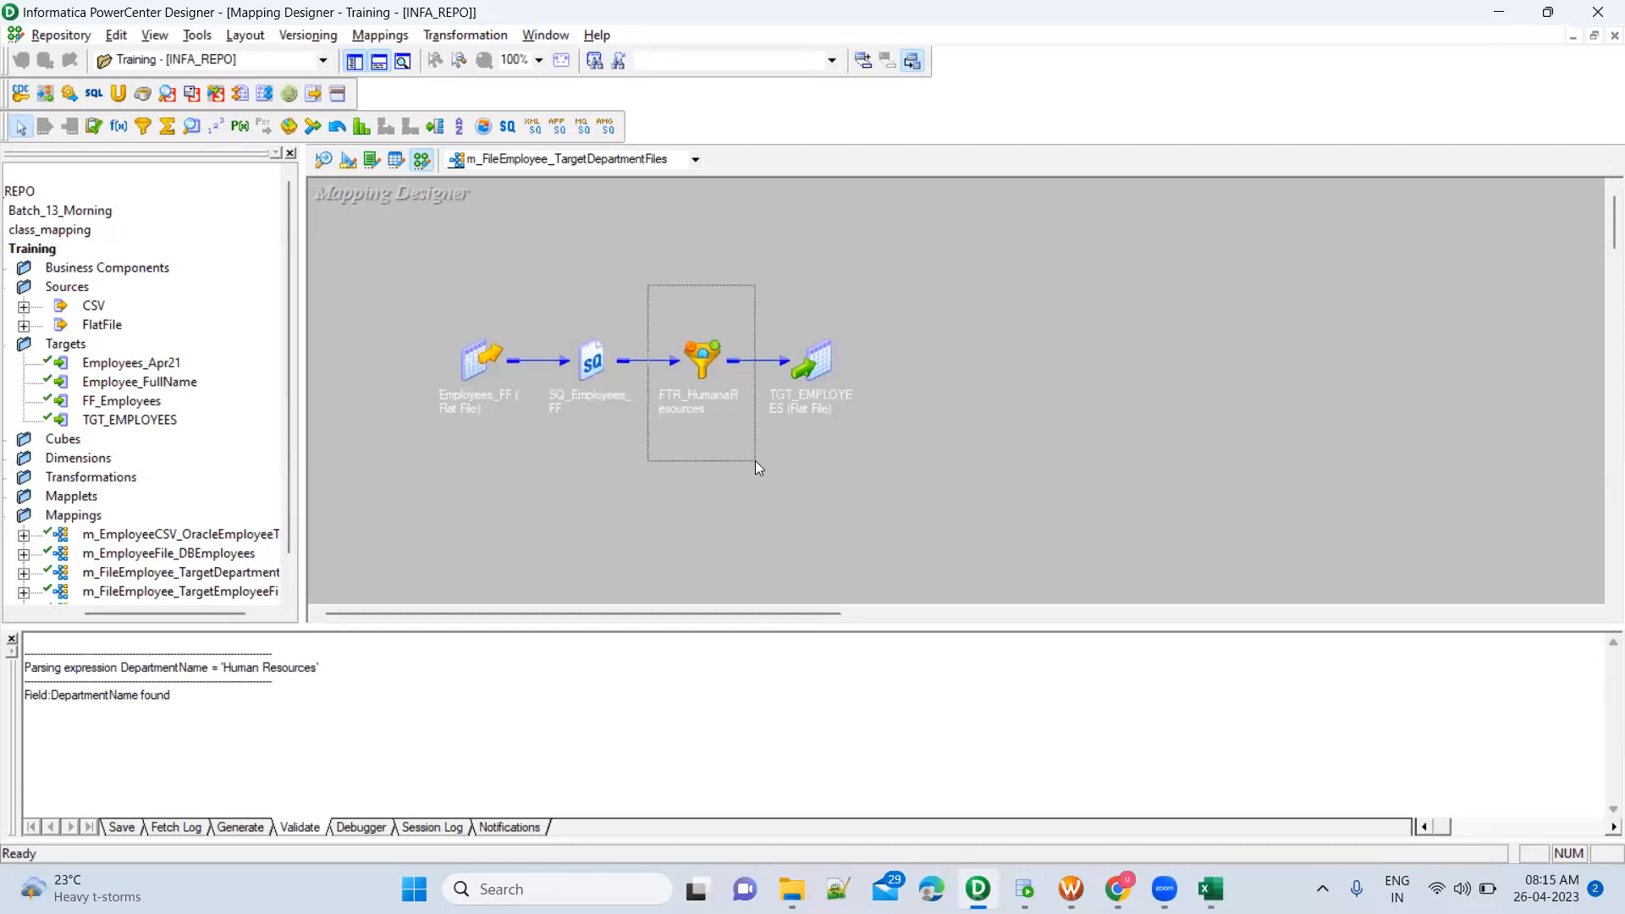
Review the filter condition of FTR_HumanaResources in its expression editor, close it without changes and collapse the filter to an icon
{"action": "double_click", "coordinate": [702, 350]}
{"action": "double_click", "coordinate": [796, 347]}
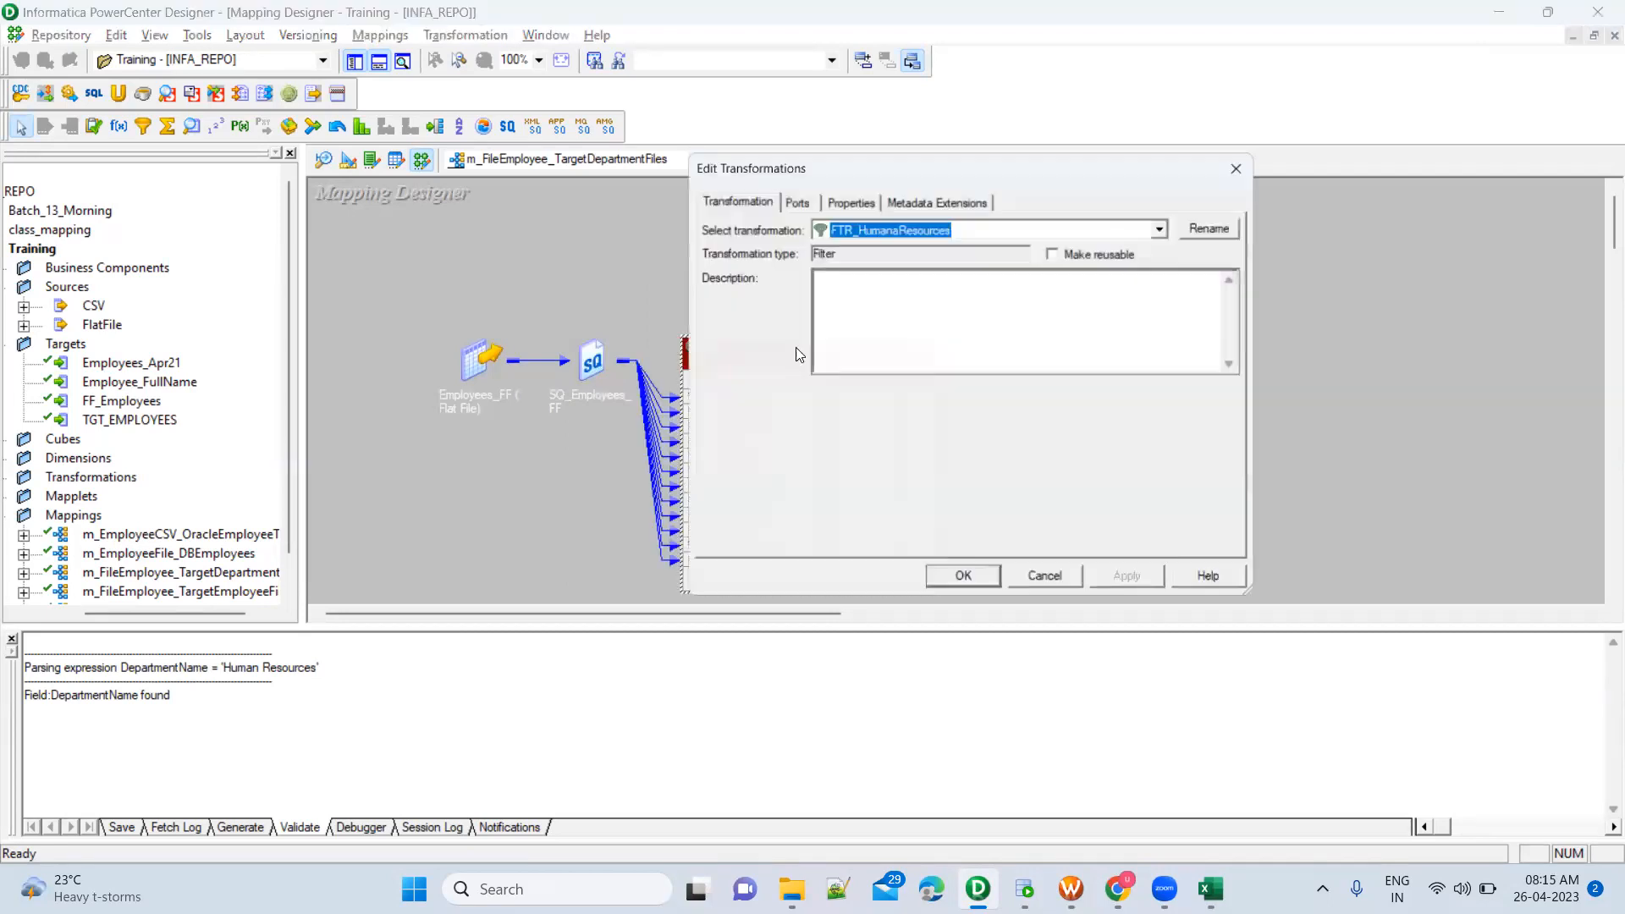
{"action": "left_click", "coordinate": [845, 193]}
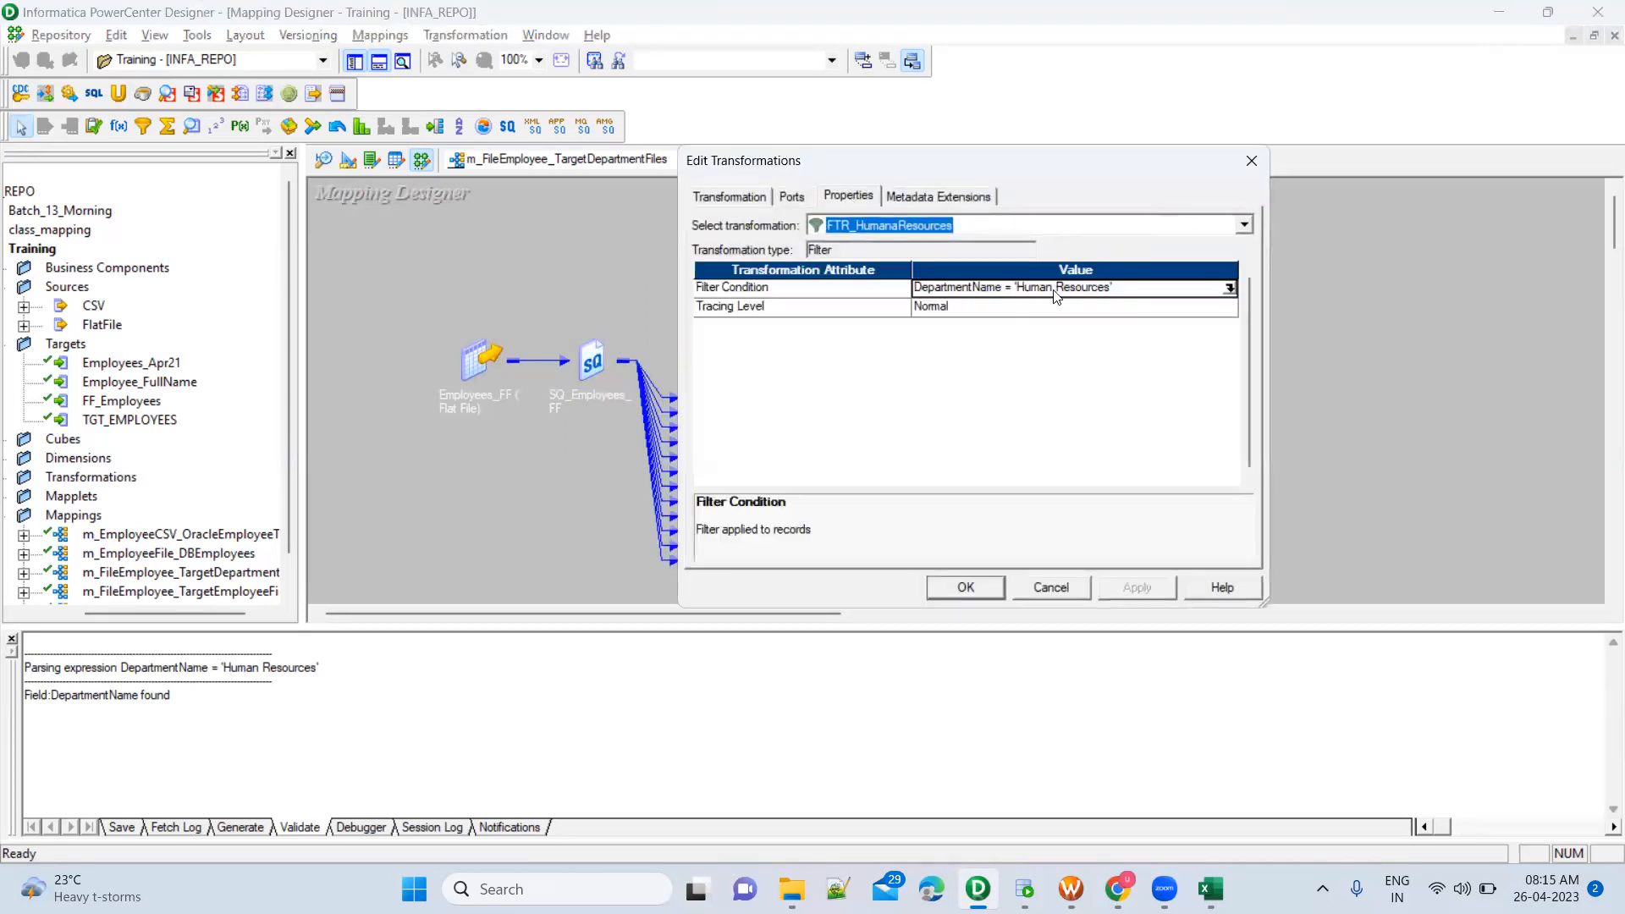
{"action": "left_click", "coordinate": [1229, 288]}
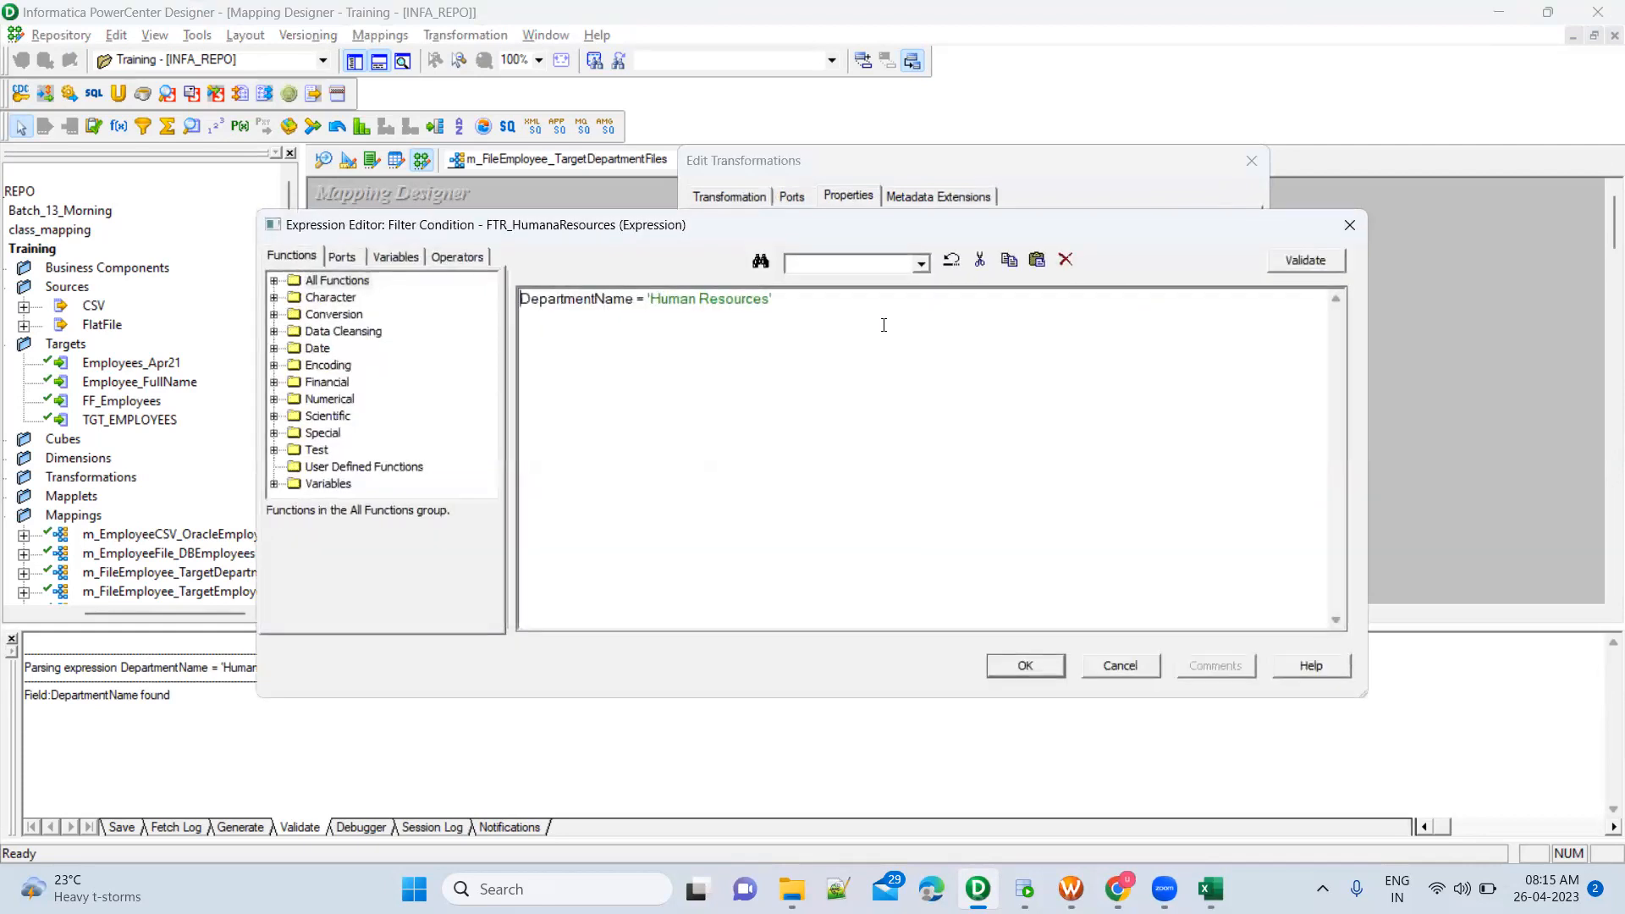
{"action": "left_click", "coordinate": [1025, 665]}
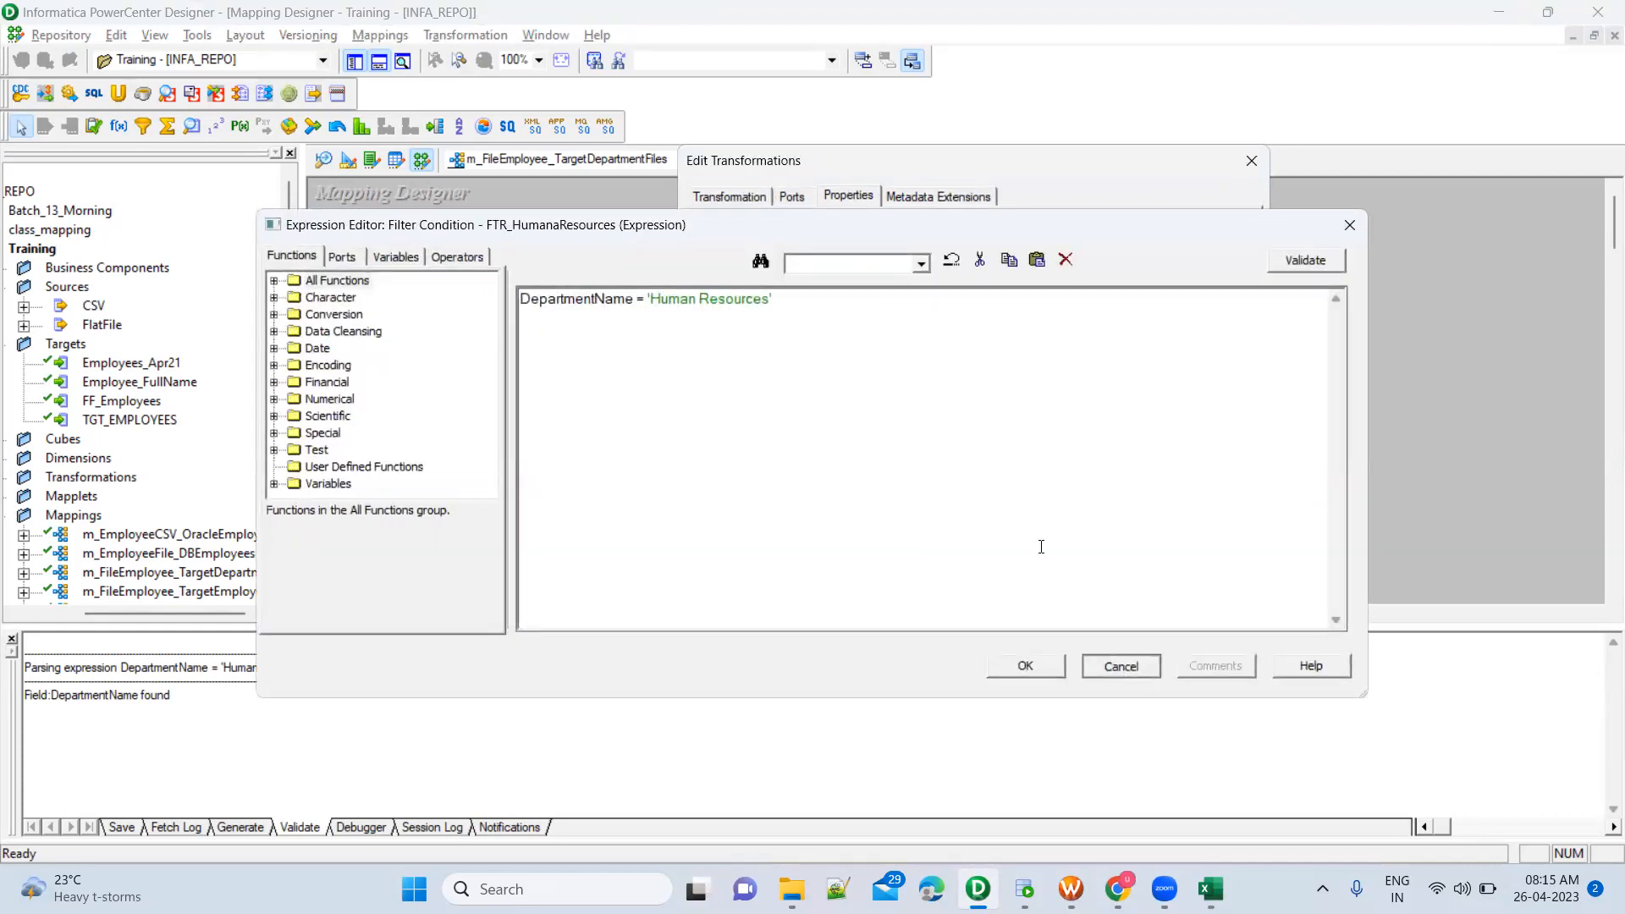
{"action": "left_click", "coordinate": [1052, 589]}
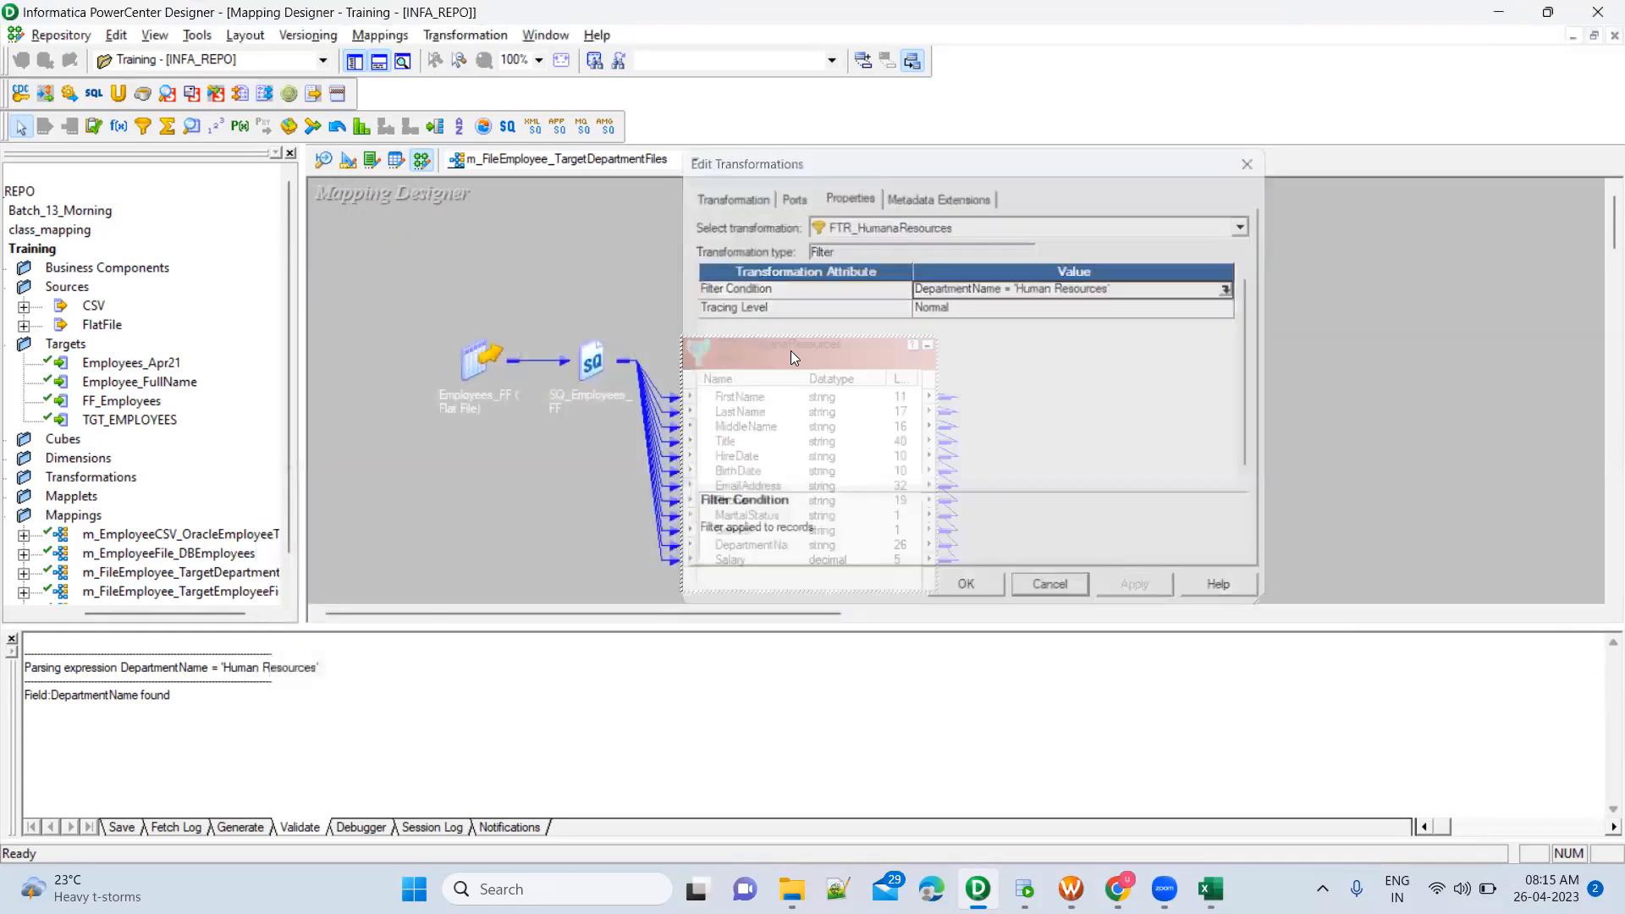
{"action": "left_click", "coordinate": [928, 345]}
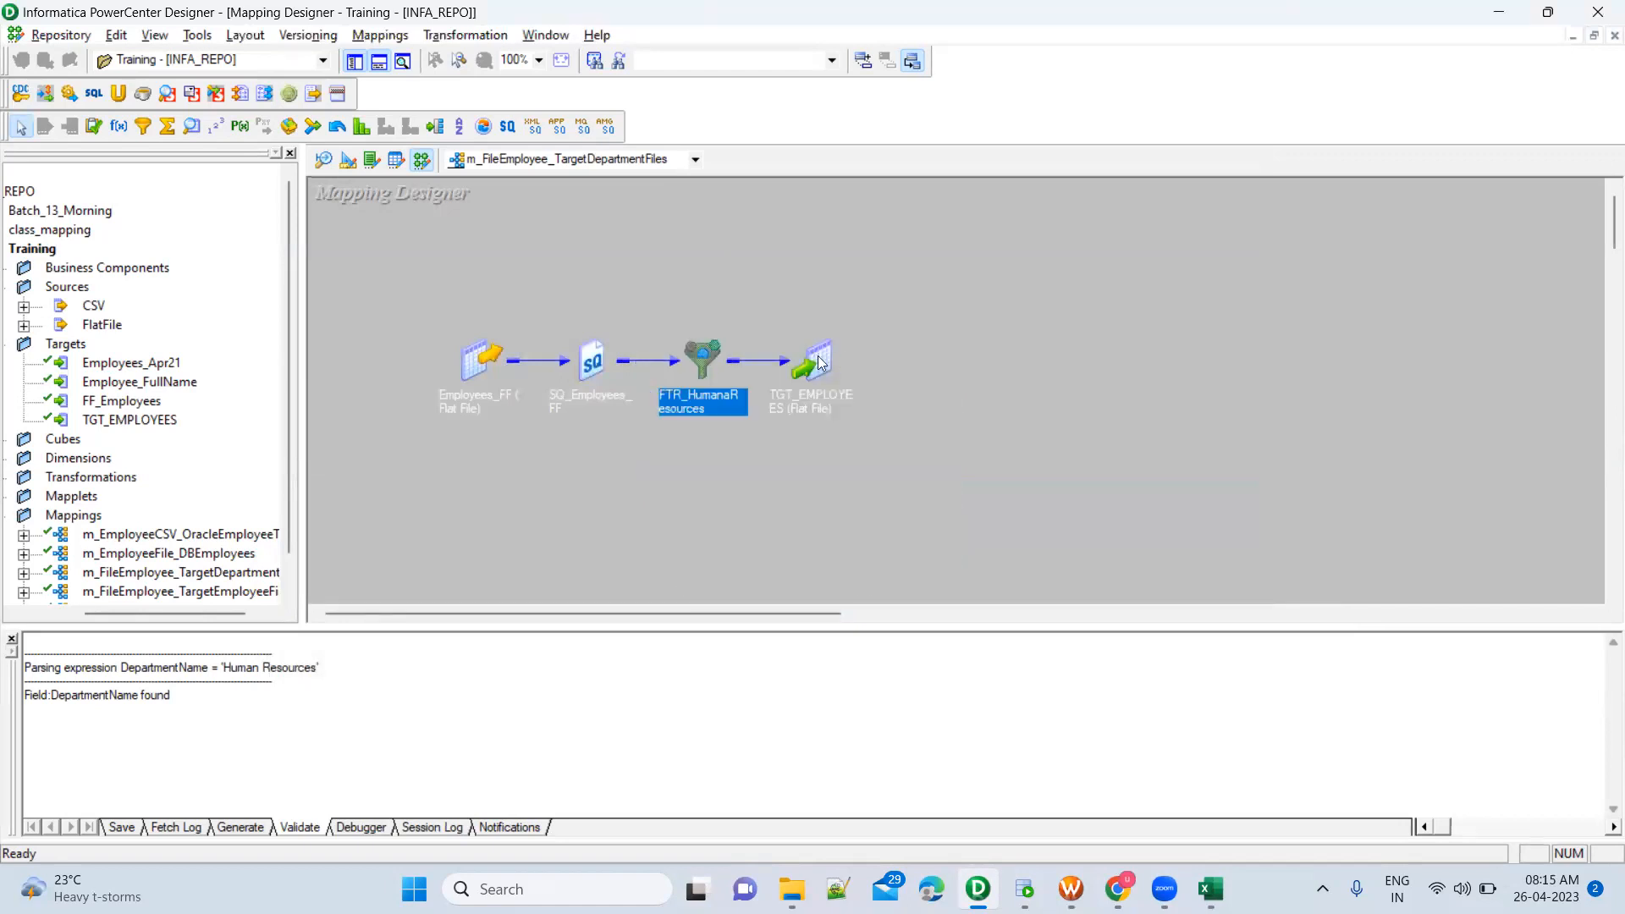
{"action": "left_click_drag", "start_coordinate": [775, 307], "coordinate": [899, 479]}
{"action": "left_click", "coordinate": [928, 393]}
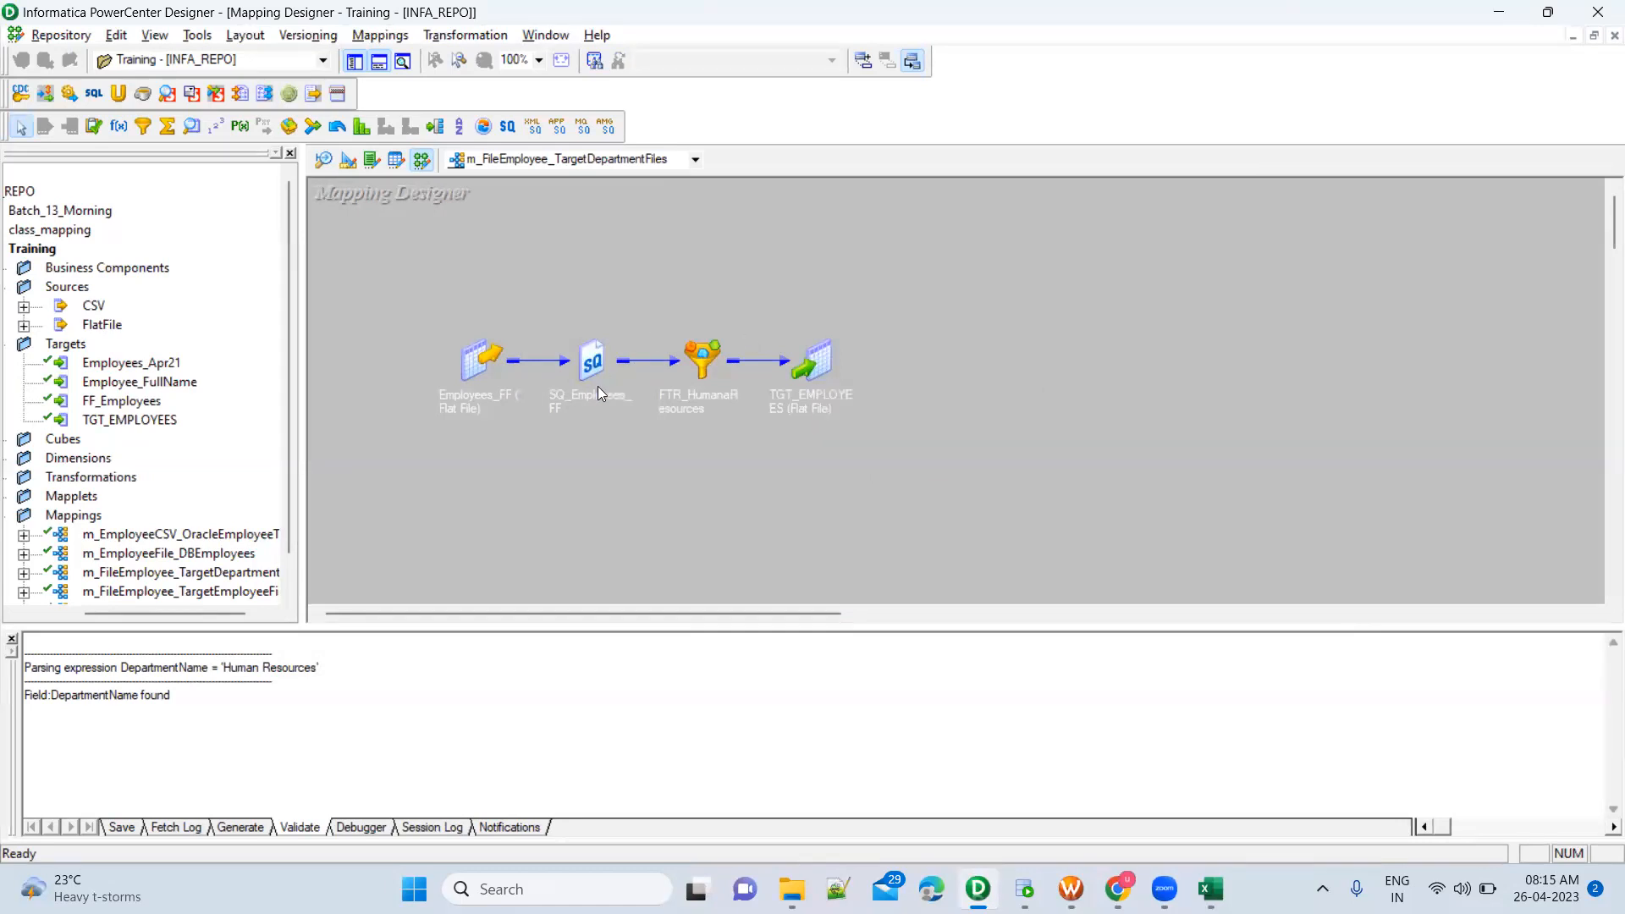
{"action": "left_click_drag", "start_coordinate": [395, 300], "coordinate": [941, 423]}
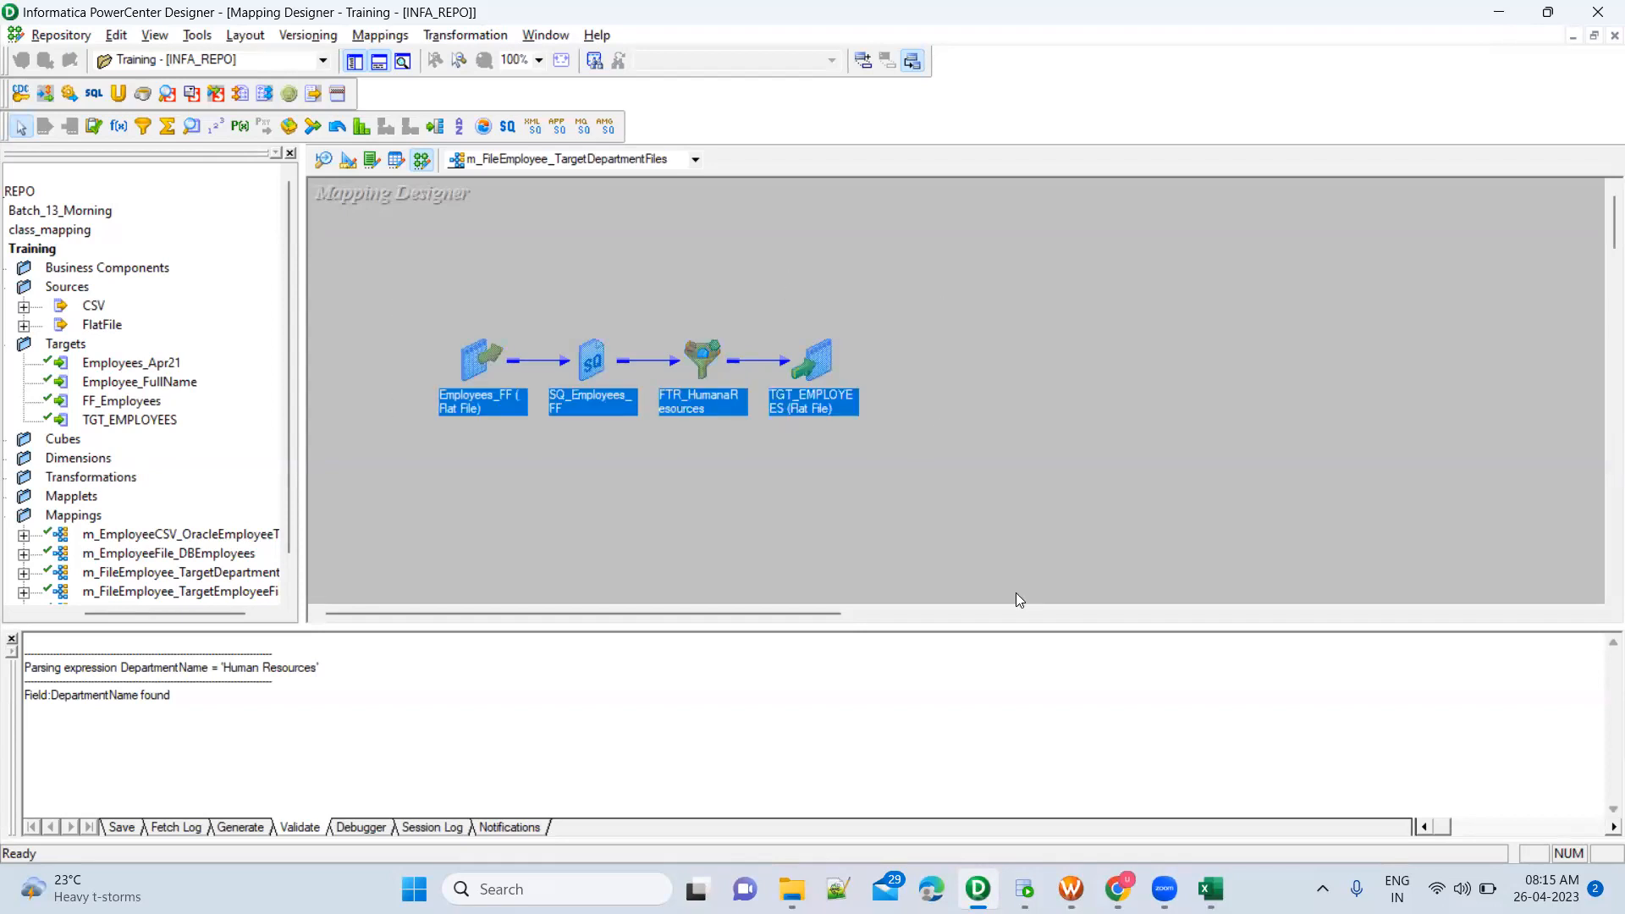
{"action": "left_click", "coordinate": [1019, 489]}
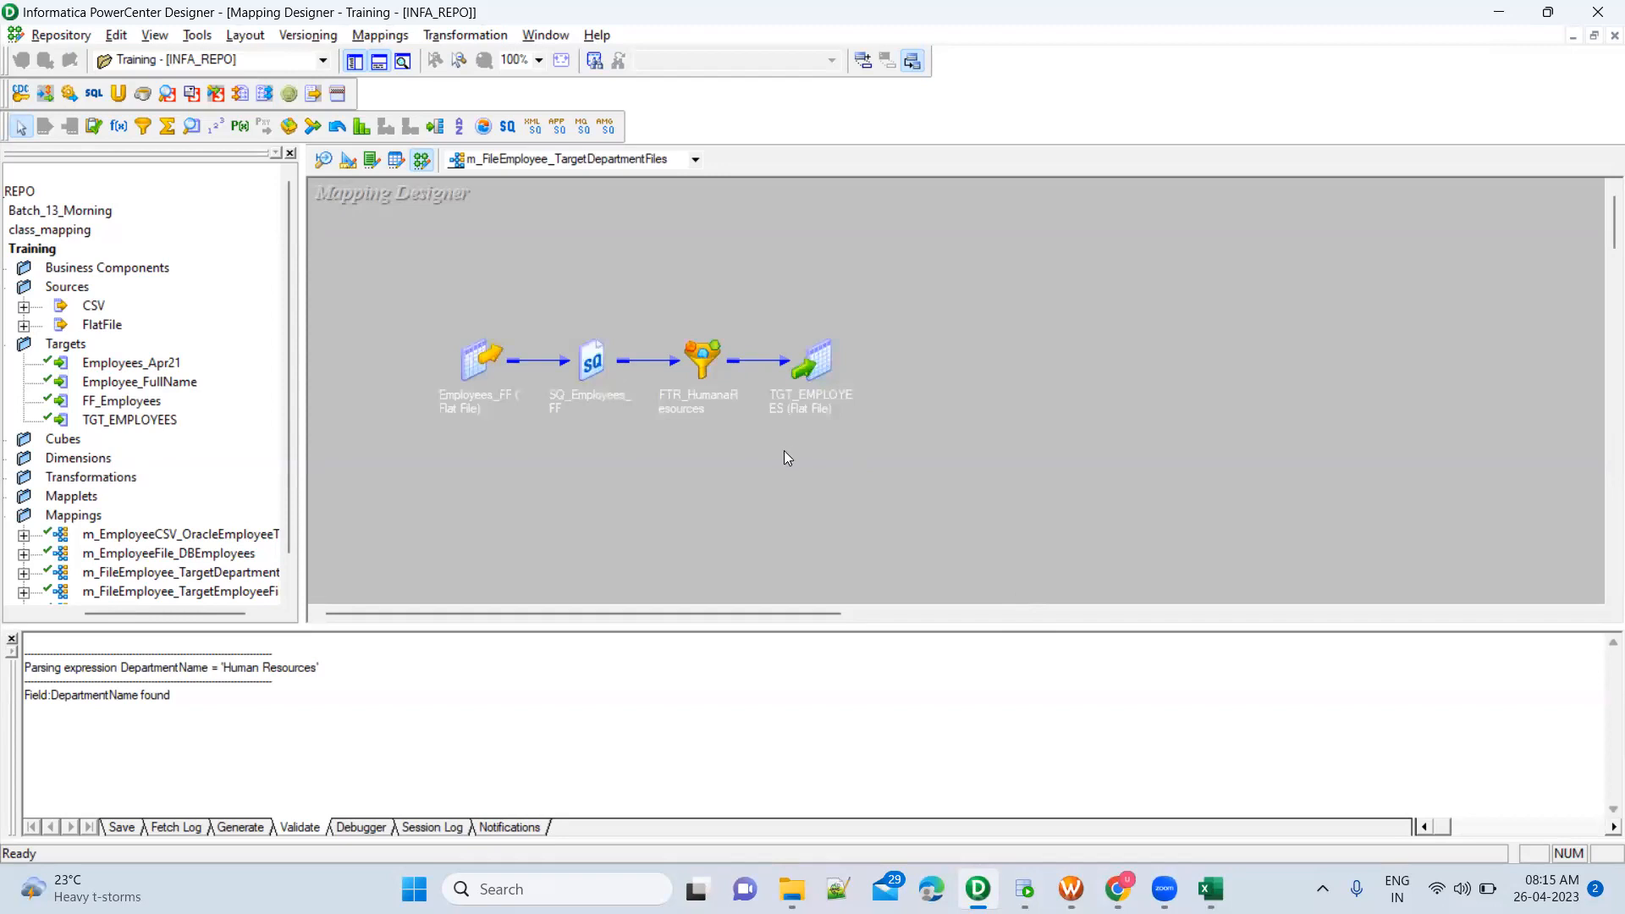
{"action": "left_click_drag", "start_coordinate": [412, 295], "coordinate": [877, 518]}
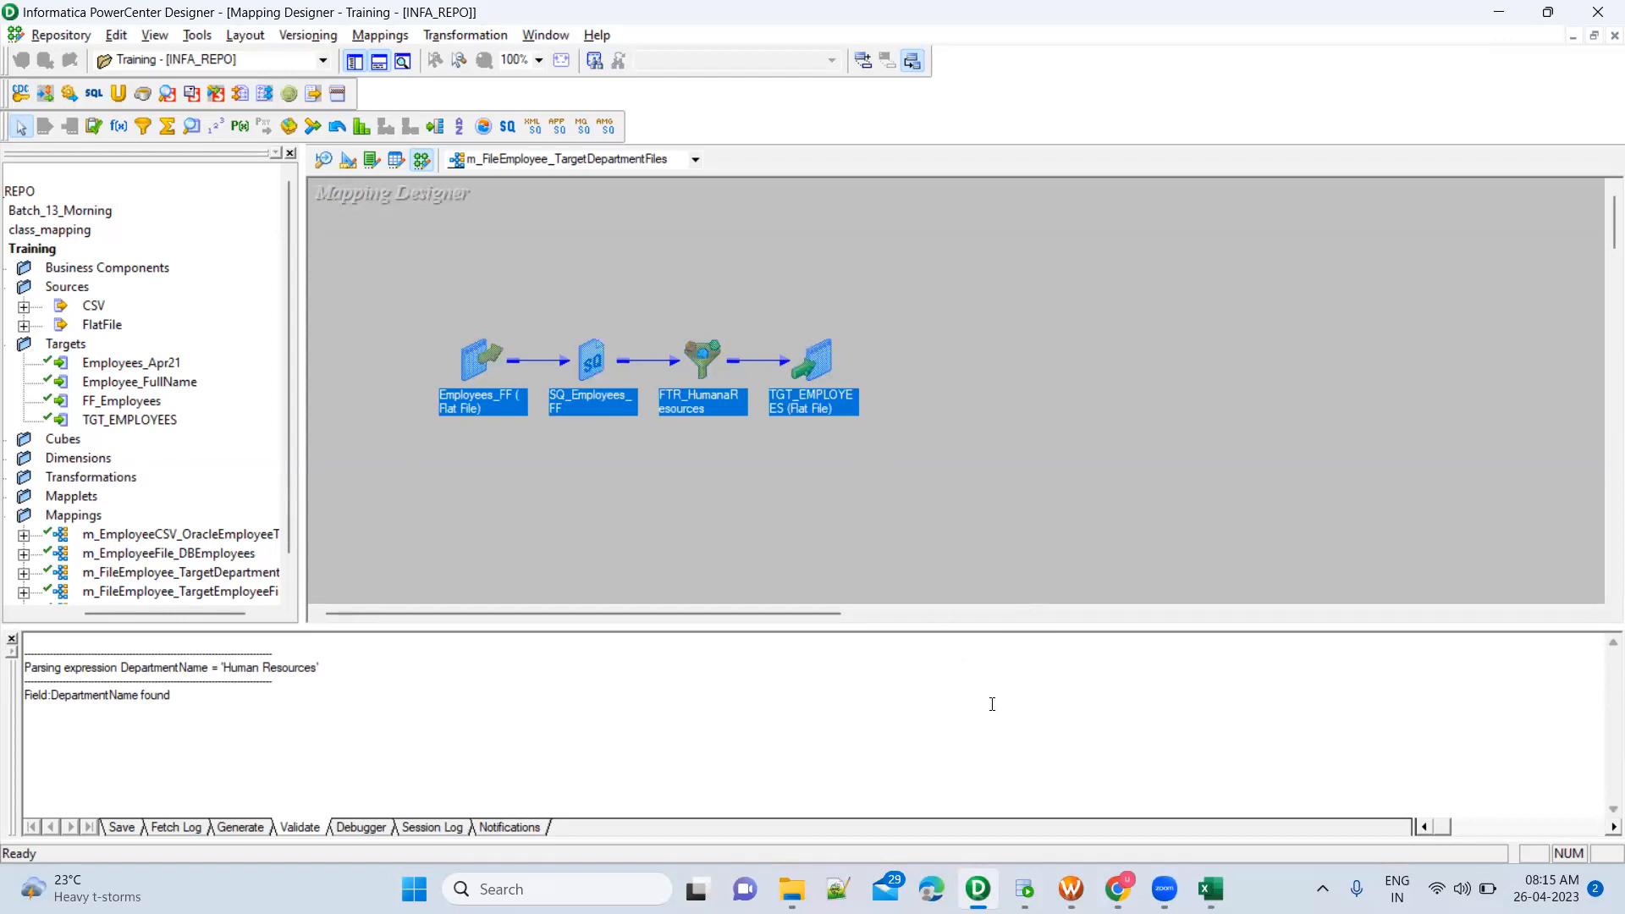
Switch to PowerCenter Workflow Manager and connect to the INFA_REPO repository, entering the account password
{"action": "left_click", "coordinate": [1071, 889]}
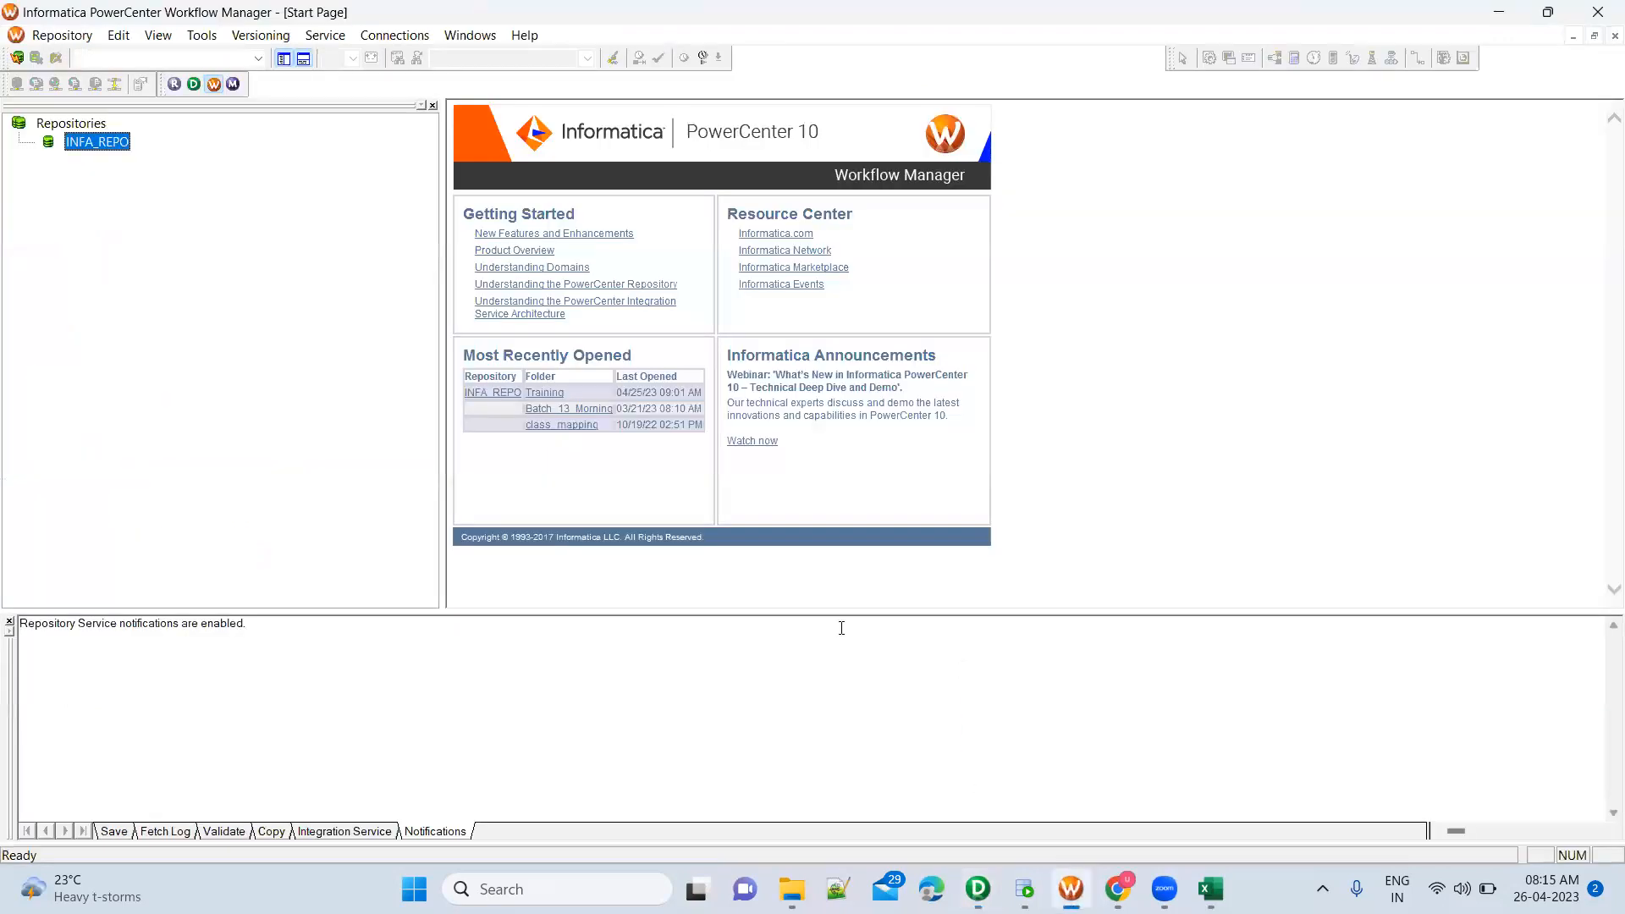
{"action": "right_click", "coordinate": [112, 149]}
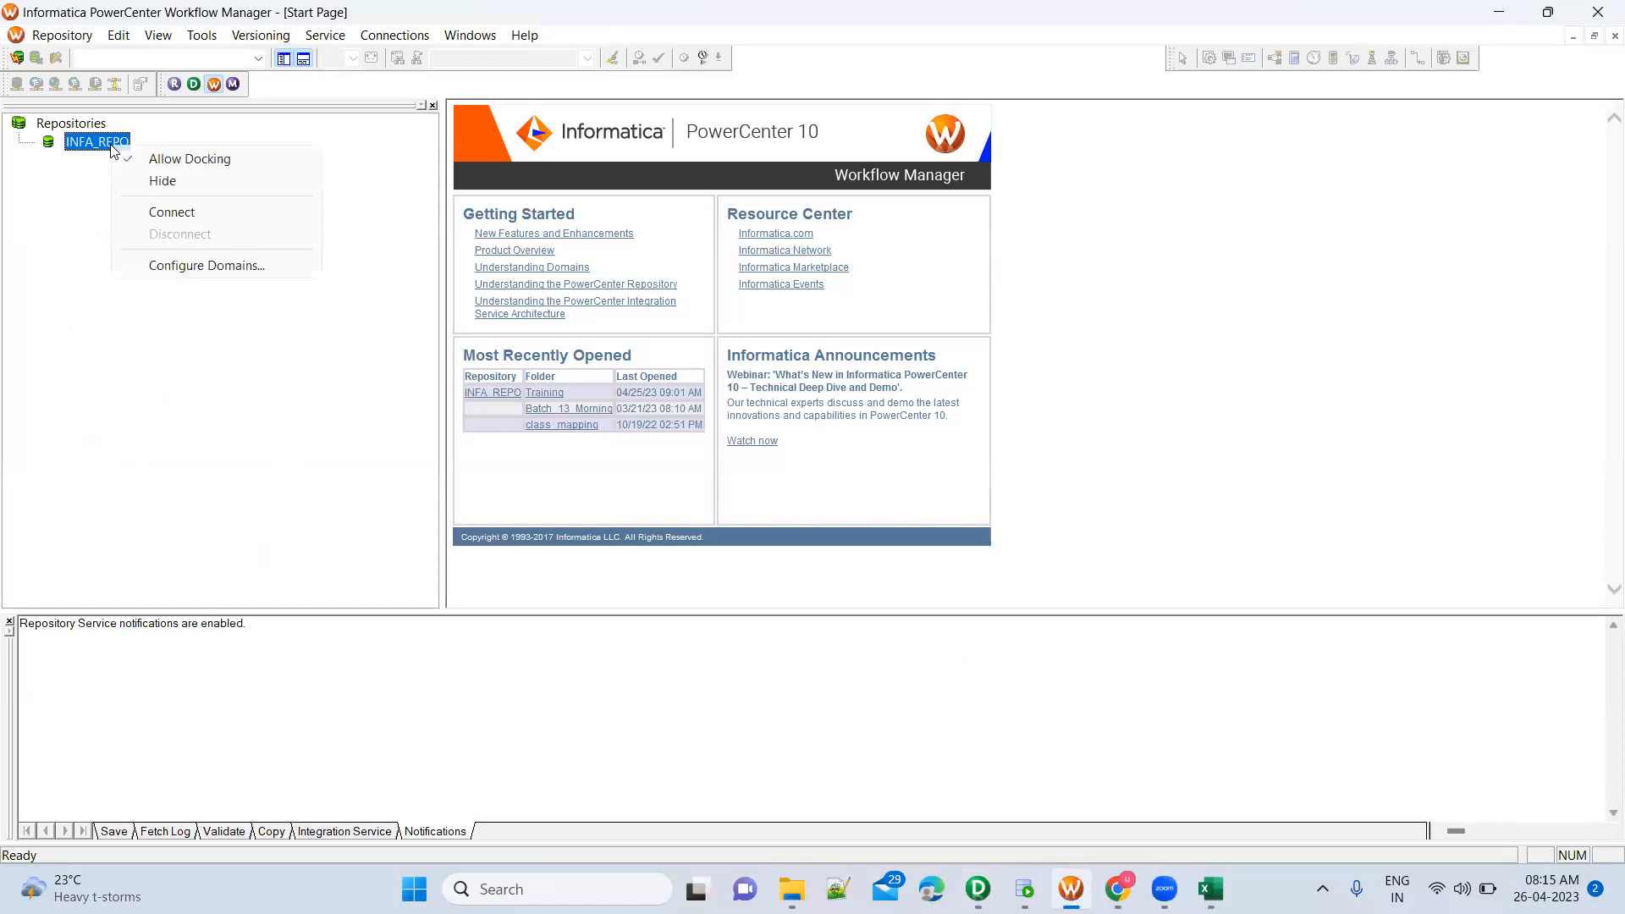
{"action": "left_click", "coordinate": [171, 213]}
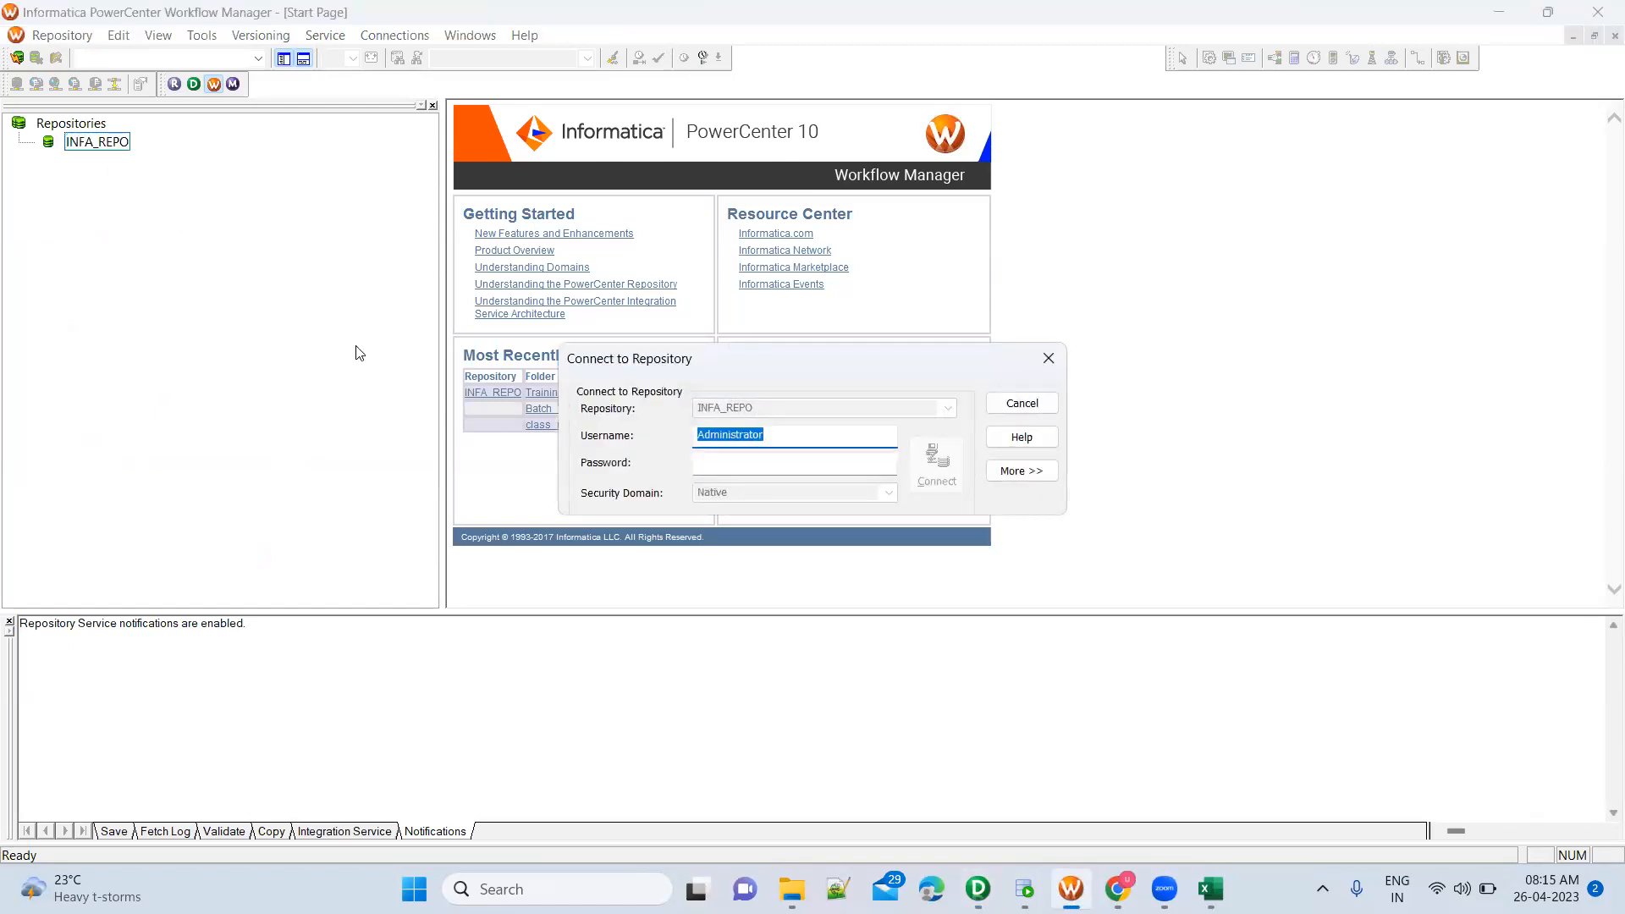
{"action": "key", "text": "Tab"}
{"action": "type", "text": "•••••"}
{"action": "key", "text": "Return"}
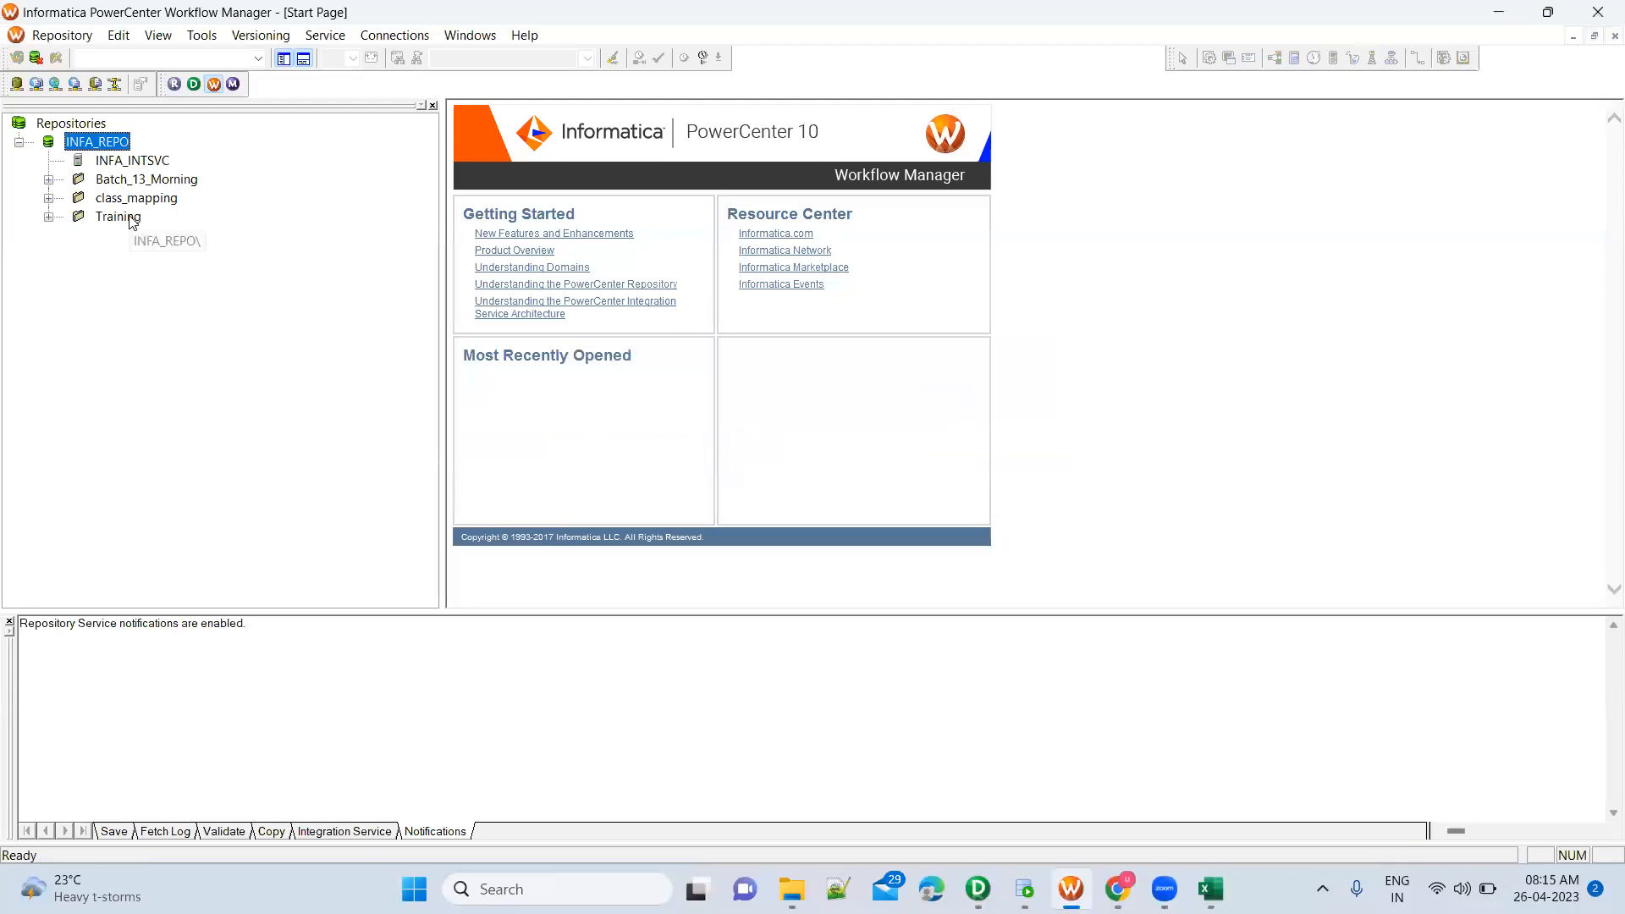
Open the Training folder and expand its workflows to locate wf_Training_Batch2
{"action": "right_click", "coordinate": [131, 220]}
{"action": "left_click", "coordinate": [183, 337]}
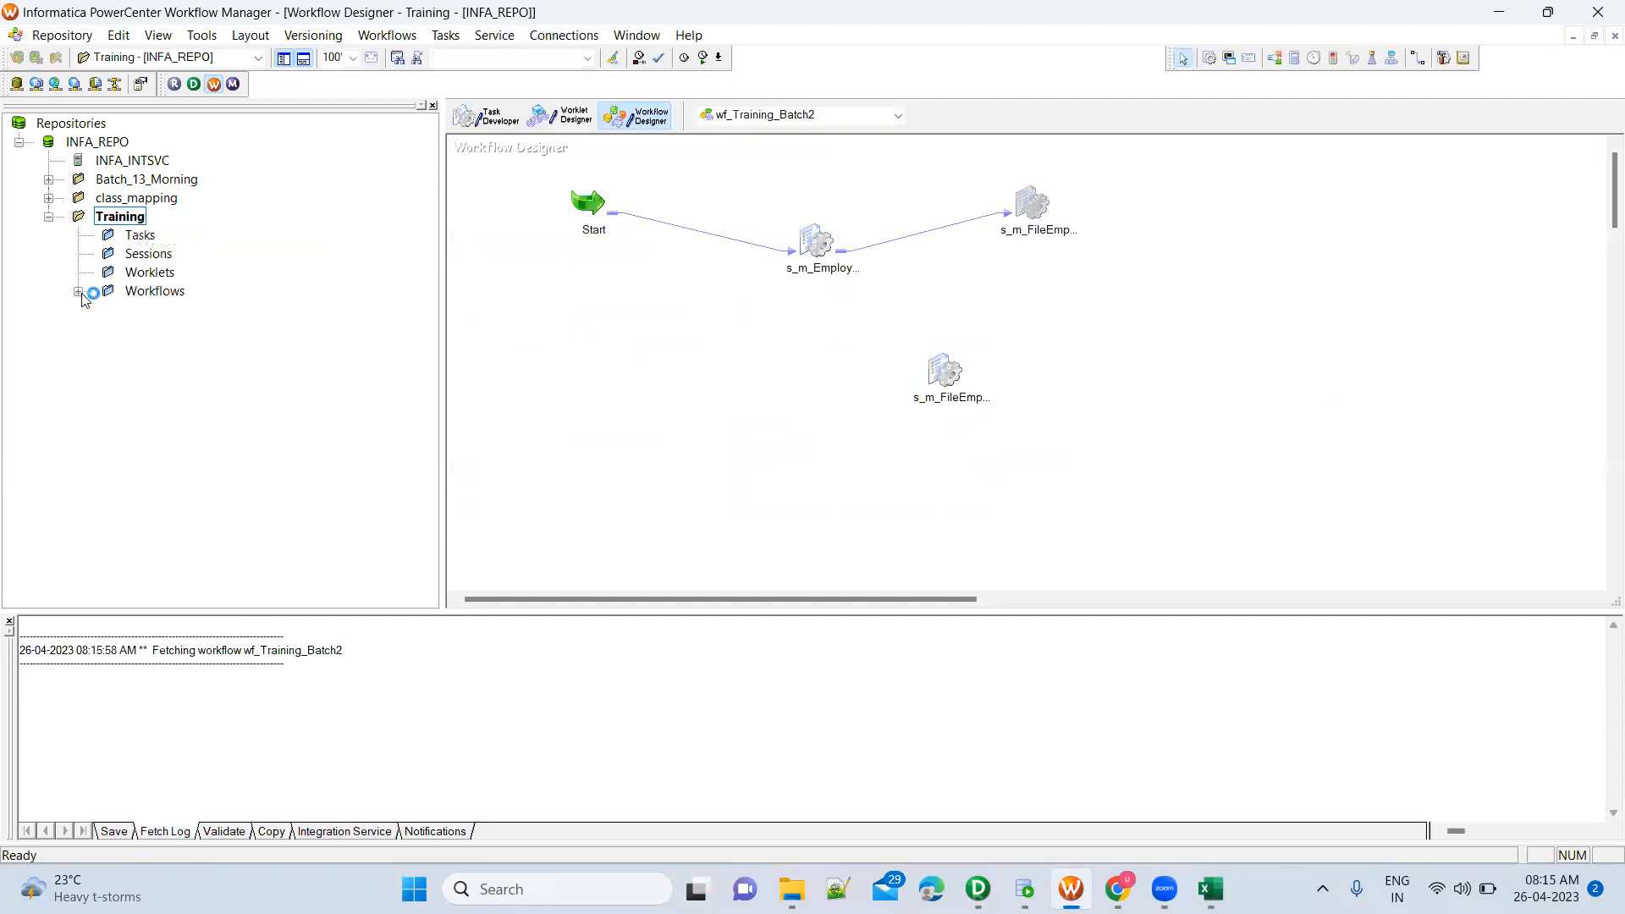
{"action": "left_click", "coordinate": [78, 292]}
{"action": "left_click", "coordinate": [237, 354]}
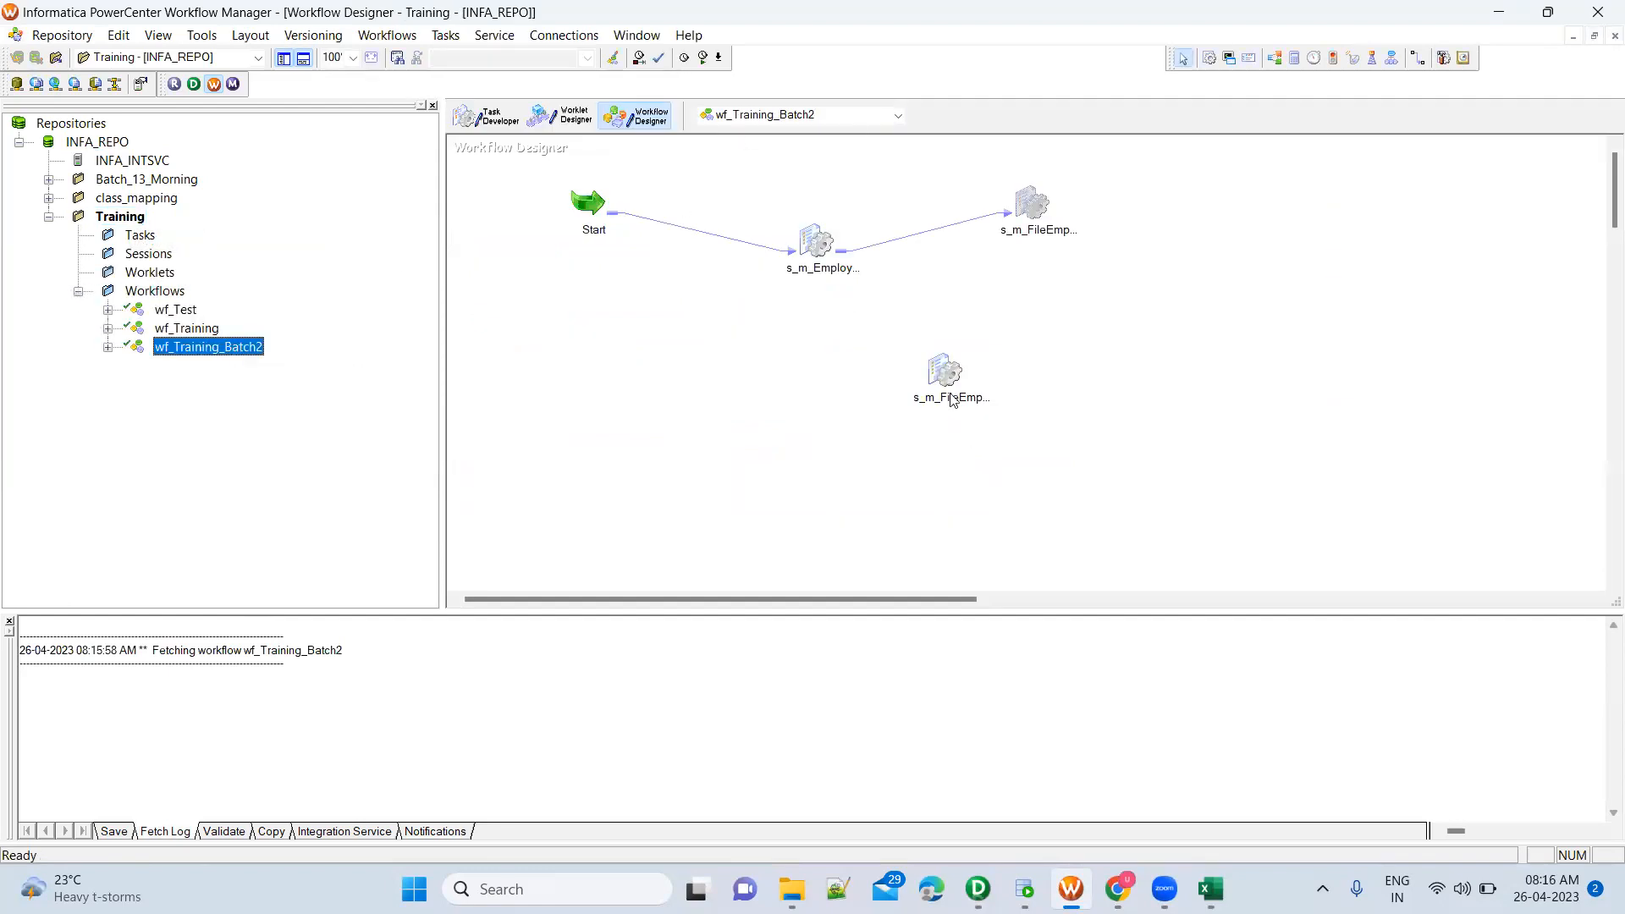
Move the unlinked s_m_FileEmployee_TgtEmpFile_Exp session below the s_m_Employ... session and link the Start task to it
{"action": "left_click_drag", "start_coordinate": [944, 373], "coordinate": [802, 357]}
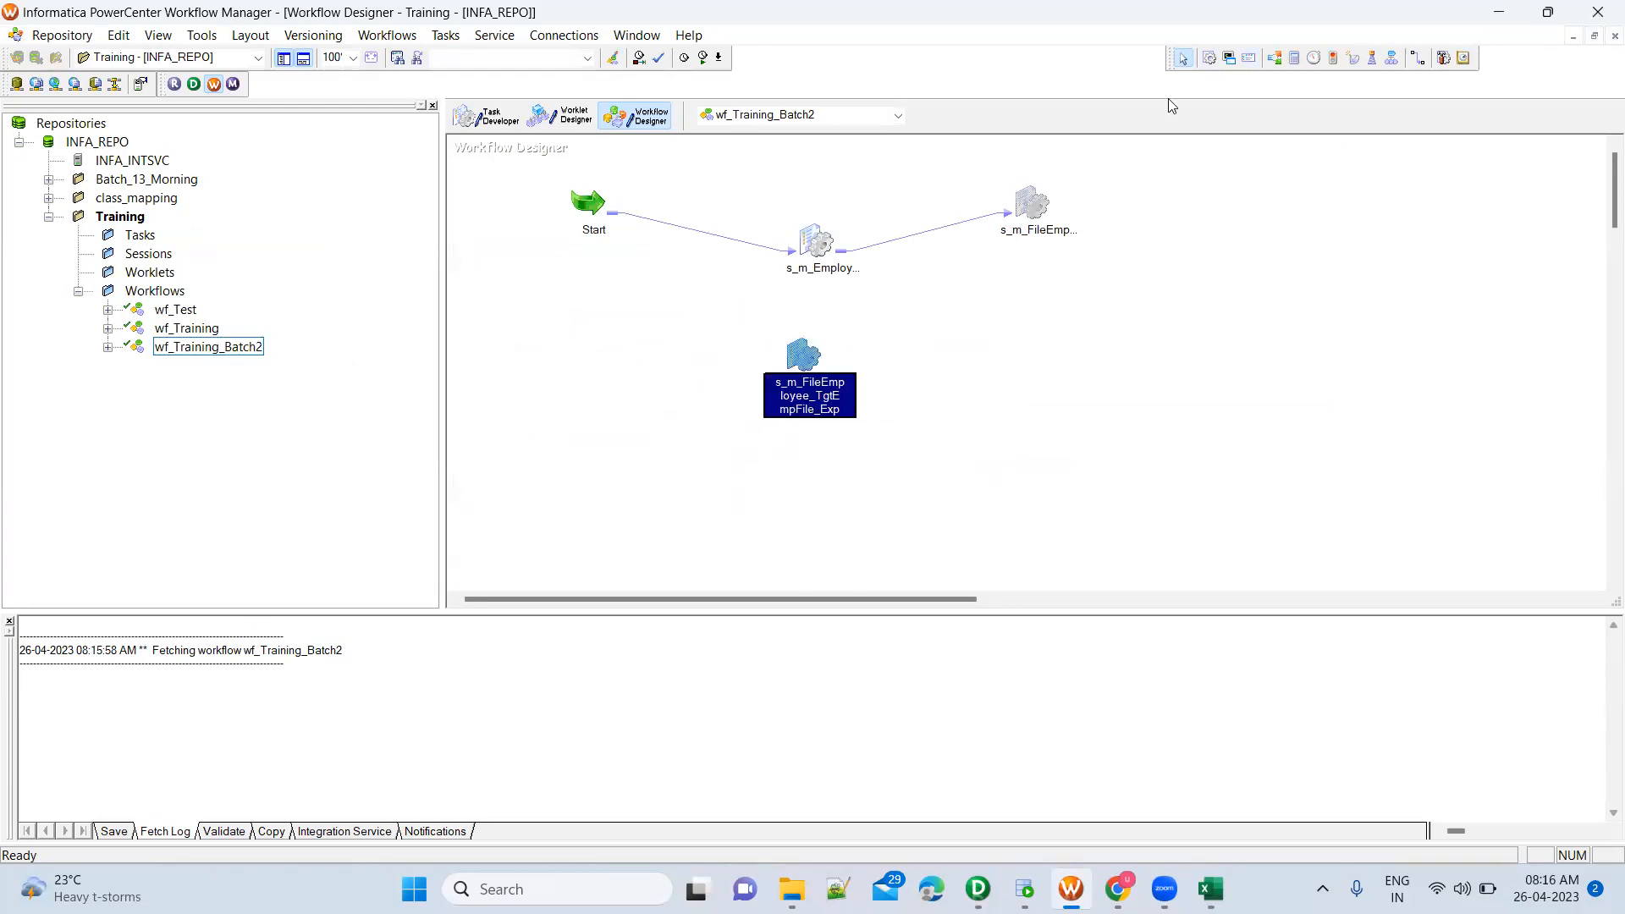
{"action": "left_click", "coordinate": [1419, 58]}
{"action": "mouse_move", "coordinate": [590, 203]}
{"action": "left_mouse_down"}
{"action": "mouse_move", "coordinate": [814, 366]}
{"action": "mouse_move", "coordinate": [802, 355]}
{"action": "left_mouse_up"}
Start a new session task, switch to PowerCenter Designer to save the m_FileEmployee_TargetDepartmentFiles mapping, and check its validation messages
{"action": "left_click", "coordinate": [1209, 59]}
{"action": "left_click", "coordinate": [996, 348]}
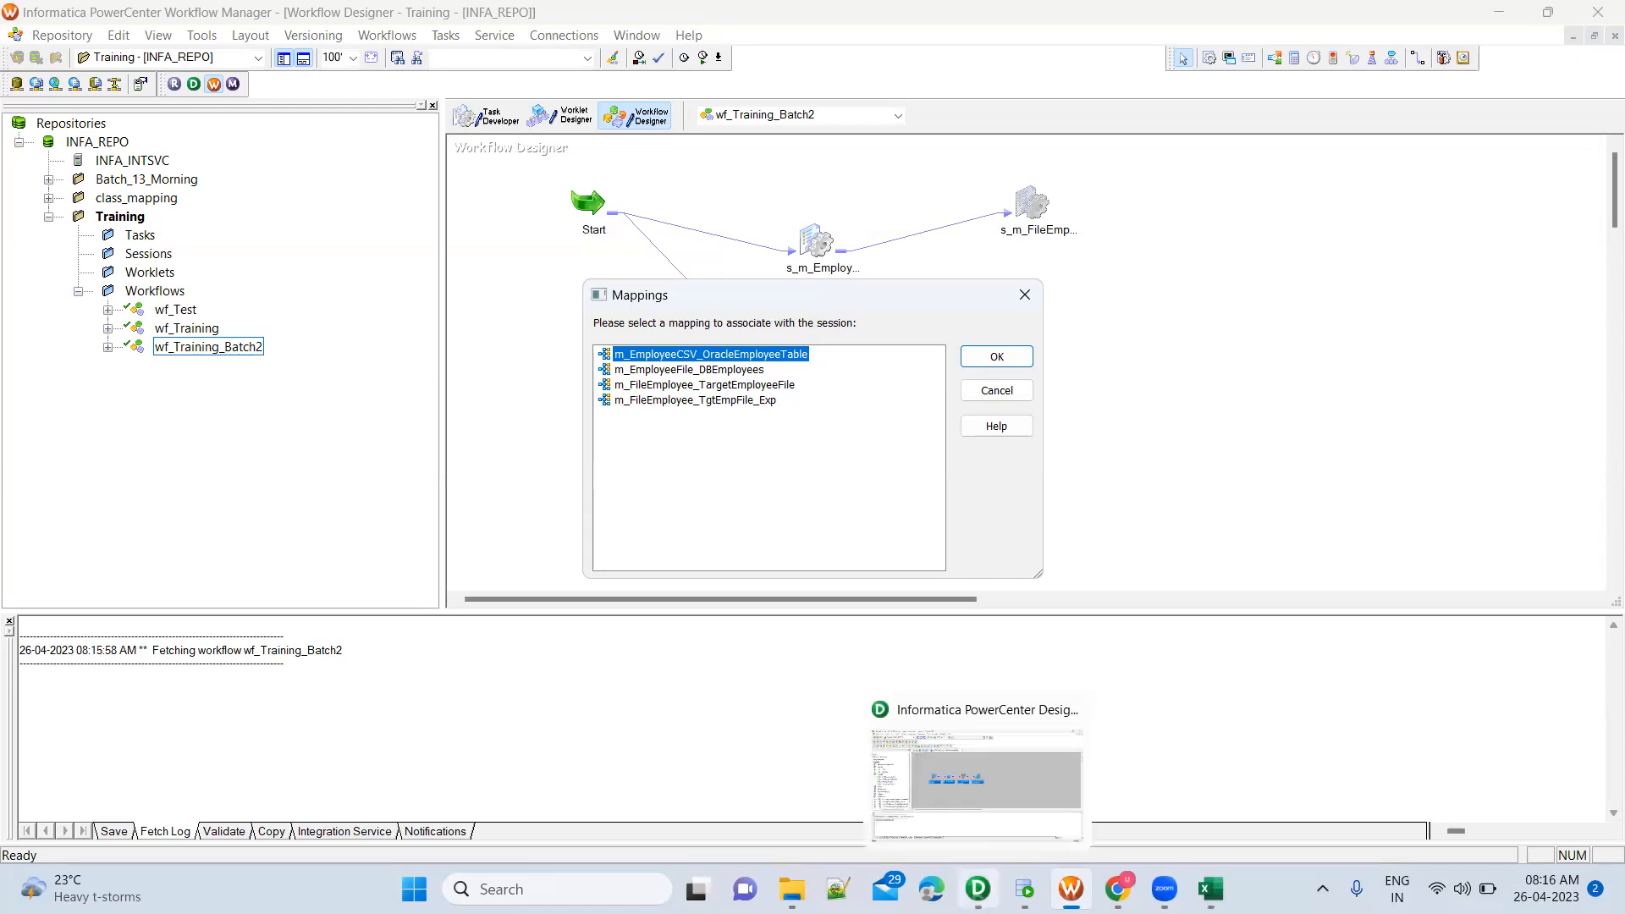
{"action": "left_click", "coordinate": [977, 791]}
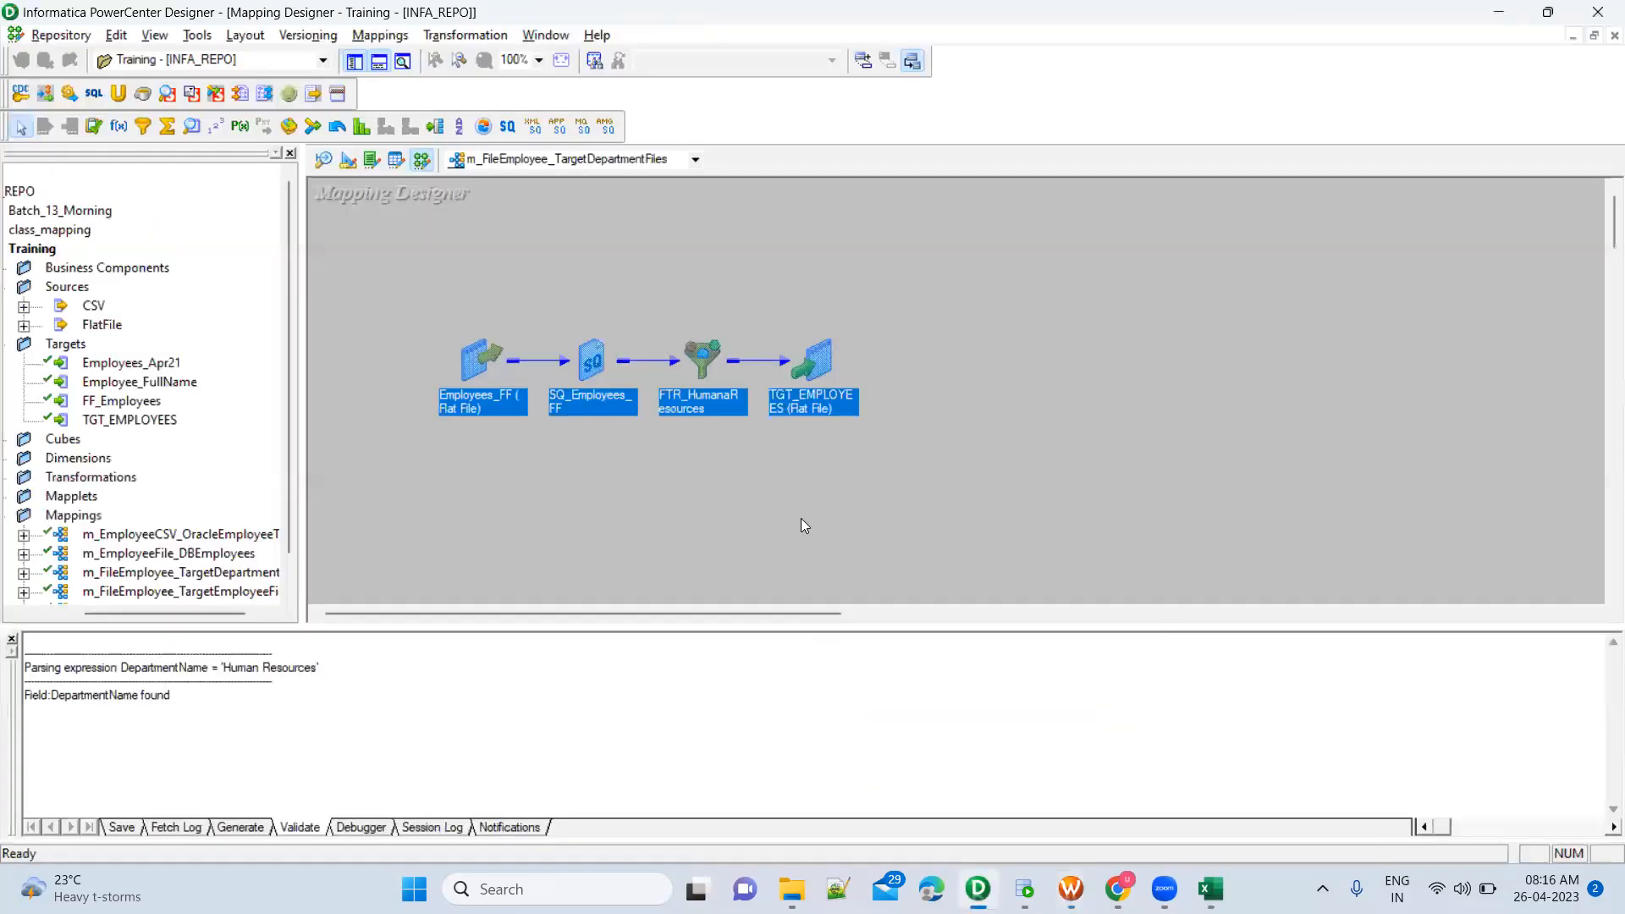
{"action": "left_click", "coordinate": [229, 497]}
{"action": "scroll", "coordinate": [229, 497], "scroll_direction": "down", "scroll_amount": 1}
{"action": "left_click_drag", "start_coordinate": [427, 277], "coordinate": [982, 489]}
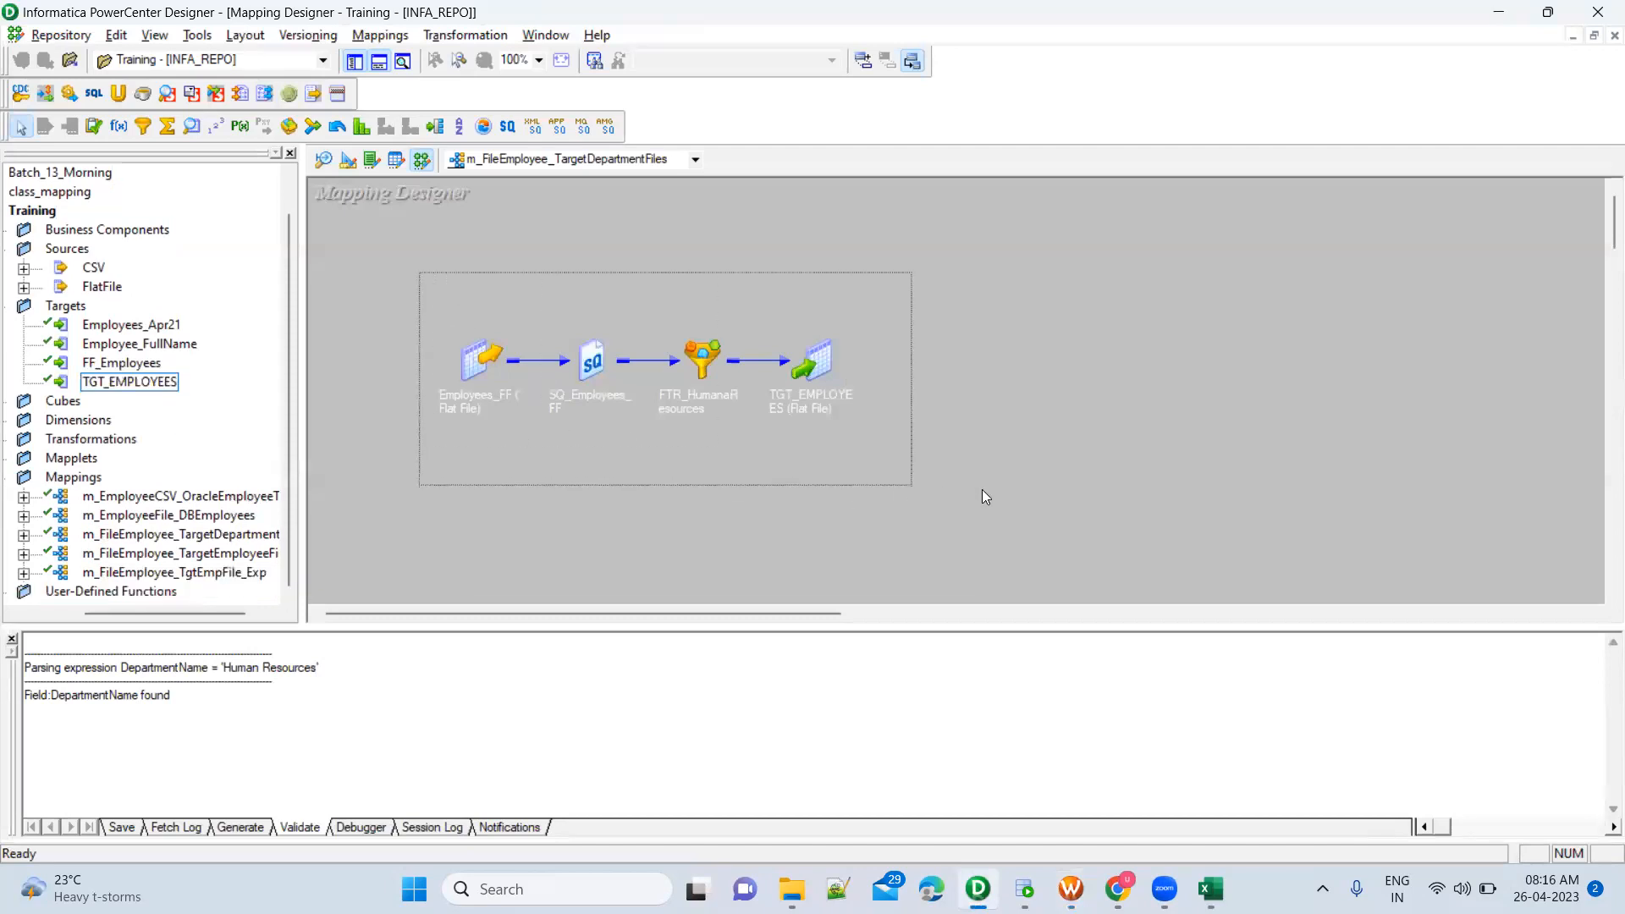
{"action": "left_click", "coordinate": [841, 496]}
{"action": "key", "text": "ctrl+s"}
{"action": "left_click_drag", "start_coordinate": [268, 751], "coordinate": [365, 755]}
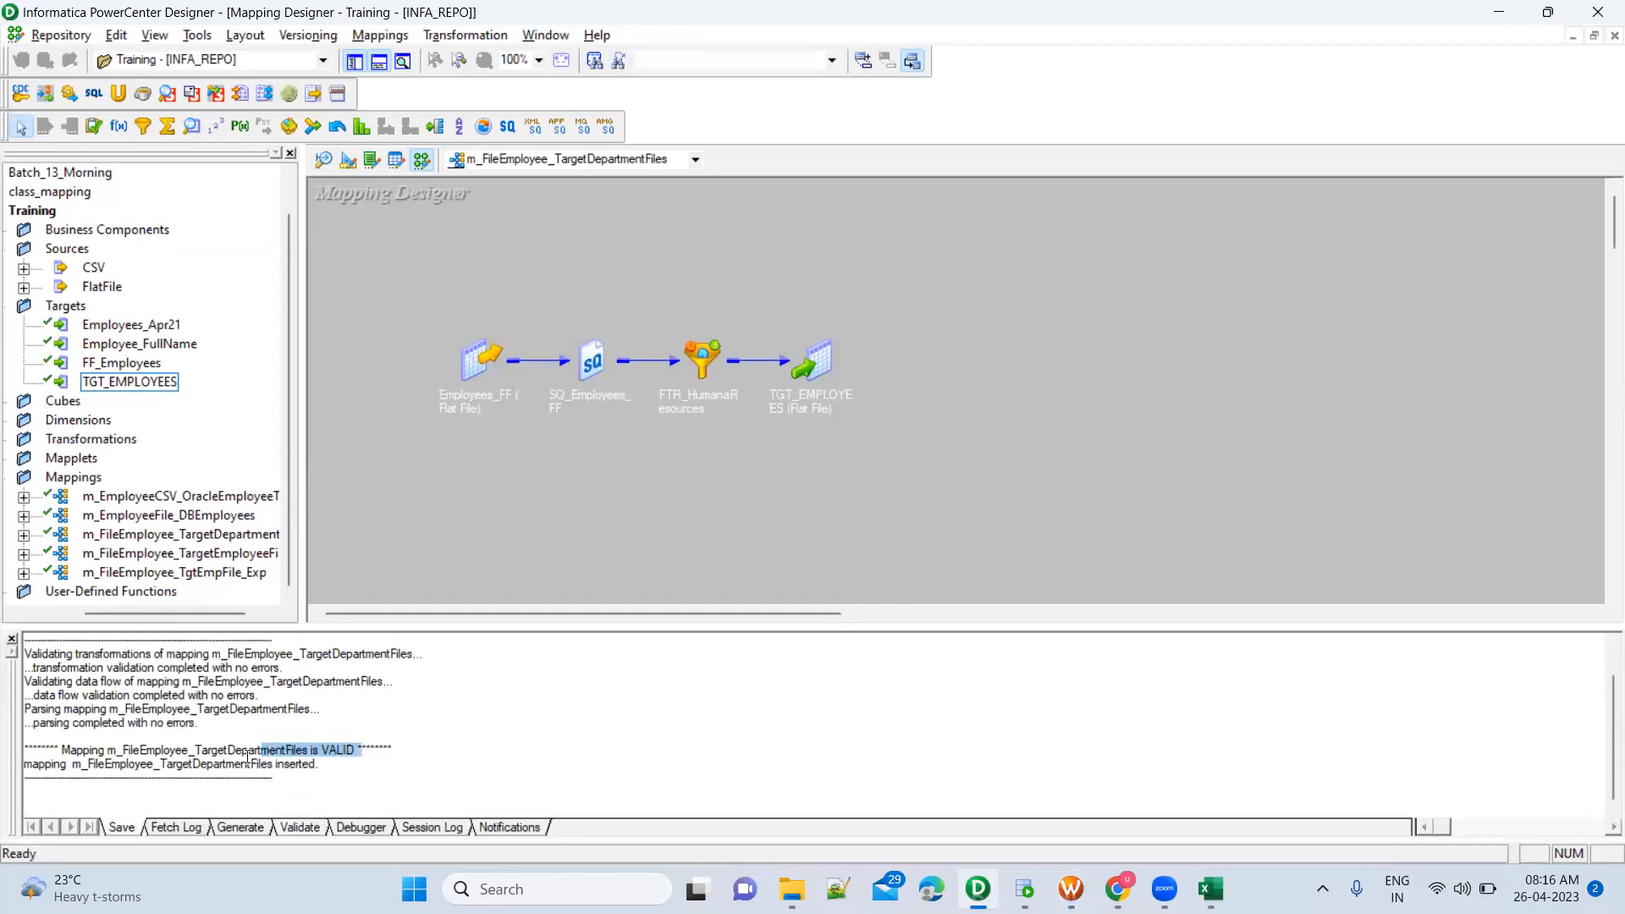
{"action": "left_click_drag", "start_coordinate": [189, 764], "coordinate": [293, 763]}
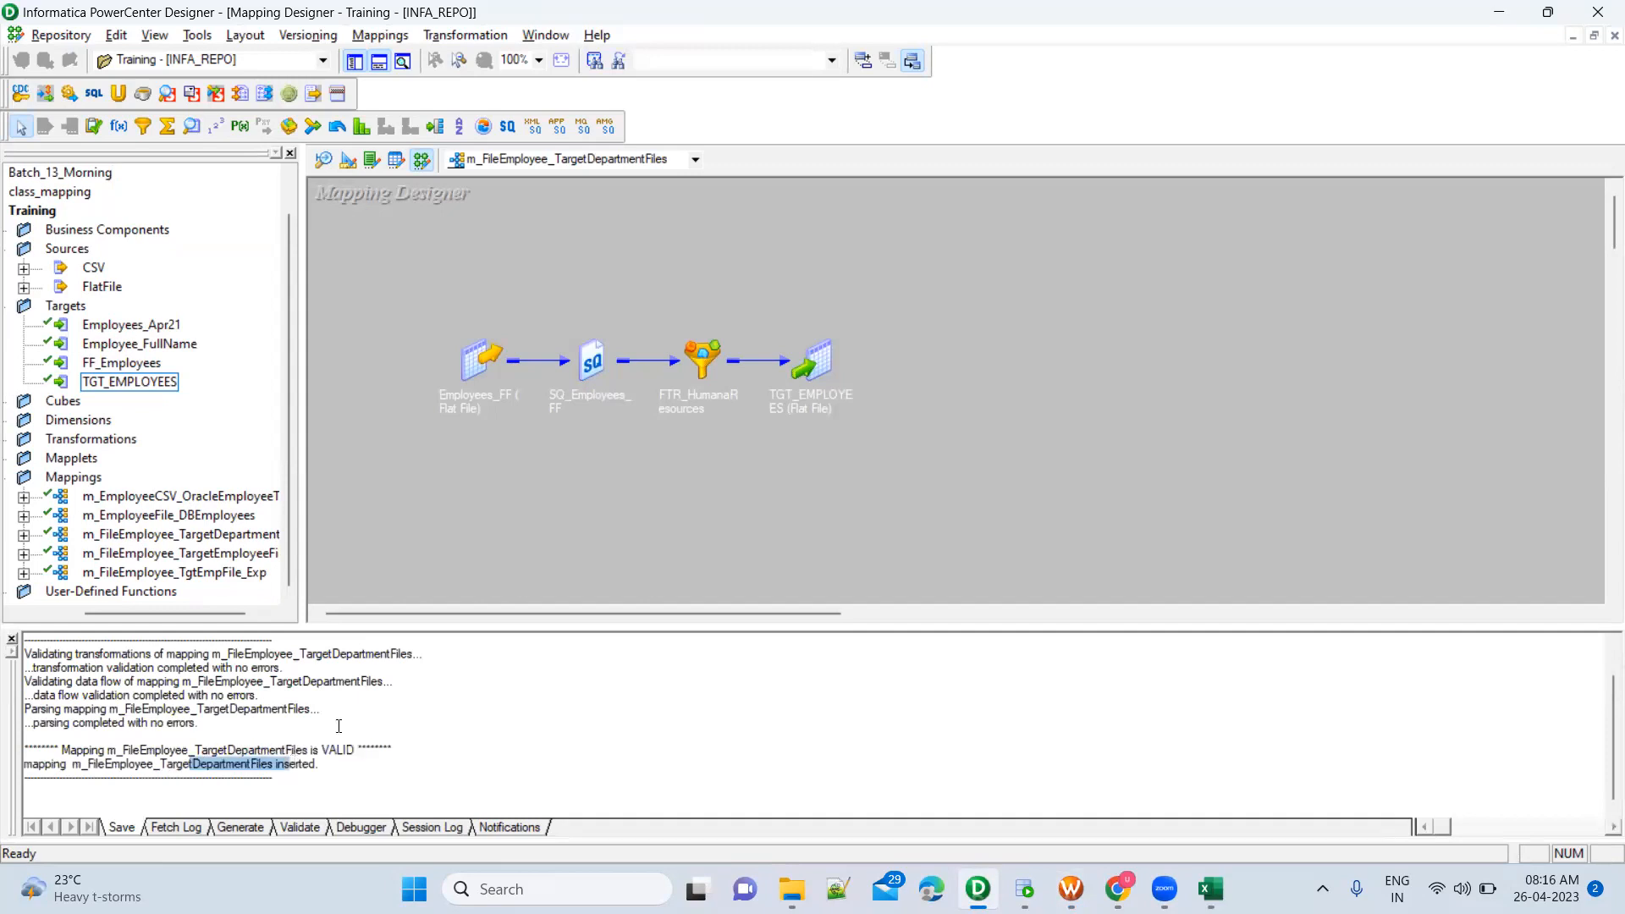
Return to Workflow Manager, cancel the open mapping selection and create a new session task for m_FileEmployee_TargetDepartmentFiles beside the lower session
{"action": "key", "text": "alt+Tab"}
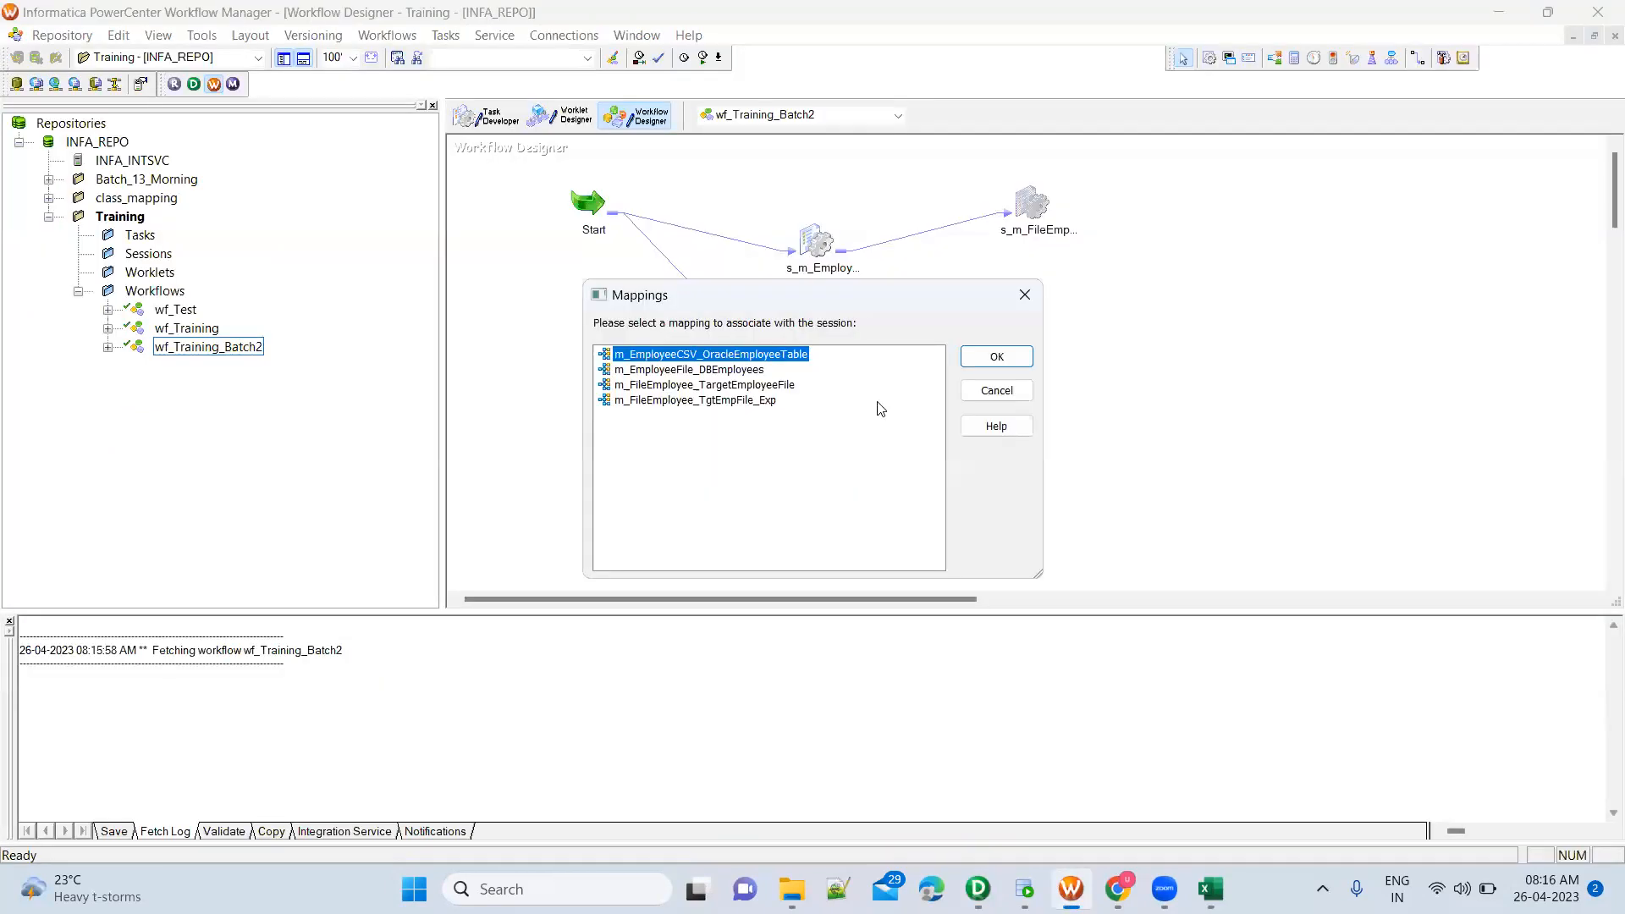
{"action": "left_click", "coordinate": [982, 396]}
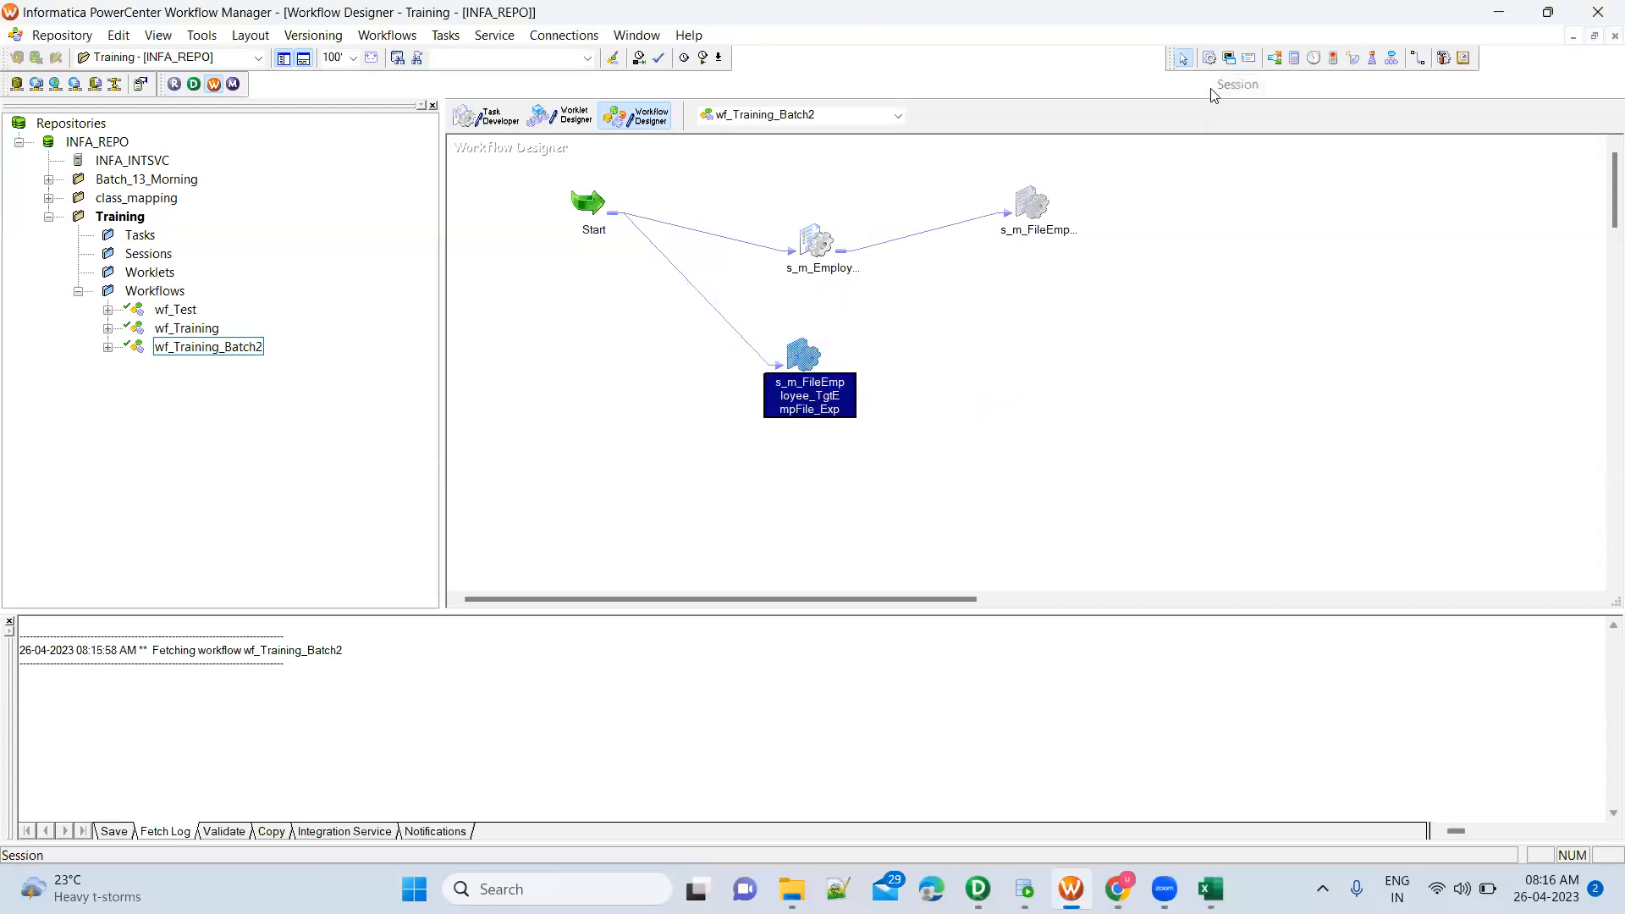
{"action": "left_click", "coordinate": [1209, 58]}
{"action": "left_click", "coordinate": [975, 332]}
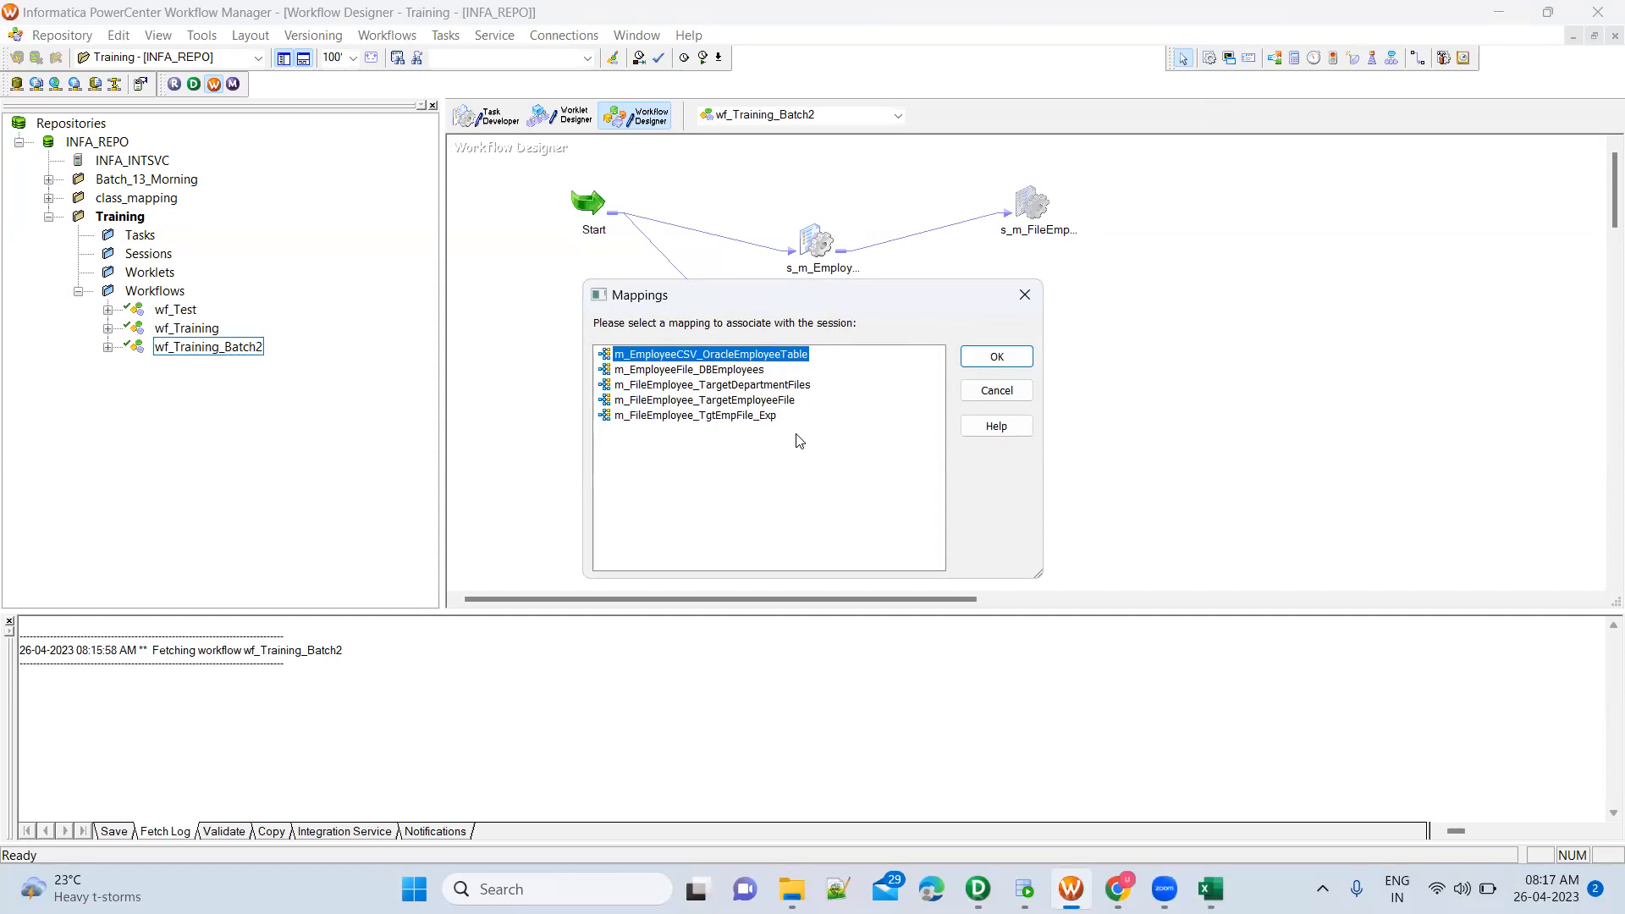
{"action": "left_click", "coordinate": [778, 386]}
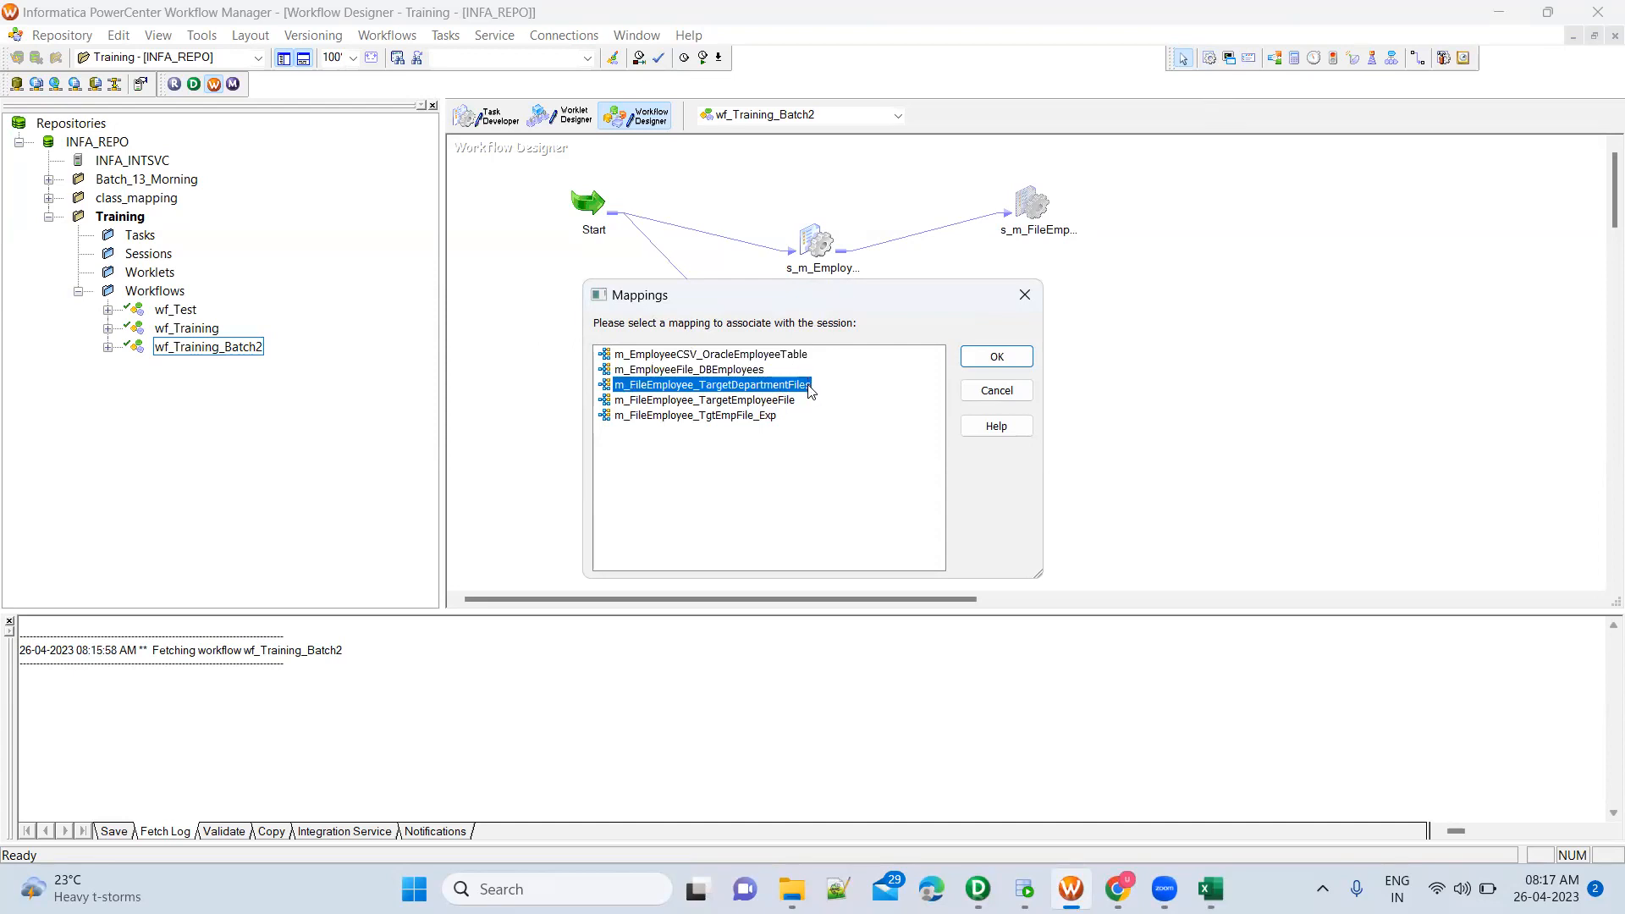
{"action": "left_click", "coordinate": [979, 366]}
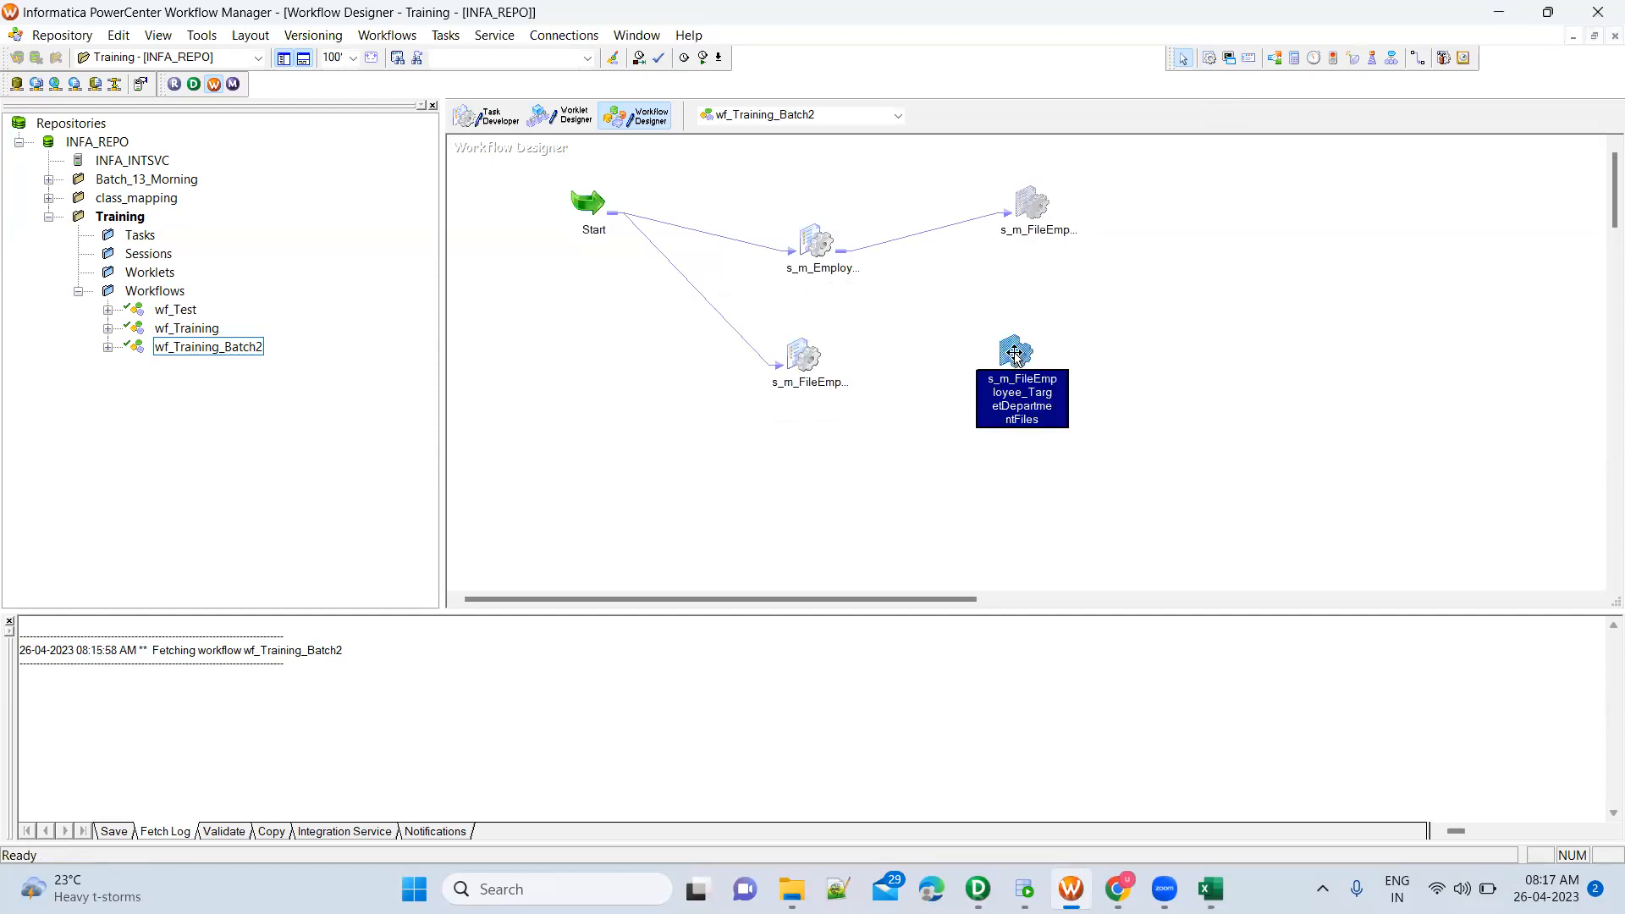
In the new session's mapping settings, append the Training subfolder to the source file directory $PMSourceFileDir\ of SQ_Employees_FF
{"action": "double_click", "coordinate": [1015, 355]}
{"action": "left_click", "coordinate": [713, 322]}
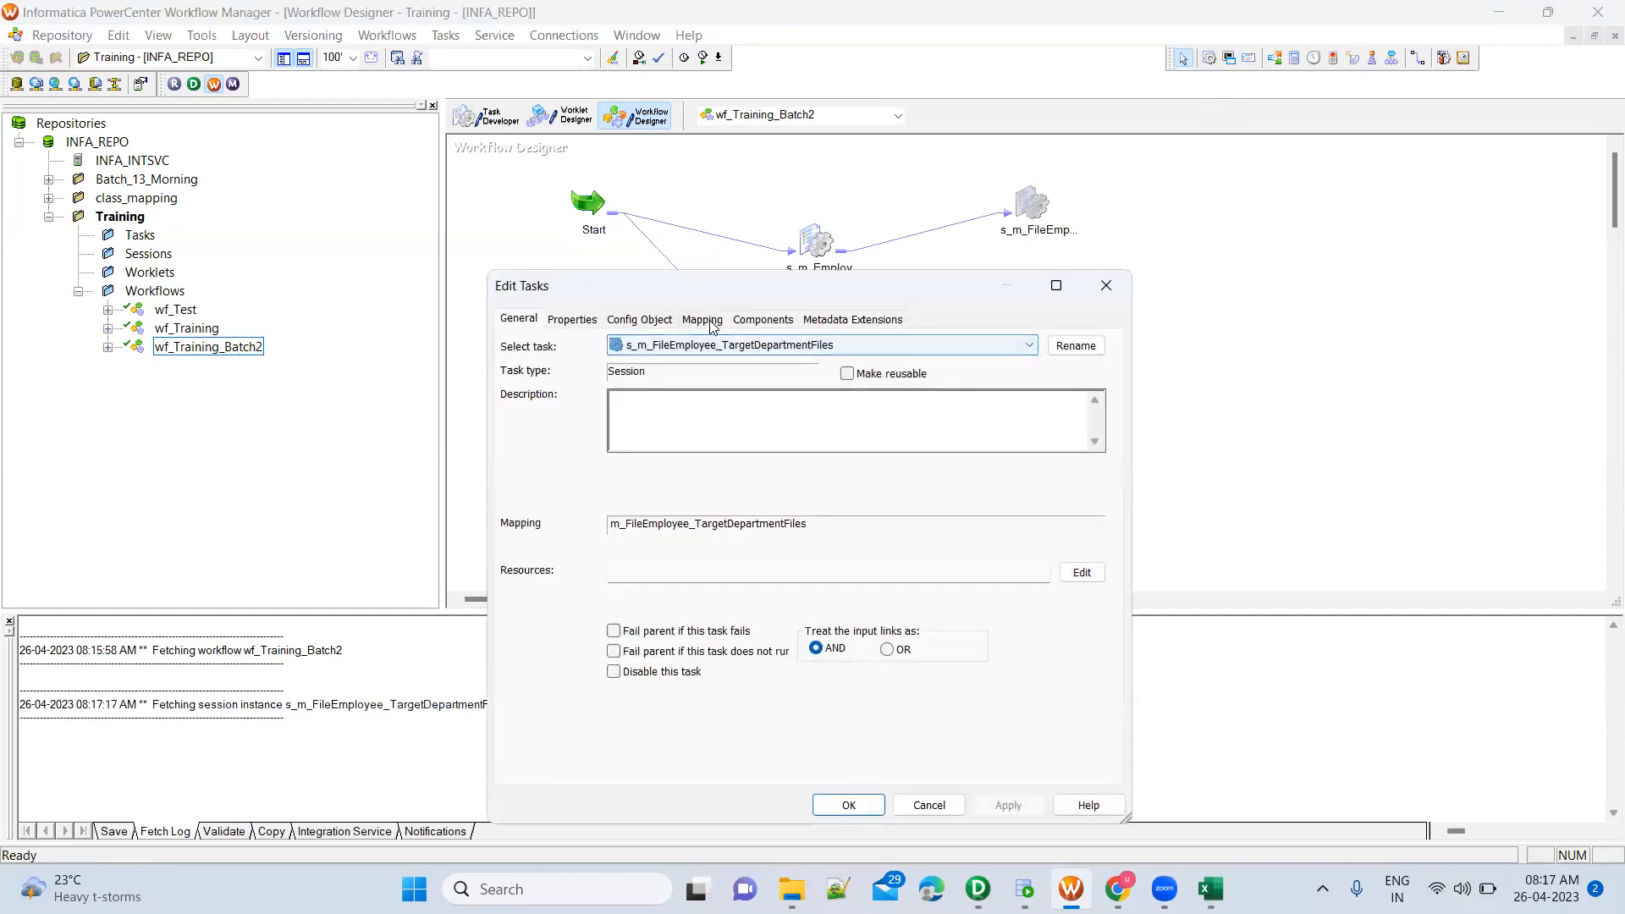
{"action": "left_click", "coordinate": [588, 482]}
{"action": "left_click", "coordinate": [601, 474]}
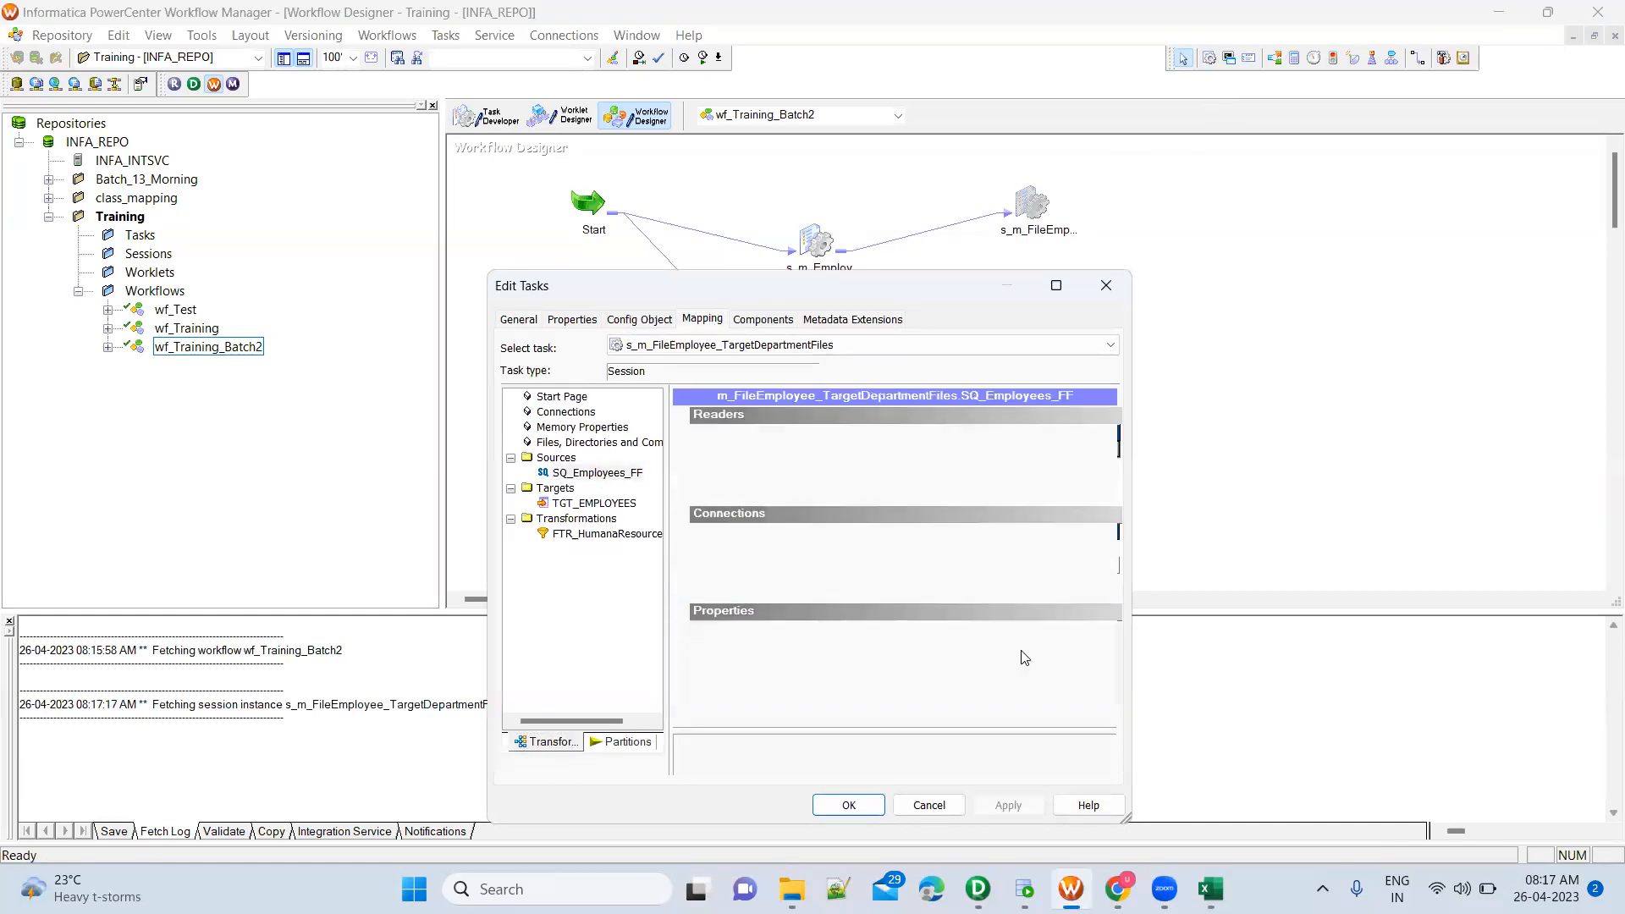
{"action": "scroll", "coordinate": [1117, 716], "scroll_direction": "down", "scroll_amount": 4}
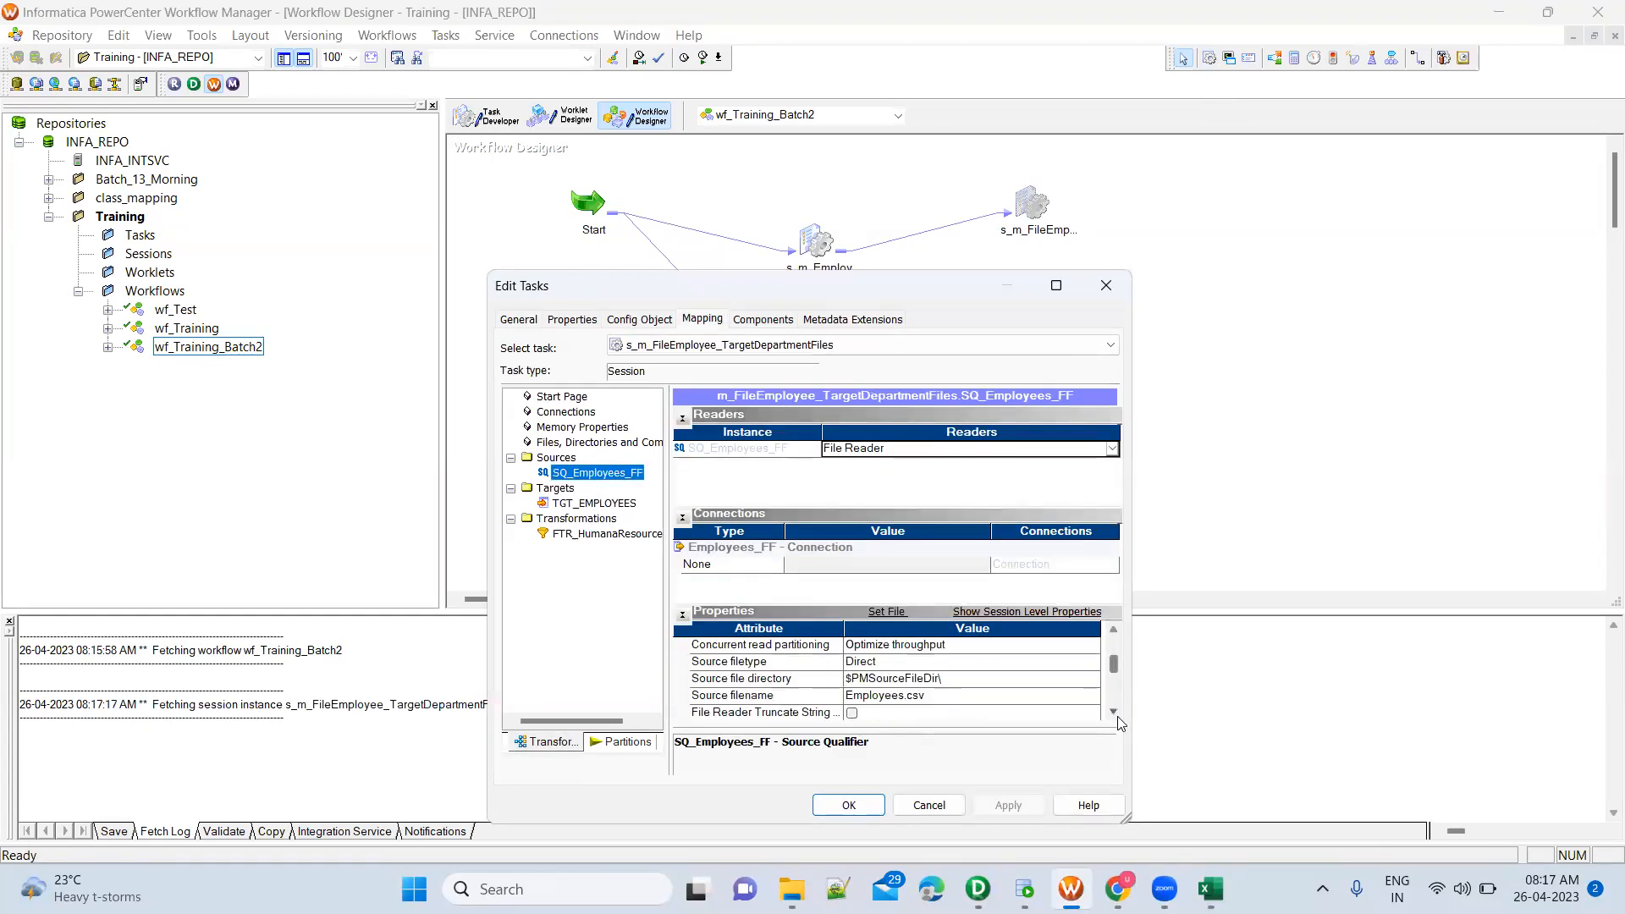
{"action": "left_click", "coordinate": [924, 663]}
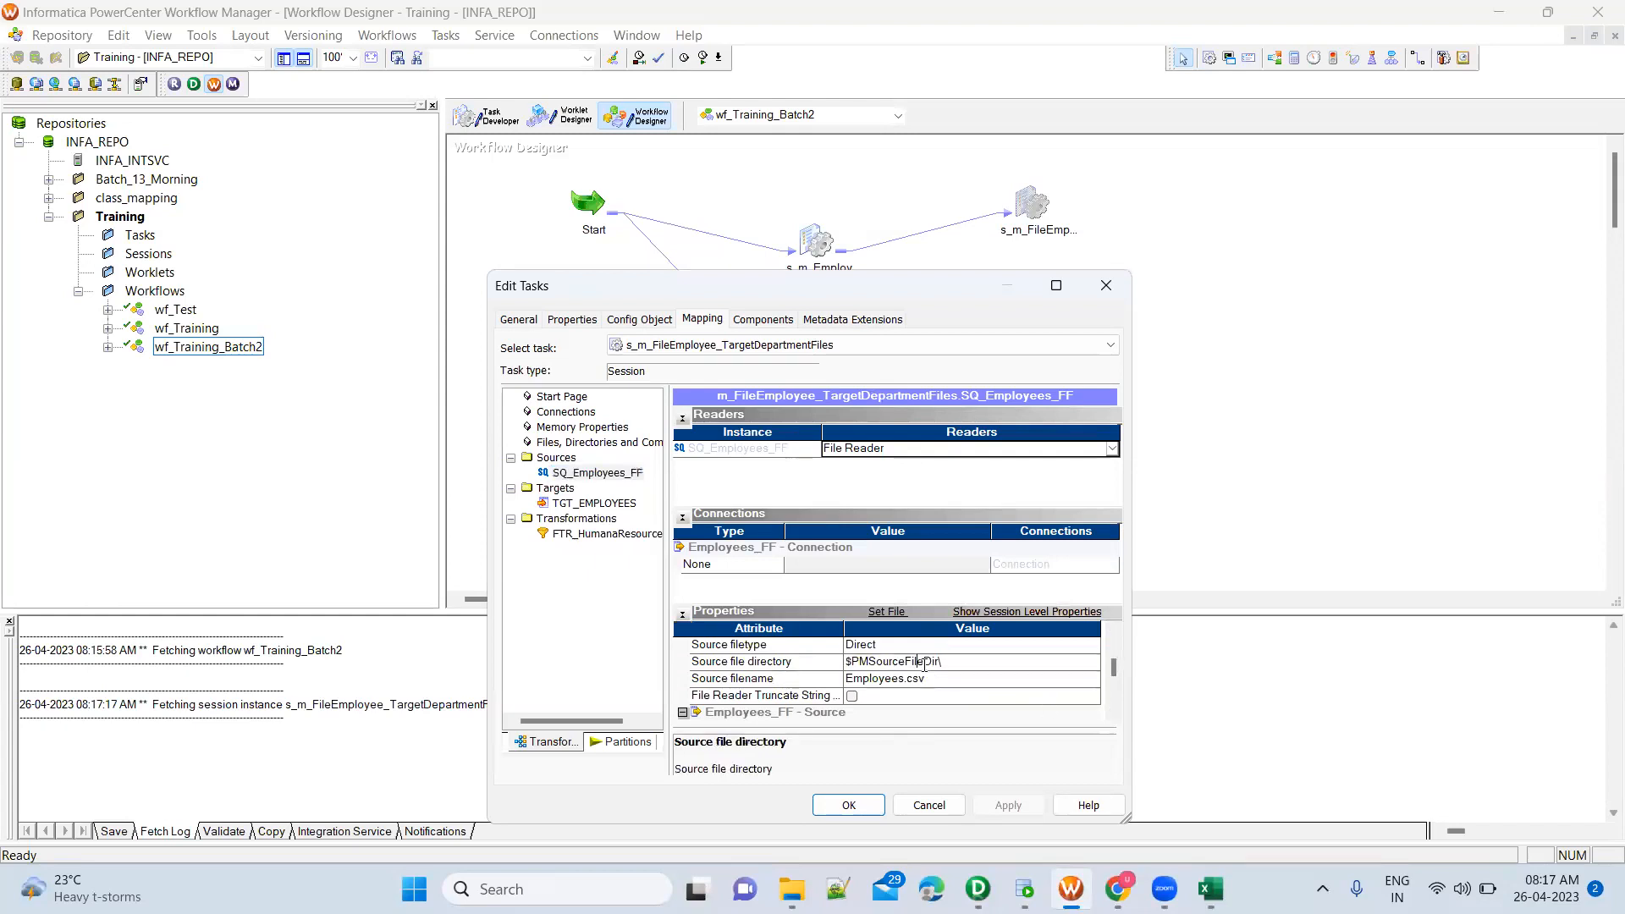
{"action": "type", "text": "Training\\"}
{"action": "left_click_drag", "start_coordinate": [941, 661], "coordinate": [997, 661]}
Check the TgtFiles folder in File Explorer and set the output file directory of TGT_EMPLOYEES to $PMTargetFileDir\Training\
{"action": "left_click", "coordinate": [597, 504]}
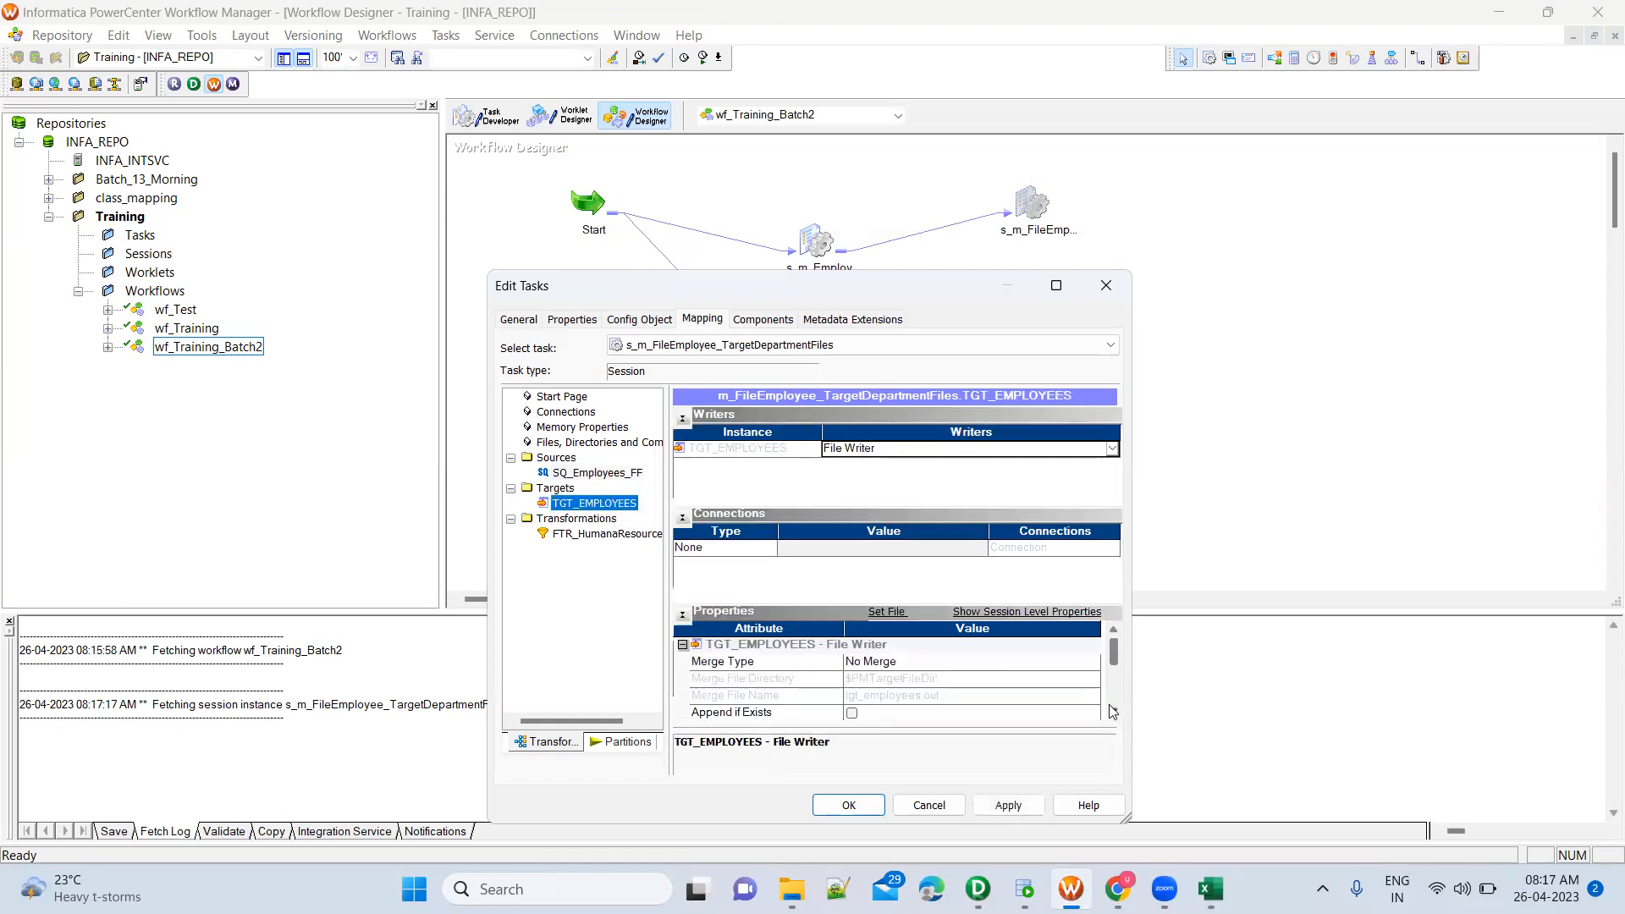
{"action": "mouse_move", "coordinate": [1113, 653]}
{"action": "left_mouse_down"}
{"action": "mouse_move", "coordinate": [1114, 688]}
{"action": "mouse_move", "coordinate": [1113, 670]}
{"action": "left_mouse_up"}
{"action": "left_click", "coordinate": [987, 695]}
{"action": "left_click", "coordinate": [1112, 714]}
{"action": "left_click", "coordinate": [1112, 715]}
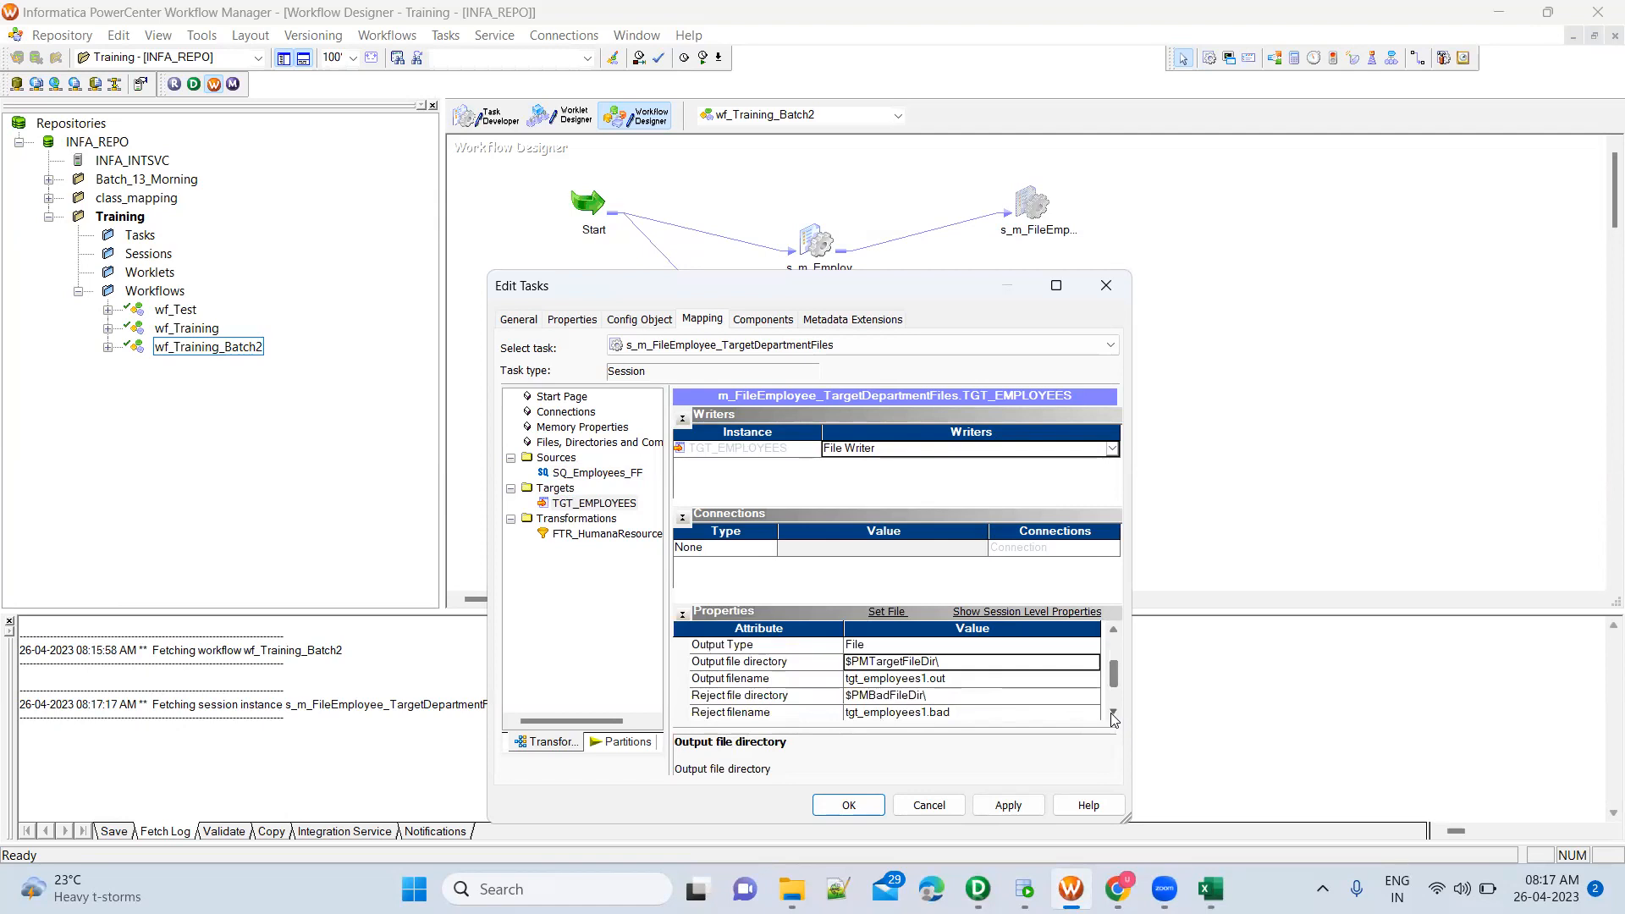
{"action": "left_click", "coordinate": [905, 660]}
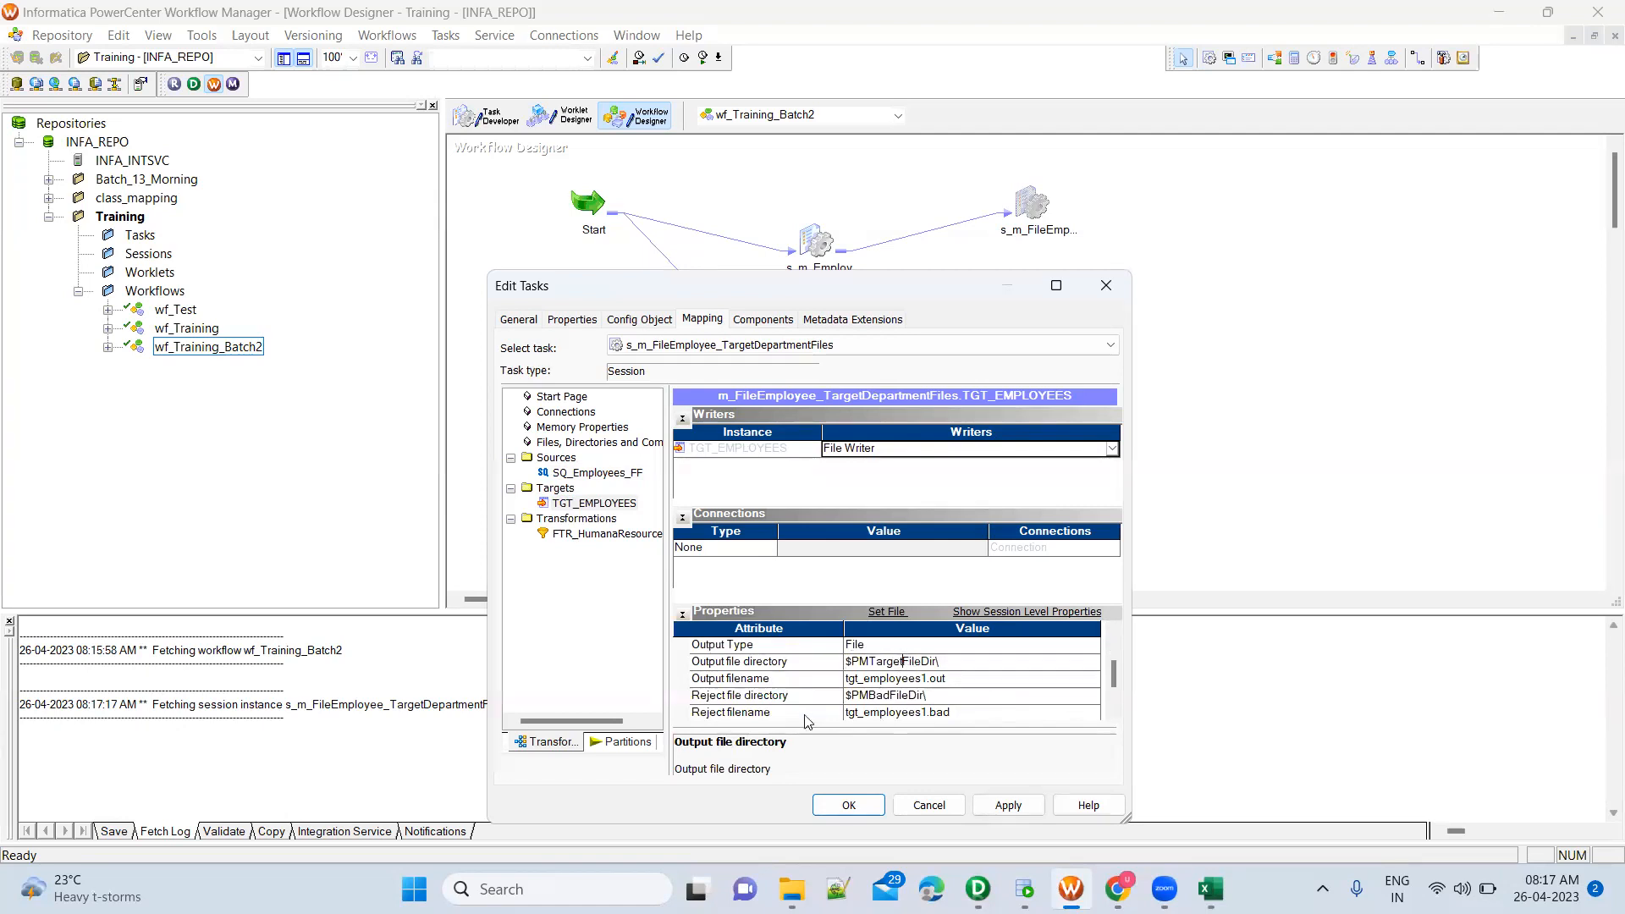
{"action": "left_click", "coordinate": [791, 889]}
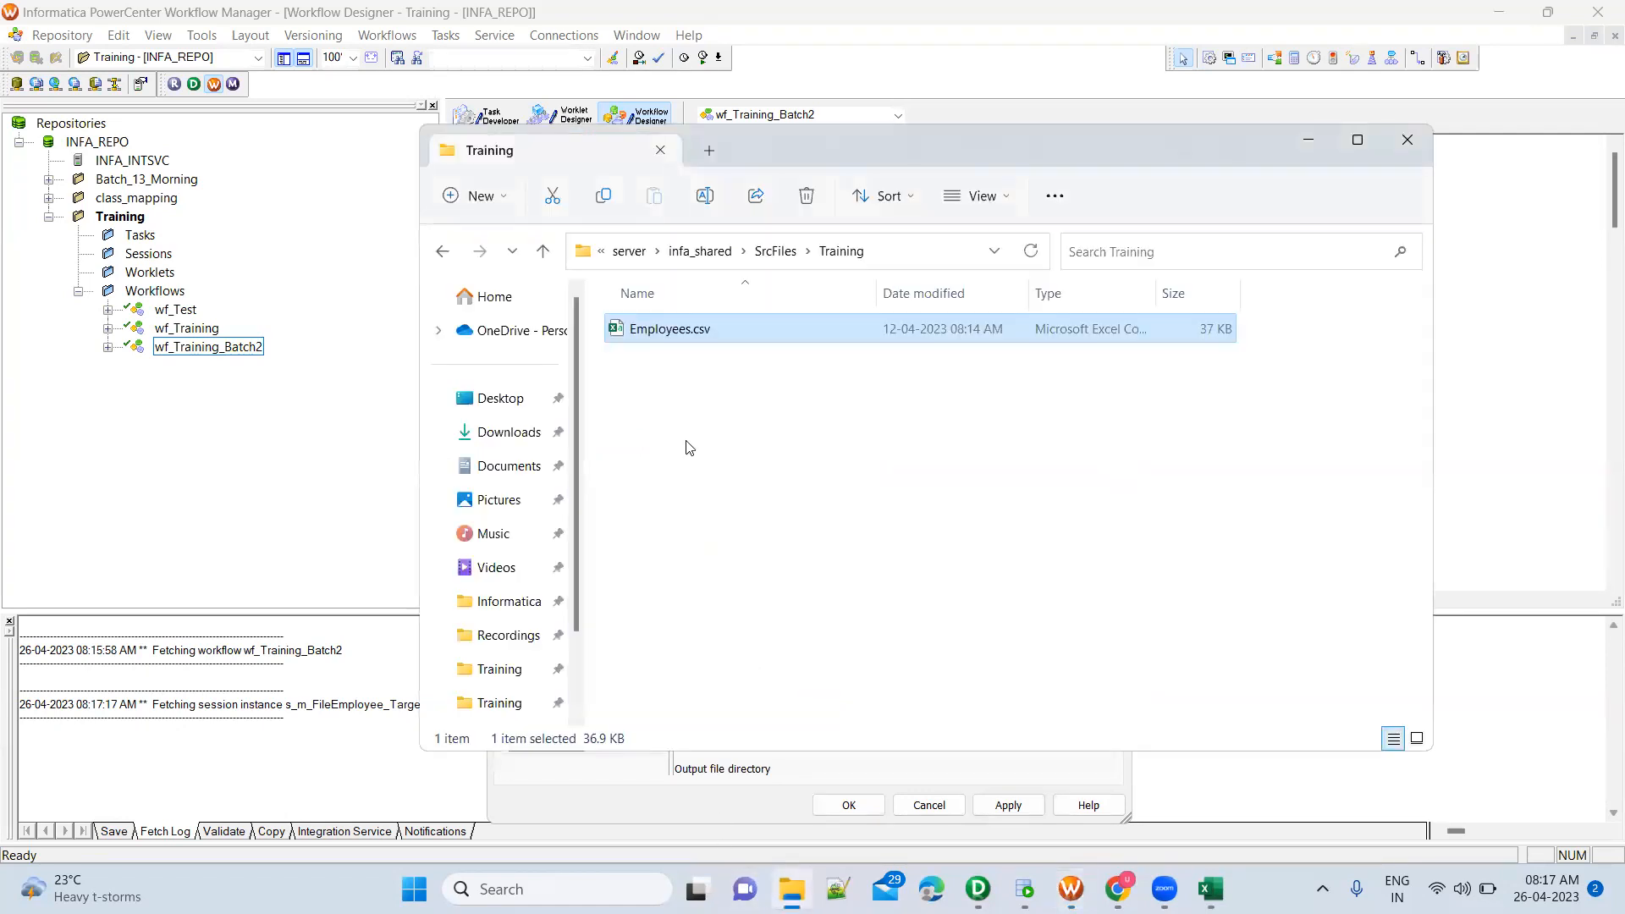
{"action": "left_click", "coordinate": [775, 250]}
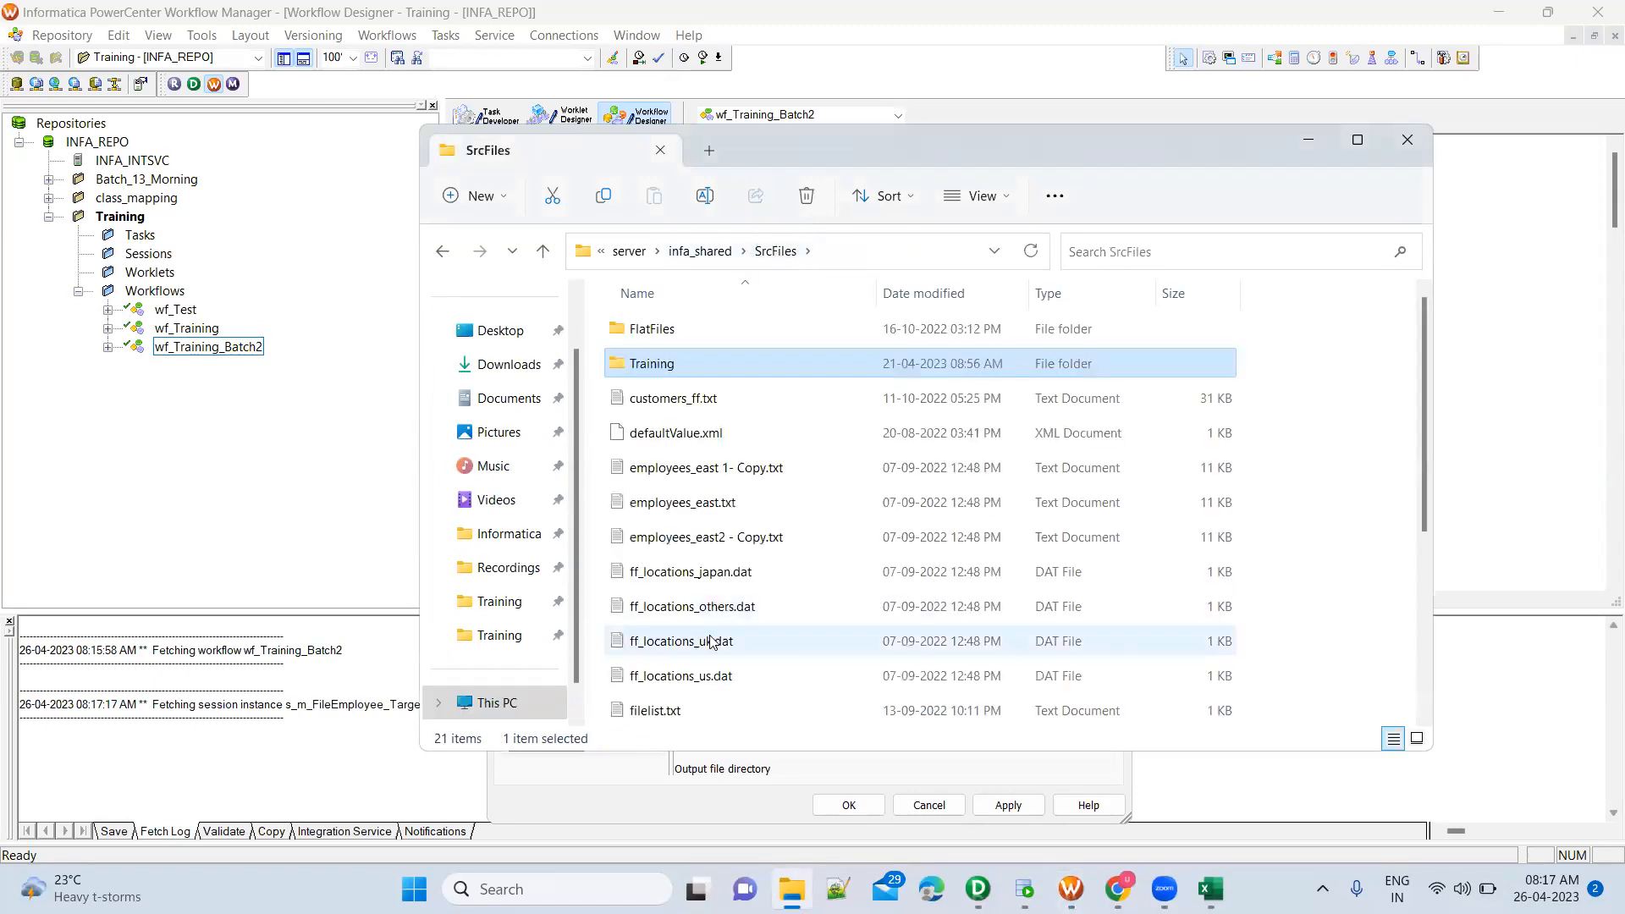
{"action": "left_click", "coordinate": [692, 261]}
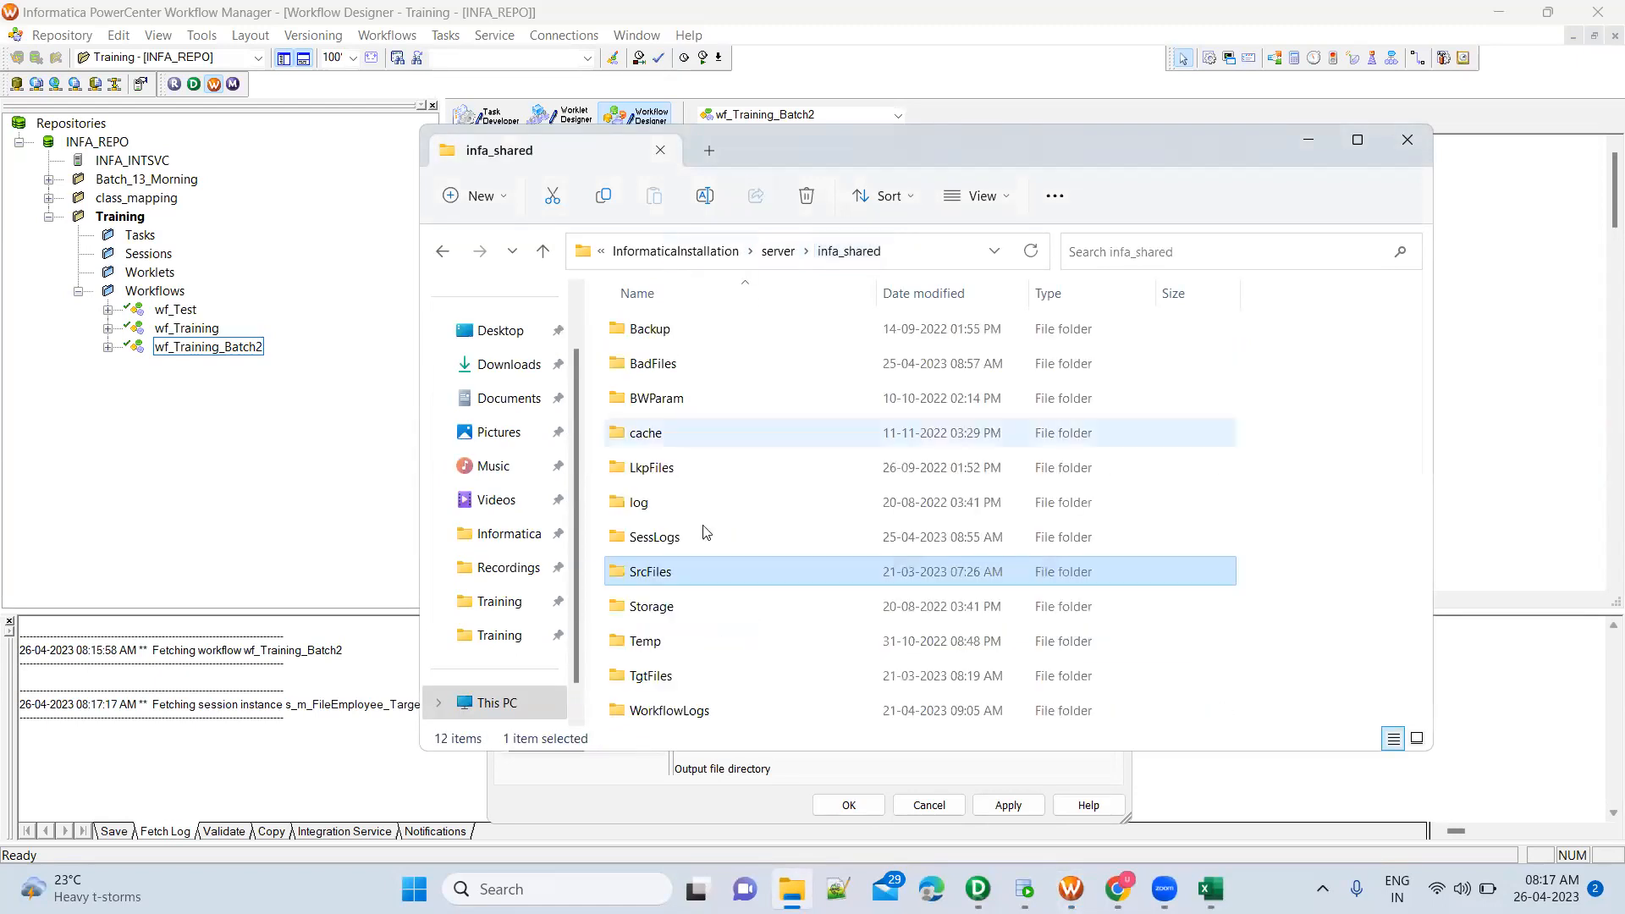
{"action": "double_click", "coordinate": [681, 676]}
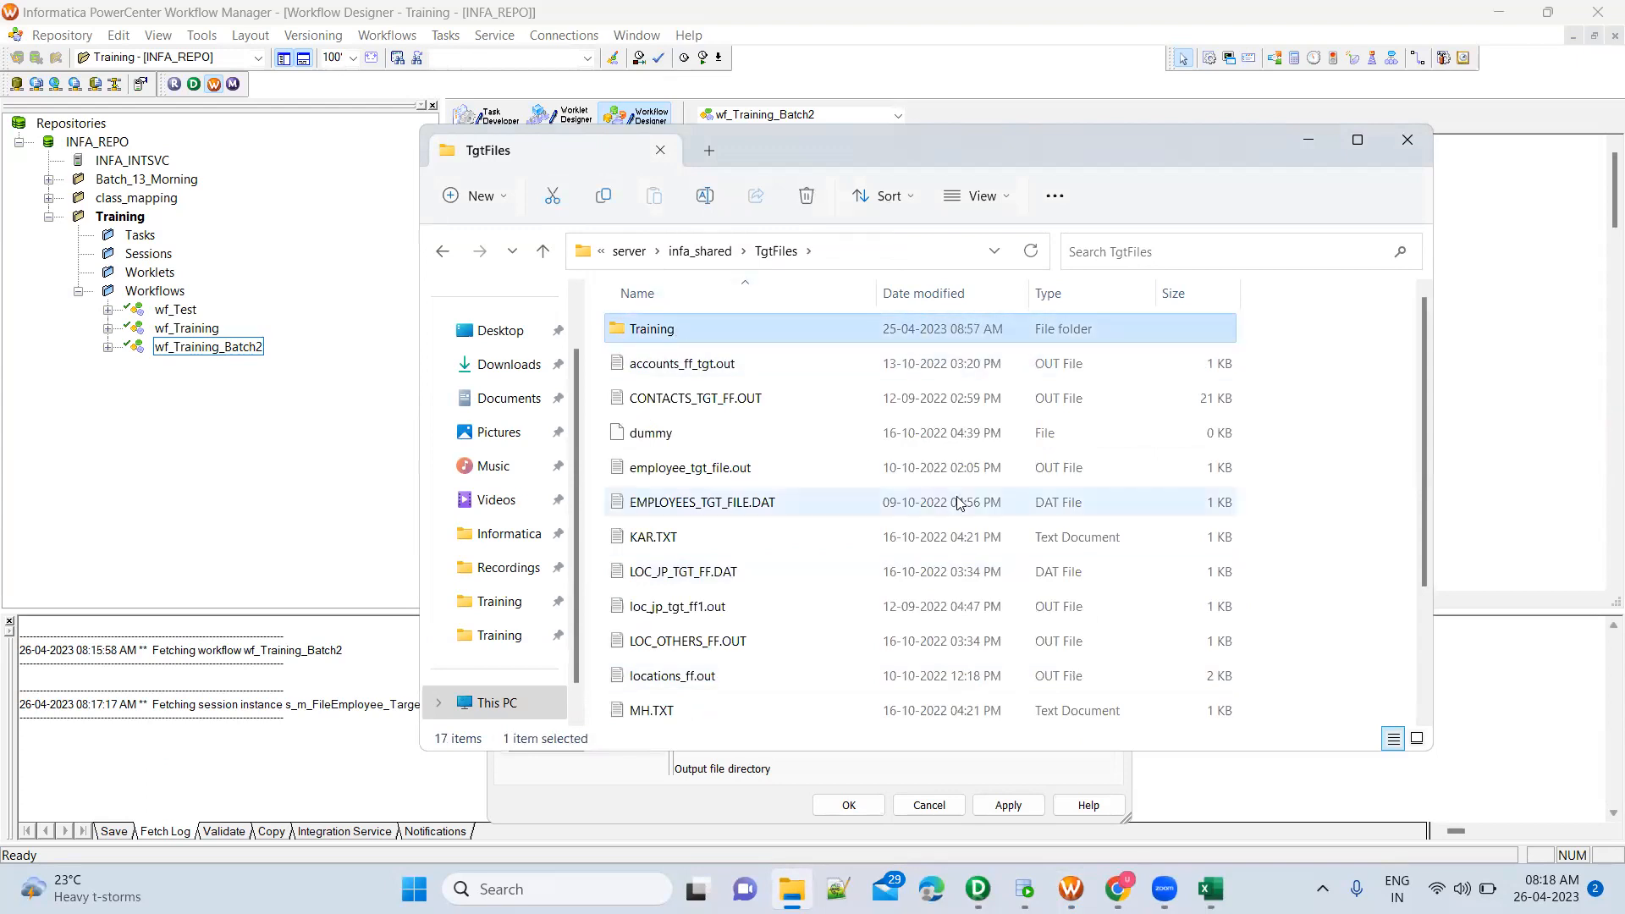
{"action": "key", "text": "alt+Tab"}
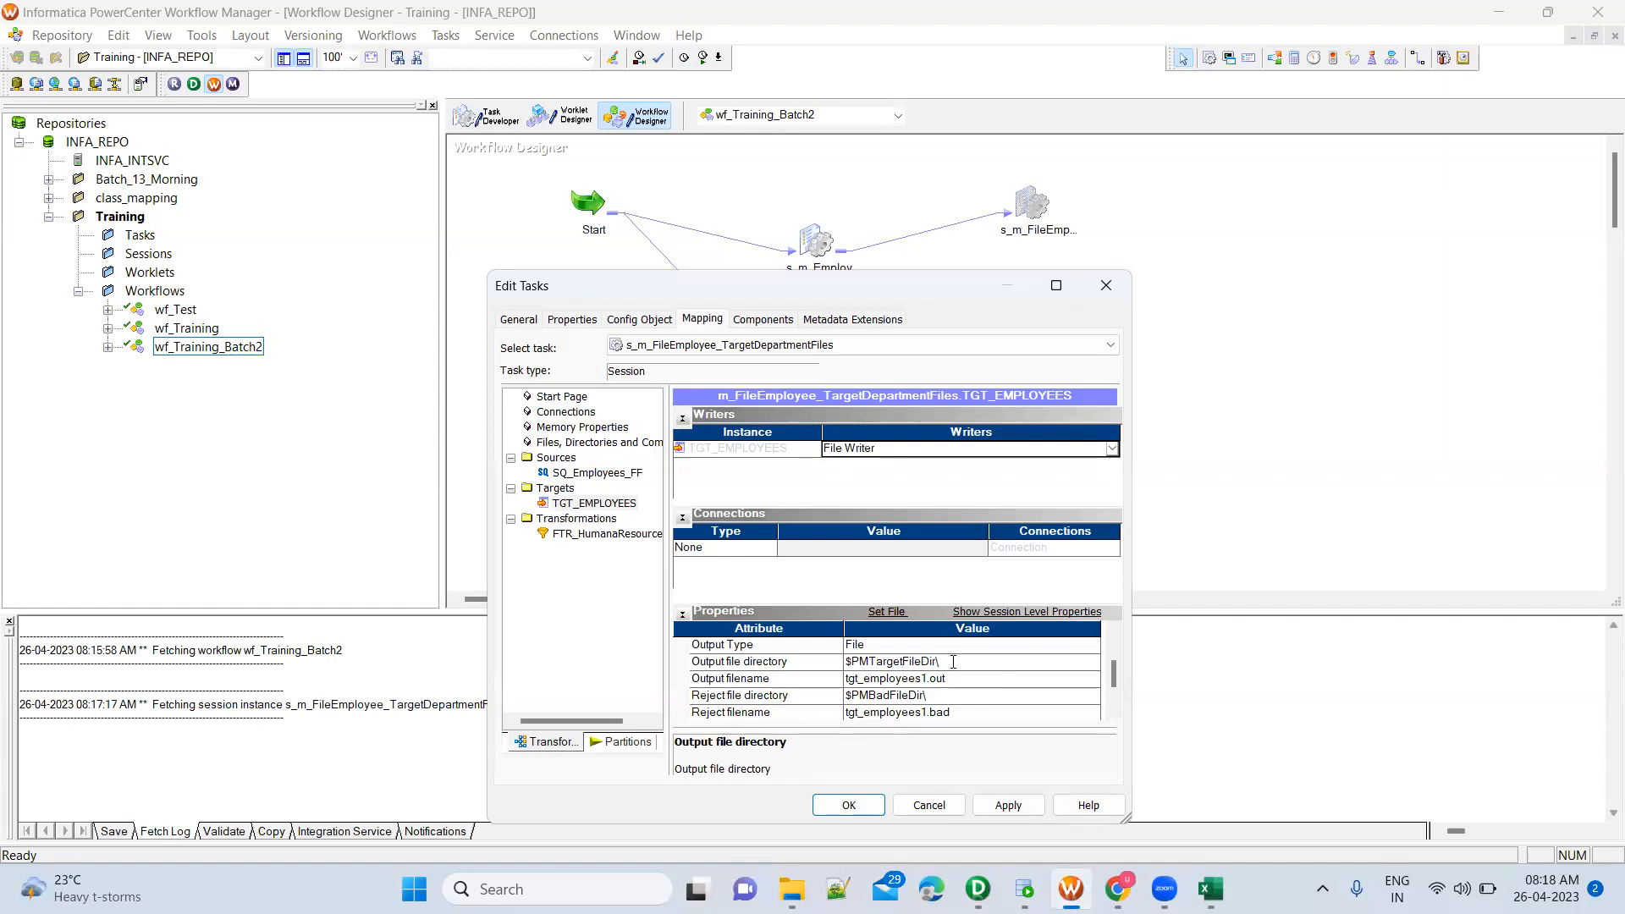
{"action": "type", "text": "ining"}
Set the output filename of TGT_EMPLOYEES to TGT_HumanResources.csv, taking the department name from the SQL Developer worksheet
{"action": "left_click", "coordinate": [829, 686]}
{"action": "left_click", "coordinate": [893, 682]}
{"action": "key", "text": "alt+Tab"}
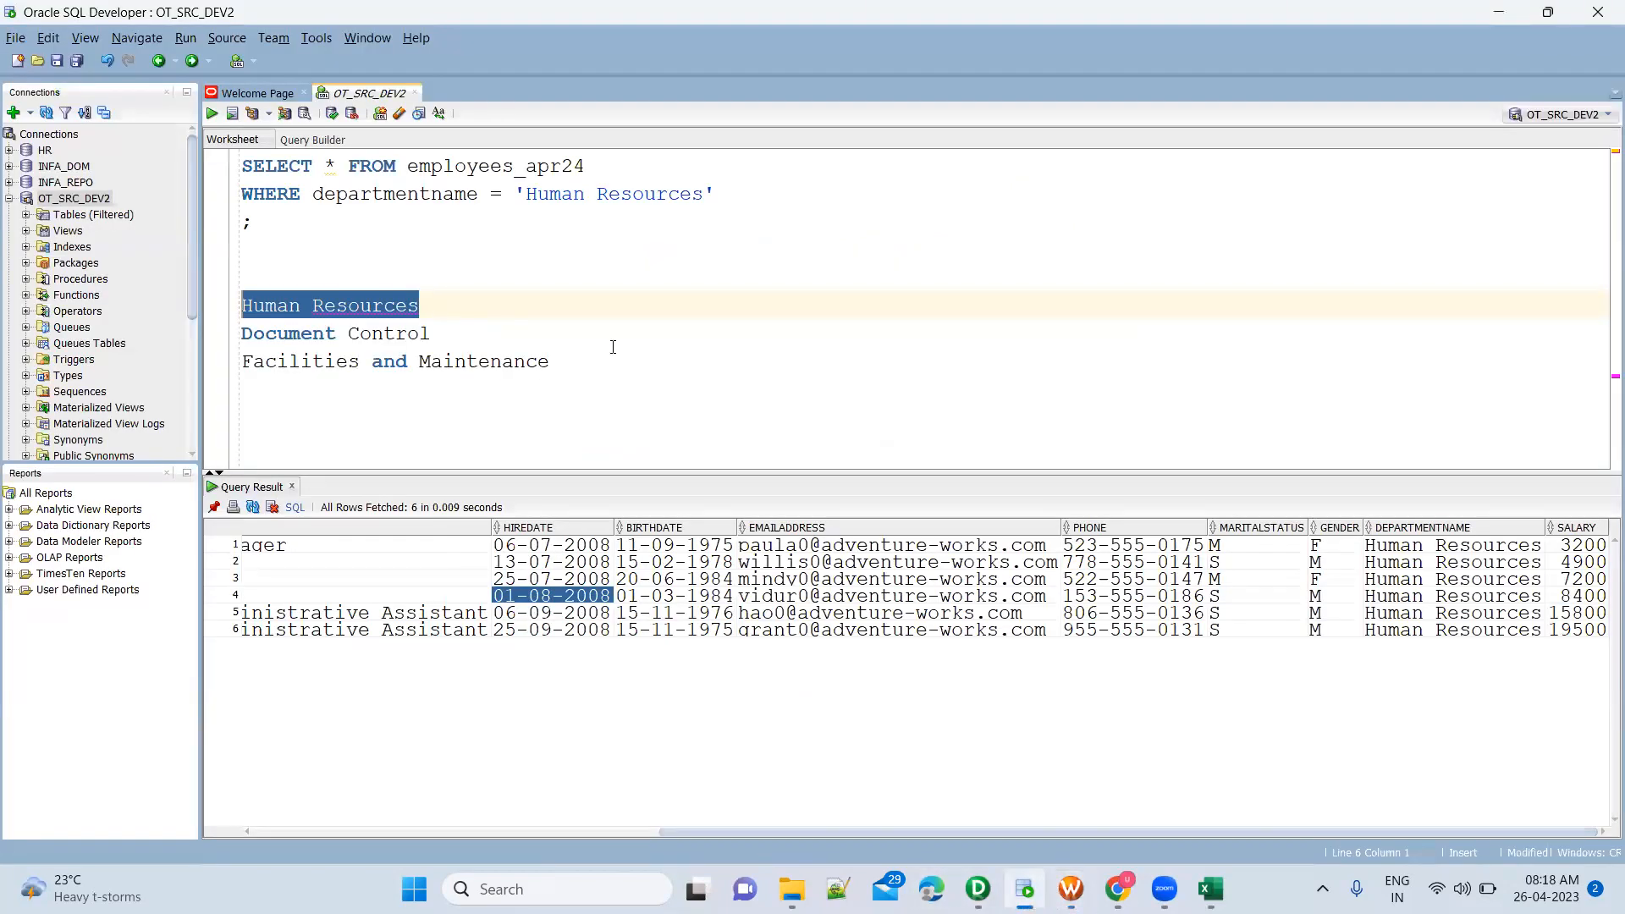
{"action": "key", "text": "alt+Tab"}
{"action": "key", "text": "ctrl+a"}
{"action": "type", "text": "TGT_Human Resources"}
{"action": "left_click", "coordinate": [865, 678]}
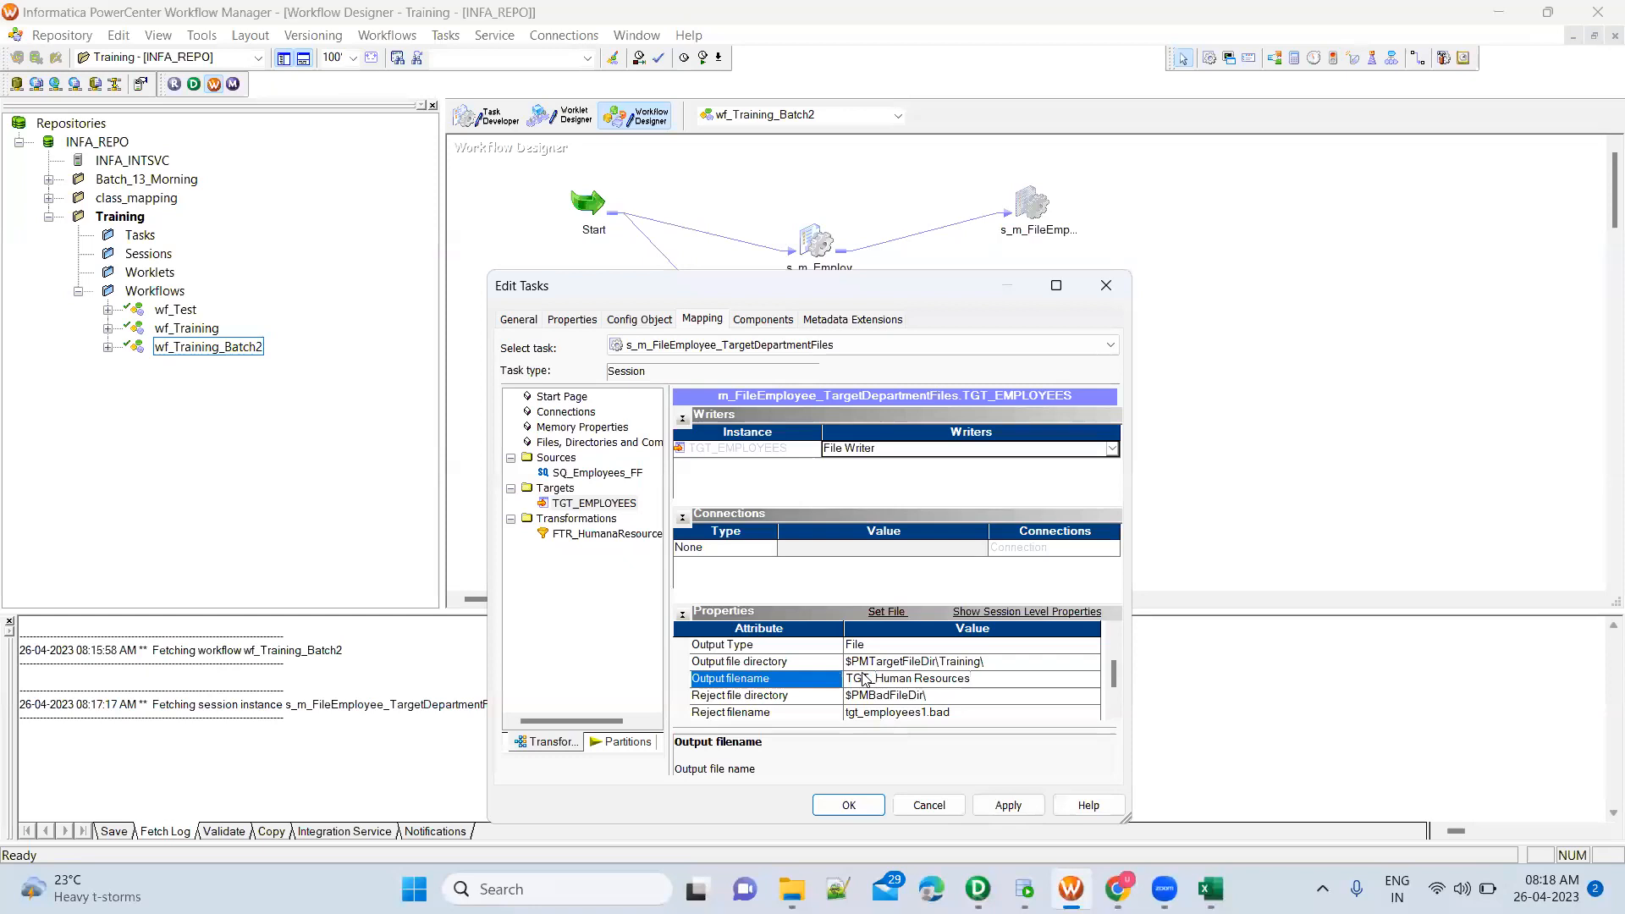
{"action": "left_click", "coordinate": [914, 680]}
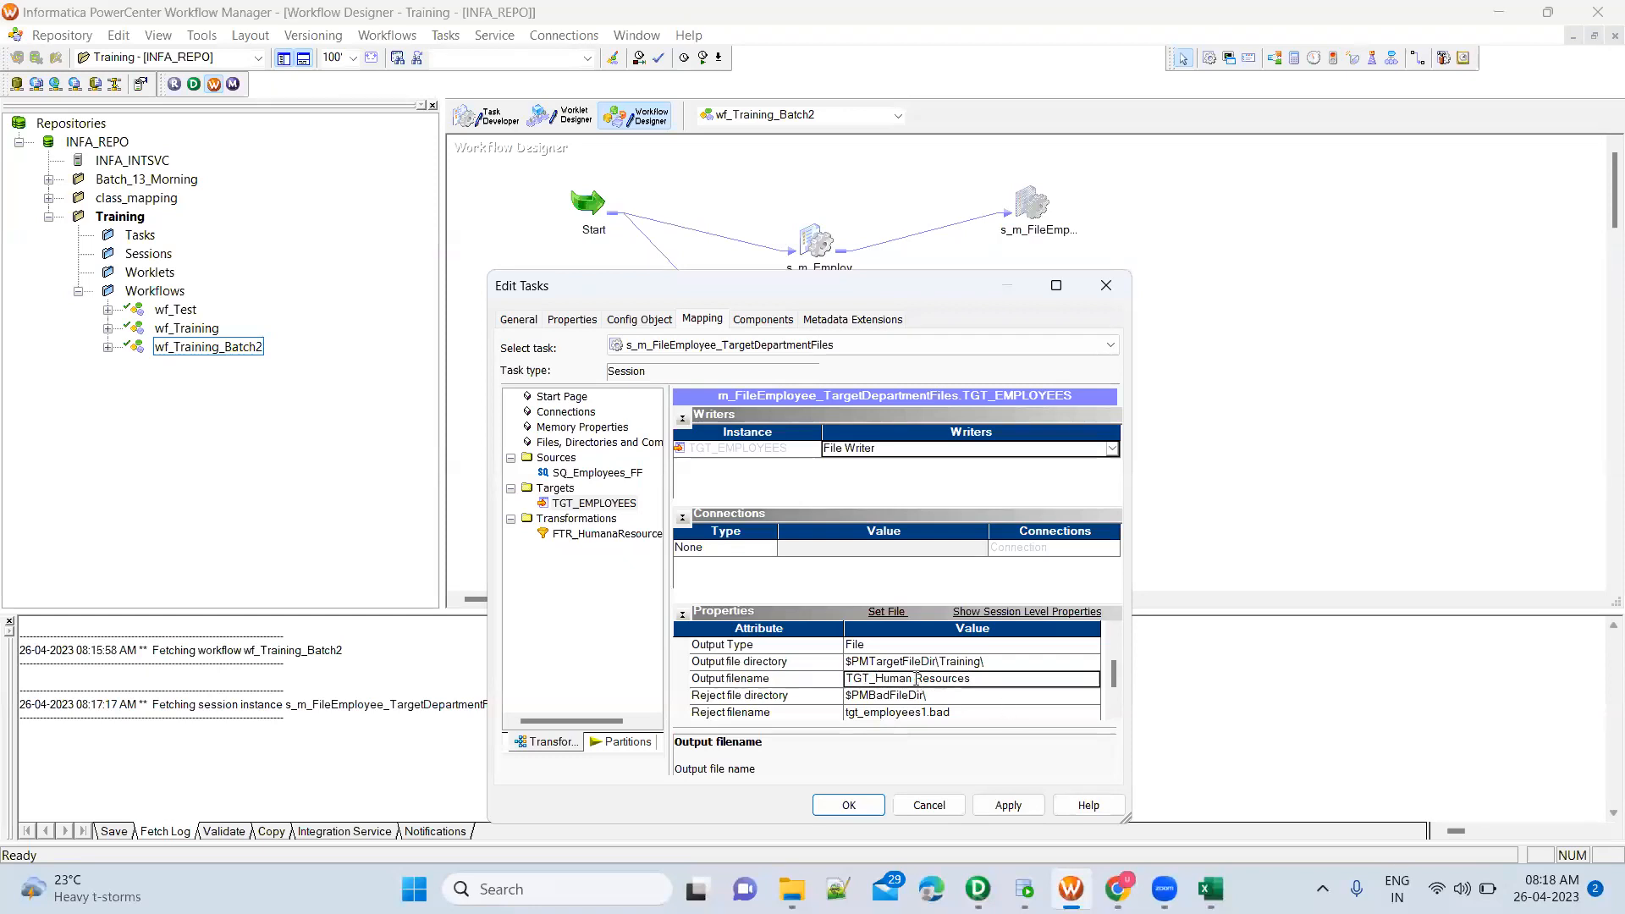
{"action": "key", "text": "BackSpace"}
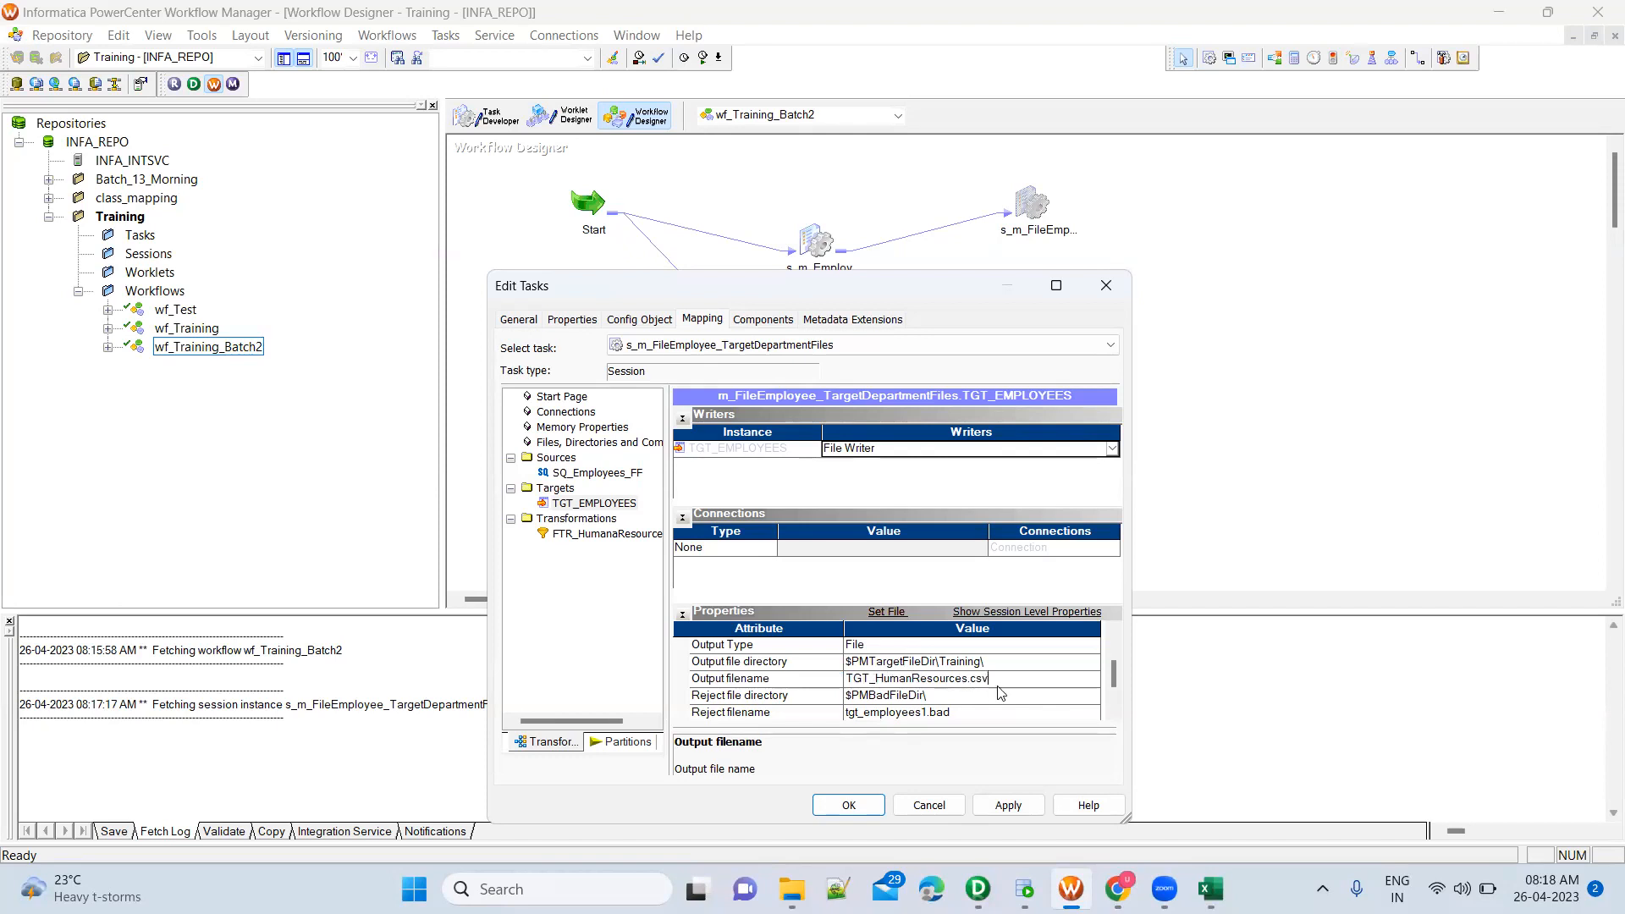
Check the files in the TgtFiles\Training folder in File Explorer, and apply the session's settings in Workflow Manager
{"action": "left_click", "coordinate": [792, 888]}
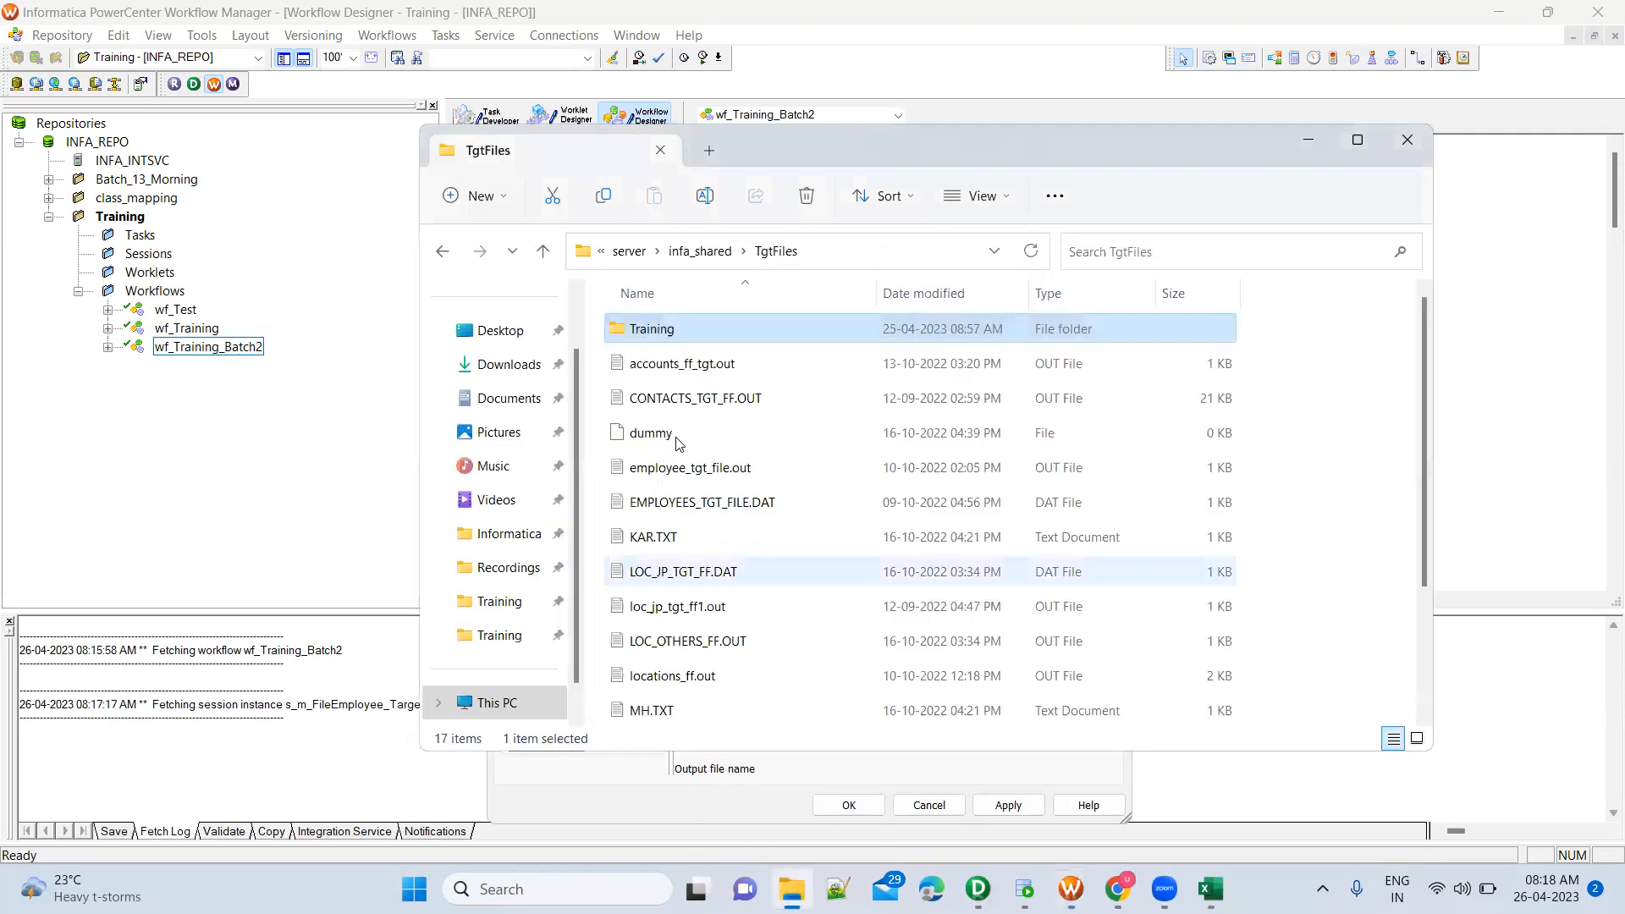
{"action": "double_click", "coordinate": [673, 335]}
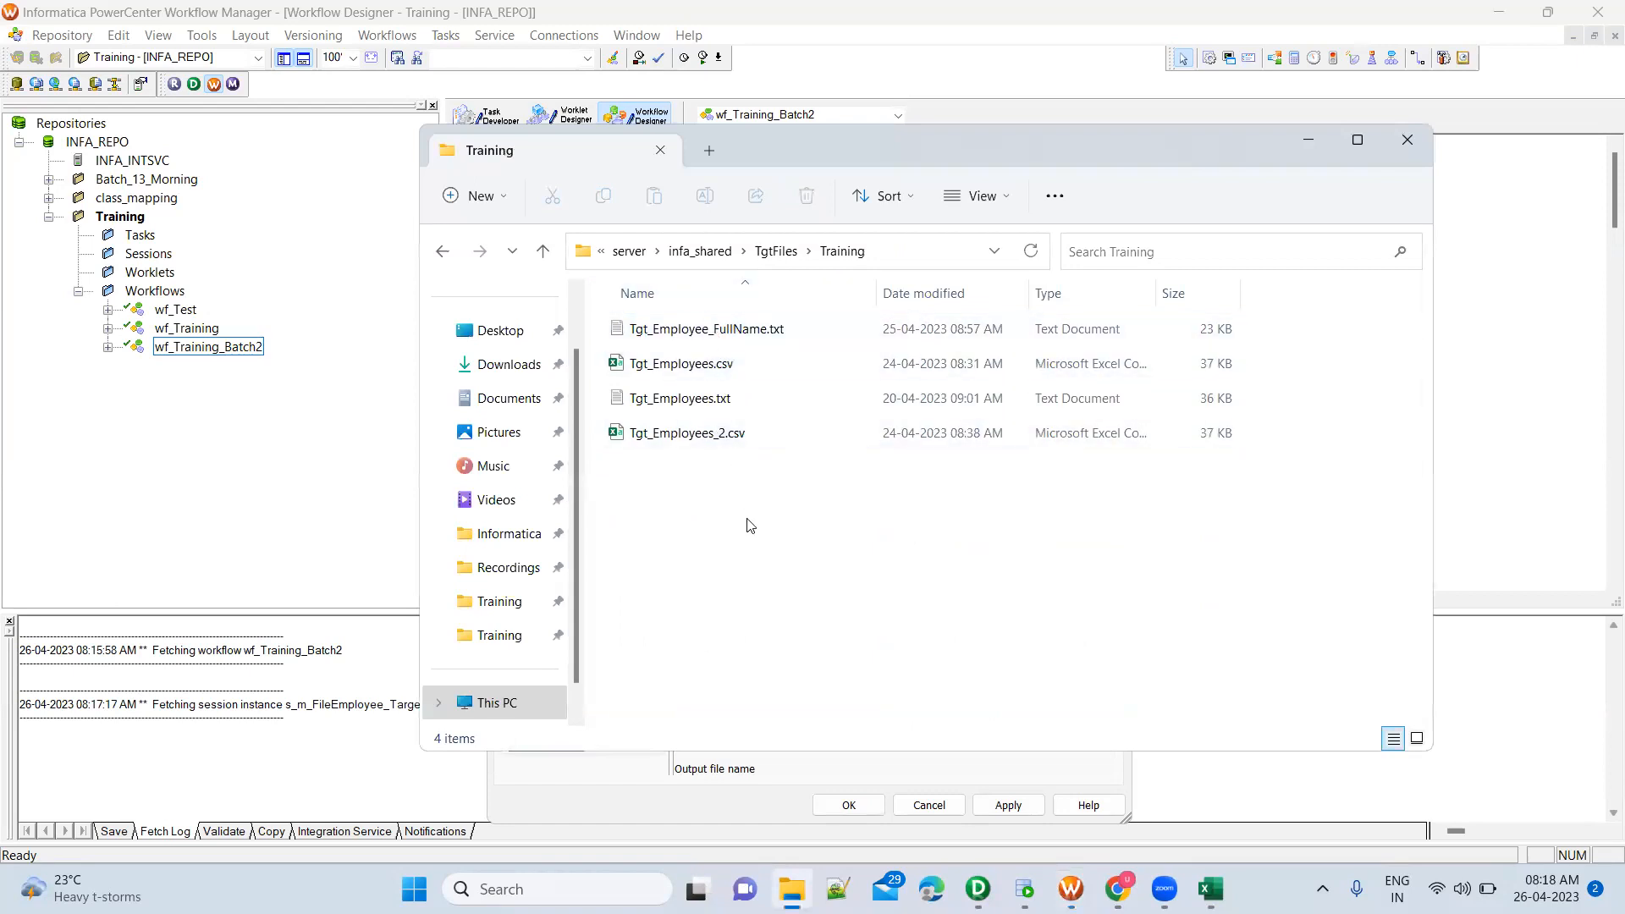
{"action": "left_click", "coordinate": [800, 338]}
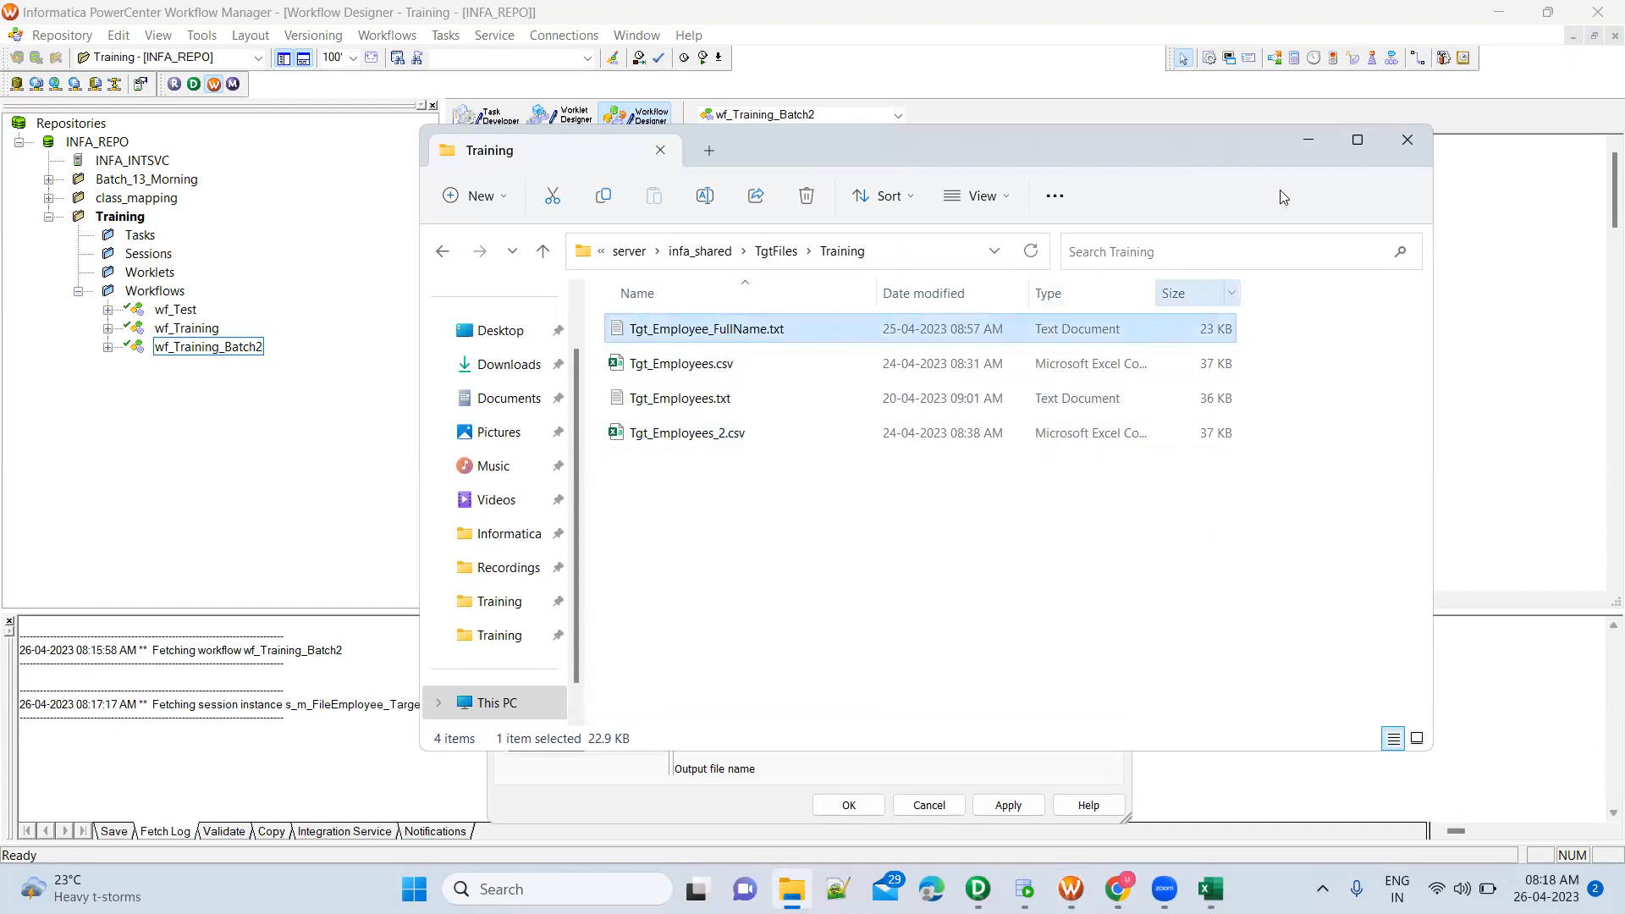
{"action": "left_click", "coordinate": [1319, 151]}
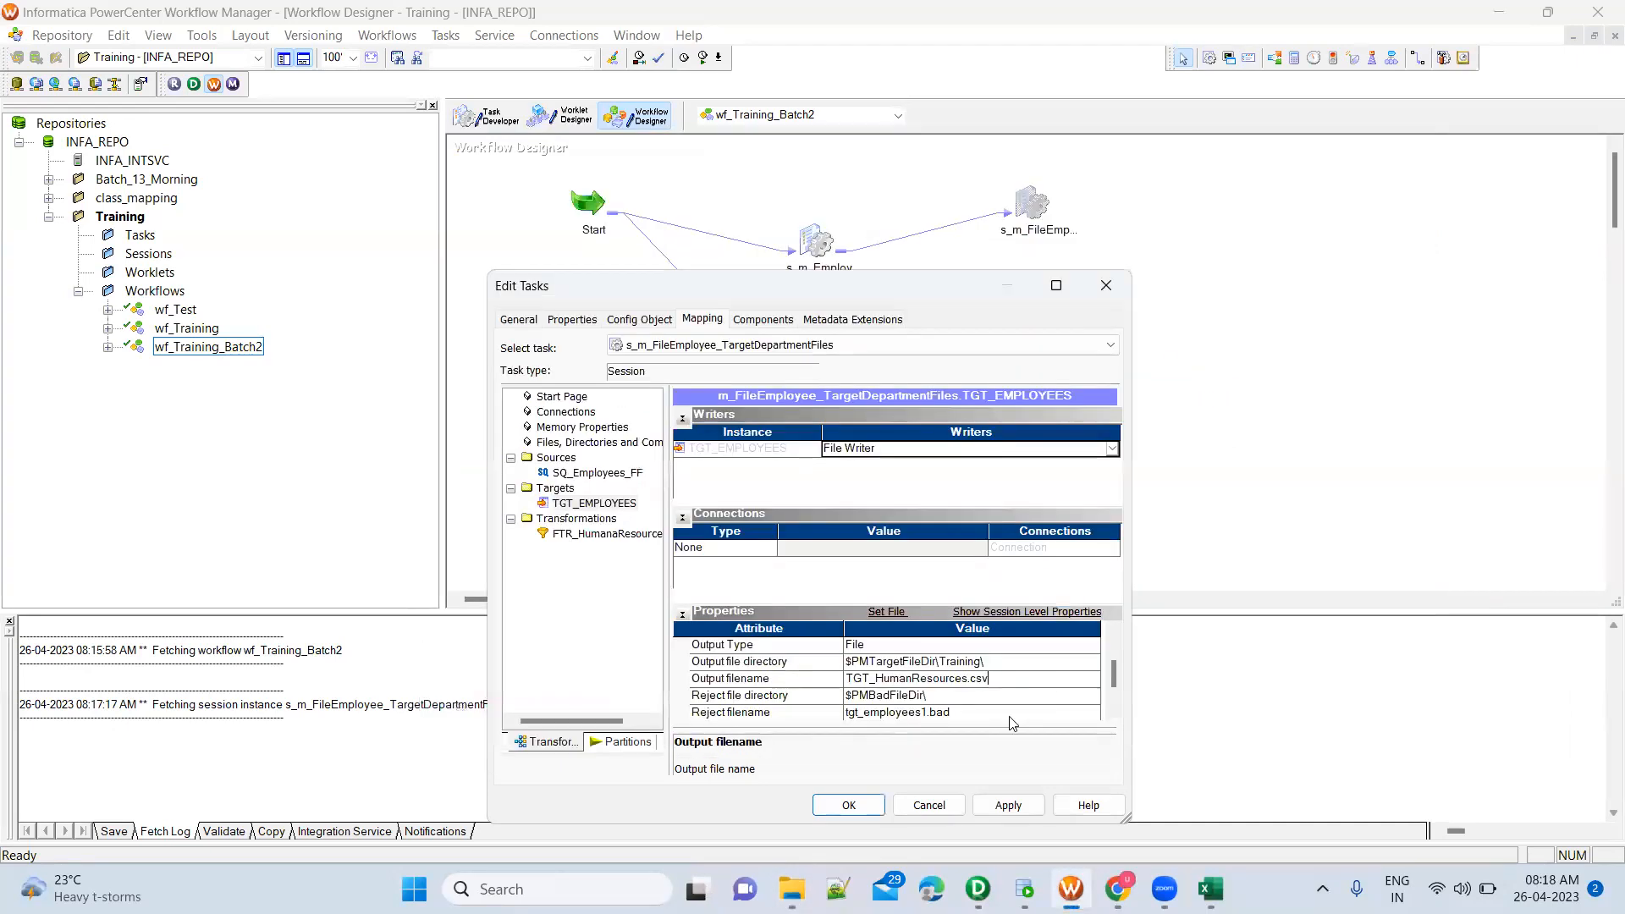
{"action": "left_click", "coordinate": [996, 809]}
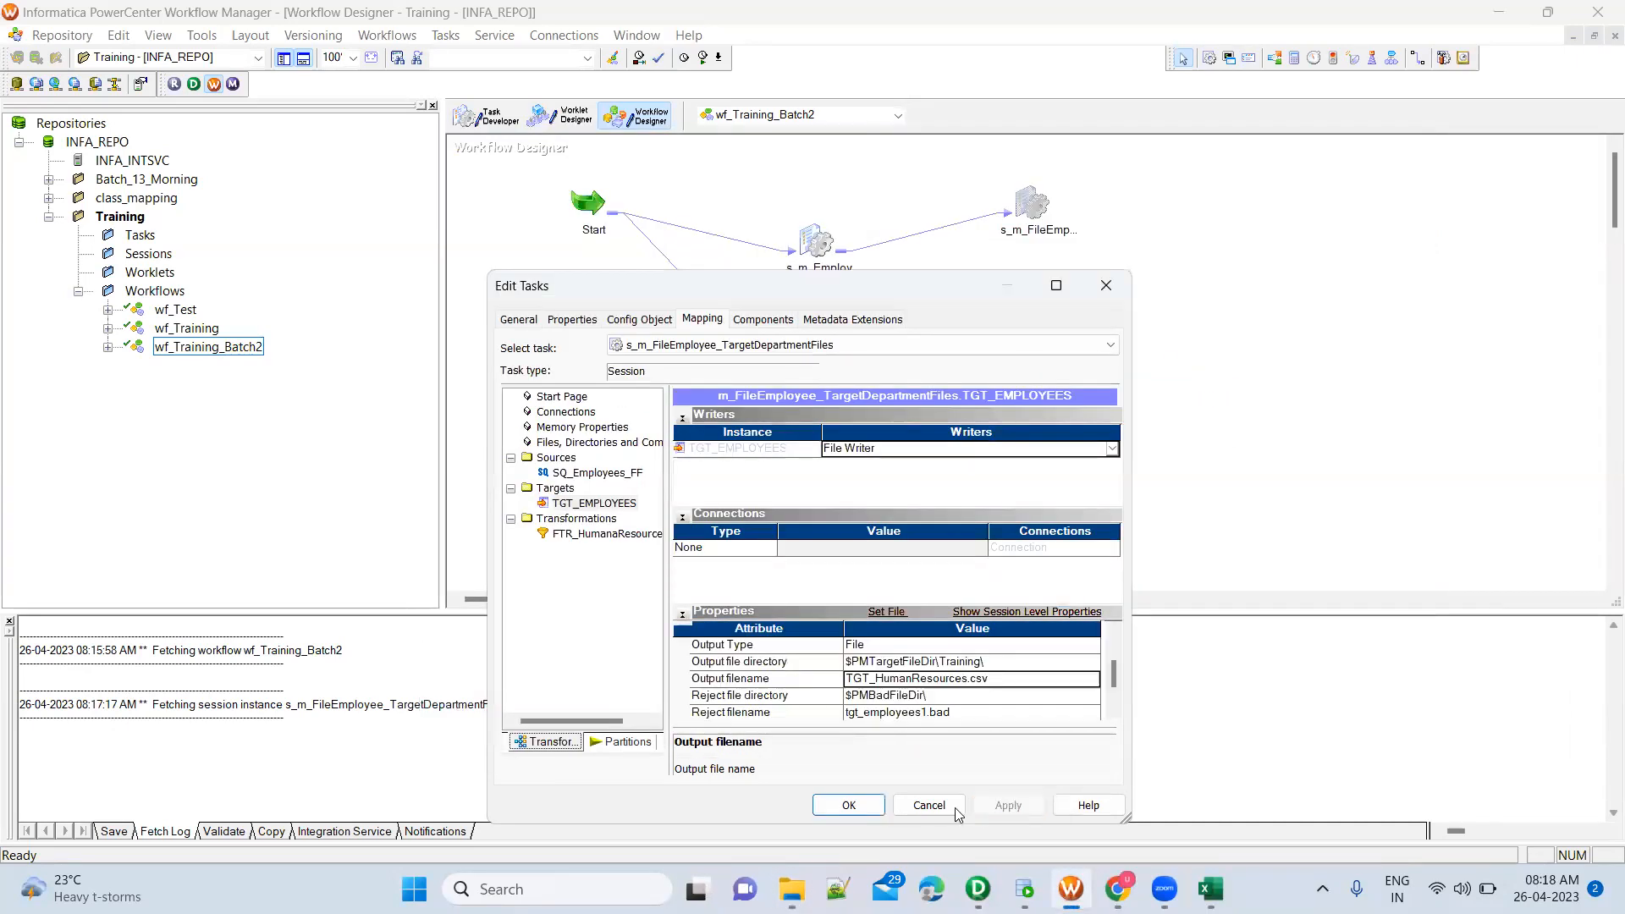
{"action": "left_click", "coordinate": [849, 806]}
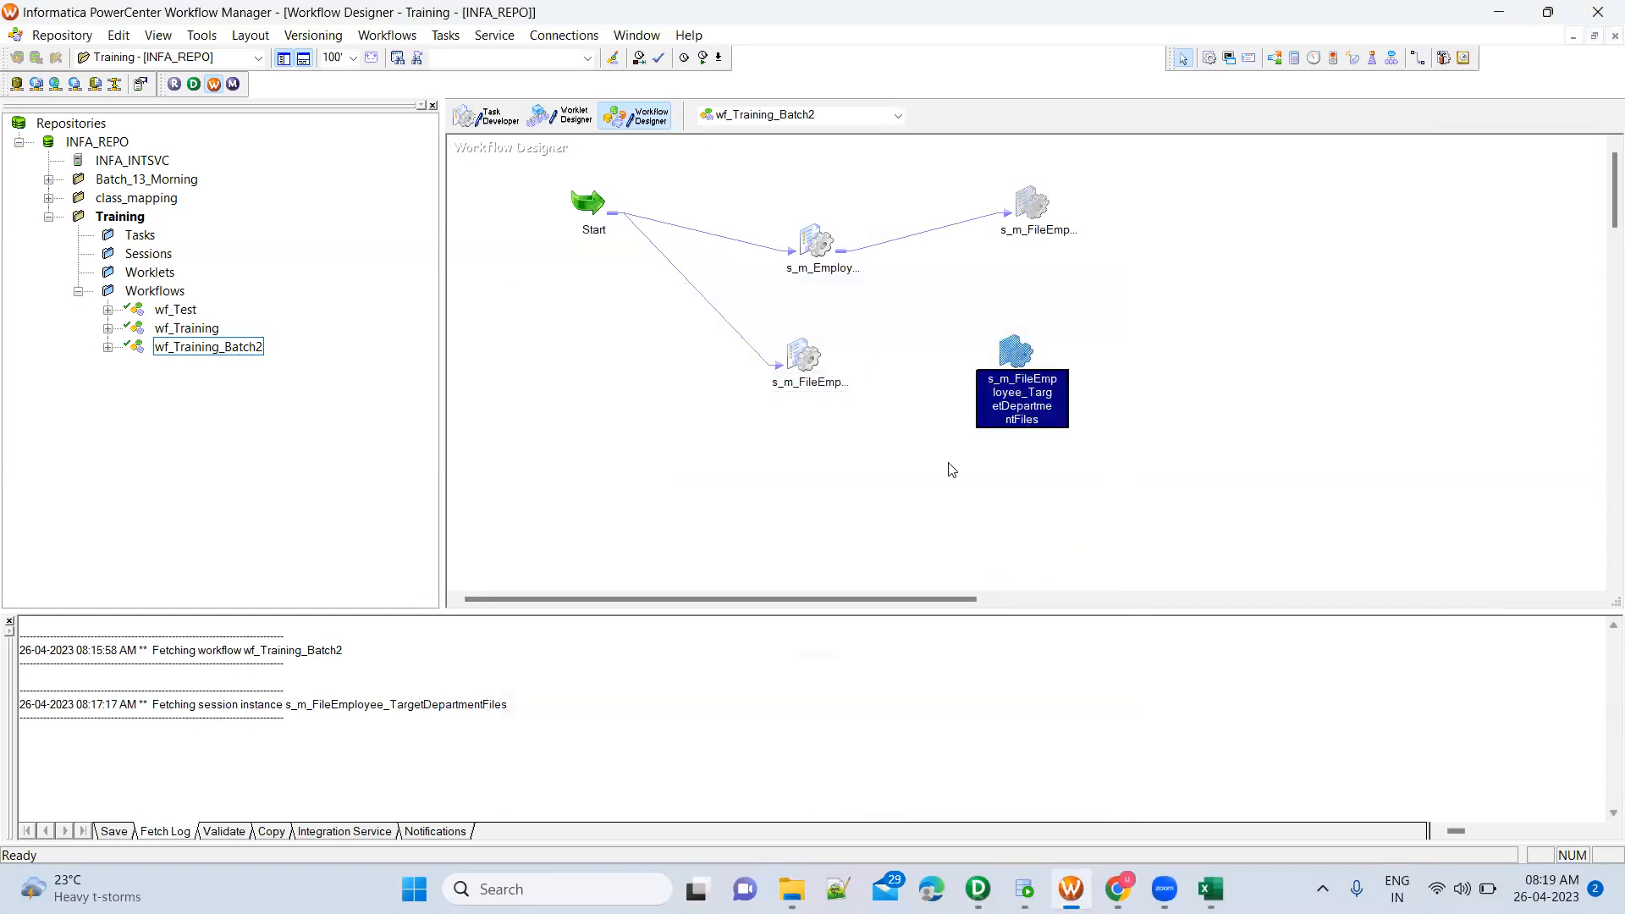
Save wf_Training_Batch2, start only the s_m_FileEmployee_TargetDepartmentFiles task, and show its run details in Workflow Monitor
{"action": "key", "text": "ctrl+s"}
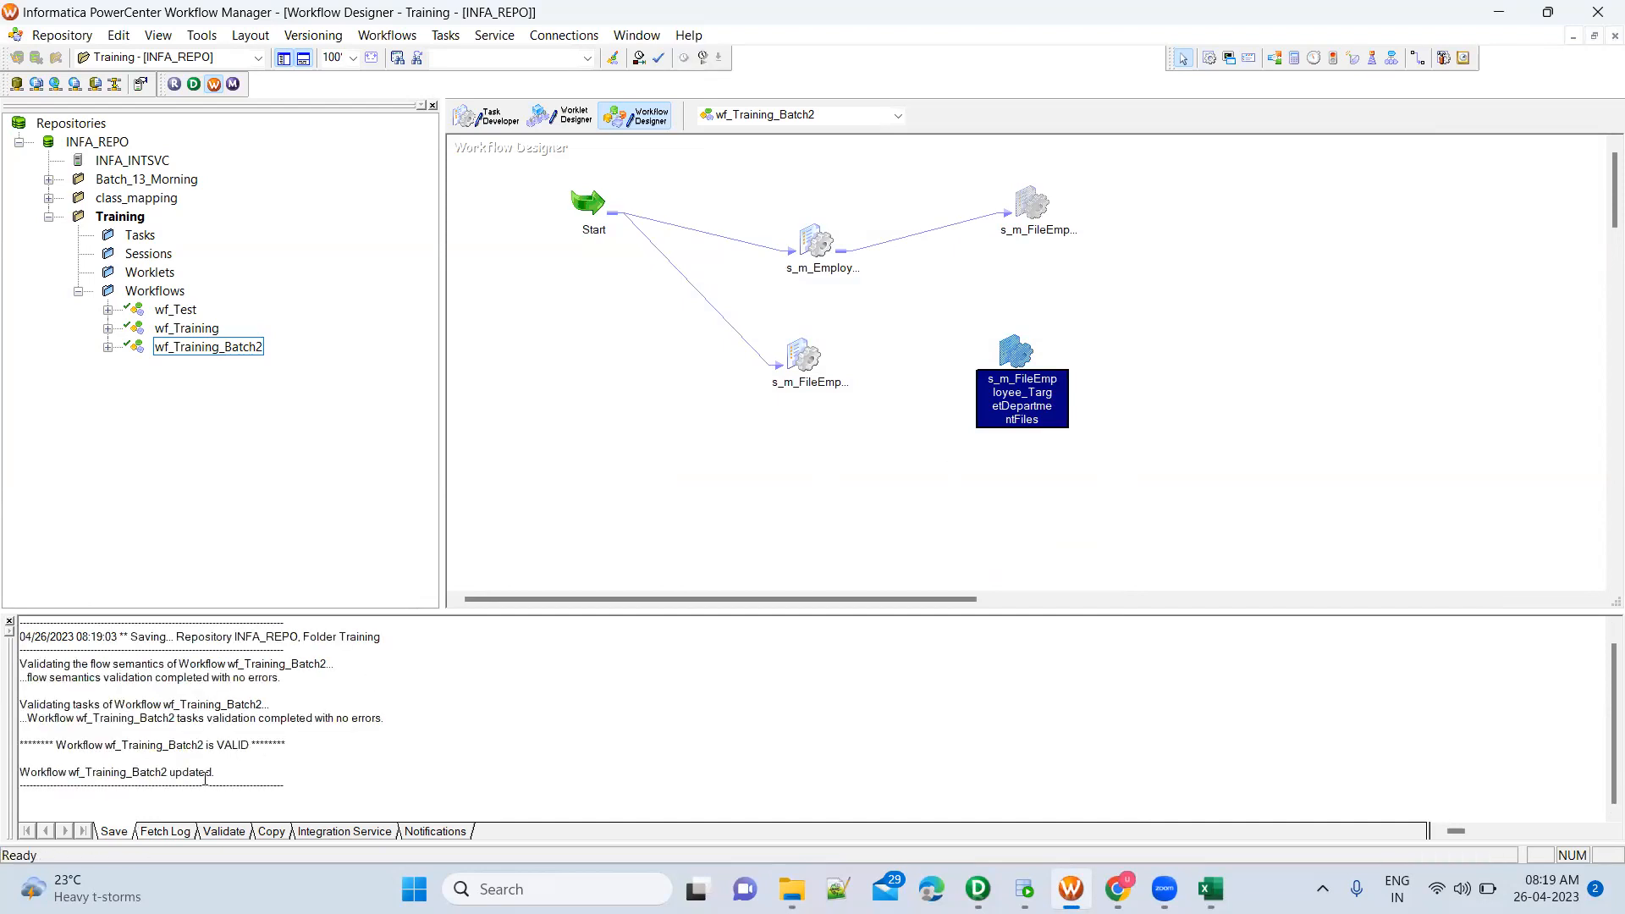
{"action": "right_click", "coordinate": [1013, 343]}
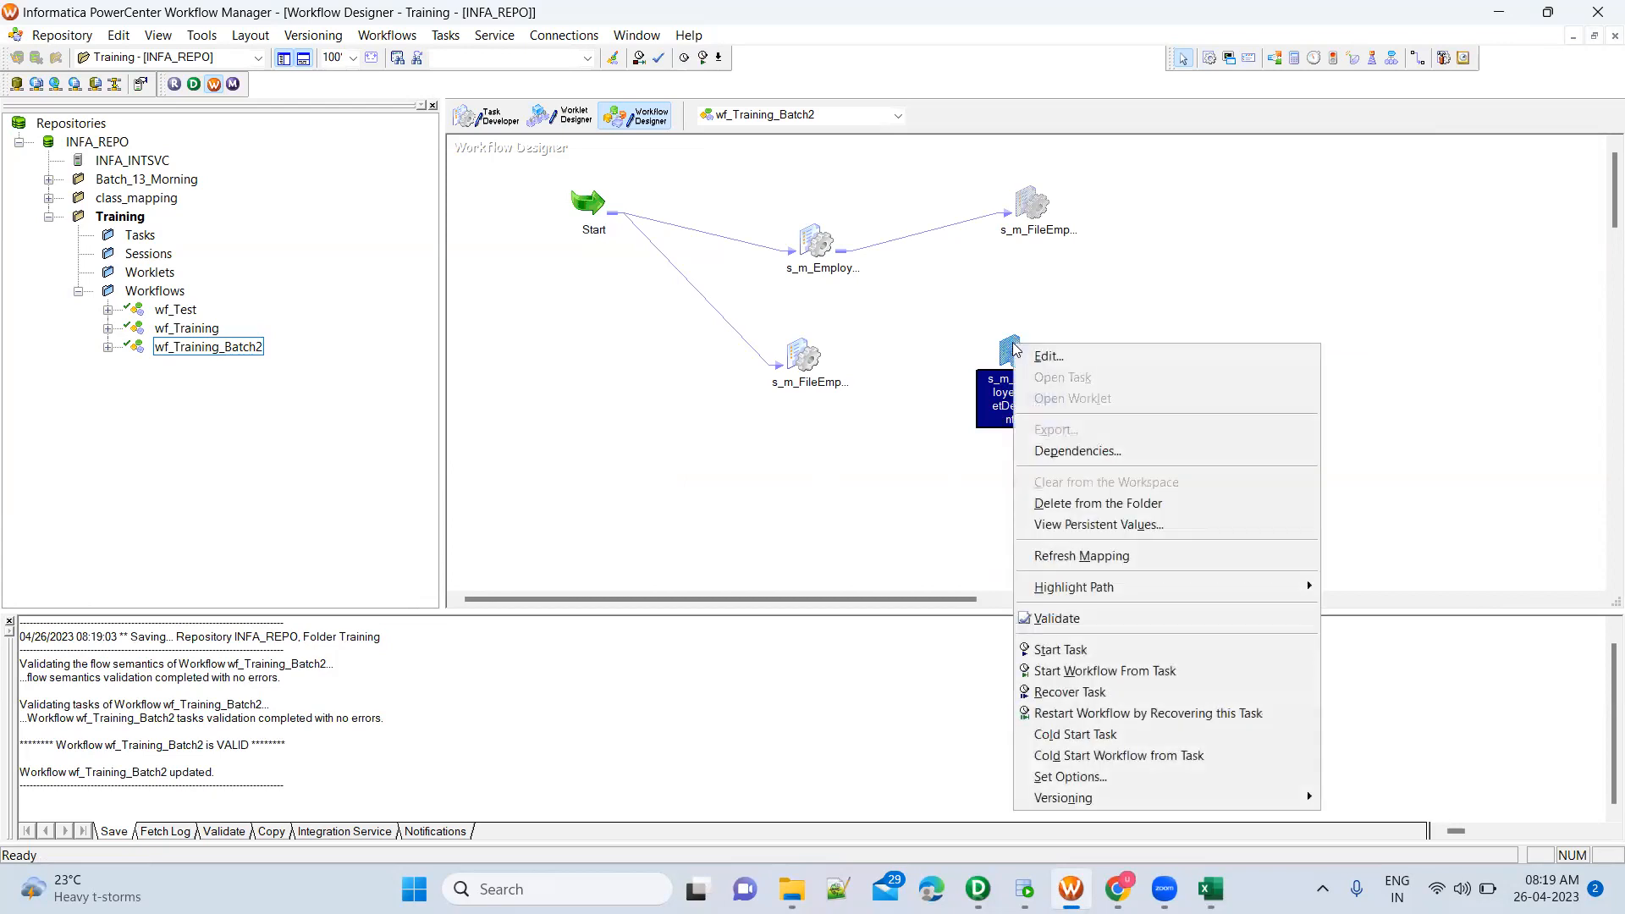
{"action": "left_click", "coordinate": [958, 451]}
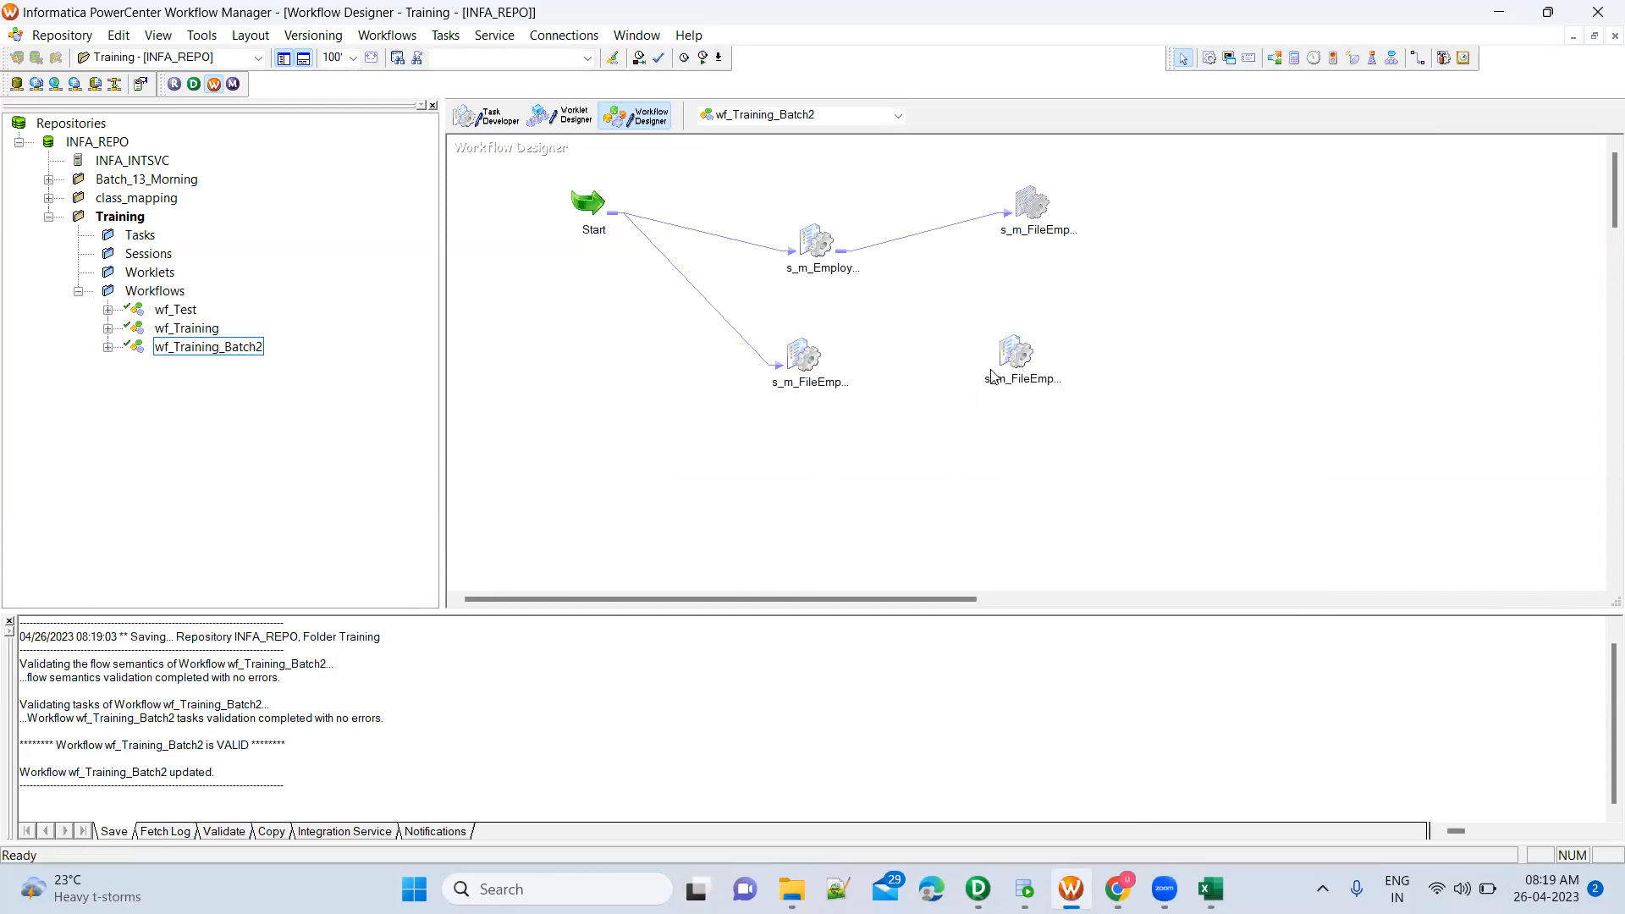
{"action": "right_click", "coordinate": [1009, 353]}
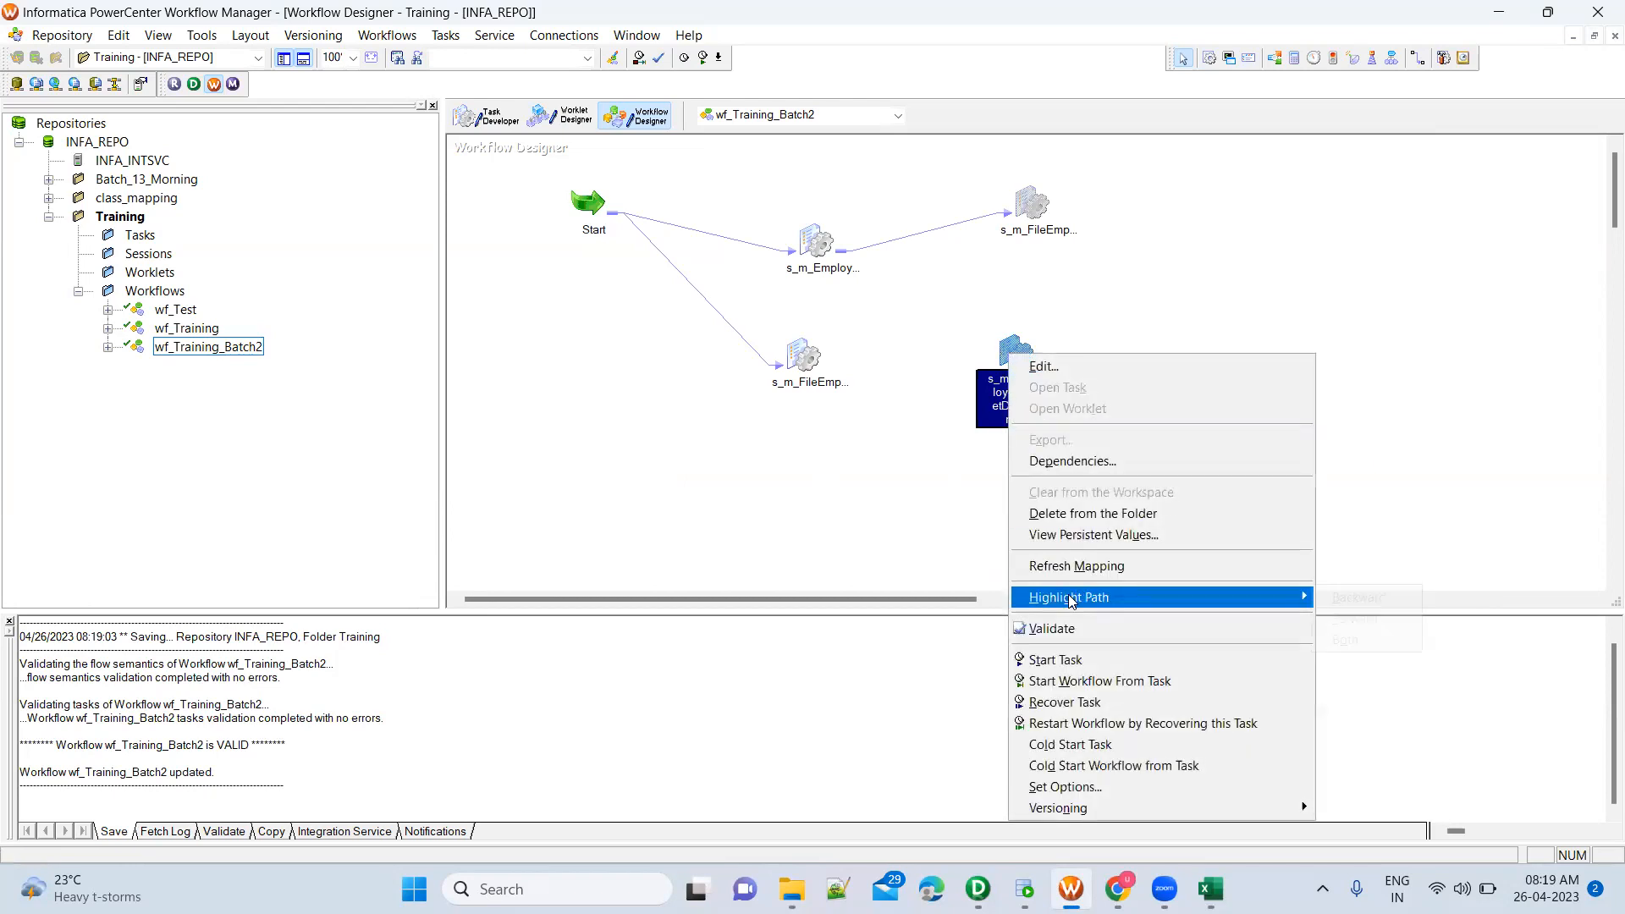
{"action": "left_click", "coordinate": [1075, 665]}
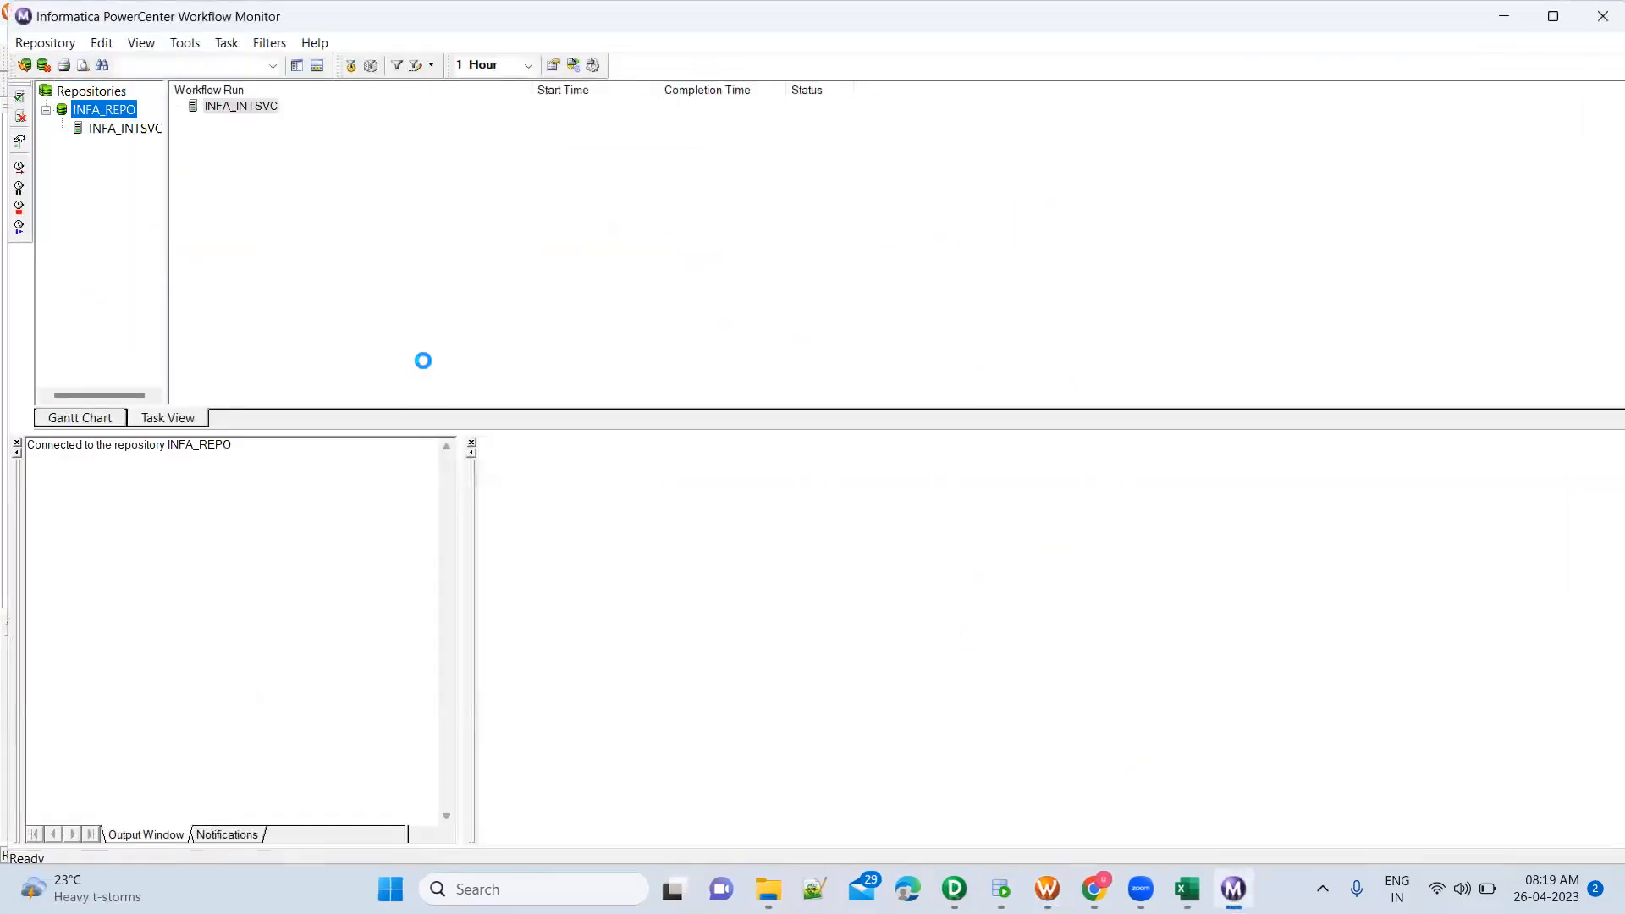
{"action": "left_click", "coordinate": [383, 138]}
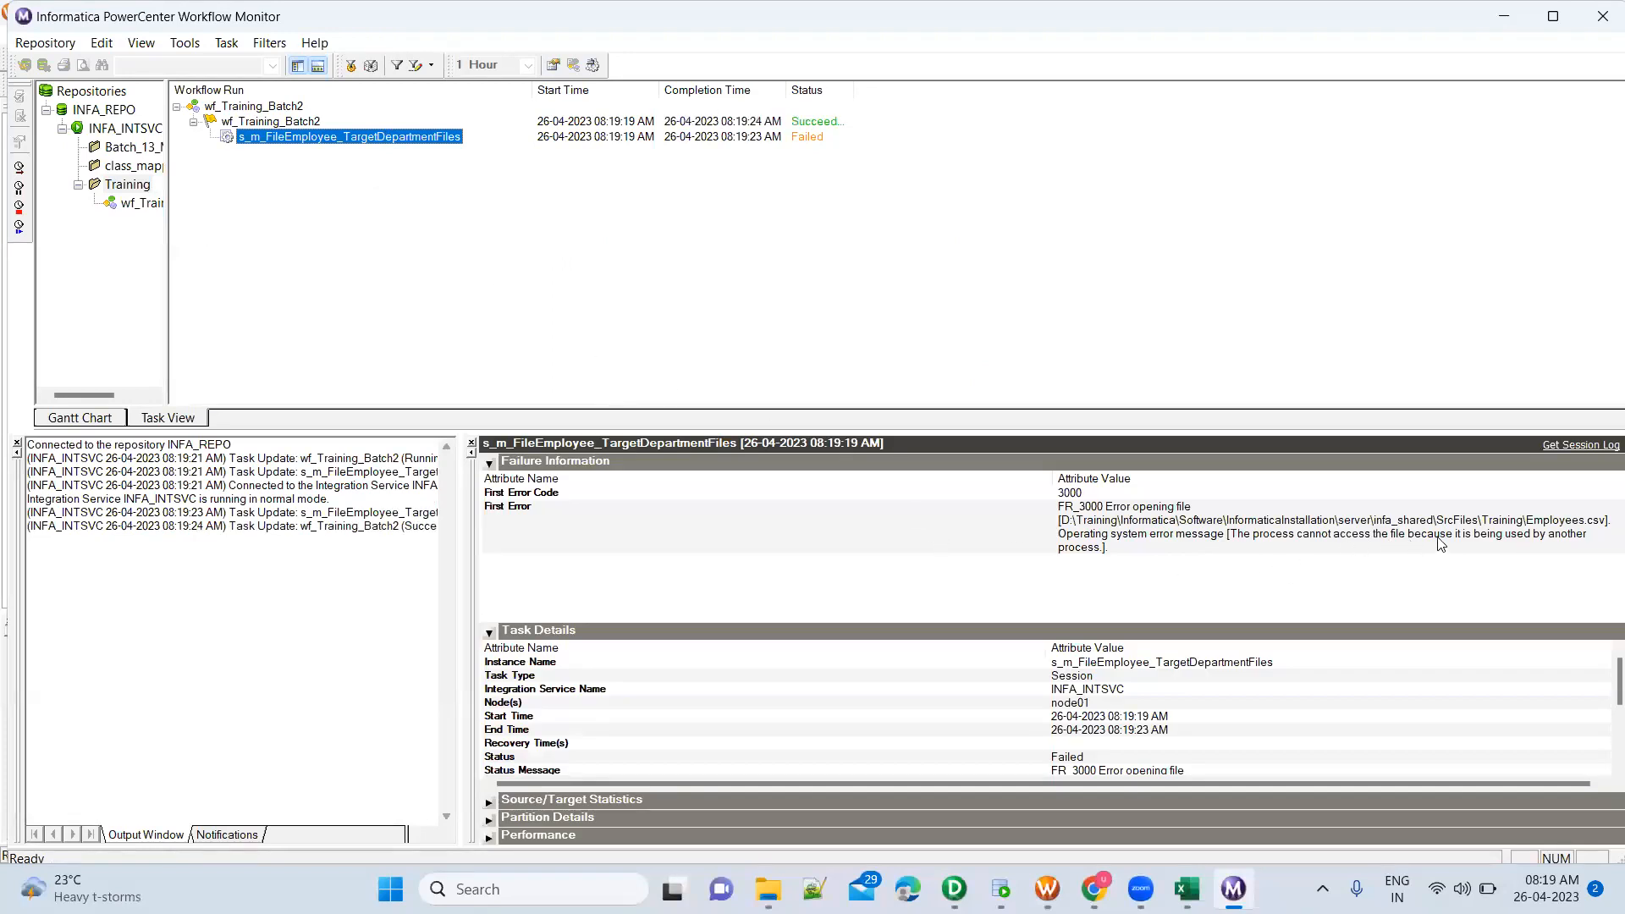
Close Employees.csv in Excel without saving changes, and restart the s_m_FileEmployee_TargetDepartmentFiles task from Workflow Monitor
{"action": "left_click", "coordinate": [1186, 889]}
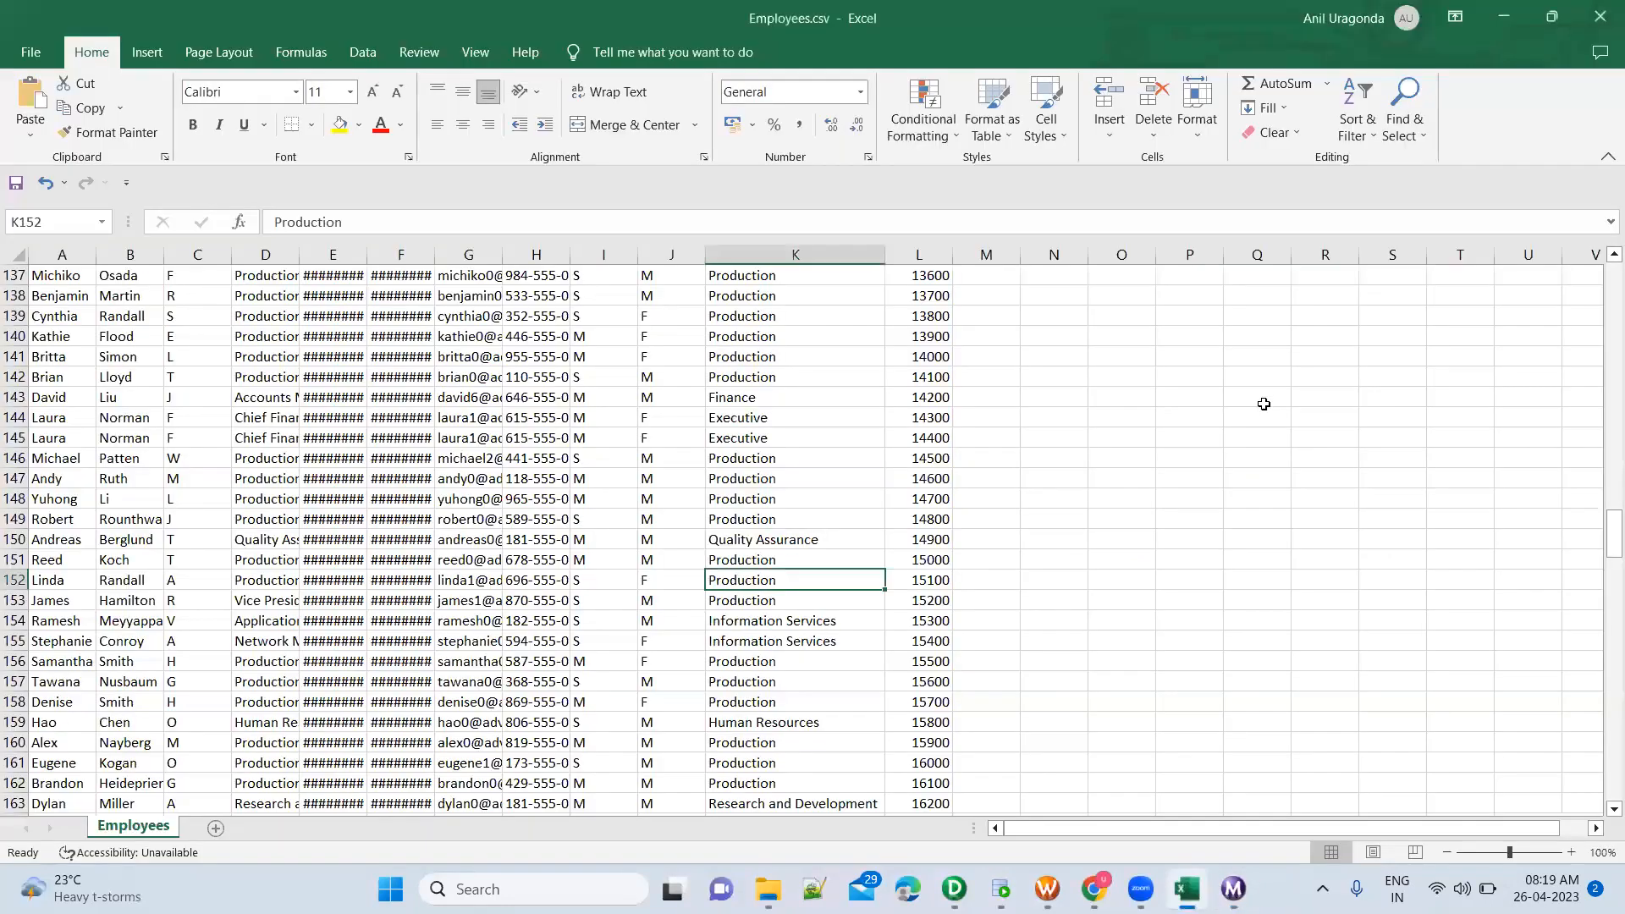
{"action": "left_click", "coordinate": [1600, 25]}
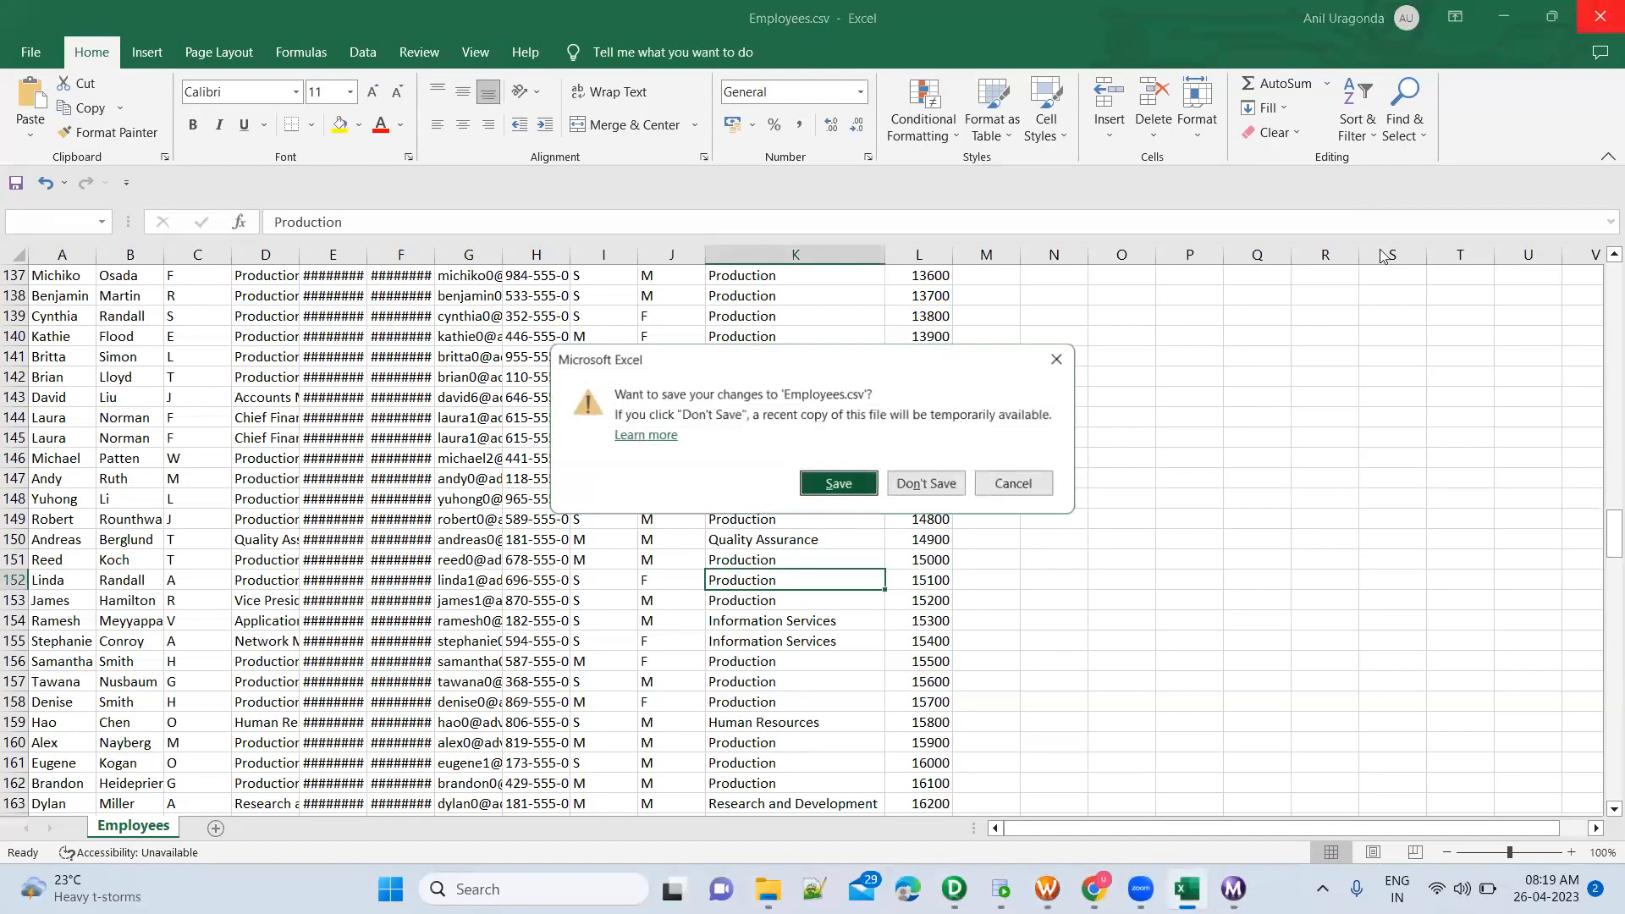
{"action": "left_click", "coordinate": [936, 487]}
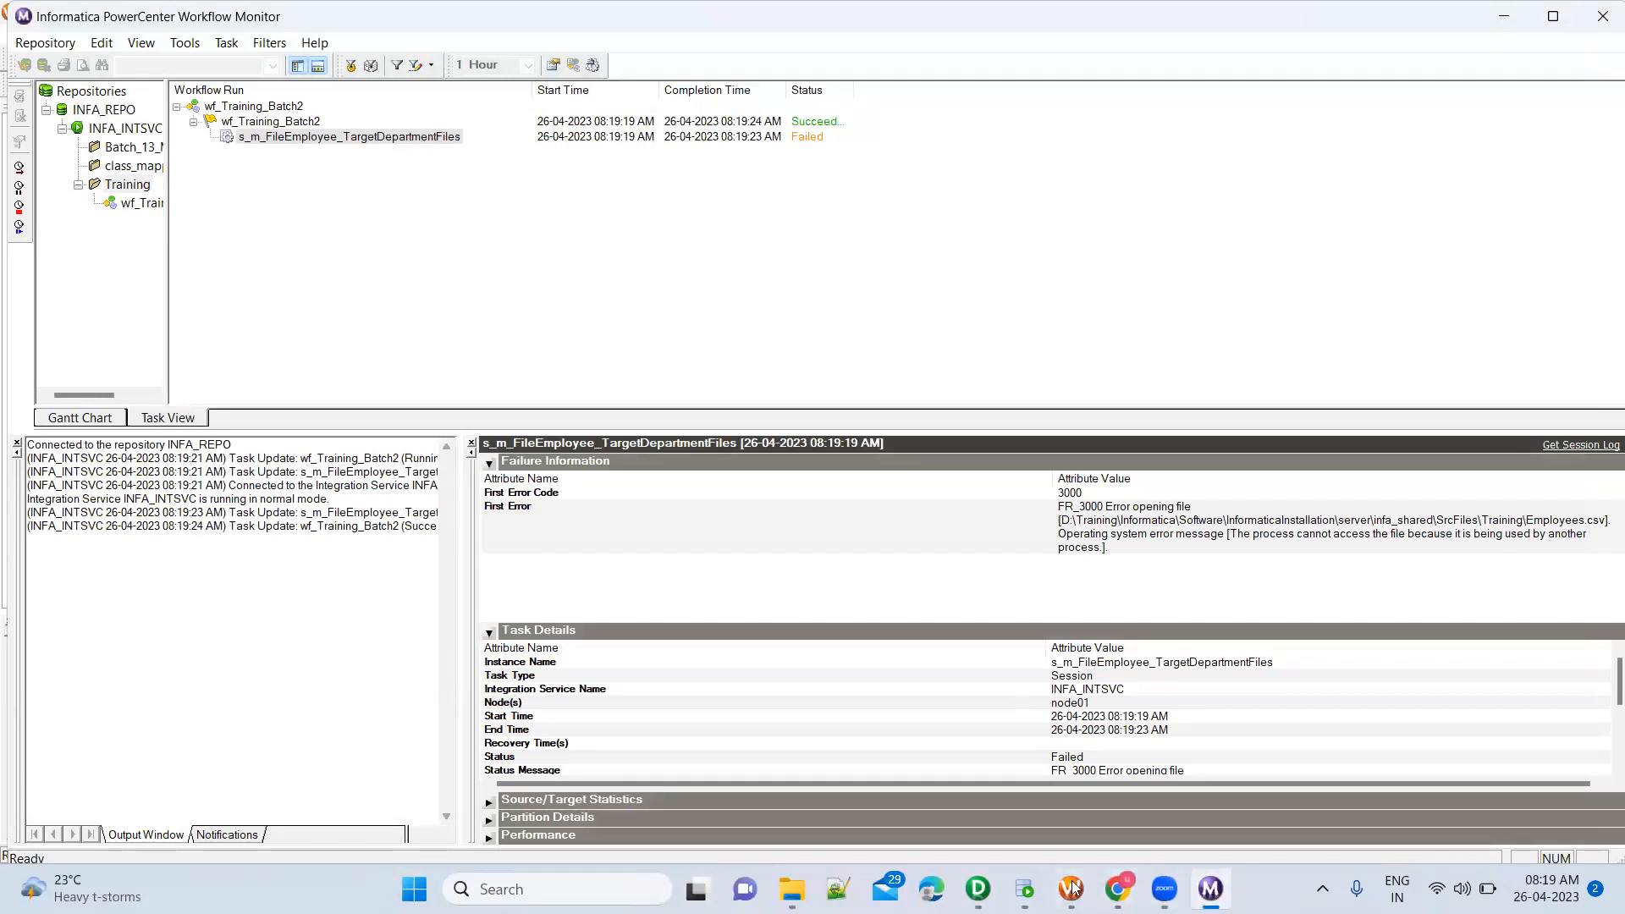
{"action": "right_click", "coordinate": [392, 141]}
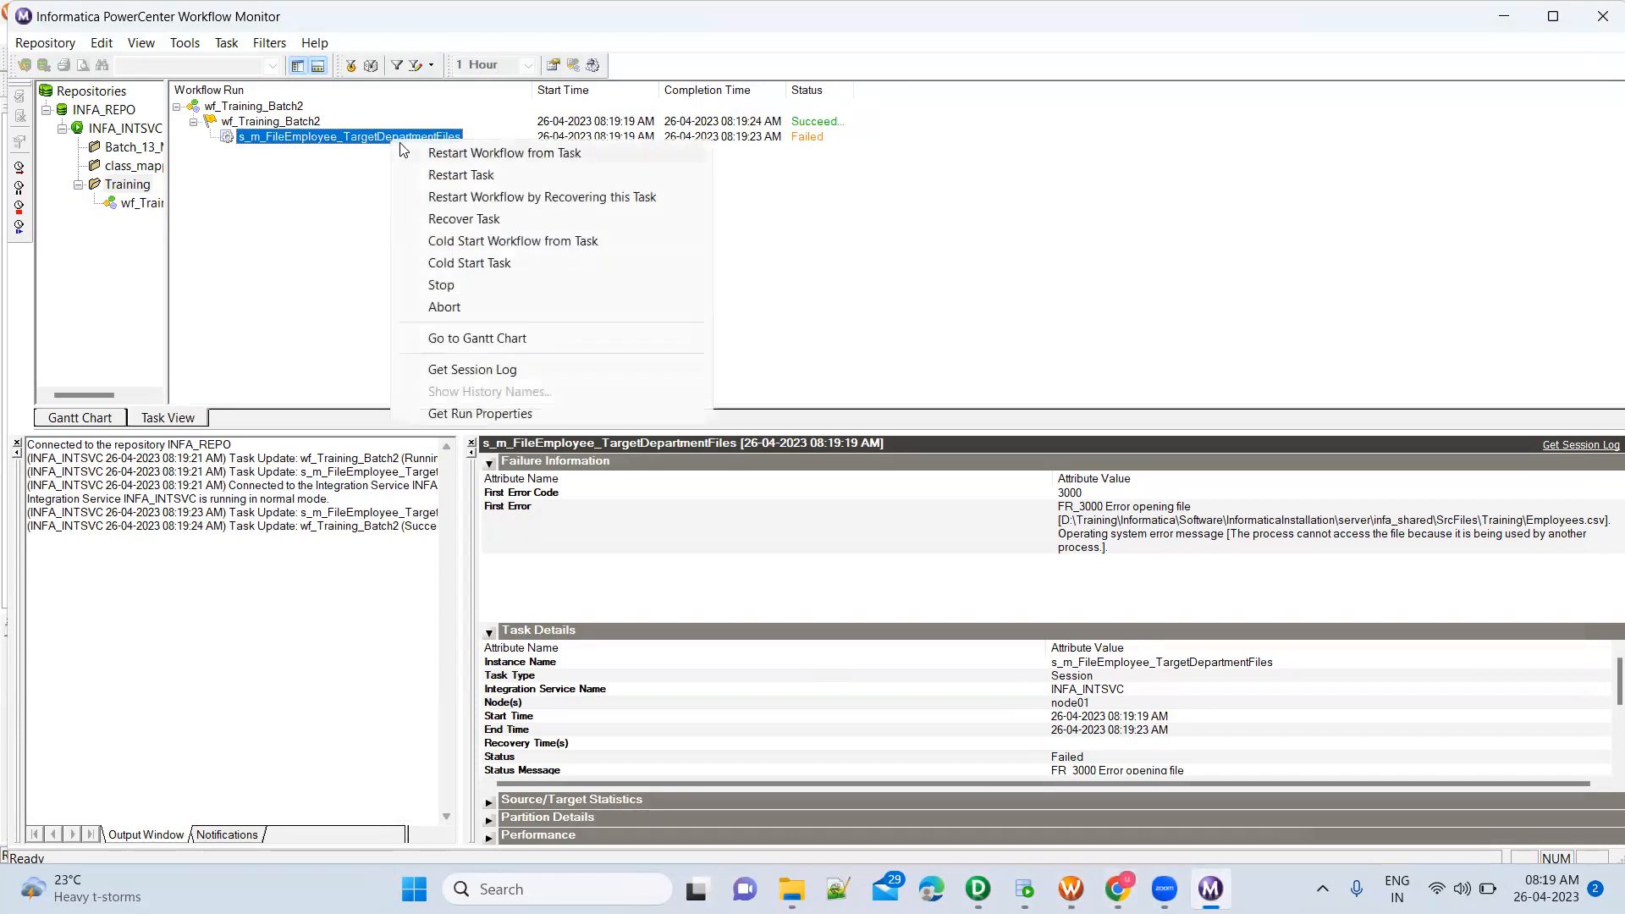
{"action": "left_click", "coordinate": [471, 177]}
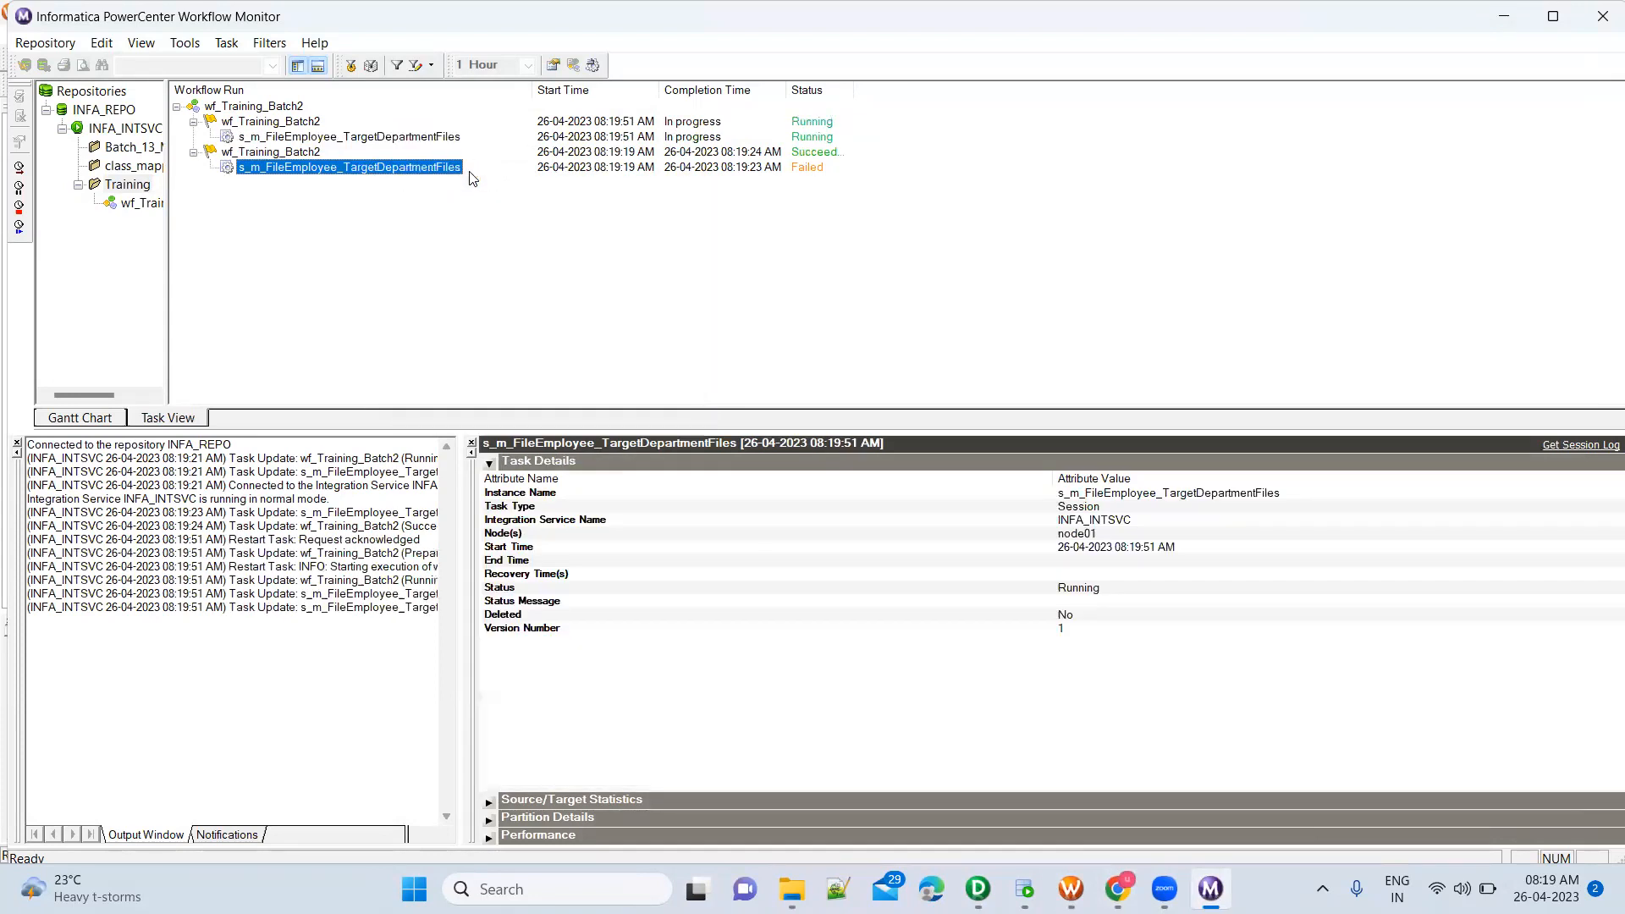
Examine the restarted run's task details and the source/target statistics for SQ_Employees_FF
{"action": "left_click", "coordinate": [425, 138]}
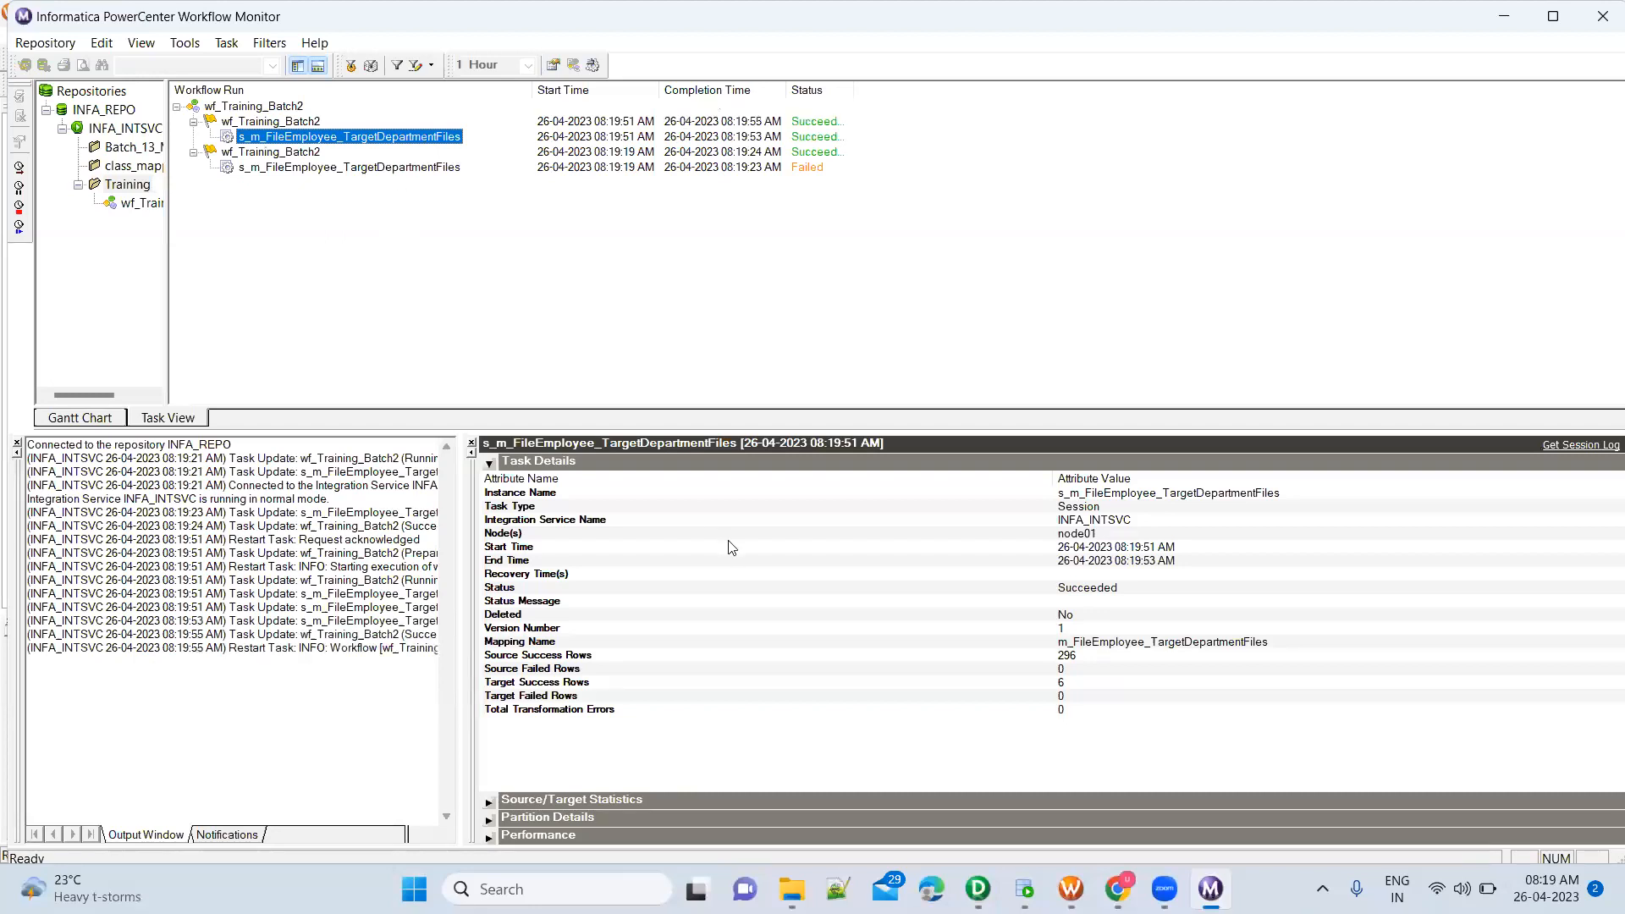
{"action": "left_click", "coordinate": [1112, 591]}
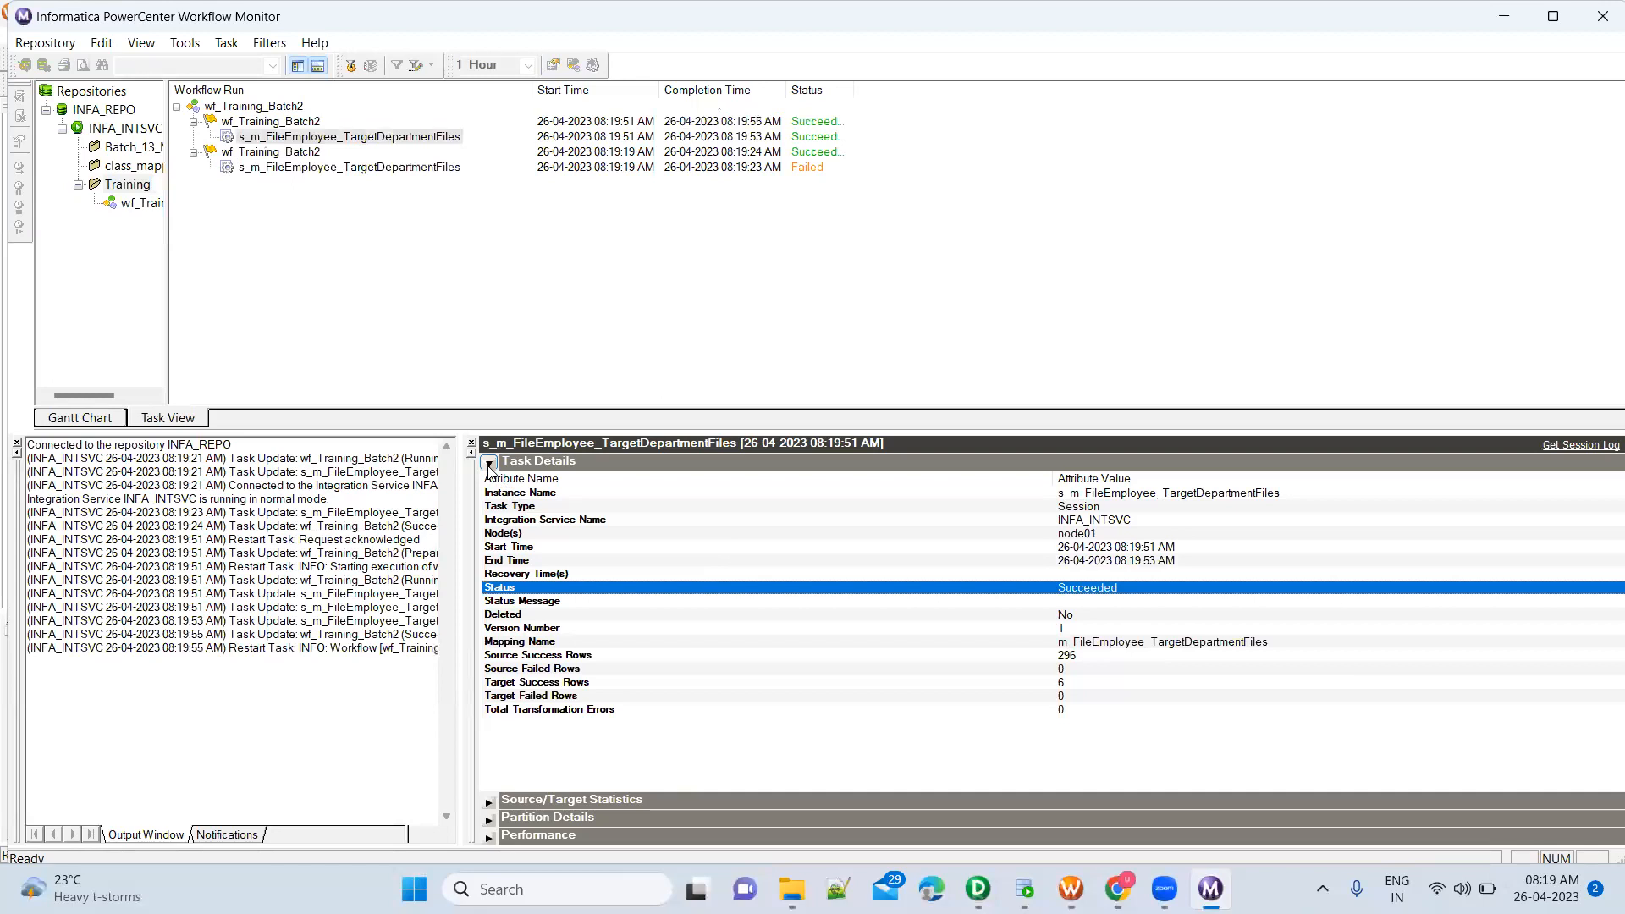
{"action": "left_click", "coordinate": [432, 138]}
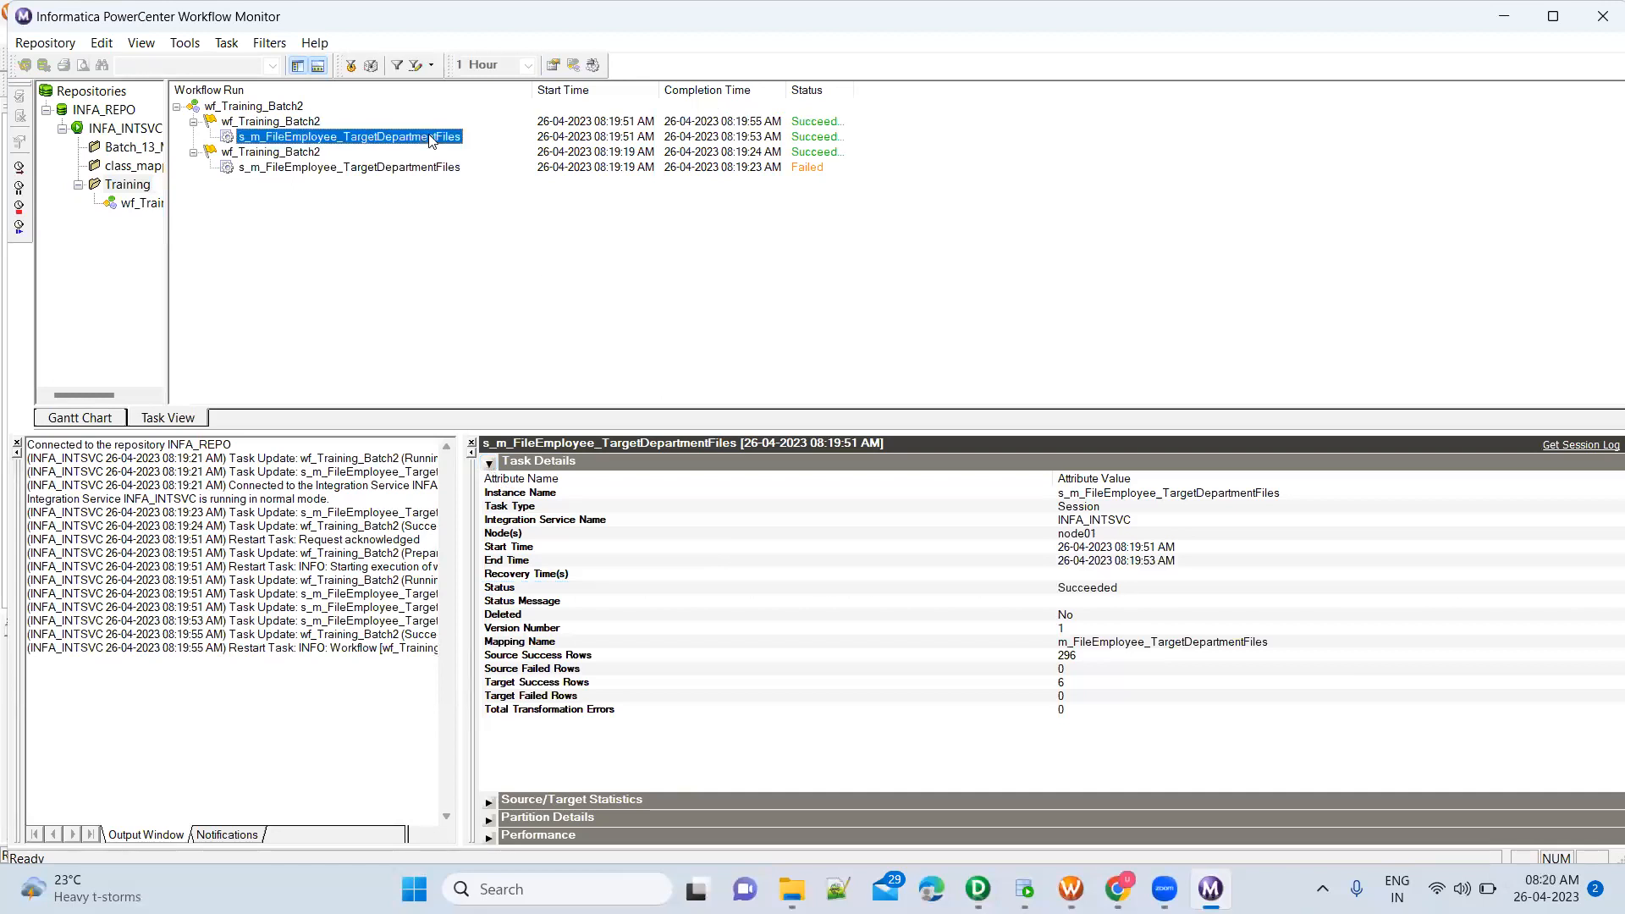
{"action": "left_click", "coordinate": [488, 464]}
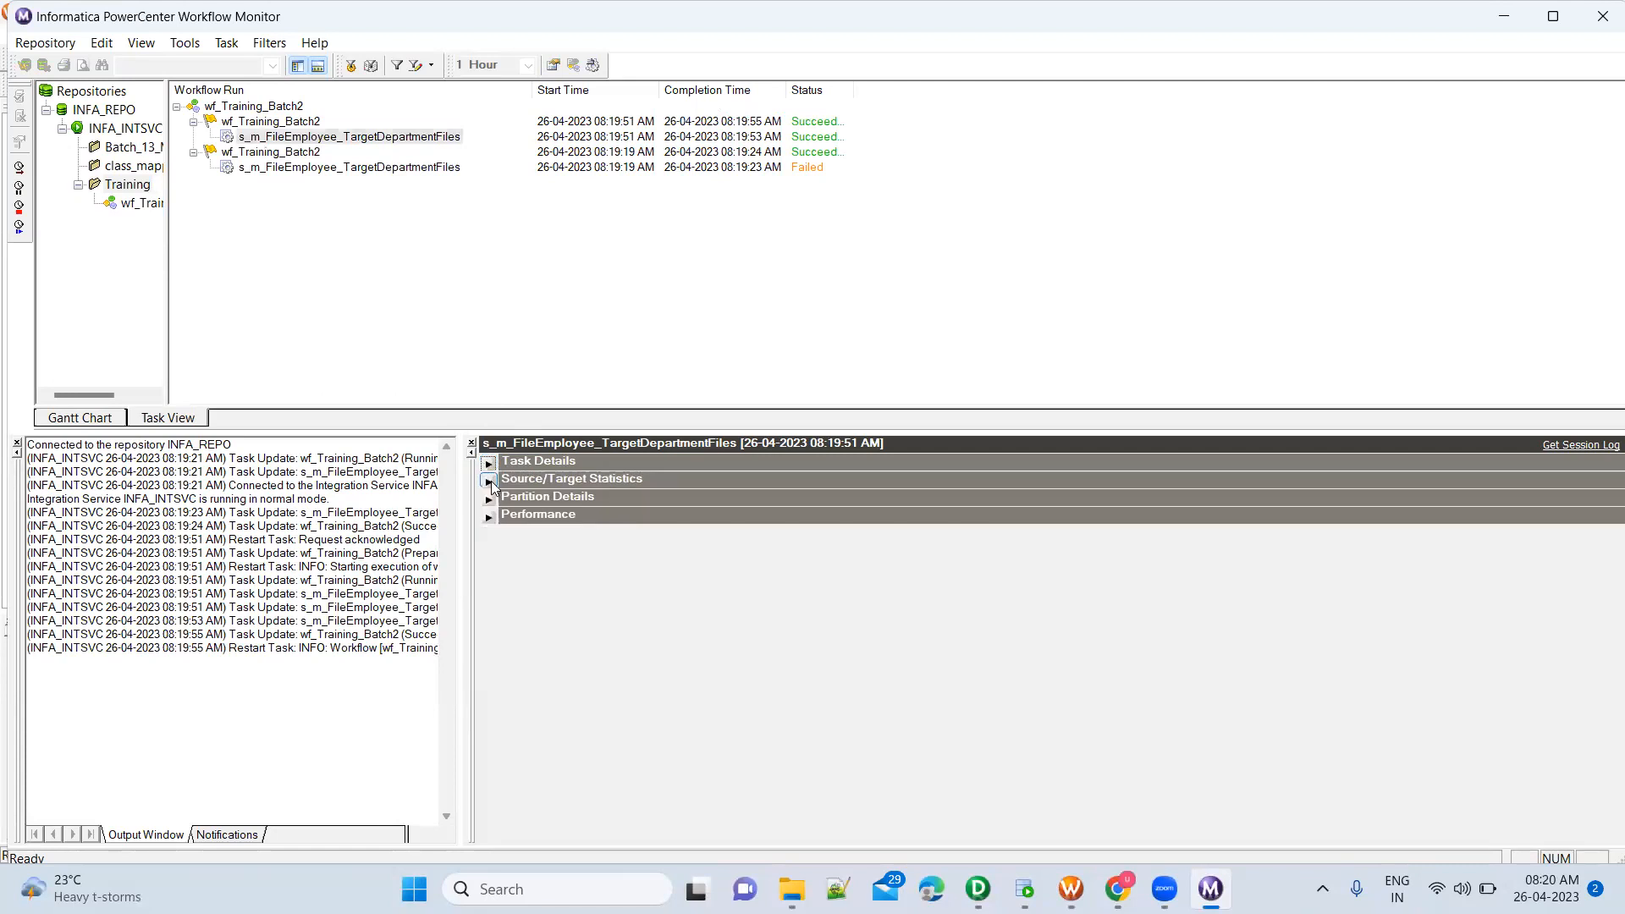
{"action": "left_click", "coordinate": [488, 481]}
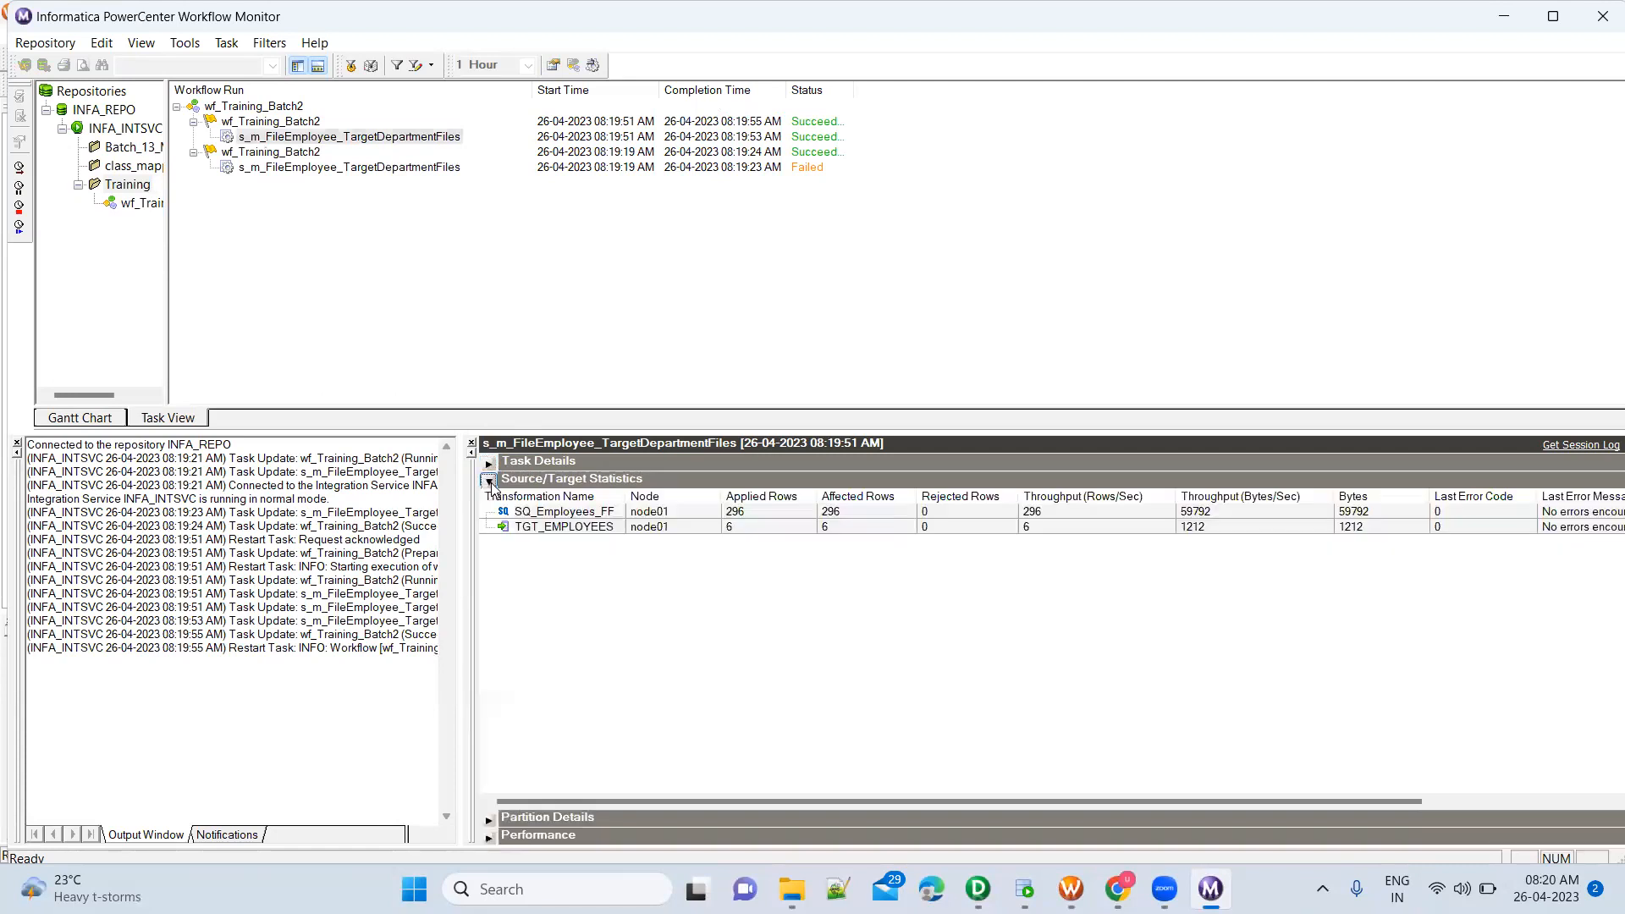
{"action": "left_click", "coordinate": [677, 512]}
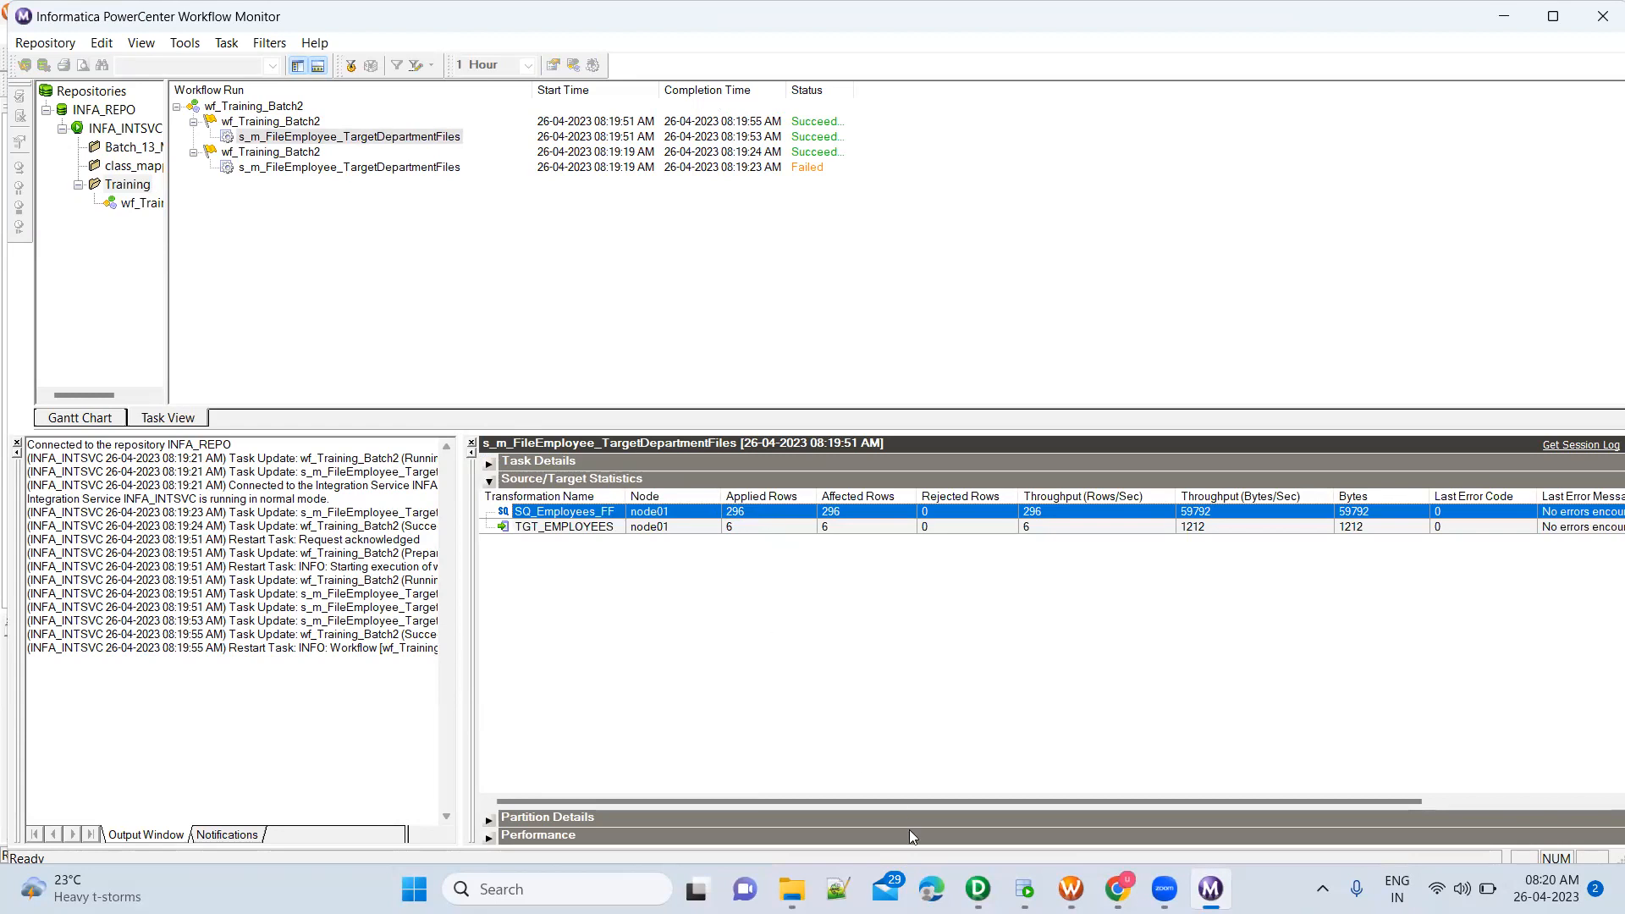
Open Employees.csv from the SrcFiles\Training folder in Excel, count its data rows by selecting the FirstName values from A2 down, and minimize the workbook
{"action": "left_click", "coordinate": [791, 889]}
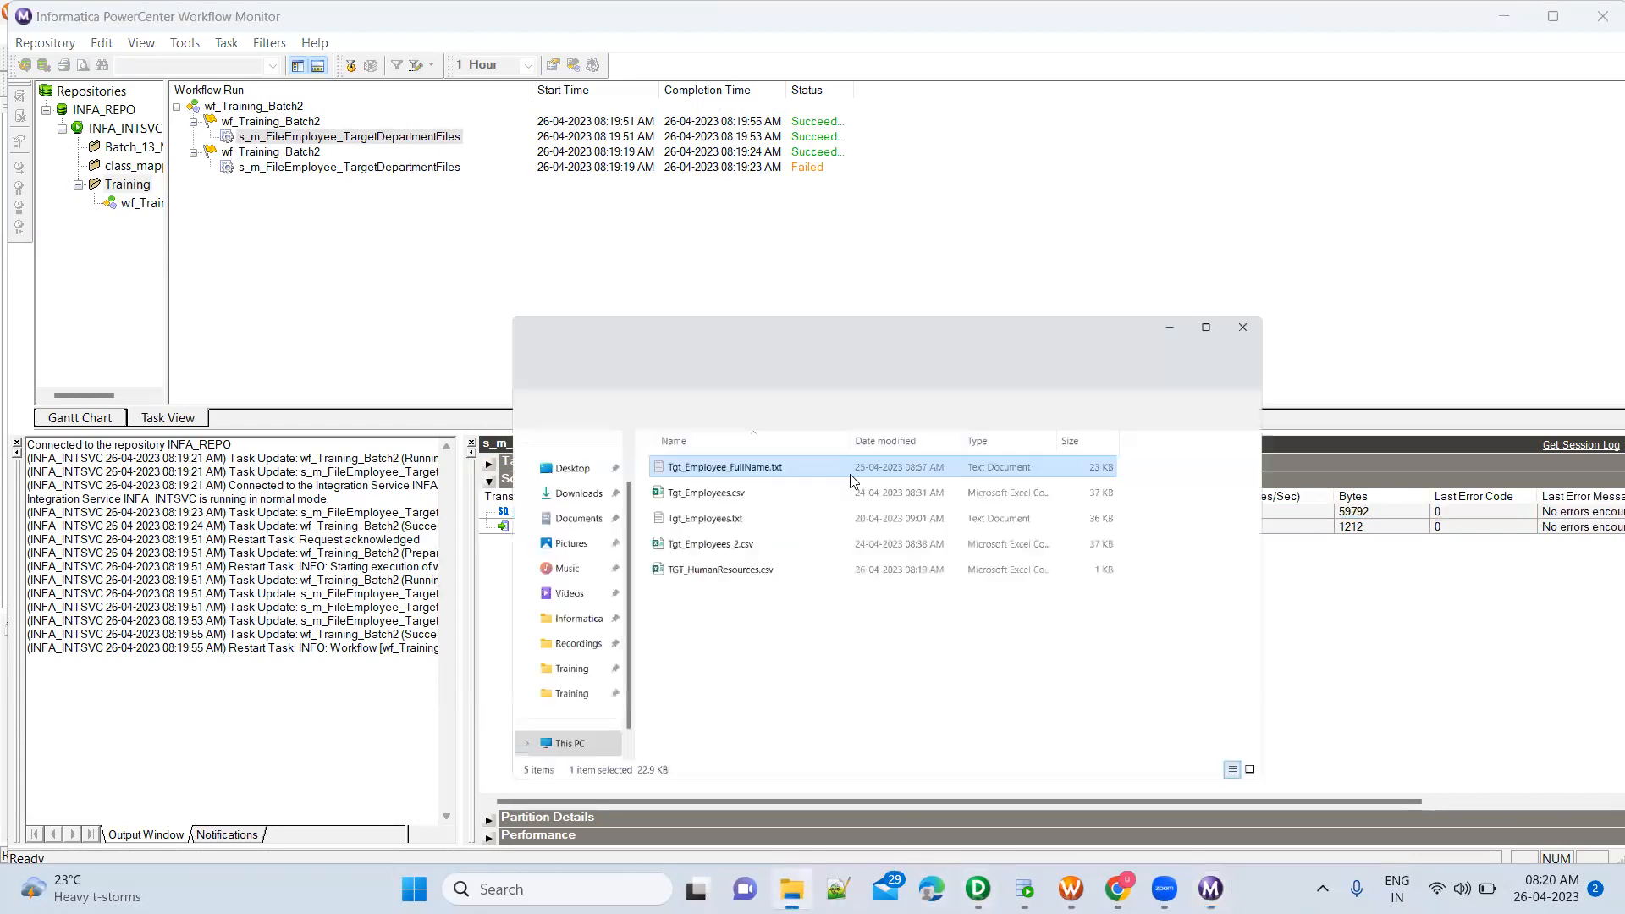
{"action": "left_click", "coordinate": [699, 251]}
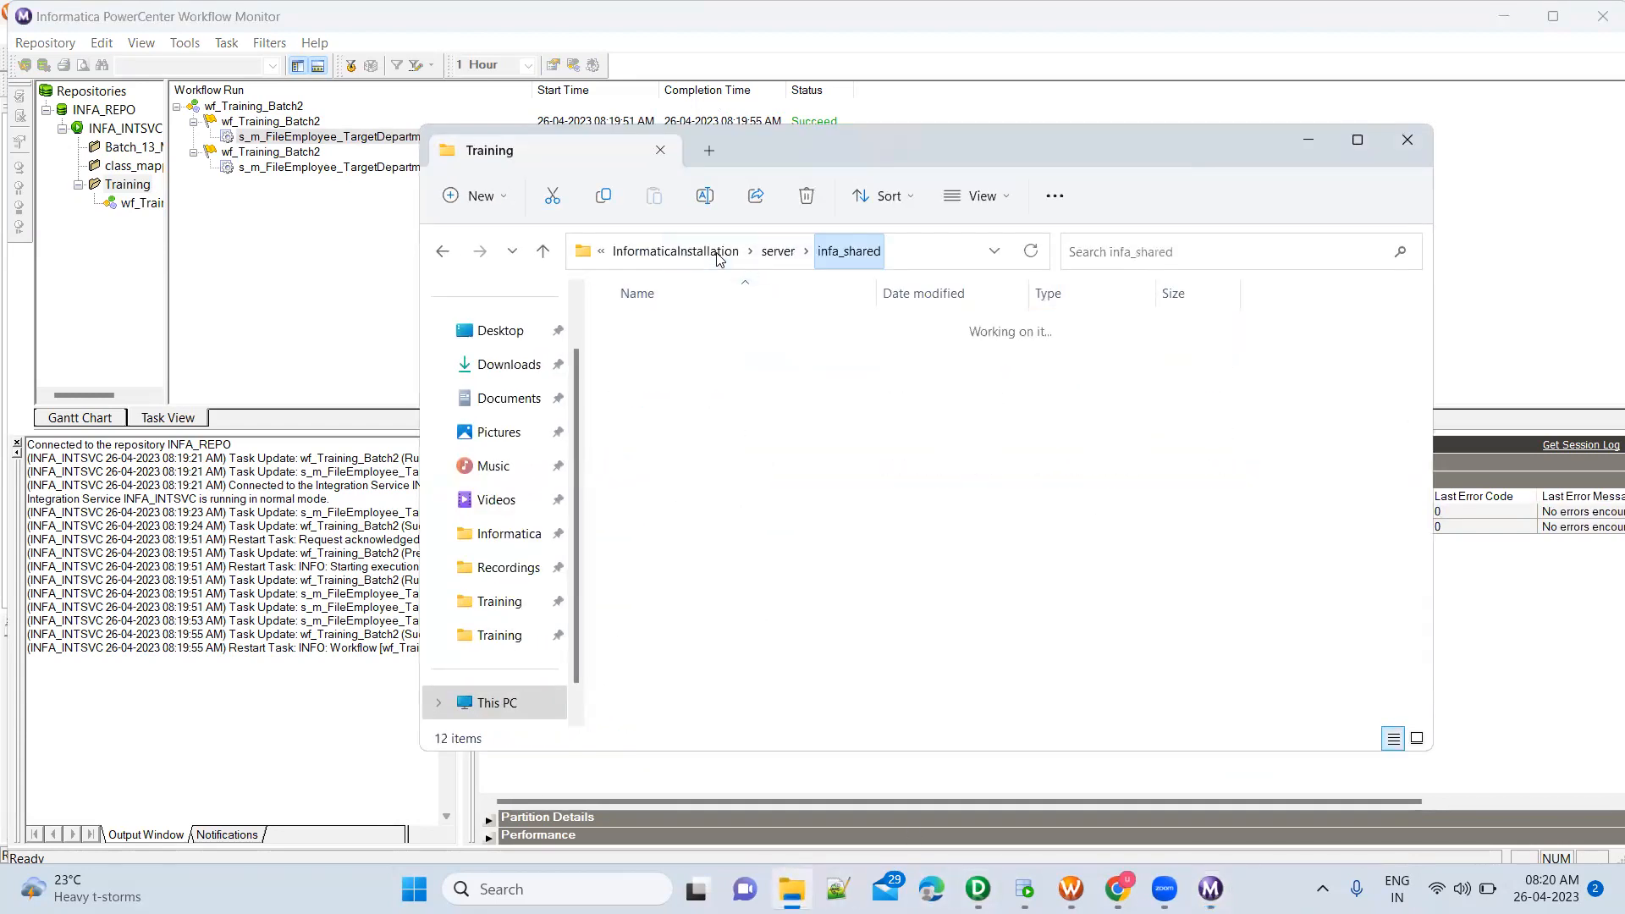
{"action": "double_click", "coordinate": [689, 572]}
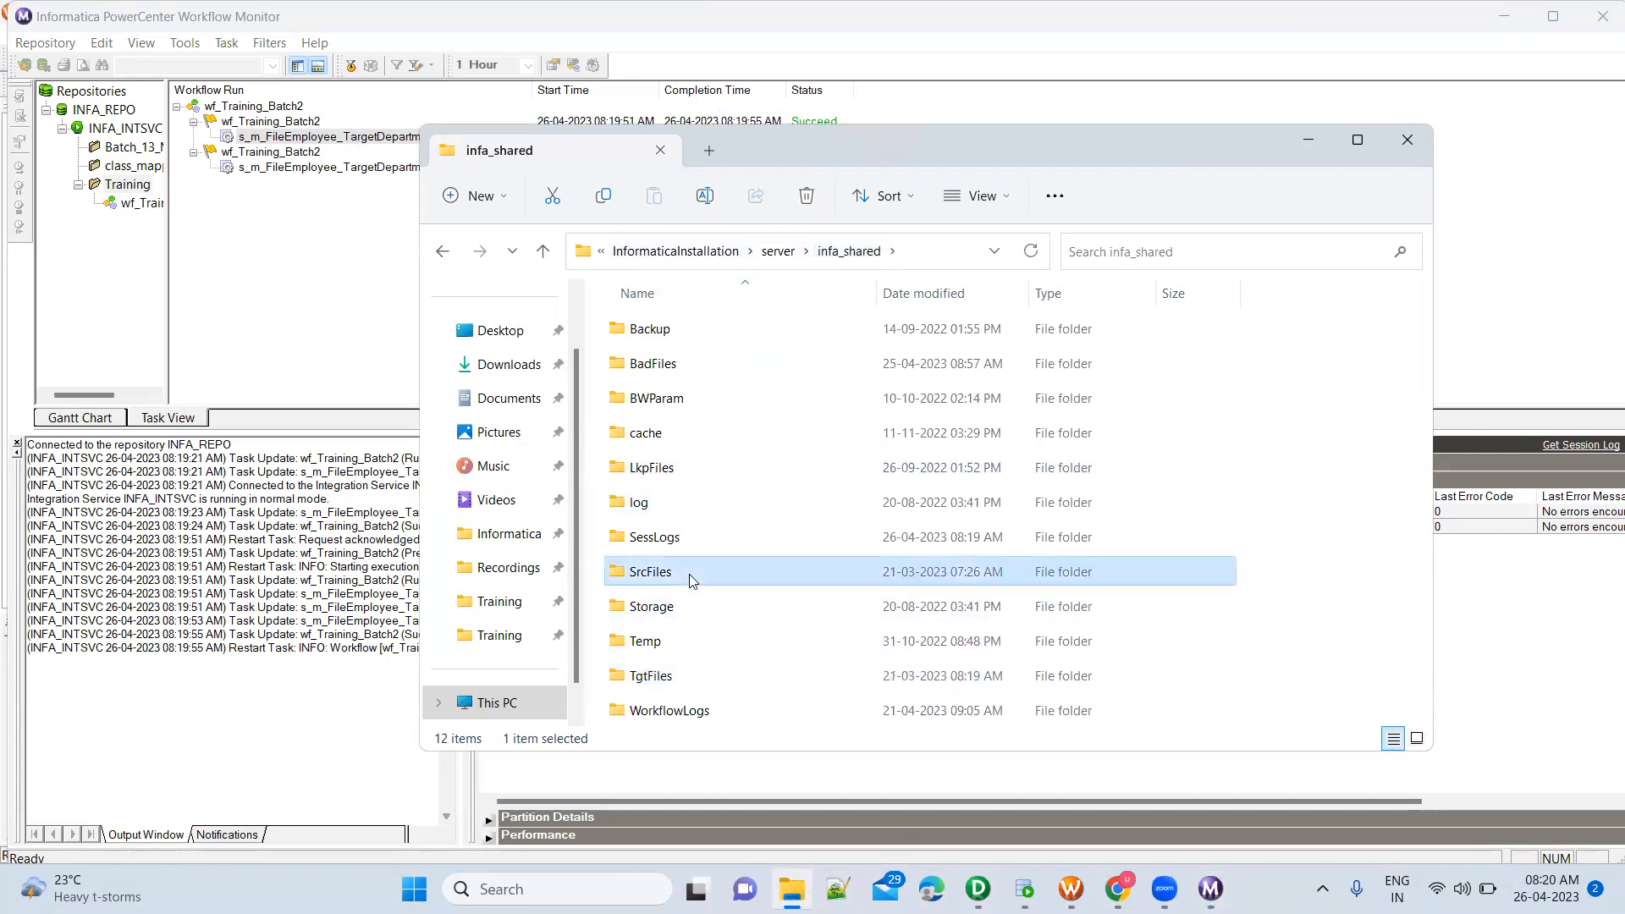
{"action": "double_click", "coordinate": [688, 365]}
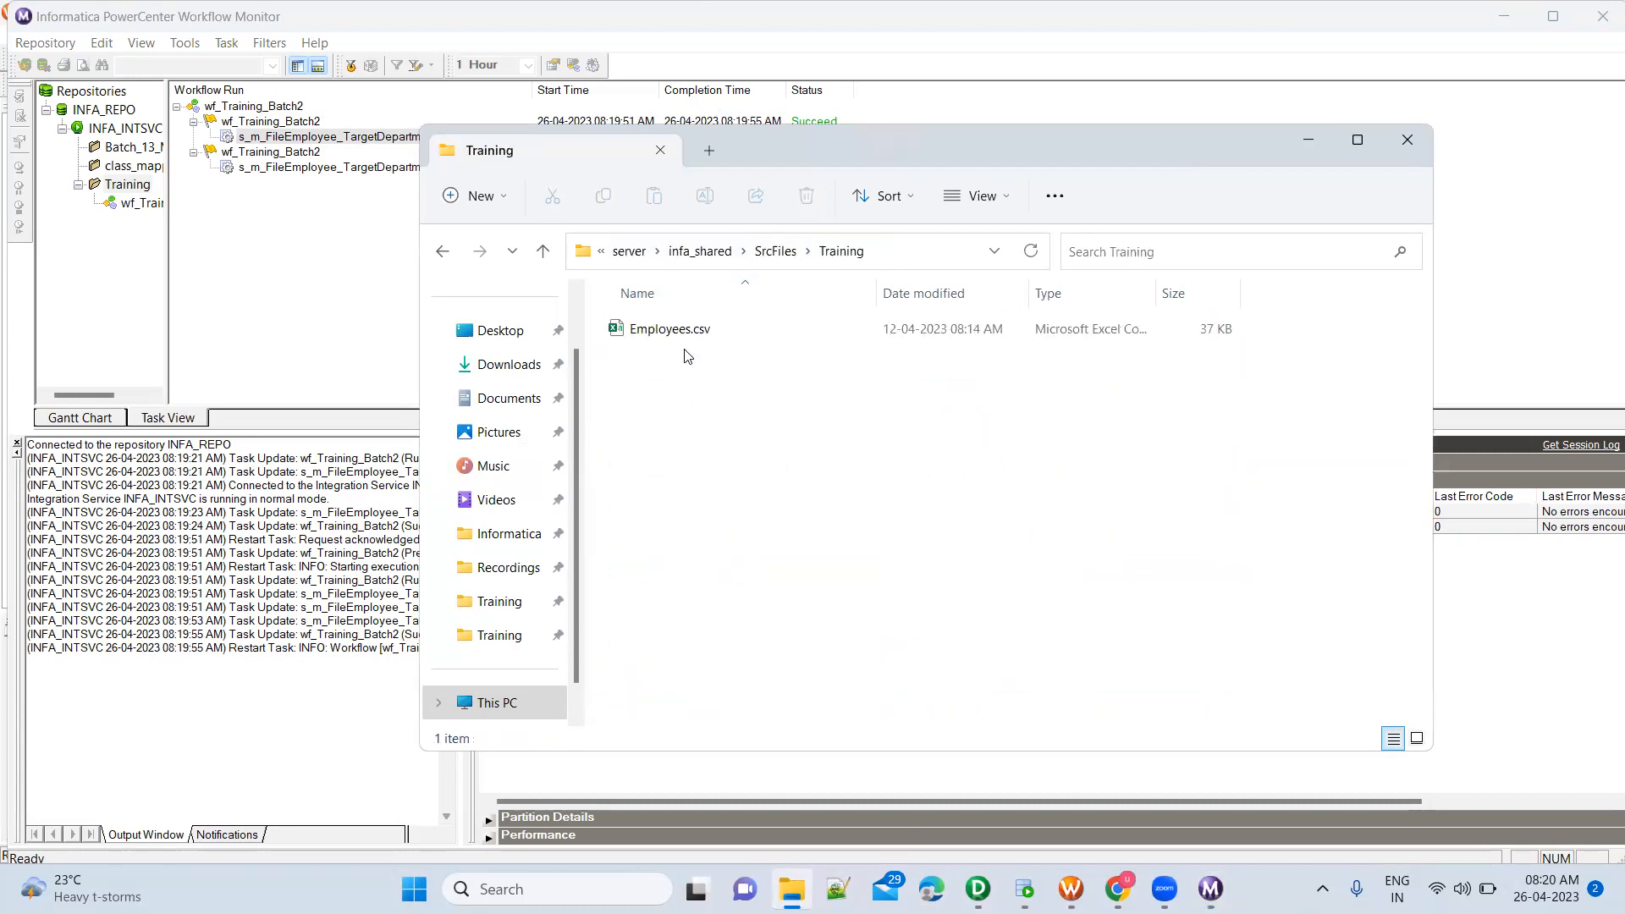
{"action": "double_click", "coordinate": [669, 329]}
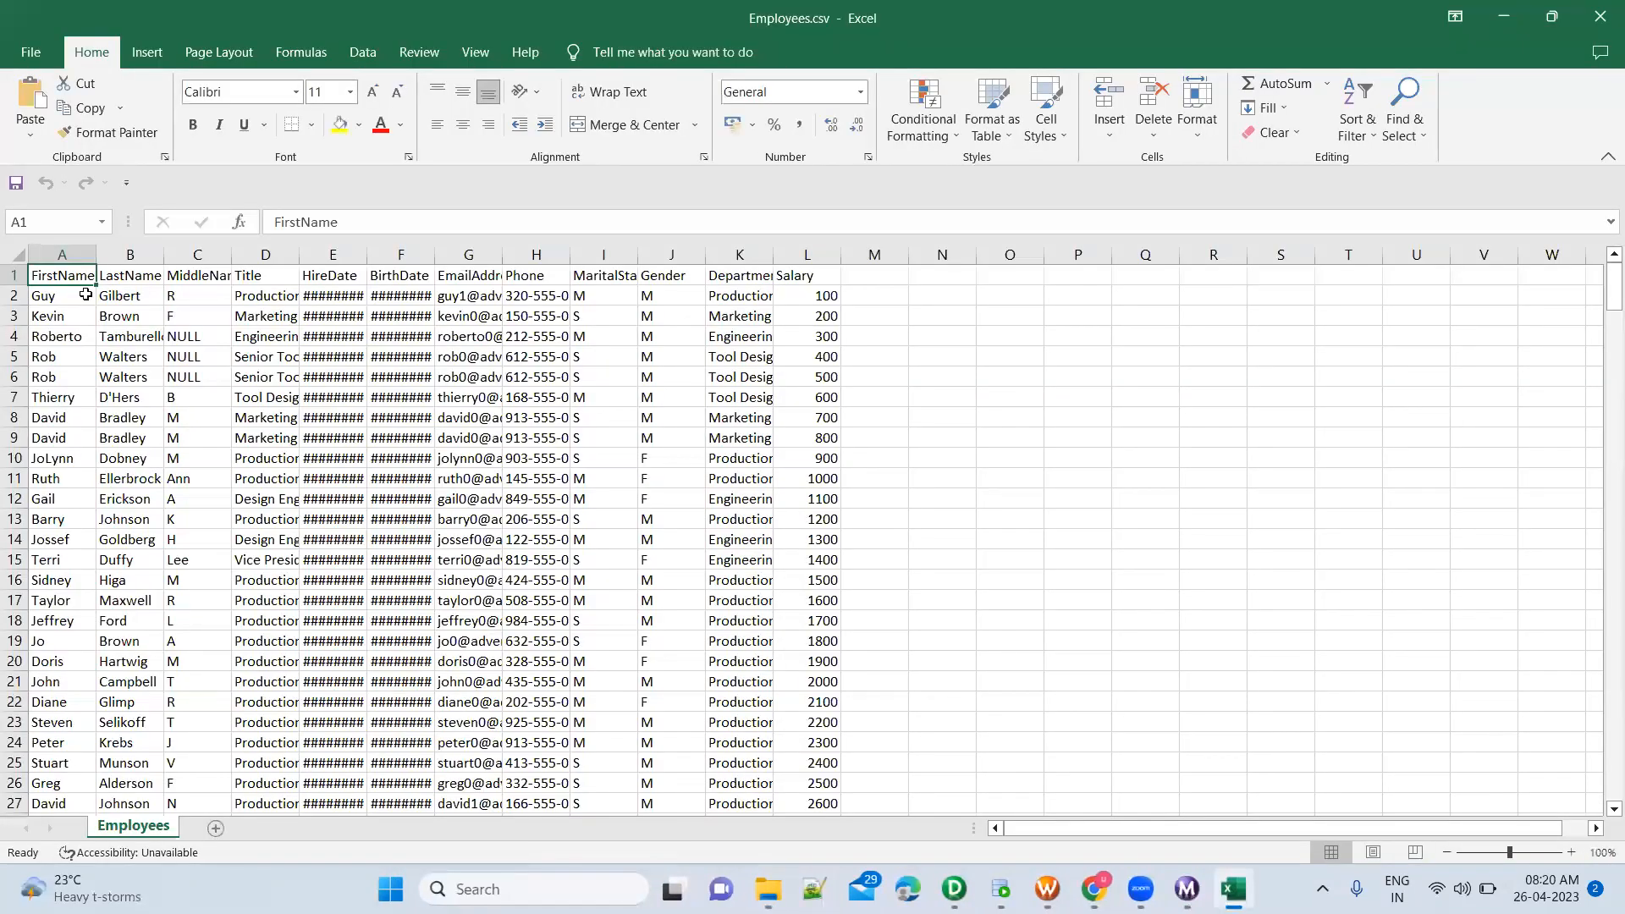
{"action": "left_click", "coordinate": [70, 295]}
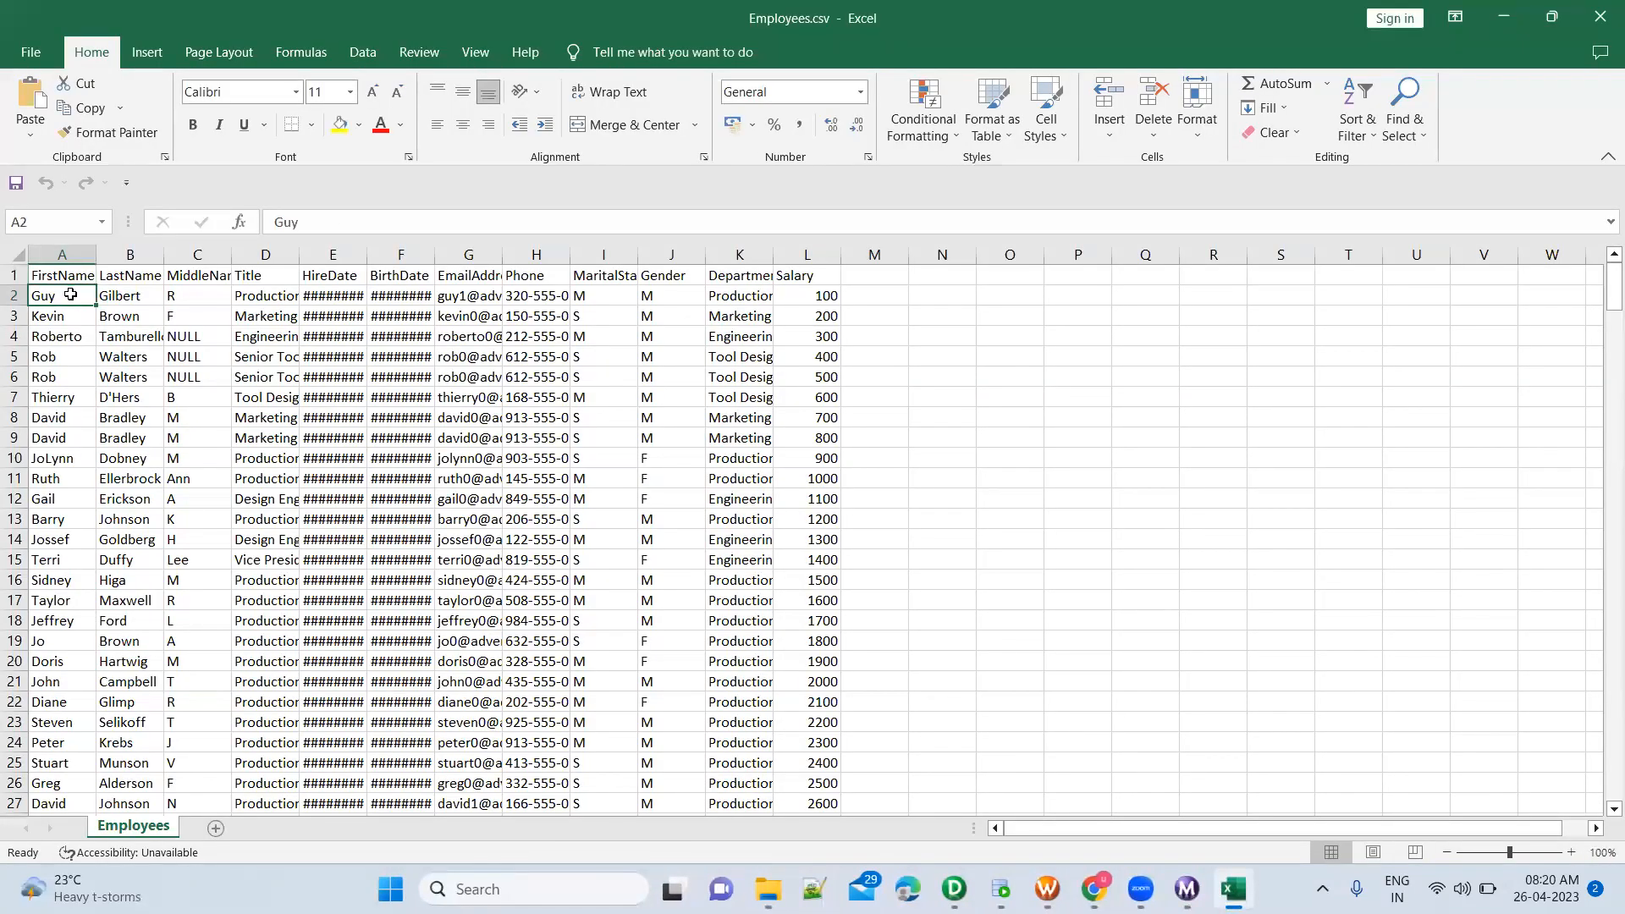
{"action": "key", "text": "ctrl+shift+Down"}
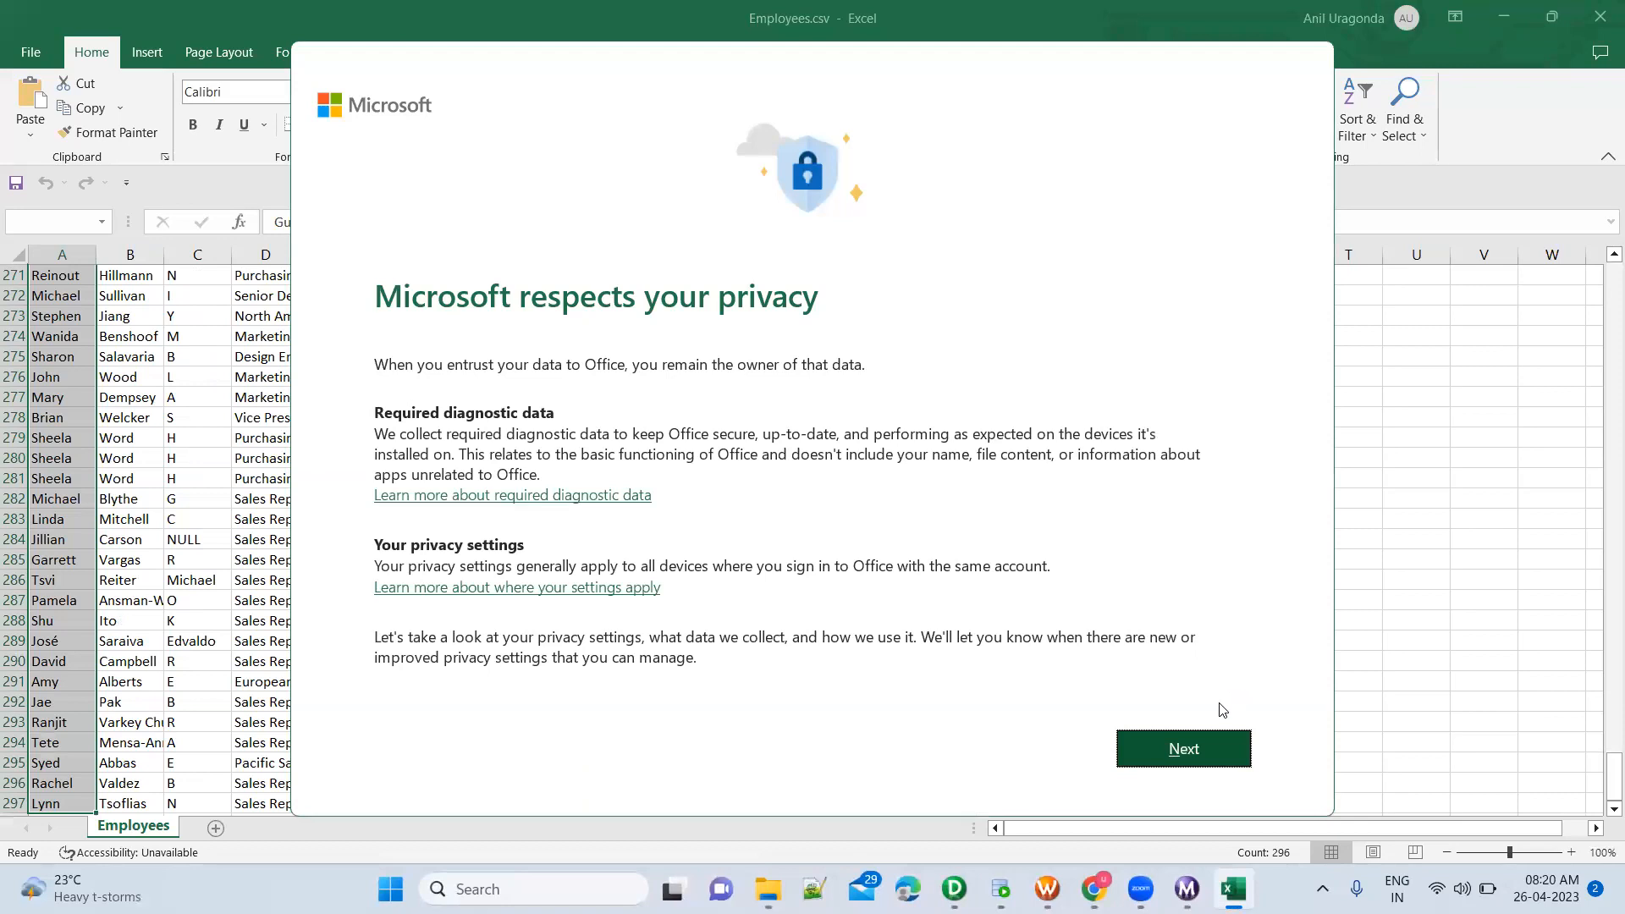
{"action": "left_click", "coordinate": [1233, 765]}
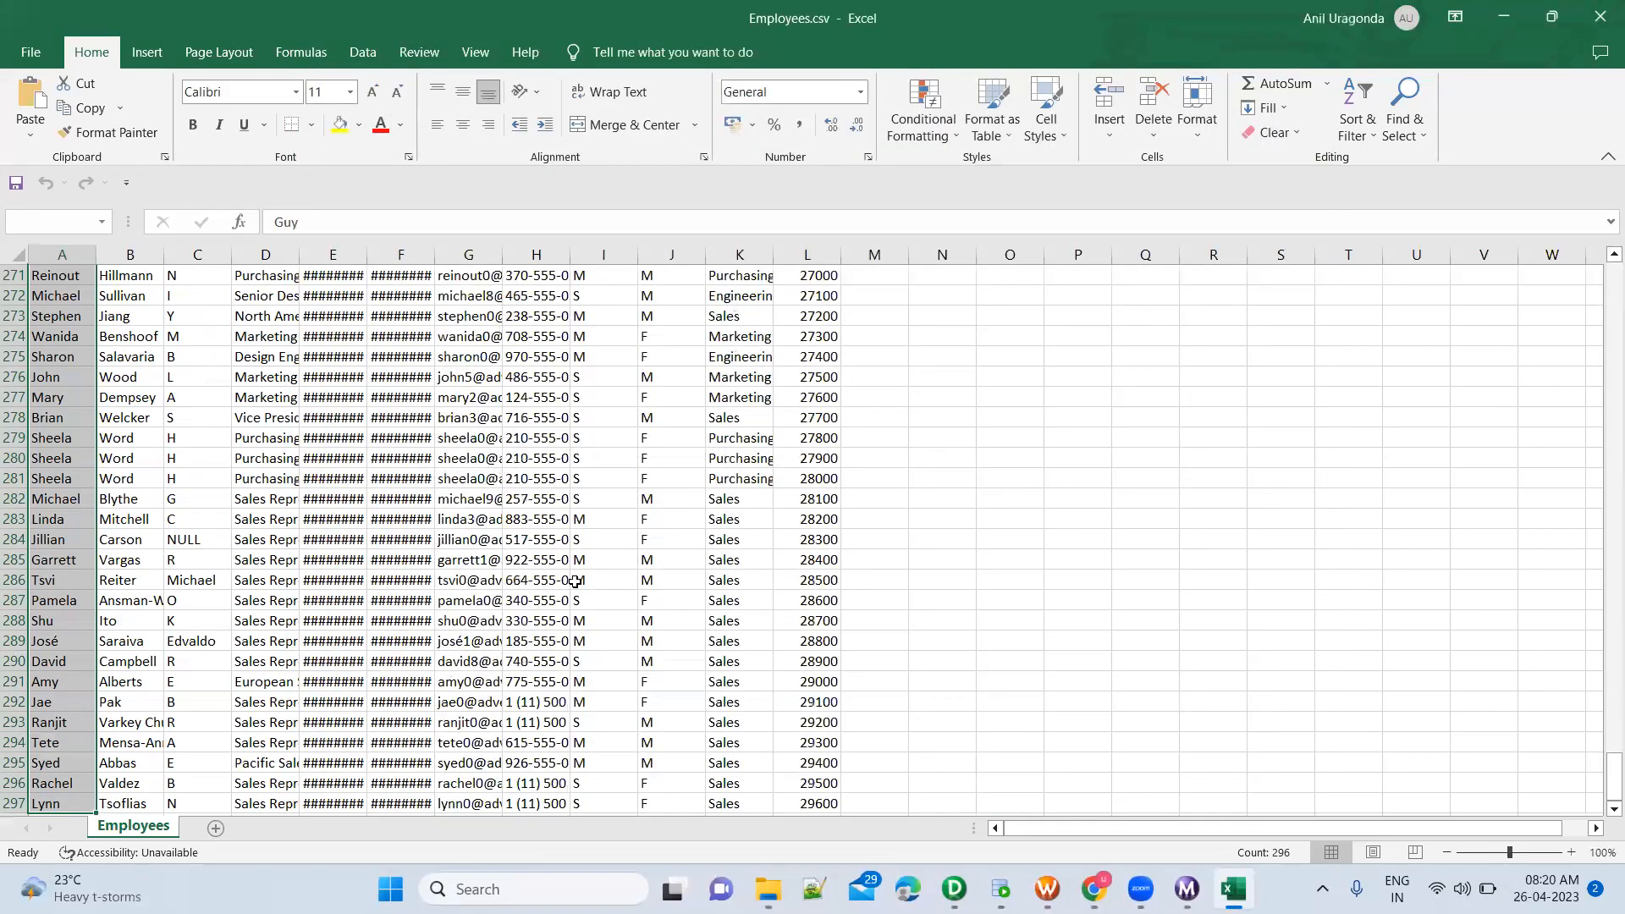
{"action": "left_click", "coordinate": [1495, 13]}
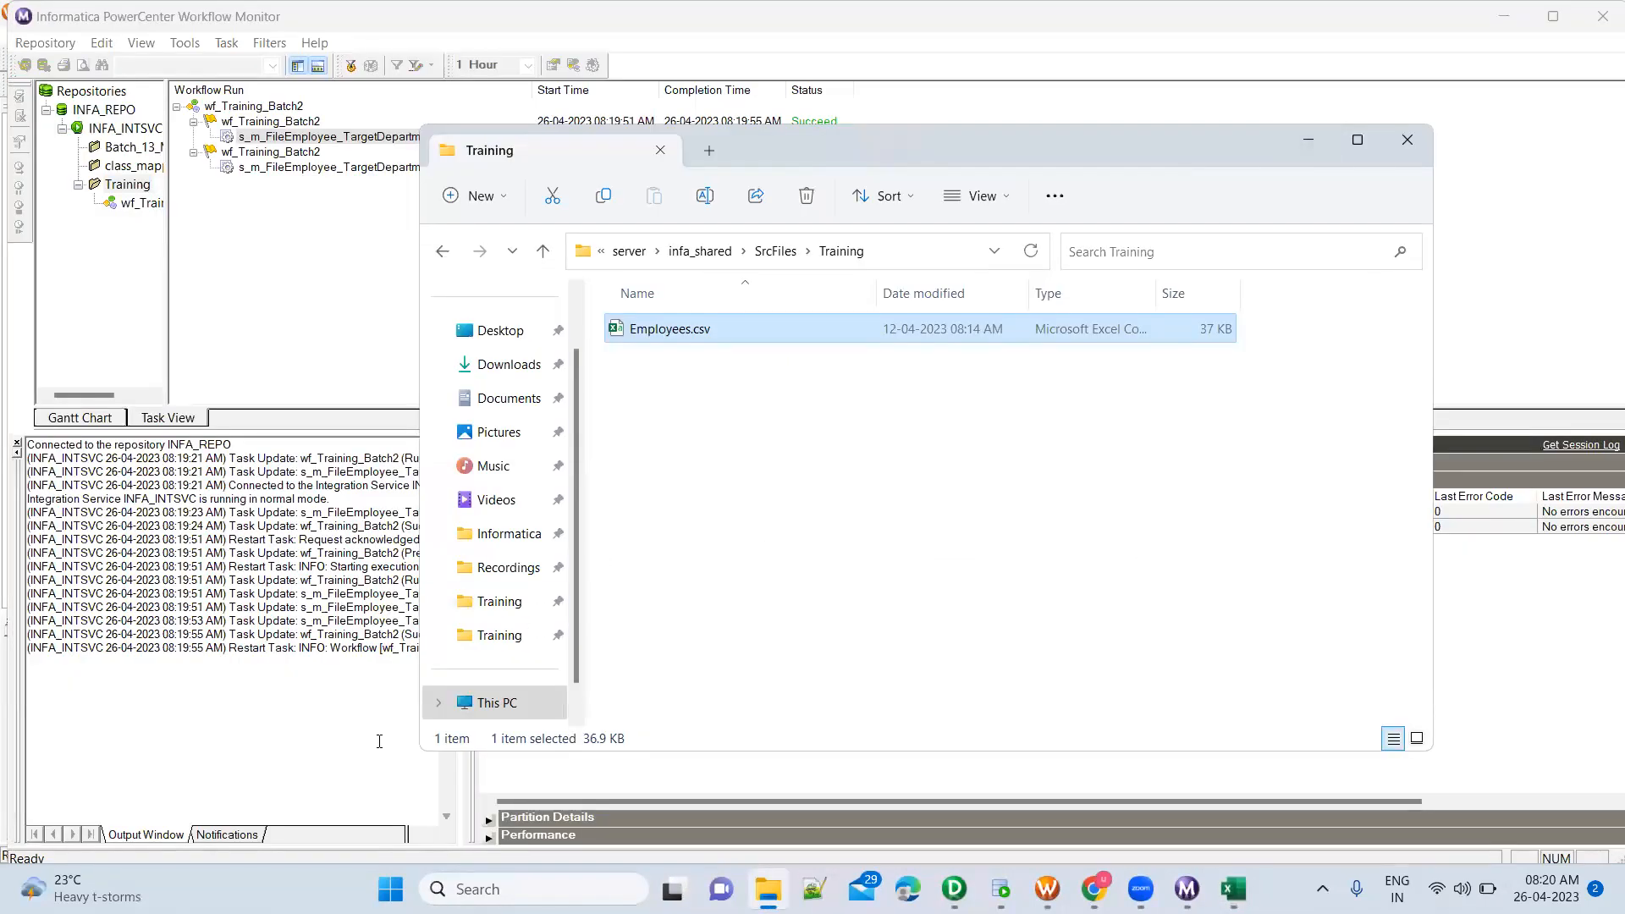
Compare the TGT_EMPLOYEES row statistics in Workflow Monitor with the Human Resources query result rows in SQL Developer
{"action": "left_click", "coordinate": [377, 740]}
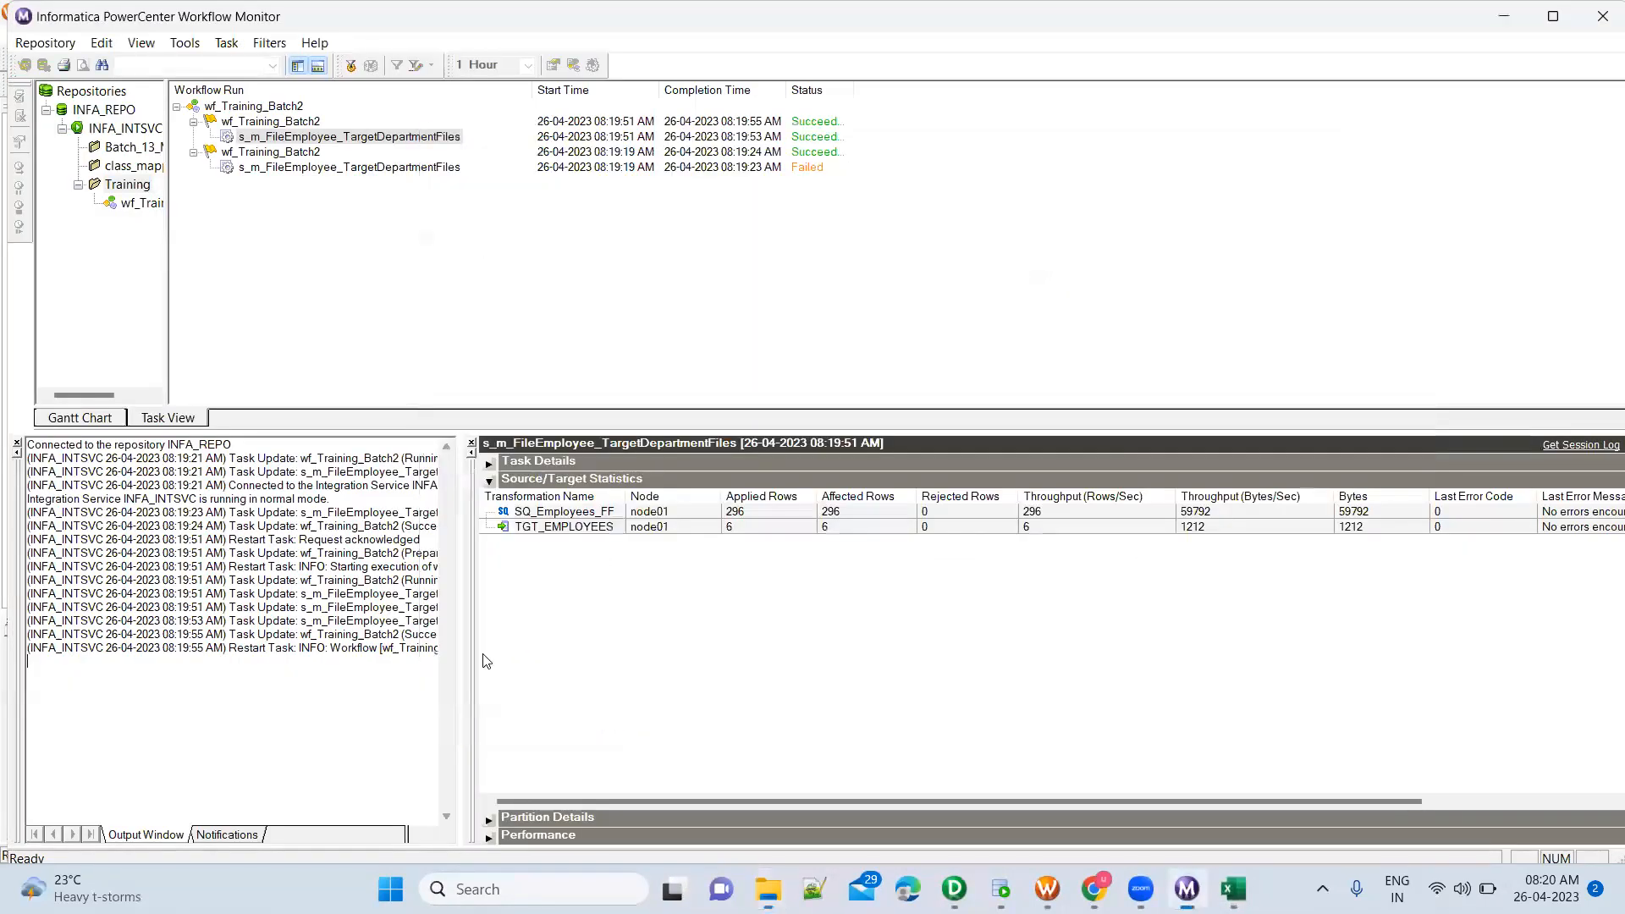
{"action": "left_click", "coordinate": [757, 529]}
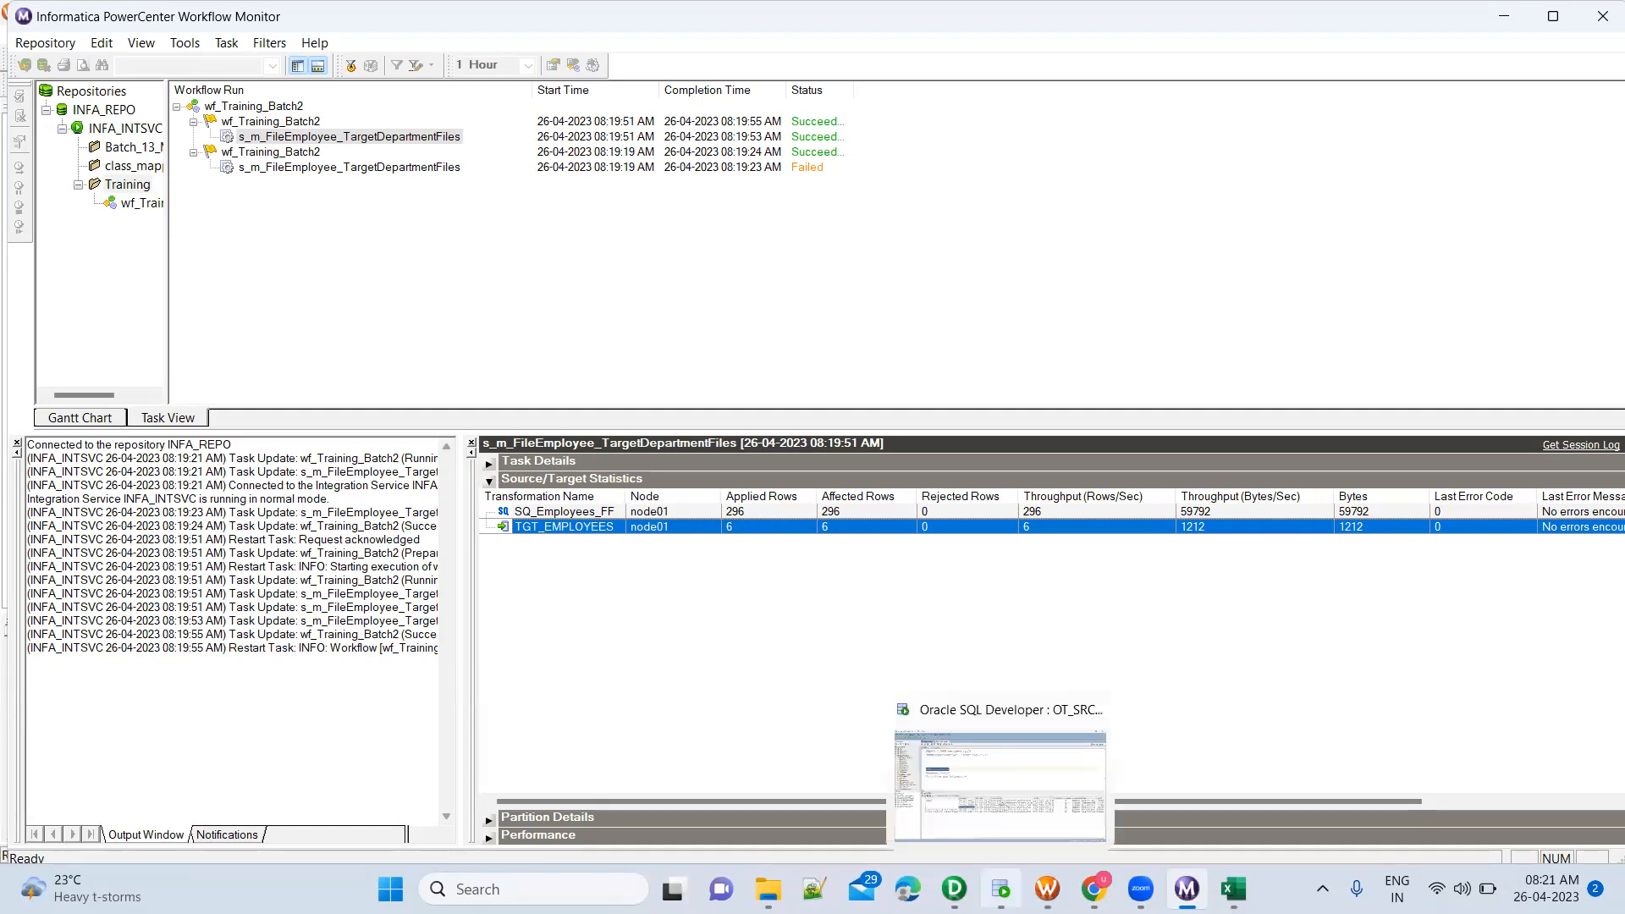
{"action": "left_click", "coordinate": [1001, 889]}
{"action": "left_click", "coordinate": [594, 547]}
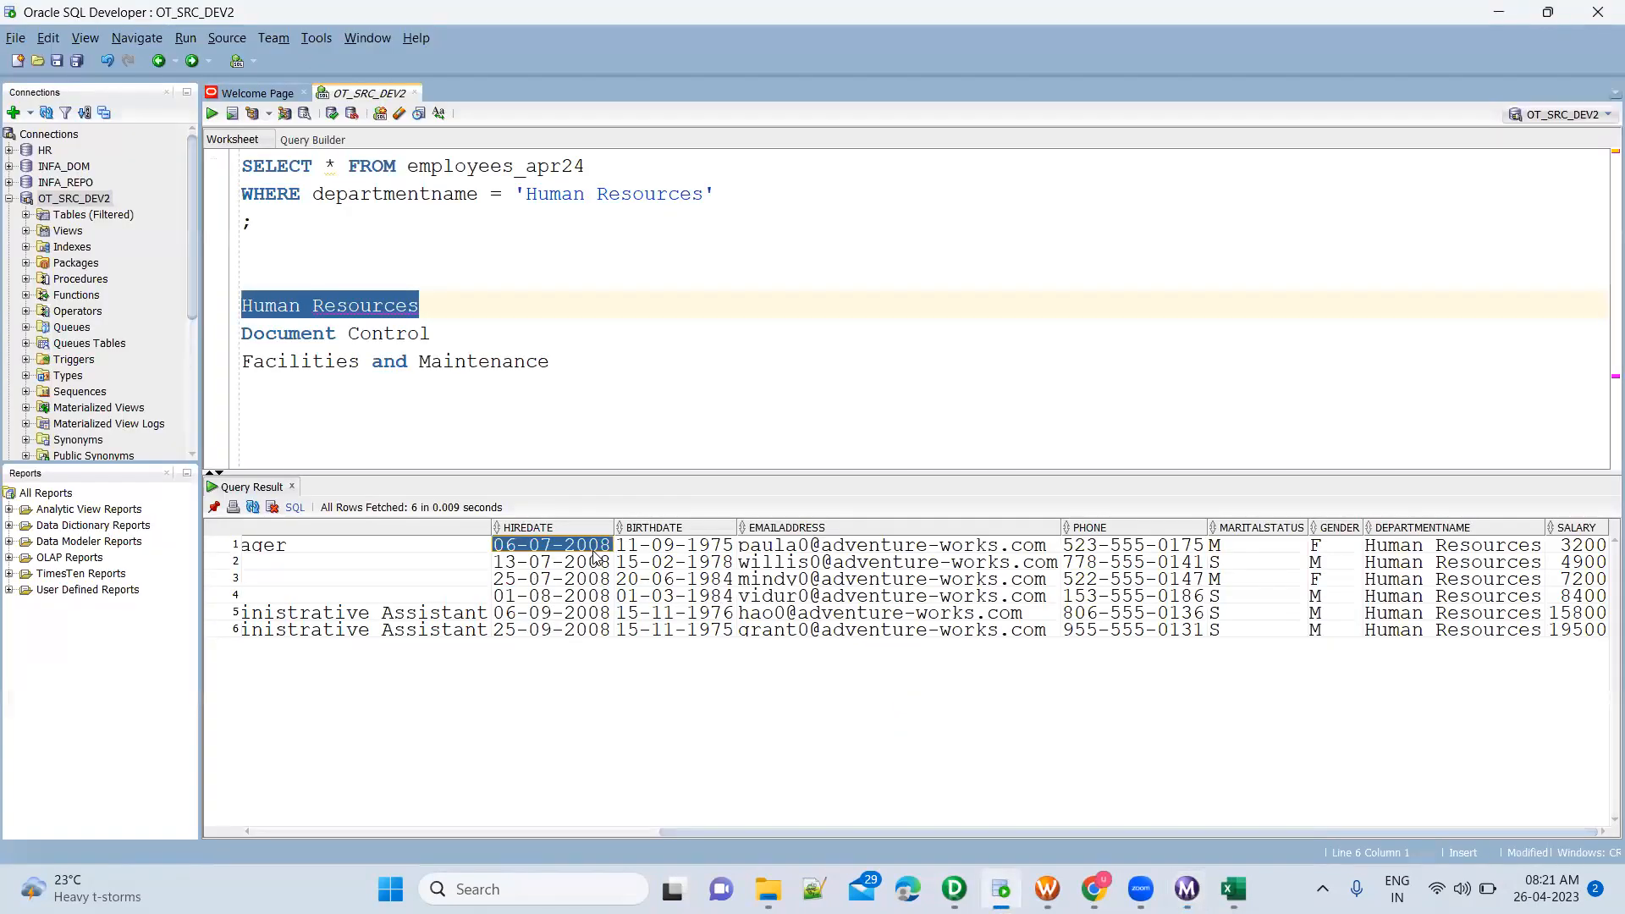
{"action": "left_click", "coordinate": [579, 631], "text": "shift"}
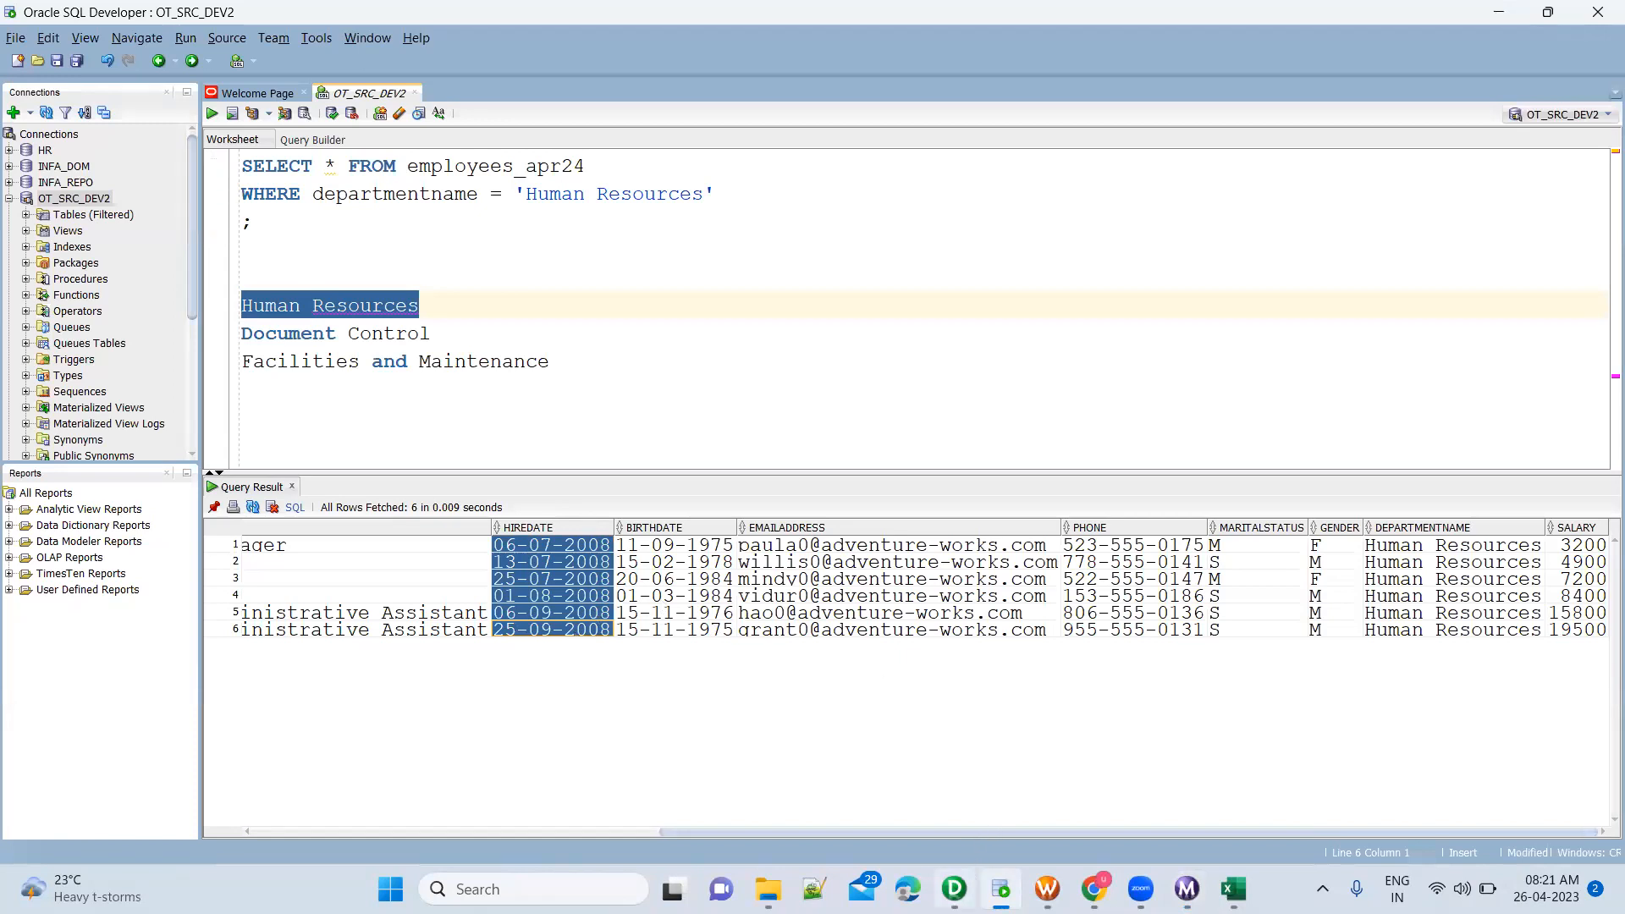
Review the three department names in the SQL Developer worksheet against the m_FileEmployee_TargetDepartmentFiles mapping, and return to PowerCenter Designer
{"action": "left_click", "coordinate": [951, 884]}
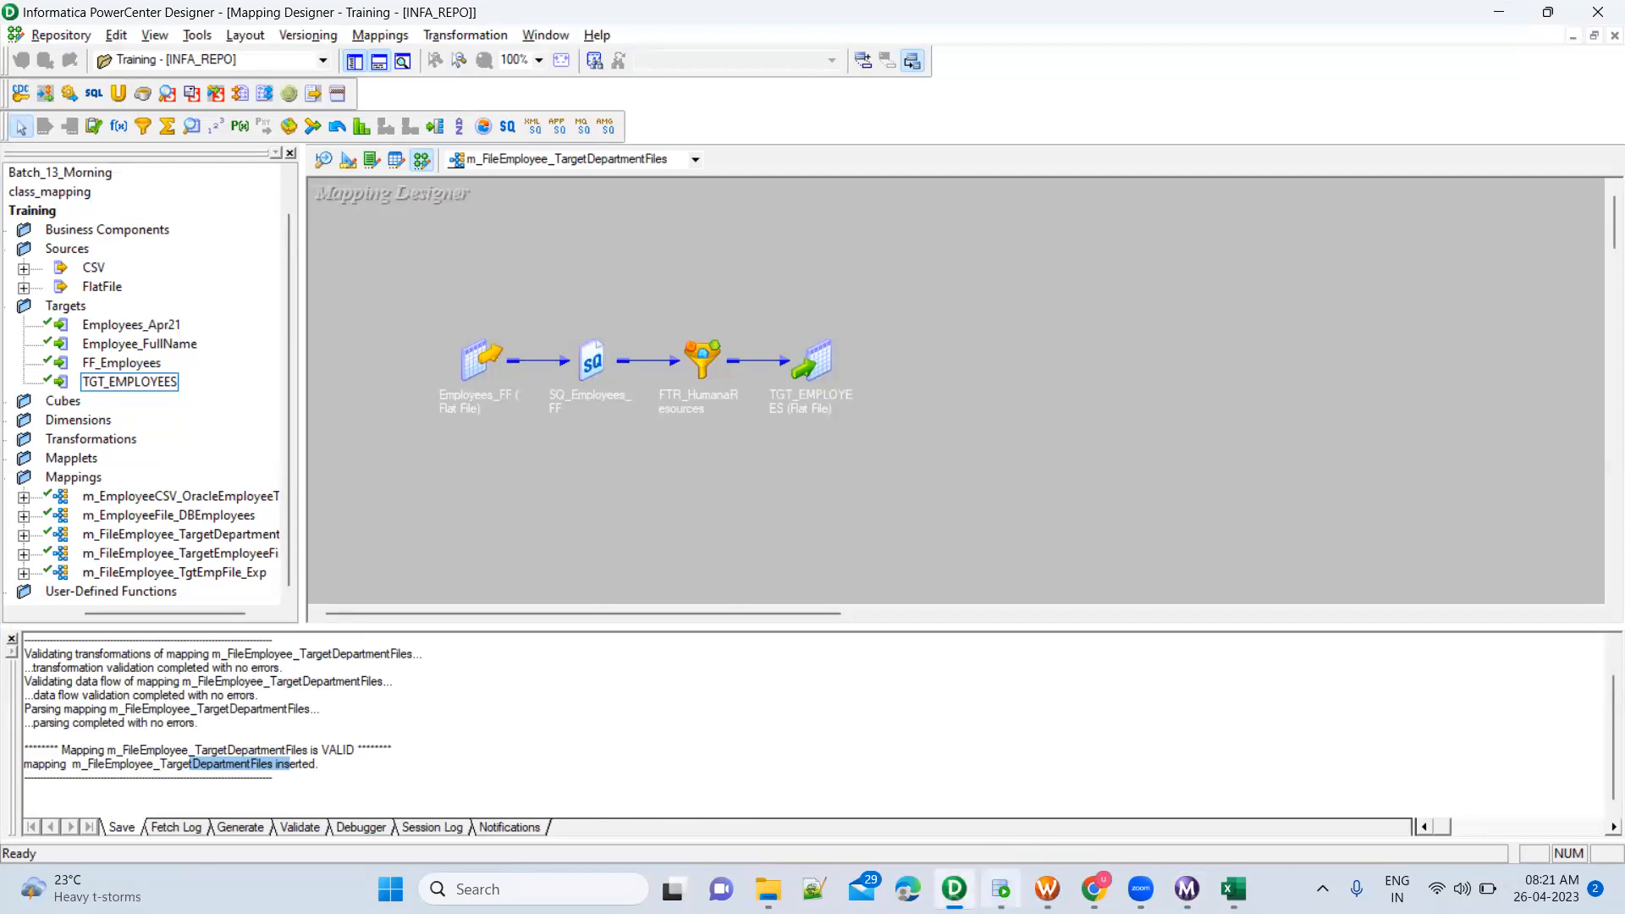
{"action": "left_click", "coordinate": [1001, 889]}
{"action": "left_click_drag", "start_coordinate": [556, 361], "coordinate": [241, 304]}
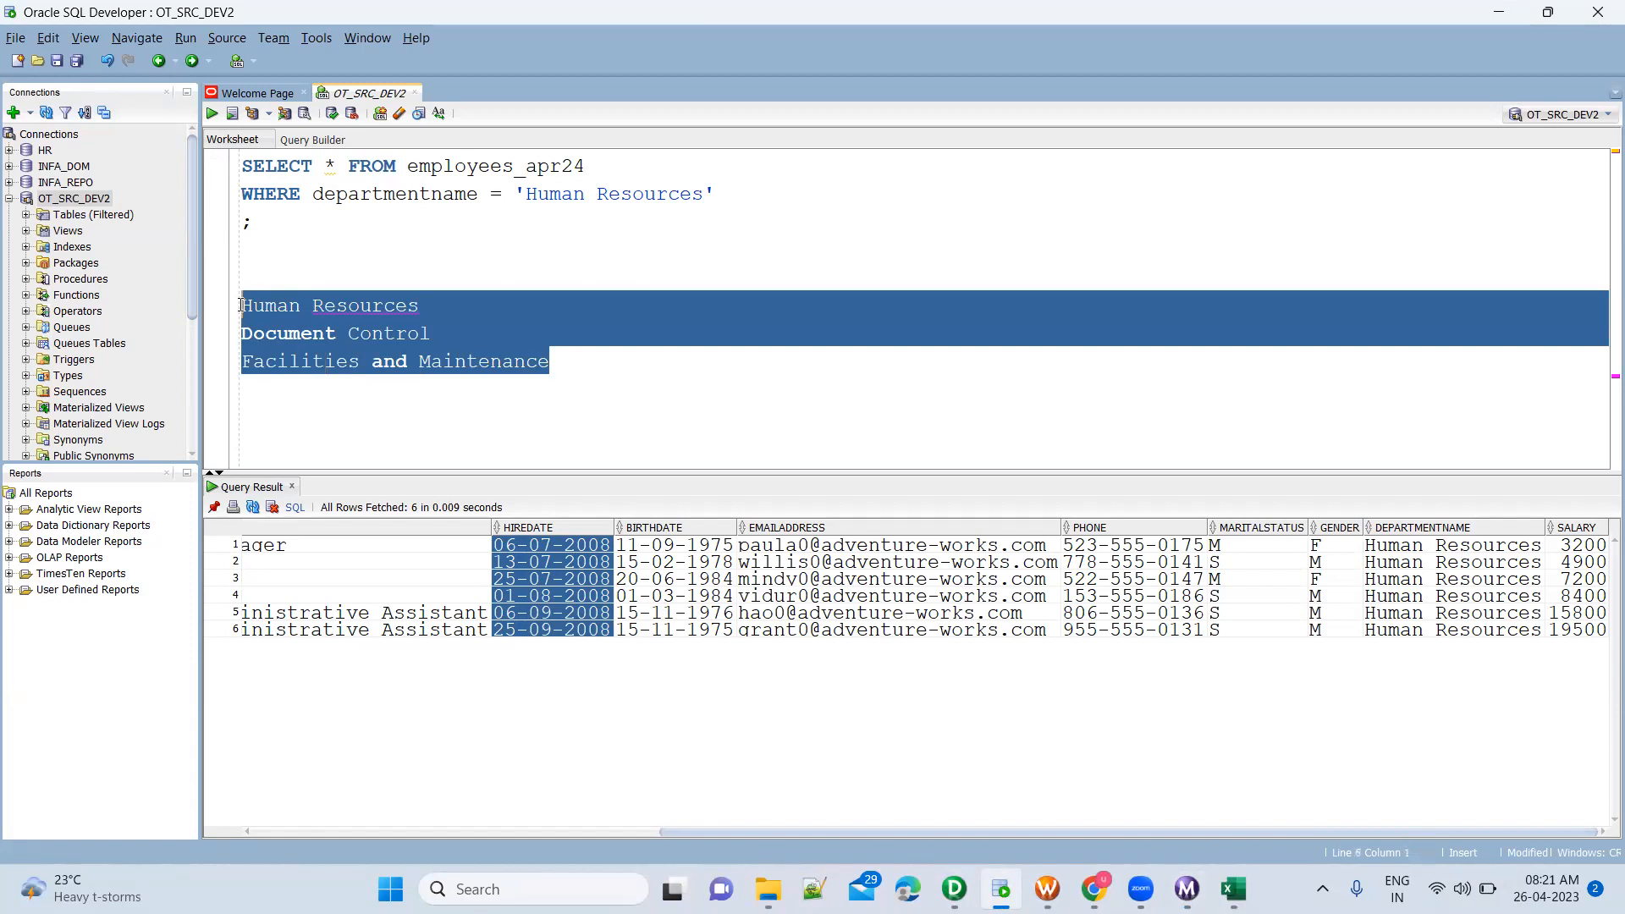
{"action": "left_click", "coordinate": [431, 302]}
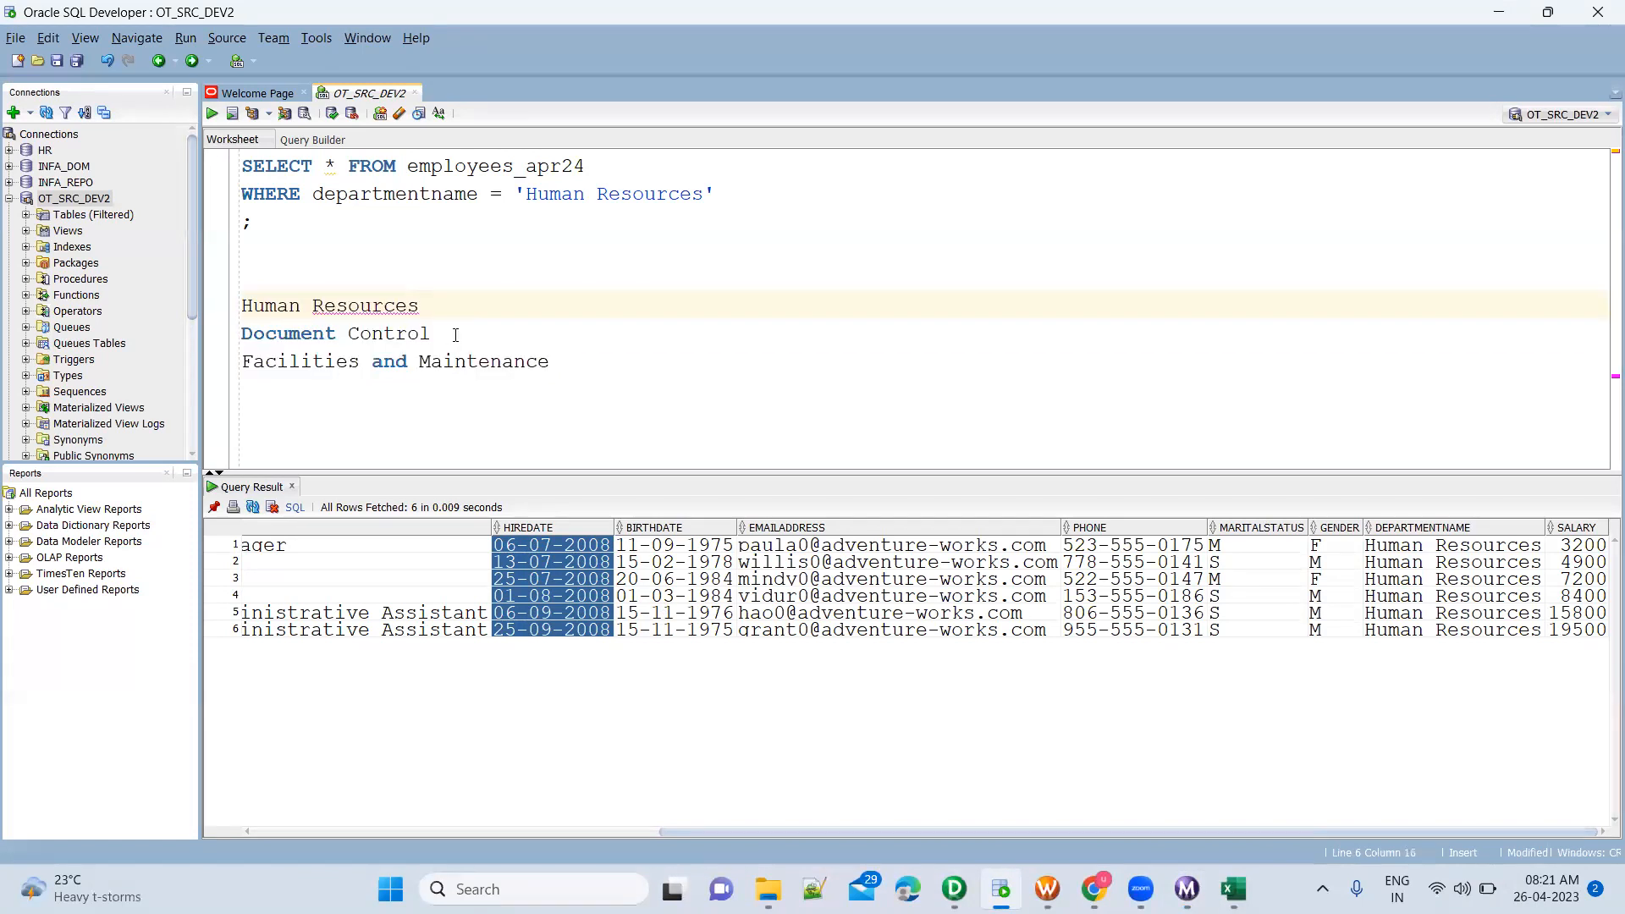
{"action": "left_click", "coordinate": [562, 364]}
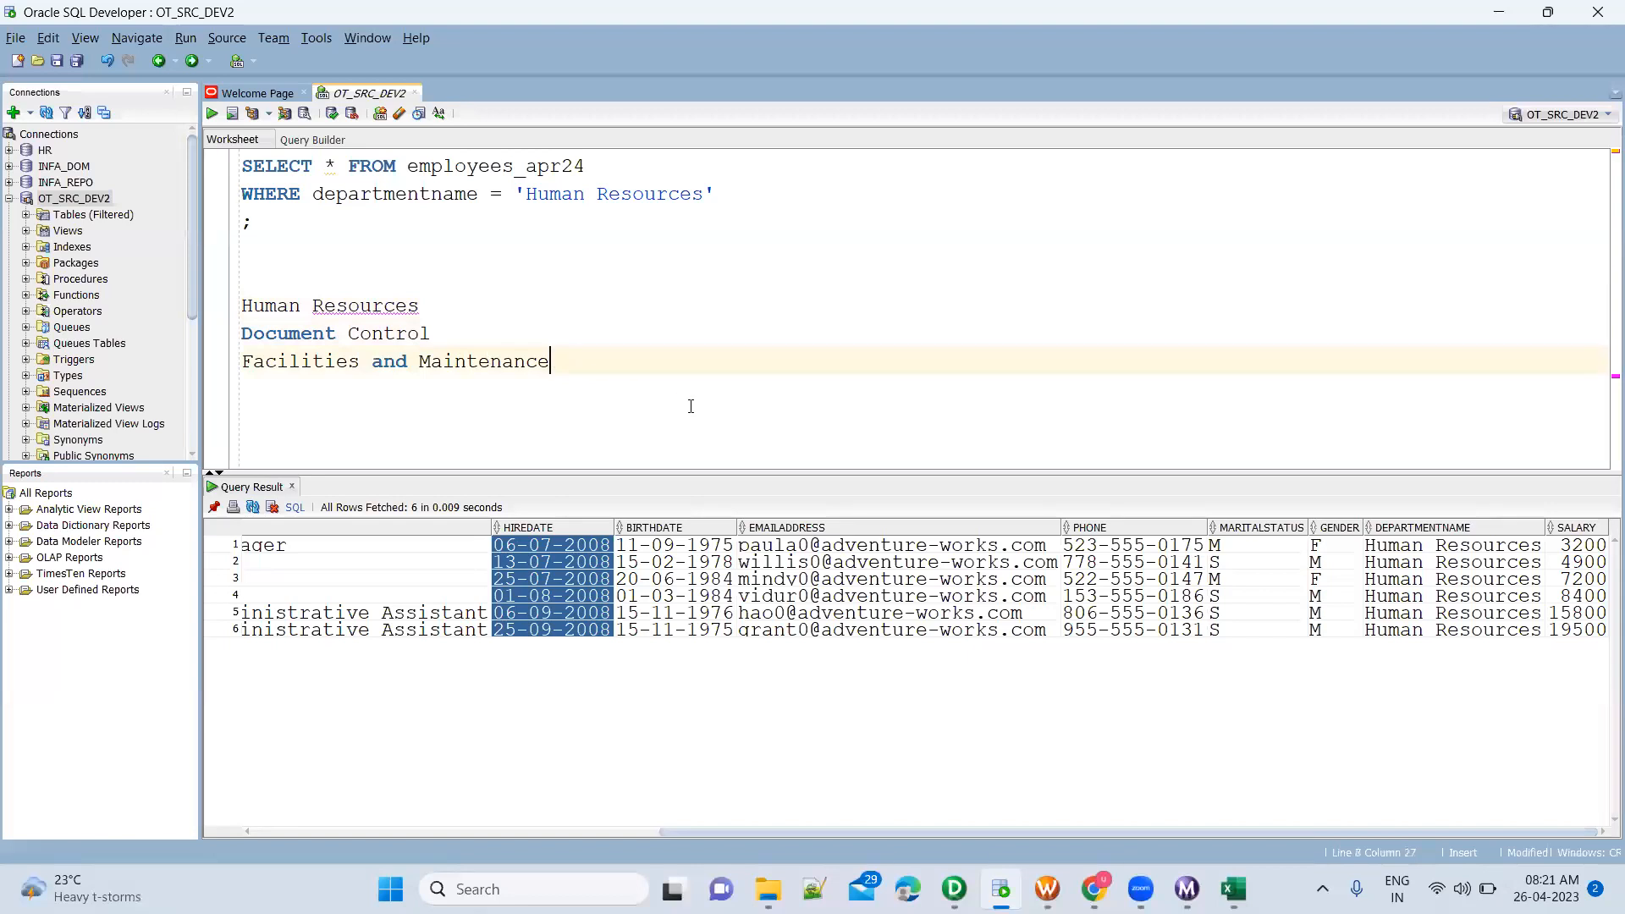
{"action": "key", "text": "alt+Tab"}
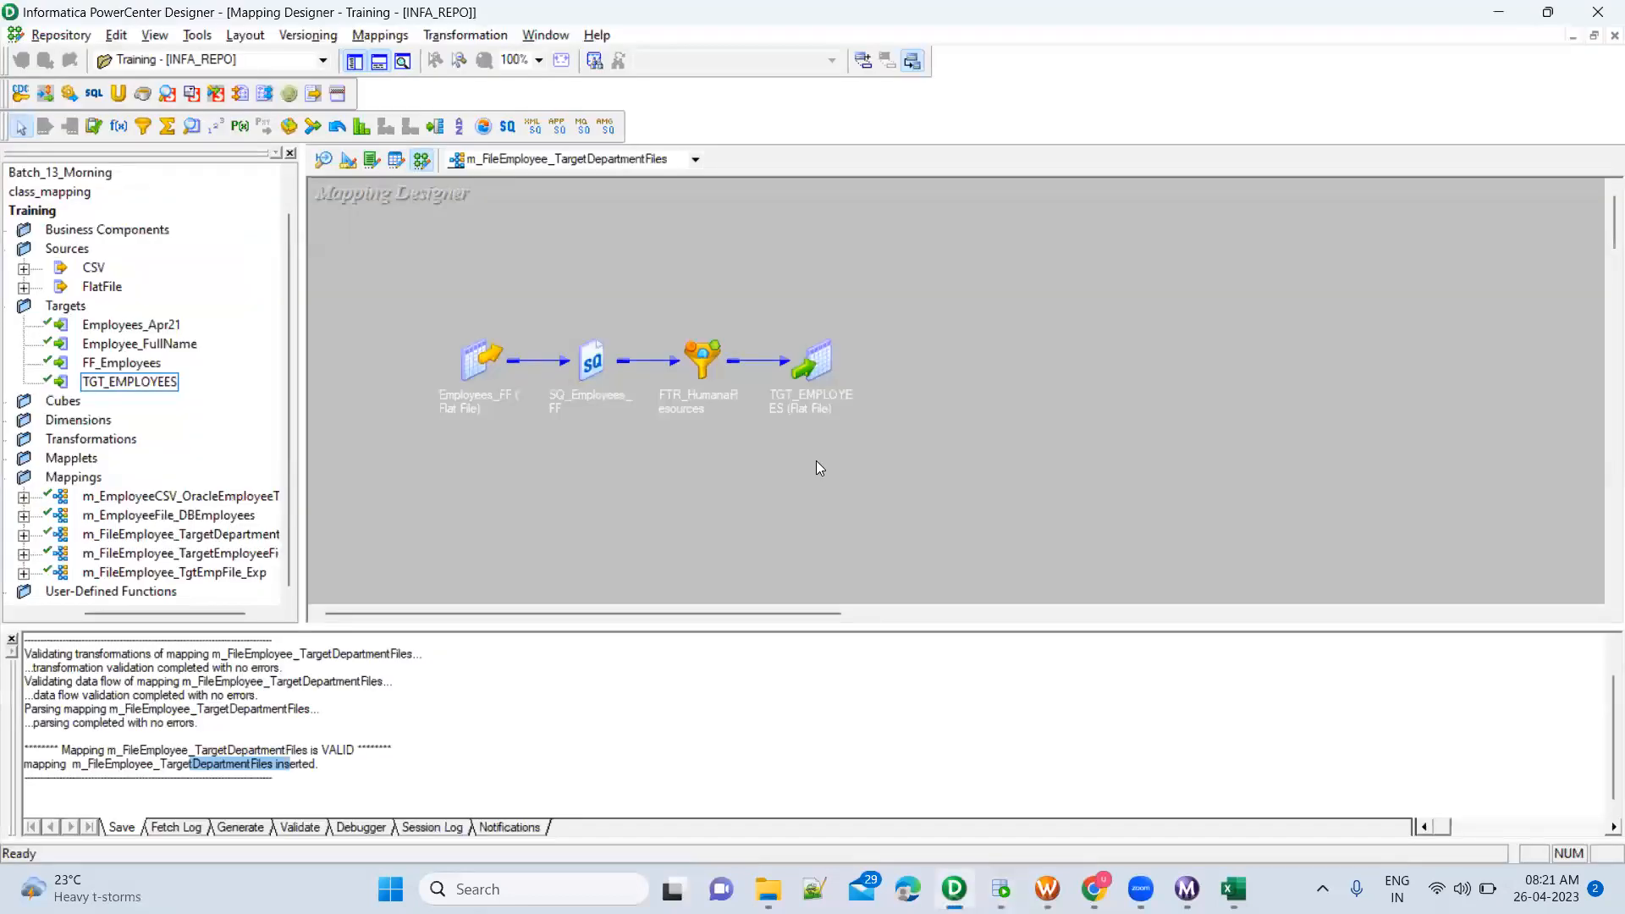
Open the filter condition of FTR_HumanaResources for editing and append the AND operator to it
{"action": "left_click_drag", "start_coordinate": [762, 283], "coordinate": [877, 470]}
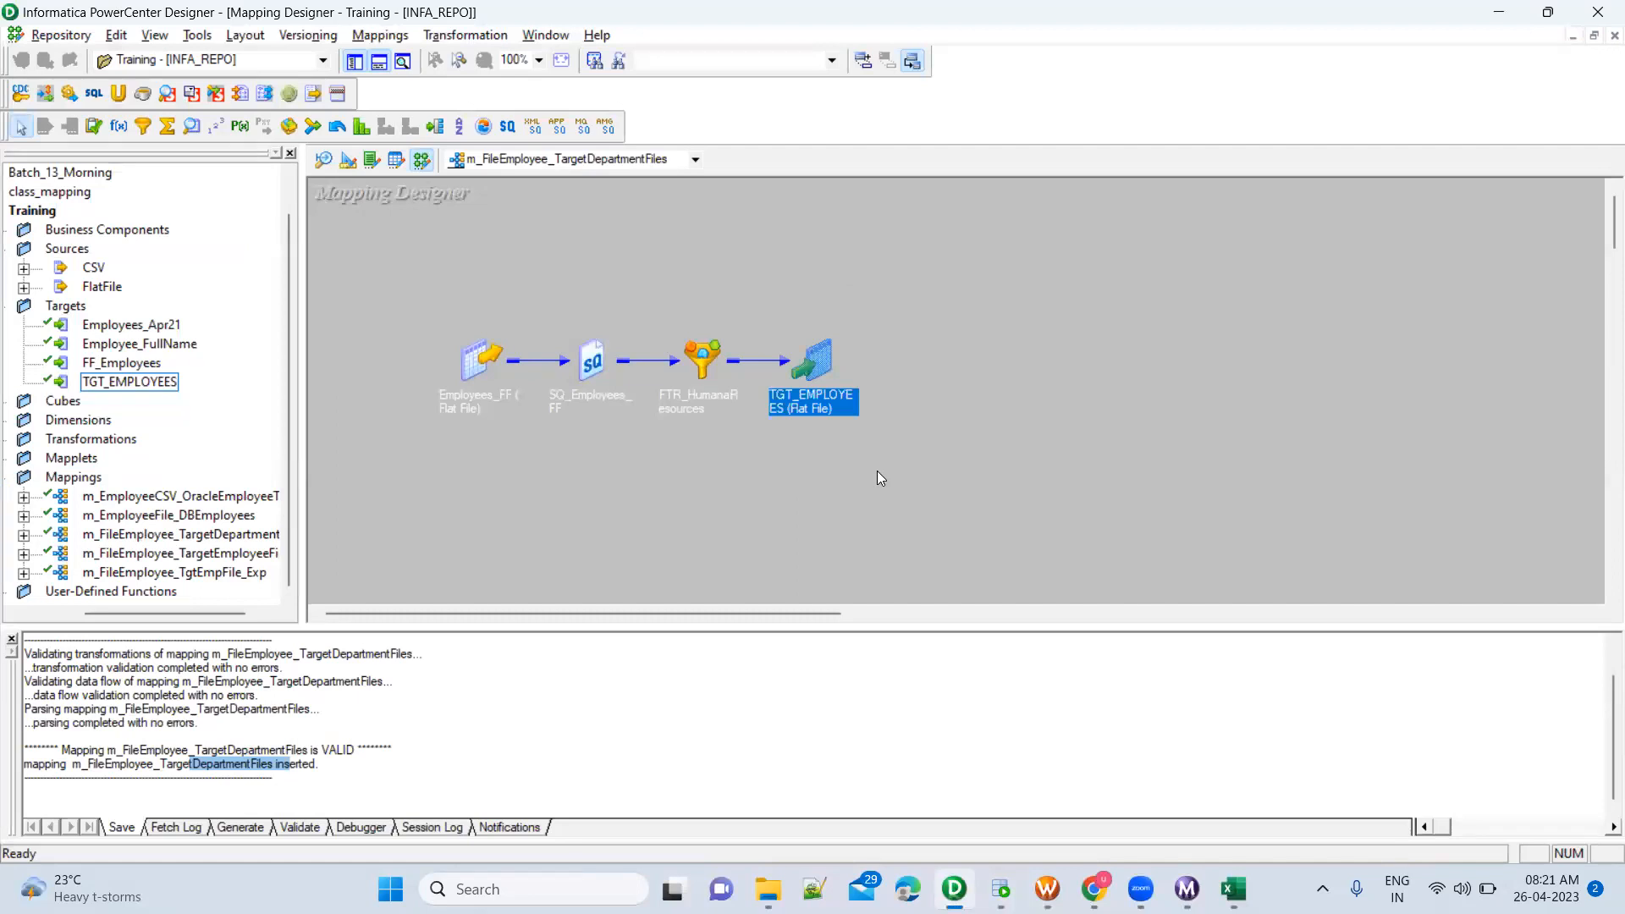
{"action": "left_click", "coordinate": [876, 470]}
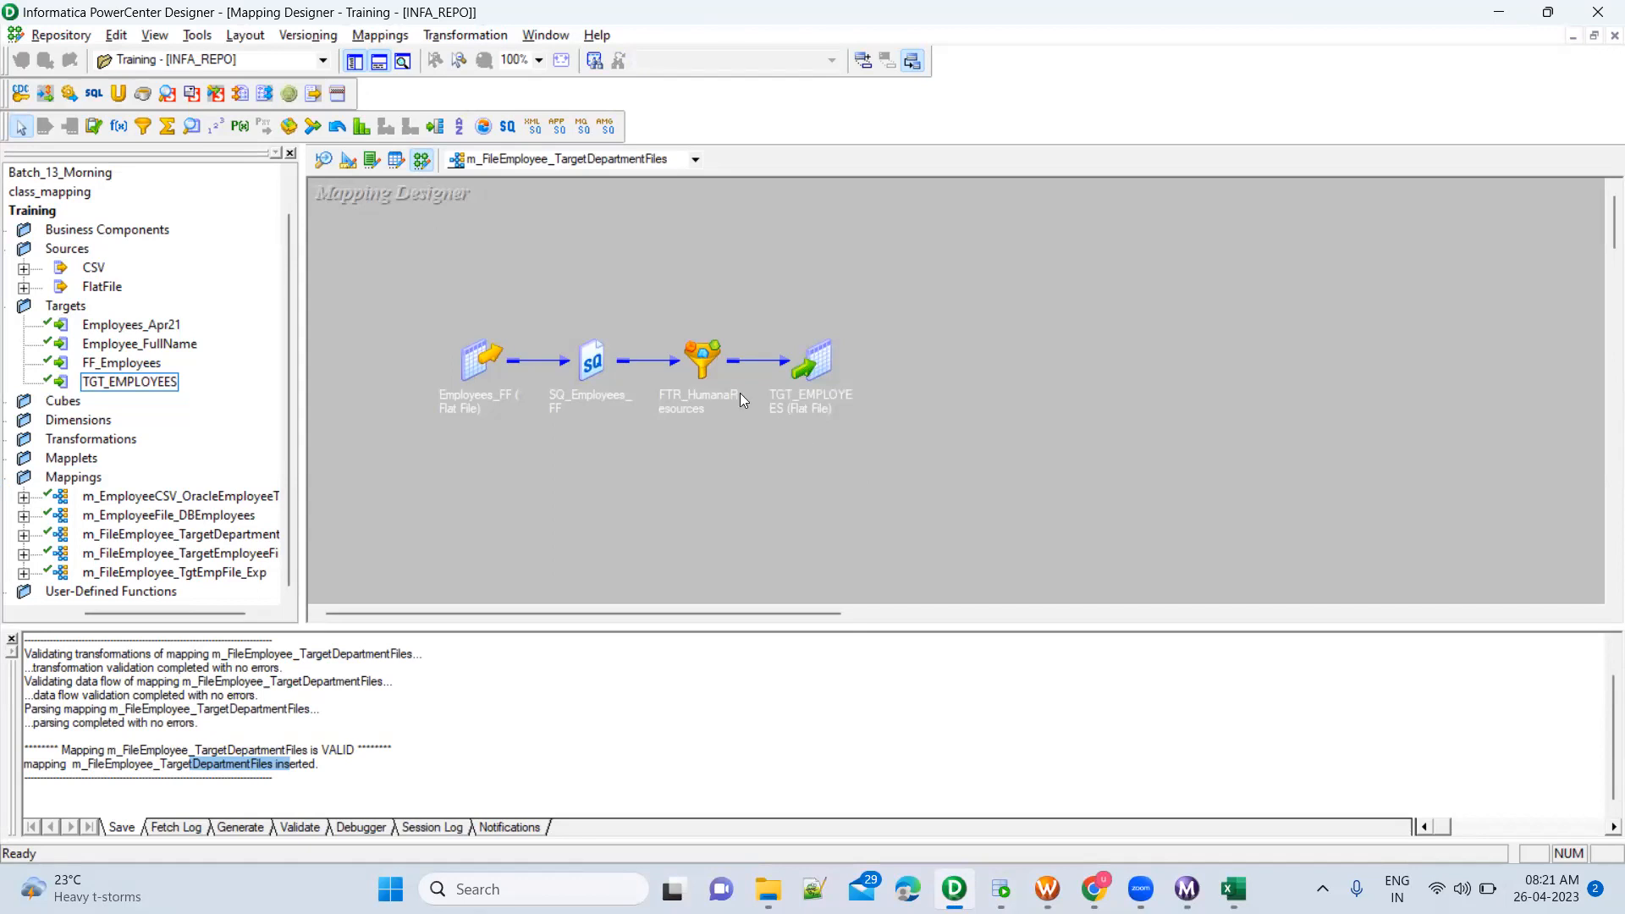
{"action": "double_click", "coordinate": [705, 364]}
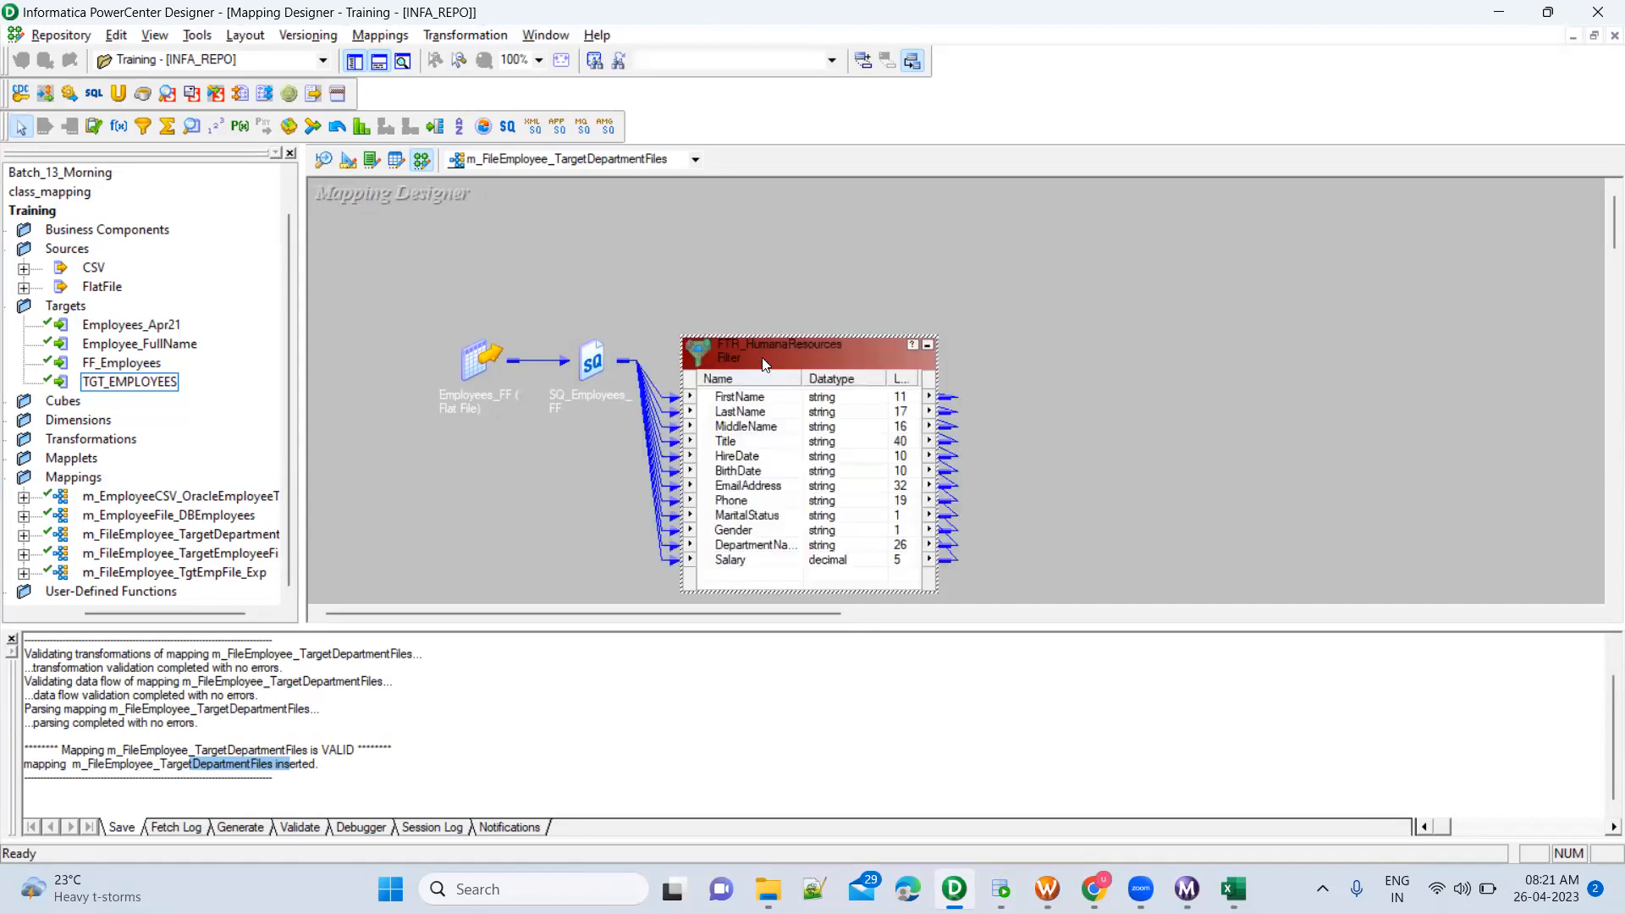
{"action": "double_click", "coordinate": [764, 364]}
{"action": "left_click", "coordinate": [850, 198]}
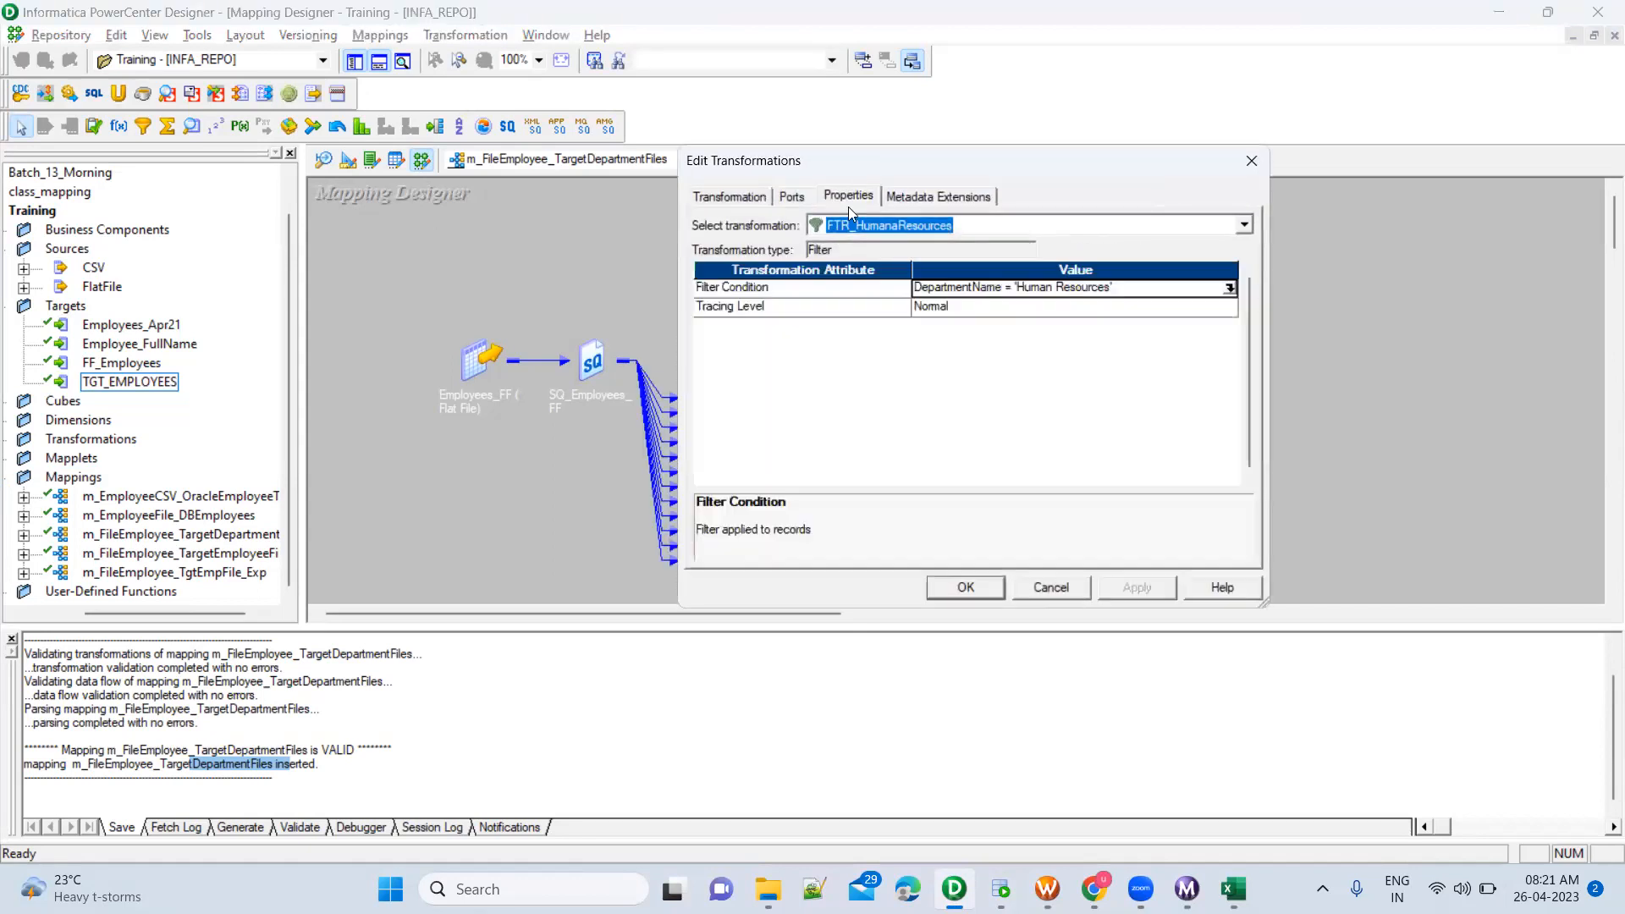
{"action": "left_click", "coordinate": [1228, 289]}
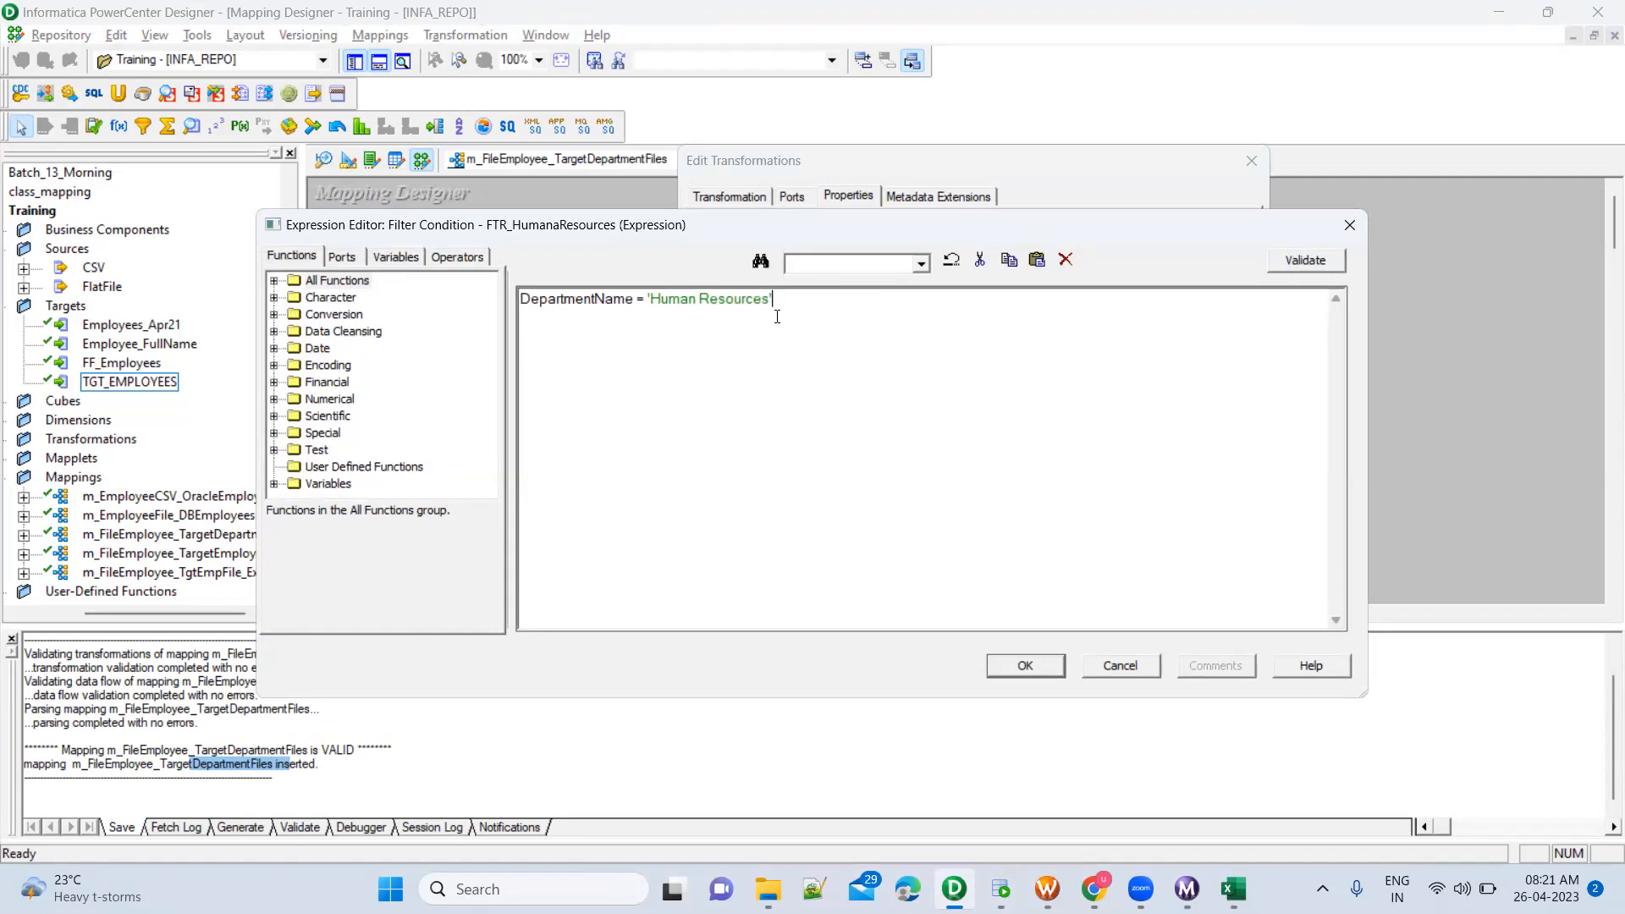
{"action": "type", "text": "AND"}
Copy the Document Control name from the SQL Developer worksheet and complete the filter condition in PowerCenter Designer with DepartmentName = 'Document Control'
{"action": "left_click", "coordinate": [1002, 889]}
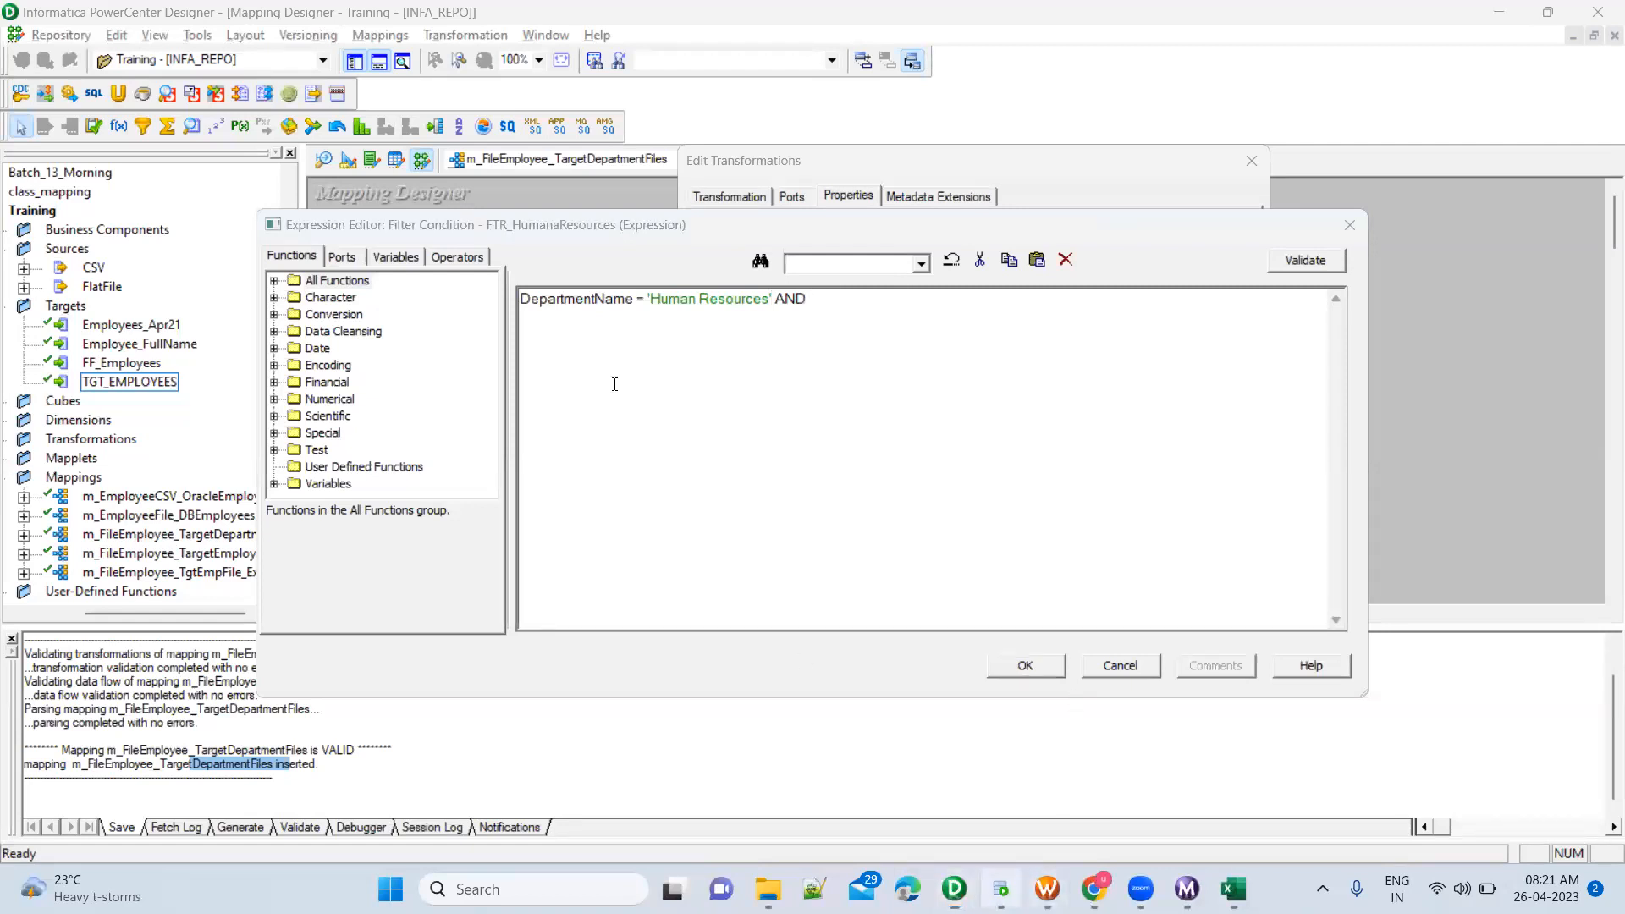
{"action": "left_click_drag", "start_coordinate": [431, 334], "coordinate": [224, 343]}
{"action": "key", "text": "ctrl+c"}
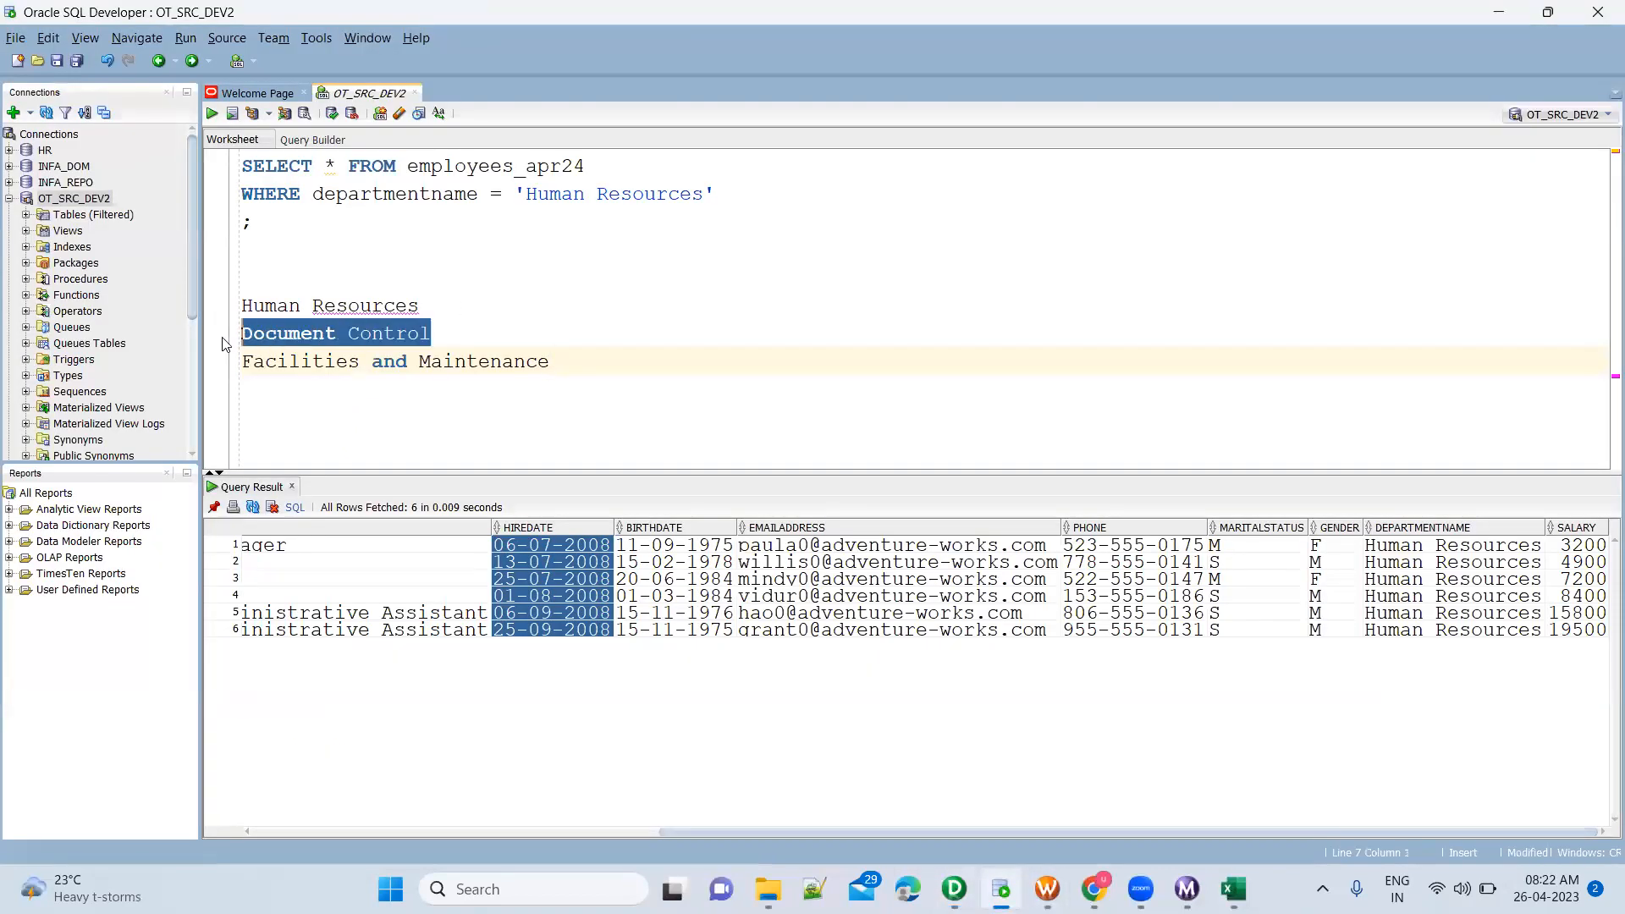
{"action": "key", "text": "alt+Tab"}
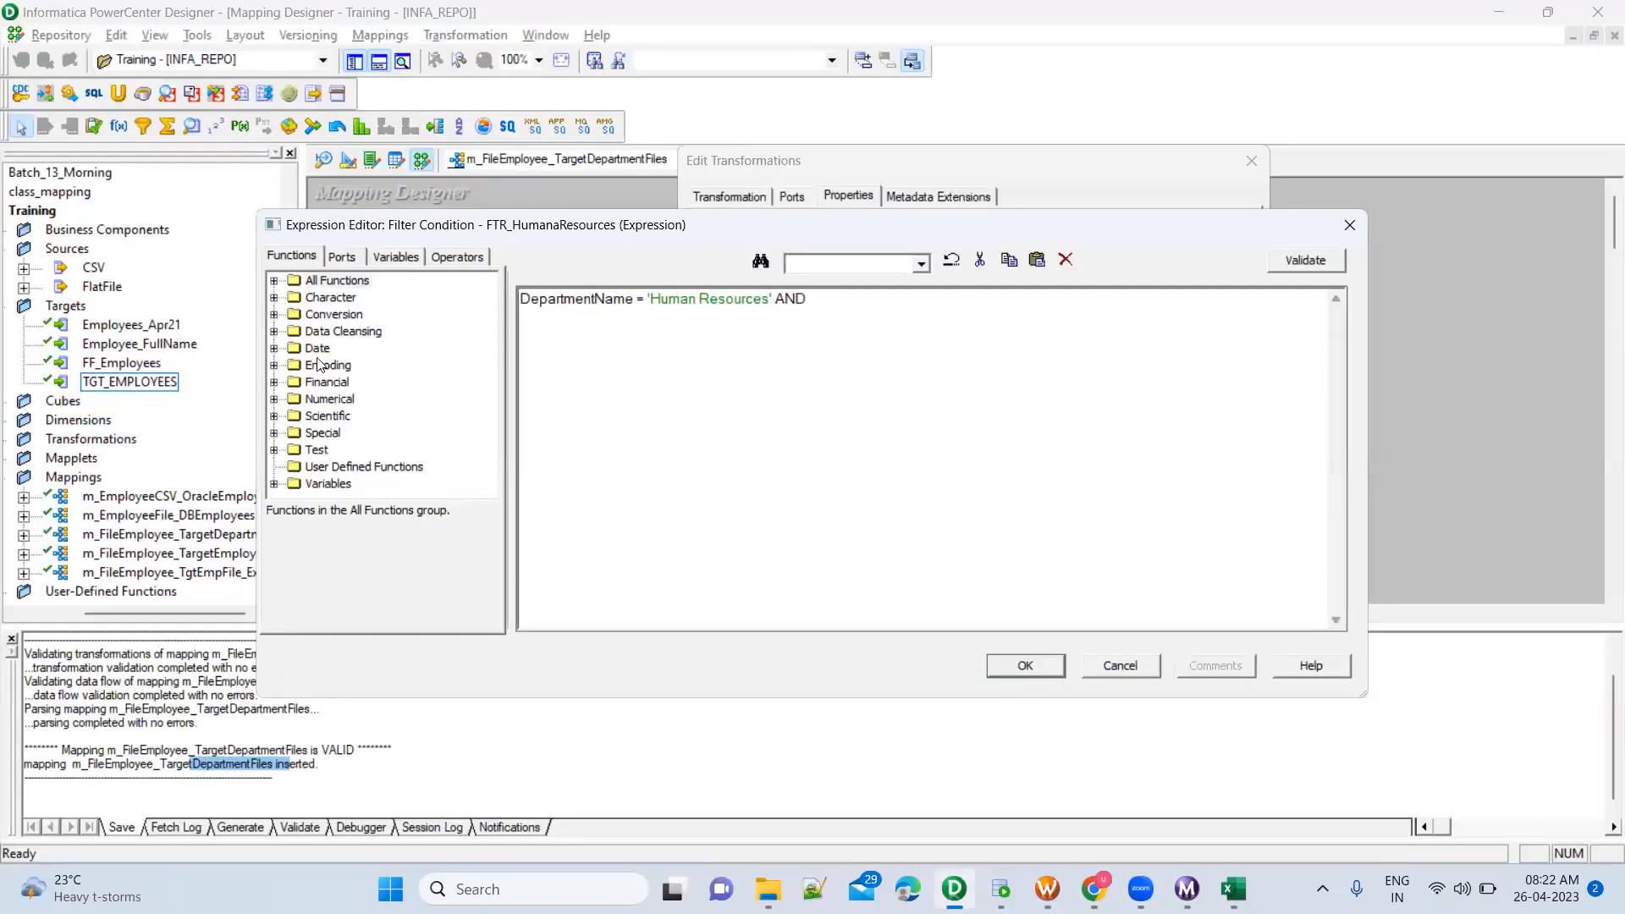
{"action": "left_click", "coordinate": [350, 257]}
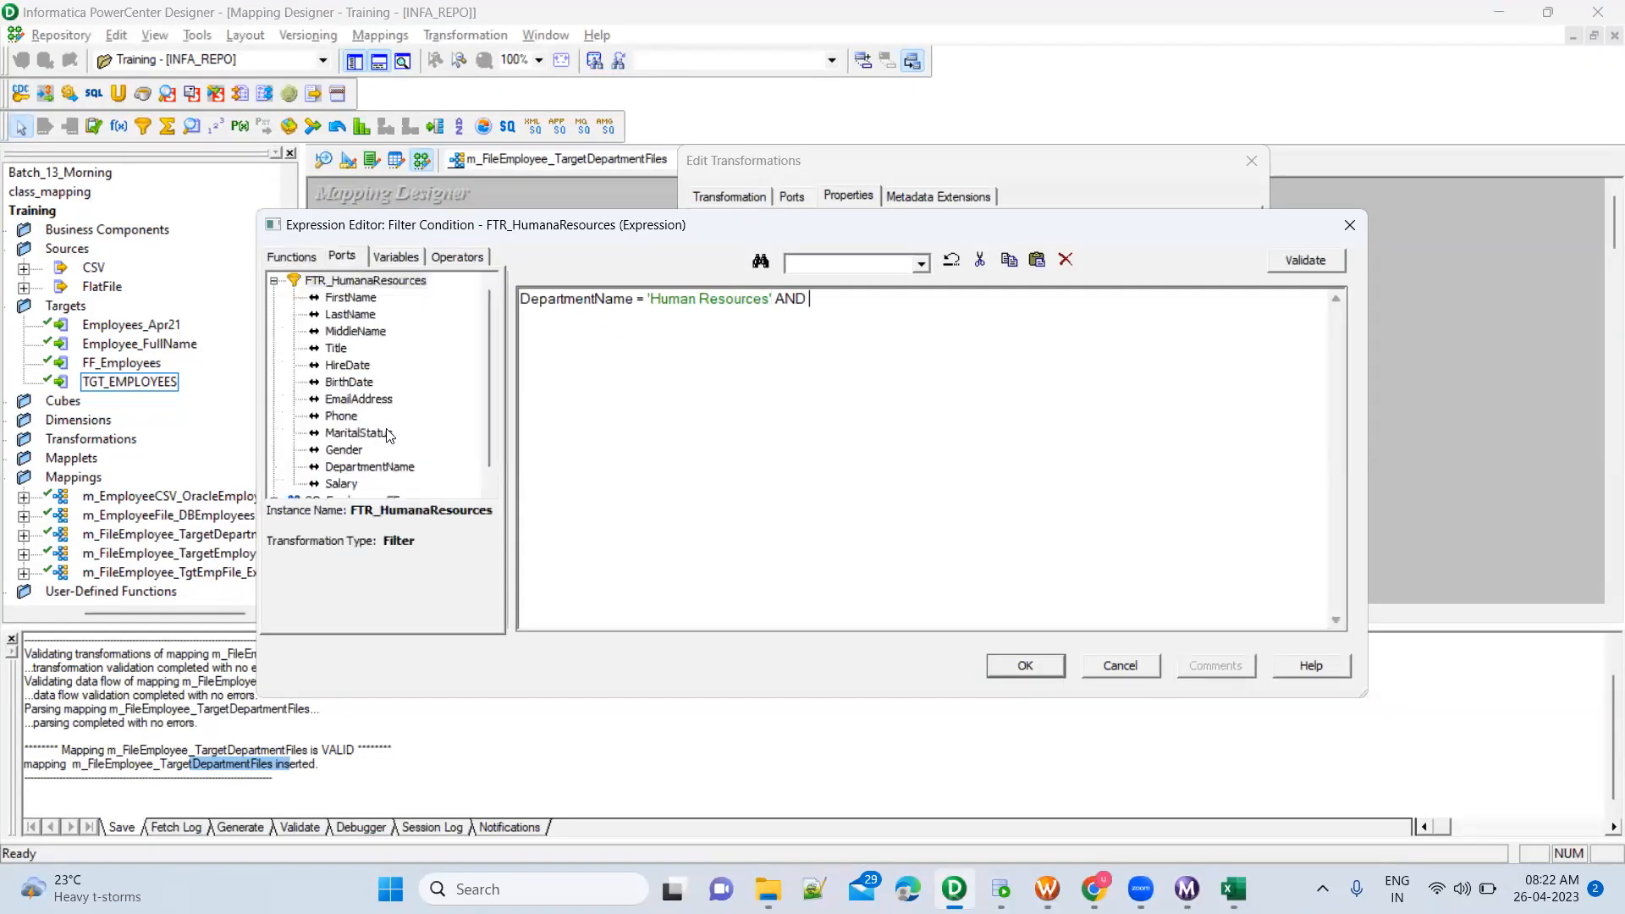
{"action": "double_click", "coordinate": [385, 468]}
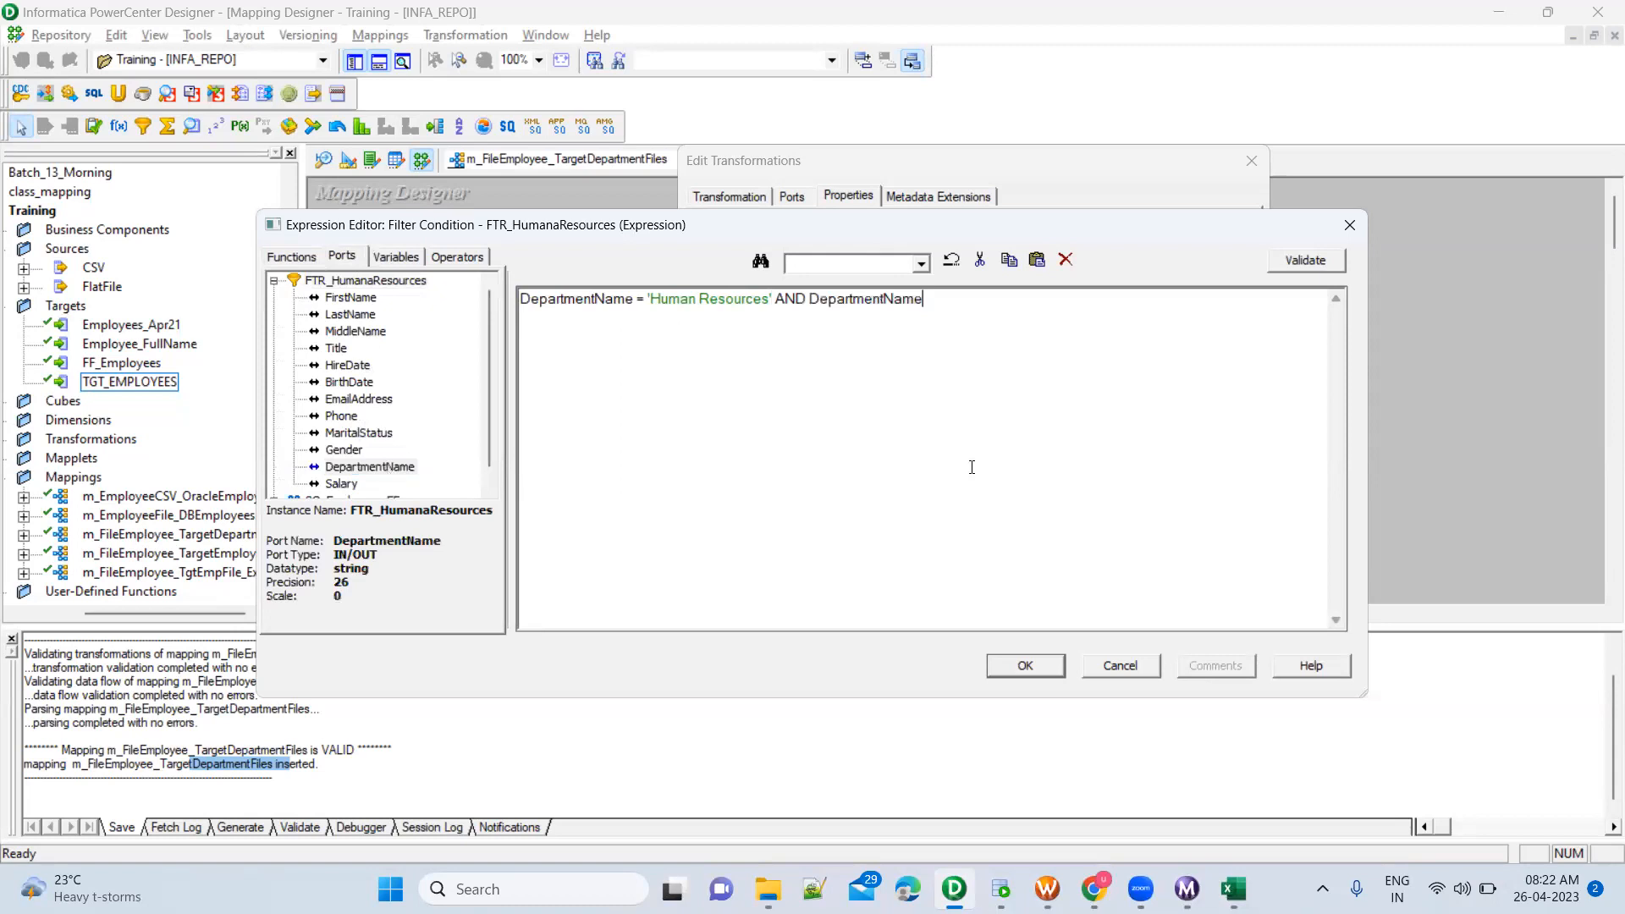
{"action": "type", "text": "="}
{"action": "key", "text": "ctrl+v"}
{"action": "type", "text": "'"}
Copy the AND DepartmentName = 'Document Control' clause from the filter condition into the employees_apr24 query's WHERE line in SQL Developer and run it
{"action": "left_click_drag", "start_coordinate": [775, 298], "coordinate": [1104, 387]}
{"action": "key", "text": "ctrl+c"}
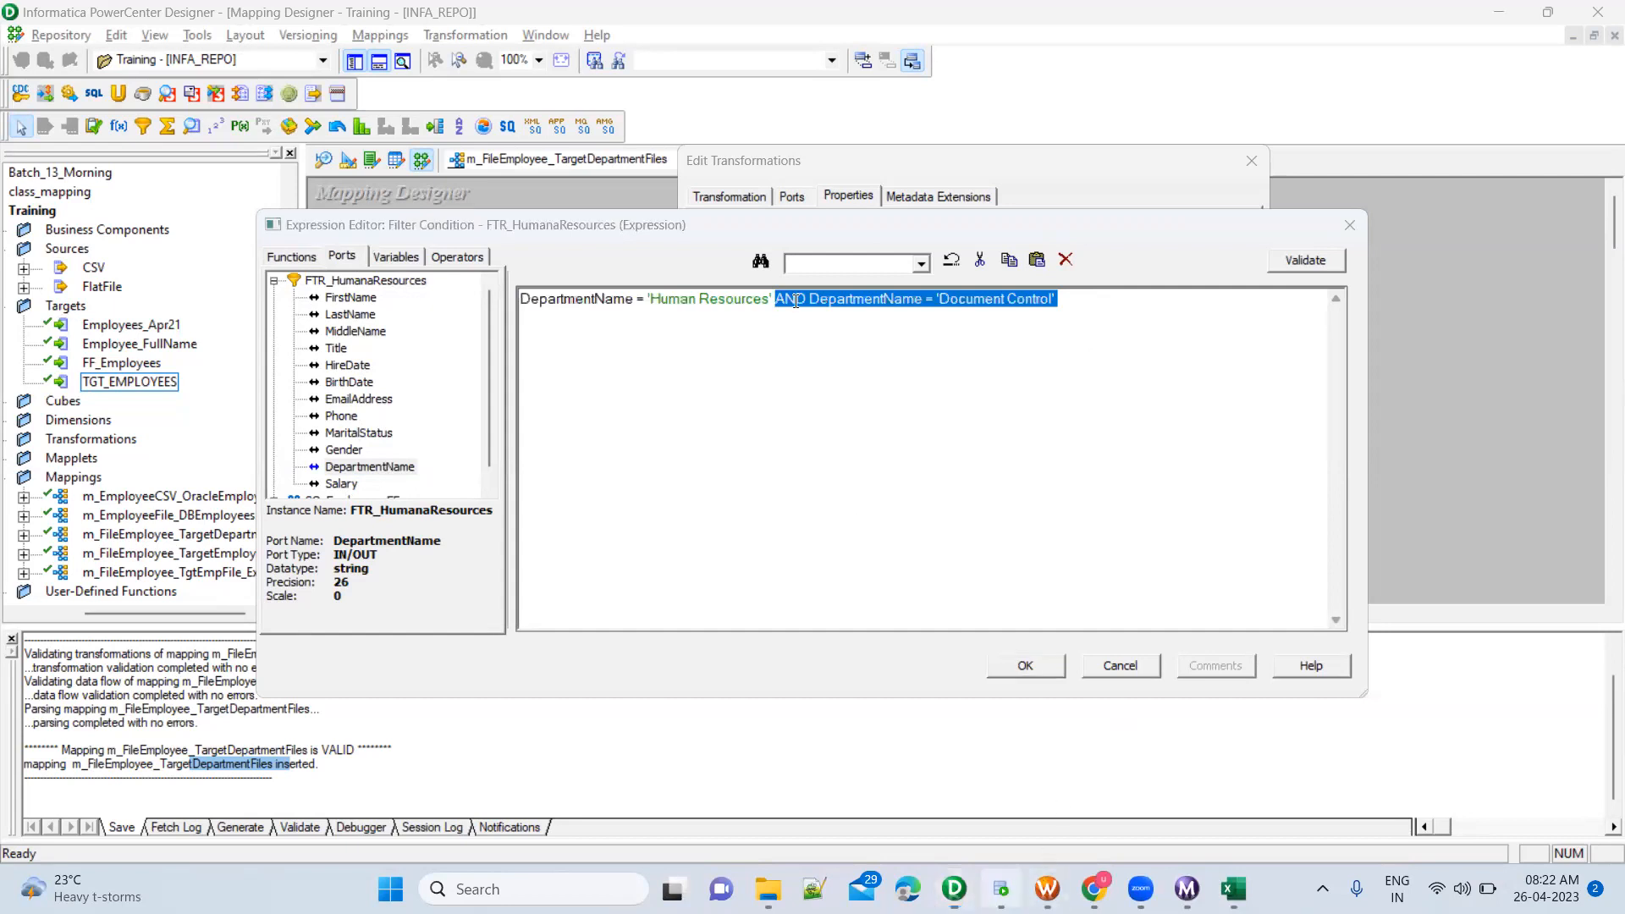
{"action": "left_click", "coordinate": [1001, 889]}
{"action": "left_click", "coordinate": [755, 195]}
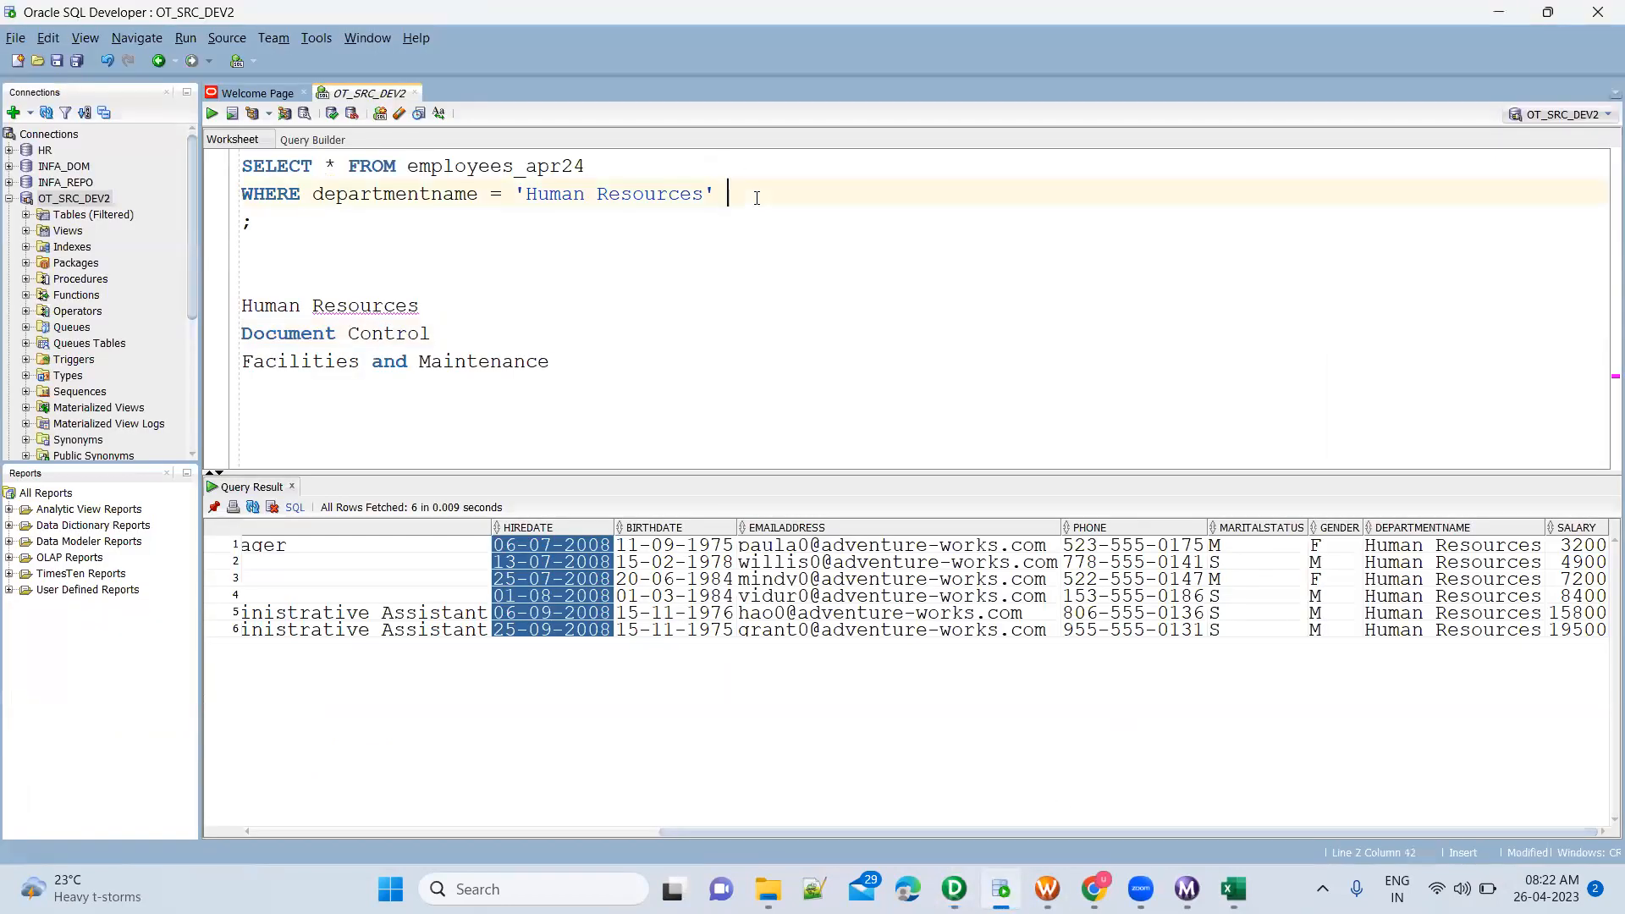
{"action": "key", "text": "ctrl+v"}
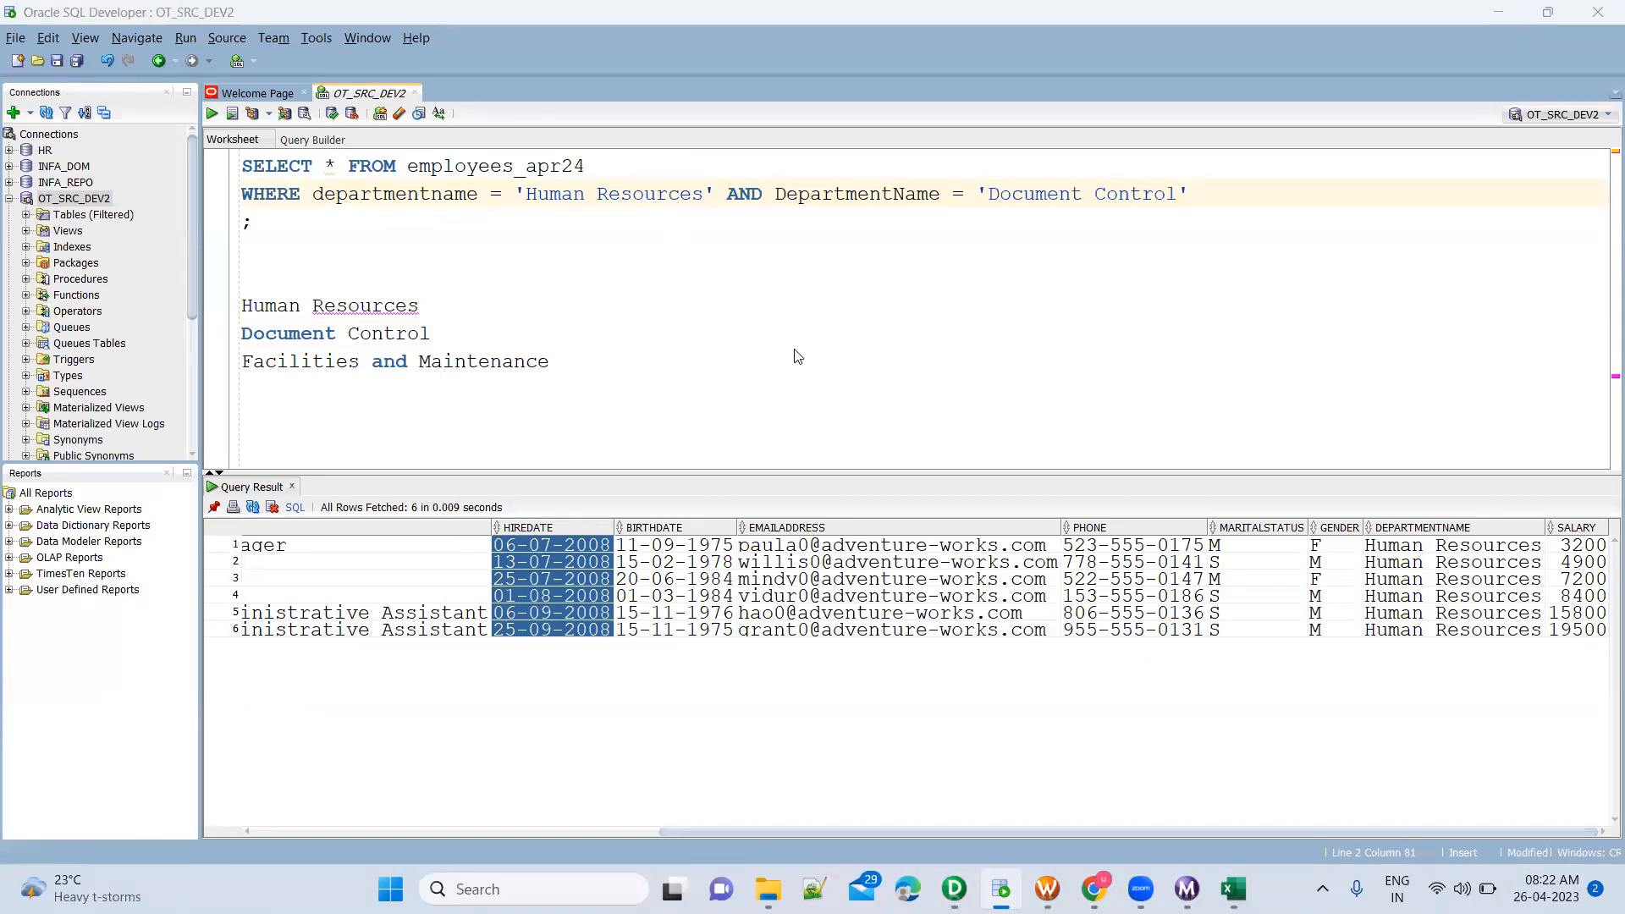
{"action": "key", "text": "alt+Tab"}
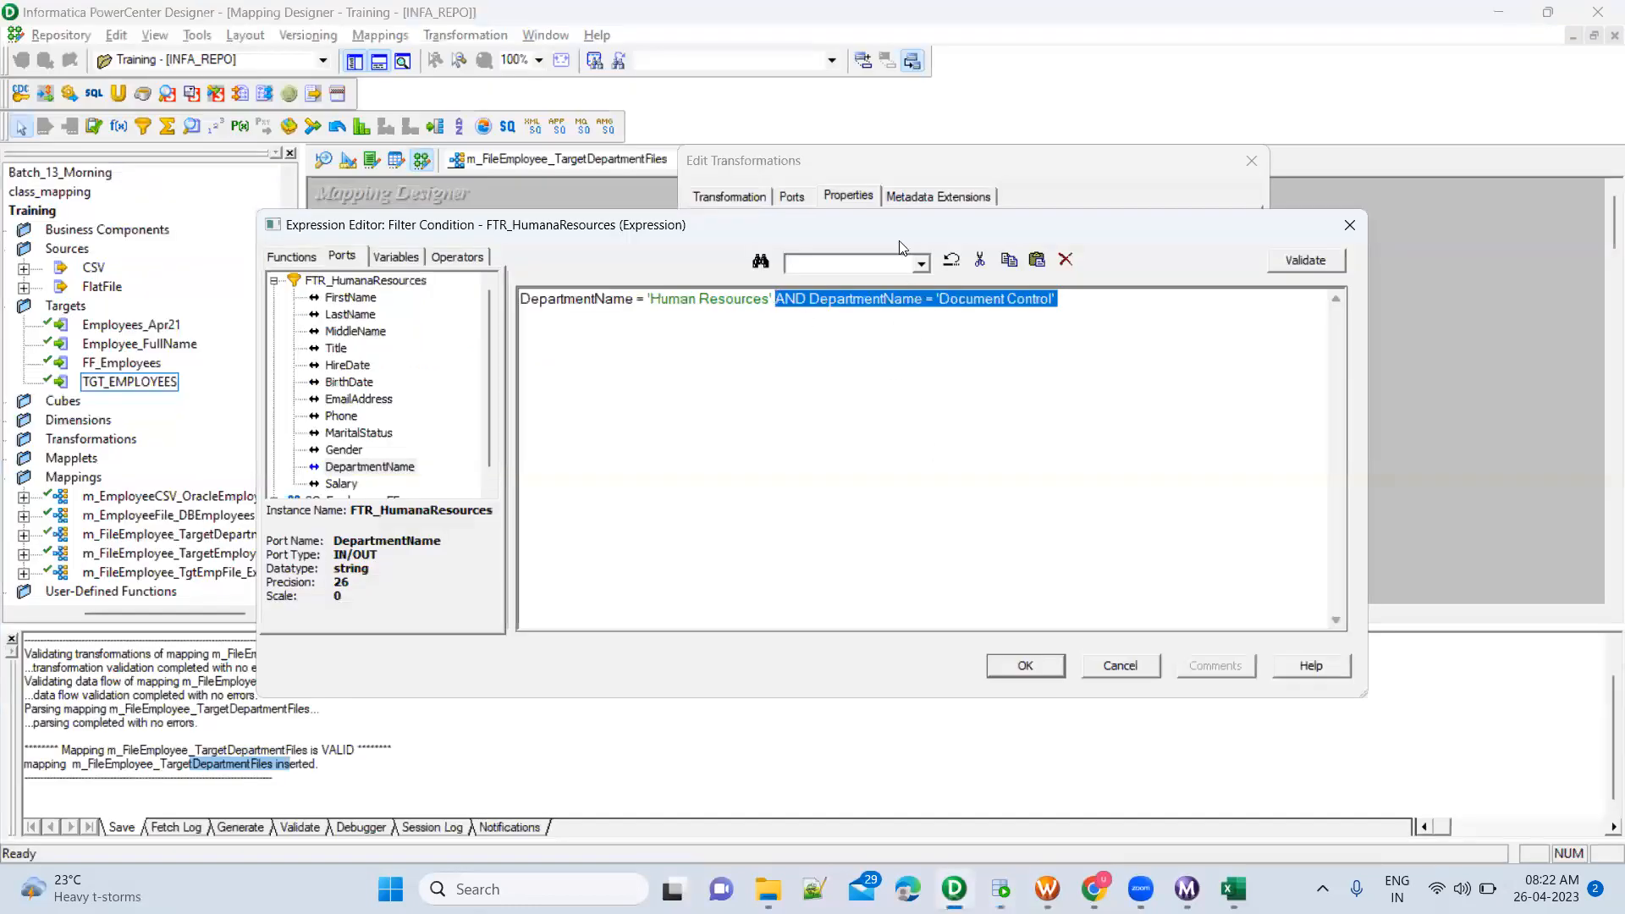
{"action": "key", "text": "alt+Tab"}
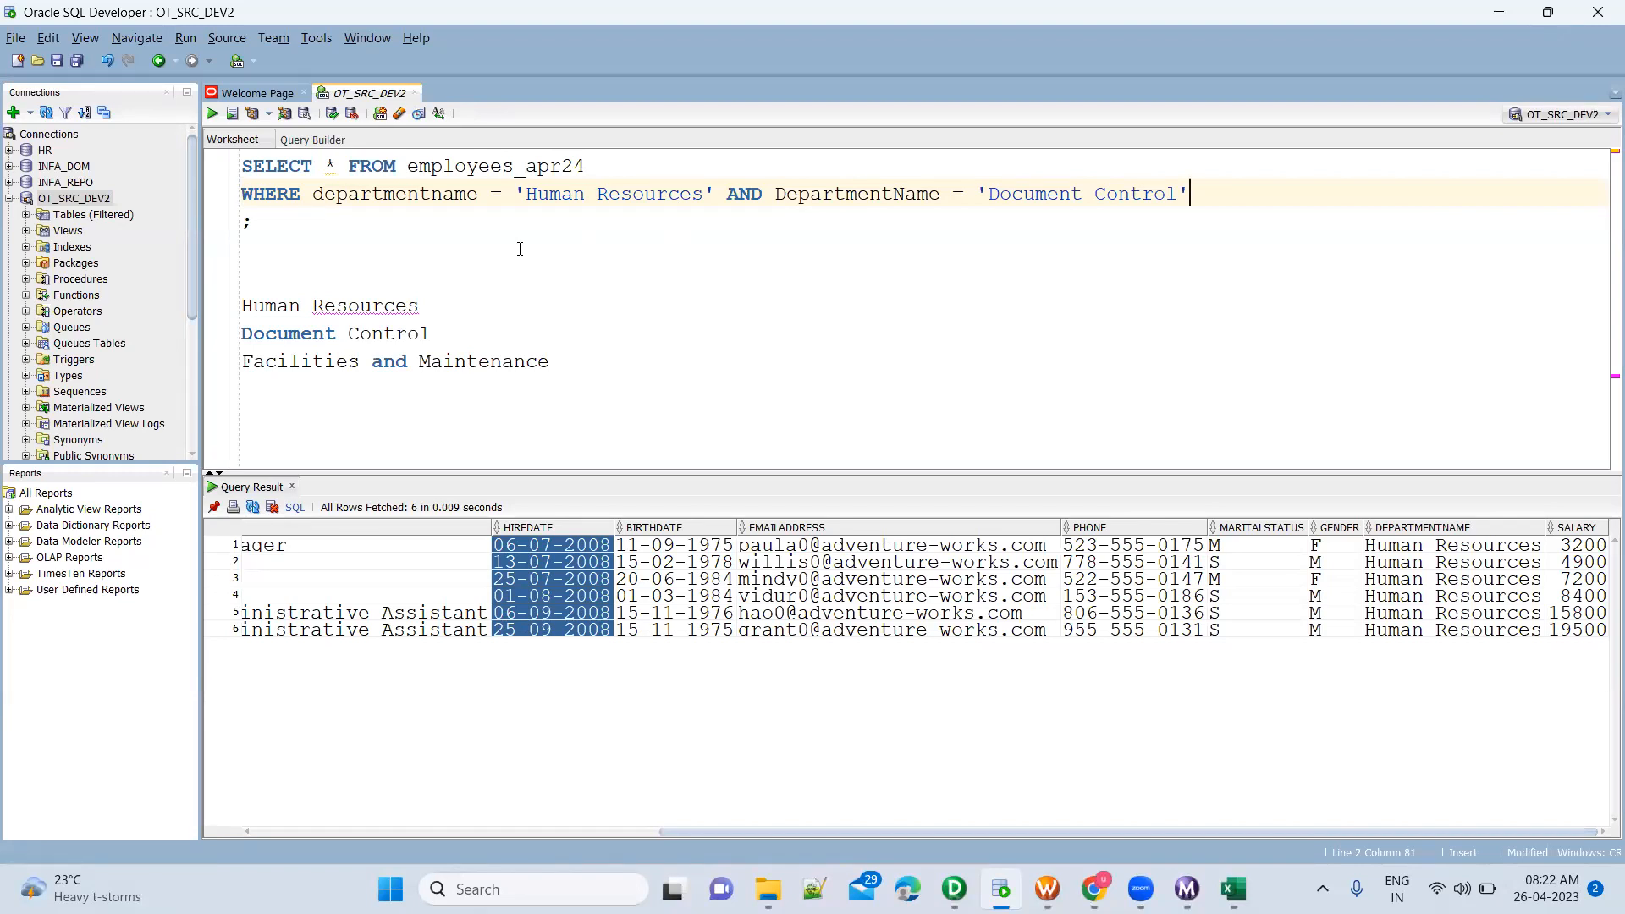
{"action": "key", "text": "ctrl+Return"}
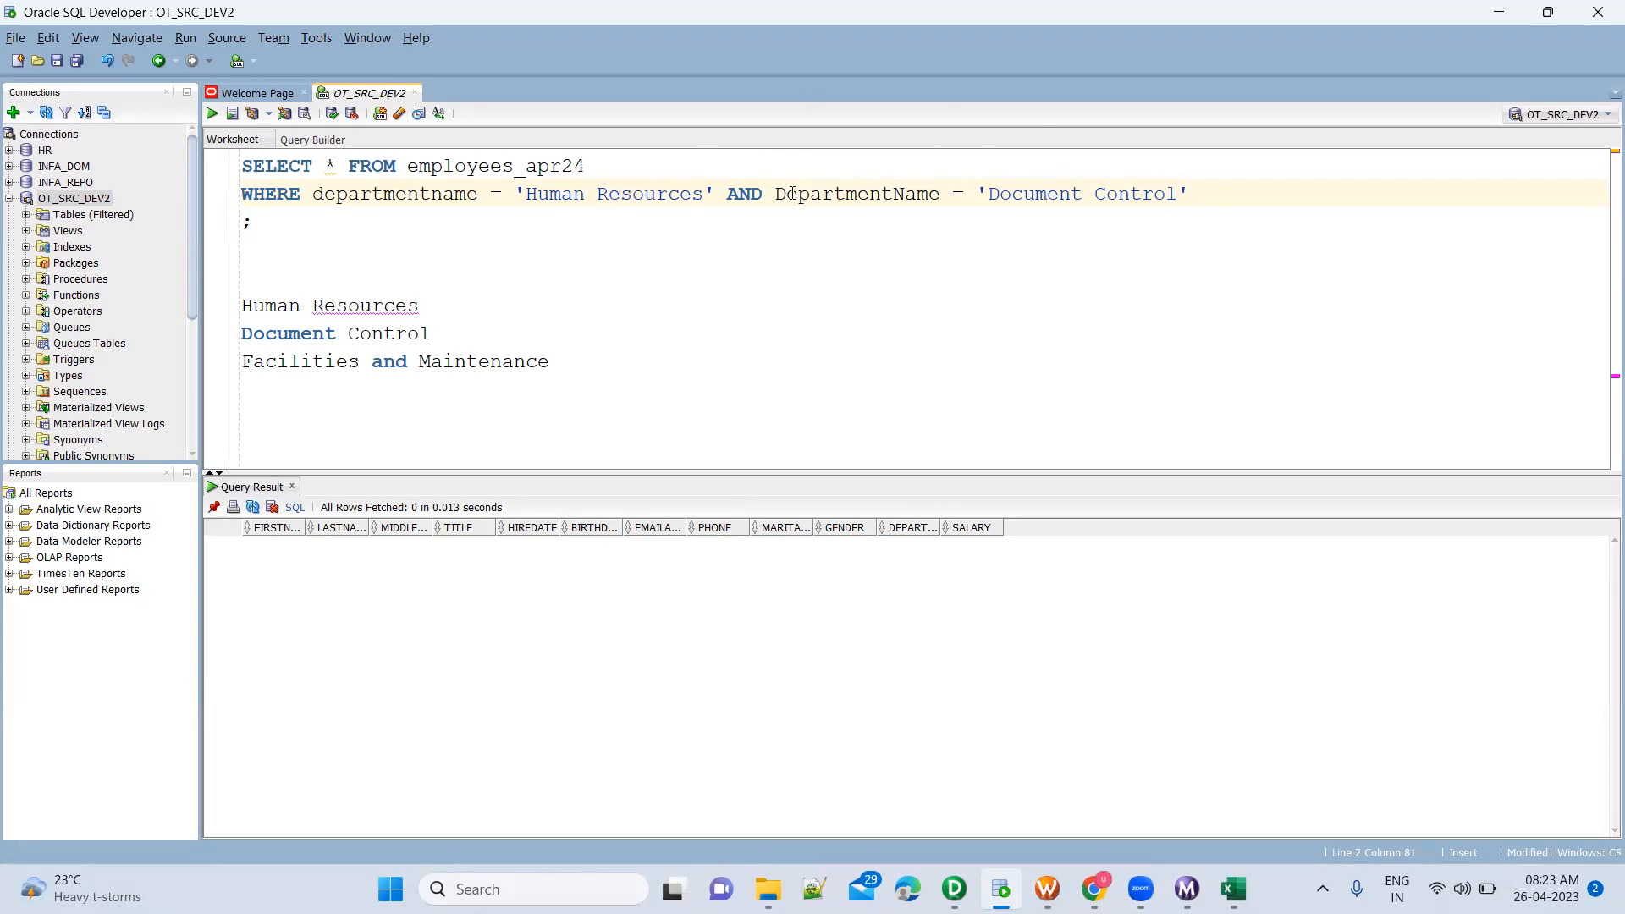
Replace AND with OR in the employees_apr24 query's WHERE clause and rerun the query
{"action": "double_click", "coordinate": [742, 194]}
{"action": "type", "text": "OR"}
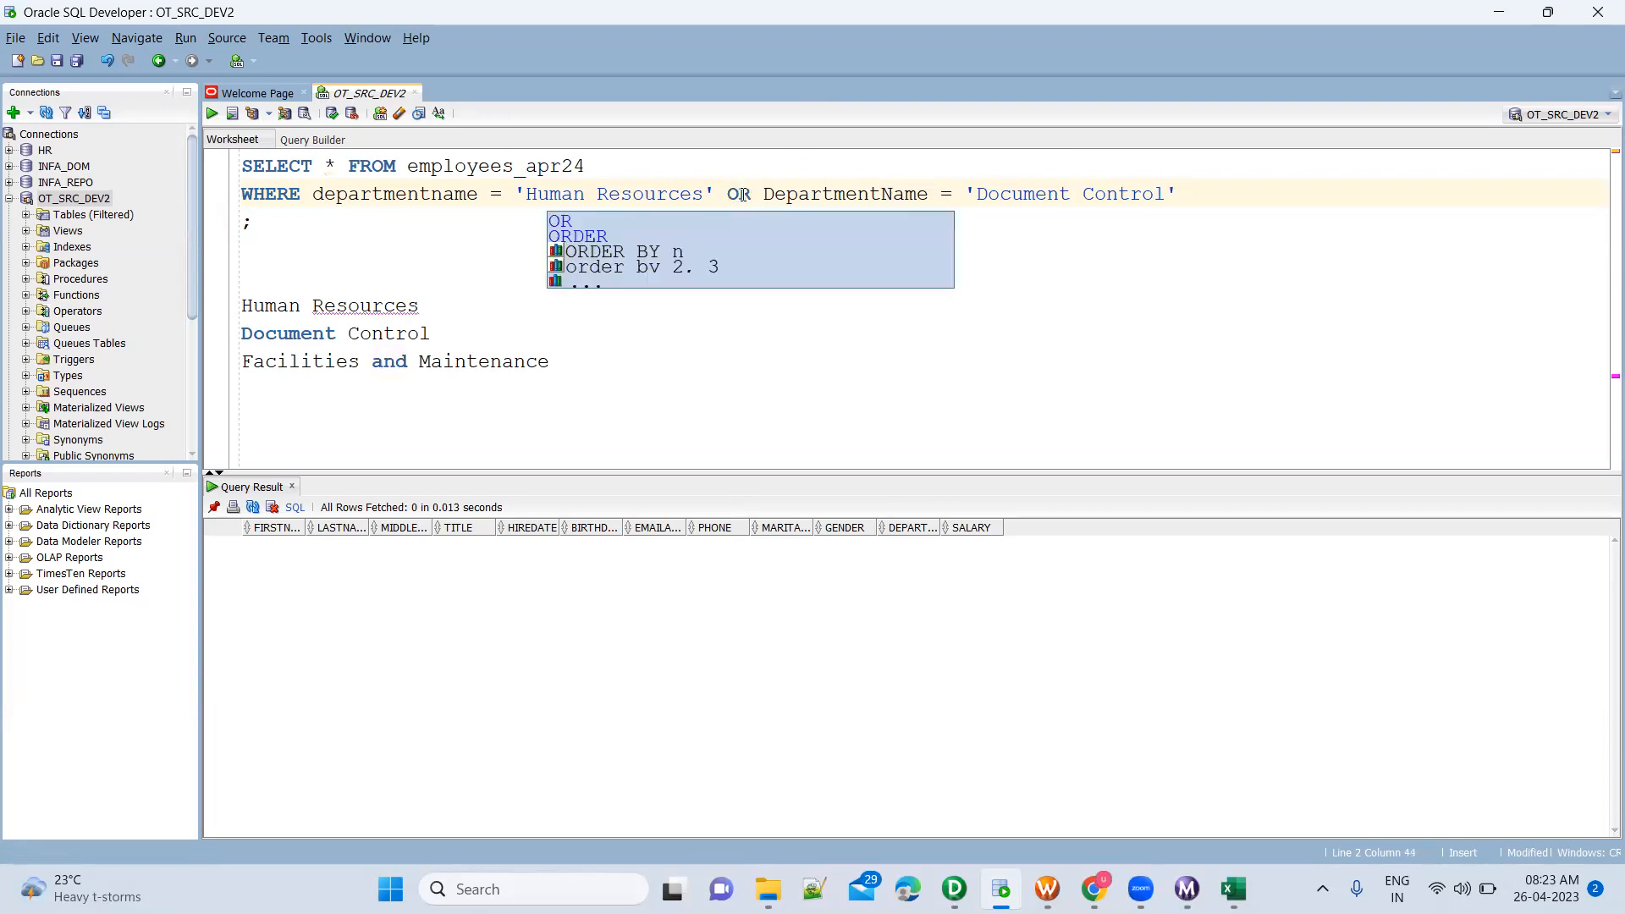
{"action": "key", "text": "ctrl+Return"}
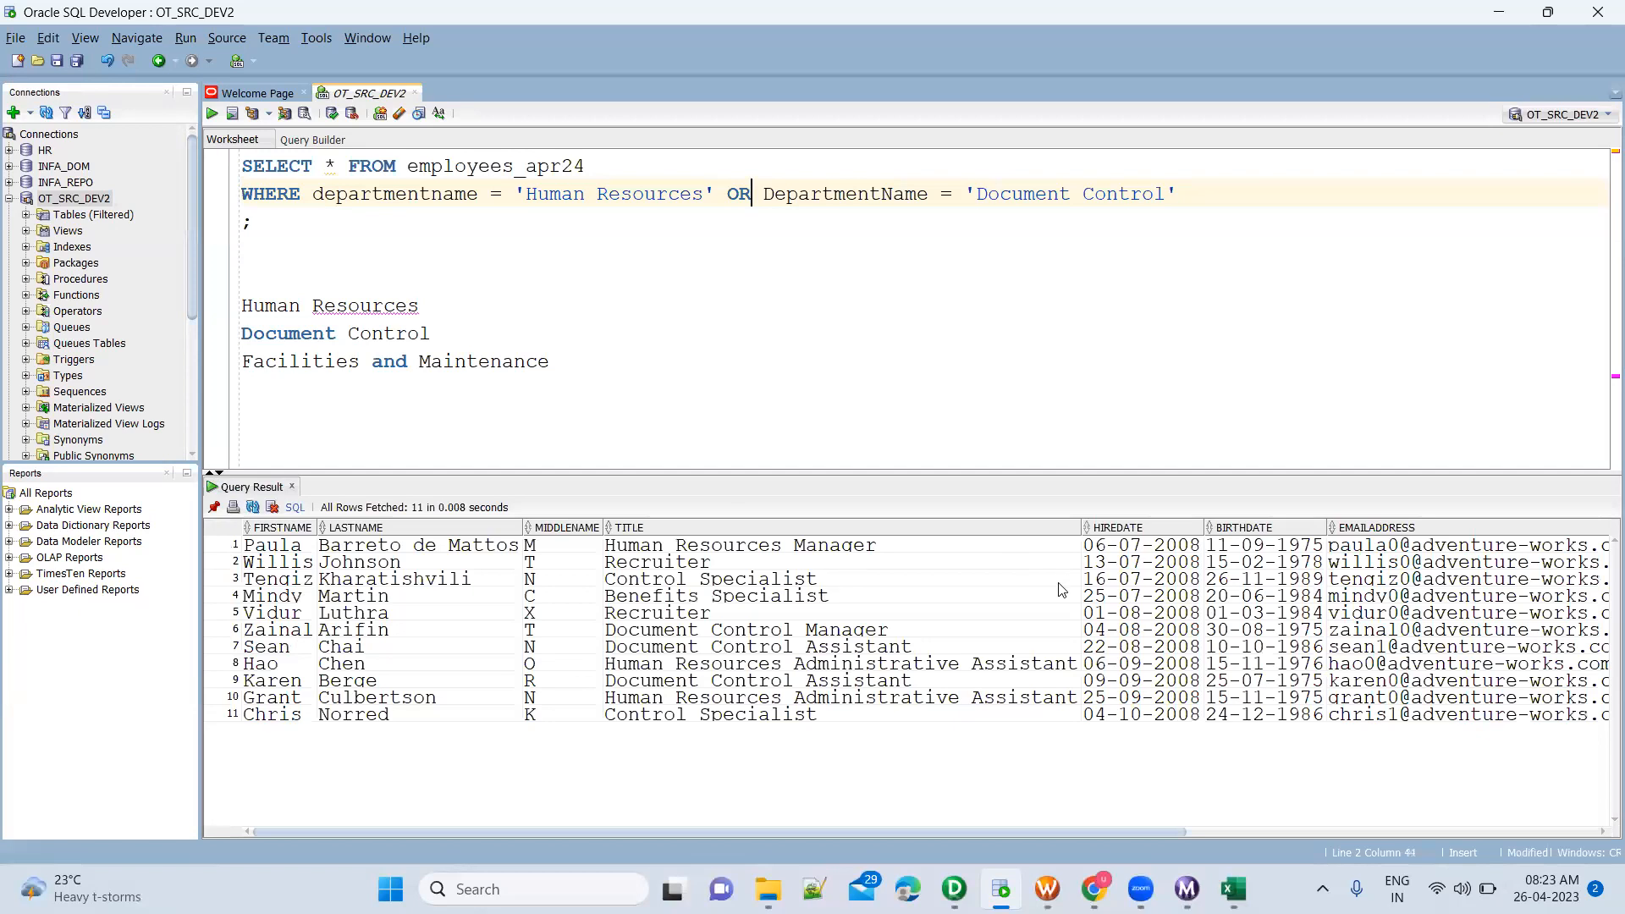
Examine the DEPARTMENTNAME column of the query result, marking the Document Control rows
{"action": "left_click", "coordinate": [1062, 590]}
{"action": "left_click_drag", "start_coordinate": [903, 826], "coordinate": [1316, 838]}
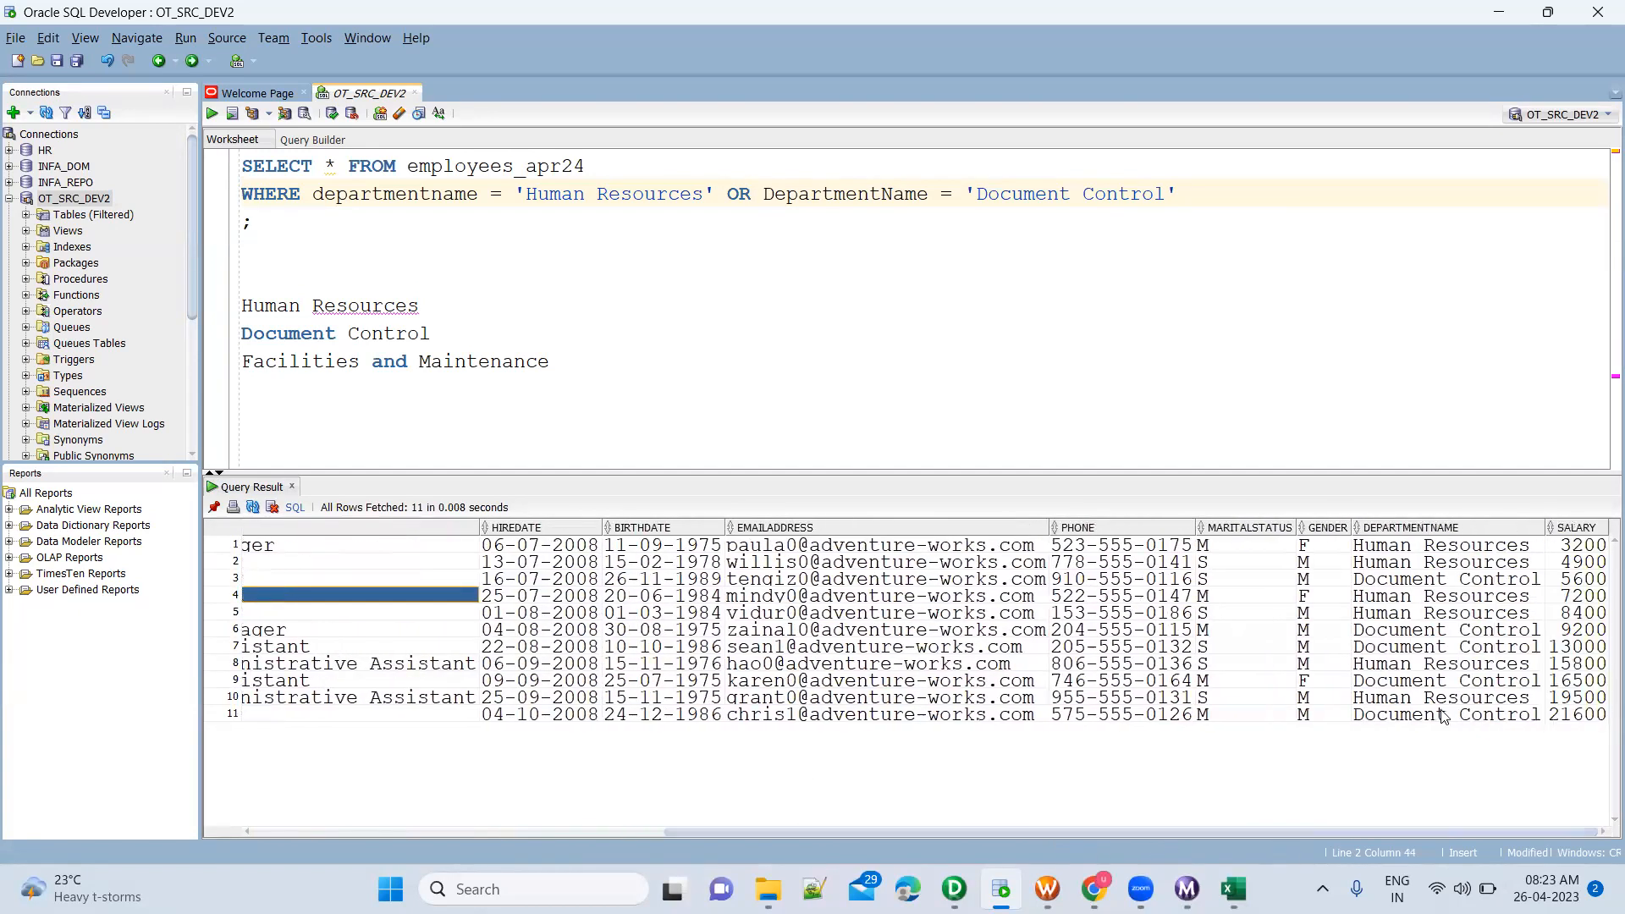
{"action": "left_click", "coordinate": [1485, 582]}
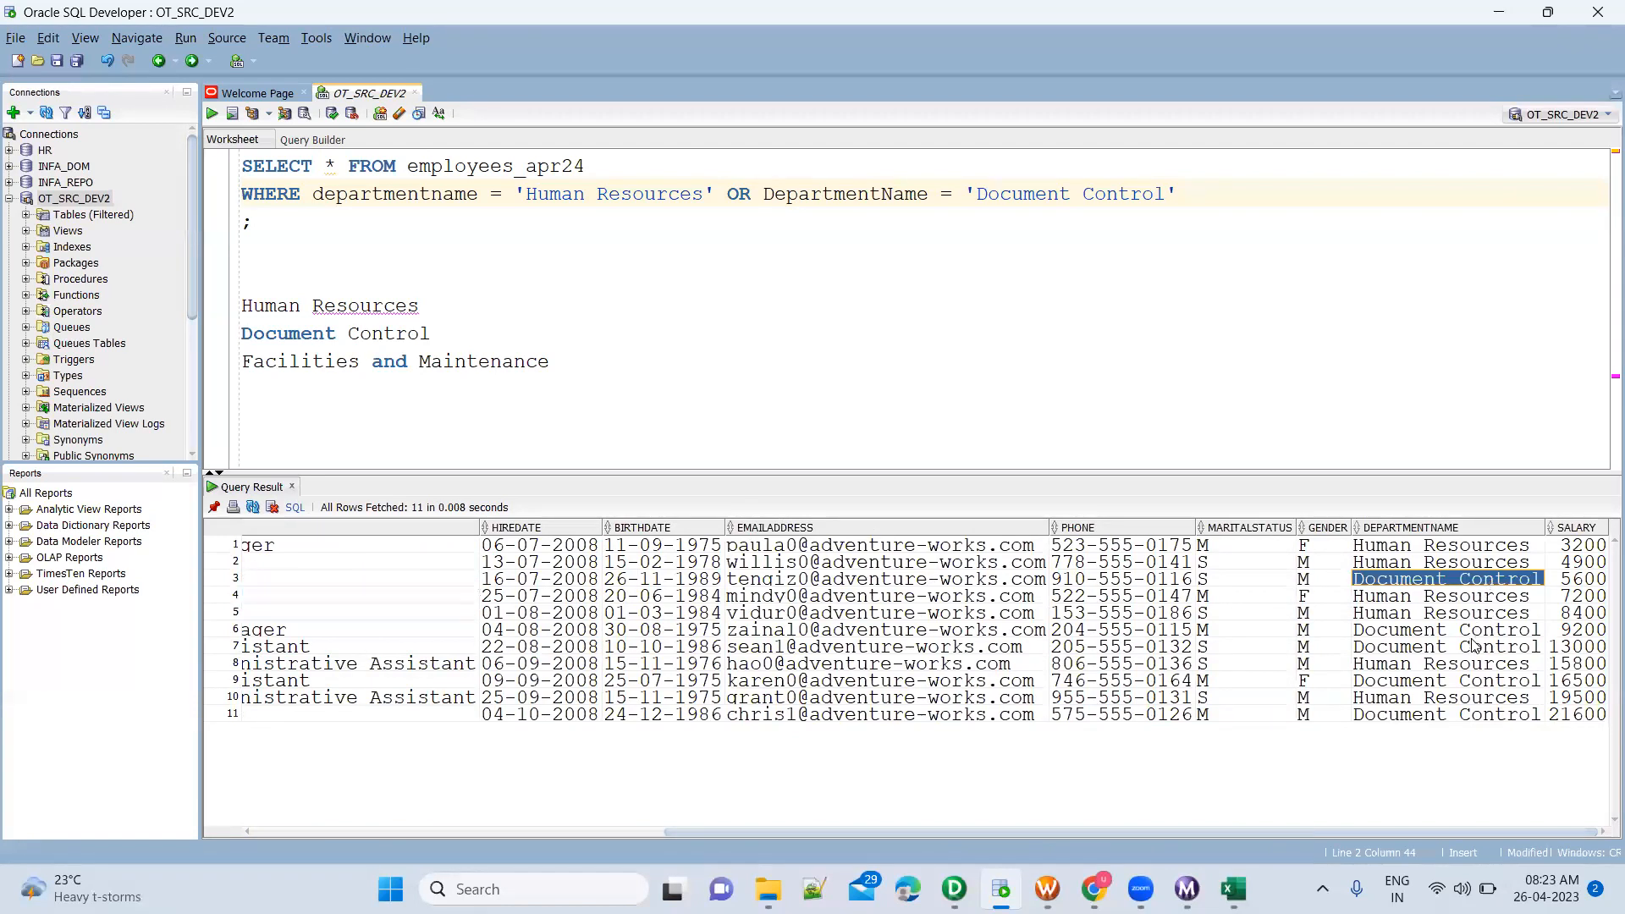
{"action": "left_click", "coordinate": [1481, 630], "text": "ctrl"}
{"action": "left_click", "coordinate": [1481, 650], "text": "ctrl"}
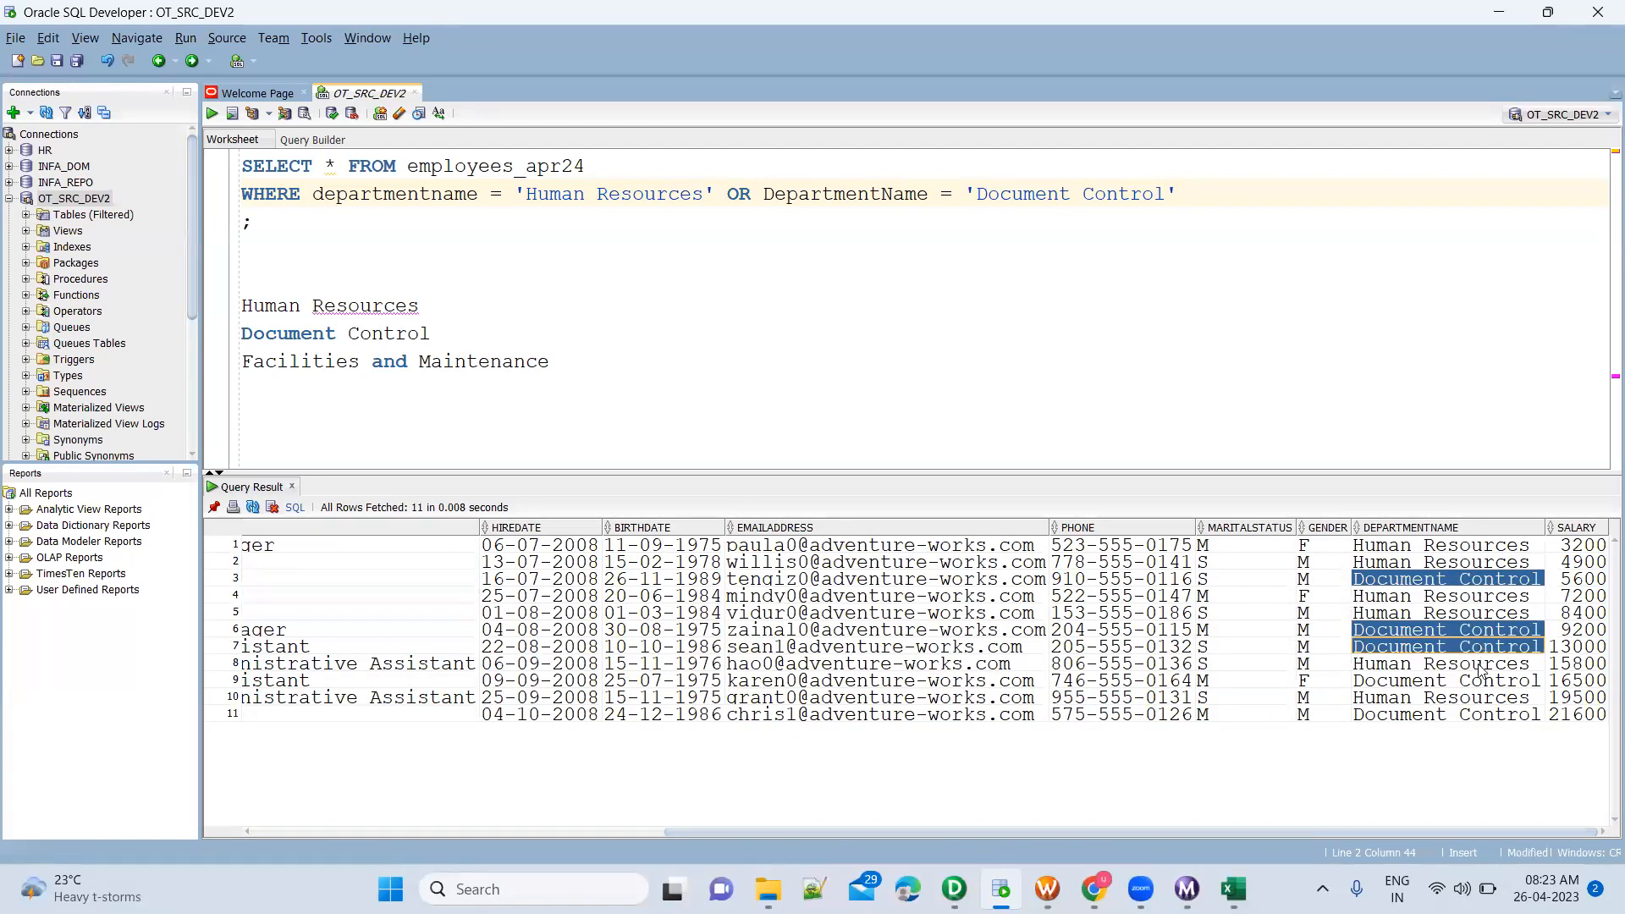
{"action": "left_click", "coordinate": [1481, 682], "text": "ctrl"}
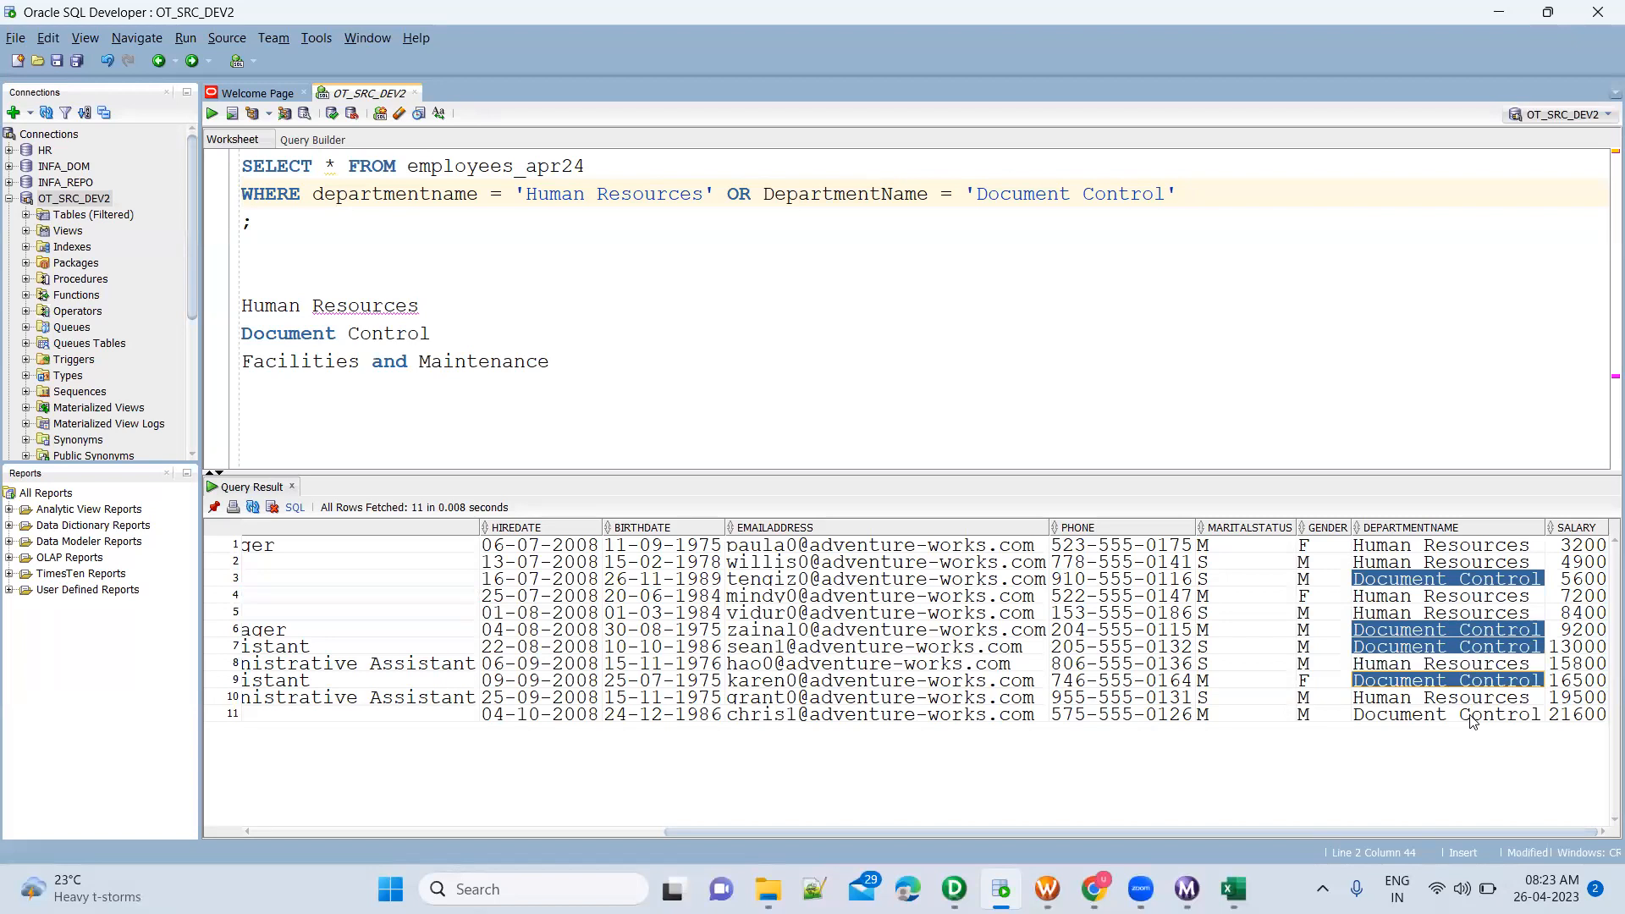
{"action": "left_click", "coordinate": [1473, 716], "text": "ctrl"}
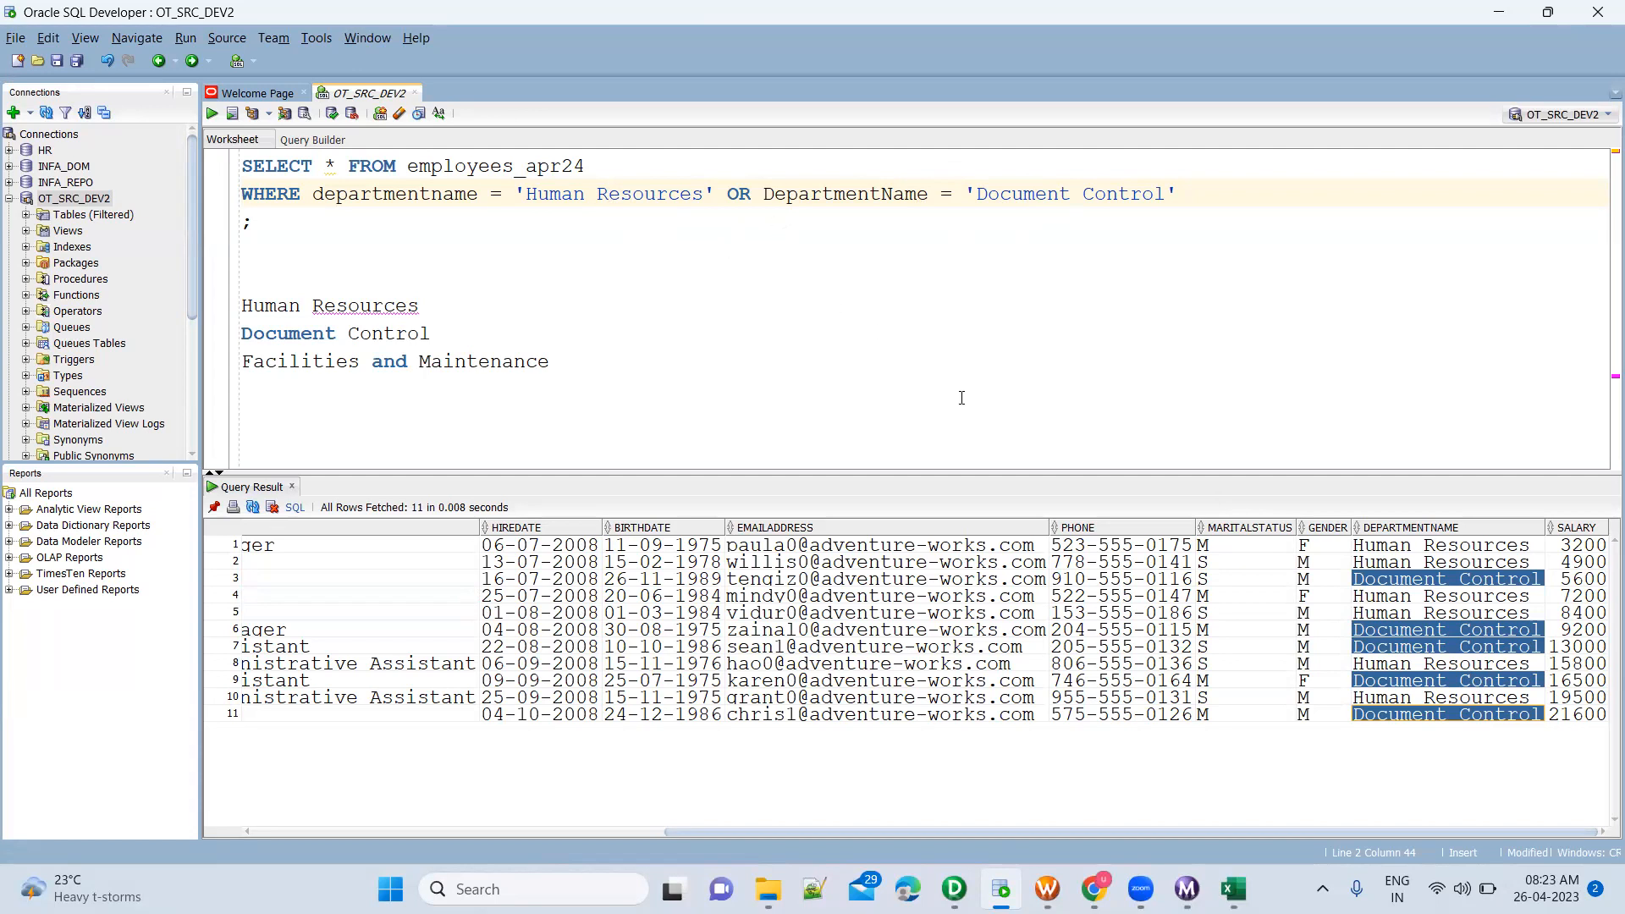
Return to PowerCenter Designer, discard the filter condition edit, and collapse FTR_HumanaResources back to its icon
{"action": "key", "text": "alt+Tab"}
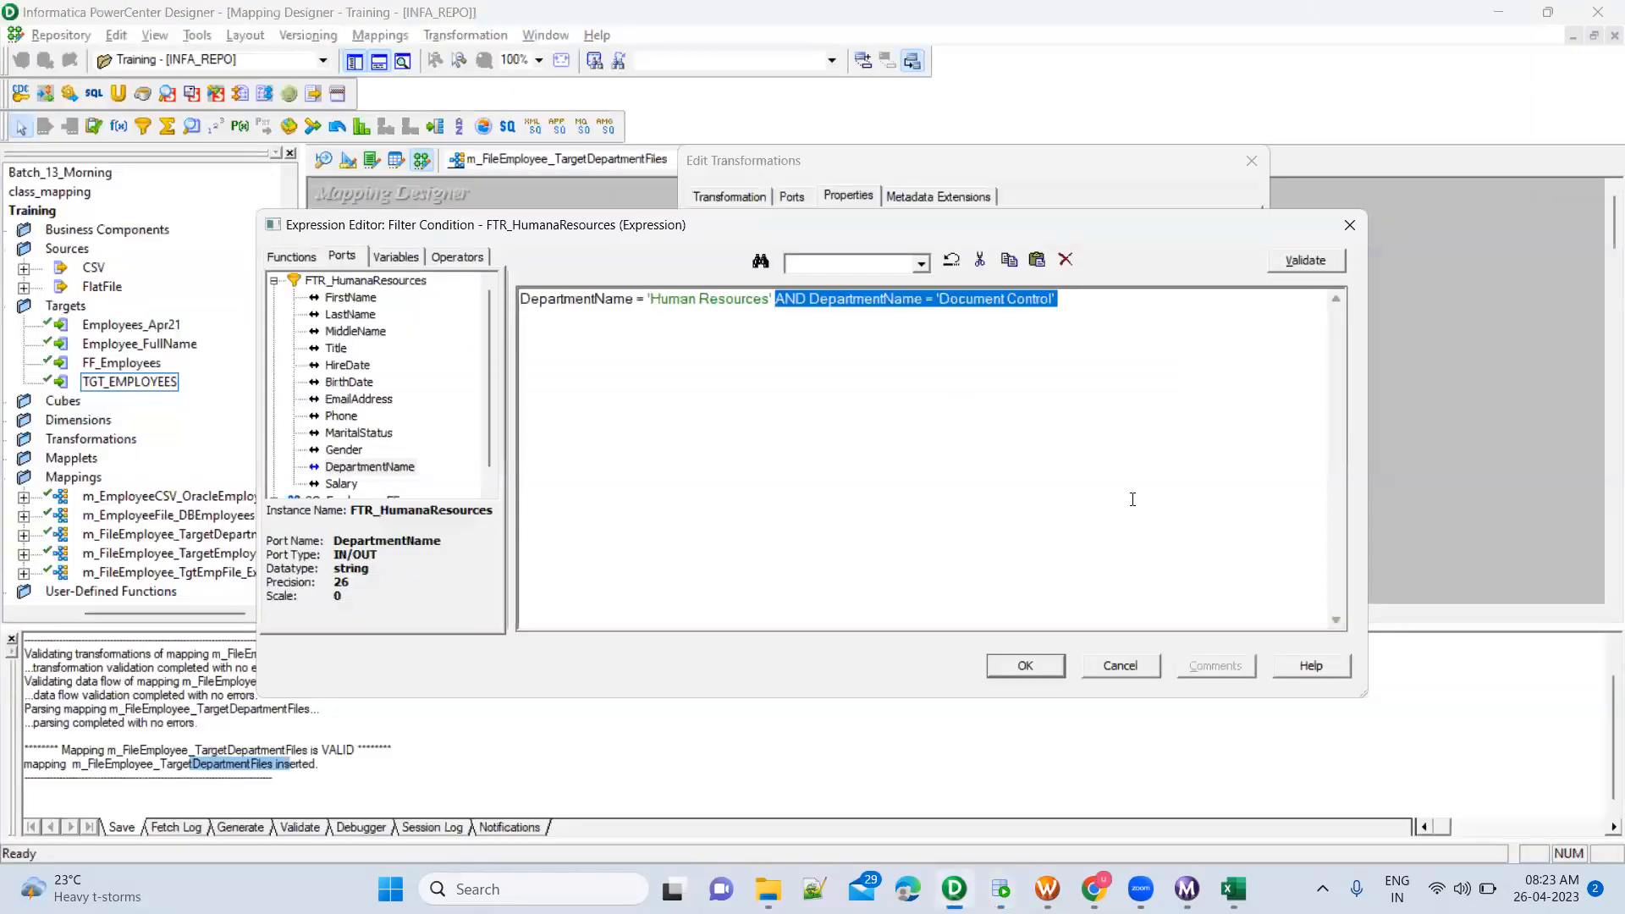
{"action": "key", "text": "Escape"}
{"action": "key", "text": "Escape"}
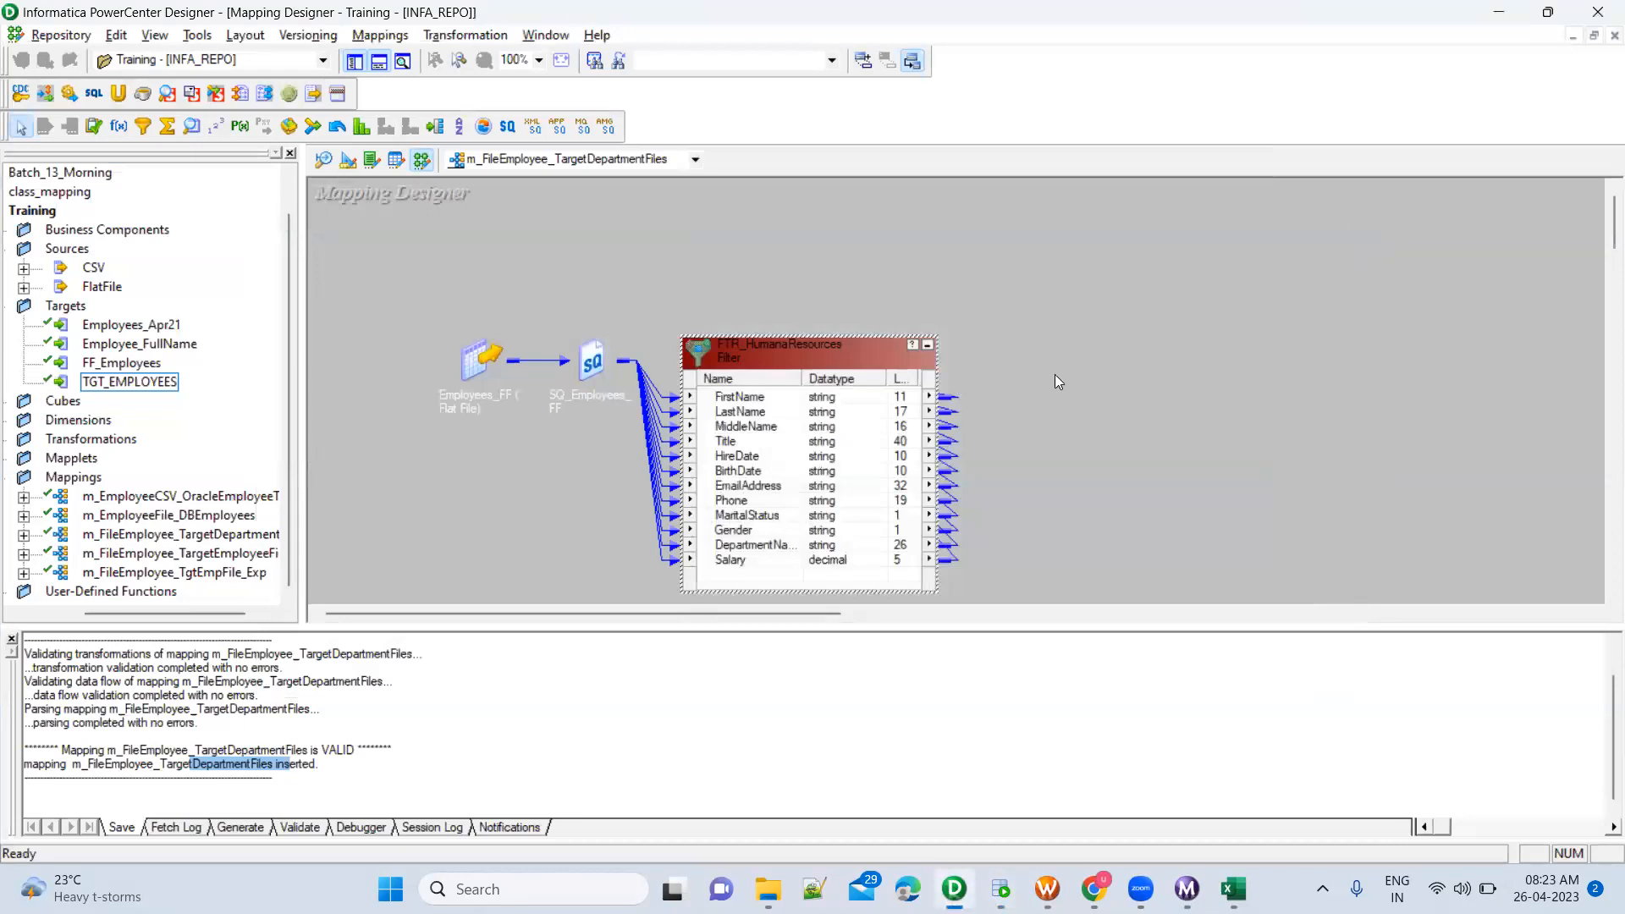
{"action": "left_click", "coordinate": [927, 347]}
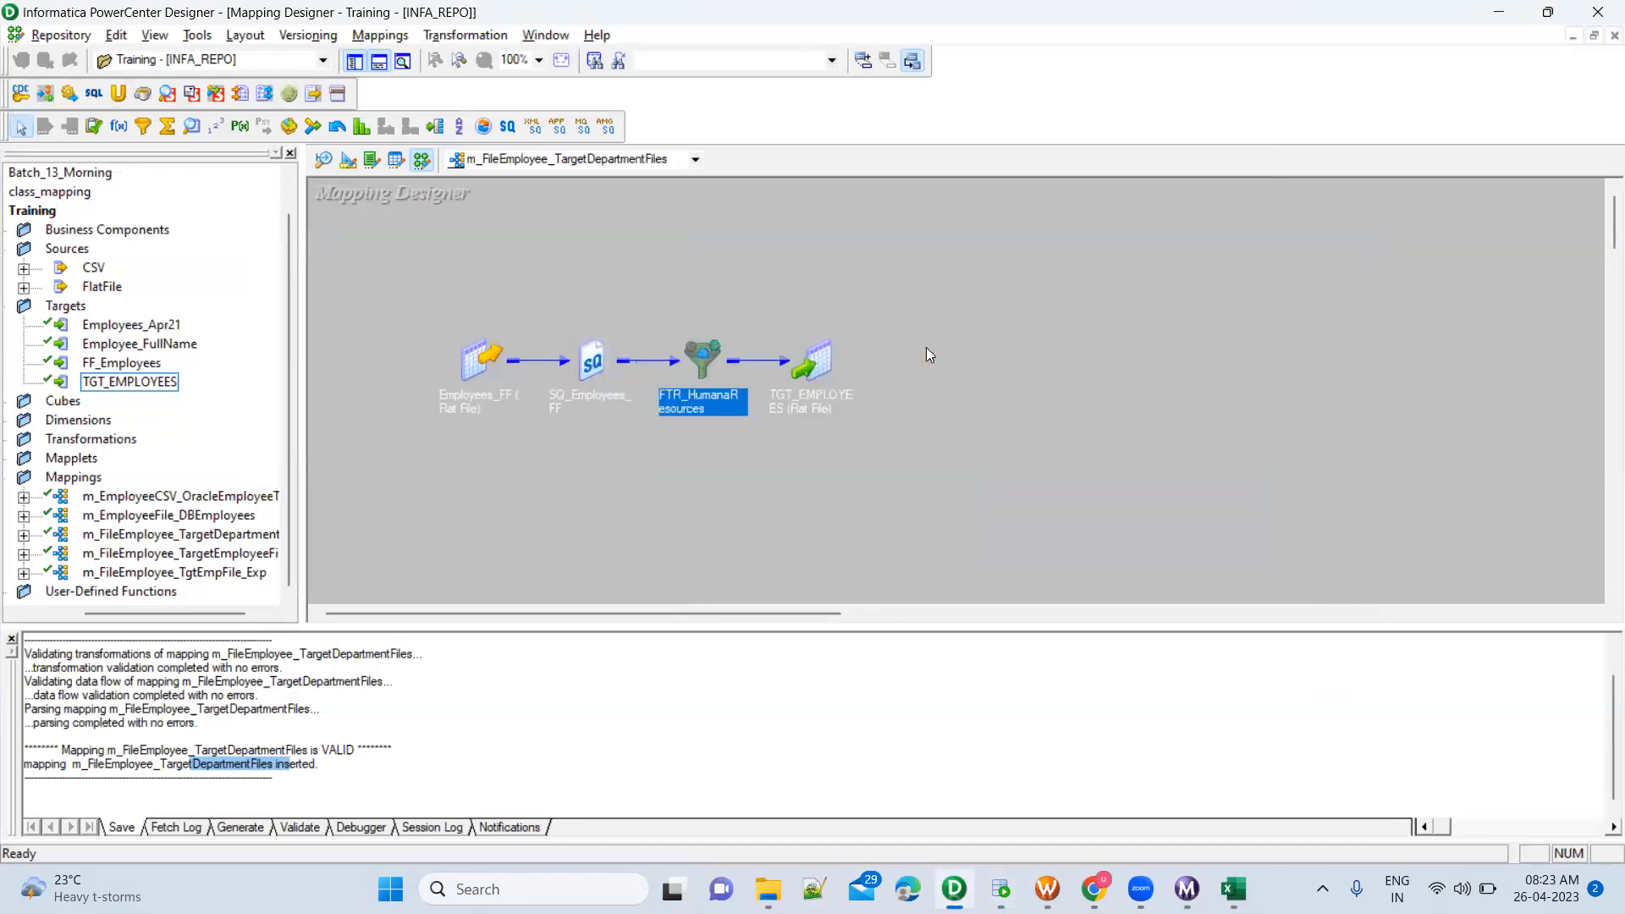
Review the TGT_EMPLOYEES target in the mapping and locate its TGT_HumanResources.csv output in the TgtFiles\Training folder
{"action": "left_click_drag", "start_coordinate": [765, 303], "coordinate": [910, 497]}
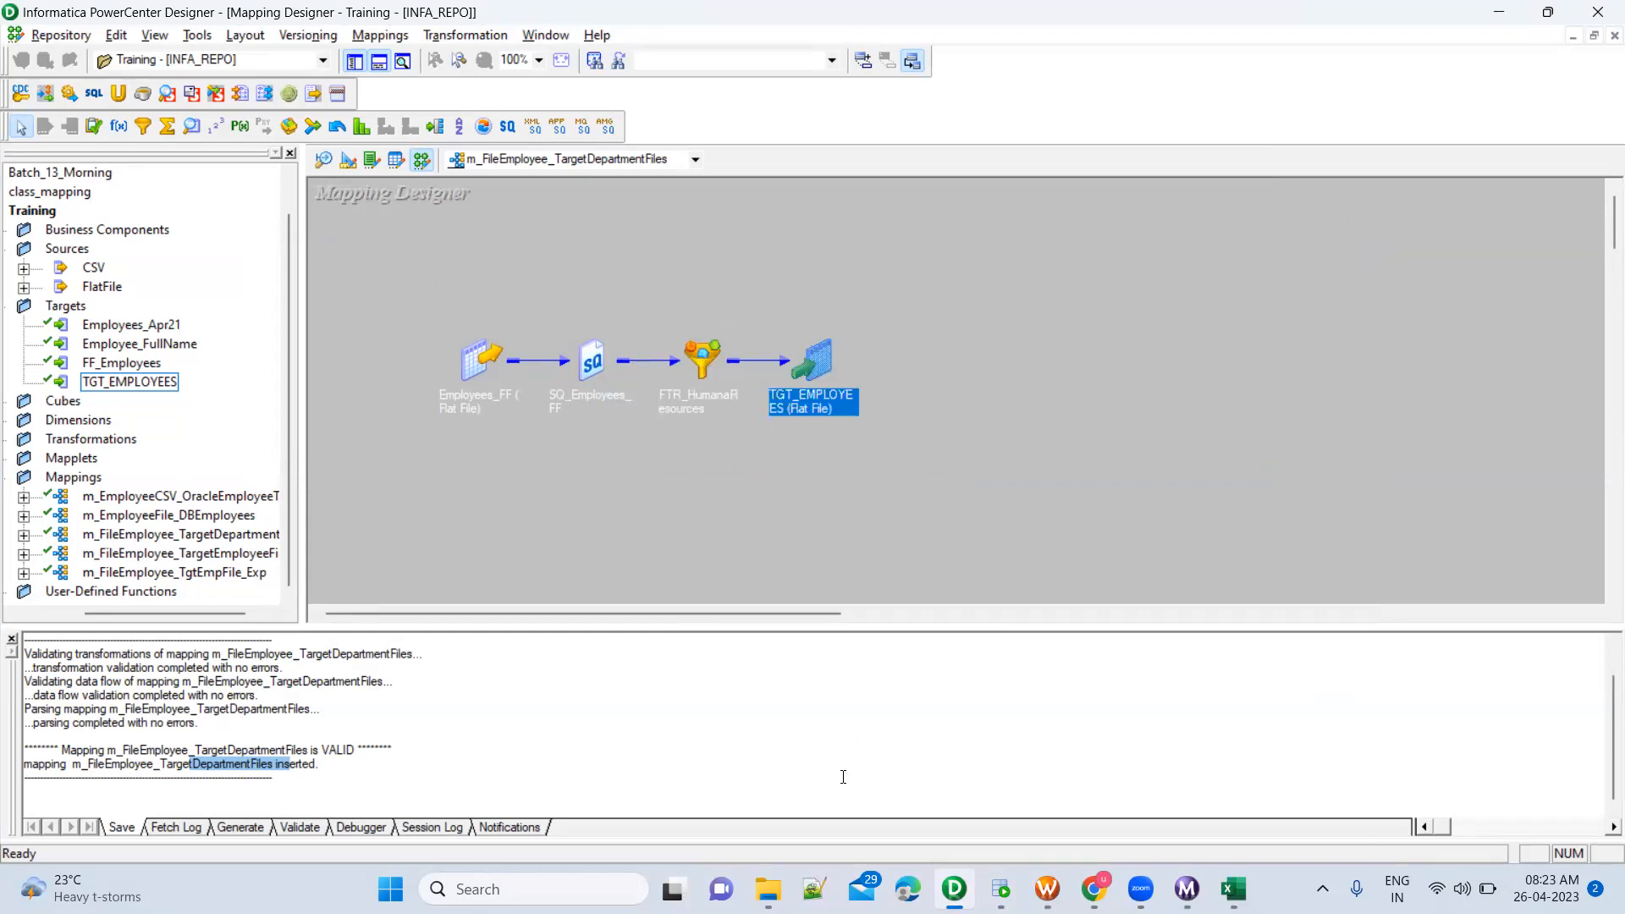
{"action": "left_click", "coordinate": [767, 889]}
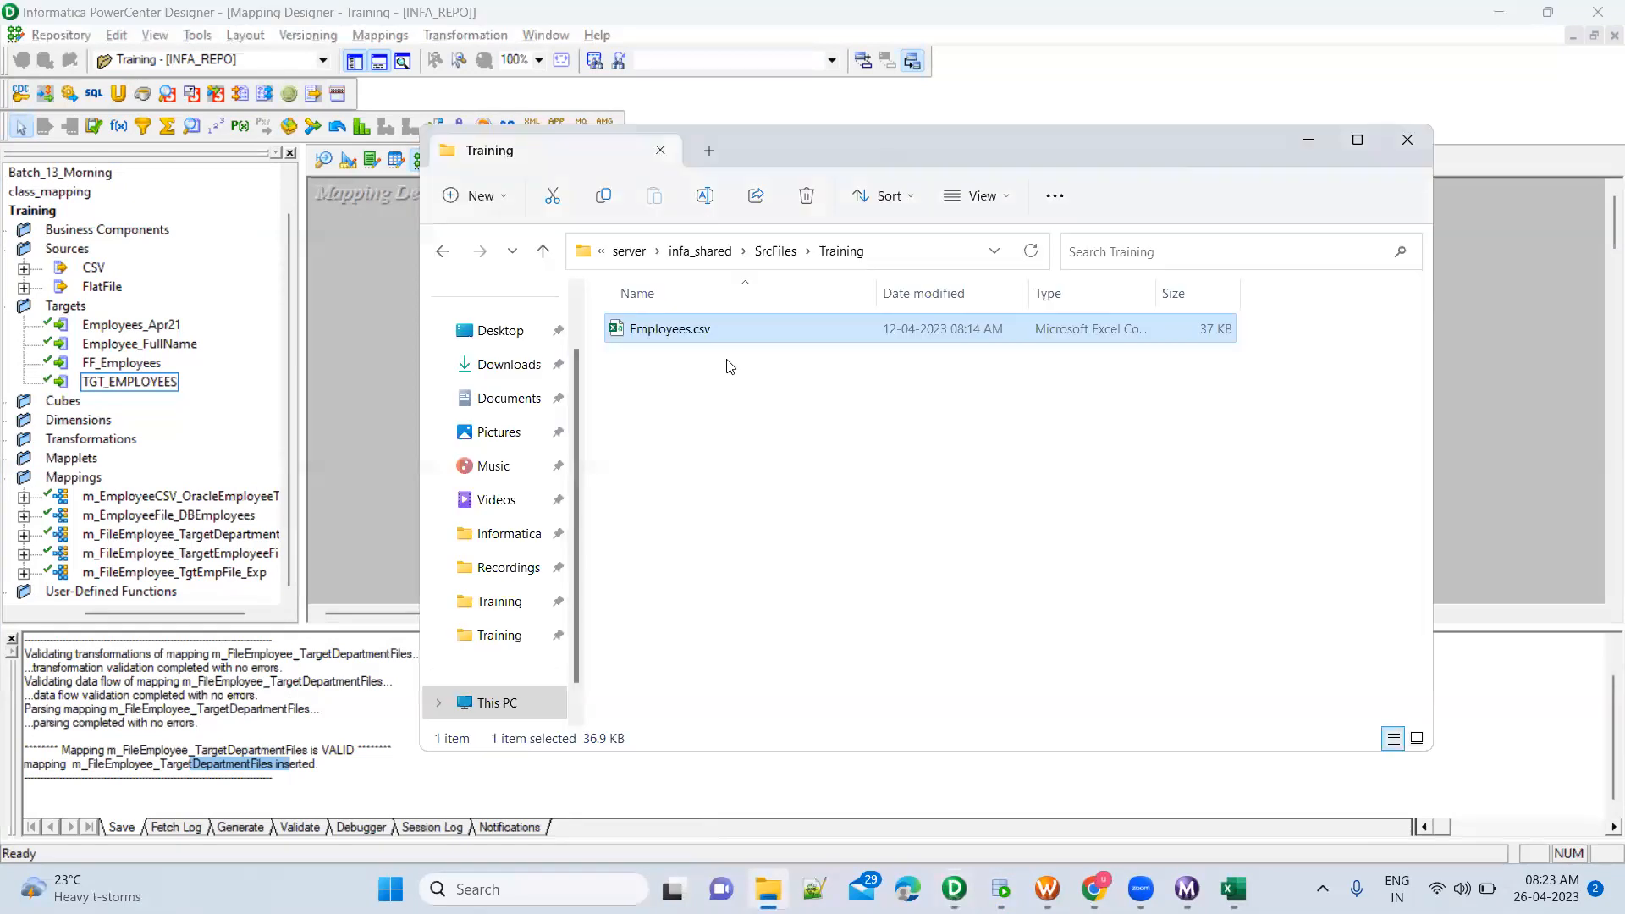
{"action": "left_click", "coordinate": [699, 251]}
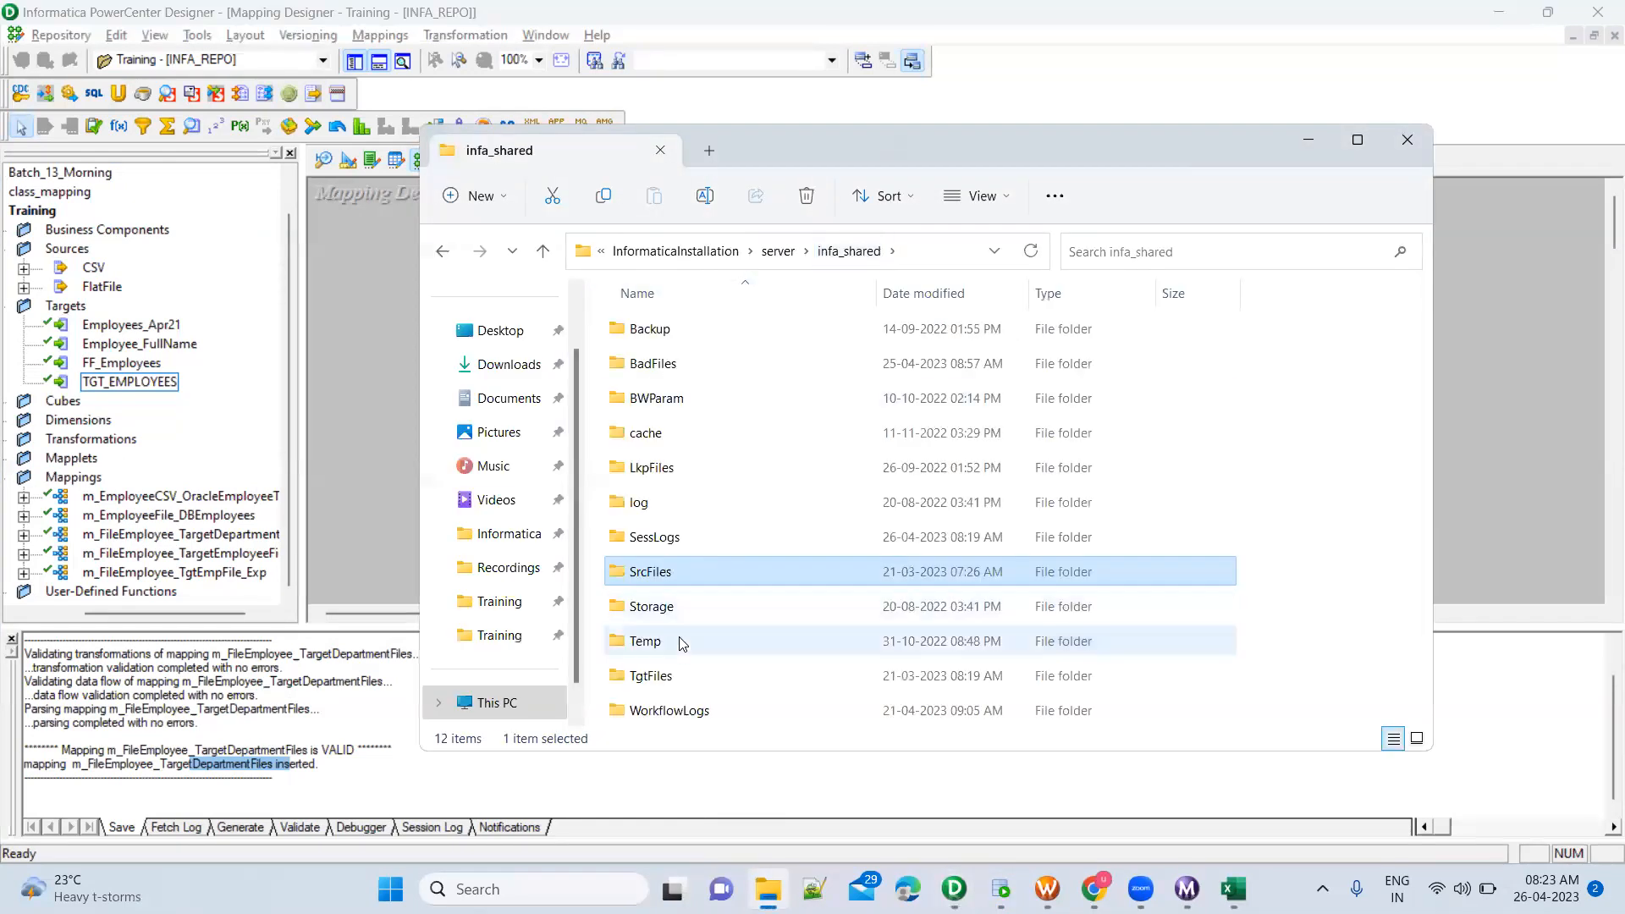
{"action": "double_click", "coordinate": [677, 675]}
{"action": "double_click", "coordinate": [668, 337]}
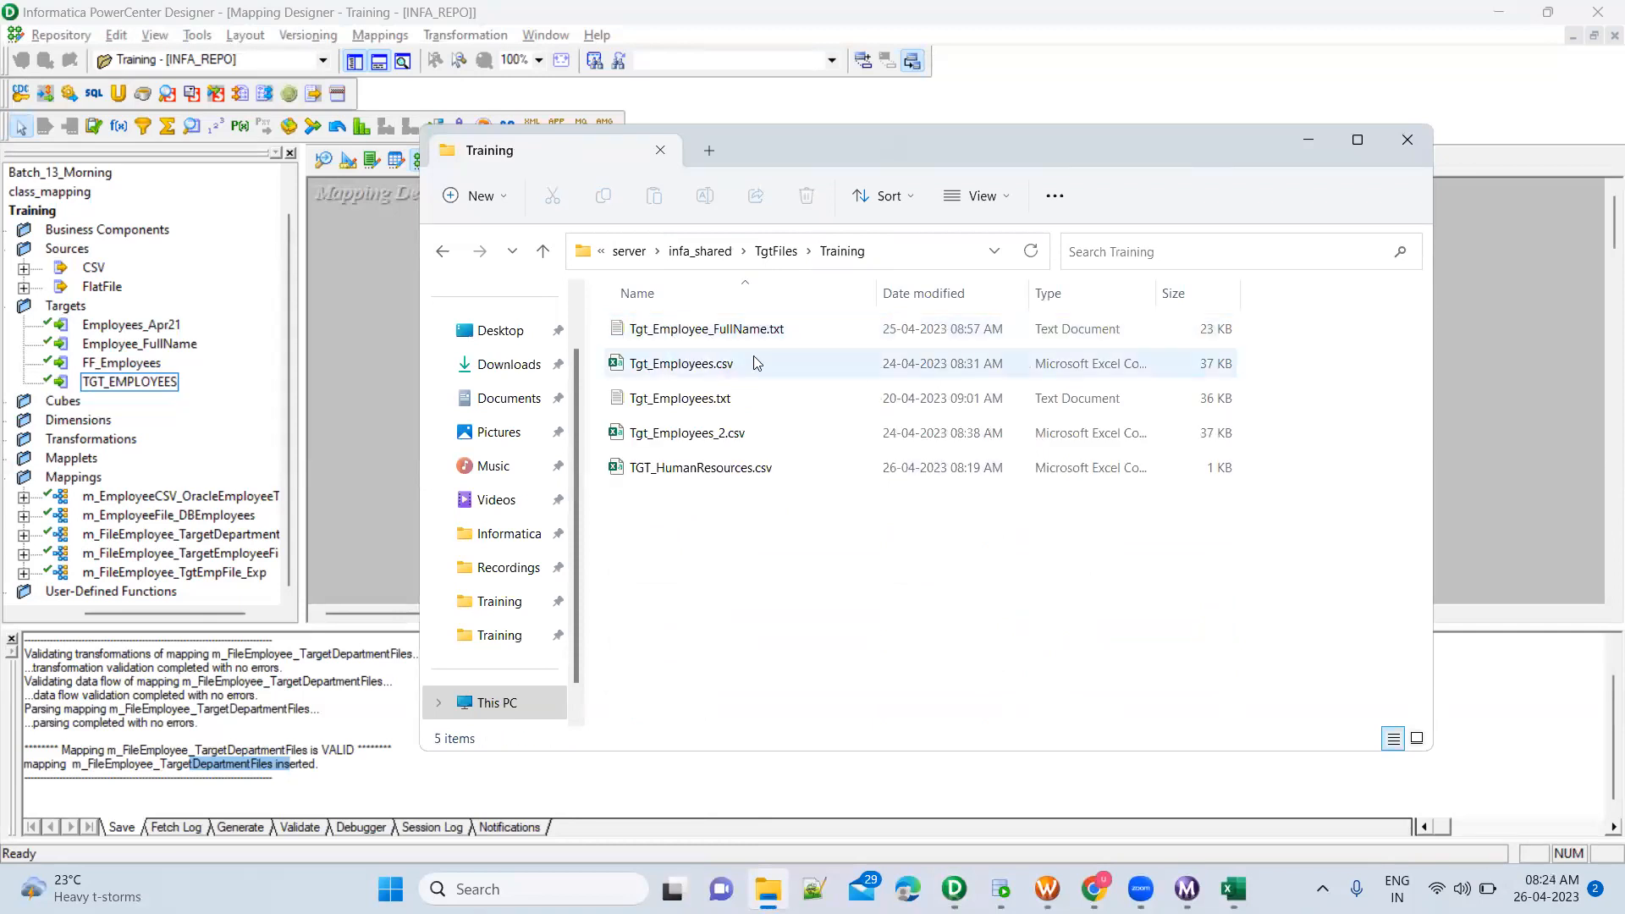
{"action": "left_click", "coordinate": [751, 474]}
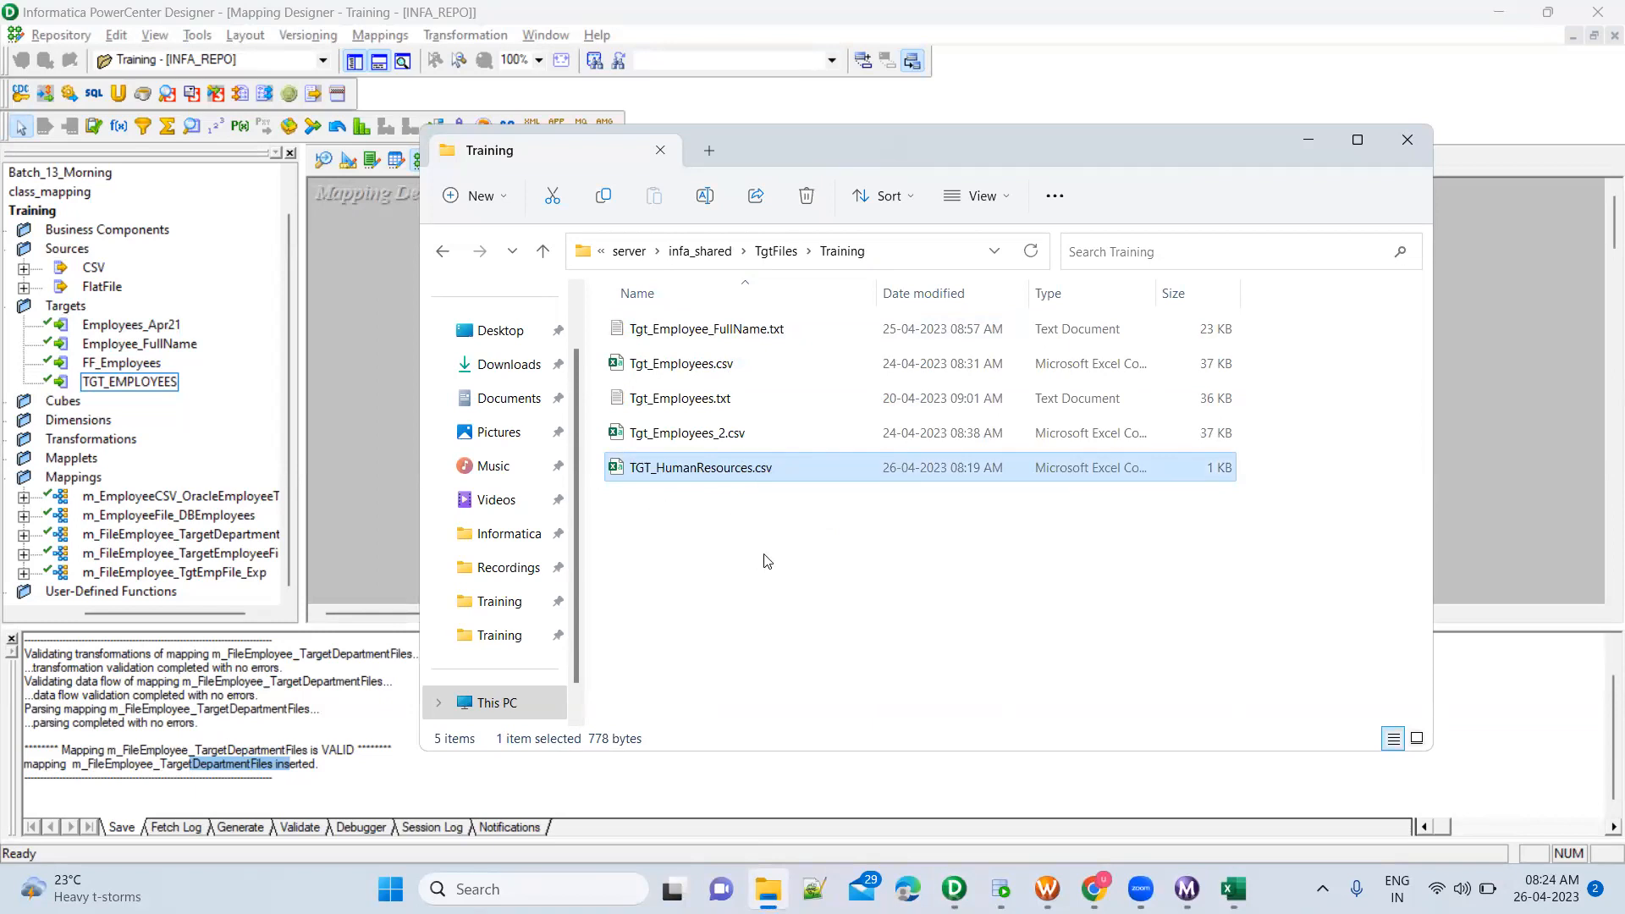
{"action": "left_click", "coordinate": [1002, 888]}
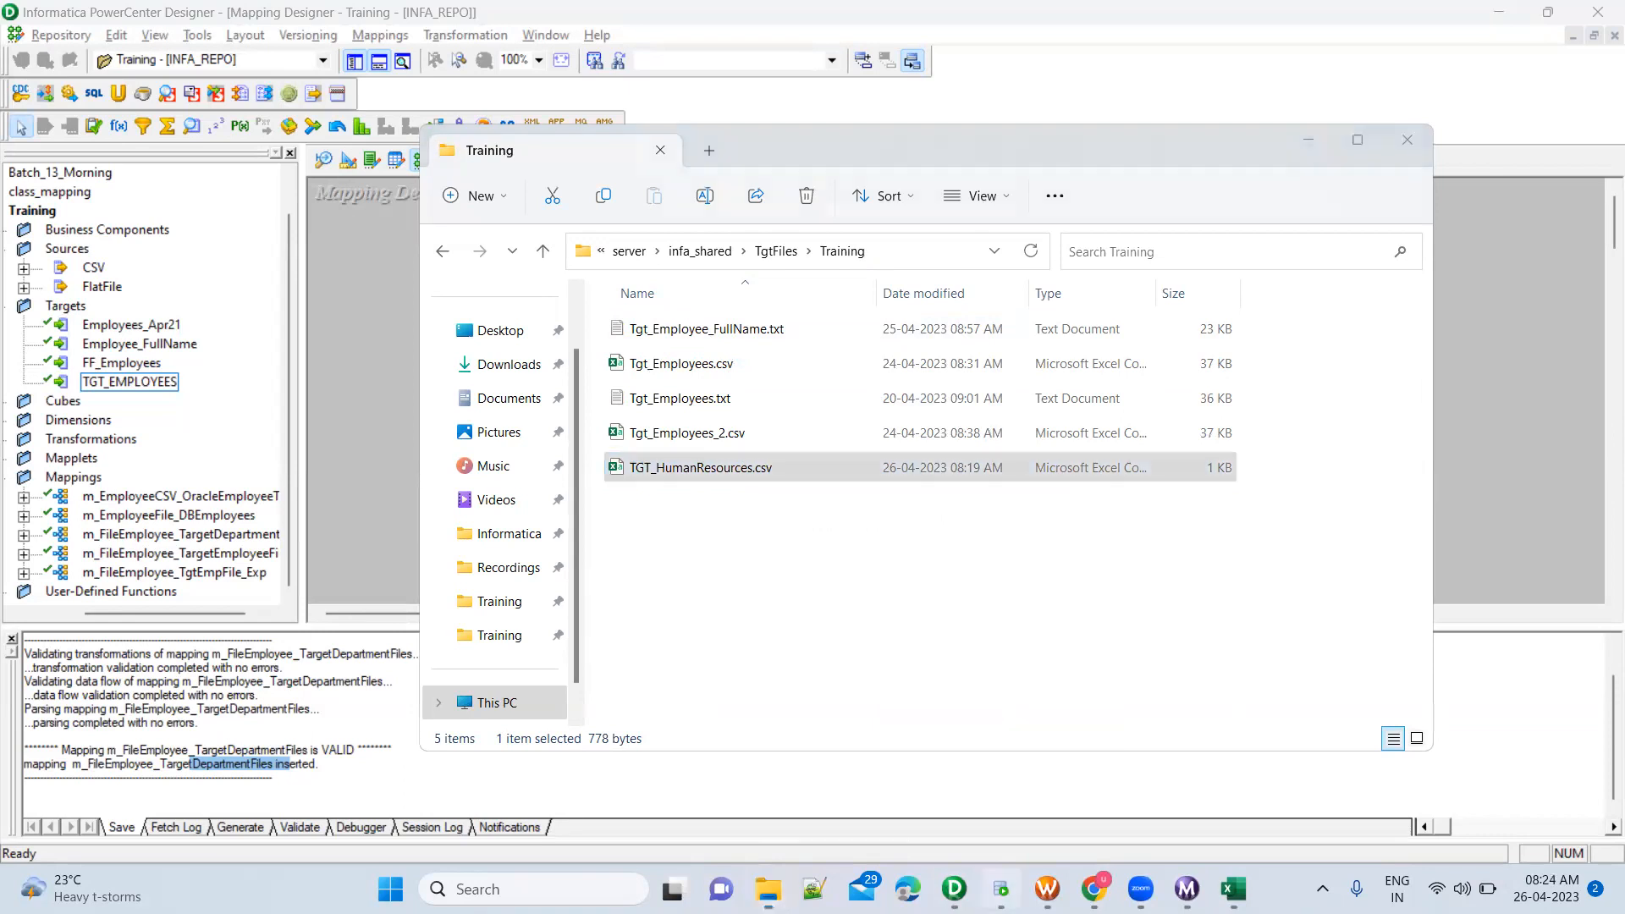
{"action": "key", "text": "alt+Tab"}
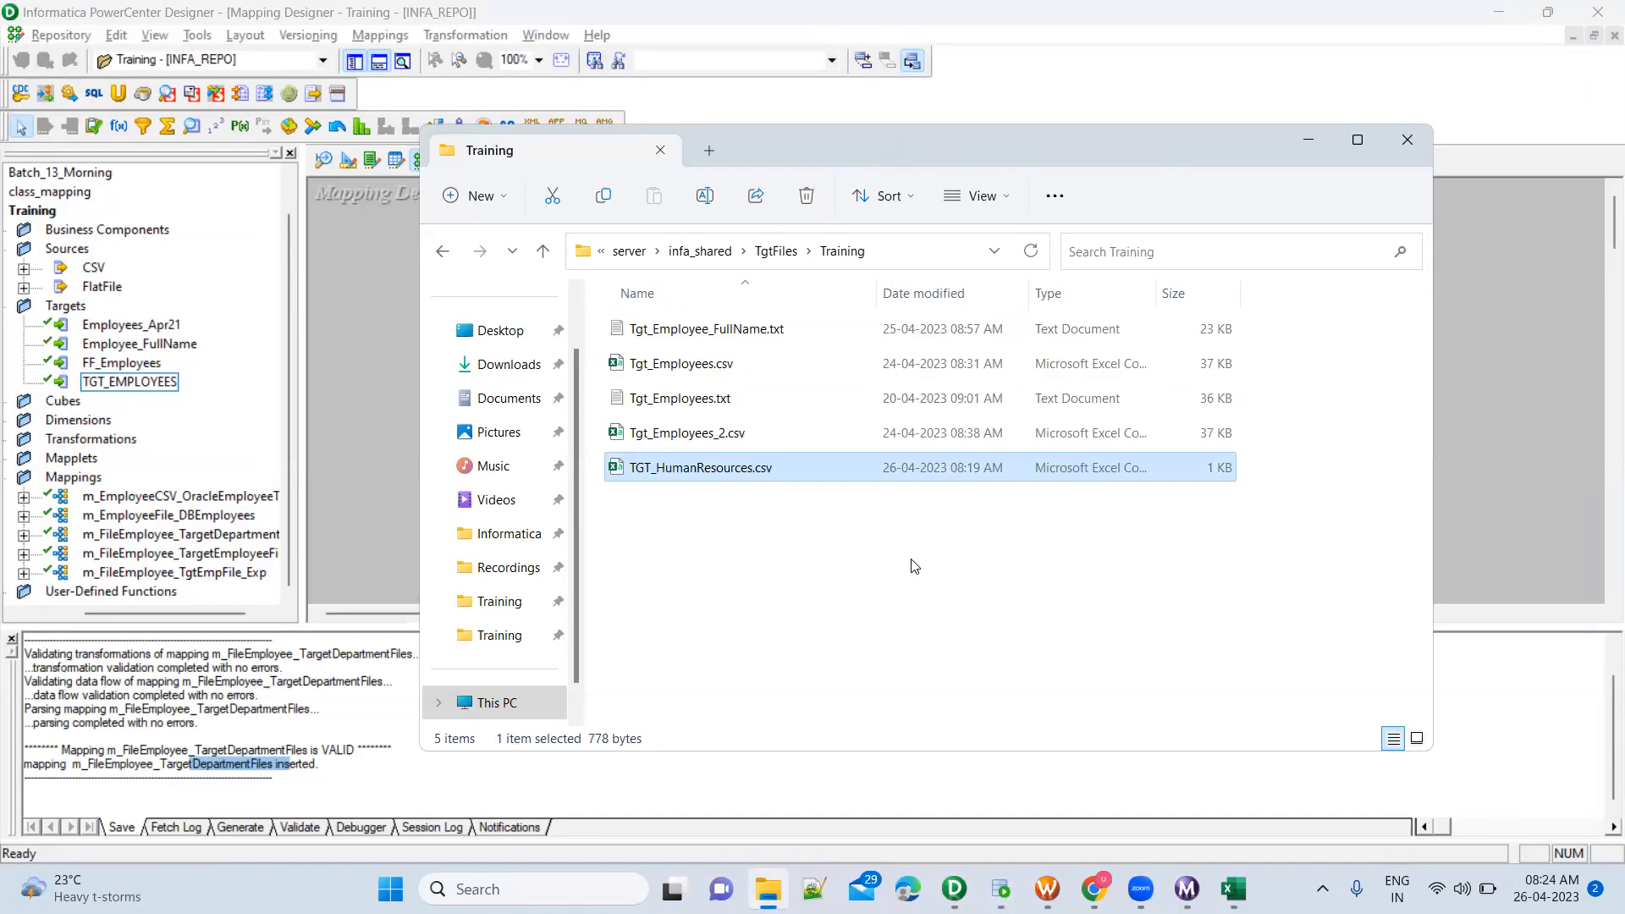
Append OR DepartmentName = 'Document Control', copied from the query in Oracle SQL Developer, to the FTR_HumanaResources filter condition in PowerCenter Designer and apply it
{"action": "left_click", "coordinate": [1464, 398]}
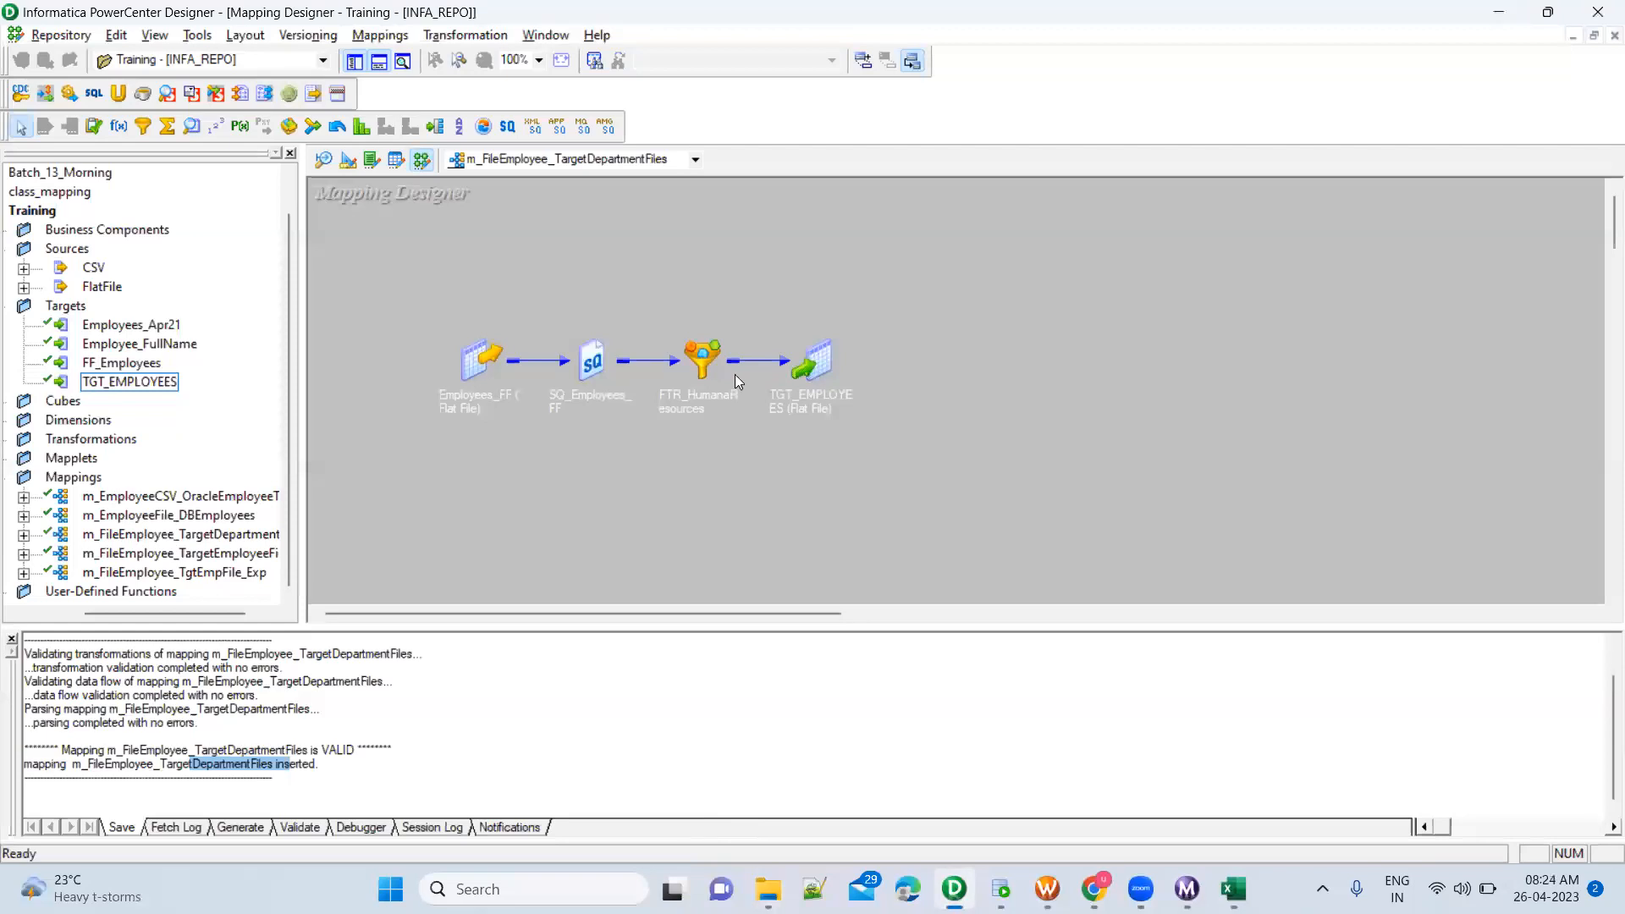
{"action": "double_click", "coordinate": [711, 366]}
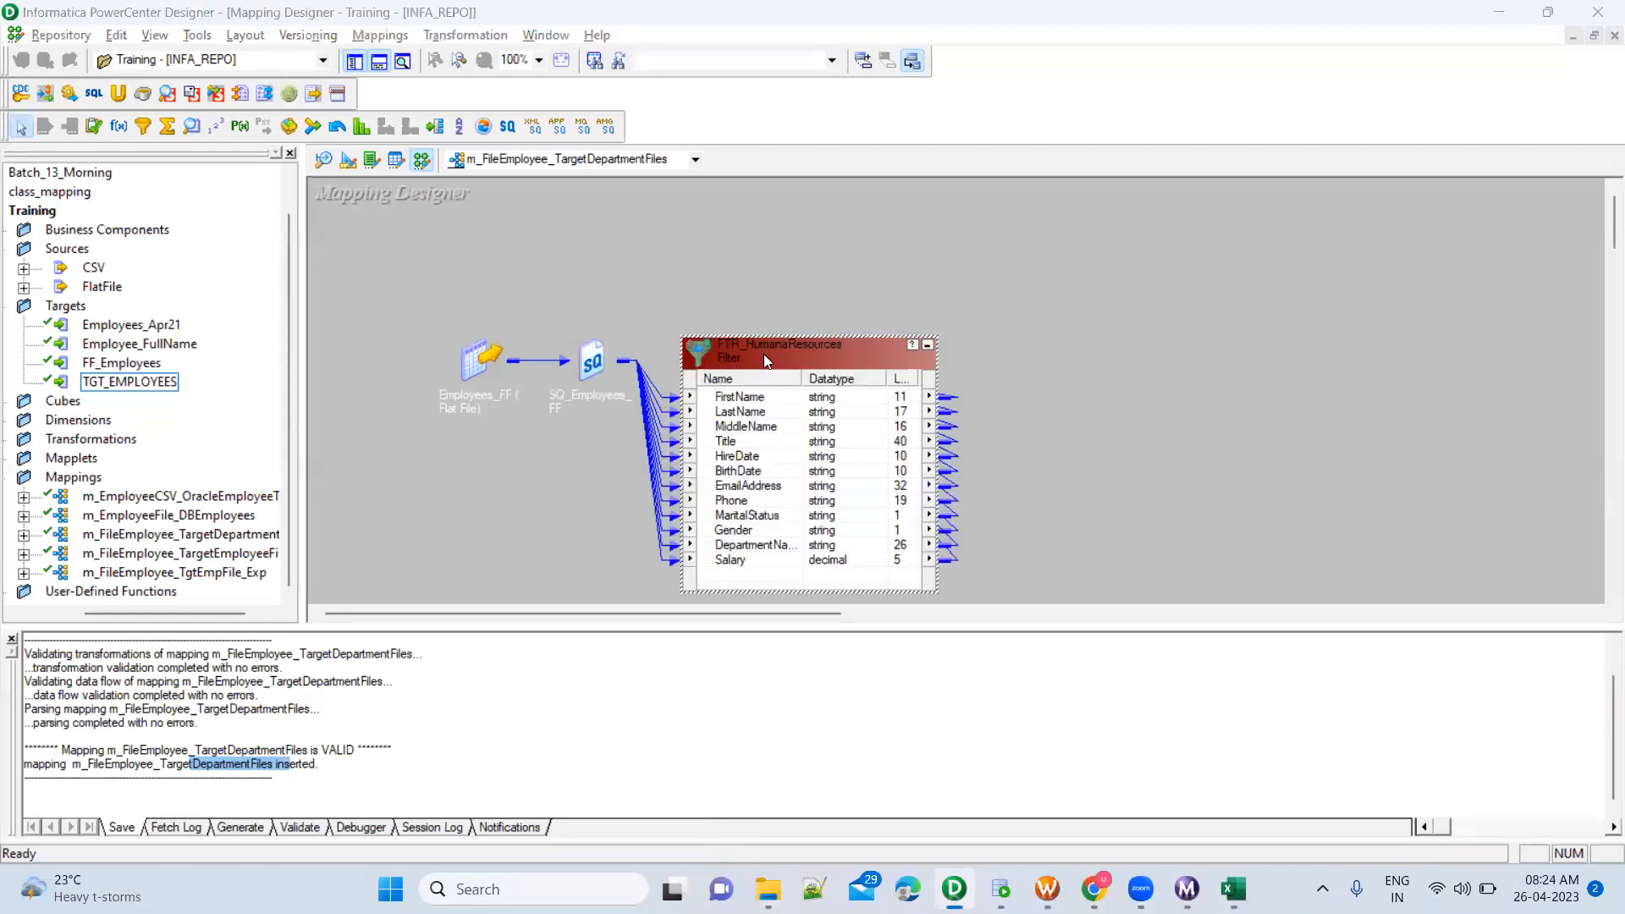
{"action": "left_click", "coordinate": [848, 197]}
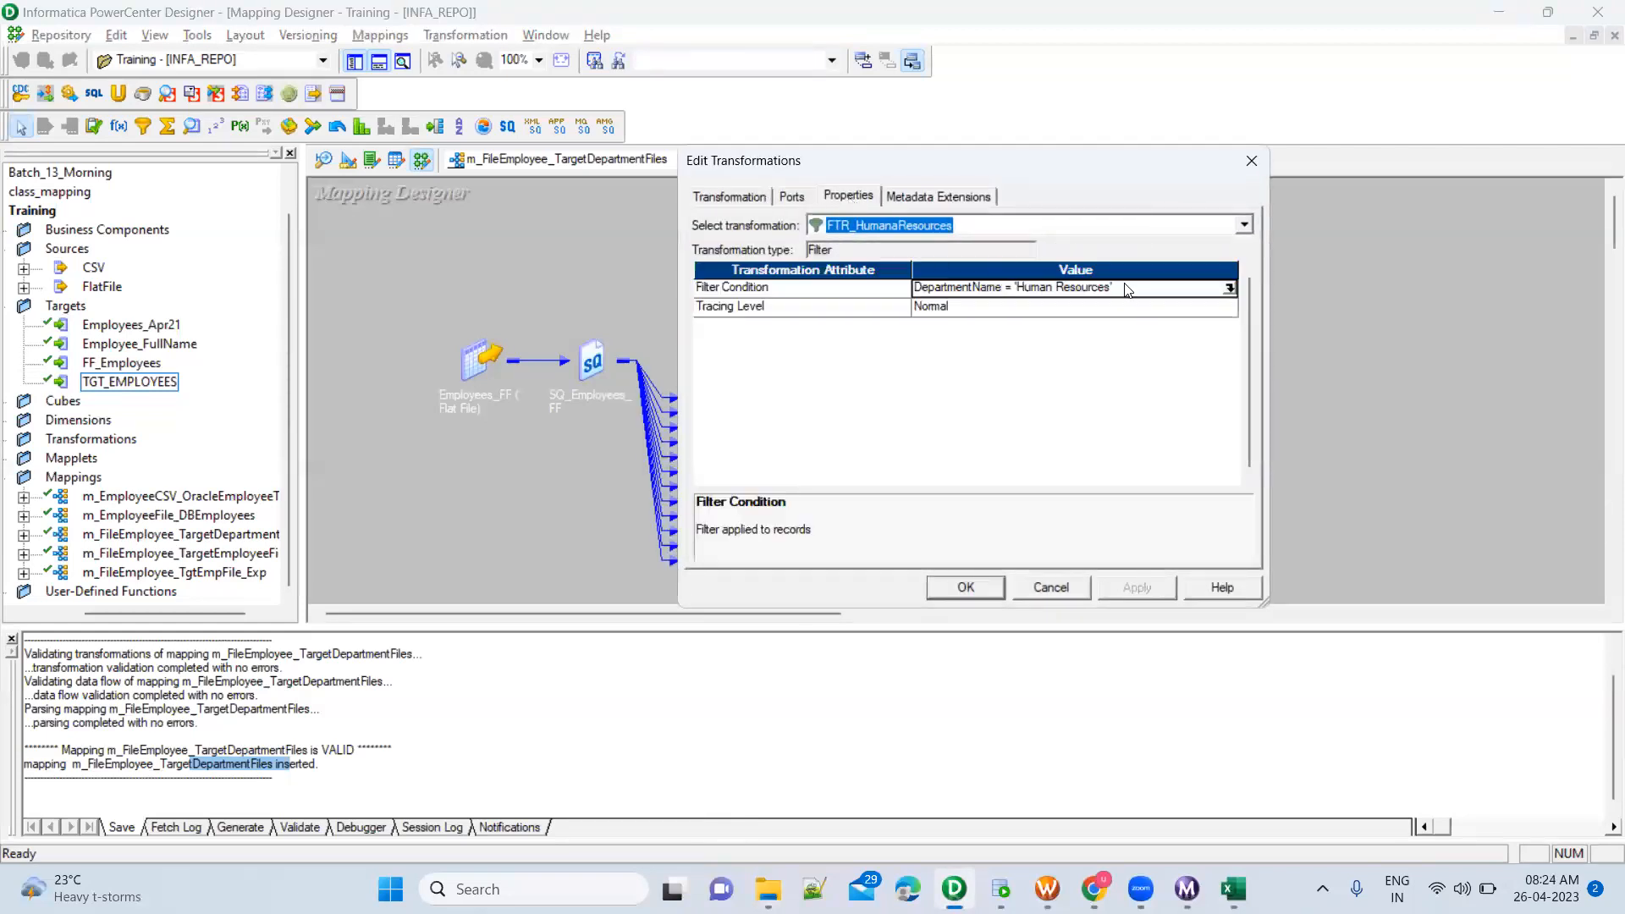
{"action": "left_click", "coordinate": [1229, 289]}
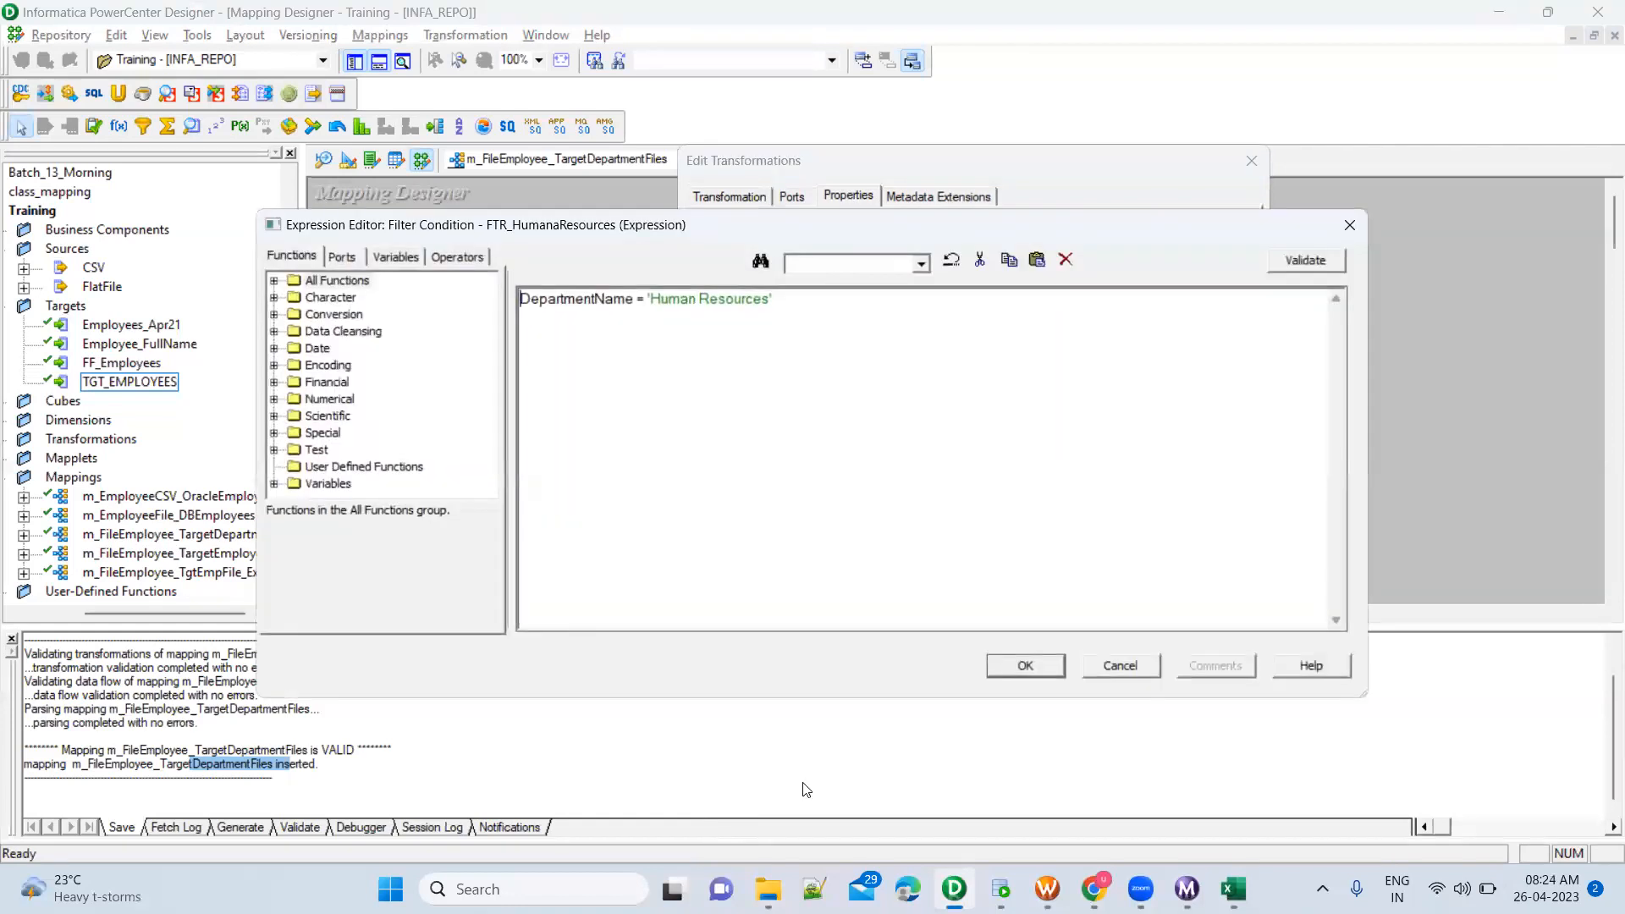
{"action": "left_click", "coordinate": [1000, 889]}
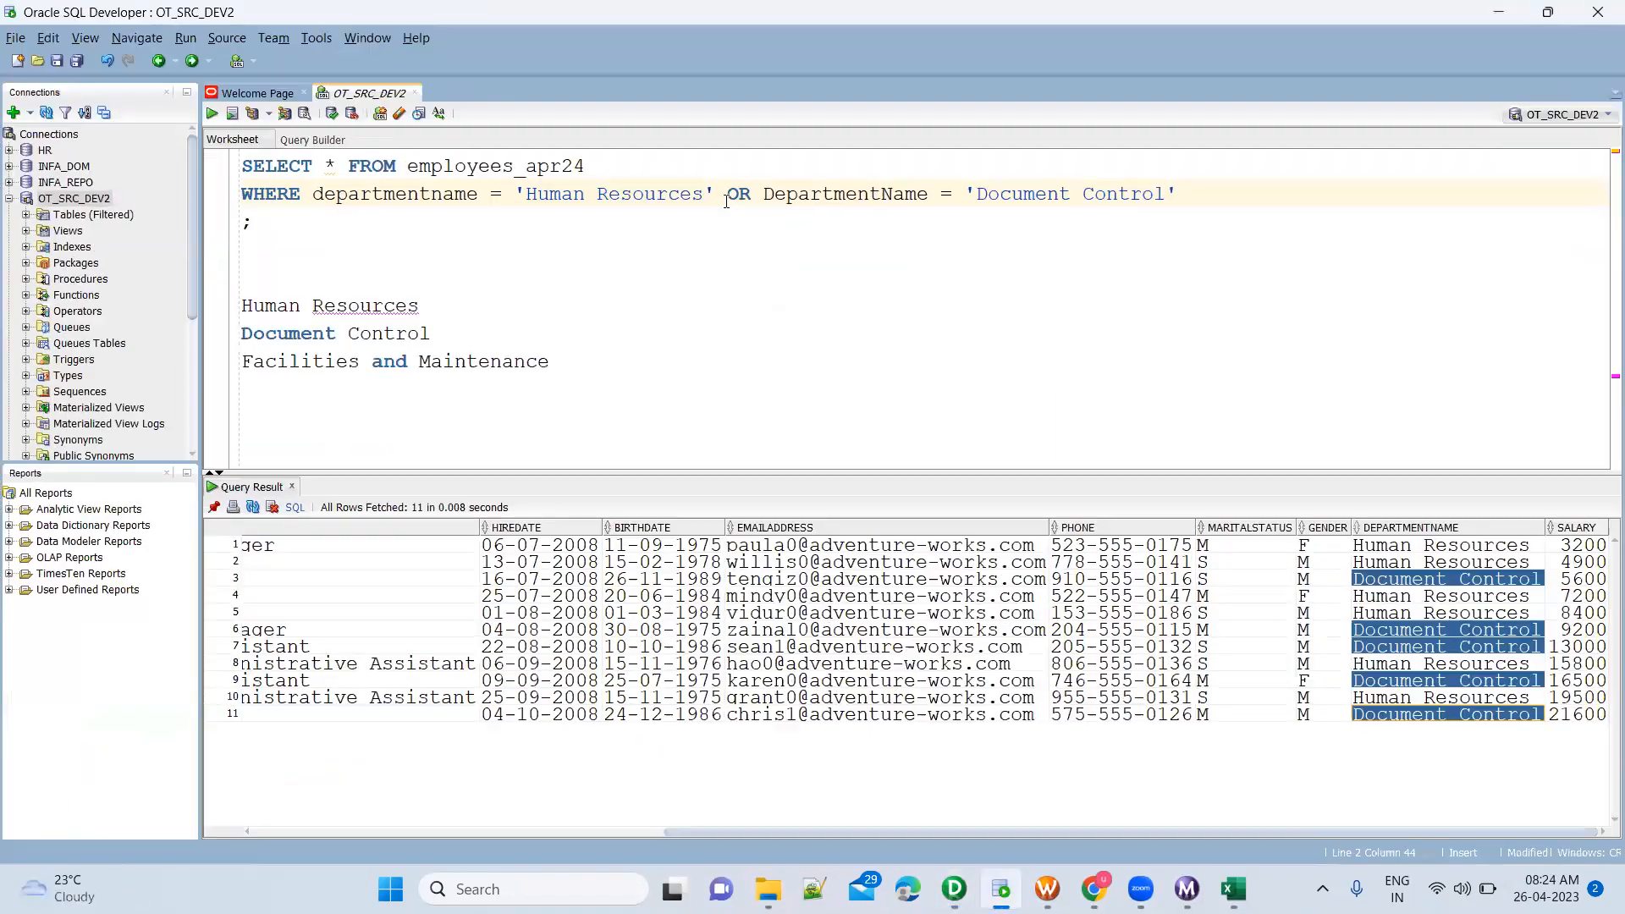
{"action": "left_click_drag", "start_coordinate": [727, 201], "coordinate": [1193, 192]}
{"action": "key", "text": "ctrl+c"}
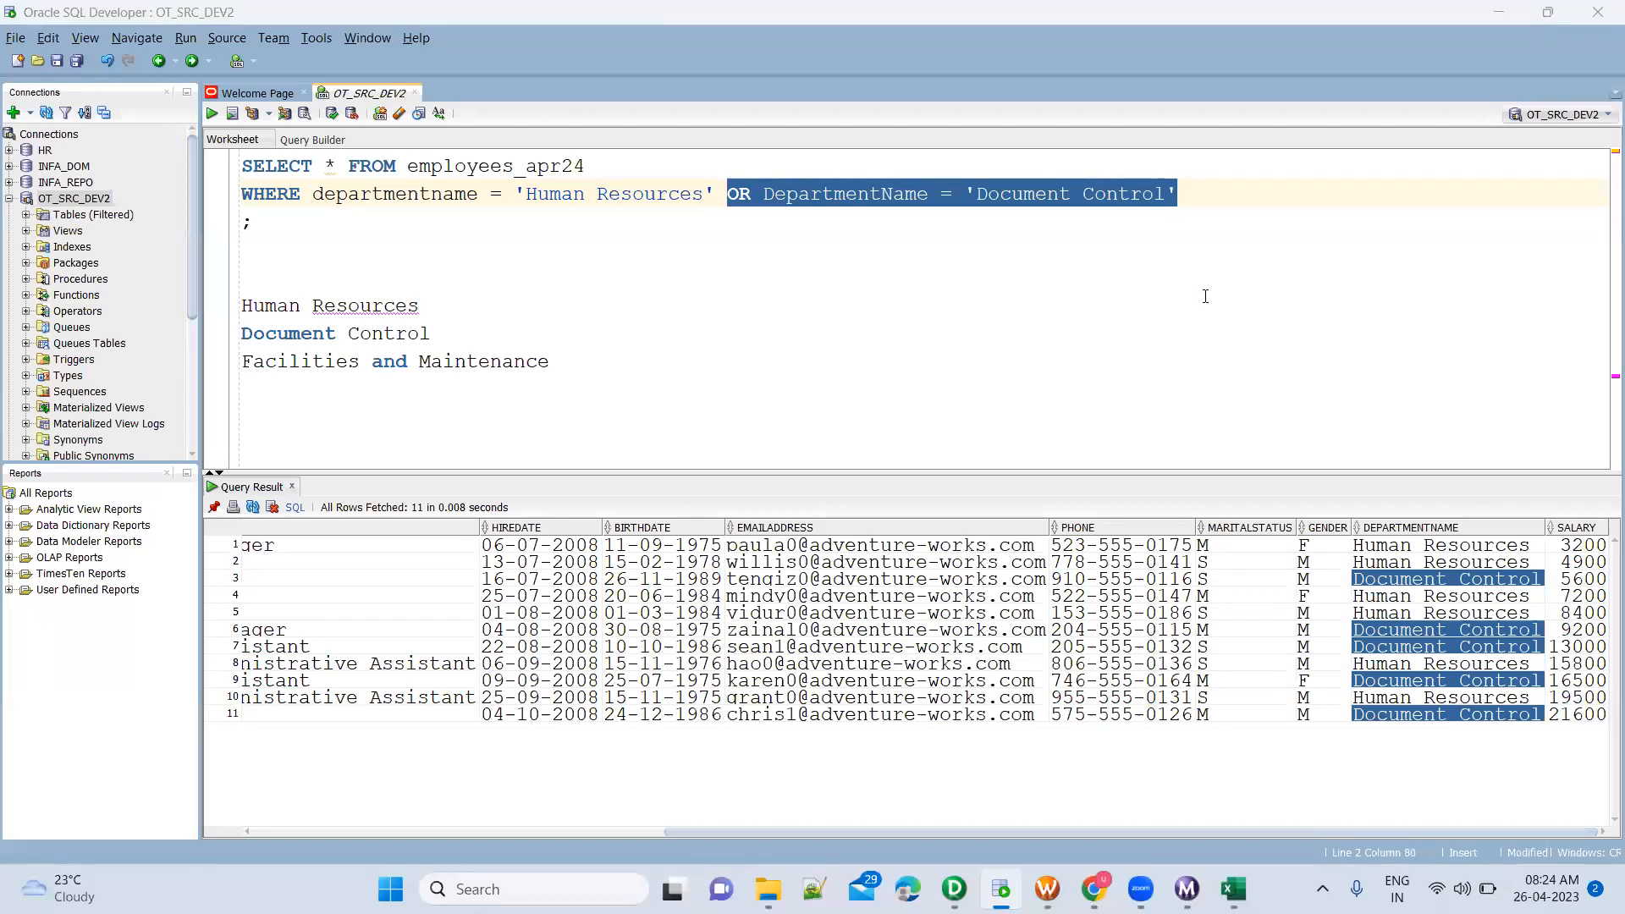
{"action": "key", "text": "alt+Tab"}
{"action": "key", "text": "ctrl+v"}
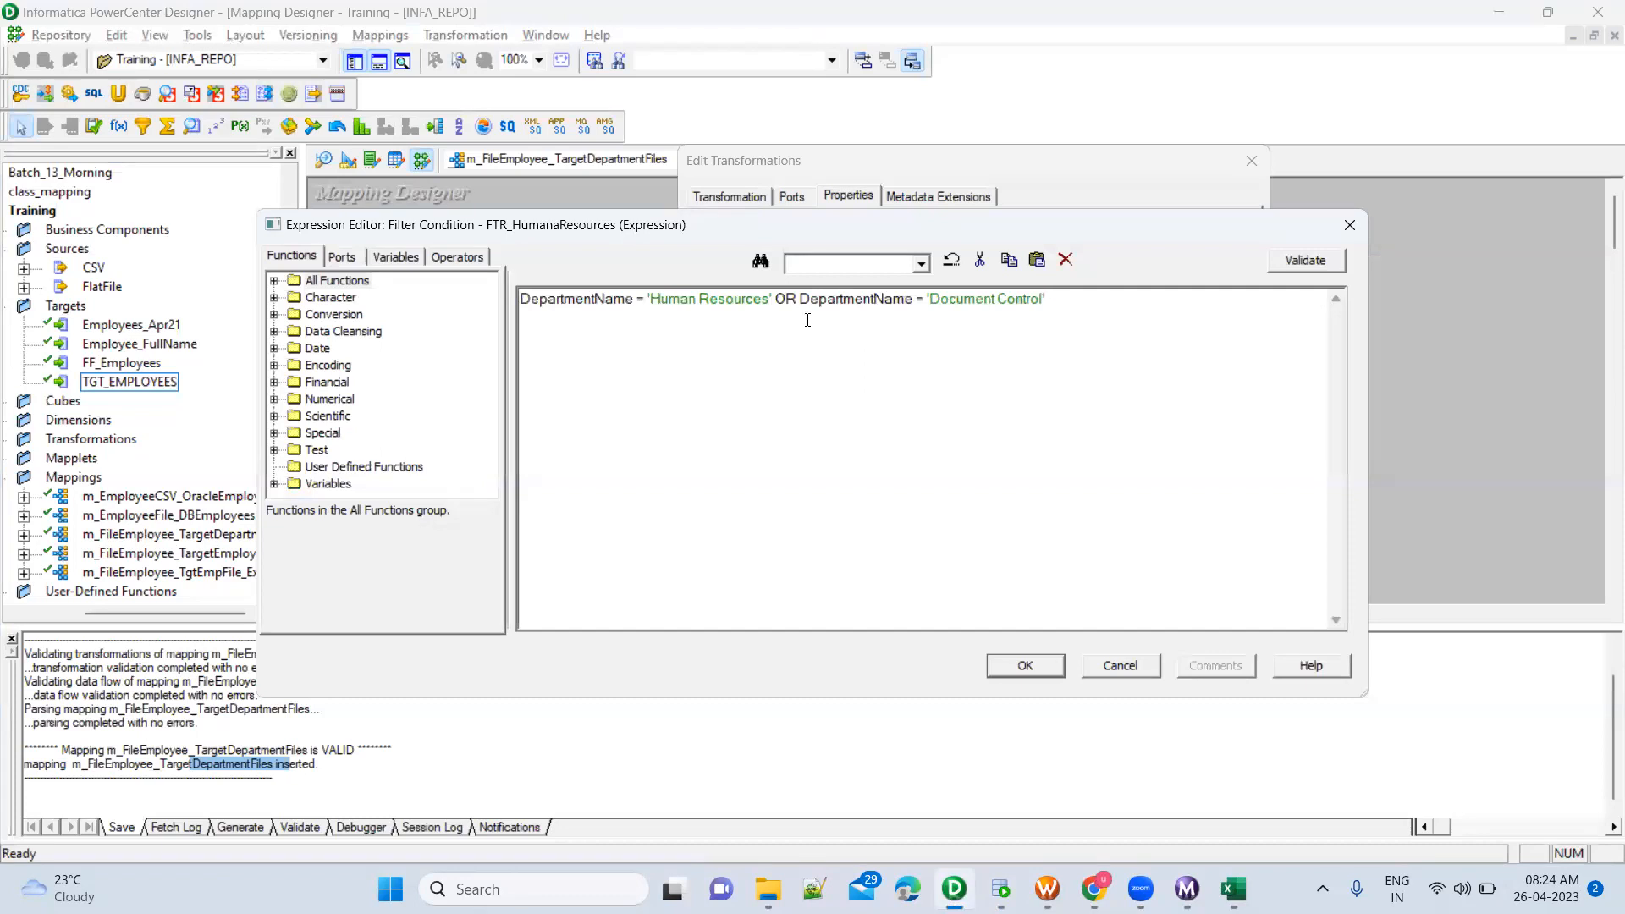
{"action": "left_click", "coordinate": [1025, 666]}
{"action": "left_click", "coordinate": [1131, 592]}
{"action": "left_click", "coordinate": [966, 588]}
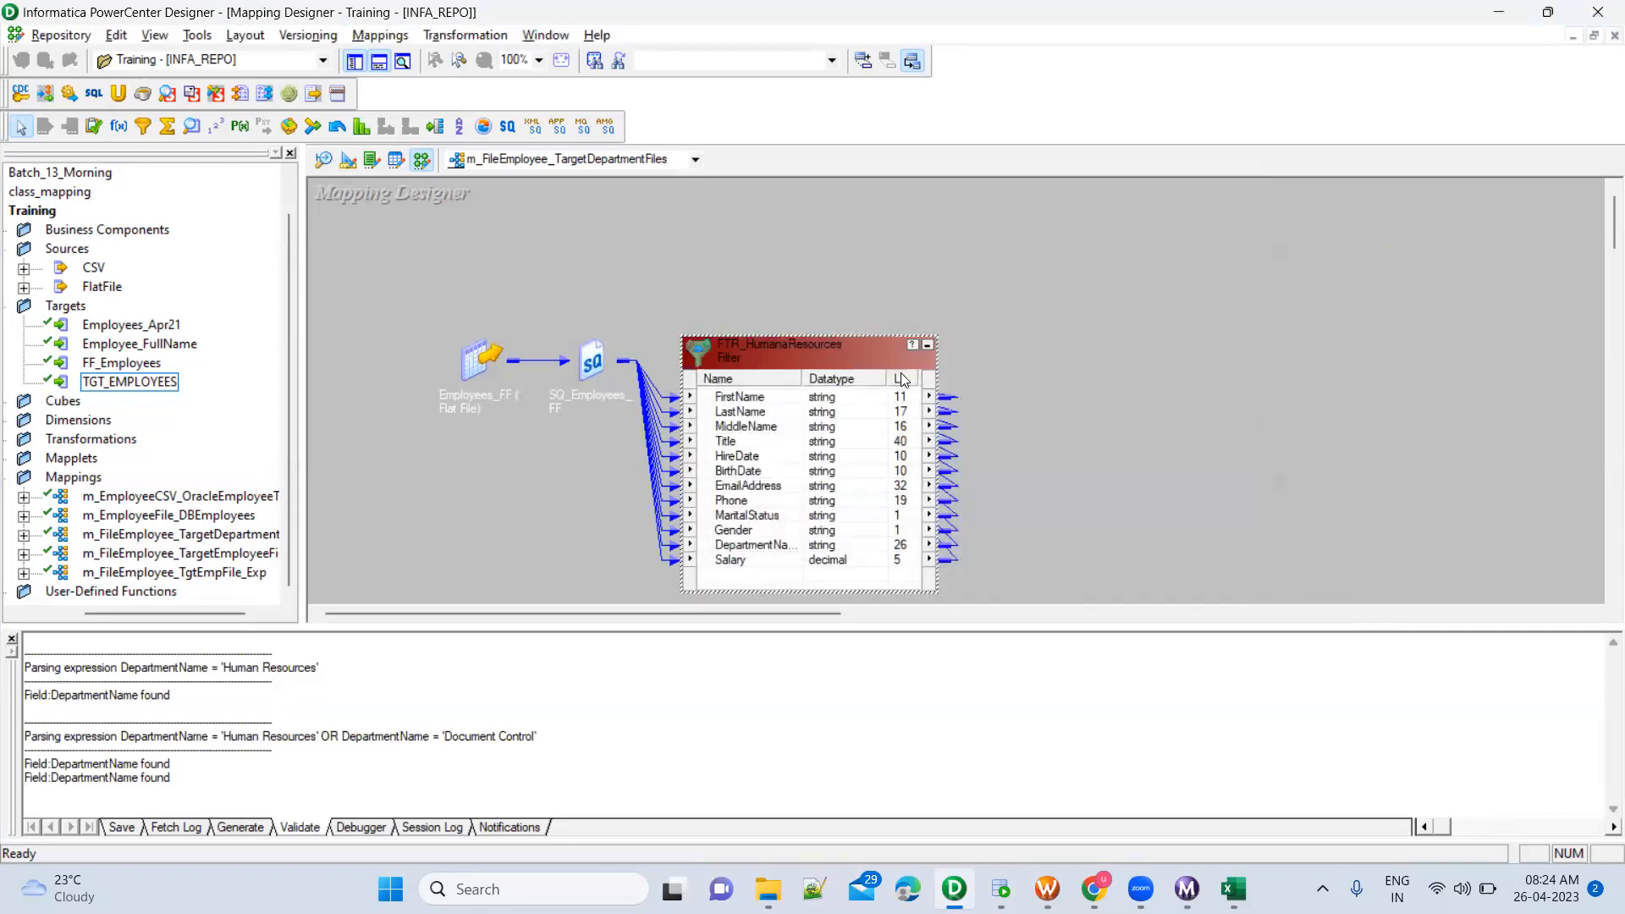
Collapse FTR_HumanaResources back to its icon and leave nothing selected in the mapping
{"action": "left_click", "coordinate": [929, 345]}
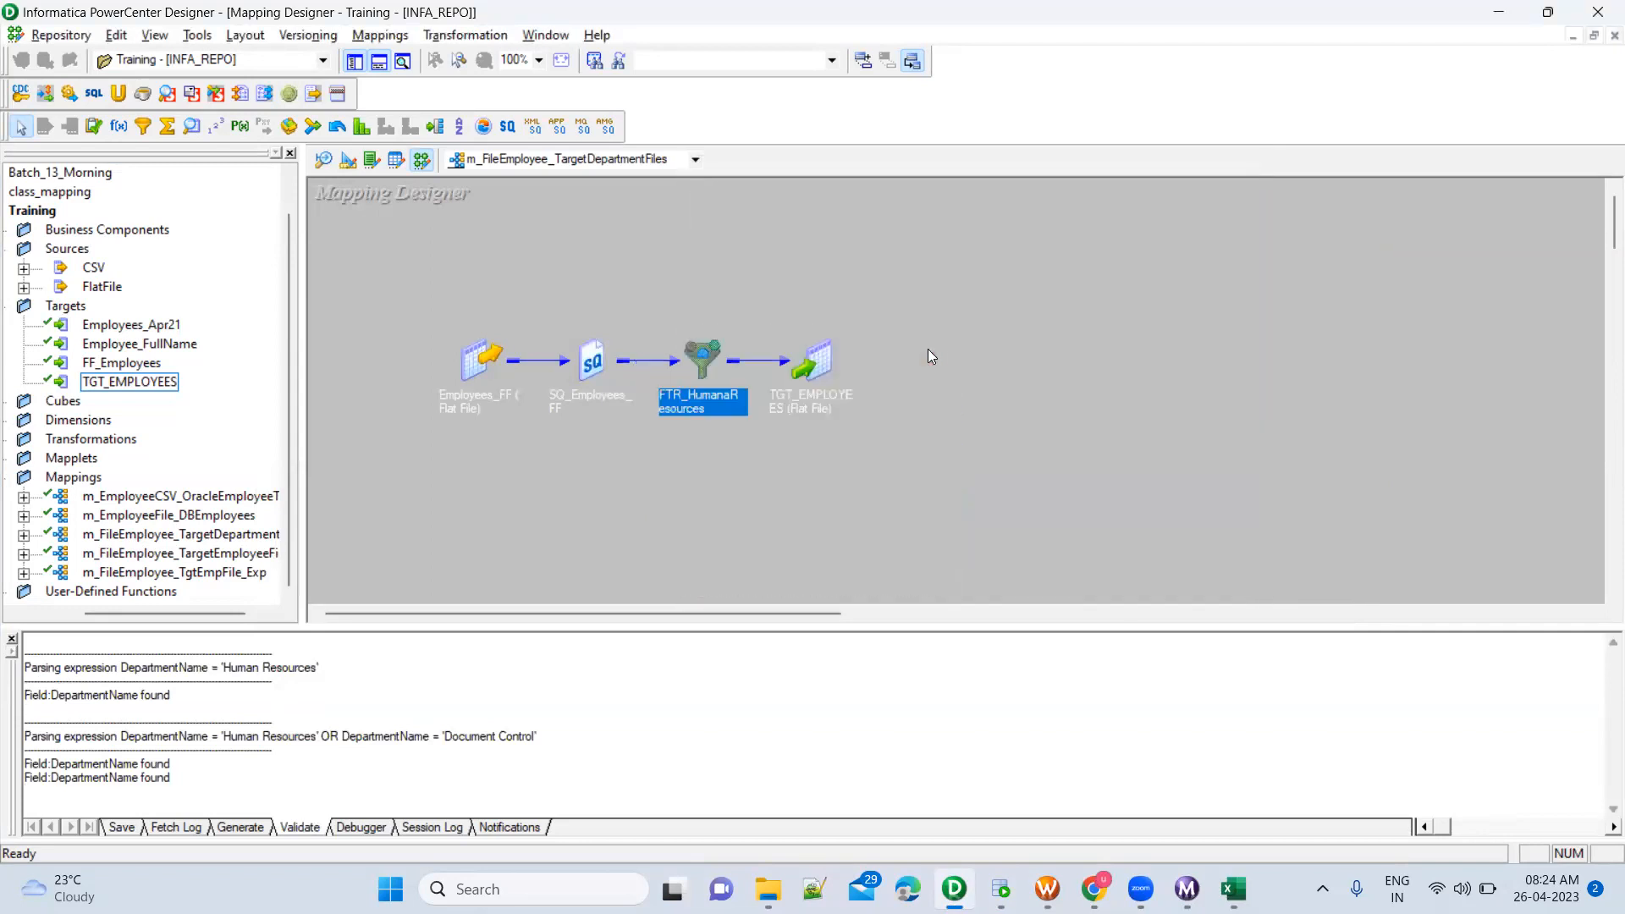
{"action": "left_click_drag", "start_coordinate": [780, 318], "coordinate": [921, 508]}
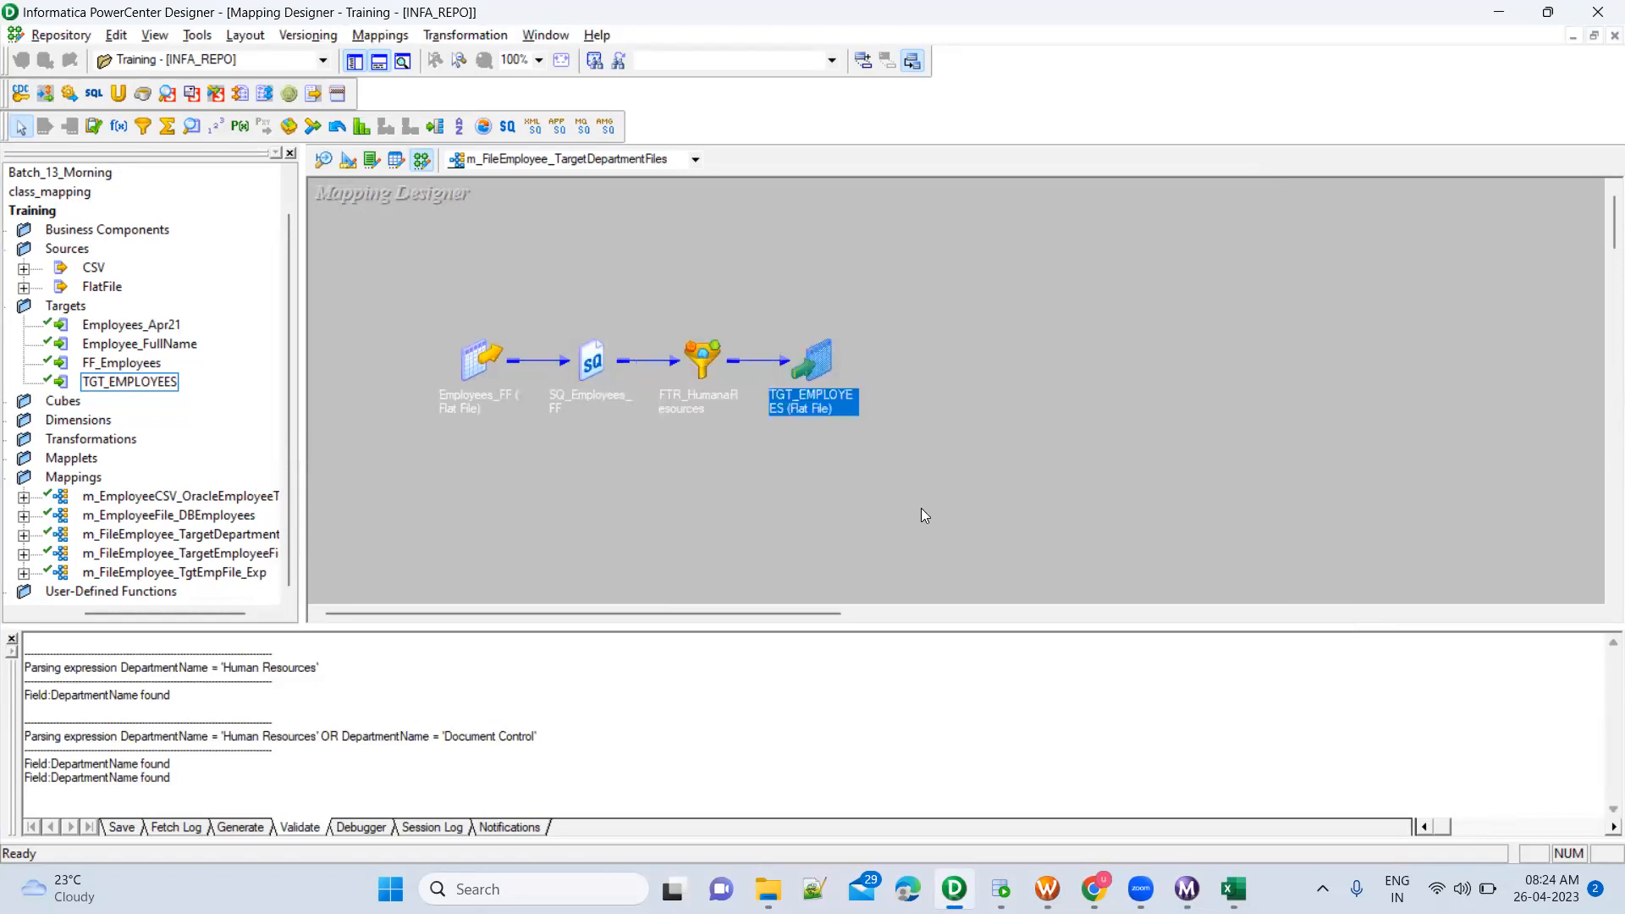
{"action": "left_click", "coordinate": [921, 515]}
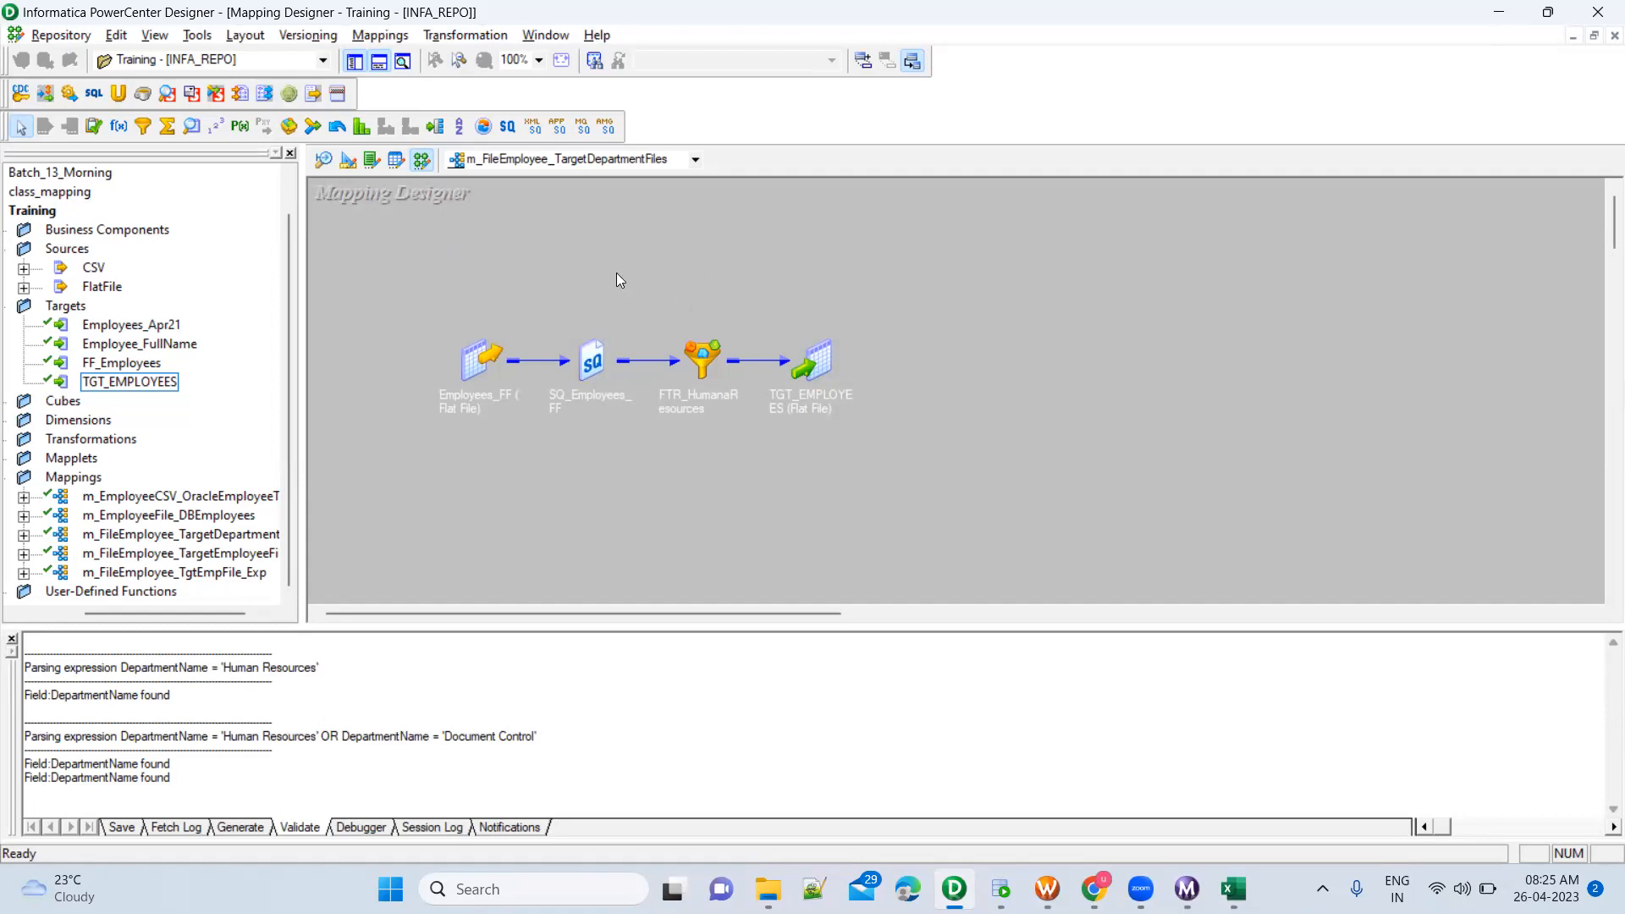
Add a new Filter transformation to the mapping below FTR_HumanaResources and arrange all objects in expanded view
{"action": "left_click", "coordinate": [143, 127]}
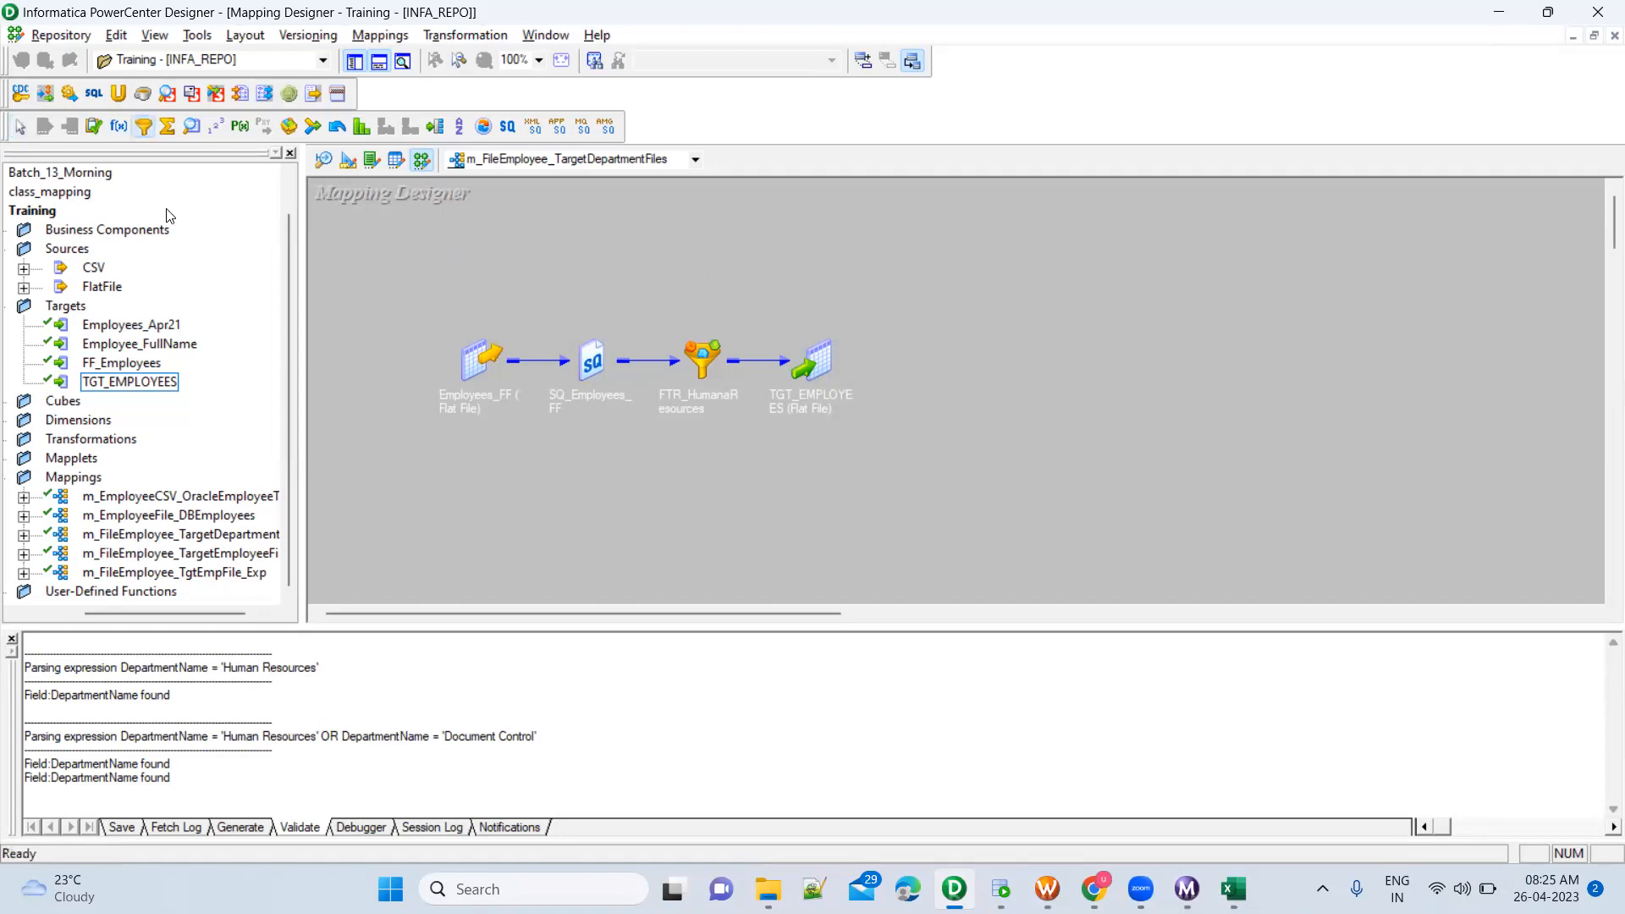
{"action": "left_click", "coordinate": [712, 457]}
{"action": "double_click", "coordinate": [593, 359]}
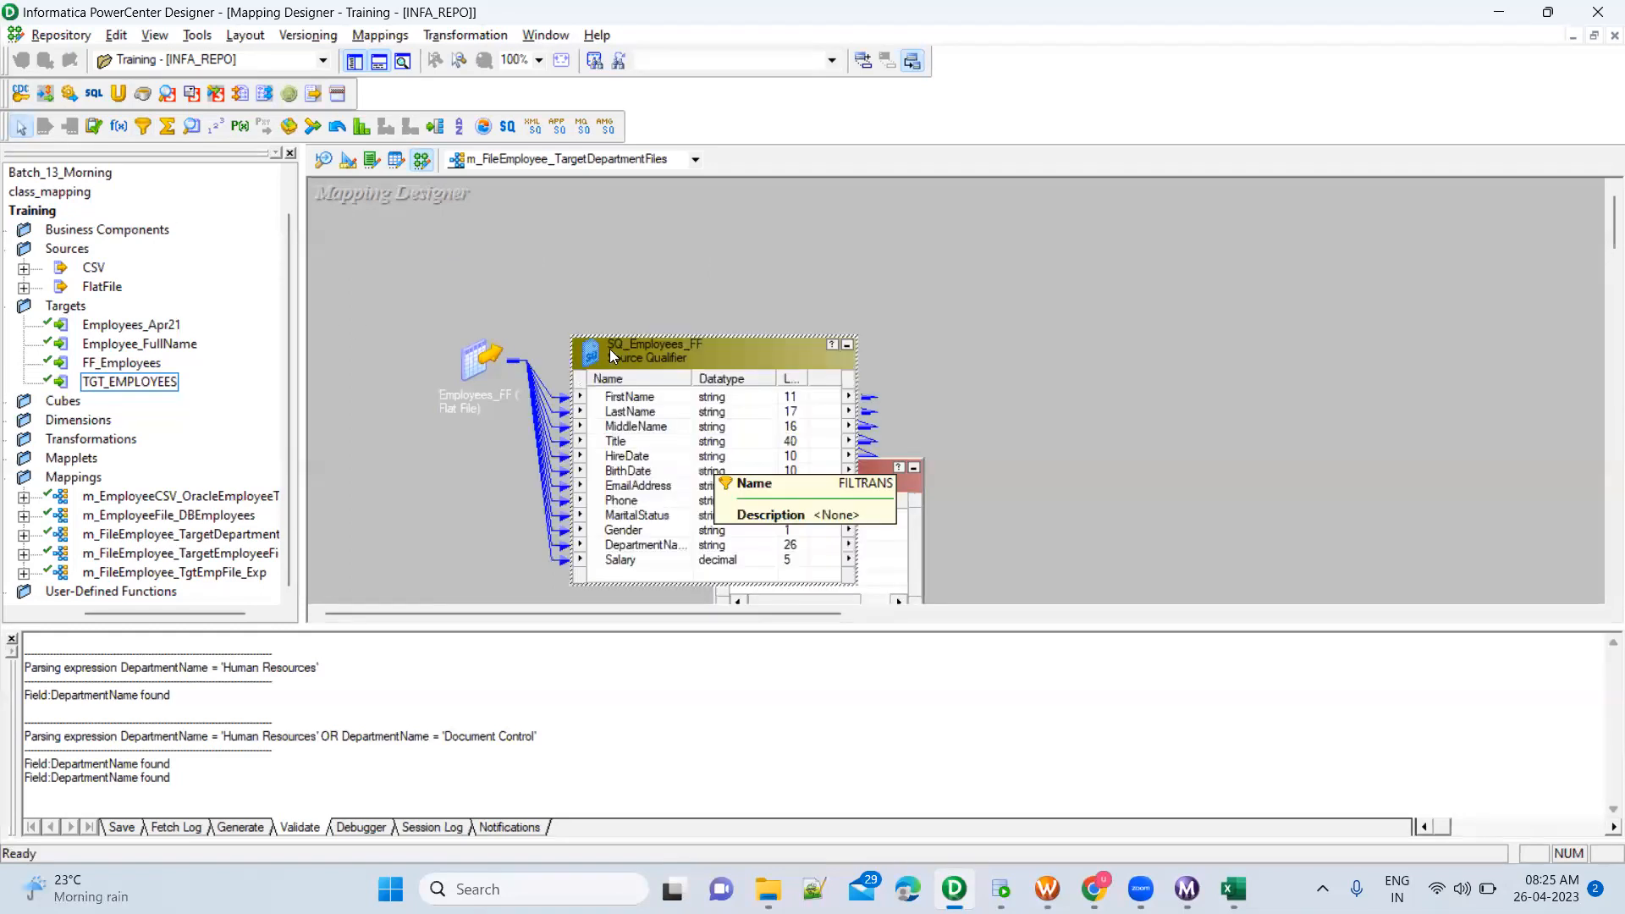
{"action": "left_click_drag", "start_coordinate": [630, 357], "coordinate": [609, 355]}
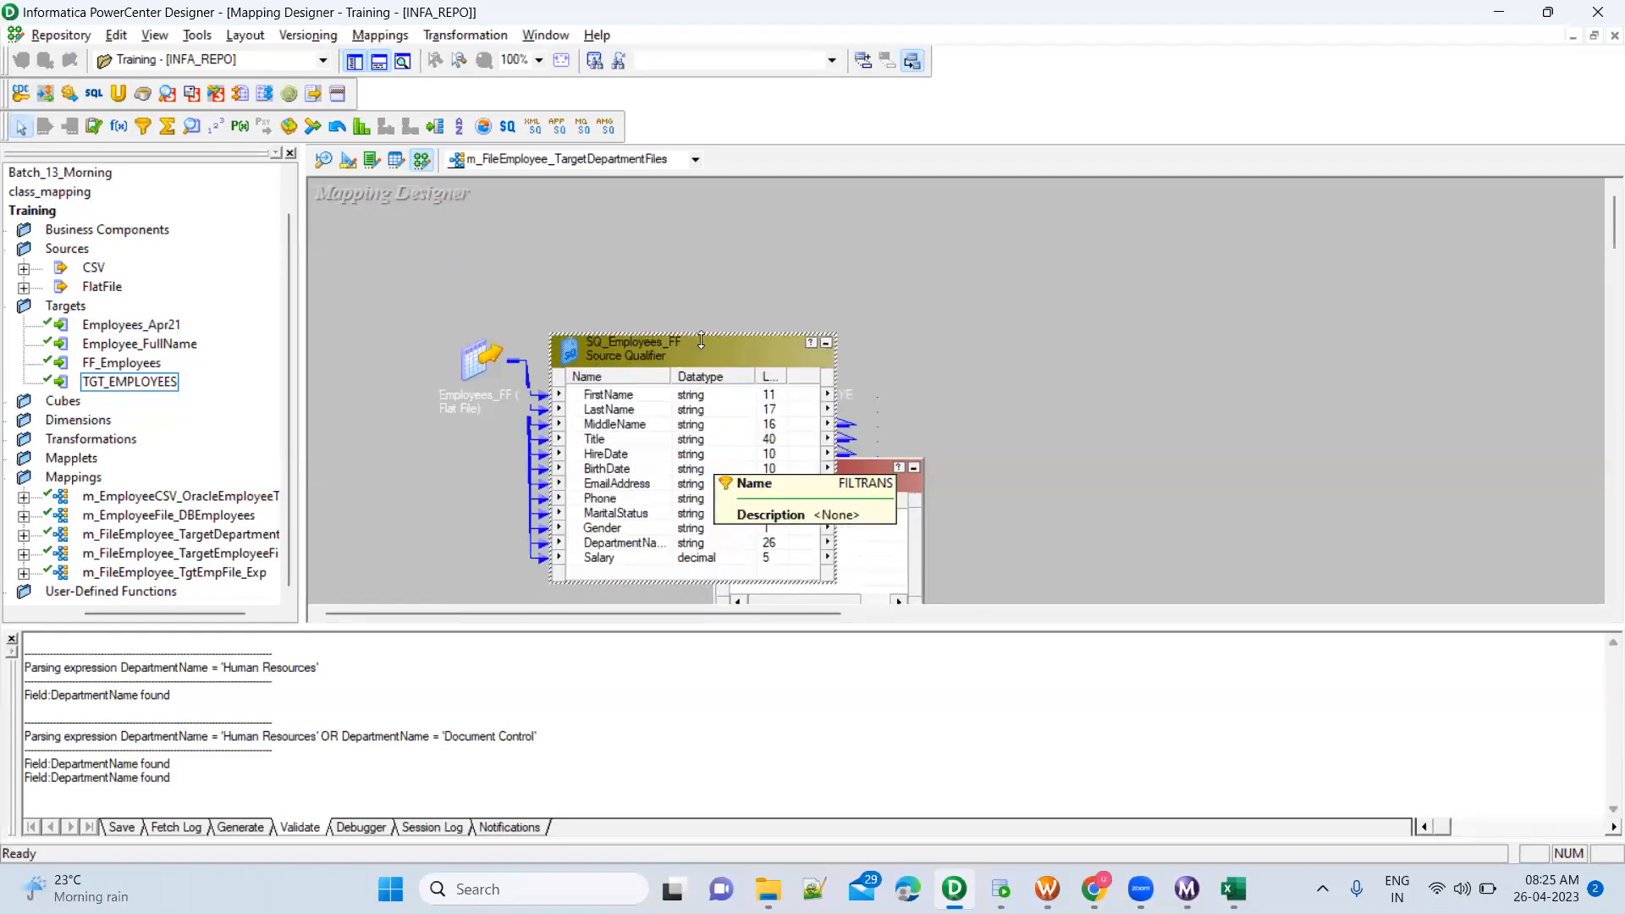
{"action": "right_click", "coordinate": [809, 261]}
{"action": "left_click", "coordinate": [902, 372]}
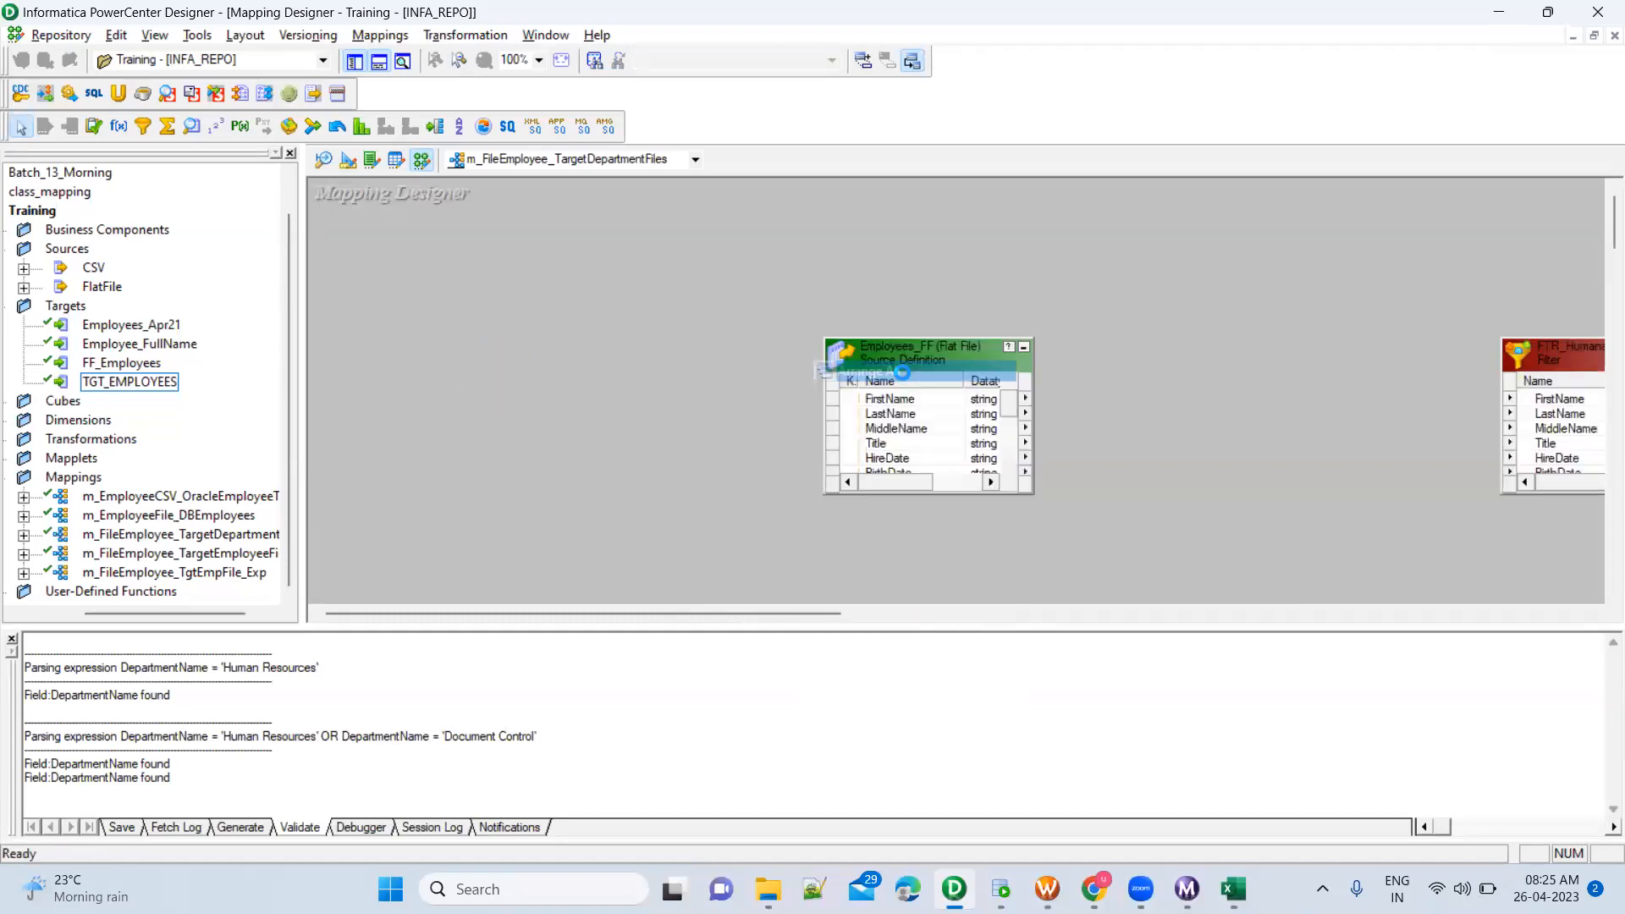
Move the new FILTRANS filter directly below FTR_HumanaResources and shrink the output window to enlarge the mapping workspace
{"action": "left_click_drag", "start_coordinate": [567, 352], "coordinate": [1561, 529]}
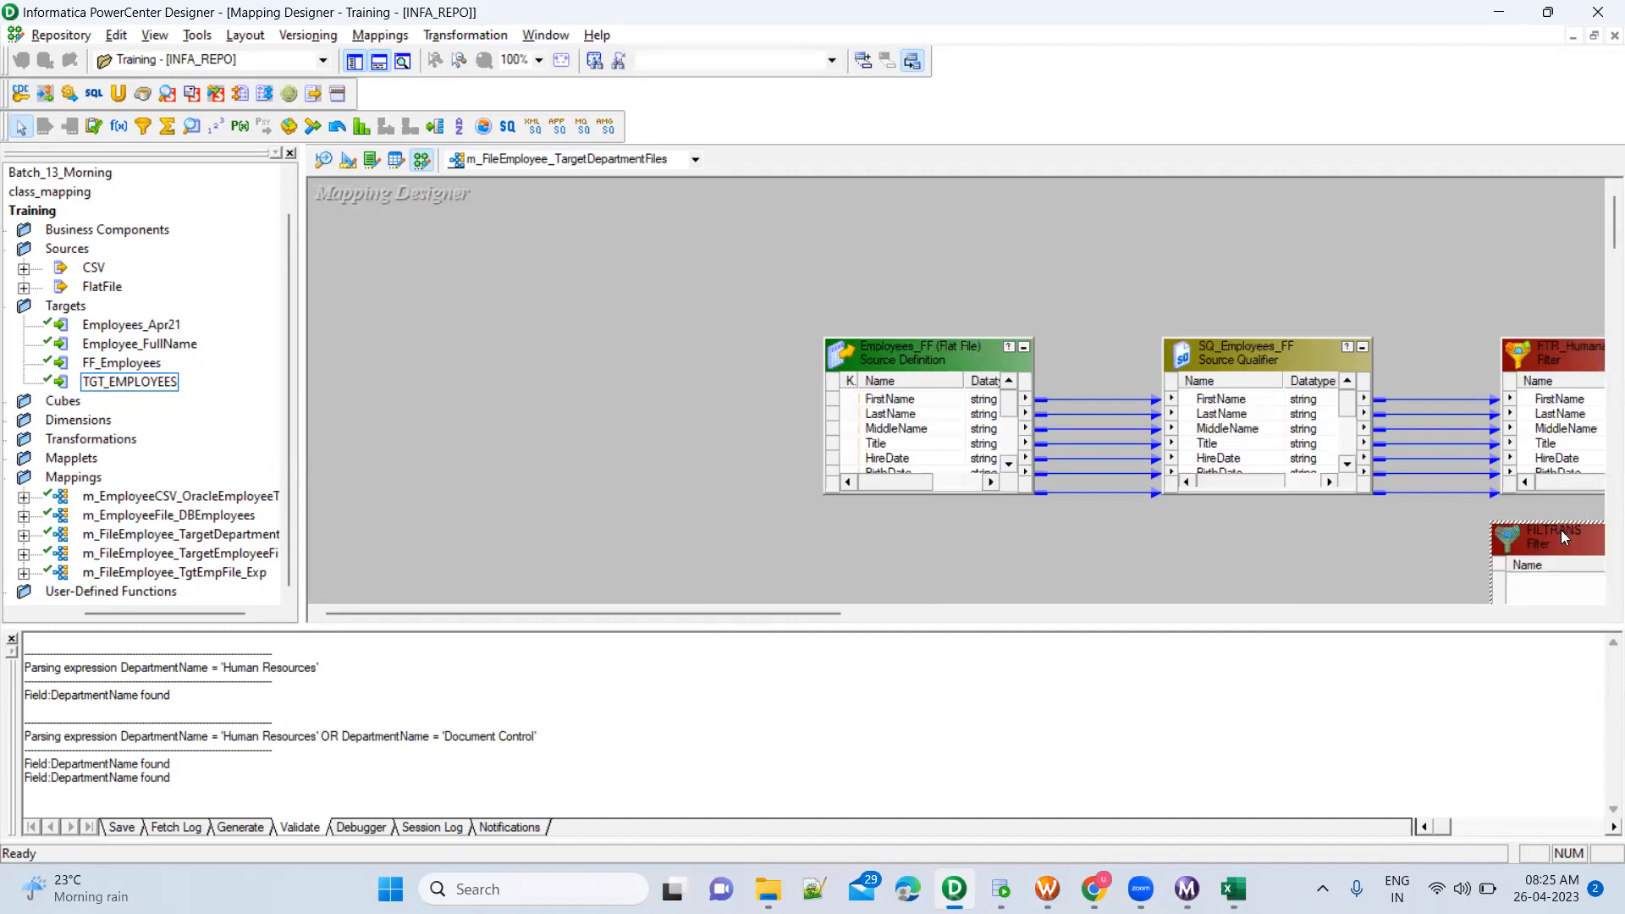
{"action": "left_click", "coordinate": [1347, 530]}
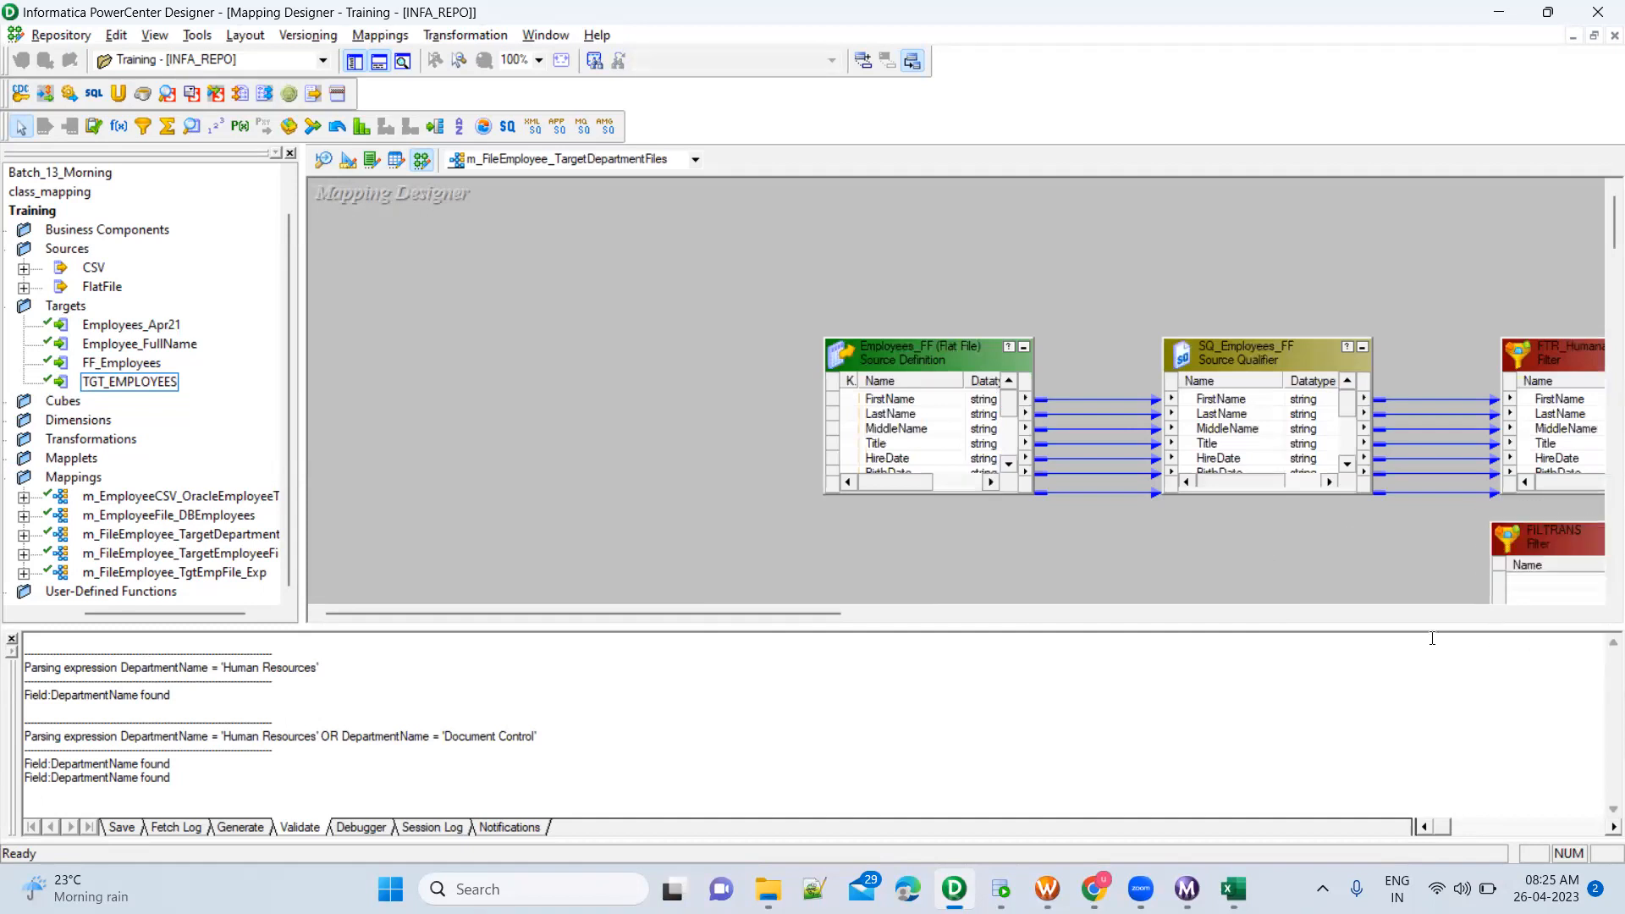
{"action": "left_click_drag", "start_coordinate": [1429, 630], "coordinate": [1413, 755]}
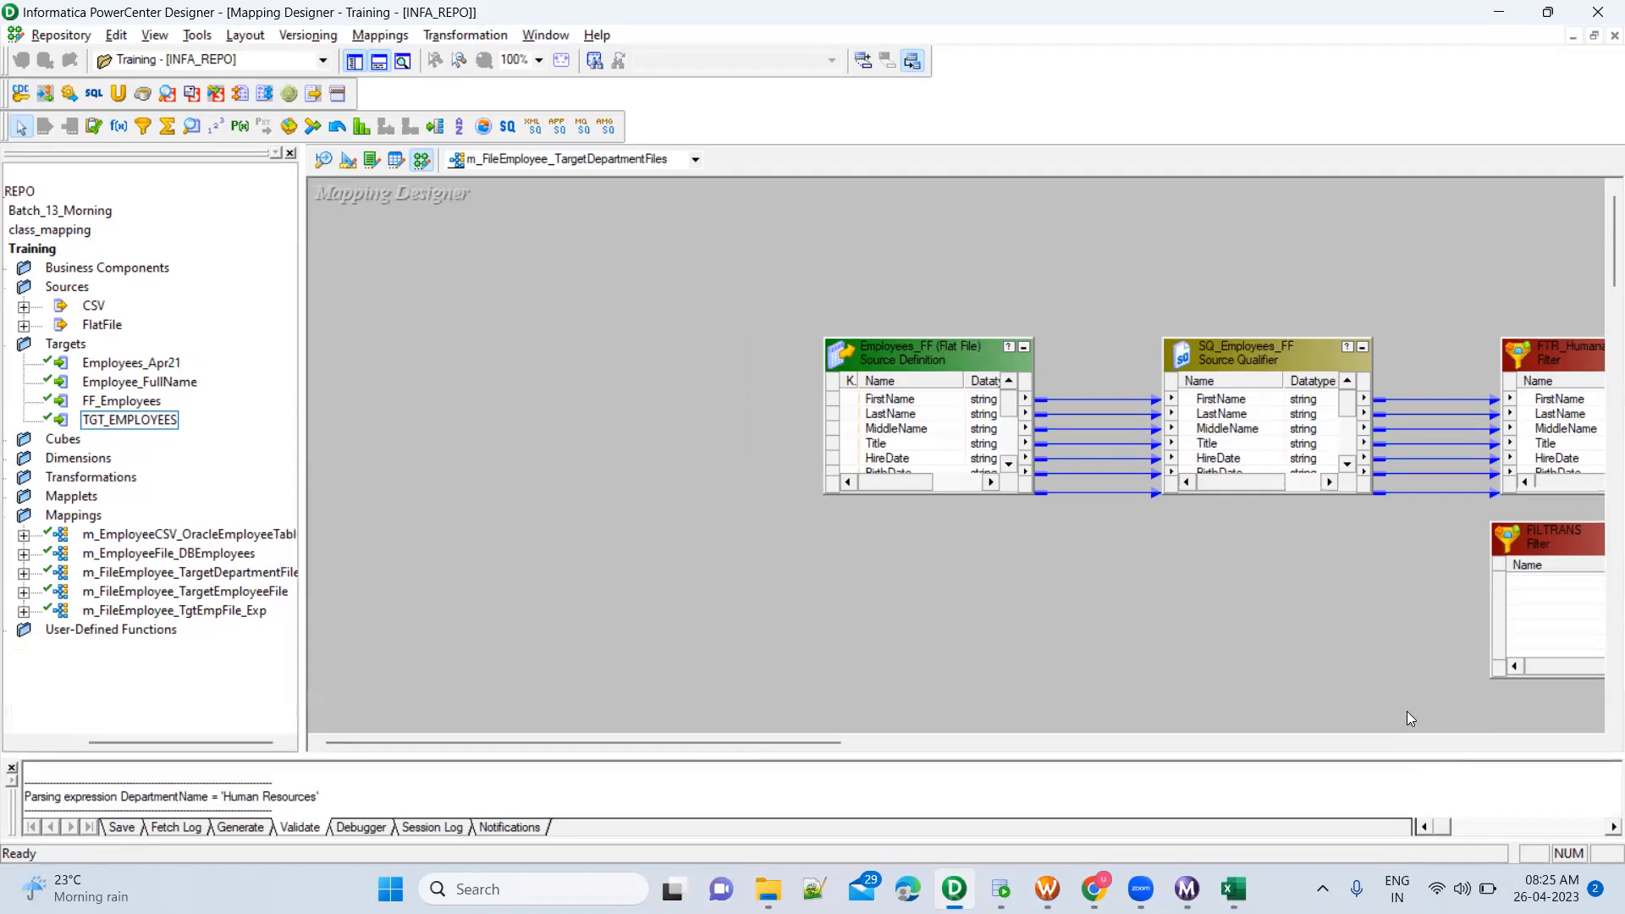
{"action": "left_click_drag", "start_coordinate": [818, 745], "coordinate": [1024, 726]}
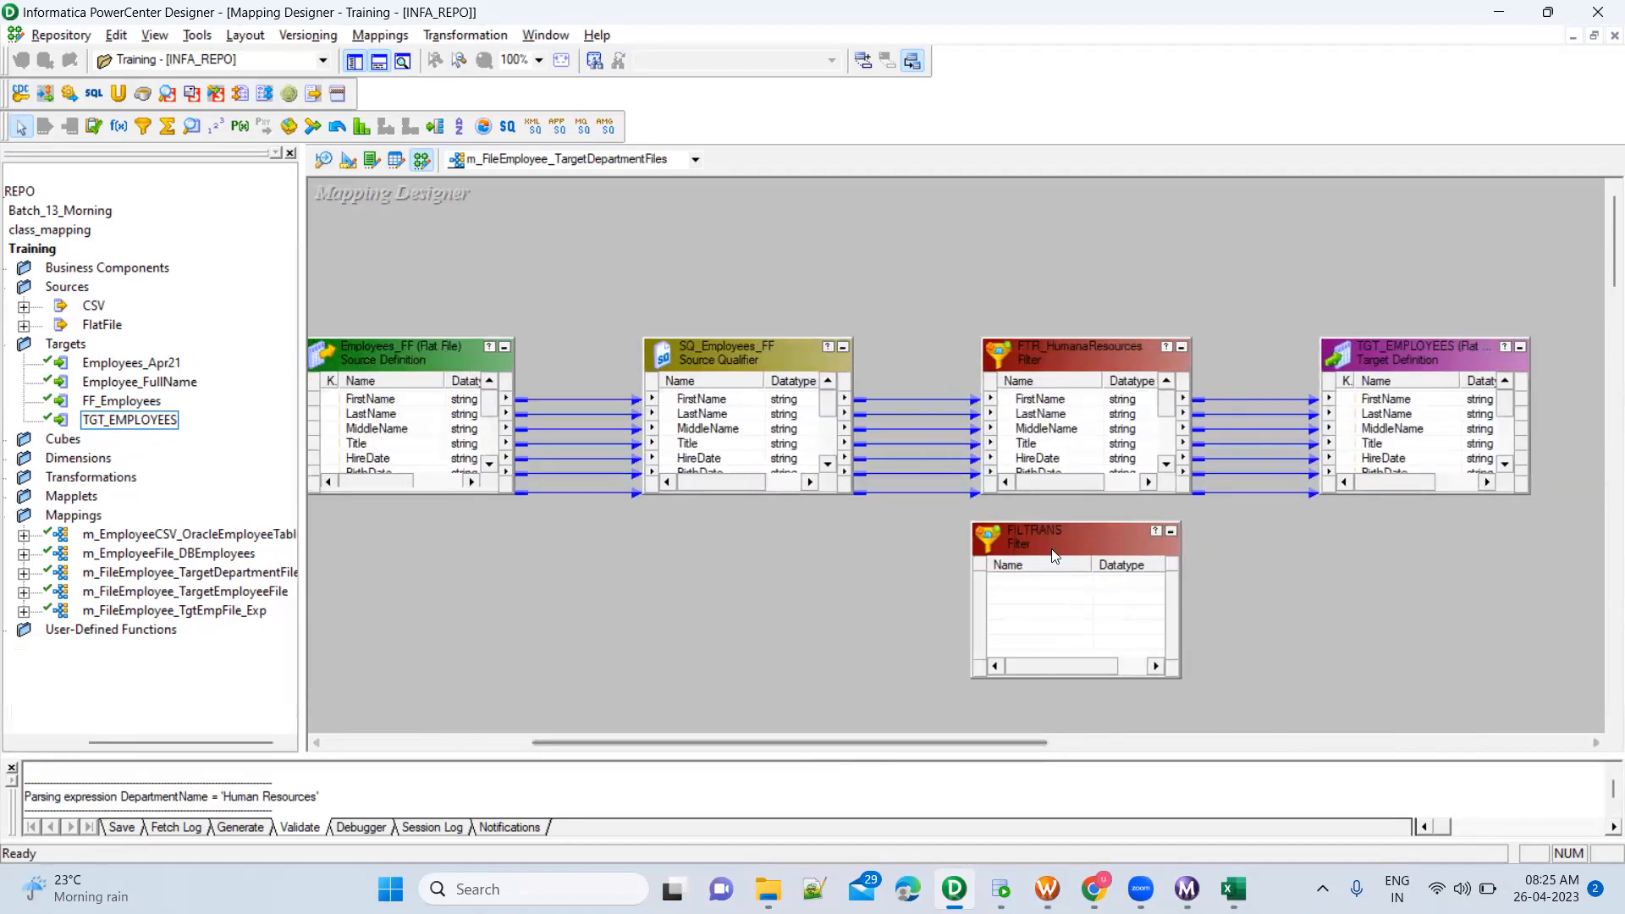
{"action": "left_click_drag", "start_coordinate": [1036, 540], "coordinate": [1054, 554]}
Link all SQ_Employees_FF ports to the FILTRANS filter, and move both filters up so they stack one above the other
{"action": "left_click", "coordinate": [779, 398]}
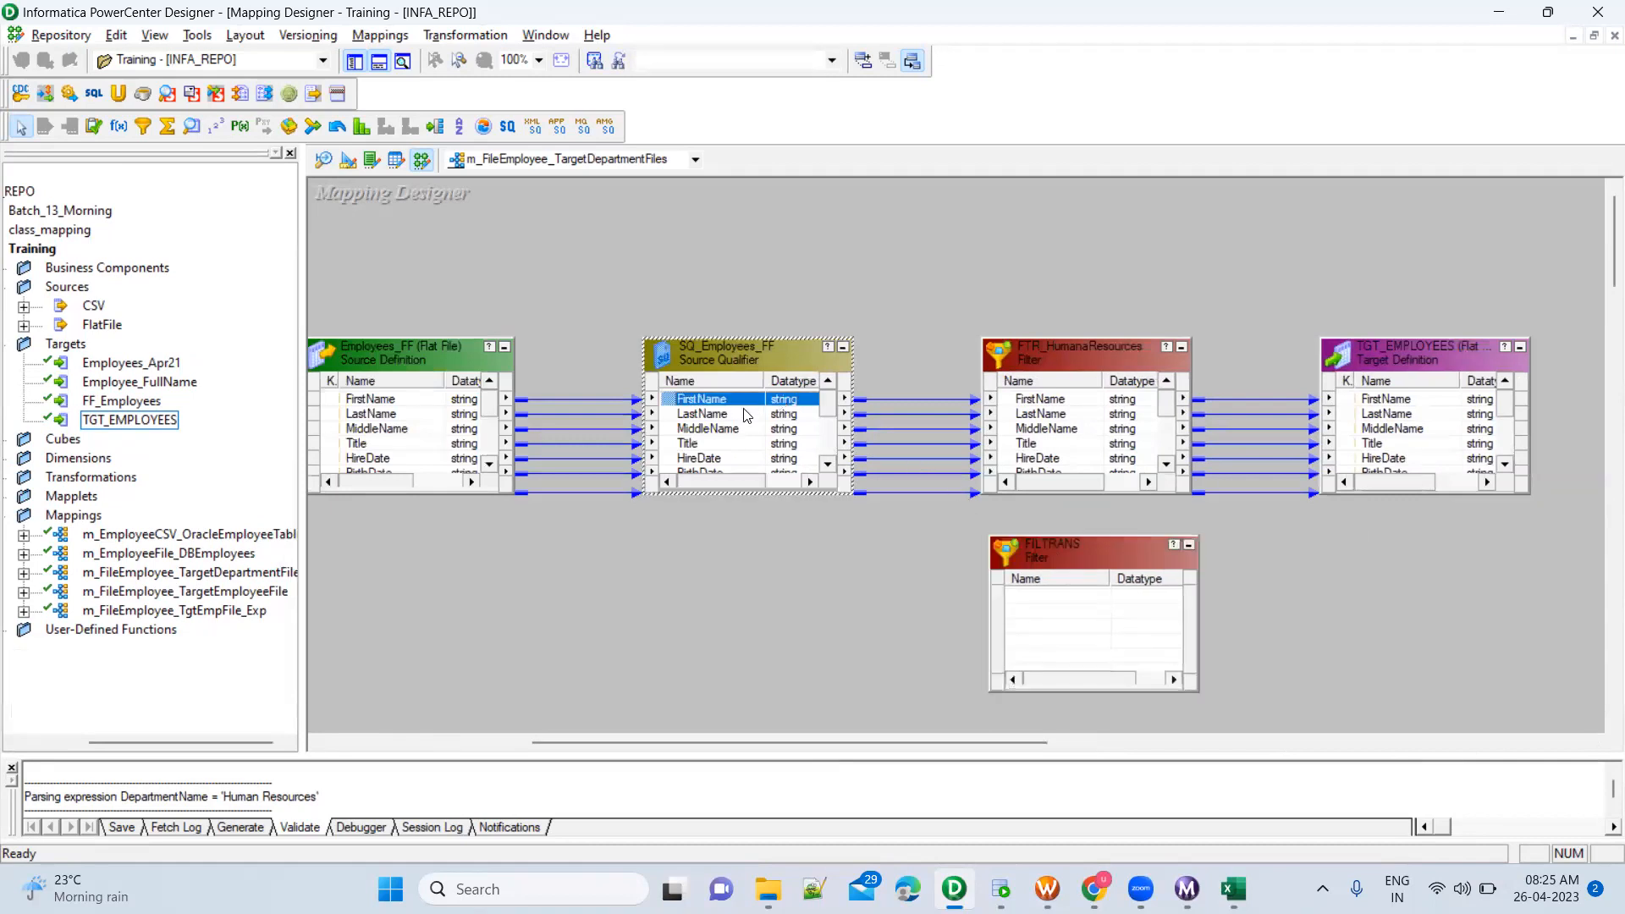
{"action": "key", "text": "ctrl+a"}
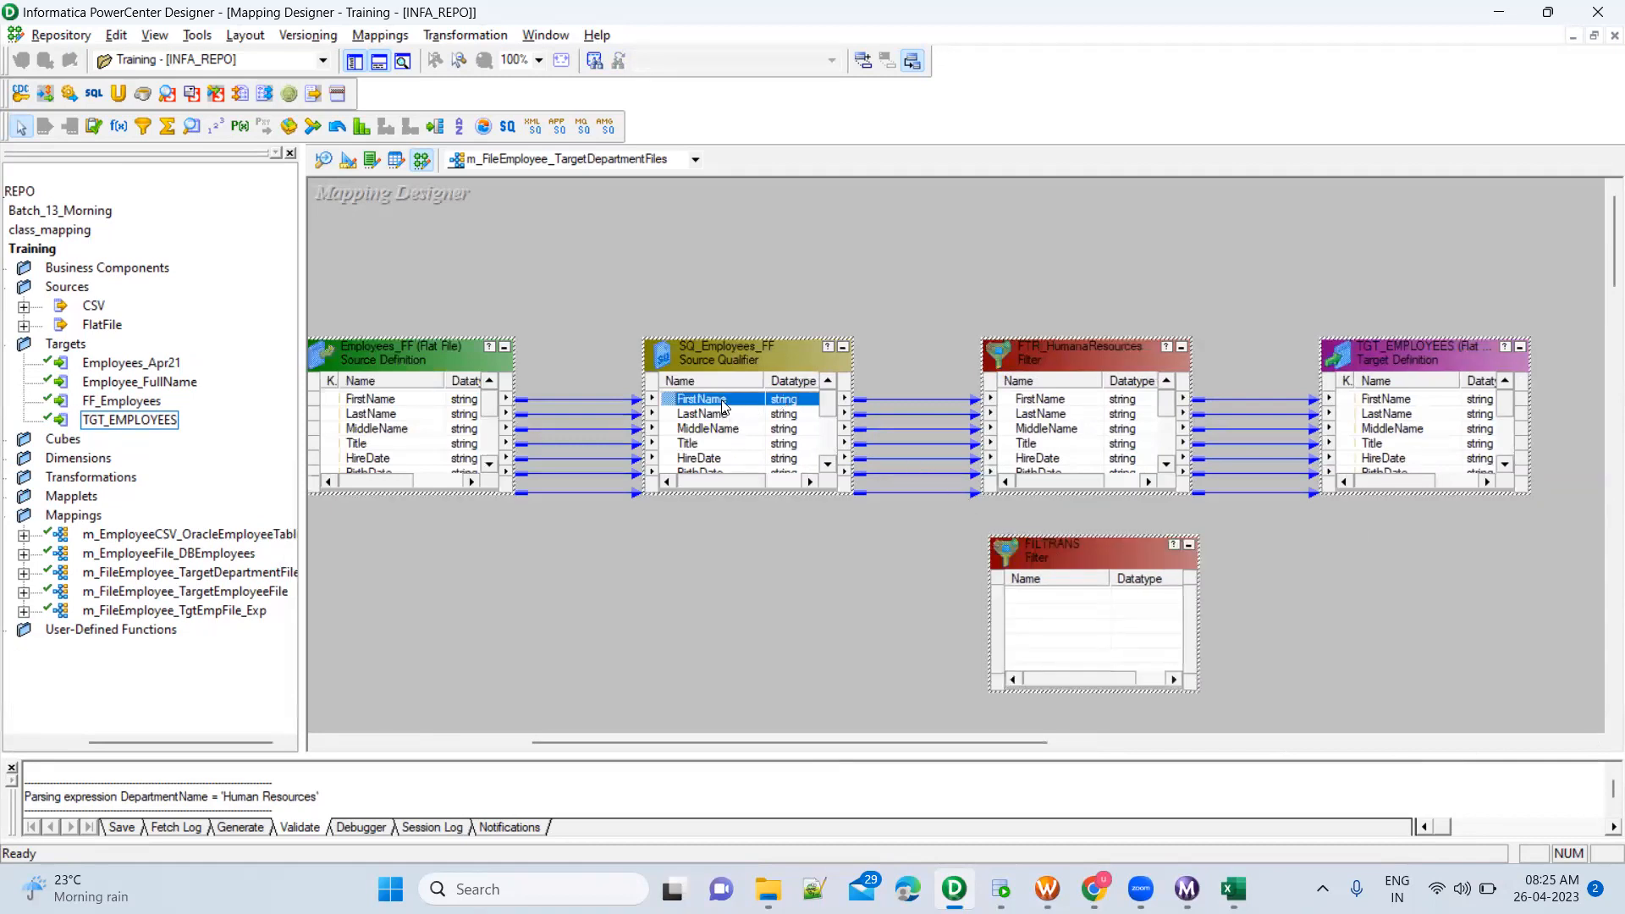
{"action": "left_click", "coordinate": [724, 406]}
{"action": "scroll", "coordinate": [728, 448], "scroll_direction": "down", "scroll_amount": 3}
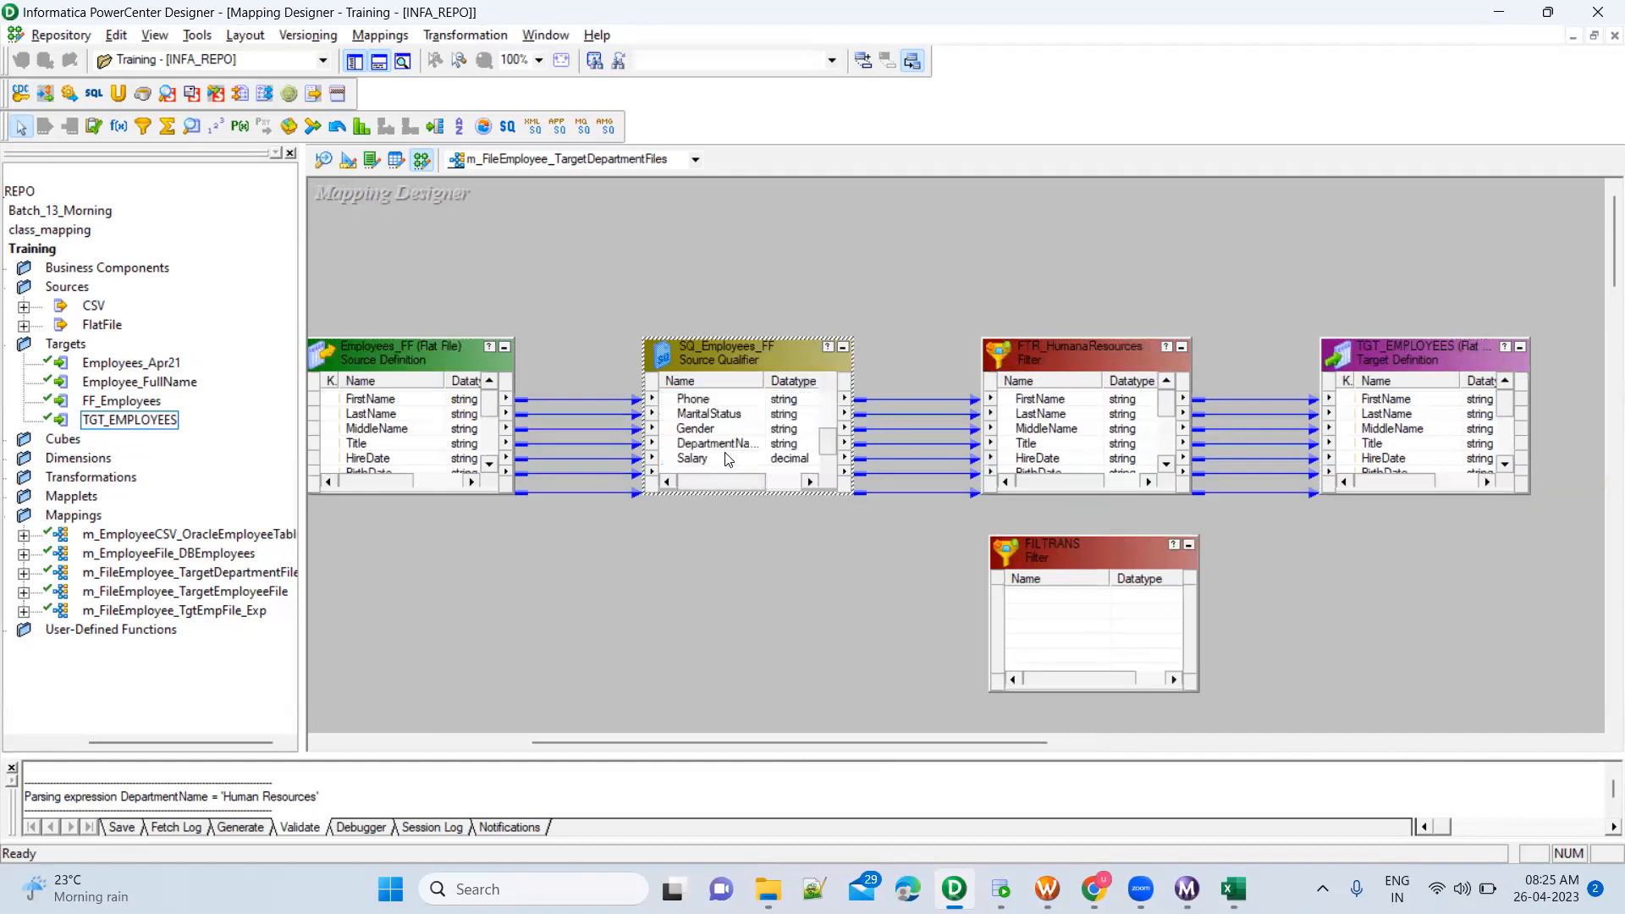
{"action": "left_click", "coordinate": [710, 459], "text": "shift"}
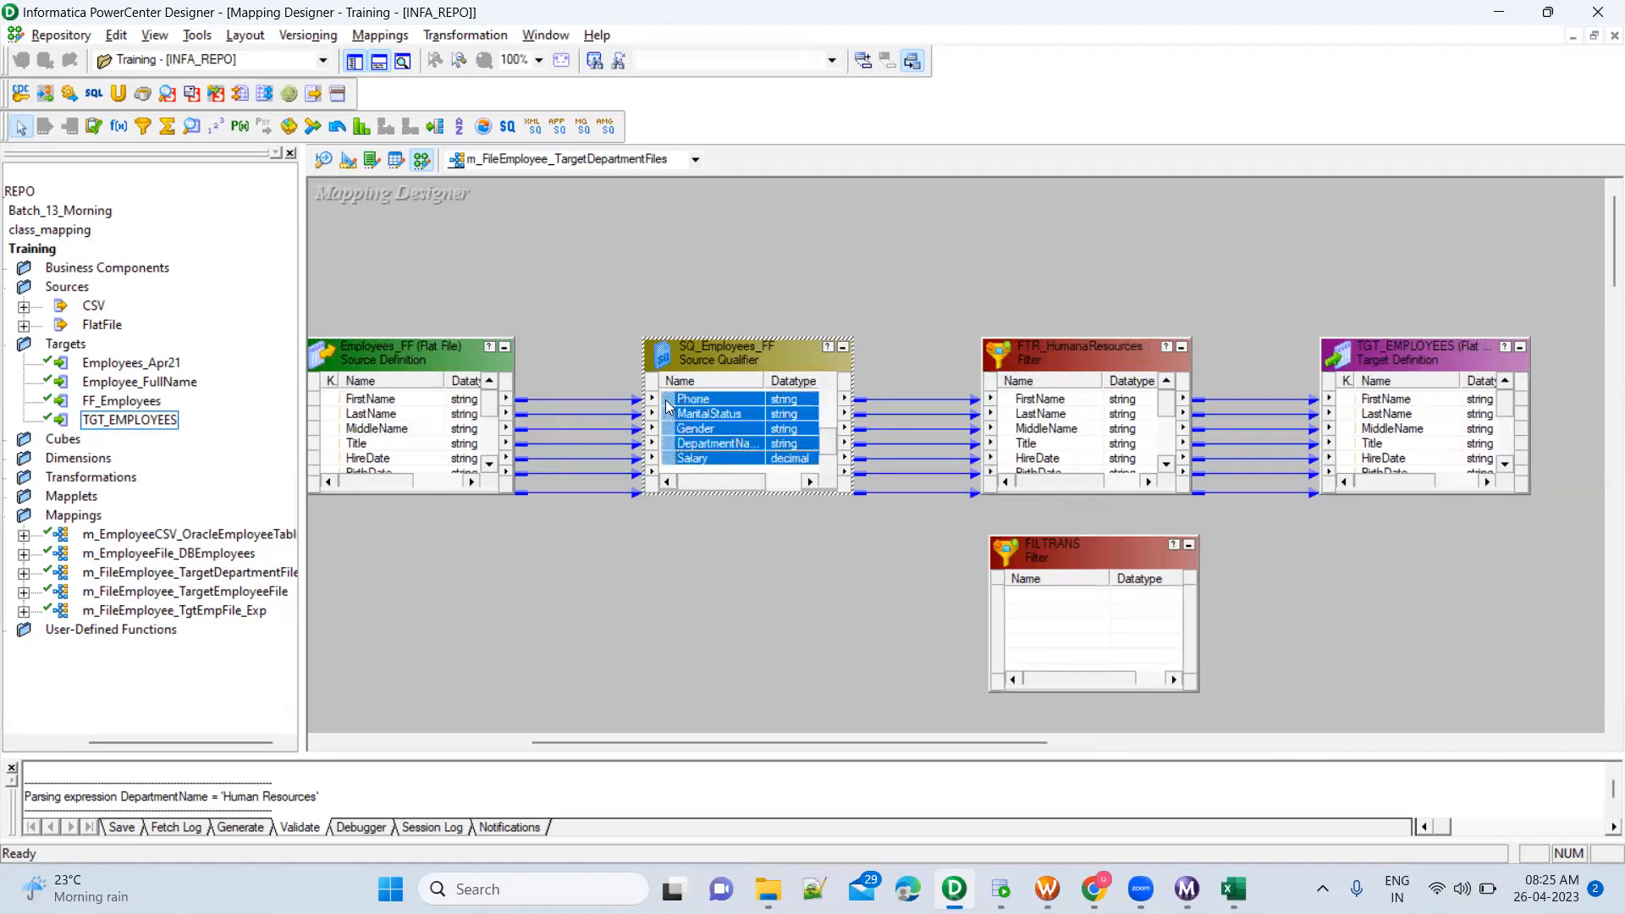
{"action": "left_click_drag", "start_coordinate": [669, 405], "coordinate": [1074, 594]}
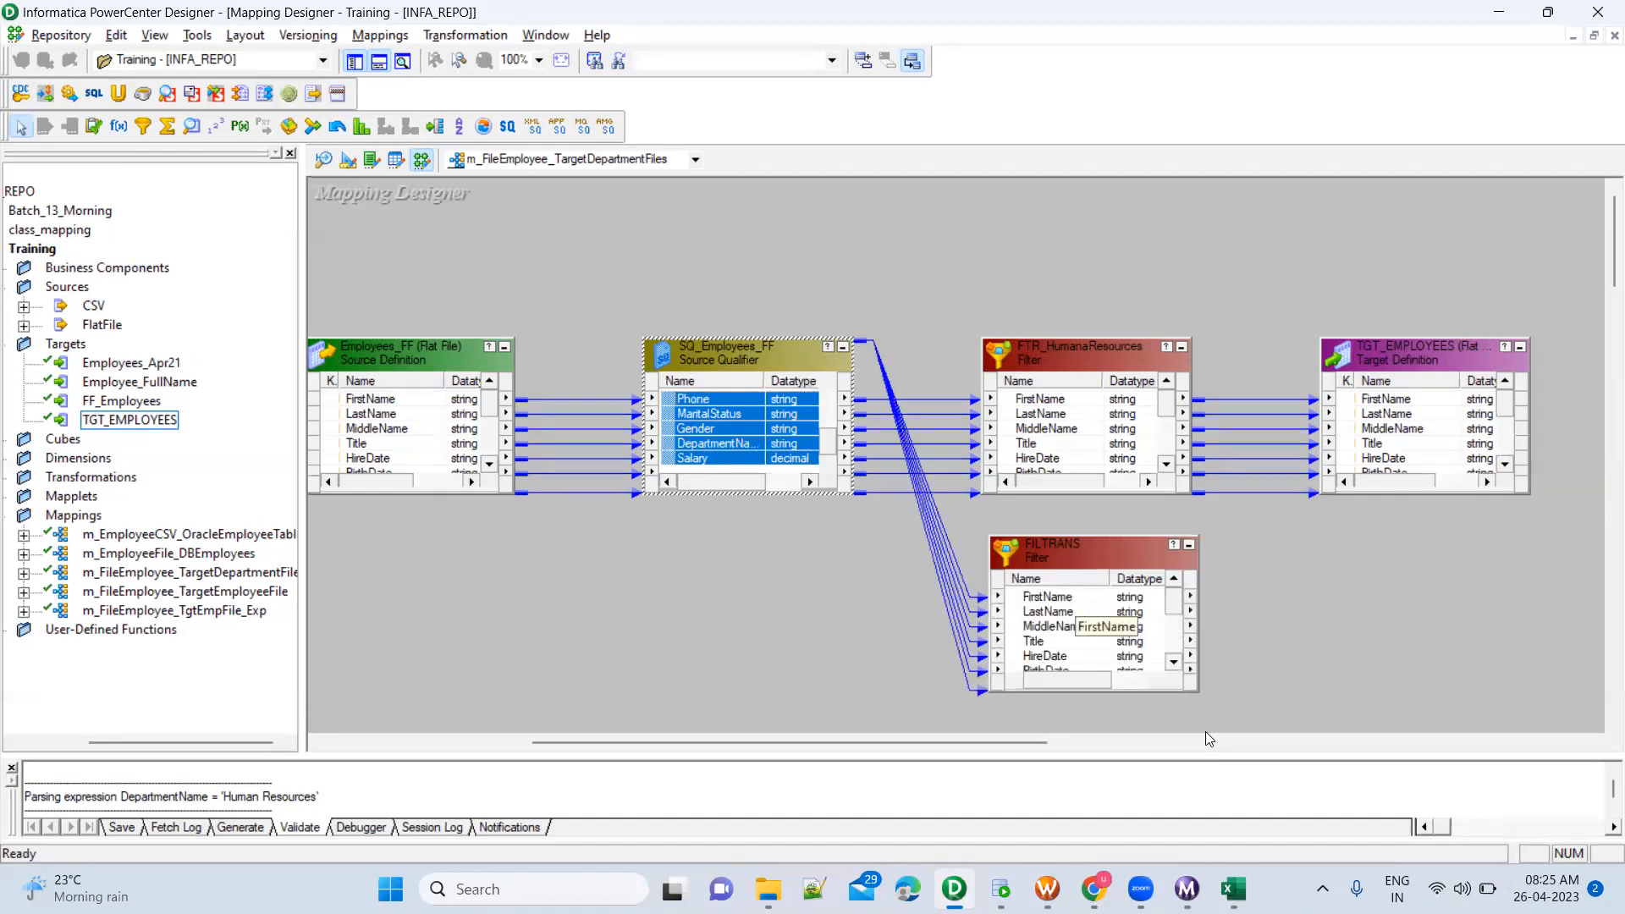
{"action": "mouse_move", "coordinate": [1069, 352]}
{"action": "left_mouse_down"}
{"action": "mouse_move", "coordinate": [1049, 220]}
{"action": "mouse_move", "coordinate": [1060, 328]}
{"action": "left_mouse_up"}
{"action": "left_click_drag", "start_coordinate": [1076, 558], "coordinate": [1058, 414]}
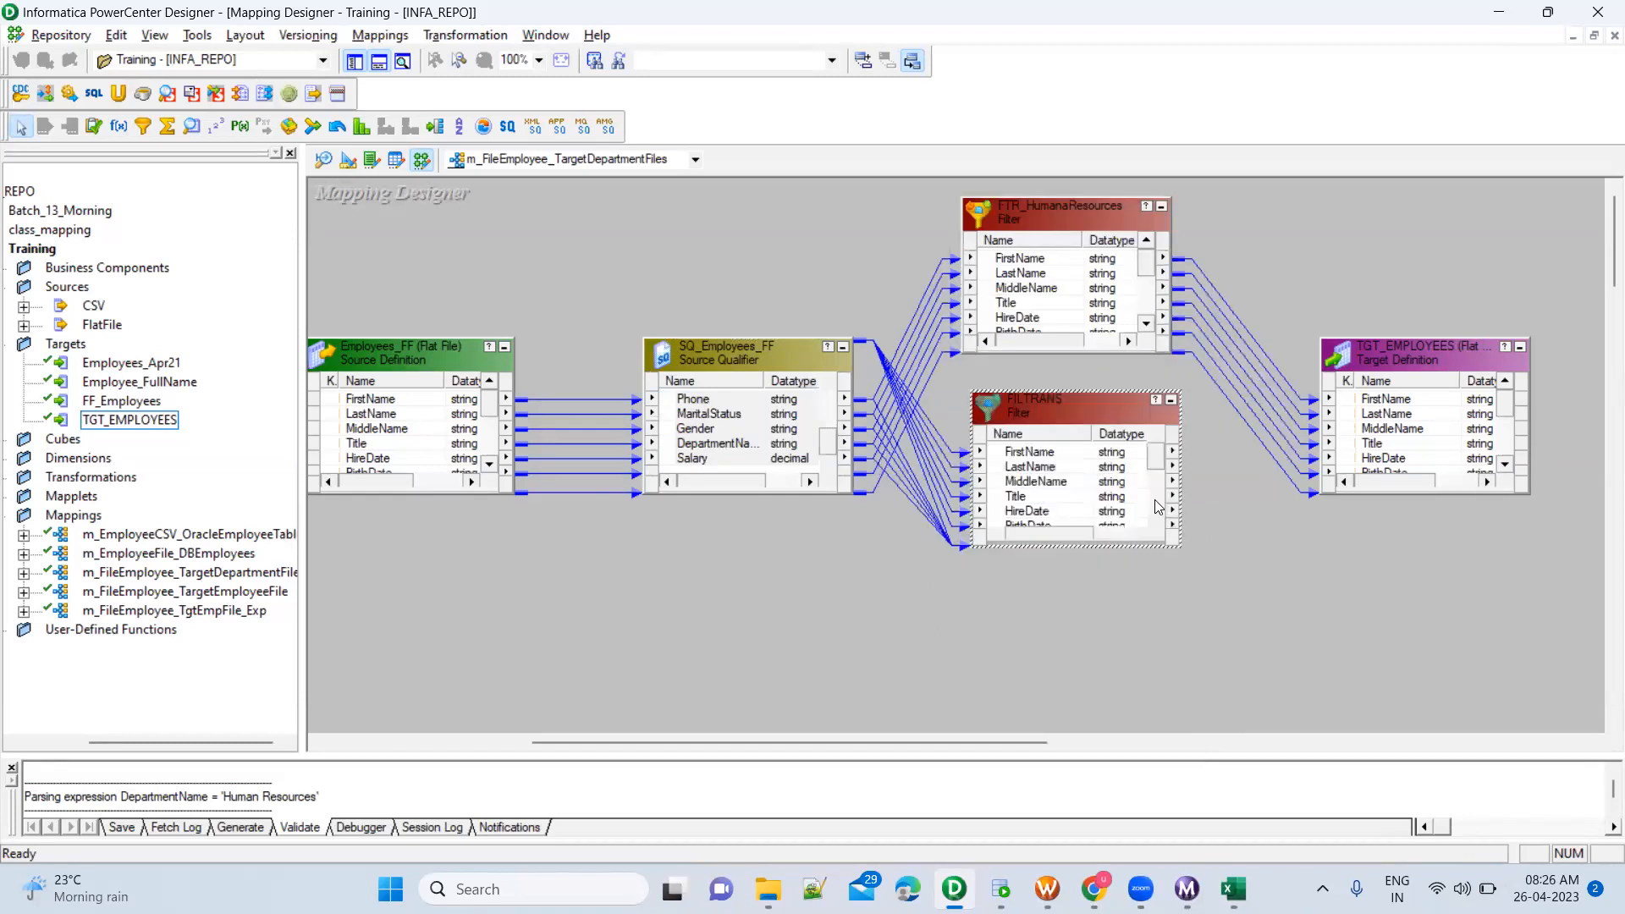
Rename the FILTRANS filter as FTR_DocumentControl
{"action": "double_click", "coordinate": [1086, 415]}
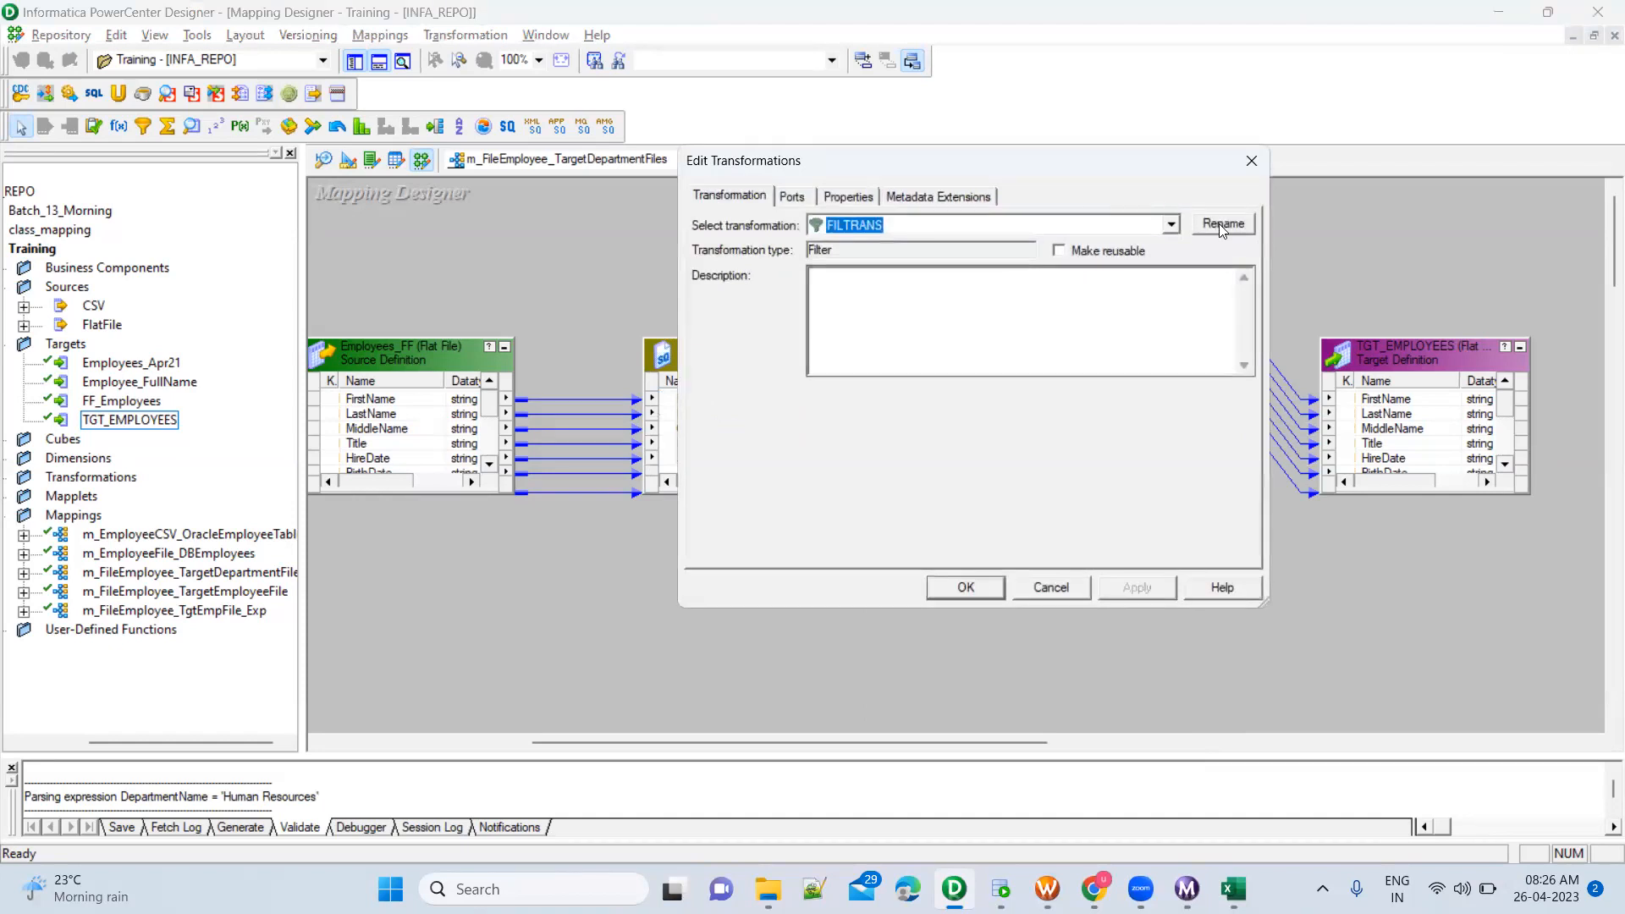
{"action": "left_click", "coordinate": [1223, 226]}
{"action": "type", "text": "FTR"}
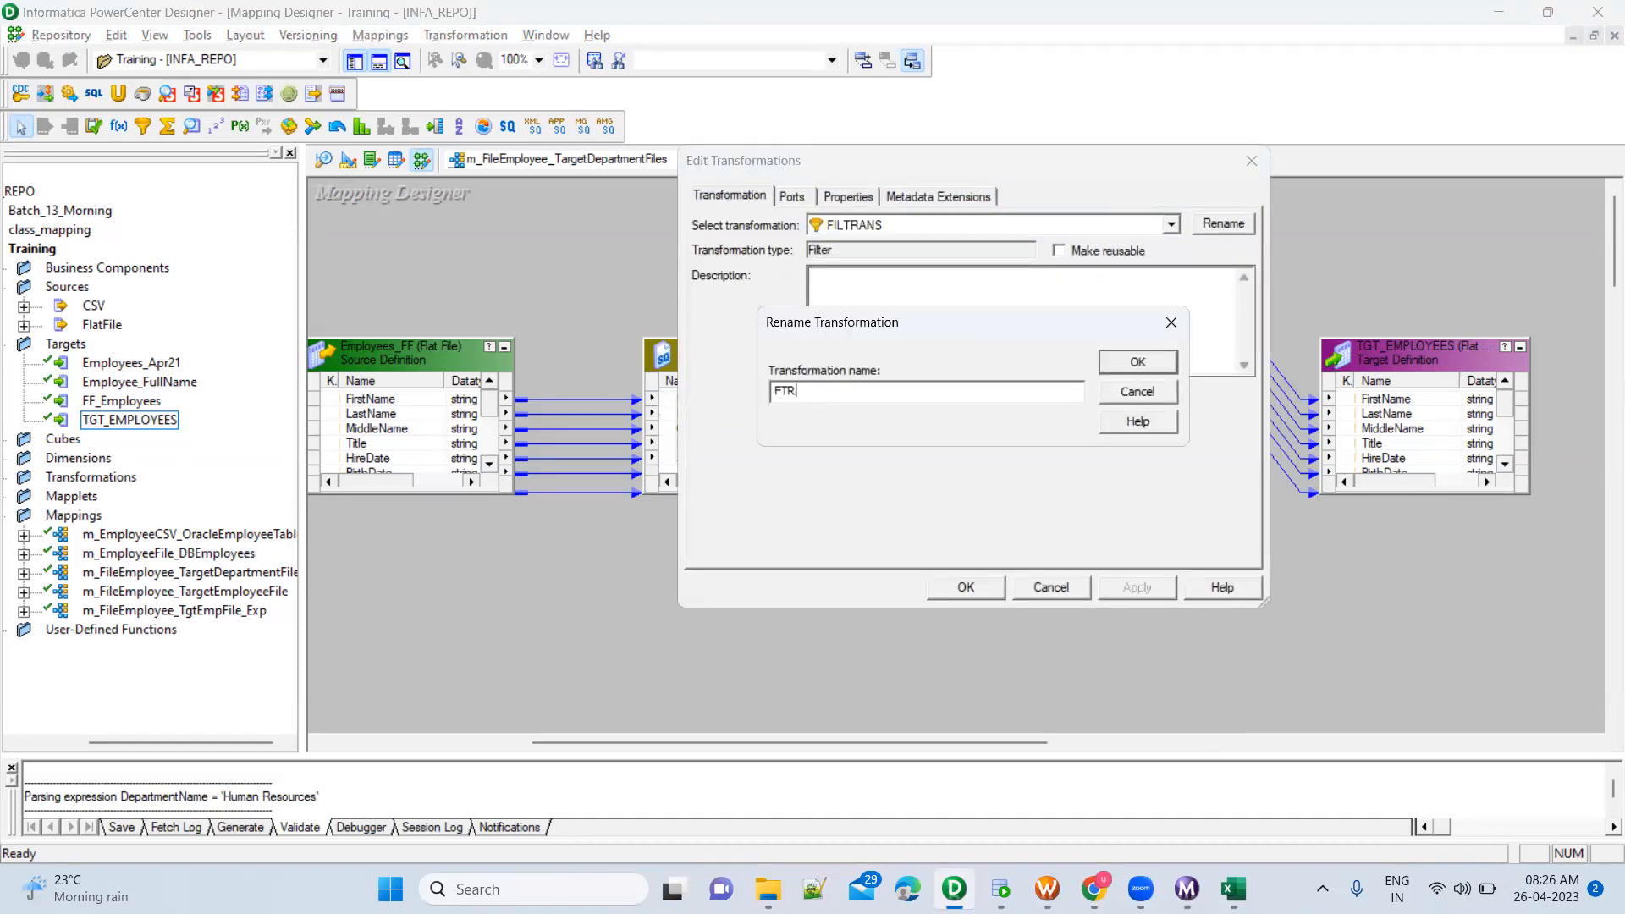
{"action": "type", "text": "_DocumentControl"}
{"action": "left_click", "coordinate": [1161, 363]}
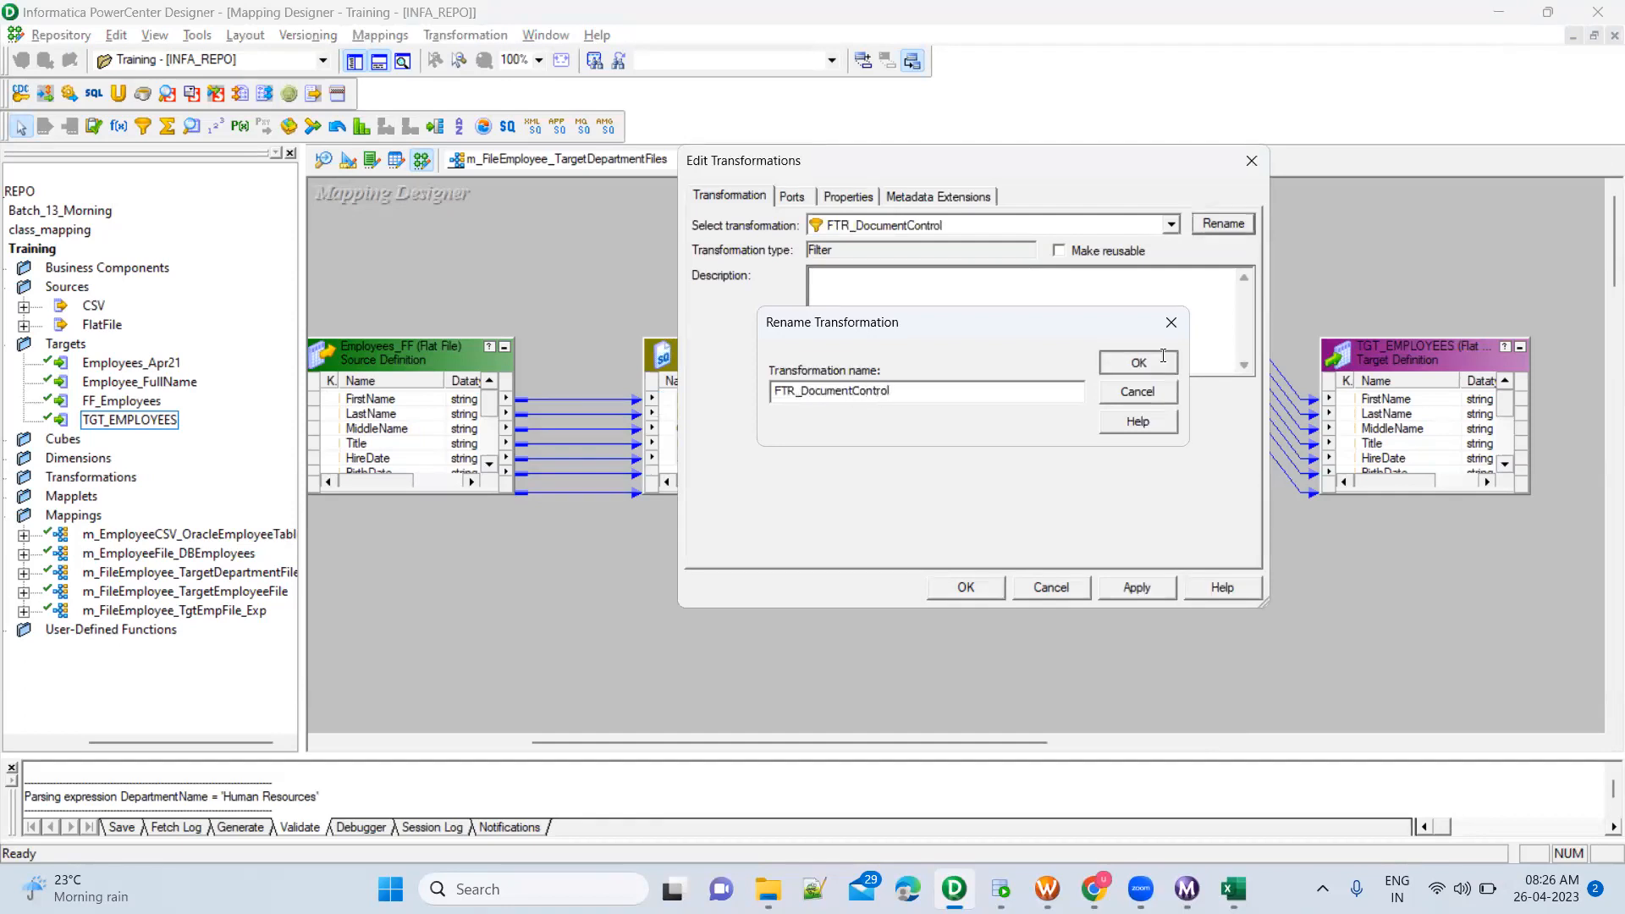
Replace the default filter condition of FTR_DocumentControl with the DepartmentName port, an equals sign and an opening quote
{"action": "left_click", "coordinate": [844, 200]}
{"action": "left_click", "coordinate": [1229, 289]}
{"action": "left_click", "coordinate": [1229, 288]}
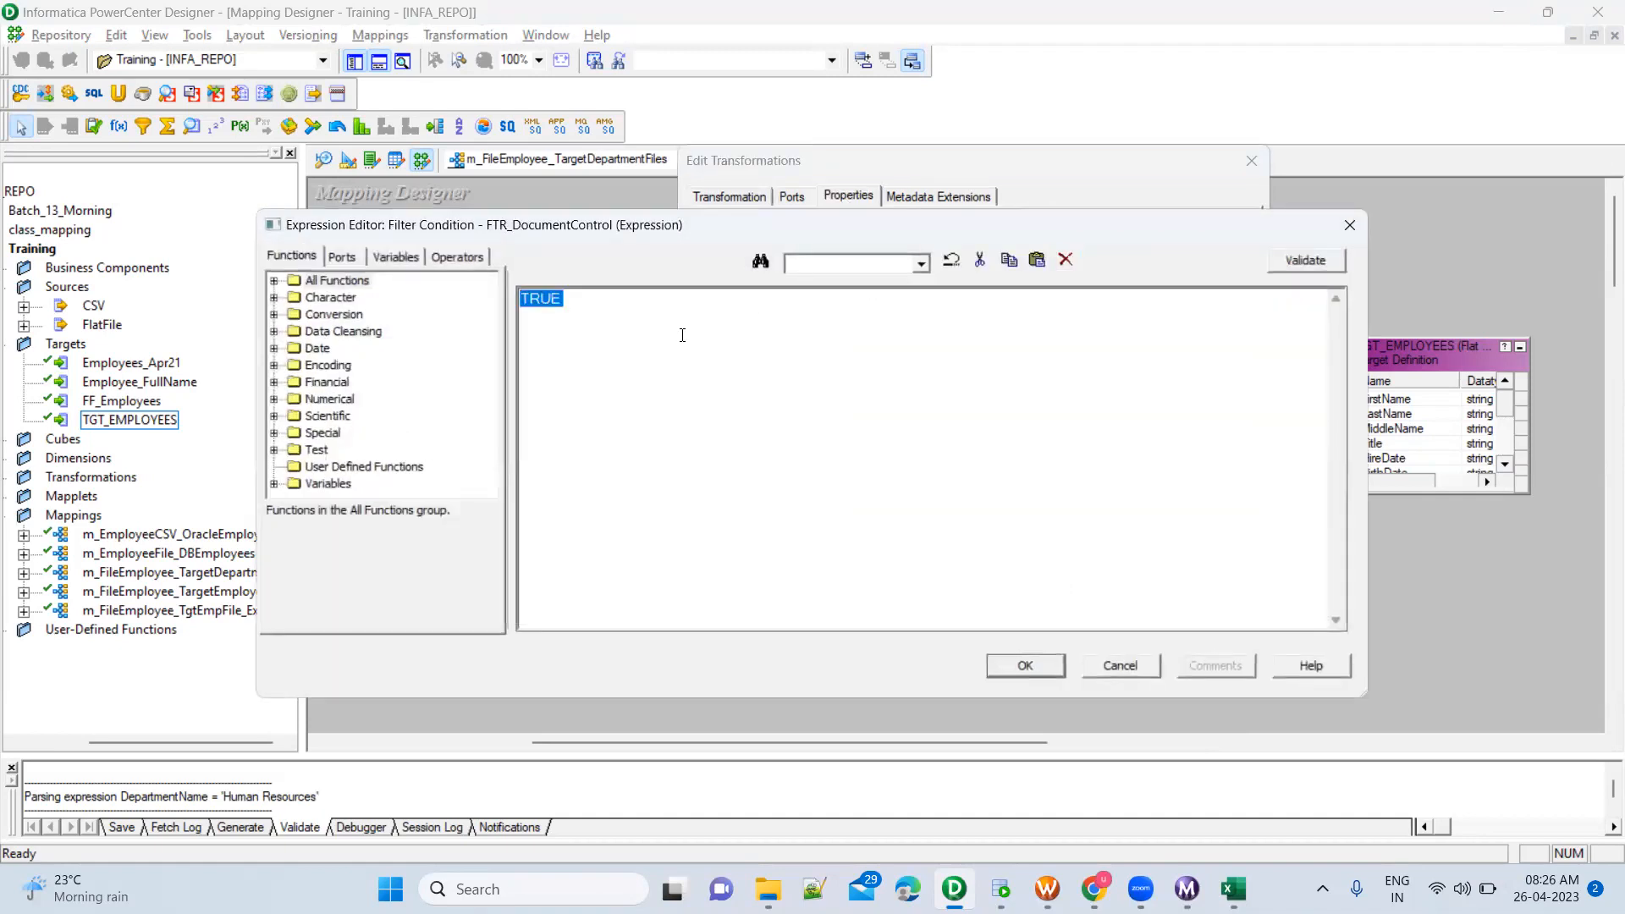
{"action": "key", "text": "Delete"}
{"action": "left_click", "coordinate": [348, 258]}
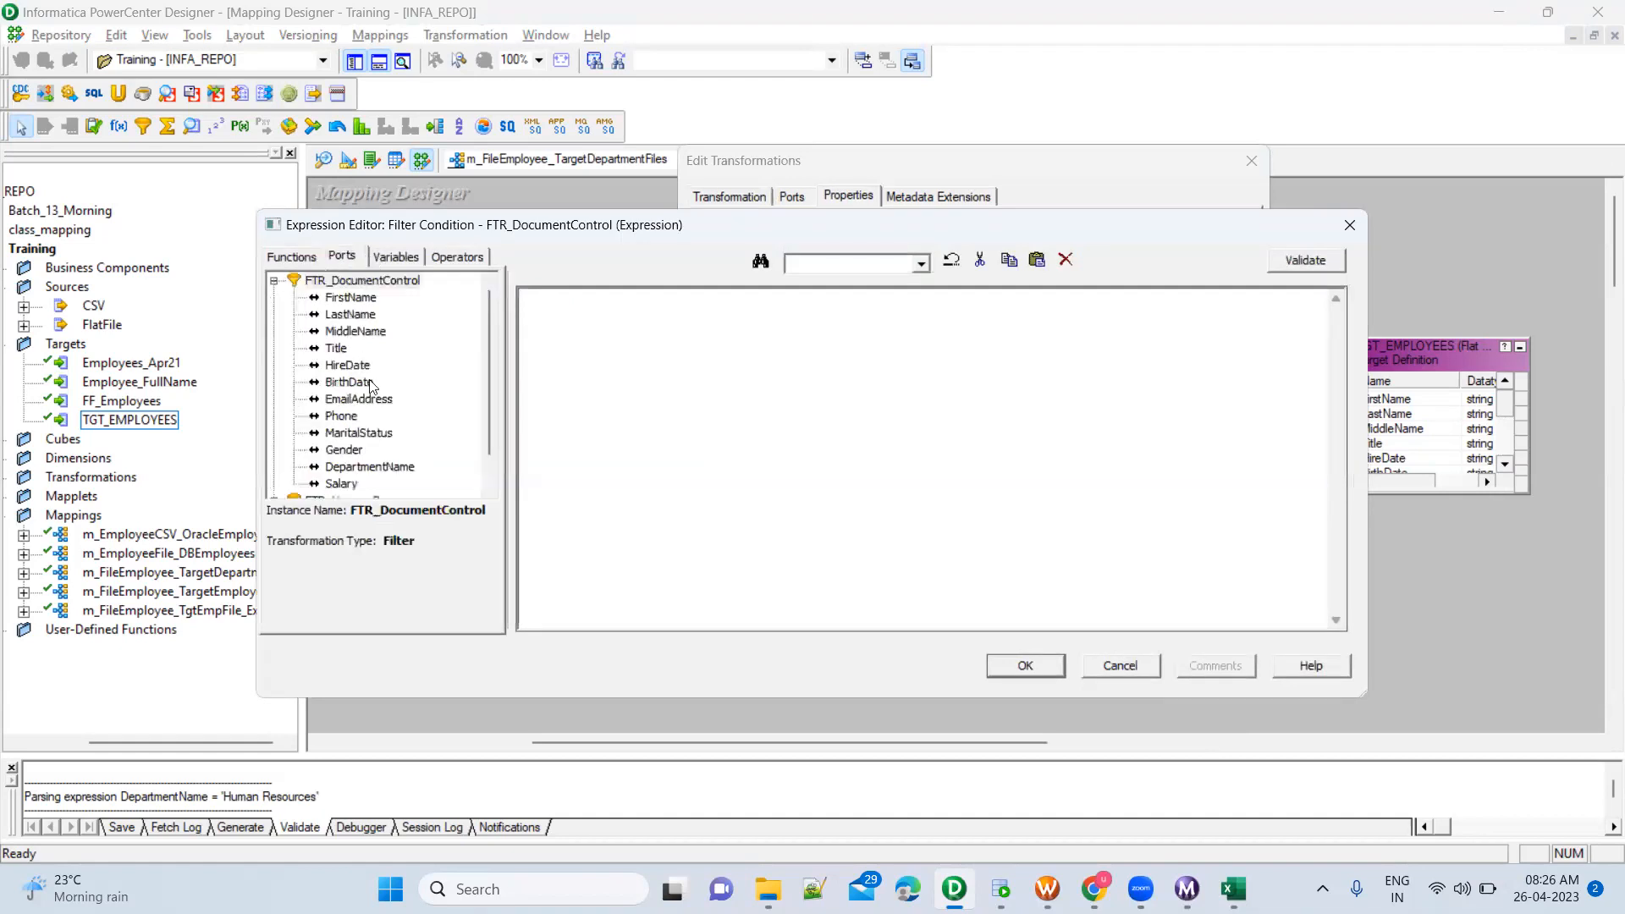
{"action": "double_click", "coordinate": [388, 470]}
{"action": "type", "text": "= '"}
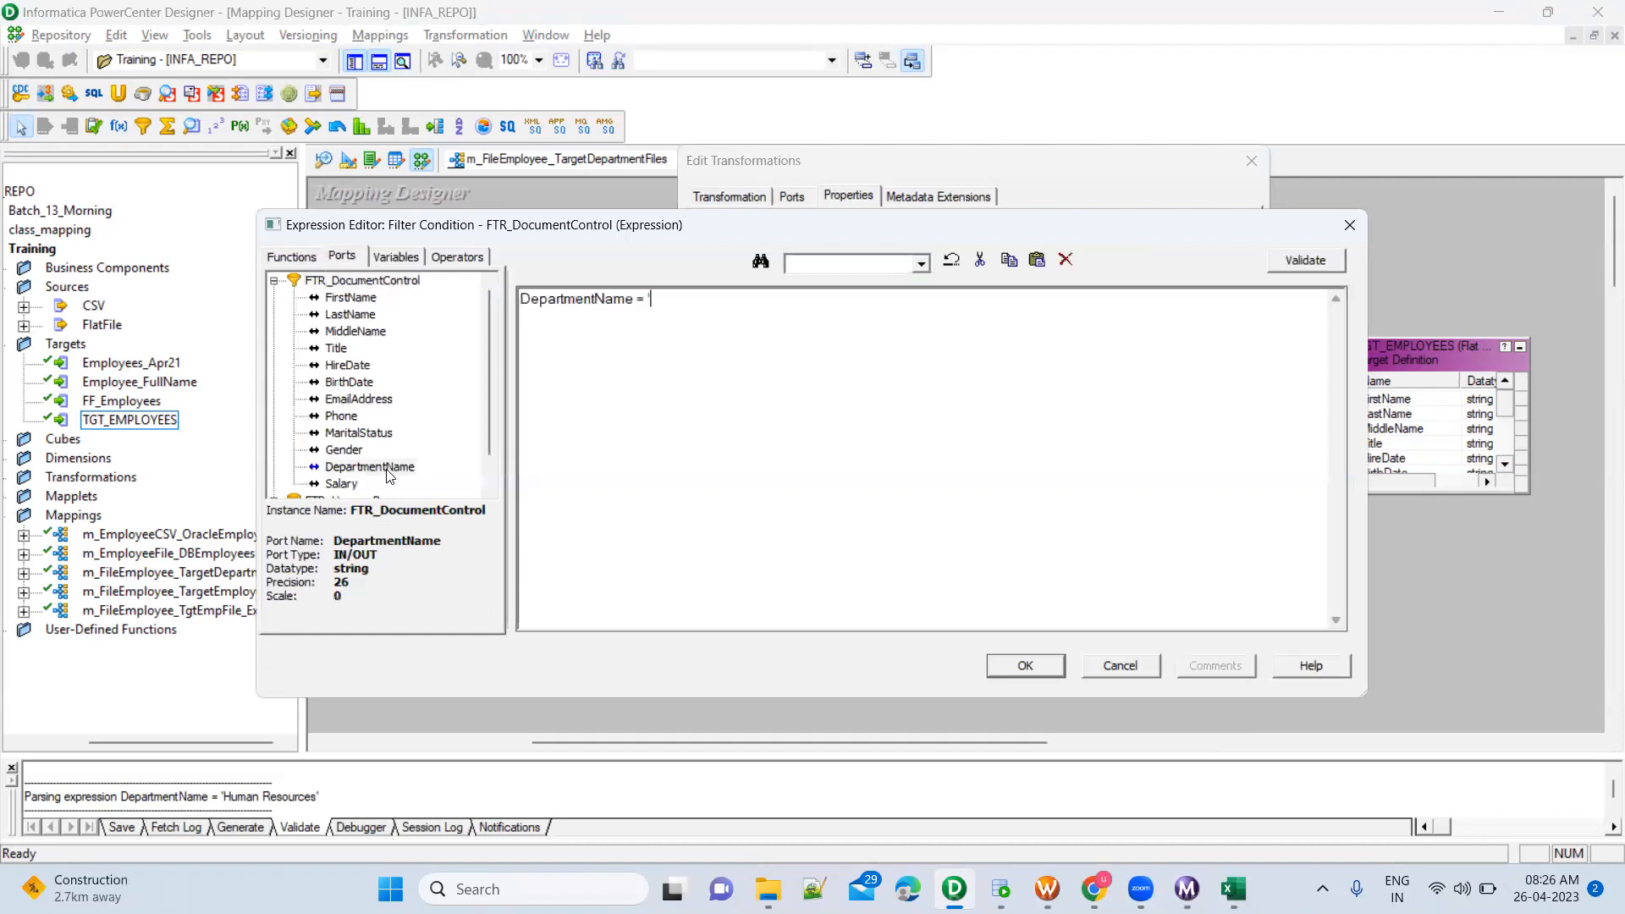
Copy Document Control from the Oracle SQL Developer query, complete the condition as DepartmentName = 'Document Control' in PowerCenter Designer, and apply it
{"action": "key", "text": "alt+Tab"}
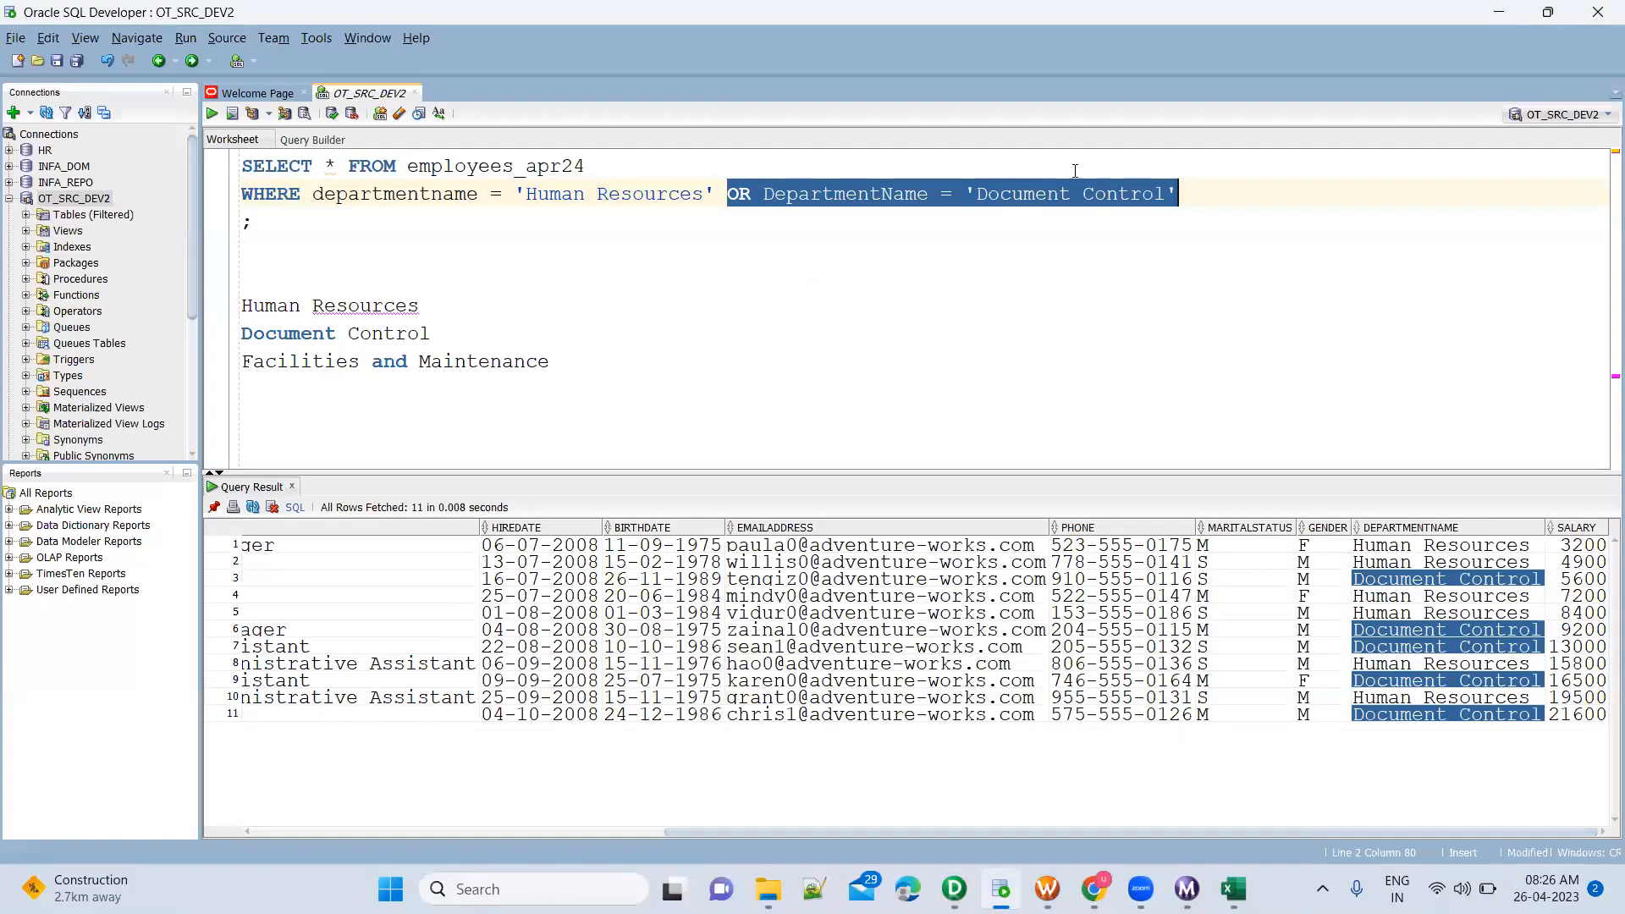
{"action": "left_click", "coordinate": [1075, 171]}
{"action": "left_click_drag", "start_coordinate": [978, 196], "coordinate": [1168, 196]}
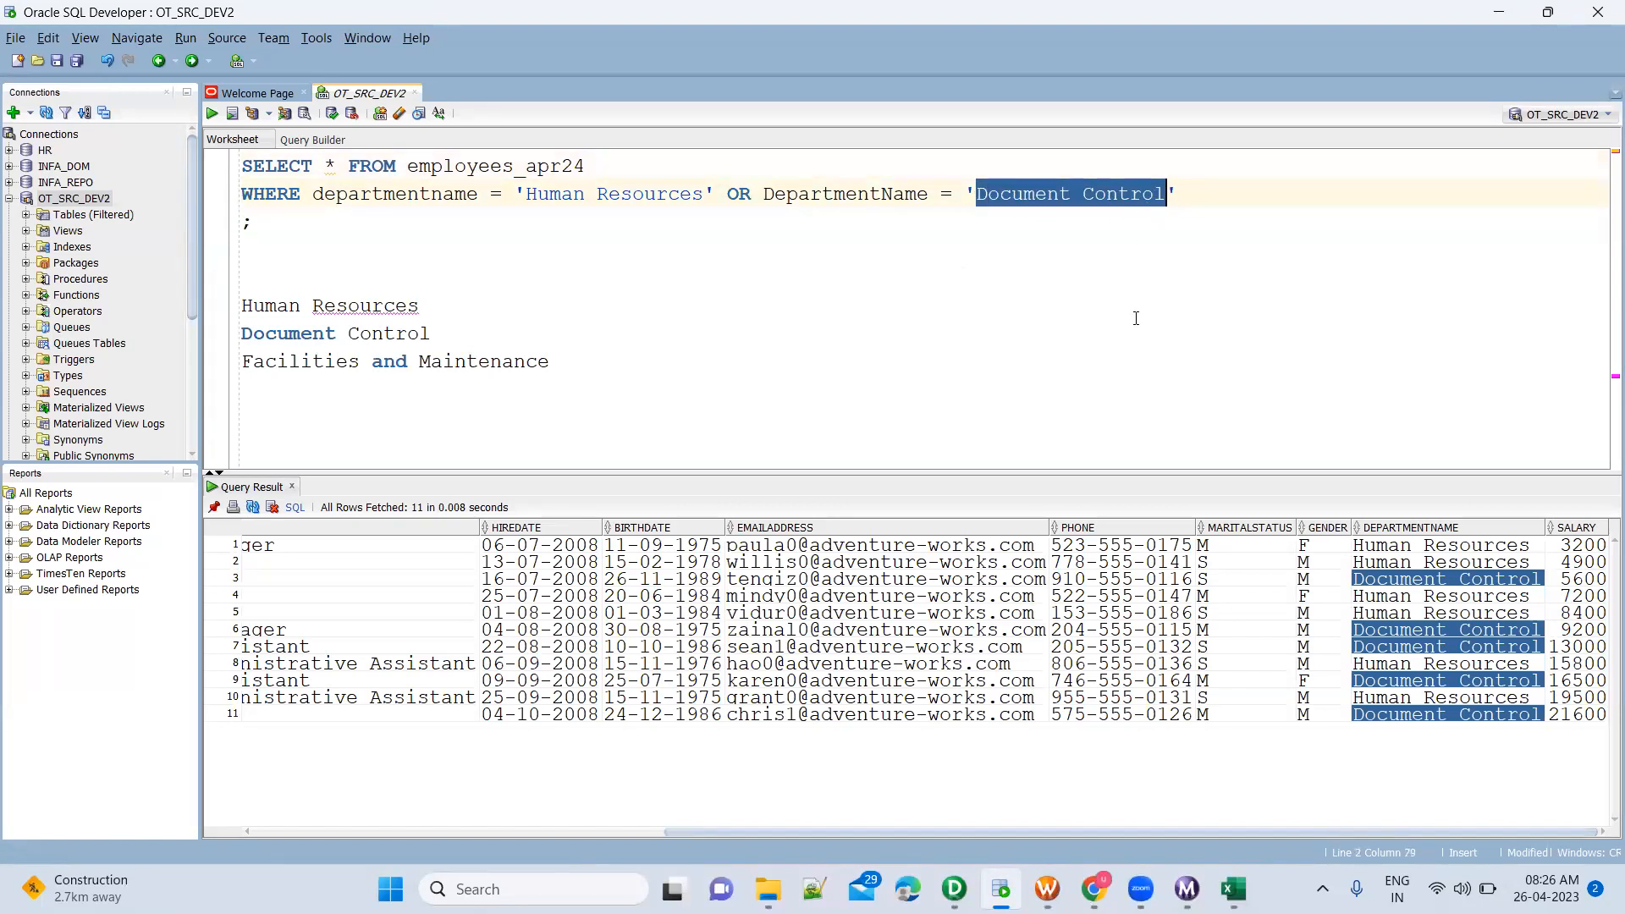
{"action": "key", "text": "alt+Tab"}
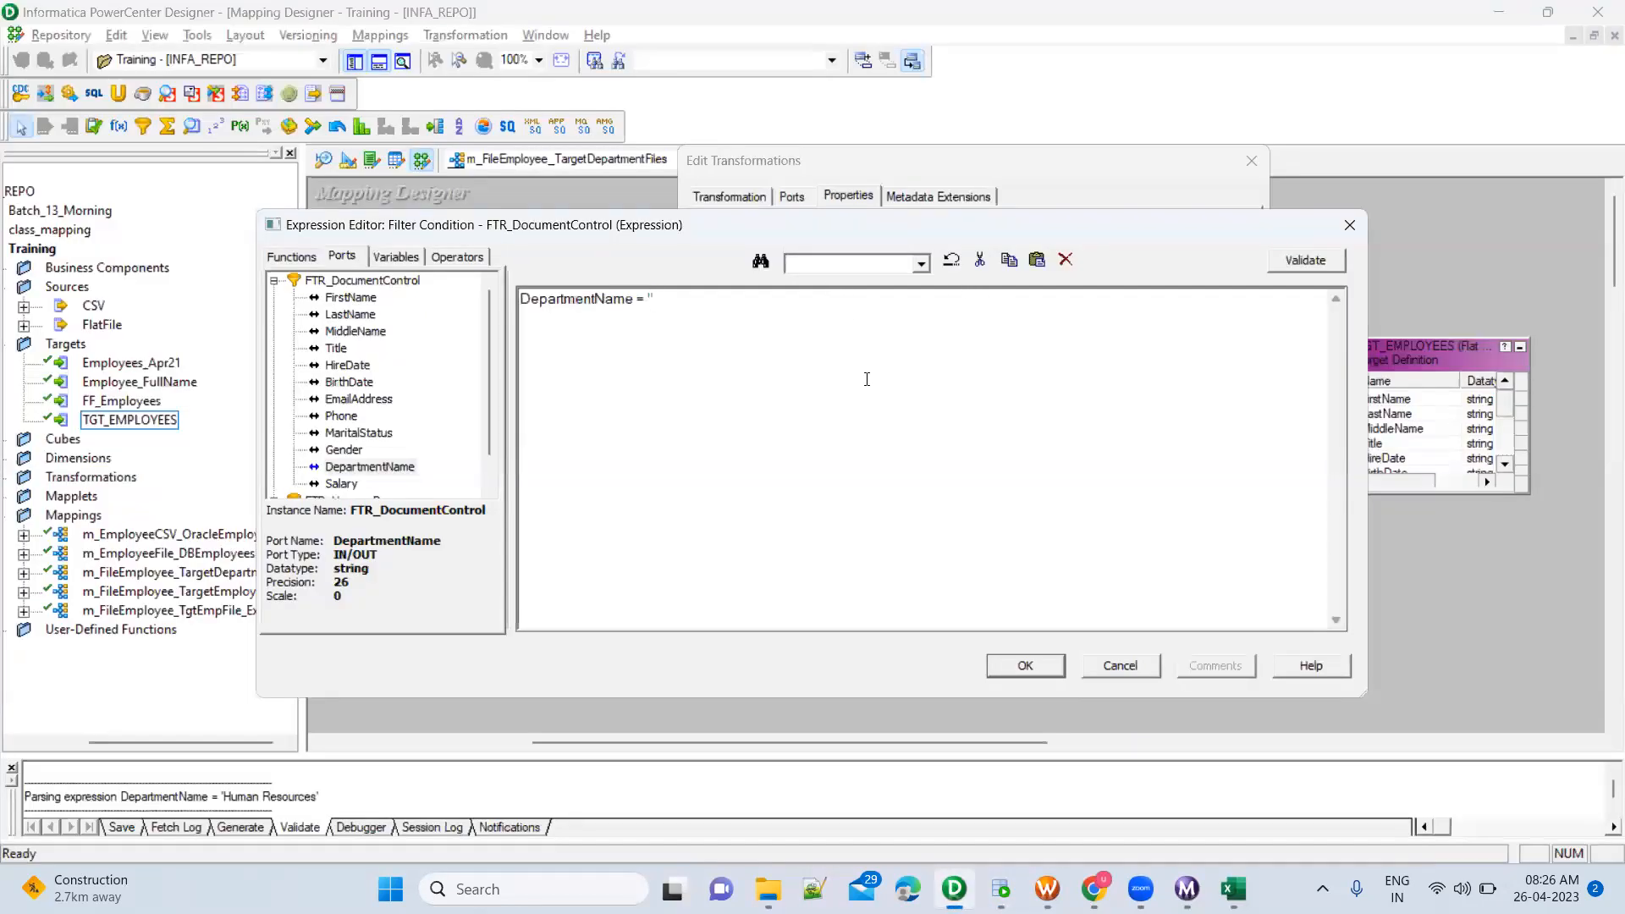
{"action": "type", "text": "Document Control'"}
{"action": "left_click", "coordinate": [1026, 666]}
{"action": "left_click", "coordinate": [1133, 593]}
{"action": "left_click", "coordinate": [966, 589]}
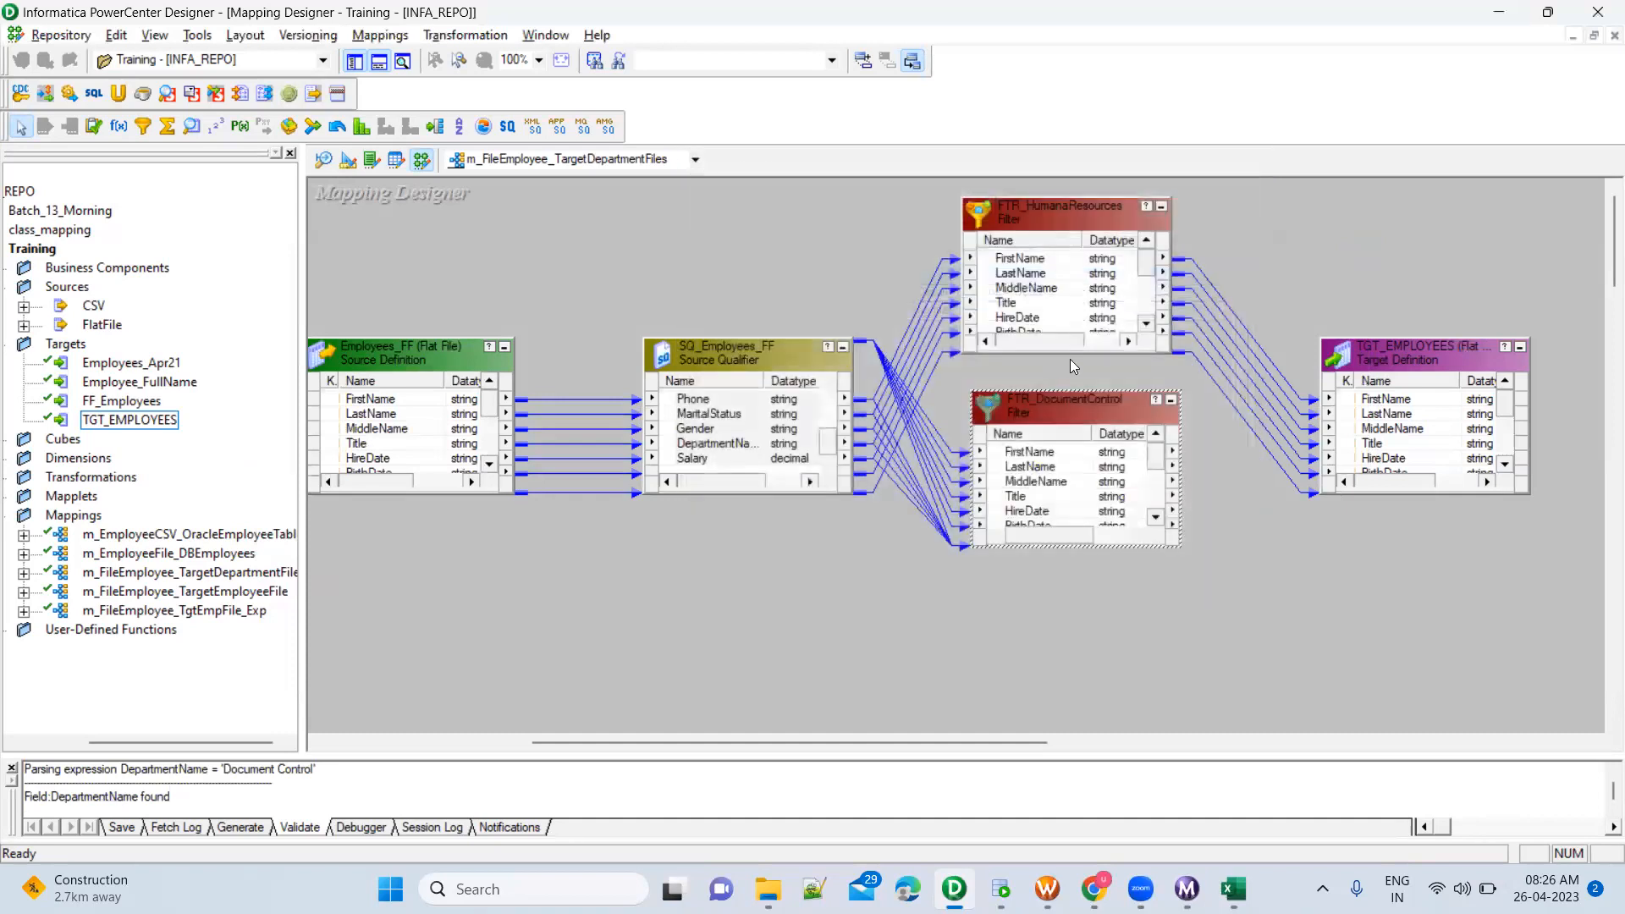
Align the TGT_EMPLOYEES target with FTR_HumanaResources and rename it as TGT_EMPLOYEES_HR
{"action": "left_click_drag", "start_coordinate": [1414, 374], "coordinate": [1399, 223]}
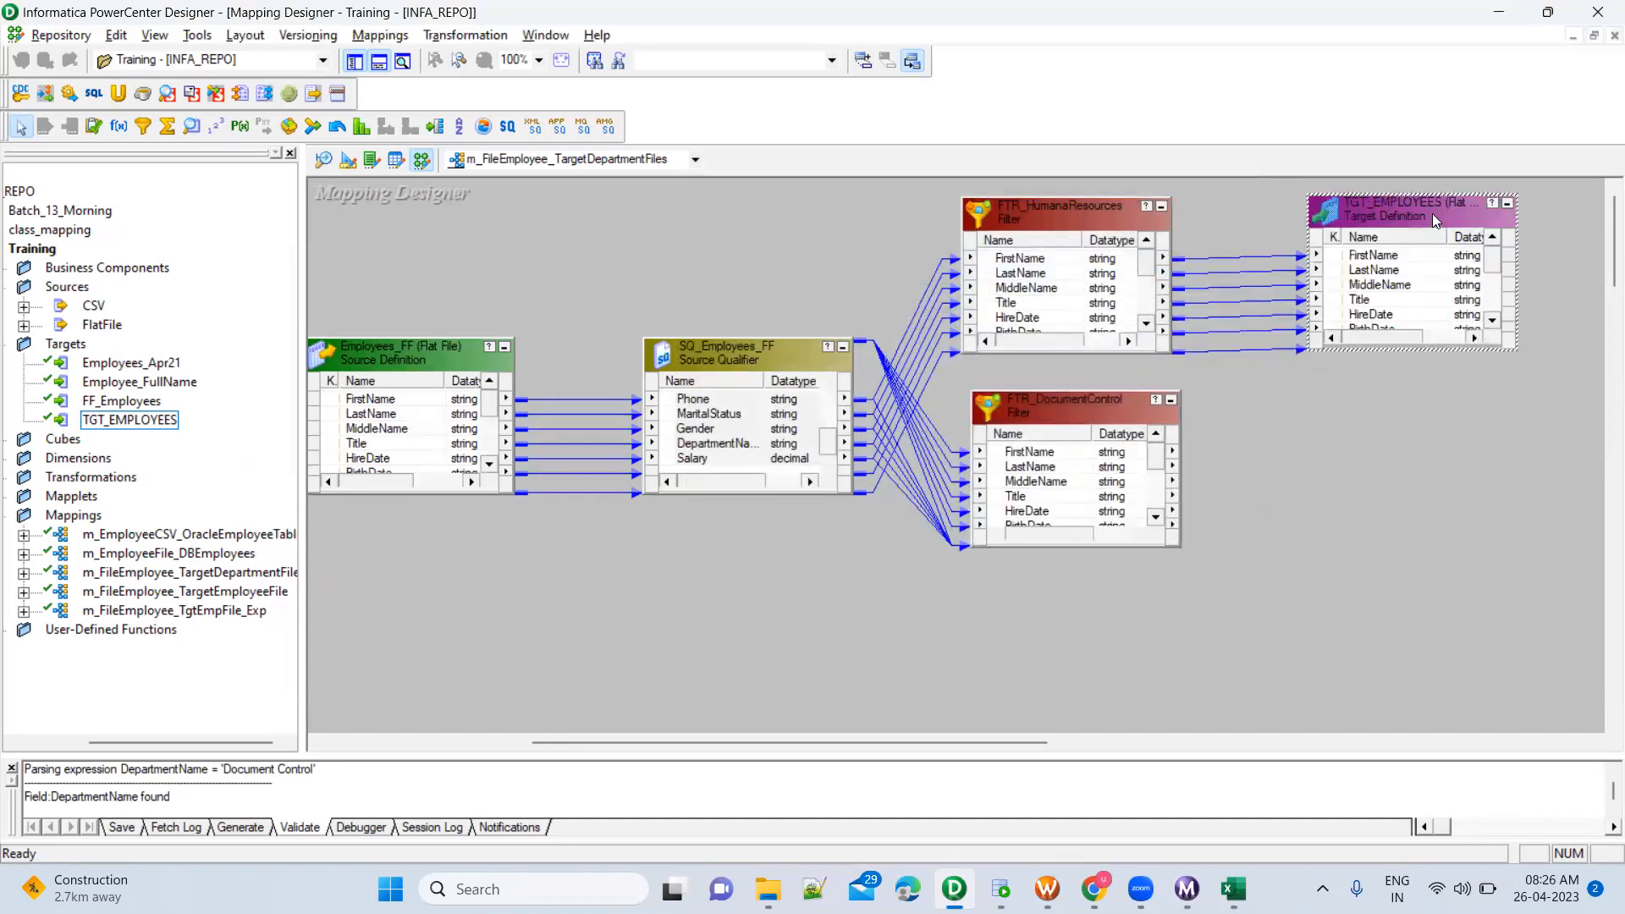
{"action": "double_click", "coordinate": [1432, 213]}
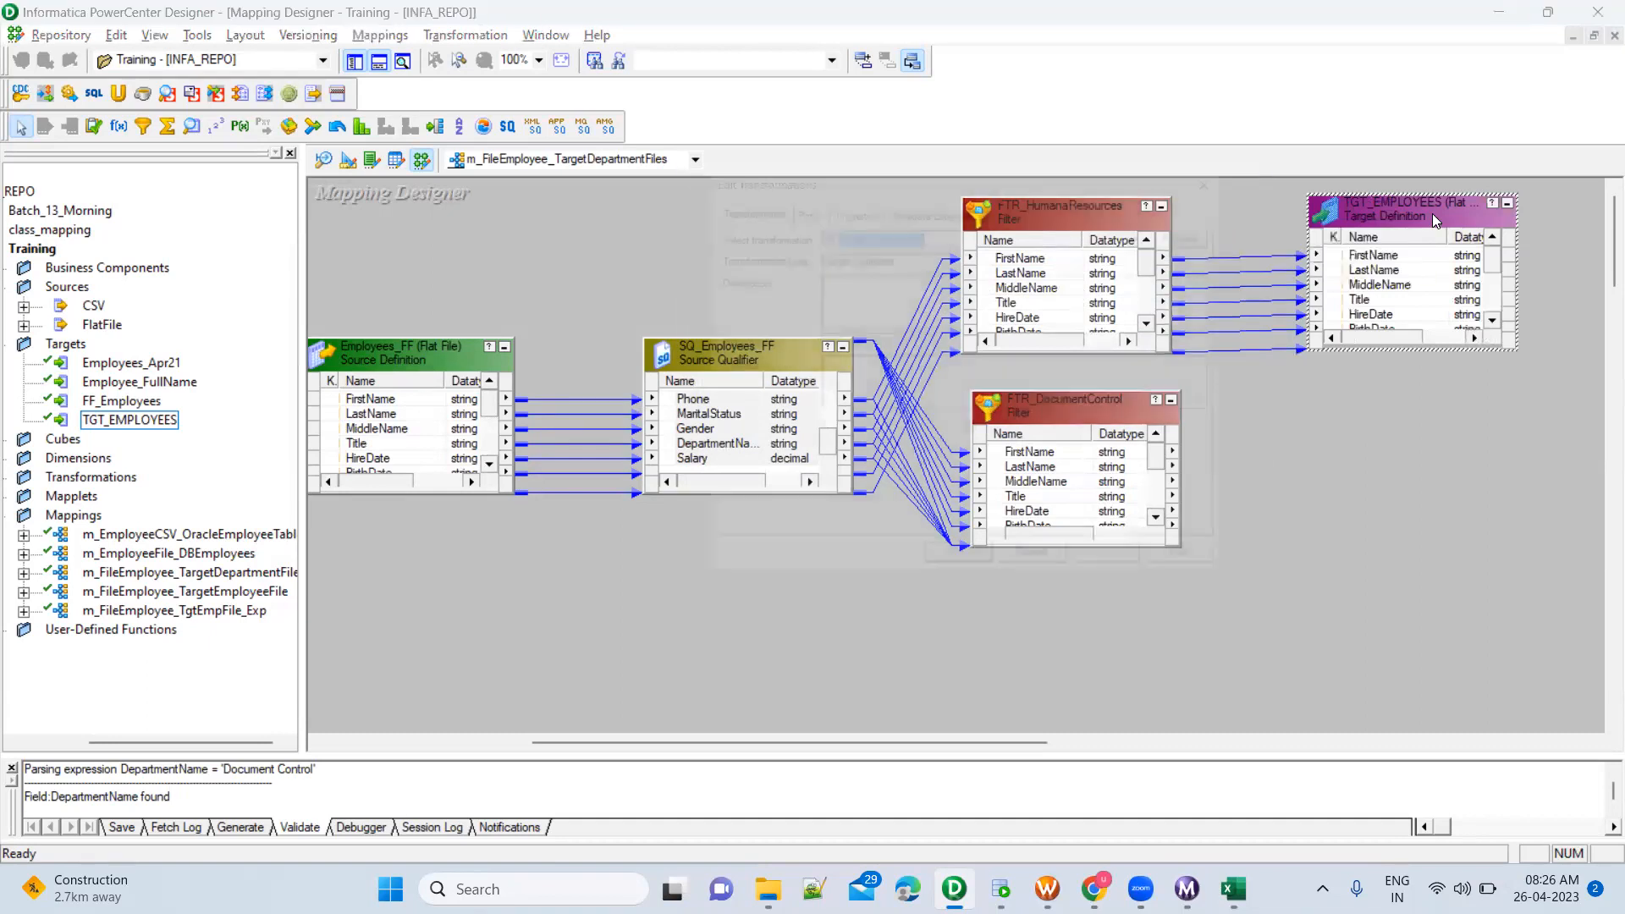
{"action": "left_click", "coordinate": [1223, 223]}
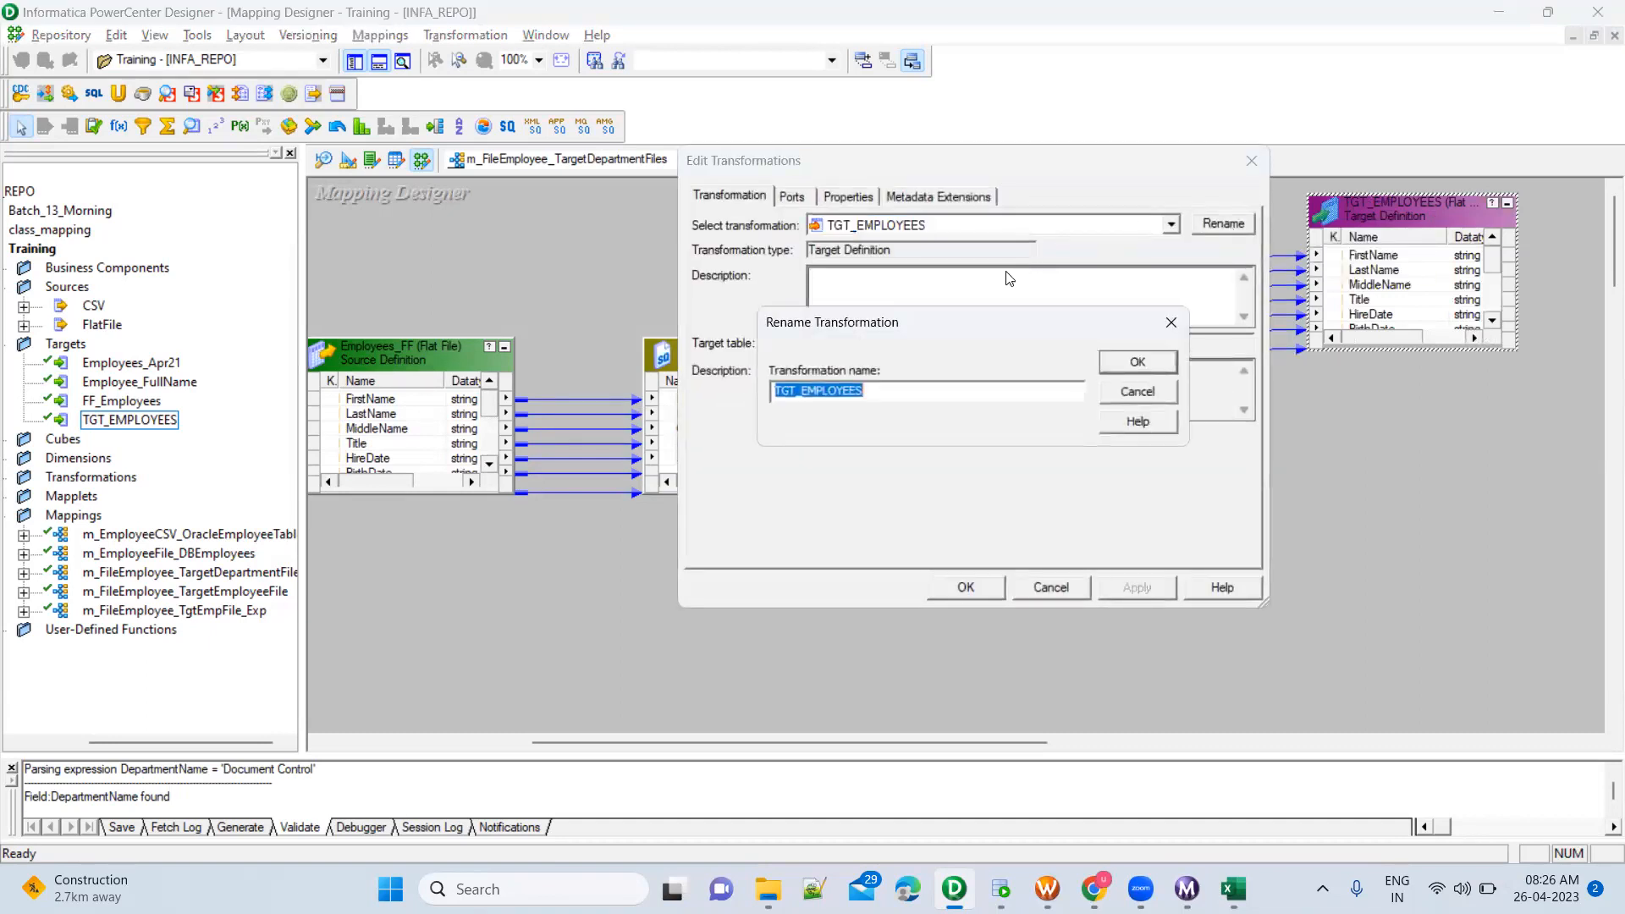
{"action": "left_click", "coordinate": [906, 396]}
{"action": "type", "text": "_HR"}
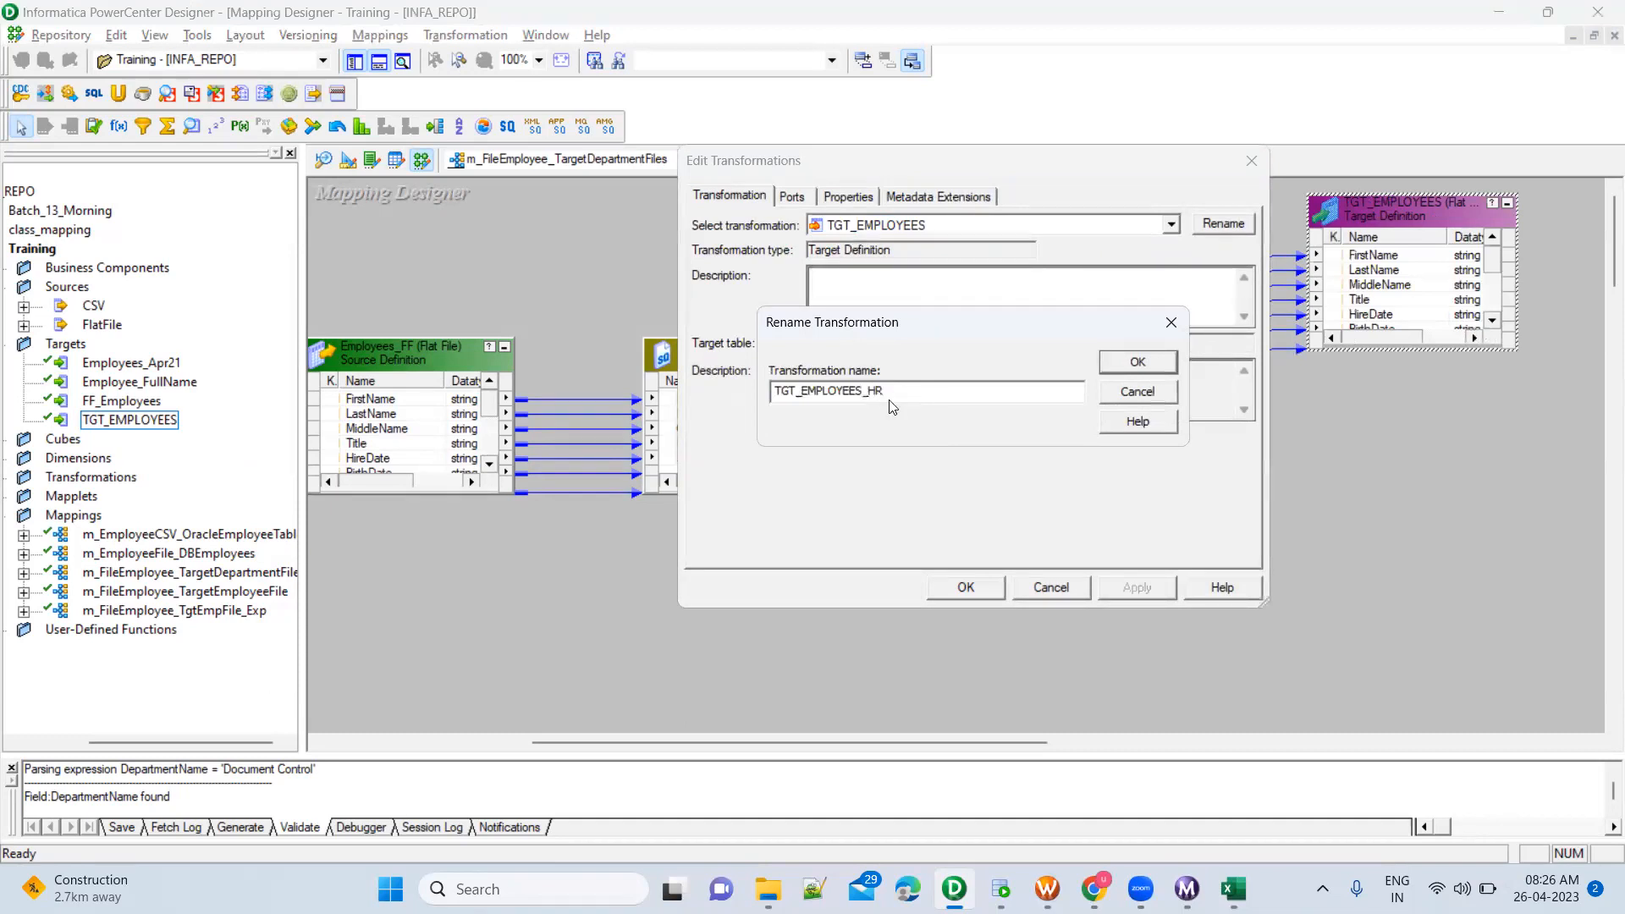
{"action": "left_click", "coordinate": [1138, 361]}
{"action": "left_click", "coordinate": [1144, 592]}
{"action": "left_click", "coordinate": [997, 590]}
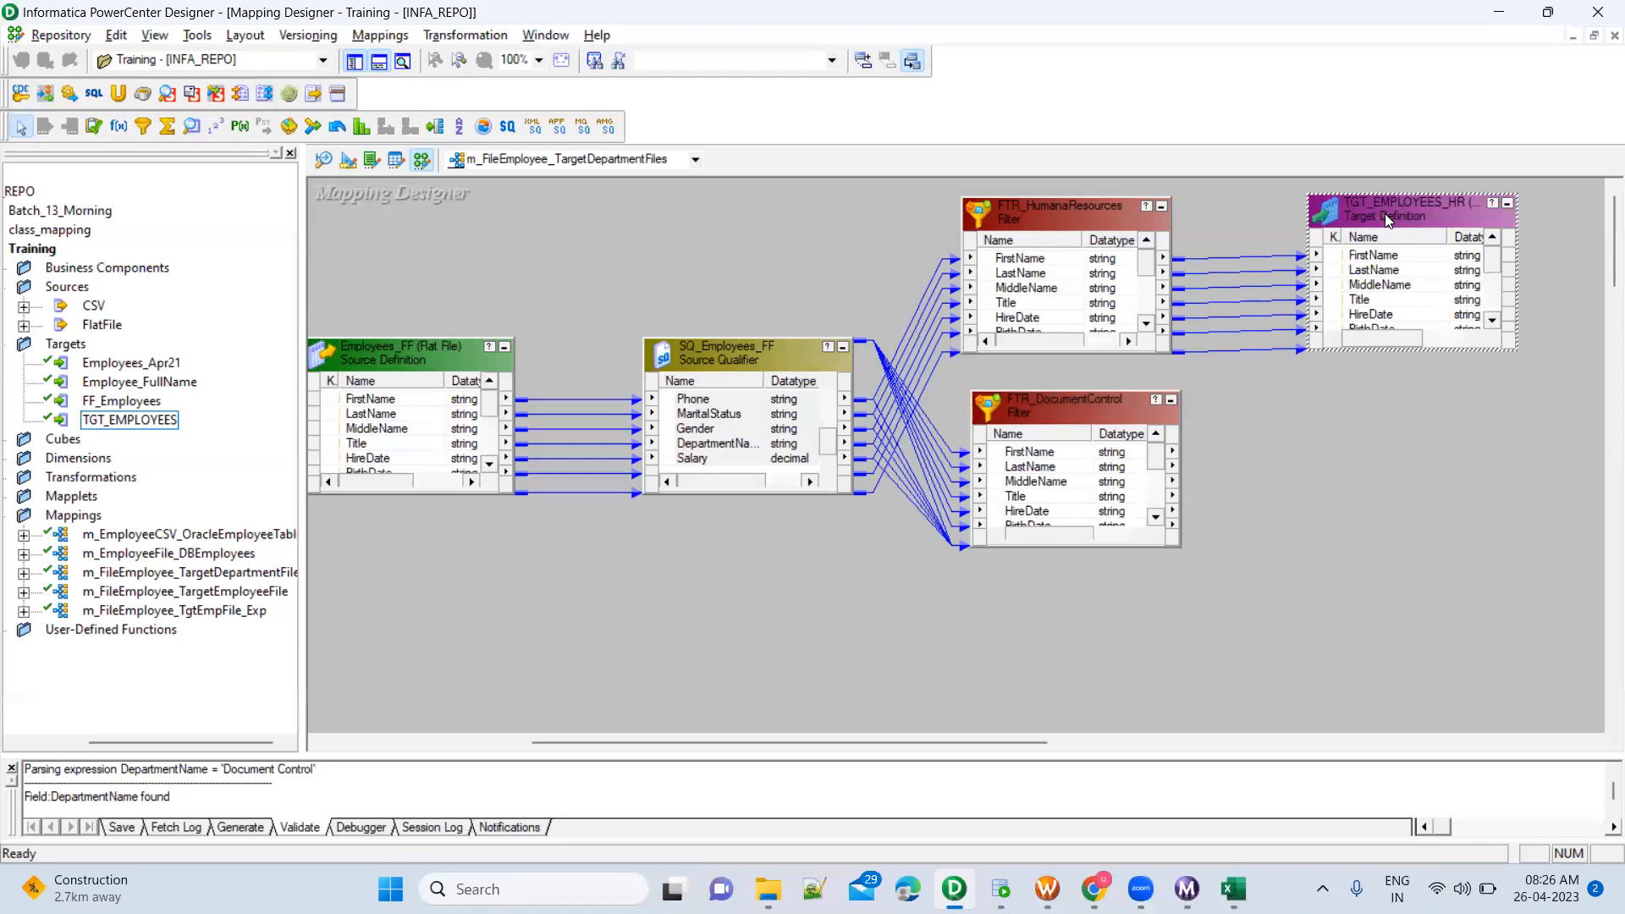
Add a second instance of the TGT_EMPLOYEES target to the mapping, placed beside FTR_DocumentControl
{"action": "left_click_drag", "start_coordinate": [145, 423], "coordinate": [1378, 404]}
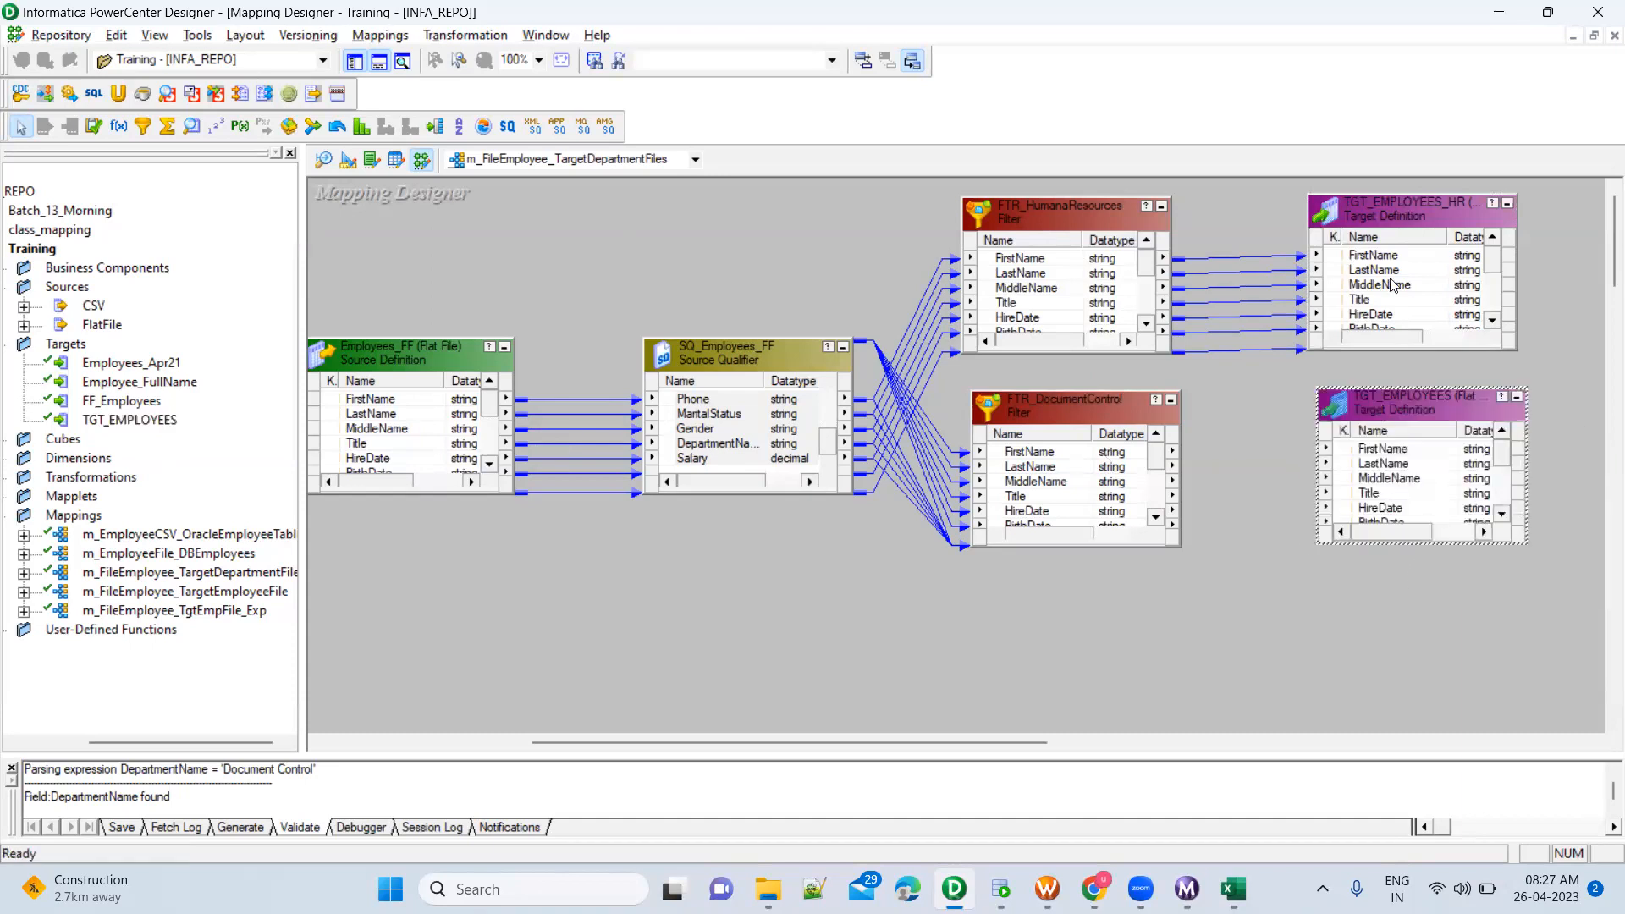
{"action": "left_click", "coordinate": [1400, 225]}
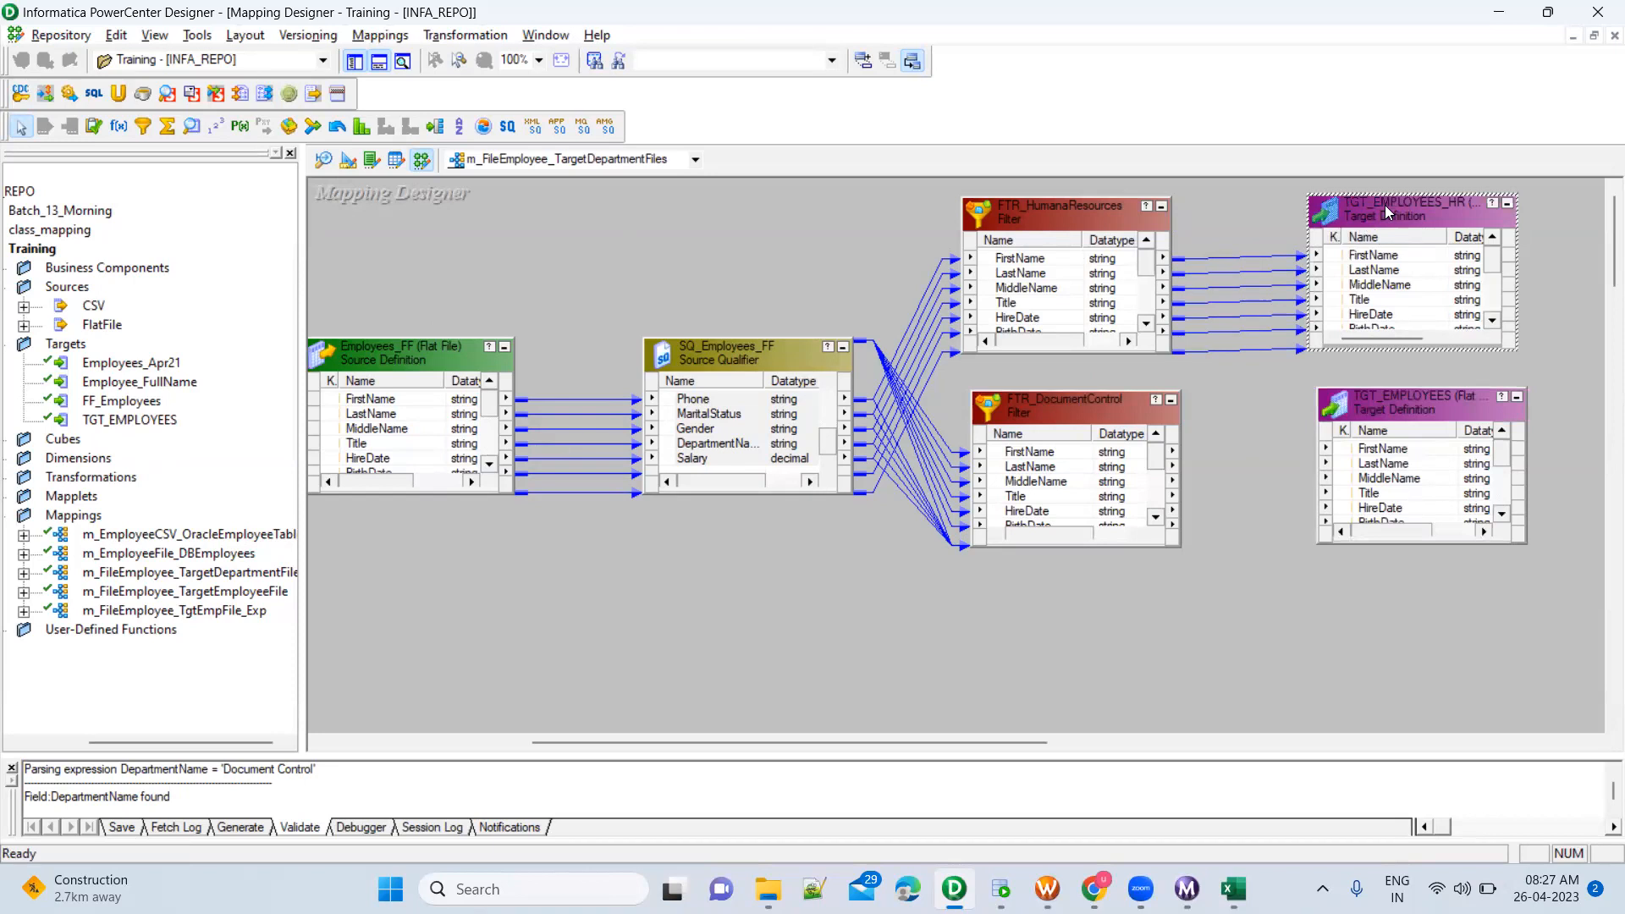
{"action": "left_click", "coordinate": [1414, 419]}
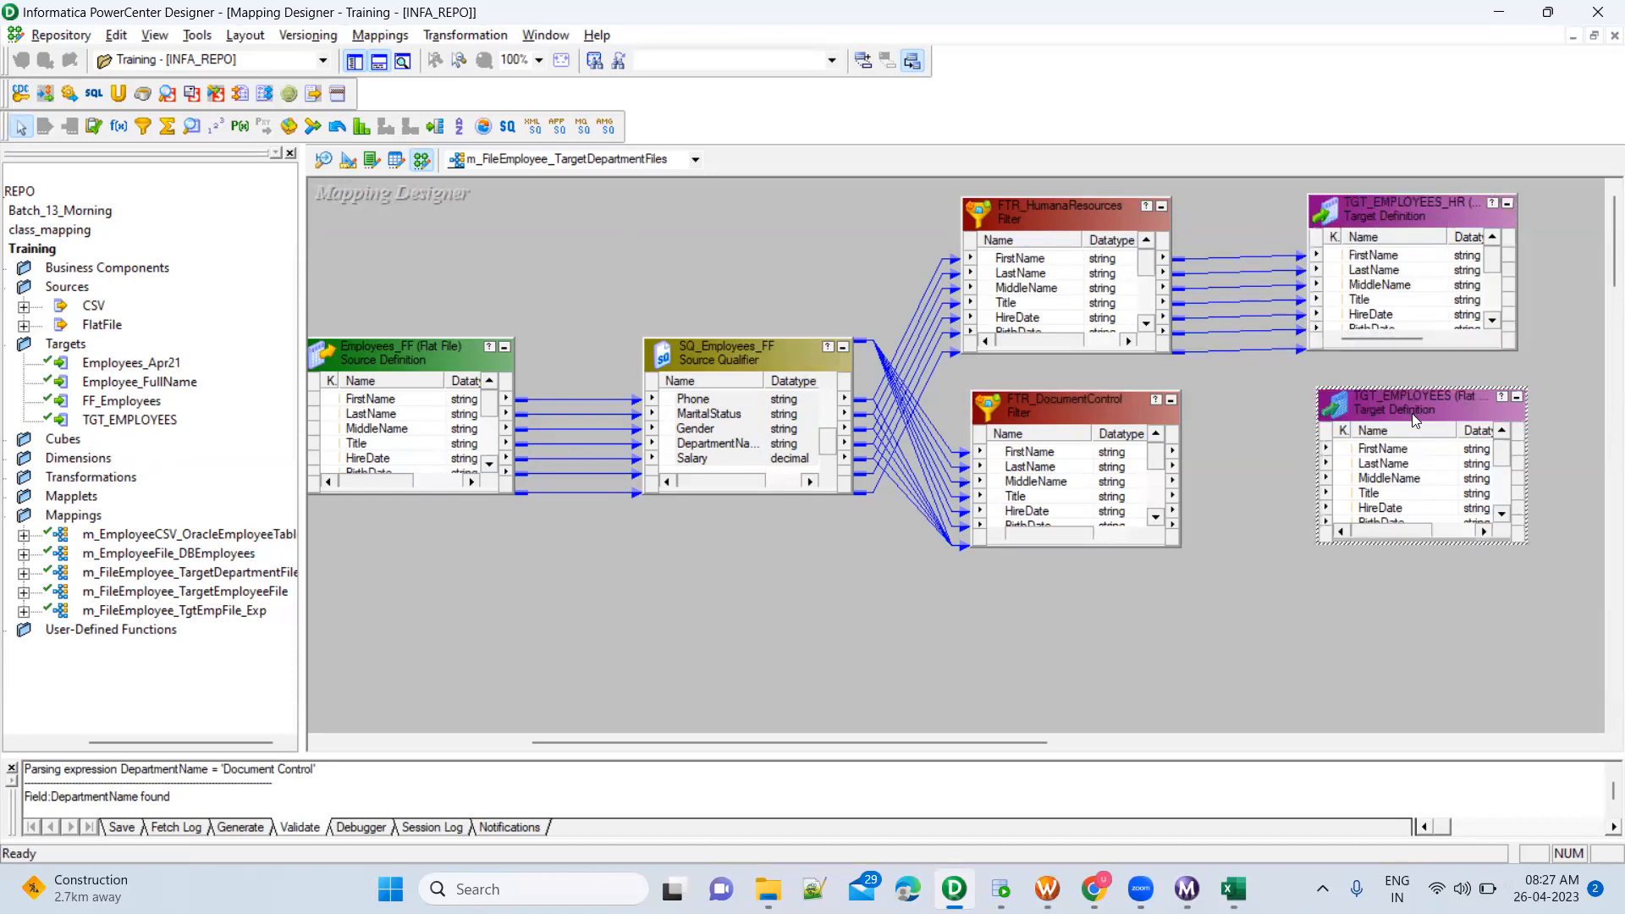
Rename the second TGT_EMPLOYEES target instance as TGT_EMPLOYEES_DC
{"action": "double_click", "coordinate": [1412, 413]}
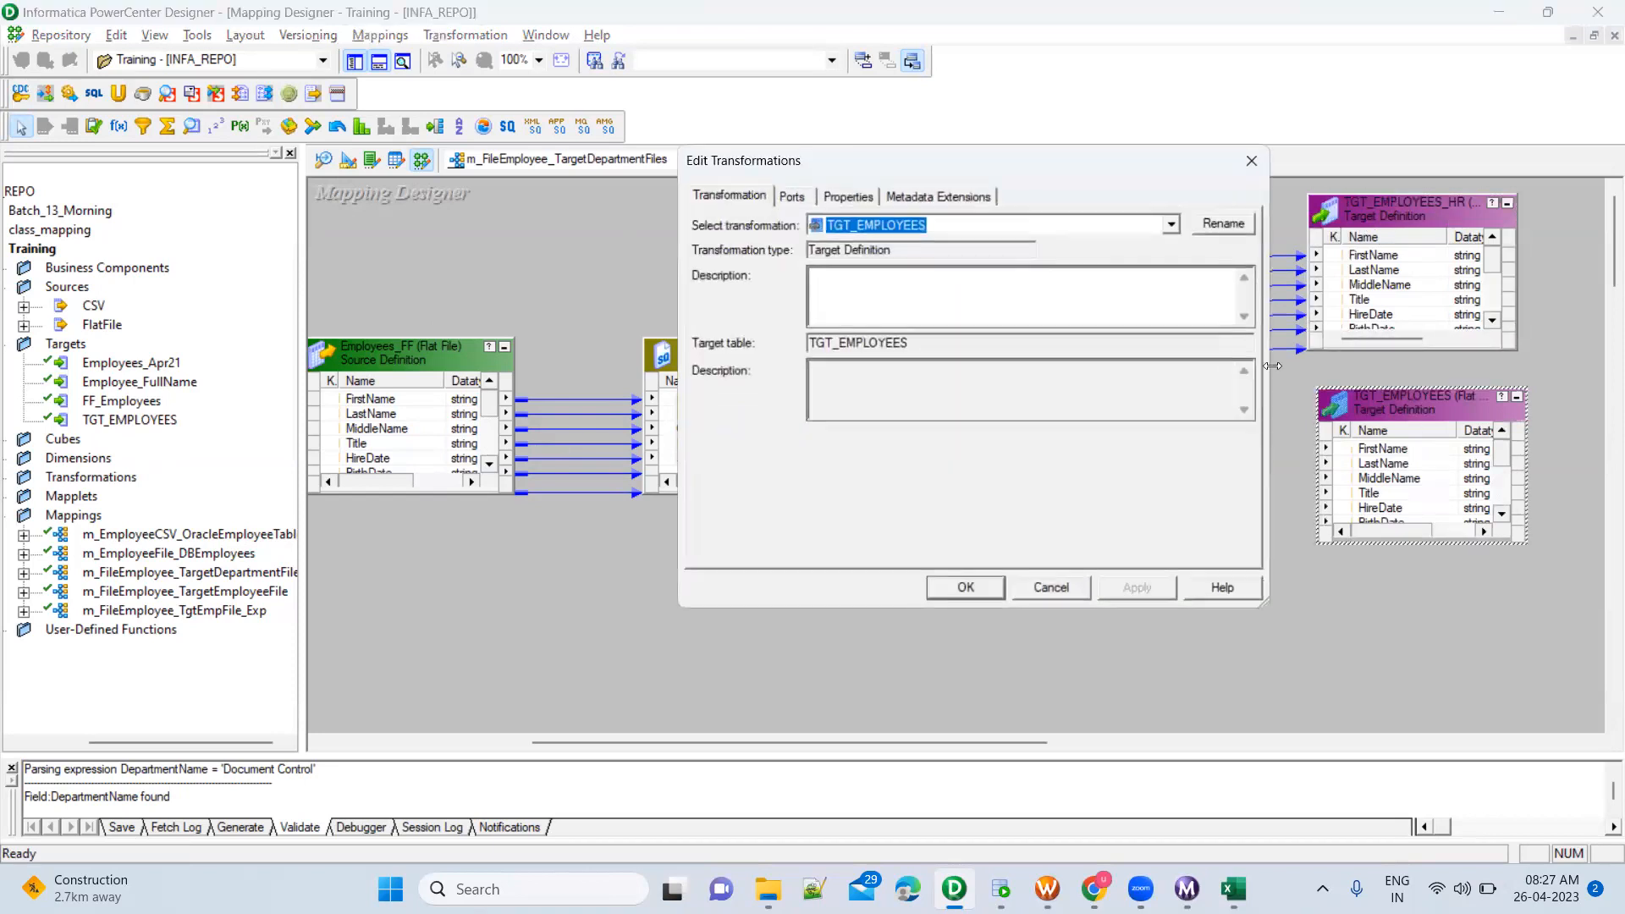
{"action": "left_click", "coordinate": [1231, 225]}
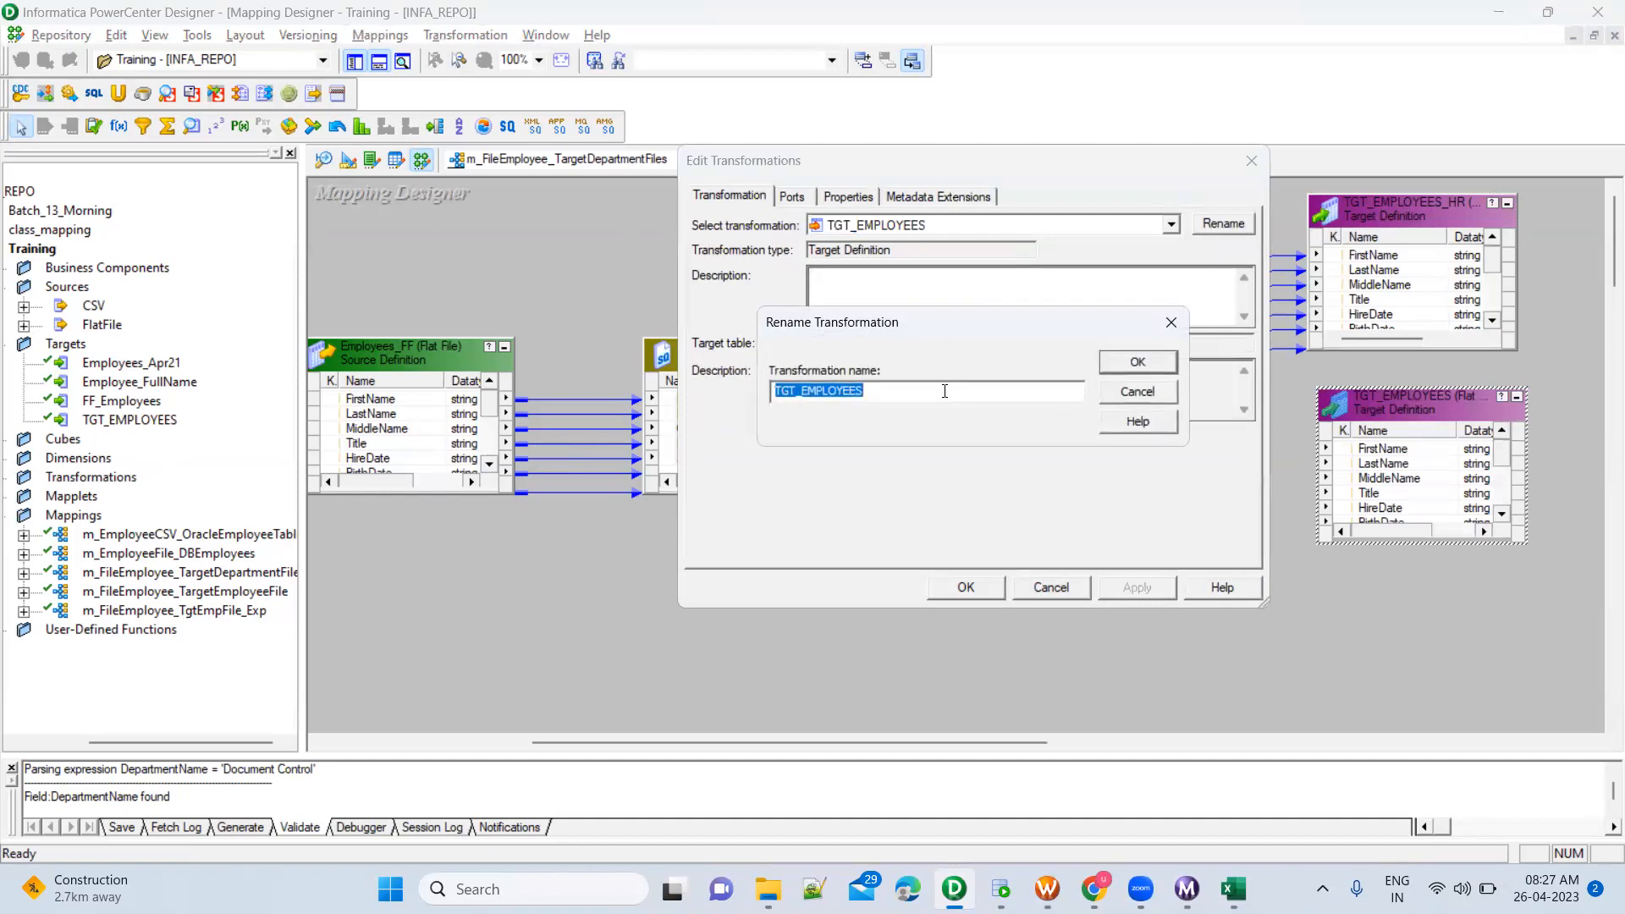
{"action": "left_click", "coordinate": [944, 391]}
{"action": "type", "text": "_DC"}
{"action": "left_click", "coordinate": [1138, 361]}
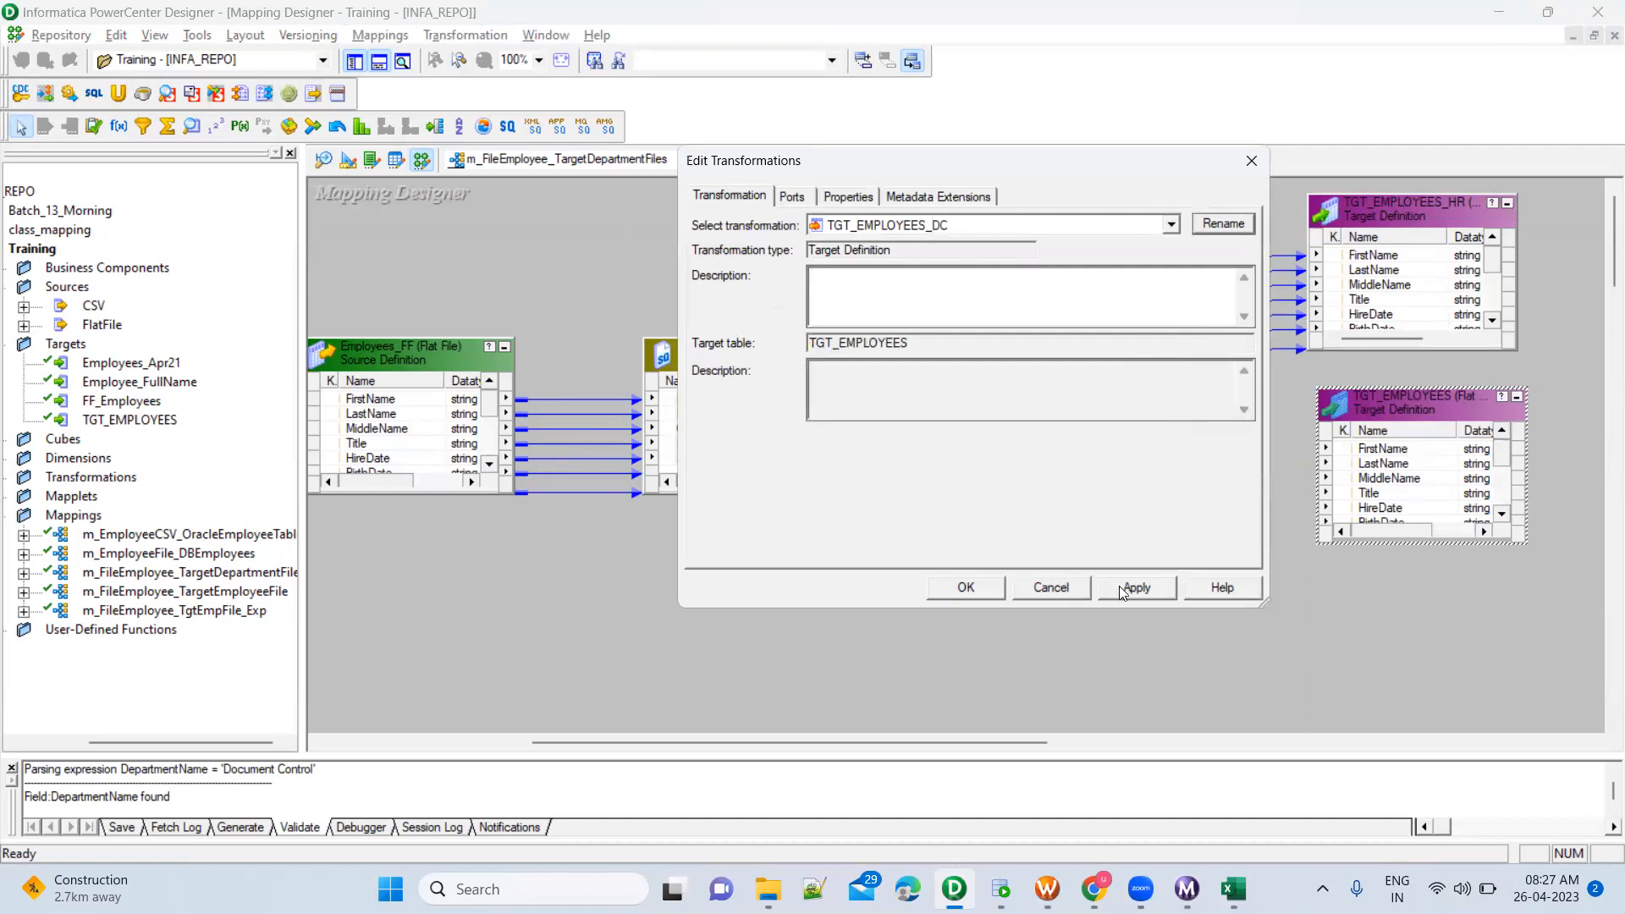
{"action": "left_click", "coordinate": [965, 586]}
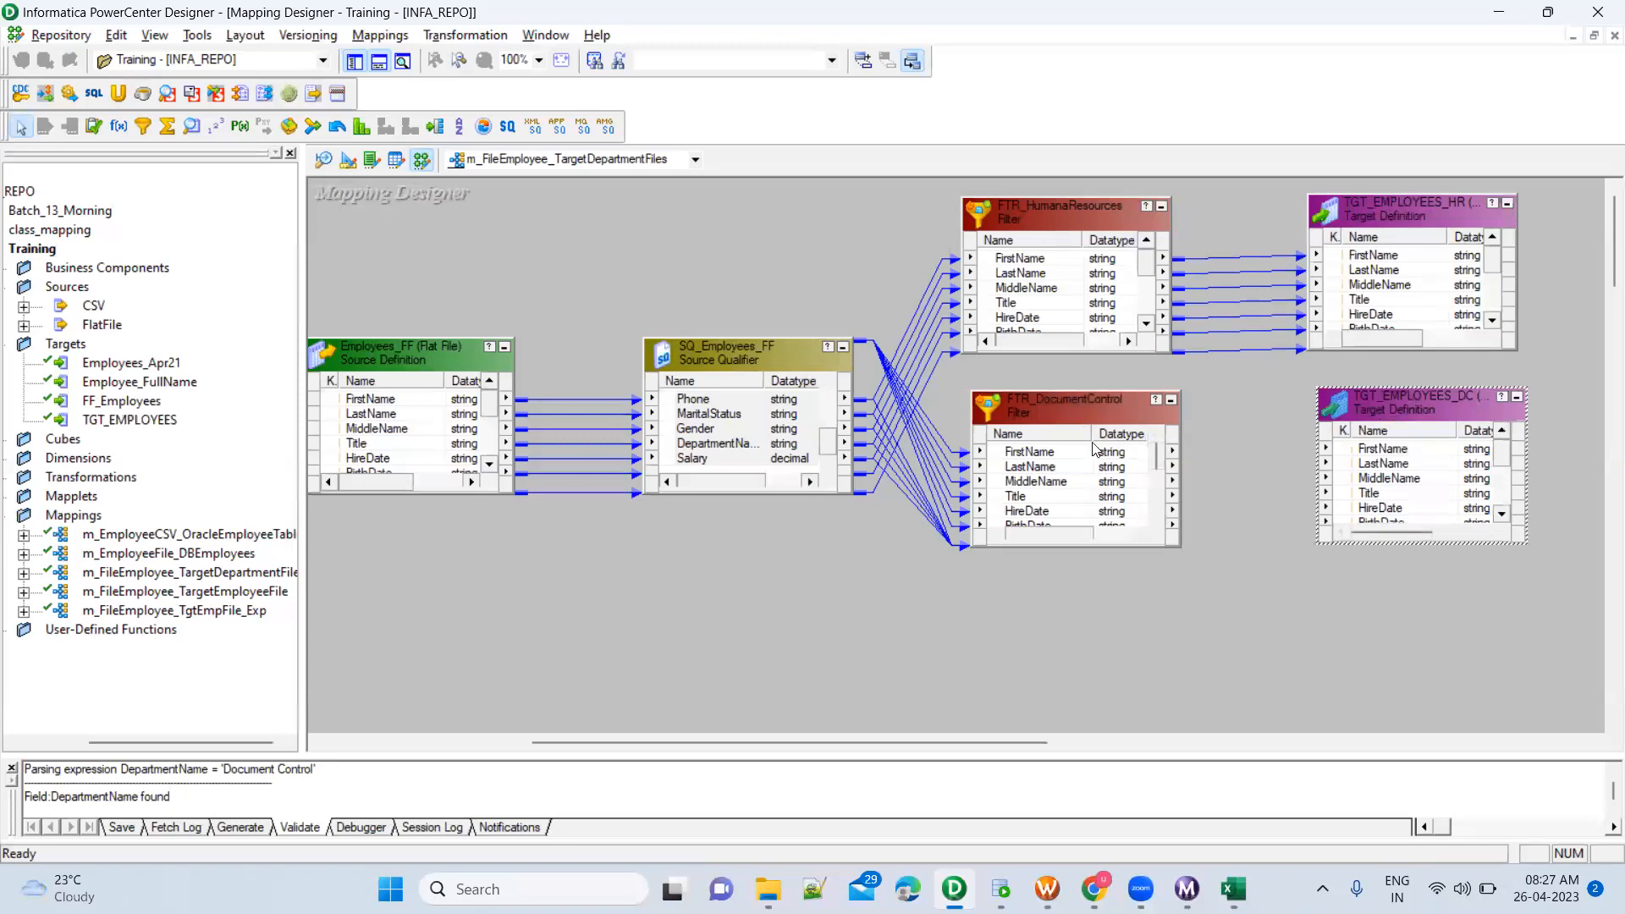
Link all ports of FTR_DocumentControl, FirstName through Salary, to the TGT_EMPLOYEES_DC target
{"action": "left_click", "coordinate": [1064, 454]}
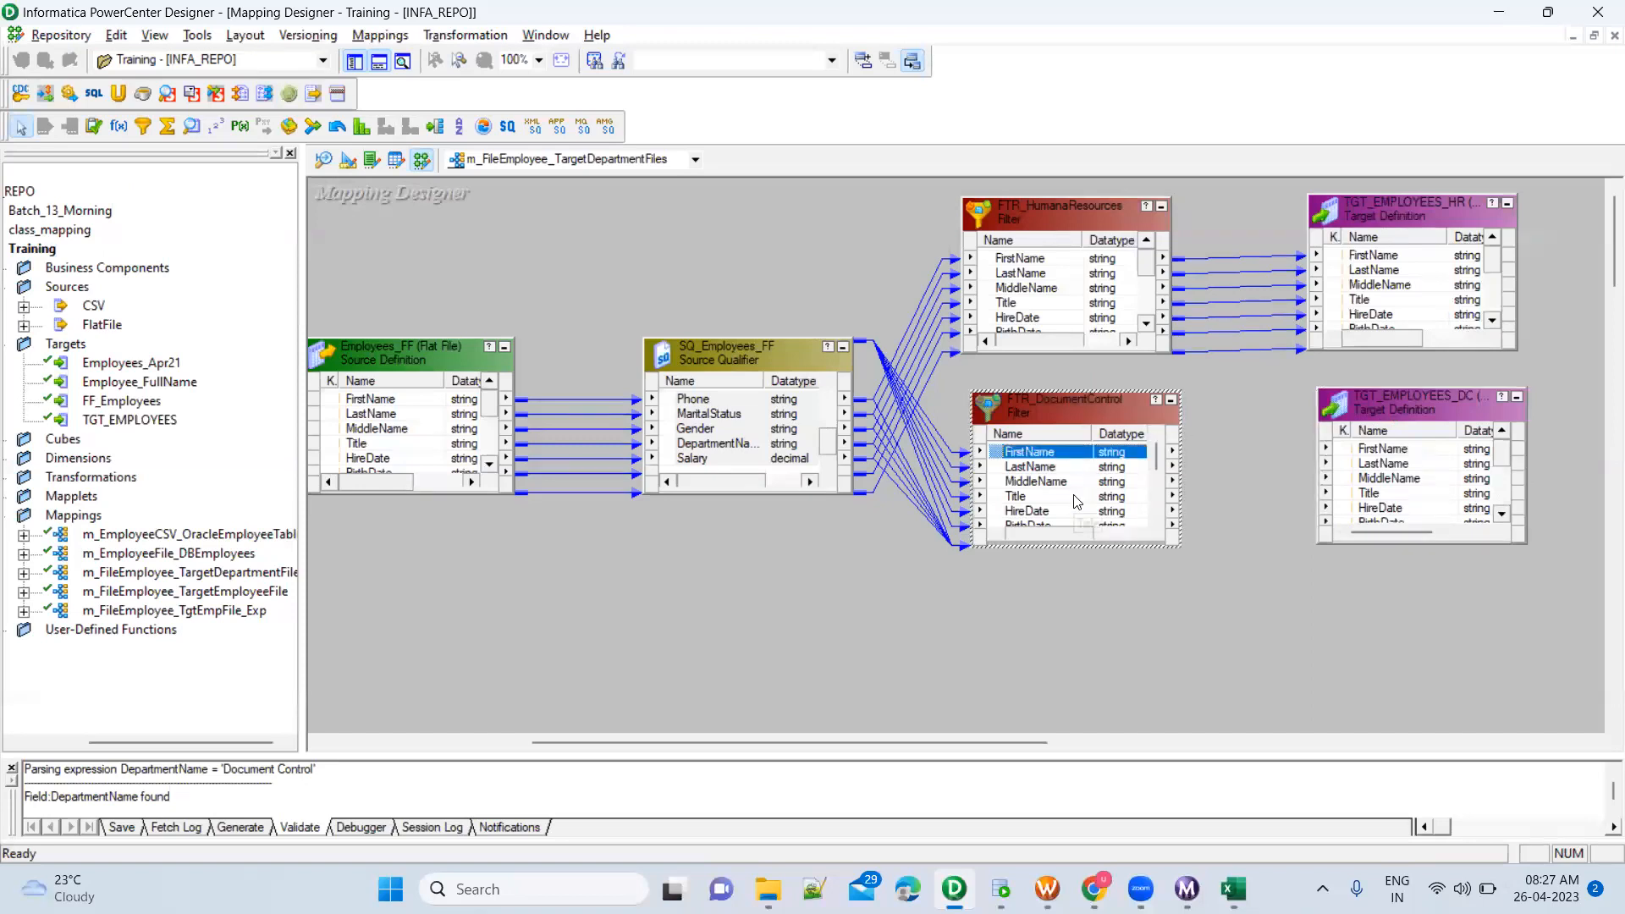
{"action": "scroll", "coordinate": [1077, 501], "scroll_direction": "down", "scroll_amount": 3}
{"action": "left_click_drag", "start_coordinate": [1053, 520], "coordinate": [1403, 453]}
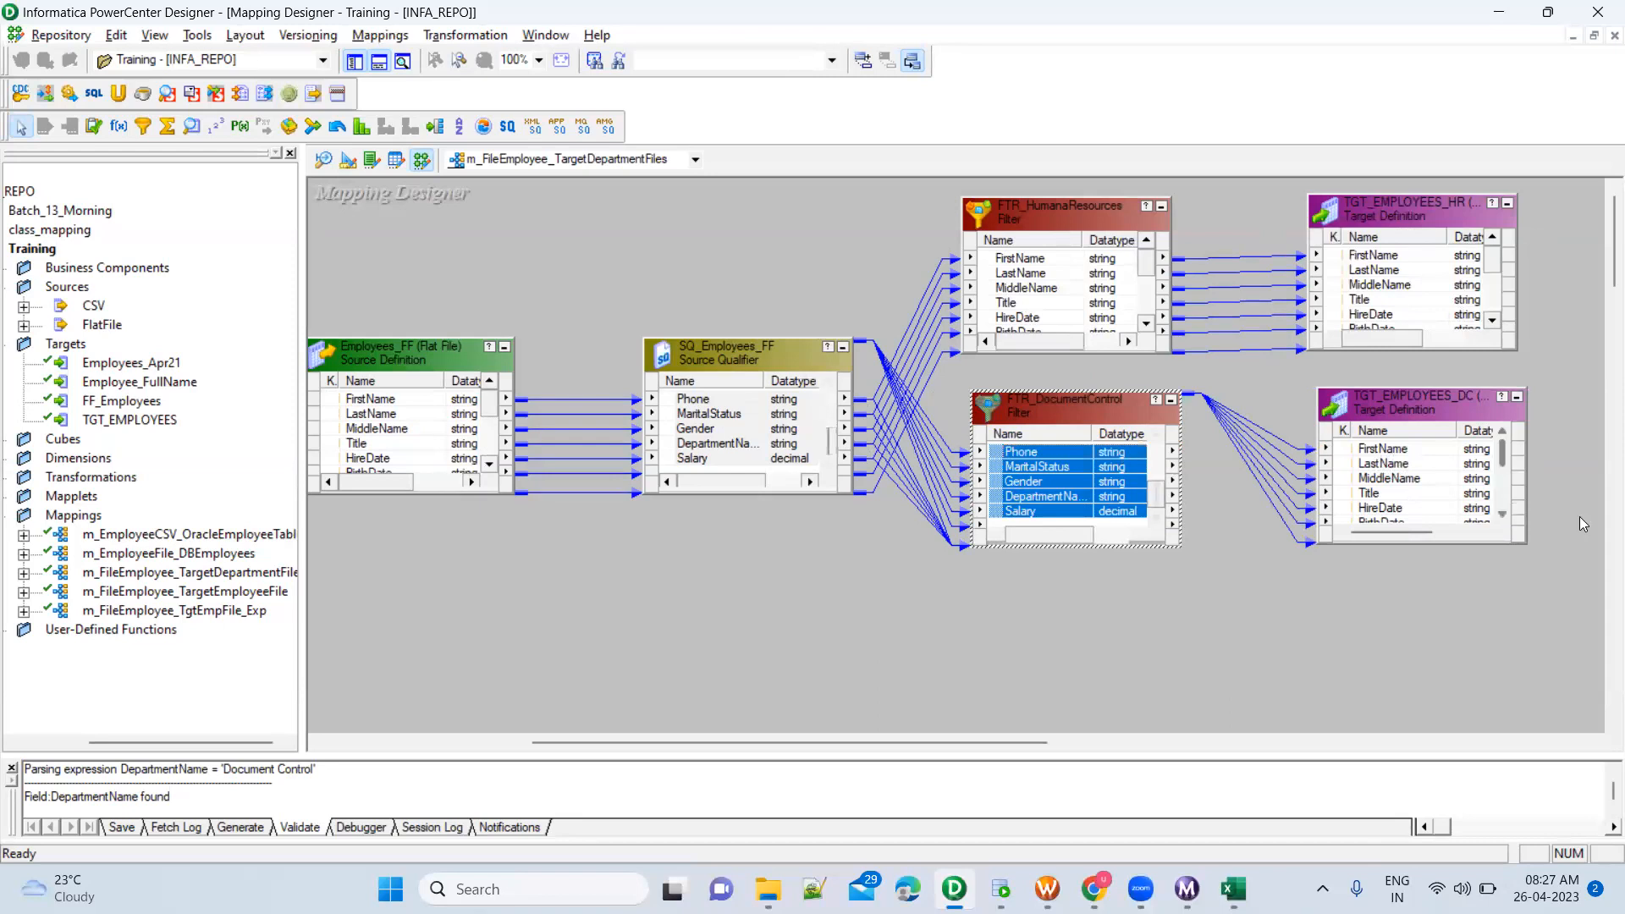
{"action": "left_click", "coordinate": [1139, 668]}
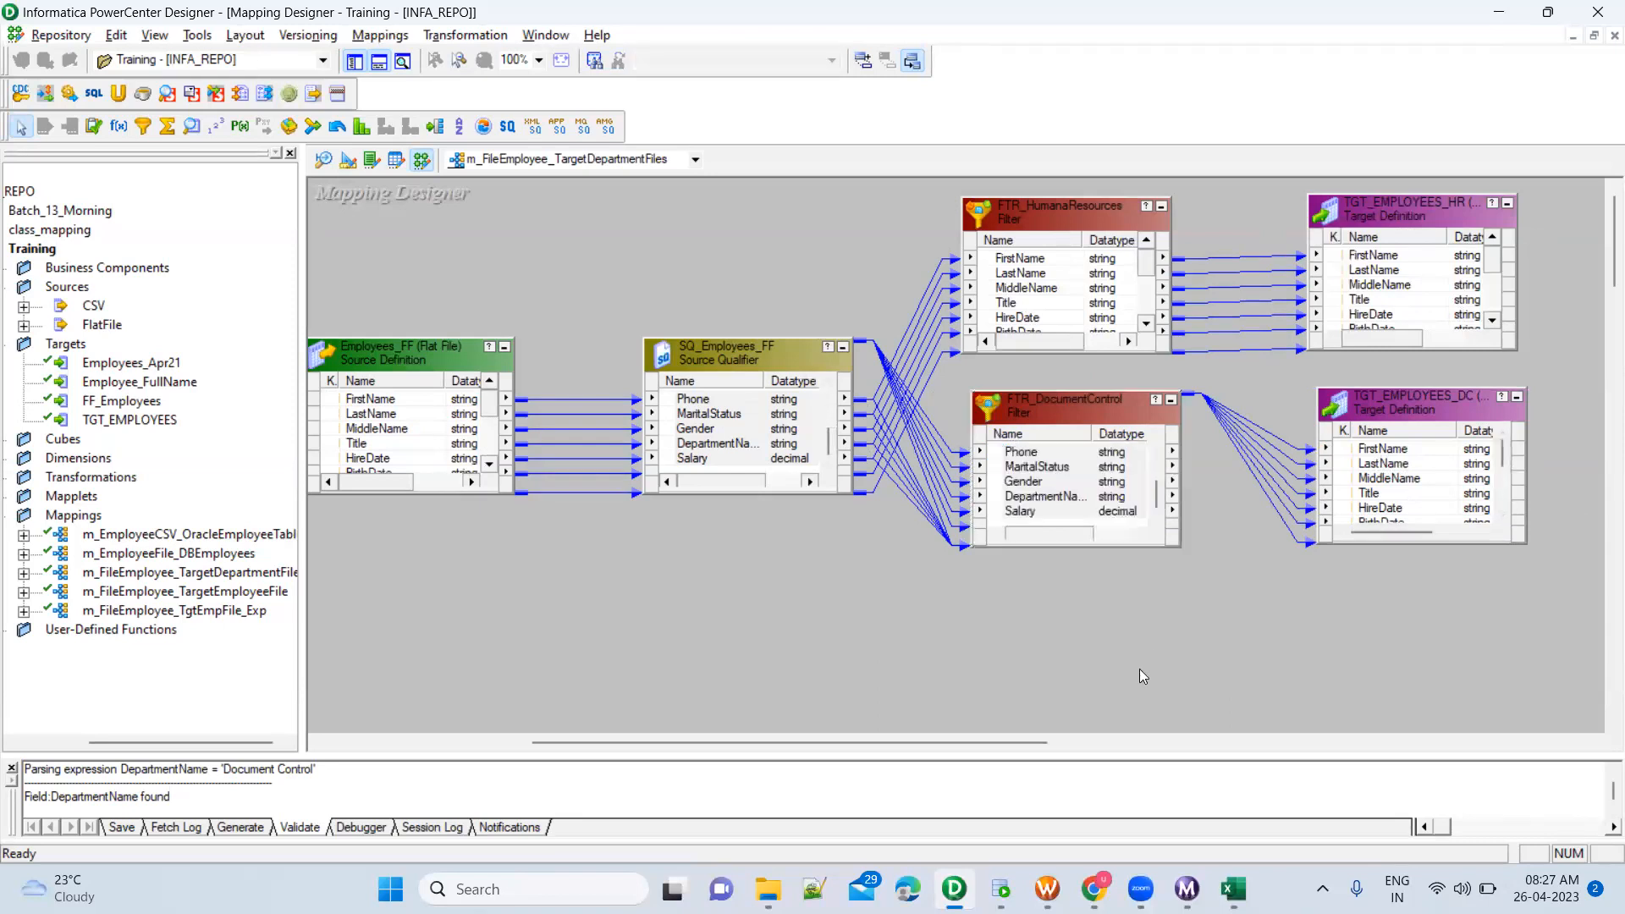
Save the mapping and check its validation result in the enlarged output log
{"action": "key", "text": "ctrl+s"}
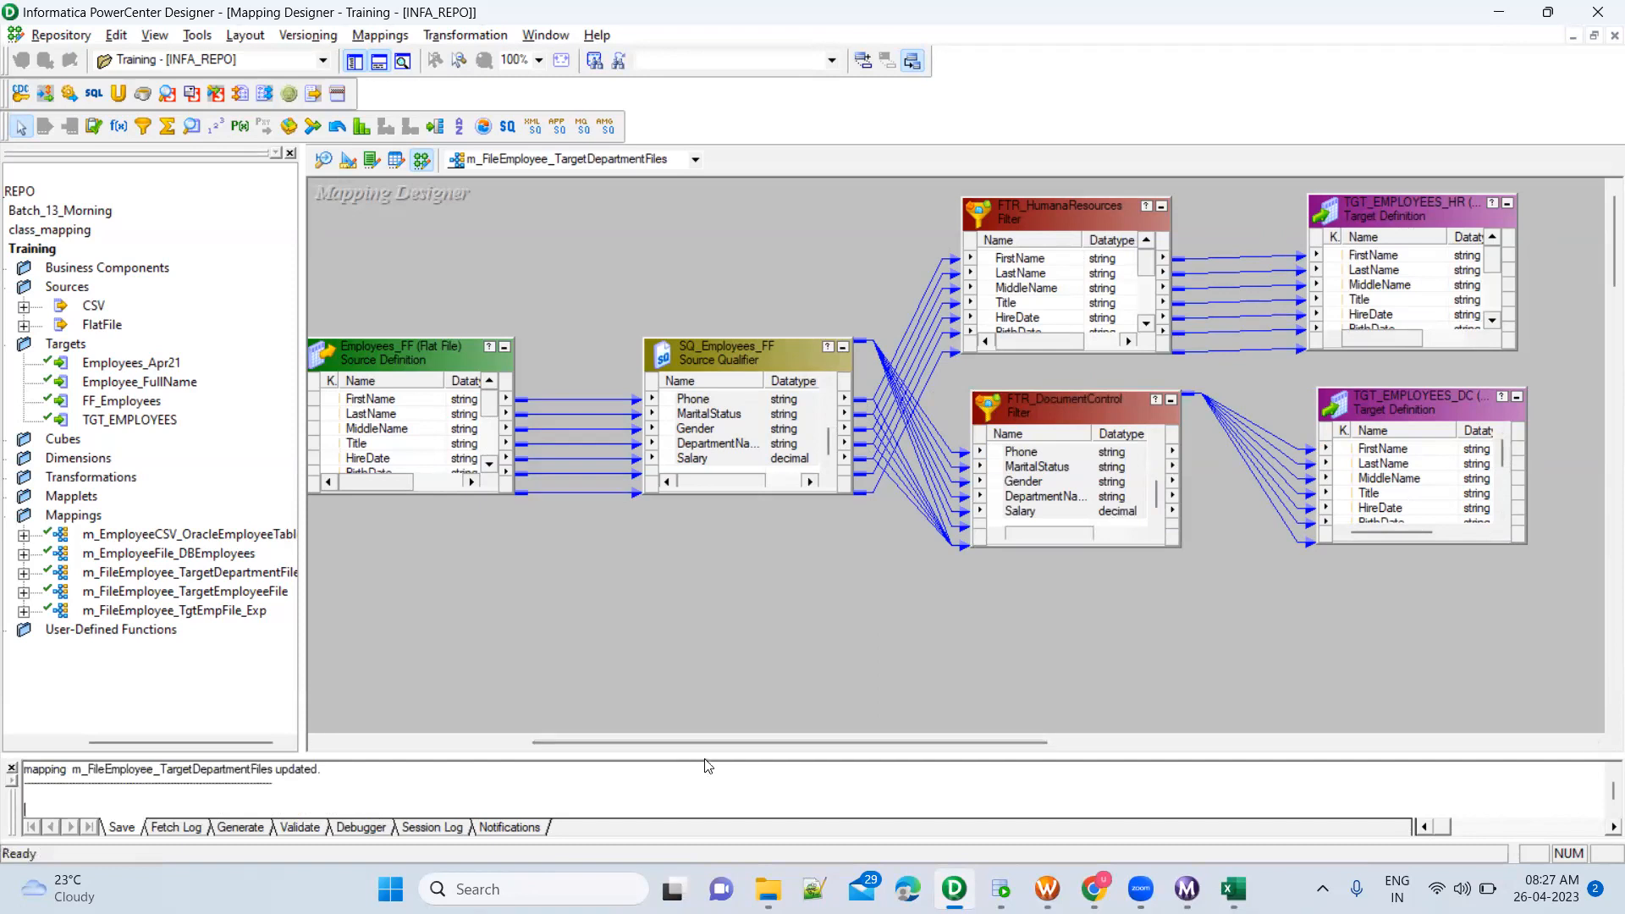
{"action": "left_click_drag", "start_coordinate": [705, 755], "coordinate": [705, 665]}
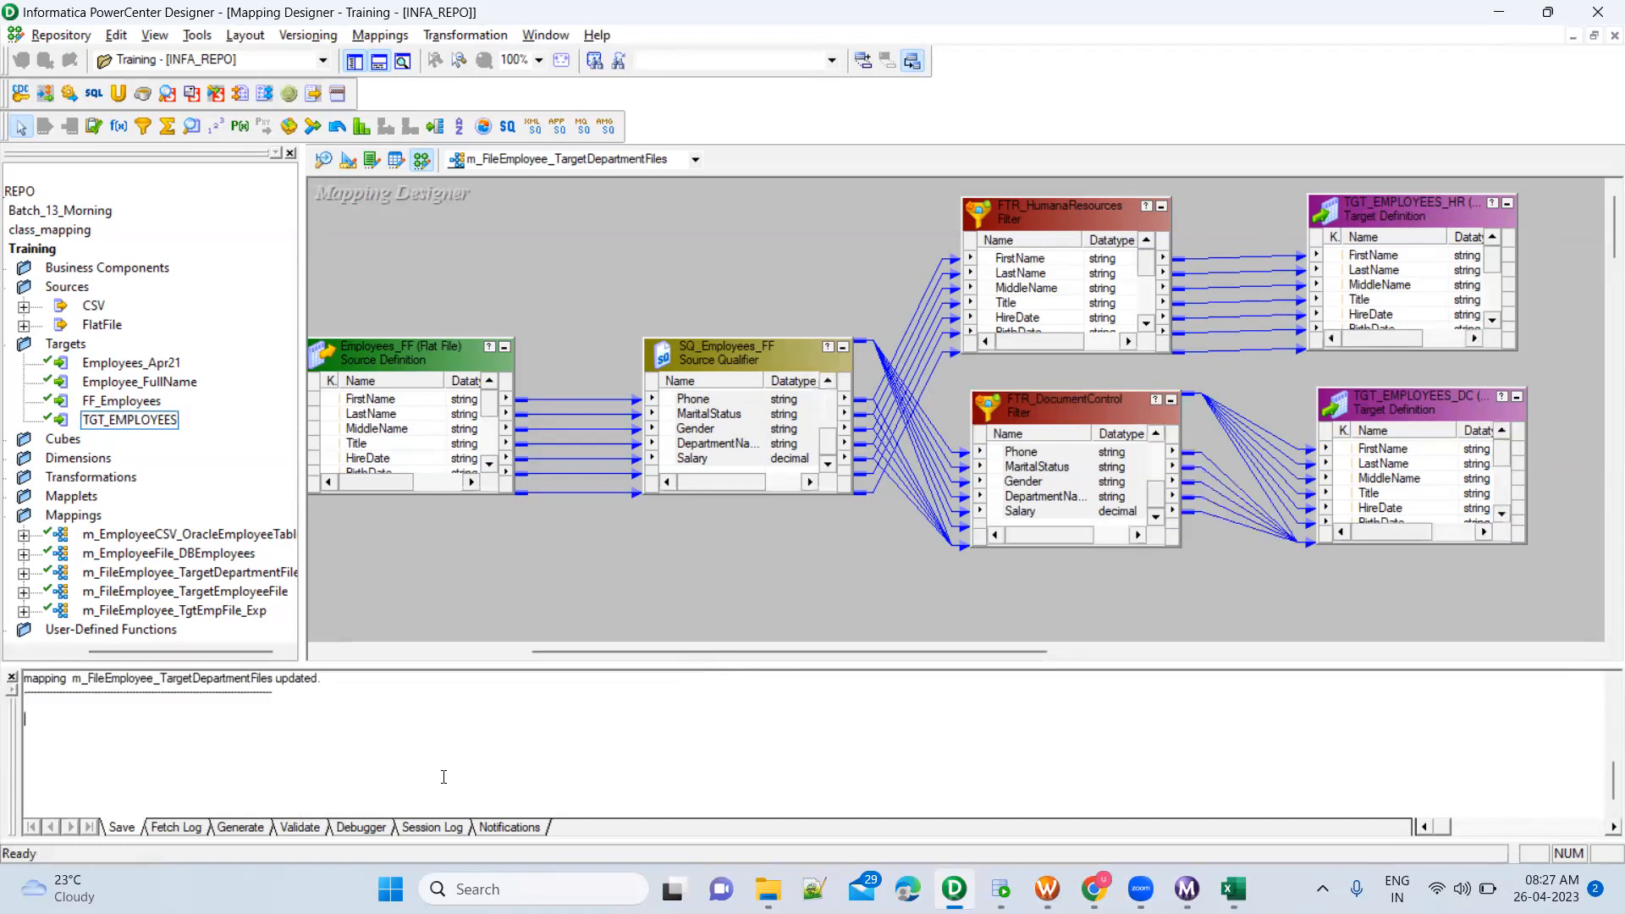
{"action": "scroll", "coordinate": [383, 738], "scroll_direction": "up", "scroll_amount": 5}
{"action": "scroll", "coordinate": [383, 738], "scroll_direction": "down", "scroll_amount": 2}
{"action": "left_click_drag", "start_coordinate": [321, 793], "coordinate": [353, 796]}
{"action": "scroll", "coordinate": [679, 581], "scroll_direction": "down", "scroll_amount": 3}
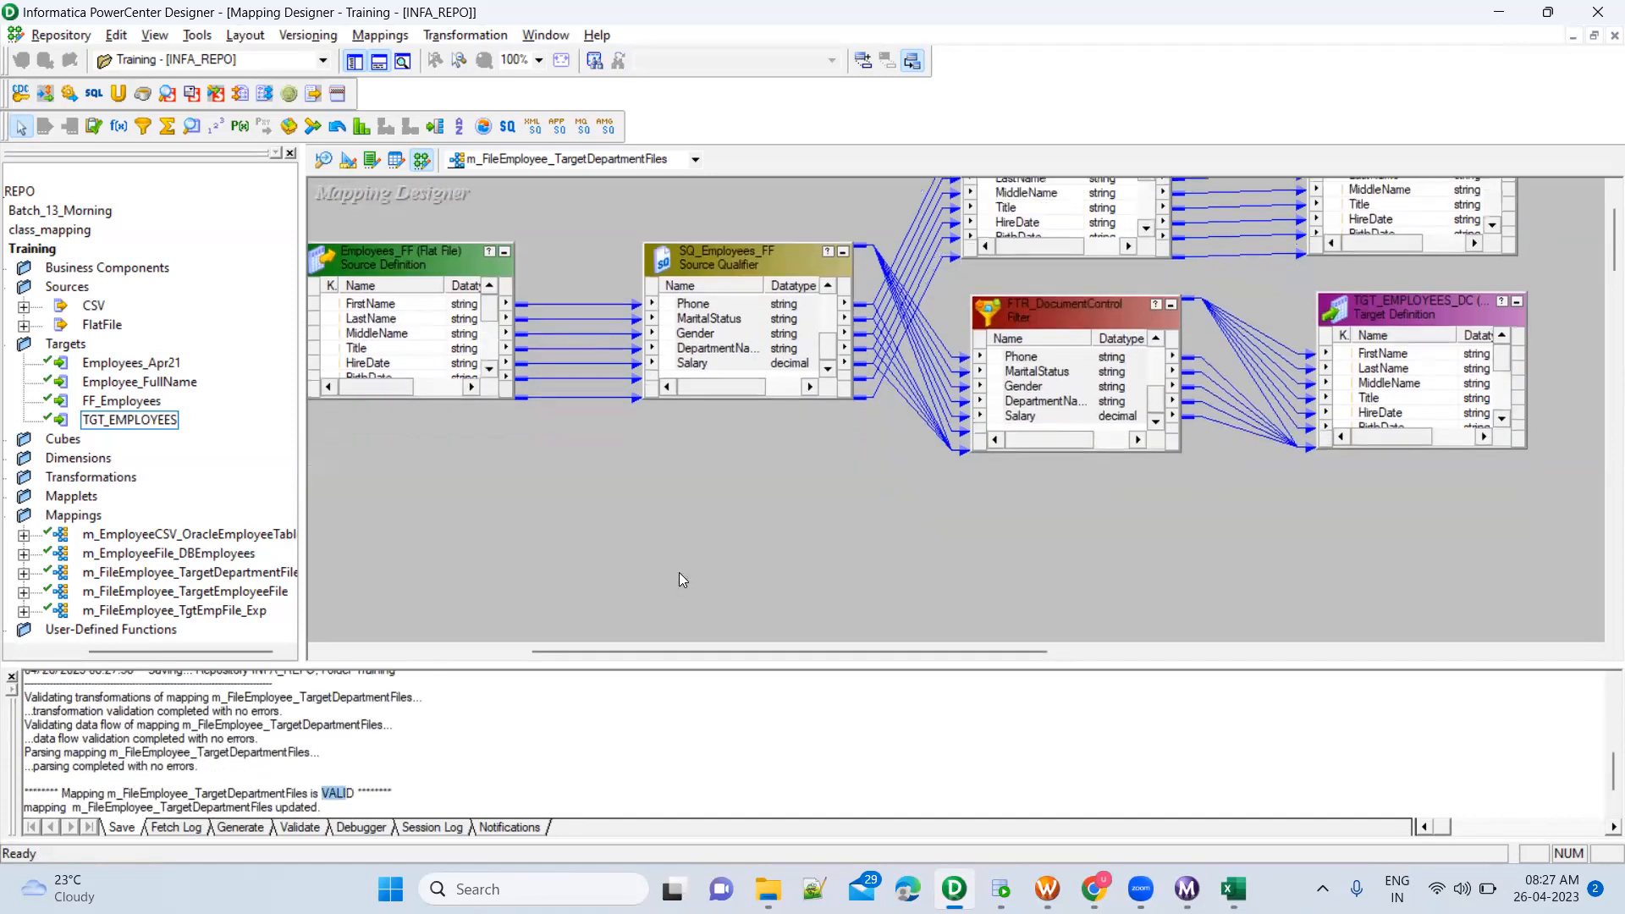
{"action": "left_click", "coordinate": [396, 796]}
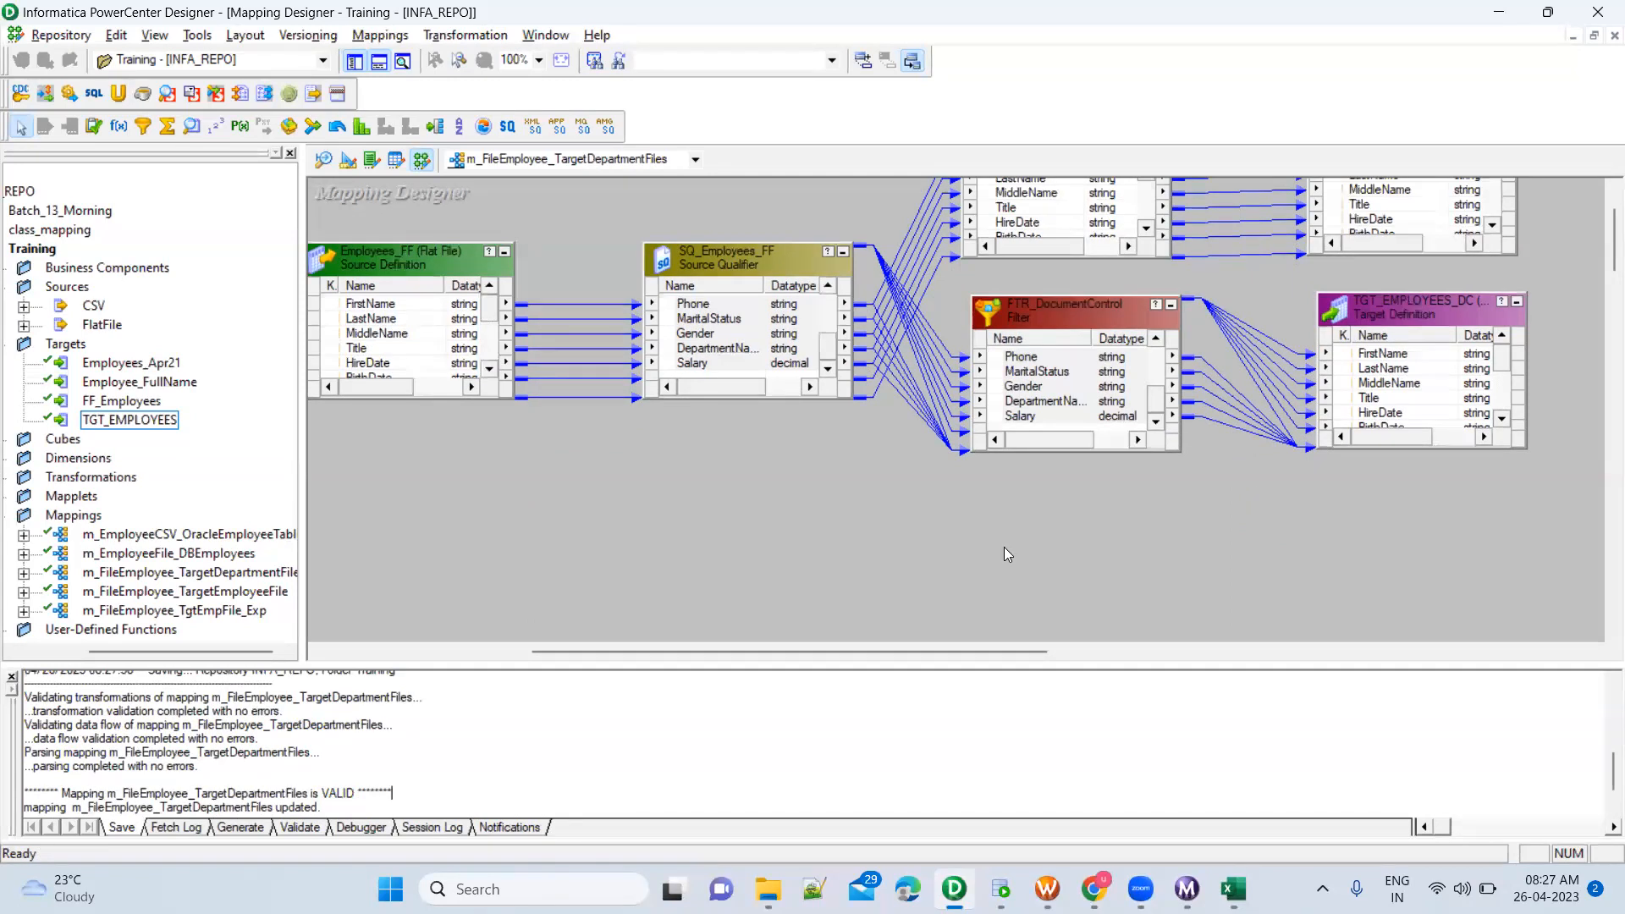
Duplicate the FTR_DocumentControl filter within the mapping and place the copy directly below the original
{"action": "left_click", "coordinate": [1055, 324]}
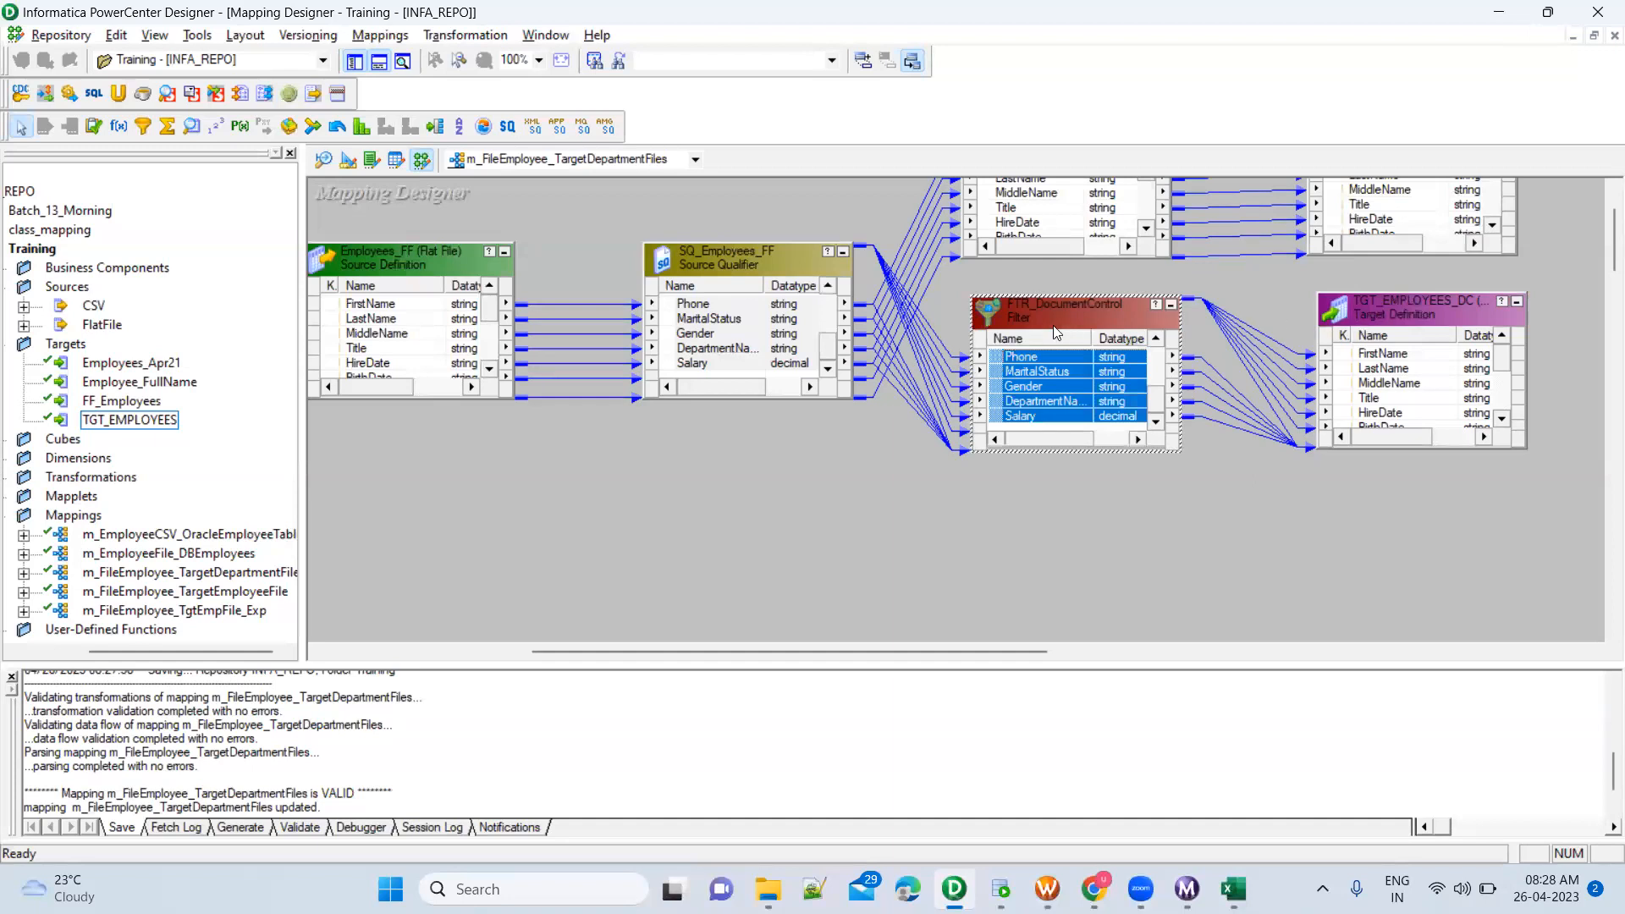
{"action": "left_click", "coordinate": [1000, 503]}
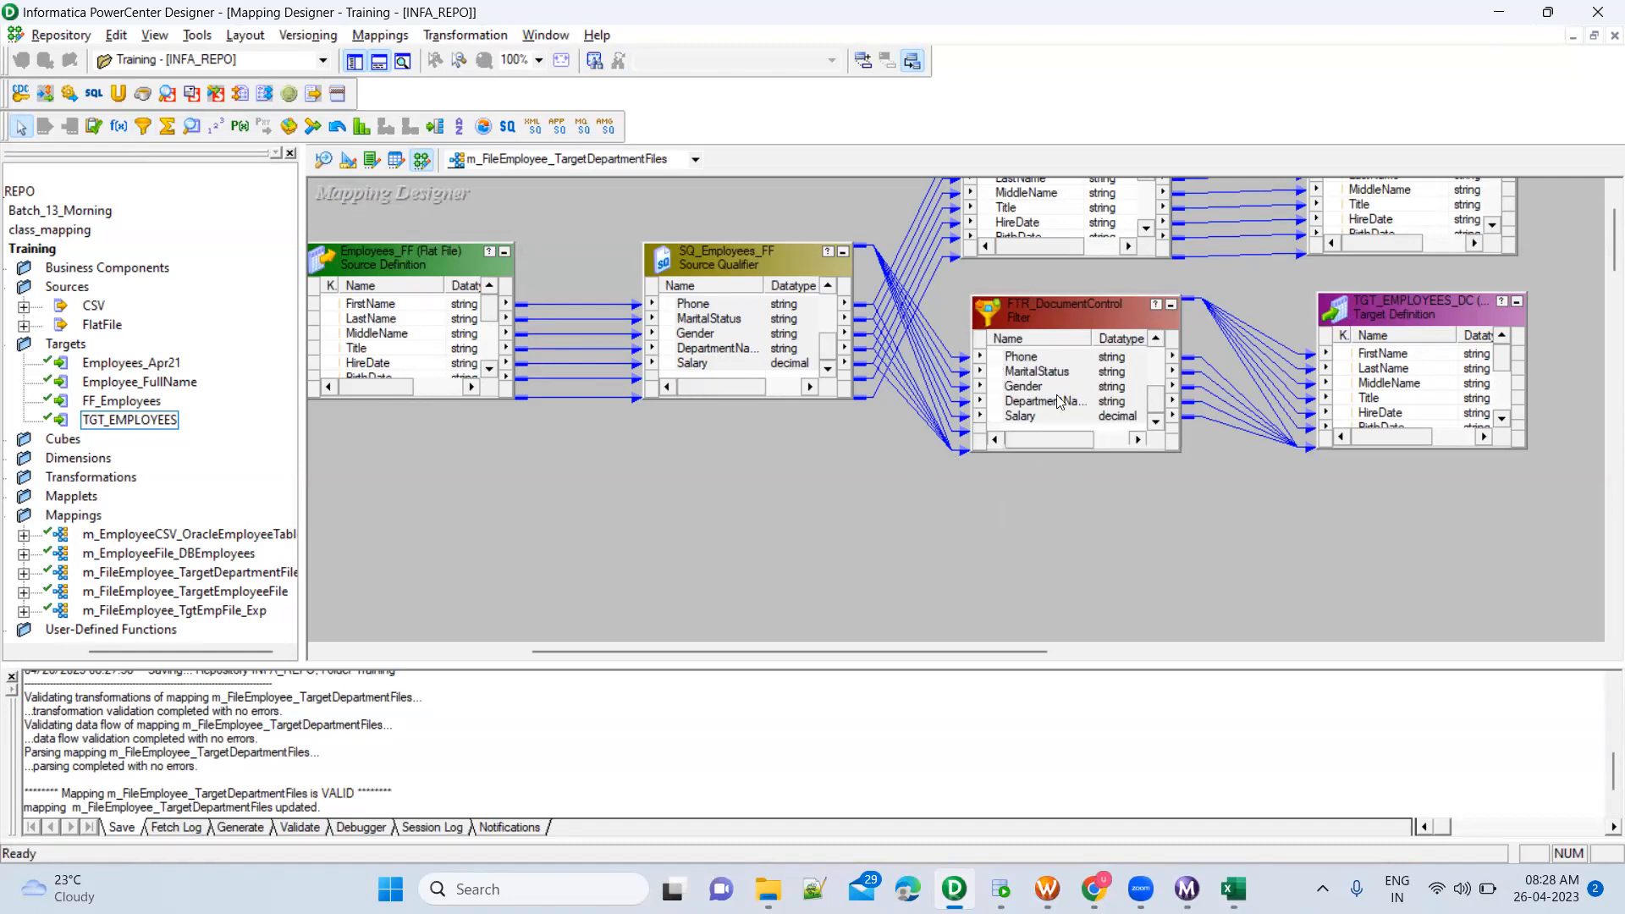
{"action": "left_click", "coordinate": [1067, 310]}
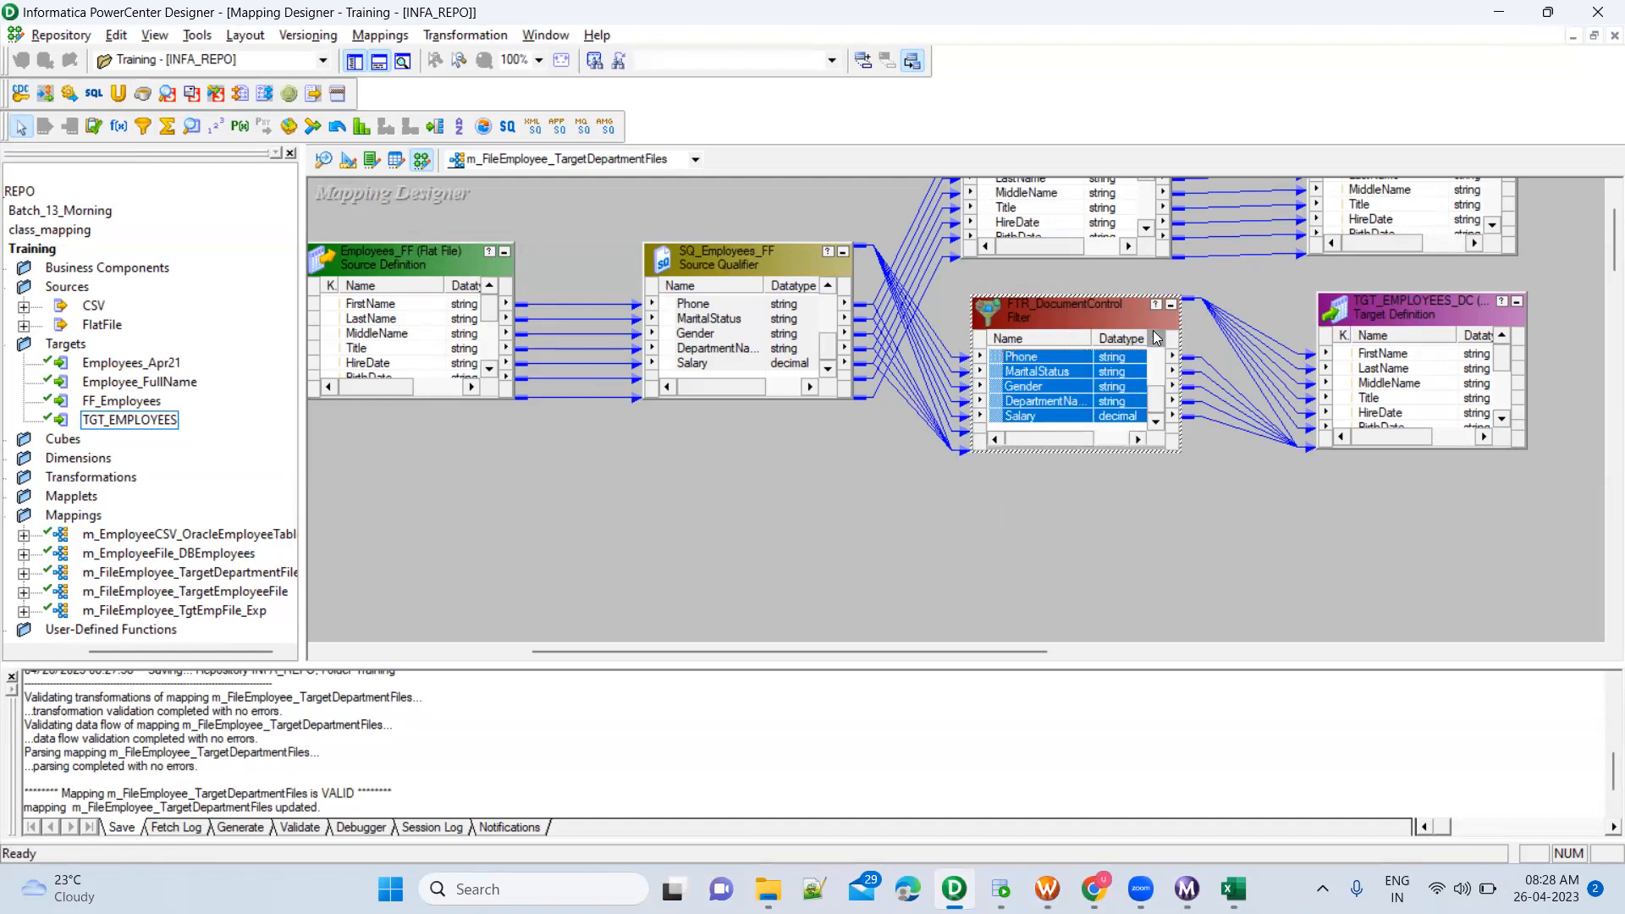
{"action": "right_click", "coordinate": [1070, 310]}
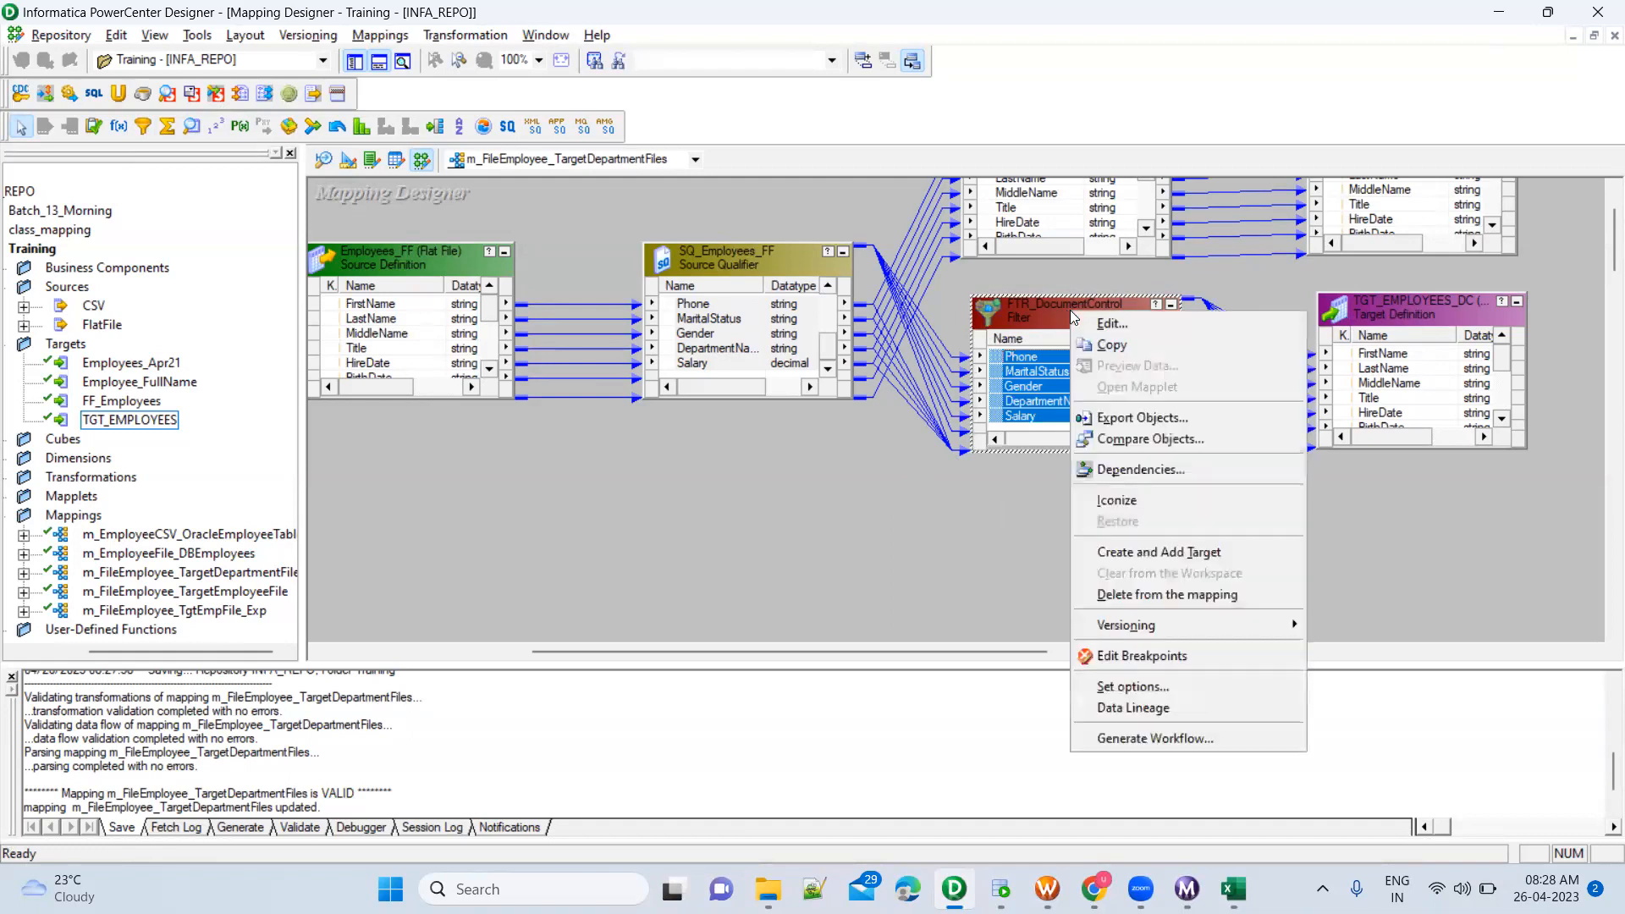
{"action": "left_click", "coordinate": [1116, 345]}
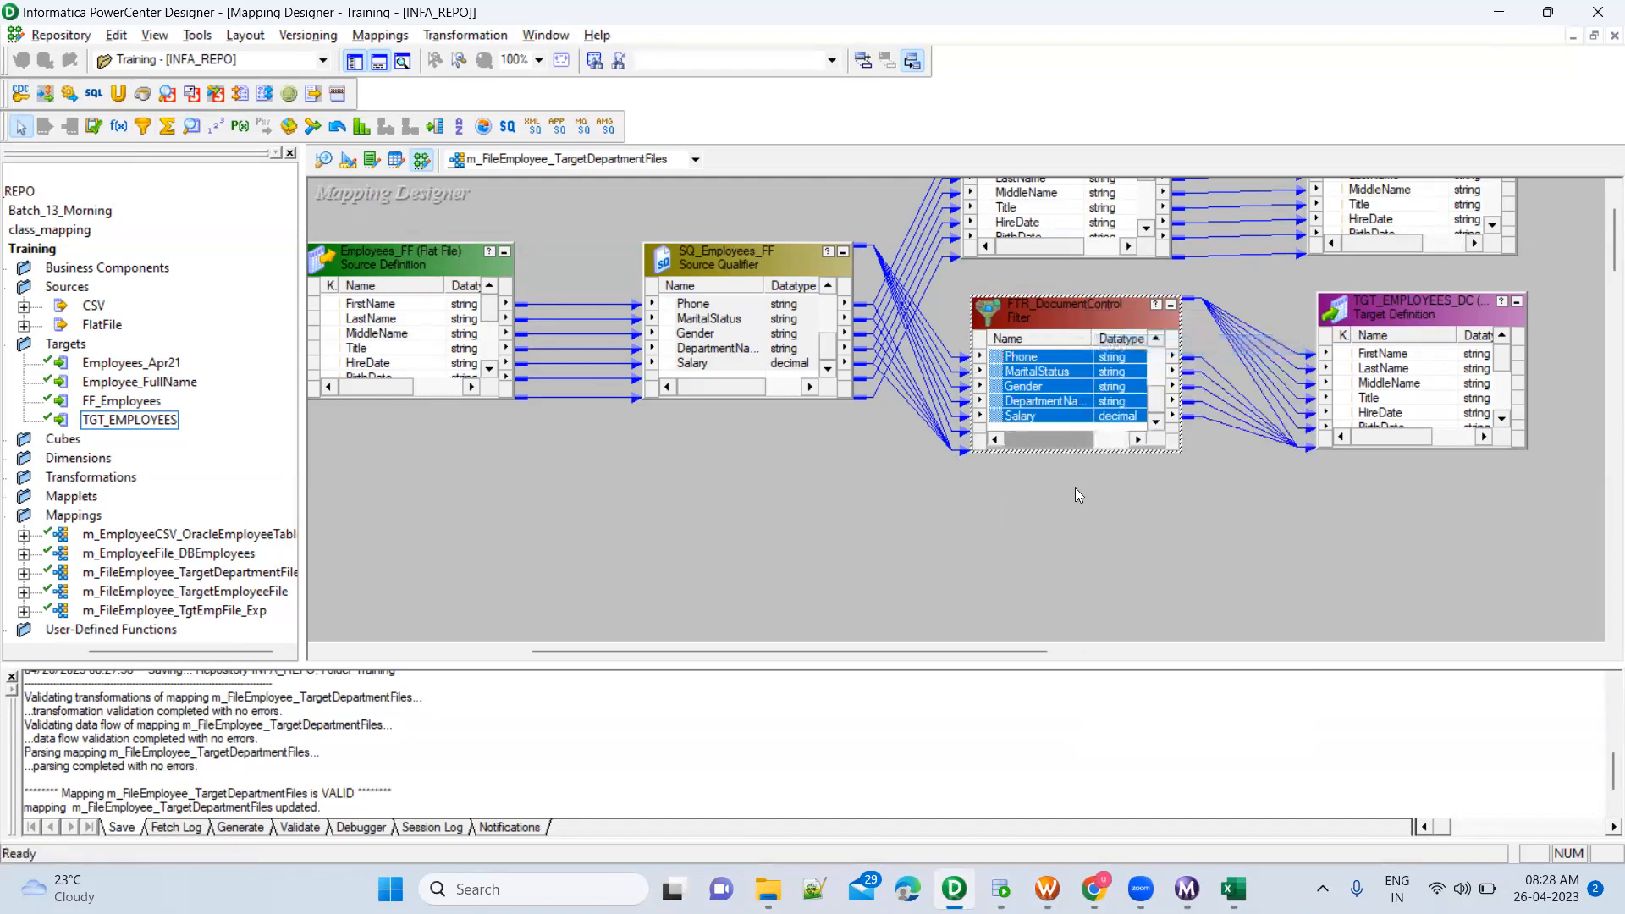
{"action": "left_click", "coordinate": [1074, 487]}
{"action": "key", "text": "ctrl+v"}
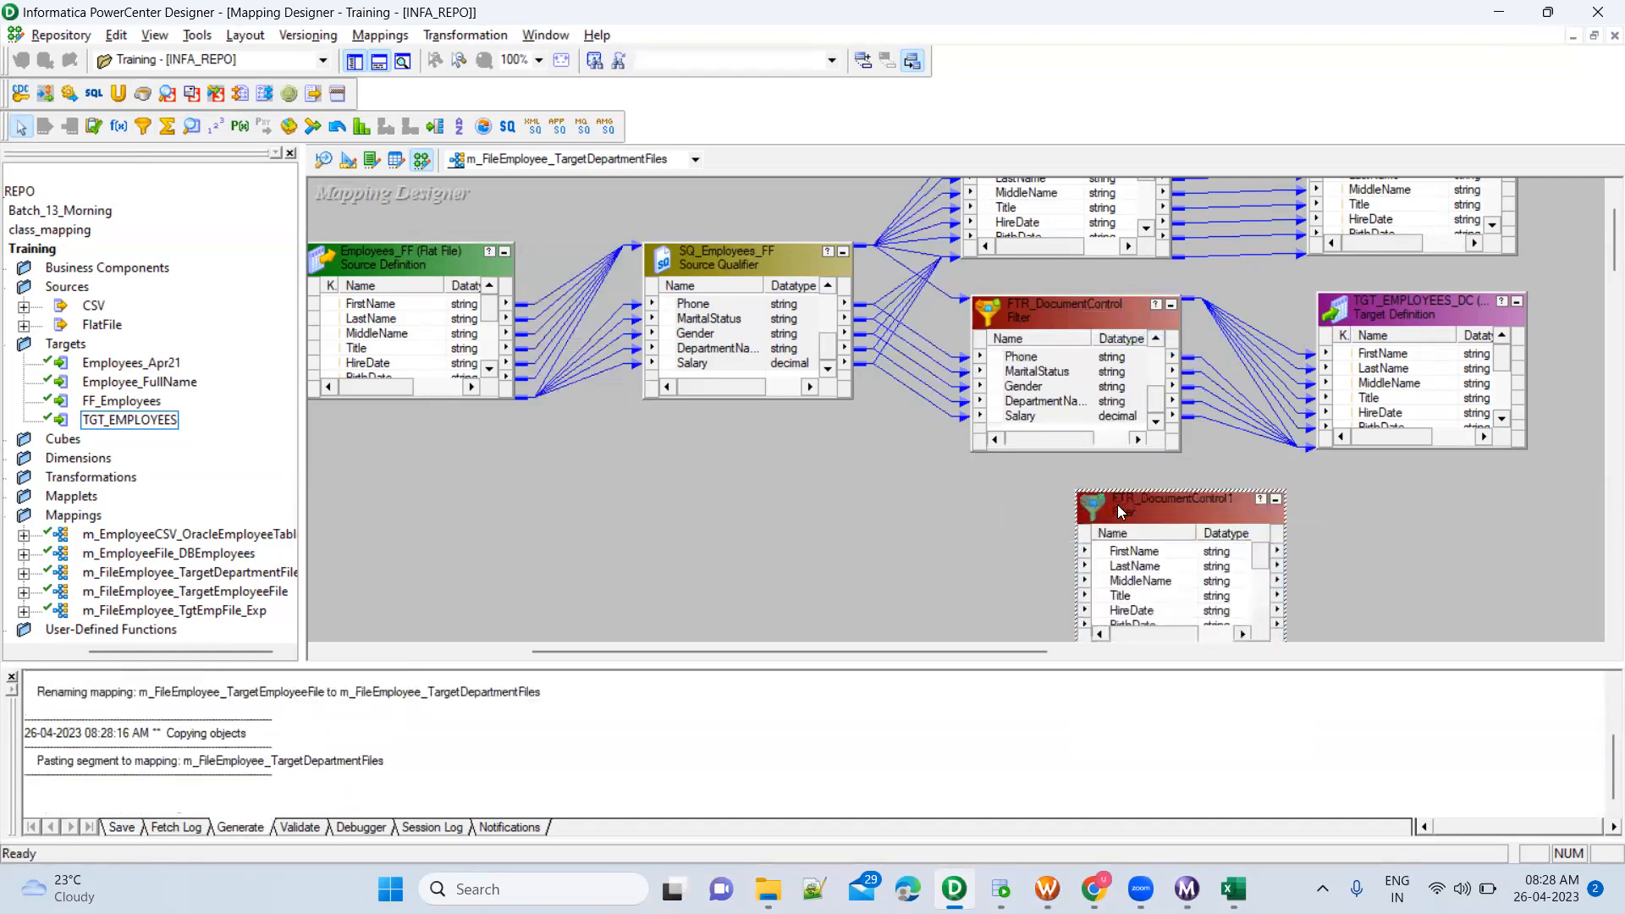
{"action": "left_click_drag", "start_coordinate": [1115, 506], "coordinate": [1032, 491]}
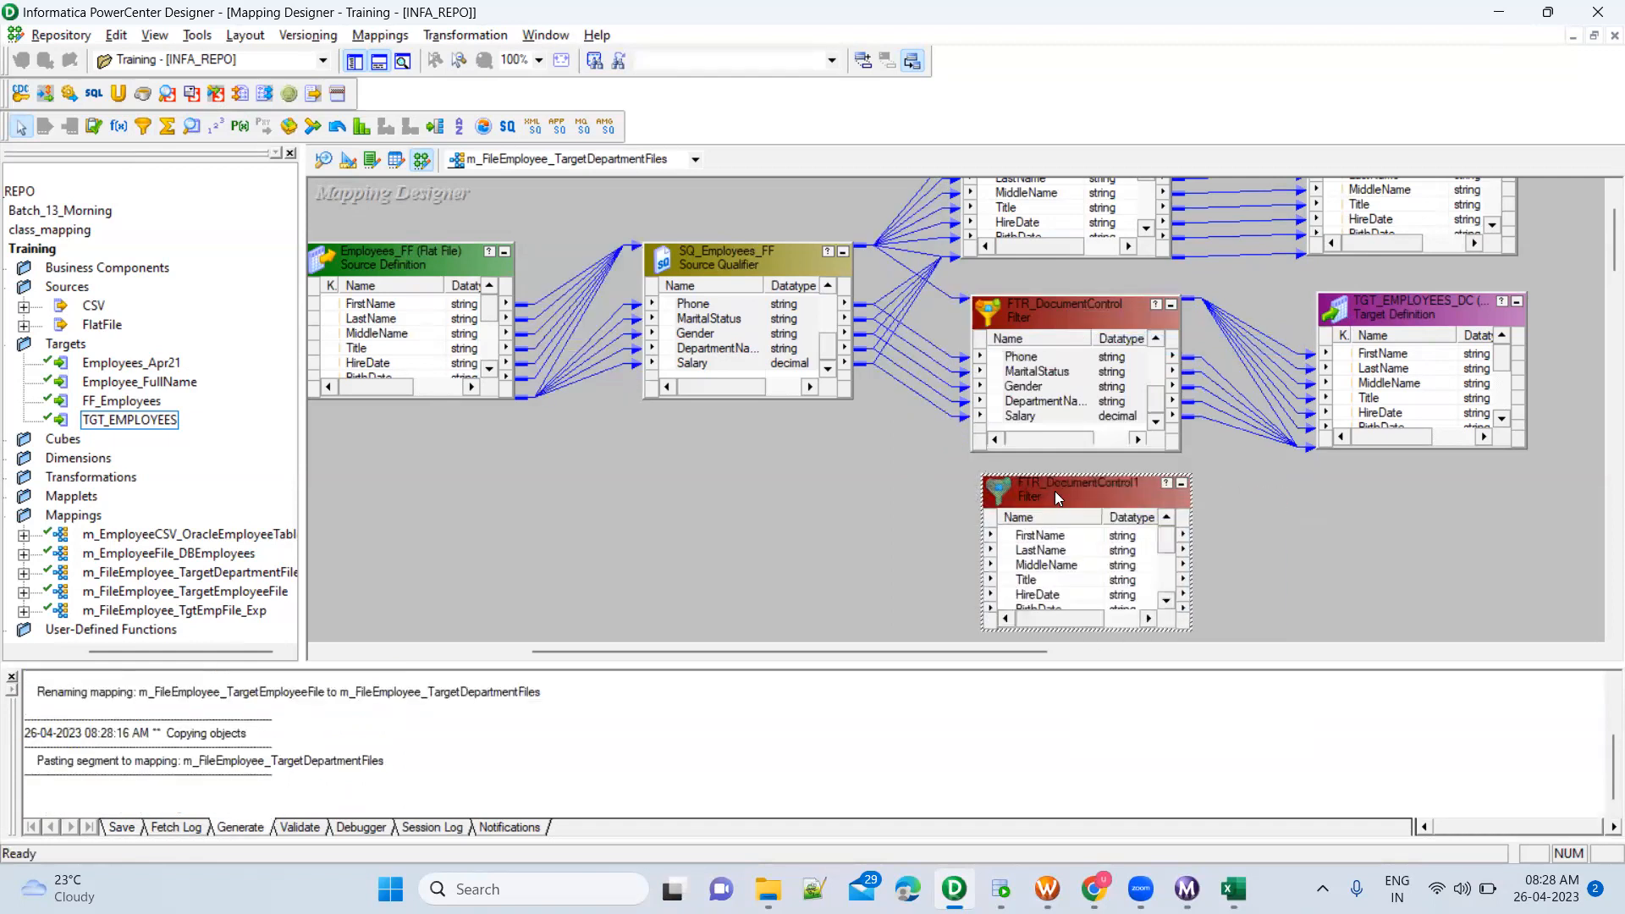
Rename the copied filter transformation as FTR_FANDM
{"action": "double_click", "coordinate": [1061, 491]}
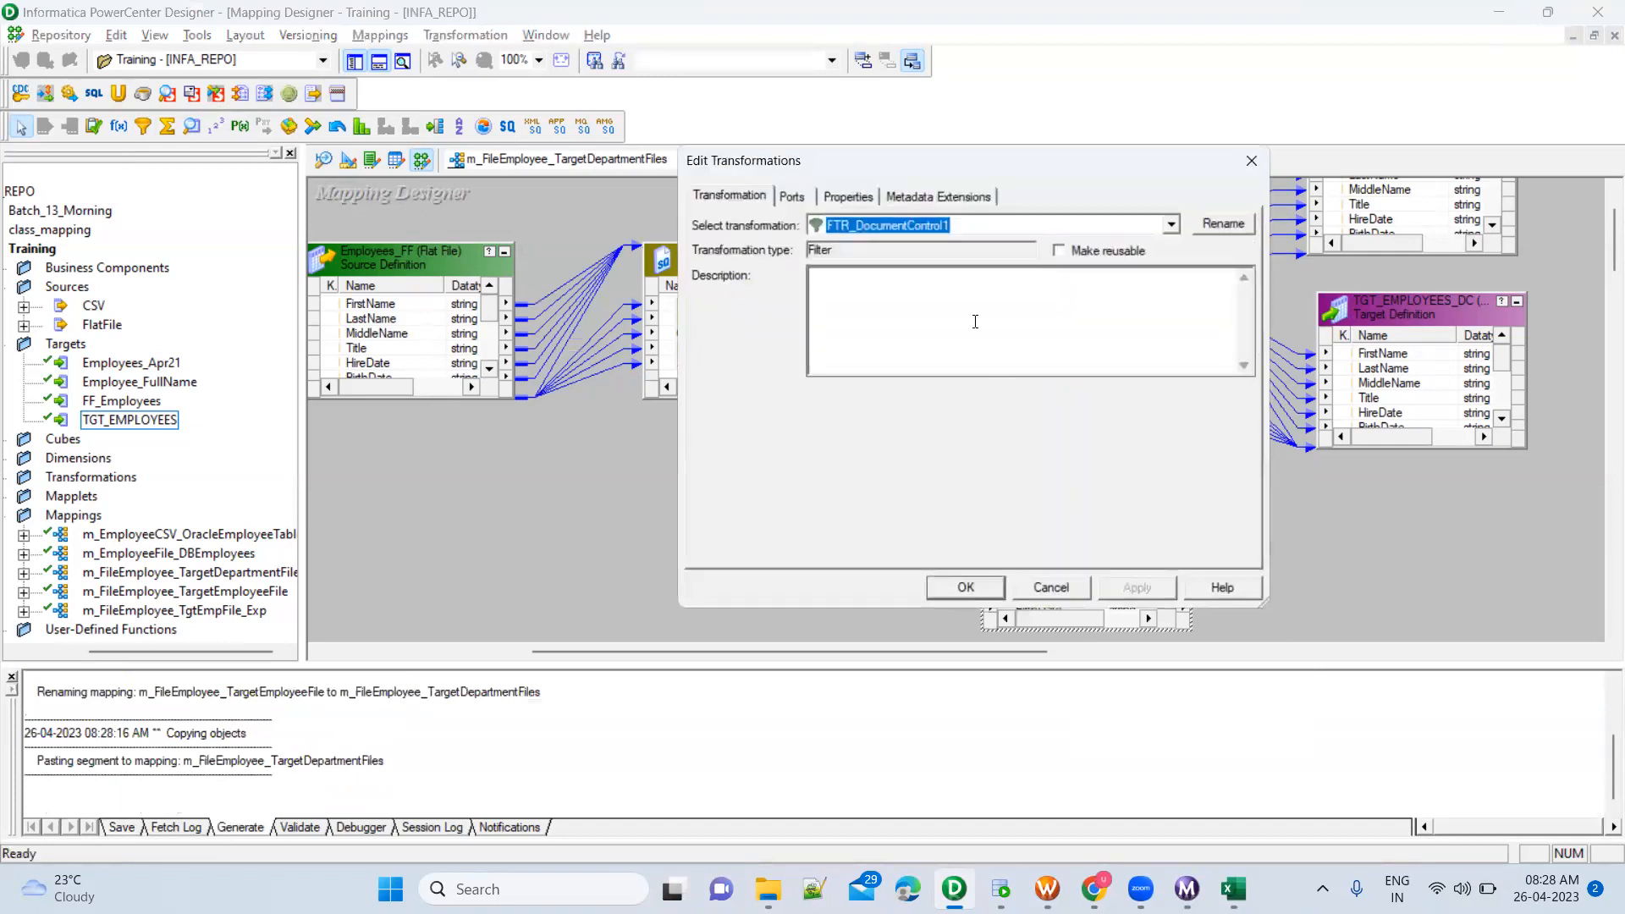
{"action": "left_click", "coordinate": [975, 232]}
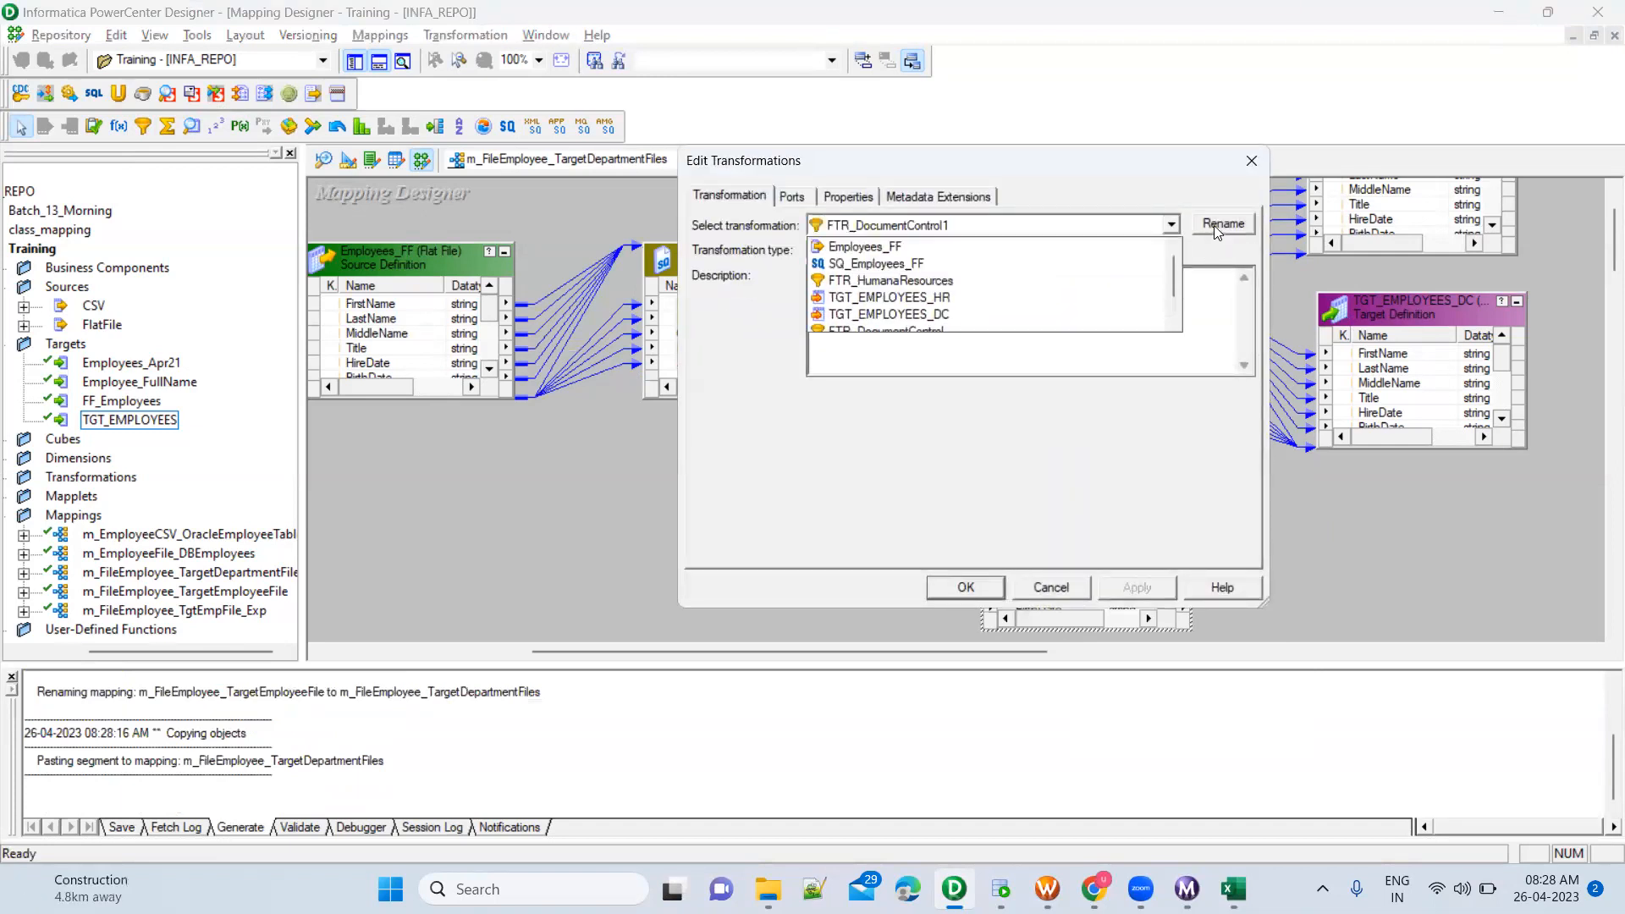
{"action": "left_click", "coordinate": [1213, 225]}
{"action": "left_click", "coordinate": [1213, 225]}
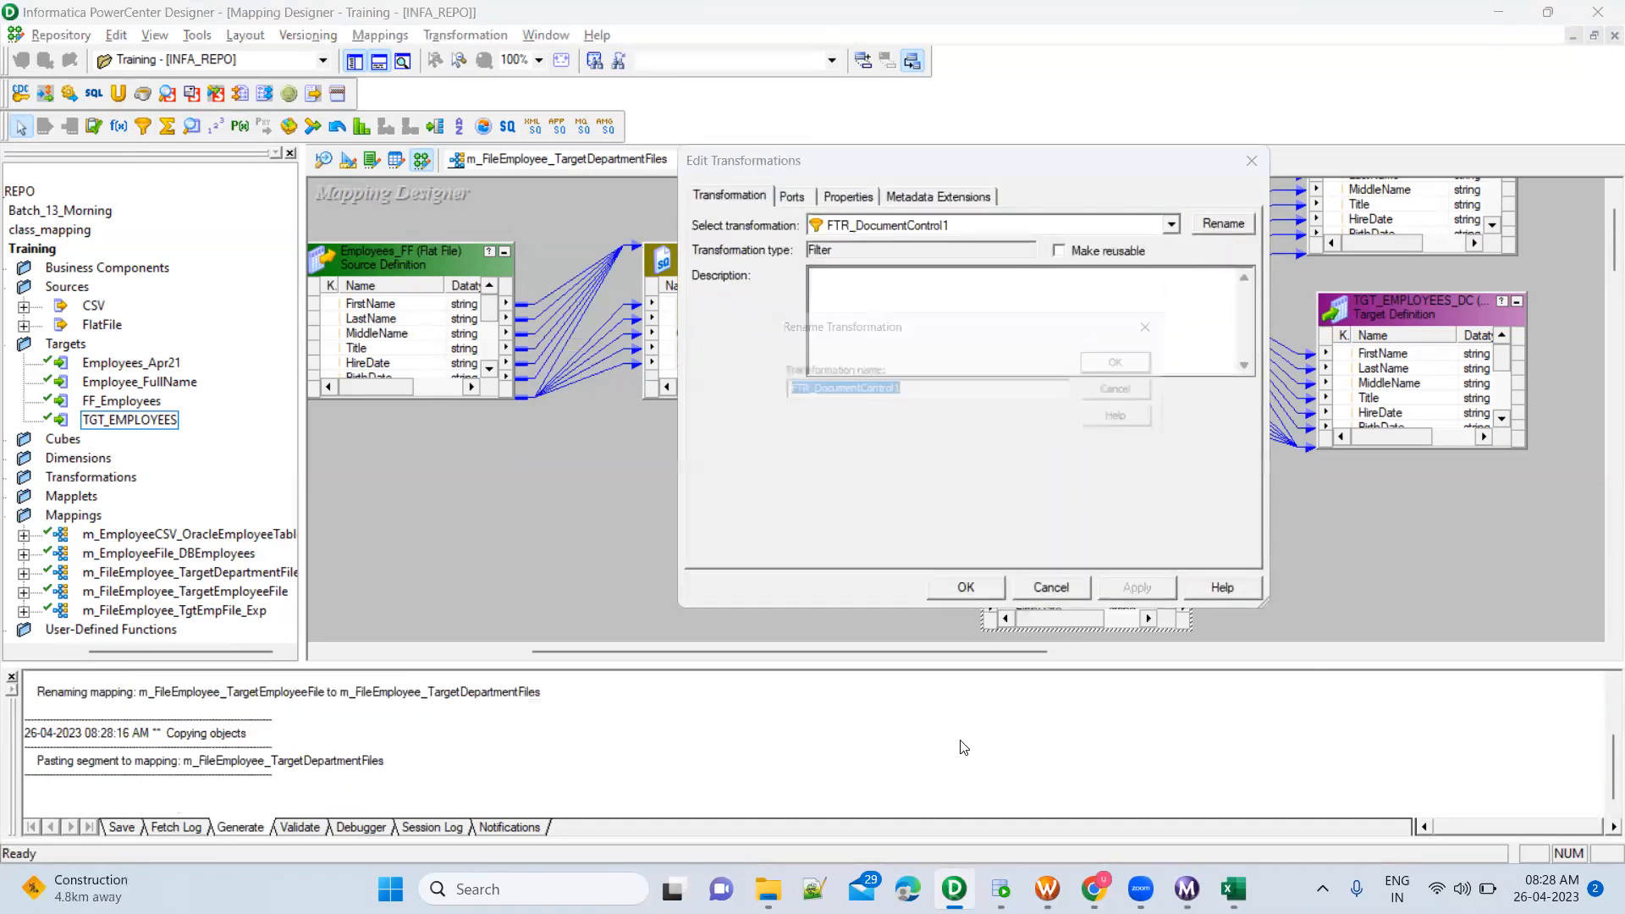
{"action": "key", "text": "alt+Tab"}
{"action": "key", "text": "alt+Tab"}
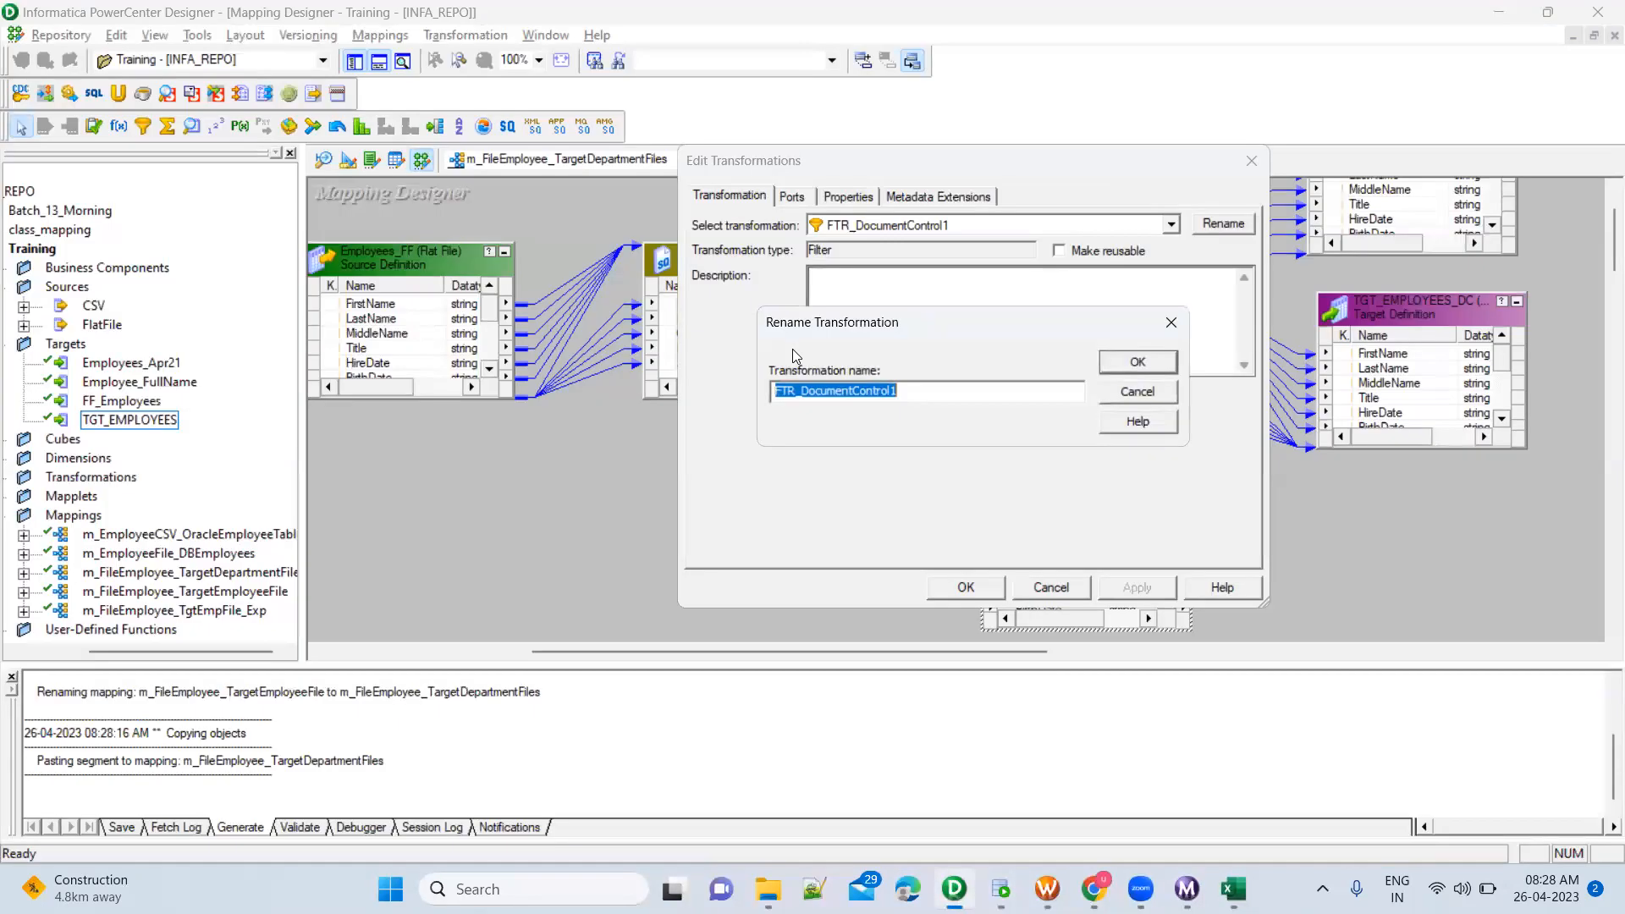
{"action": "left_click", "coordinate": [802, 394]}
{"action": "left_click", "coordinate": [912, 398], "text": "shift"}
{"action": "type", "text": "FANDM"}
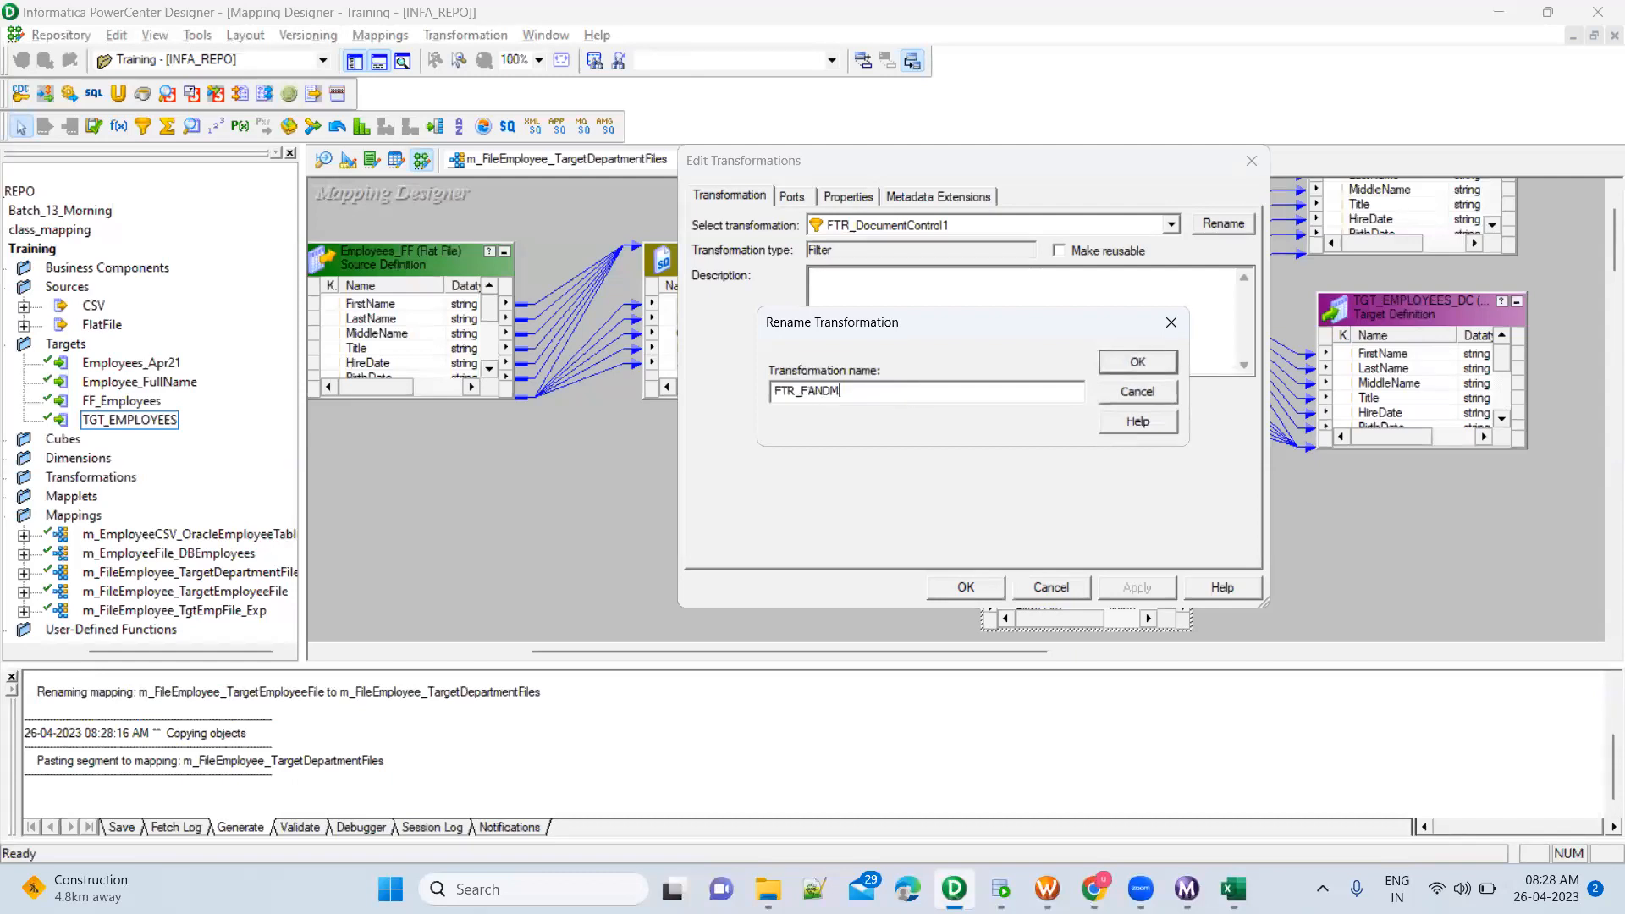
{"action": "left_click", "coordinate": [1117, 371]}
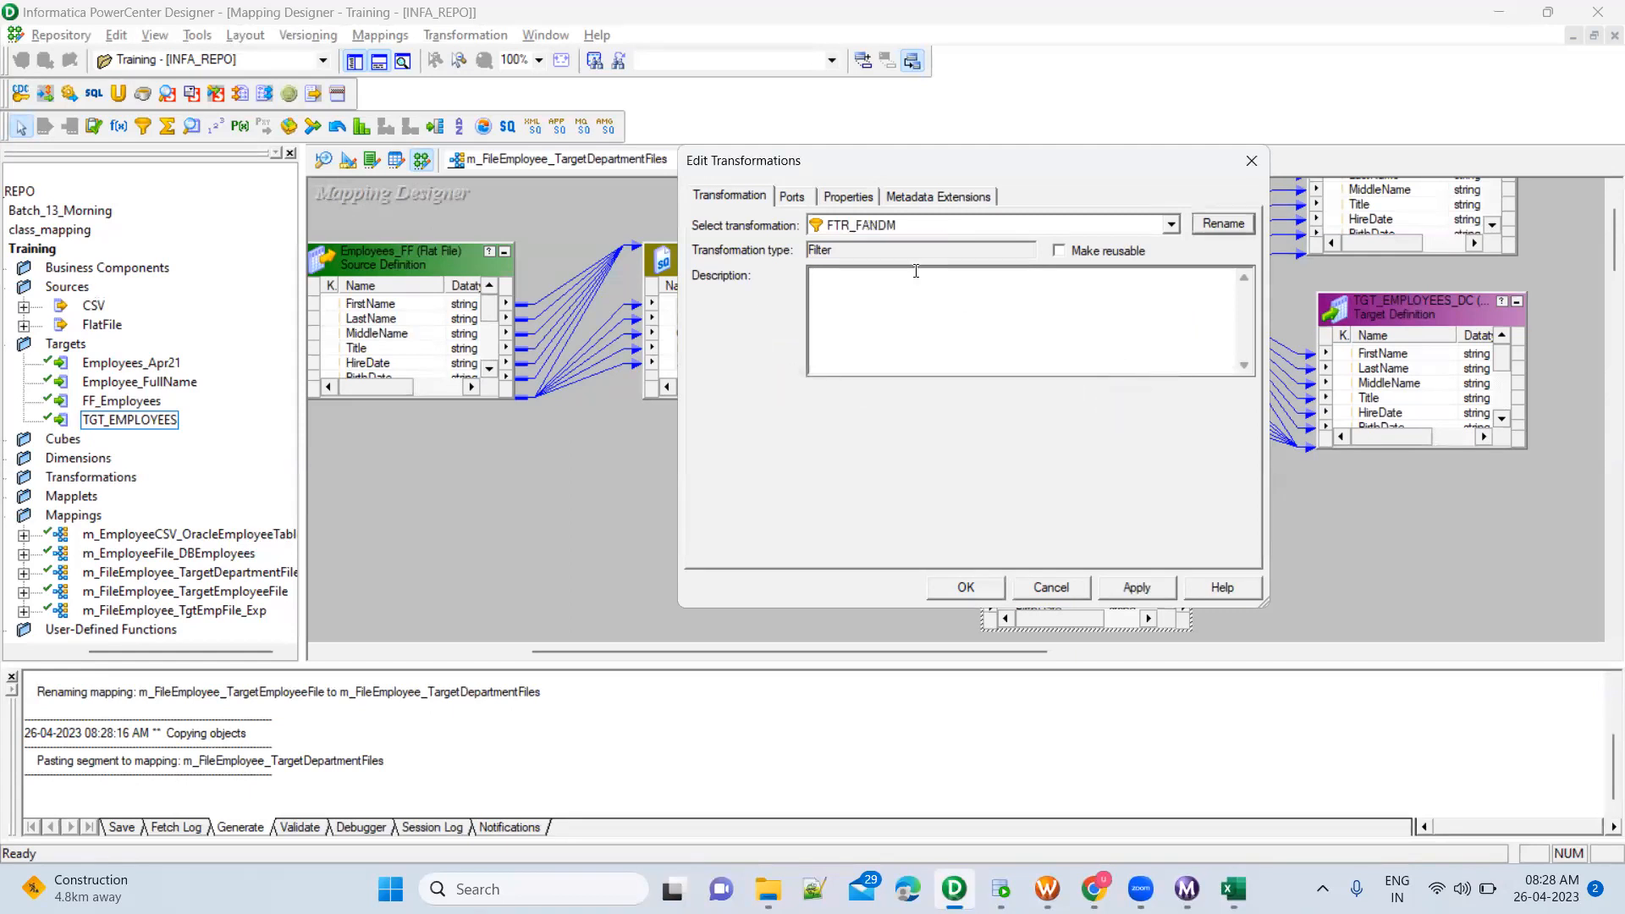
Open the filter condition of FTR_FANDM for editing and copy Facilities and Maintenance from the Oracle SQL Developer worksheet
{"action": "left_click", "coordinate": [848, 197]}
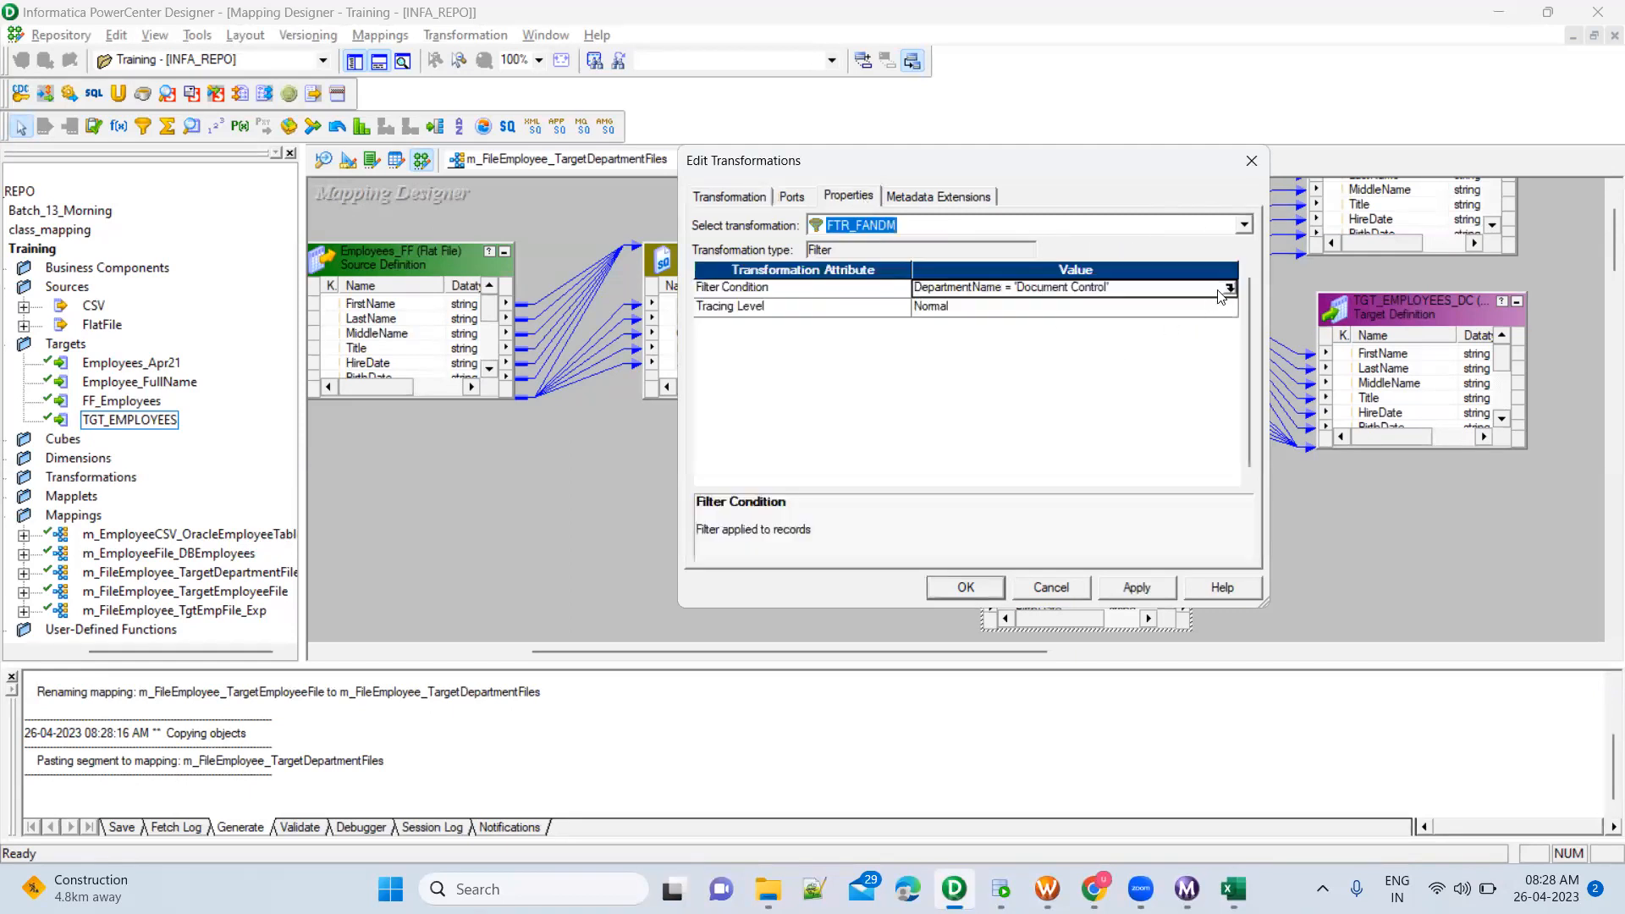
{"action": "left_click", "coordinate": [1230, 288]}
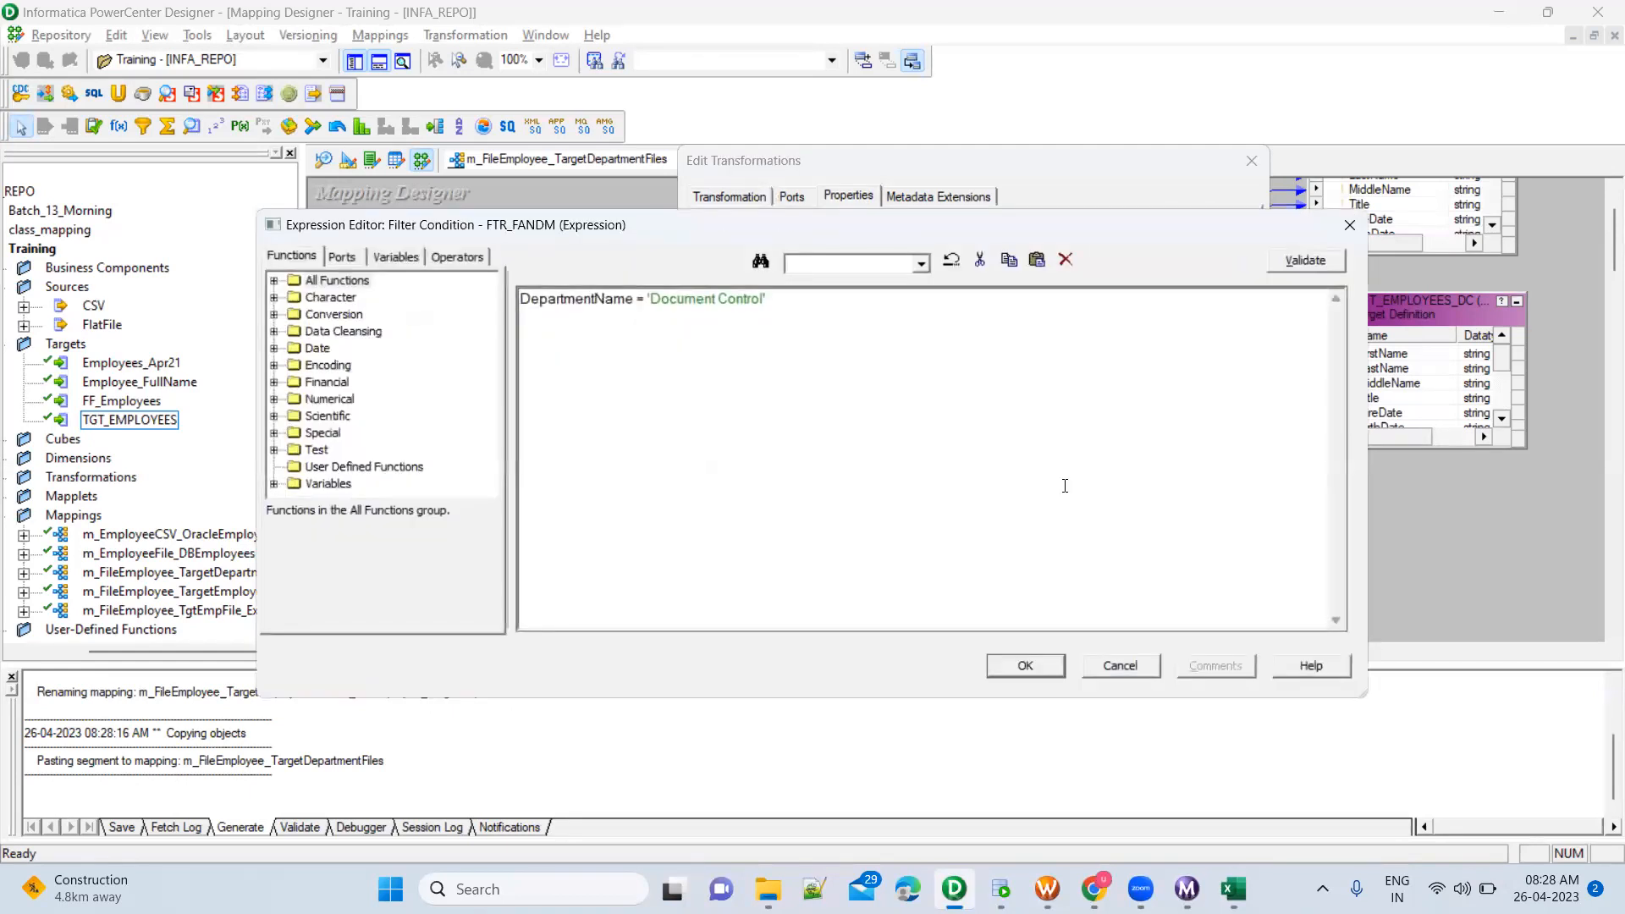
{"action": "key", "text": "alt+Tab"}
{"action": "left_click_drag", "start_coordinate": [542, 363], "coordinate": [242, 362]}
{"action": "left_click_drag", "start_coordinate": [564, 363], "coordinate": [242, 362]}
{"action": "key", "text": "alt+Tab"}
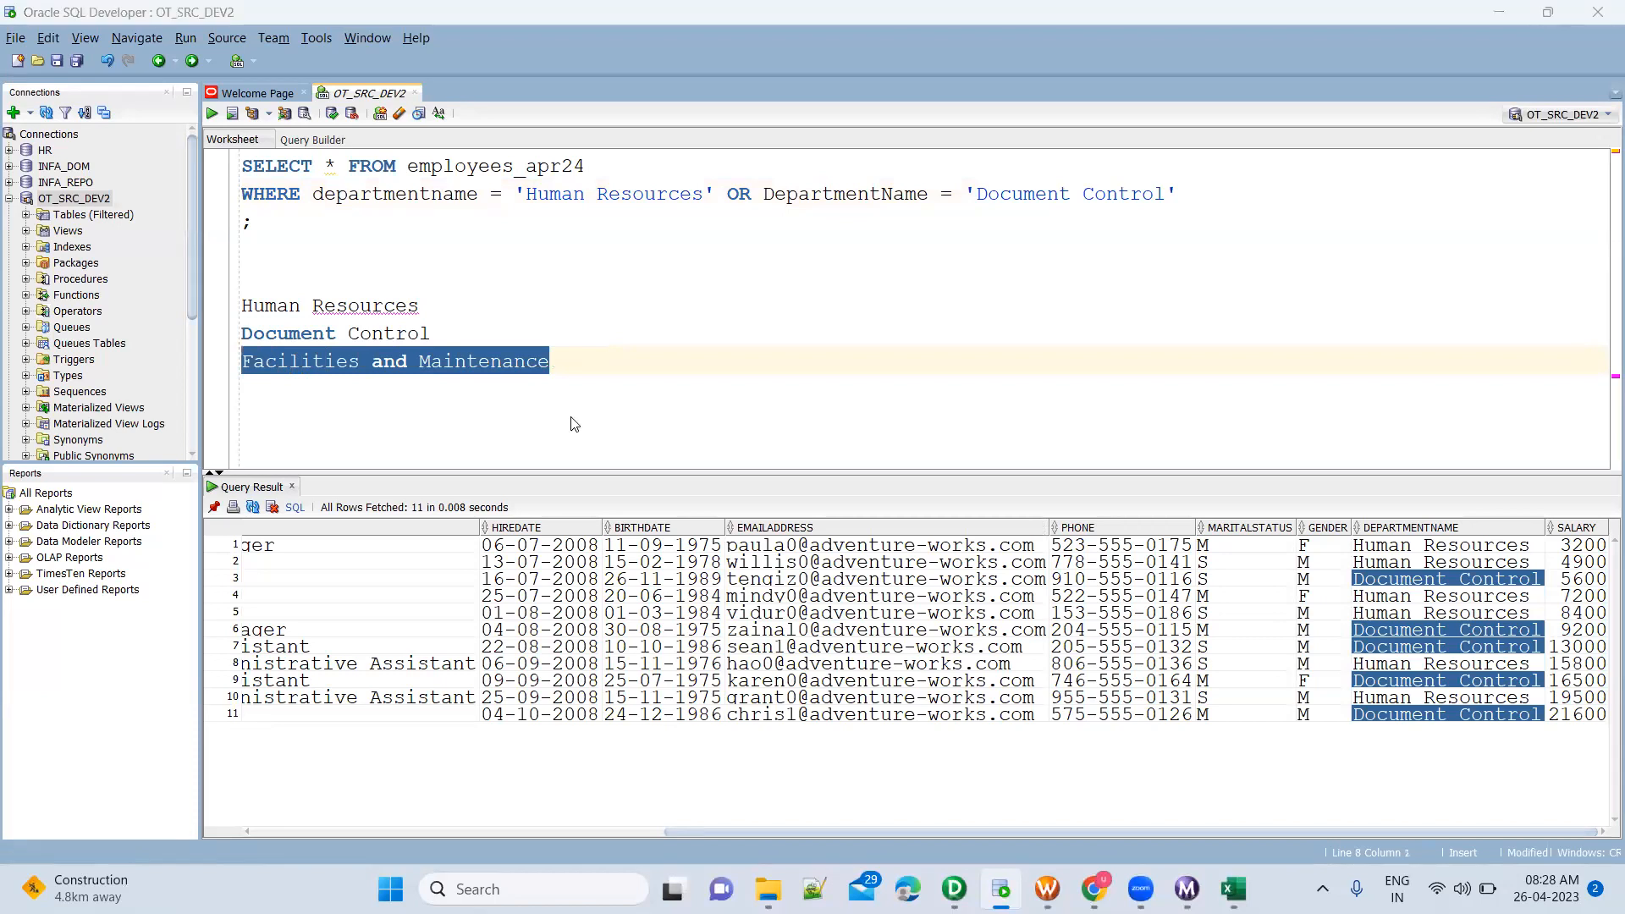
Change the FTR_FANDM filter condition to DepartmentName = 'Facilities and Maintenance' in PowerCenter Designer and apply it
{"action": "left_click_drag", "start_coordinate": [653, 299], "coordinate": [765, 304]}
{"action": "key", "text": "shift+Left"}
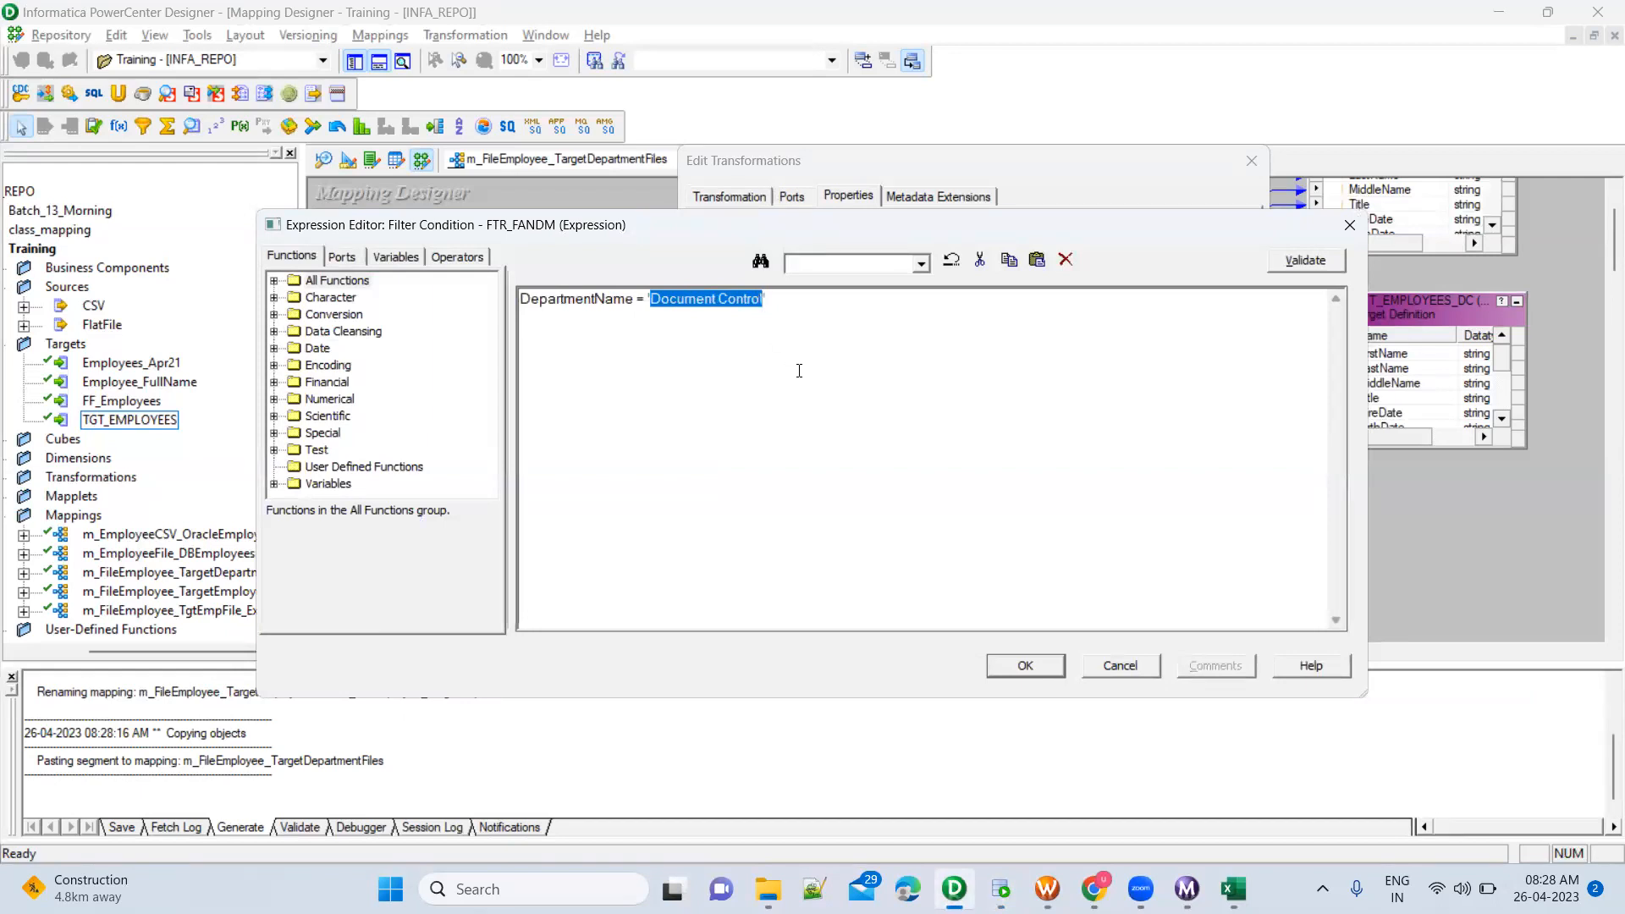
{"action": "key", "text": "ctrl+v"}
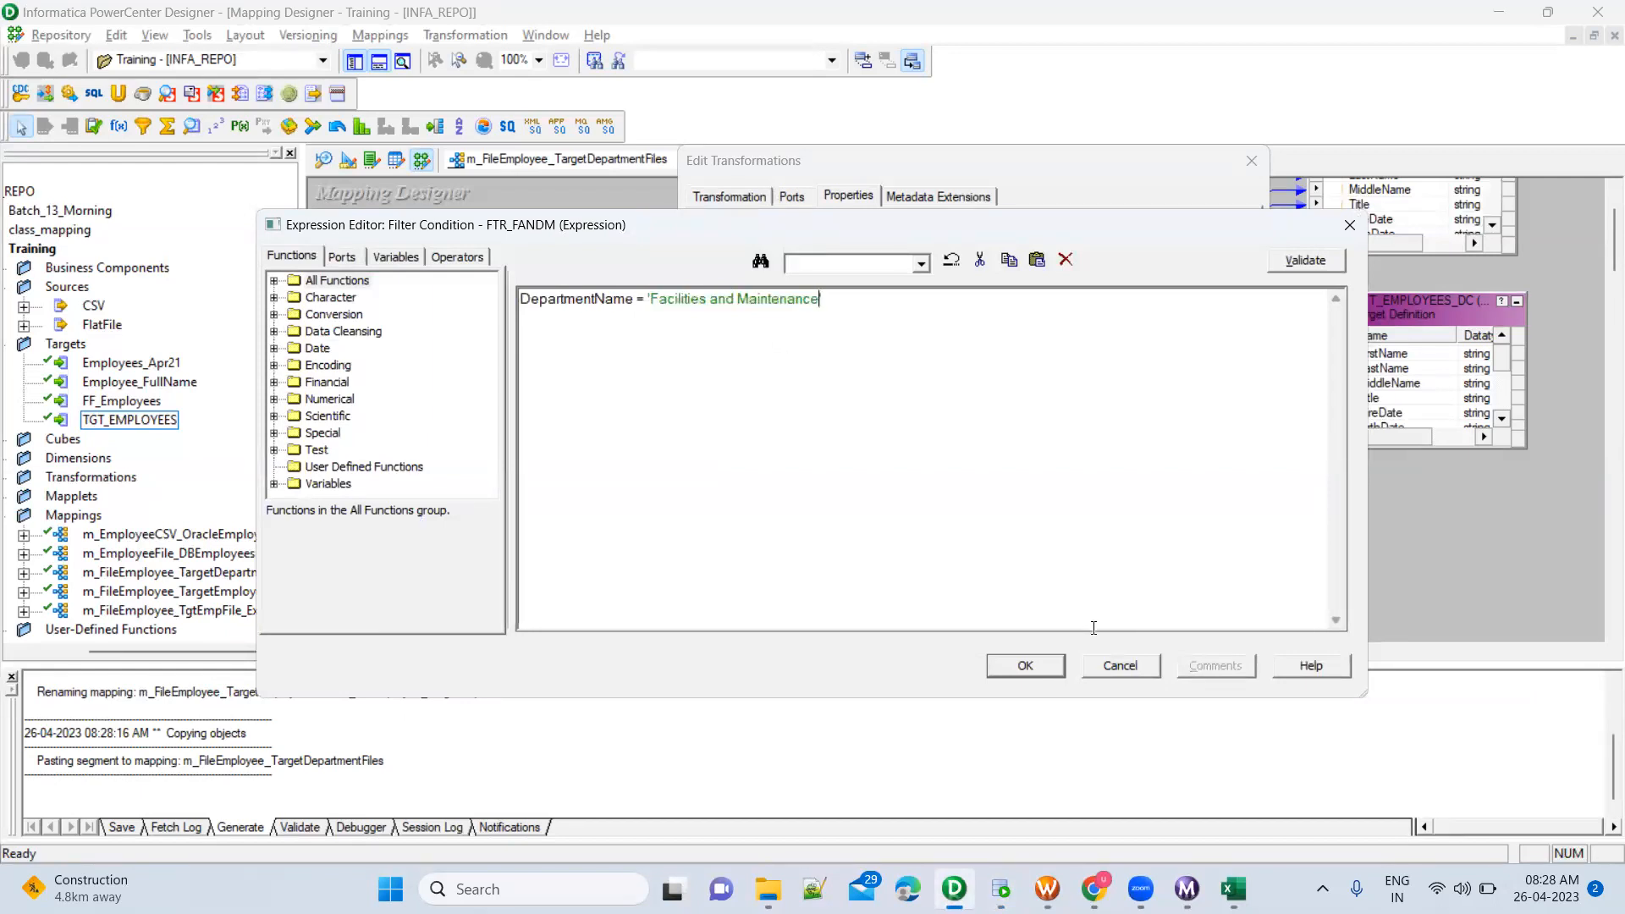
{"action": "left_click", "coordinate": [1042, 666]}
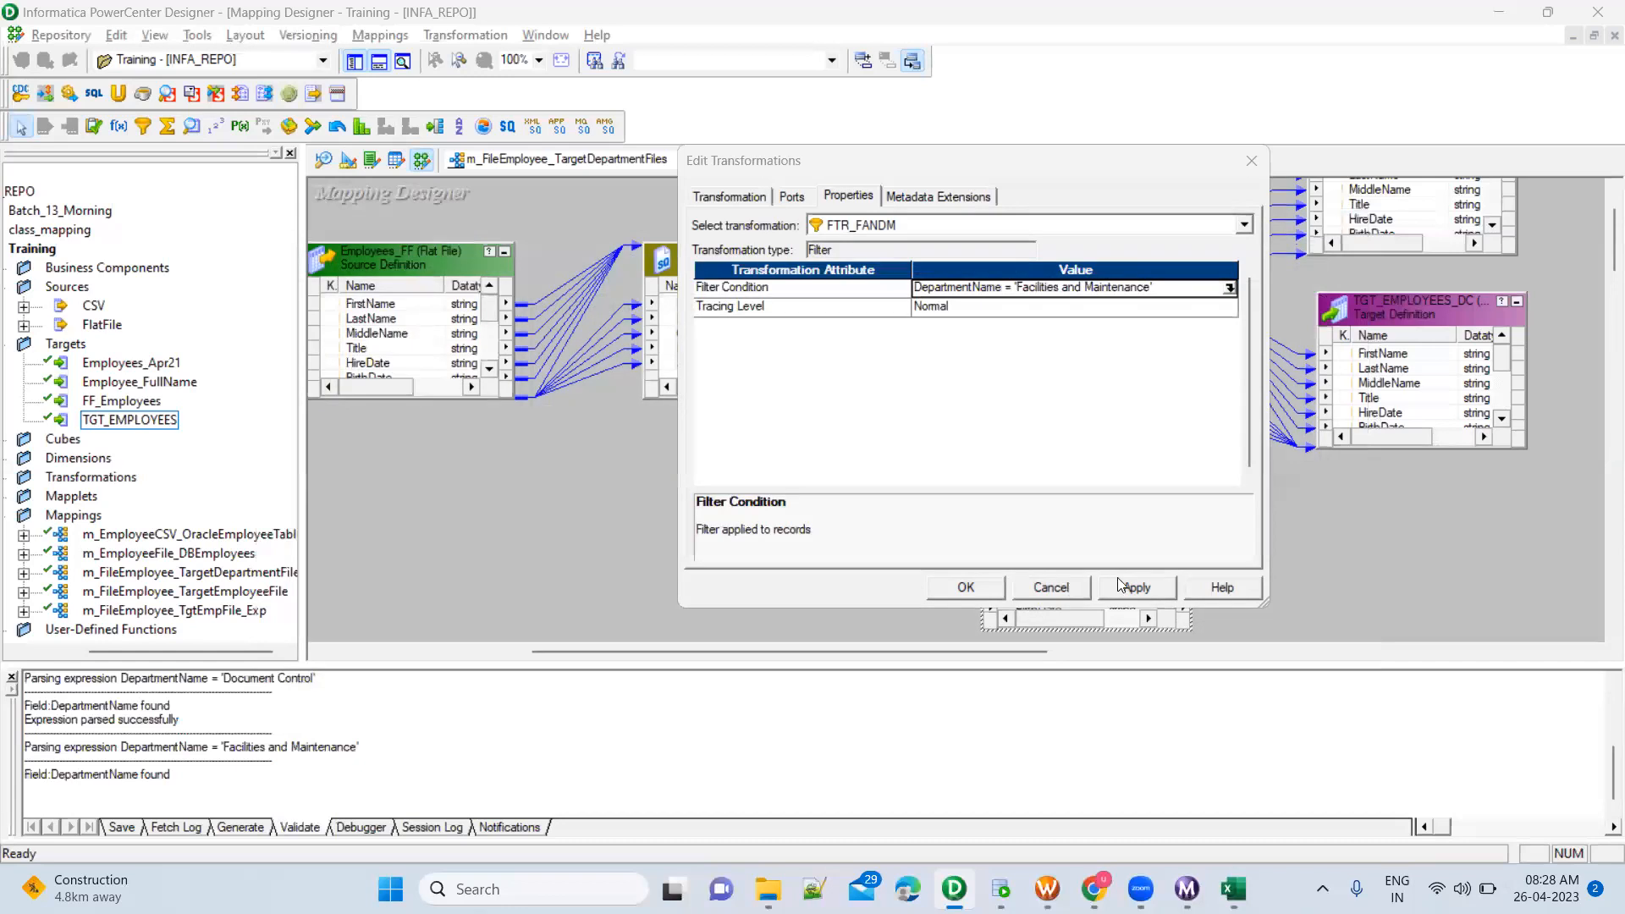
{"action": "left_click", "coordinate": [1123, 586]}
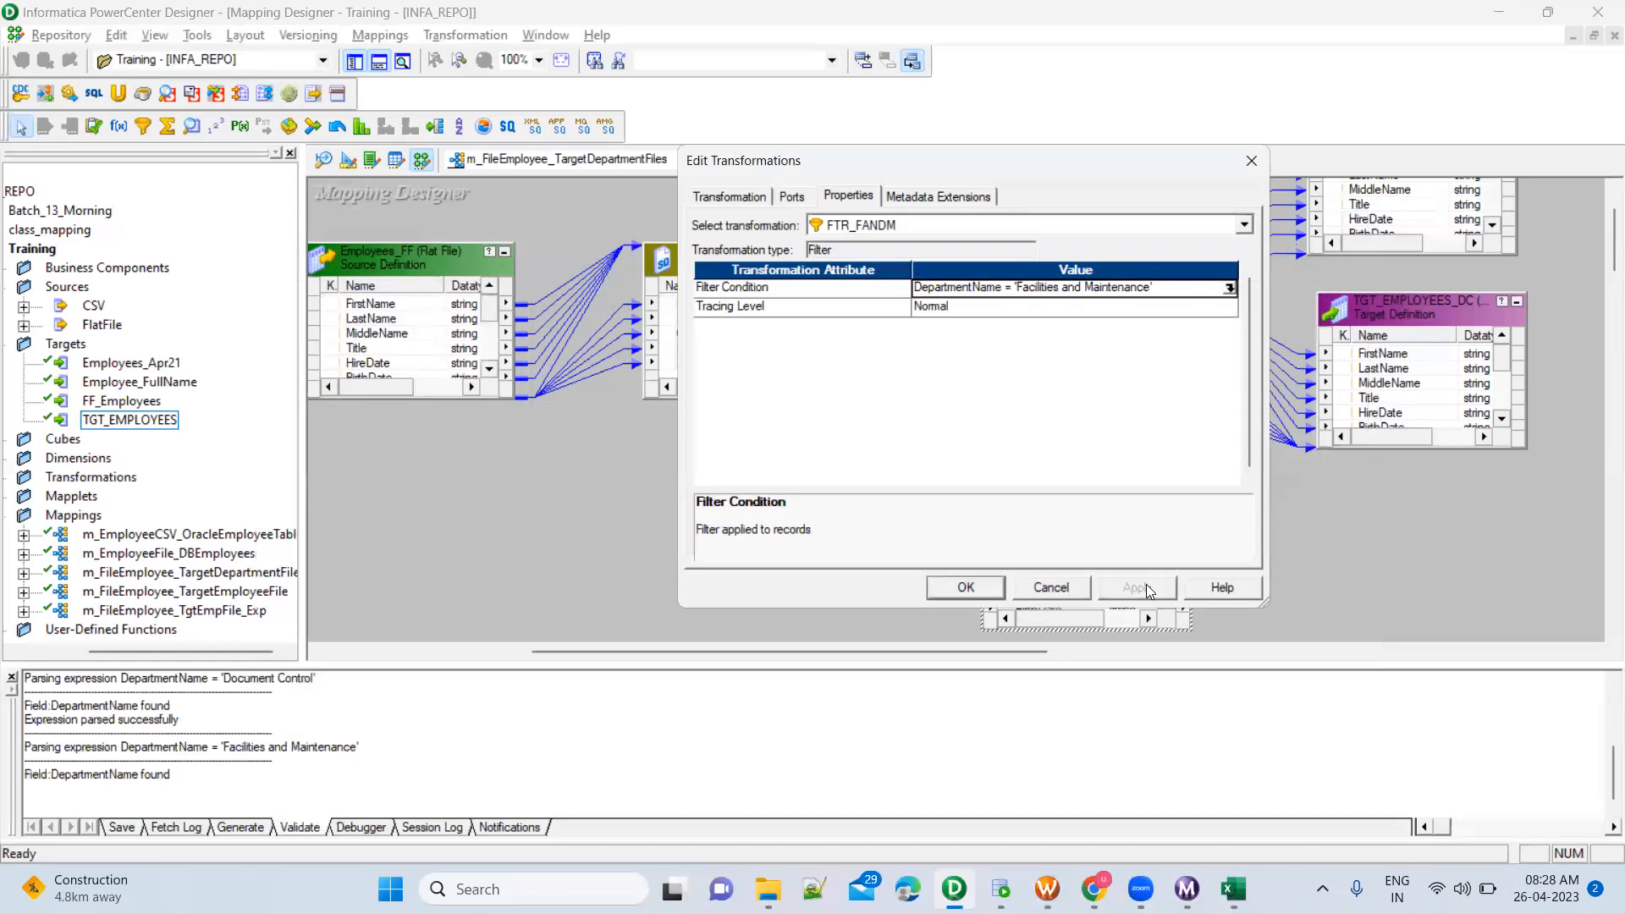
{"action": "left_click", "coordinate": [993, 590]}
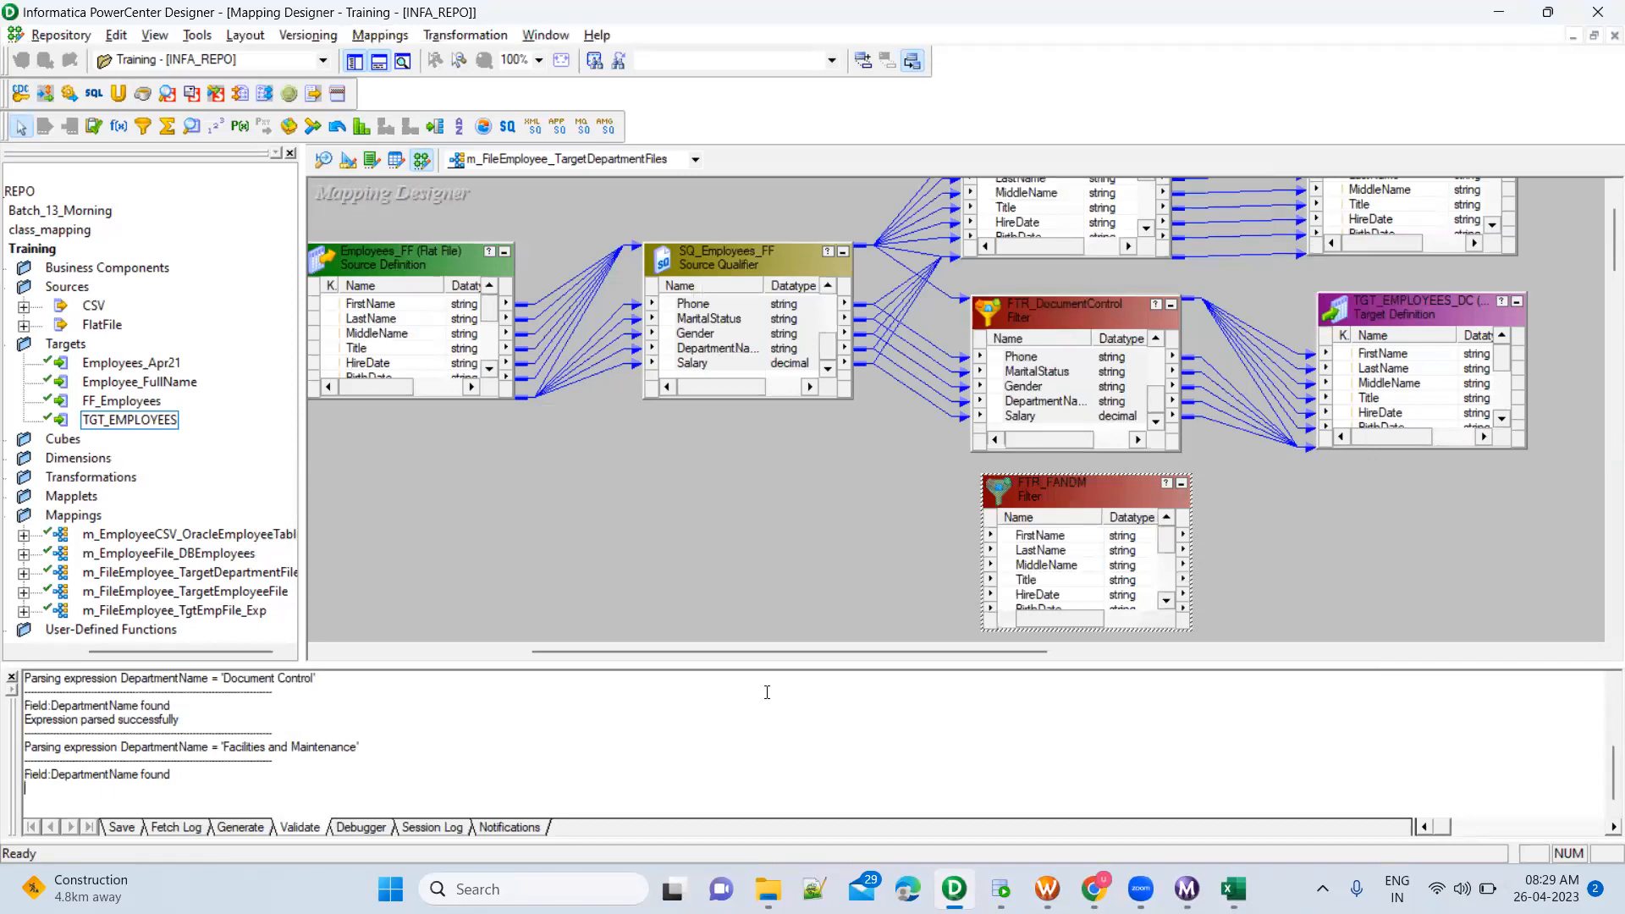
Enlarge the output log and save the mapping with the FTR_FANDM filter
{"action": "left_click_drag", "start_coordinate": [809, 666], "coordinate": [811, 629]}
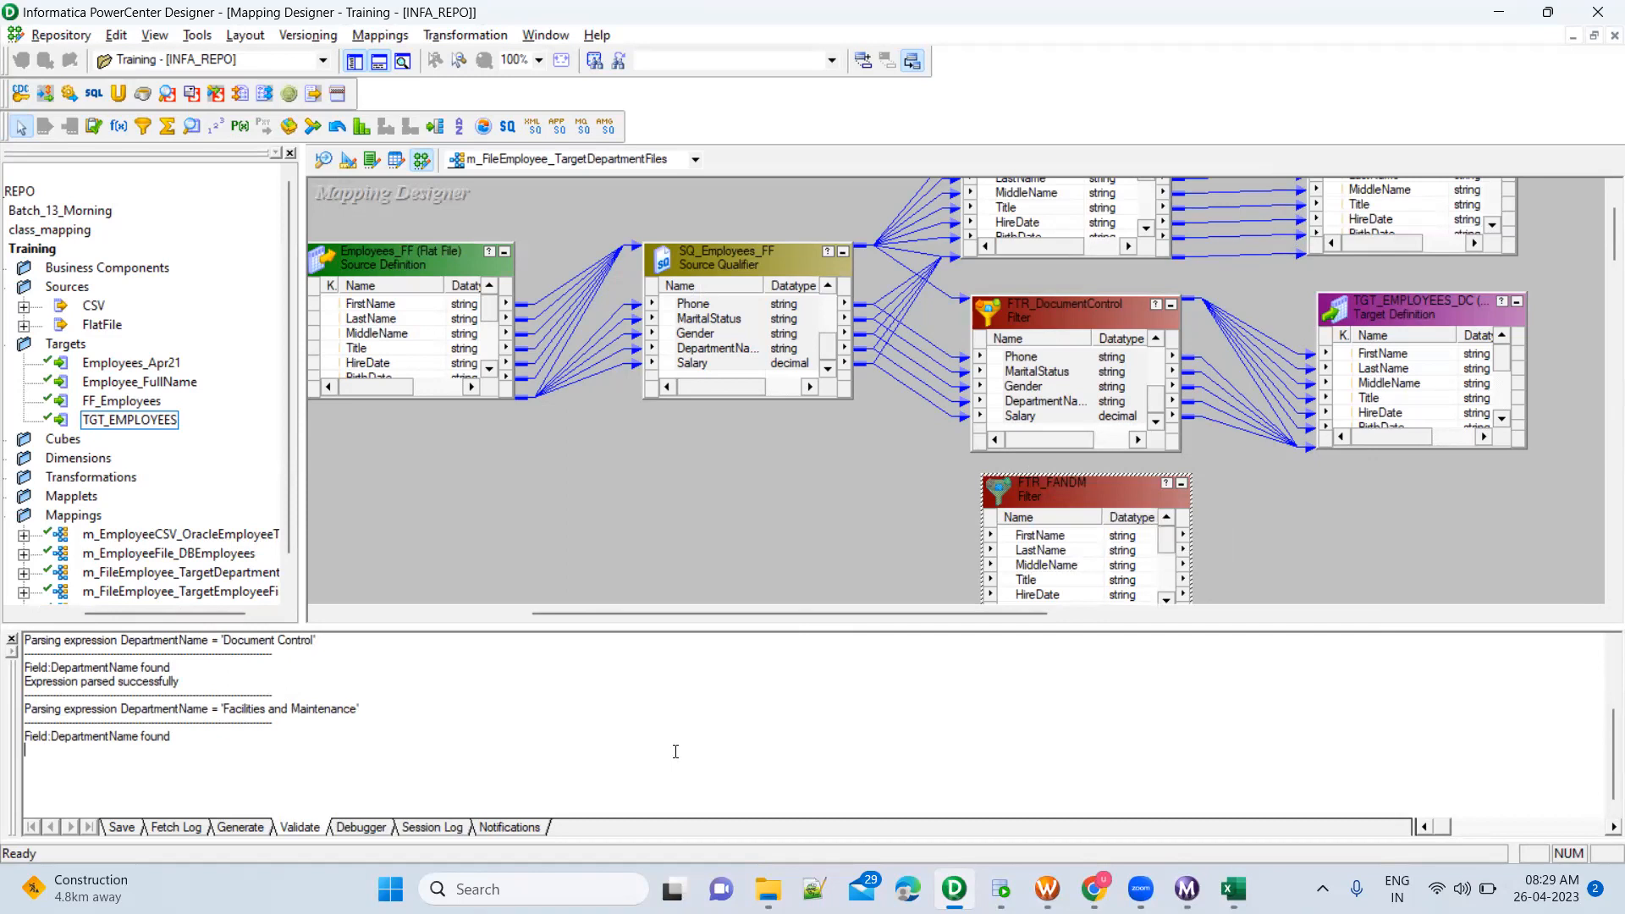
{"action": "key", "text": "ctrl+s"}
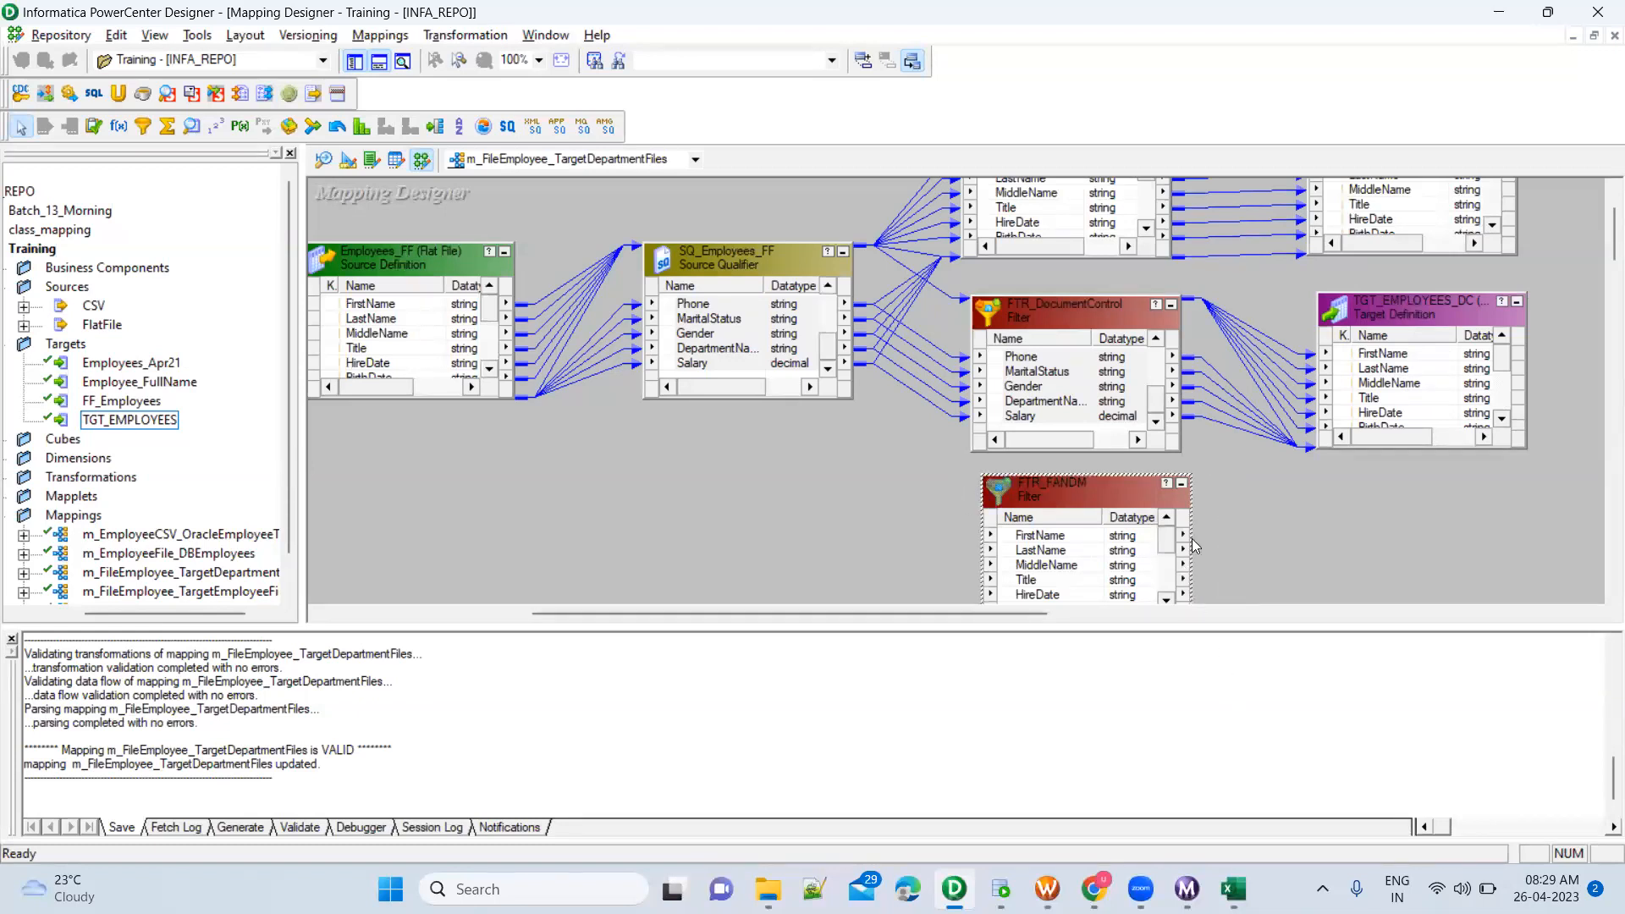
{"action": "left_click", "coordinate": [1239, 552]}
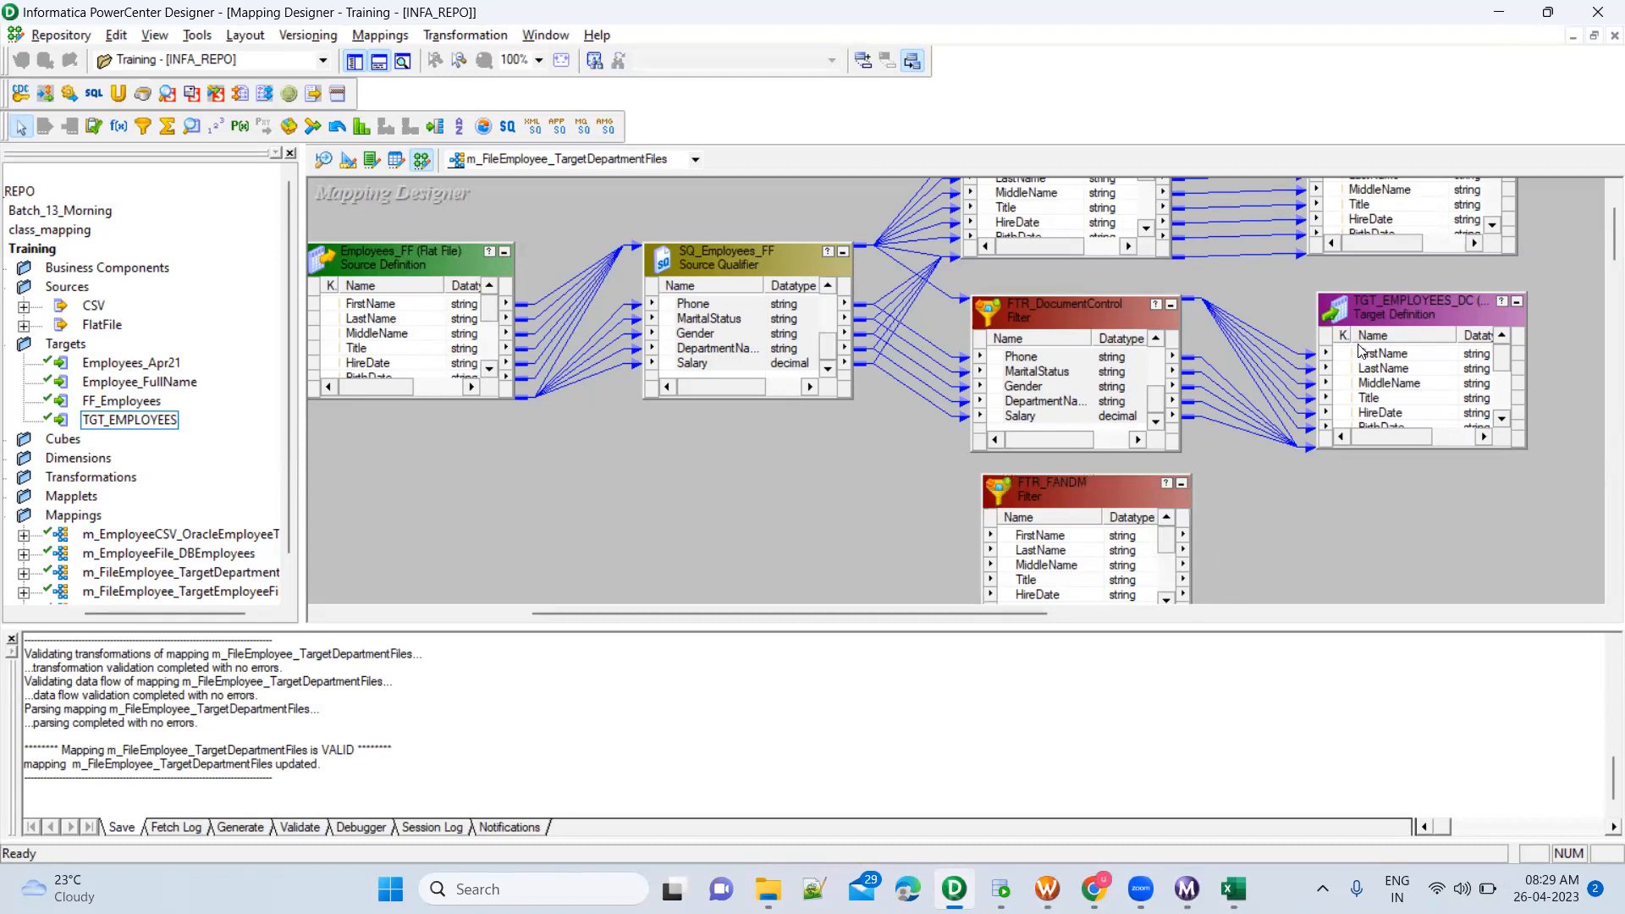
Copy the TGT_EMPLOYEES_DC target instance and place the duplicate beside the FTR_FANDM filter
{"action": "left_click", "coordinate": [1119, 491]}
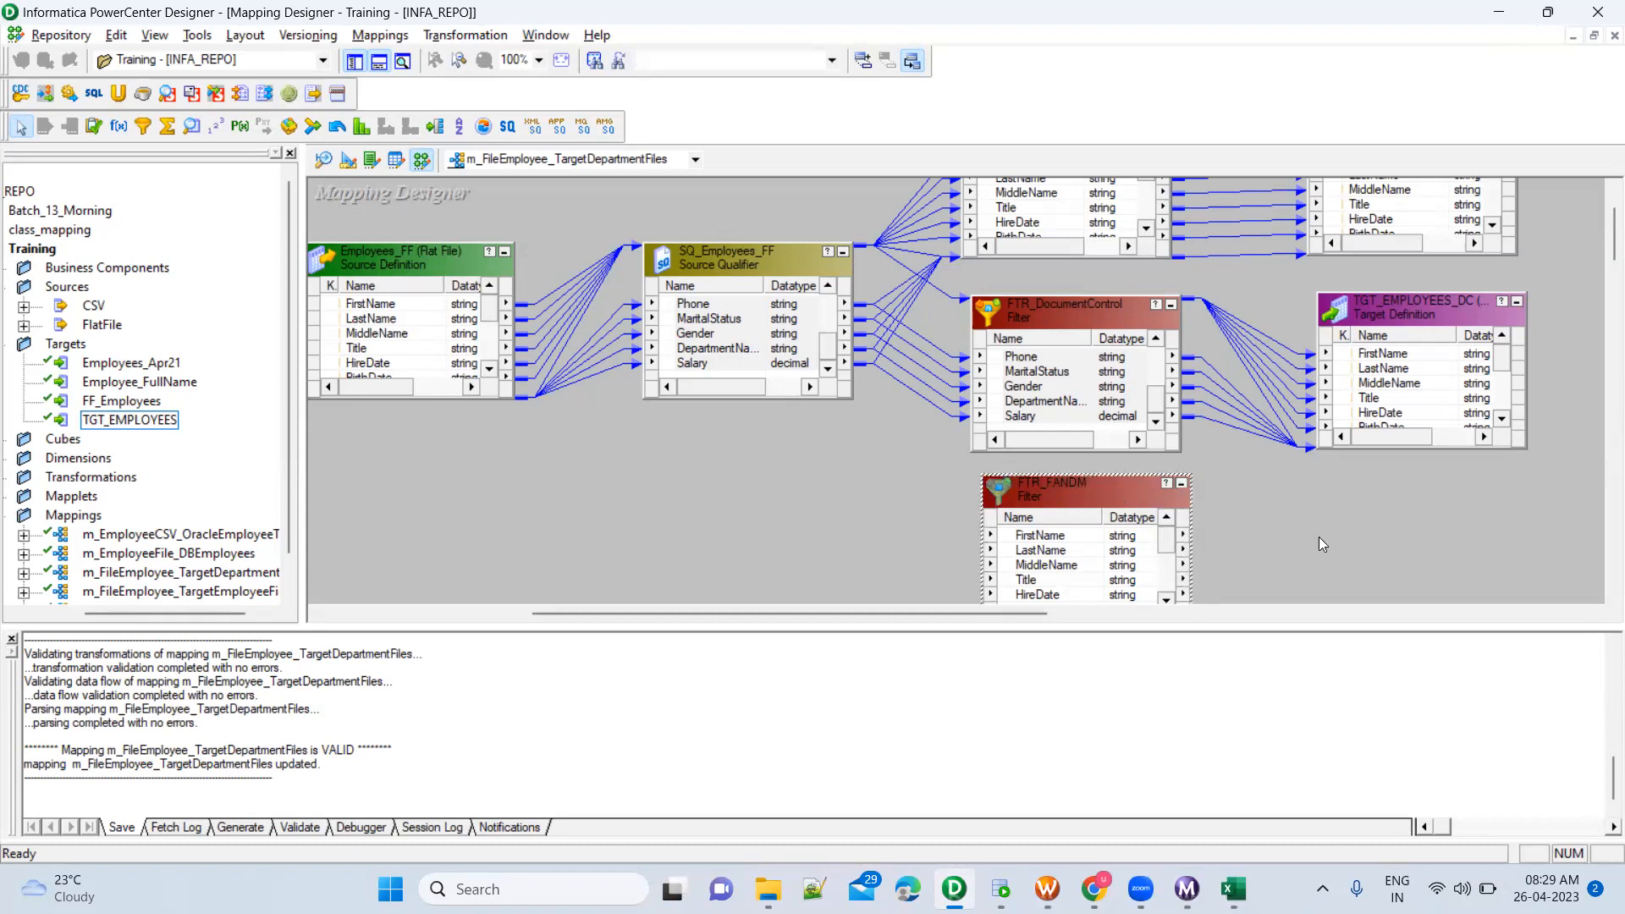
{"action": "left_click_drag", "start_coordinate": [1220, 626], "coordinate": [1220, 661]}
{"action": "left_click", "coordinate": [1391, 301]}
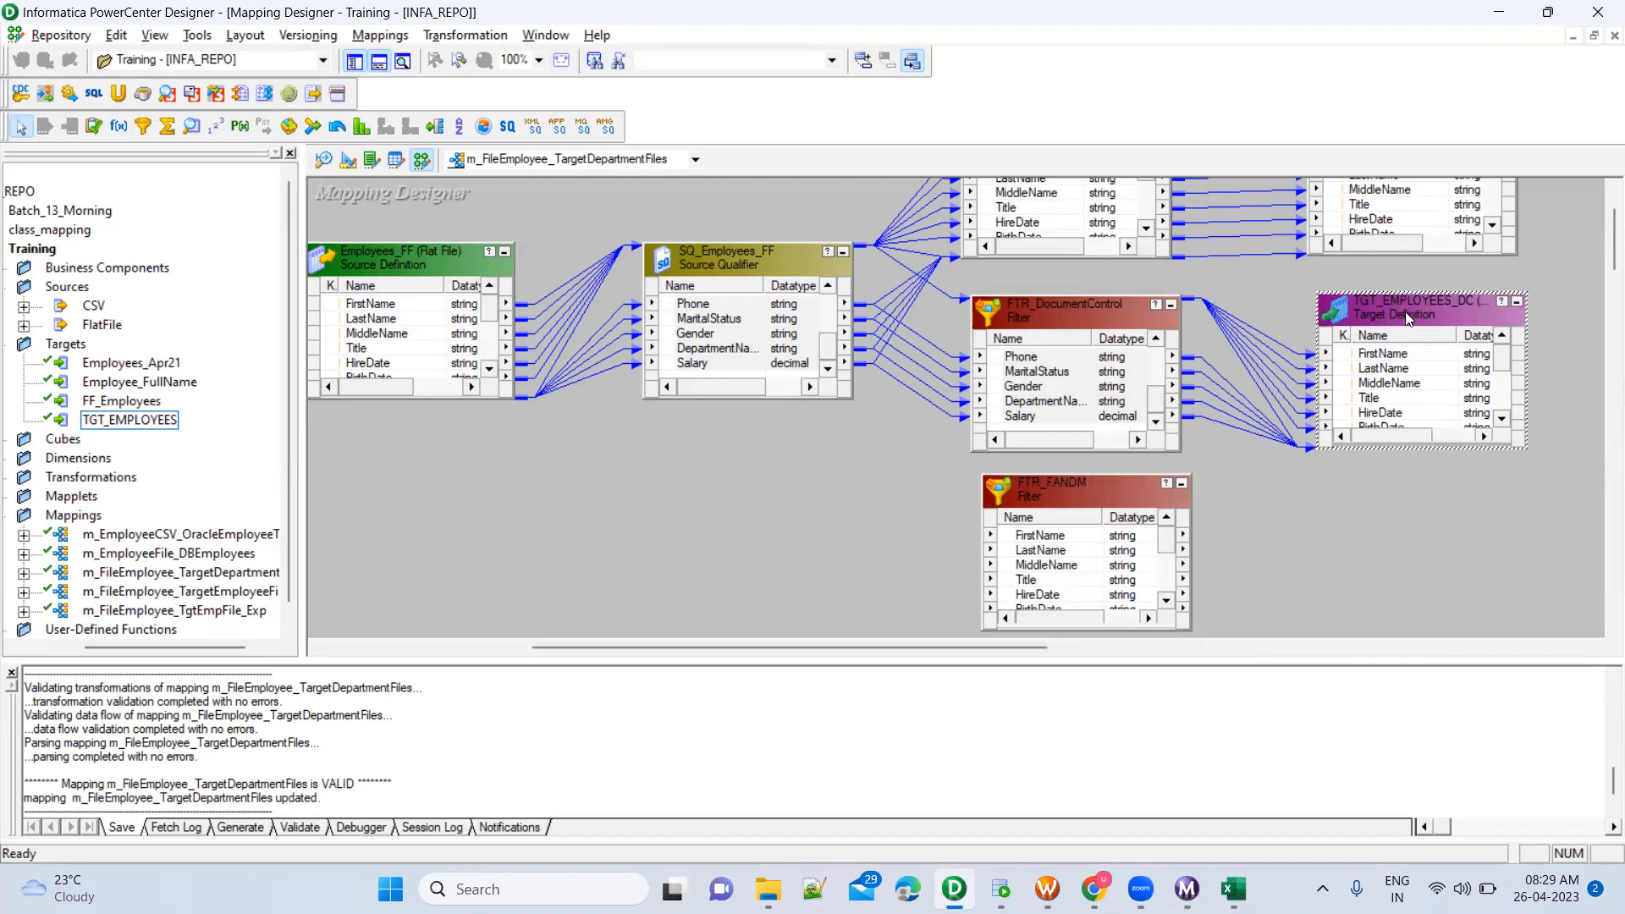
{"action": "key", "text": "ctrl+c"}
{"action": "left_click", "coordinate": [1389, 525]}
{"action": "key", "text": "ctrl+v"}
{"action": "left_click_drag", "start_coordinate": [1427, 545], "coordinate": [1346, 491]}
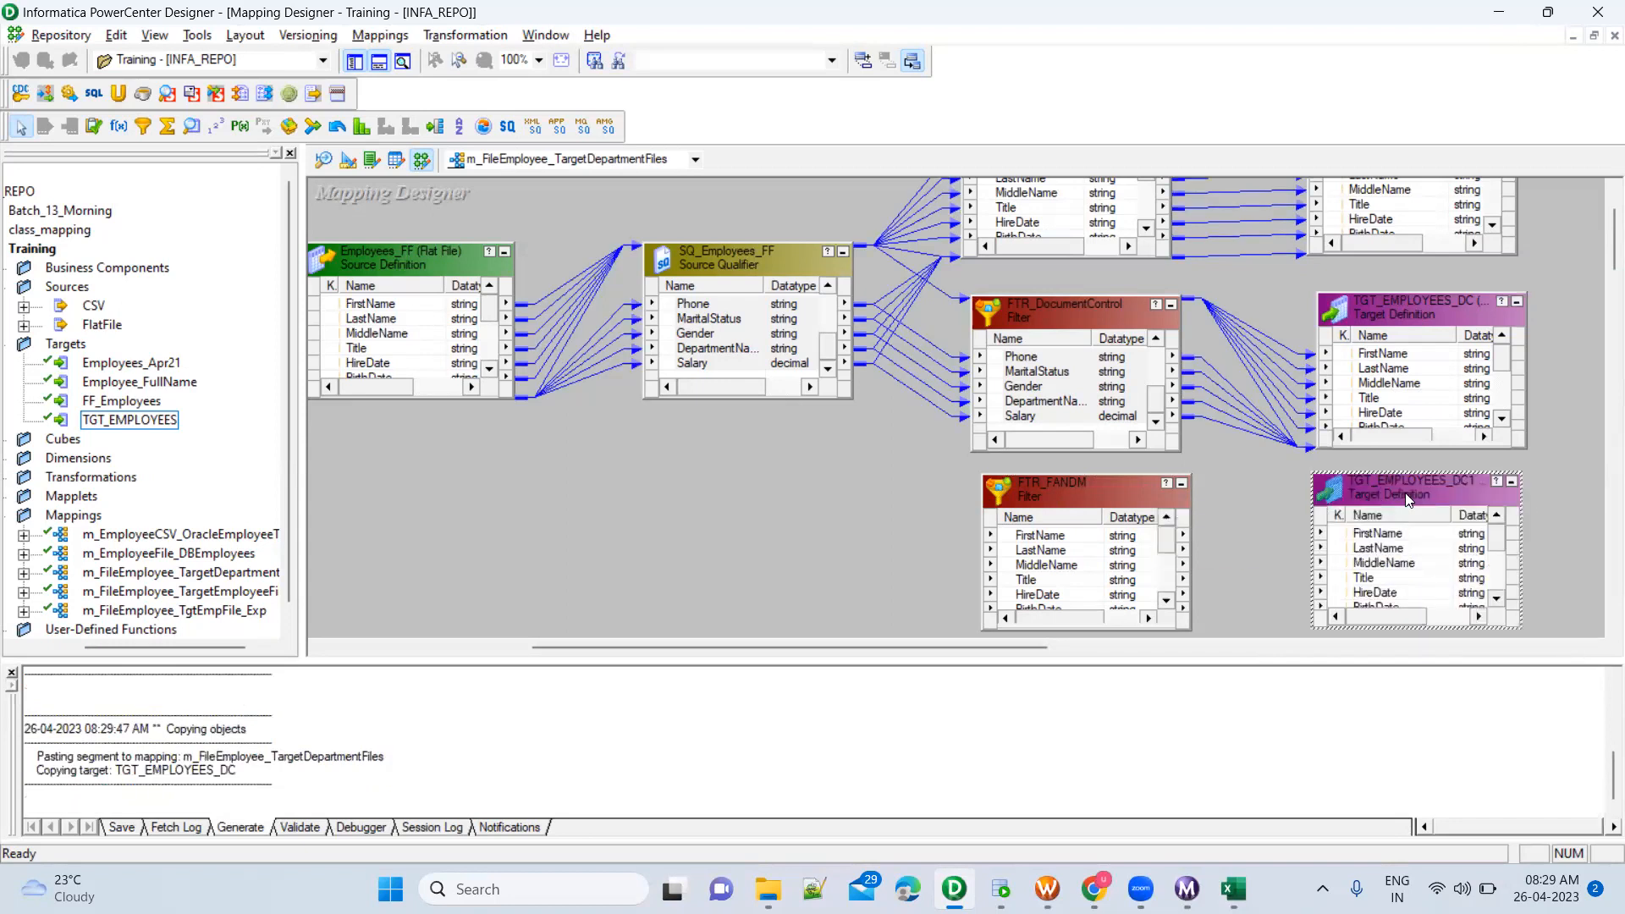
Rename the copied target instance as TGT_EMPLOYEES_FANDM
{"action": "double_click", "coordinate": [1408, 499]}
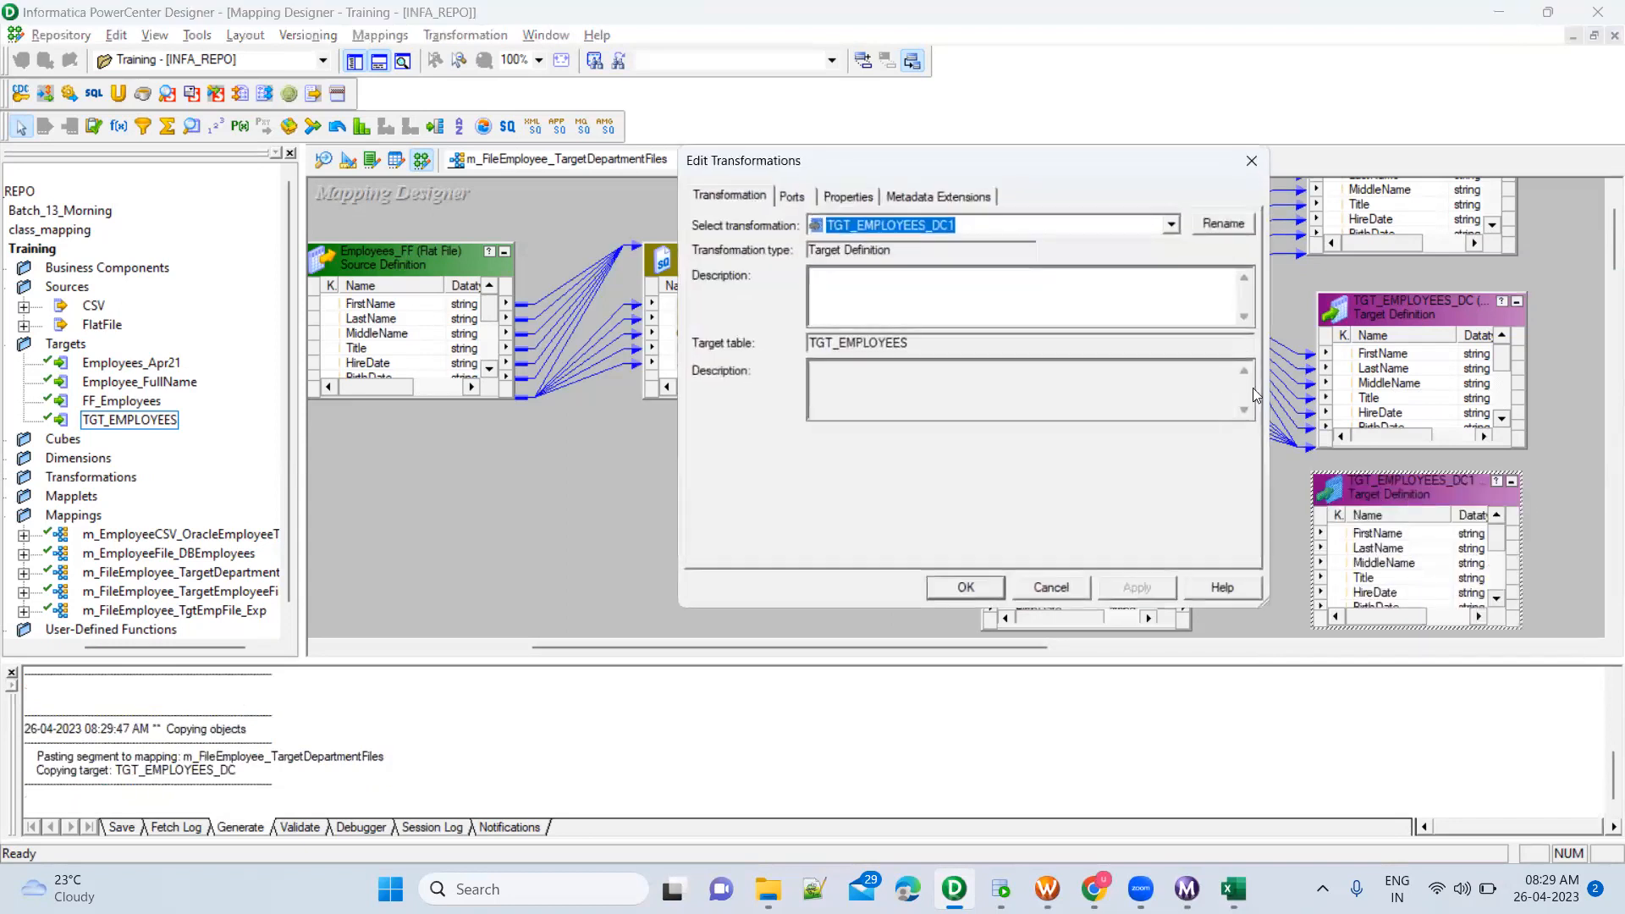
{"action": "left_click", "coordinate": [1230, 225]}
{"action": "left_click", "coordinate": [961, 389]}
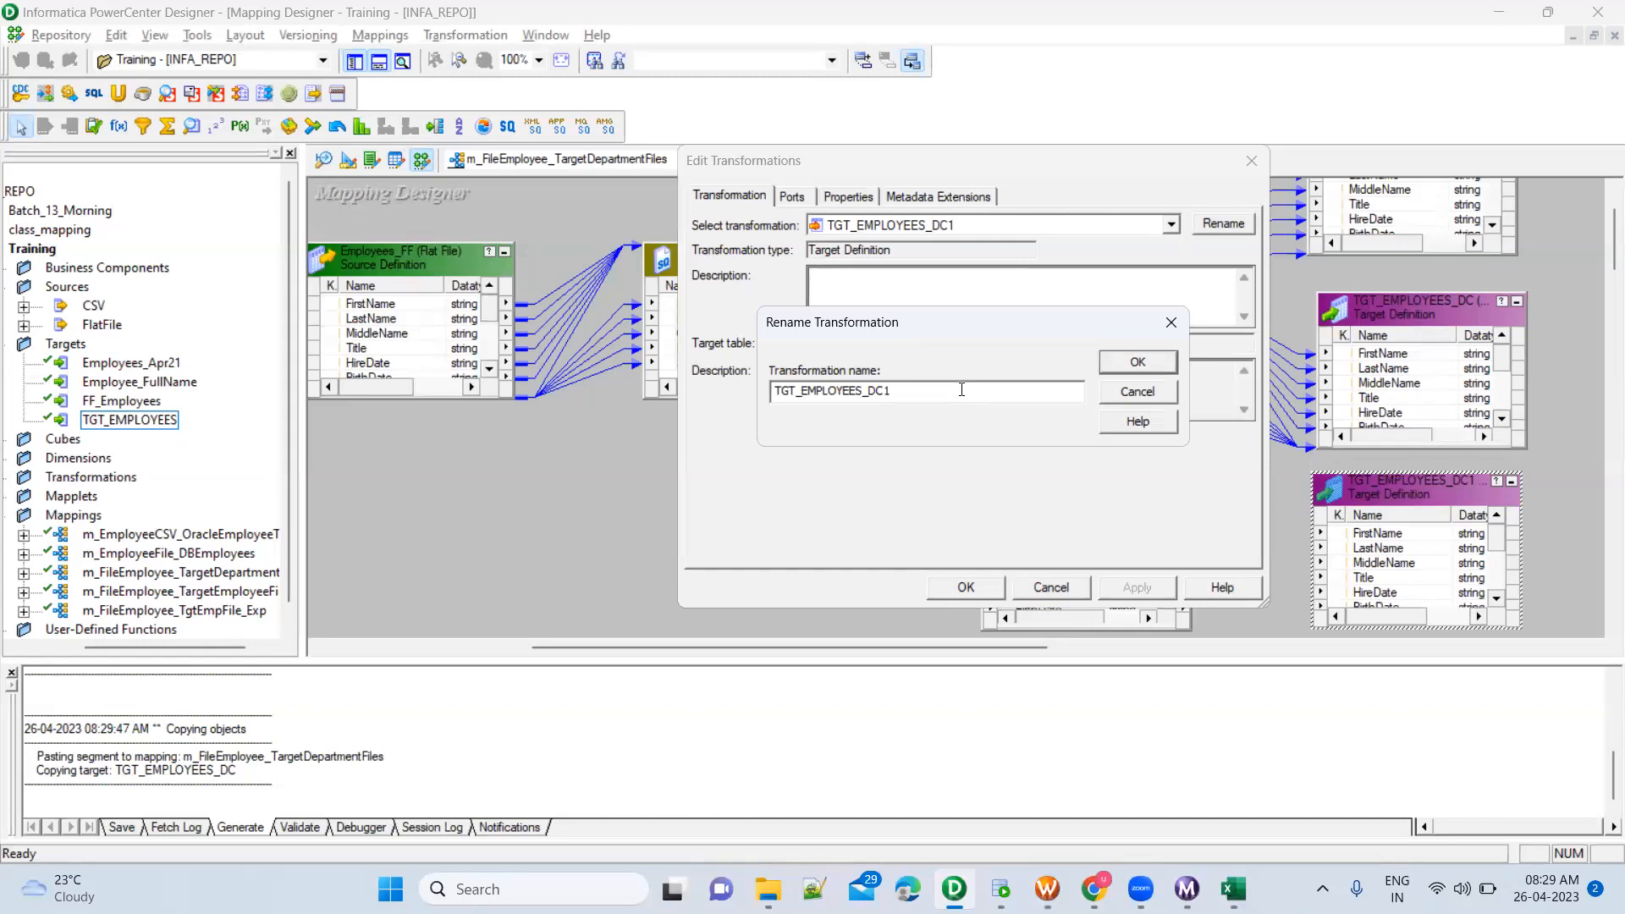
{"action": "key", "text": "BackSpace"}
{"action": "key", "text": "BackSpace"}
{"action": "key", "text": "BackSpace"}
{"action": "type", "text": "FANDM"}
{"action": "left_click", "coordinate": [1162, 365]}
{"action": "left_click", "coordinate": [1130, 592]}
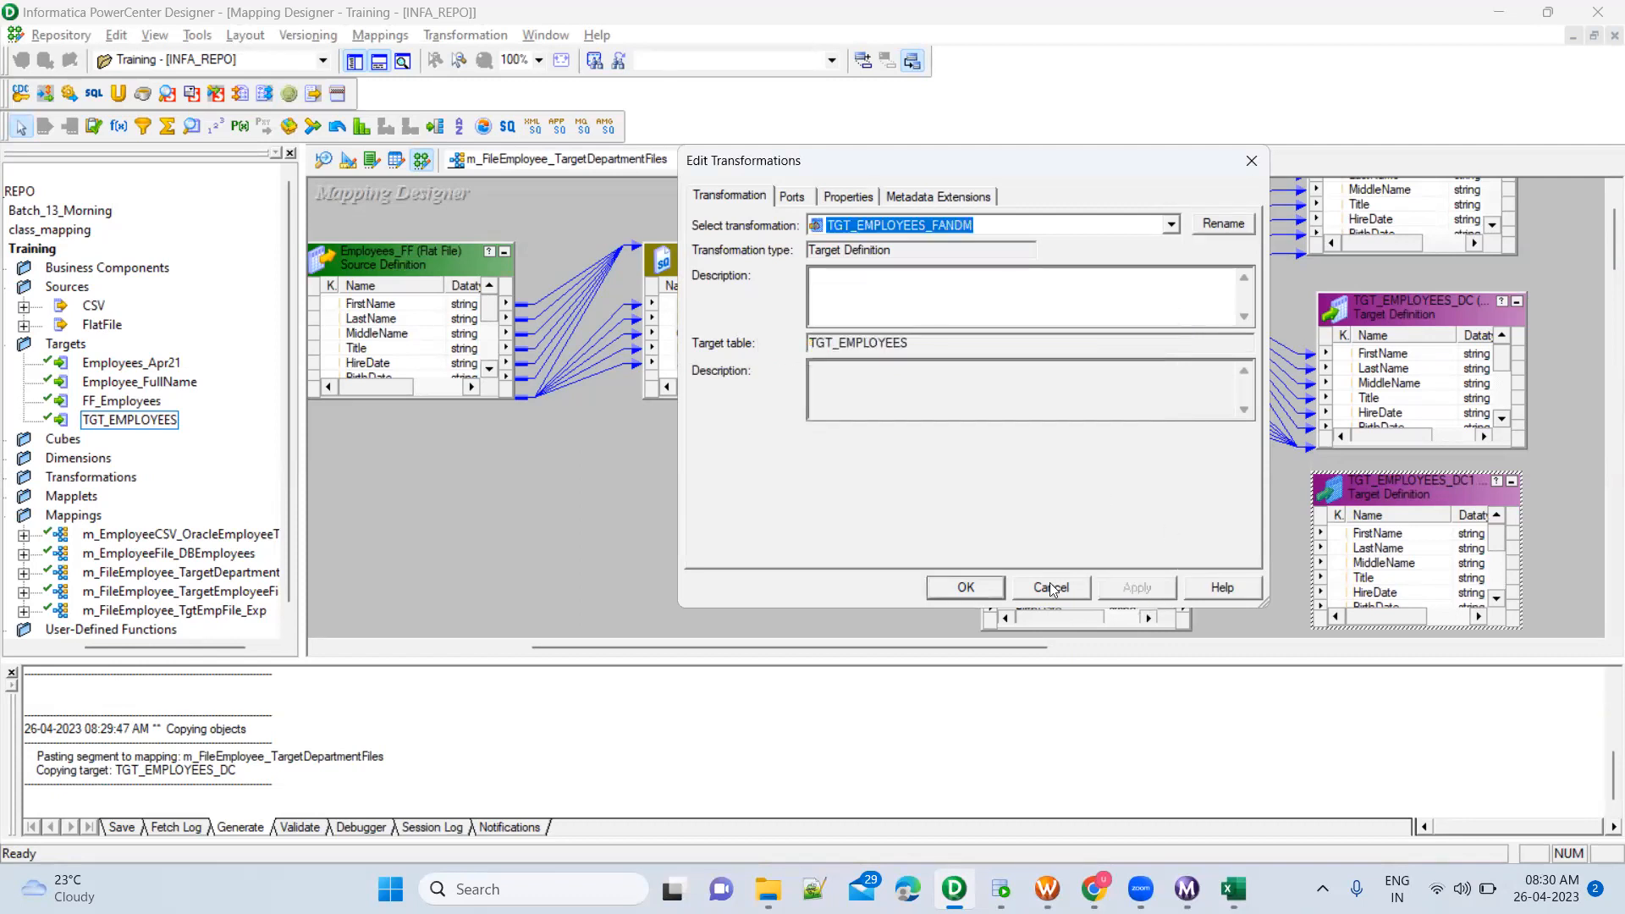
{"action": "left_click", "coordinate": [969, 590]}
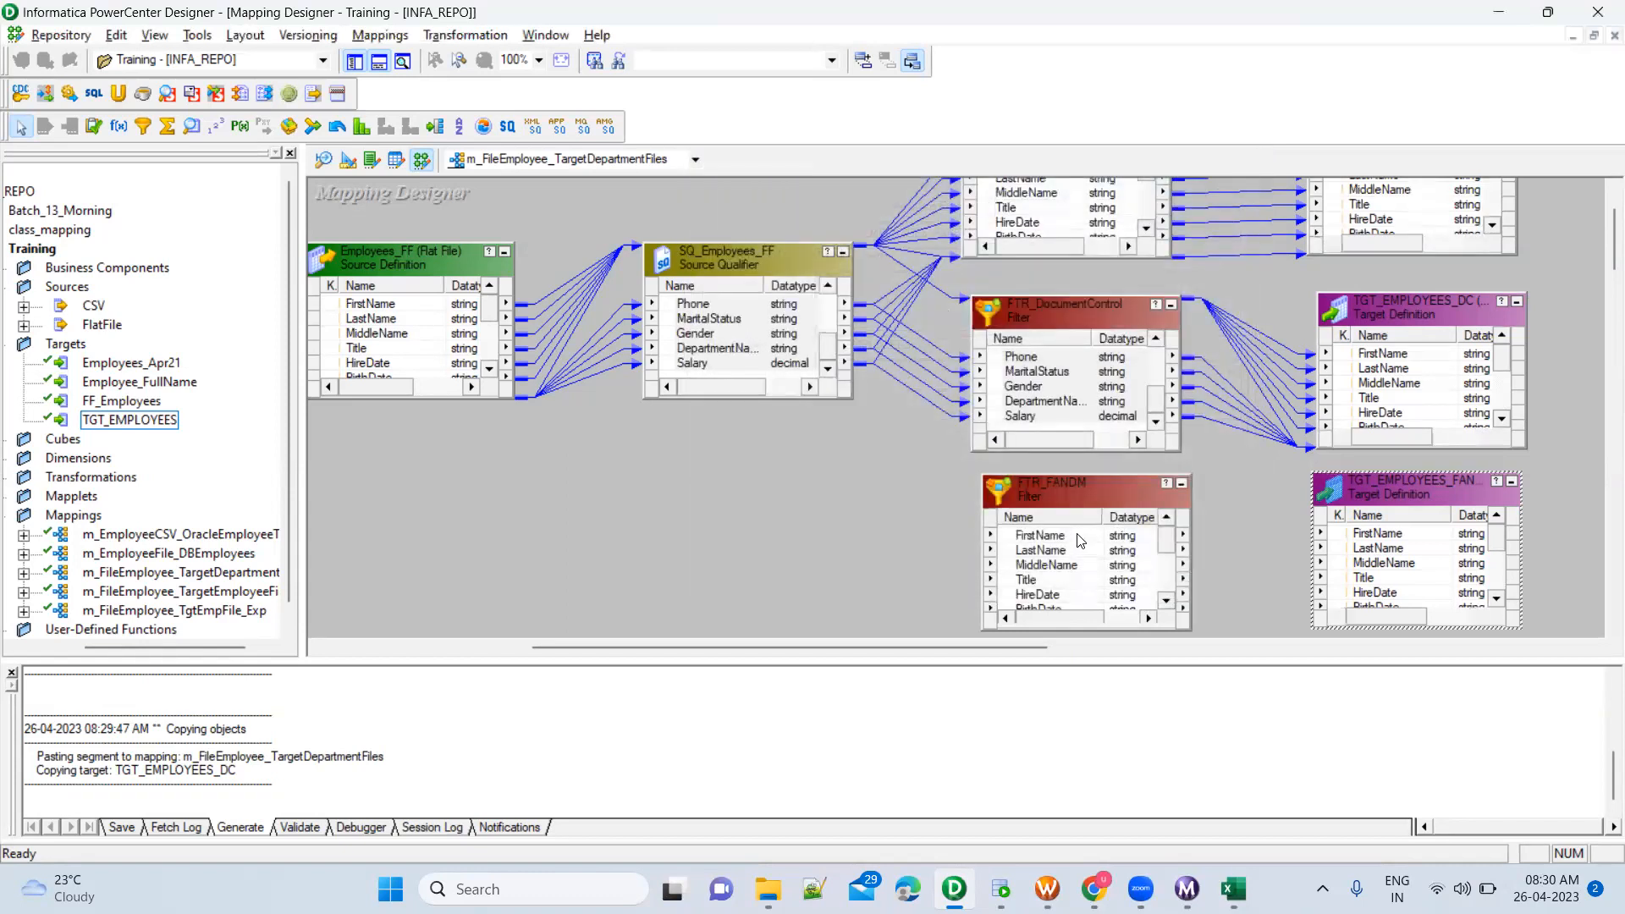
Link all ports of the FTR_FANDM filter, FirstName through Salary, to the matching columns of TGT_EMPLOYEES_FANDM
{"action": "left_click", "coordinate": [1072, 536]}
{"action": "scroll", "coordinate": [1070, 571], "scroll_direction": "down", "scroll_amount": 3}
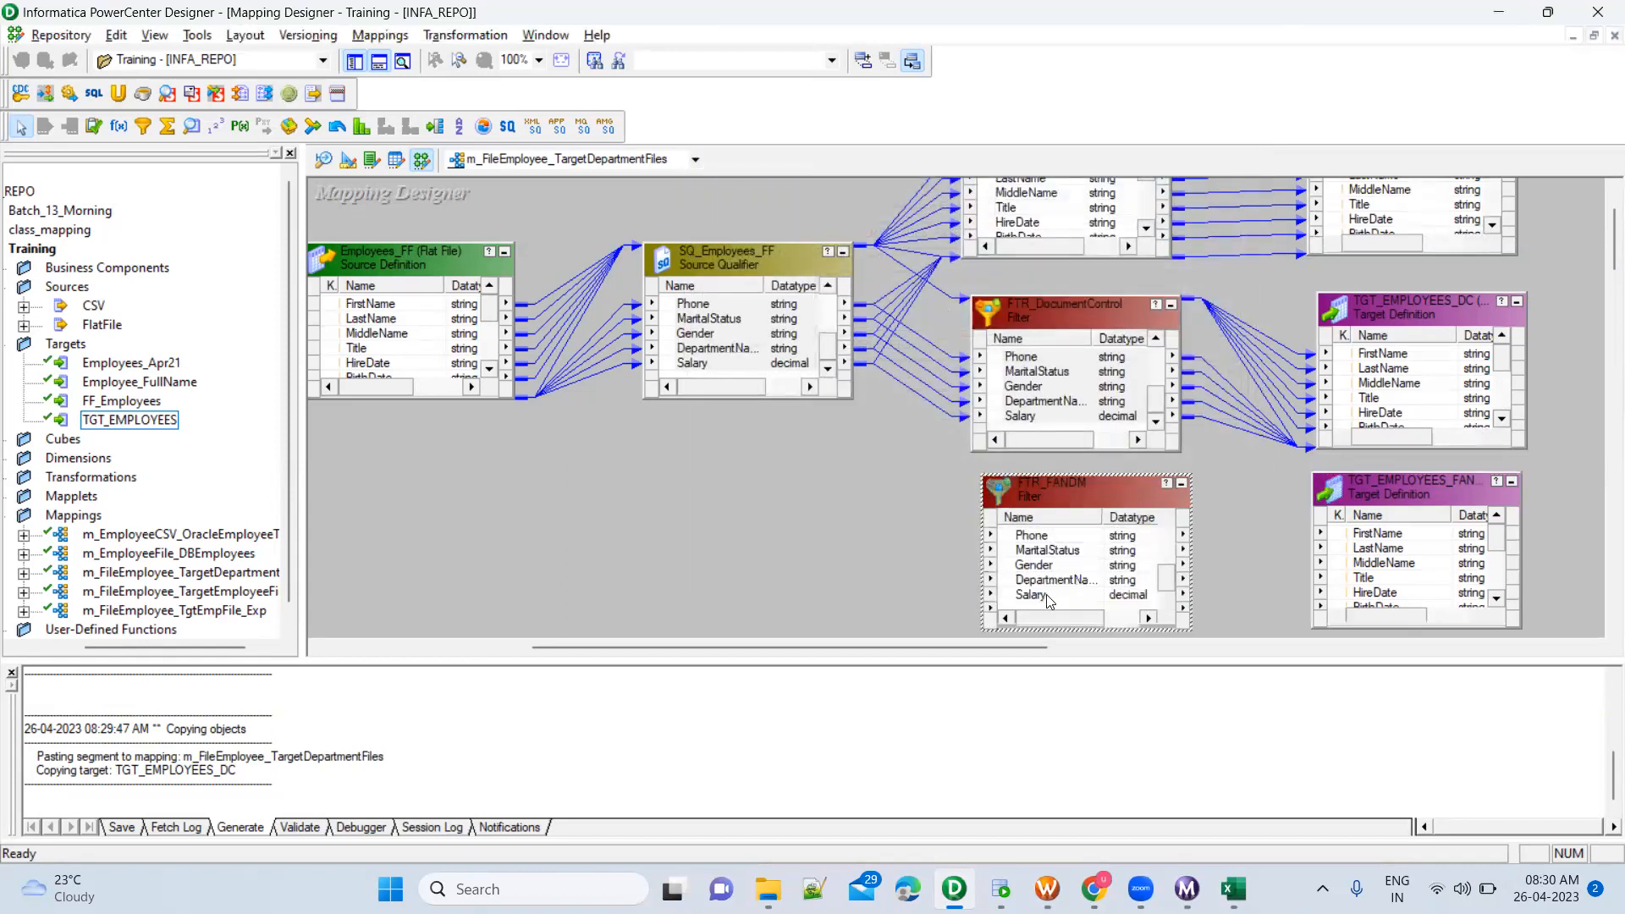
{"action": "left_click", "coordinate": [1049, 596], "text": "shift"}
{"action": "left_click_drag", "start_coordinate": [1009, 537], "coordinate": [1373, 536]}
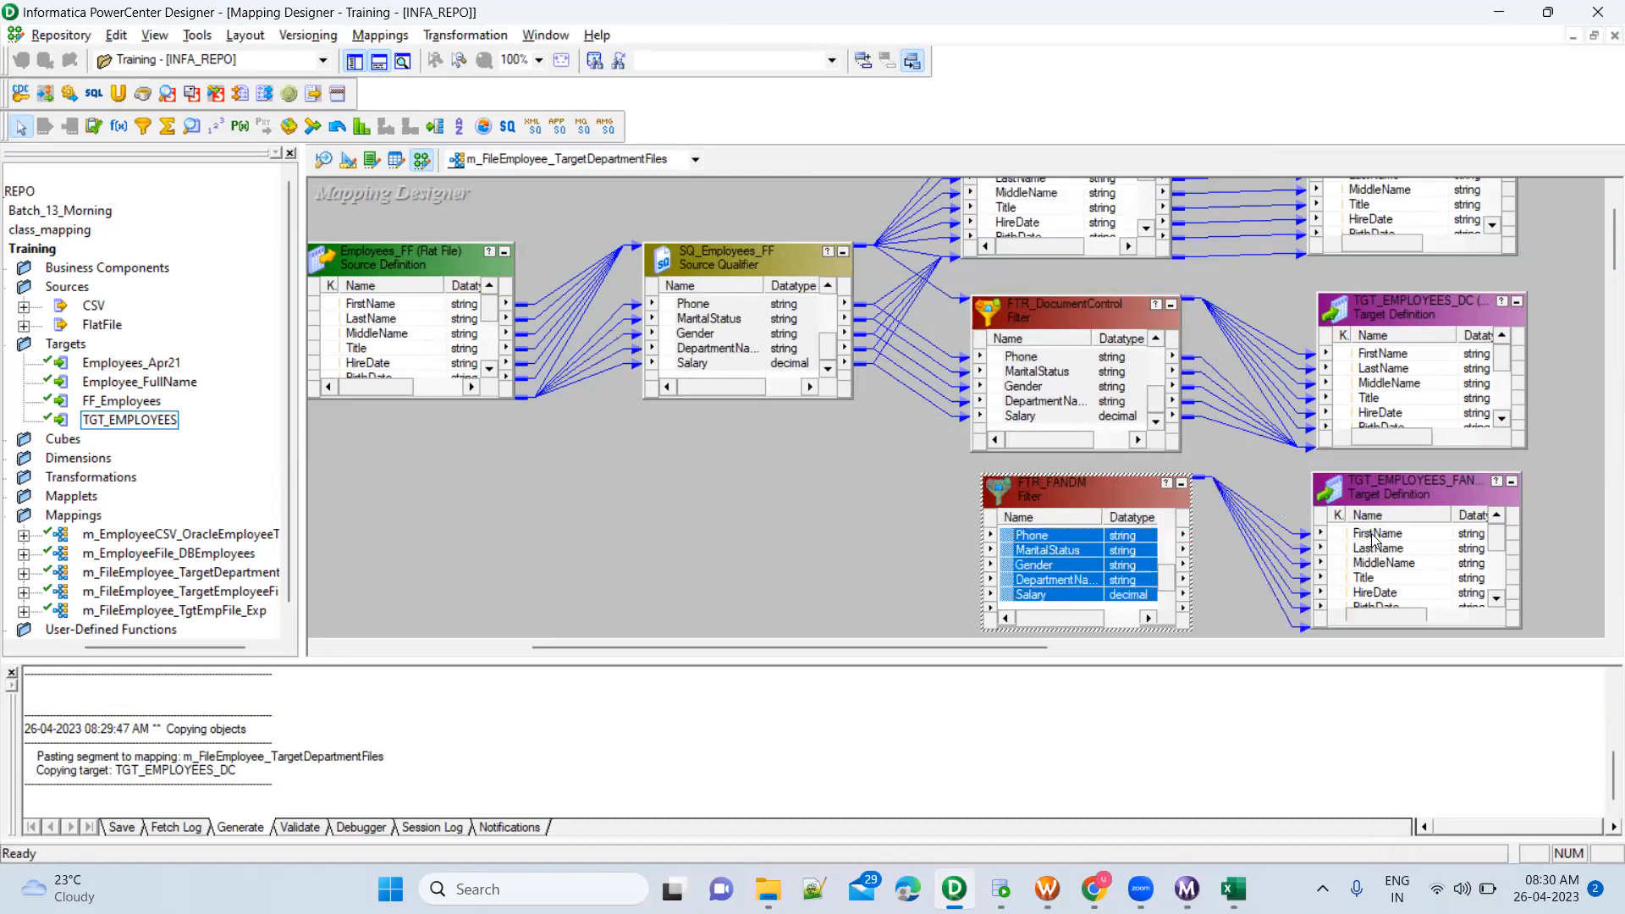
{"action": "left_click", "coordinate": [1222, 555]}
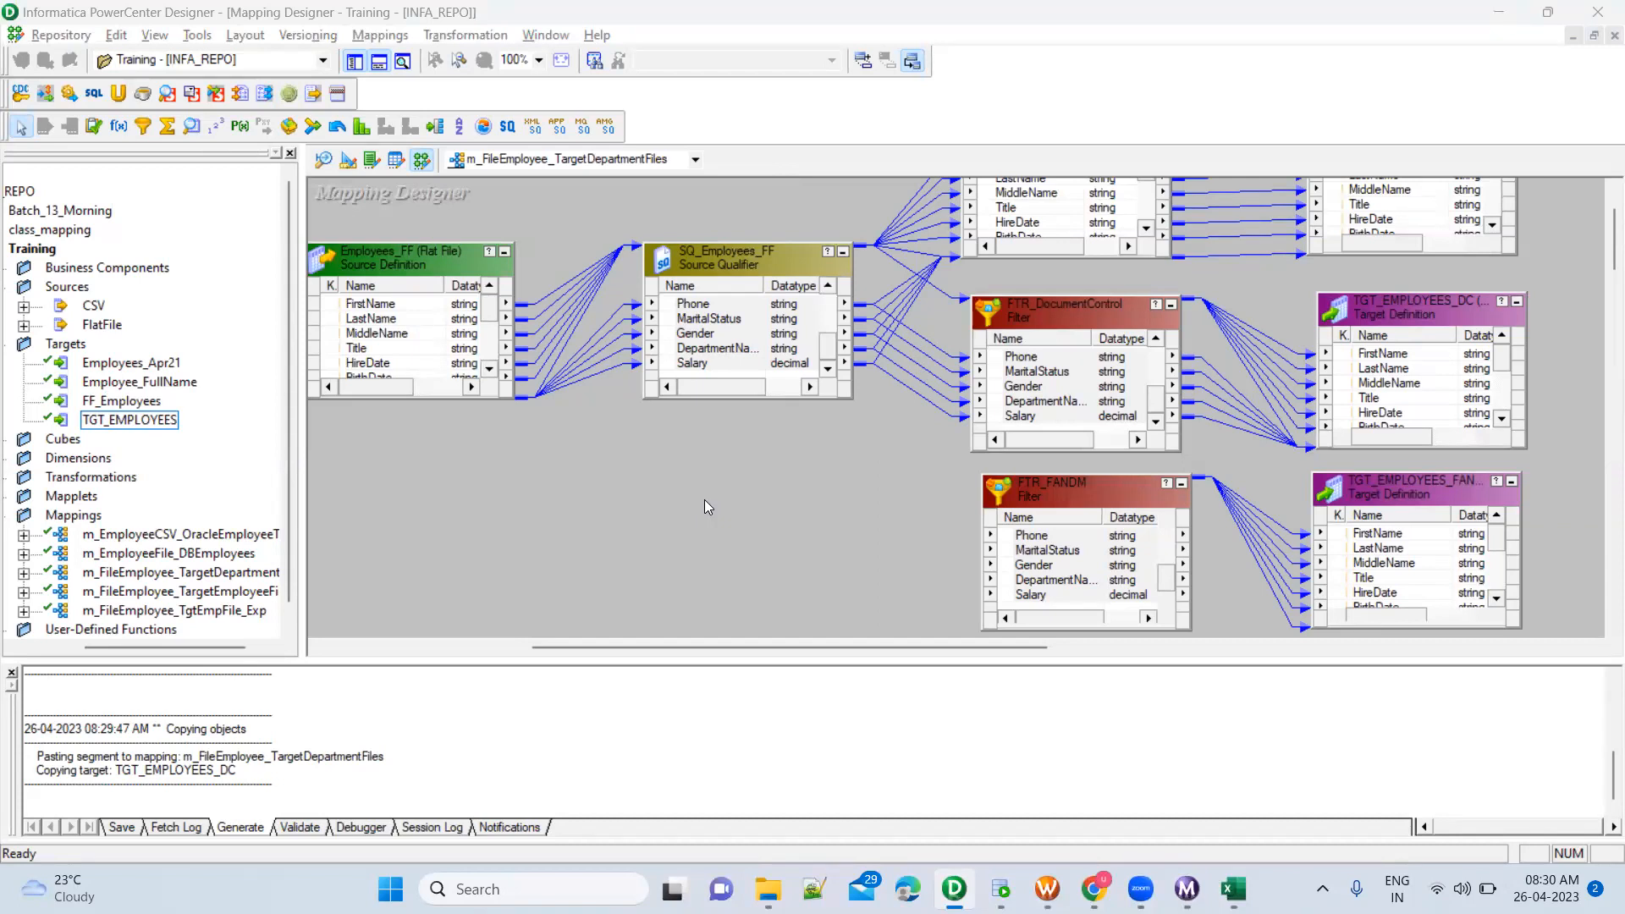
{"action": "left_click", "coordinate": [1403, 486]}
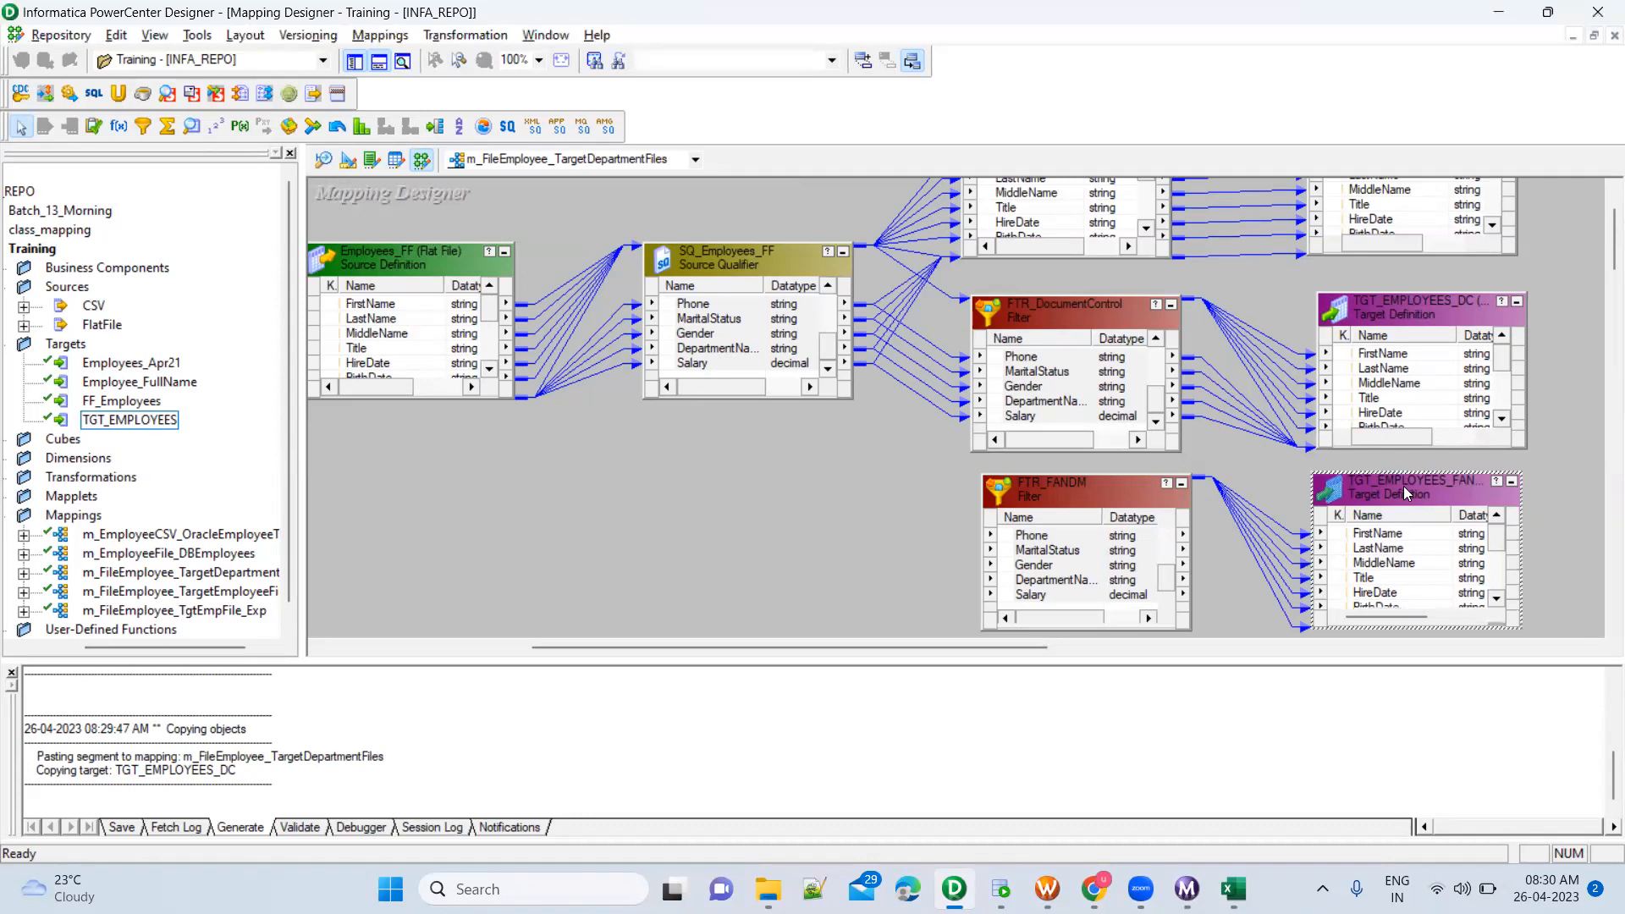
{"action": "left_click", "coordinate": [1246, 479]}
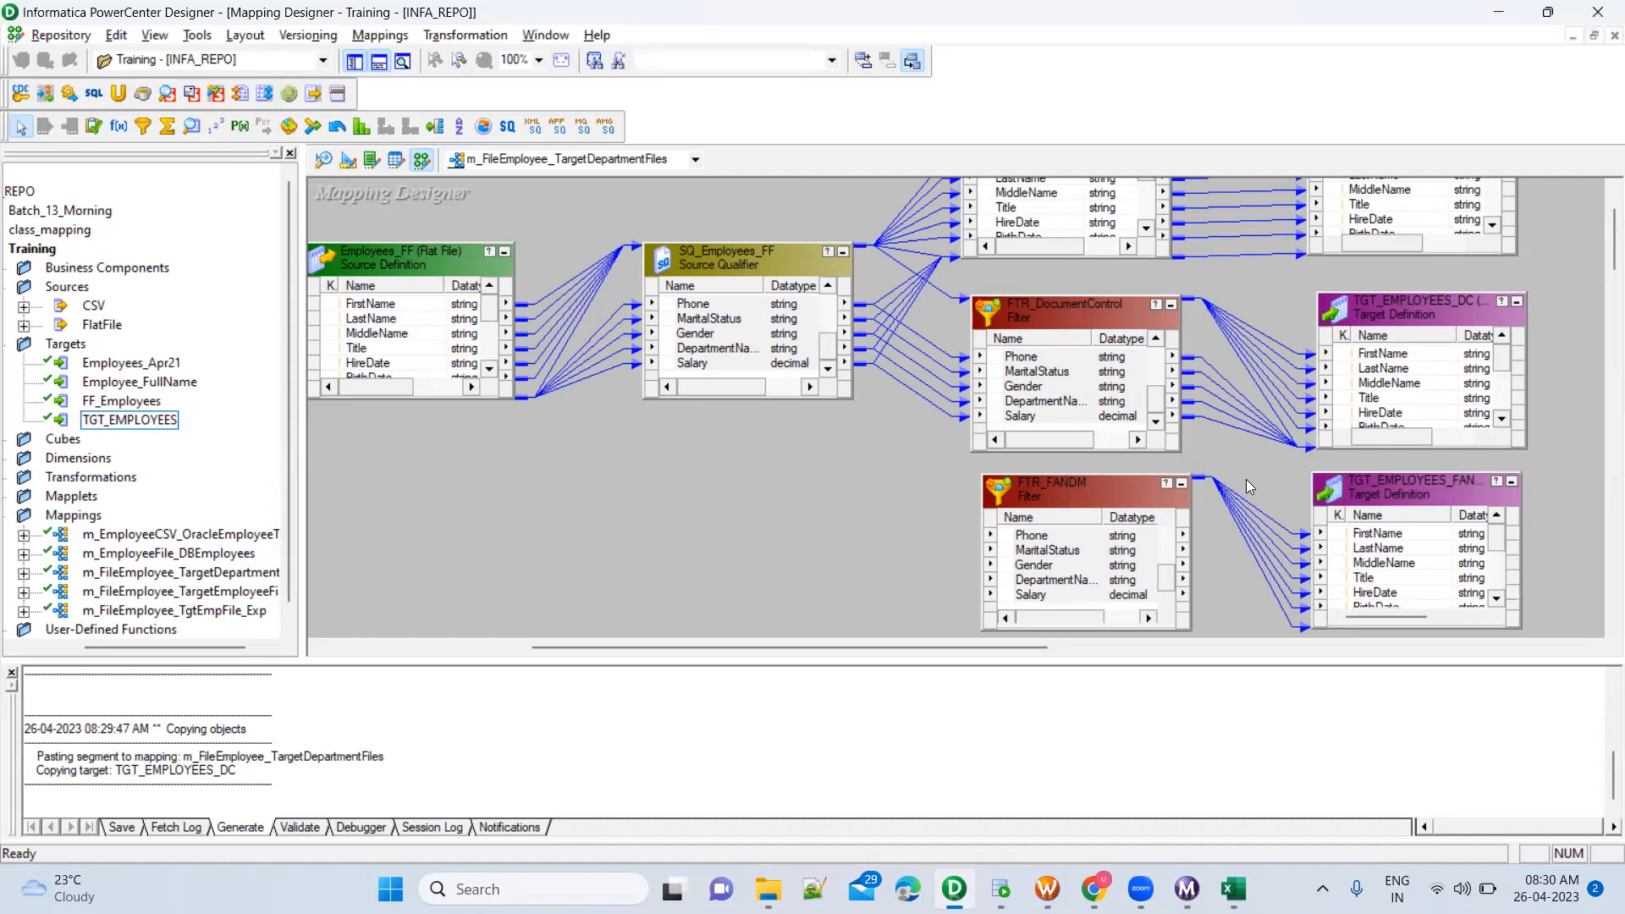
{"action": "left_click", "coordinate": [1137, 554]}
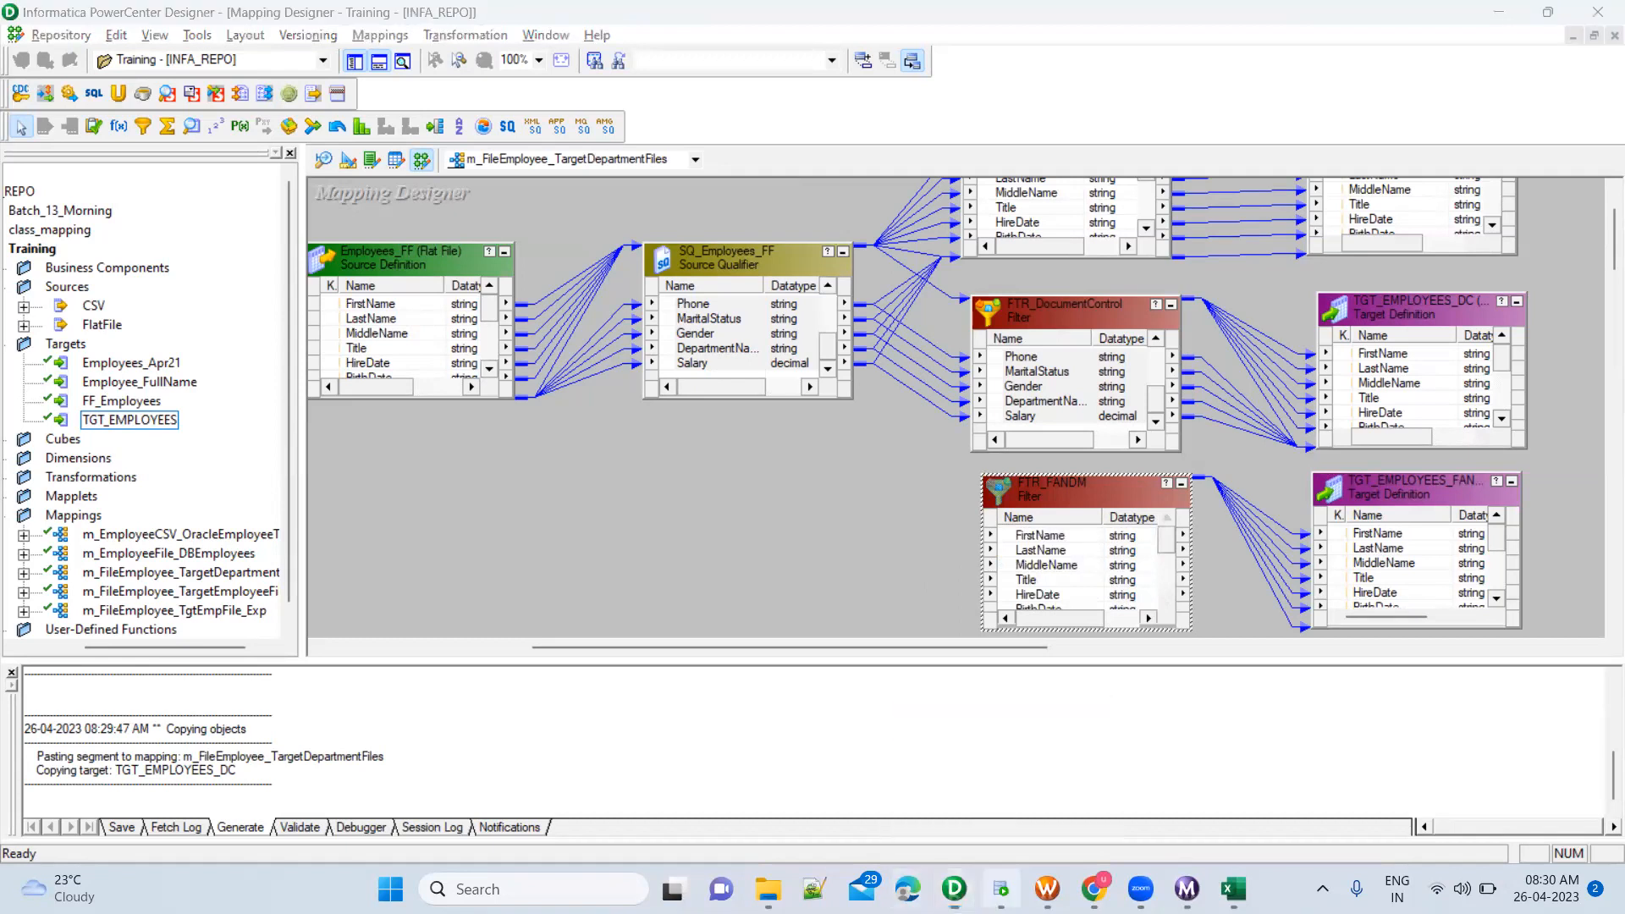
In Oracle SQL Developer, add "---Requirement" and "Create seperate files with employees working in different departments" above the department names
{"action": "left_click", "coordinate": [1000, 889]}
{"action": "left_click", "coordinate": [350, 271]}
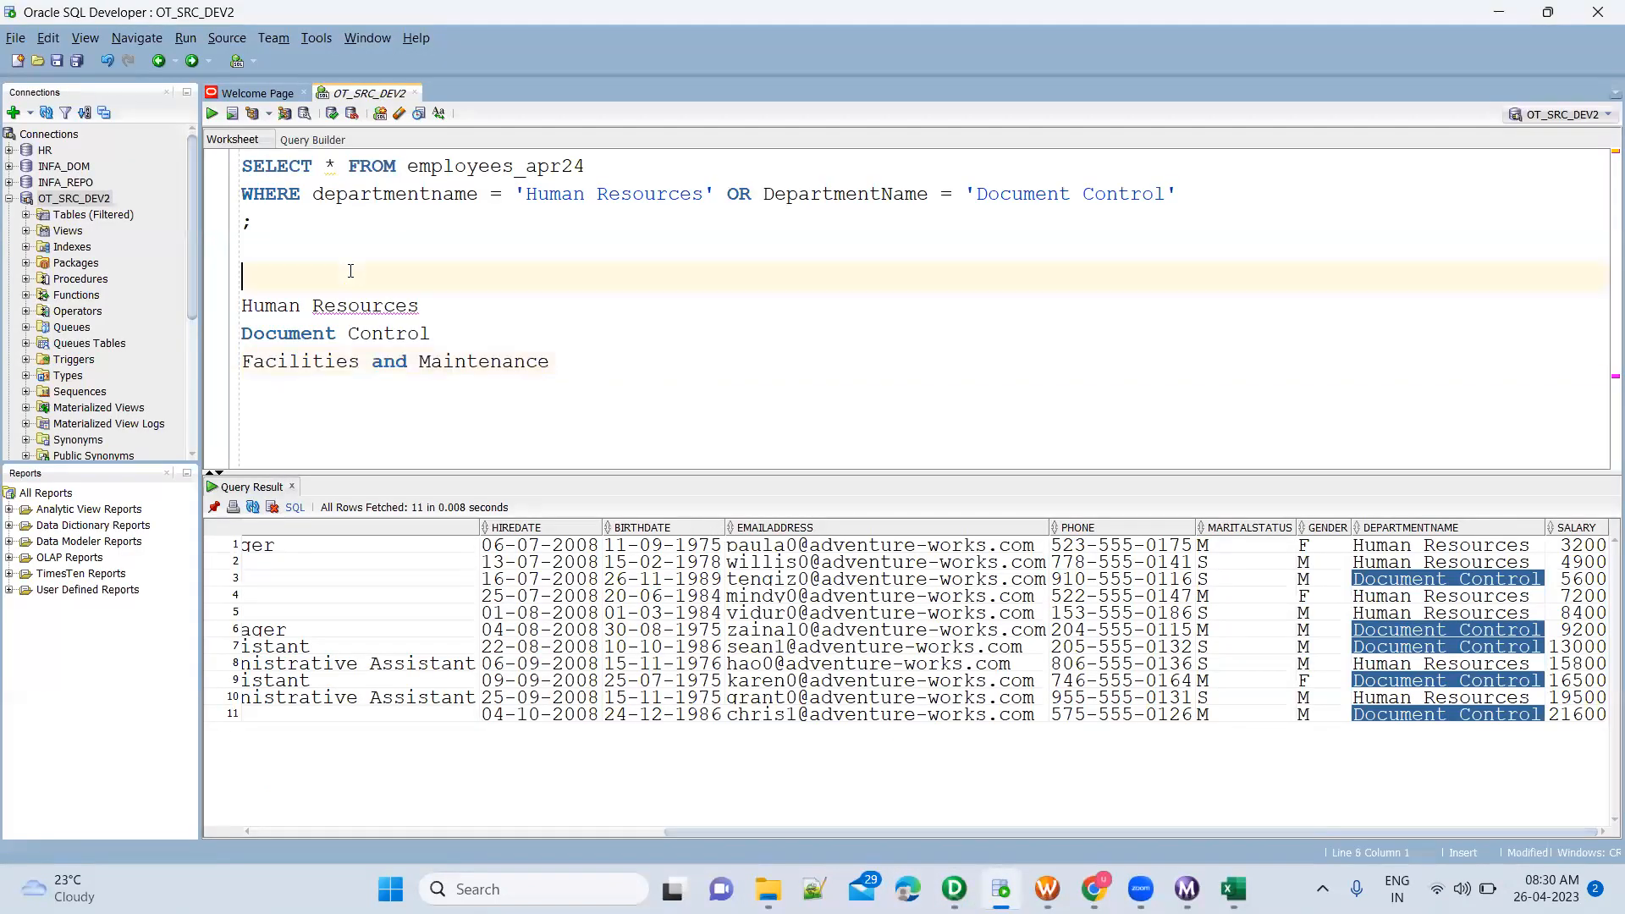
{"action": "type", "text": "---Requirement"}
{"action": "key", "text": "Return"}
{"action": "type", "text": "C"}
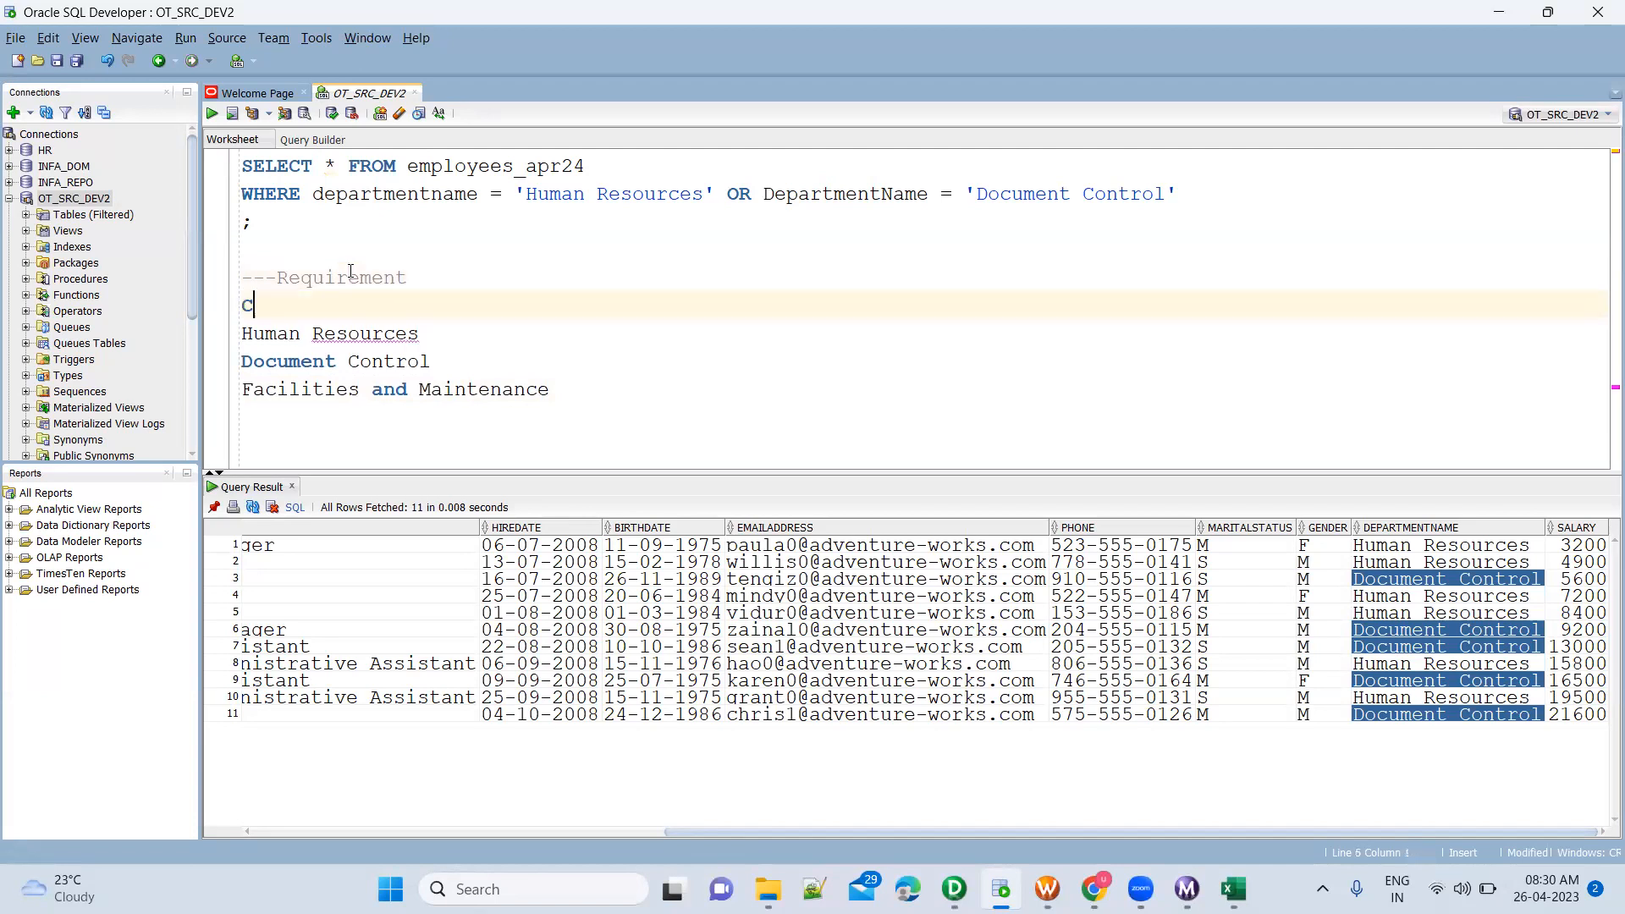
{"action": "type", "text": "reate sepe"}
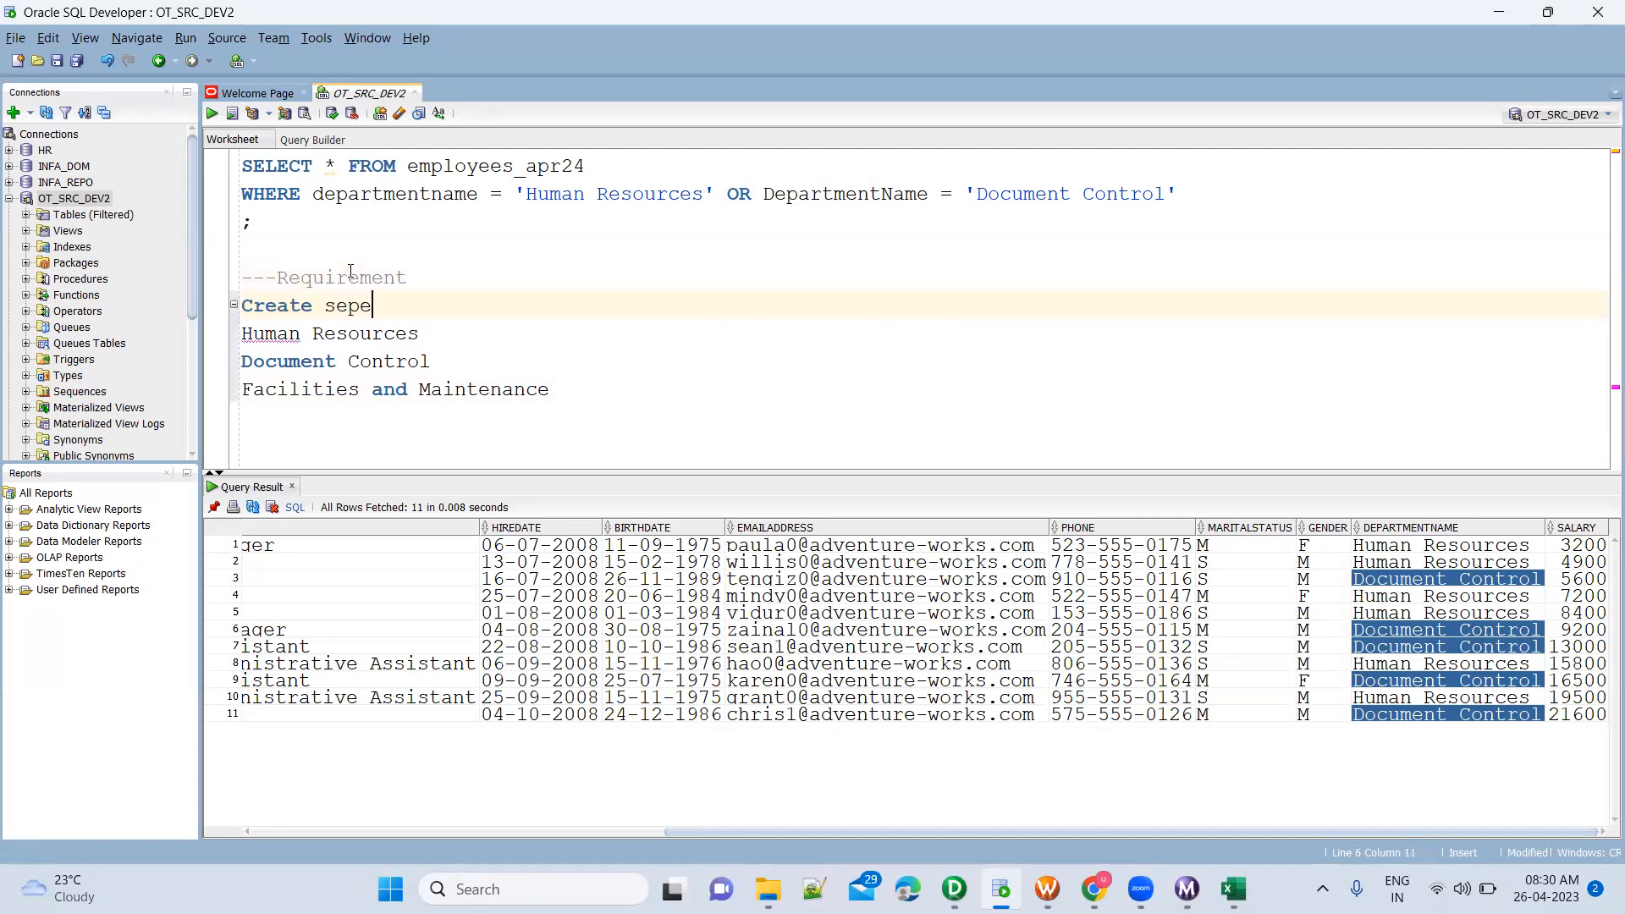
{"action": "type", "text": "rate files with employee"}
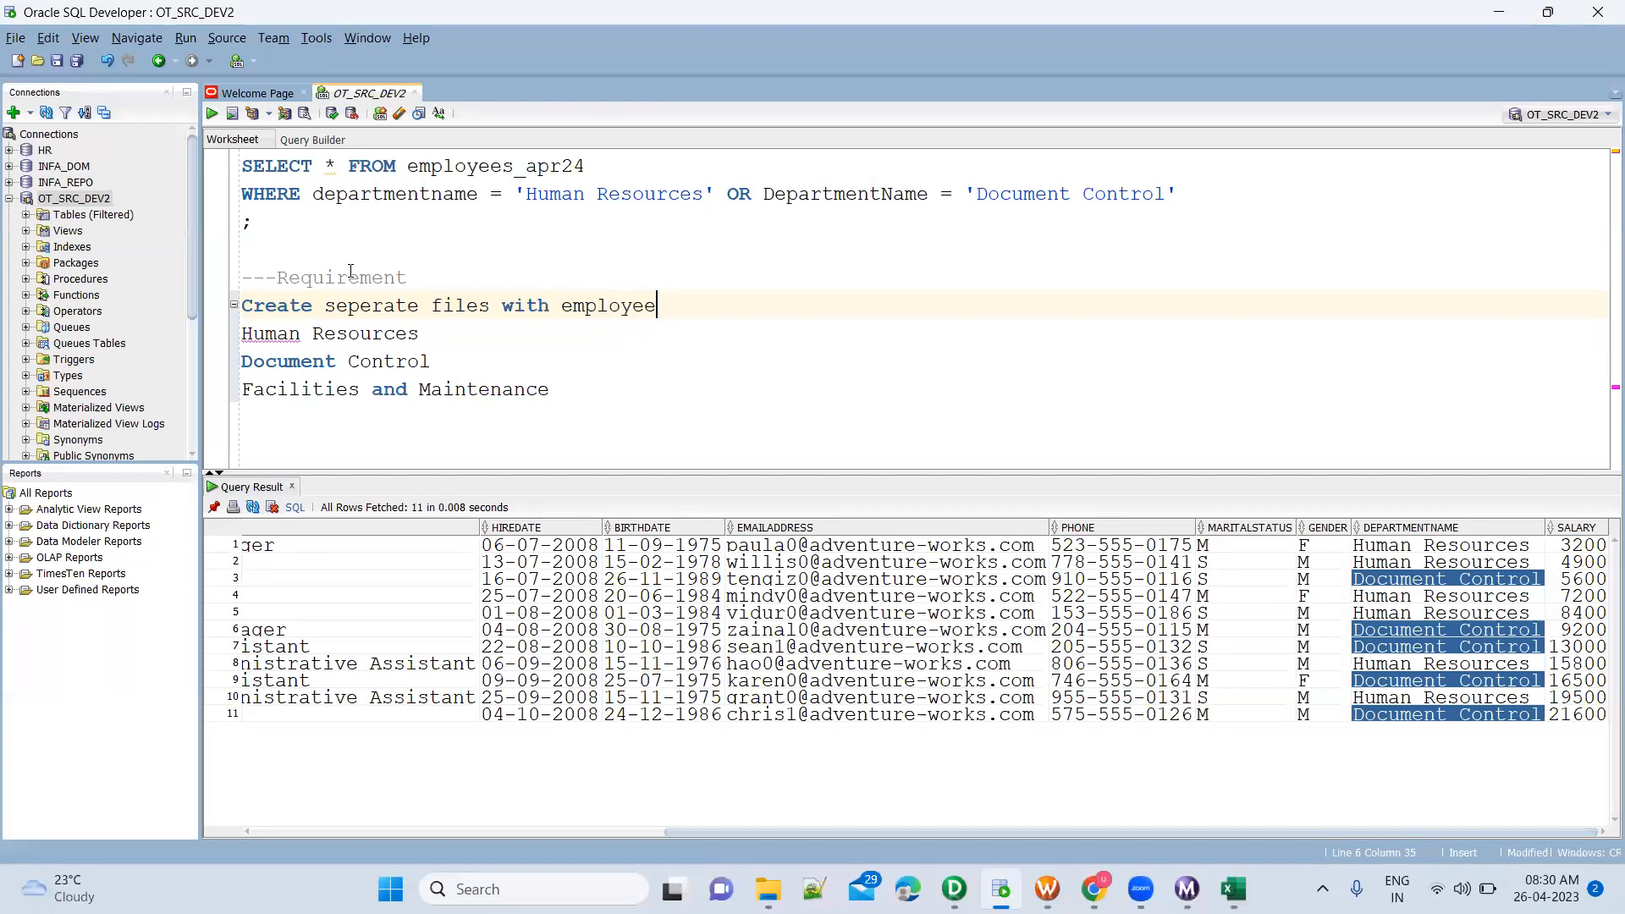
{"action": "type", "text": "s working in different "}
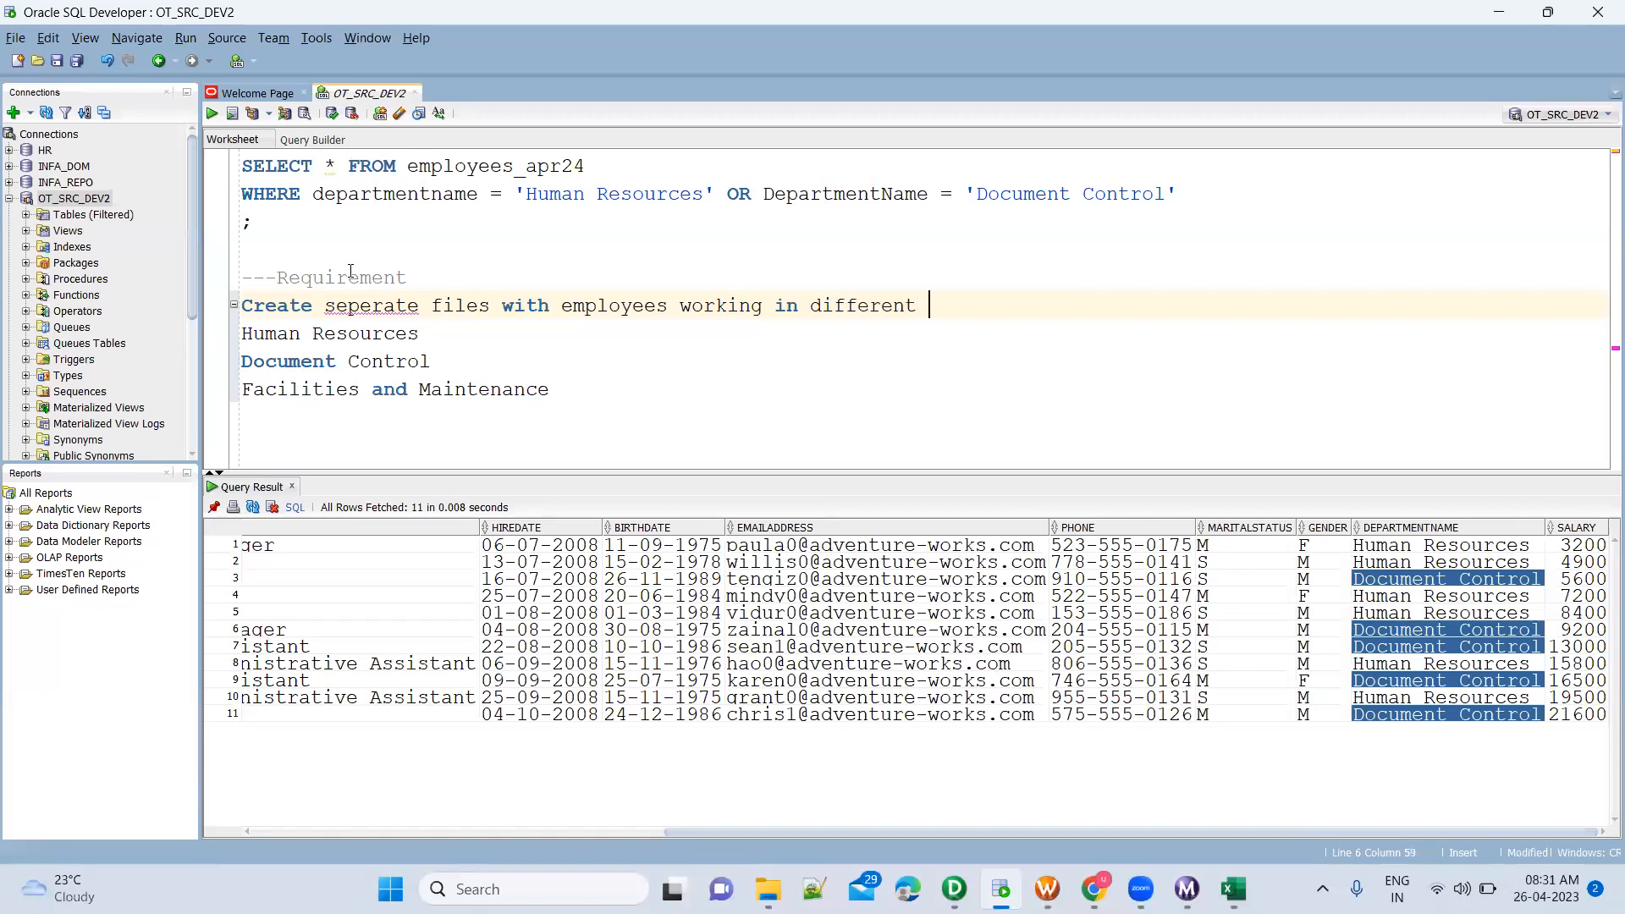
{"action": "type", "text": "departments ("}
{"action": "type", "text": "1 for ma"}
Complete the requirement line with the bracketed note "(1 file for HR, 1 file for DC and 1 for F and M)"
{"action": "key", "text": "BackSpace"}
{"action": "key", "text": "BackSpace"}
{"action": "key", "text": "BackSpace"}
{"action": "key", "text": "BackSpace"}
{"action": "key", "text": "BackSpace"}
{"action": "key", "text": "BackSpace"}
{"action": "type", "text": "file "}
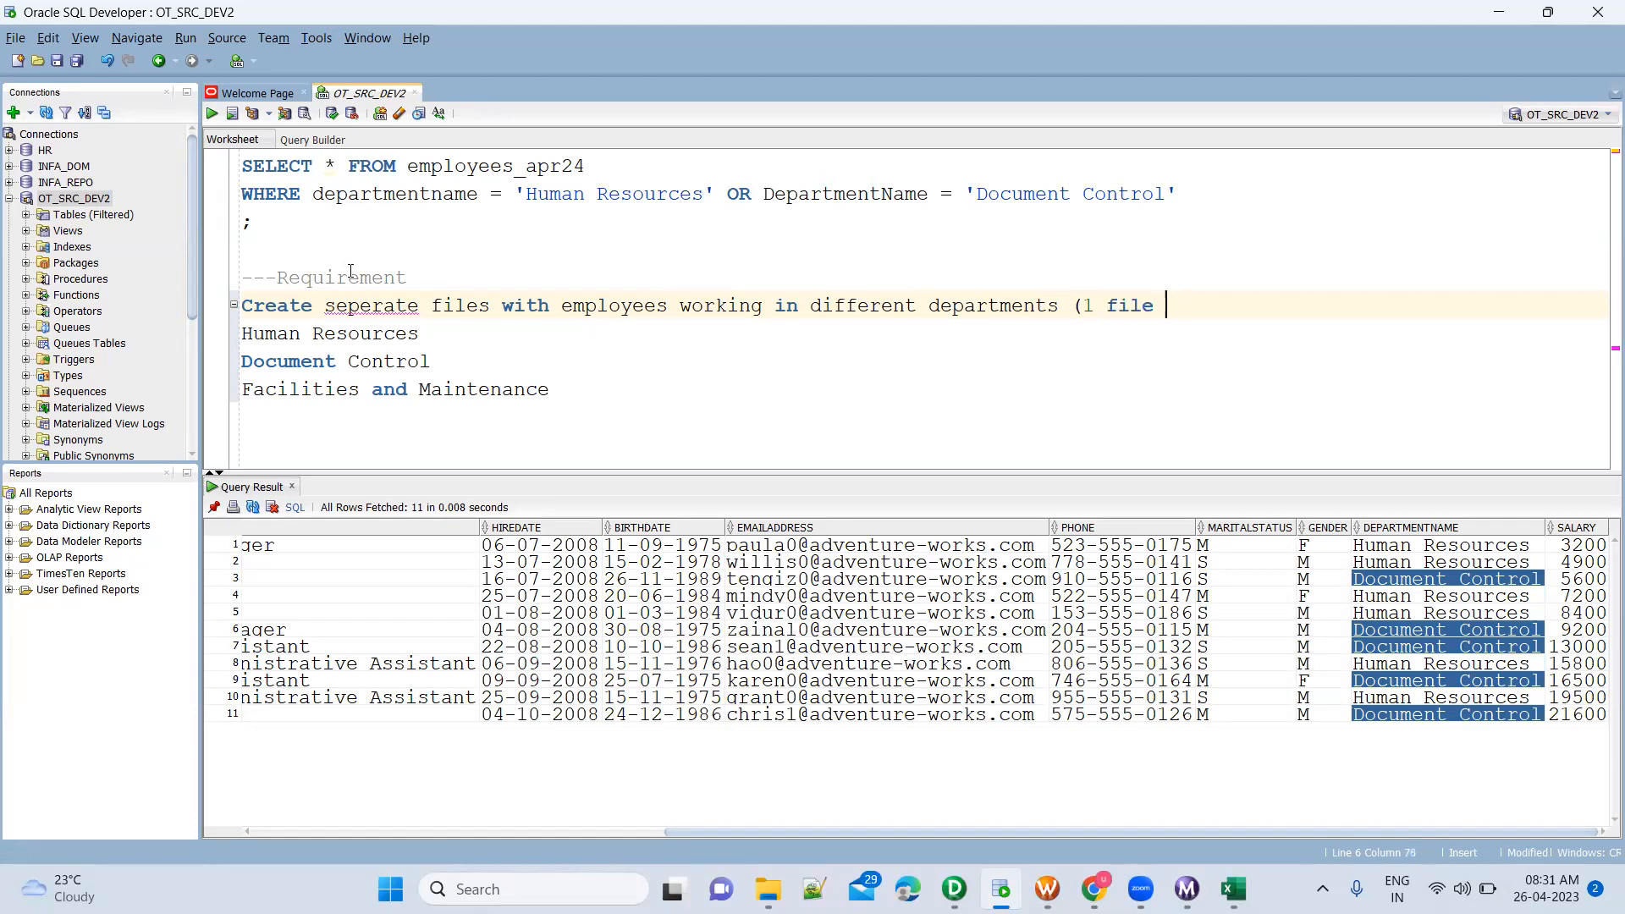
{"action": "type", "text": "for HR, 1 file for "}
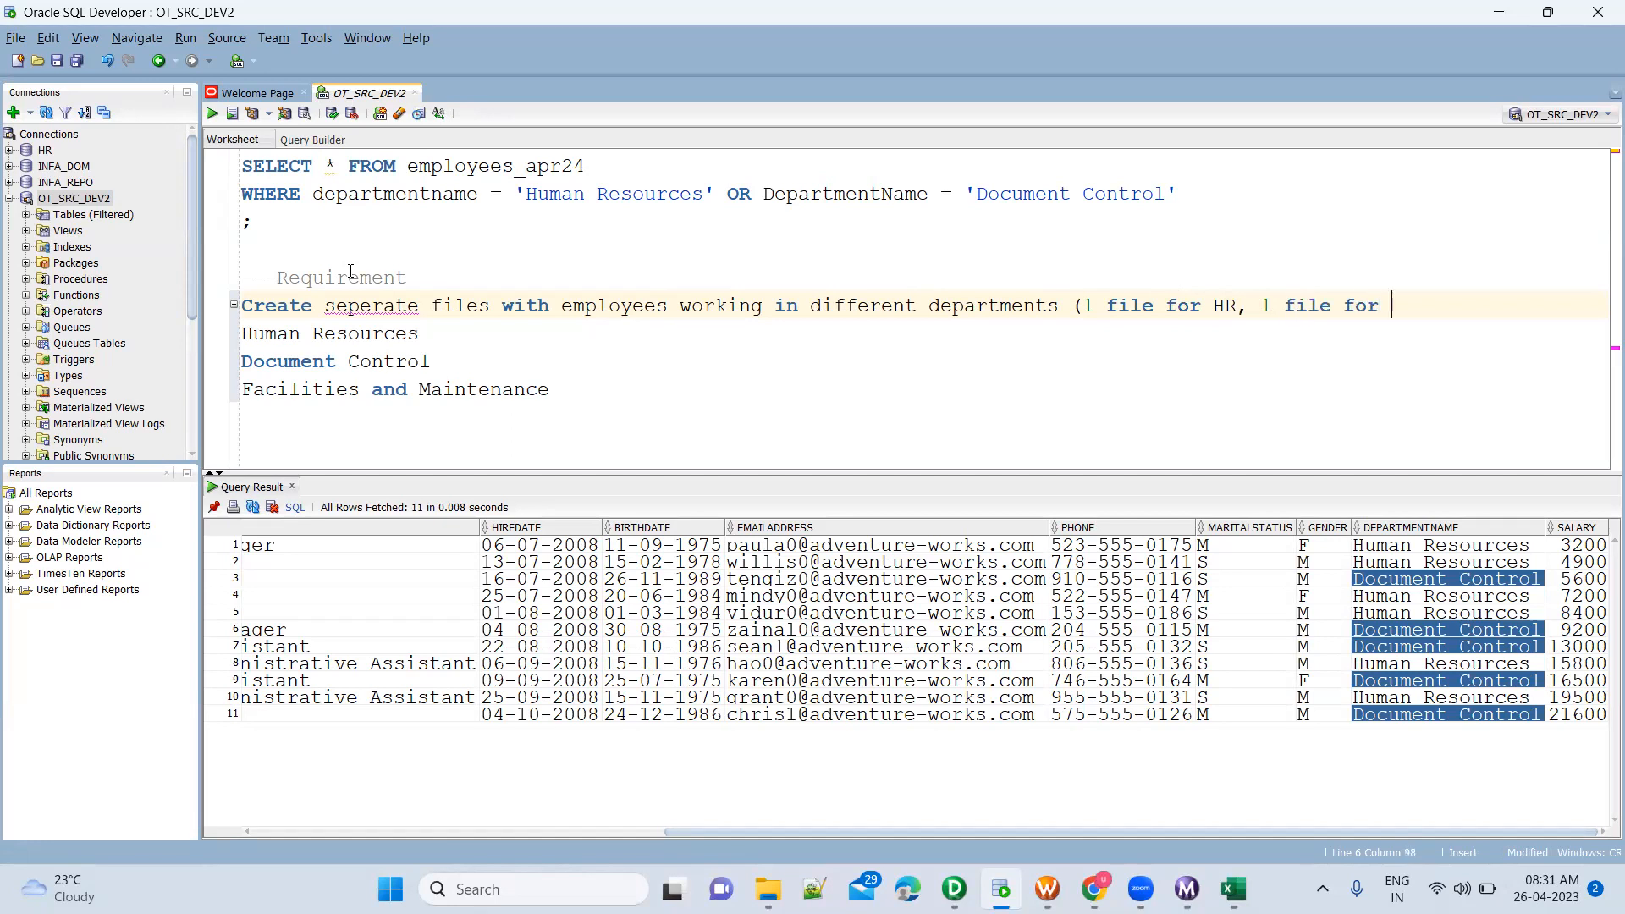
{"action": "type", "text": "DC and 1 for F and M)"}
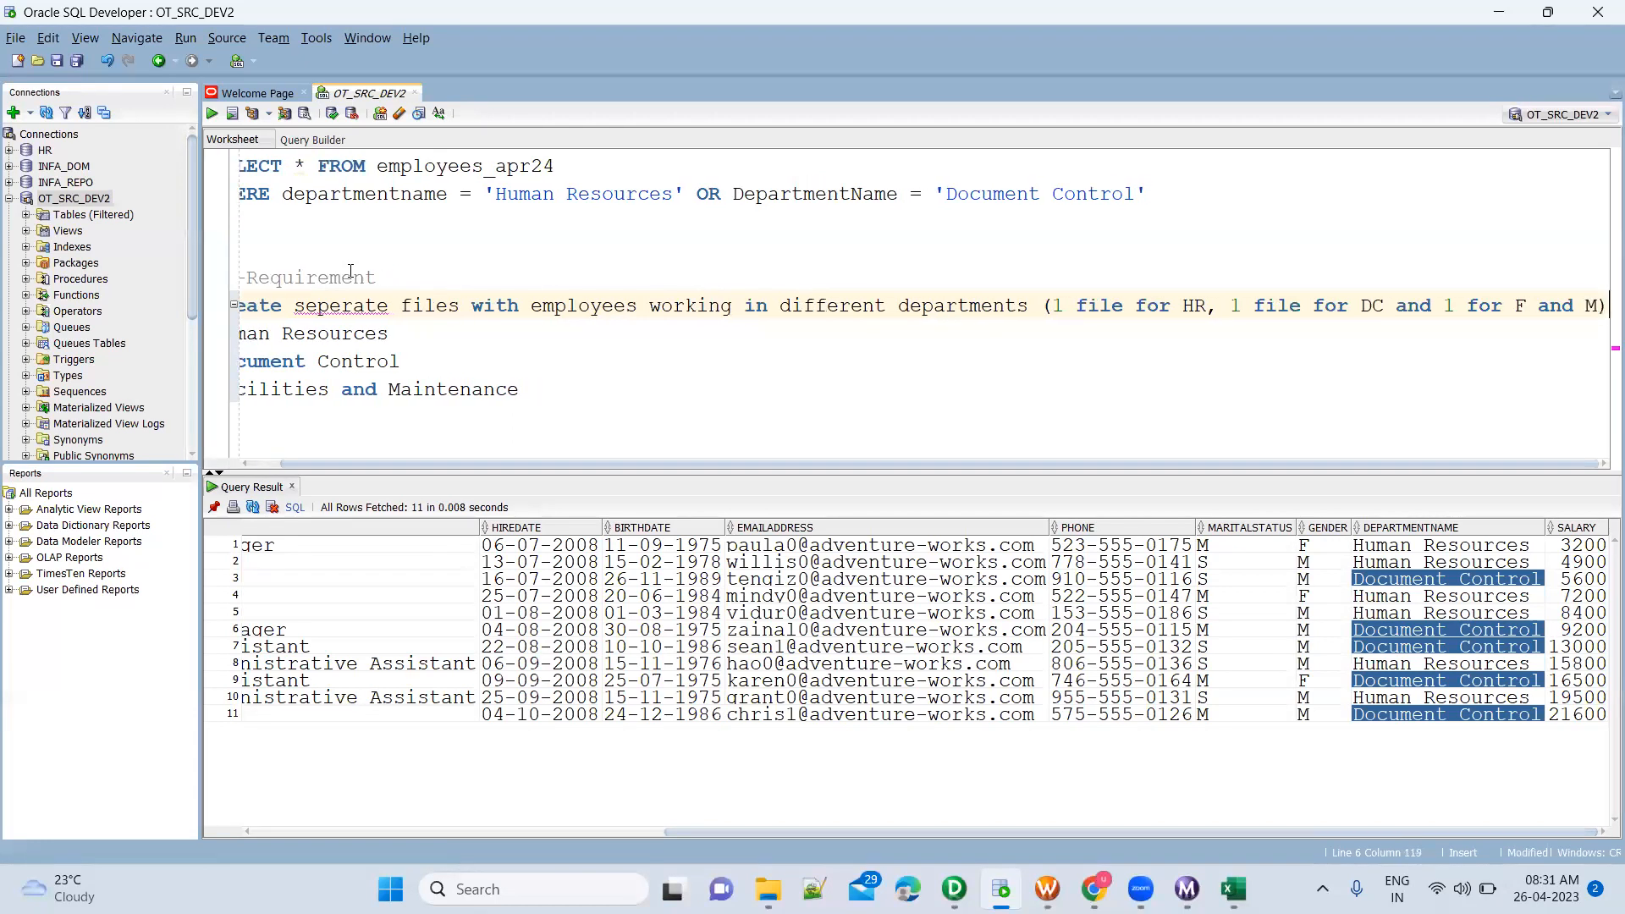
Move the bracketed note about the files per department onto its own line below the requirement sentence
{"action": "key", "text": "Home"}
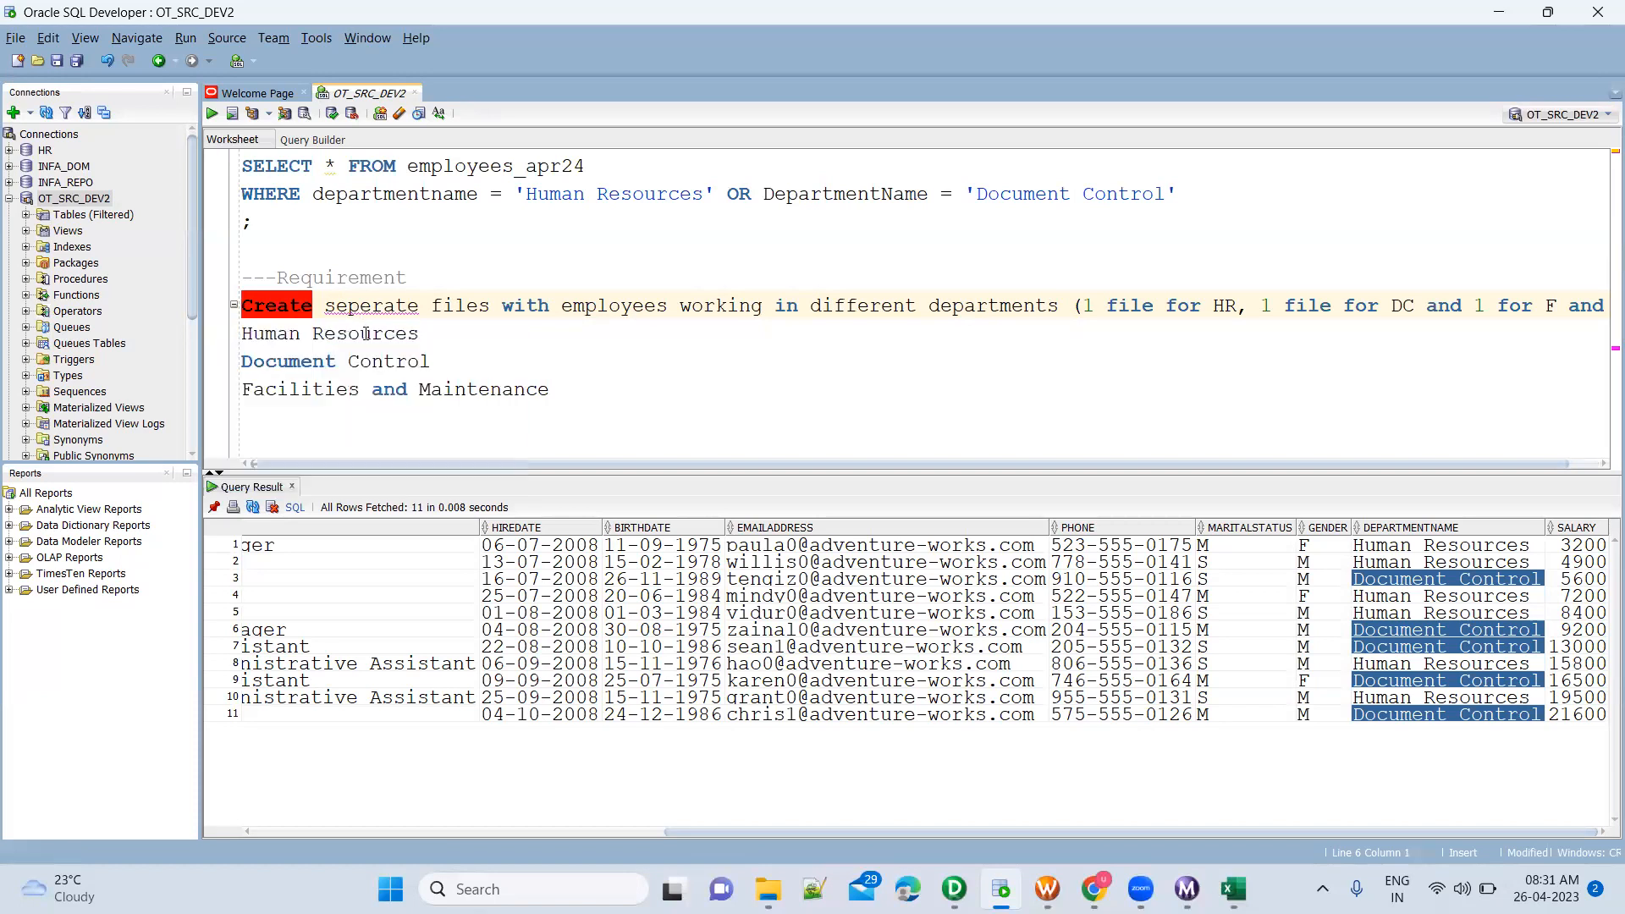
{"action": "double_click", "coordinate": [405, 307]}
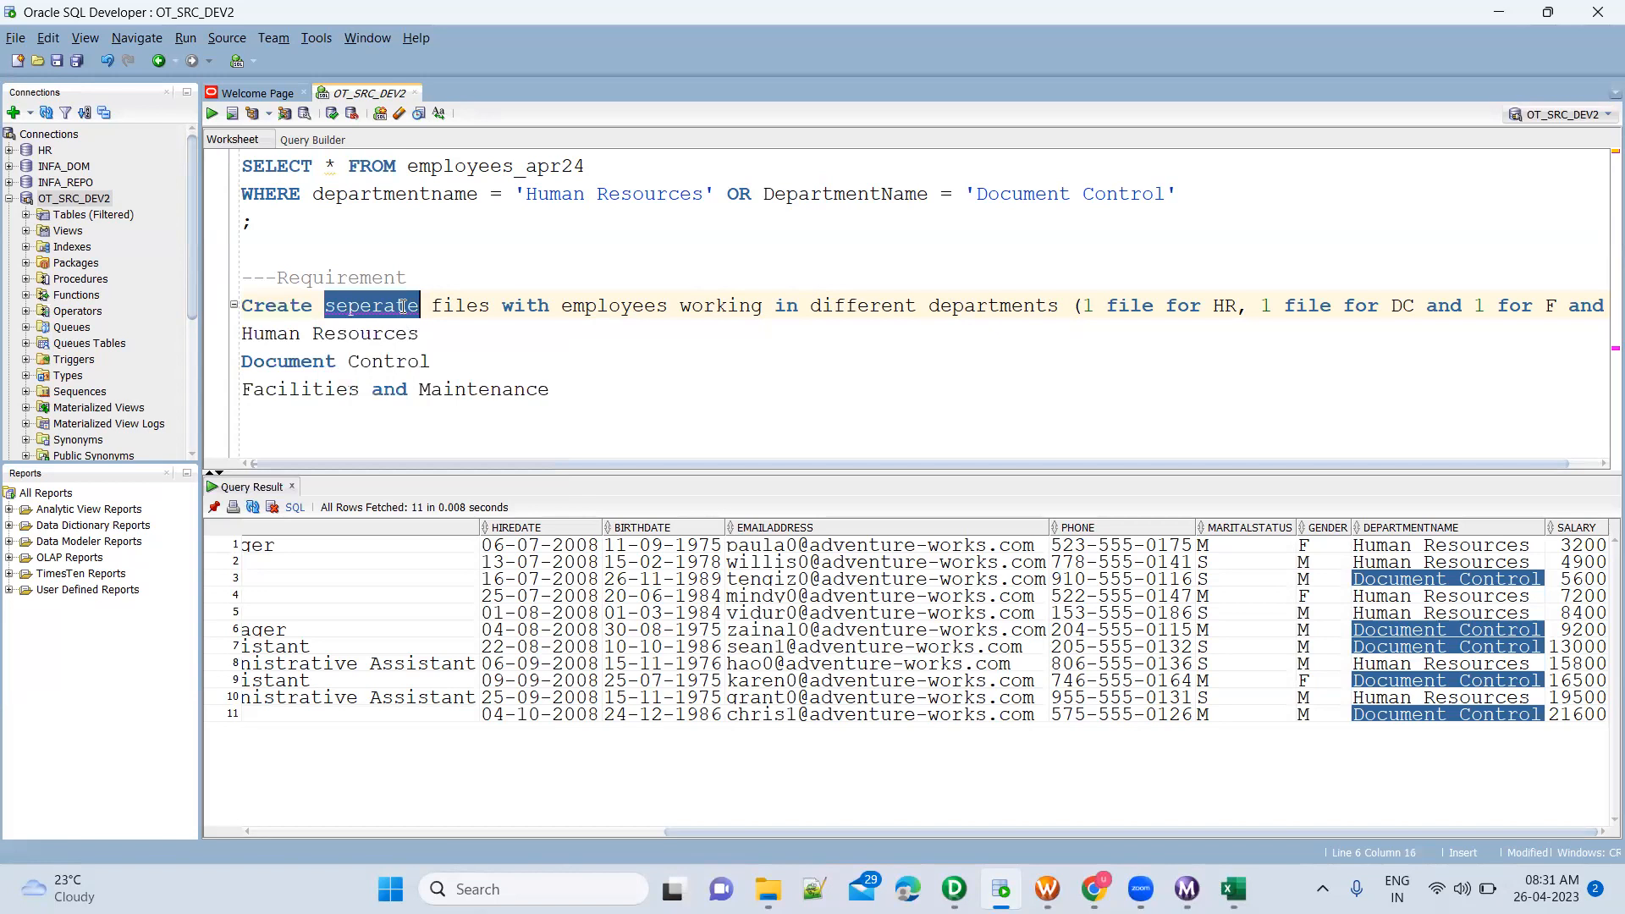
{"action": "left_click", "coordinate": [526, 313]}
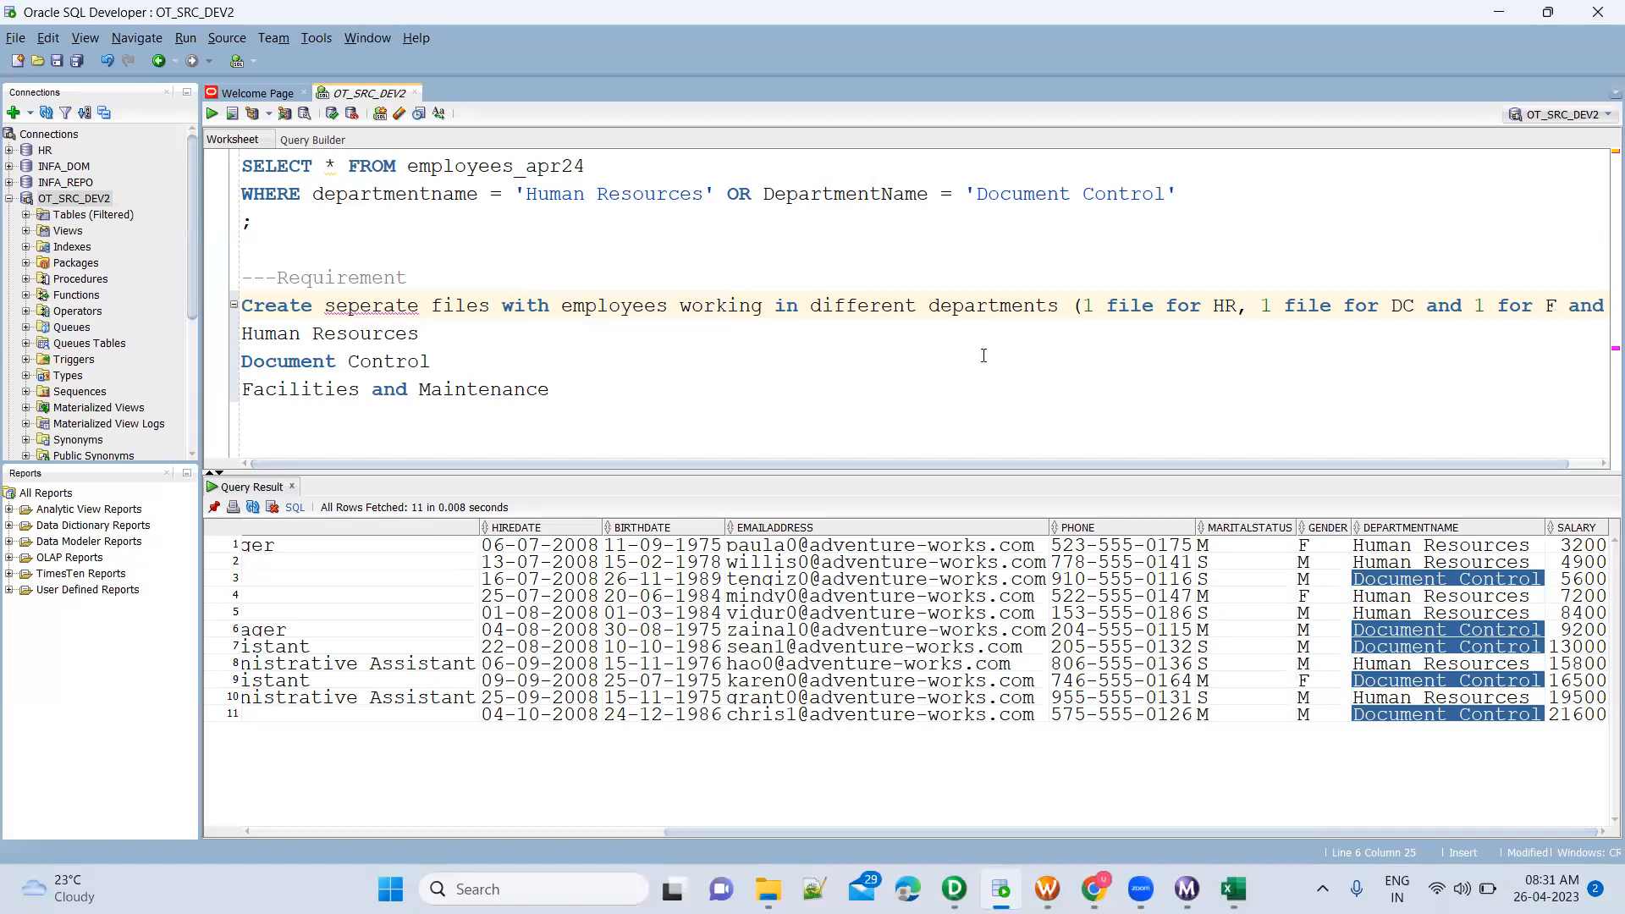
{"action": "left_click", "coordinate": [1071, 307]}
{"action": "key", "text": "Return"}
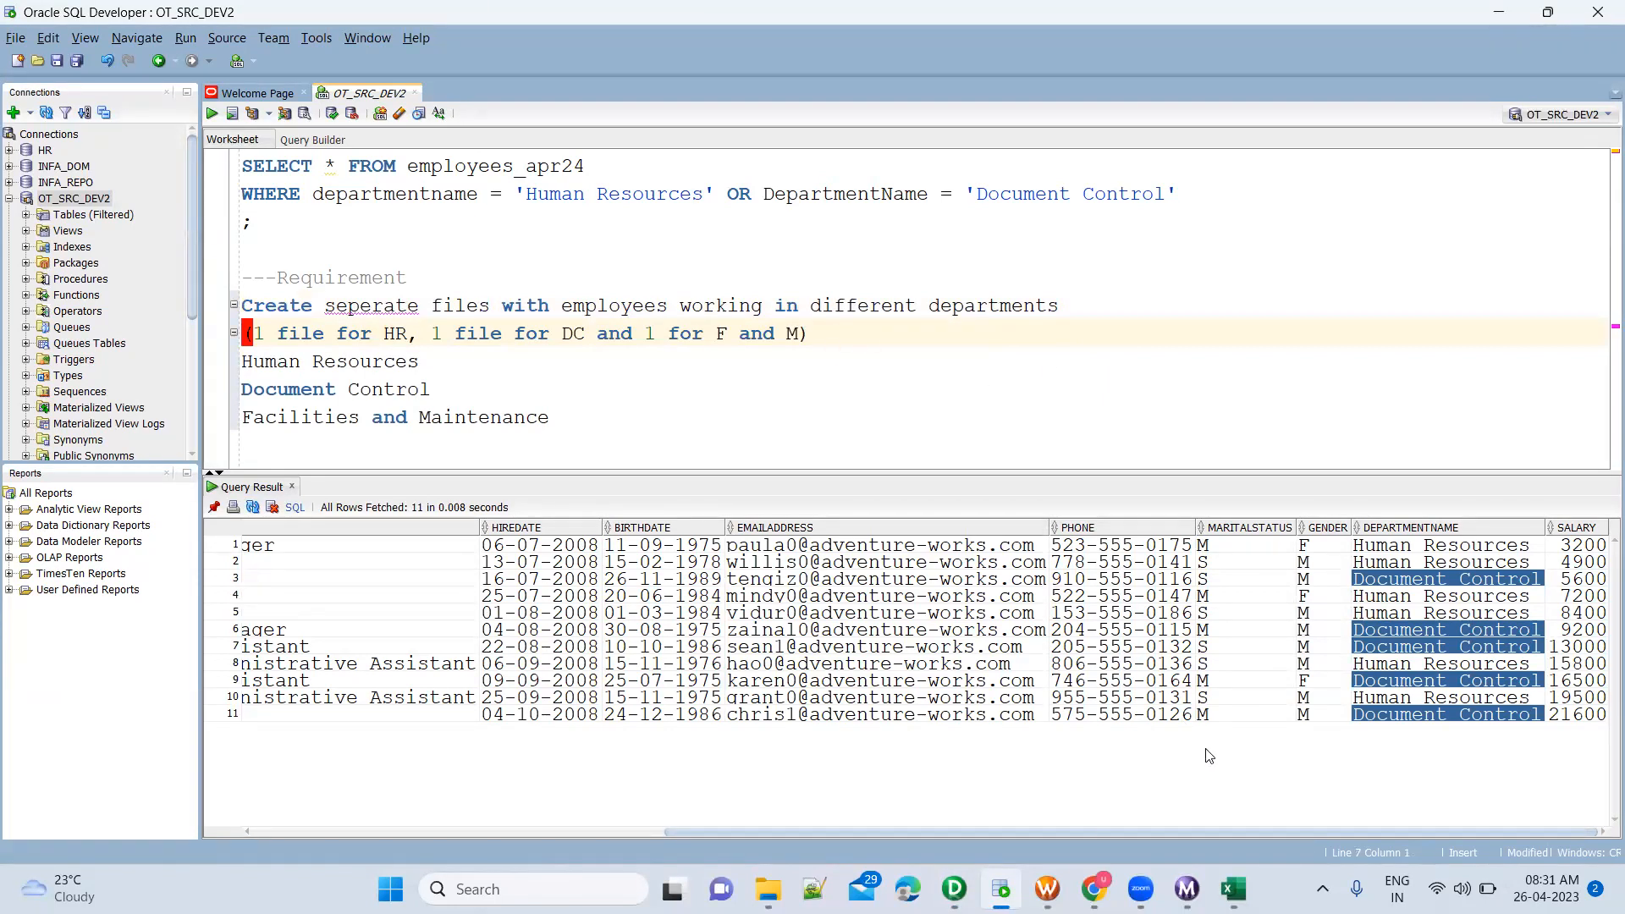
Switch to PowerCenter Designer, review the filter-to-target links of all three department branches, and save the mapping
{"action": "left_click", "coordinate": [955, 888]}
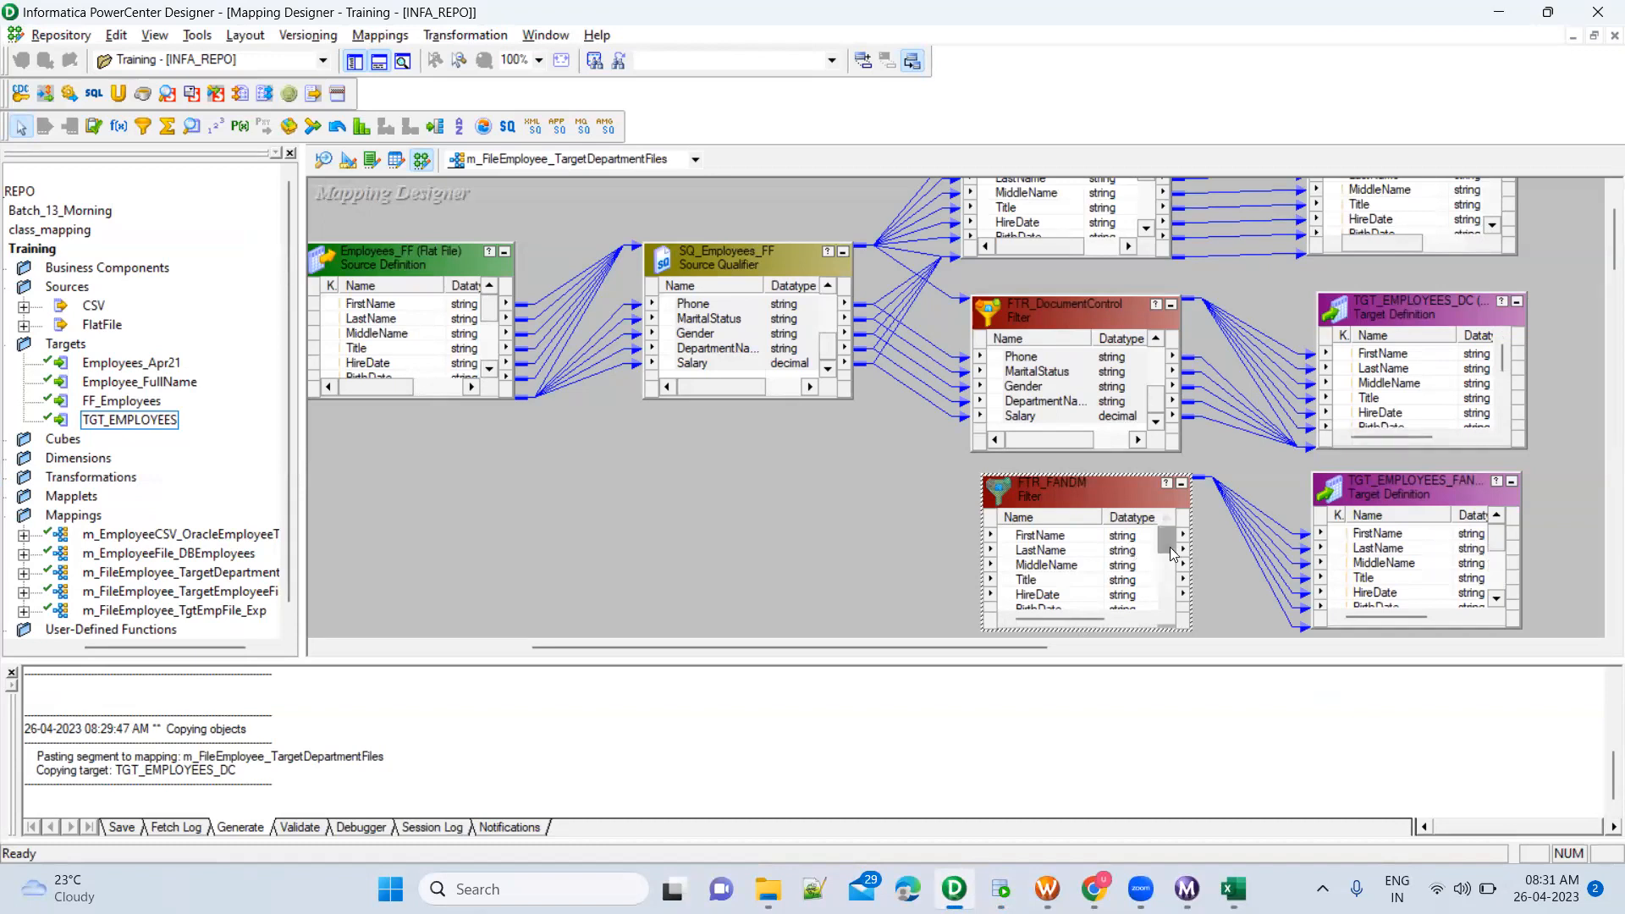
{"action": "left_click", "coordinate": [1166, 601]}
{"action": "left_click", "coordinate": [1166, 601]}
{"action": "left_click", "coordinate": [1165, 519]}
{"action": "left_click", "coordinate": [1165, 519]}
{"action": "left_click", "coordinate": [1276, 487]}
{"action": "scroll", "coordinate": [1571, 320], "scroll_direction": "up", "scroll_amount": 1}
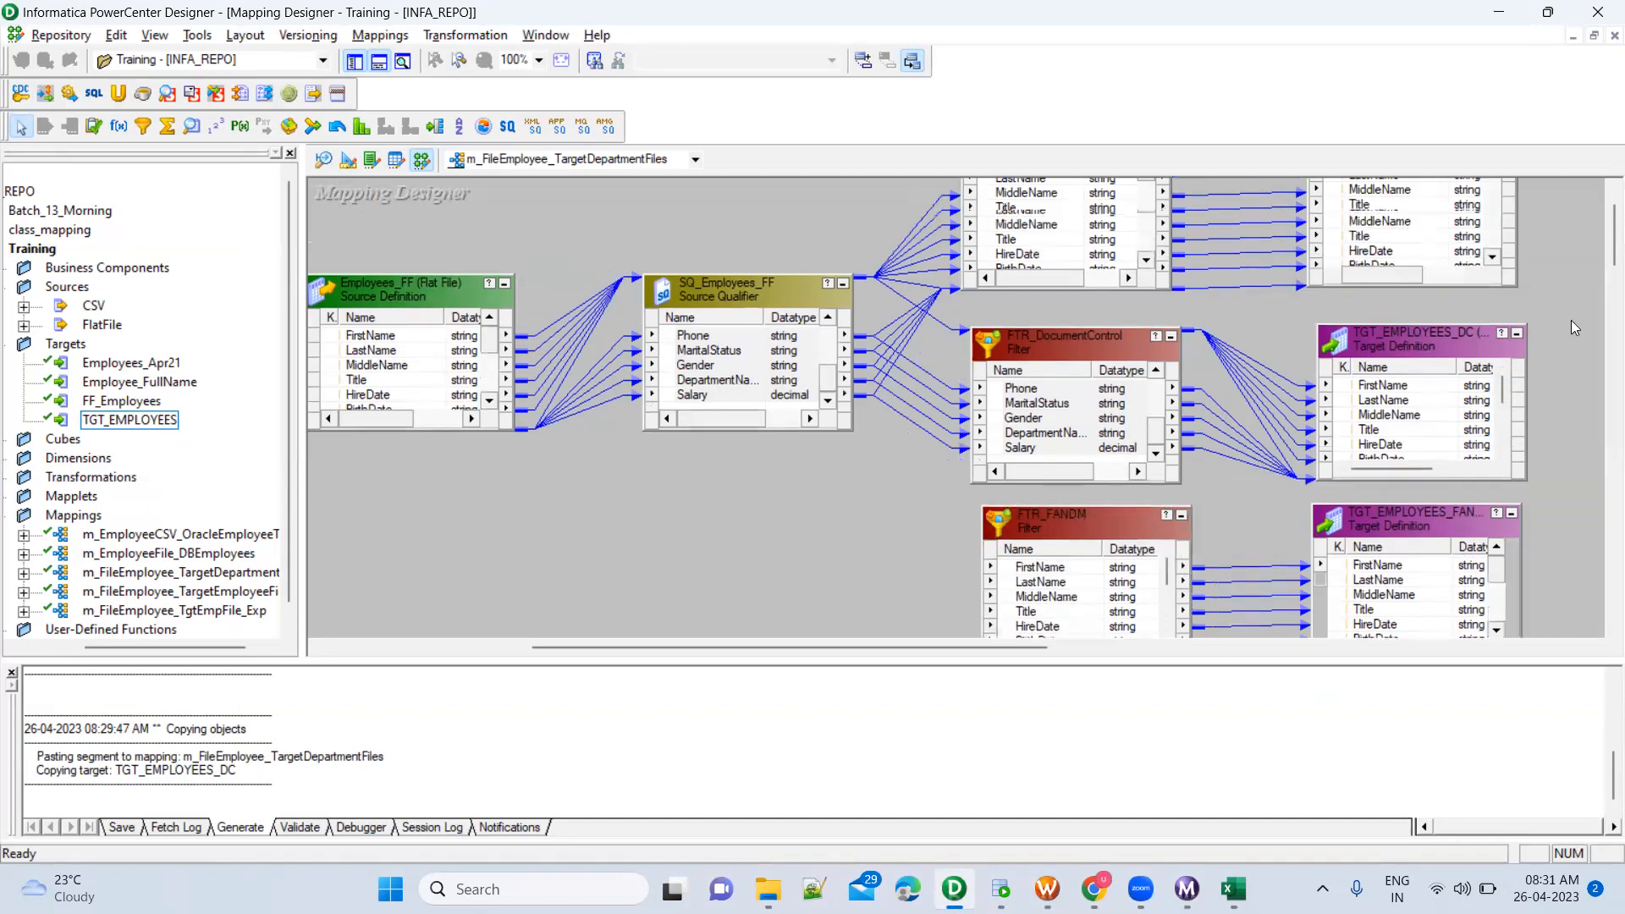
{"action": "scroll", "coordinate": [1571, 320], "scroll_direction": "up", "scroll_amount": 1}
{"action": "scroll", "coordinate": [1523, 271], "scroll_direction": "up", "scroll_amount": 1}
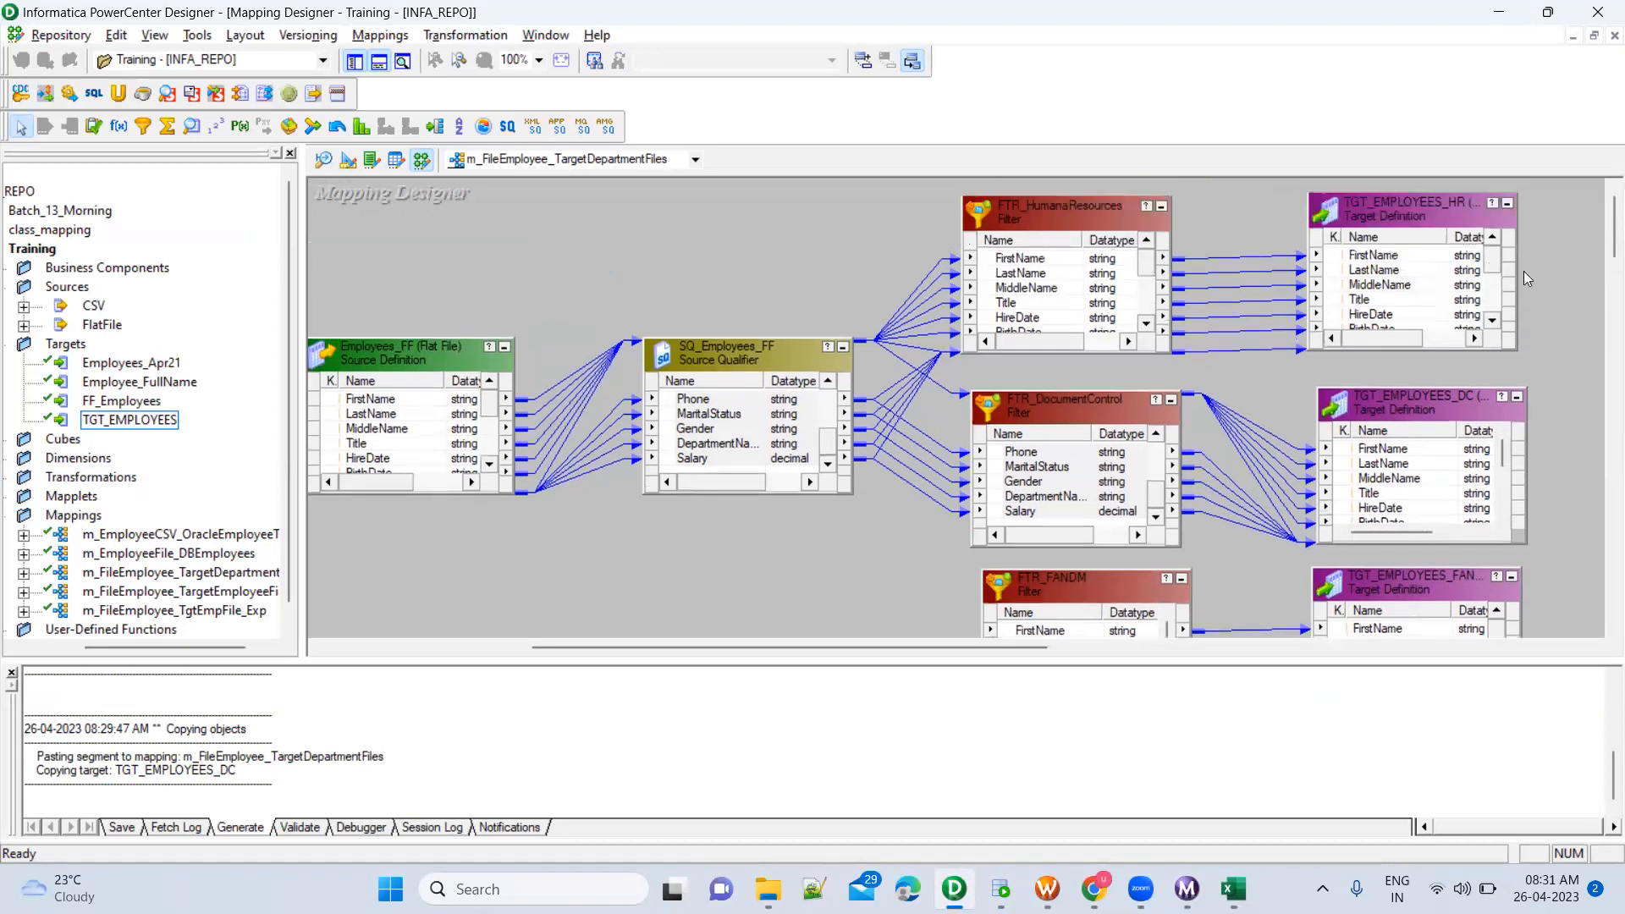
{"action": "scroll", "coordinate": [1473, 411], "scroll_direction": "down", "scroll_amount": 3}
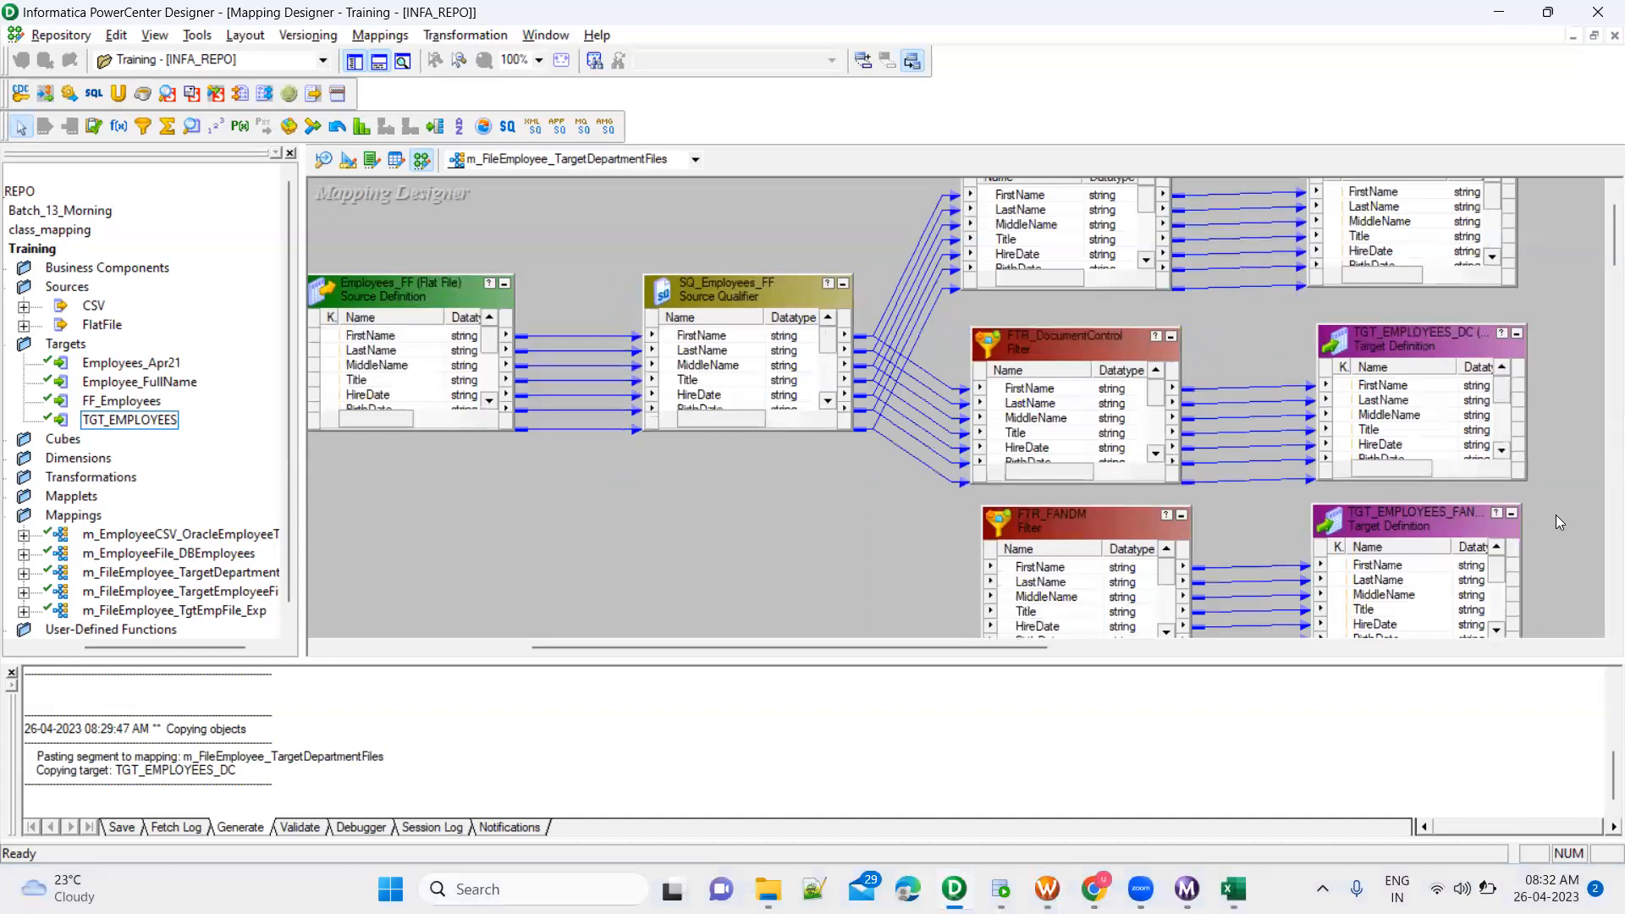
{"action": "scroll", "coordinate": [1555, 515], "scroll_direction": "down", "scroll_amount": 4}
{"action": "scroll", "coordinate": [1556, 515], "scroll_direction": "up", "scroll_amount": 4}
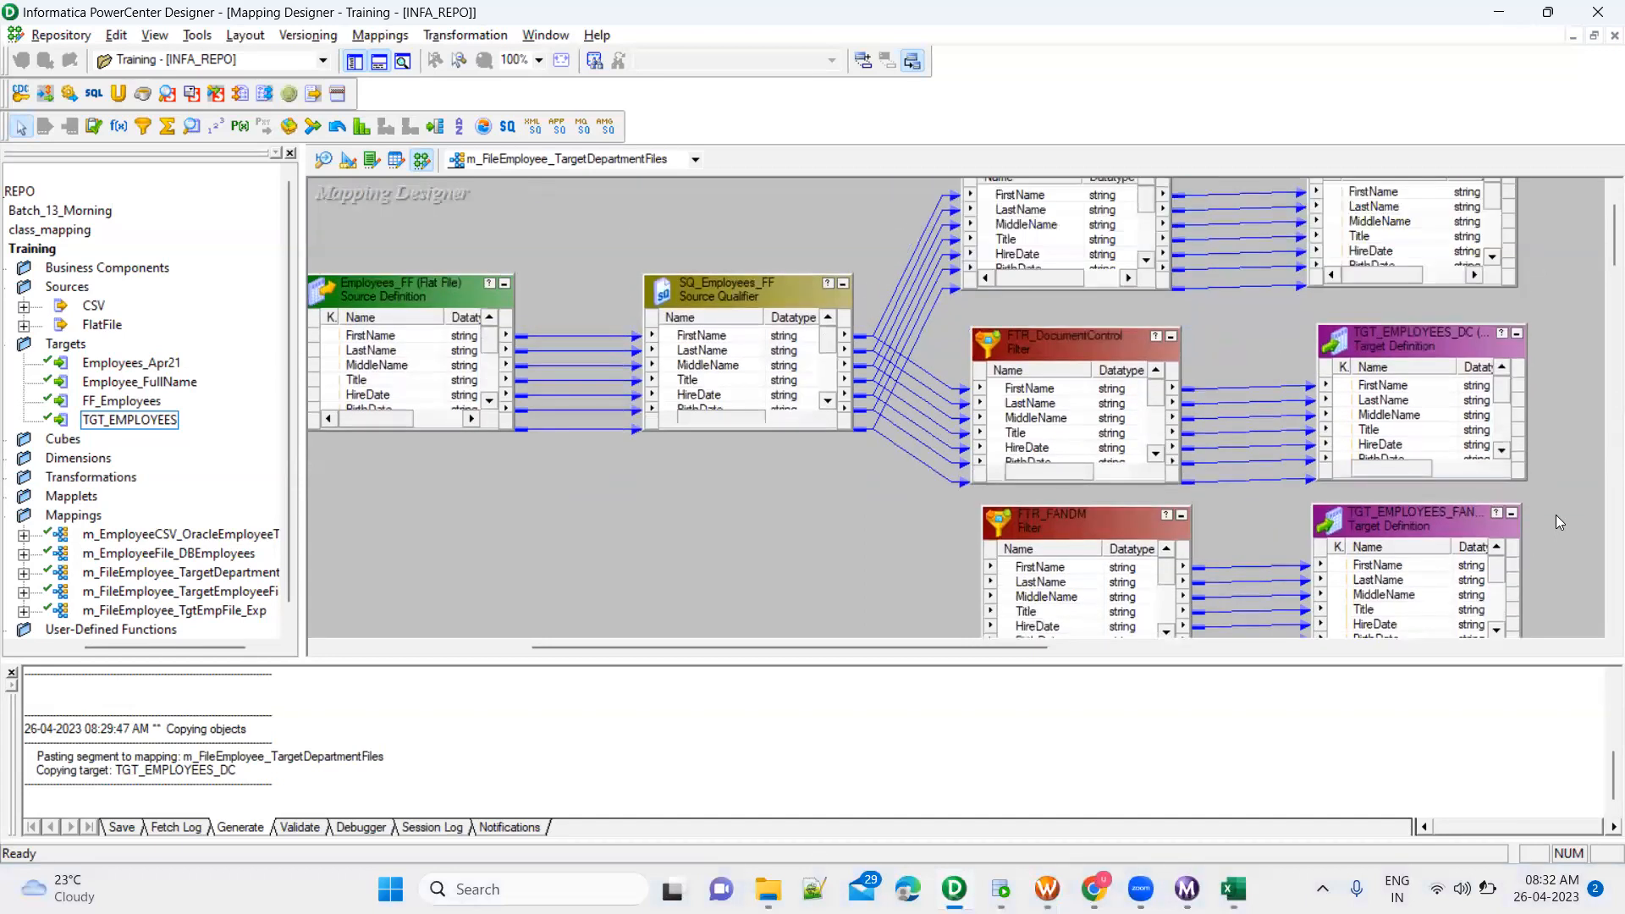
{"action": "scroll", "coordinate": [1555, 515], "scroll_direction": "down", "scroll_amount": 2}
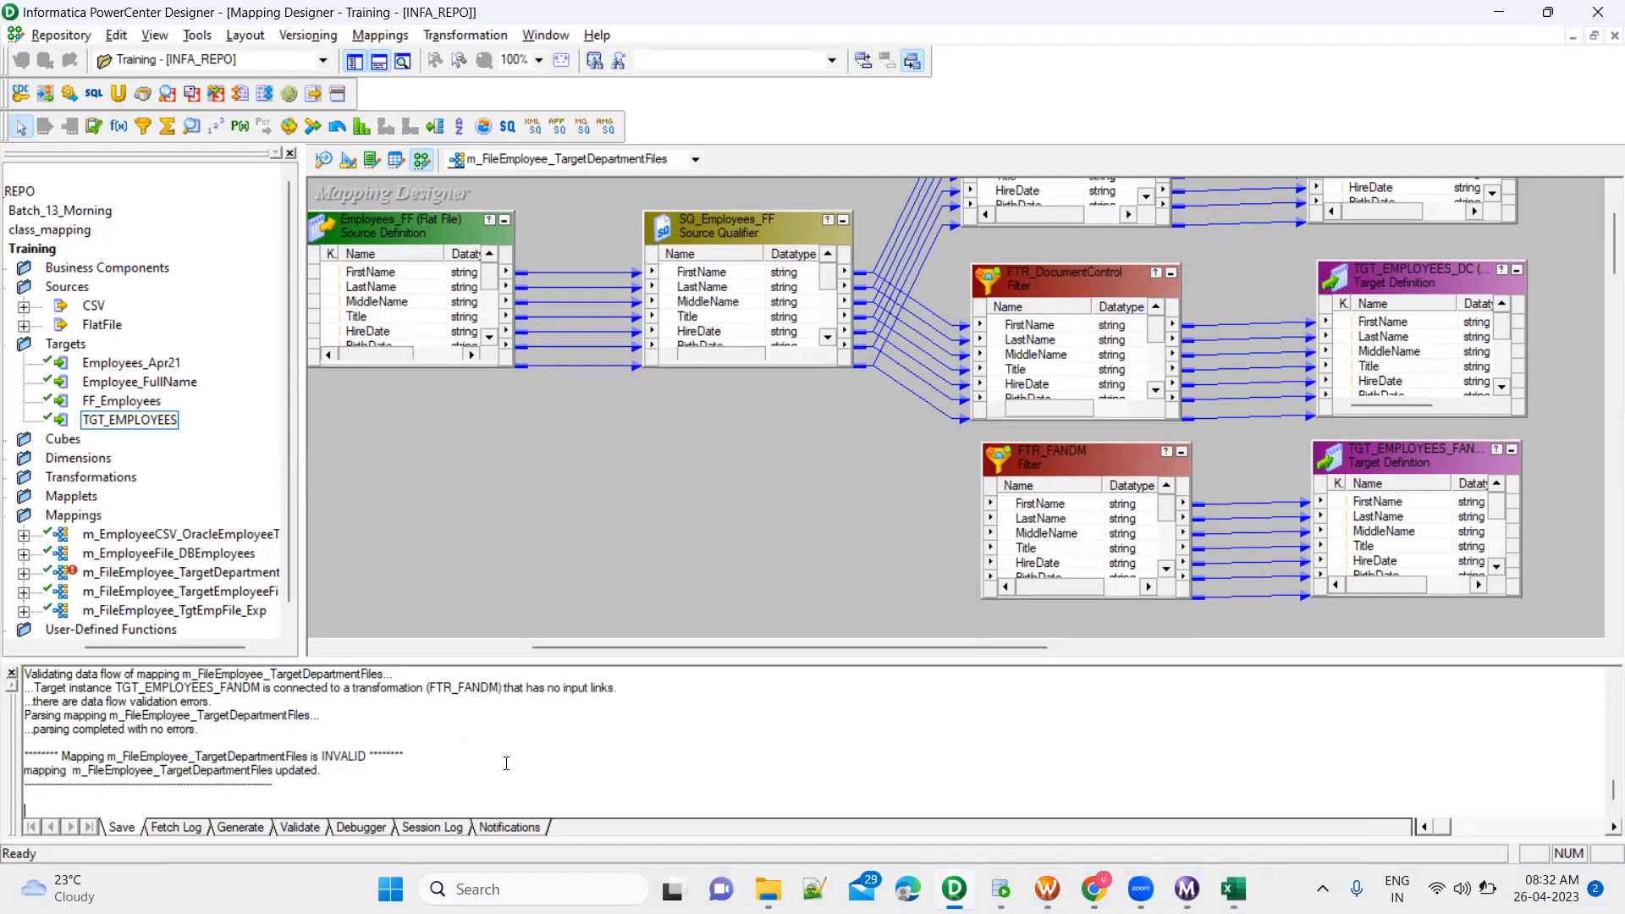
Examine the FTR_FANDM filter's links to its target and compare its inputs with the SQ_Employees_FF source qualifier
{"action": "left_click_drag", "start_coordinate": [1238, 474], "coordinate": [1251, 633]}
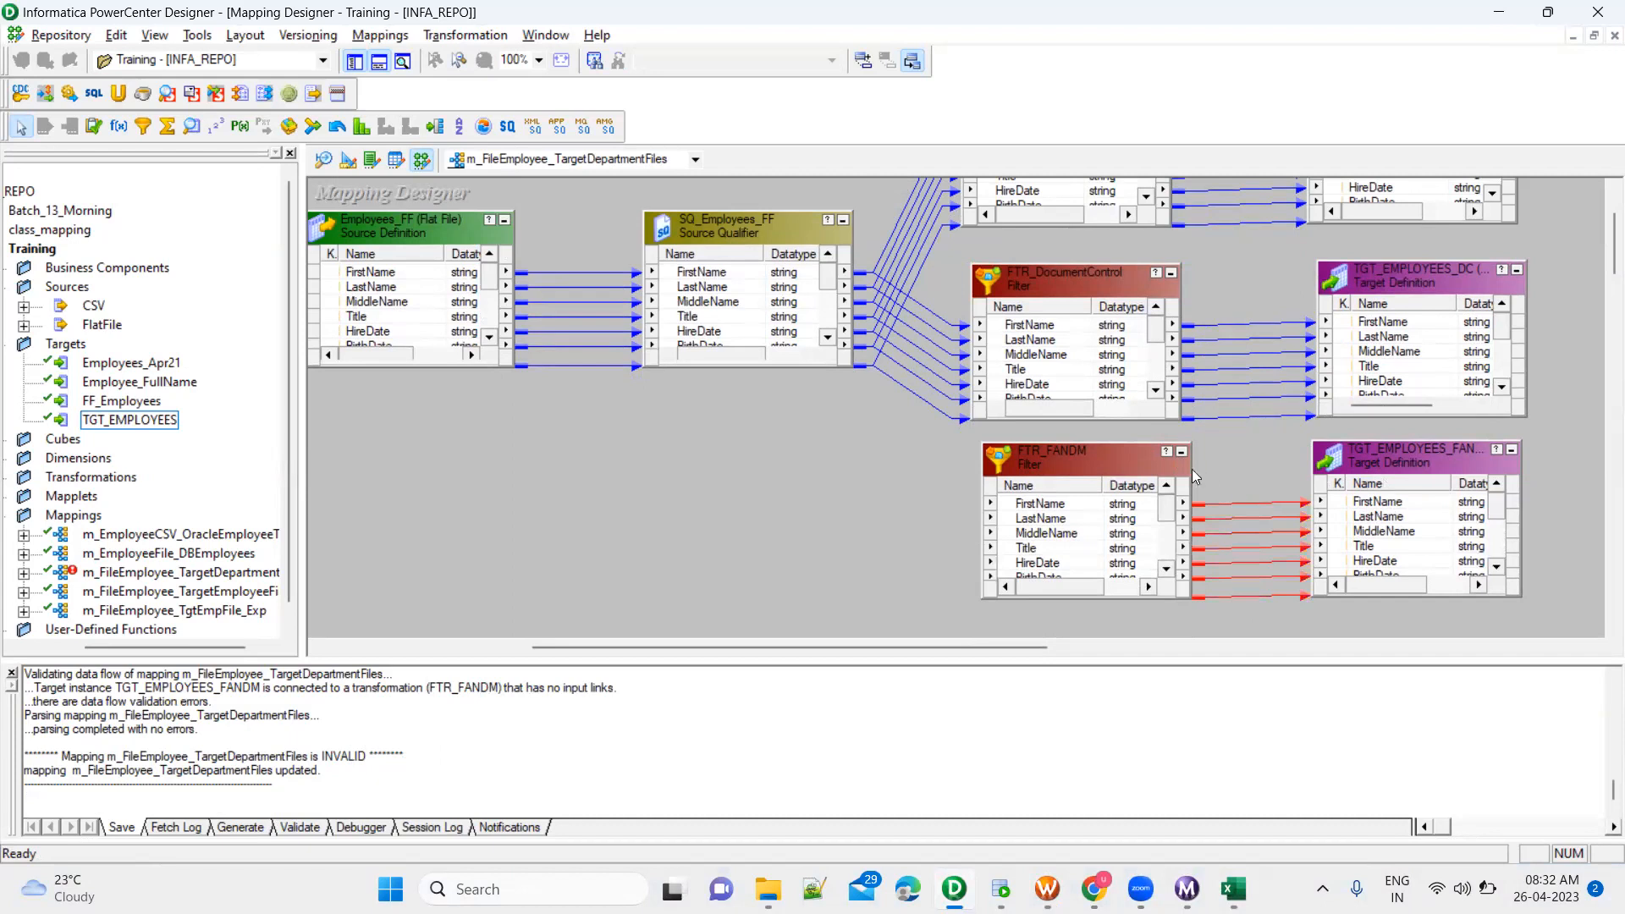
{"action": "left_click_drag", "start_coordinate": [945, 439], "coordinate": [1542, 620]}
{"action": "left_click", "coordinate": [1241, 452]}
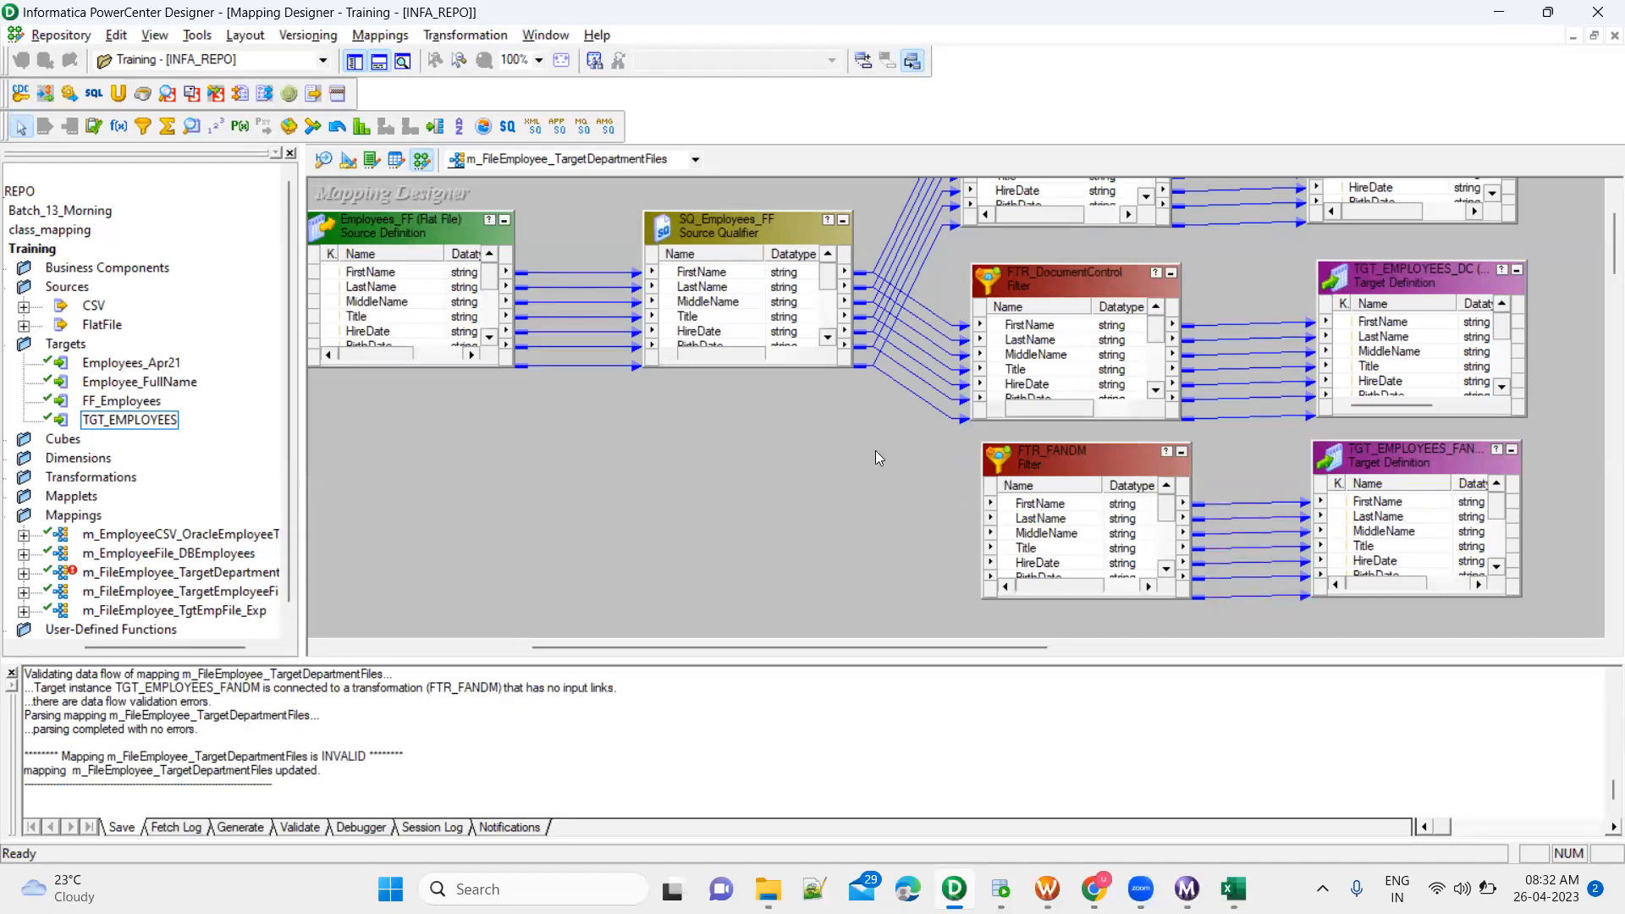
{"action": "left_click", "coordinate": [1031, 535]}
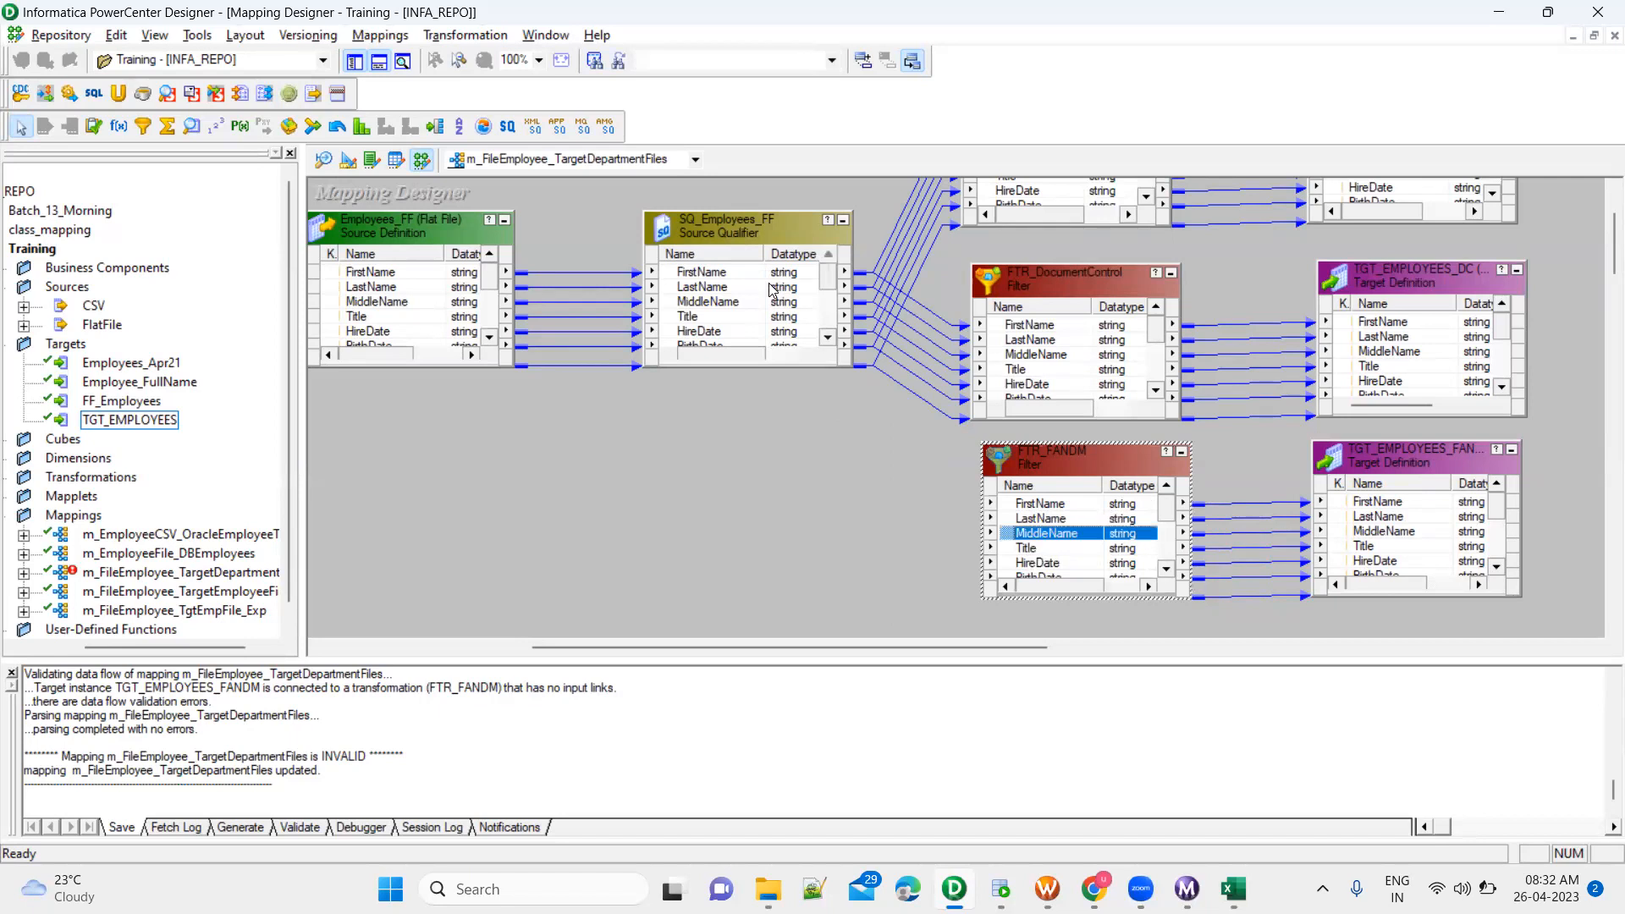
{"action": "left_click", "coordinate": [732, 272]}
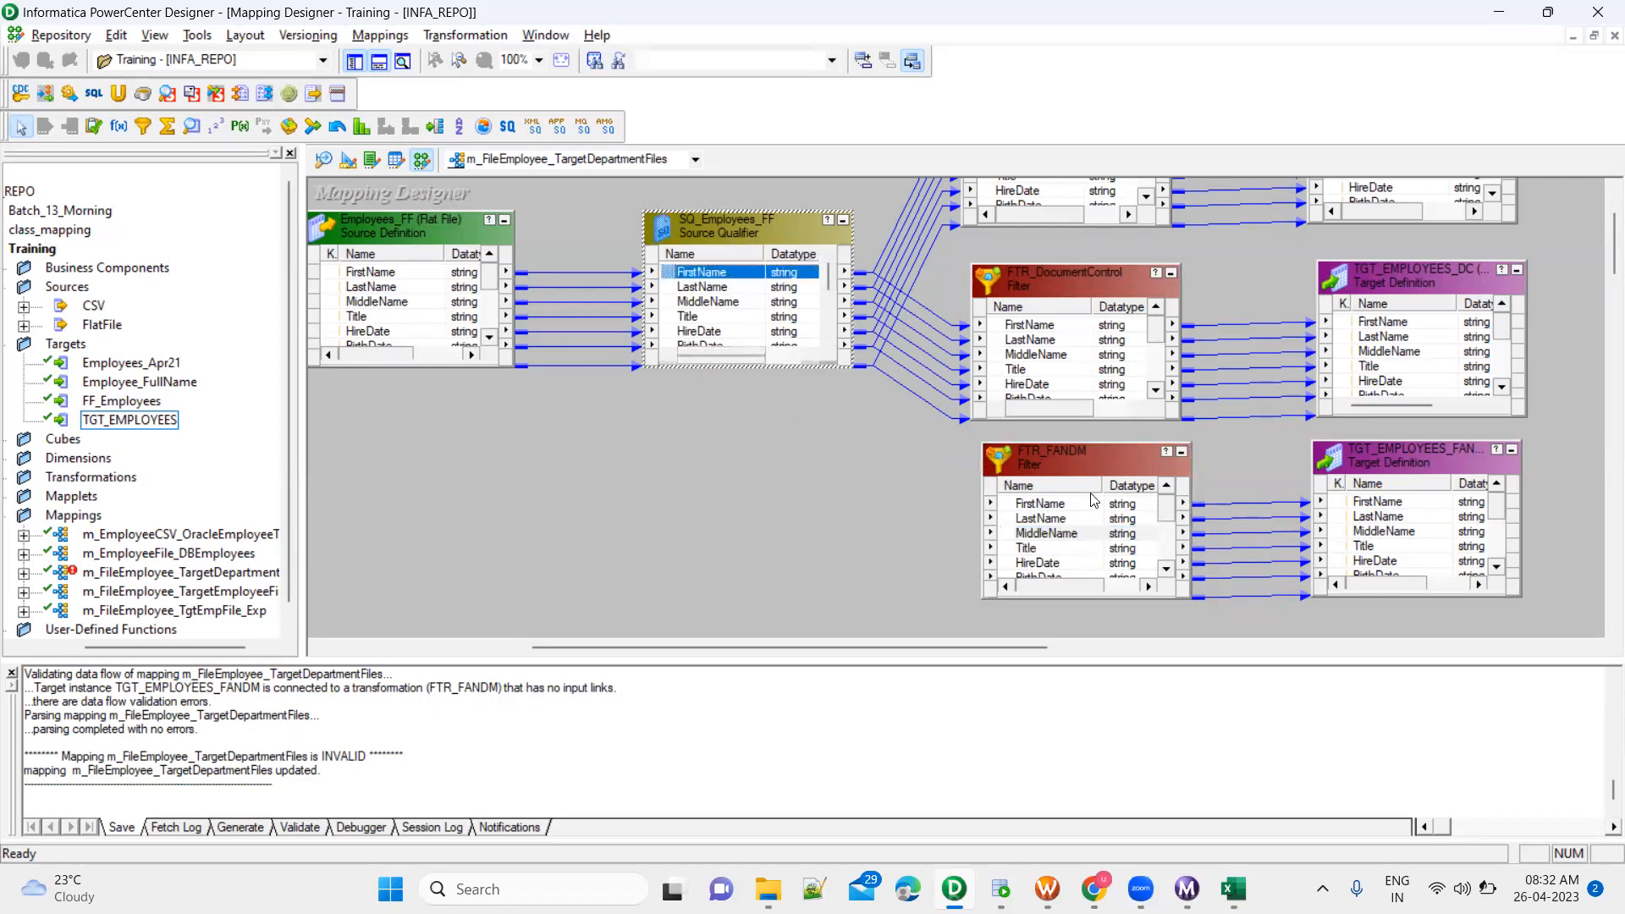
{"action": "left_click", "coordinate": [1086, 465]}
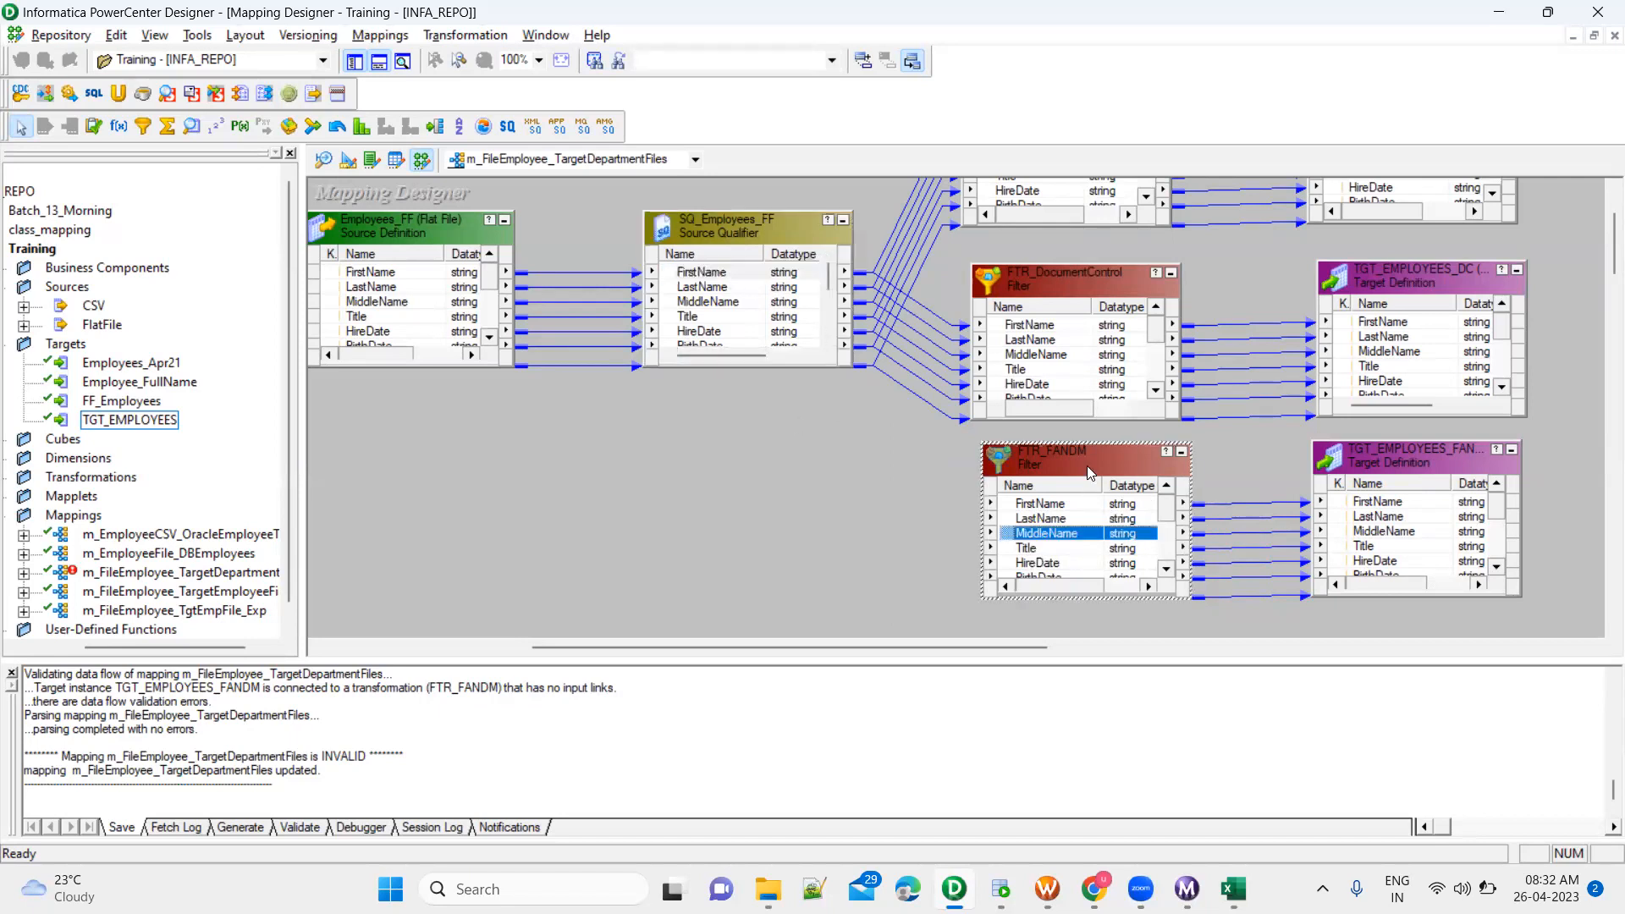
Move the FTR_DocumentControl filter directly below the SQ_Employees_FF source qualifier
{"action": "left_click", "coordinate": [1089, 280]}
{"action": "left_click_drag", "start_coordinate": [1071, 279], "coordinate": [664, 401]}
{"action": "left_click", "coordinate": [721, 222]}
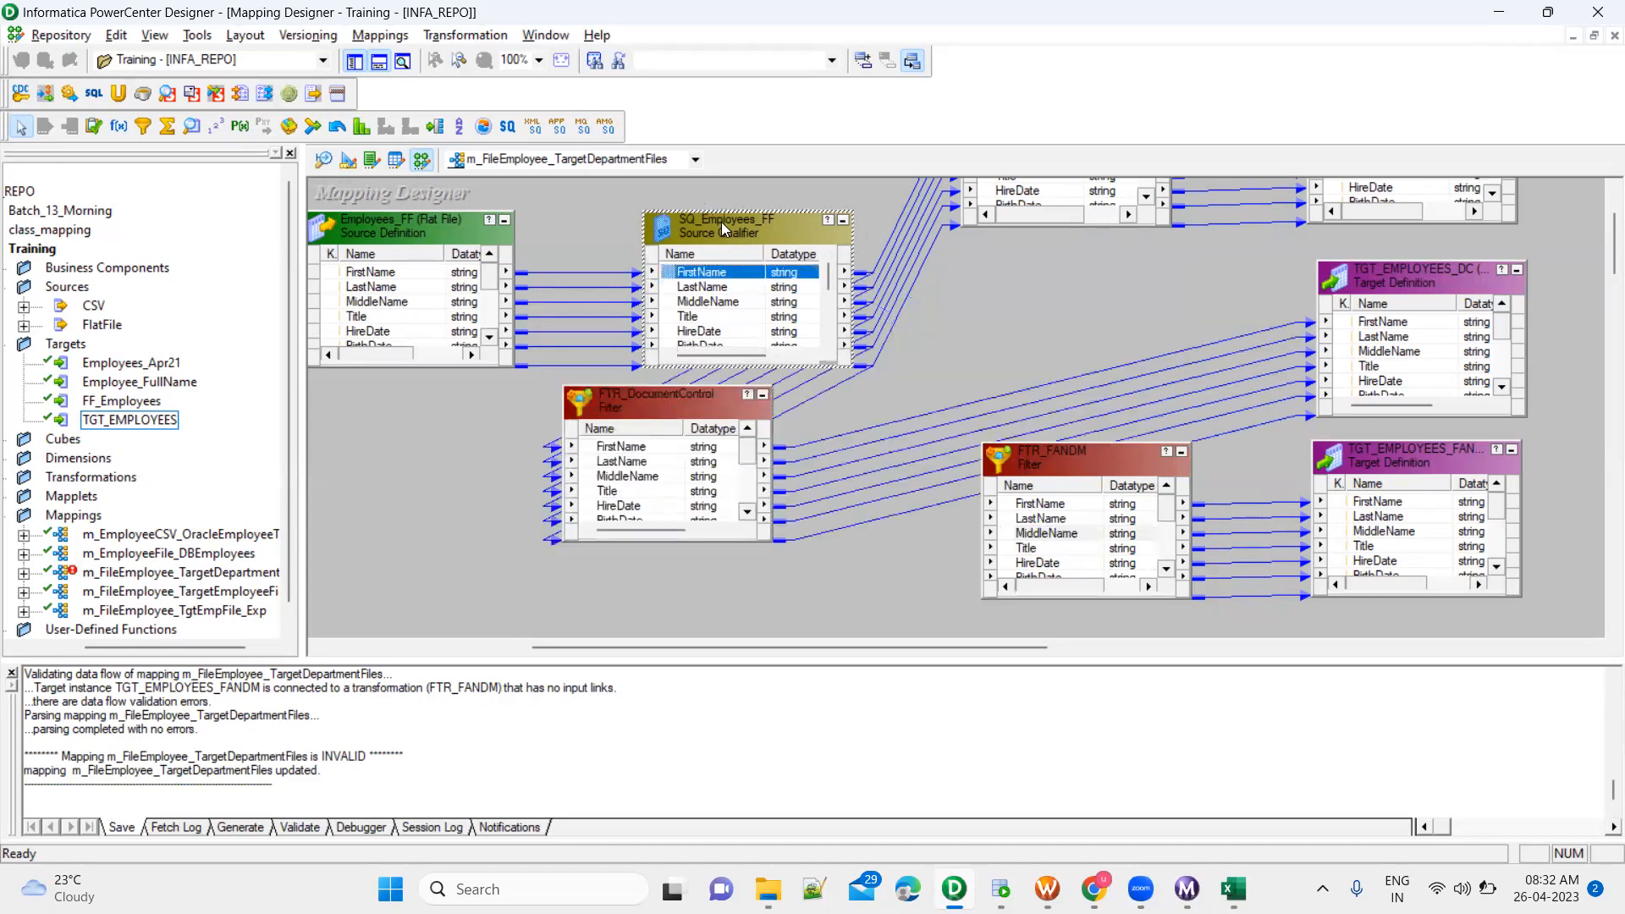
{"action": "left_click_drag", "start_coordinate": [655, 395], "coordinate": [646, 422]}
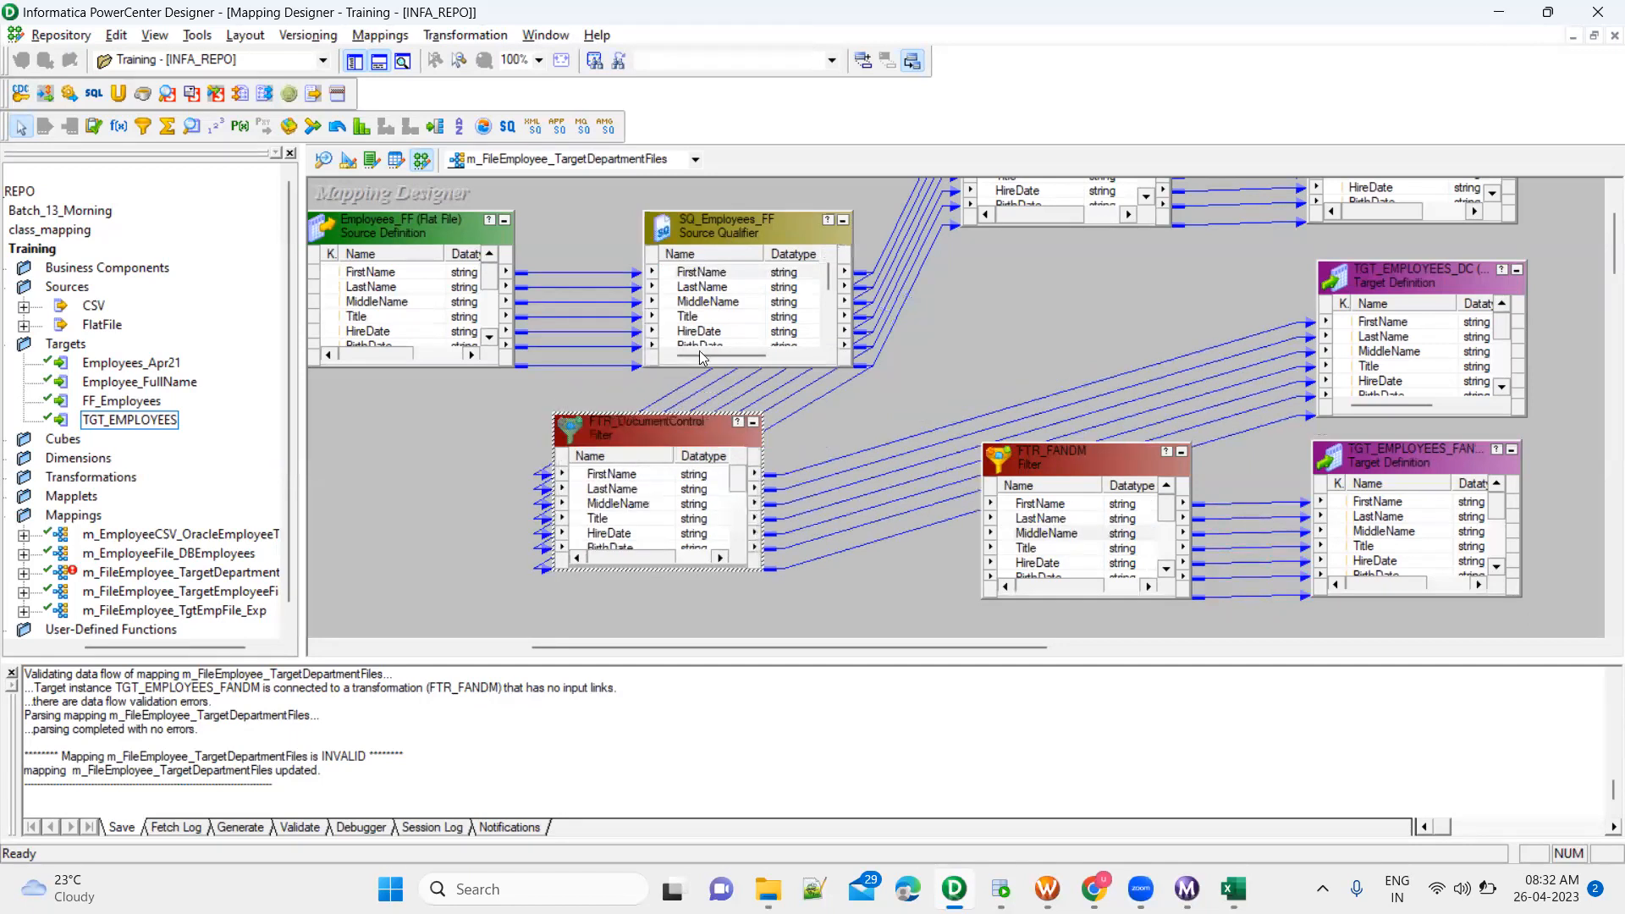
{"action": "left_click", "coordinate": [758, 223]}
{"action": "left_click", "coordinate": [654, 446]}
{"action": "left_click", "coordinate": [761, 229]}
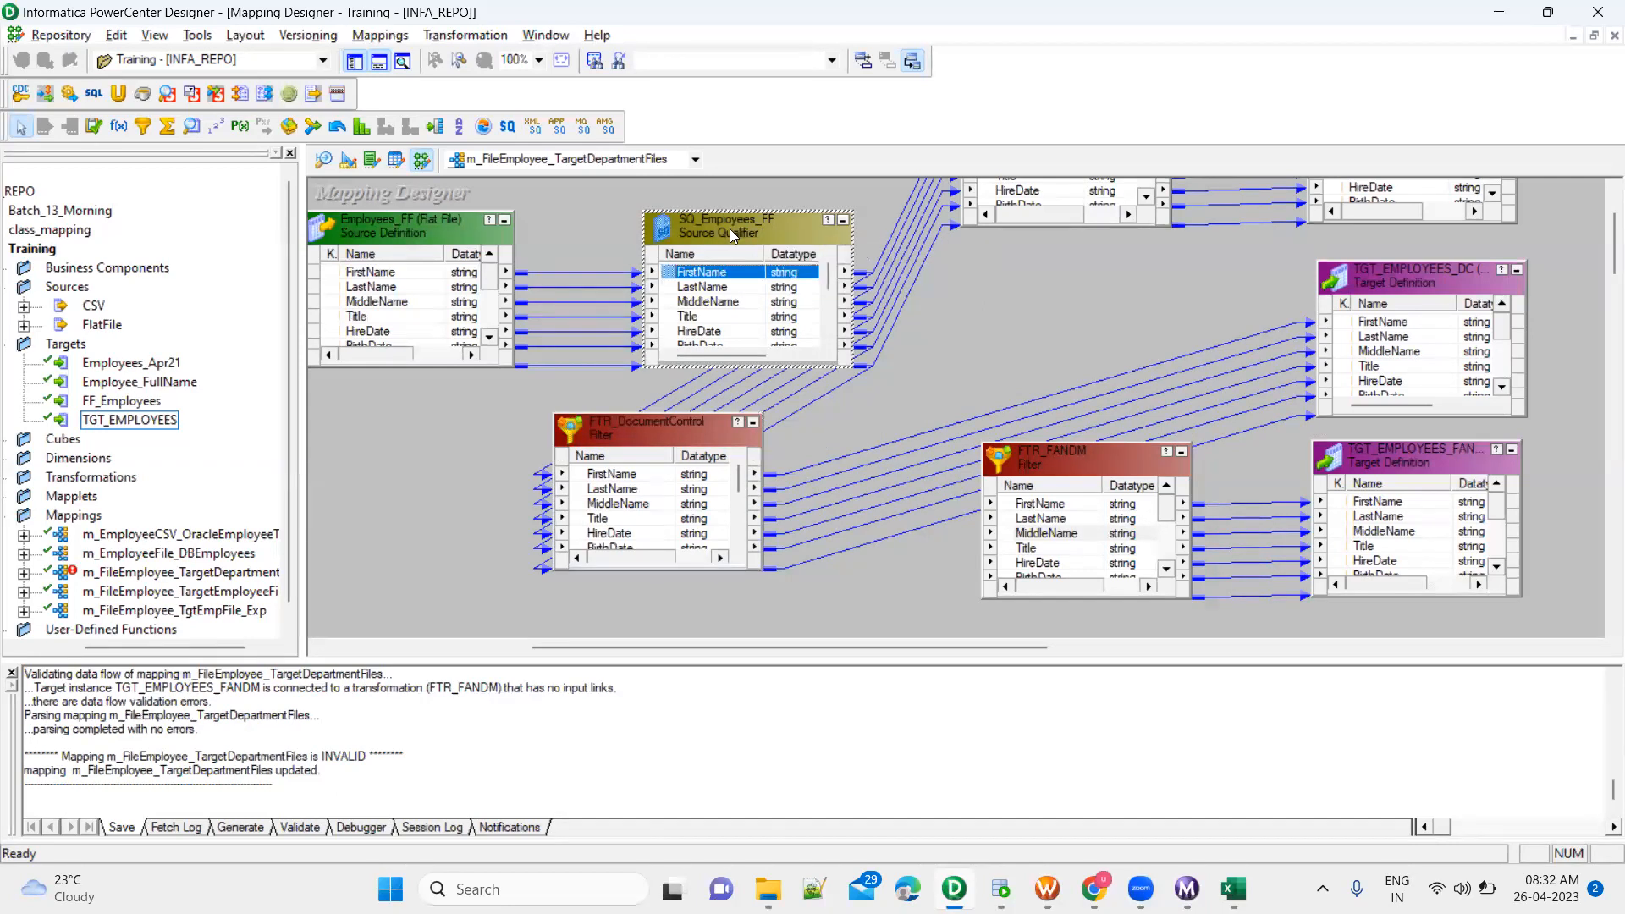
Switch to Employees.csv in Excel and examine the department values of the employee rows
{"action": "left_click", "coordinate": [1233, 888]}
{"action": "left_click", "coordinate": [685, 548]}
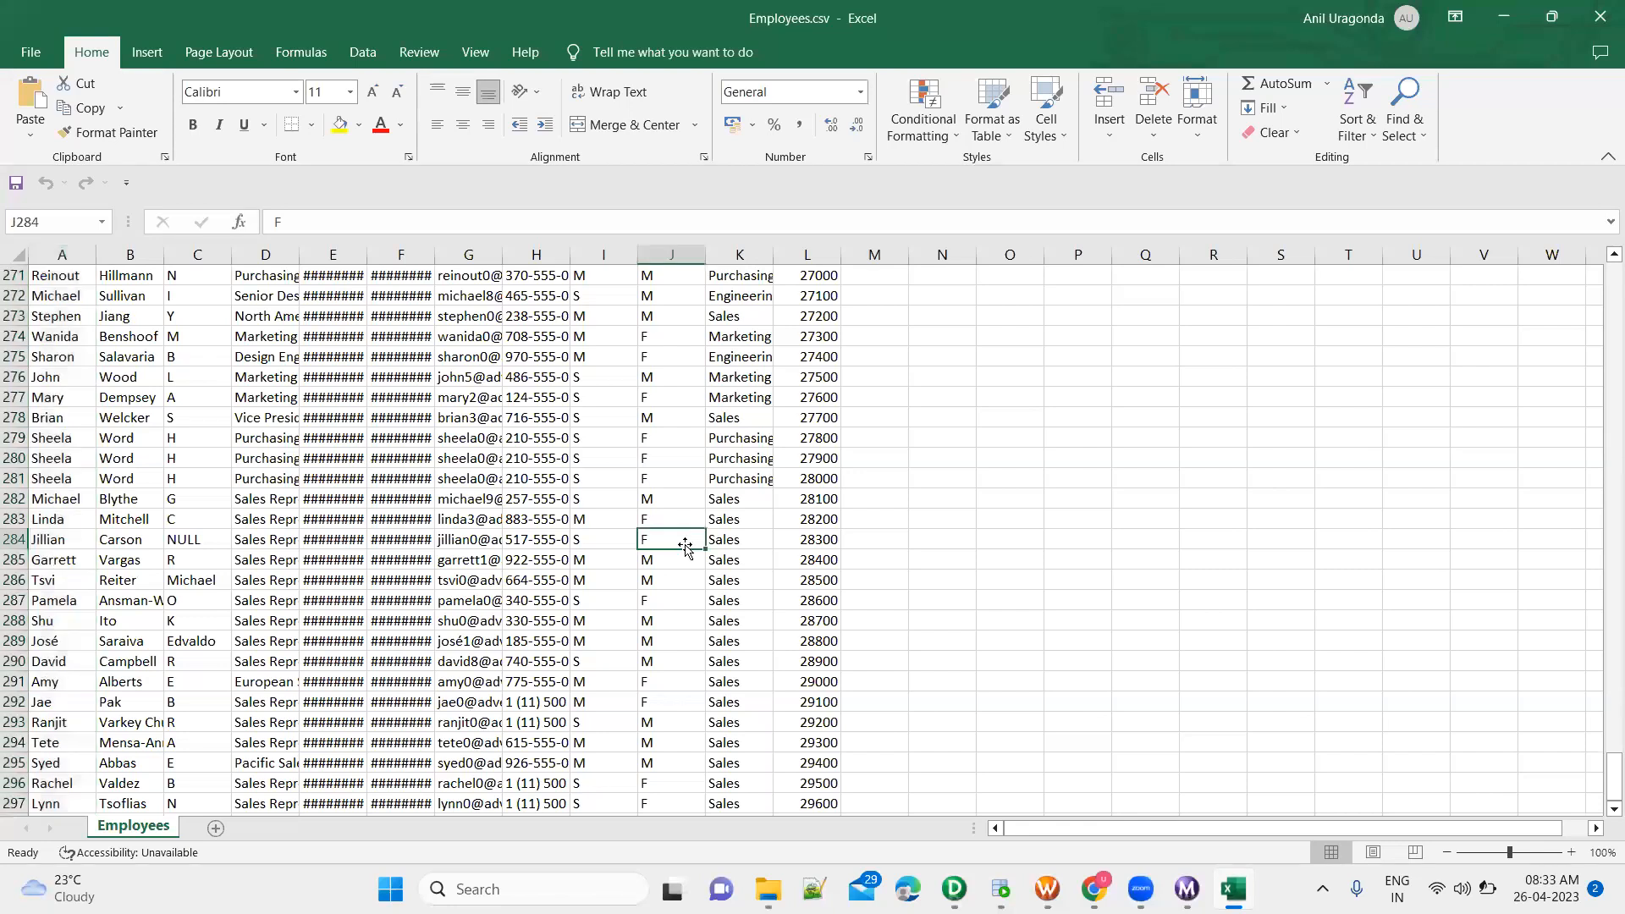
{"action": "scroll", "coordinate": [718, 429], "scroll_direction": "down", "scroll_amount": 6}
{"action": "left_click", "coordinate": [718, 424]}
{"action": "scroll", "coordinate": [718, 424], "scroll_direction": "up", "scroll_amount": 5}
{"action": "left_click", "coordinate": [739, 370]}
{"action": "scroll", "coordinate": [739, 370], "scroll_direction": "up", "scroll_amount": 3}
{"action": "left_click", "coordinate": [739, 350]}
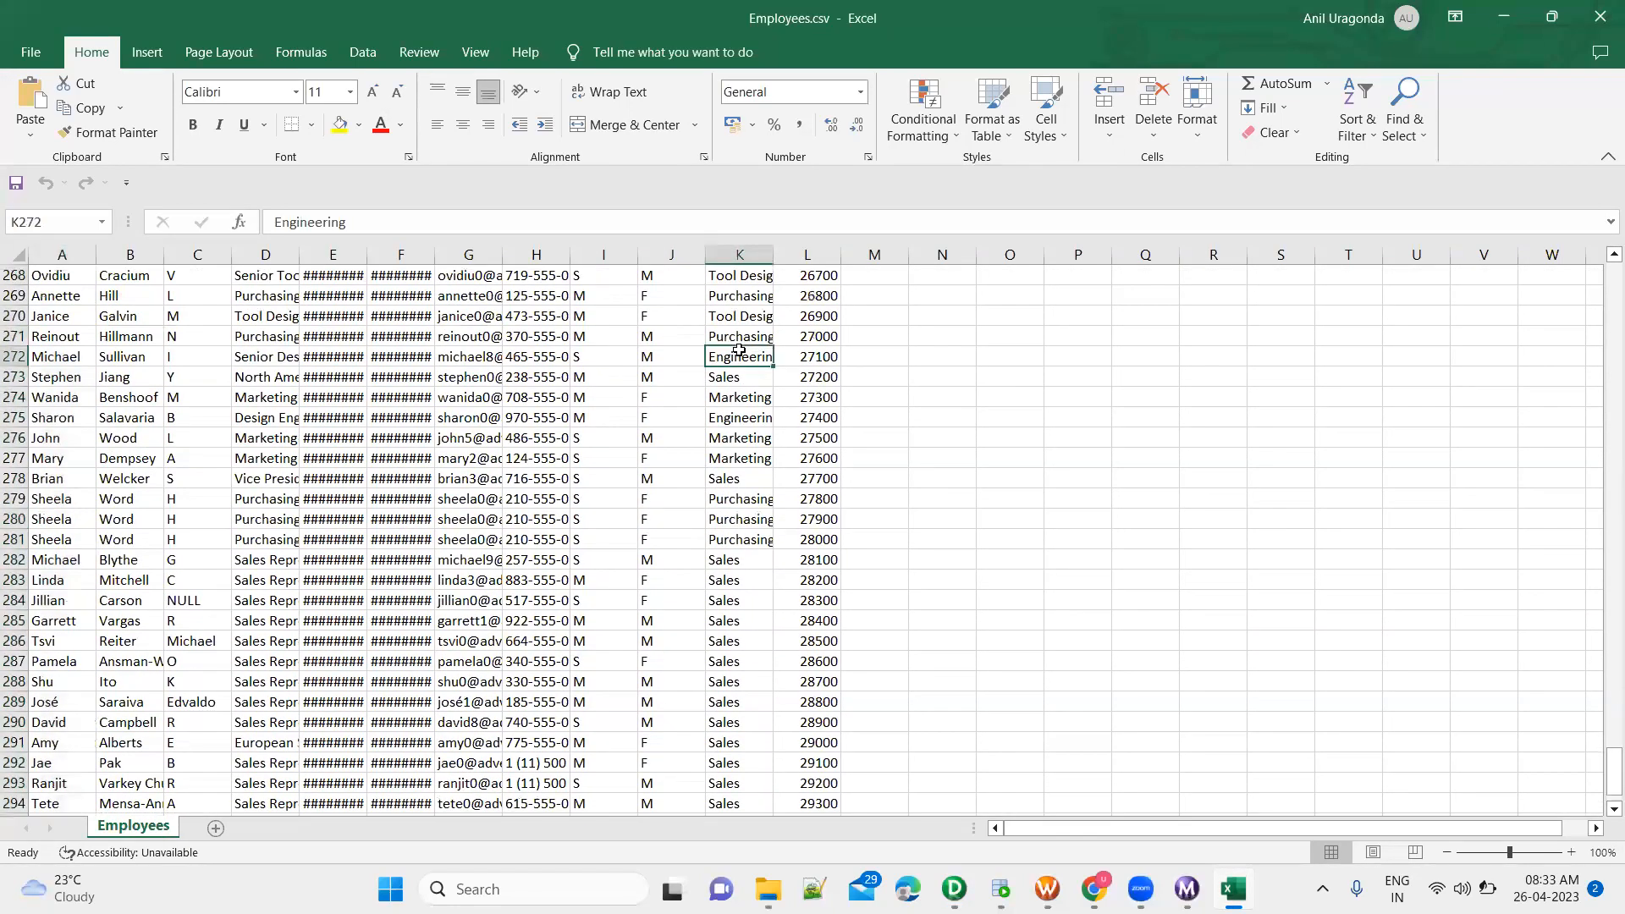
{"action": "scroll", "coordinate": [739, 350], "scroll_direction": "up", "scroll_amount": 8}
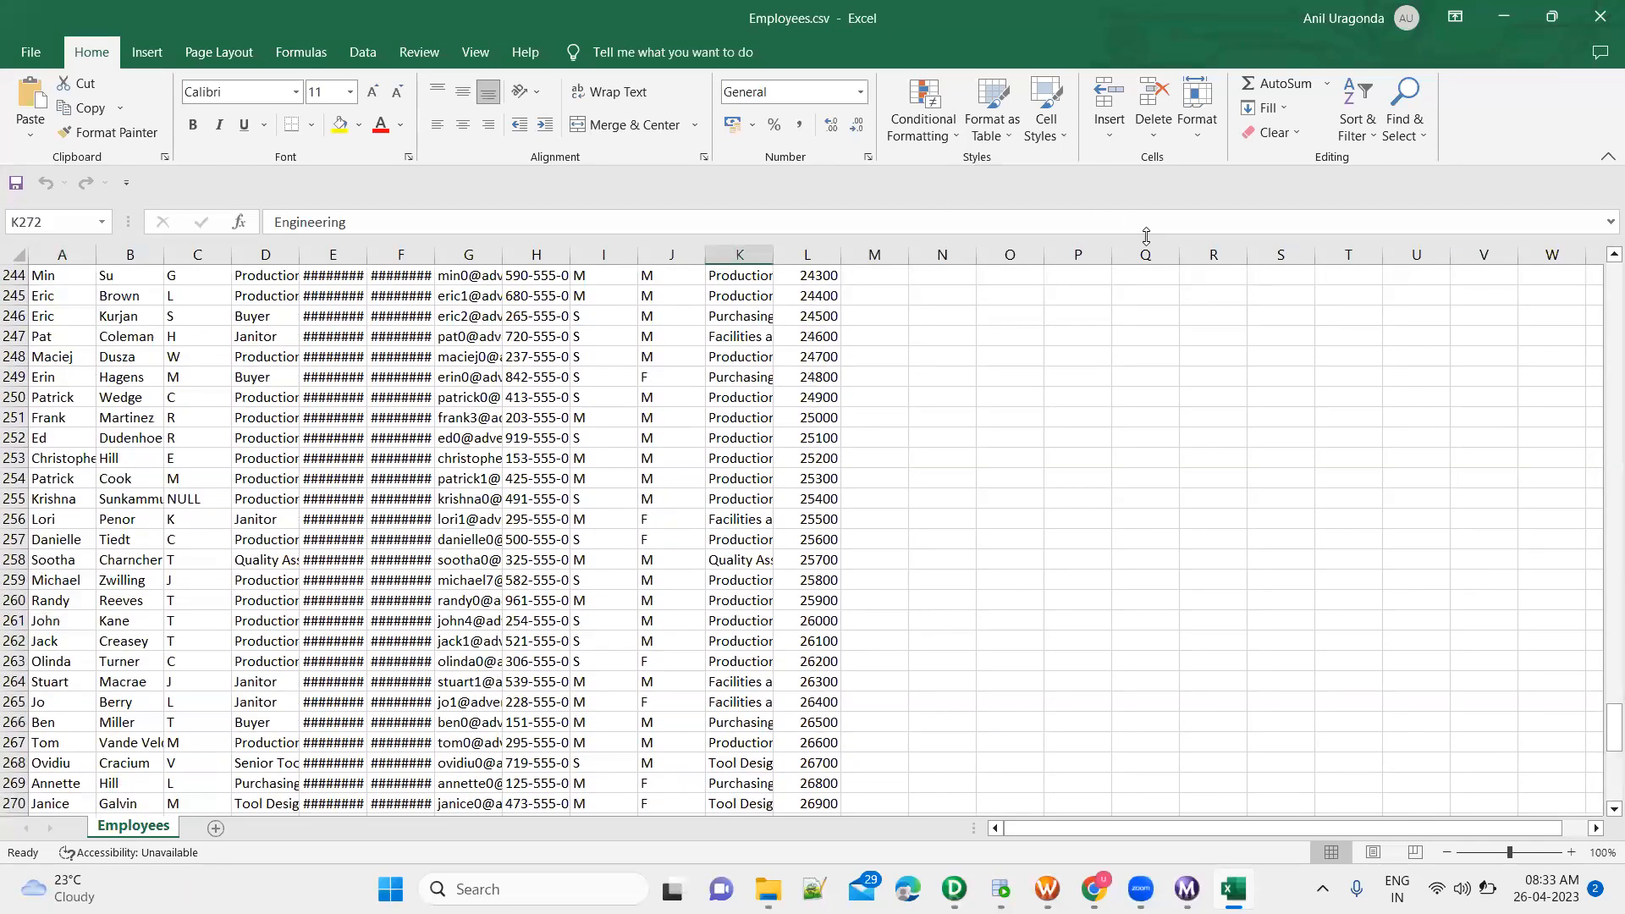
Switch back to PowerCenter Designer and return the FTR_DocumentControl filter to its place between SQ_Employees_FF and TGT_EMPLOYEES_DC
{"action": "key", "text": "alt+Tab"}
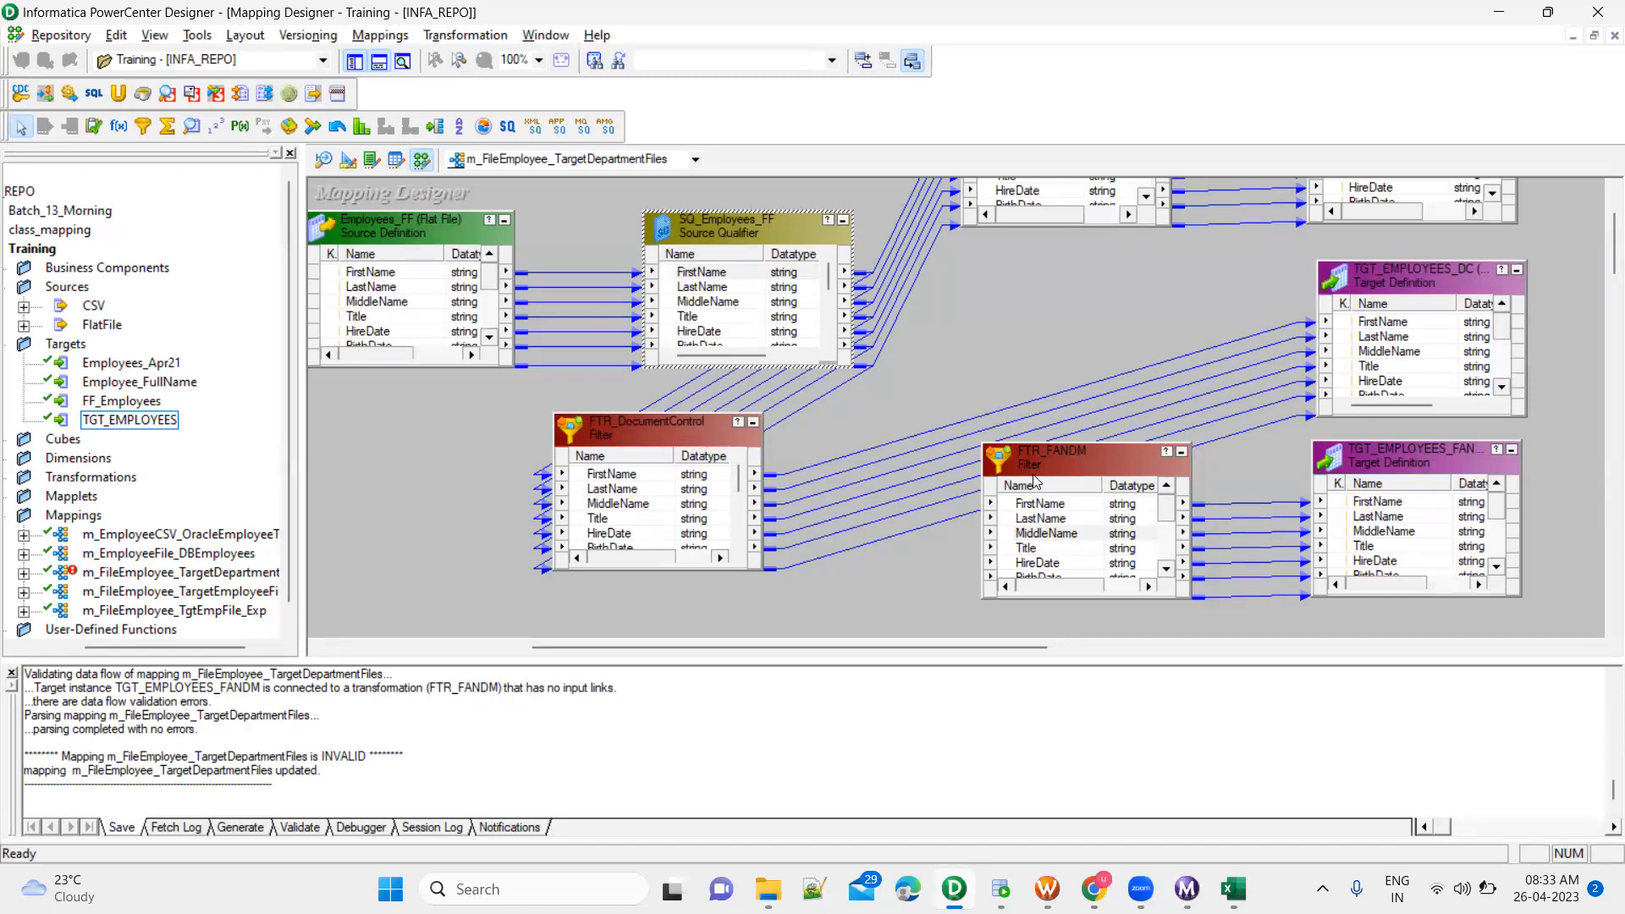
{"action": "left_click", "coordinate": [1080, 460]}
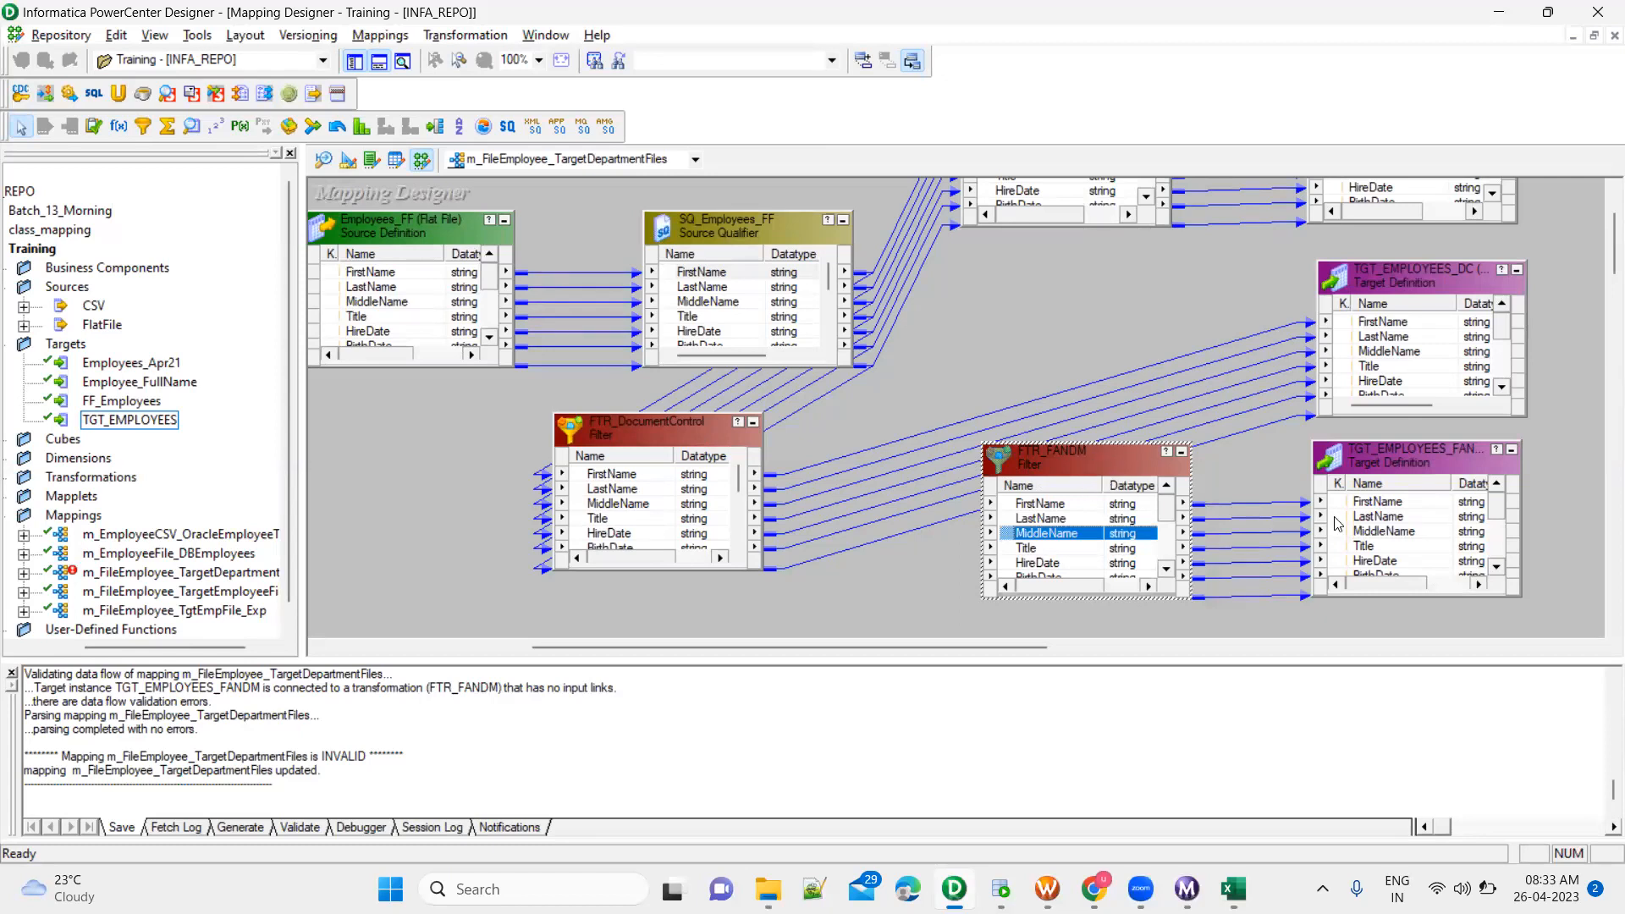
{"action": "left_click_drag", "start_coordinate": [622, 428], "coordinate": [1056, 273]}
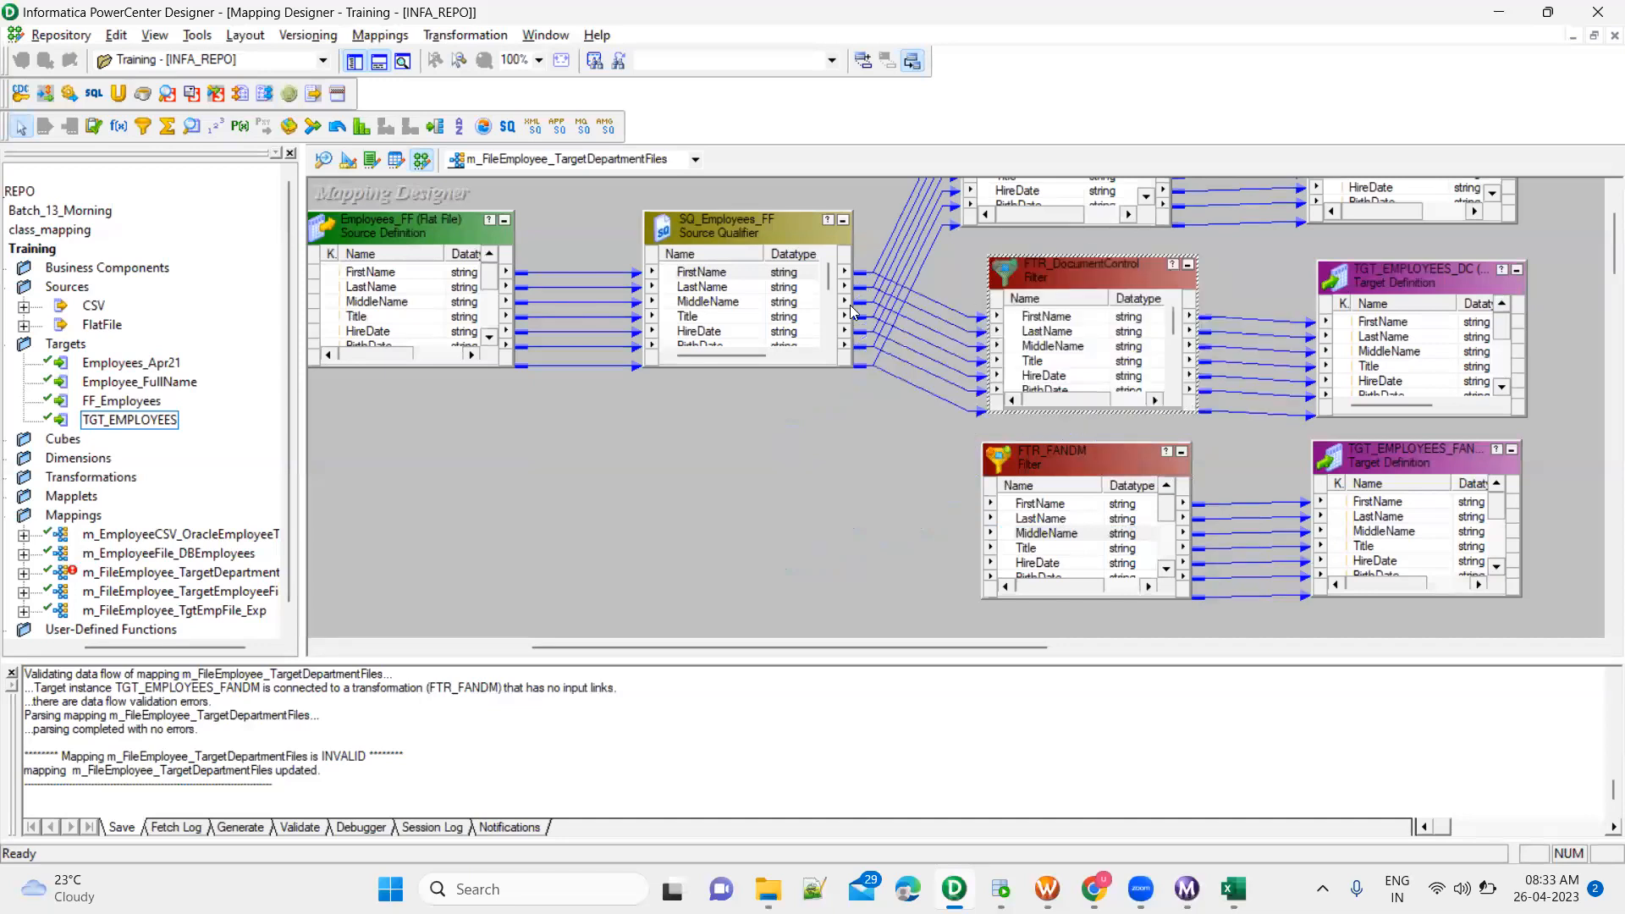
Link the SQ_Employees_FF ports to the matching input ports of the FTR_FANDM filter and save the mapping
{"action": "left_click", "coordinate": [732, 274]}
{"action": "scroll", "coordinate": [725, 330], "scroll_direction": "down", "scroll_amount": 3}
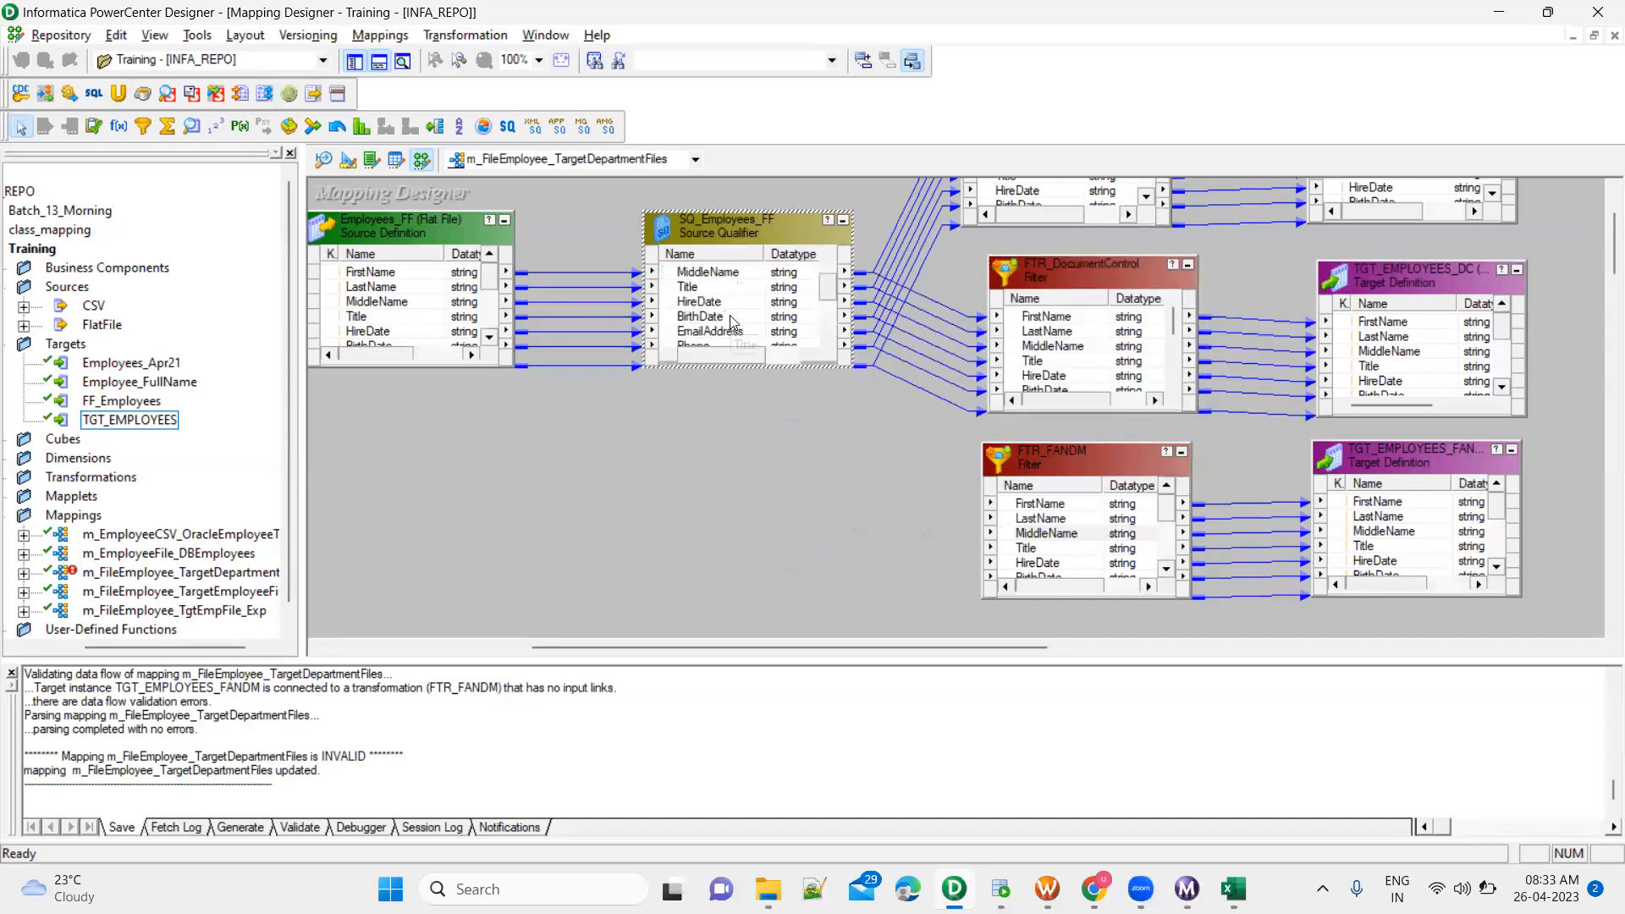
{"action": "left_click", "coordinate": [714, 331], "text": "shift"}
{"action": "scroll", "coordinate": [724, 311], "scroll_direction": "up", "scroll_amount": 3}
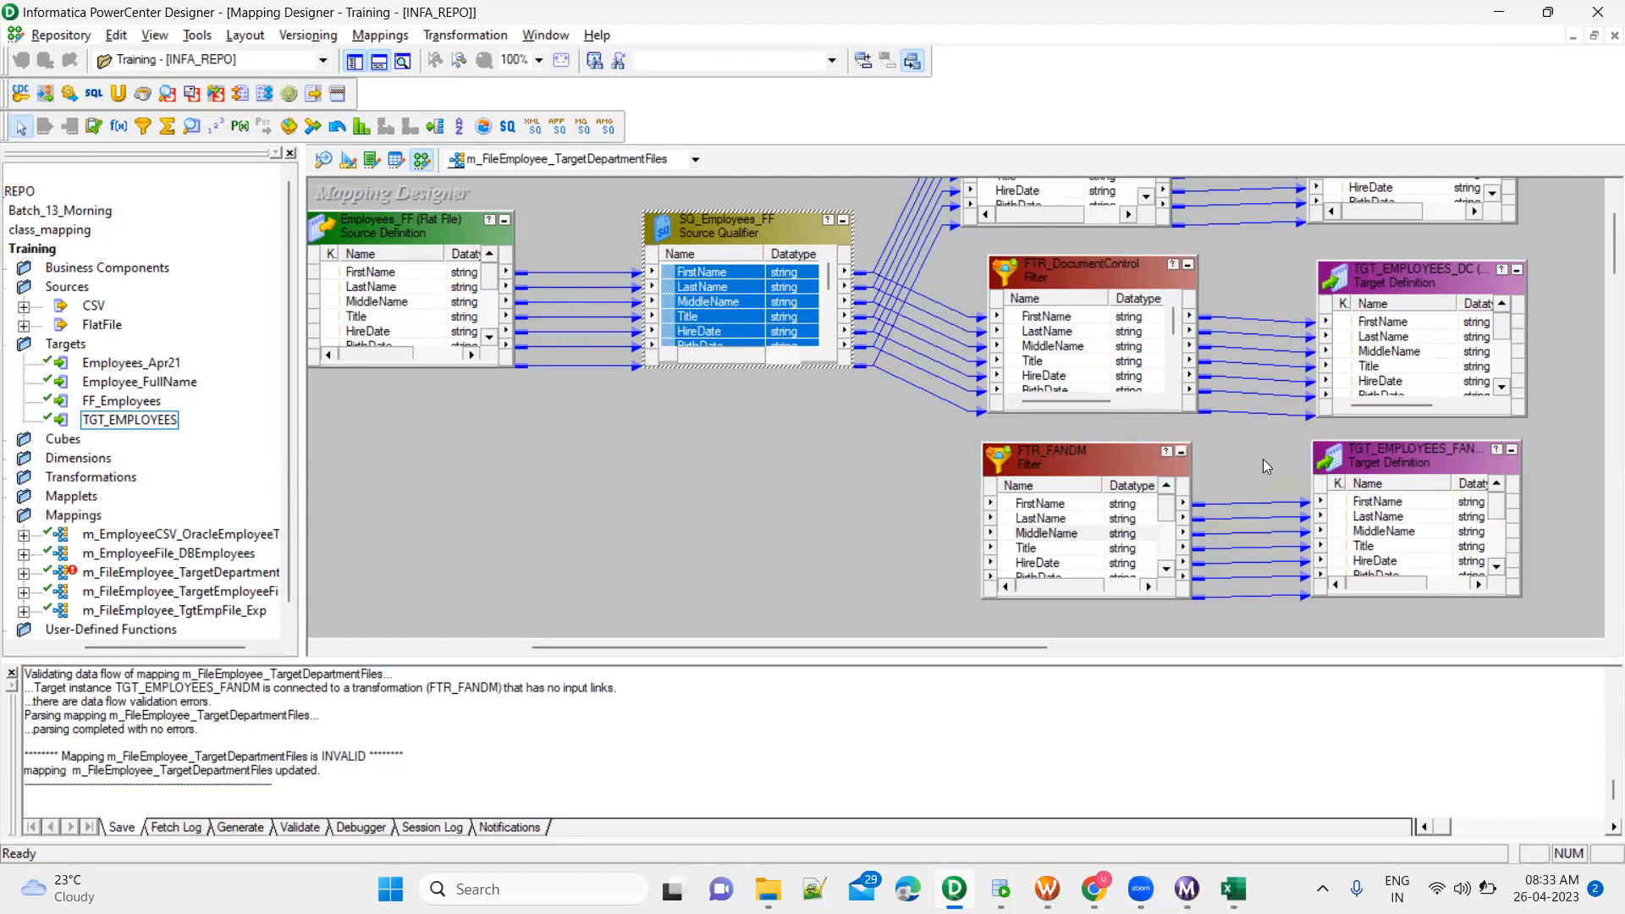
{"action": "left_click_drag", "start_coordinate": [670, 272], "coordinate": [1056, 512]}
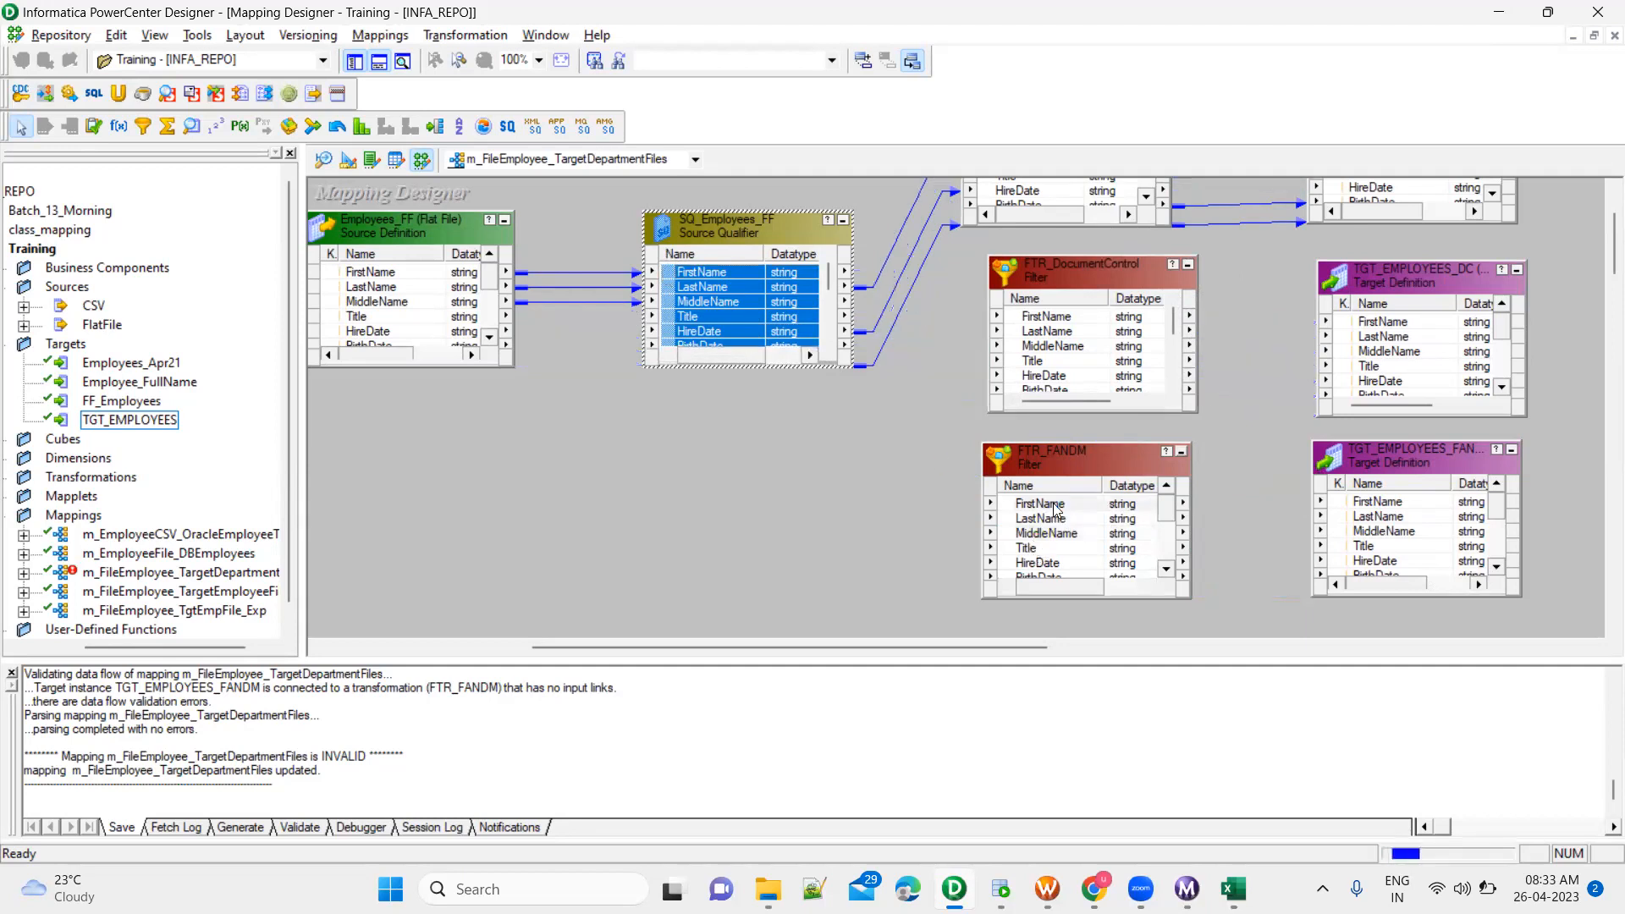
{"action": "left_click", "coordinate": [765, 494]}
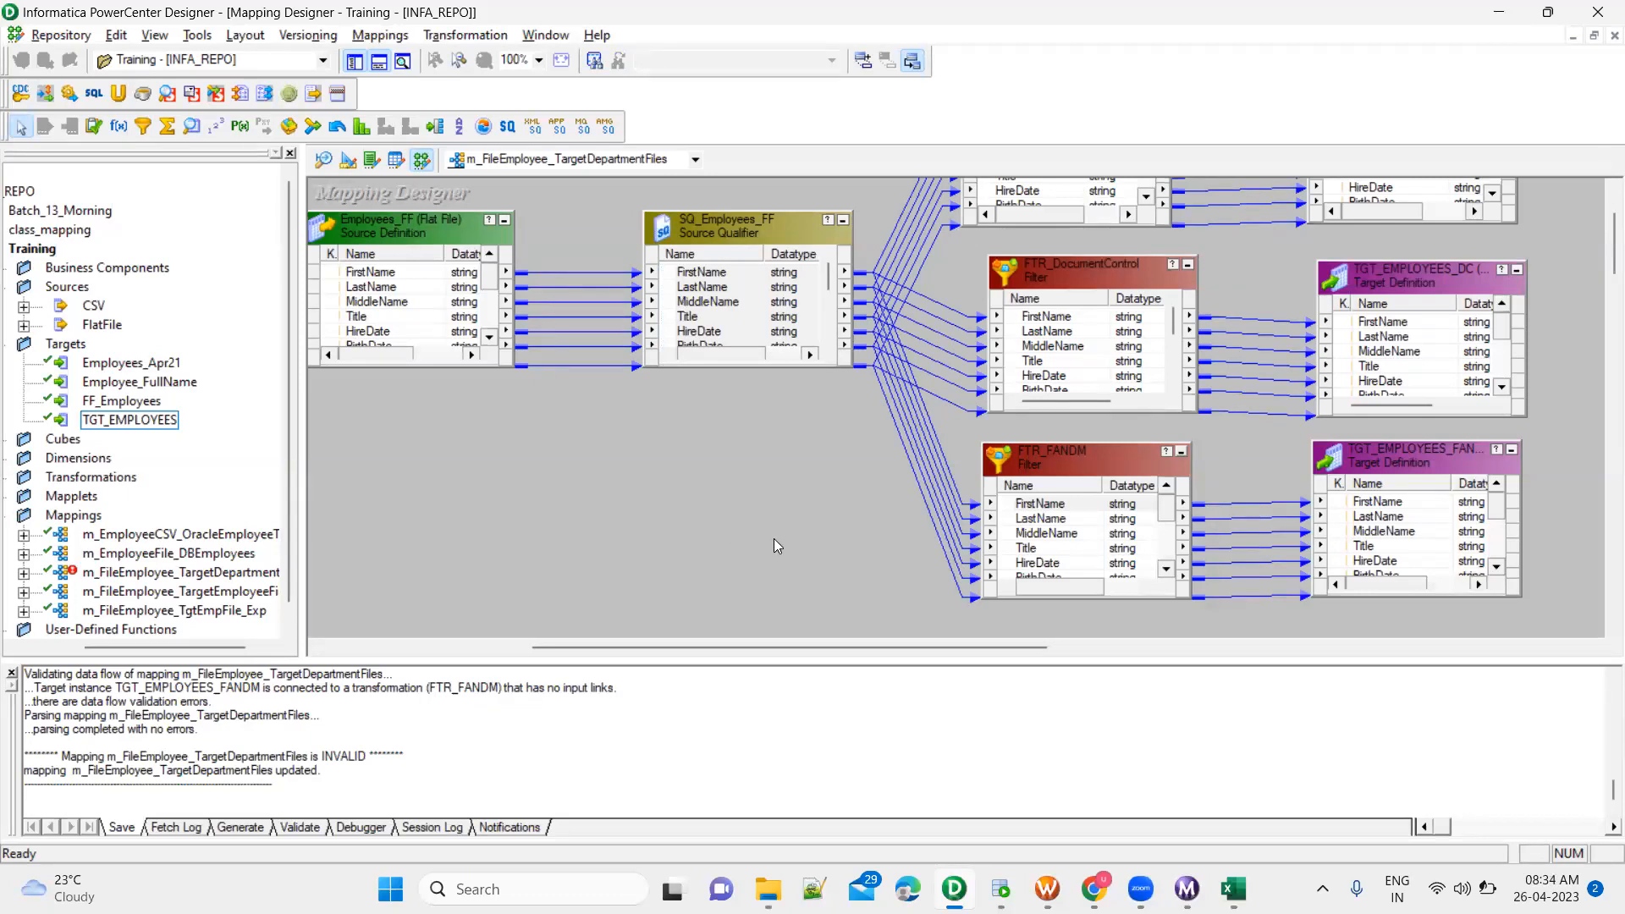
{"action": "key", "text": "ctrl+s"}
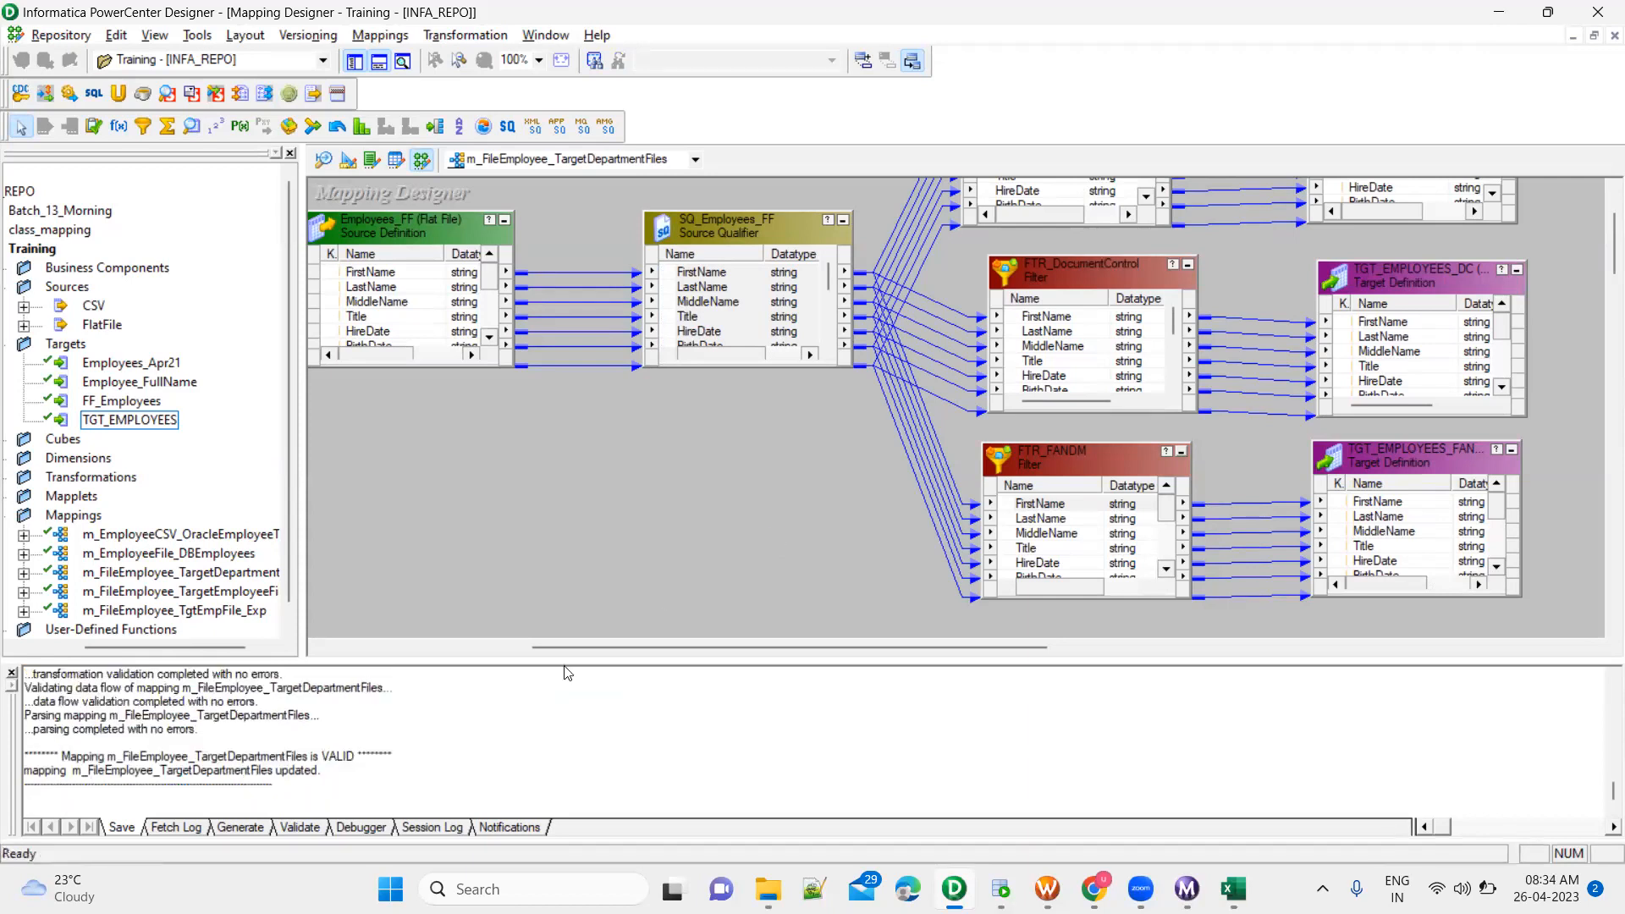
{"action": "double_click", "coordinate": [349, 755]}
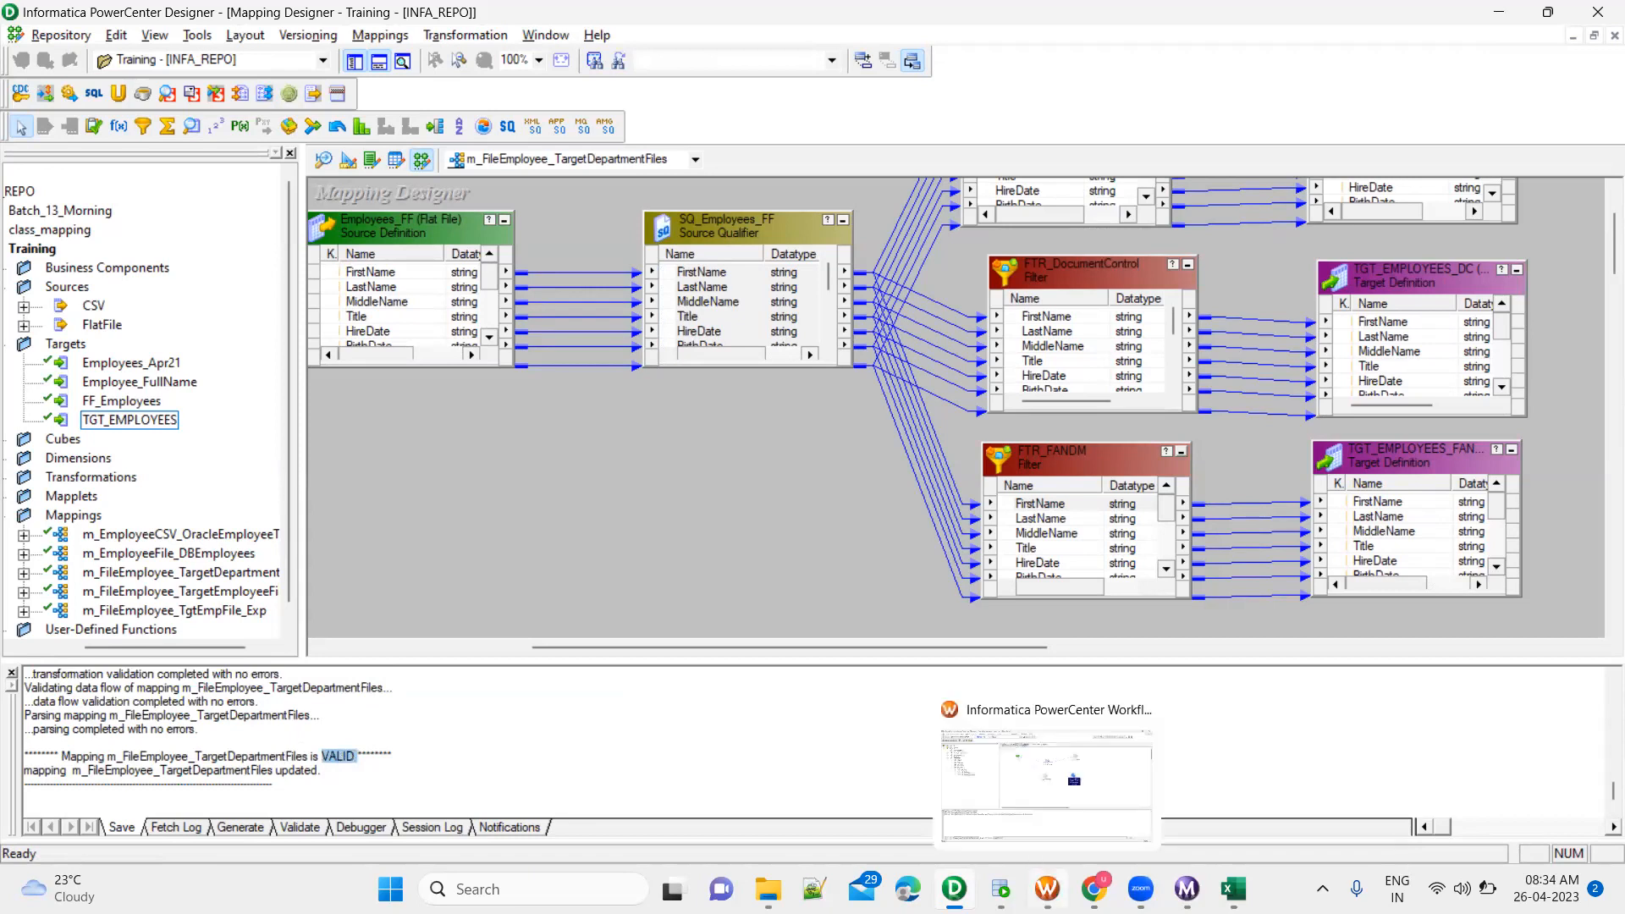
Switch to PowerCenter Workflow Manager and check which targets and transformations the s_m_FileEmployee_TargetDepartmentFiles session's mapping settings contain
{"action": "left_click", "coordinate": [1048, 888]}
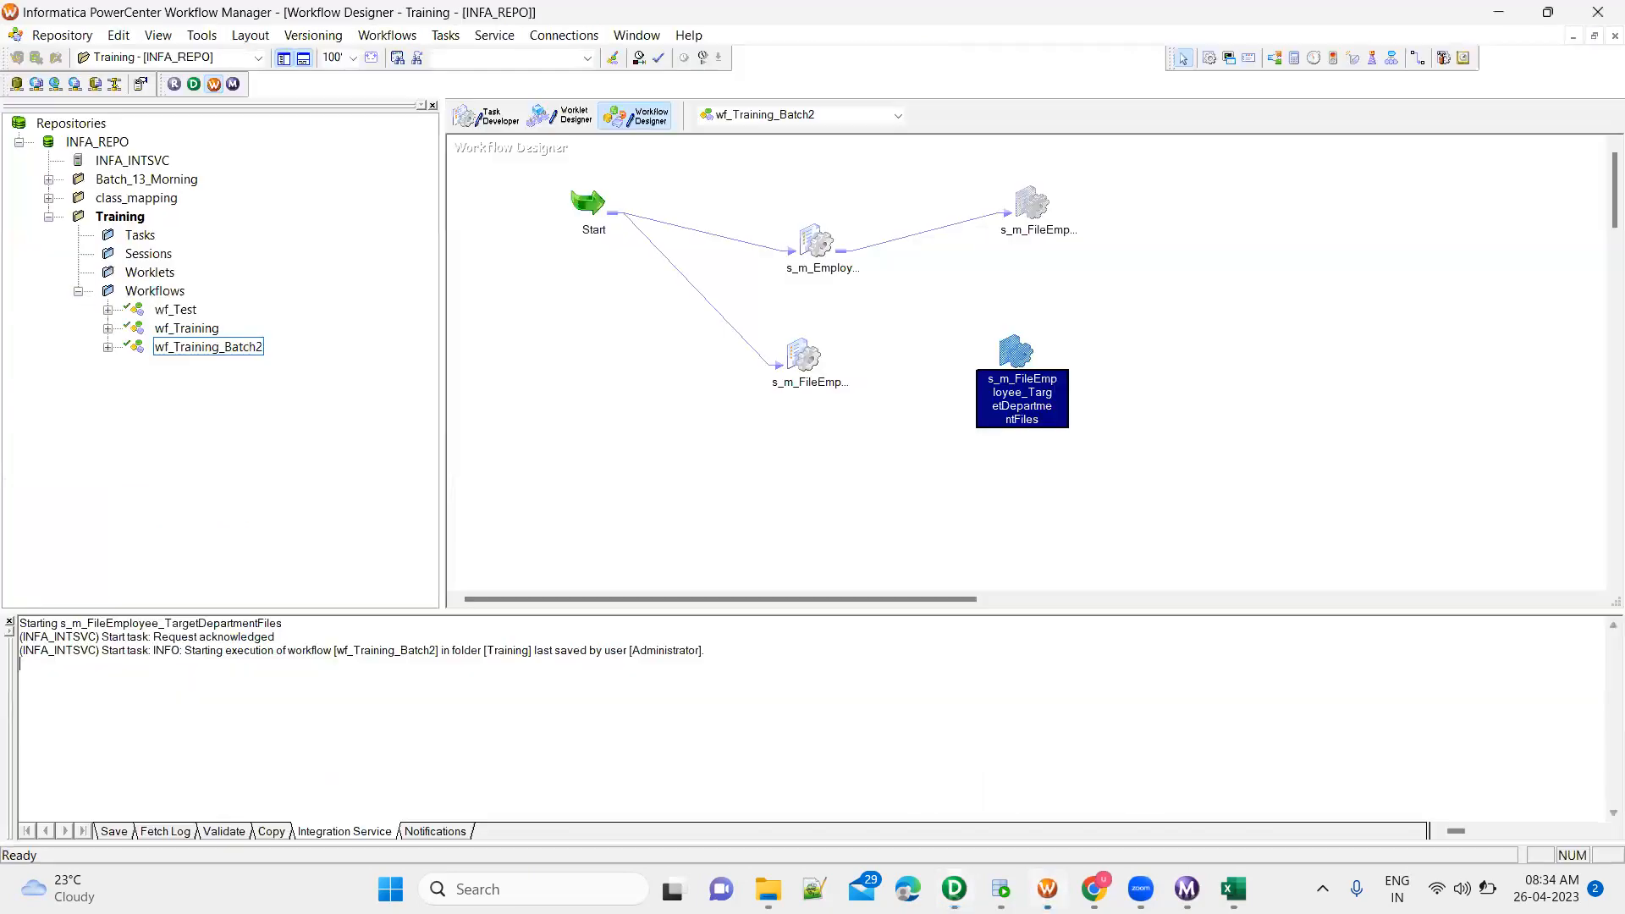
{"action": "right_click", "coordinate": [1015, 351]}
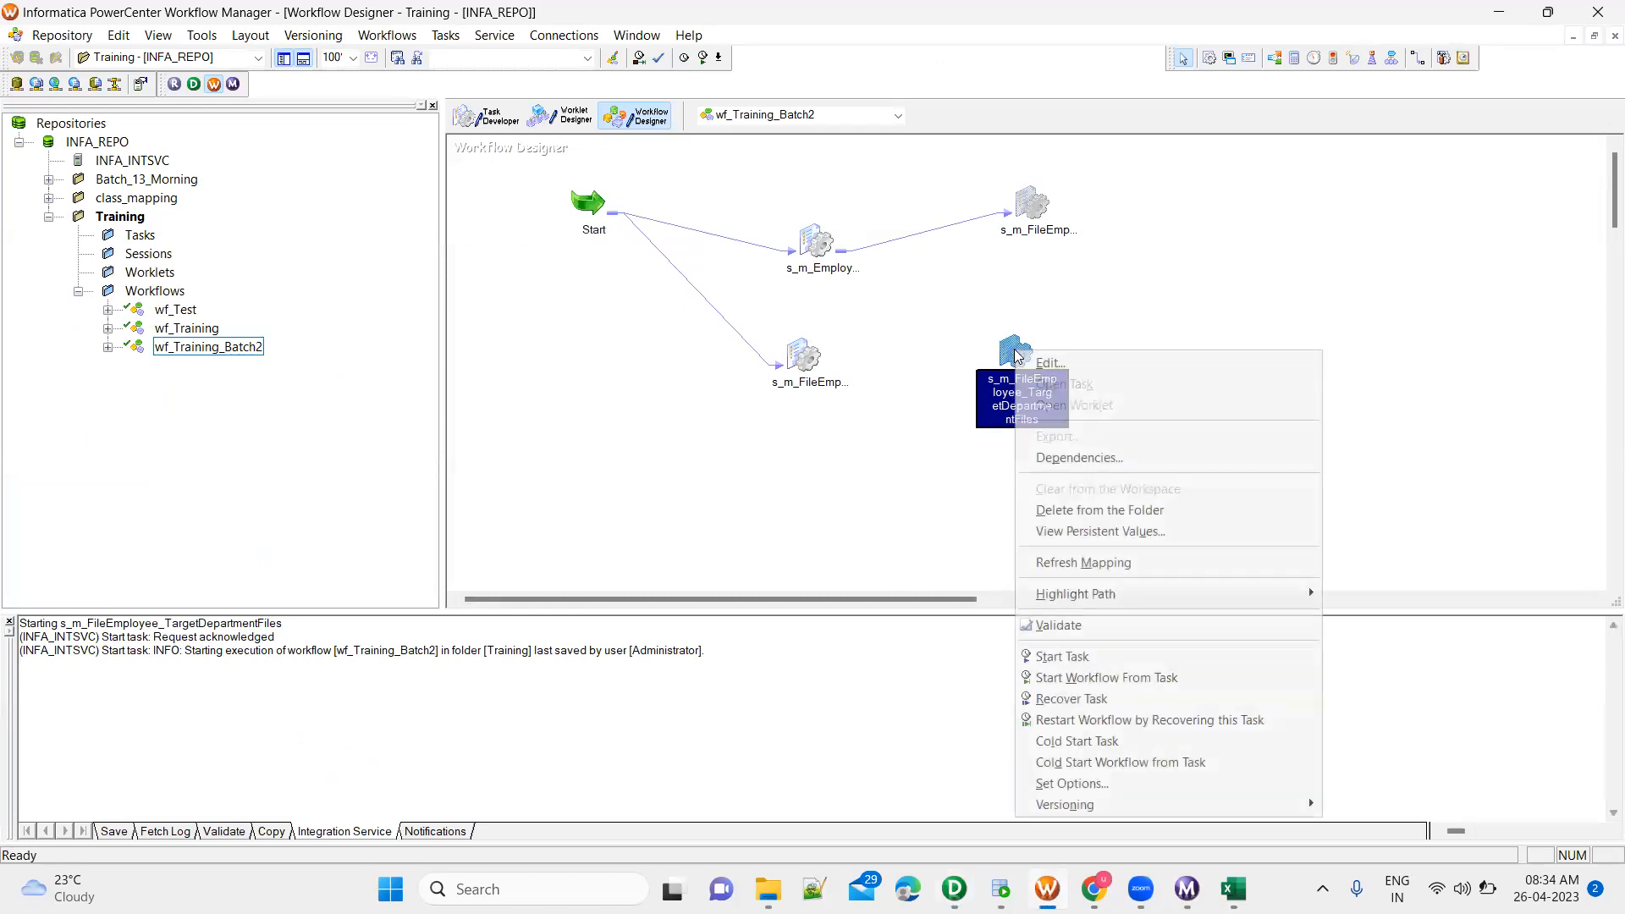
{"action": "left_click", "coordinate": [1104, 662]}
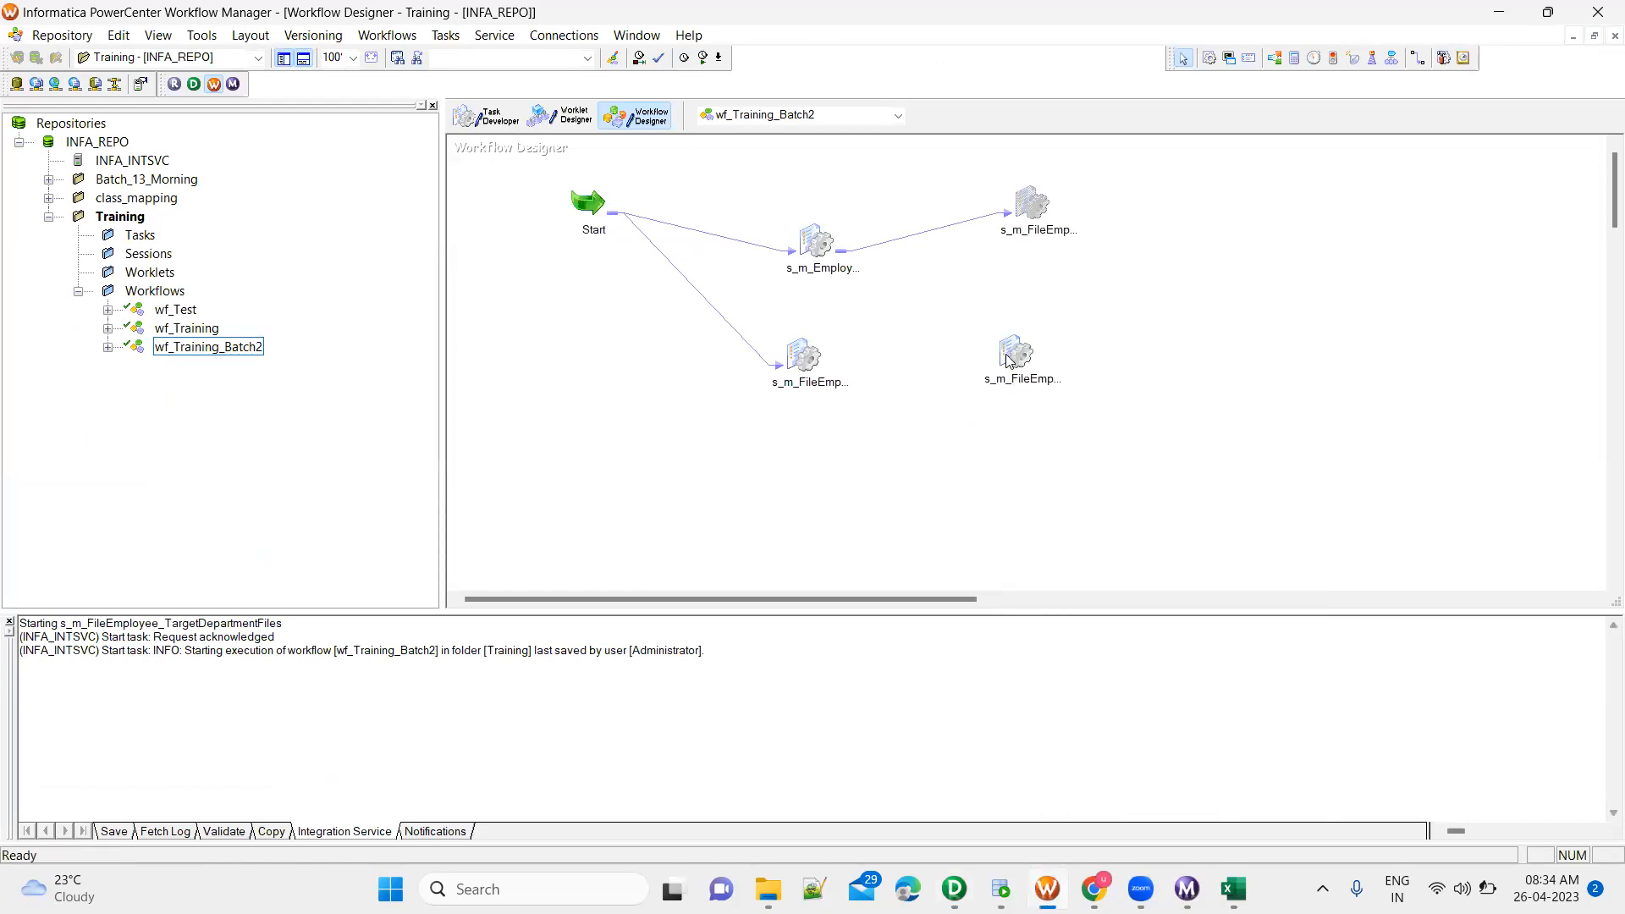
{"action": "double_click", "coordinate": [1009, 359]}
{"action": "left_click", "coordinate": [704, 321]}
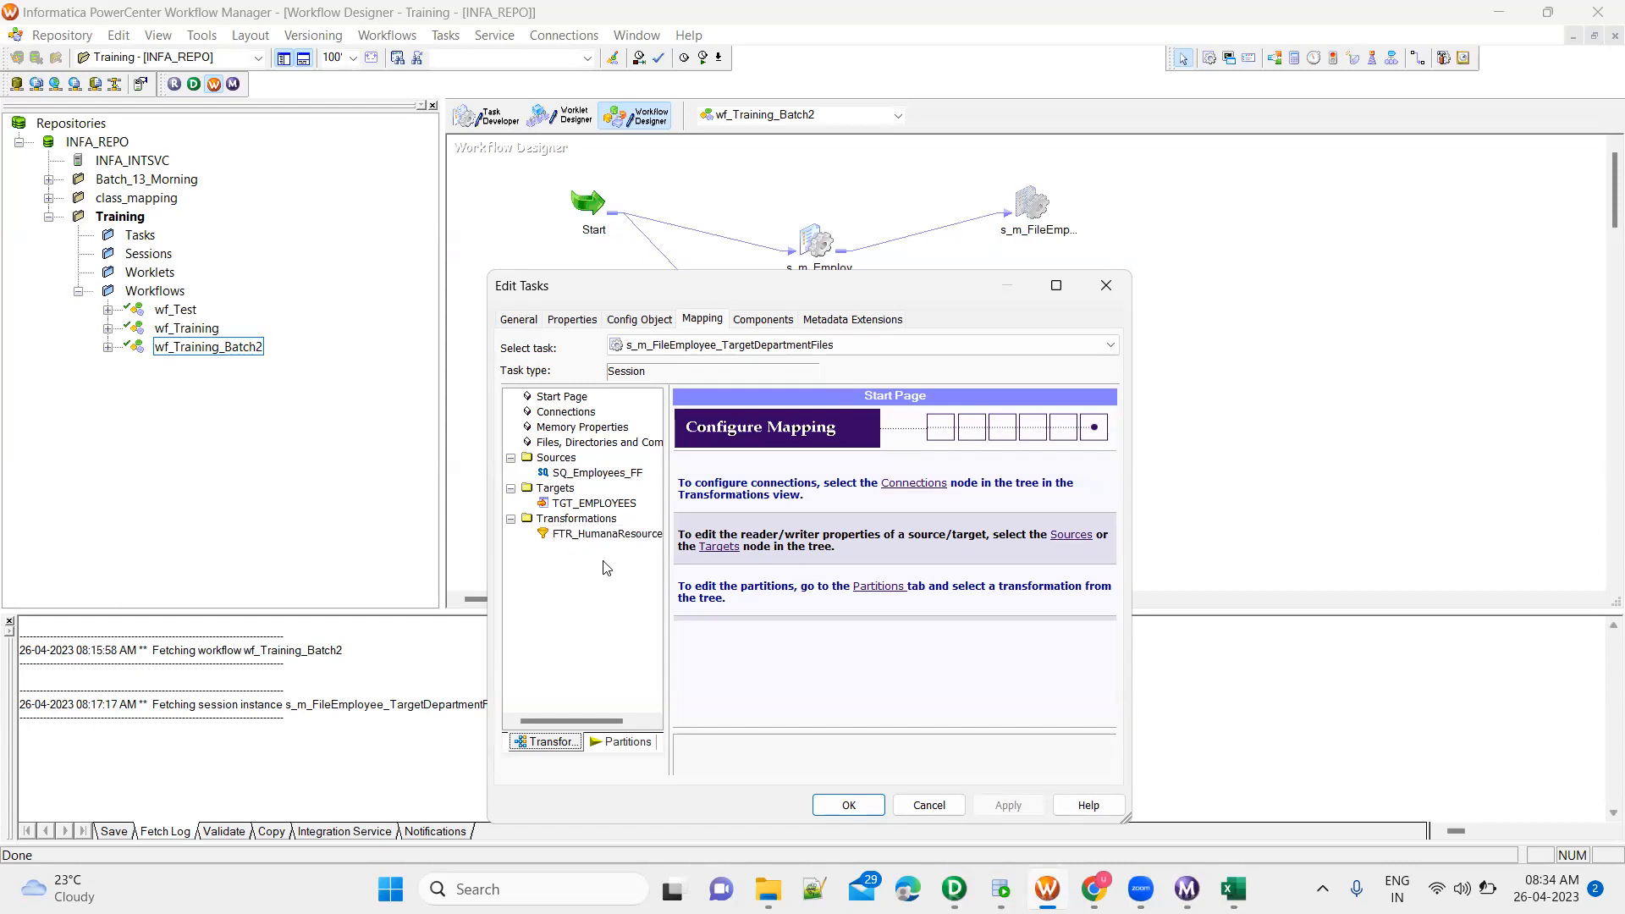
{"action": "left_click", "coordinate": [947, 808]}
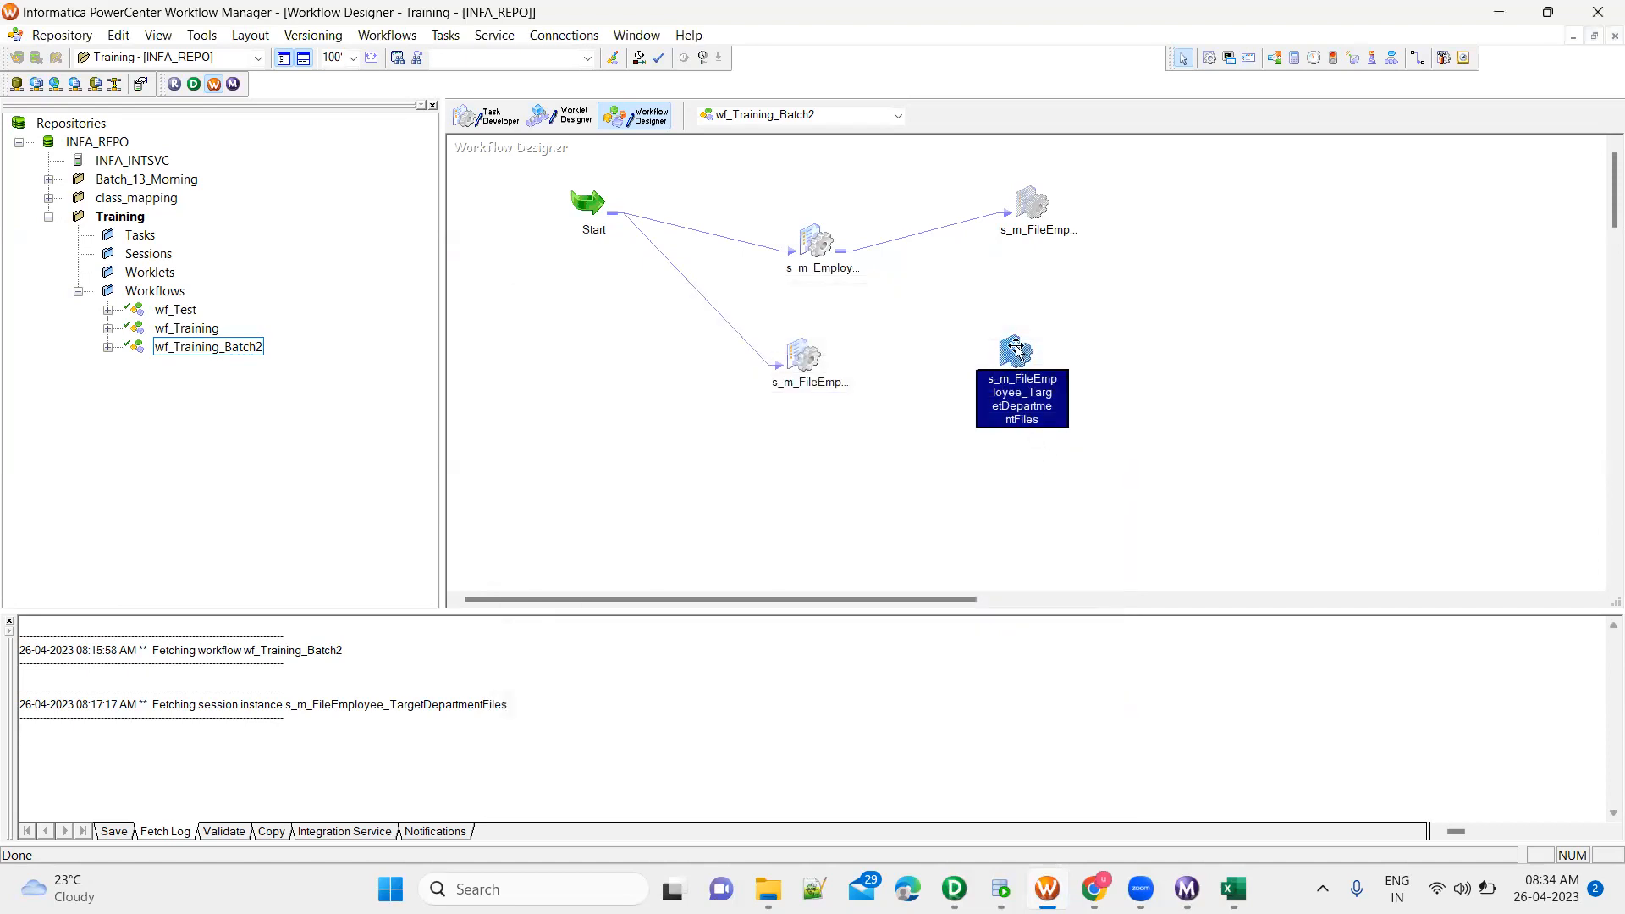
Refresh the mapping of the s_m_FileEmployee_TargetDepartmentFiles session
{"action": "mouse_move", "coordinate": [1022, 350]}
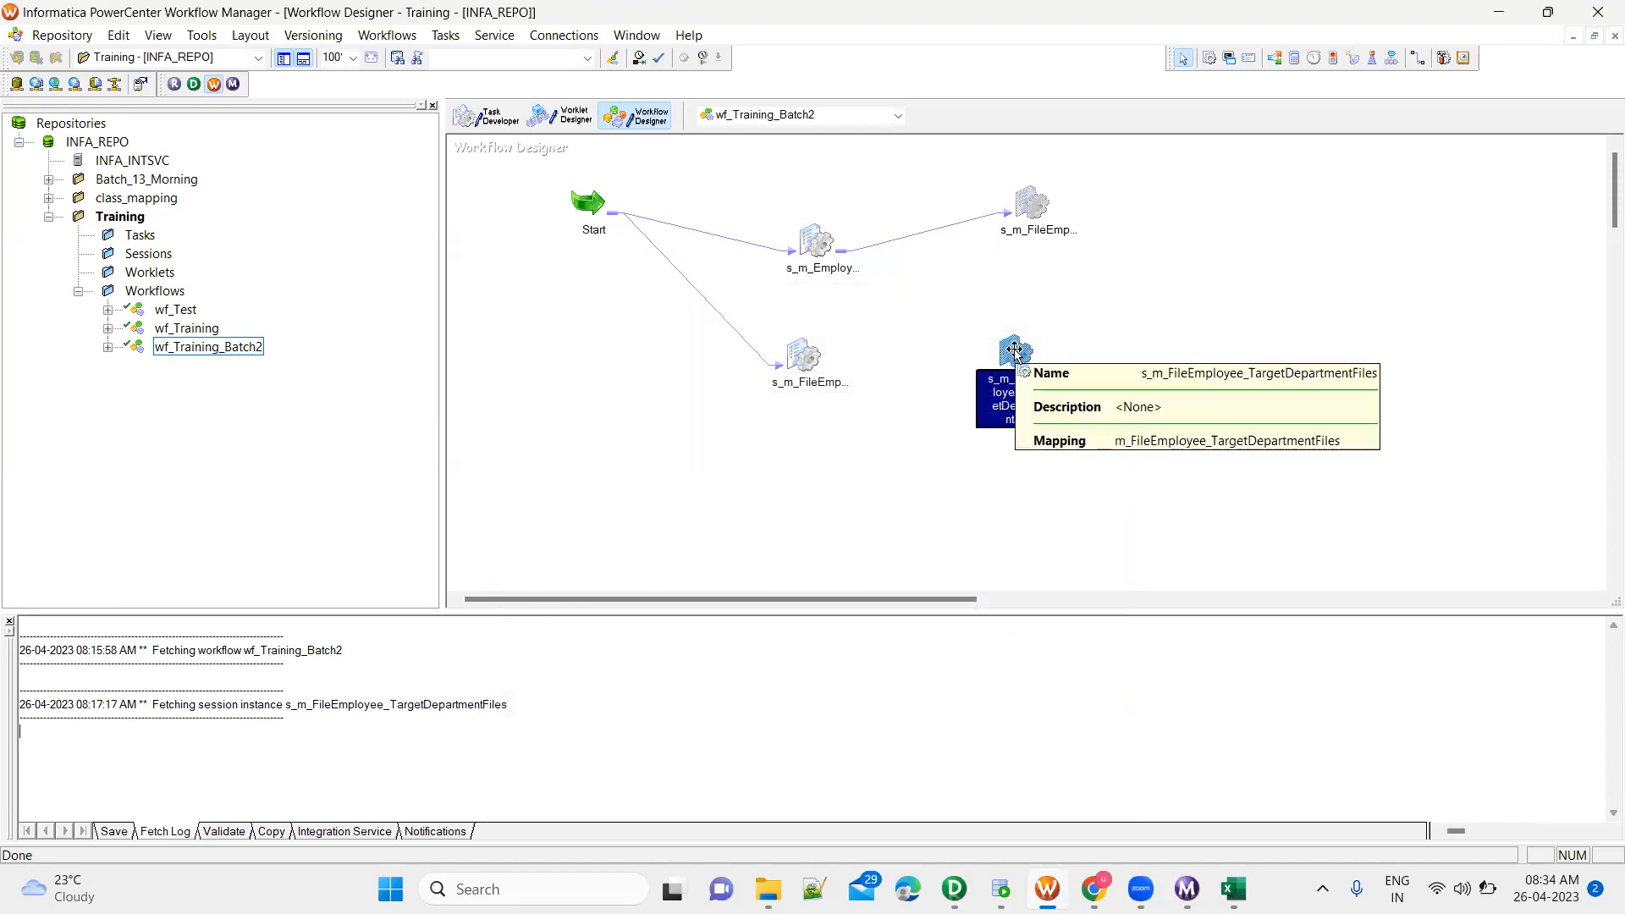
{"action": "right_click", "coordinate": [1015, 351]}
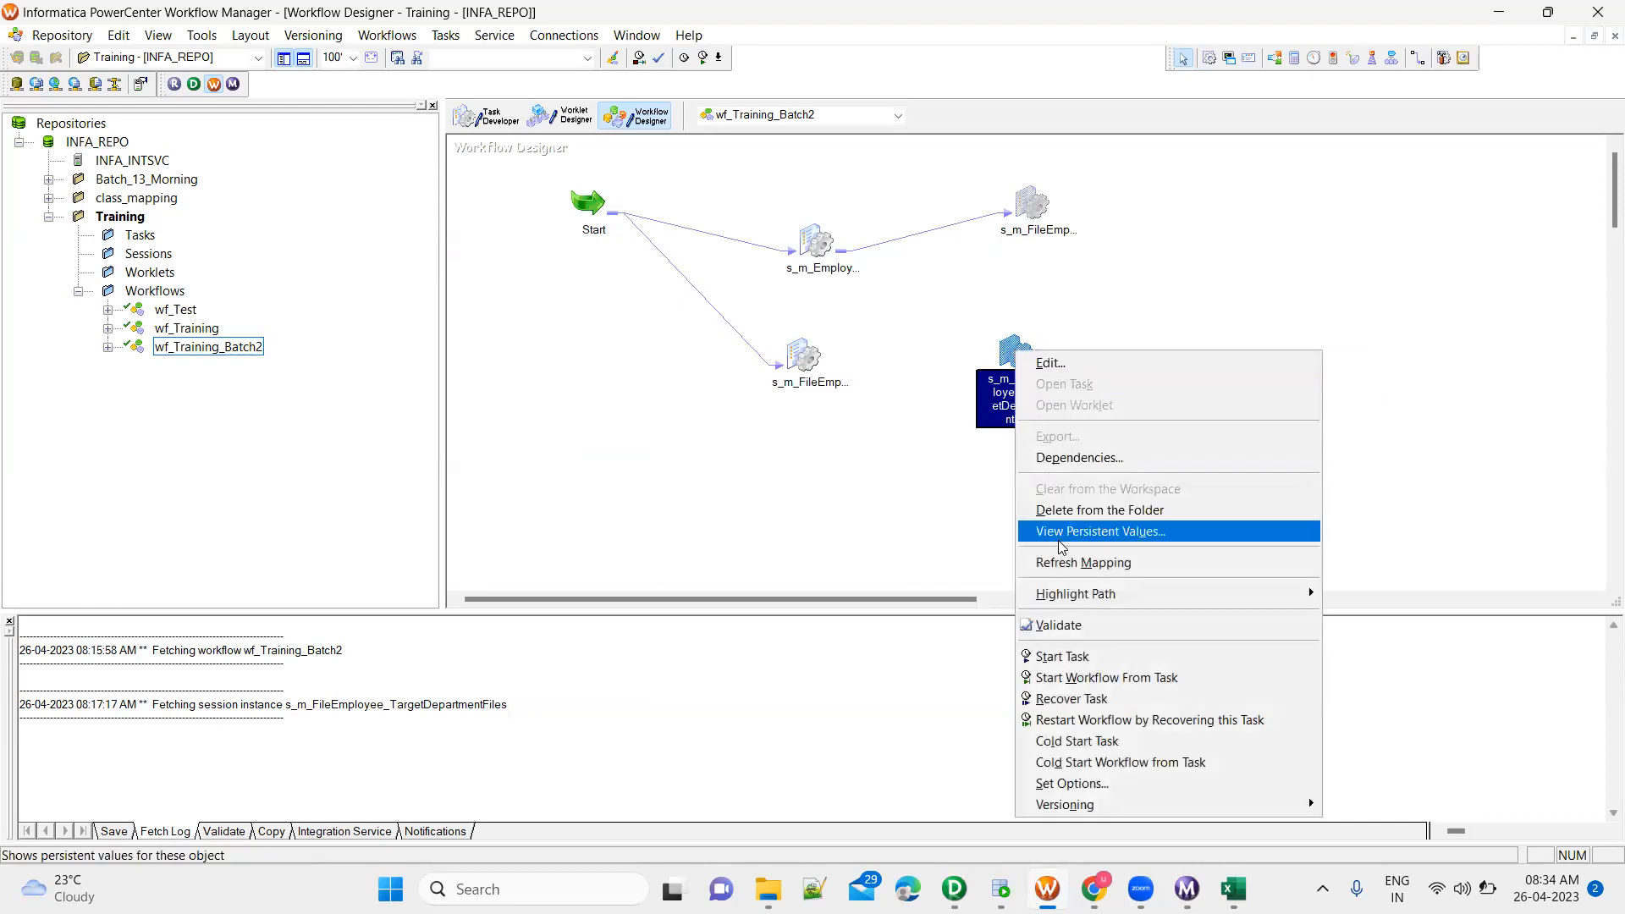
{"action": "left_click", "coordinate": [1156, 571]}
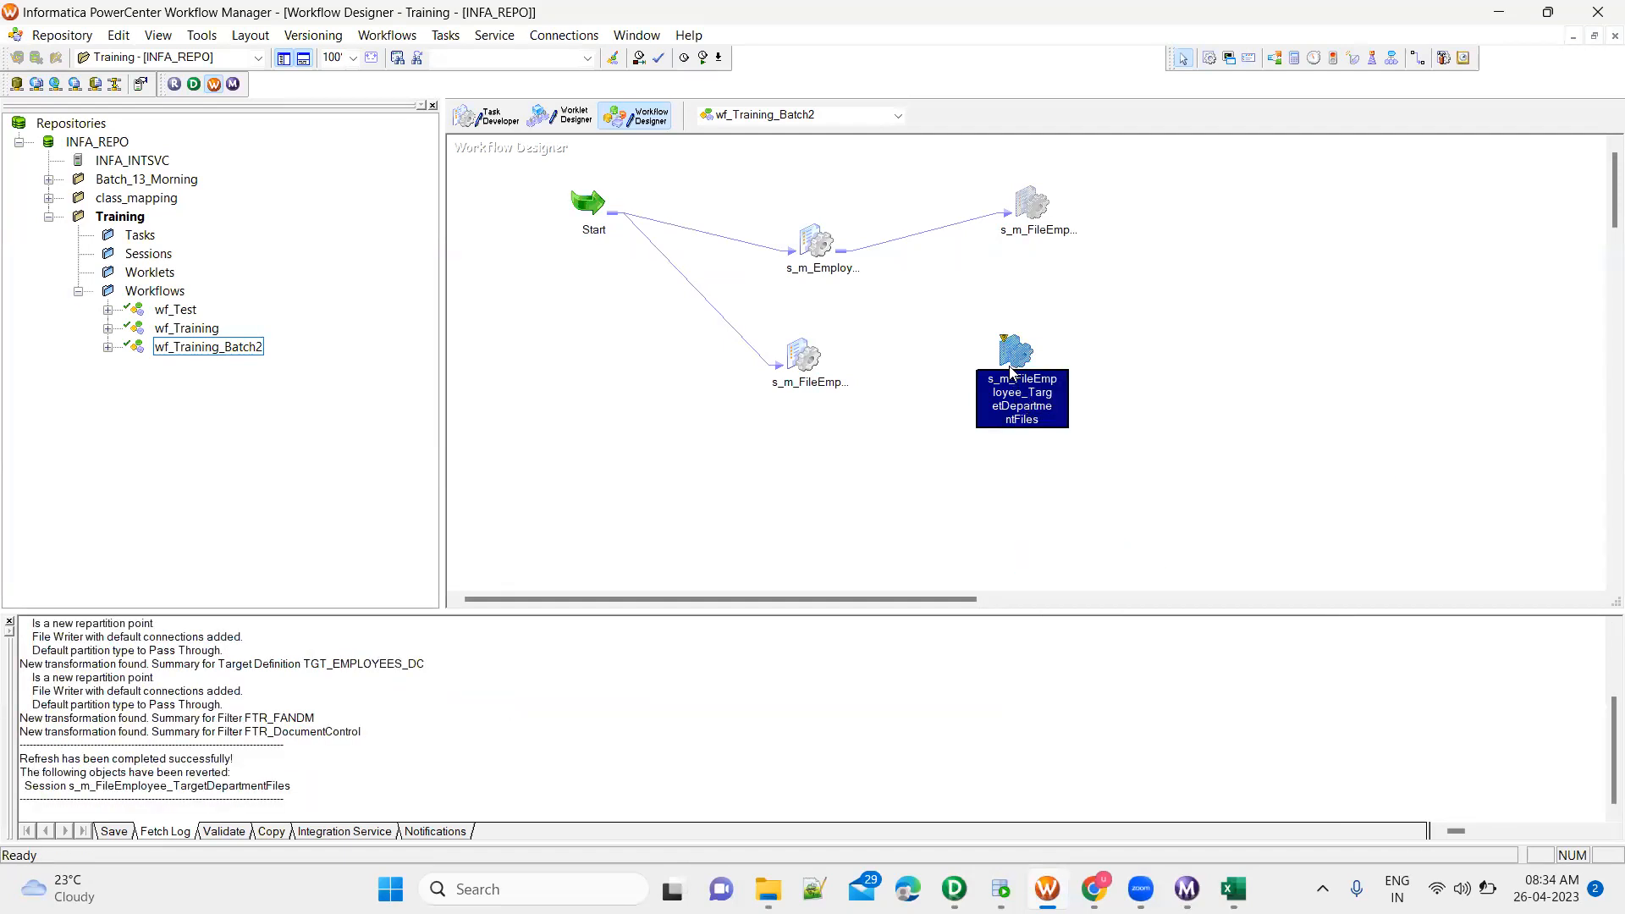
{"action": "mouse_move", "coordinate": [1009, 348]}
{"action": "right_click", "coordinate": [1009, 348]}
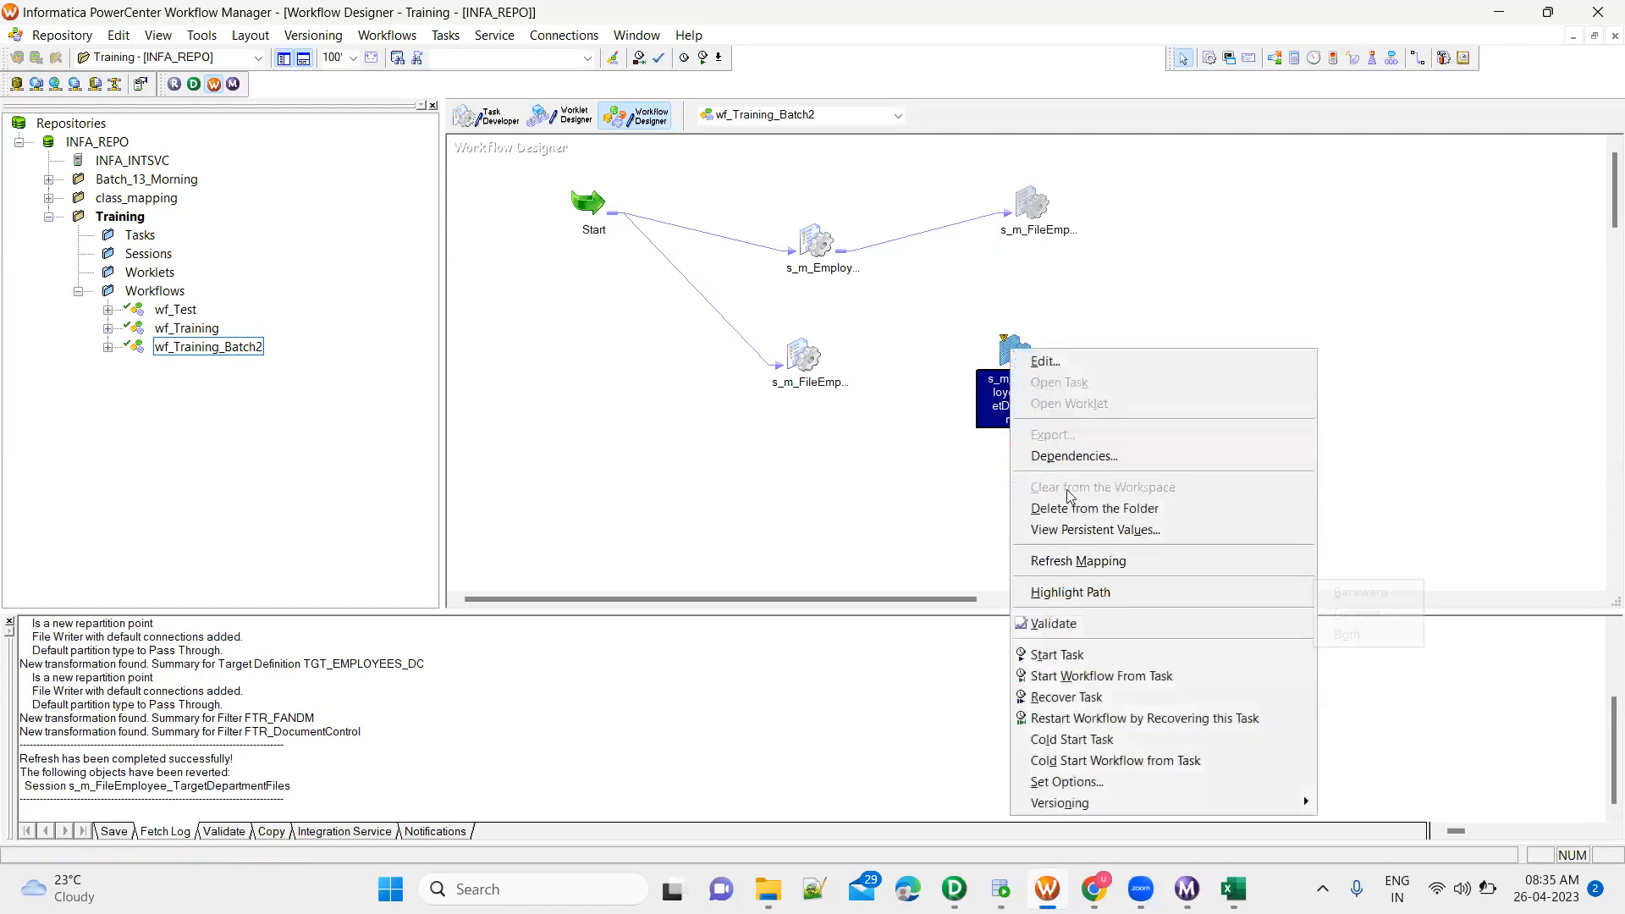
{"action": "left_click", "coordinate": [1005, 354]}
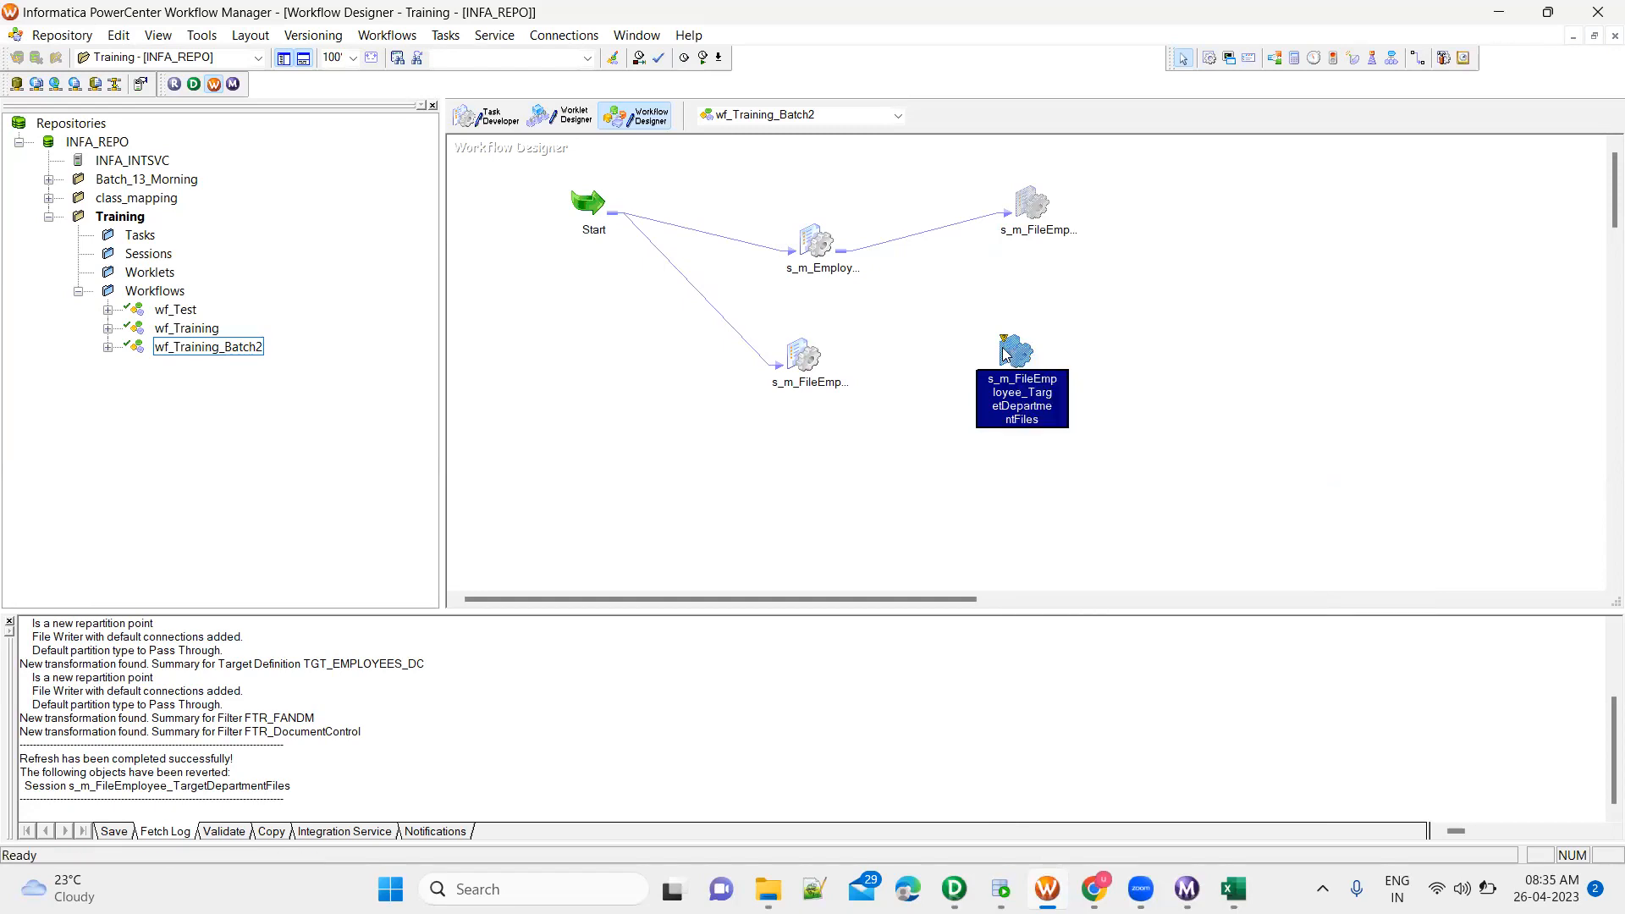
{"action": "right_click", "coordinate": [1005, 353]}
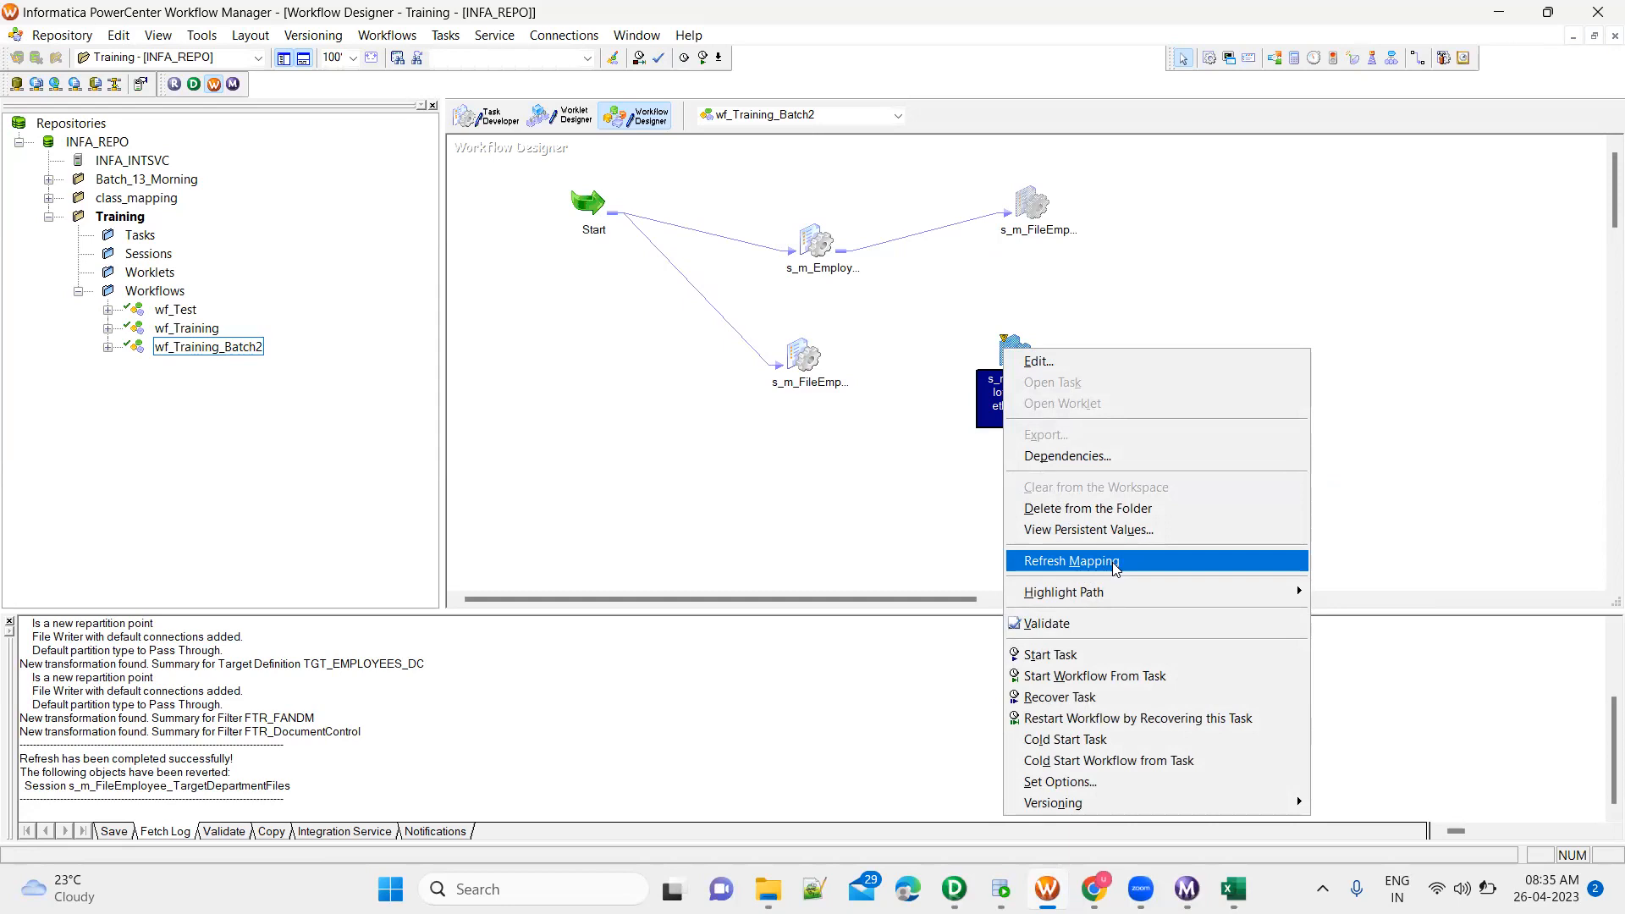
{"action": "left_click", "coordinate": [986, 397]}
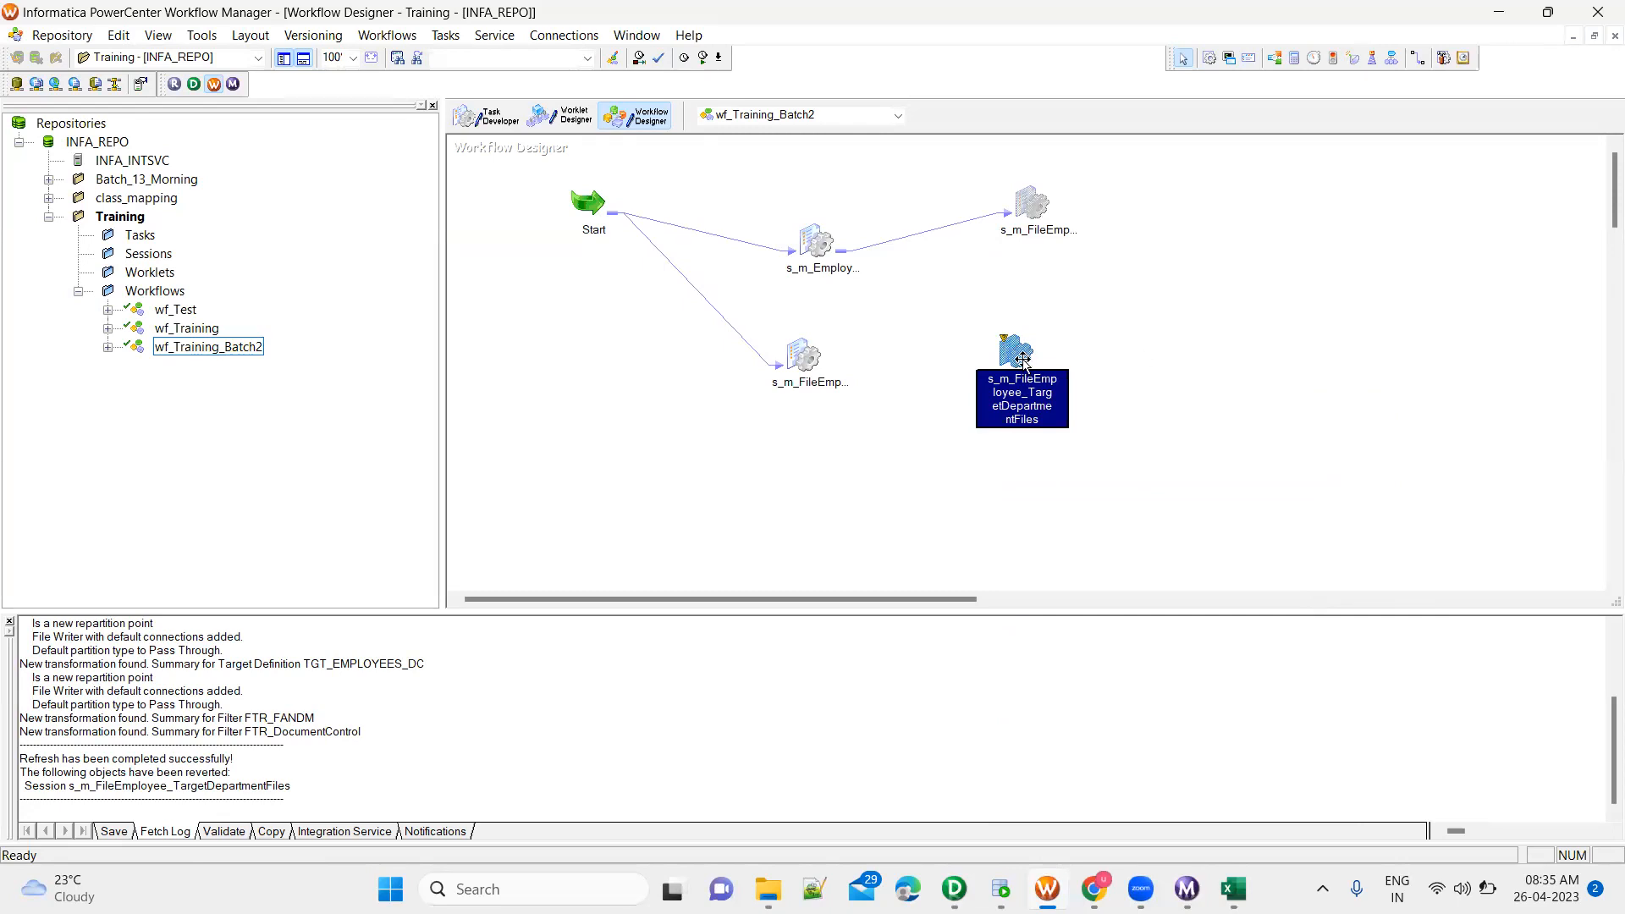
Review the FTR_FANDM and FTR_DocumentControl filters in the s_m_FileEmployee_TargetDepartmentFiles session's mapping settings, accept, and save the workflow
{"action": "double_click", "coordinate": [1012, 354]}
{"action": "left_click", "coordinate": [702, 323]}
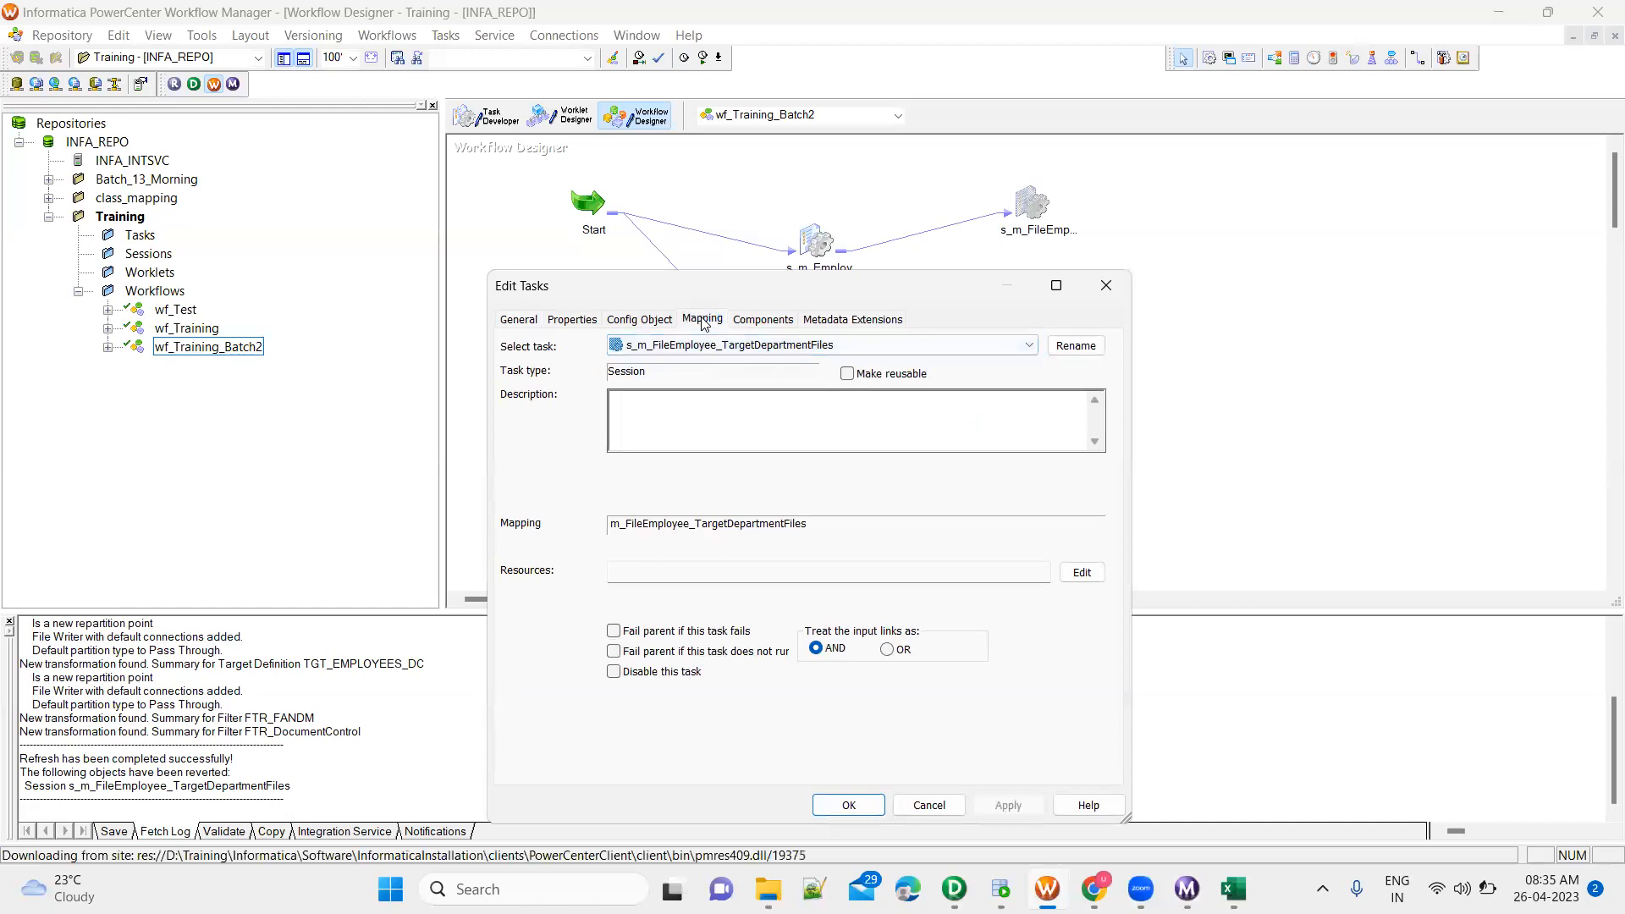
{"action": "left_click", "coordinate": [597, 584]}
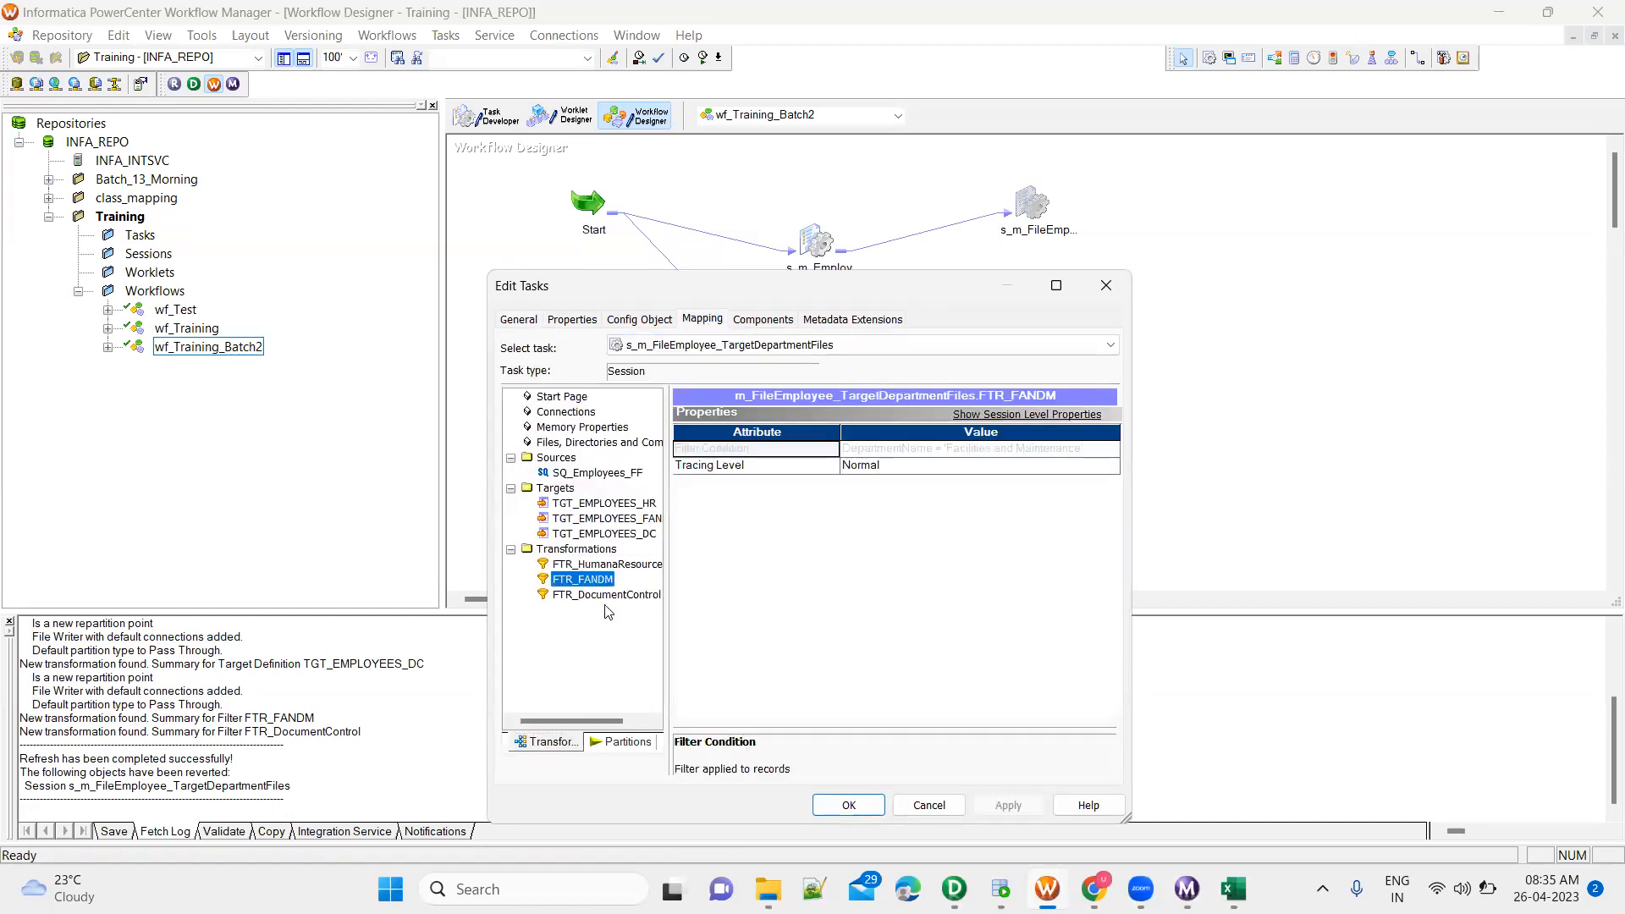
{"action": "left_click", "coordinate": [618, 598]}
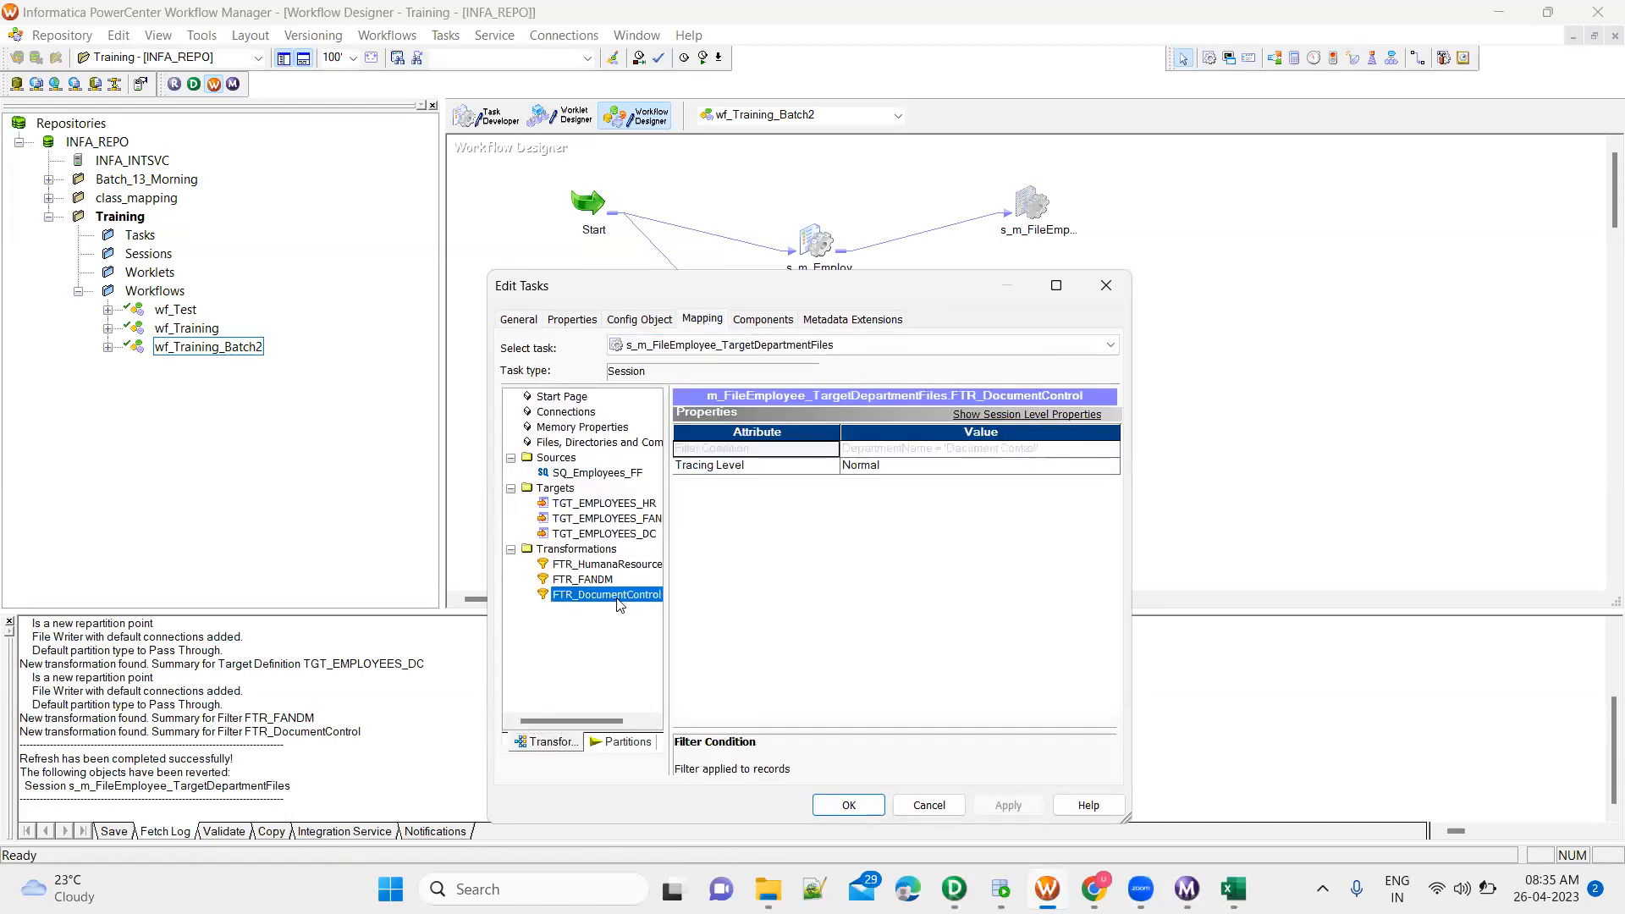
{"action": "left_click", "coordinate": [603, 583]}
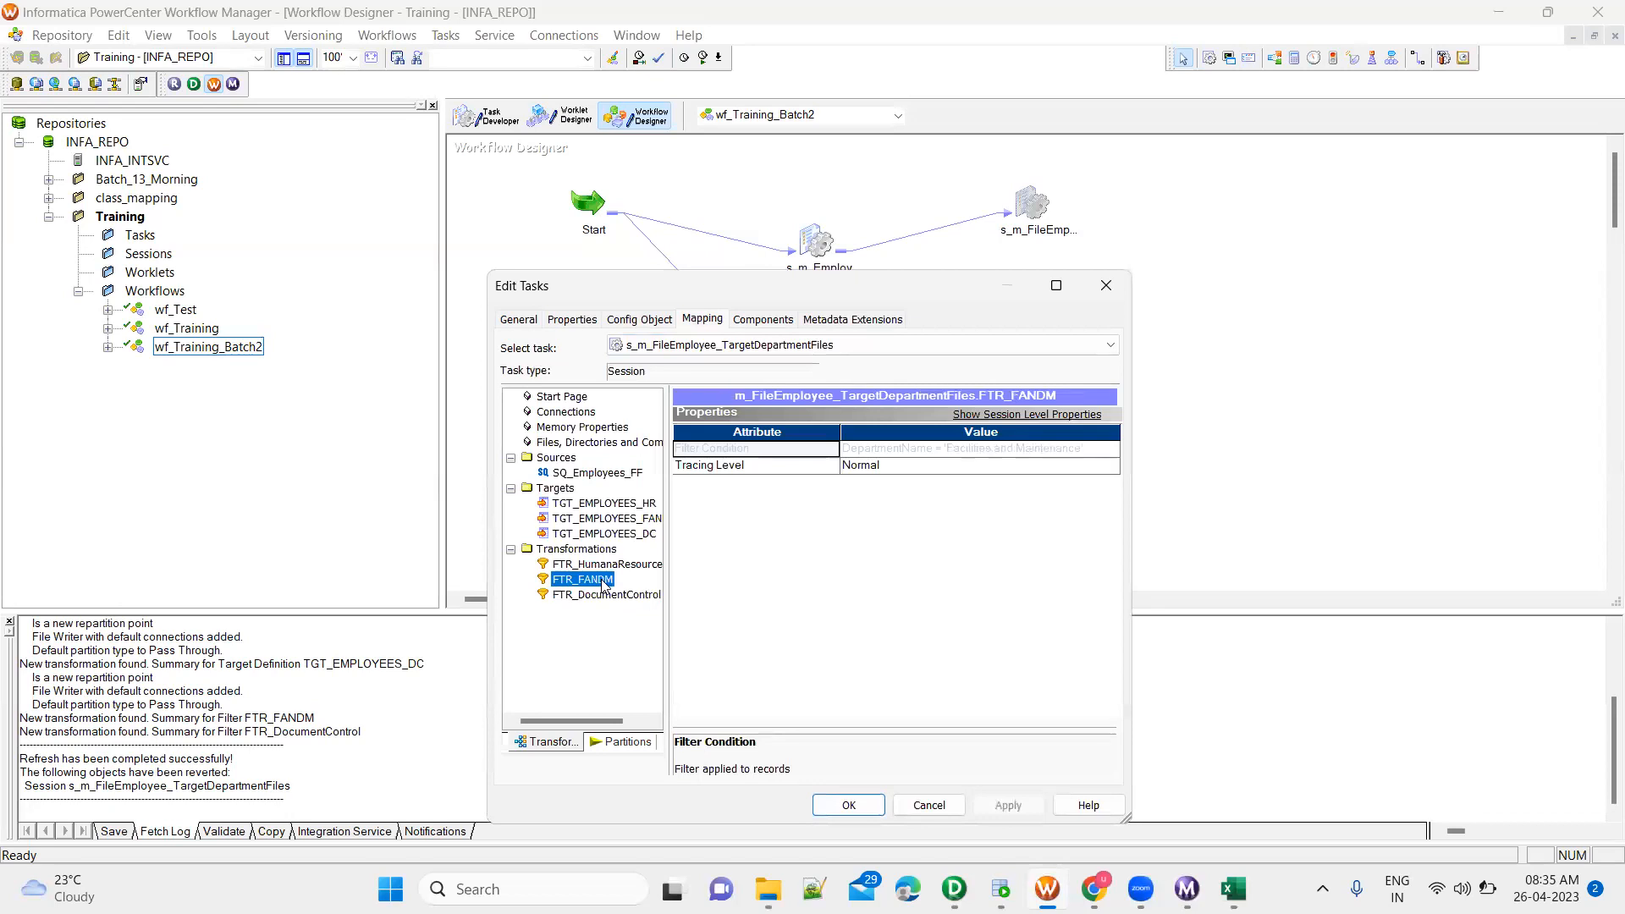
{"action": "left_click", "coordinate": [849, 806]}
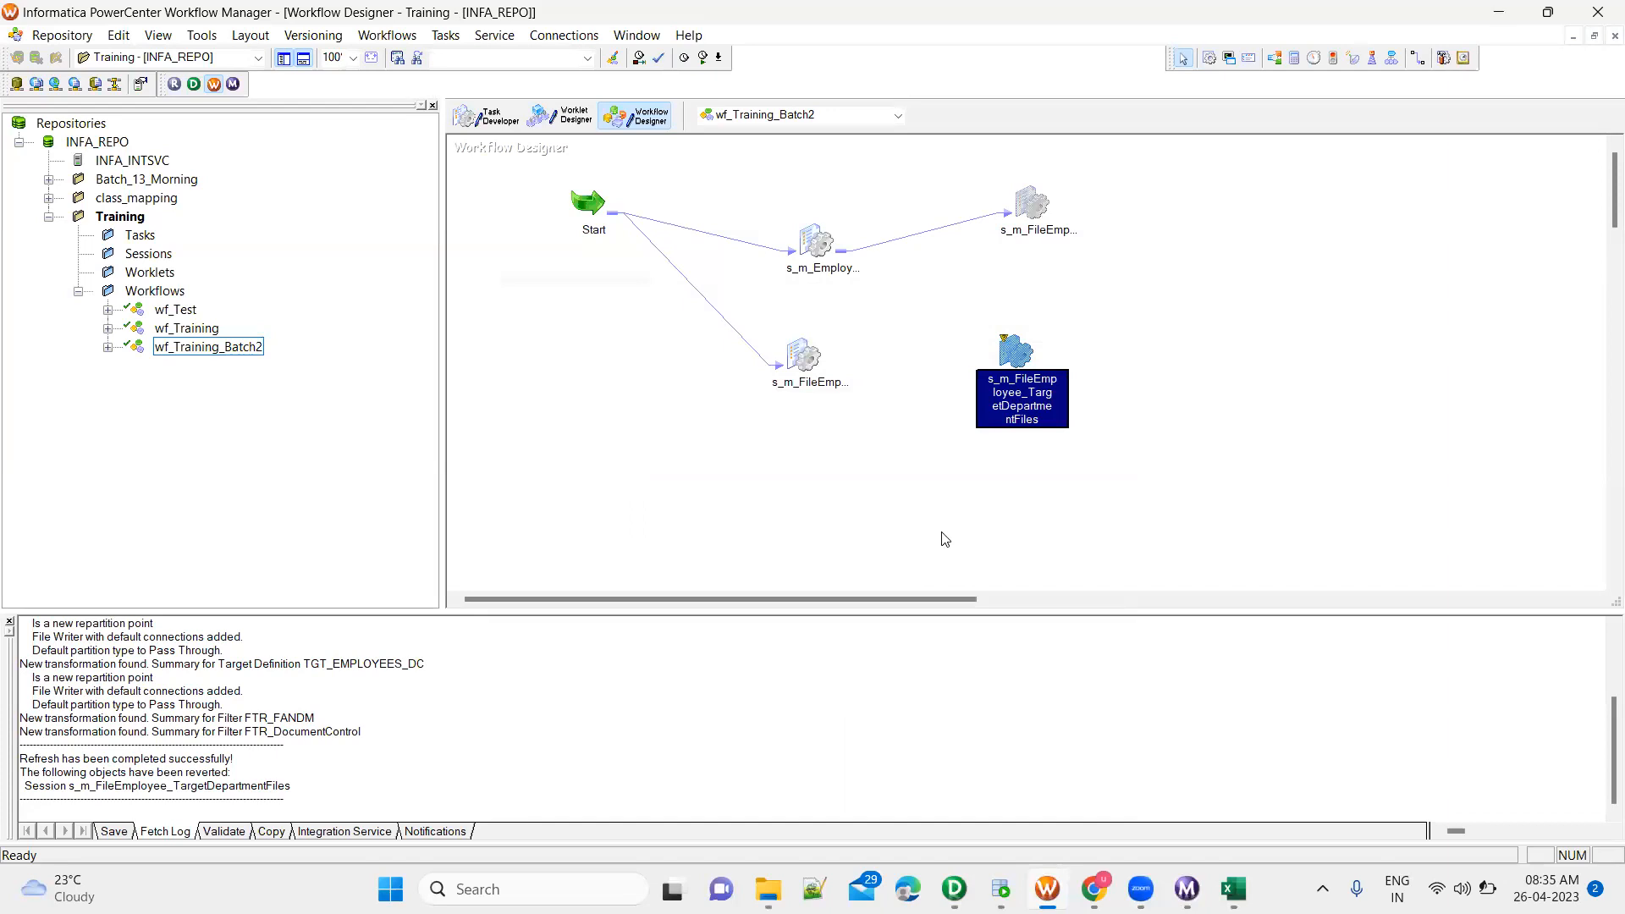
{"action": "key", "text": "ctrl+s"}
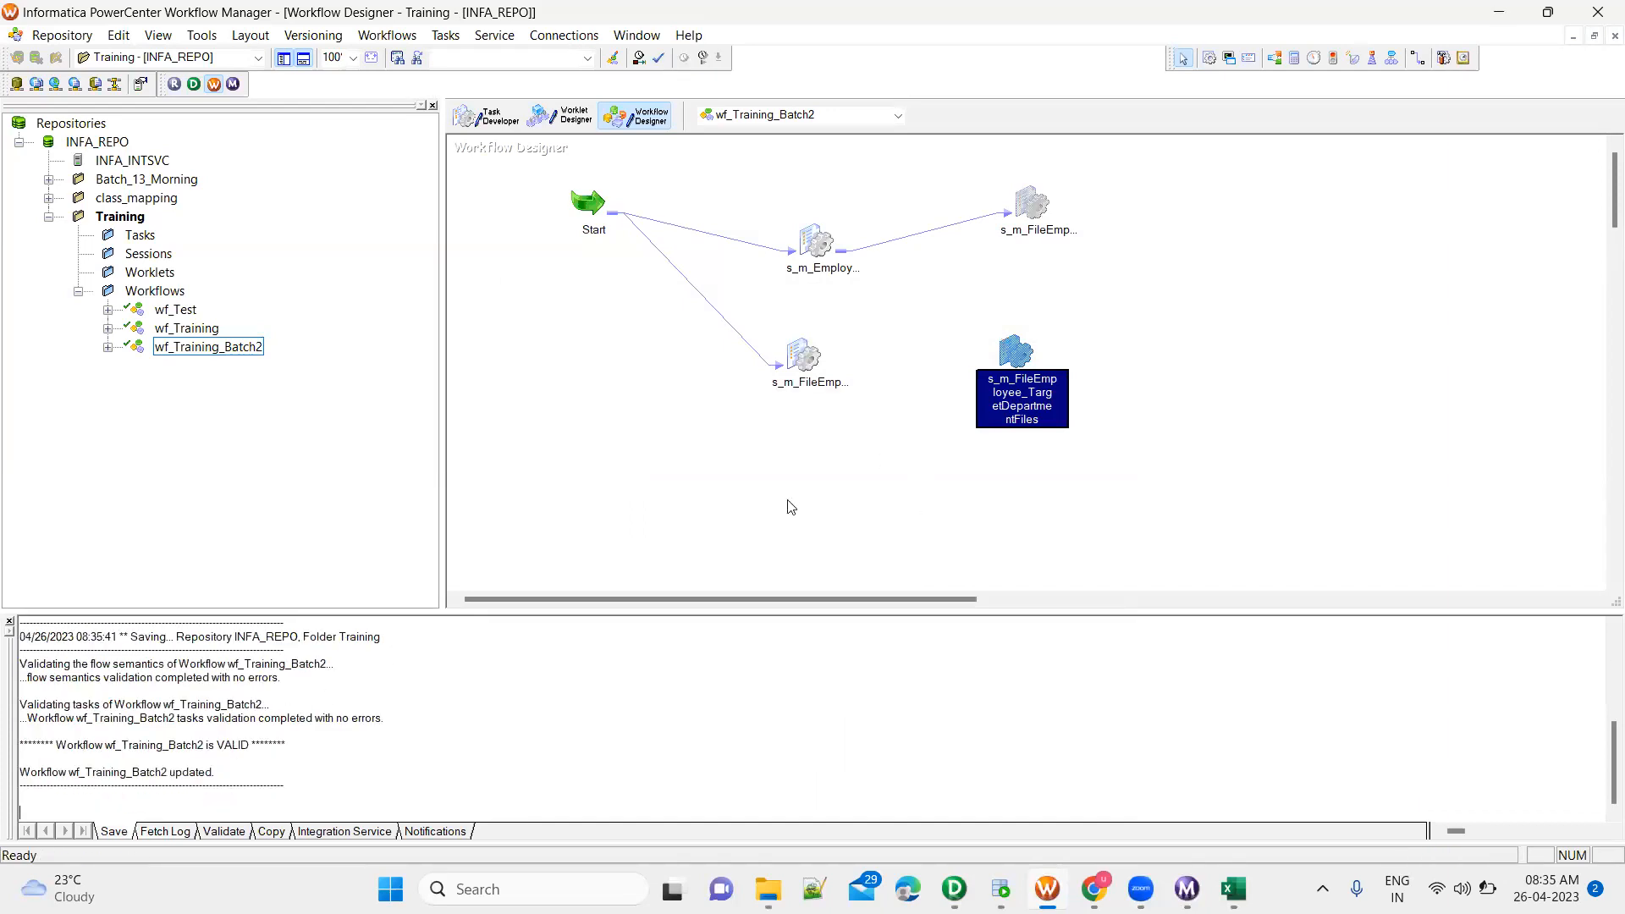
Reopen the s_m_FileEmployee_TargetDepartmentFiles session's mapping settings and check the output directory and filename of the TGT_EMPLOYEES_HR target
{"action": "double_click", "coordinate": [1016, 353]}
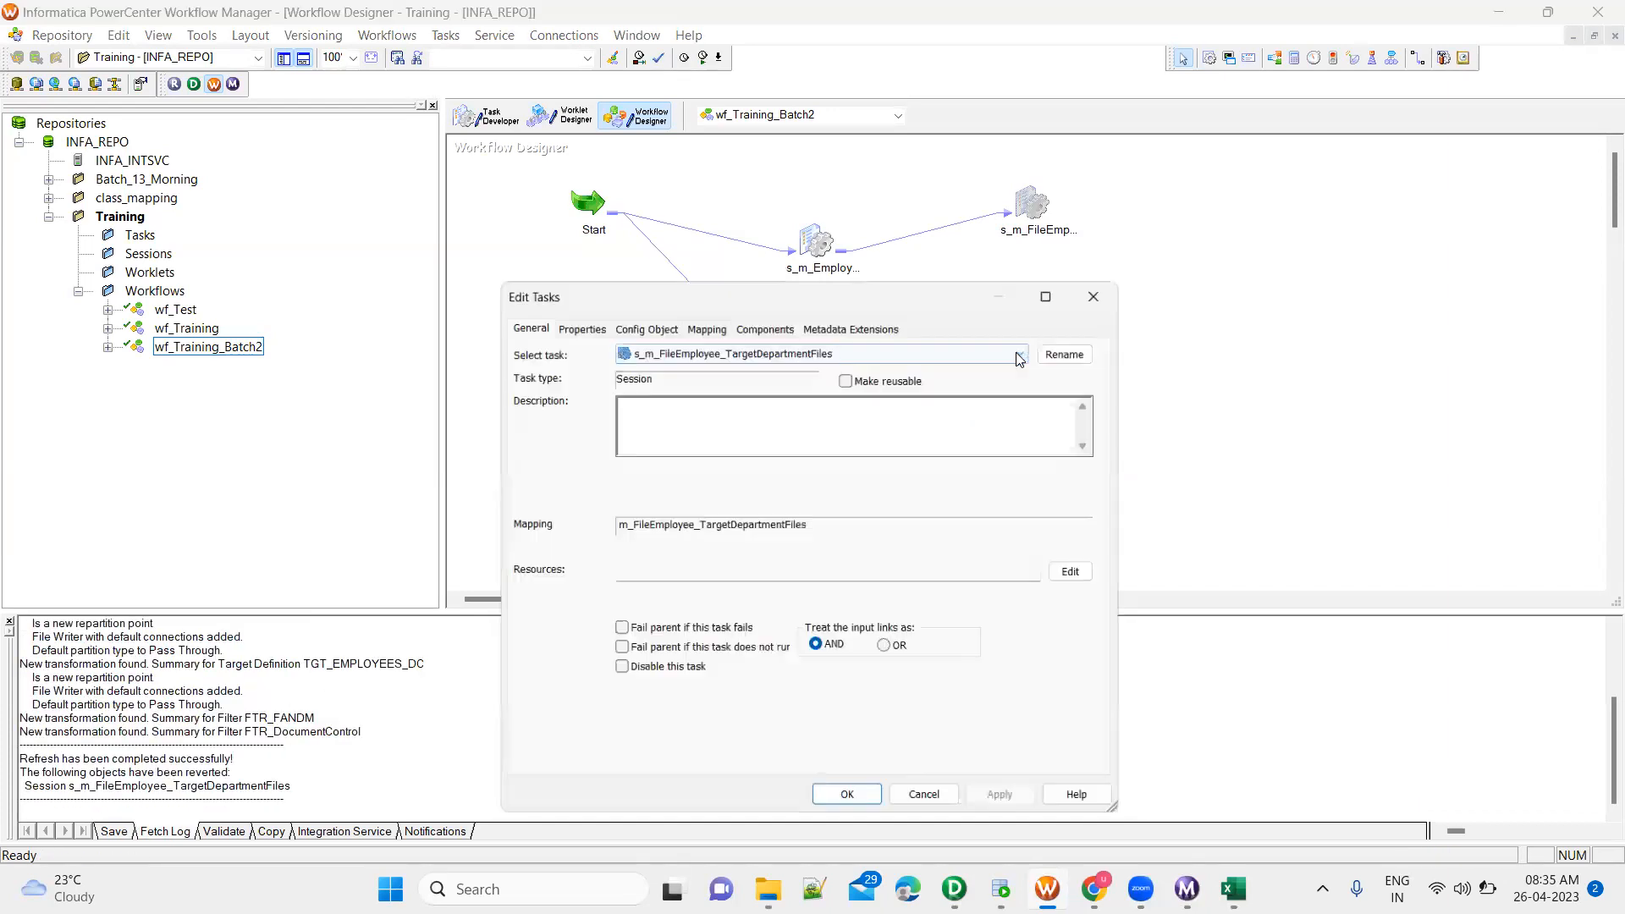
{"action": "left_click", "coordinate": [702, 319]}
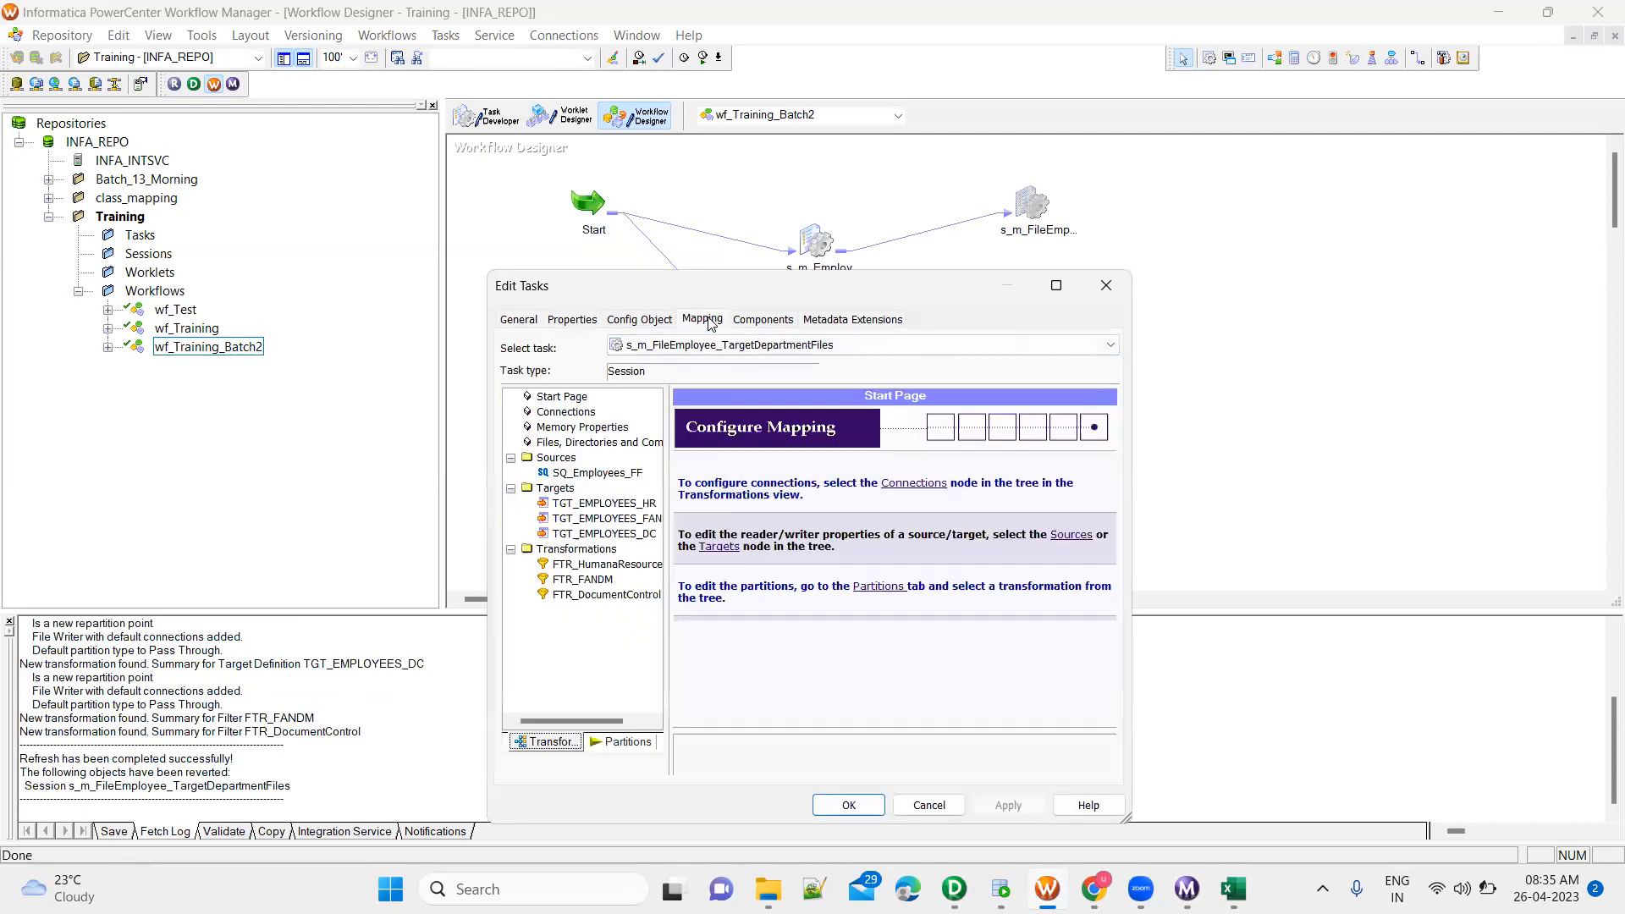
{"action": "left_click", "coordinate": [630, 506]}
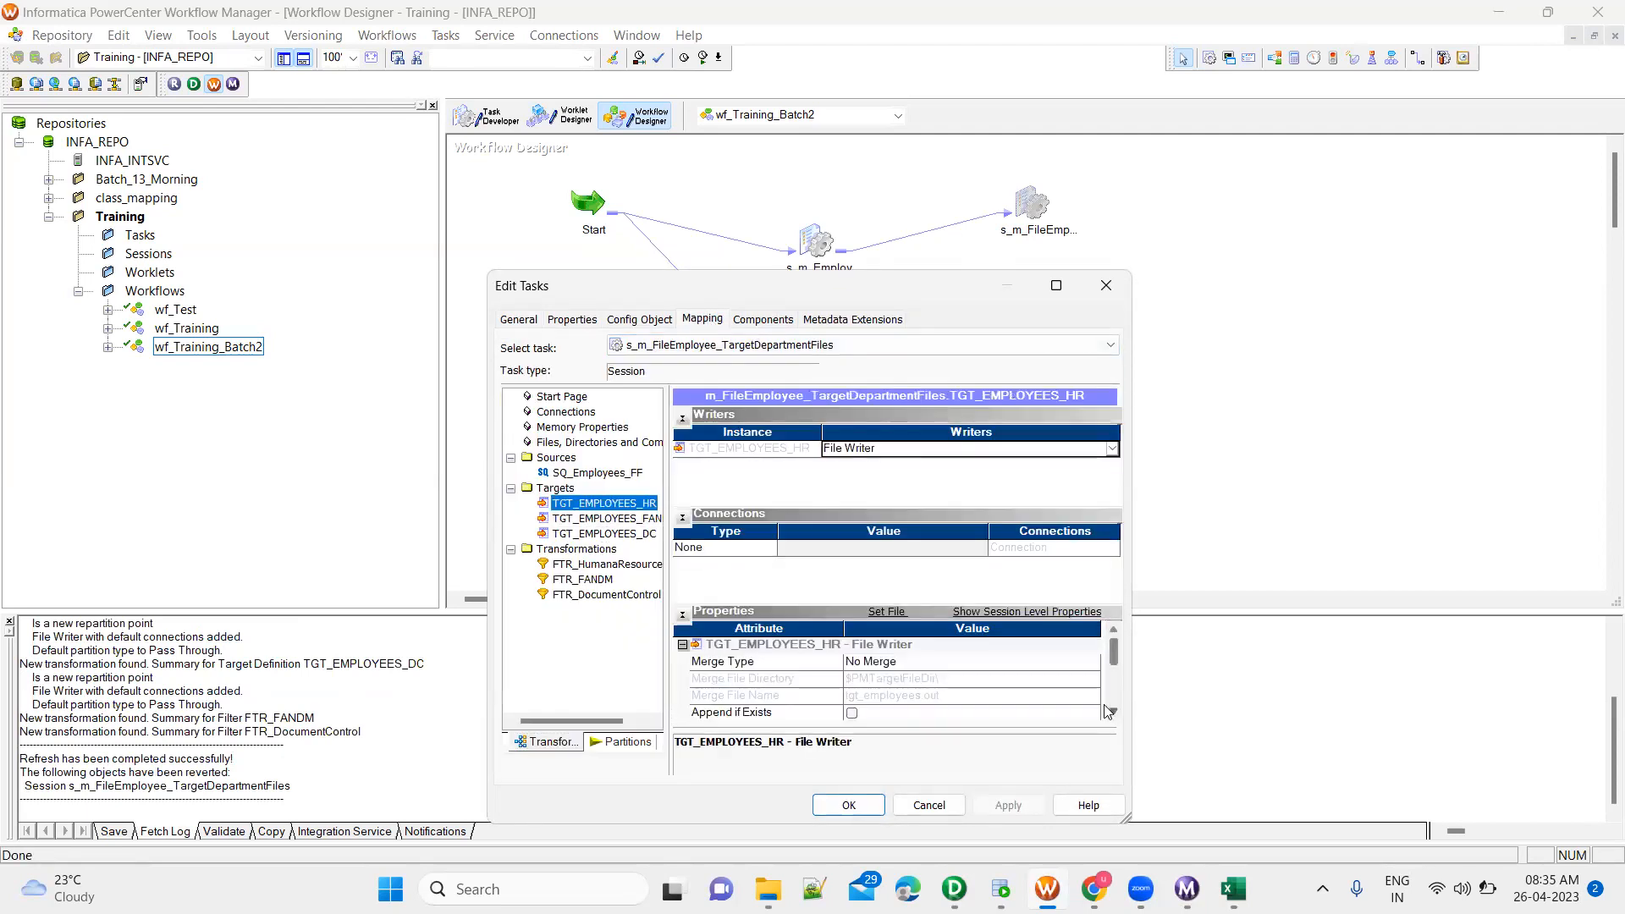
{"action": "scroll", "coordinate": [1111, 714], "scroll_direction": "down", "scroll_amount": 6}
{"action": "scroll", "coordinate": [1114, 719], "scroll_direction": "down", "scroll_amount": 2}
{"action": "left_click", "coordinate": [953, 695]}
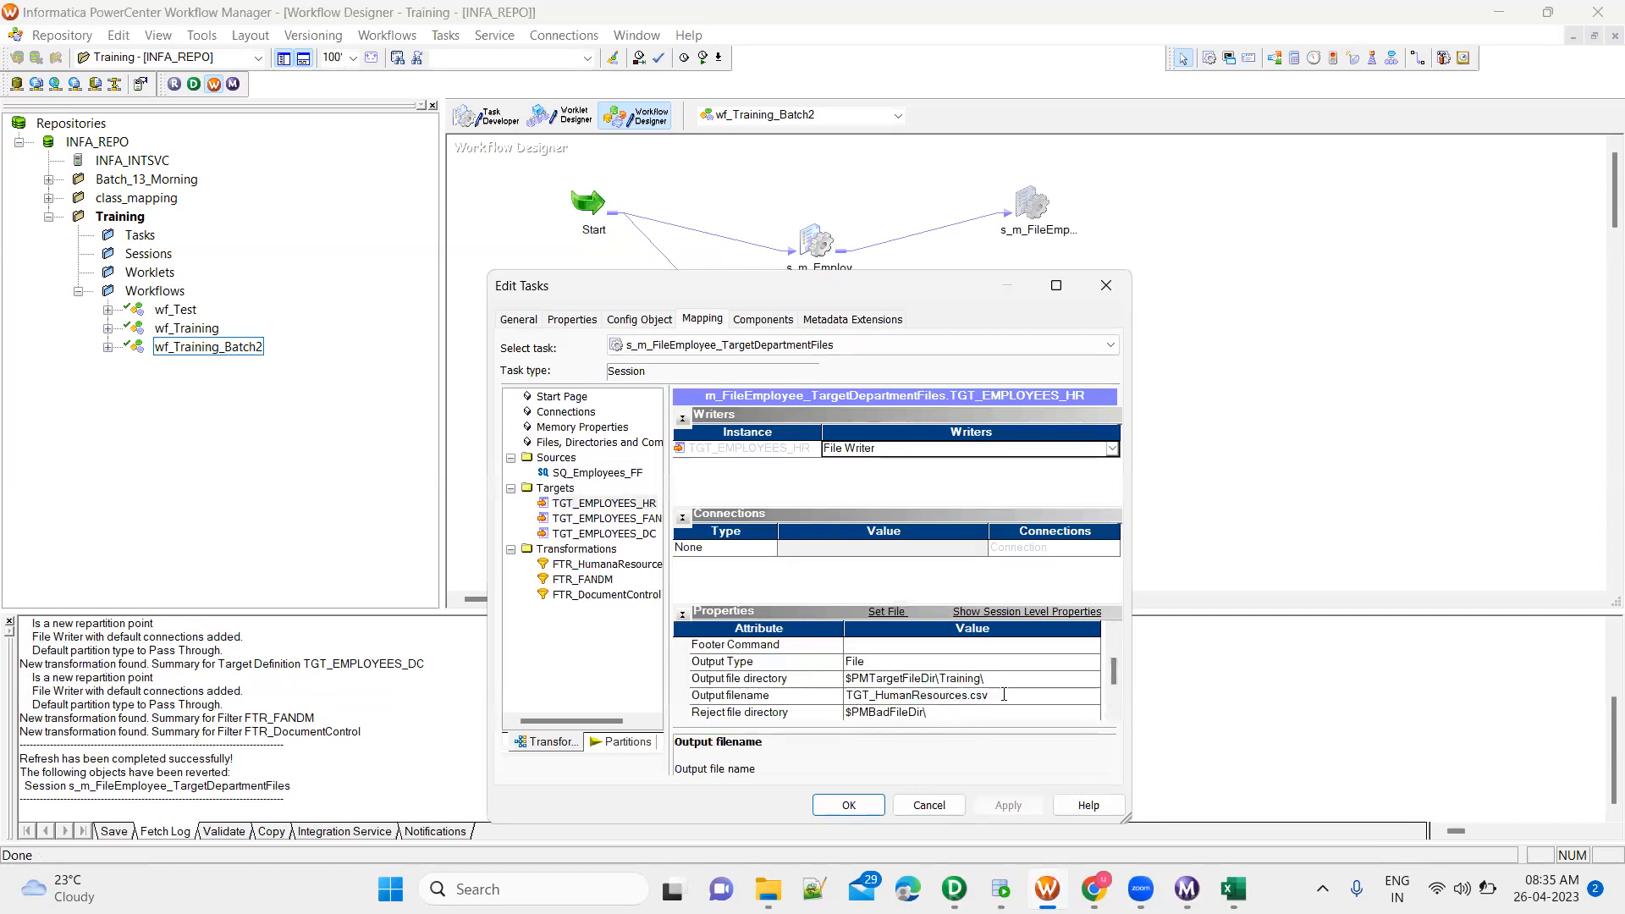
Set the TGT_EMPLOYEES_FANDM target's output file directory to $PMTargetFileDir\Training\ and its output filename to TGT_FandM.csv
{"action": "left_click", "coordinate": [631, 525]}
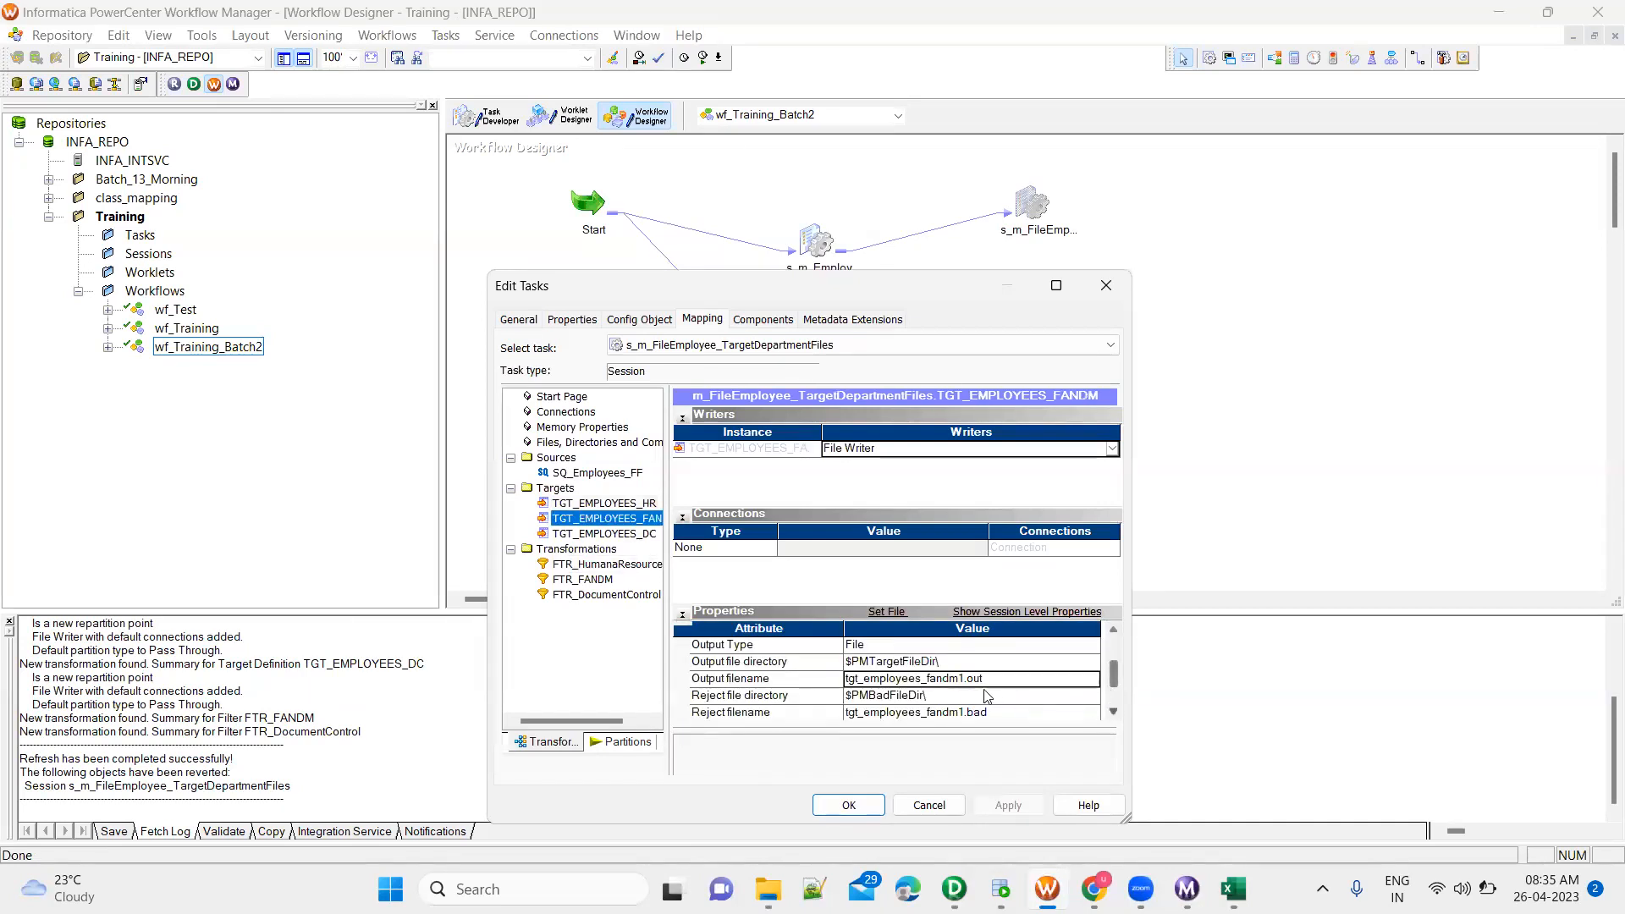
{"action": "left_click", "coordinate": [957, 682]}
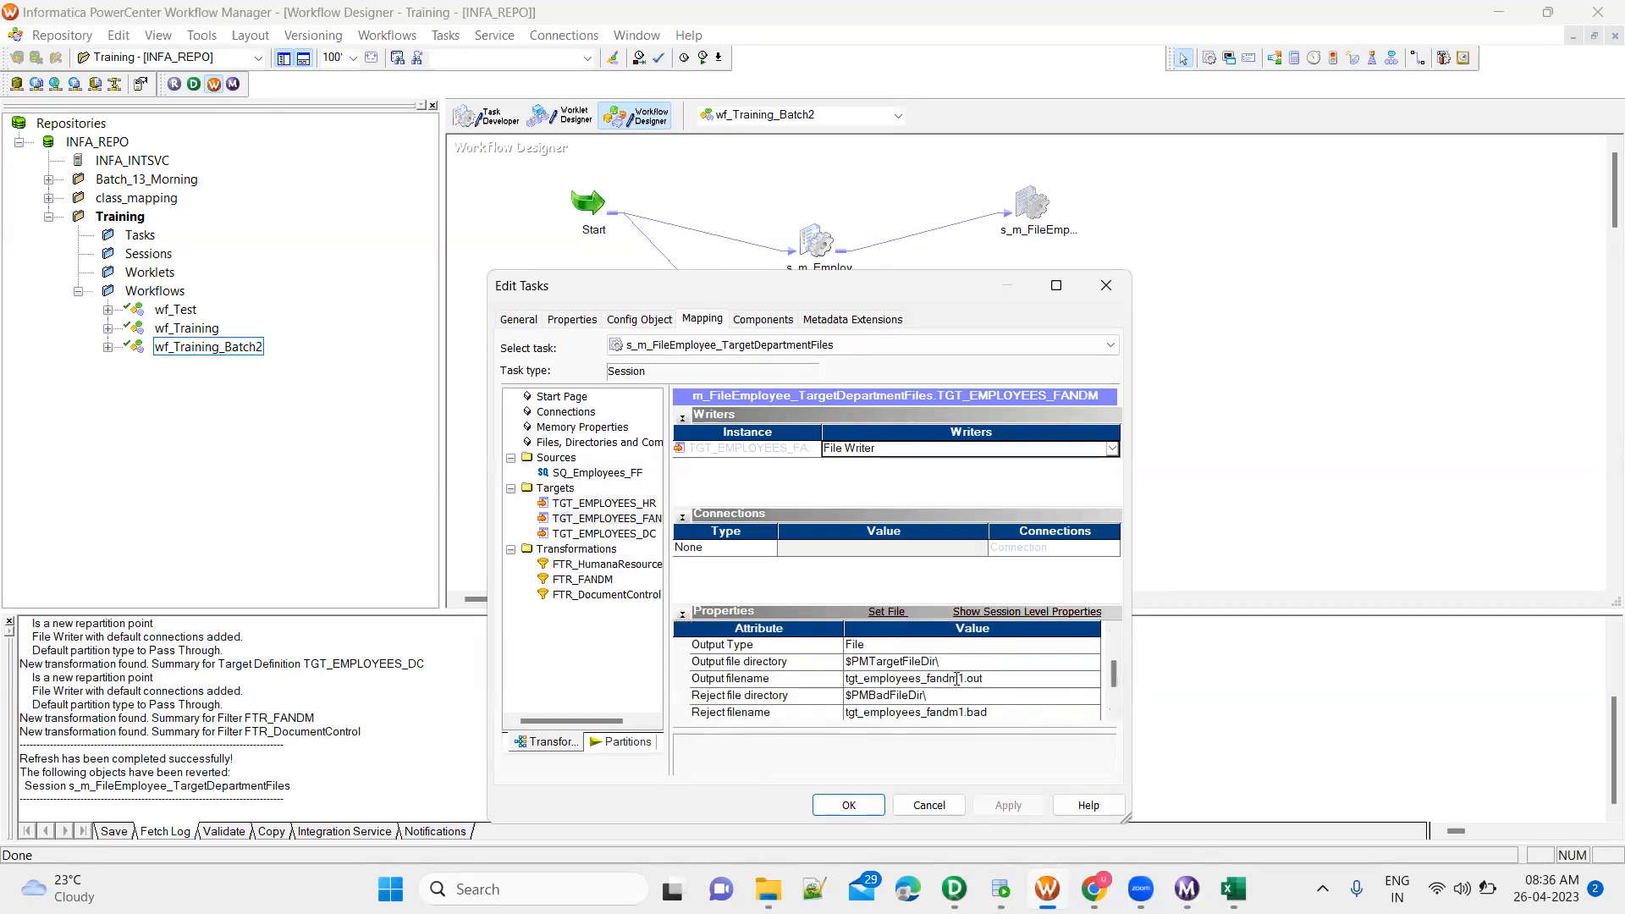
{"action": "left_click", "coordinate": [964, 664]}
{"action": "left_click", "coordinate": [919, 661]}
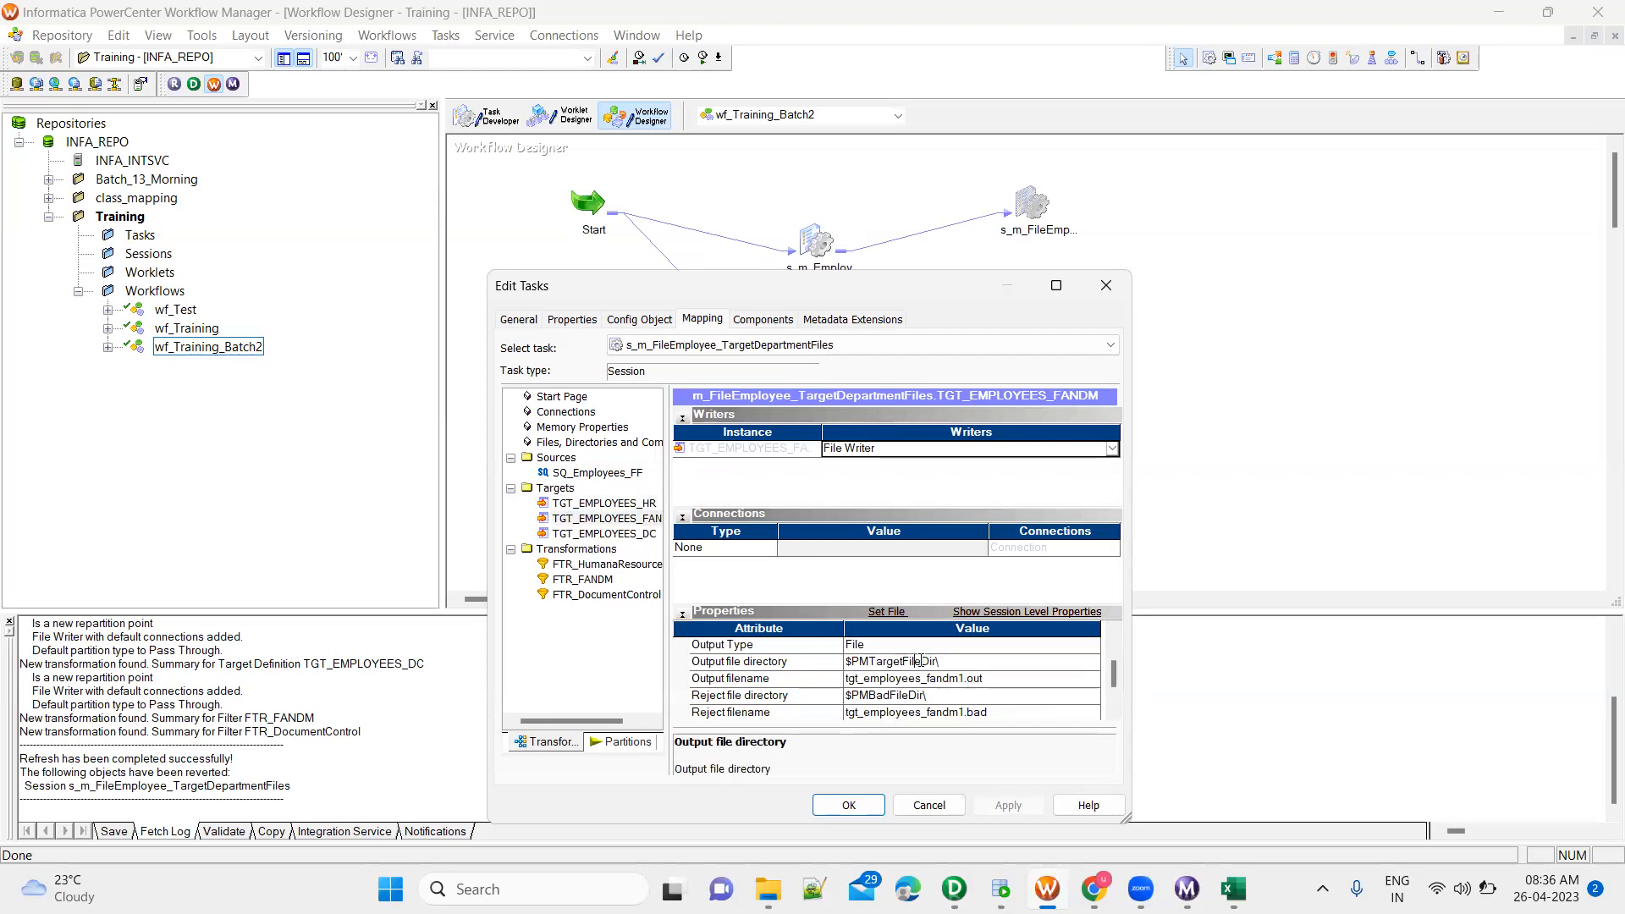
{"action": "type", "text": "Training\\"}
{"action": "left_click", "coordinate": [924, 679]}
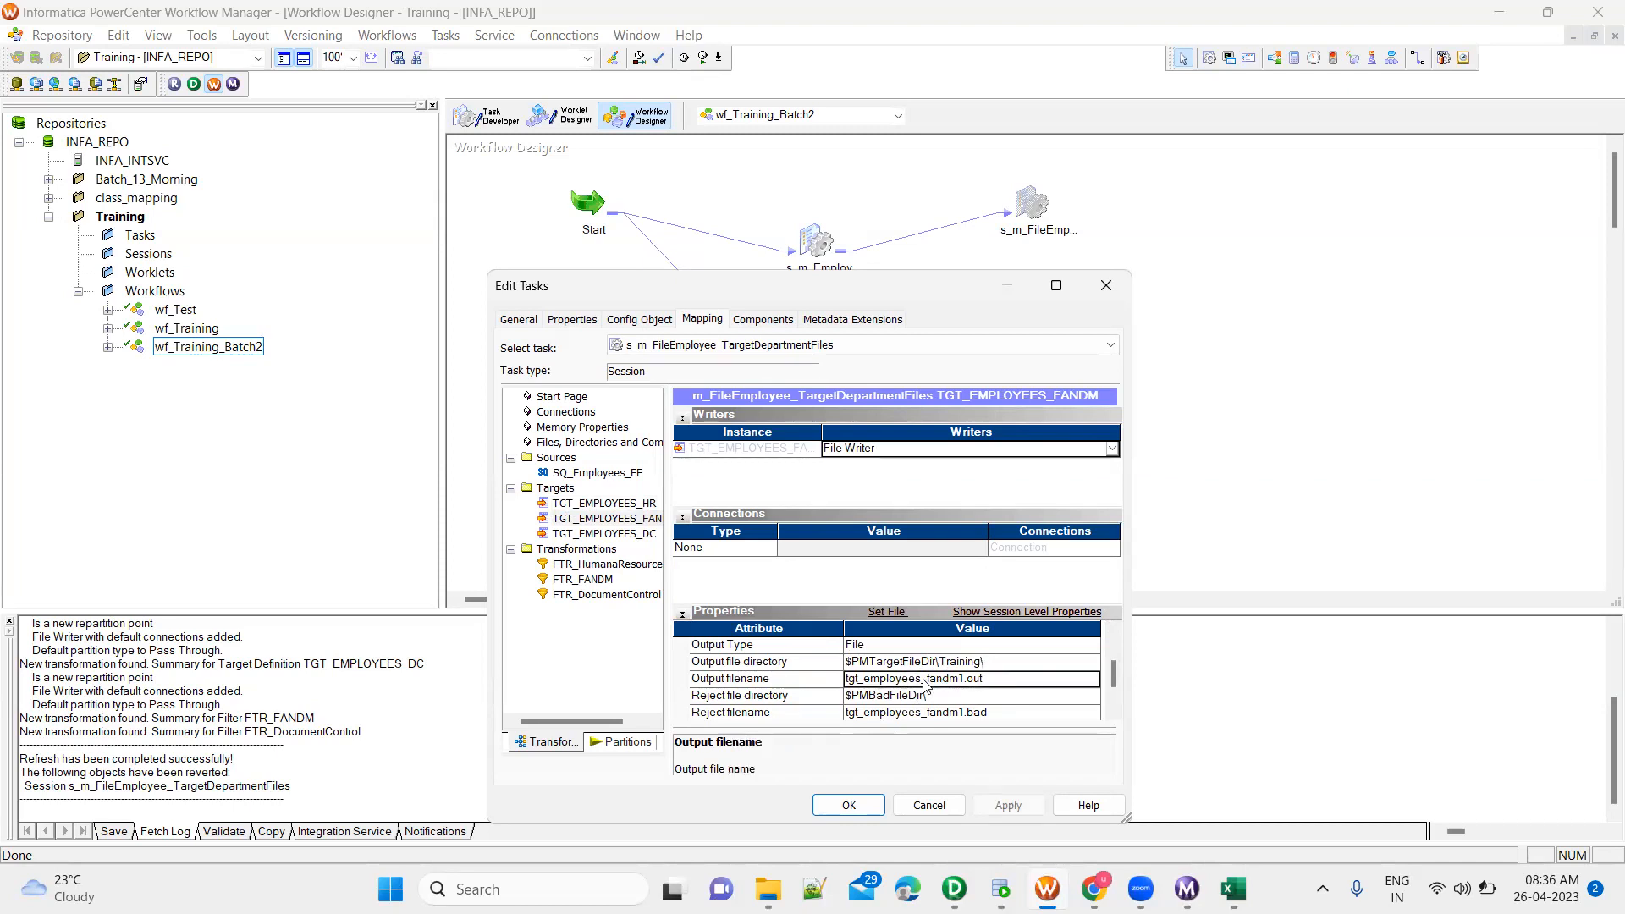
{"action": "left_click", "coordinate": [924, 679]}
{"action": "type", "text": "TGT"}
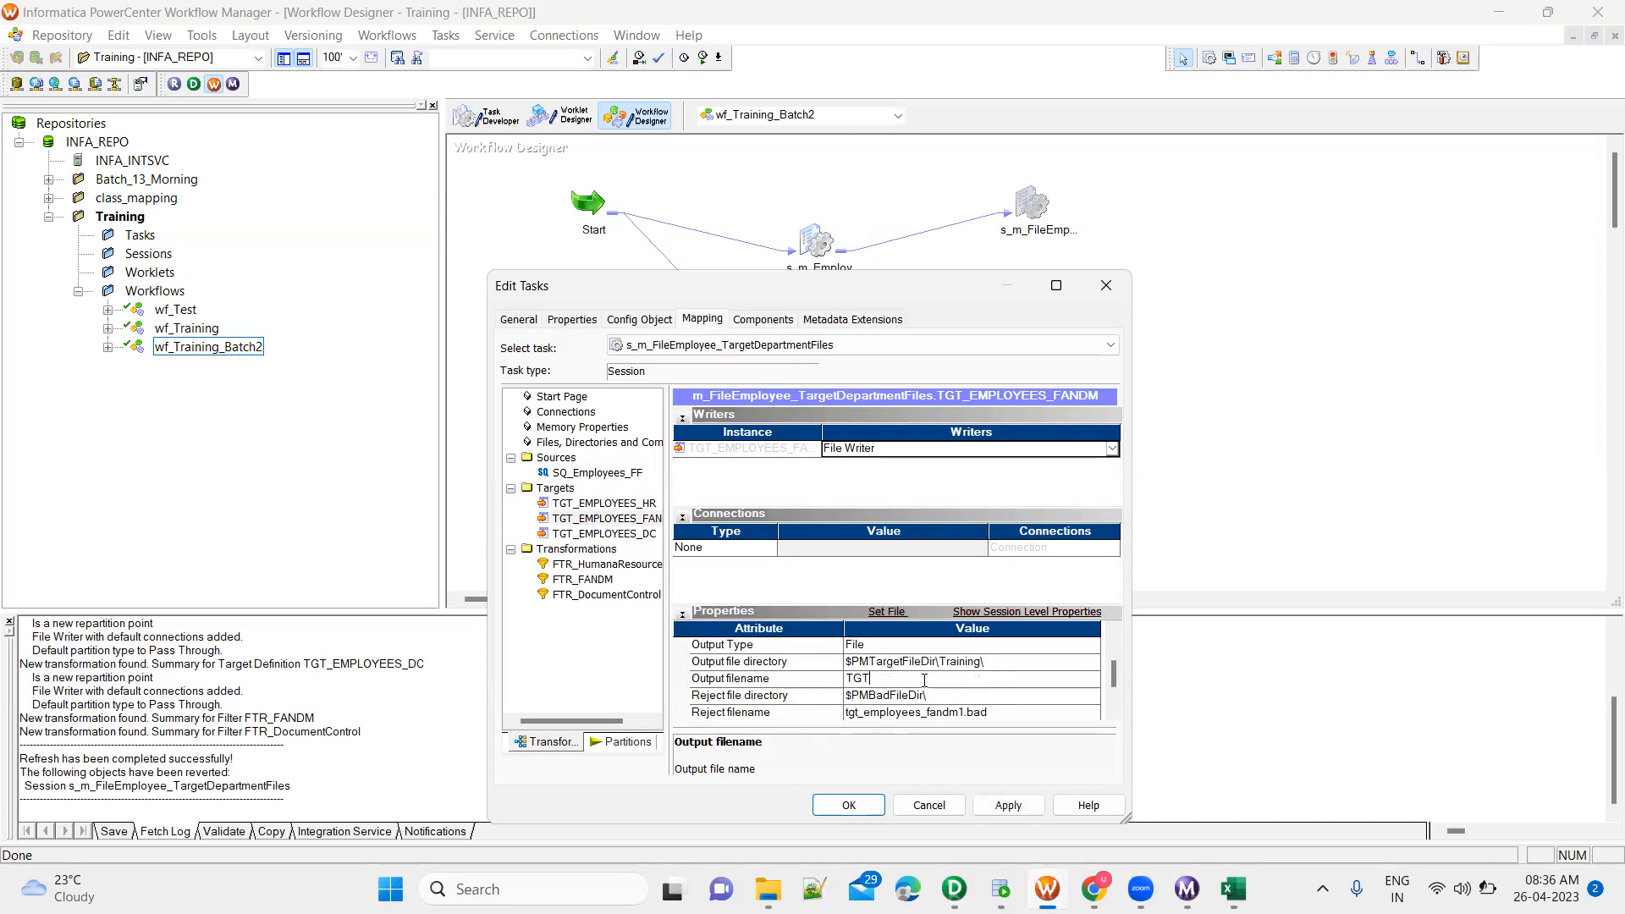
{"action": "type", "text": "_FandM.csv"}
Set the TGT_EMPLOYEES_DC target's output file directory to $PMTargetFileDir\Training\ and its output filename to TGT_Employees_DC.csv
{"action": "left_click", "coordinate": [630, 534]}
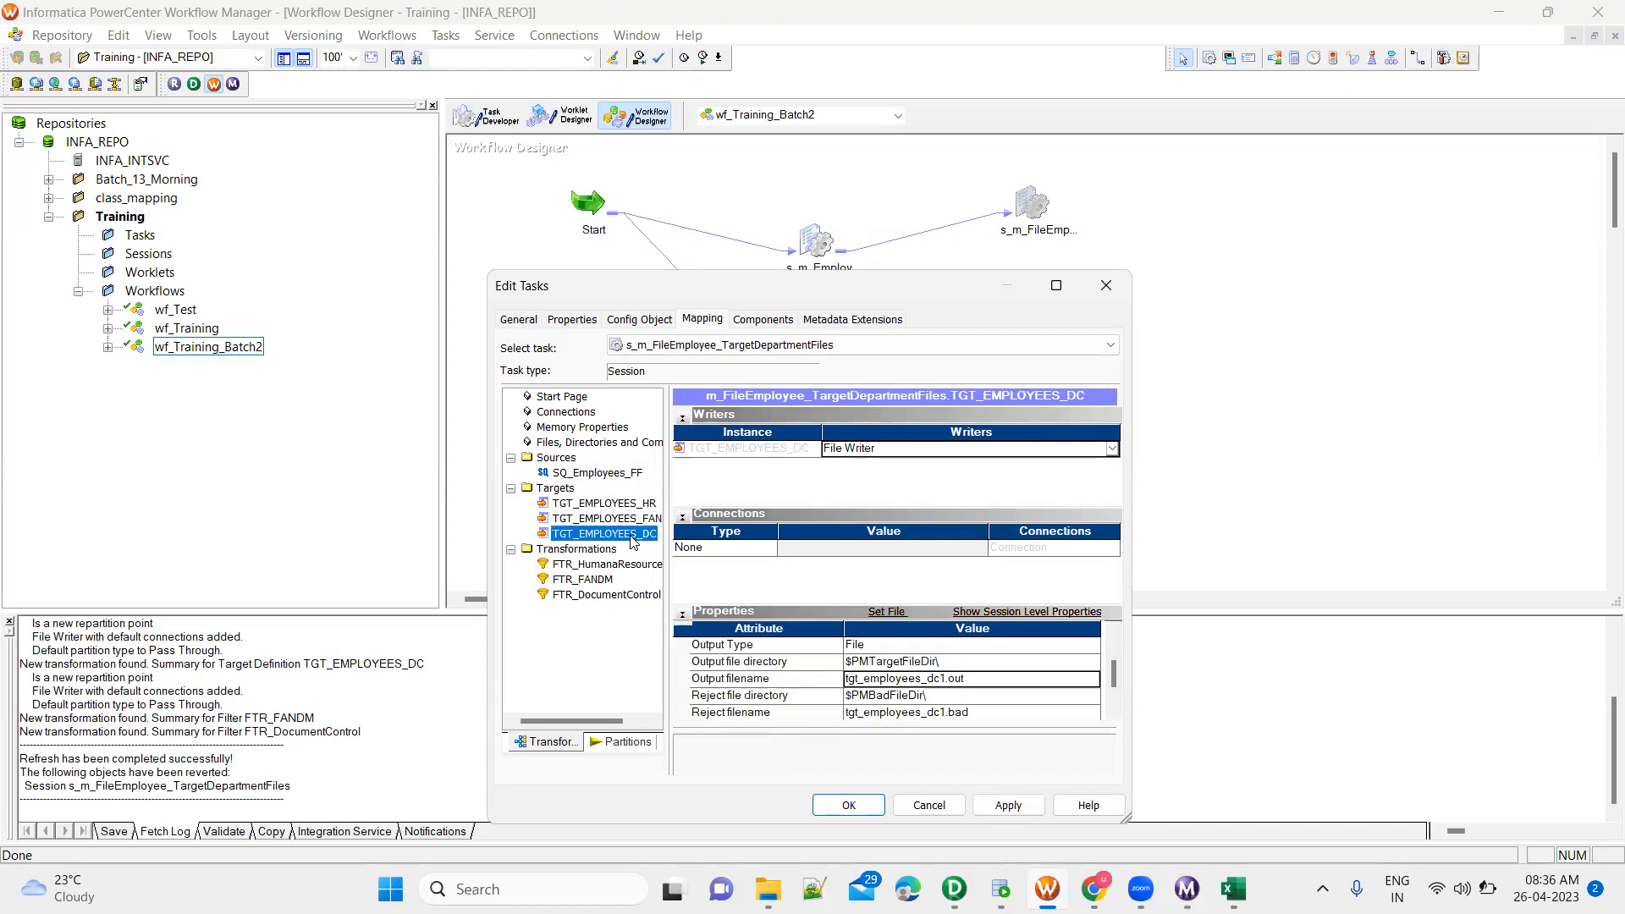
{"action": "left_click", "coordinate": [932, 662]}
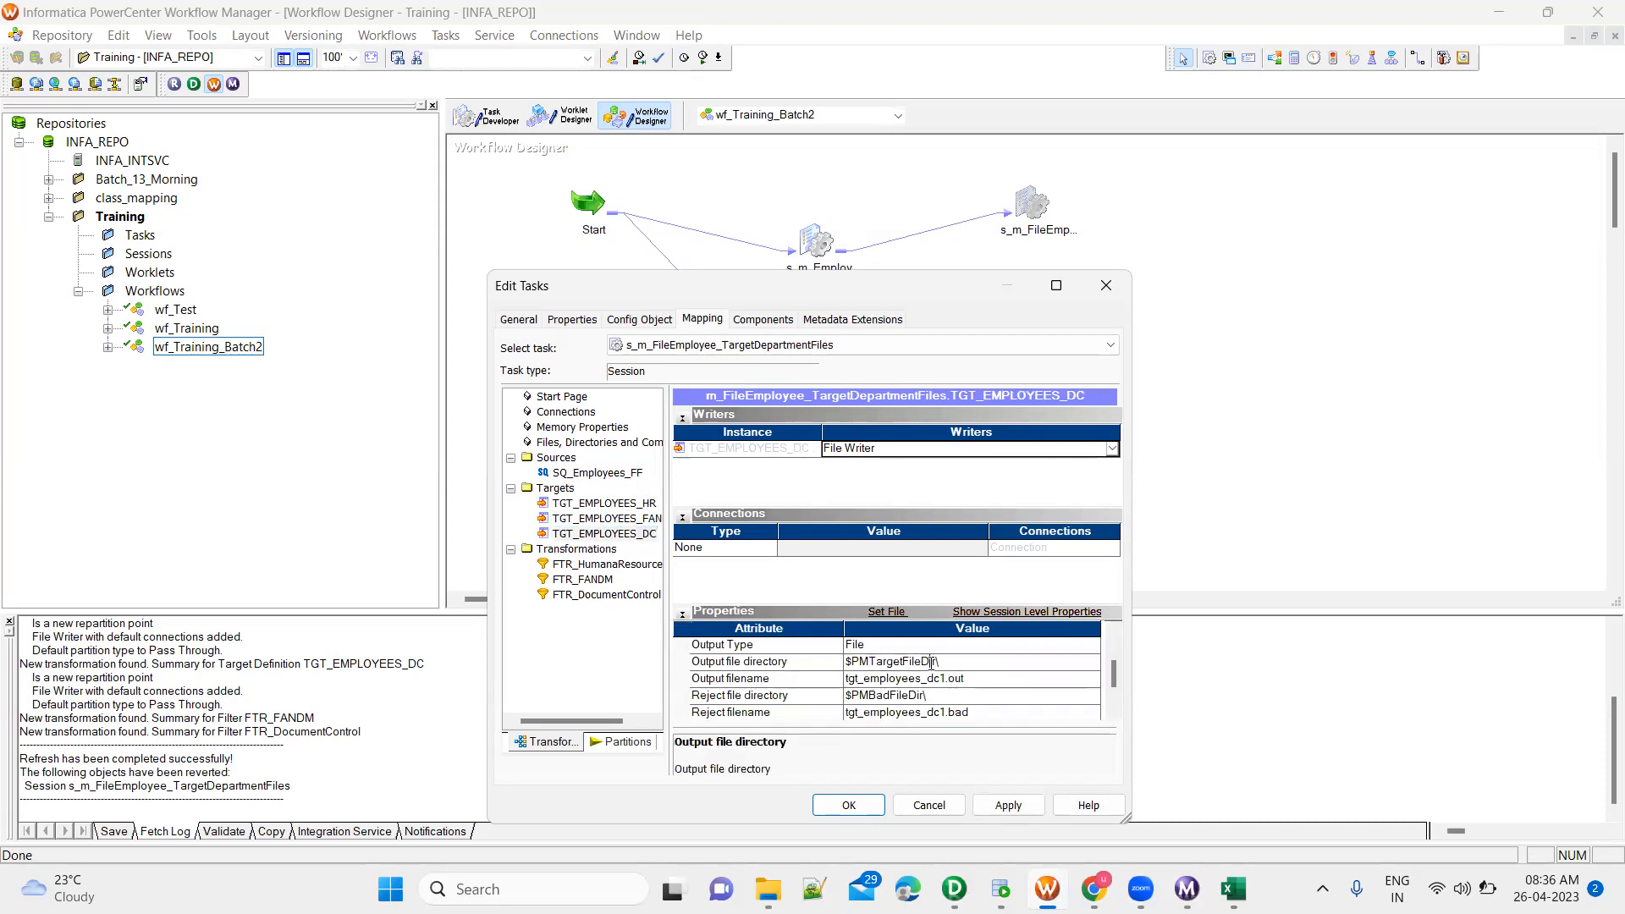
{"action": "type", "text": "Training\\"}
{"action": "left_click", "coordinate": [903, 680]}
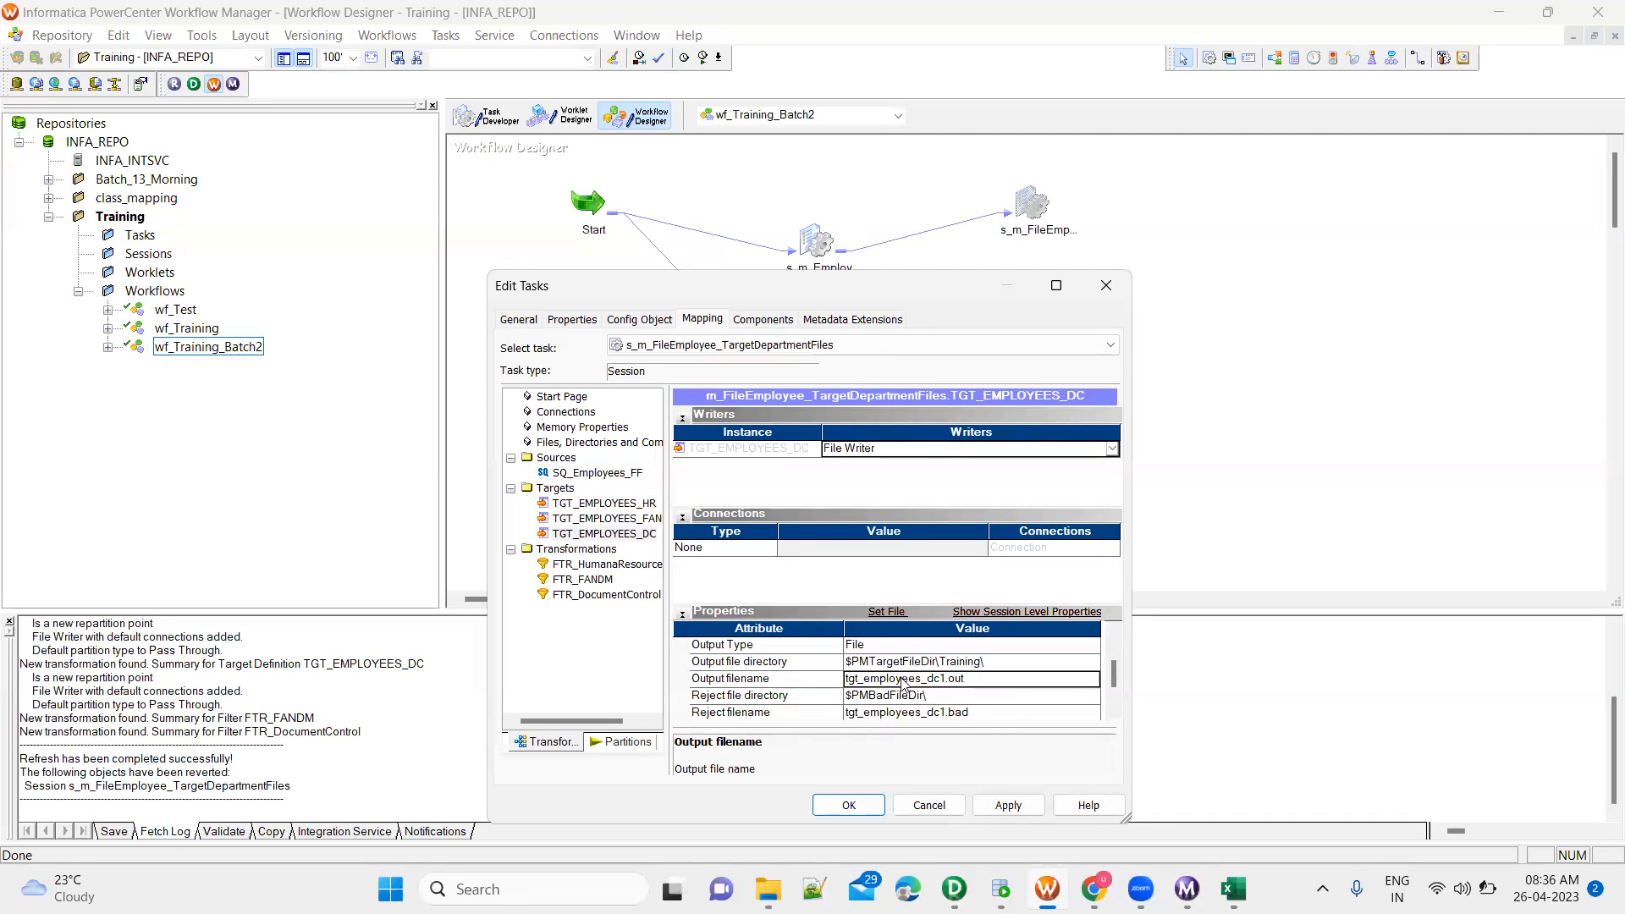
{"action": "left_click", "coordinate": [873, 680]}
{"action": "key", "text": "ctrl+a"}
{"action": "type", "text": "TGT"}
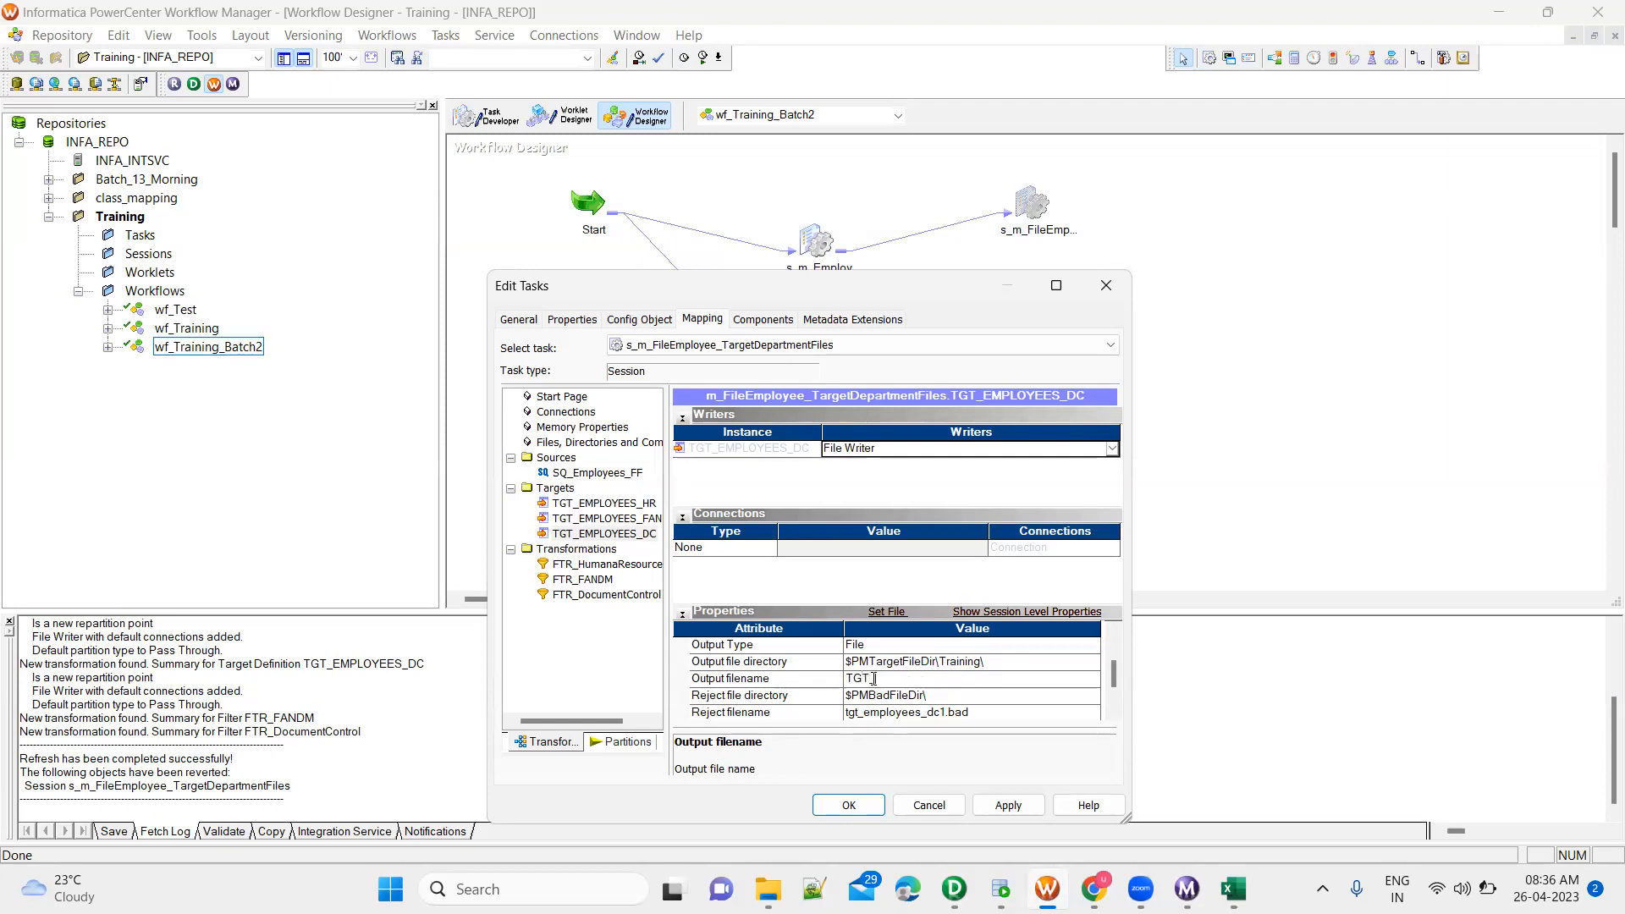
{"action": "type", "text": "_Employees_DC.cs"}
Review the output file settings of the FANDM, DC and HR targets and apply the session changes
{"action": "left_click", "coordinate": [636, 519]}
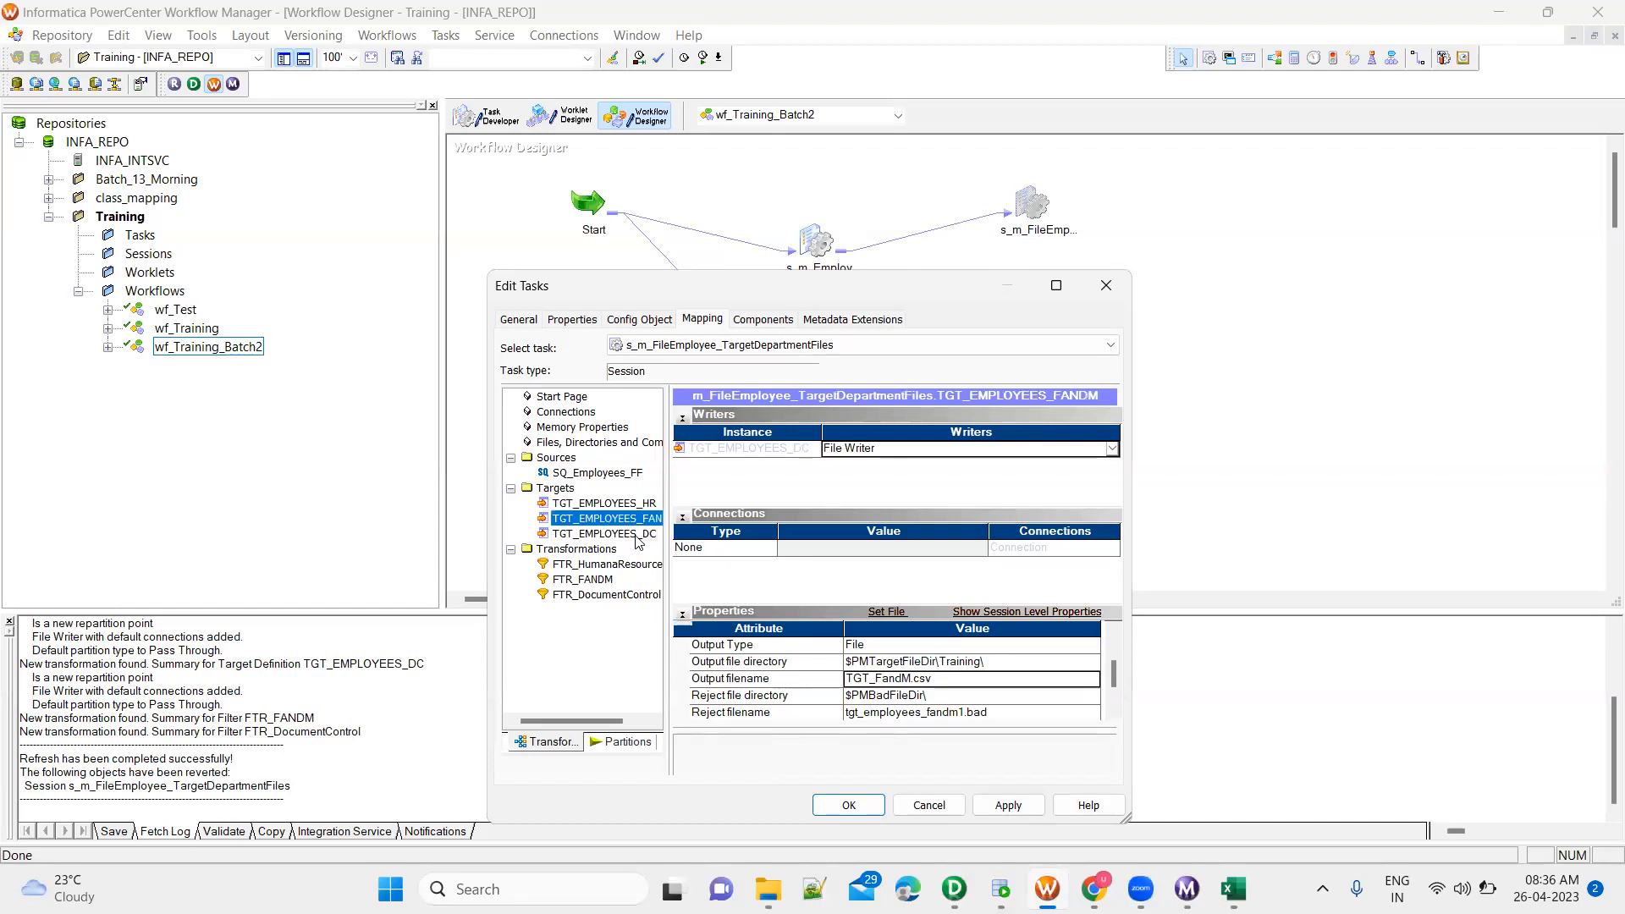
{"action": "left_click", "coordinate": [638, 534]}
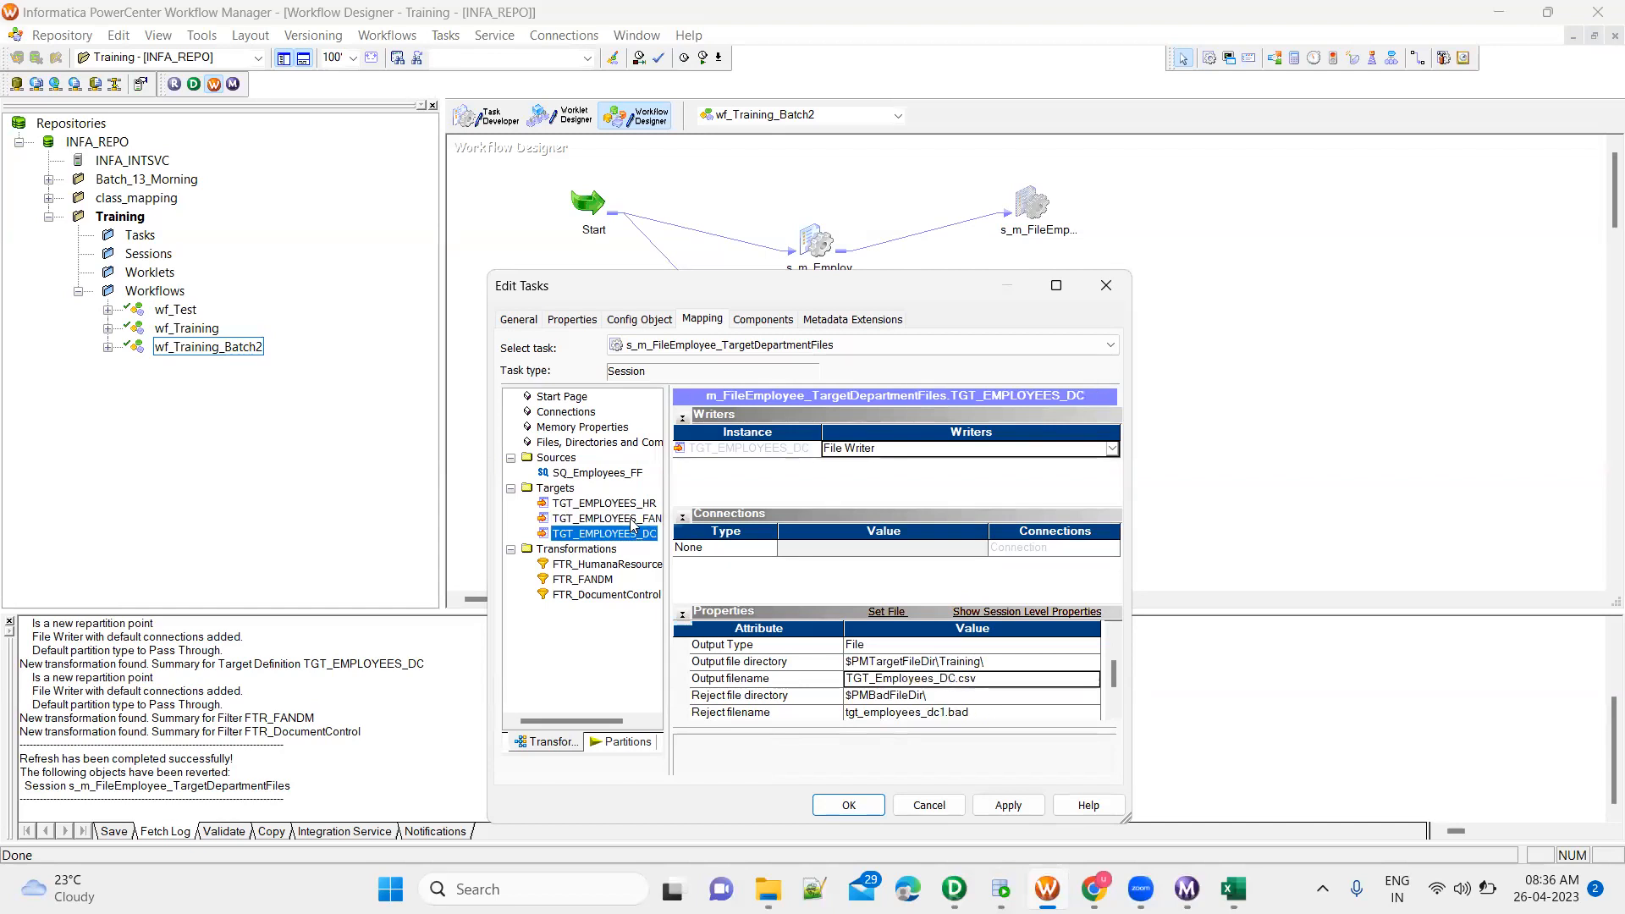
{"action": "left_click", "coordinate": [631, 519]}
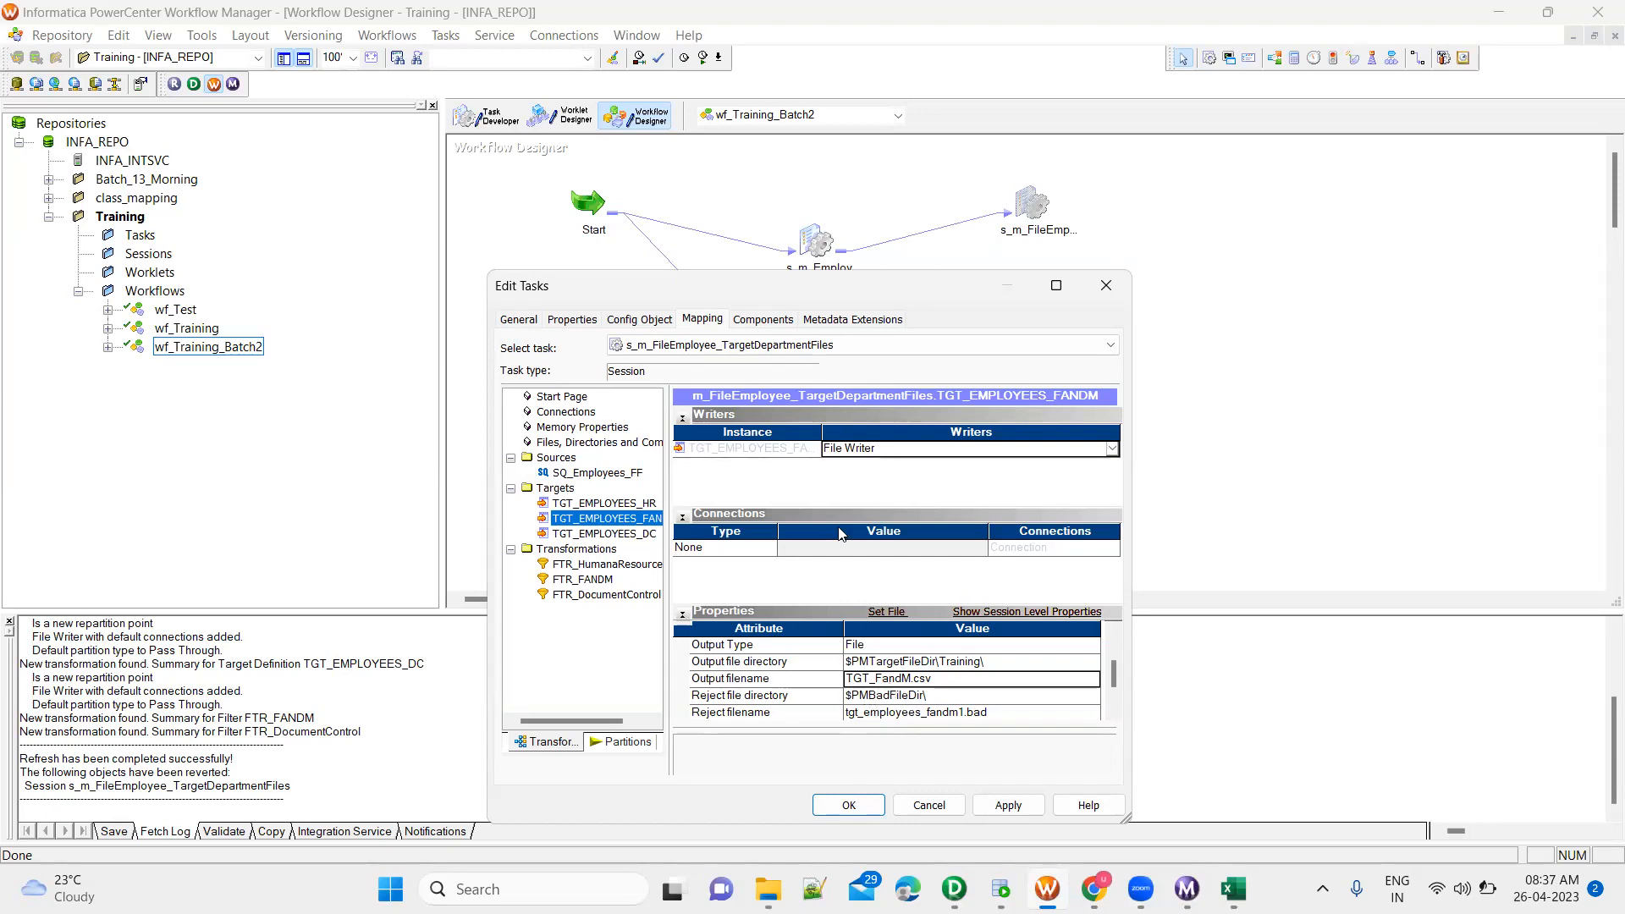
{"action": "left_click", "coordinate": [605, 504]}
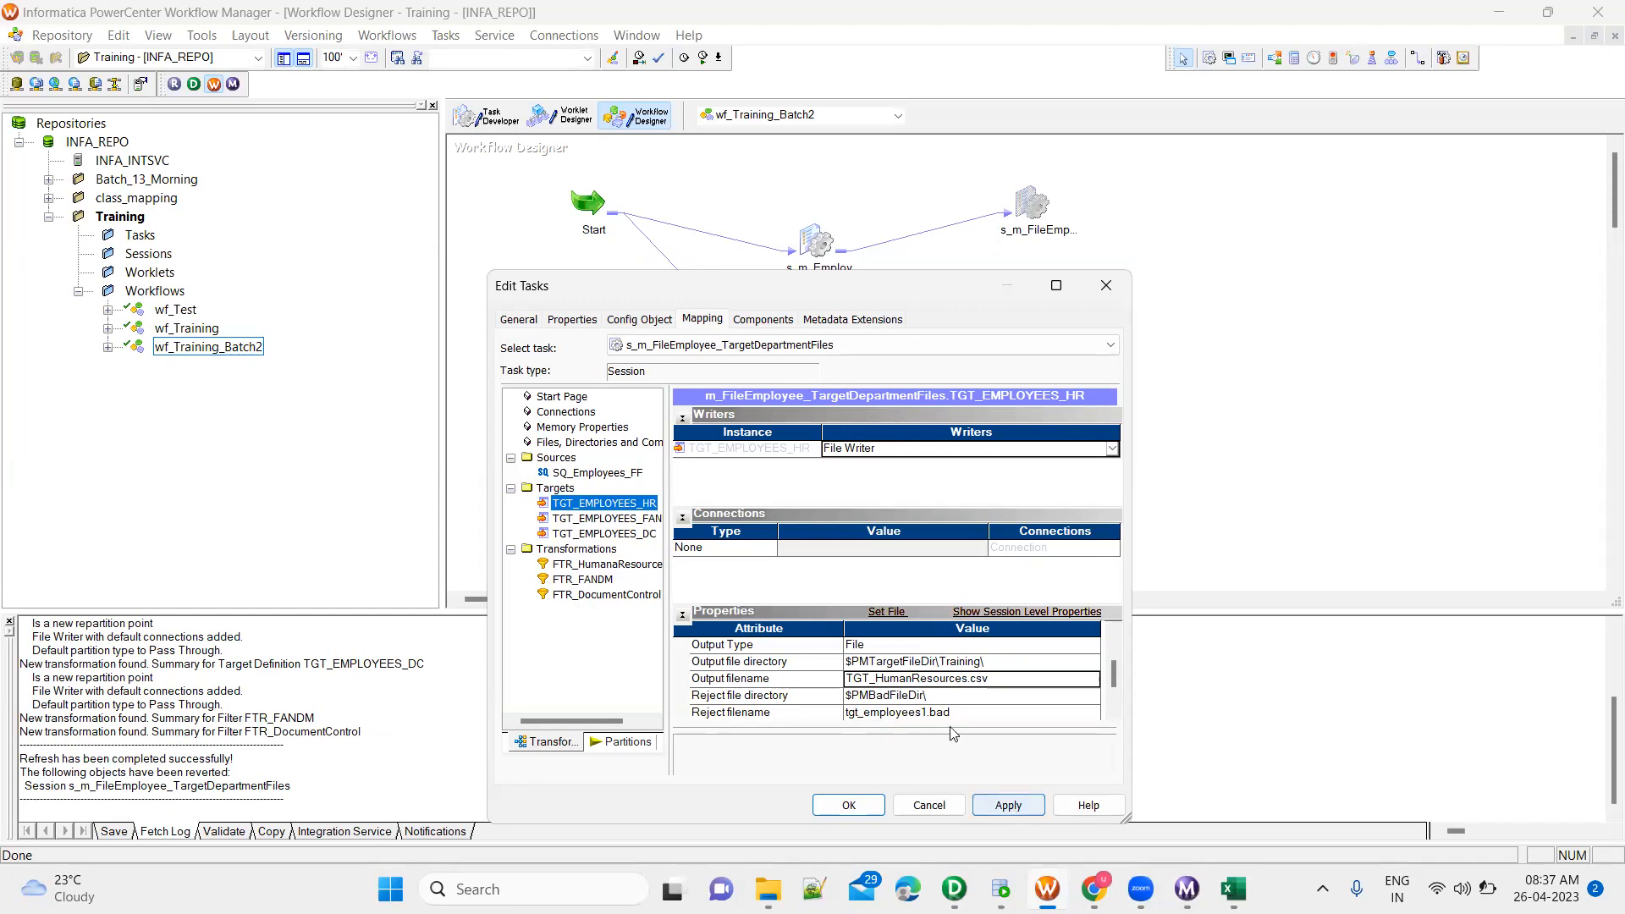
{"action": "left_click", "coordinate": [1003, 805]}
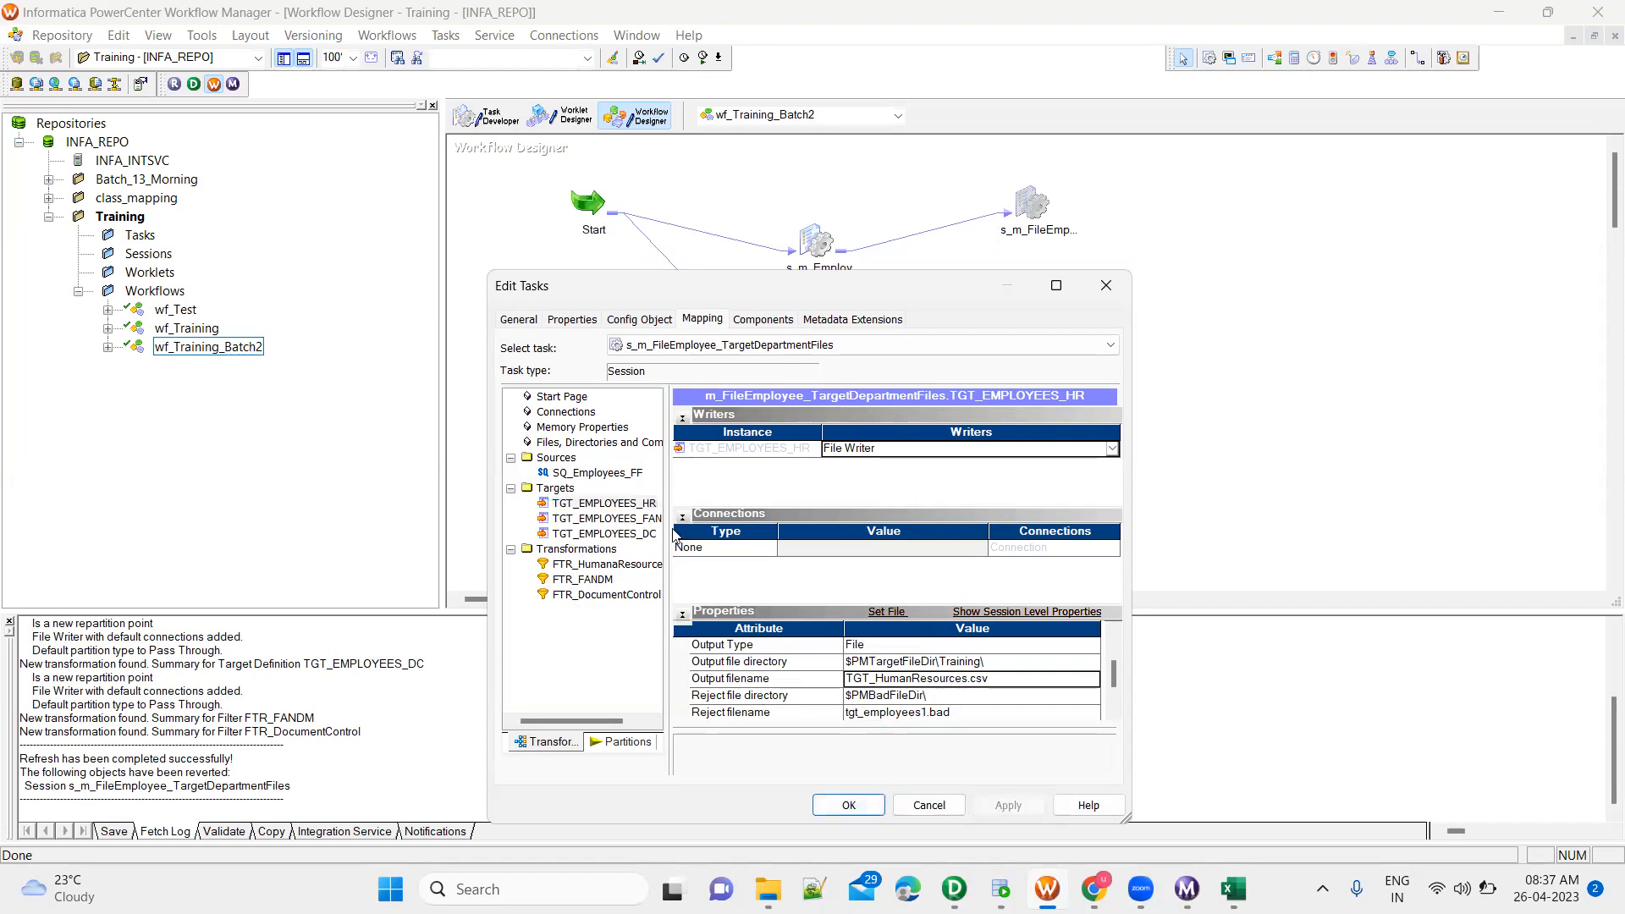
Check the source file directory and filename of SQ_Employees_FF, accept the session settings, and save and check the workflow's validity
{"action": "left_click", "coordinate": [620, 474]}
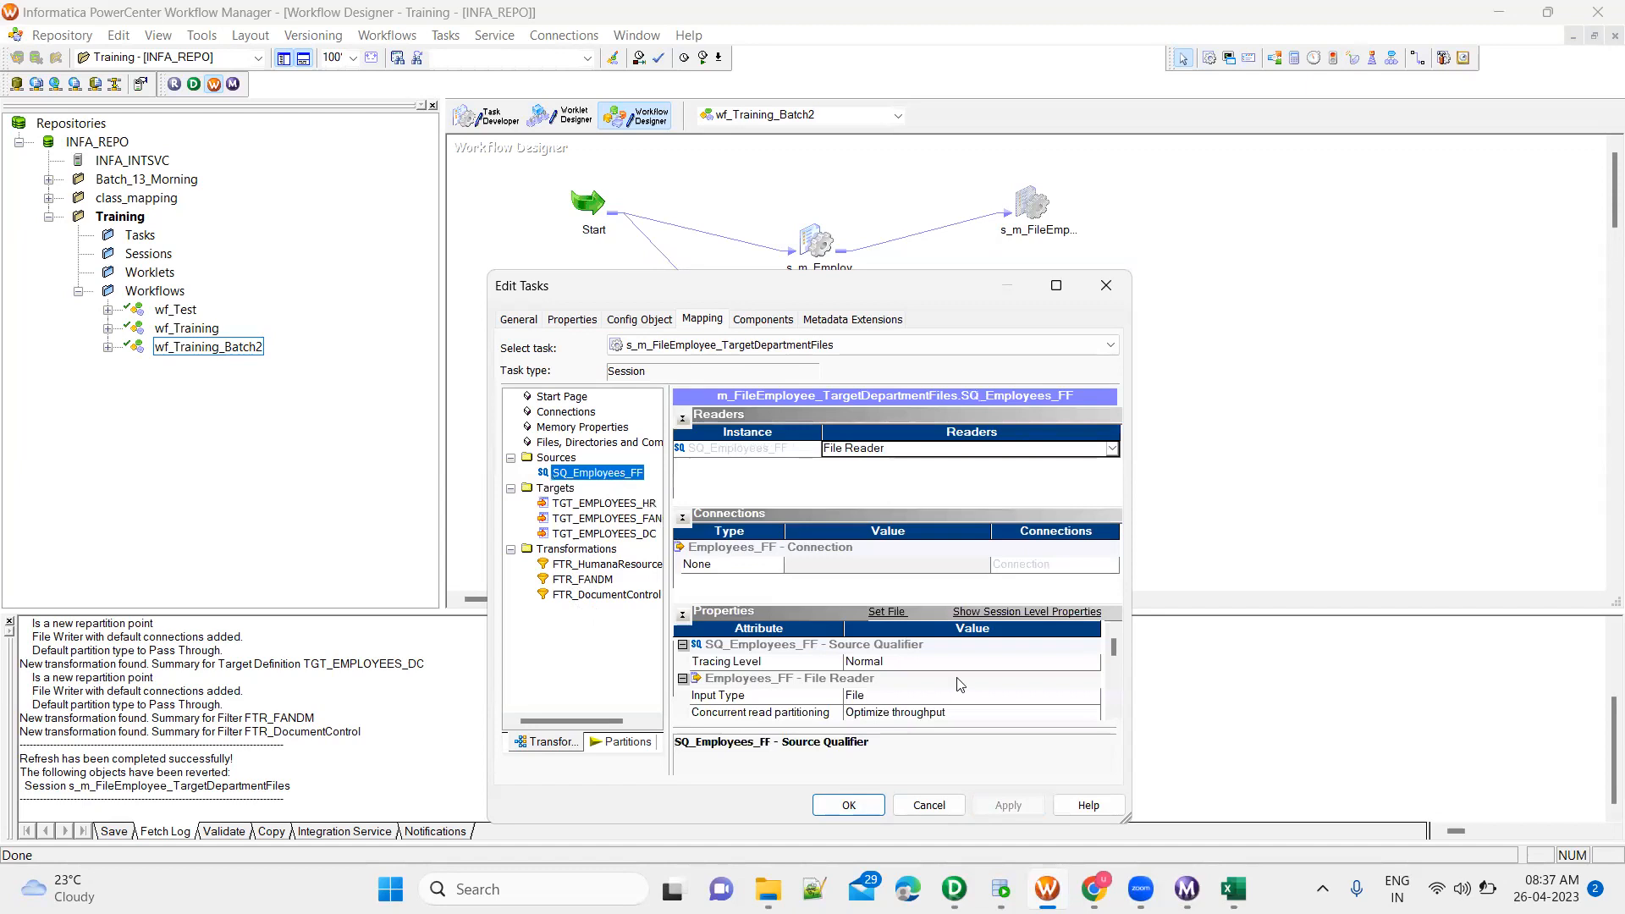
{"action": "left_click", "coordinate": [1113, 713]}
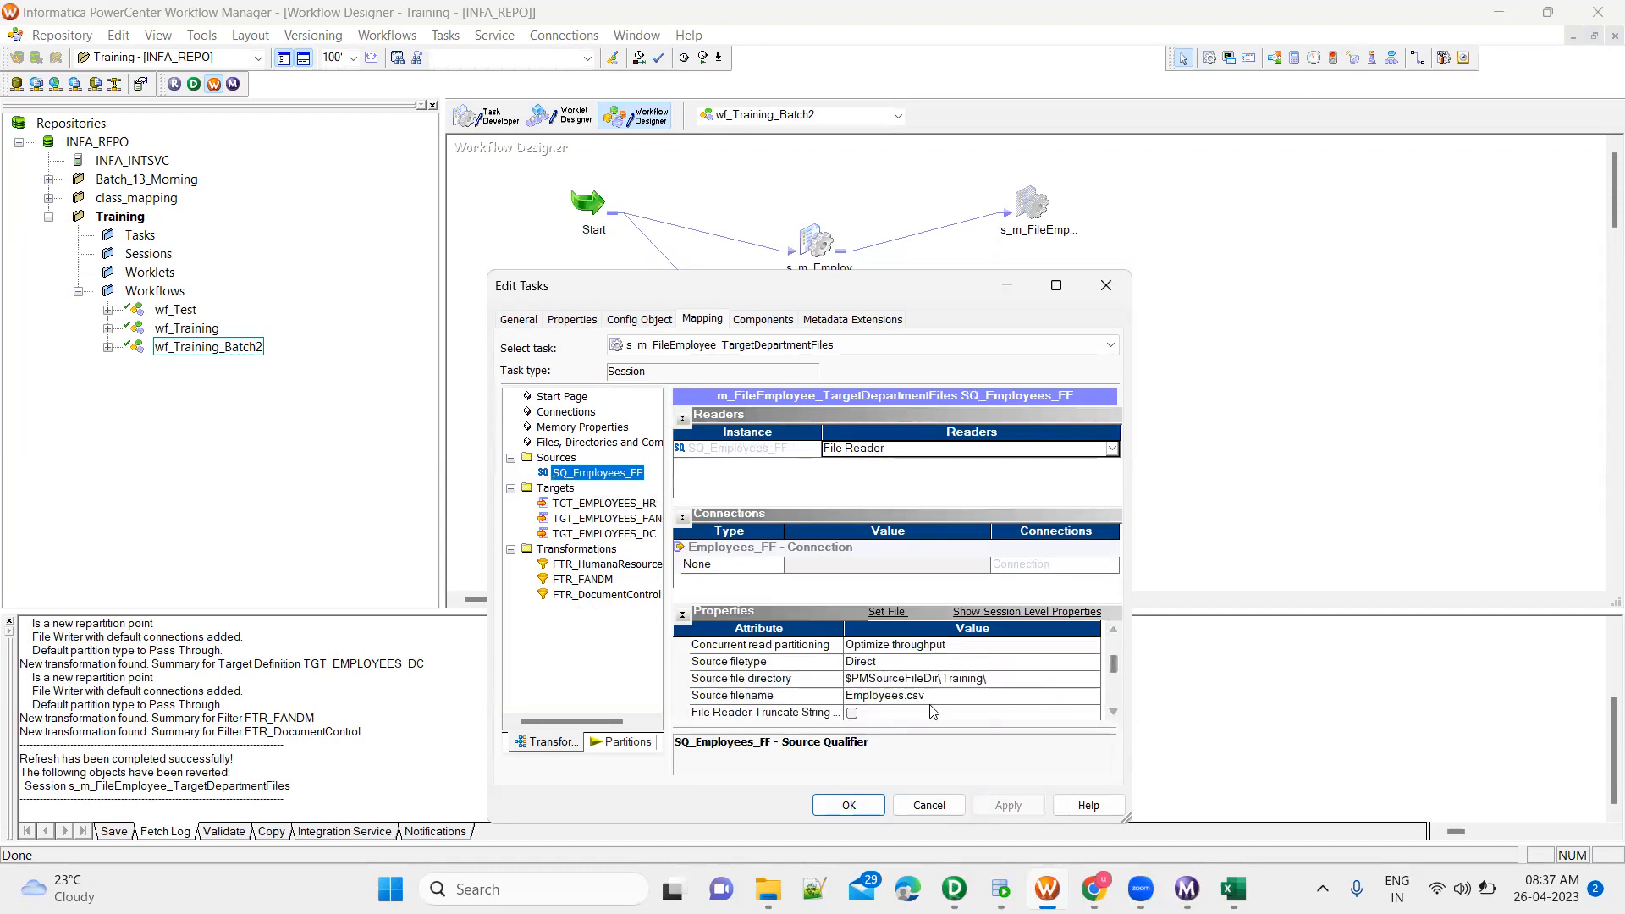
{"action": "left_click", "coordinate": [872, 809]}
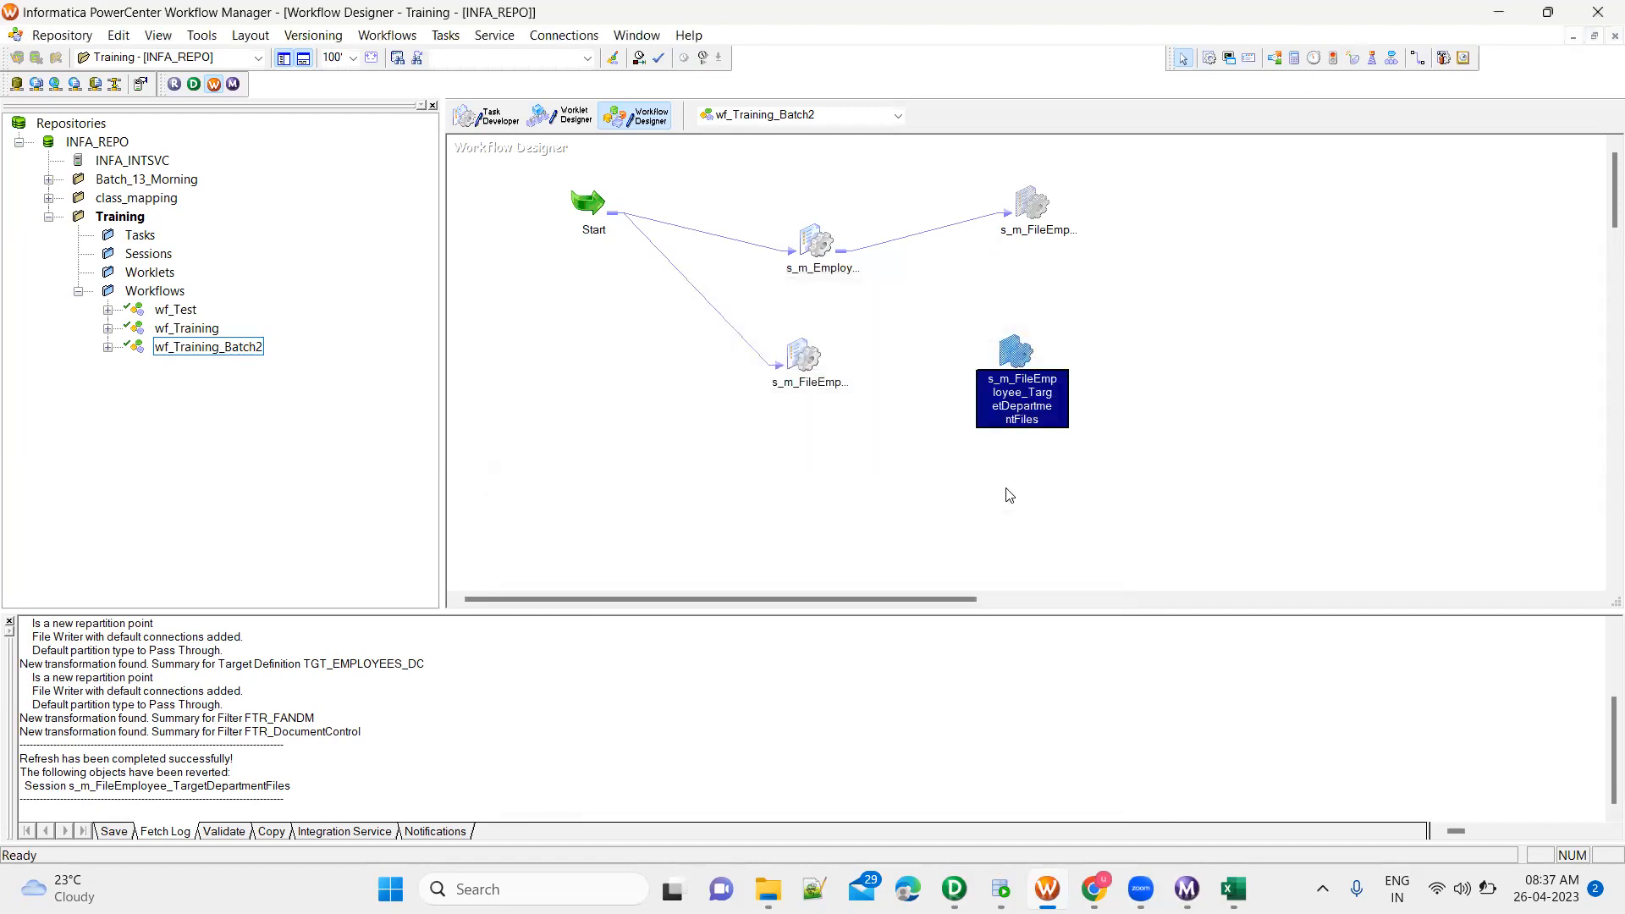
{"action": "key", "text": "ctrl+s"}
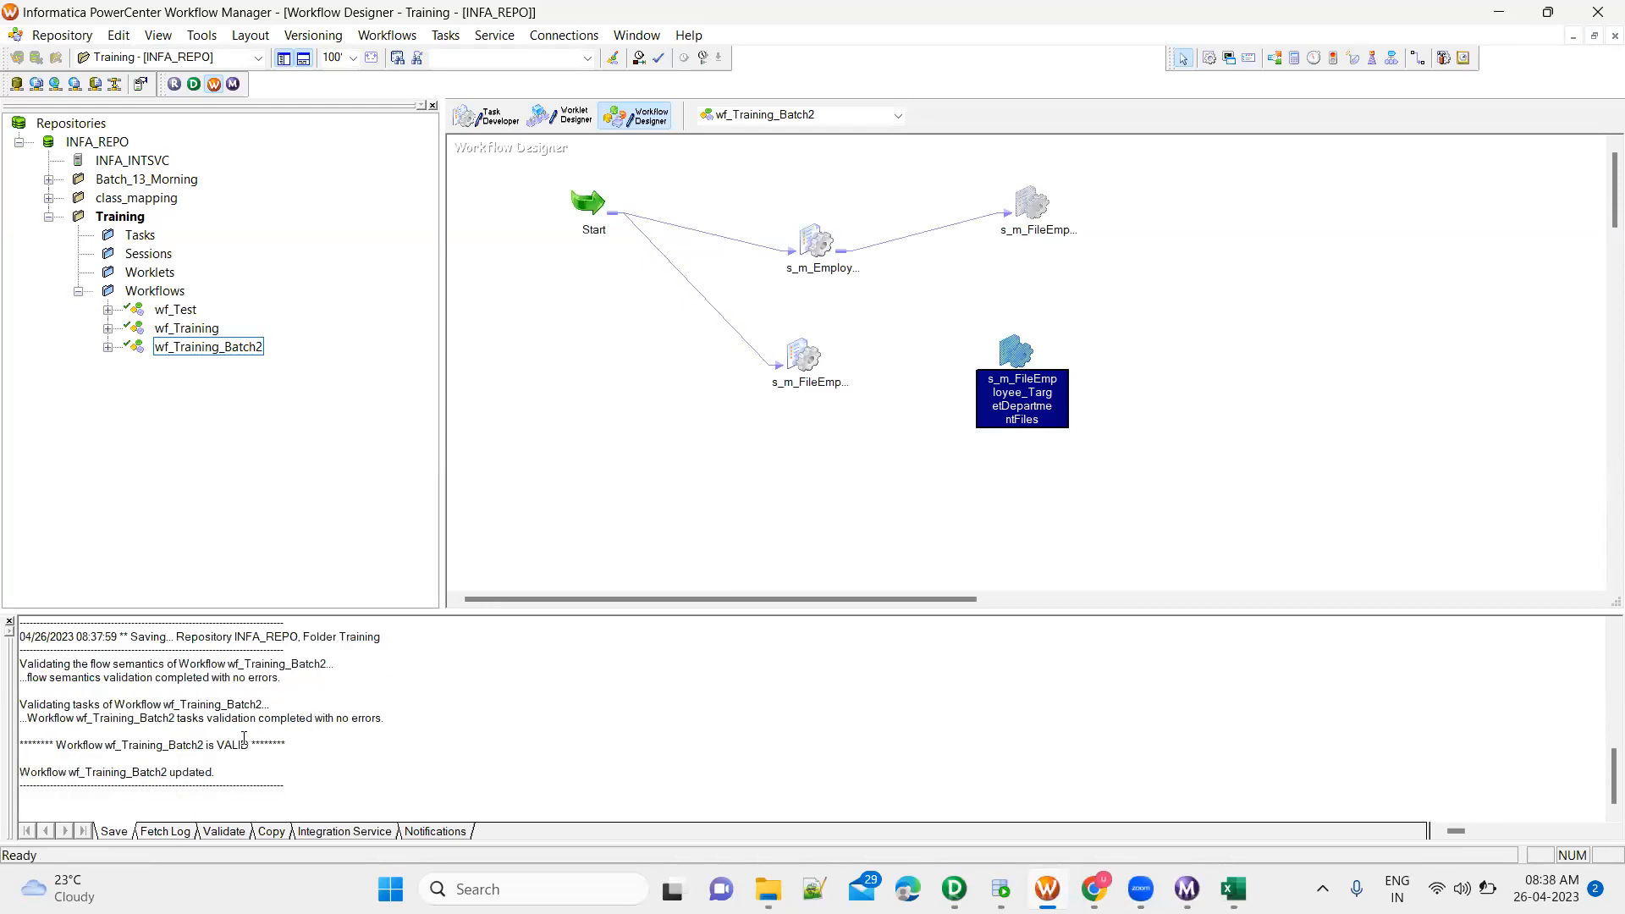
{"action": "double_click", "coordinate": [230, 745]}
Start only the s_m_FileEmployee_TargetDepartmentFiles session task from the wf_Training_Batch2 workflow
{"action": "right_click", "coordinate": [1016, 351]}
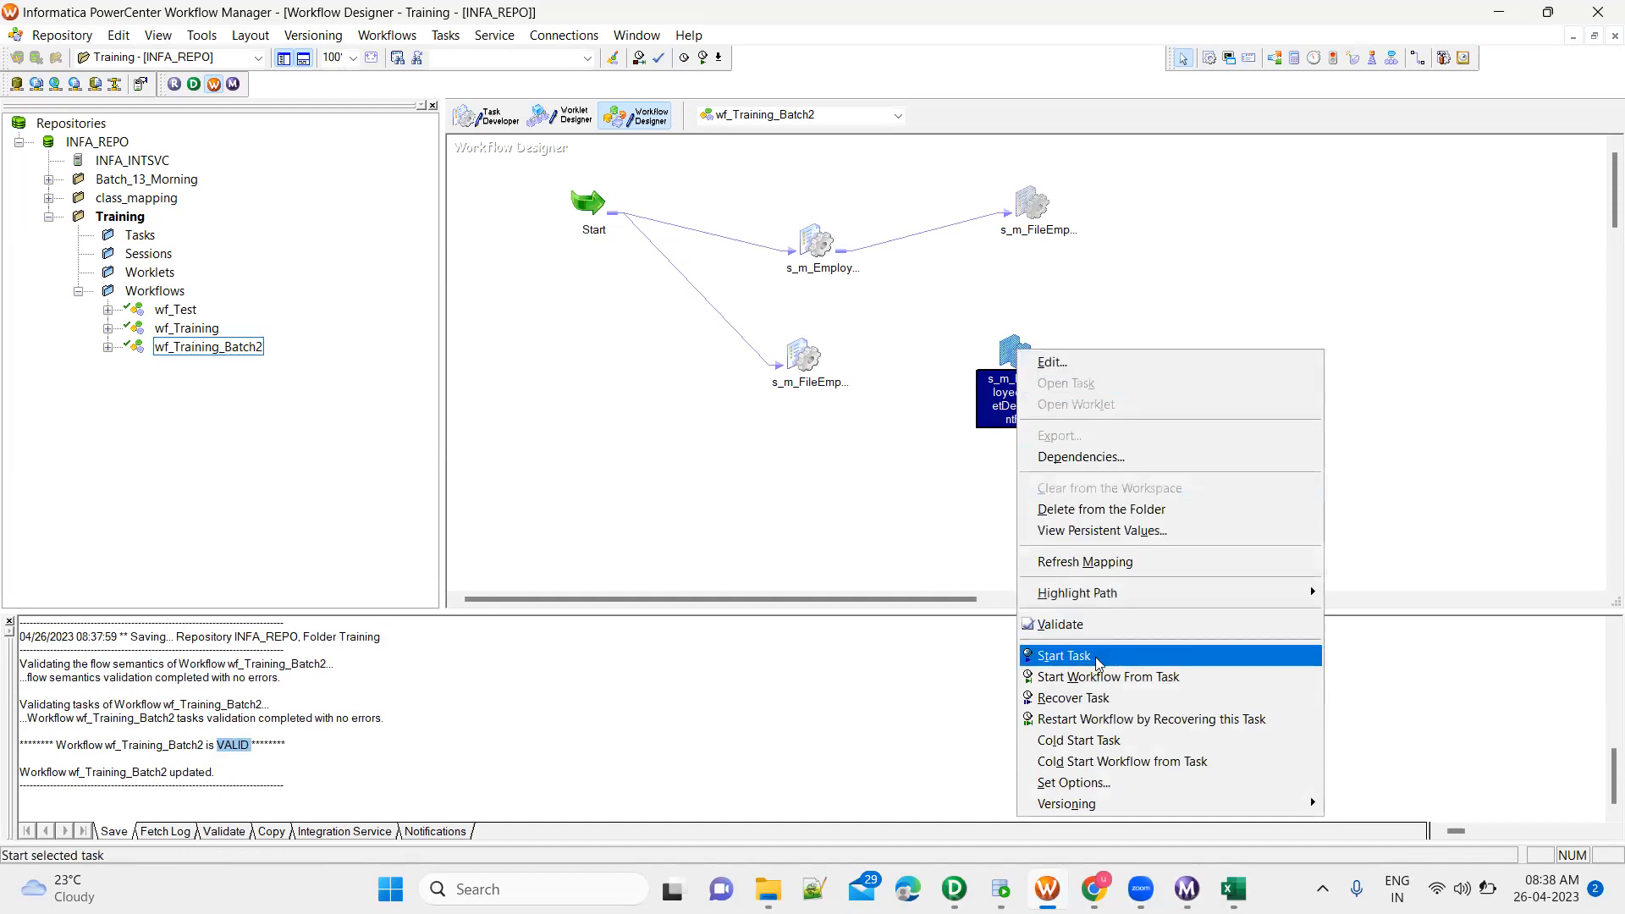
{"action": "left_click", "coordinate": [997, 391]}
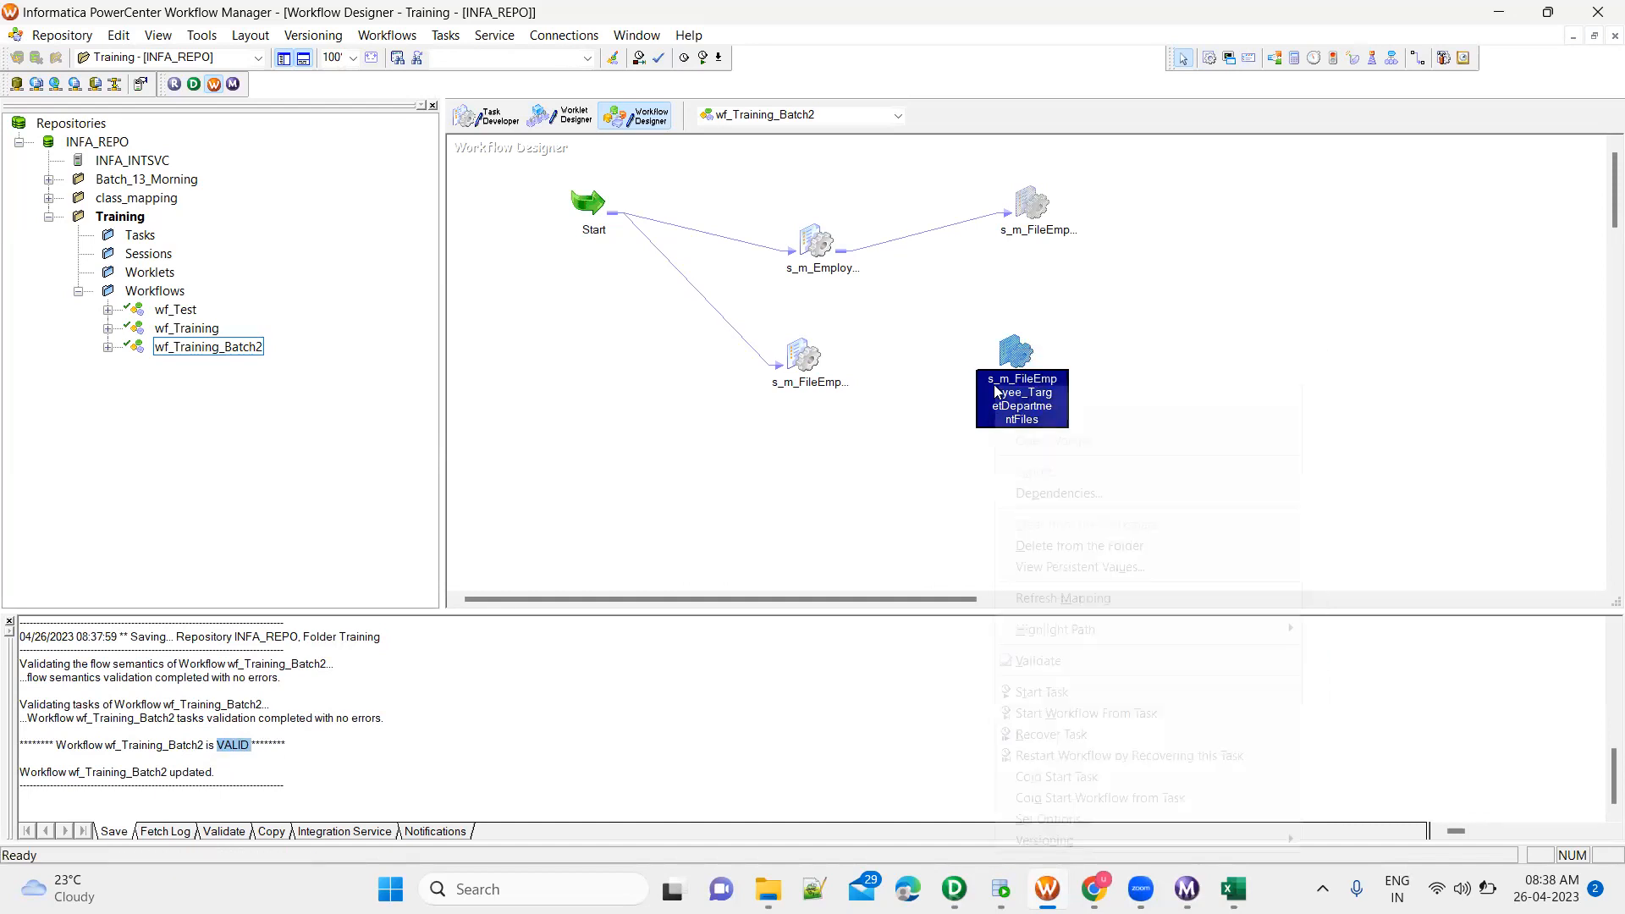
{"action": "right_click", "coordinate": [995, 386]}
{"action": "left_click", "coordinate": [1030, 697]}
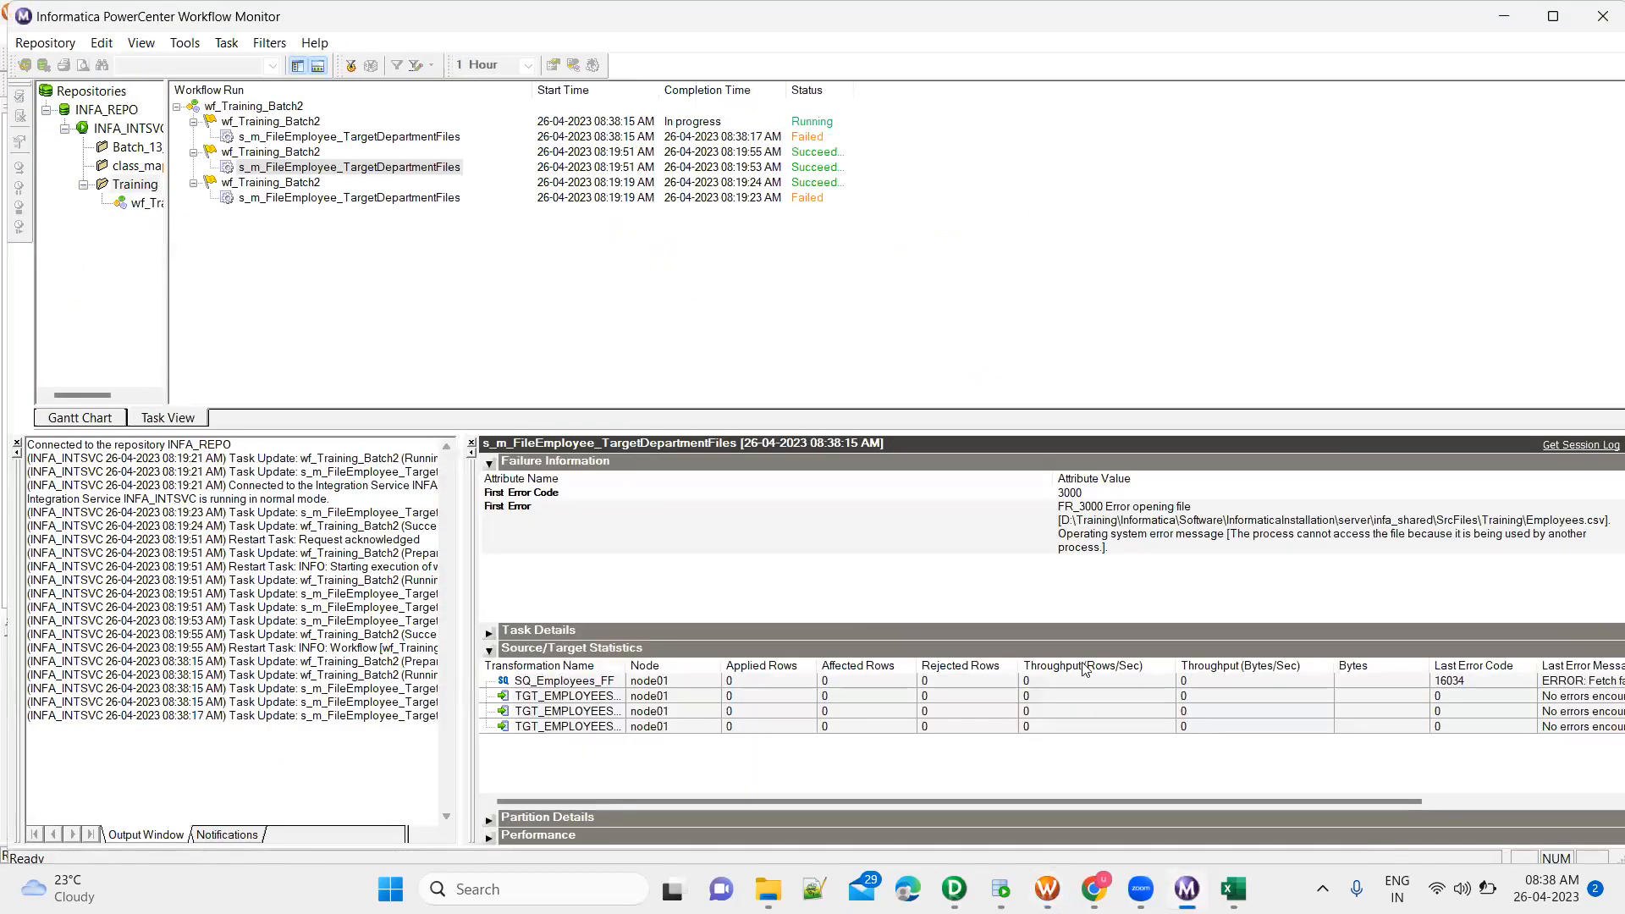
Switch to Excel to close Employees.csv, and restart the latest s_m_FileEmployee_TargetDepartmentFiles task run in PowerCenter Workflow Monitor
{"action": "key", "text": "alt+Tab"}
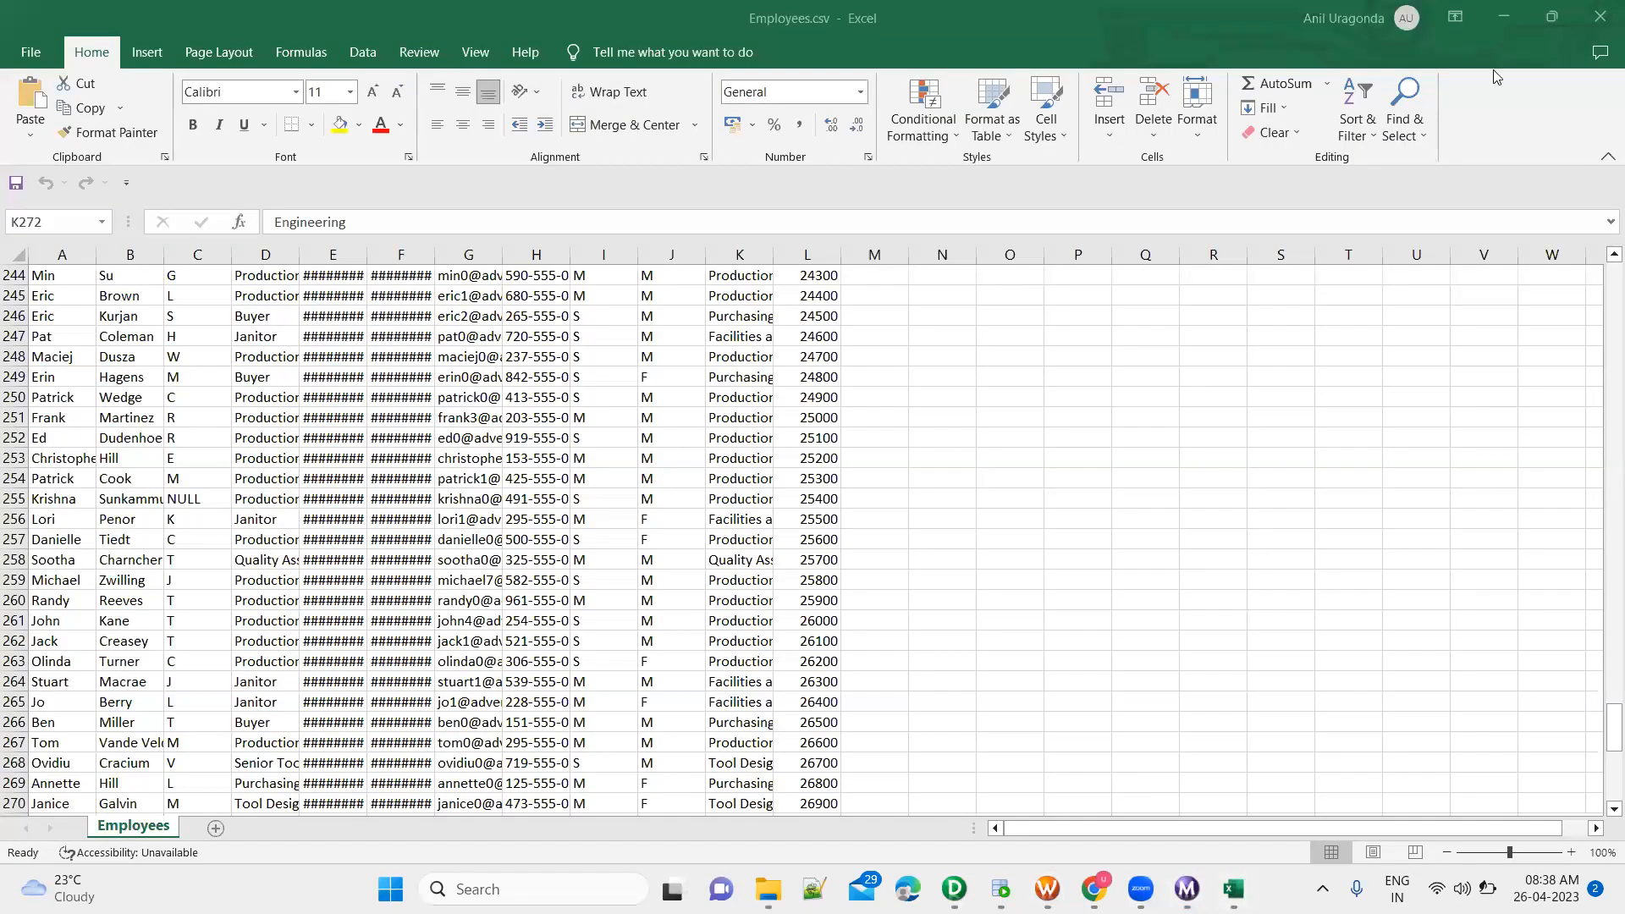
{"action": "left_click", "coordinate": [1595, 16]}
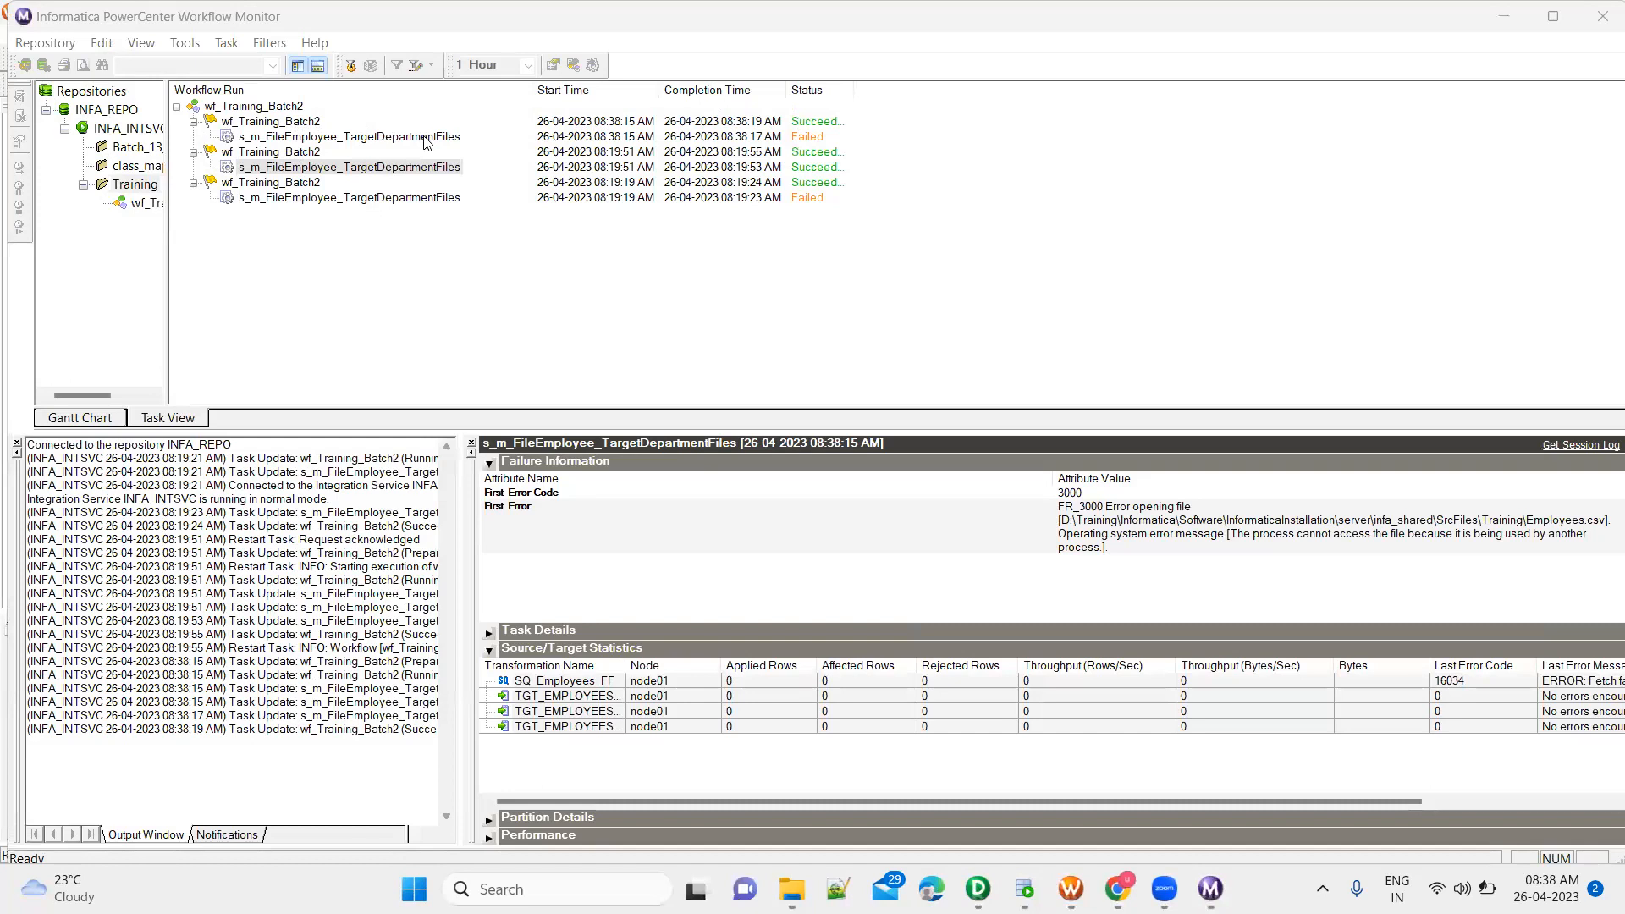
{"action": "left_click", "coordinate": [427, 138]}
{"action": "right_click", "coordinate": [424, 136]}
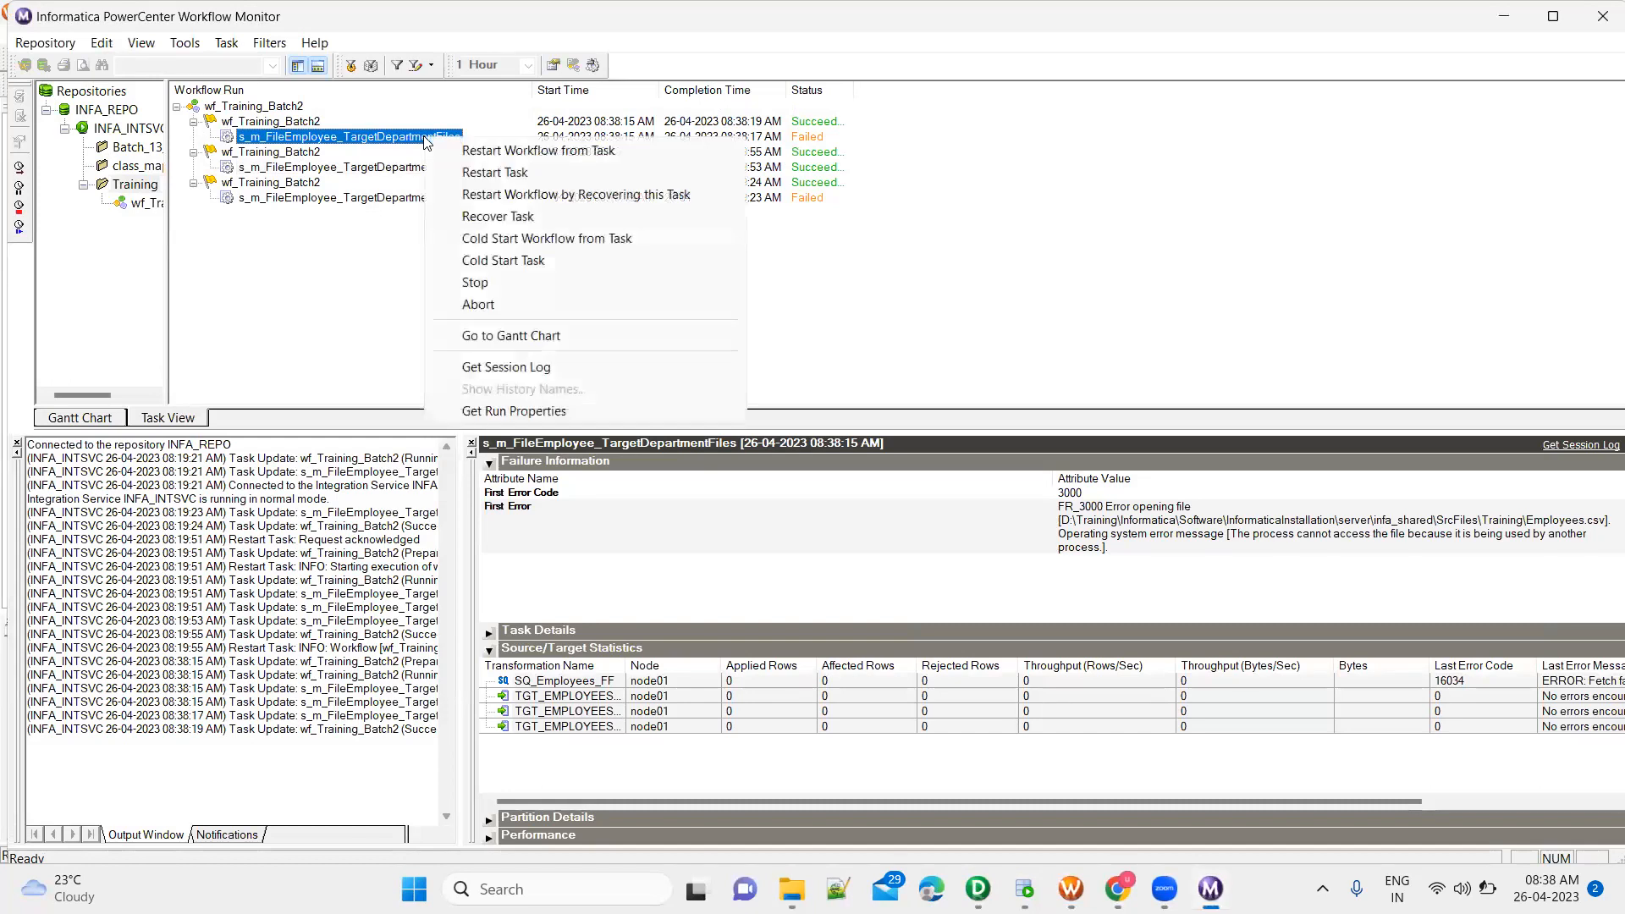
{"action": "left_click", "coordinate": [495, 172]}
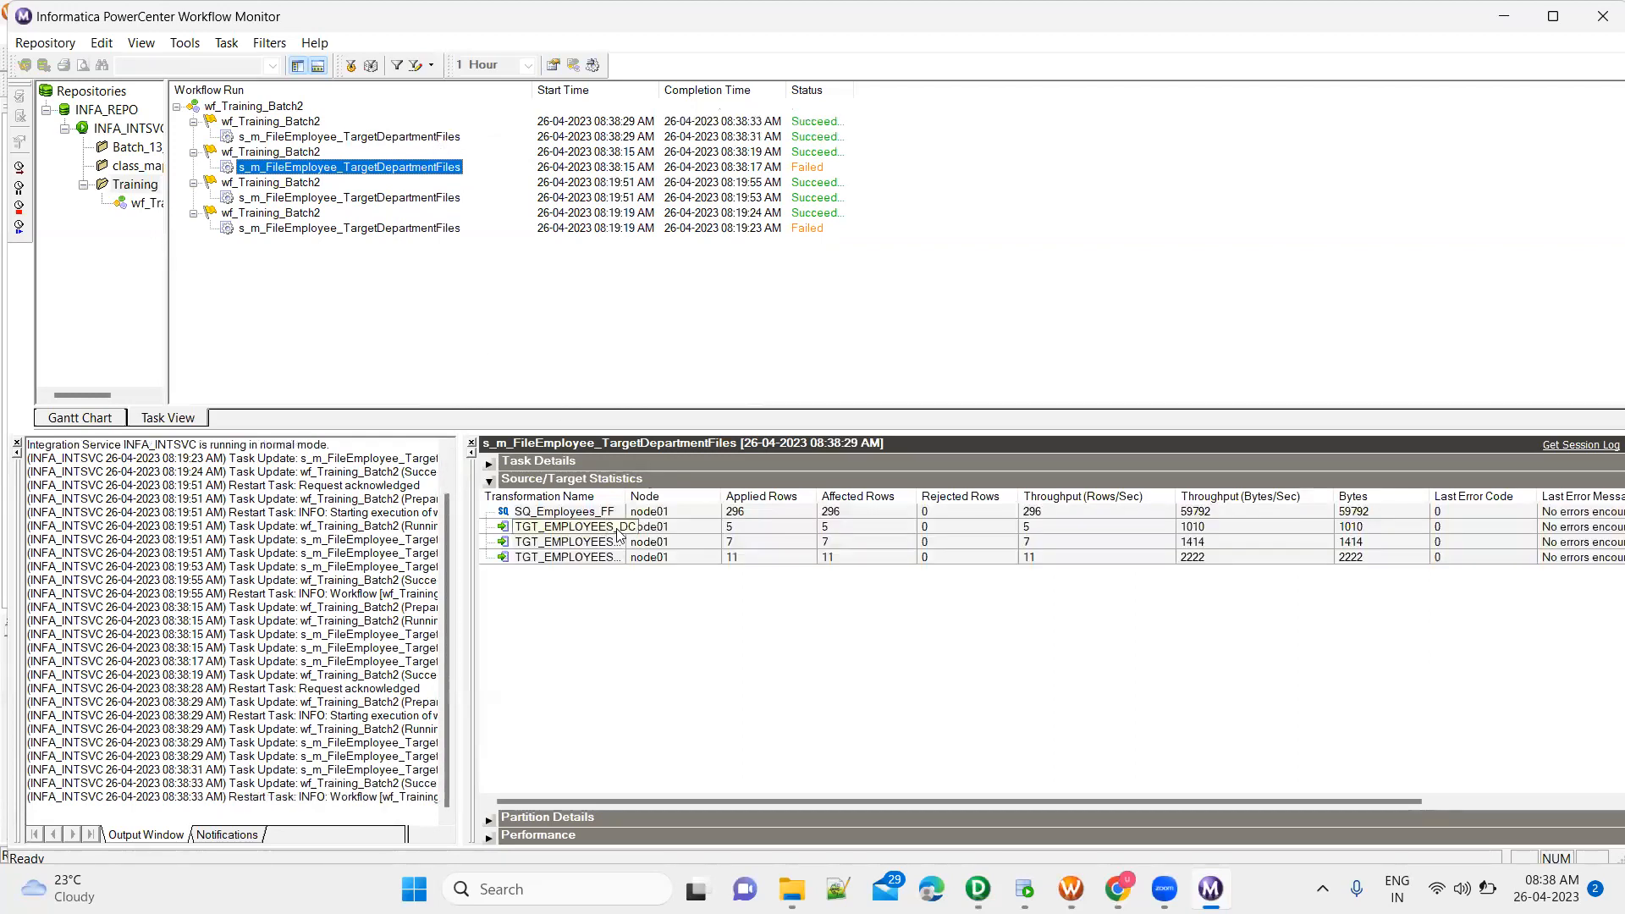
Widen the transformation names in the source/target statistics and check the applied rows of the DC, FANDM and HR targets
{"action": "left_click", "coordinate": [660, 528]}
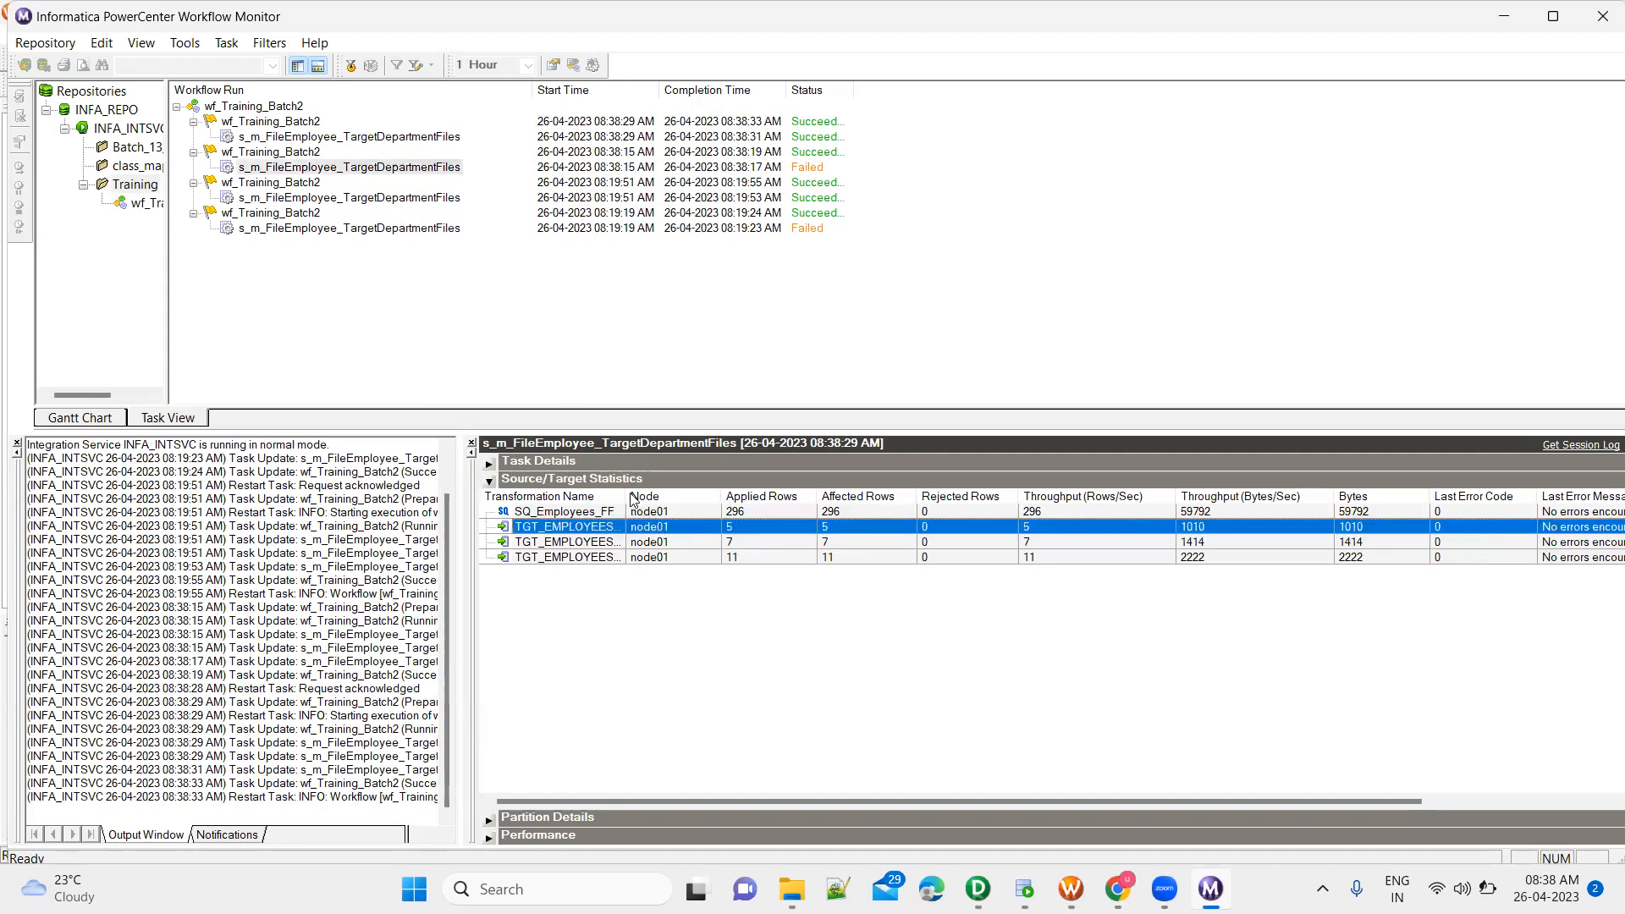
{"action": "left_click_drag", "start_coordinate": [627, 496], "coordinate": [709, 491]}
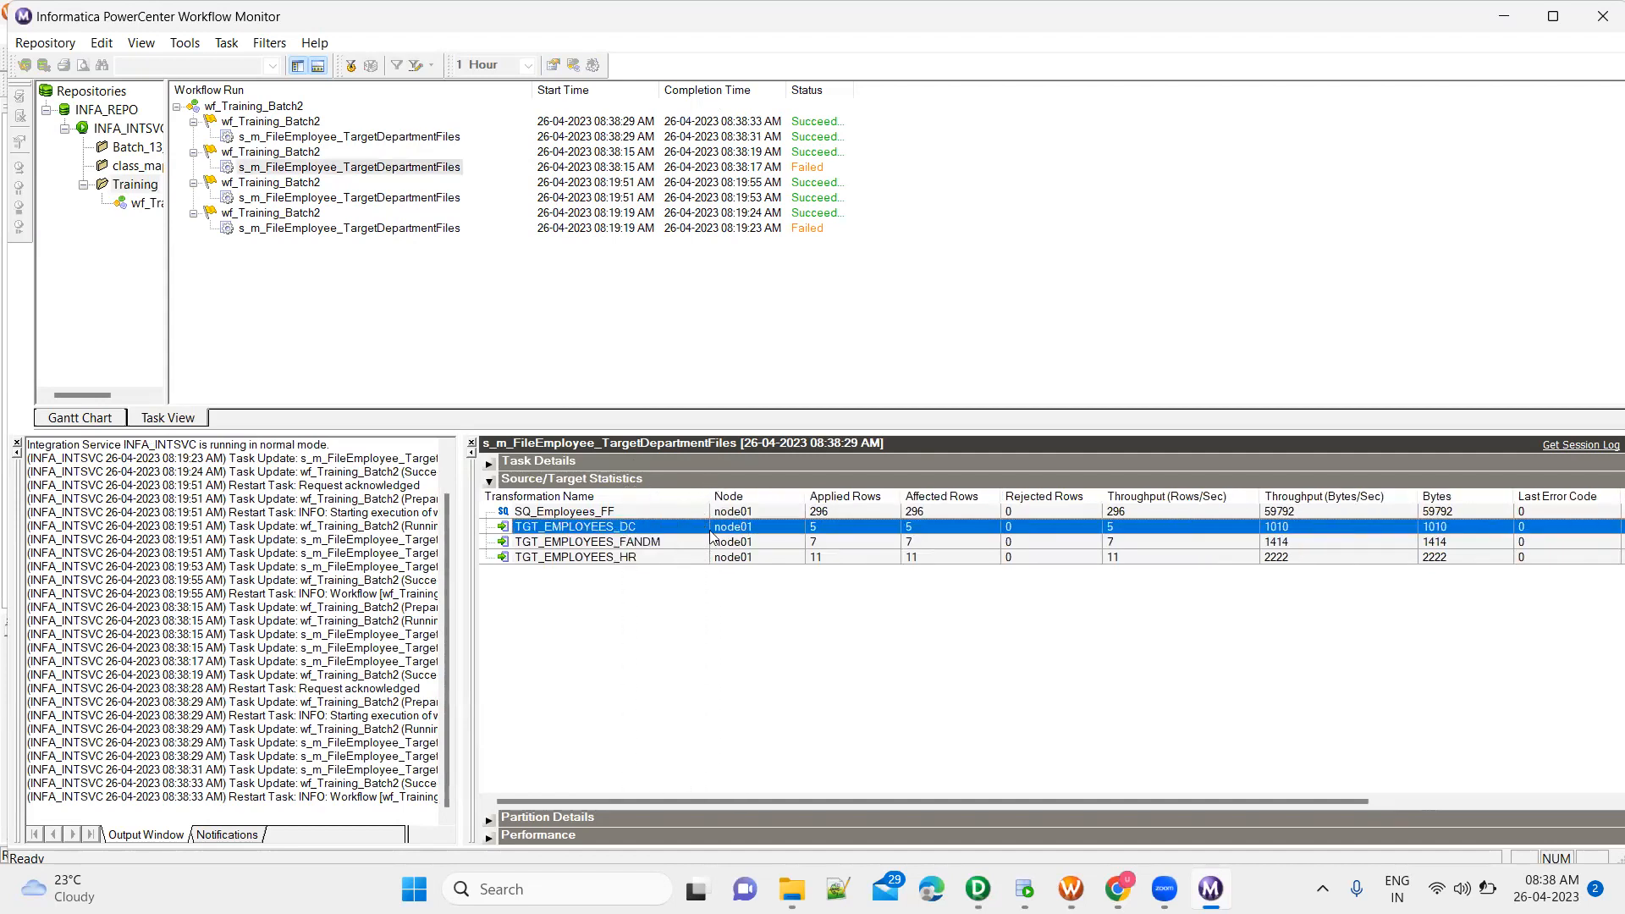
{"action": "left_click", "coordinate": [845, 542]}
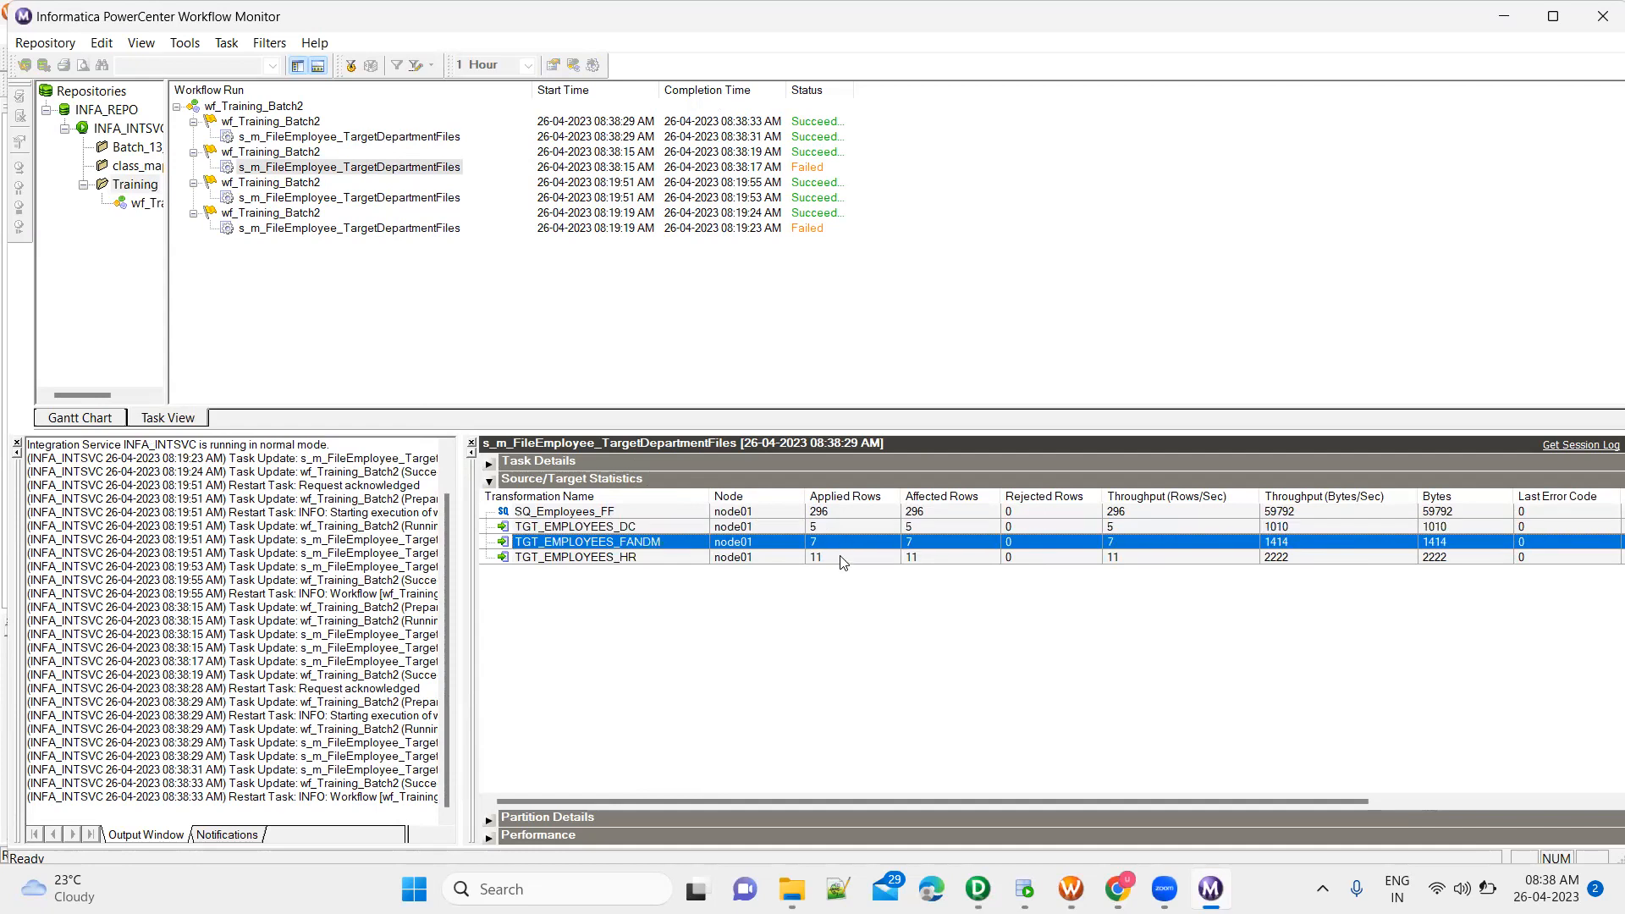
{"action": "left_click", "coordinate": [843, 558]}
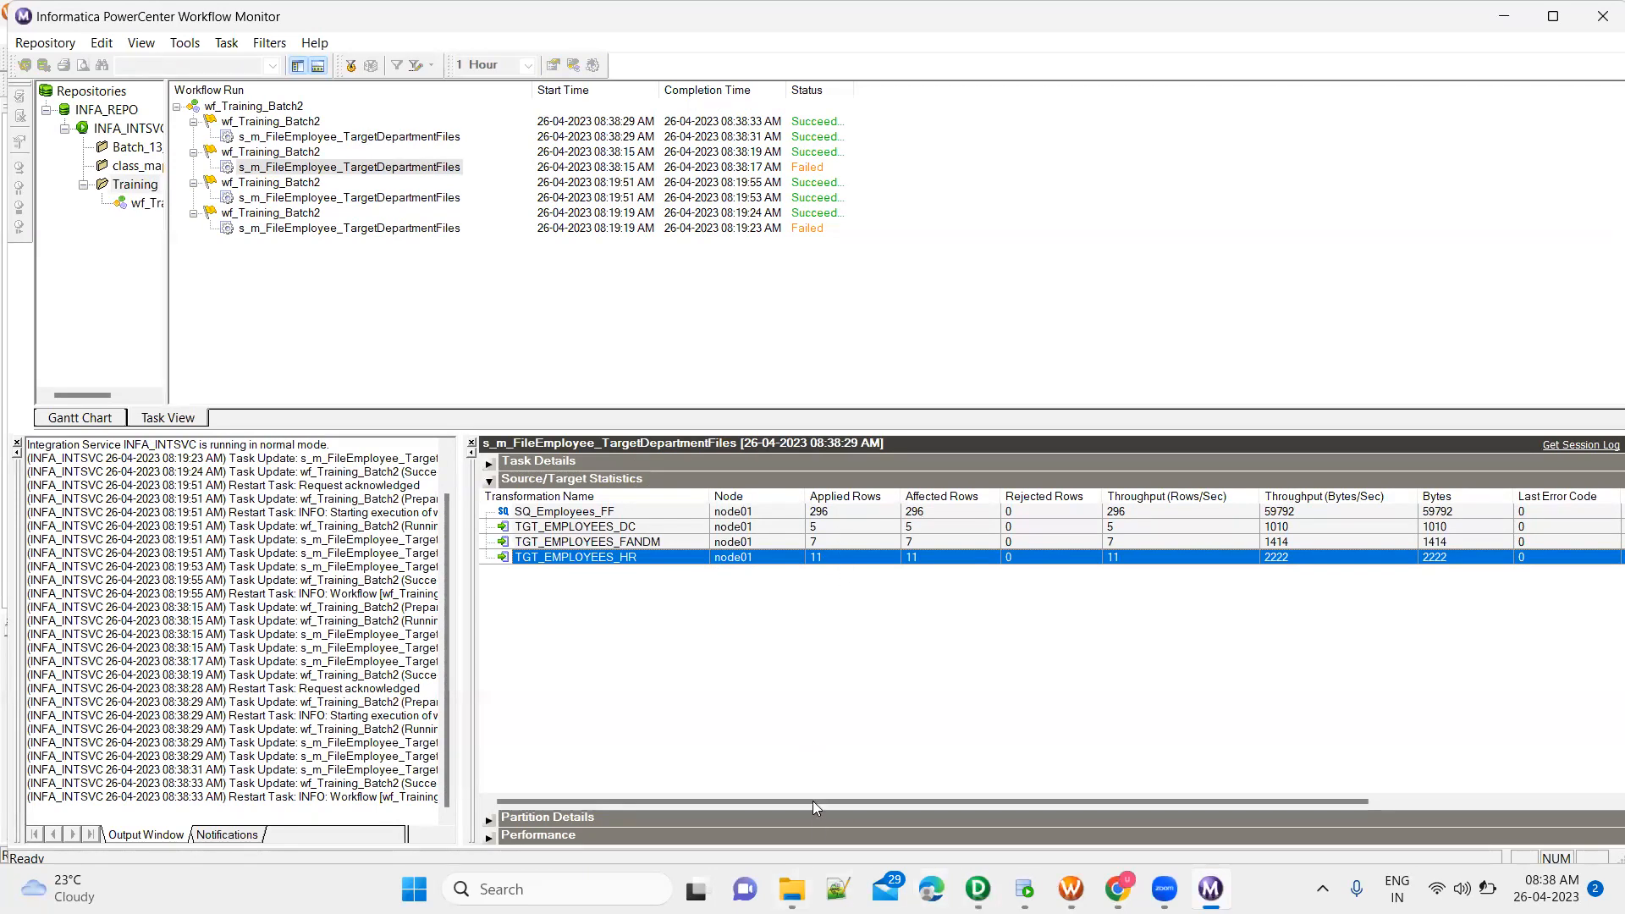
Switch to File Explorer, refresh the TgtFiles Training folder and check the generated TGT_Employees_DC.csv and TGT_FandM.csv files
{"action": "mouse_move", "coordinate": [791, 889]}
{"action": "left_click", "coordinate": [782, 825]}
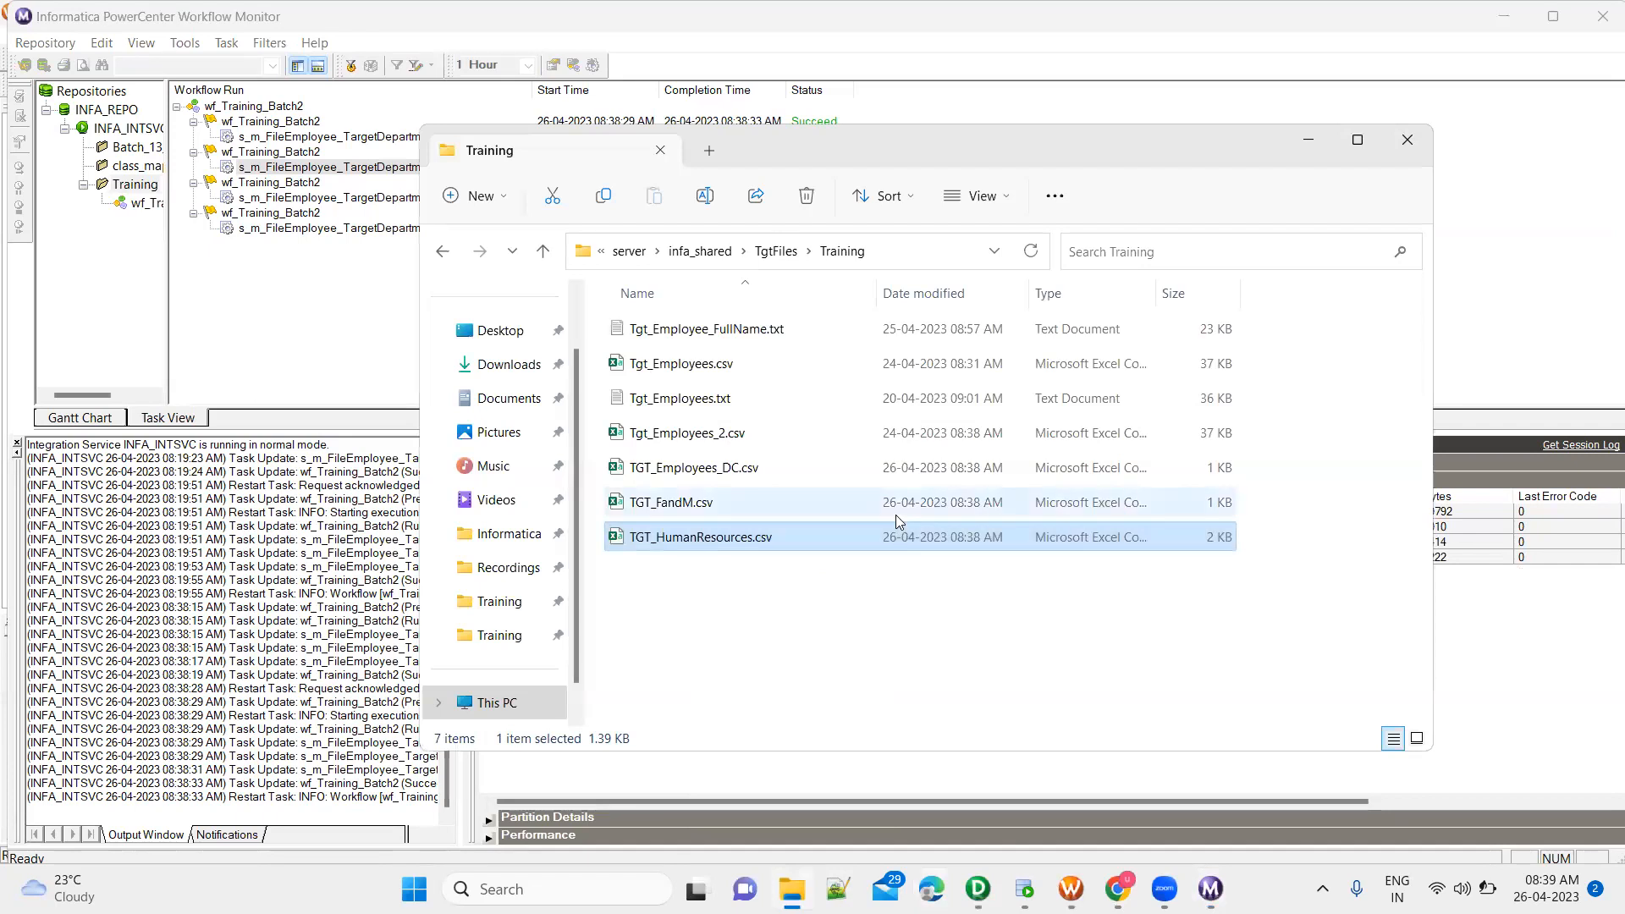
{"action": "left_click", "coordinate": [1032, 253]}
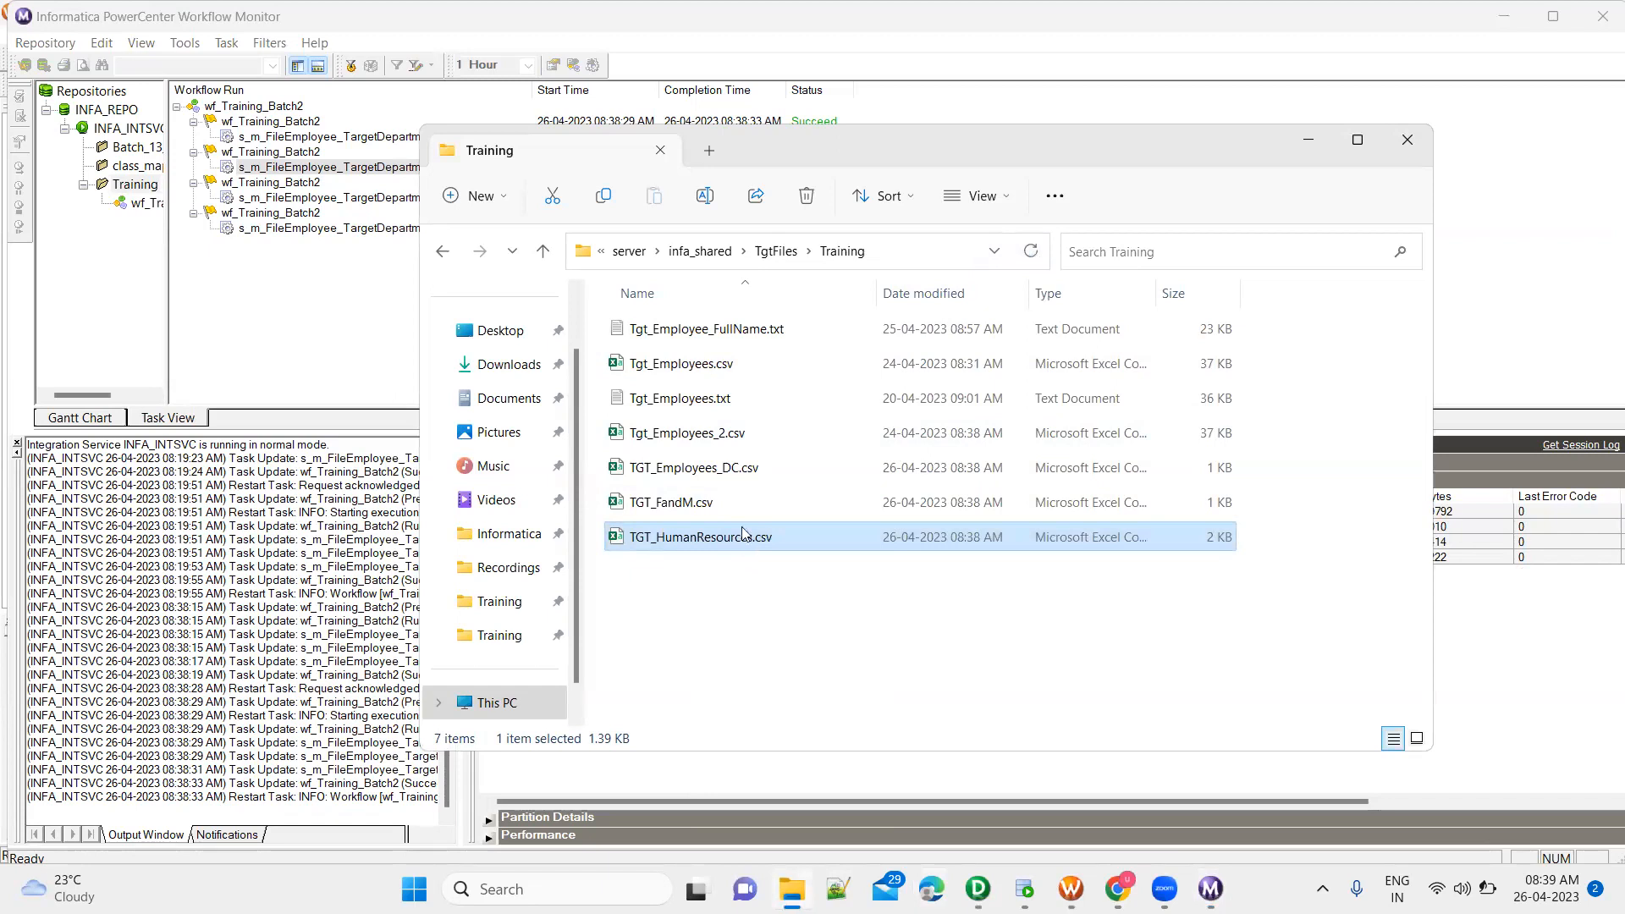
{"action": "left_click", "coordinate": [734, 479]}
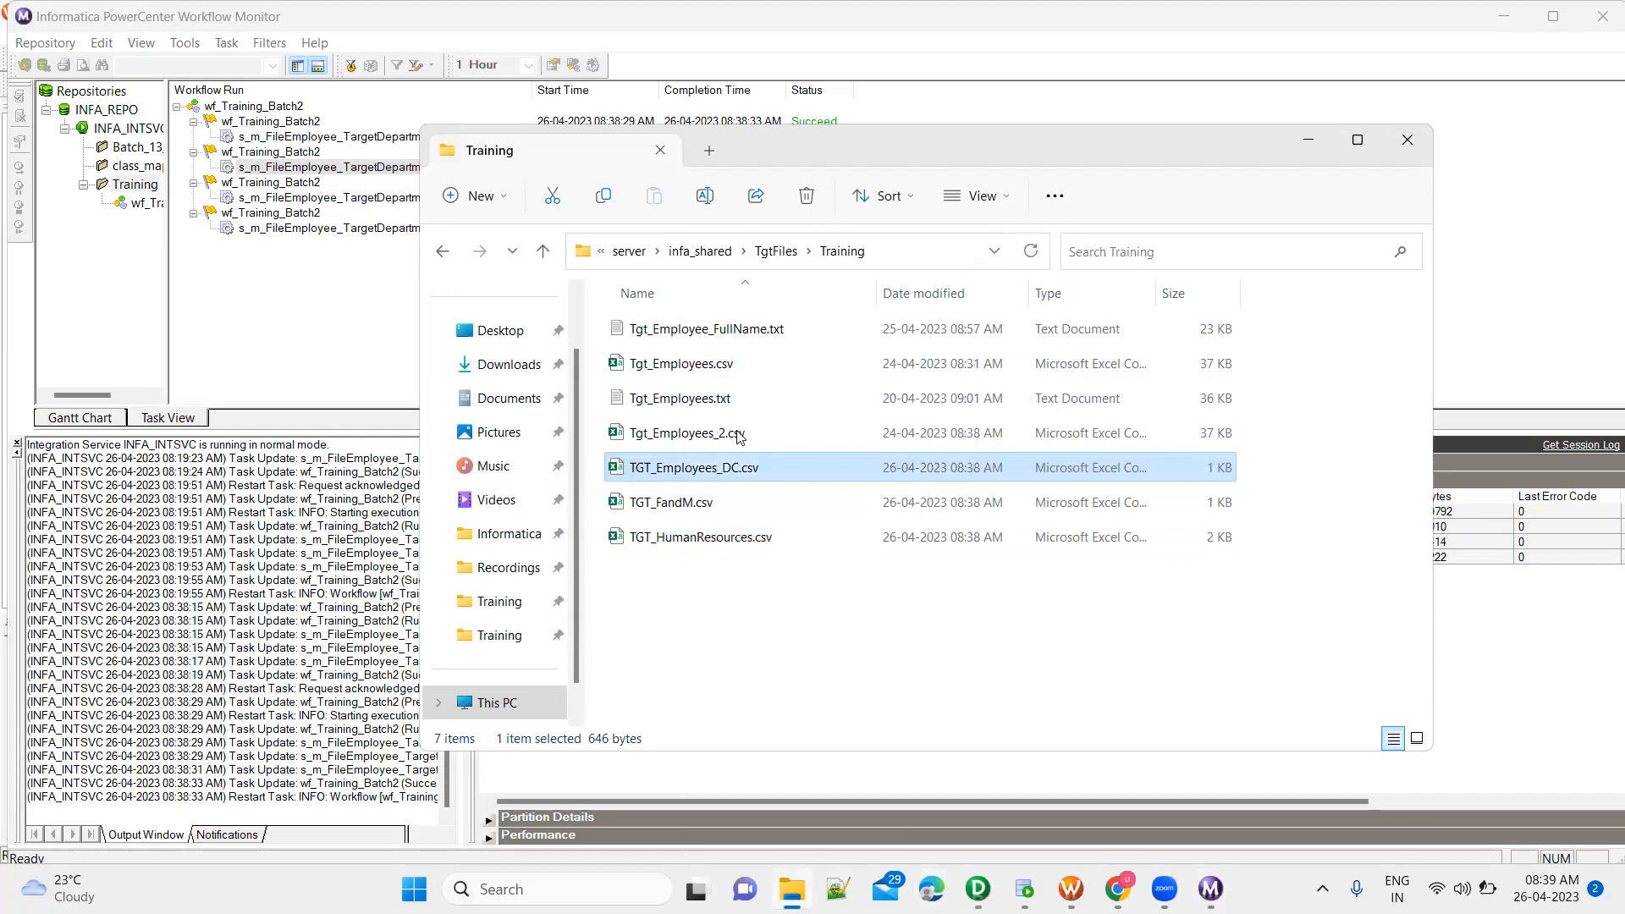
{"action": "left_click", "coordinate": [735, 508]}
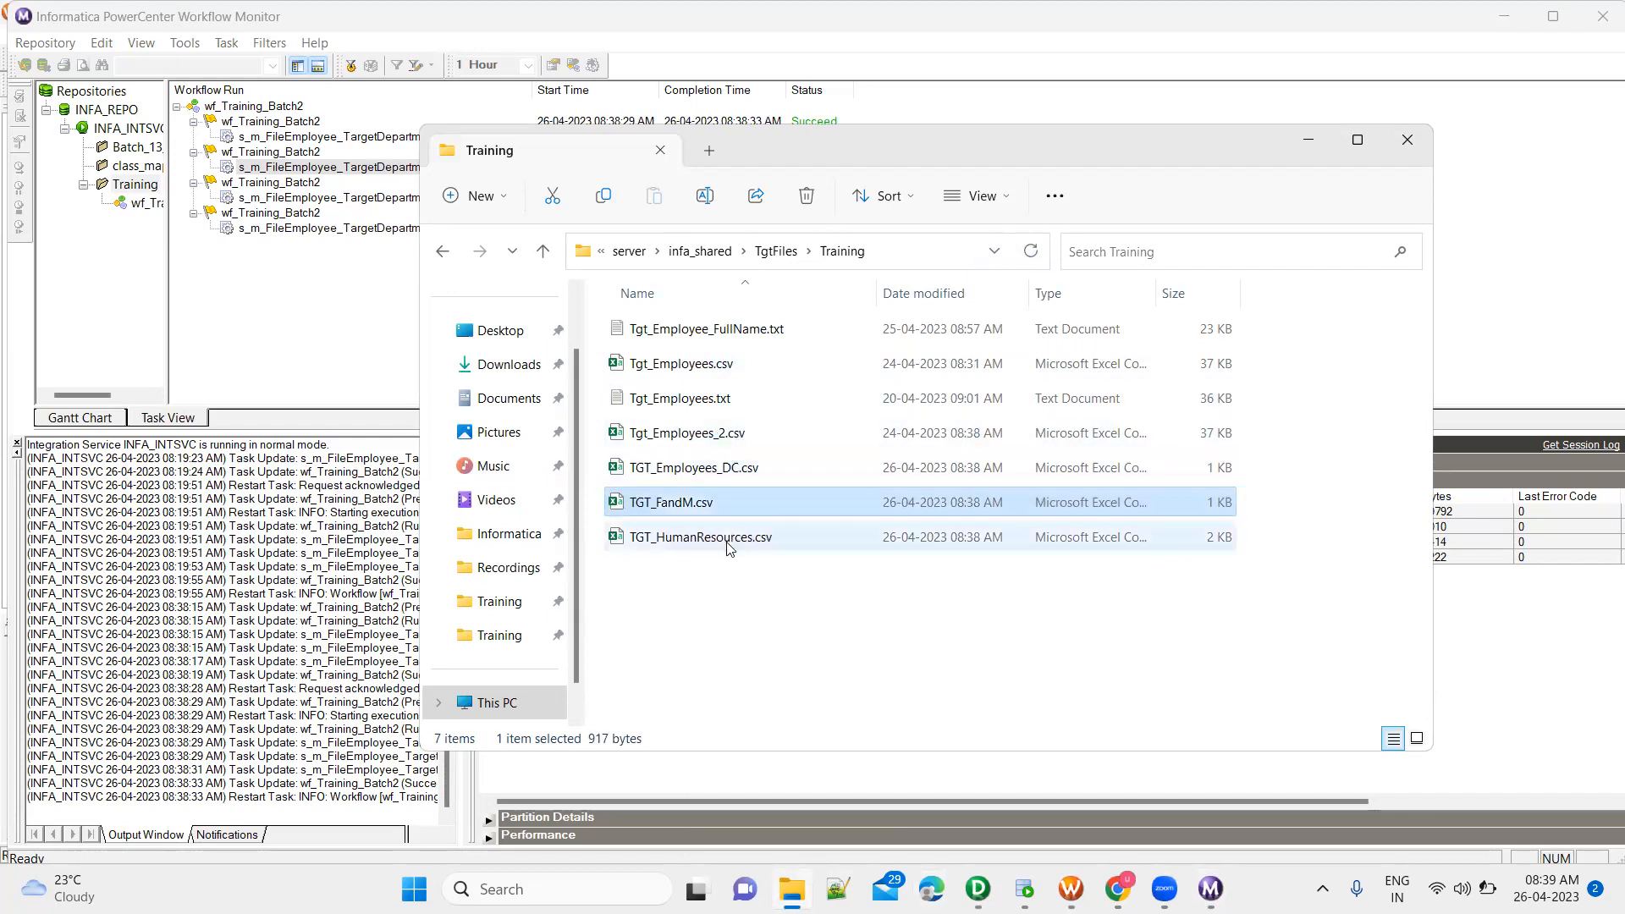
Open TGT_HumanResources.csv in Excel, fit column K to its contents and examine the department value of each row
{"action": "double_click", "coordinate": [726, 541]}
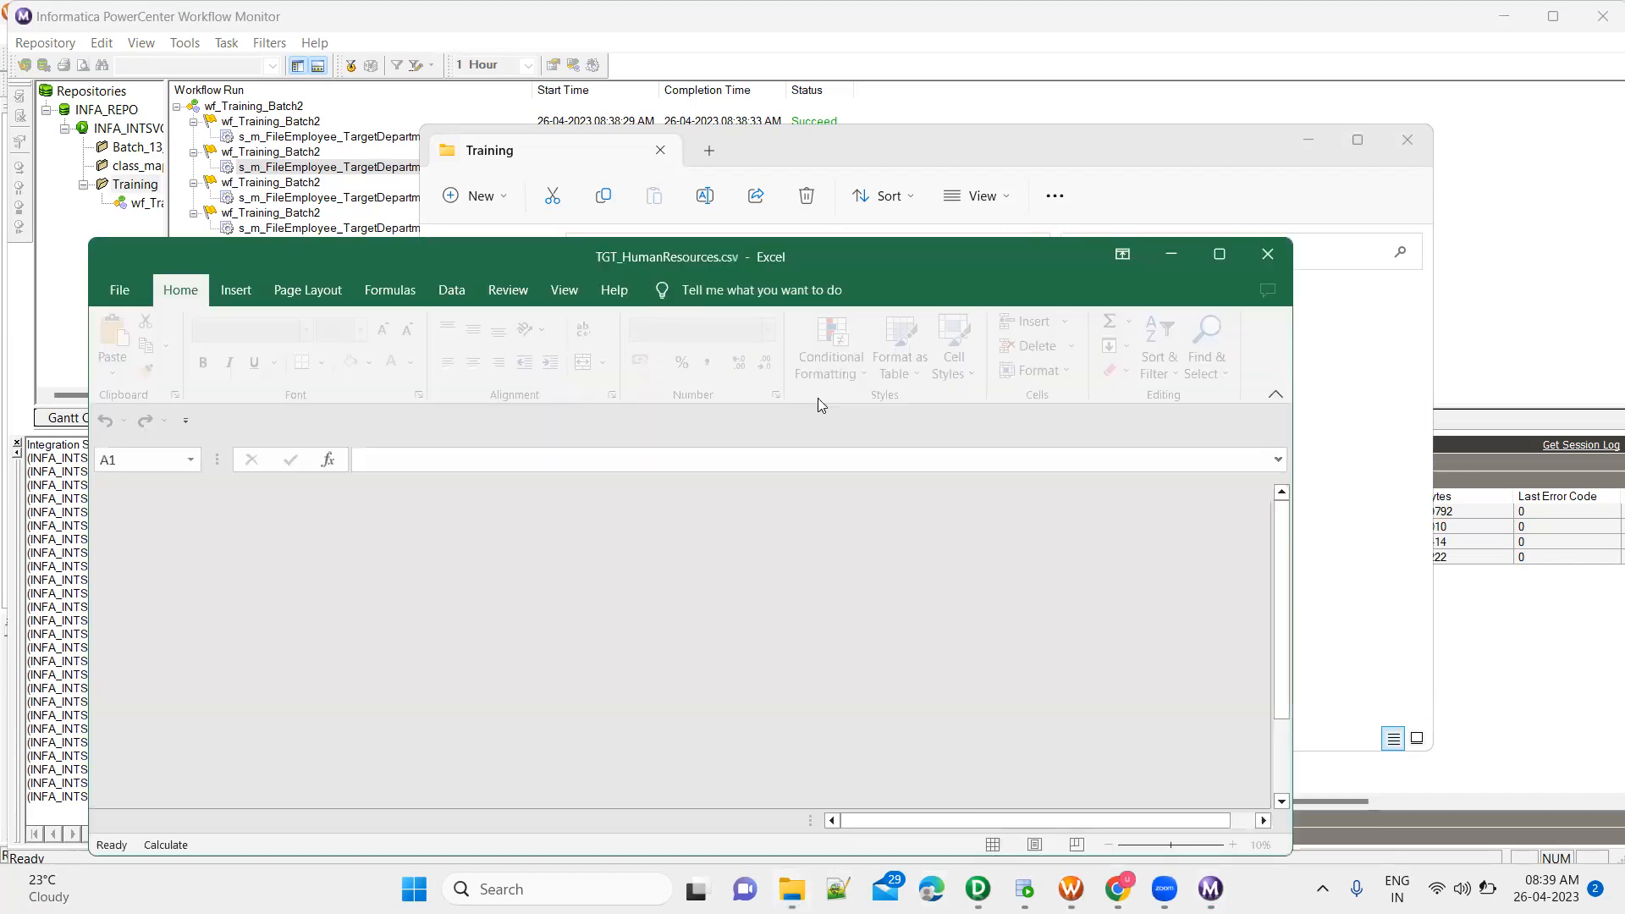
{"action": "left_click", "coordinate": [441, 713]}
{"action": "scroll", "coordinate": [442, 707], "scroll_direction": "down", "scroll_amount": 2}
{"action": "scroll", "coordinate": [442, 707], "scroll_direction": "up", "scroll_amount": 2}
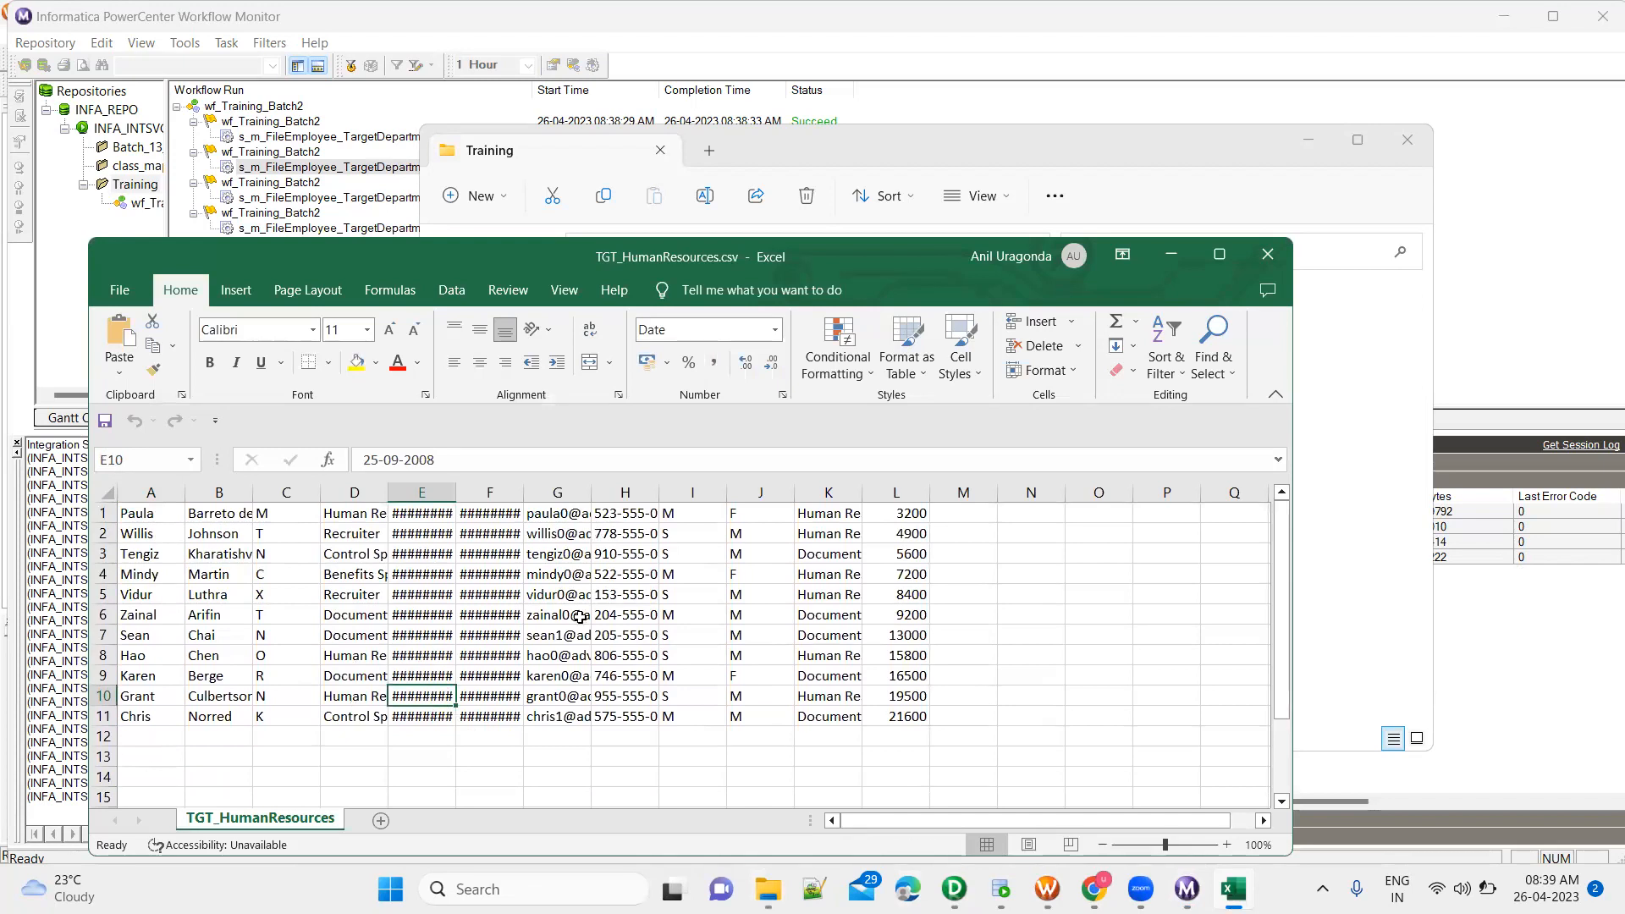
{"action": "double_click", "coordinate": [862, 492]}
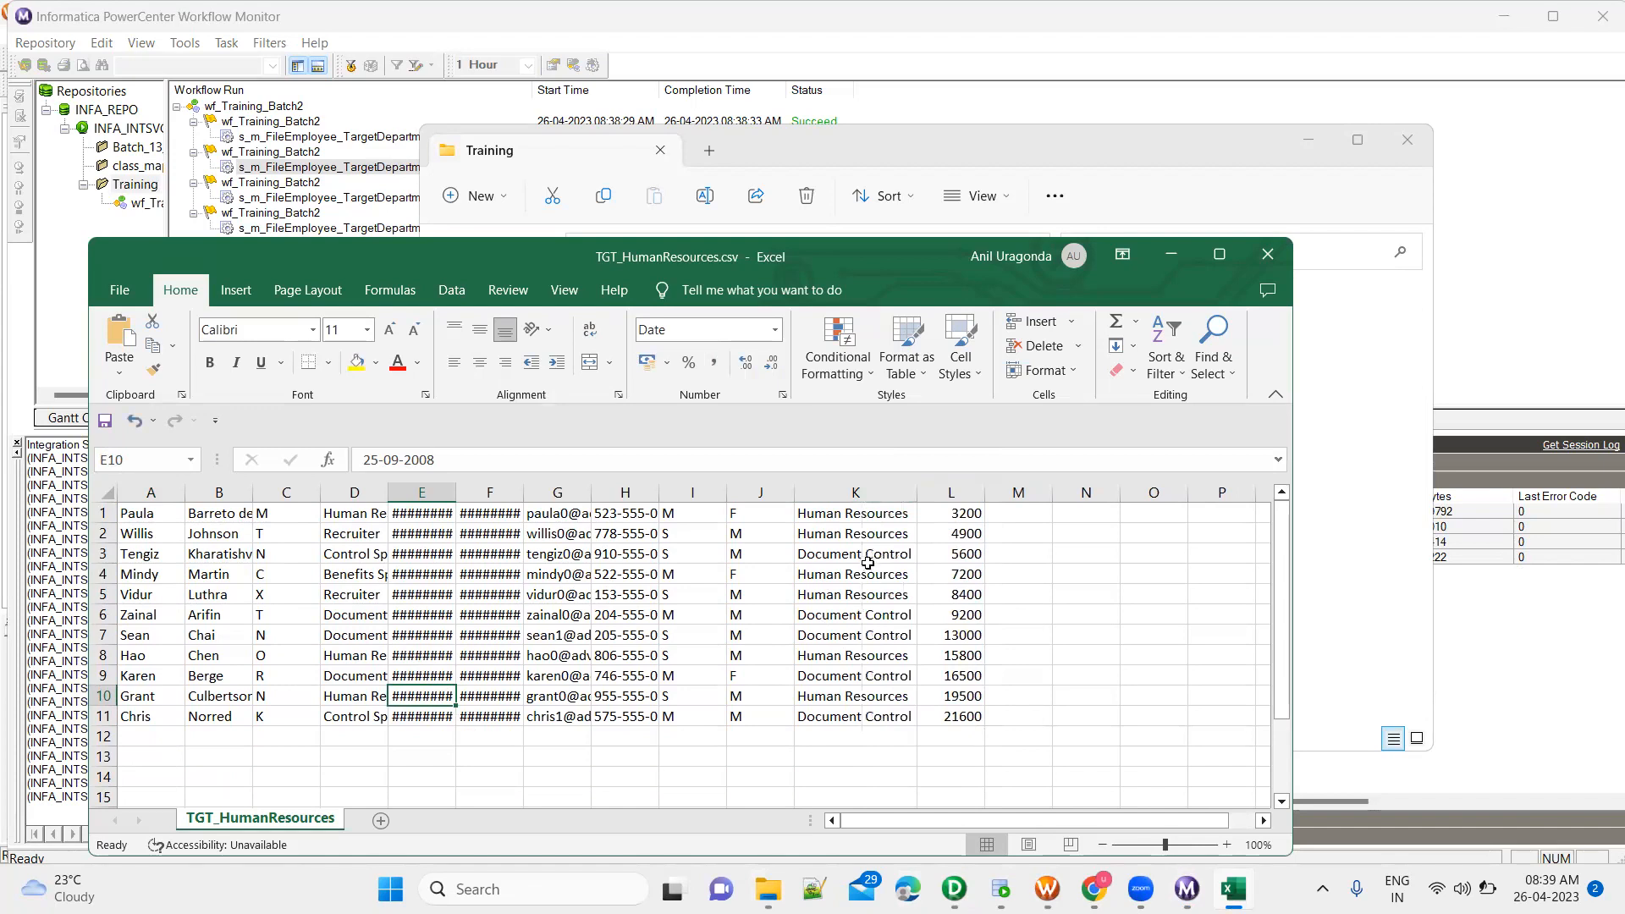
{"action": "left_click", "coordinate": [868, 554]}
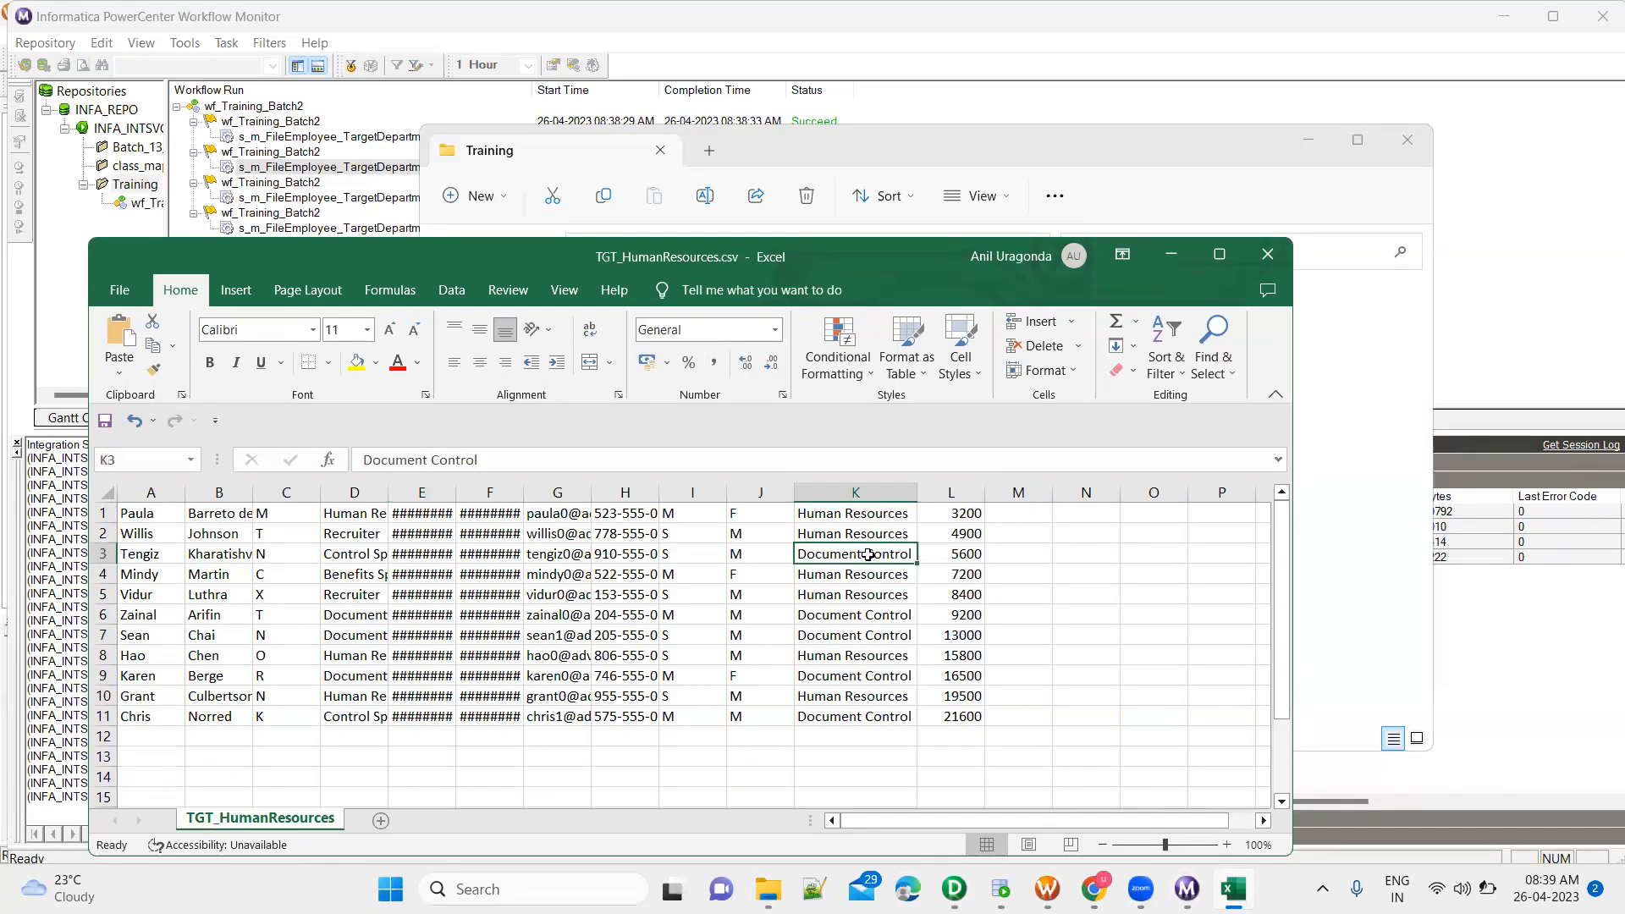
{"action": "left_click", "coordinate": [861, 616], "text": "ctrl"}
{"action": "left_click", "coordinate": [857, 654]}
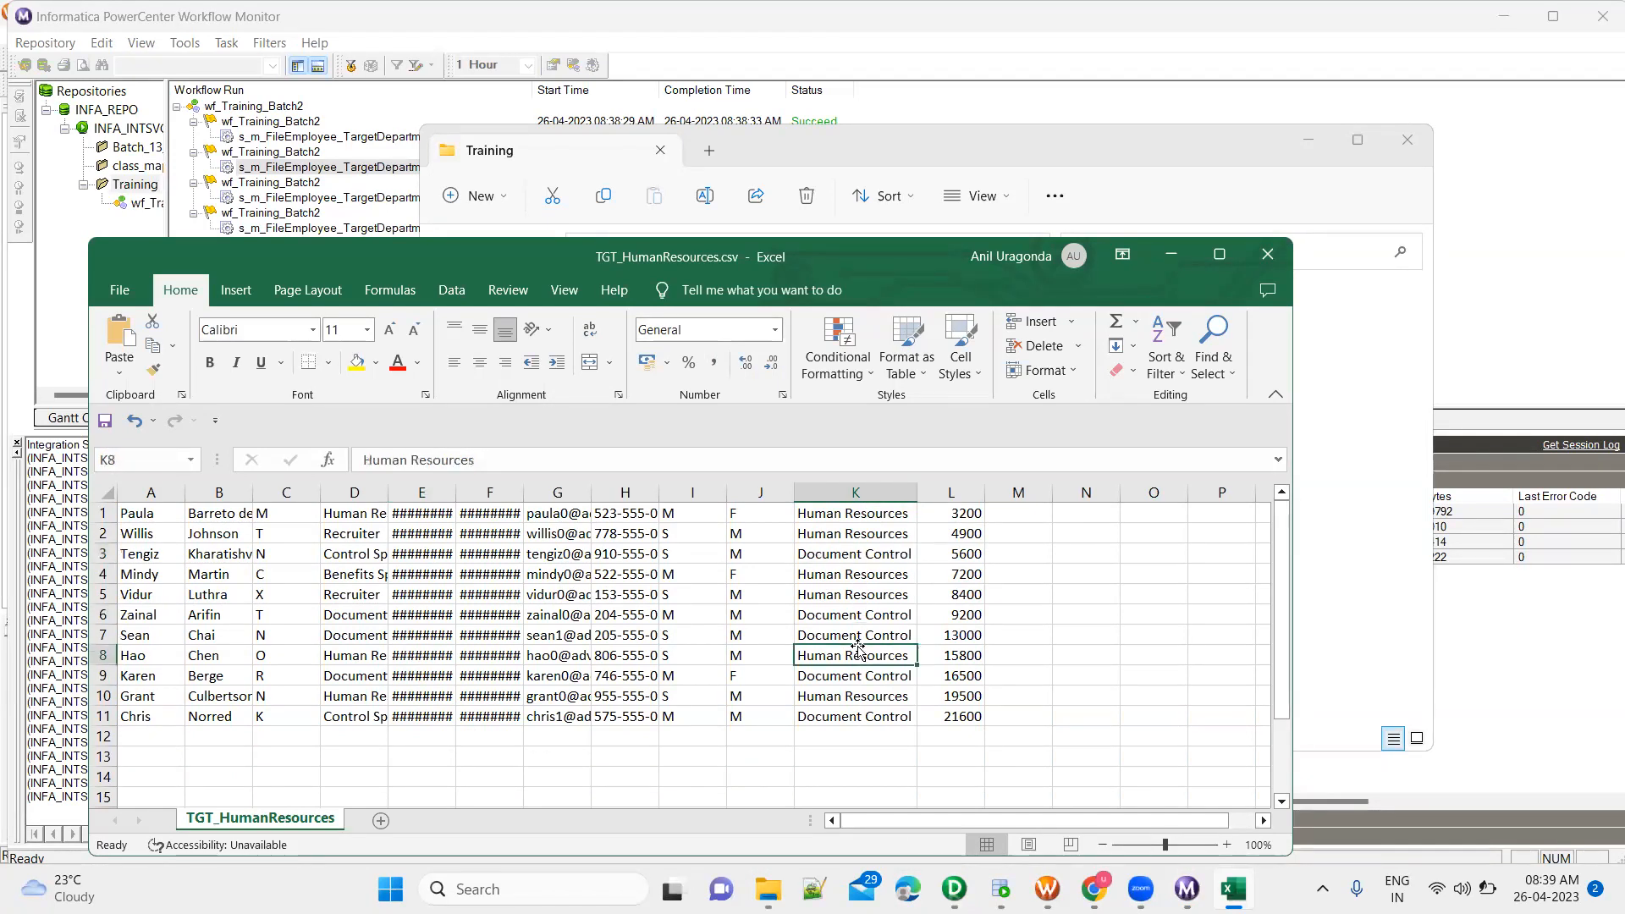
{"action": "scroll", "coordinate": [866, 542], "scroll_direction": "up", "scroll_amount": 1}
{"action": "scroll", "coordinate": [866, 543], "scroll_direction": "down", "scroll_amount": 1}
{"action": "left_click", "coordinate": [869, 506]}
{"action": "left_click", "coordinate": [869, 529]}
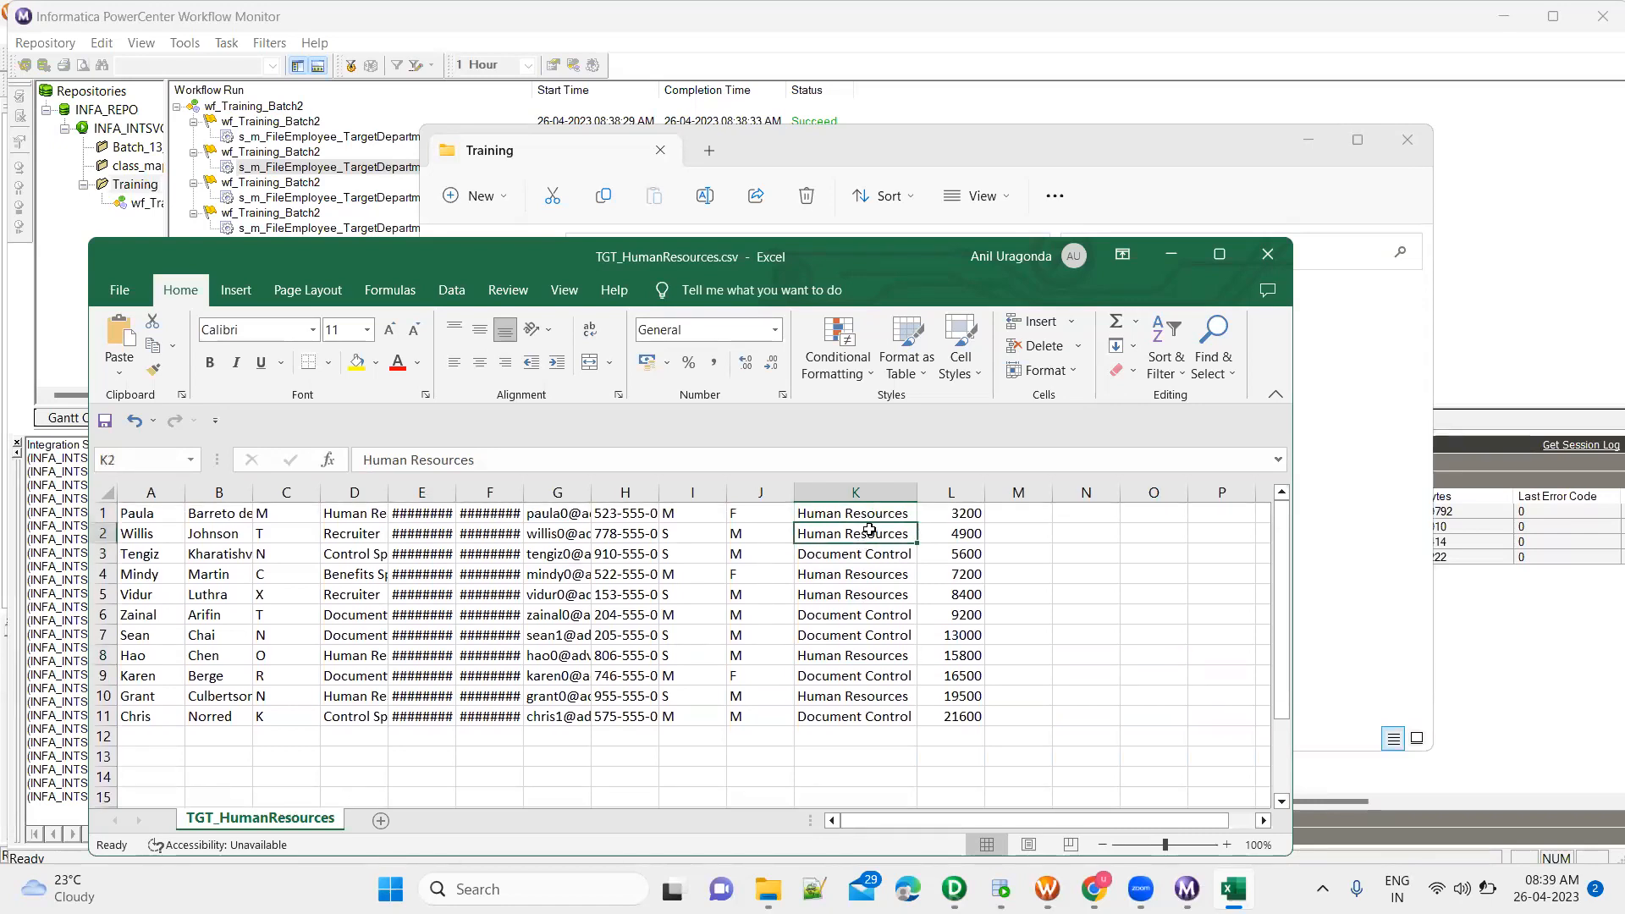
{"action": "left_click", "coordinate": [870, 558]}
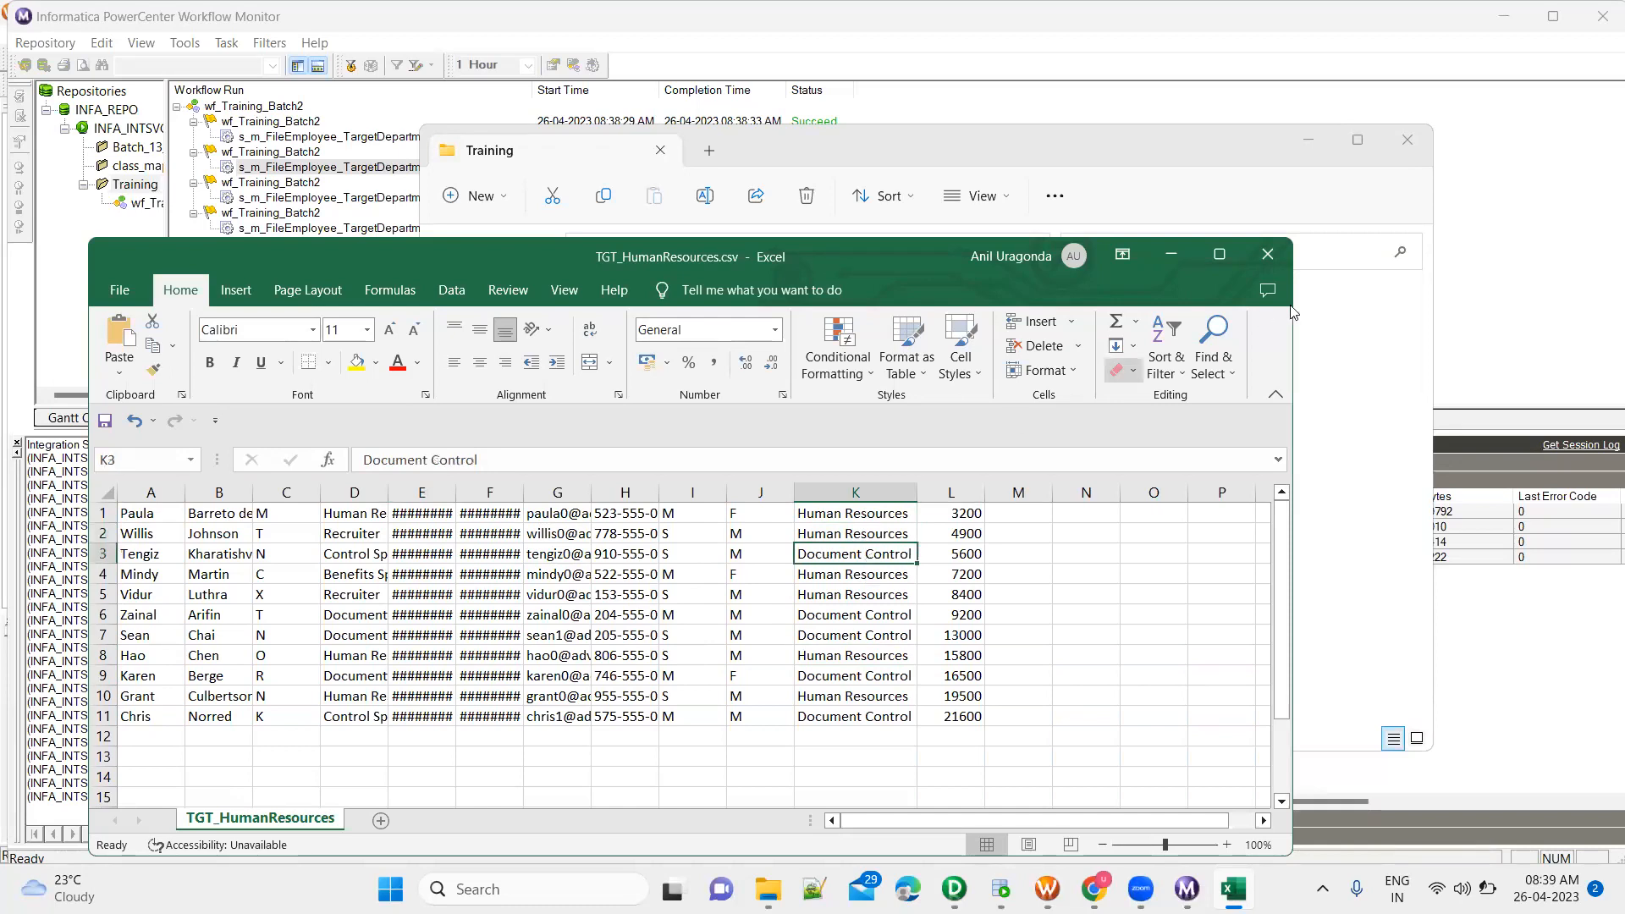
Check the first row of TGT_HumanResources.csv for column headings and close the file without saving
{"action": "left_click", "coordinate": [1274, 259]}
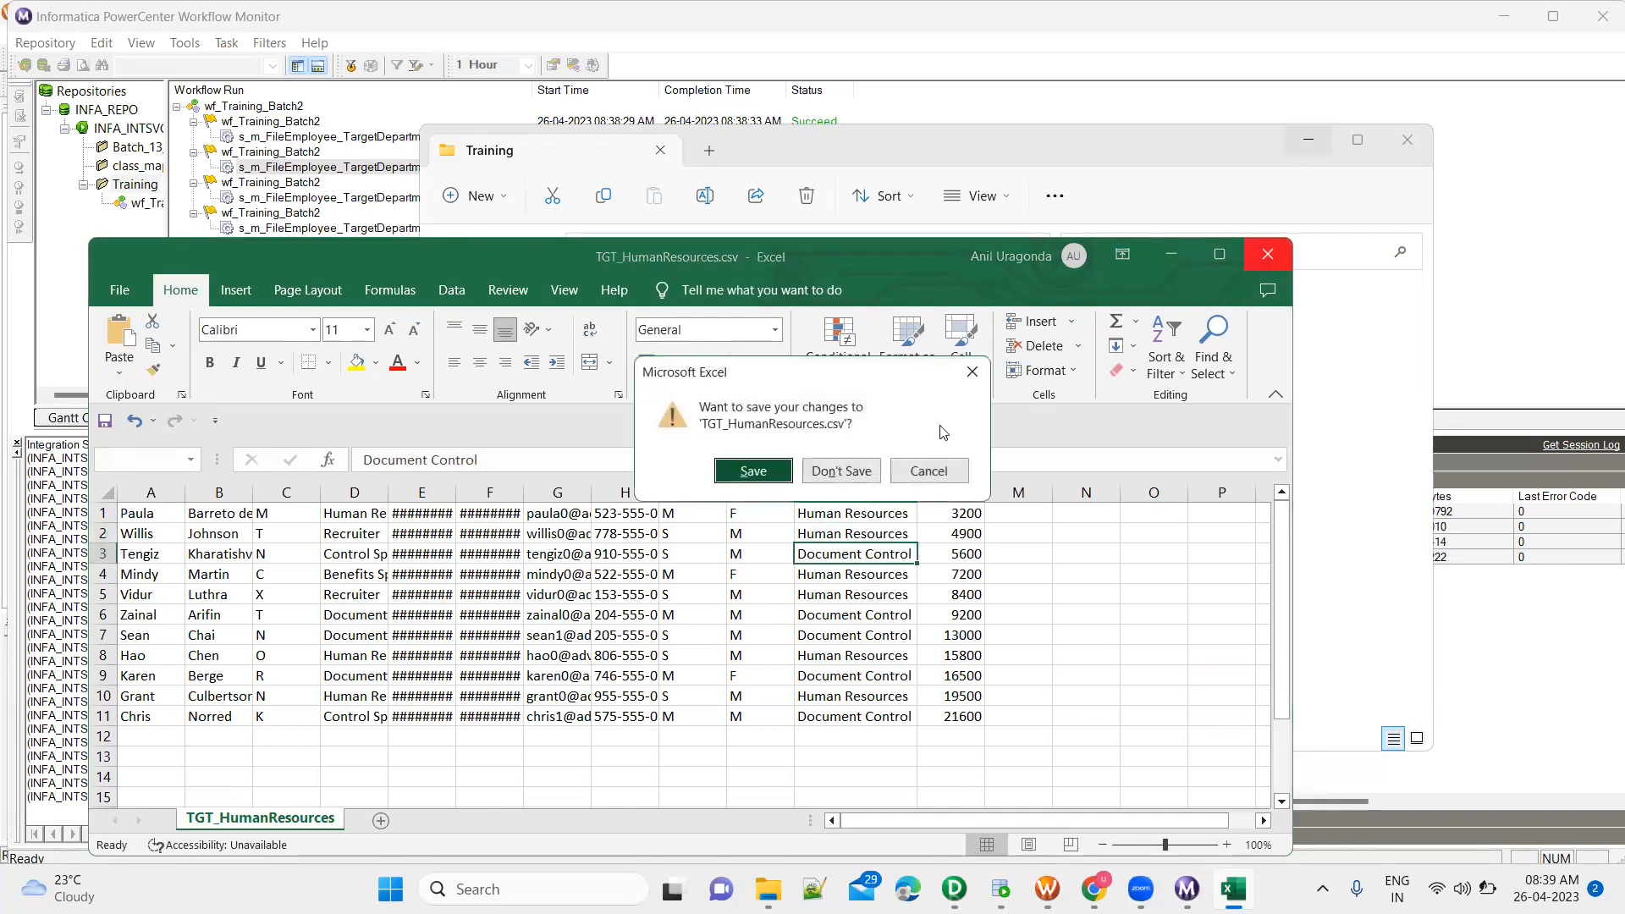
{"action": "left_click", "coordinate": [939, 474]}
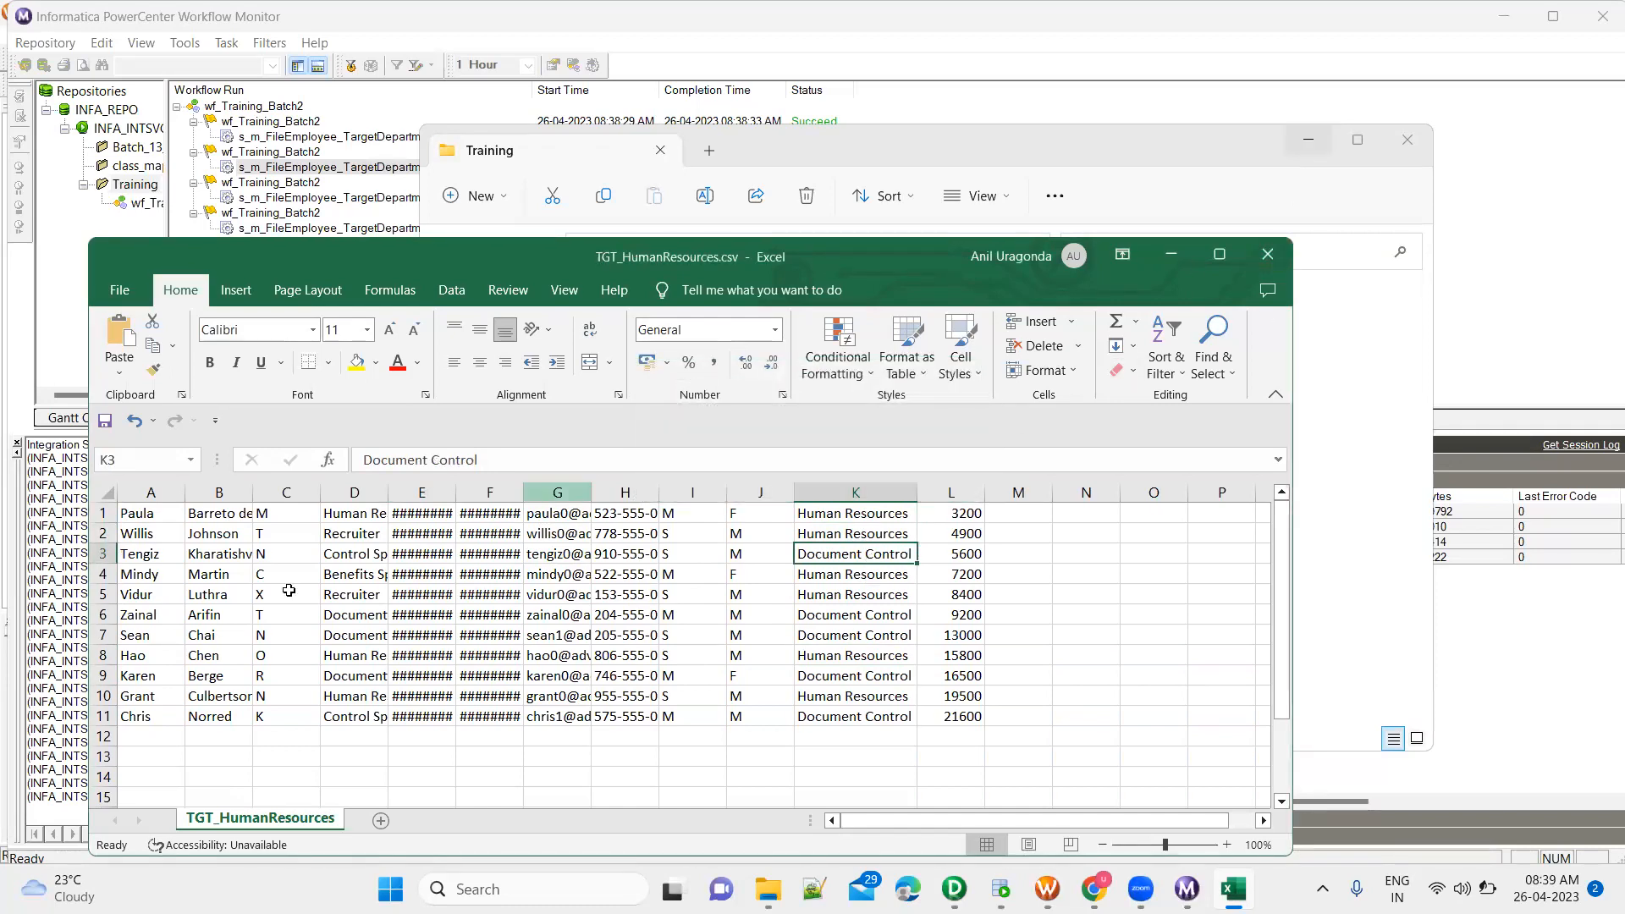
{"action": "left_click", "coordinate": [100, 512]}
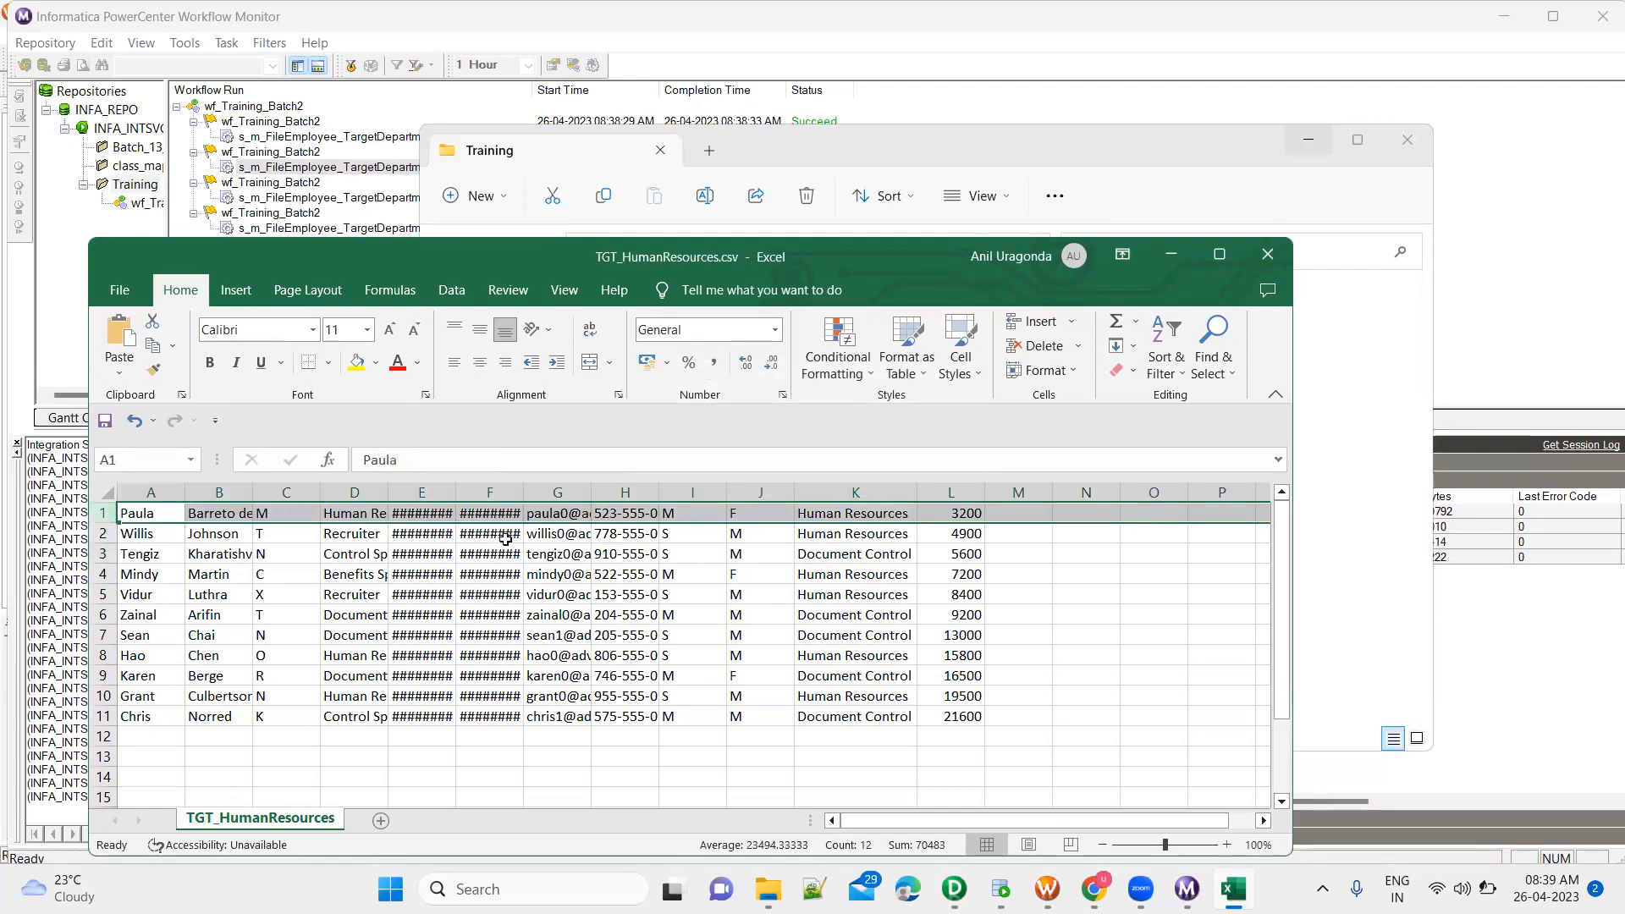
{"action": "left_click", "coordinate": [1270, 252]}
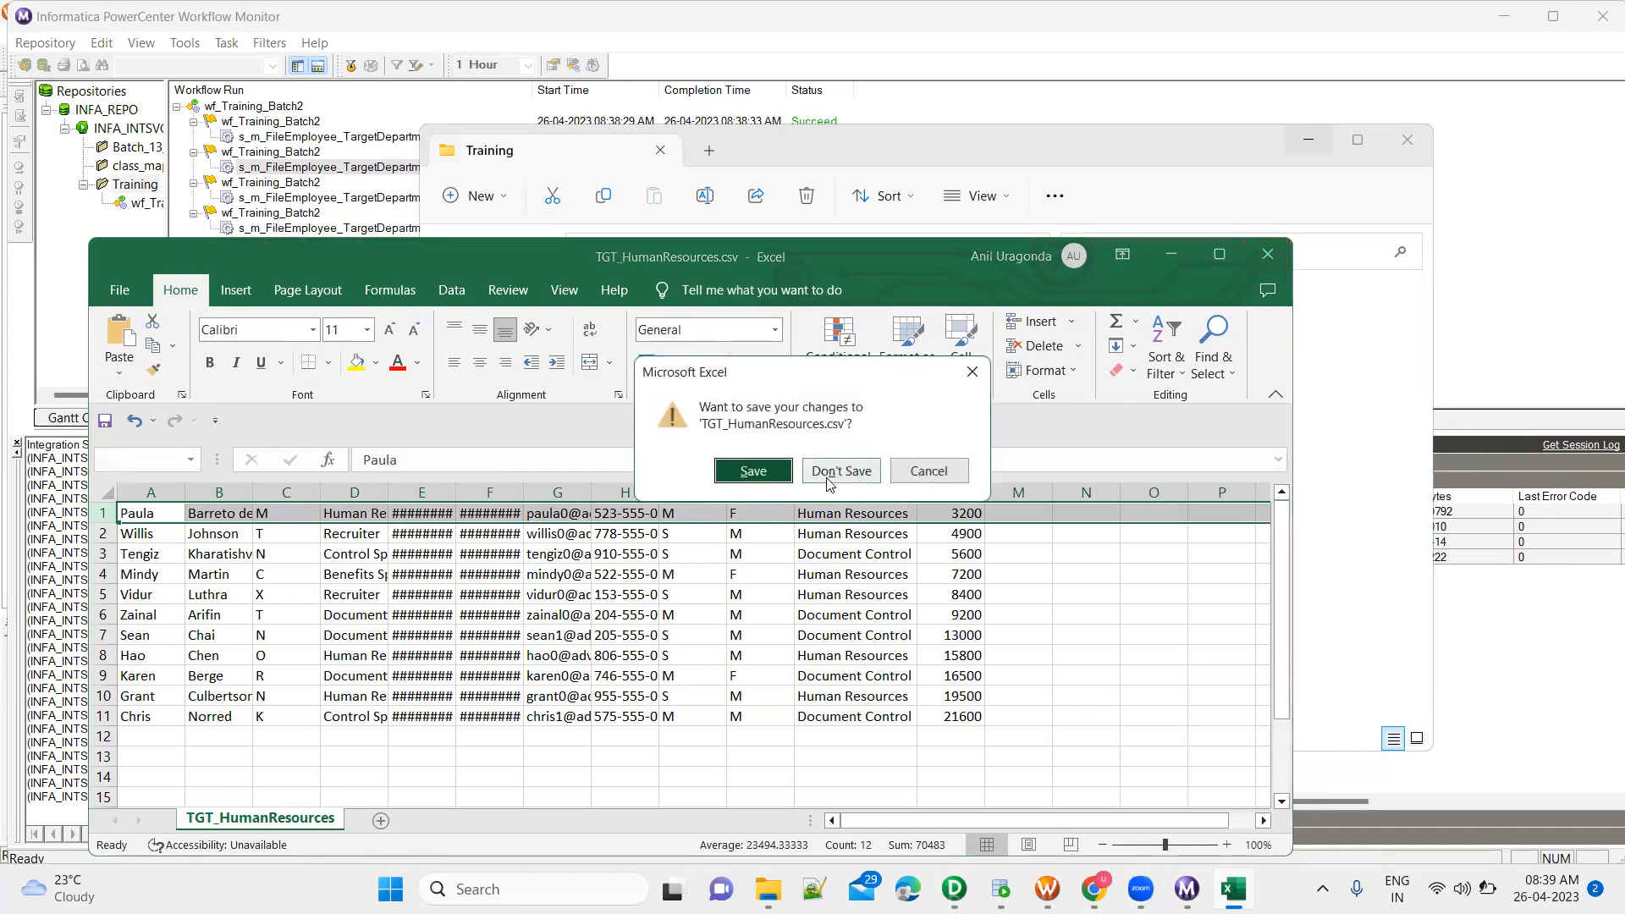
{"action": "left_click", "coordinate": [827, 471]}
Open TGT_FandM.csv, fit column K, check the departments and first row, and close it without saving
{"action": "double_click", "coordinate": [725, 506]}
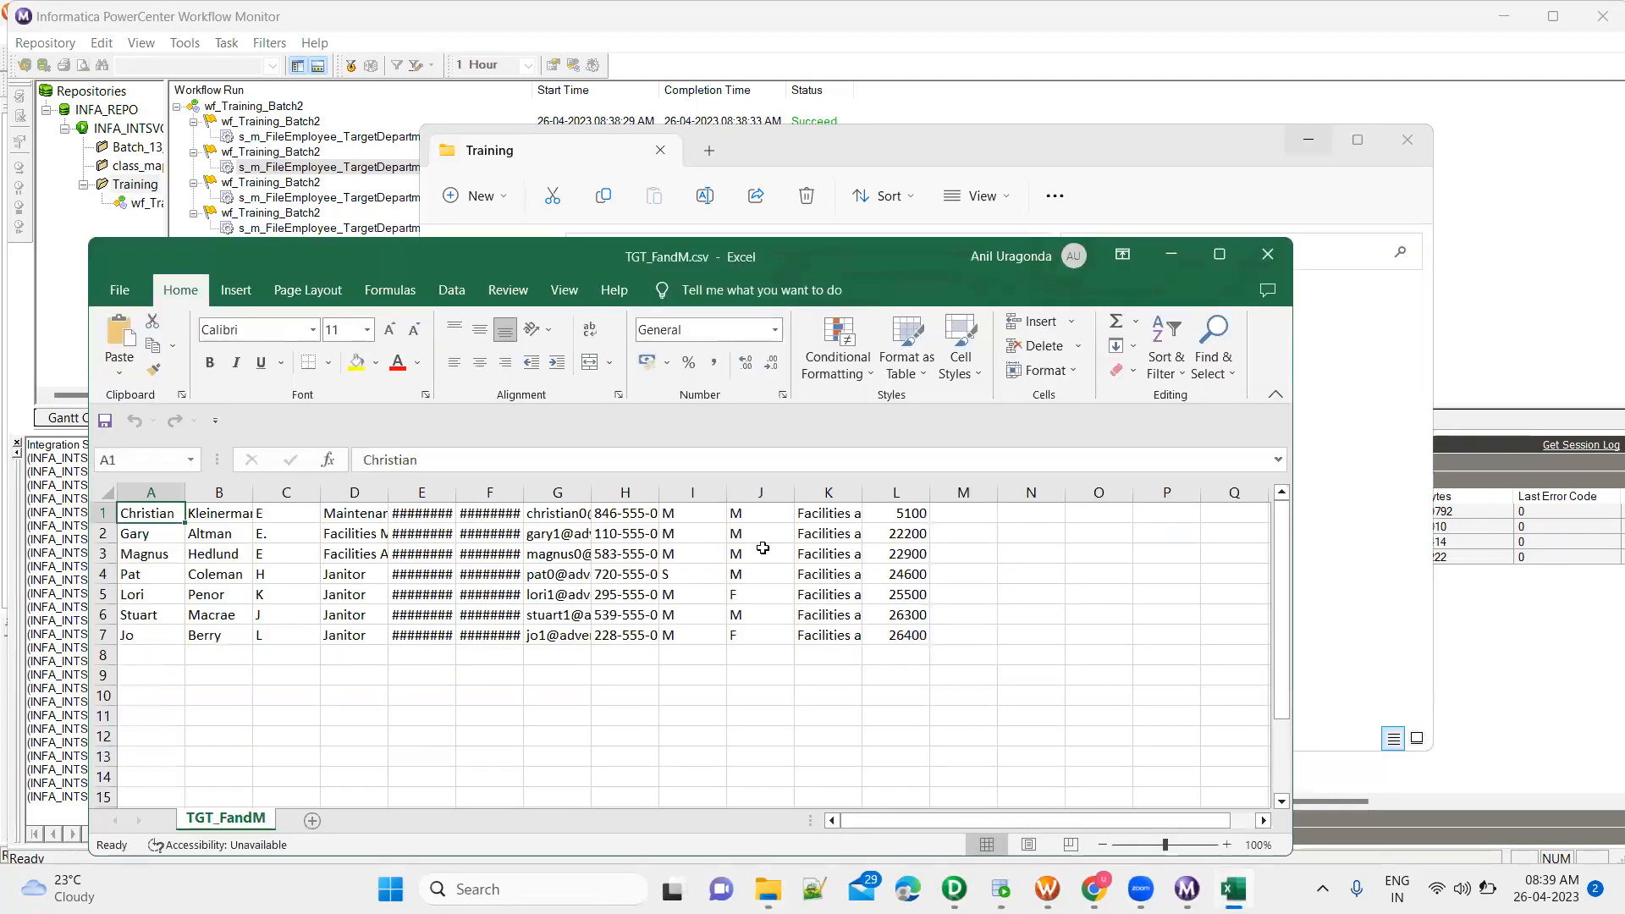
{"action": "double_click", "coordinate": [861, 492]}
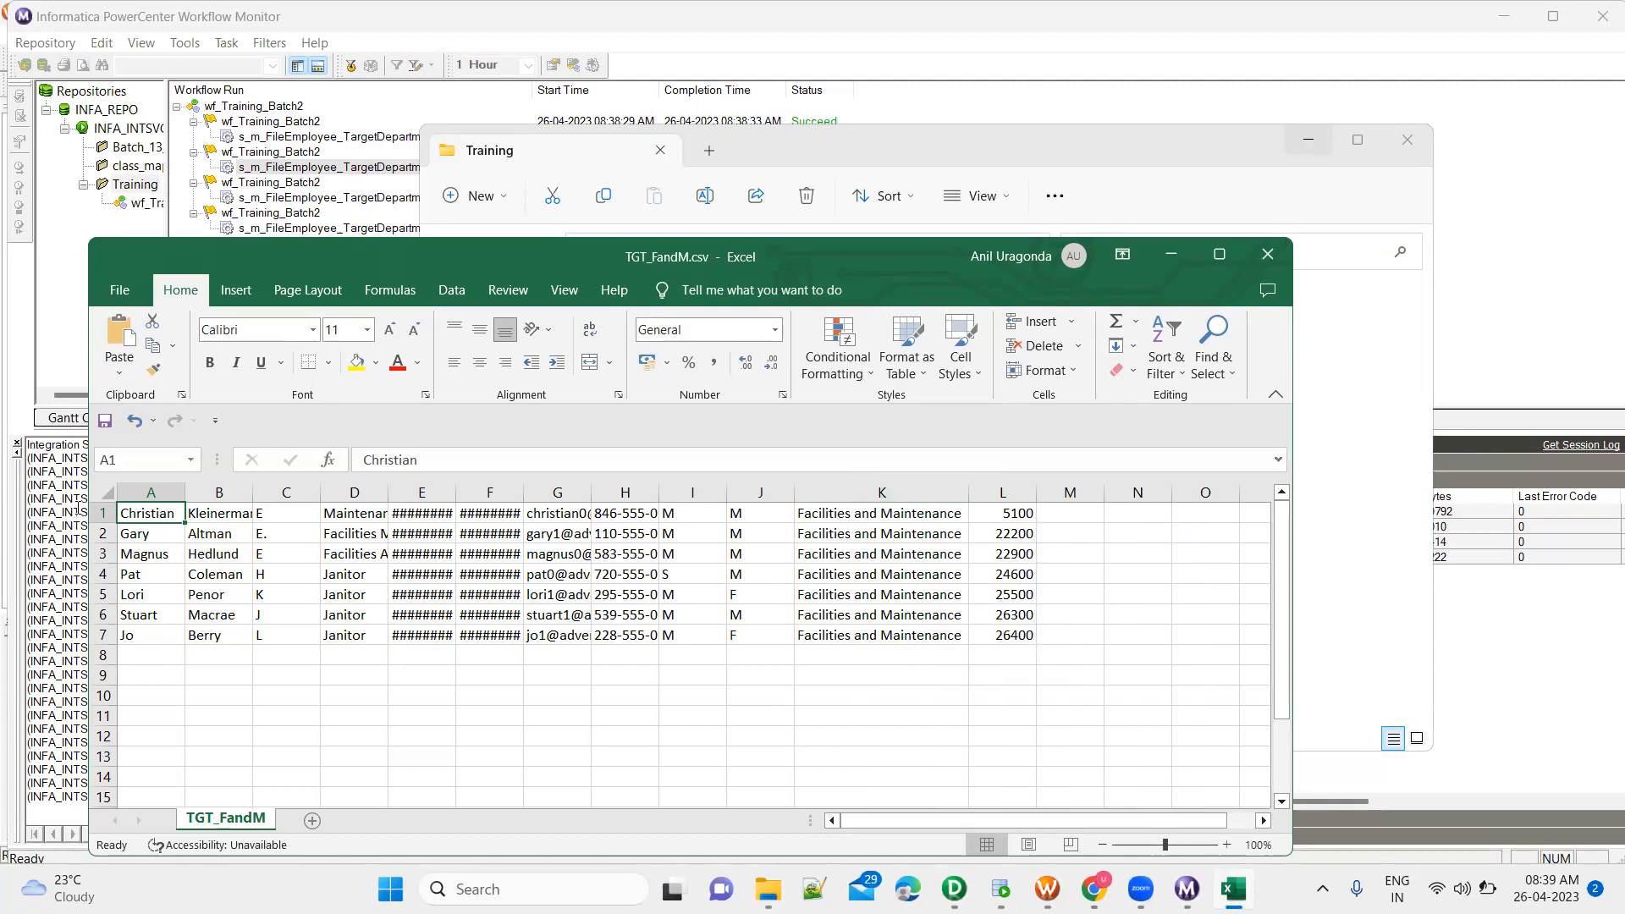
{"action": "left_click", "coordinate": [103, 513]}
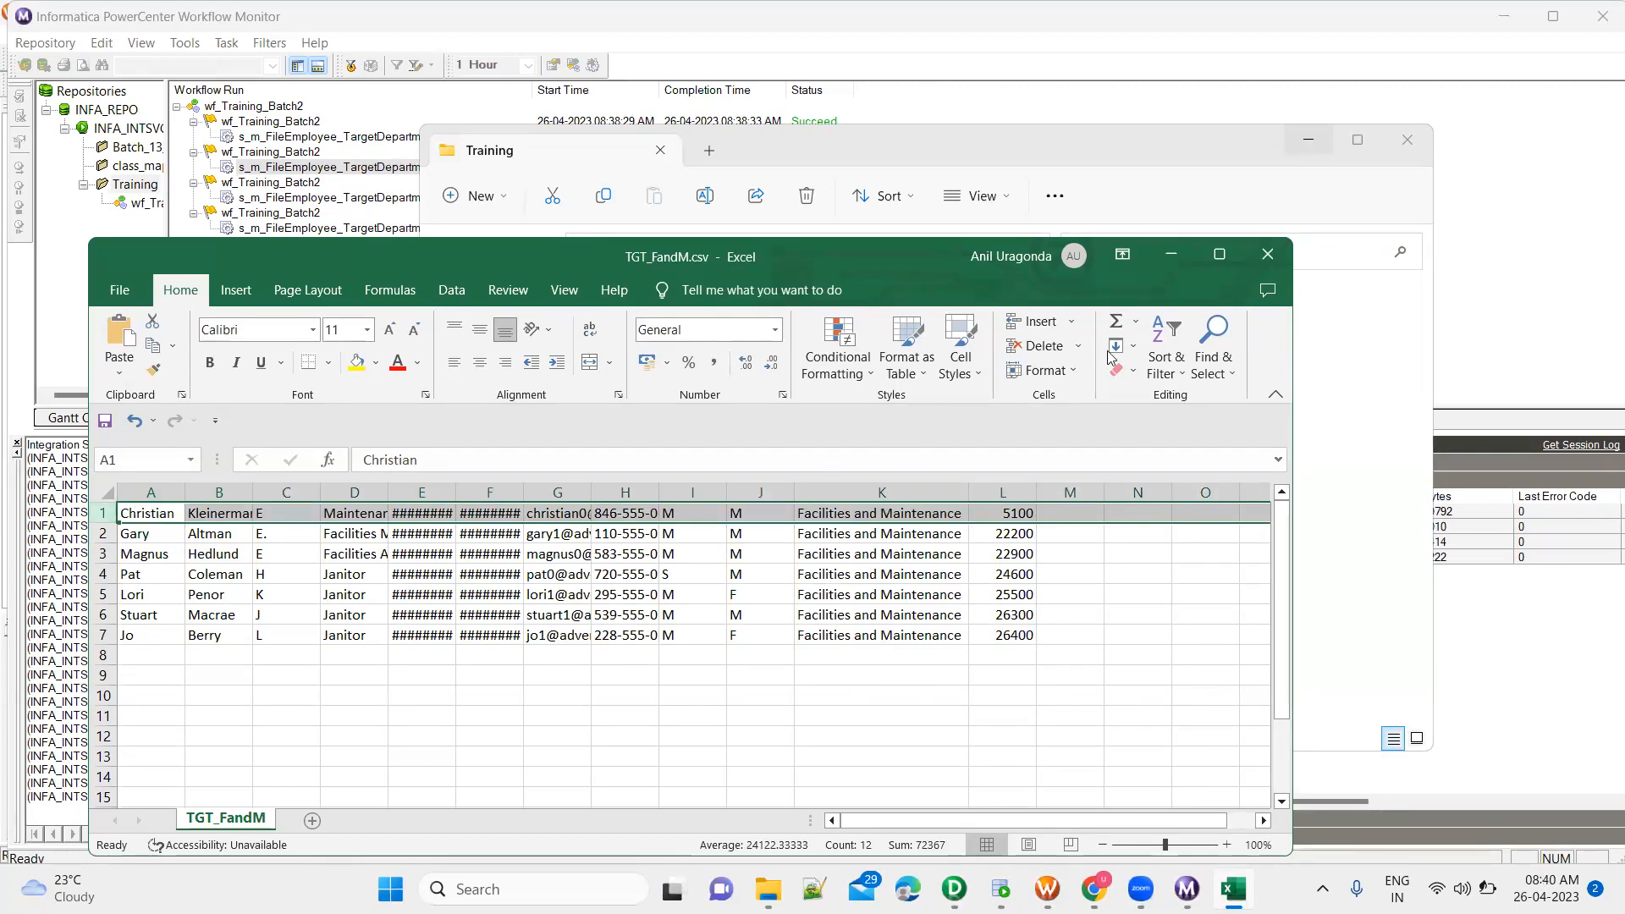
{"action": "left_click", "coordinate": [1266, 264]}
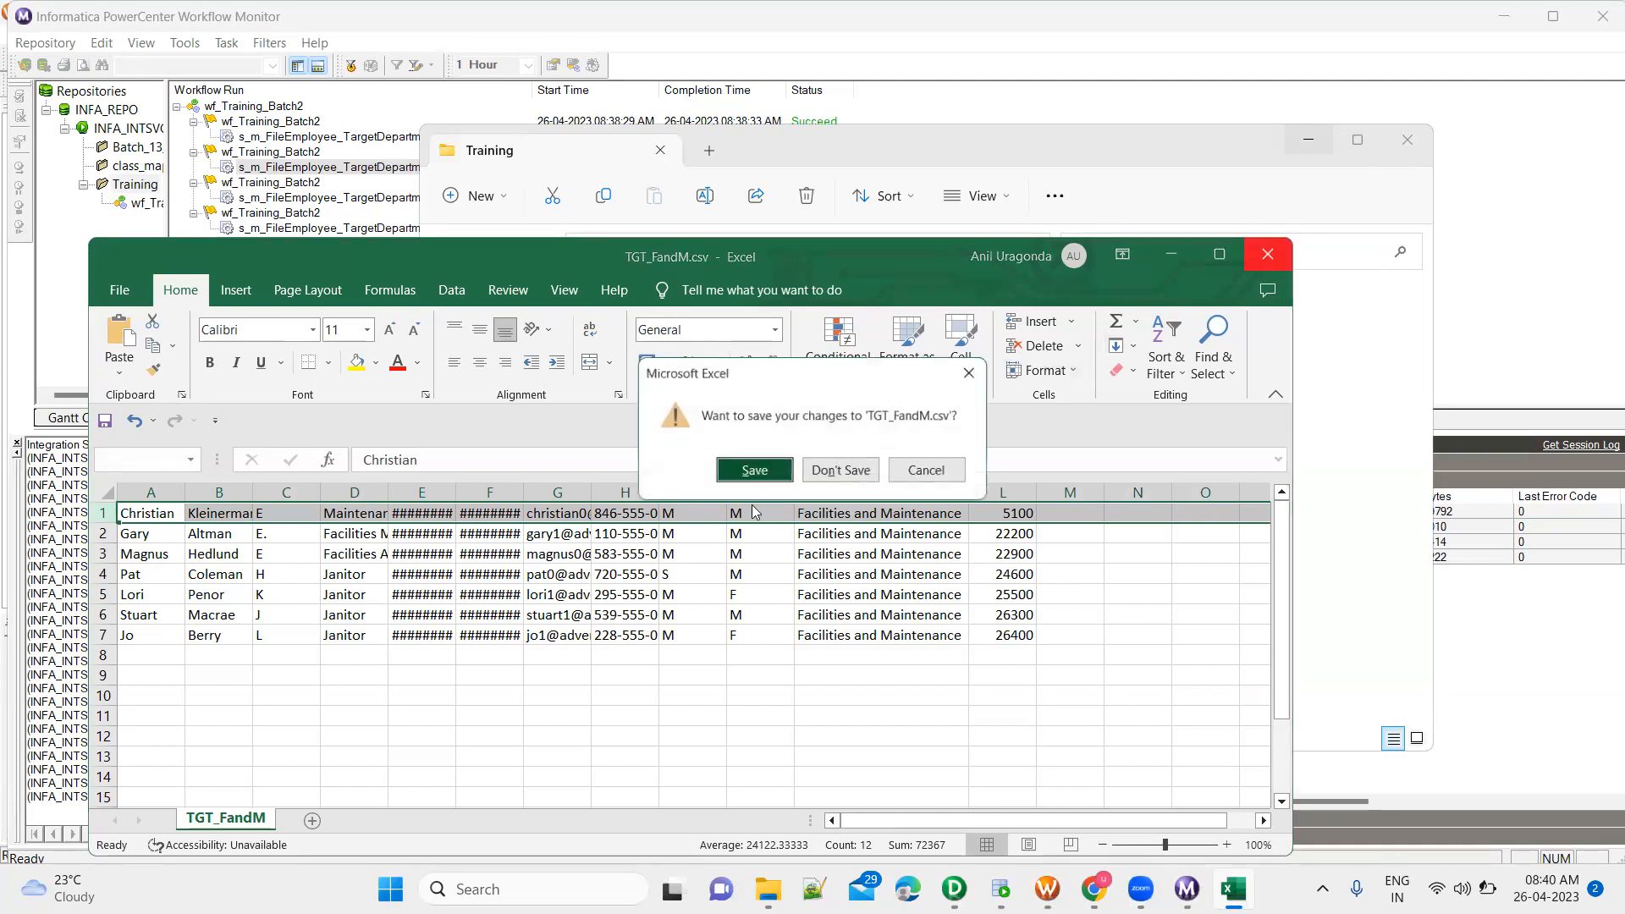
{"action": "left_click", "coordinate": [826, 470]}
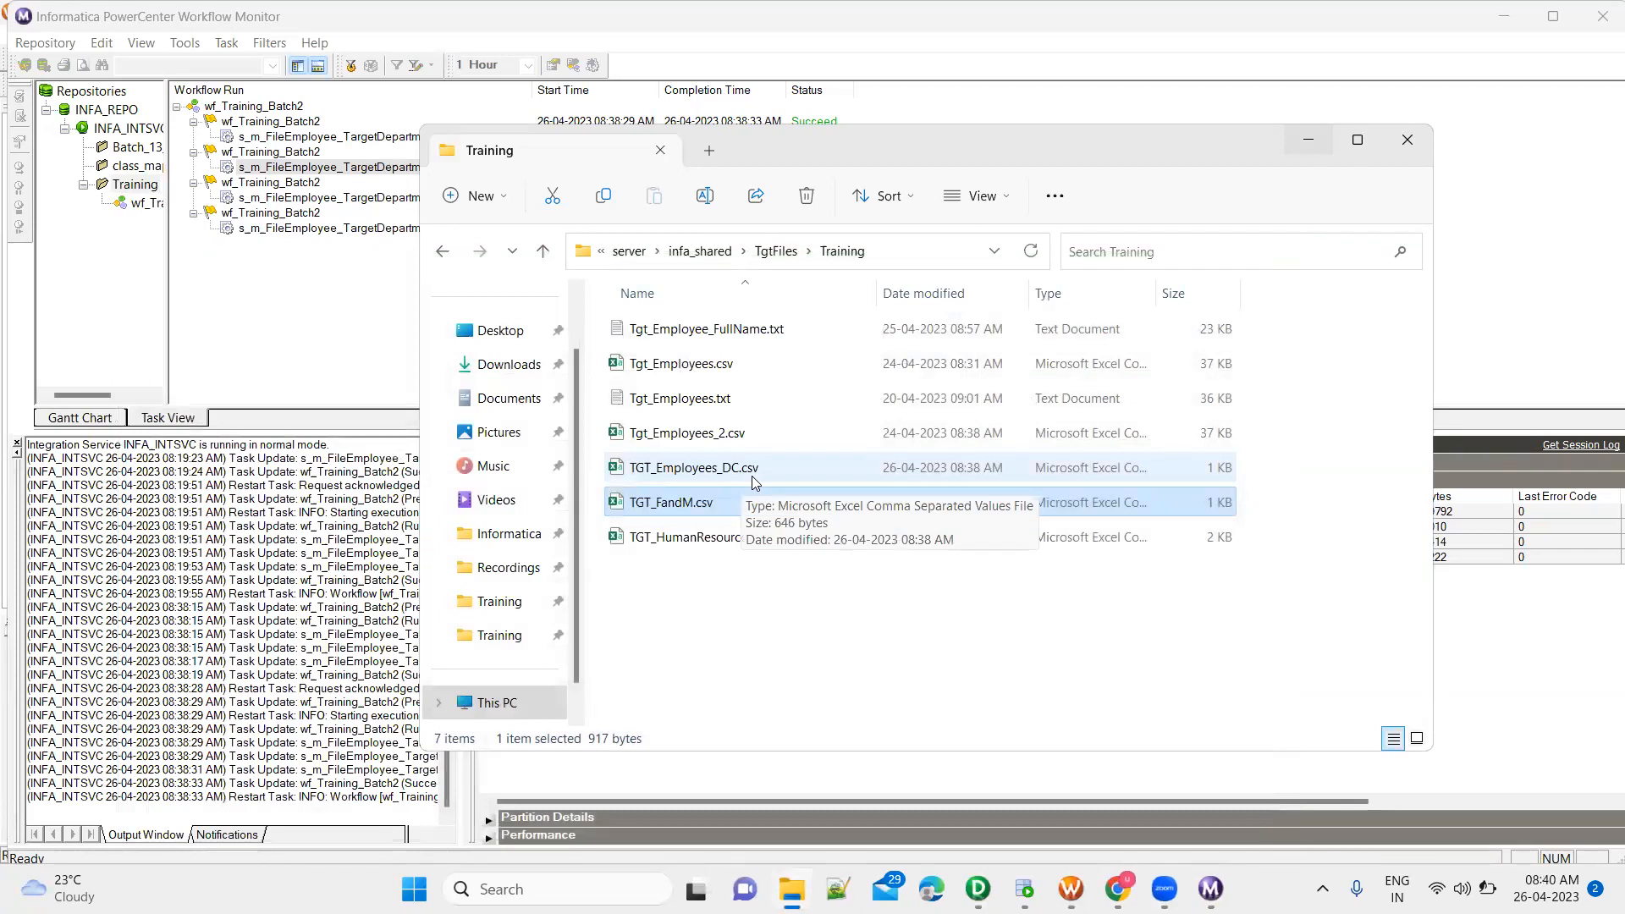
Open TGT_Employees_DC.csv, review its widened department column and first row, close it without saving and minimize File Explorer
{"action": "double_click", "coordinate": [754, 470]}
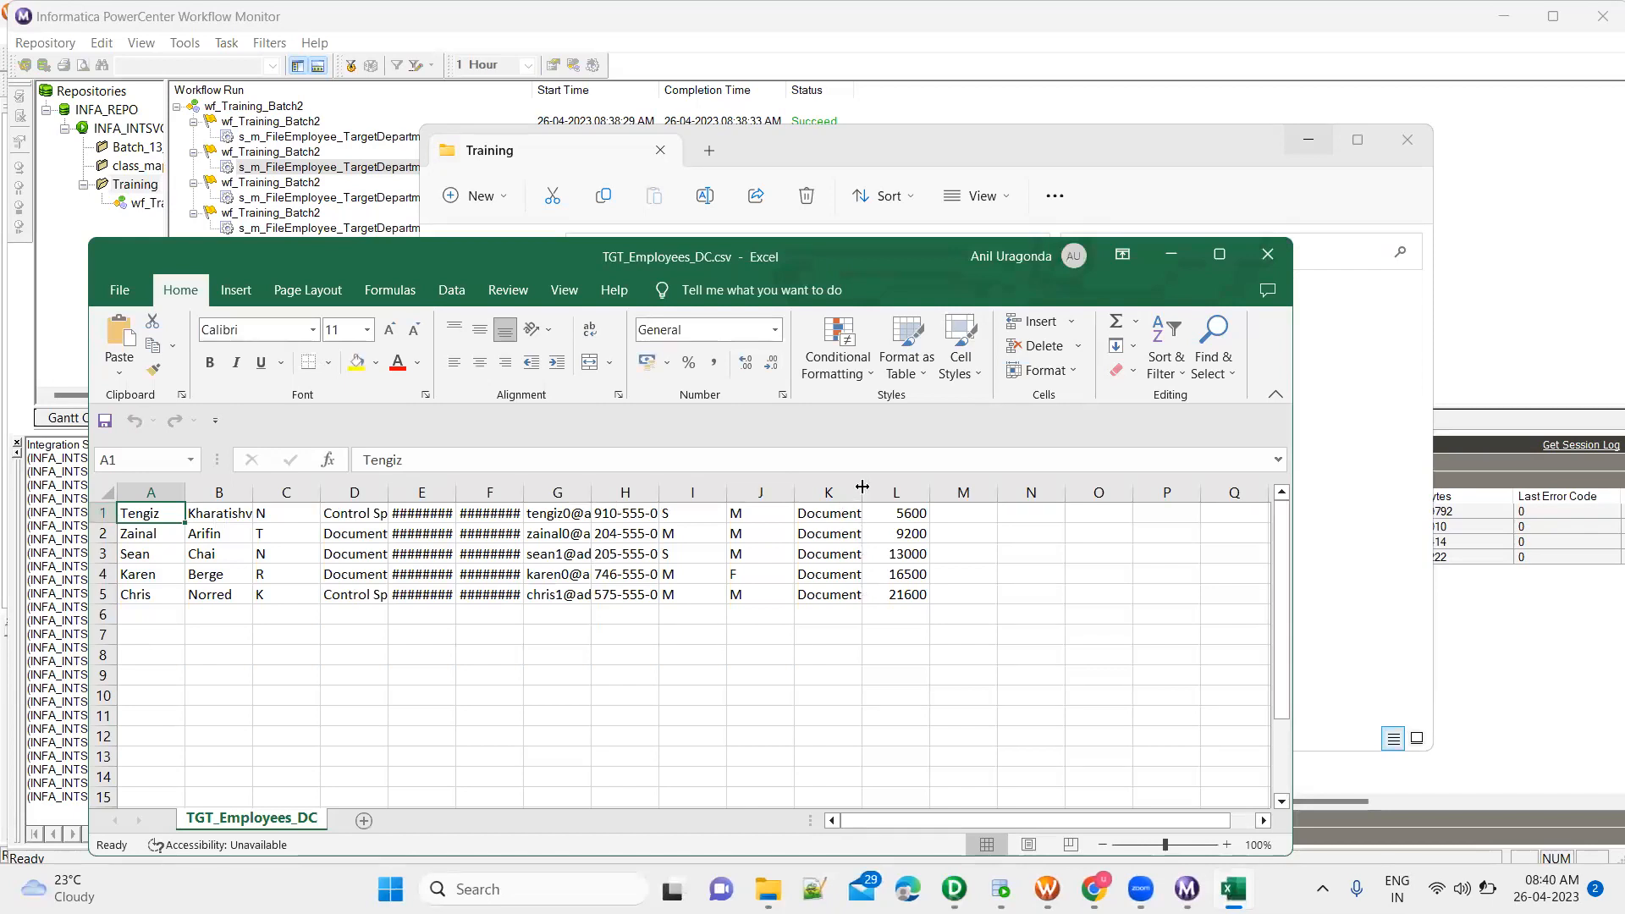
{"action": "double_click", "coordinate": [863, 482]}
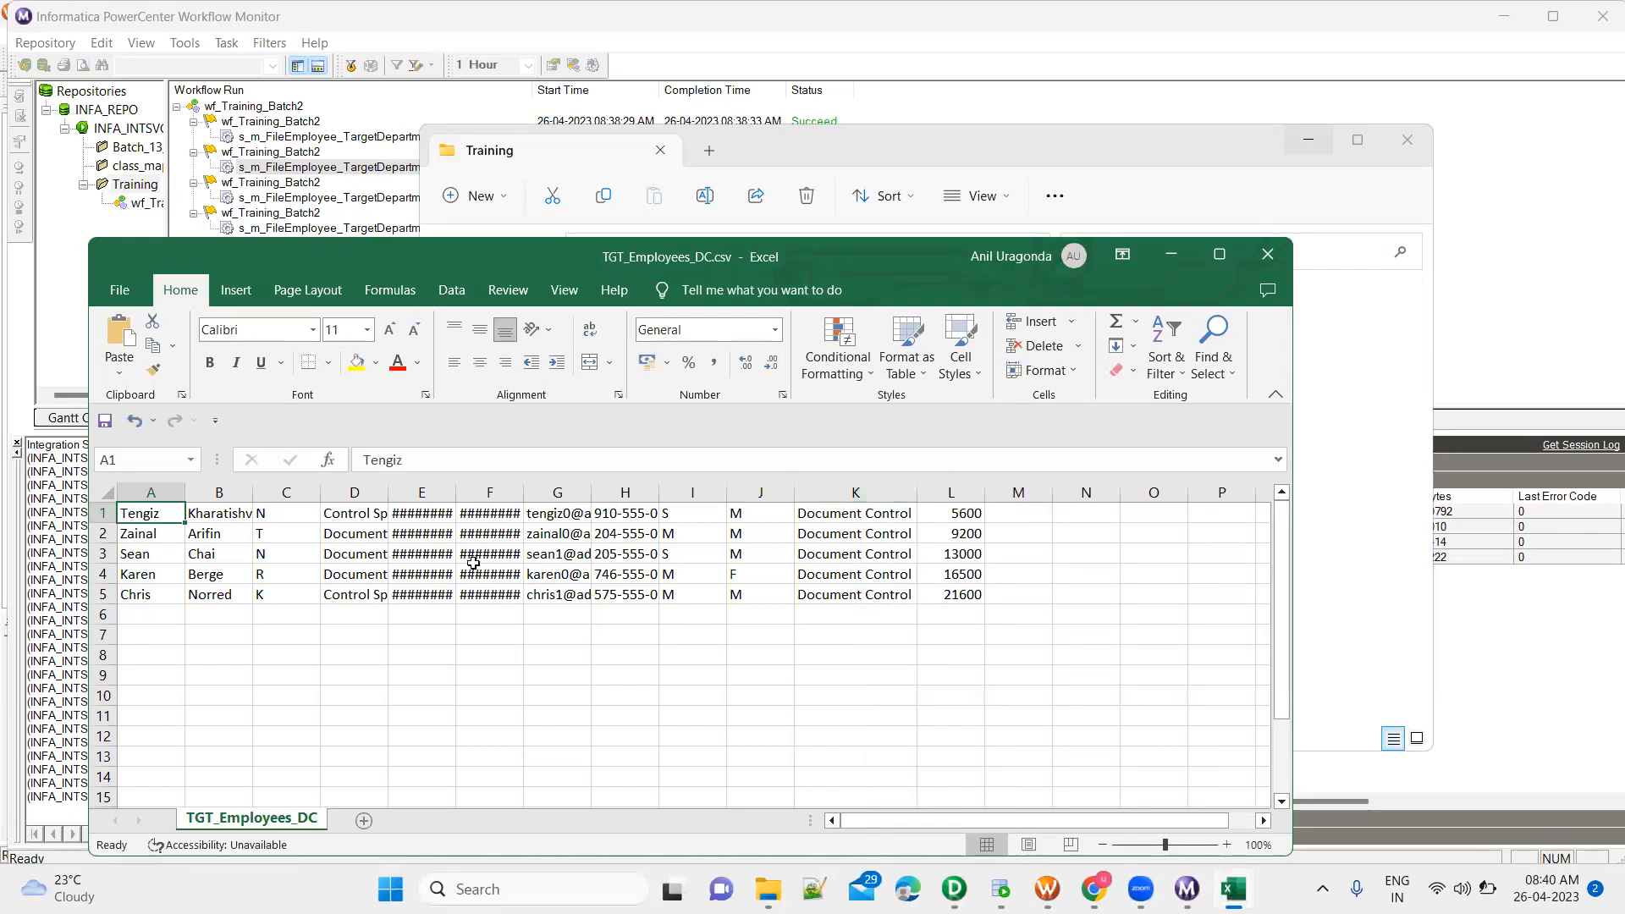
{"action": "left_click", "coordinate": [101, 513]}
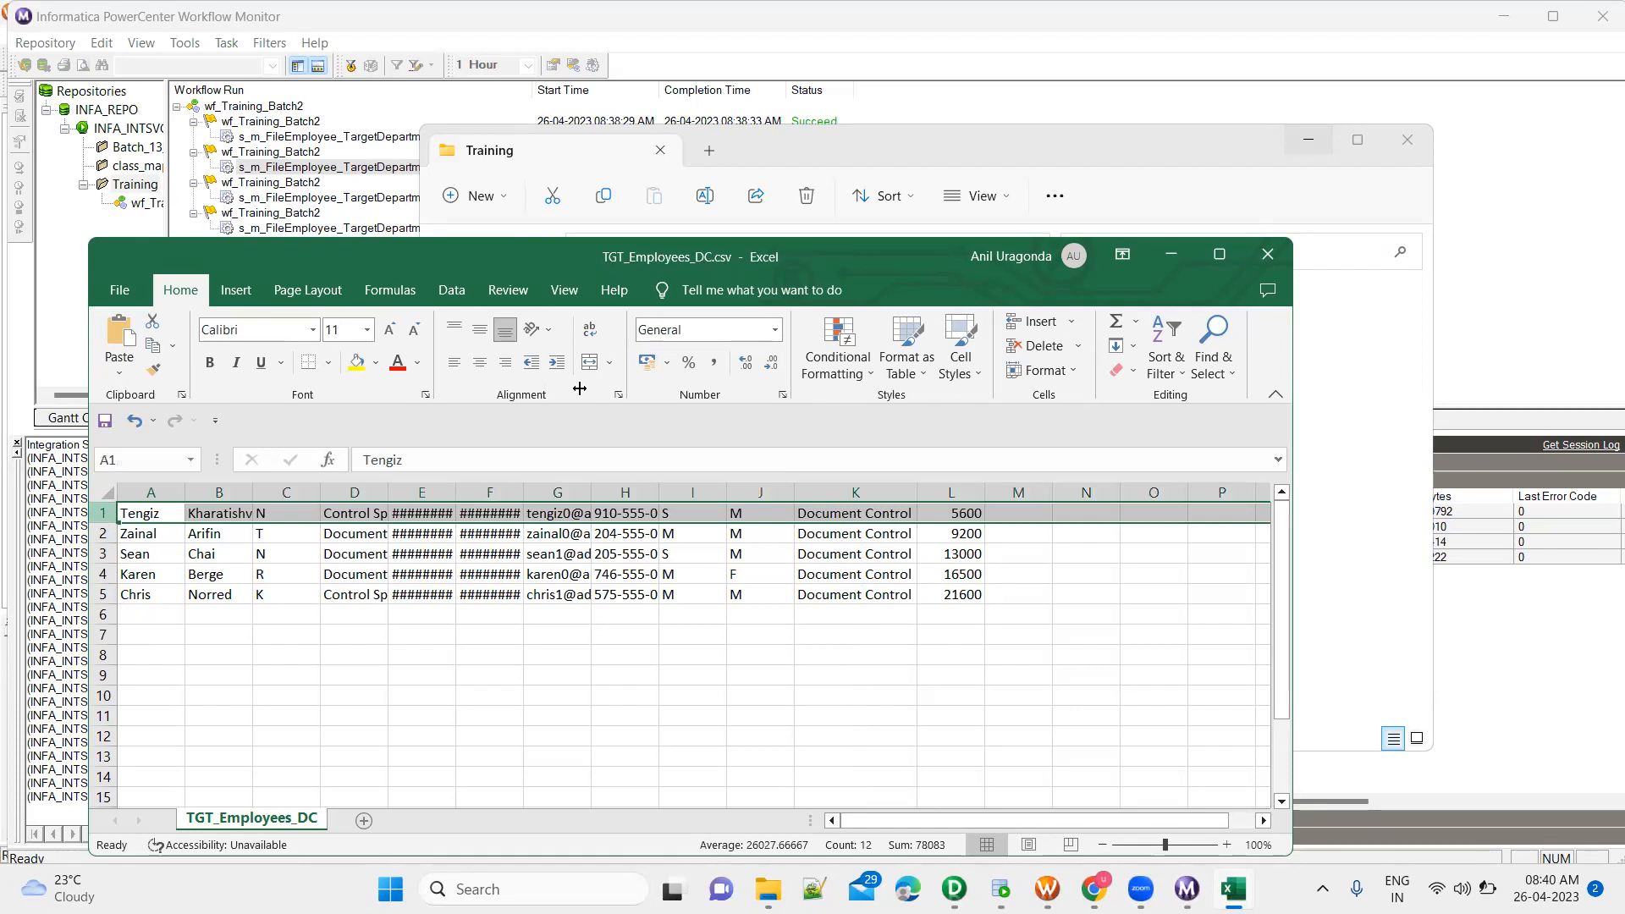
{"action": "left_click", "coordinate": [1269, 262]}
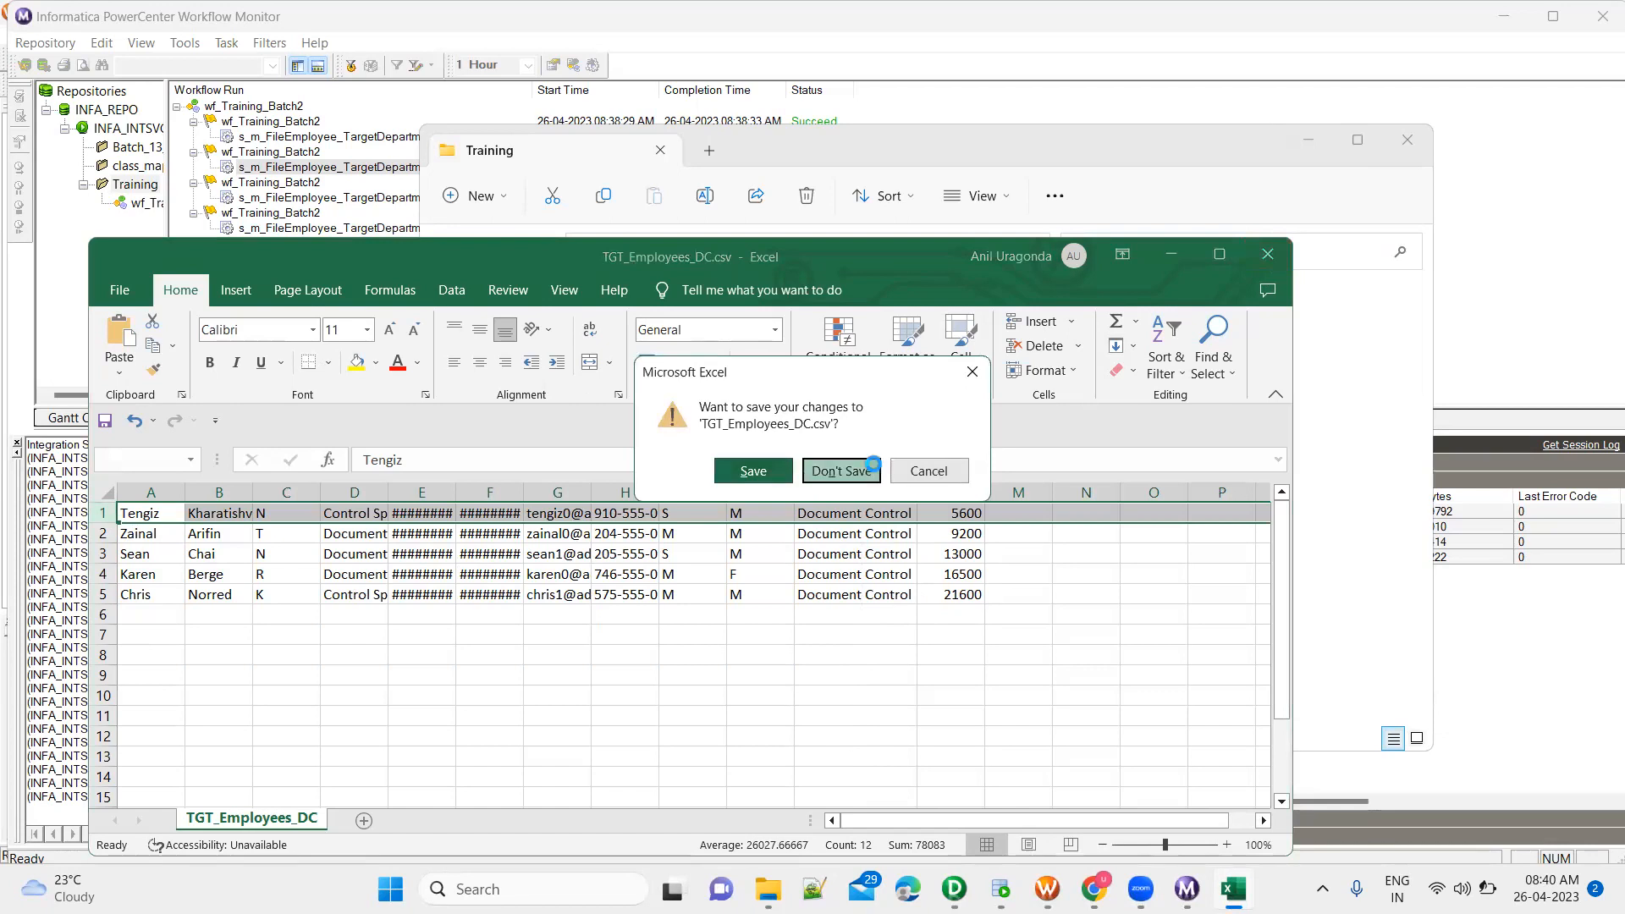
{"action": "left_click", "coordinate": [872, 463]}
{"action": "left_click", "coordinate": [1309, 140]}
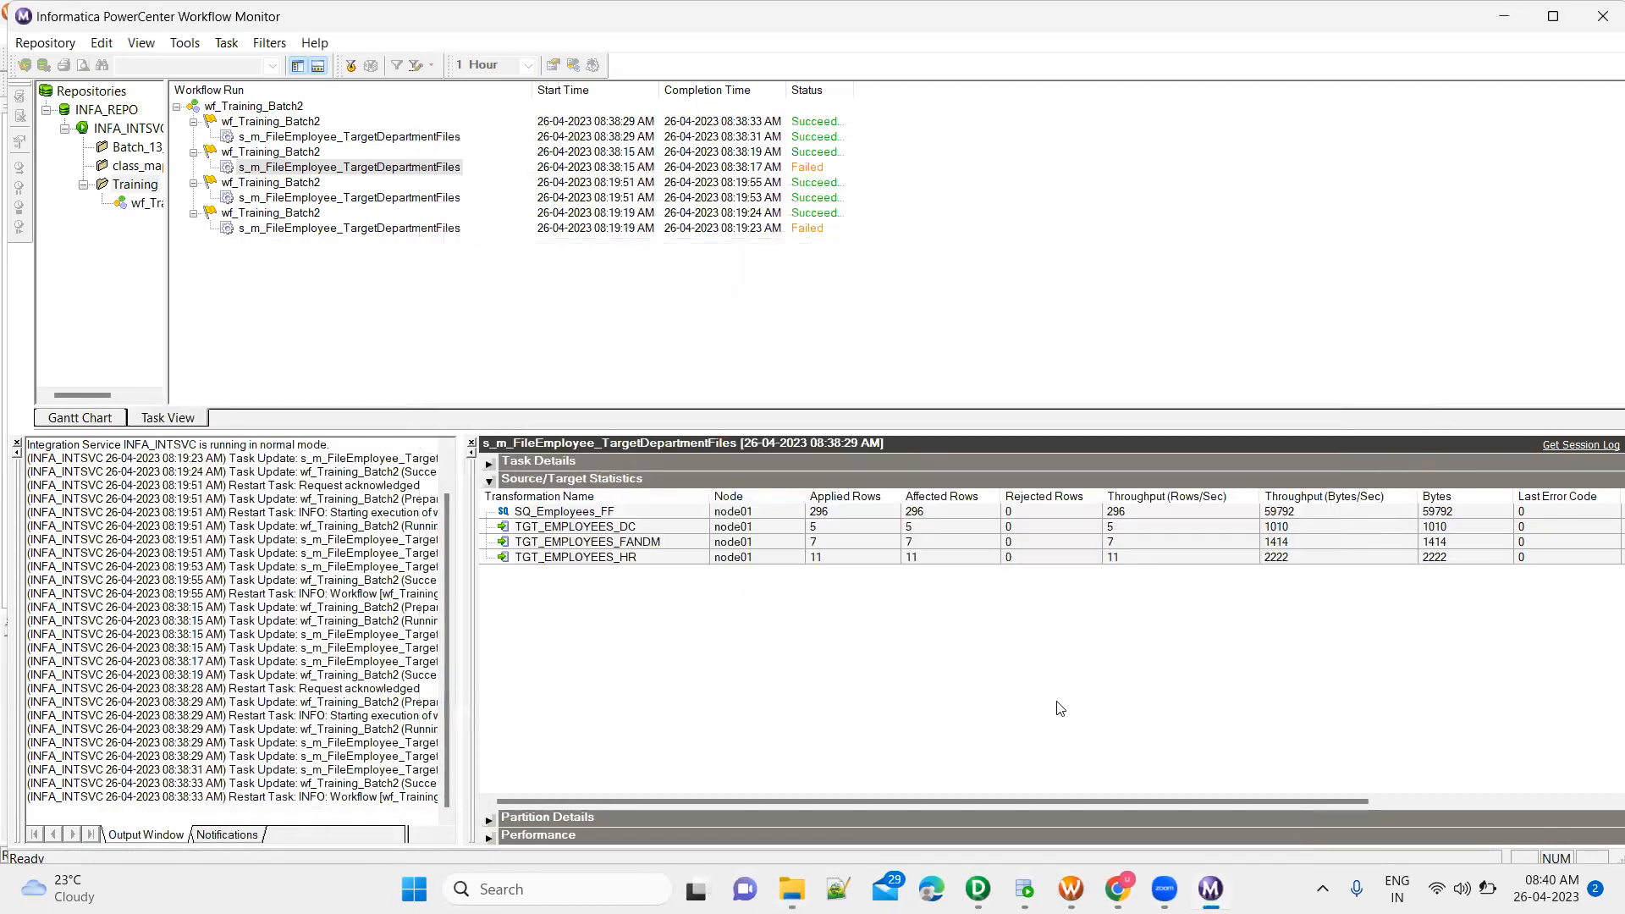
In Workflow Manager, set the header options of TGT_EMPLOYEES_HR in session s_m_FileEmployee_TargetDepartmentFiles to Output Field Names
{"action": "left_click", "coordinate": [1071, 888]}
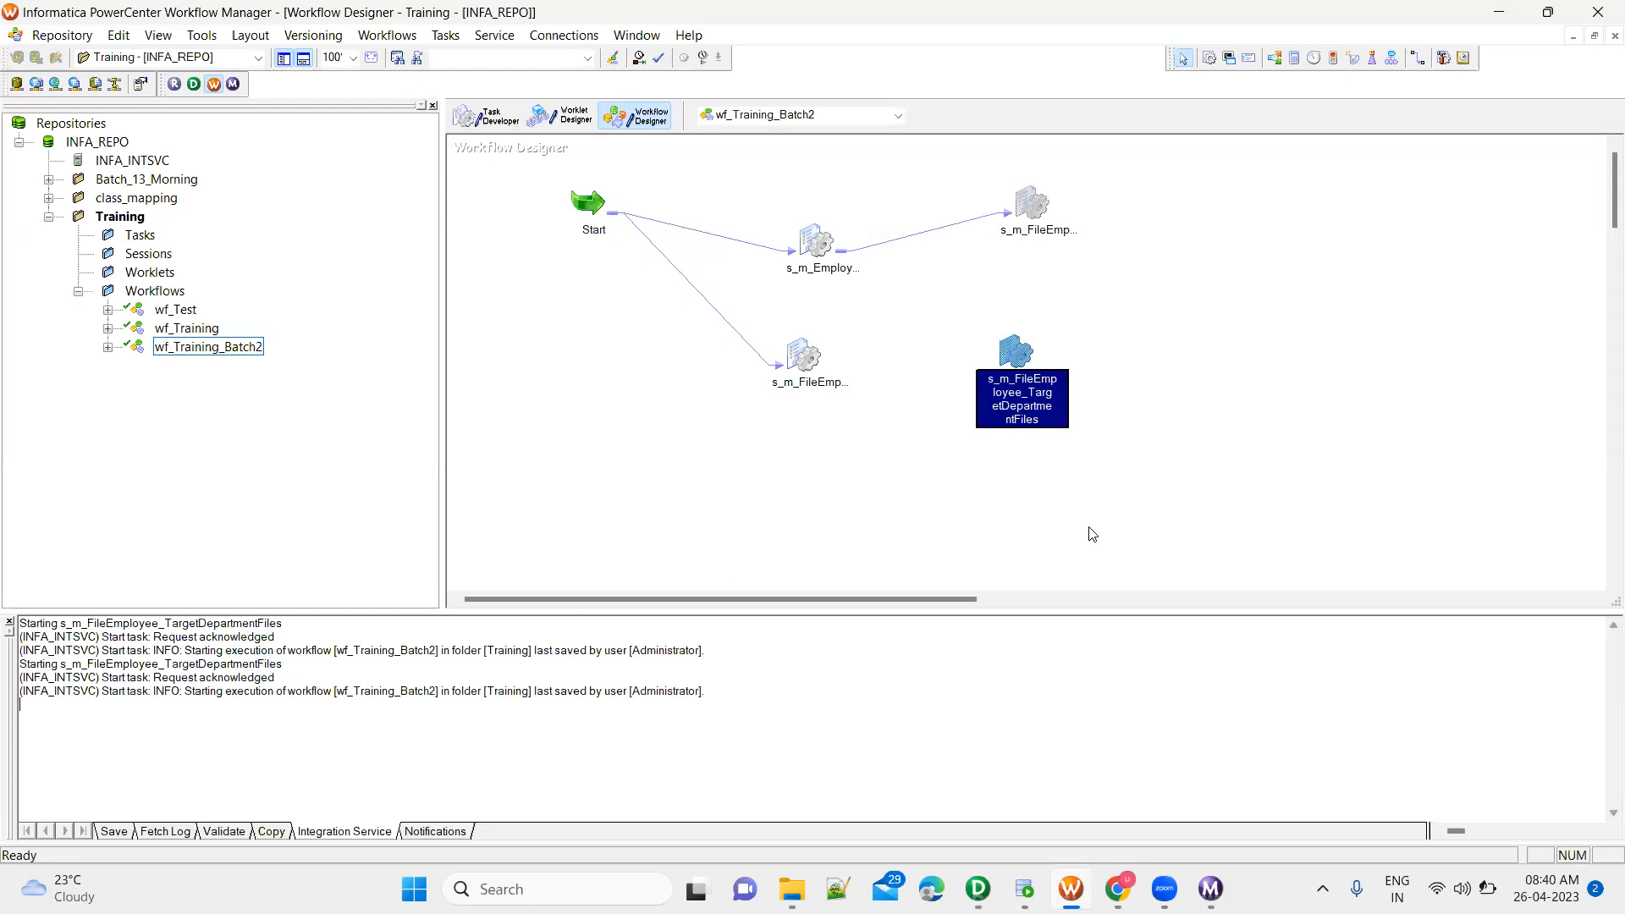
{"action": "double_click", "coordinate": [1017, 356]}
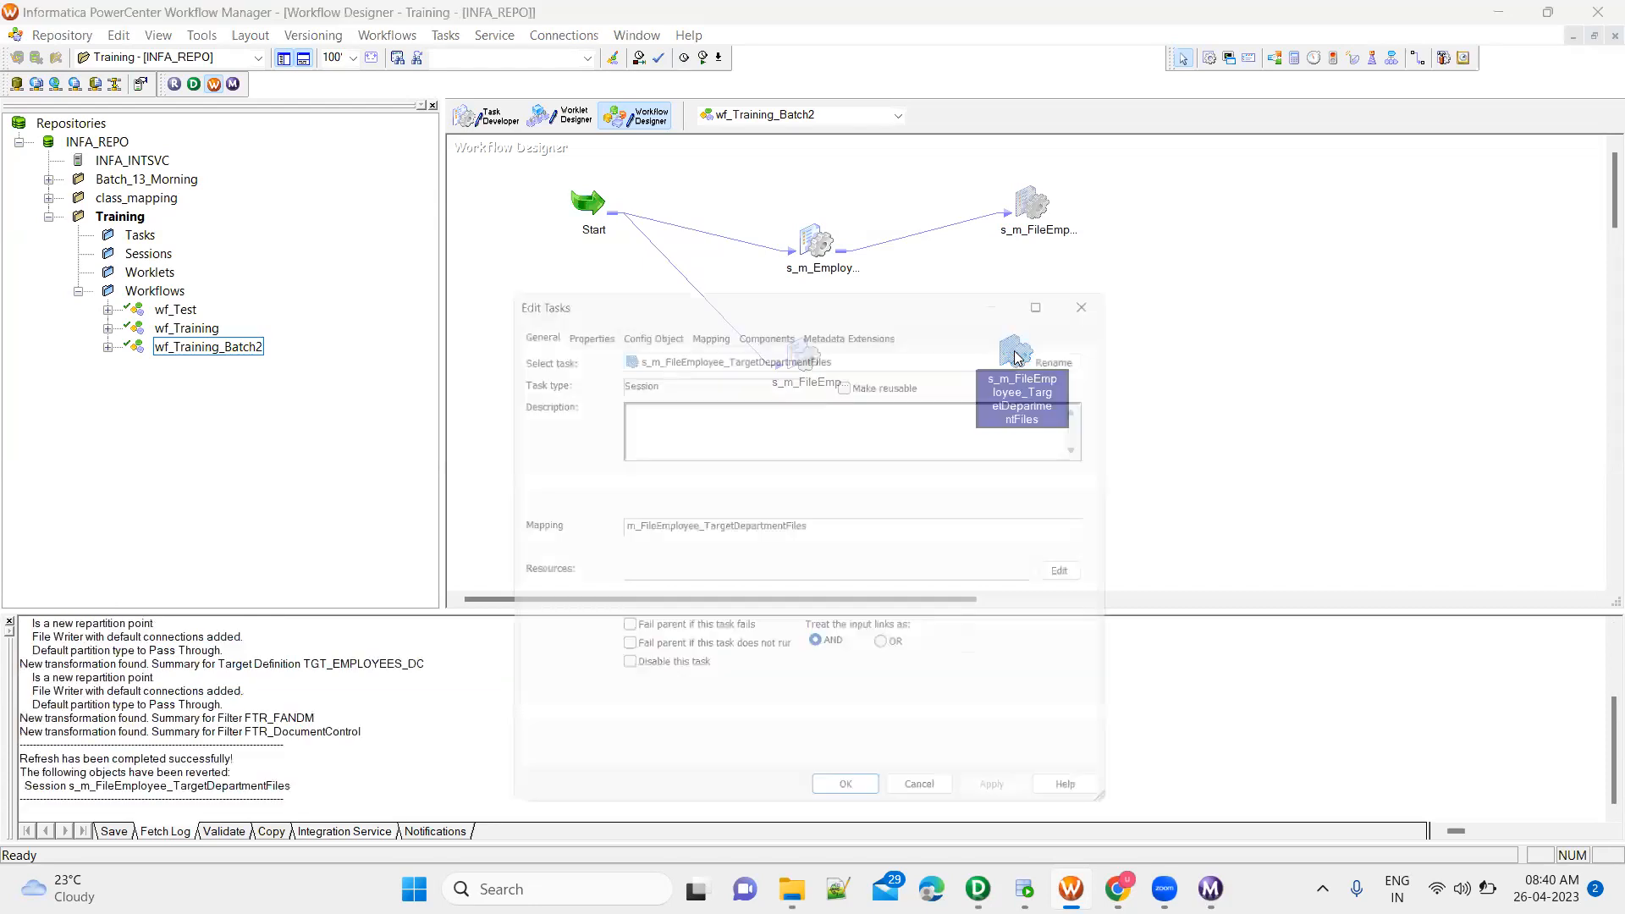
{"action": "left_click", "coordinate": [709, 321]}
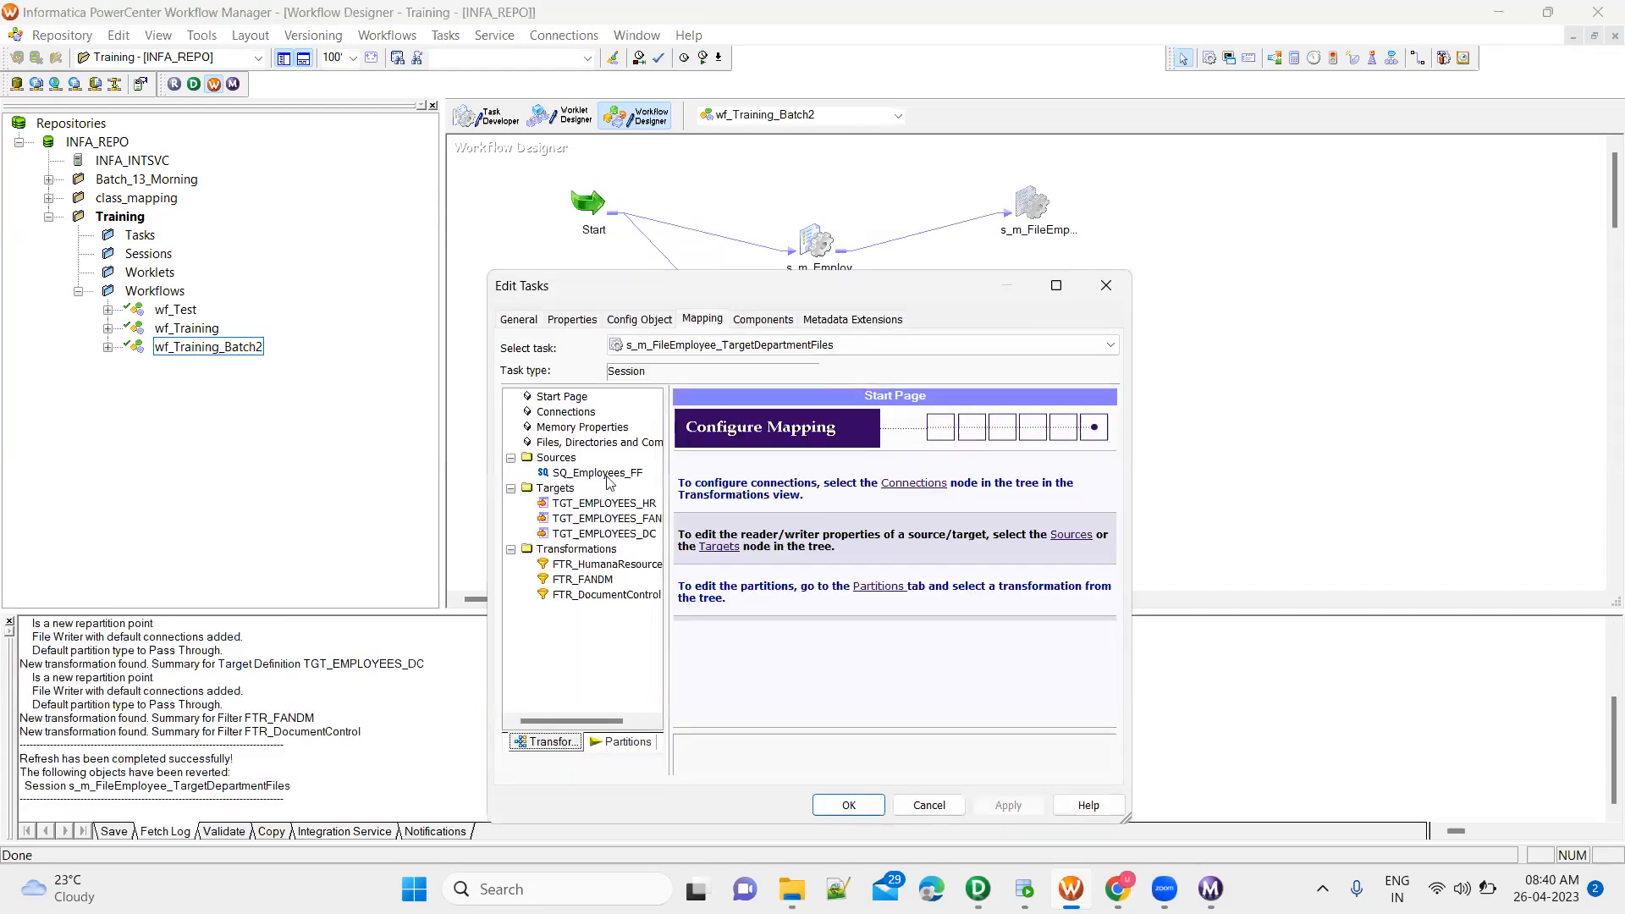
{"action": "left_click", "coordinate": [603, 505]}
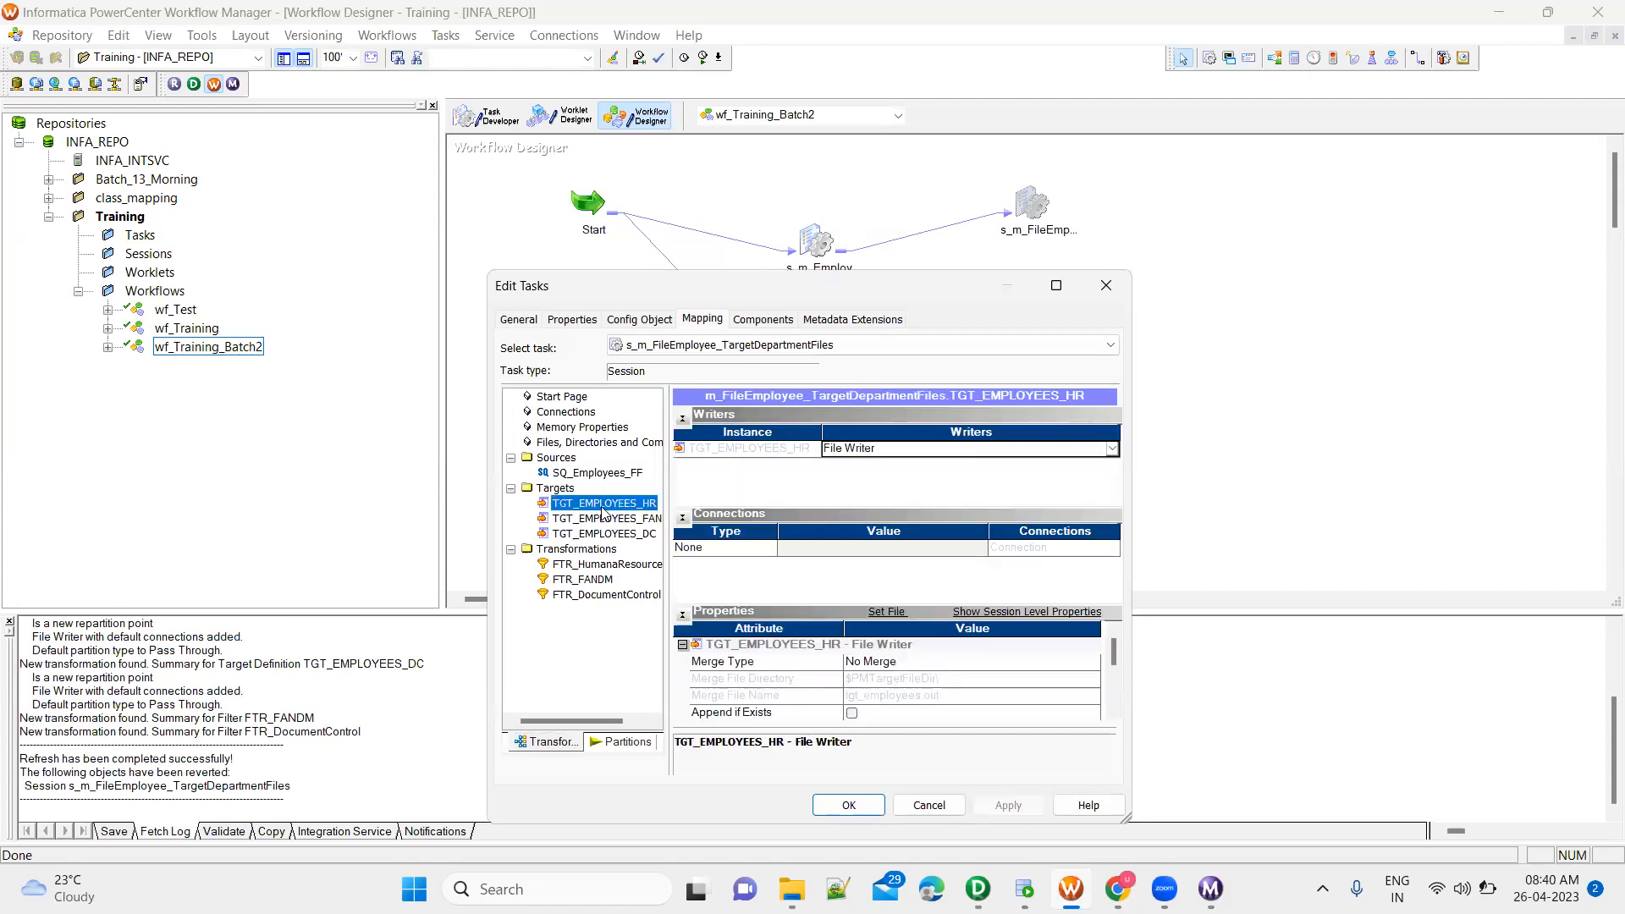
{"action": "left_click", "coordinate": [1114, 712]}
{"action": "left_click", "coordinate": [1114, 712]}
{"action": "left_click", "coordinate": [1113, 712]}
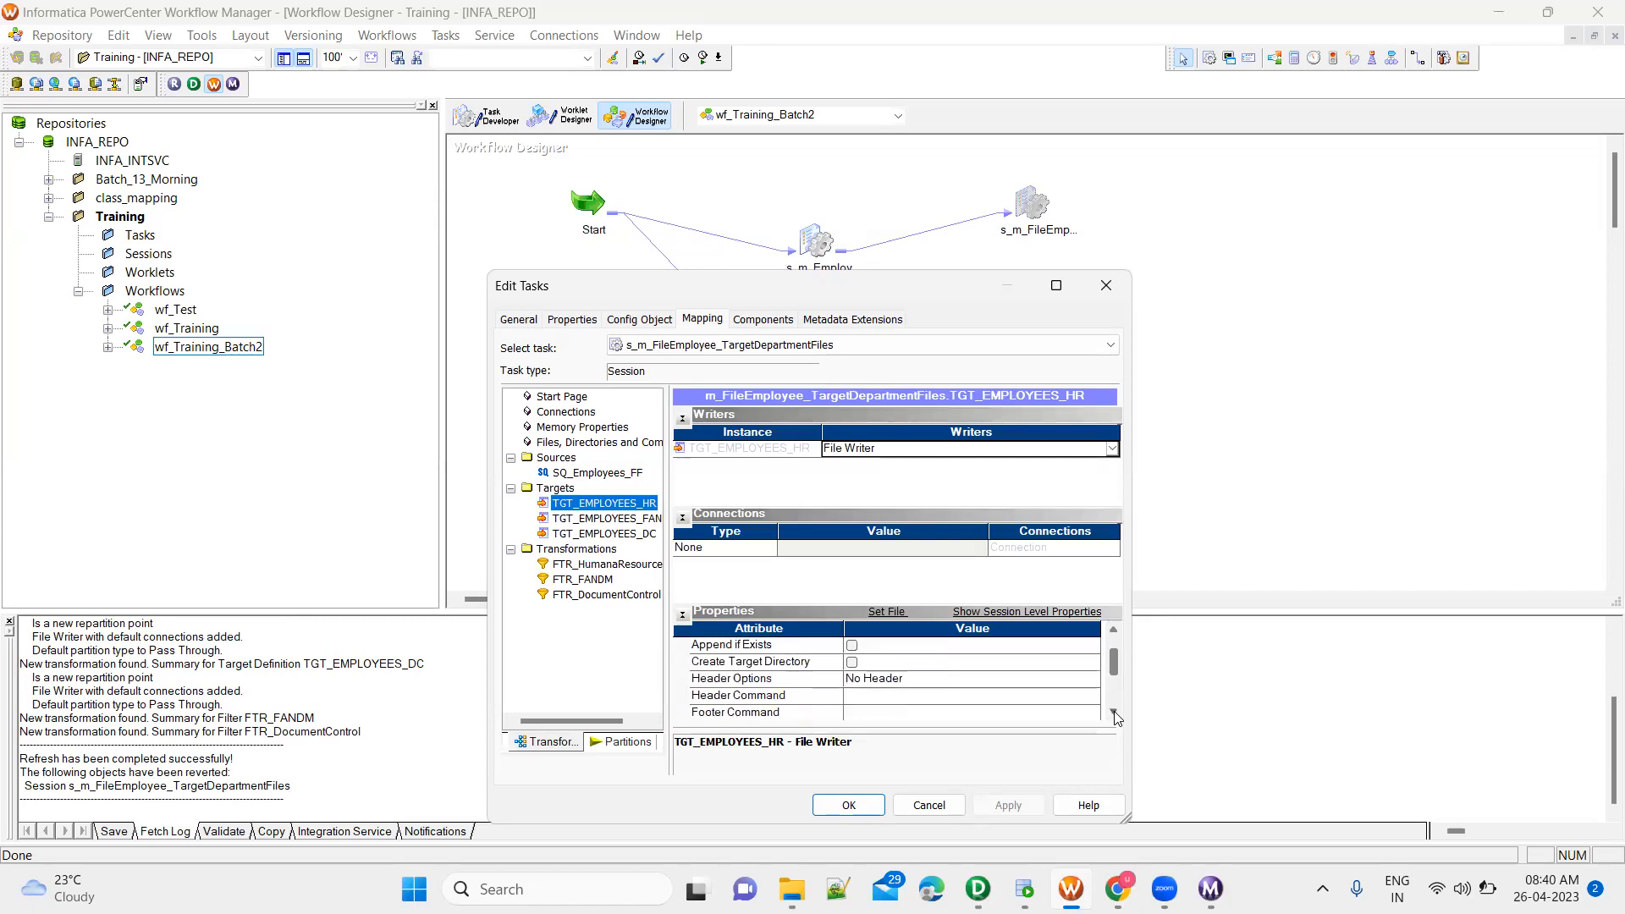
{"action": "left_click", "coordinate": [983, 682]}
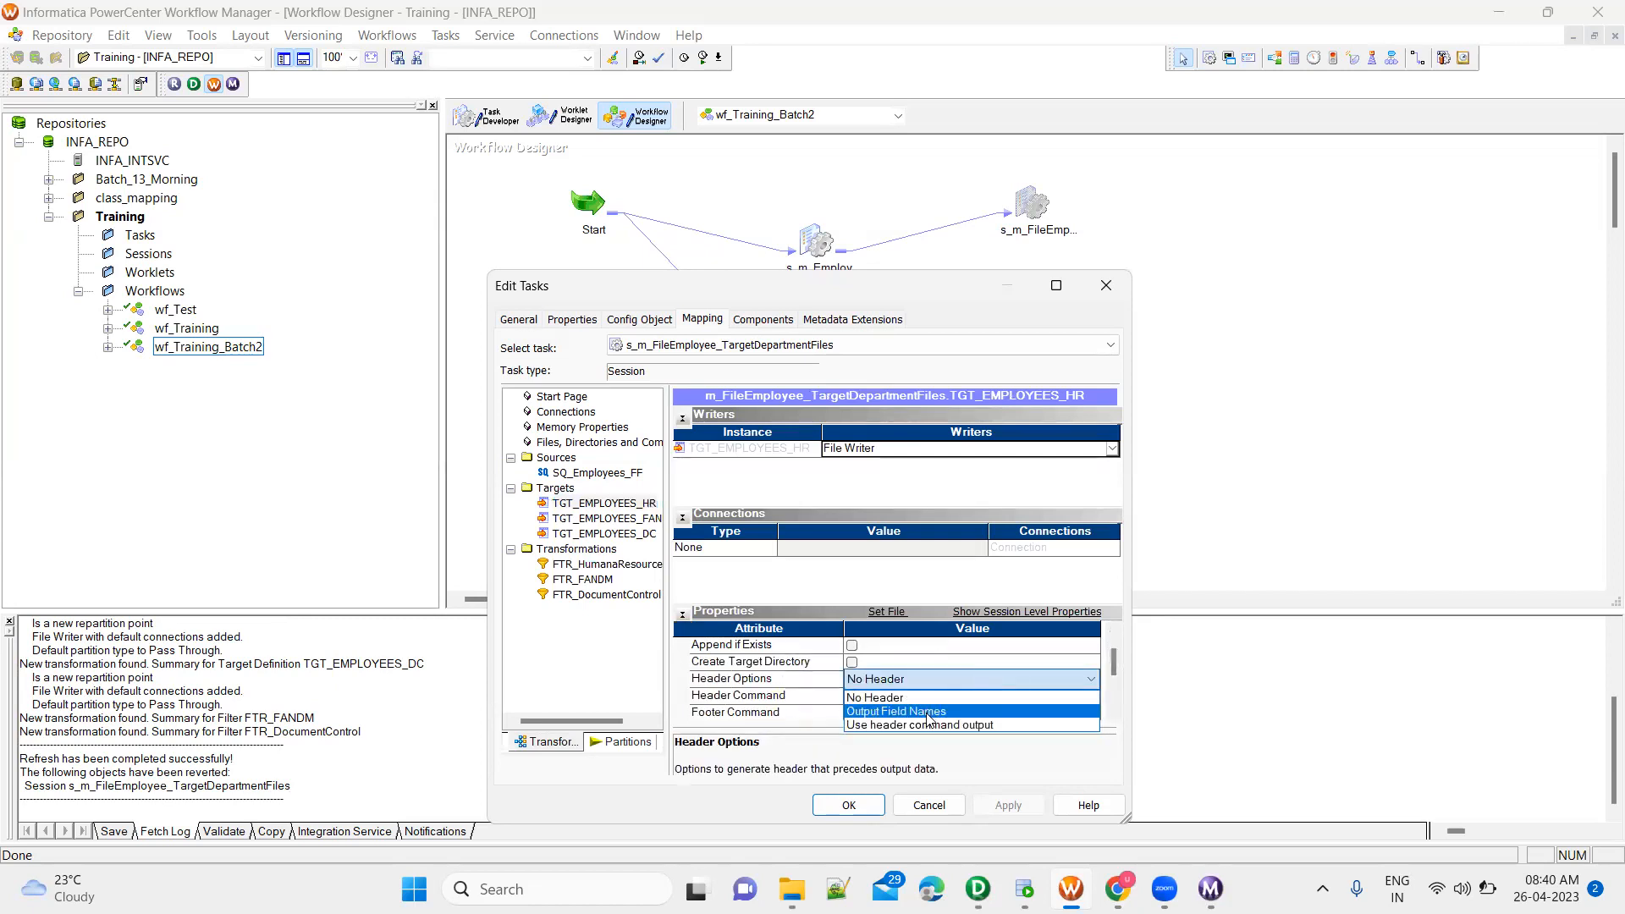
{"action": "left_click", "coordinate": [929, 714]}
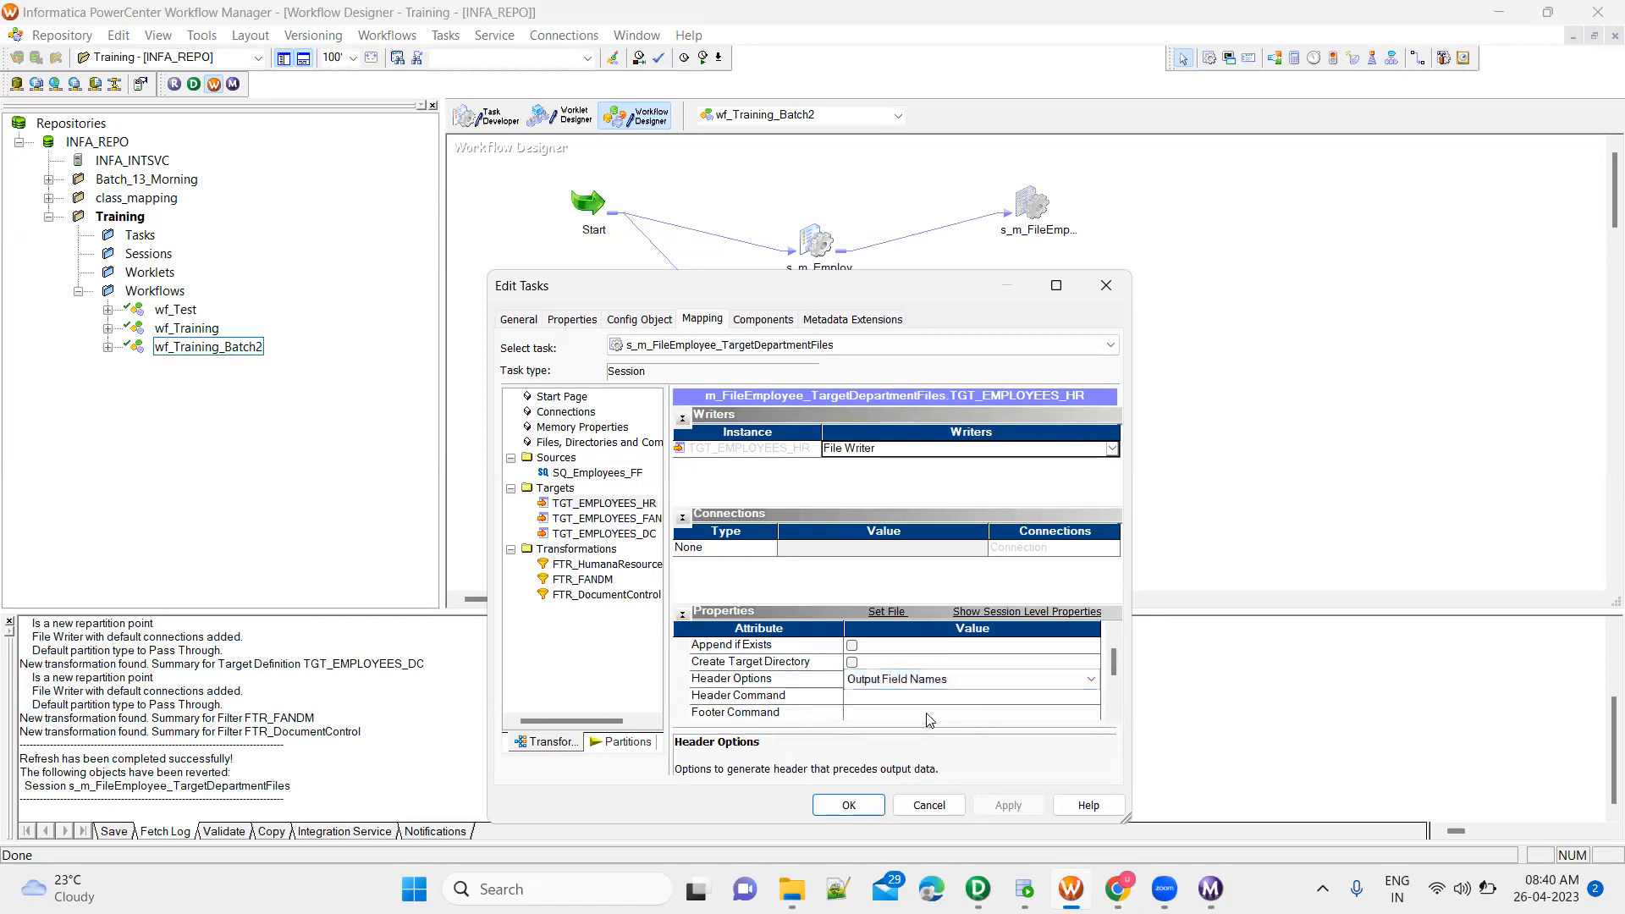
Set the header options of the TGT_EMPLOYEES_FANDM target to Output Field Names
{"action": "left_click", "coordinate": [623, 519]}
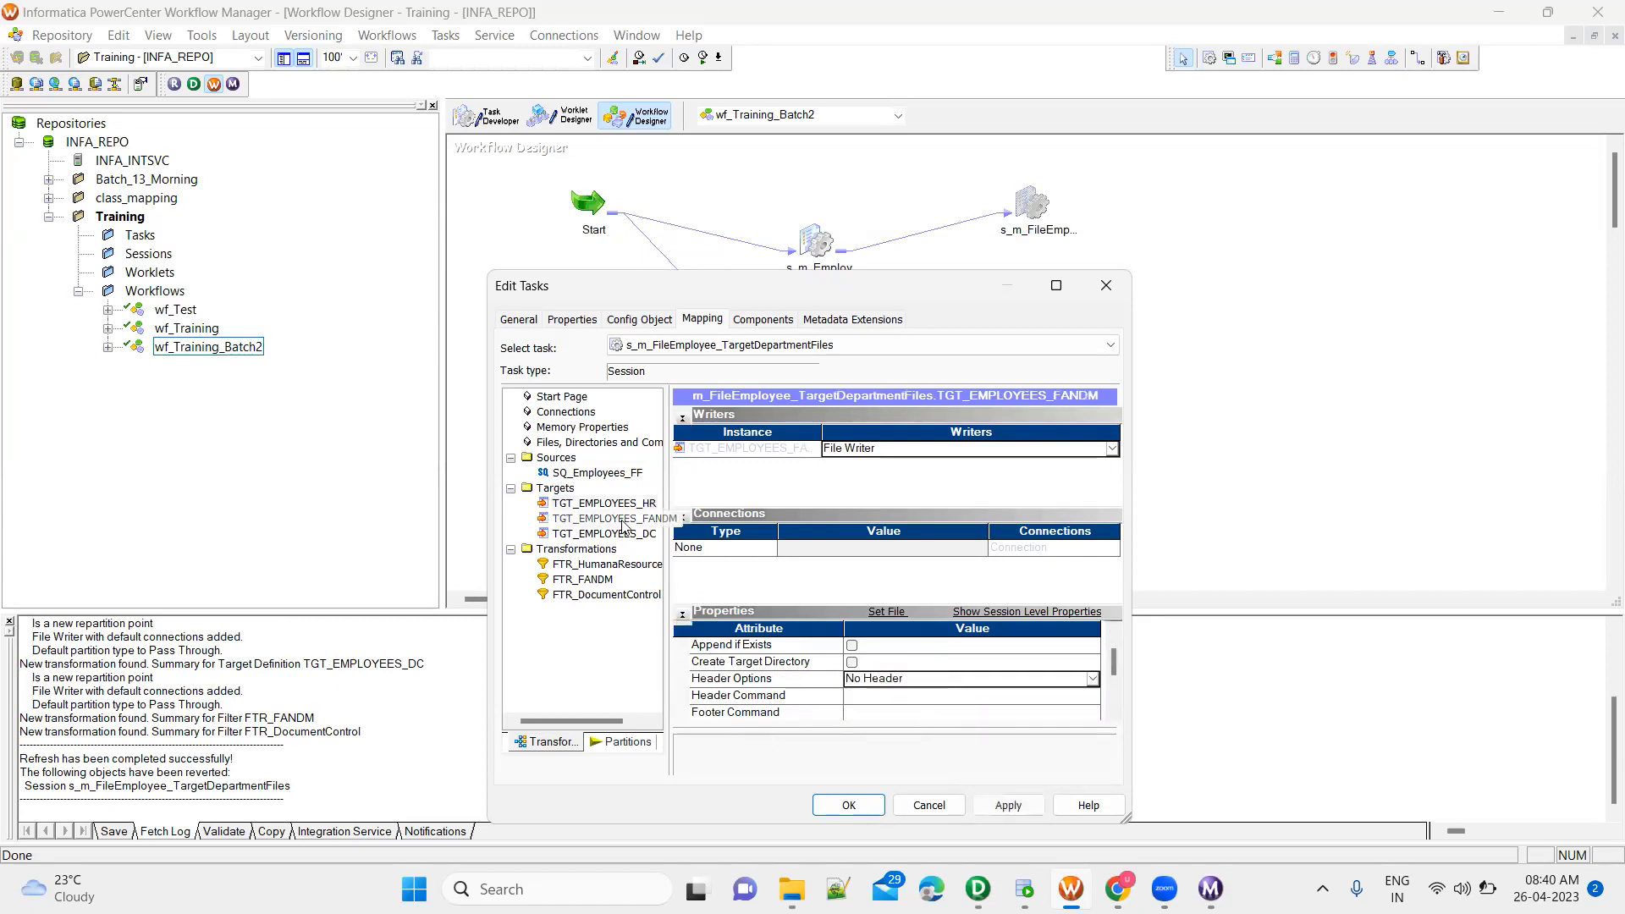
{"action": "left_click", "coordinate": [916, 683]}
{"action": "left_click", "coordinate": [899, 685]}
{"action": "left_click", "coordinate": [880, 714]}
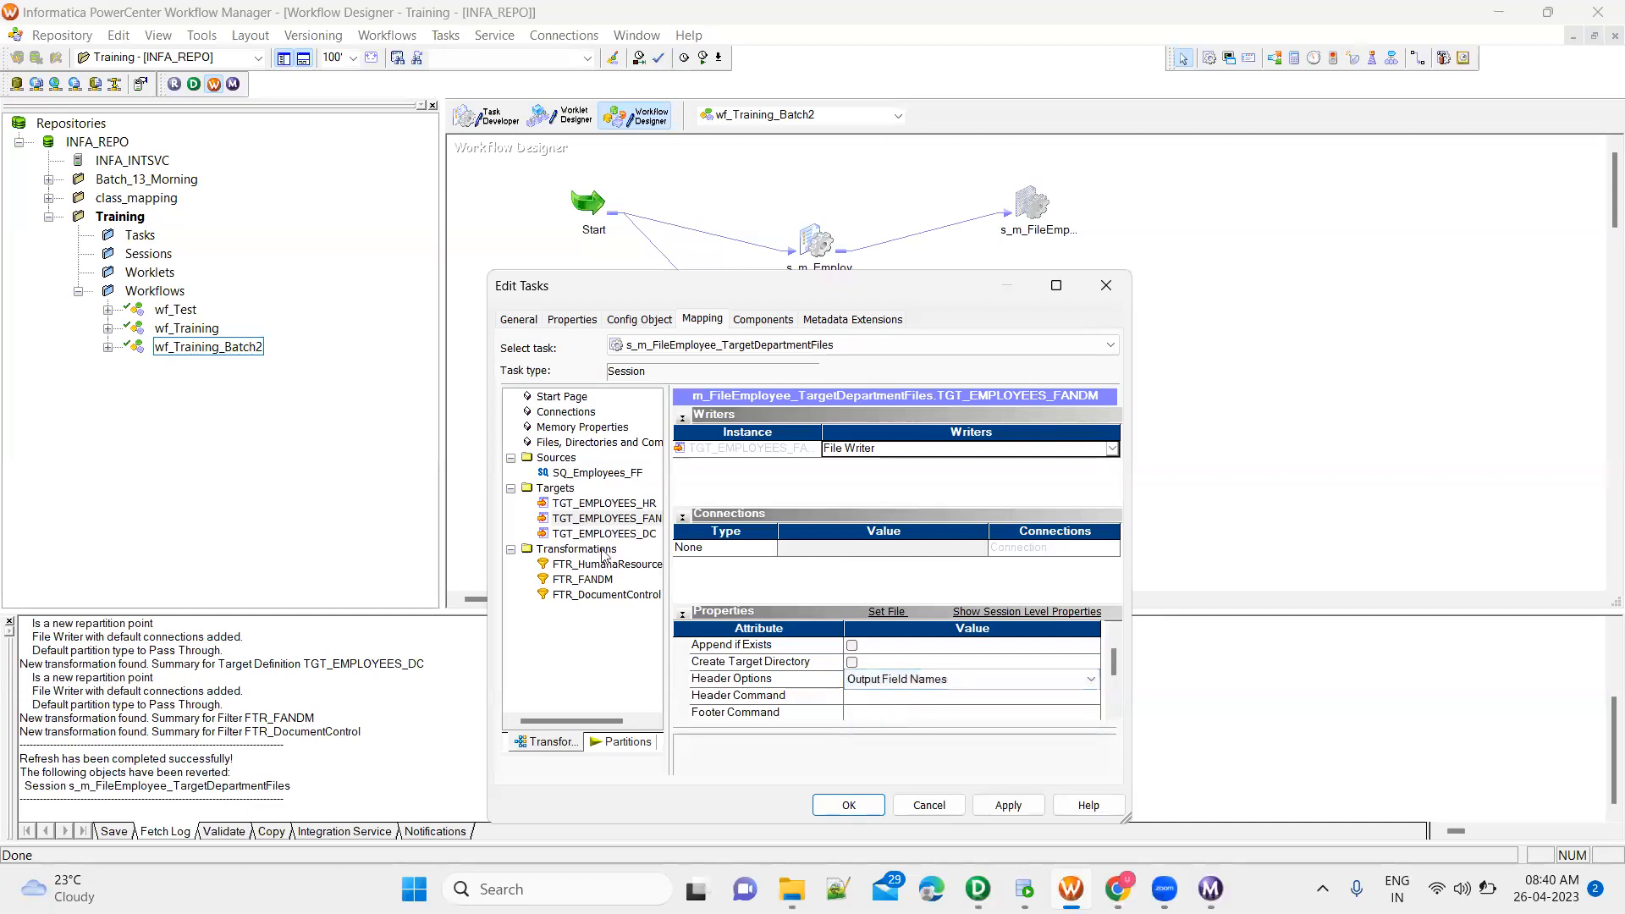
Set the header options of TGT_EMPLOYEES_DC to Output Field Names, apply the session changes and save the workflow
{"action": "left_click", "coordinate": [602, 534]}
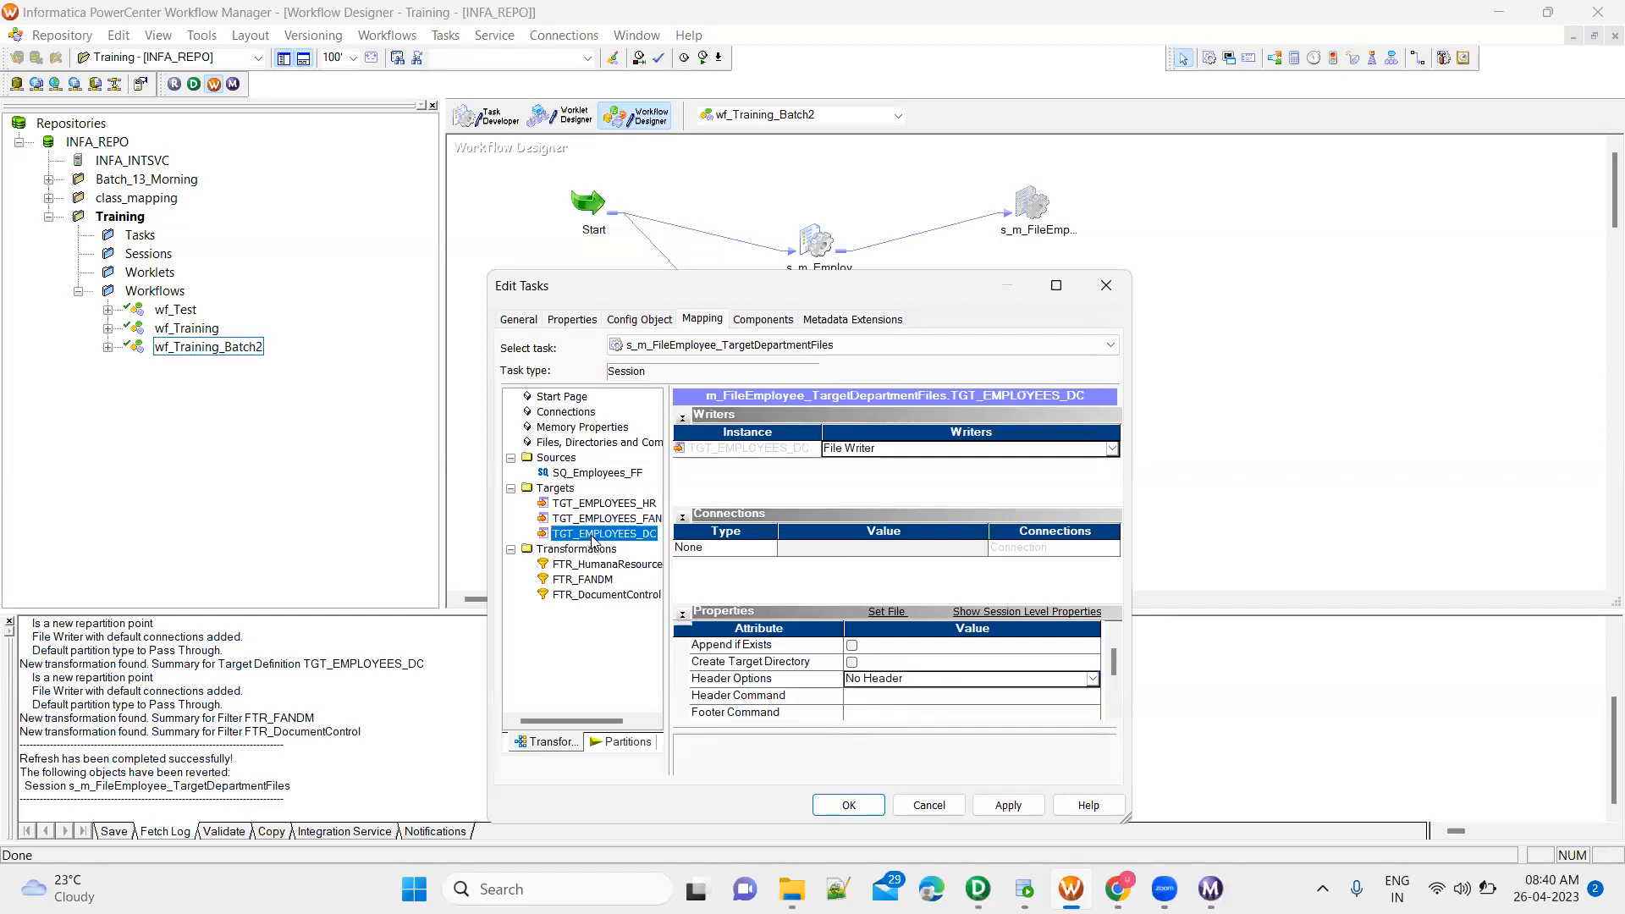
{"action": "left_click", "coordinate": [952, 682]}
{"action": "left_click", "coordinate": [913, 719]}
{"action": "left_click", "coordinate": [1008, 805]}
{"action": "left_click", "coordinate": [846, 805]}
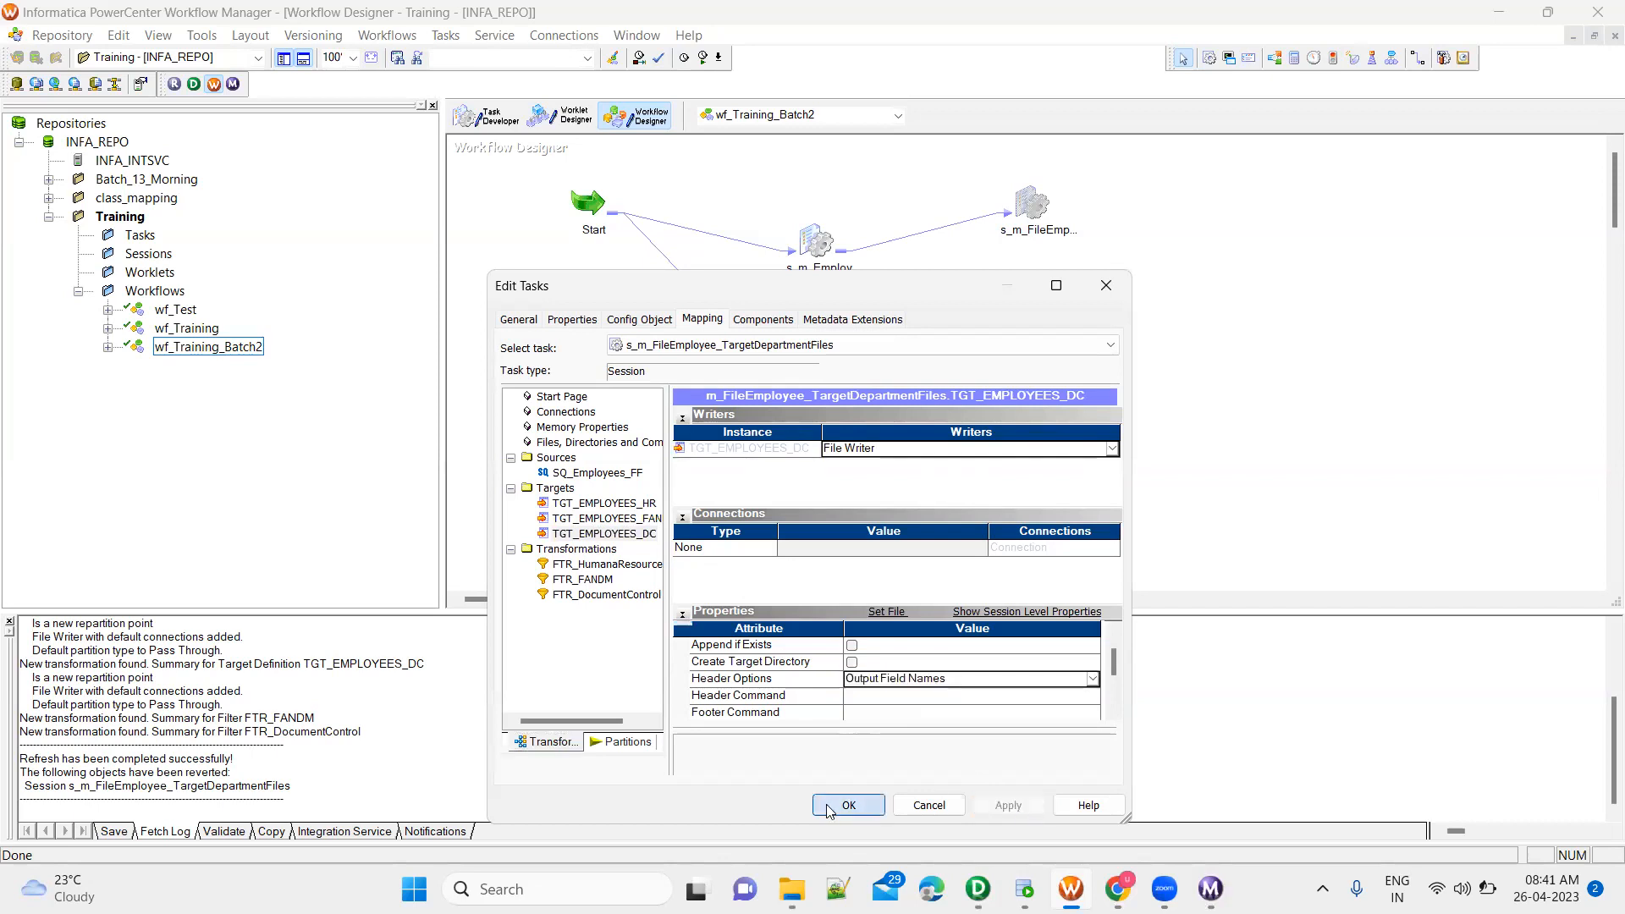
{"action": "key", "text": "ctrl+s"}
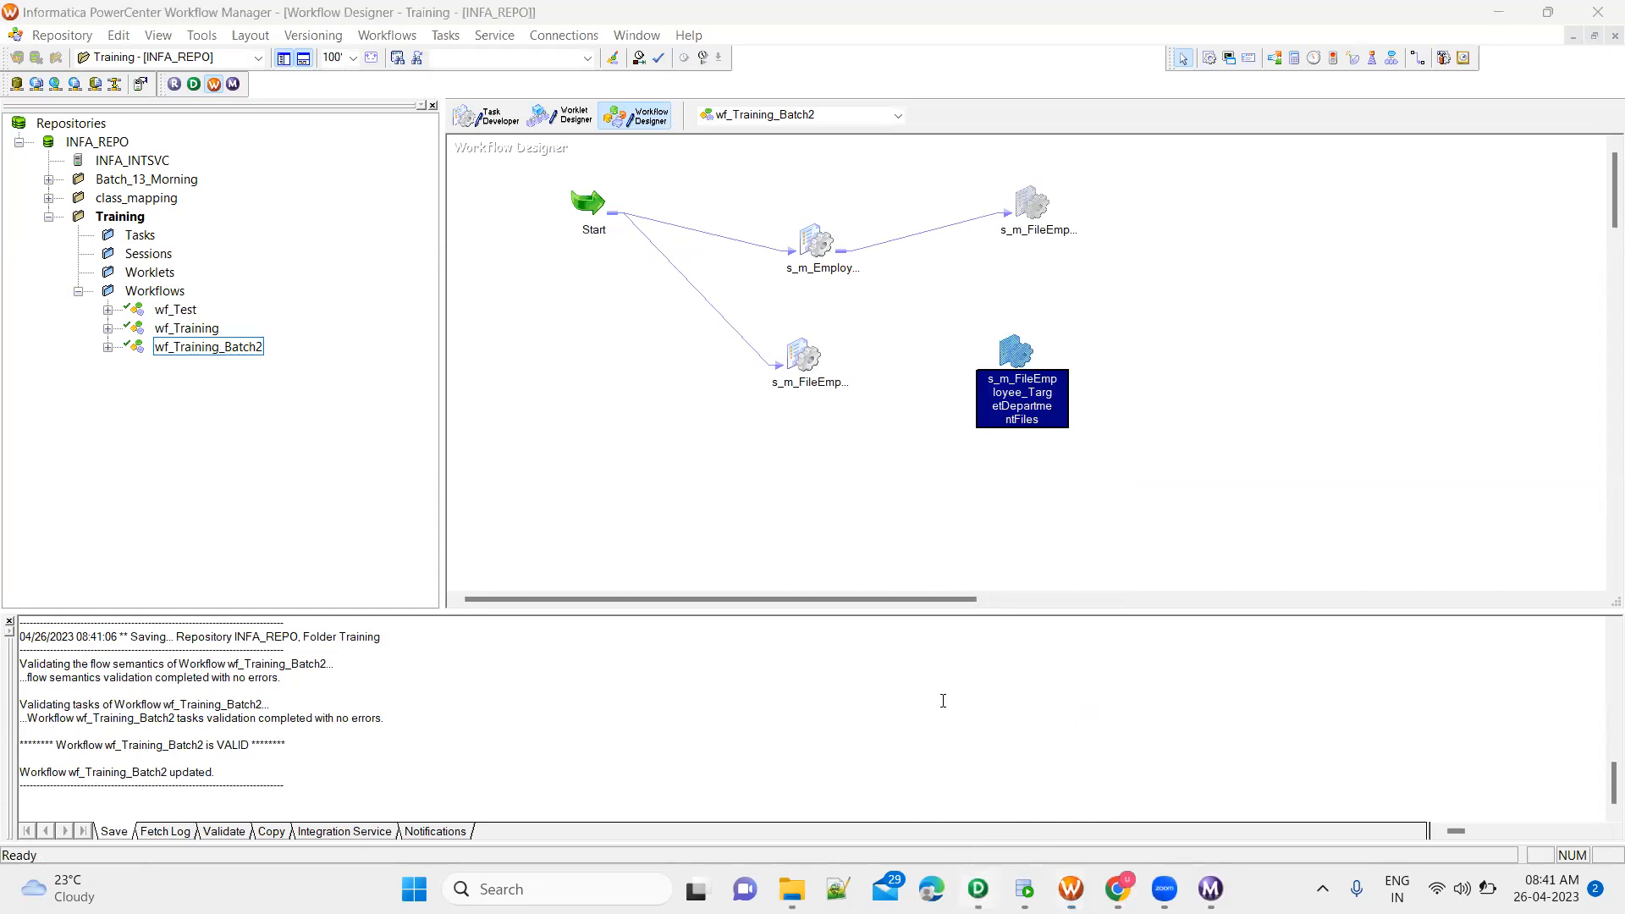
Reopen the s_m_FileEmployee_TargetDepartmentFiles session, check the header options of TGT_EMPLOYEES_DC and close it without changes
{"action": "key", "text": "alt+Tab"}
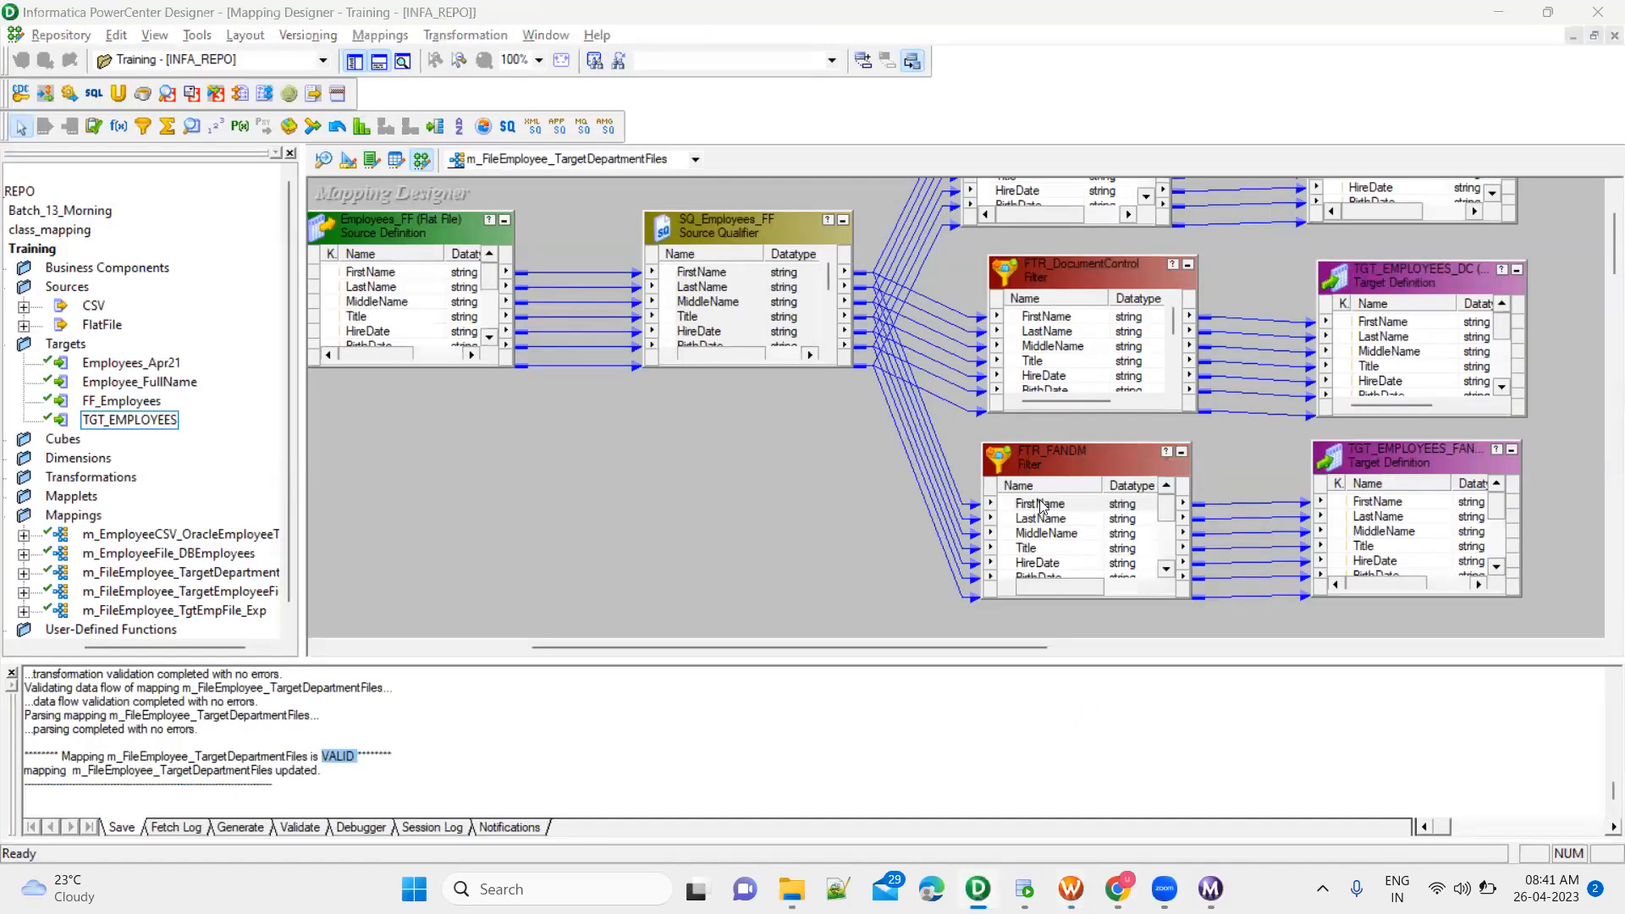
{"action": "key", "text": "alt+Tab"}
{"action": "double_click", "coordinate": [1015, 352]}
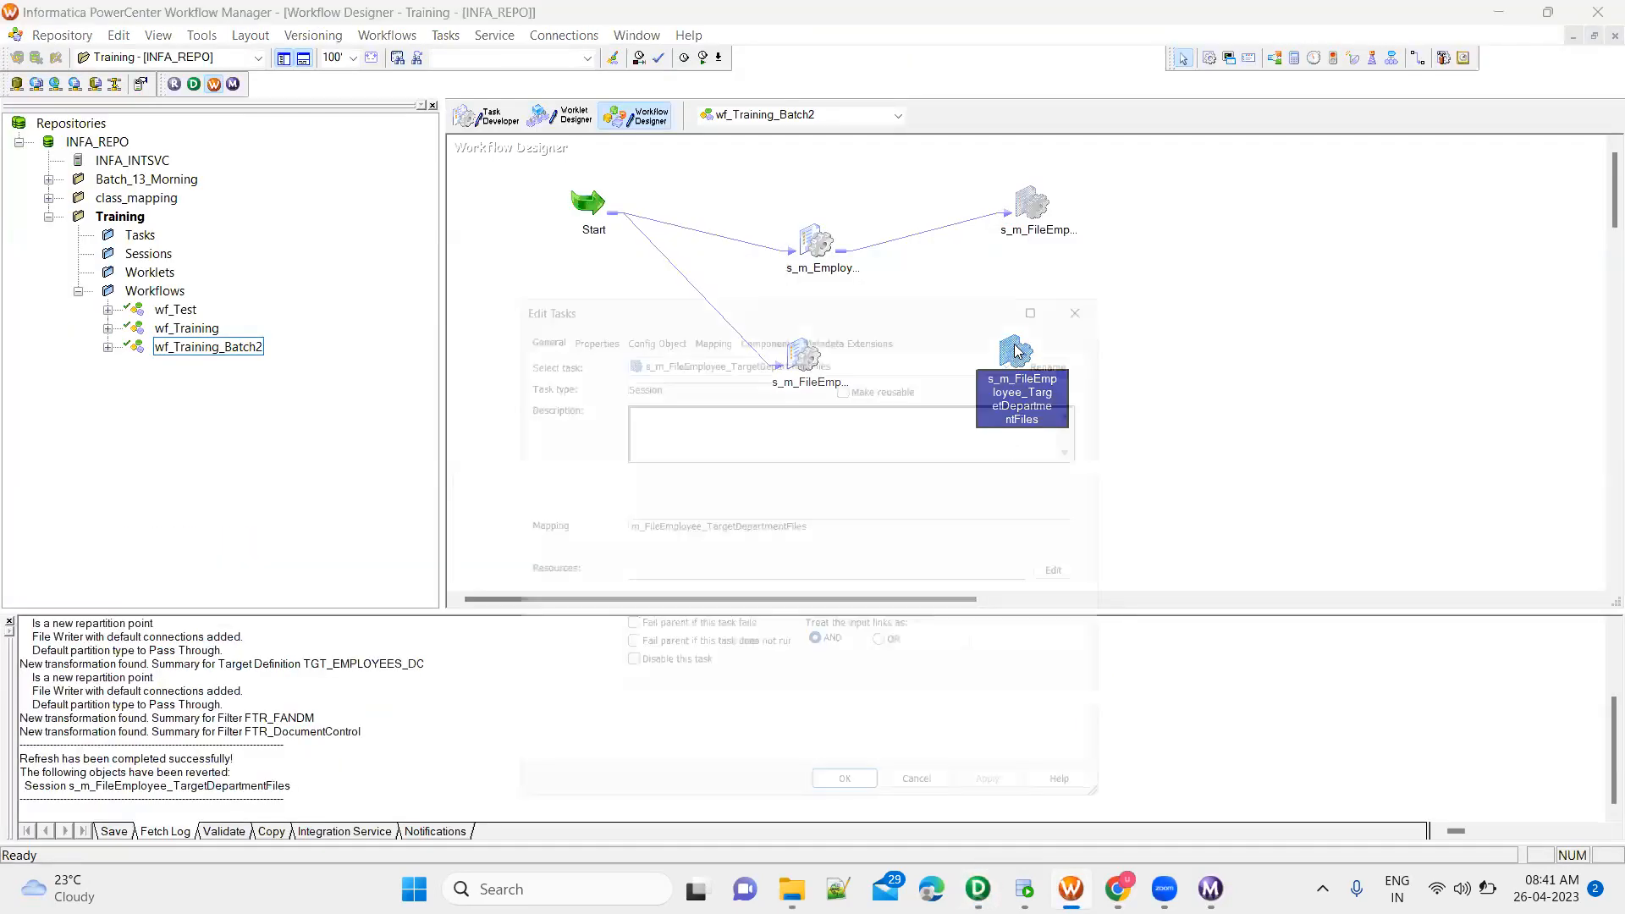
{"action": "left_click", "coordinate": [702, 319]}
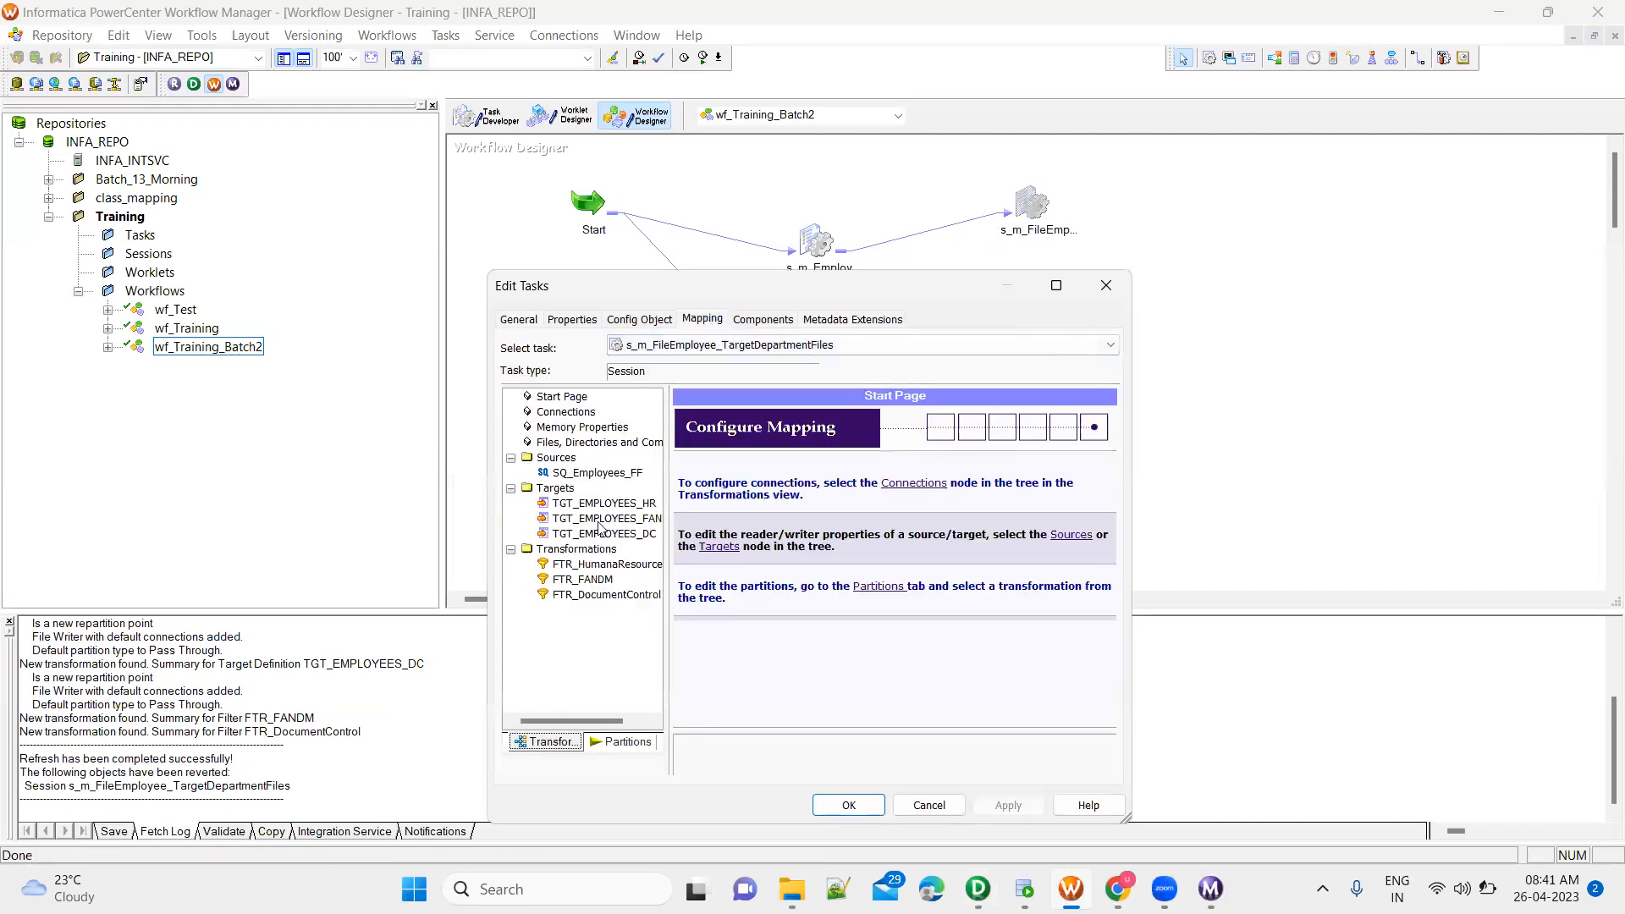
{"action": "left_click", "coordinate": [609, 549]}
{"action": "left_click", "coordinate": [622, 536]}
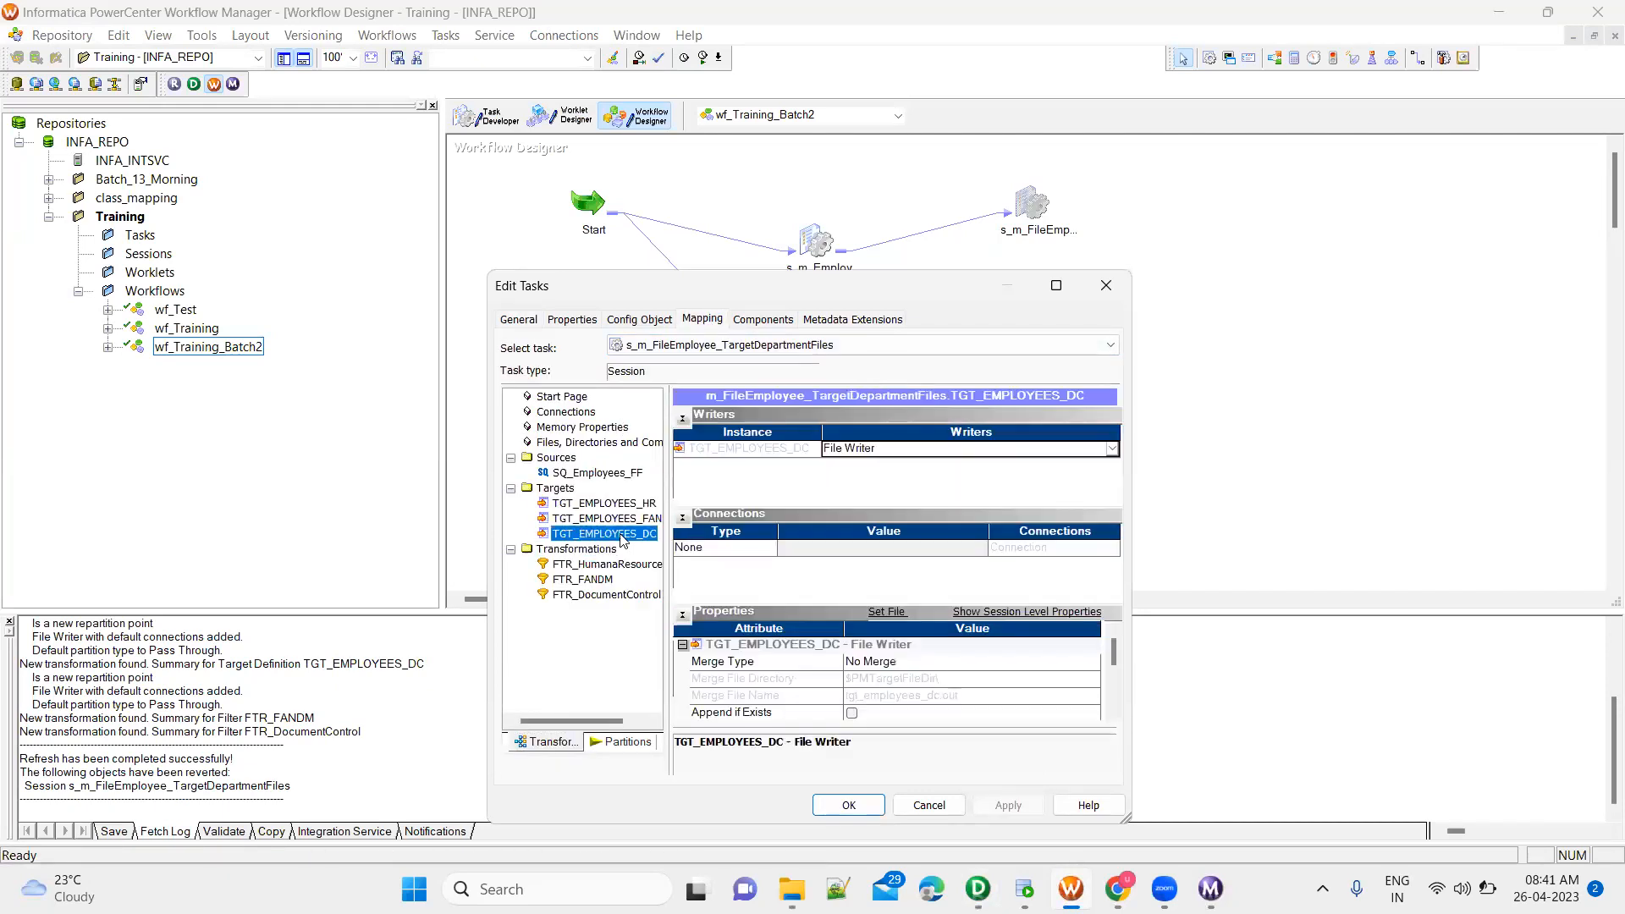
{"action": "scroll", "coordinate": [1115, 722], "scroll_direction": "down", "scroll_amount": 5}
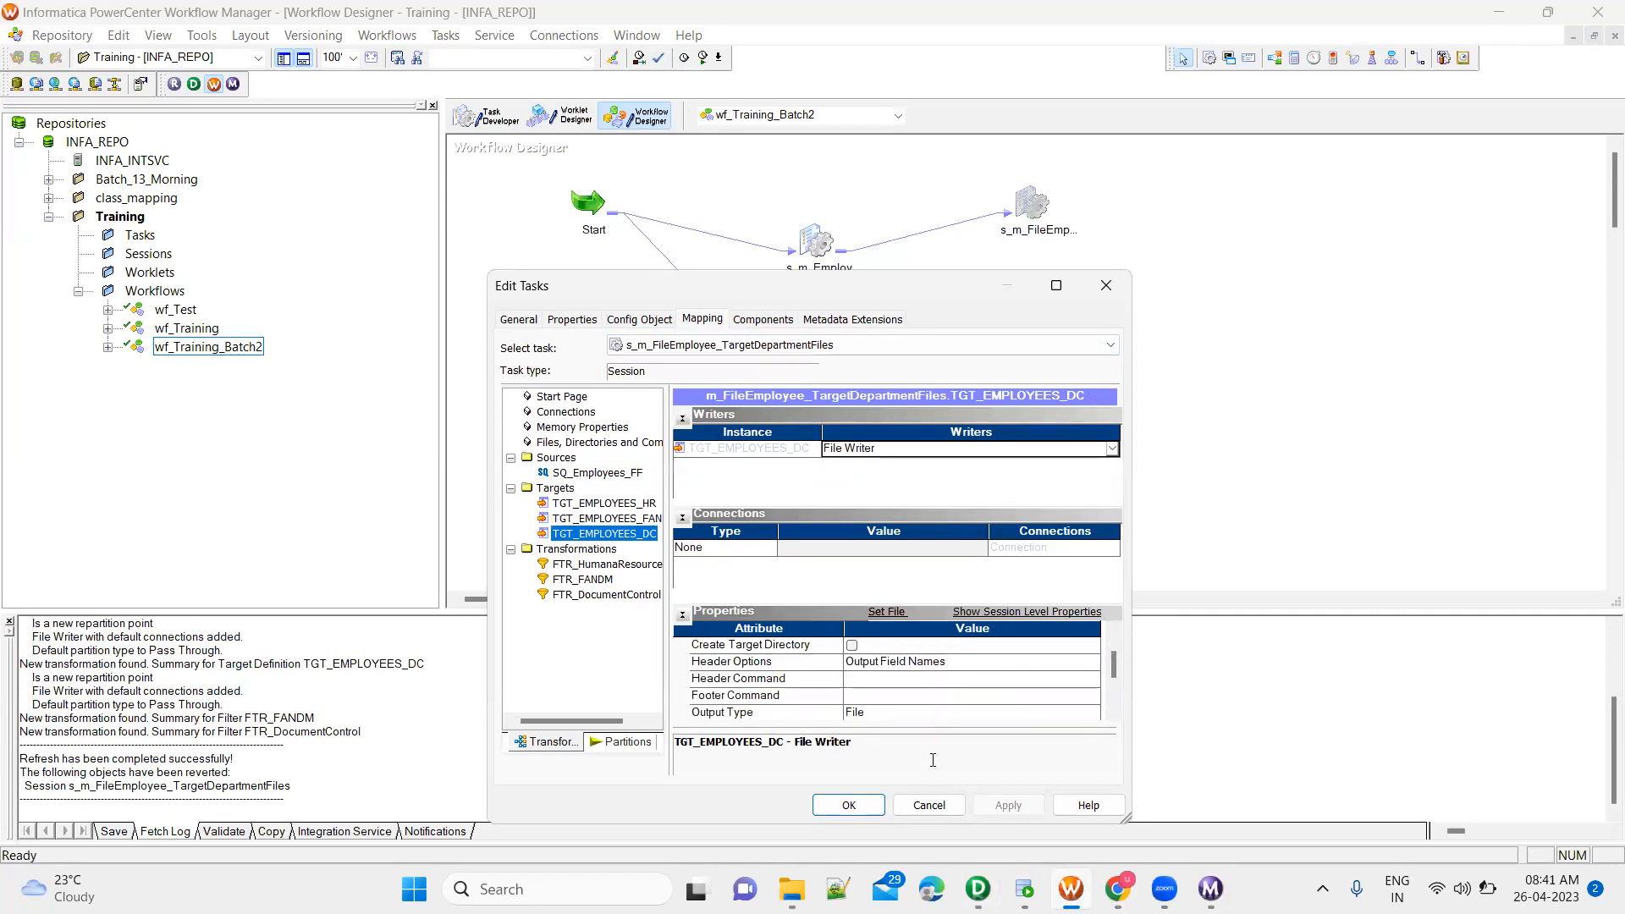
{"action": "left_click", "coordinate": [929, 805]}
In PowerCenter Designer, reduce the FTR_HumanaResources filter condition to DepartmentName = 'Human Resources' by removing the Document Control part
{"action": "mouse_move", "coordinate": [974, 884]}
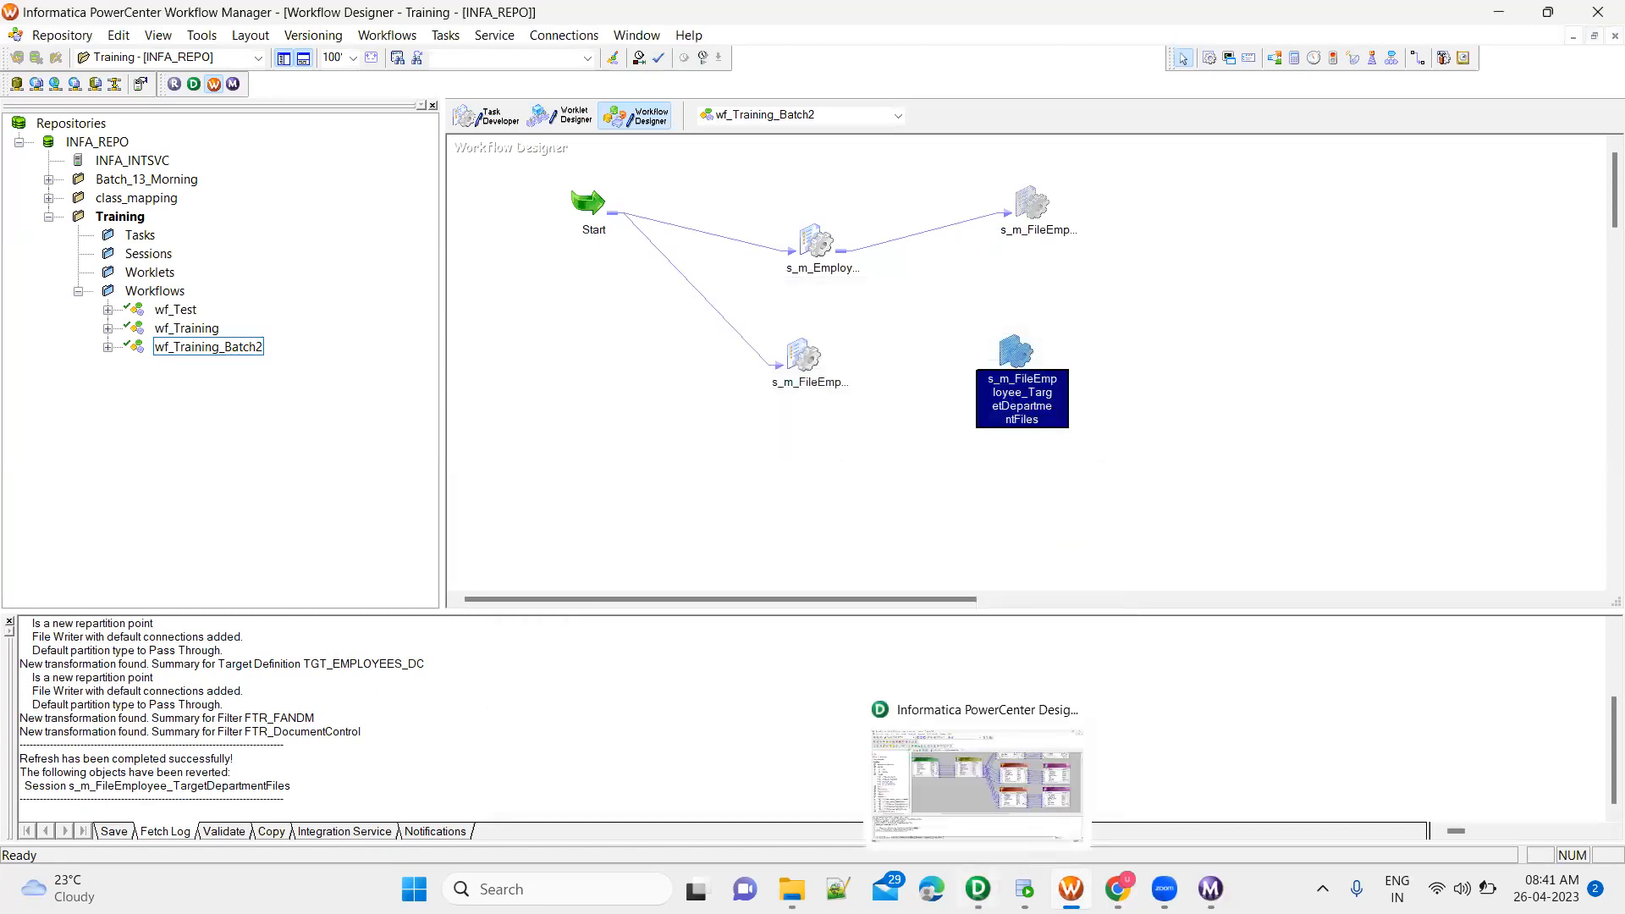
{"action": "key", "text": "alt+Tab"}
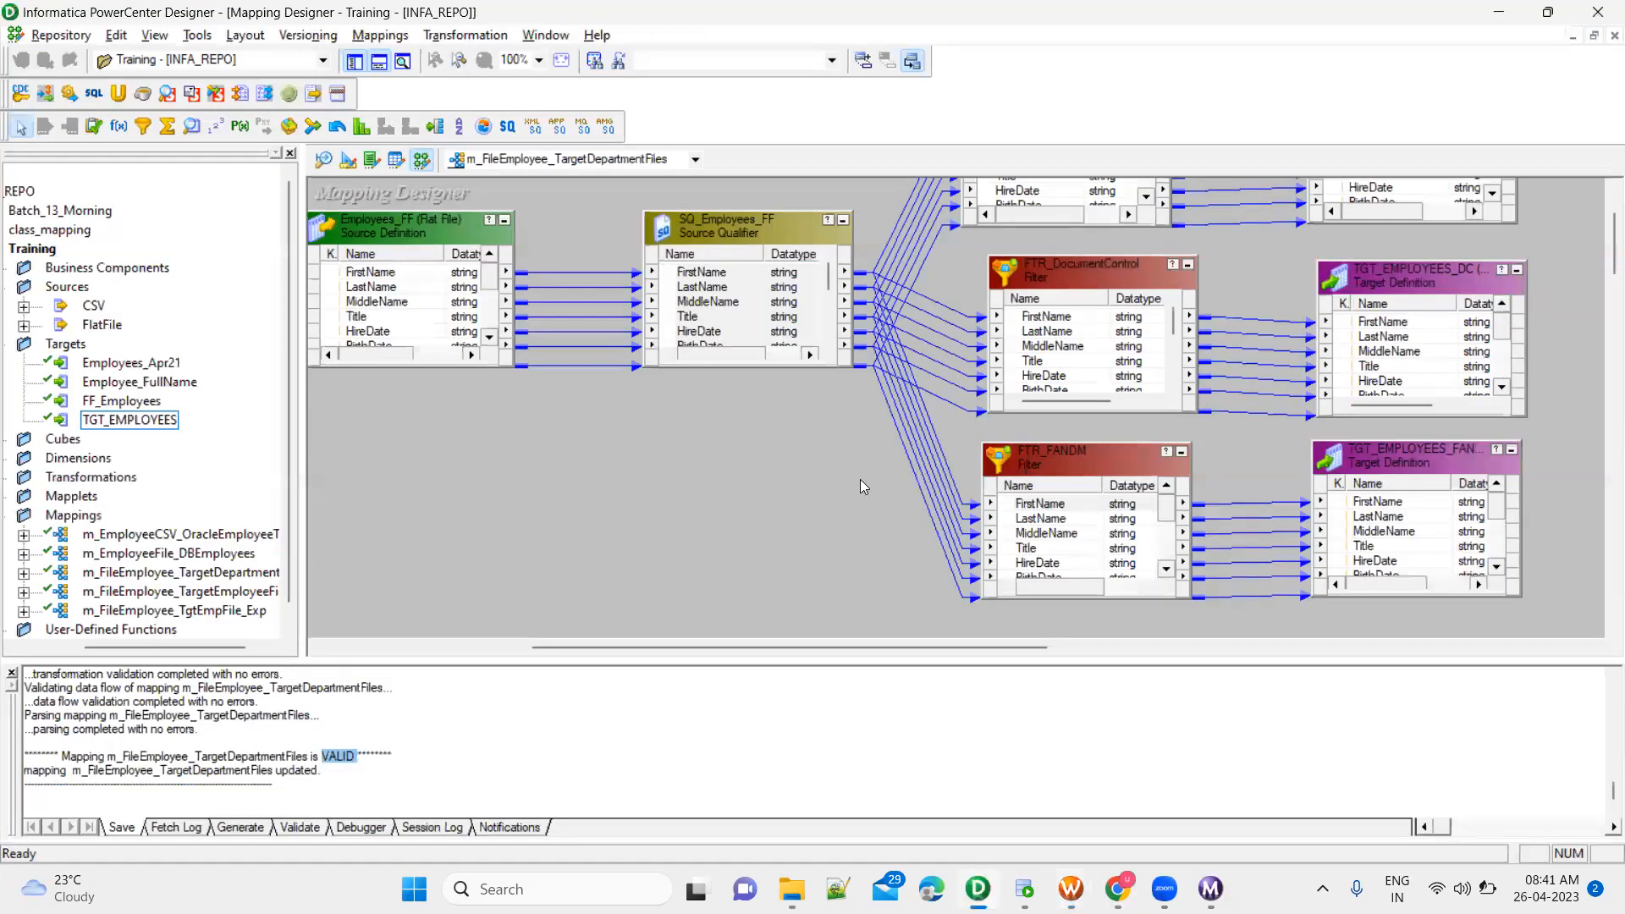
{"action": "double_click", "coordinate": [1068, 227]}
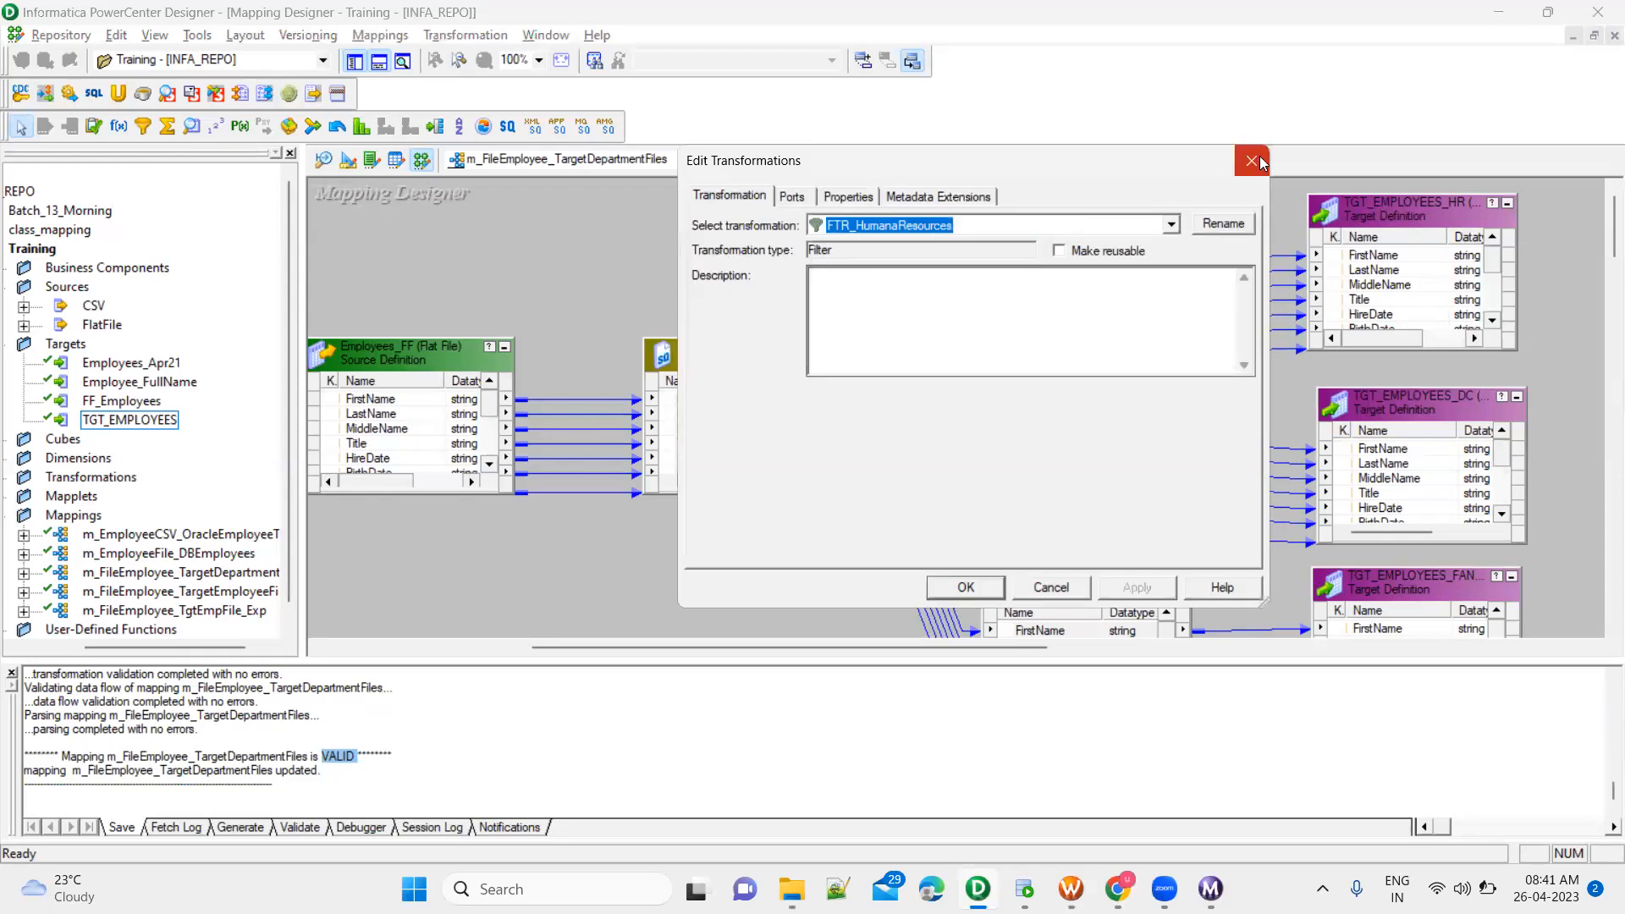
{"action": "left_click", "coordinate": [1254, 159]}
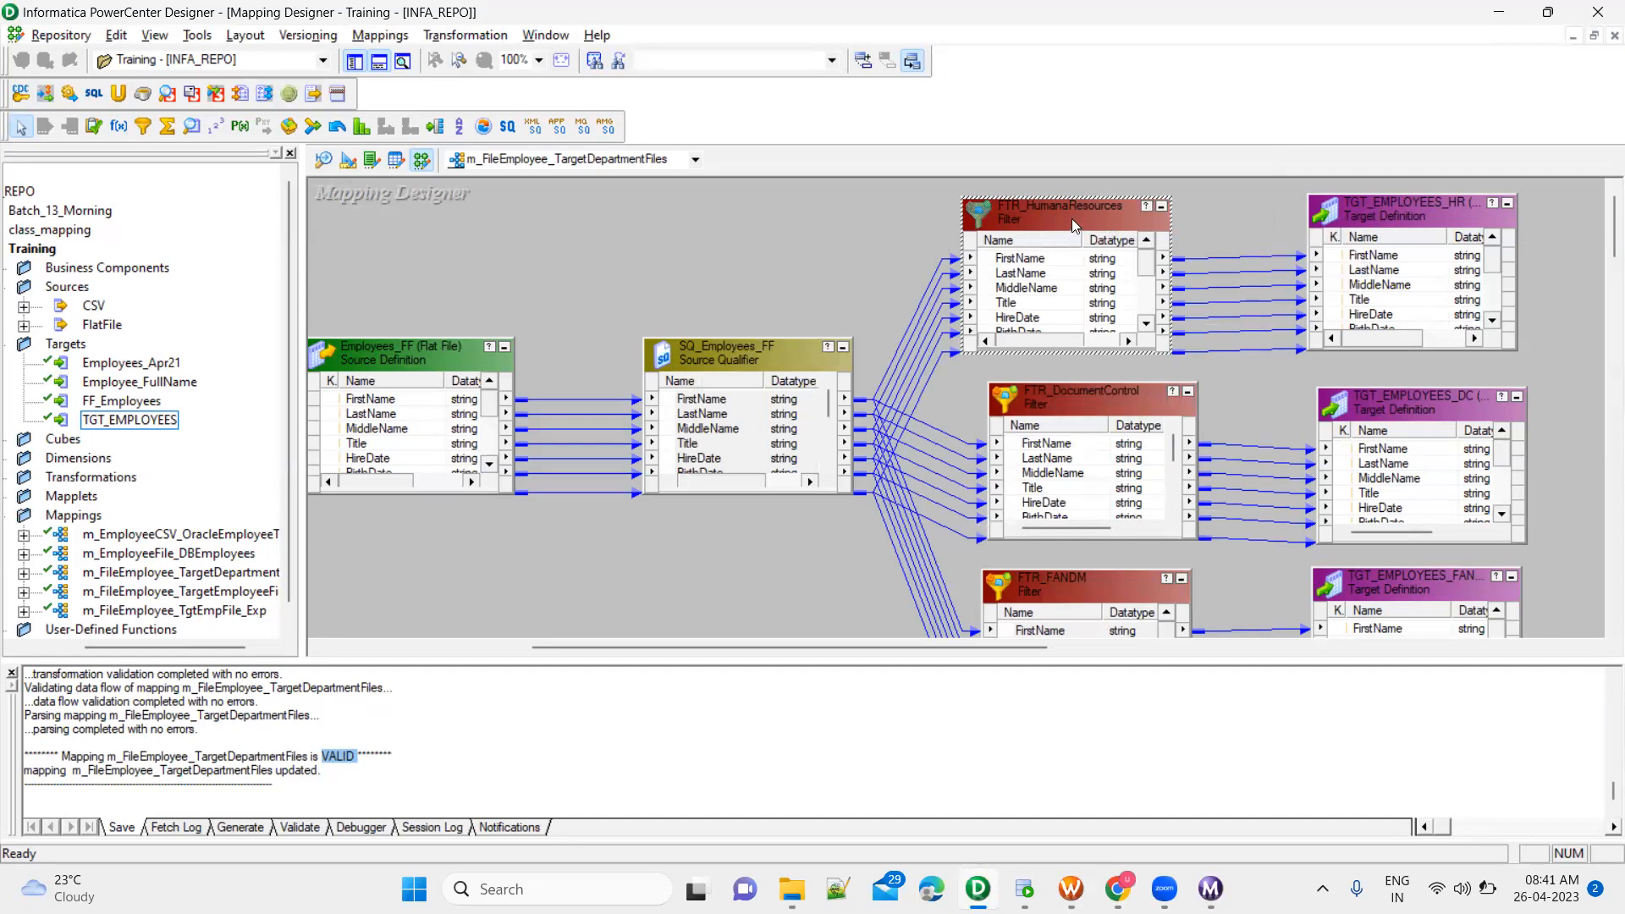
{"action": "double_click", "coordinate": [1071, 219]}
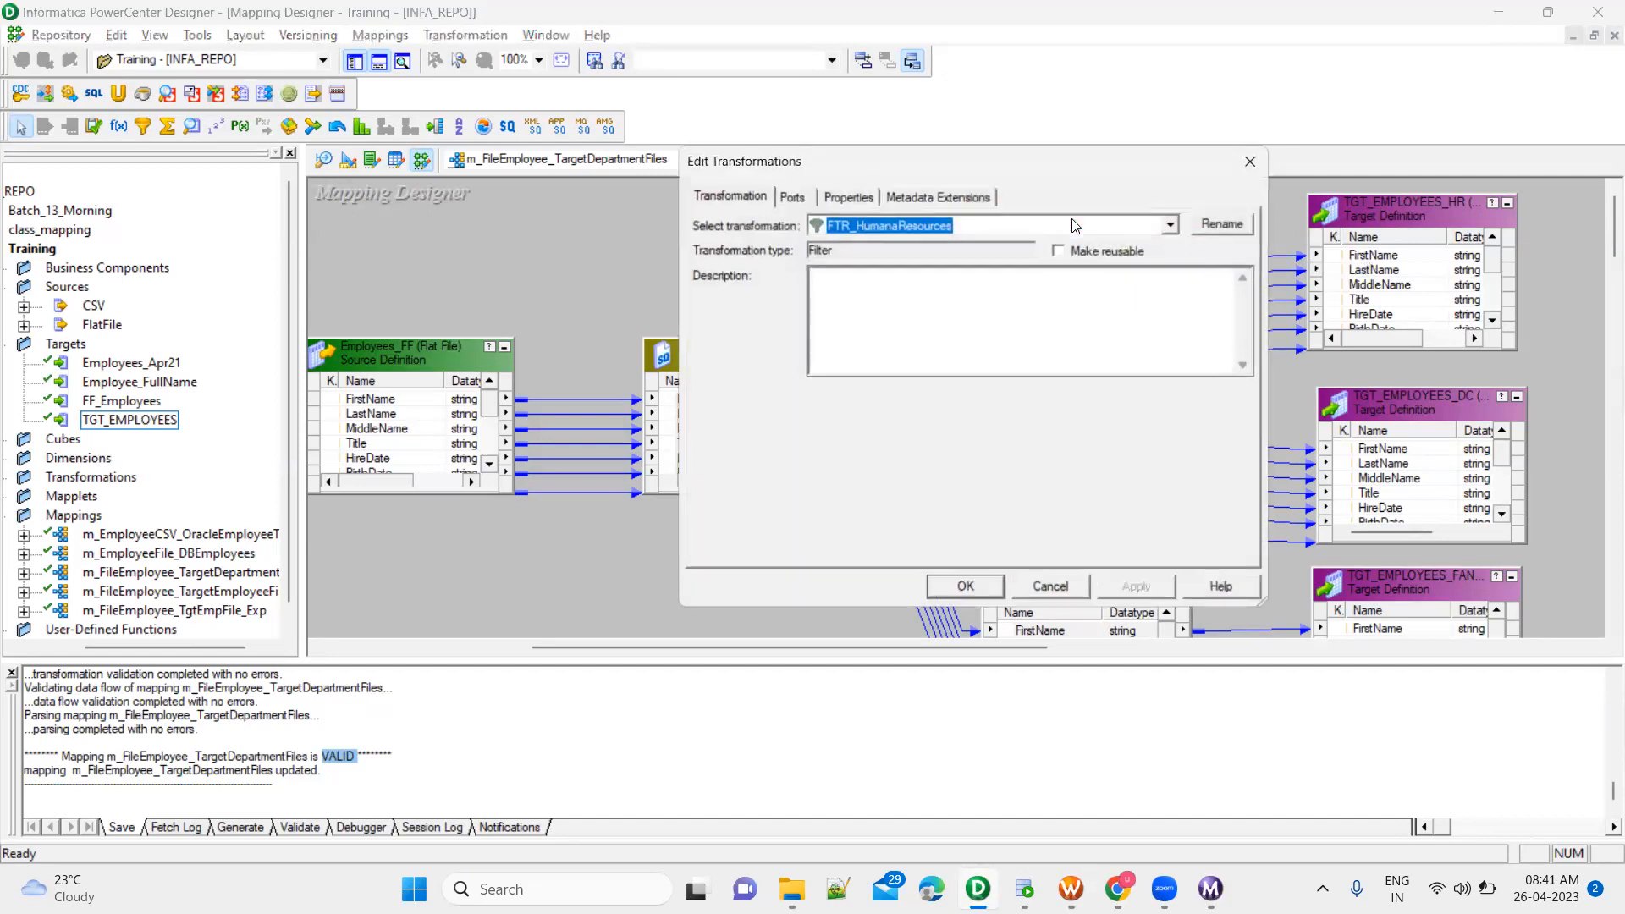
{"action": "left_click", "coordinate": [856, 201]}
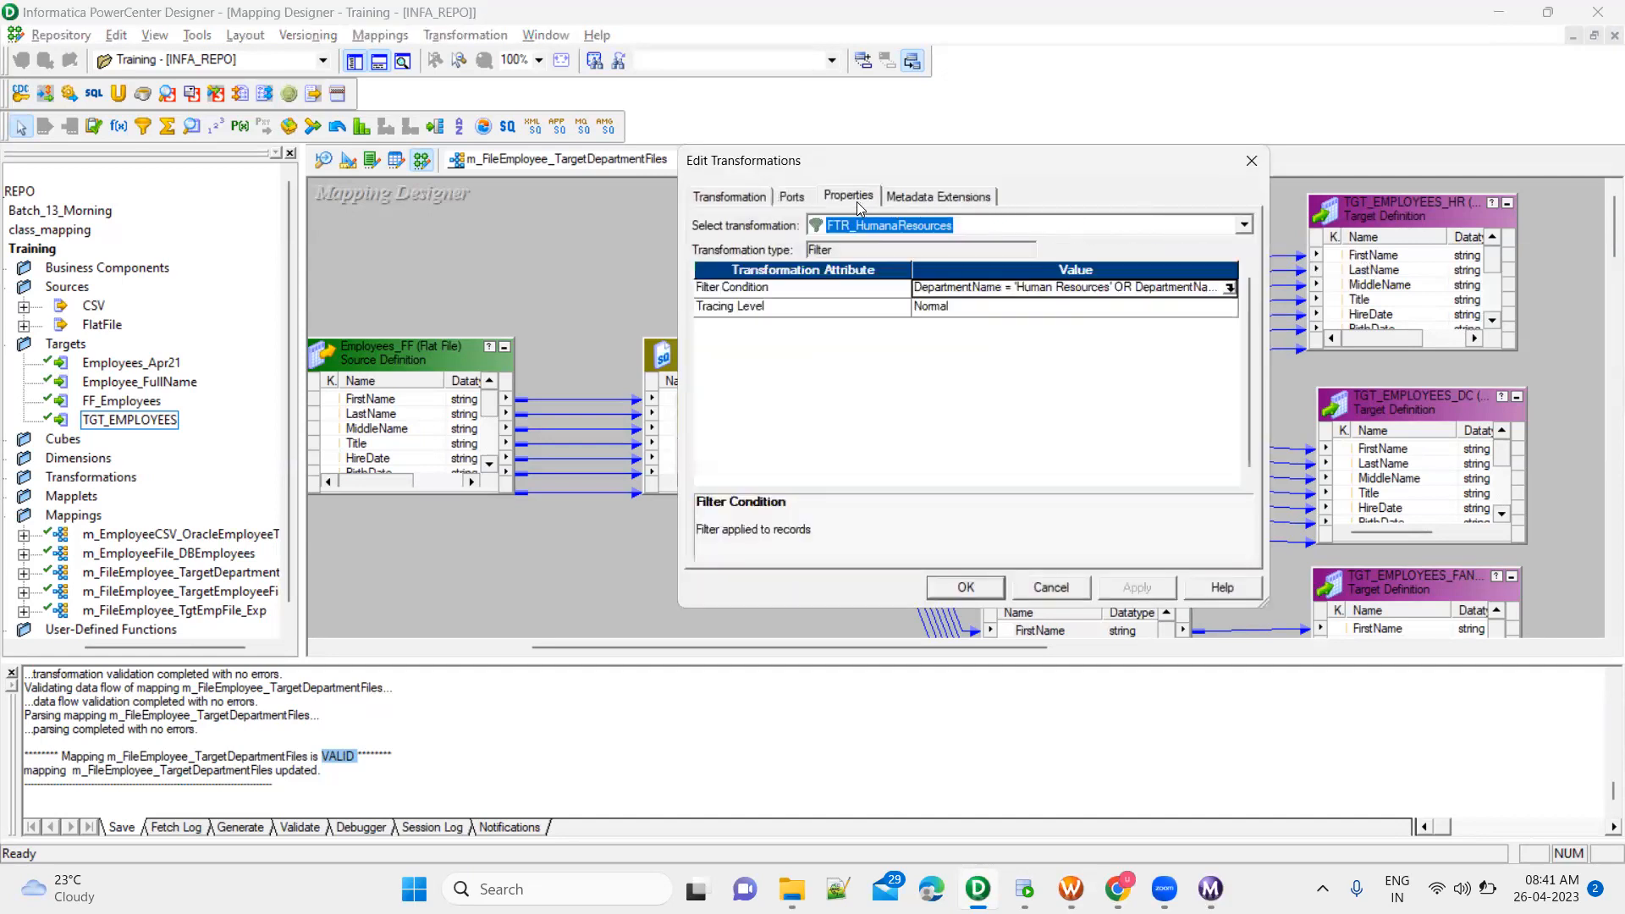
{"action": "left_click", "coordinate": [1230, 287]}
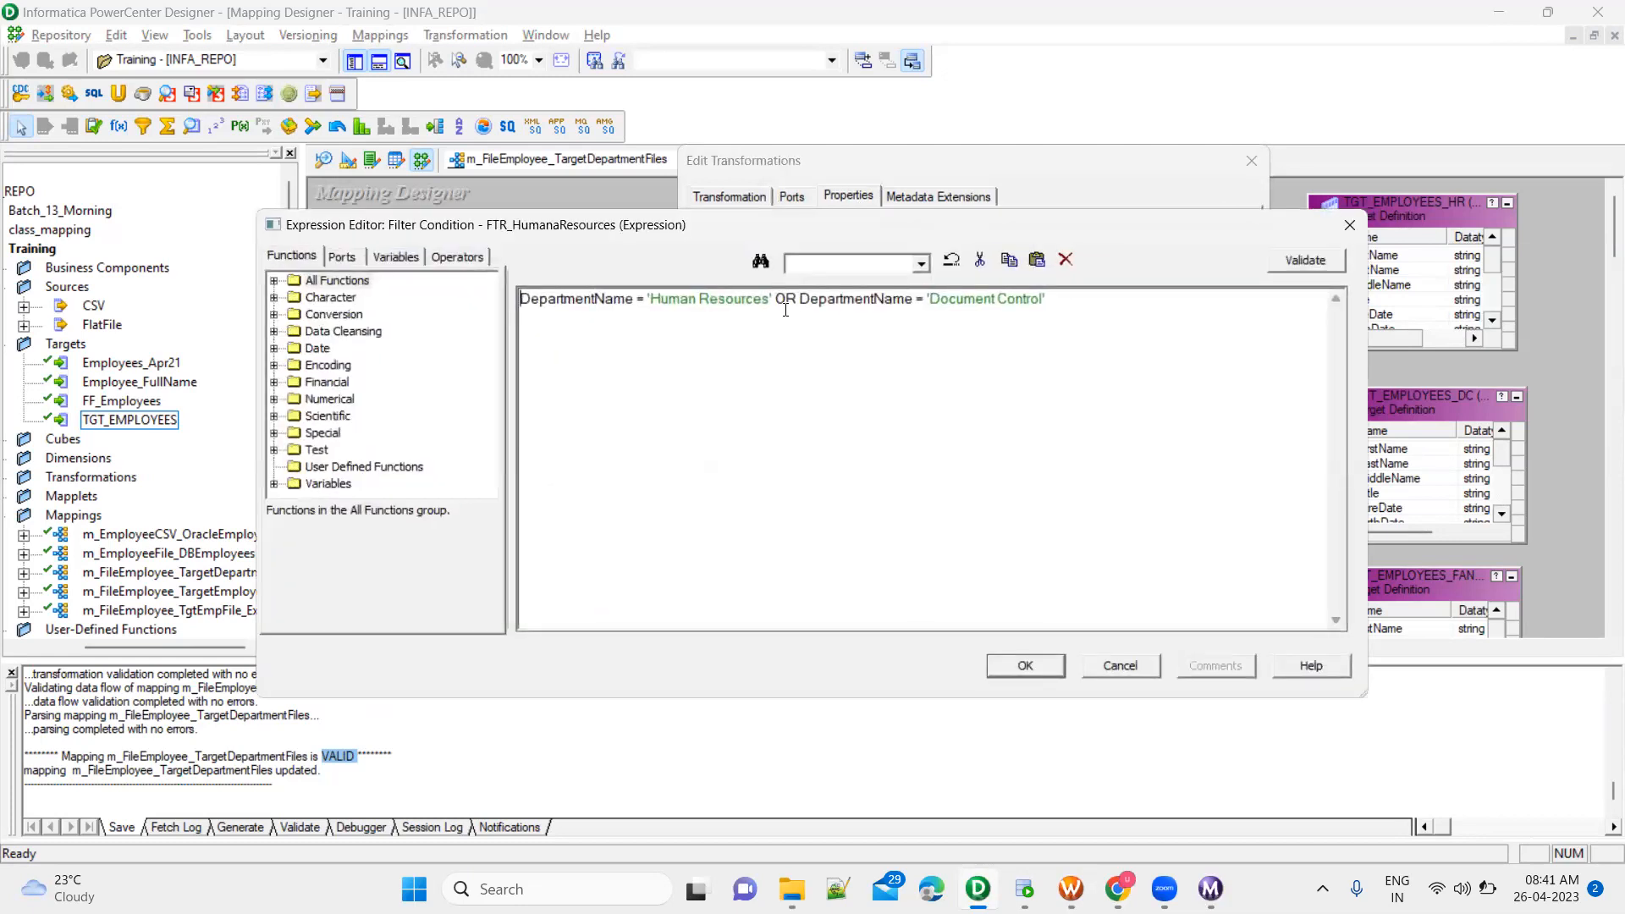
{"action": "left_click_drag", "start_coordinate": [777, 298], "coordinate": [1083, 294]}
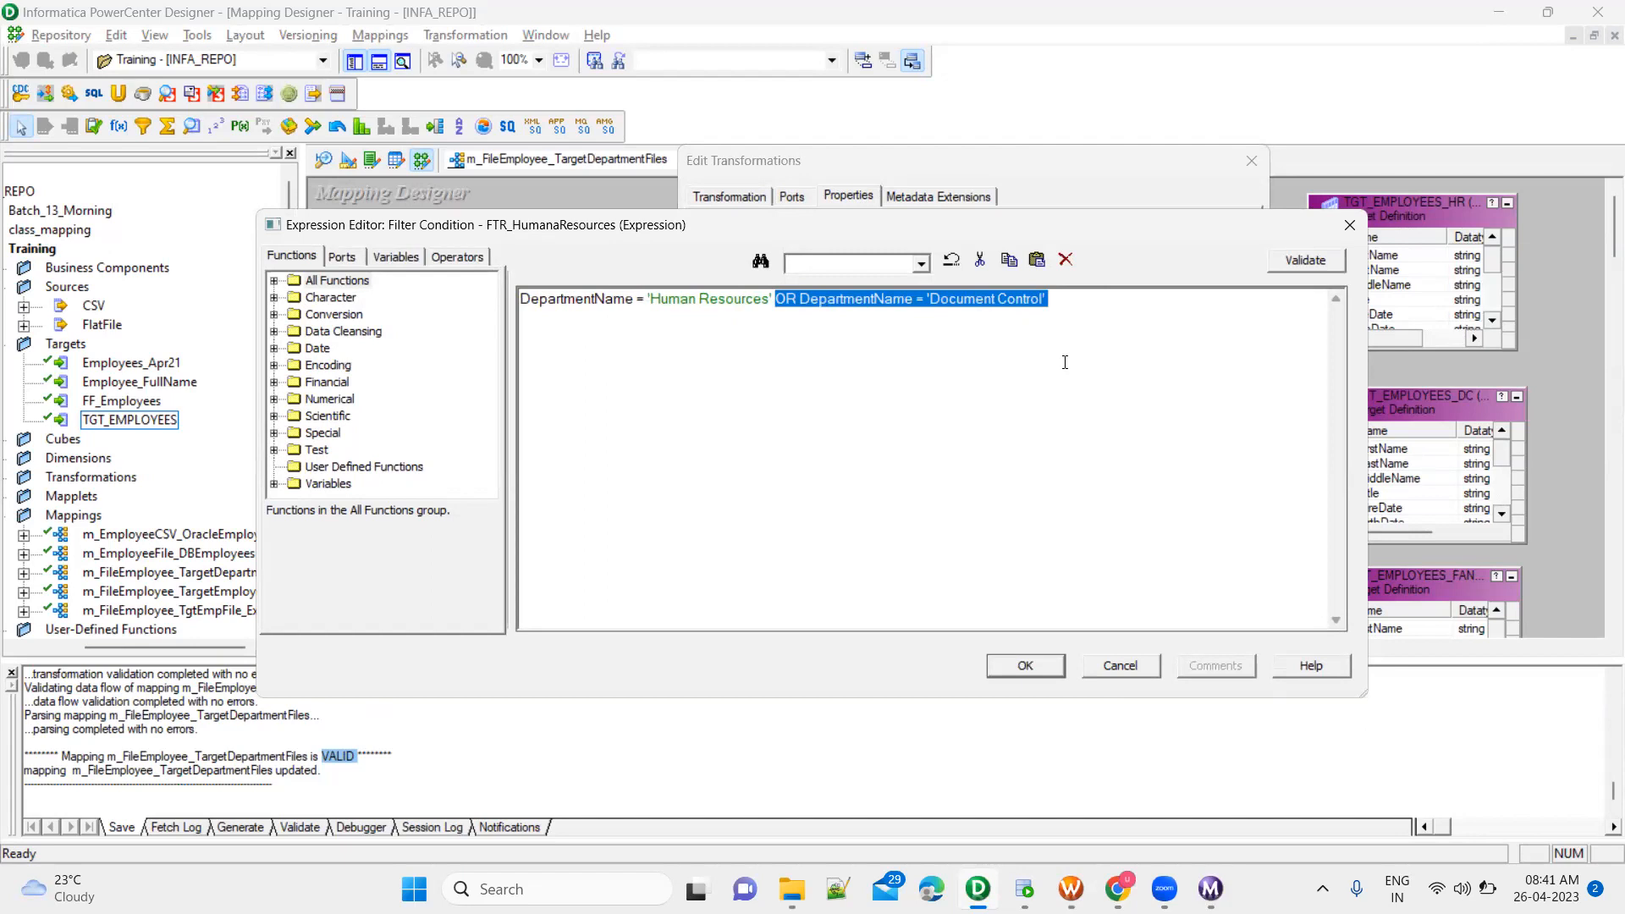
{"action": "key", "text": "Delete"}
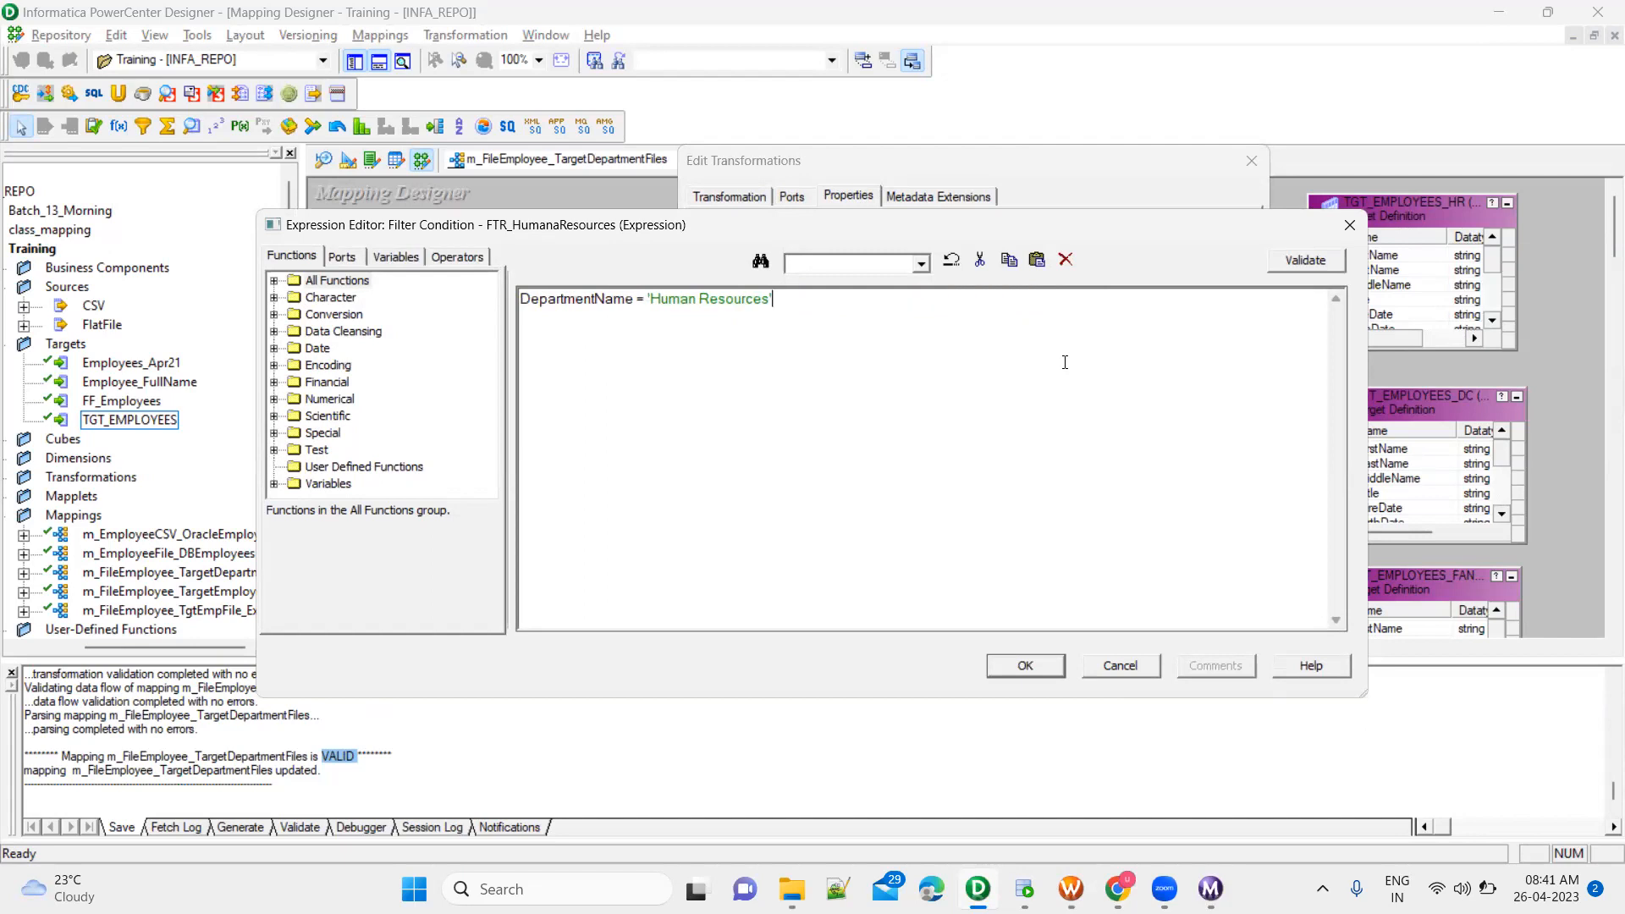
{"action": "left_click", "coordinate": [1026, 673]}
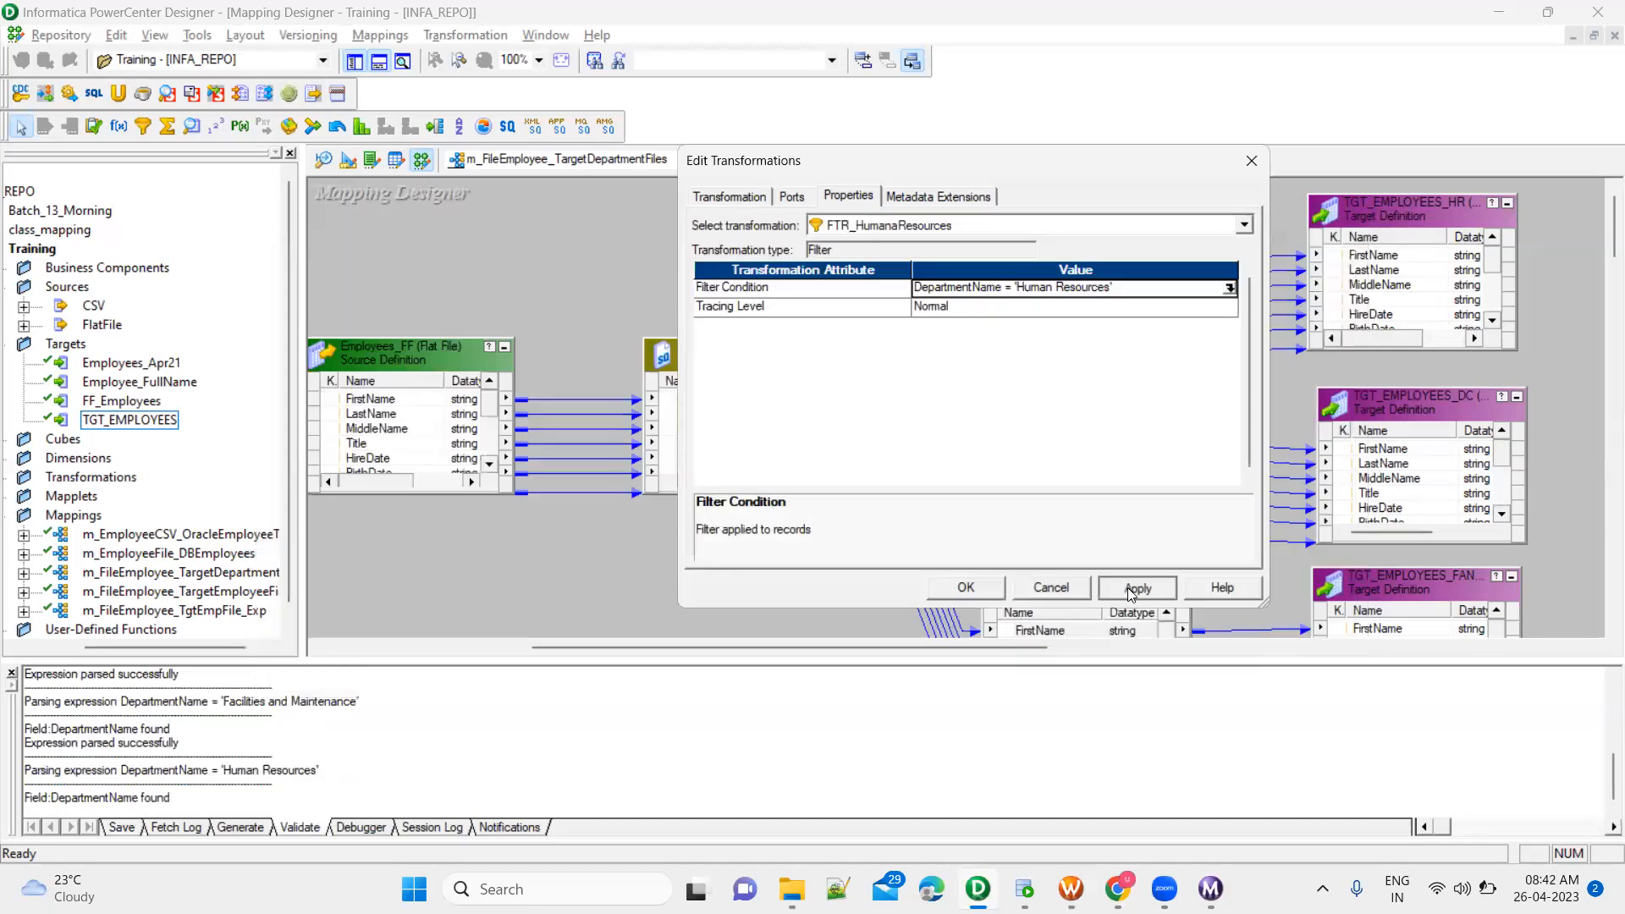
{"action": "left_click", "coordinate": [979, 593]}
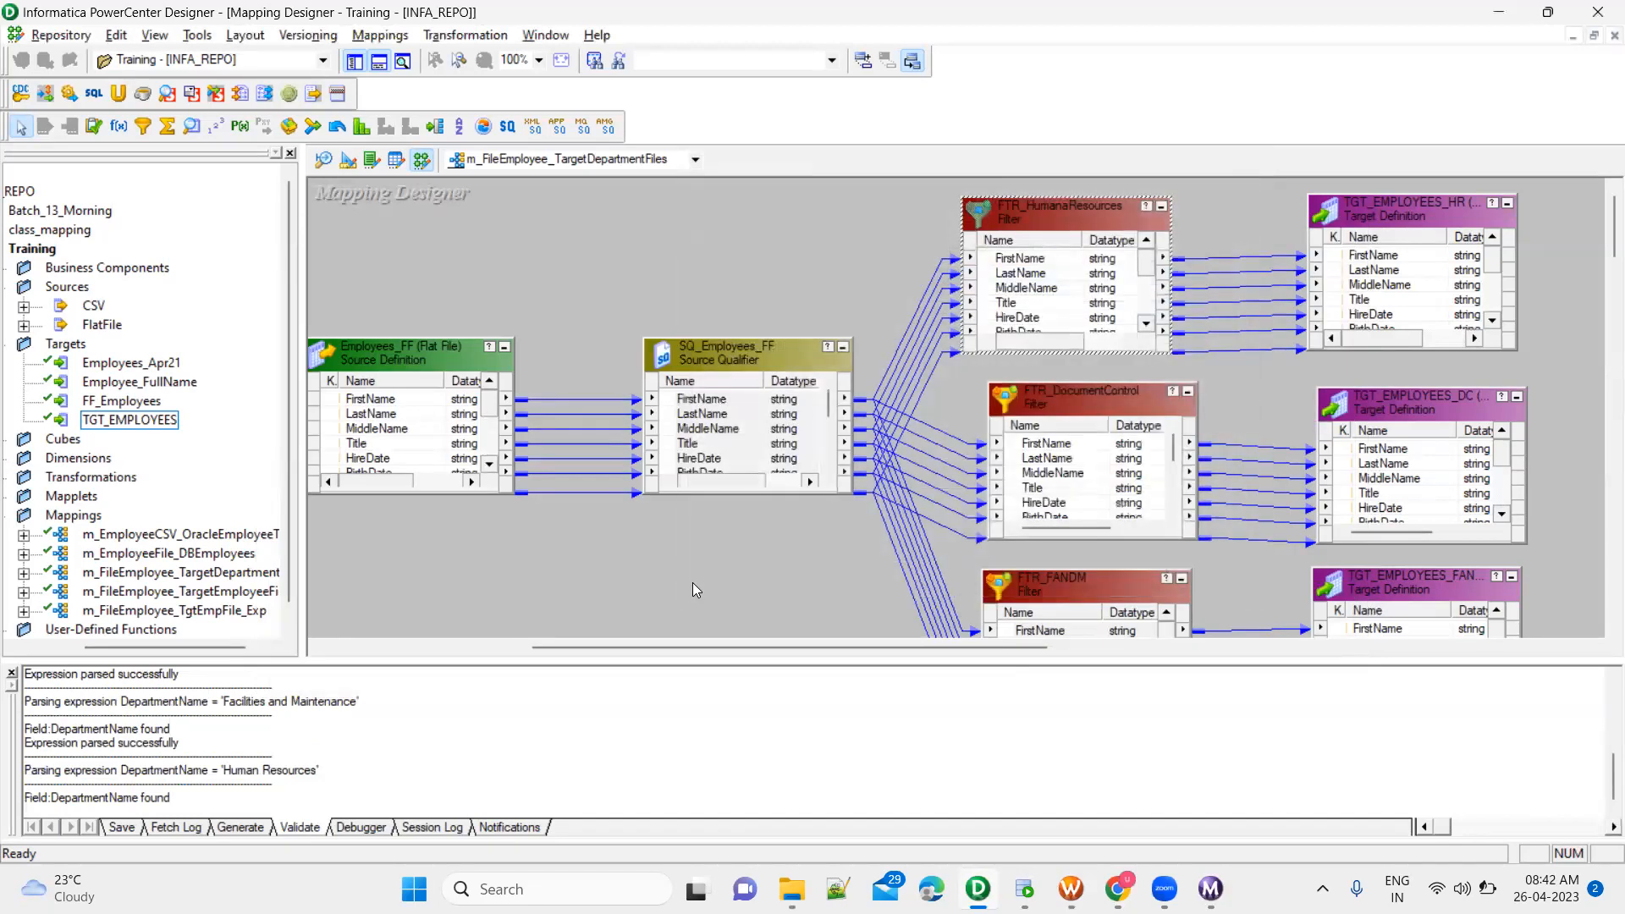
Save the m_FileEmployee_TargetDepartmentFiles mapping, check its validation message and enlarge the output area
{"action": "key", "text": "ctrl+s"}
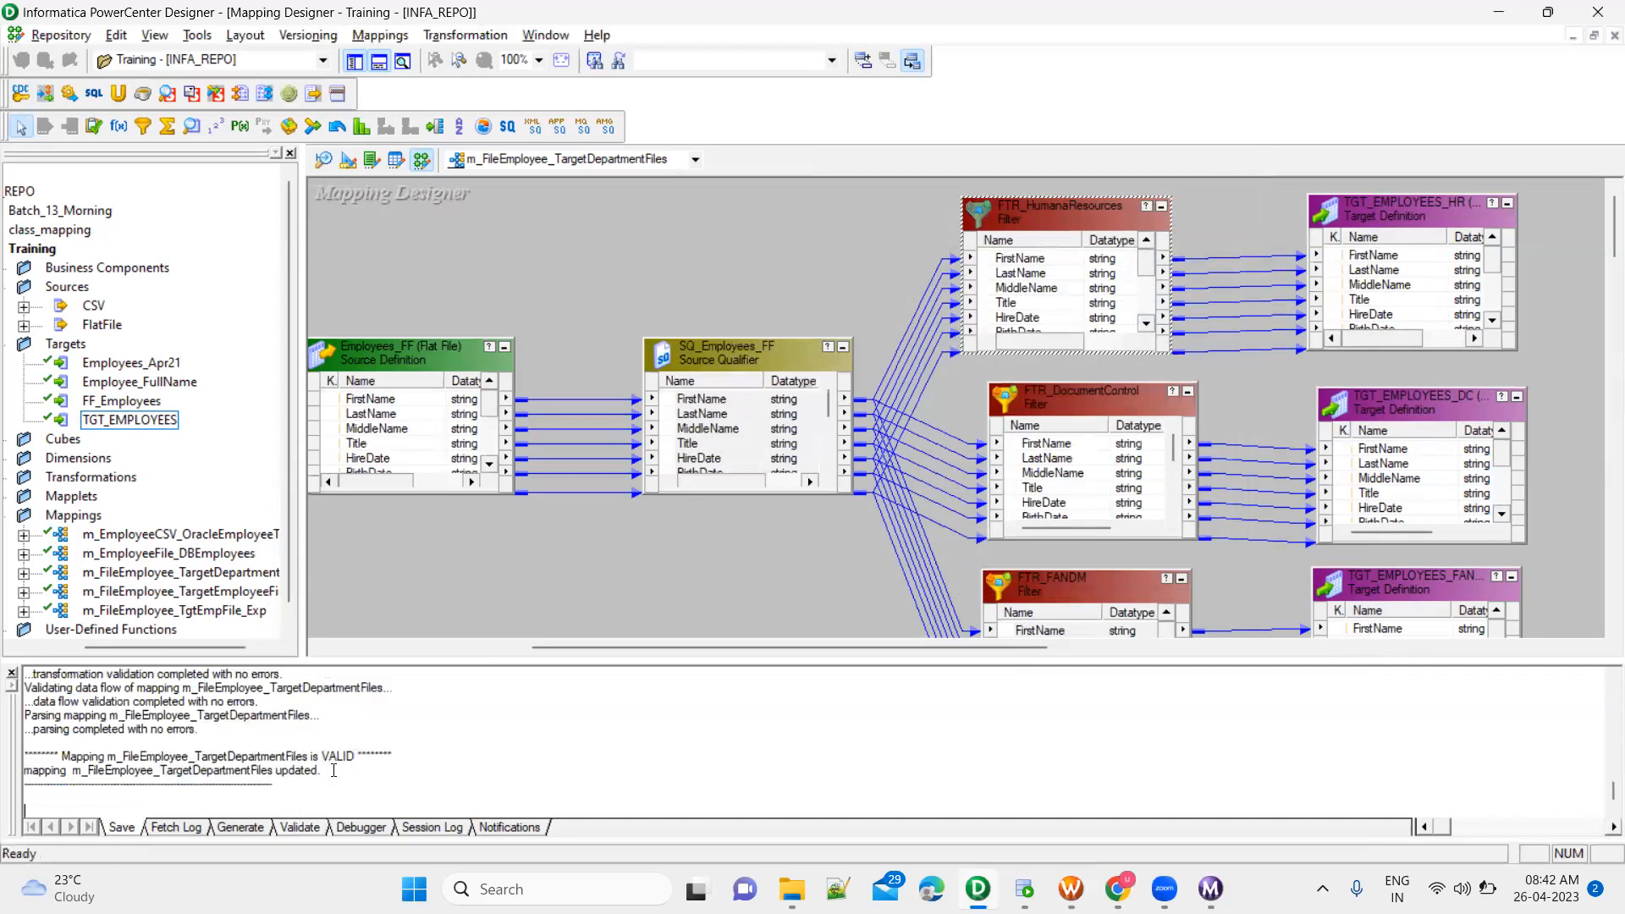
{"action": "left_click_drag", "start_coordinate": [324, 756], "coordinate": [369, 755]}
{"action": "left_click_drag", "start_coordinate": [563, 664], "coordinate": [561, 604]}
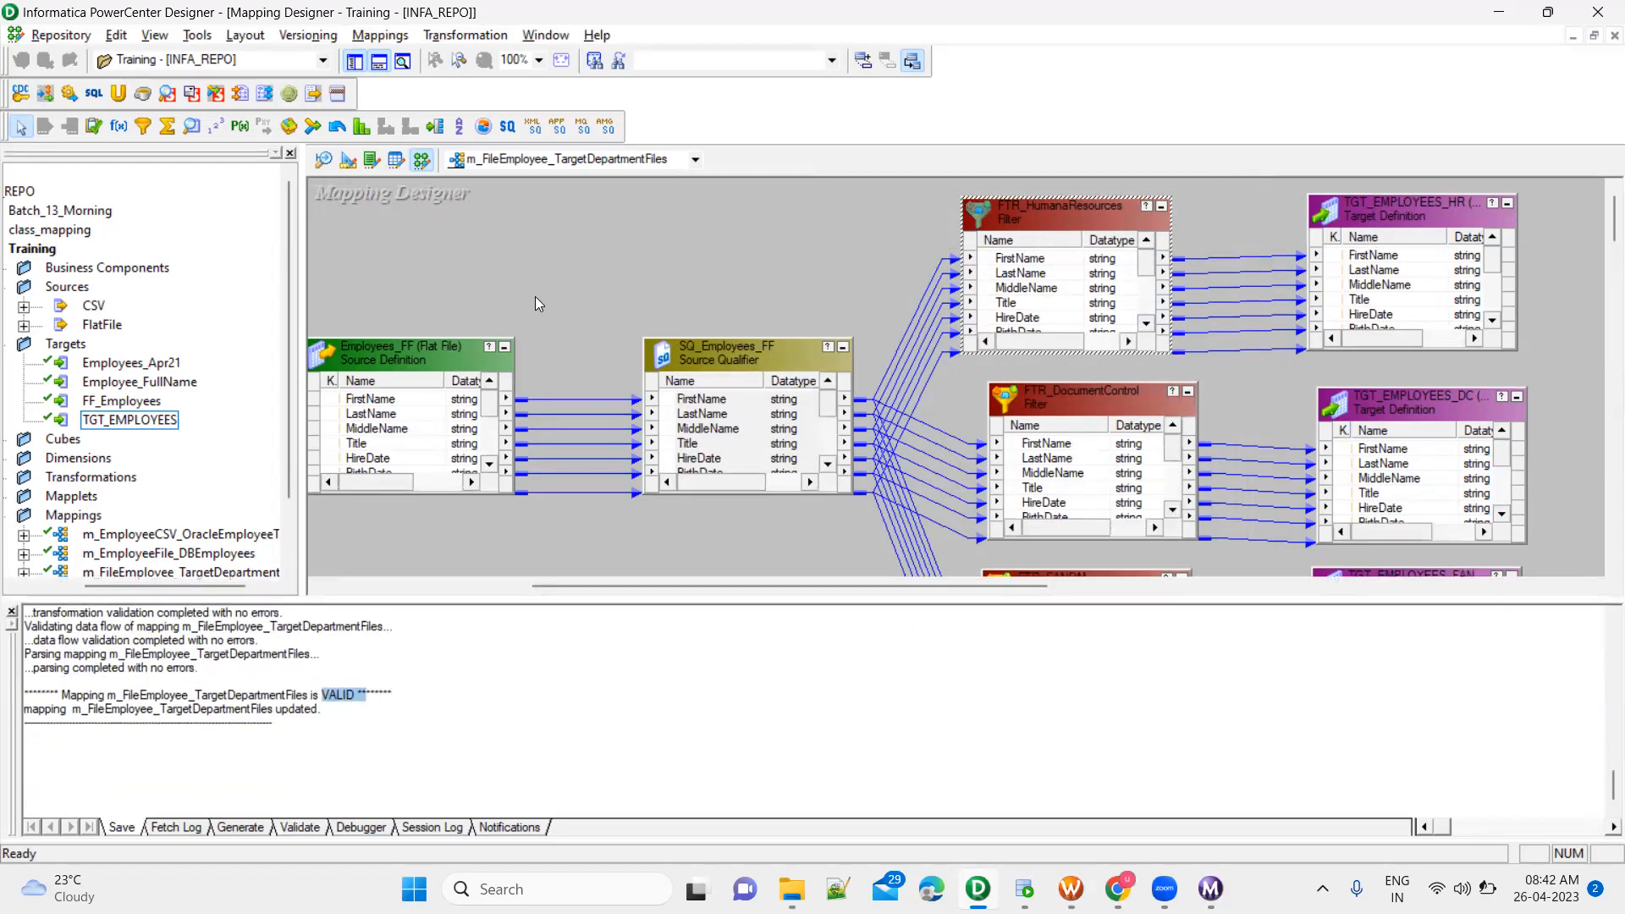
Arrange all objects of the m_FileEmployee_TargetDepartmentFiles mapping as icons
{"action": "right_click", "coordinate": [675, 245]}
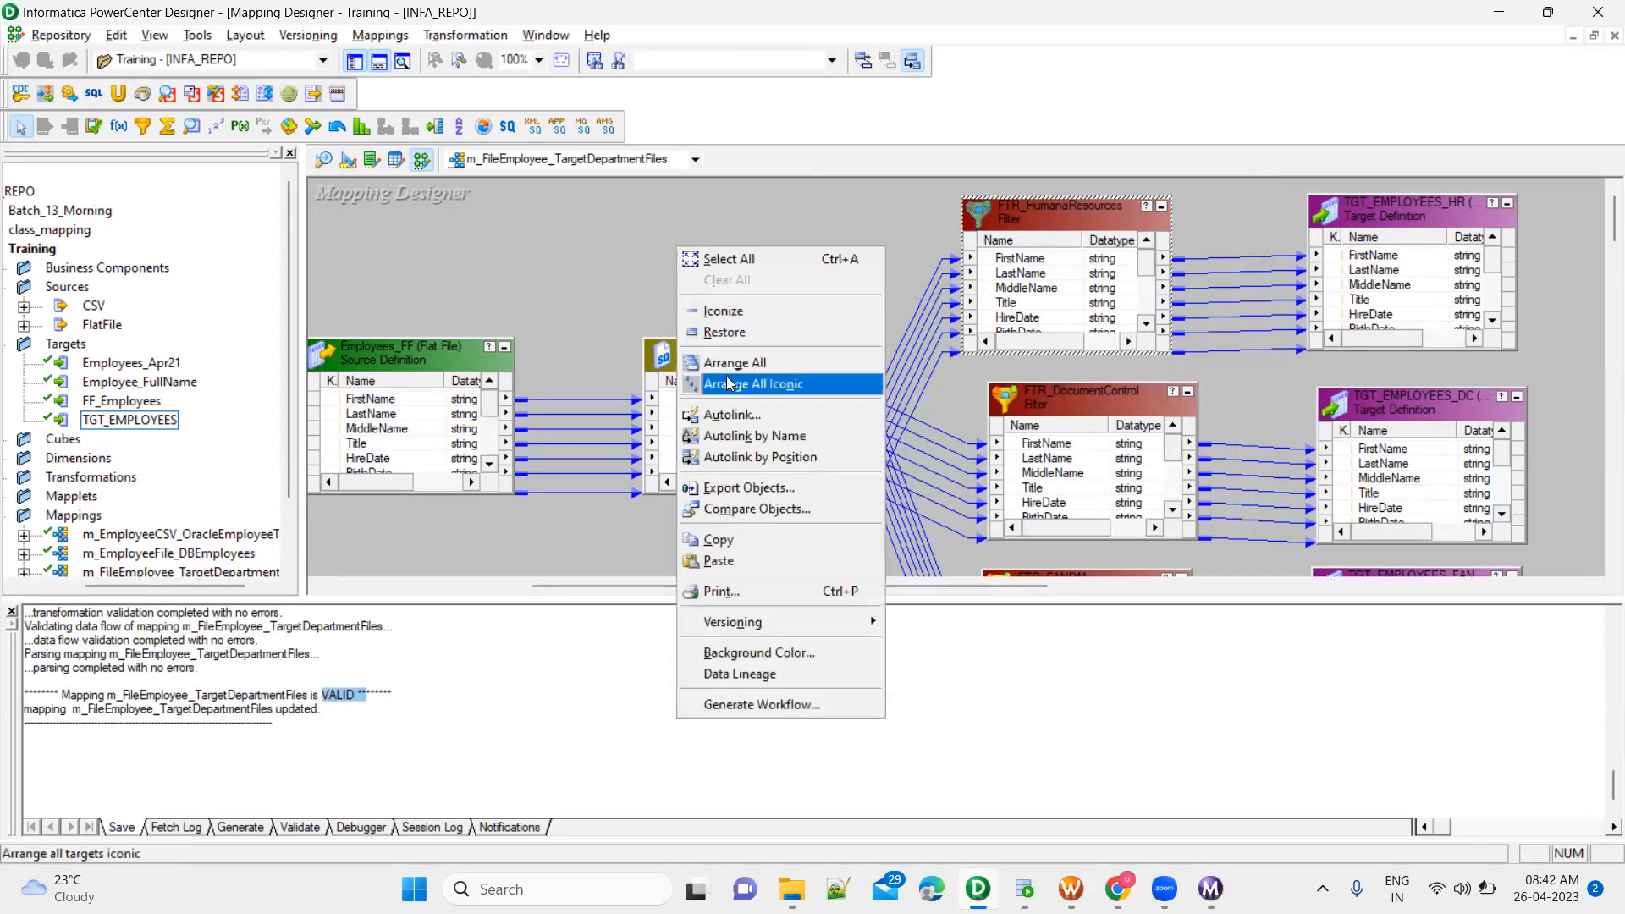
{"action": "left_click", "coordinate": [730, 382]}
{"action": "scroll", "coordinate": [960, 419], "scroll_direction": "down", "scroll_amount": 1}
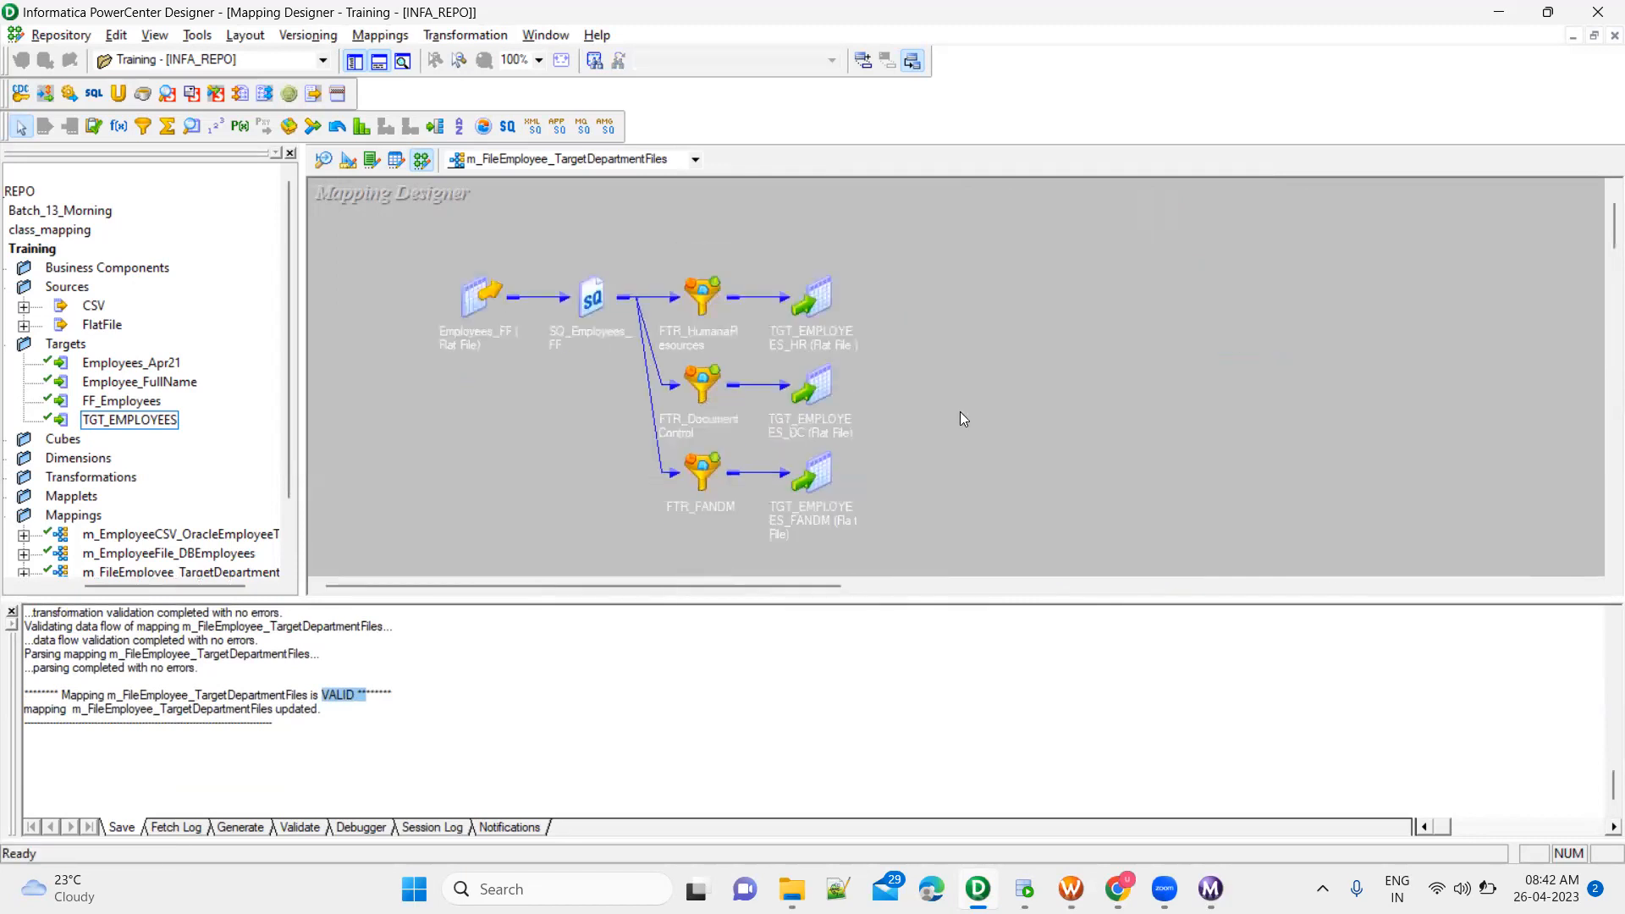
Review the mapping flow by selecting the source and source qualifier, each department filter, and the flat file targets
{"action": "left_click_drag", "start_coordinate": [415, 248], "coordinate": [636, 386]}
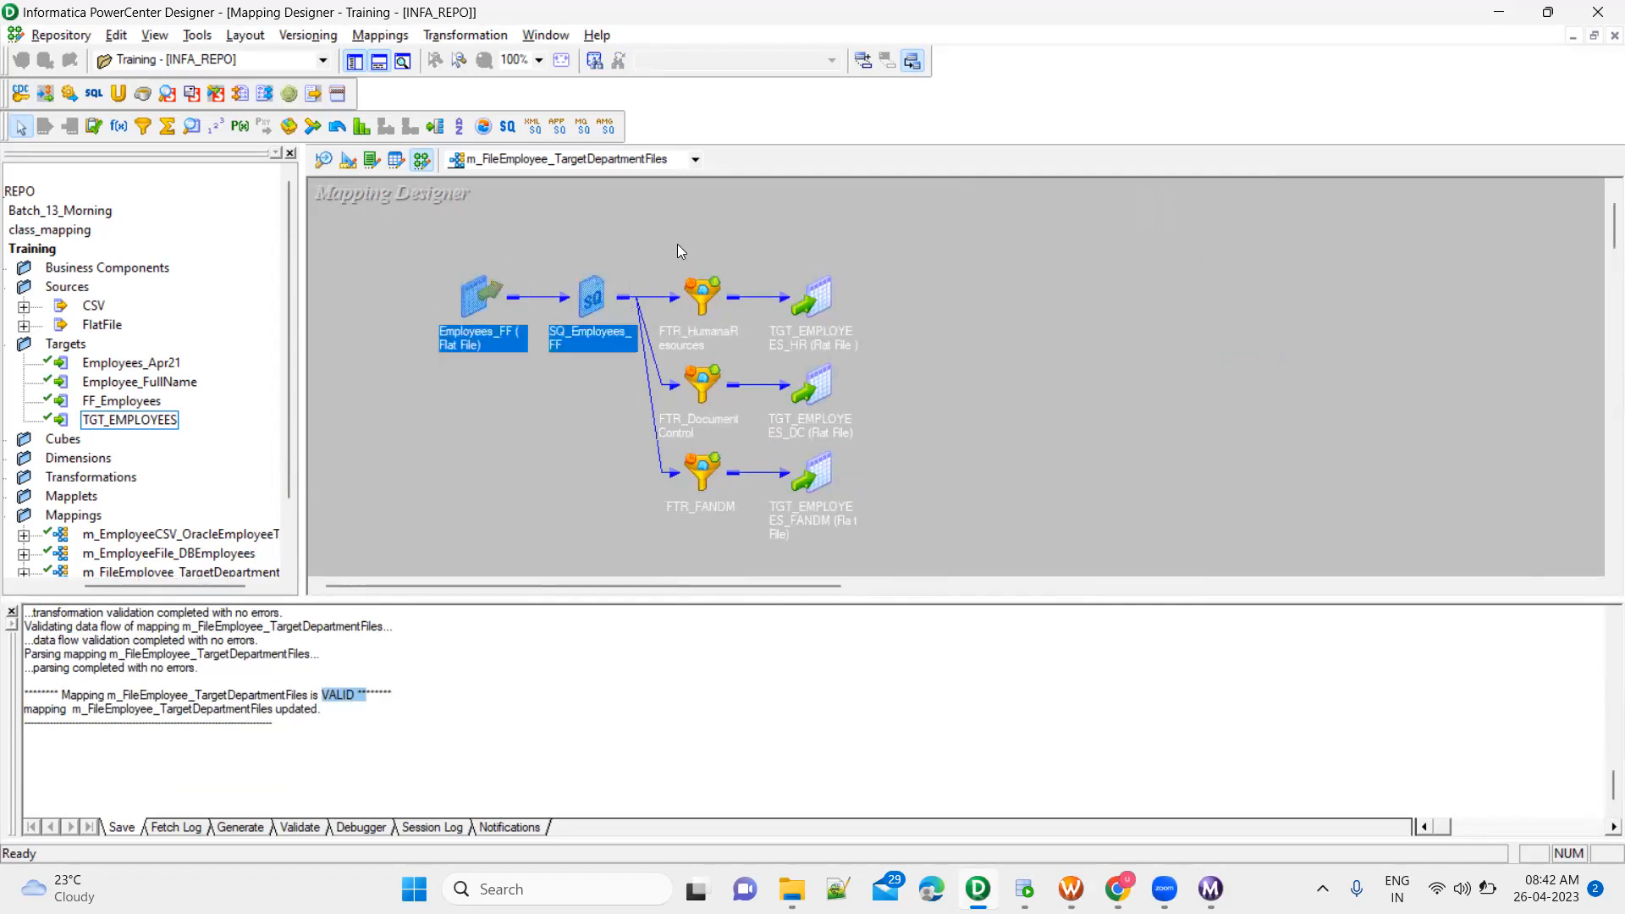
{"action": "left_click_drag", "start_coordinate": [661, 244], "coordinate": [758, 362]}
{"action": "left_click_drag", "start_coordinate": [624, 362], "coordinate": [747, 428]}
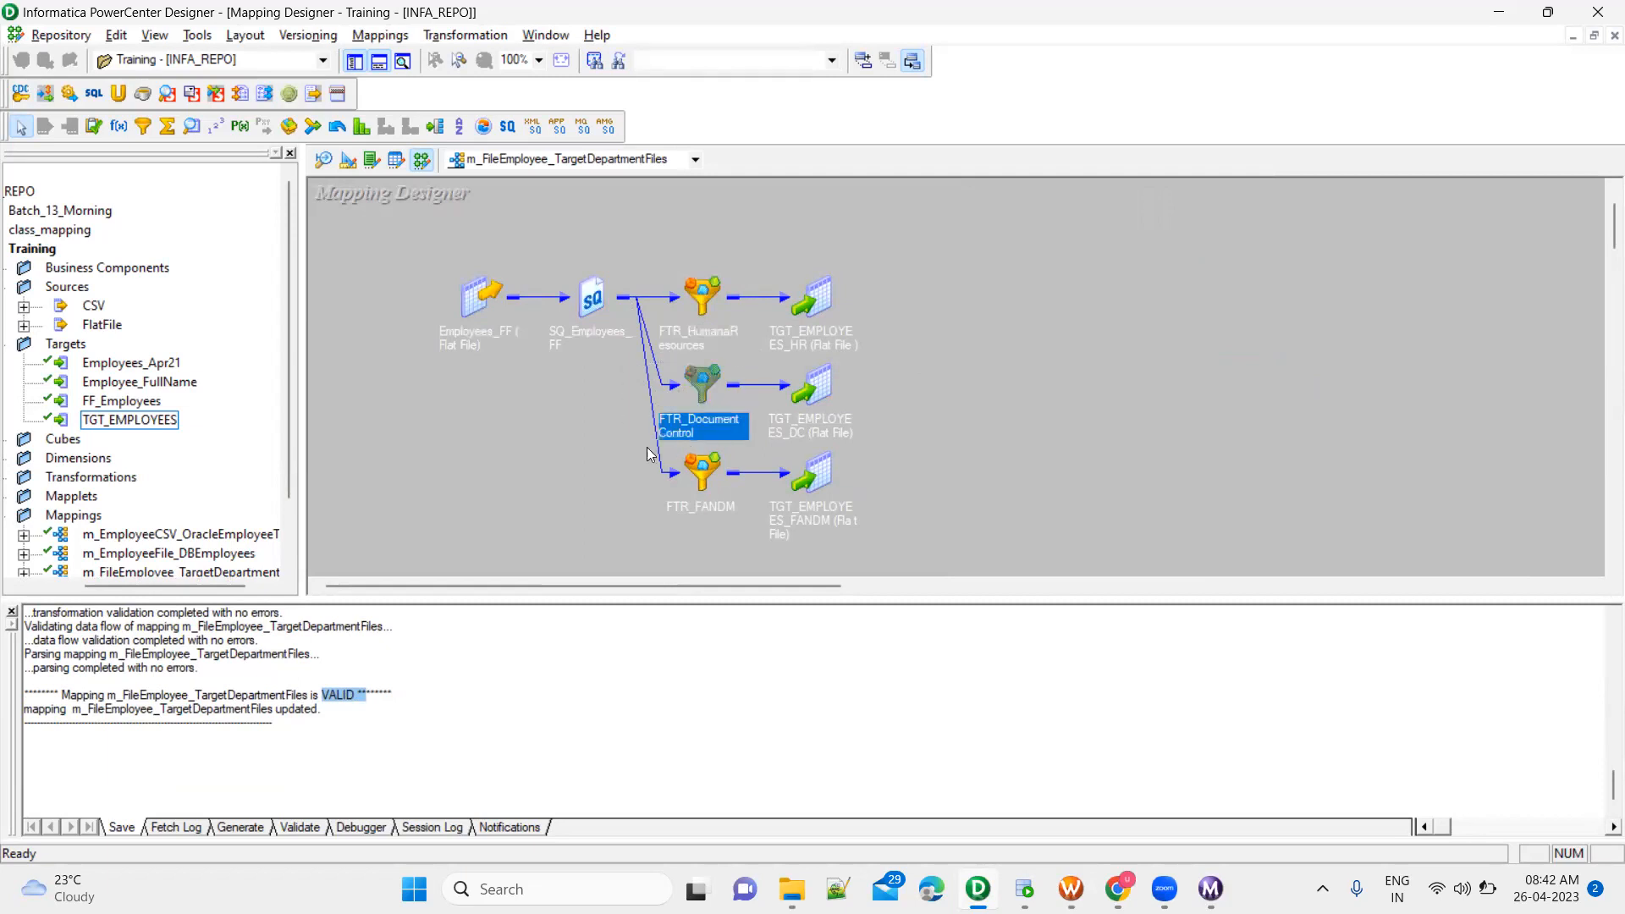
{"action": "left_click_drag", "start_coordinate": [628, 447], "coordinate": [761, 529]}
{"action": "left_click_drag", "start_coordinate": [773, 245], "coordinate": [777, 452]}
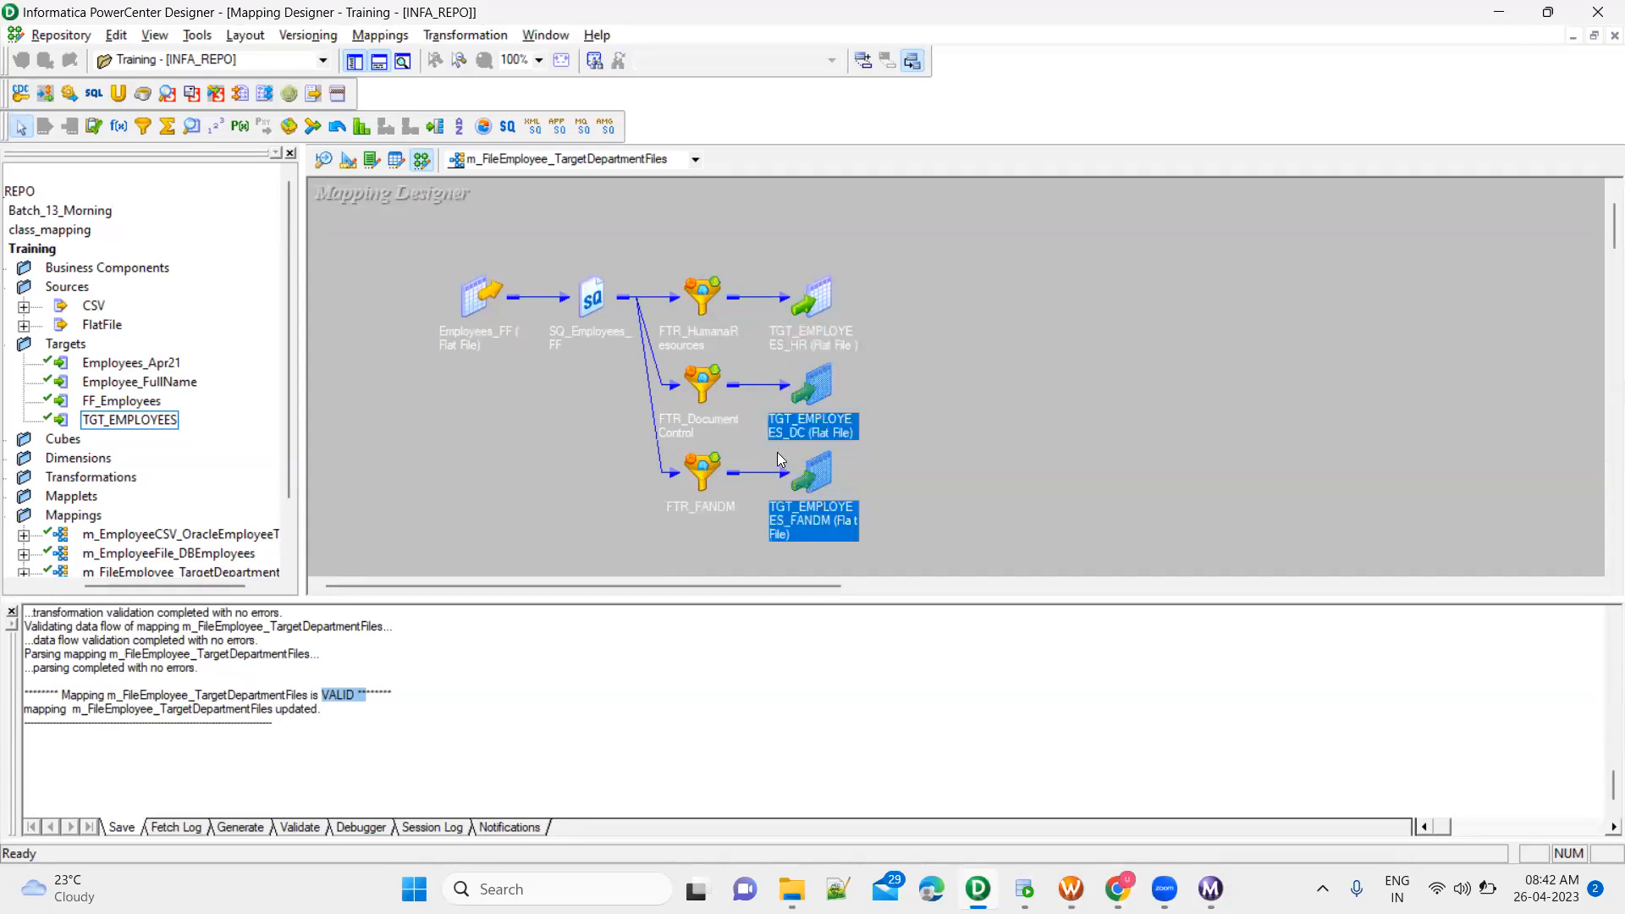
Switch to PowerCenter Workflow Manager, refresh the mapping of the s_m_FileEmployee_TargetDepartmentFiles session and save the wf_Training_Batch2 workflow
{"action": "left_click", "coordinate": [921, 504]}
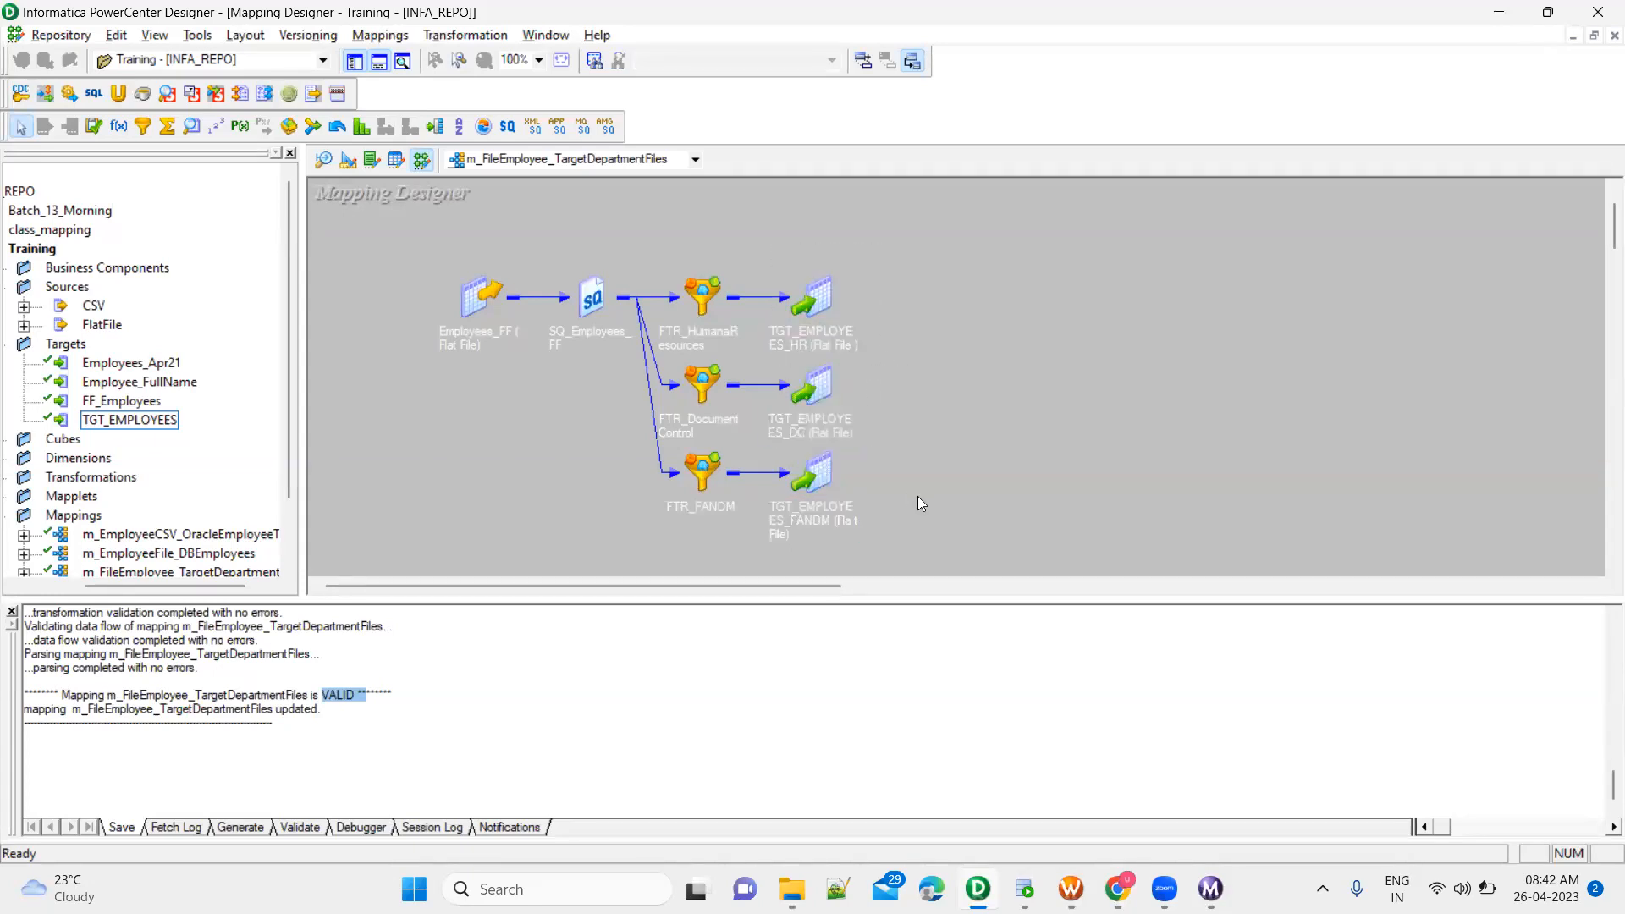
{"action": "left_click", "coordinate": [1073, 888]}
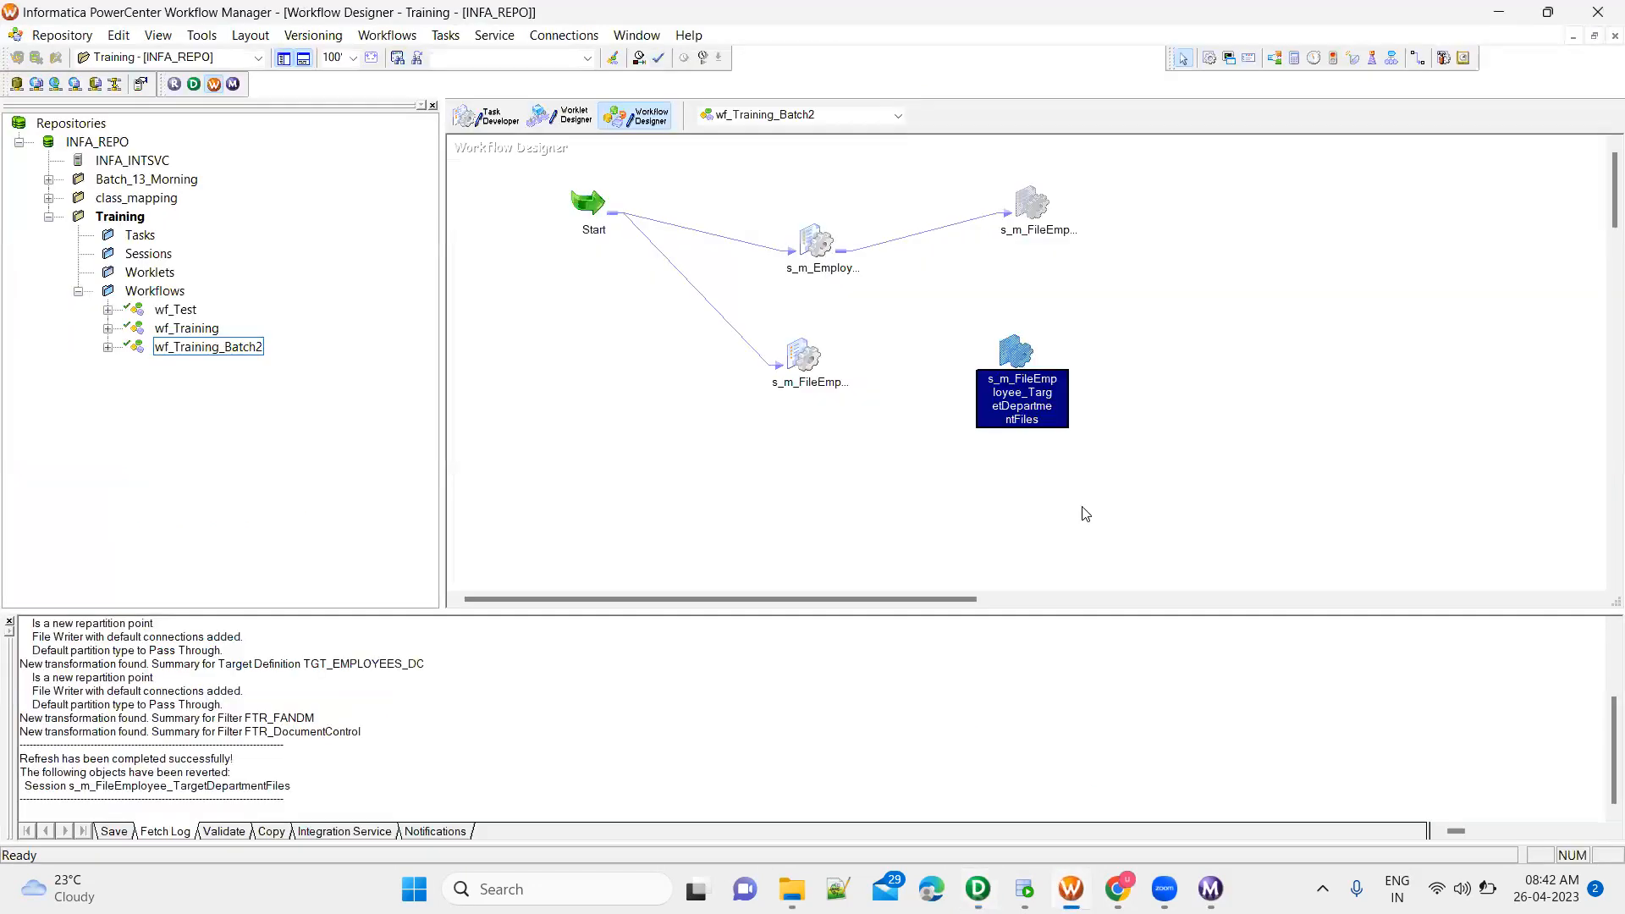
{"action": "right_click", "coordinate": [1013, 352]}
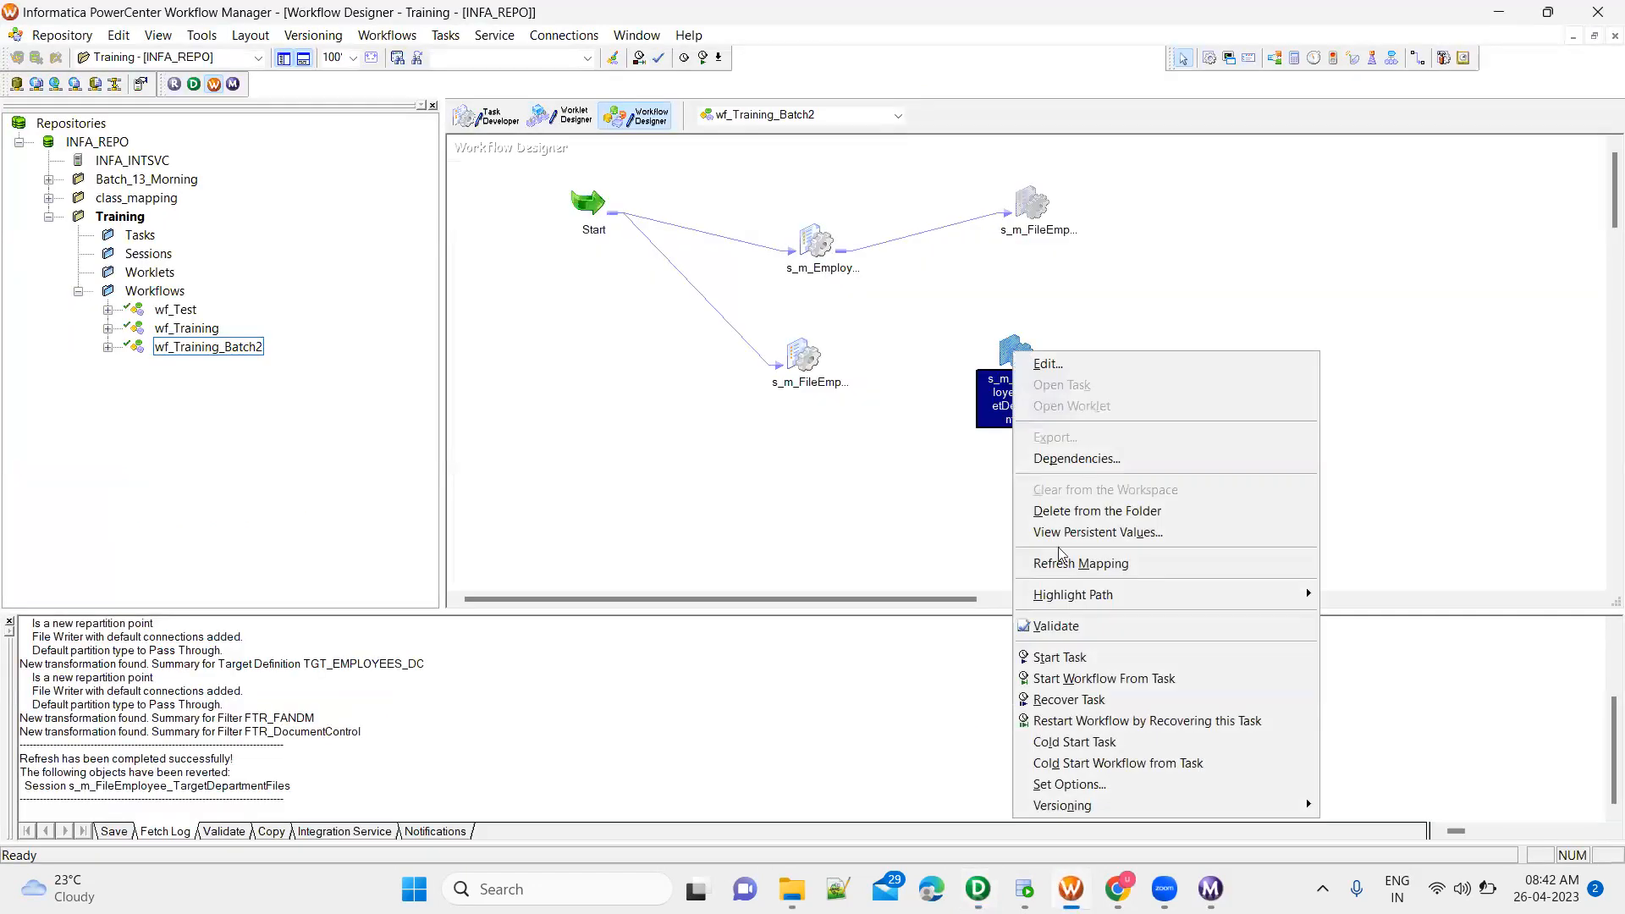
{"action": "left_click", "coordinate": [965, 530]}
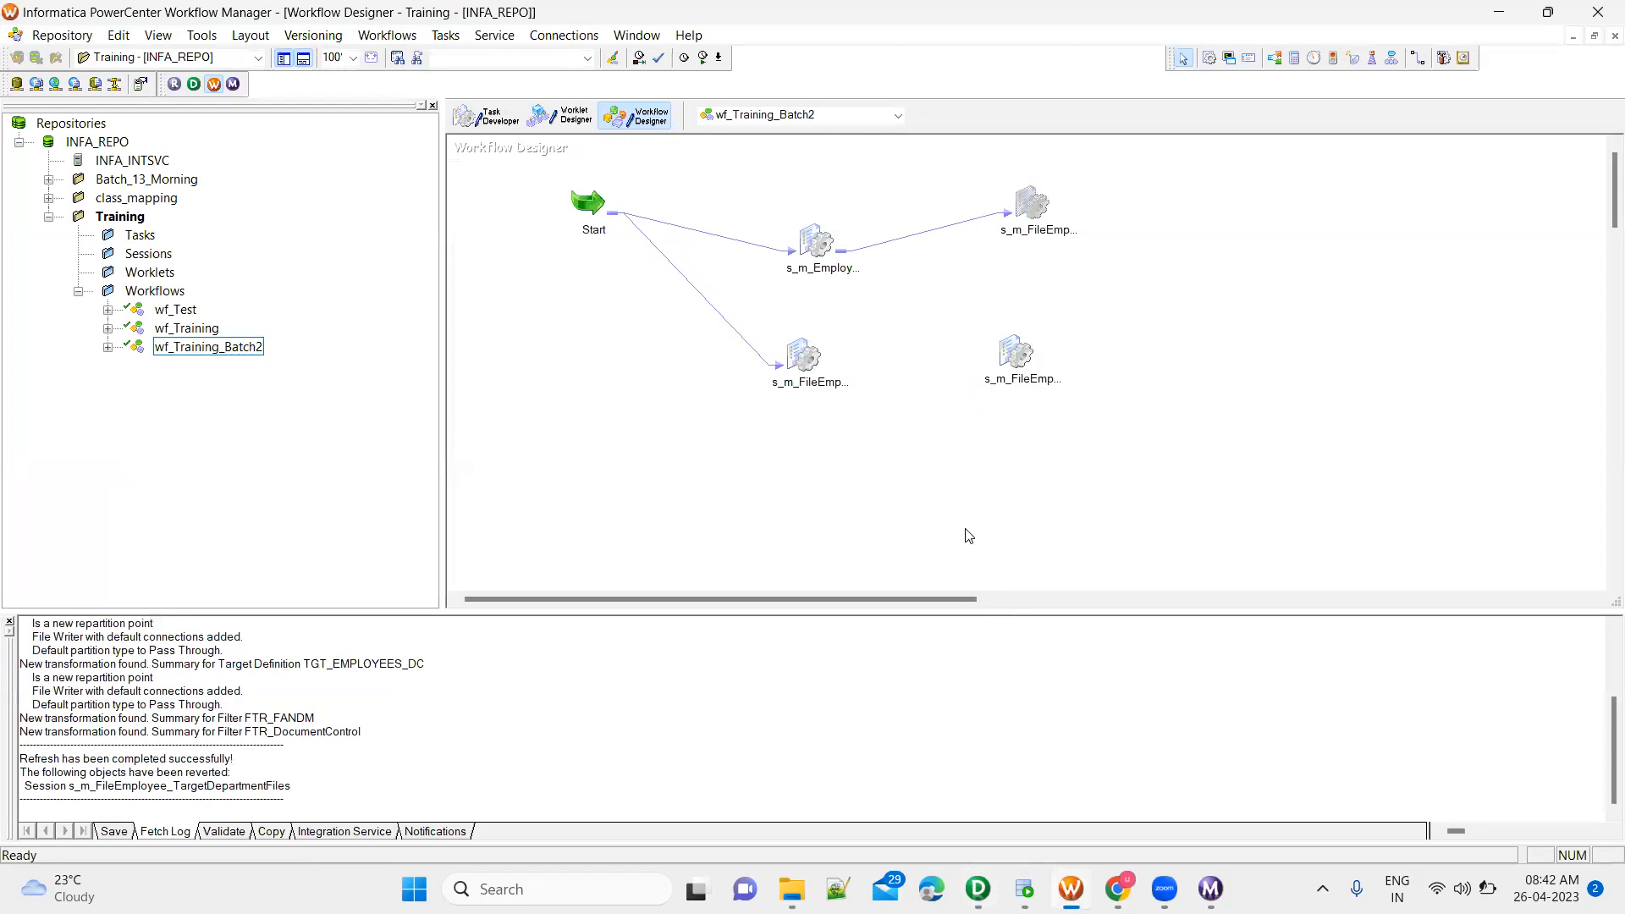
{"action": "left_click", "coordinate": [1013, 351]}
{"action": "right_click", "coordinate": [1015, 358]}
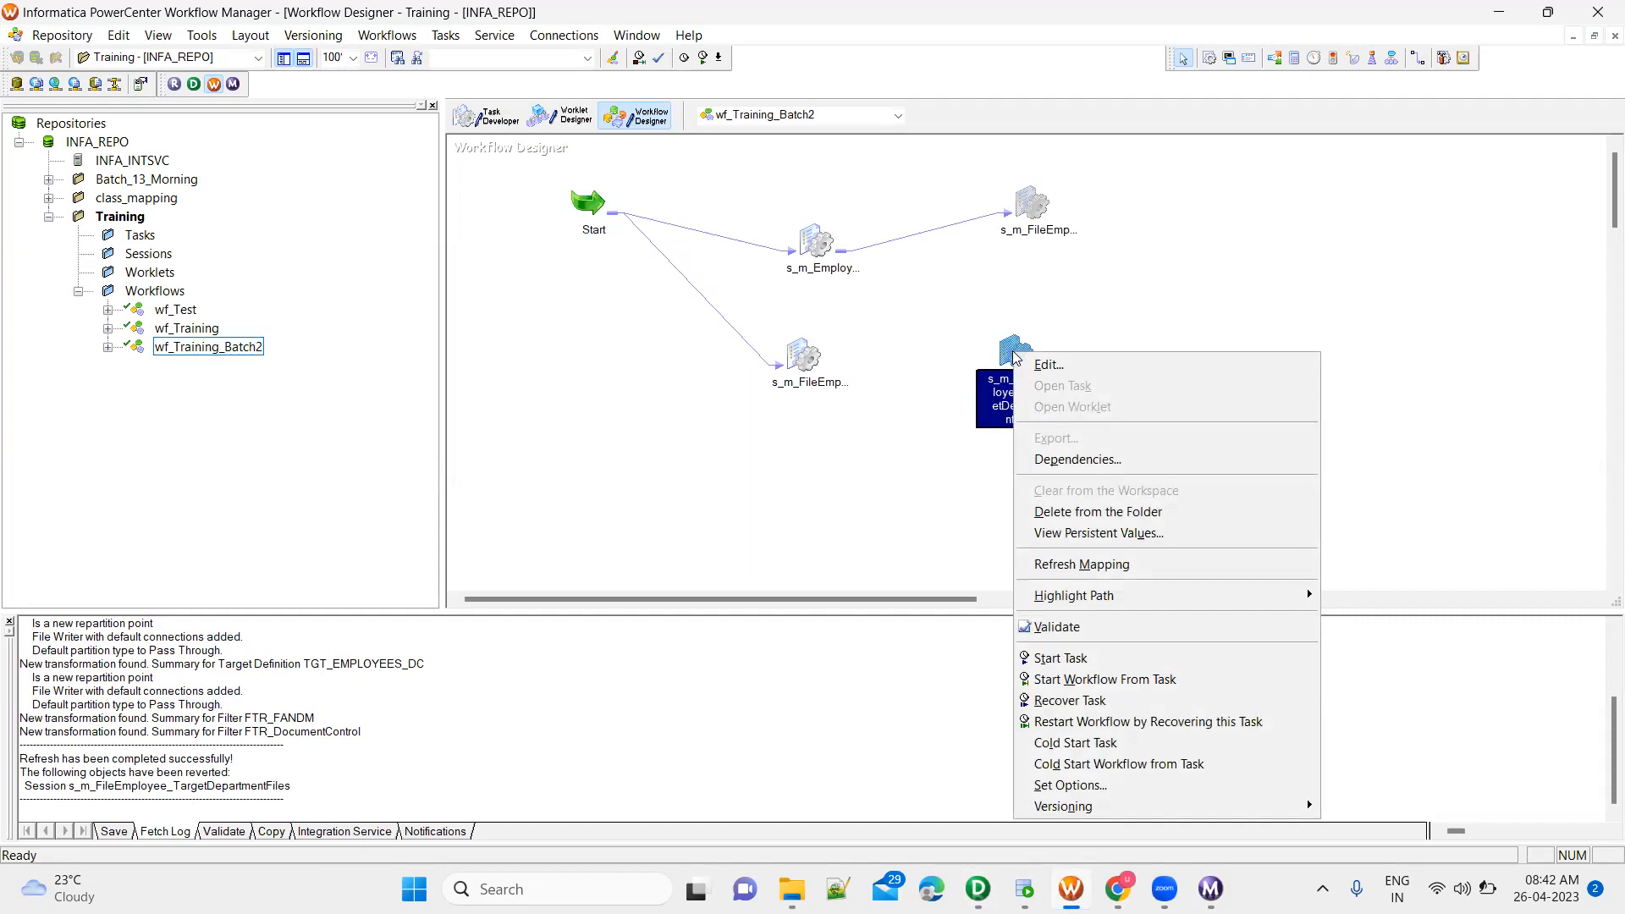
{"action": "left_click", "coordinate": [1068, 563]}
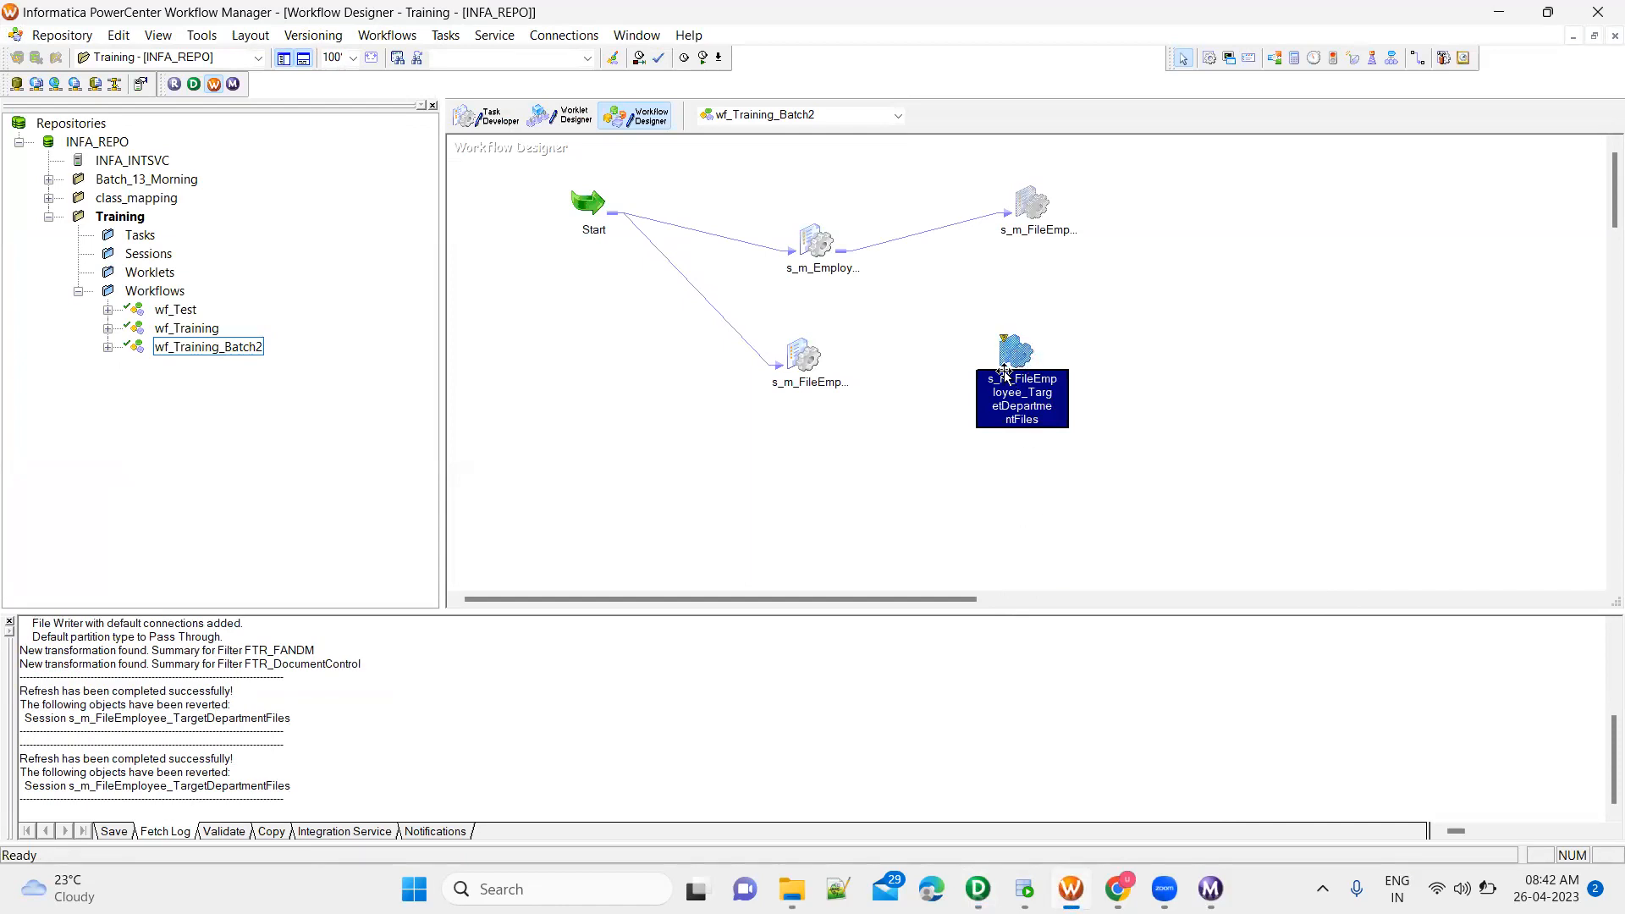
{"action": "key", "text": "ctrl+s"}
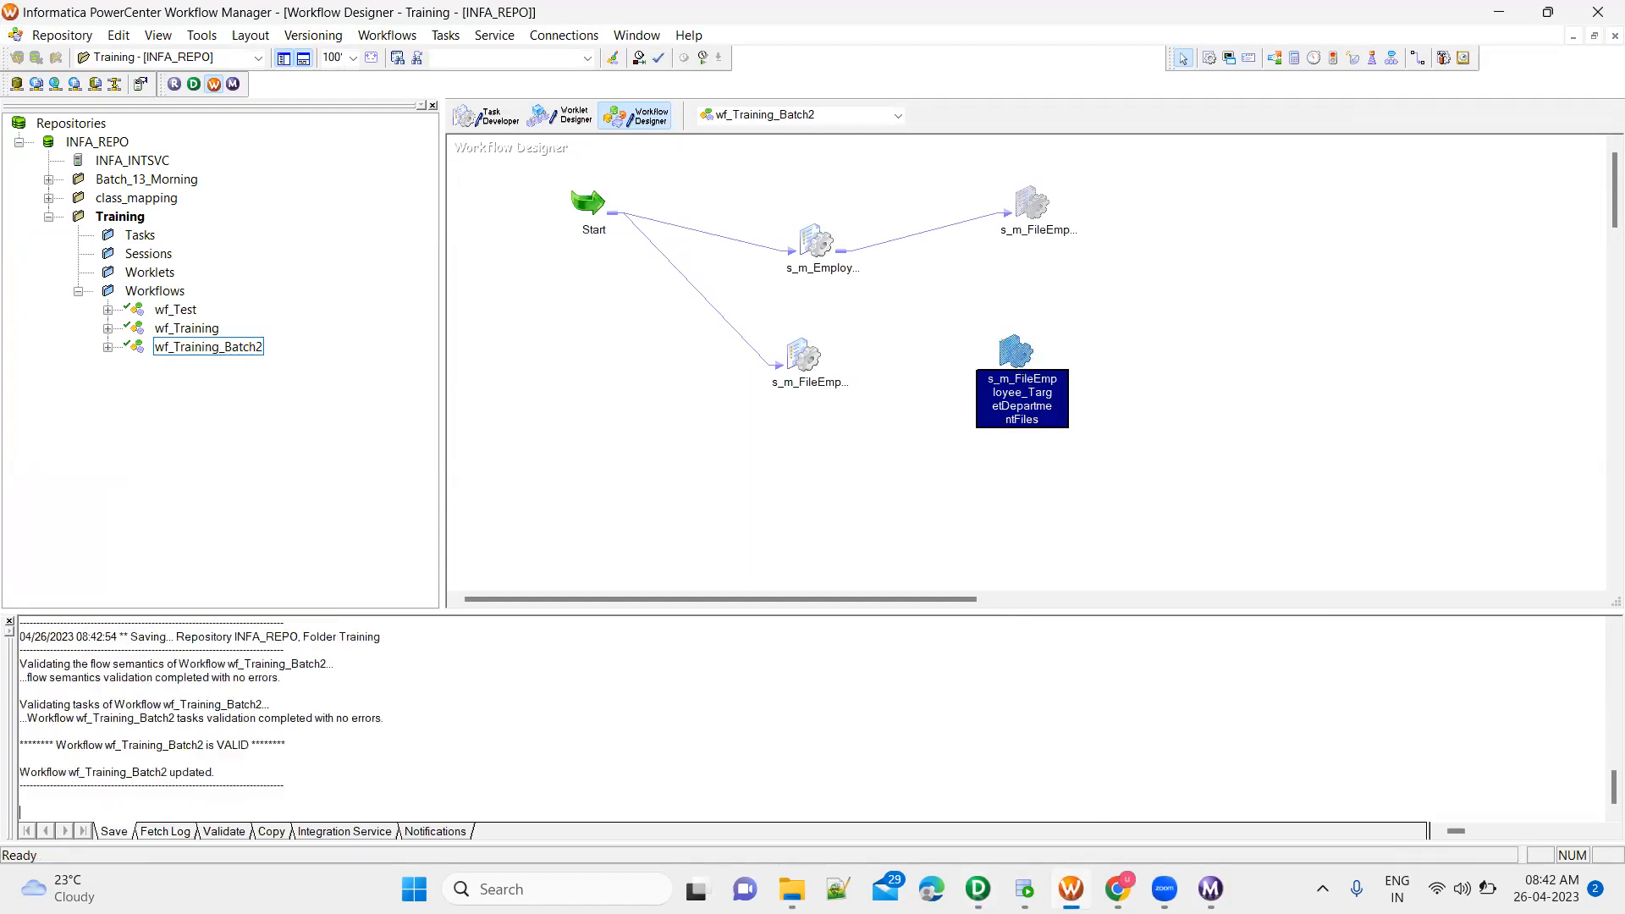
Run only the s_m_FileEmployee_TargetDepartmentFiles task and check the source and target row statistics of its newest run in Workflow Monitor
{"action": "right_click", "coordinate": [1013, 347]}
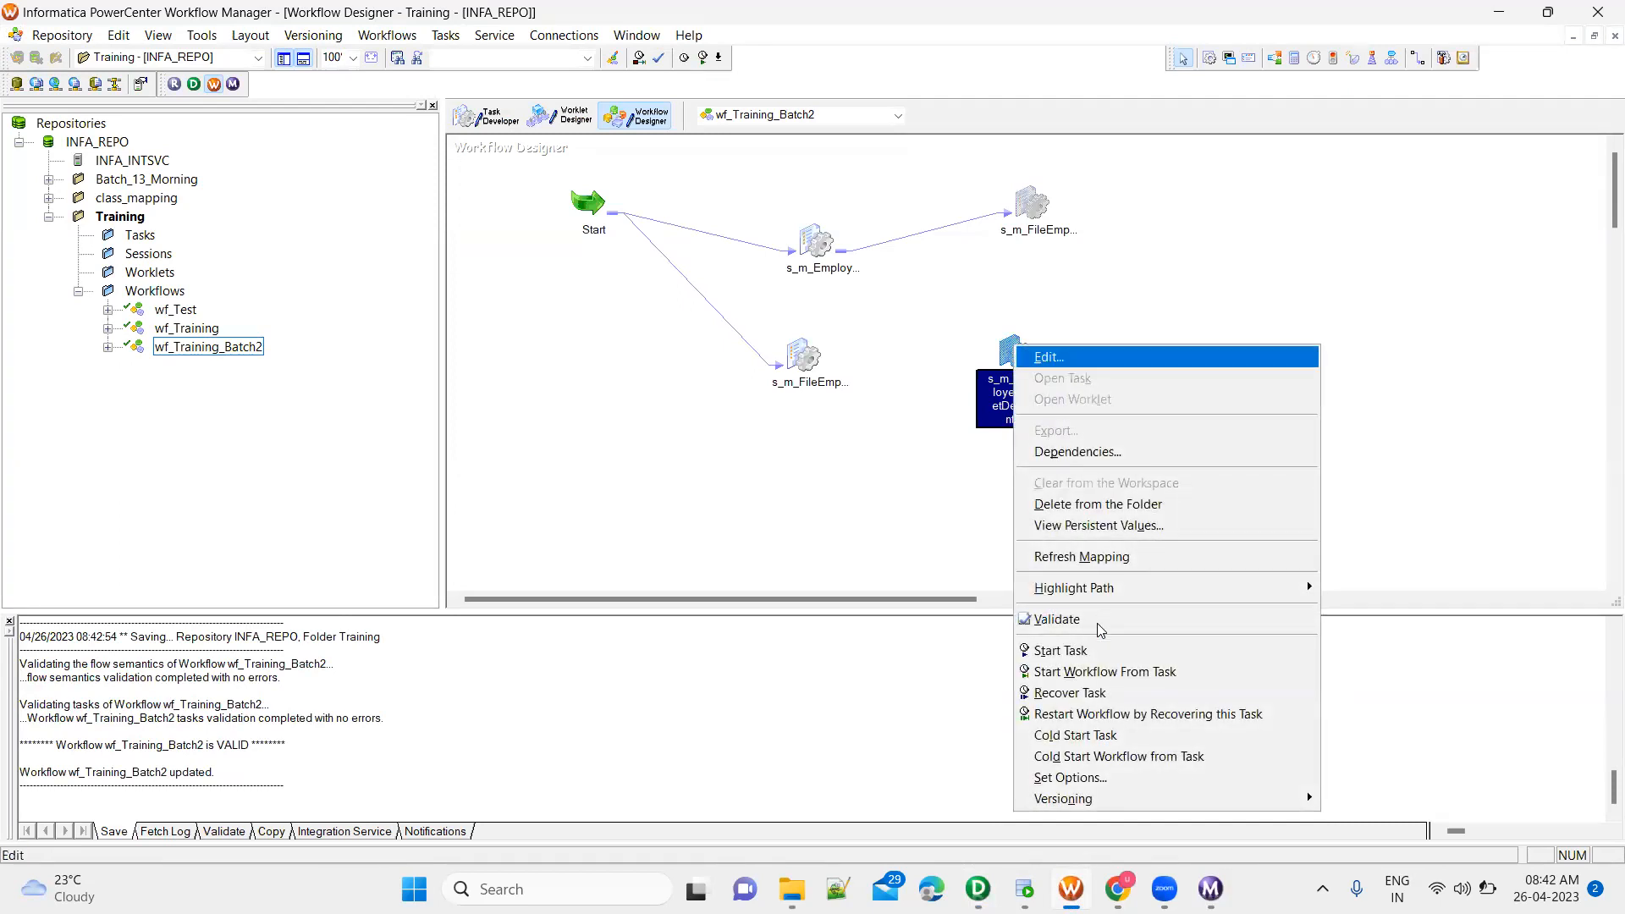
{"action": "left_click", "coordinate": [1066, 650]}
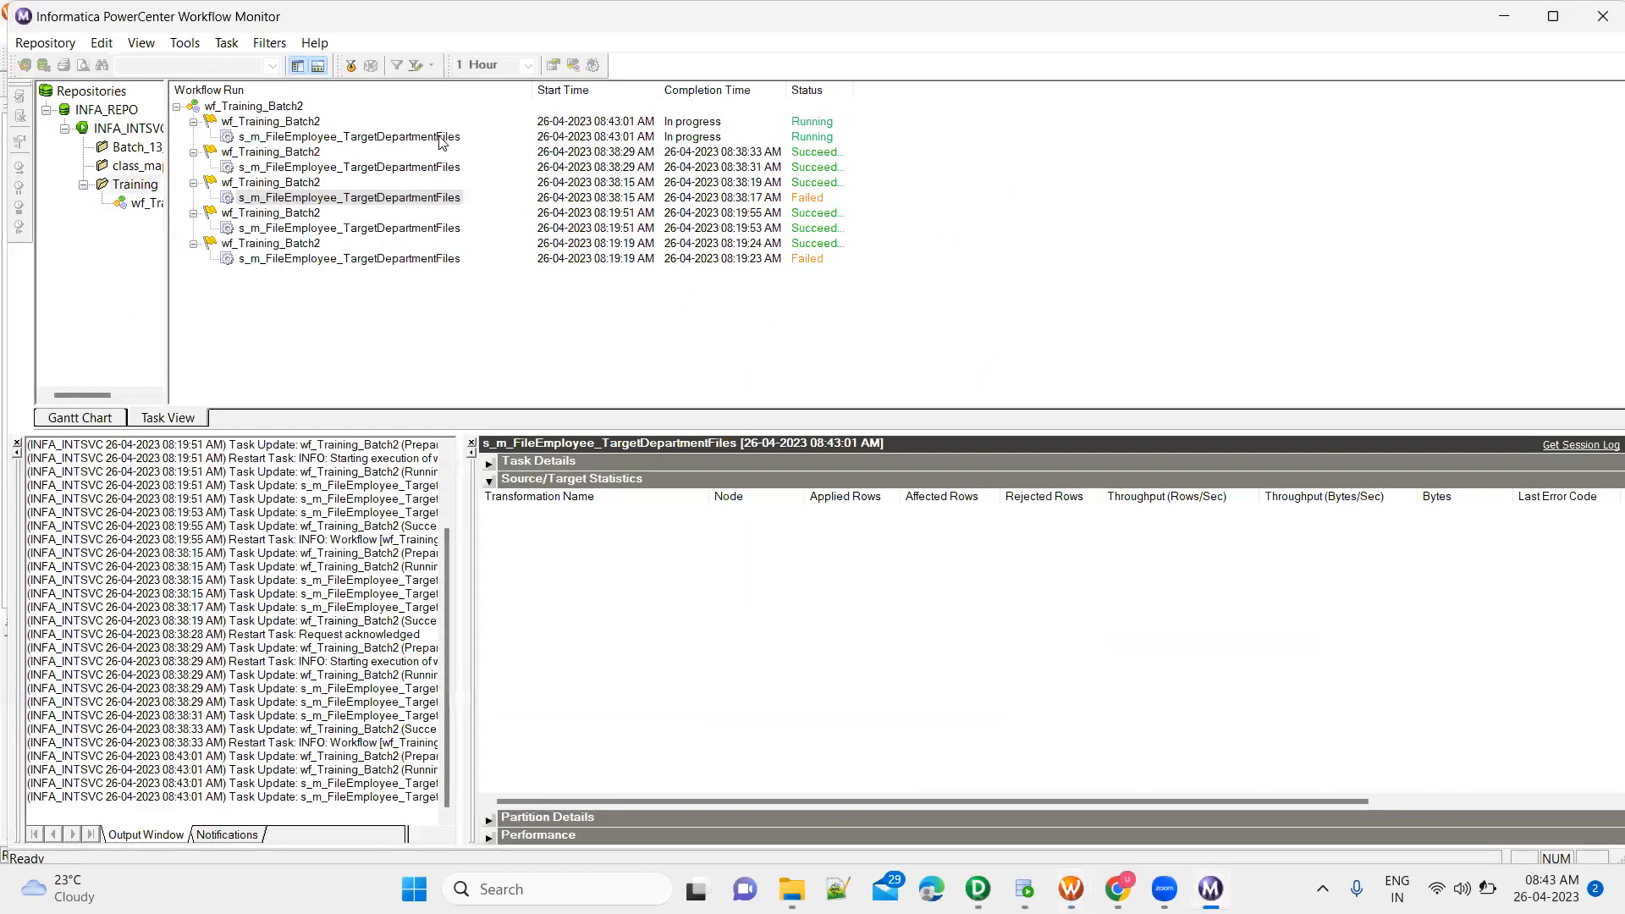
{"action": "left_click", "coordinate": [440, 139]}
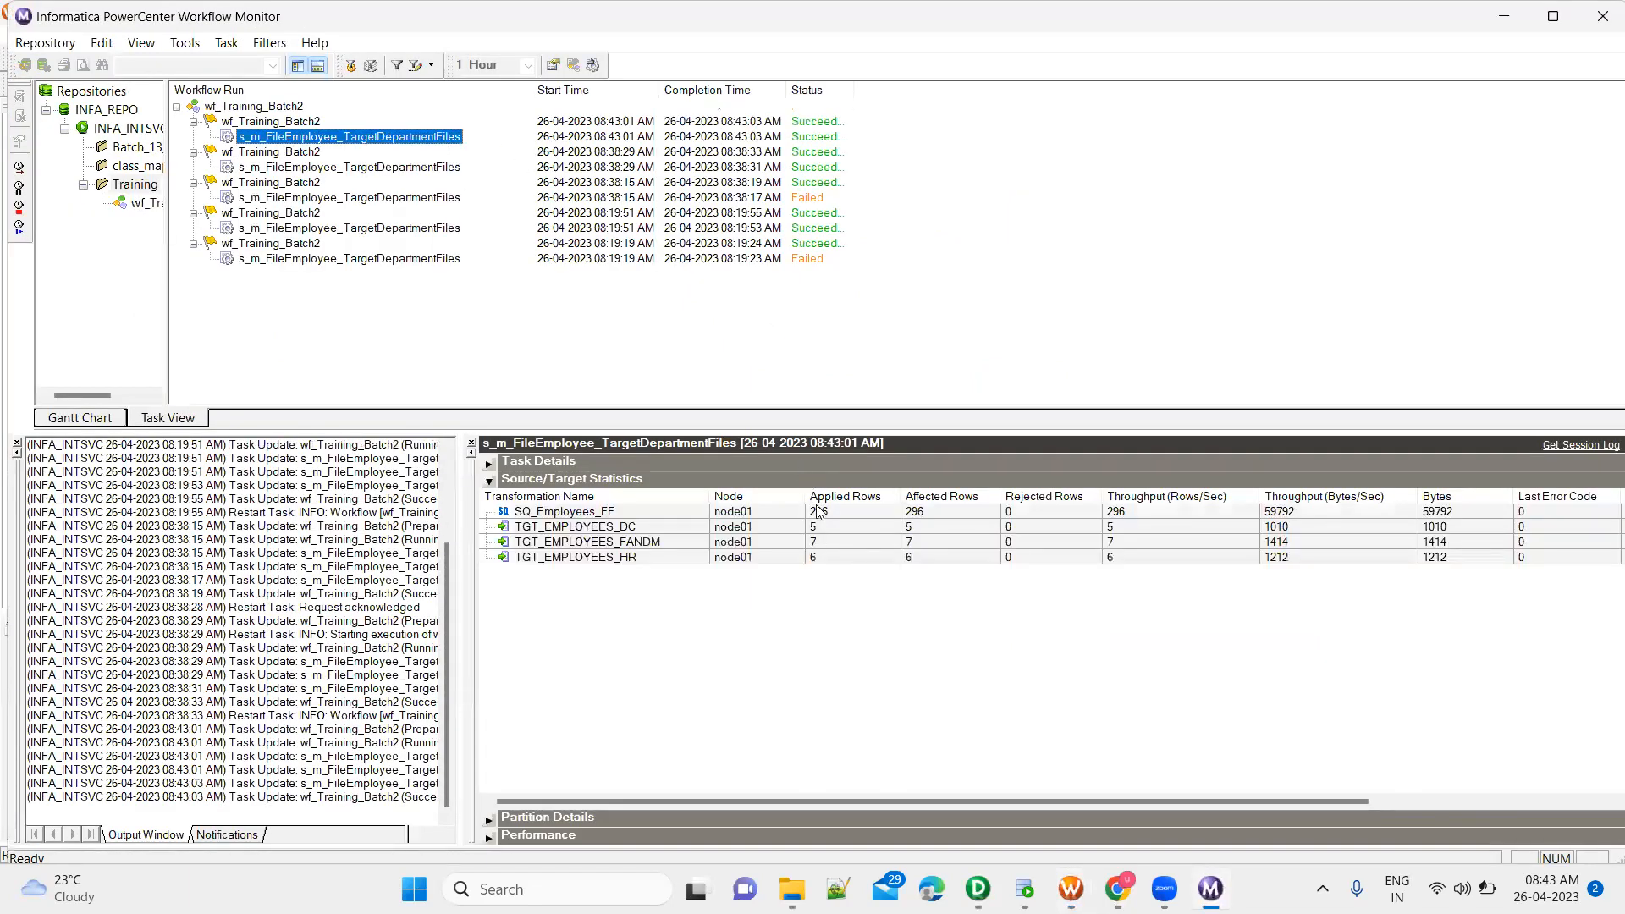
{"action": "left_click", "coordinate": [844, 528]}
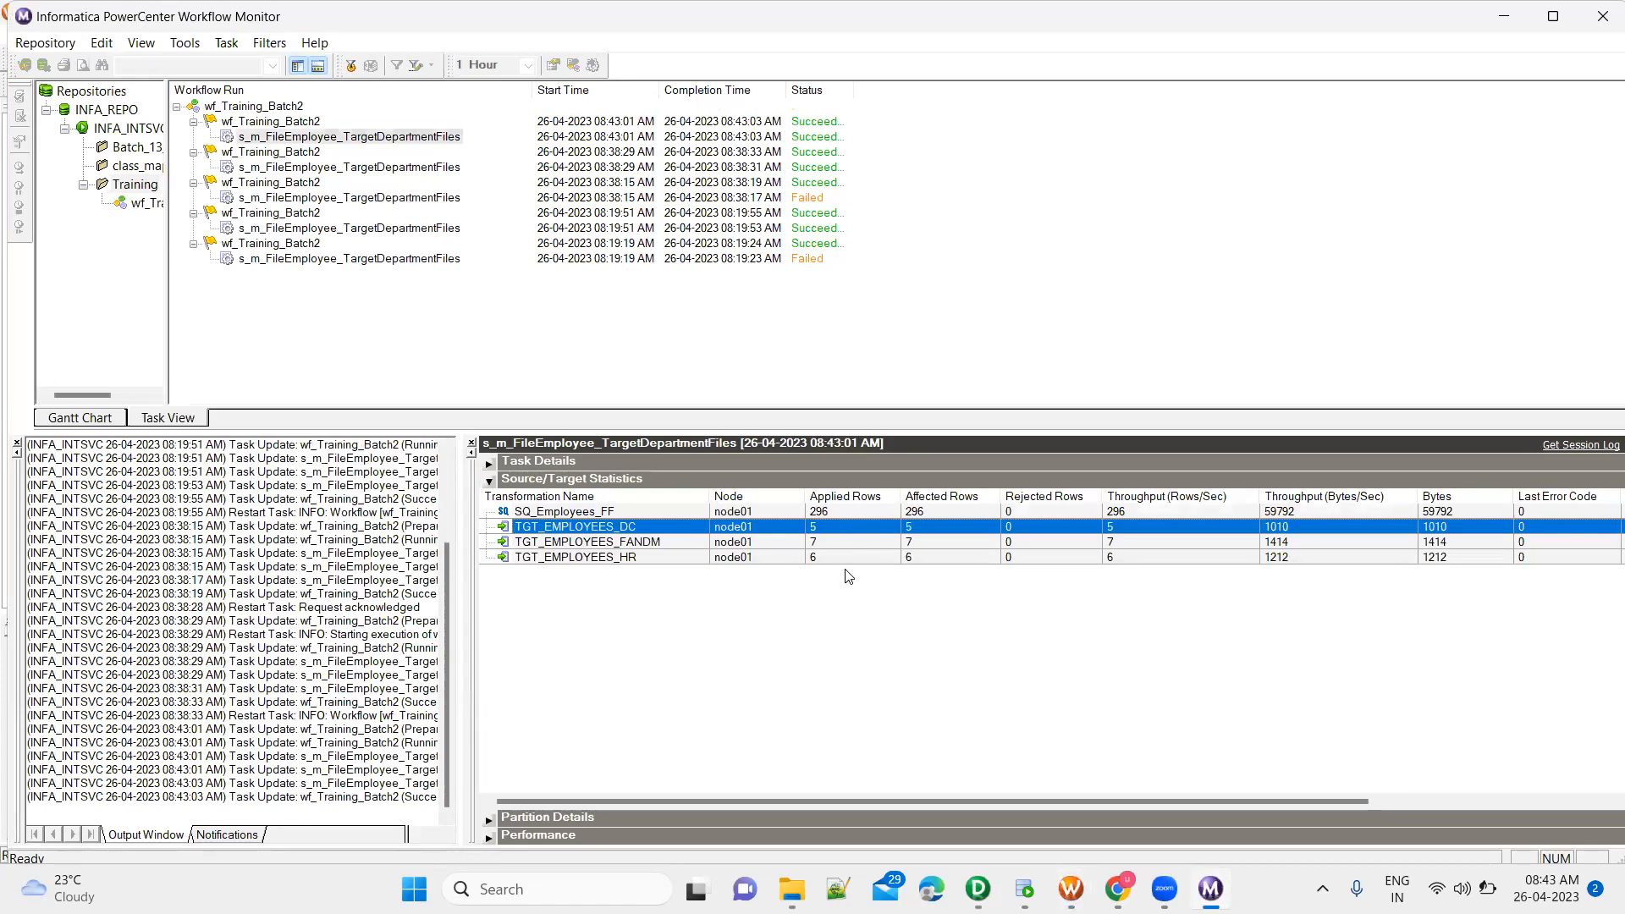
{"action": "left_click", "coordinate": [847, 560]}
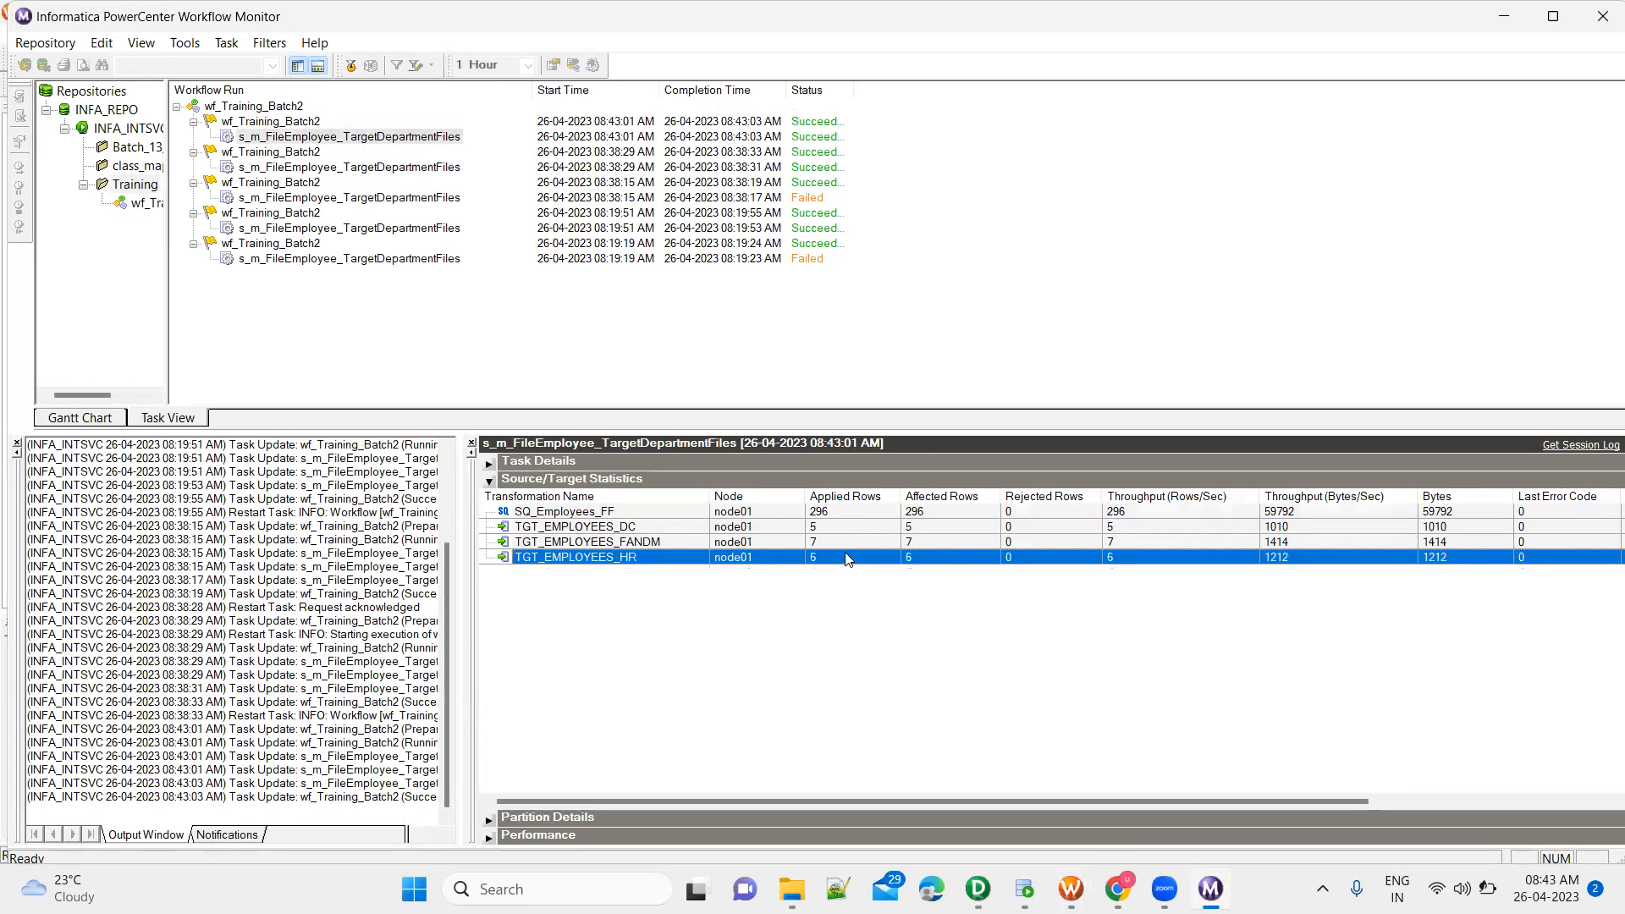
{"action": "left_click", "coordinate": [838, 531]}
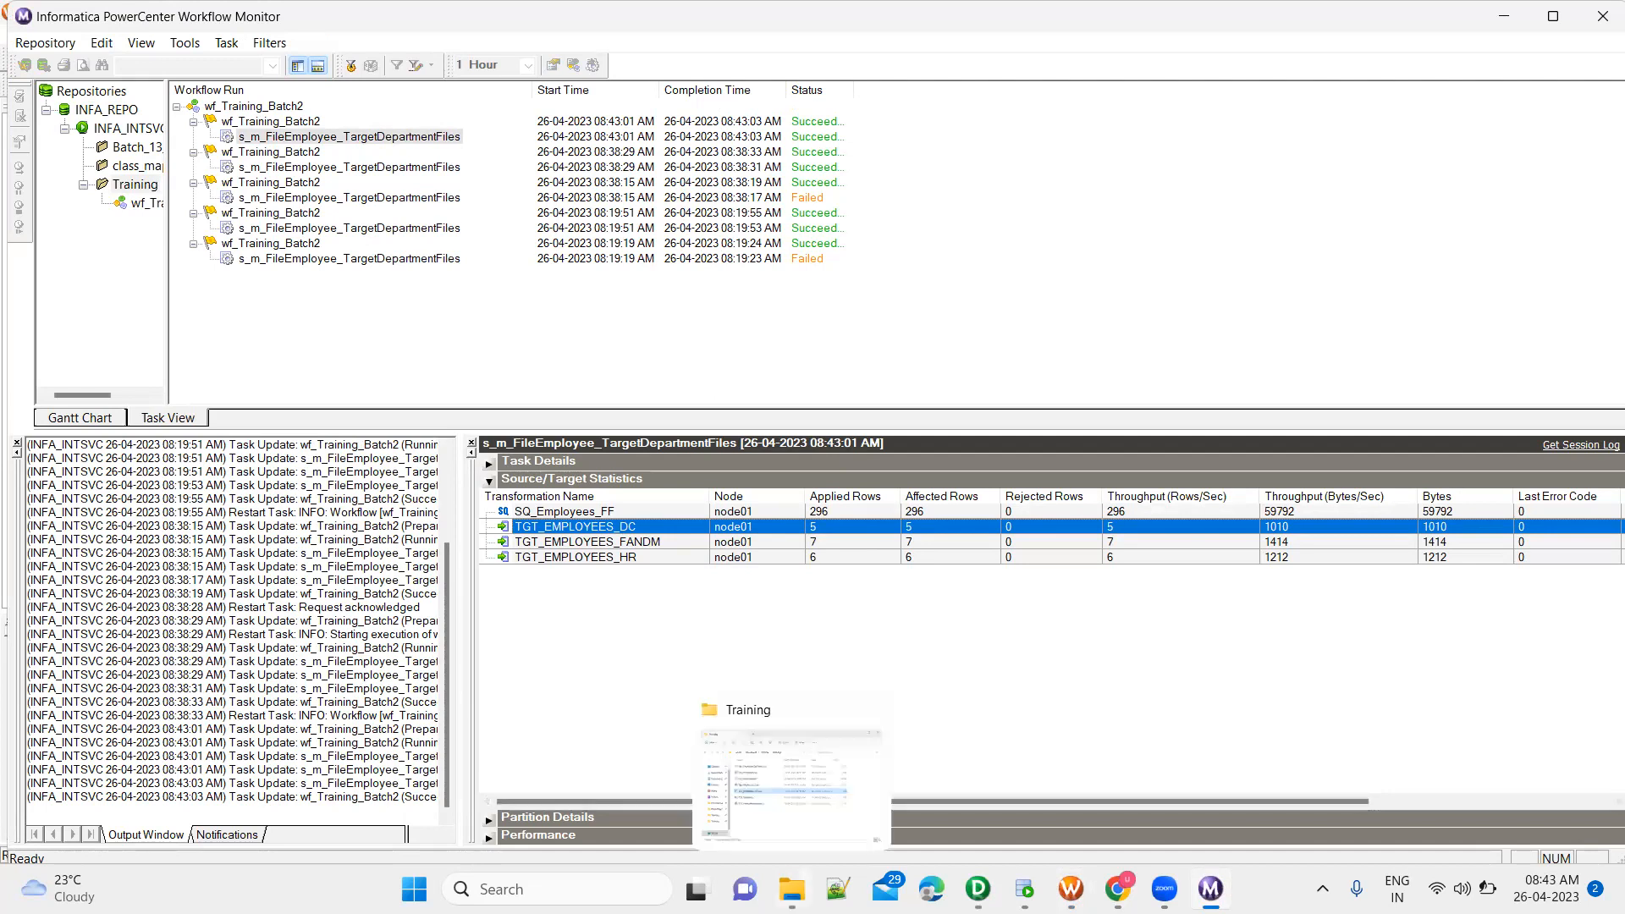
Switch to File Explorer, refresh the Training target folder and open TGT_HumanResources.csv in Excel
{"action": "left_click", "coordinate": [792, 888]}
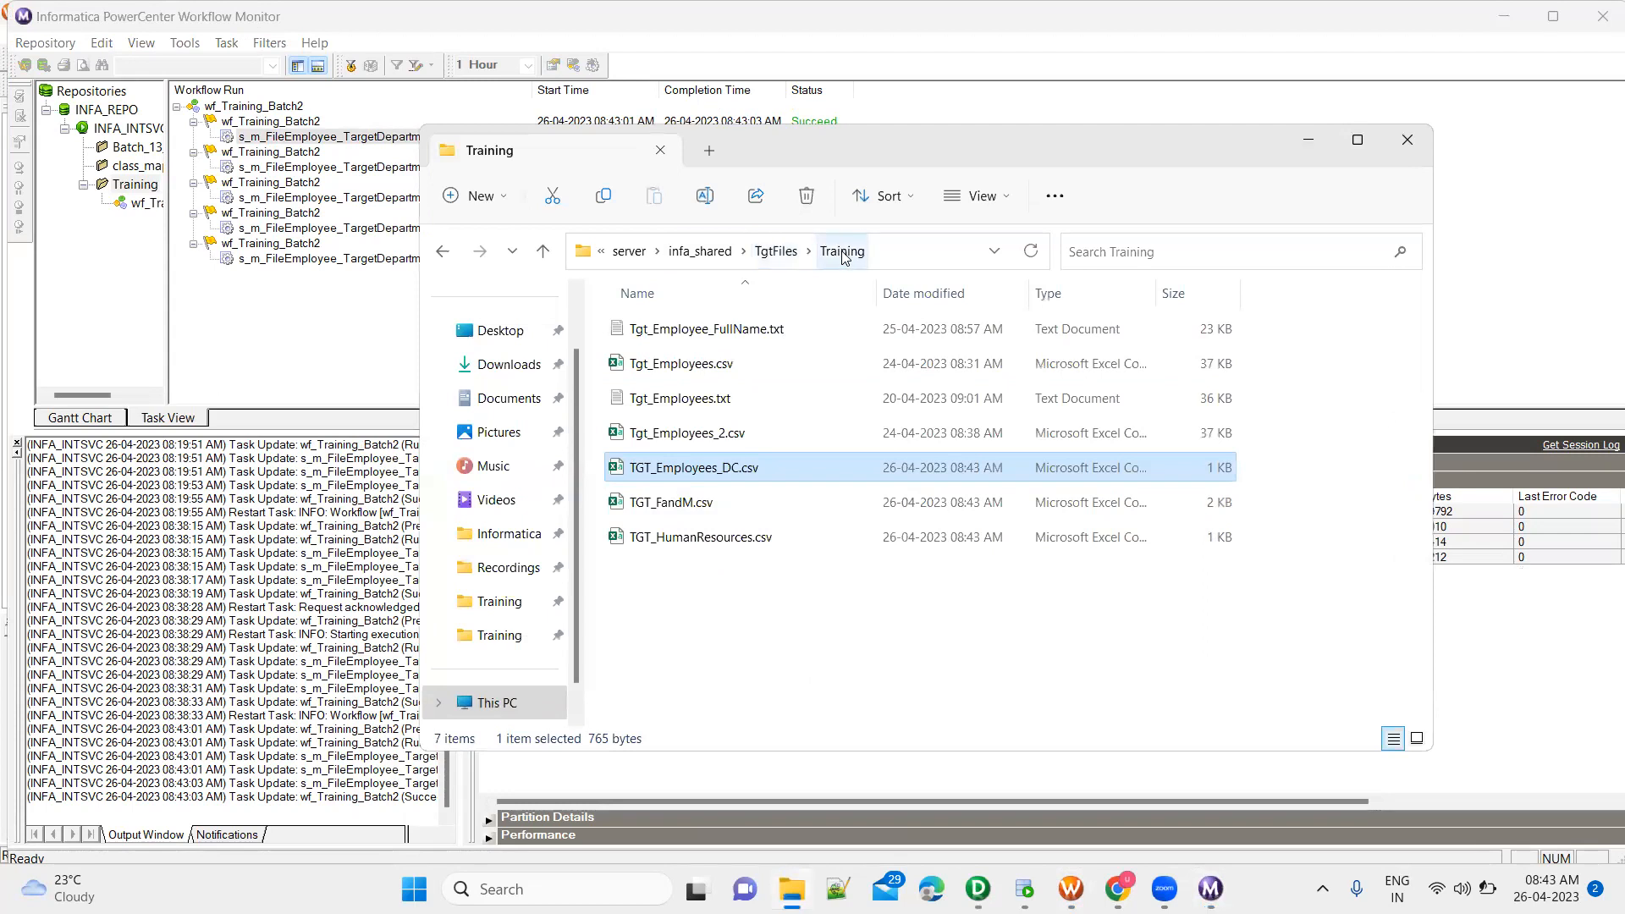
{"action": "left_click", "coordinate": [1036, 258]}
{"action": "left_click", "coordinate": [1031, 253]}
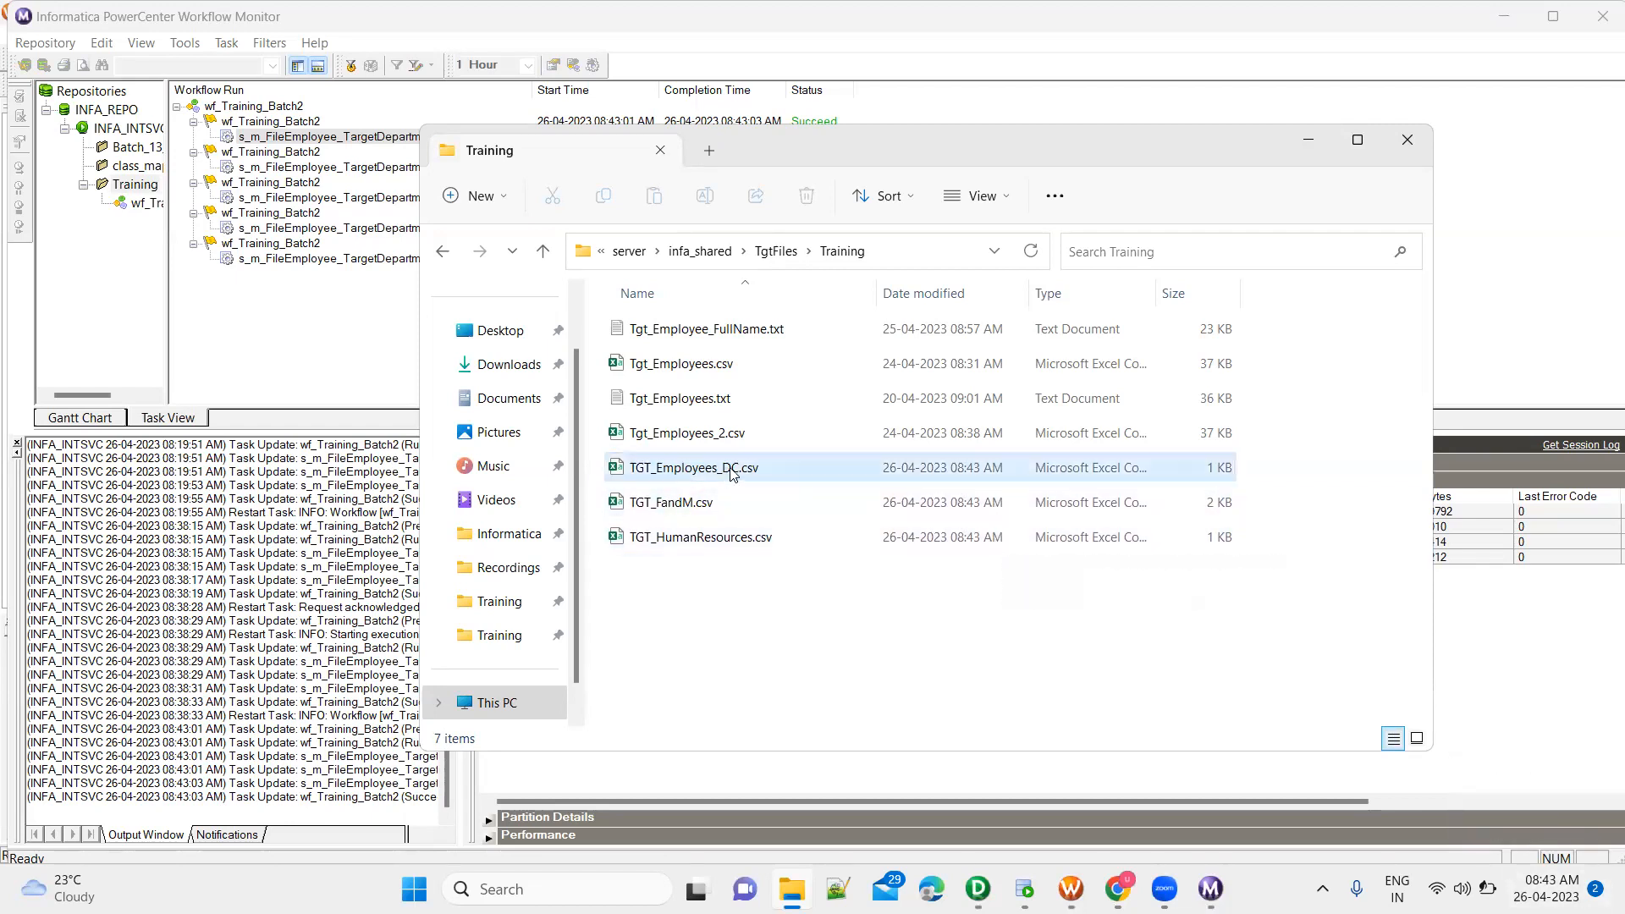
{"action": "double_click", "coordinate": [764, 538]}
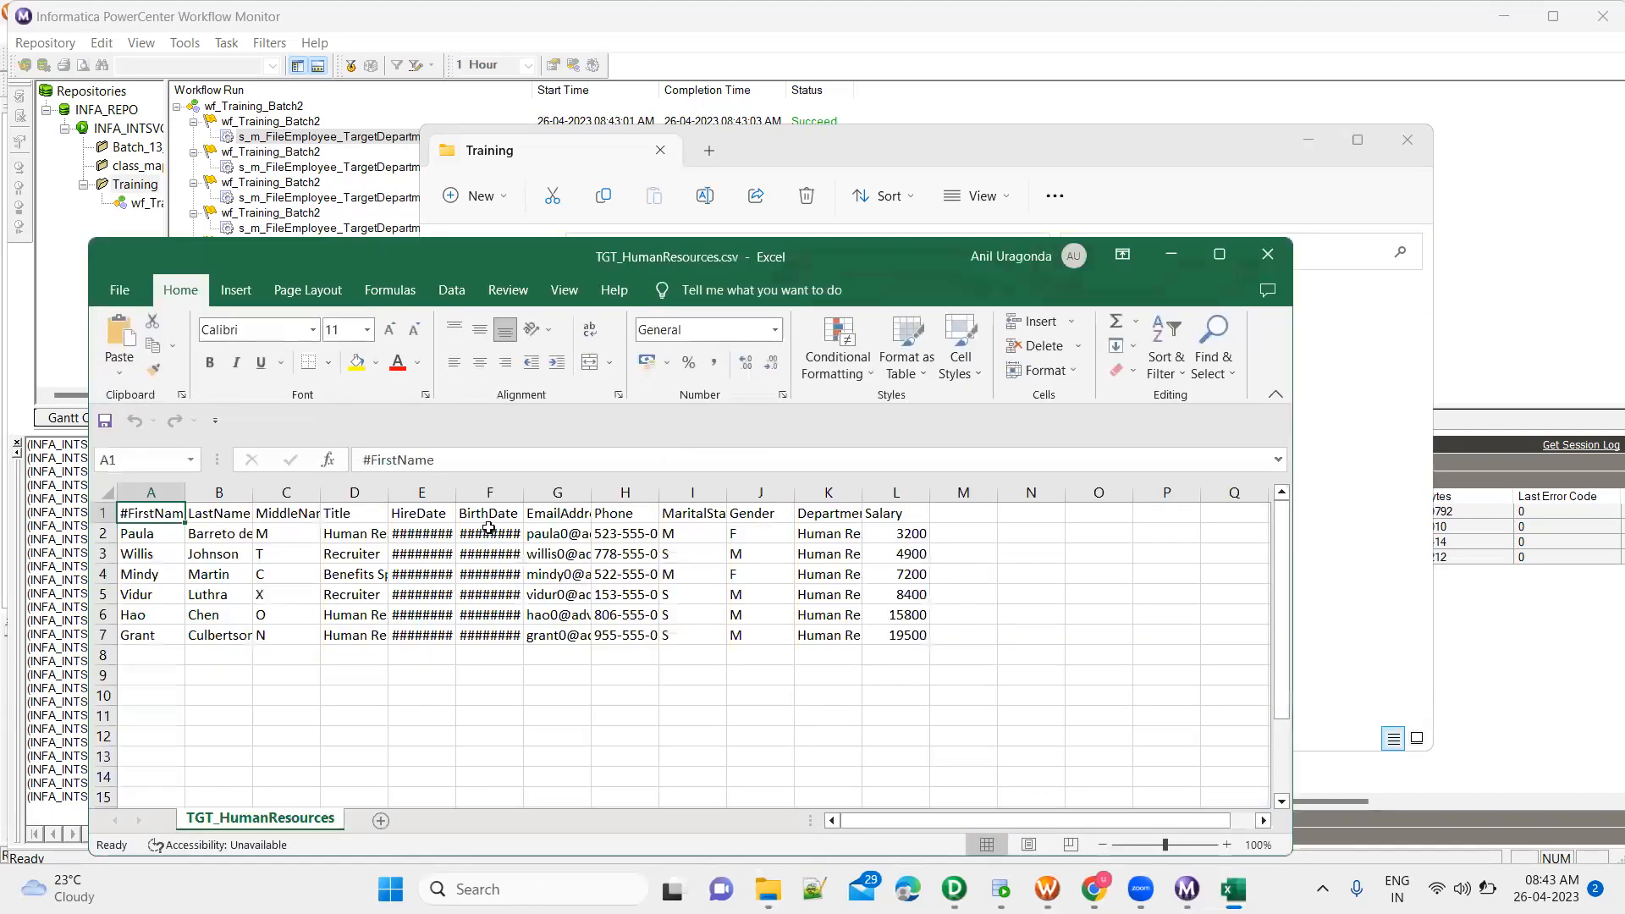
Check the header row and DepartmentName values in TGT_HumanResources.csv, close it without saving and minimize the folder window
{"action": "left_click", "coordinate": [94, 513]}
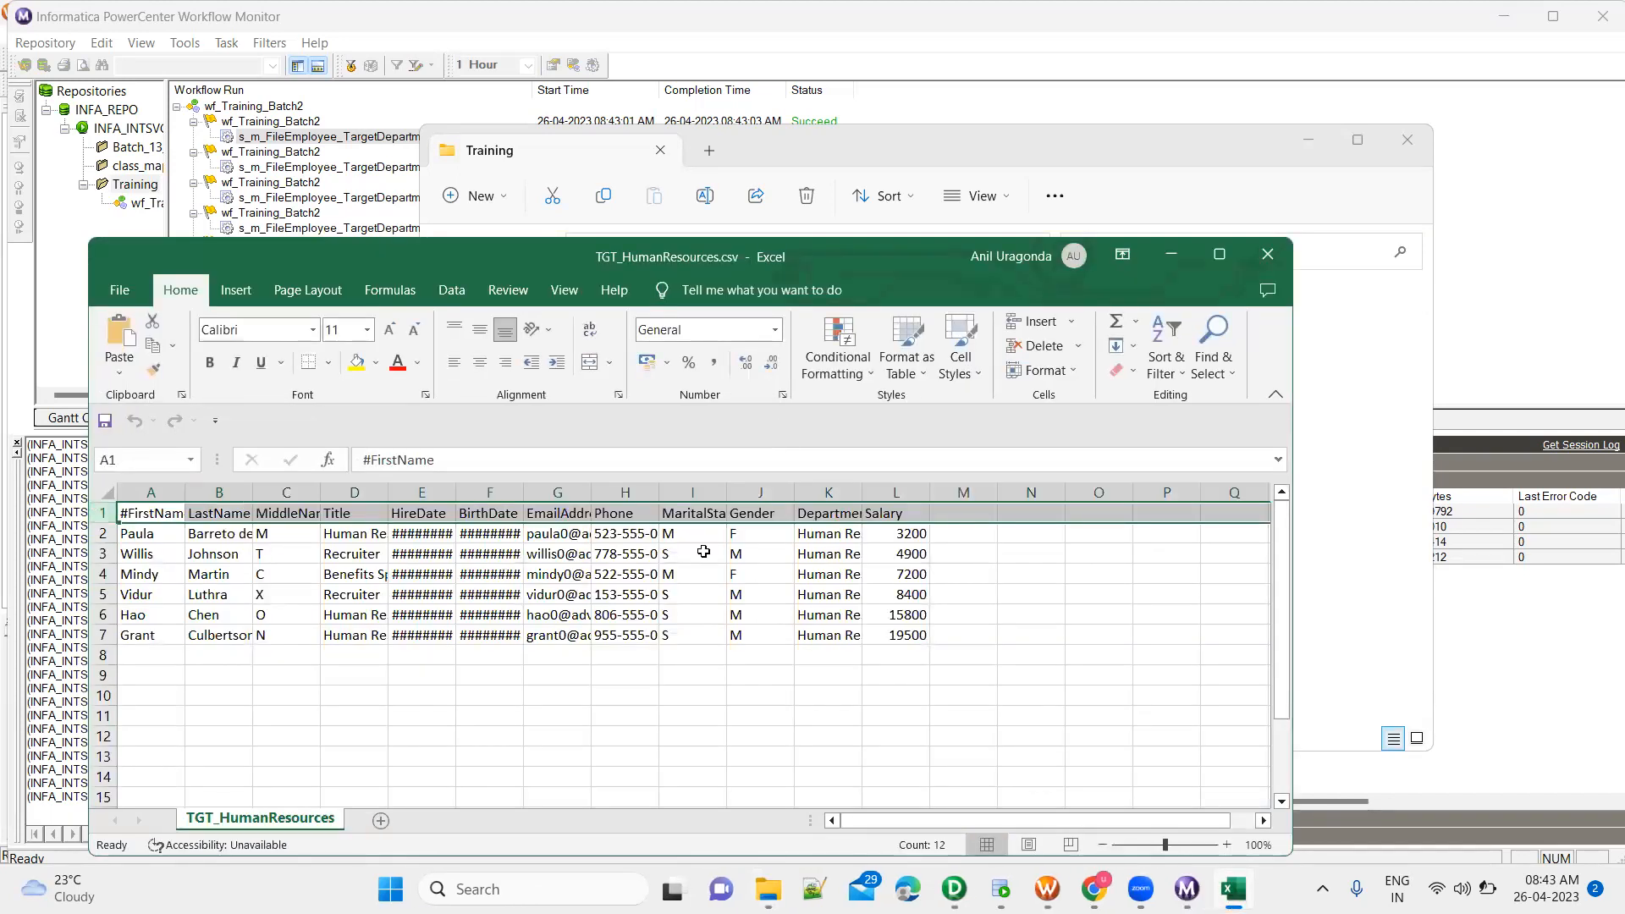
{"action": "double_click", "coordinate": [863, 491]}
{"action": "left_click", "coordinate": [883, 533]}
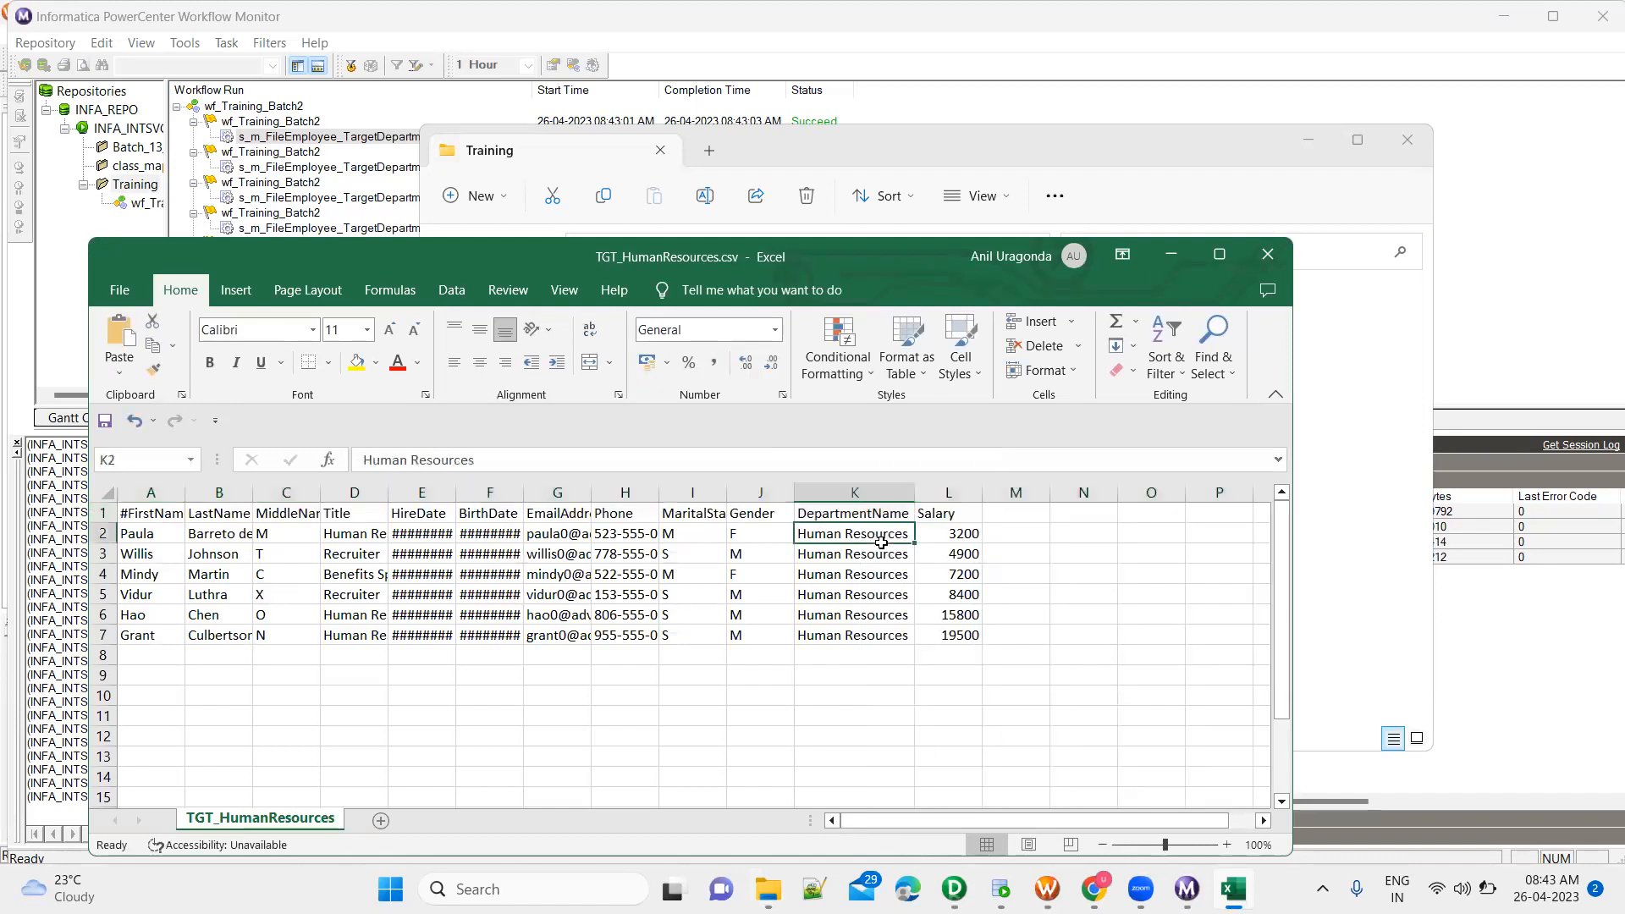
{"action": "left_click", "coordinate": [1267, 254]}
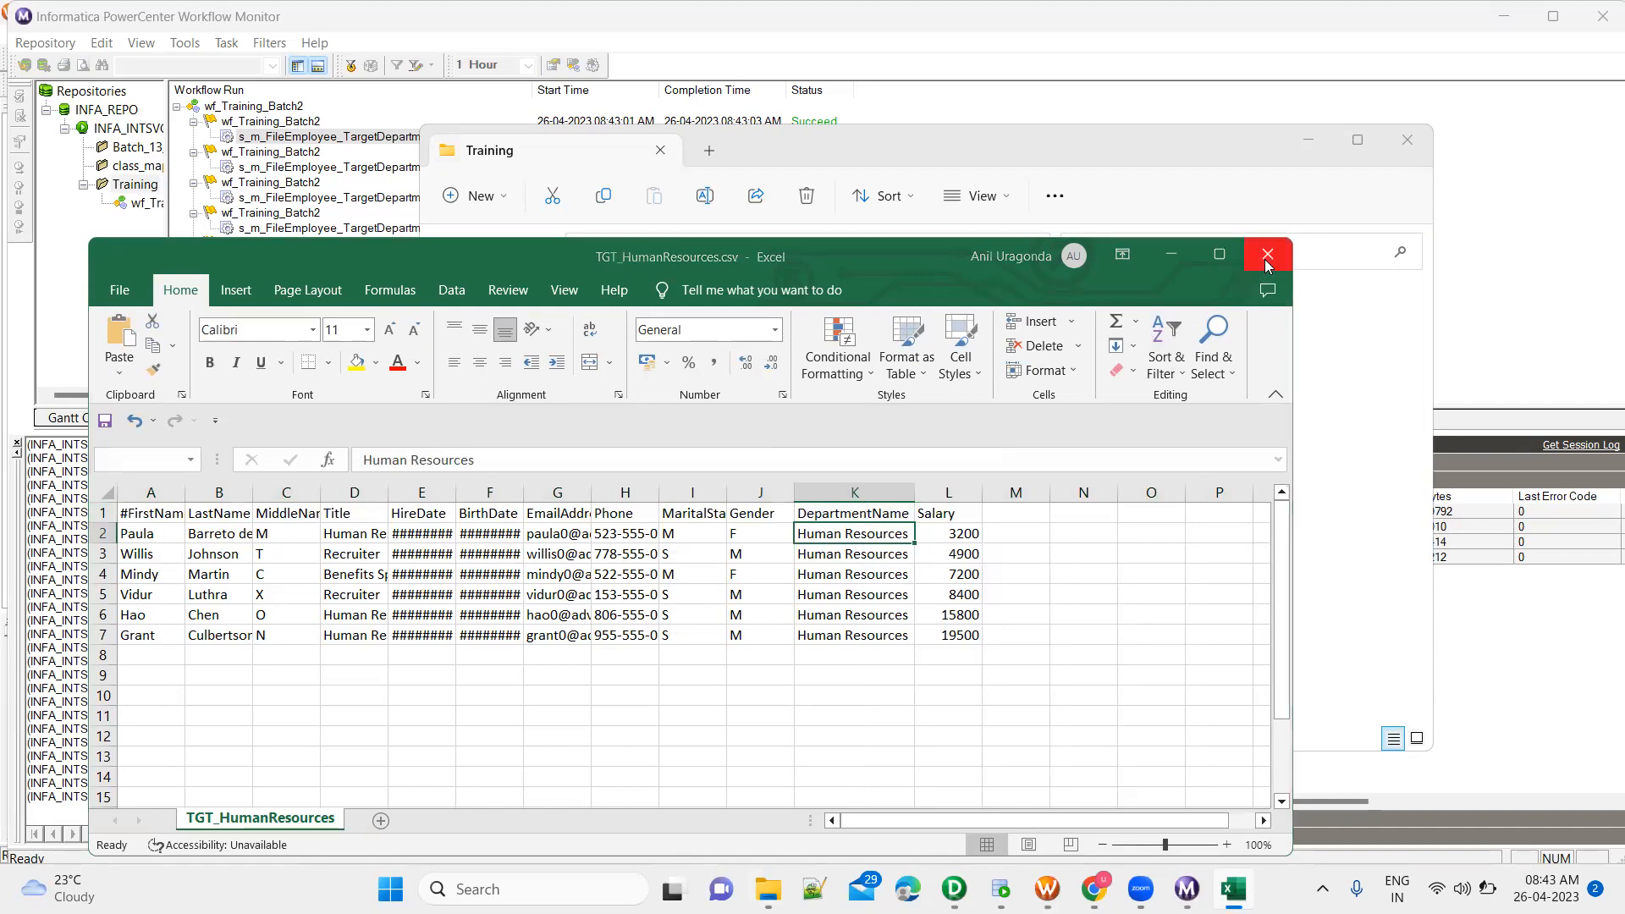
{"action": "left_click", "coordinate": [872, 471]}
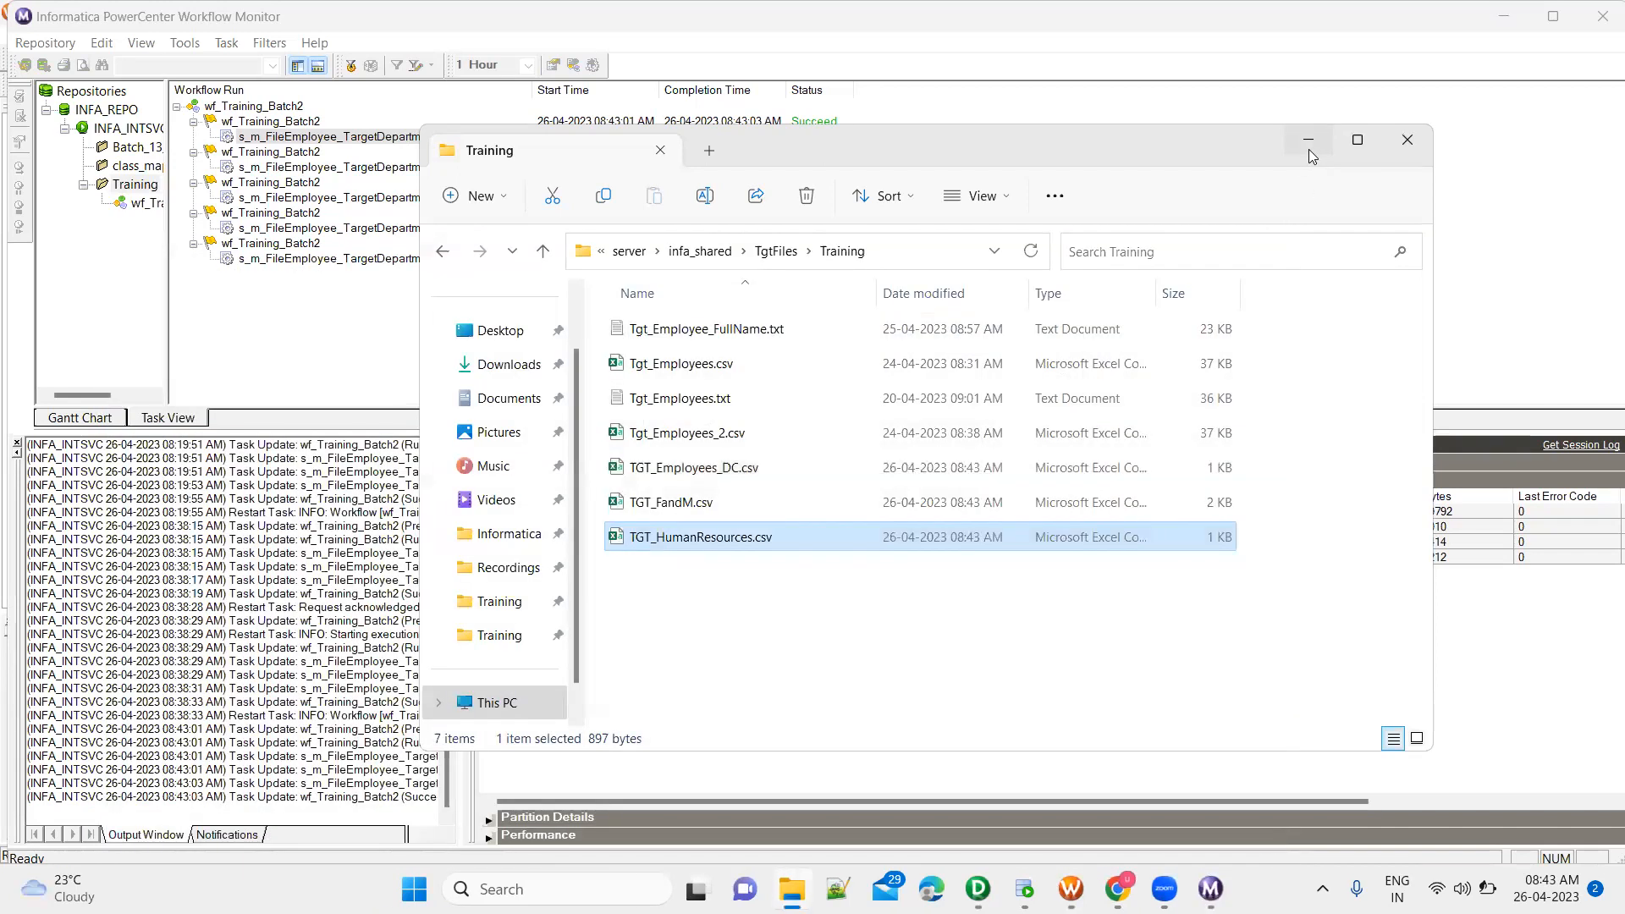
{"action": "left_click", "coordinate": [1308, 149]}
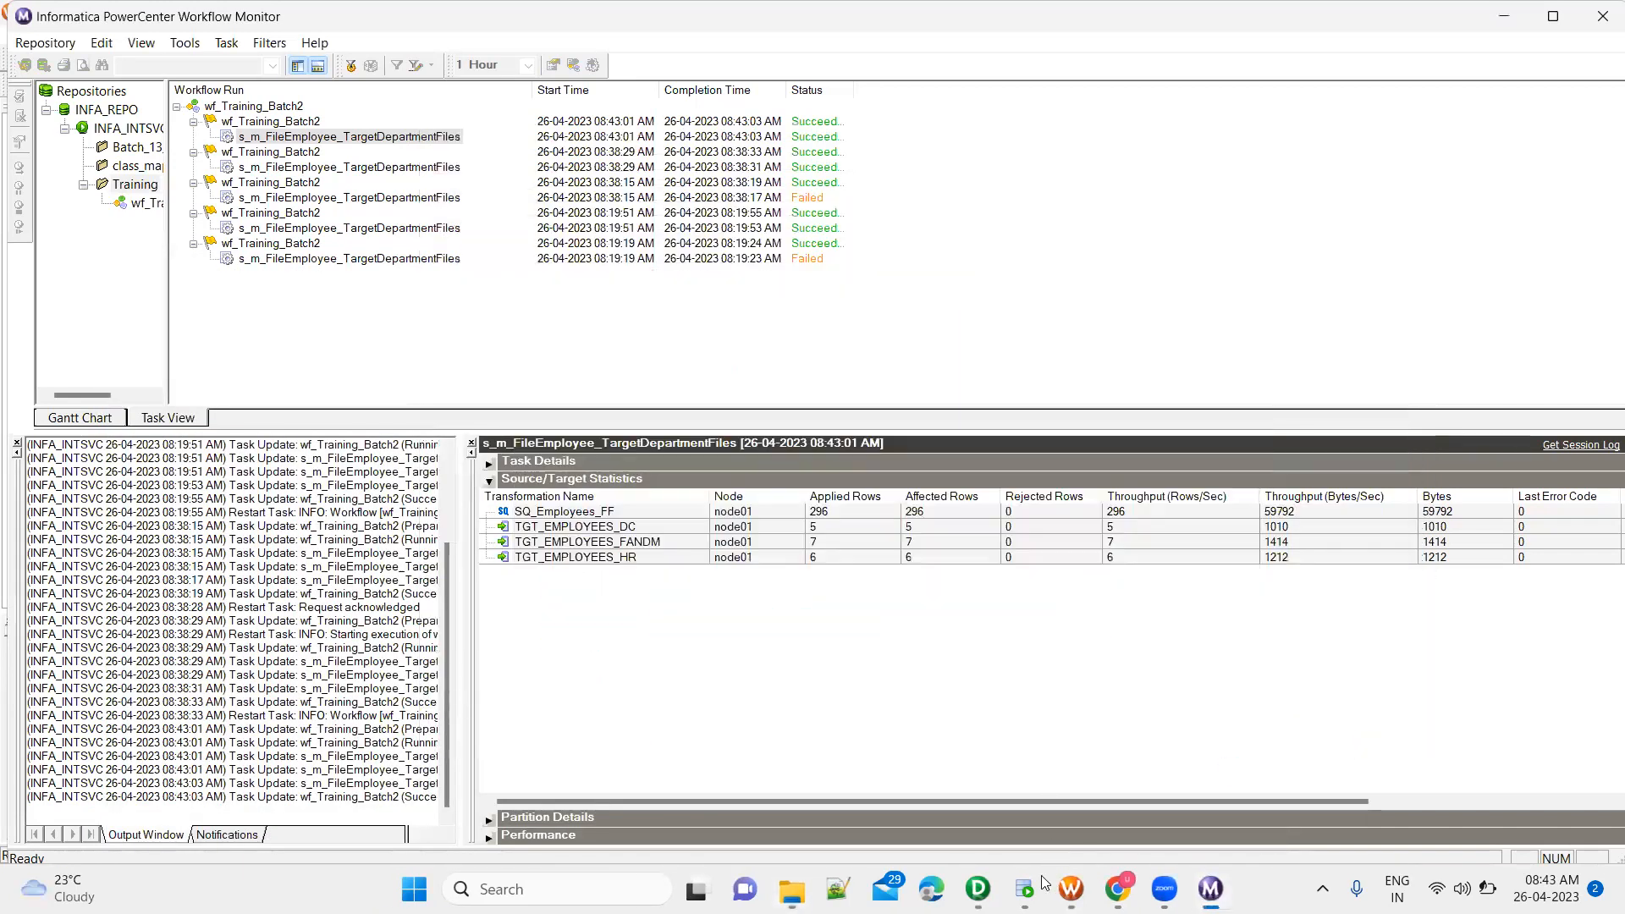
Switch to SQL Developer and remove the OR DepartmentName = 'Document Control' condition from the employees_apr24 query
{"action": "key", "text": "alt+Tab"}
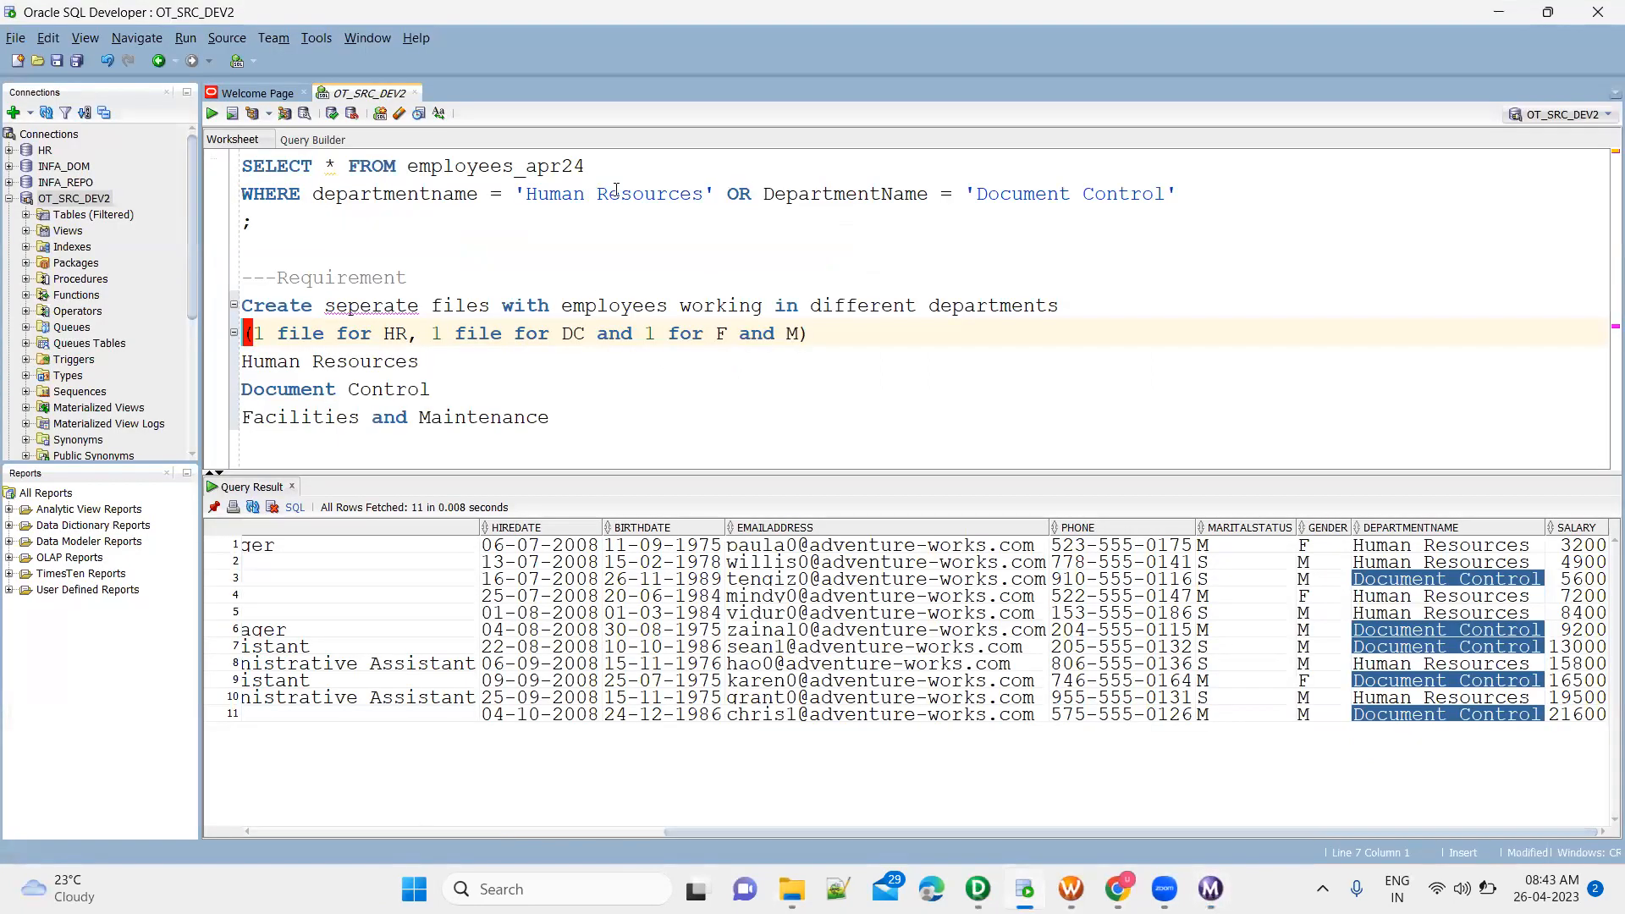
{"action": "left_click", "coordinate": [715, 193]}
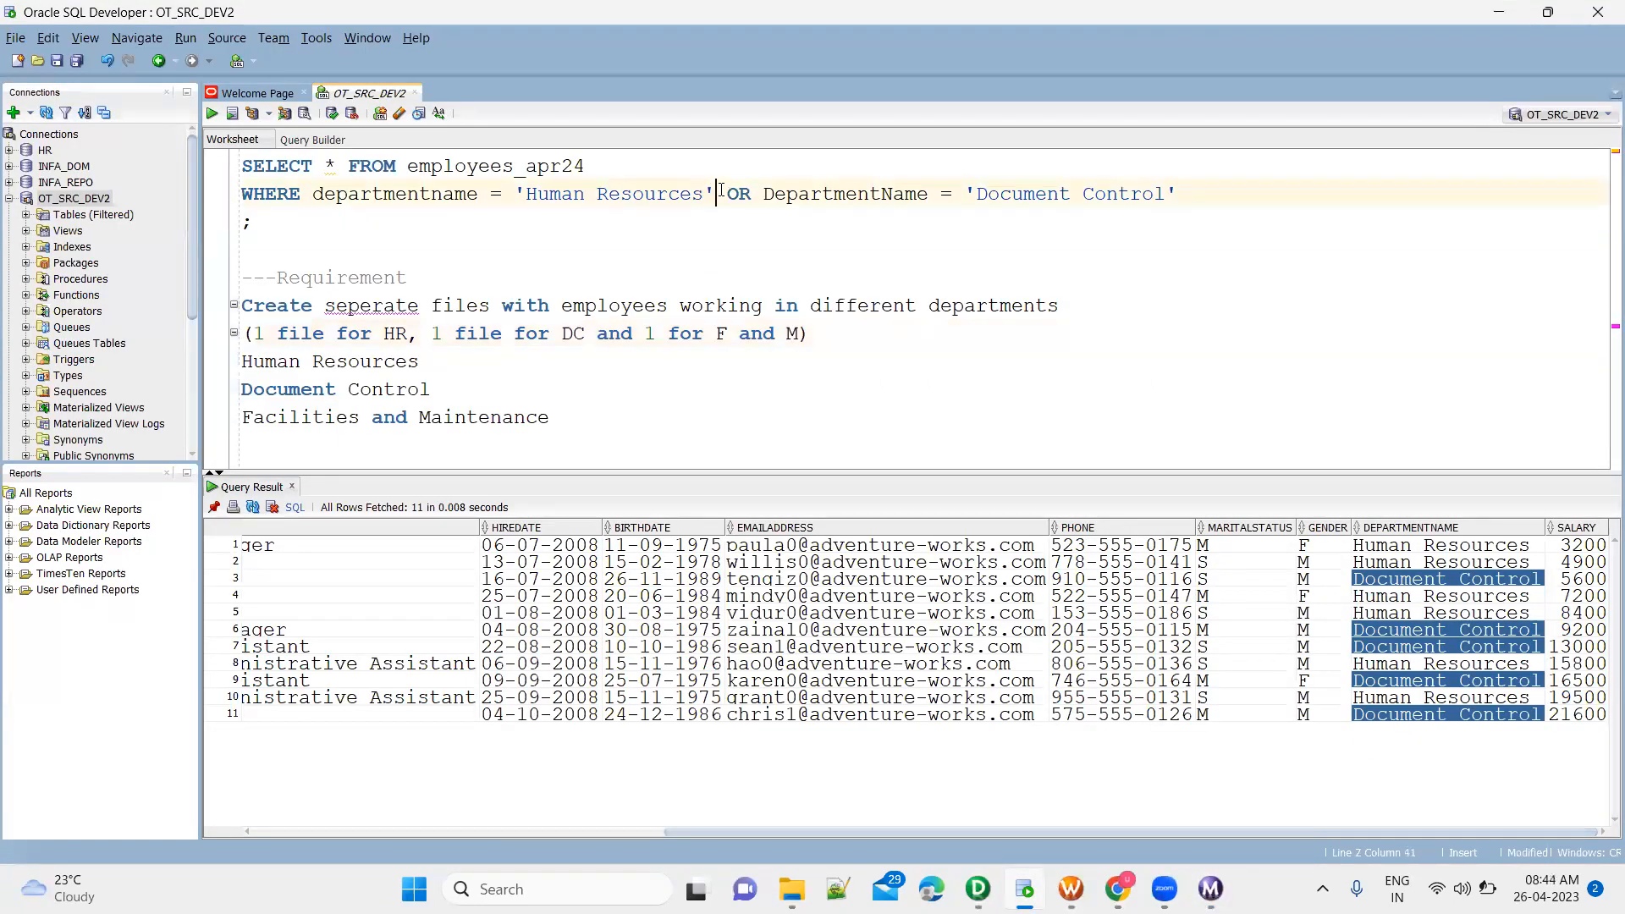
{"action": "key", "text": "shift+End"}
{"action": "key", "text": "ctrl+c"}
{"action": "key", "text": "Delete"}
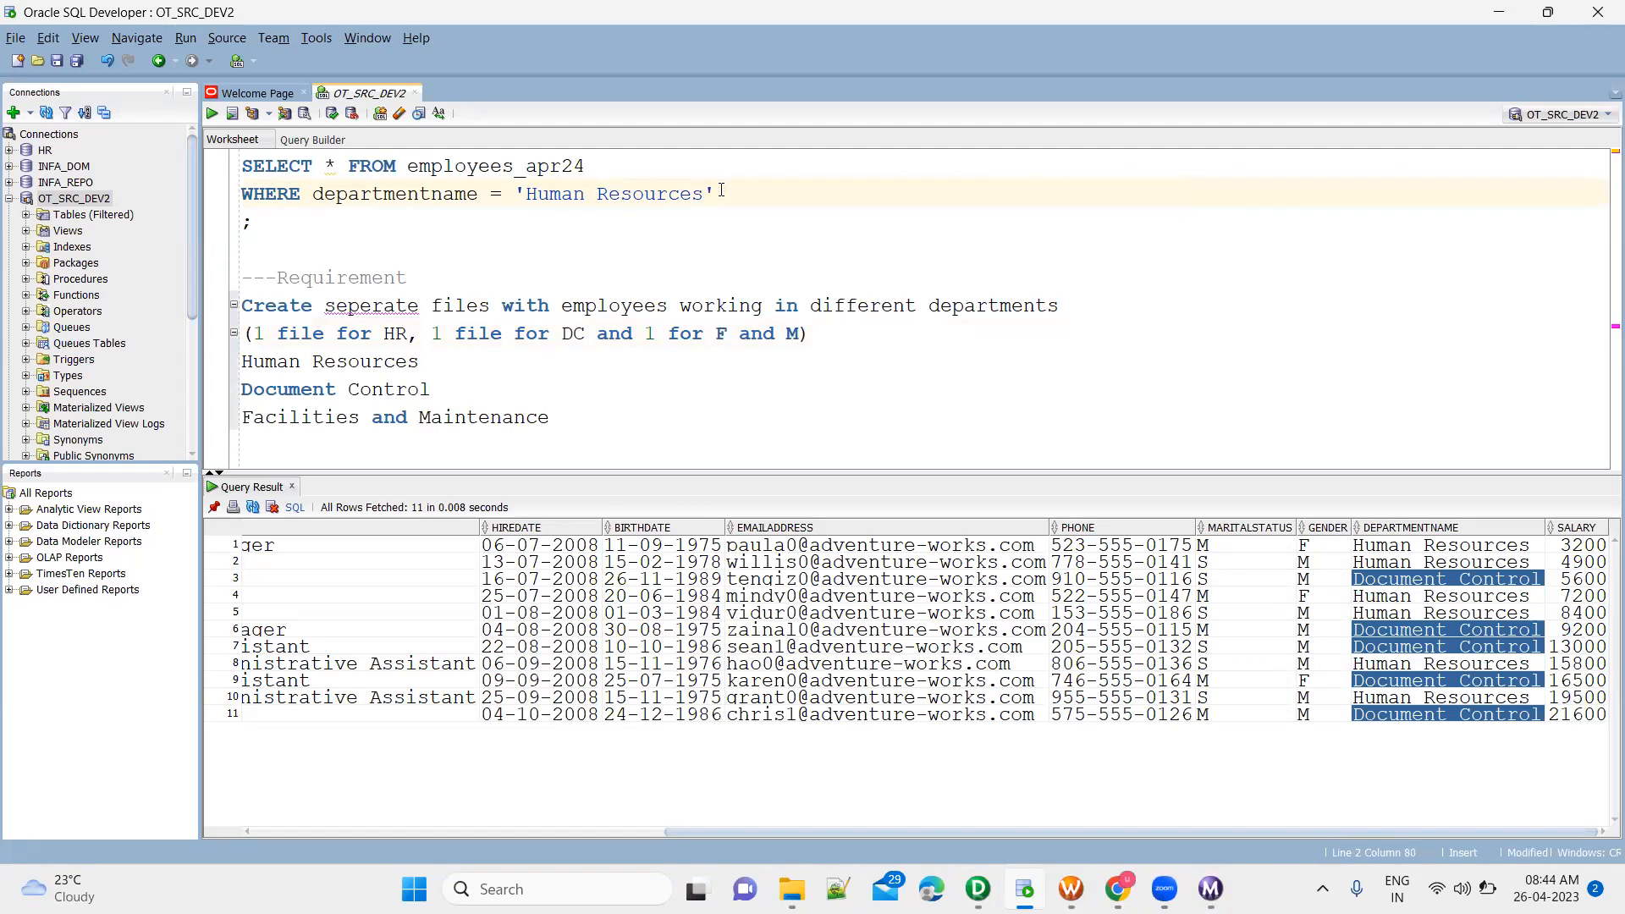
Add two copies of the employees_apr24 Human Resources query directly below the original query
{"action": "left_click", "coordinate": [353, 230]}
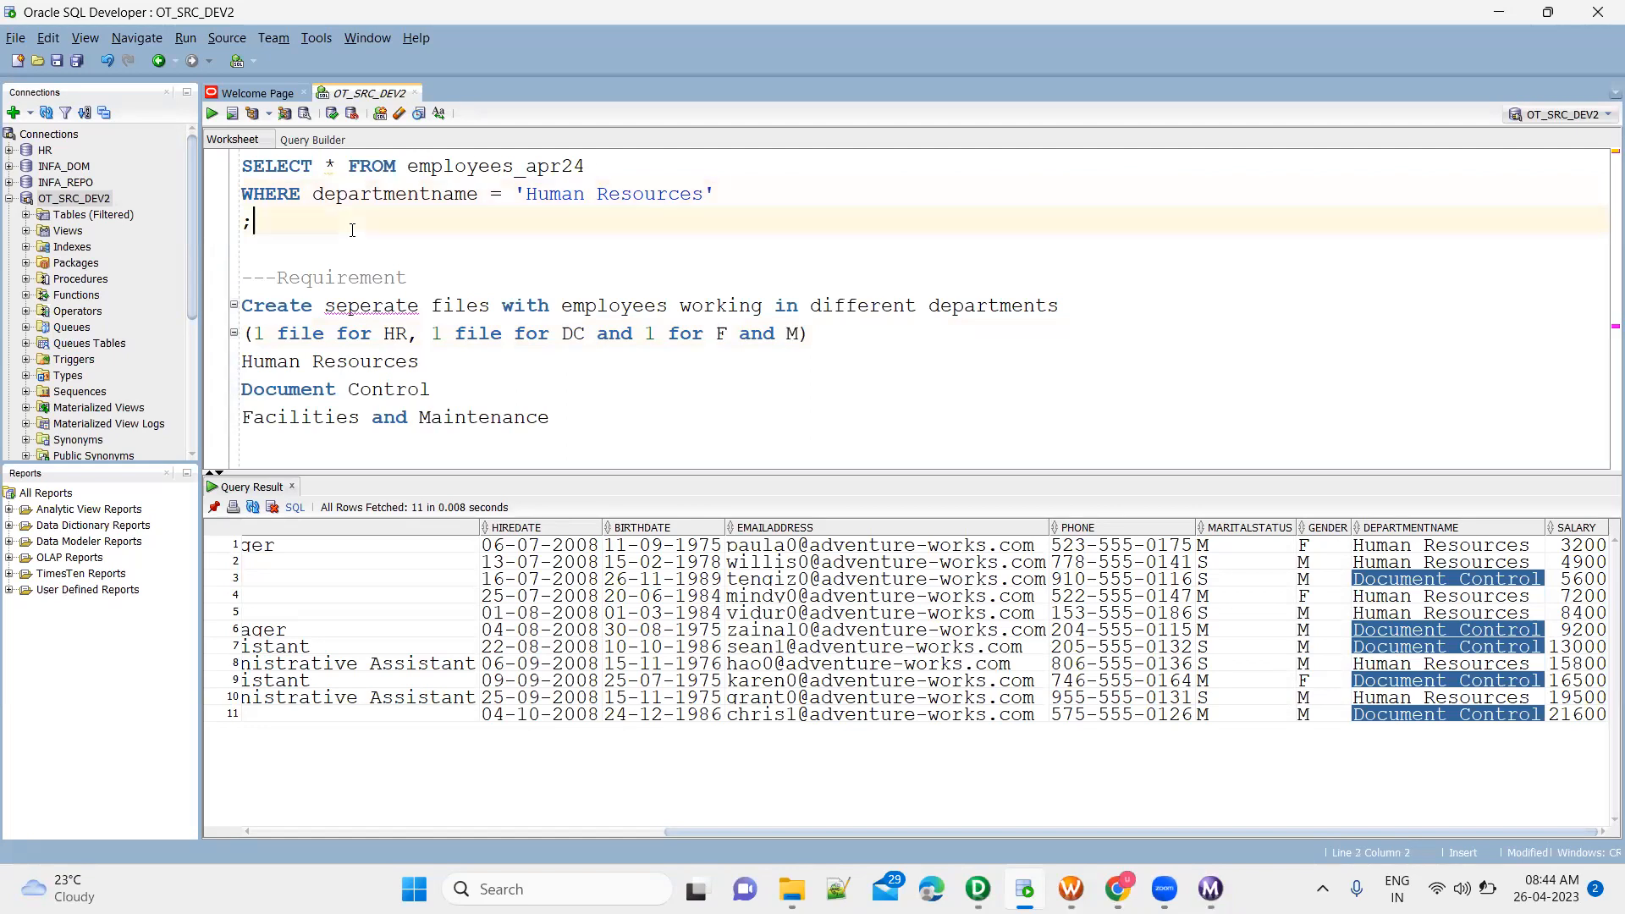
{"action": "key", "text": "Return"}
{"action": "key", "text": "ctrl+v"}
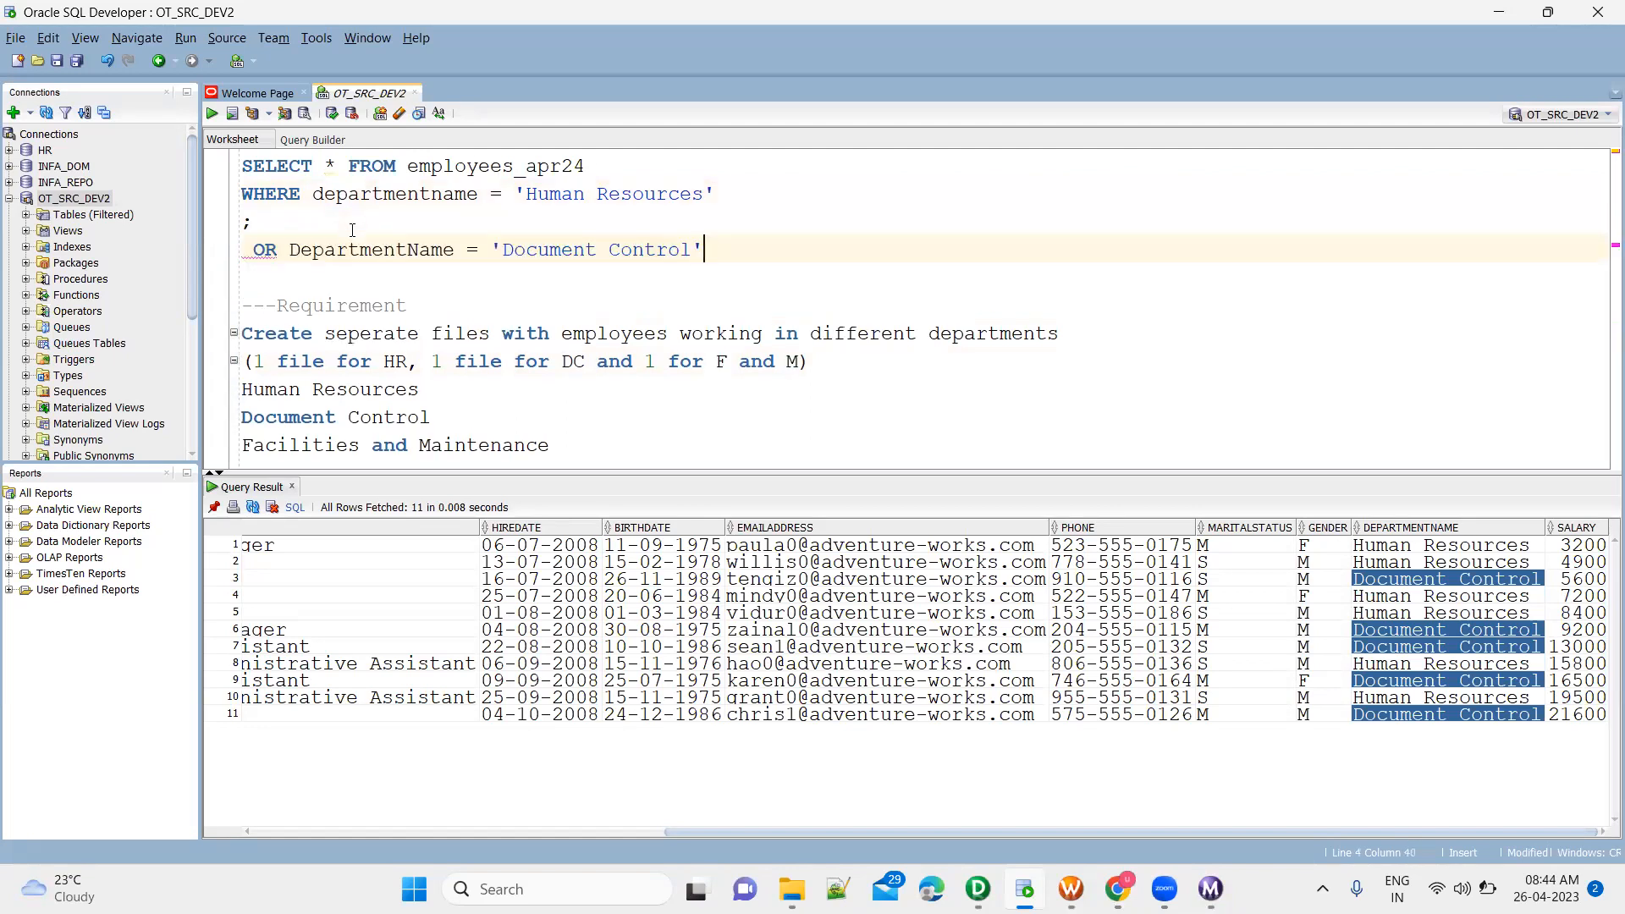
{"action": "key", "text": "ctrl+z"}
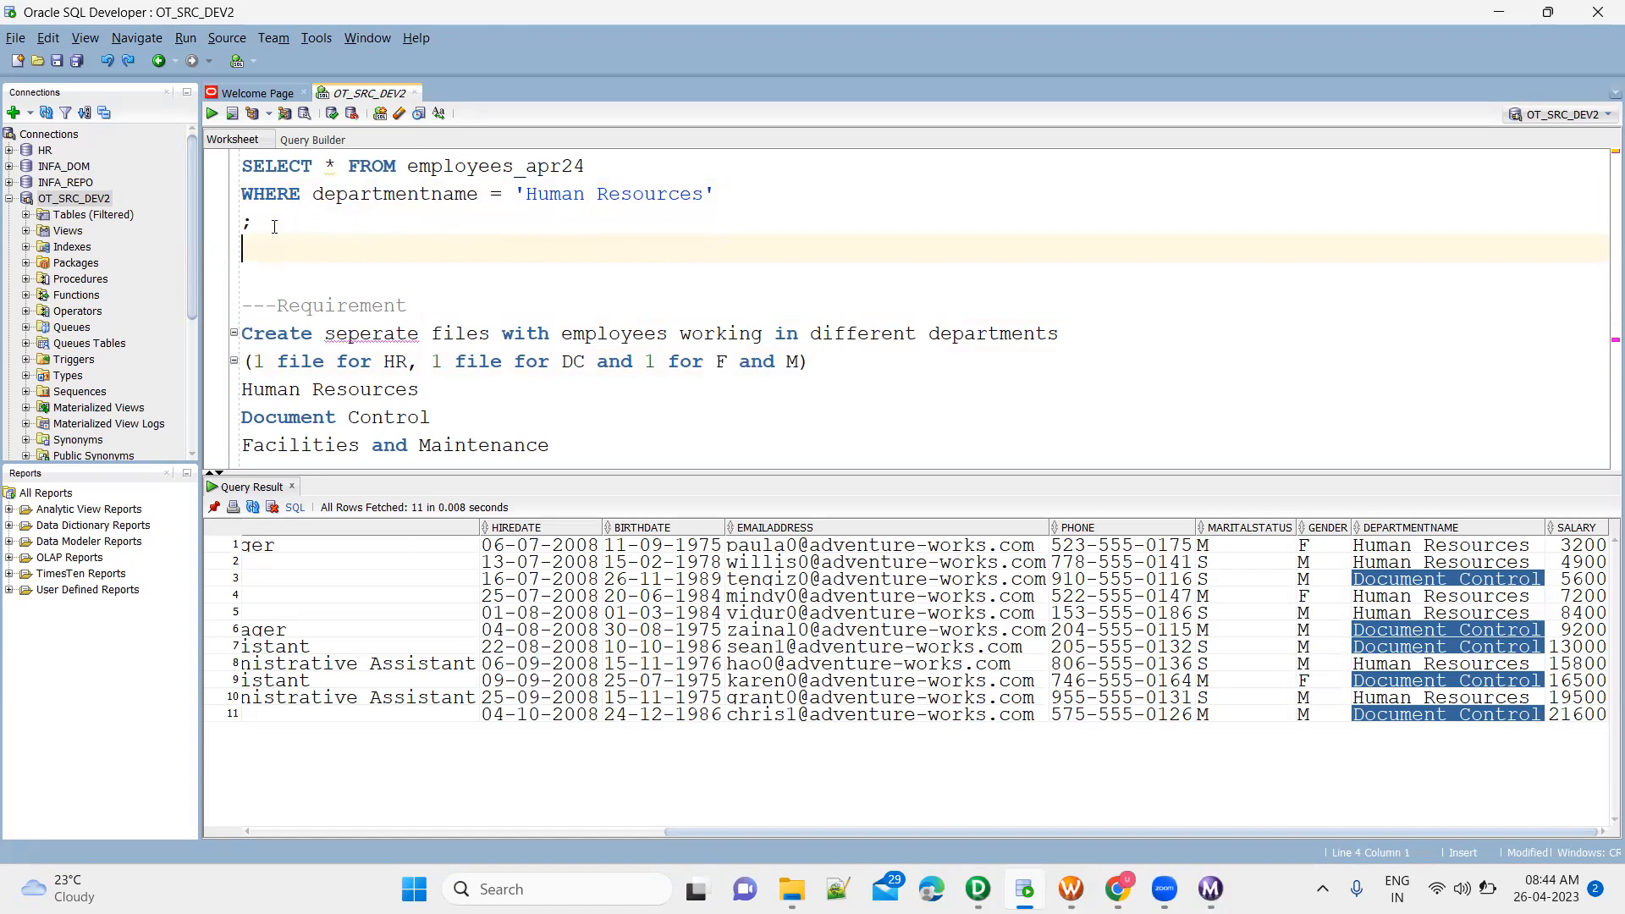
{"action": "left_click", "coordinate": [274, 227]}
{"action": "key", "text": "ctrl+shift+Home"}
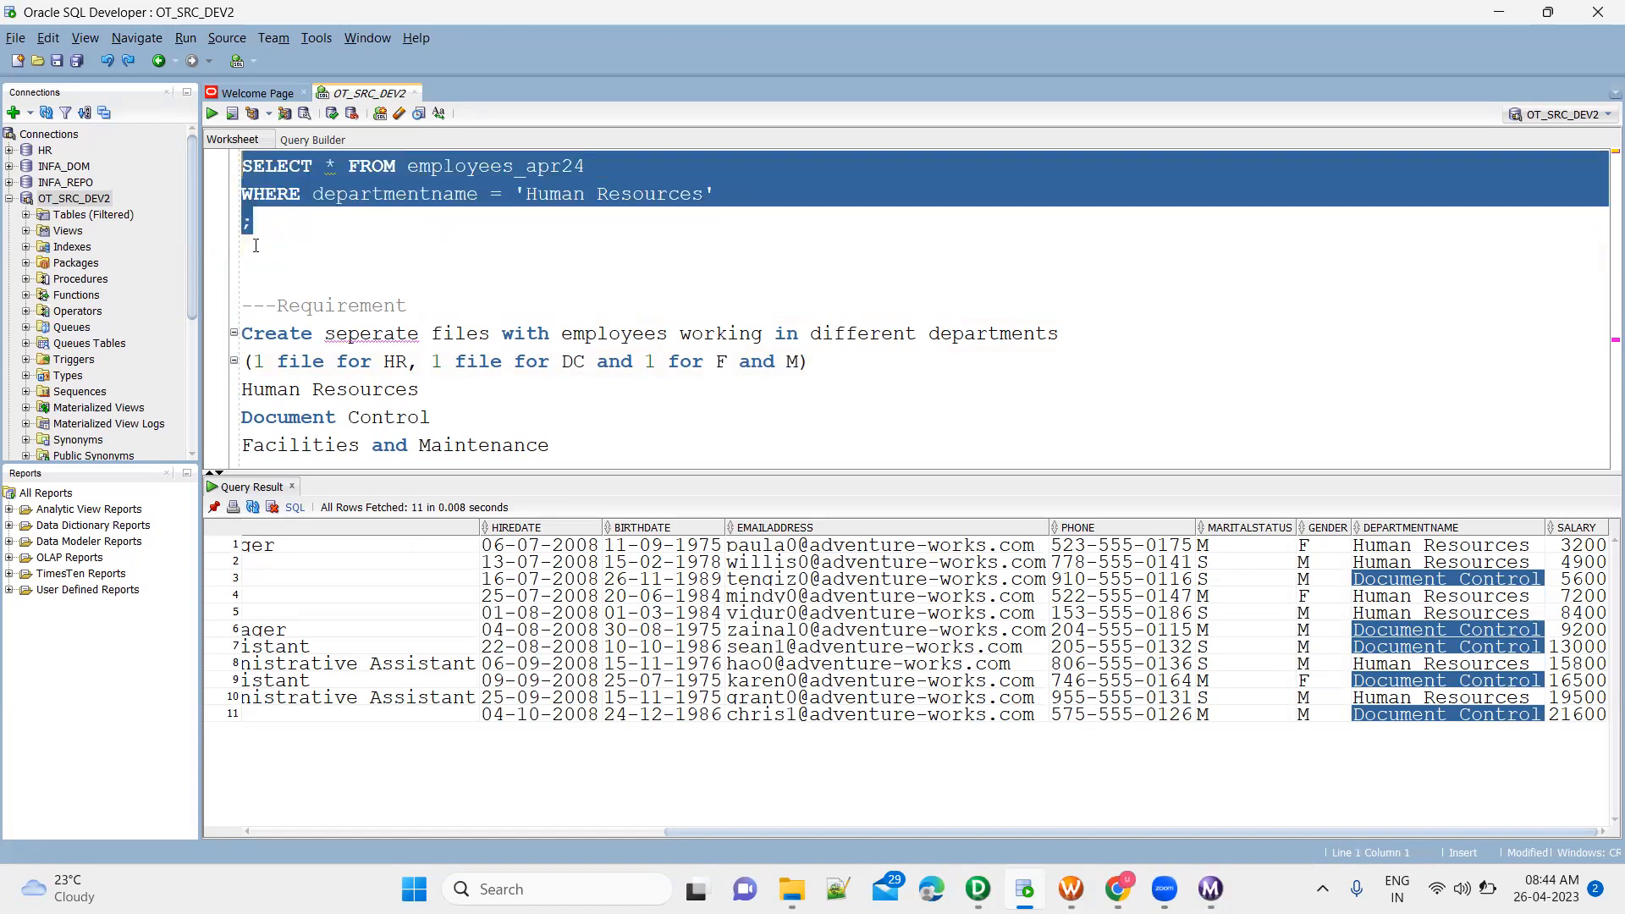
{"action": "key", "text": "ctrl+c"}
{"action": "left_click", "coordinate": [255, 245]}
{"action": "key", "text": "ctrl+v"}
{"action": "key", "text": "Return"}
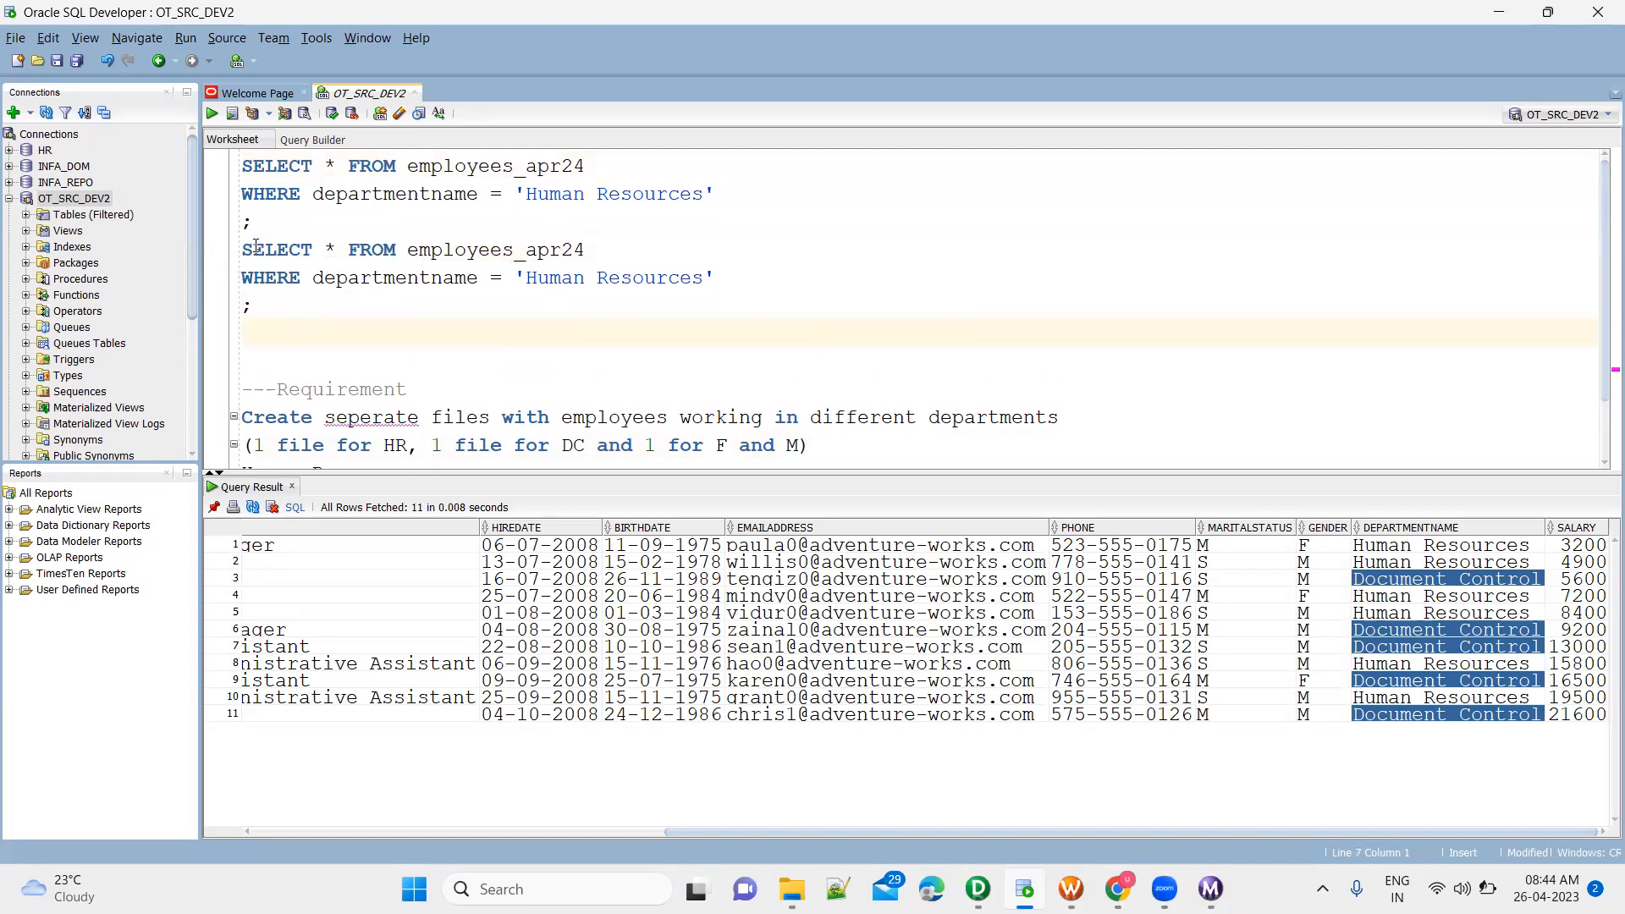
{"action": "key", "text": "ctrl+v"}
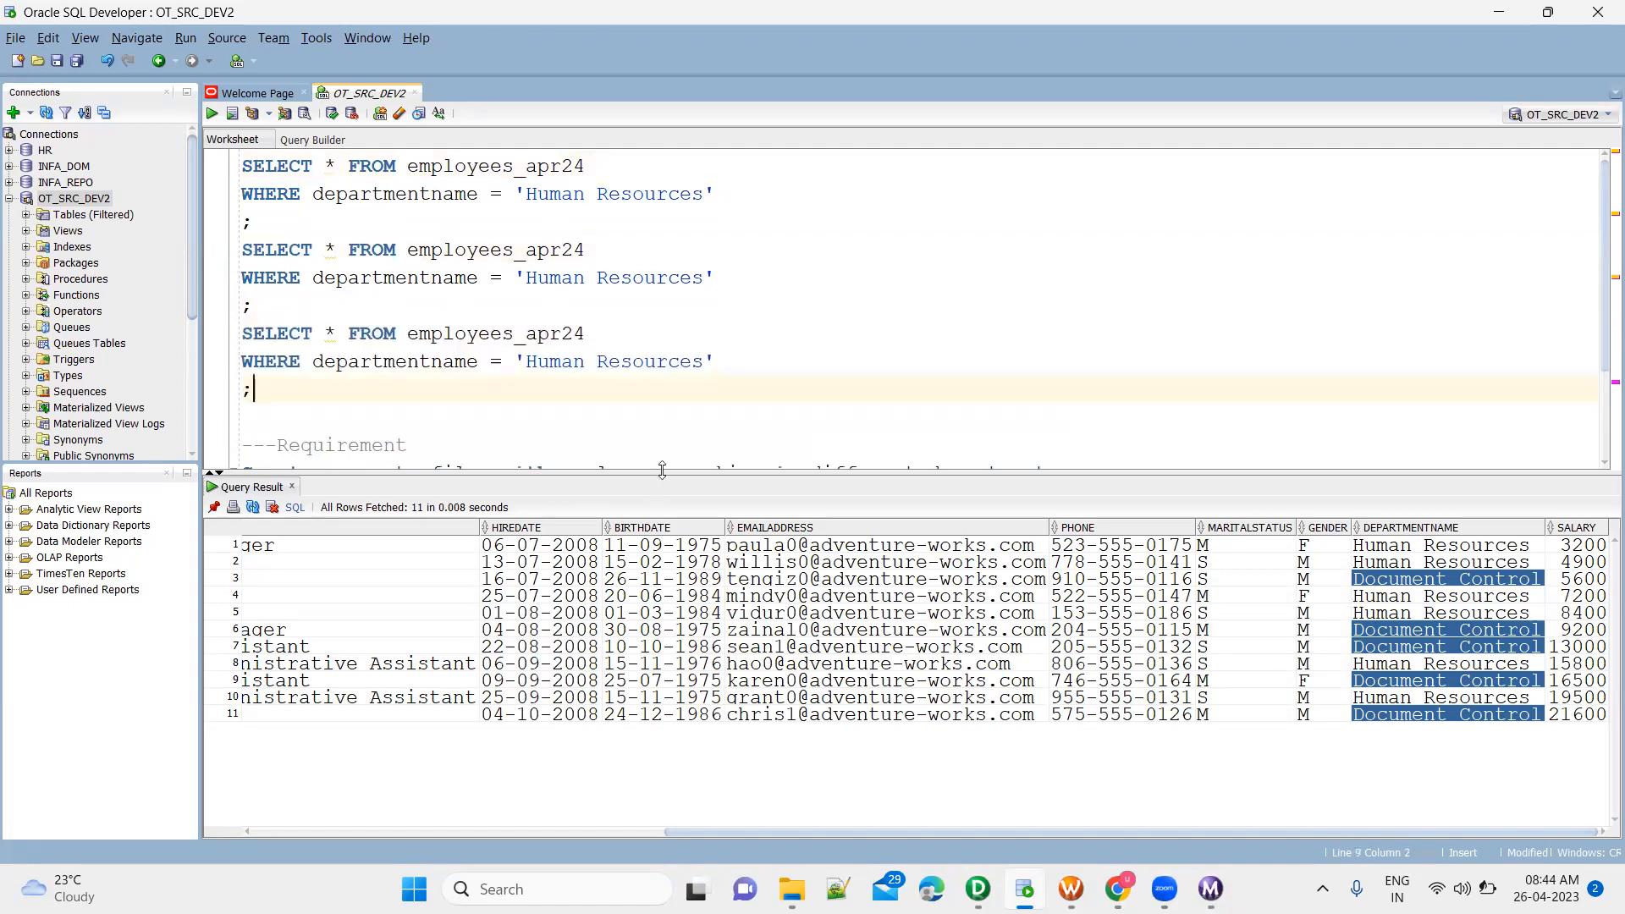
Enlarge the worksheet area and change the second query's department condition to 'Document Control', copied from the requirement list
{"action": "left_click_drag", "start_coordinate": [646, 476], "coordinate": [656, 633]}
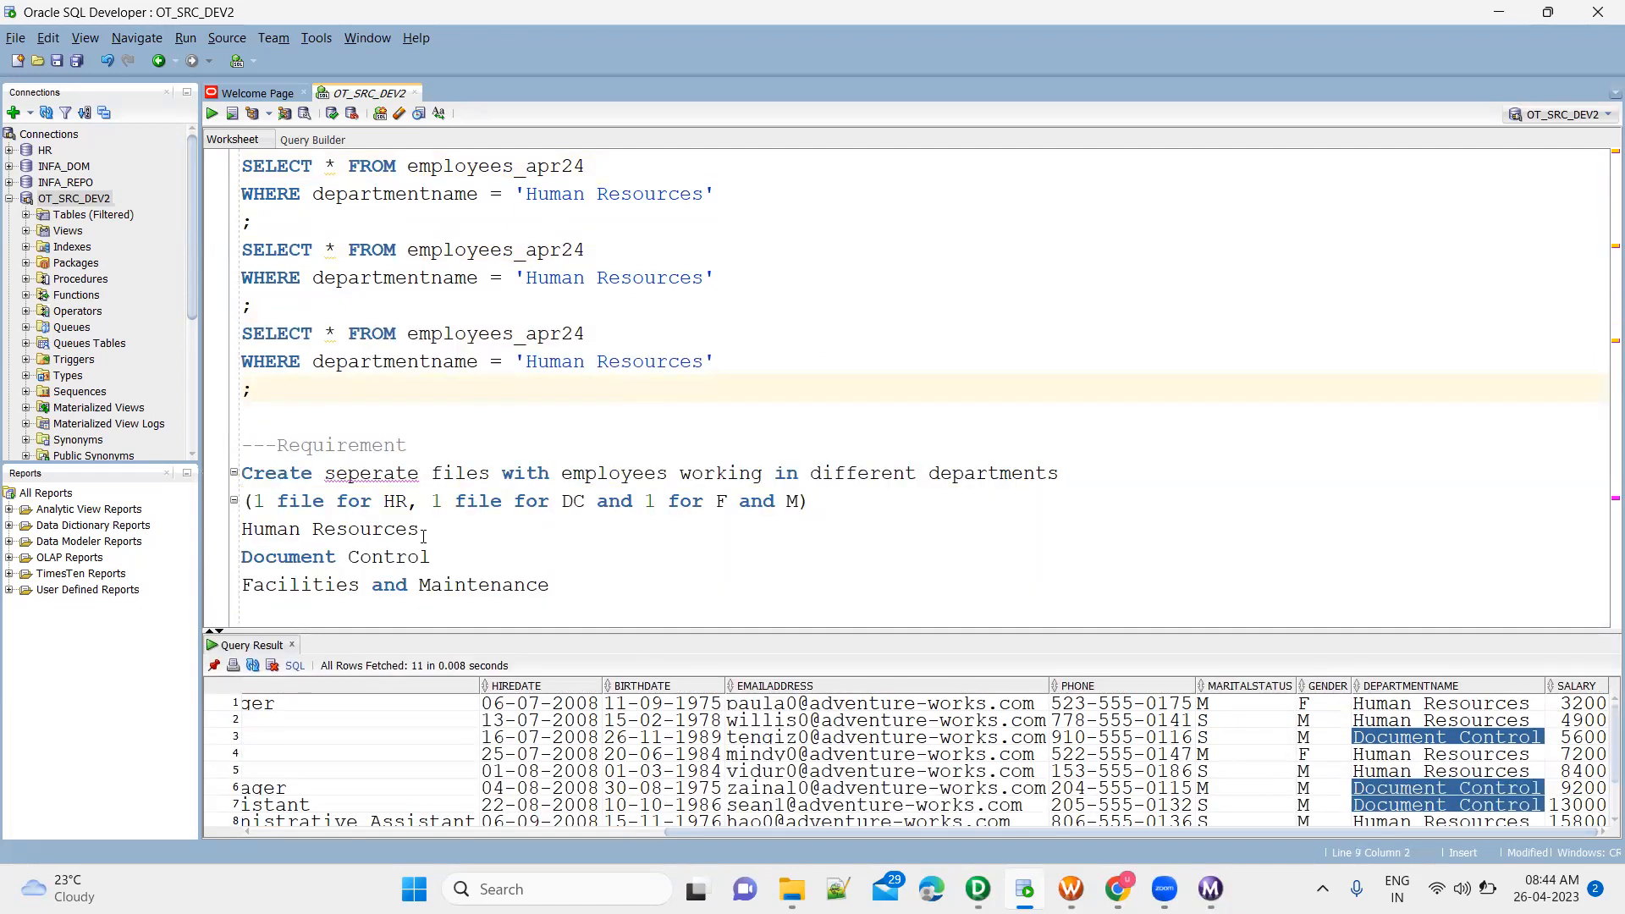
{"action": "left_click_drag", "start_coordinate": [432, 557], "coordinate": [228, 566]}
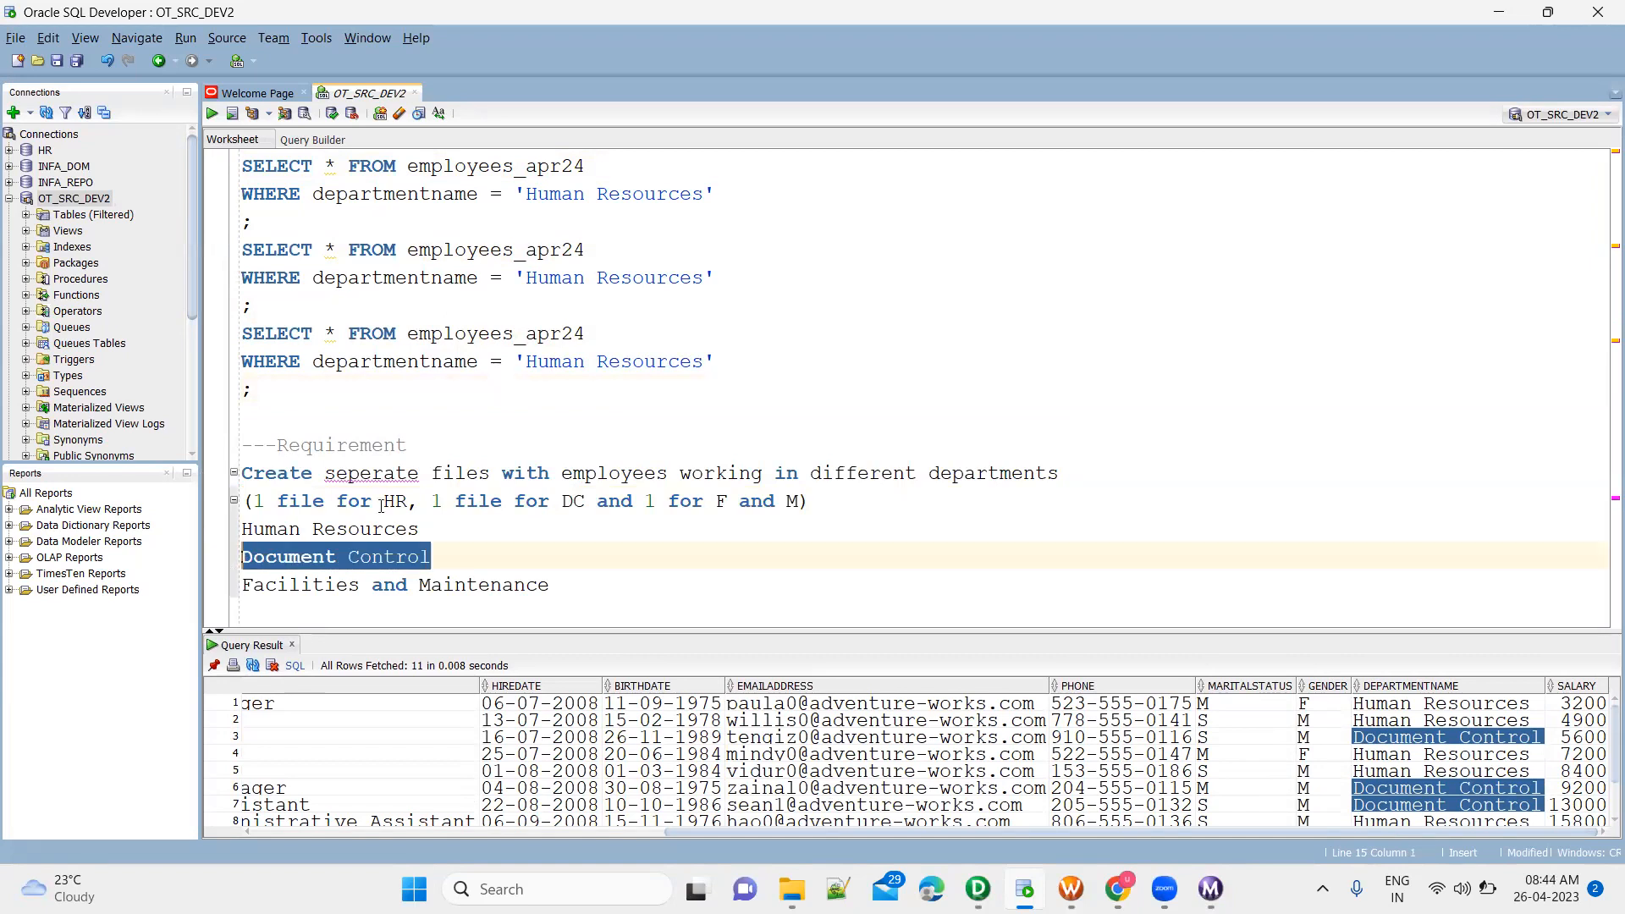
{"action": "left_click_drag", "start_coordinate": [526, 279], "coordinate": [704, 279]}
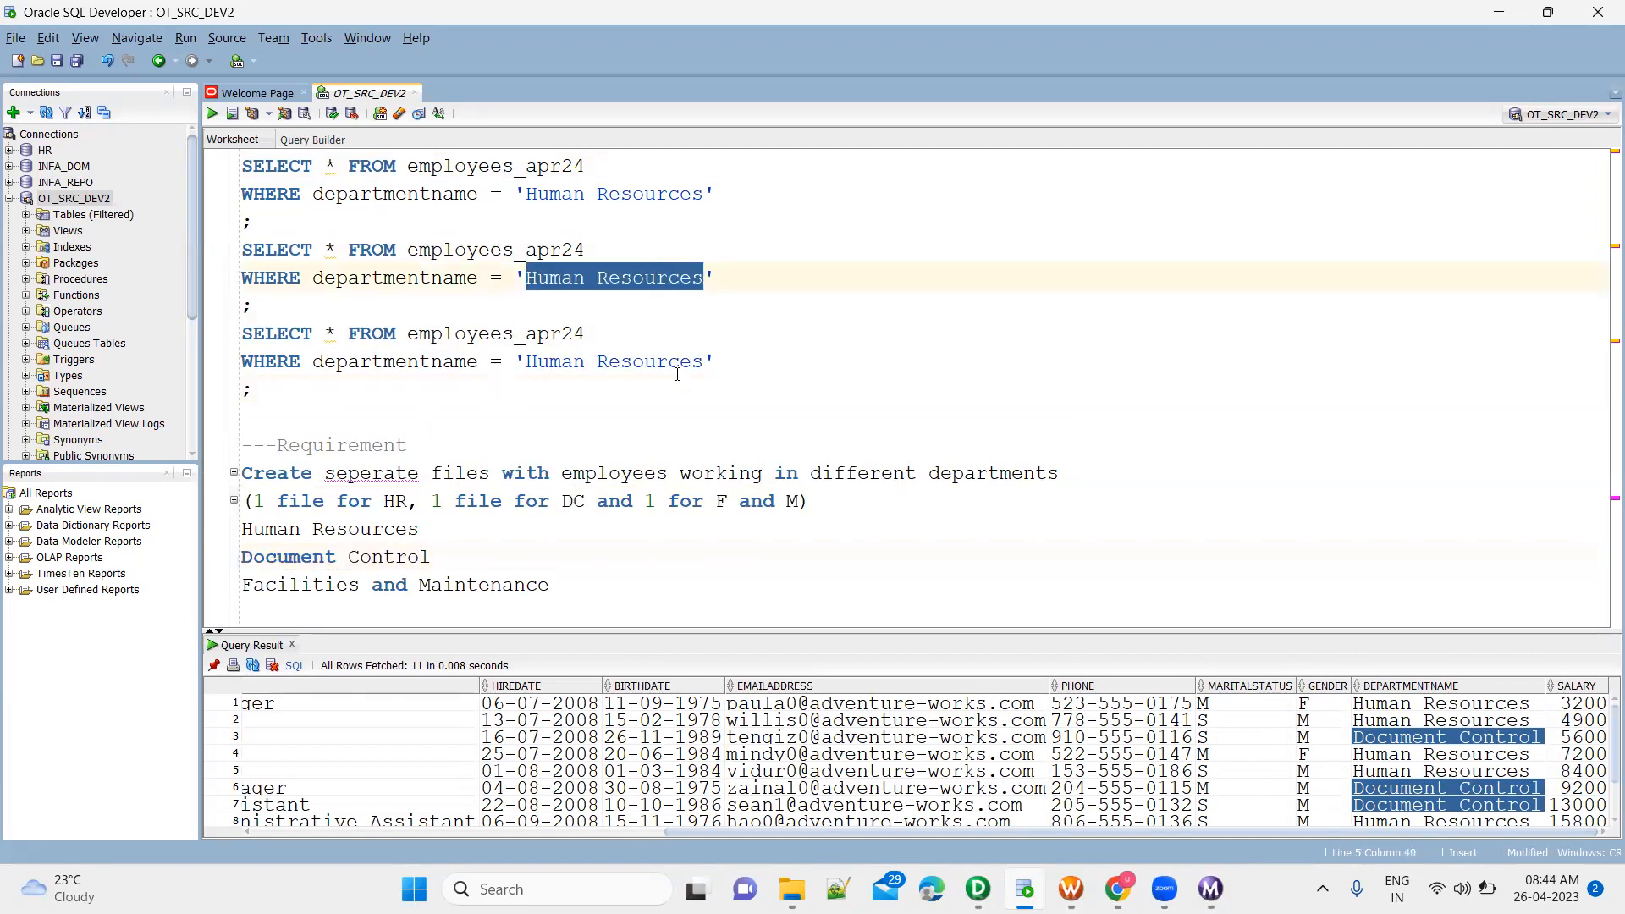
{"action": "key", "text": "ctrl+v"}
Change the third employees_apr24 query's department condition to 'Facilities and Maintenance', copied from the requirement list
{"action": "left_click_drag", "start_coordinate": [550, 588], "coordinate": [230, 597]}
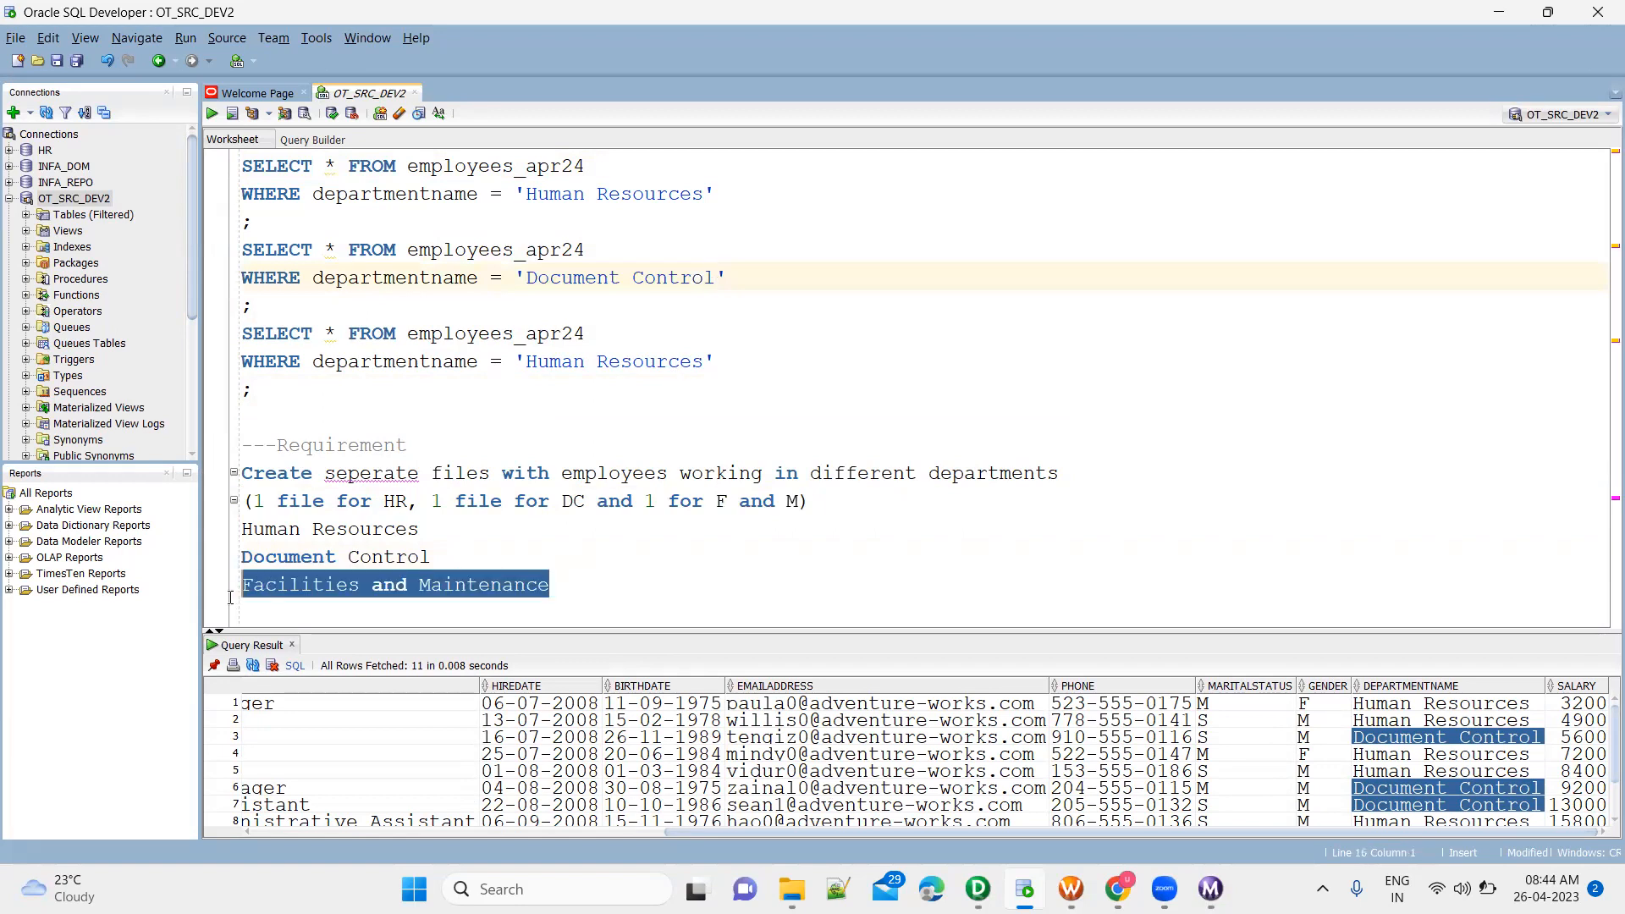
{"action": "left_click_drag", "start_coordinate": [525, 361], "coordinate": [718, 363]}
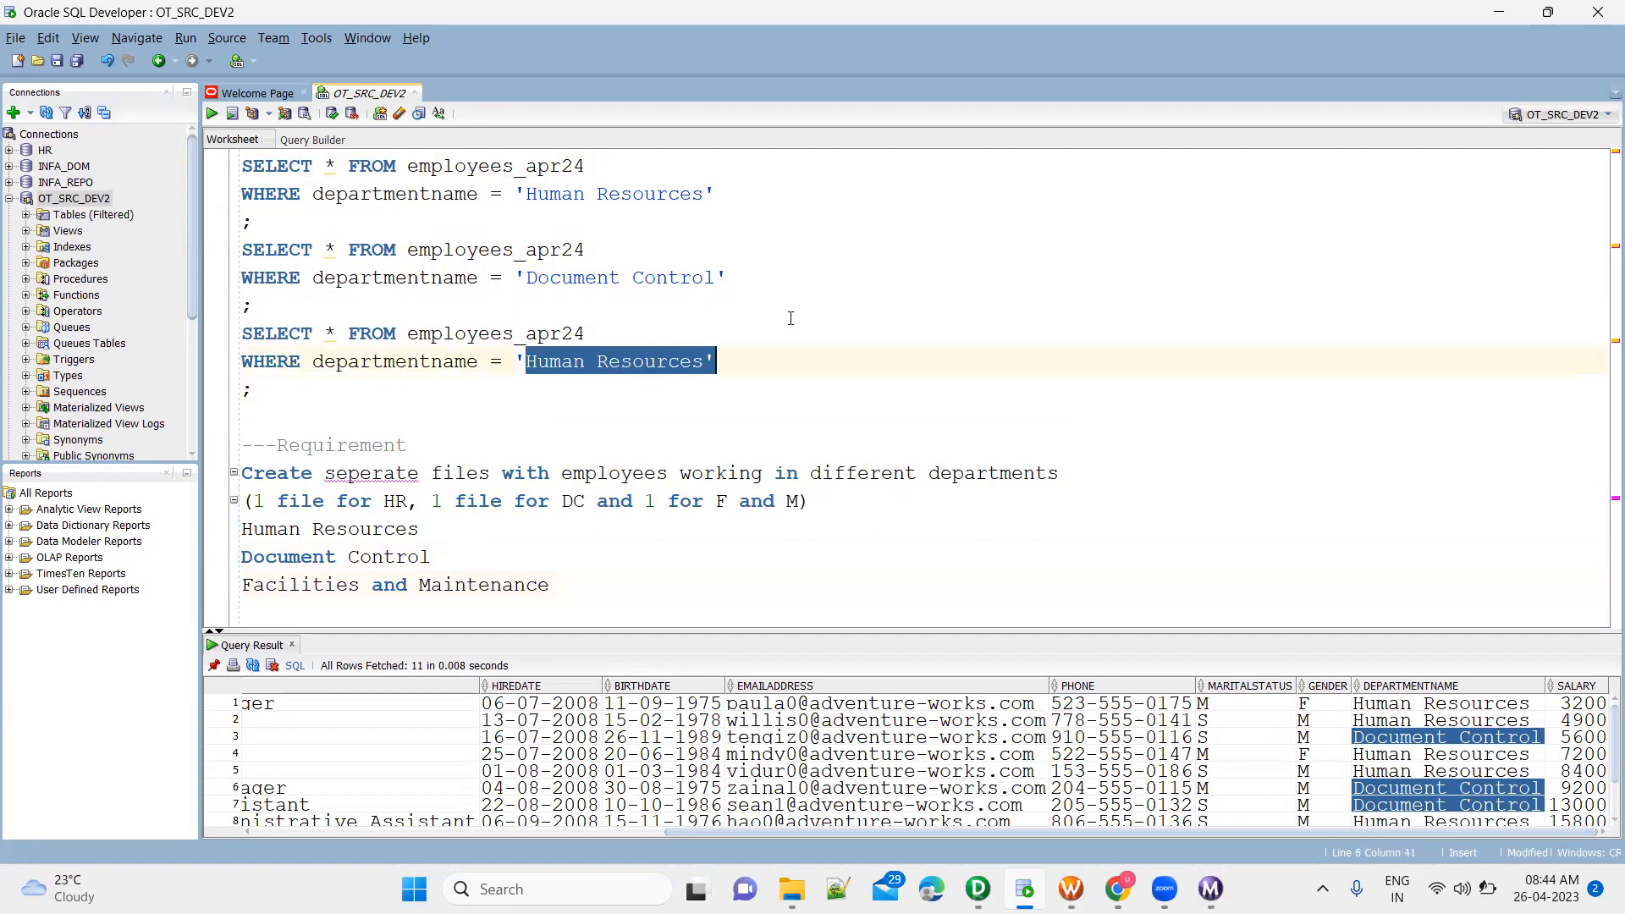
{"action": "key", "text": "shift+Left"}
{"action": "key", "text": "ctrl+v"}
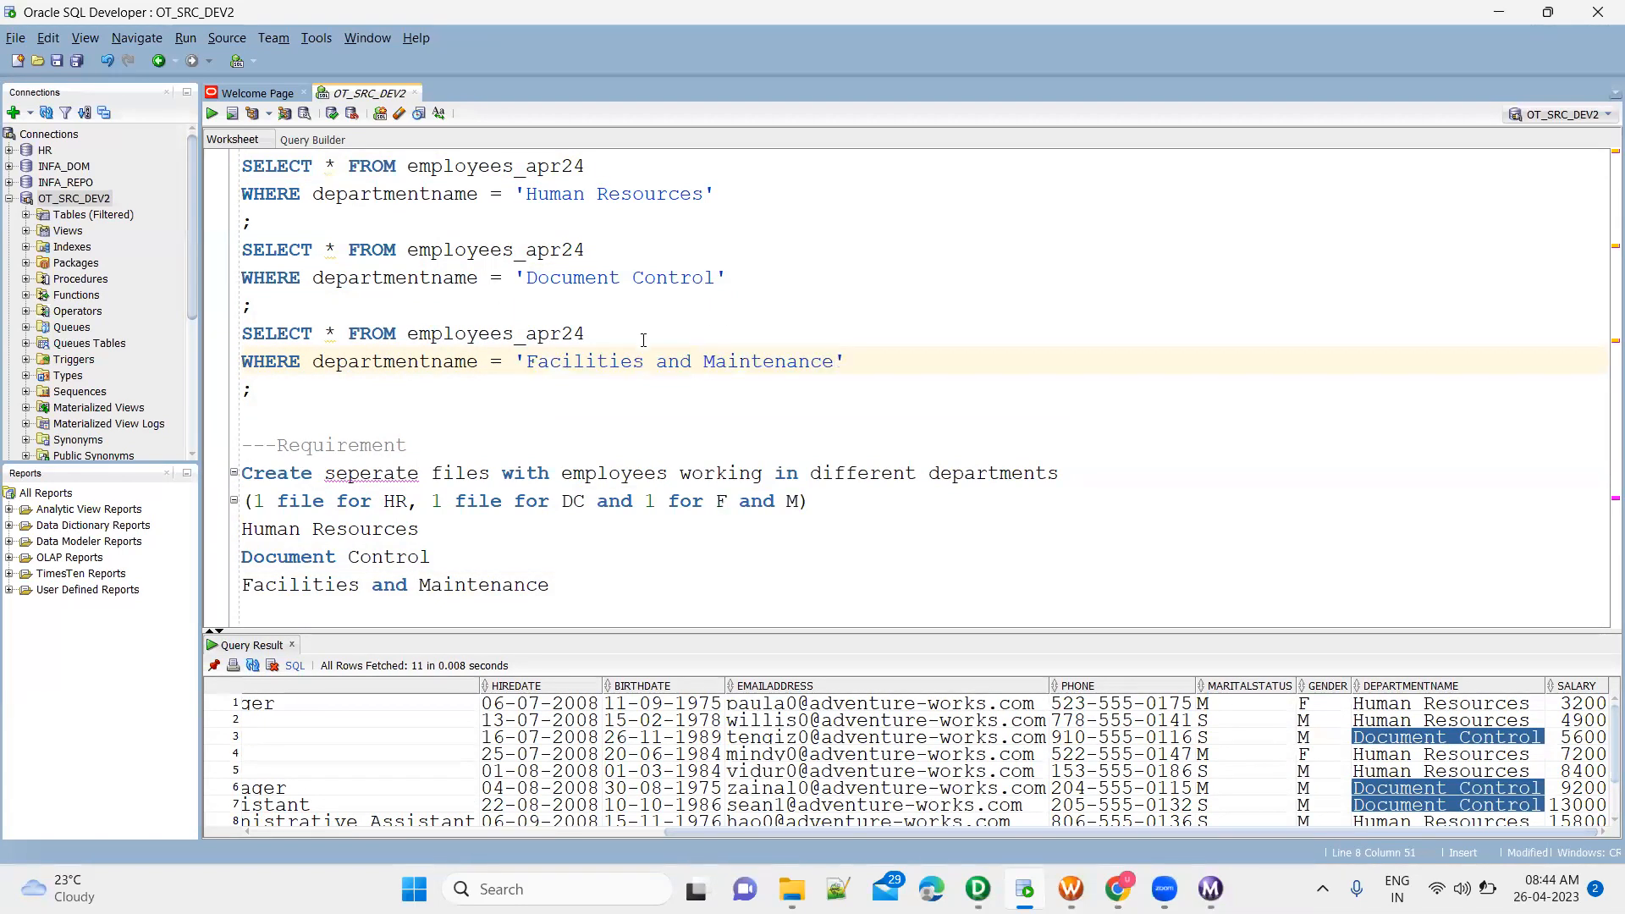
Run the Facilities and Maintenance, Document Control and Human Resources queries one at a time and check each query's row count
{"action": "key", "text": "ctrl+Return"}
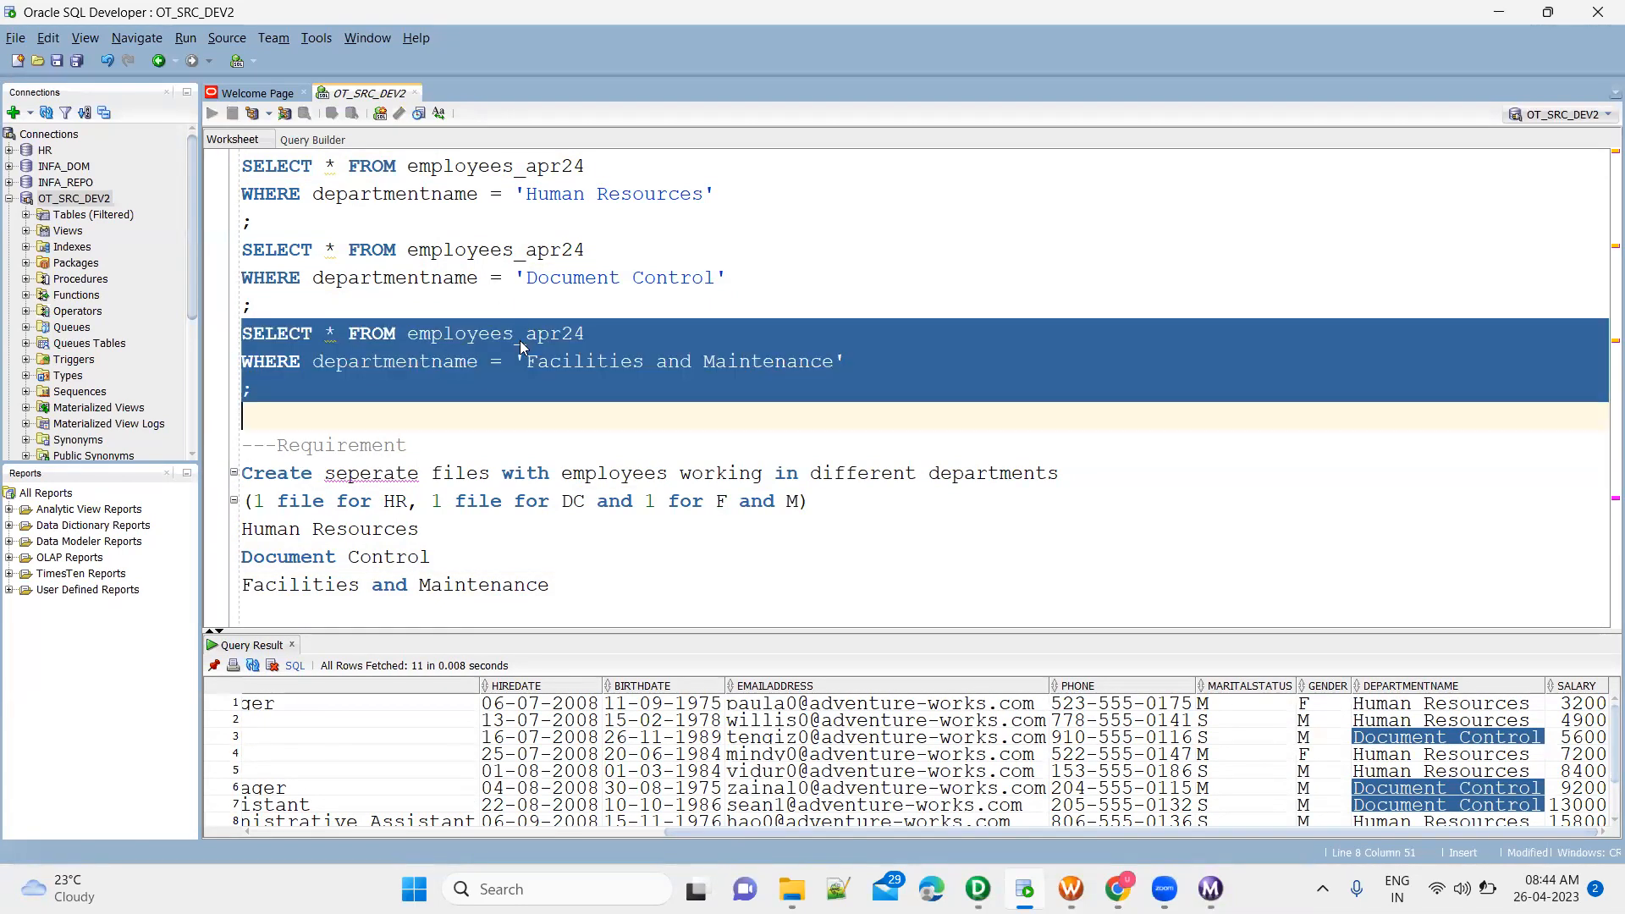
{"action": "left_click", "coordinate": [844, 768]}
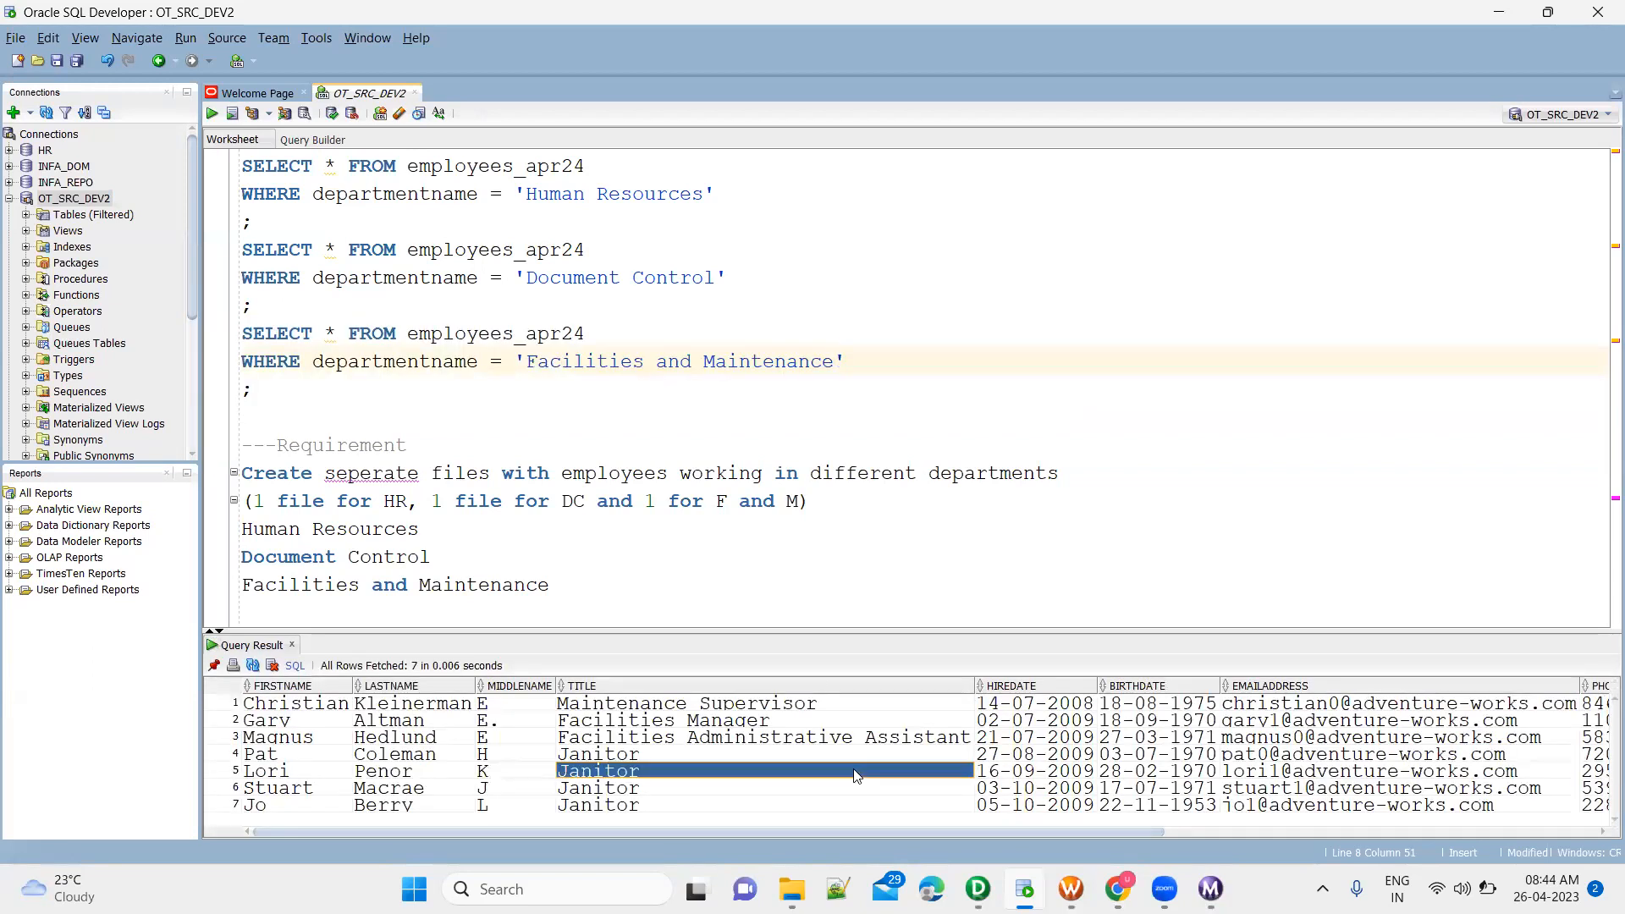
{"action": "left_click", "coordinate": [580, 279]}
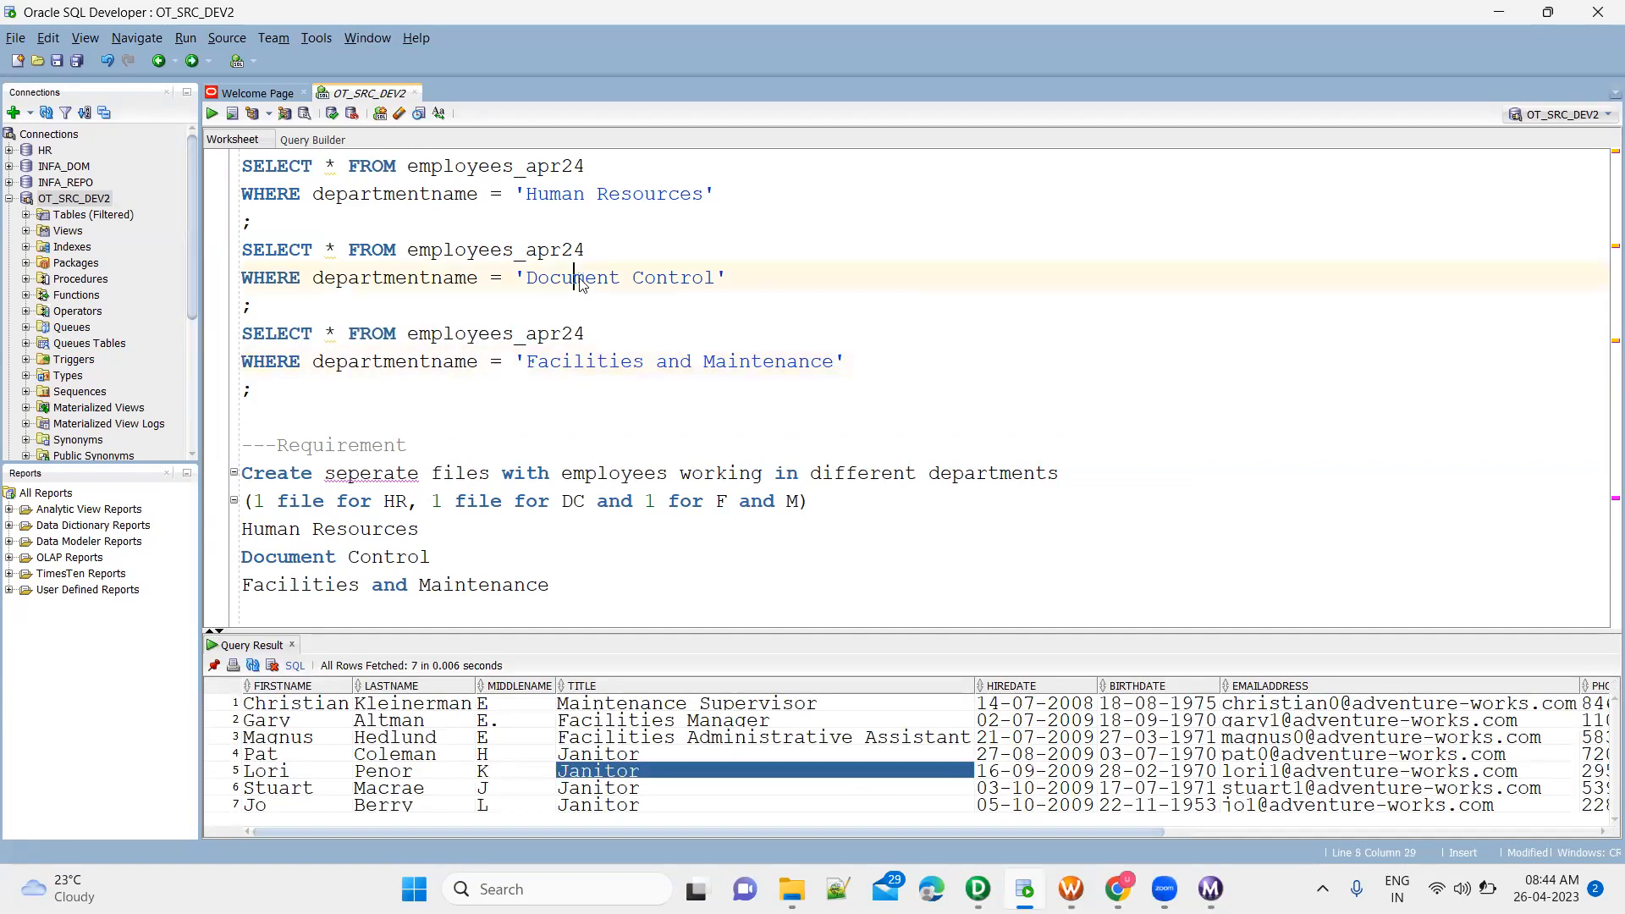
{"action": "key", "text": "ctrl+Return"}
{"action": "left_click", "coordinate": [548, 200]}
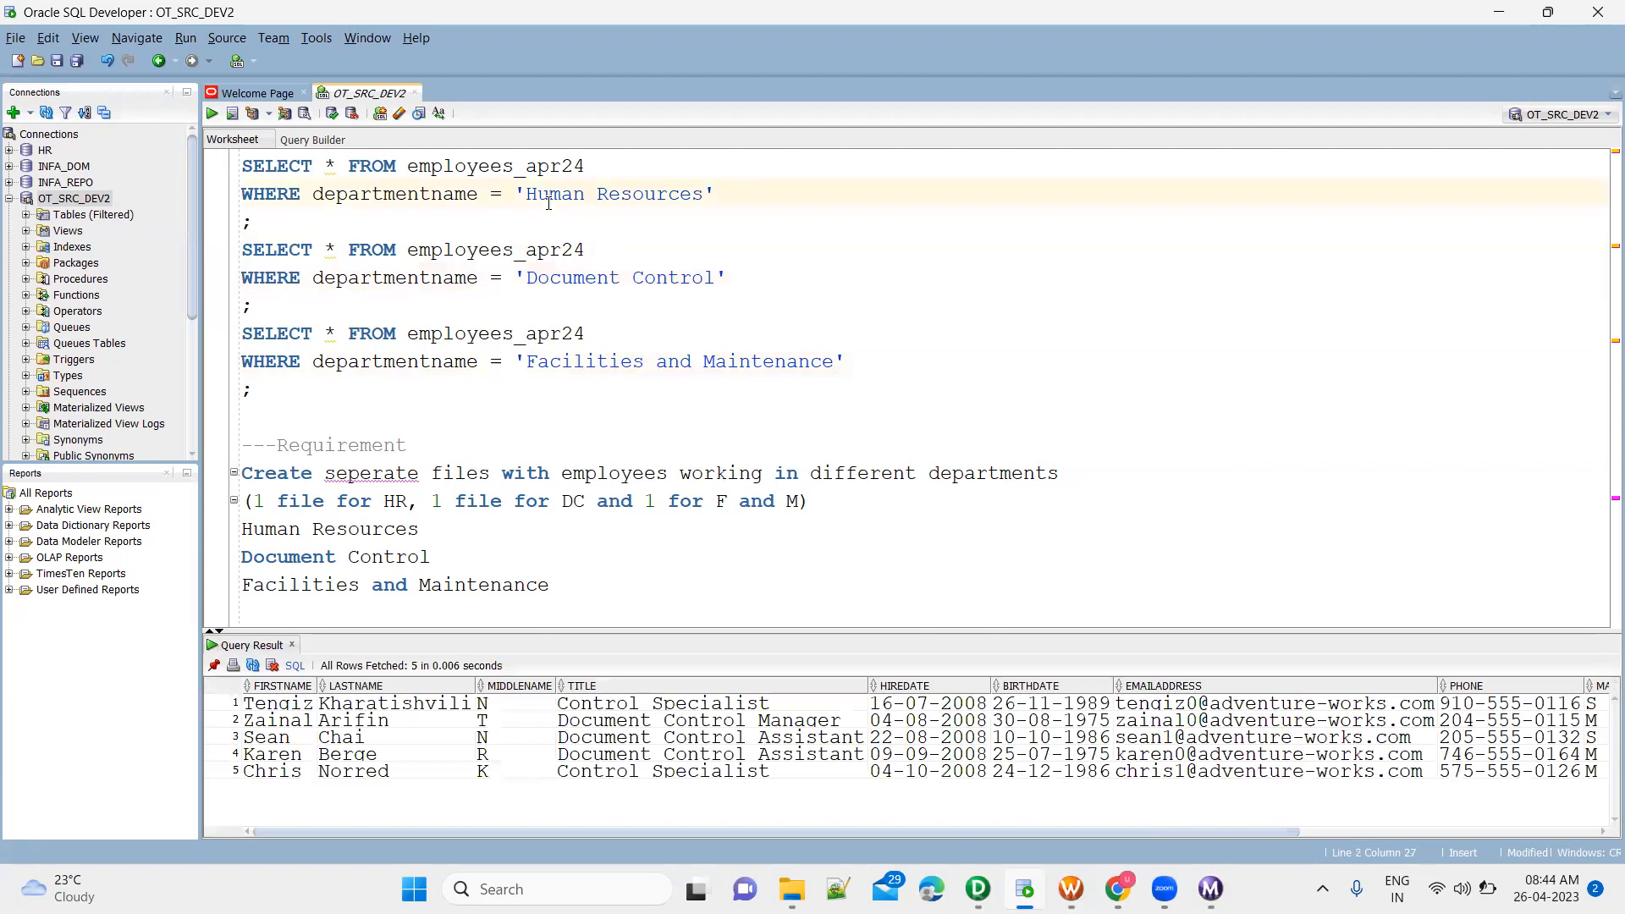
{"action": "key", "text": "ctrl+Return"}
{"action": "left_click", "coordinate": [1097, 742]}
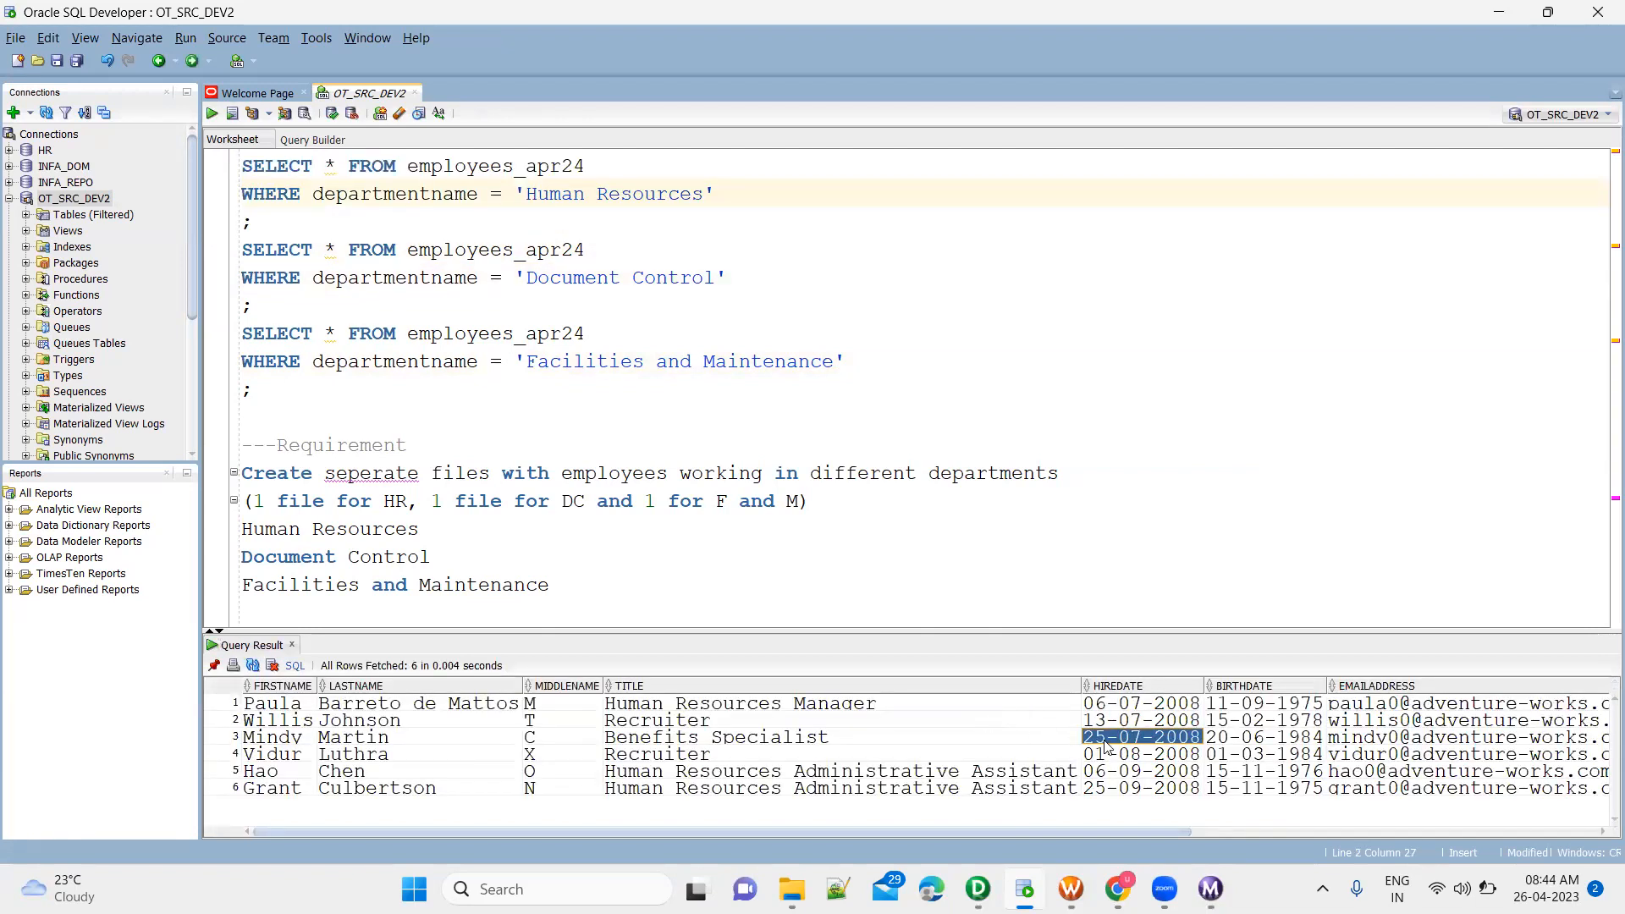
Check the session's per-target row statistics in Workflow Monitor and switch to PowerCenter Designer to view the m_FileEmployee_TargetDepartmentFiles mapping
{"action": "key", "text": "alt+Tab"}
{"action": "key", "text": "alt+Tab"}
{"action": "key", "text": "alt+Tab"}
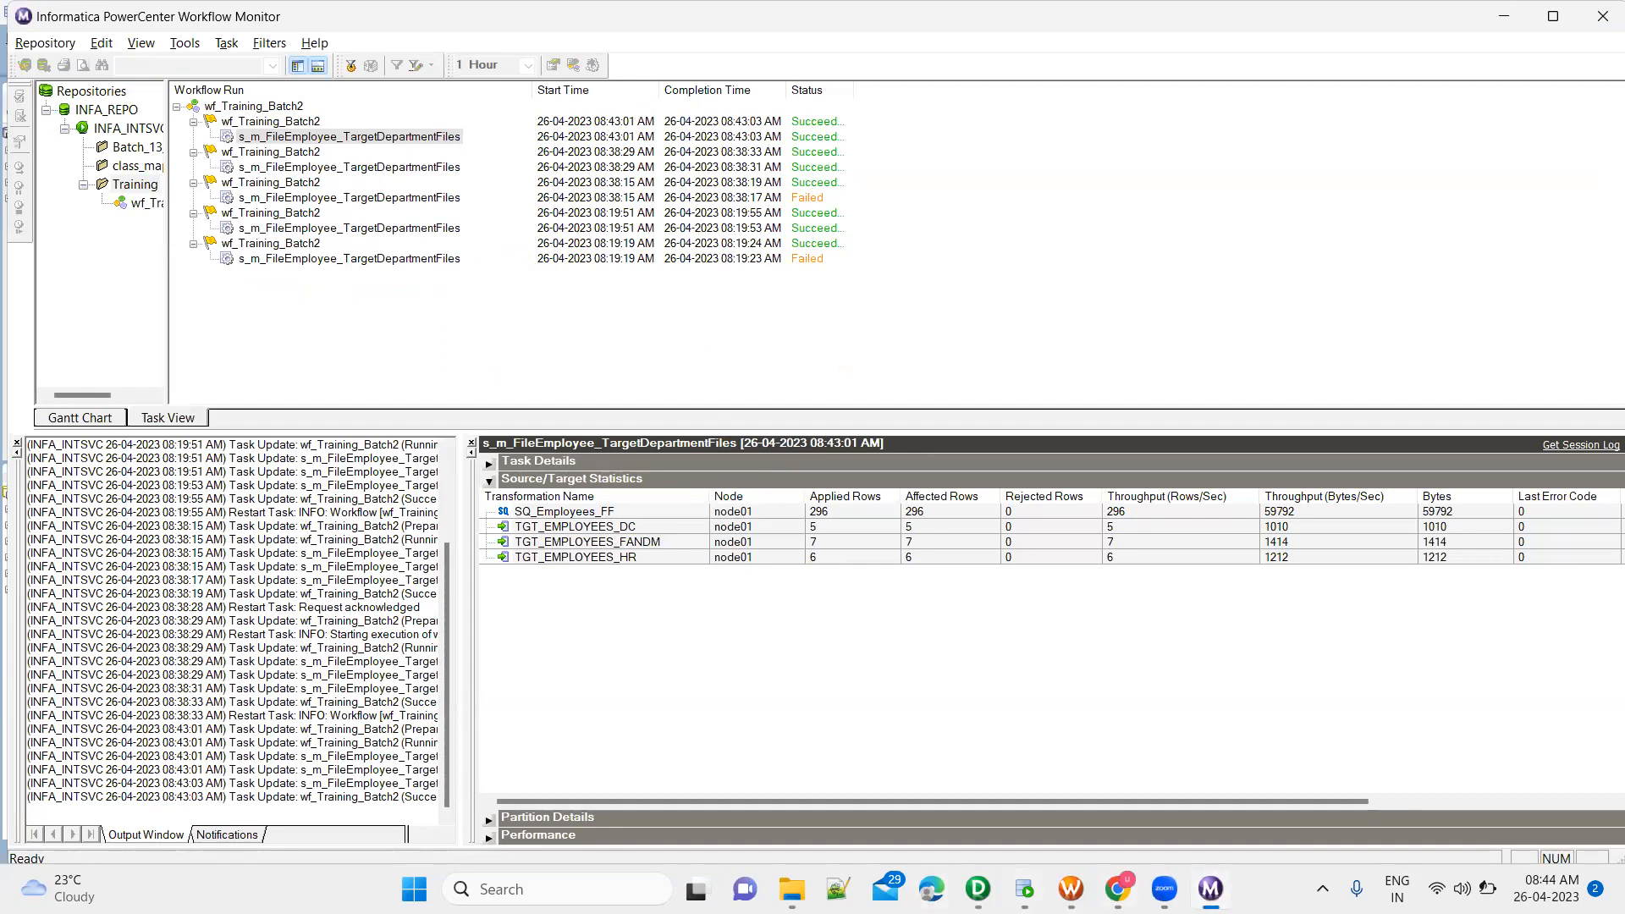
{"action": "mouse_move", "coordinate": [1024, 889]}
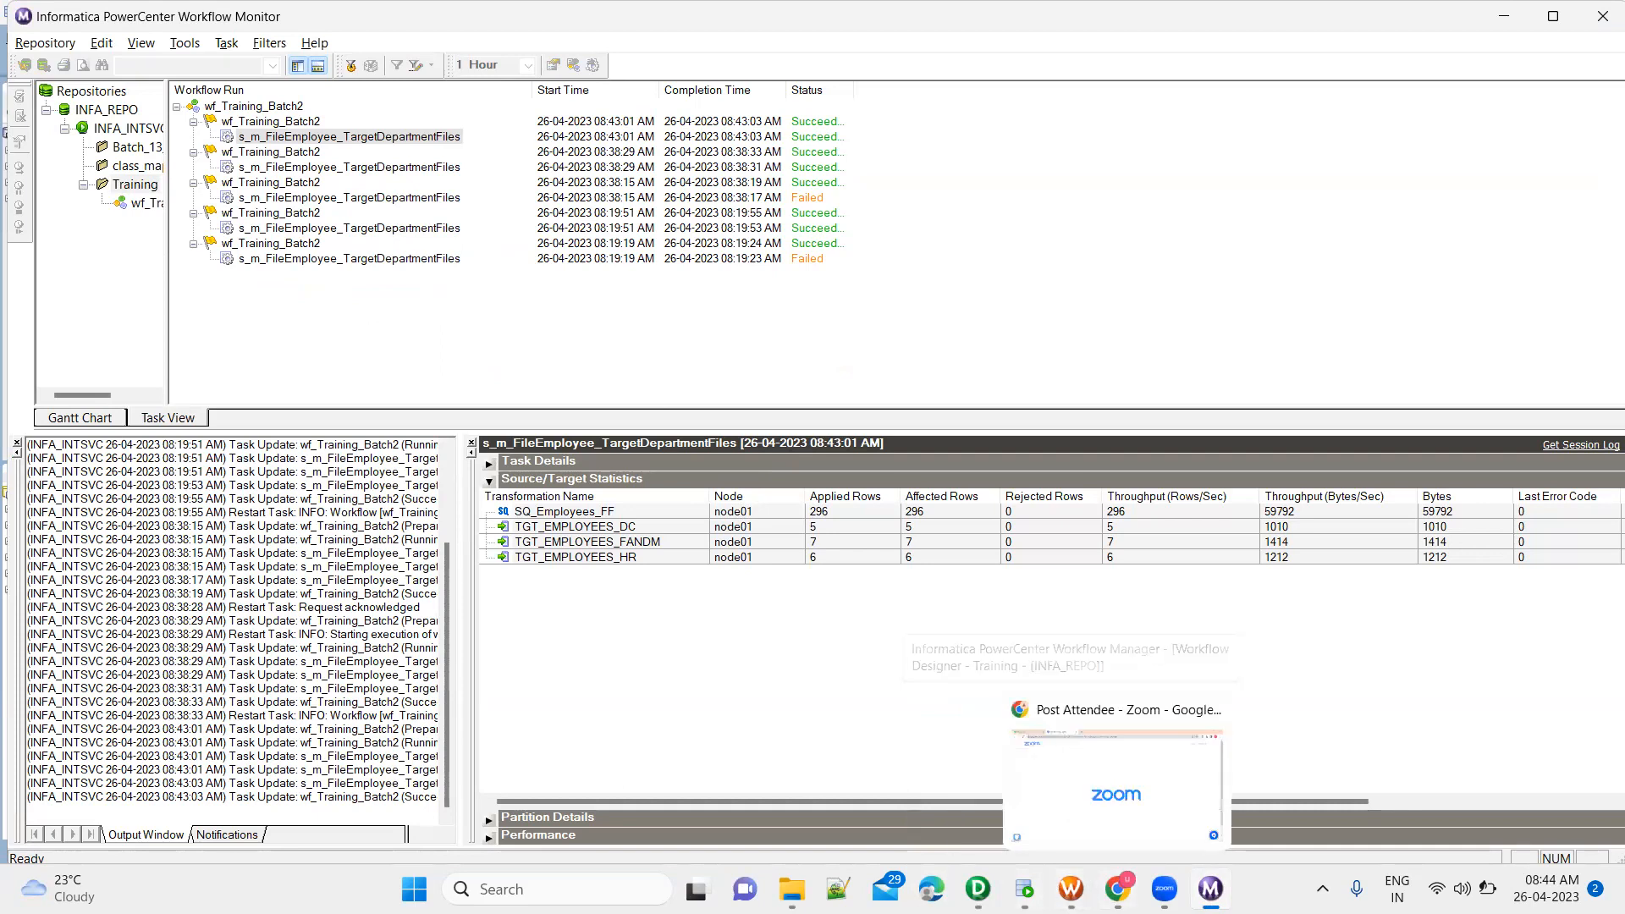
{"action": "left_click", "coordinate": [934, 815]}
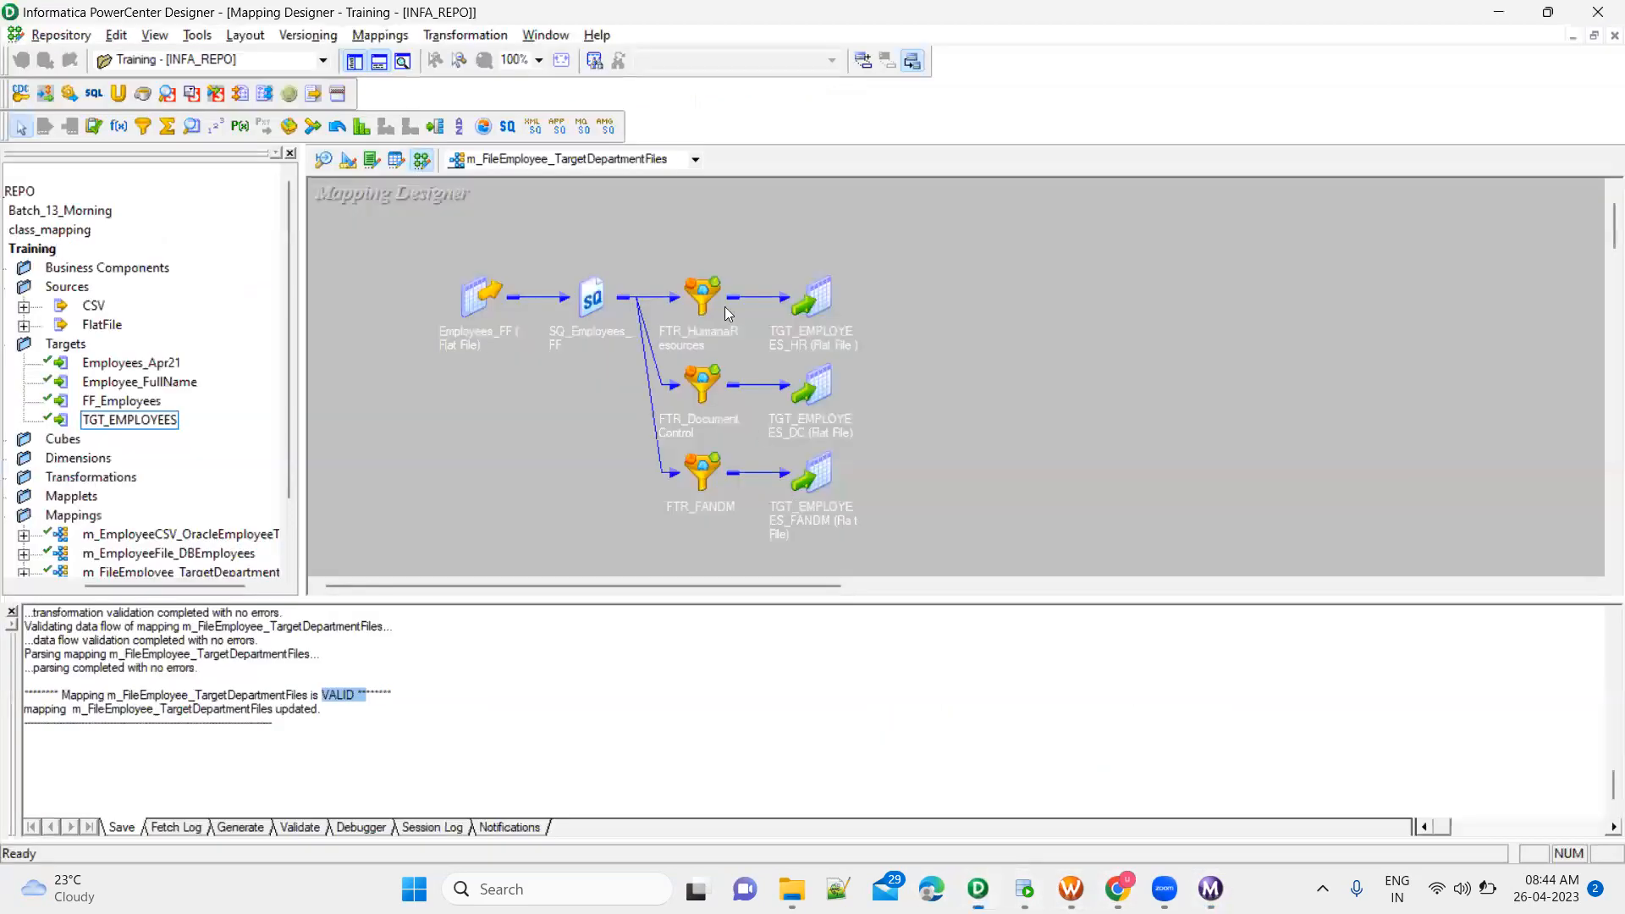
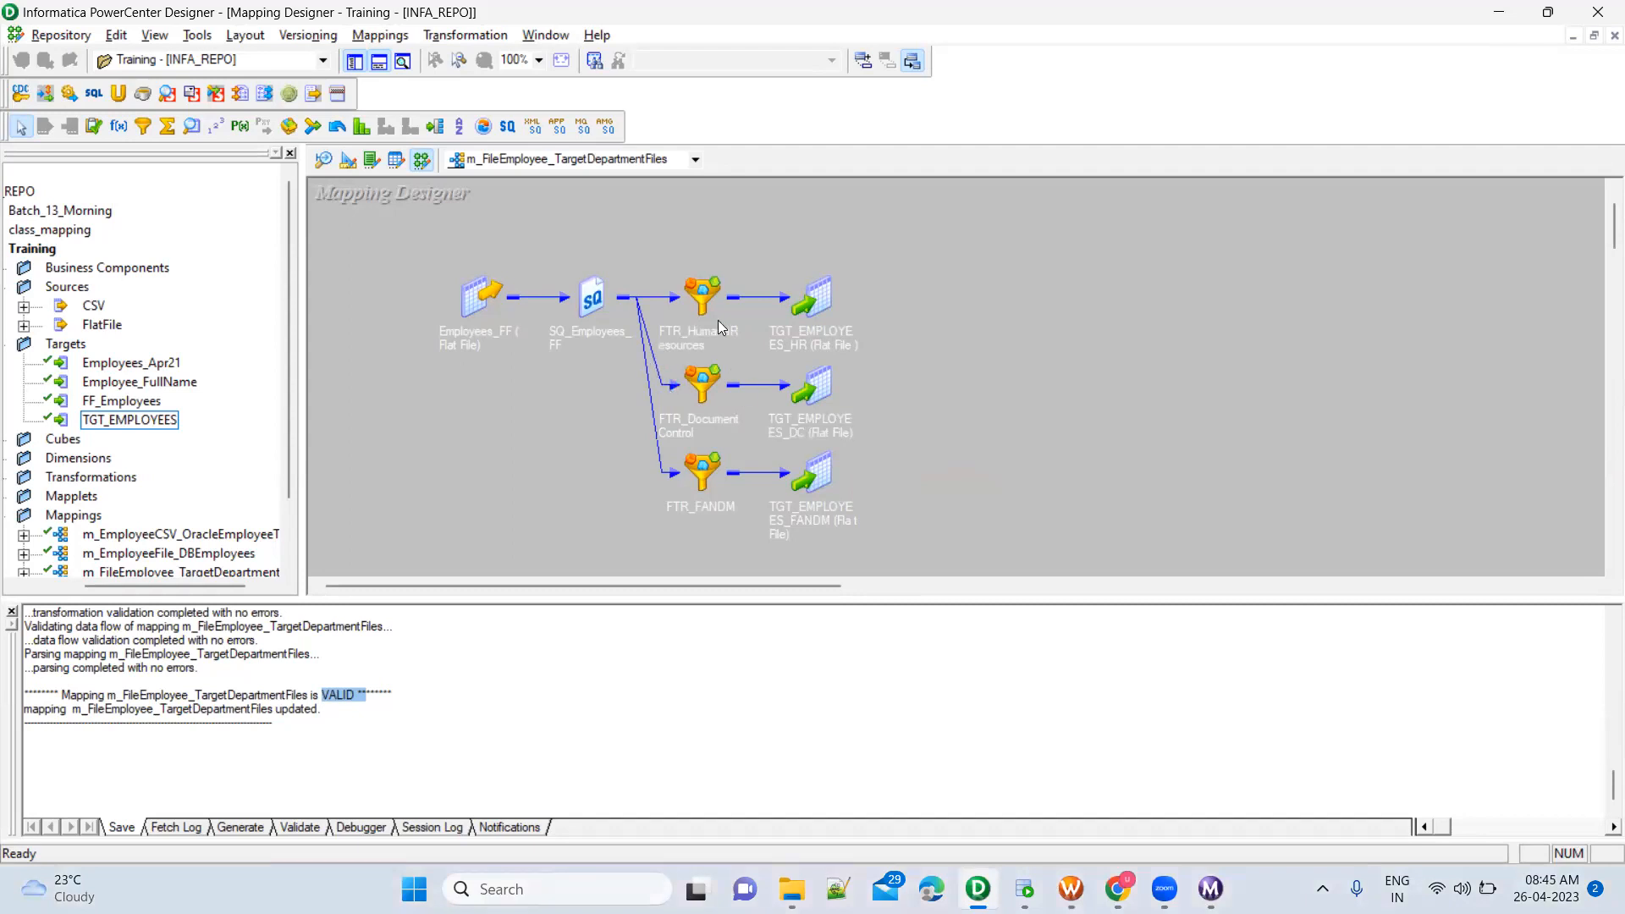
{"action": "left_click_drag", "start_coordinate": [660, 263], "coordinate": [762, 343]}
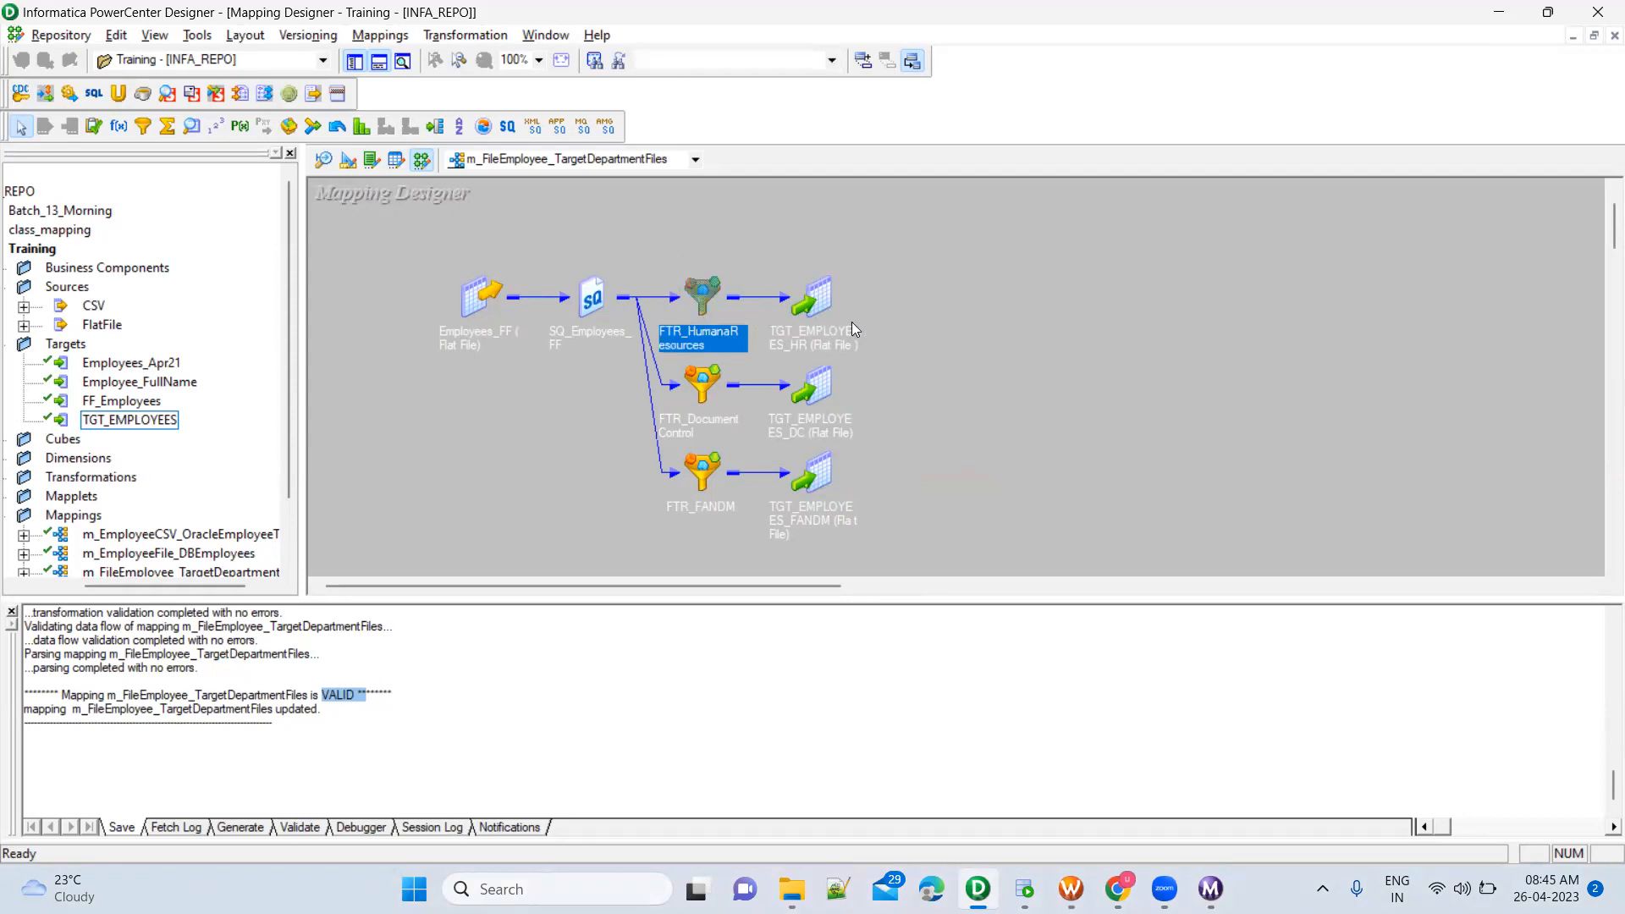
{"action": "left_click_drag", "start_coordinate": [622, 361], "coordinate": [740, 405]}
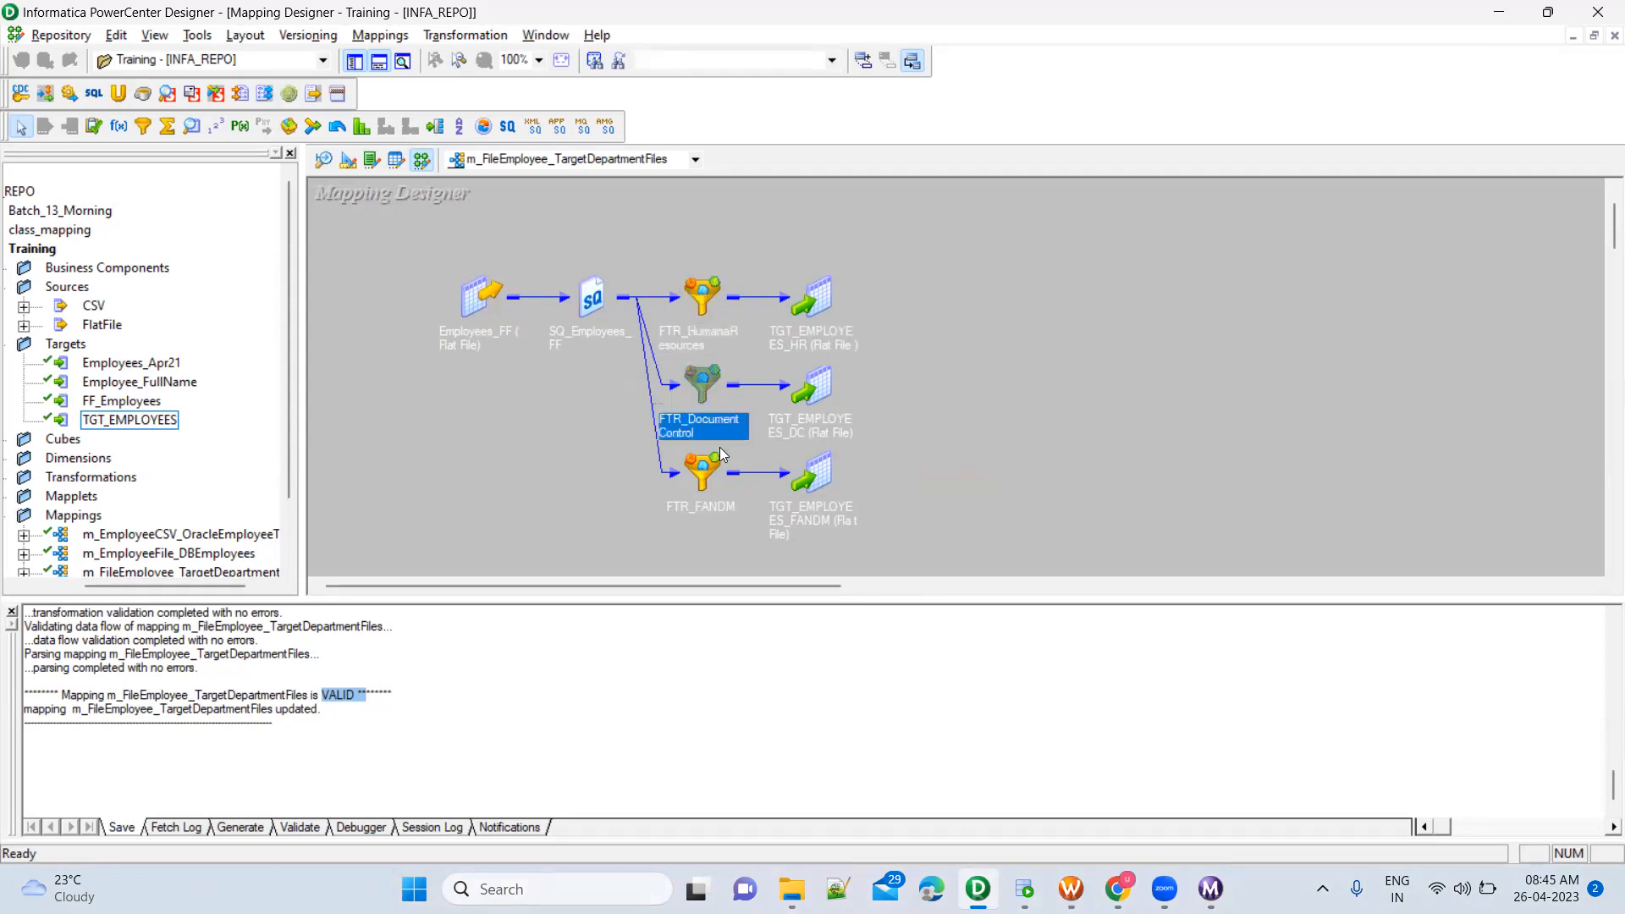
{"action": "left_click", "coordinate": [625, 449]}
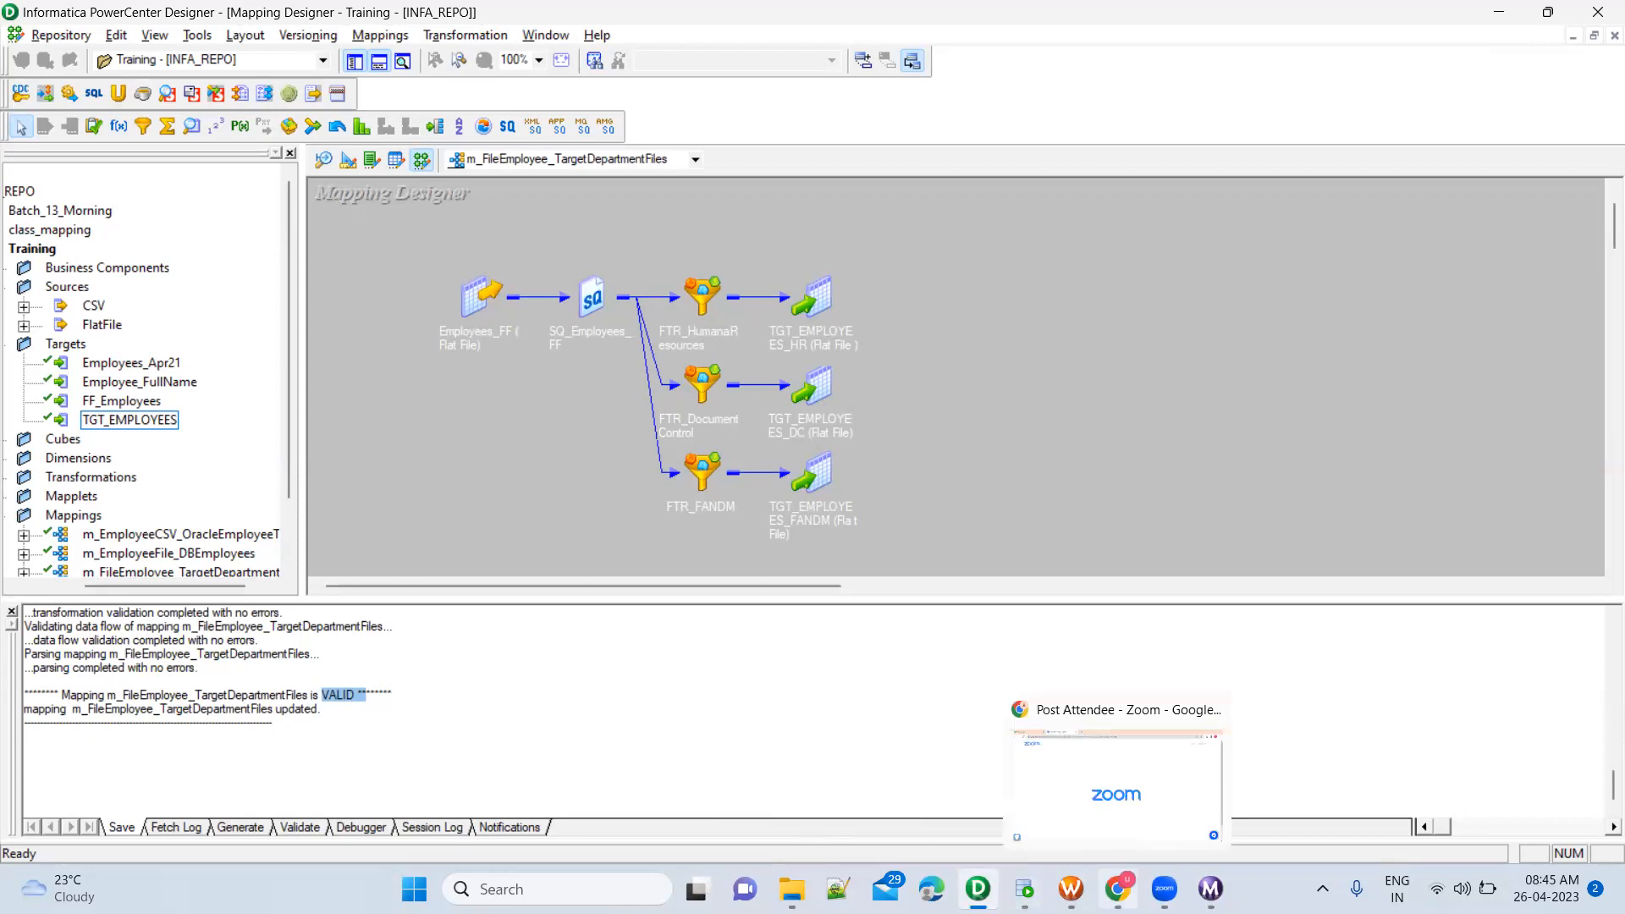
Switch to Oracle SQL Developer and change the first employees_apr24 query to select DISTINCT departmentname instead of all columns
{"action": "left_click", "coordinate": [1024, 888]}
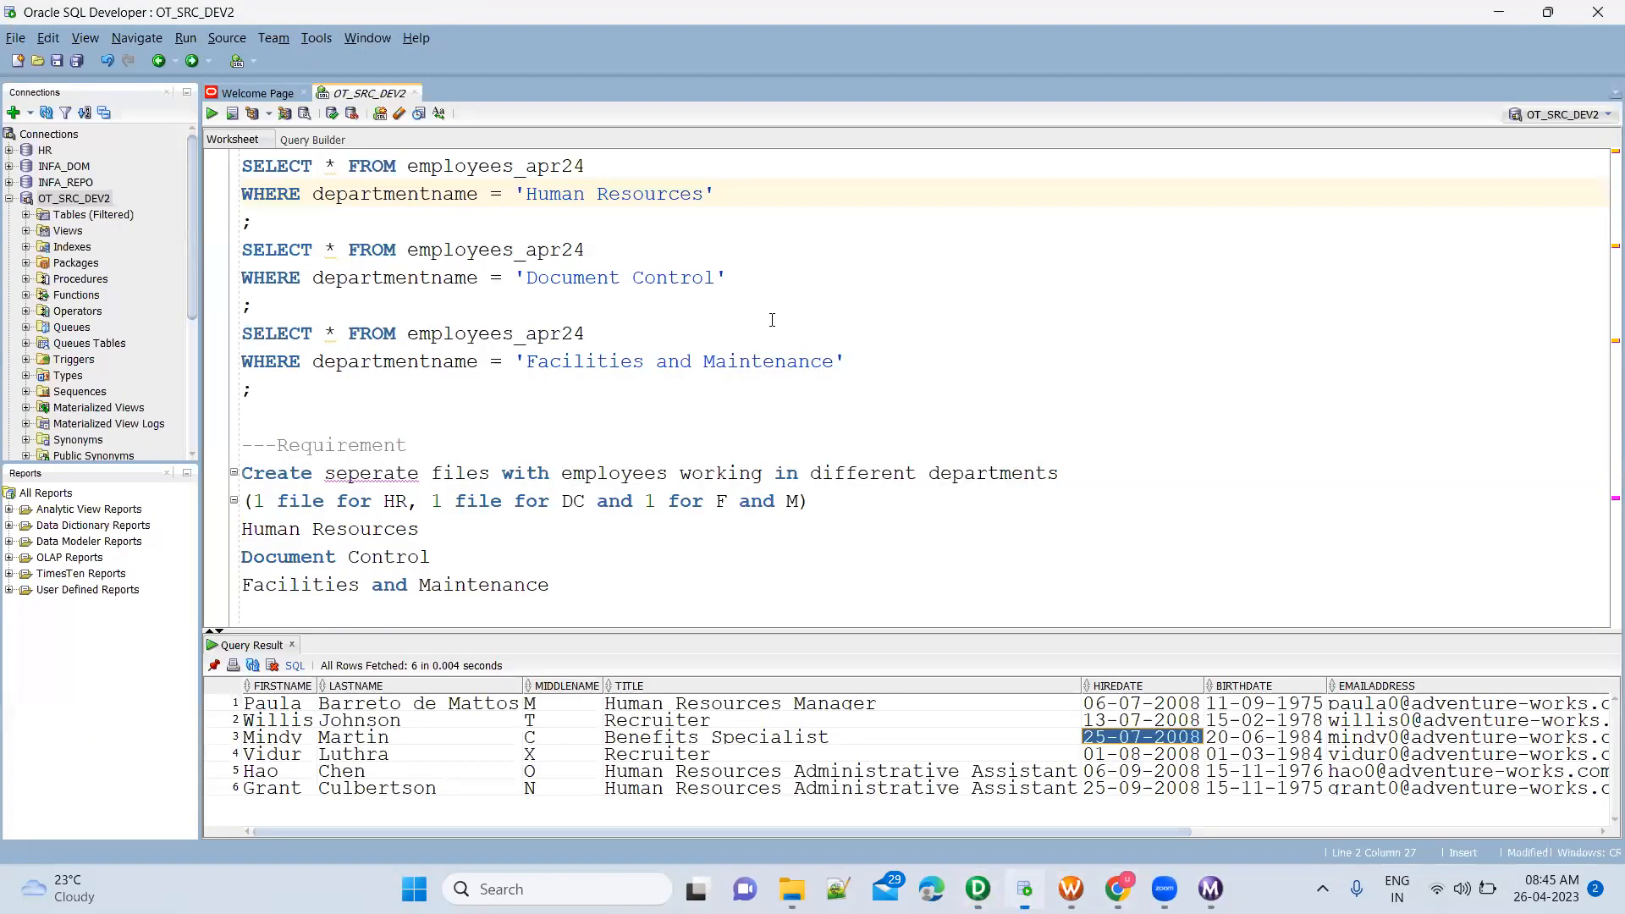
{"action": "left_click", "coordinate": [329, 166]}
{"action": "double_click", "coordinate": [329, 167]}
{"action": "type", "text": "DISTINCT Depart"}
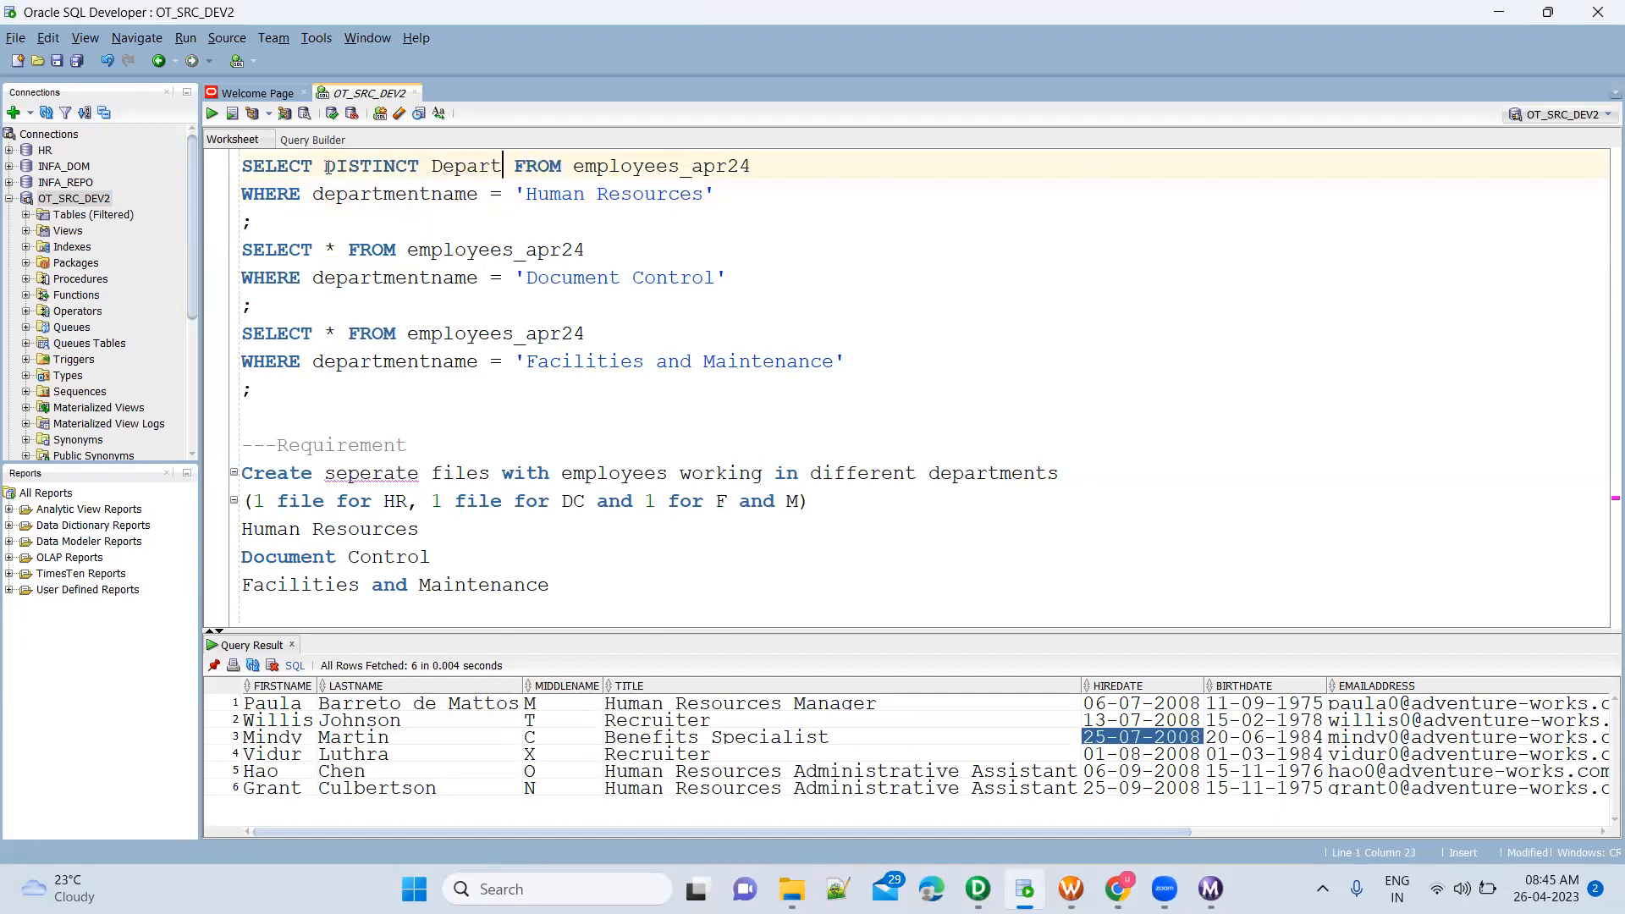
{"action": "key", "text": "Return"}
{"action": "key", "text": "End"}
Run only the SELECT DISTINCT departmentname line, without its WHERE condition, and review the full list of departments
{"action": "triple_click", "coordinate": [328, 167]}
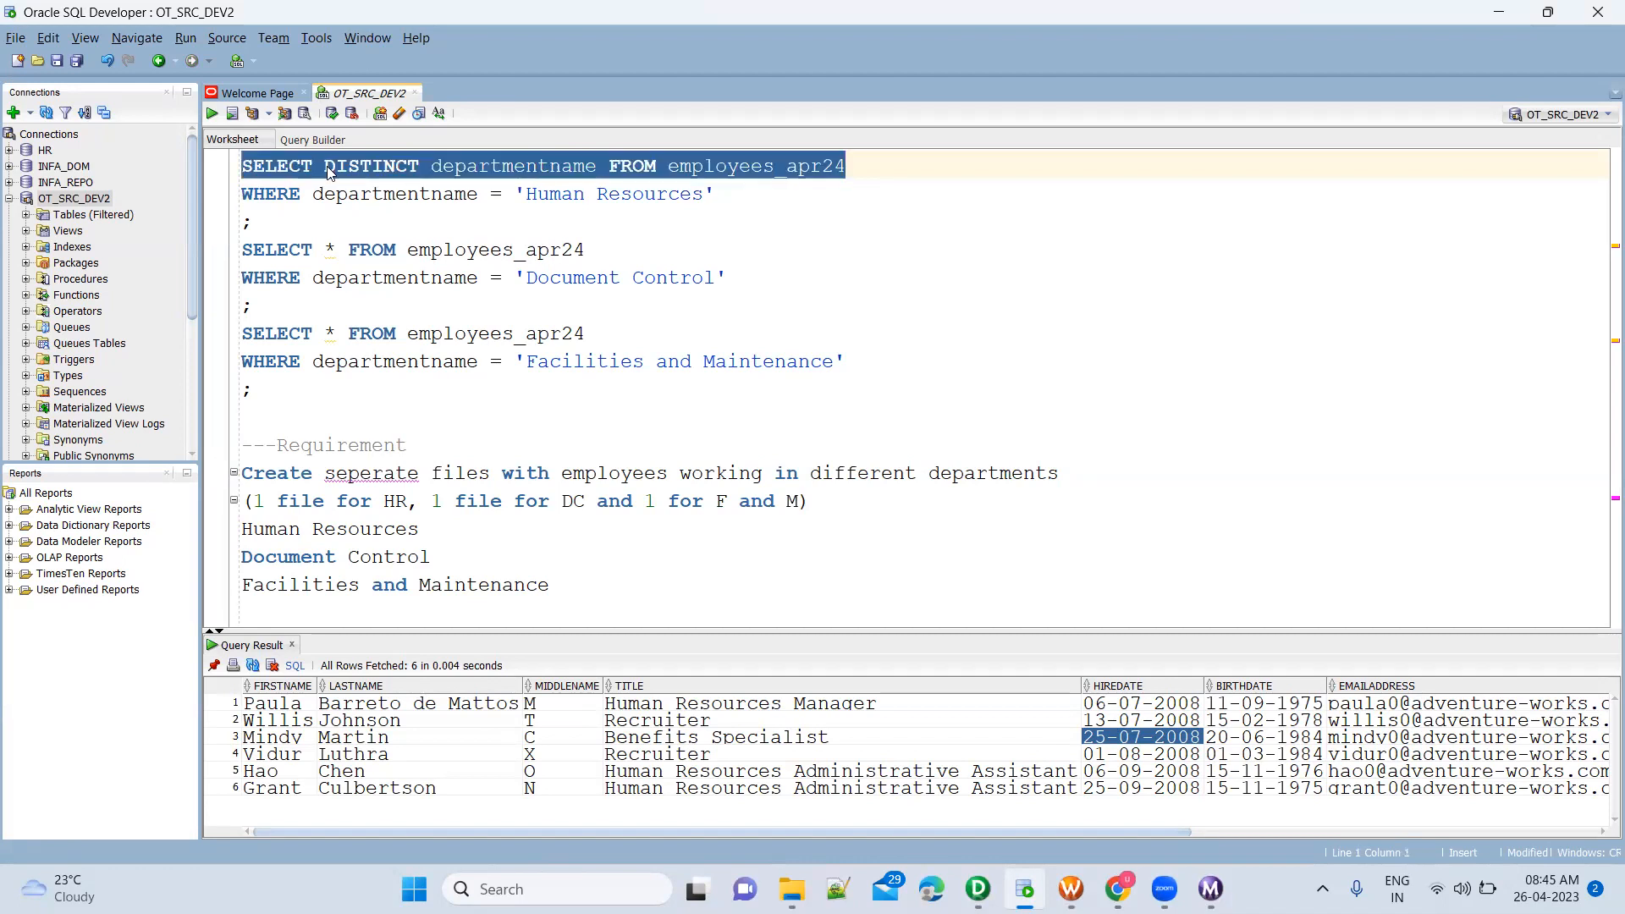
{"action": "key", "text": "ctrl+Return"}
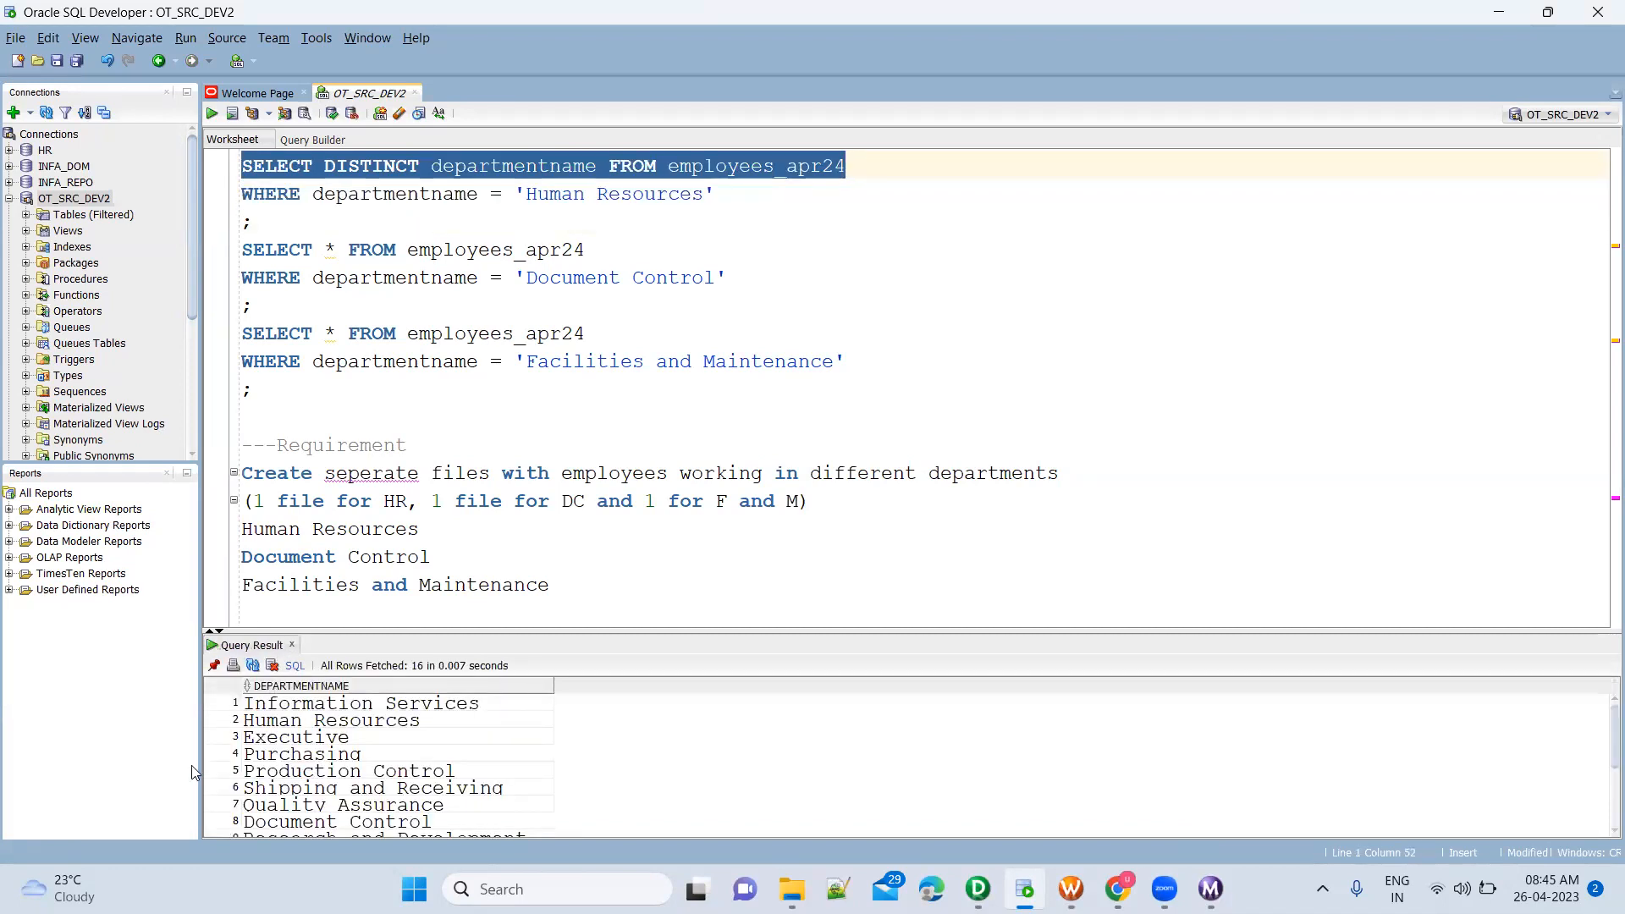
{"action": "left_click", "coordinate": [473, 738]}
{"action": "scroll", "coordinate": [476, 745], "scroll_direction": "down", "scroll_amount": 3}
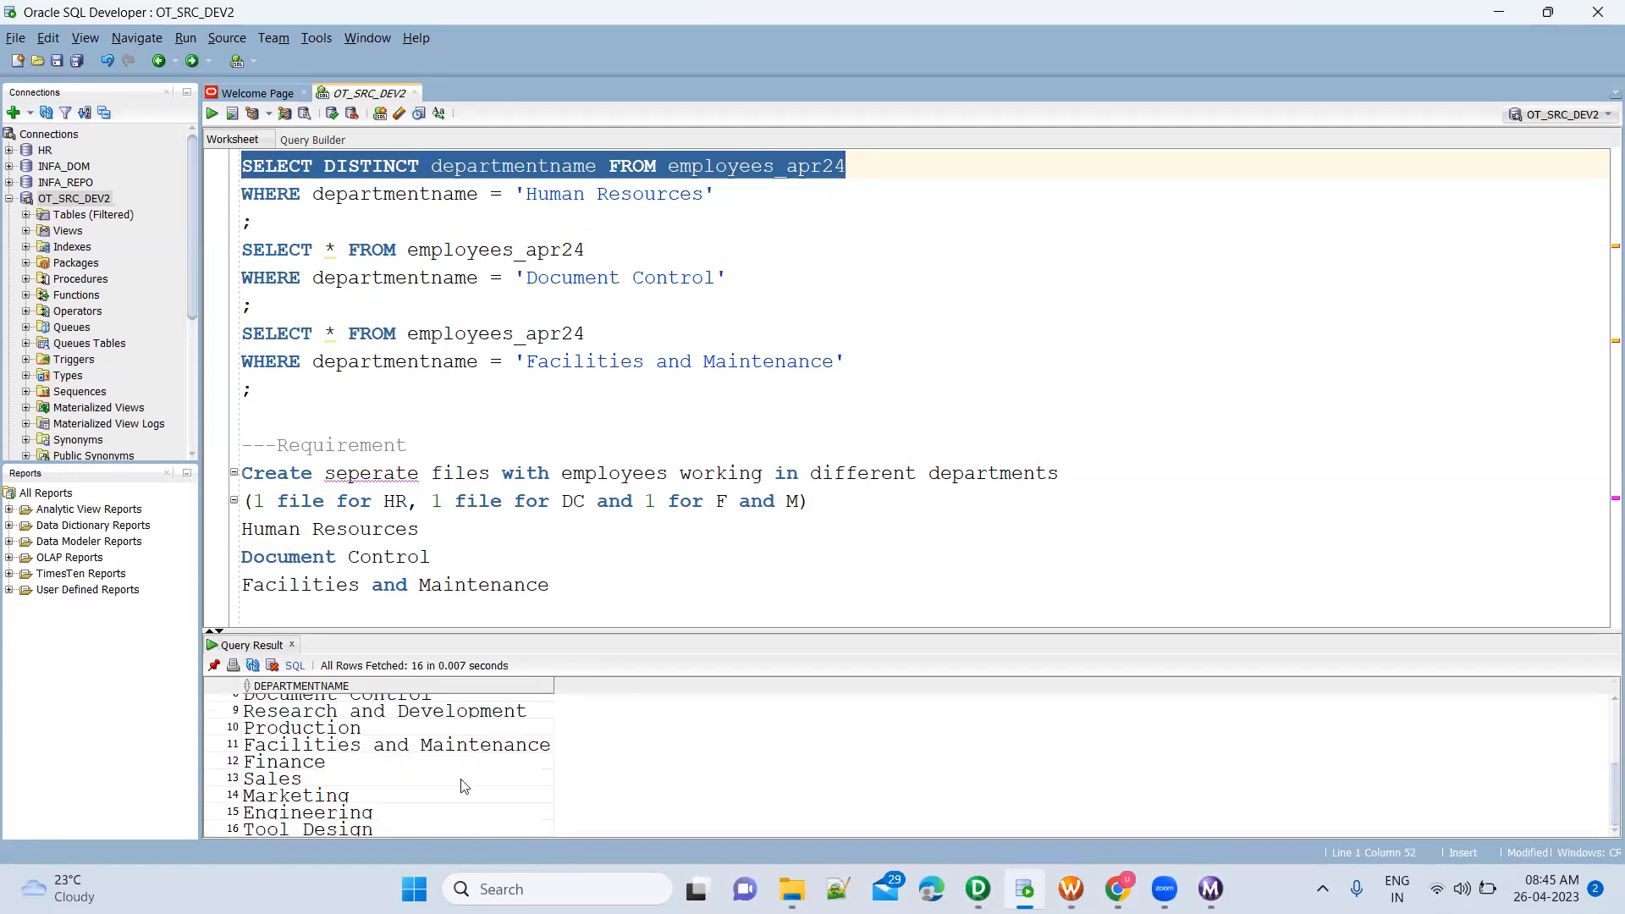
Switch back to PowerCenter Designer and review the three department filter transformations in the m_FileEmployee_TargetDepartmentFiles mapping
{"action": "key", "text": "alt+Tab"}
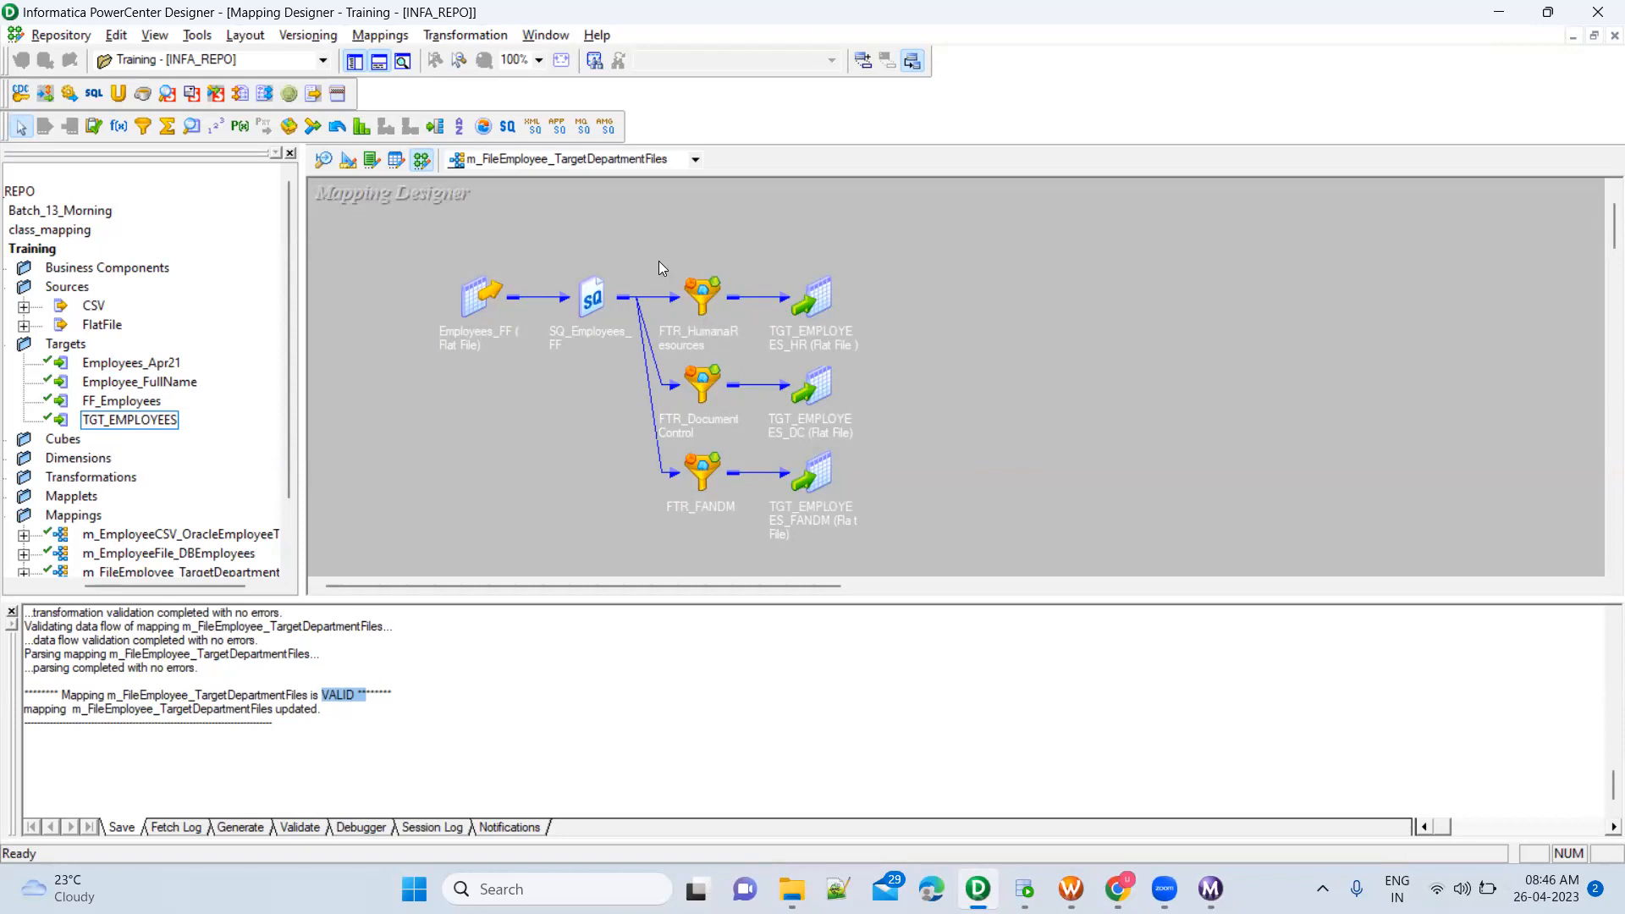
{"action": "left_click_drag", "start_coordinate": [652, 251], "coordinate": [748, 535]}
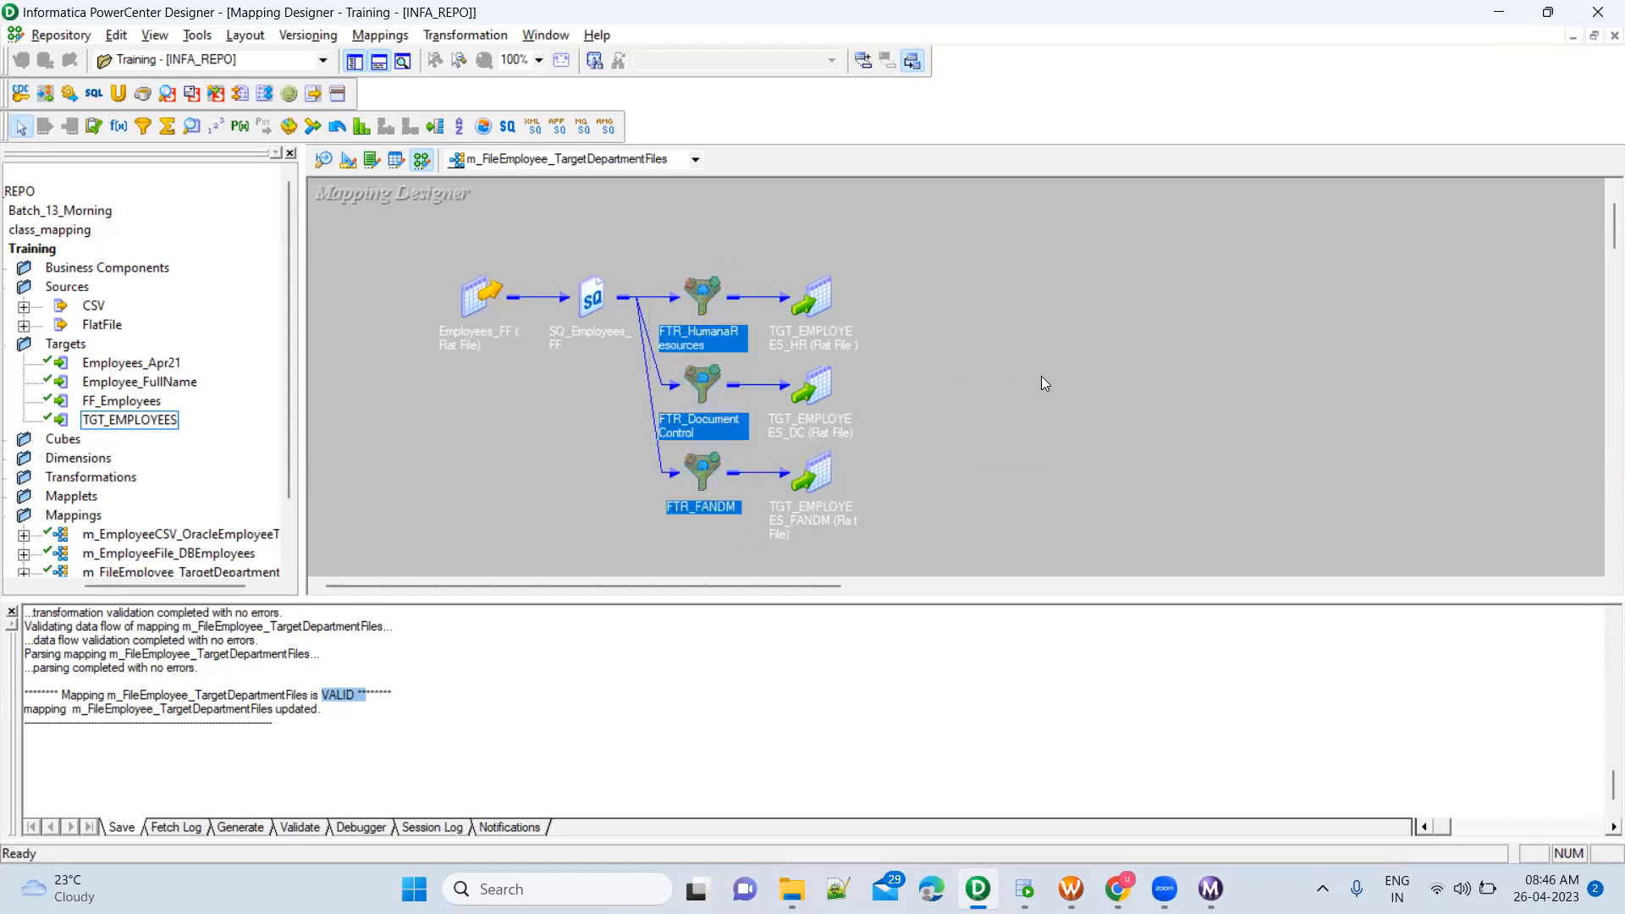
{"action": "left_click", "coordinate": [942, 348]}
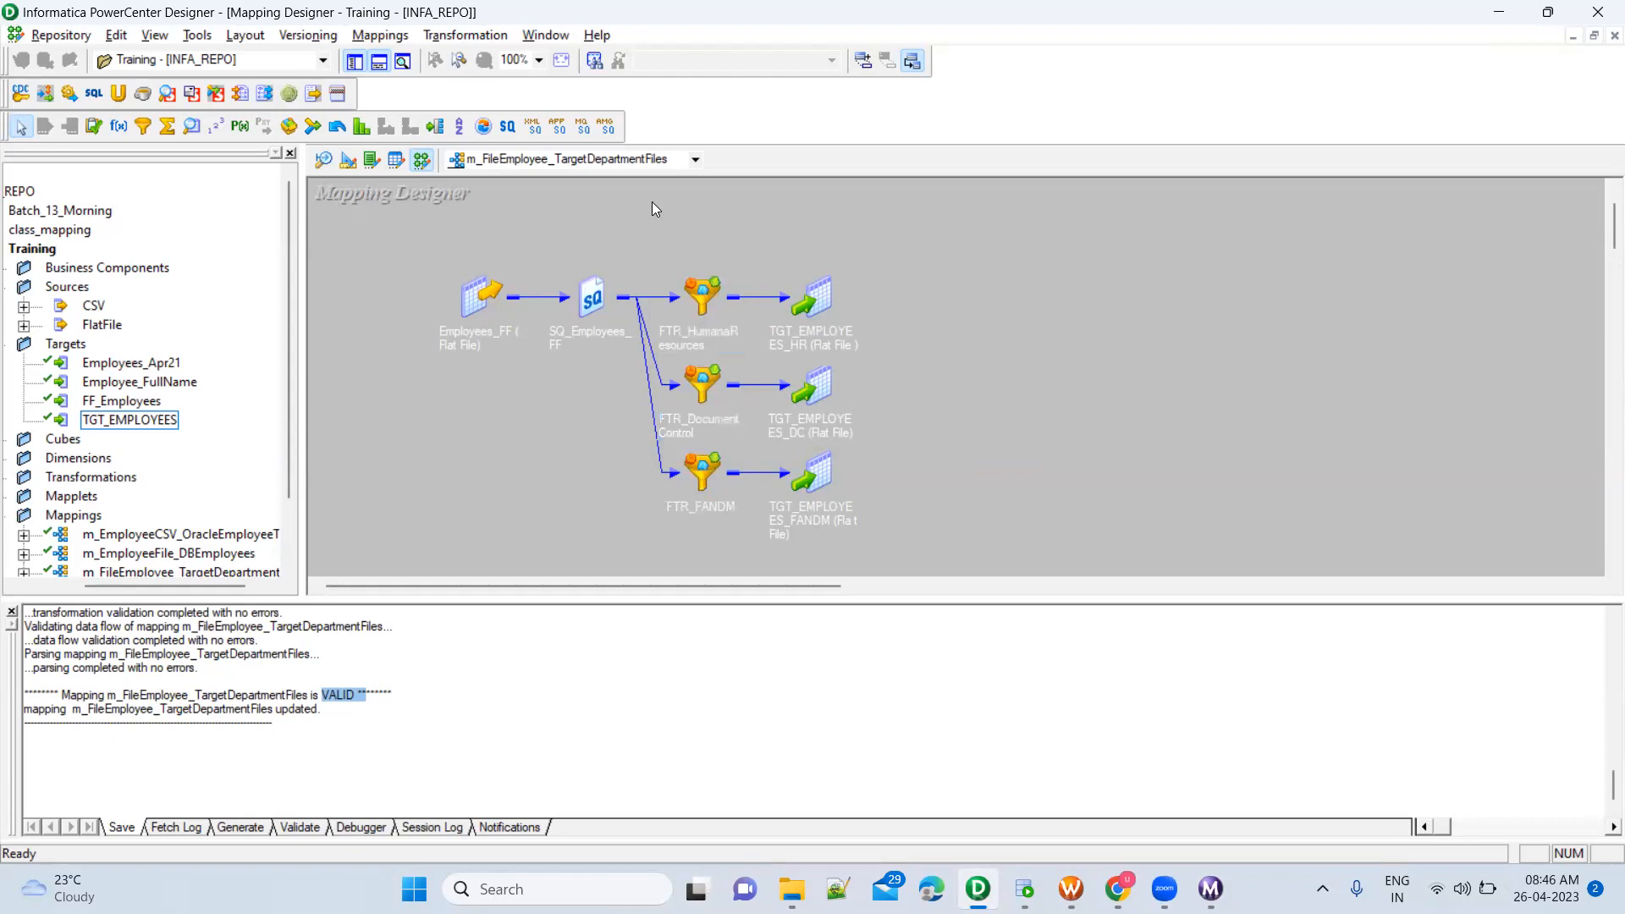
{"action": "left_click_drag", "start_coordinate": [652, 247], "coordinate": [729, 342]}
{"action": "left_click_drag", "start_coordinate": [621, 364], "coordinate": [747, 419]}
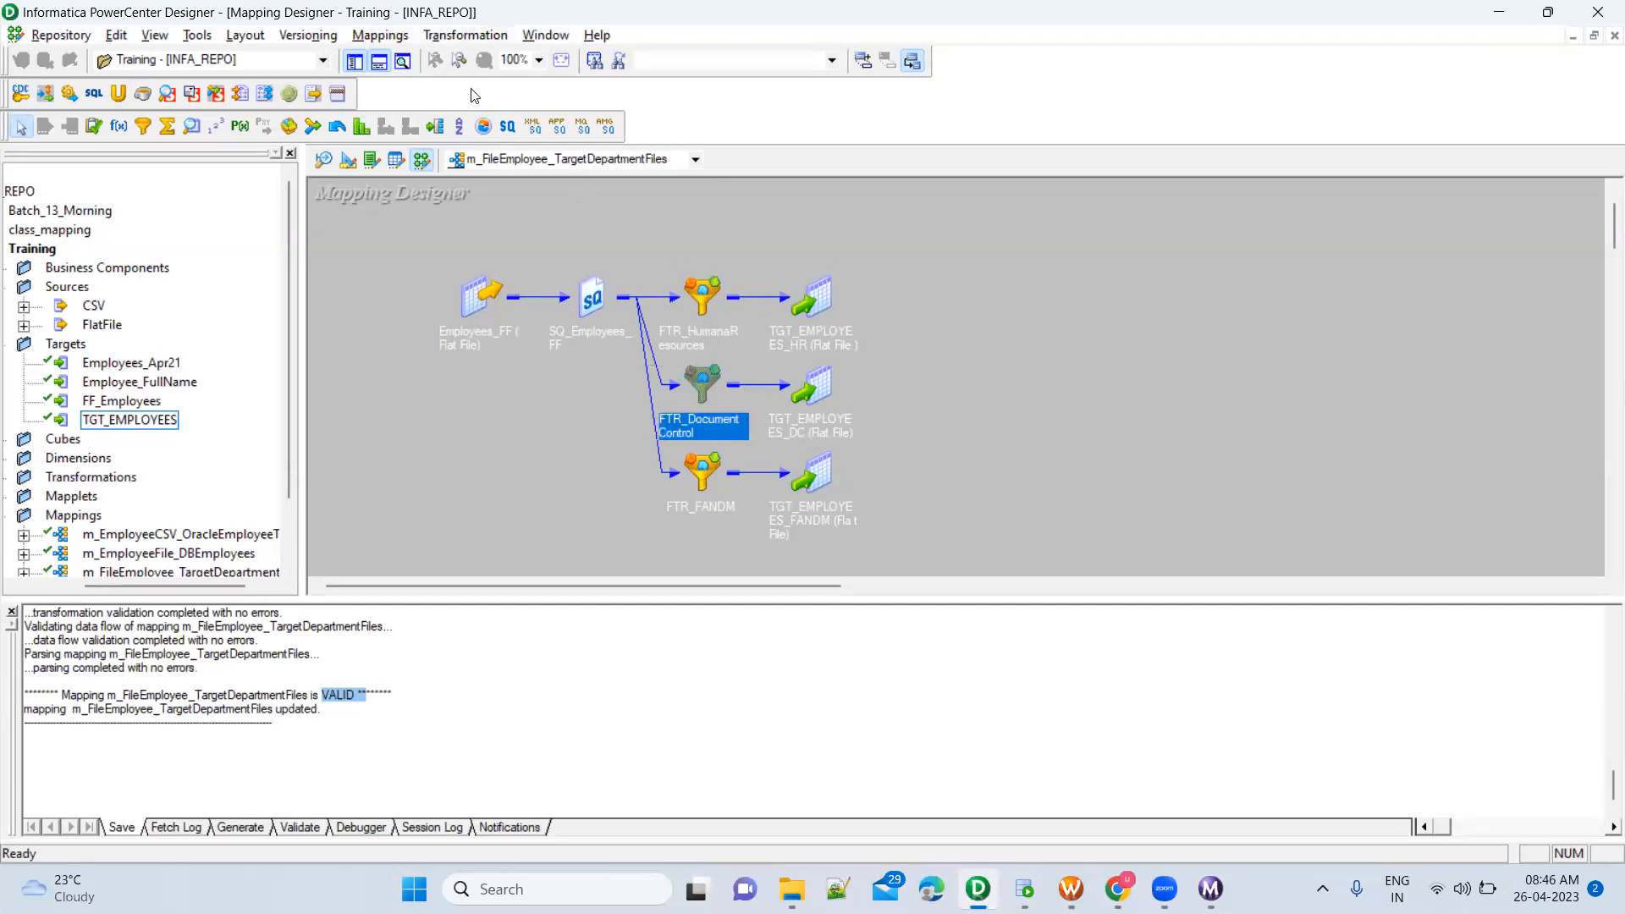
{"action": "key", "text": "alt+m"}
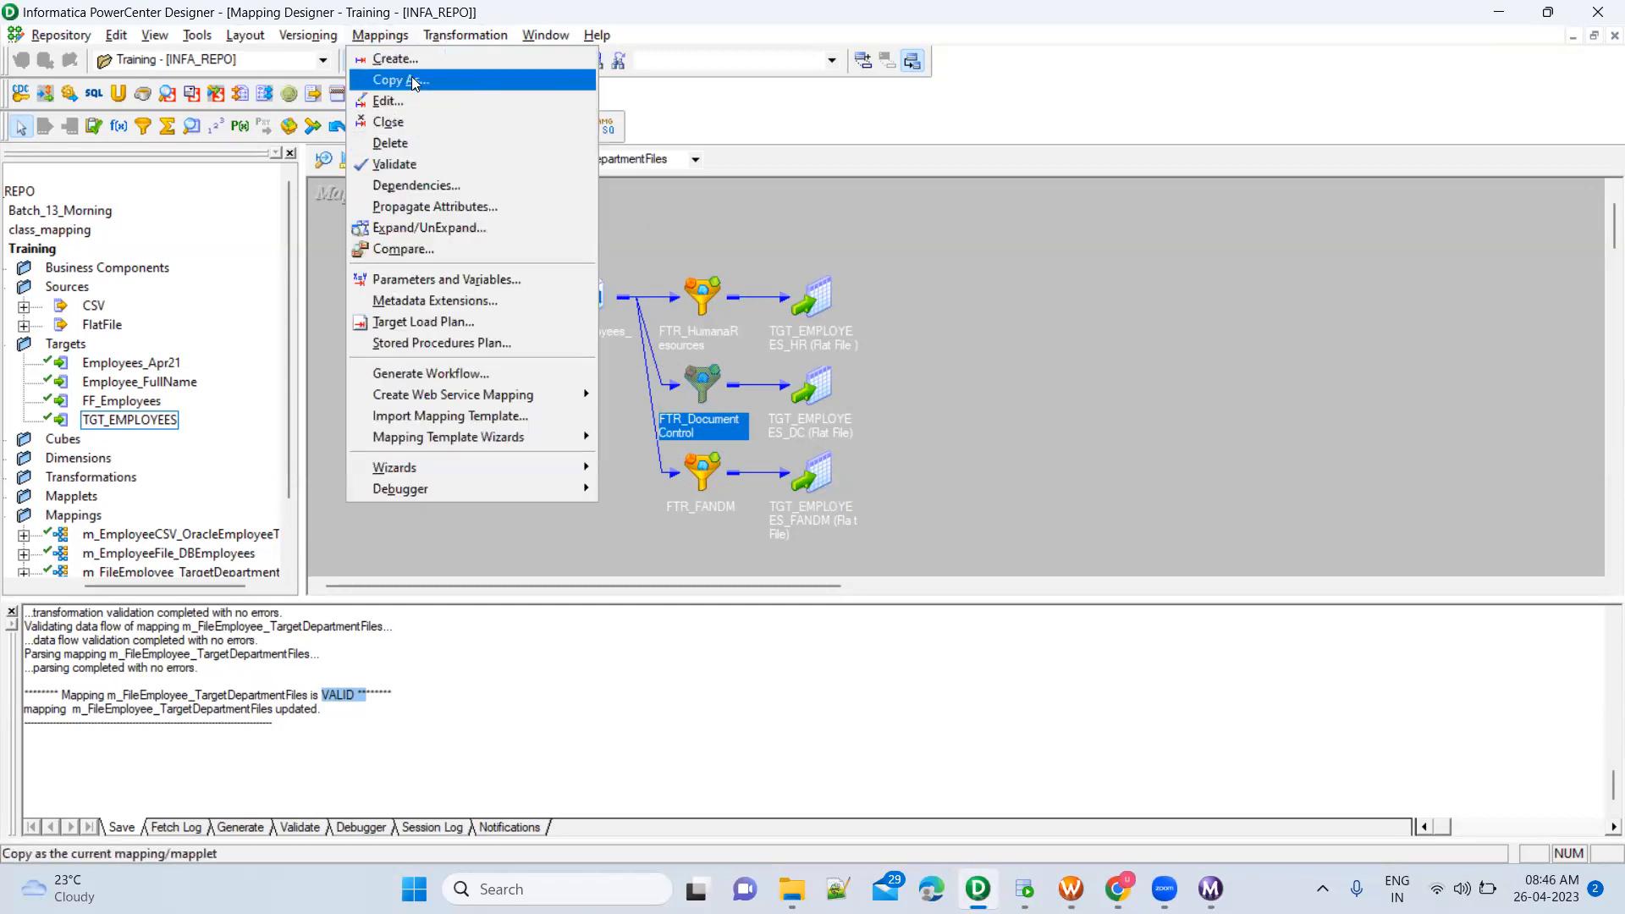
{"action": "left_click", "coordinate": [448, 531]}
{"action": "scroll", "coordinate": [175, 524], "scroll_direction": "down", "scroll_amount": 2}
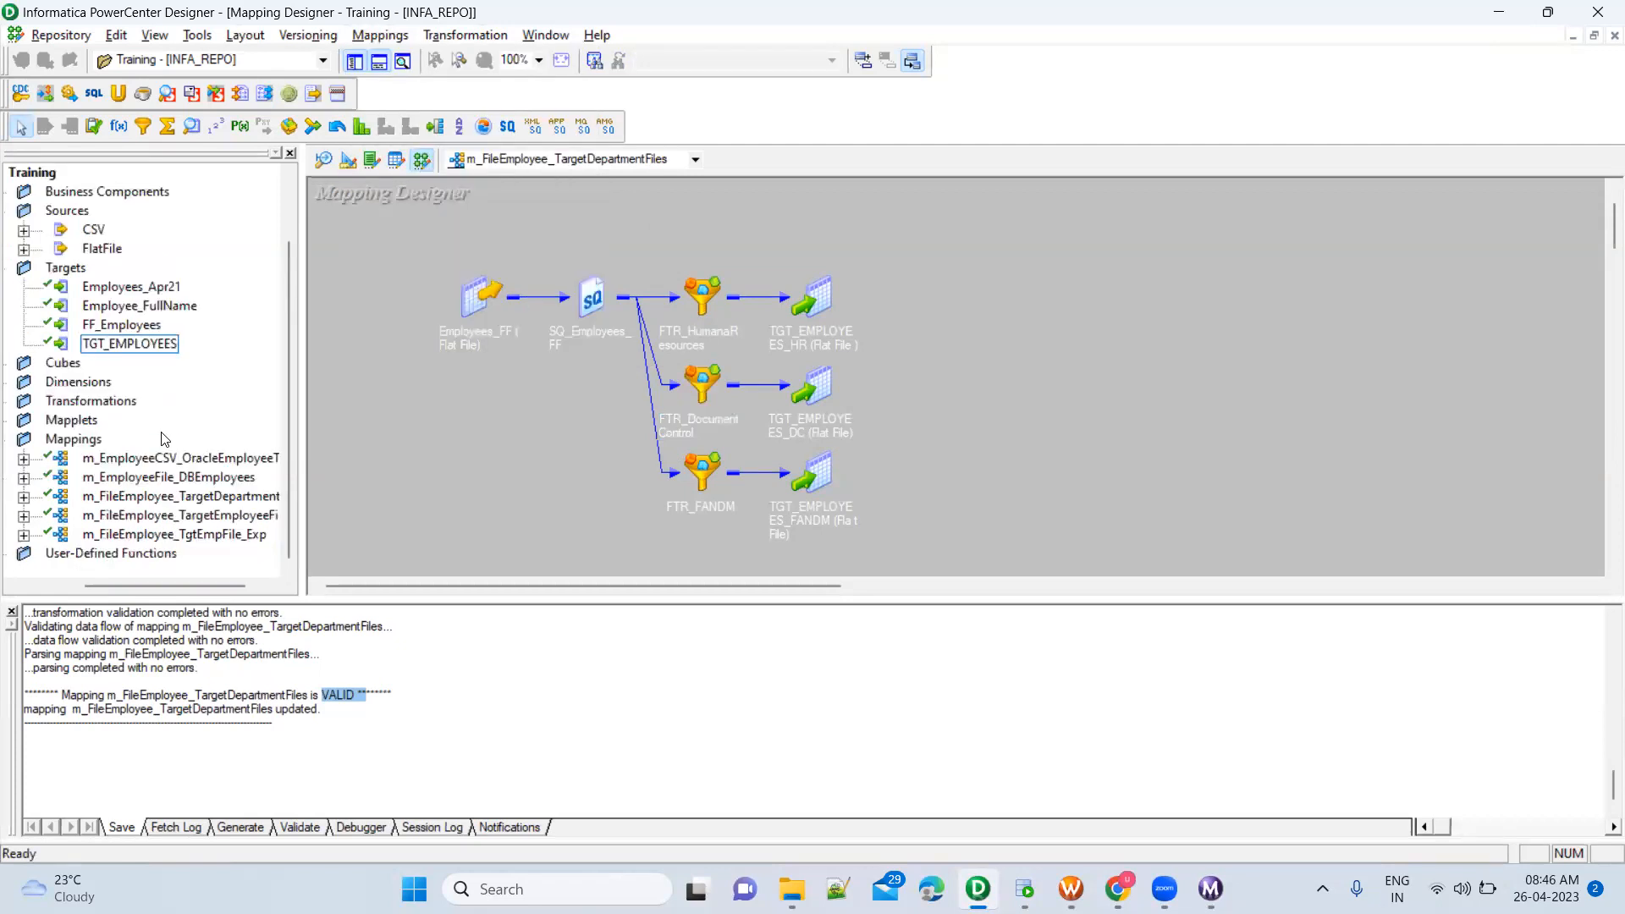
{"action": "right_click", "coordinate": [205, 507]}
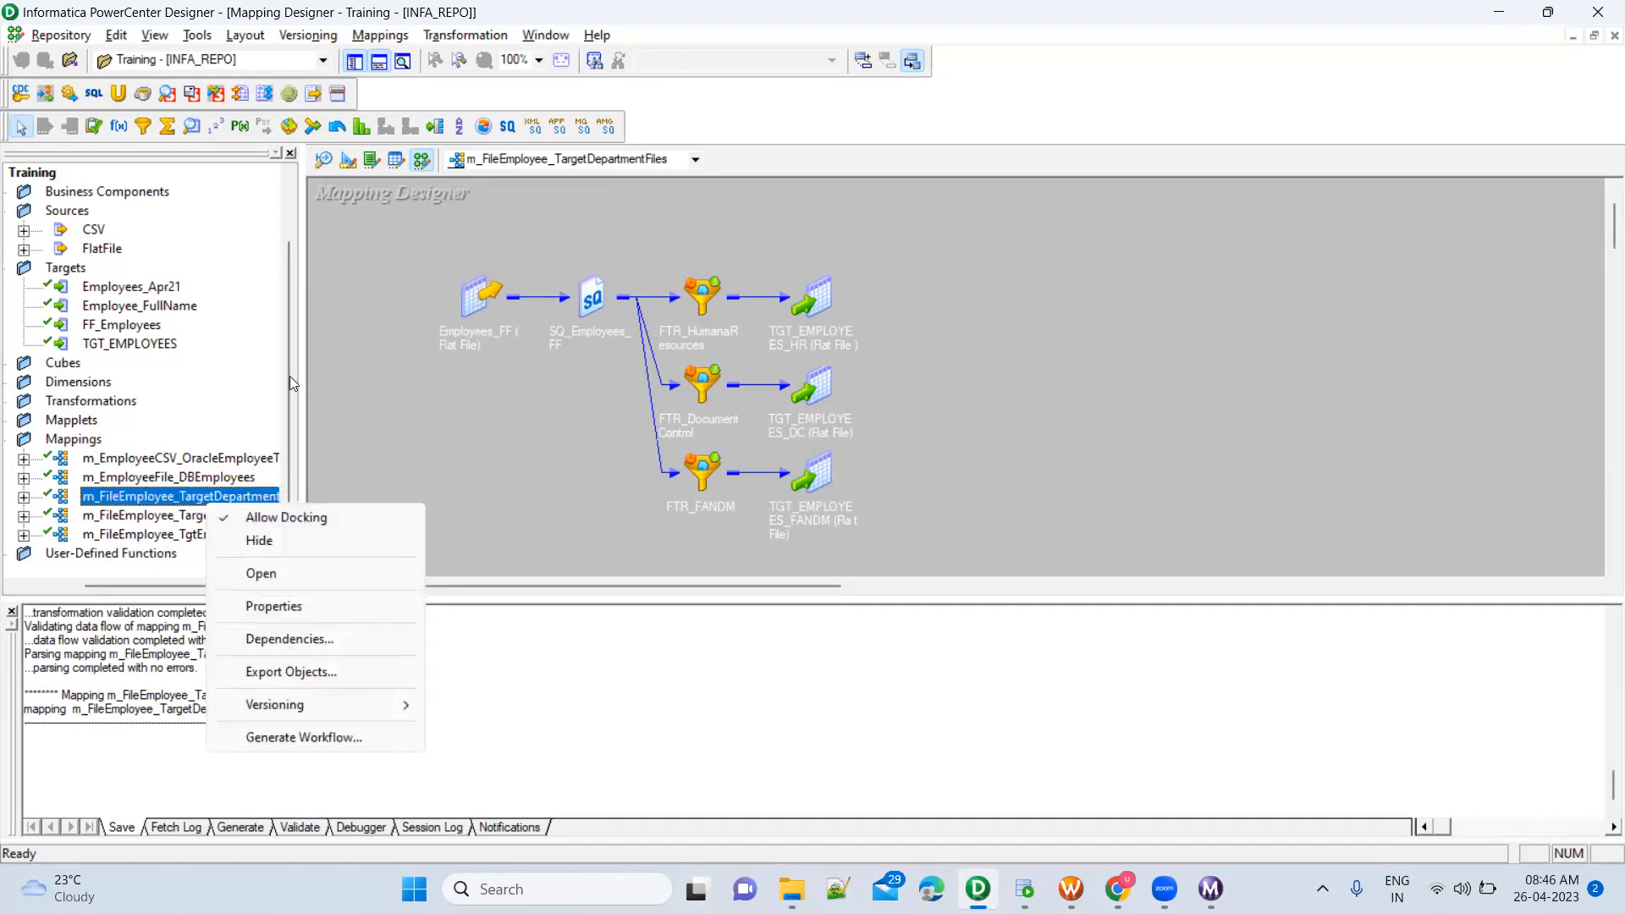
{"action": "left_click", "coordinate": [362, 406]}
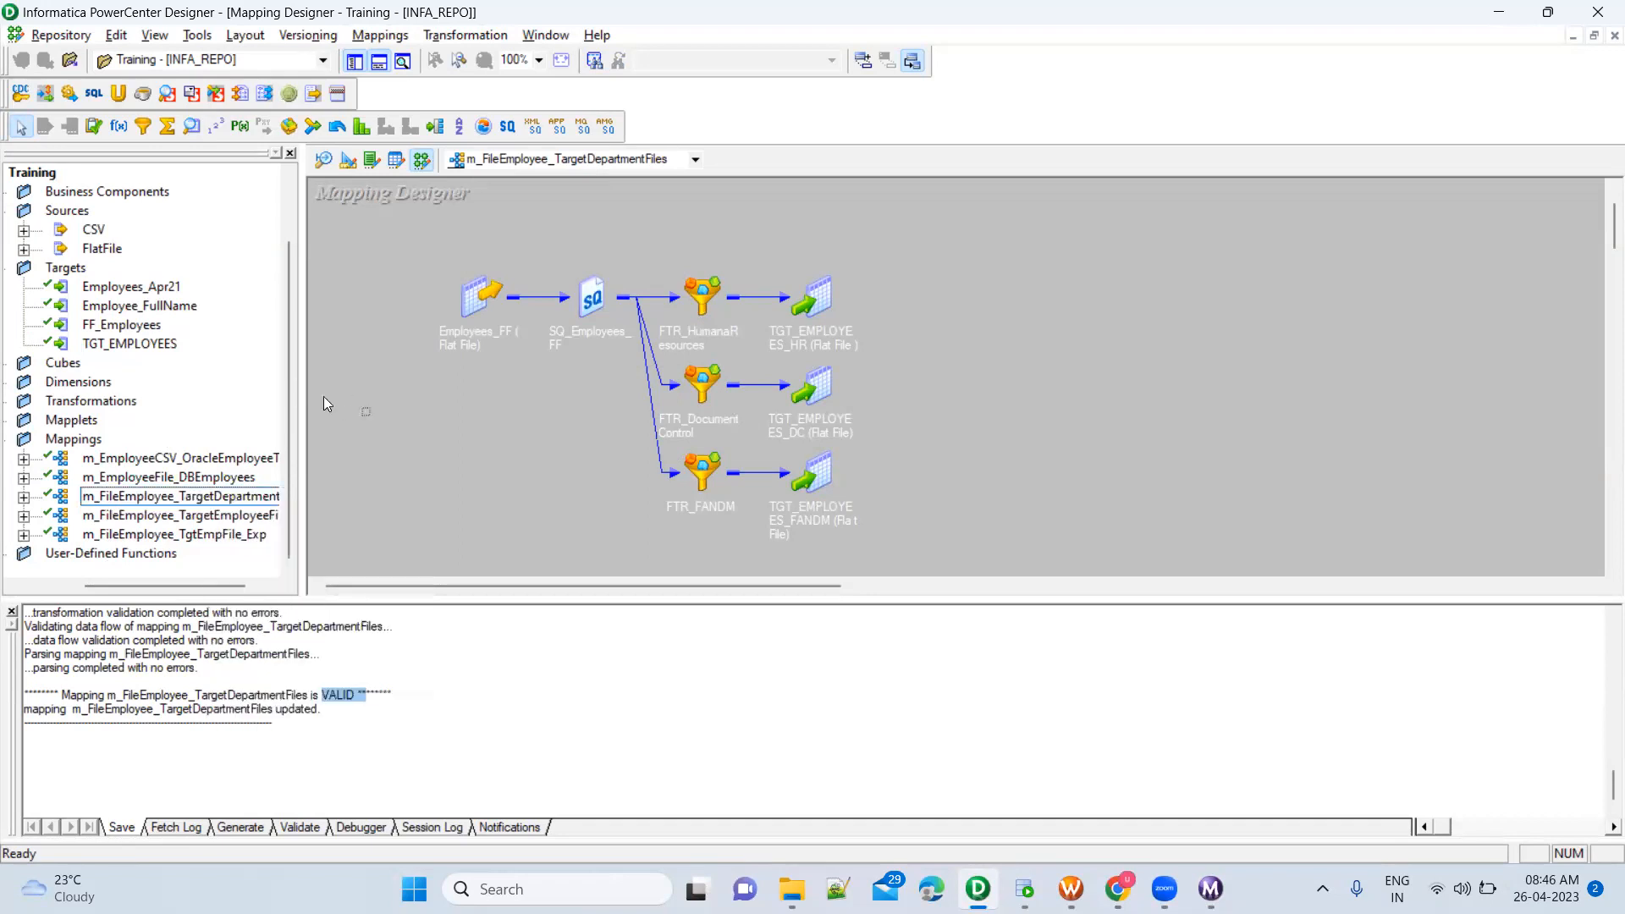
Widen the repository navigator to show full mapping names and select the m_FileEmployee_TargetDepartmentFiles mapping
{"action": "left_click_drag", "start_coordinate": [298, 391], "coordinate": [483, 398]}
{"action": "left_click", "coordinate": [399, 524]}
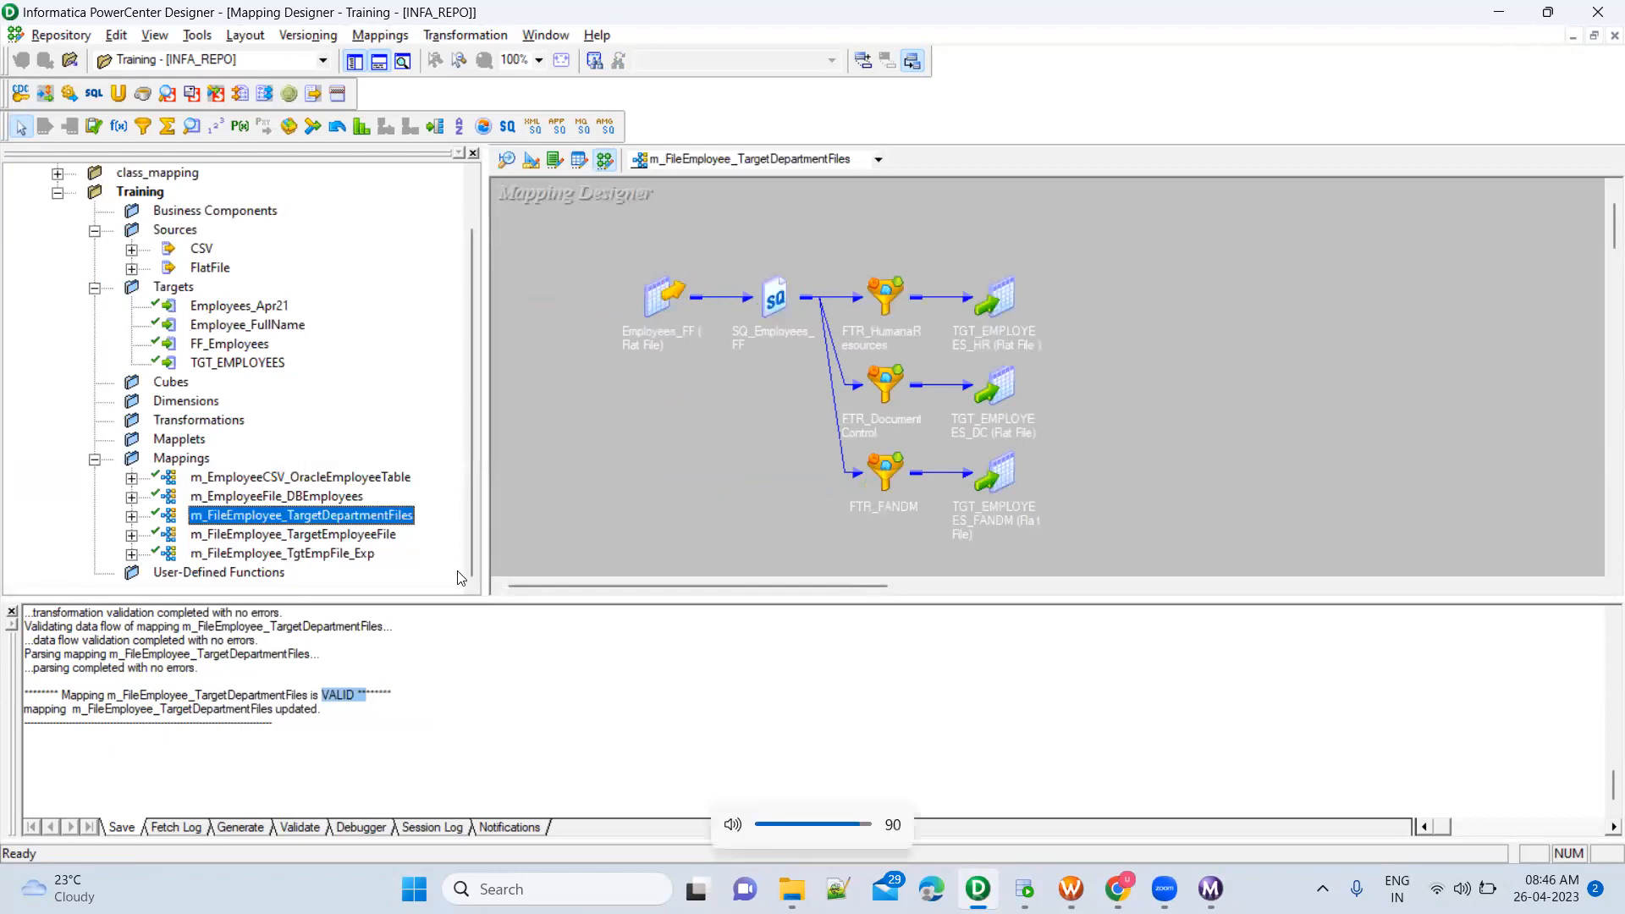
{"action": "right_click", "coordinate": [395, 524]}
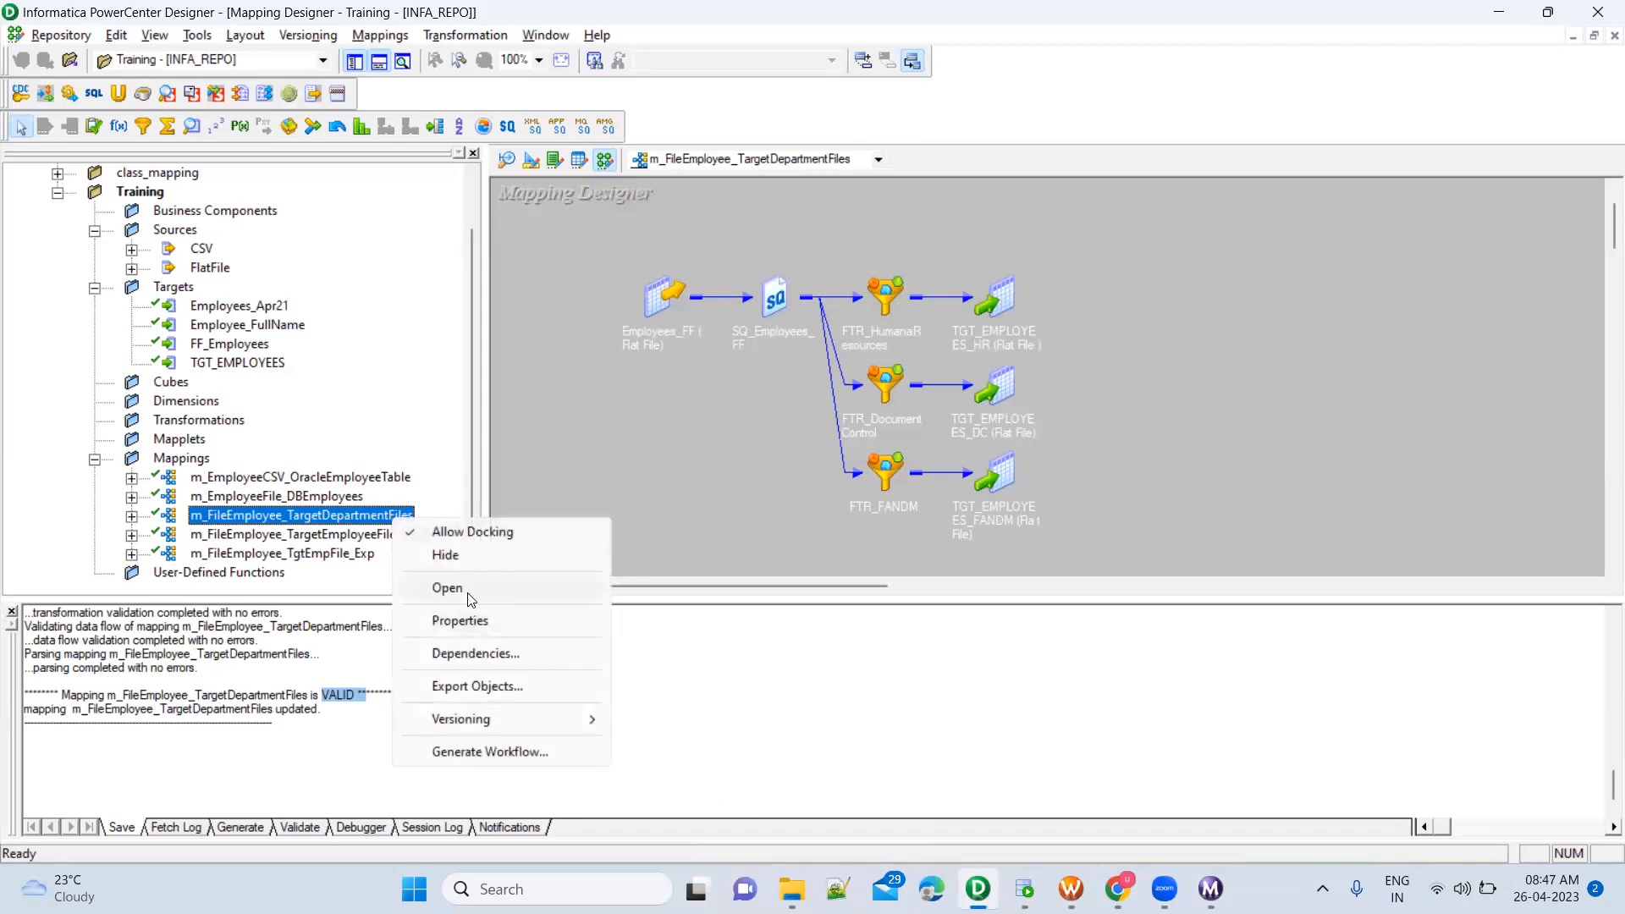
{"action": "left_click", "coordinate": [467, 596]}
{"action": "right_click", "coordinate": [369, 522]}
{"action": "left_click", "coordinate": [557, 227]}
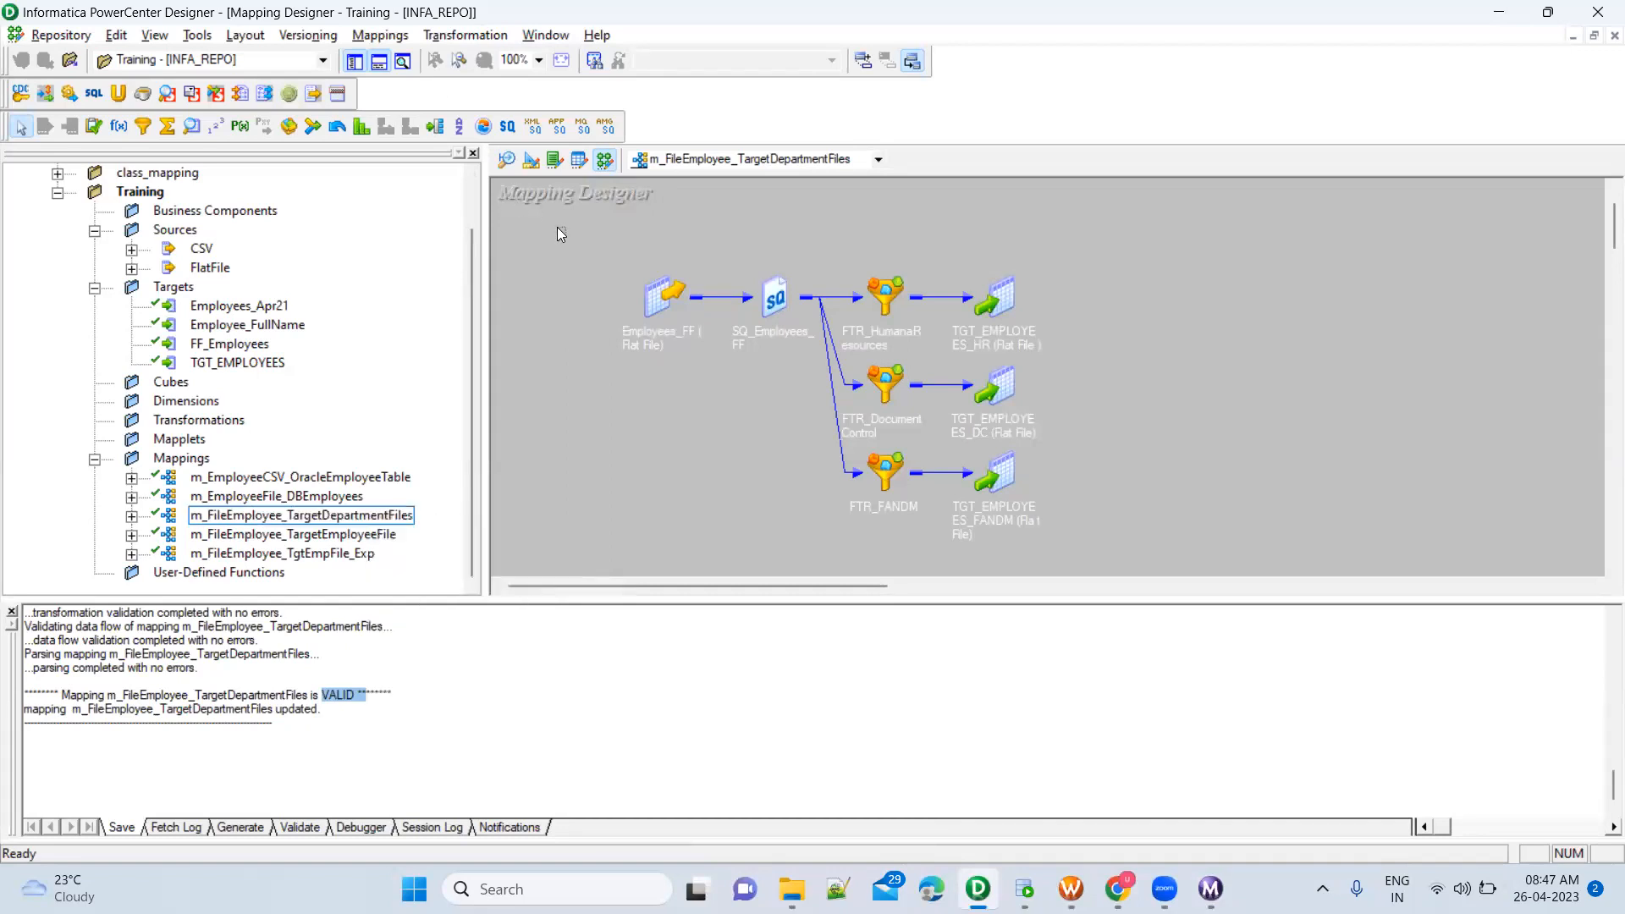
Rename the open mapping to m_FileEmployee_TargetDepartmentFiles_Filter and save it to the repository
{"action": "left_click", "coordinate": [380, 35]}
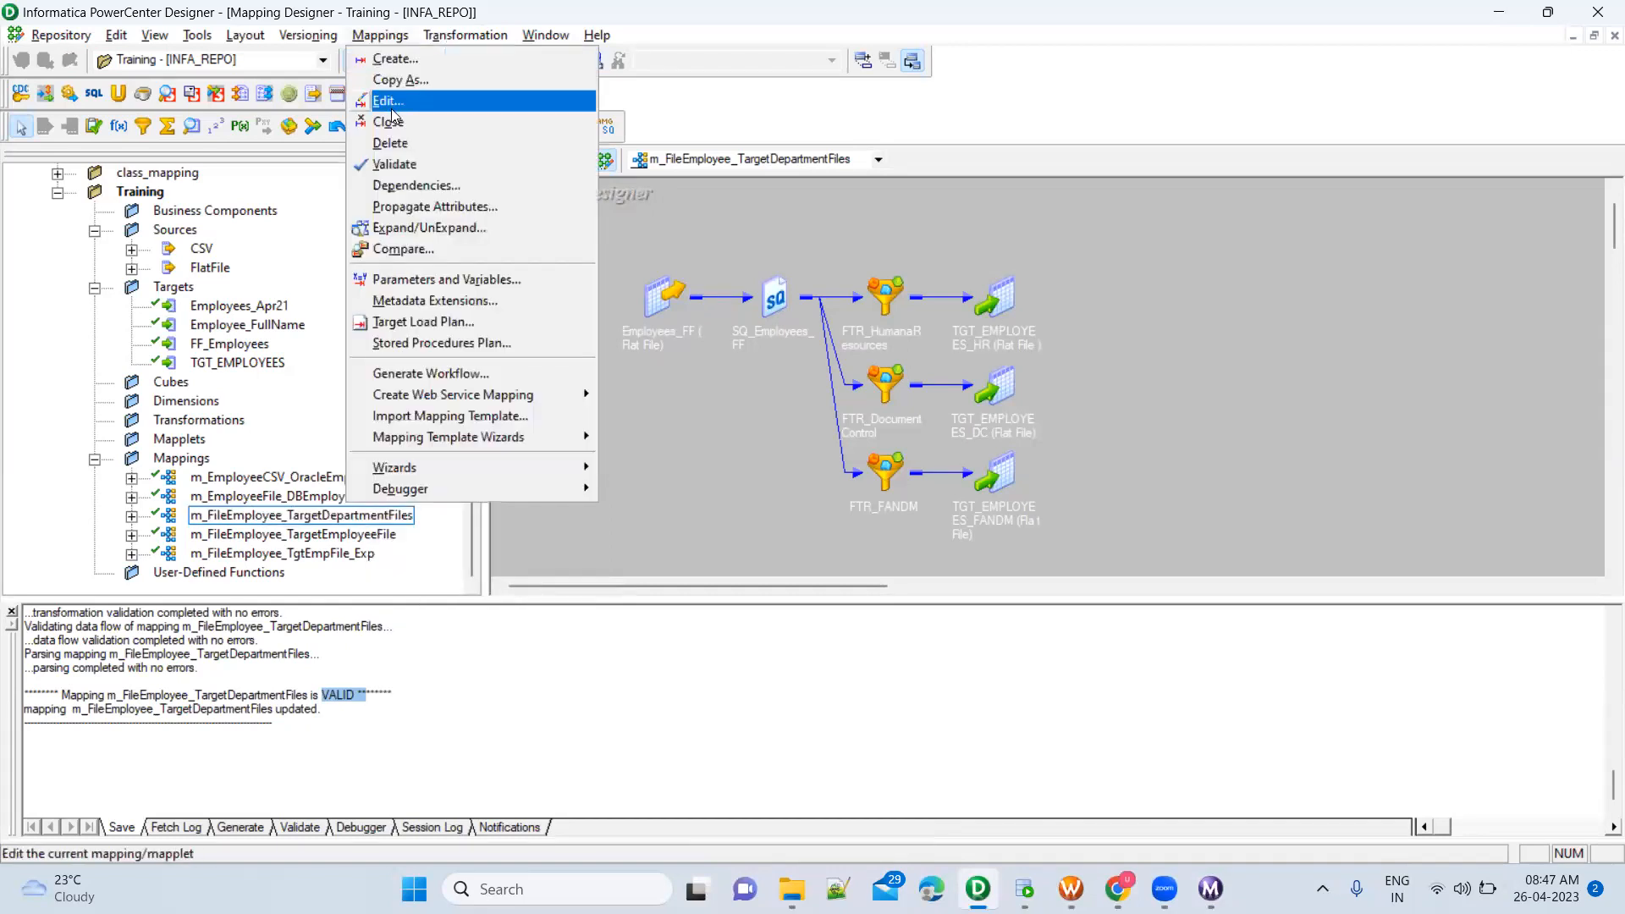
{"action": "left_click", "coordinate": [394, 98]}
{"action": "left_click", "coordinate": [876, 383]}
{"action": "type", "text": "_Filter"}
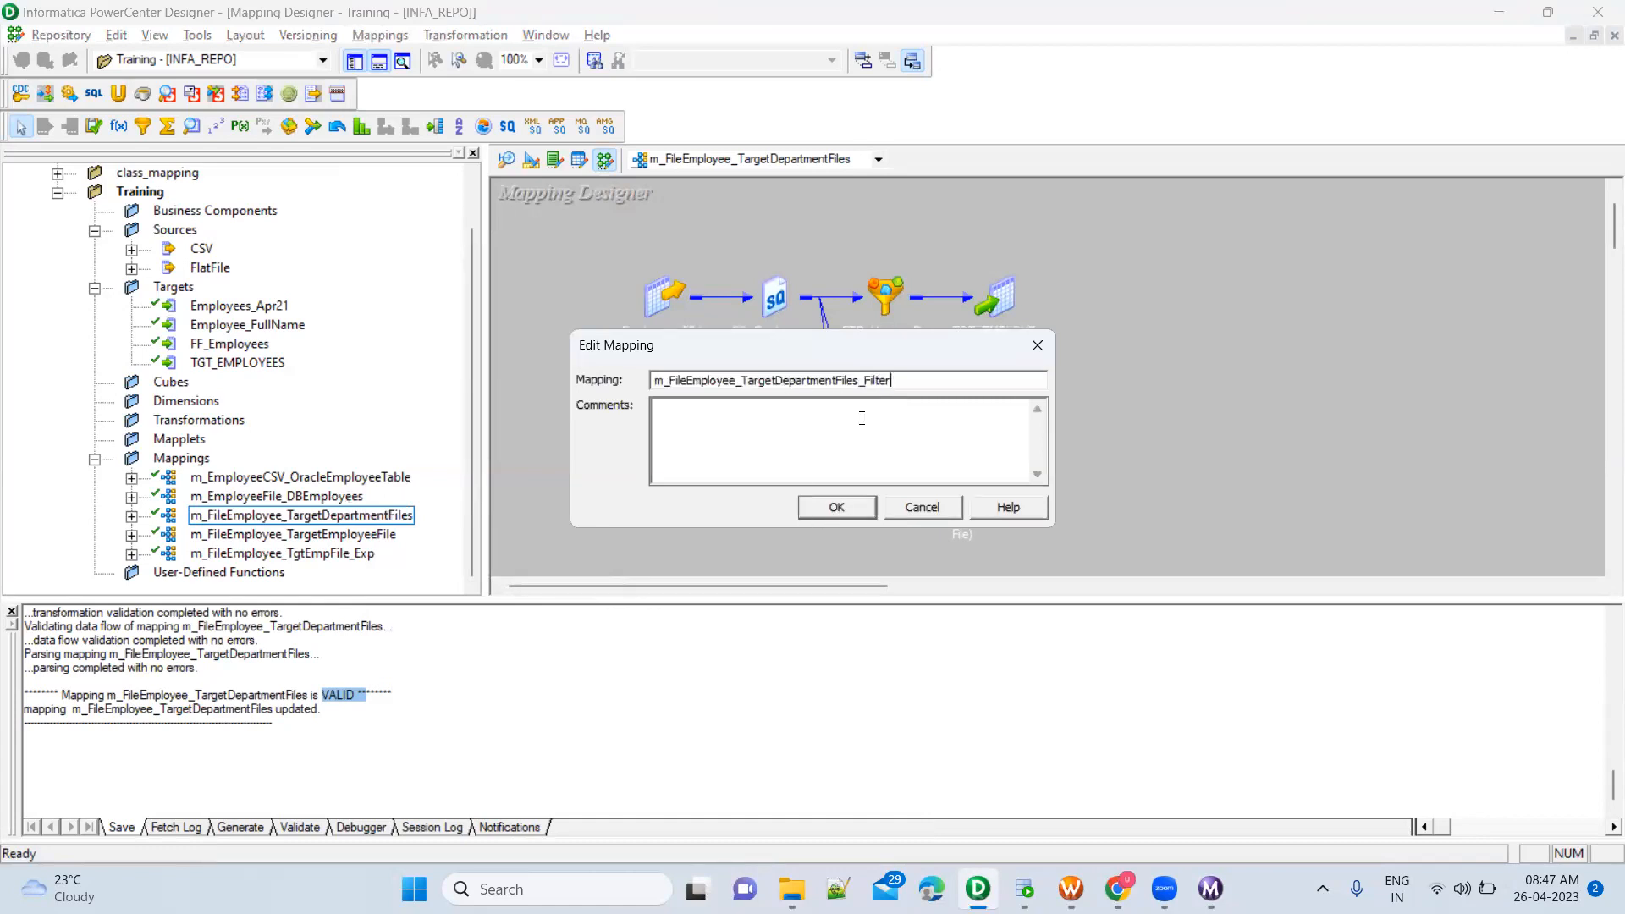
{"action": "left_click", "coordinate": [854, 506]}
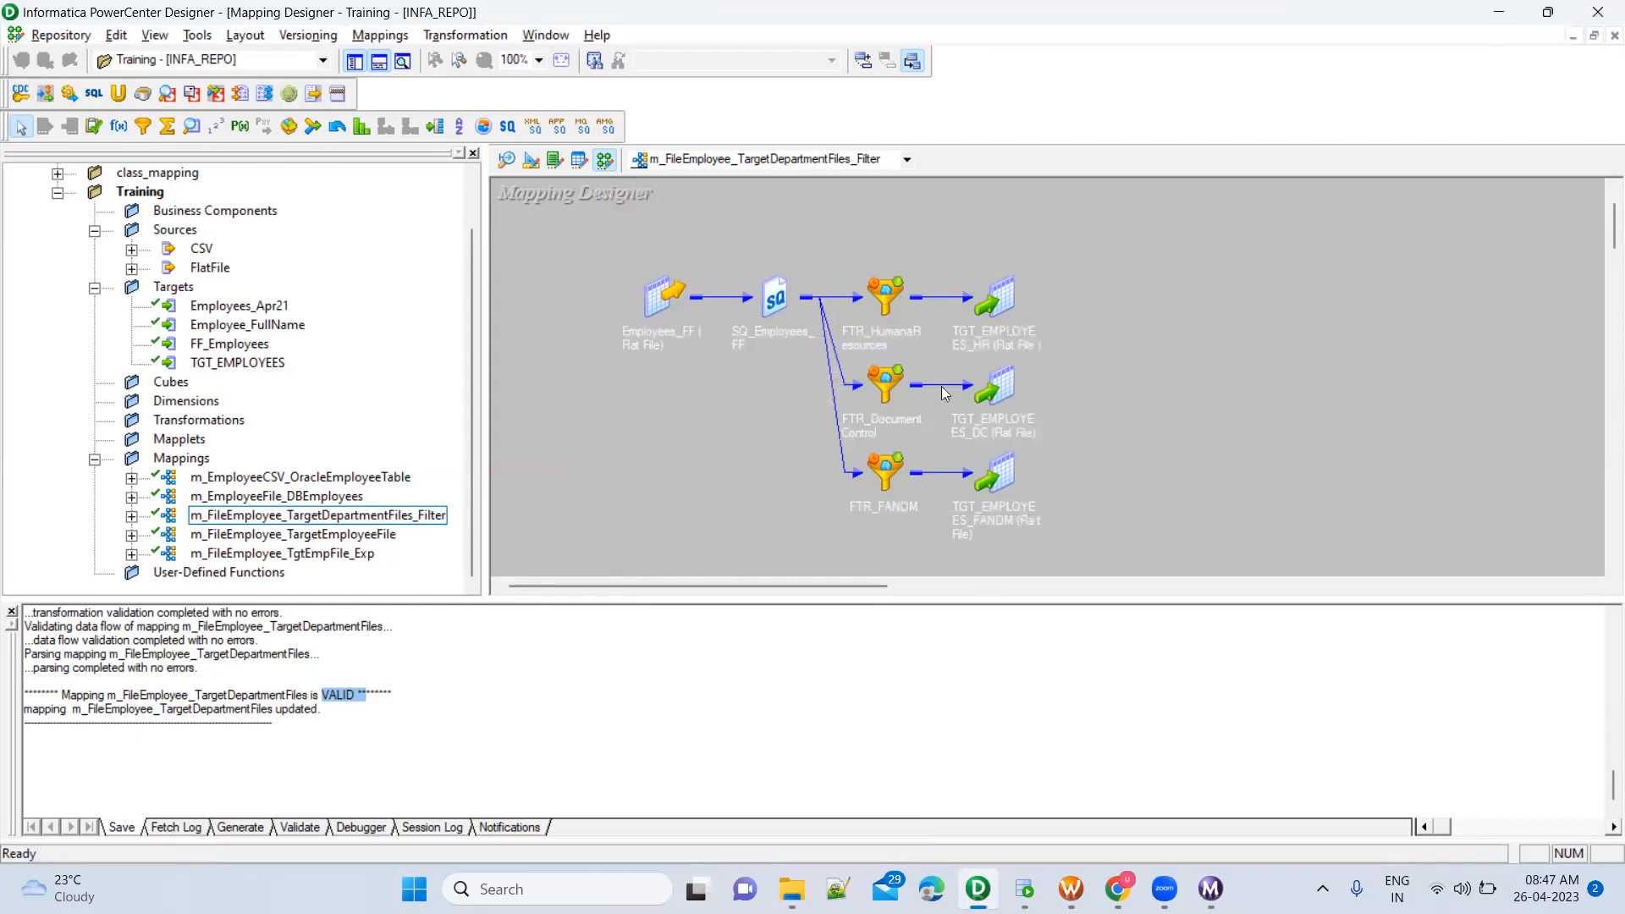
{"action": "key", "text": "ctrl+s"}
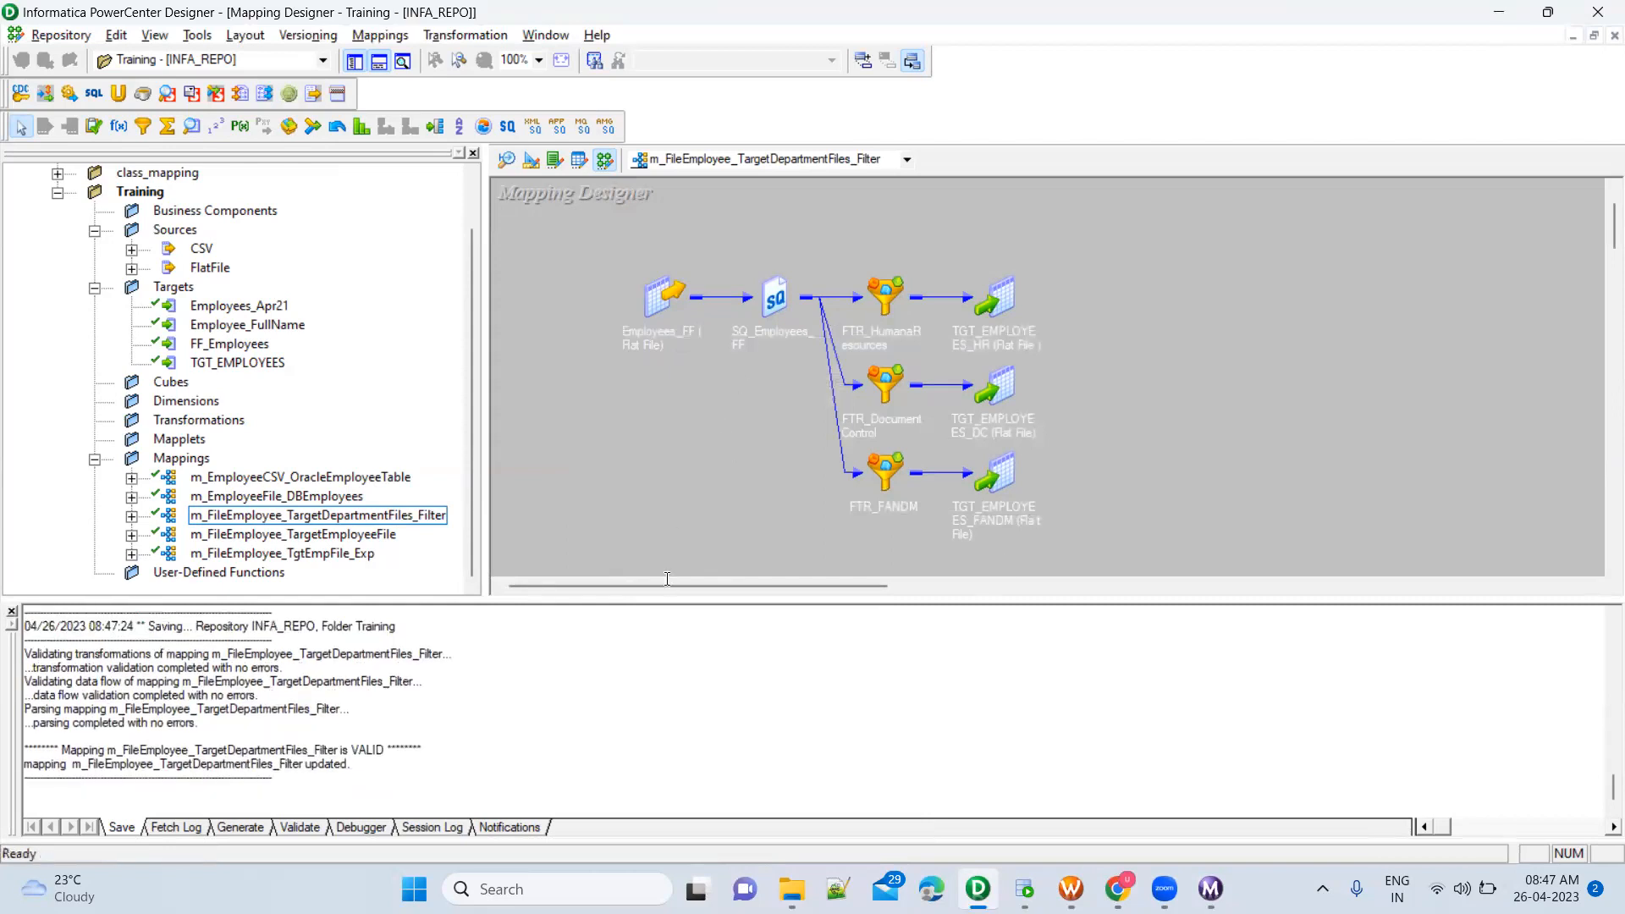
Switch to PowerCenter Workflow Manager and refresh the mapping of the s_m_FileEmployee_TargetDepartmentFiles session
{"action": "key", "text": "alt+Tab"}
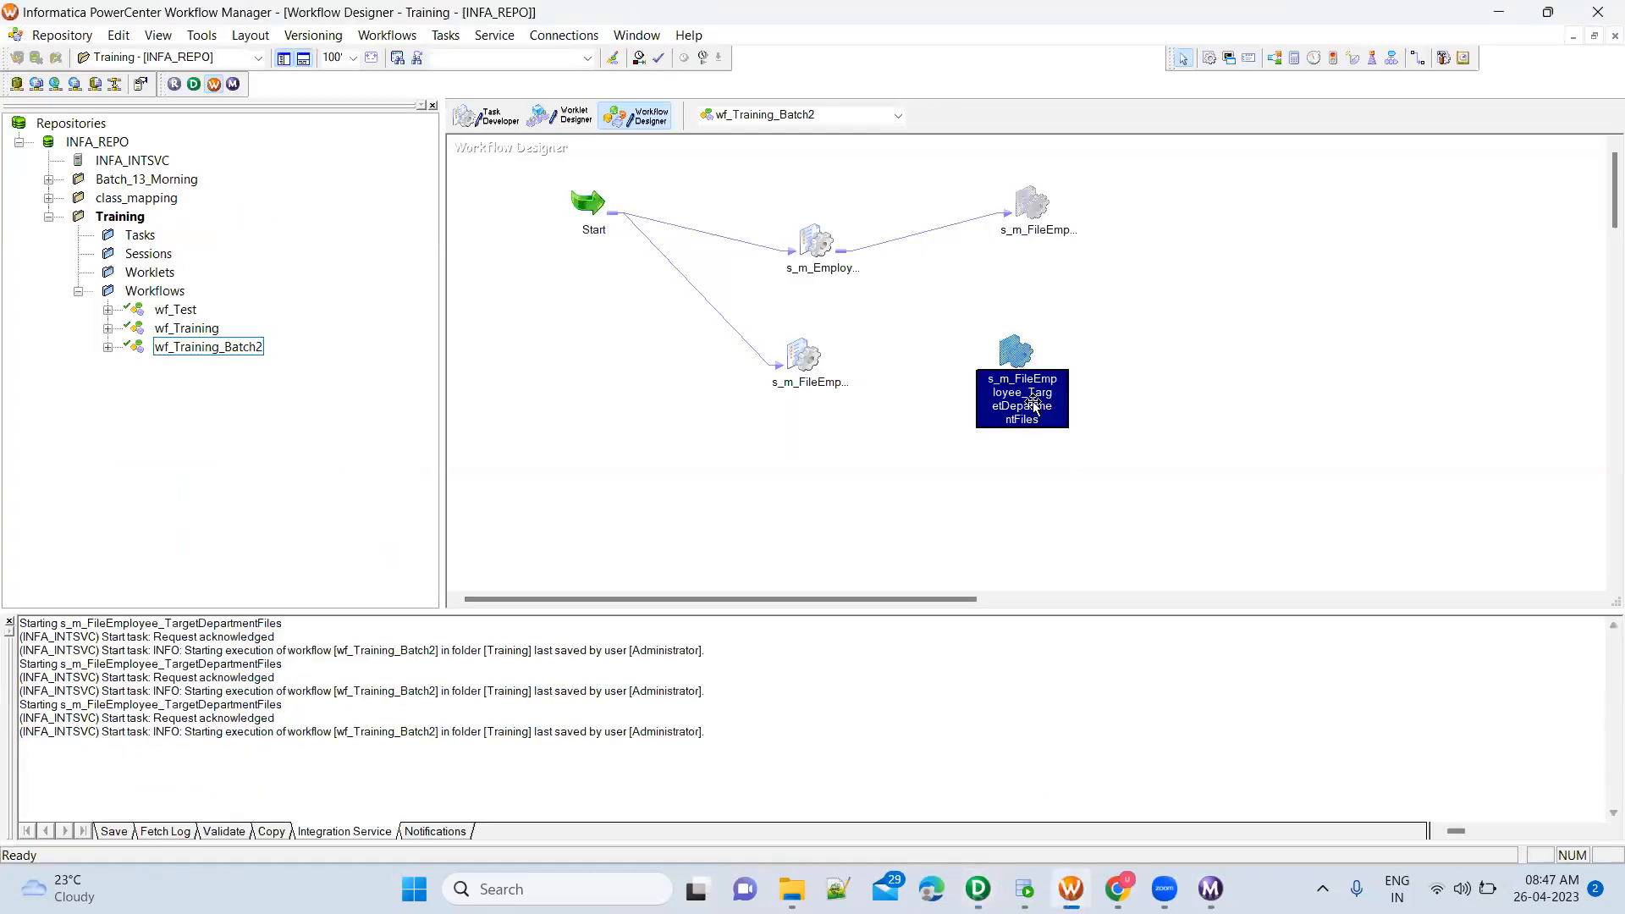
{"action": "right_click", "coordinate": [1019, 354]}
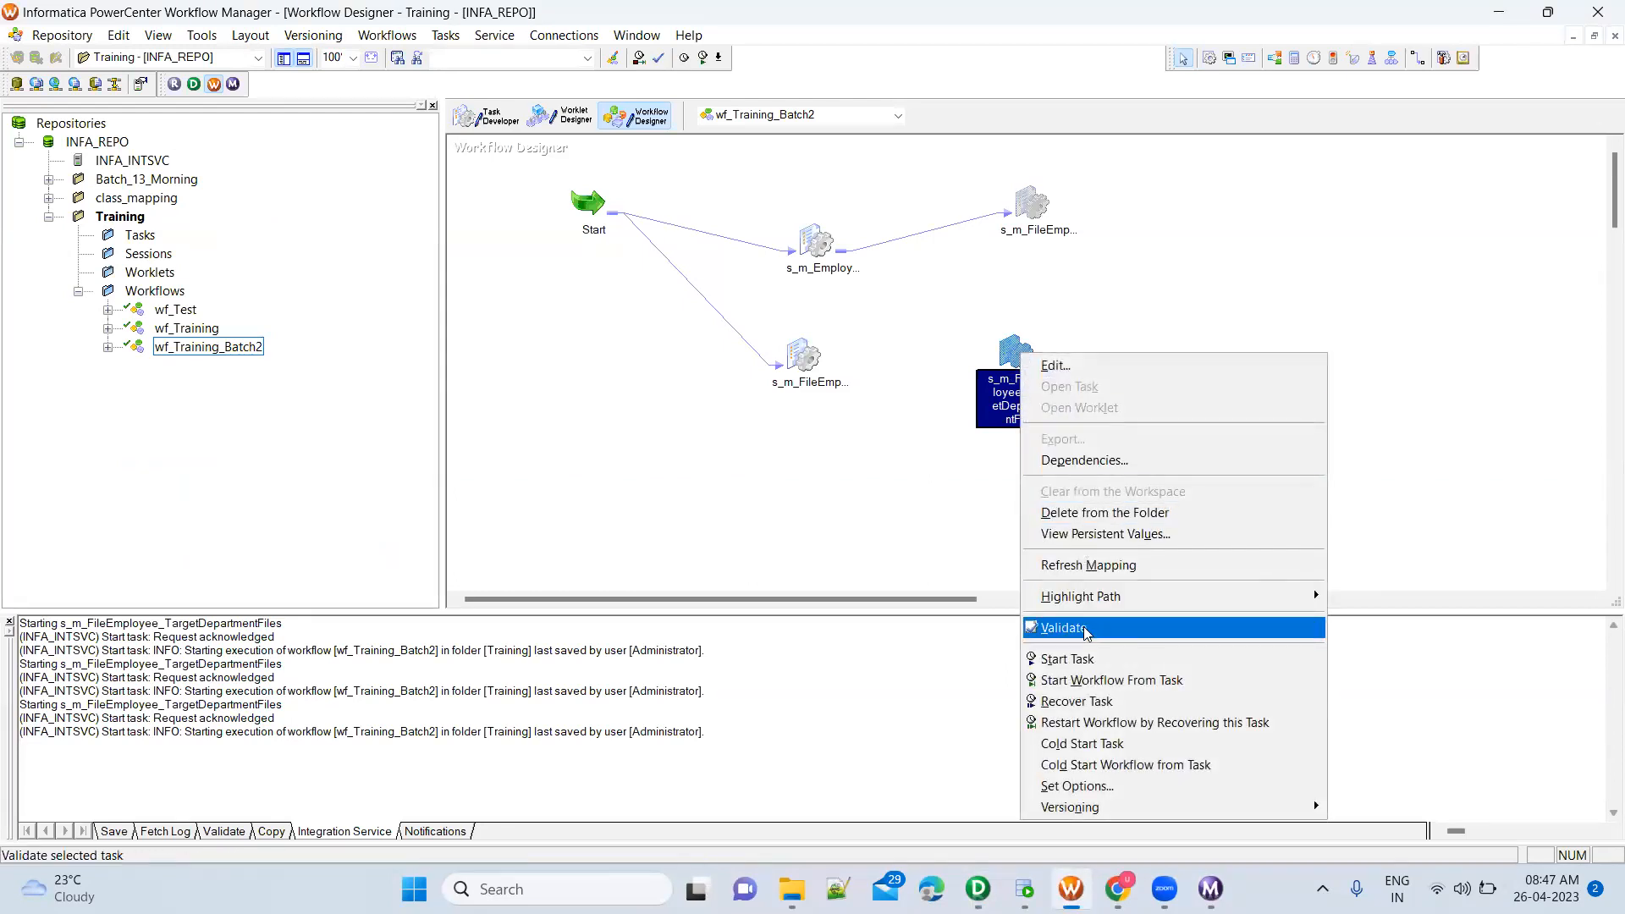
{"action": "left_click", "coordinate": [1087, 565]}
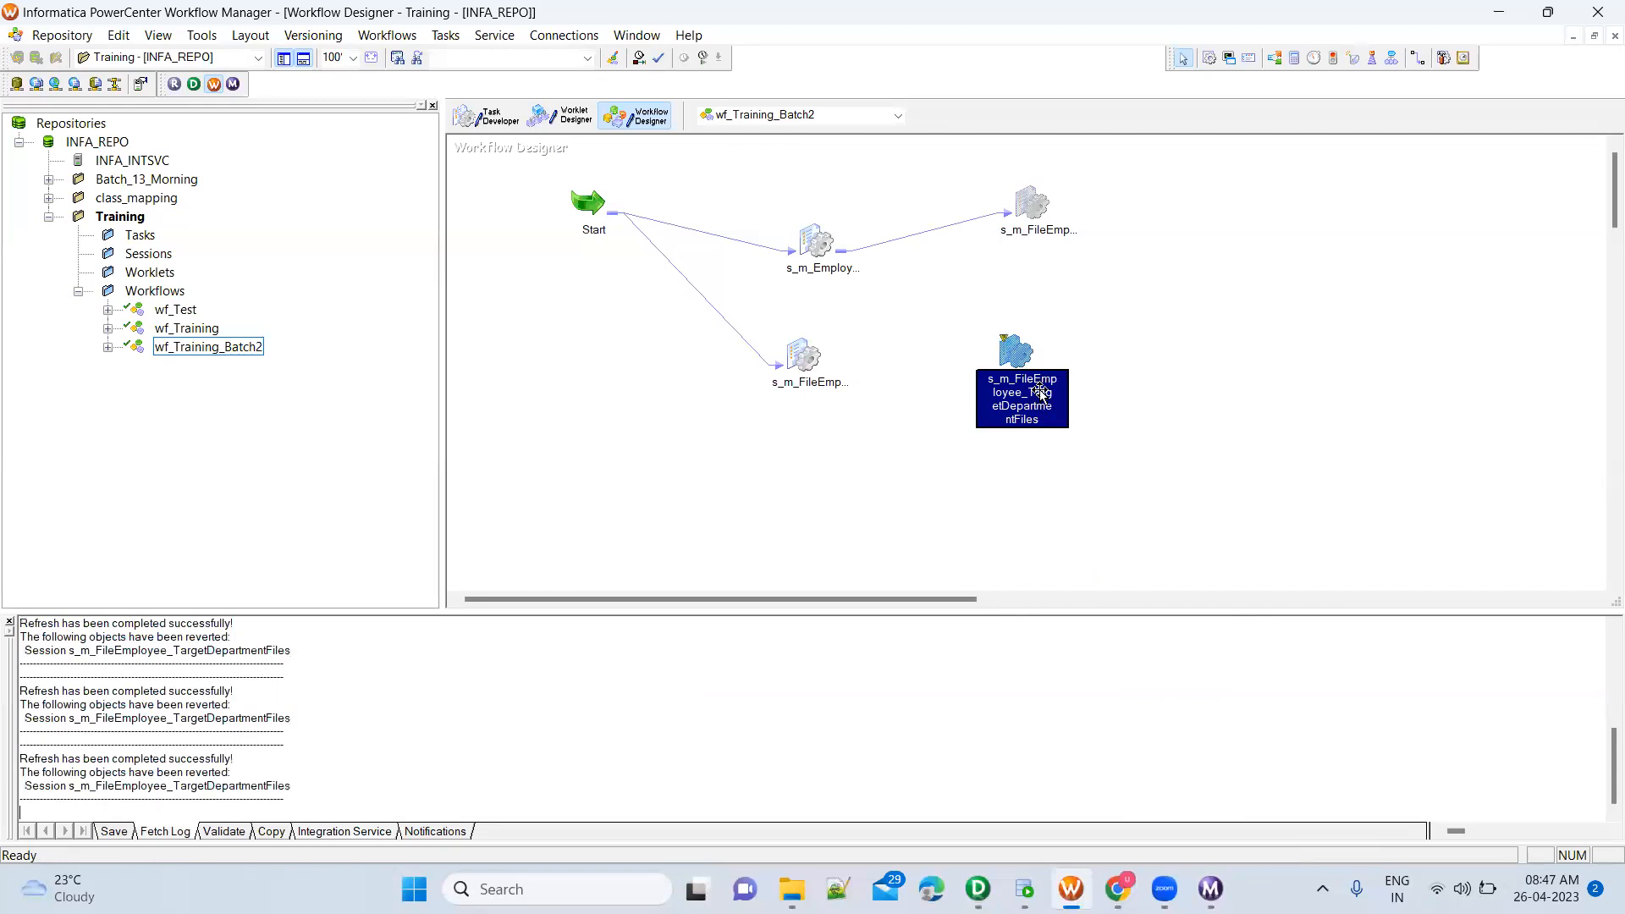
Open the refreshed session's task properties and compare its mapping name with the renamed mapping in PowerCenter Designer
{"action": "double_click", "coordinate": [1018, 348]}
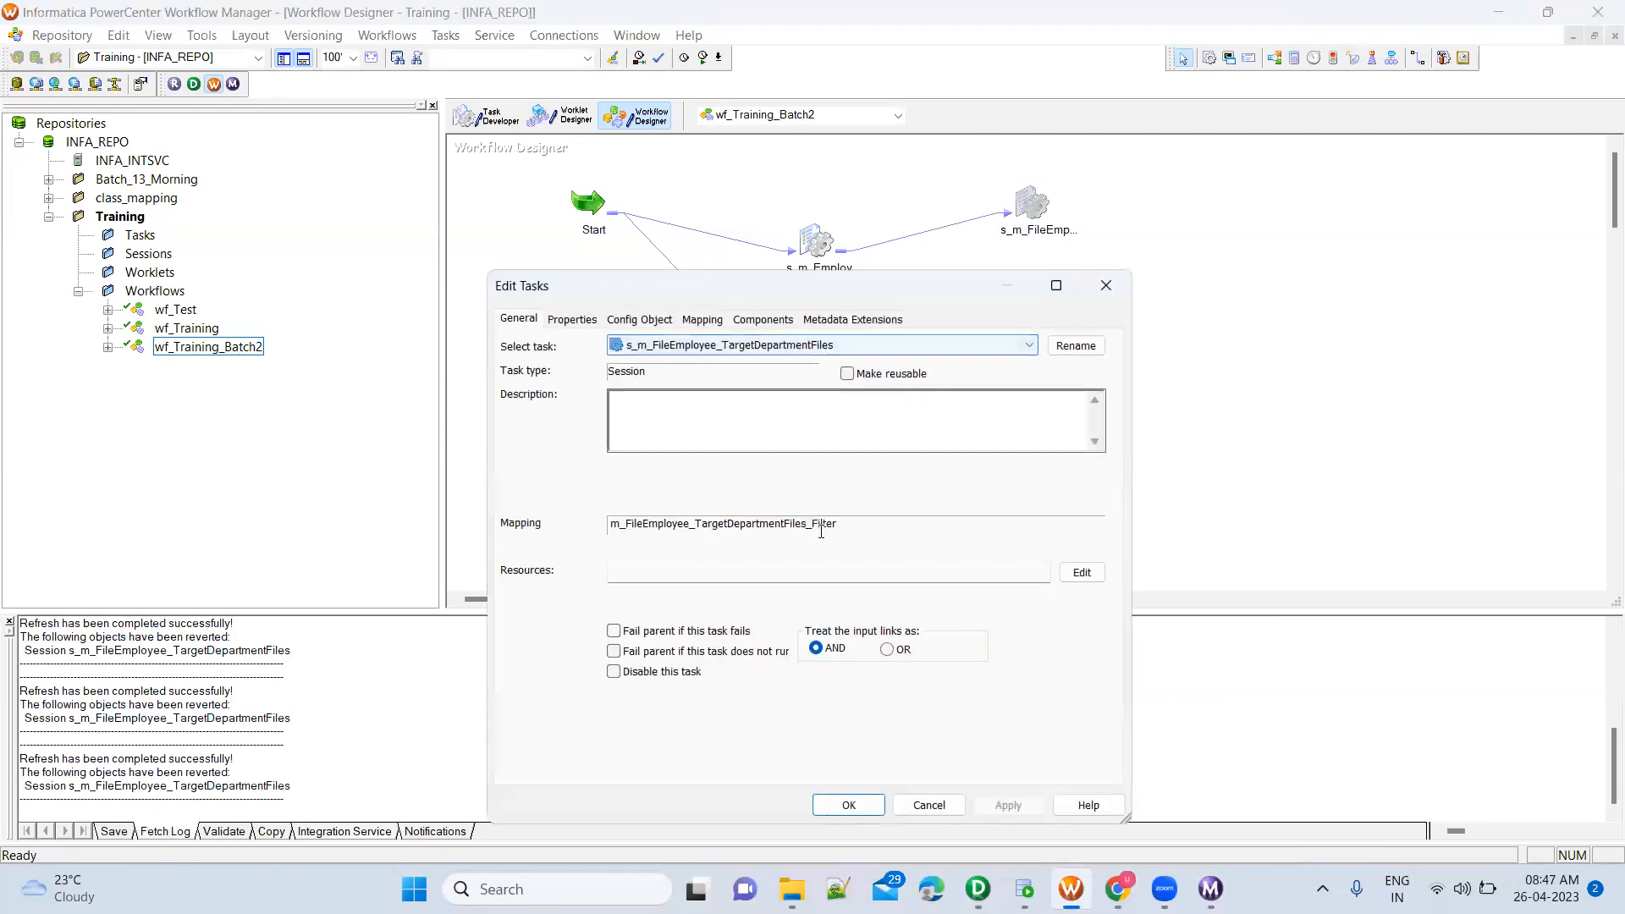
{"action": "left_click_drag", "start_coordinate": [807, 524], "coordinate": [846, 524]}
{"action": "left_click", "coordinate": [846, 524]}
{"action": "mouse_move", "coordinate": [791, 889]}
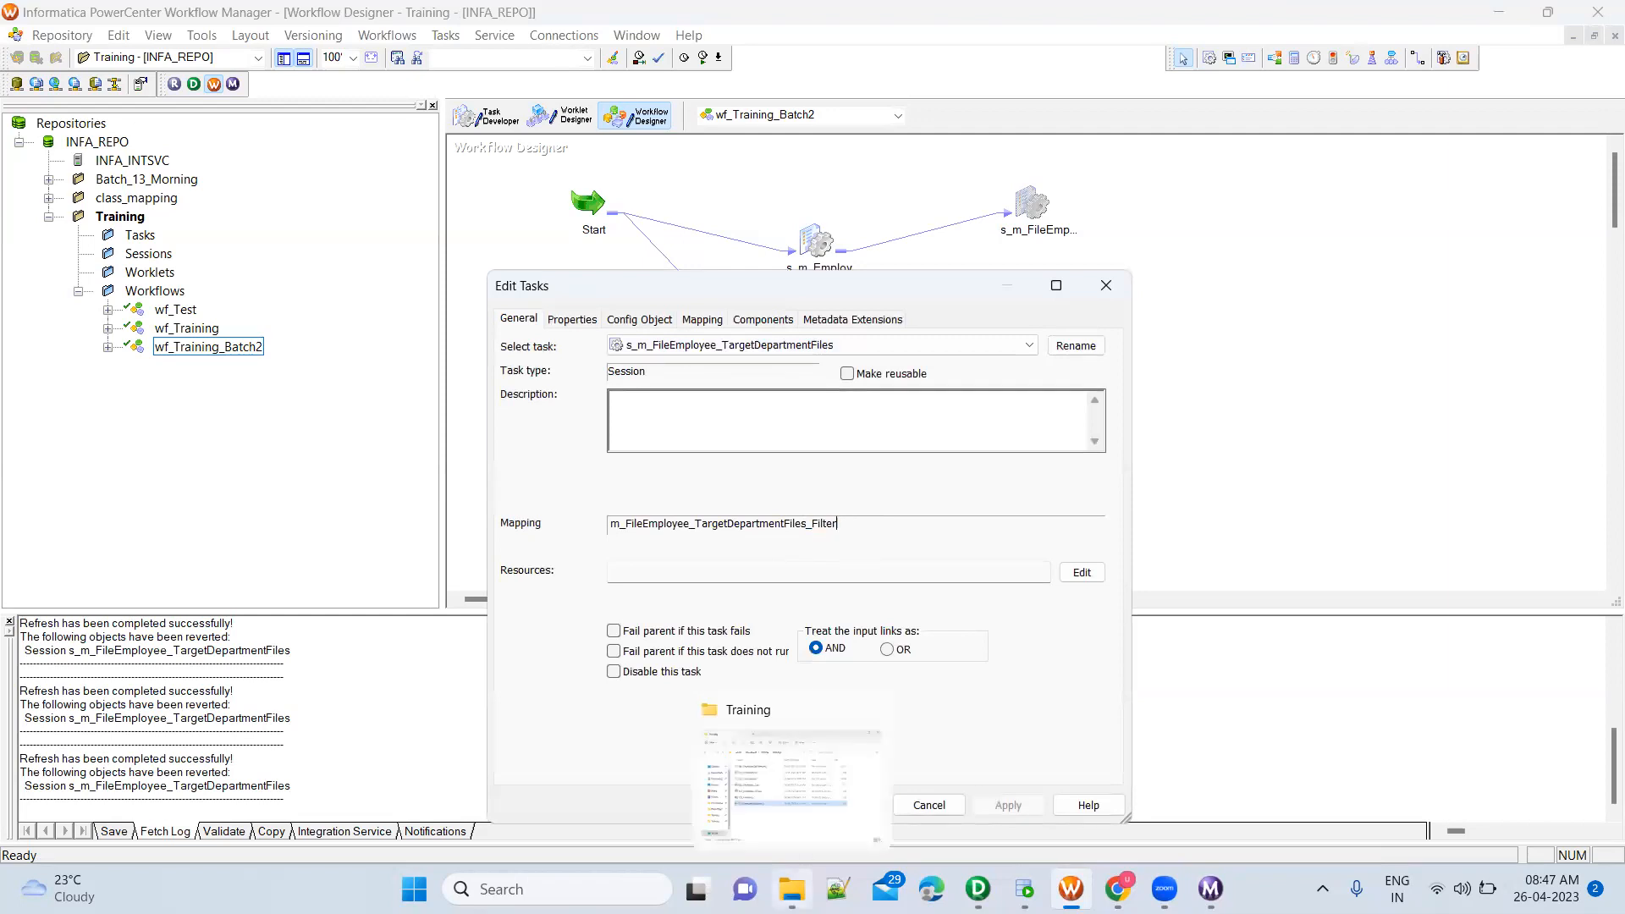
{"action": "left_click", "coordinate": [977, 889]}
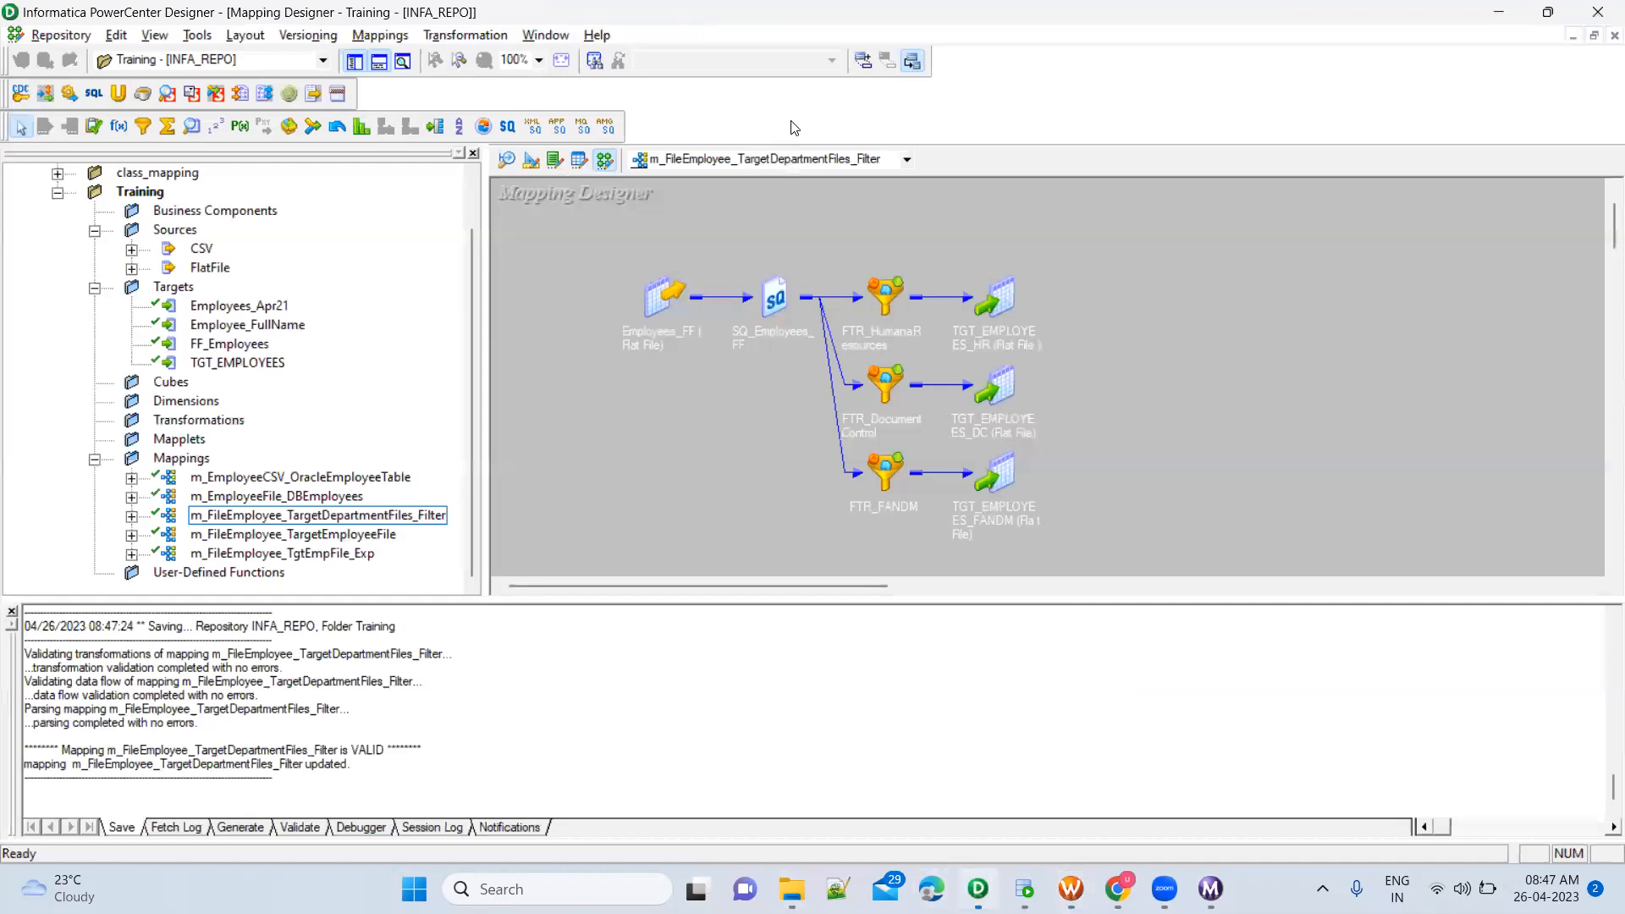
{"action": "key", "text": "alt+Tab"}
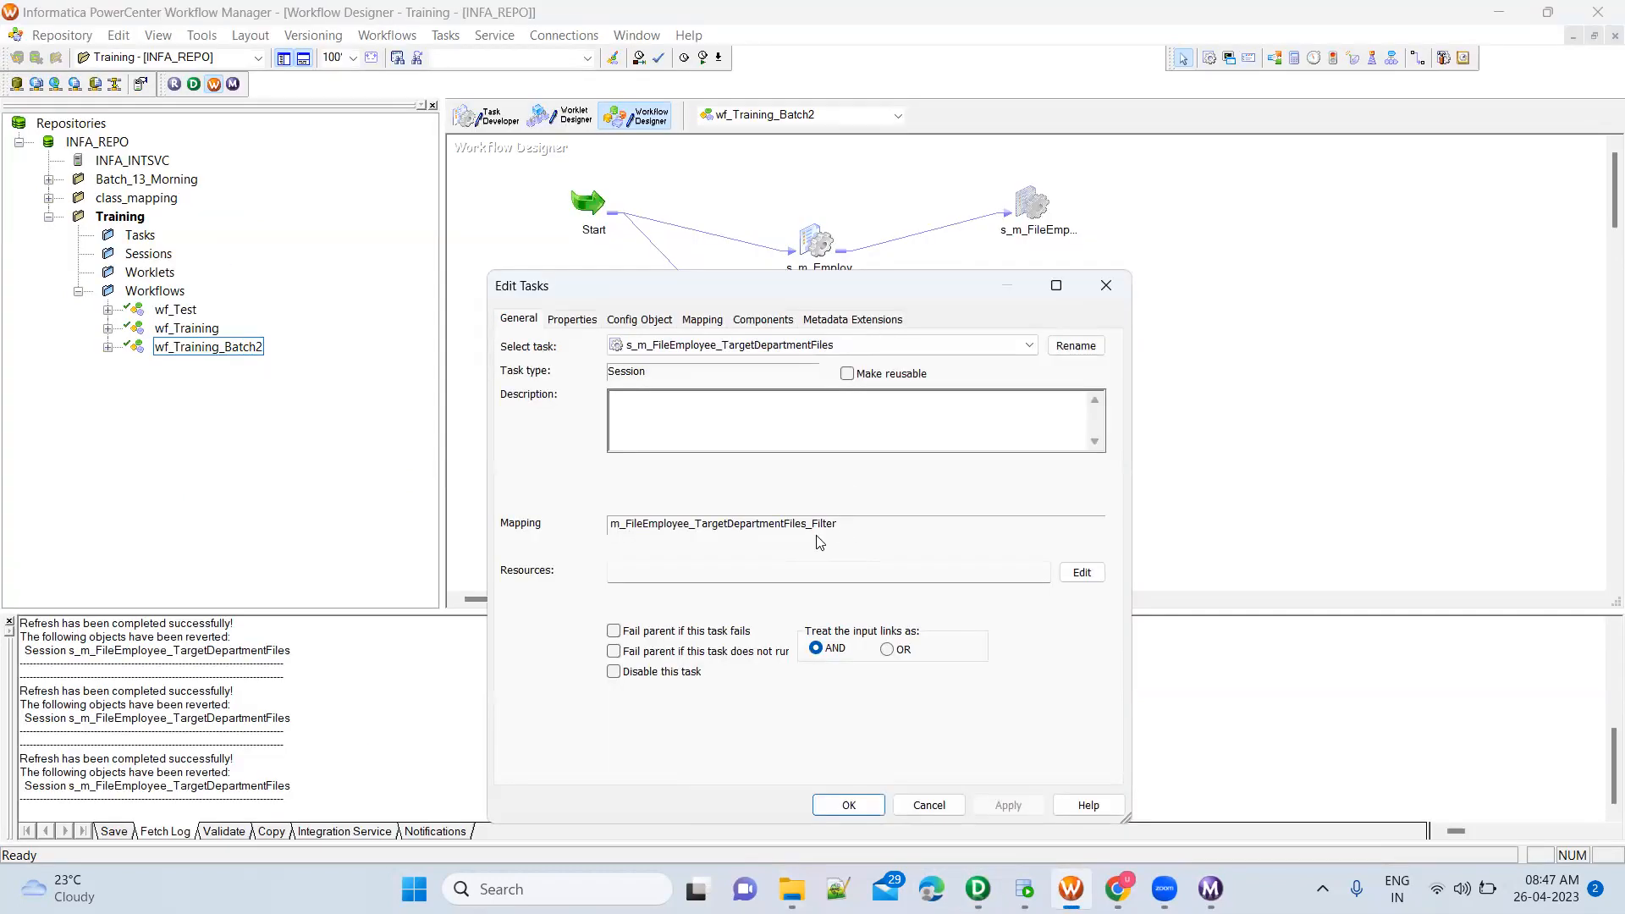
{"action": "left_click_drag", "start_coordinate": [807, 525], "coordinate": [865, 525]}
Rename the session task to s_m_FileEmployee_TargetDepartmentFiles_Filter and accept the task changes
{"action": "left_click", "coordinate": [1069, 347]}
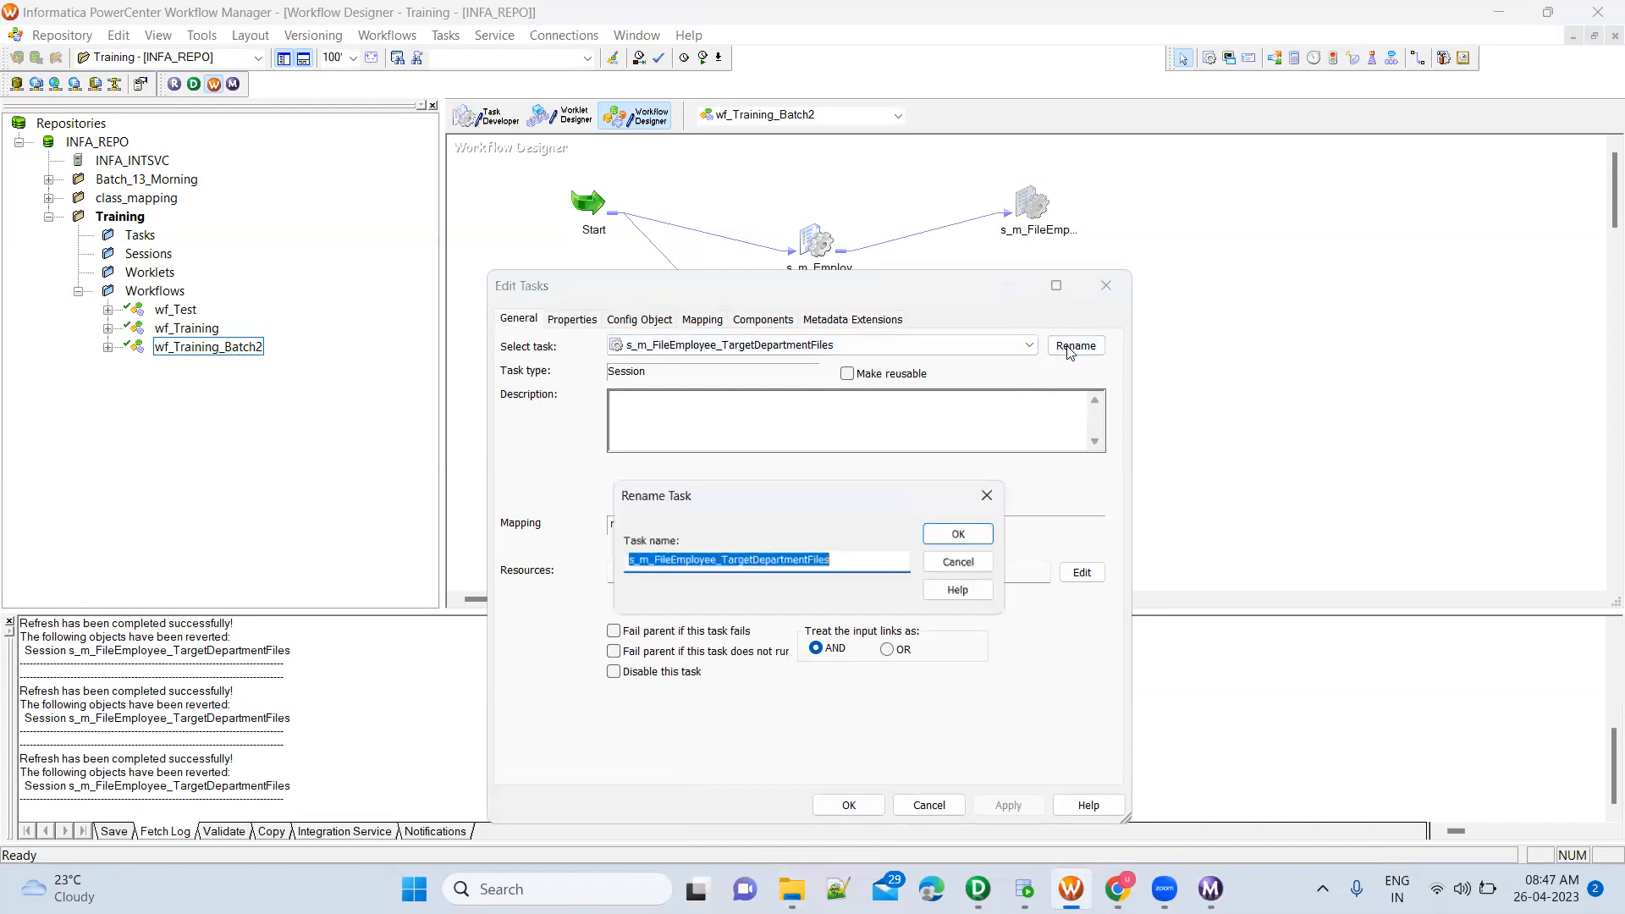
{"action": "left_click", "coordinate": [872, 563]}
{"action": "type", "text": "_Filter"}
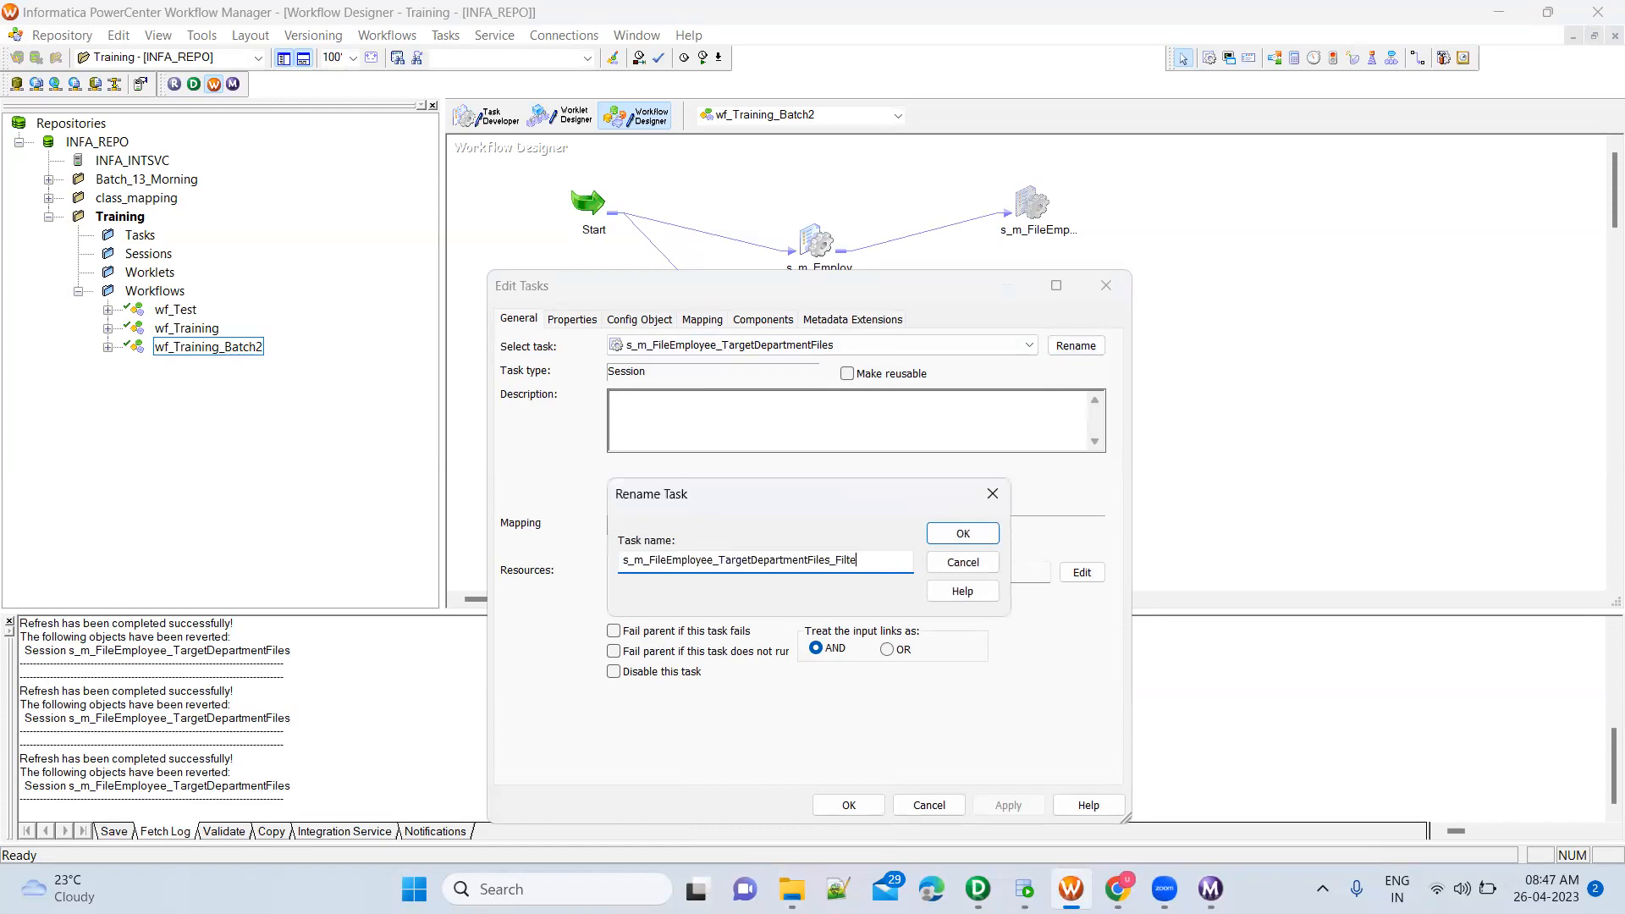
{"action": "left_click", "coordinate": [962, 533]}
{"action": "left_click", "coordinate": [994, 804]}
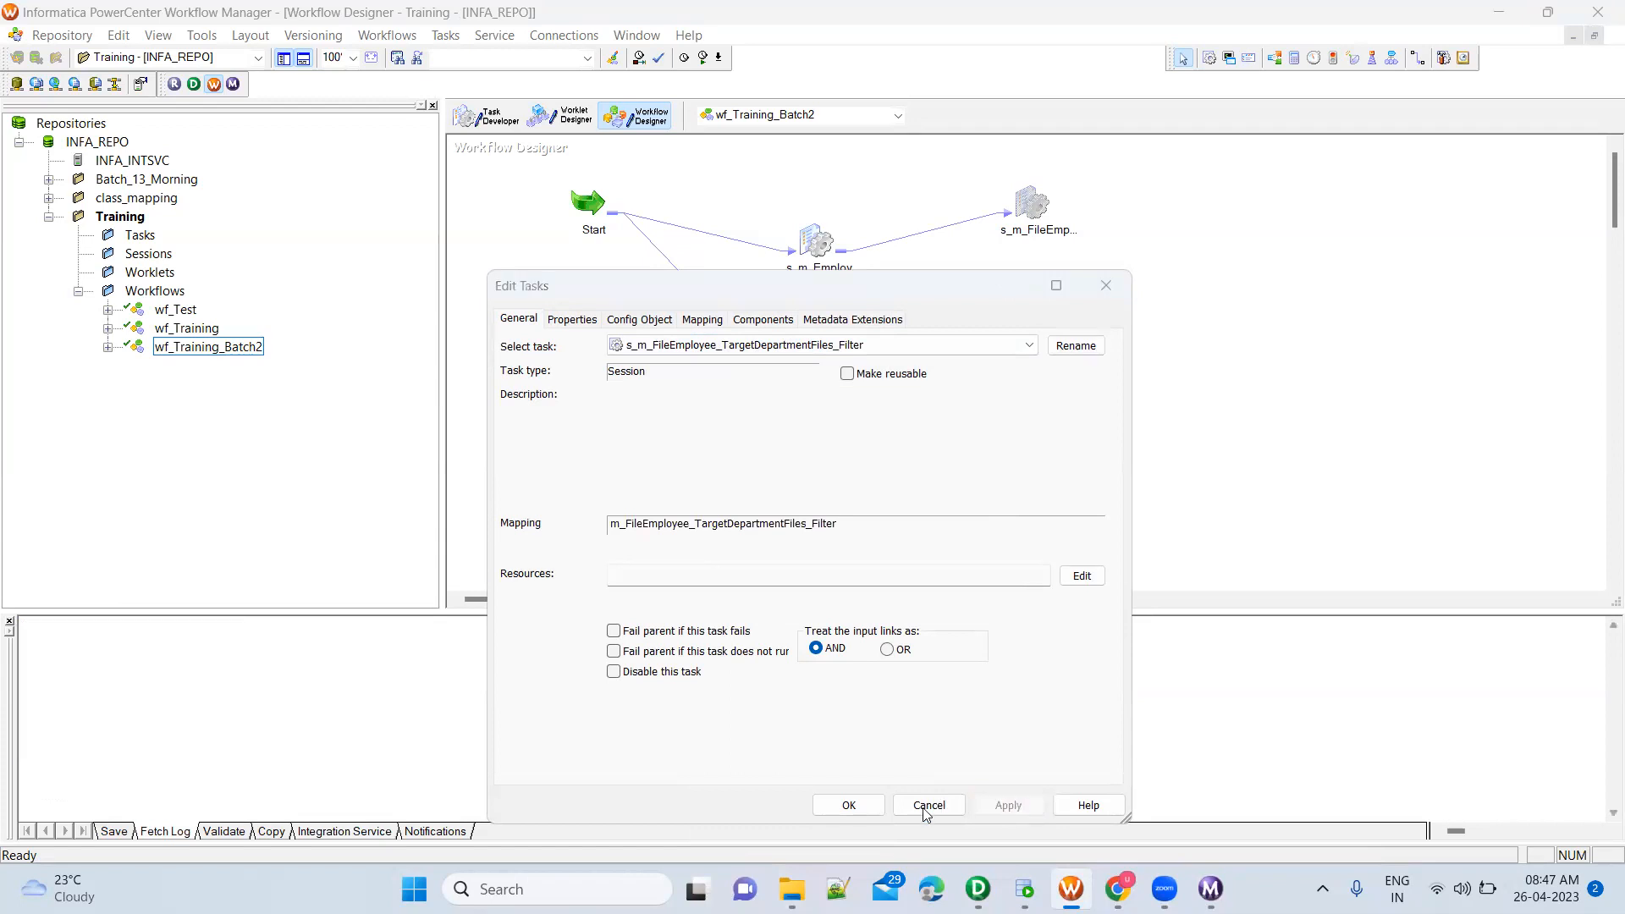
{"action": "left_click", "coordinate": [849, 804]}
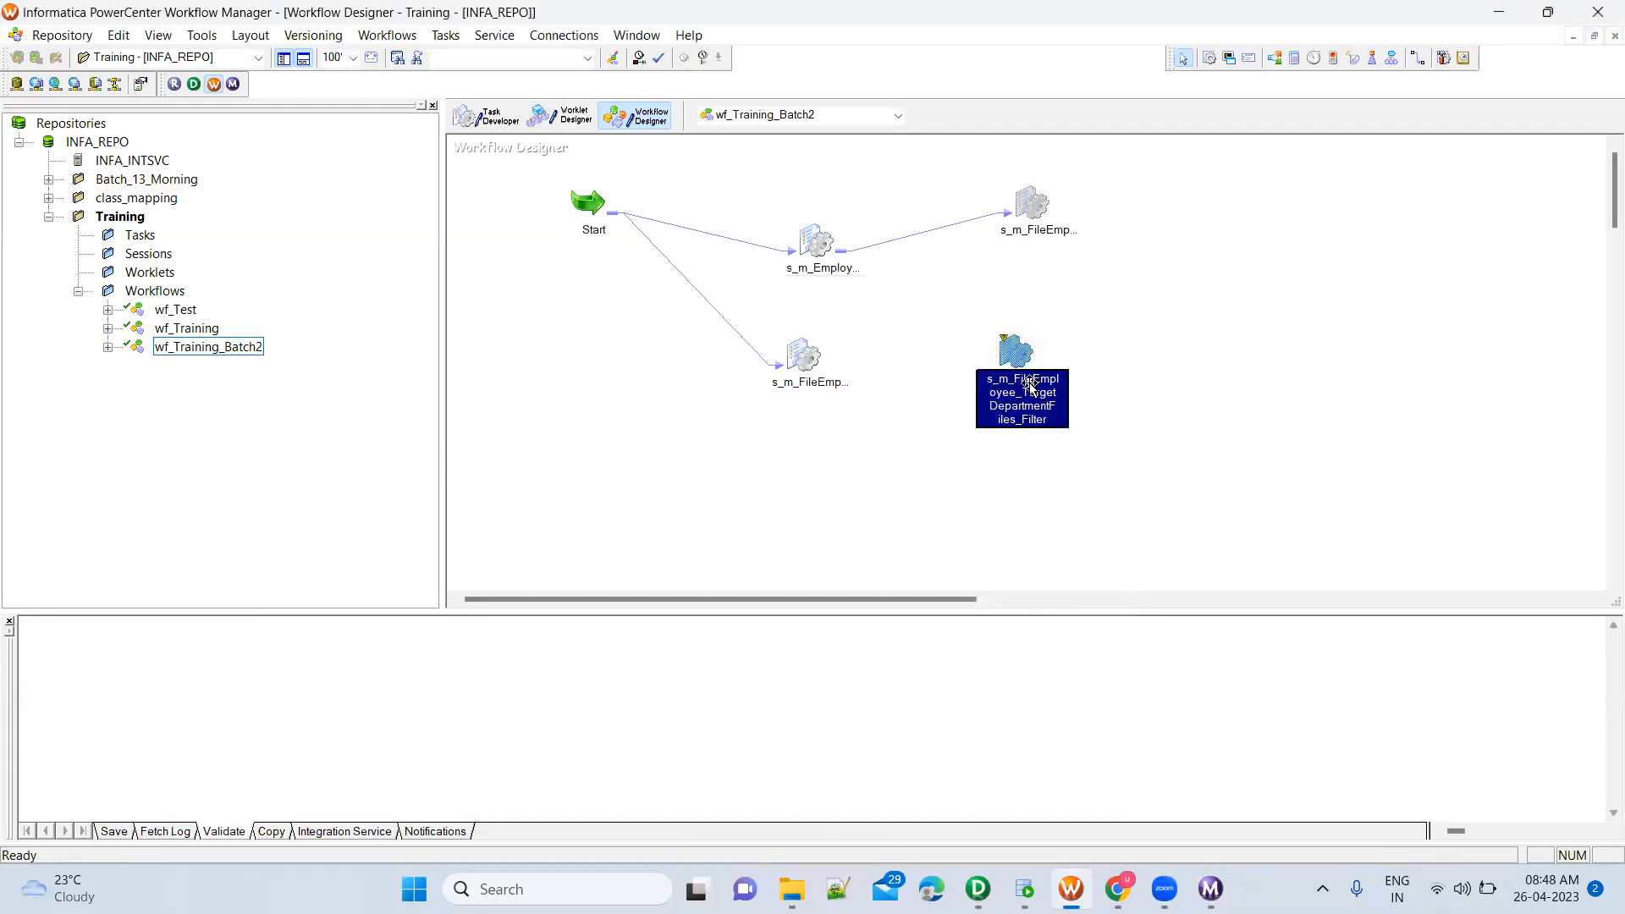
Save the wf_Training_Batch2 workflow to the repository and switch to PowerCenter Designer
{"action": "key", "text": "ctrl+s"}
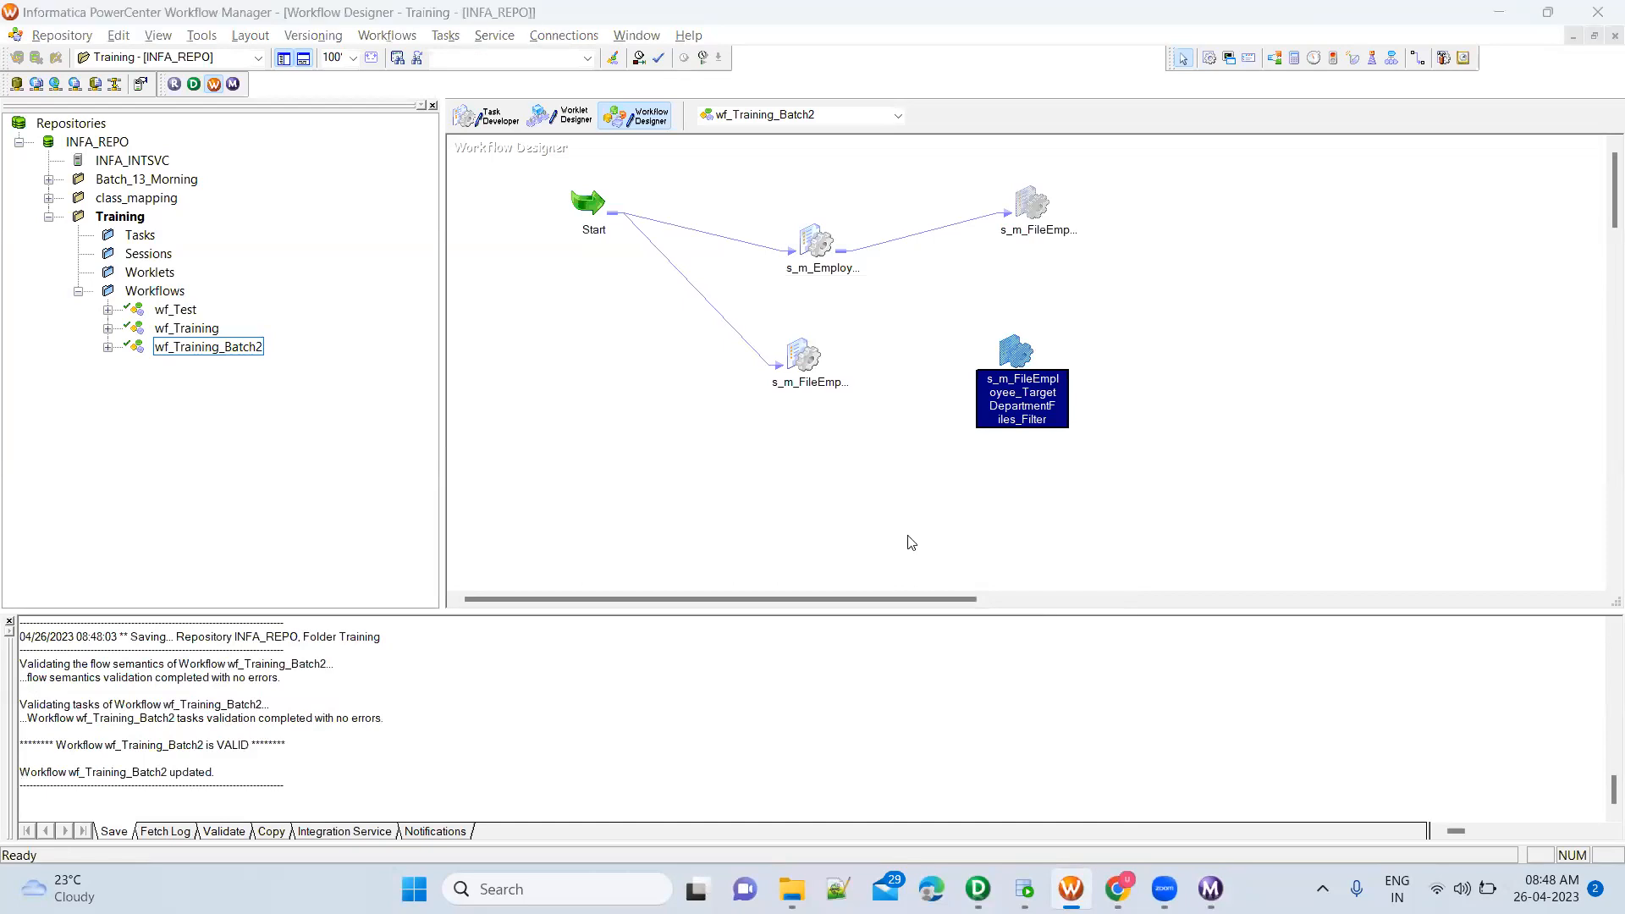
{"action": "key", "text": "alt+Tab"}
Examine the three filter transformations and the department targets they feed in the m_FileEmployee_TargetDepartmentFiles_Filter mapping
{"action": "left_click_drag", "start_coordinate": [616, 251], "coordinate": [1073, 551]}
{"action": "left_click", "coordinate": [873, 259]}
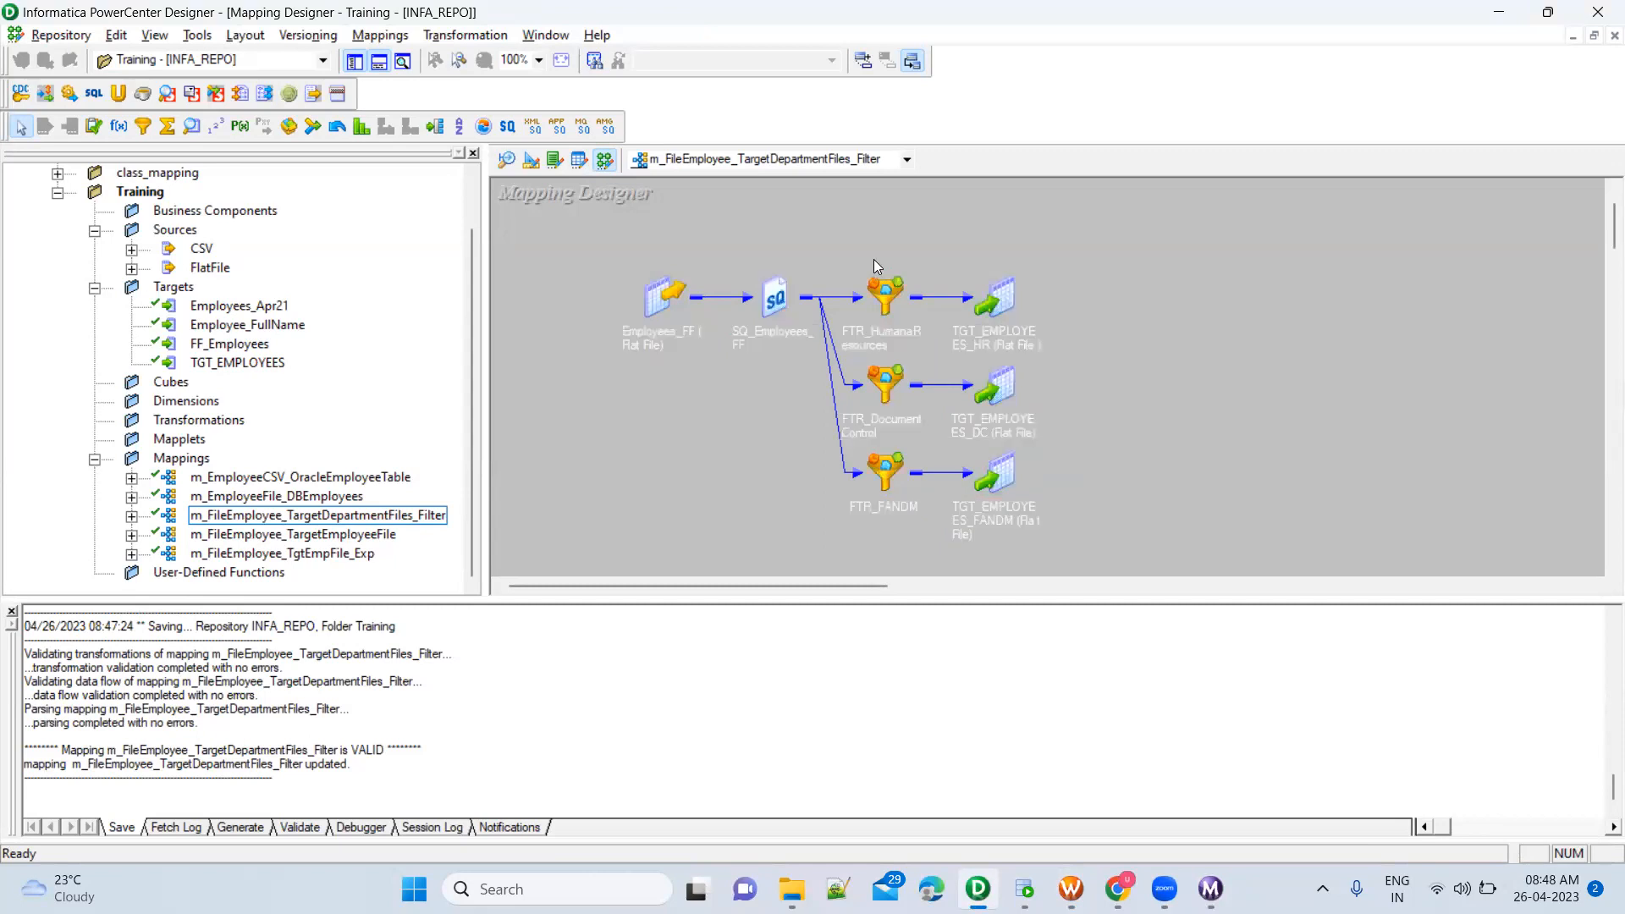
{"action": "left_click_drag", "start_coordinate": [819, 233], "coordinate": [929, 552]}
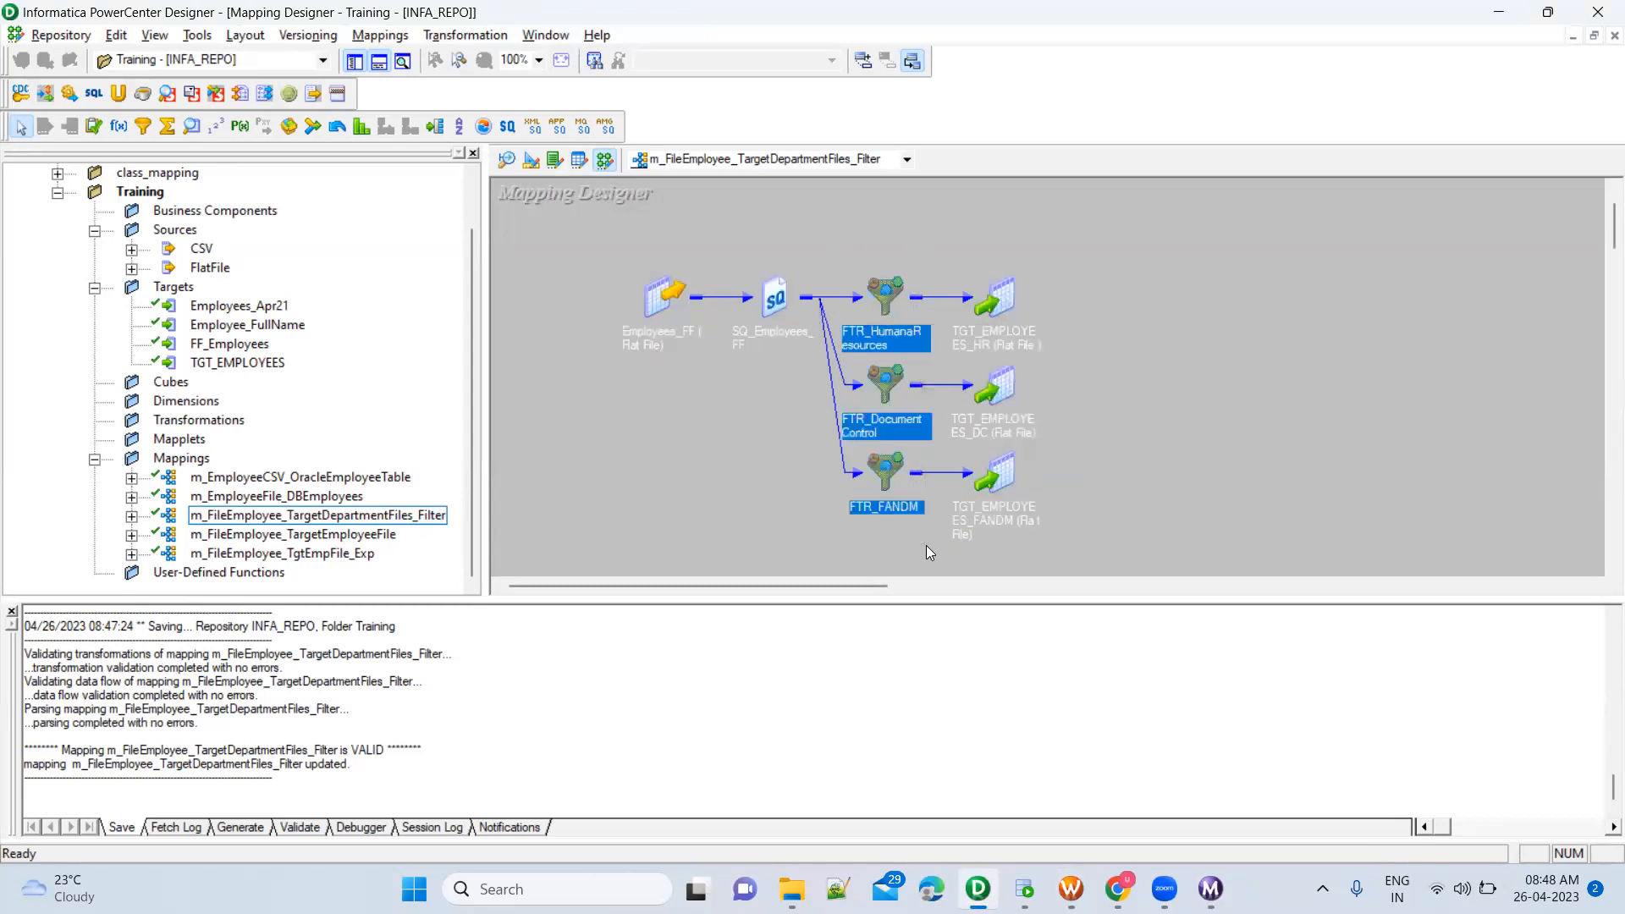
{"action": "left_click", "coordinate": [1113, 298]}
{"action": "left_click_drag", "start_coordinate": [958, 255], "coordinate": [931, 418]}
{"action": "left_click_drag", "start_coordinate": [1063, 483], "coordinate": [938, 550]}
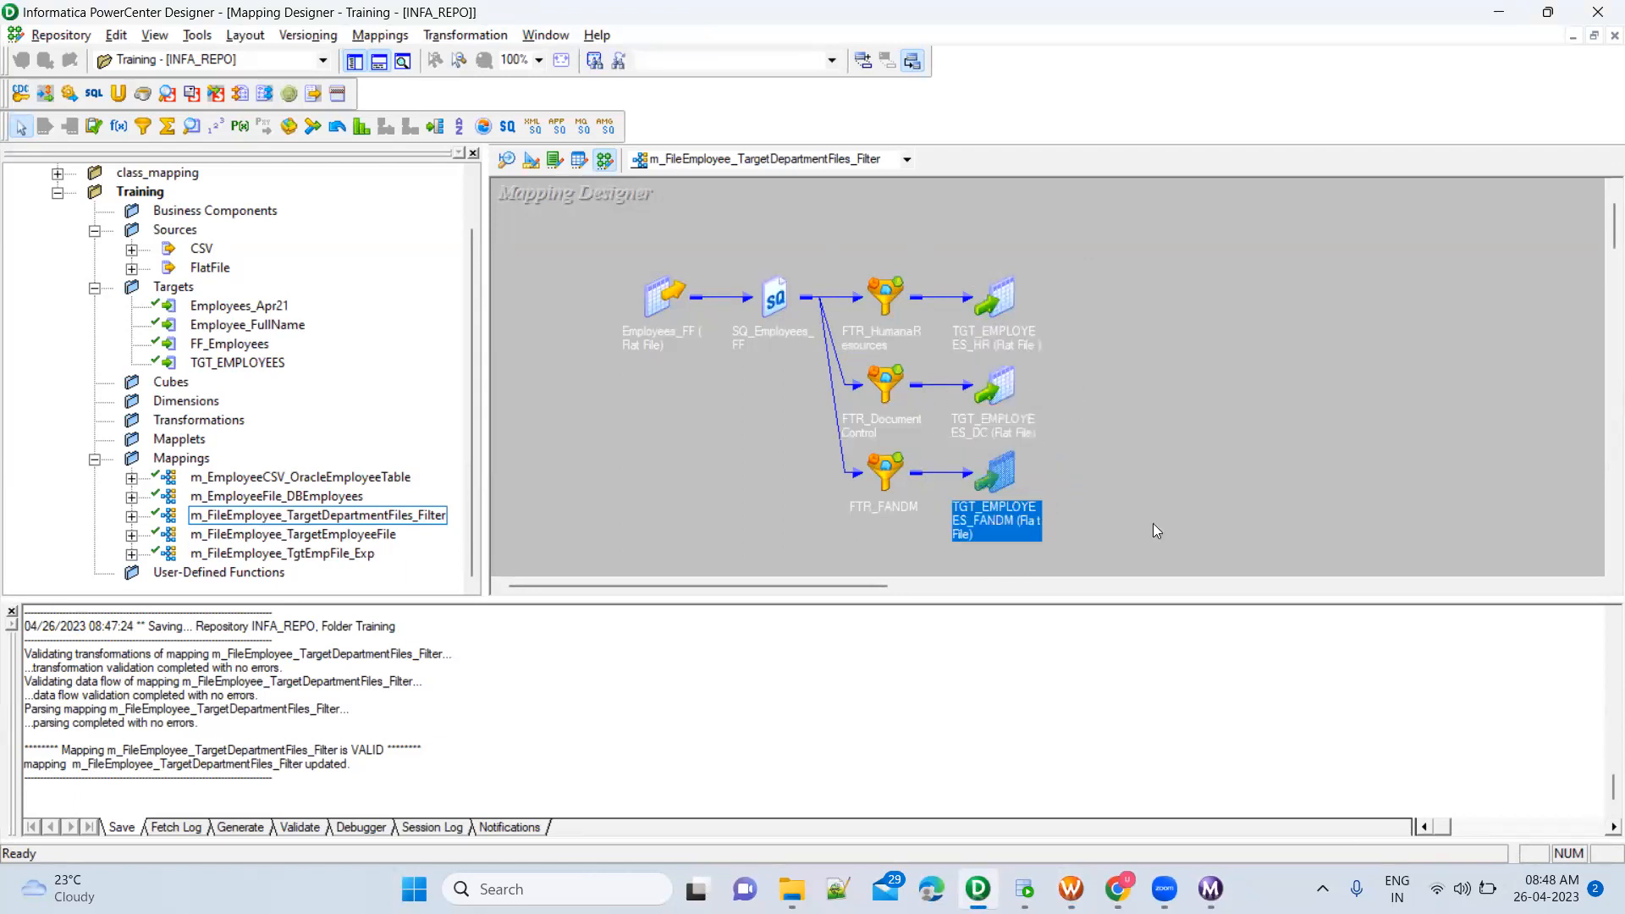
{"action": "left_click", "coordinate": [1190, 535]}
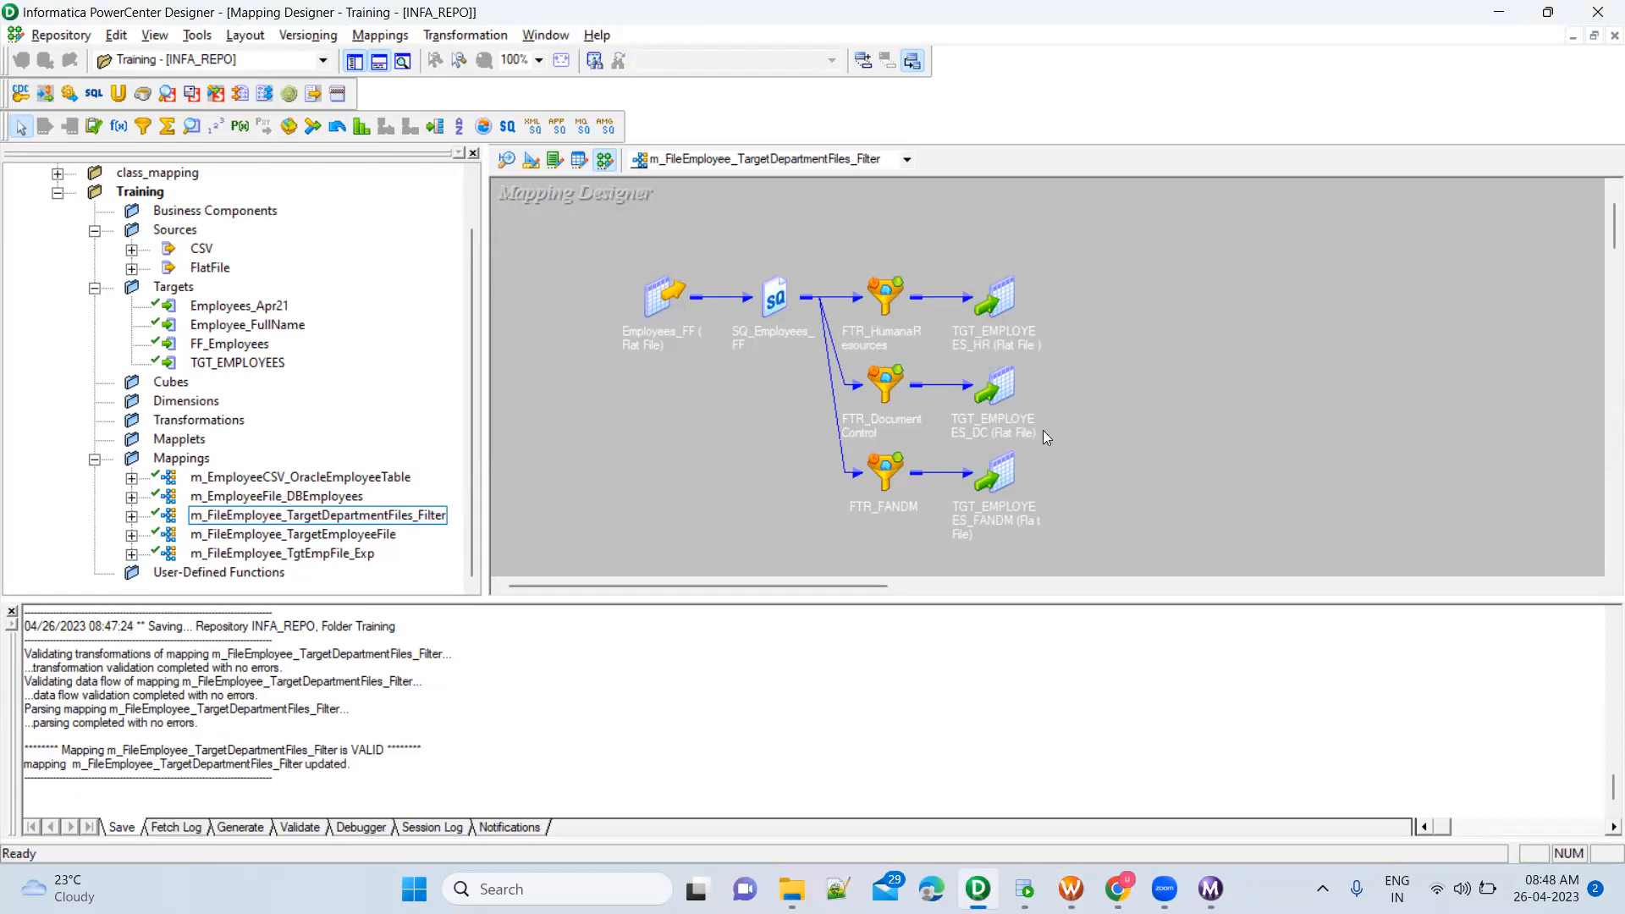
Narrow the repository navigator to widen the mapping canvas, and review the whole flow from source to targets
{"action": "left_click_drag", "start_coordinate": [490, 340], "coordinate": [338, 340]}
{"action": "left_click_drag", "start_coordinate": [449, 234], "coordinate": [964, 567]}
{"action": "left_click", "coordinate": [1011, 461]}
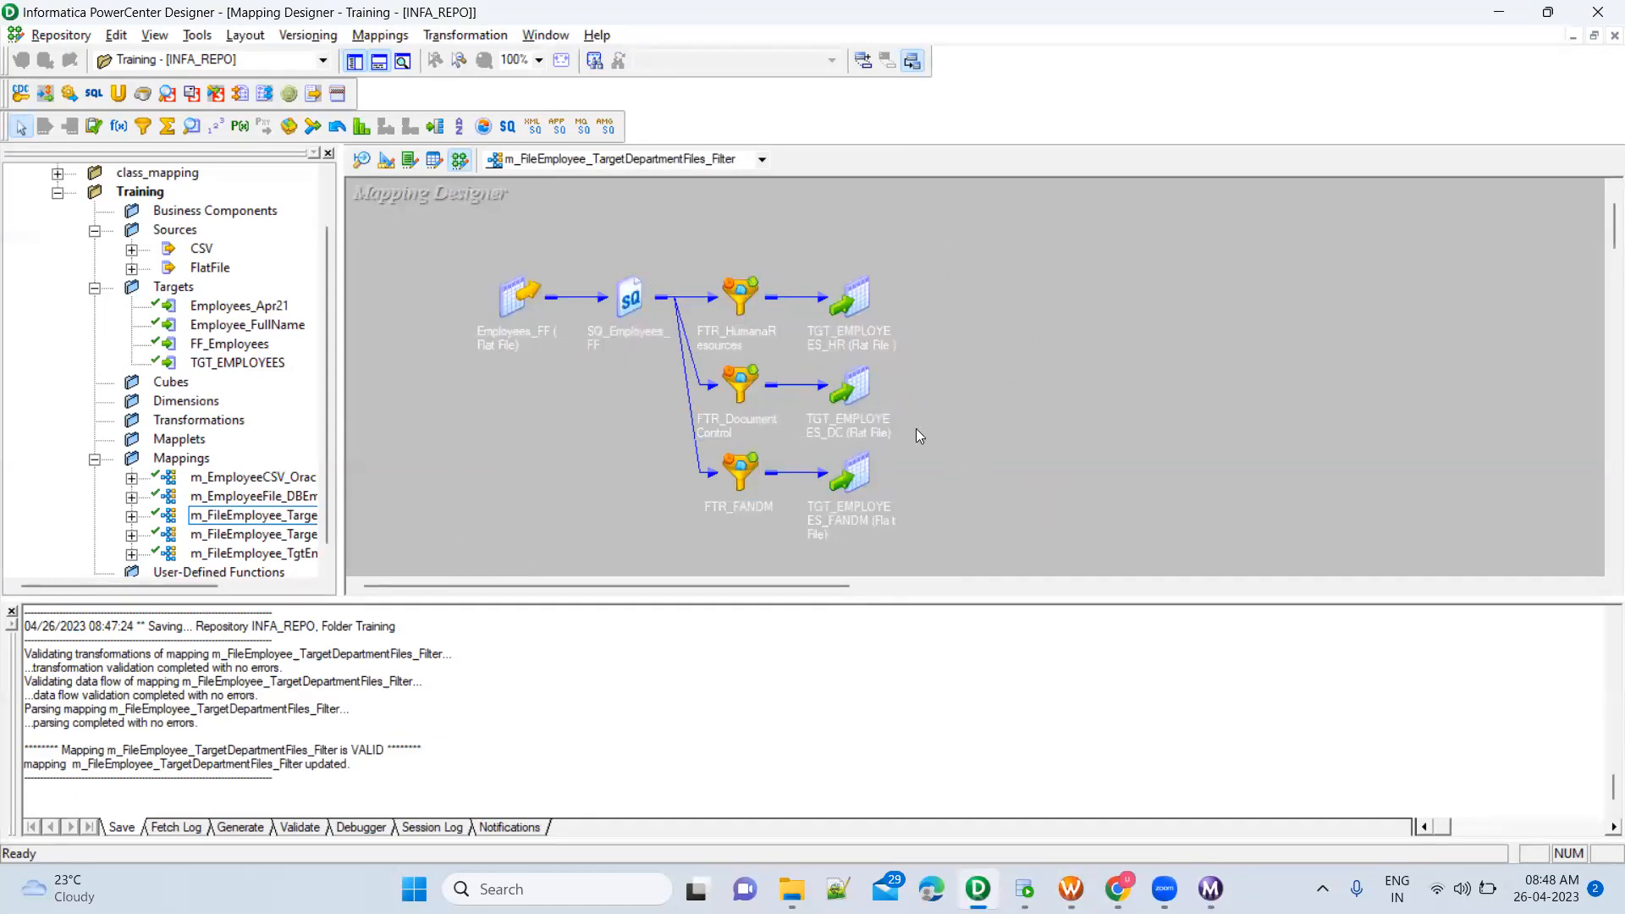
{"action": "left_click_drag", "start_coordinate": [459, 244], "coordinate": [1000, 546]}
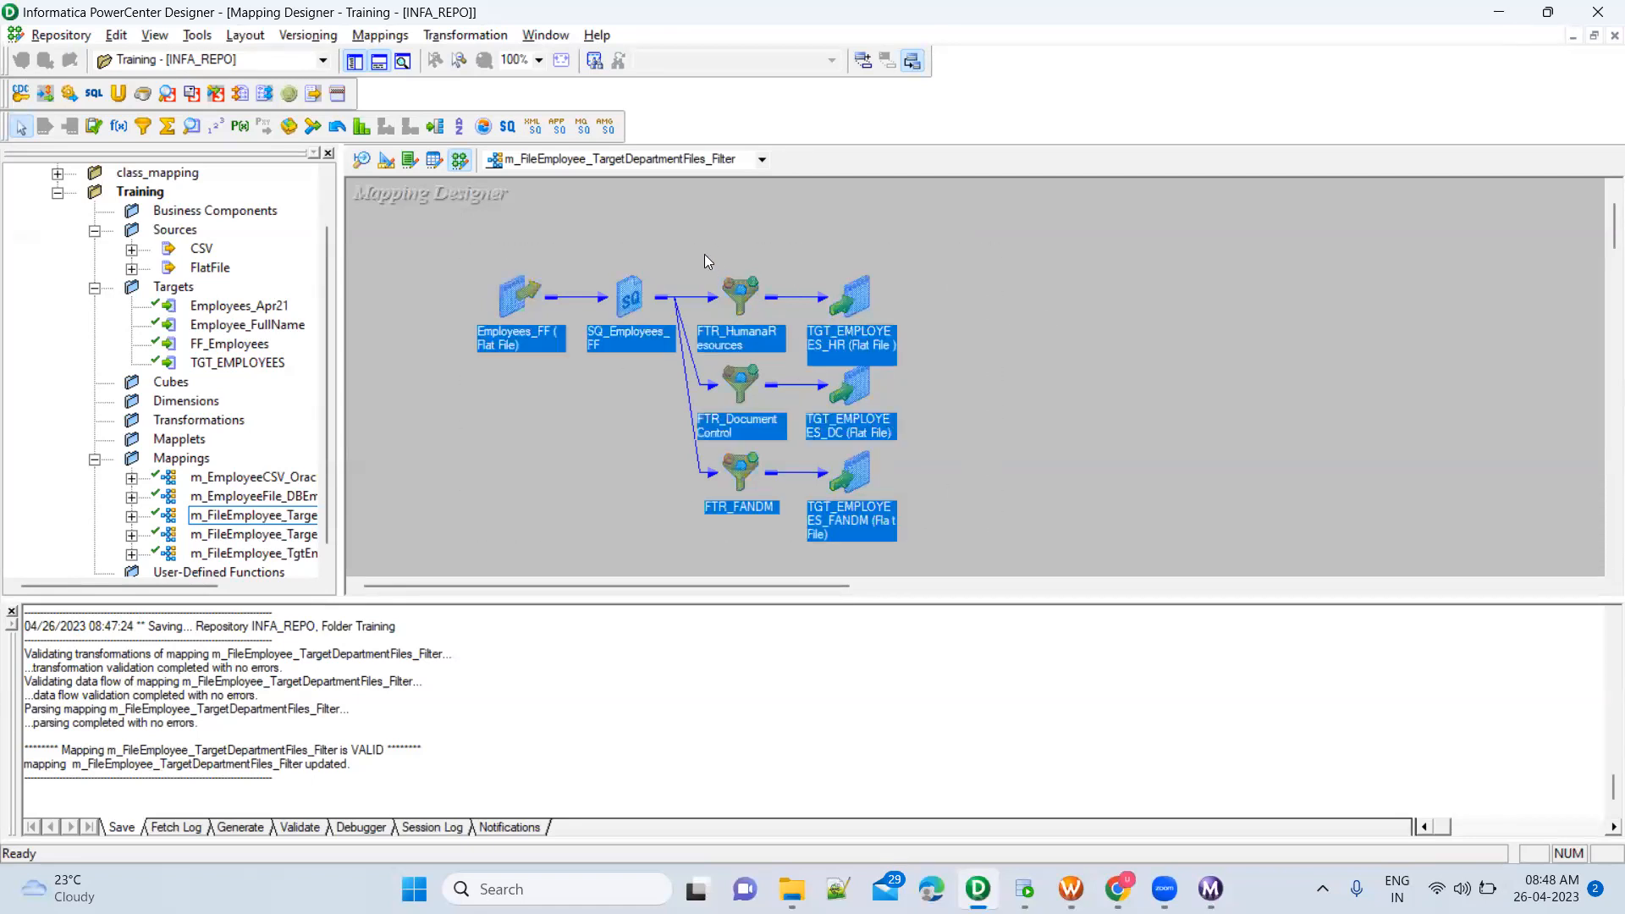
{"action": "left_click_drag", "start_coordinate": [701, 249], "coordinate": [804, 536]}
{"action": "left_click", "coordinate": [1038, 418]}
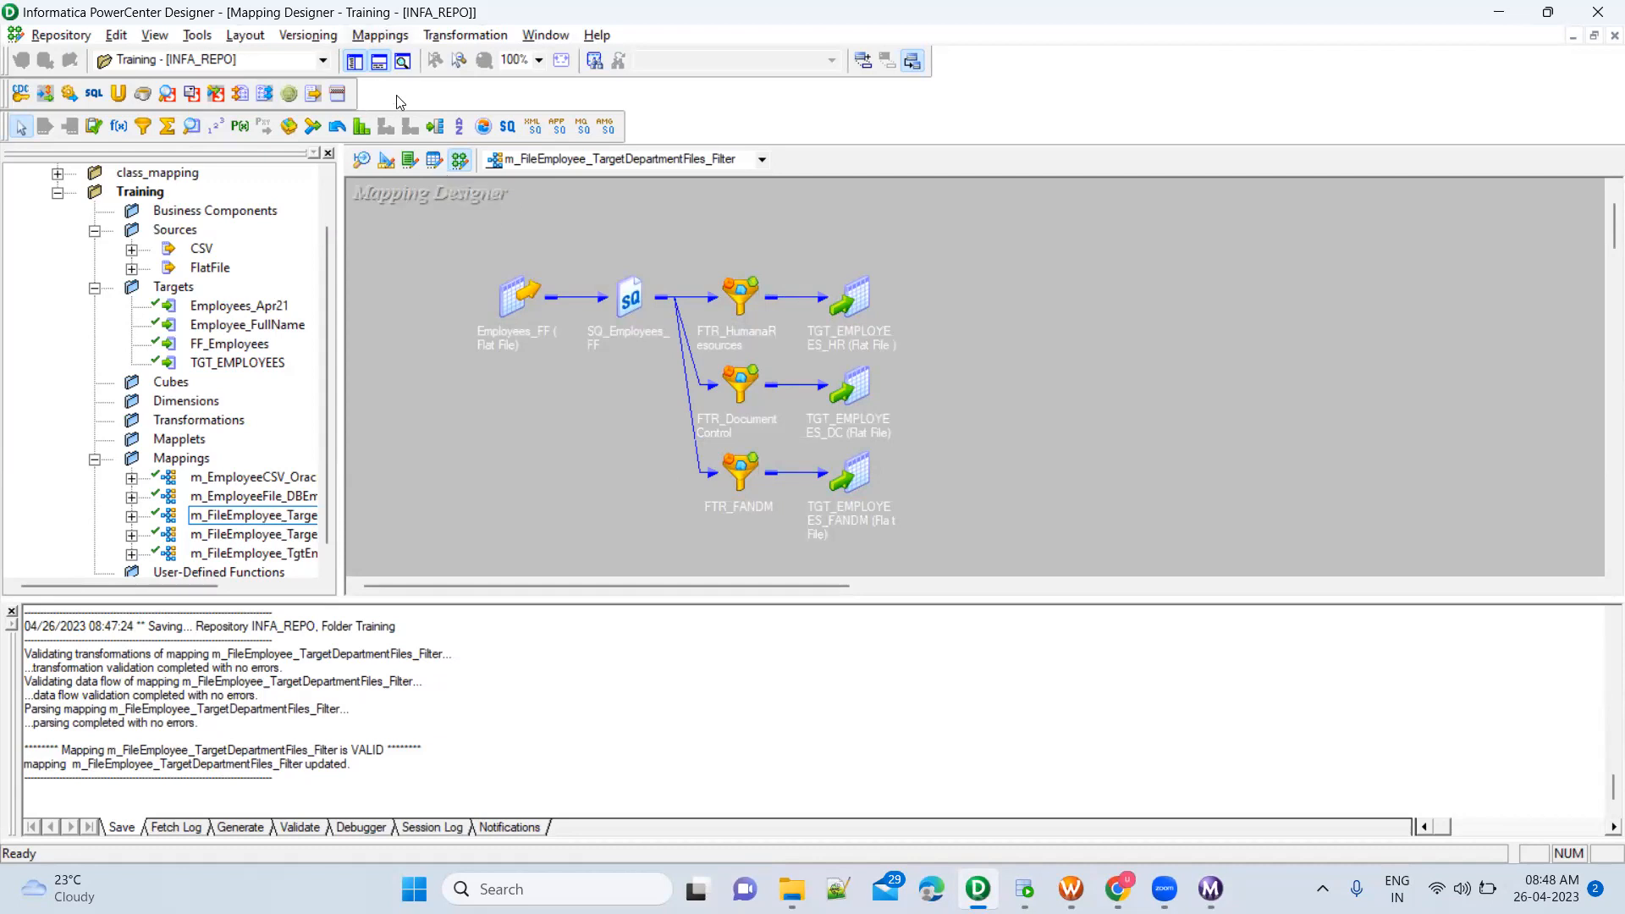
{"action": "key", "text": "alt+m"}
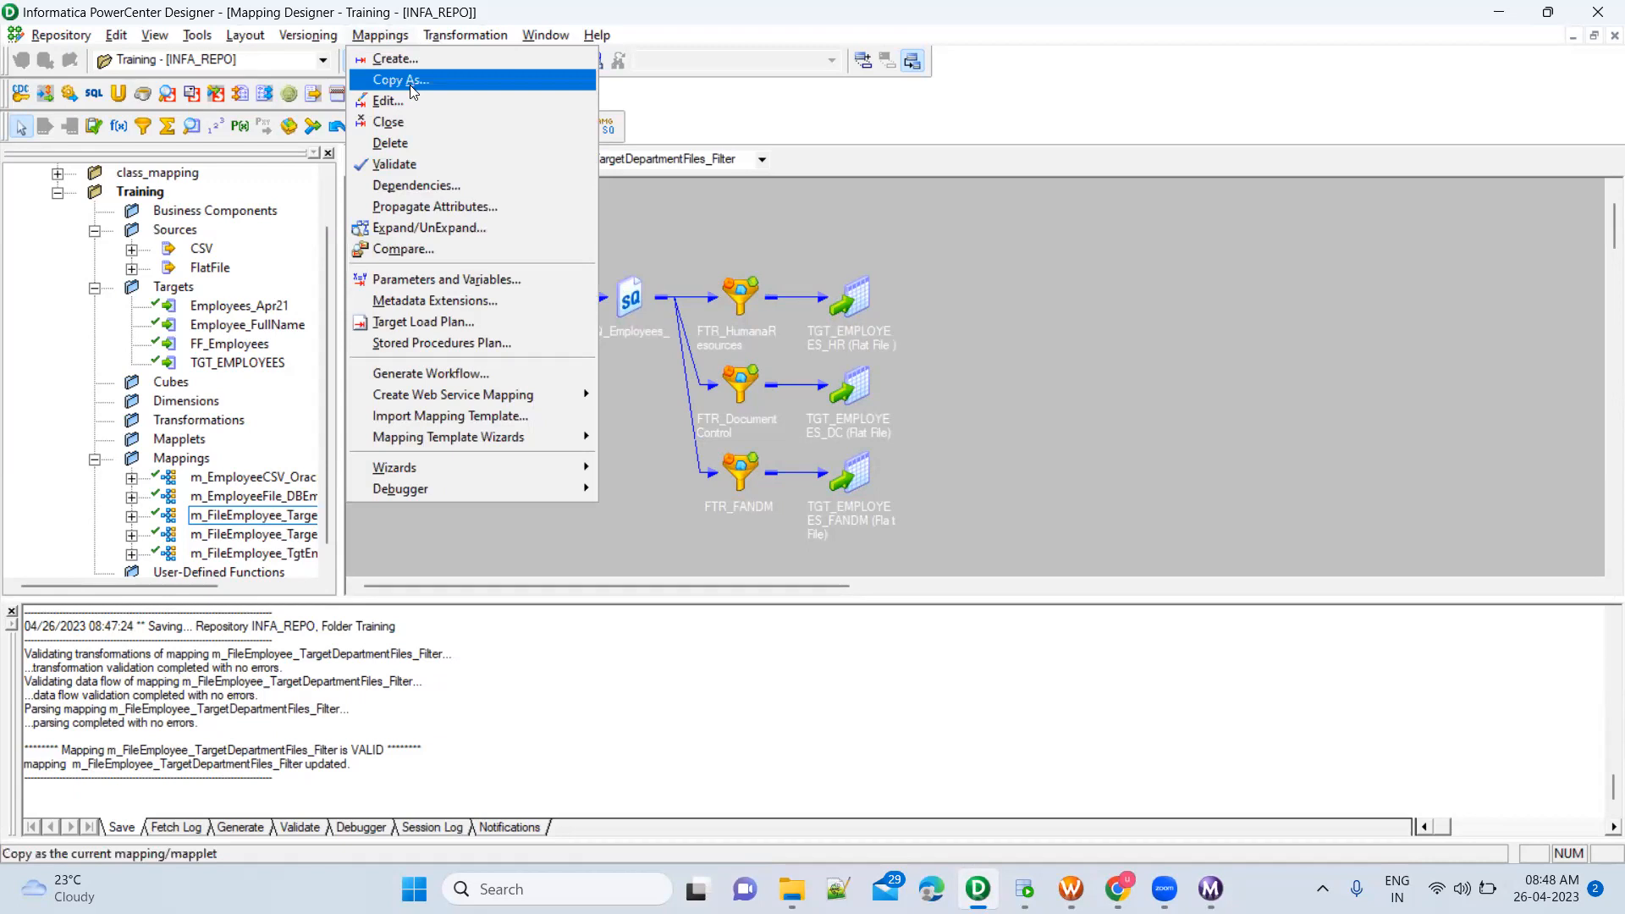
{"action": "left_click", "coordinate": [410, 87]}
{"action": "key", "text": "Escape"}
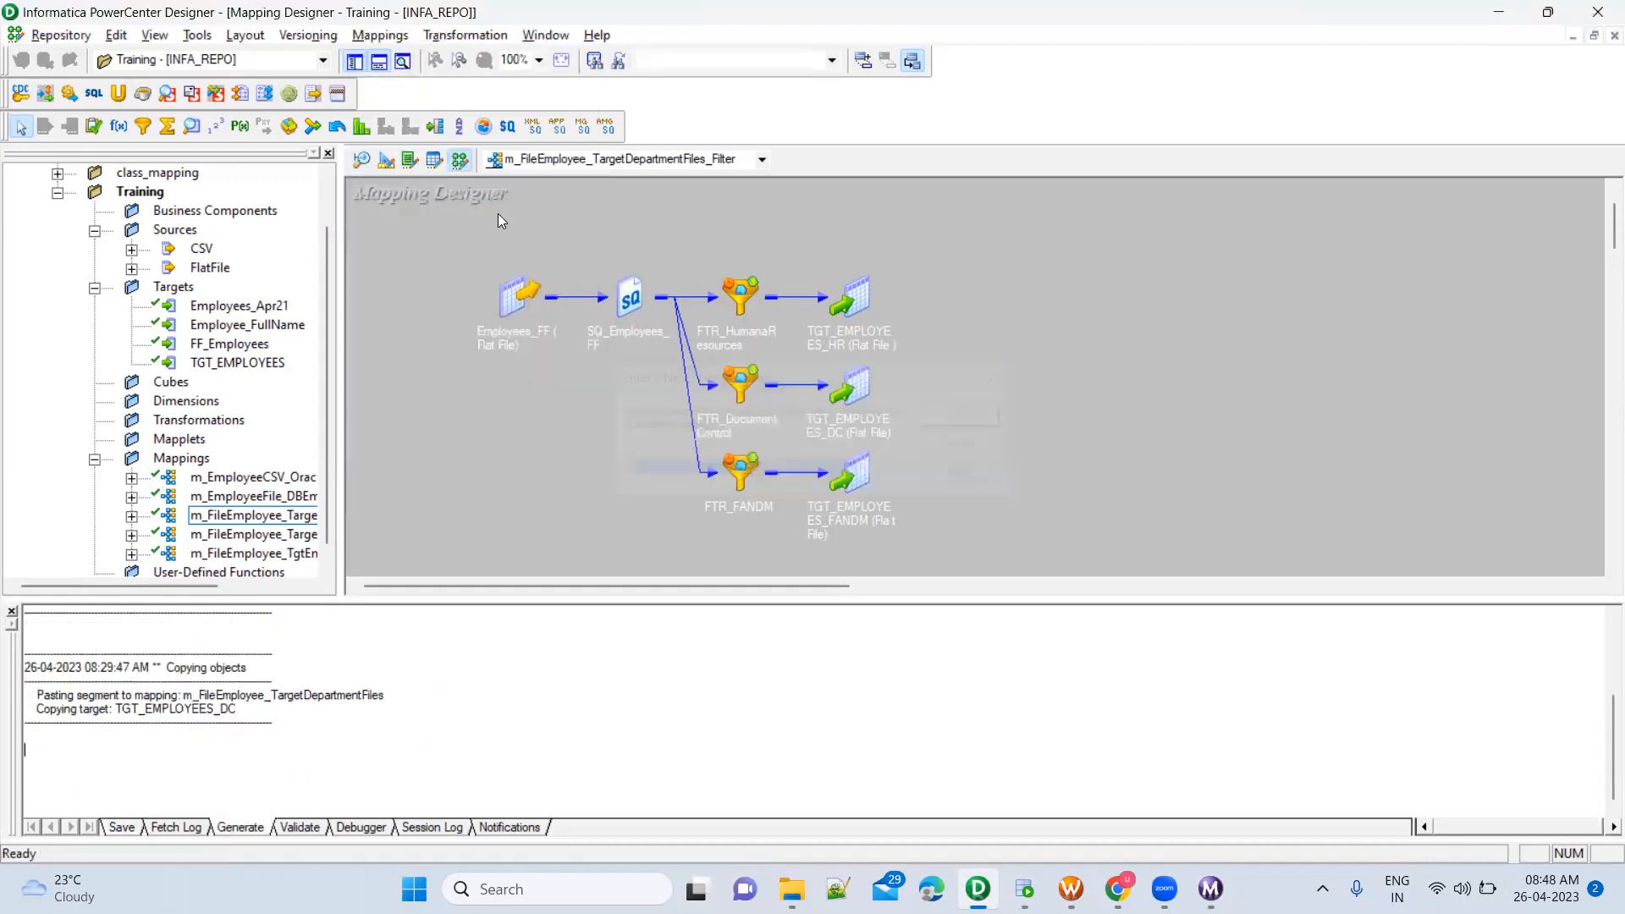
Copy the open filter mapping as a new mapping named m_FileEmployee_TargetDepartmentFiles_Router
{"action": "left_click", "coordinate": [379, 34]}
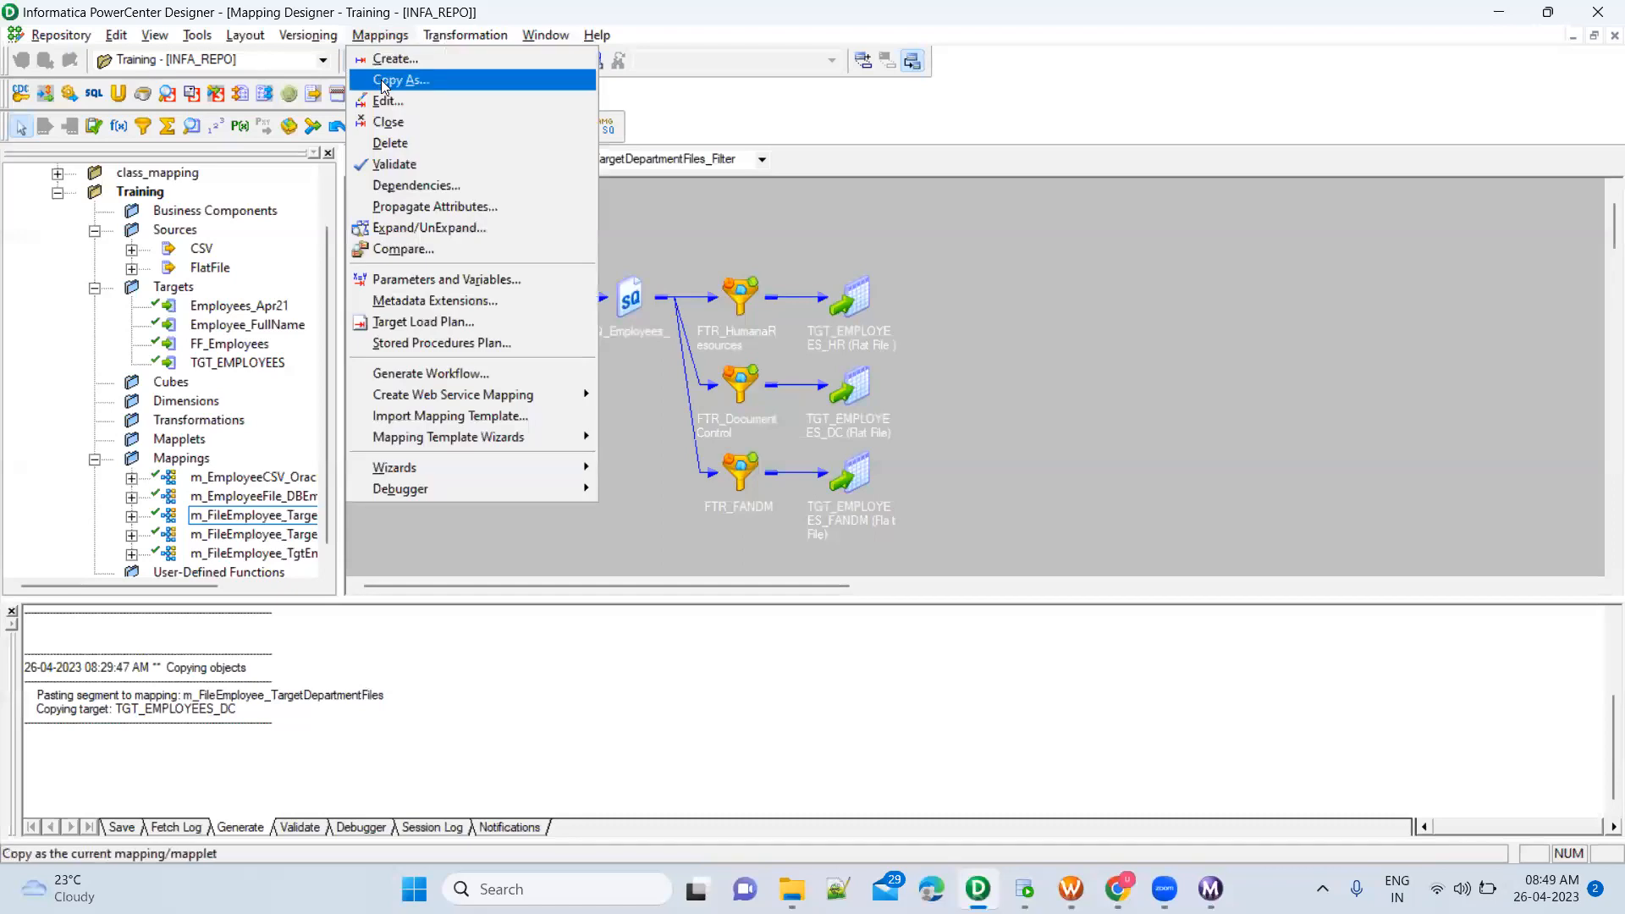
{"action": "left_click", "coordinate": [383, 82]}
{"action": "left_click", "coordinate": [877, 474]}
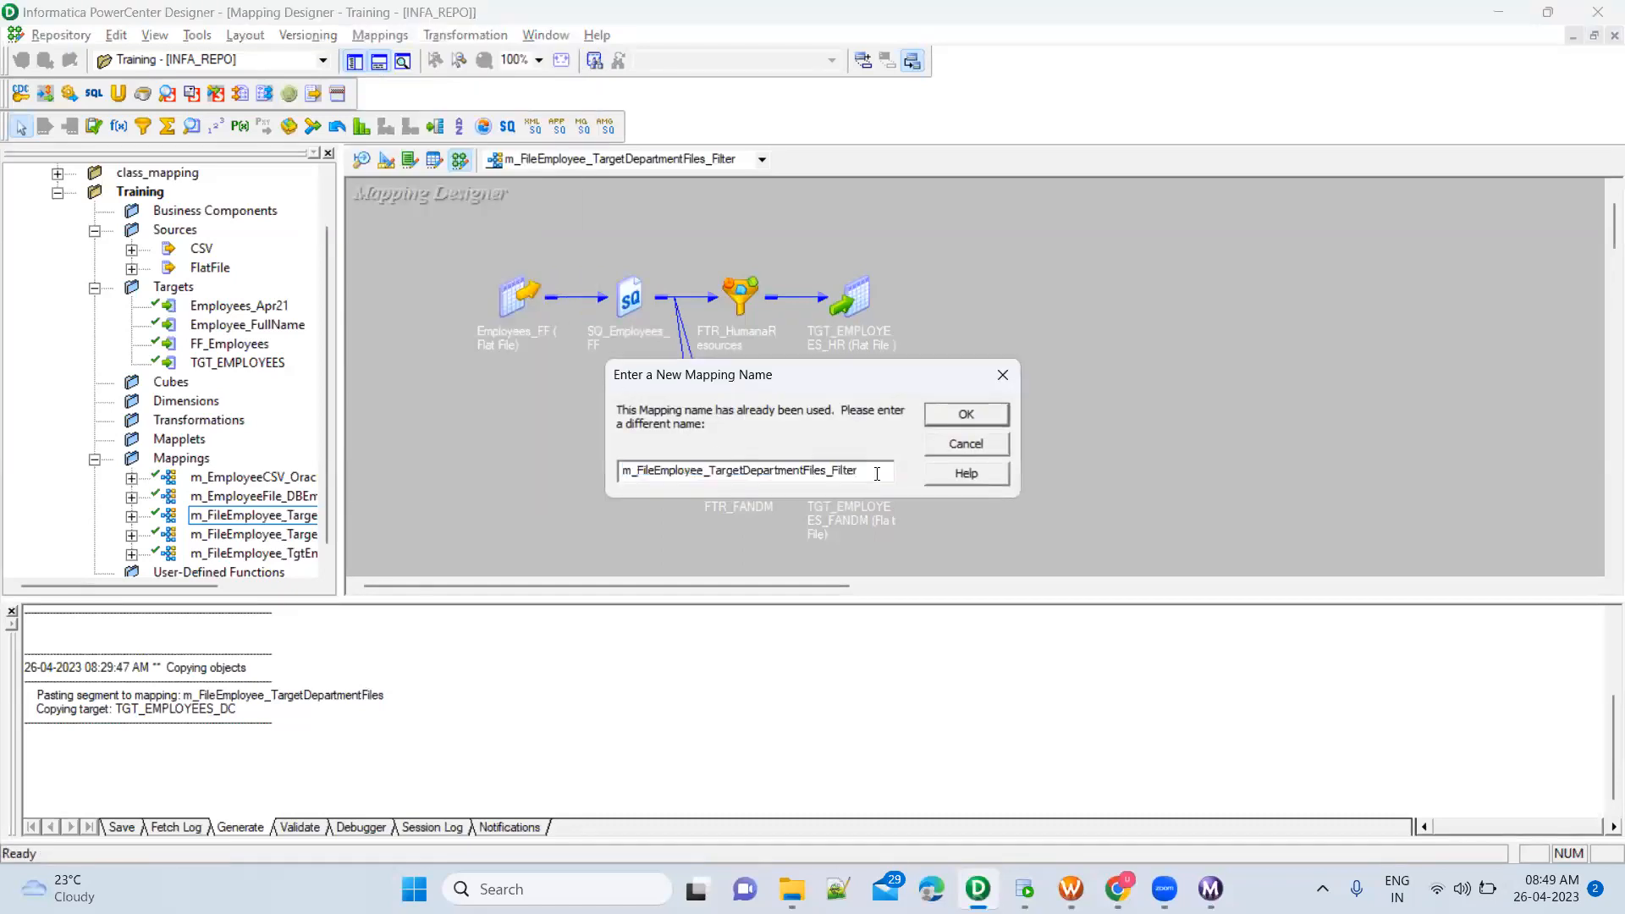
{"action": "key", "text": "BackSpace"}
{"action": "key", "text": "BackSpace"}
{"action": "key", "text": "BackSpace"}
{"action": "key", "text": "BackSpace"}
{"action": "key", "text": "BackSpace"}
{"action": "key", "text": "BackSpace"}
{"action": "type", "text": "Router"}
{"action": "left_click", "coordinate": [964, 415]}
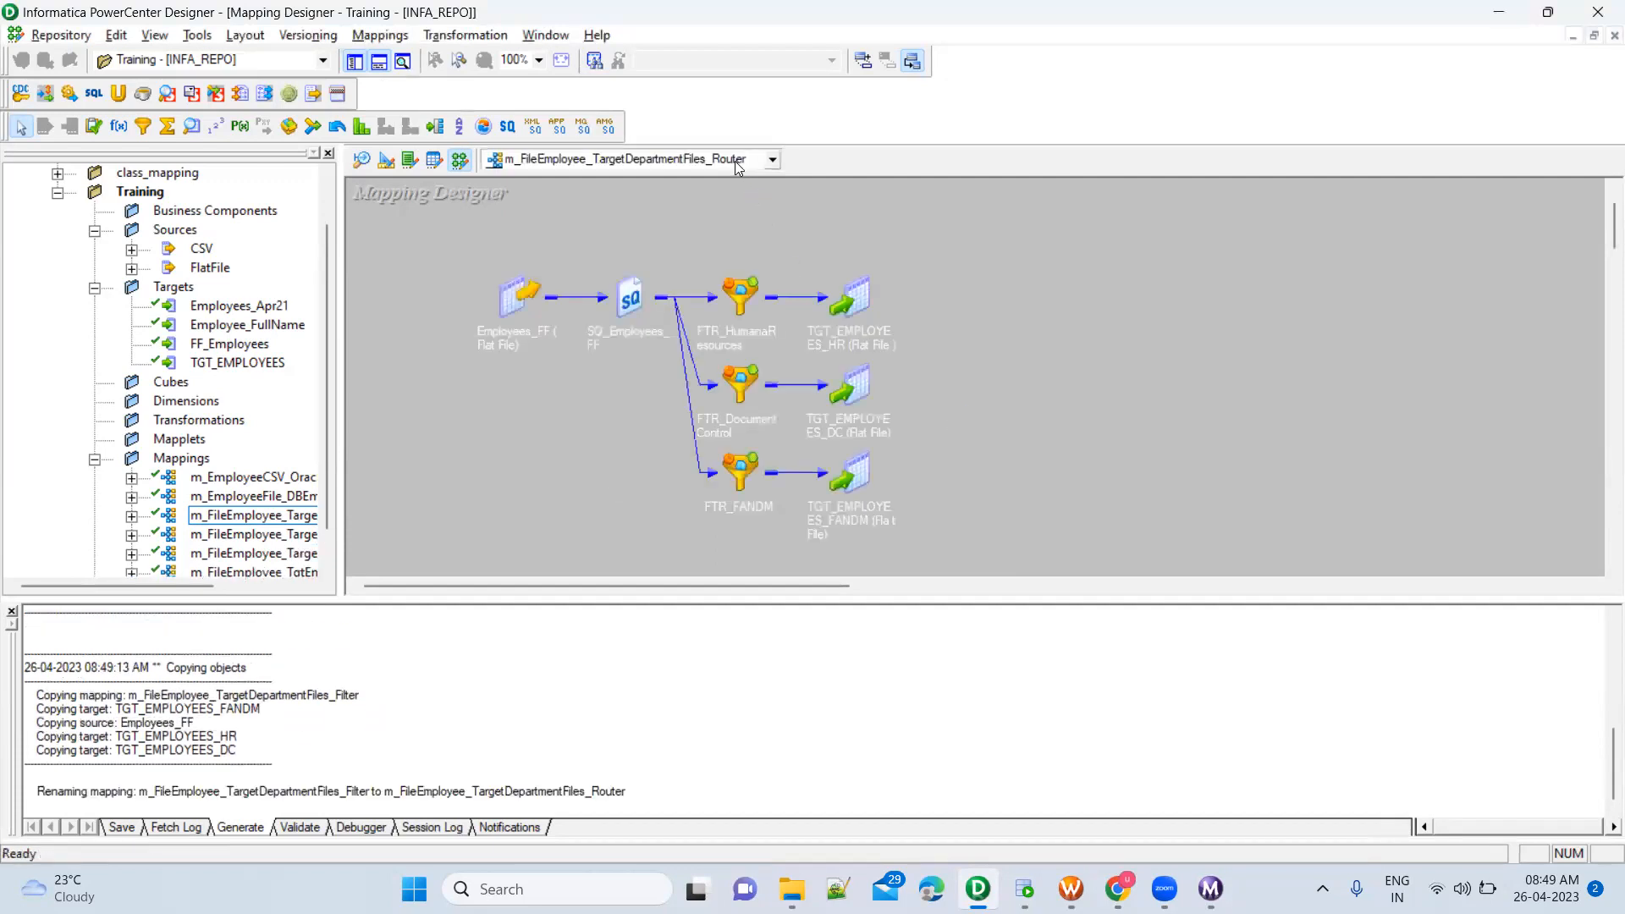
Delete the FTR_HumanaResources, FTR_DocumentControl and FTR_FANDM filter transformations from the router mapping
{"action": "left_click_drag", "start_coordinate": [444, 244], "coordinate": [951, 570]}
{"action": "left_click", "coordinate": [1020, 439]}
{"action": "left_click_drag", "start_coordinate": [693, 255], "coordinate": [782, 538]}
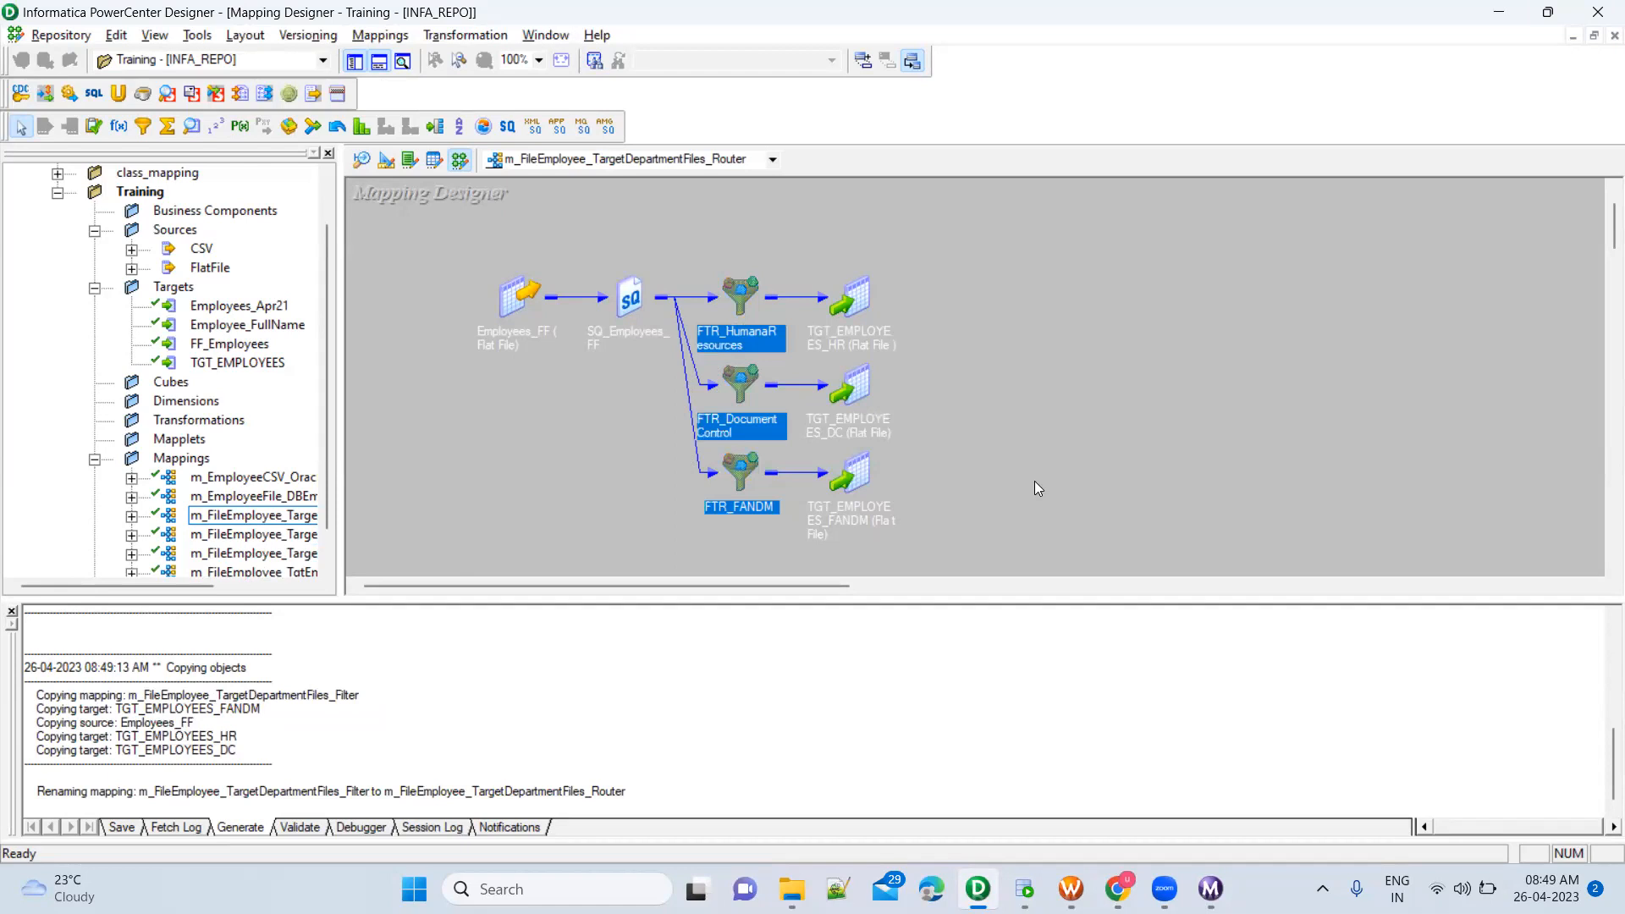
{"action": "key", "text": "Delete"}
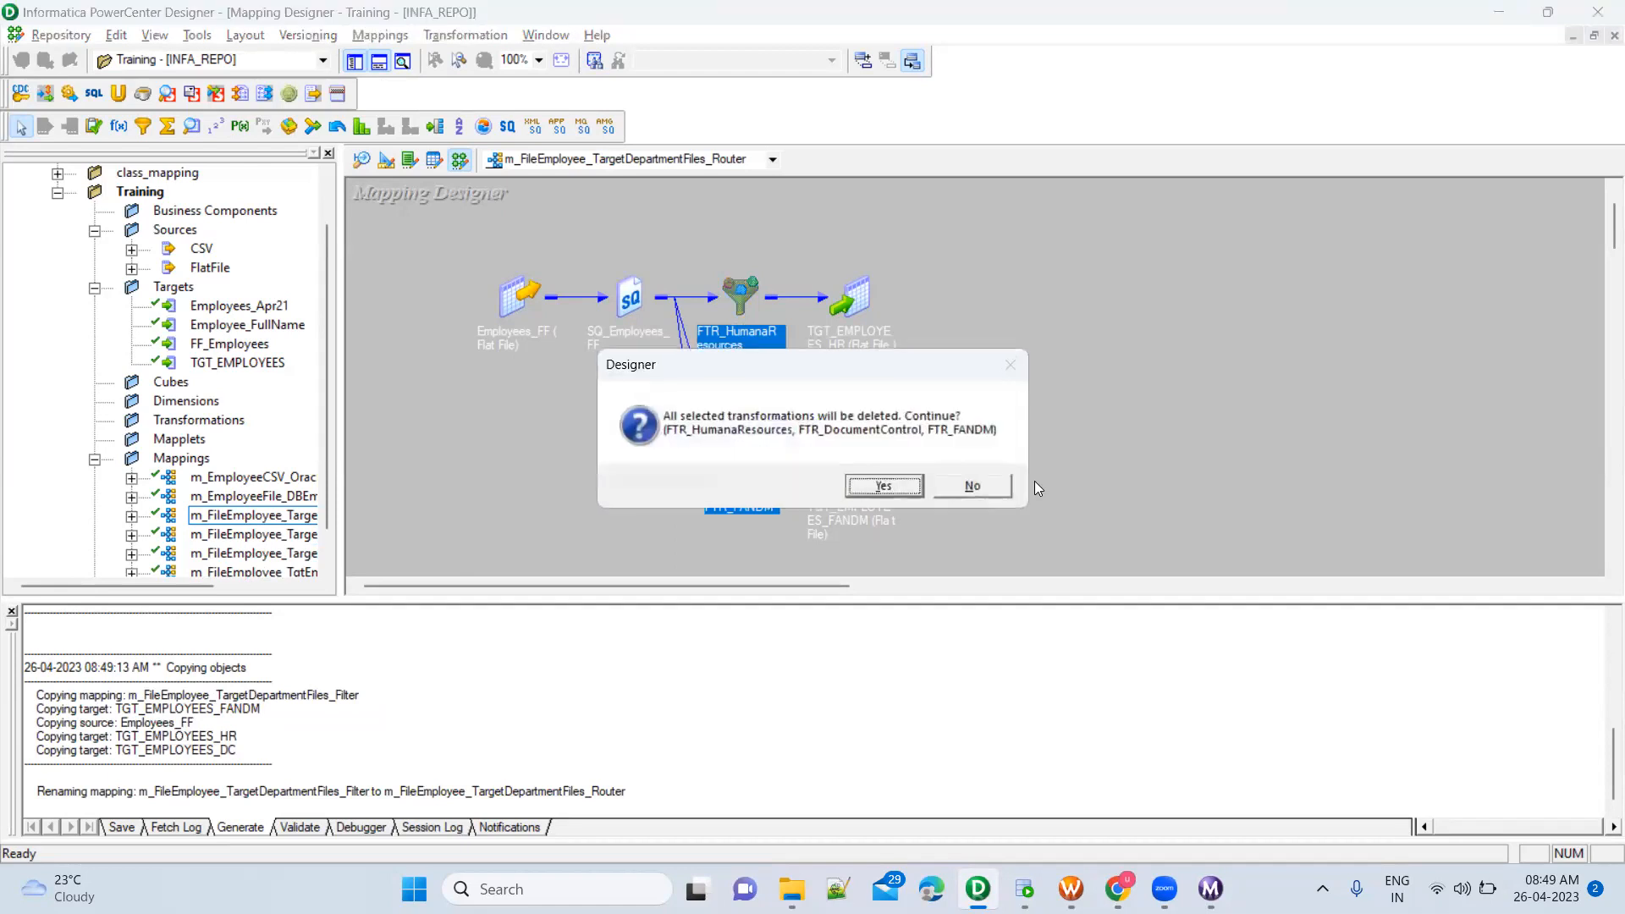
{"action": "left_click", "coordinate": [882, 486]}
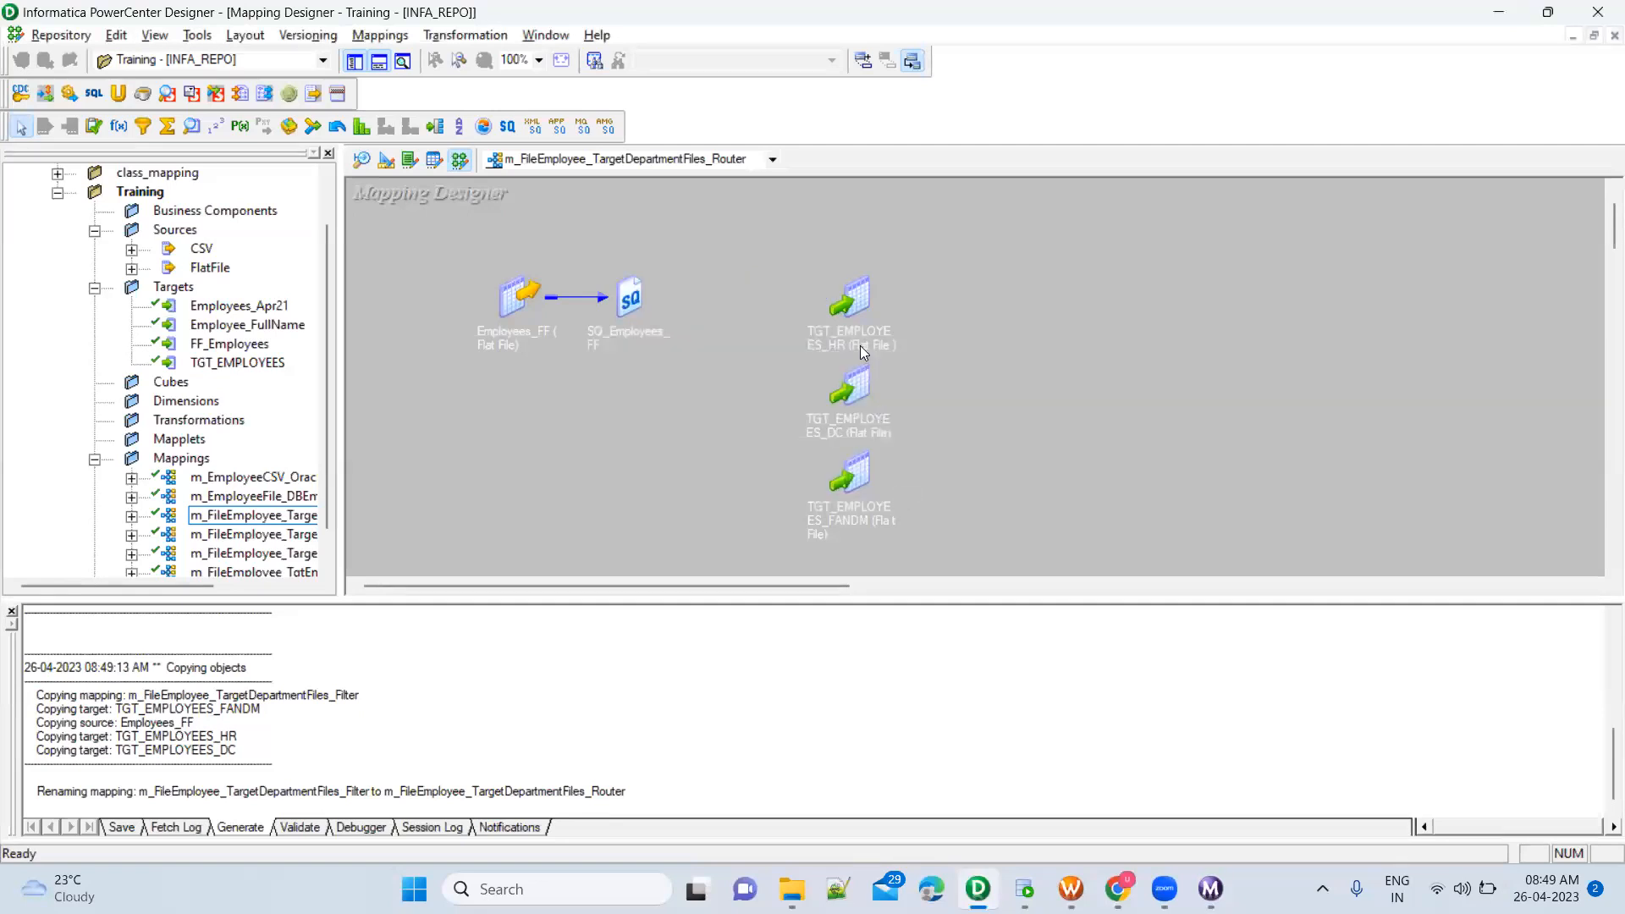
Move the HR, DC and FANDM targets farther from the source qualifier and space them out vertically
{"action": "left_click_drag", "start_coordinate": [853, 303], "coordinate": [1036, 277]}
{"action": "left_click_drag", "start_coordinate": [865, 391], "coordinate": [1085, 380]}
{"action": "left_click_drag", "start_coordinate": [857, 467], "coordinate": [1102, 519]}
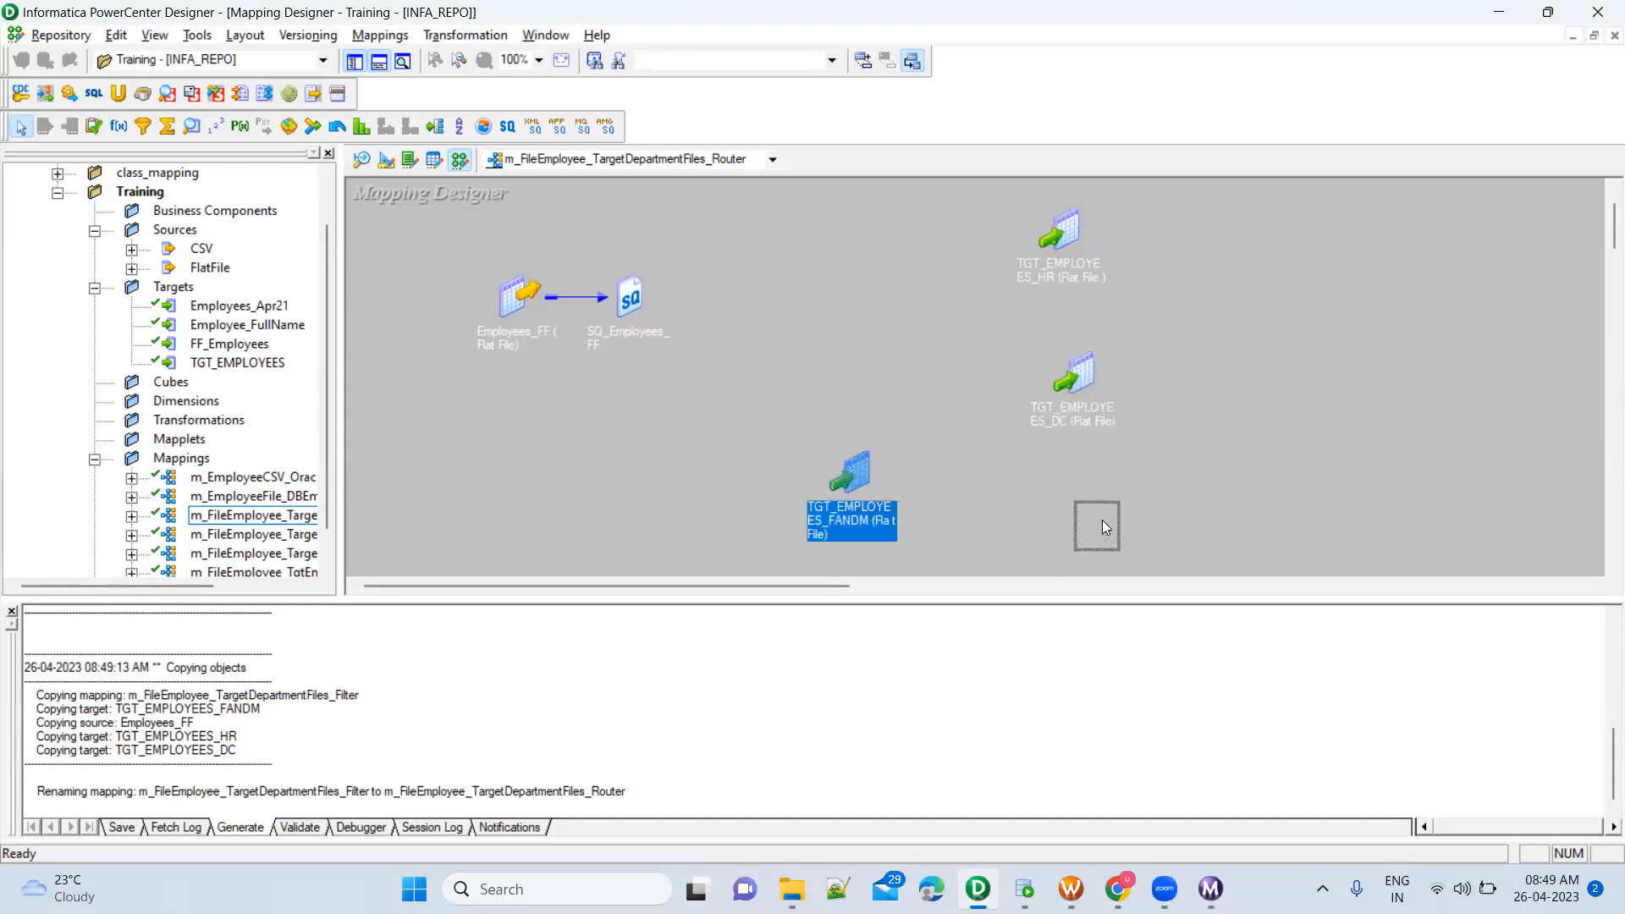
{"action": "left_click", "coordinate": [1244, 347]}
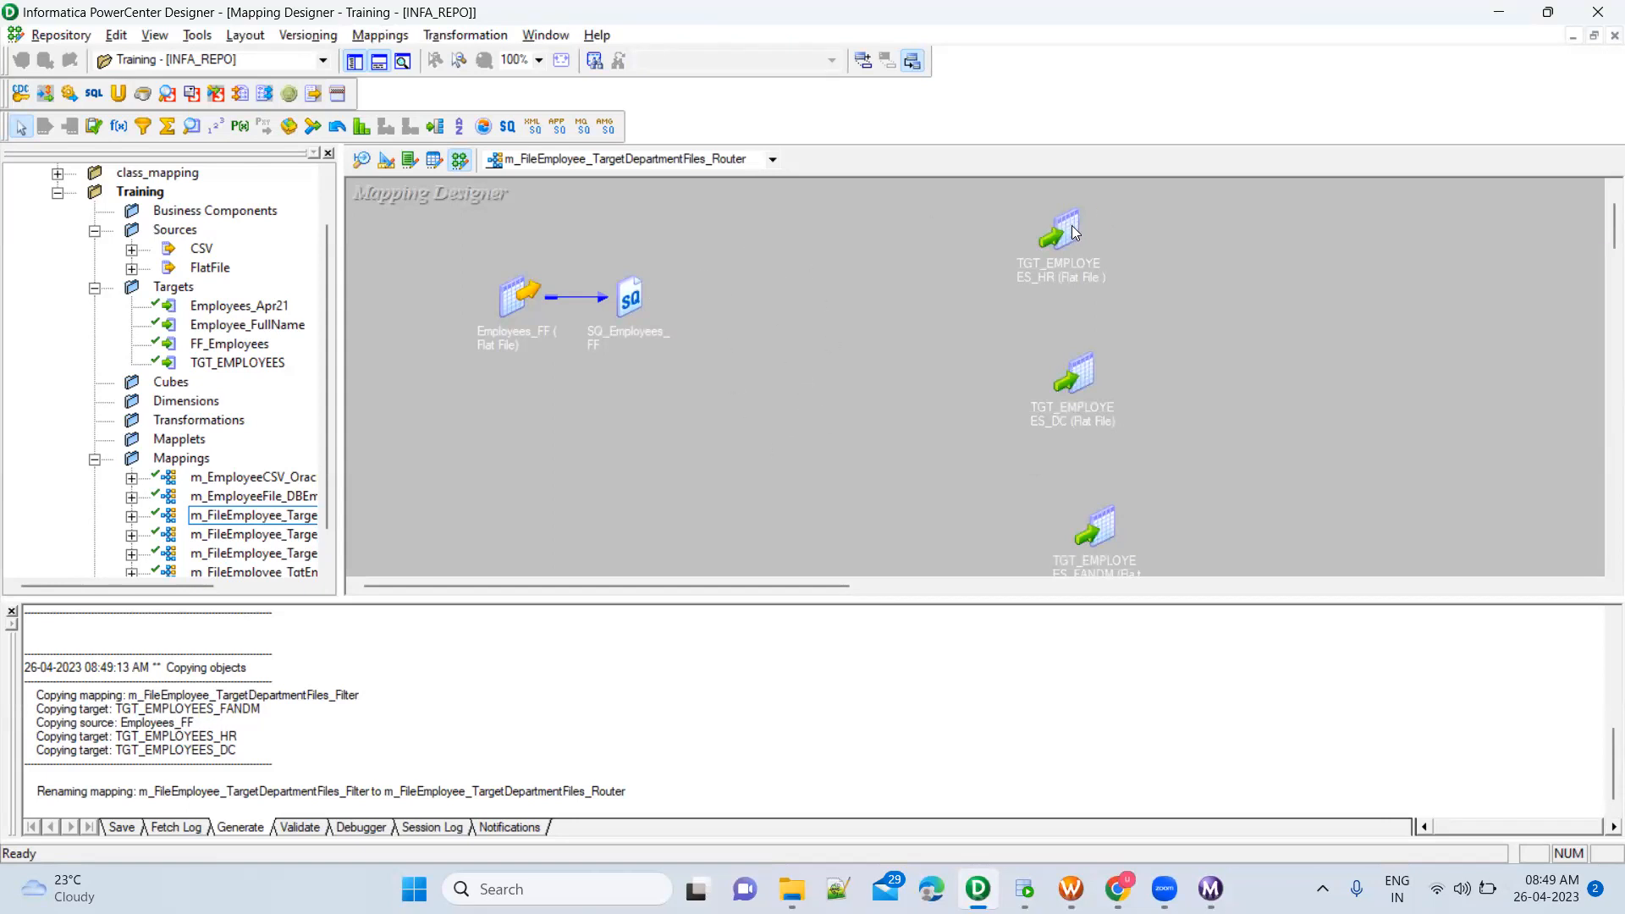
{"action": "left_click_drag", "start_coordinate": [1071, 225], "coordinate": [1081, 222]}
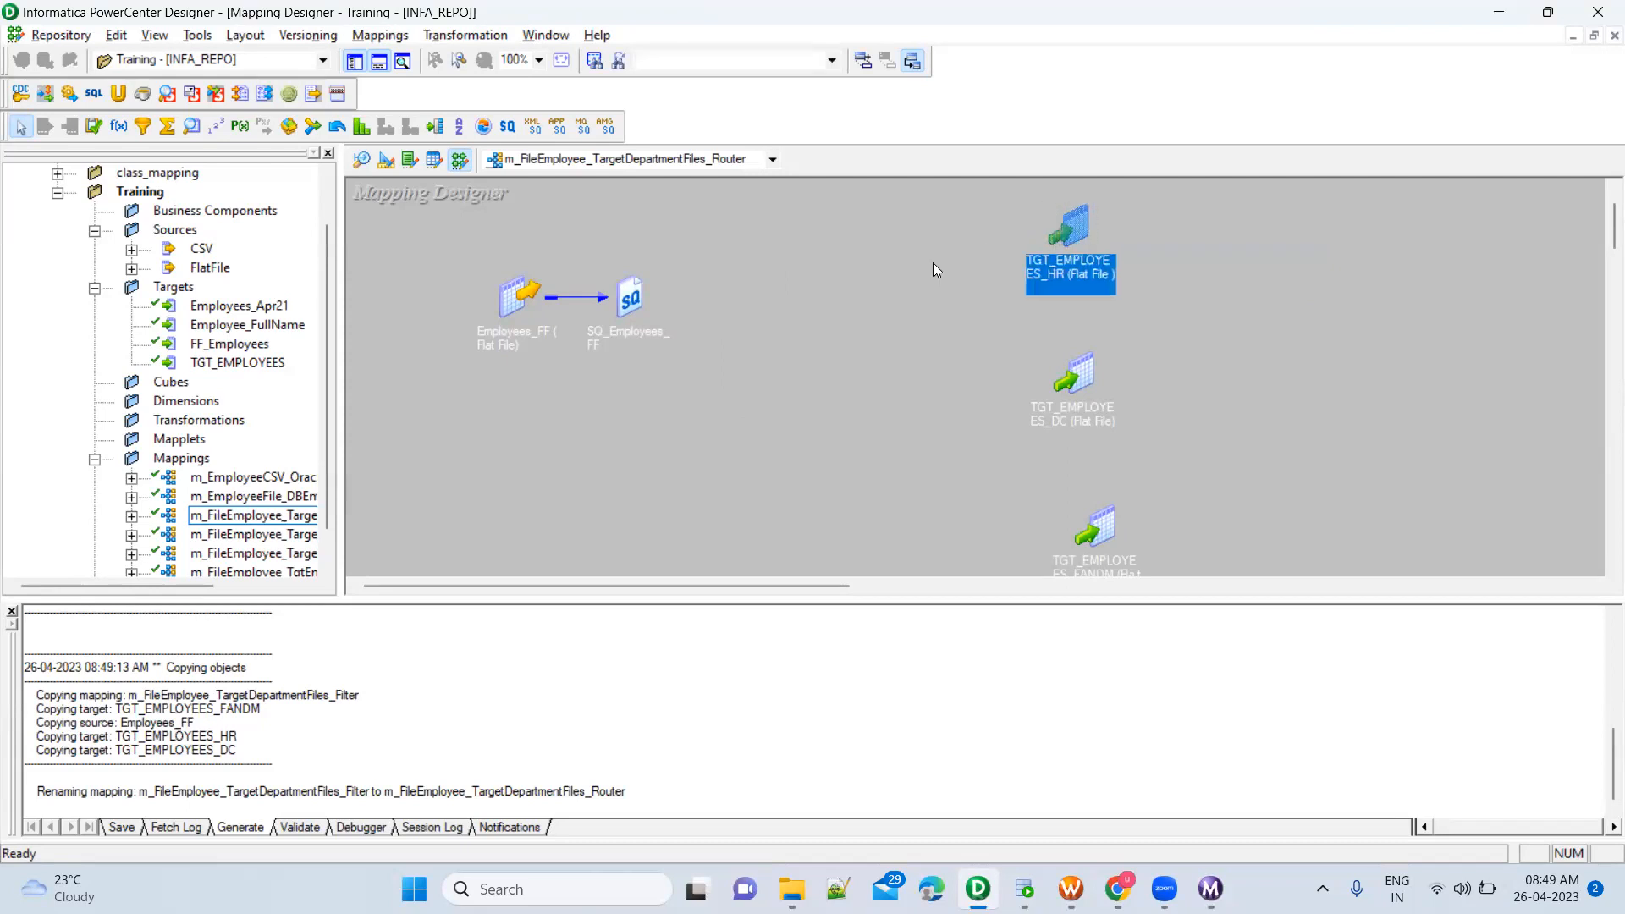
{"action": "left_click", "coordinate": [756, 282]}
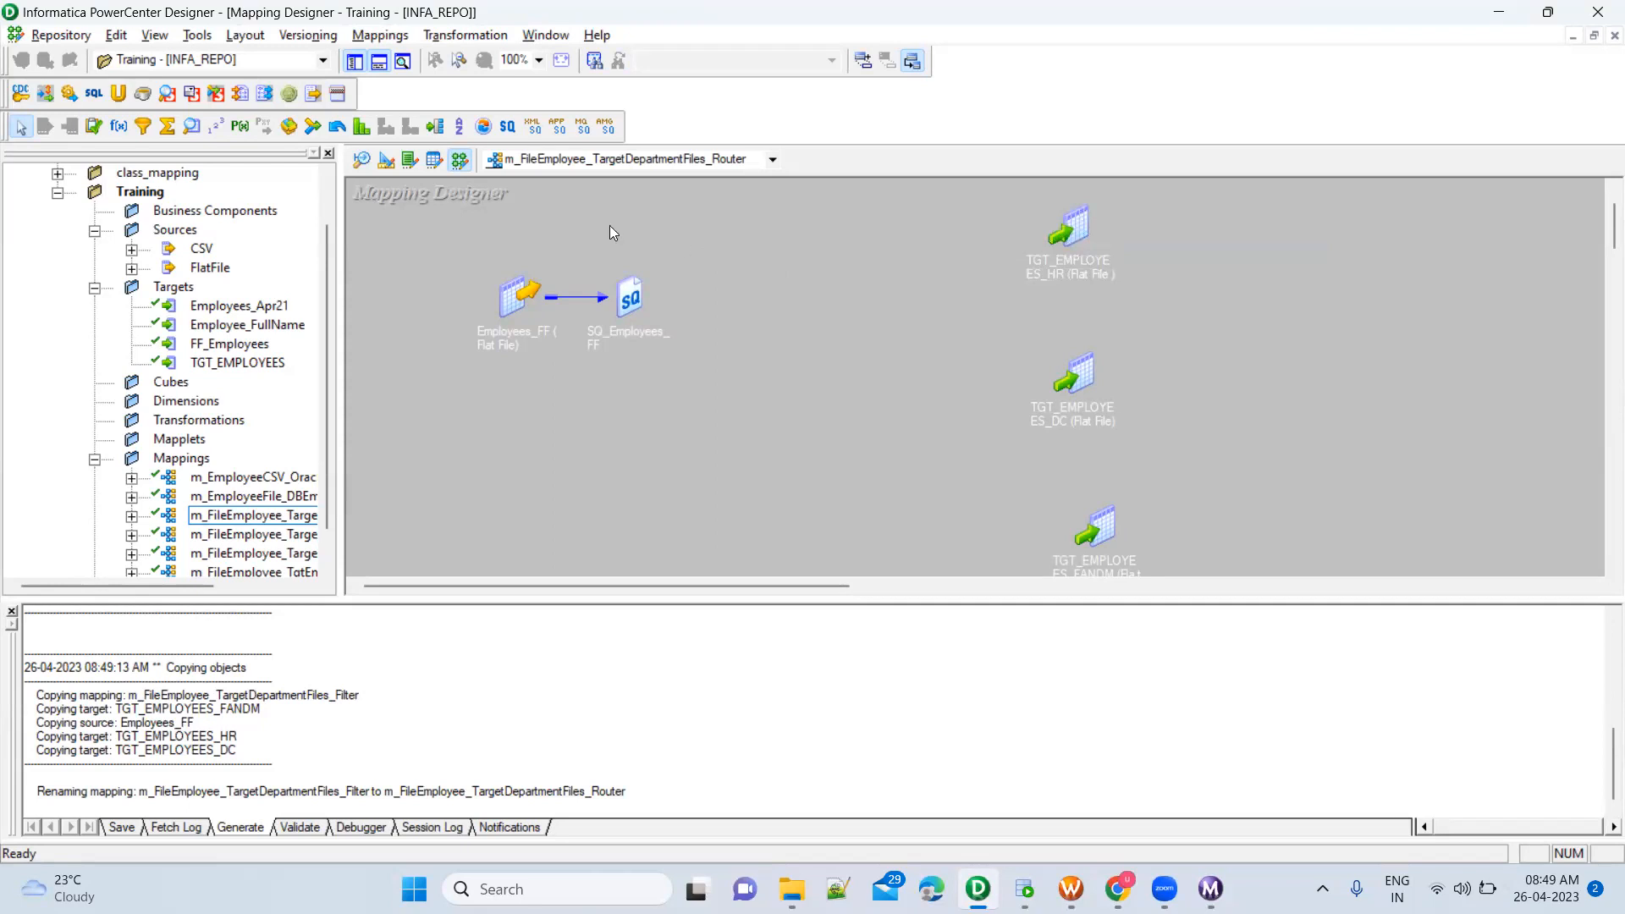
Add a Router transformation between the source qualifier and the targets, and move the source and its qualifier away from it
{"action": "left_click", "coordinate": [435, 127]}
{"action": "left_click", "coordinate": [757, 280]}
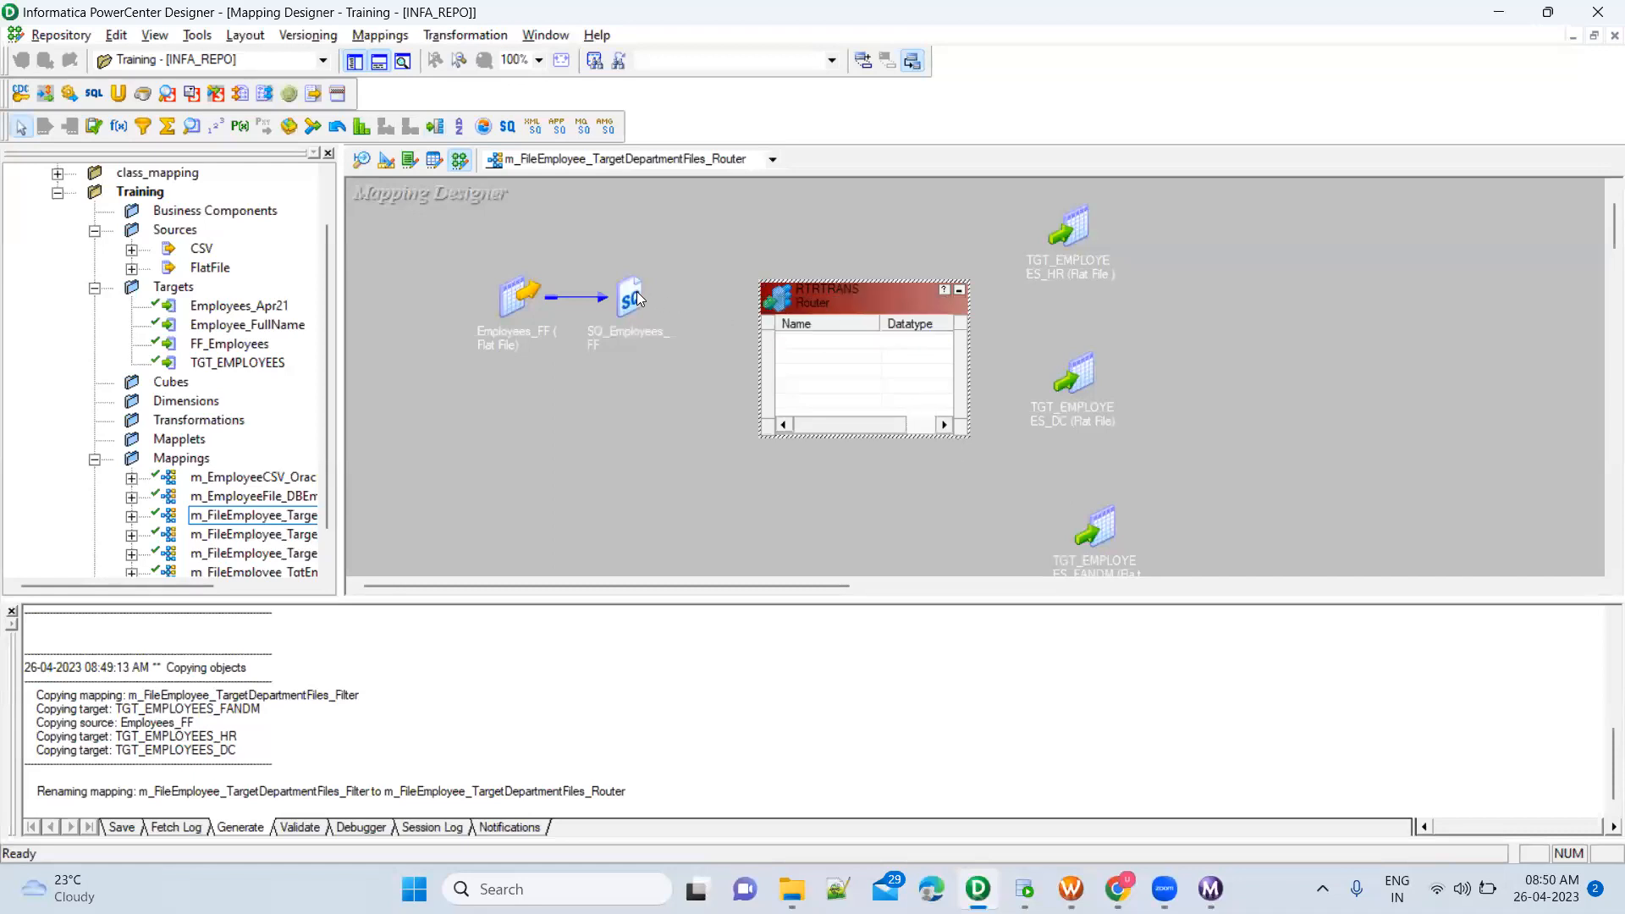
{"action": "left_click_drag", "start_coordinate": [480, 267], "coordinate": [677, 354]}
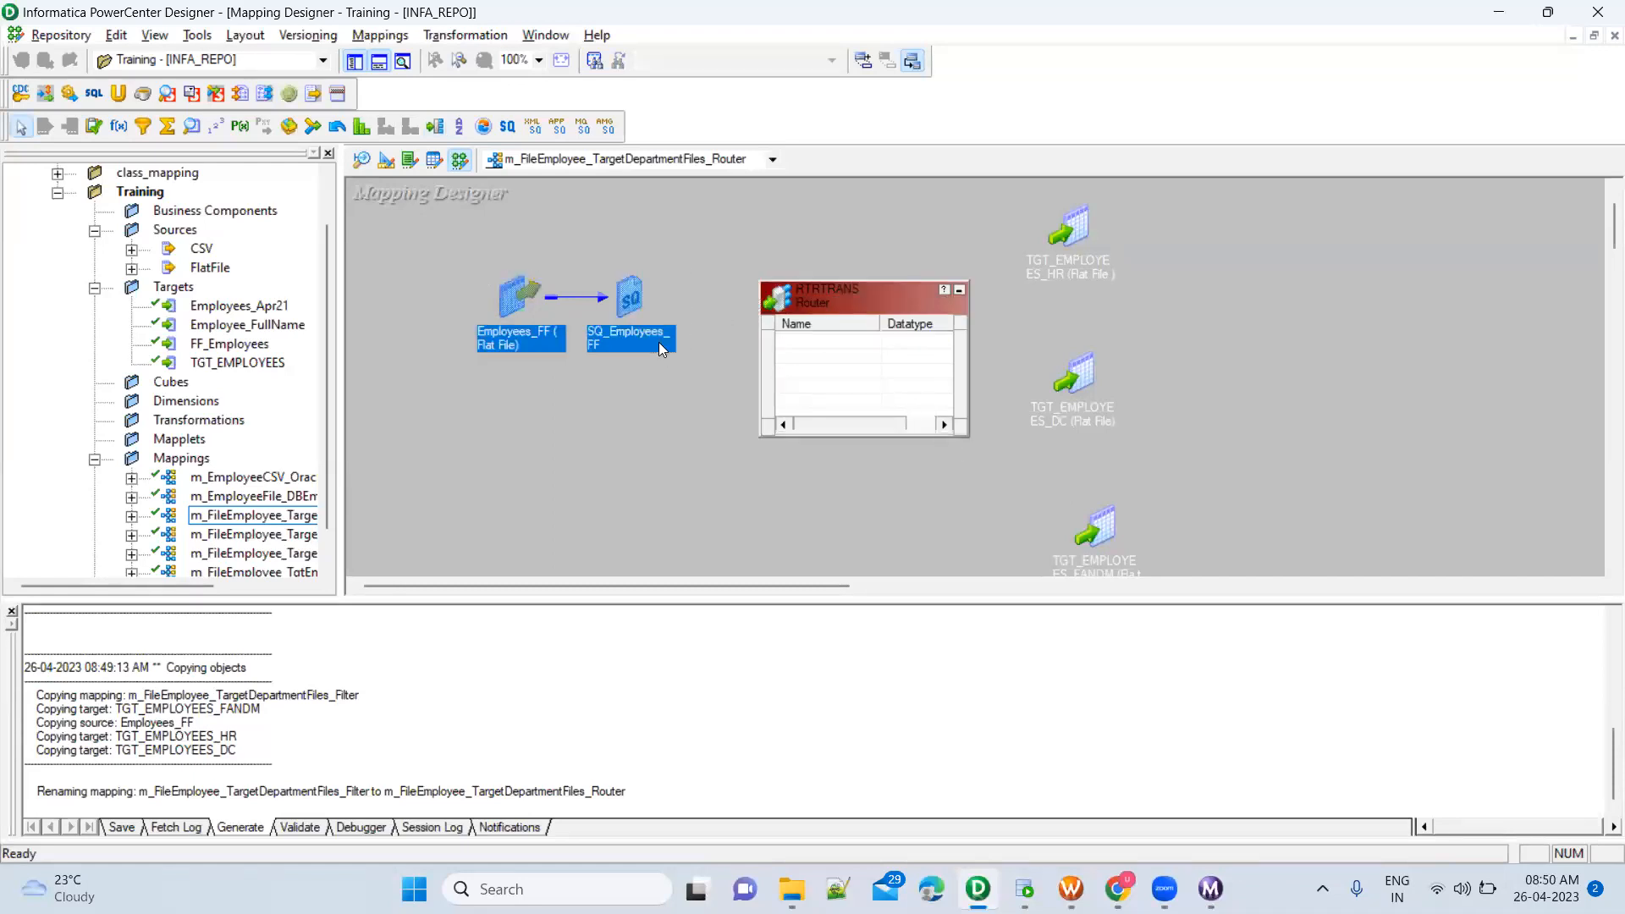
{"action": "left_click_drag", "start_coordinate": [516, 295], "coordinate": [384, 311]}
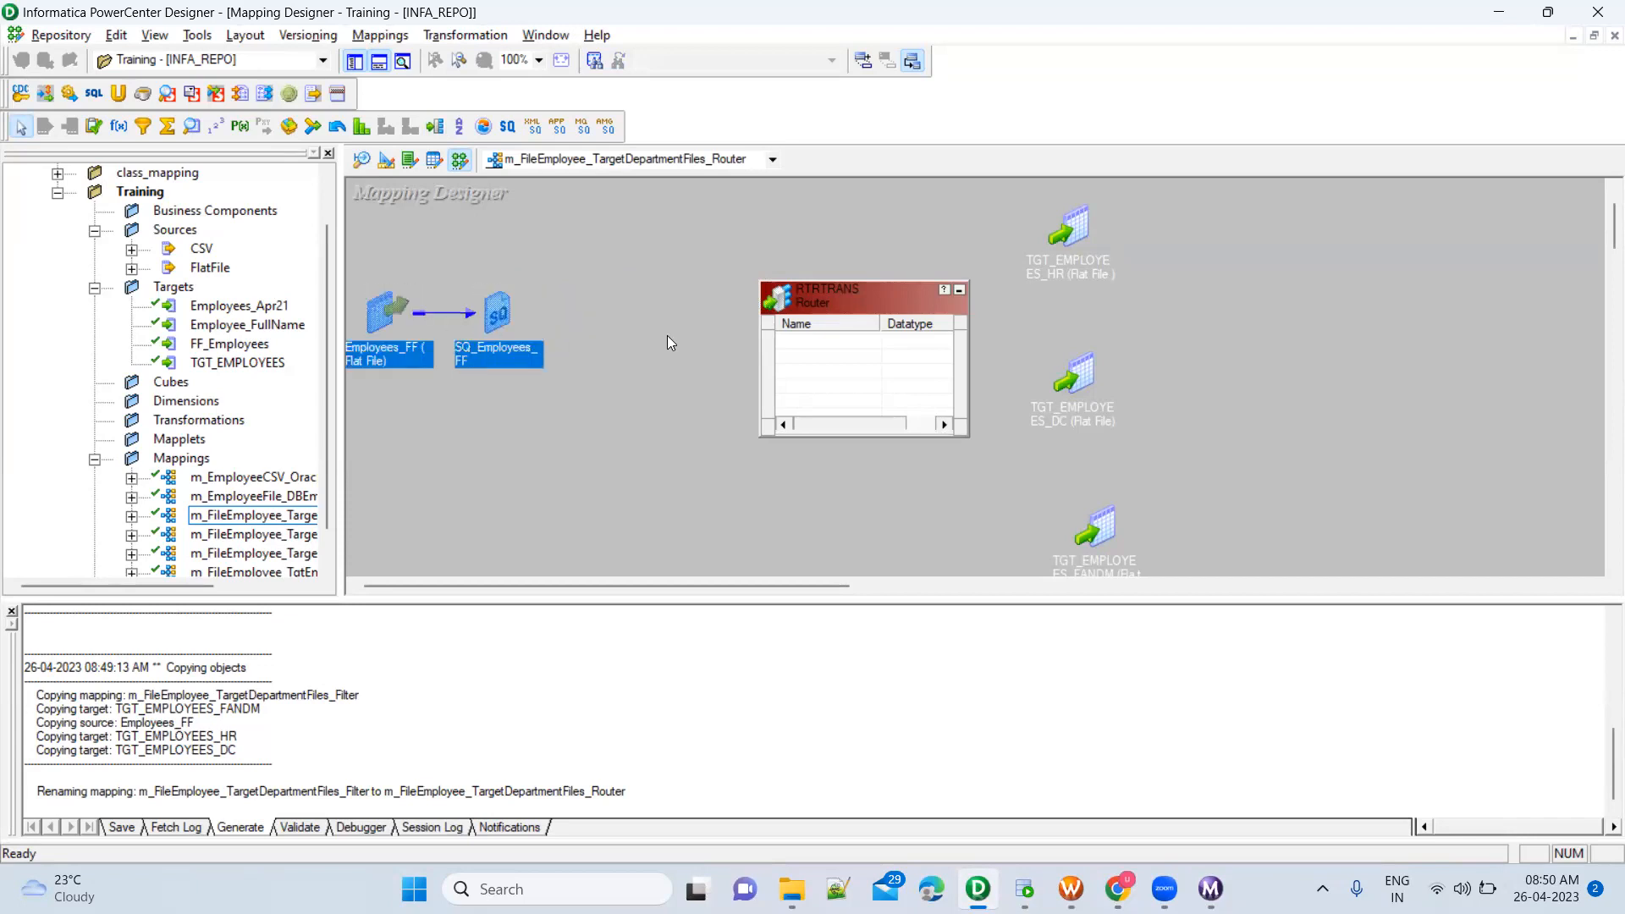
Link all SQ_Employees_FF ports, FirstName through Salary, to the Router and enlarge the Router to fit its port list
{"action": "left_click", "coordinate": [859, 292]}
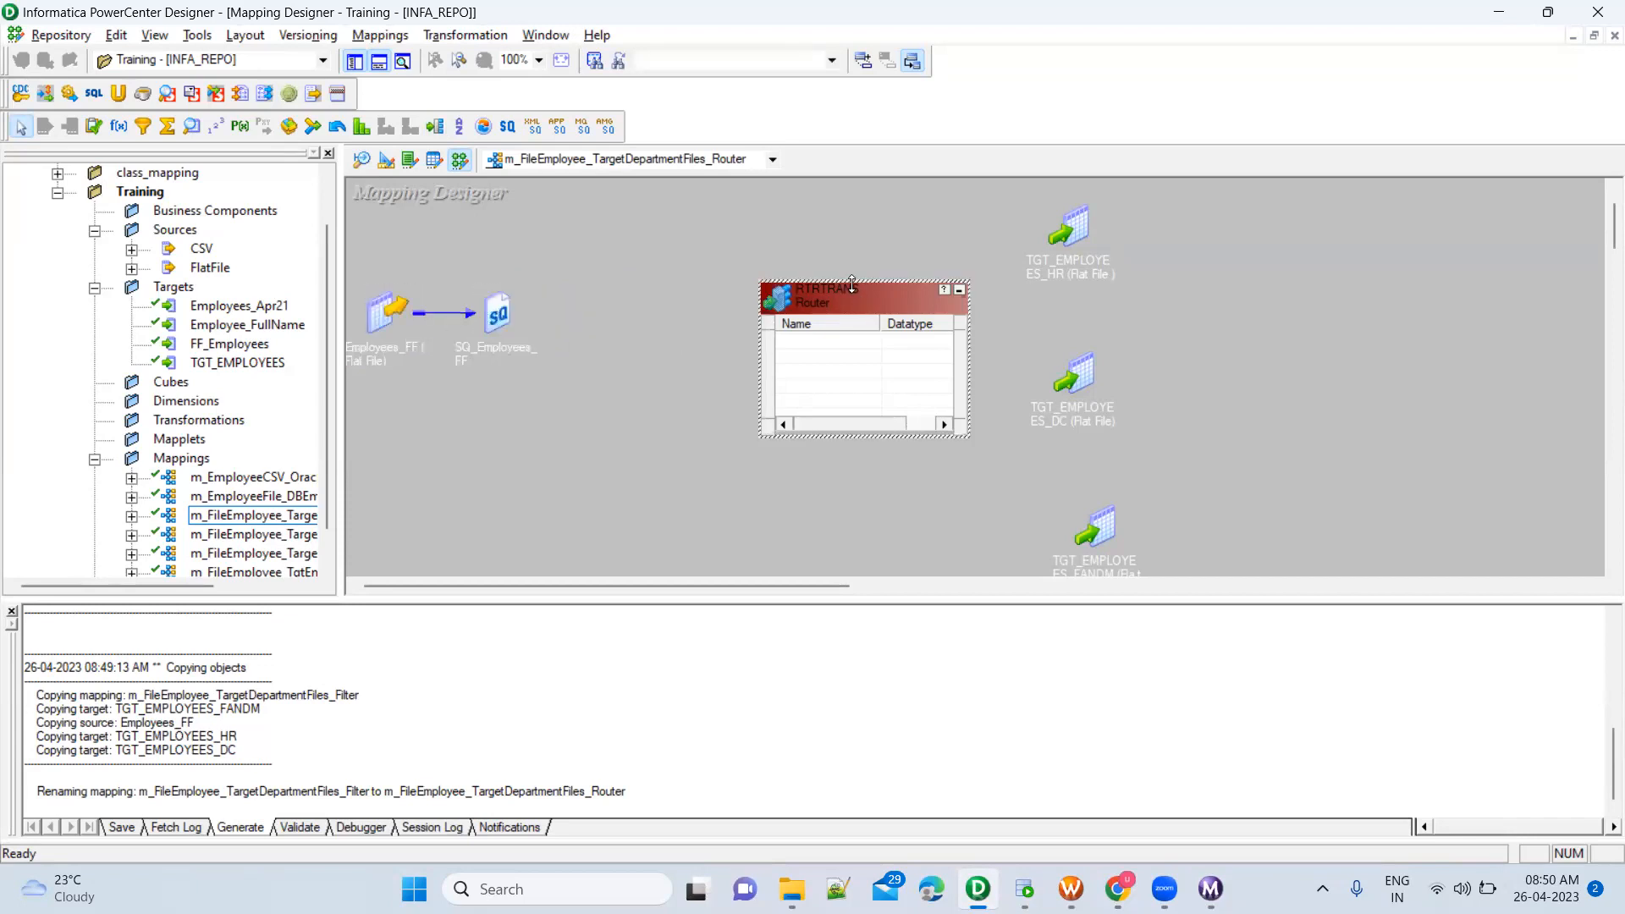
{"action": "left_click_drag", "start_coordinate": [852, 286], "coordinate": [852, 214]}
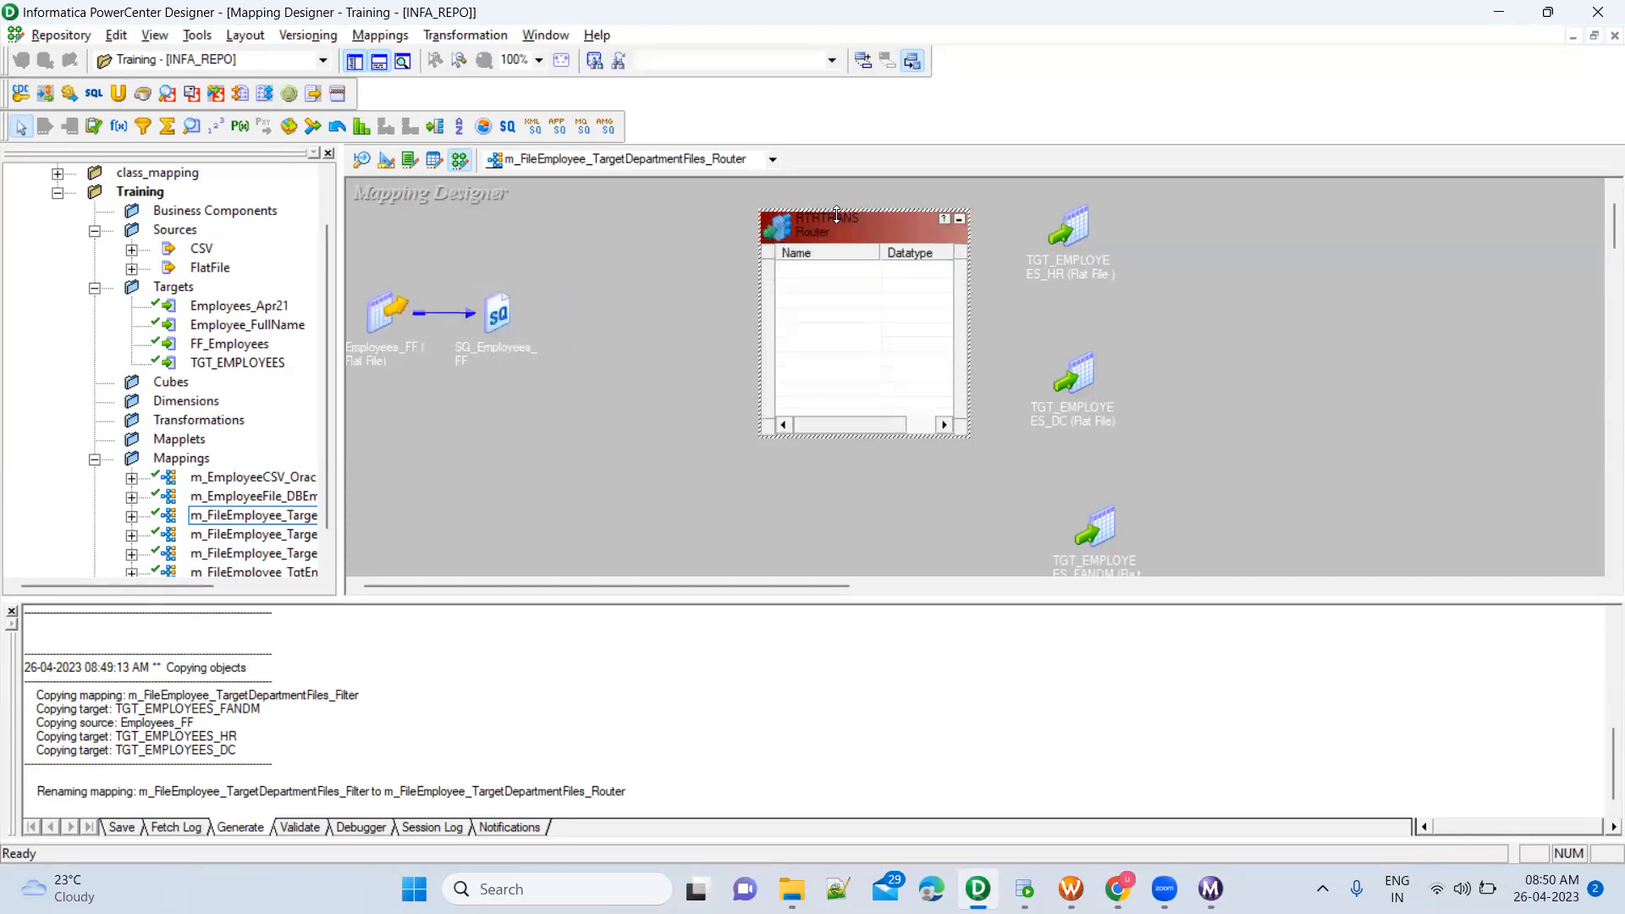
{"action": "double_click", "coordinate": [497, 315]}
{"action": "left_click_drag", "start_coordinate": [529, 310], "coordinate": [478, 267]}
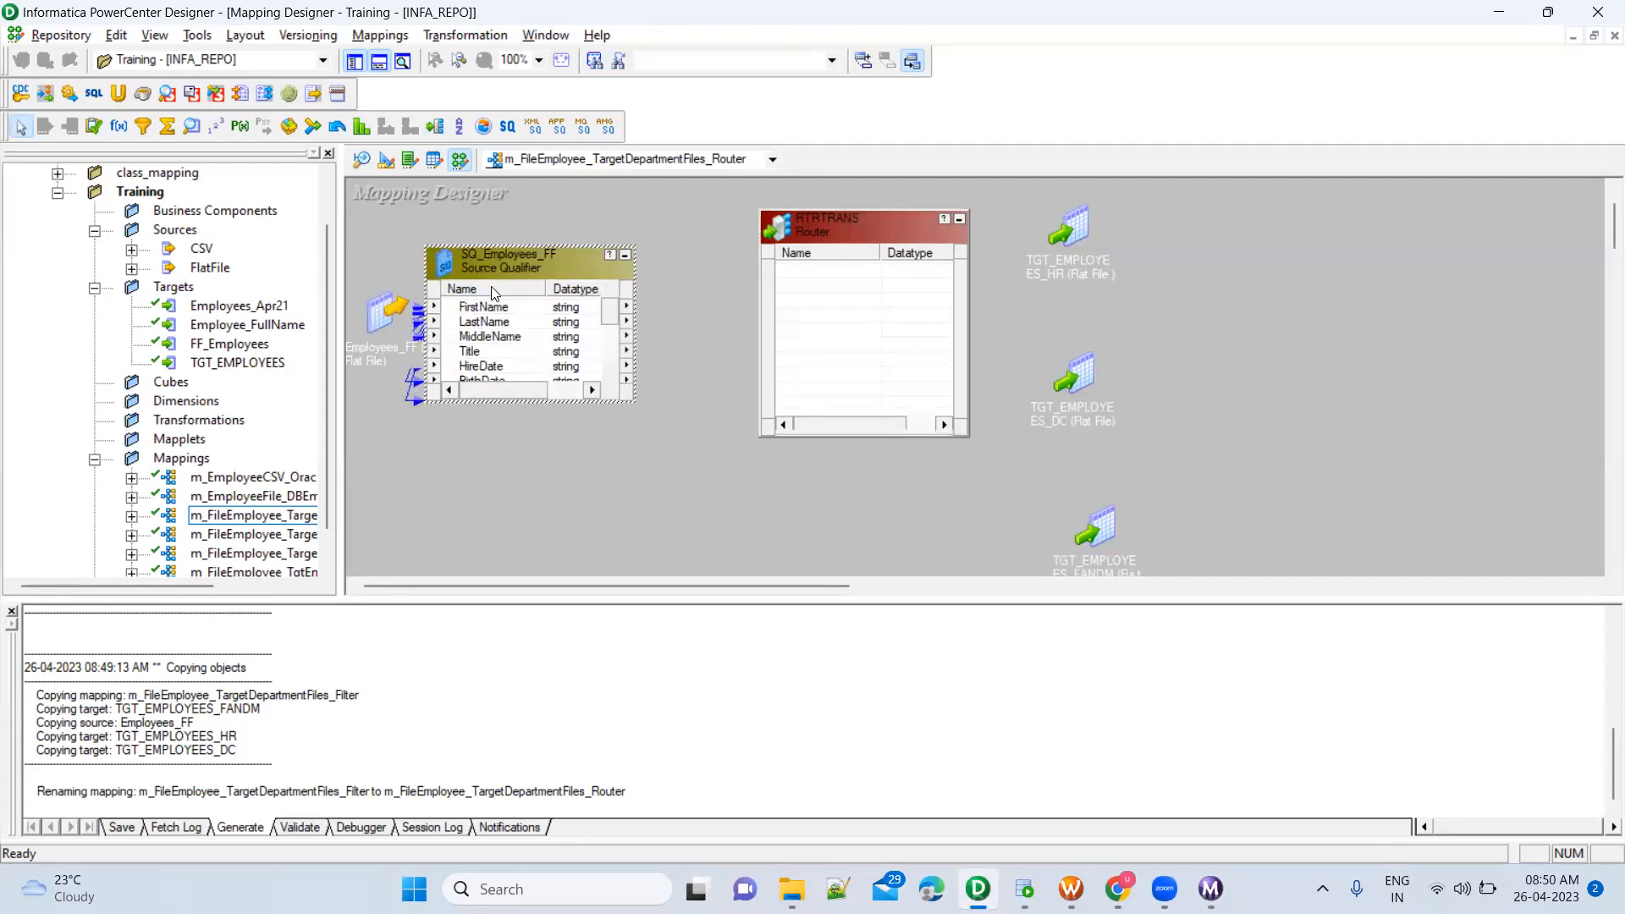
{"action": "left_click", "coordinate": [488, 309]}
{"action": "scroll", "coordinate": [498, 334], "scroll_direction": "down", "scroll_amount": 3}
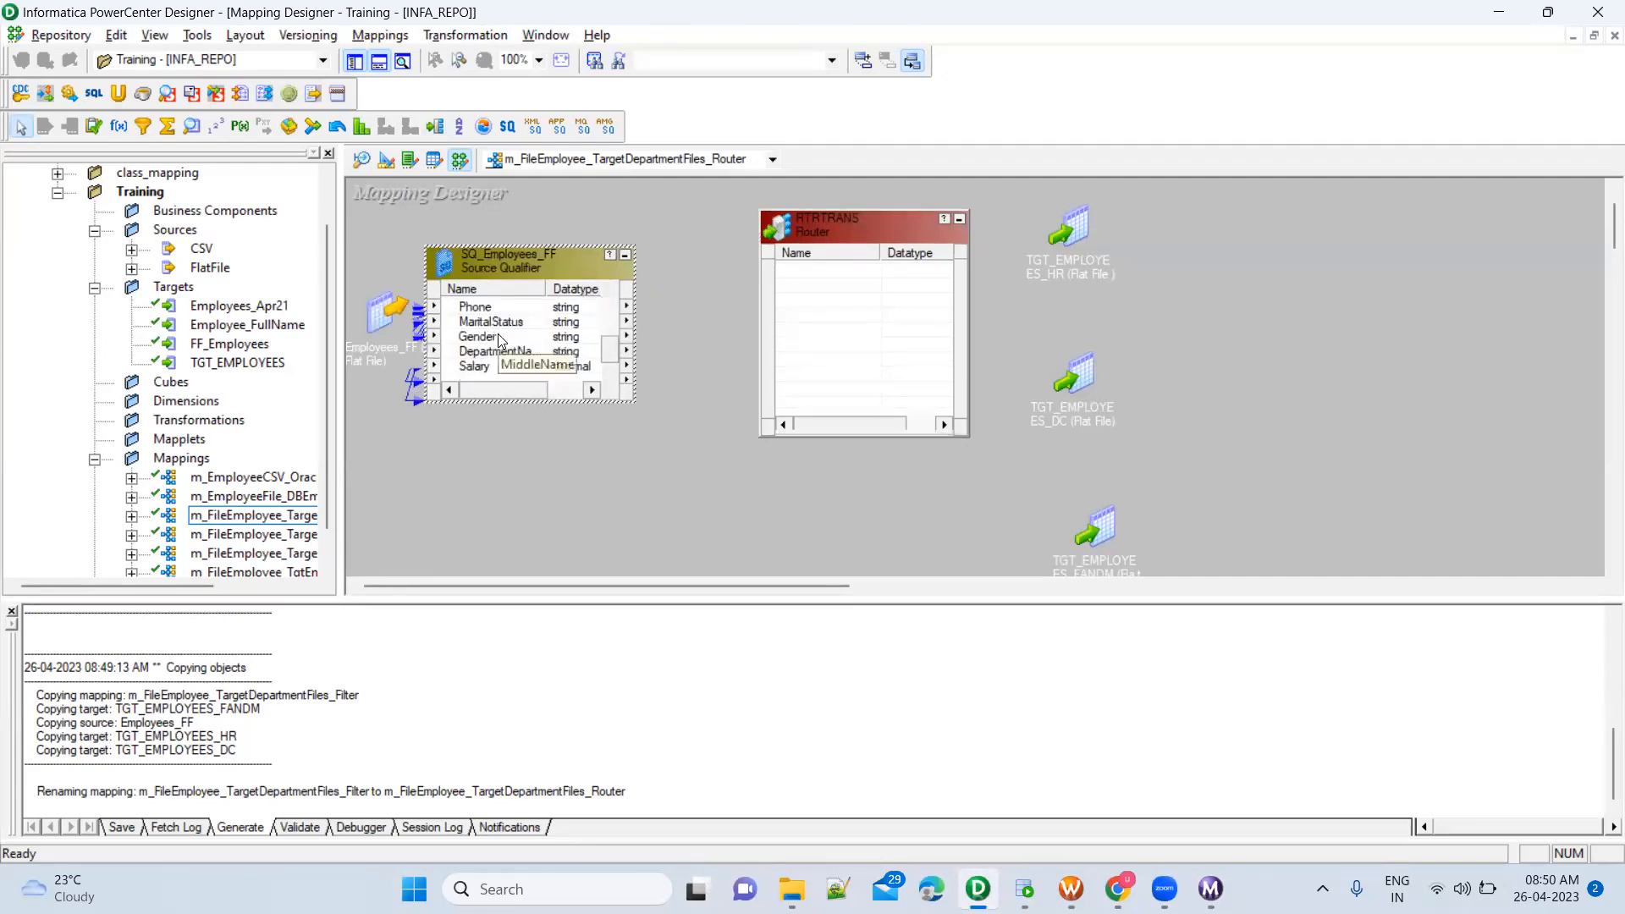
{"action": "left_click", "coordinate": [495, 370], "text": "shift"}
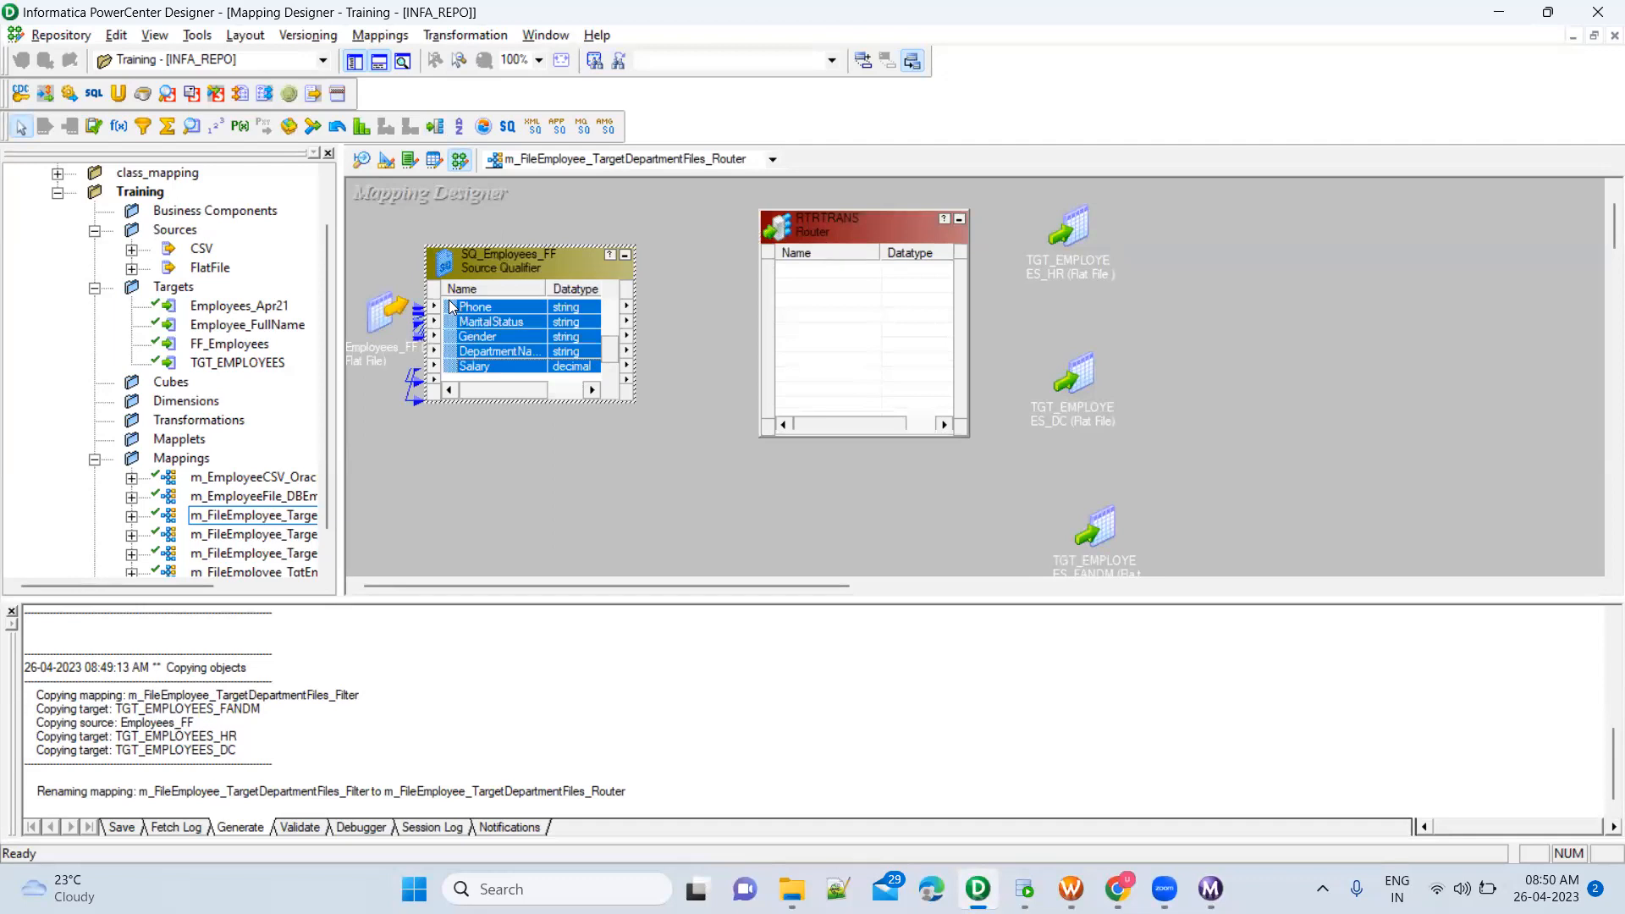
{"action": "left_click_drag", "start_coordinate": [454, 313], "coordinate": [820, 267]}
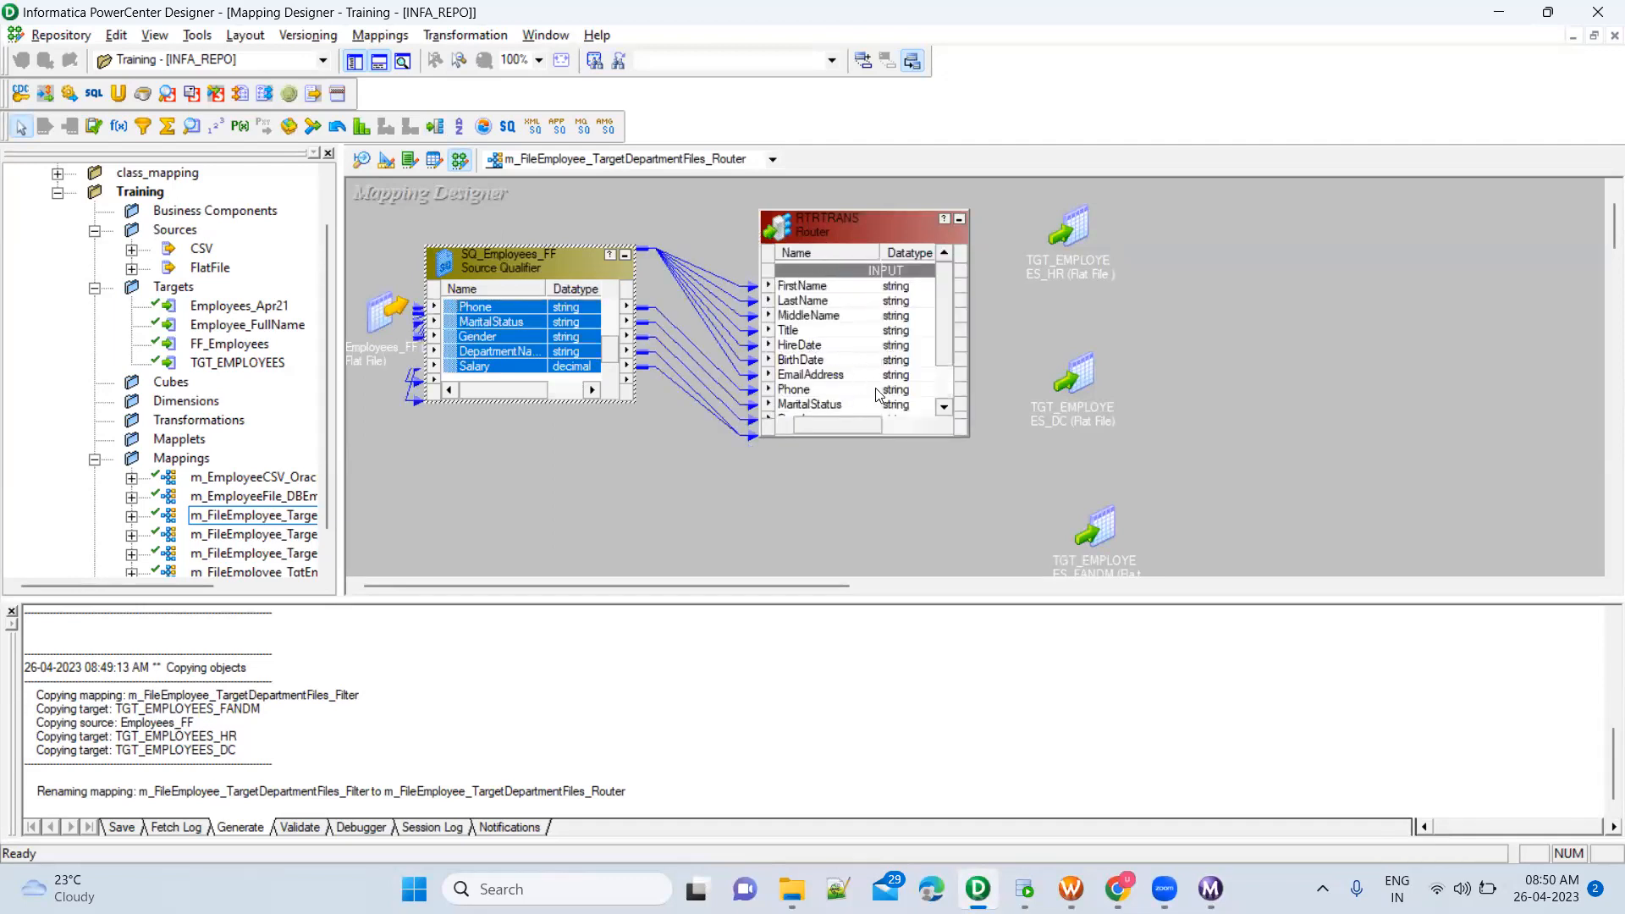
{"action": "left_click", "coordinate": [968, 437]}
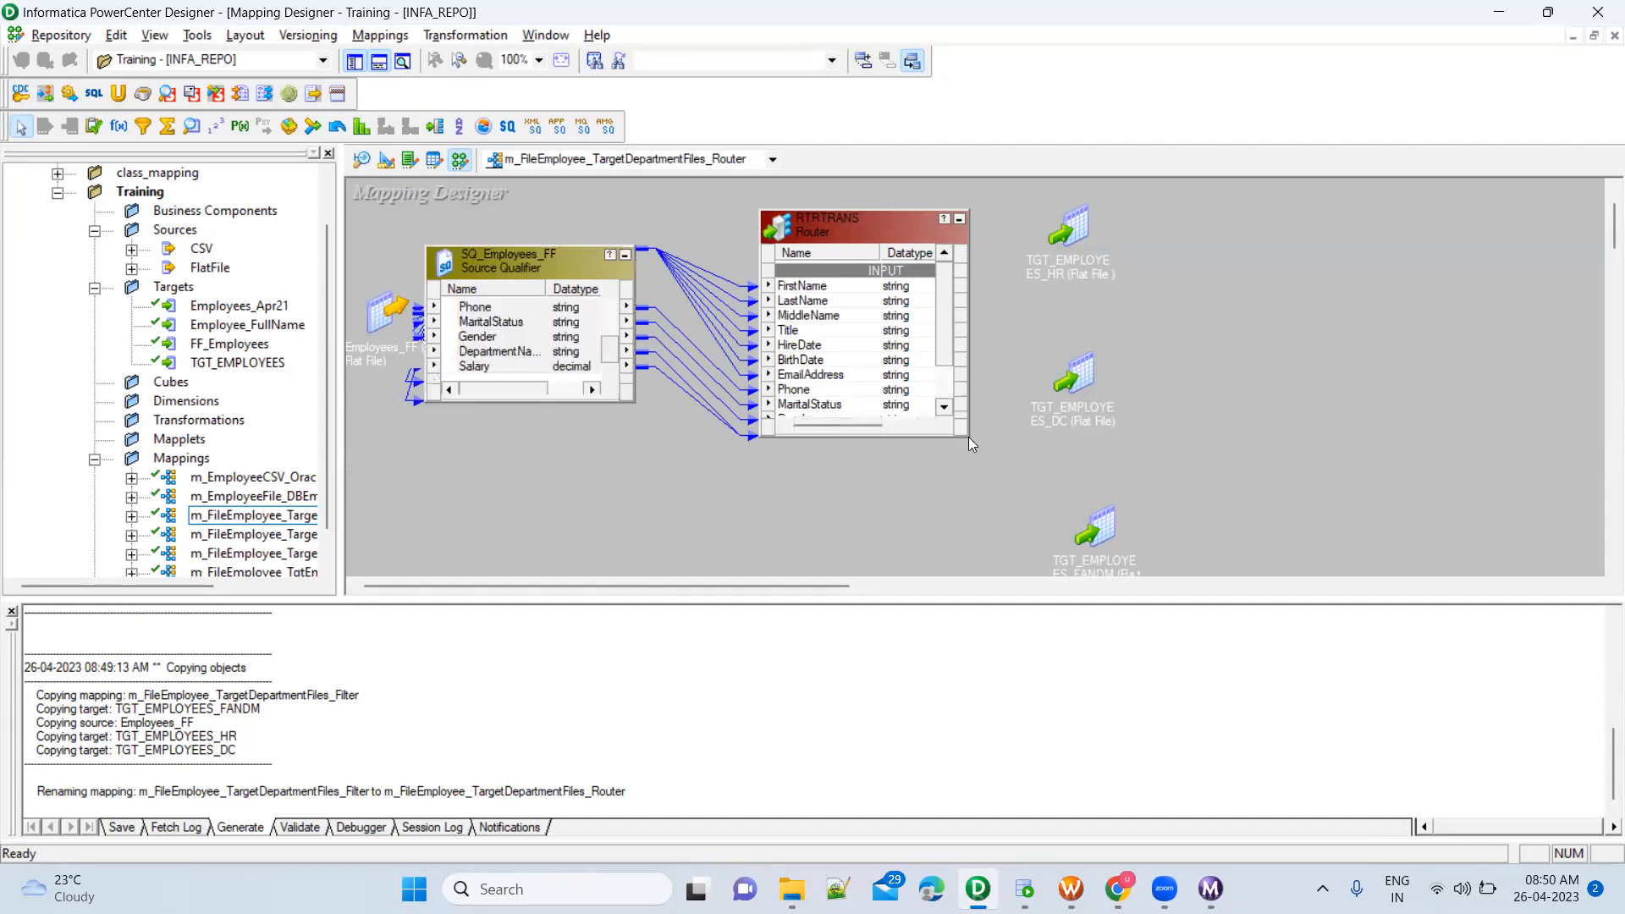
{"action": "left_click_drag", "start_coordinate": [966, 435], "coordinate": [1023, 535]}
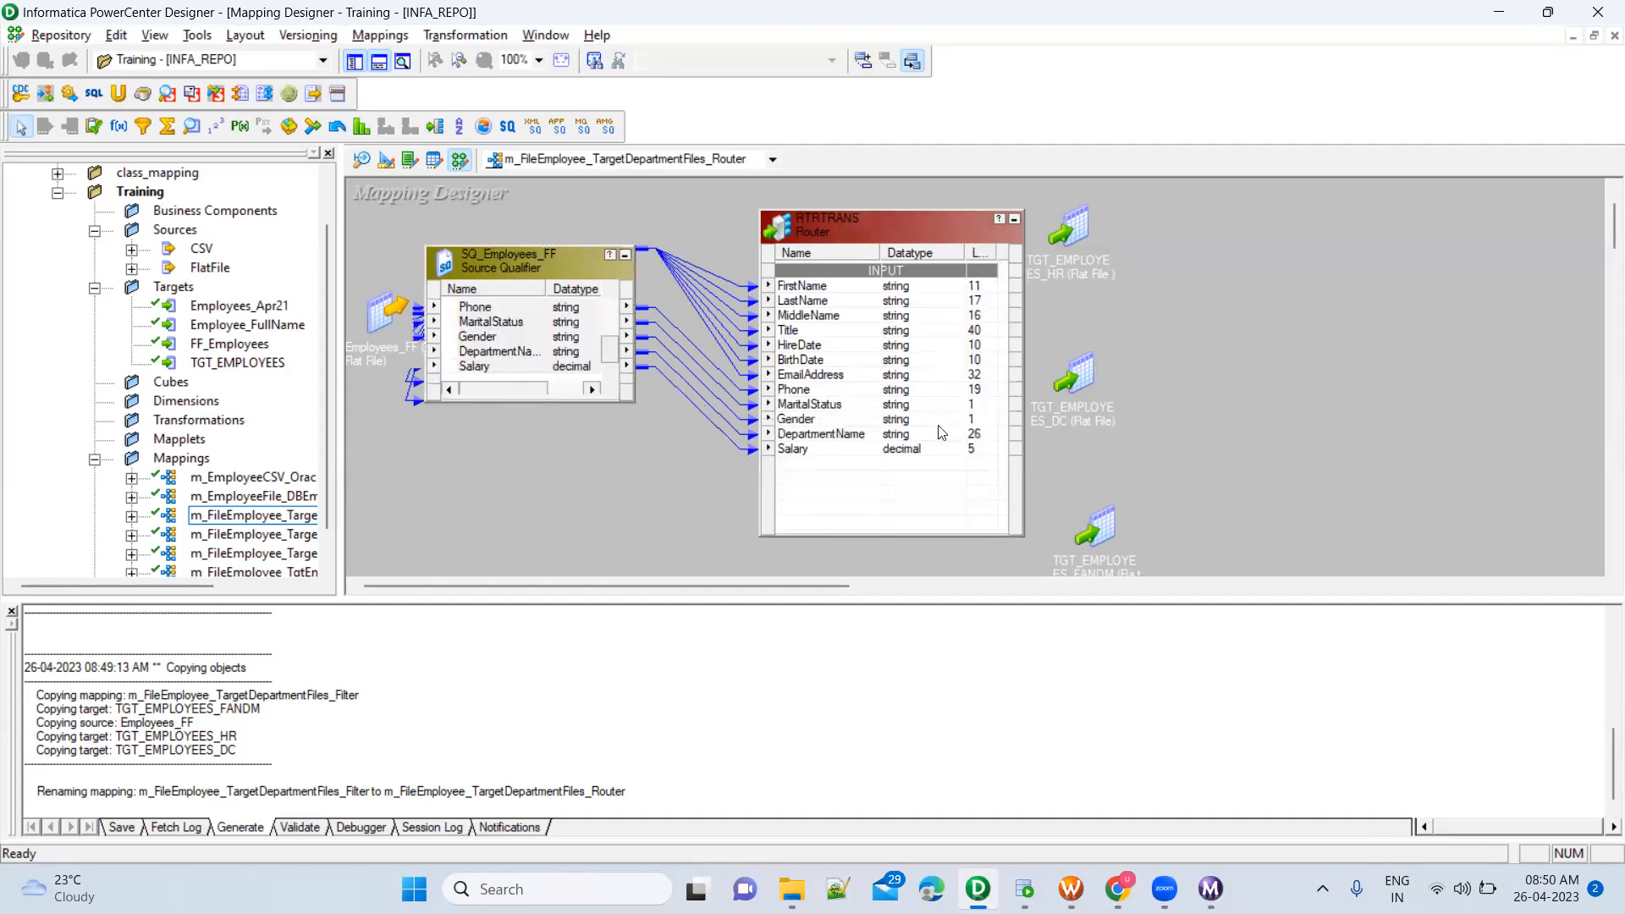
Rename the Router transformation to RTR_HR_DC_FM
{"action": "double_click", "coordinate": [856, 227]}
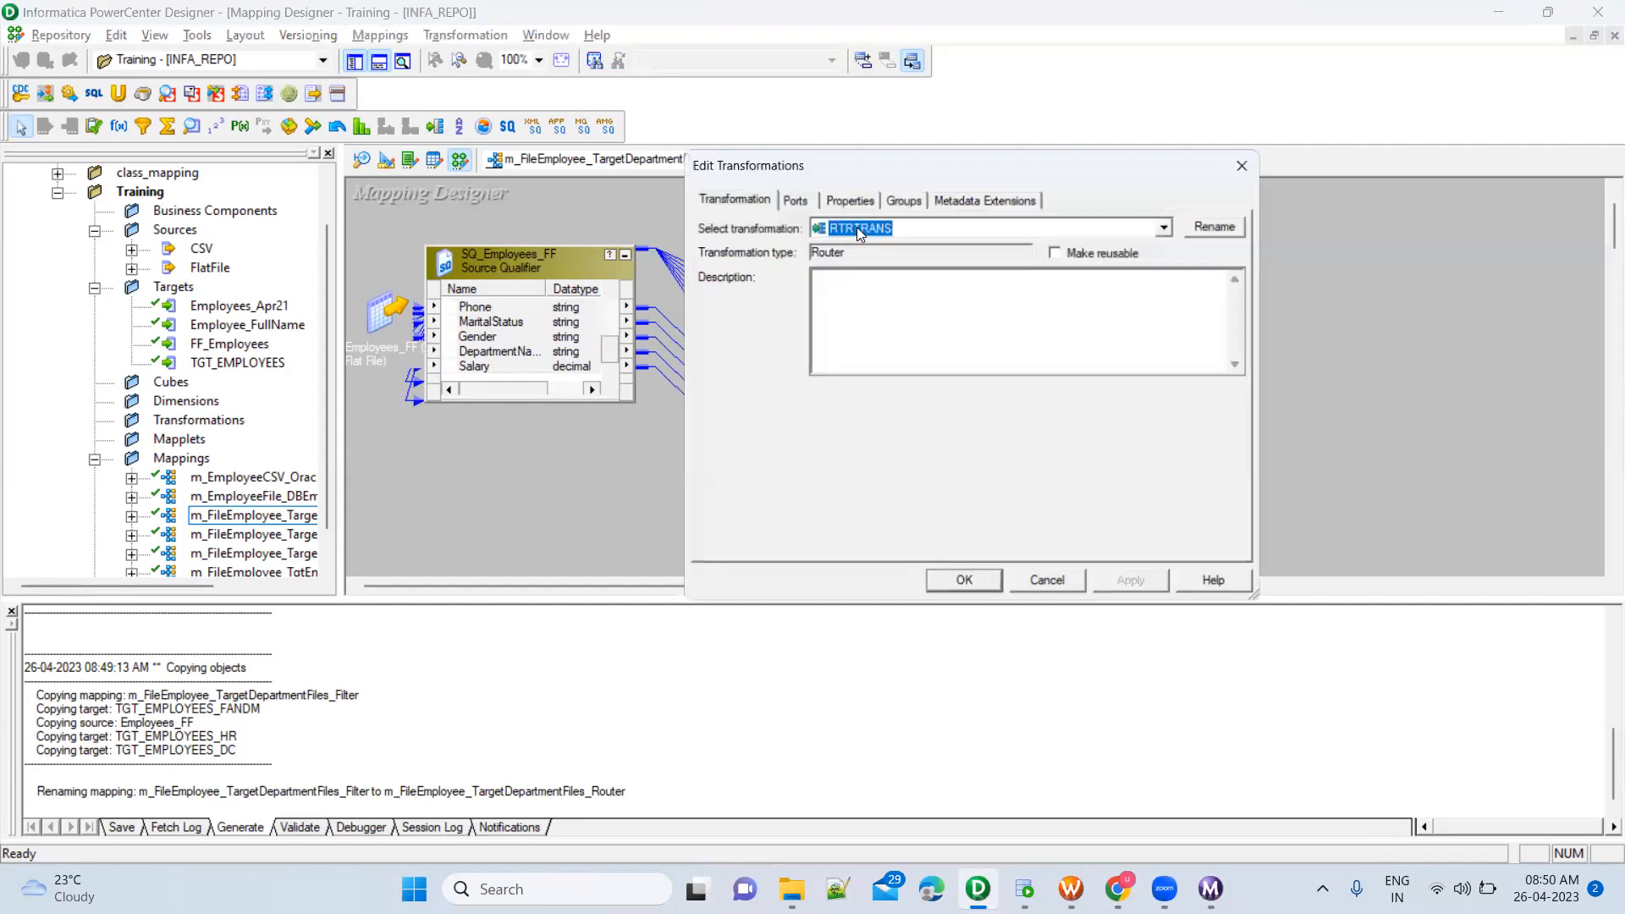
{"action": "left_click", "coordinate": [1223, 224]}
{"action": "left_click", "coordinate": [892, 395]}
{"action": "key", "text": "BackSpace"}
{"action": "key", "text": "BackSpace"}
{"action": "key", "text": "BackSpace"}
{"action": "key", "text": "BackSpace"}
{"action": "key", "text": "BackSpace"}
{"action": "type", "text": "_HR_DC_FM"}
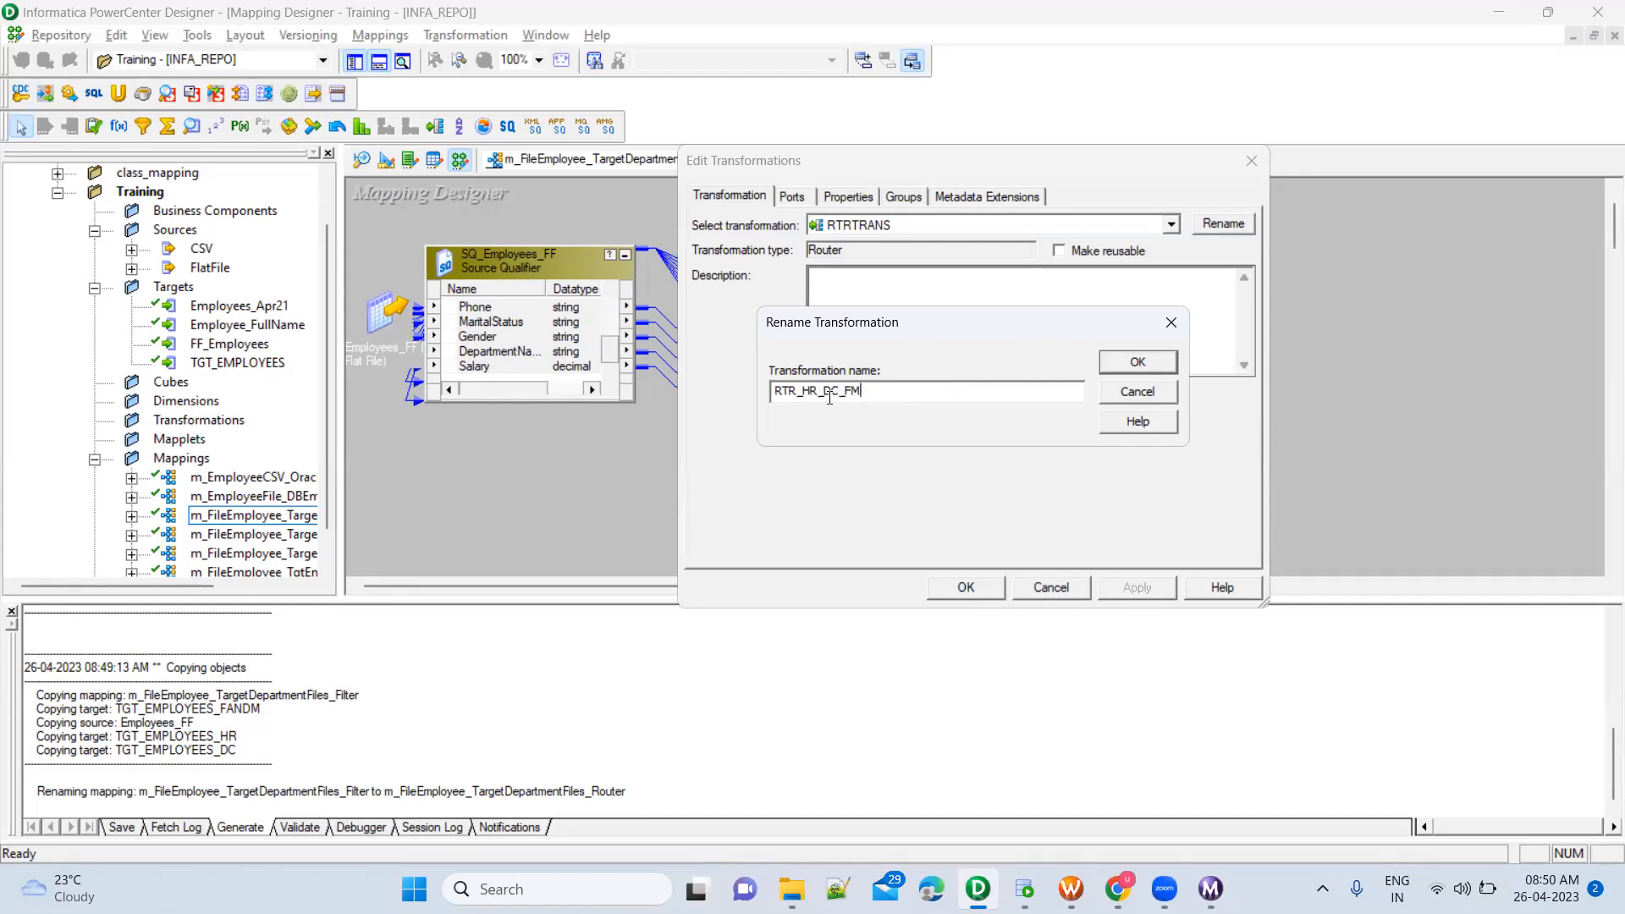
{"action": "left_click", "coordinate": [1138, 364]}
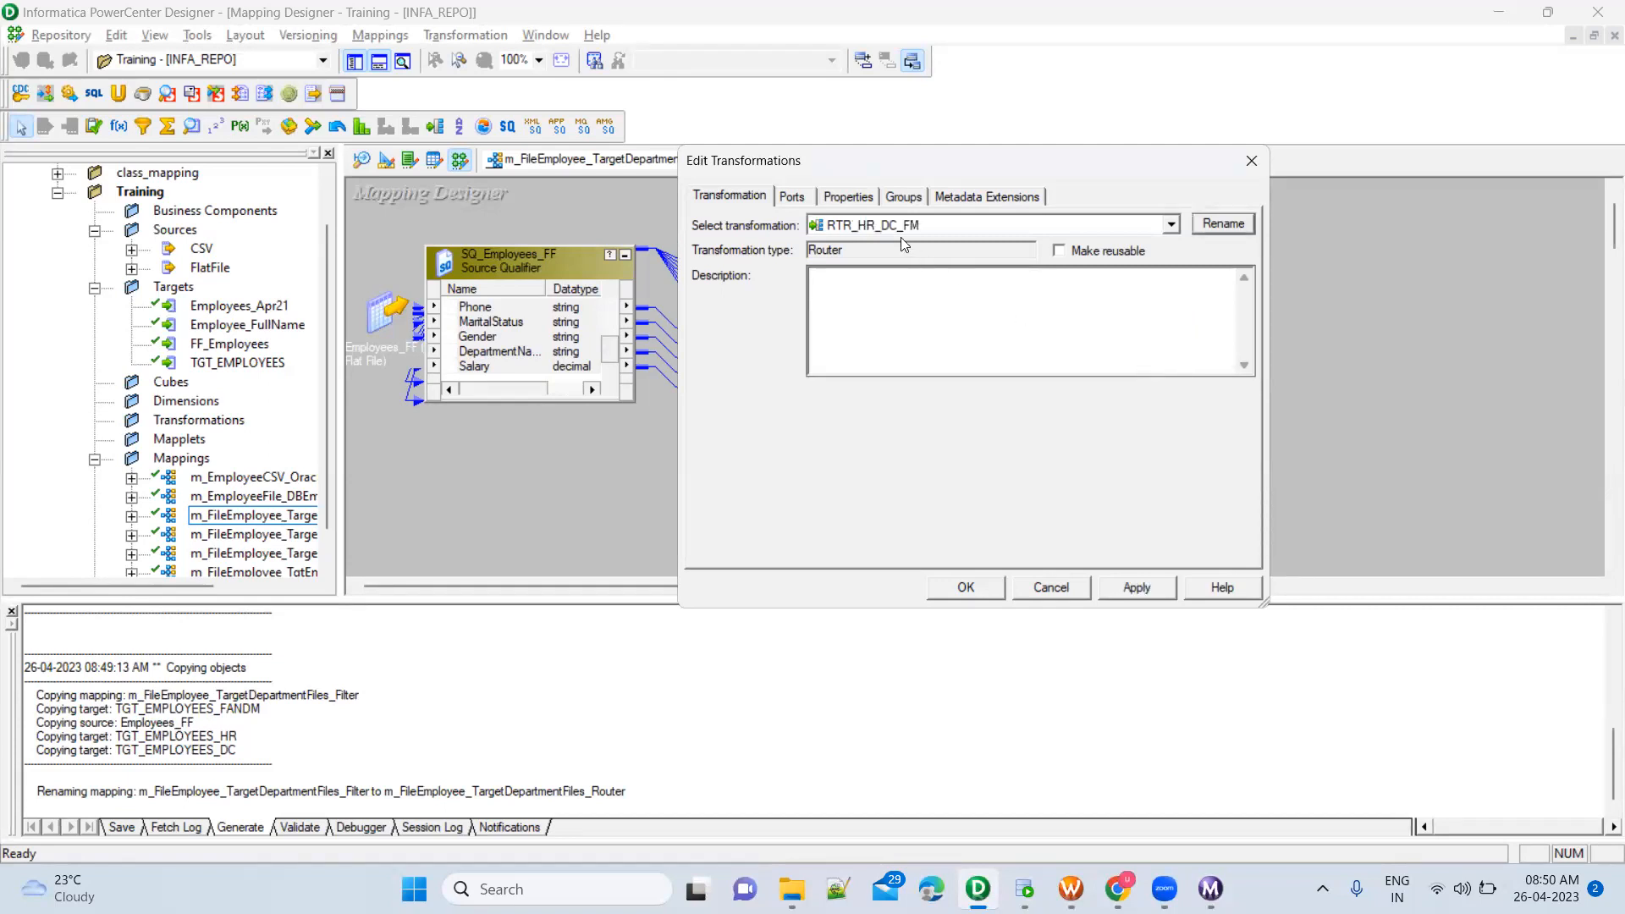
Add three new groups to the RTR_HR_DC_FM Router
{"action": "left_click", "coordinate": [904, 197]}
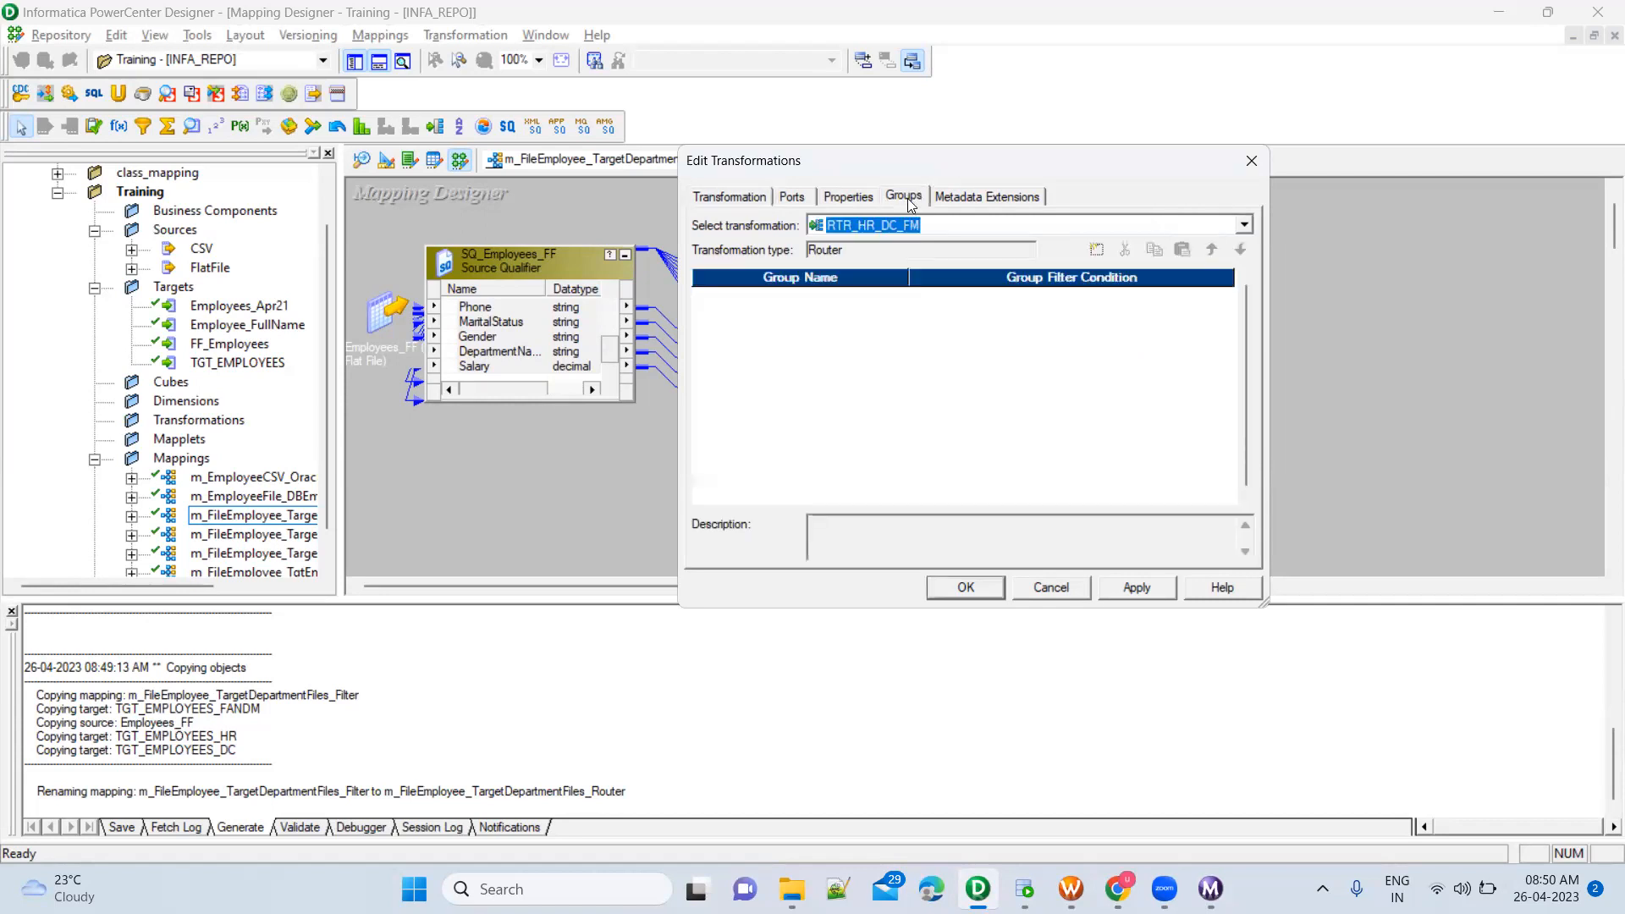
{"action": "left_click", "coordinate": [792, 198]}
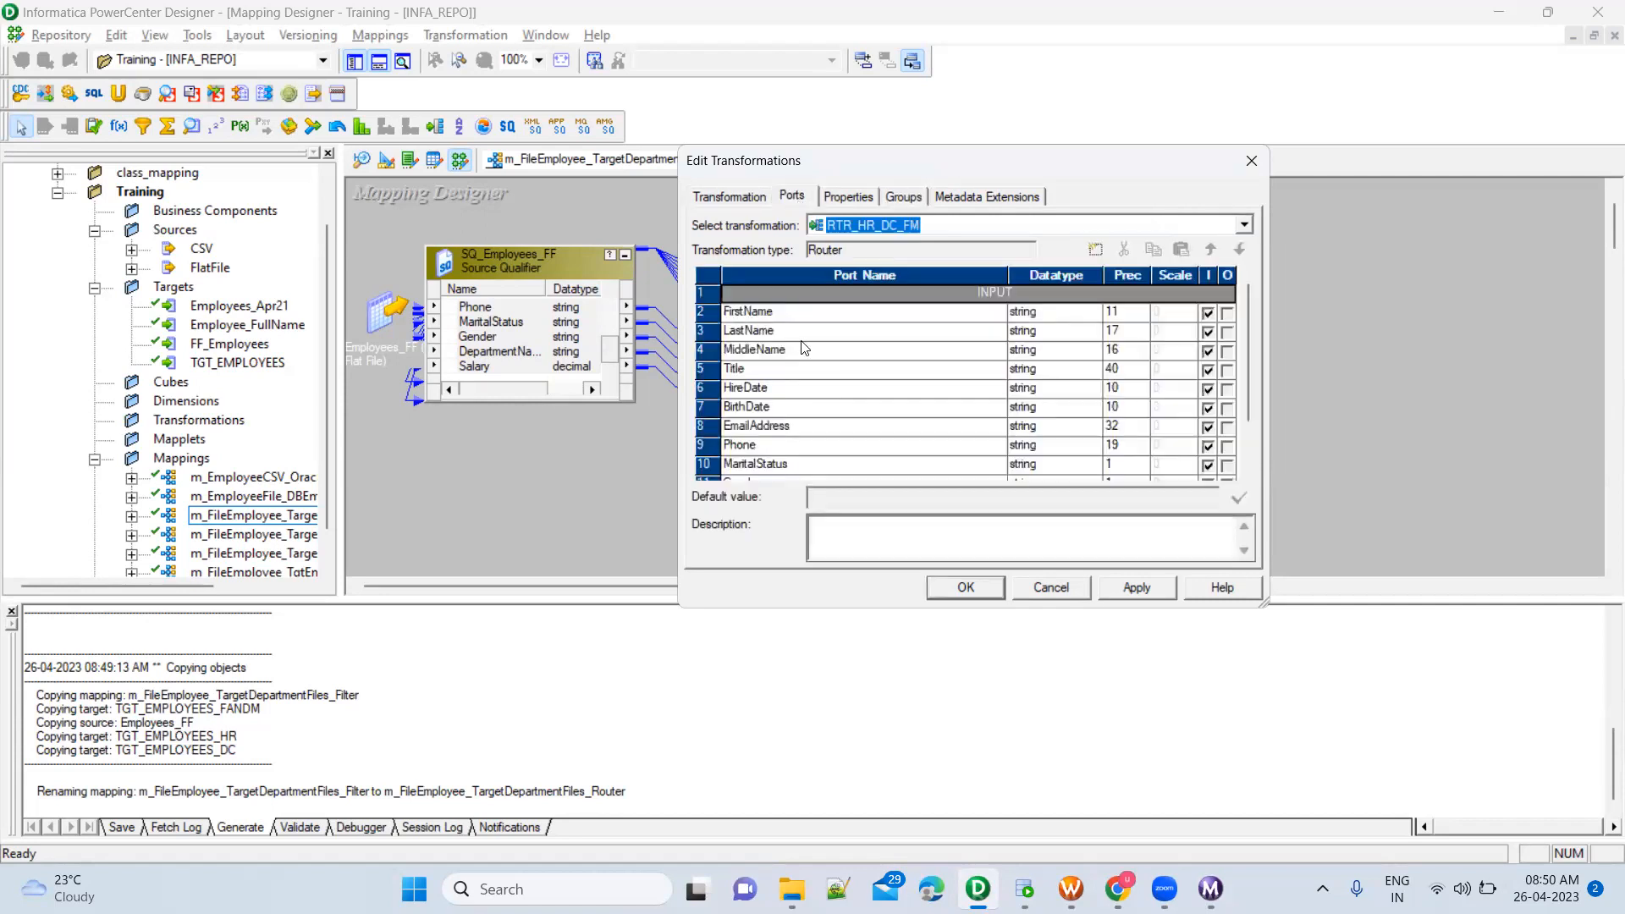
{"action": "left_click", "coordinate": [903, 199]}
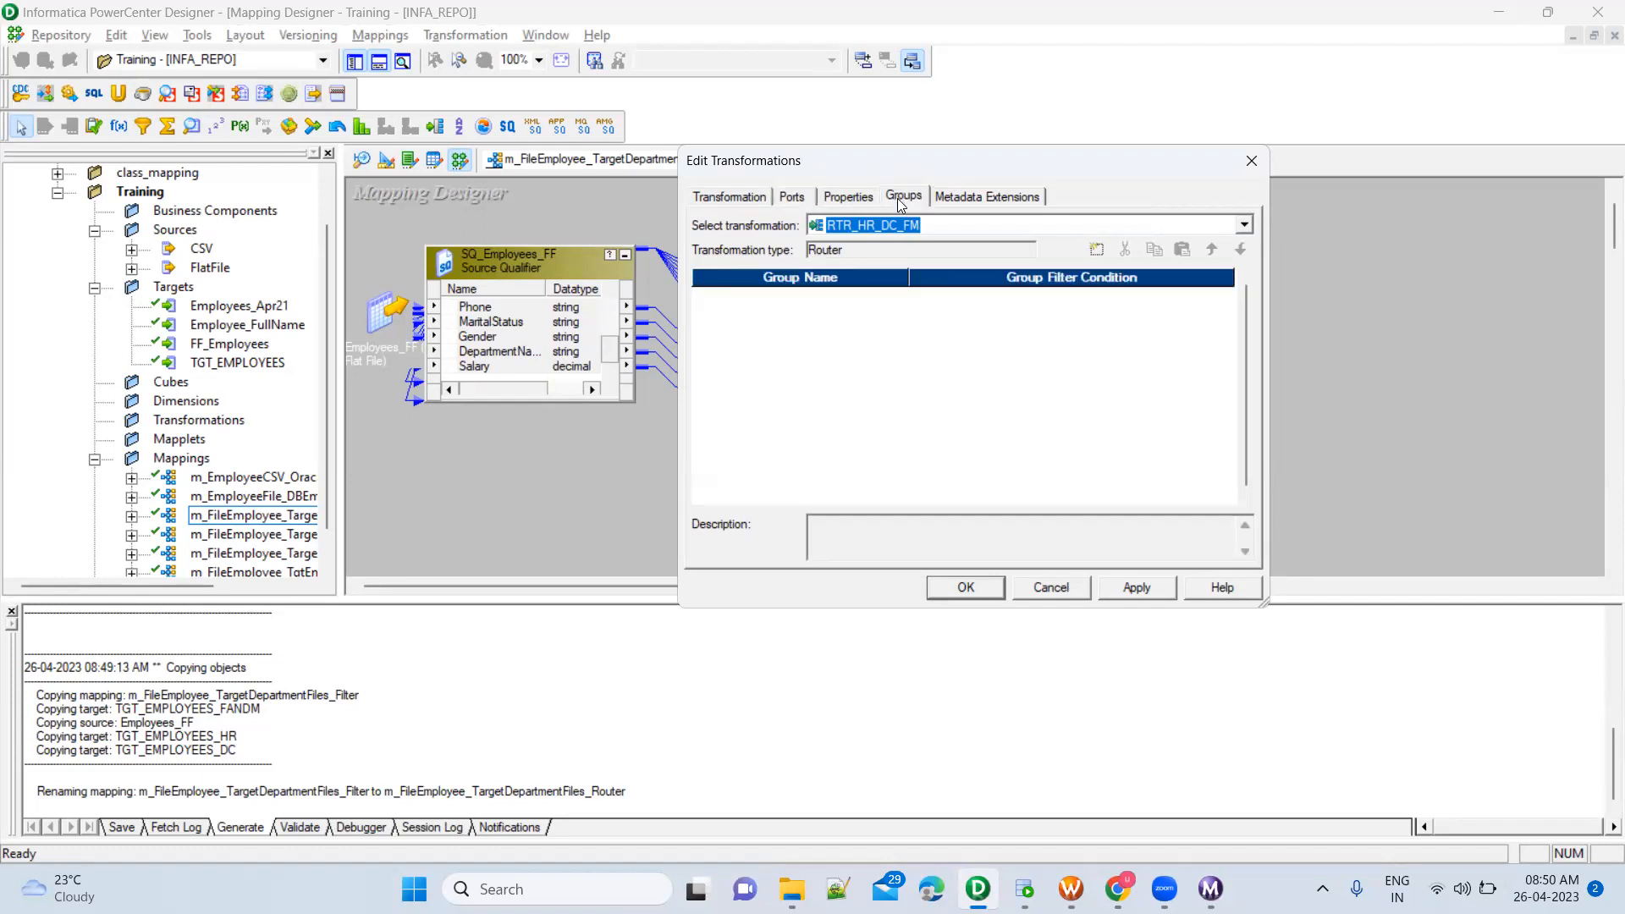
{"action": "left_click", "coordinate": [1098, 251]}
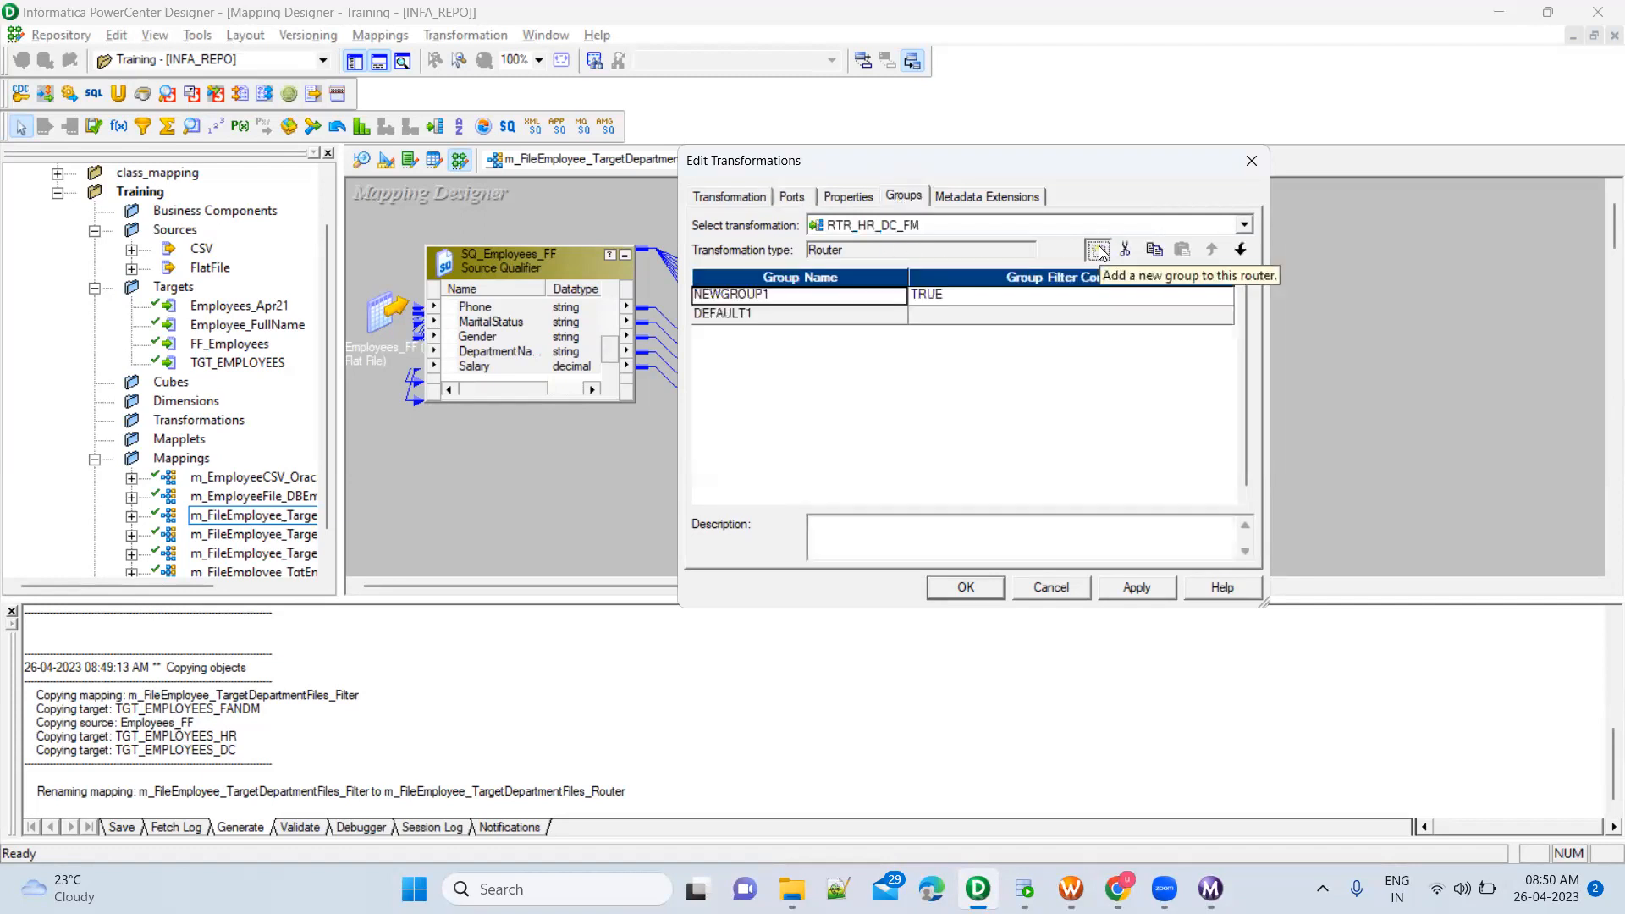
{"action": "left_click", "coordinate": [1098, 251]}
{"action": "left_click", "coordinate": [1098, 251]}
Name the three new Router groups HR, DC and FM, in that order
{"action": "left_click", "coordinate": [815, 298]}
{"action": "type", "text": "HR"}
{"action": "key", "text": "Down"}
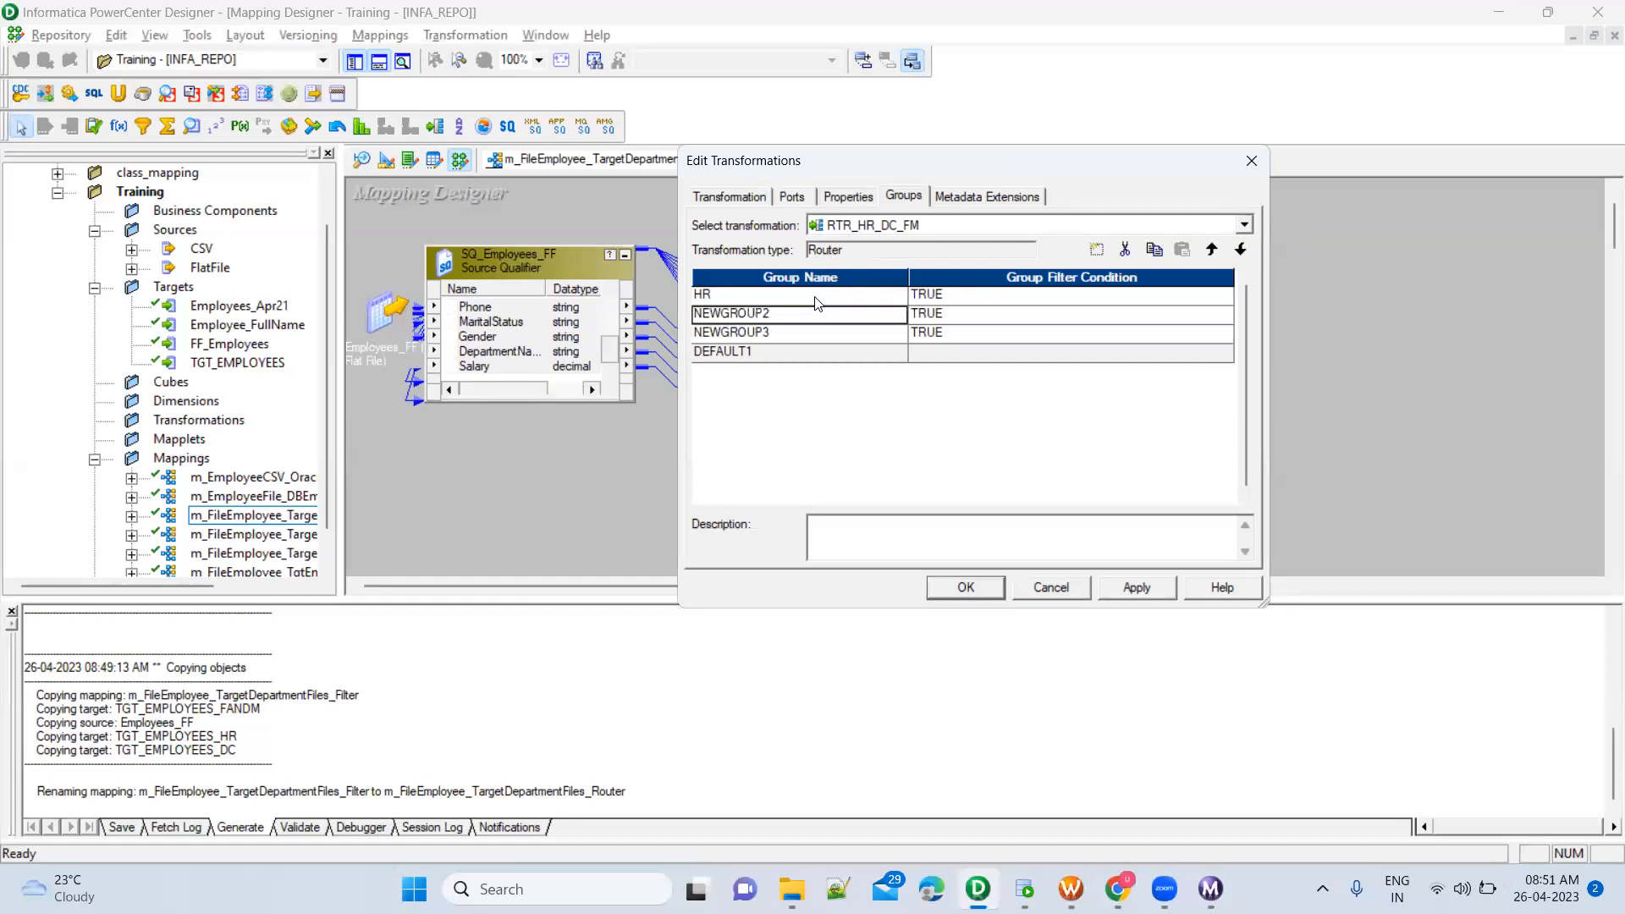
{"action": "type", "text": "DC"}
{"action": "key", "text": "Down"}
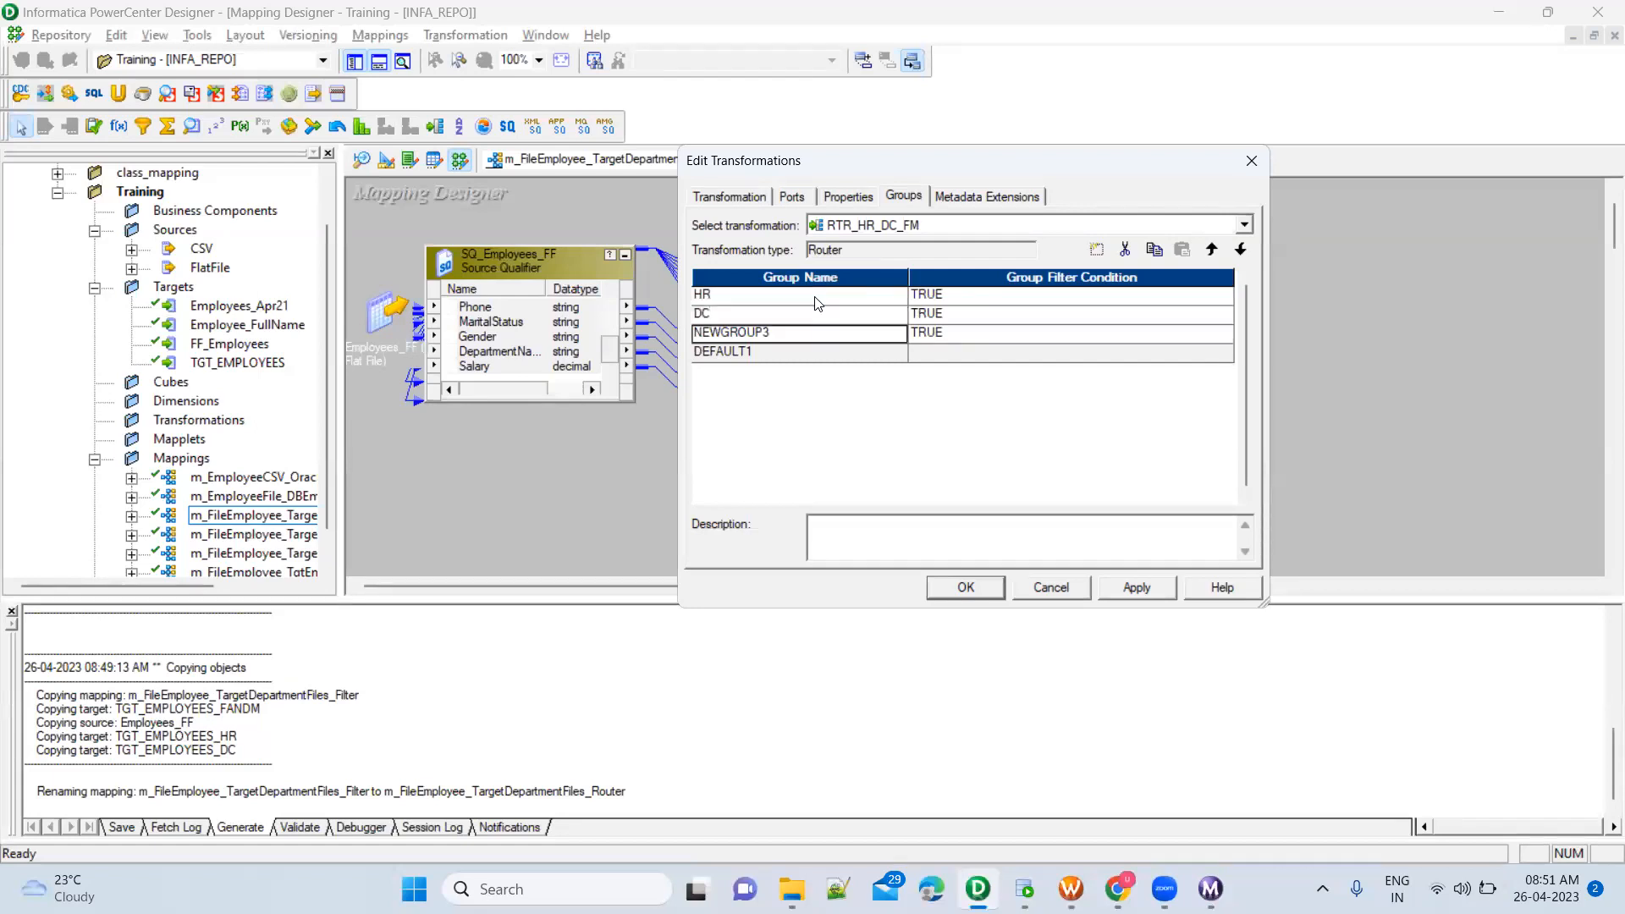
{"action": "type", "text": "FM"}
{"action": "key", "text": "Tab"}
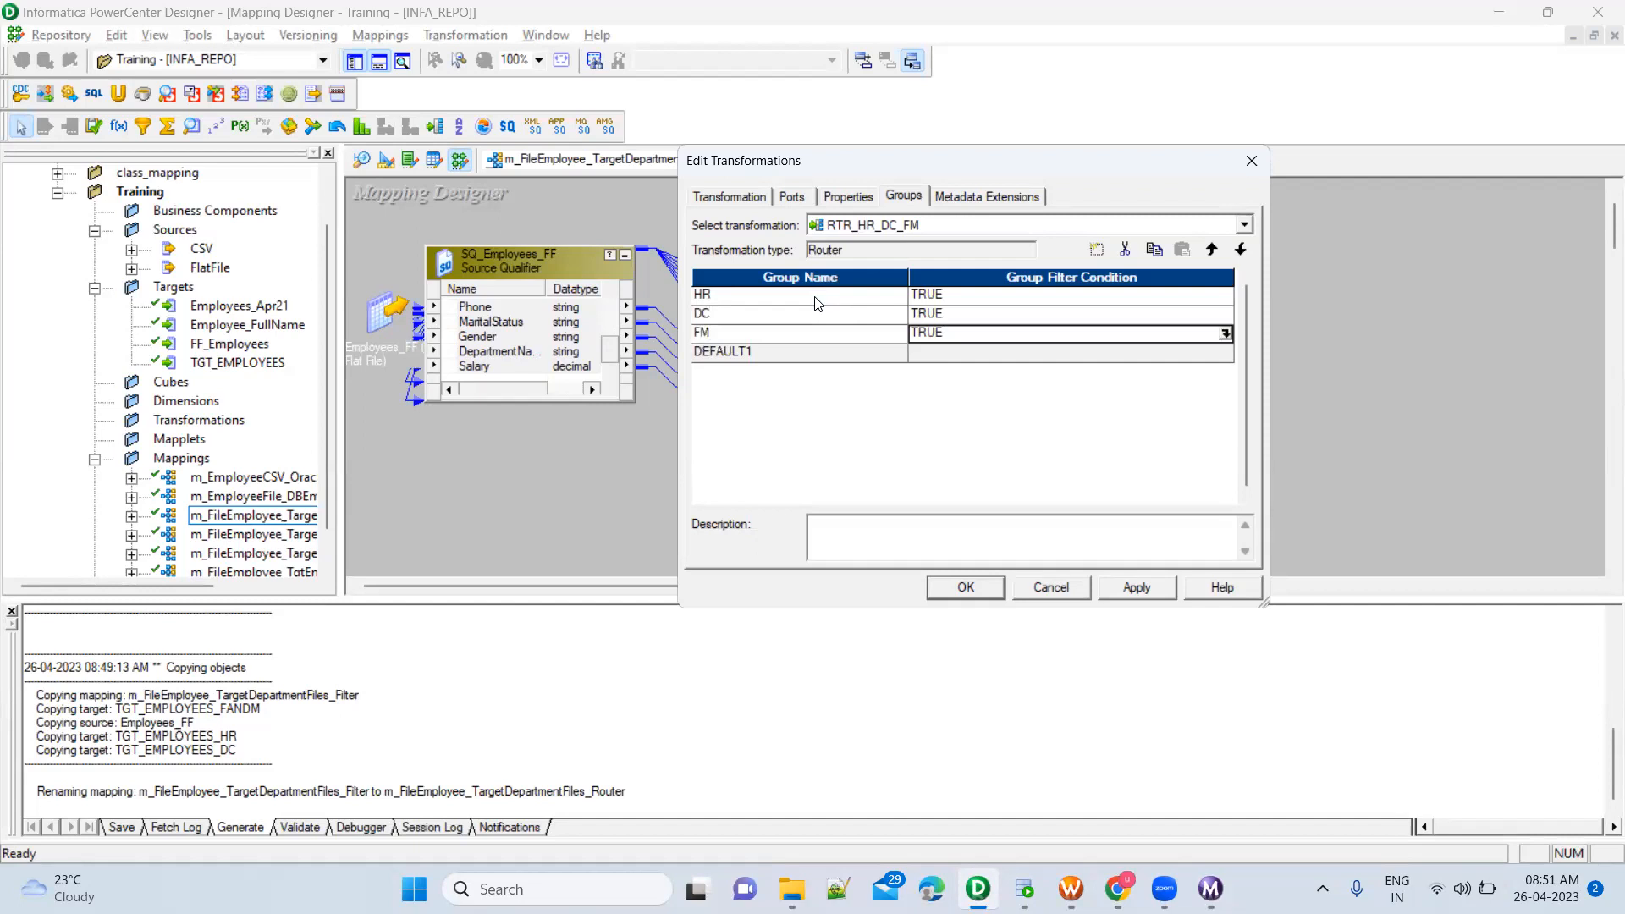
Replace the HR group's TRUE filter condition with the DepartmentName port followed by an equals sign and quotation marks for the value
{"action": "left_click", "coordinate": [969, 298]}
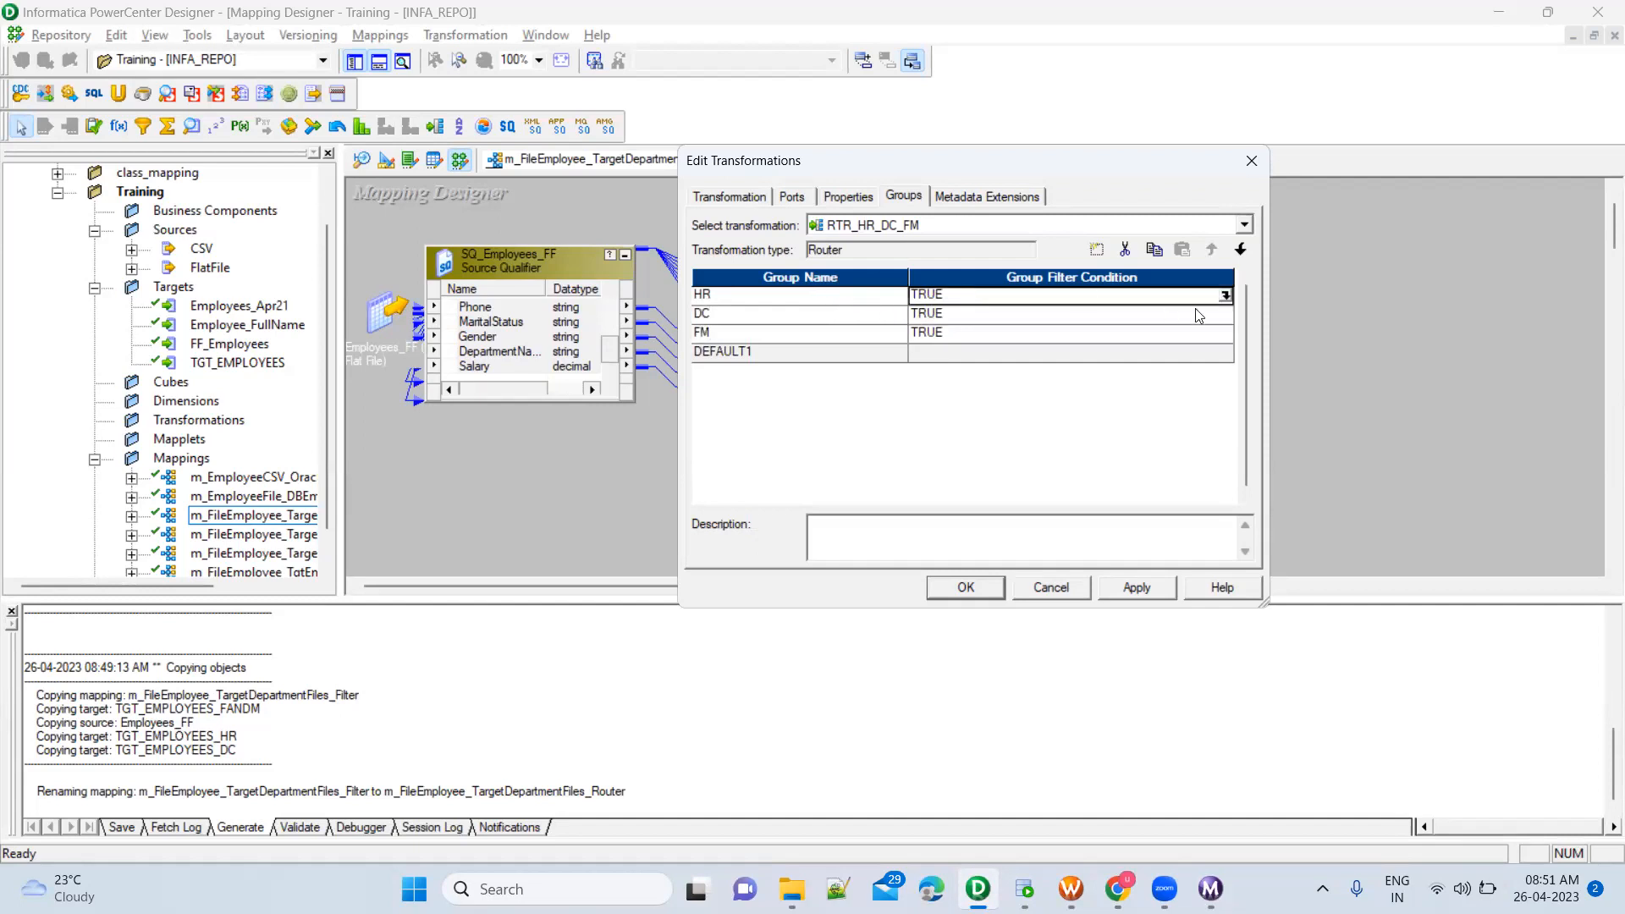
{"action": "left_click", "coordinate": [1224, 295]}
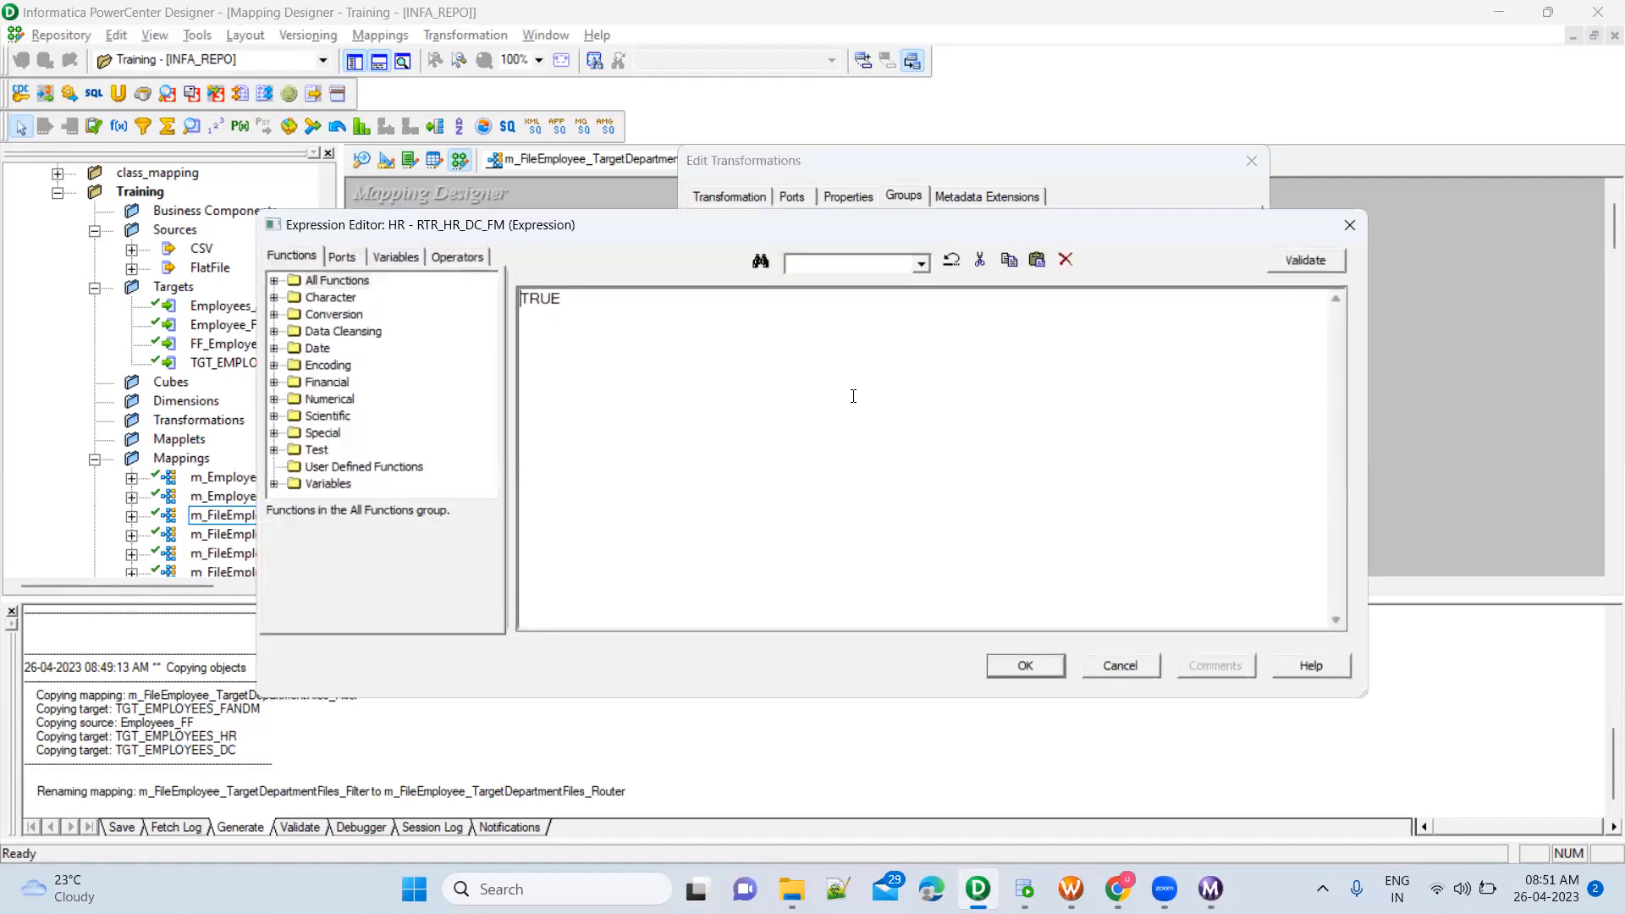
{"action": "key", "text": "Escape"}
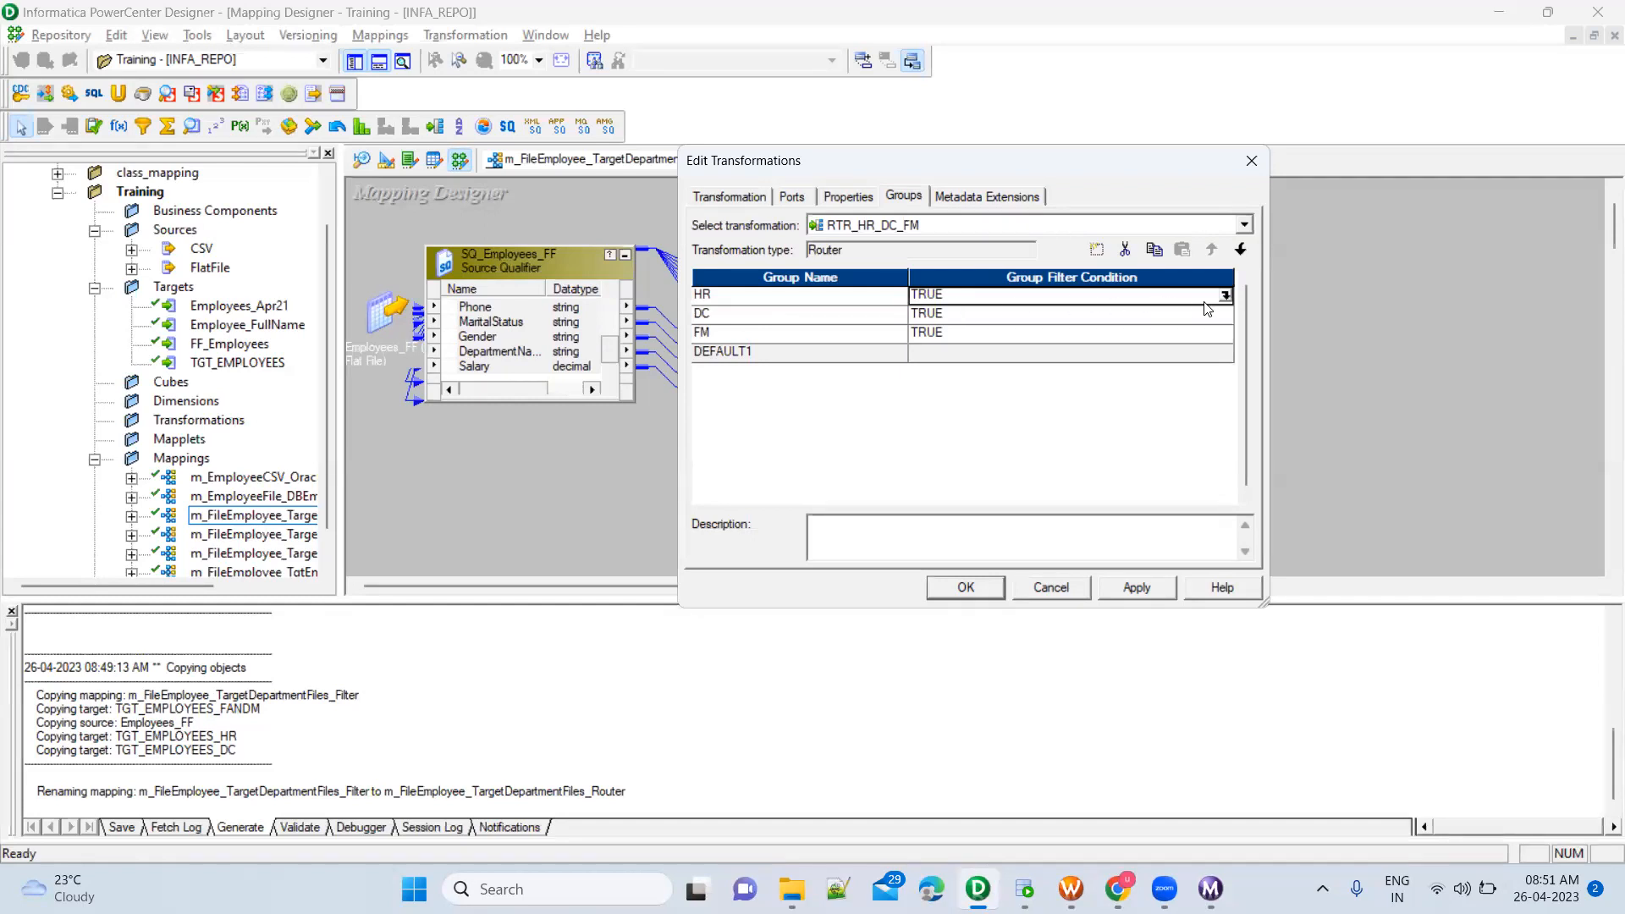
{"action": "left_click", "coordinate": [1224, 295]}
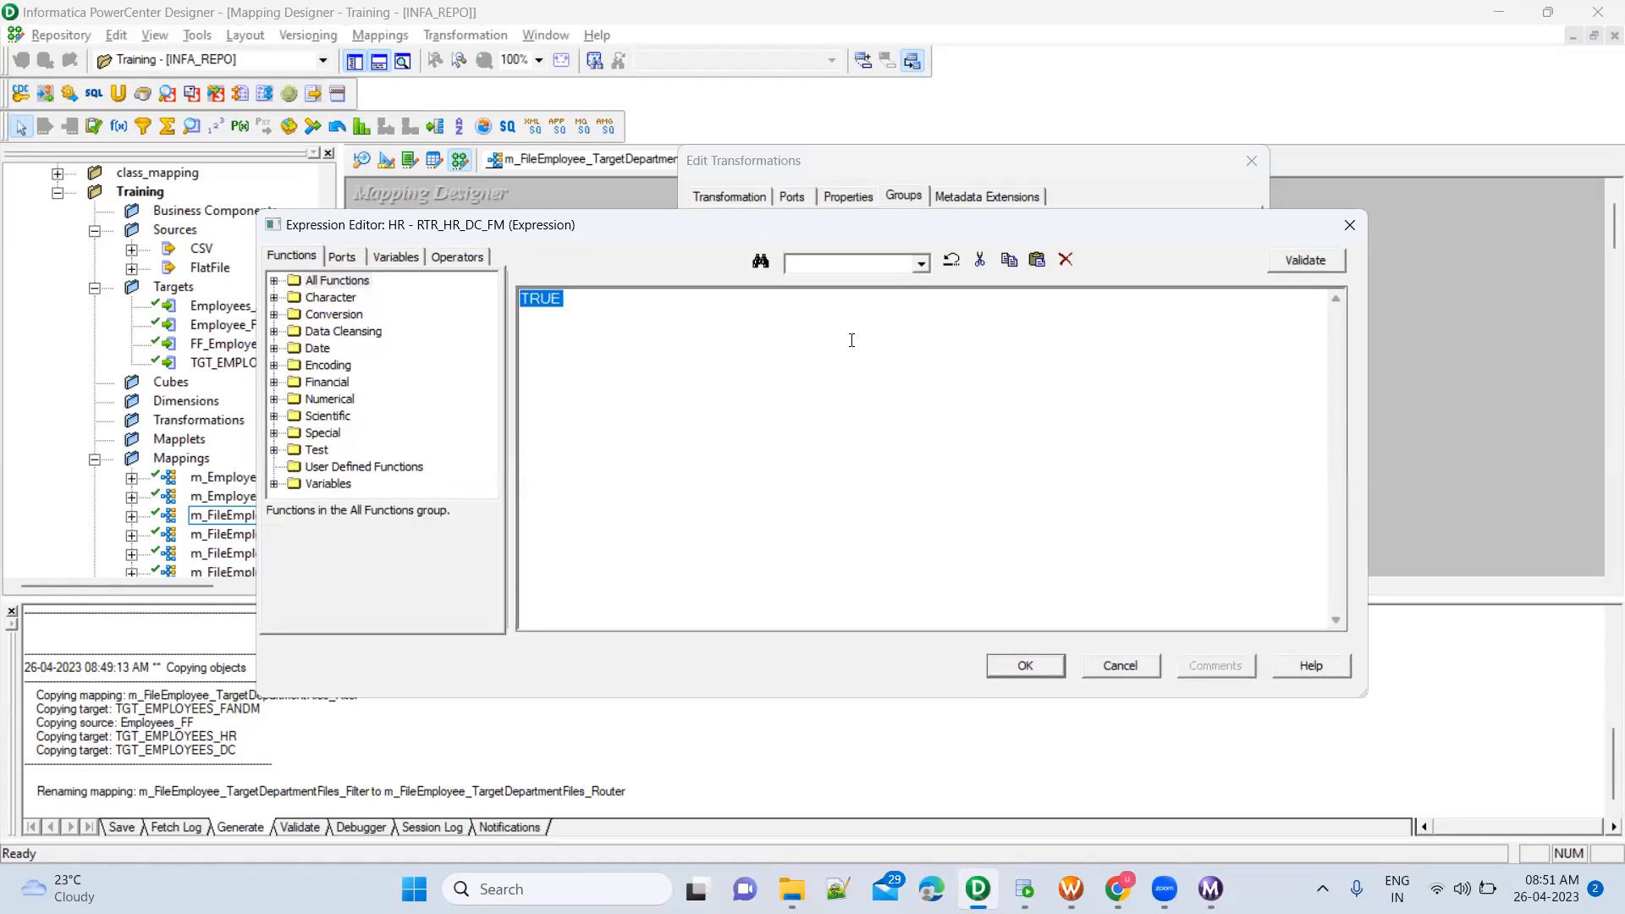
{"action": "key", "text": "Delete"}
{"action": "left_click", "coordinate": [349, 256]}
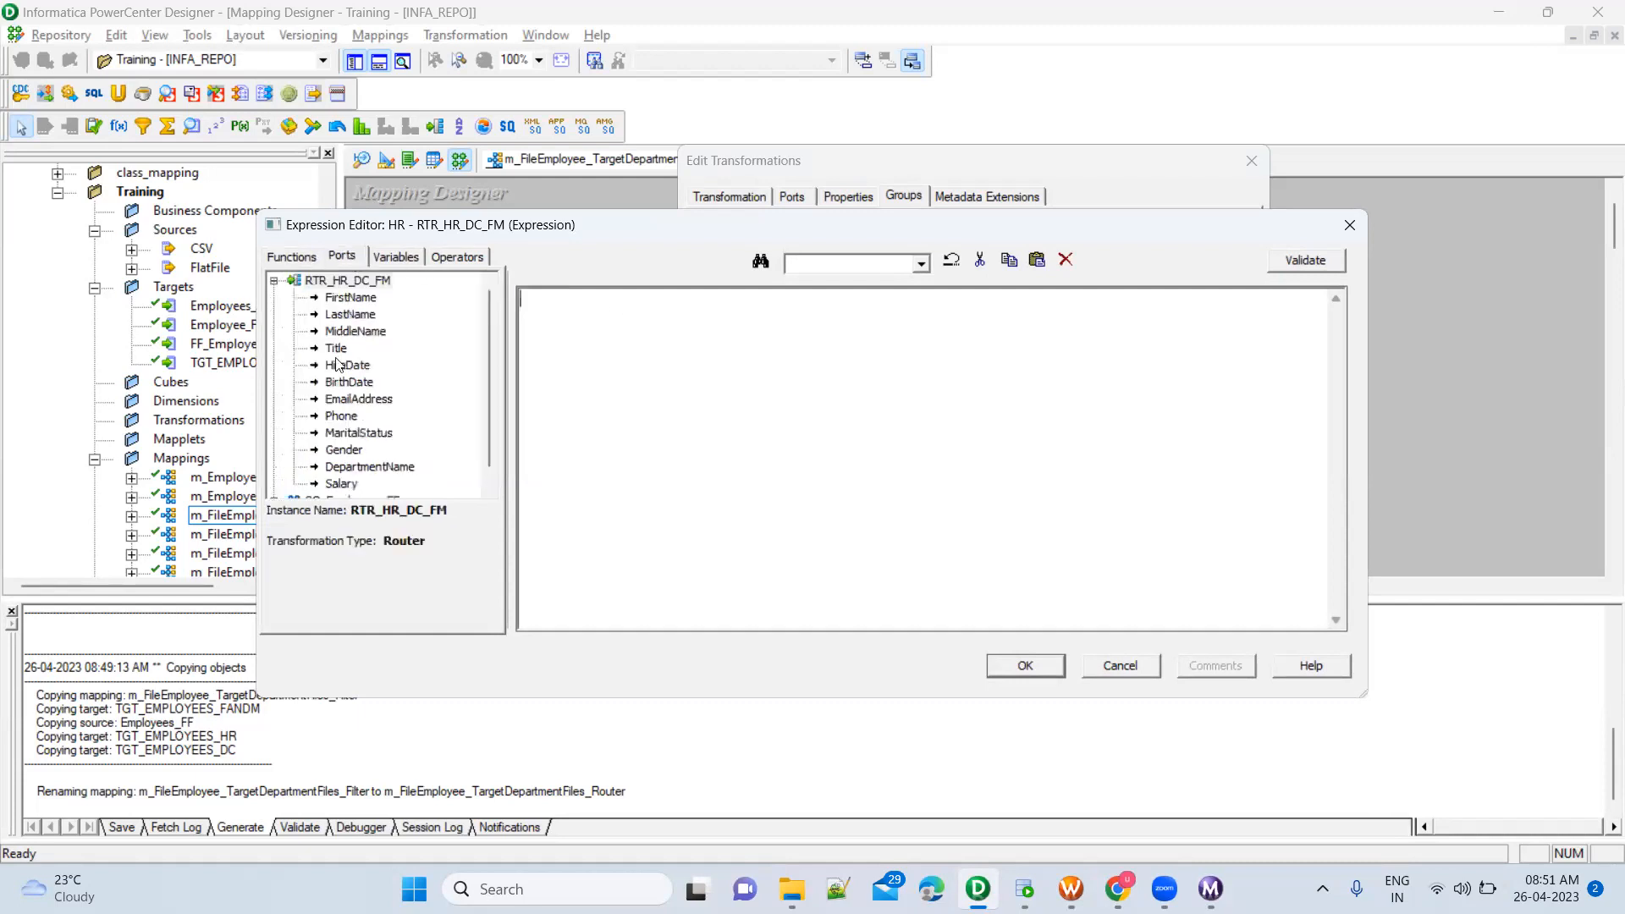
{"action": "double_click", "coordinate": [370, 467]}
{"action": "type", "text": "= ''"}
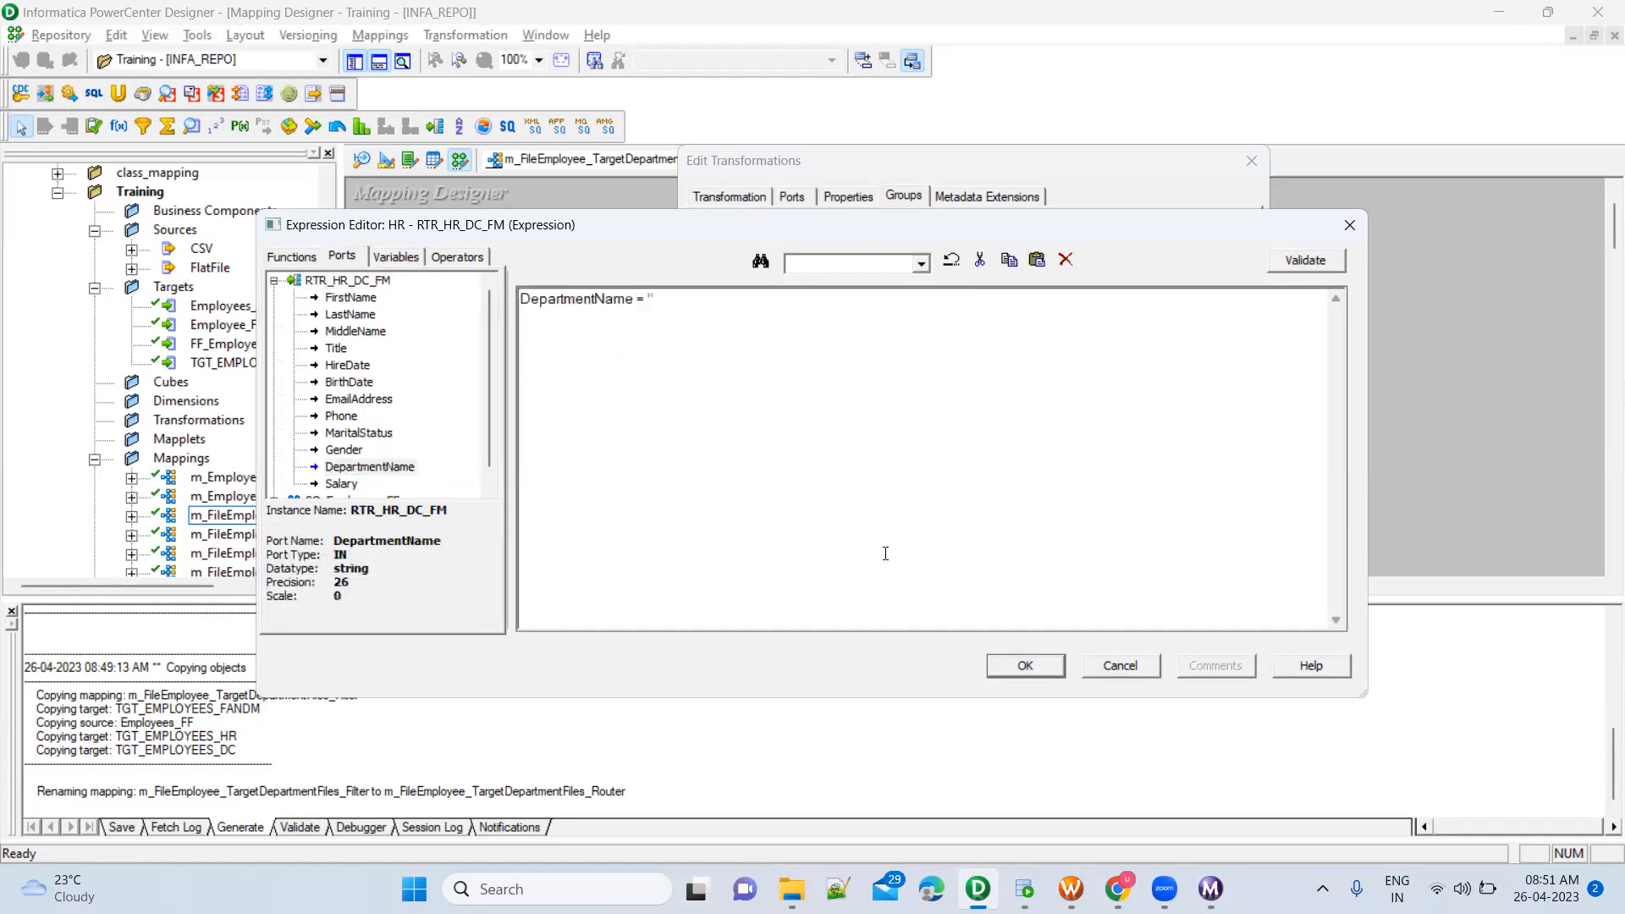
Copy the HR department name from the query in SQL Developer and complete the HR group's condition as DepartmentName = 'Human Resources'
{"action": "left_click", "coordinate": [1024, 889]}
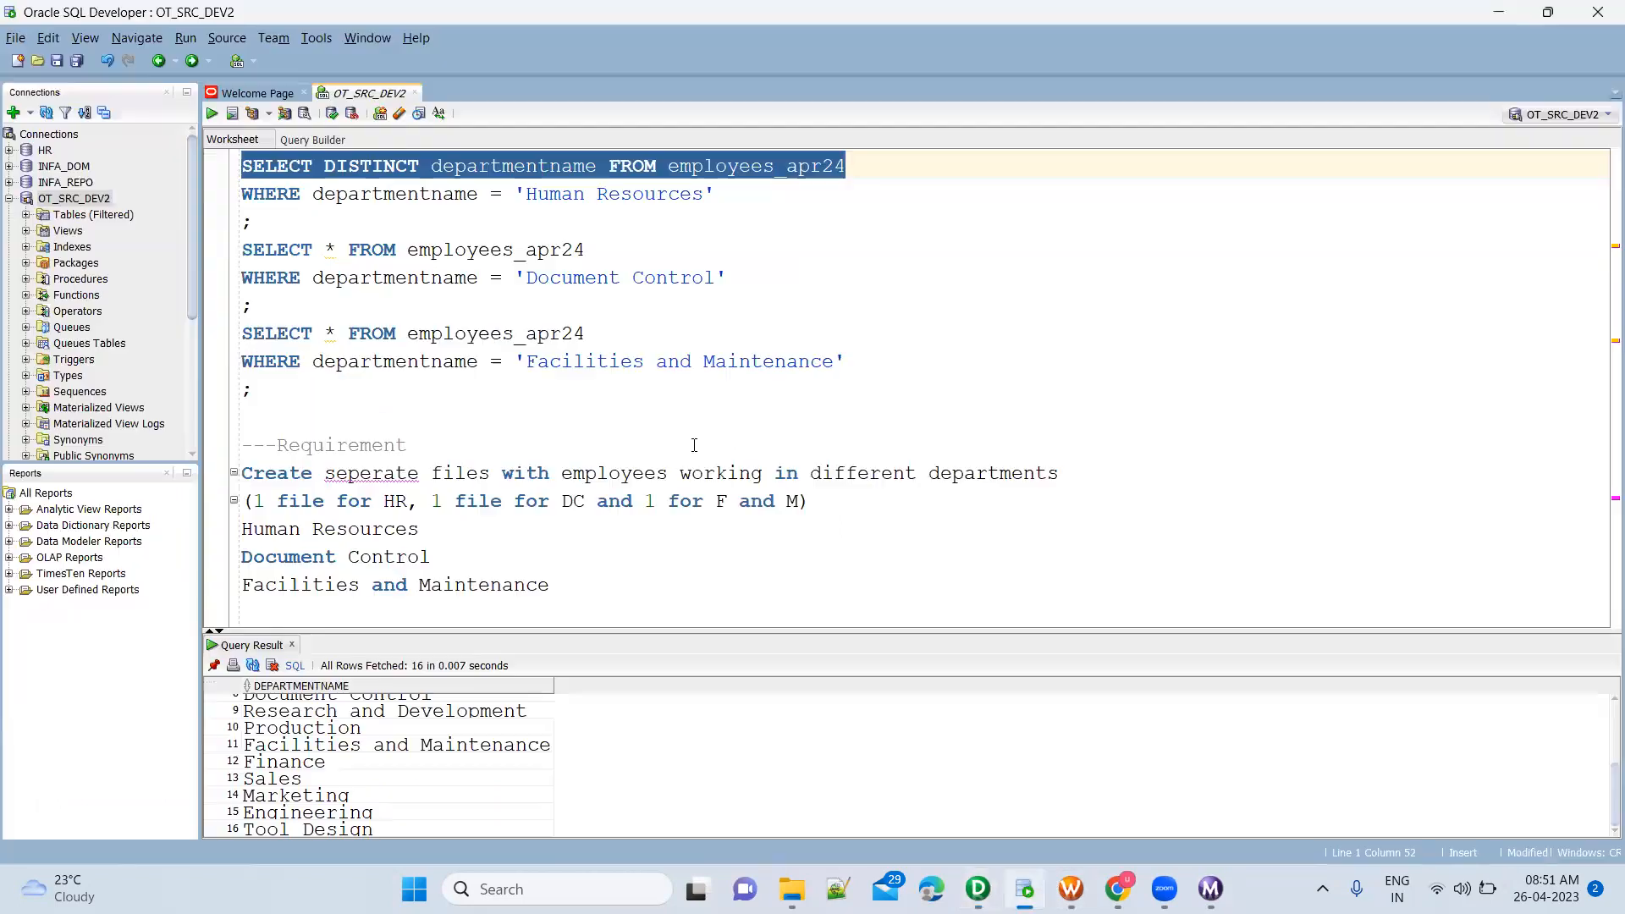
{"action": "left_click_drag", "start_coordinate": [702, 193], "coordinate": [530, 193]}
{"action": "key", "text": "ctrl+c"}
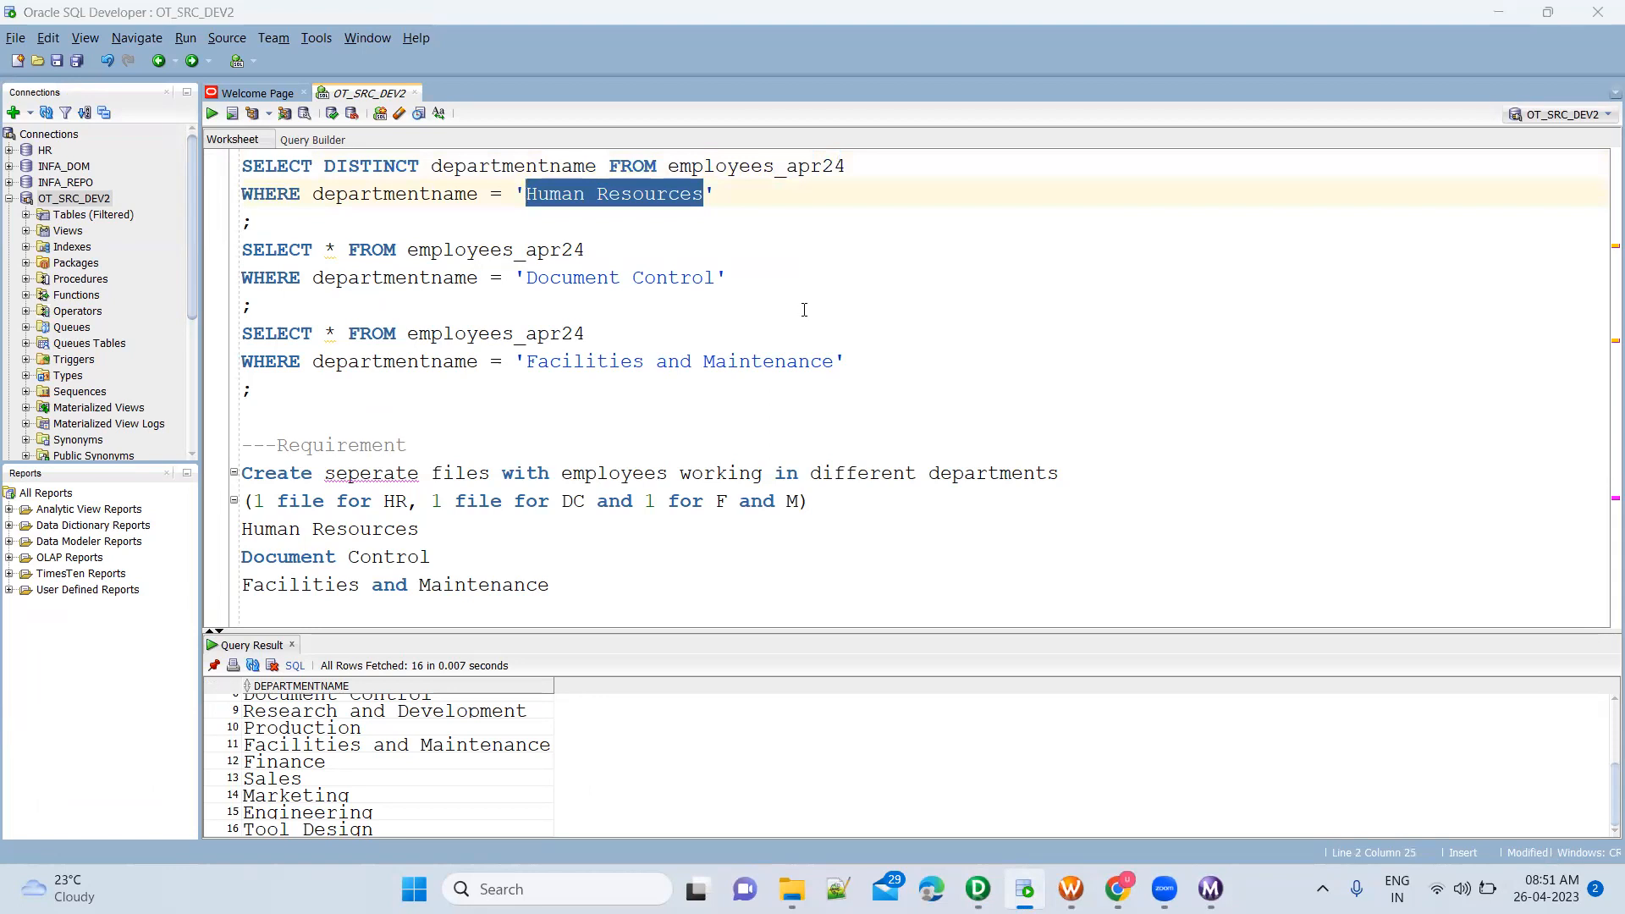
{"action": "key", "text": "alt+Tab"}
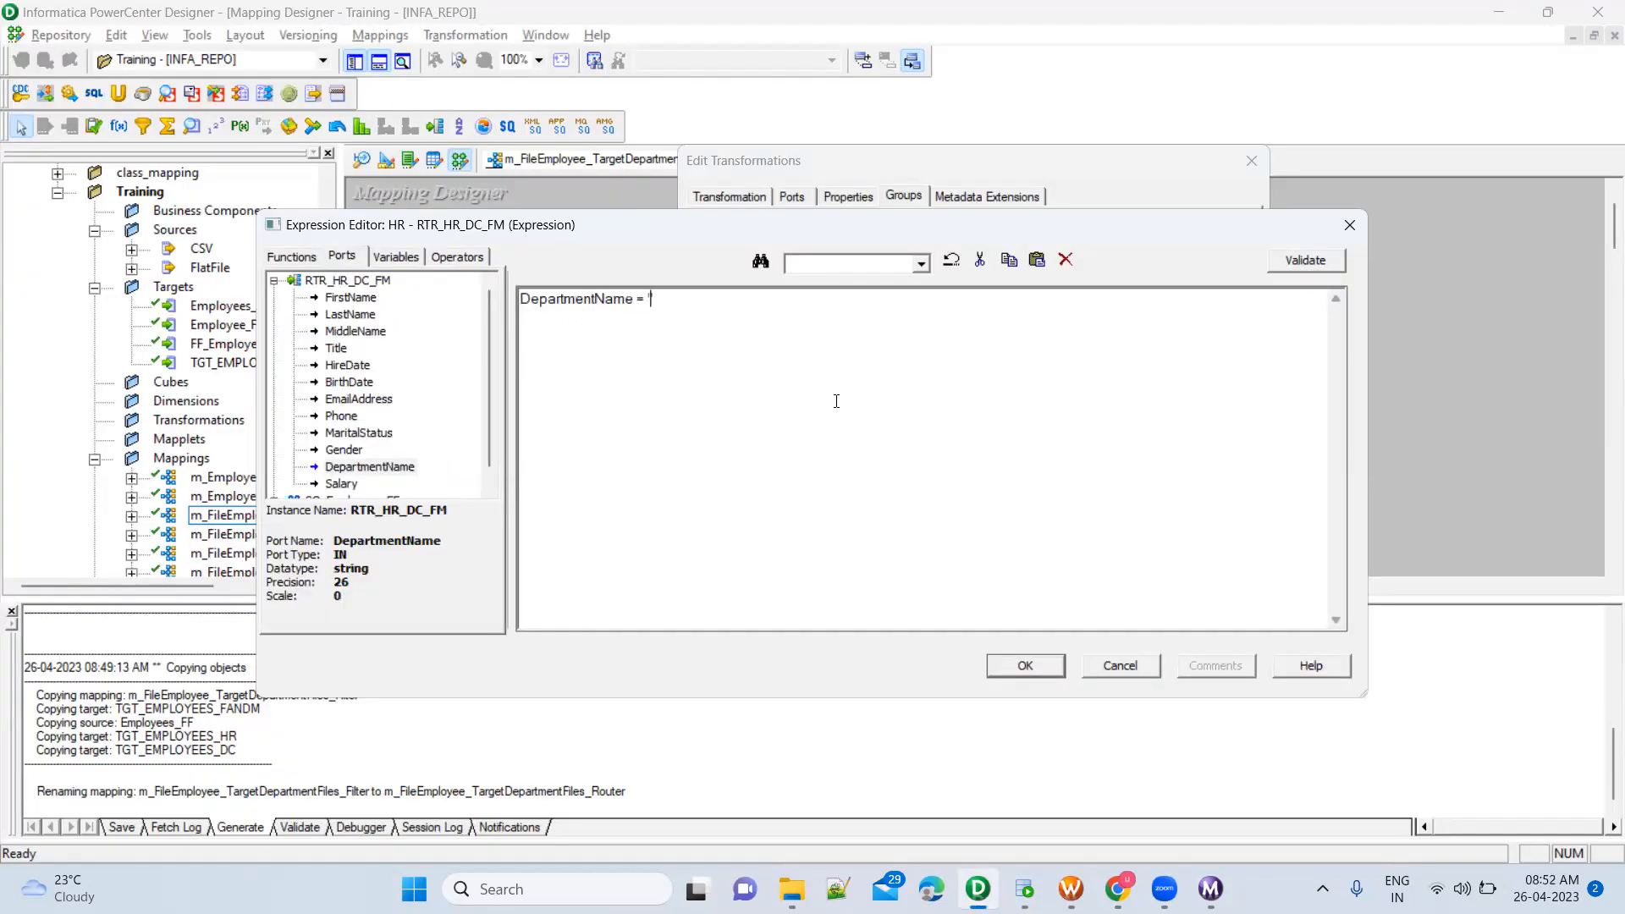
{"action": "key", "text": "ctrl+v"}
{"action": "type", "text": "'"}
{"action": "left_click", "coordinate": [1025, 667]}
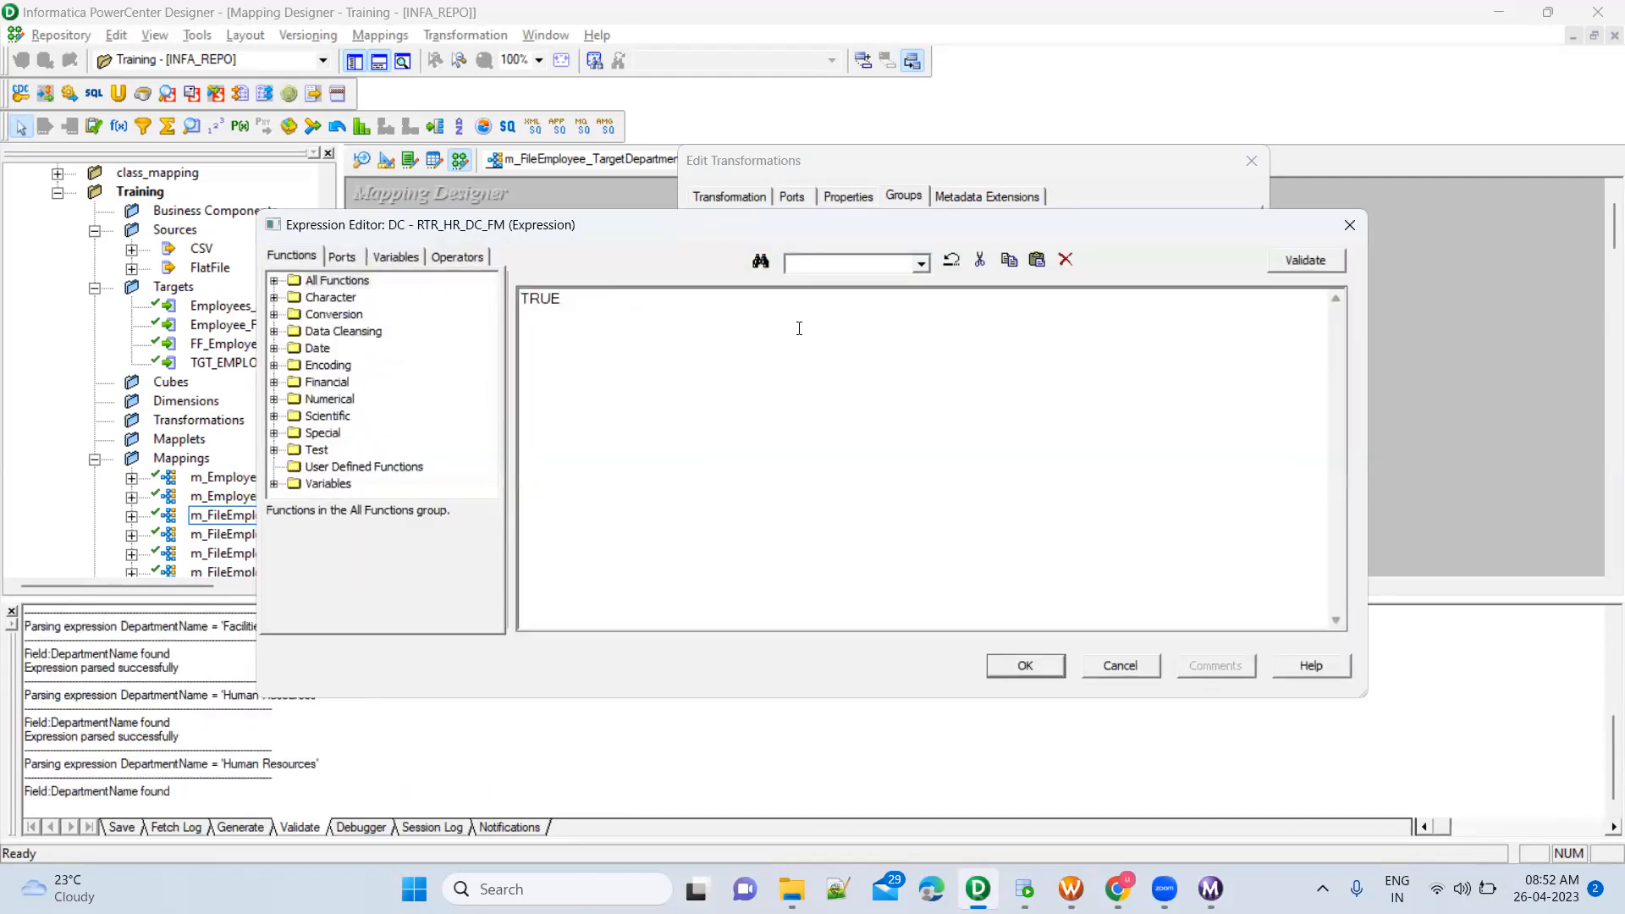
Set the DC group's filter condition to DepartmentName = 'Document Control', copying the department name from the second query in SQL Developer
{"action": "left_click", "coordinate": [343, 257]}
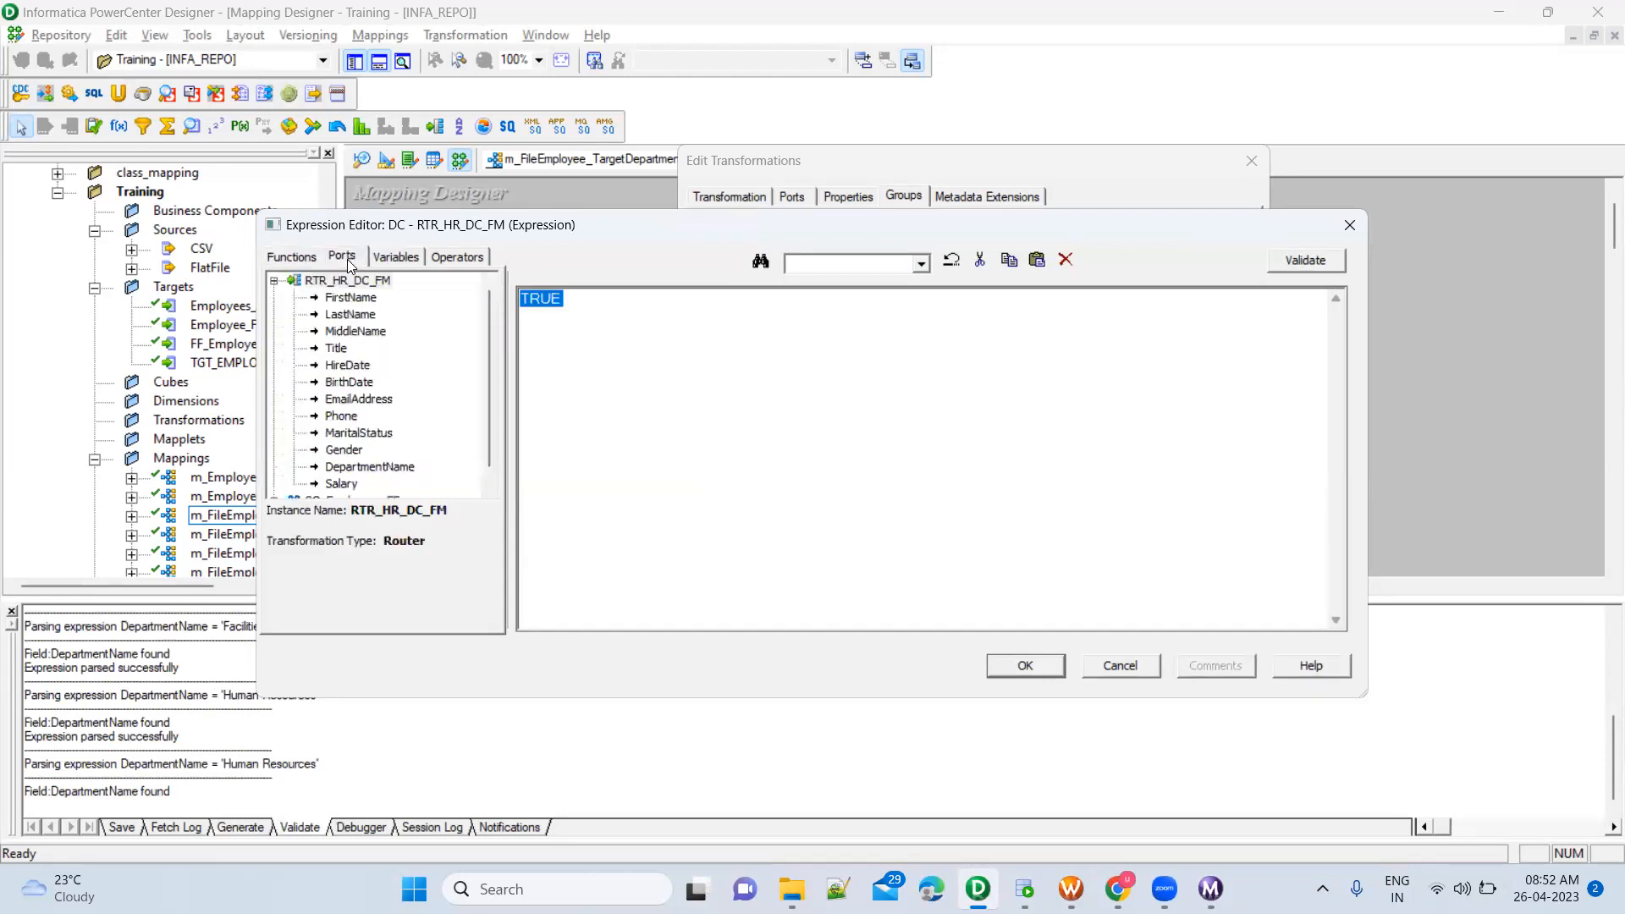
{"action": "double_click", "coordinate": [382, 472]}
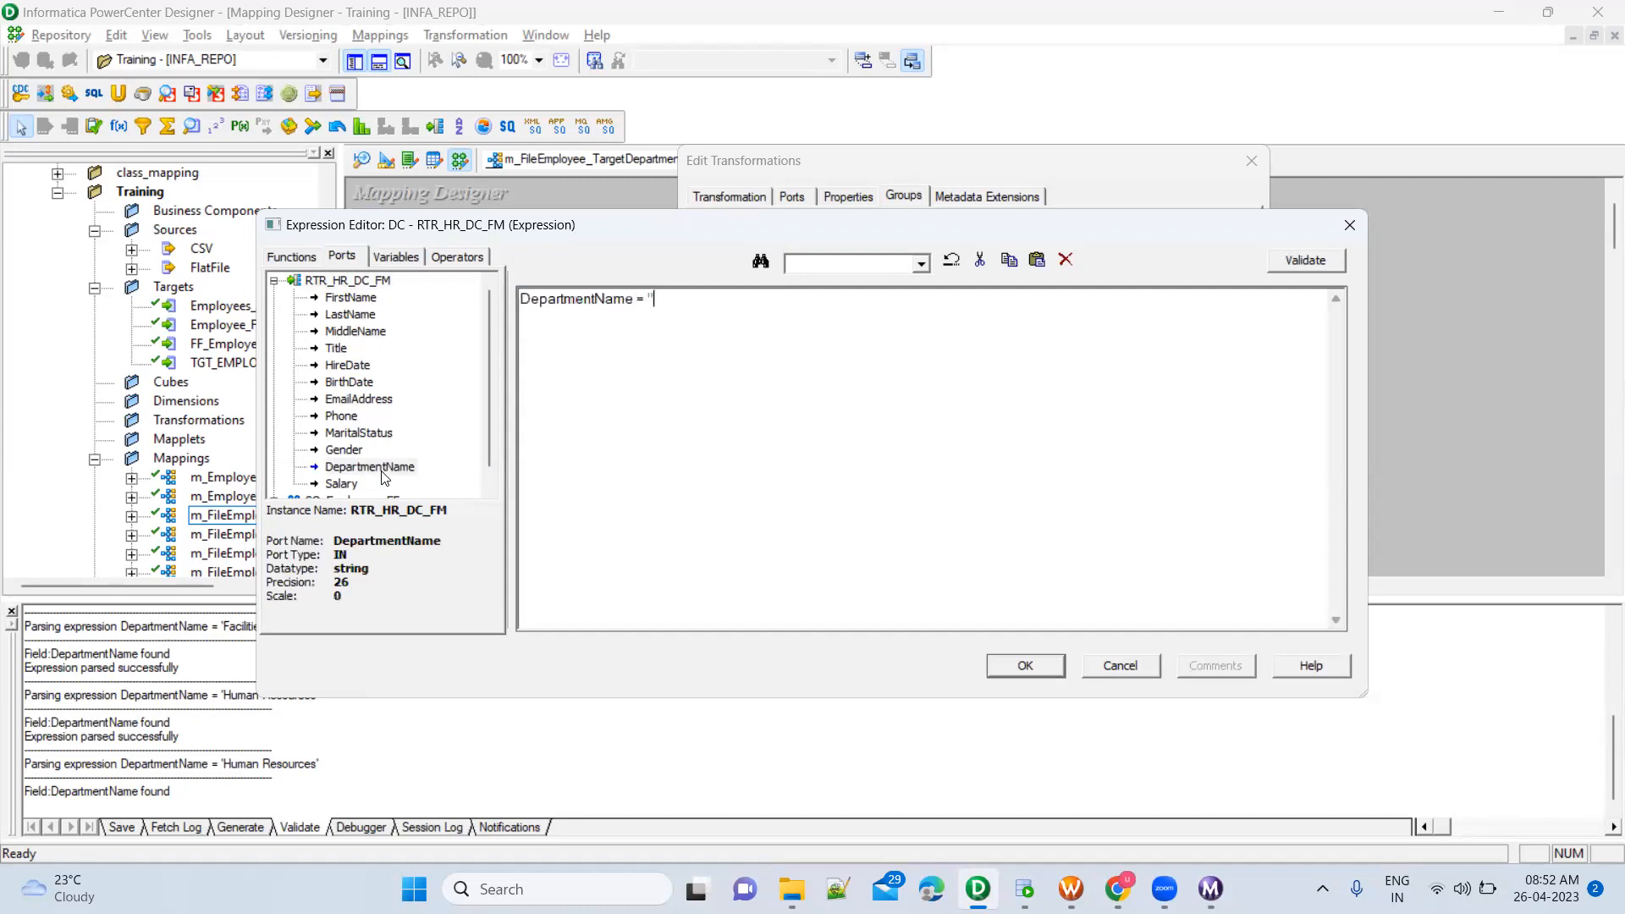
{"action": "key", "text": "alt+Tab"}
{"action": "left_click_drag", "start_coordinate": [531, 279], "coordinate": [717, 276]}
{"action": "key", "text": "ctrl+c"}
{"action": "key", "text": "alt+Tab"}
{"action": "key", "text": "ctrl+v"}
{"action": "left_click", "coordinate": [1025, 666]}
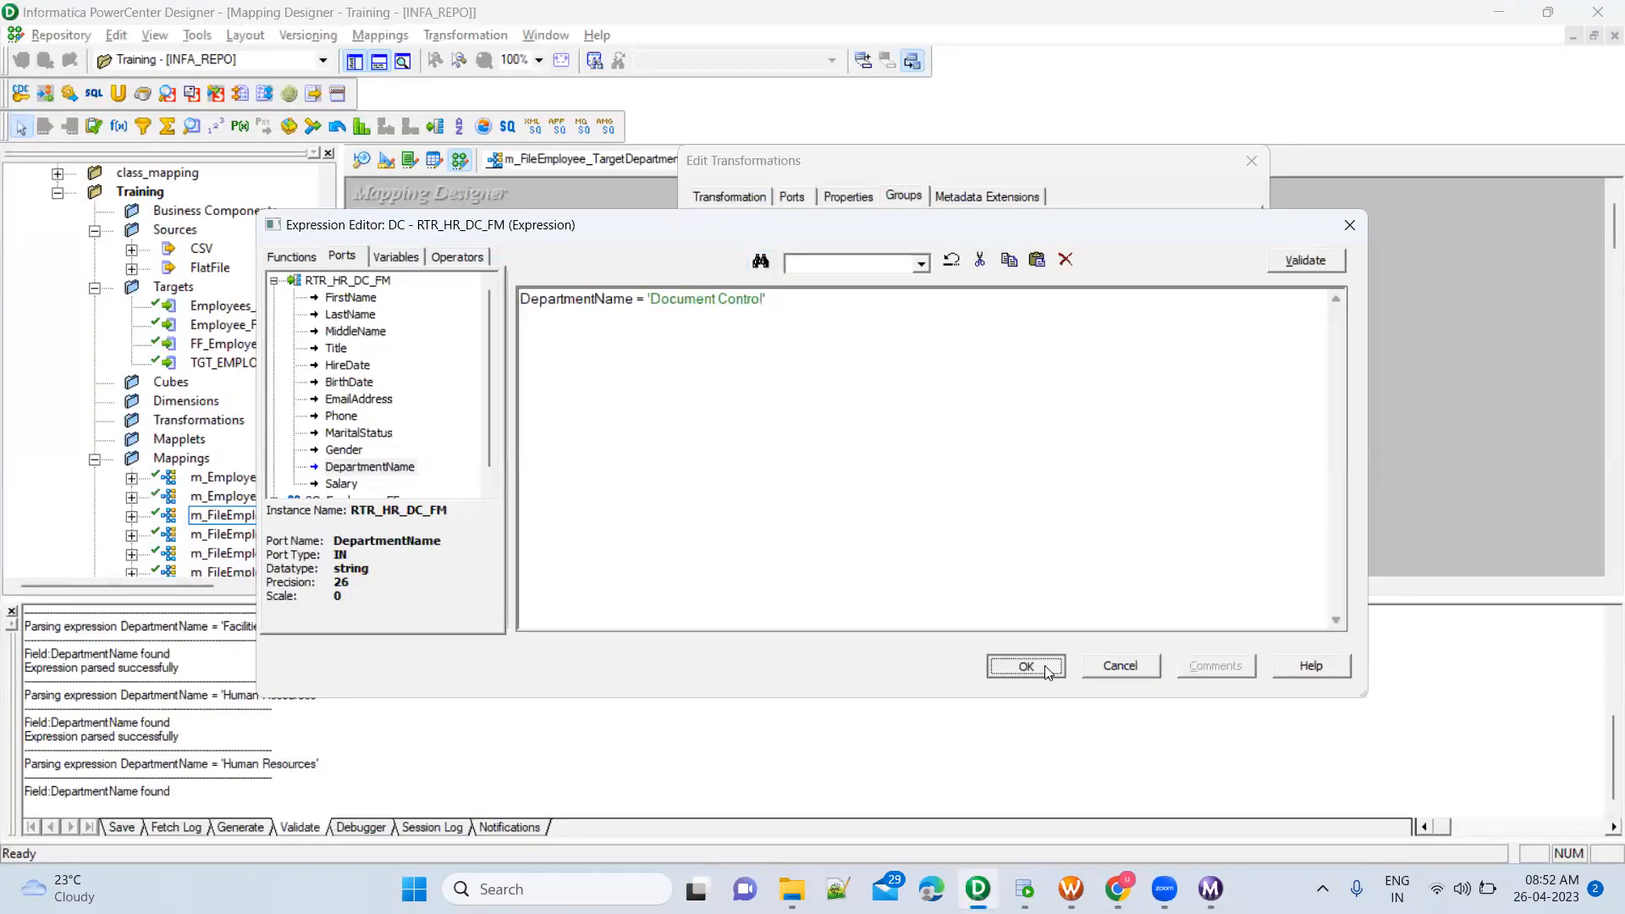
Set the FM group's condition to DepartmentName = 'Facilities and Maintenance', copying the name from the third query in SQL Developer, and validate it
{"action": "left_click", "coordinate": [1225, 334]}
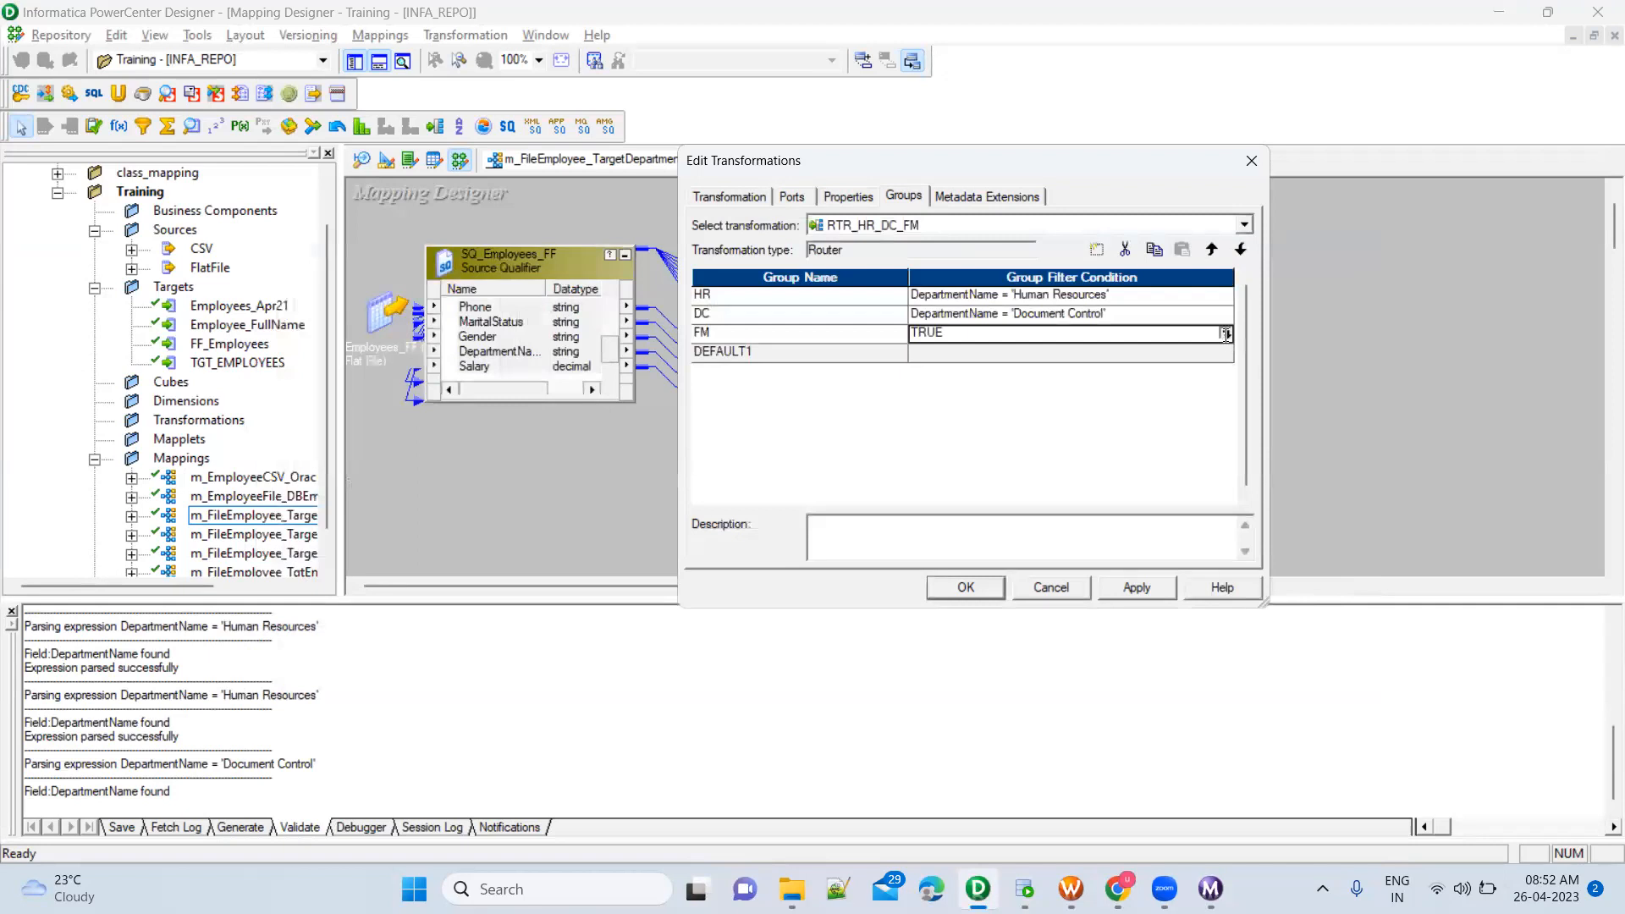
{"action": "key", "text": "ctrl+a"}
{"action": "key", "text": "alt+Tab"}
{"action": "left_click_drag", "start_coordinate": [527, 356], "coordinate": [836, 355]}
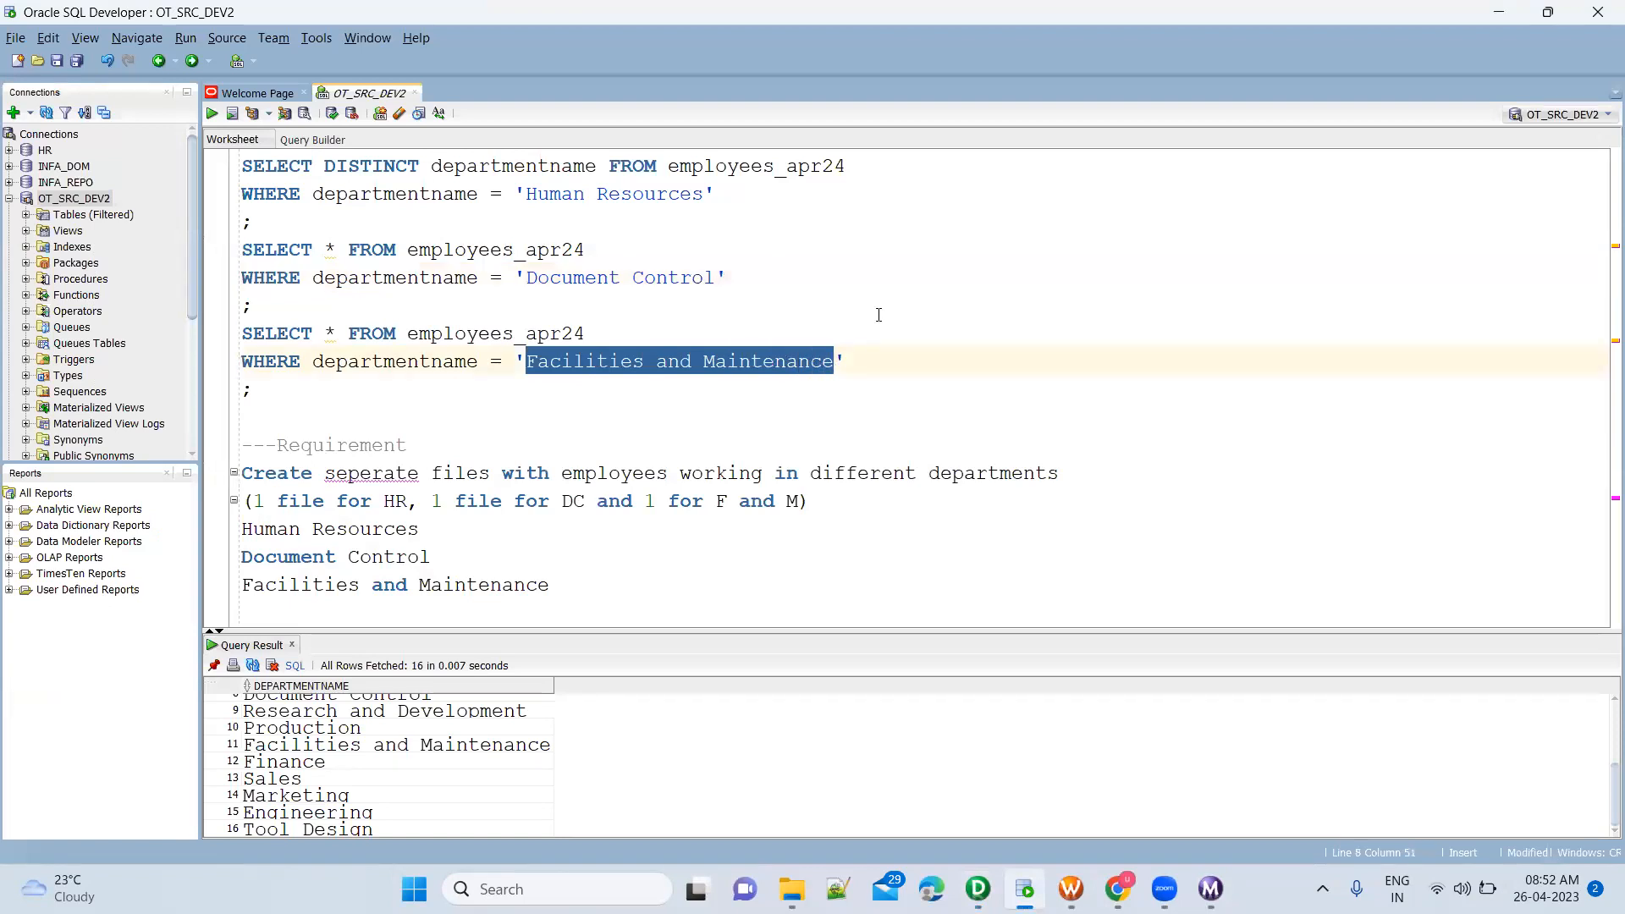
{"action": "key", "text": "alt+Tab"}
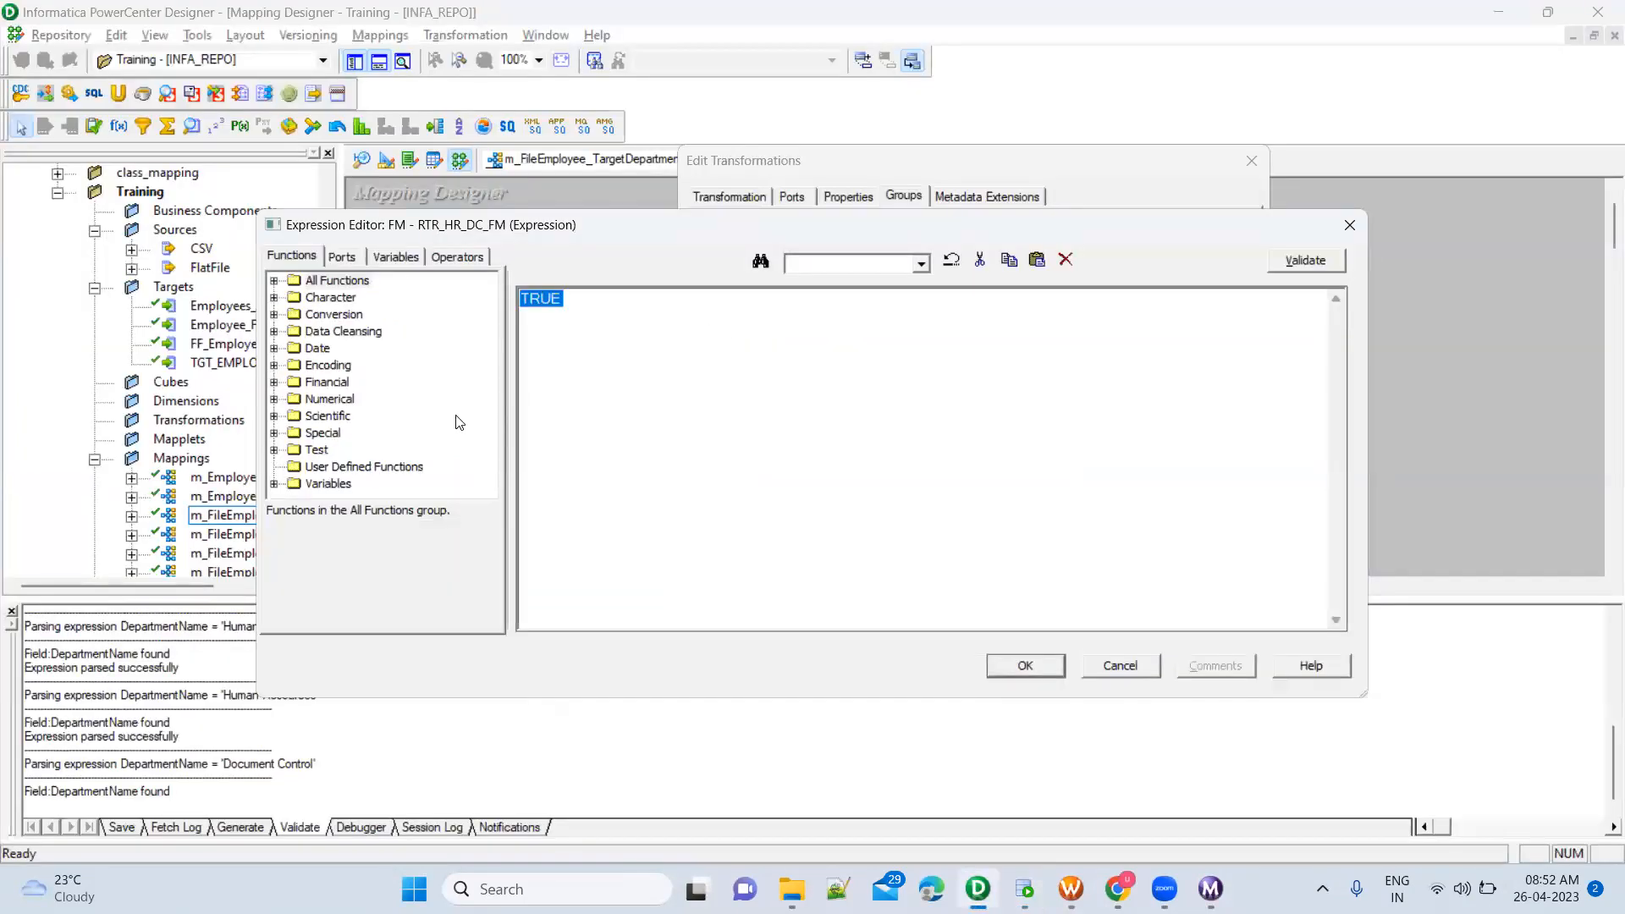
{"action": "left_click", "coordinate": [348, 264]}
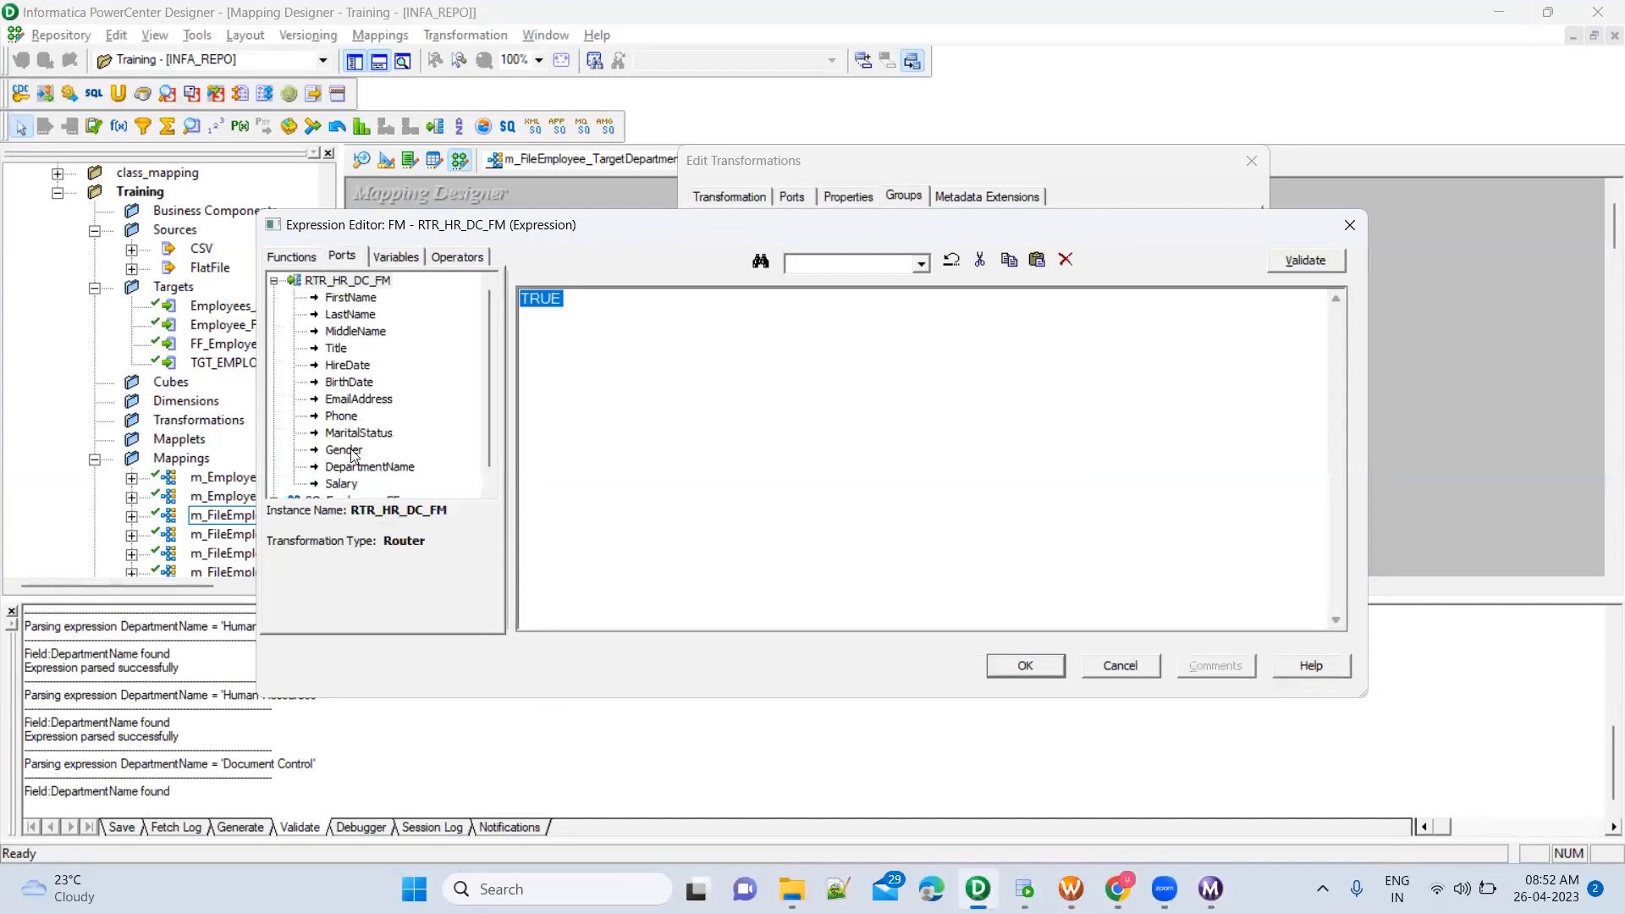
{"action": "double_click", "coordinate": [376, 472]}
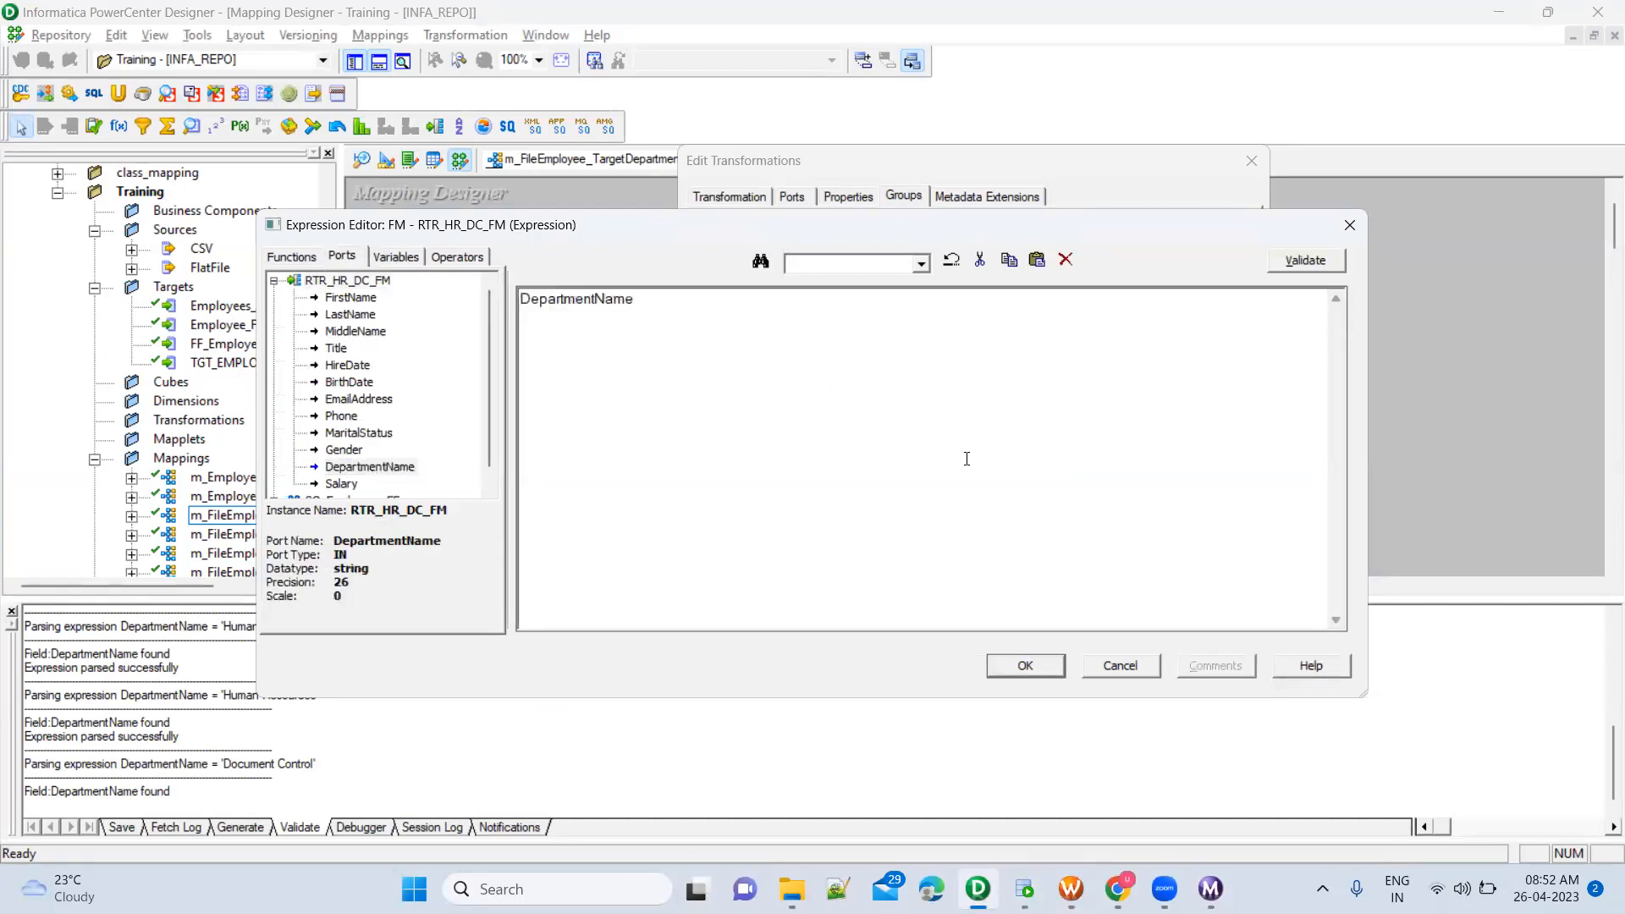
{"action": "type", "text": "= 'Facilities and Maintenance'"}
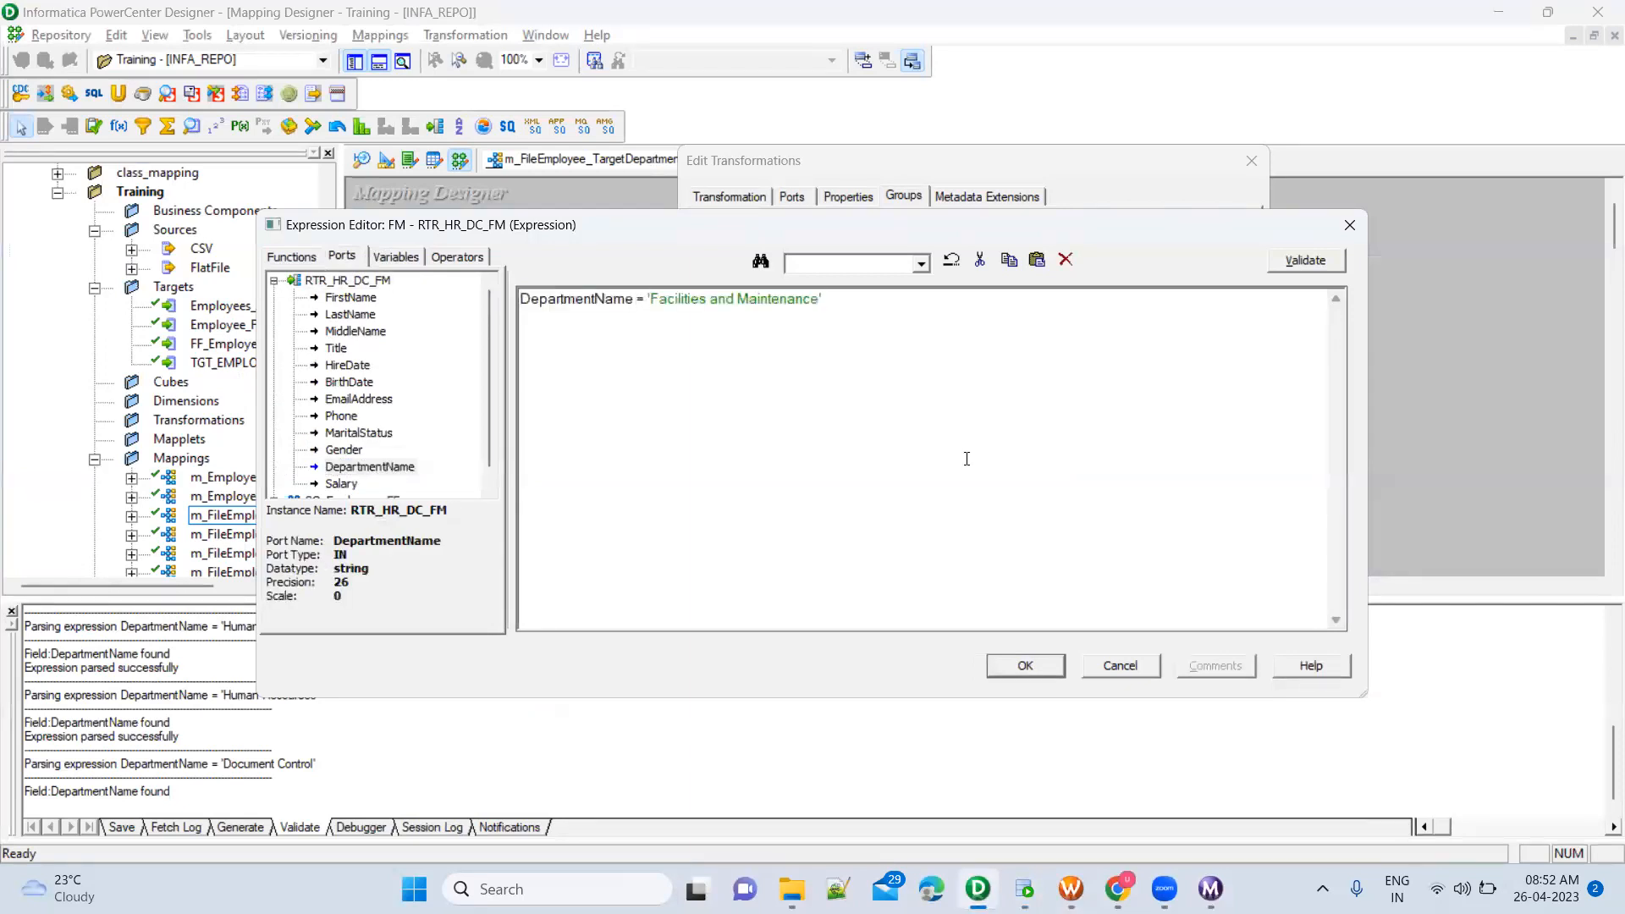
{"action": "left_click", "coordinate": [1318, 271]}
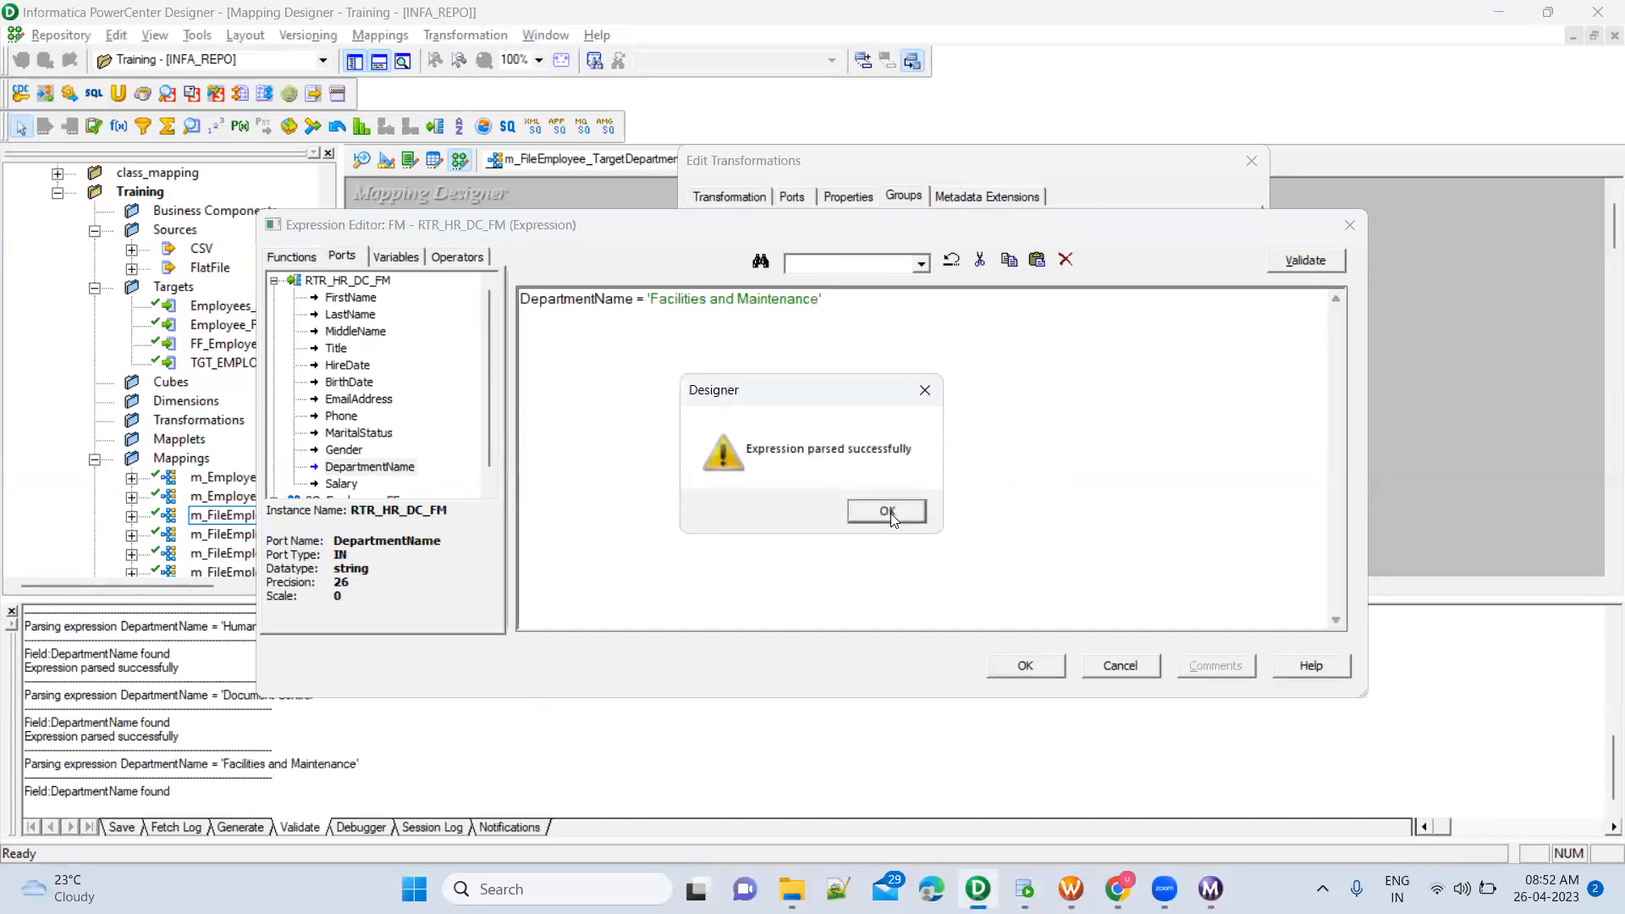
{"action": "left_click", "coordinate": [889, 512]}
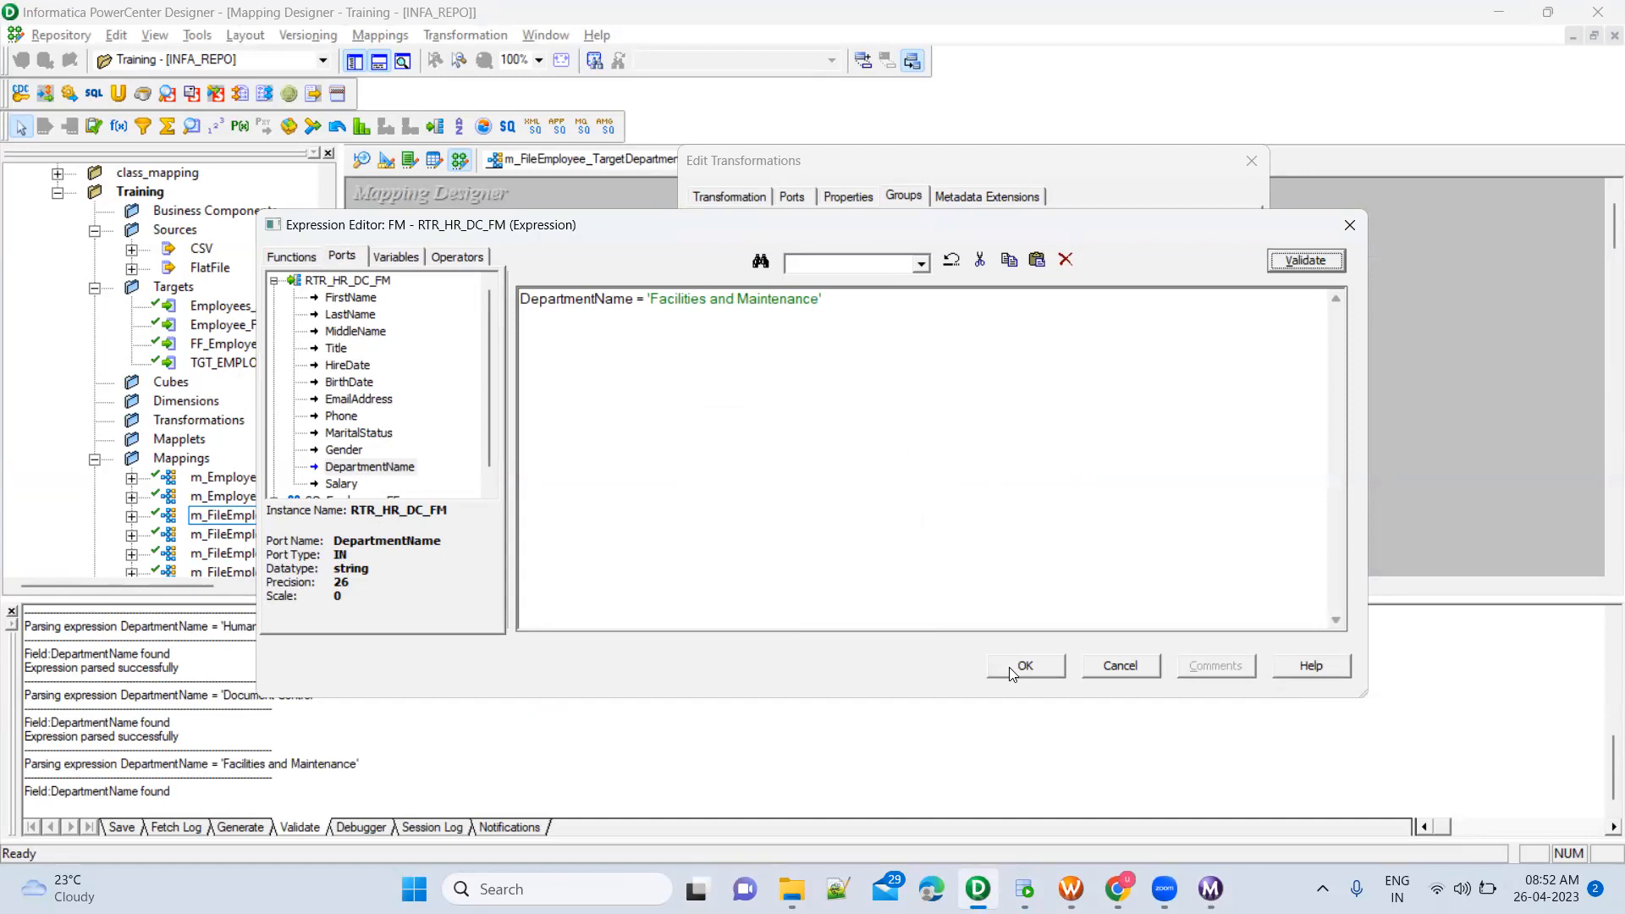
{"action": "left_click", "coordinate": [1023, 666]}
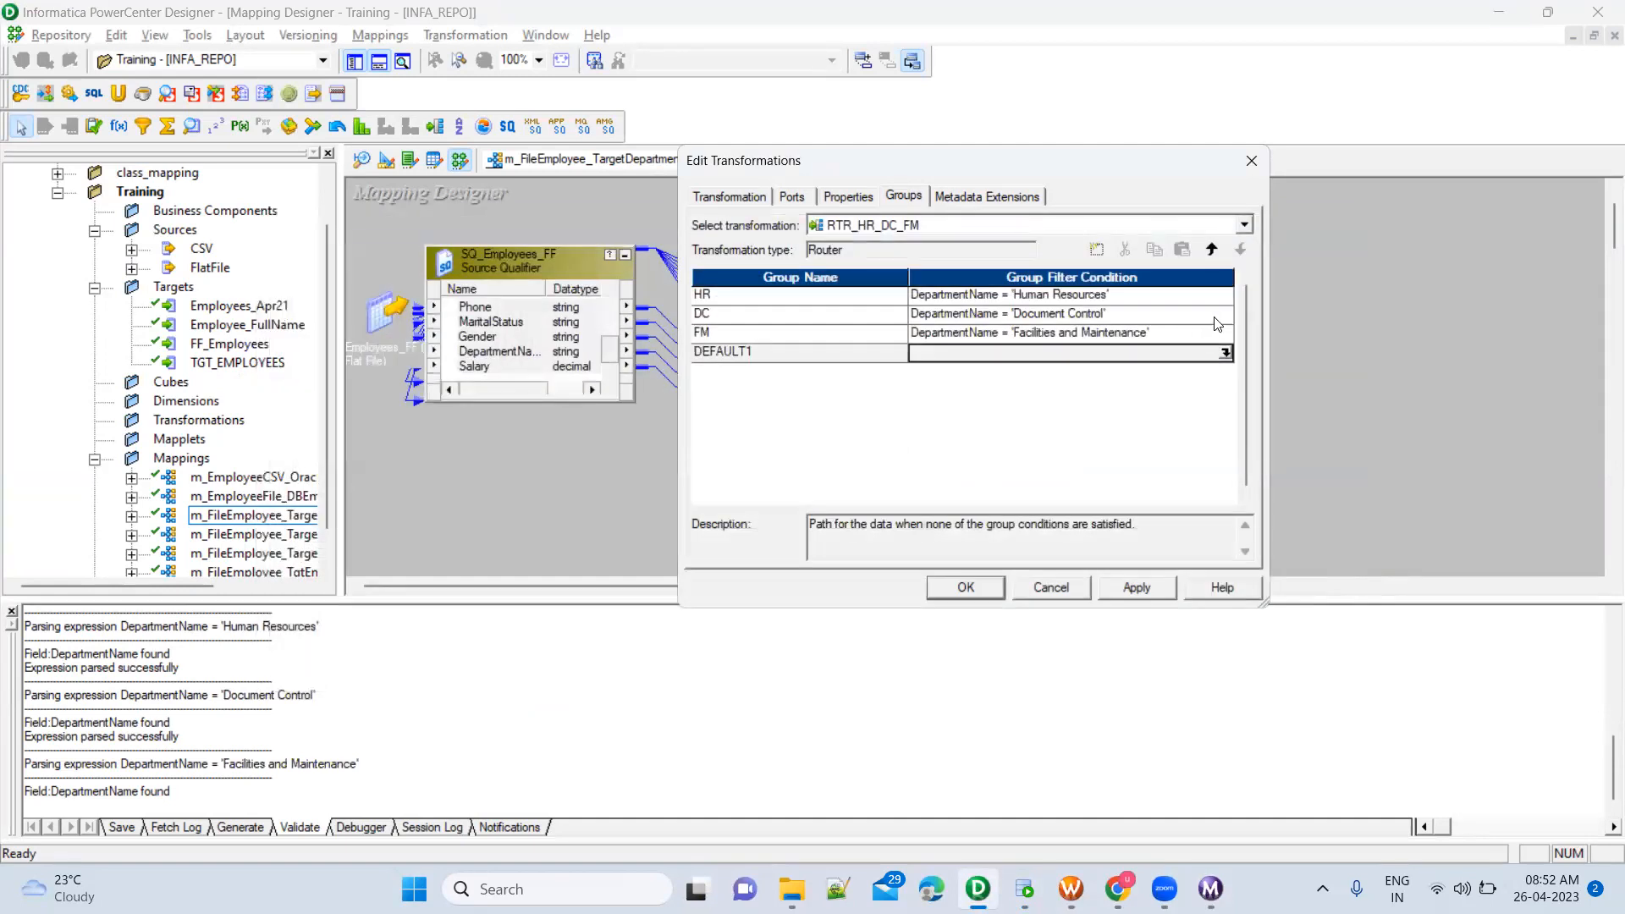
Validate the DC group's filter condition, then apply the Router's group settings and close its editor
{"action": "left_click", "coordinate": [1223, 315]}
{"action": "left_click", "coordinate": [1224, 314]}
{"action": "left_click", "coordinate": [1297, 262]}
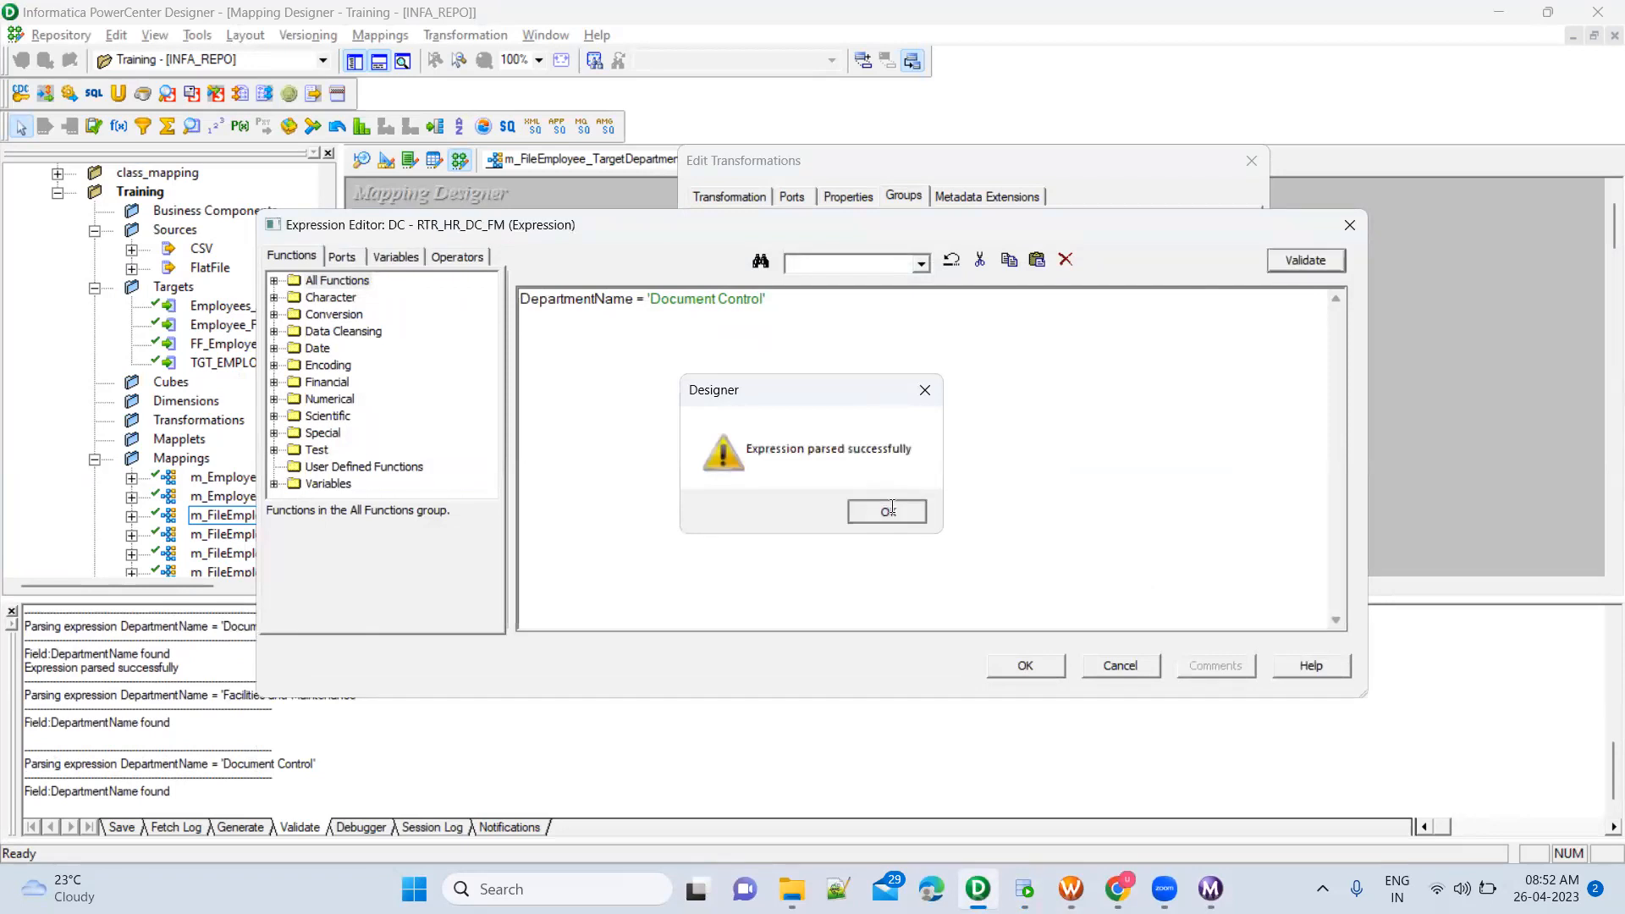
{"action": "left_click", "coordinate": [890, 507]}
{"action": "left_click", "coordinate": [1050, 668]}
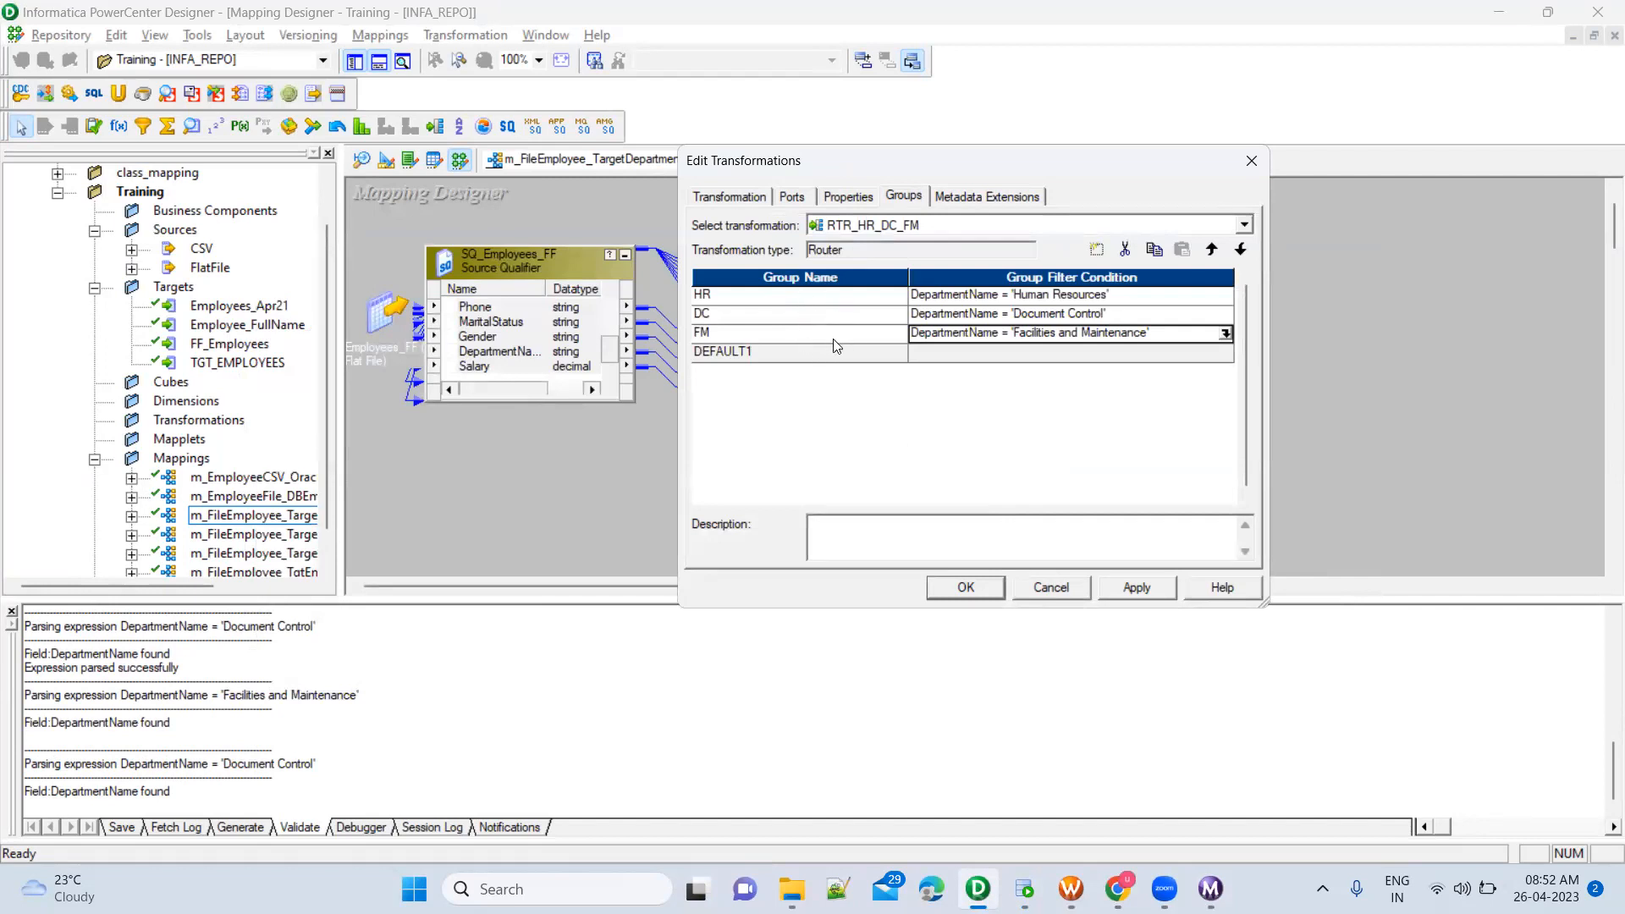
{"action": "left_click", "coordinate": [1125, 592]}
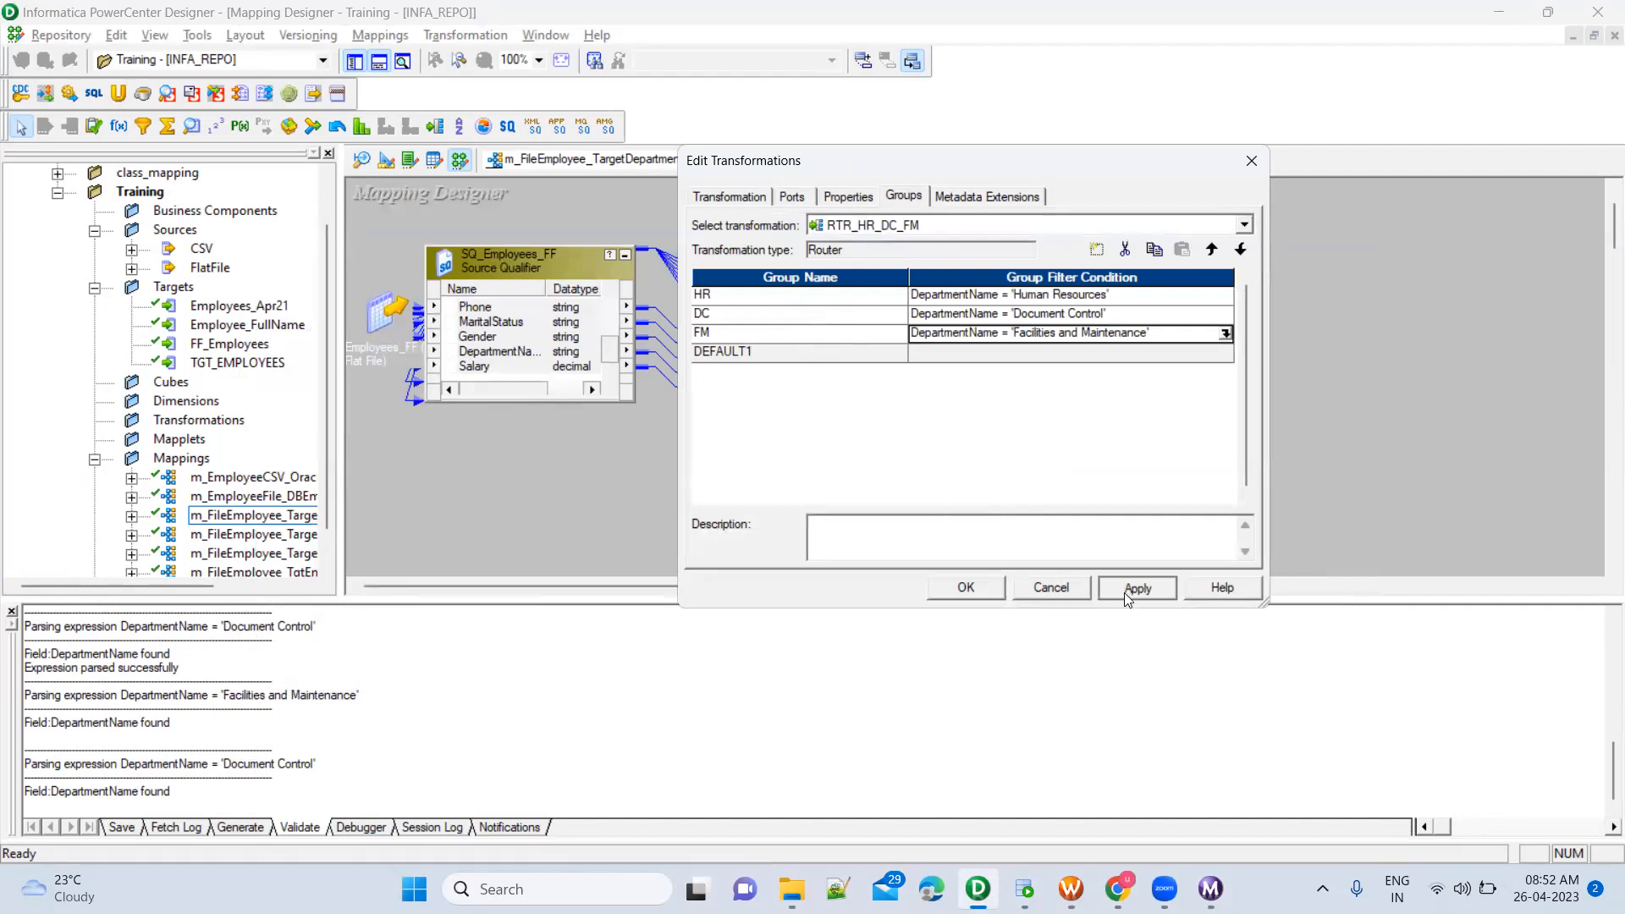
{"action": "left_click", "coordinate": [965, 587]}
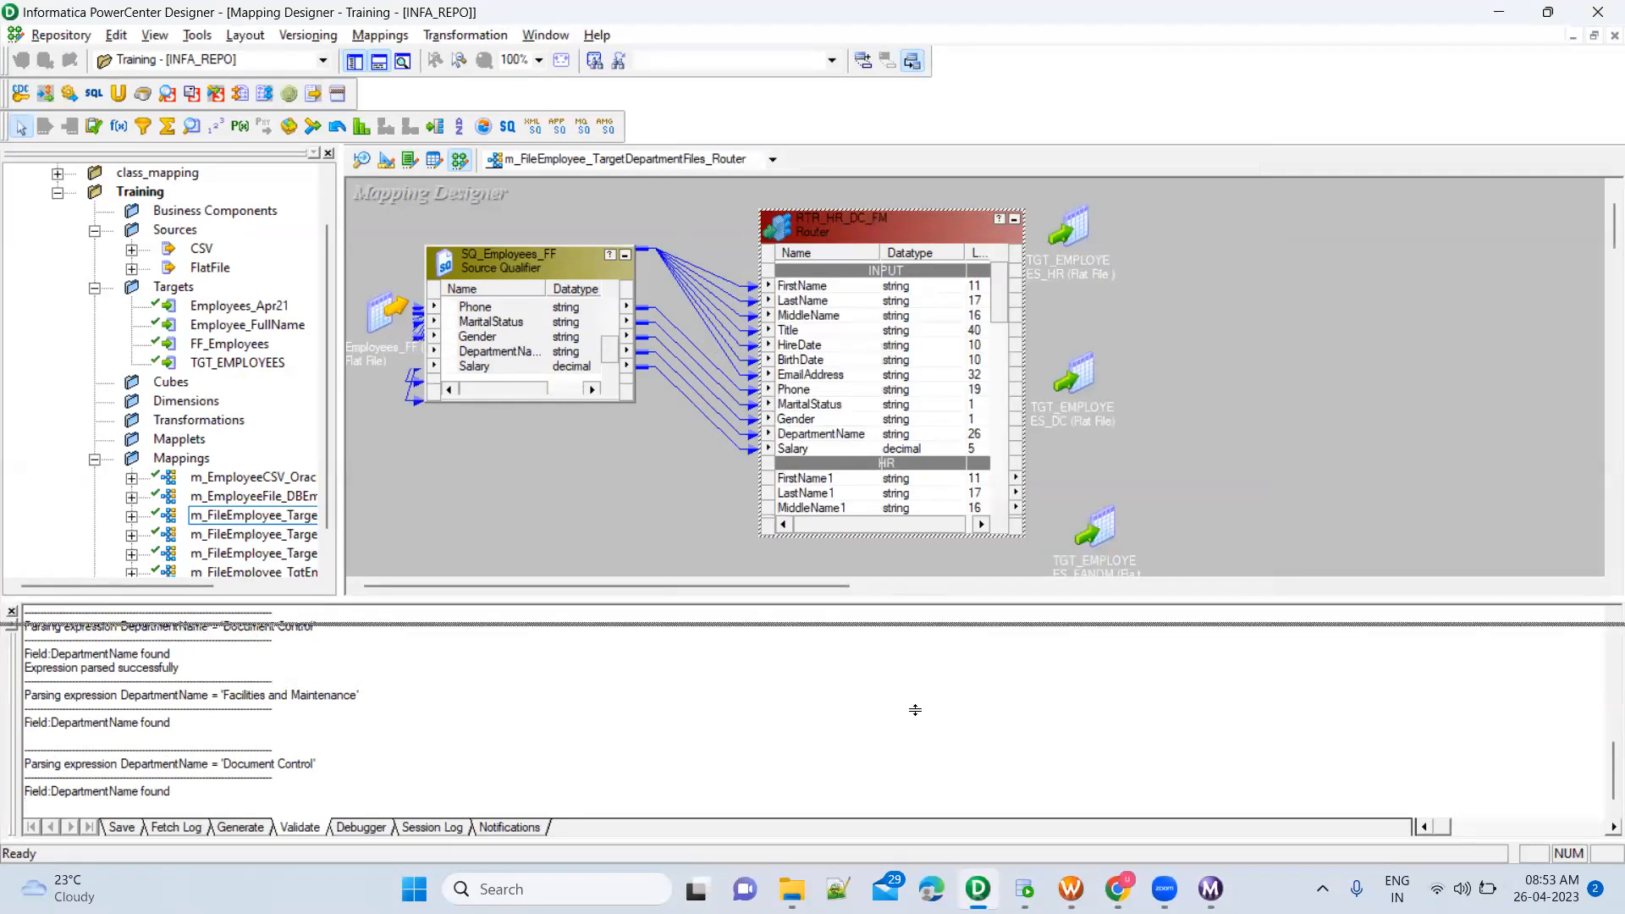
Examine the Router's port list on the canvas, going through the ports of the HR, DC, FM and default output groups
{"action": "left_click", "coordinate": [864, 421]}
{"action": "scroll", "coordinate": [866, 426], "scroll_direction": "down", "scroll_amount": 2}
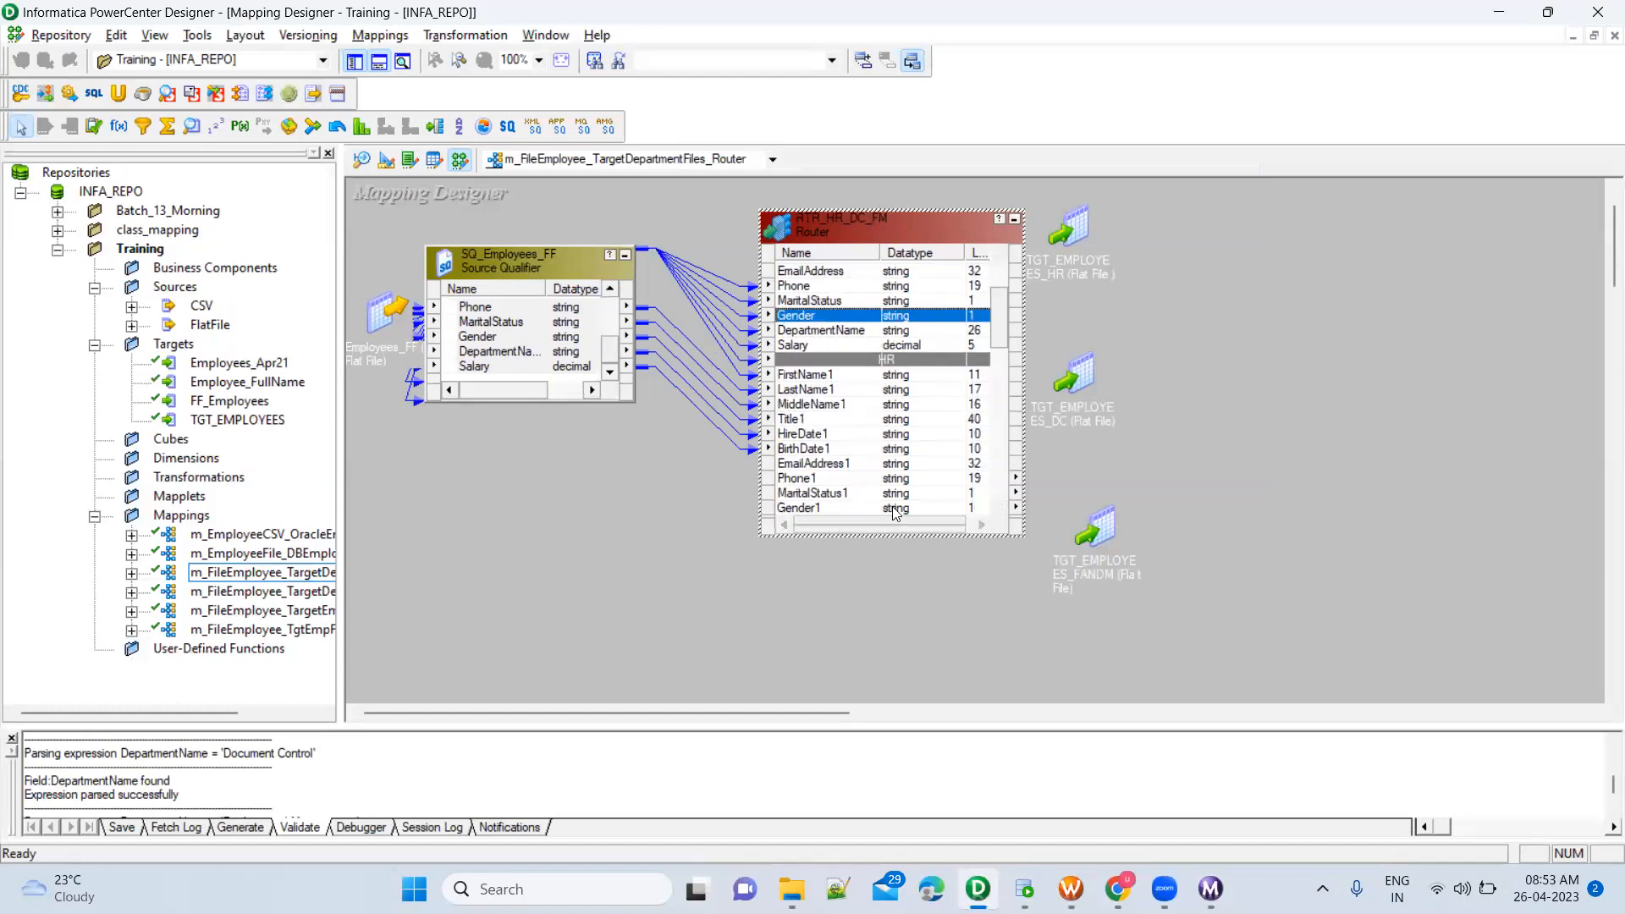
{"action": "scroll", "coordinate": [897, 478], "scroll_direction": "down", "scroll_amount": 5}
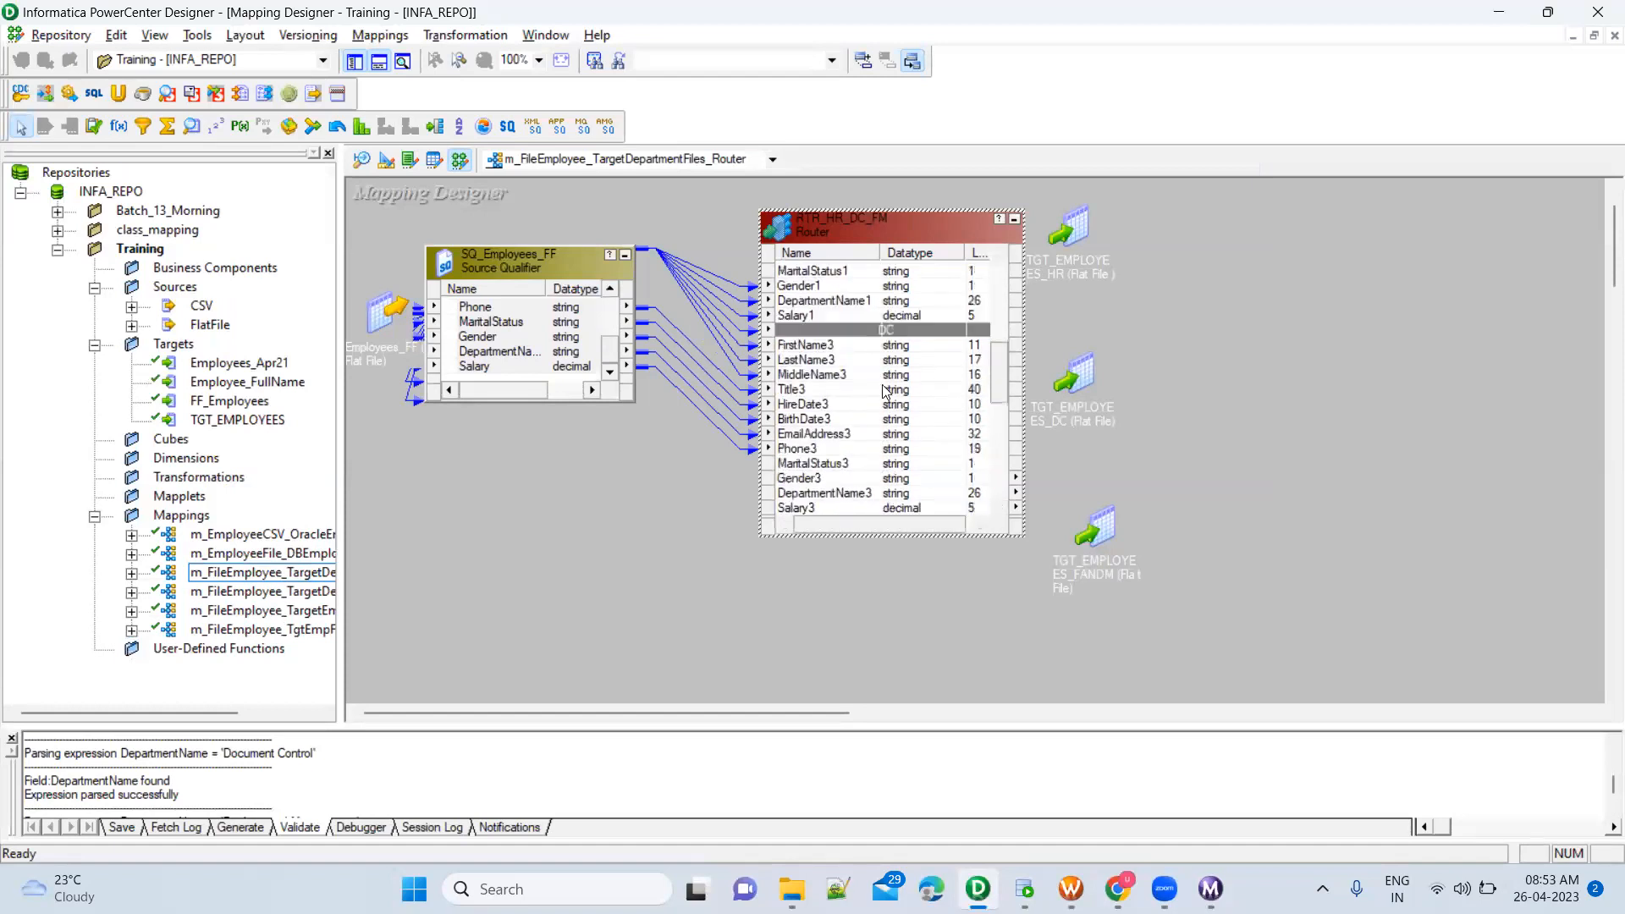
{"action": "left_click", "coordinate": [887, 407]}
{"action": "scroll", "coordinate": [888, 398], "scroll_direction": "down", "scroll_amount": 5}
{"action": "left_click", "coordinate": [891, 378]}
{"action": "scroll", "coordinate": [891, 378], "scroll_direction": "down", "scroll_amount": 2}
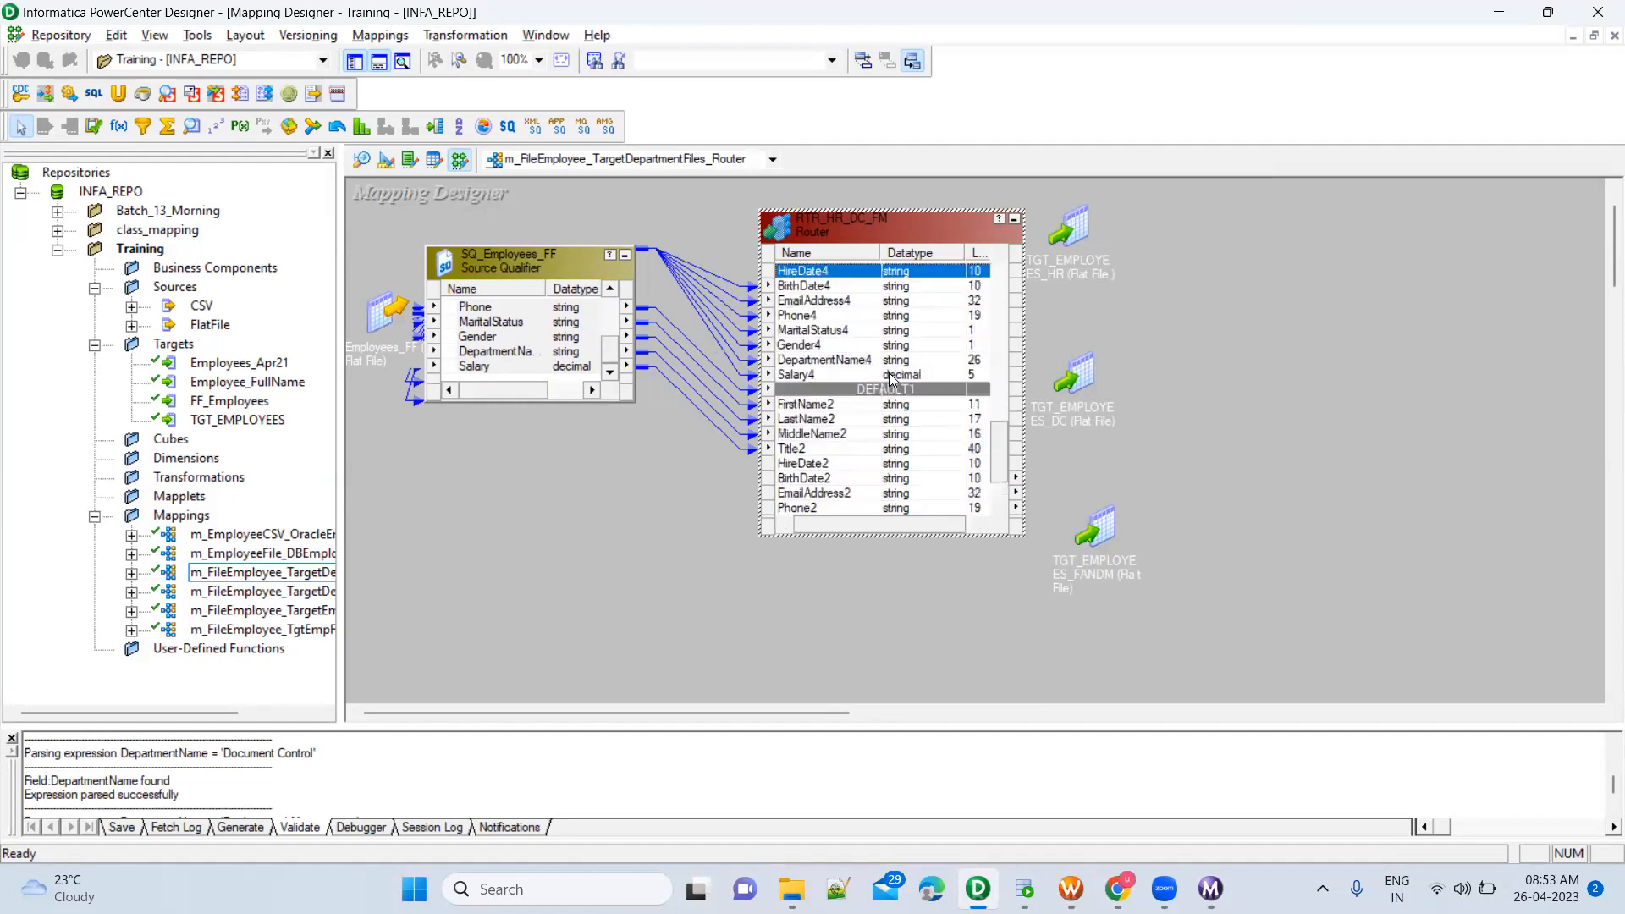
Move the TGT_EMPLOYEES_HR, TGT_EMPLOYEES_DC and TGT_EMPLOYEES_FANDM targets farther away from the Router to make room for links
{"action": "left_click", "coordinate": [851, 423]}
{"action": "scroll", "coordinate": [852, 432], "scroll_direction": "down", "scroll_amount": 1}
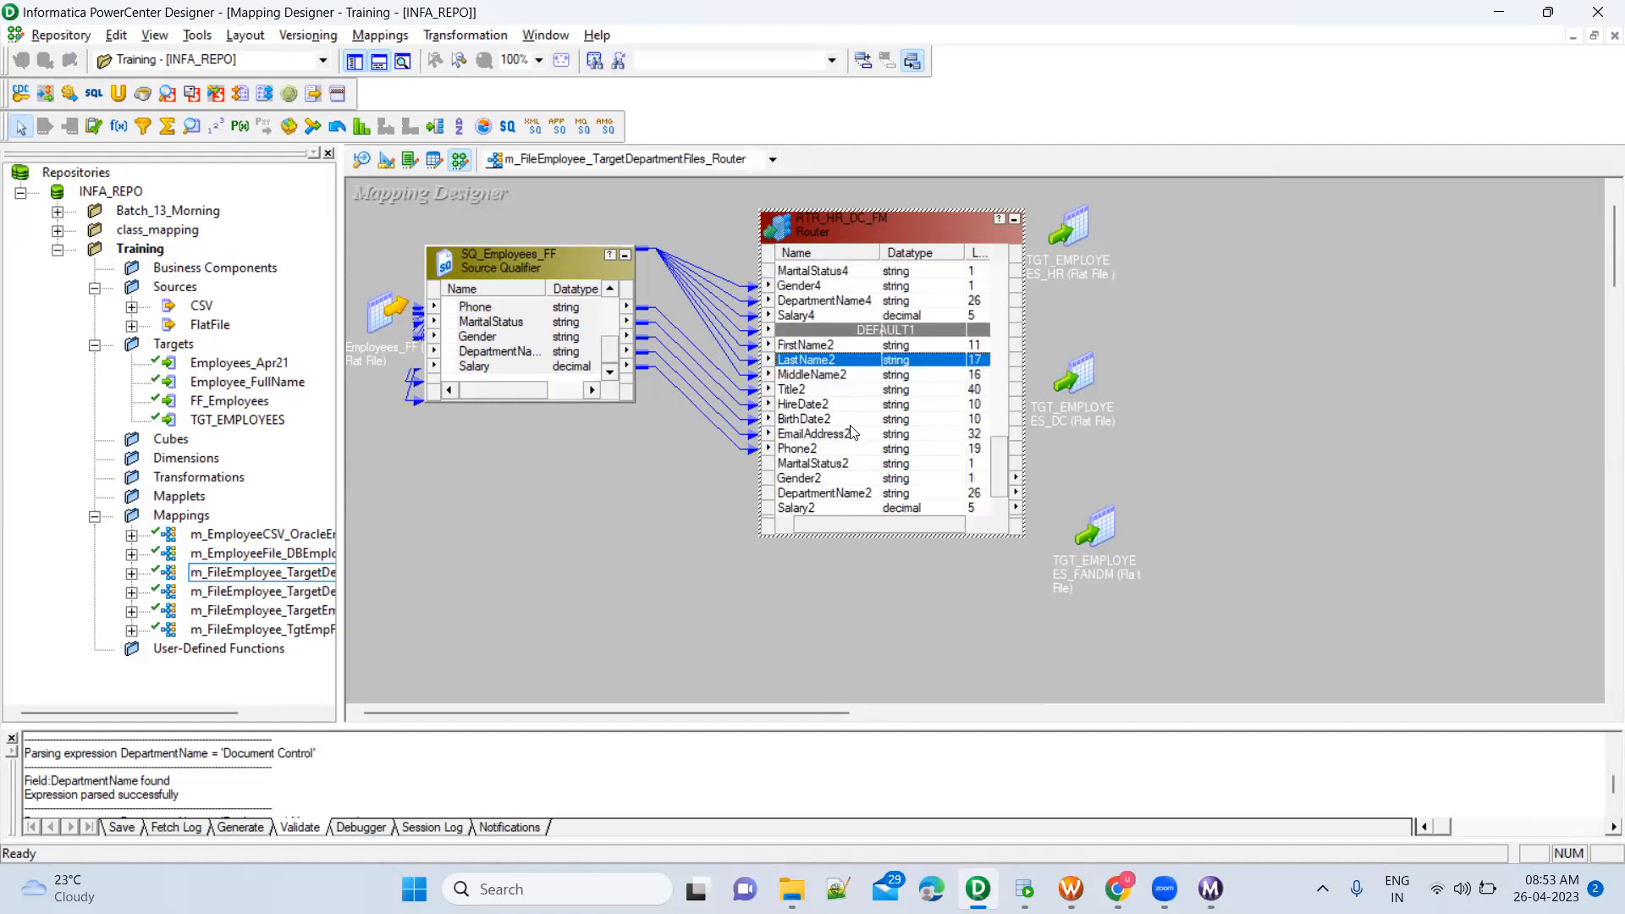
{"action": "scroll", "coordinate": [851, 432], "scroll_direction": "up", "scroll_amount": 12}
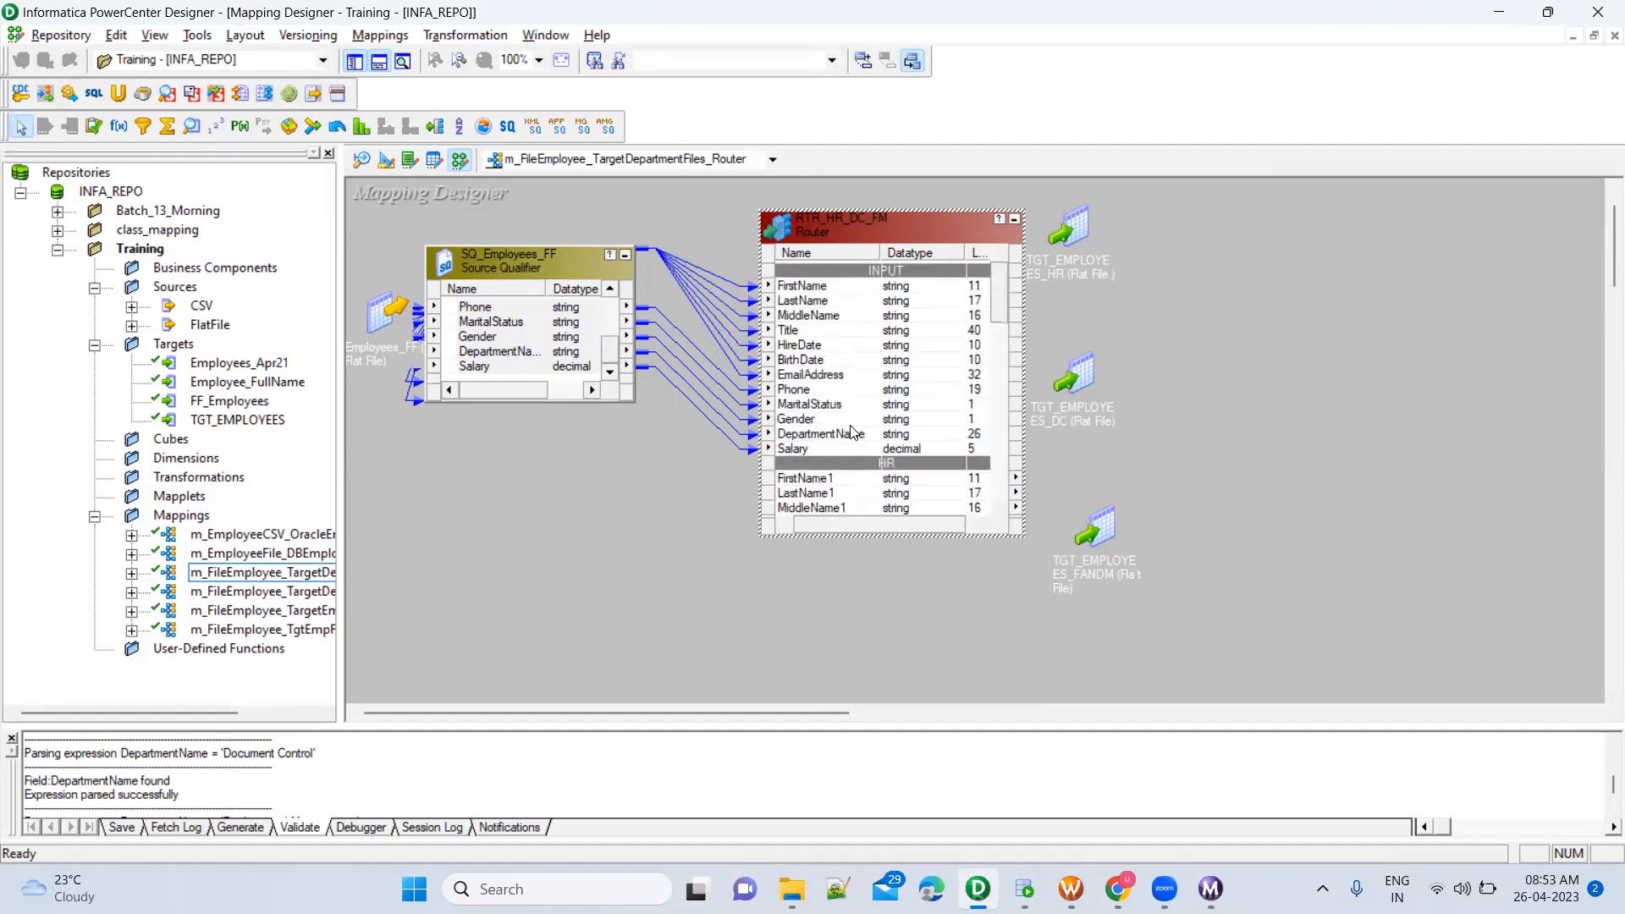
{"action": "left_click_drag", "start_coordinate": [1075, 228], "coordinate": [1340, 226]}
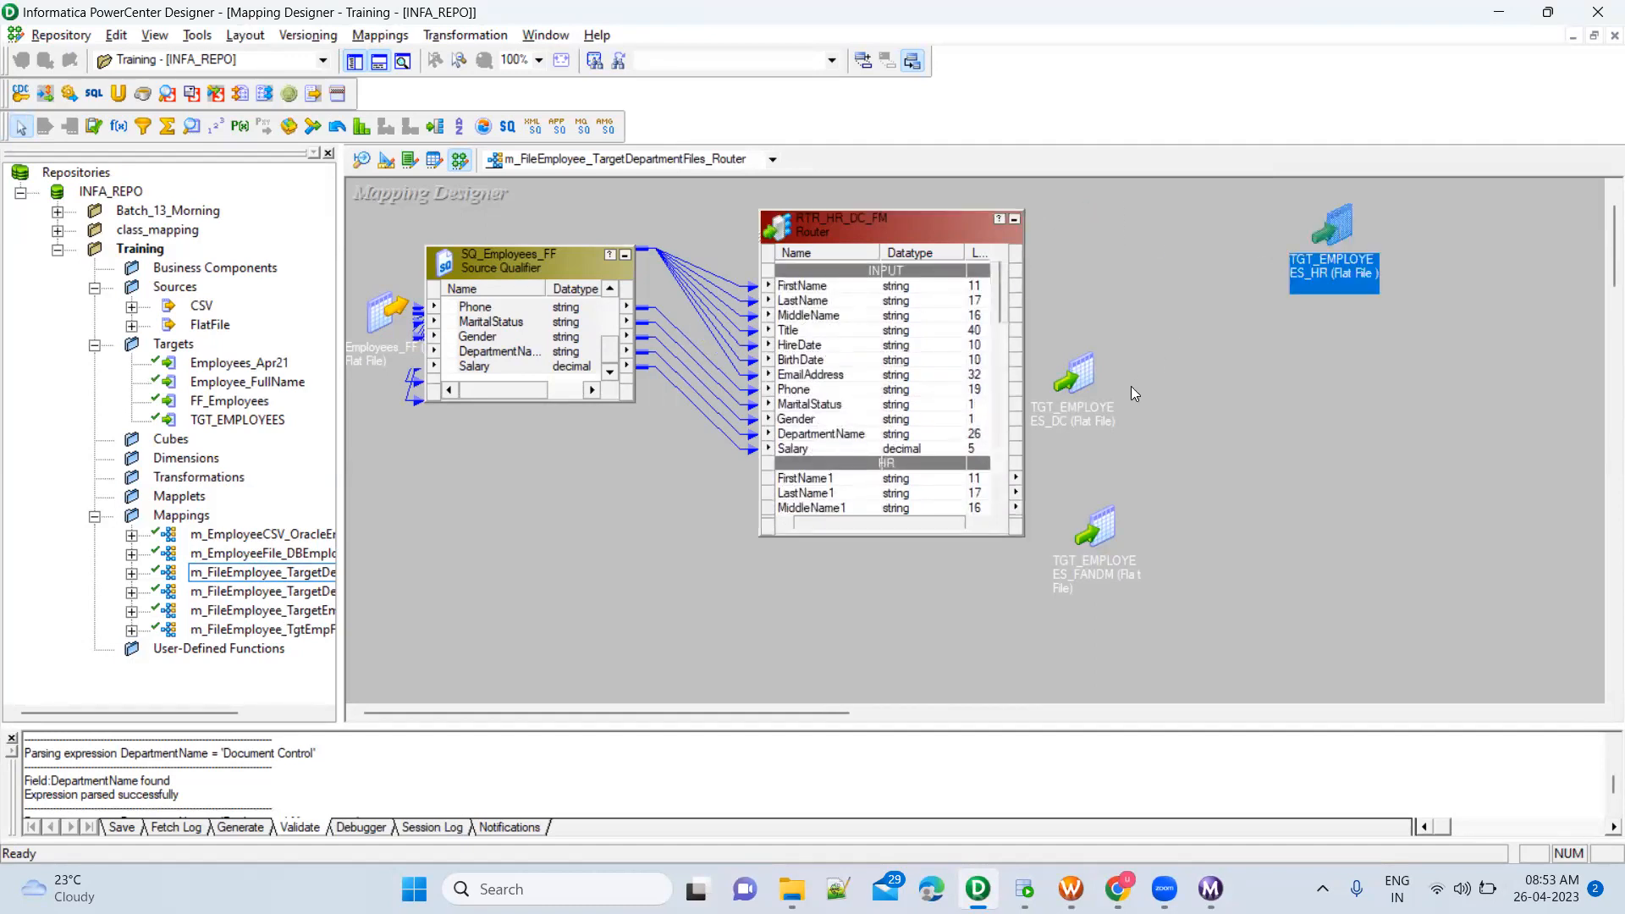
{"action": "left_click_drag", "start_coordinate": [1074, 380], "coordinate": [1383, 355]}
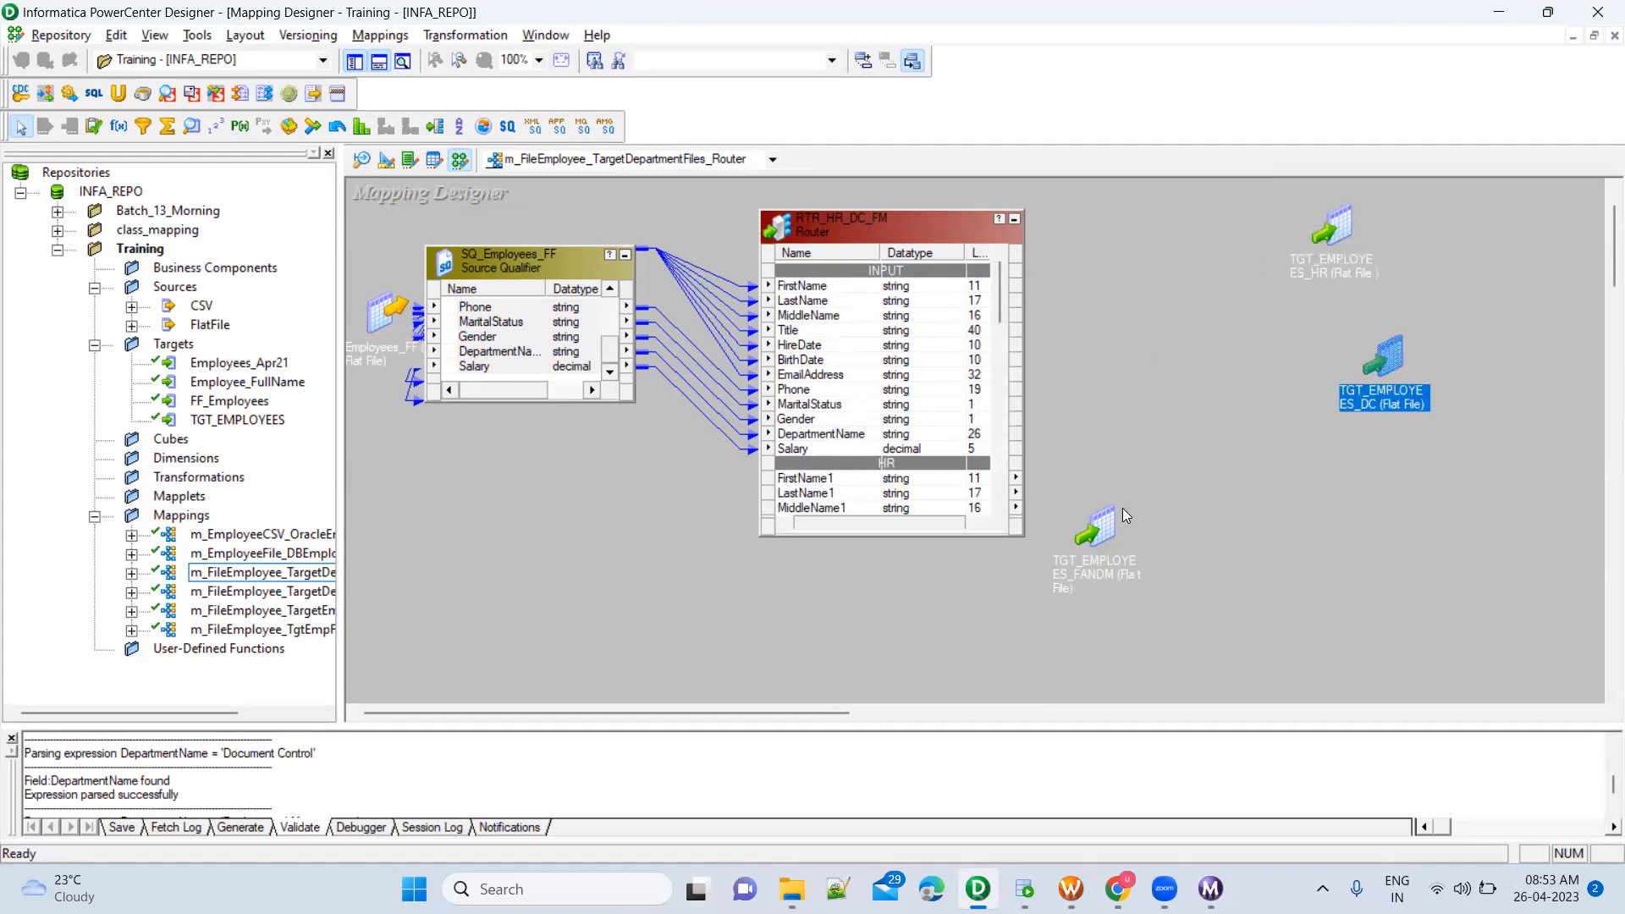
{"action": "left_click_drag", "start_coordinate": [1119, 513], "coordinate": [1392, 504]}
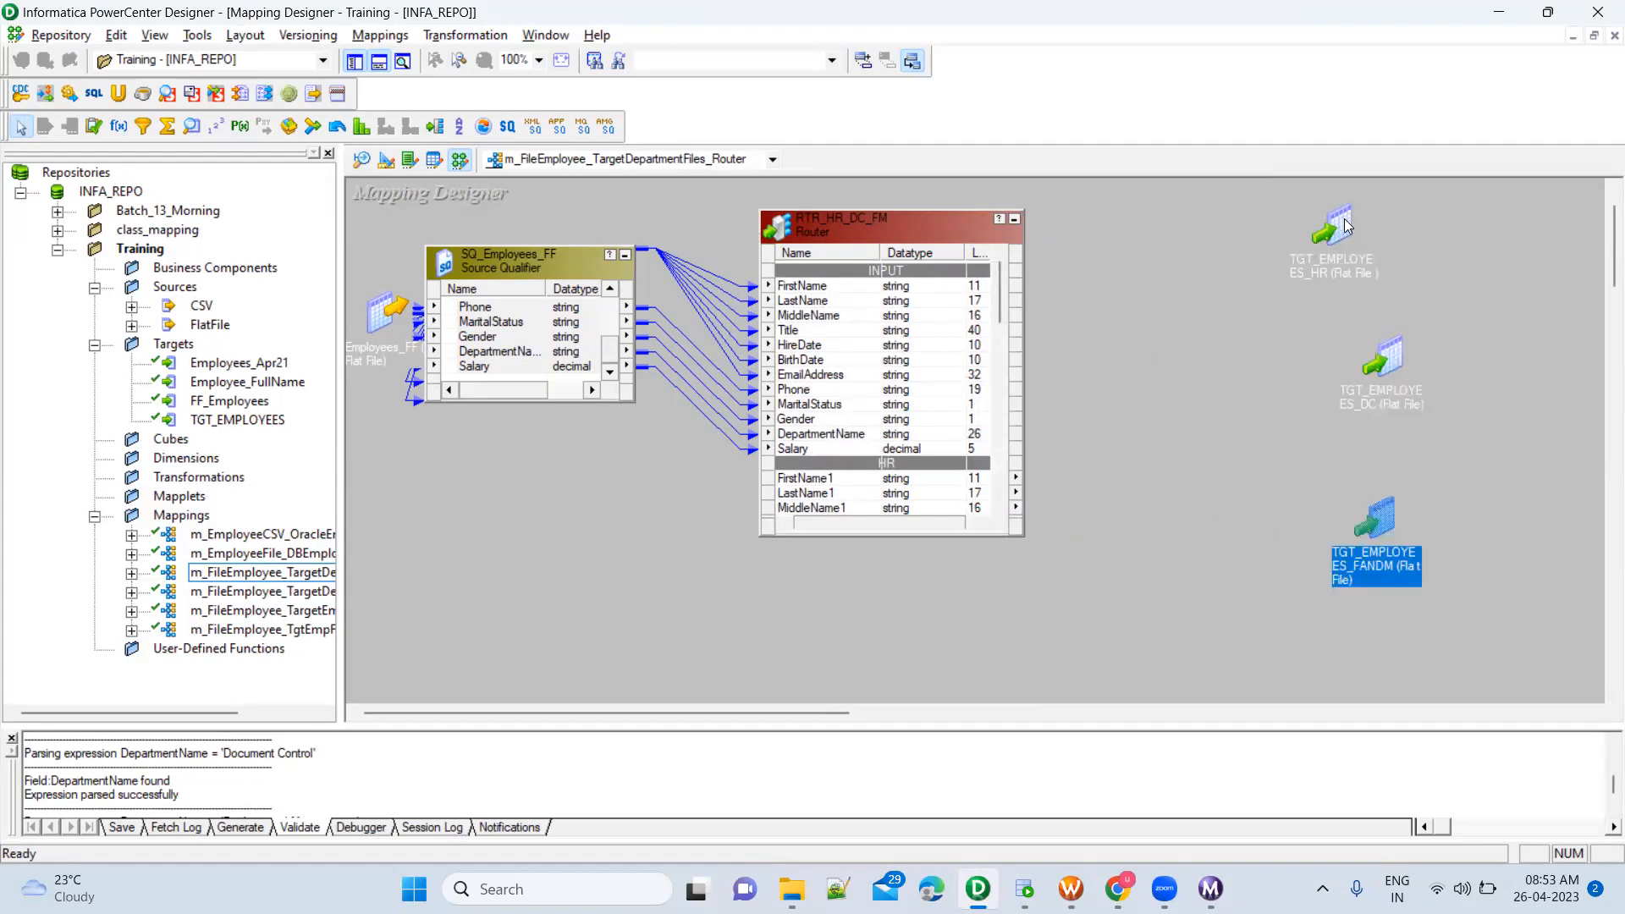
{"action": "left_click", "coordinate": [1346, 226]}
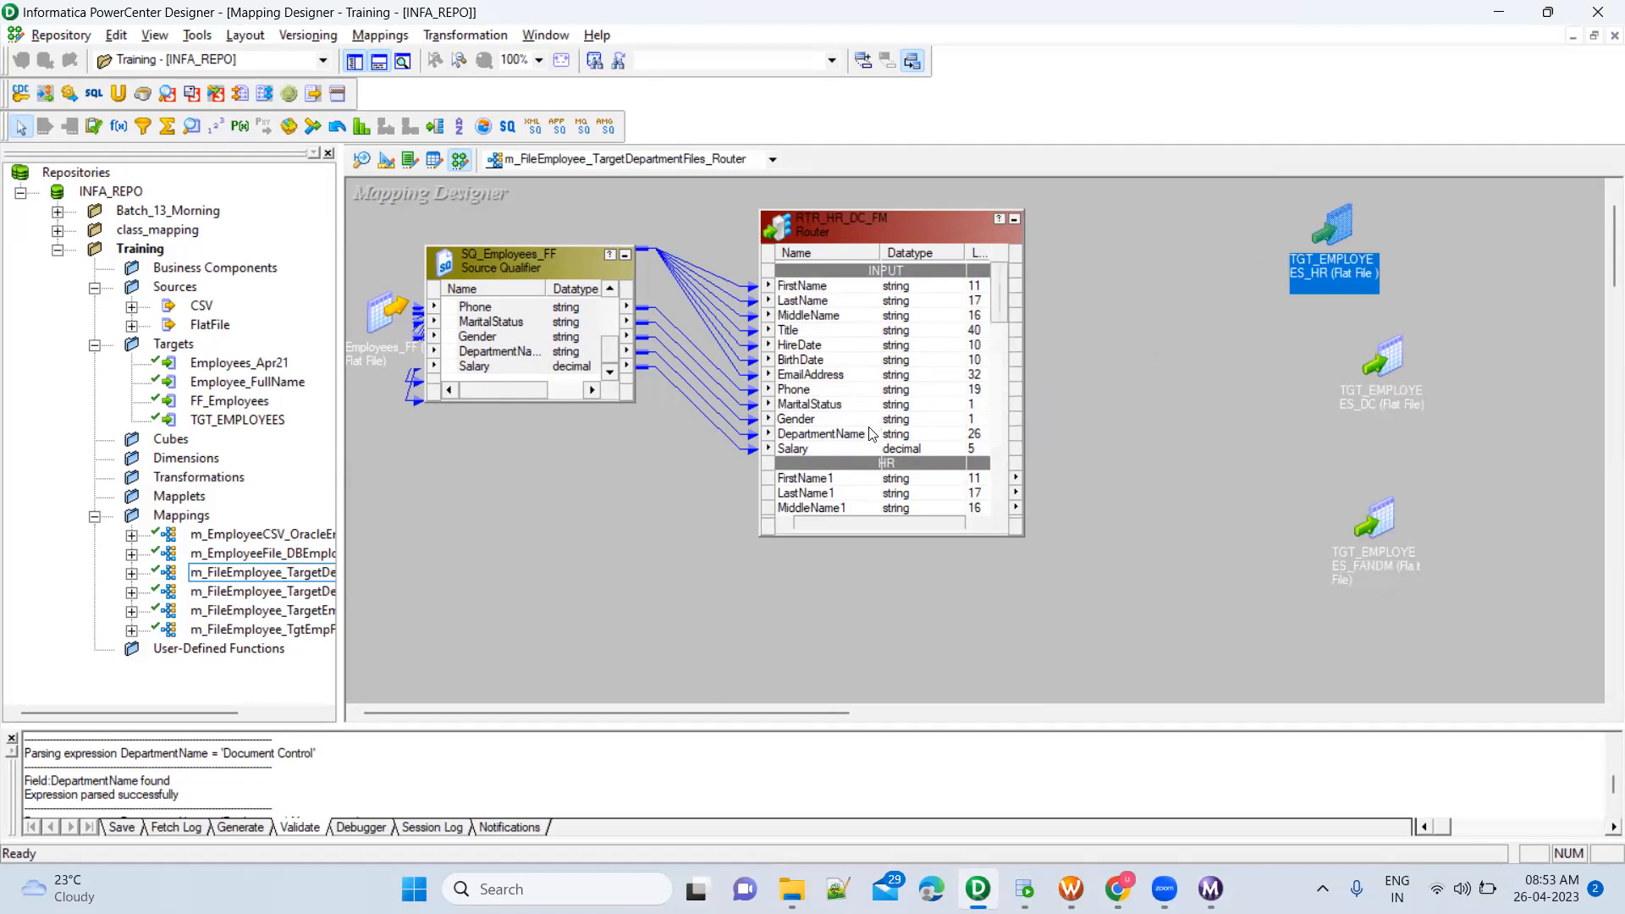
{"action": "left_click", "coordinate": [863, 313]}
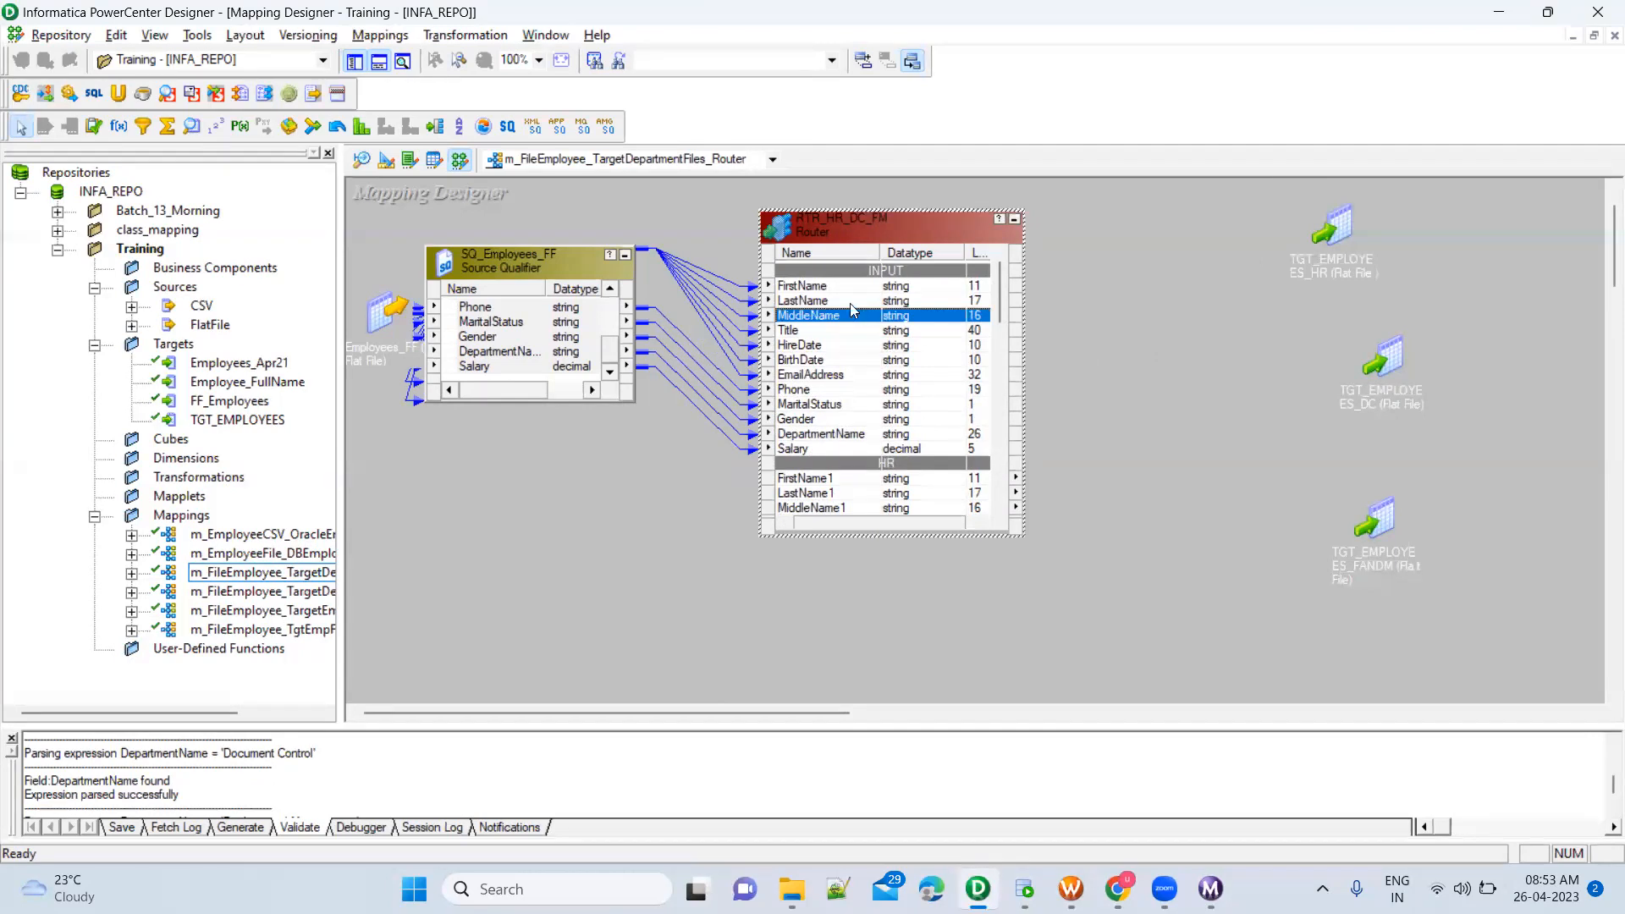
{"action": "left_click", "coordinate": [833, 291]}
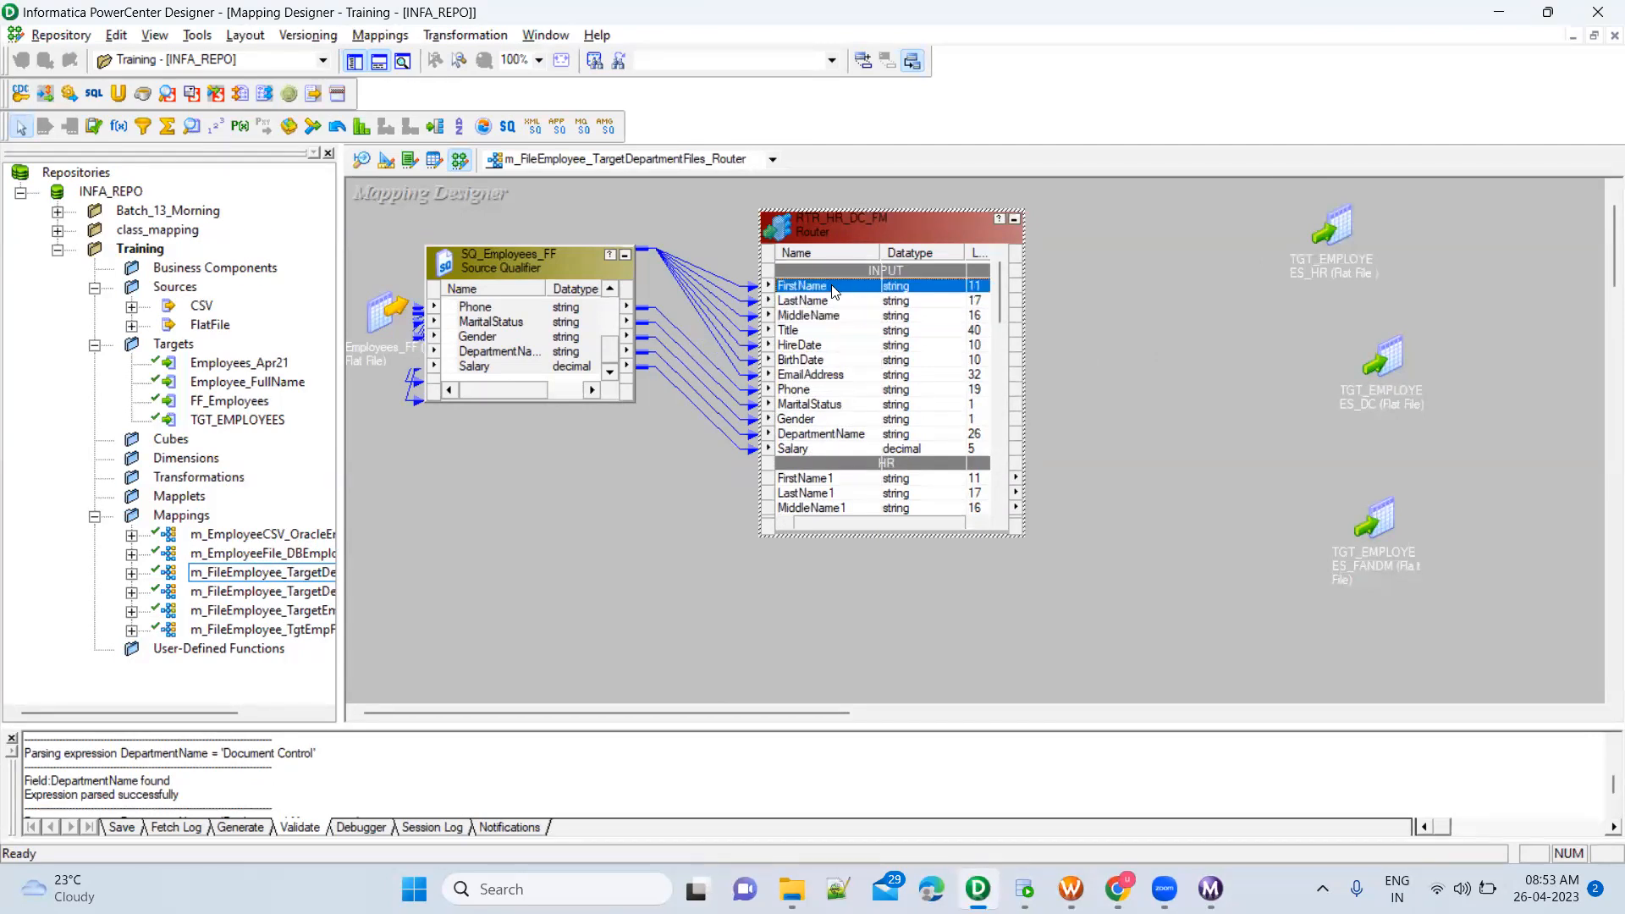
{"action": "left_click", "coordinate": [799, 449], "text": "shift"}
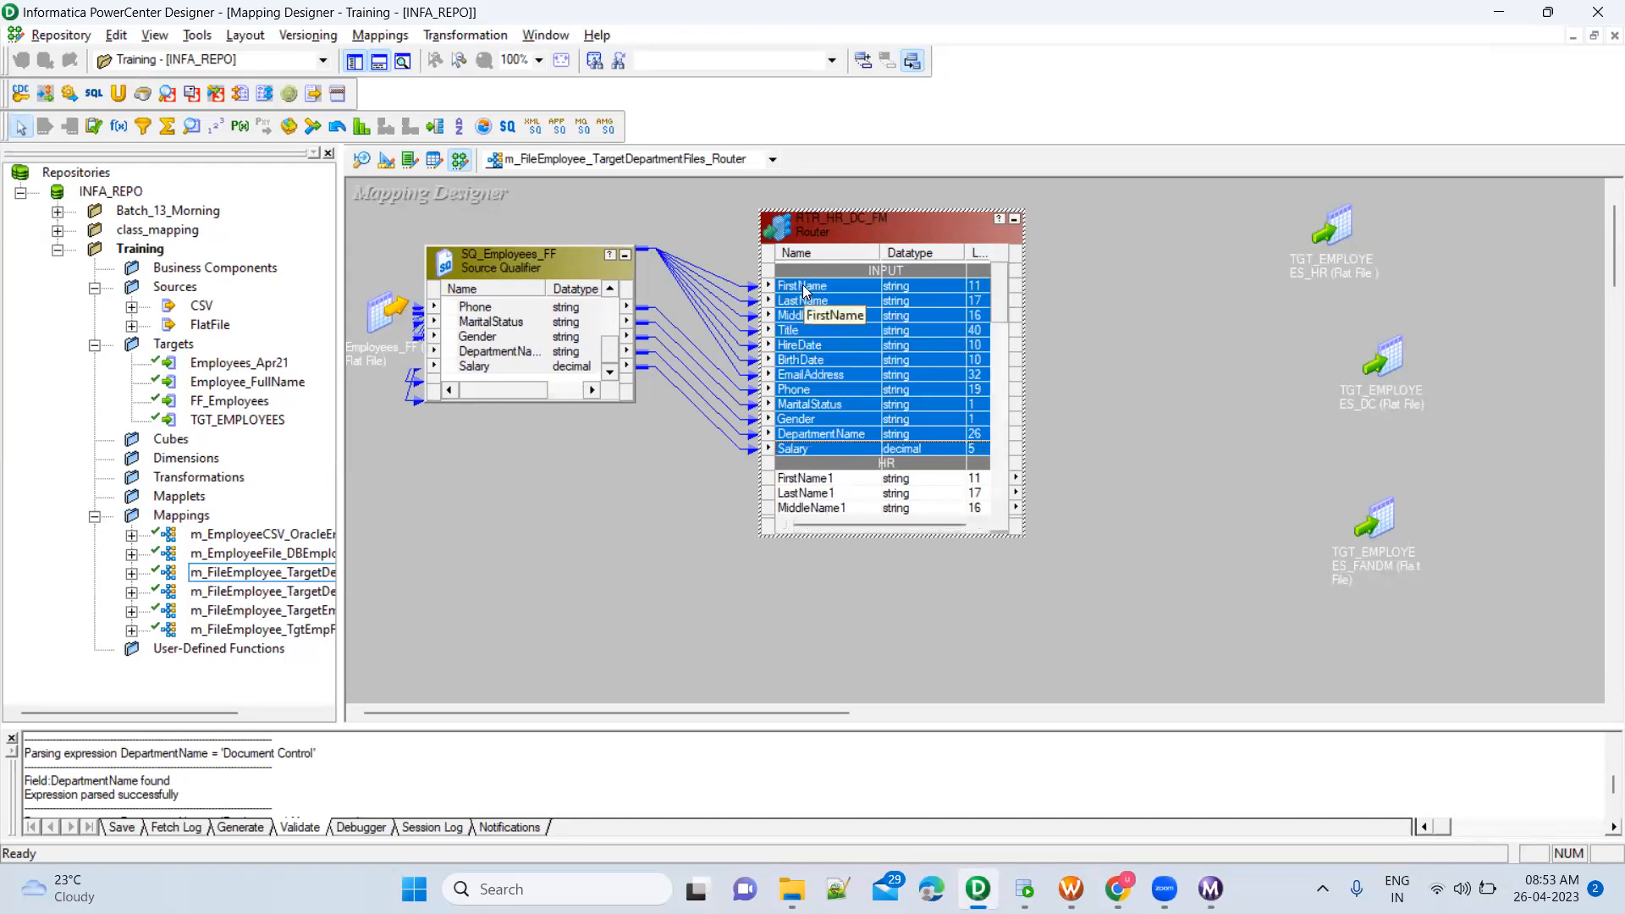
Link all HR group ports, FirstName1 through Salary1, from the Router to TGT_EMPLOYEES_HR, and collapse the target back to an icon
{"action": "double_click", "coordinate": [1335, 230]}
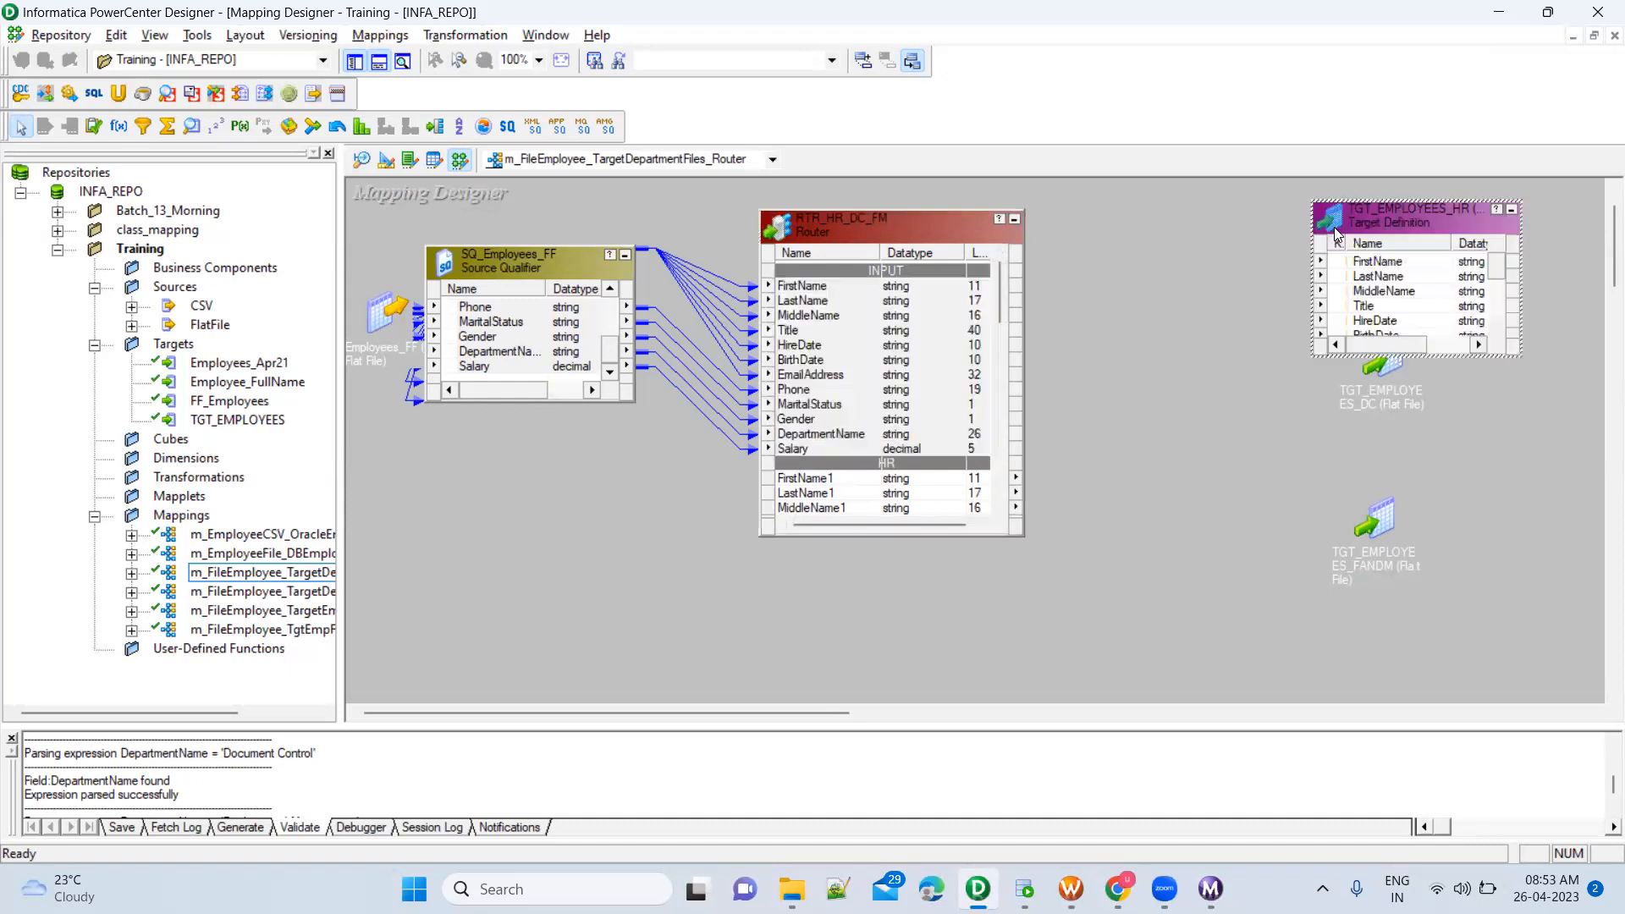
{"action": "left_click", "coordinate": [814, 297]}
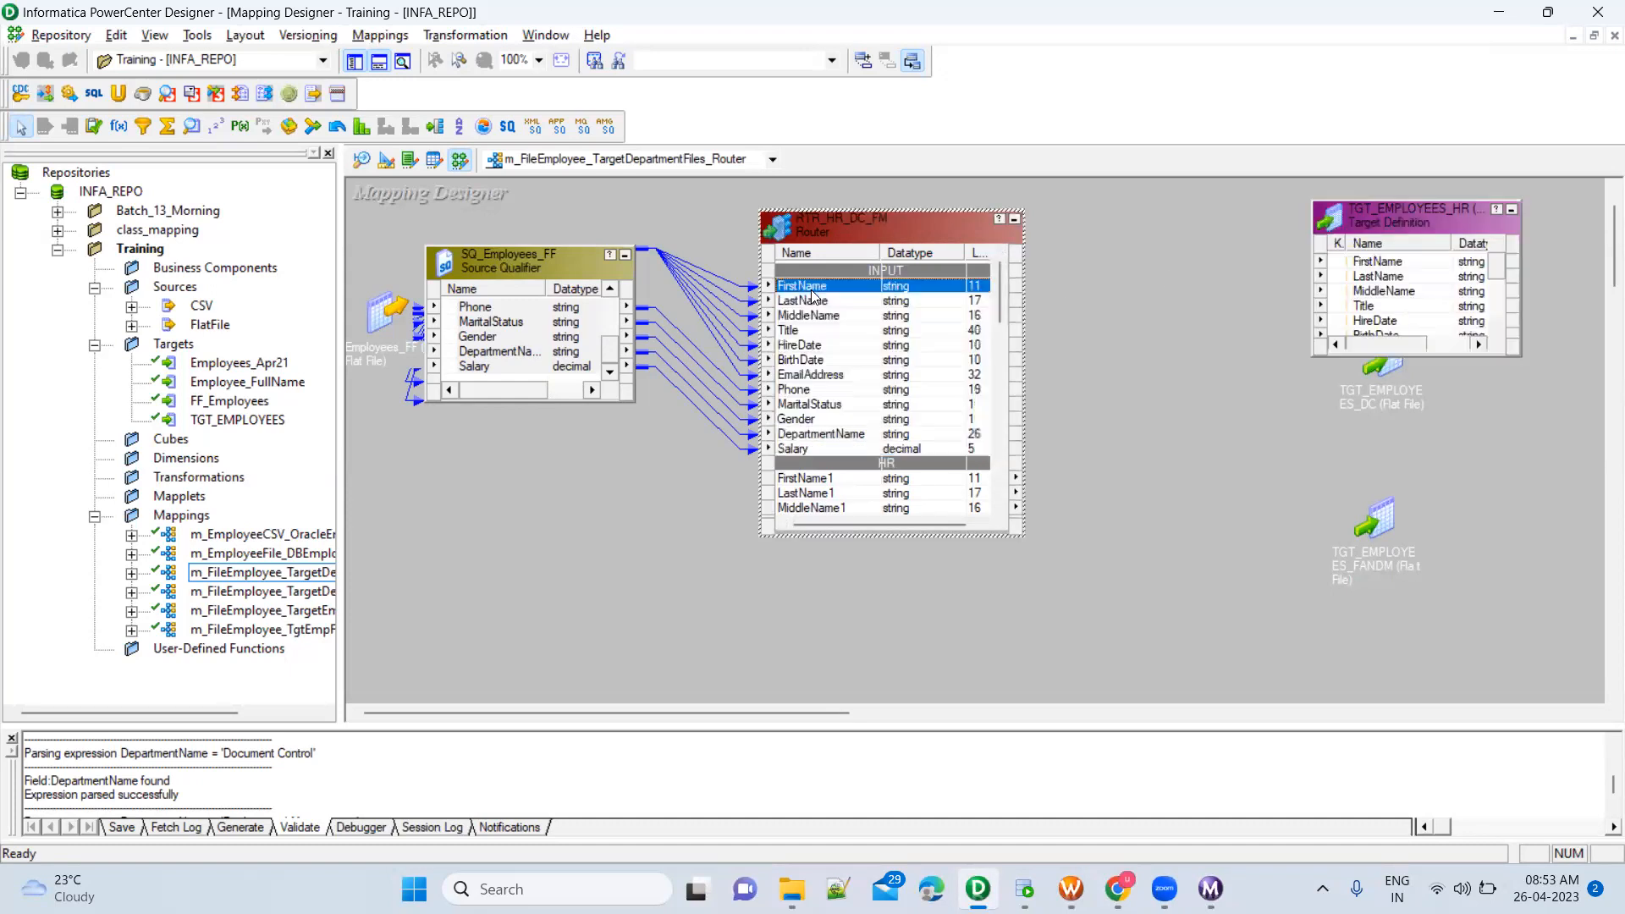
{"action": "scroll", "coordinate": [860, 433], "scroll_direction": "down", "scroll_amount": 1}
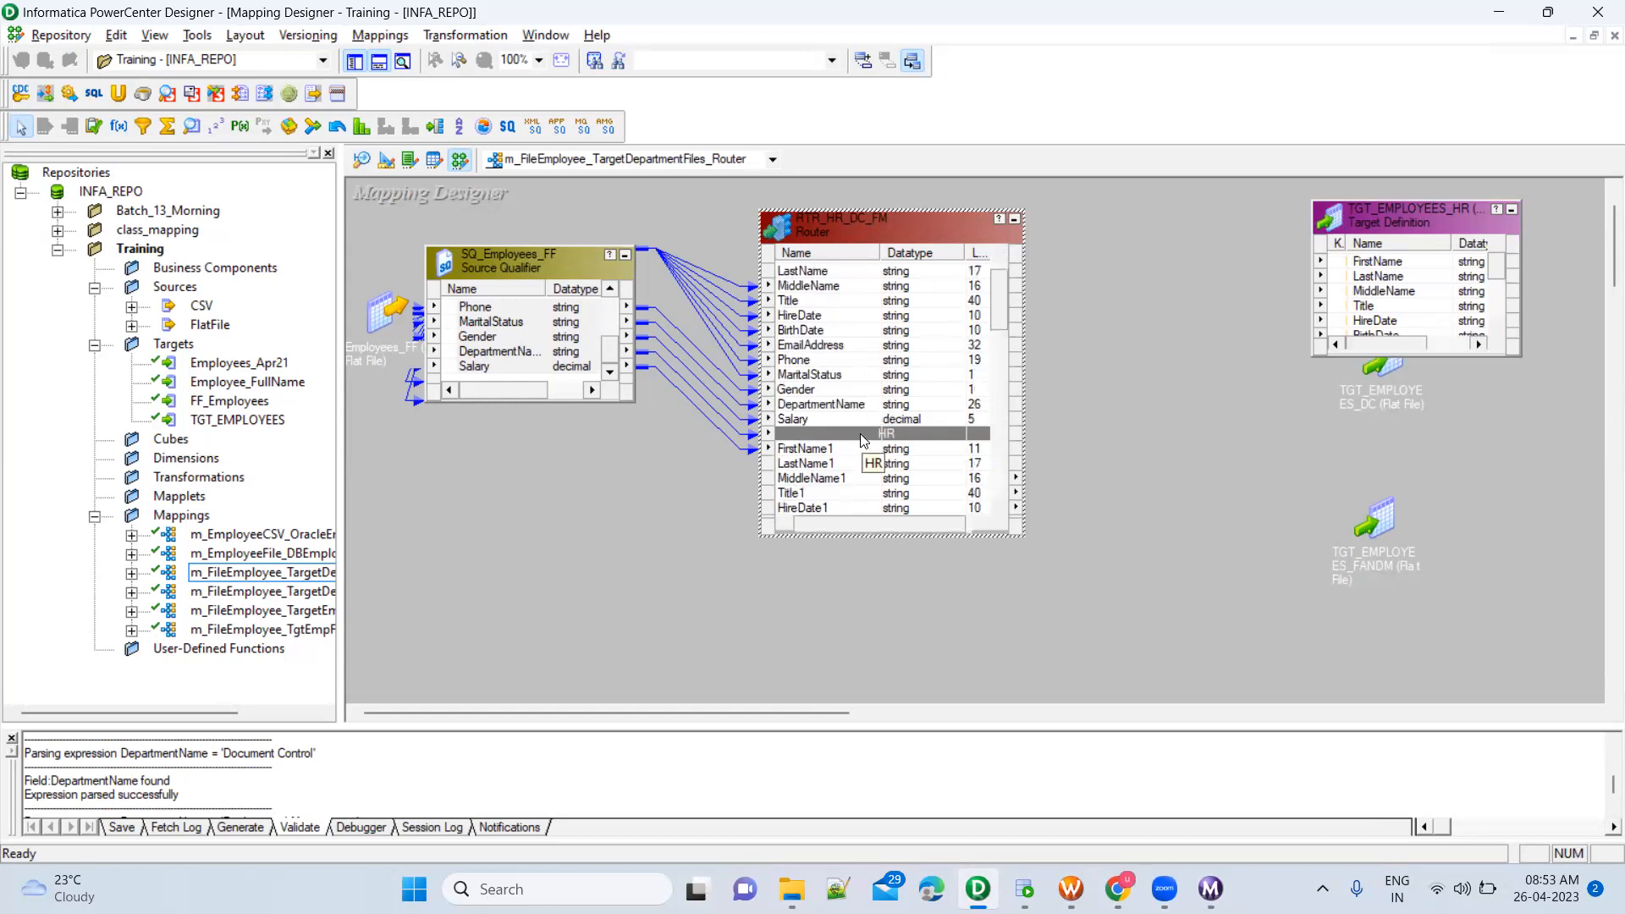
{"action": "scroll", "coordinate": [860, 433], "scroll_direction": "down", "scroll_amount": 3}
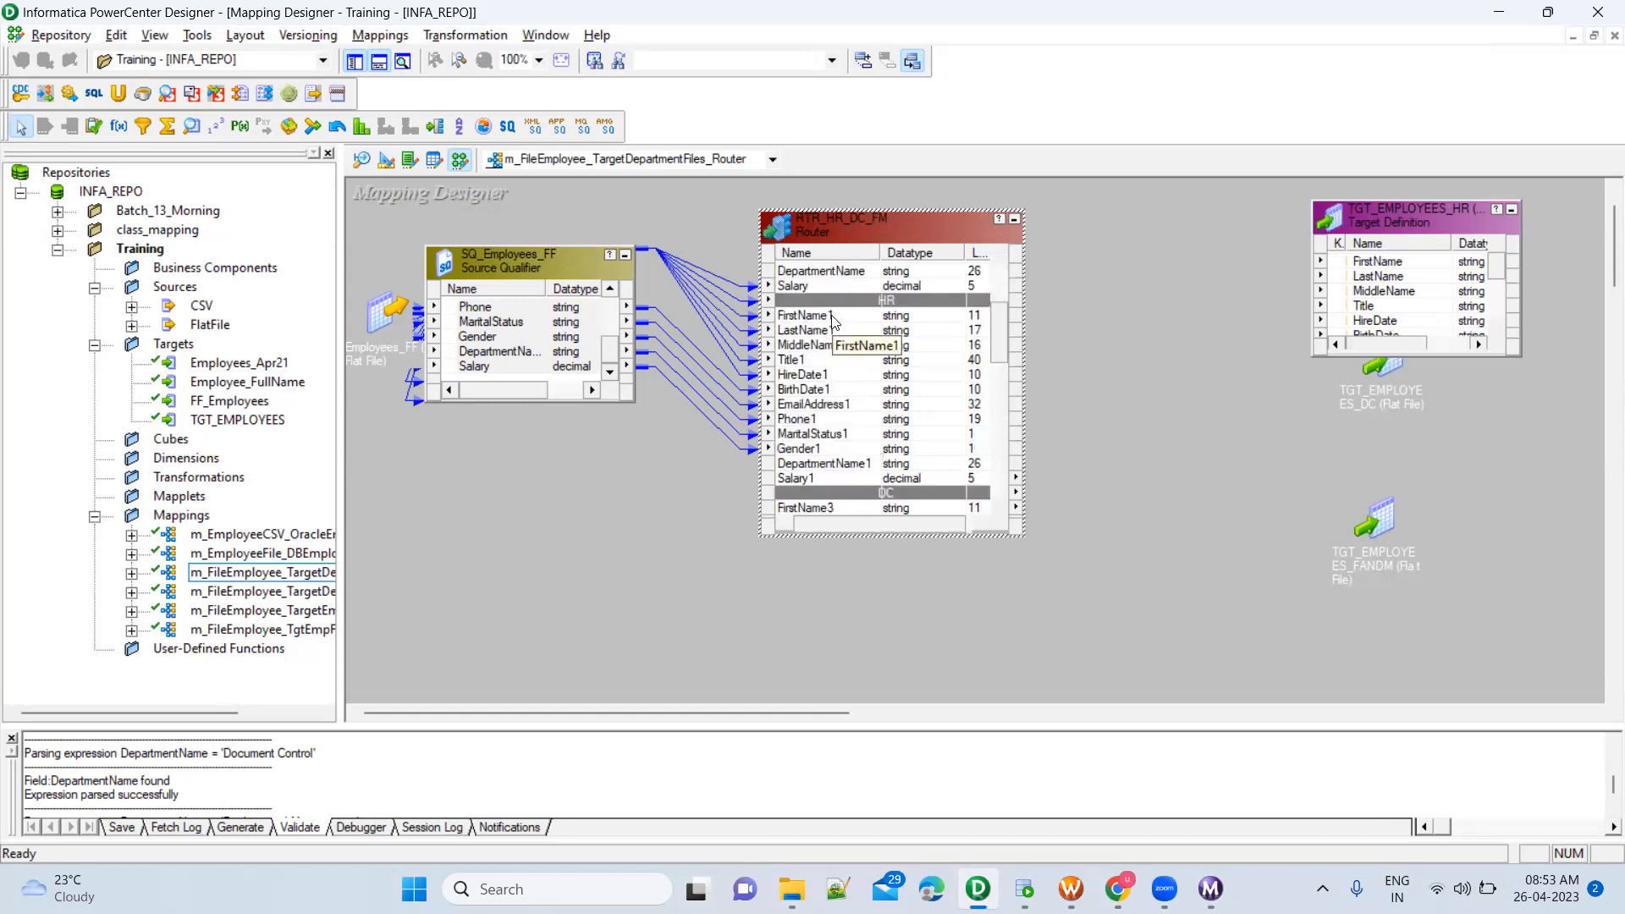
{"action": "left_click", "coordinate": [832, 321]}
{"action": "left_click", "coordinate": [822, 478], "text": "shift"}
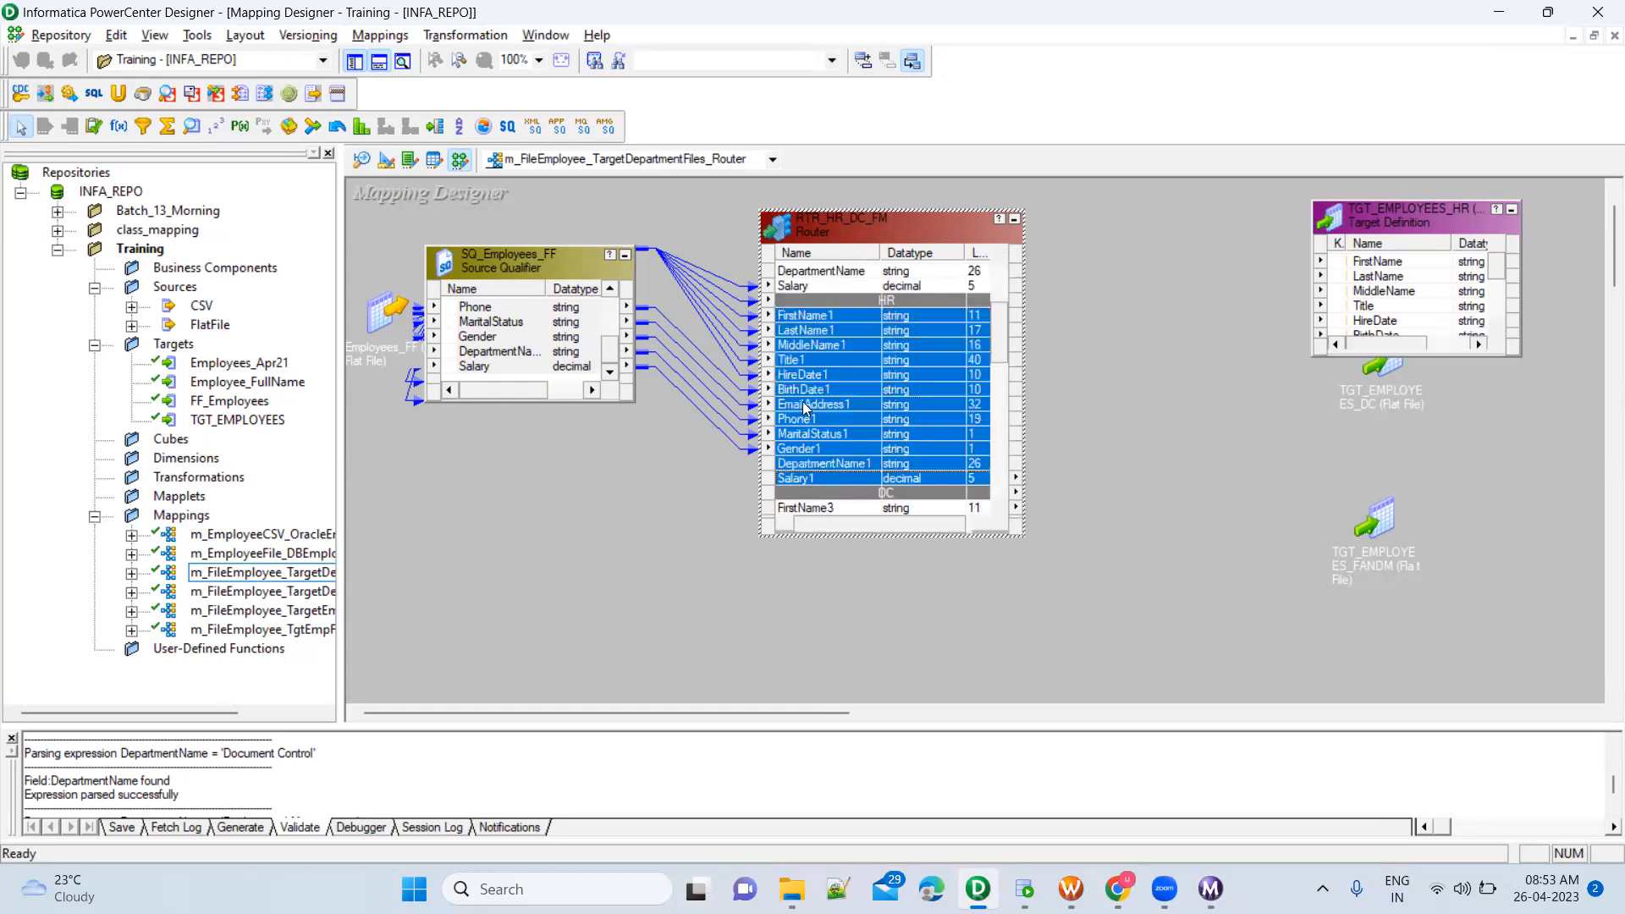
{"action": "left_click_drag", "start_coordinate": [785, 316], "coordinate": [1387, 266]}
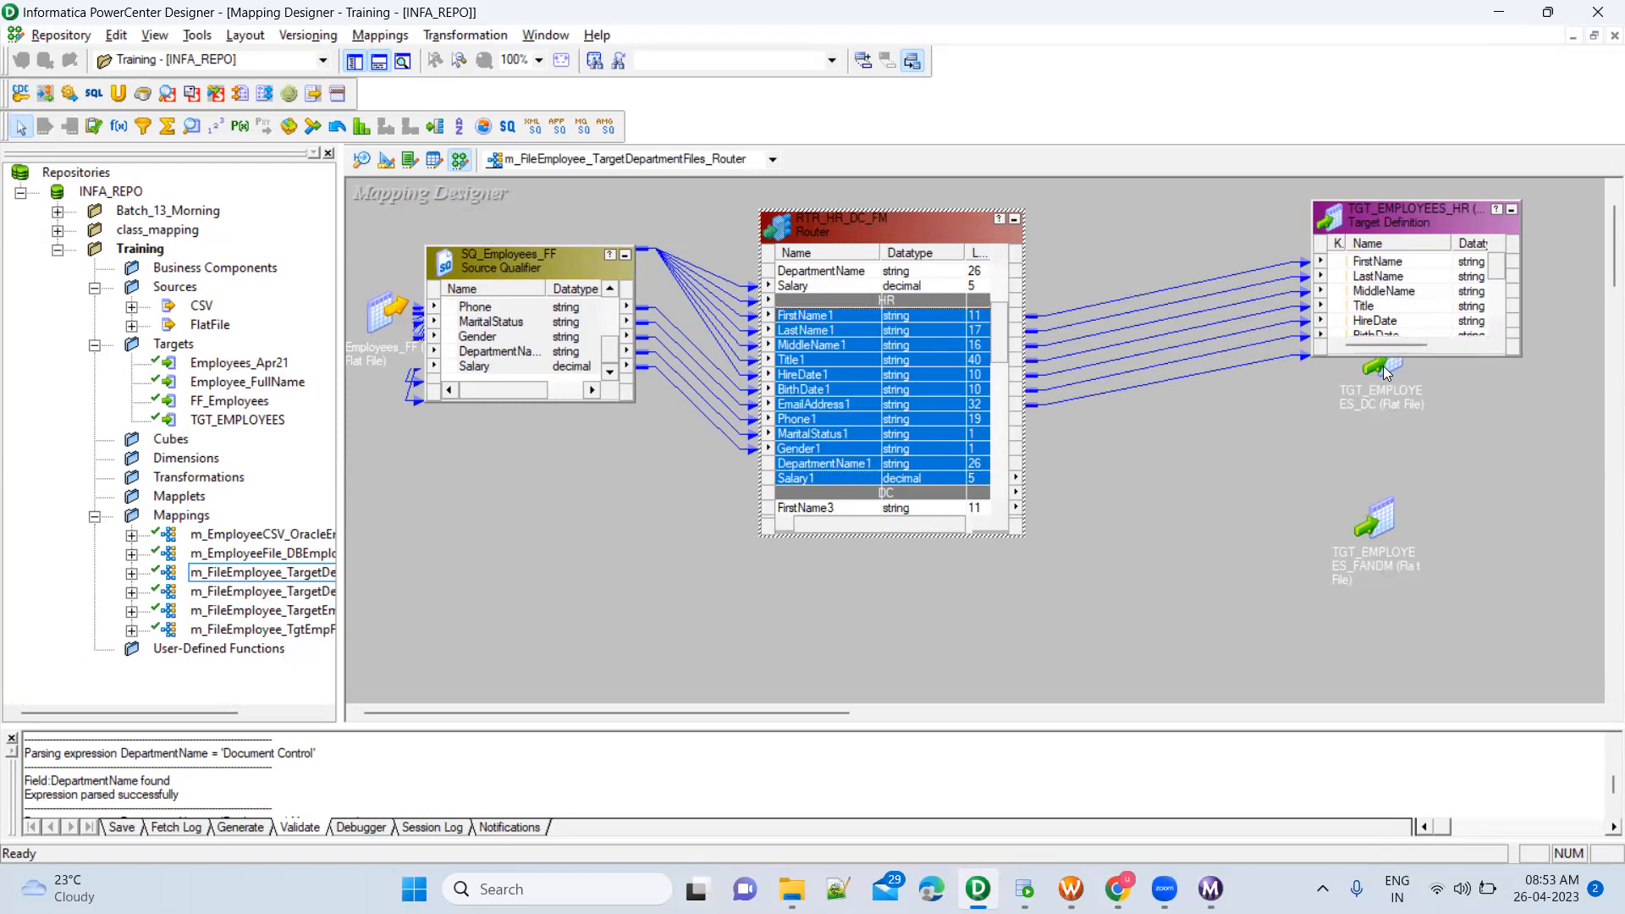
{"action": "left_click", "coordinate": [1513, 208]}
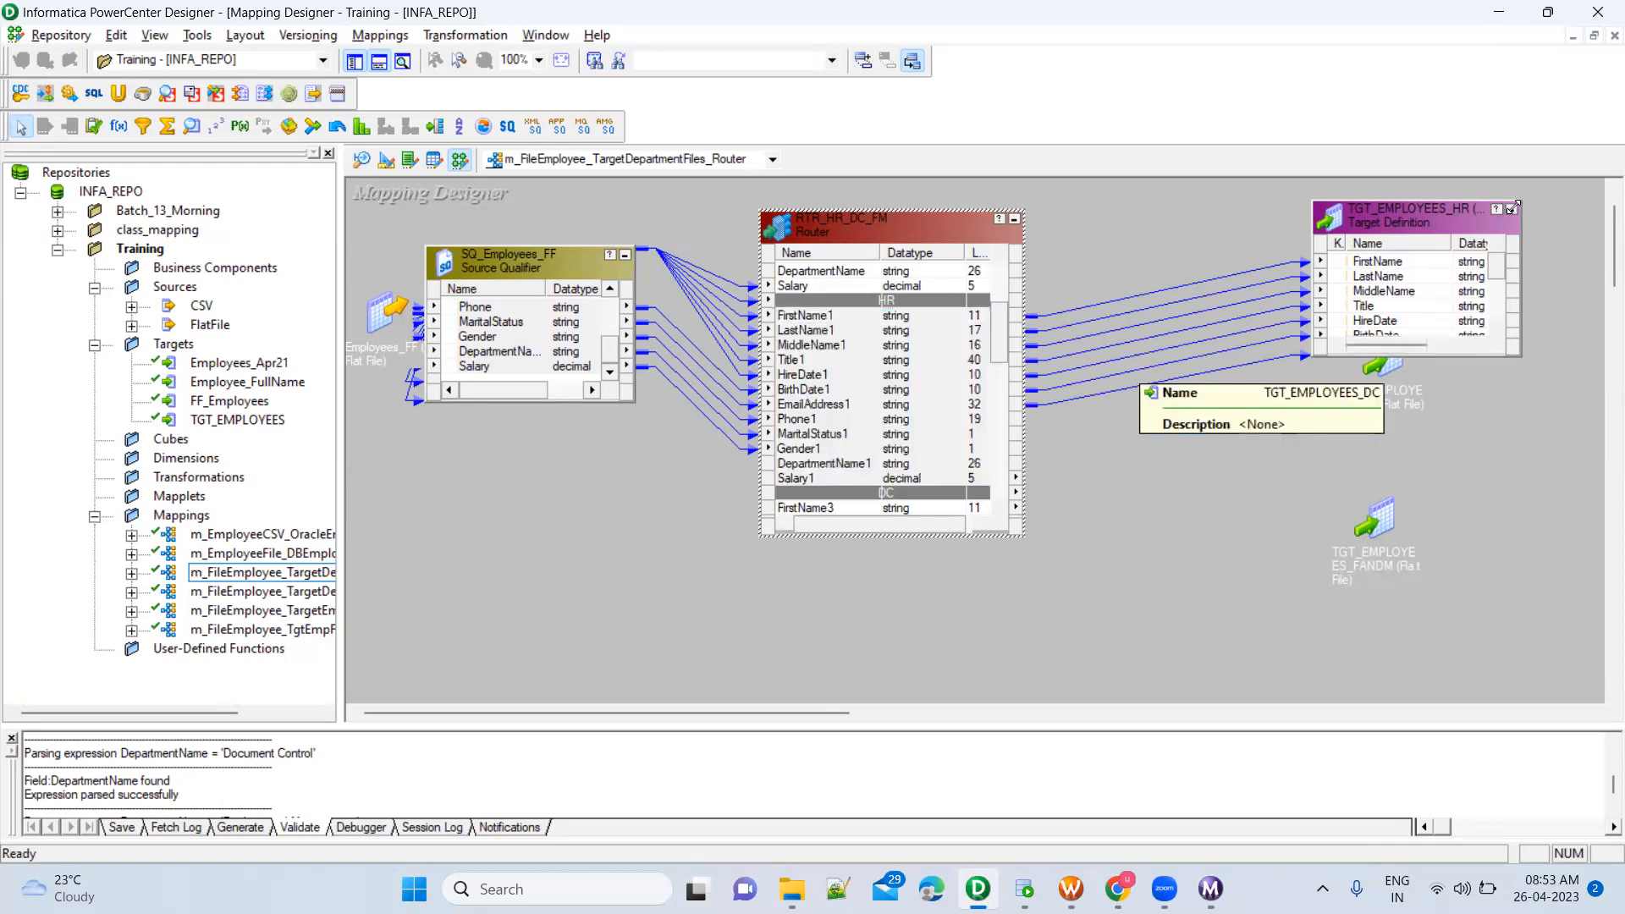
{"action": "left_click", "coordinate": [1511, 214]}
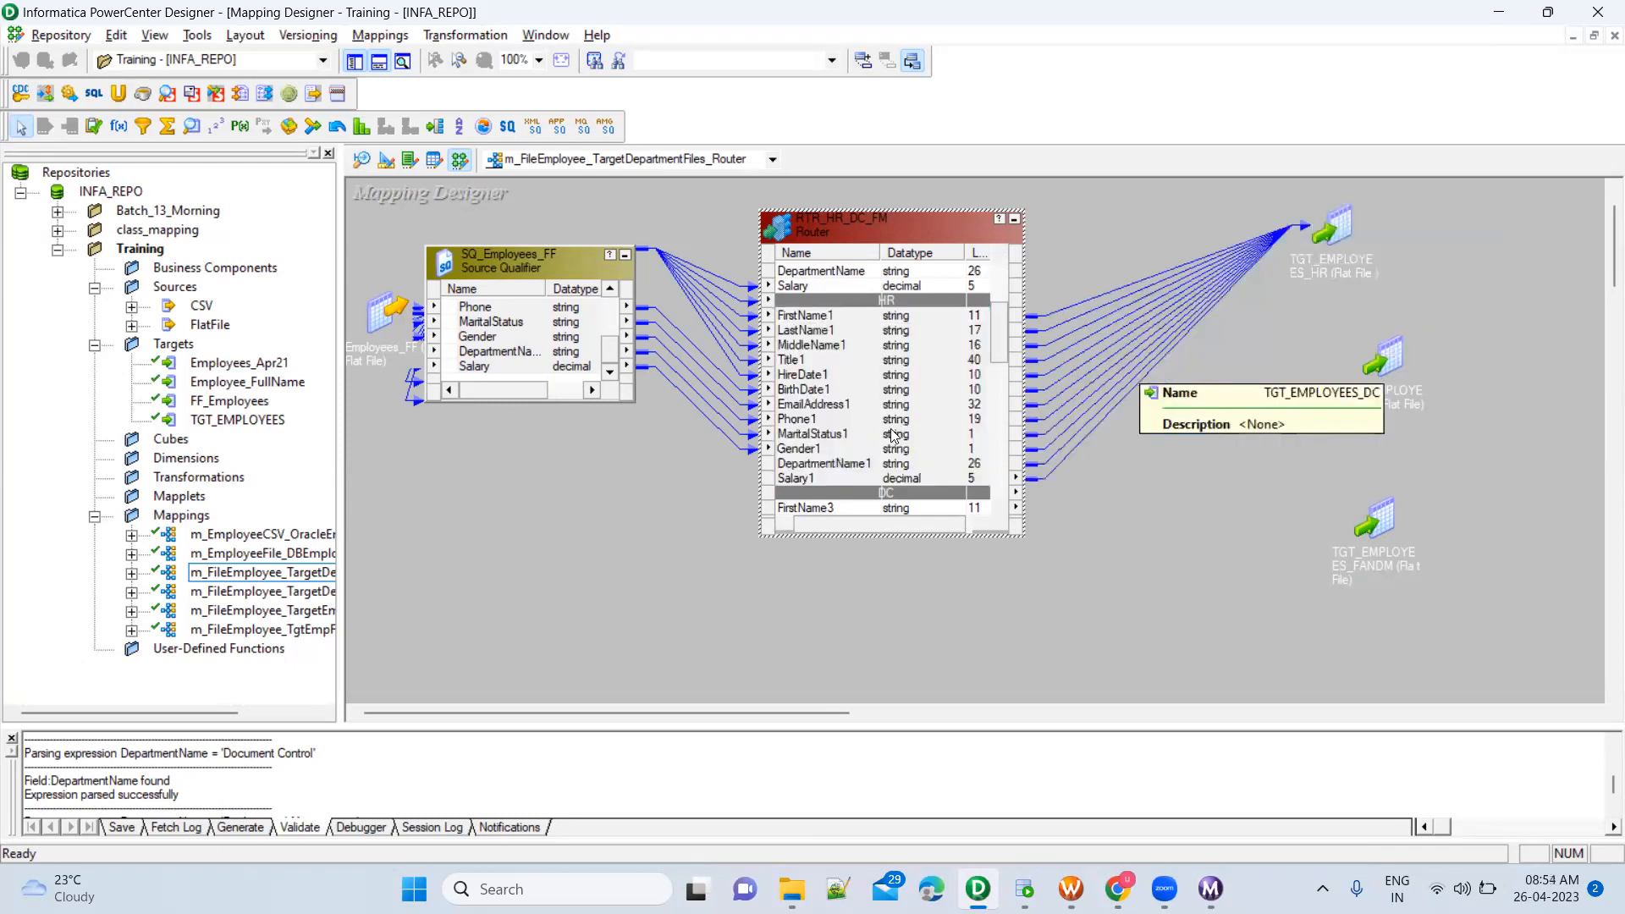
Link all DC group ports, FirstName3 through Salary3, from the Router to the expanded TGT_EMPLOYEES_DC target, and iconize the target again
{"action": "scroll", "coordinate": [892, 436], "scroll_direction": "down", "scroll_amount": 5}
{"action": "scroll", "coordinate": [893, 436], "scroll_direction": "up", "scroll_amount": 2}
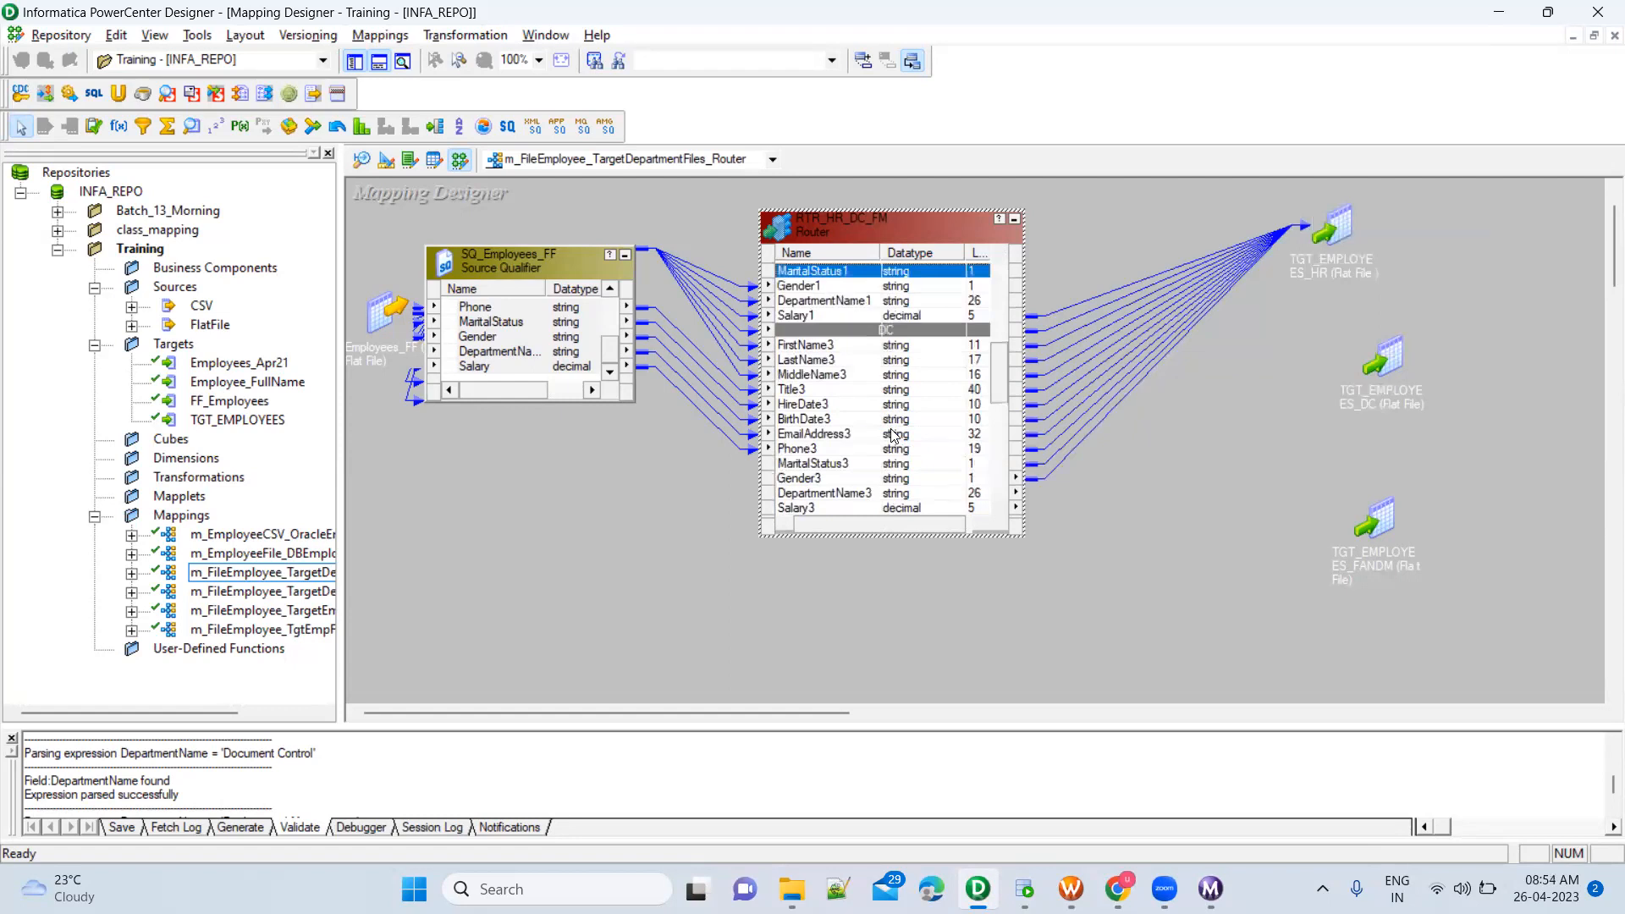
{"action": "scroll", "coordinate": [893, 436], "scroll_direction": "down", "scroll_amount": 1}
{"action": "double_click", "coordinate": [1395, 357]}
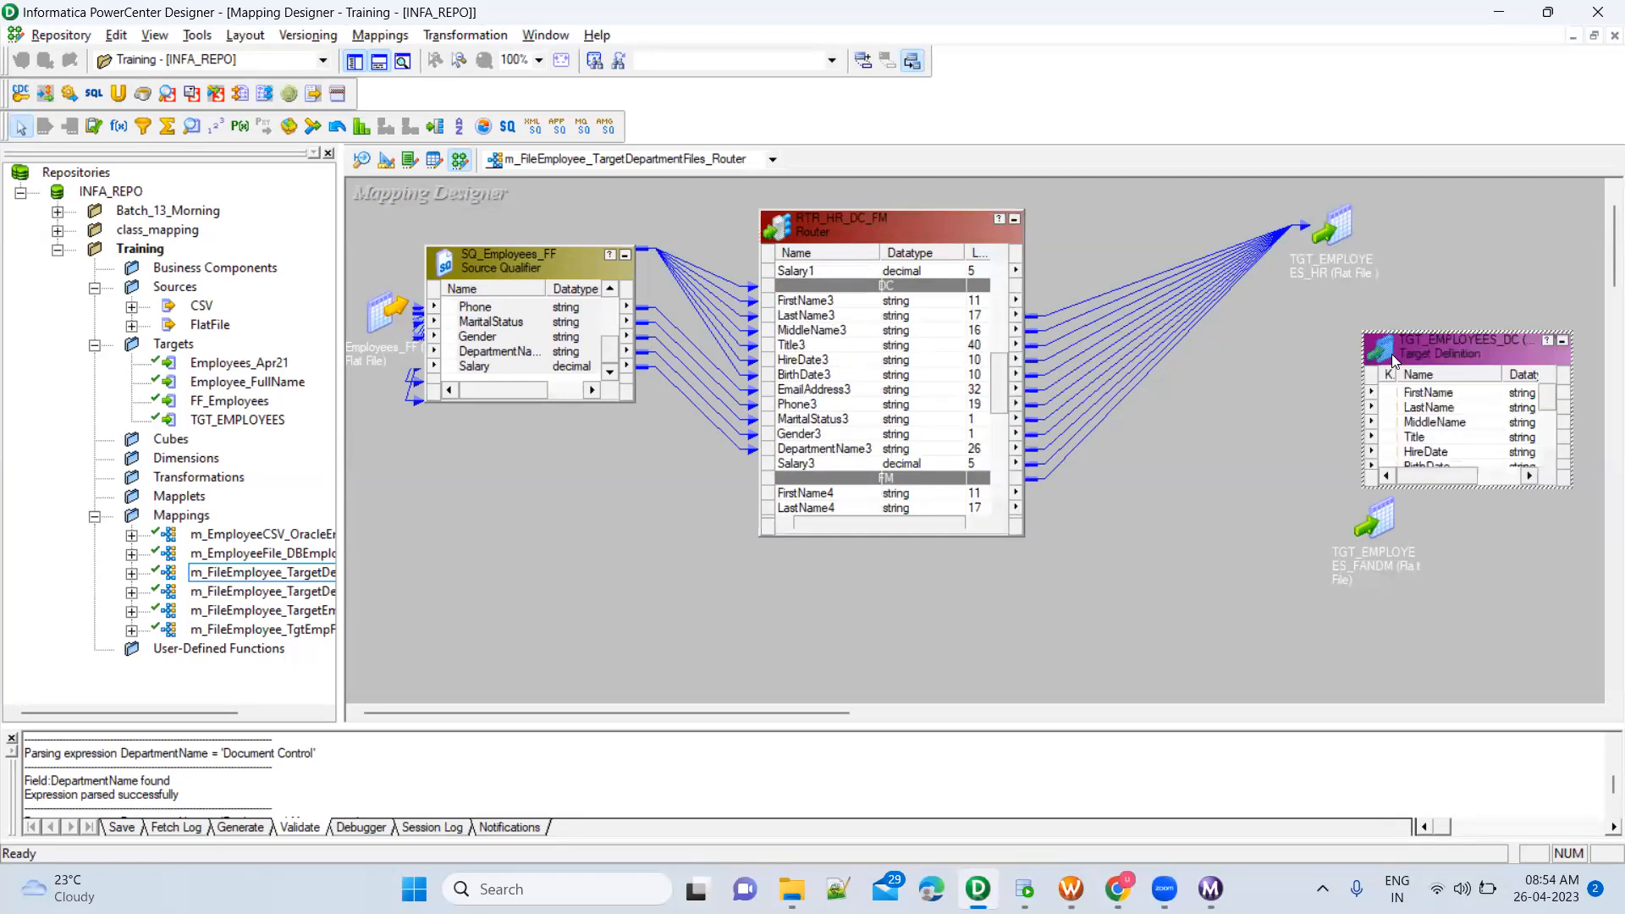
{"action": "left_click", "coordinate": [824, 302]}
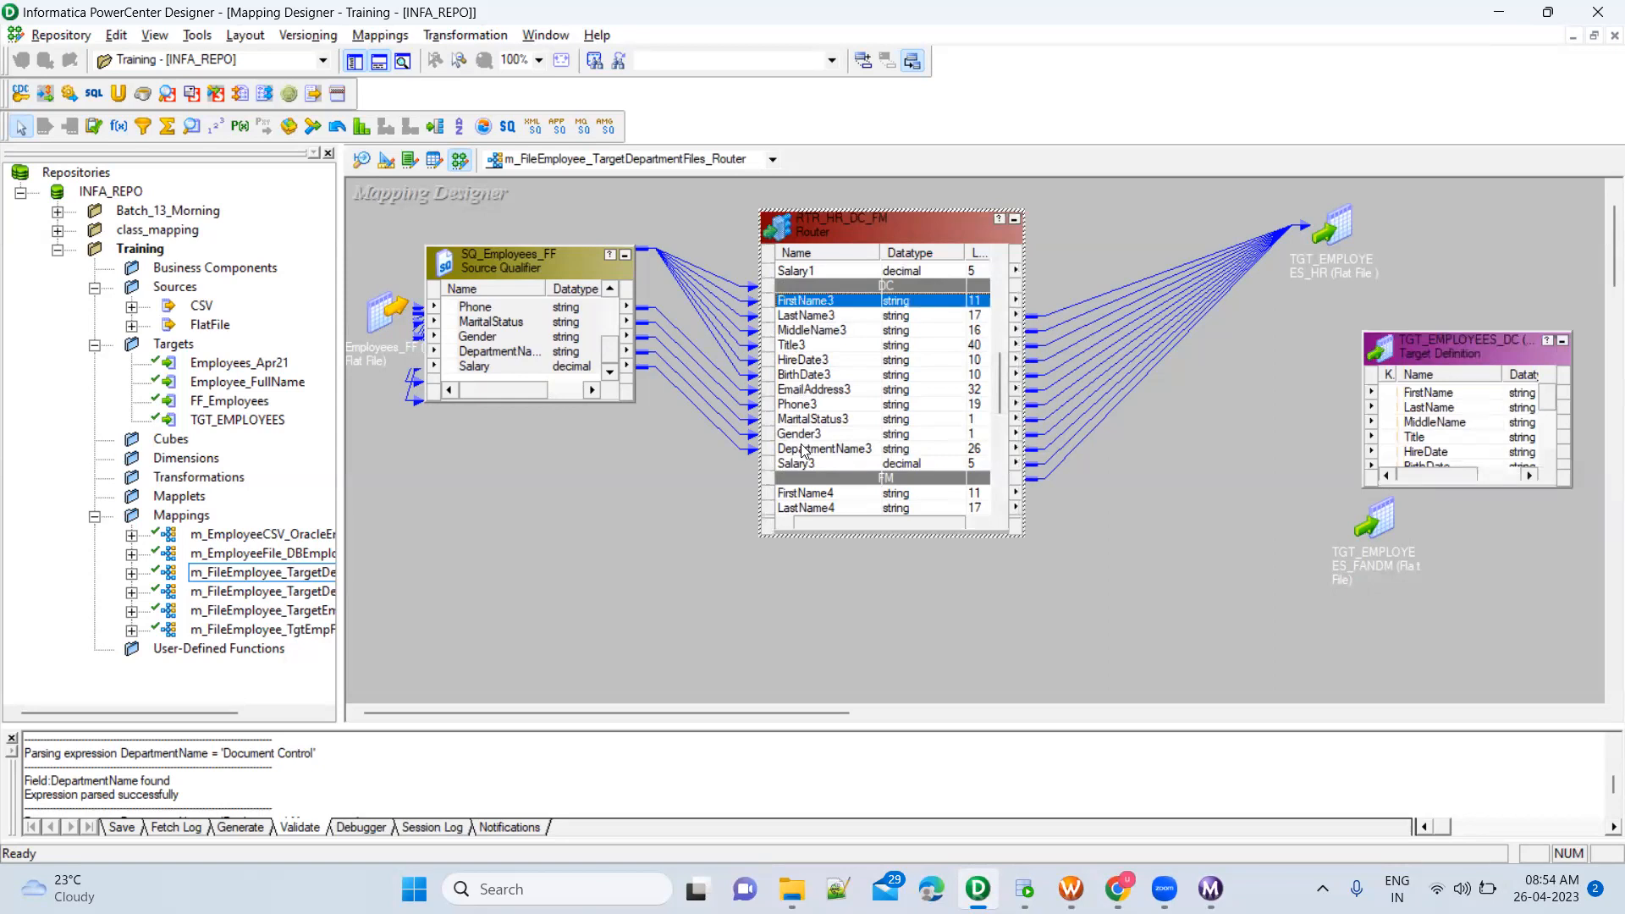
{"action": "left_click", "coordinate": [819, 467], "text": "shift"}
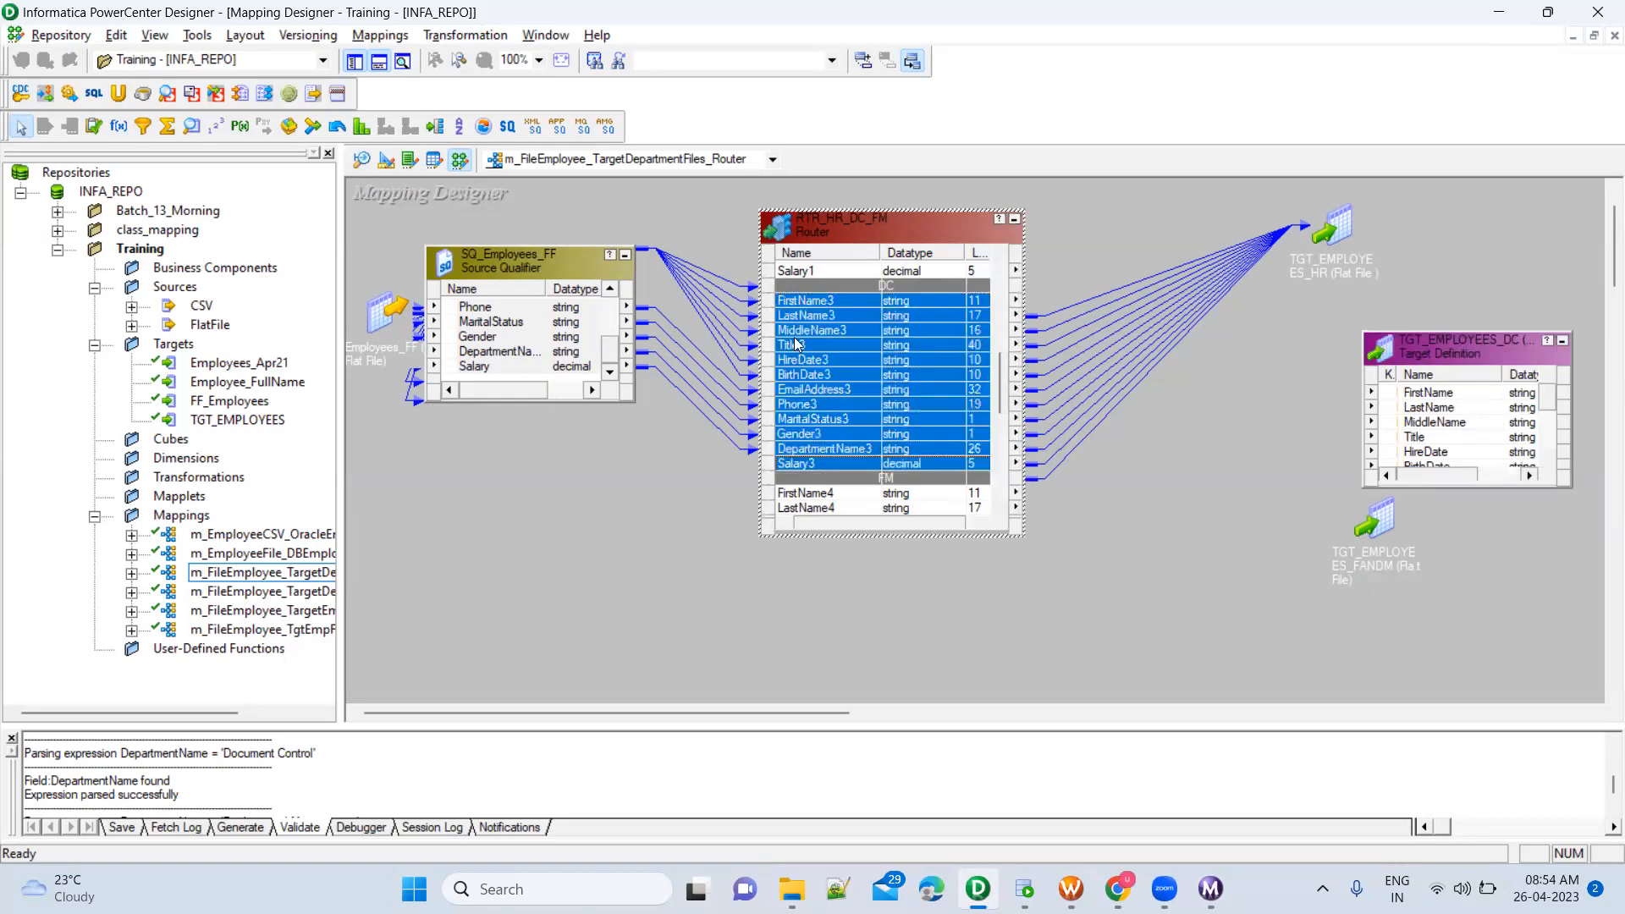
{"action": "left_click_drag", "start_coordinate": [792, 306], "coordinate": [1414, 395]}
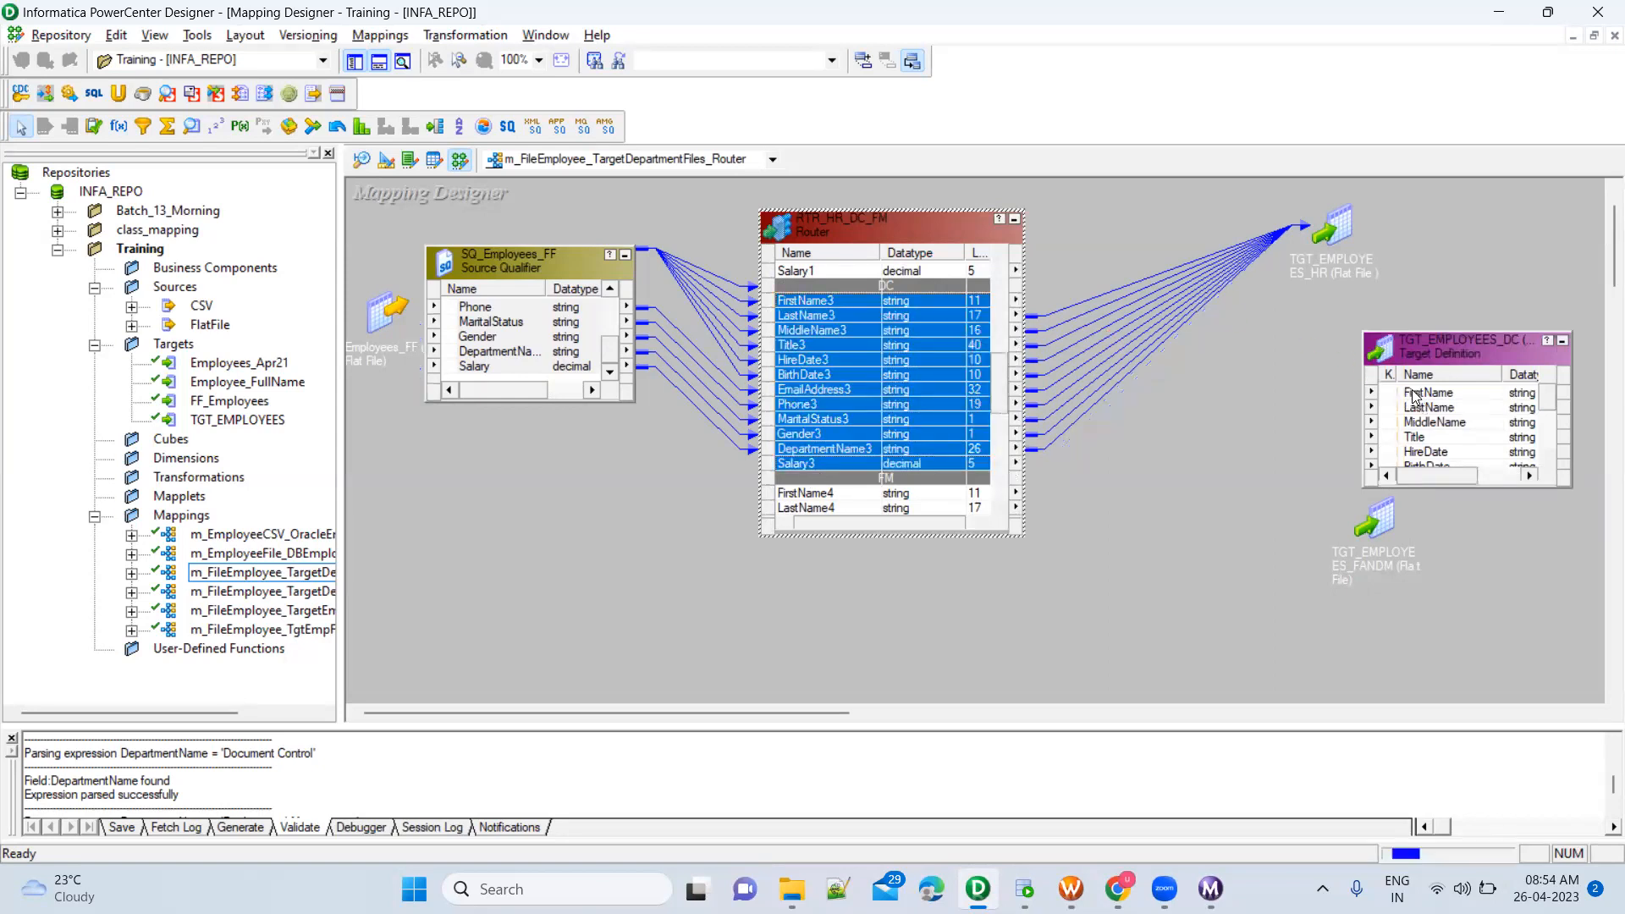
{"action": "left_click", "coordinate": [1562, 340]}
Move the expanded TGT_EMPLOYEES_FANDM target up, link the FM group ports FirstName4 through Salary4 to it, and collapse it to an icon
{"action": "double_click", "coordinate": [1380, 512]}
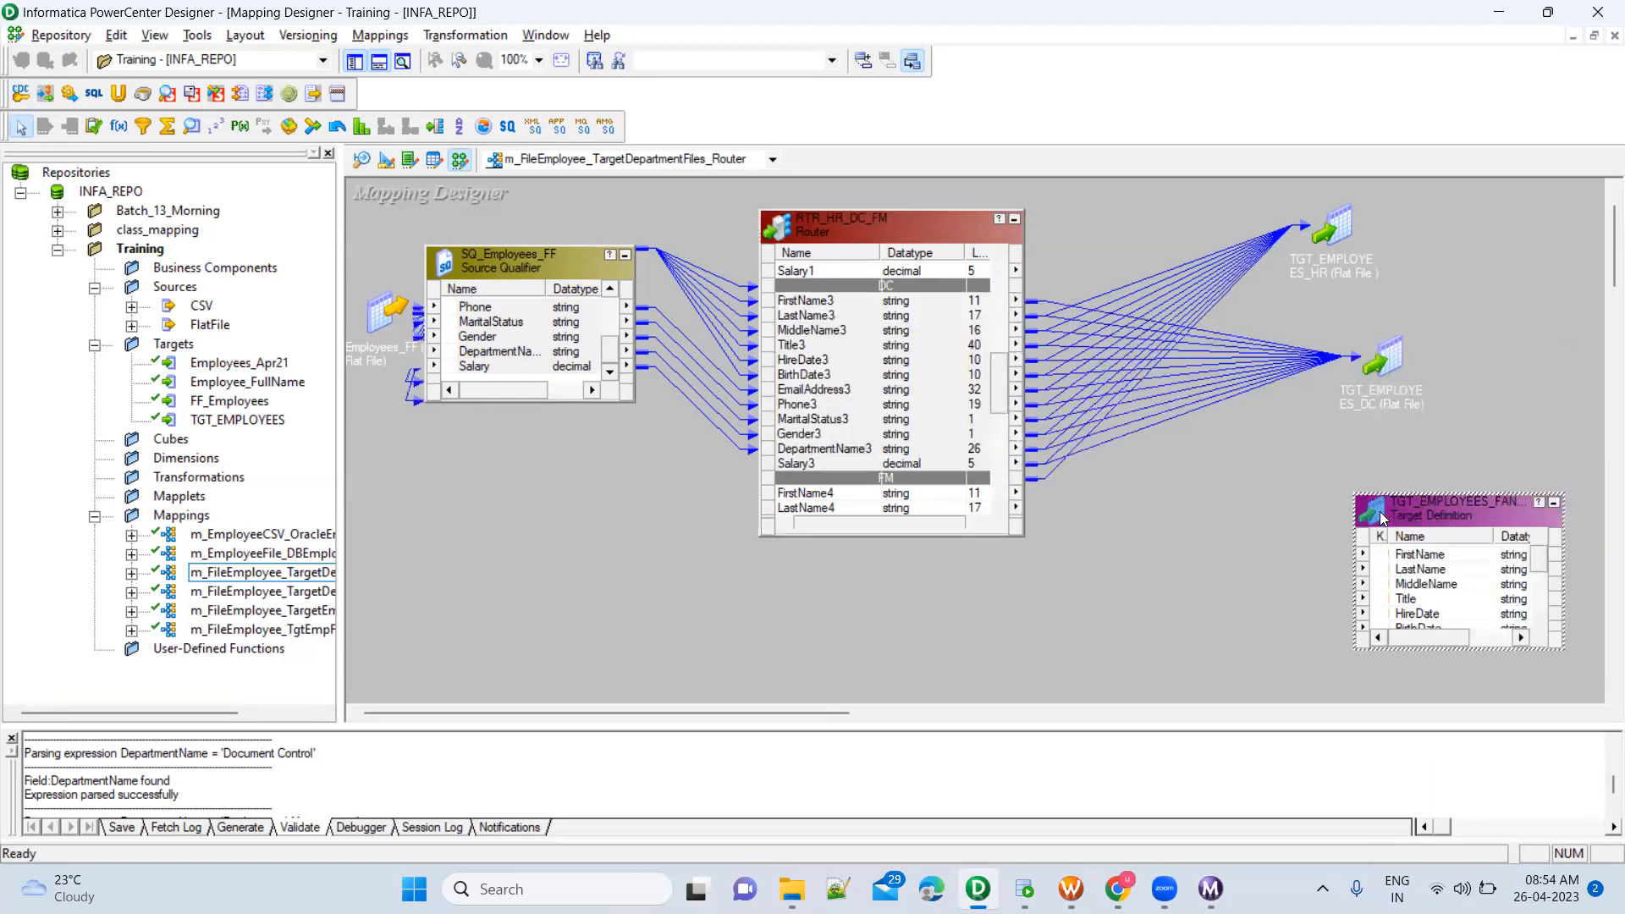
{"action": "left_click_drag", "start_coordinate": [1417, 511], "coordinate": [1415, 427]}
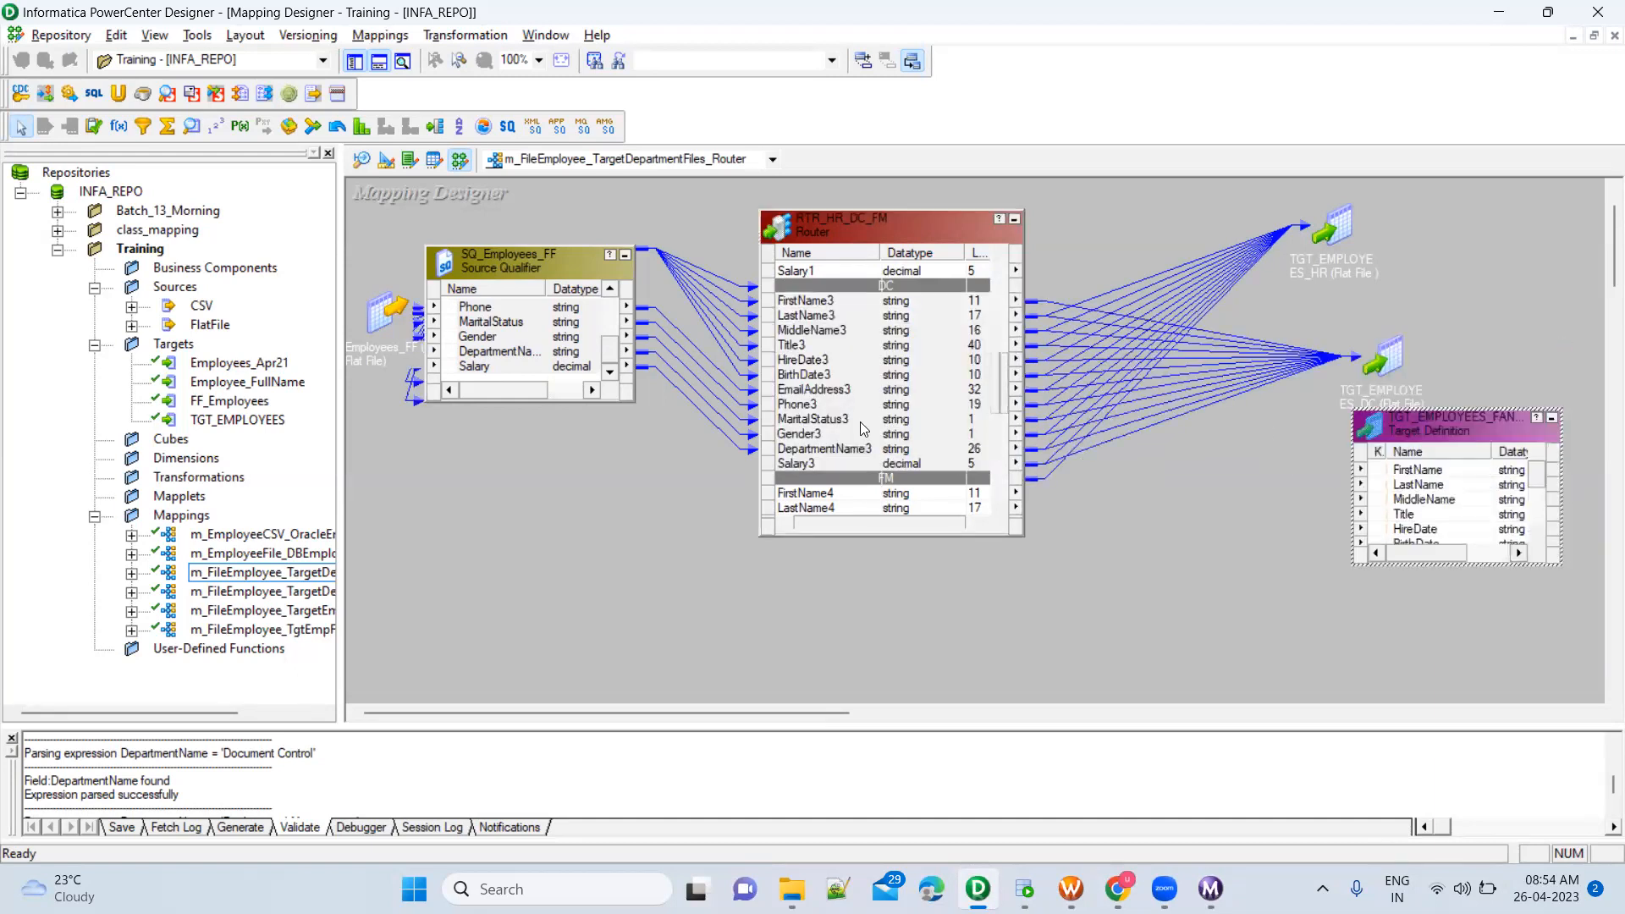
{"action": "left_click", "coordinate": [860, 421]}
{"action": "scroll", "coordinate": [861, 426], "scroll_direction": "down", "scroll_amount": 2}
{"action": "scroll", "coordinate": [863, 429], "scroll_direction": "down", "scroll_amount": 2}
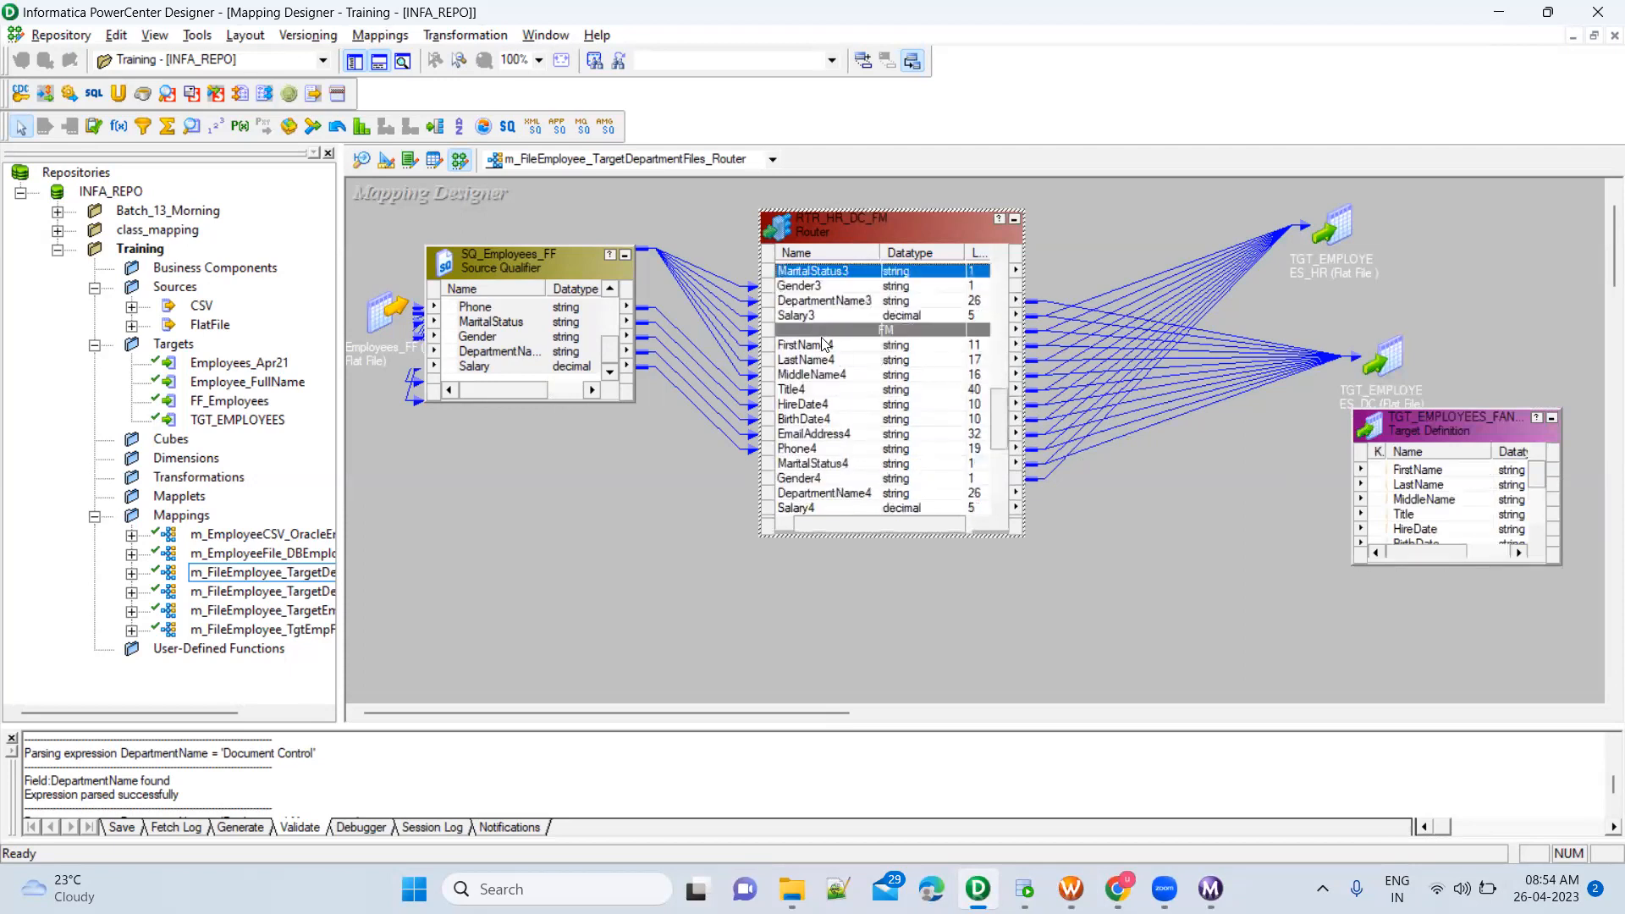
{"action": "left_click", "coordinate": [821, 345]}
{"action": "scroll", "coordinate": [819, 354], "scroll_direction": "down", "scroll_amount": 1}
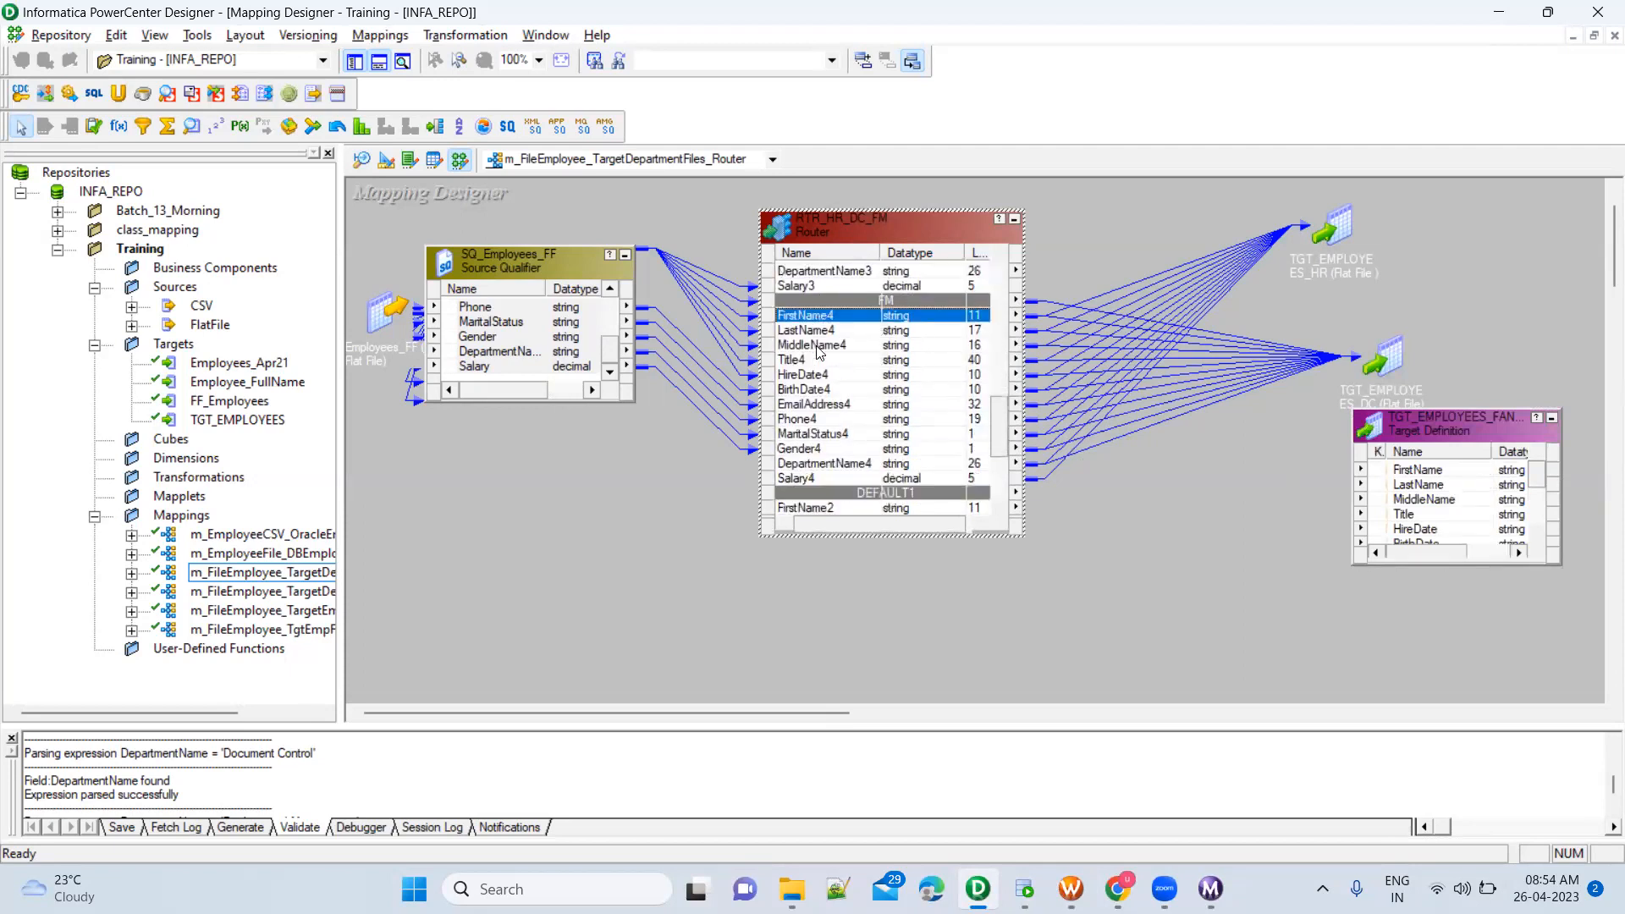
{"action": "left_click", "coordinate": [809, 477], "text": "shift"}
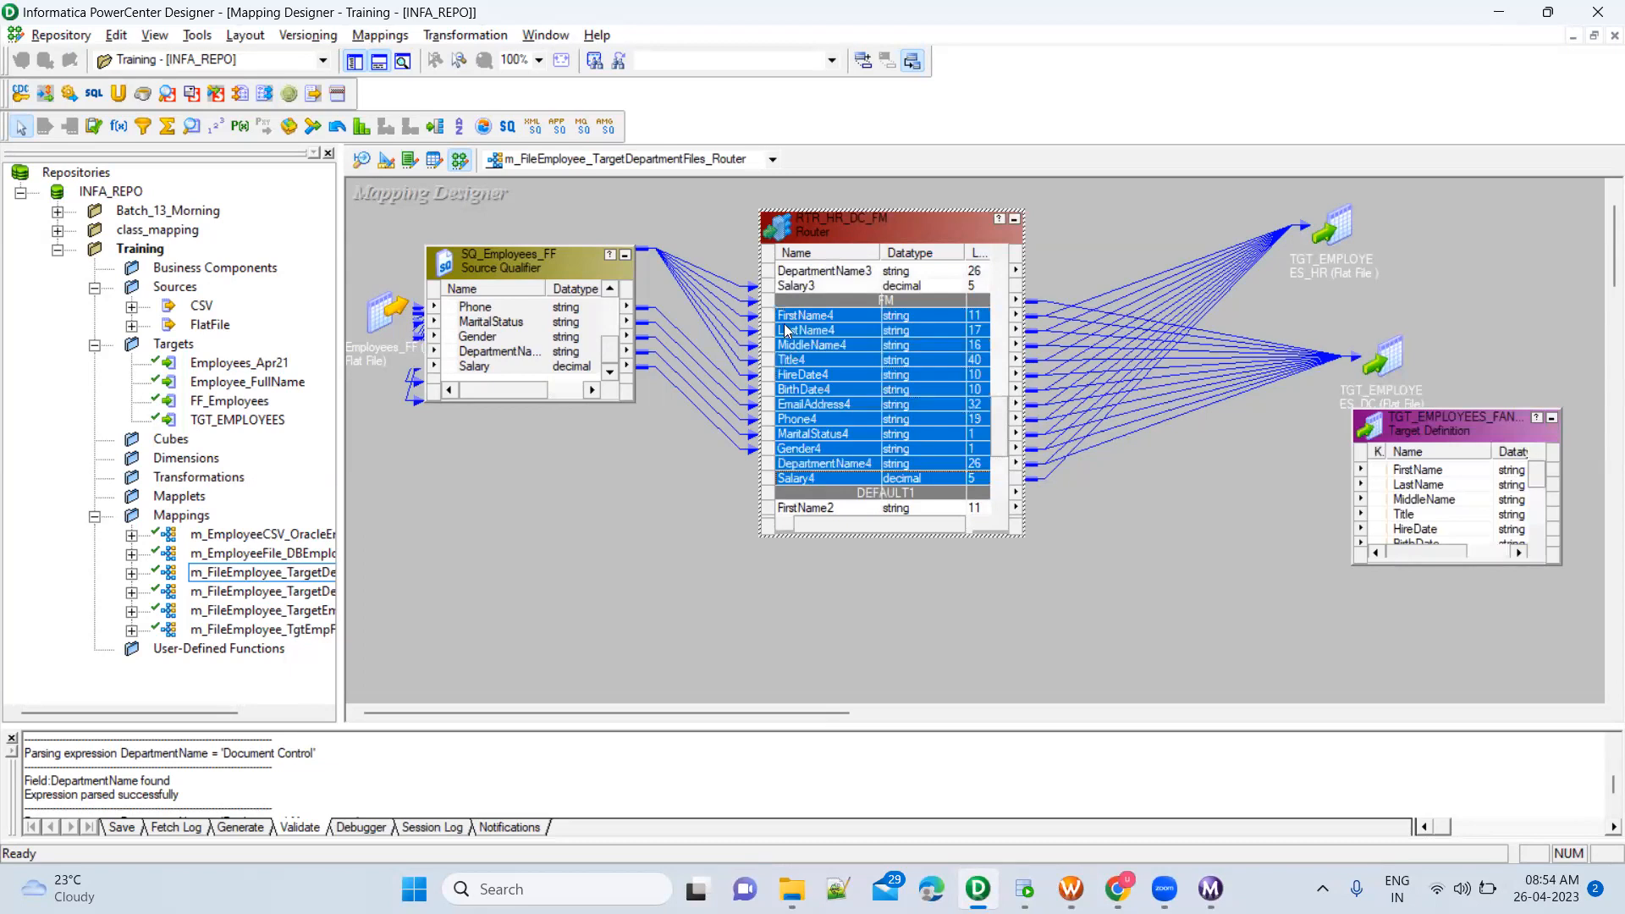
{"action": "left_click_drag", "start_coordinate": [787, 320], "coordinate": [1452, 481]}
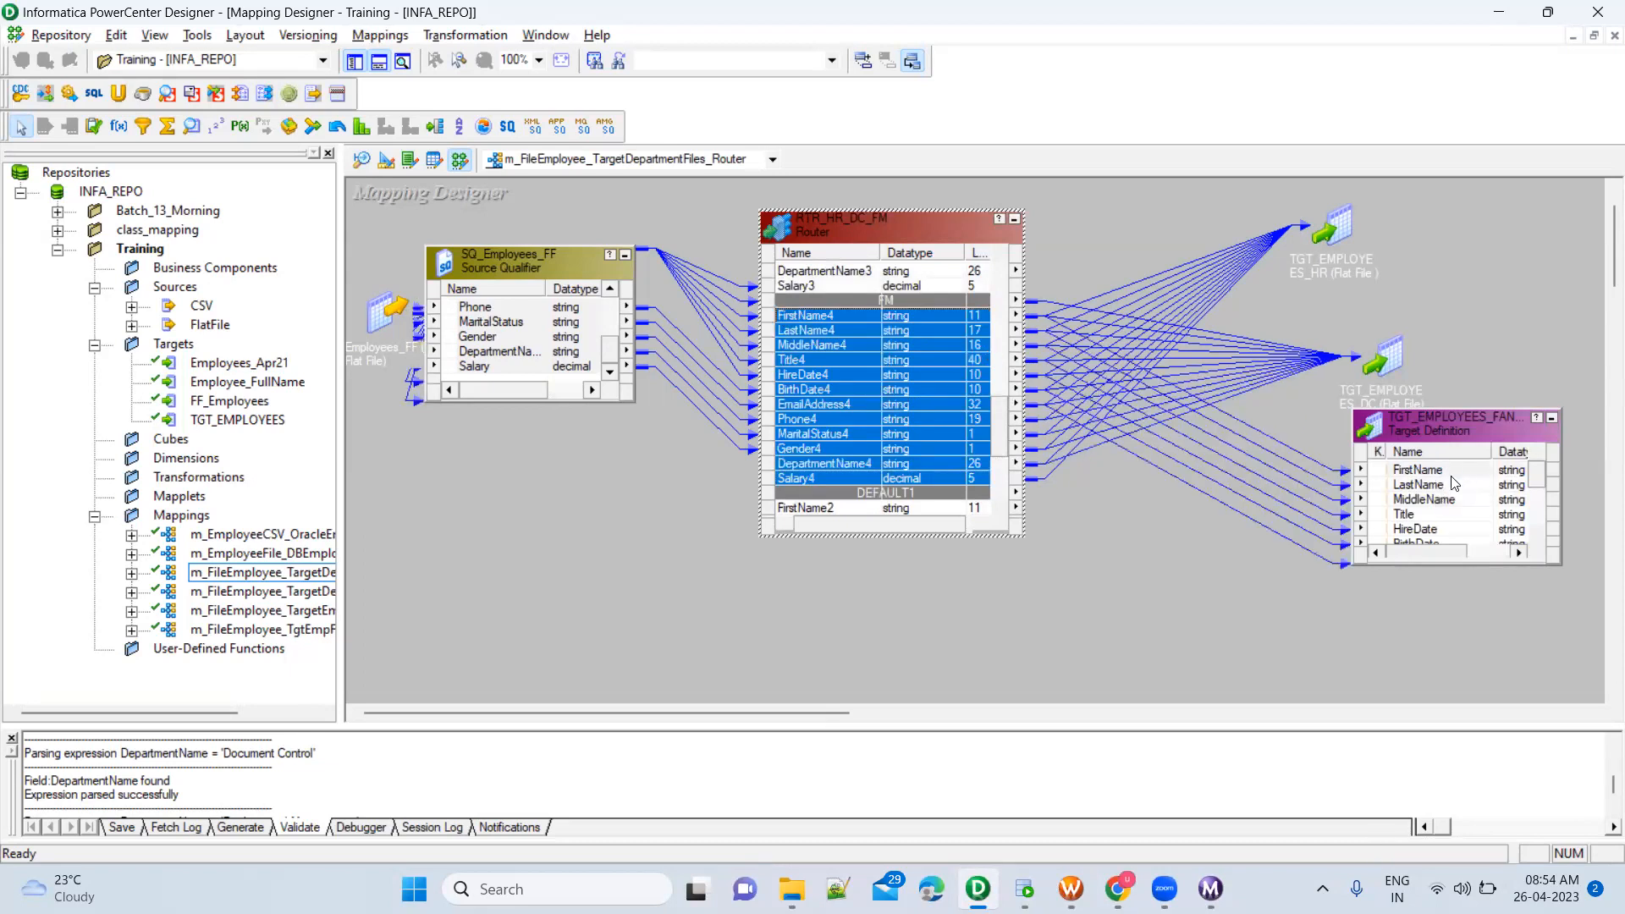
{"action": "left_click", "coordinate": [1551, 420]}
Highlight the DEFAULT1 group's ports, FirstName2 through Salary2, in the Router to review them, and clear the selection
{"action": "scroll", "coordinate": [930, 465], "scroll_direction": "down", "scroll_amount": 4}
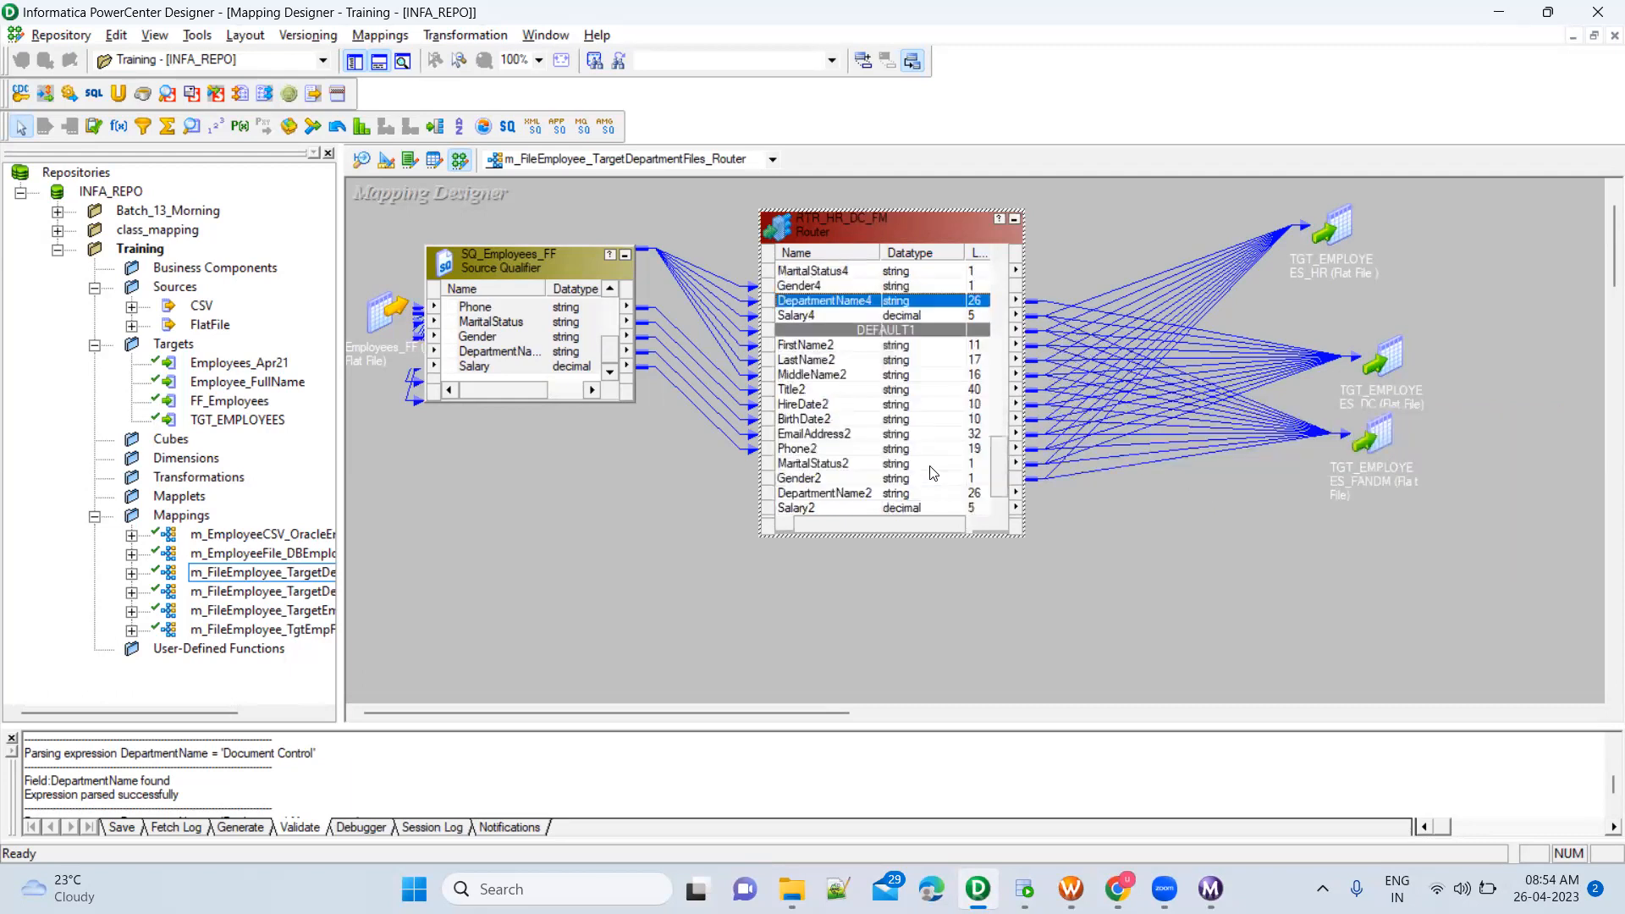
{"action": "left_click", "coordinate": [860, 346]}
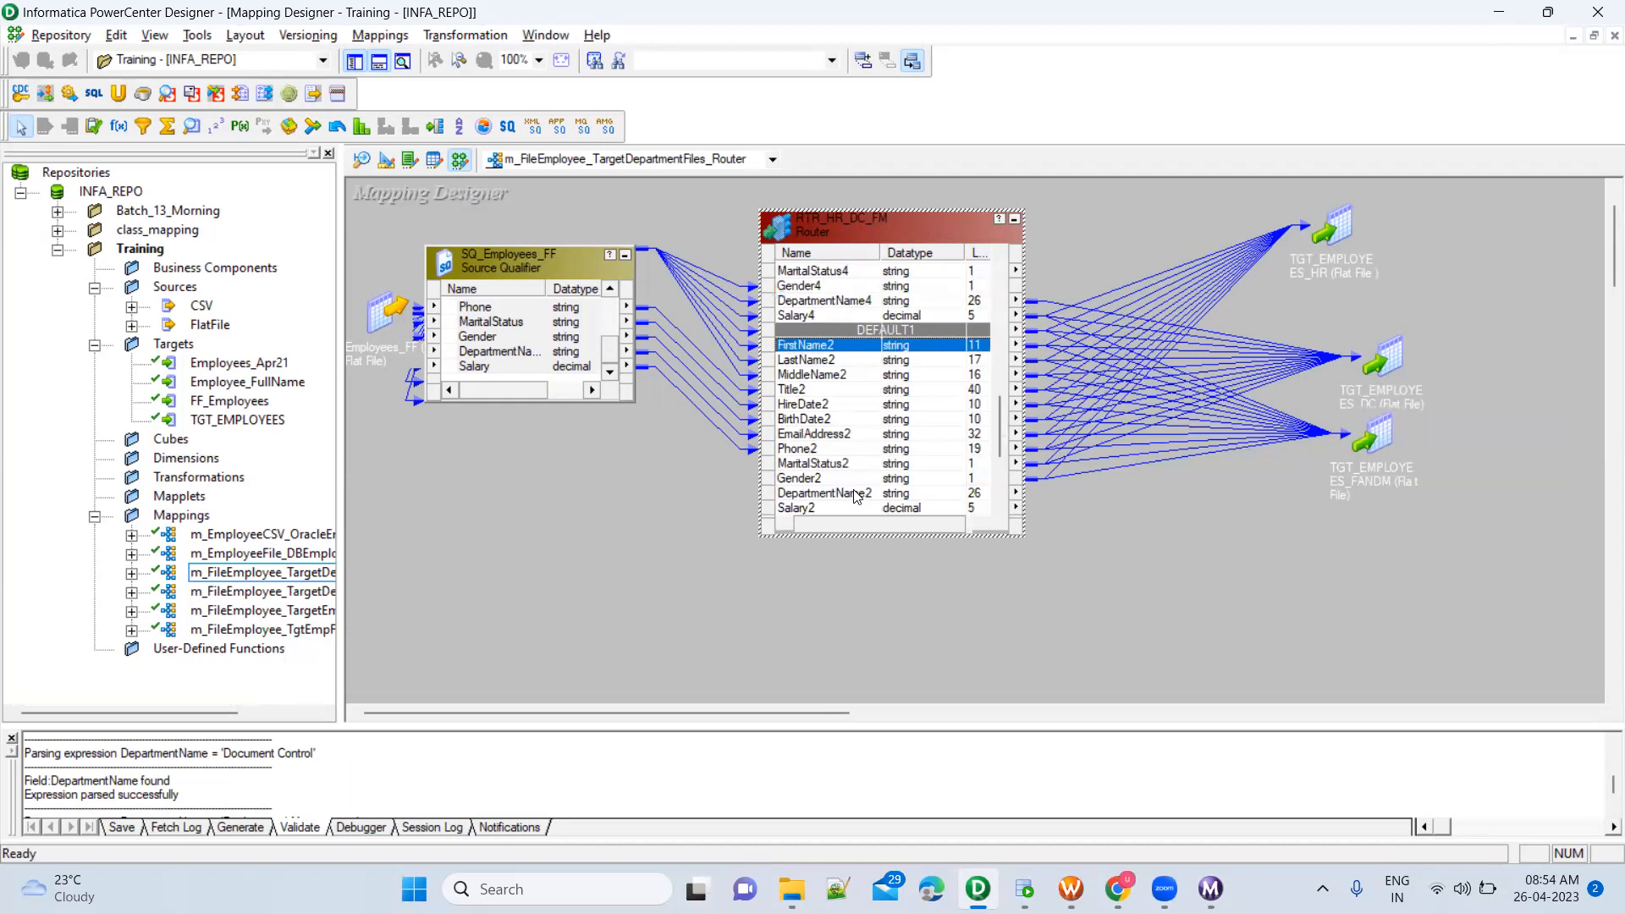
{"action": "left_click", "coordinate": [834, 509], "text": "shift"}
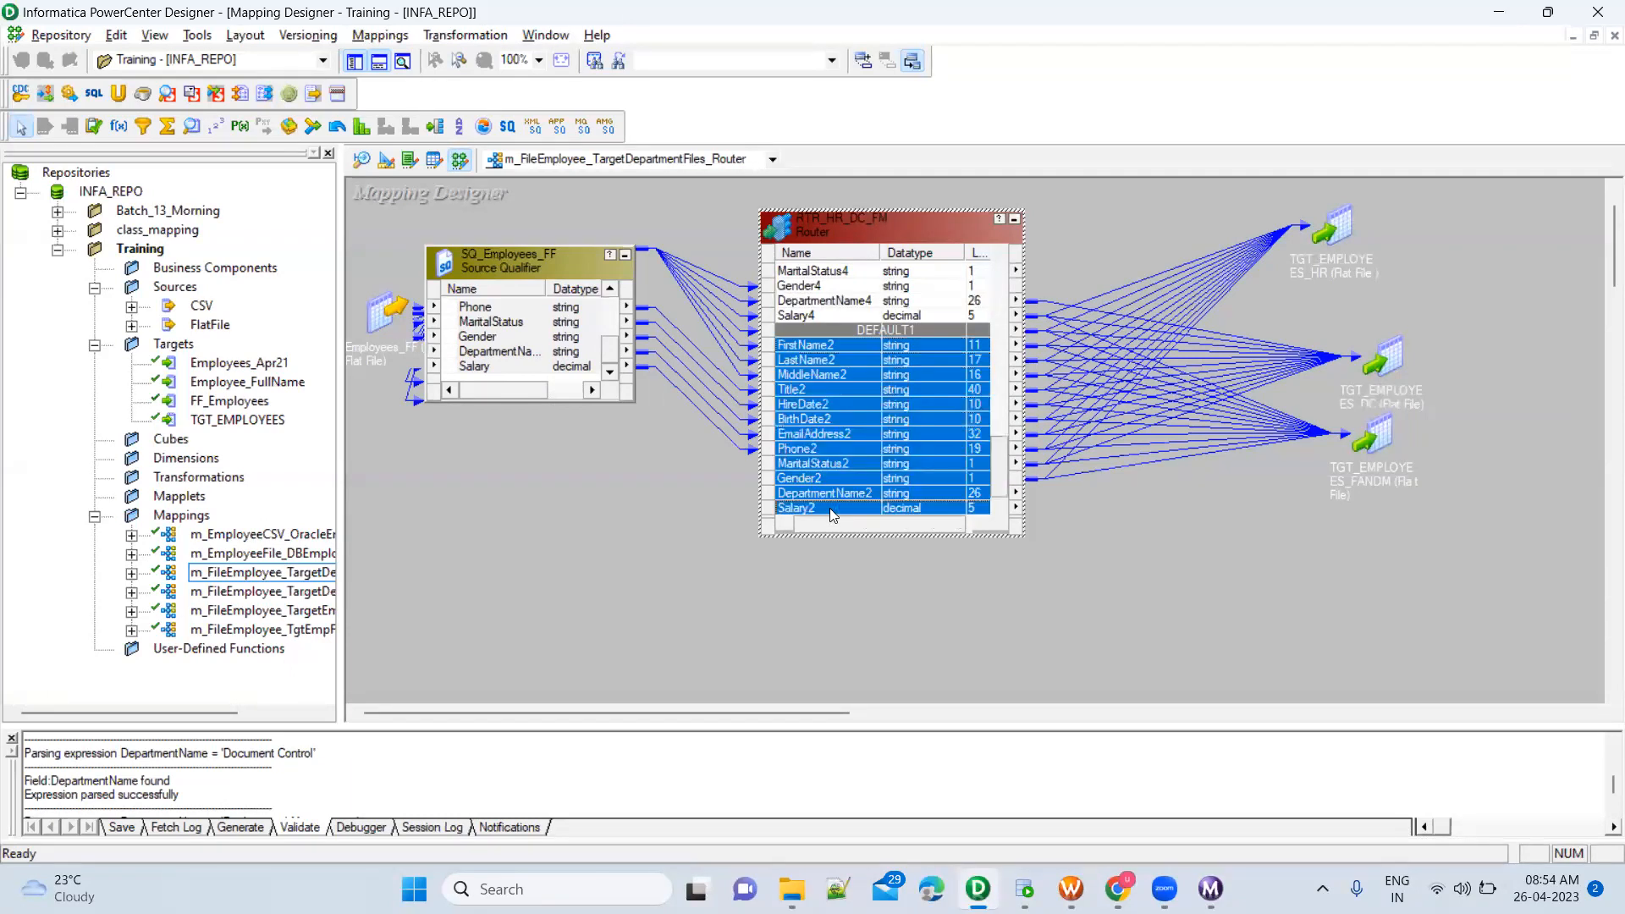
{"action": "key", "text": "shift"}
{"action": "key", "text": "shift"}
{"action": "key", "text": "shift"}
{"action": "key", "text": "shift"}
{"action": "key", "text": "shift"}
{"action": "key", "text": "Escape"}
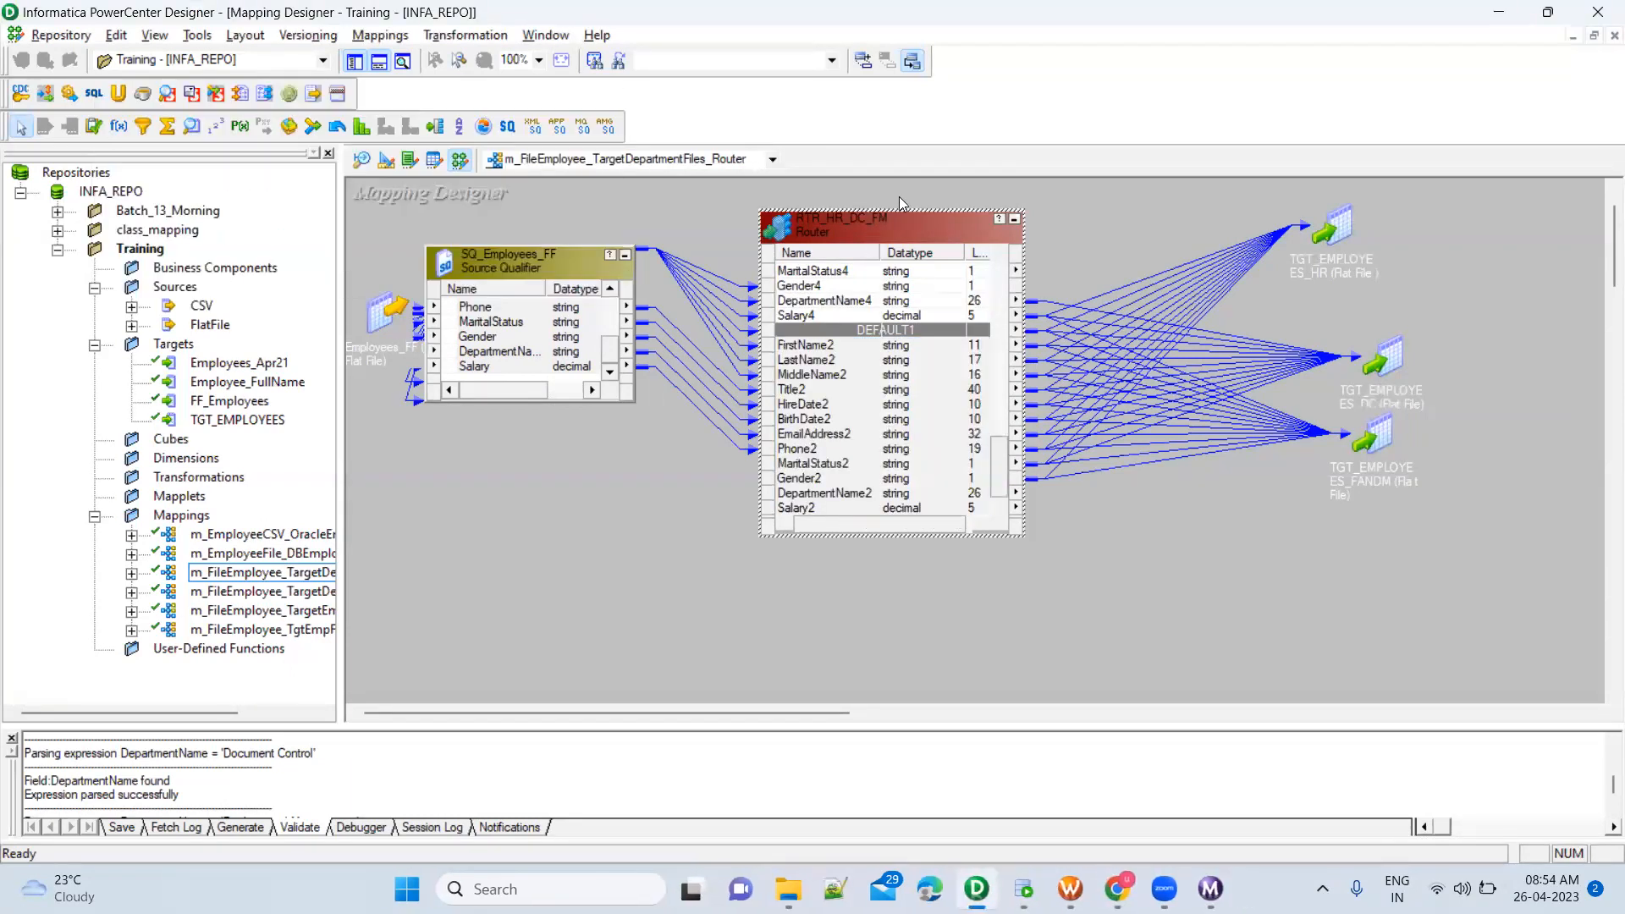
Open the Router's group settings and check the DEFAULT1 group's filter condition and description
{"action": "double_click", "coordinate": [898, 222]}
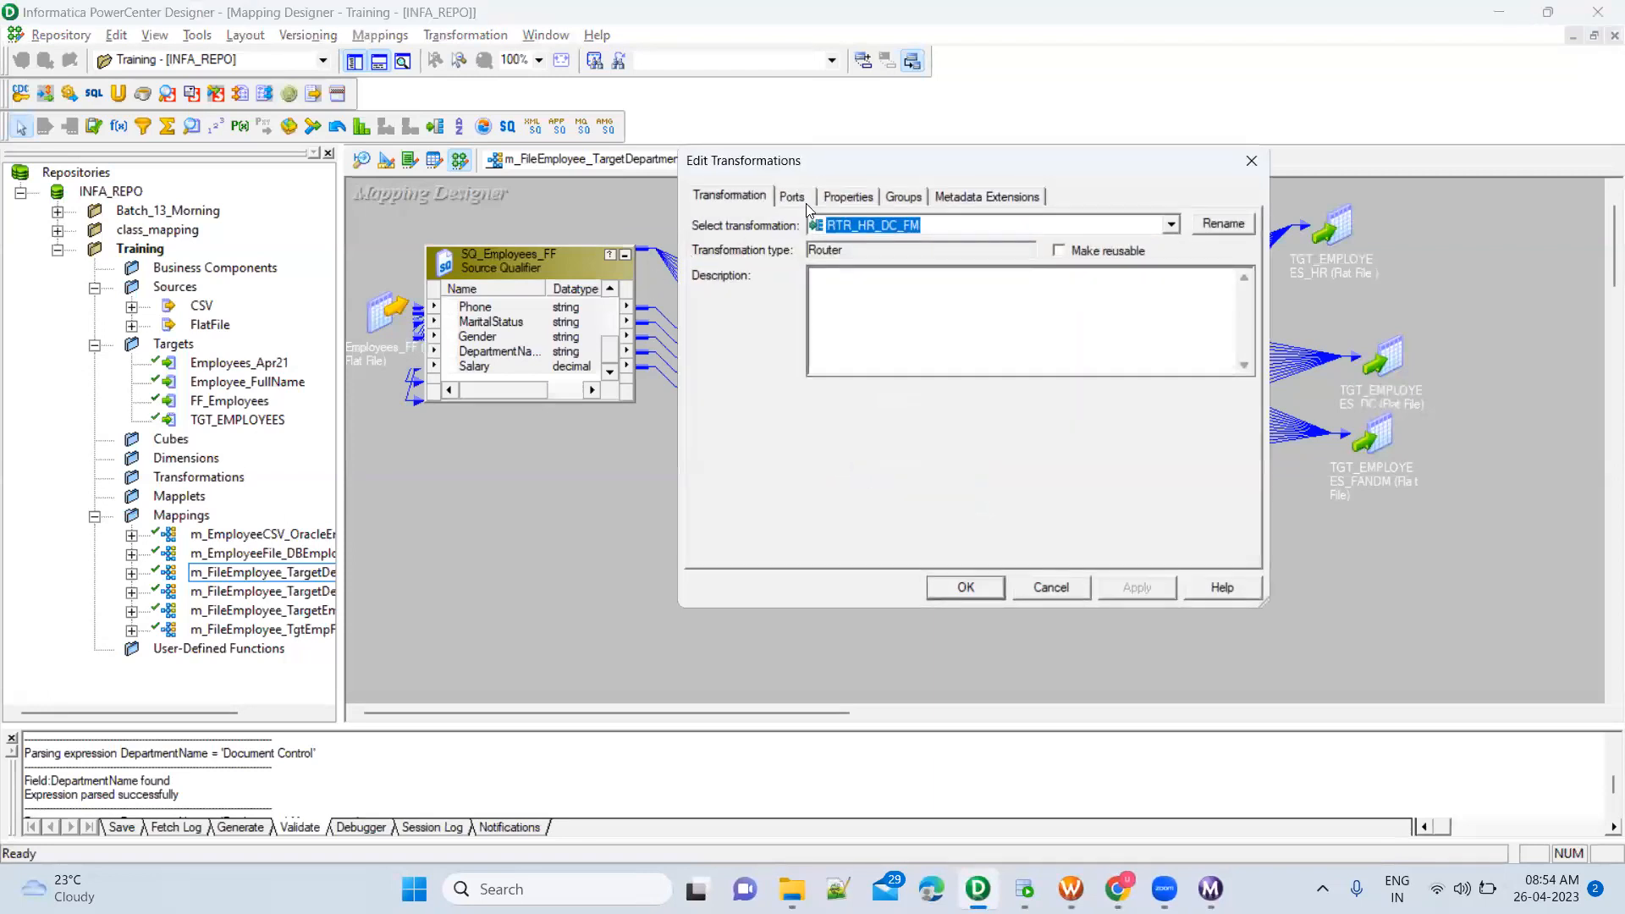
{"action": "left_click", "coordinate": [899, 198]}
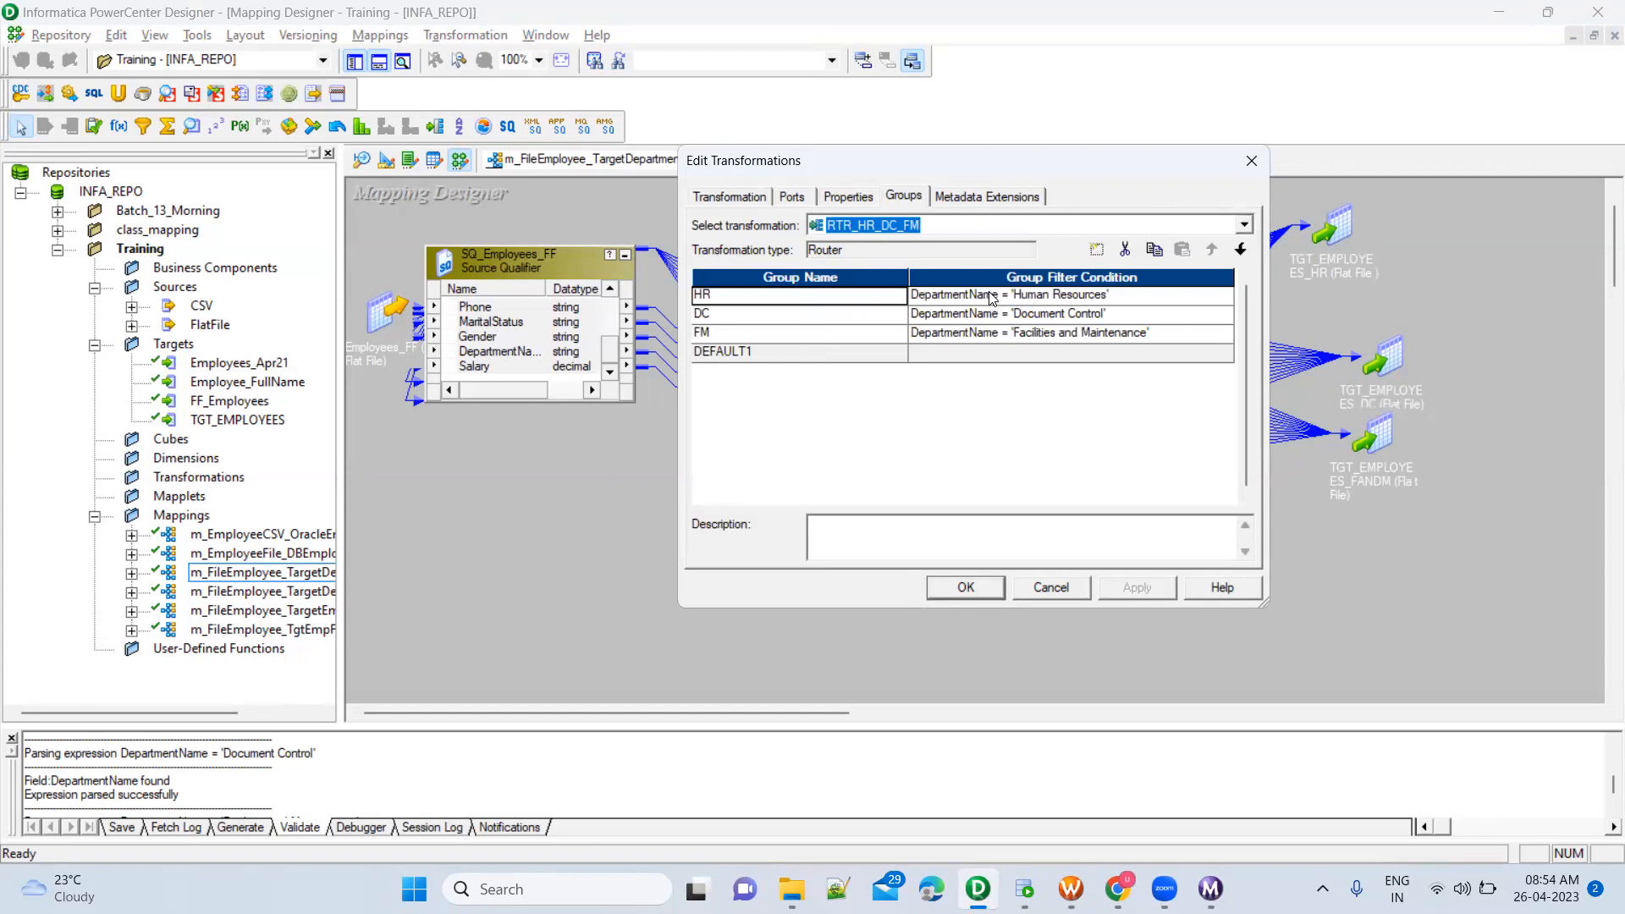
{"action": "left_click", "coordinate": [993, 358]}
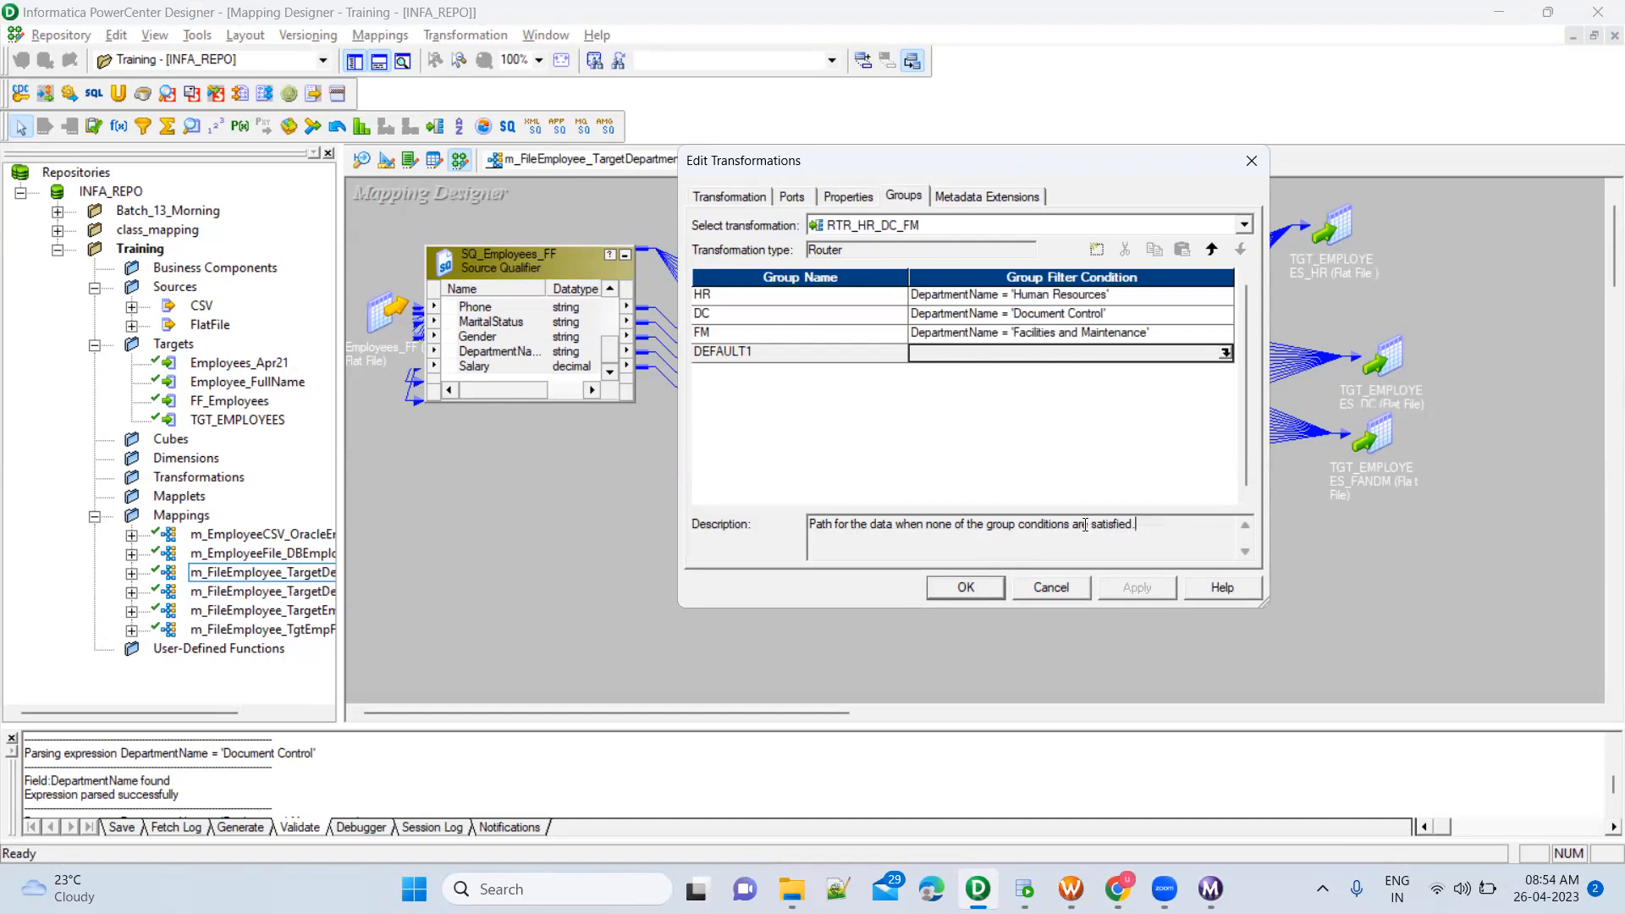
Compare the DEFAULT1 group's empty filter condition and description with the HR and FM conditions, and close the Router settings
{"action": "left_click", "coordinate": [838, 357]}
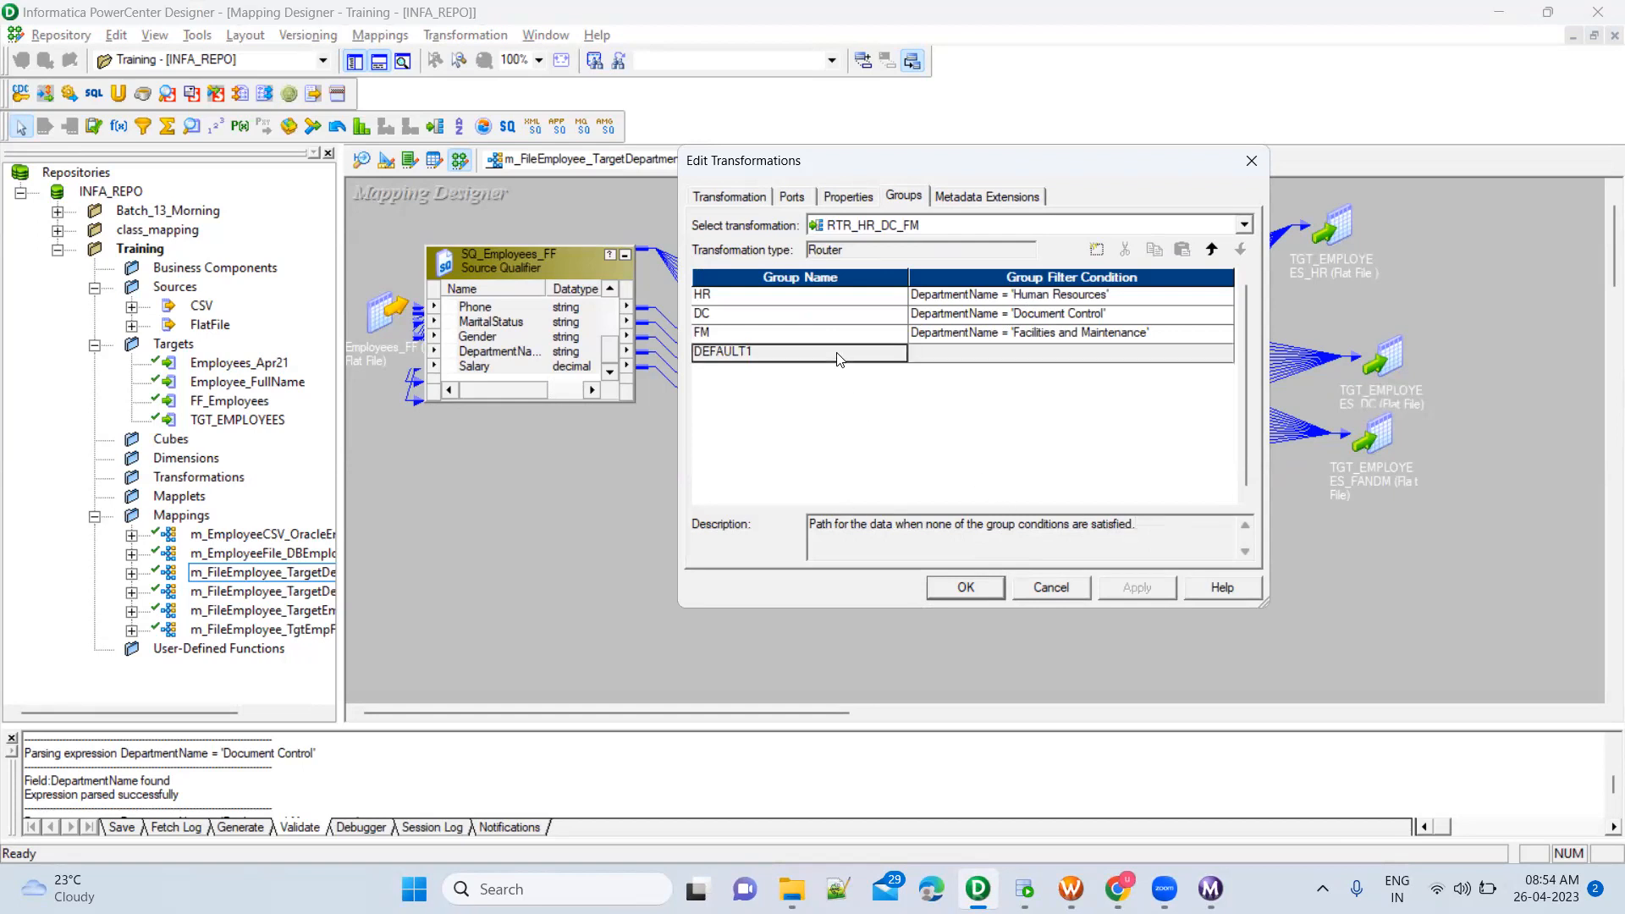
{"action": "left_click", "coordinate": [944, 358]}
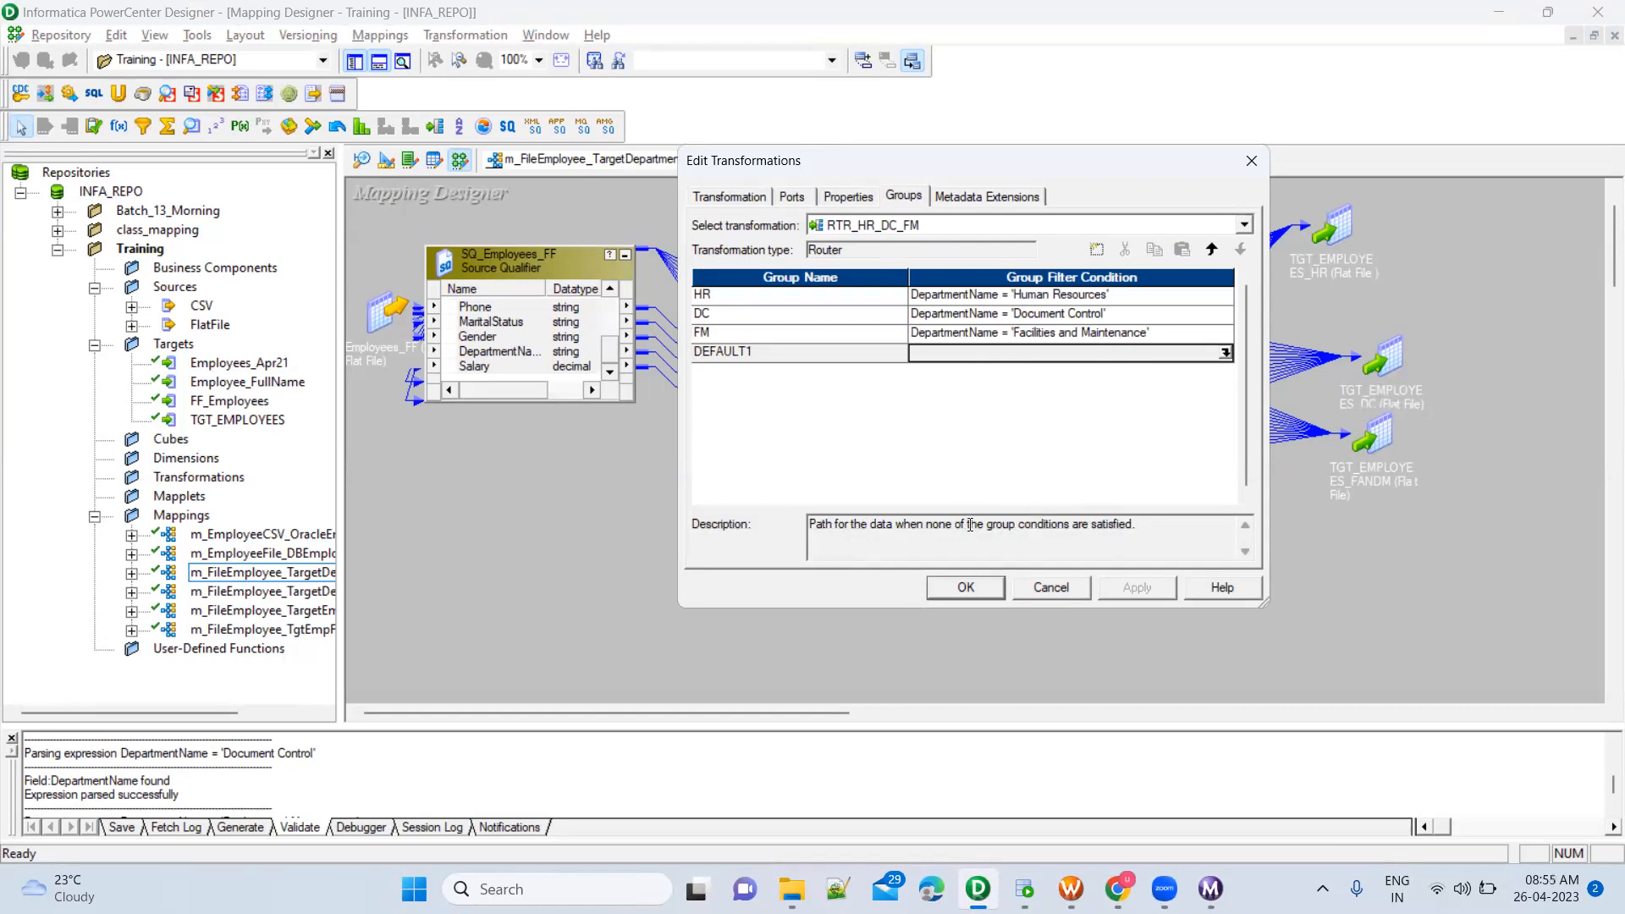
{"action": "left_click_drag", "start_coordinate": [922, 524], "coordinate": [1151, 529]}
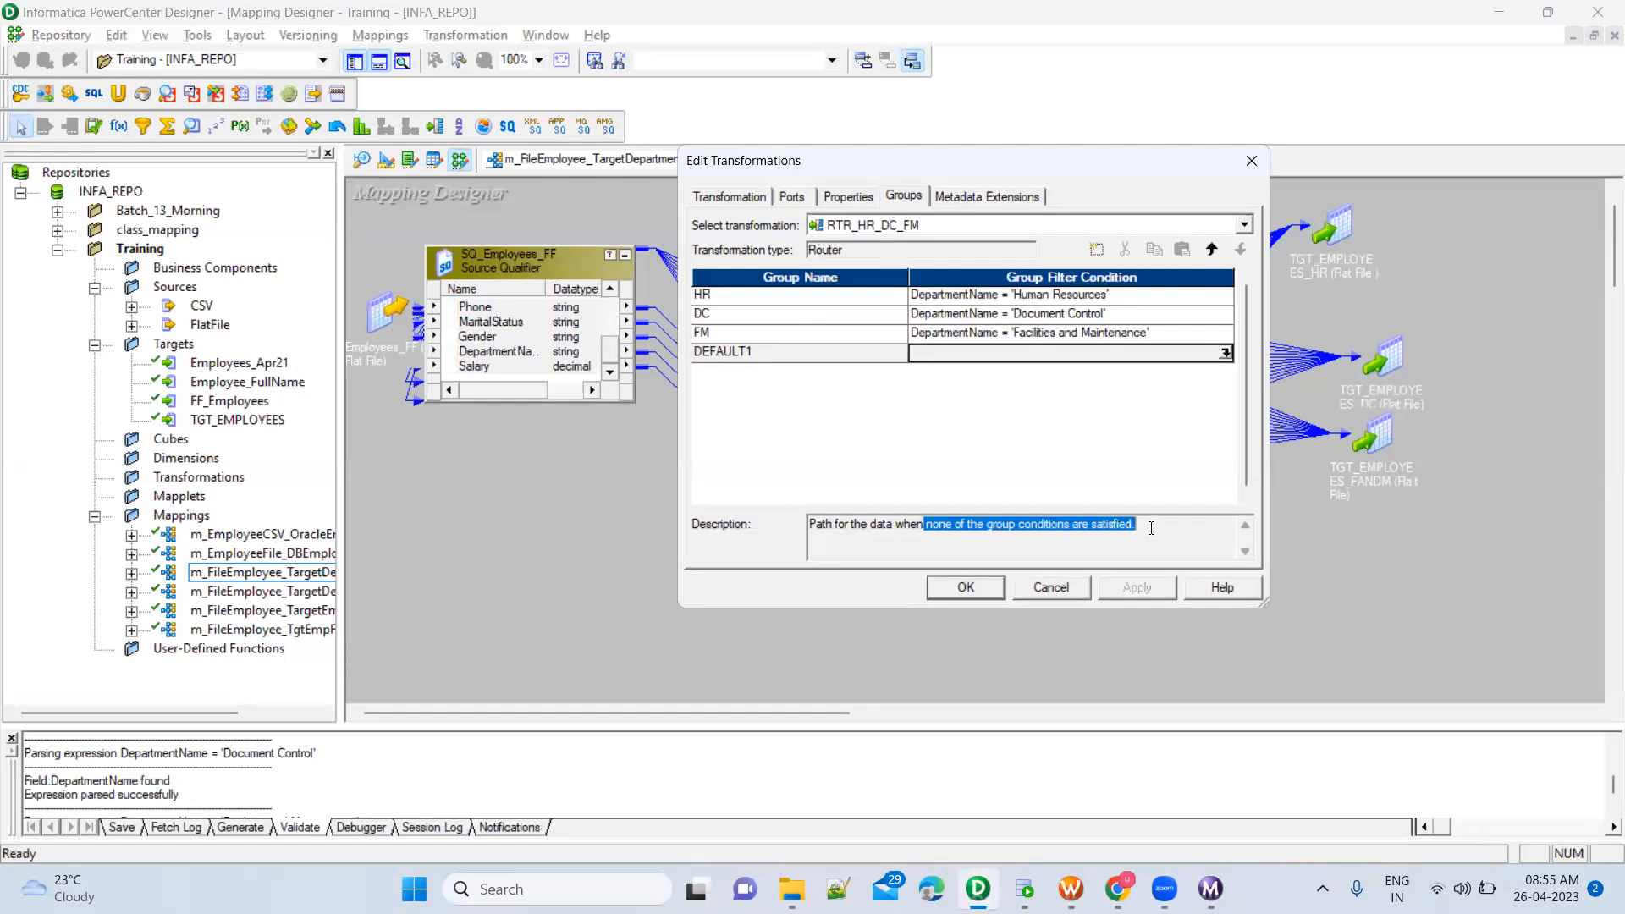
{"action": "left_click", "coordinate": [1142, 296]}
{"action": "left_click", "coordinate": [1157, 333]}
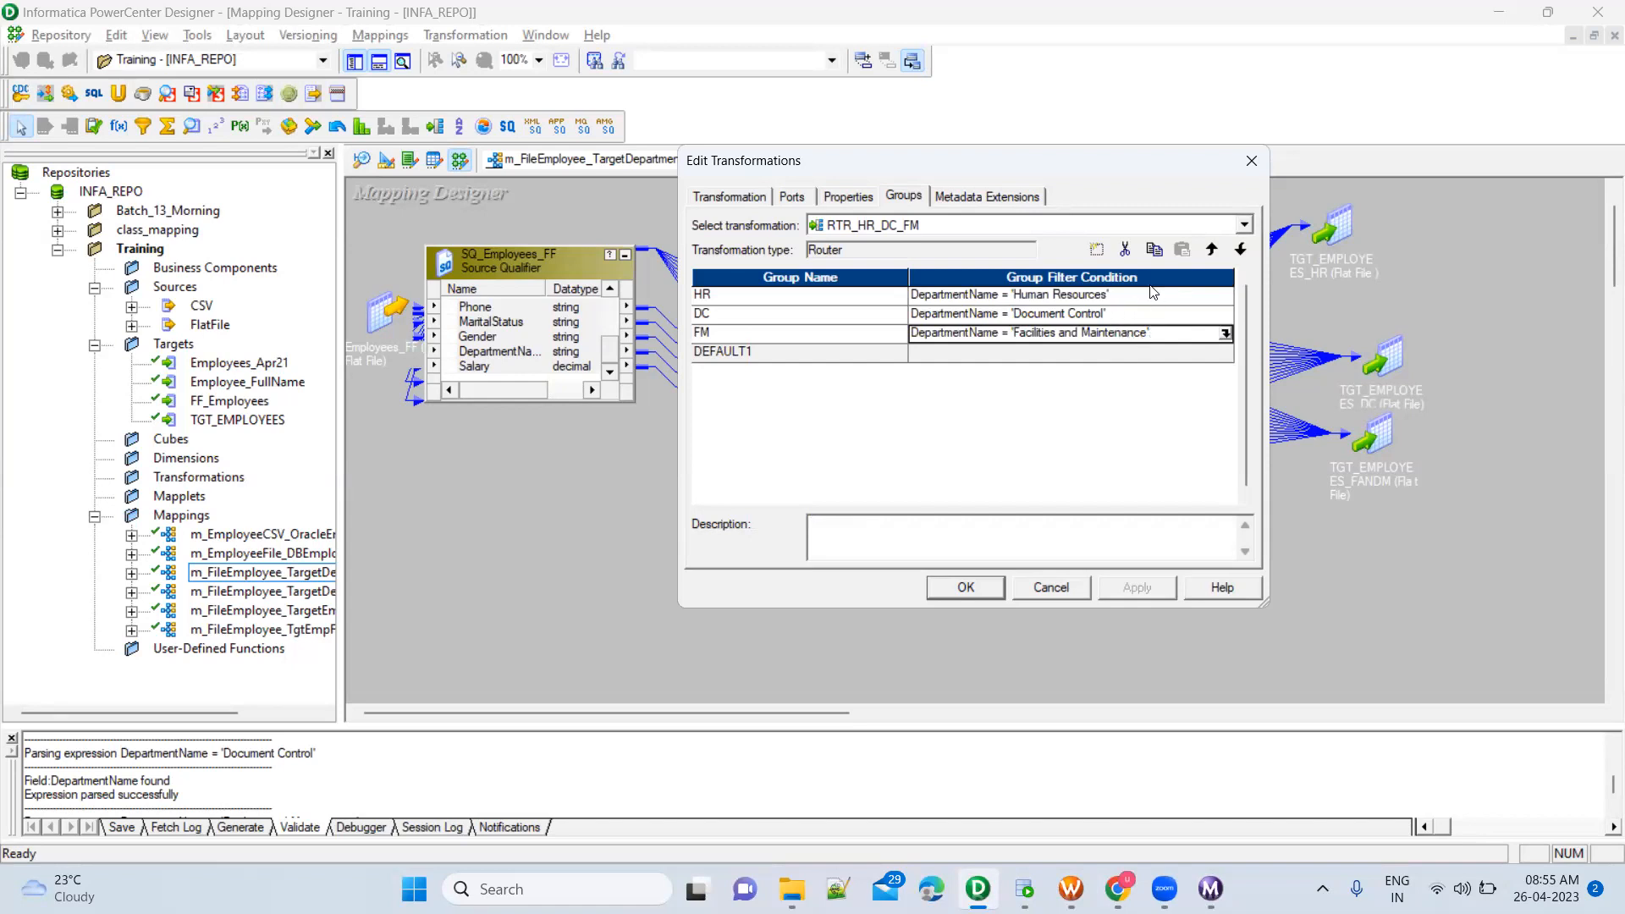
{"action": "left_click", "coordinate": [1131, 352]}
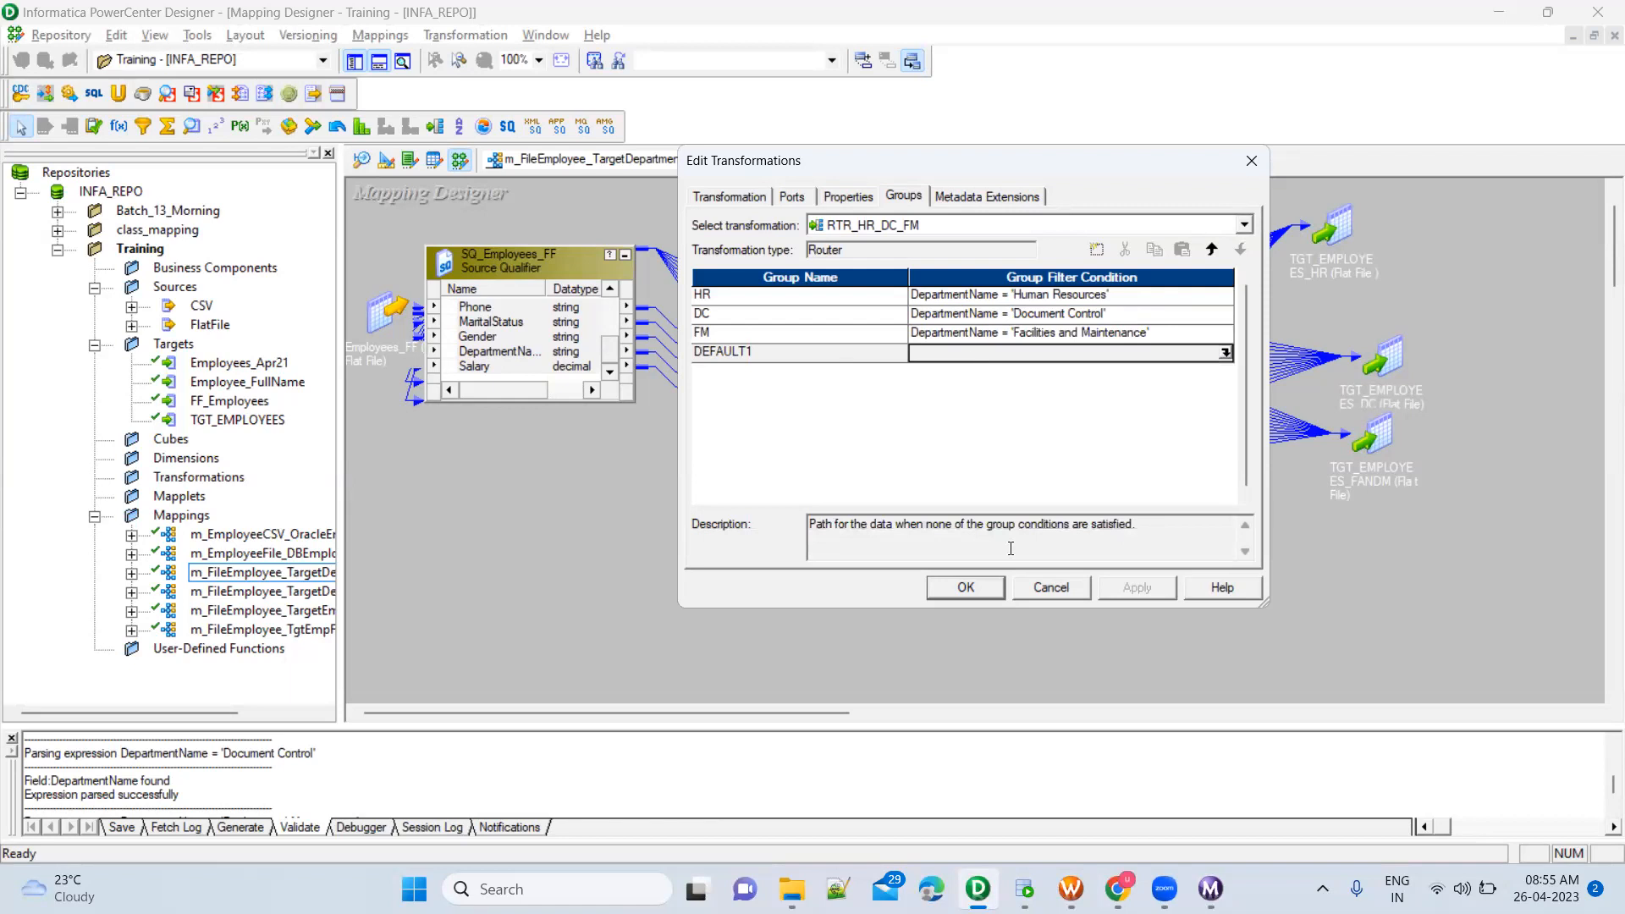
{"action": "left_click", "coordinate": [965, 588]}
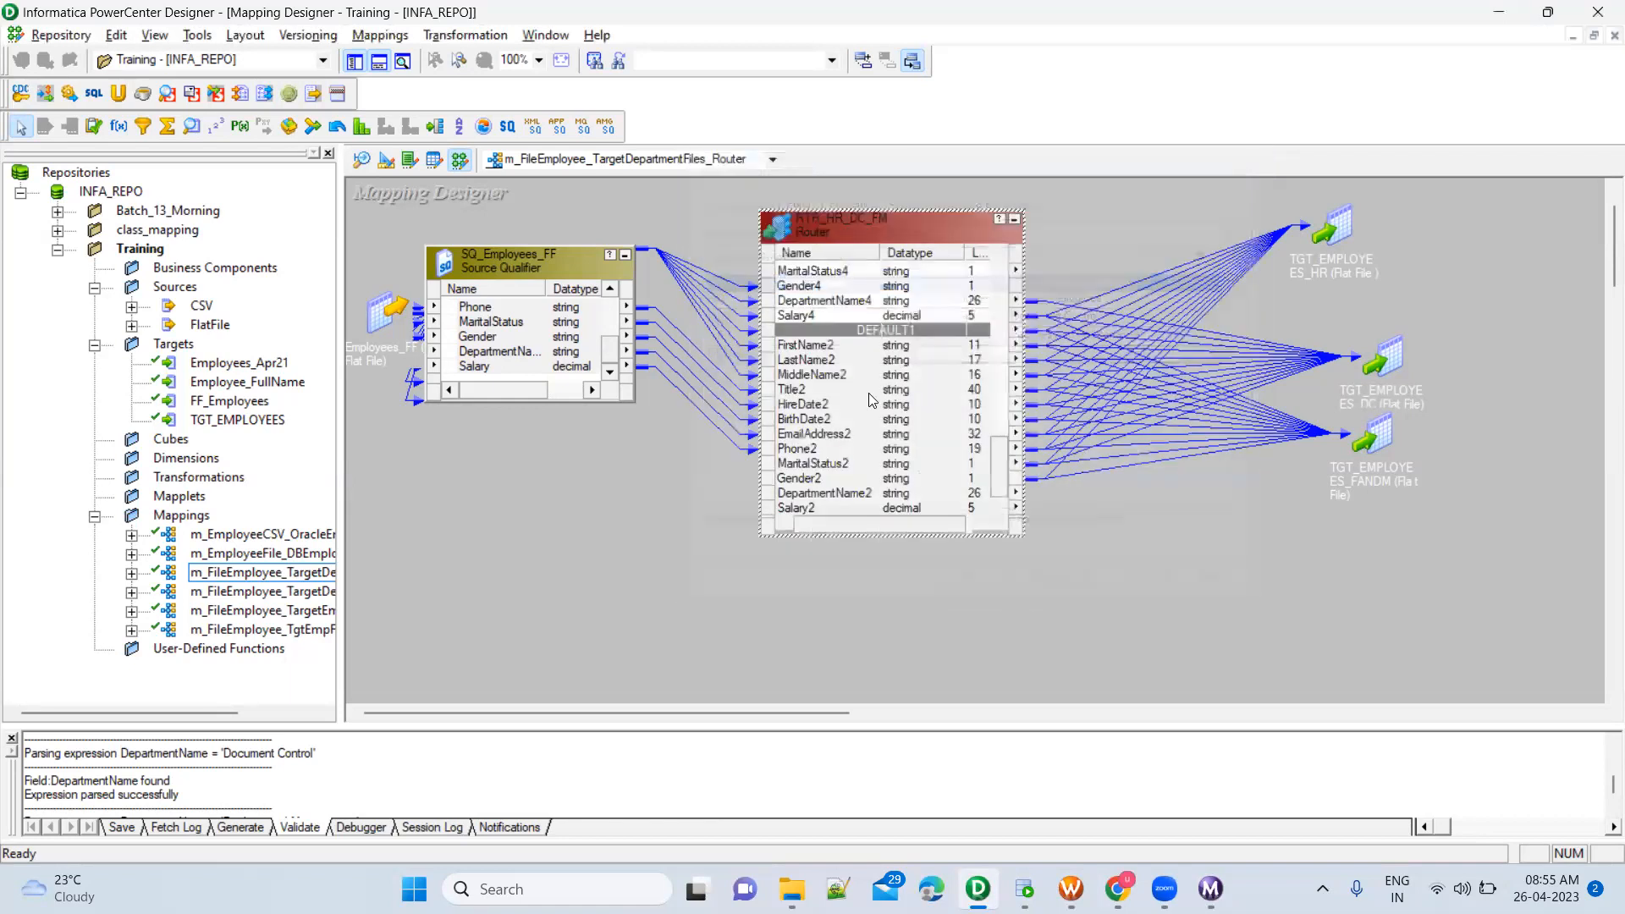
{"action": "left_click", "coordinate": [1261, 593]}
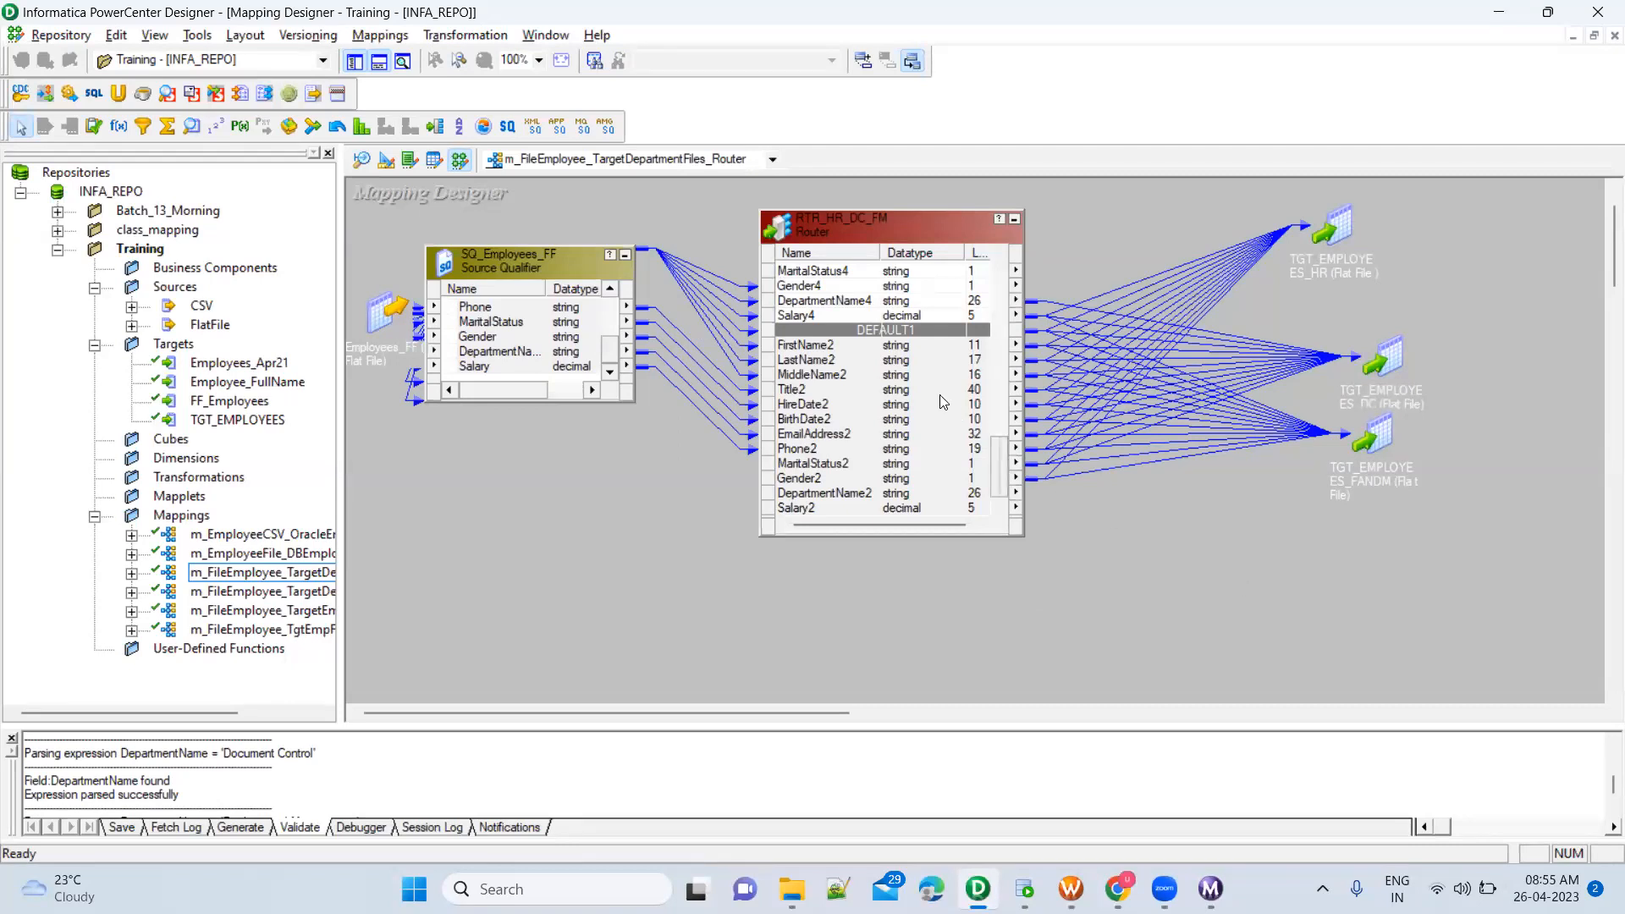
Point out the DEFAULT1 output ports in the Router once more, and deselect everything in the mapping
{"action": "left_click", "coordinate": [925, 349]}
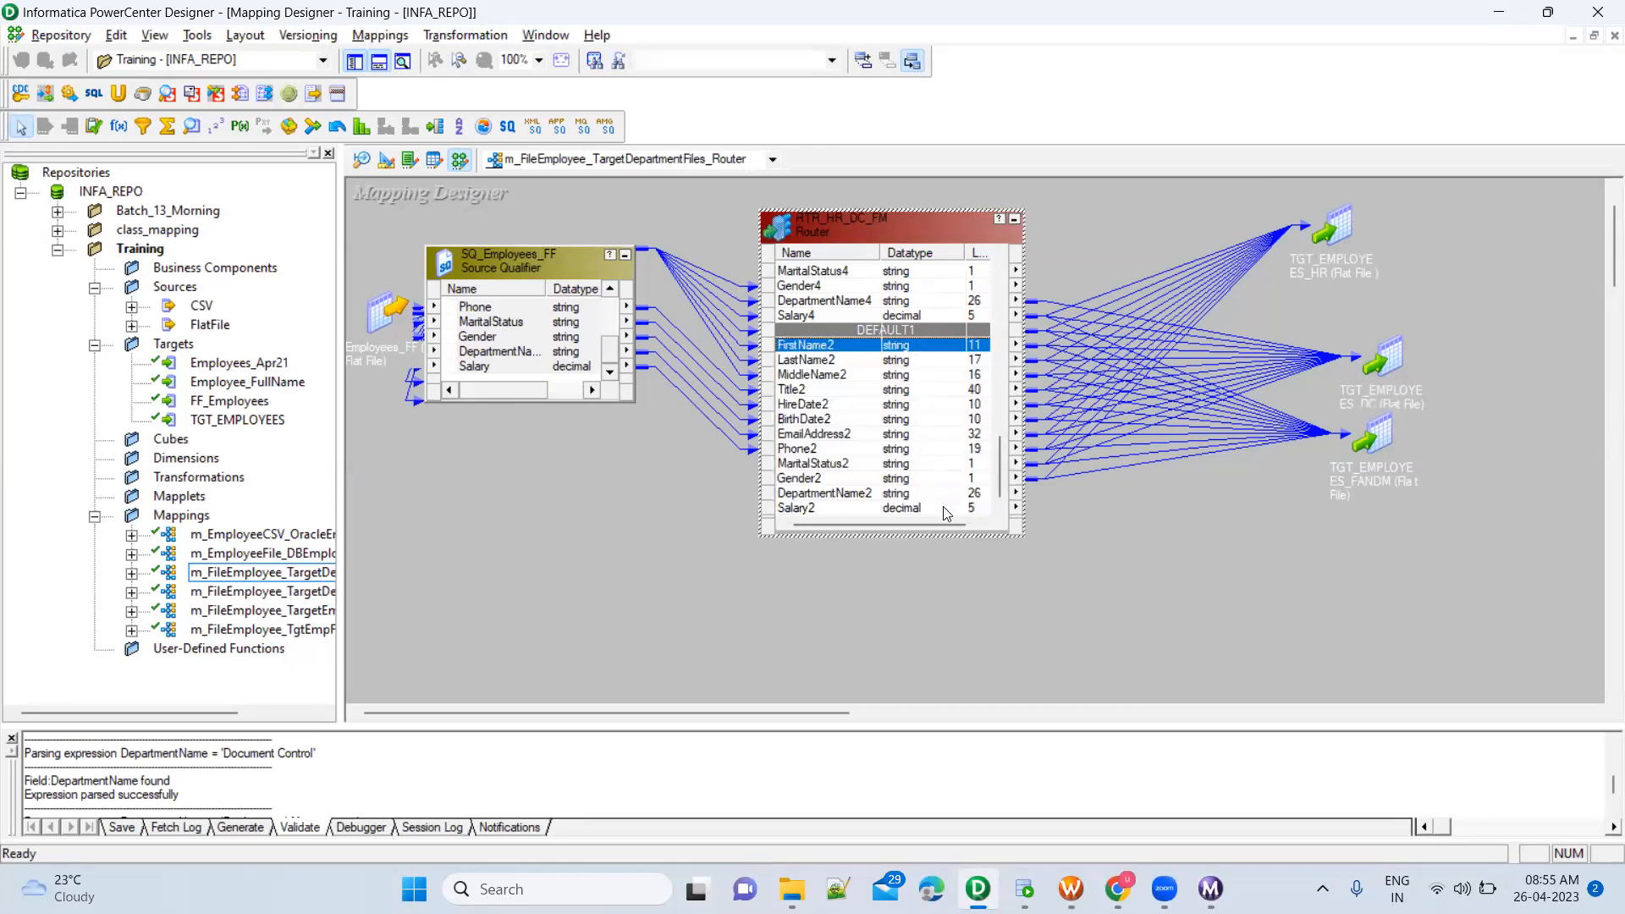
{"action": "left_click", "coordinate": [948, 508], "text": "shift"}
{"action": "left_click", "coordinate": [1467, 616]}
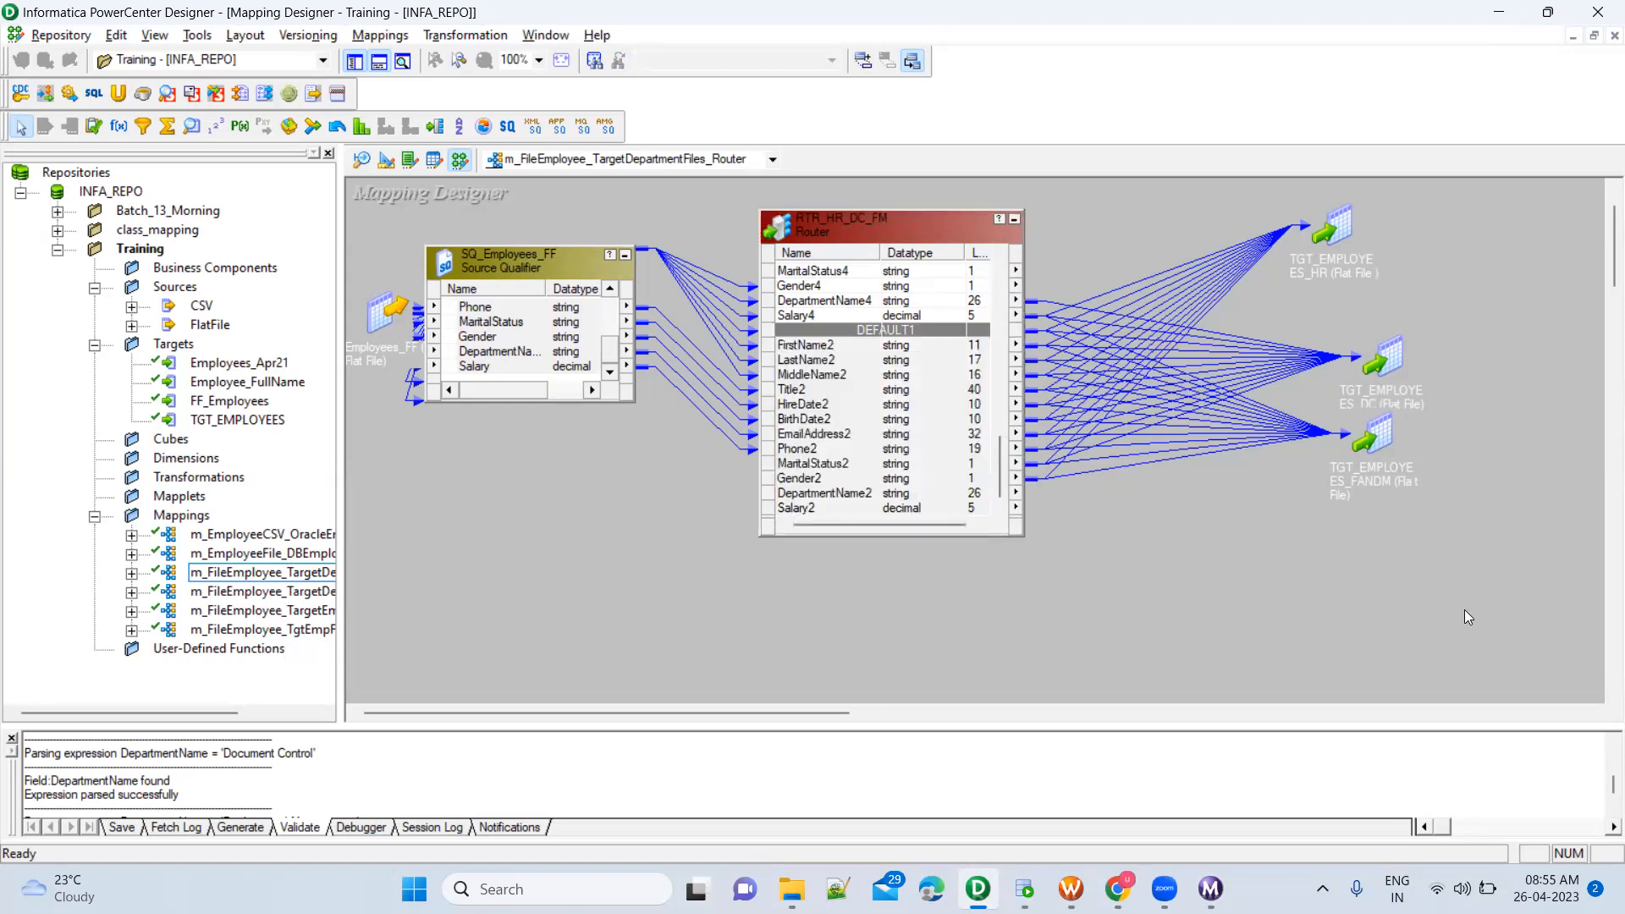
Duplicate the TGT_EMPLOYEES_FANDM target in the mapping and place the copy below the original
{"action": "left_click", "coordinate": [1381, 445]}
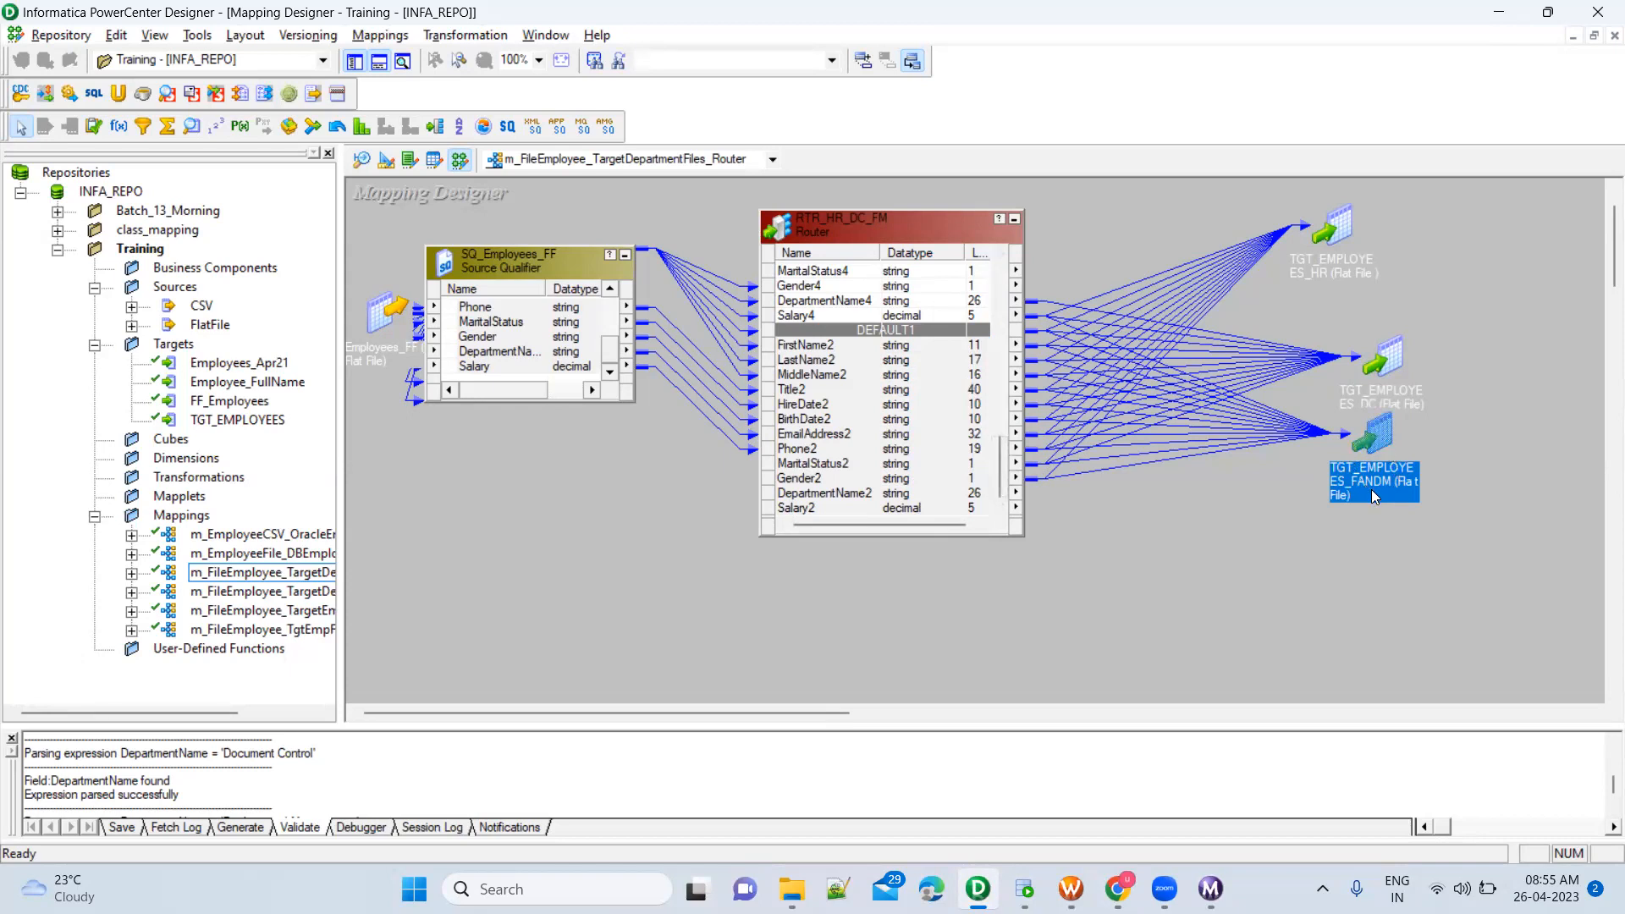
{"action": "left_click", "coordinate": [1309, 555]}
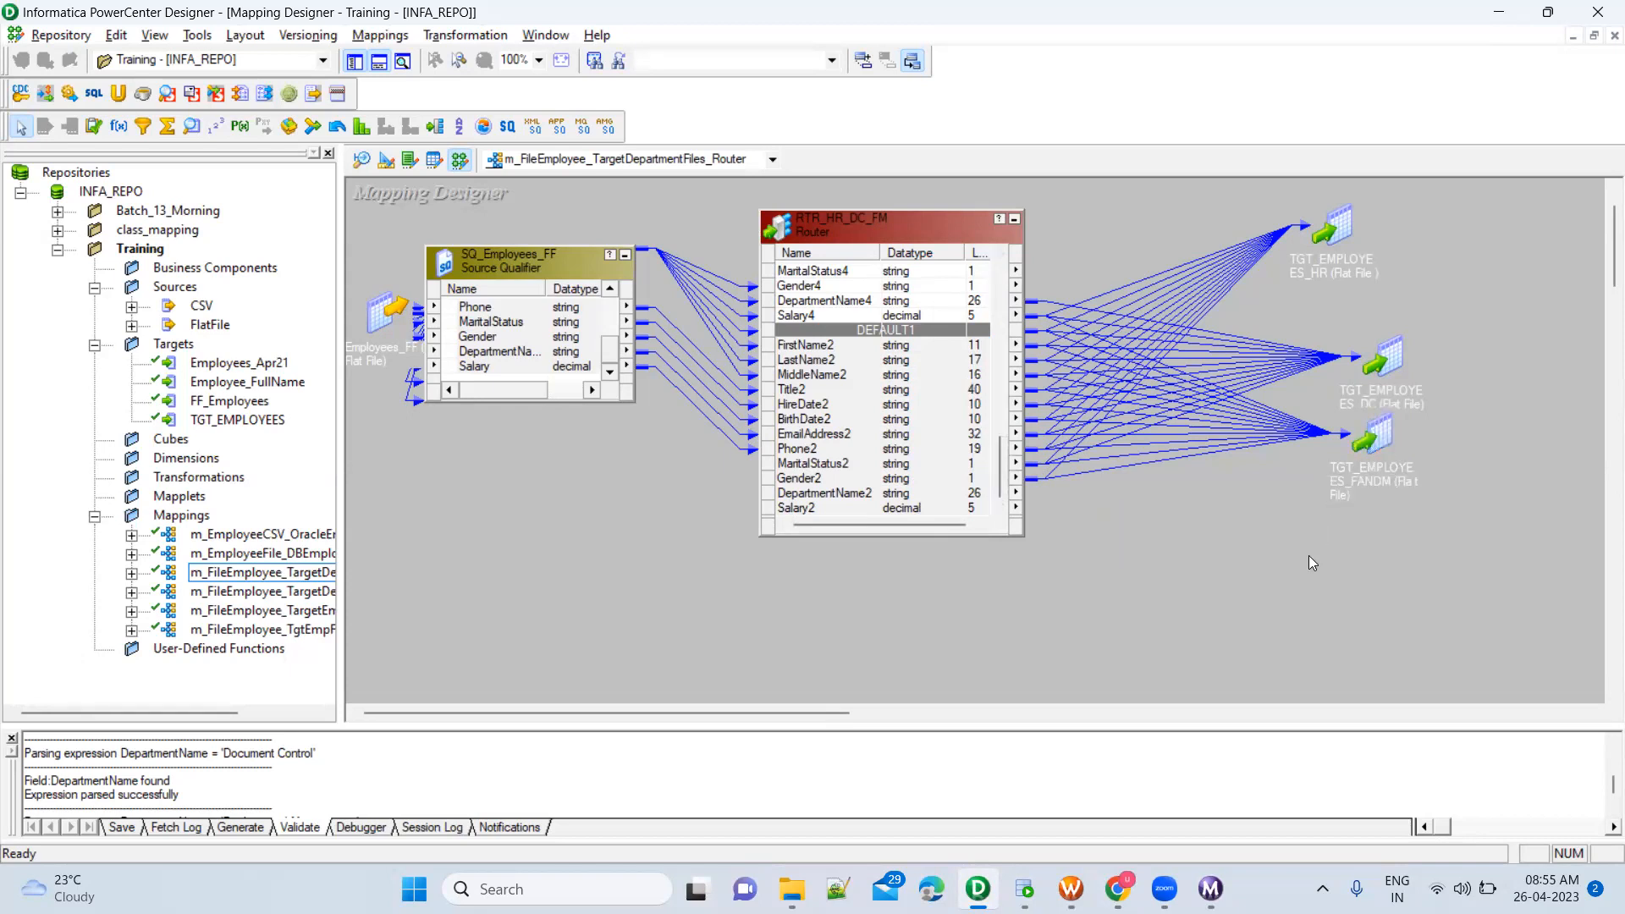
{"action": "key", "text": "ctrl+v"}
{"action": "left_click_drag", "start_coordinate": [1359, 580], "coordinate": [1323, 539]}
Rename the copied target definition as TGT_EMPLOYEES_OtherDepartments and apply the change
{"action": "double_click", "coordinate": [1334, 530]}
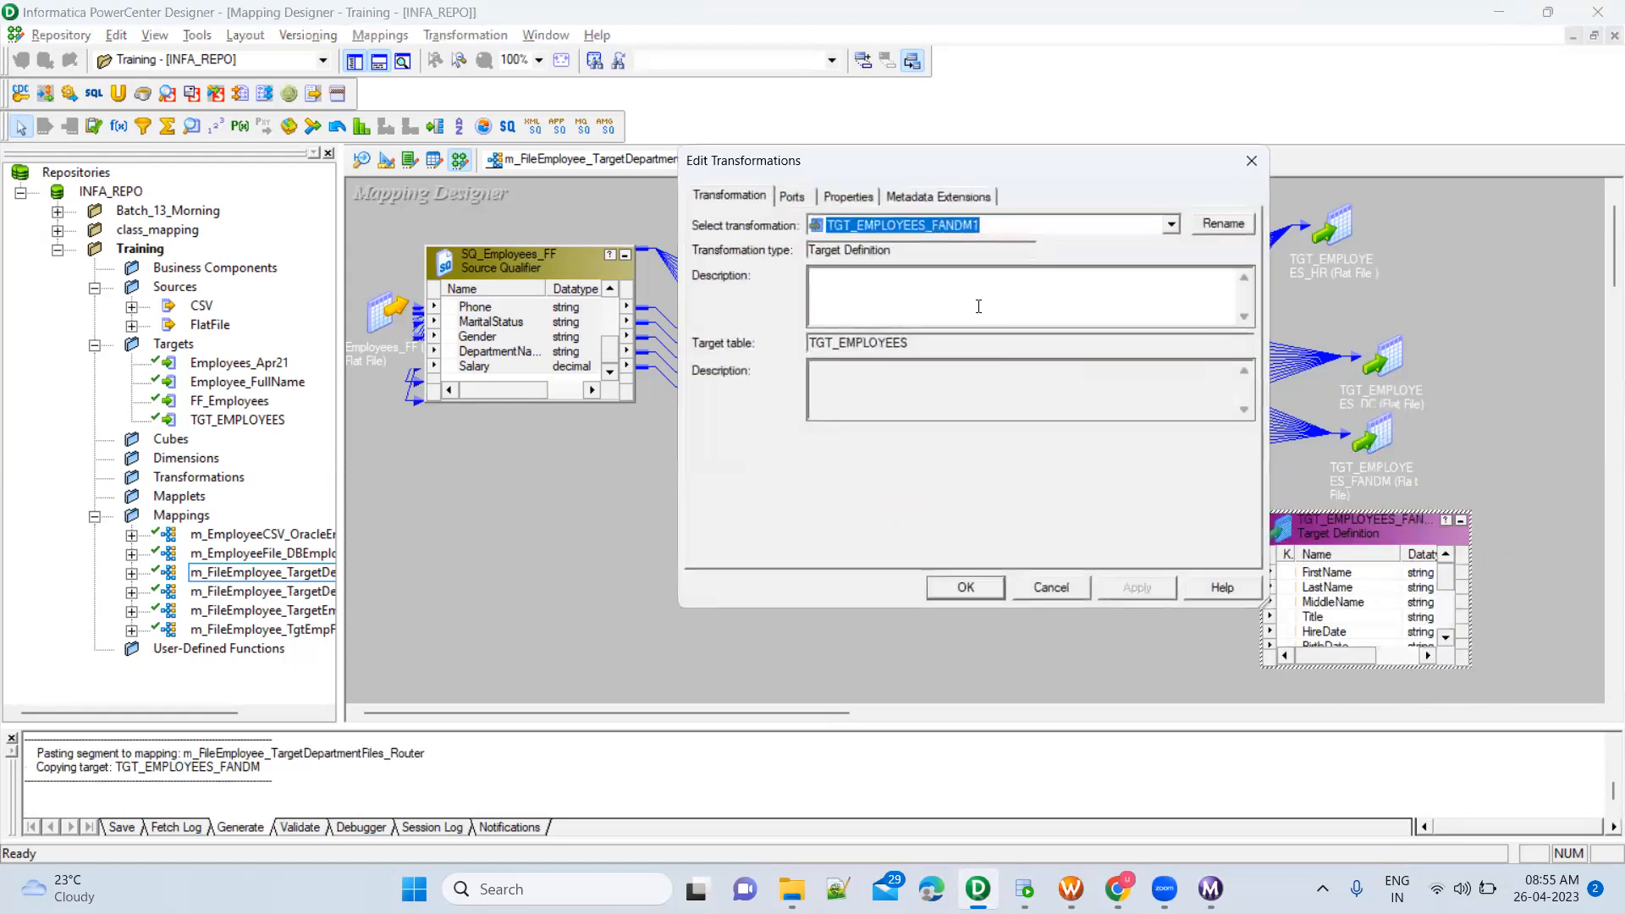
{"action": "left_click", "coordinate": [1212, 223]}
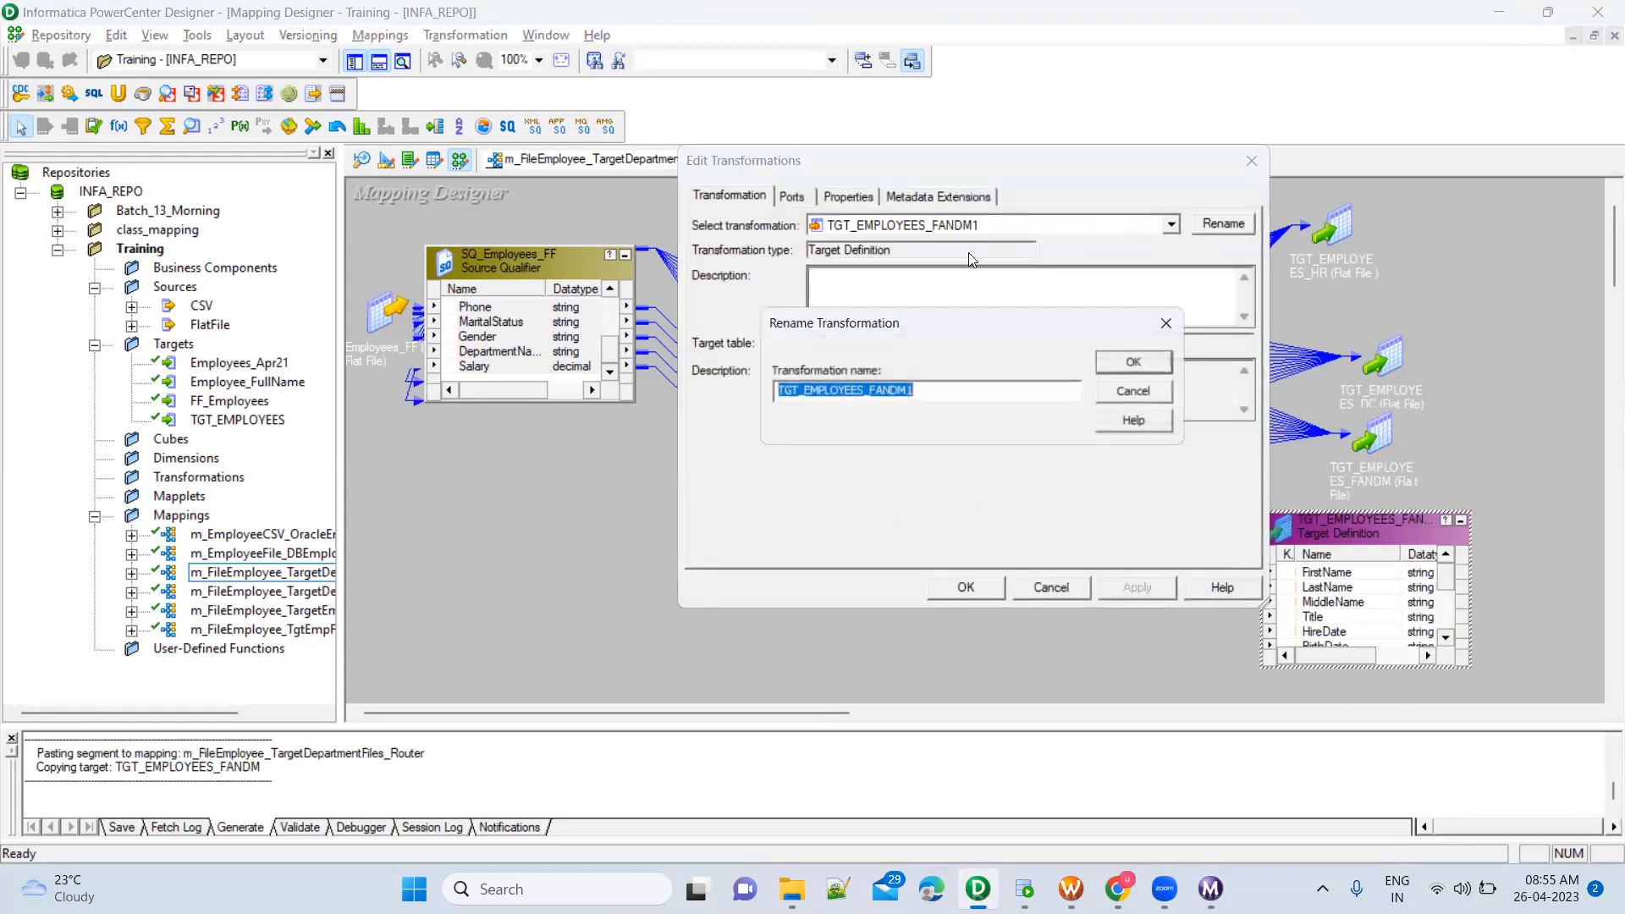
{"action": "left_click", "coordinate": [869, 393]}
{"action": "left_click_drag", "start_coordinate": [869, 393], "coordinate": [914, 392]}
{"action": "type", "text": "Other"}
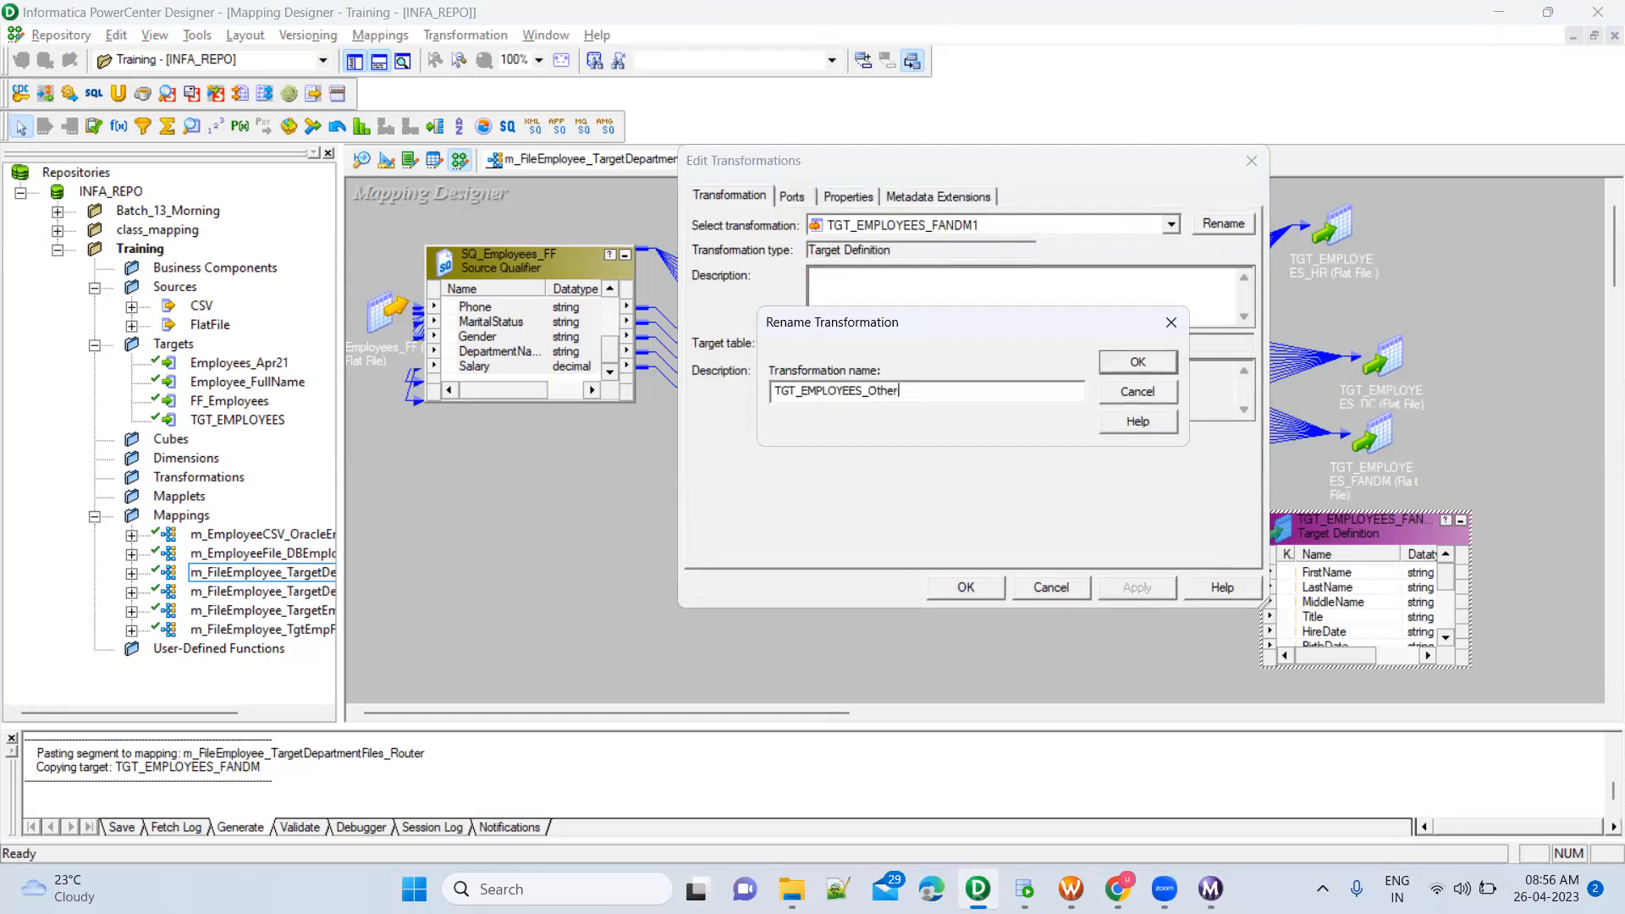
{"action": "type", "text": "Departments"}
{"action": "left_click", "coordinate": [1137, 361]}
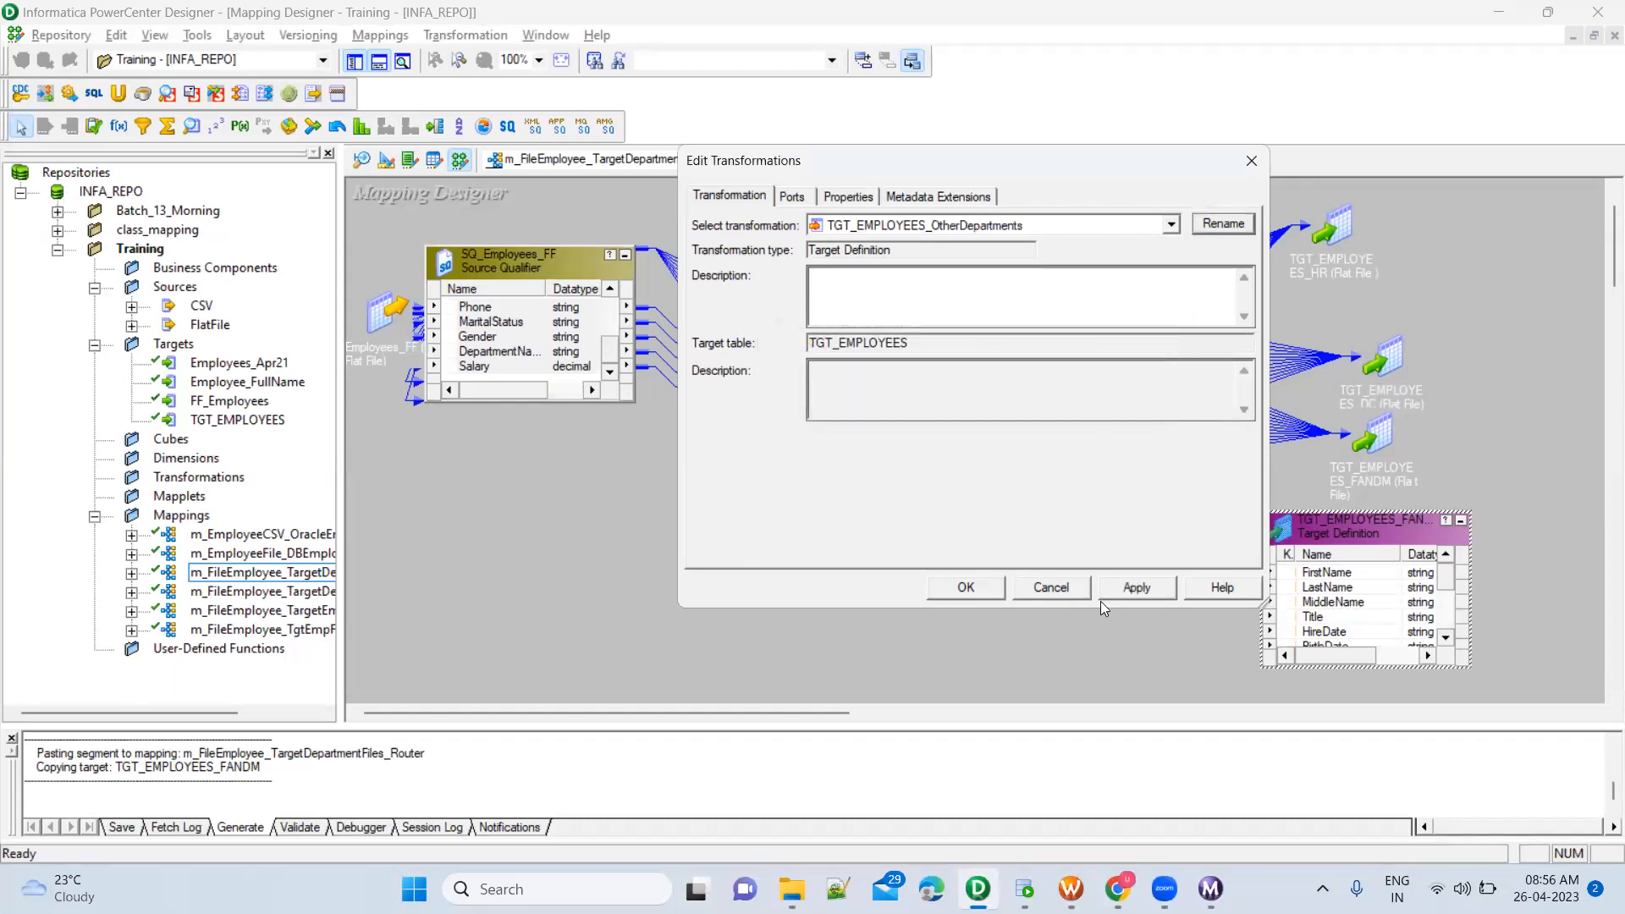
{"action": "left_click", "coordinate": [1127, 596]}
{"action": "left_click", "coordinate": [964, 588]}
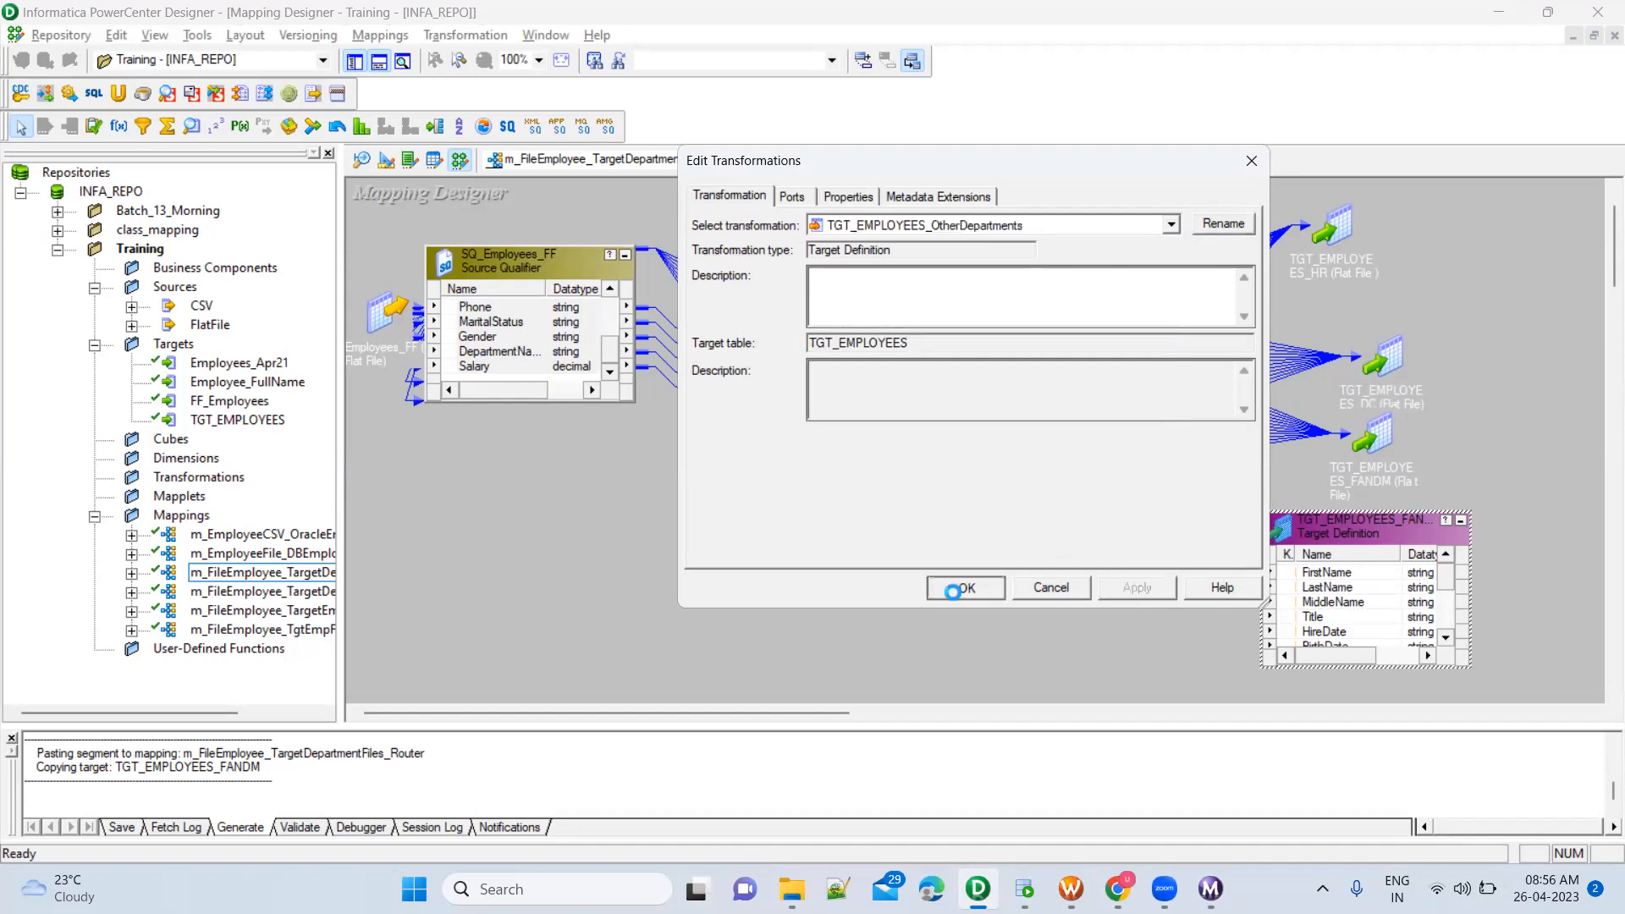
Link the Router's DEFAULT1 group ports, FirstName2 through Salary2, to the TGT_EMPLOYEES_OtherDepartments target, and collapse the target to an icon
{"action": "left_click", "coordinate": [829, 345]}
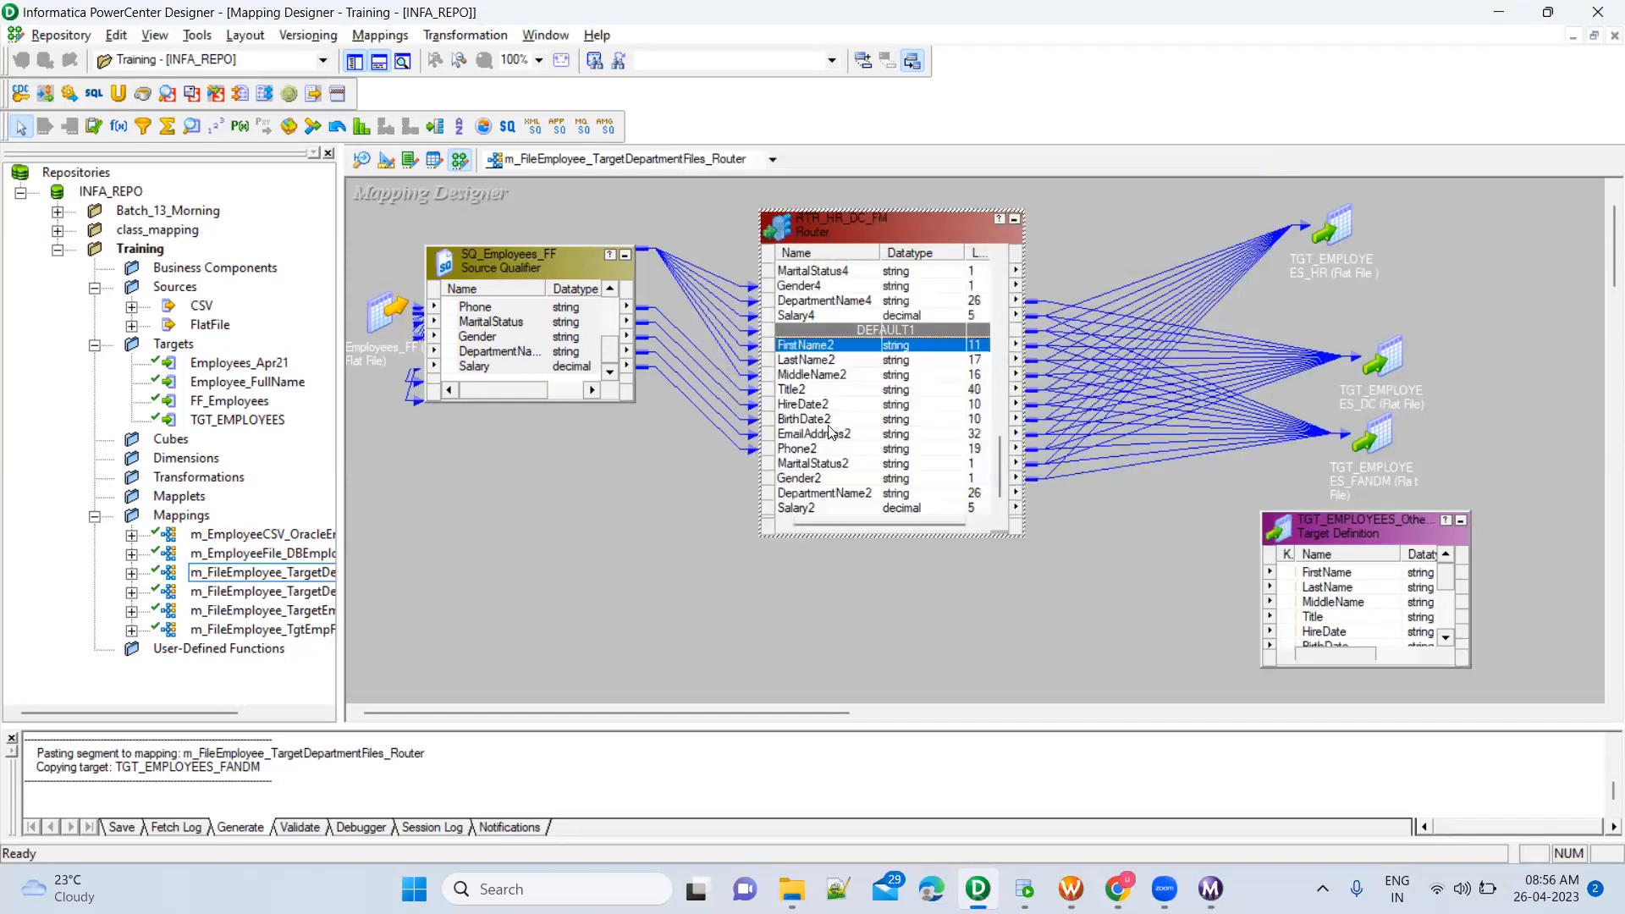
{"action": "left_click", "coordinate": [833, 508], "text": "shift"}
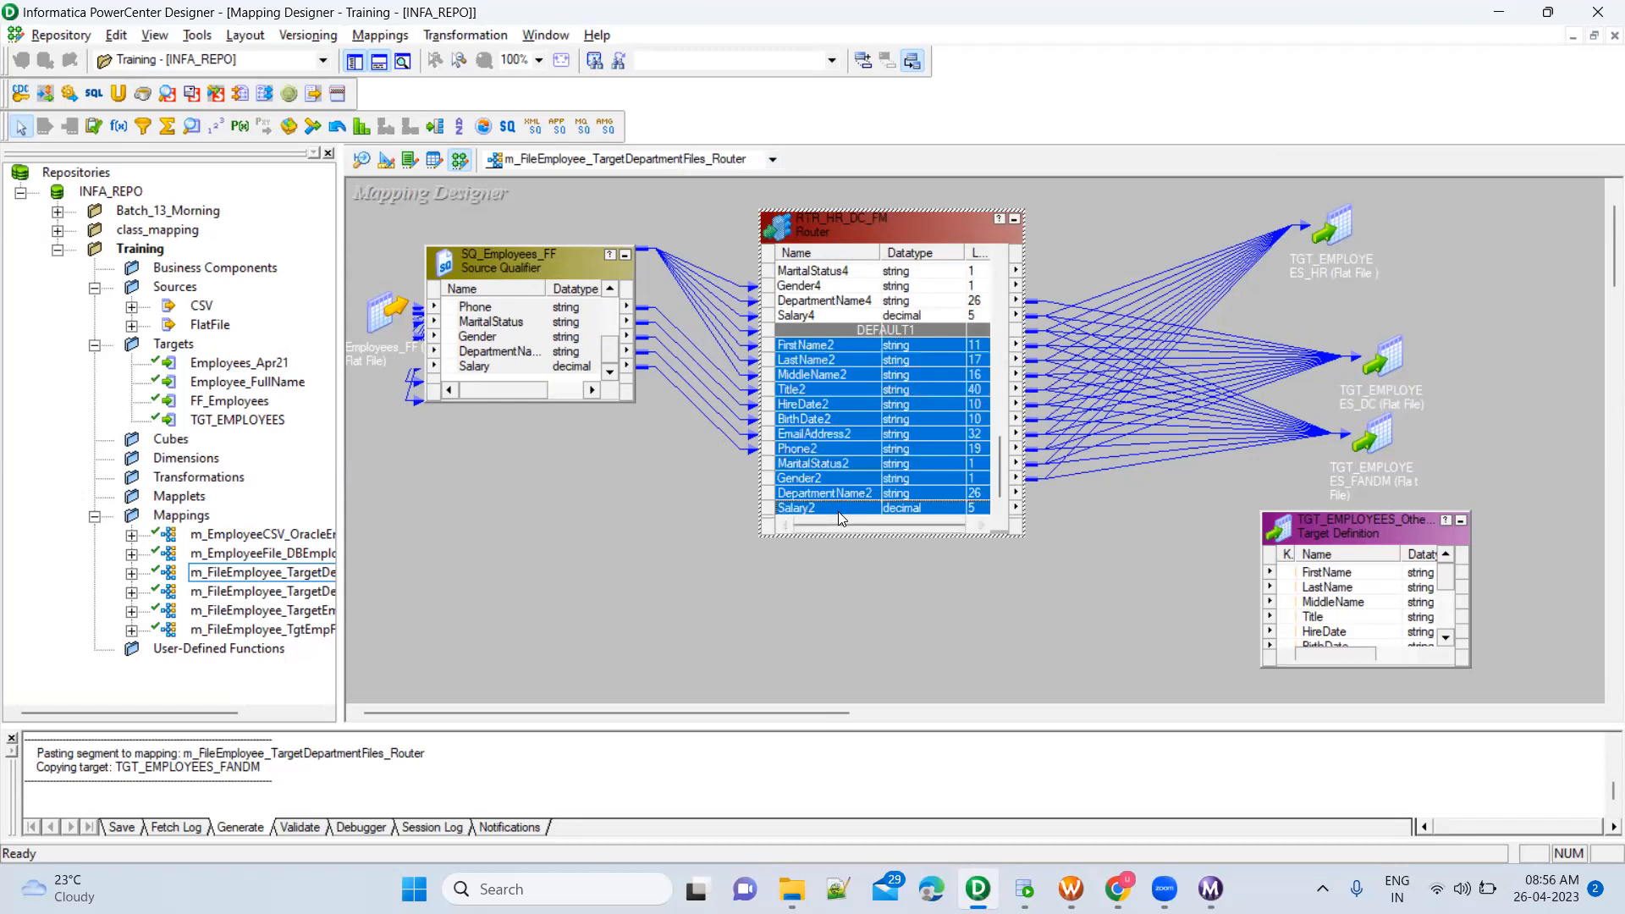
{"action": "left_click_drag", "start_coordinate": [777, 342], "coordinate": [1331, 579]}
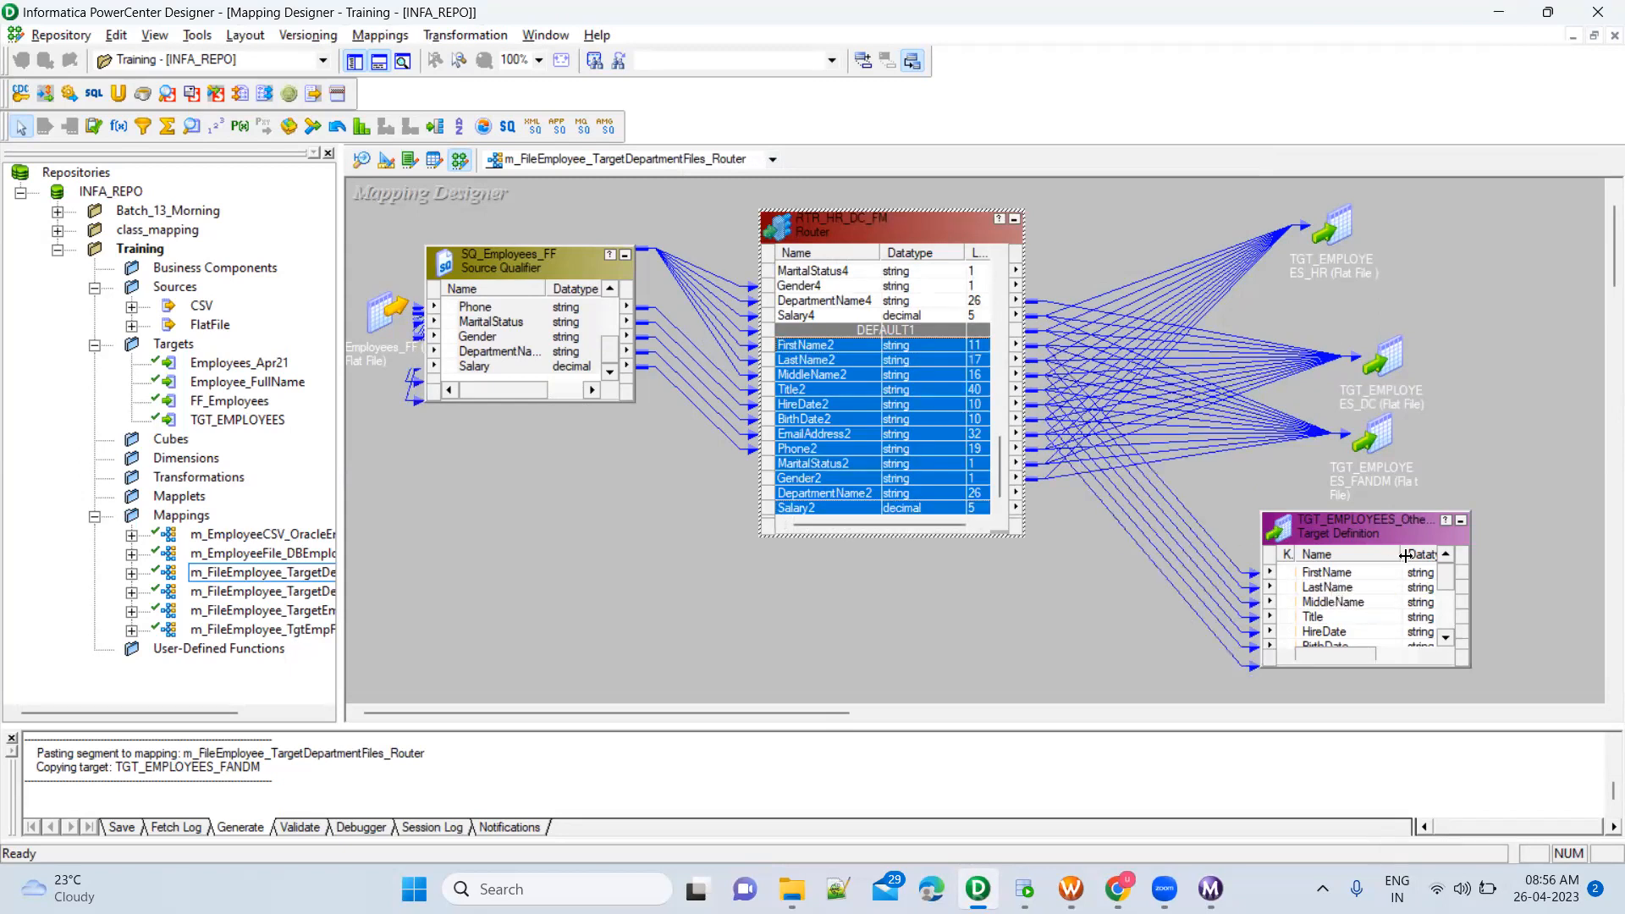
{"action": "left_click", "coordinate": [1463, 528]}
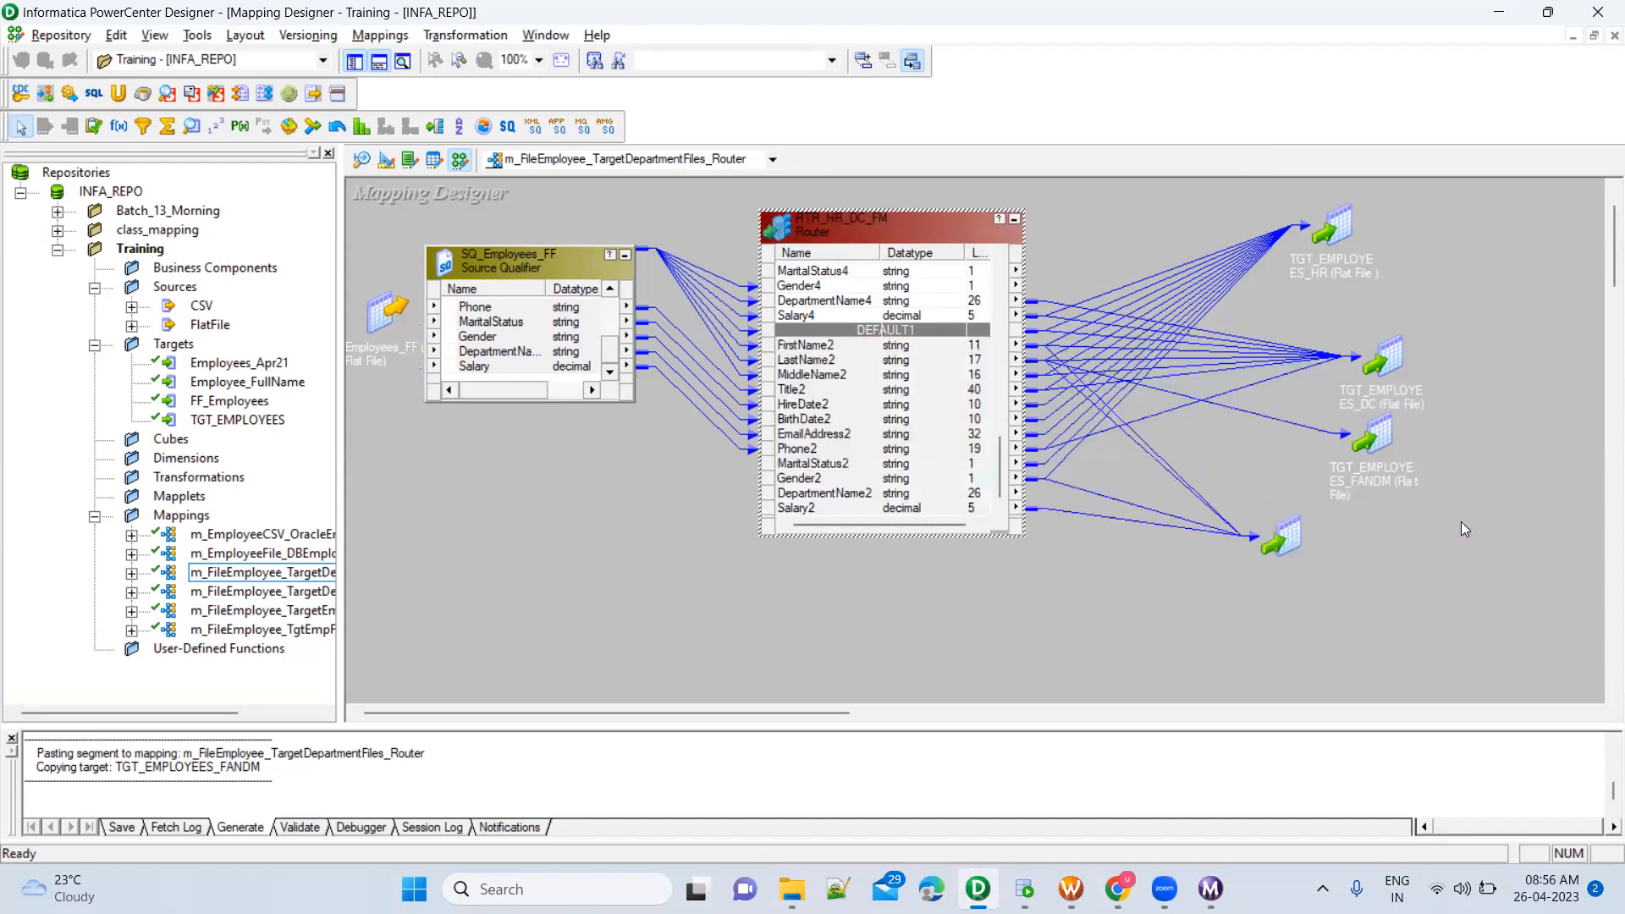
Enlarge the output area and save the m_FileEmployee_TargetDepartmentFiles_Router mapping to the repository
{"action": "left_click_drag", "start_coordinate": [1143, 725], "coordinate": [1138, 508]}
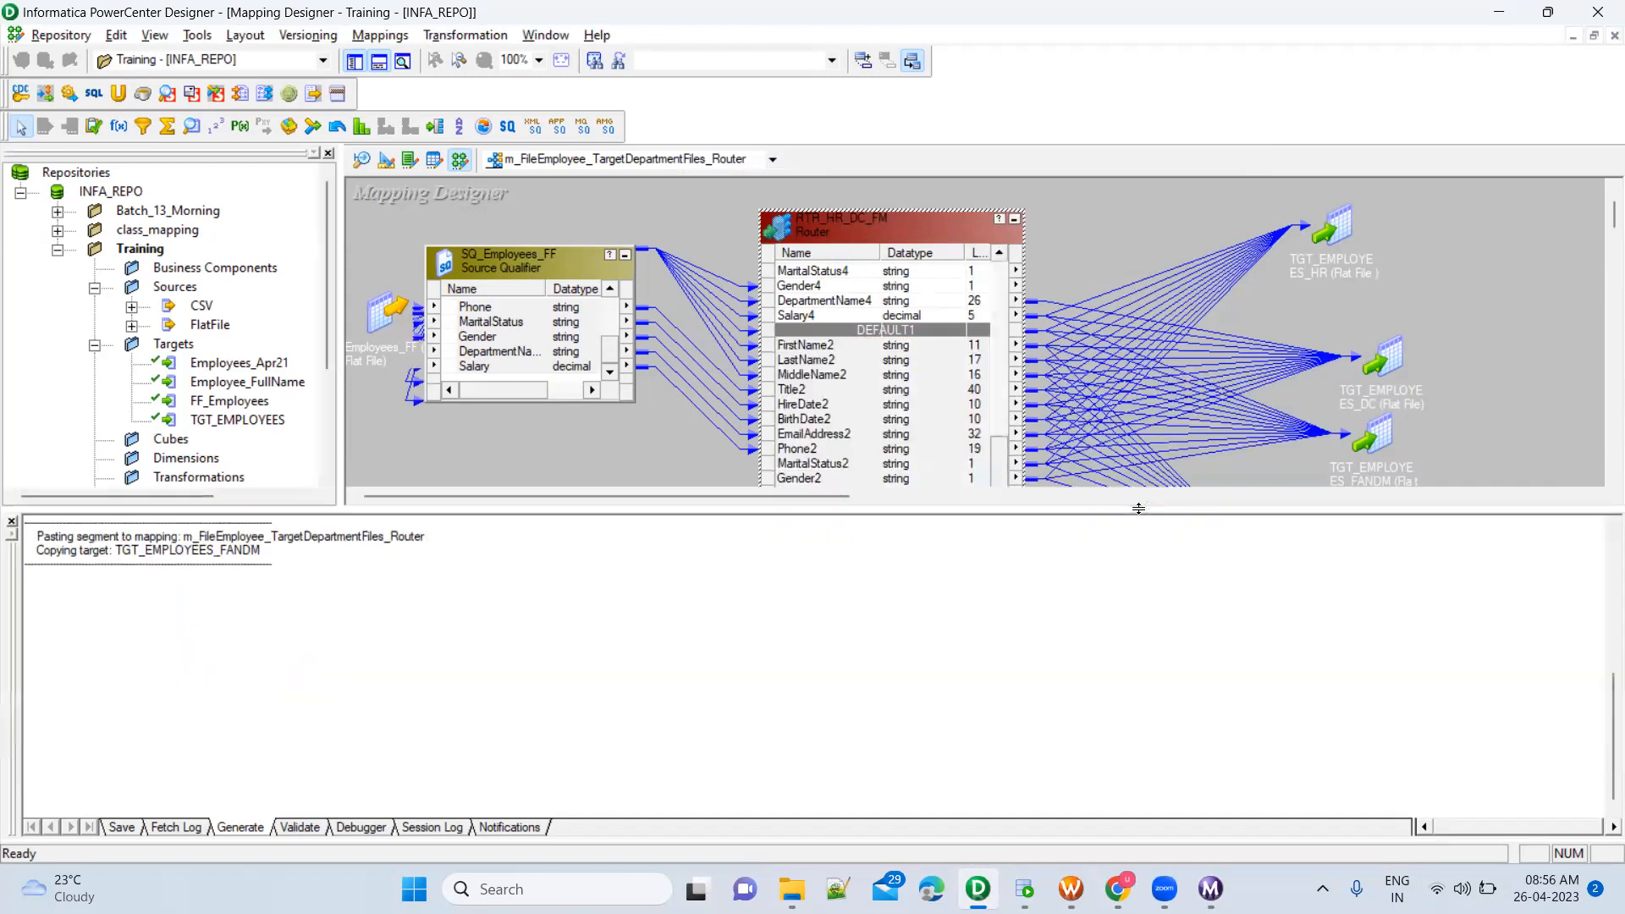
{"action": "key", "text": "ctrl+s"}
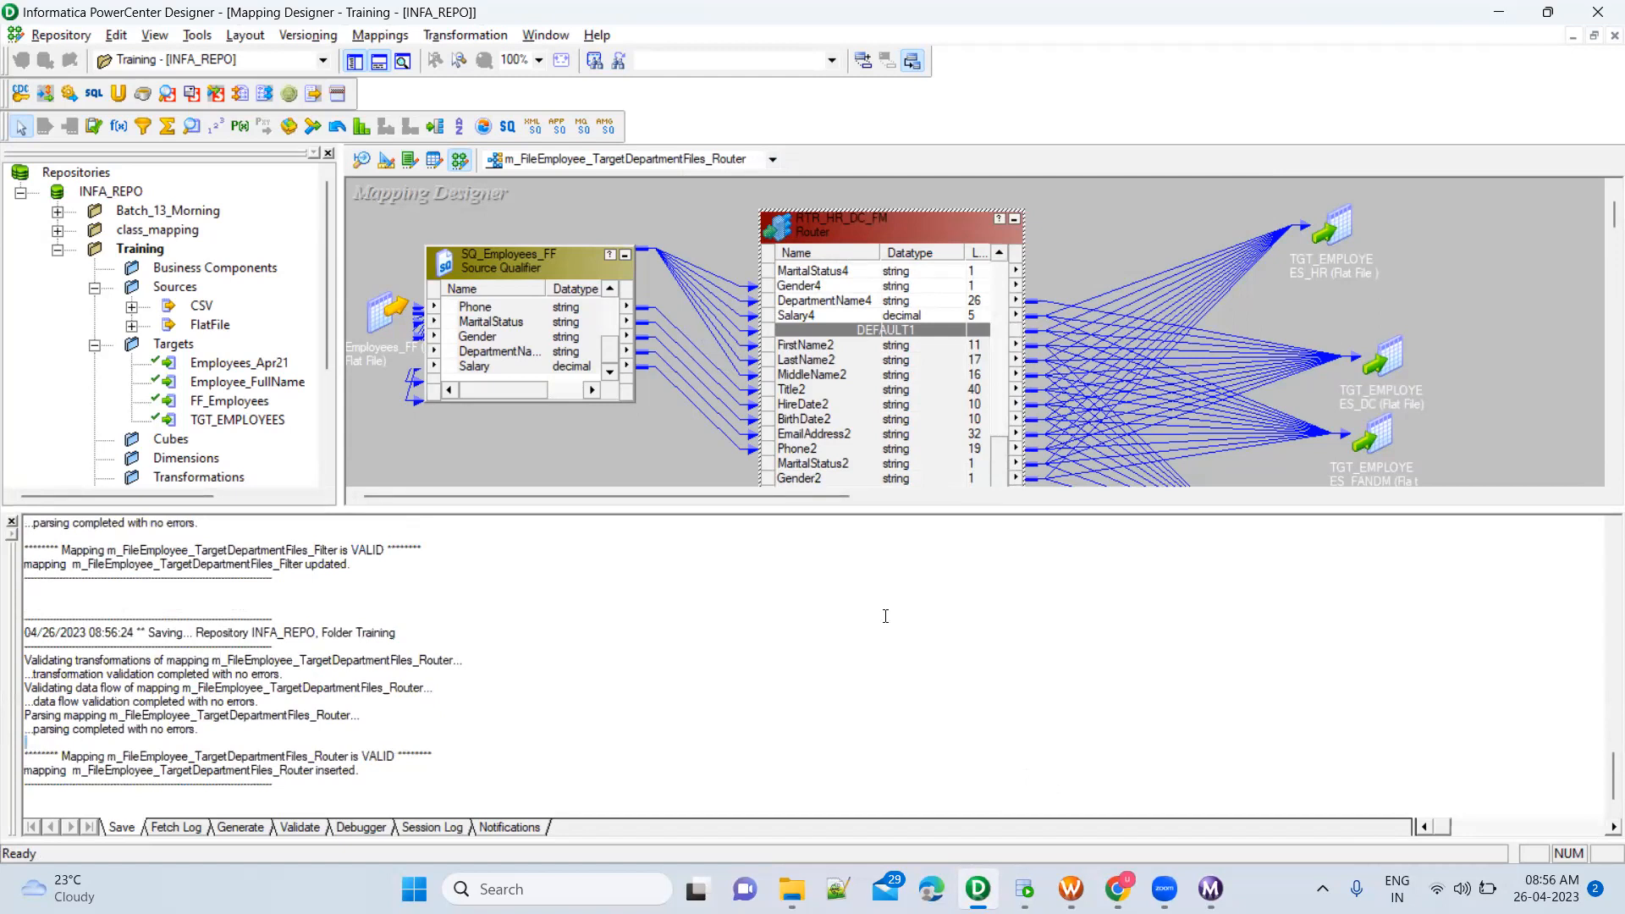
Switch to Workflow Manager and add a session for the m_FileEmployee_TargetDepartmentFiles_Router mapping to wf_Training_Batch2, beside the existing sessions
{"action": "mouse_move", "coordinate": [1071, 888]}
{"action": "left_click", "coordinate": [1071, 783]}
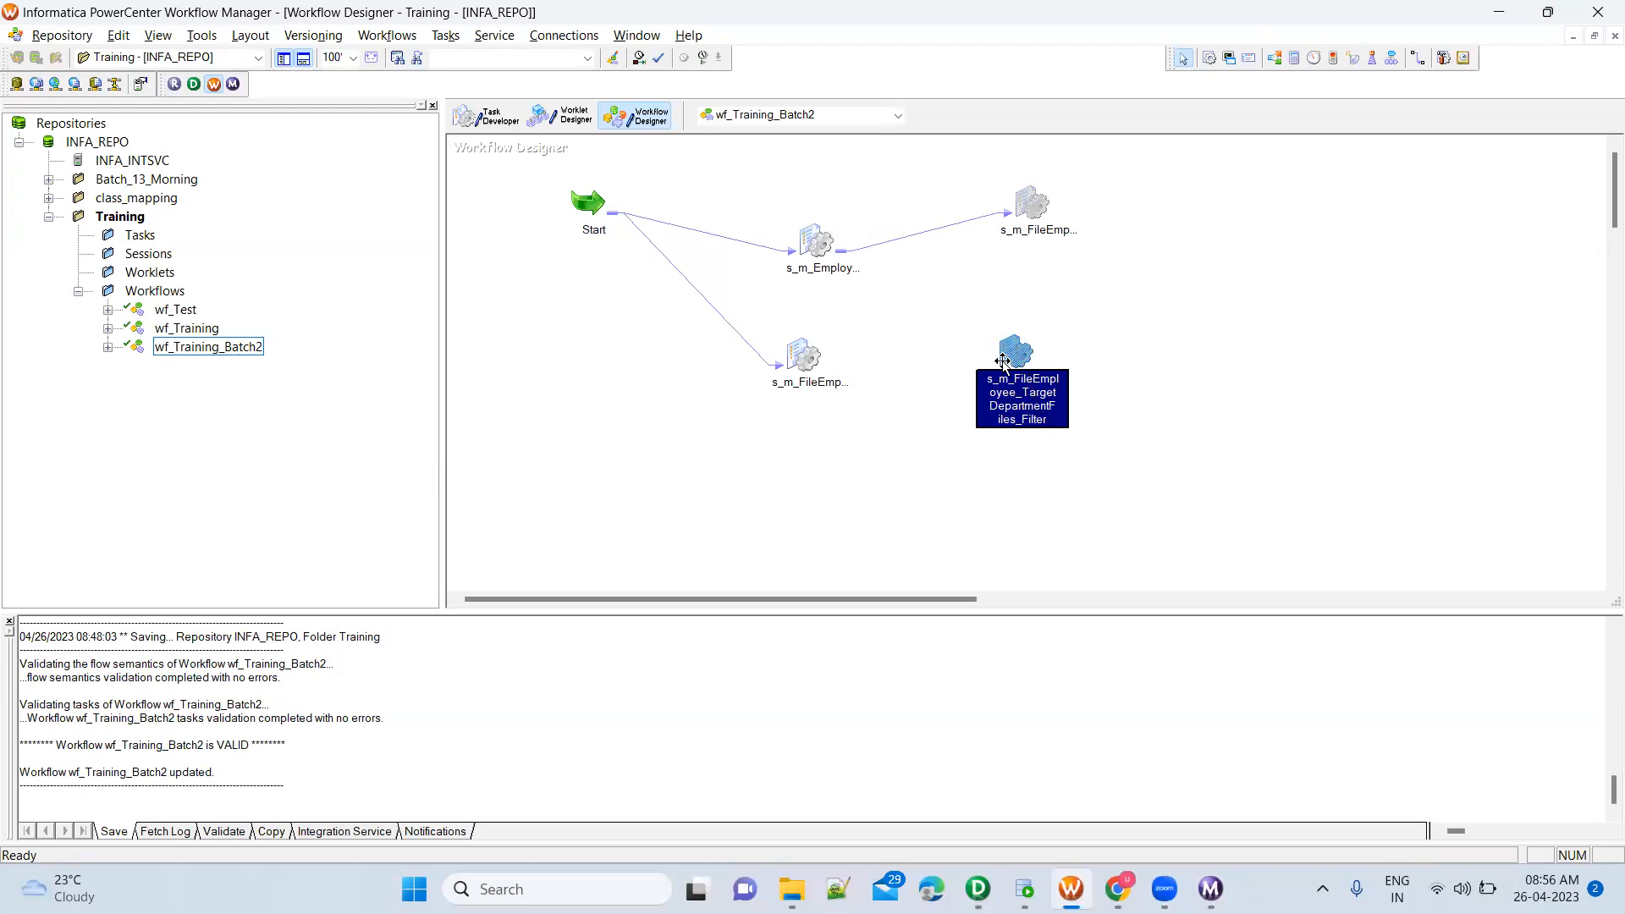
{"action": "left_click", "coordinate": [1136, 374]}
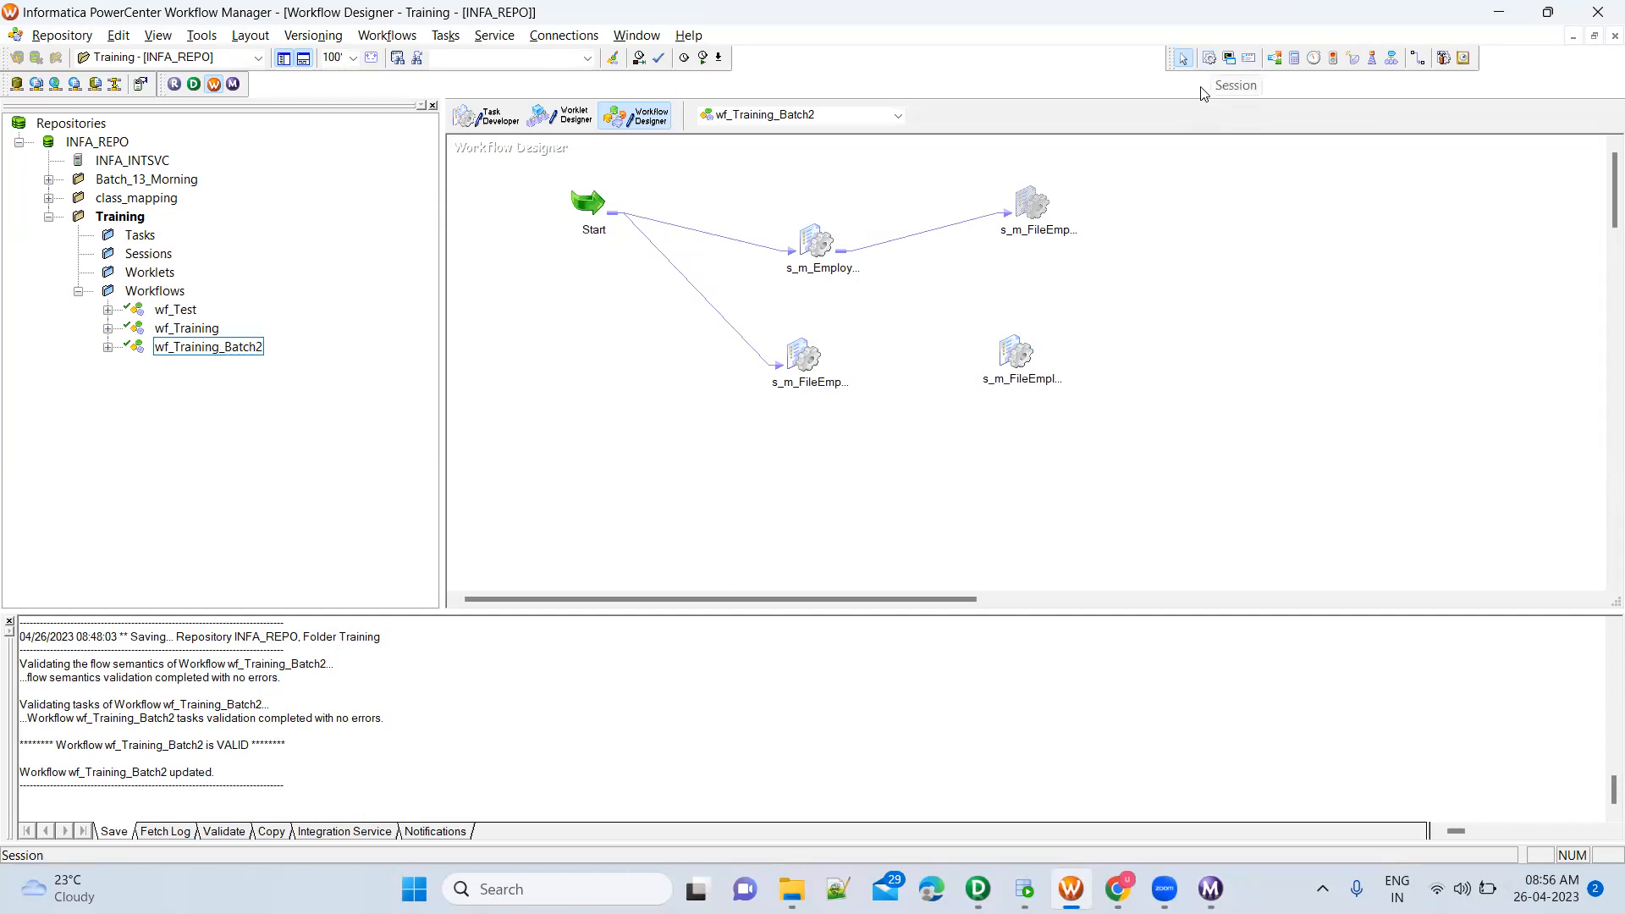
{"action": "left_click", "coordinate": [1209, 58]}
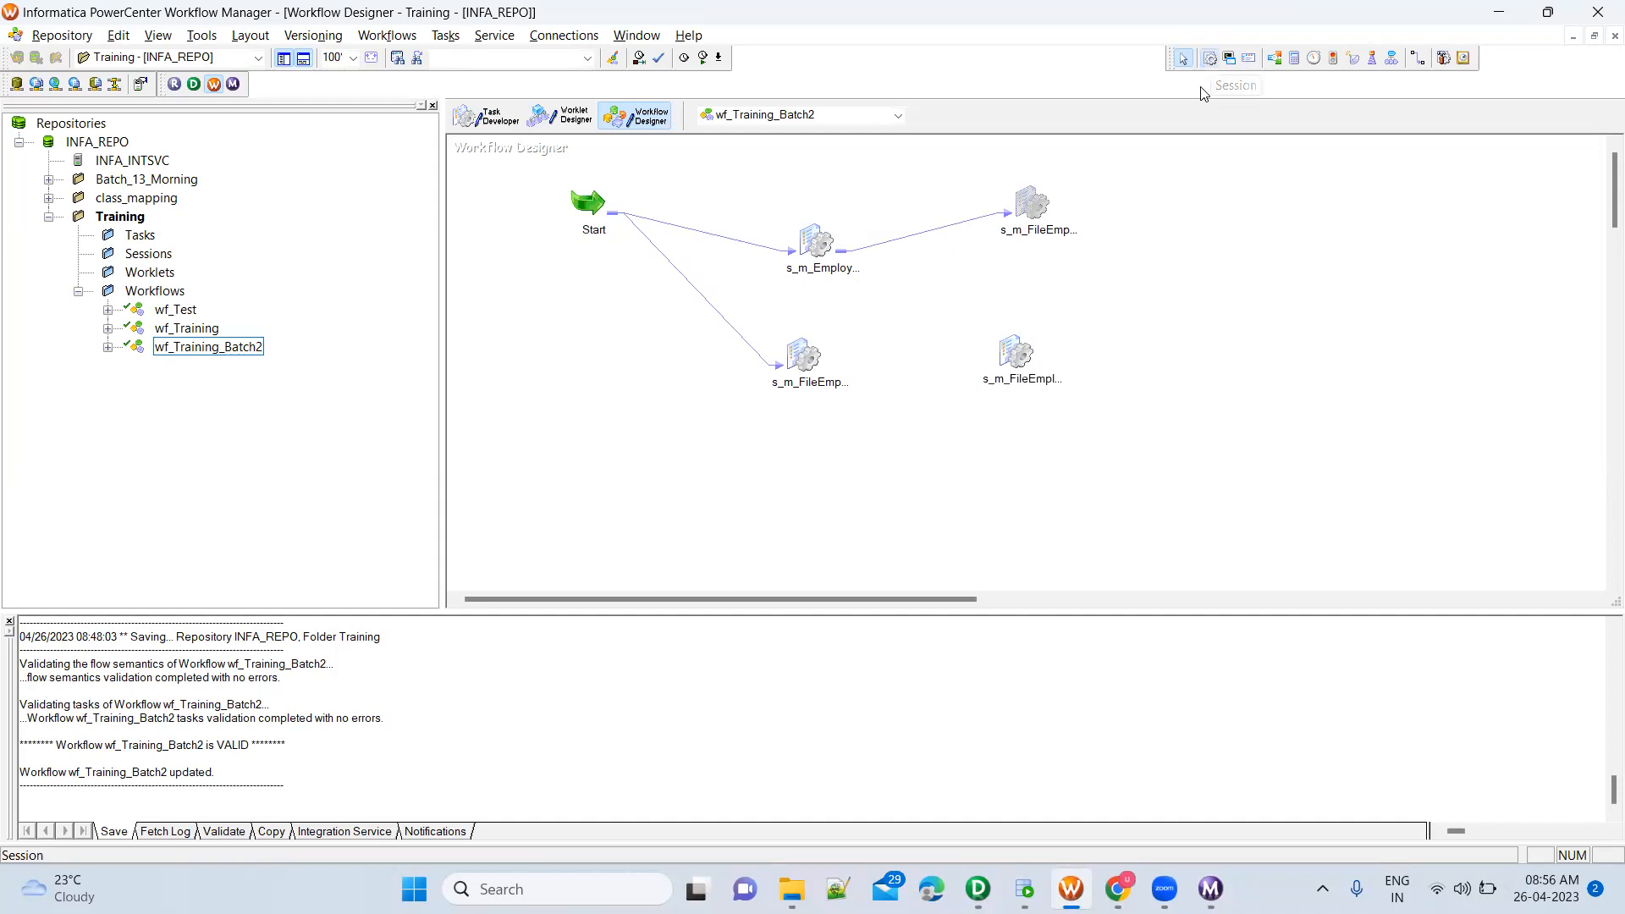
{"action": "left_click", "coordinate": [1197, 278]}
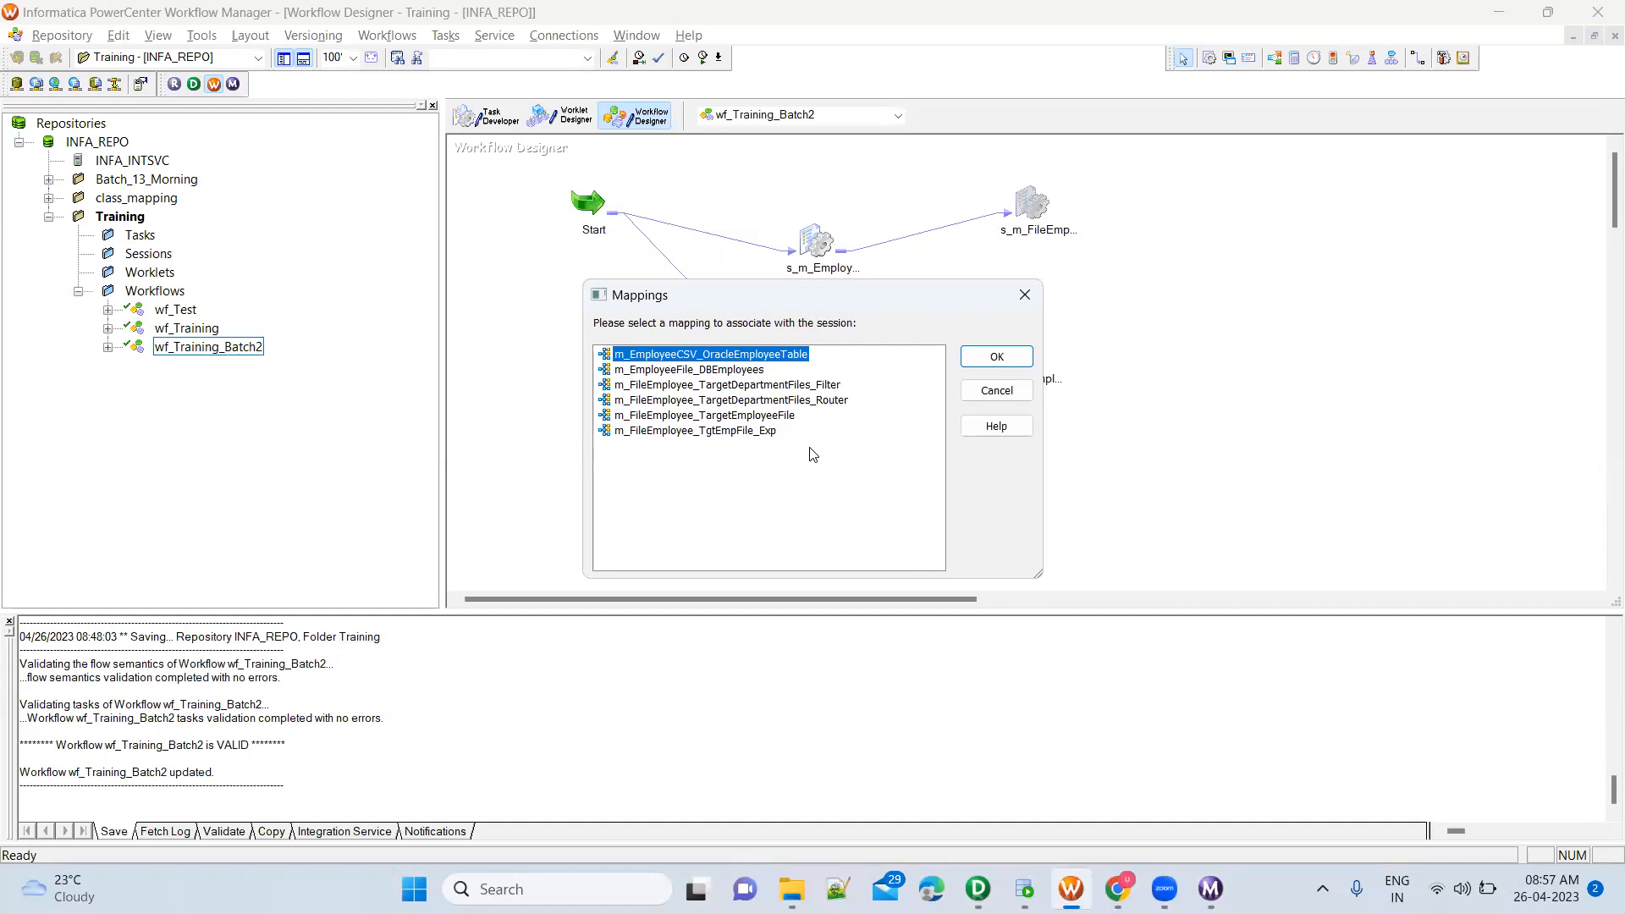
{"action": "double_click", "coordinate": [829, 402]}
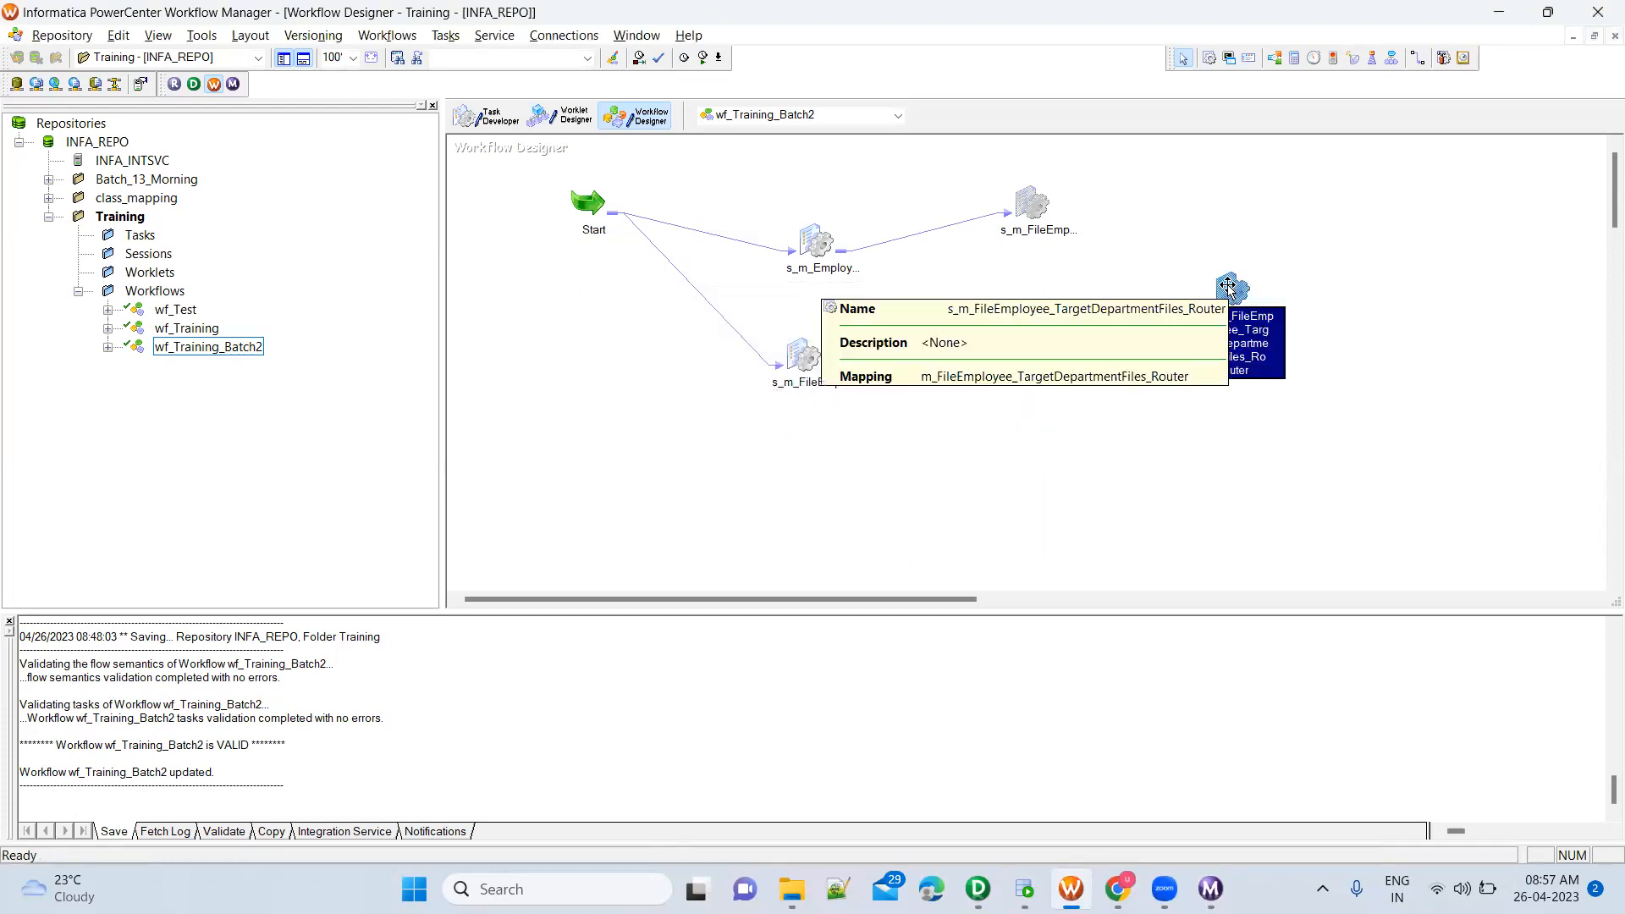
Open the new Router session's mapping settings for the SQ_Employees_FF source and open its source file directory for editing
{"action": "double_click", "coordinate": [1229, 288]}
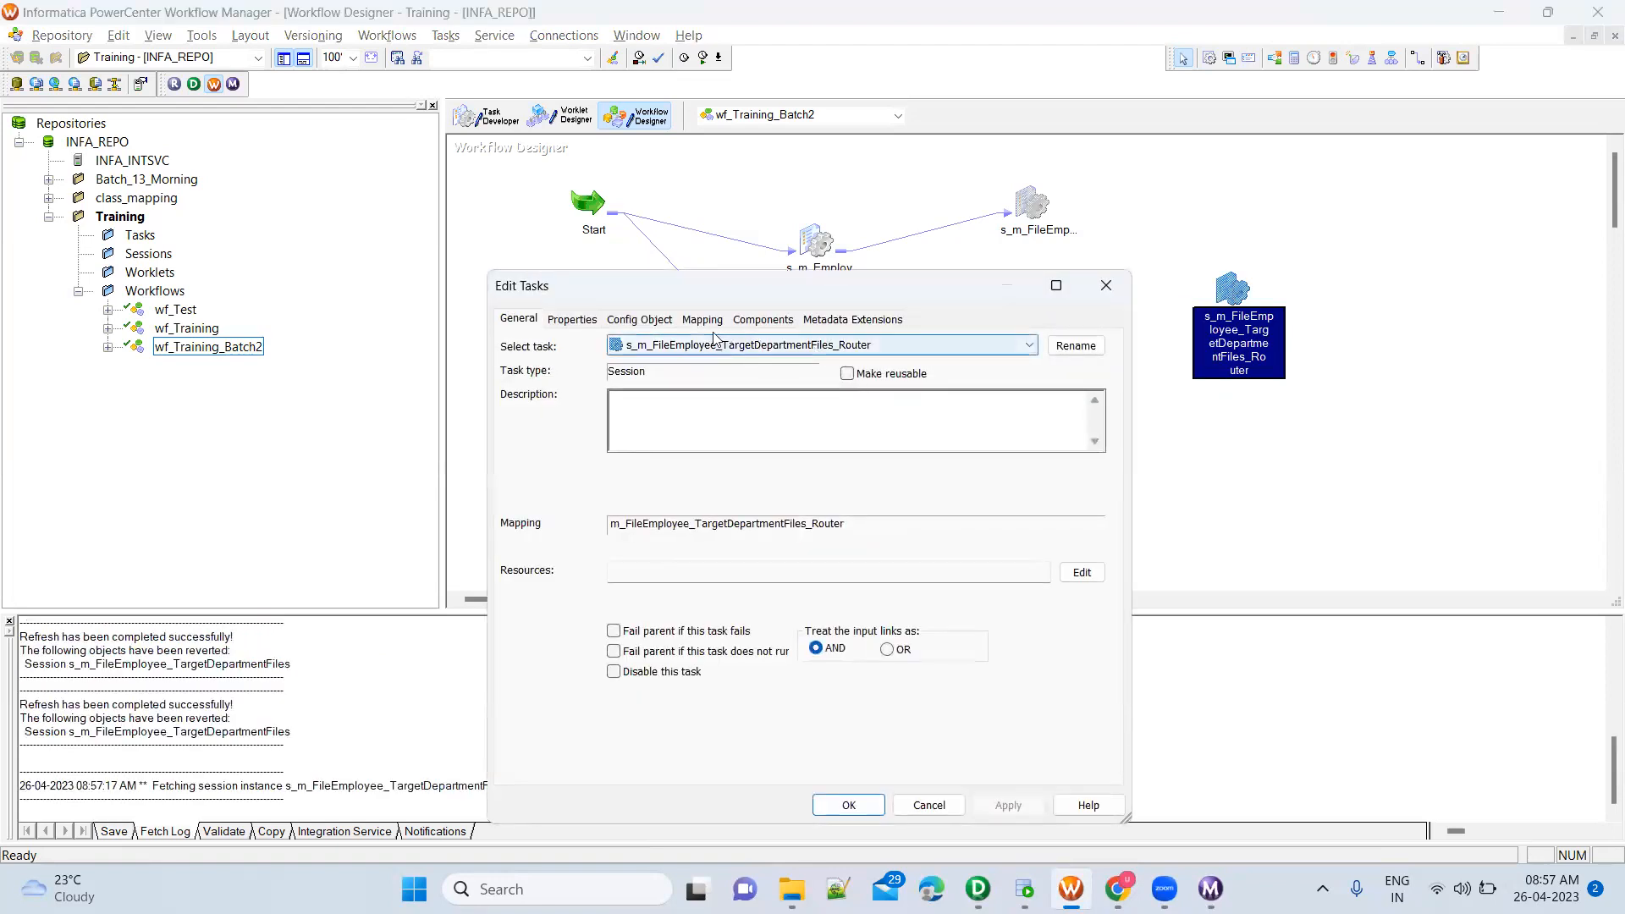
{"action": "left_click", "coordinate": [702, 322]}
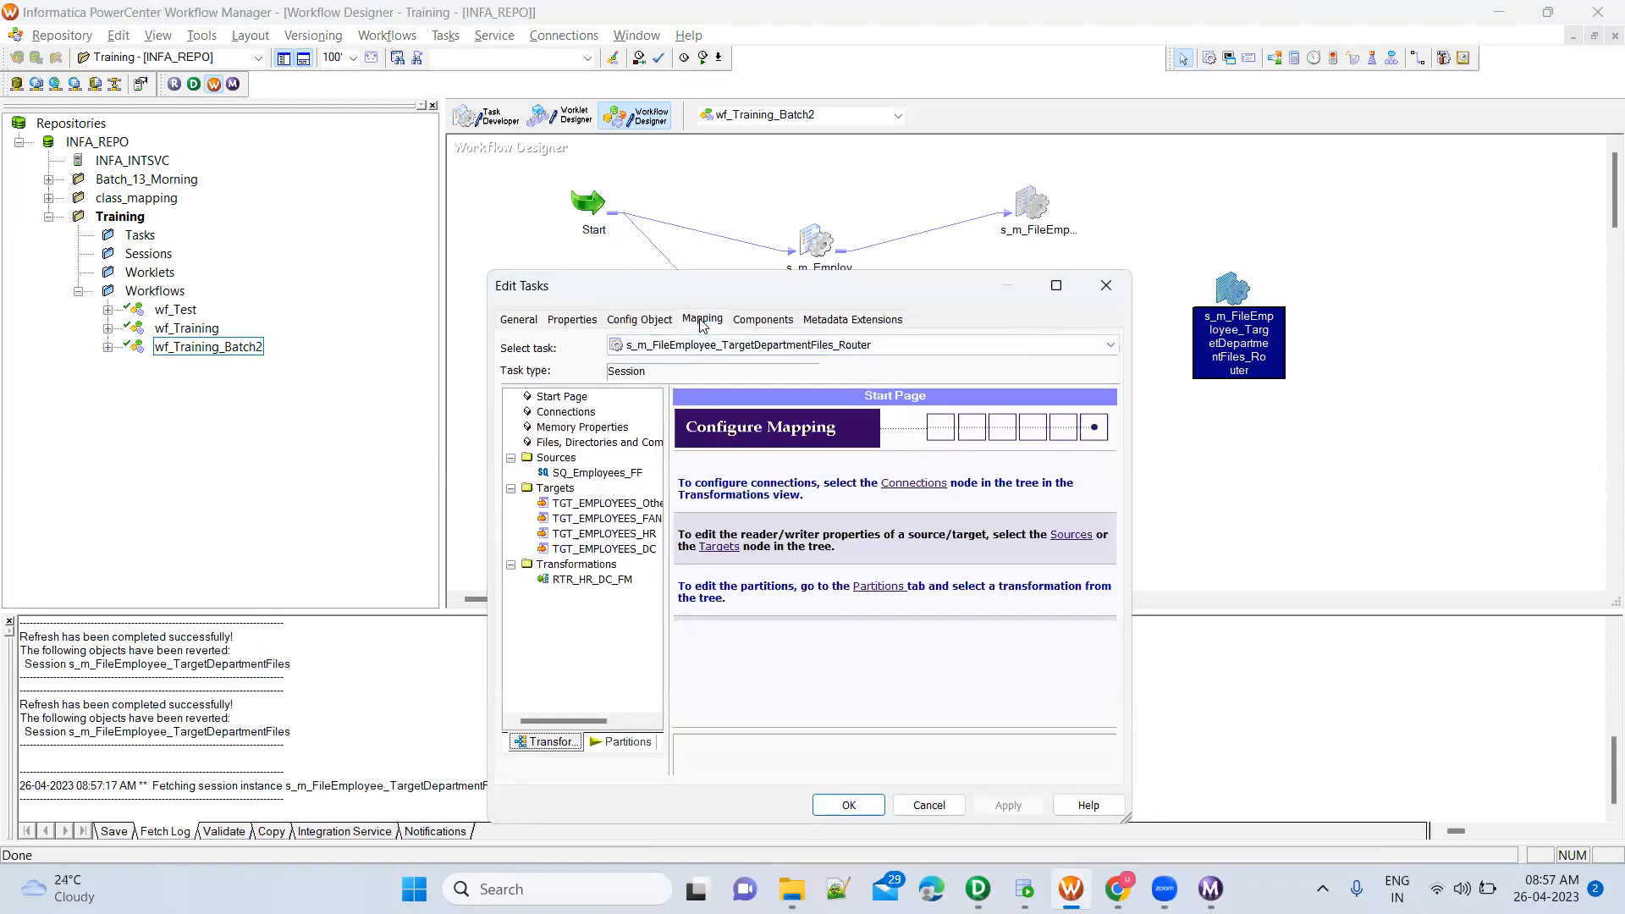
{"action": "left_click", "coordinate": [598, 473]}
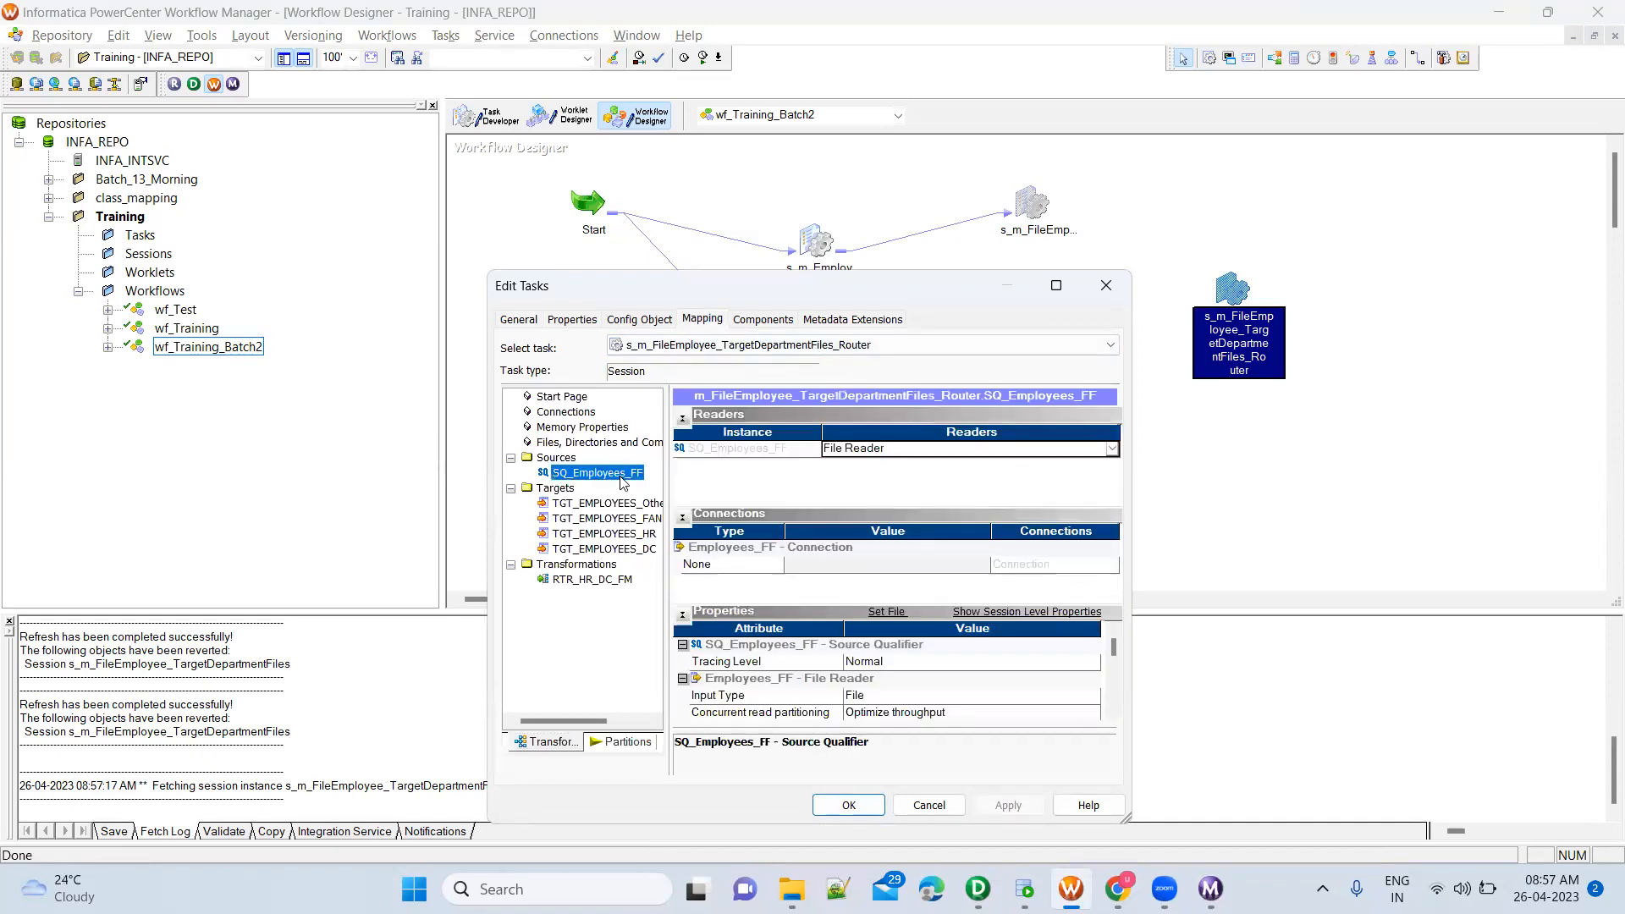
{"action": "scroll", "coordinate": [1118, 715], "scroll_direction": "down", "scroll_amount": 5}
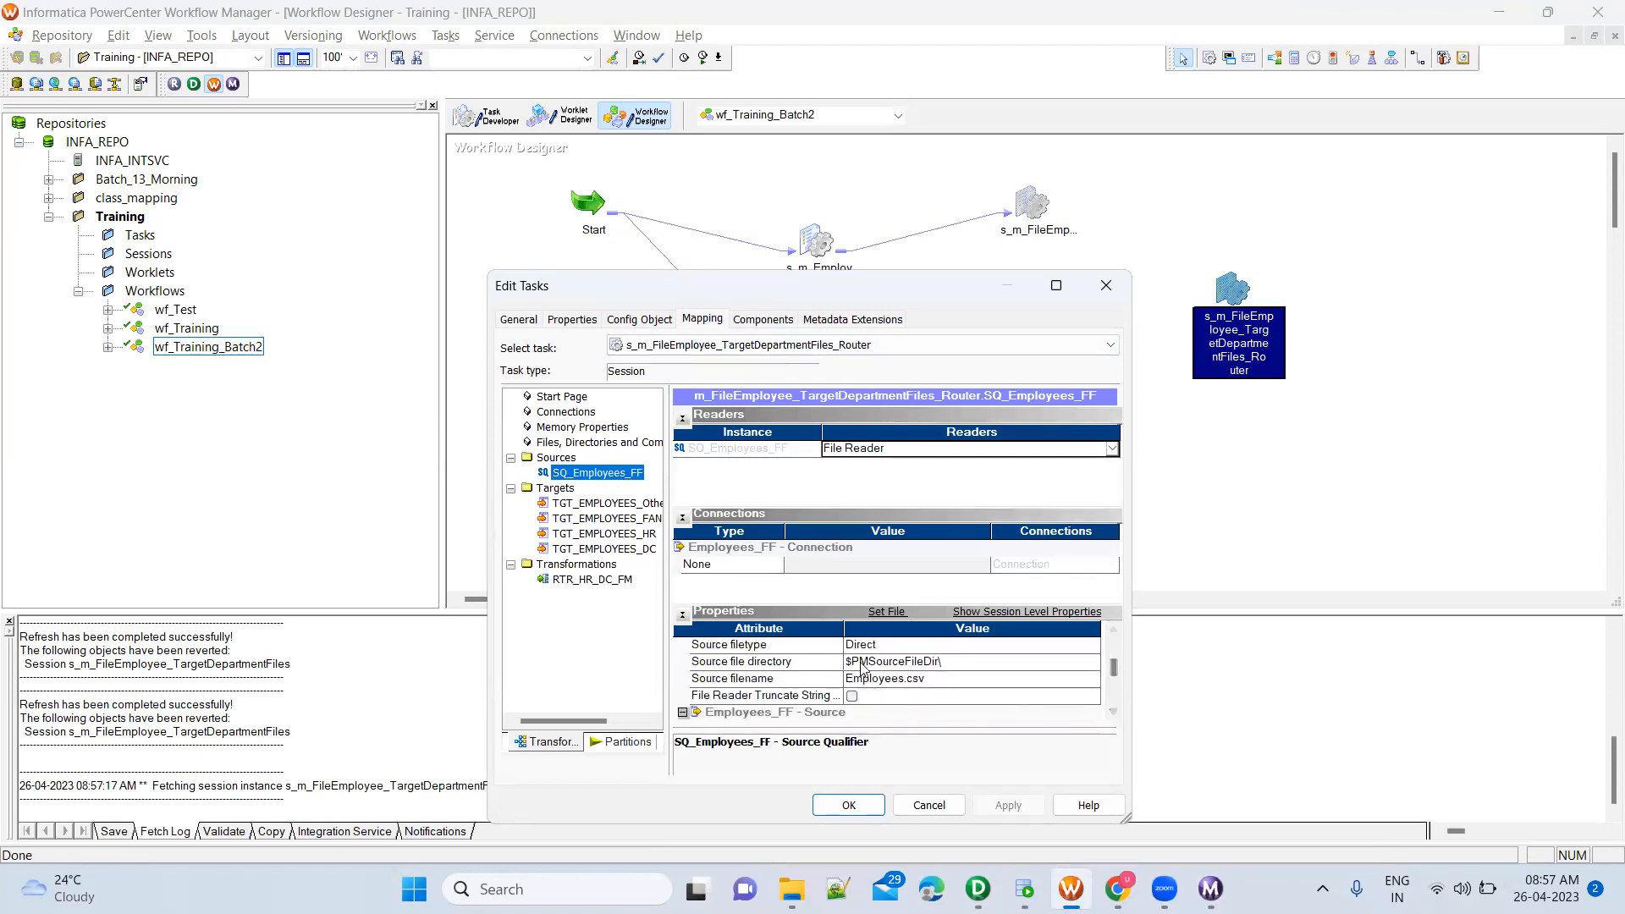
{"action": "left_click", "coordinate": [939, 662]}
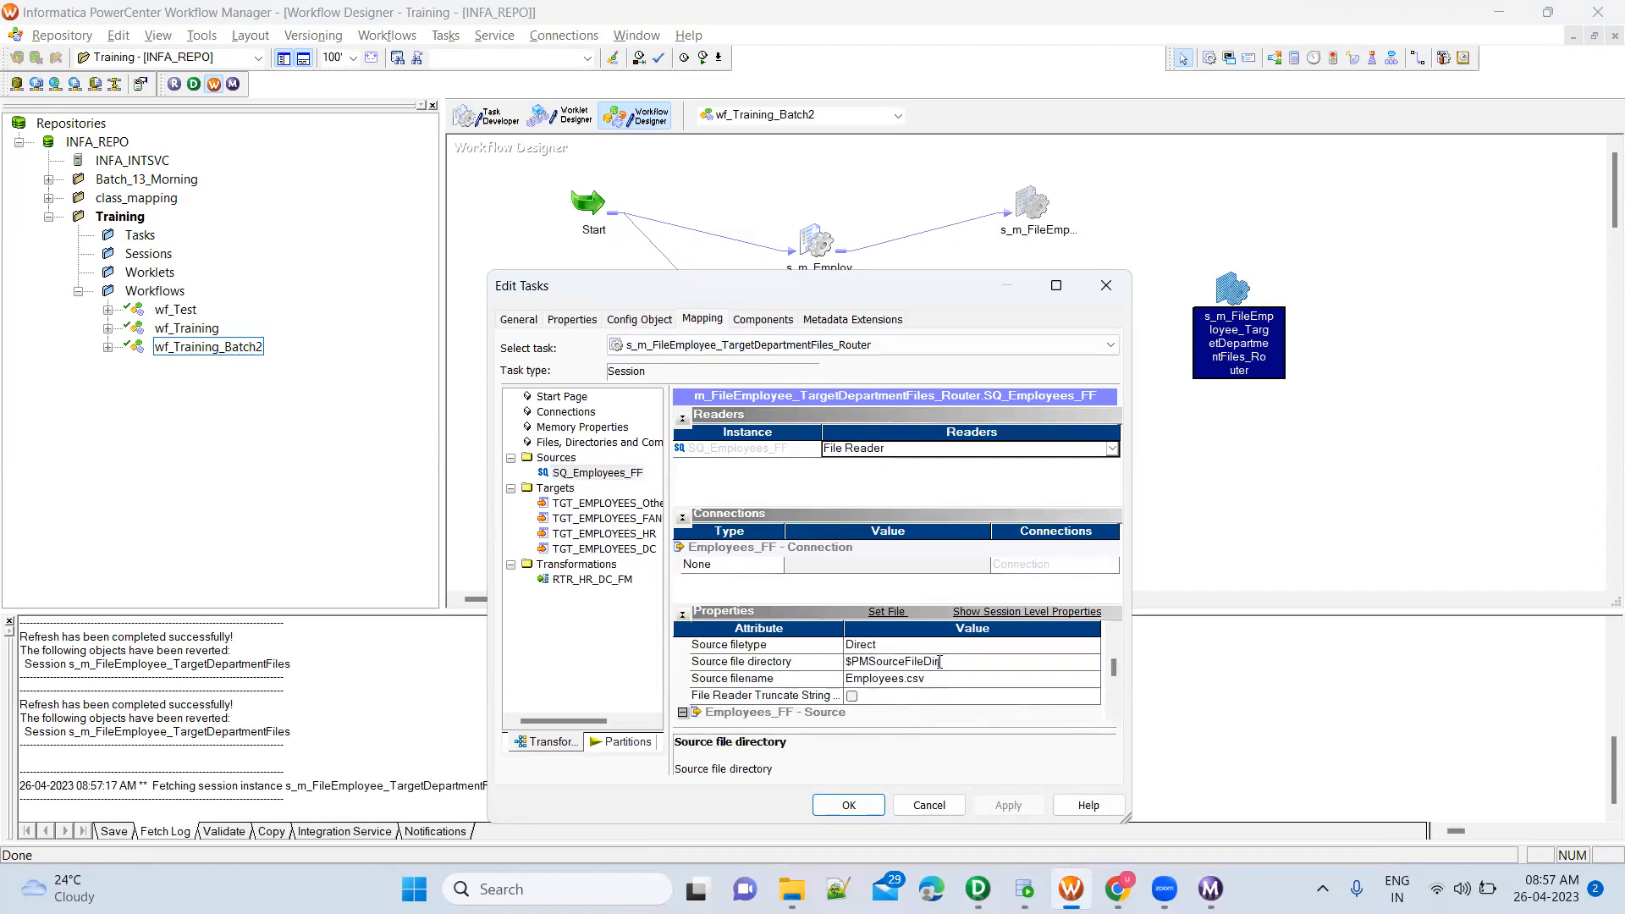
Check the SrcFiles\Training folder in File Explorer, set the SQ_Employees_FF source file directory to $PMSourceFileDir\Training\, and accept the session settings
{"action": "left_click", "coordinate": [791, 888]}
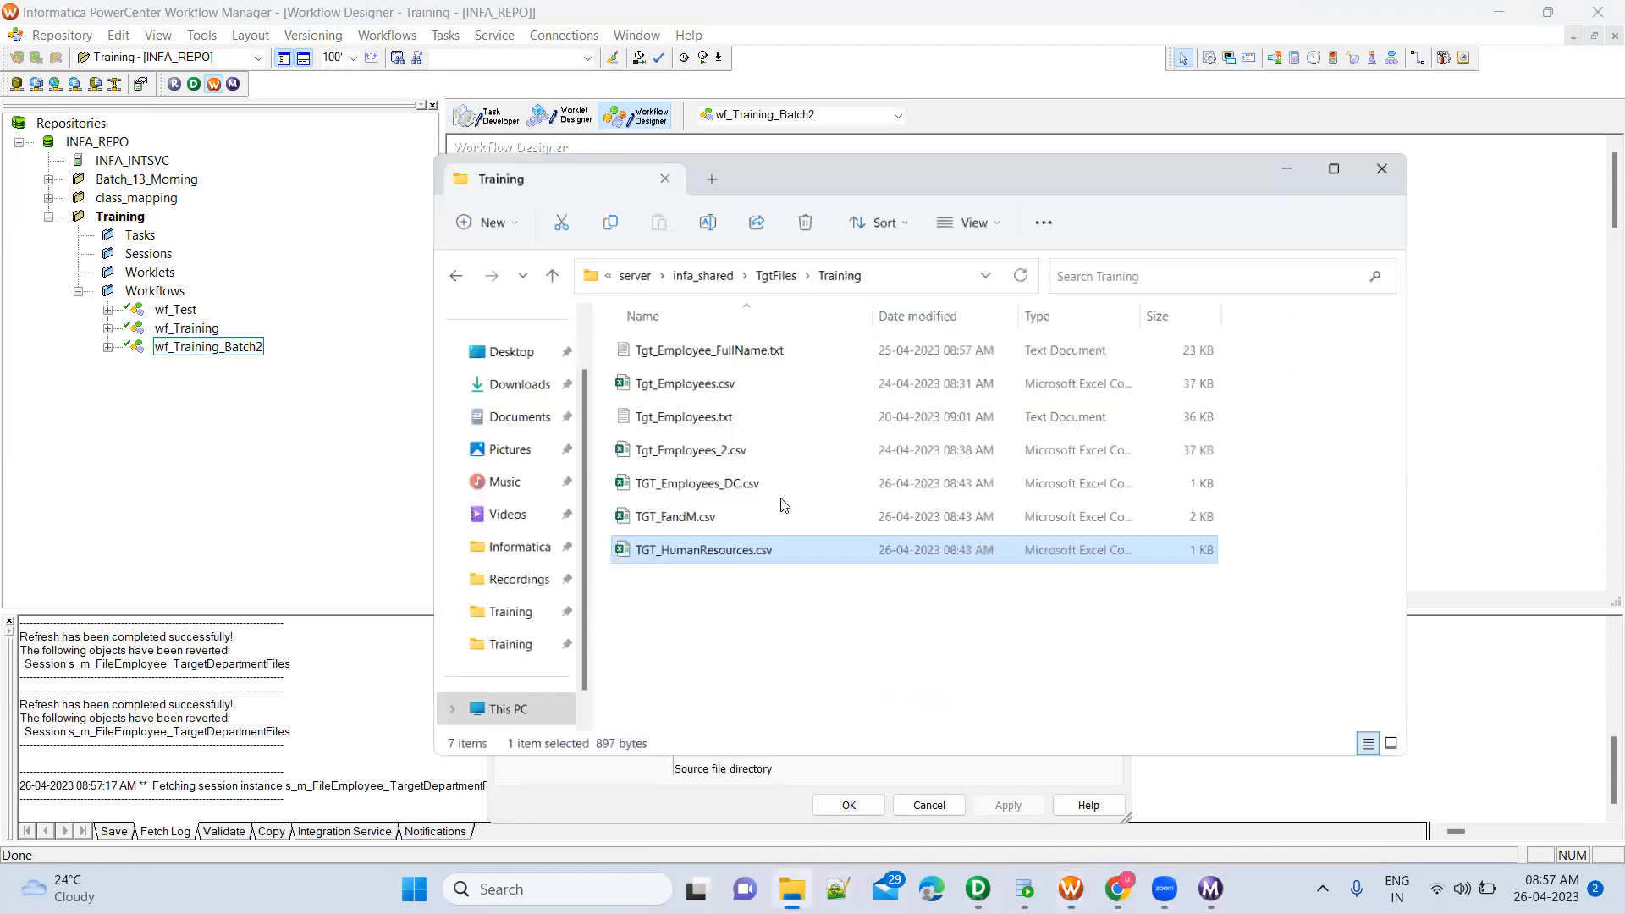
{"action": "left_click", "coordinate": [708, 252]}
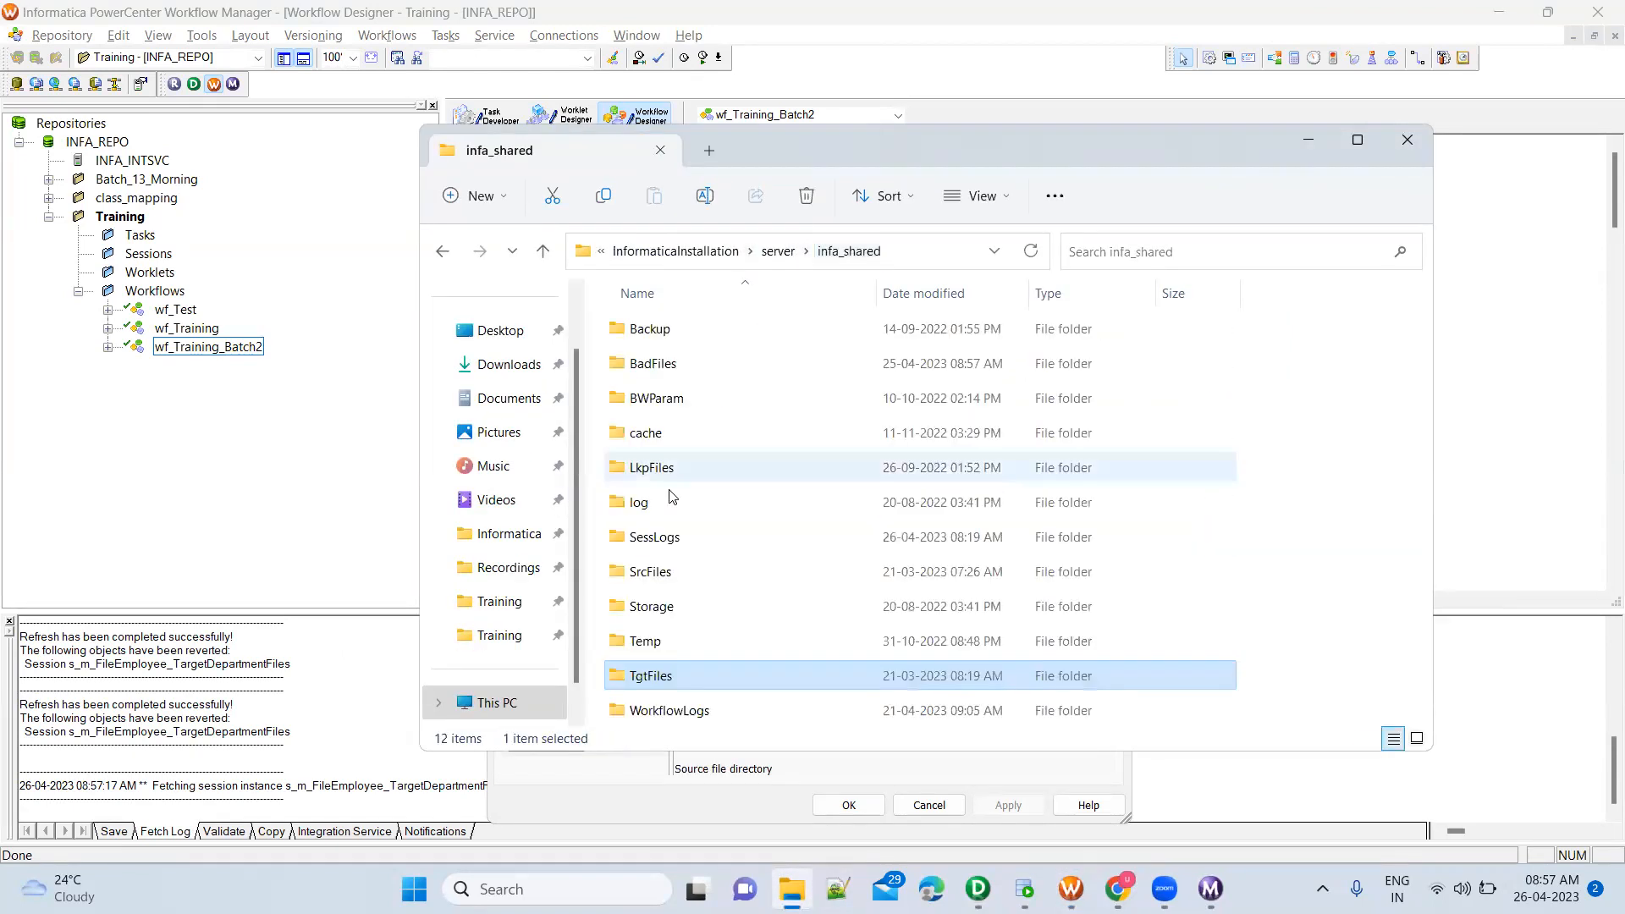
{"action": "double_click", "coordinate": [650, 572]}
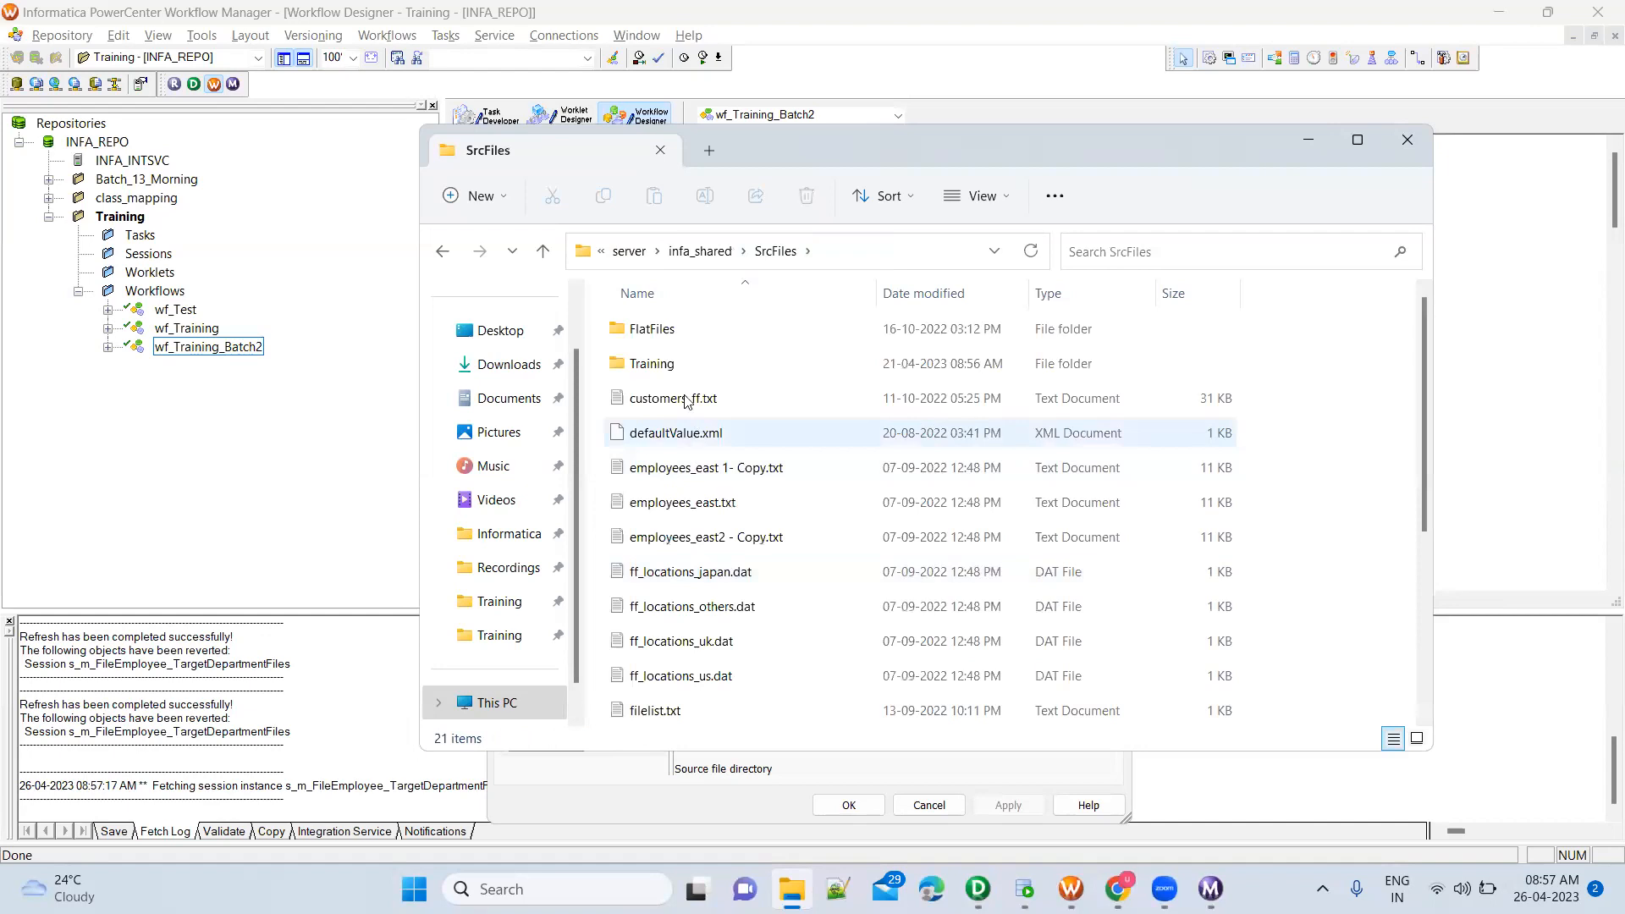
{"action": "double_click", "coordinate": [677, 364]}
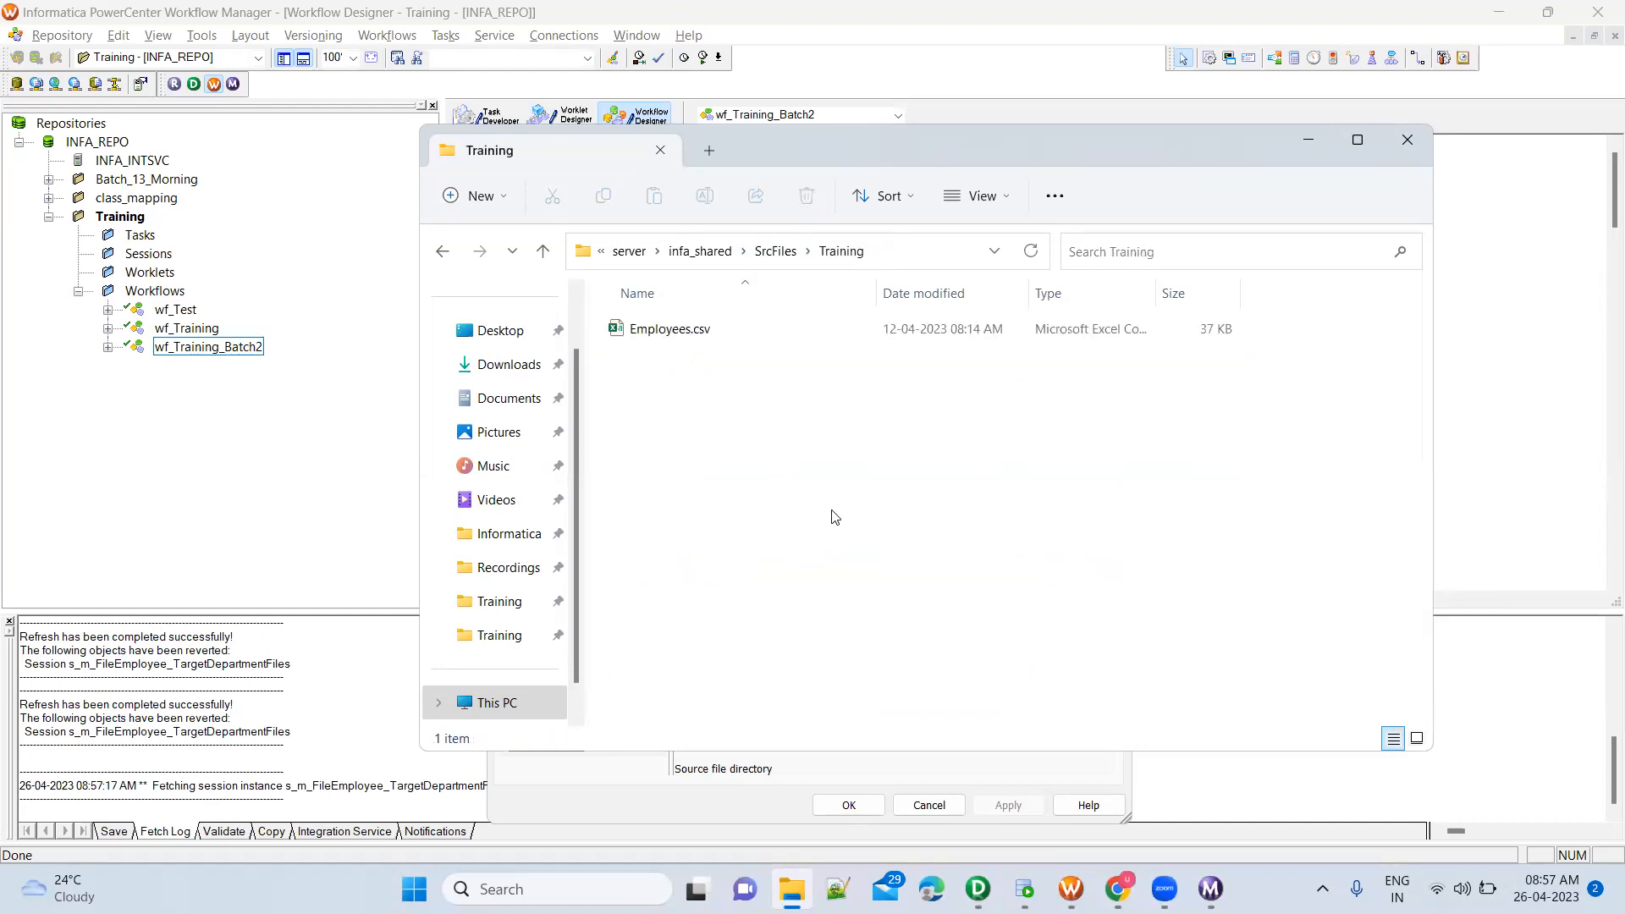
{"action": "key", "text": "alt+Tab"}
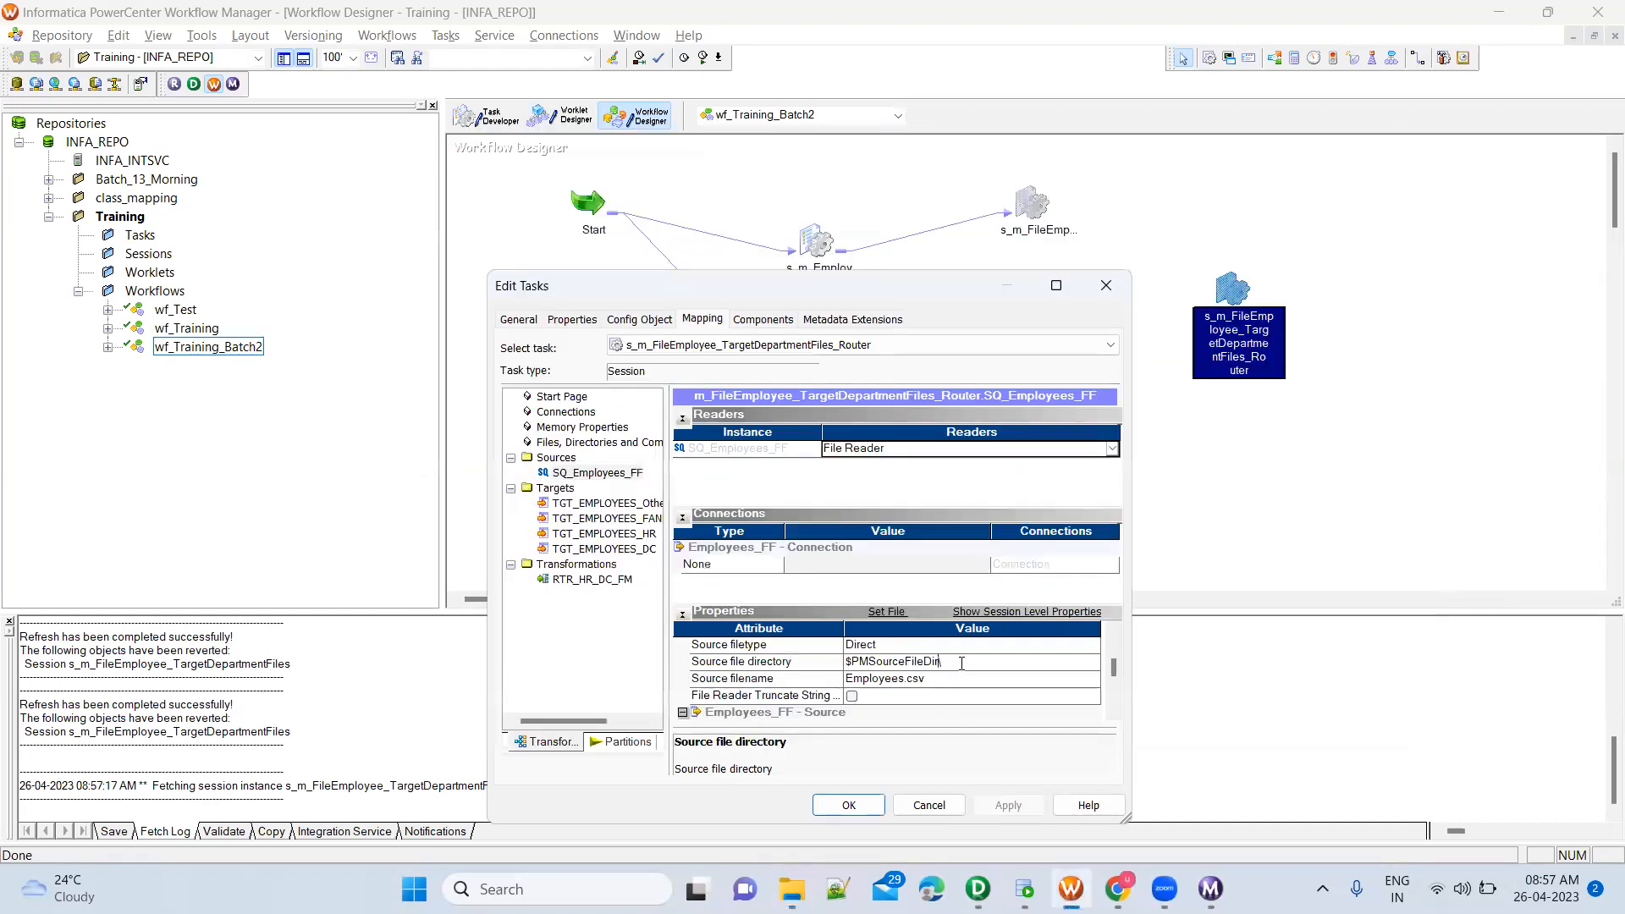
{"action": "type", "text": "ining\\"}
{"action": "left_click", "coordinate": [849, 806]}
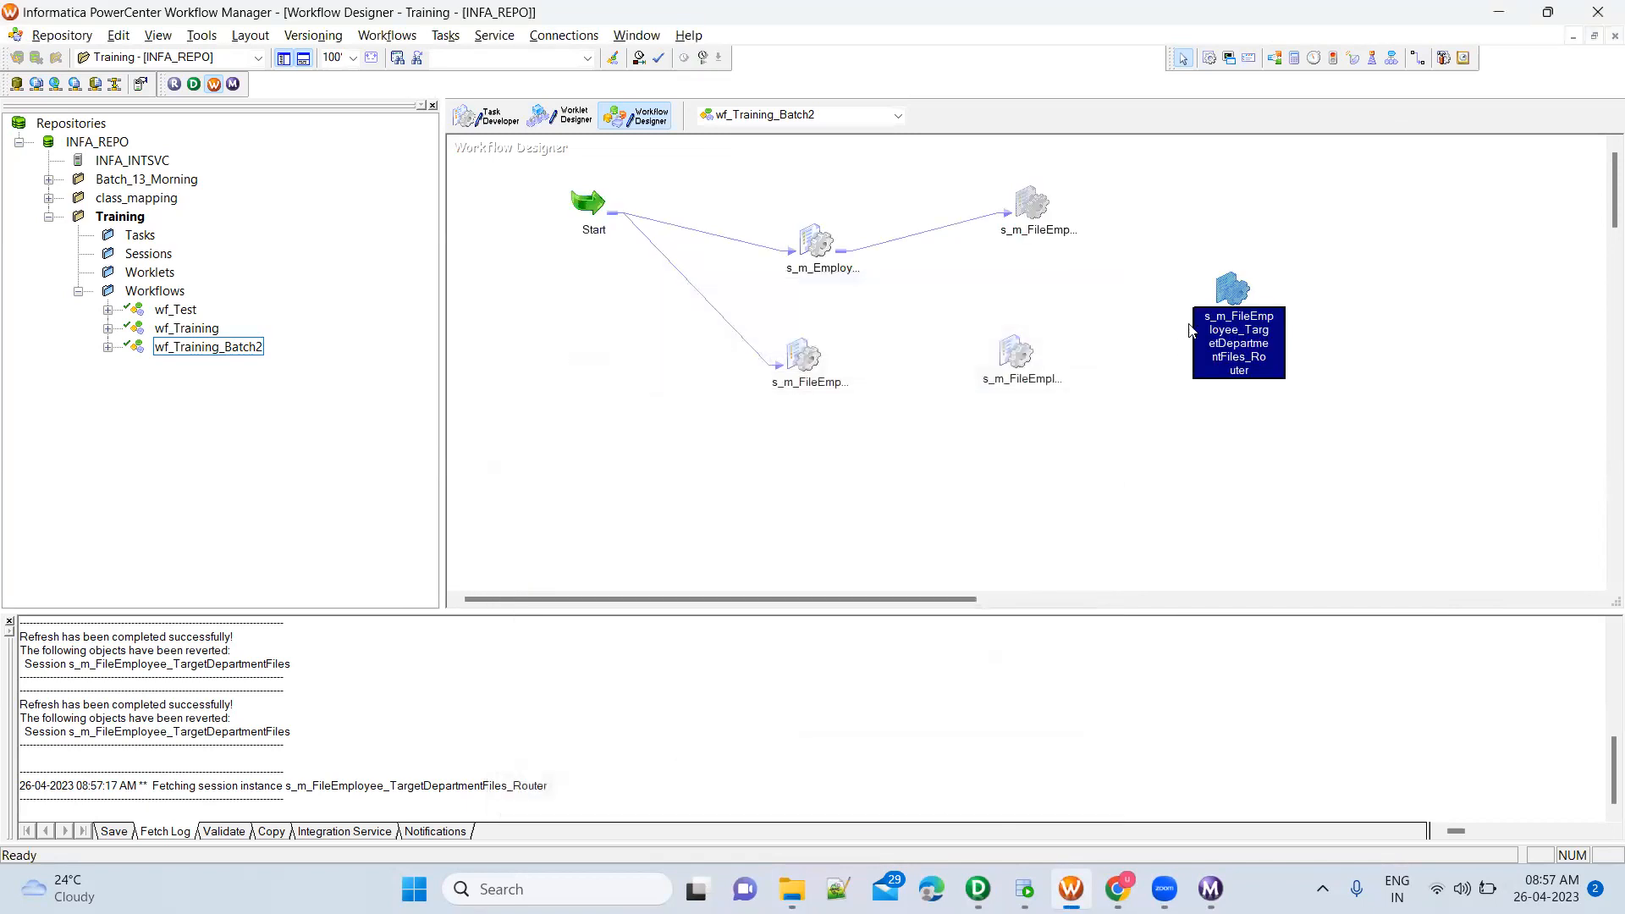
Reopen the Router session's mapping settings and set the TGT_EMPLOYEES_OtherDepartments target's header option to Output Field Names
{"action": "double_click", "coordinate": [1232, 294]}
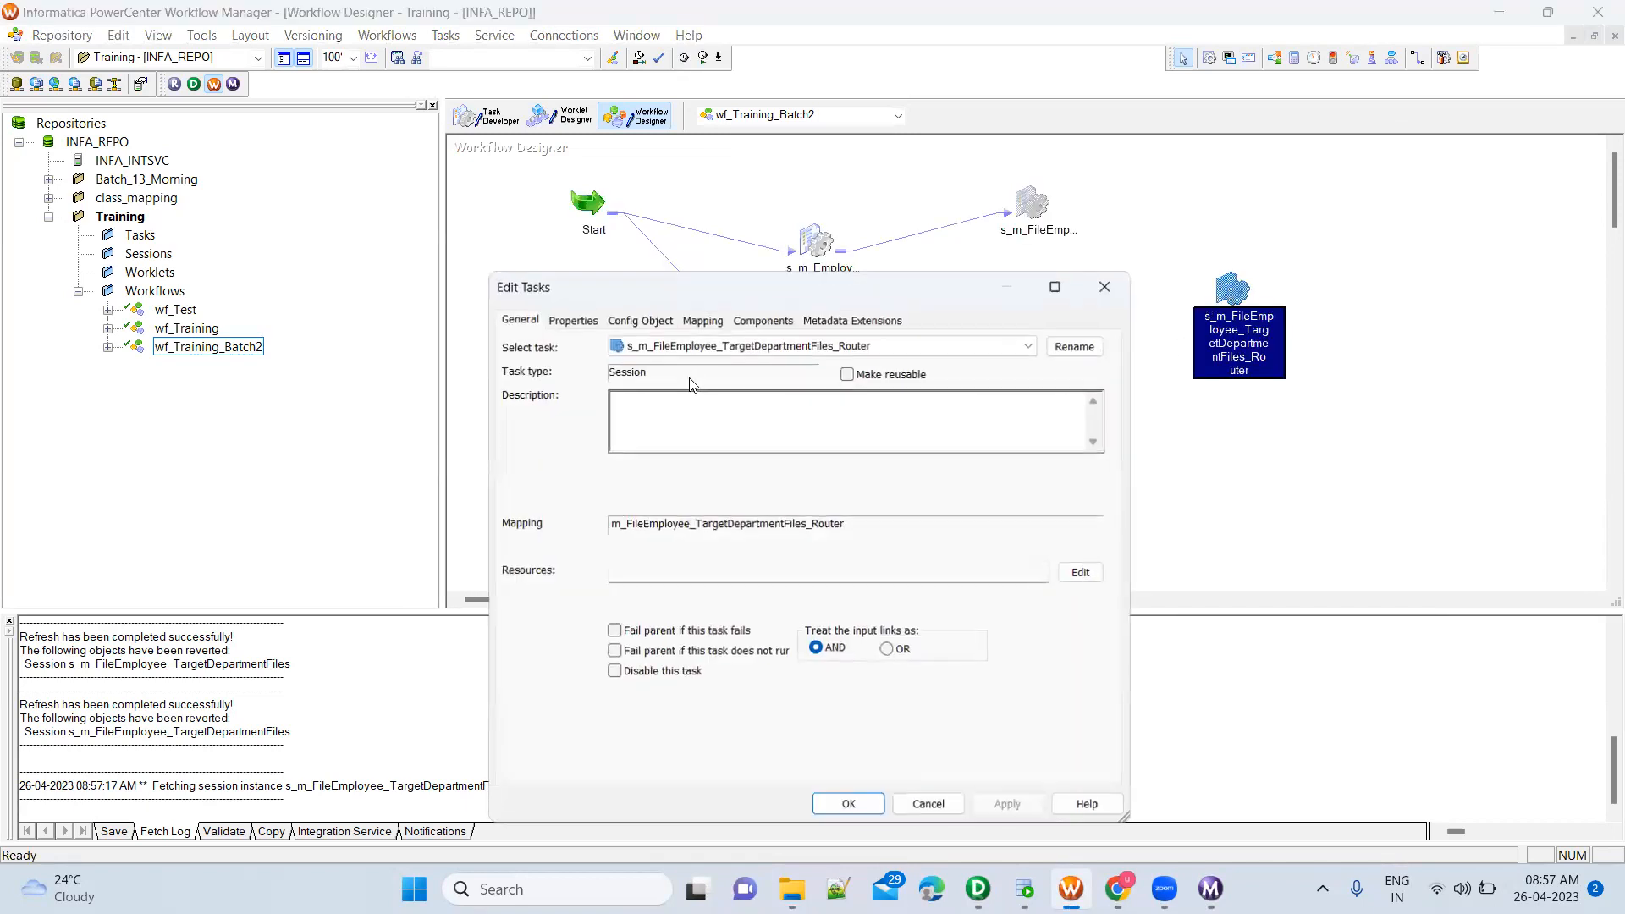
{"action": "left_click", "coordinate": [702, 320]}
{"action": "left_click", "coordinate": [623, 503]}
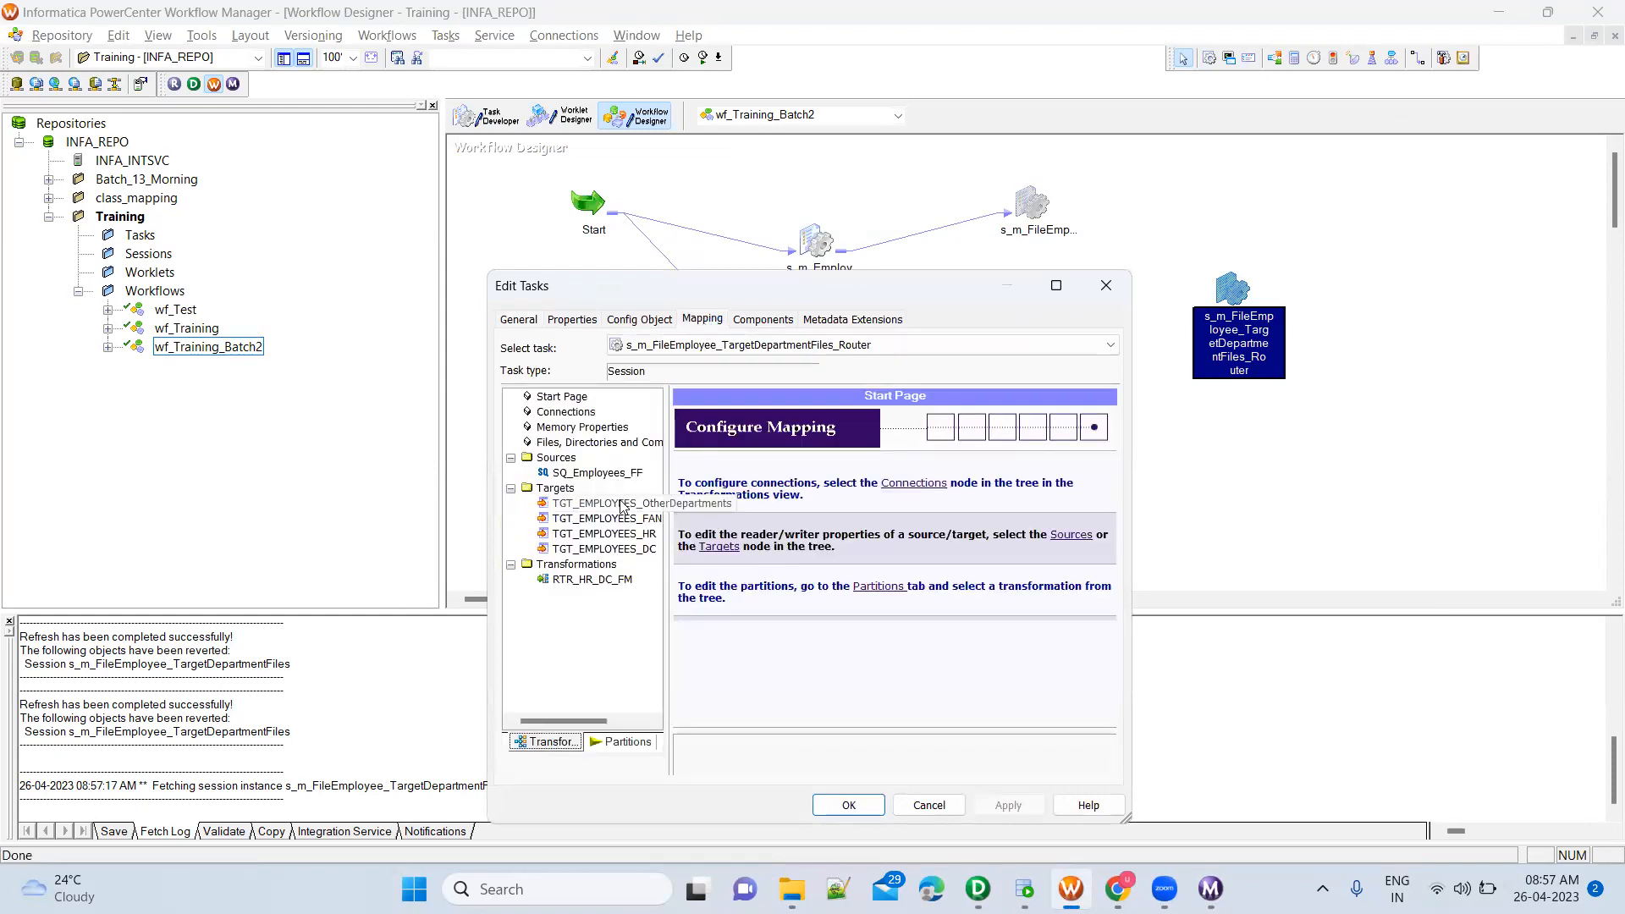
{"action": "scroll", "coordinate": [1041, 692], "scroll_direction": "down", "scroll_amount": 2}
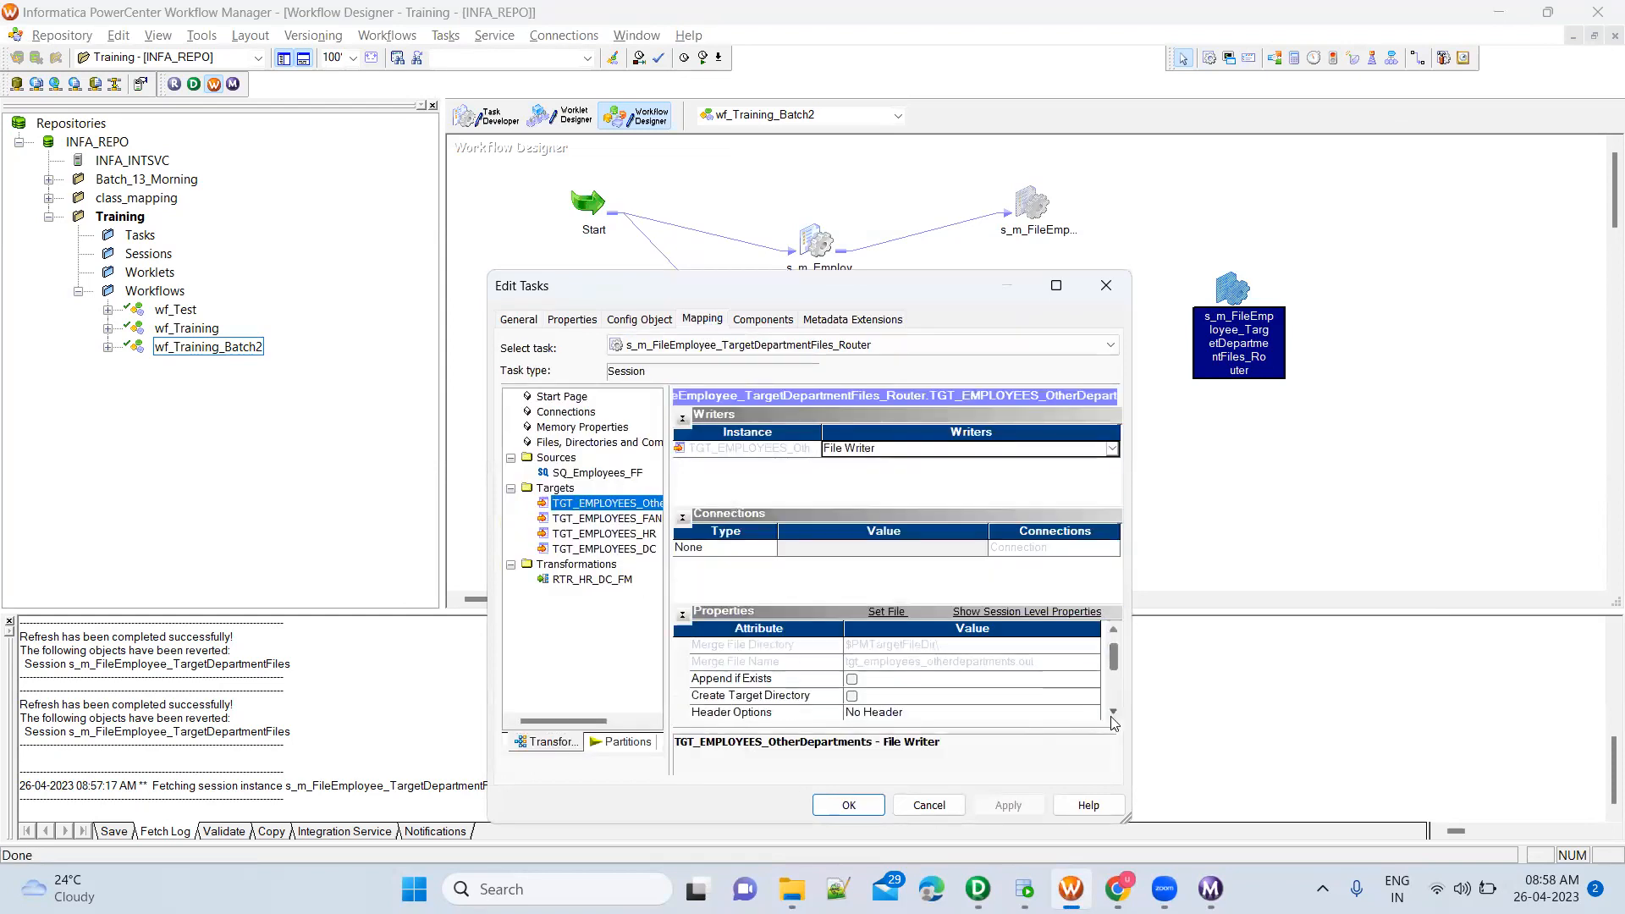
{"action": "left_click", "coordinate": [957, 644]}
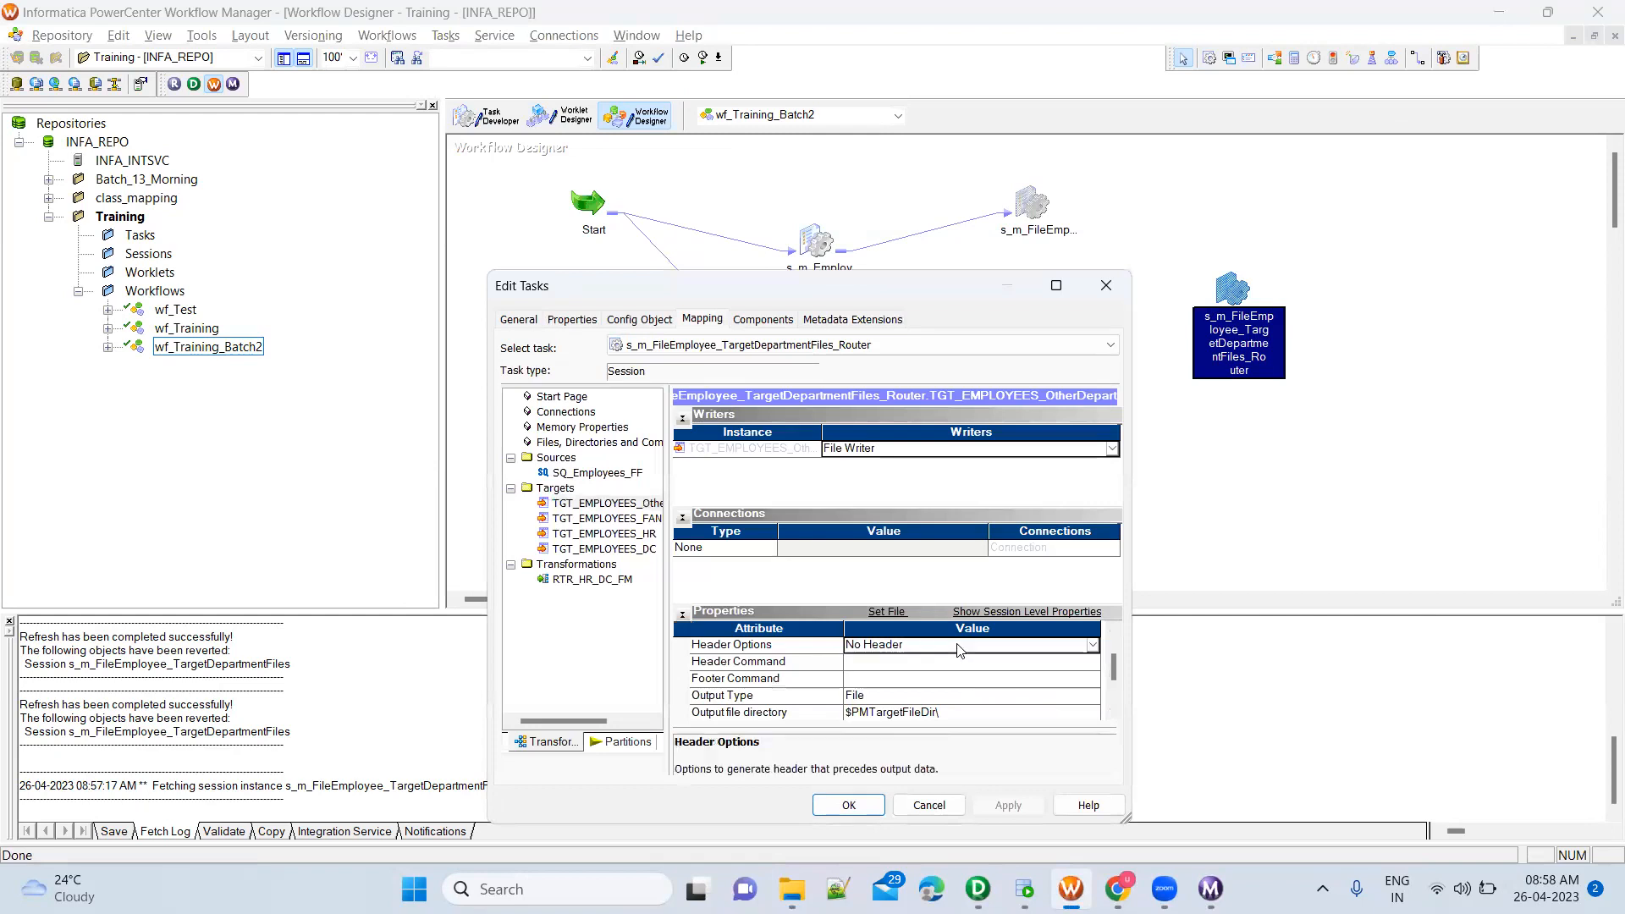
{"action": "left_click", "coordinate": [957, 643]}
{"action": "left_click", "coordinate": [933, 678]}
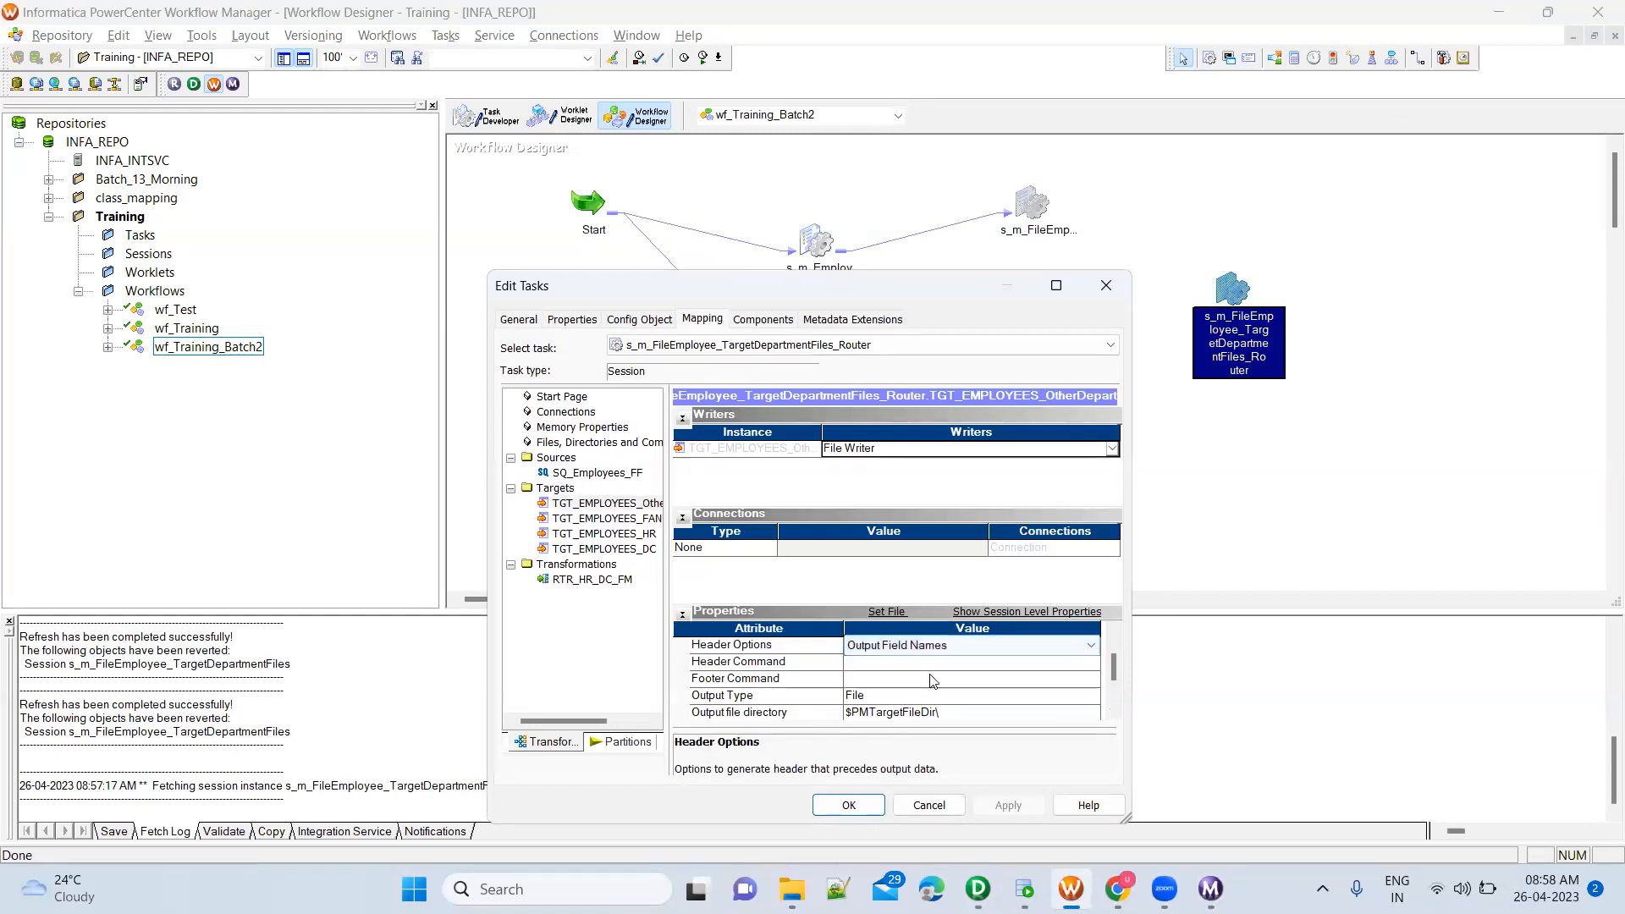
Set the TGT_EMPLOYEES_OtherDepartments output file directory to $PMTargetFileDir\Training\, checking the TgtFiles\Training folder in File Explorer
{"action": "left_click", "coordinate": [1114, 713]}
{"action": "left_click", "coordinate": [1114, 713]}
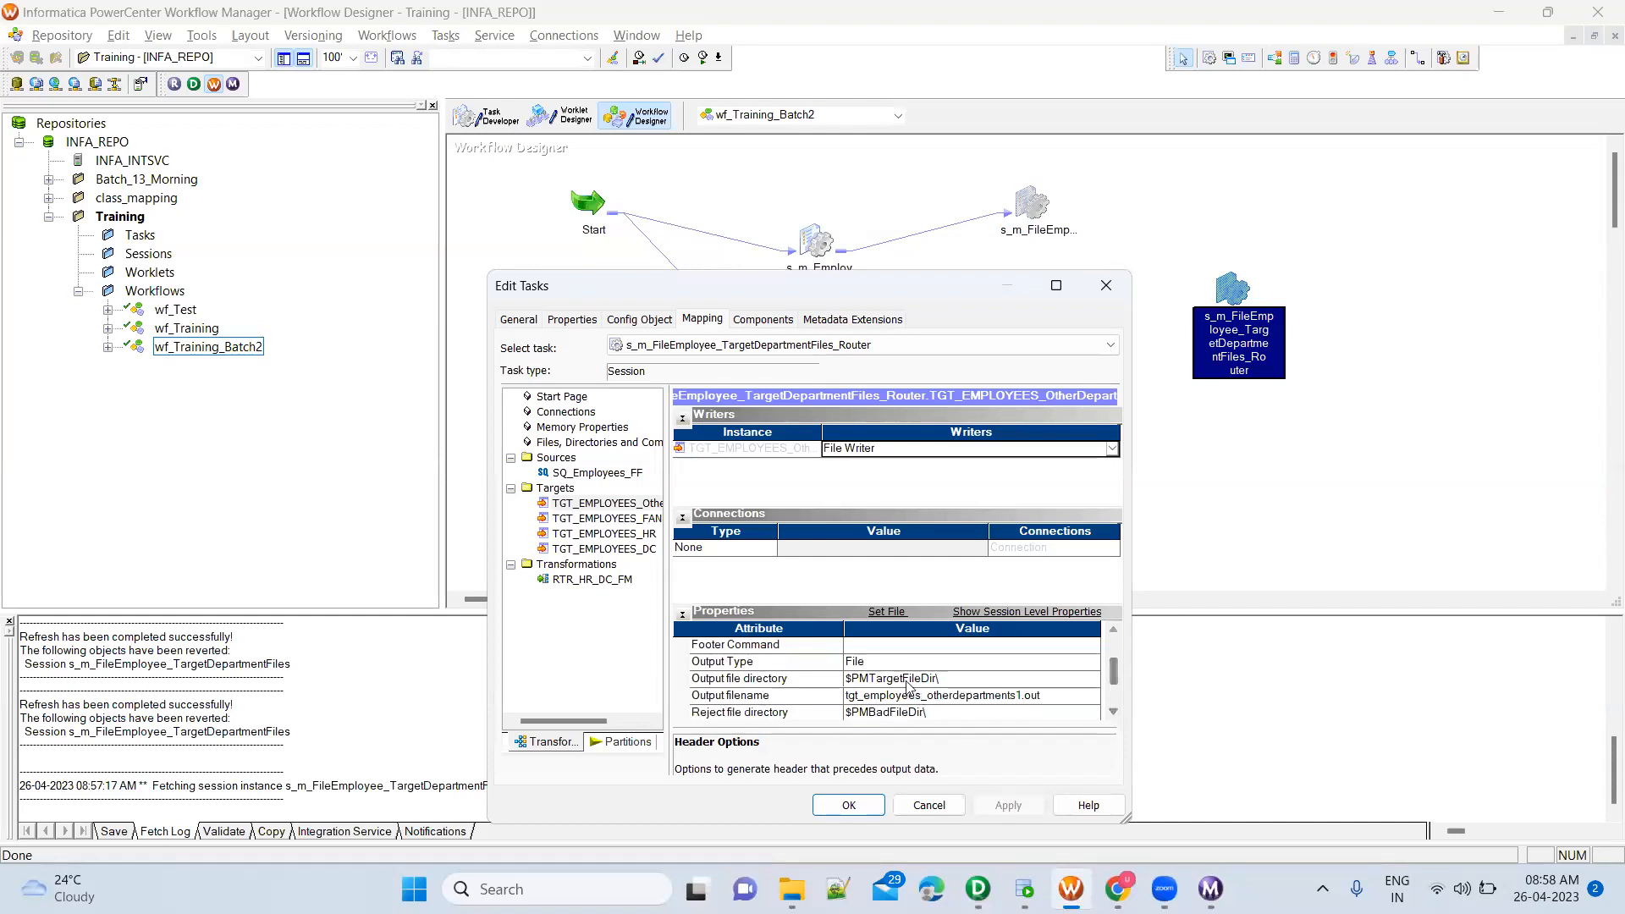
{"action": "left_click", "coordinate": [946, 680]}
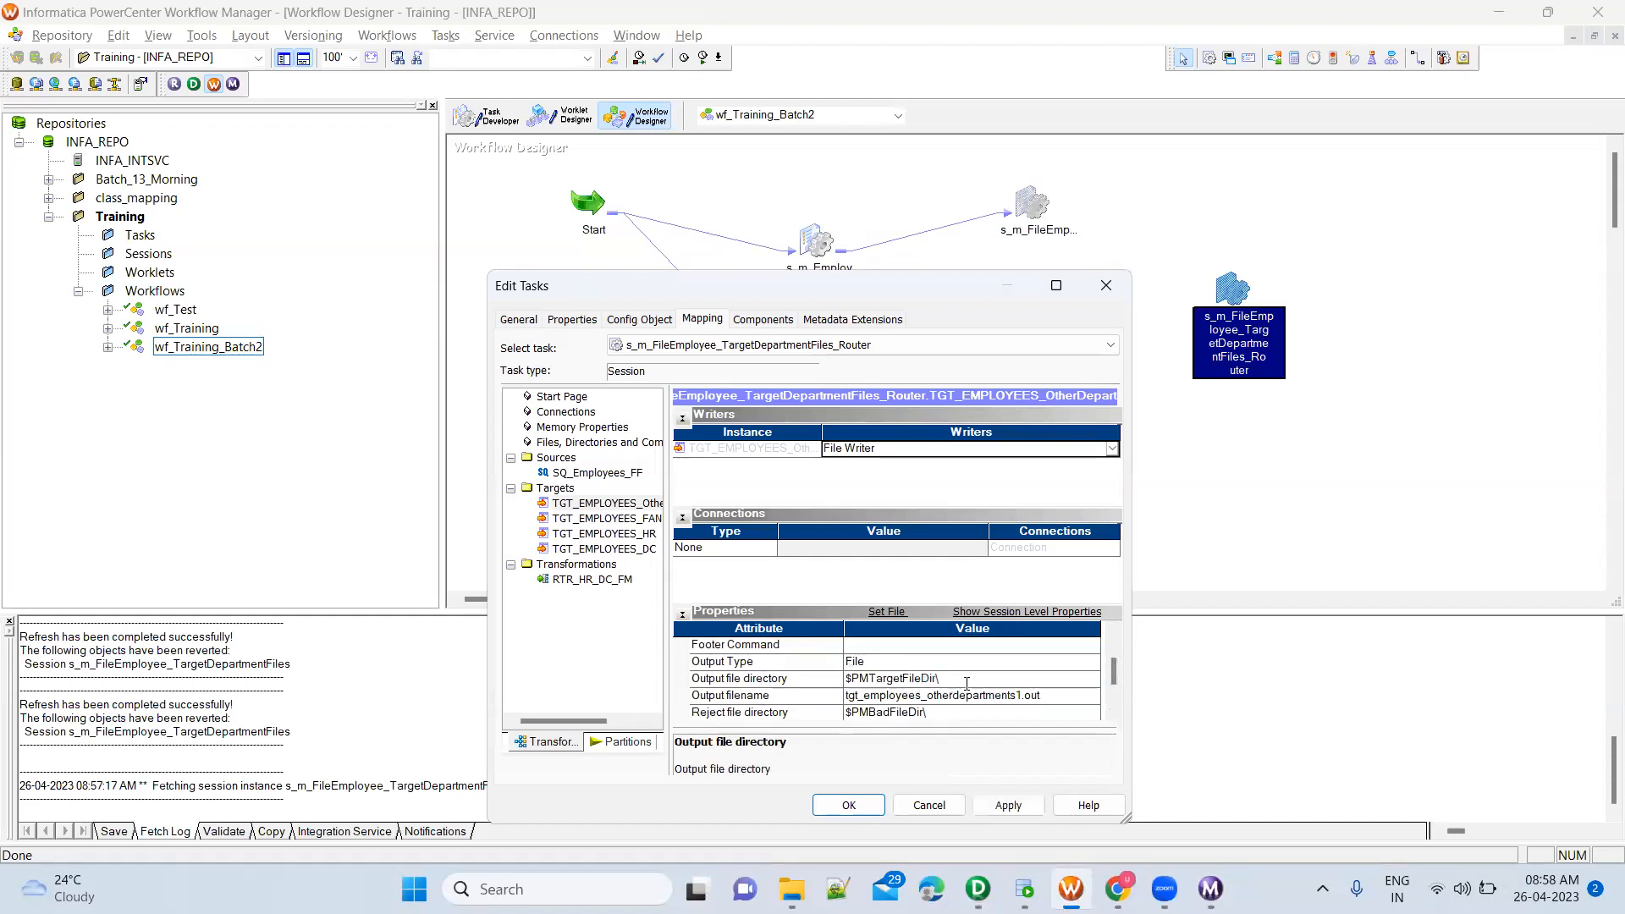
{"action": "left_click", "coordinate": [792, 888]}
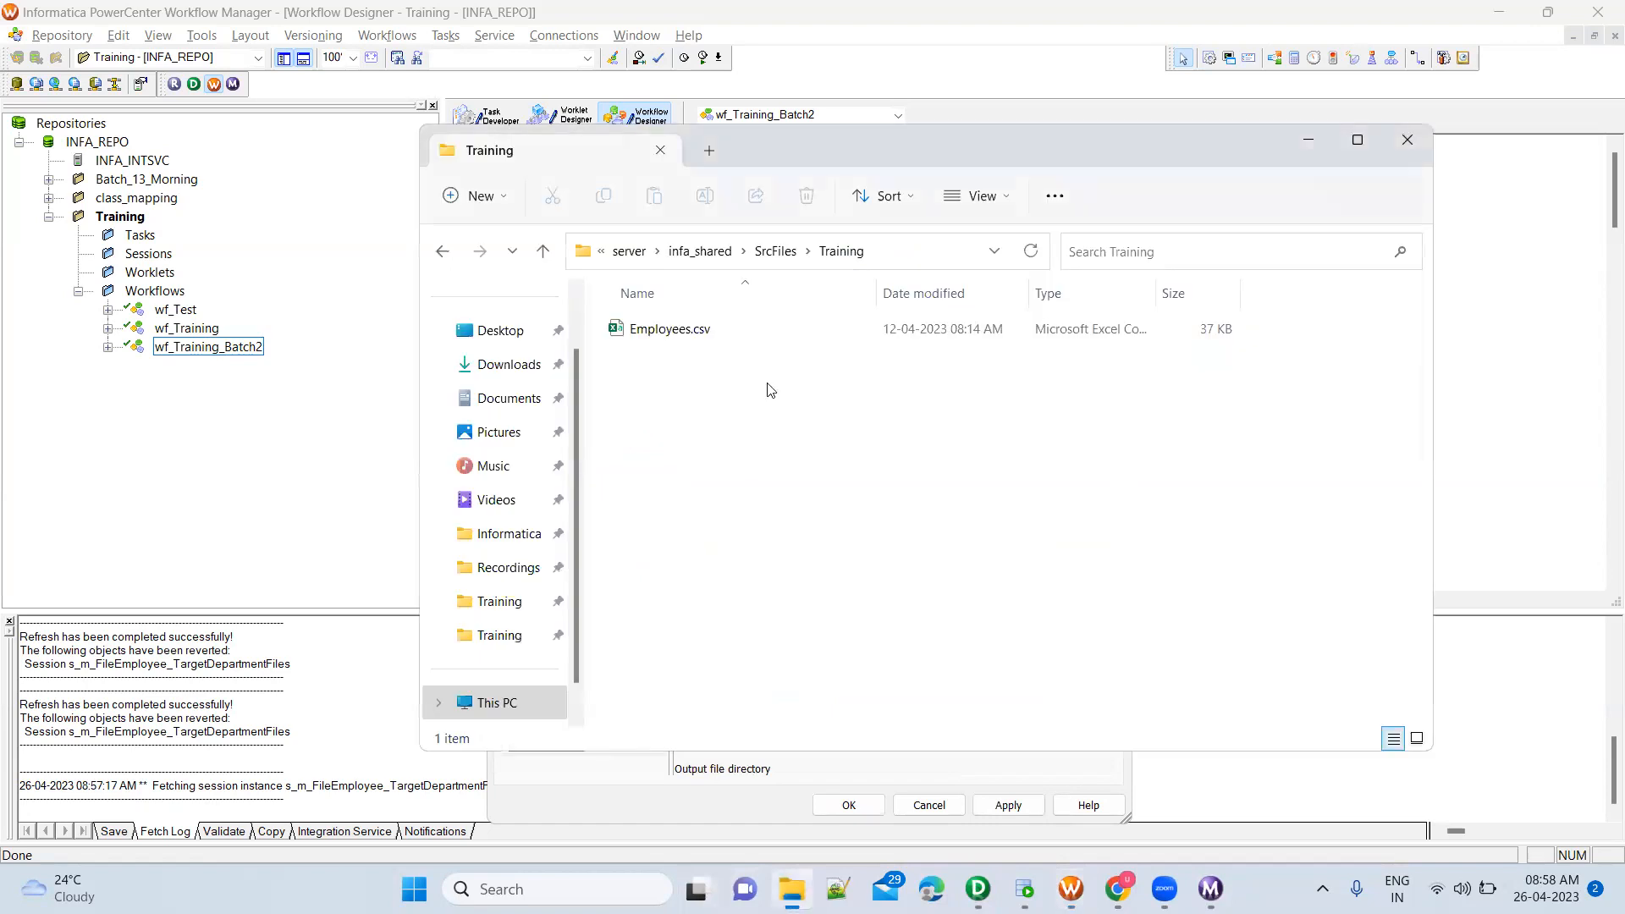
{"action": "left_click", "coordinate": [775, 250]}
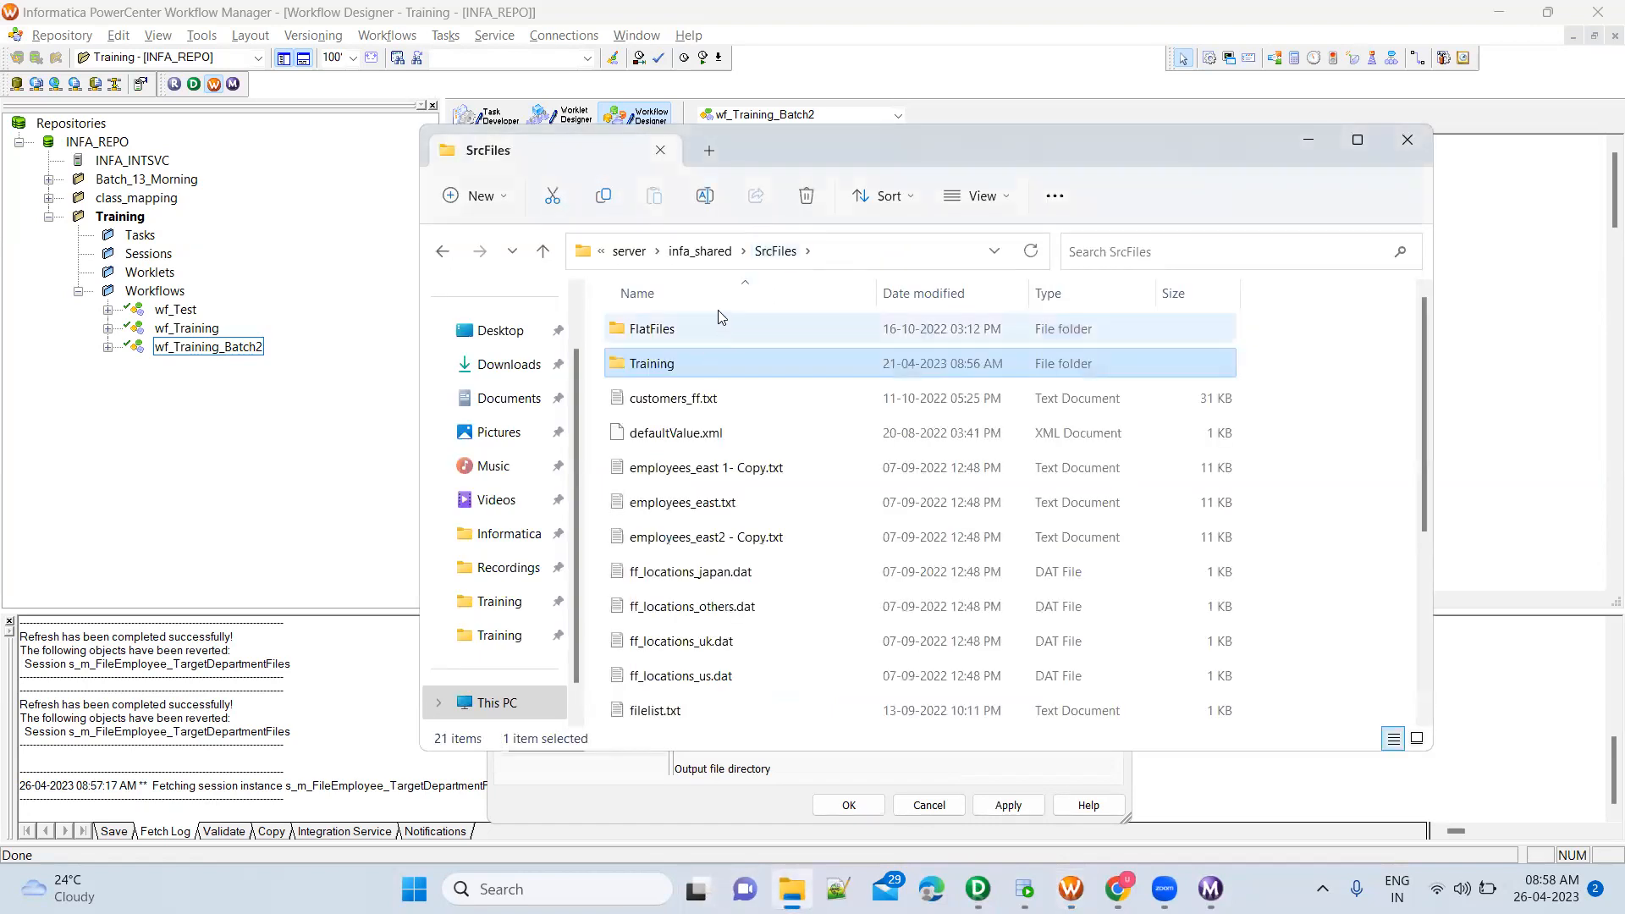
{"action": "left_click", "coordinate": [700, 251]}
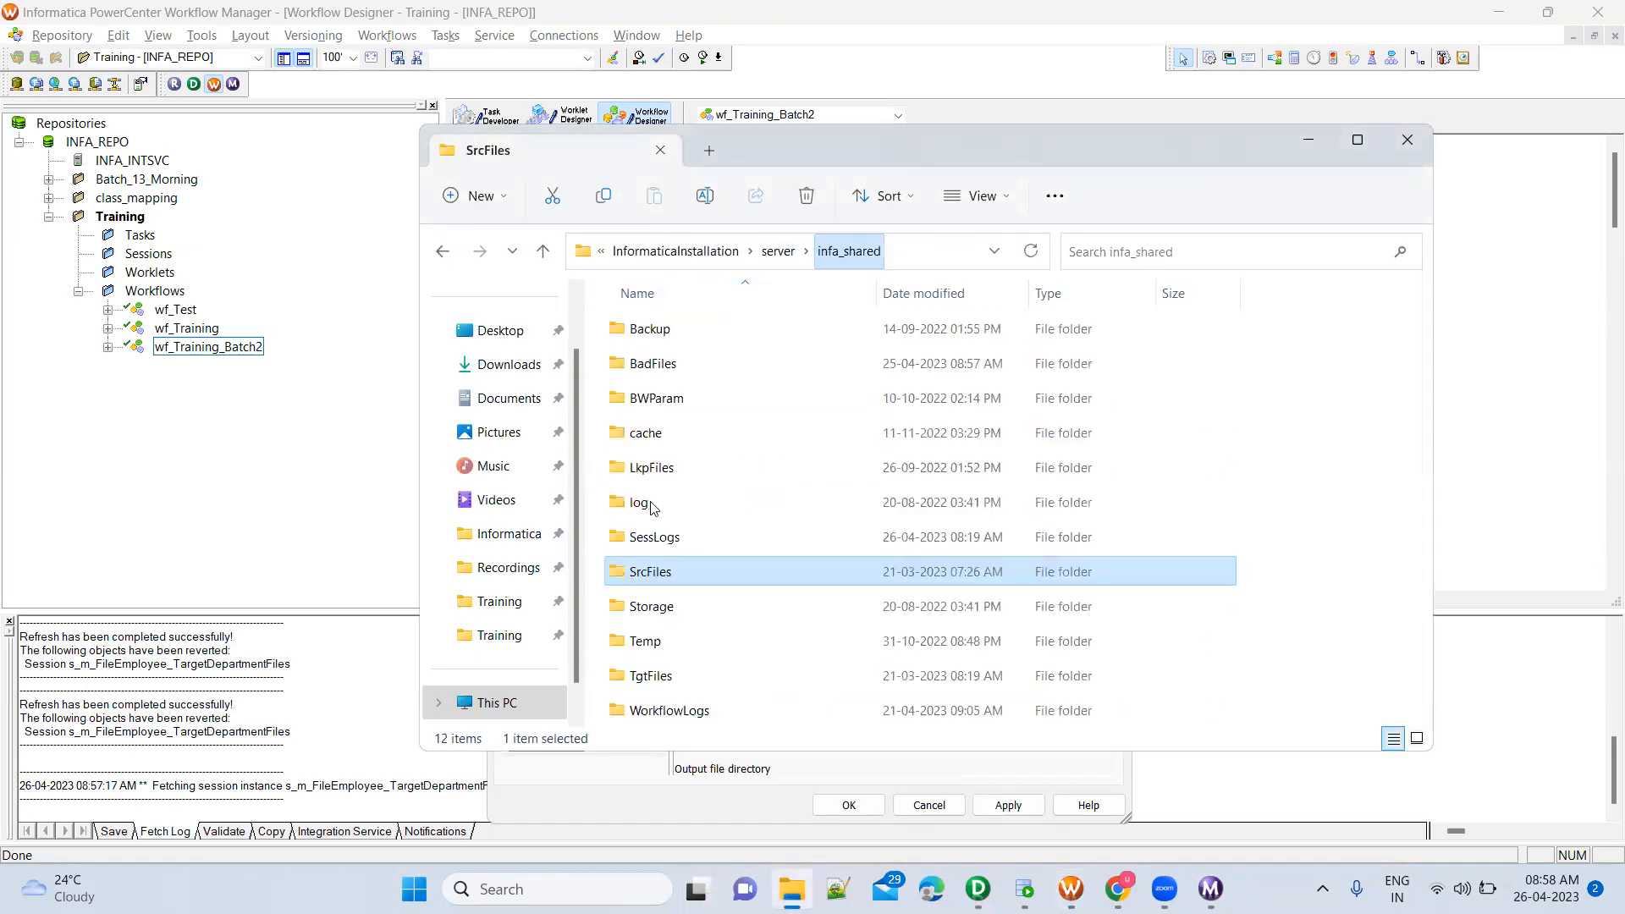
{"action": "double_click", "coordinate": [671, 676]}
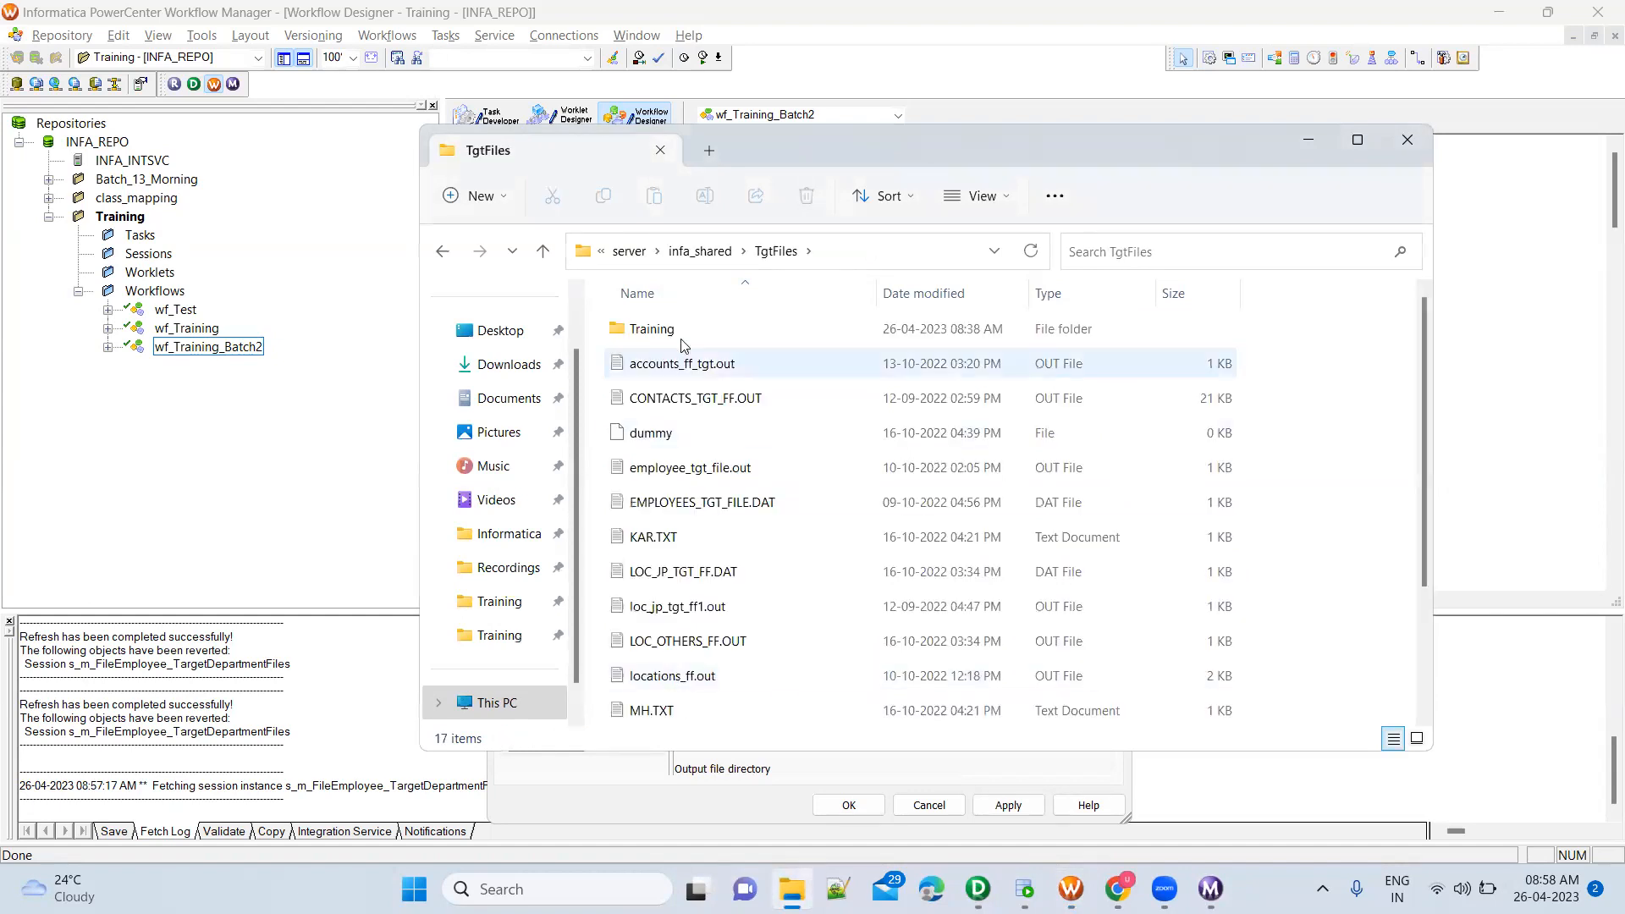
{"action": "double_click", "coordinate": [664, 330]}
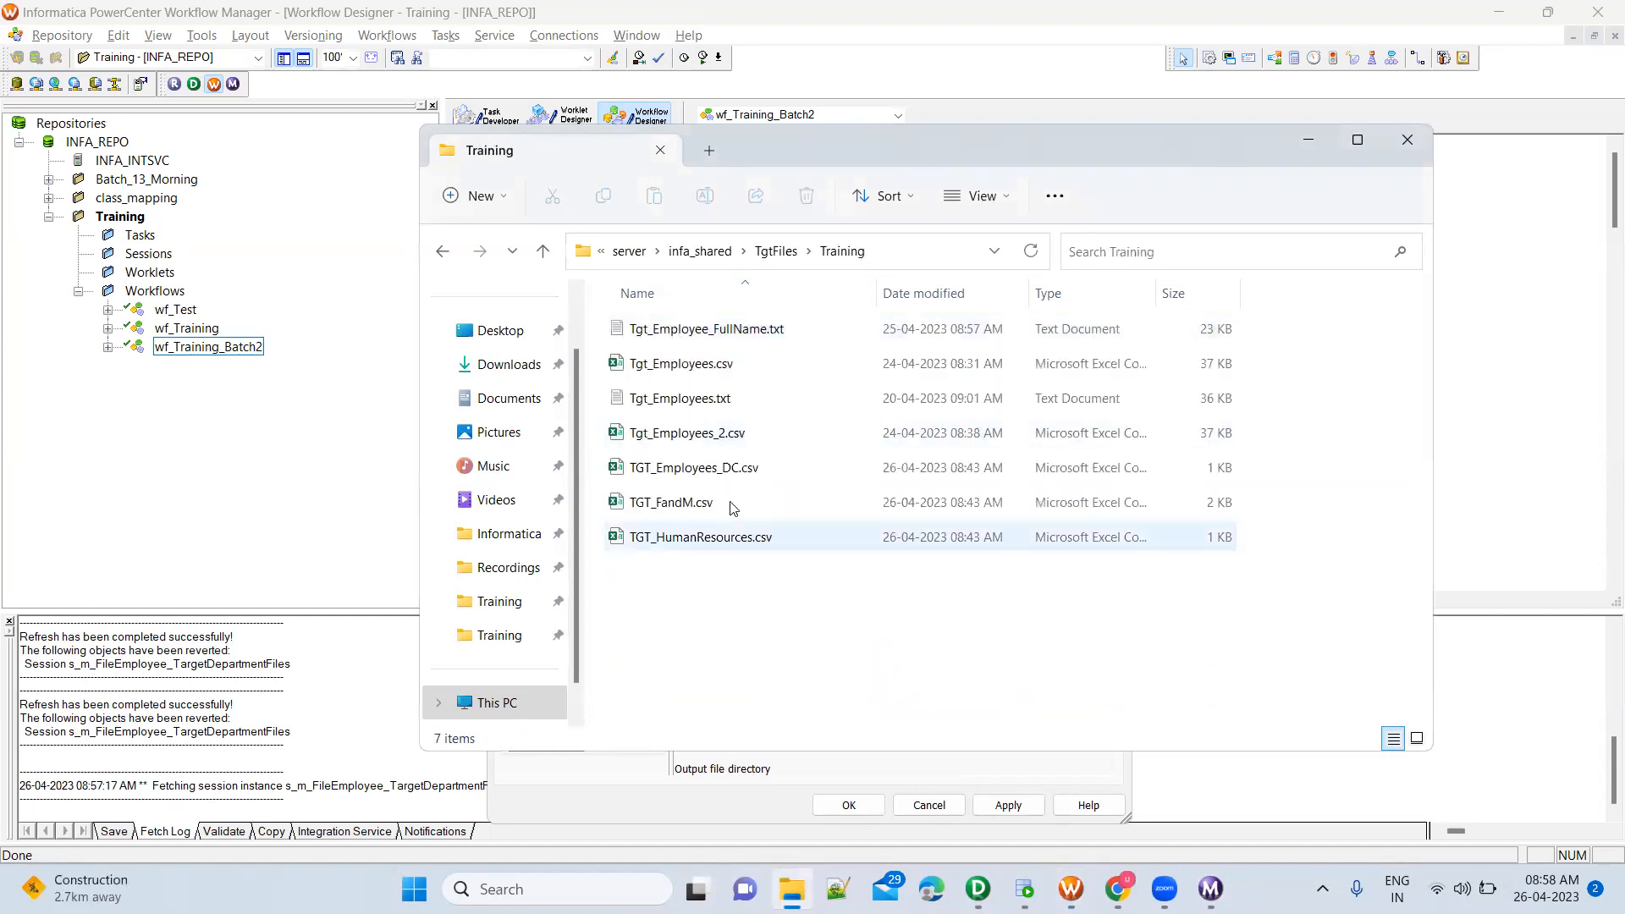
{"action": "left_click", "coordinate": [1311, 148]}
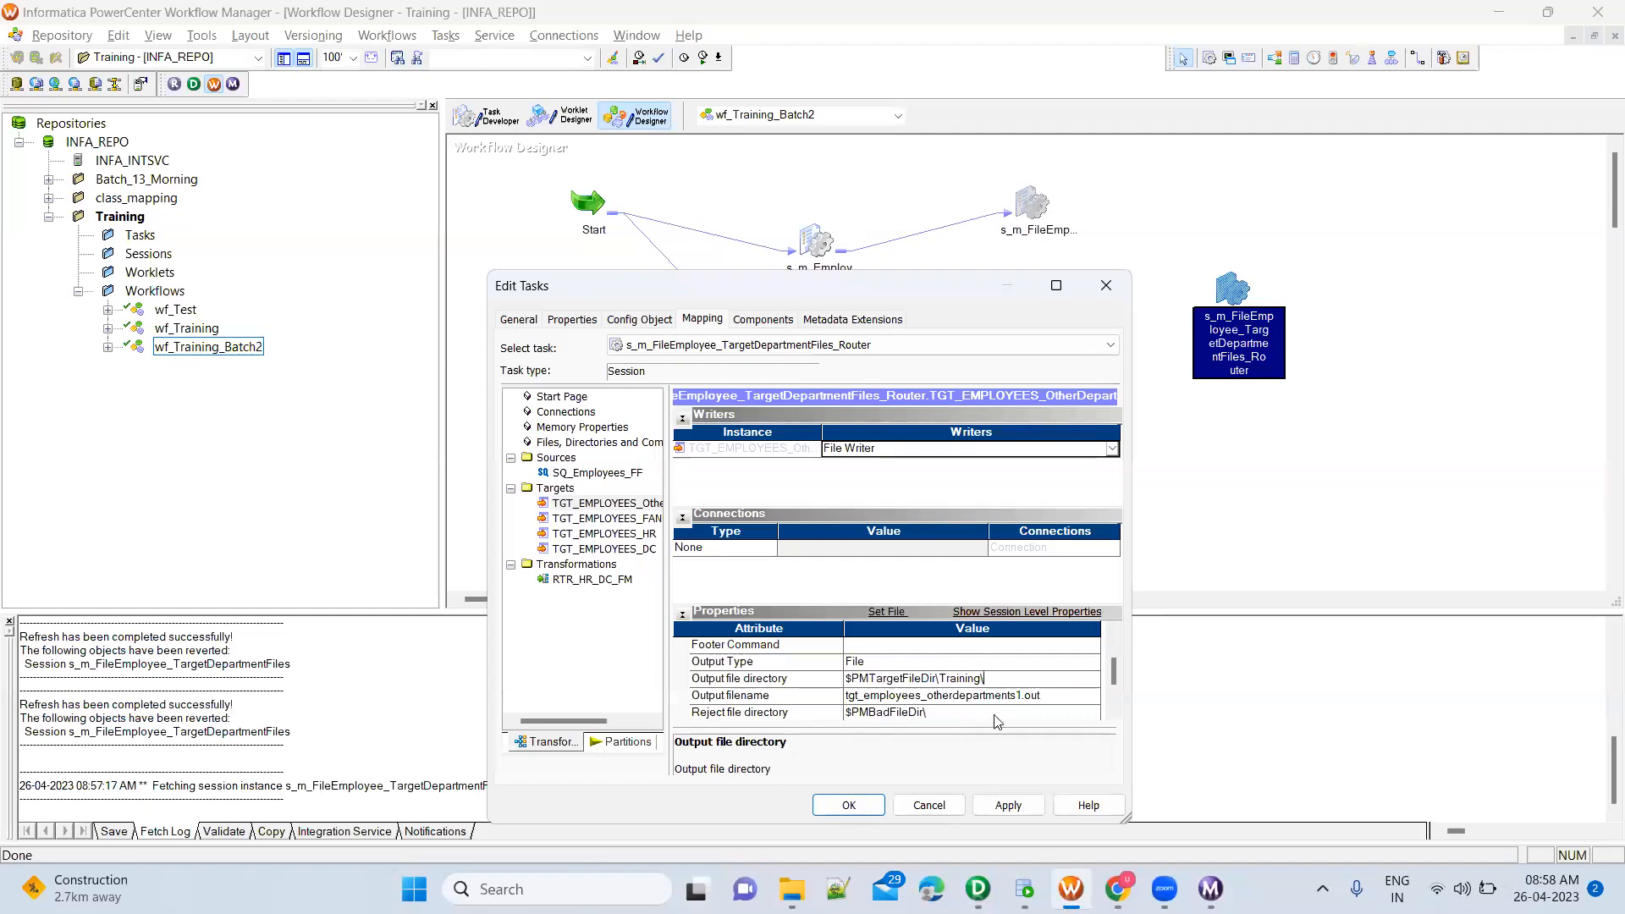
Set the output filename of the other-departments target to TGT_EMPLOYEES_OtherDepartments.csv
{"action": "left_click", "coordinate": [870, 696]}
{"action": "double_click", "coordinate": [870, 696]}
{"action": "type", "text": "TGT_EM"}
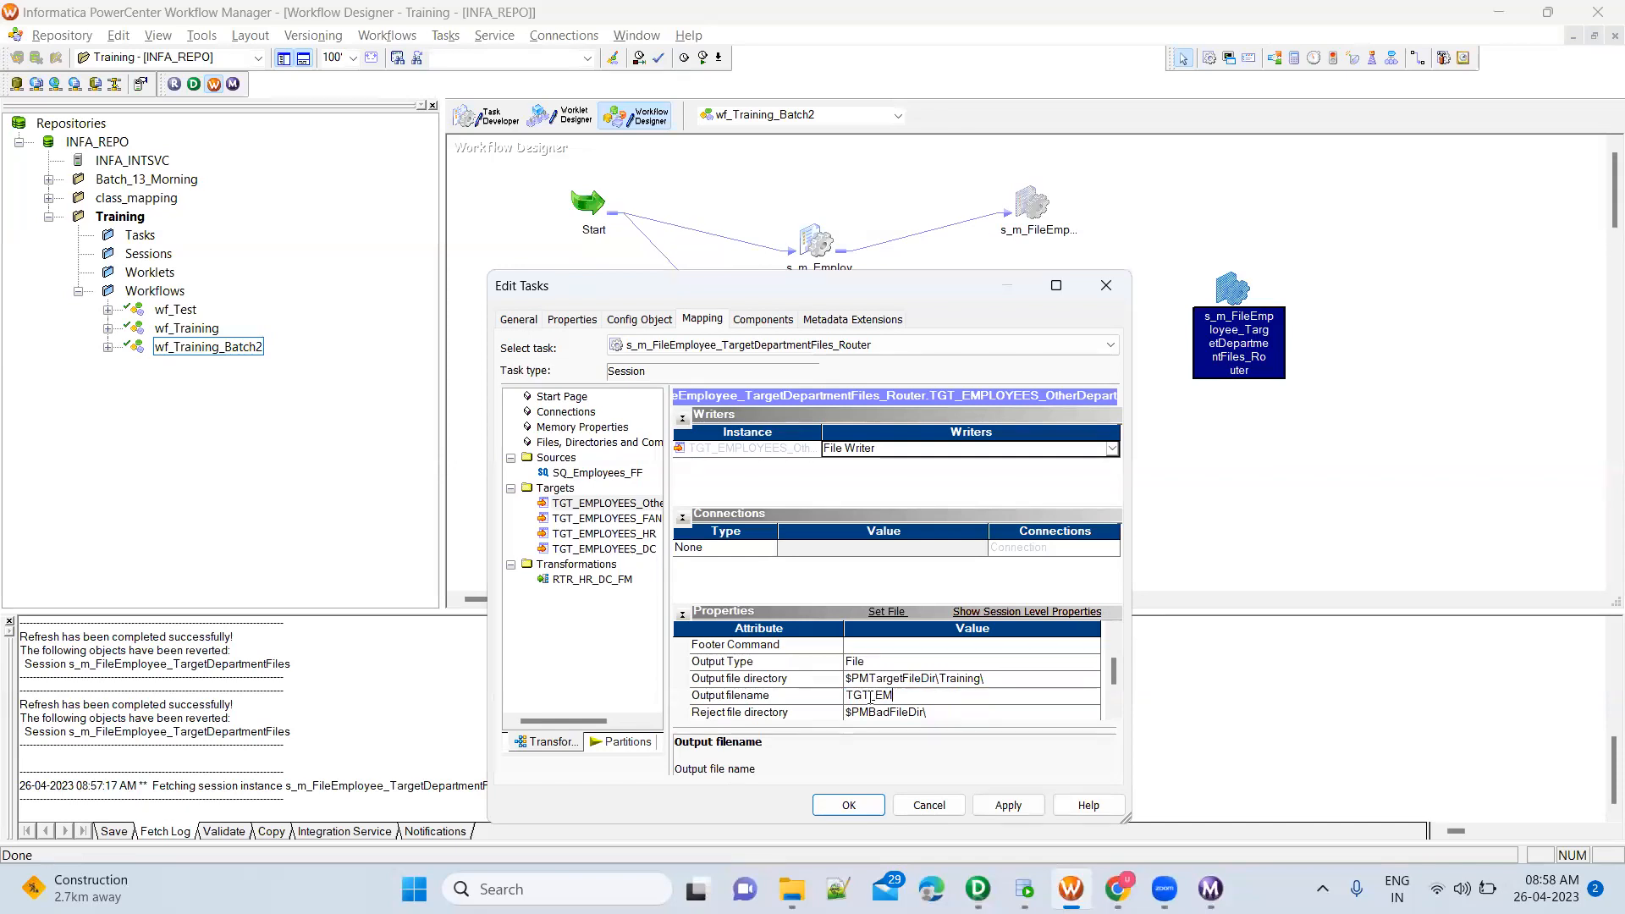
{"action": "type", "text": "PLOYEES_OtherDepartments"}
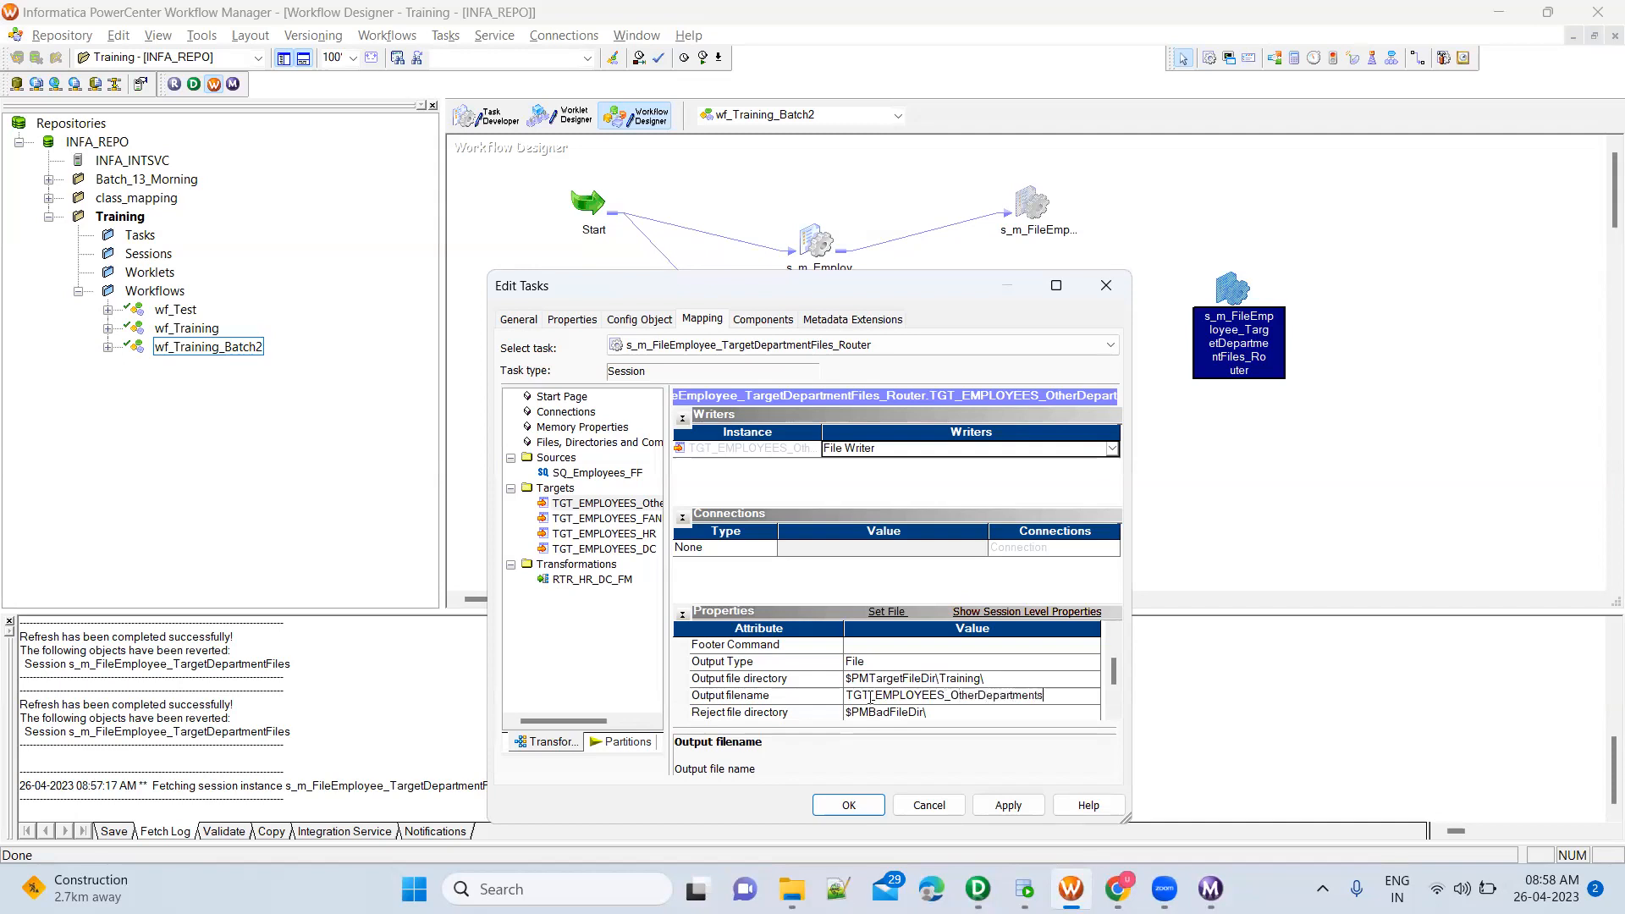
{"action": "type", "text": ".csv"}
Set the TGT_EMPLOYEES_FANDM target's output file directory to $PMTargetFileDir\Training\ and its output filename to TGT_FandM.csv
{"action": "left_click", "coordinate": [639, 520]}
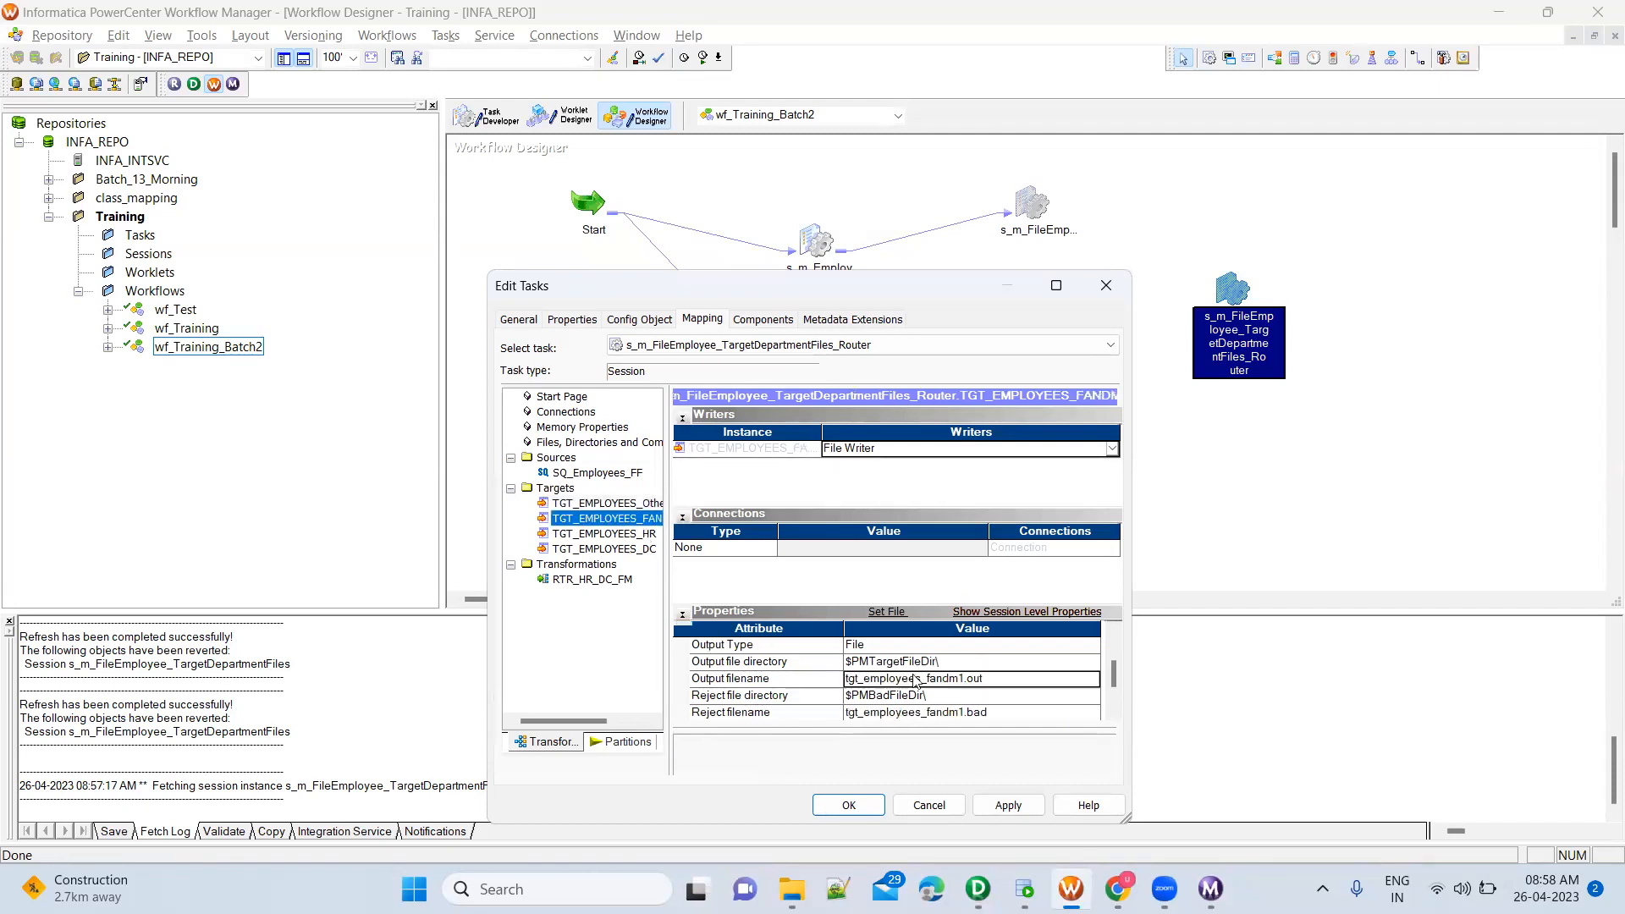
{"action": "left_click", "coordinate": [964, 662]}
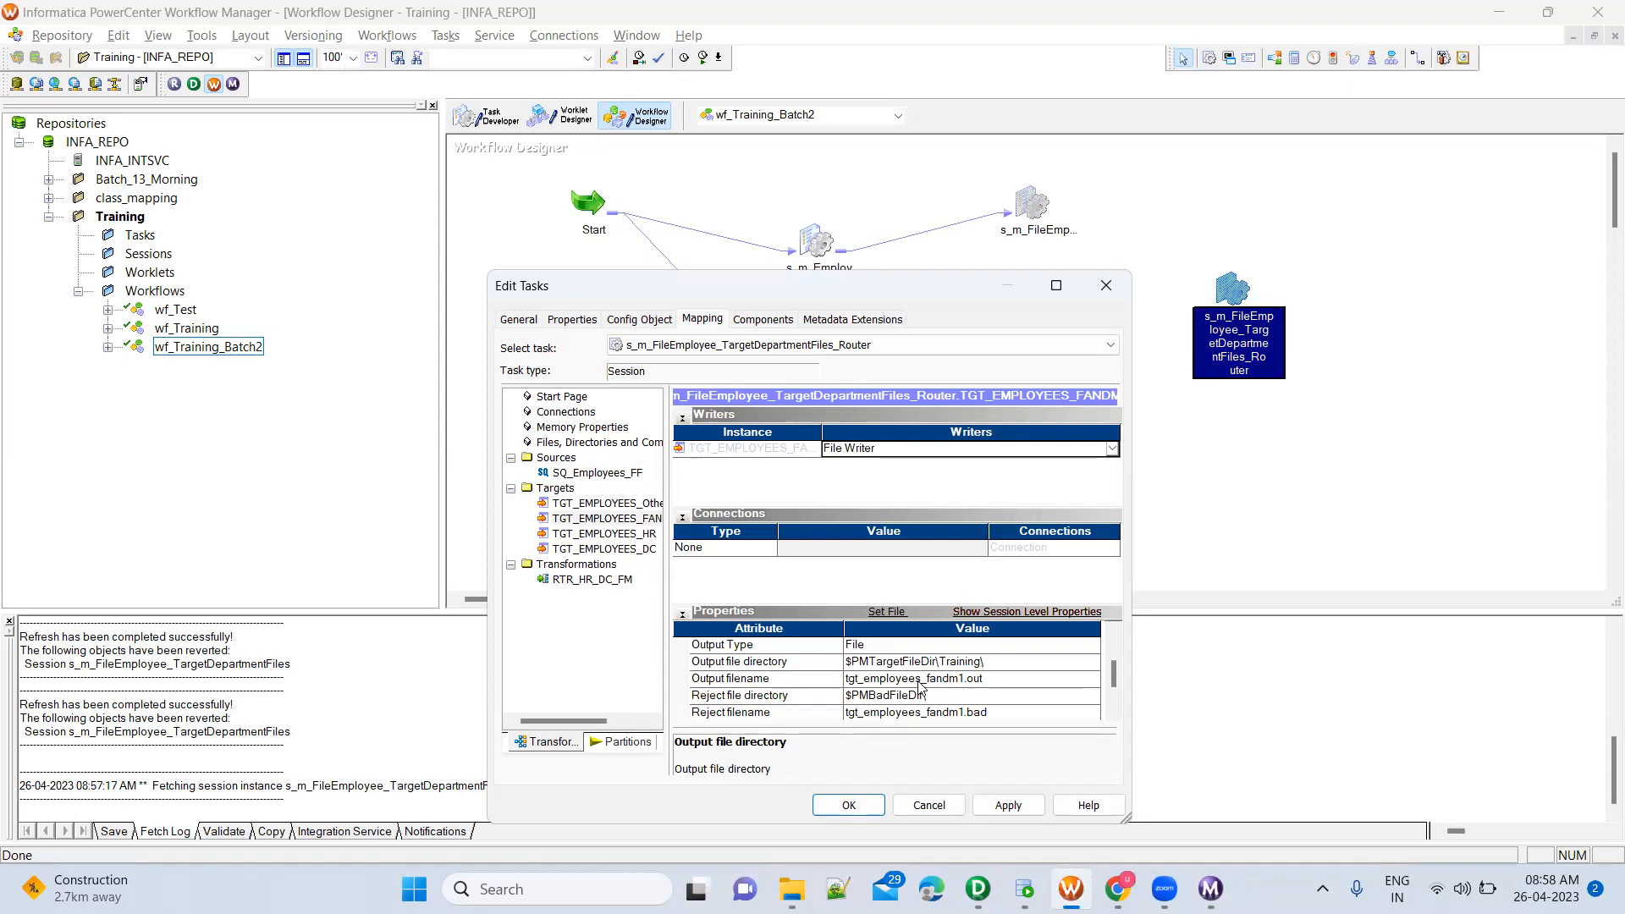
{"action": "left_click", "coordinate": [919, 680]}
{"action": "double_click", "coordinate": [919, 681]}
{"action": "type", "text": "TGT_"}
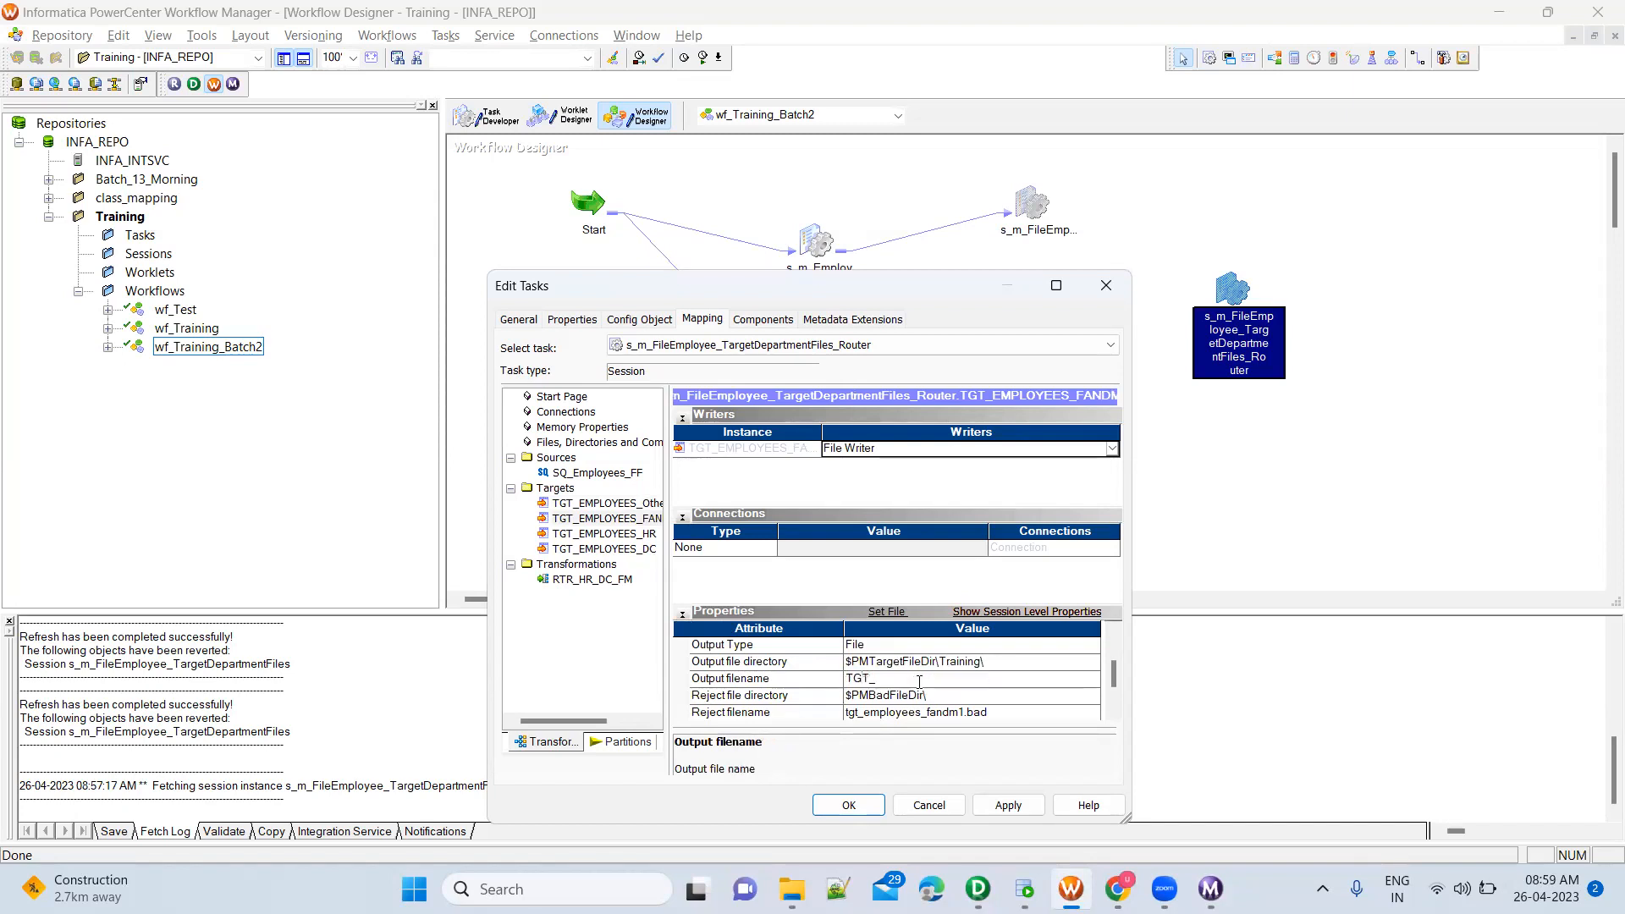
{"action": "type", "text": "Fand"}
Set the TGT_EMPLOYEES_HR target's output file directory to $PMTargetFileDir\Training\ and its output filename to TGT_HR.csv
{"action": "left_click", "coordinate": [614, 536]}
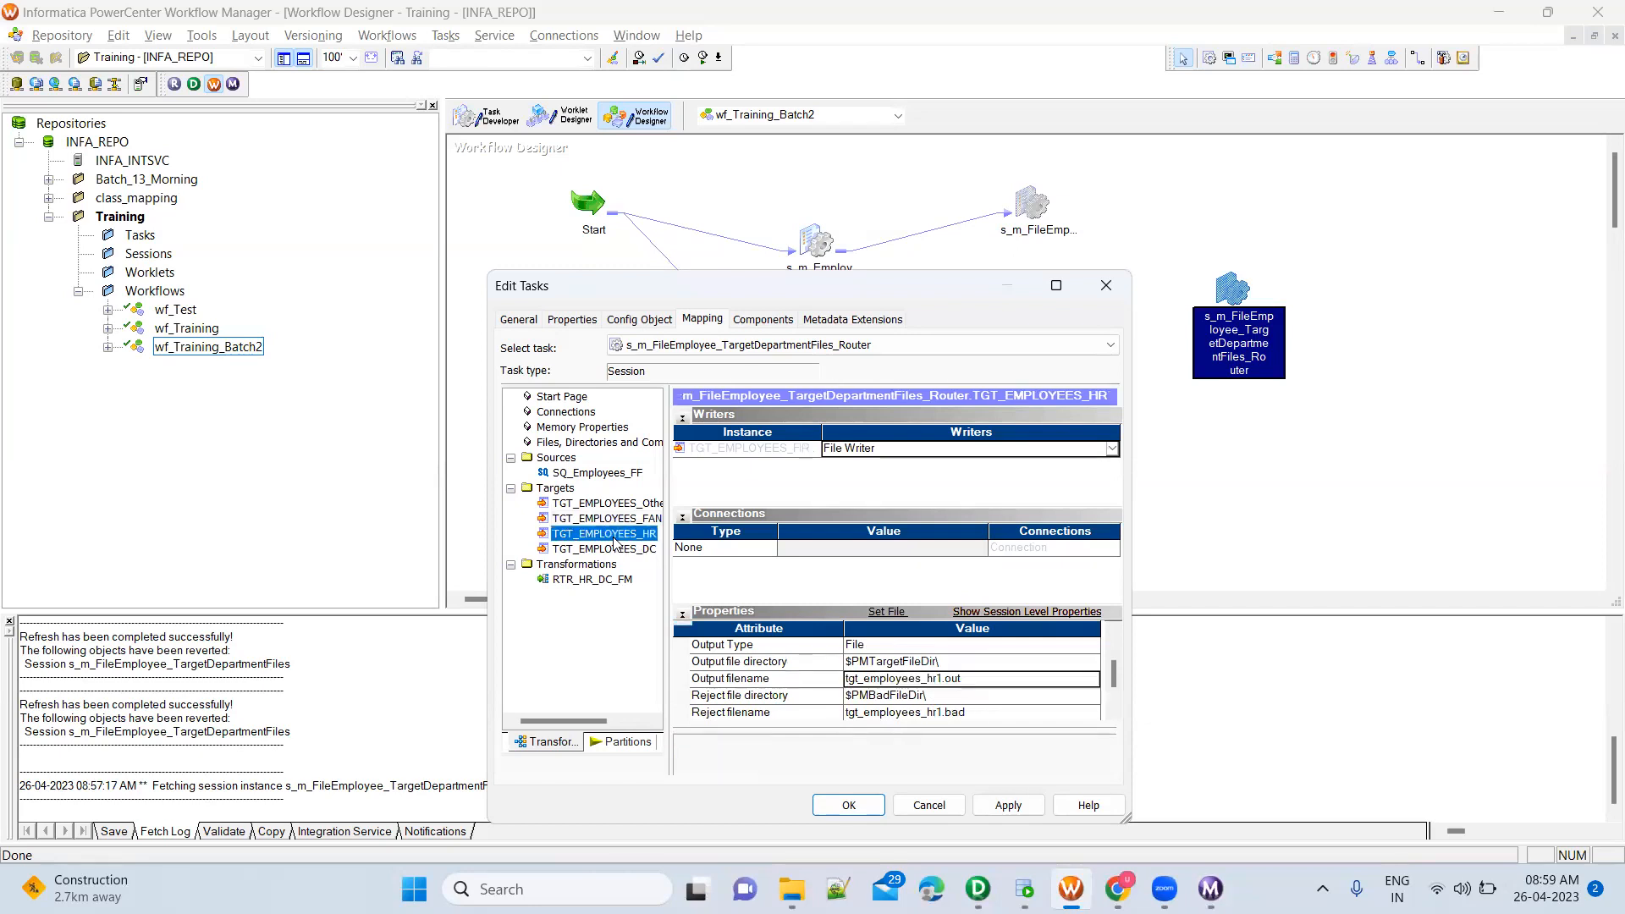
{"action": "left_click", "coordinate": [928, 662]}
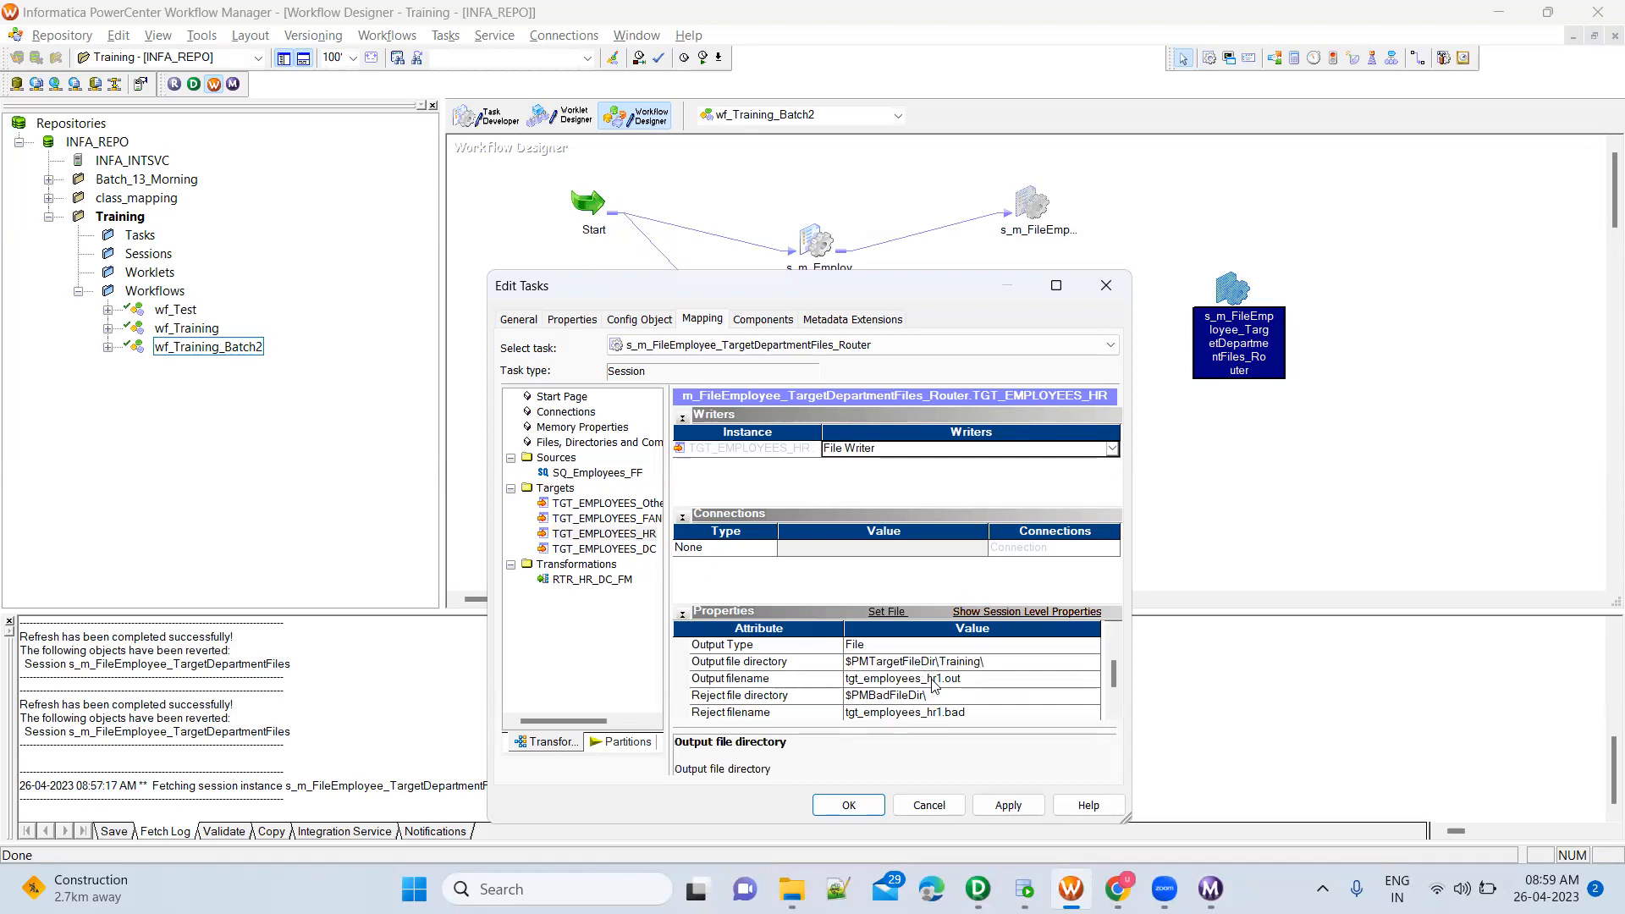
{"action": "left_click", "coordinate": [912, 679]}
{"action": "double_click", "coordinate": [885, 680]}
{"action": "type", "text": "TGT_HR.csv"}
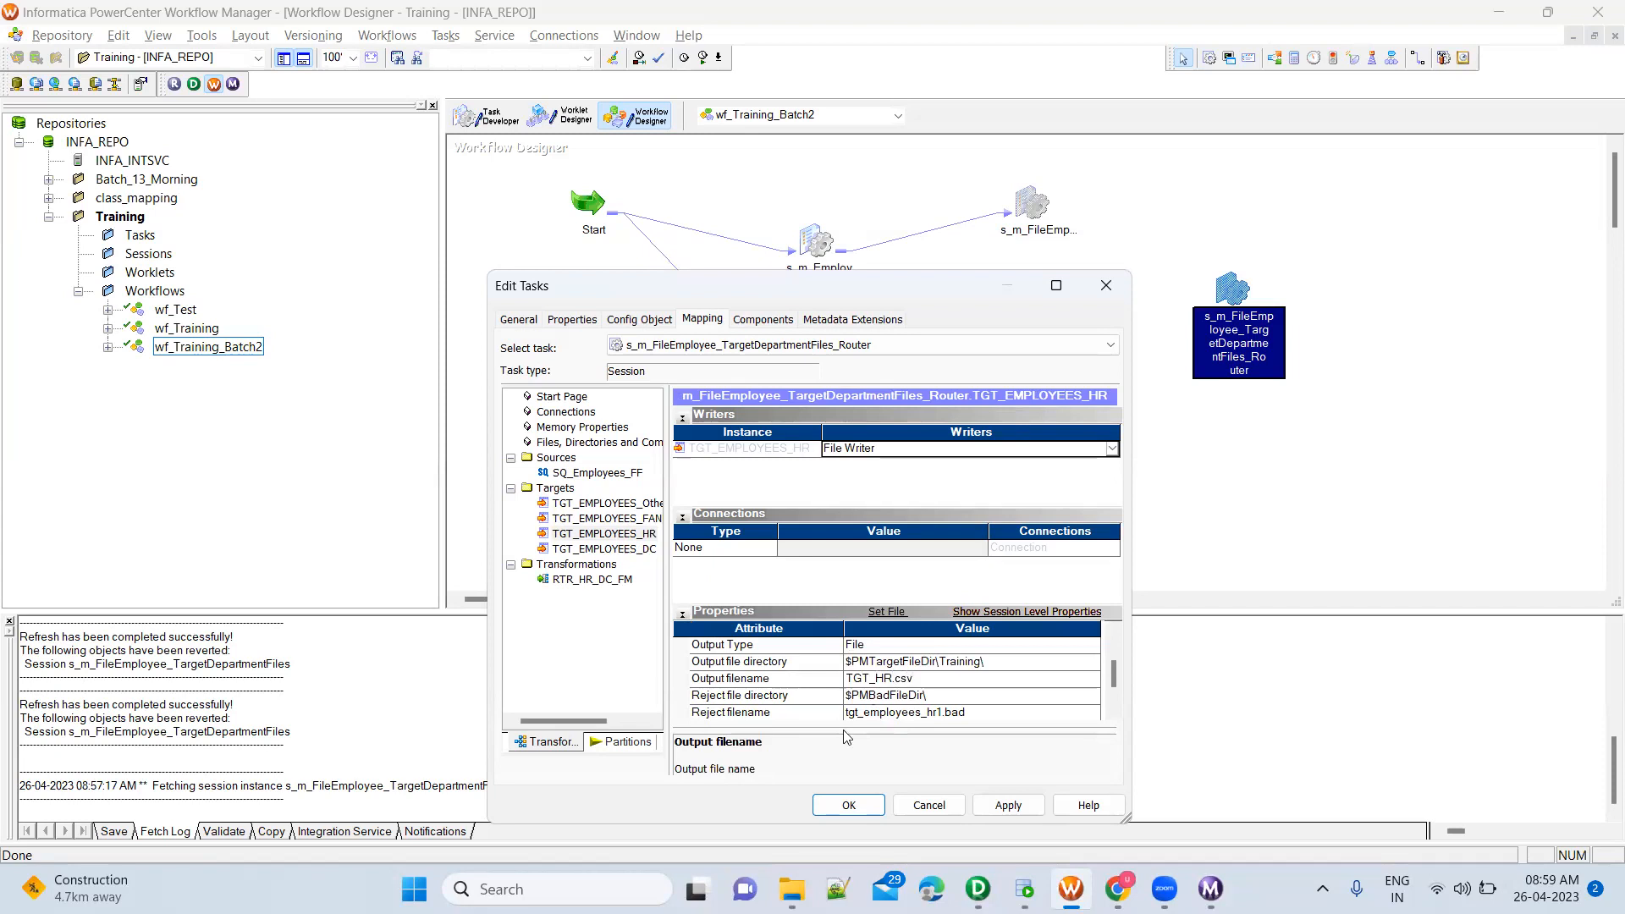
Compare the existing files in TgtFiles\Training and add "Employees" to the TGT_EMPLOYEES_FANDM target's output filename
{"action": "left_click", "coordinate": [791, 889]}
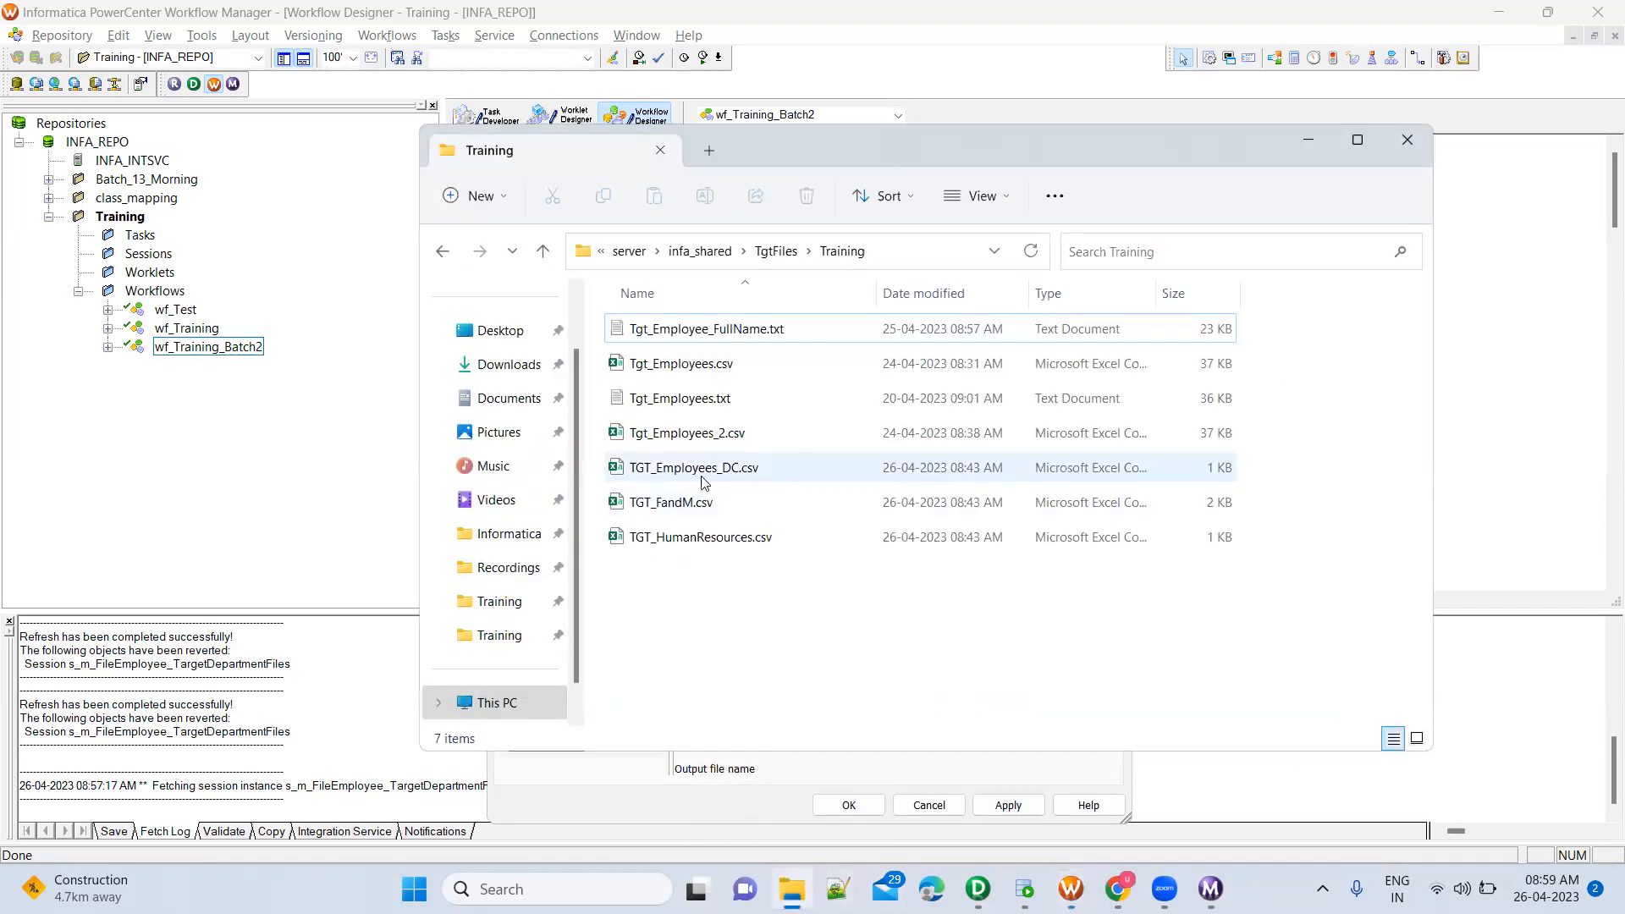
{"action": "key", "text": "alt+Tab"}
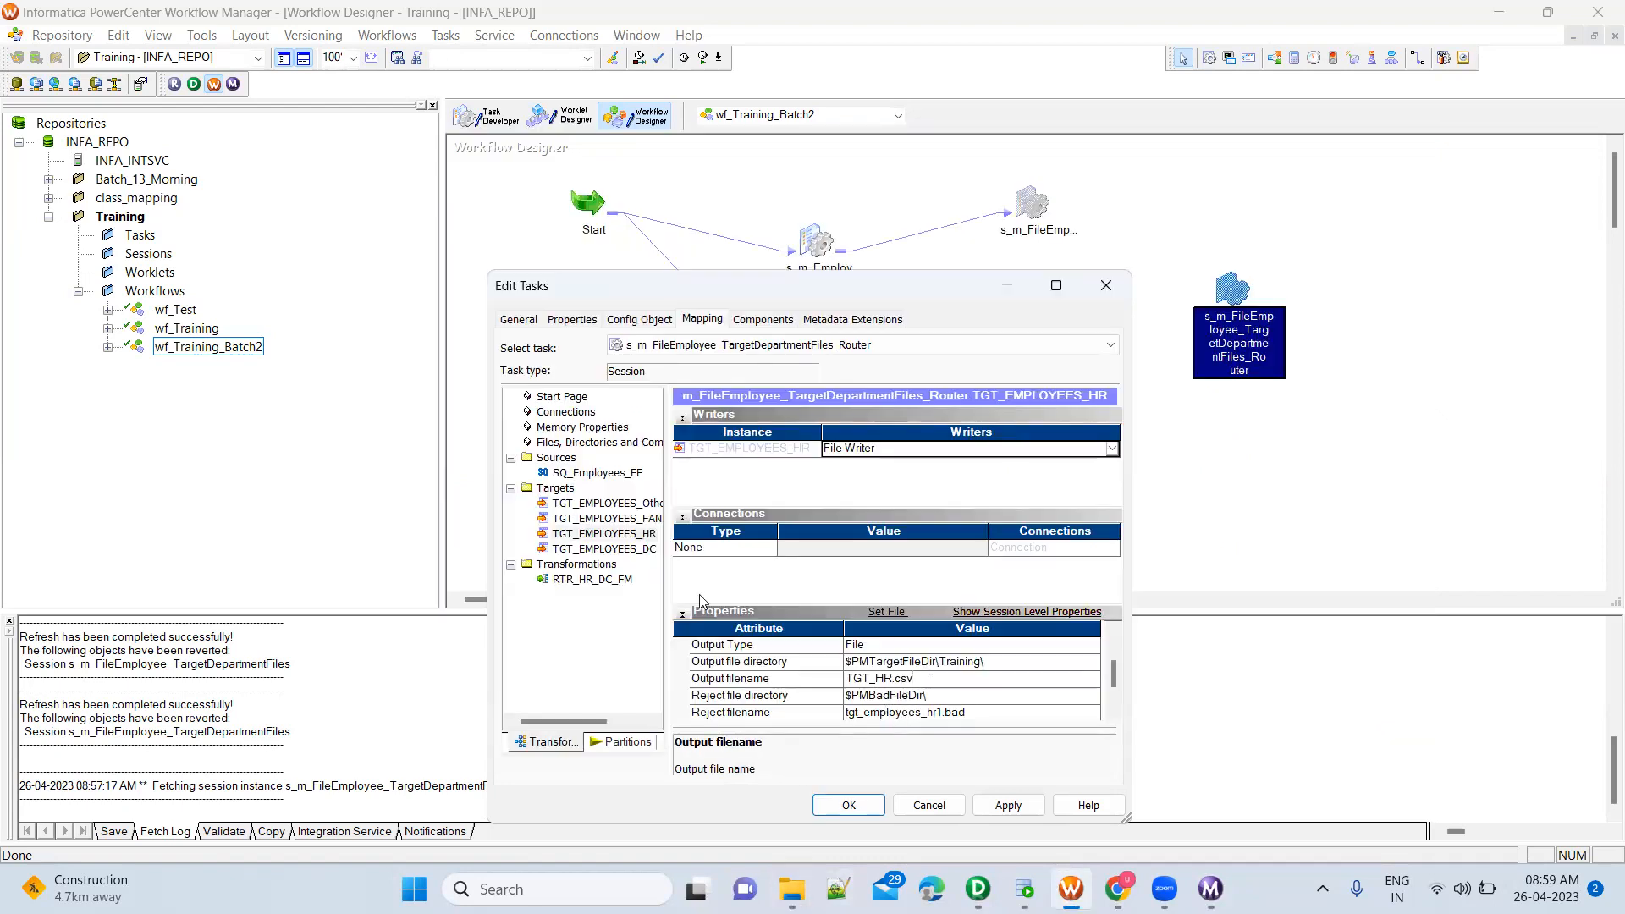
{"action": "left_click", "coordinate": [643, 519]}
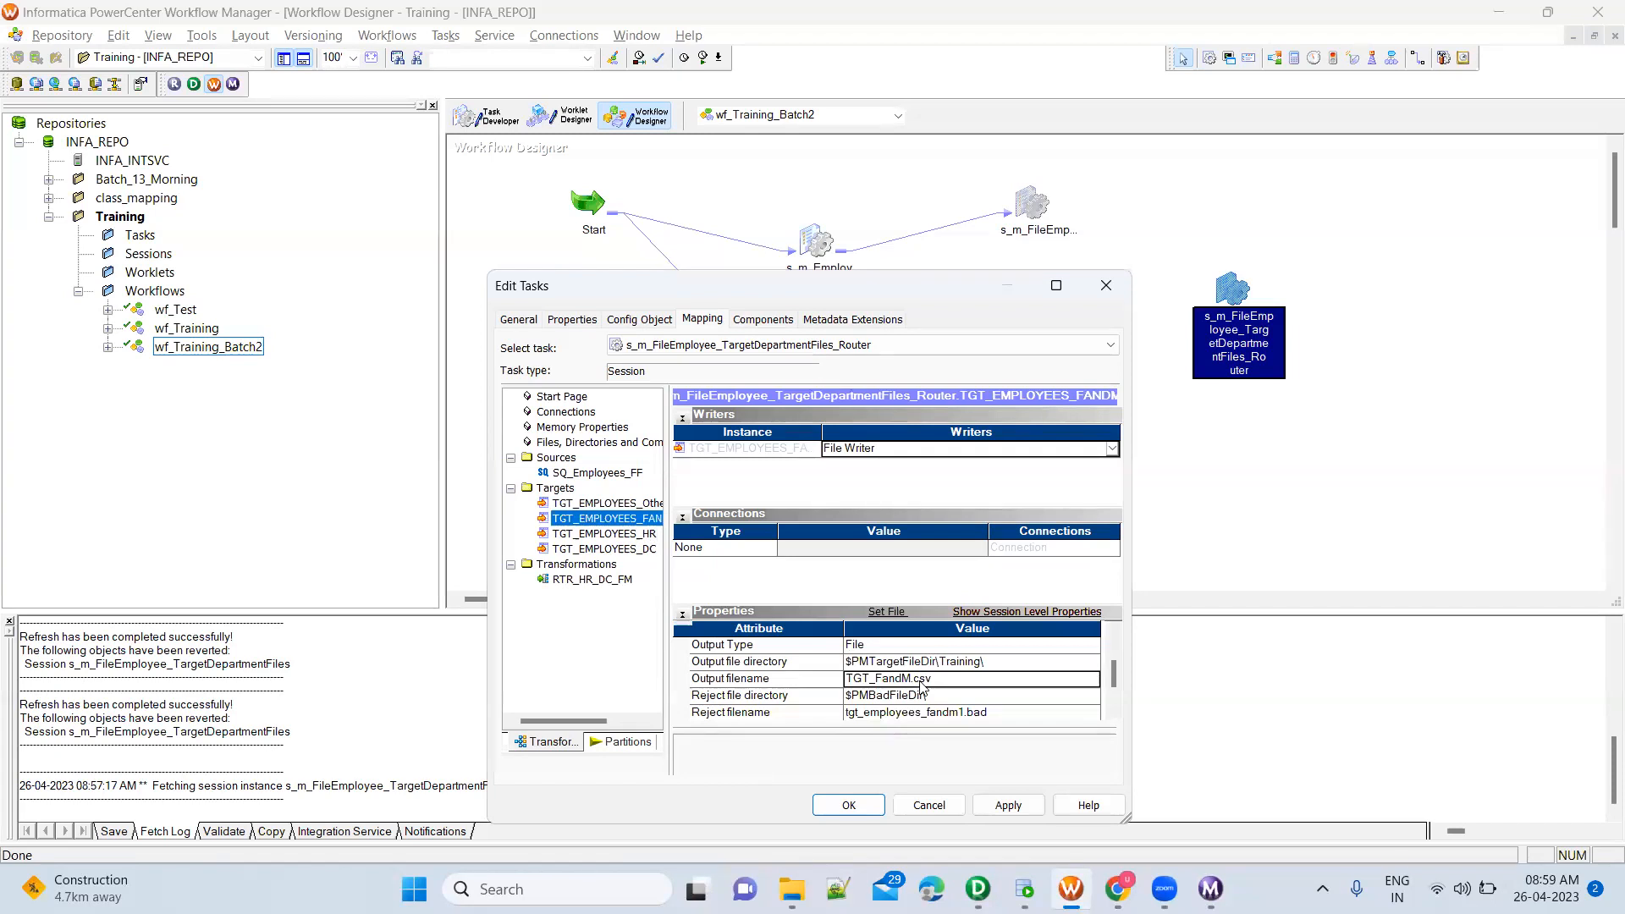
{"action": "key", "text": "alt+Tab"}
{"action": "key", "text": "alt+Tab"}
{"action": "left_click", "coordinate": [878, 681]}
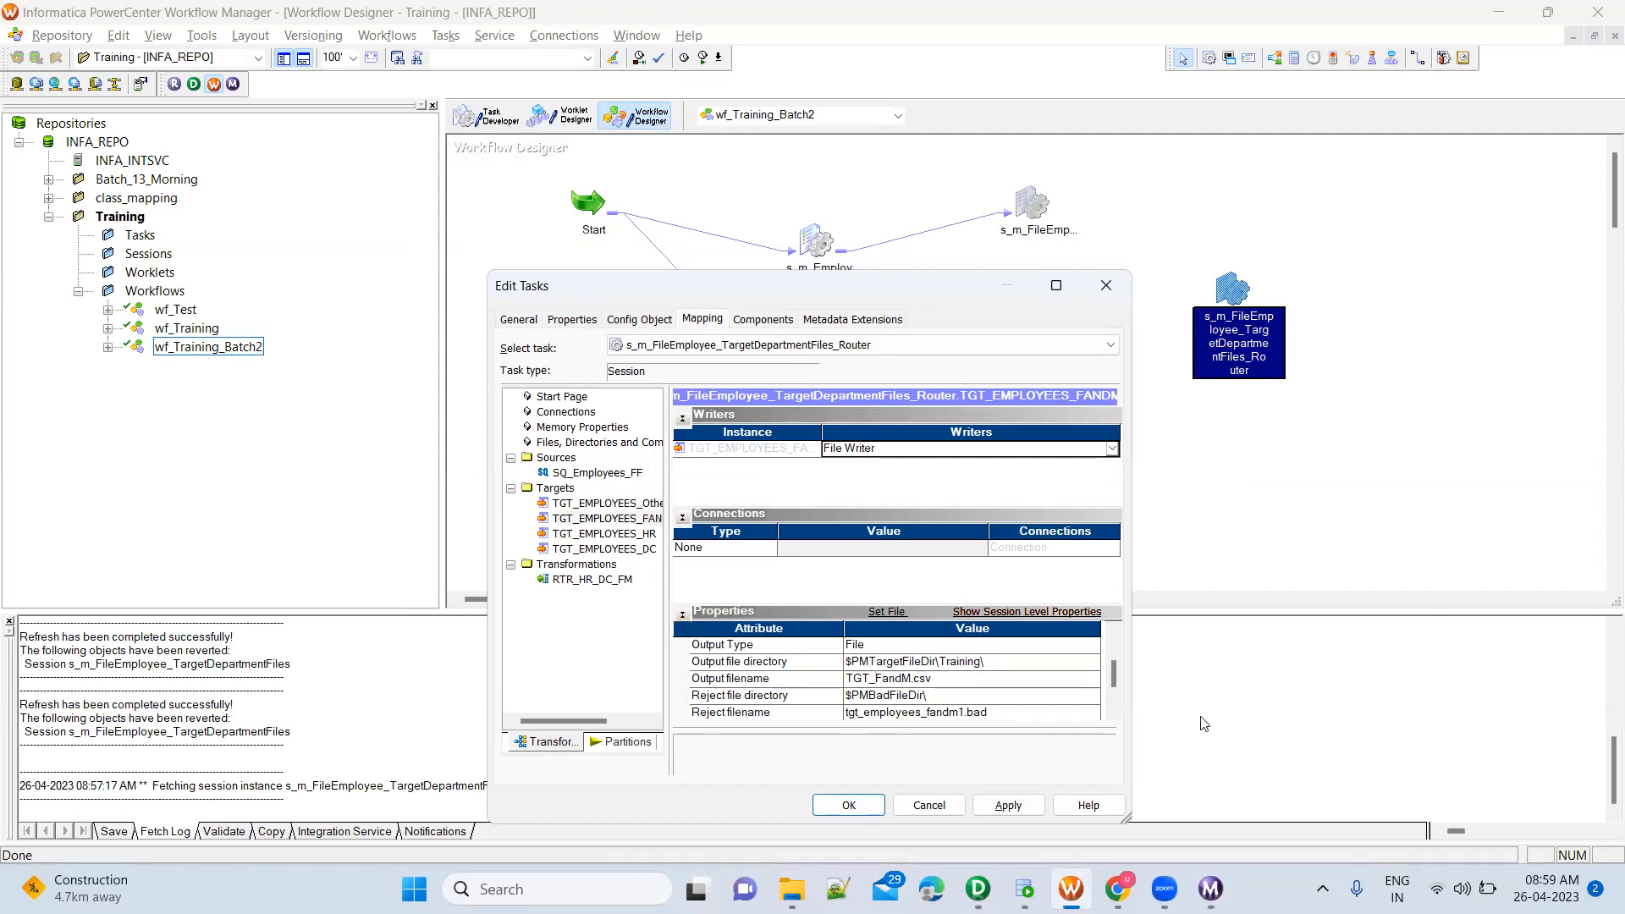
{"action": "type", "text": "Employees"}
Set the TGT_EMPLOYEES_DC target's output file directory to $PMTargetFileDir\Training\ and its output filename to TGT_DC.csv
{"action": "left_click", "coordinate": [640, 550]}
{"action": "left_click", "coordinate": [933, 662]}
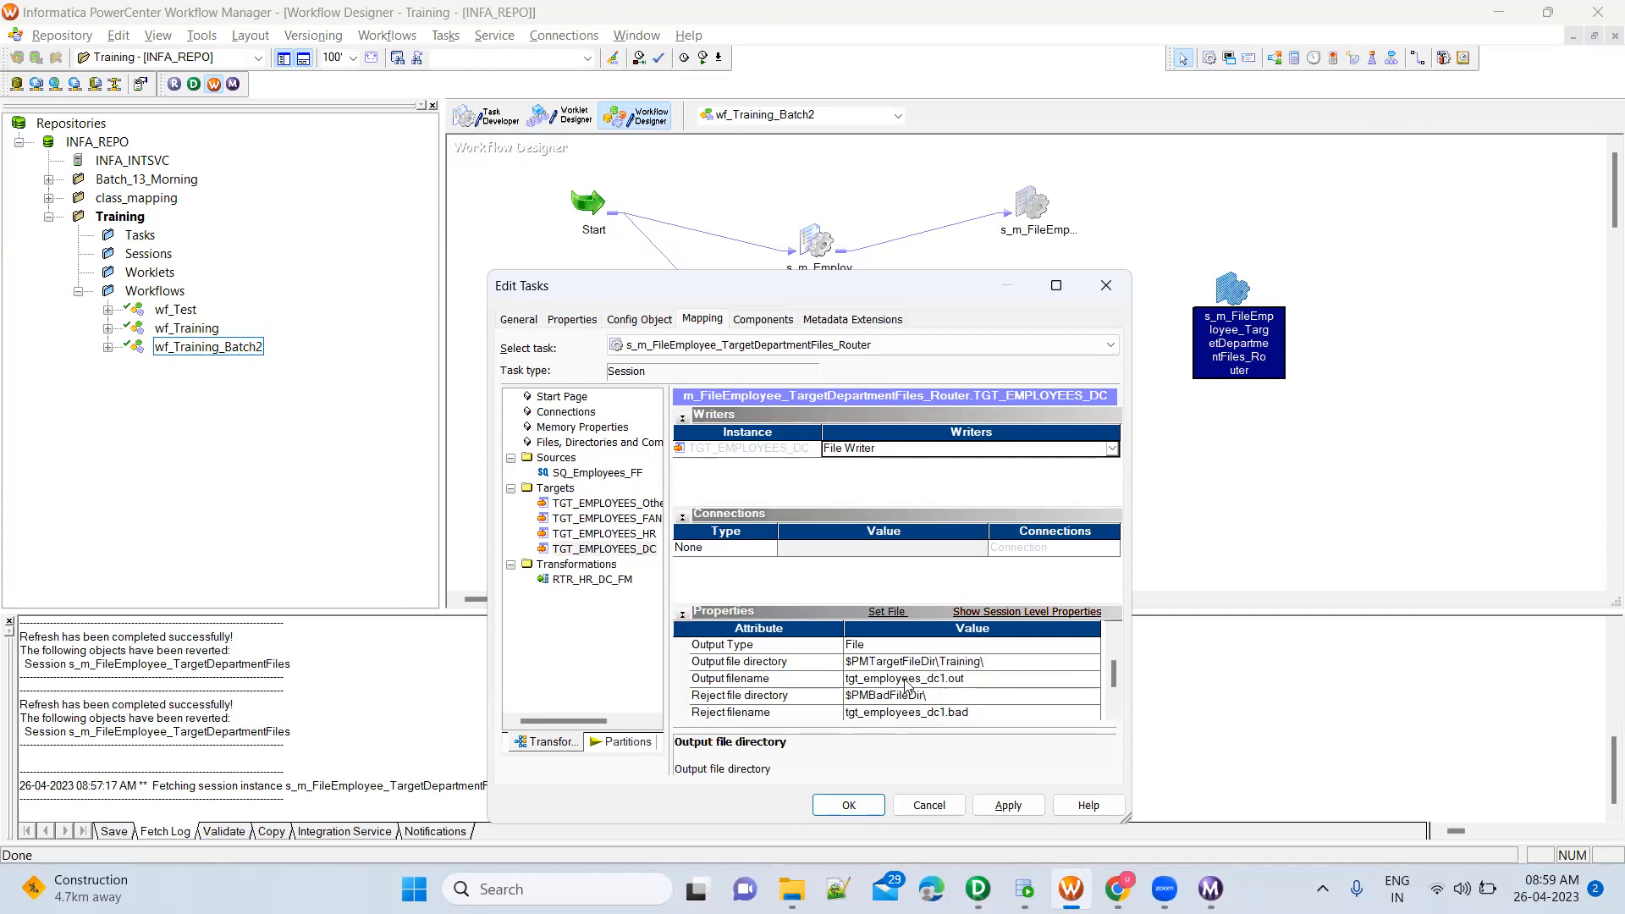
{"action": "left_click", "coordinate": [860, 679]}
{"action": "double_click", "coordinate": [863, 678]}
{"action": "type", "text": "TG"}
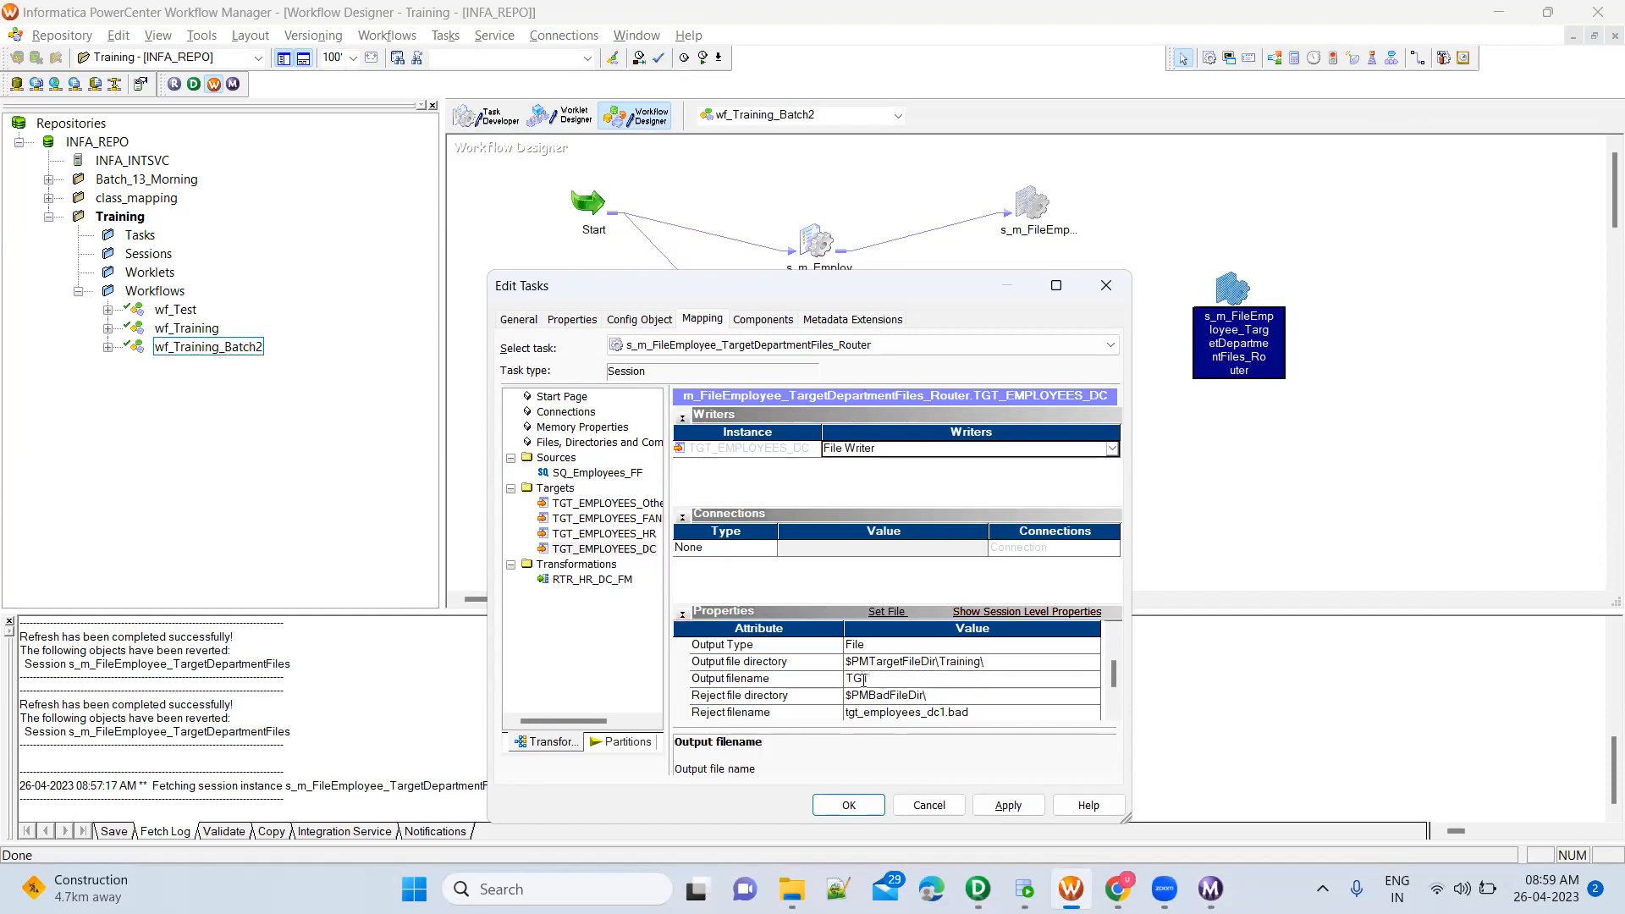
{"action": "key", "text": "alt+Tab"}
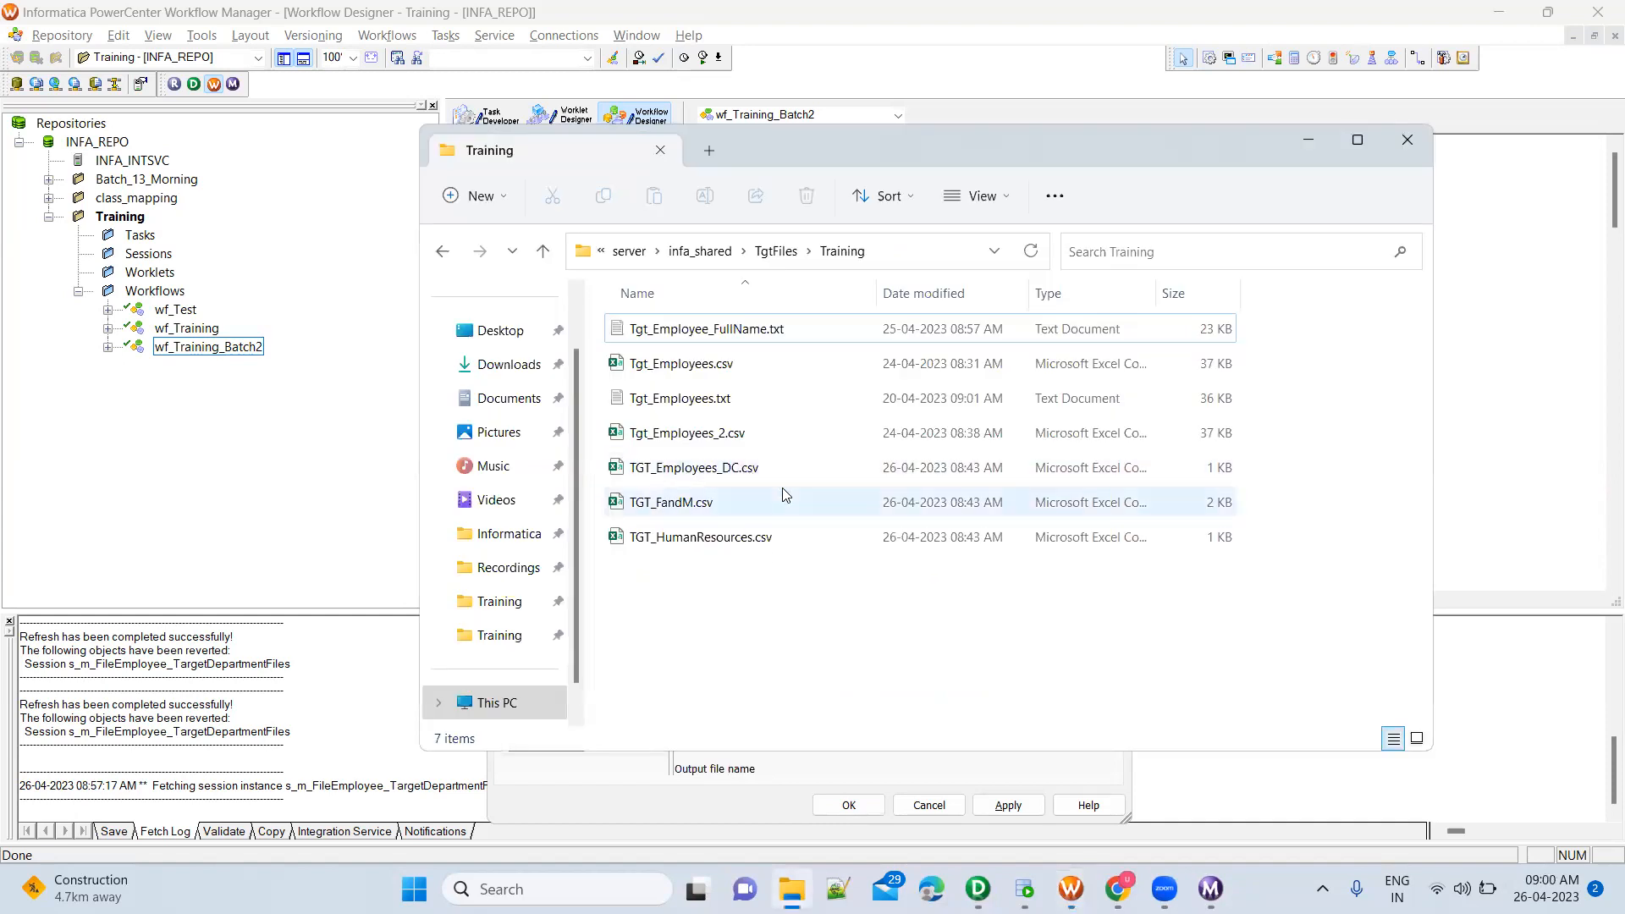
{"action": "key", "text": "alt+Tab"}
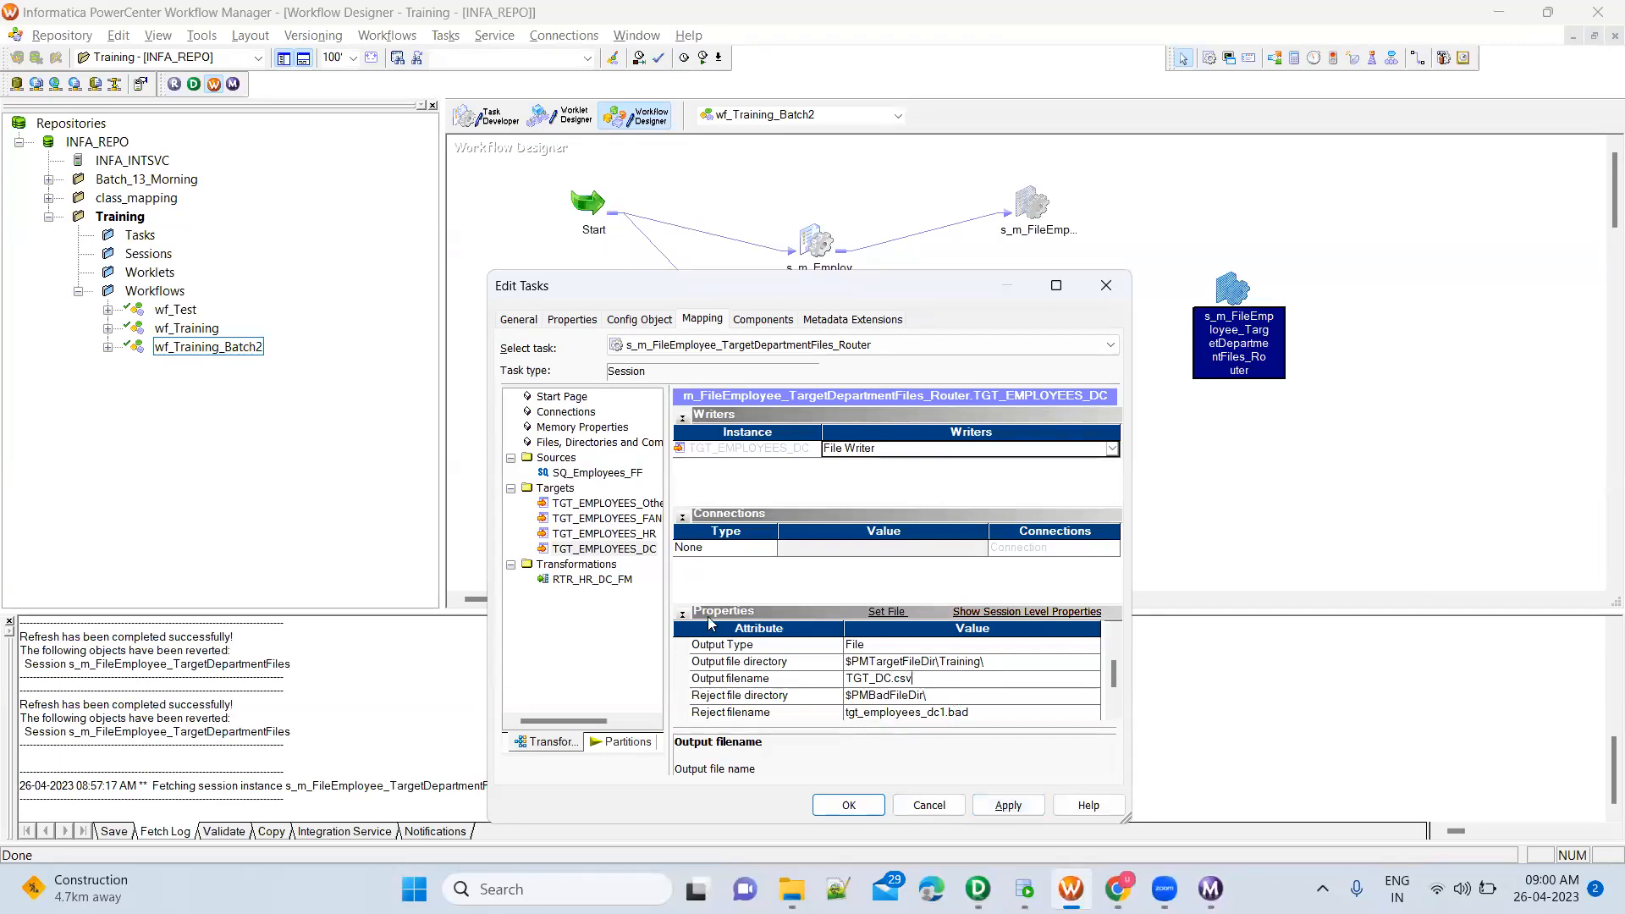
Review the HR, FANDM and OtherDepartments target settings, then apply the session changes and save the workflow
{"action": "left_click", "coordinate": [638, 538]}
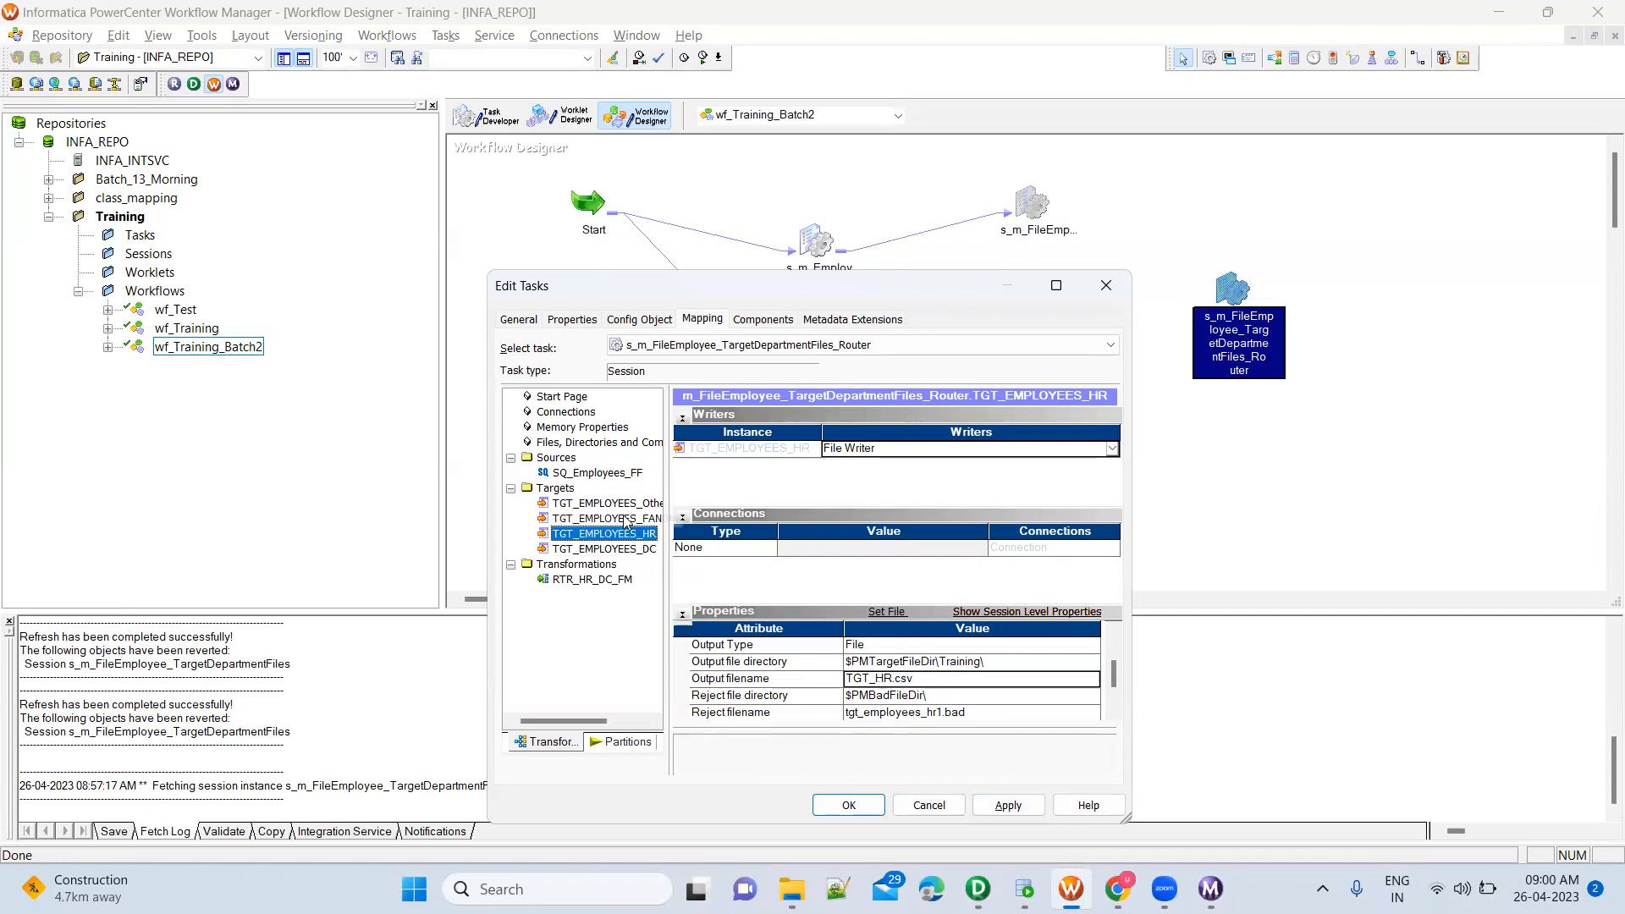
{"action": "left_click", "coordinate": [623, 519]}
{"action": "left_click", "coordinate": [606, 503]}
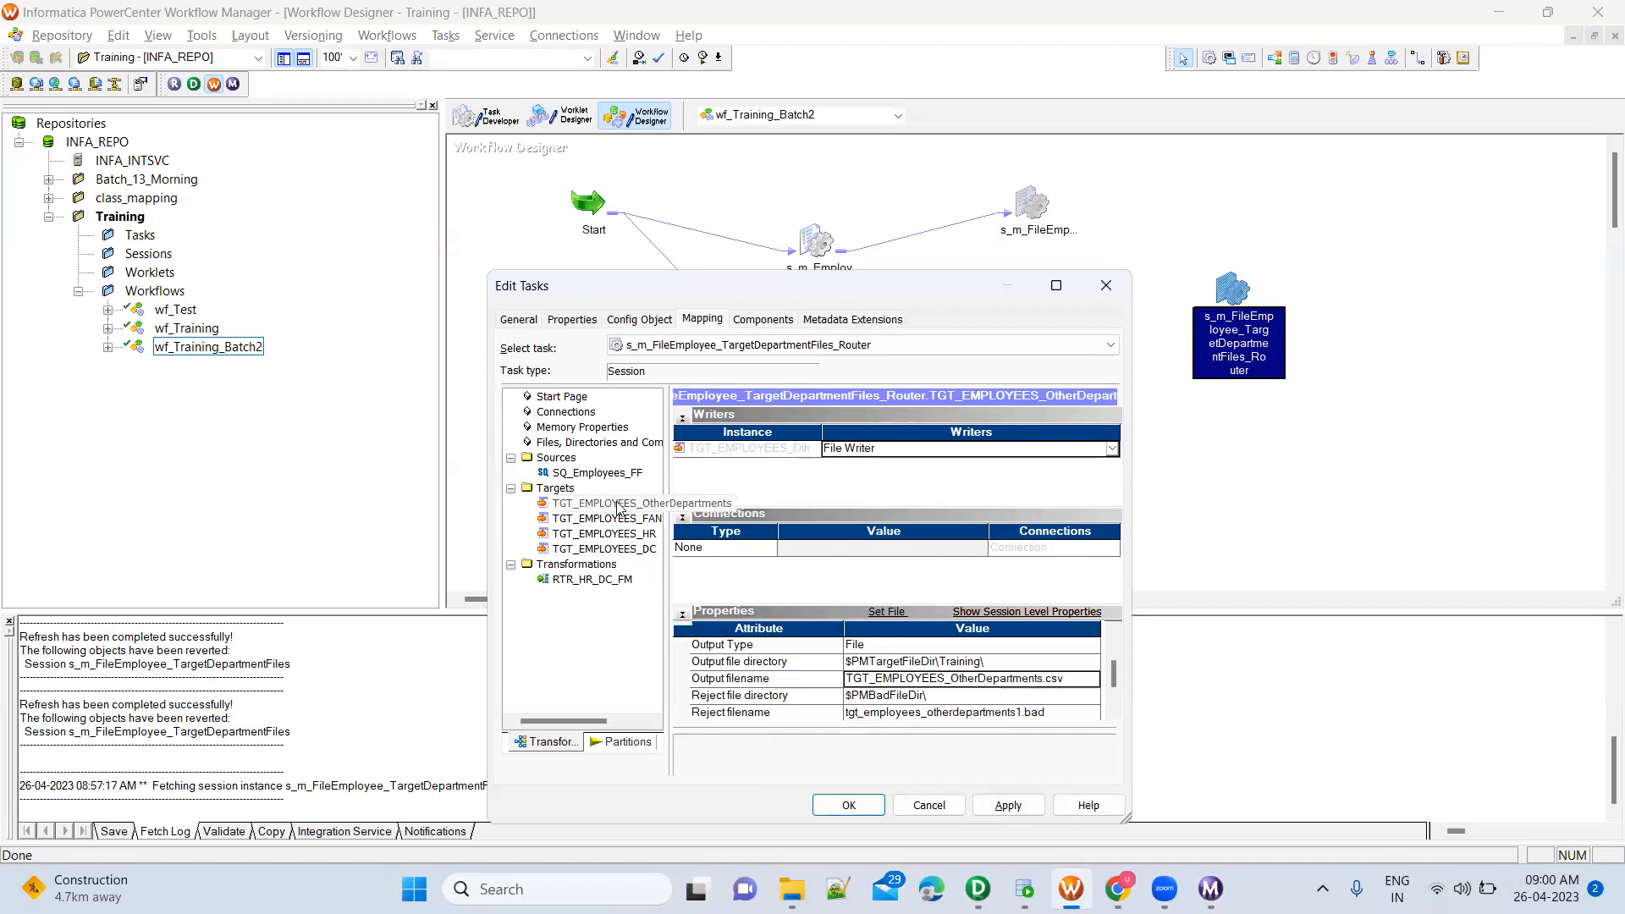
{"action": "left_click", "coordinate": [1009, 806]}
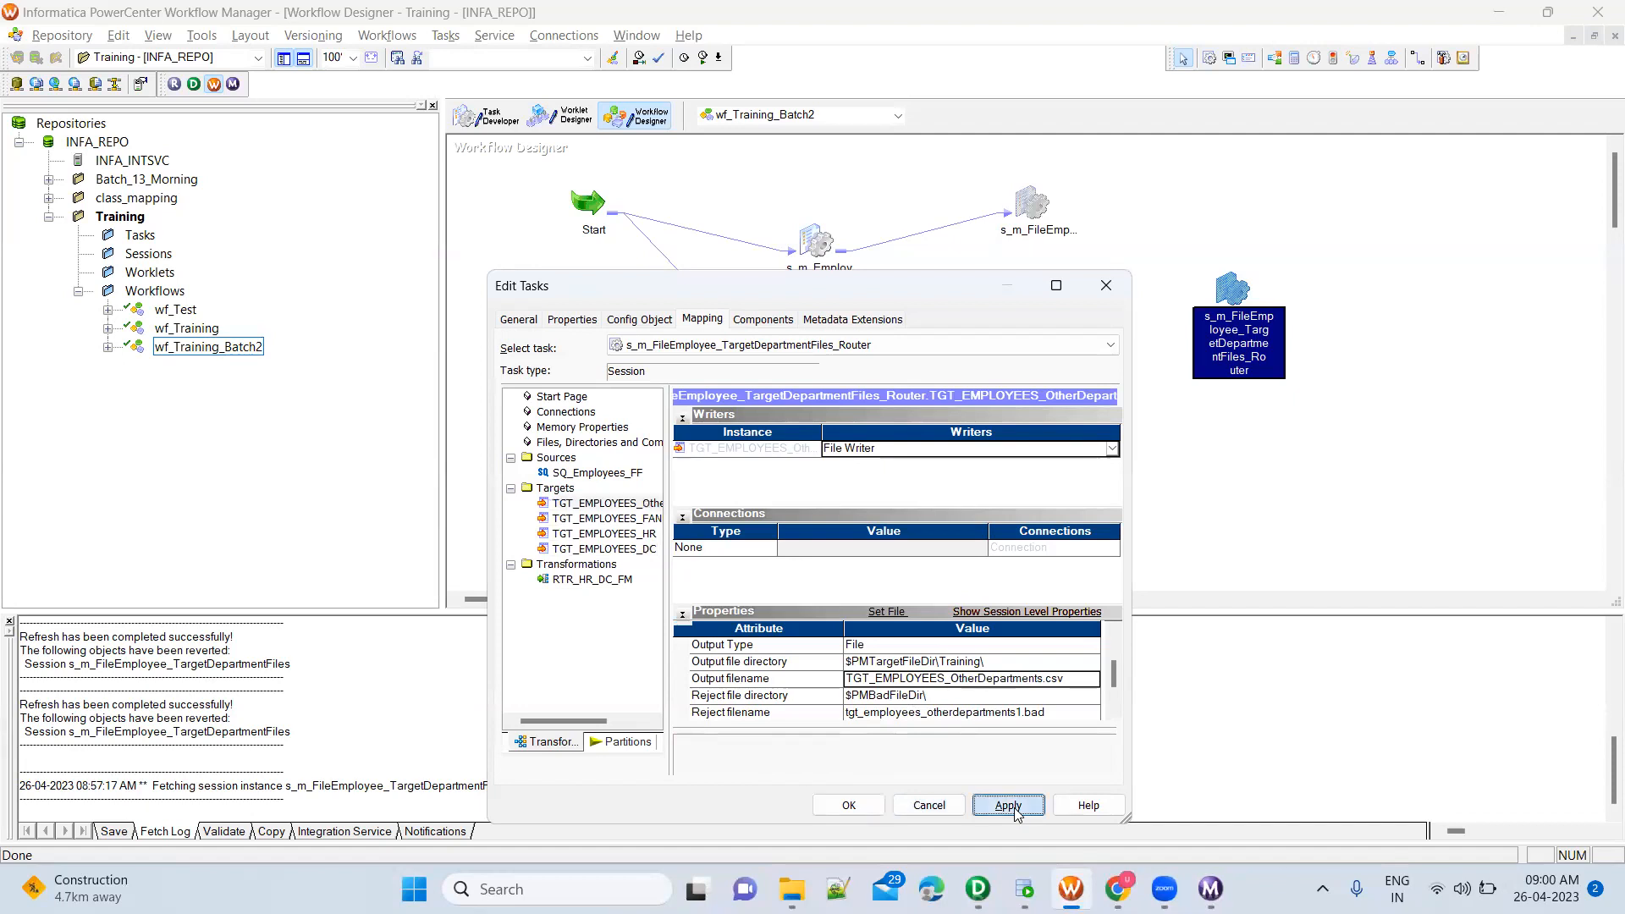
{"action": "left_click", "coordinate": [848, 805]}
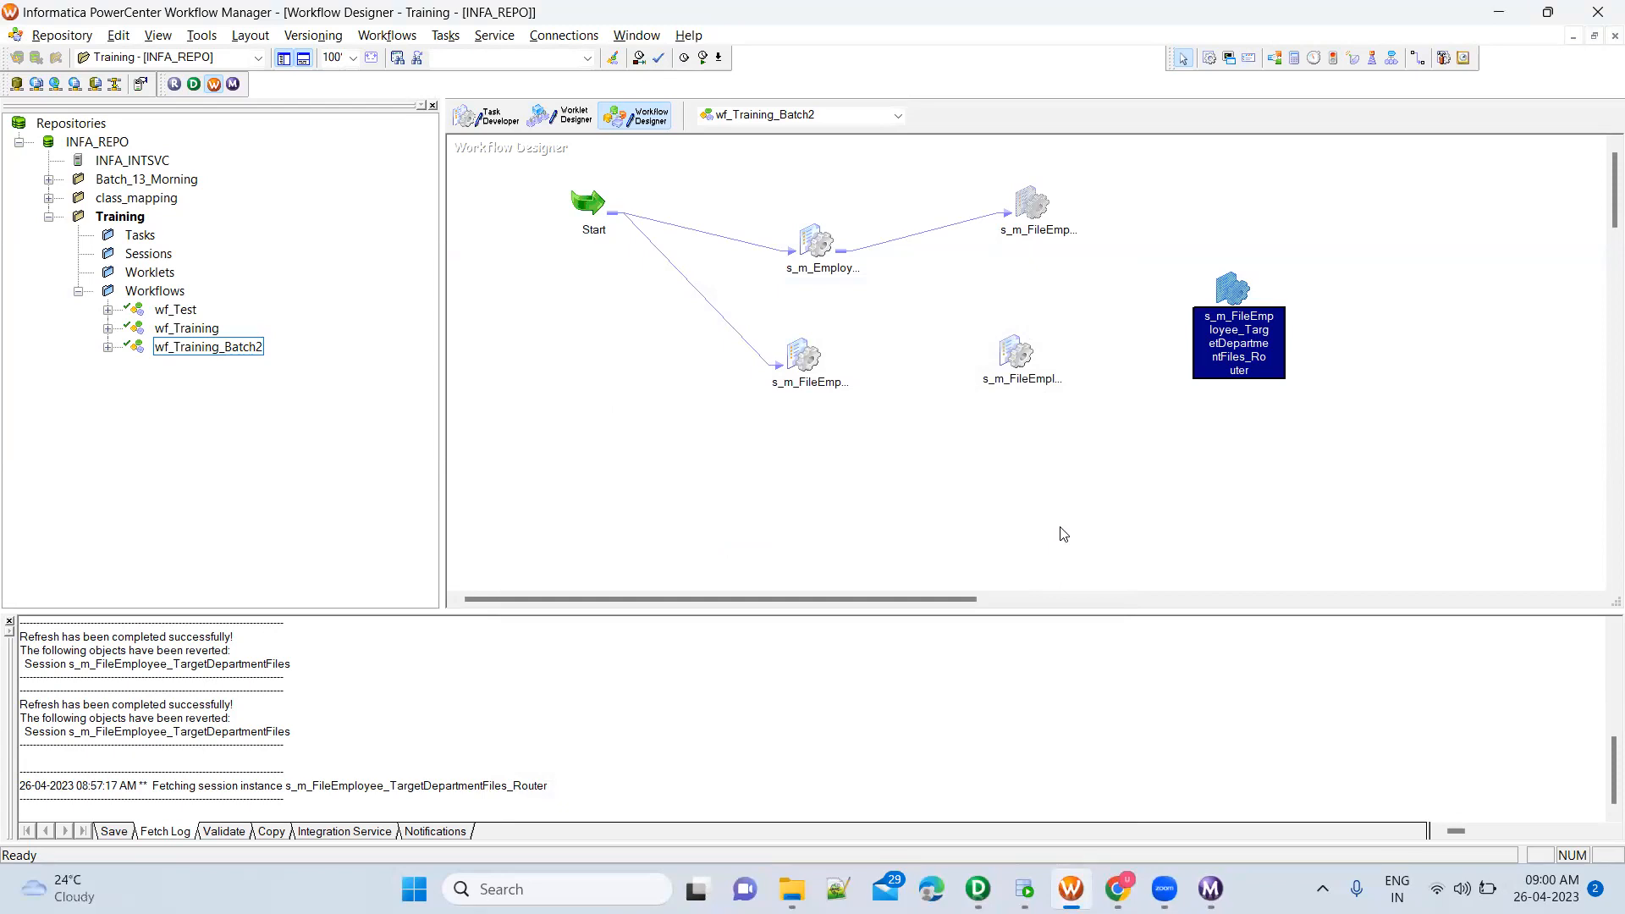
{"action": "key", "text": "ctrl+s"}
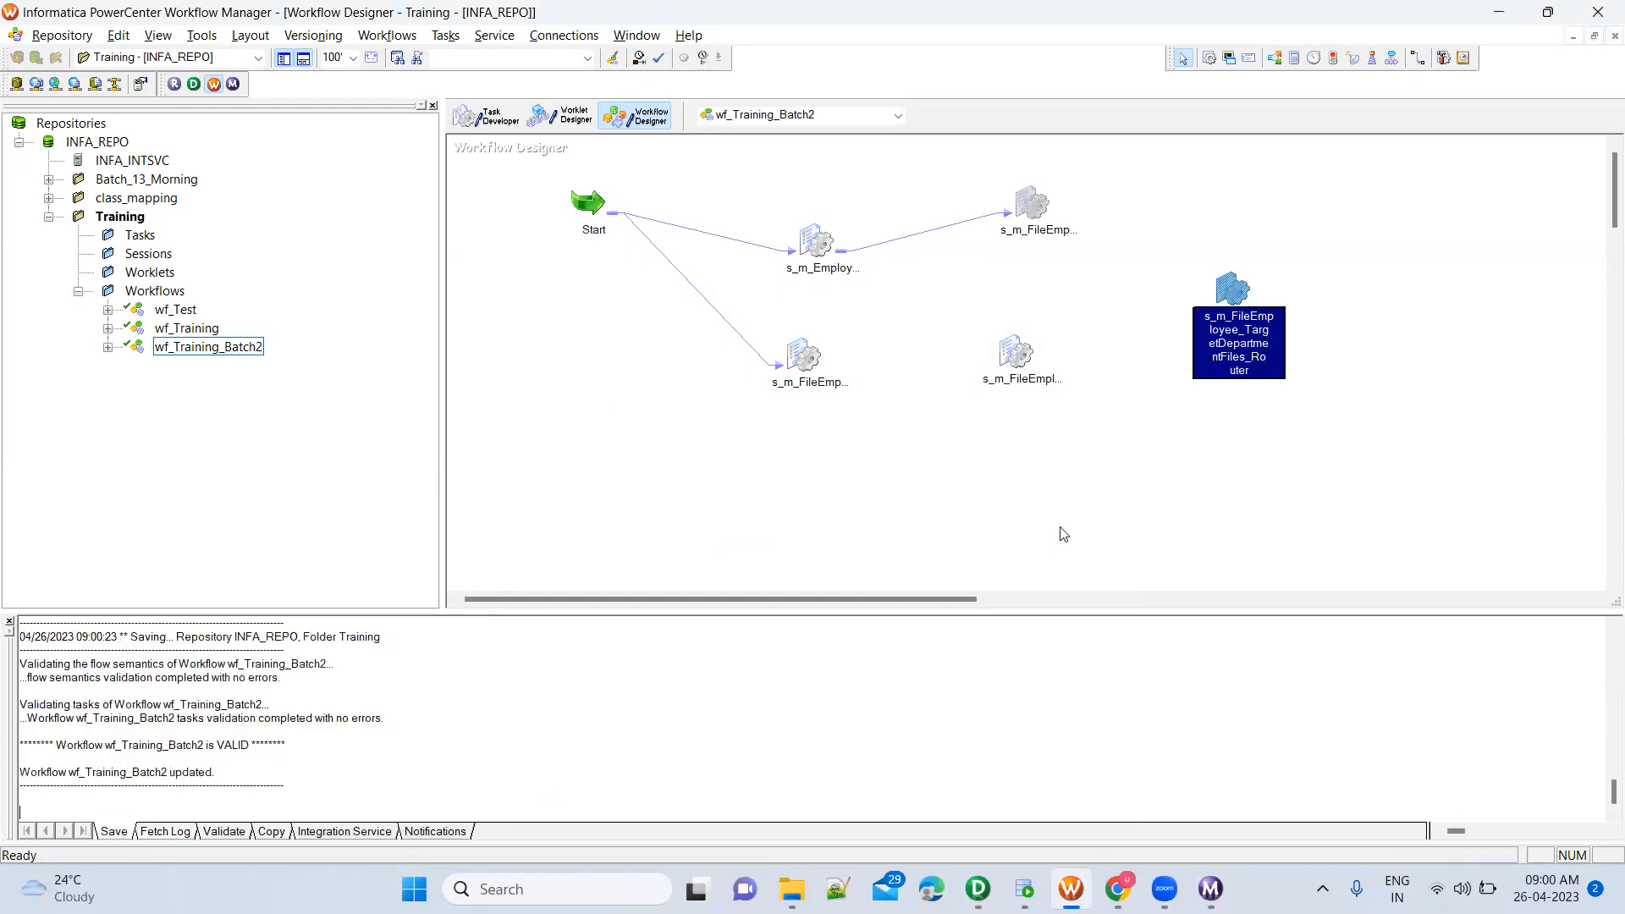
{"action": "double_click", "coordinate": [235, 744]}
Start the s_m_FileEmployee_TargetDepartmentFiles_Router session task and select its latest run in Workflow Monitor
{"action": "right_click", "coordinate": [1226, 282]}
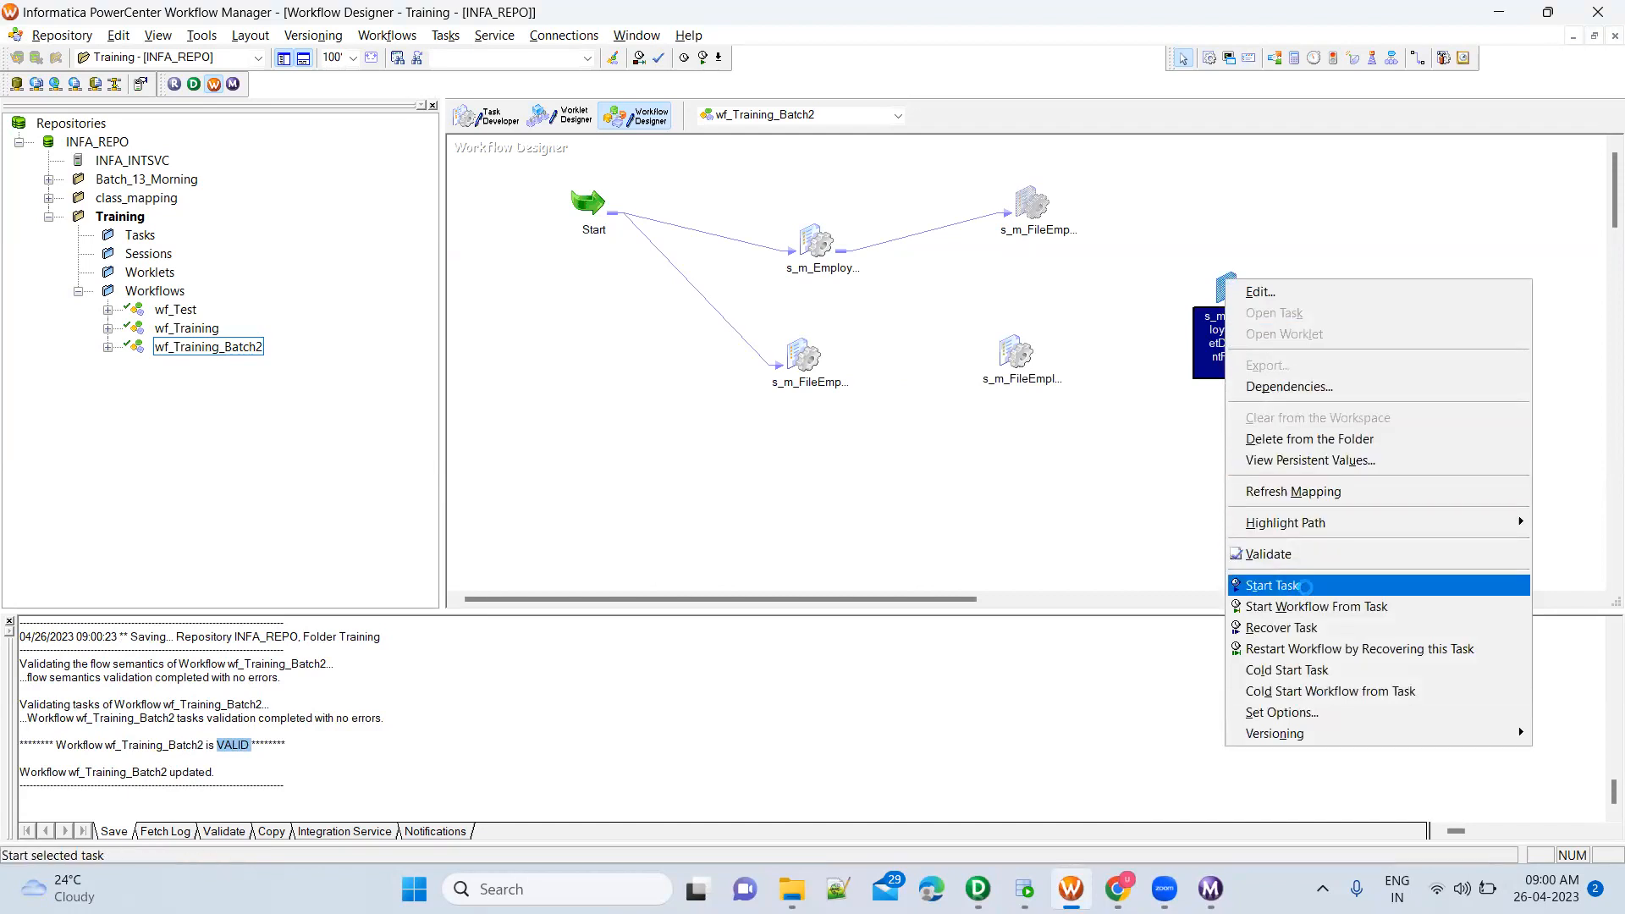
{"action": "left_click", "coordinate": [1304, 587]}
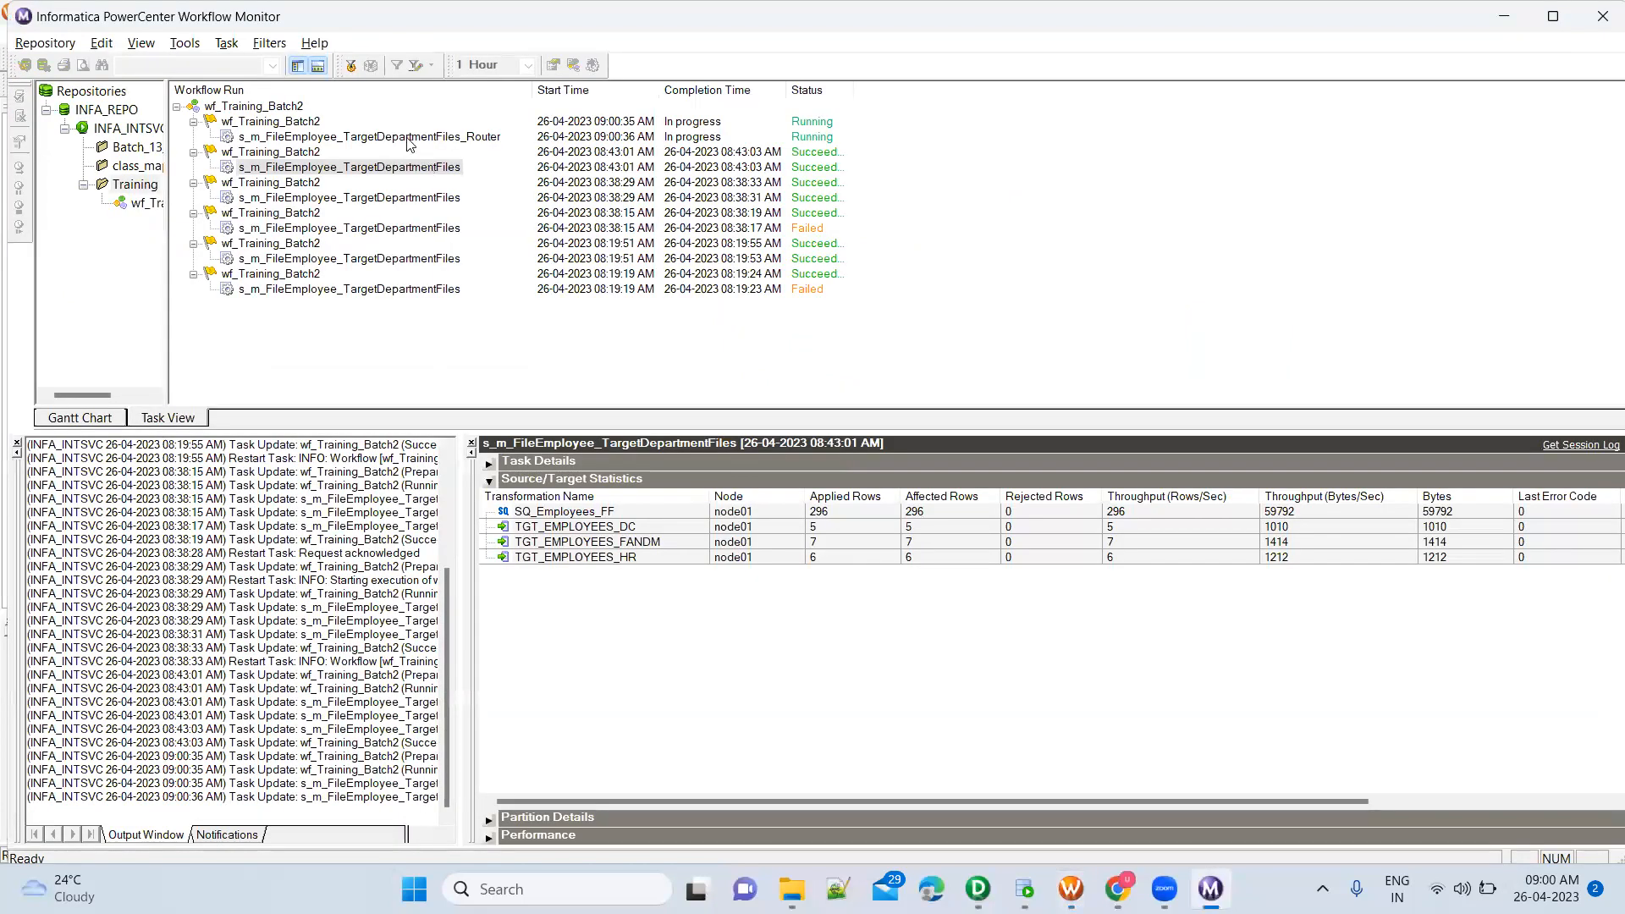
{"action": "left_click", "coordinate": [407, 138]}
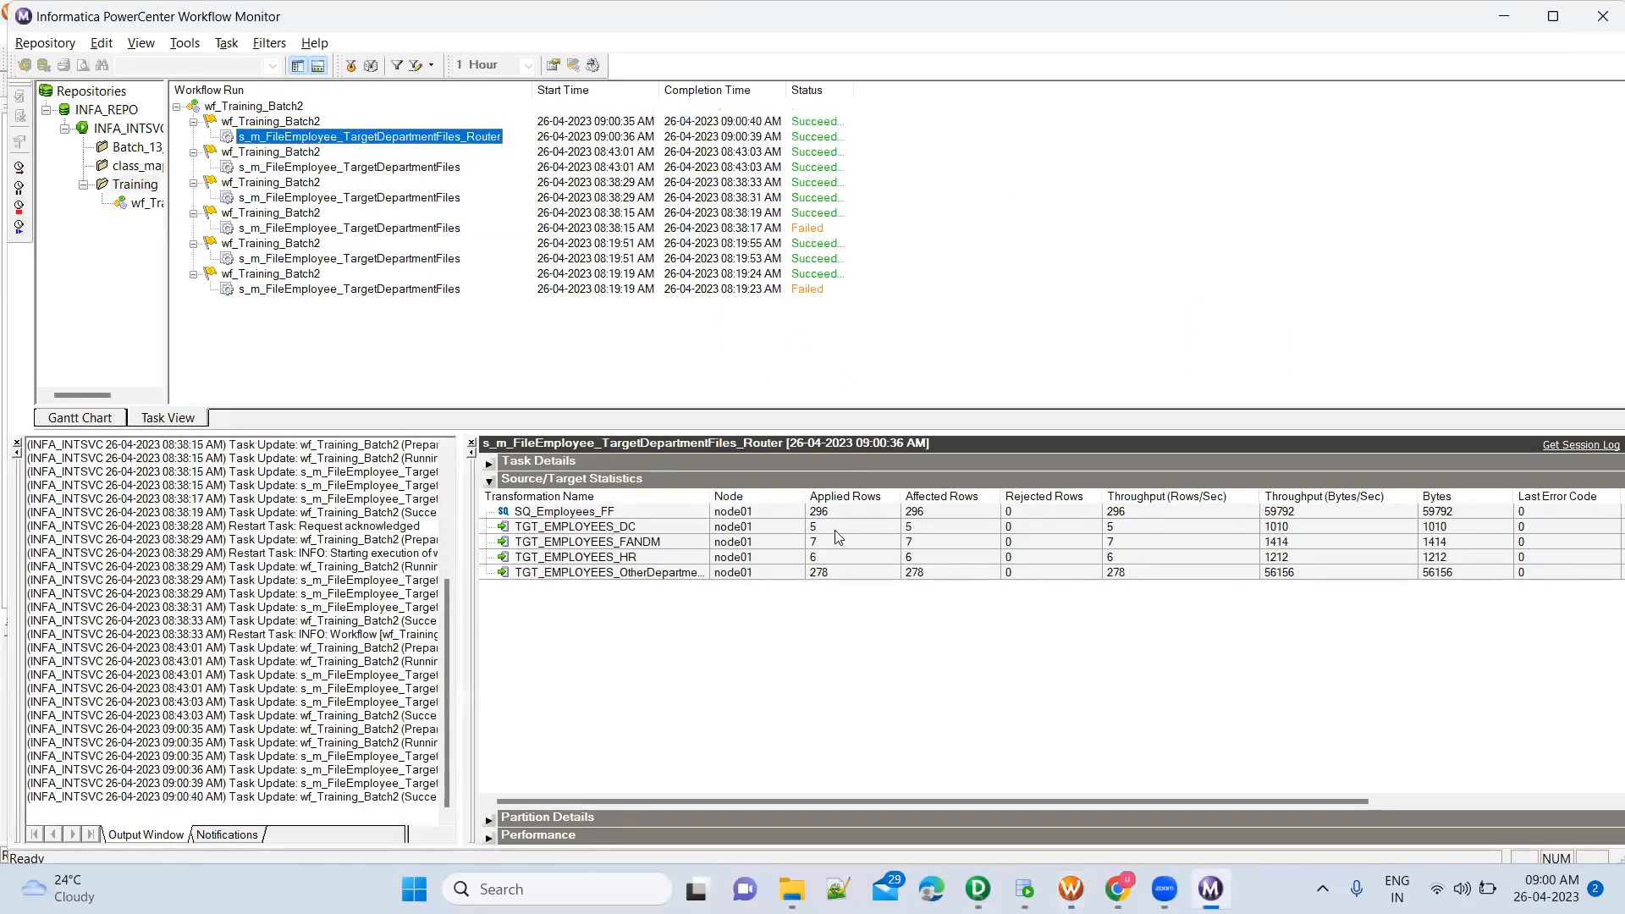
Examine the applied rows of each department target in the run's source/target statistics
{"action": "left_click", "coordinate": [835, 530]}
{"action": "left_click", "coordinate": [834, 573]}
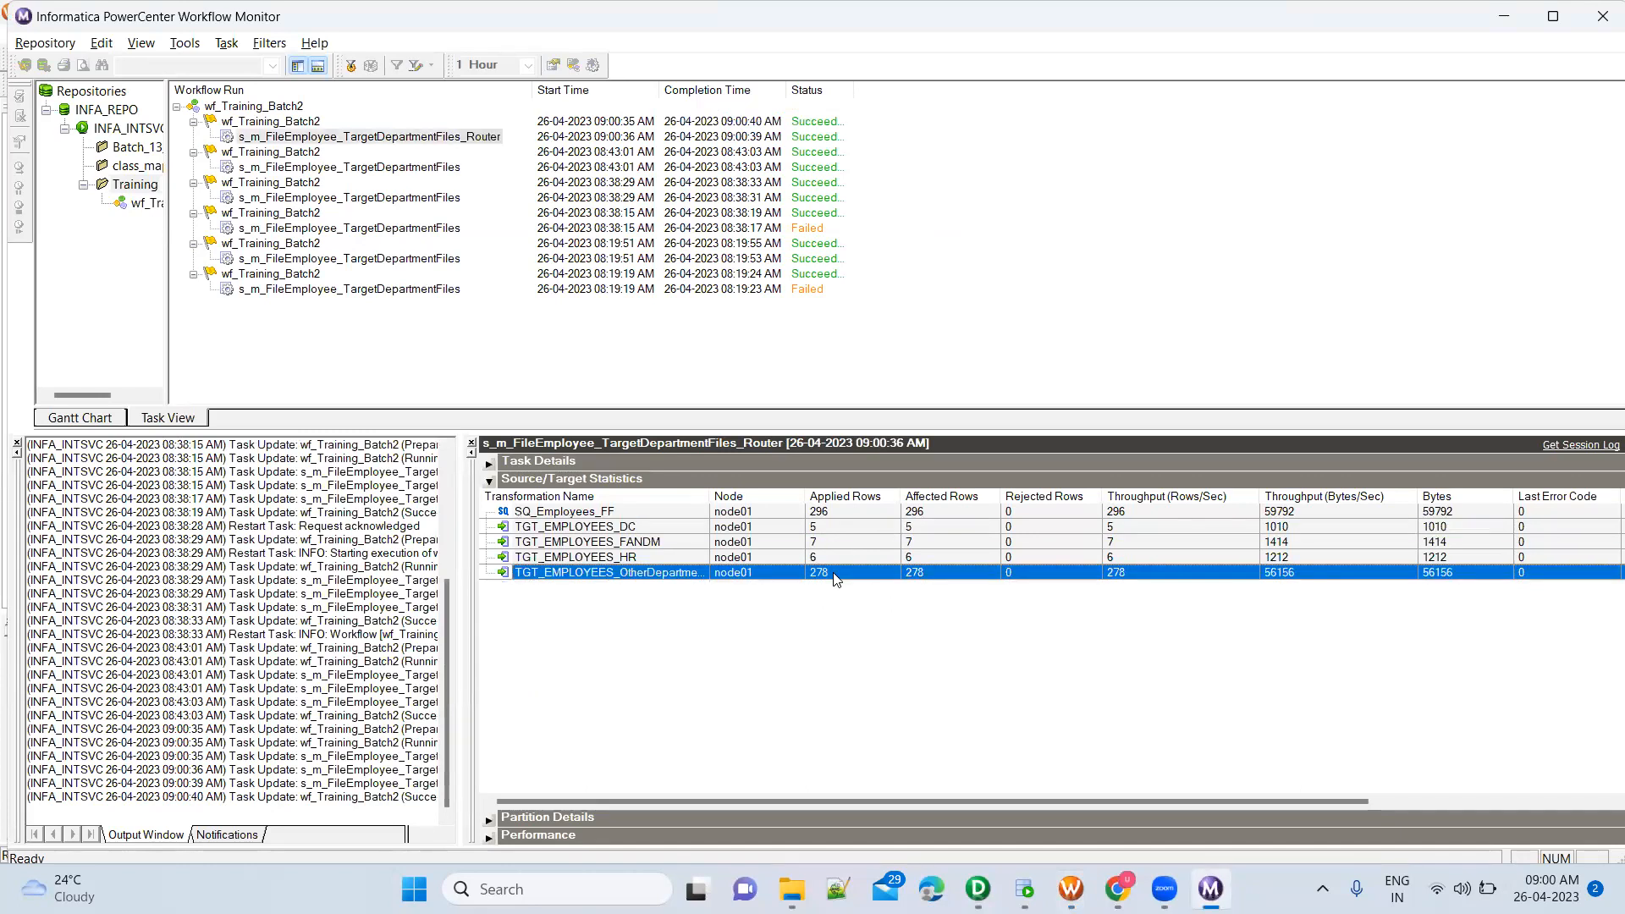
{"action": "left_click", "coordinate": [831, 529]}
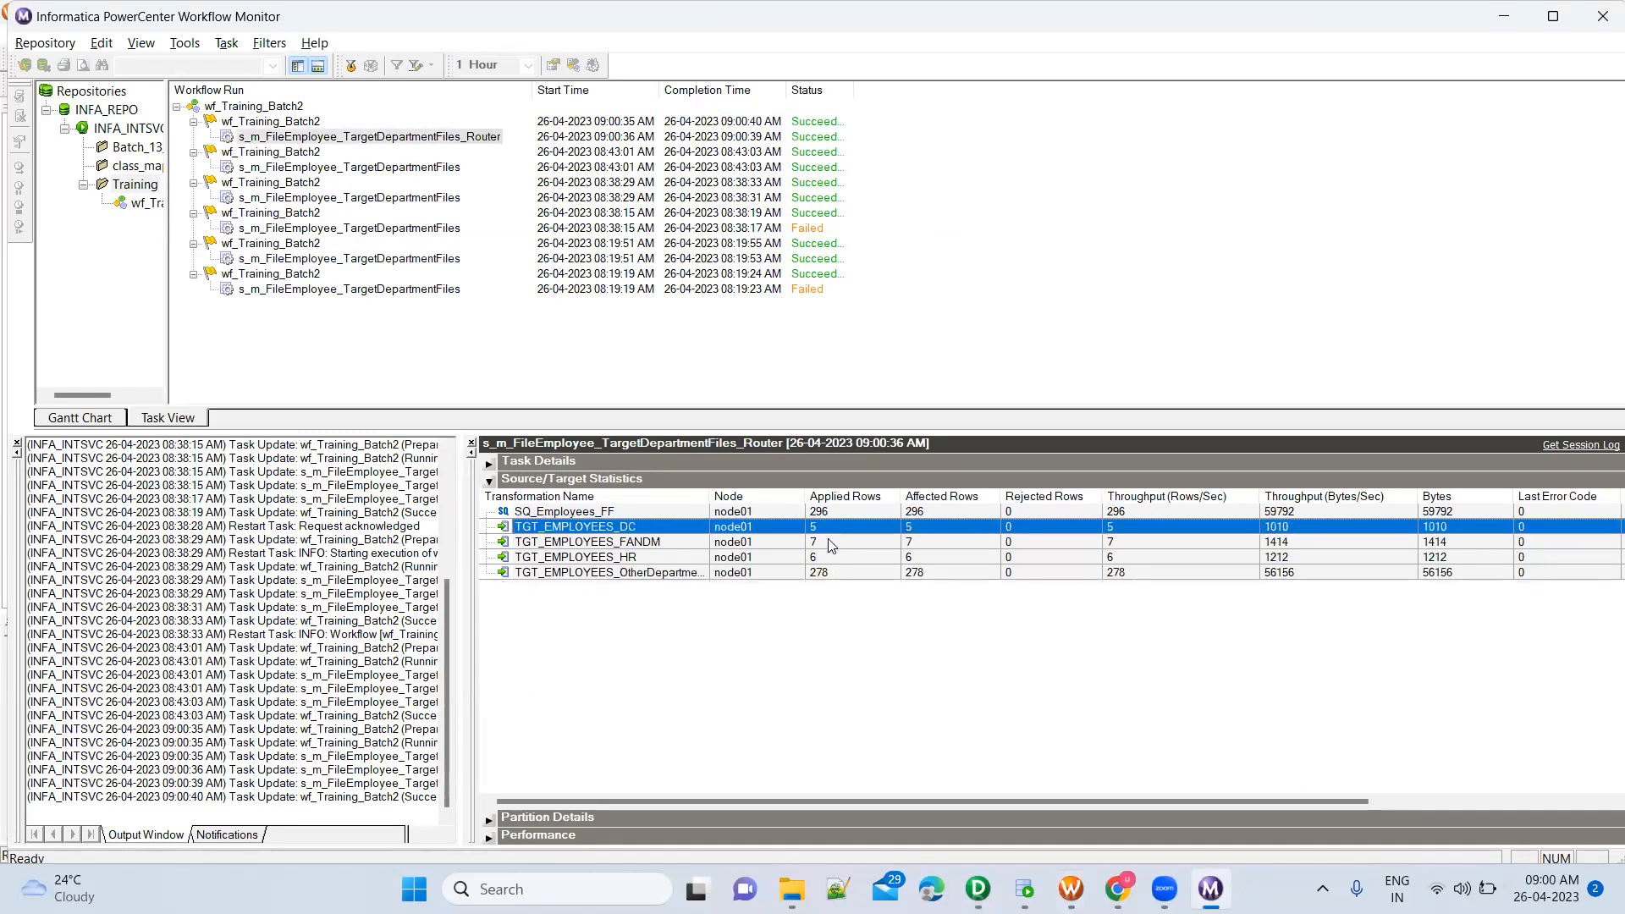
{"action": "left_click", "coordinate": [830, 543]}
{"action": "left_click", "coordinate": [831, 565]}
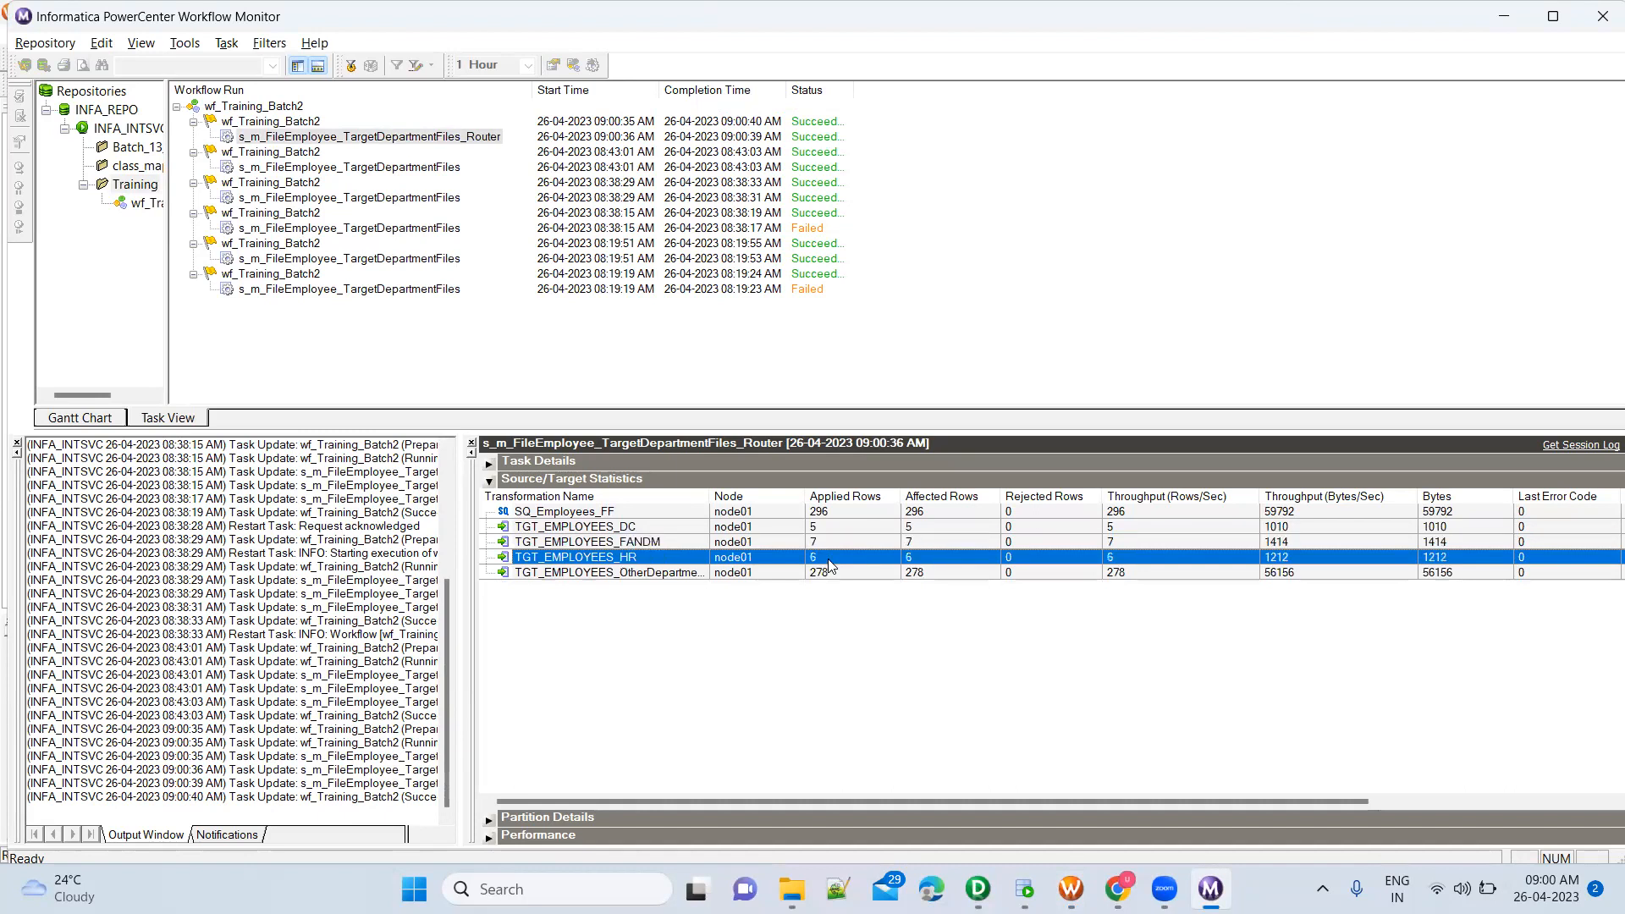
{"action": "left_click", "coordinate": [830, 576]}
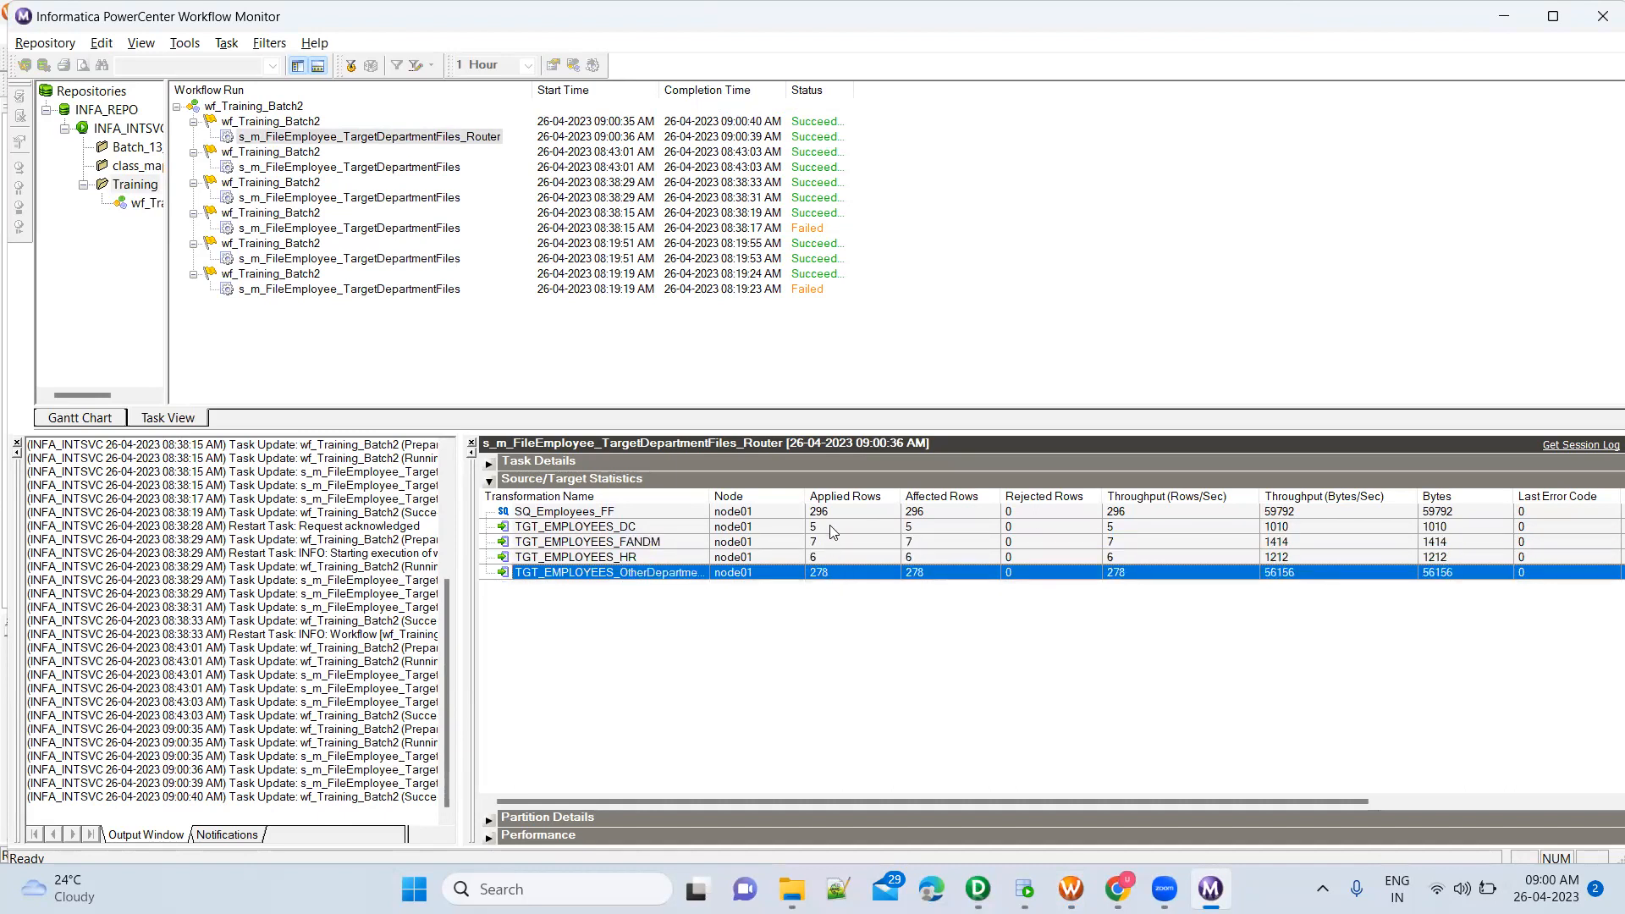
Switch to File Explorer, refresh TgtFiles\Training, sort it by date modified and select the four newly generated CSV files
{"action": "left_click", "coordinate": [789, 887]}
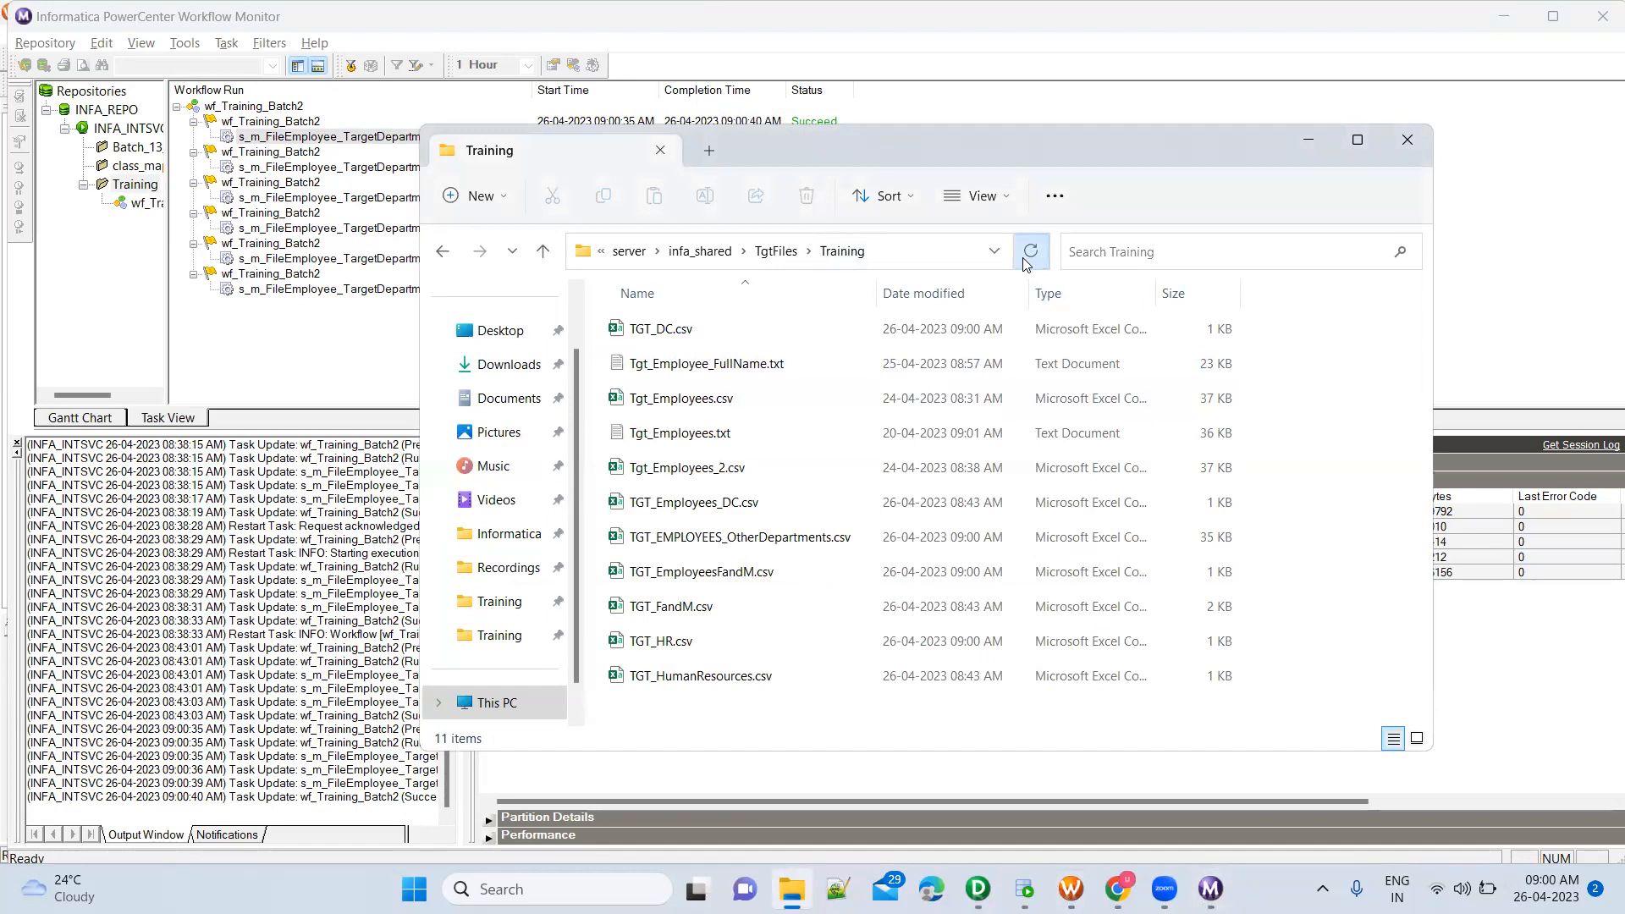
{"action": "left_click", "coordinate": [946, 295]}
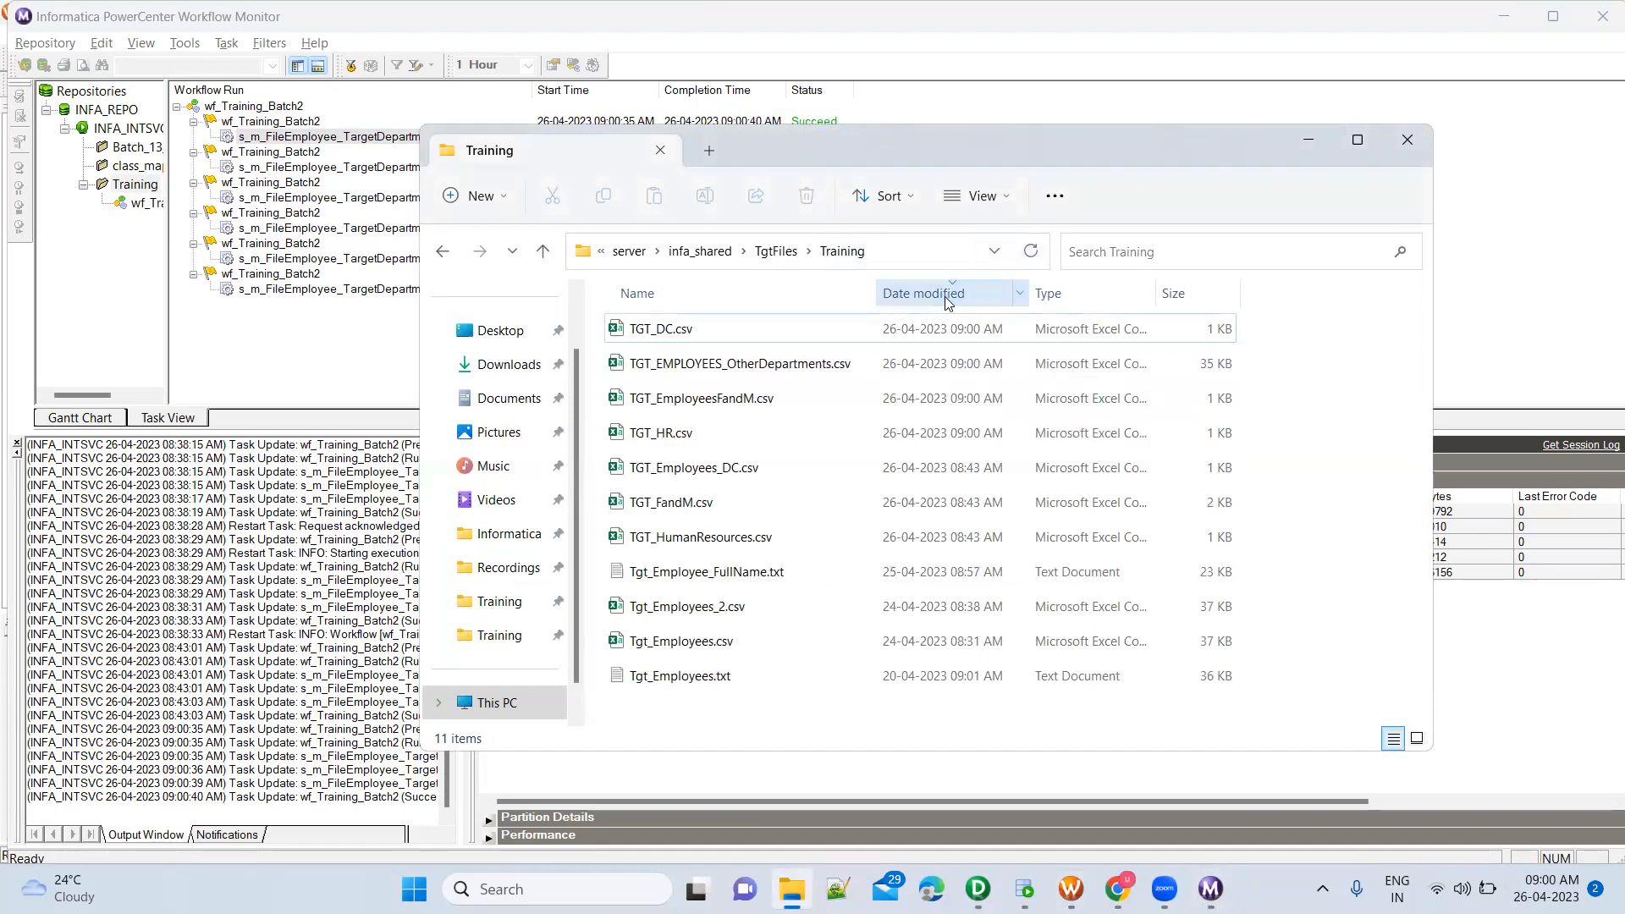
{"action": "left_click", "coordinate": [740, 328]}
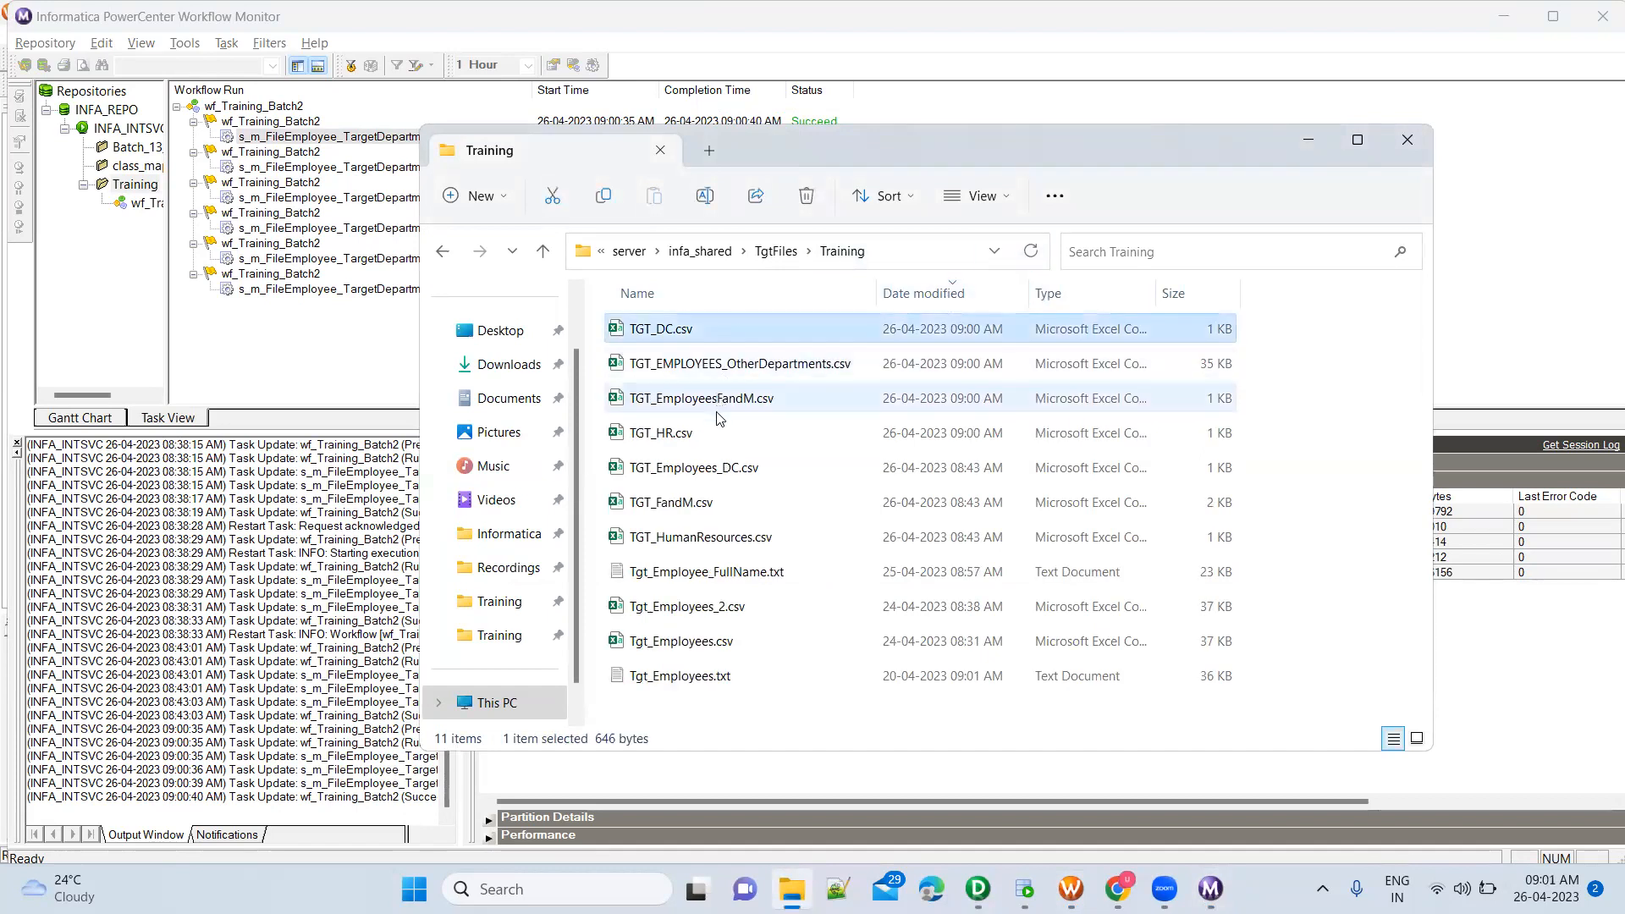
{"action": "left_click", "coordinate": [719, 440], "text": "shift"}
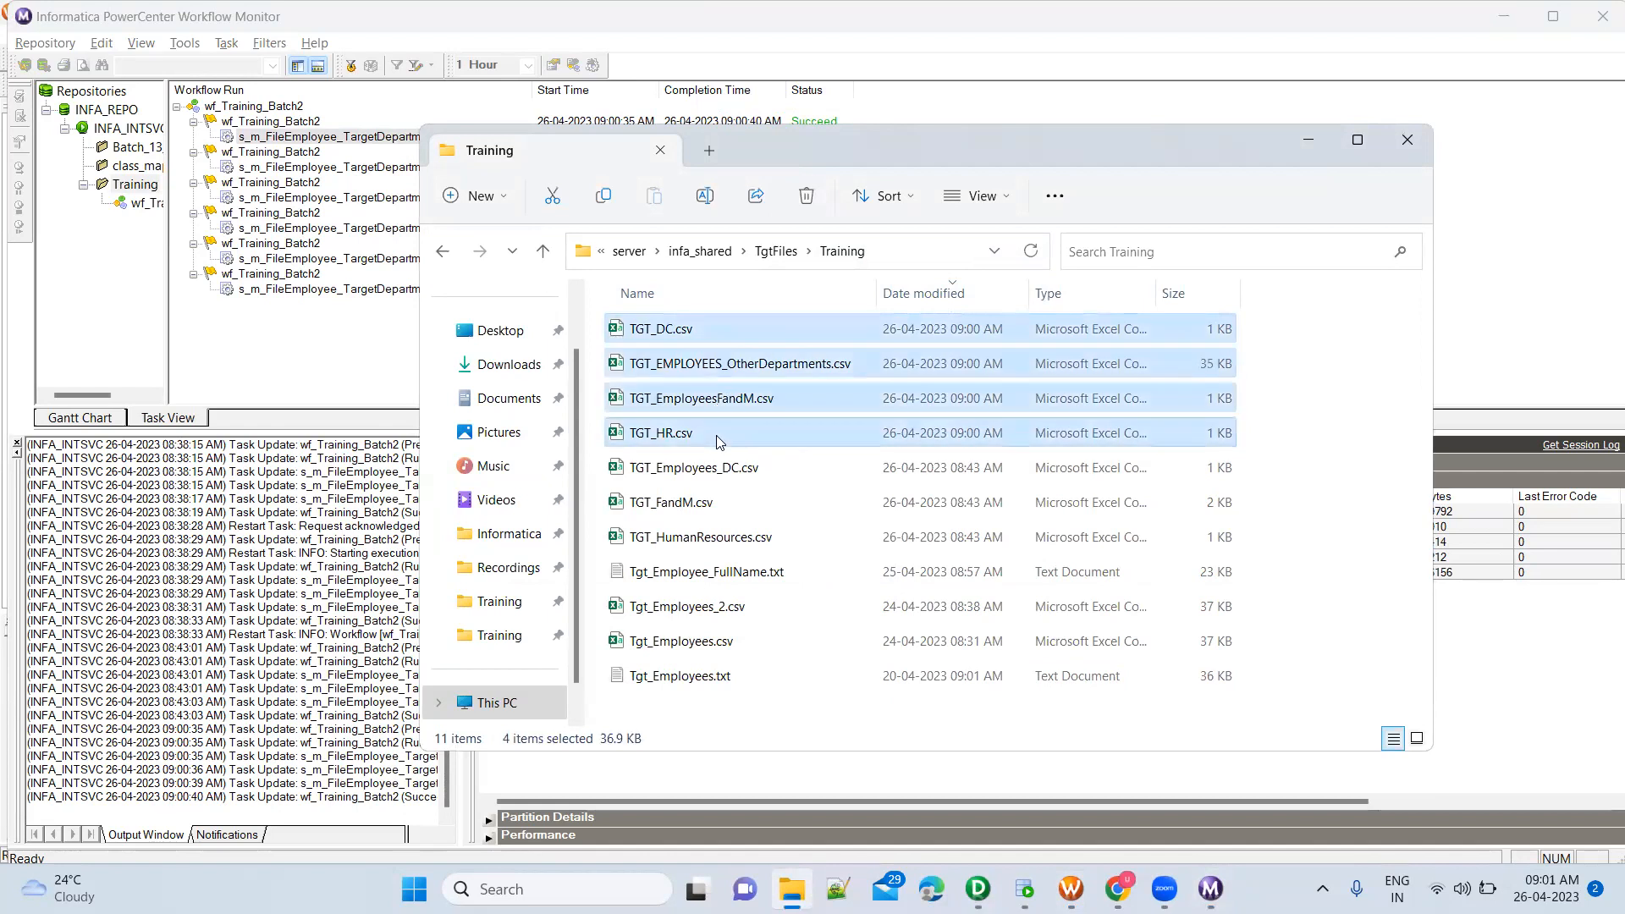
Open TGT_EMPLOYEES_OtherDepartments.csv in Excel, inspect its DepartmentName column at full width, and close the file without saving
{"action": "double_click", "coordinate": [718, 364]}
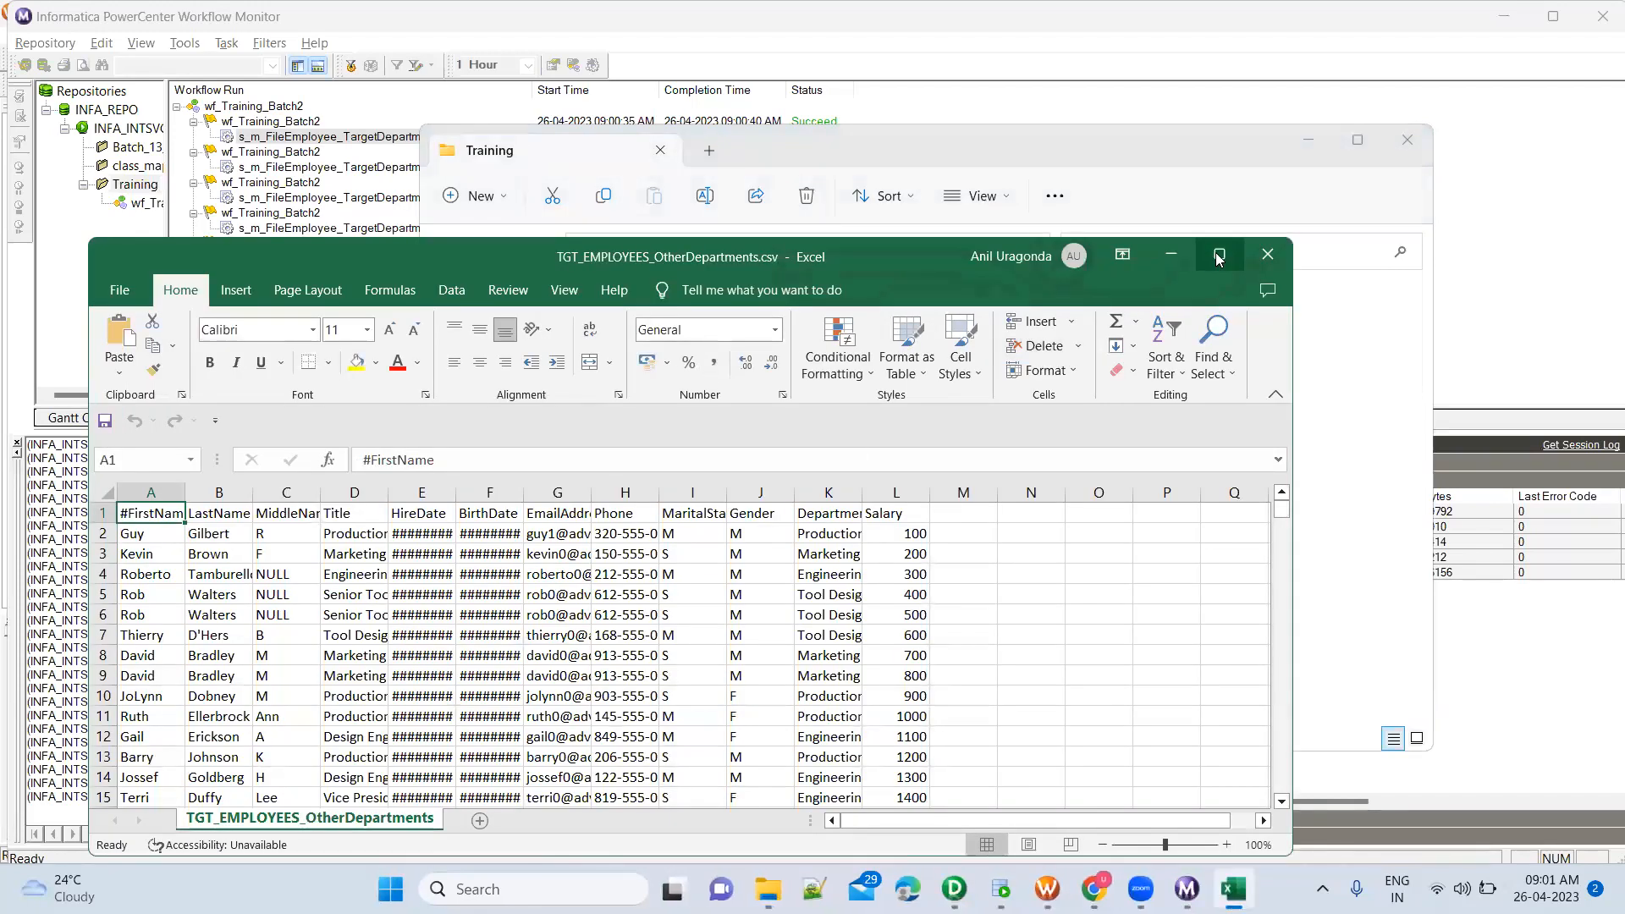
{"action": "double_click", "coordinate": [776, 267]}
{"action": "left_click", "coordinate": [740, 356]}
{"action": "double_click", "coordinate": [772, 254]}
{"action": "left_click", "coordinate": [805, 297]}
{"action": "scroll", "coordinate": [813, 603], "scroll_direction": "down", "scroll_amount": 3}
{"action": "scroll", "coordinate": [814, 603], "scroll_direction": "down", "scroll_amount": 4}
{"action": "scroll", "coordinate": [831, 432], "scroll_direction": "up", "scroll_amount": 7}
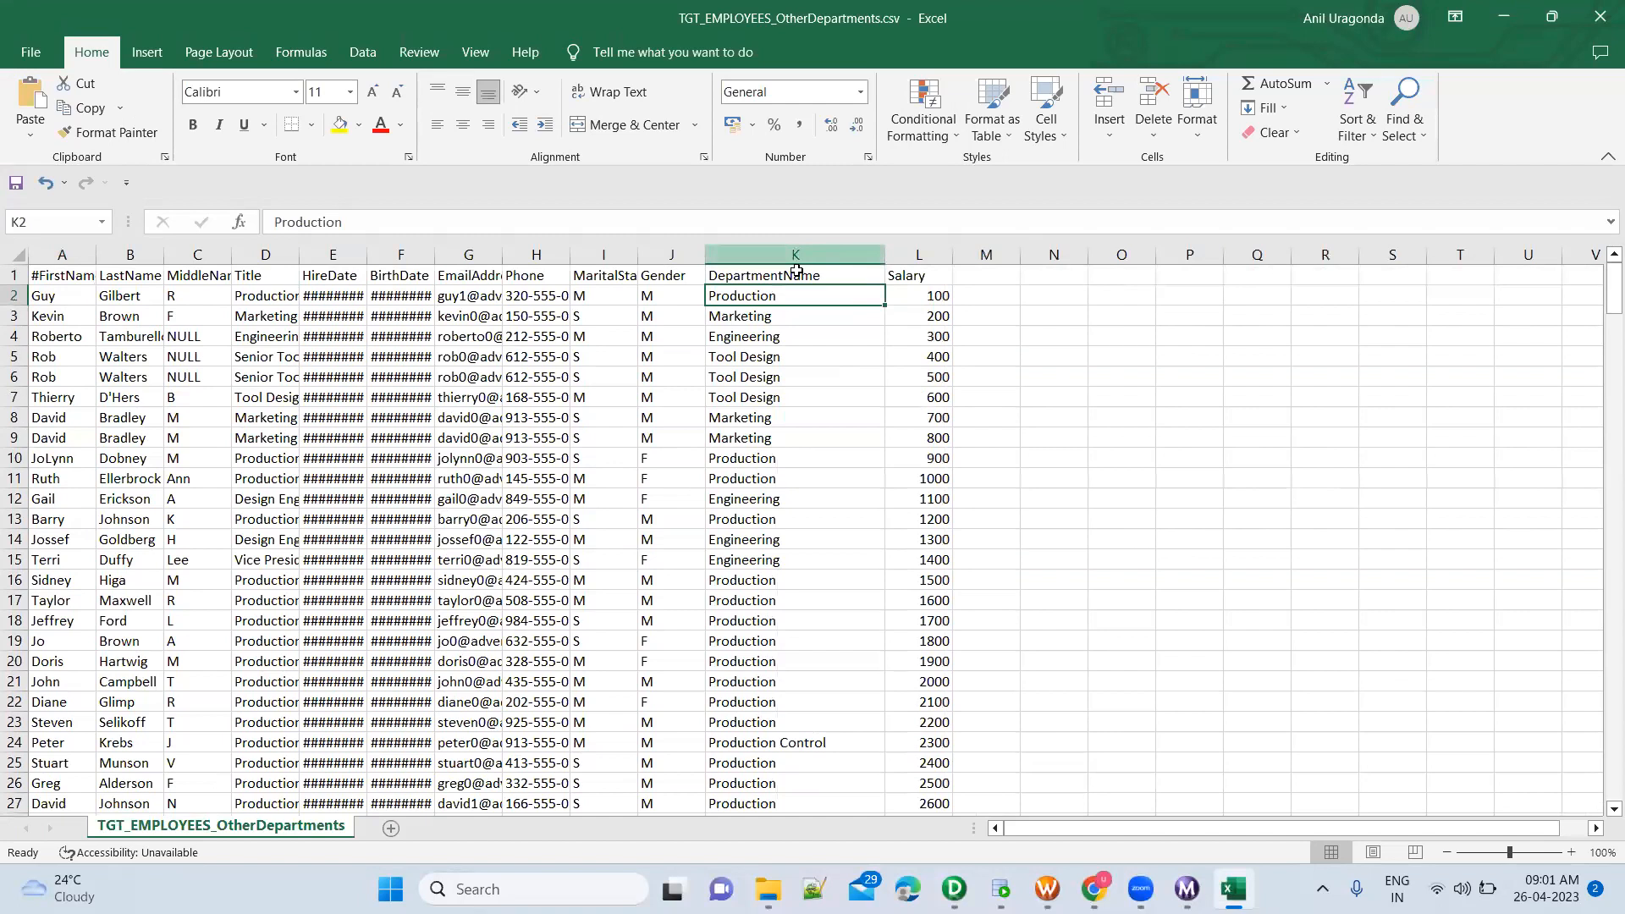
{"action": "left_click", "coordinate": [811, 278]}
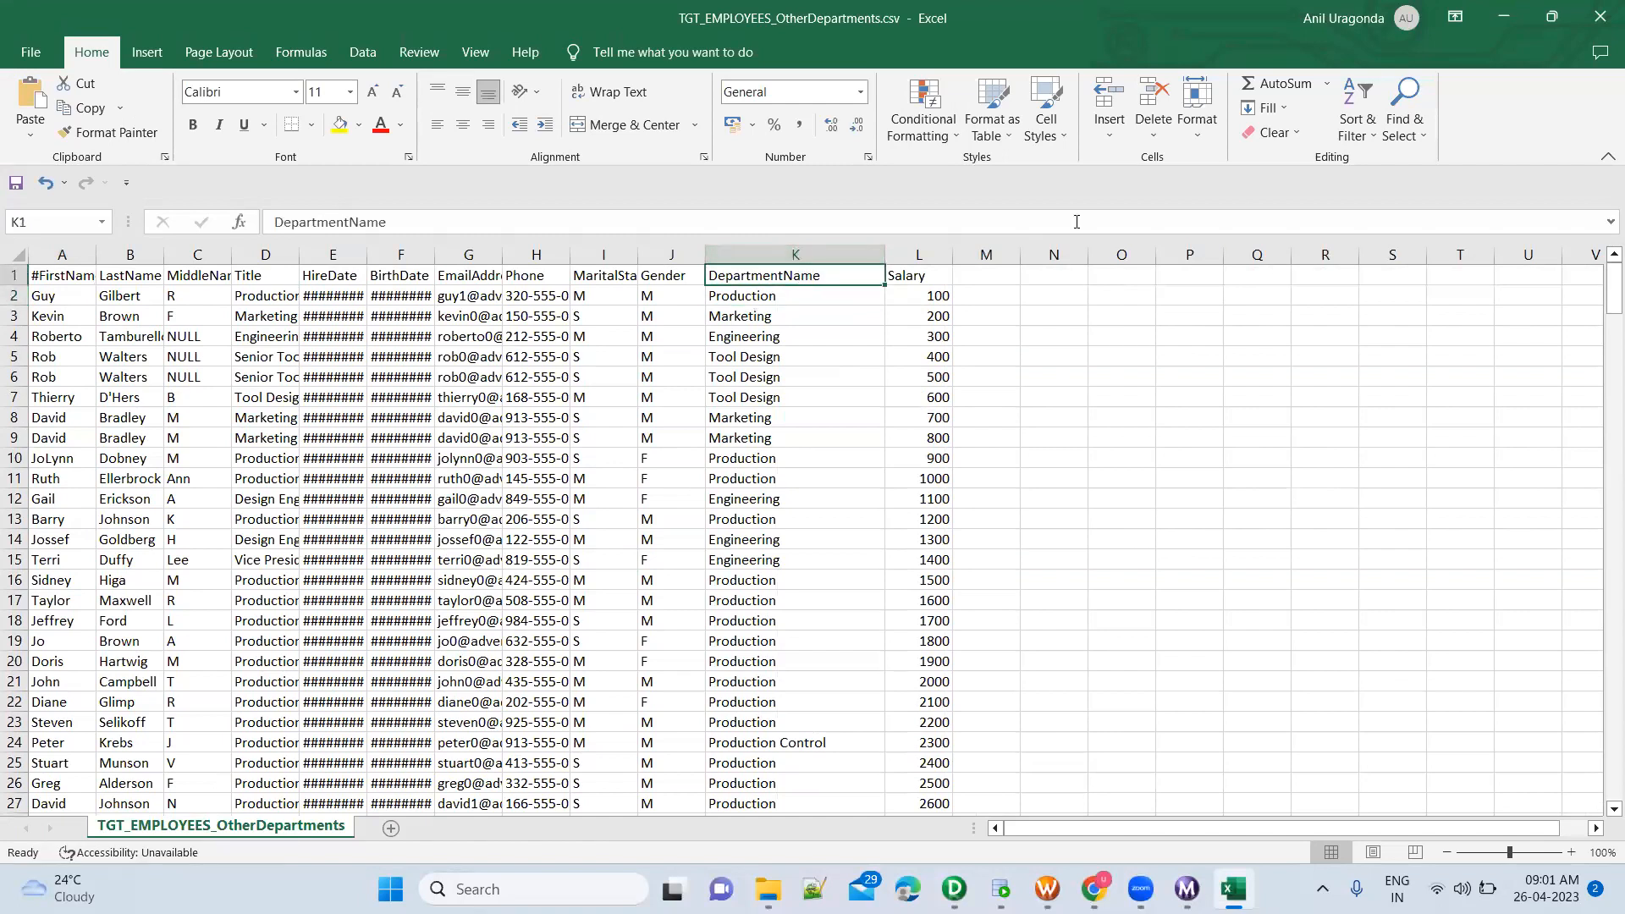
{"action": "left_click", "coordinate": [1600, 17]}
{"action": "left_click", "coordinate": [858, 470]}
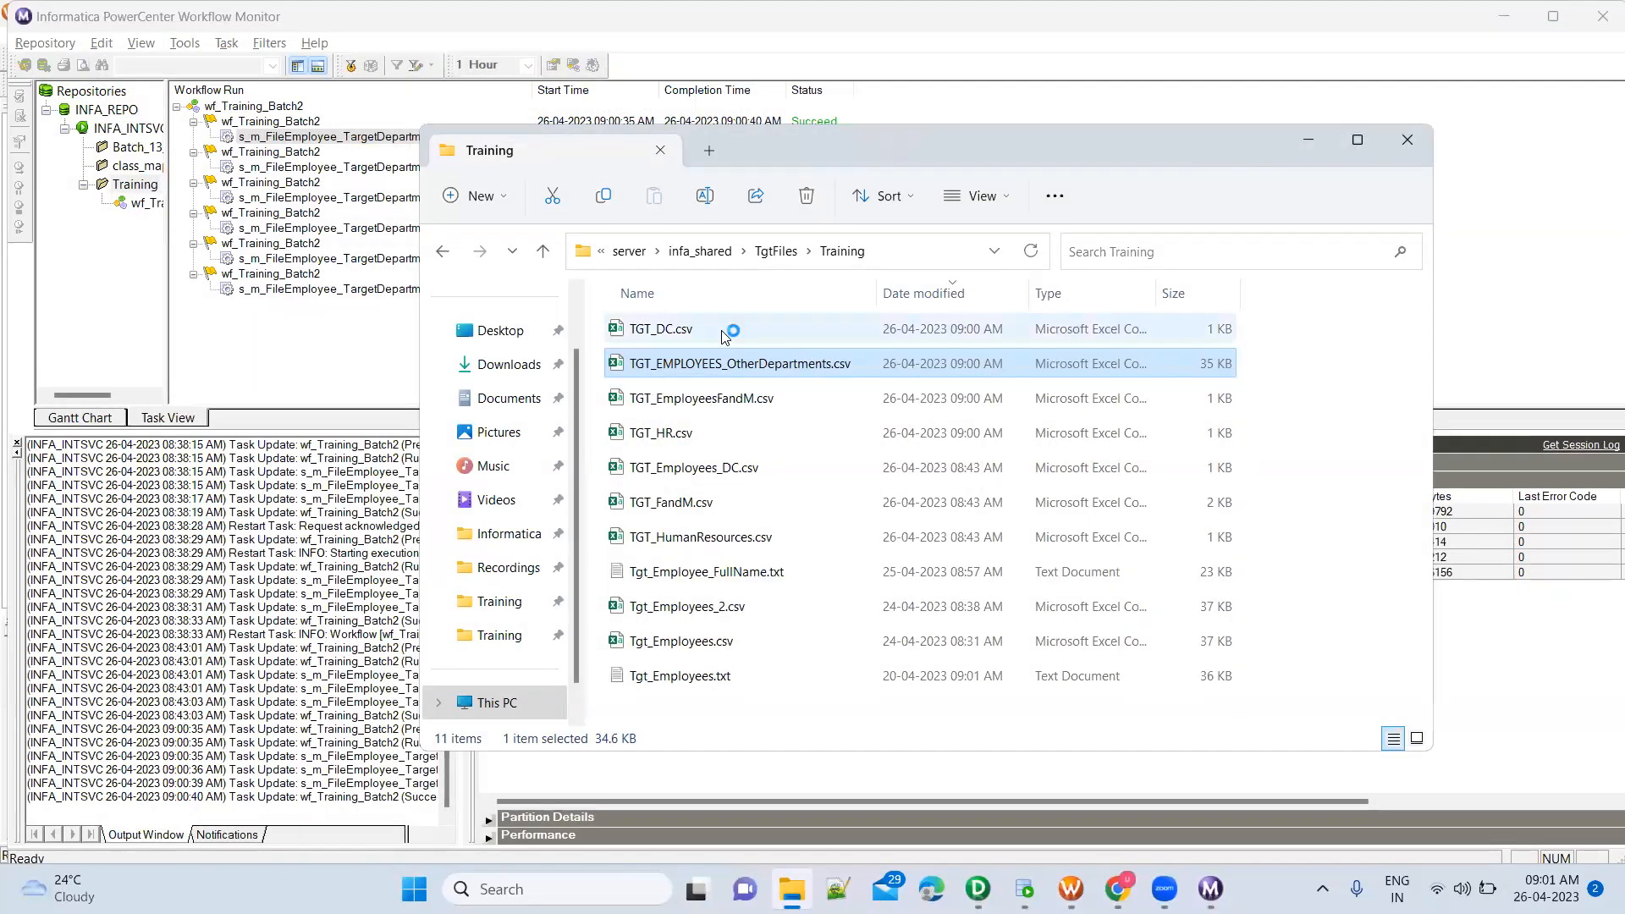
Open TGT_DC.csv in Excel, fit column K to its contents and check row 1 for column headers
{"action": "double_click", "coordinate": [721, 330]}
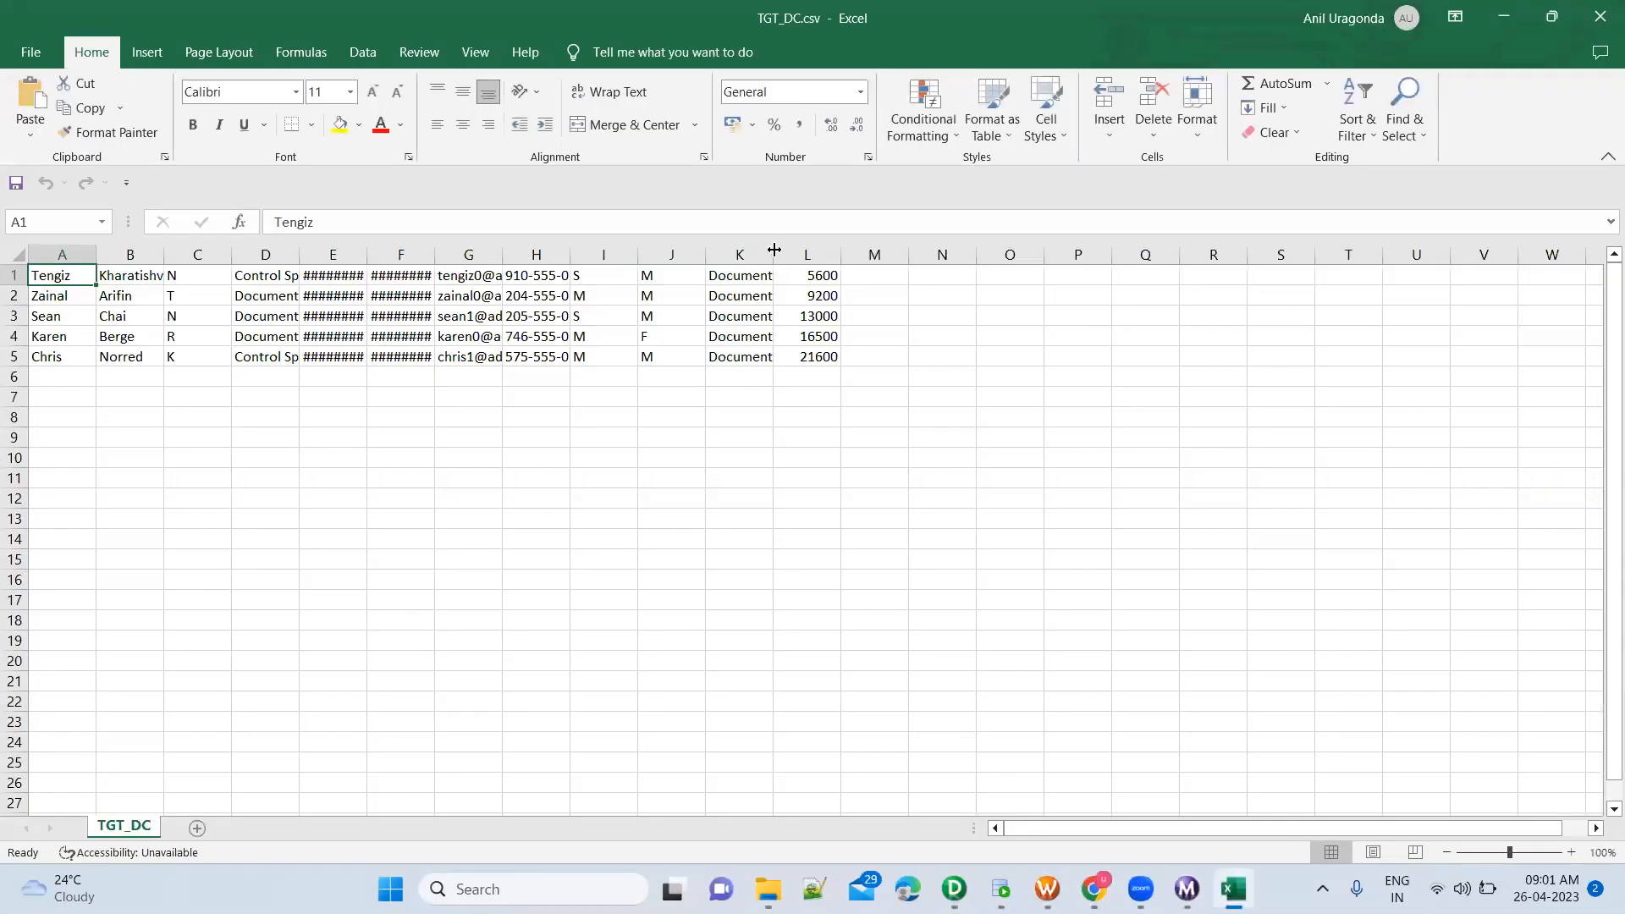
{"action": "double_click", "coordinate": [773, 254]}
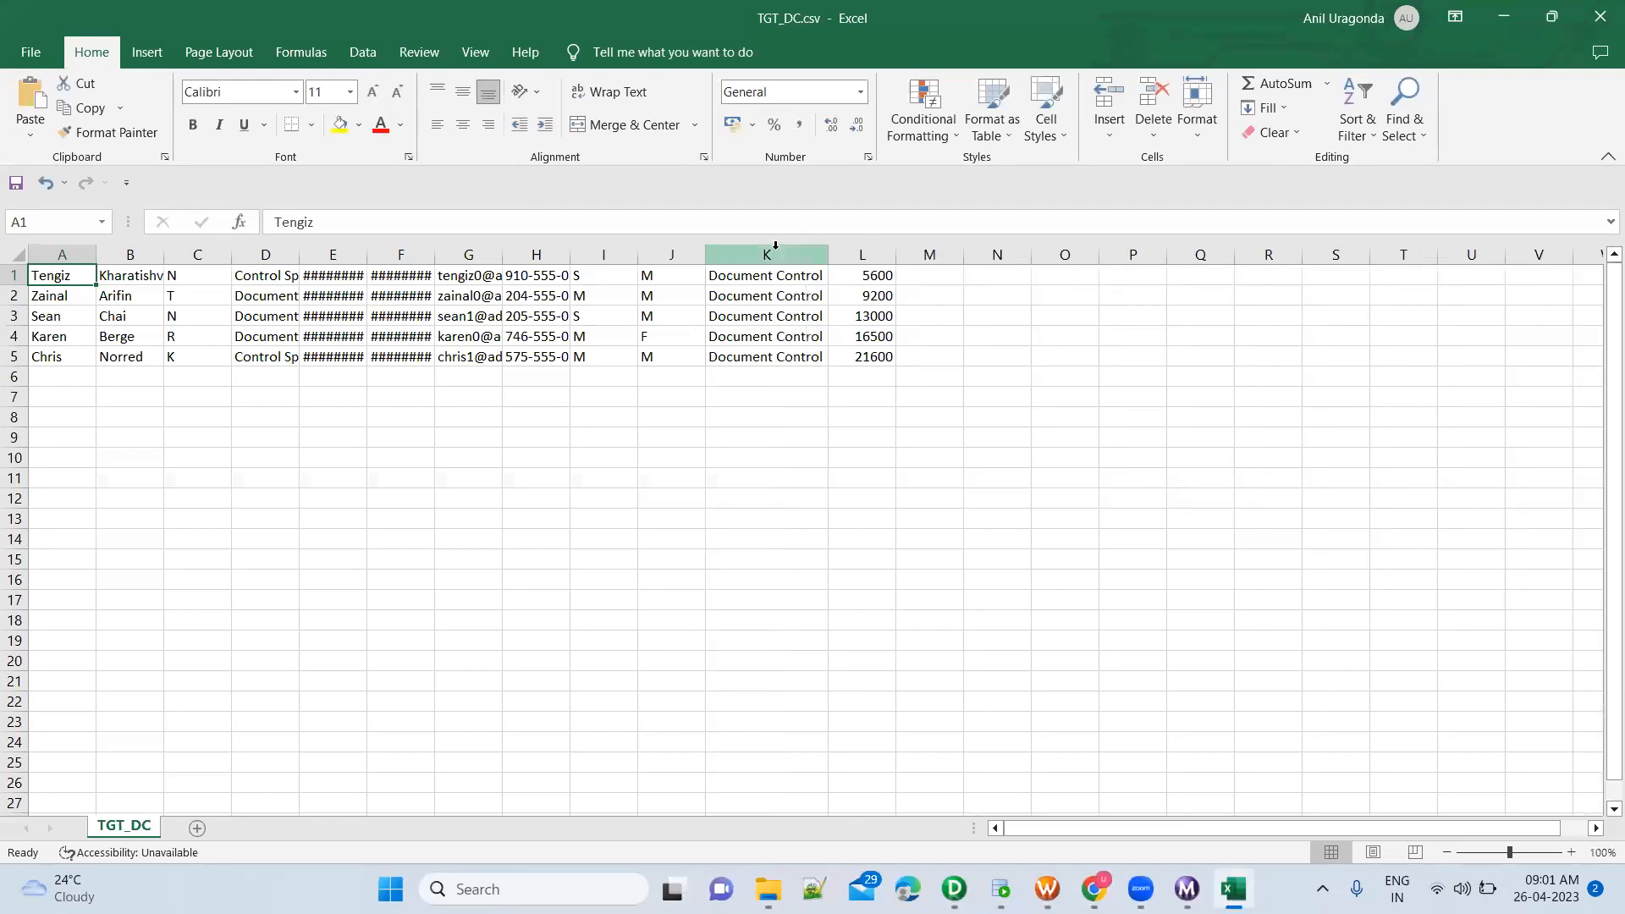
{"action": "left_click", "coordinate": [668, 300]}
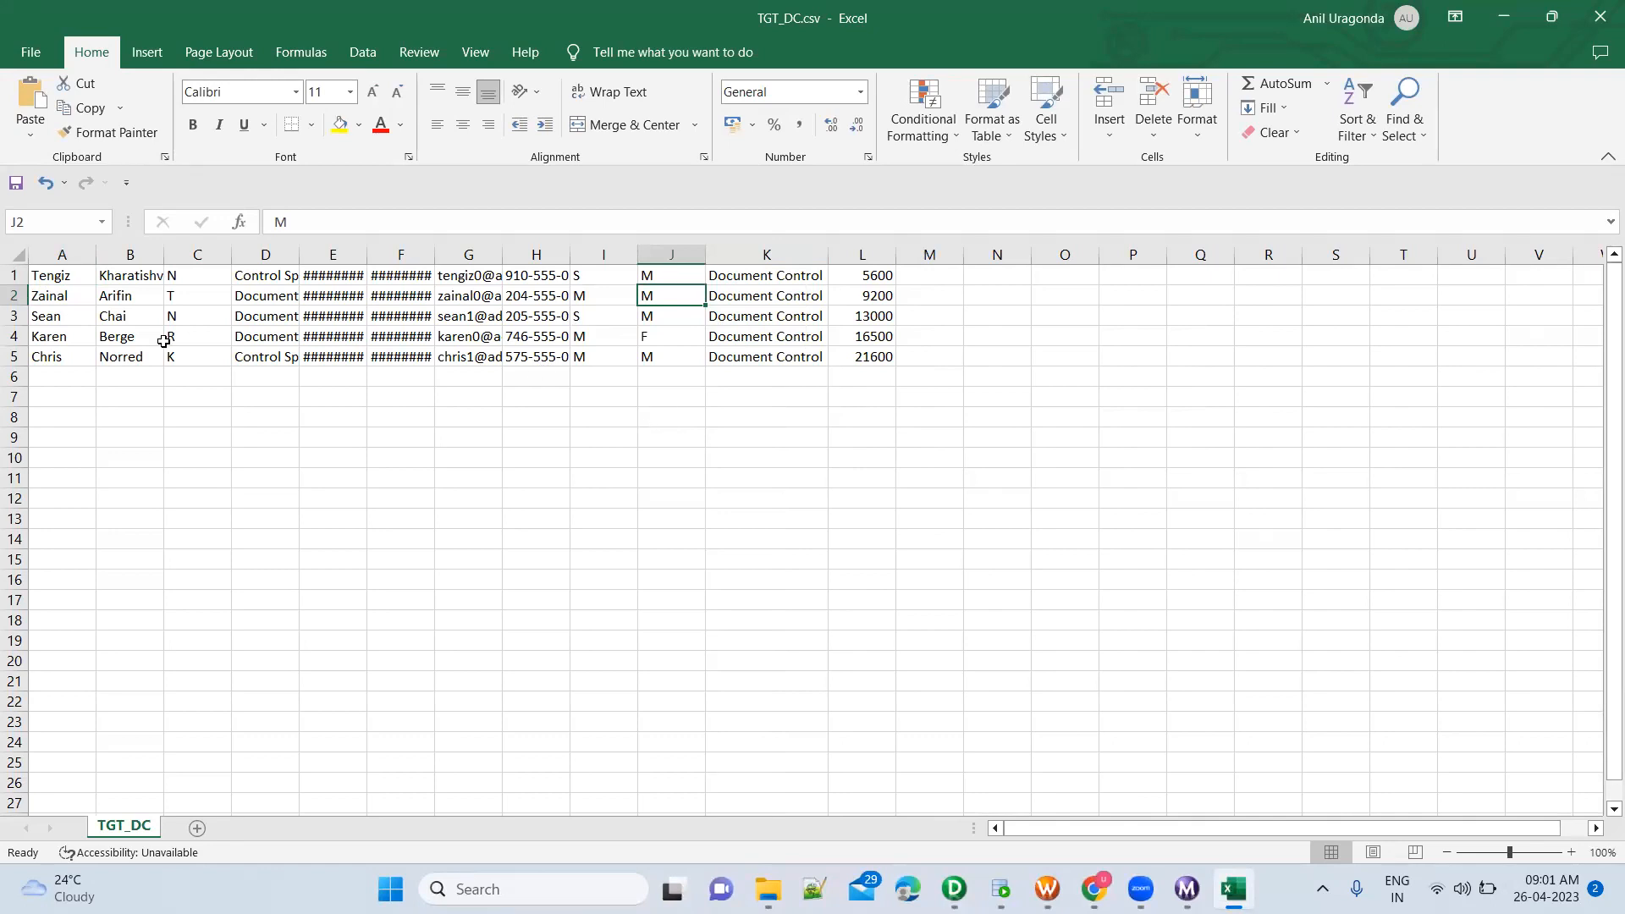
{"action": "left_click", "coordinate": [10, 275]}
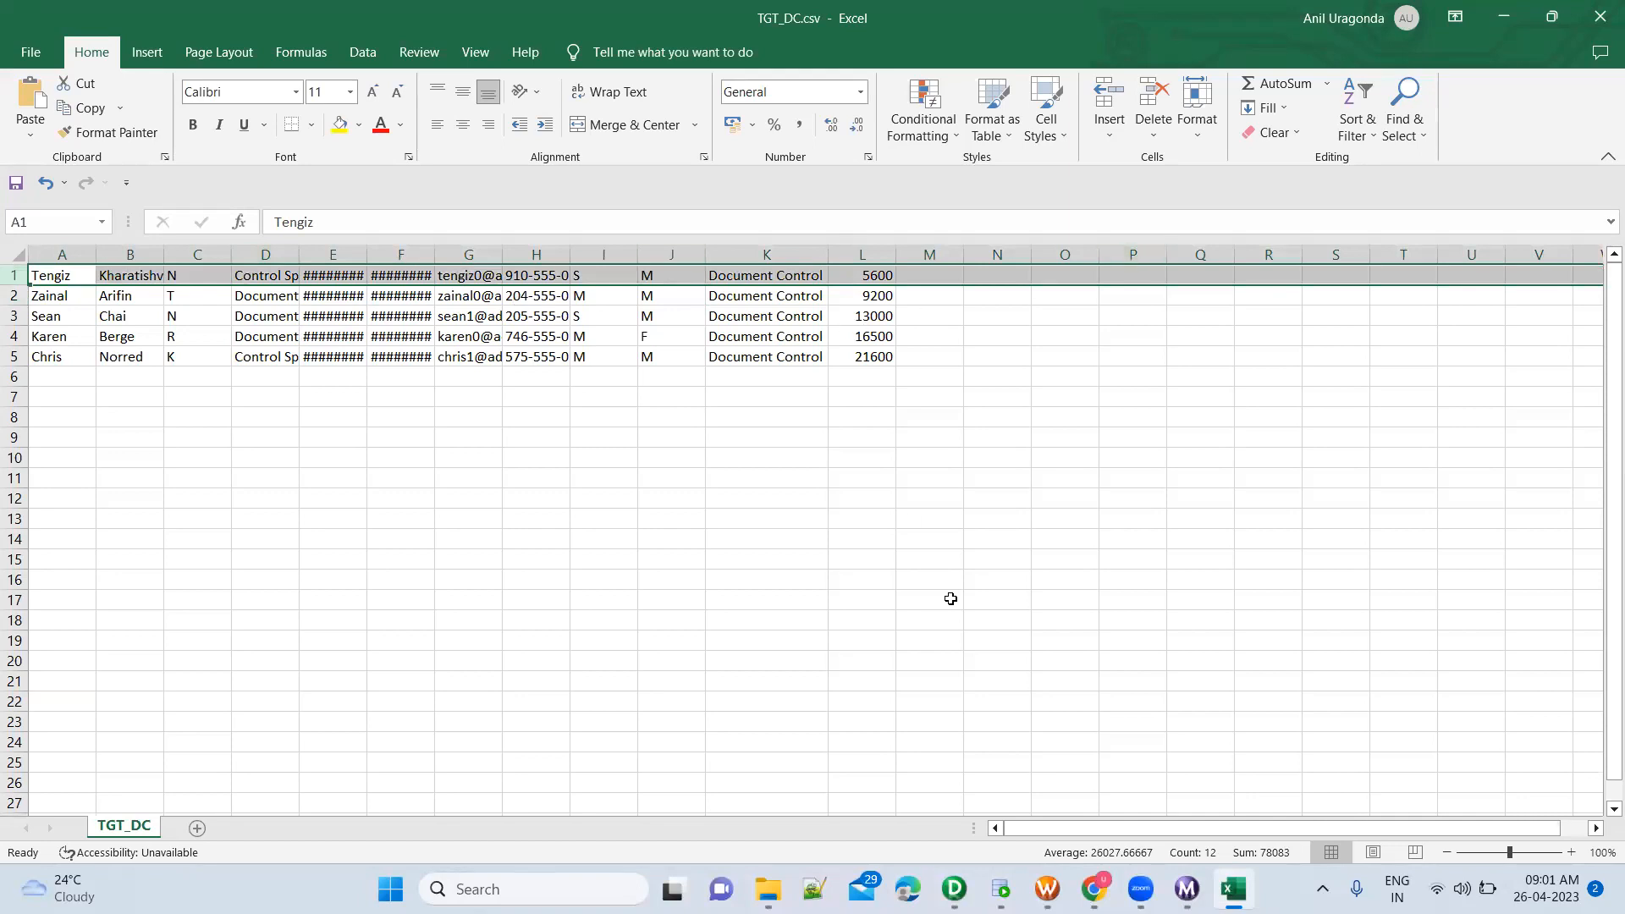
Switch to Workflow Manager and check the Header Options of all four targets in the mapping settings of session s_m_FileEmployee_TargetDepartmentFiles_Router
{"action": "left_click", "coordinate": [1048, 889]}
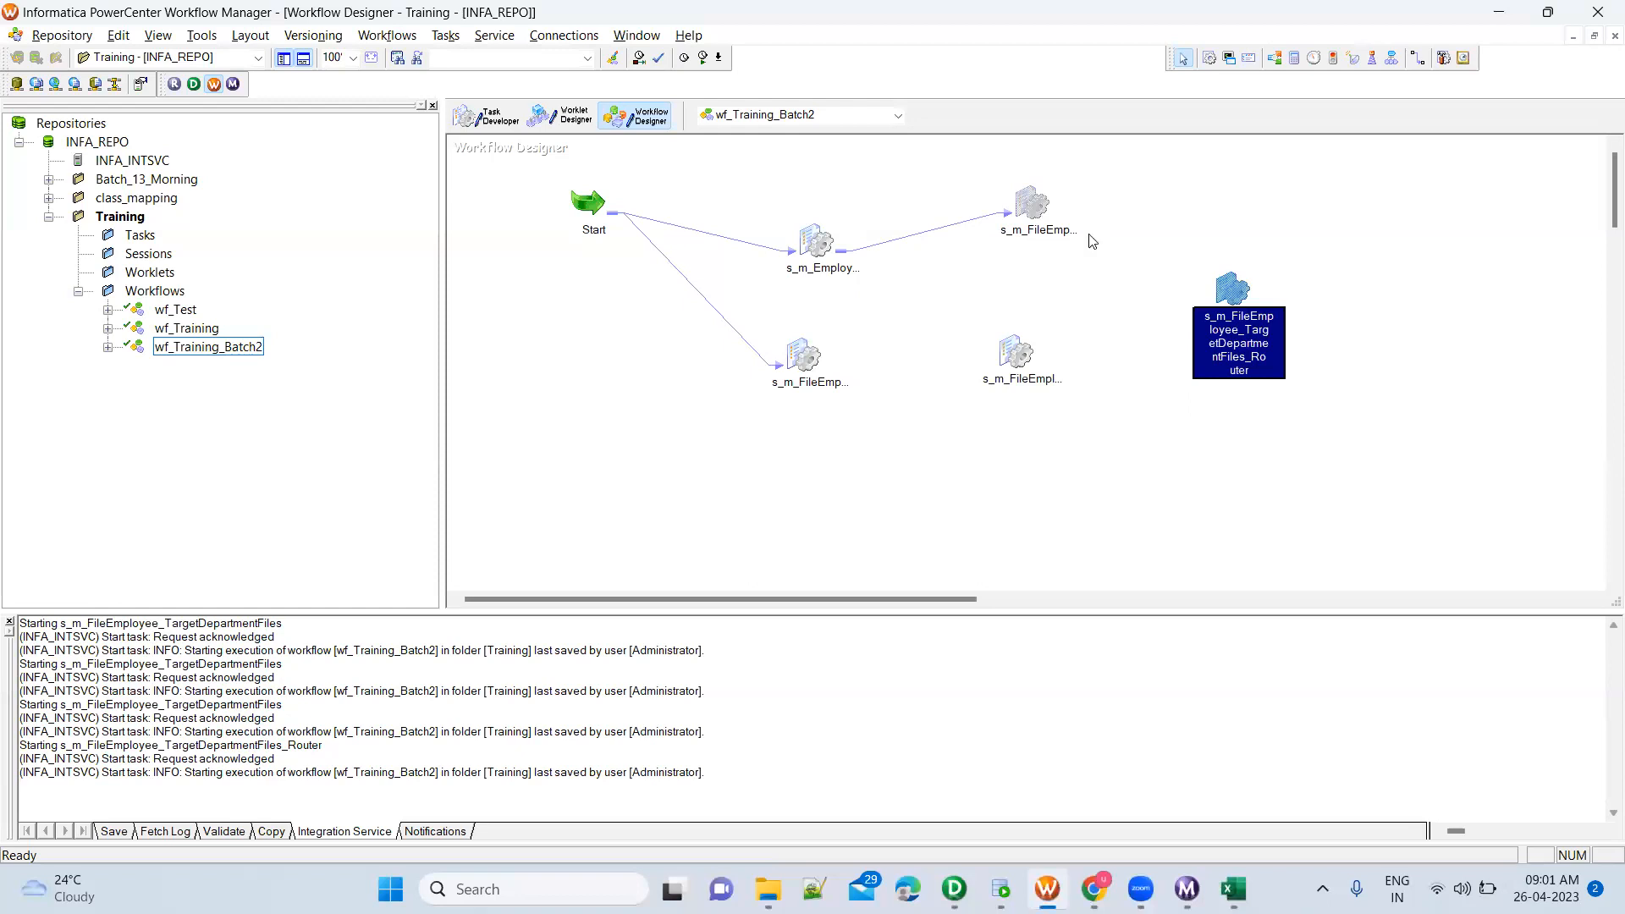
{"action": "double_click", "coordinate": [1228, 290]}
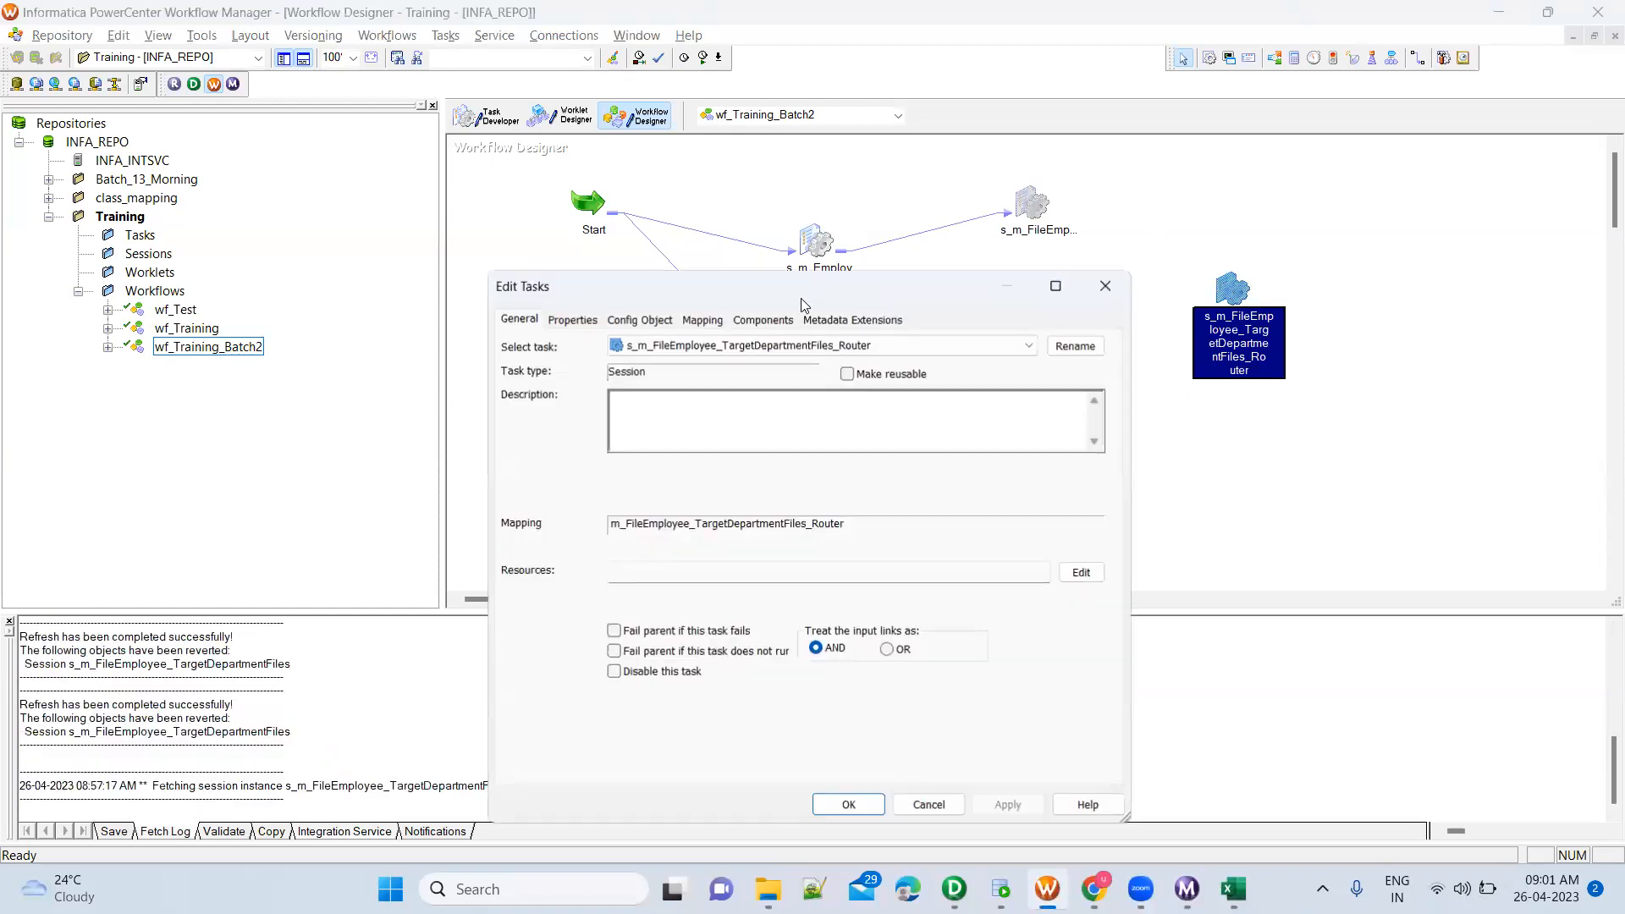
{"action": "left_click", "coordinate": [702, 319]}
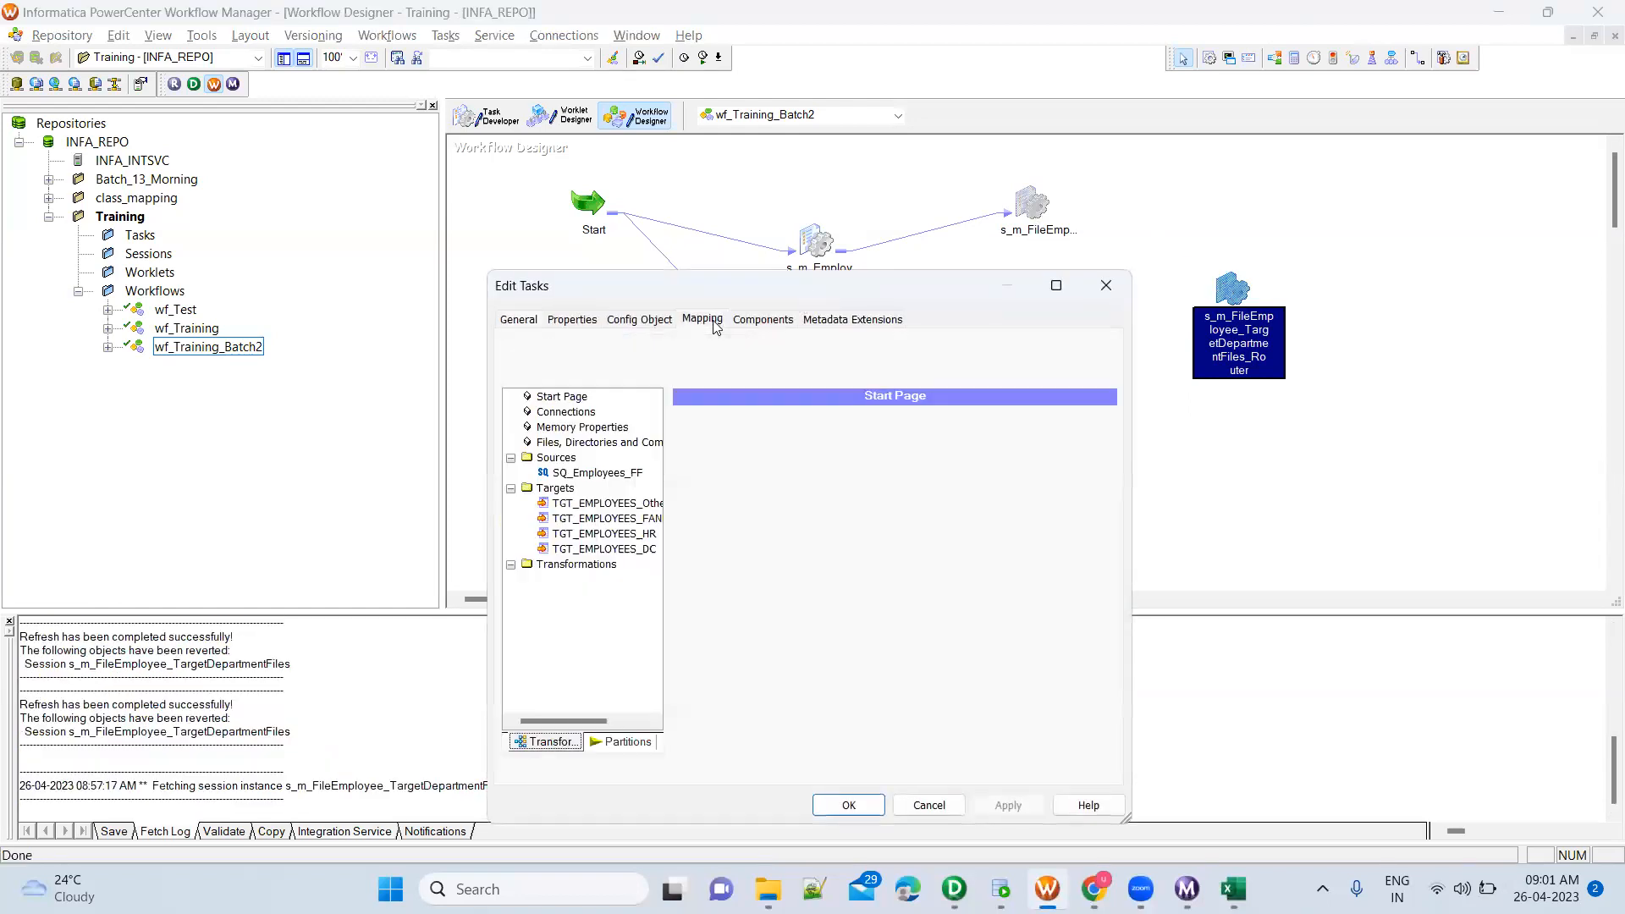
{"action": "left_click", "coordinate": [624, 550]}
{"action": "scroll", "coordinate": [1113, 711], "scroll_direction": "down", "scroll_amount": 4}
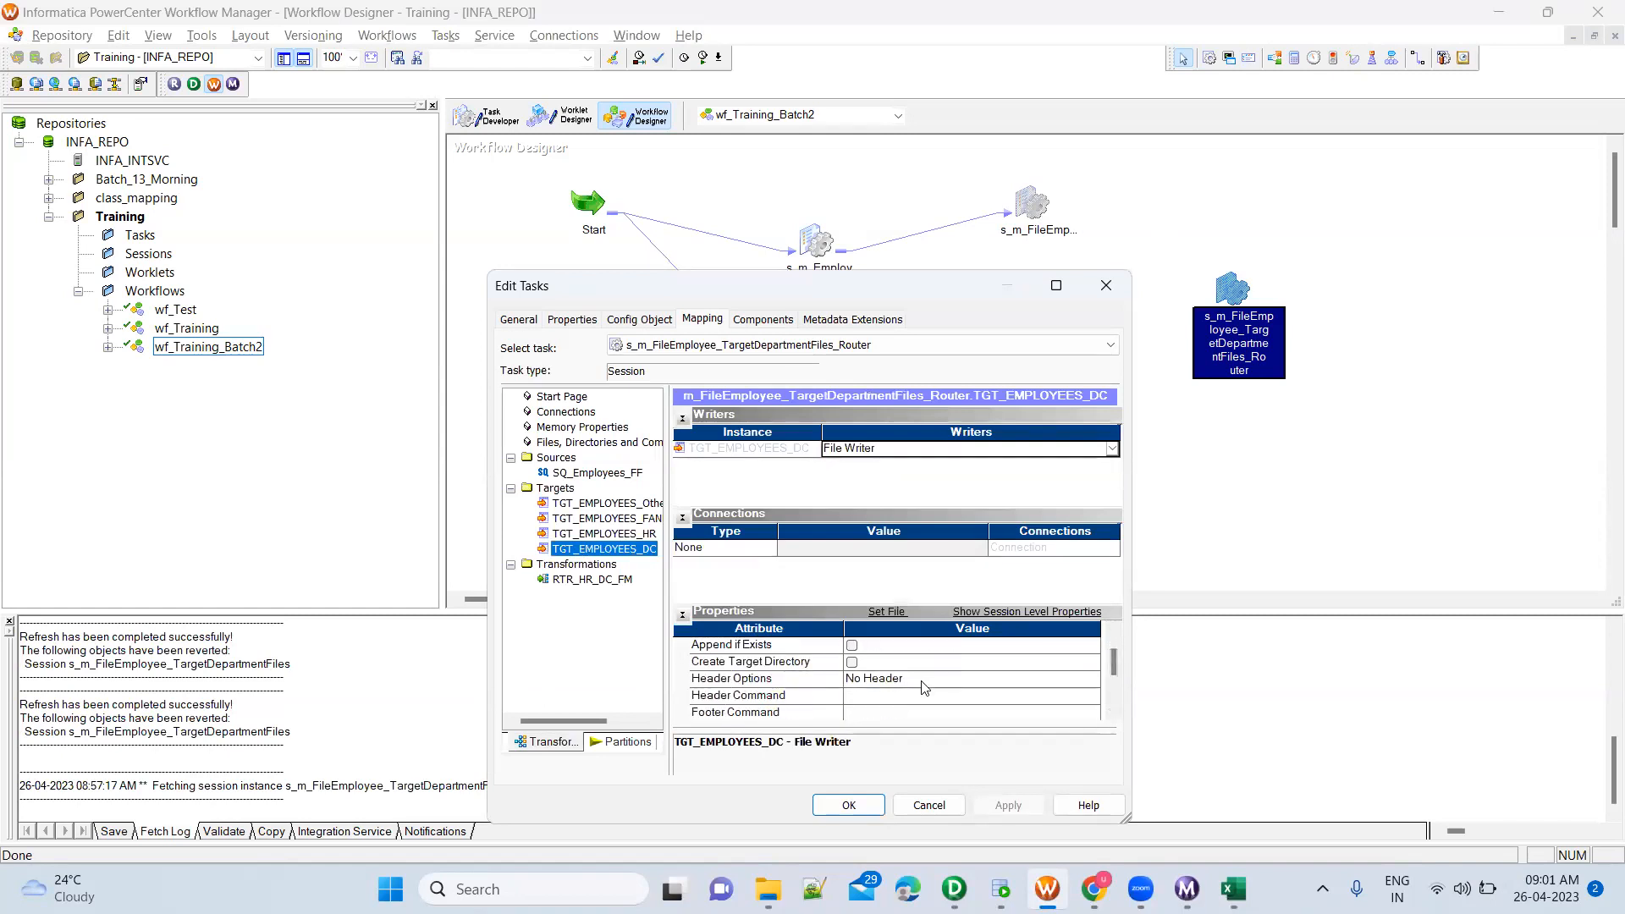
{"action": "left_click", "coordinate": [920, 681]}
{"action": "left_click", "coordinate": [804, 687]}
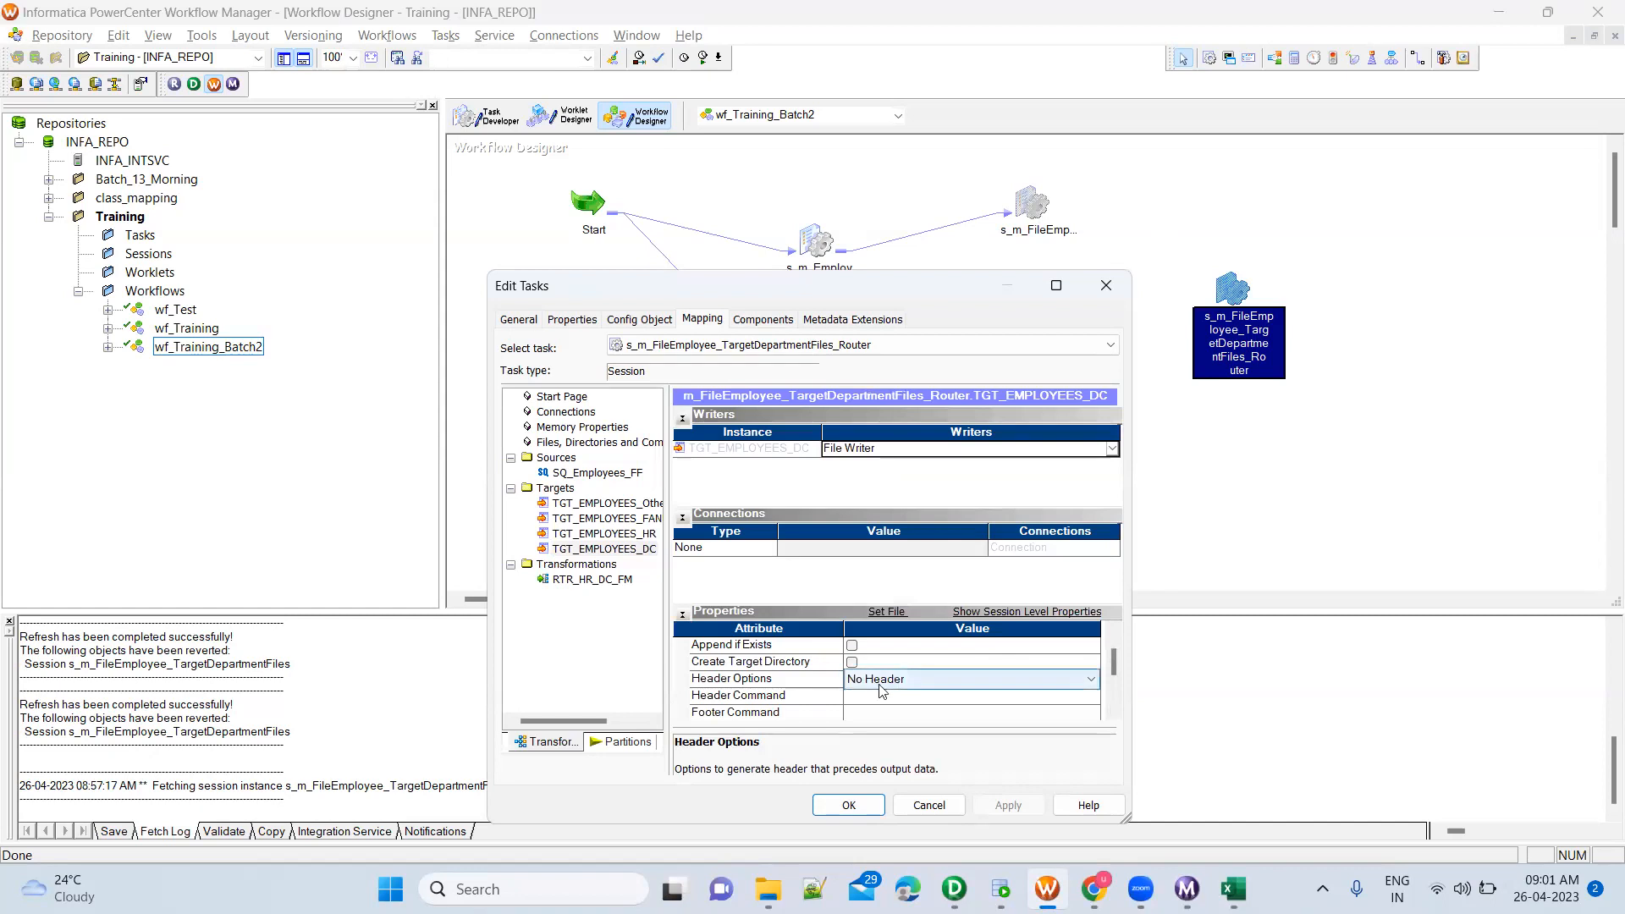
{"action": "left_click", "coordinate": [637, 535]}
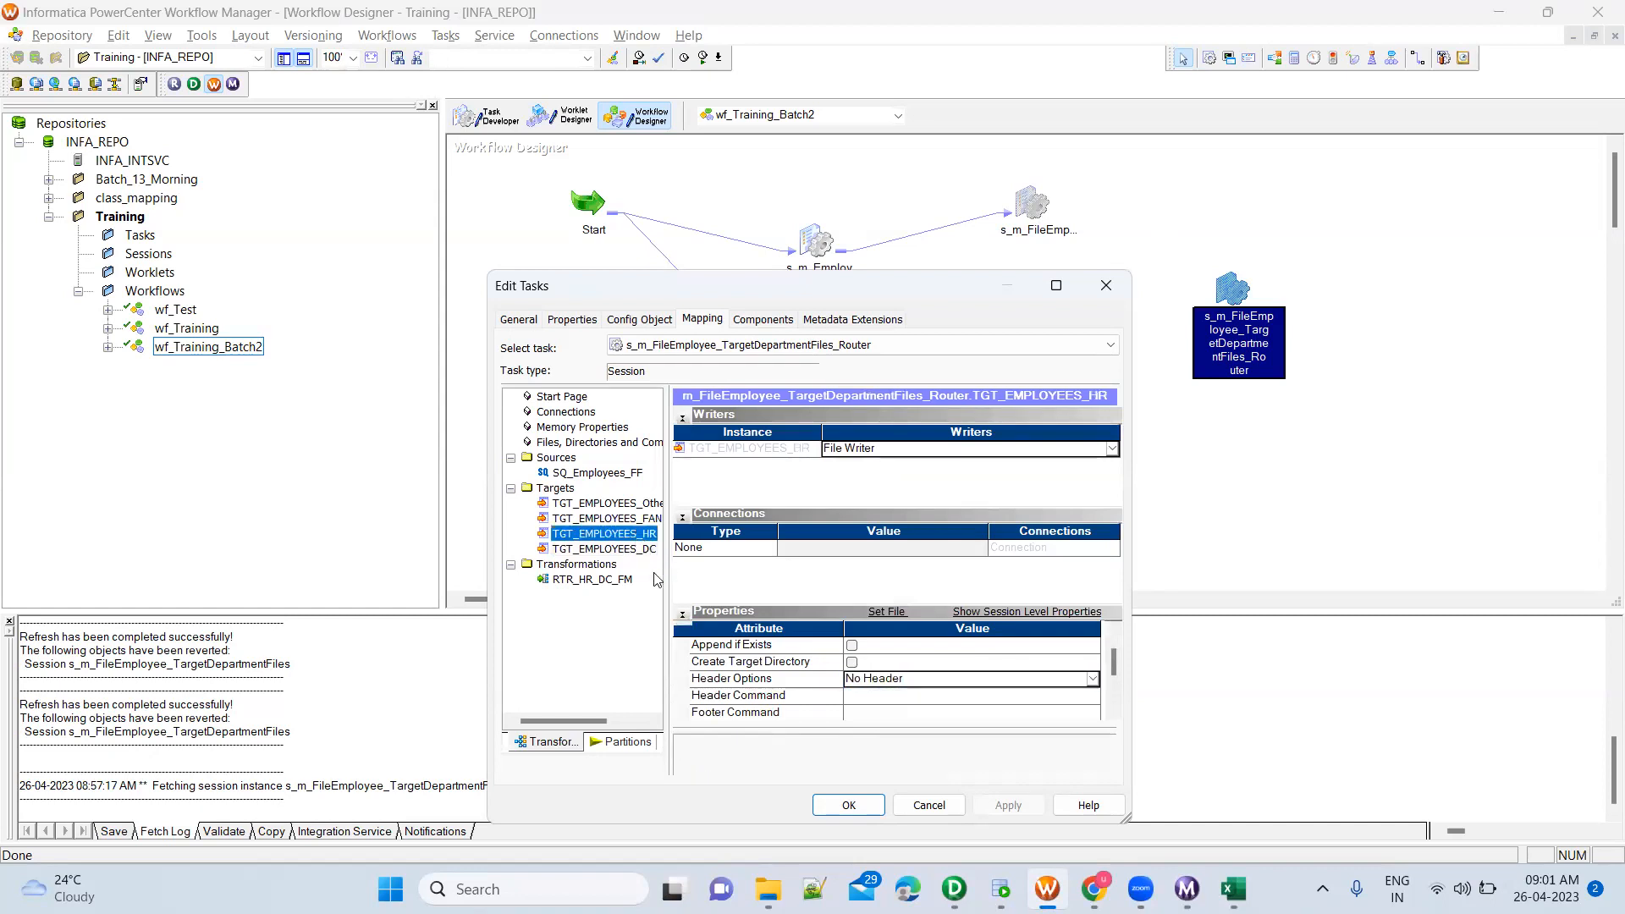
{"action": "left_click", "coordinate": [647, 519]}
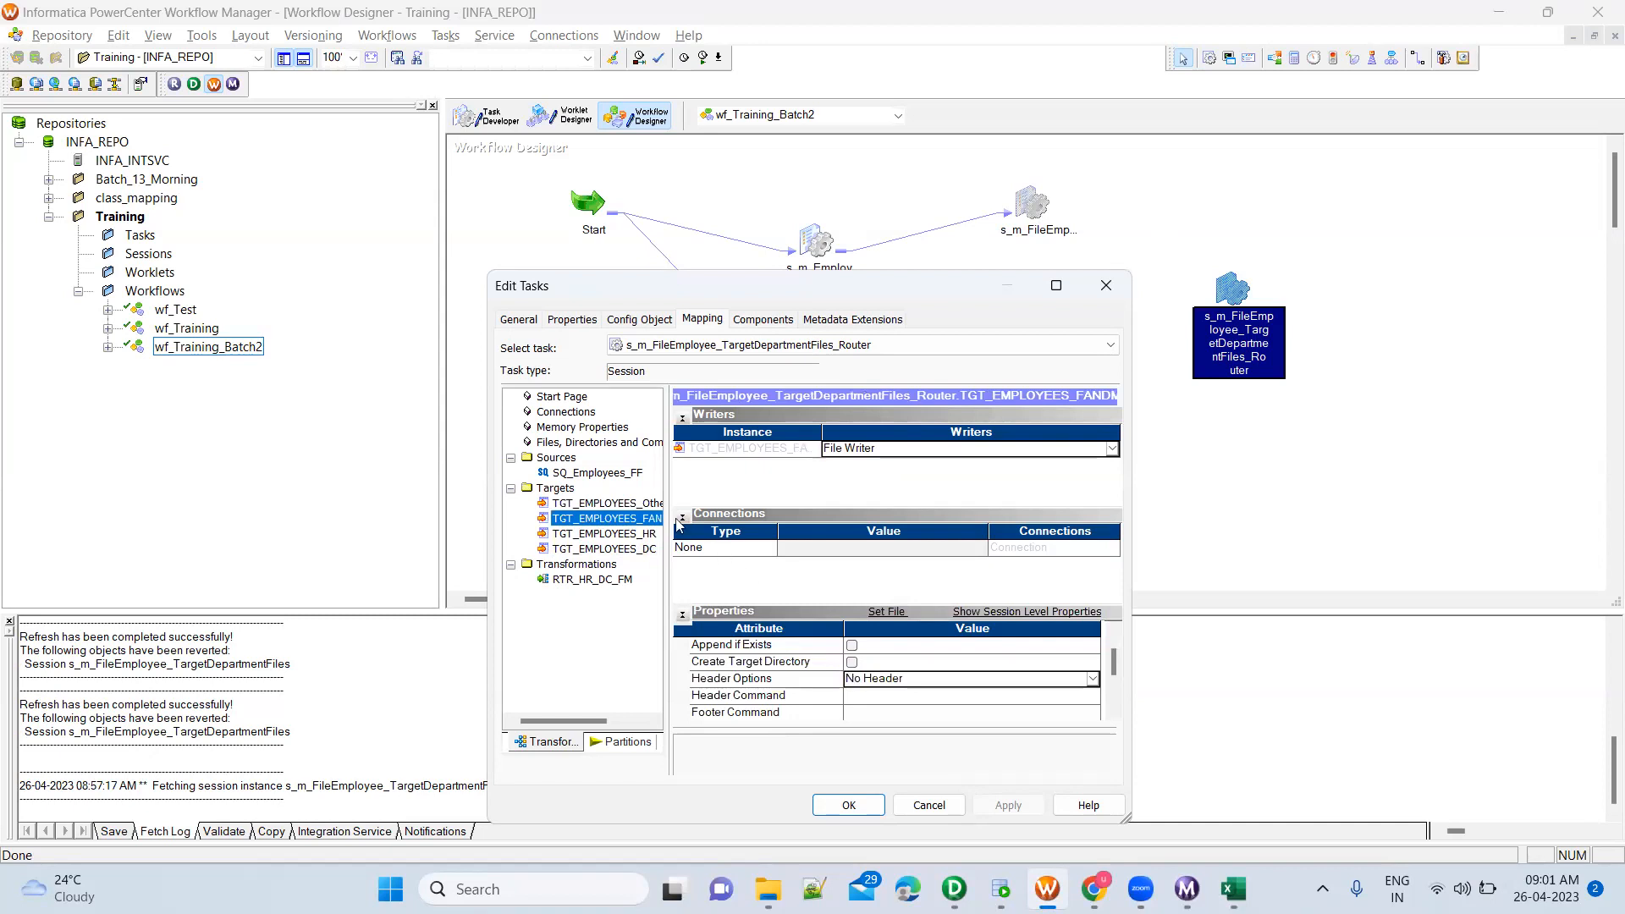
{"action": "left_click", "coordinate": [631, 504]}
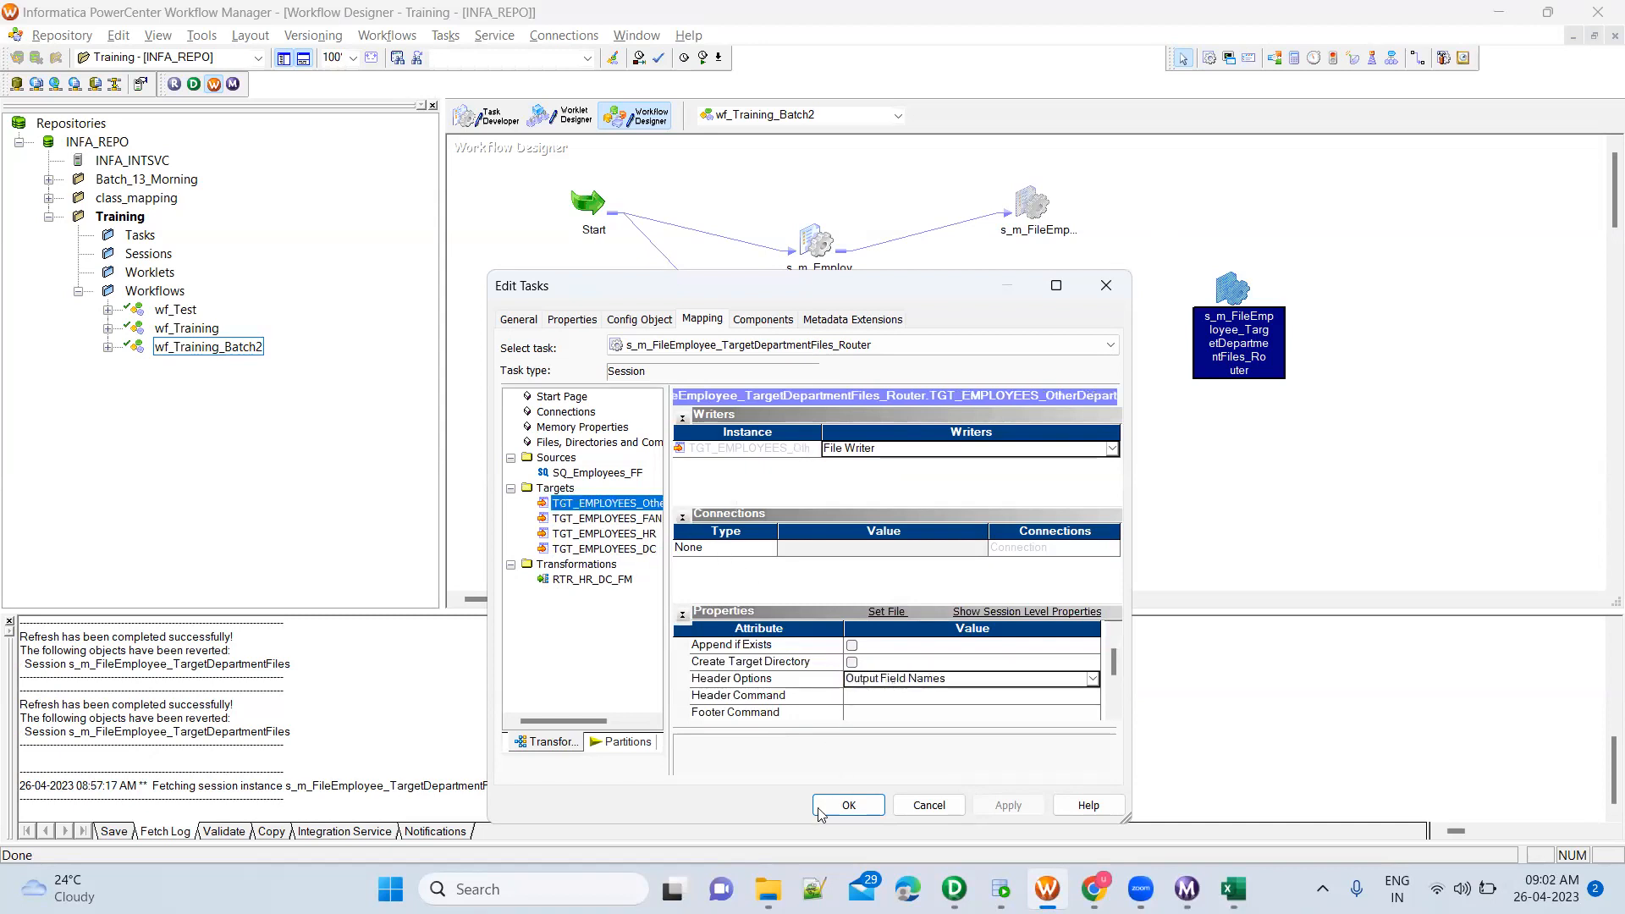
Switch to File Explorer, open TGT_HR.csv in Excel to check its first row, and close it and TGT_DC.csv without saving
{"action": "left_click", "coordinate": [767, 889]}
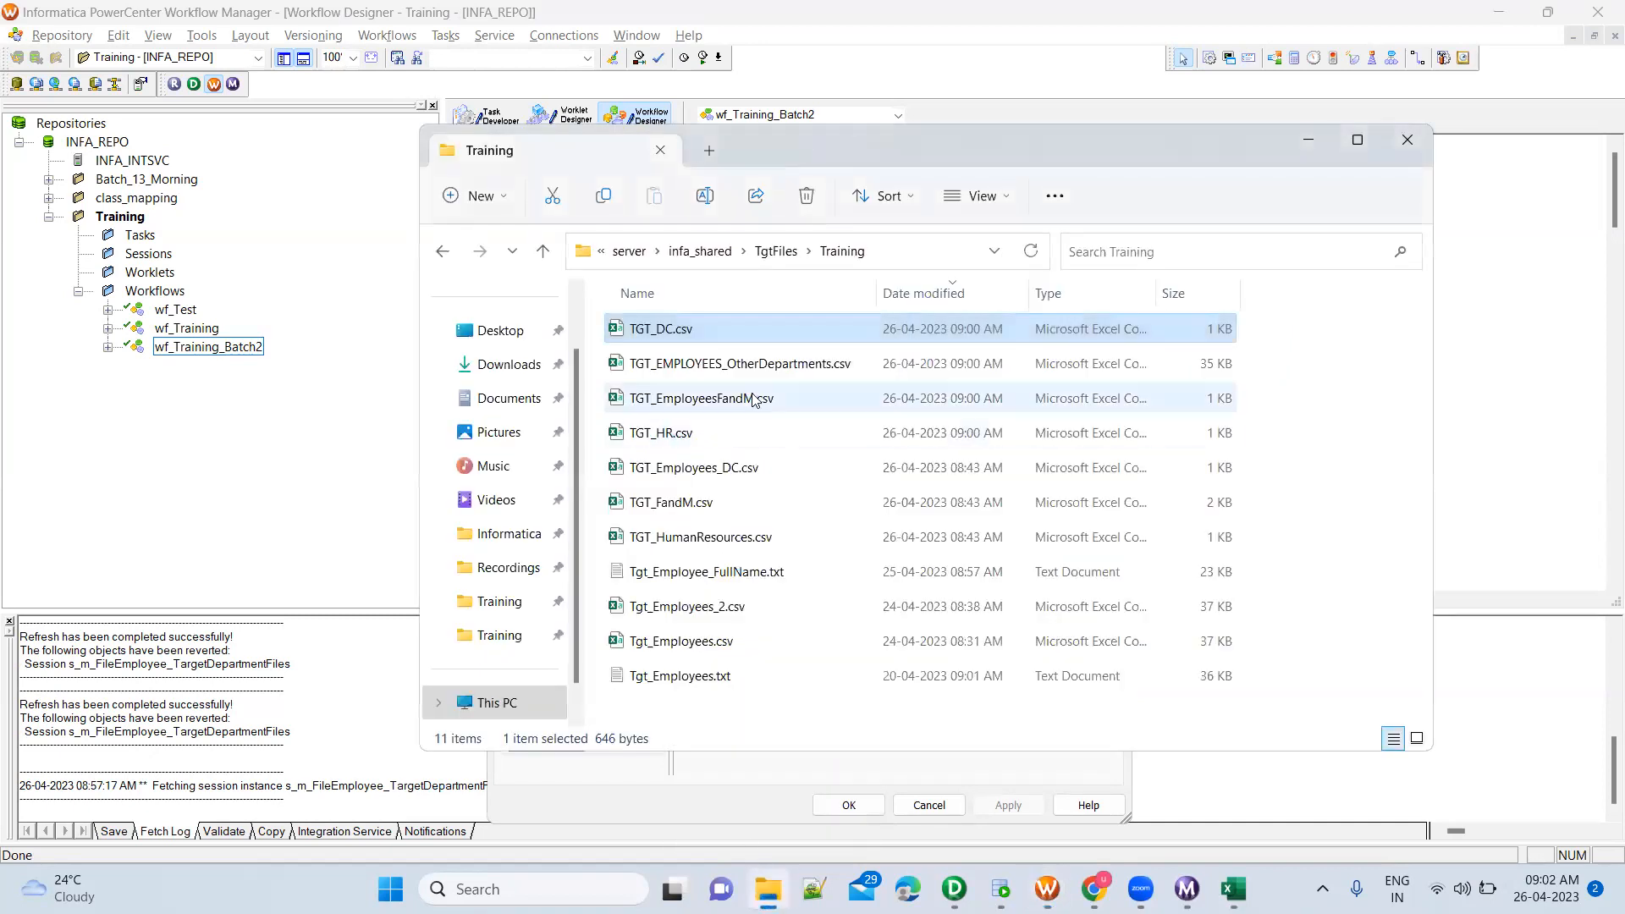
{"action": "left_click", "coordinate": [730, 432]}
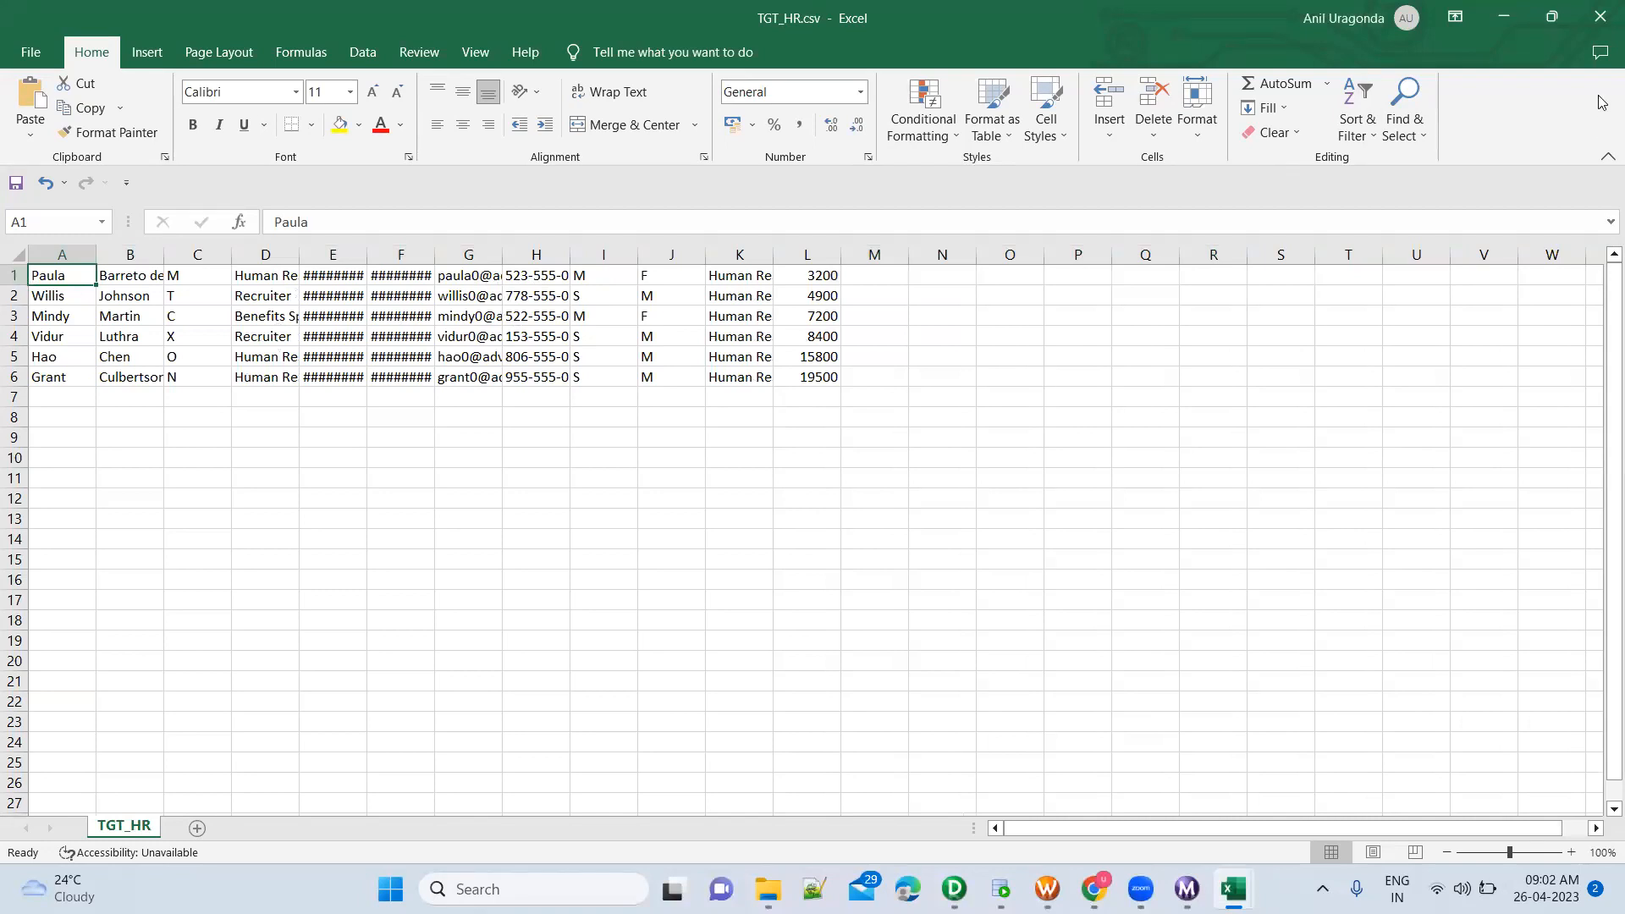
{"action": "left_click", "coordinate": [1600, 18]}
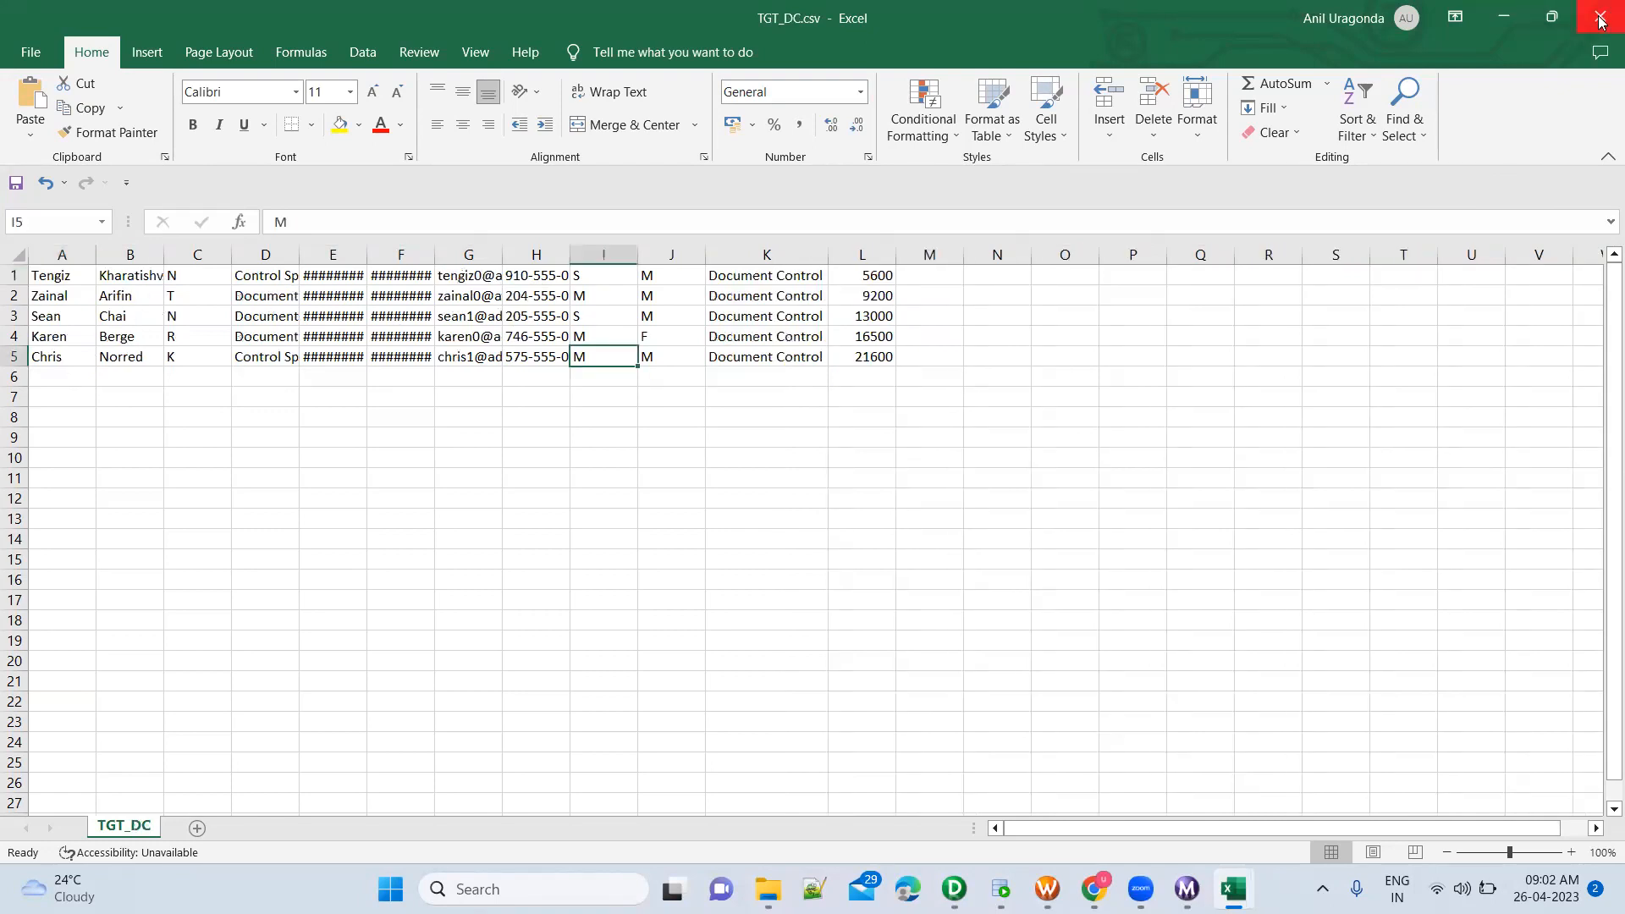
{"action": "left_click", "coordinate": [1600, 18]}
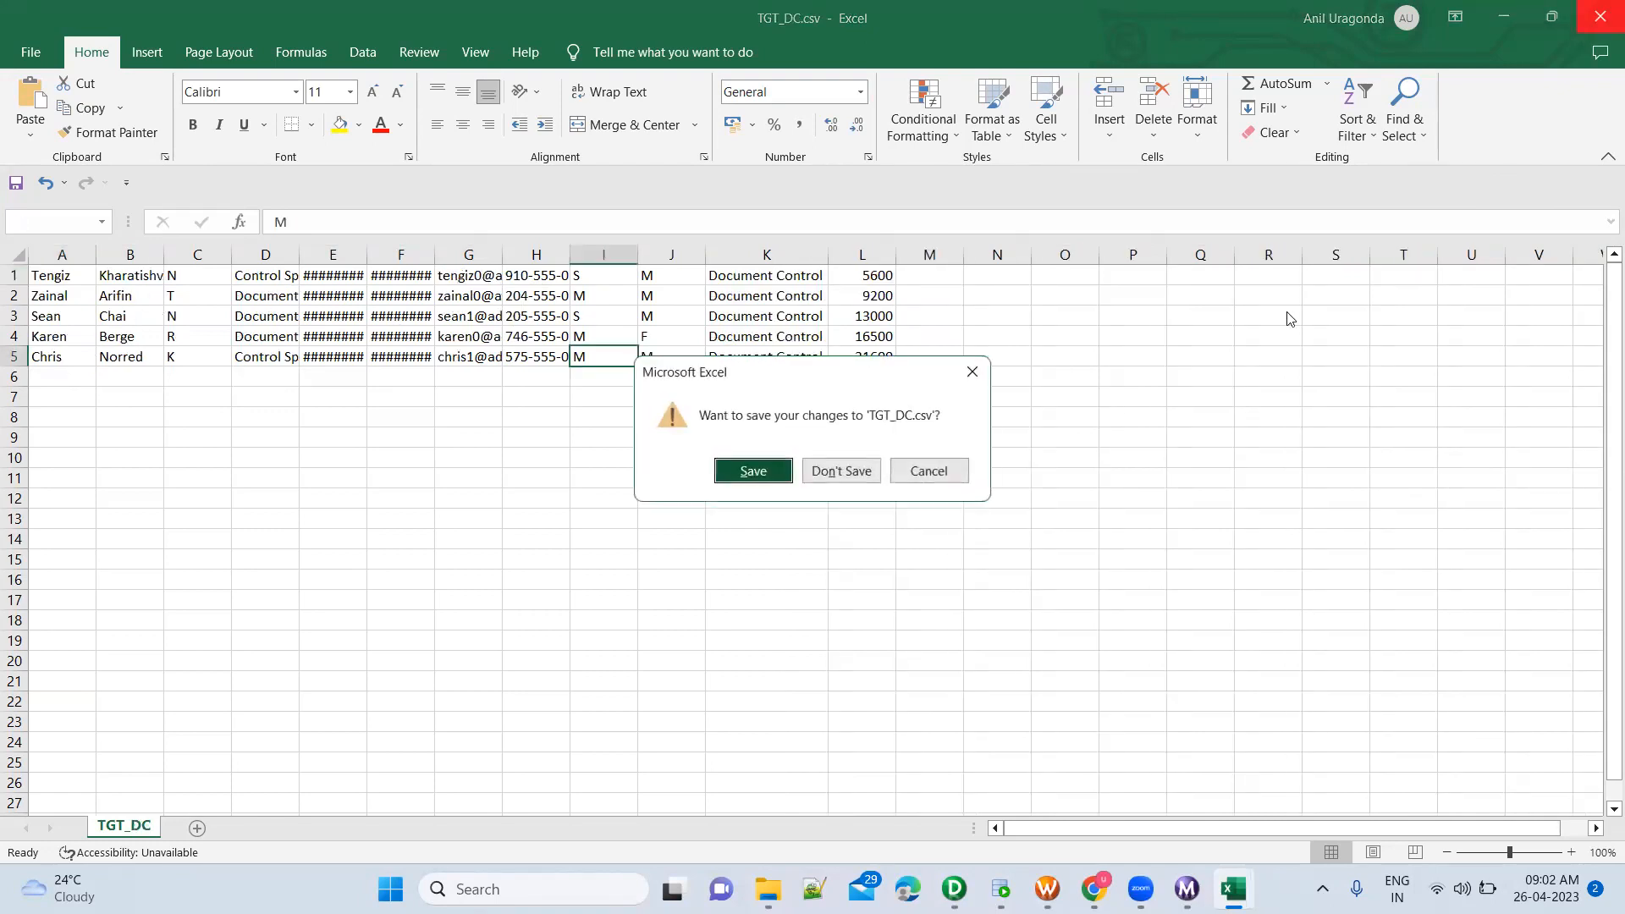
{"action": "left_click", "coordinate": [869, 471]}
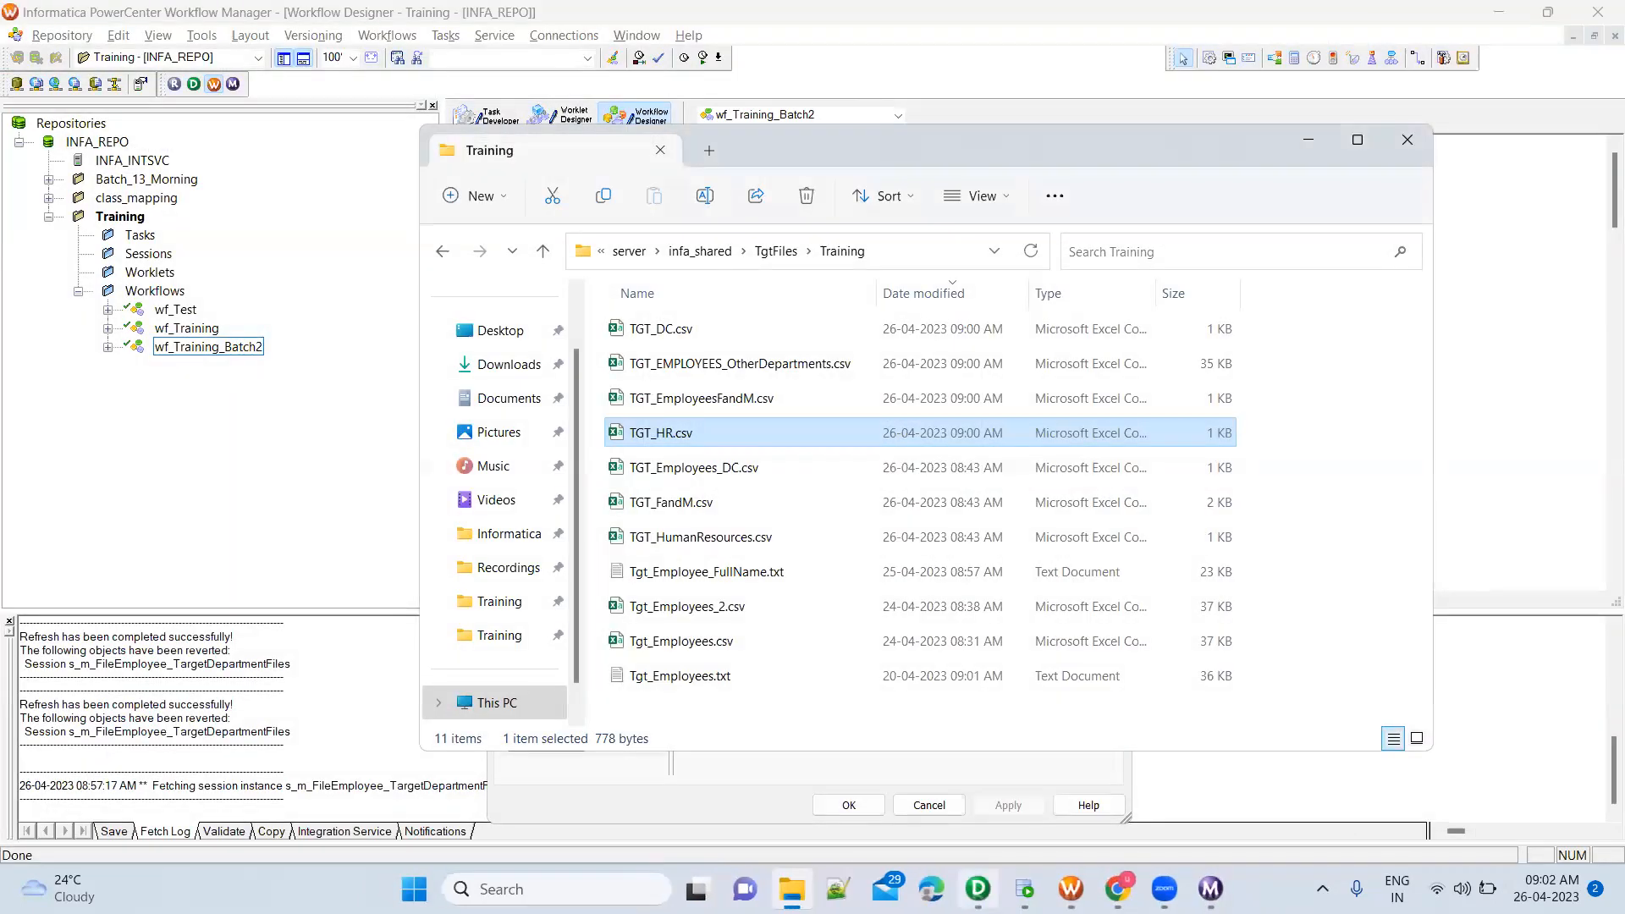
Switch to PowerCenter Designer, arrange all objects of the Router mapping as icons and enlarge the mapping workspace
{"action": "left_click", "coordinate": [977, 889]}
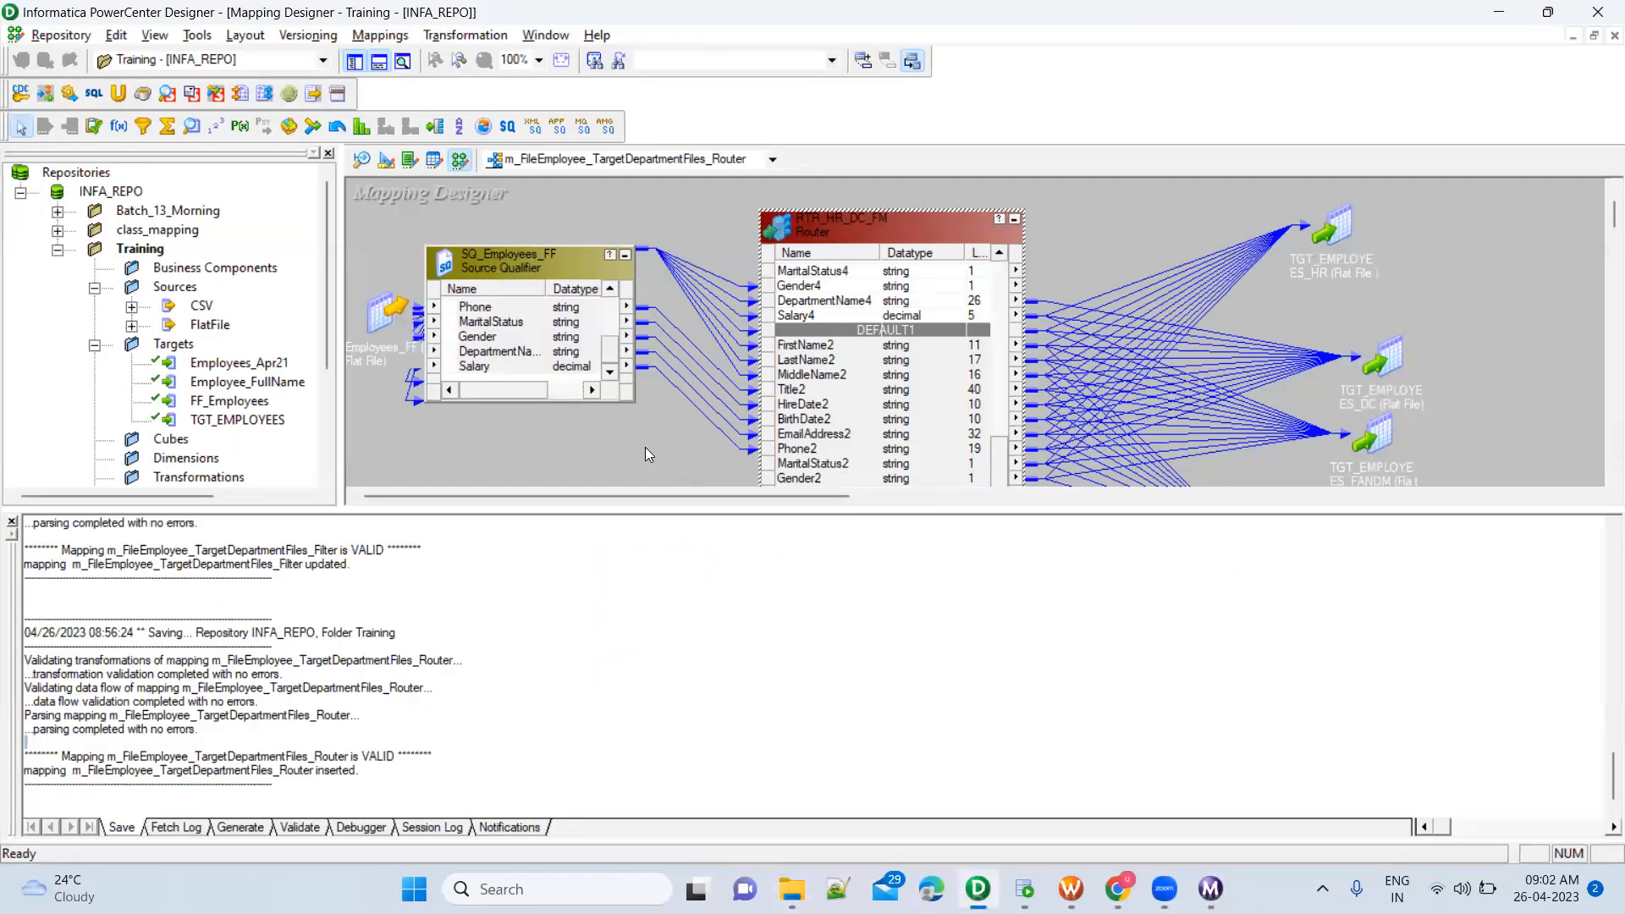
{"action": "right_click", "coordinate": [588, 438]}
{"action": "left_click", "coordinate": [638, 527]}
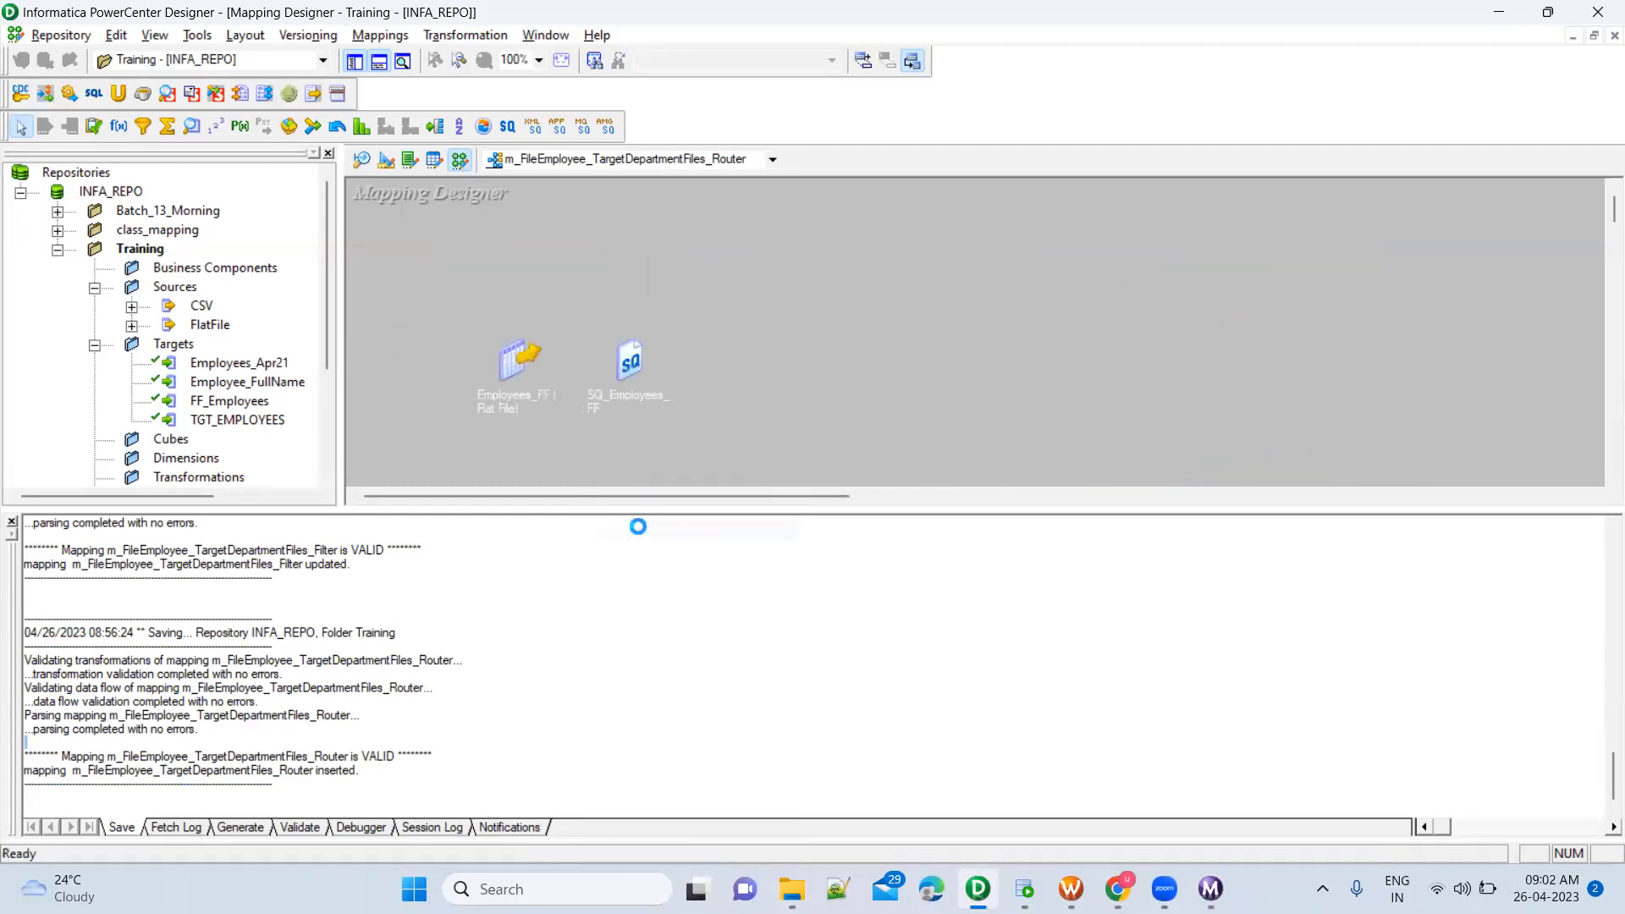
{"action": "left_click_drag", "start_coordinate": [687, 518], "coordinate": [686, 679]}
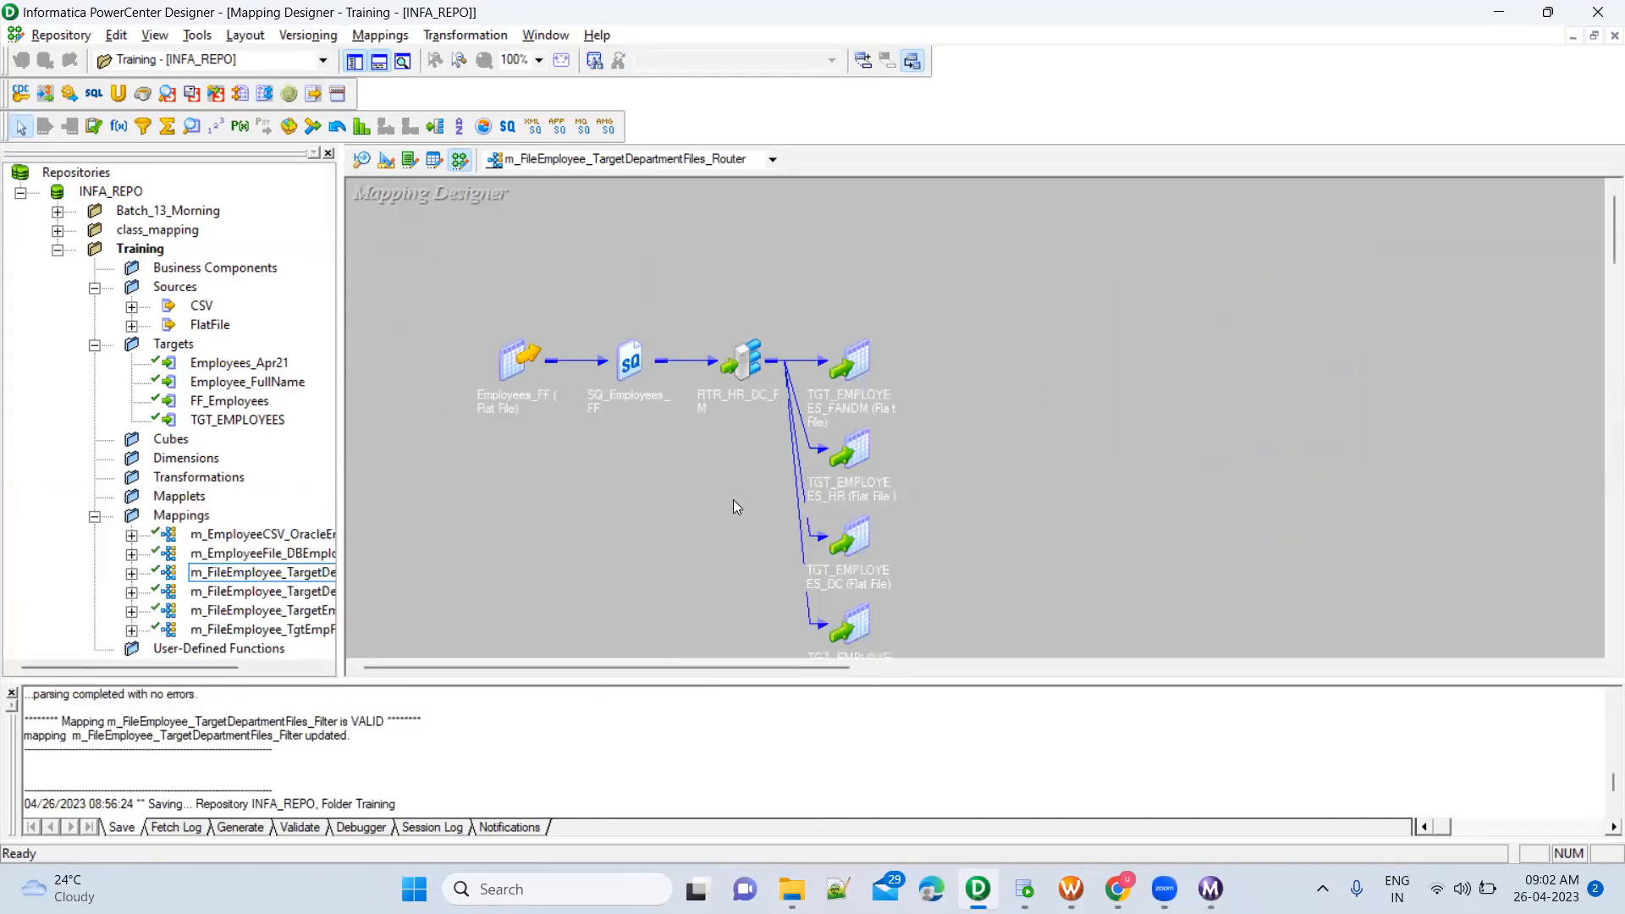
{"action": "scroll", "coordinate": [733, 505], "scroll_direction": "down", "scroll_amount": 2}
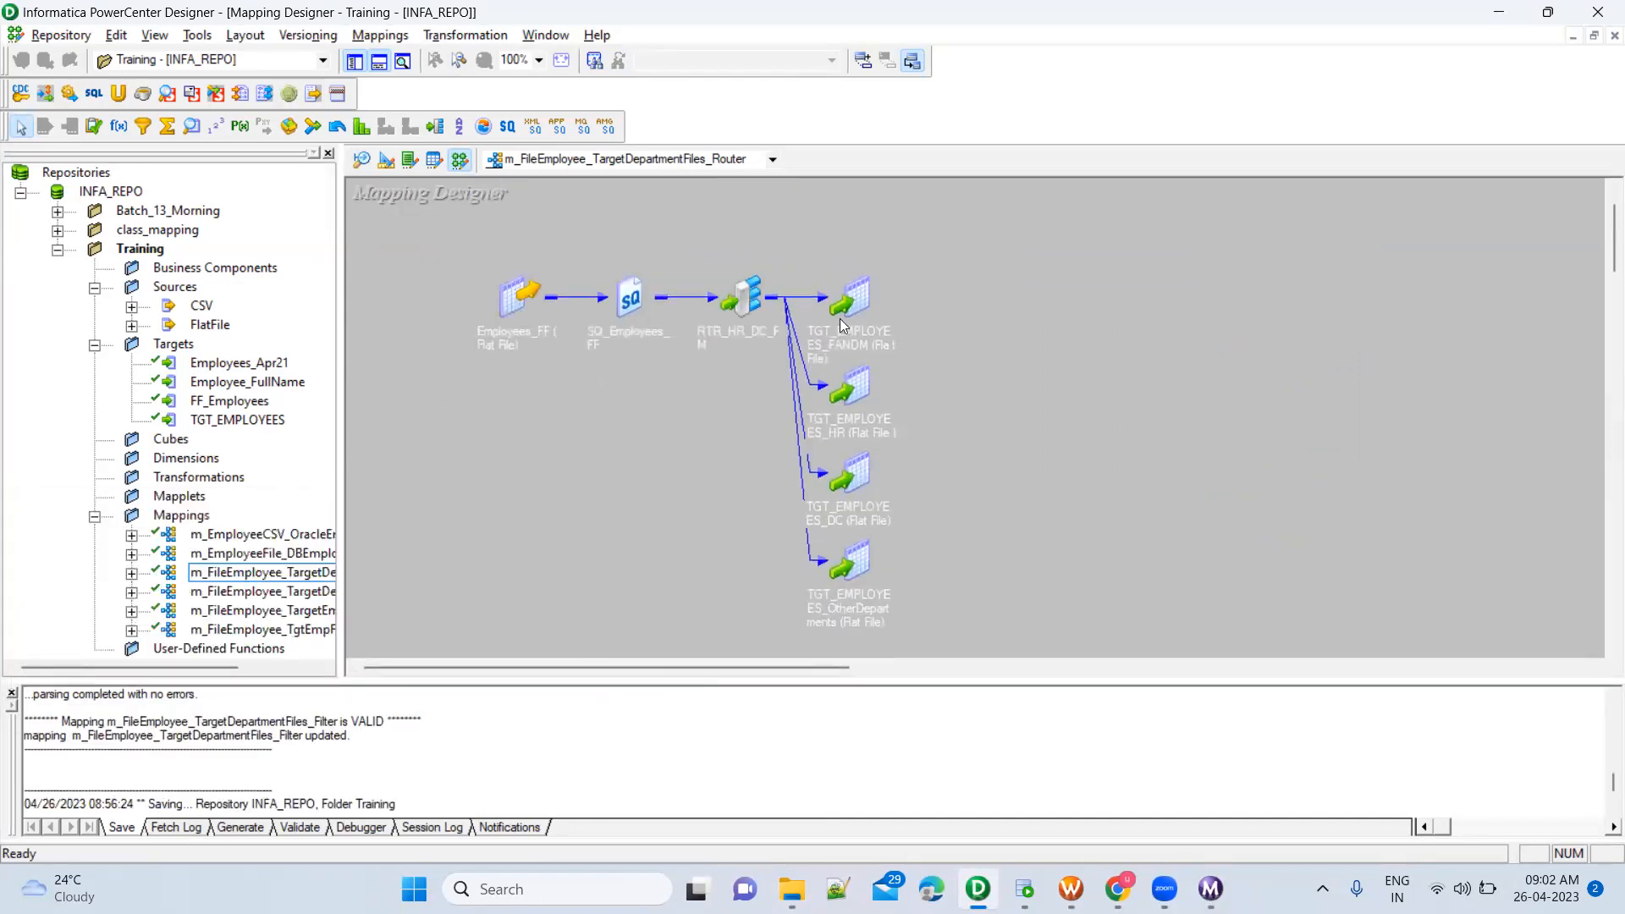
Highlight the four department targets in the mapping, followed by the RTR_HR_DC_FM router that feeds them
{"action": "left_click_drag", "start_coordinate": [811, 249], "coordinate": [936, 647]}
{"action": "left_click", "coordinate": [985, 590]}
{"action": "left_click_drag", "start_coordinate": [782, 256], "coordinate": [979, 621]}
{"action": "left_click", "coordinate": [1000, 420]}
{"action": "left_click_drag", "start_coordinate": [730, 311], "coordinate": [783, 365]}
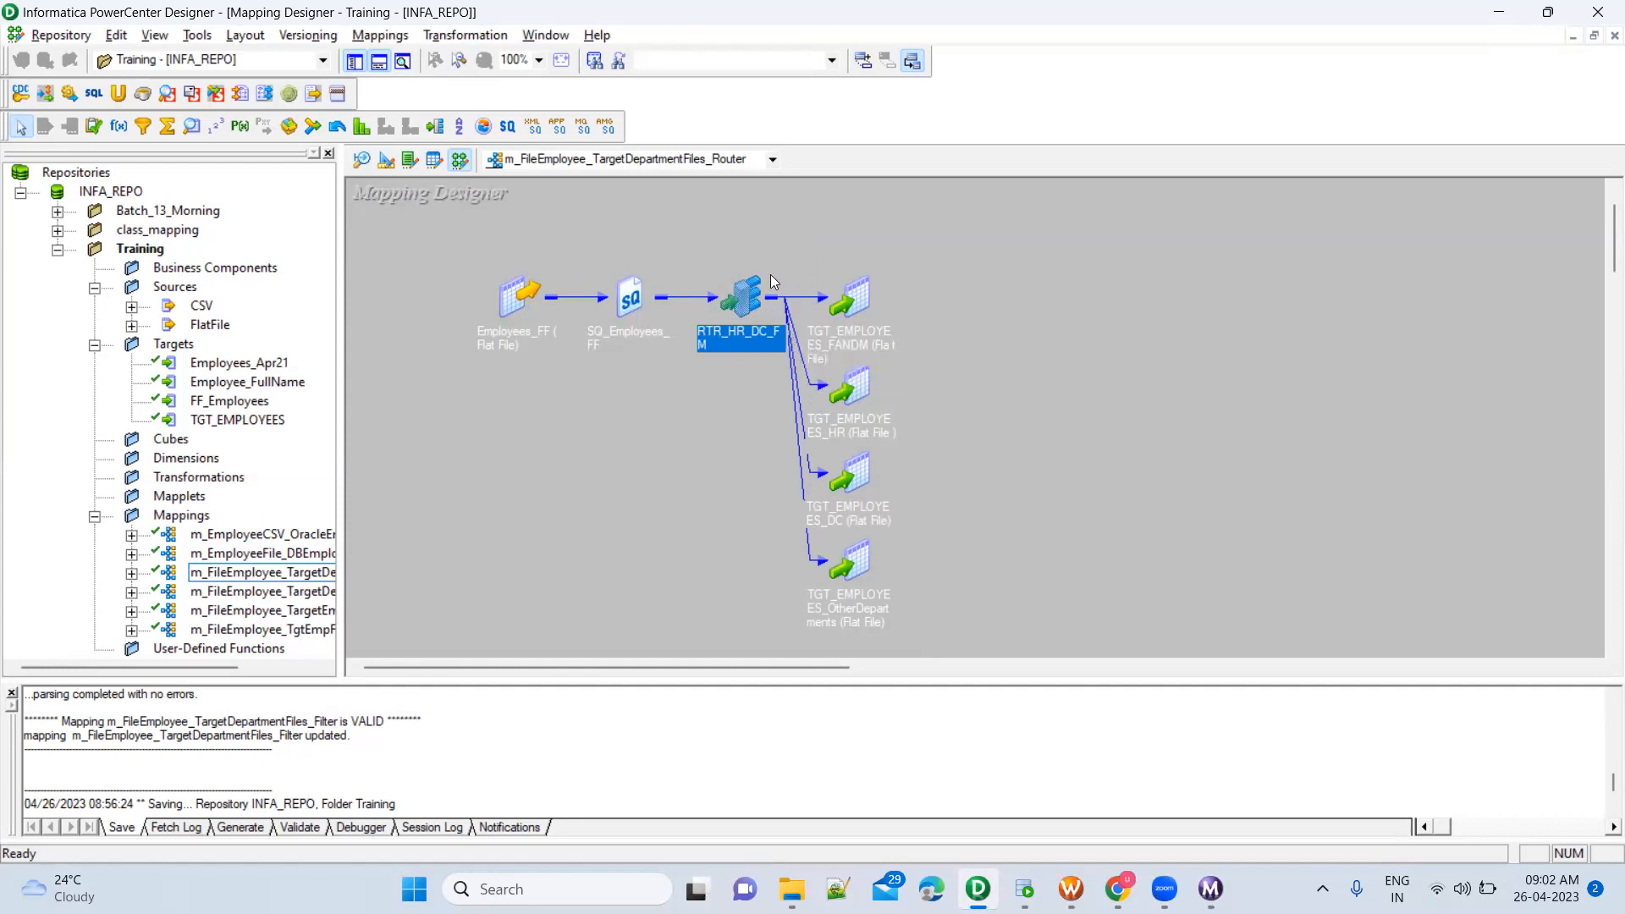
Expand the RTR_HR_DC_FM router, inspect its INPUT and HR port groups, and collapse it back to an icon
{"action": "double_click", "coordinate": [747, 303]}
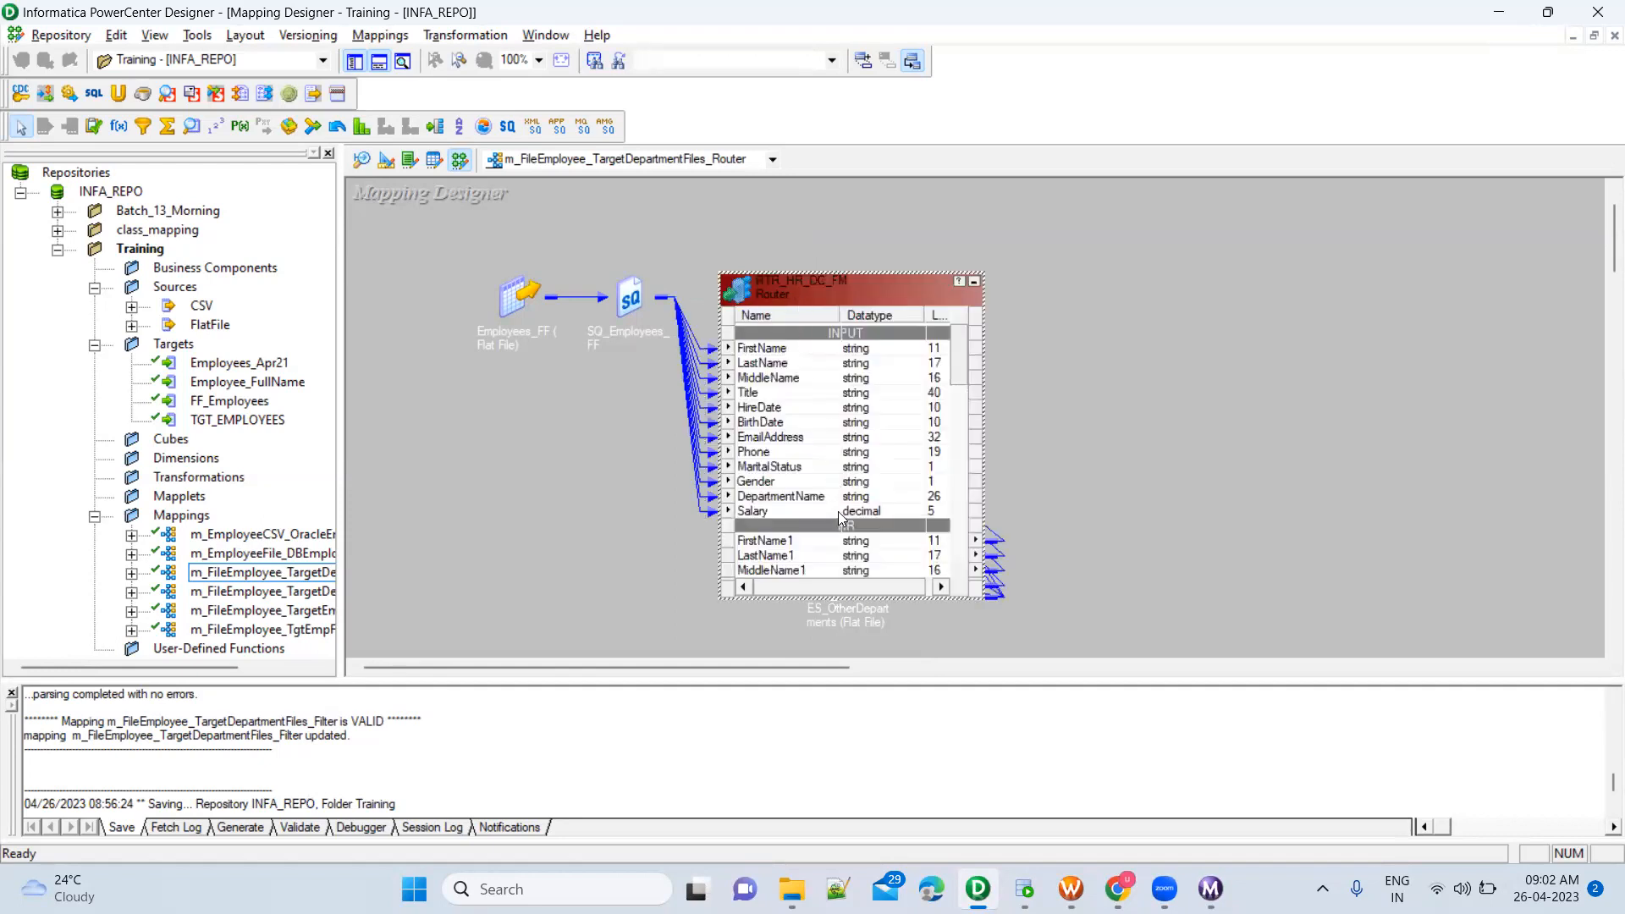
{"action": "left_click", "coordinate": [833, 554]}
{"action": "scroll", "coordinate": [833, 550], "scroll_direction": "down", "scroll_amount": 3}
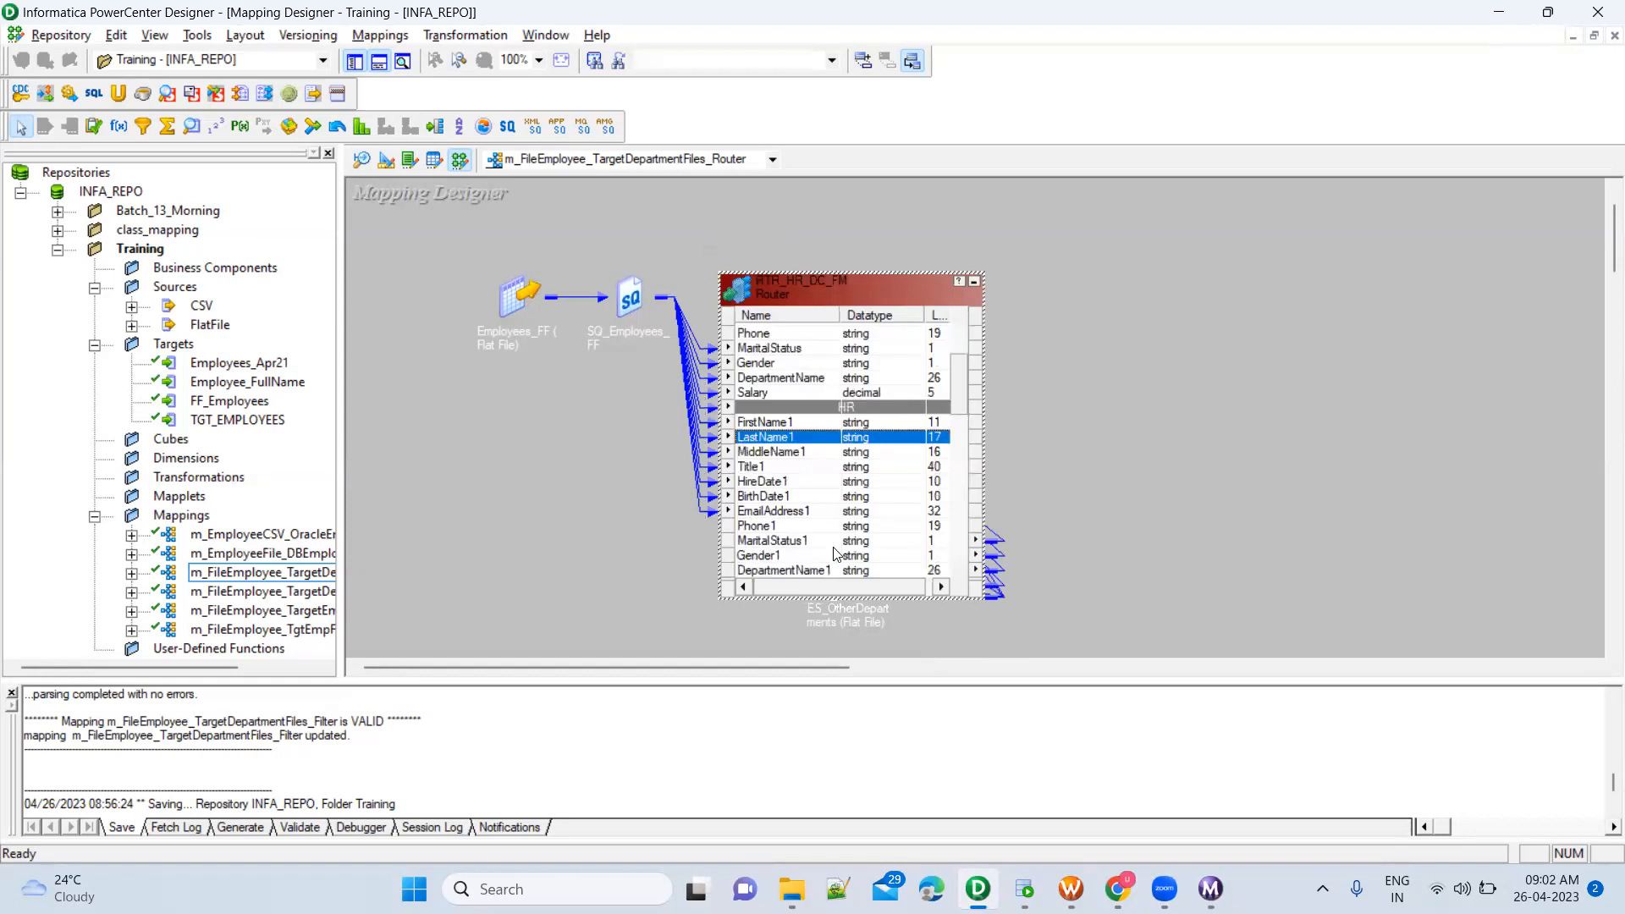
{"action": "left_click", "coordinate": [973, 285]}
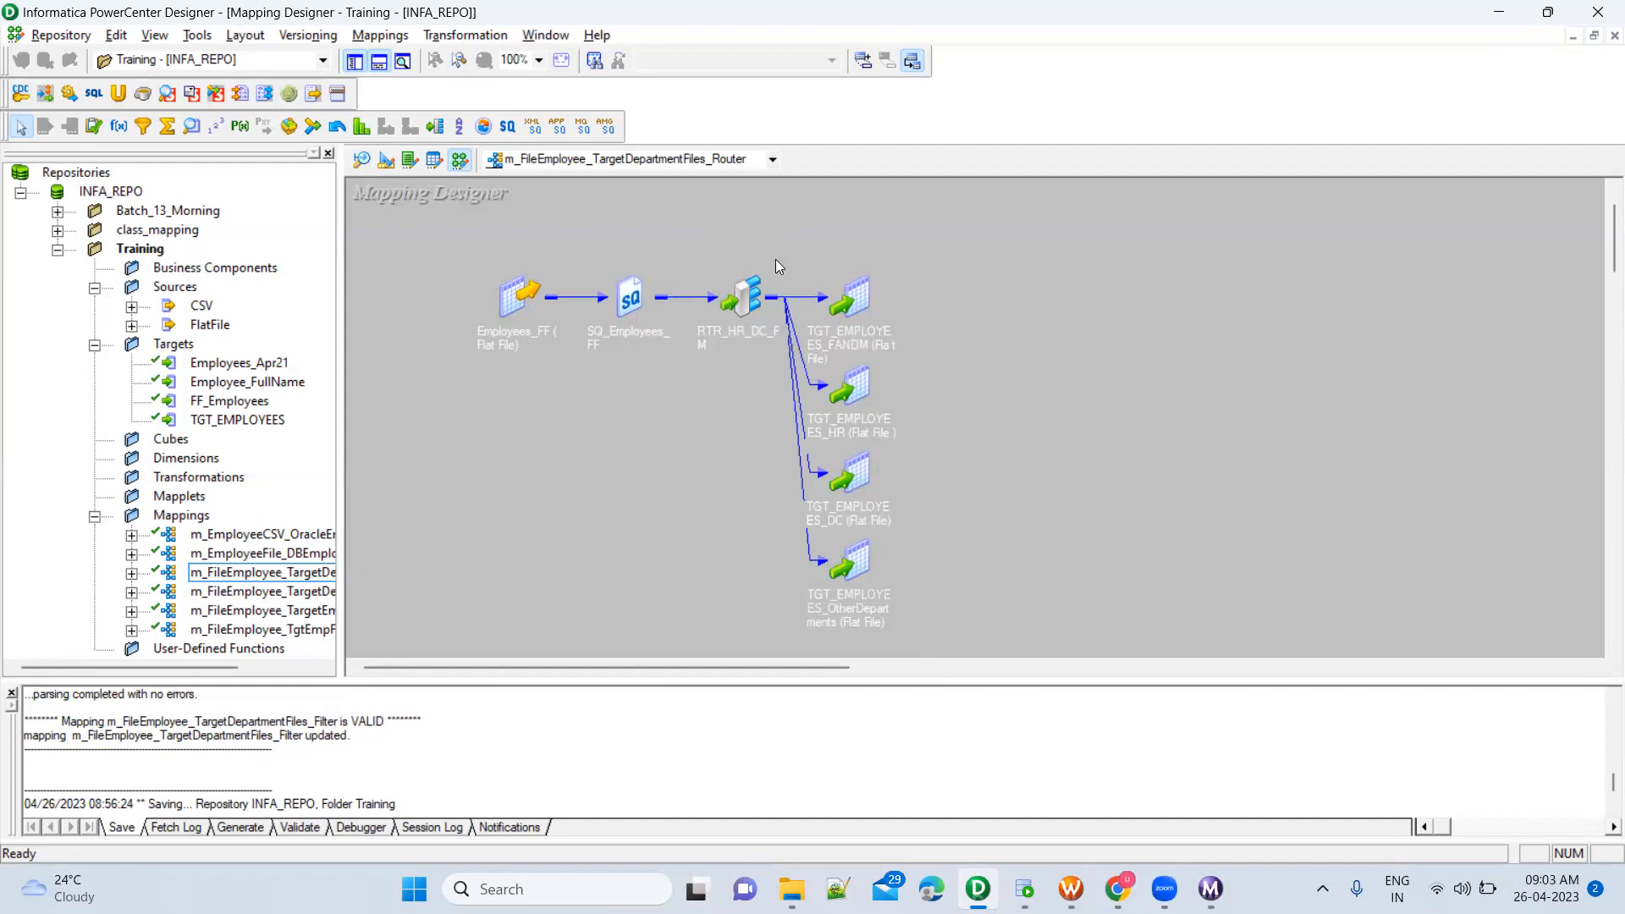
Highlight the four targets, expand the RTR_HR_DC_FM router and examine its HR, DC, FM and DEFAULT1 output groups
{"action": "left_click_drag", "start_coordinate": [818, 231], "coordinate": [973, 638]}
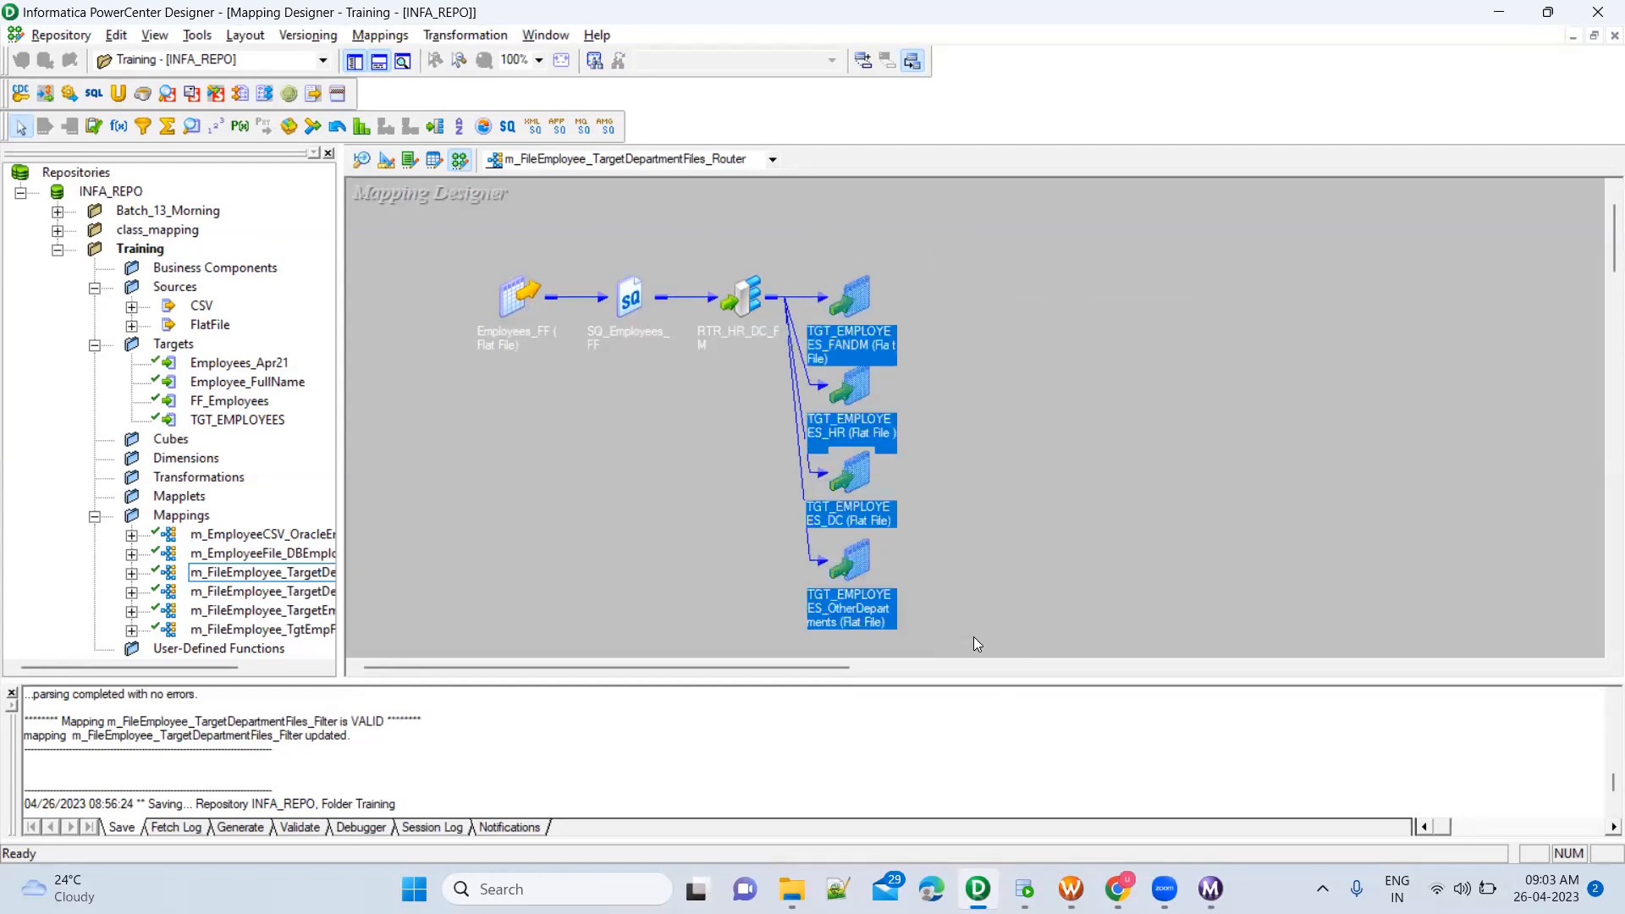
{"action": "left_click", "coordinate": [747, 296]}
{"action": "double_click", "coordinate": [747, 296]}
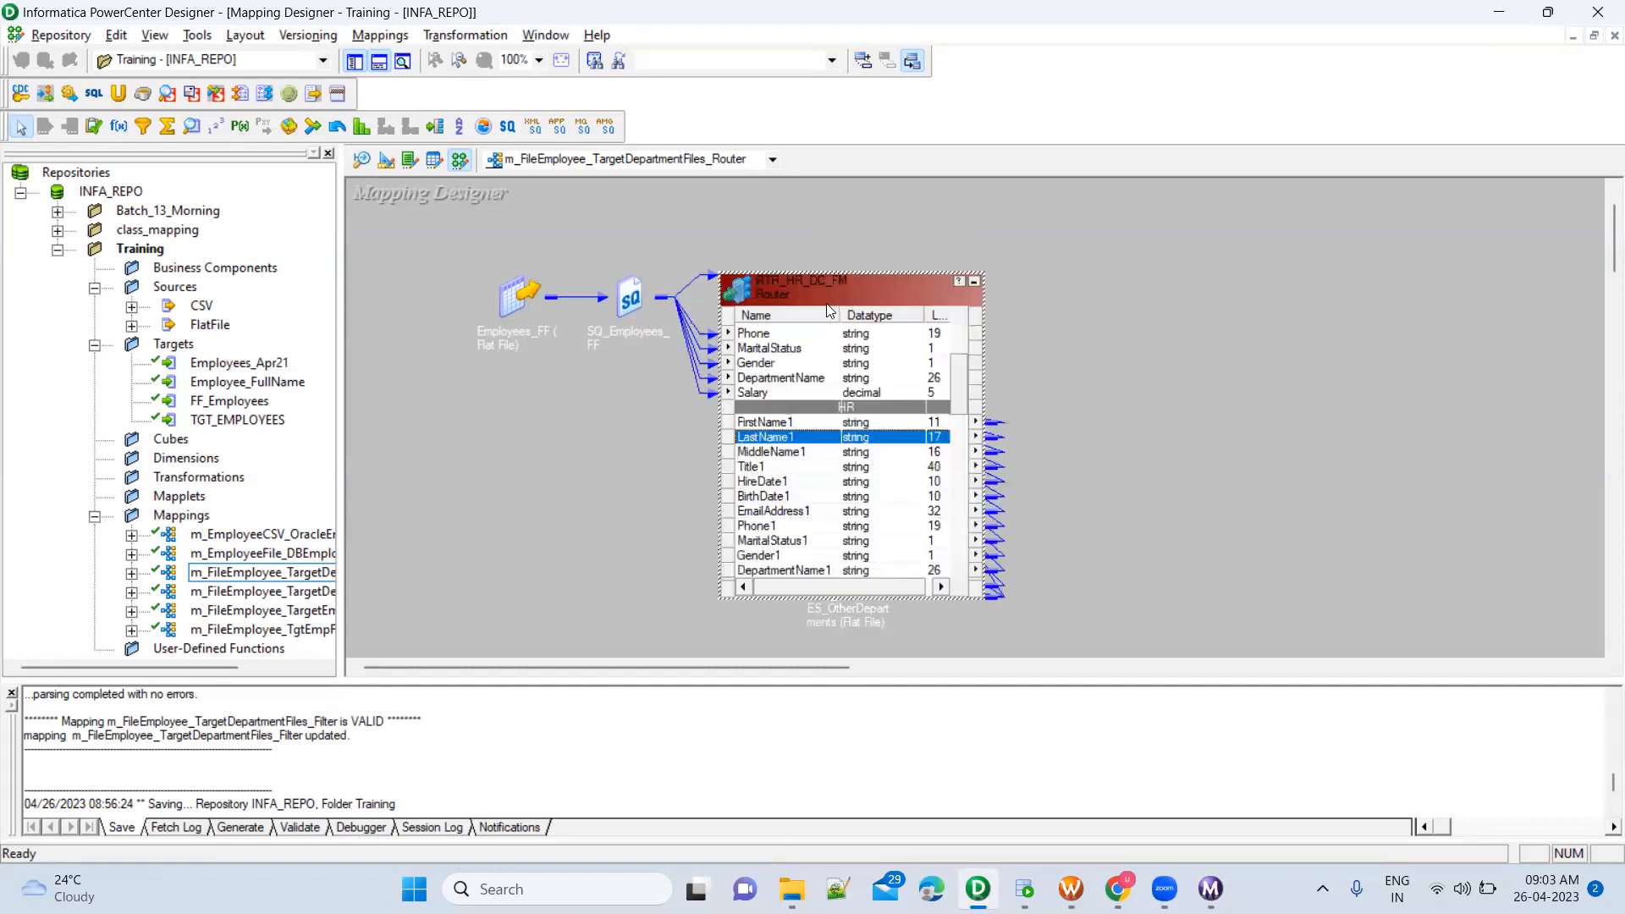
{"action": "left_click", "coordinate": [856, 483]}
{"action": "scroll", "coordinate": [857, 490], "scroll_direction": "down", "scroll_amount": 2}
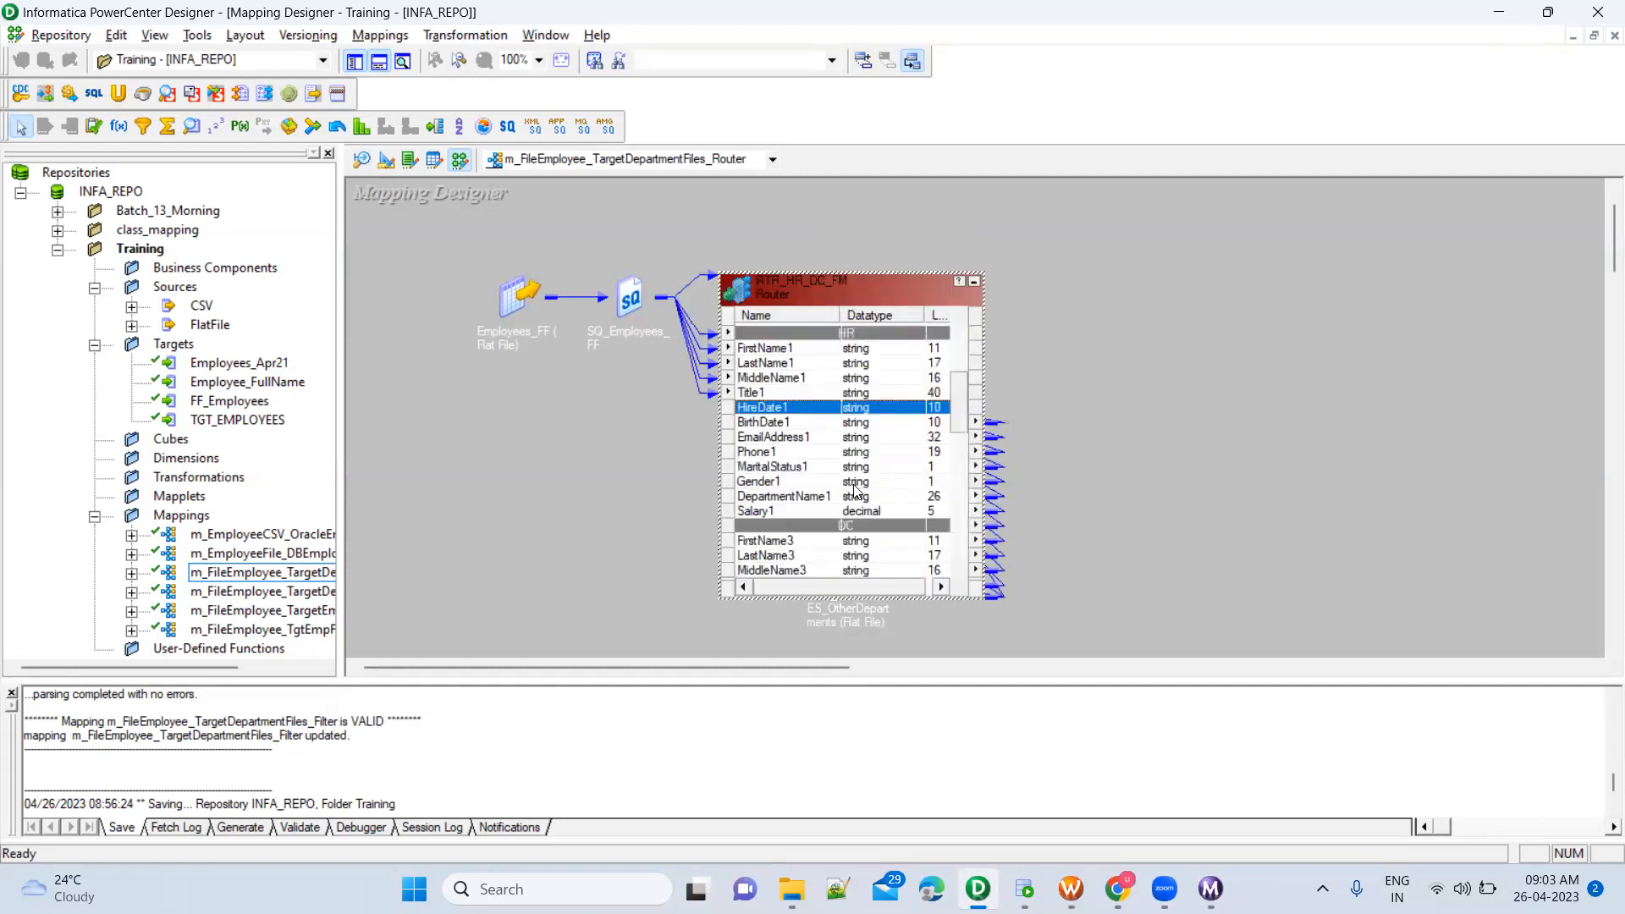
{"action": "scroll", "coordinate": [856, 490], "scroll_direction": "down", "scroll_amount": 2}
{"action": "scroll", "coordinate": [855, 491], "scroll_direction": "down", "scroll_amount": 3}
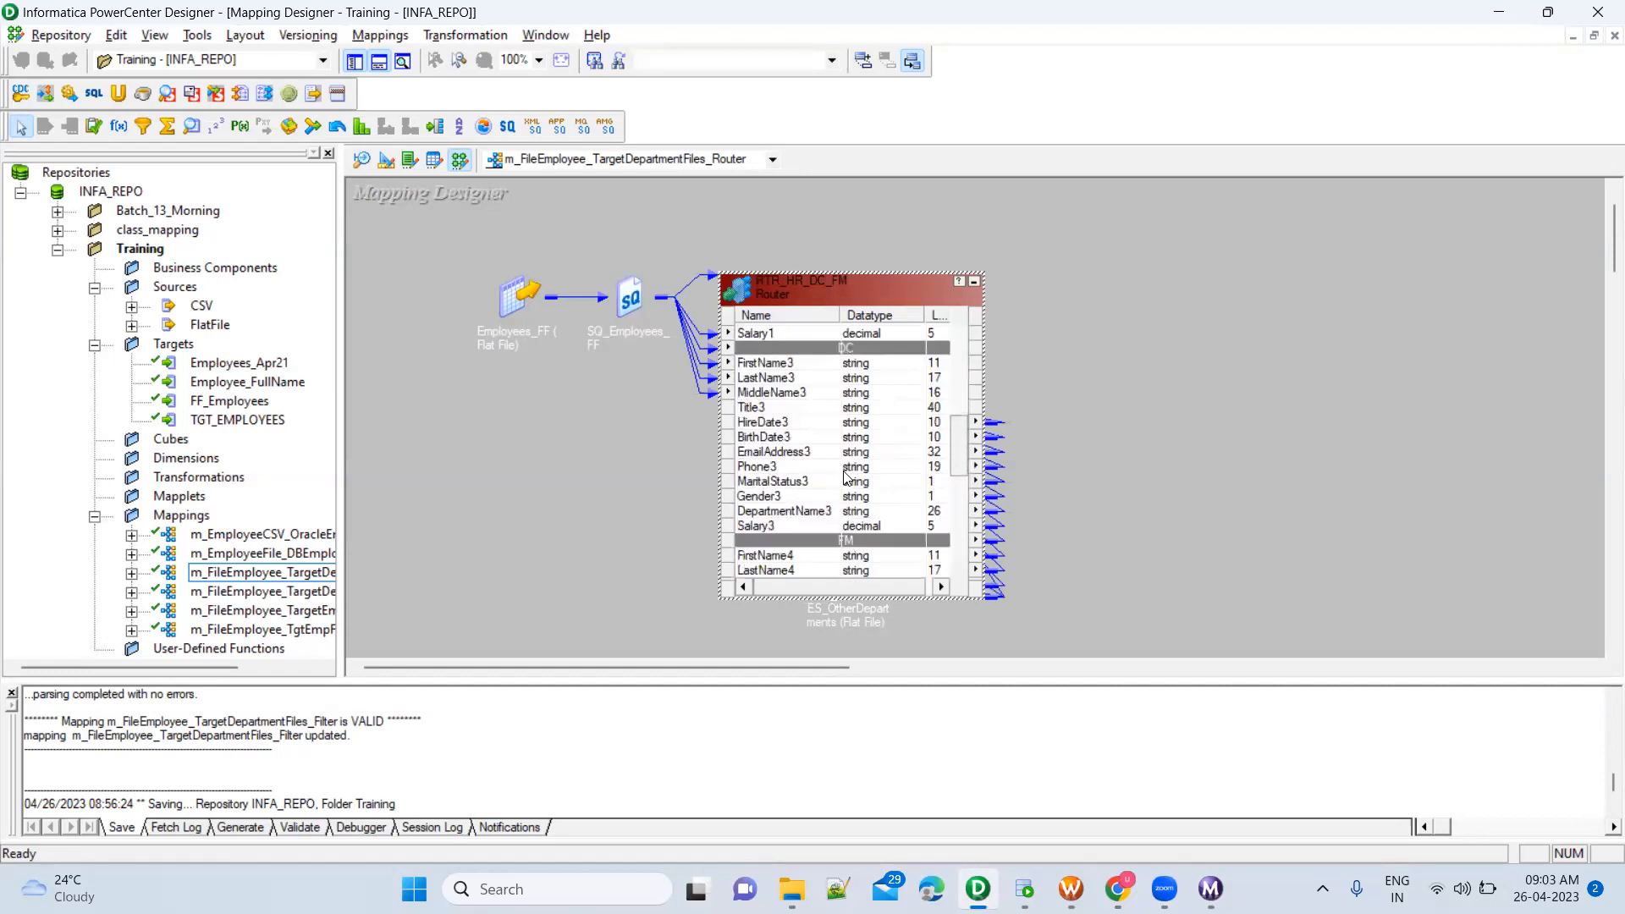
{"action": "scroll", "coordinate": [861, 485], "scroll_direction": "down", "scroll_amount": 2}
{"action": "scroll", "coordinate": [860, 486], "scroll_direction": "down", "scroll_amount": 2}
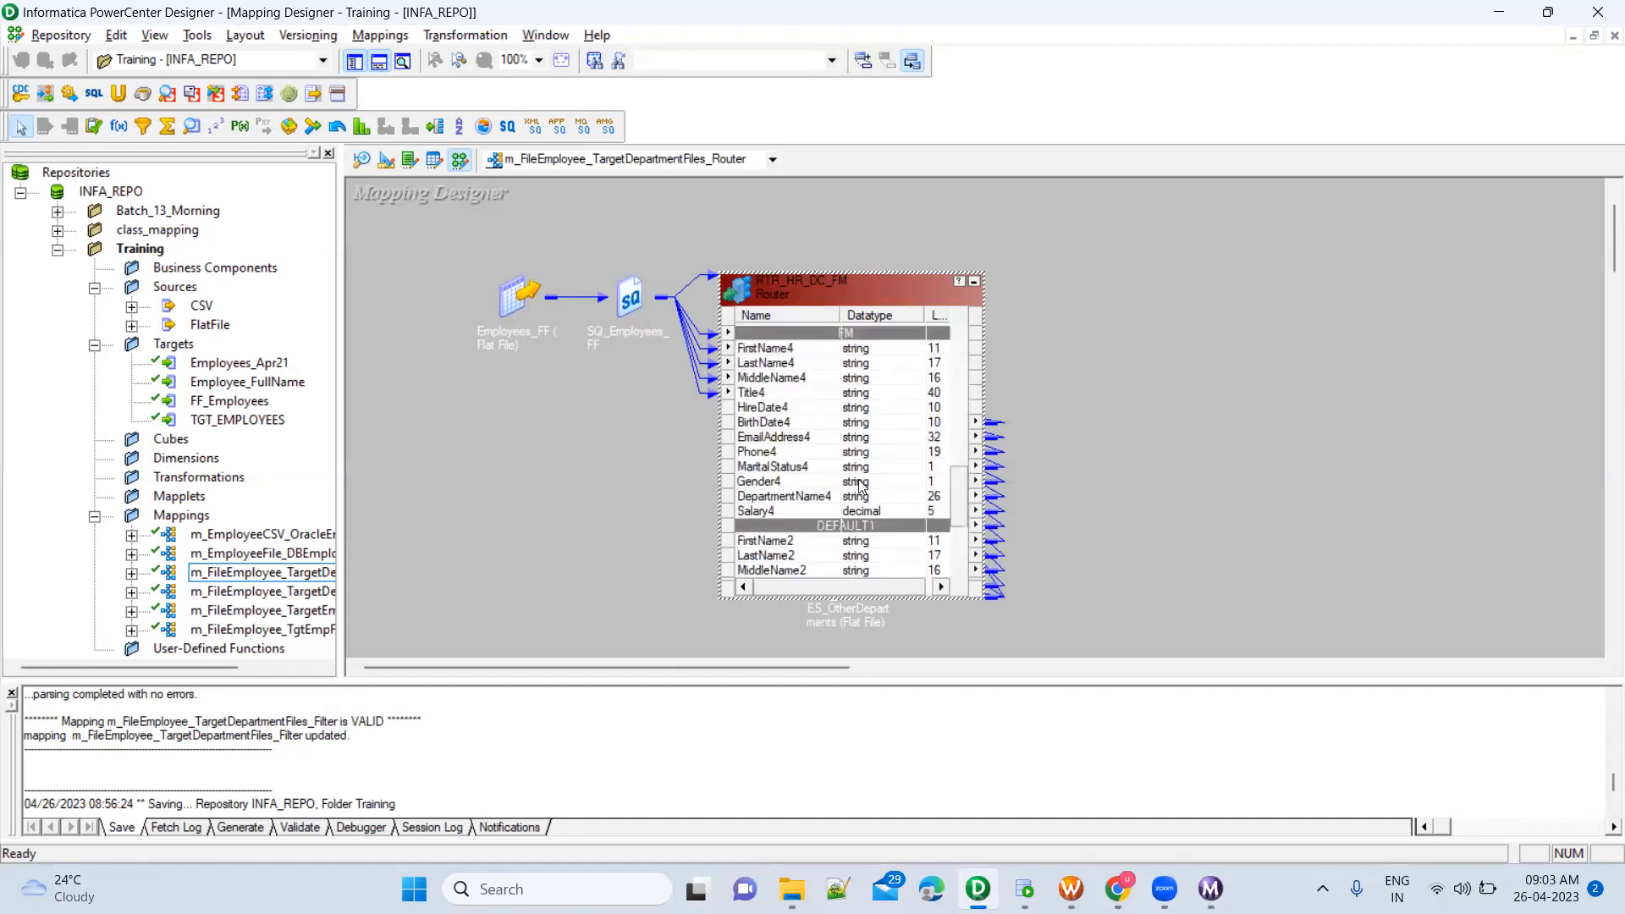
{"action": "scroll", "coordinate": [877, 485], "scroll_direction": "down", "scroll_amount": 3}
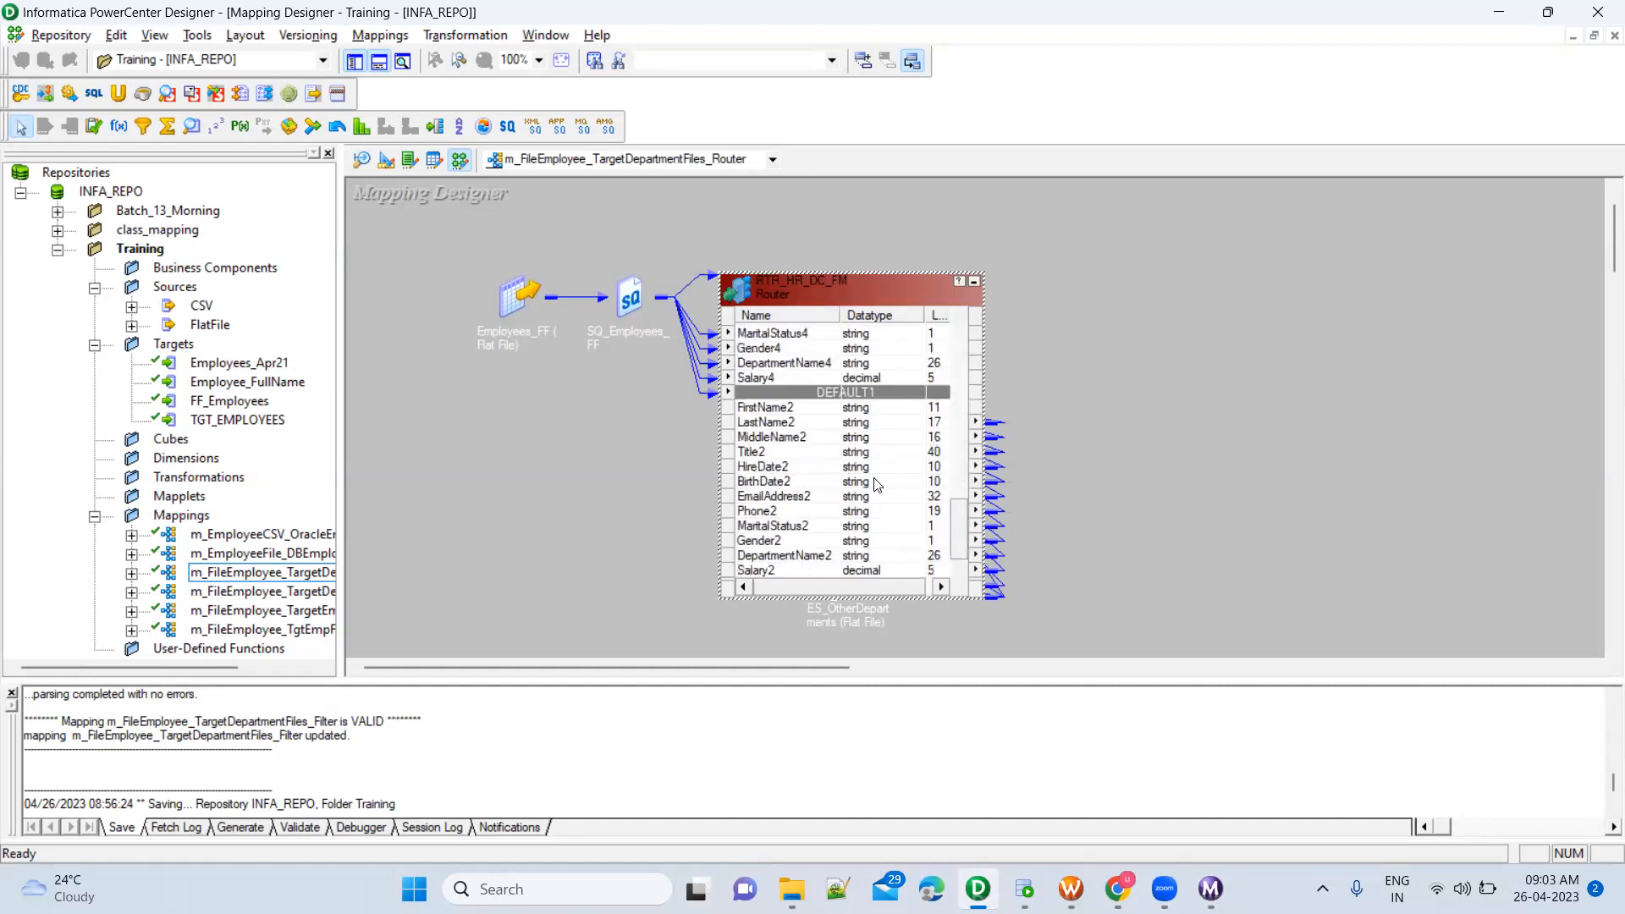
Highlight the DEFAULT1 ports from FirstName2 to Salary2, review the router's other groups again, and collapse the router to an icon
{"action": "left_click", "coordinate": [855, 409]}
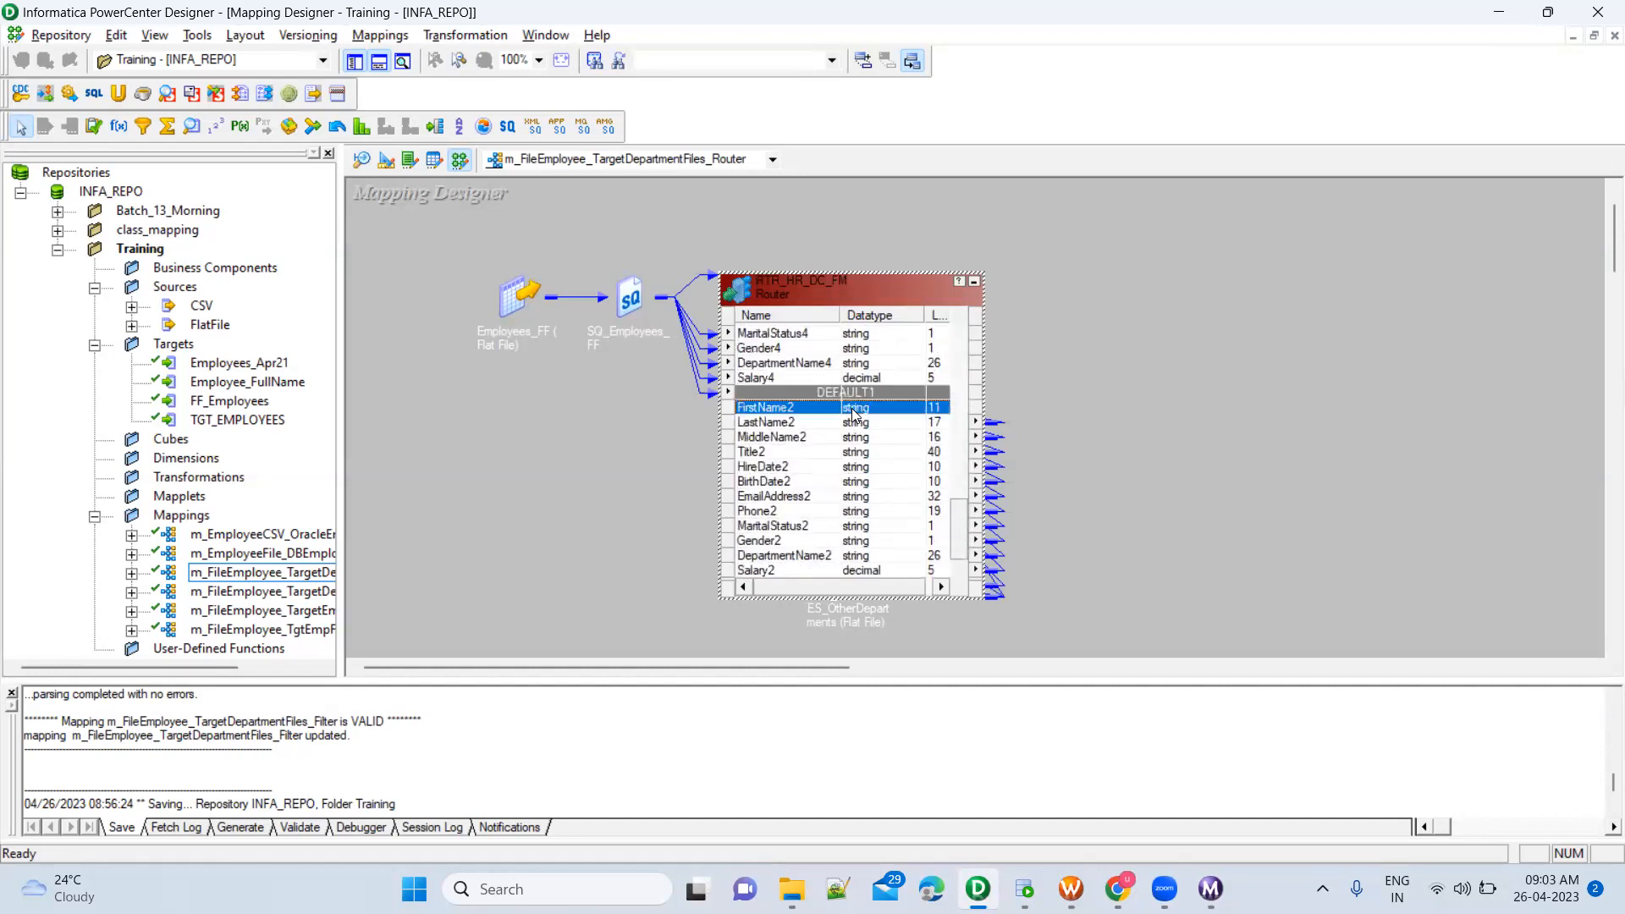
{"action": "left_click", "coordinate": [804, 572], "text": "shift"}
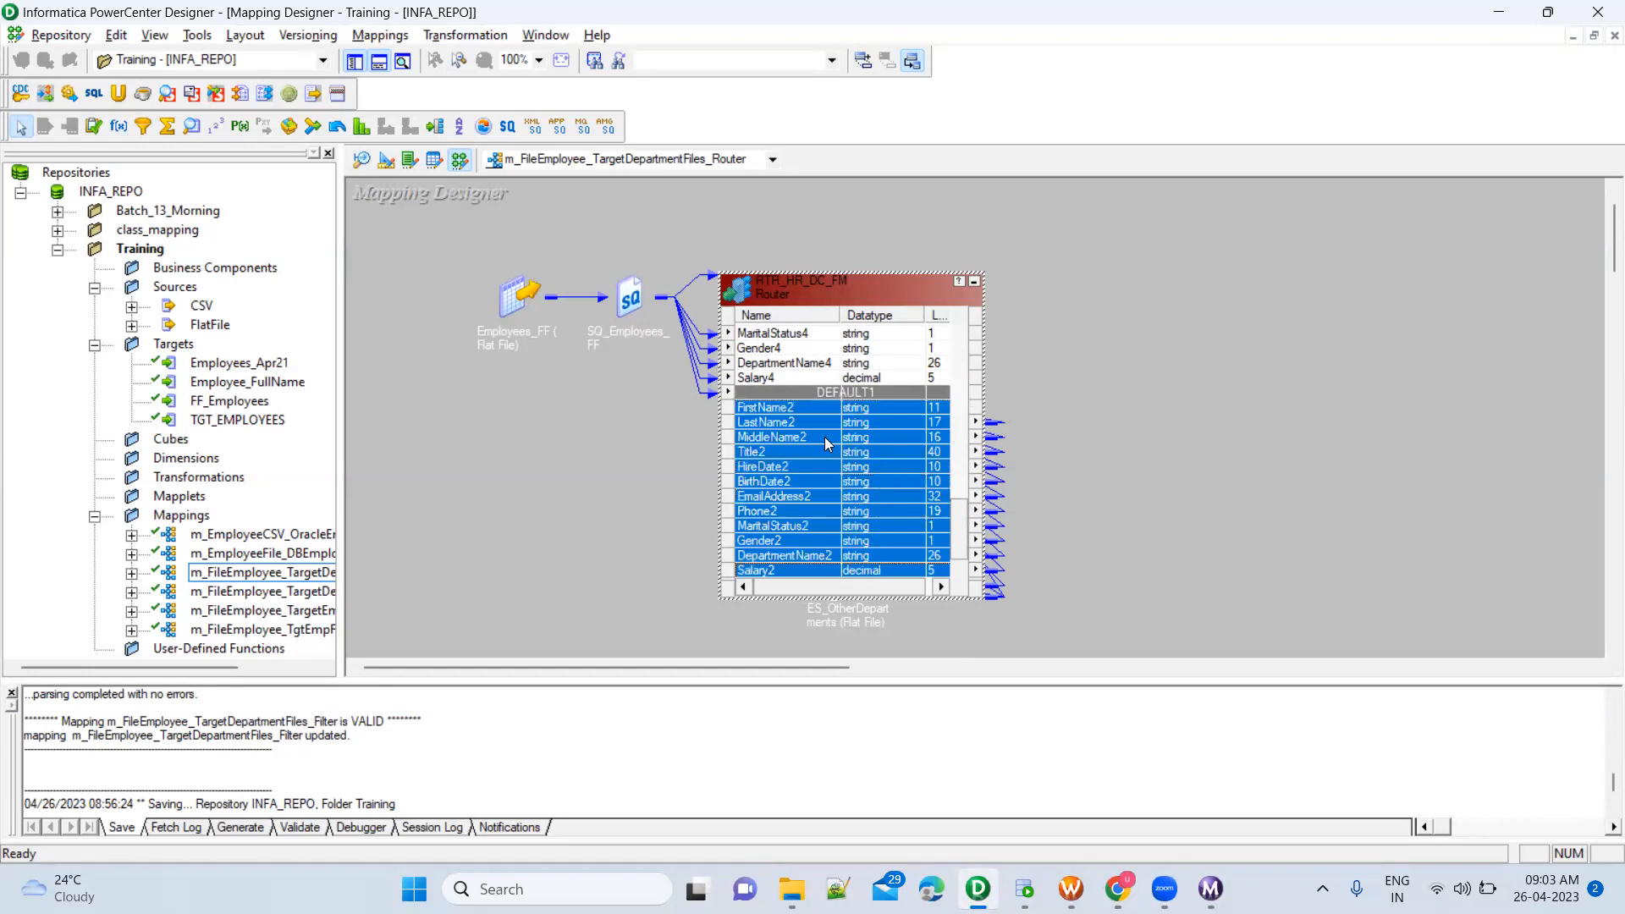
{"action": "left_click", "coordinate": [841, 464]}
{"action": "scroll", "coordinate": [839, 459], "scroll_direction": "up", "scroll_amount": 1}
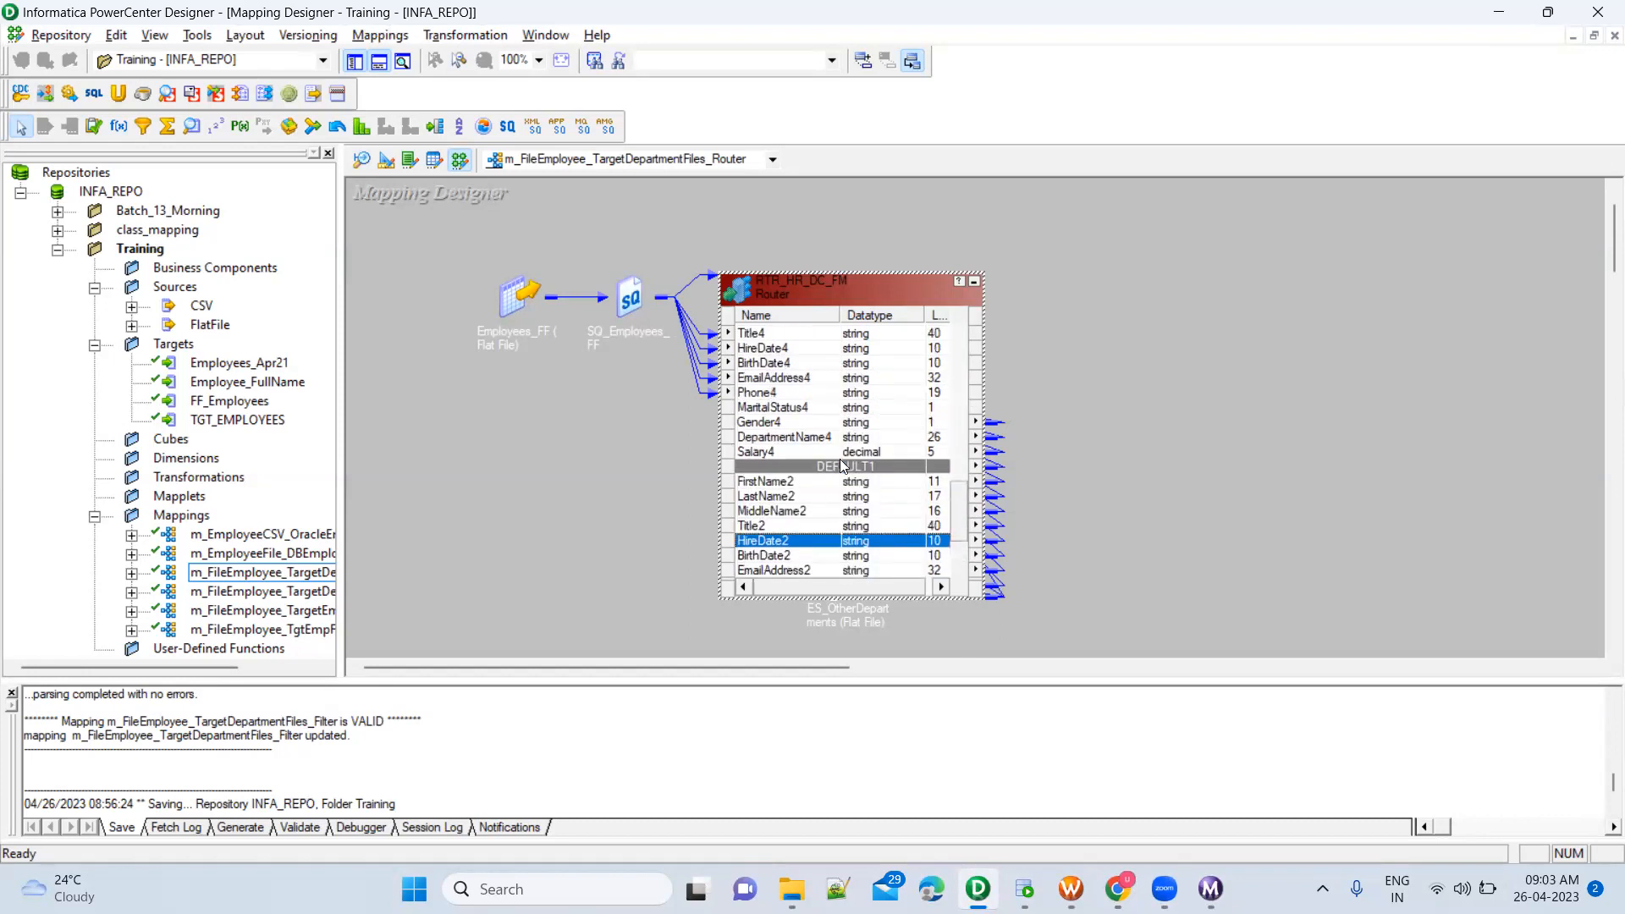
{"action": "scroll", "coordinate": [827, 413], "scroll_direction": "up", "scroll_amount": 5}
{"action": "scroll", "coordinate": [828, 413], "scroll_direction": "up", "scroll_amount": 10}
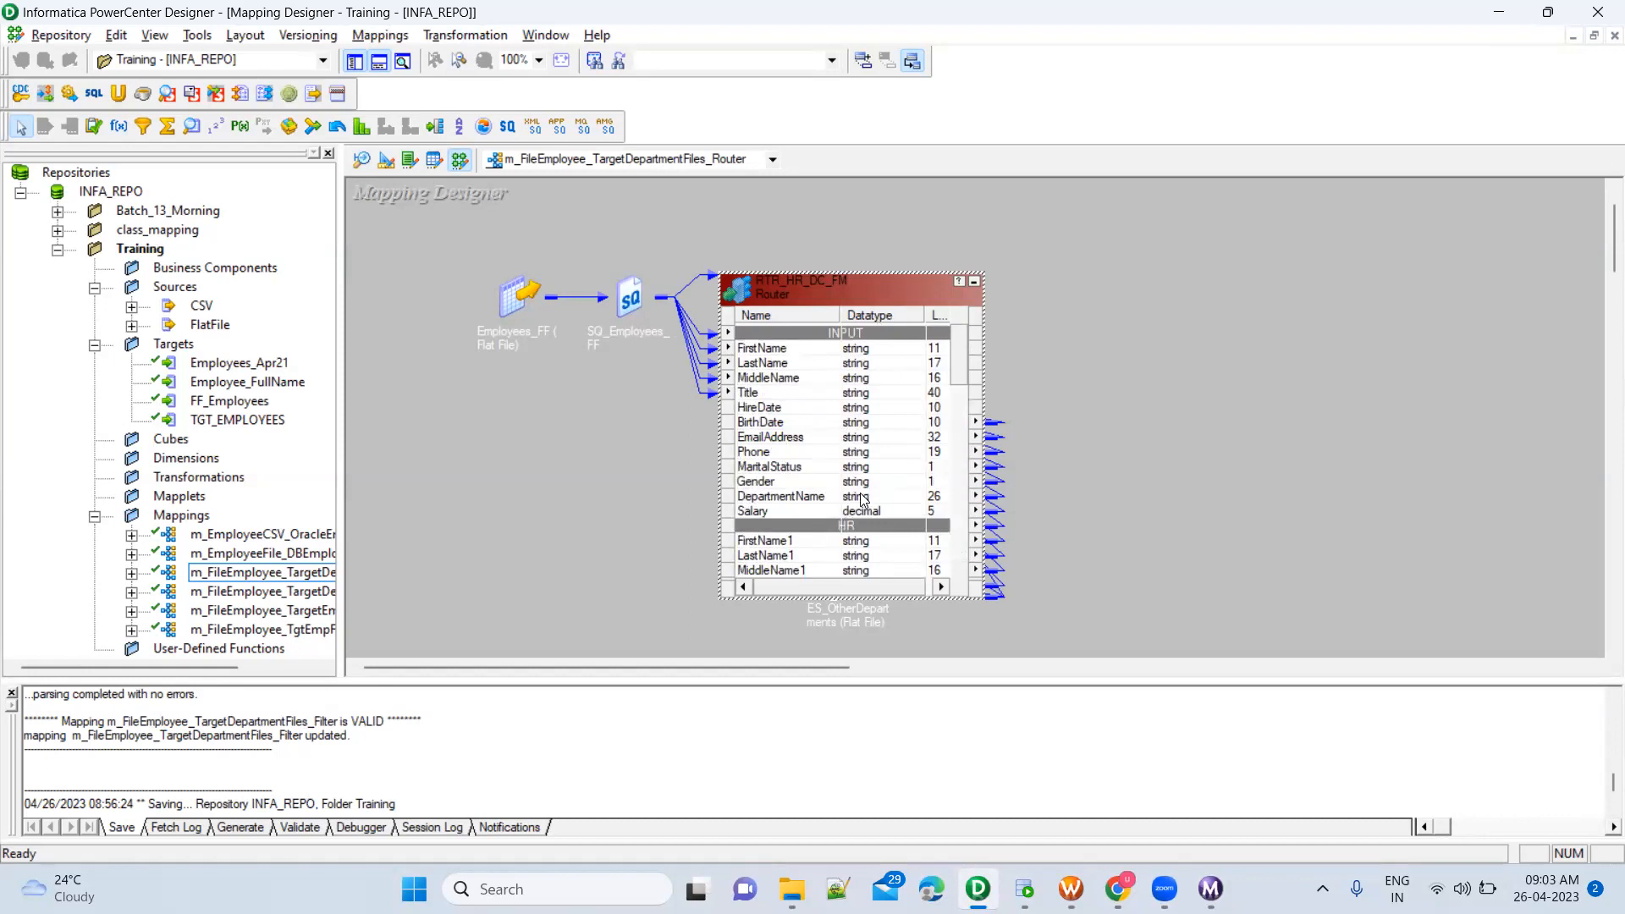
{"action": "scroll", "coordinate": [862, 500], "scroll_direction": "down", "scroll_amount": 6}
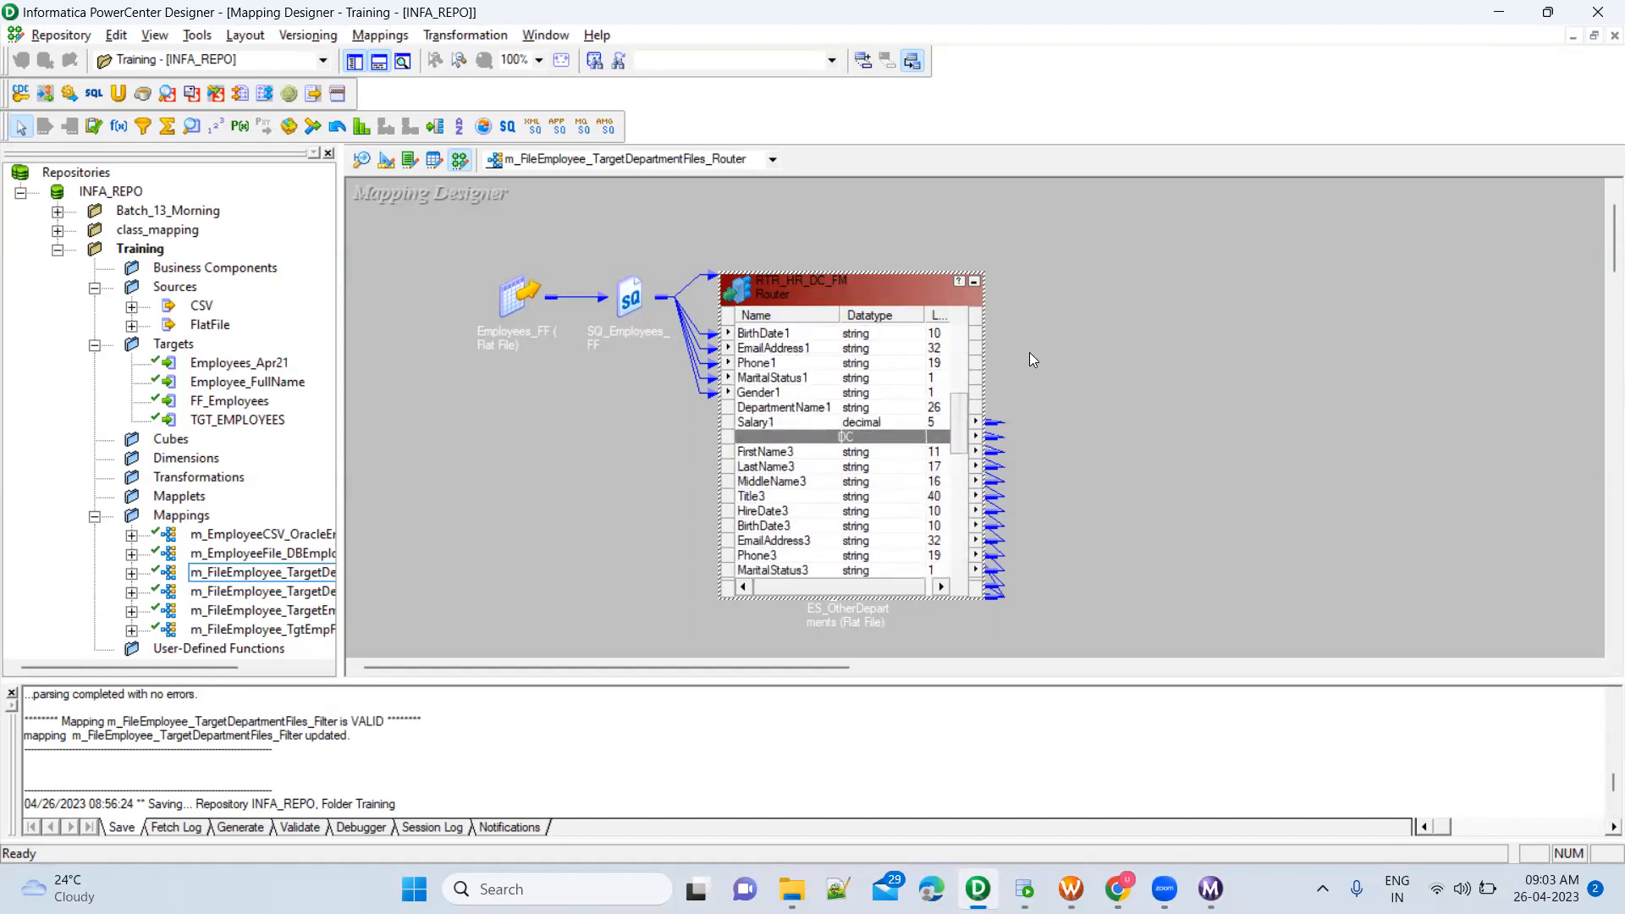
{"action": "left_click", "coordinate": [973, 280]}
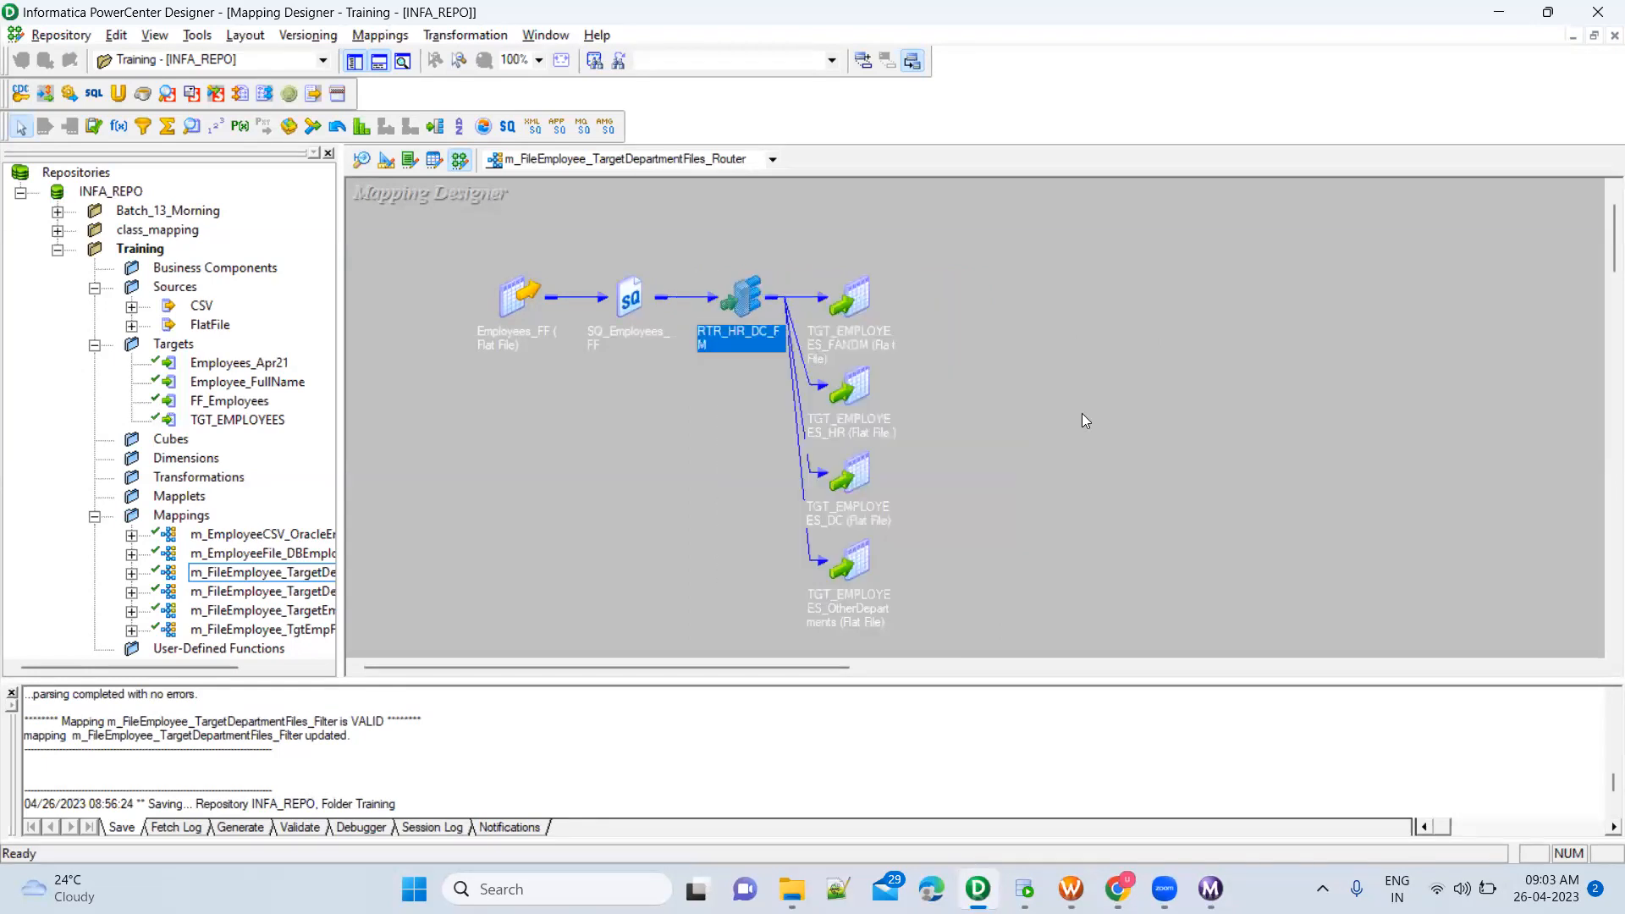